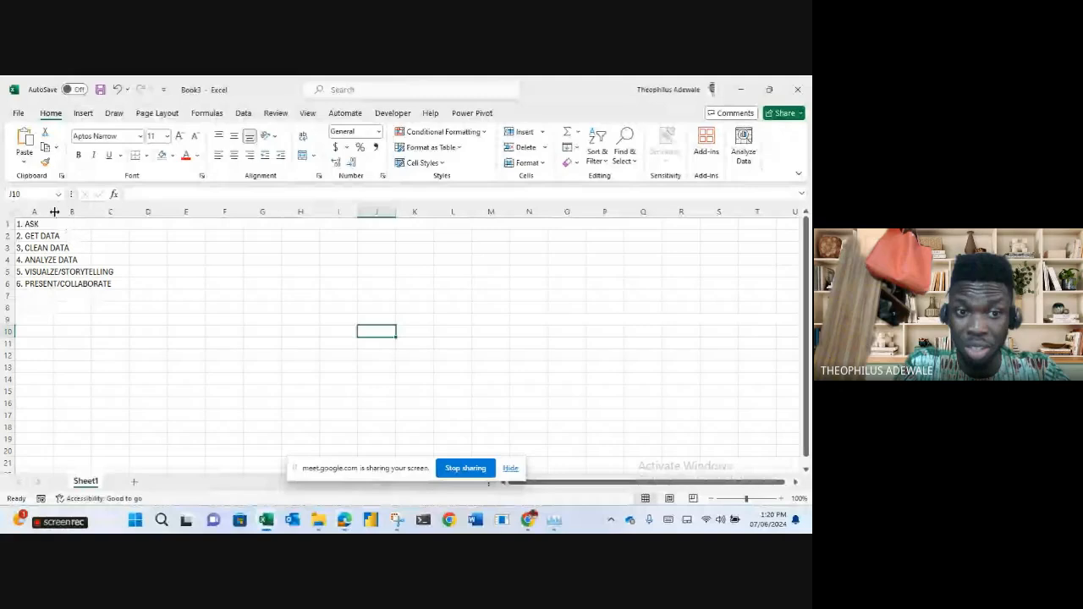
Shade the whole 3. CLEAN DATA row (row 3) light orange.
left_click(5, 247)
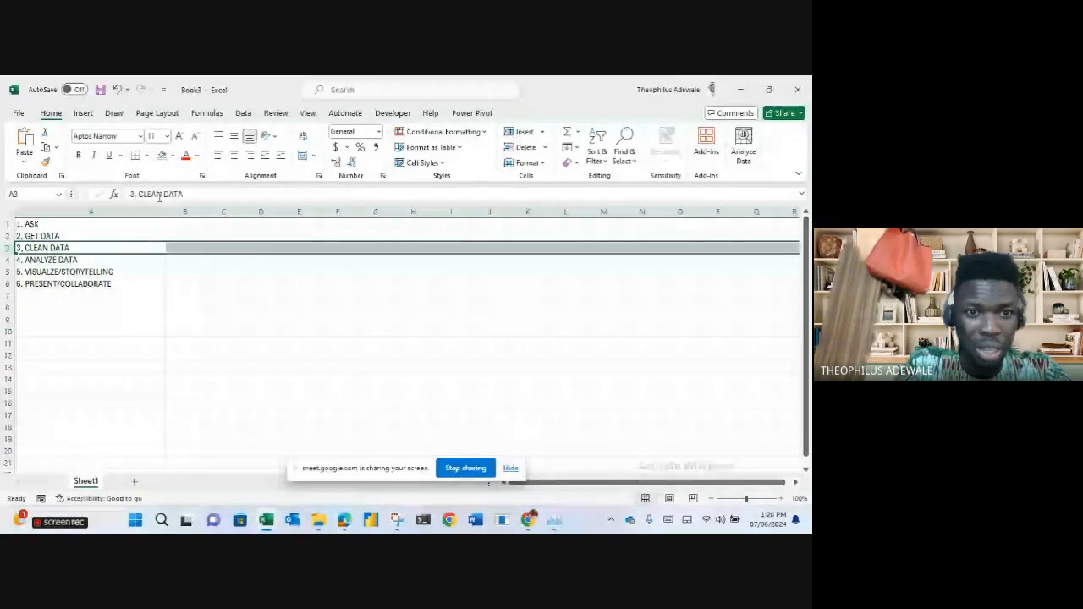
left_click(173, 156)
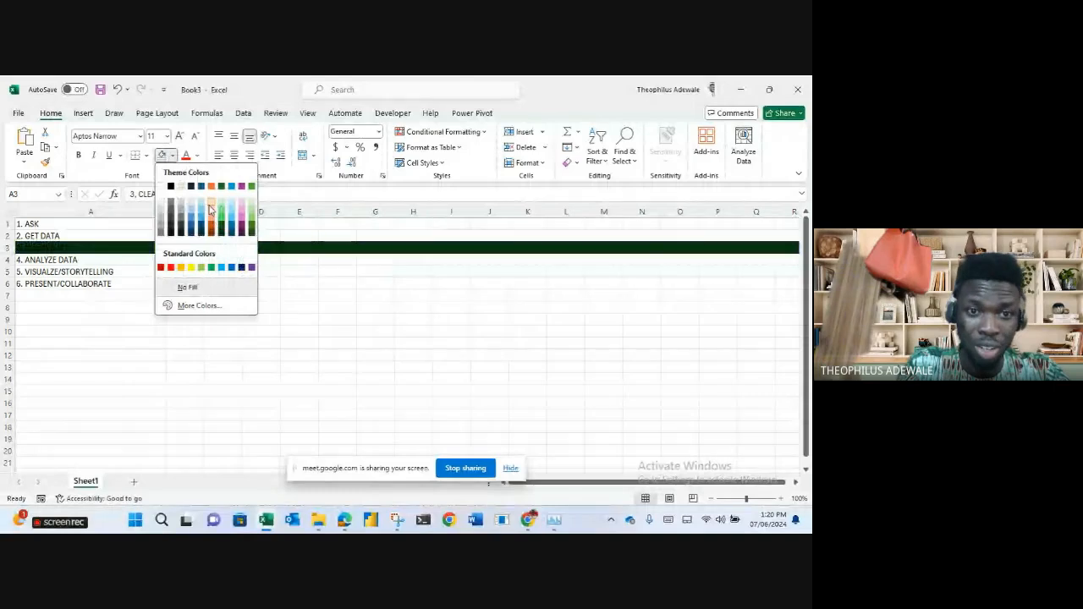
left_click(211, 198)
left_click(228, 264)
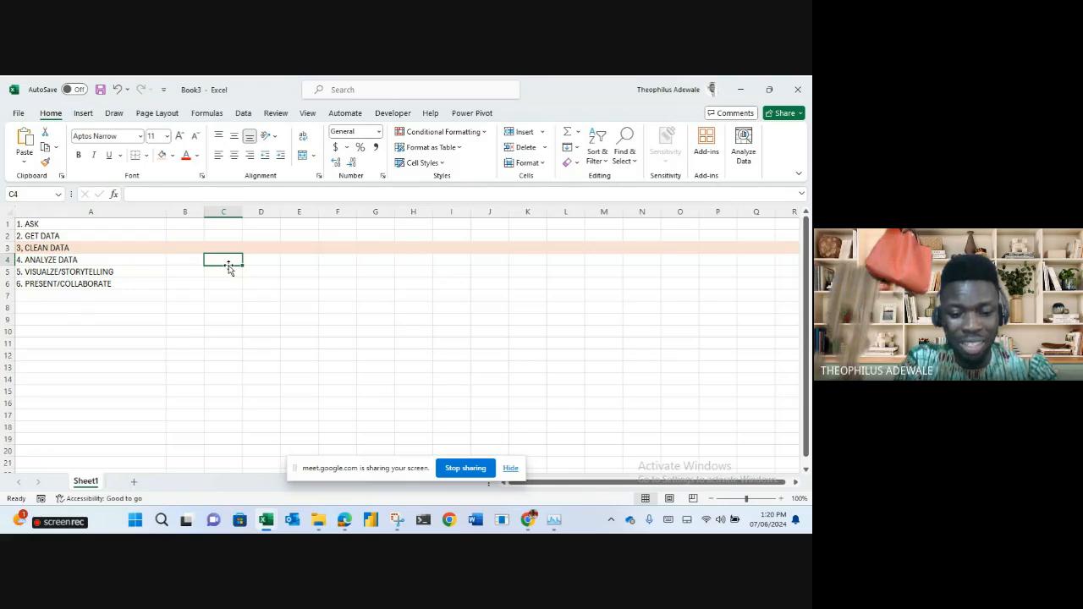
Enter 'adewale' in C4 and =PROPER(C4) in C5 to show it capitalised.
type("adewale")
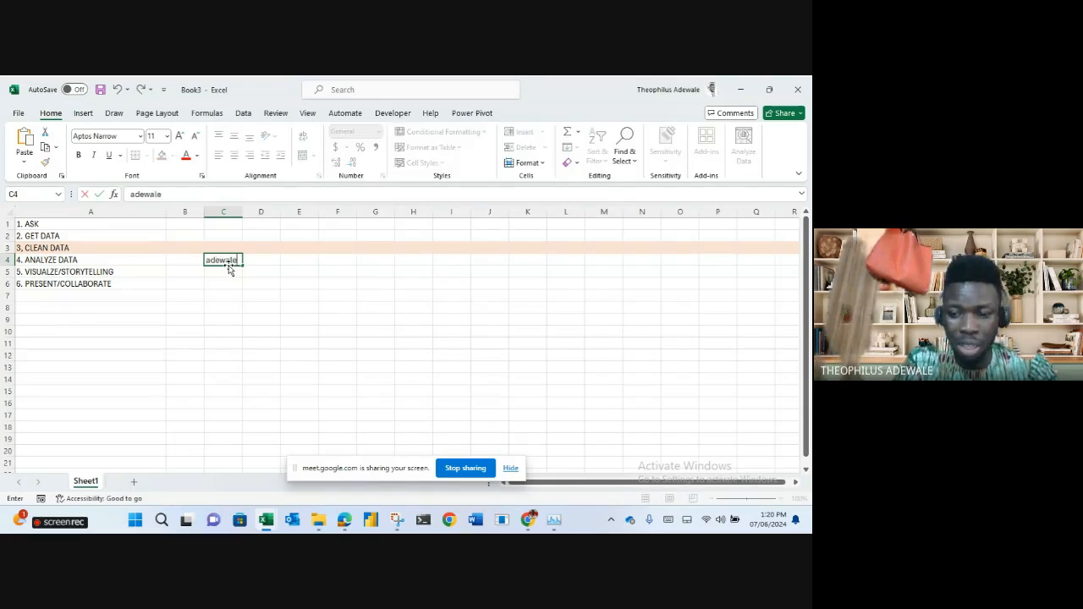
key("Return")
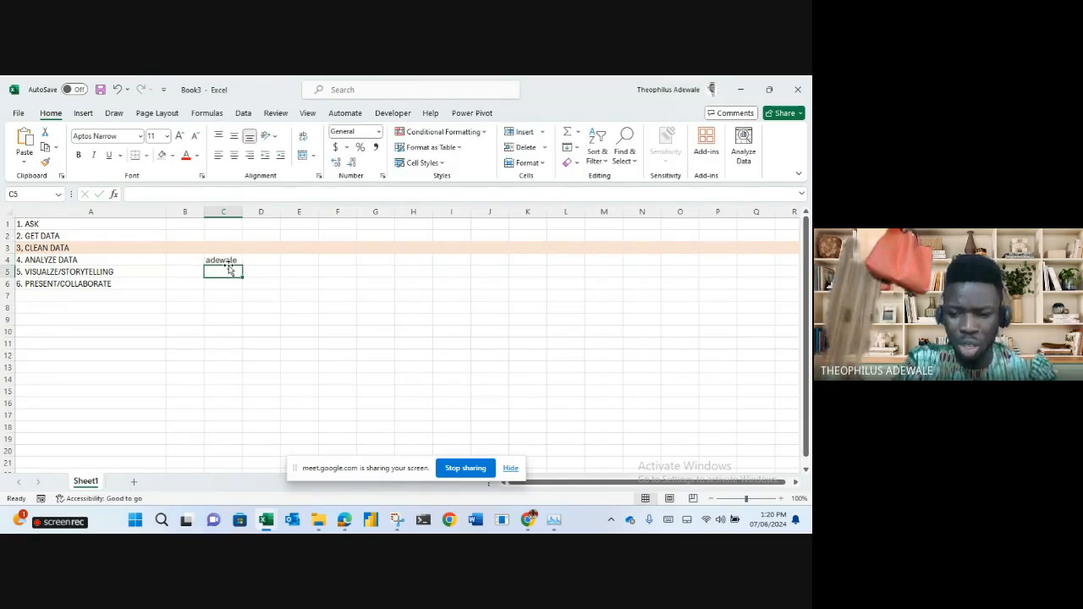
type("=proper")
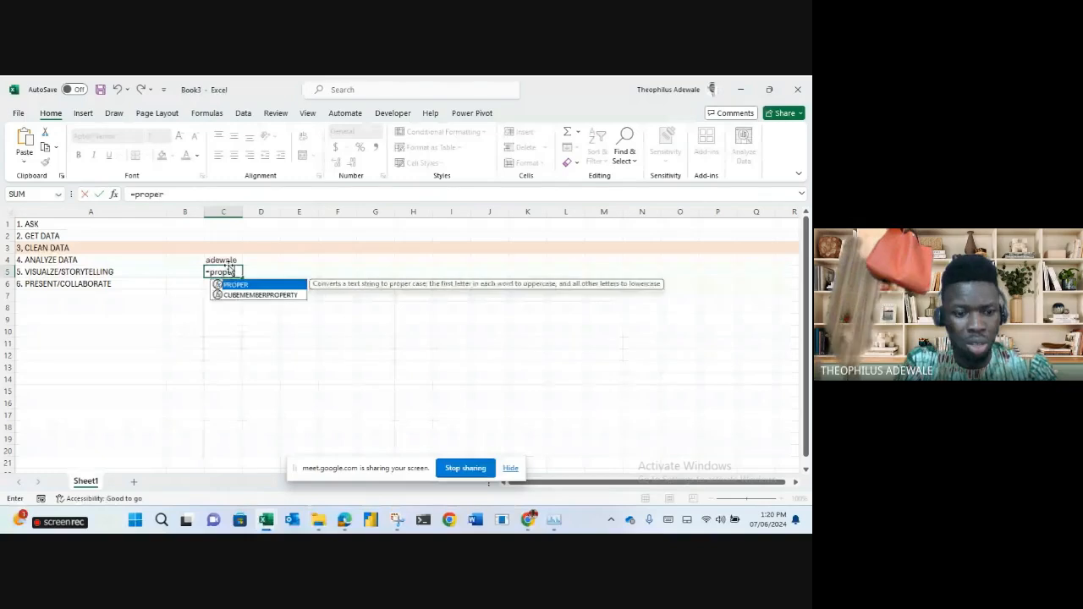
key("Tab")
left_click(226, 259)
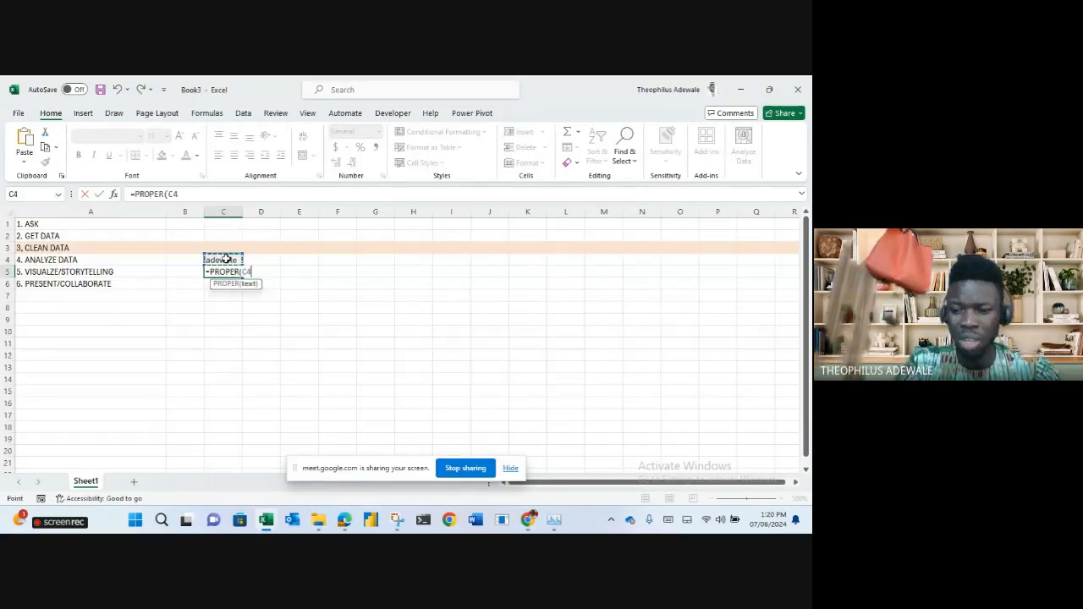
key("Return")
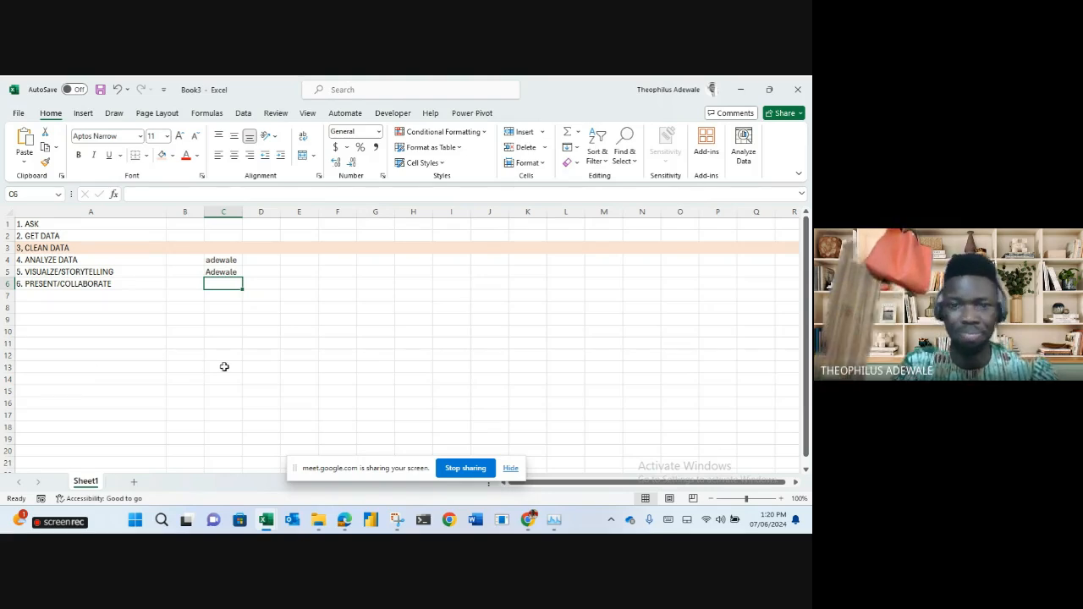
Enter the header 'name' in H5, followed by Nojibat and Najabat below it.
left_click(407, 274)
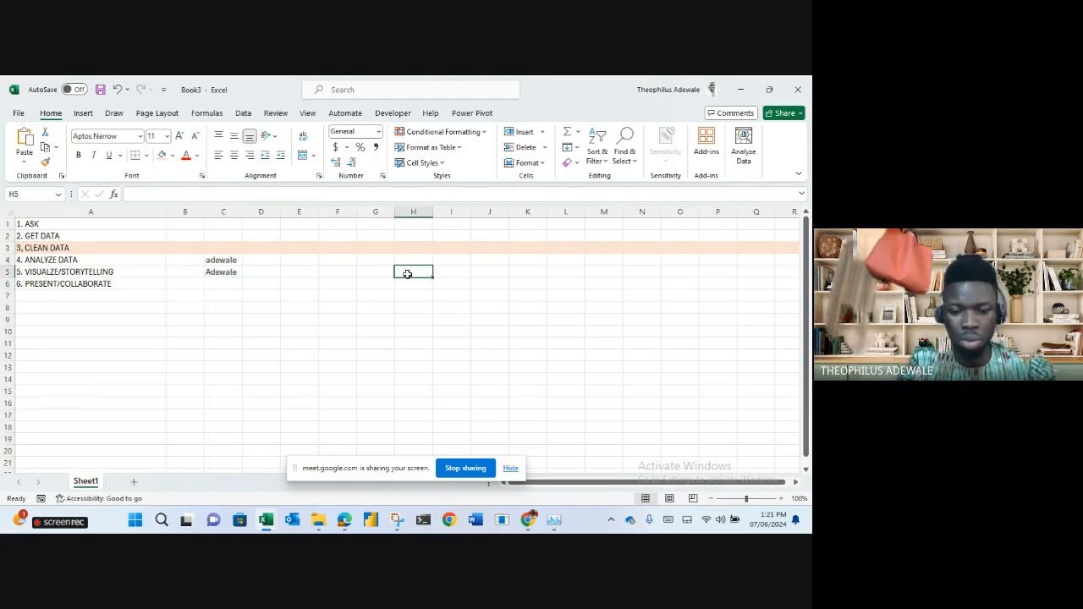
type("name")
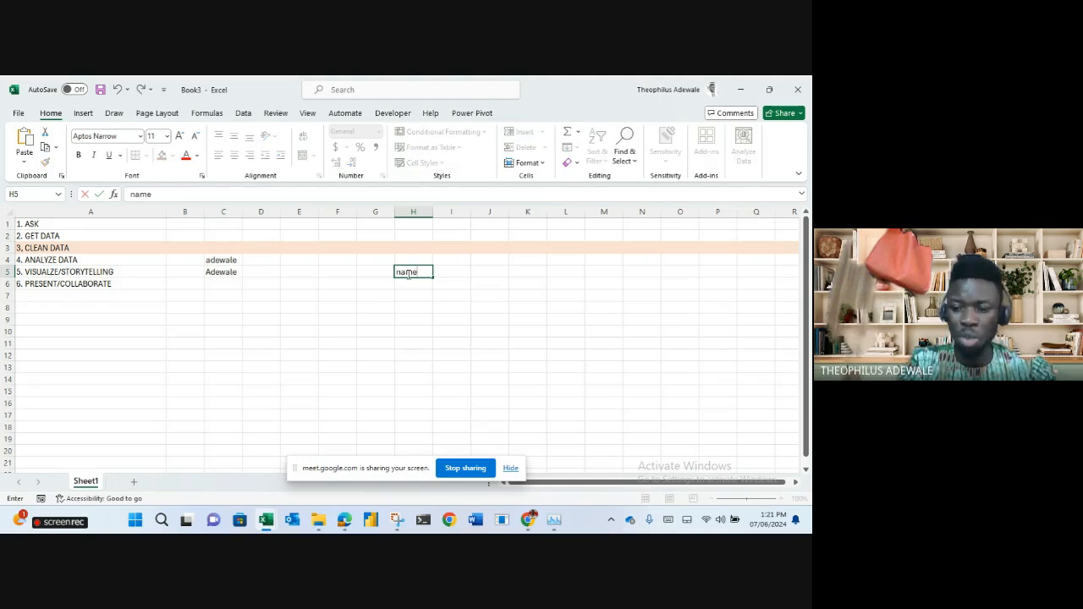
key("Return")
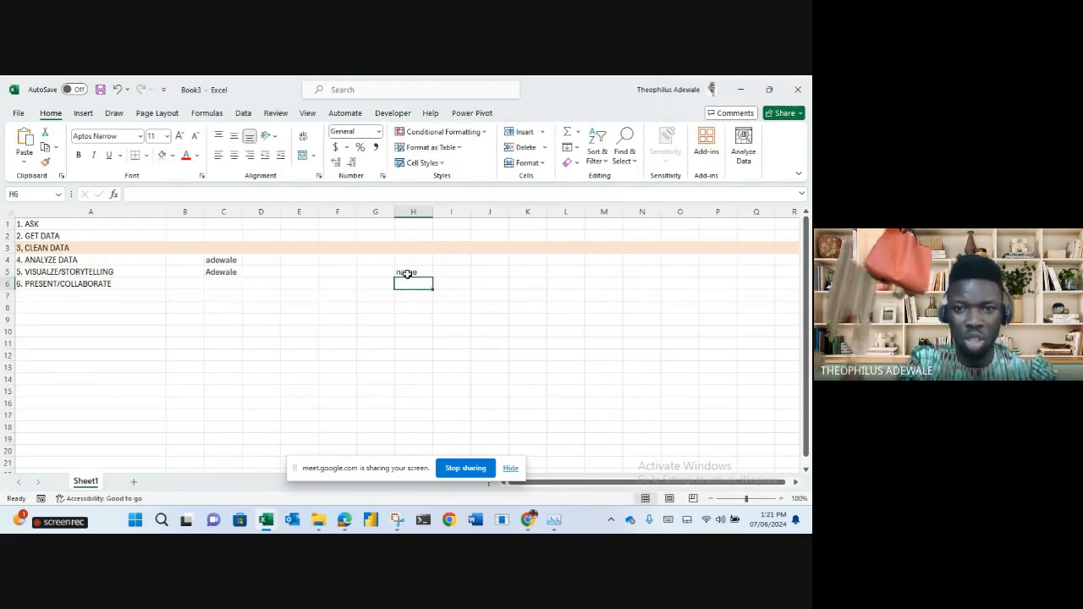
type("No")
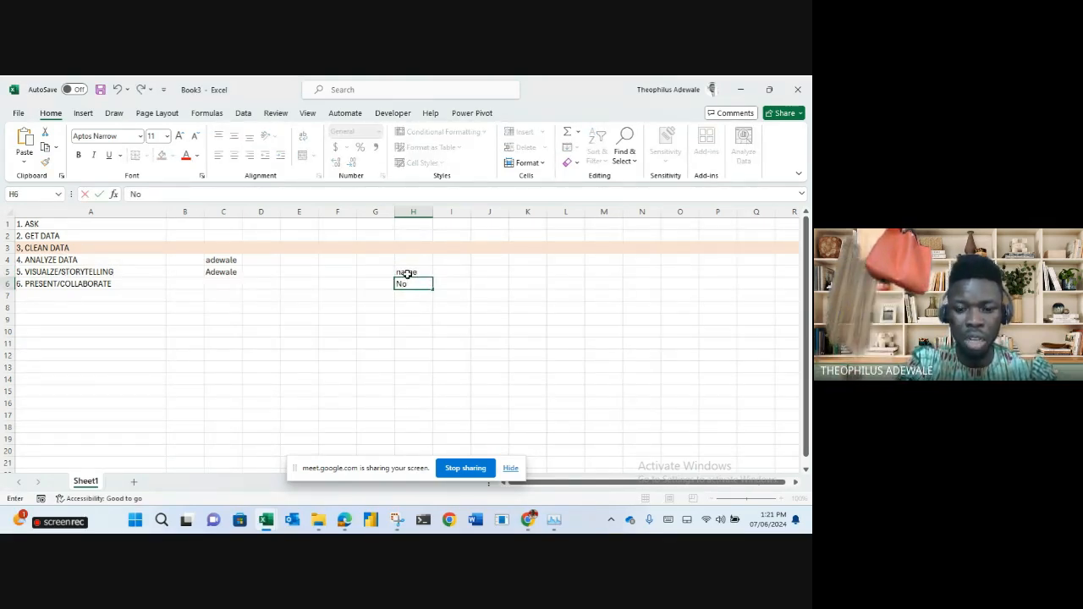
type("jibat")
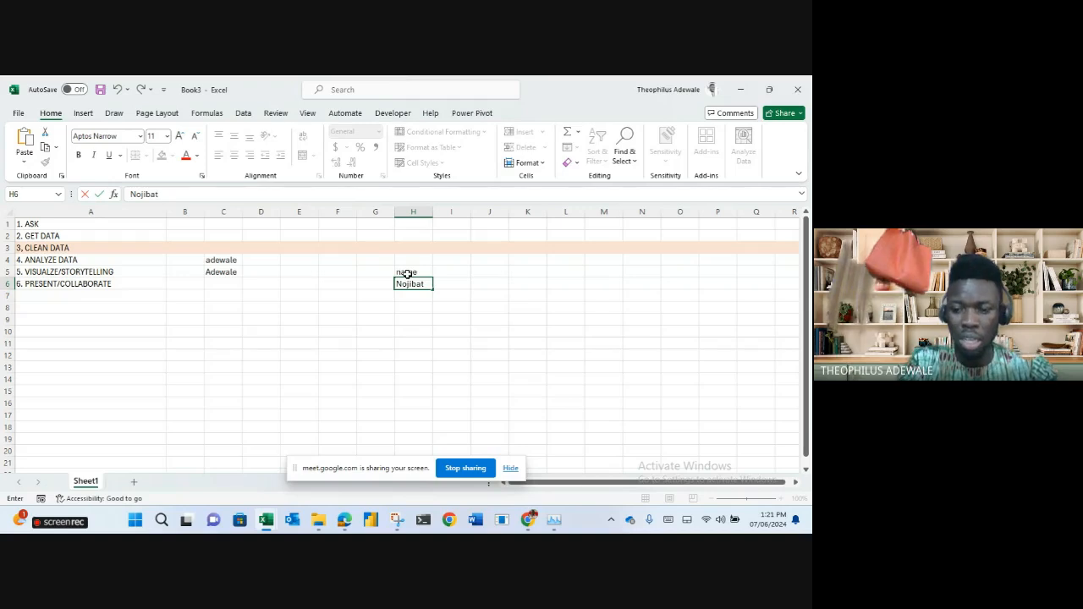
key("Return")
type("Naja")
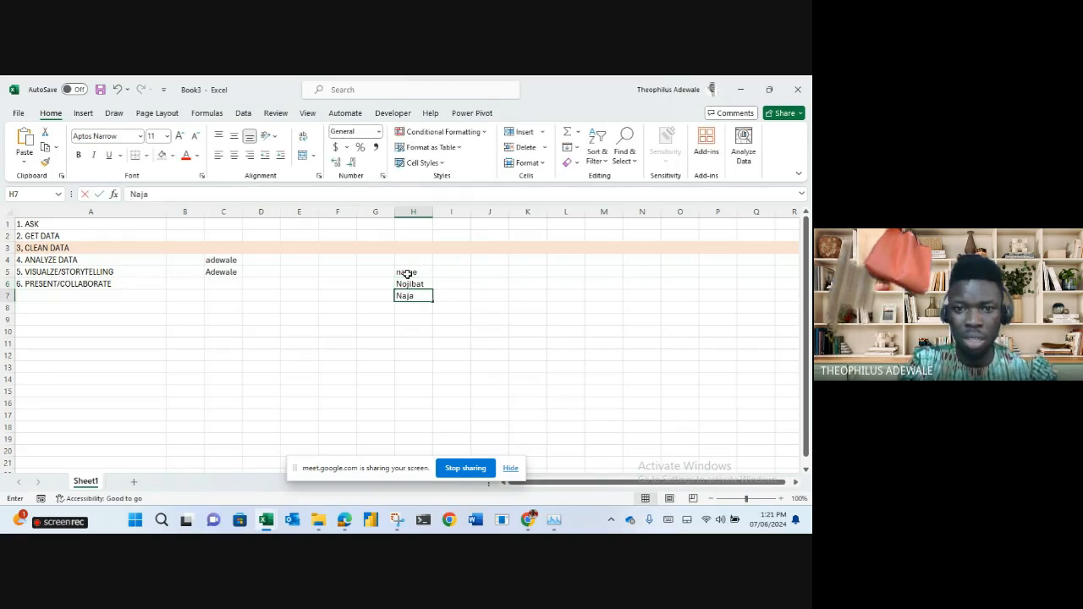
type("bat")
key("Return")
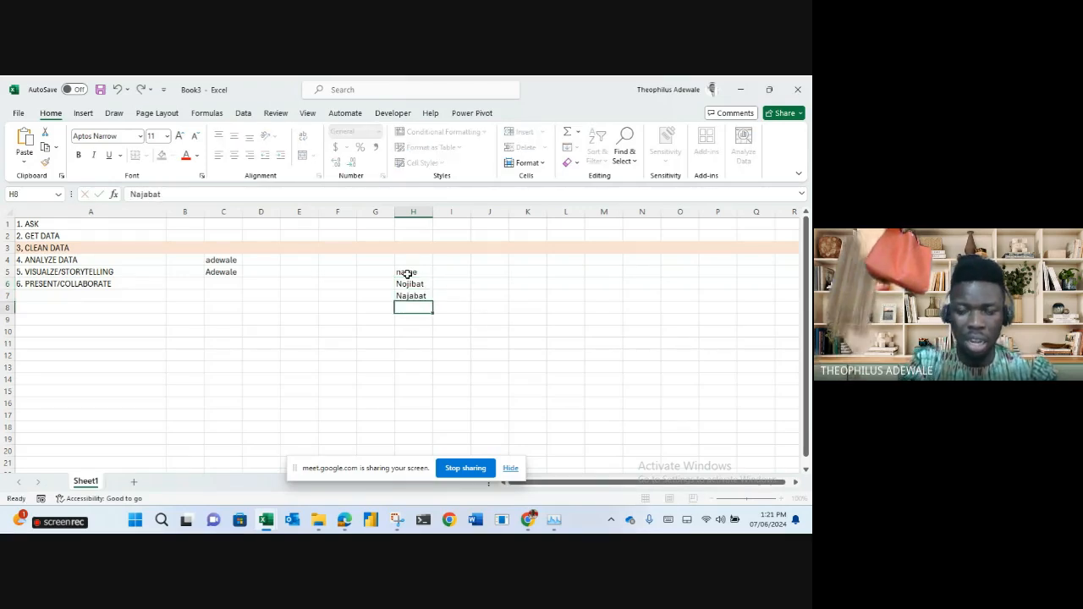
Continue the list with theo, madu, efe and benny in H8:H11, then select H5.
type("theo")
key("Return")
type("madu")
key("Return")
type("efe")
key("Return")
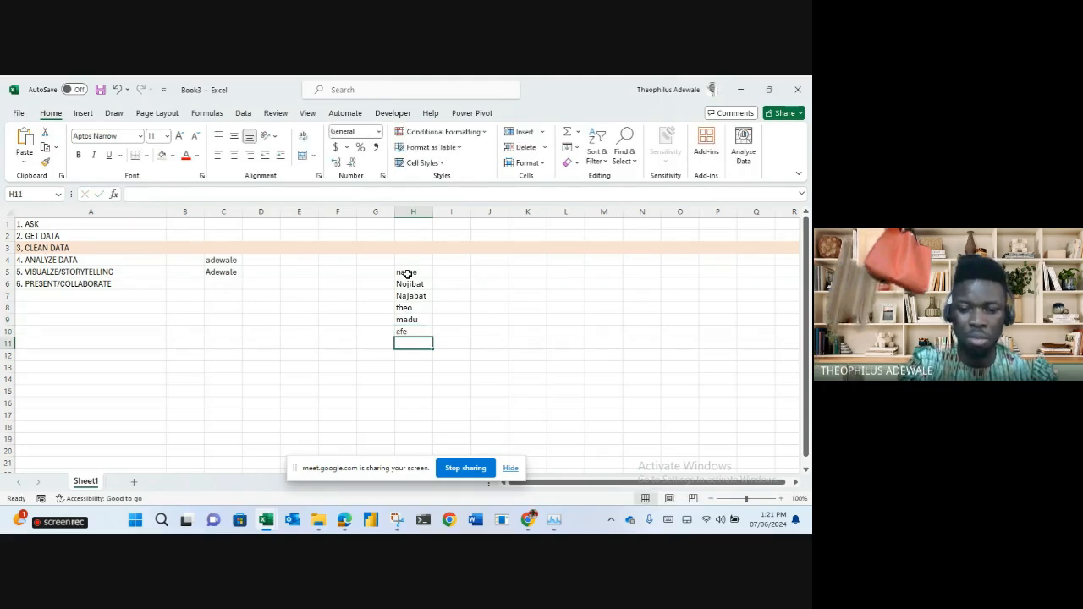
type("benny")
key("Return")
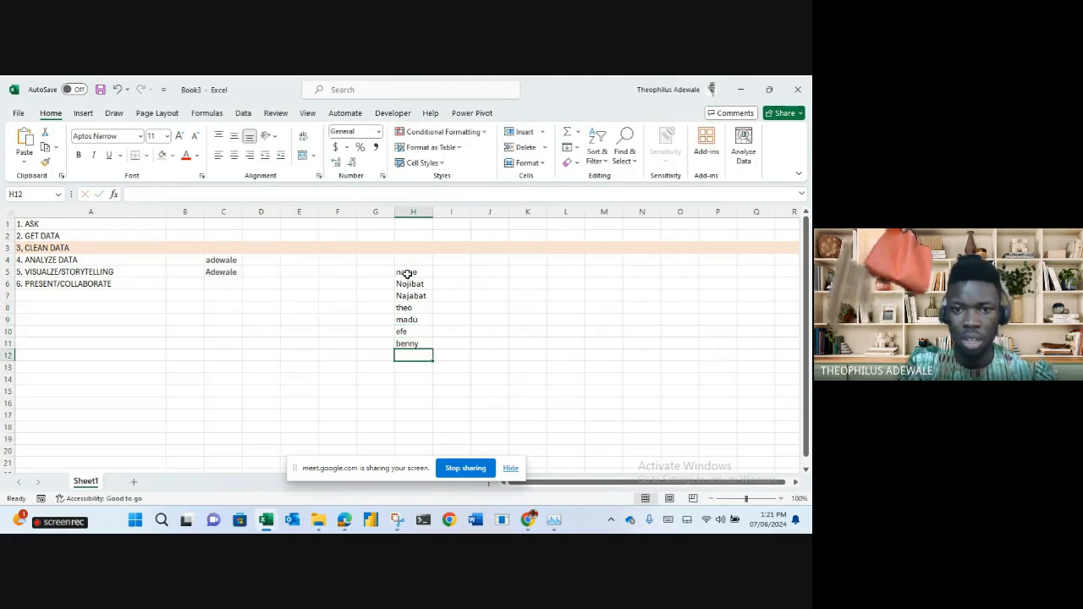
left_click(409, 272)
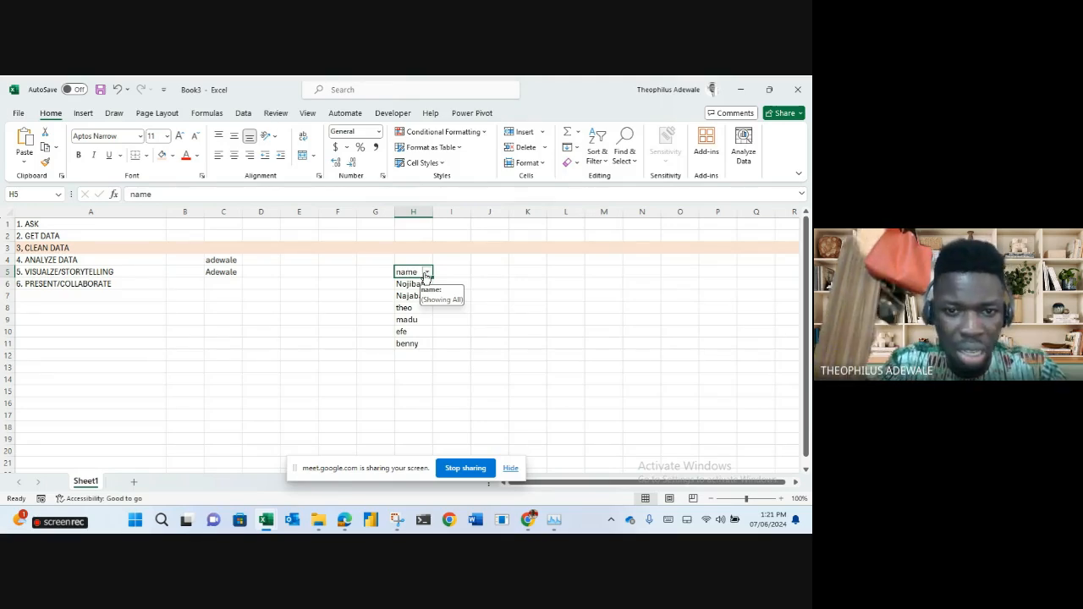
Check the name column's filter, then correct the spelling of the name in H7.
left_click(427, 274)
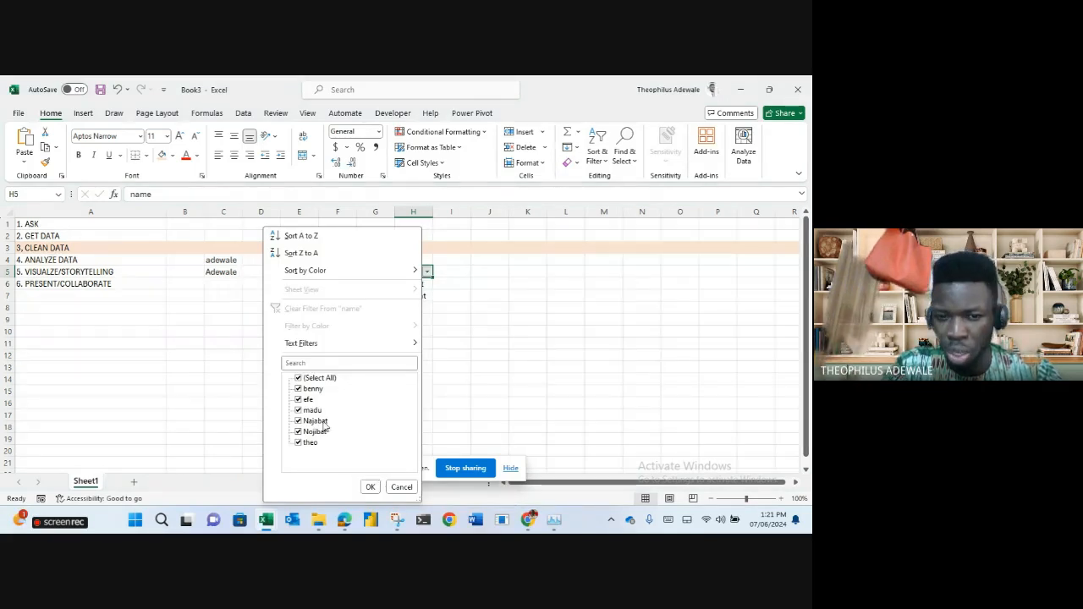
left_click(396, 488)
left_click(528, 331)
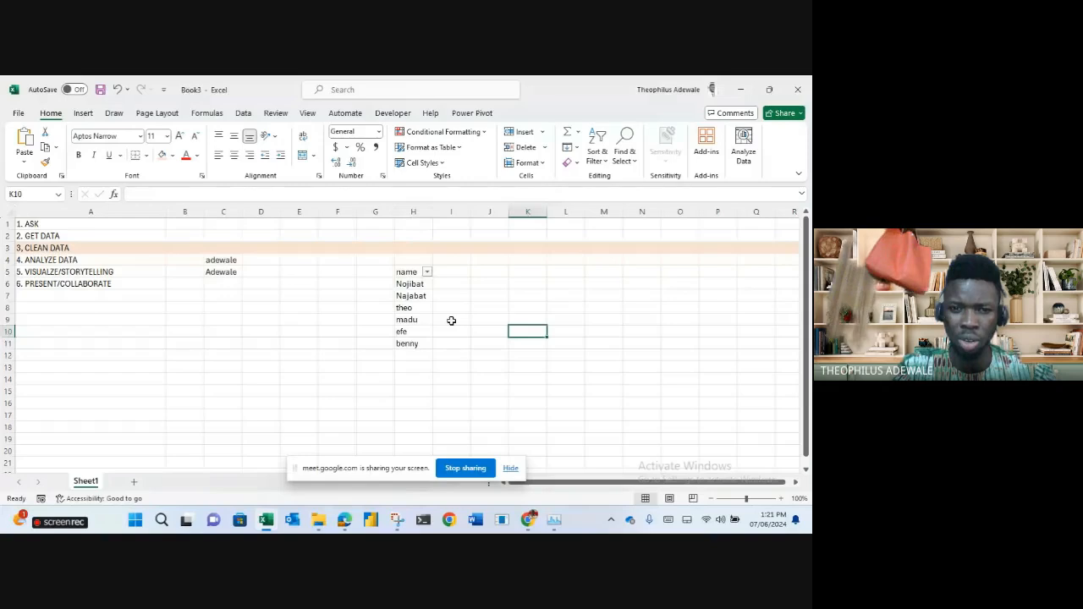
left_click(410, 296)
double_click(409, 296)
key("BackSpace")
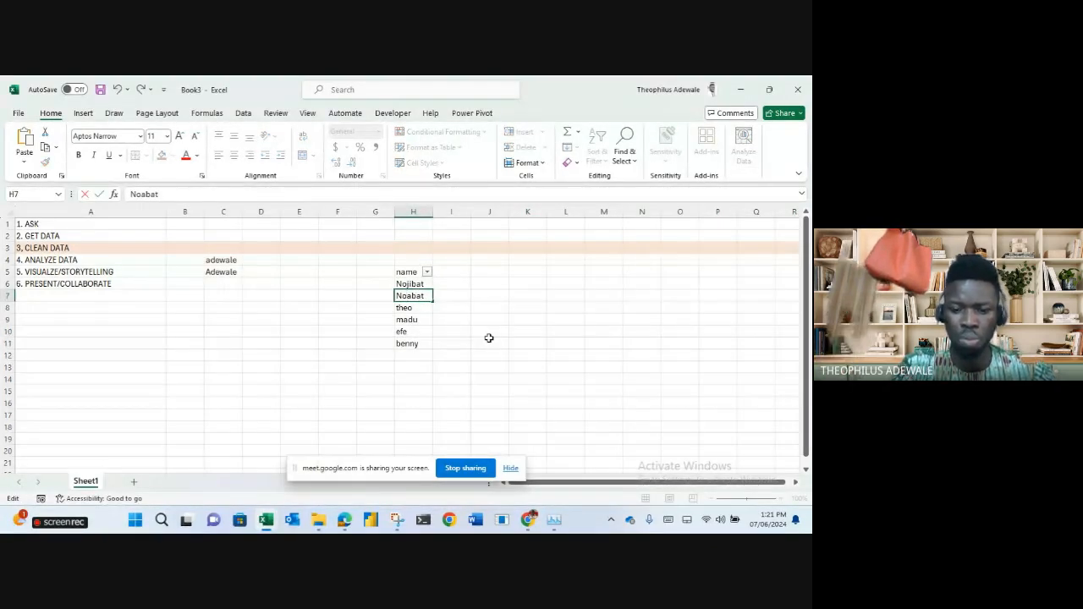
type("j")
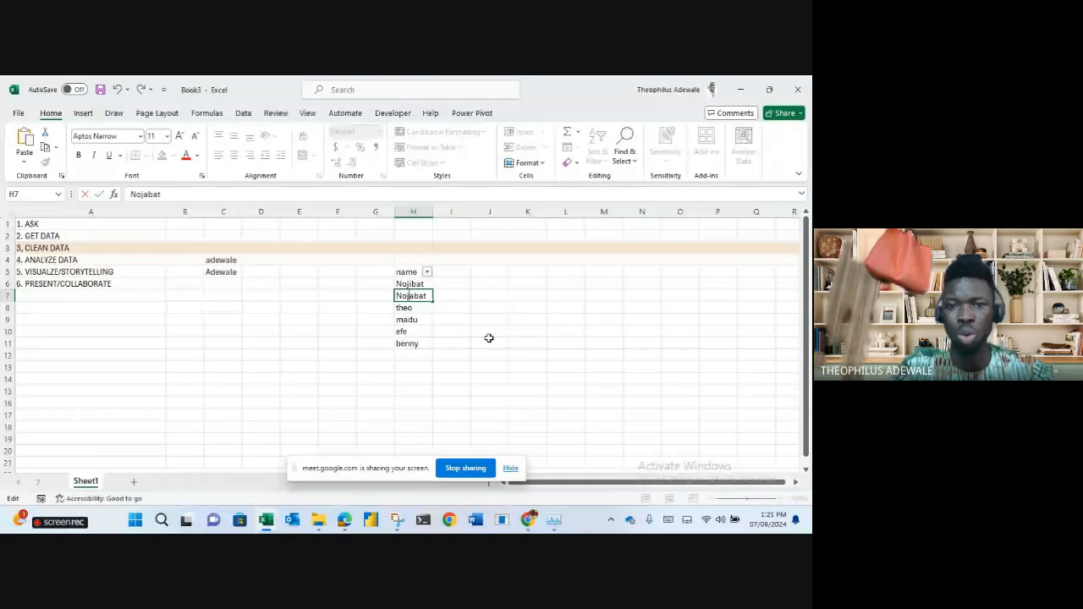
key("Return")
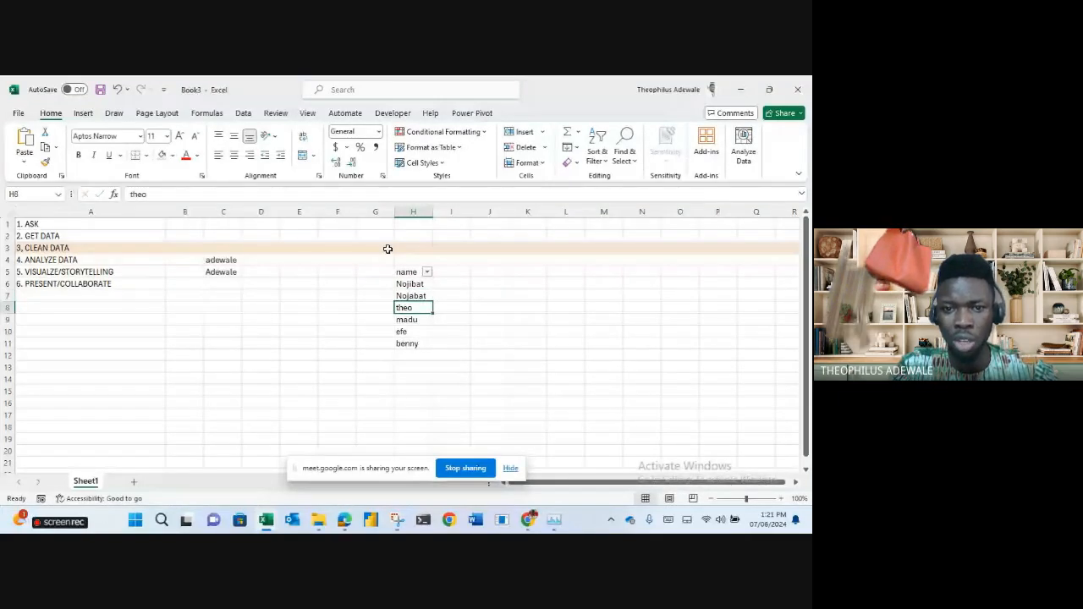
Recheck the name filter, re-commit H7, and review the PROPER formula in C5.
left_click(427, 272)
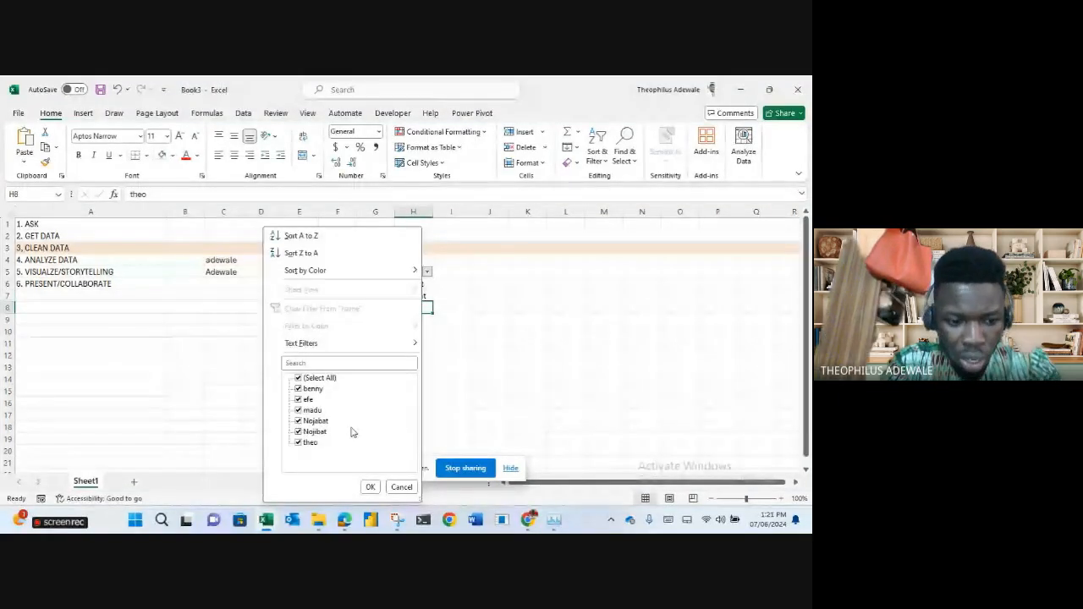
key("Escape")
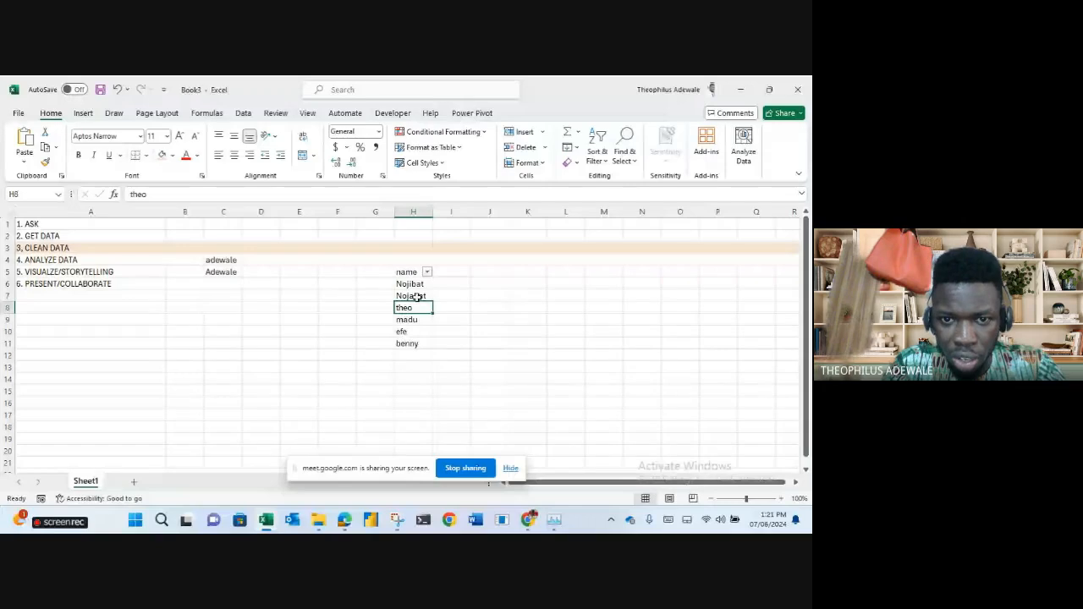
double_click(415, 296)
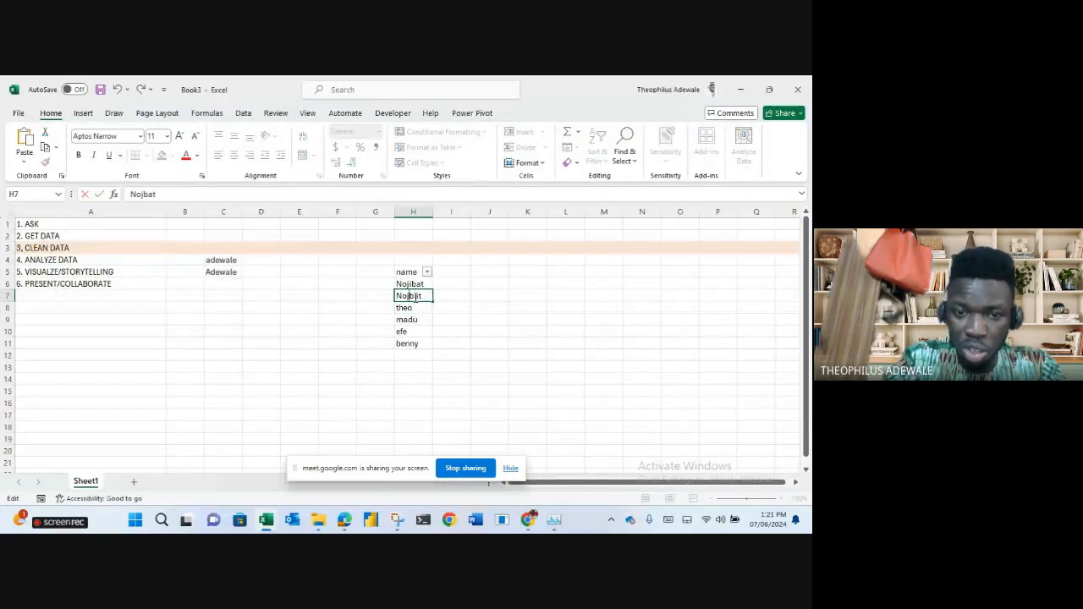
key("Return")
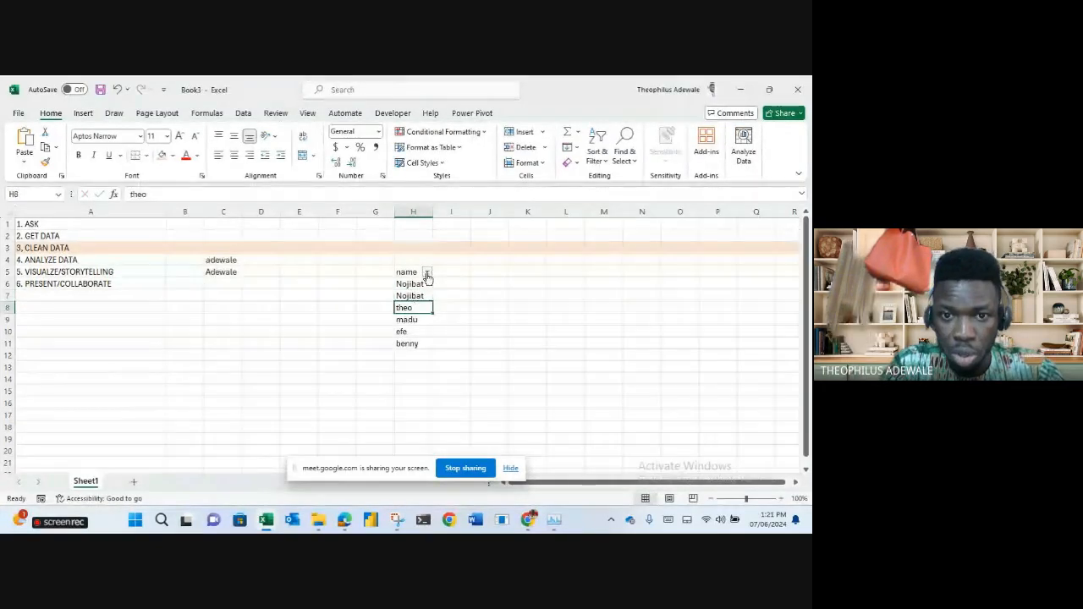
left_click(428, 271)
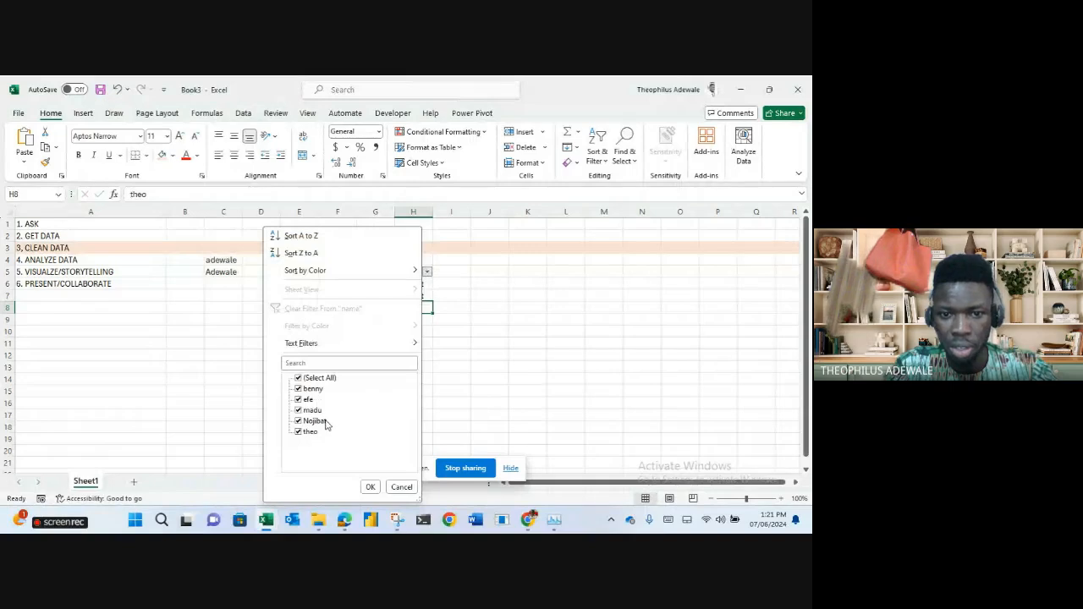
left_click(401, 488)
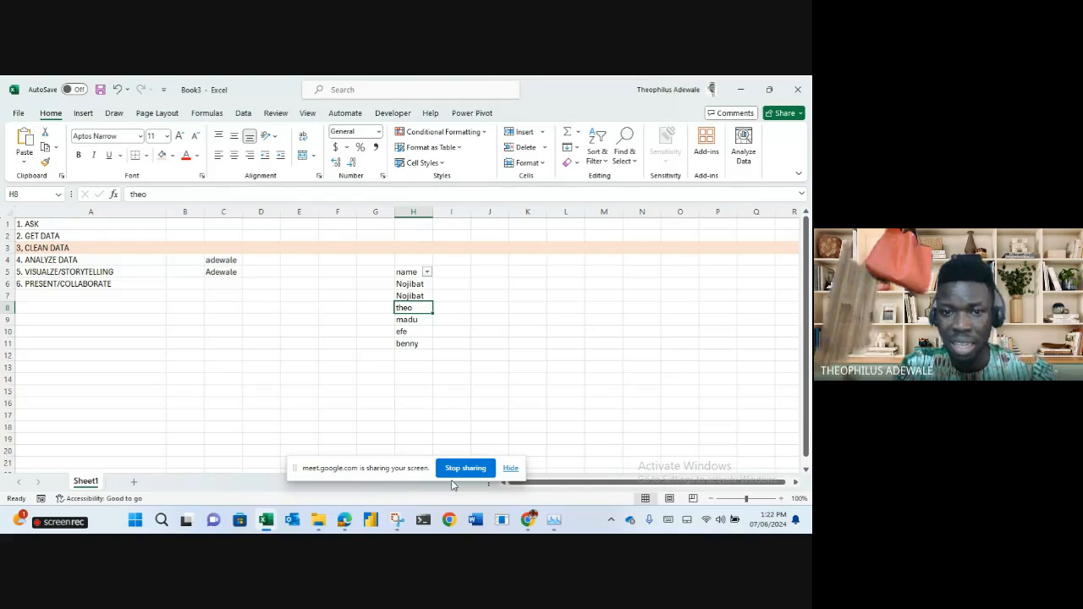
left_click(445, 284)
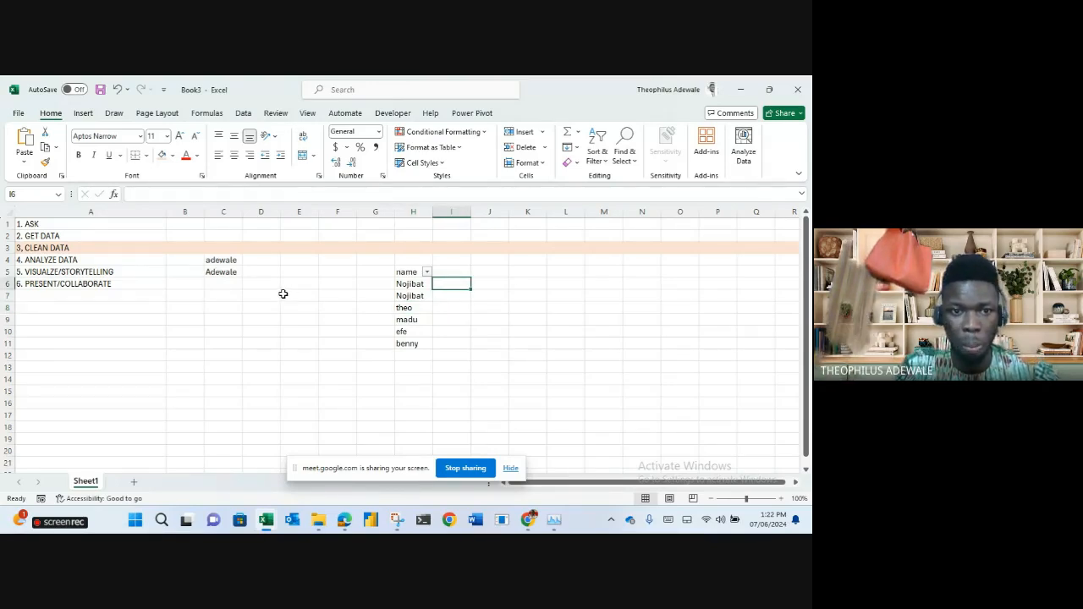
left_click(226, 275)
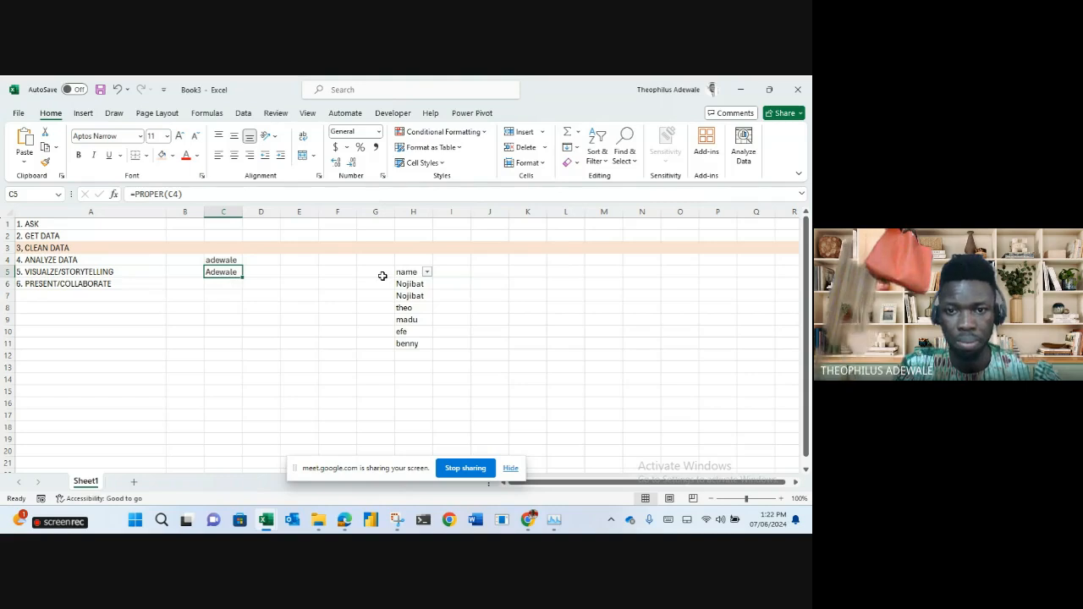
Enter =PROPER(H6) in I6 and fill it down to I11.
left_click(451, 282)
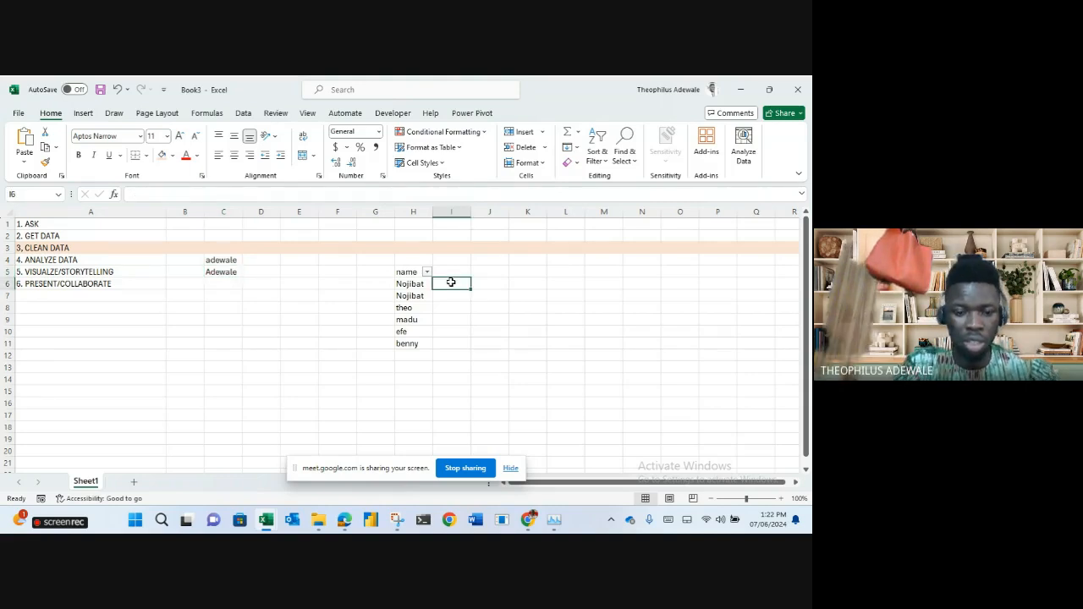
type("=proer")
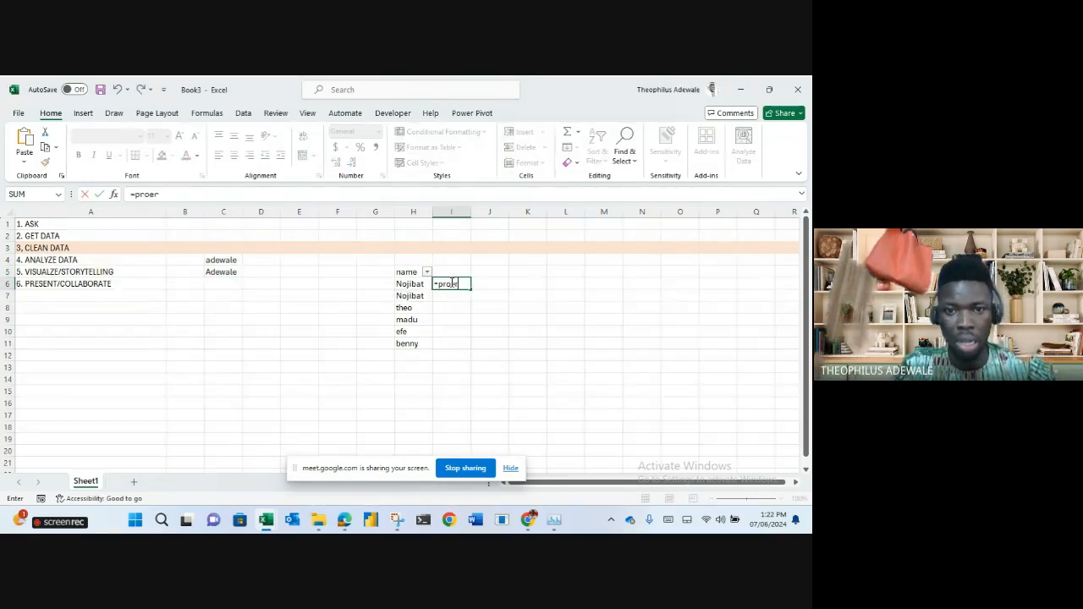
key("BackSpace")
key("BackSpace")
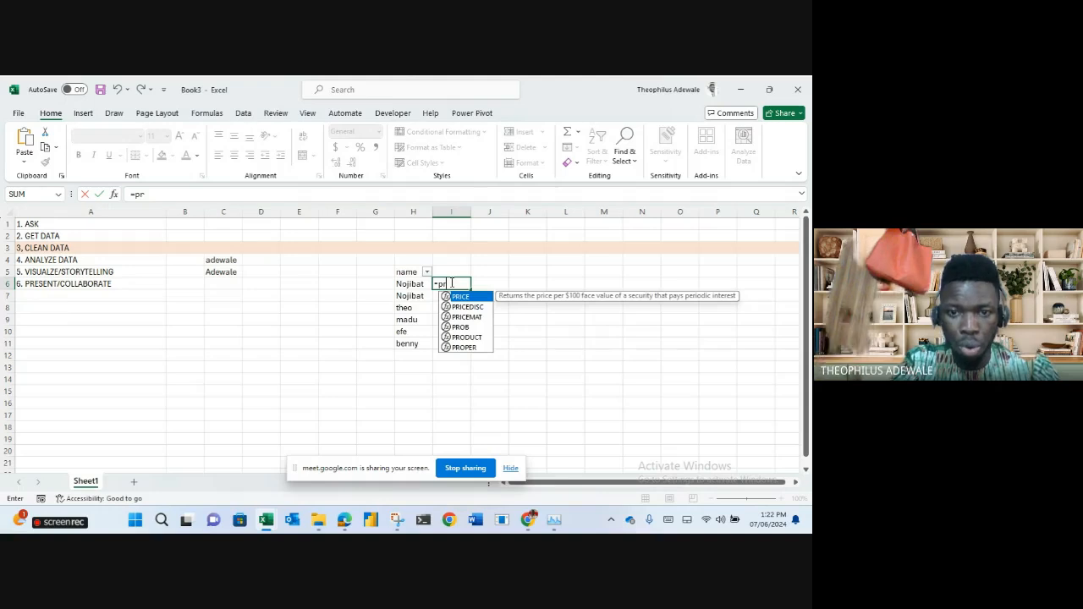
type("p")
key("Tab")
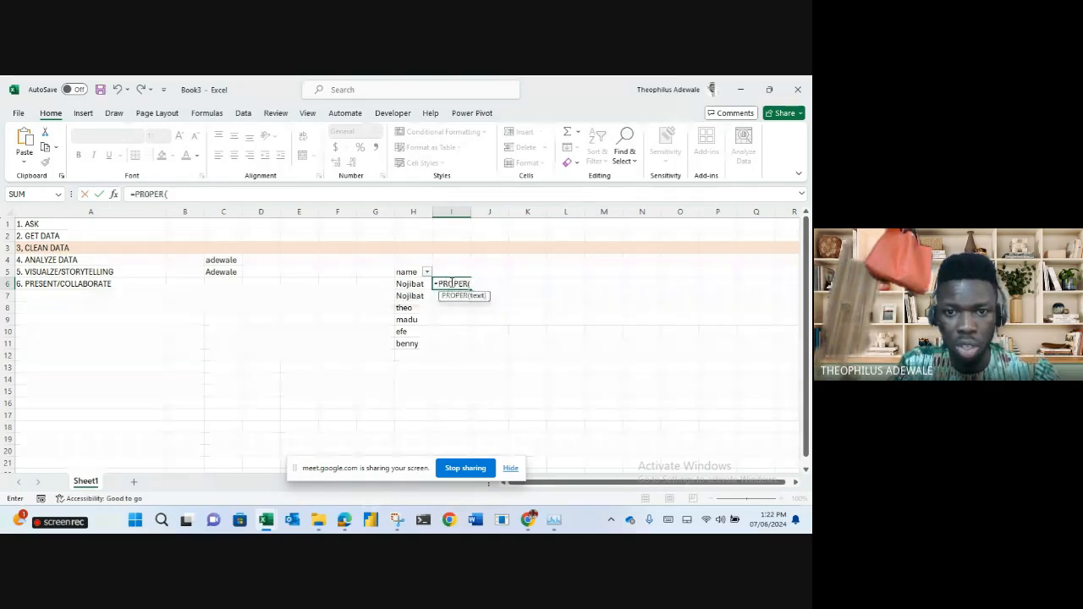
left_click(420, 285)
key("Return")
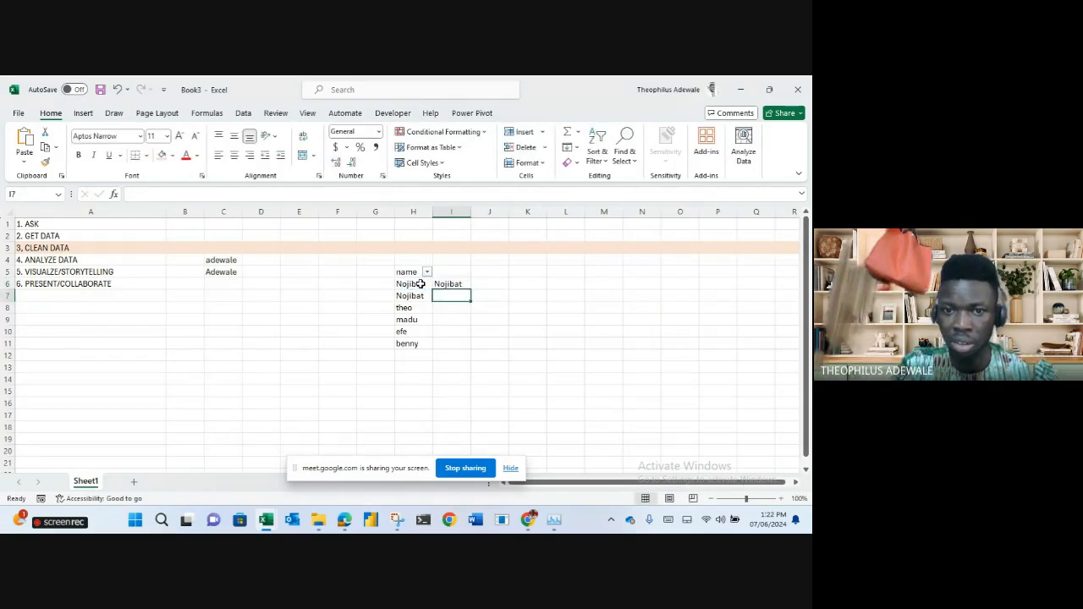
left_click(464, 286)
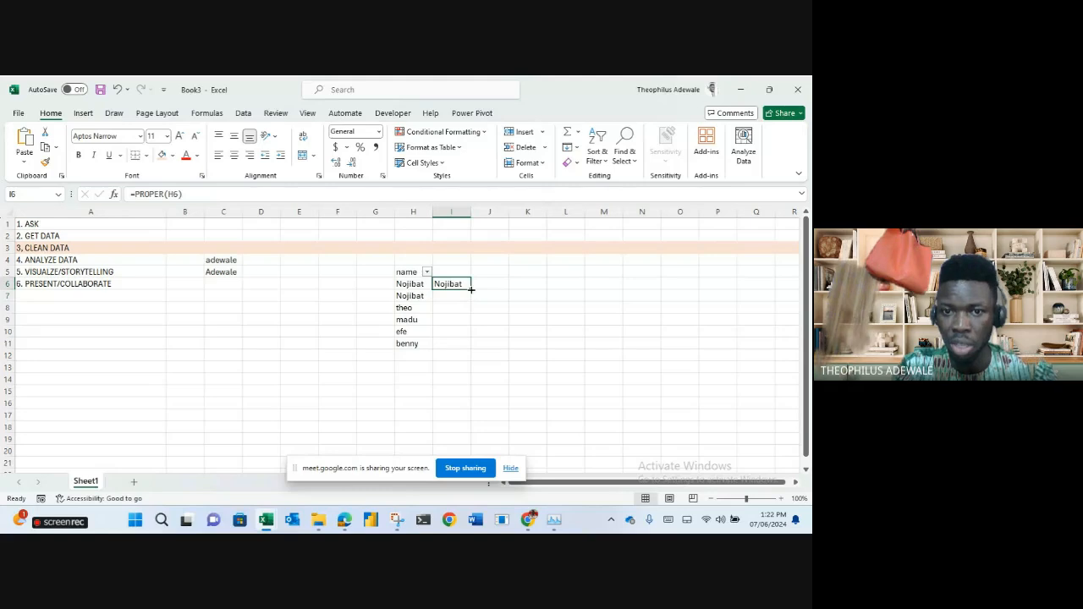
double_click(469, 291)
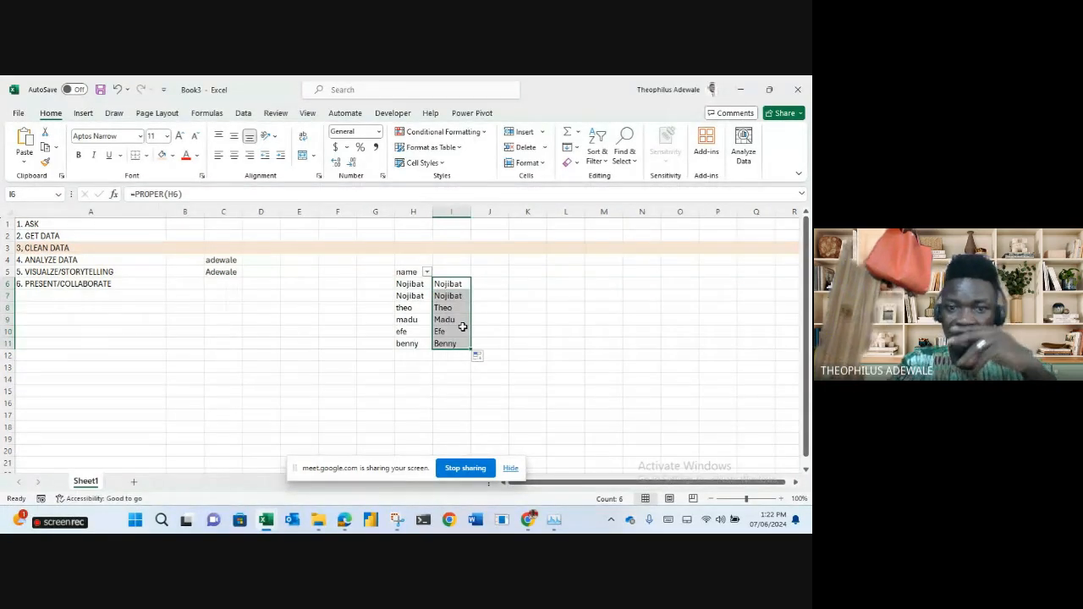
left_click(538, 329)
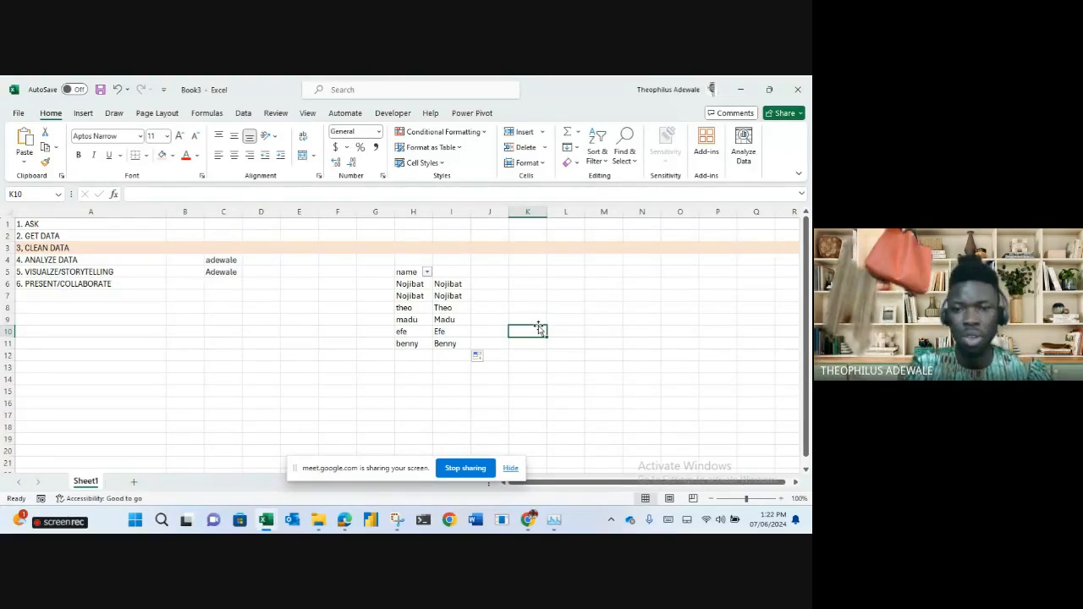
Enter the notes blank, leave it blank and data imputation in K10:K12.
double_click(539, 328)
type("blank")
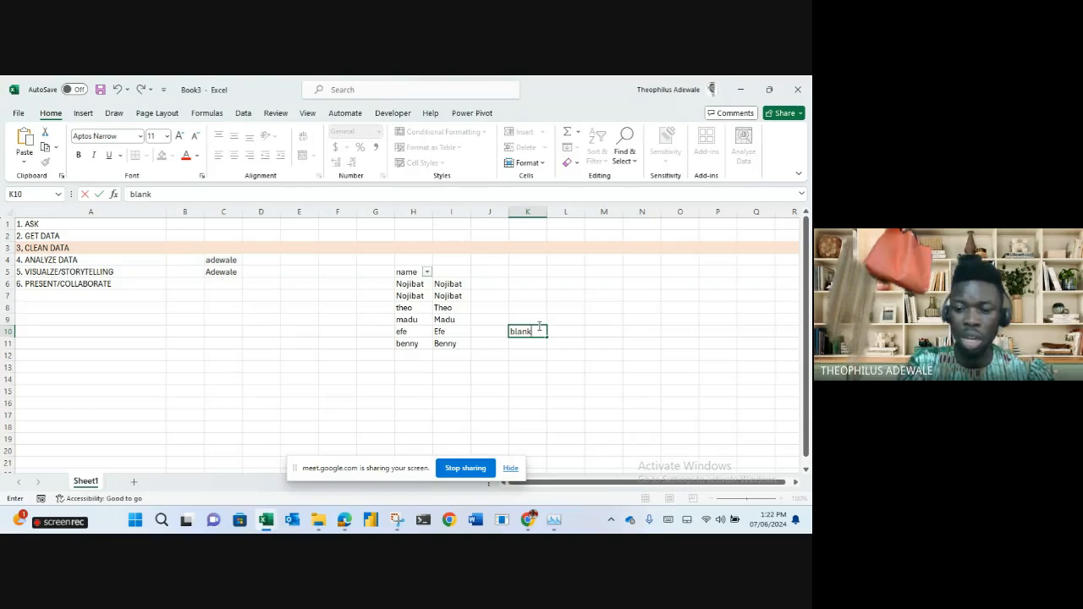
key("Return")
type("leave it")
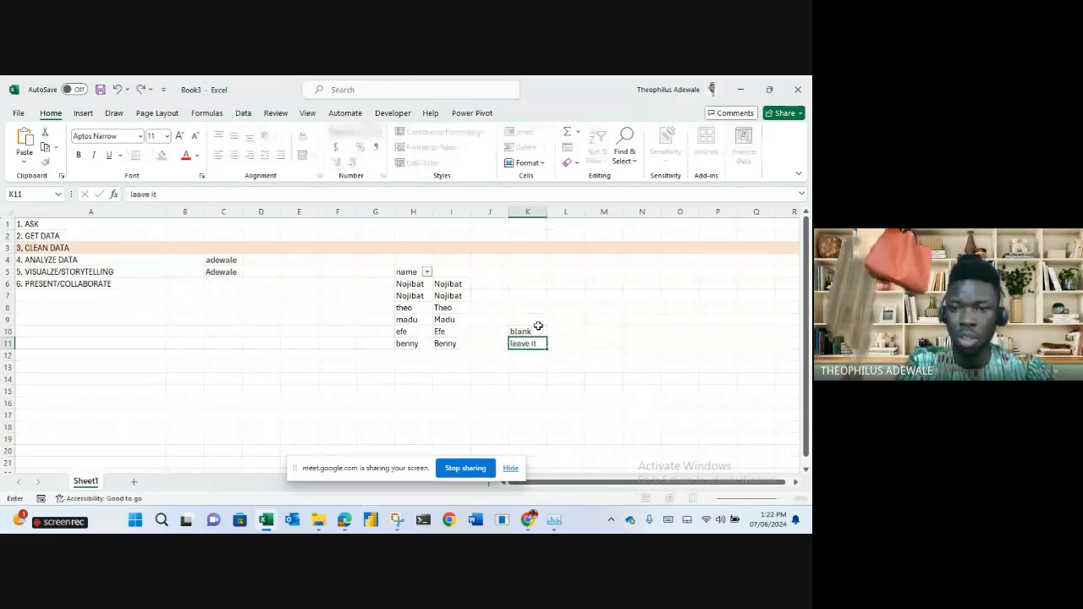
type(" blank")
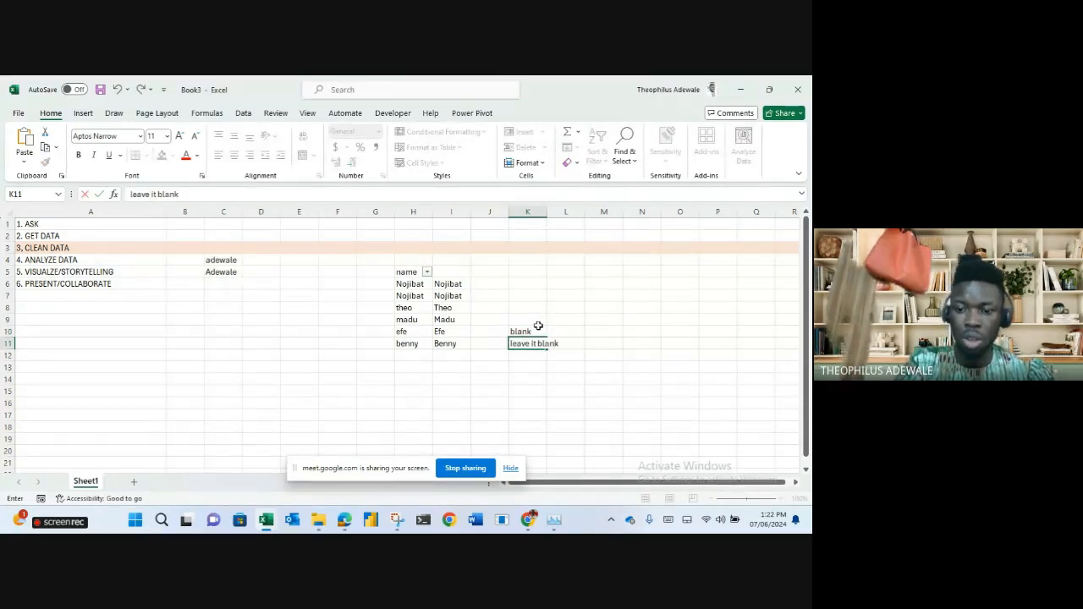
key("Return")
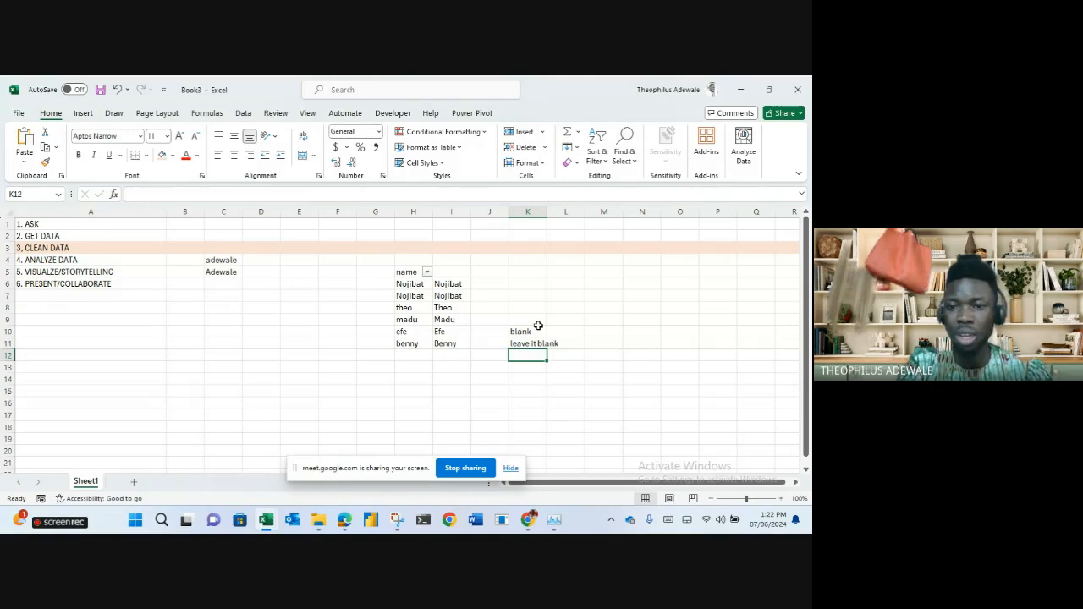
type("data imputa")
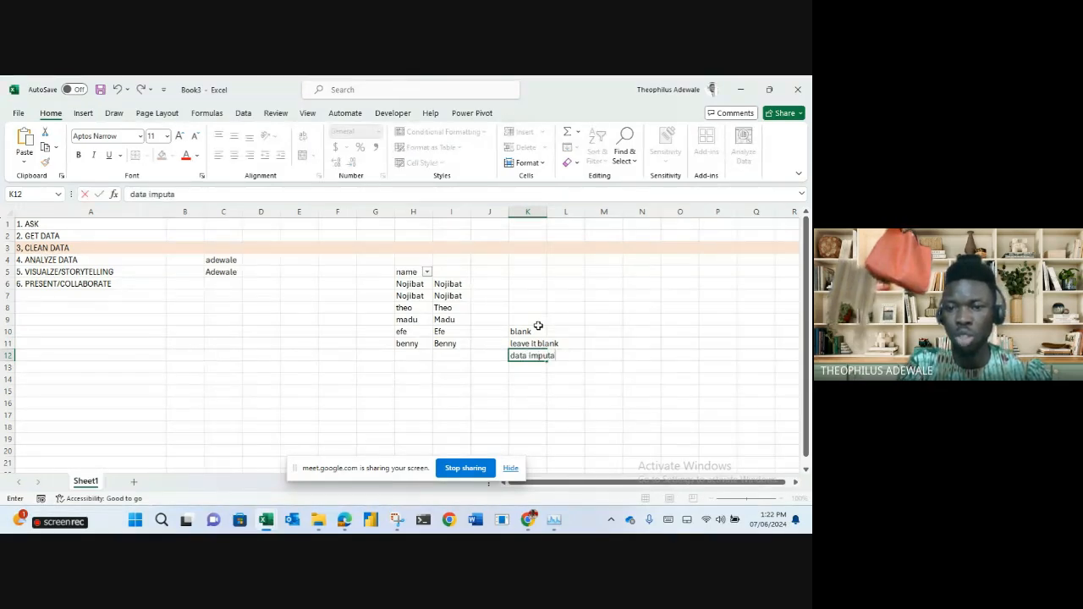
type("tion")
key("Return")
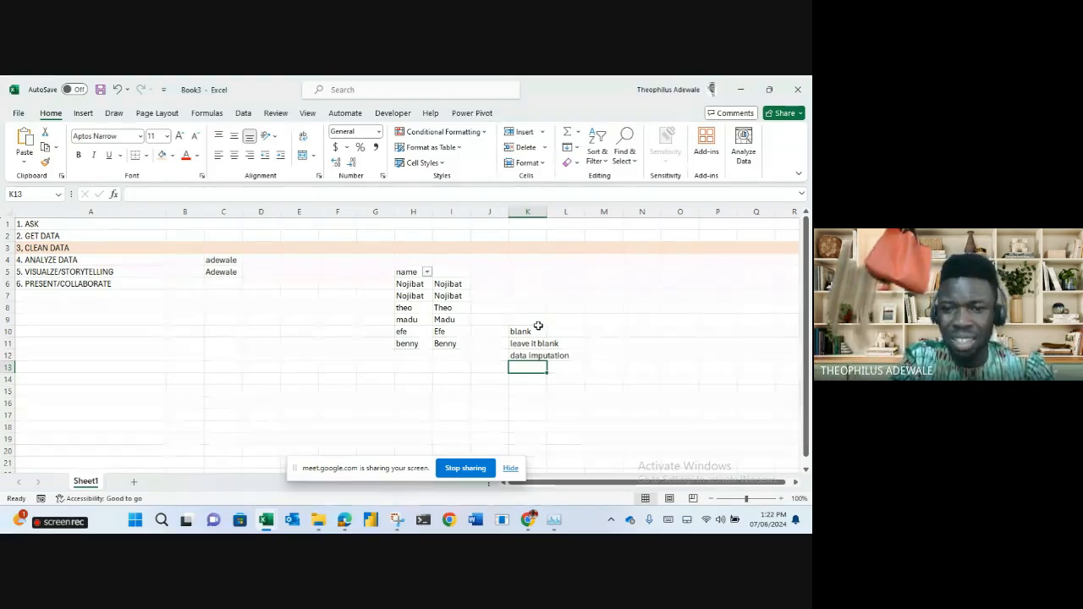
Add the notes 'delete row' in K13 and 'delete column' in K14.
type("delete")
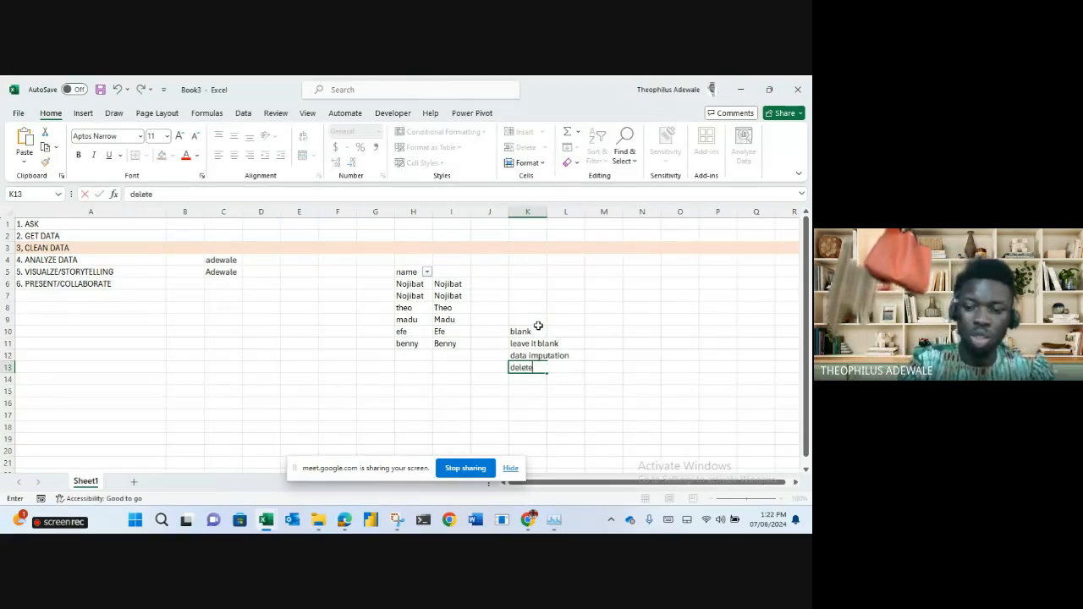
key("Return")
key("Up")
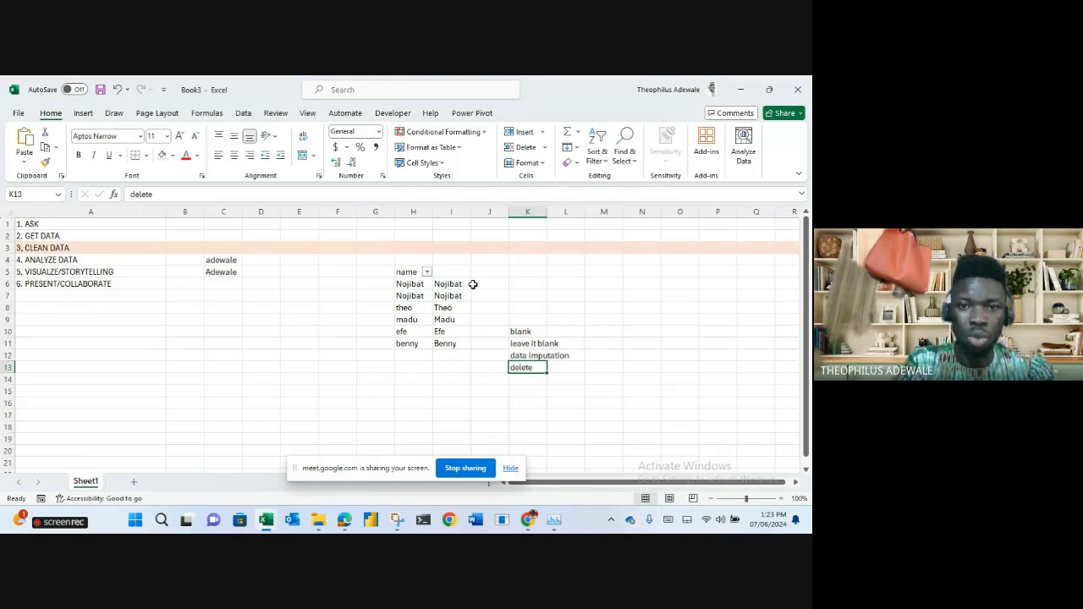
left_click(379, 192)
type("row")
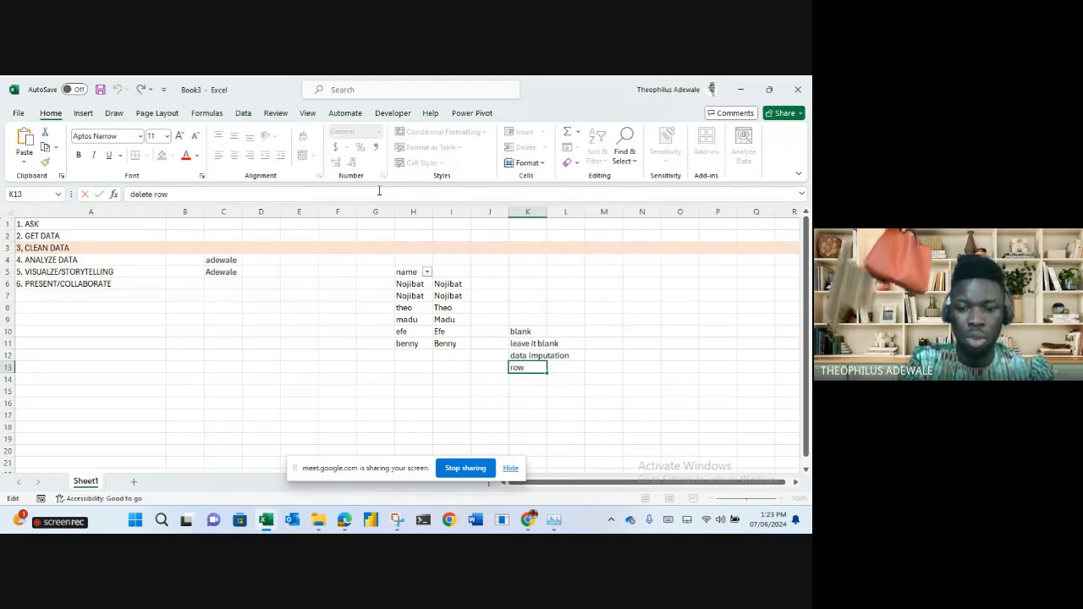
key("Return")
type("del")
key("BackSpace")
type("ete row")
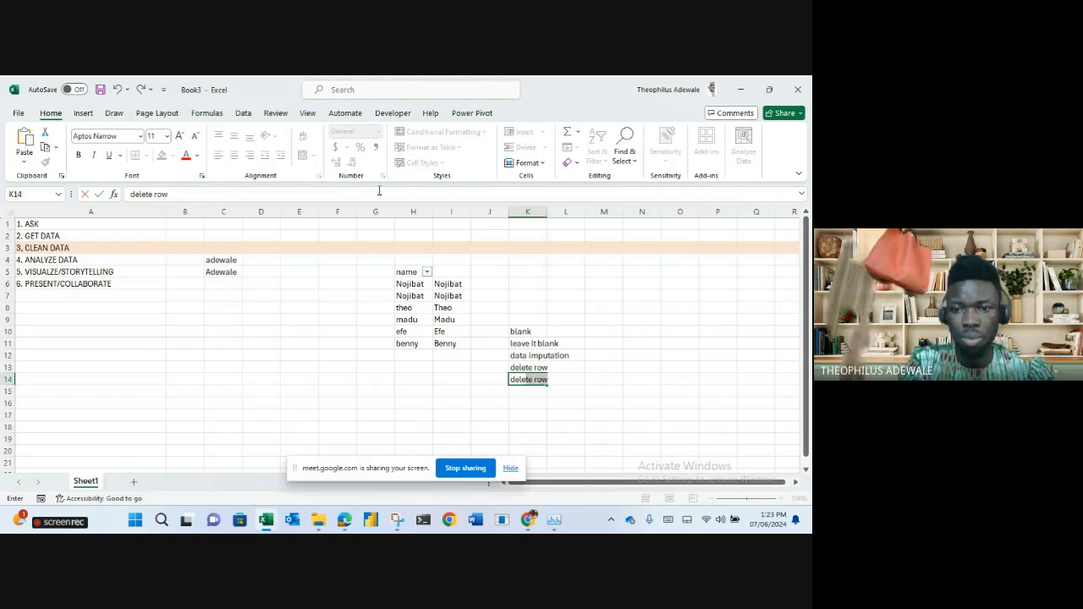
key("BackSpace")
key("BackSpace")
key("BackSpace")
type("column")
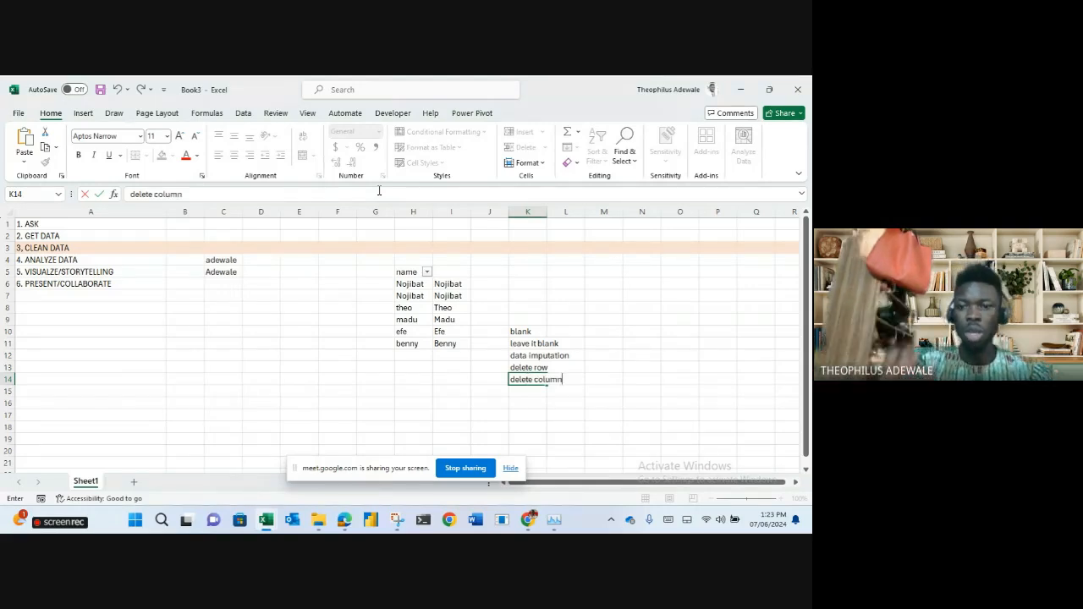
key("Return")
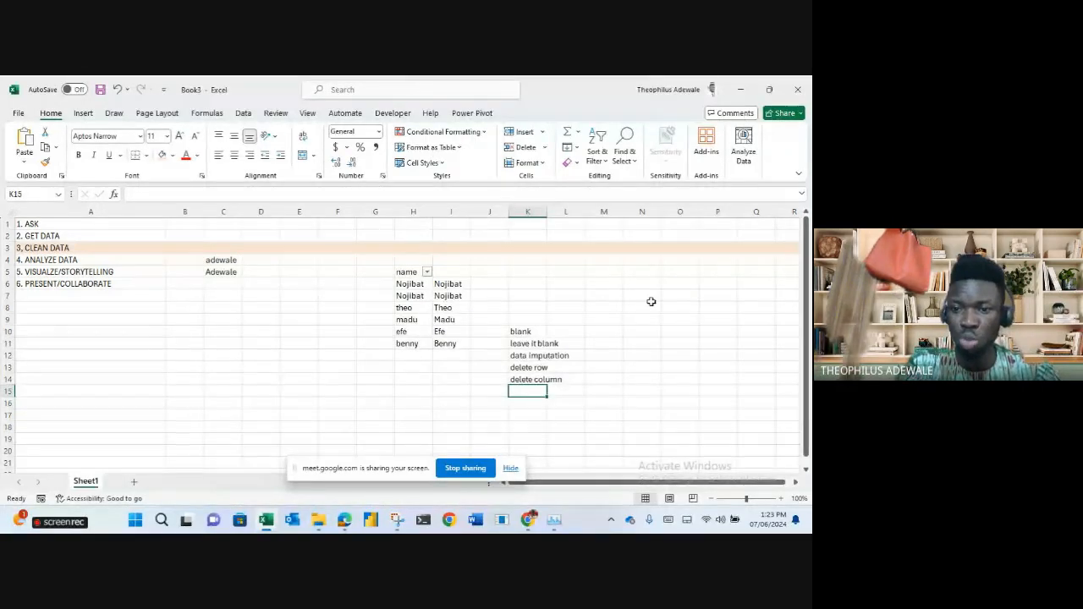
Label N11 'outlier' and list js1 with theo, madu, efe and benny in O10:O14.
left_click(642, 341)
type("out")
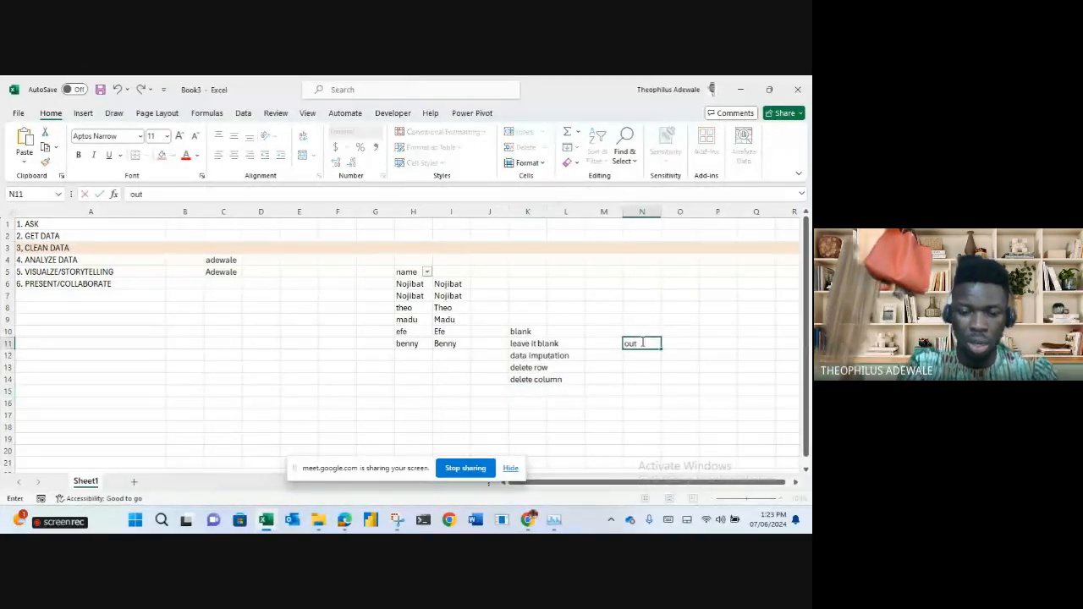
type("lier")
key("Return")
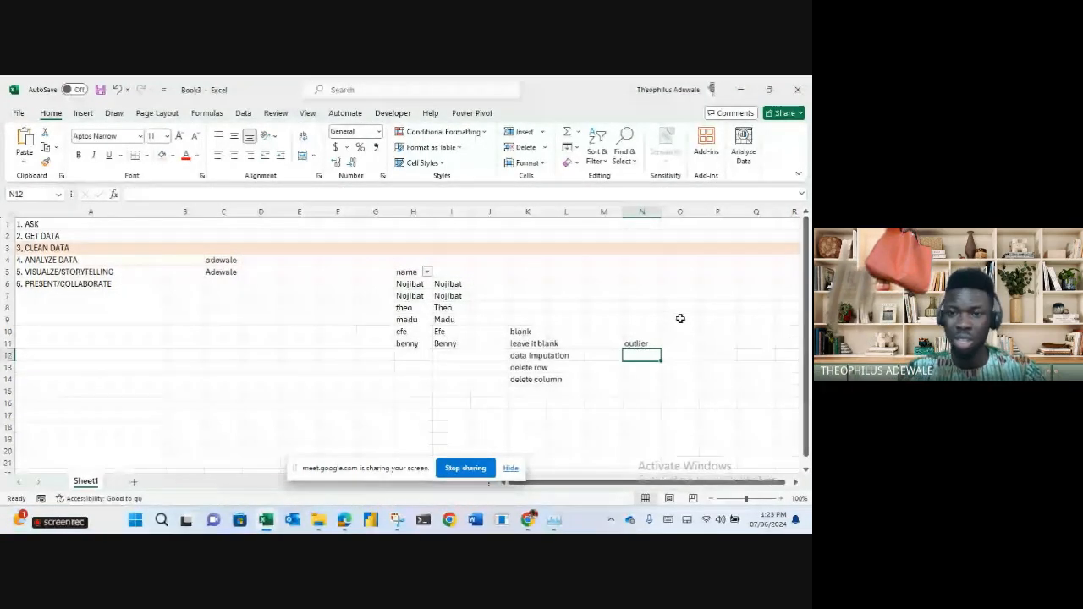
left_click(692, 330)
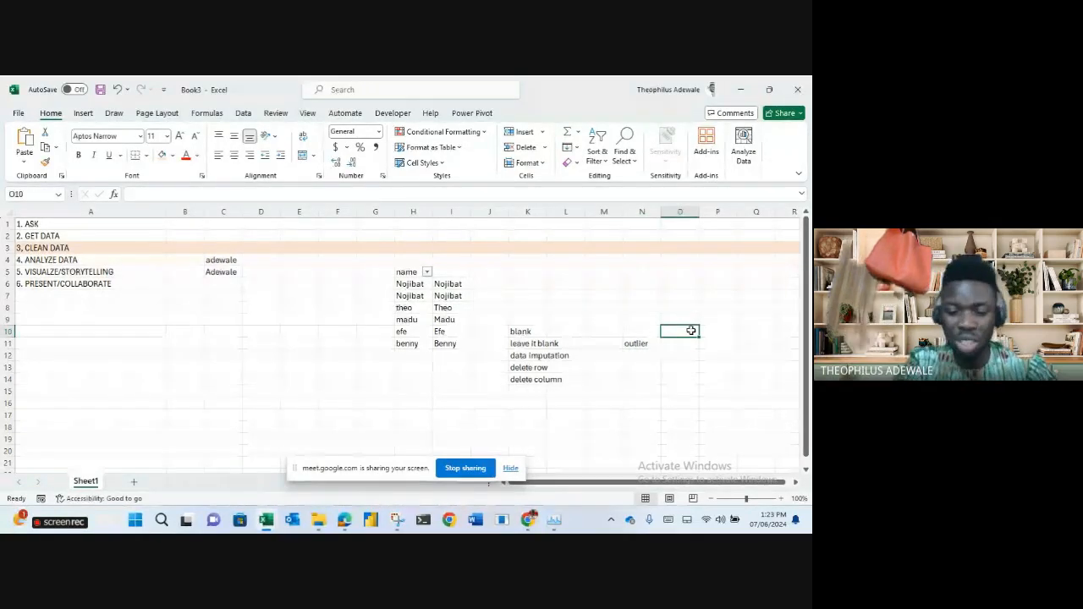
type("js1")
key("Return")
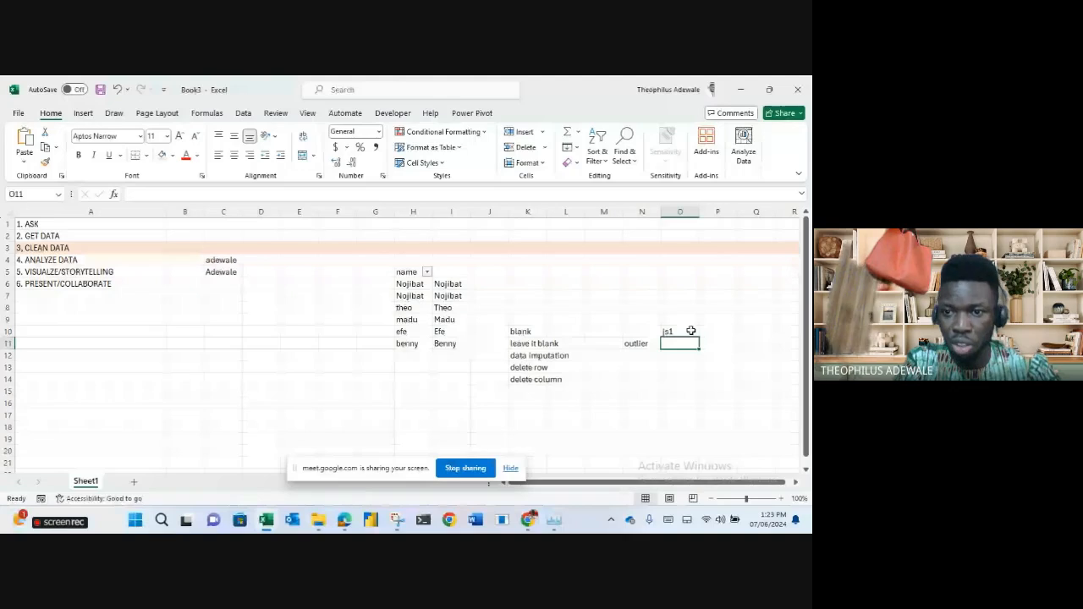
type("theo")
key("Return")
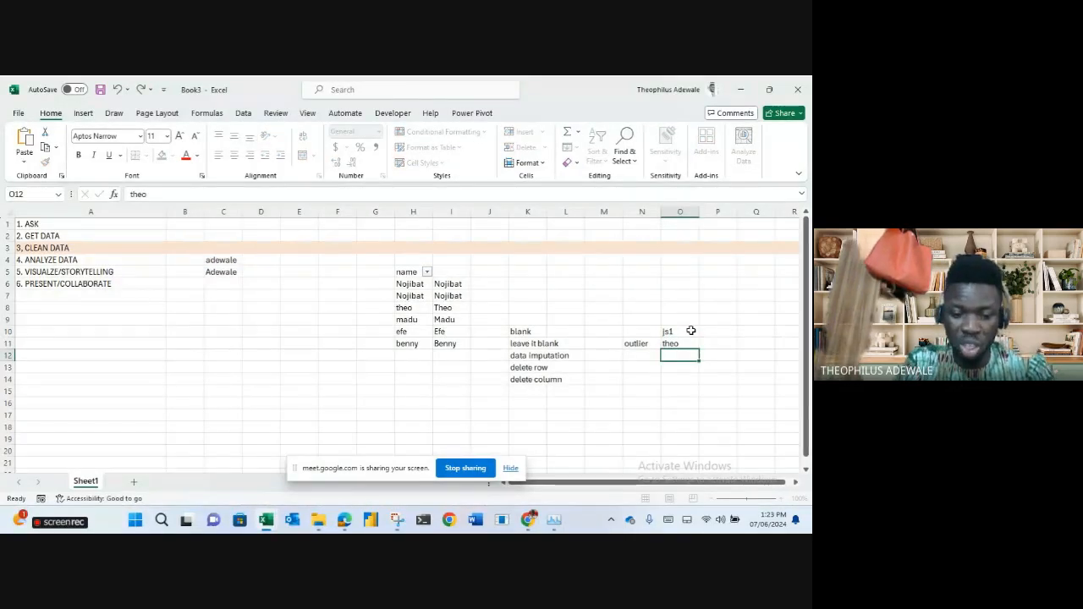
type("madu")
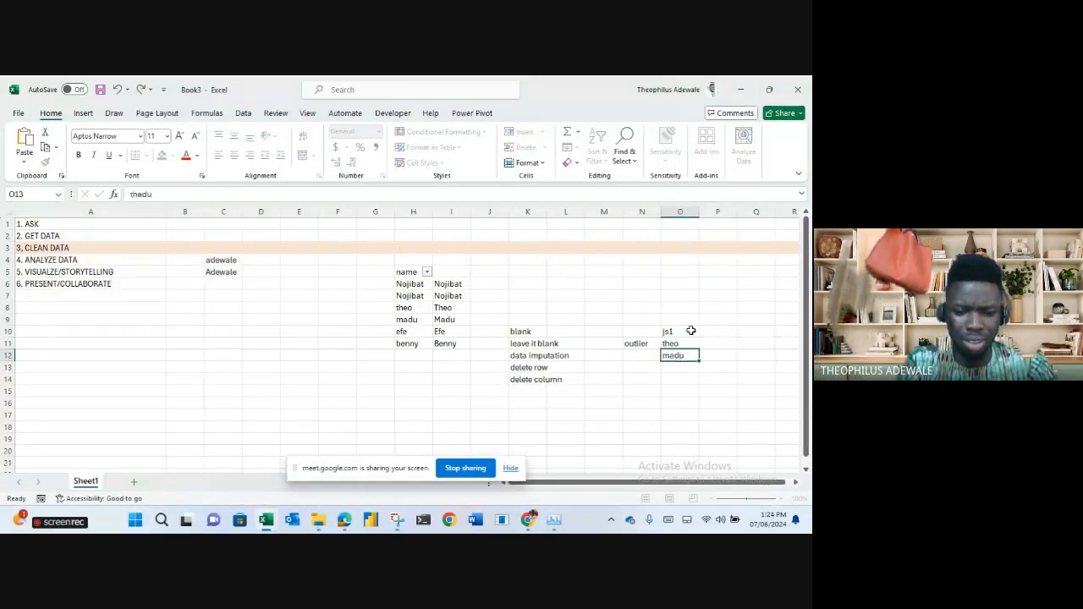
key("Return")
type("efe")
key("Return")
type("be")
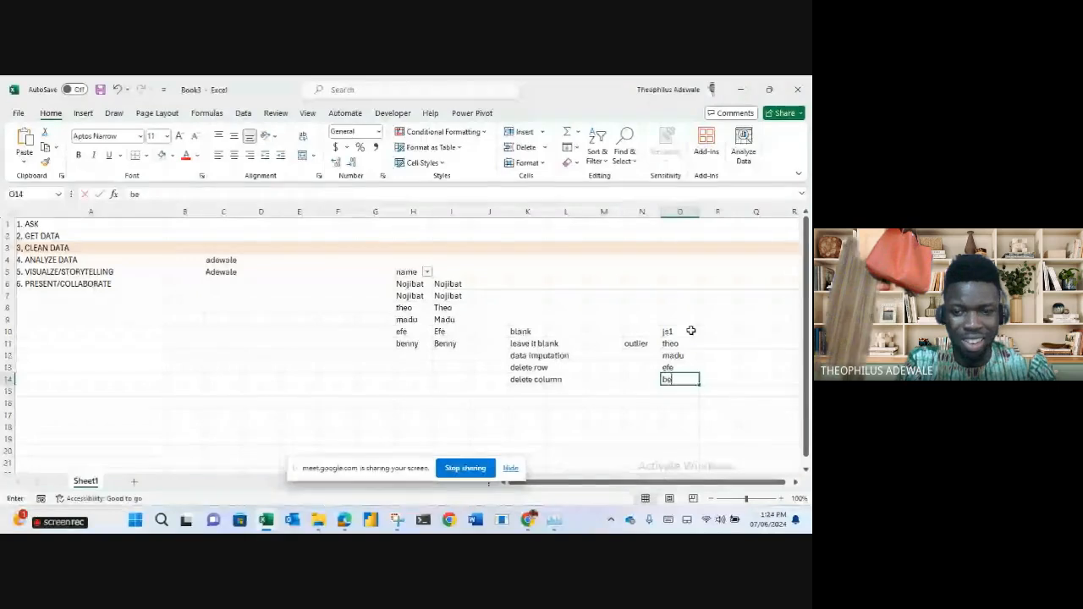
type("nny")
key("Return")
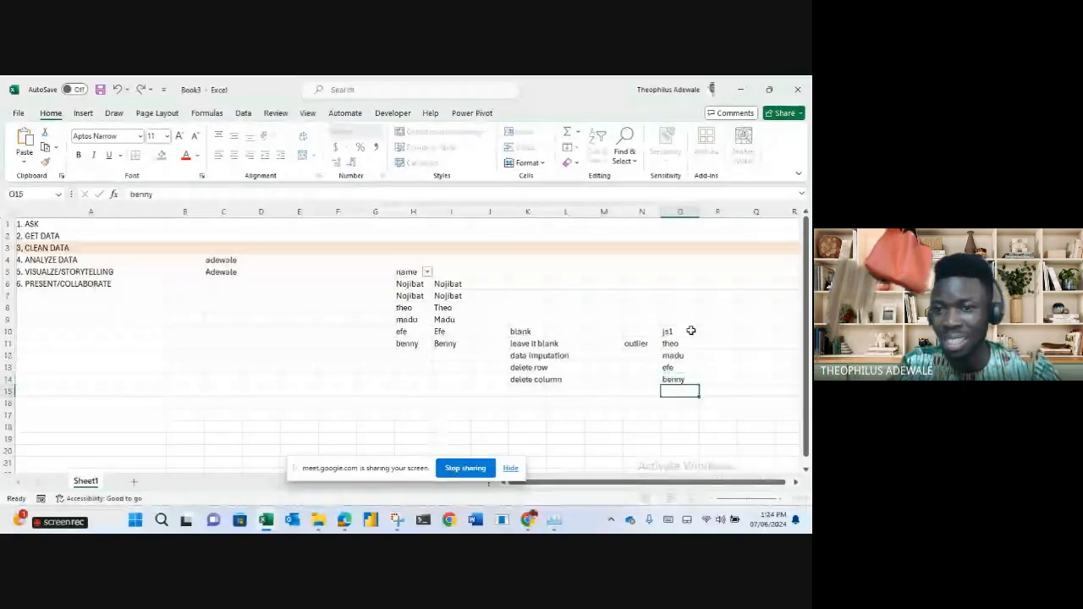
Add an 'age' header in P10 with ages 10, 9, 9 and 7 beneath it.
left_click(715, 334)
type("age")
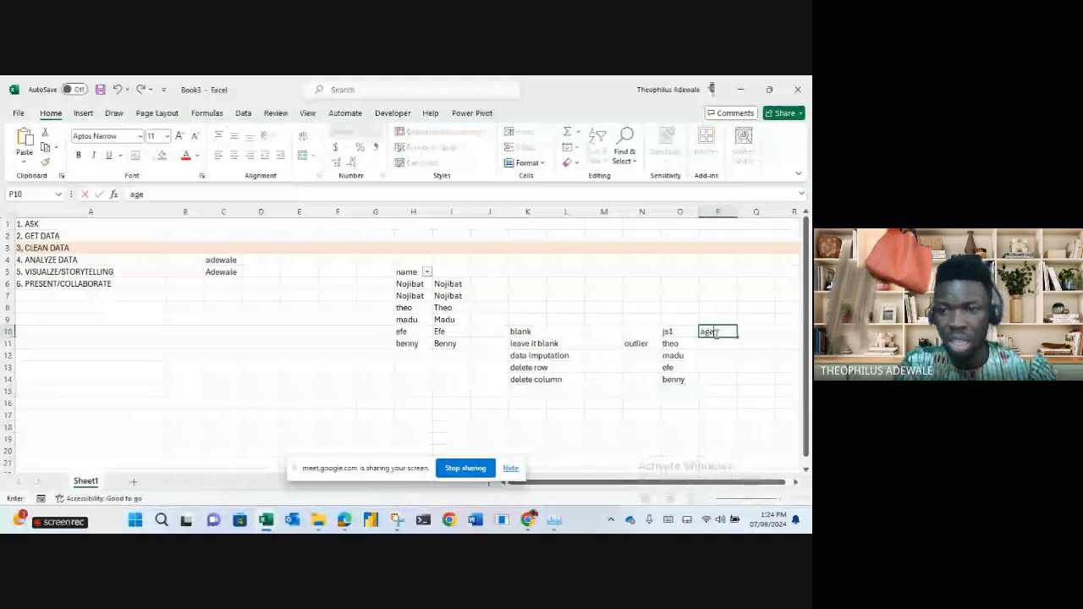
key("Return")
type("10")
key("Return")
type("9")
key("Return")
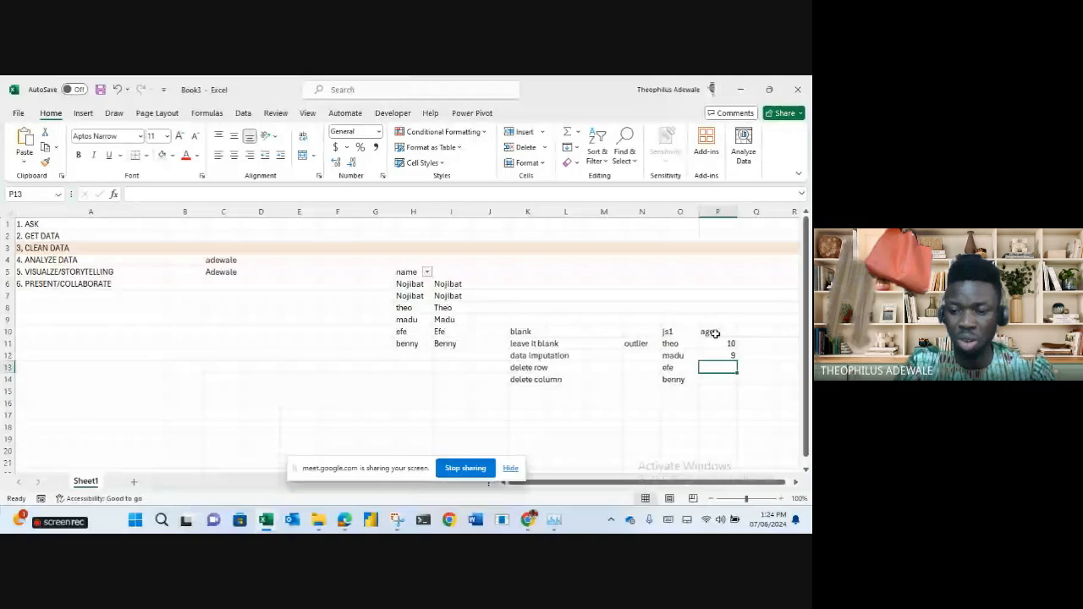
type("9")
key("Return")
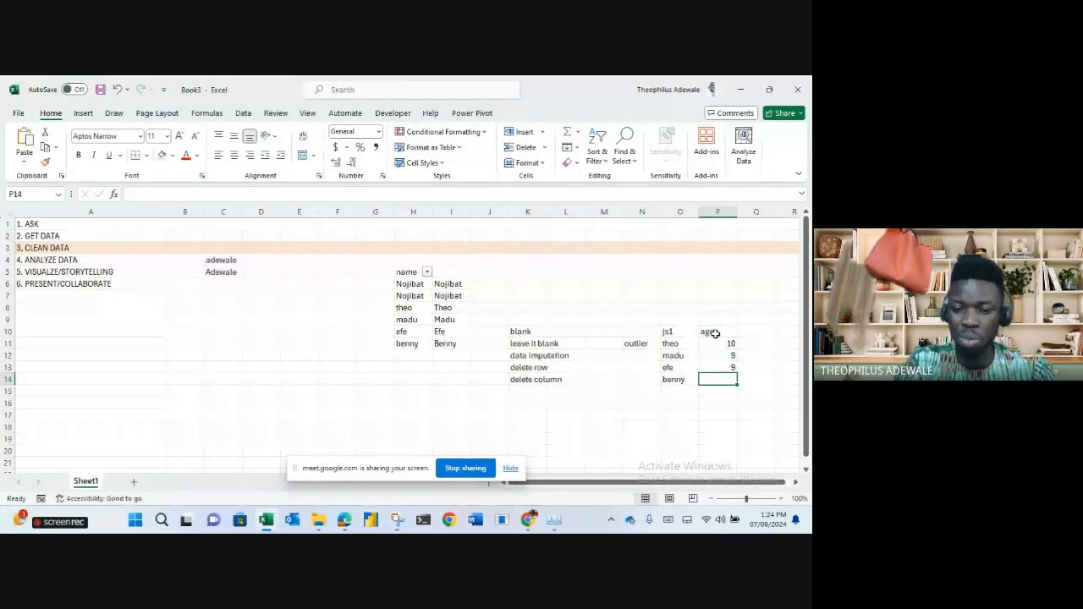
type("7")
key("Return")
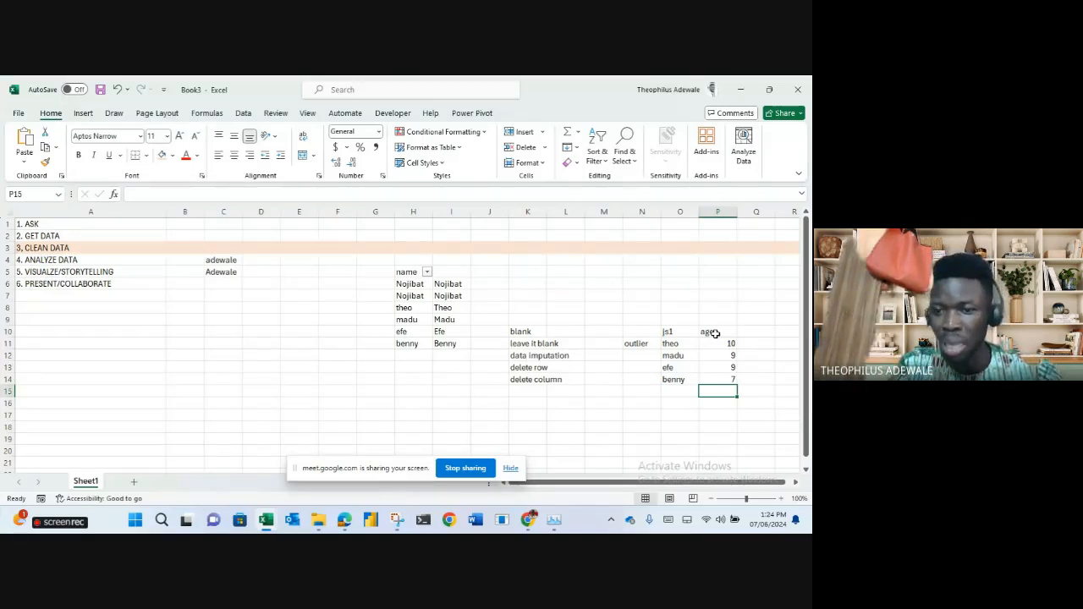
key("Left")
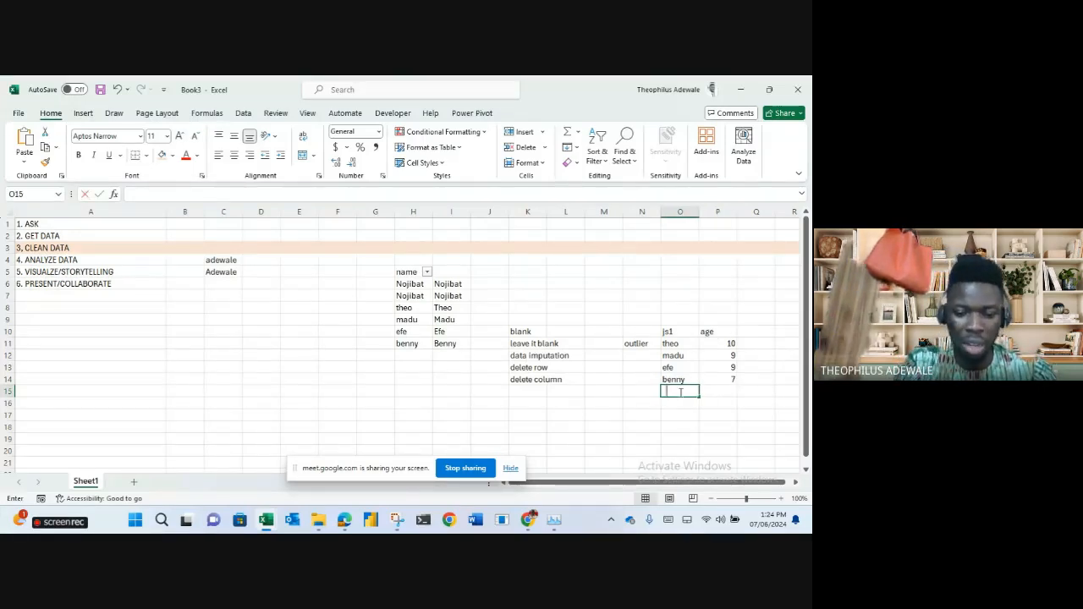
Add grandpa in O15 with an age of 39, correcting the first entry of 19.
type("grand")
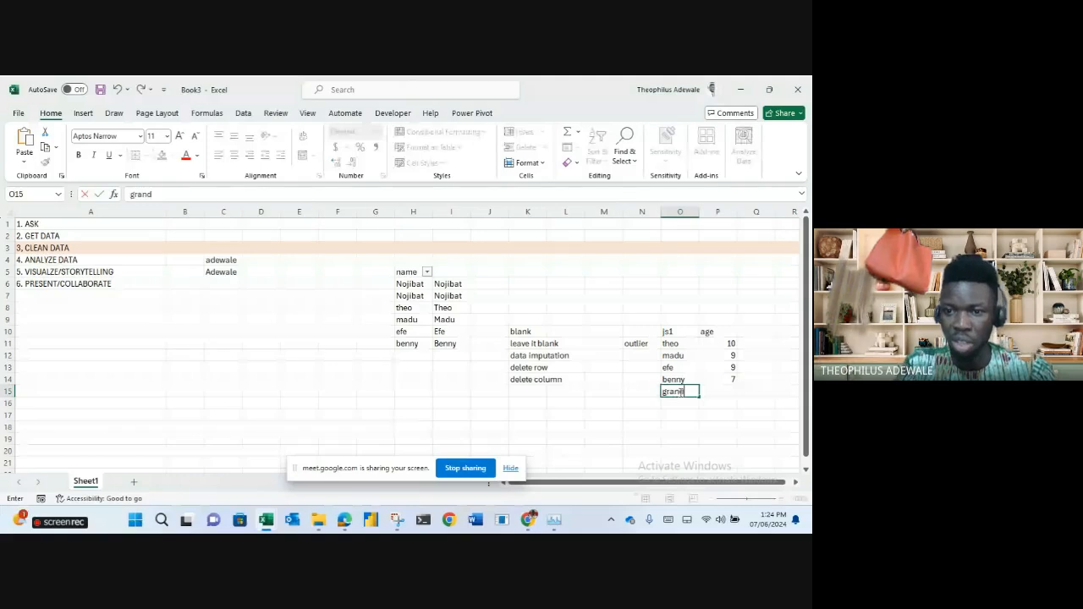
type("pa")
key("Tab")
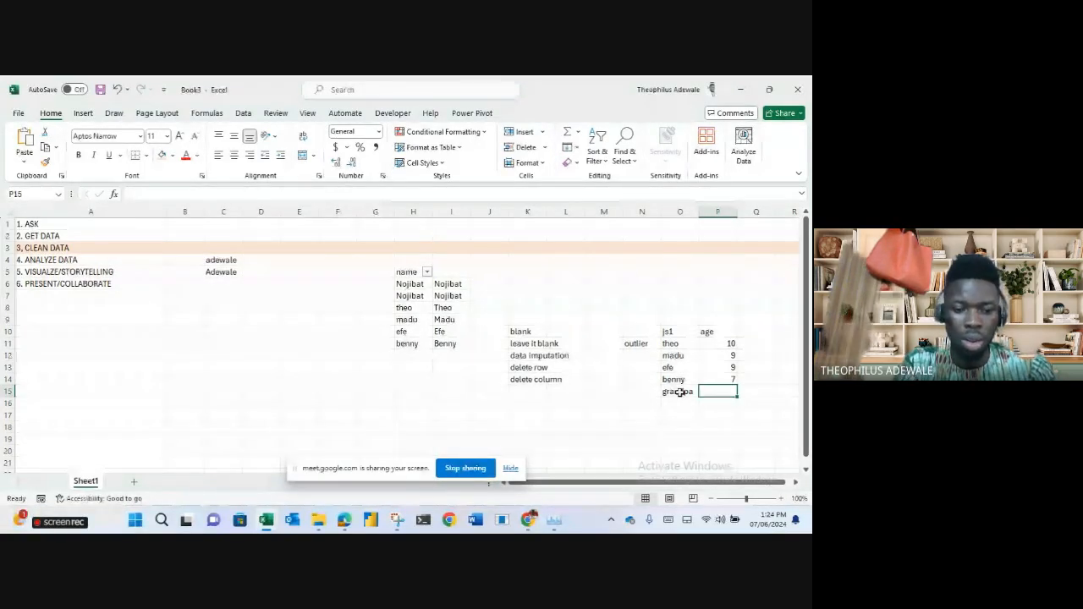
type("19")
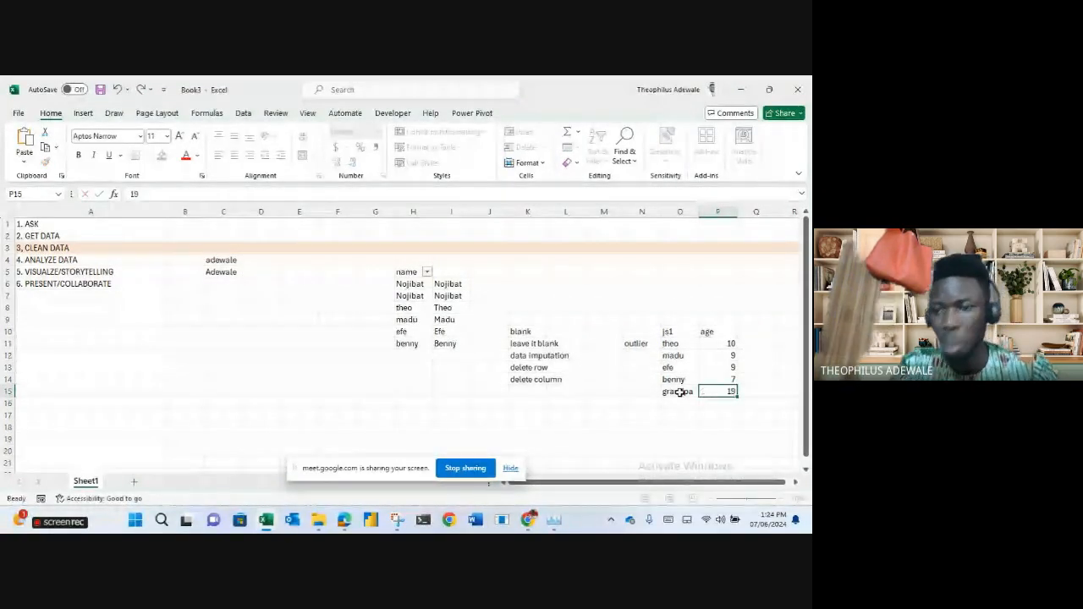
key("Return")
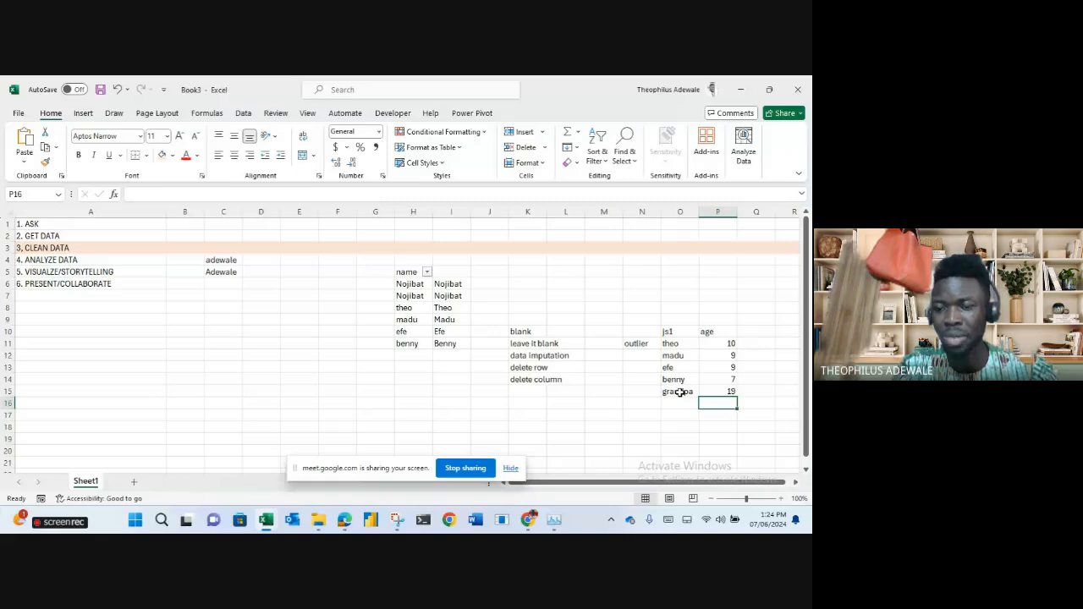
left_click(668, 425)
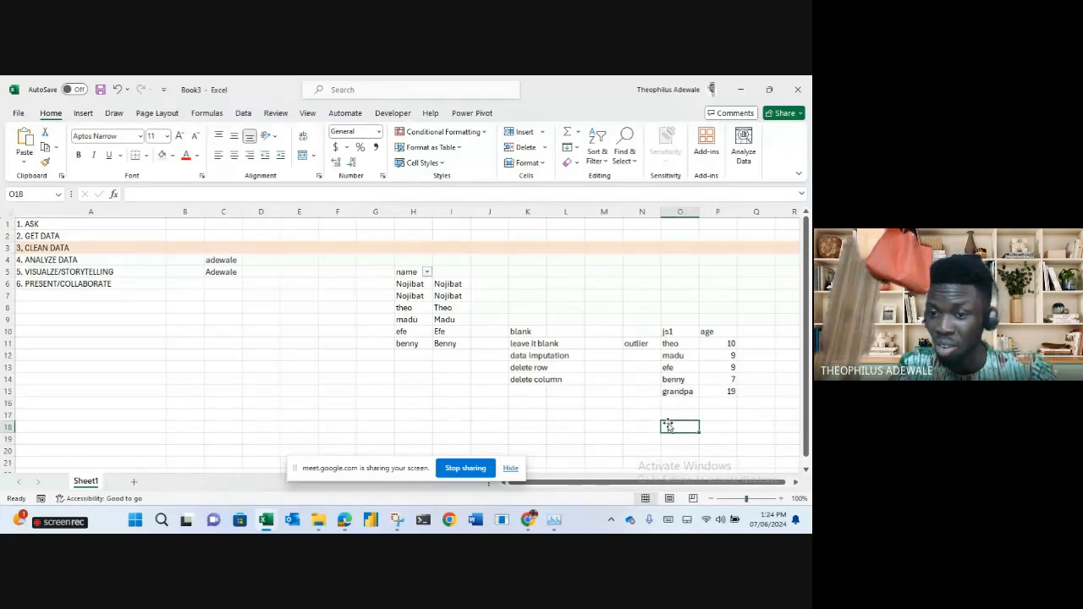
double_click(727, 392)
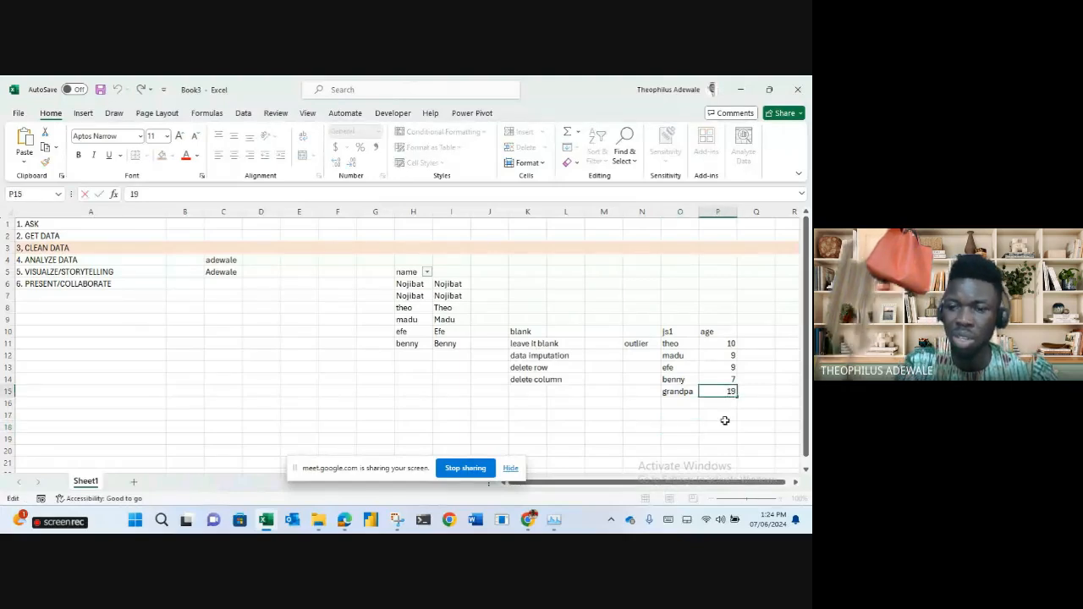
key("BackSpace")
key("BackSpace")
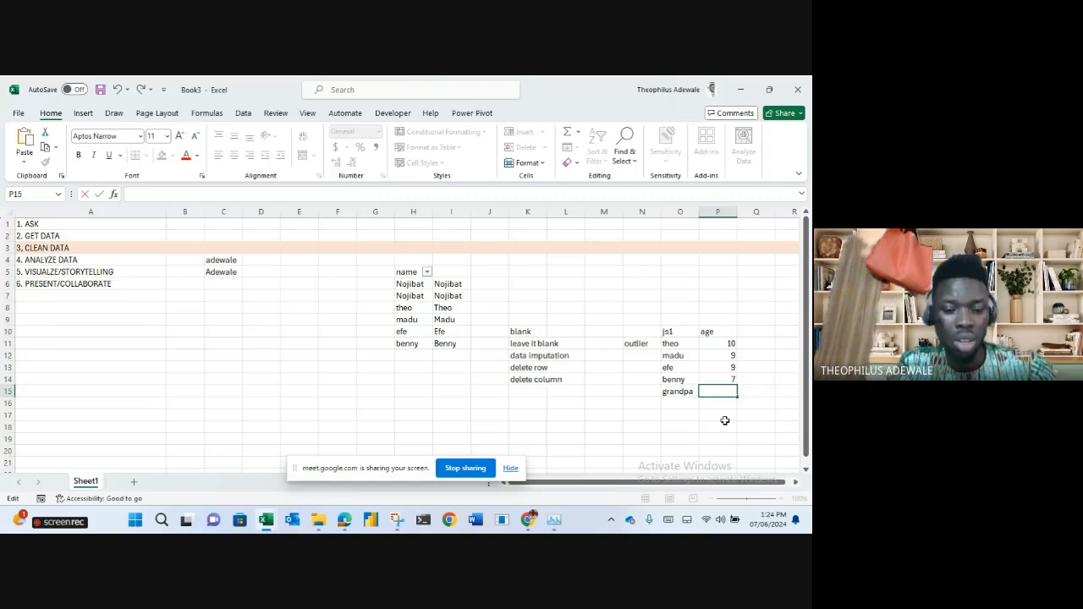
type("39")
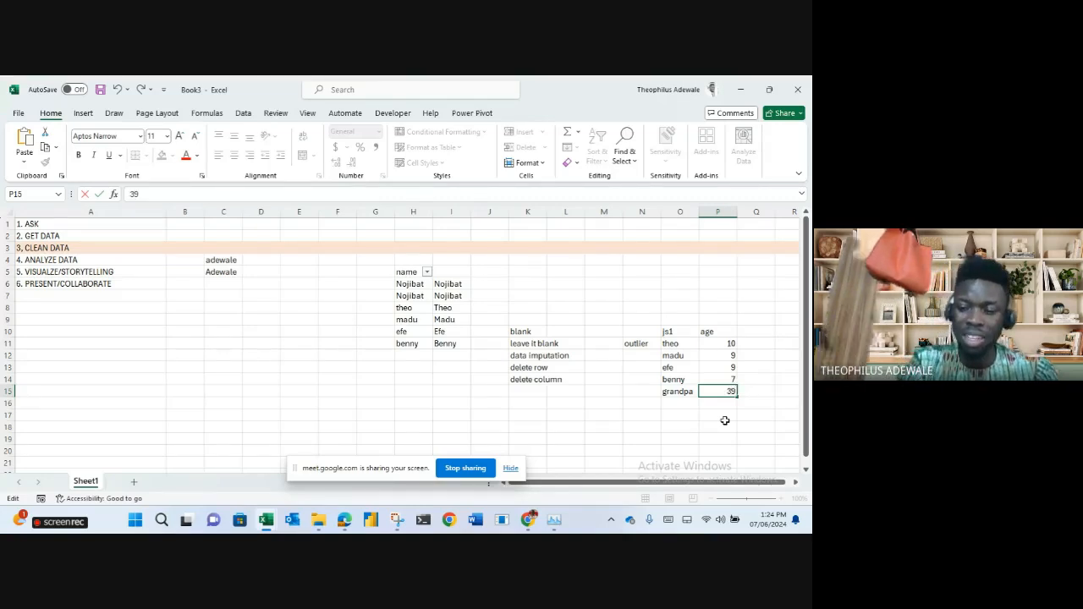
key("Return")
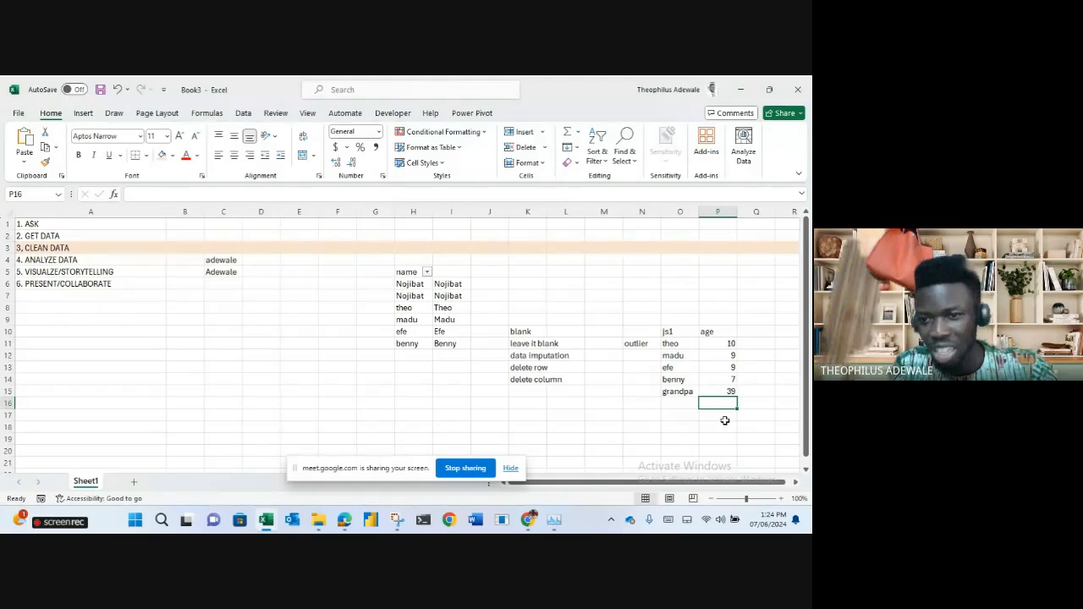
key("Left")
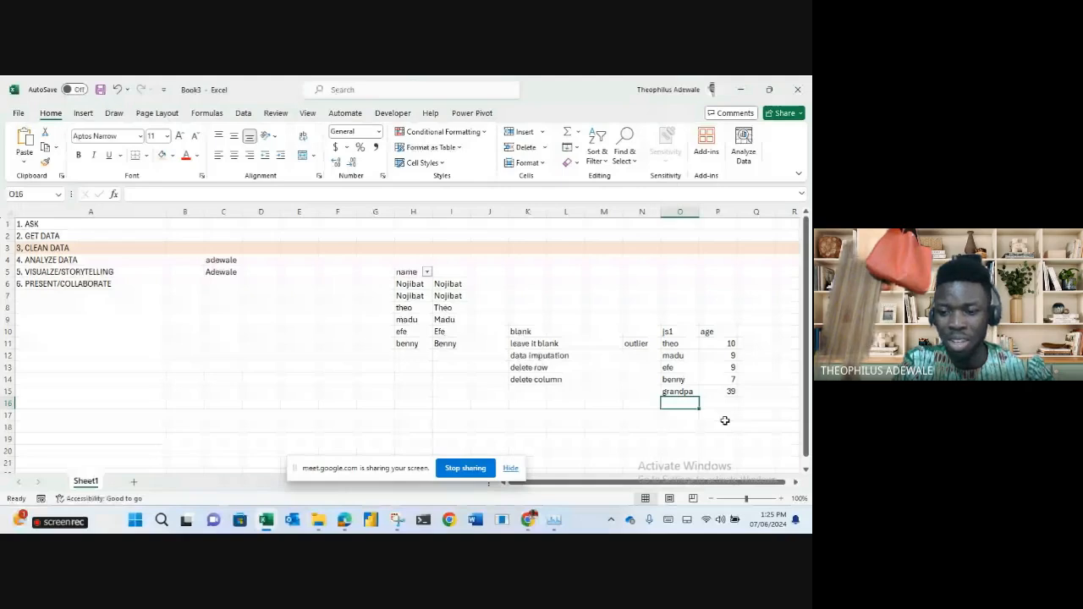
Add okoro in O16 with an age of 12, fixing the initial entry of 2.
type("bo")
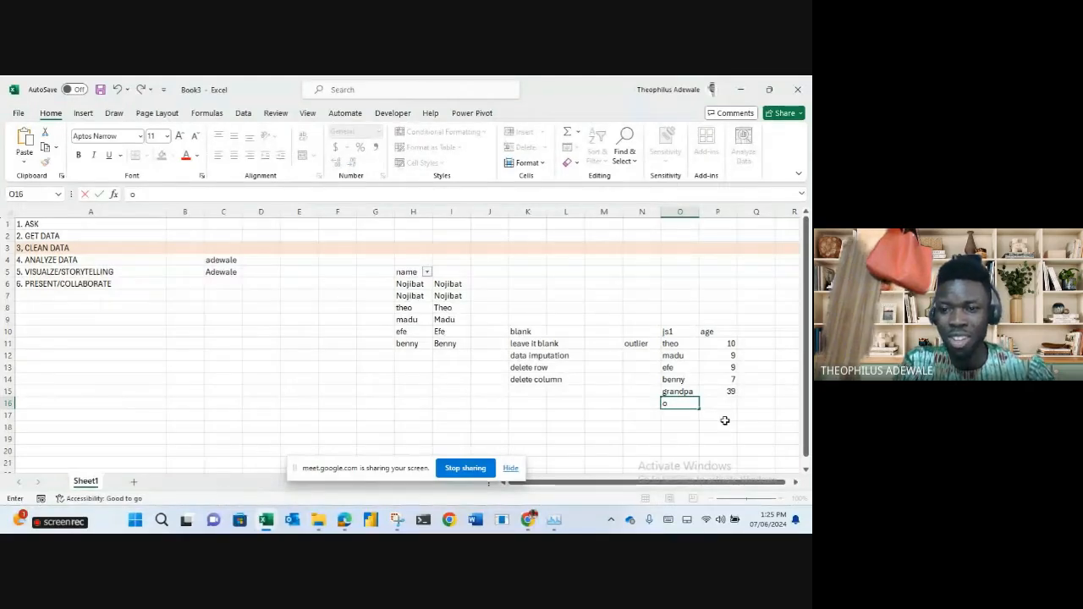
key("BackSpace")
key("BackSpace")
type("okoro")
key("Tab")
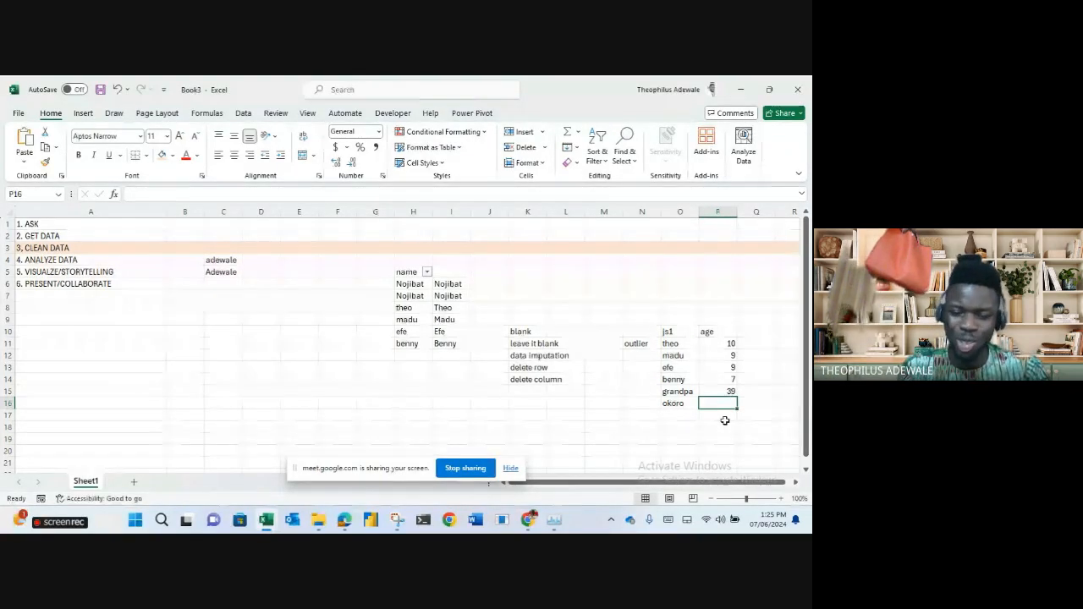
type("2")
key("Return")
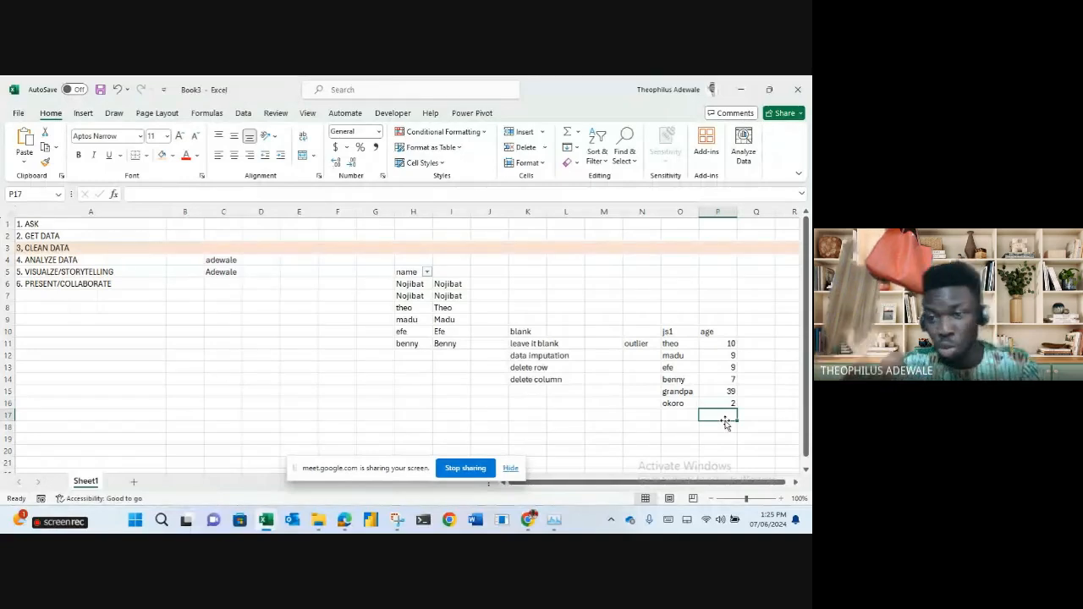
left_click(714, 402)
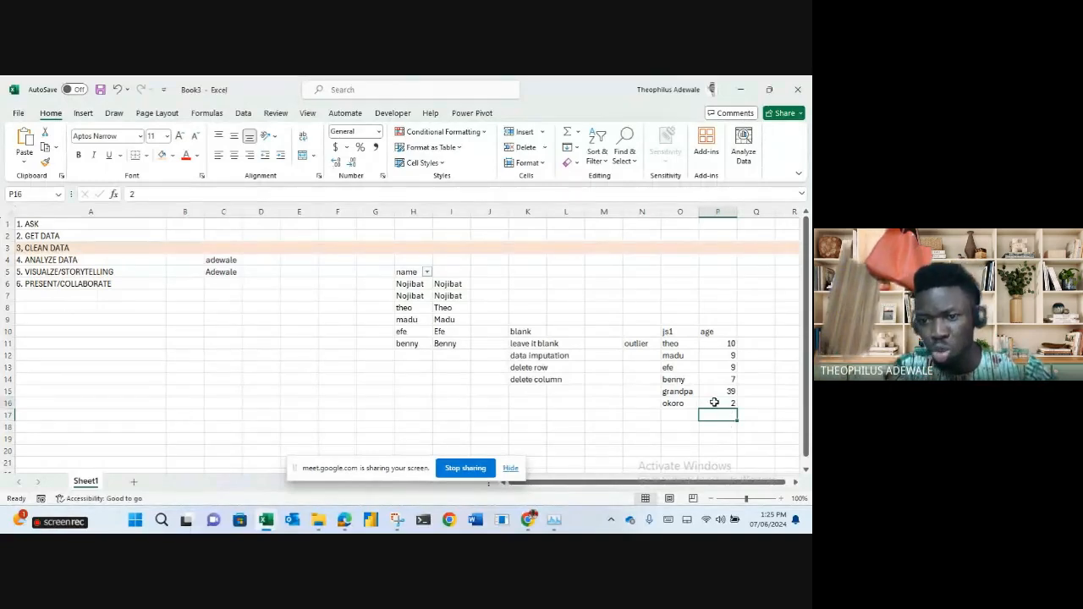
double_click(714, 403)
type("1")
key("Return")
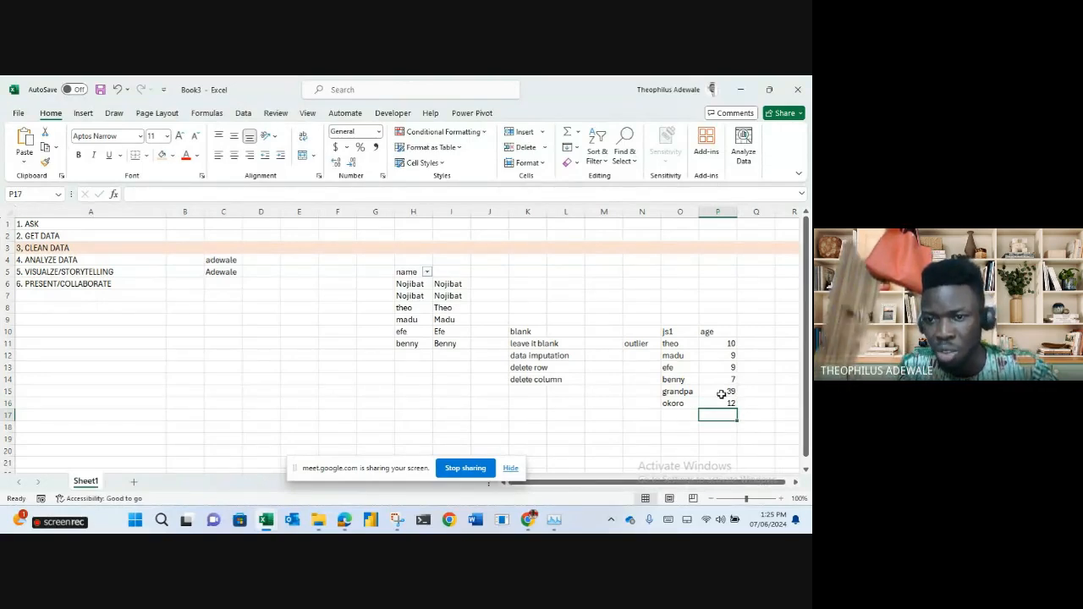
Change grandpa's age to 9, then clear grandpa's name and age from row 15.
double_click(717, 392)
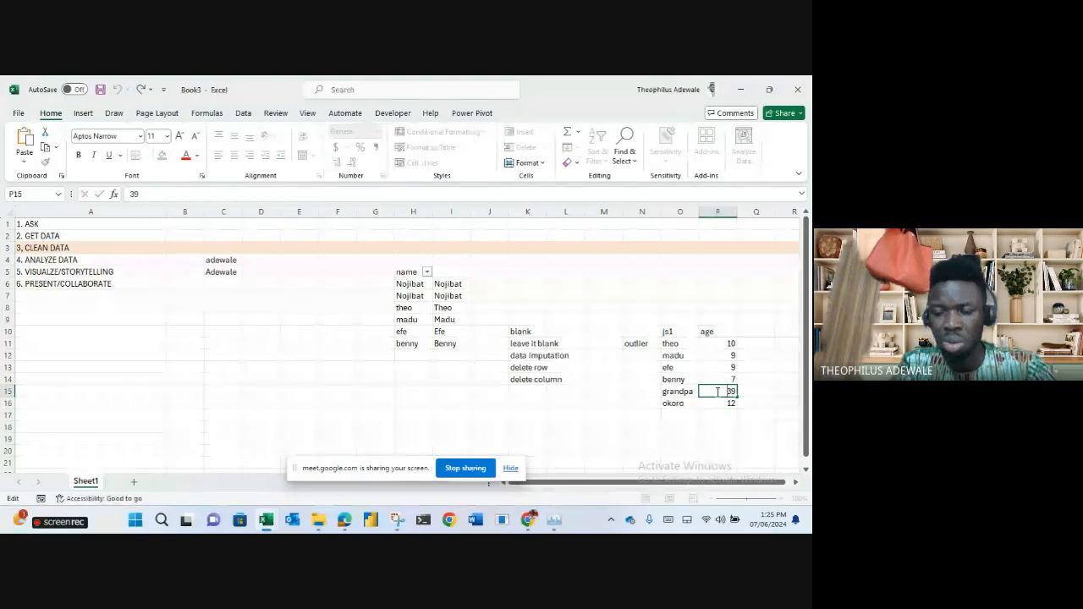
key("Delete")
key("Return")
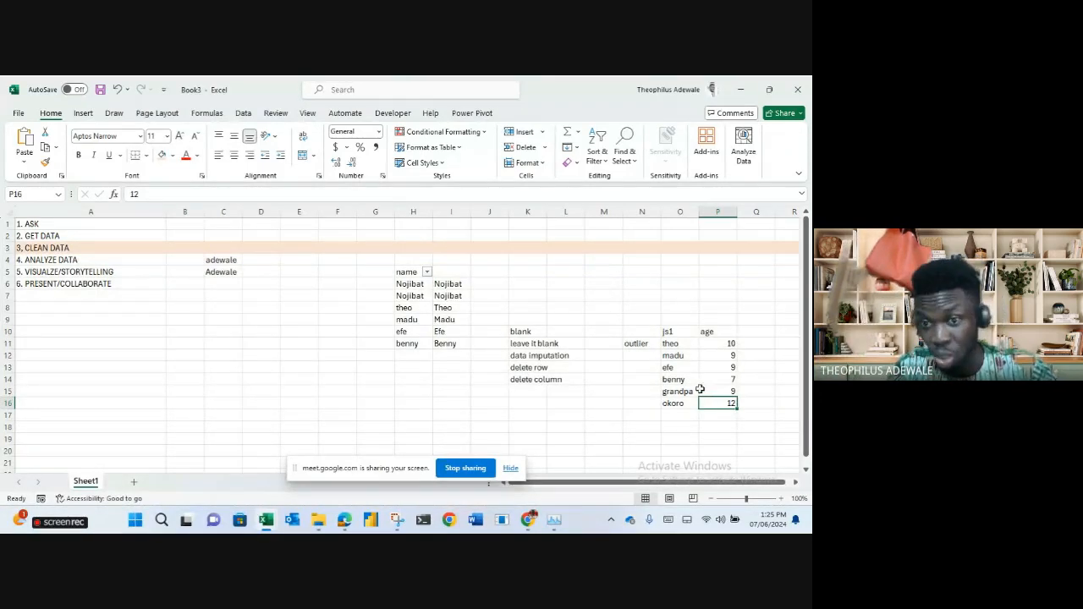
left_click_drag(684, 391, 704, 392)
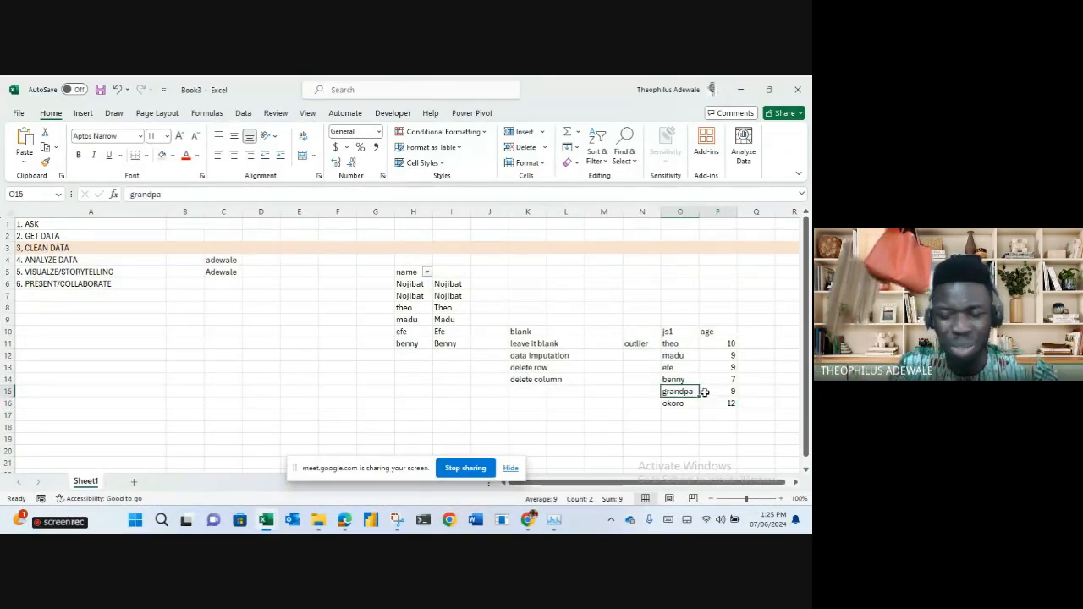
key("Delete")
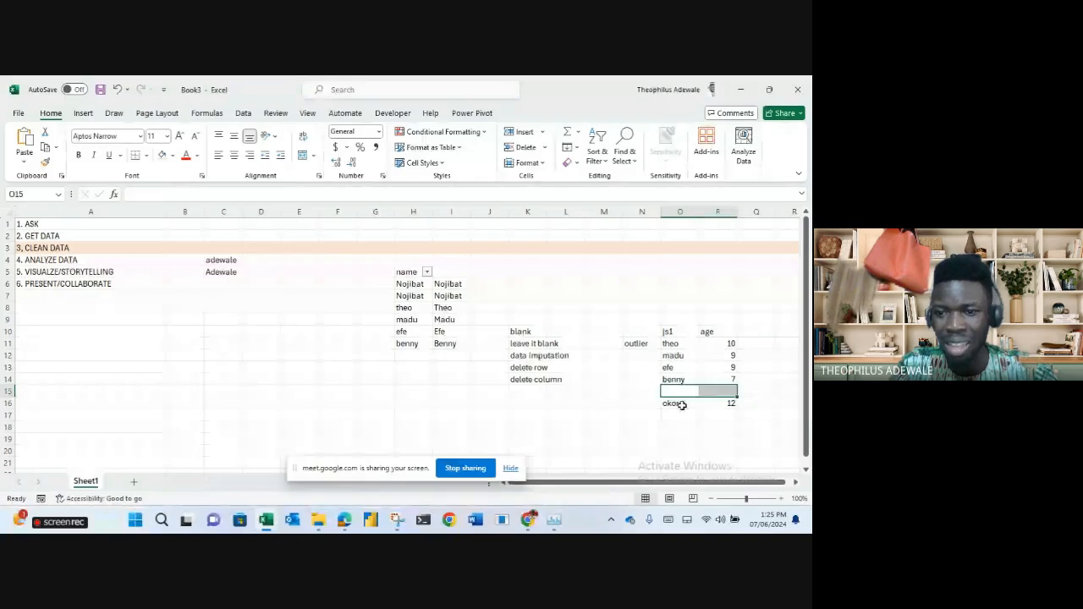
left_click_drag(681, 405, 723, 402)
Delete okoro's name and age from row 16 of the js1/age table.
key("Delete")
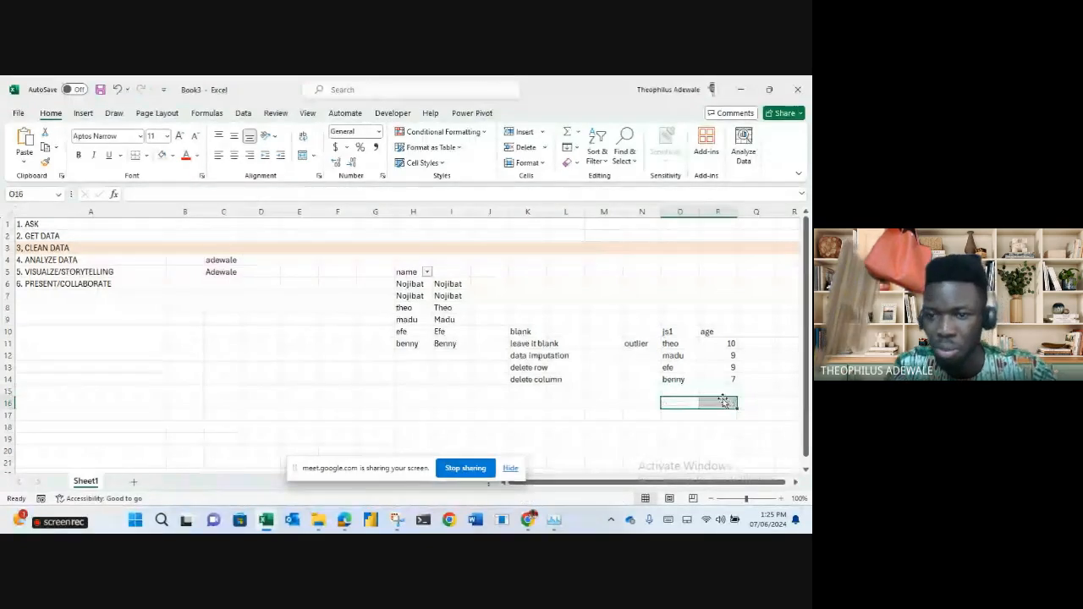
left_click(749, 391)
left_click(611, 414)
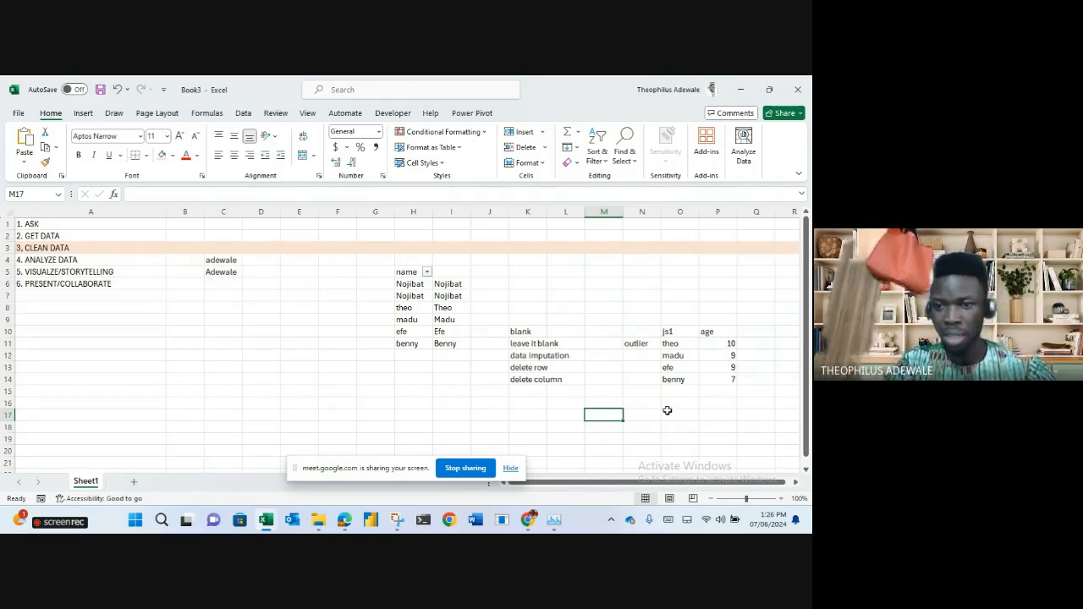
Change benny's age in P14 from 7 to 47, then begin an IFERROR formula below the list.
left_click(719, 380)
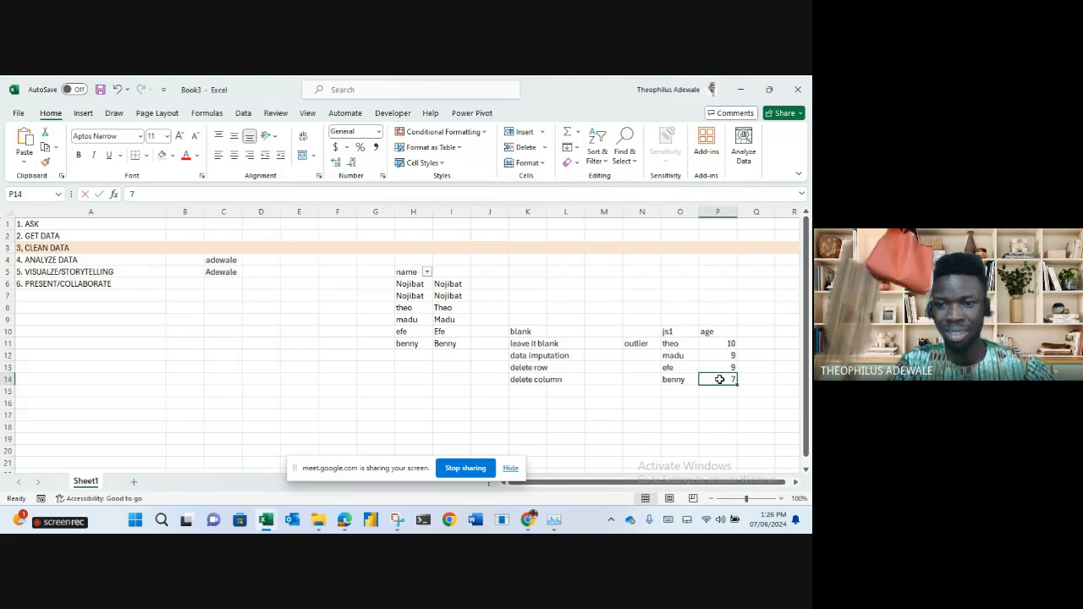
double_click(719, 379)
type("4")
key("Return")
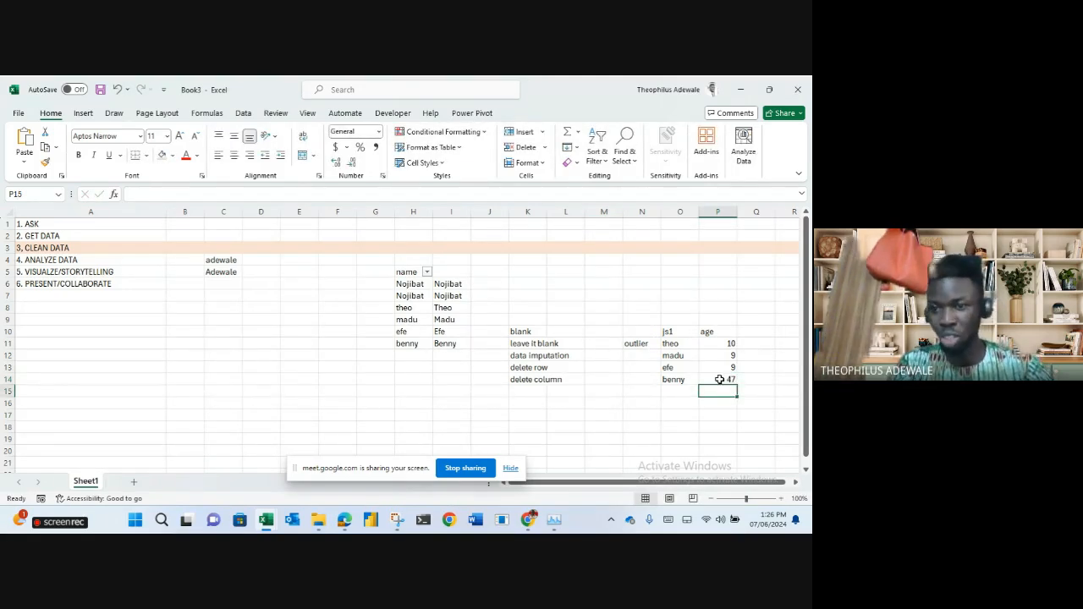
left_click(715, 416)
type("=IFERROR(")
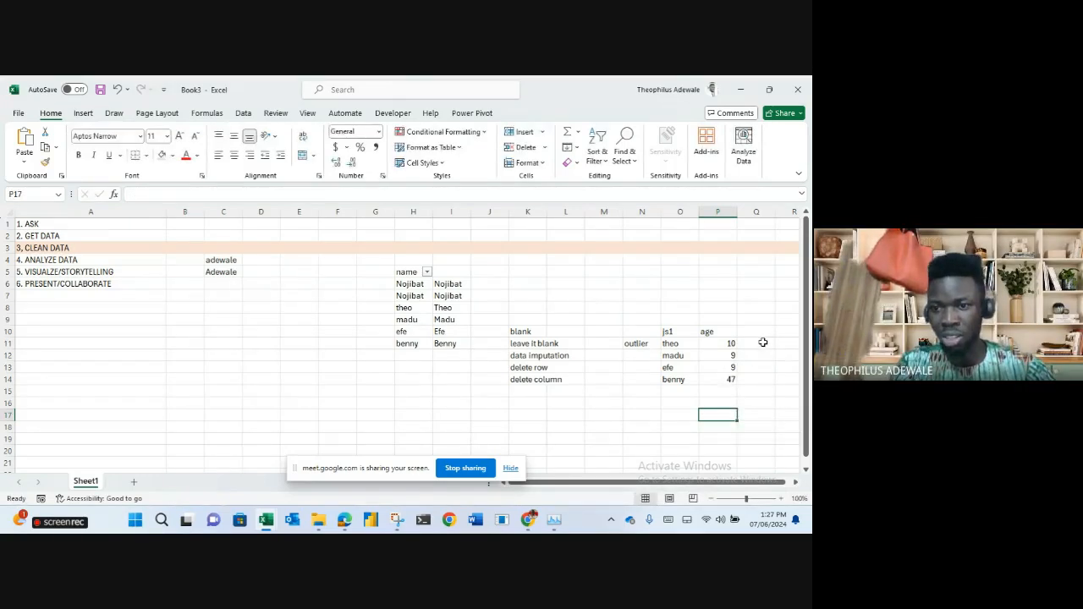
Enter =IFERROR(P11,10) in Q11 and fill it down through Q14.
left_click(763, 342)
type("=IFERROR(")
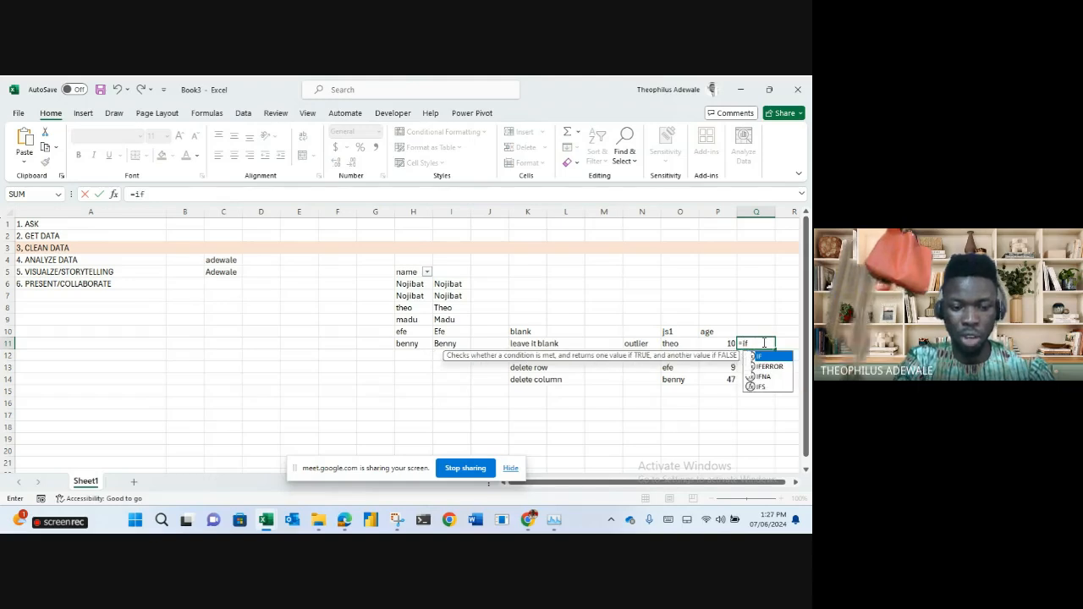
left_click(724, 344)
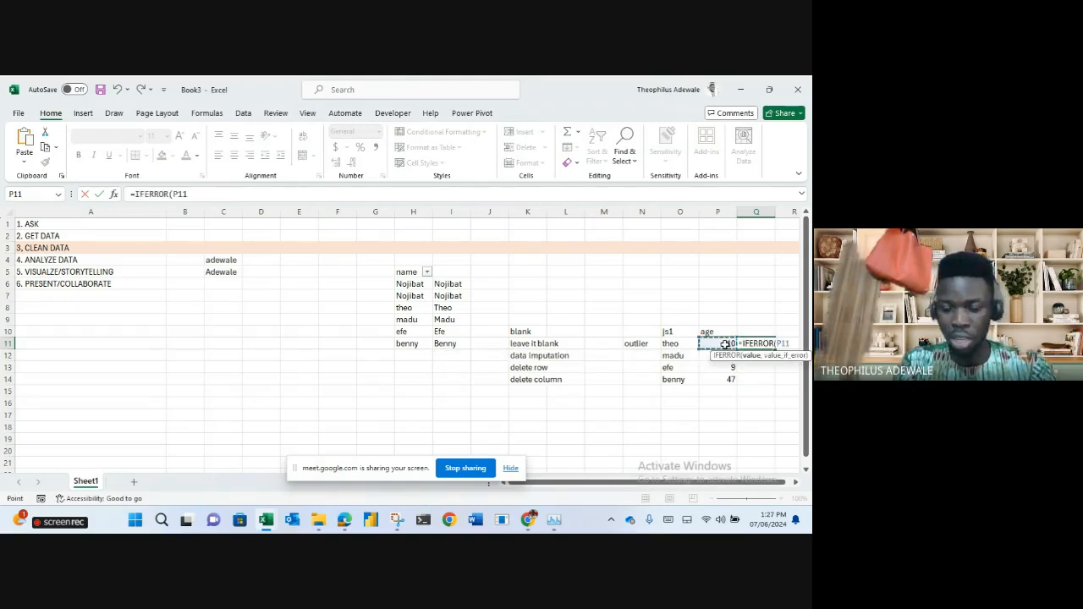
type(",")
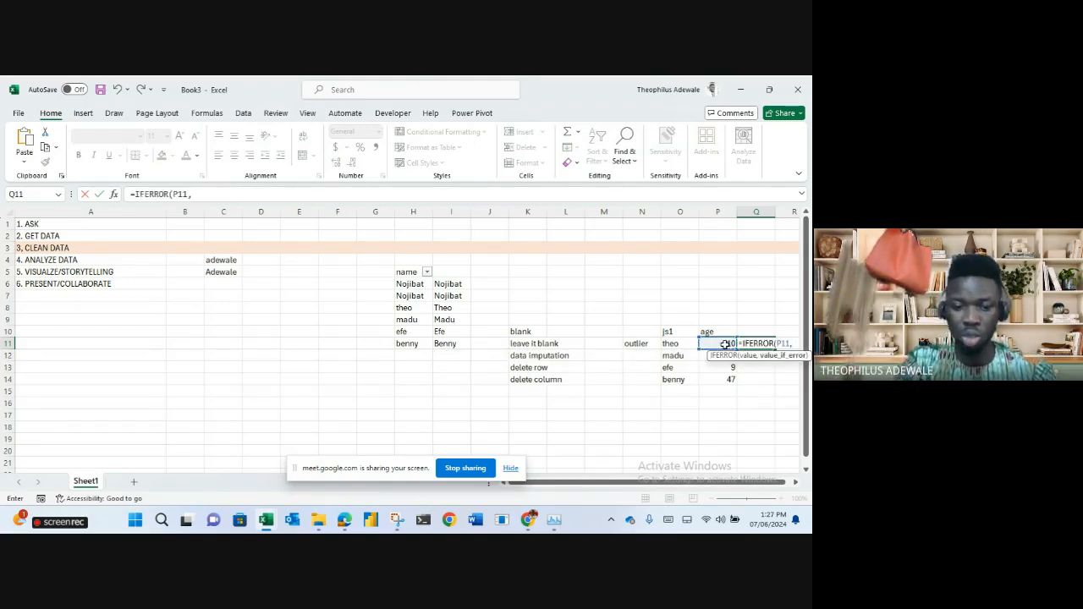
type("10")
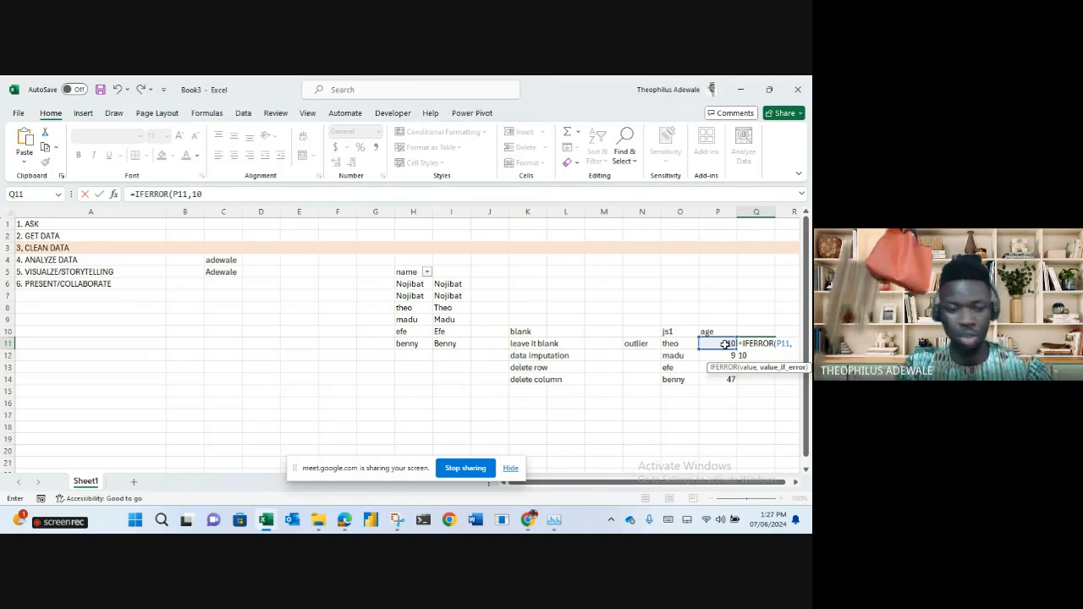
type(")")
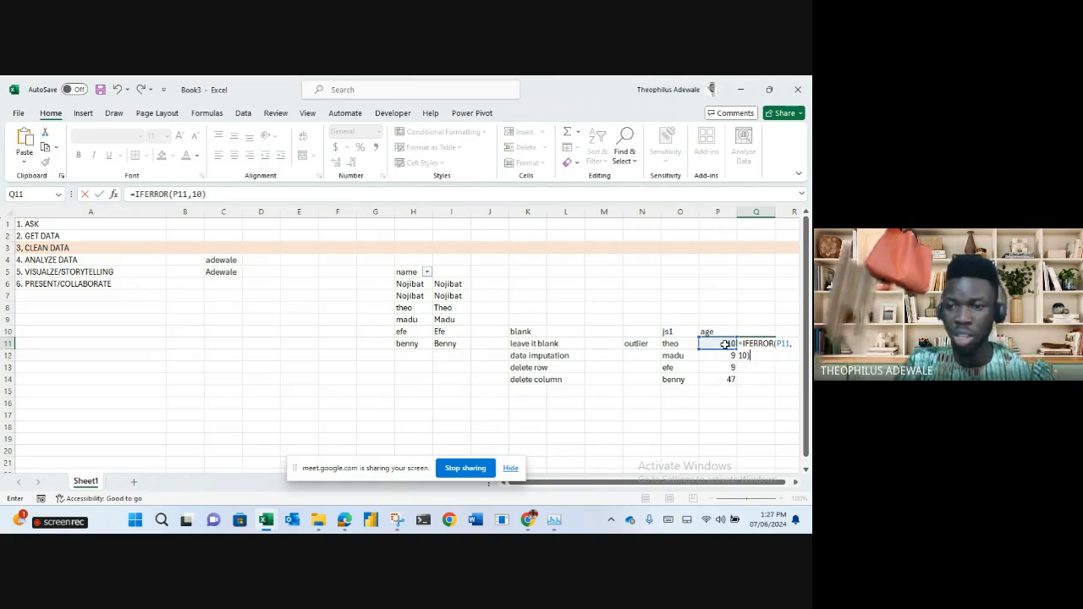
key("Return")
left_click(762, 344)
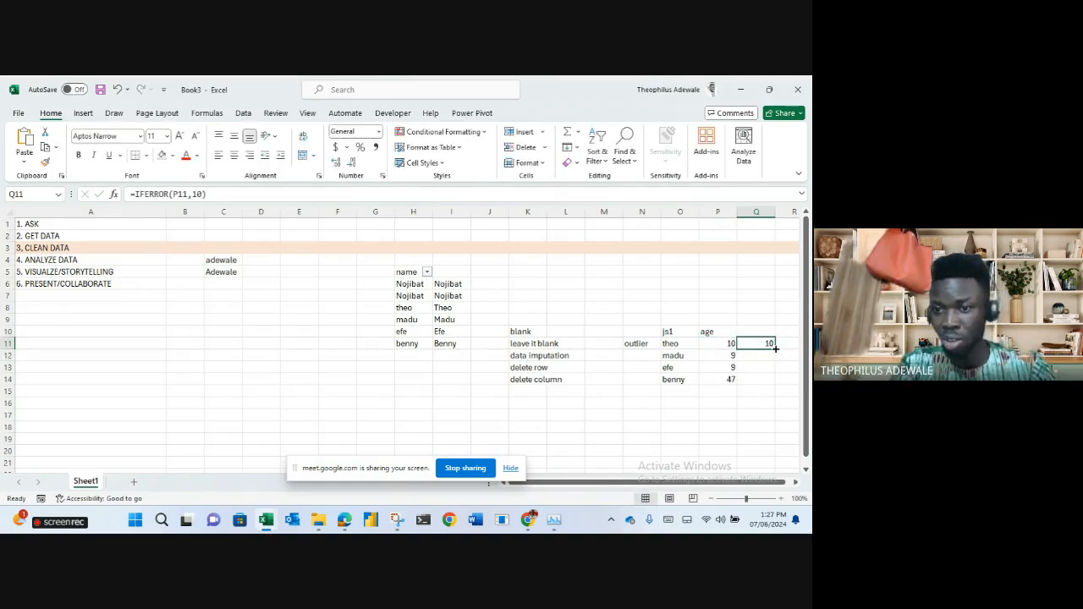
left_click_drag(775, 349, 772, 379)
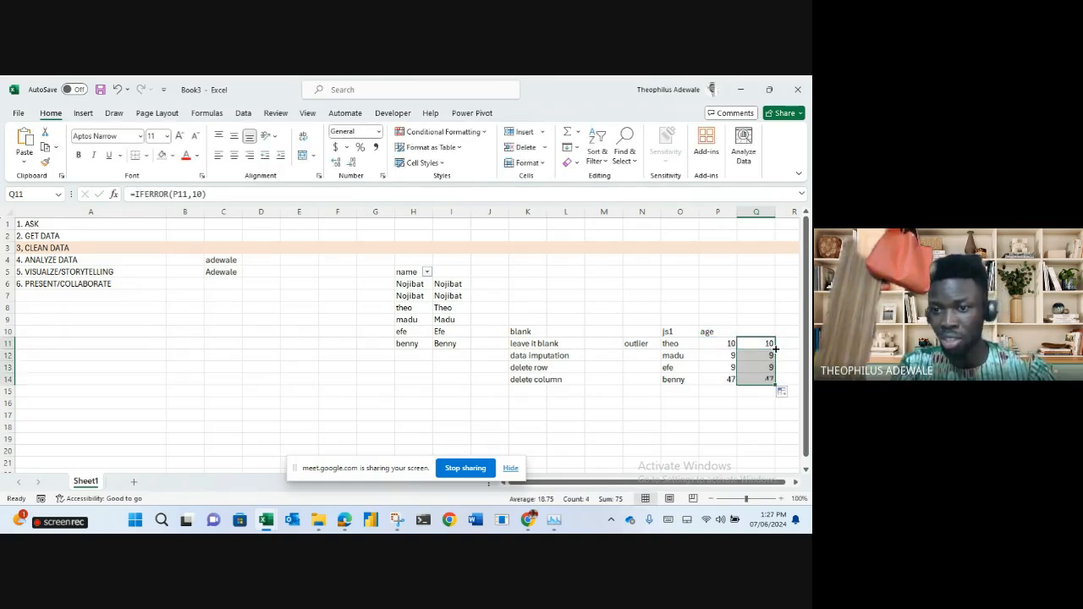
left_click(724, 380)
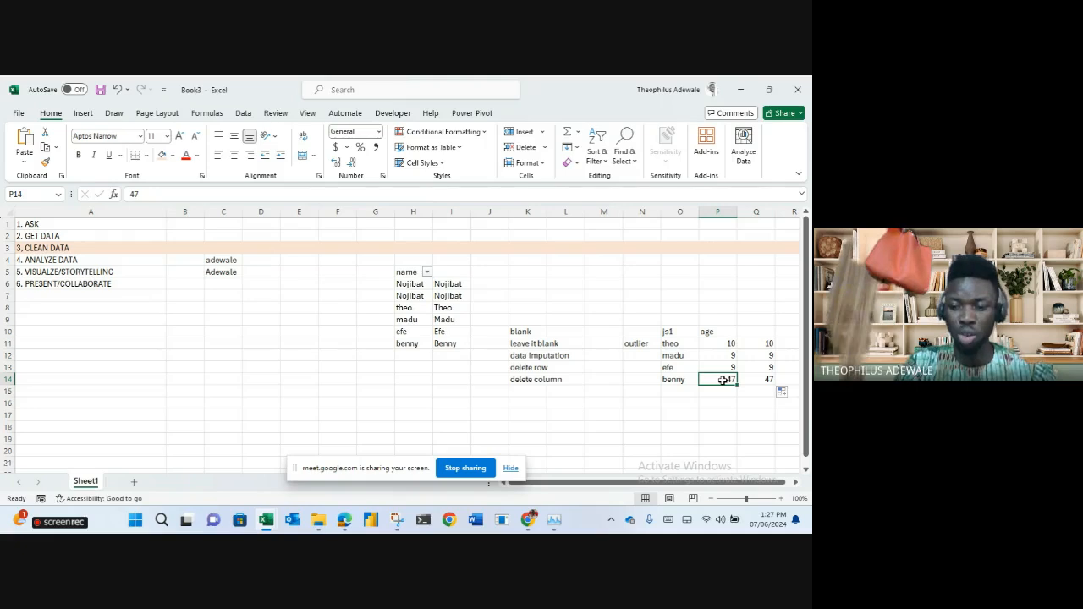
type("=10/0")
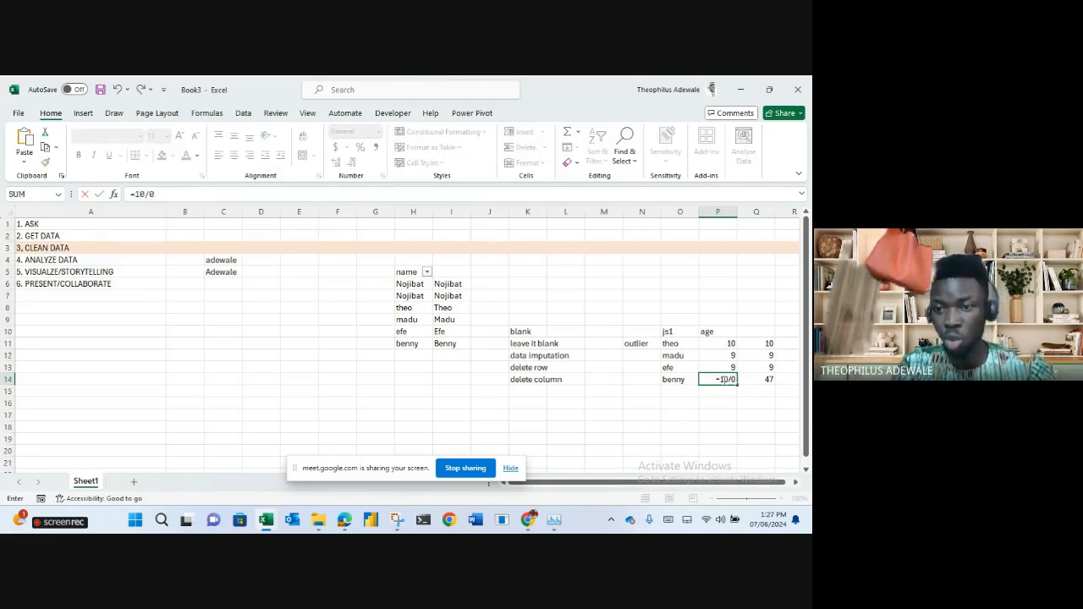
Enter =10/0 in P14 and the invalid formula =a/ in P13 to produce errors.
key("Return")
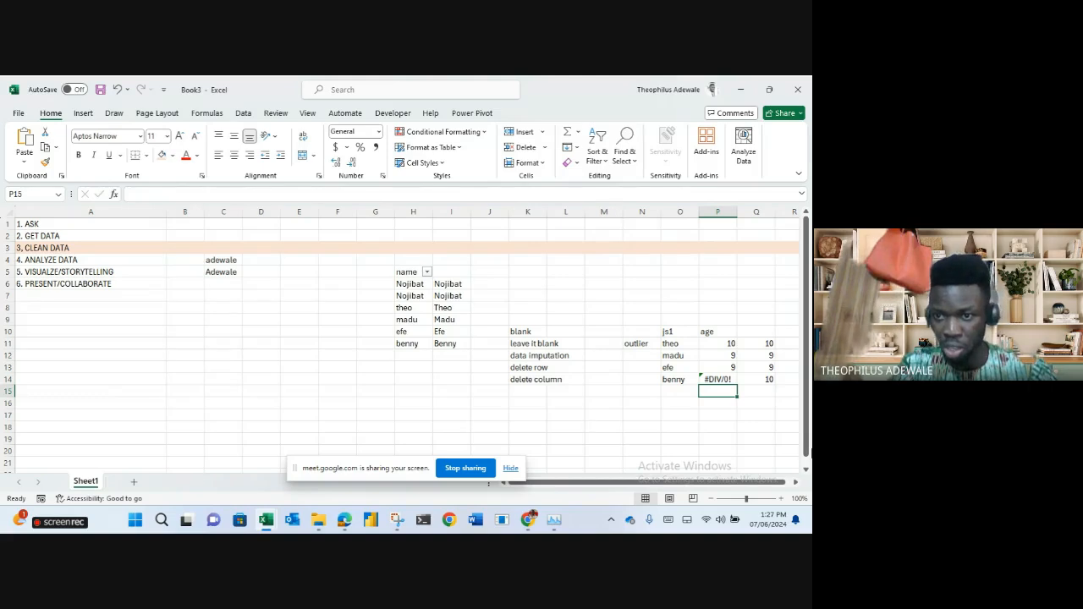
left_click(720, 379)
left_click(713, 366)
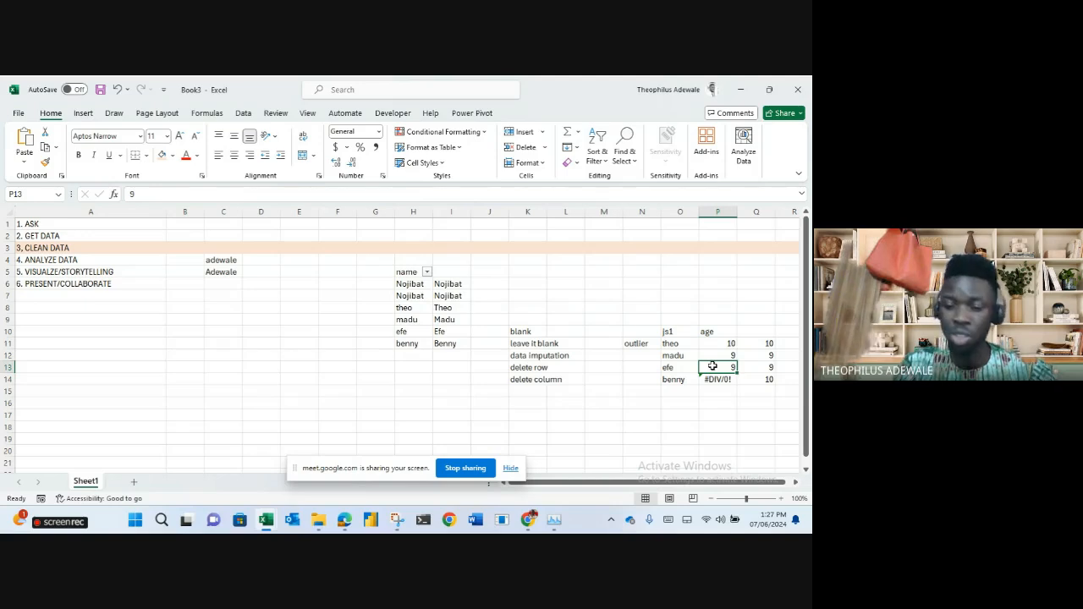
type("=a/5")
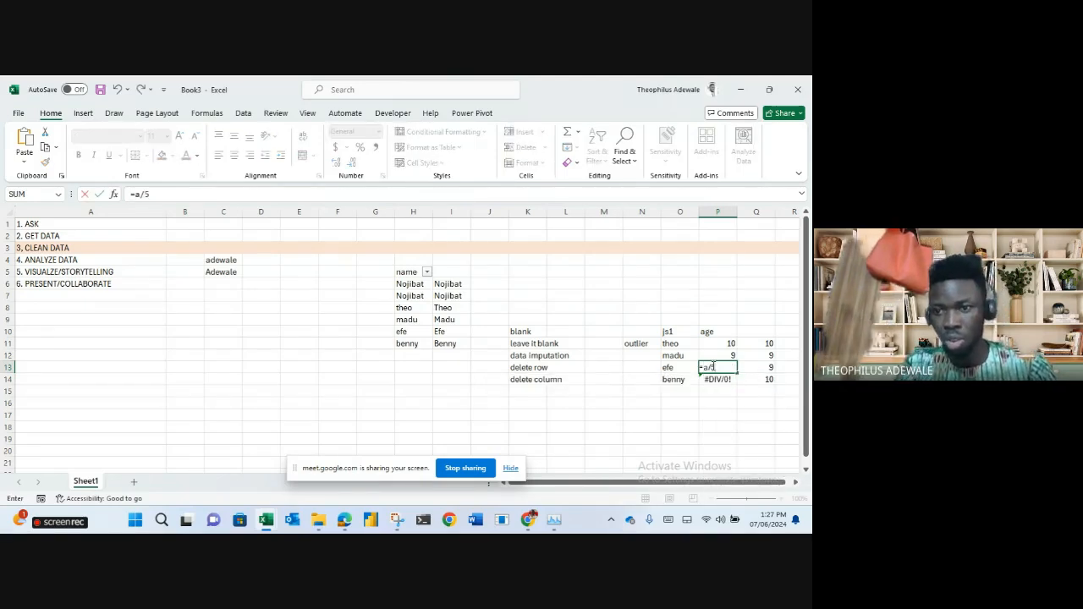
key("Return")
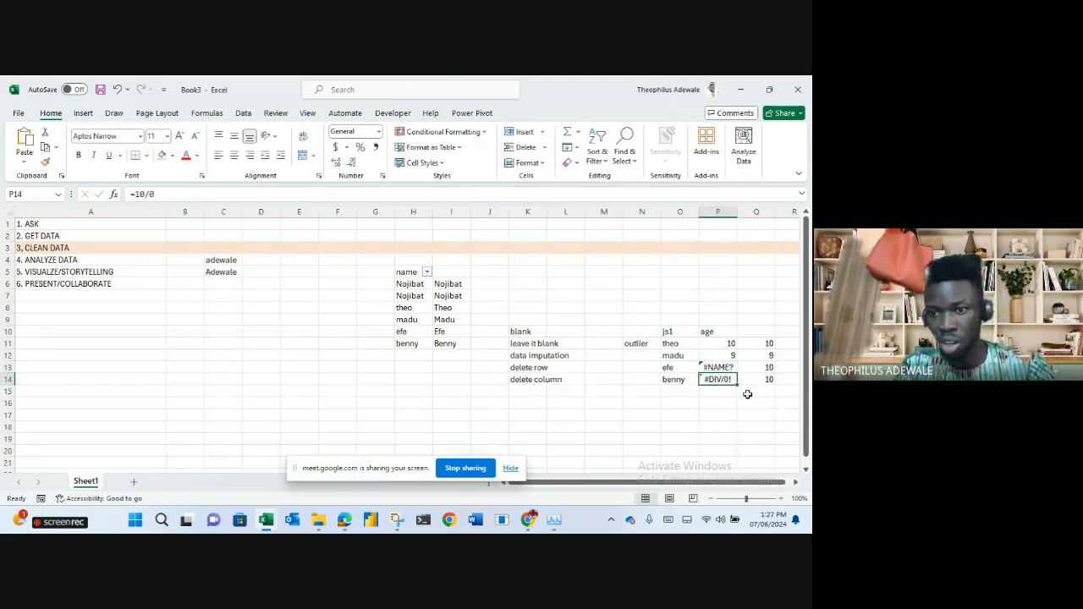
Compare the #NAME? error in P13 with the #DIV/0! error in P14.
left_click(724, 367)
left_click(728, 380)
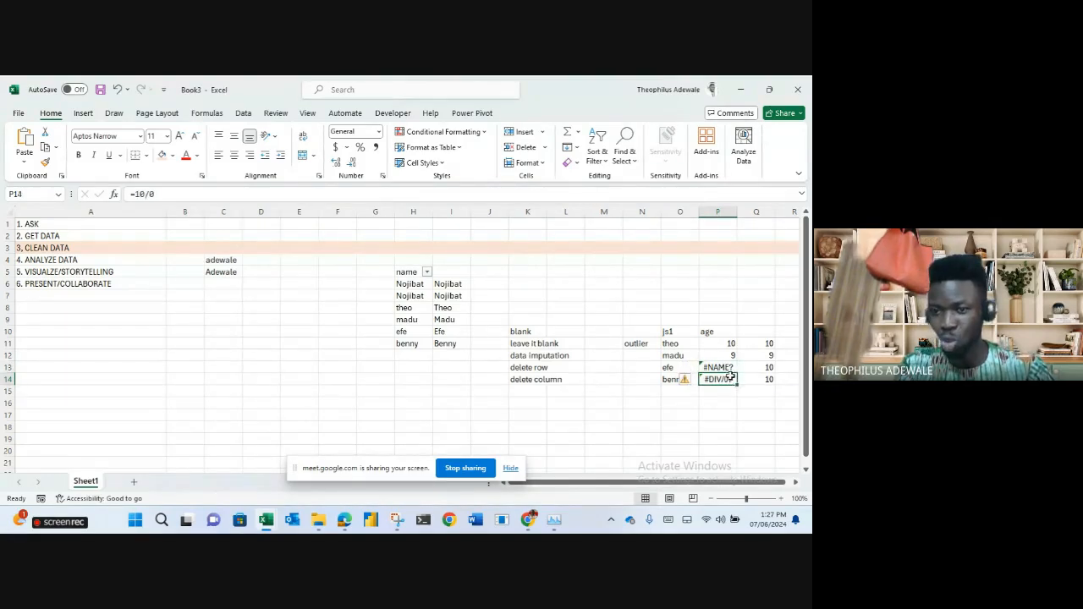
left_click(719, 367)
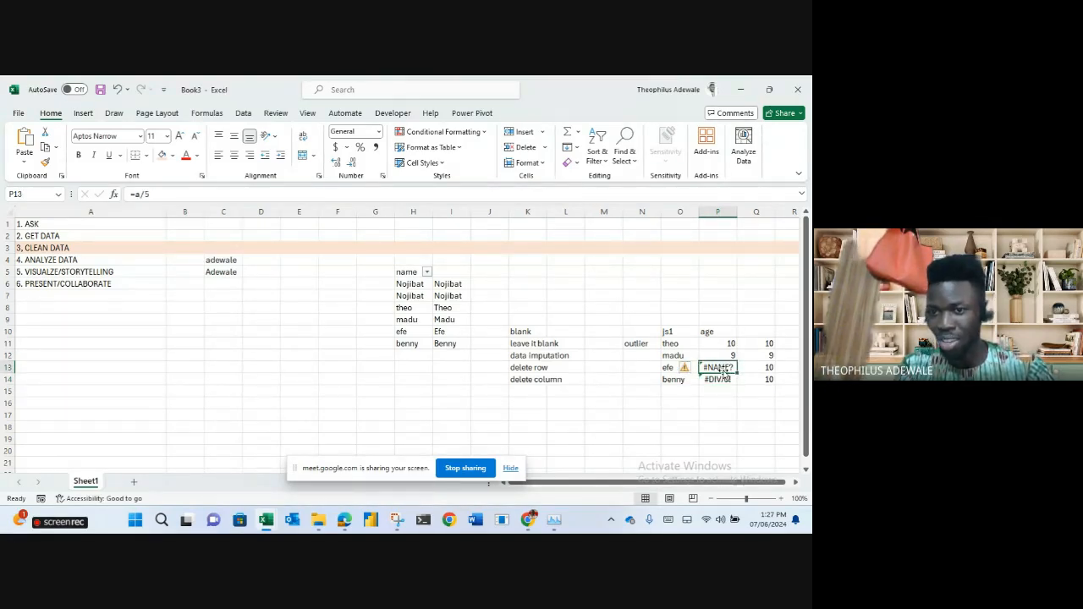
left_click(726, 380)
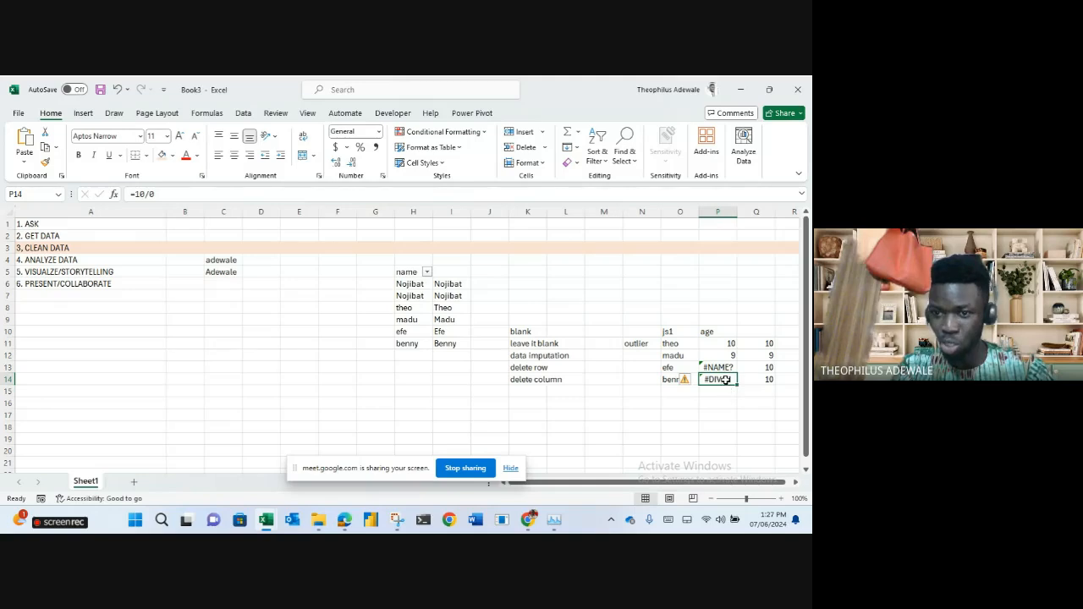
left_click(727, 414)
left_click(717, 368)
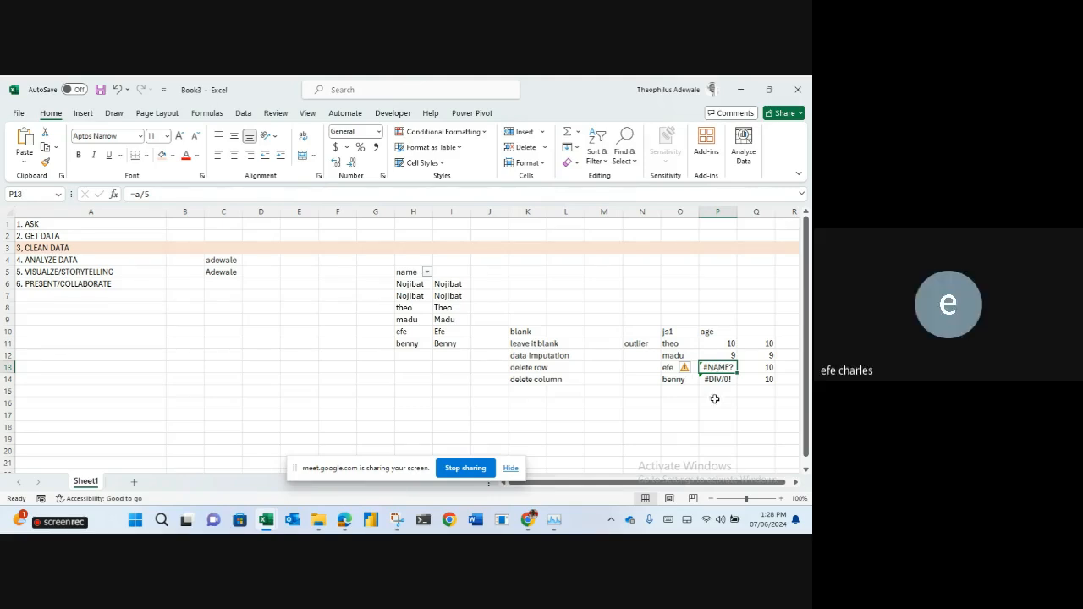
left_click(690, 416)
left_click(722, 364)
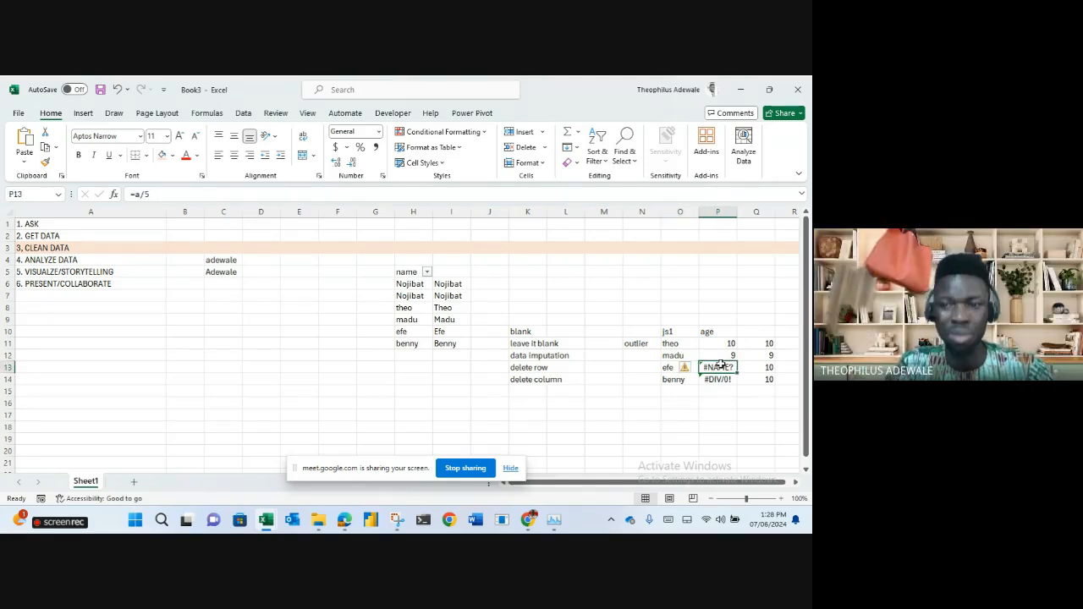
left_click(717, 417)
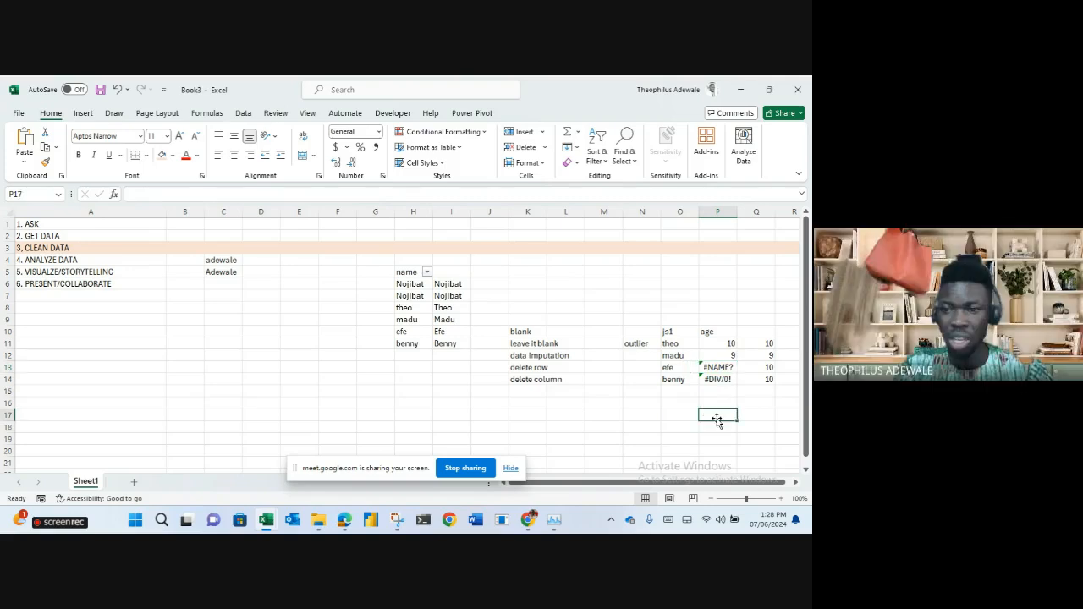
Restore P13 to 47 and check its IFERROR result in Q13.
left_click(722, 370)
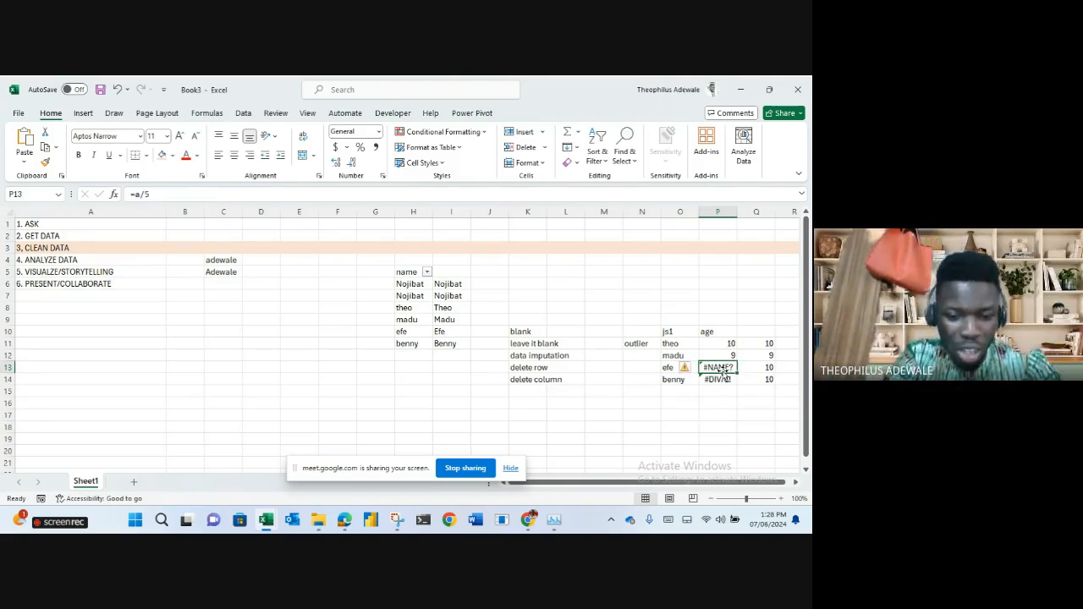
type("47")
key("Return")
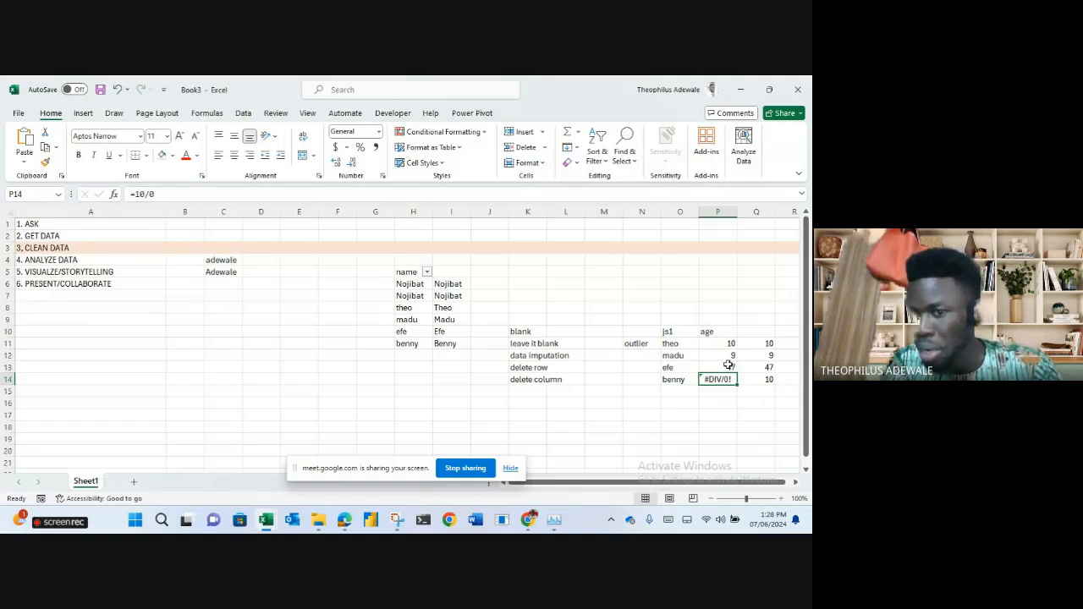
left_click(728, 367)
left_click(765, 369)
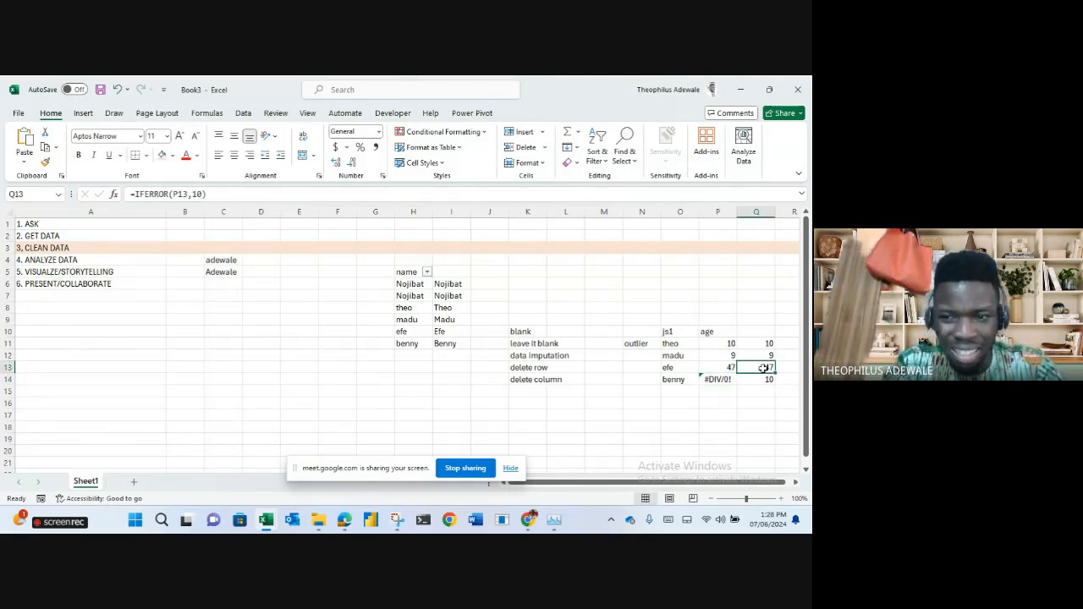
Replace the #DIV/0! error in P14 with 2.
left_click(714, 379)
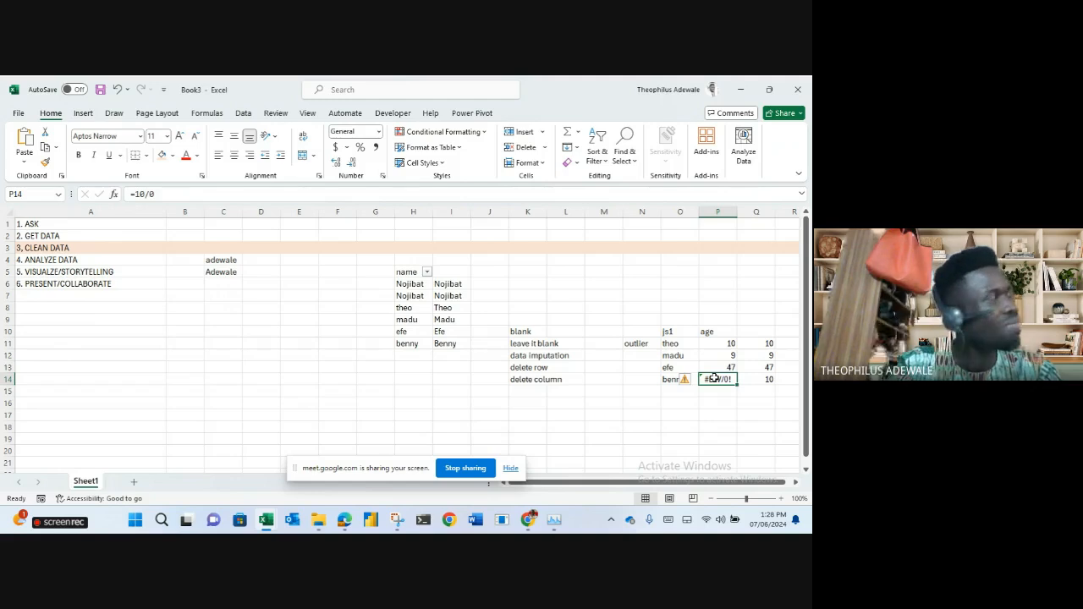
type("2")
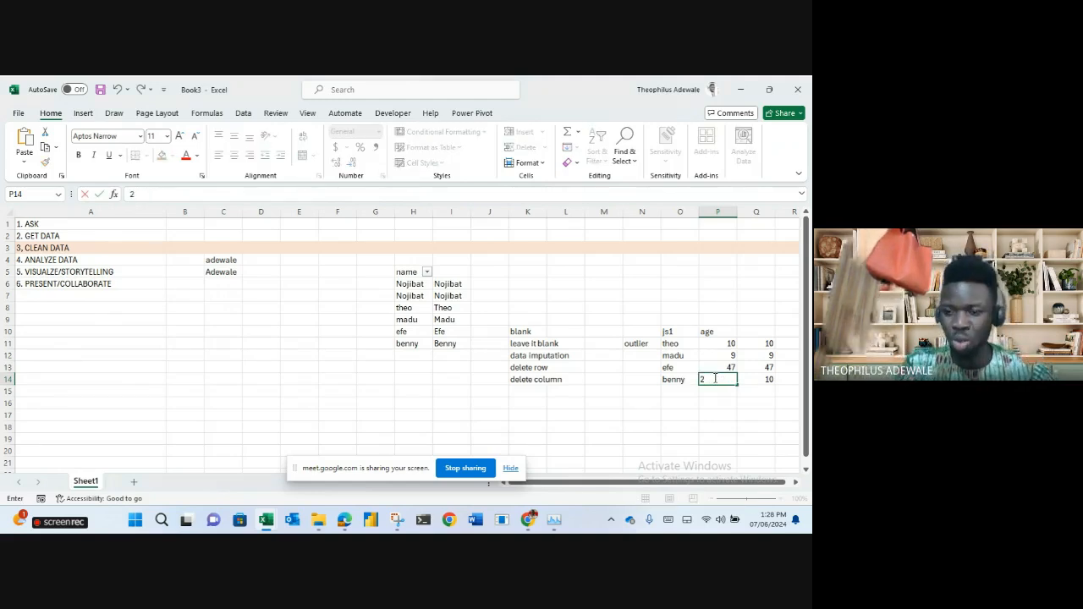
key("Return")
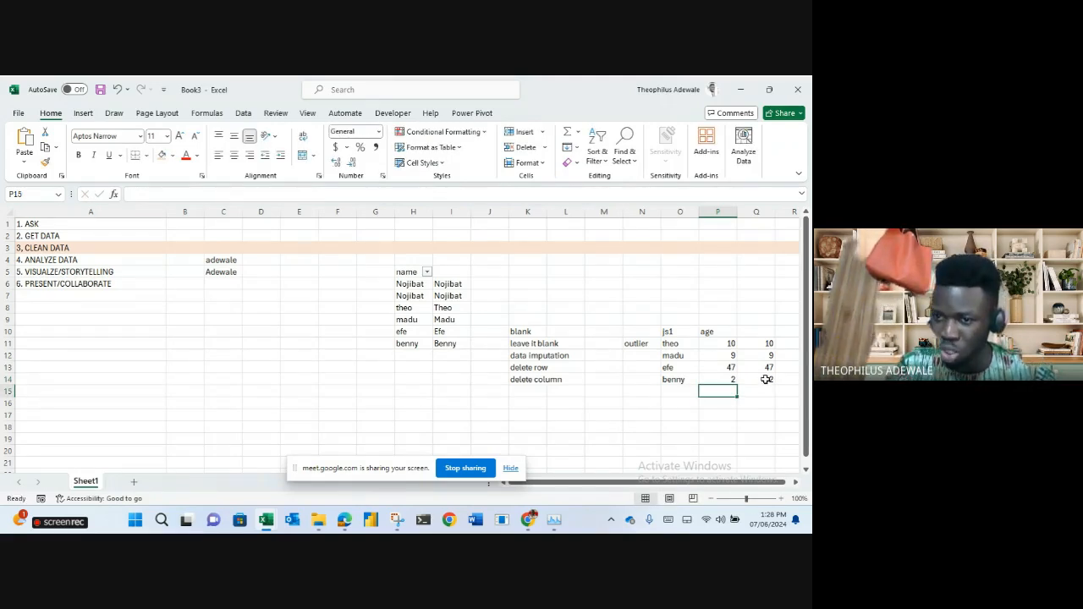
Inspect Q14's IFERROR formula in the formula bar, cancelling the accidental edit with Esc.
left_click_drag(769, 378, 762, 362)
left_click(760, 380)
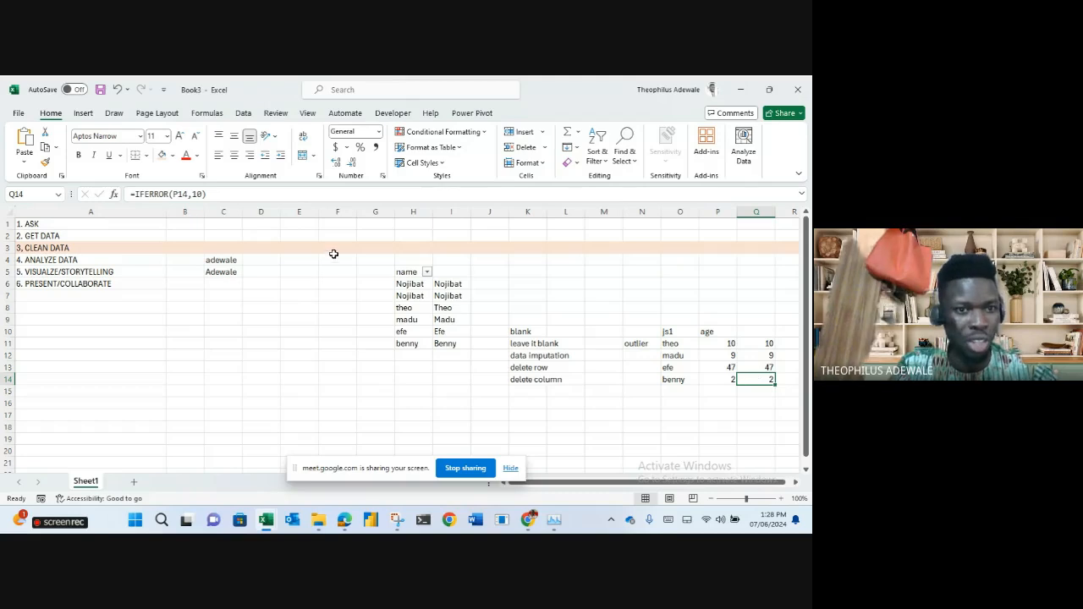
triple_click(153, 194)
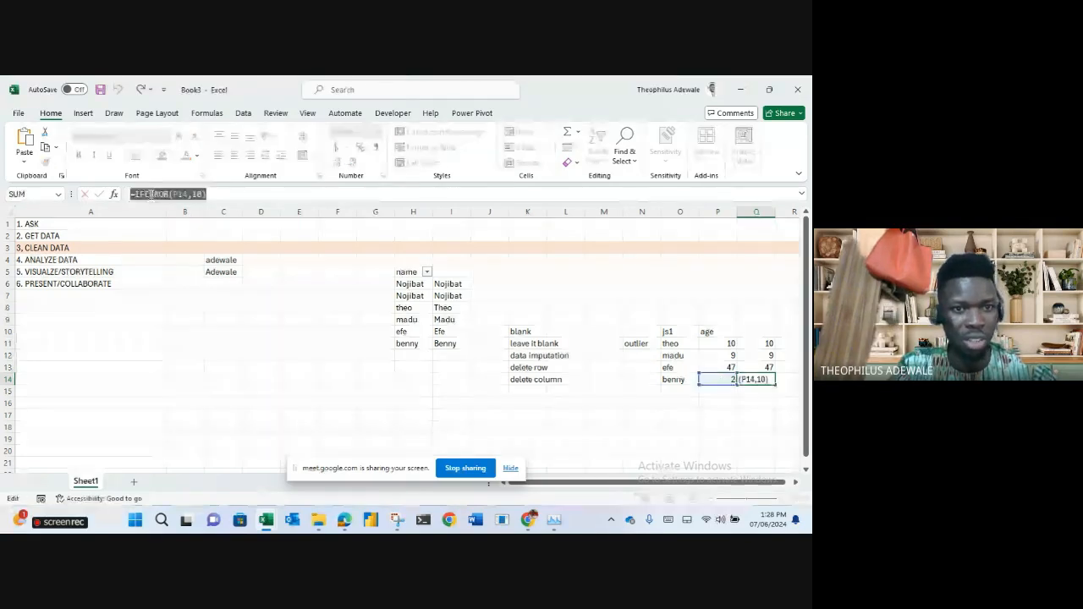
left_click(530, 395)
key("Escape")
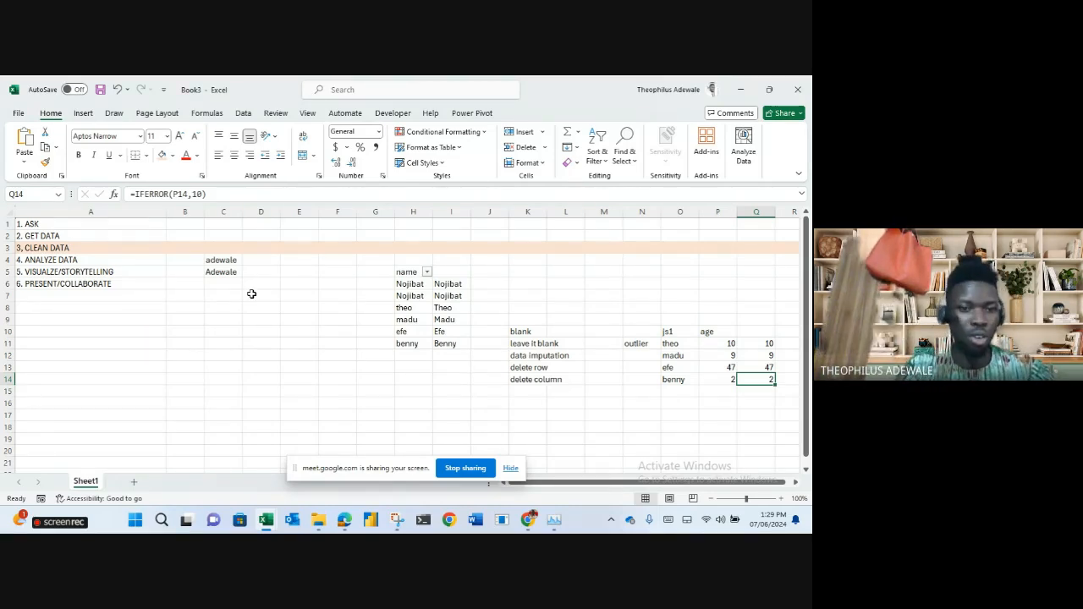
Enter 07/06/2024 in C13, format it as General to show its serial number, and widen column C.
left_click(218, 368)
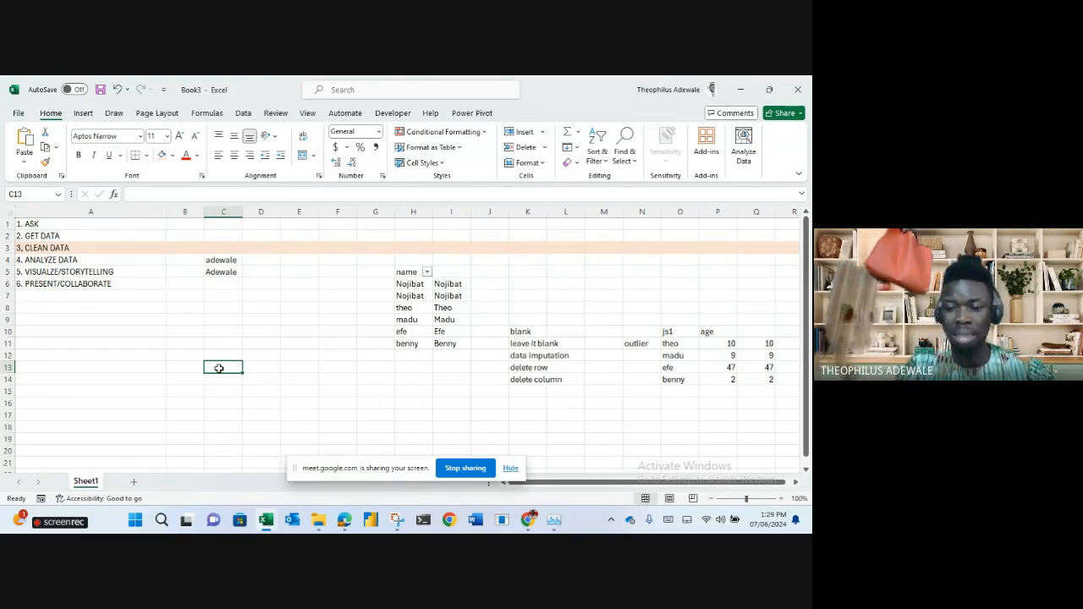
type("07/06/20")
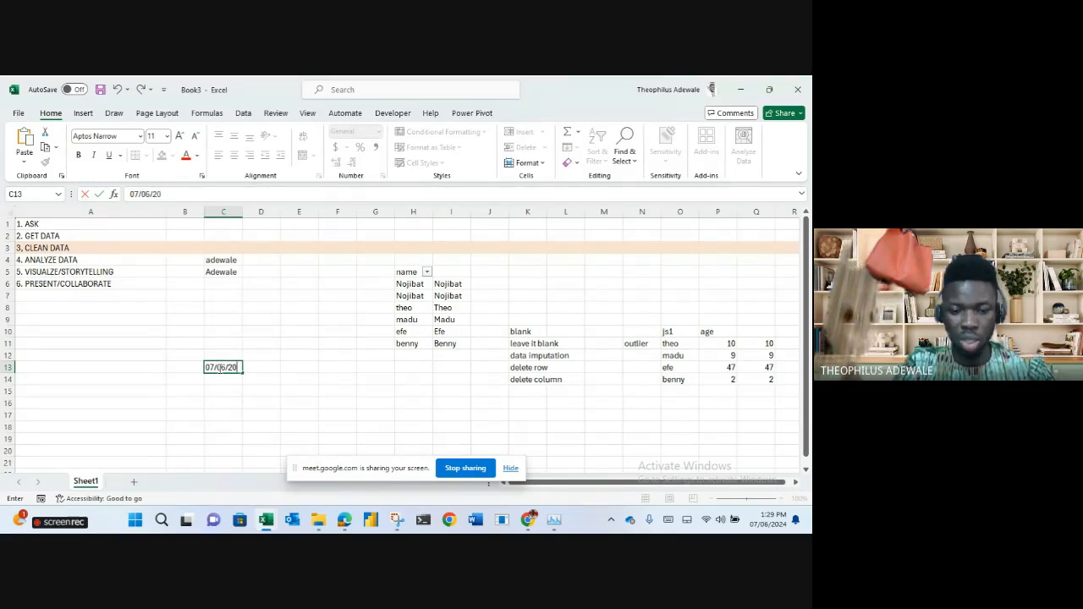
type("24")
key("Return")
left_click(219, 368)
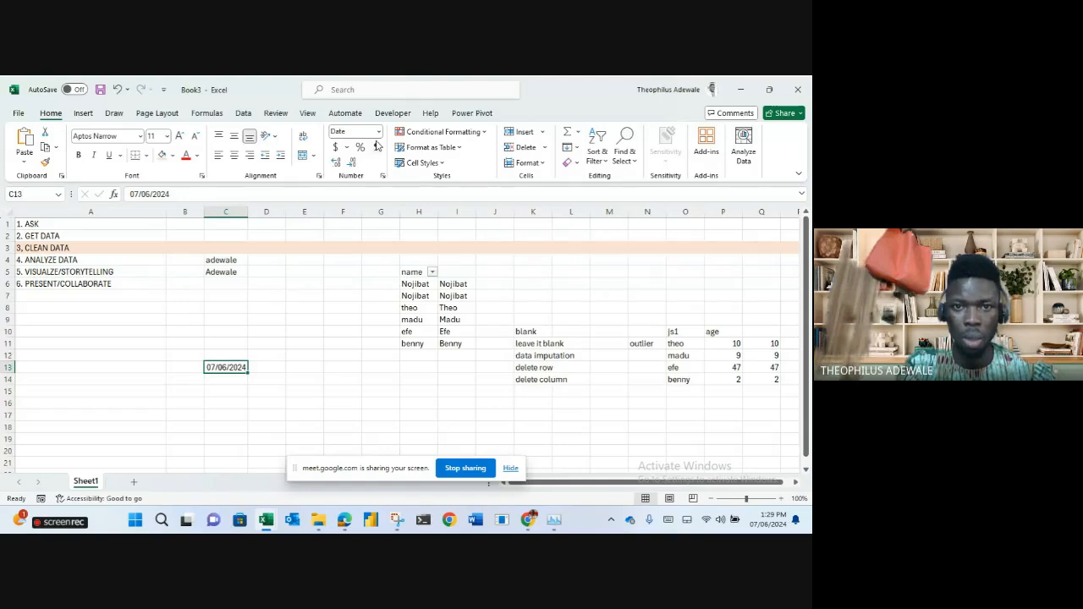
type("general")
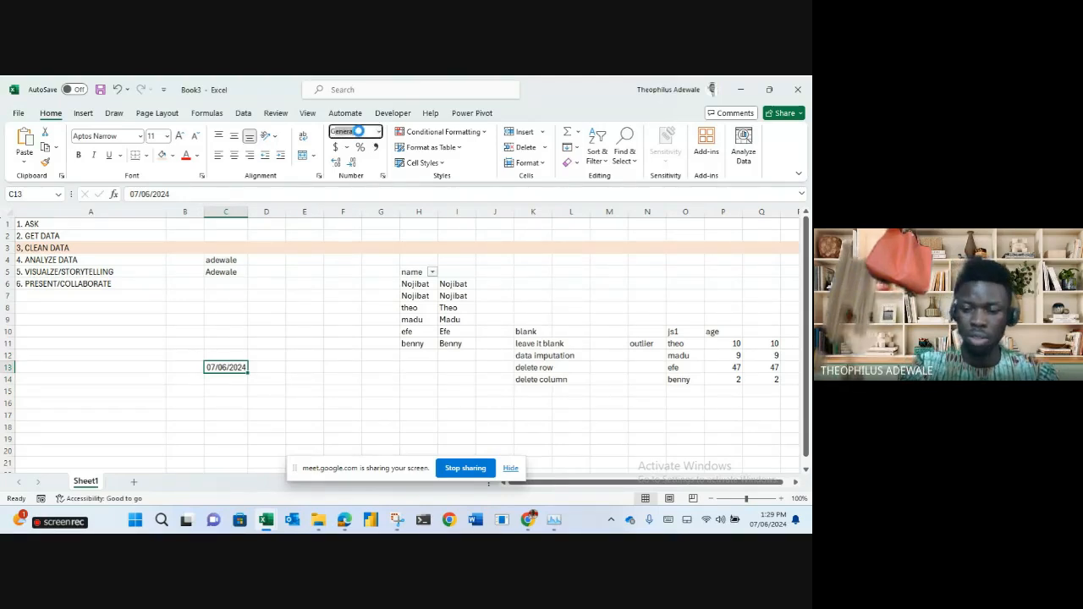
key("Return")
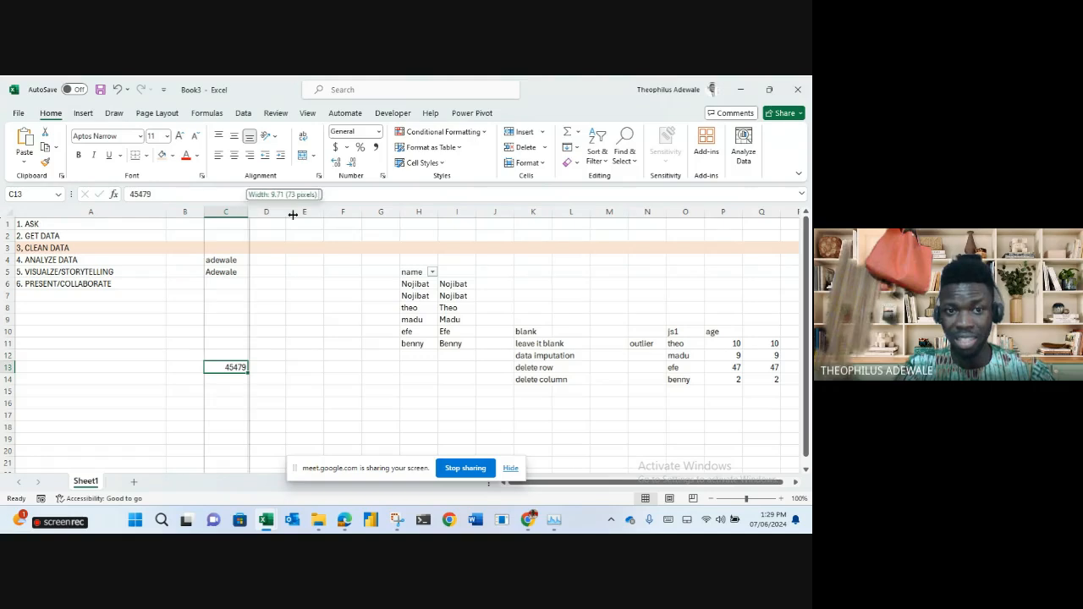
left_click_drag(248, 211, 312, 211)
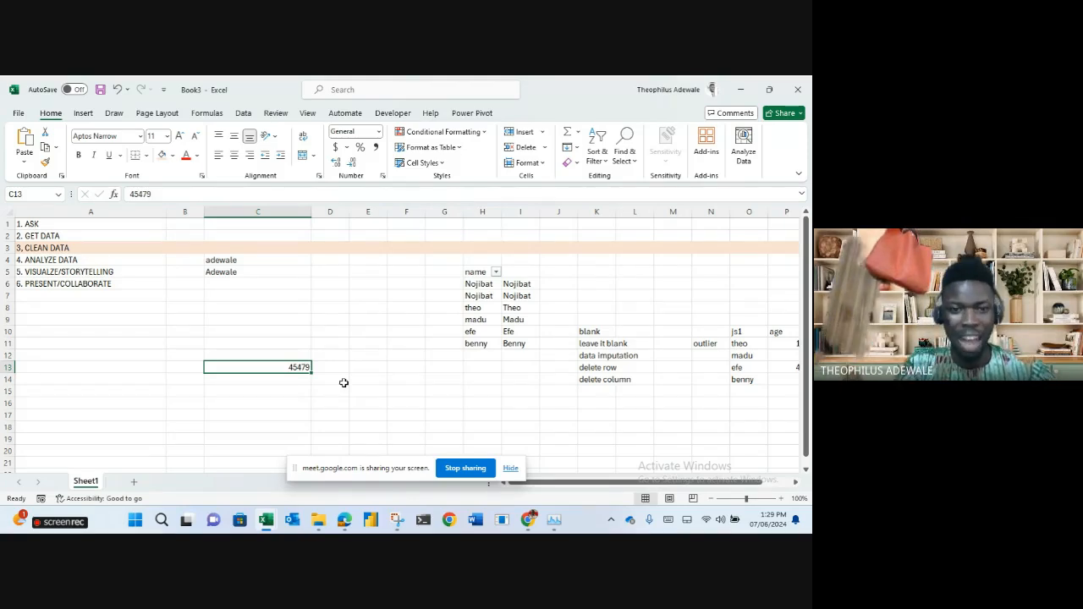
Change C13's serial from 45479 to 45480 and format it as Short Date (07/07/2024).
left_click(176, 193)
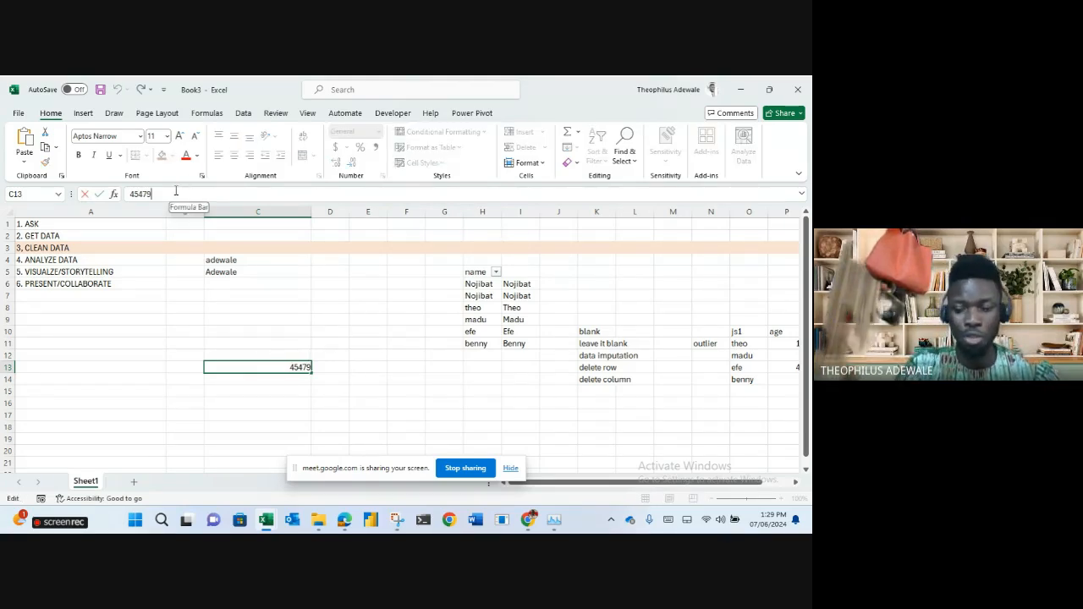
key("BackSpace")
key("BackSpace")
type("80")
key("Return")
key("Up")
left_click(350, 134)
type("S")
key("Return")
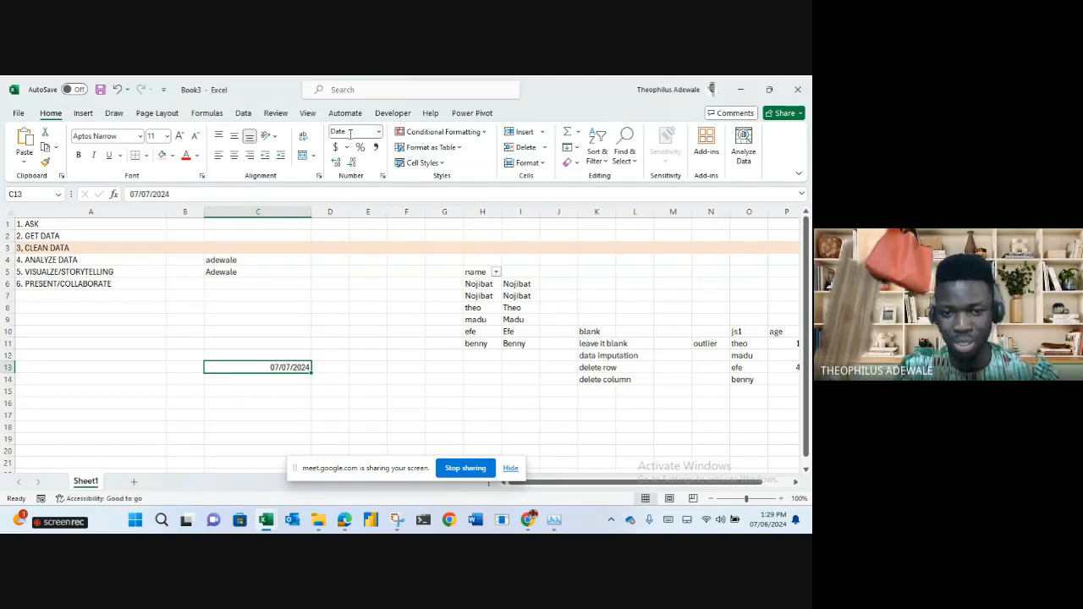
Enter 1 in C10 and format it as Short Date, showing 01/01/1900.
left_click(289, 330)
type("1")
key("Return")
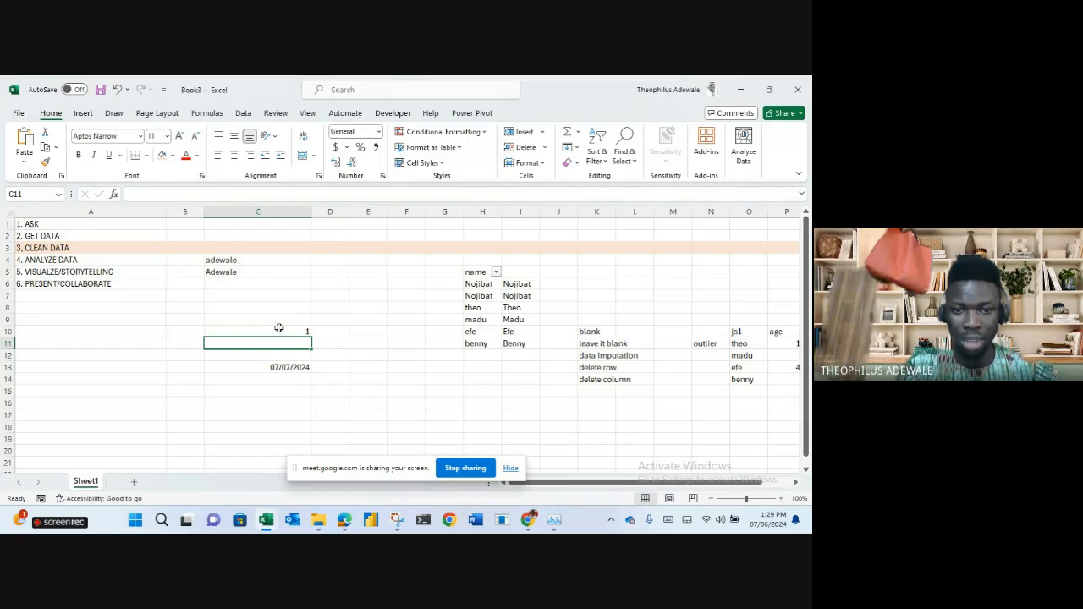
left_click(280, 331)
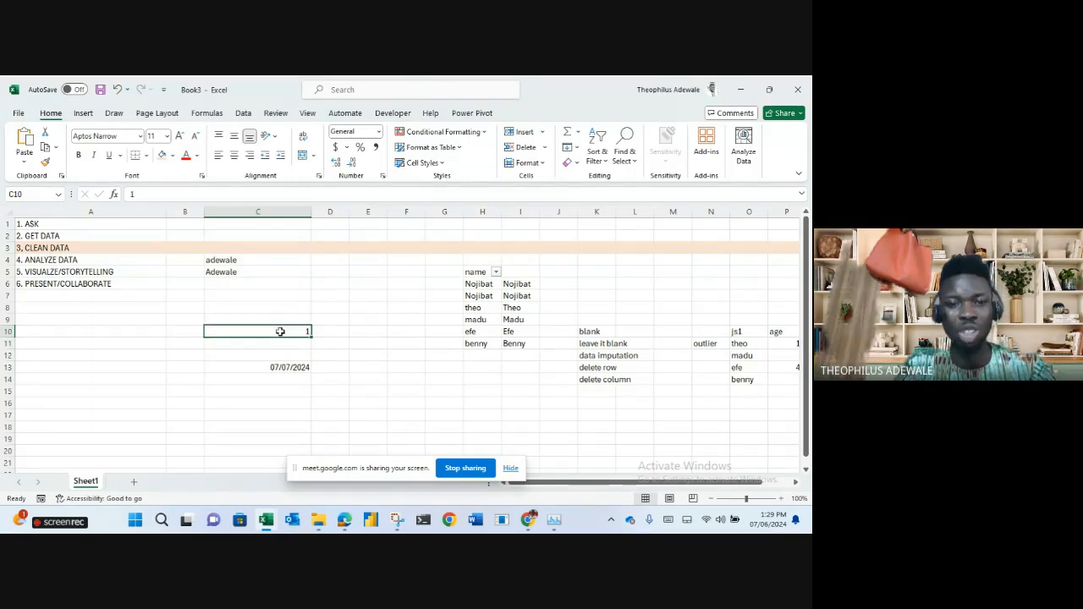
left_click(359, 134)
type("S")
key("Return")
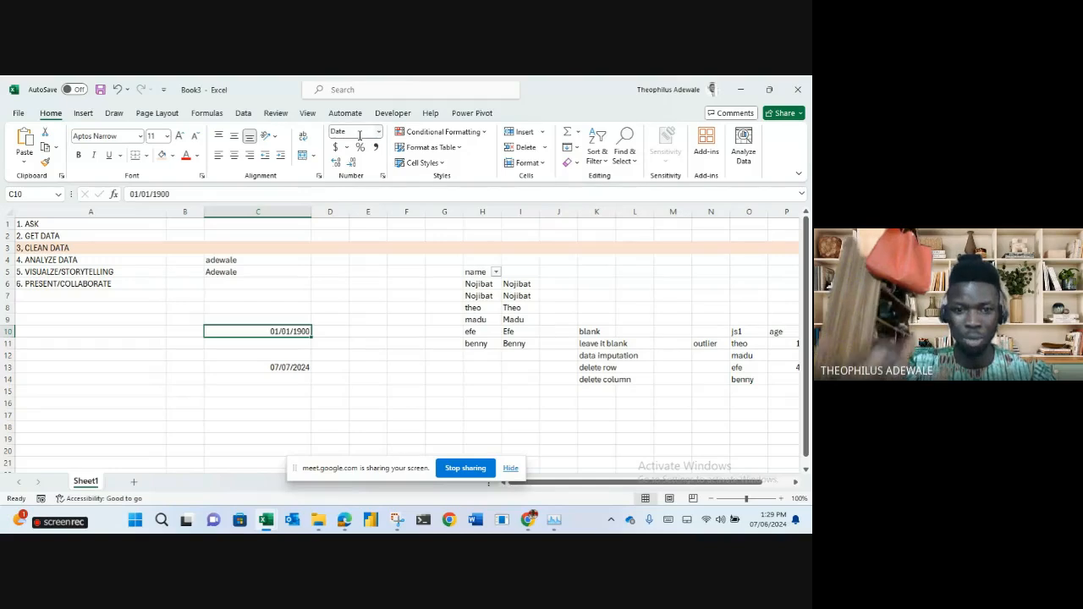
left_click(295, 358)
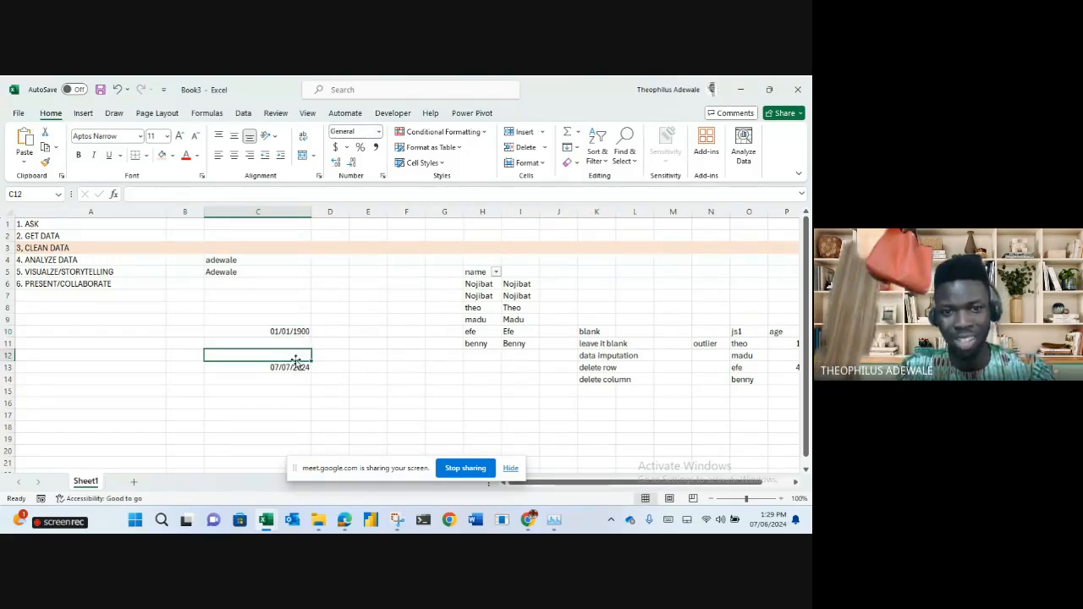
Enter 366 in D11 and format it as Short Date, showing 12/31/1900.
left_click(337, 347)
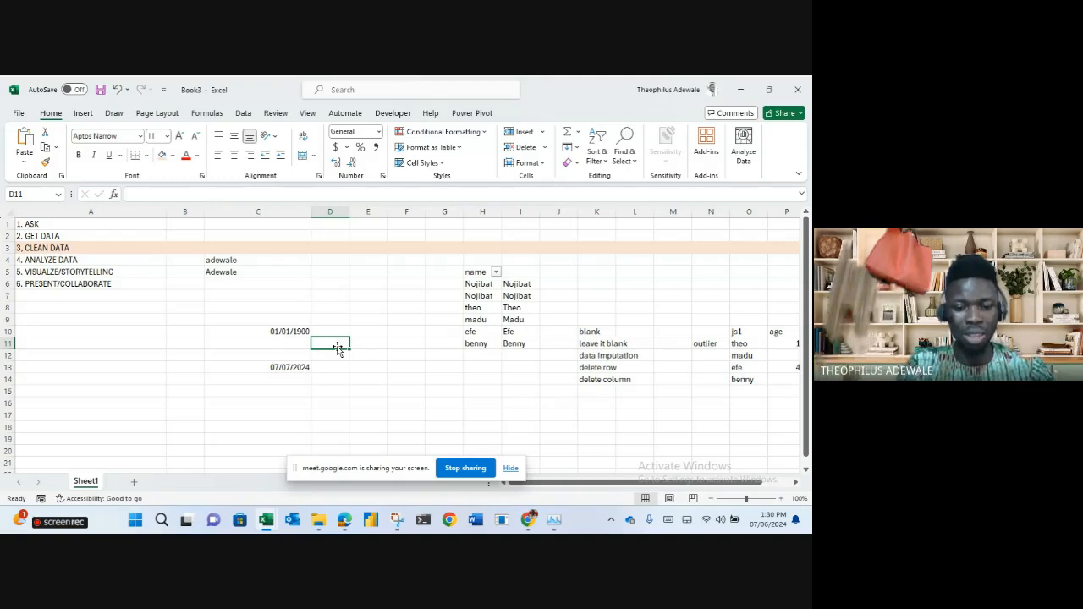
type("966")
key("Return")
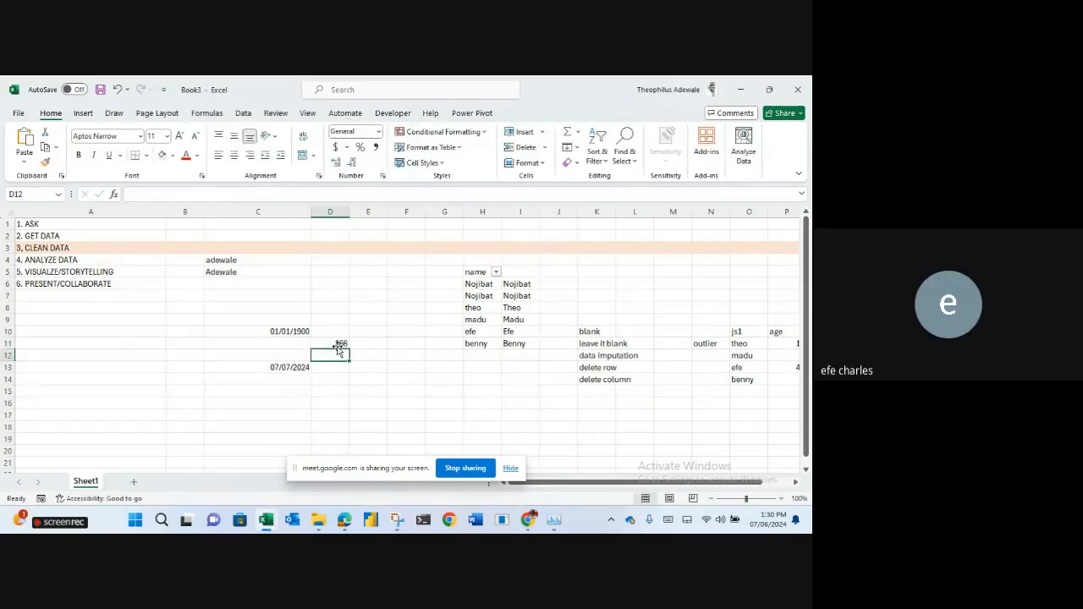
left_click(338, 344)
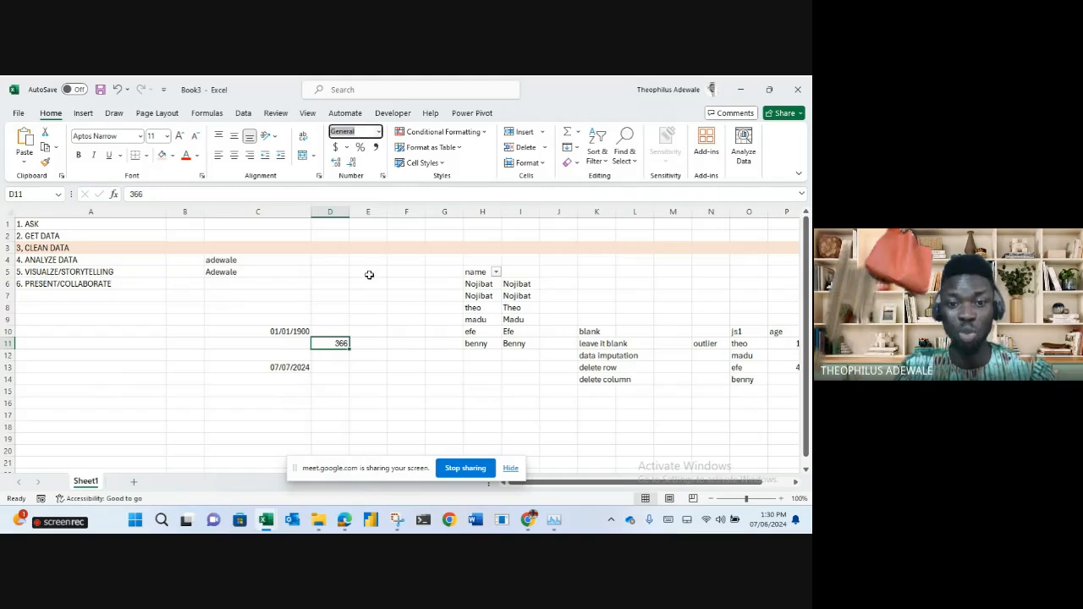
type("Short Date")
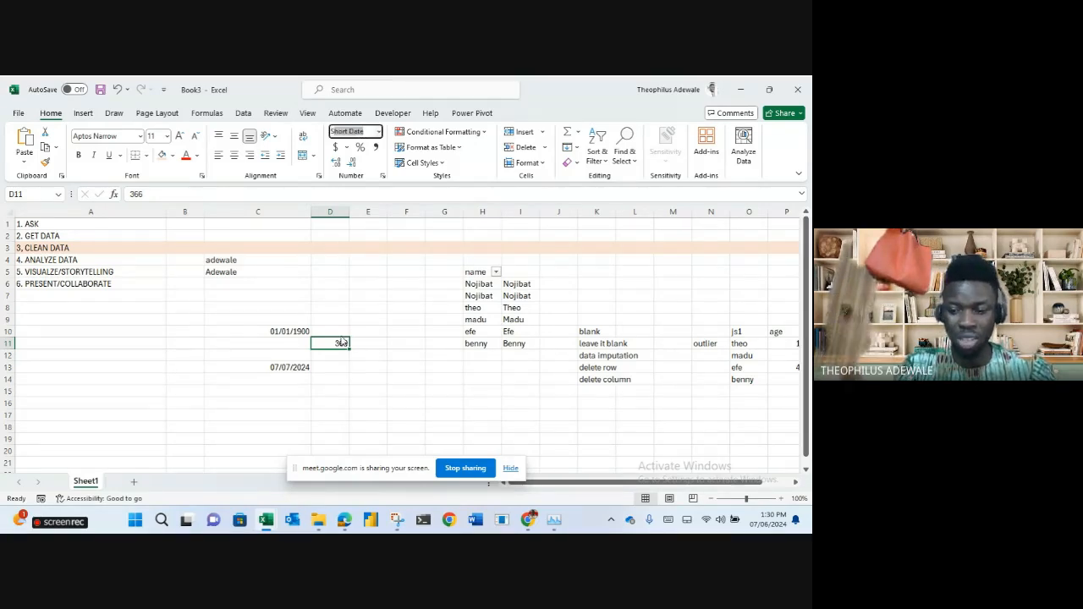
key("Return")
left_click(410, 417)
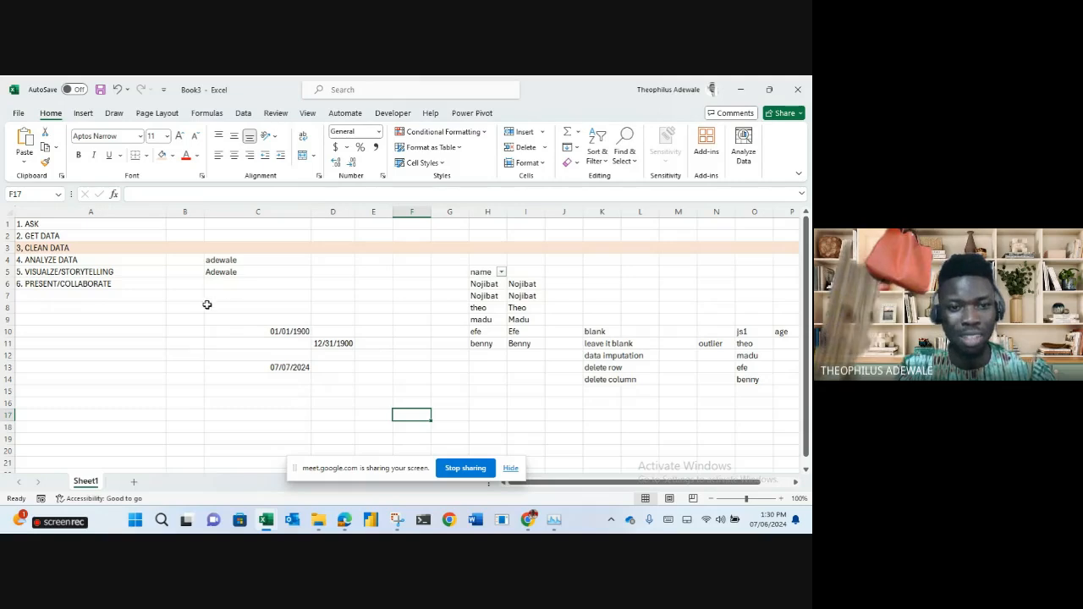
Clear B8:E15, enter 01/01/1899 in D7, and widen column D.
left_click_drag(189, 310, 362, 386)
key("Delete")
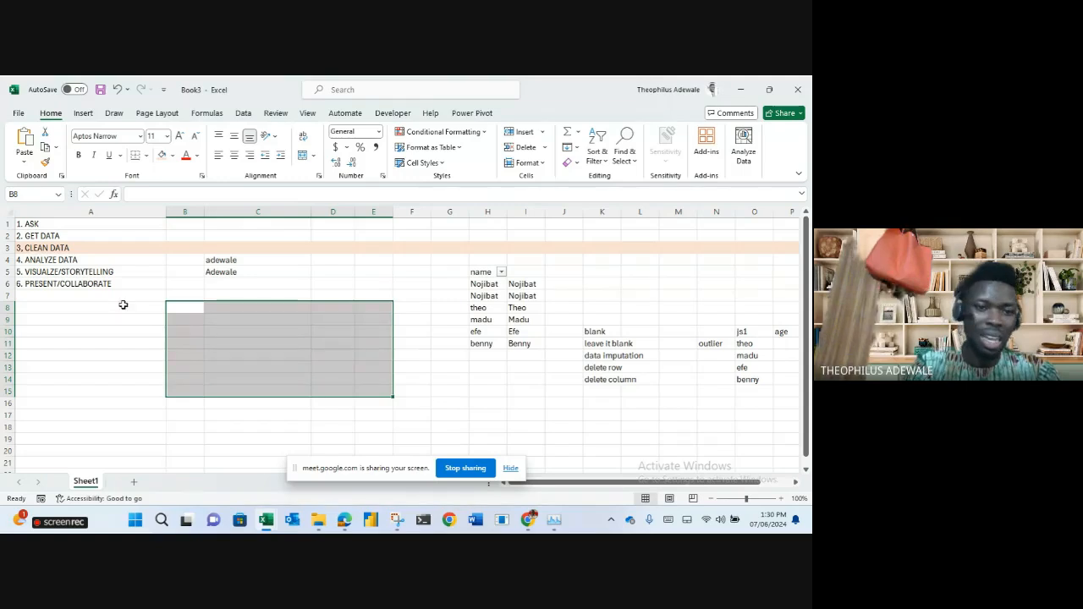
left_click(336, 295)
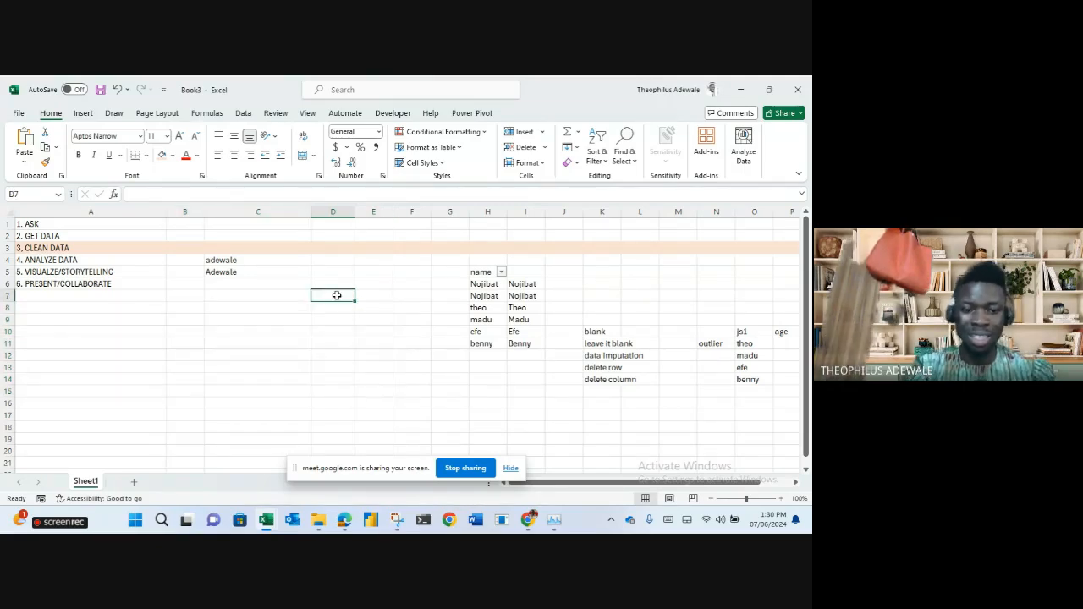
type("1")
key("Return")
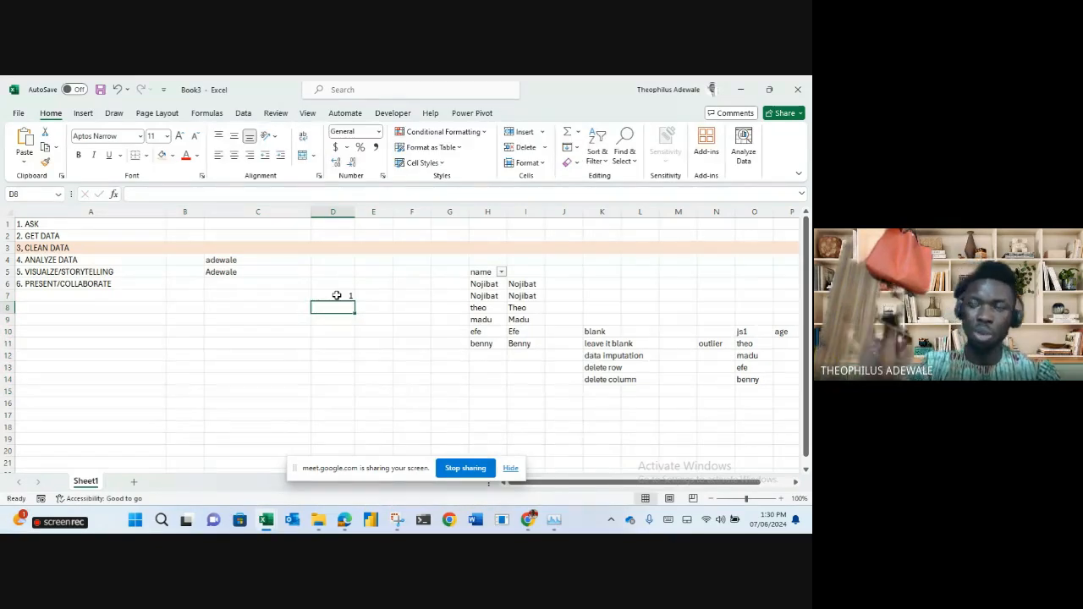
left_click(336, 294)
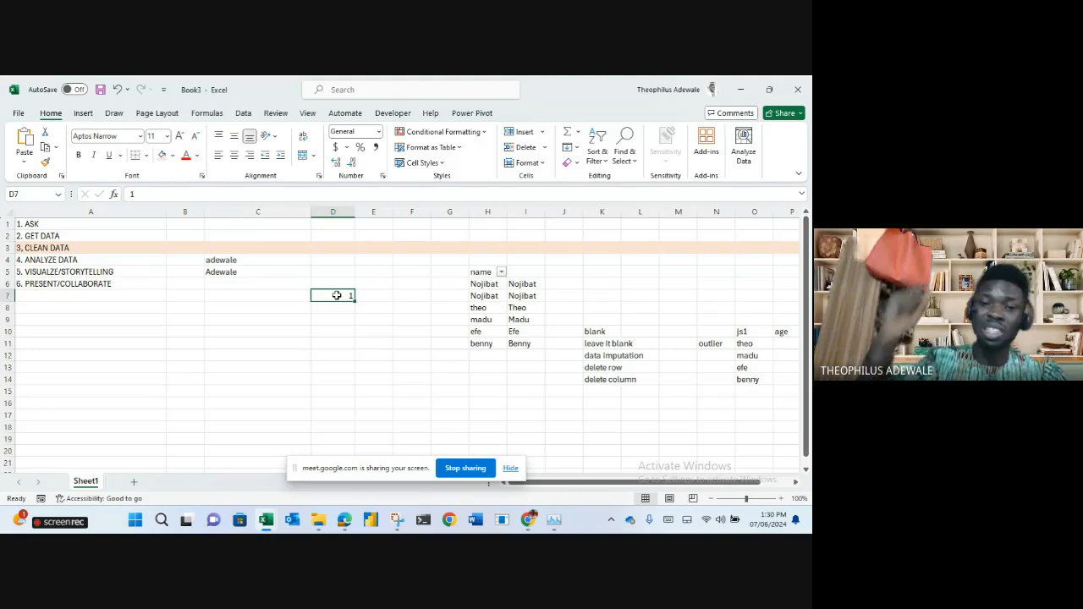
type("01/01/")
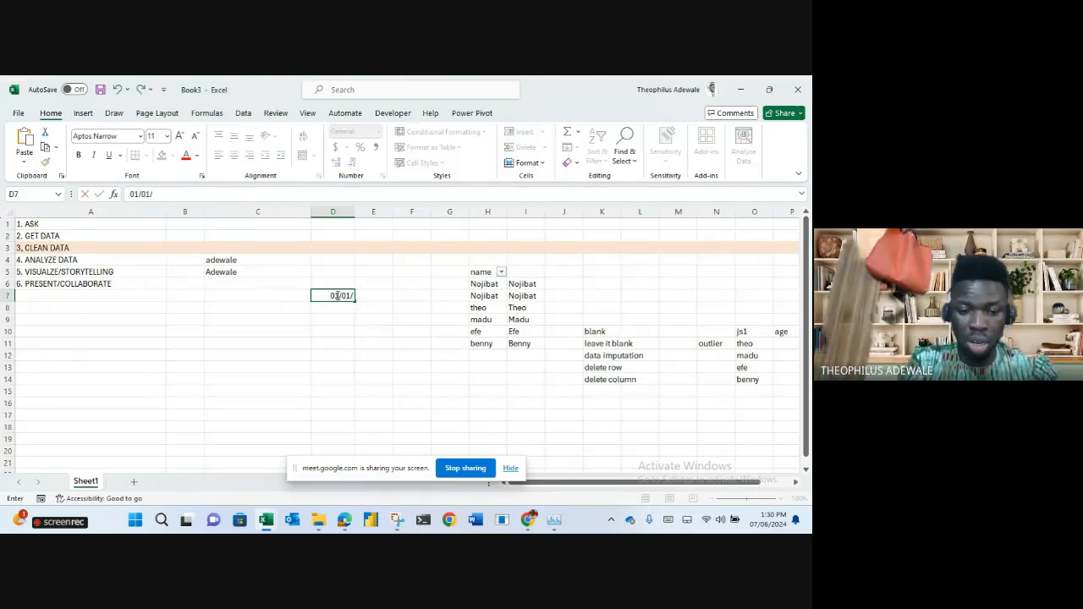
type("1899")
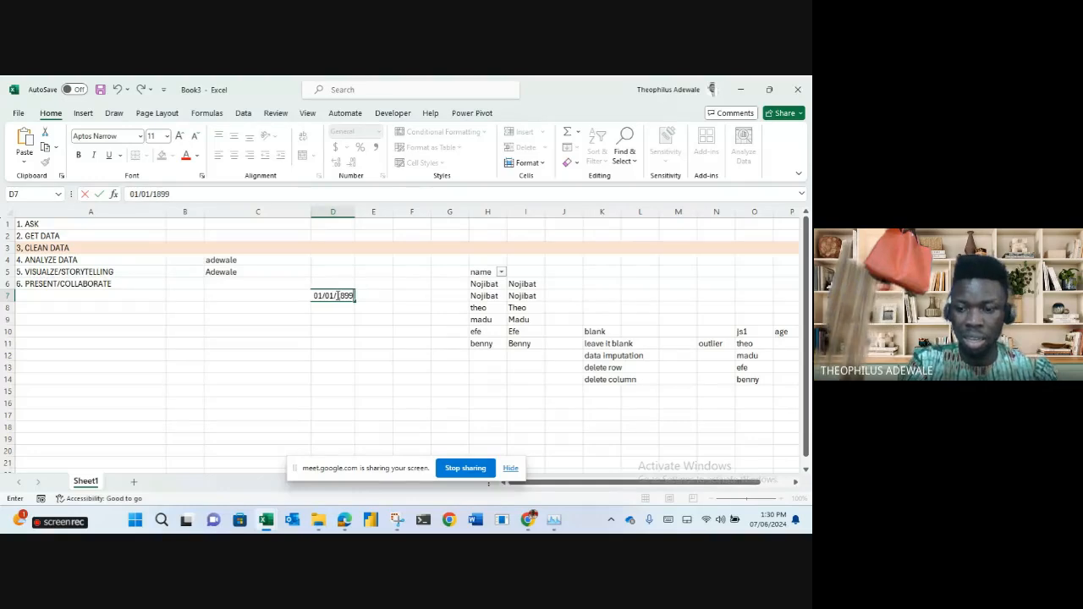
key("Return")
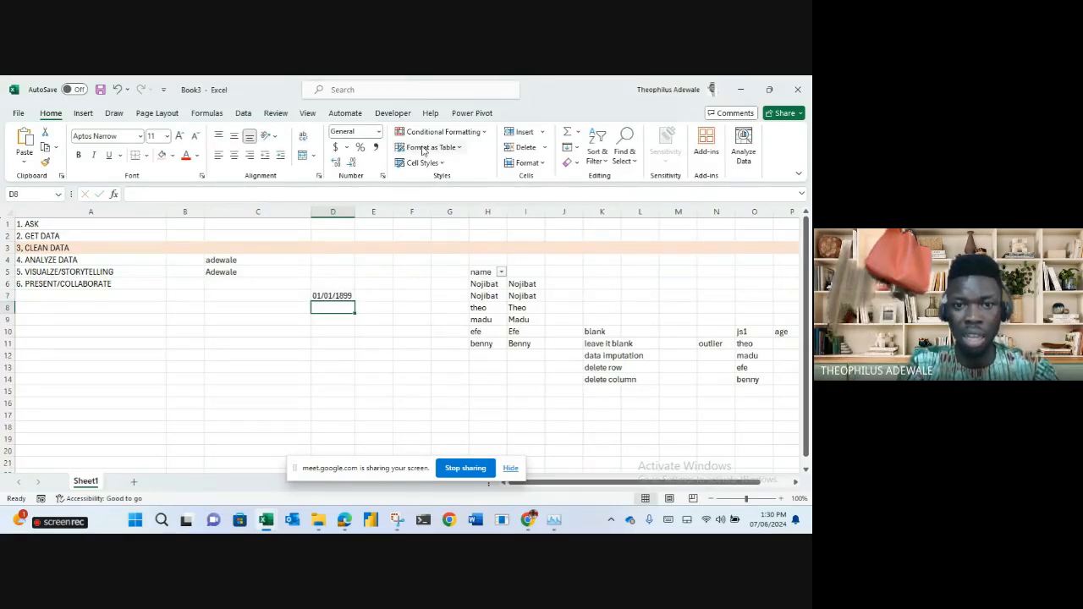
left_click_drag(356, 213, 425, 213)
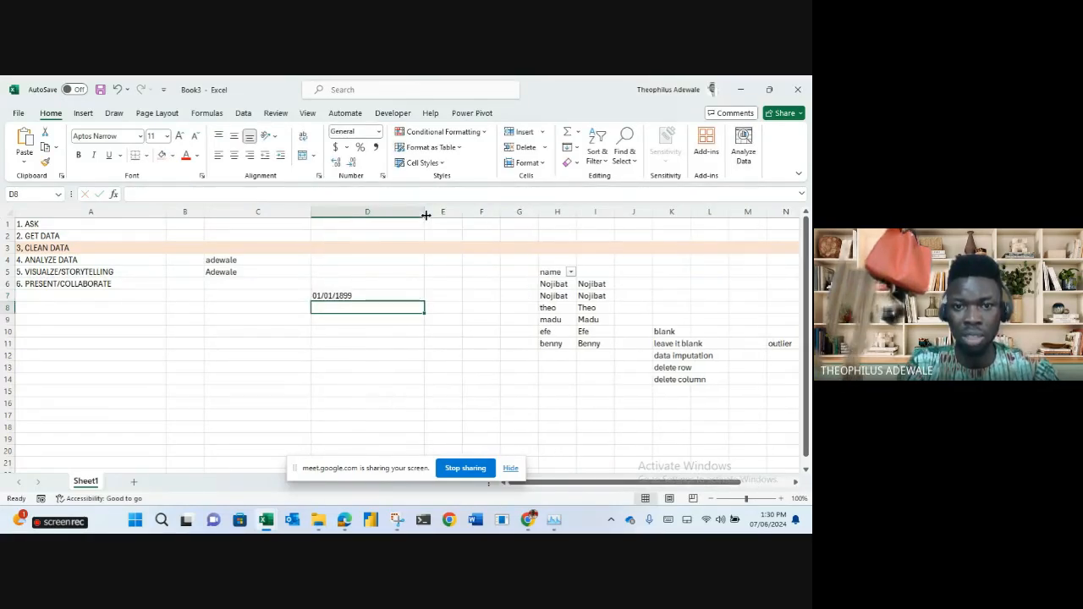
left_click(359, 295)
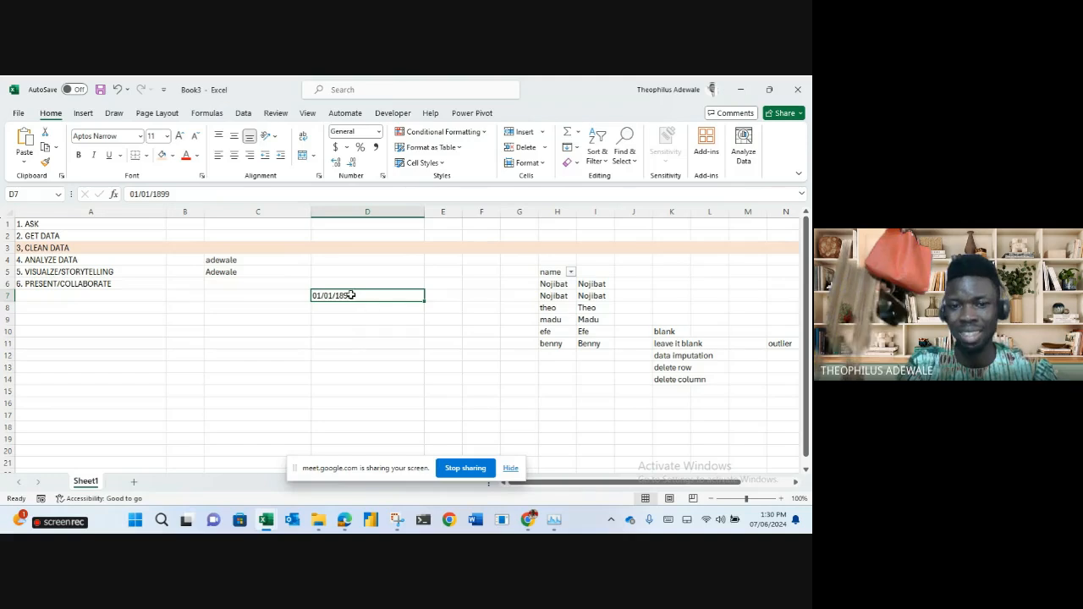
Enter 01/01/1900 in D8.
left_click(338, 313)
type("01/01")
key("Escape")
type("0")
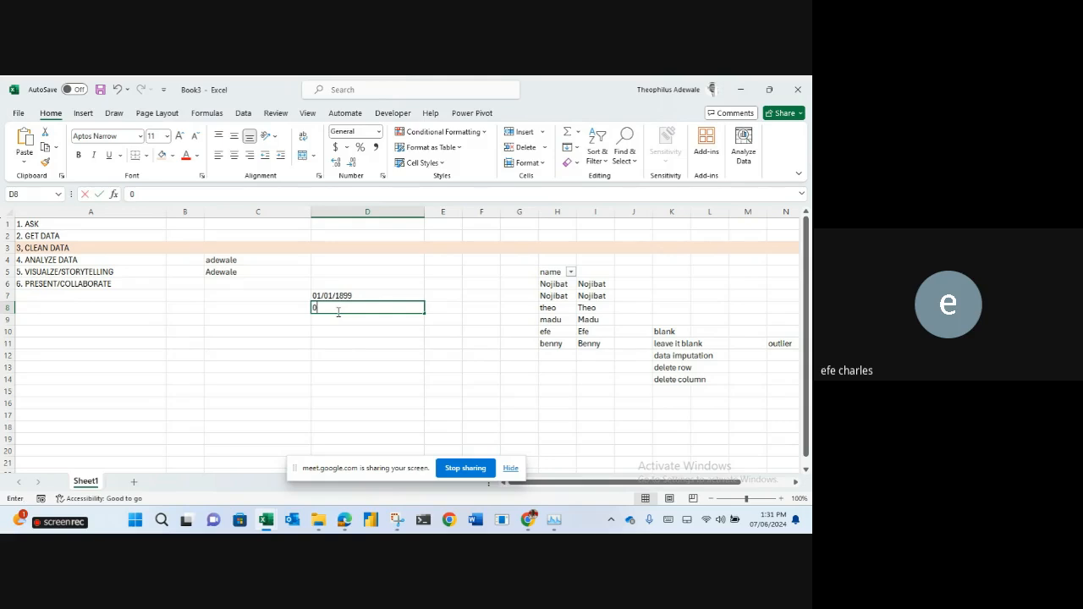
type("1/01/")
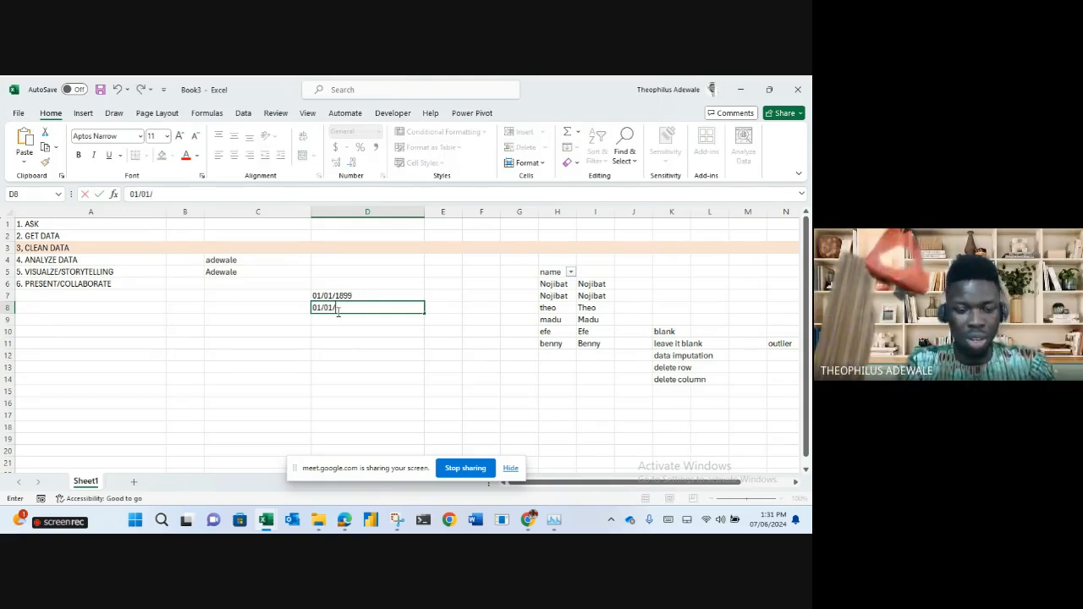
type("1900")
key("Return")
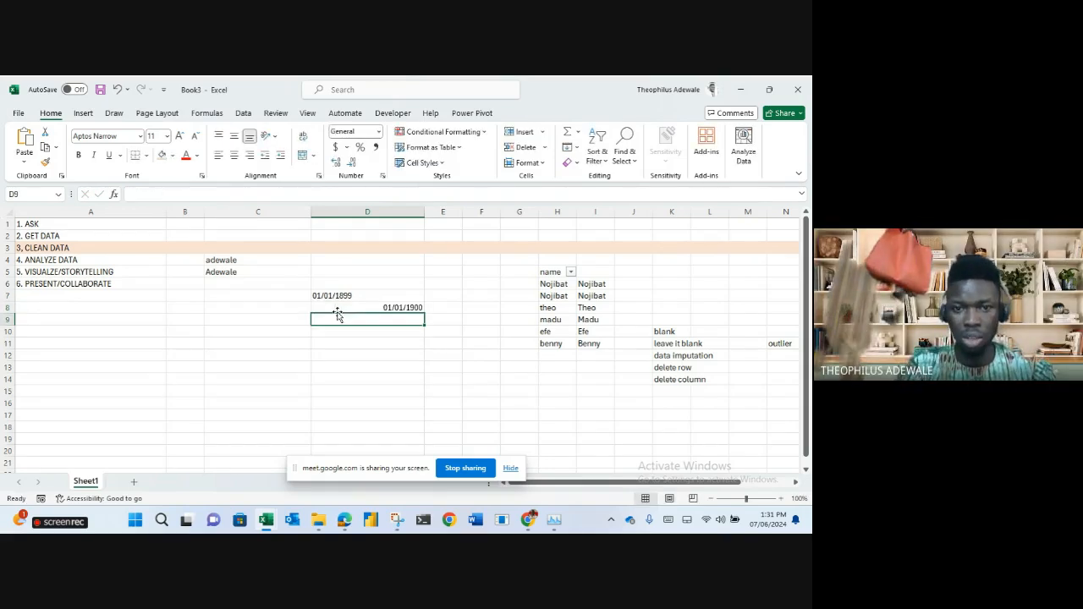
left_click(437, 297)
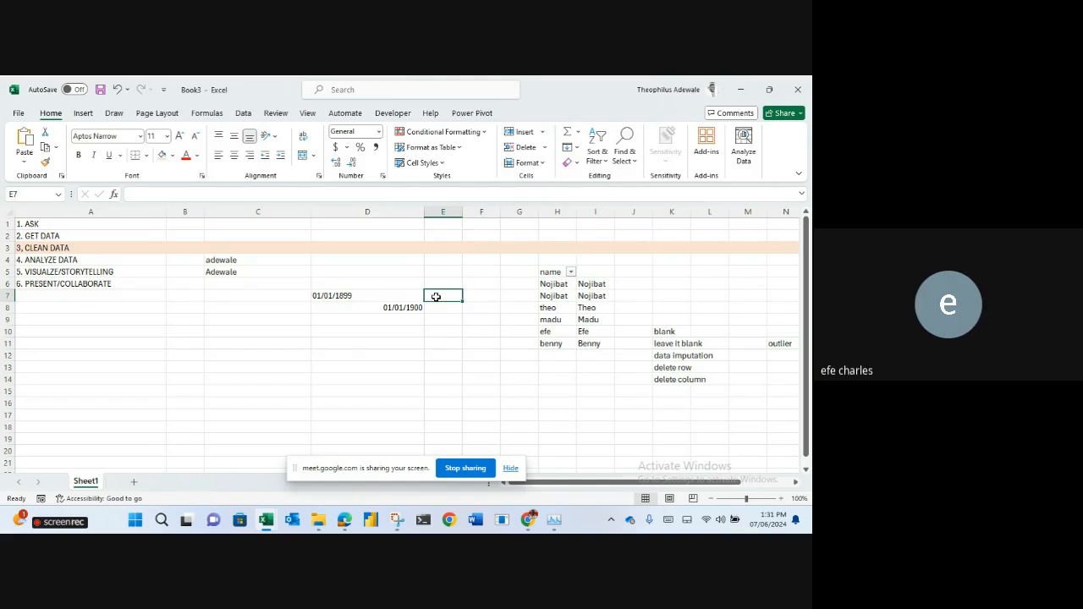
Enter =ISNUMBER(D7) in E7, returning FALSE for 01/01/1899.
type("=isnu")
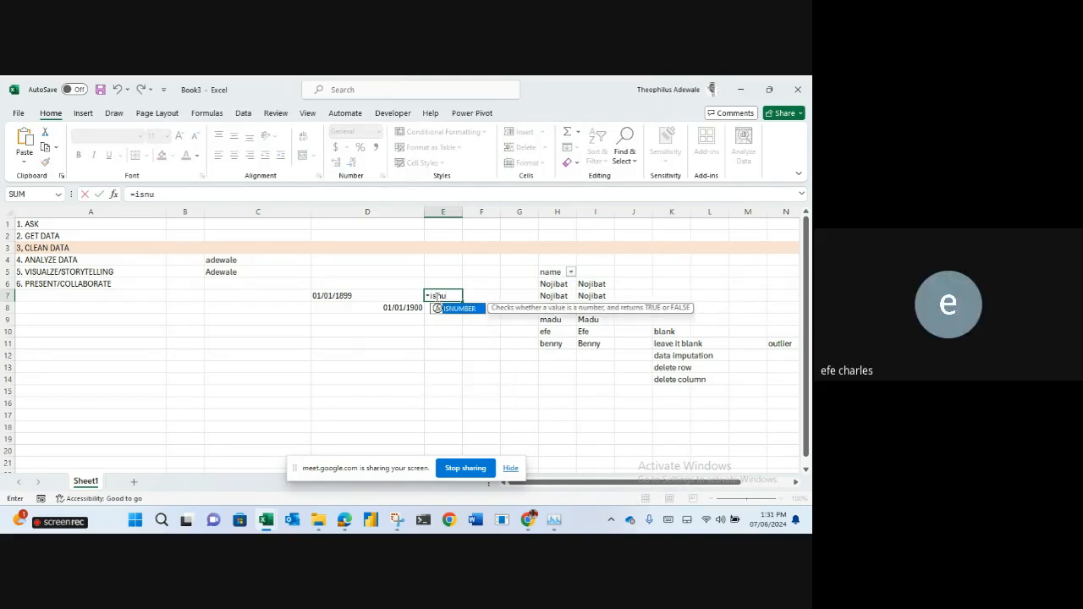
key("Tab")
left_click(391, 301)
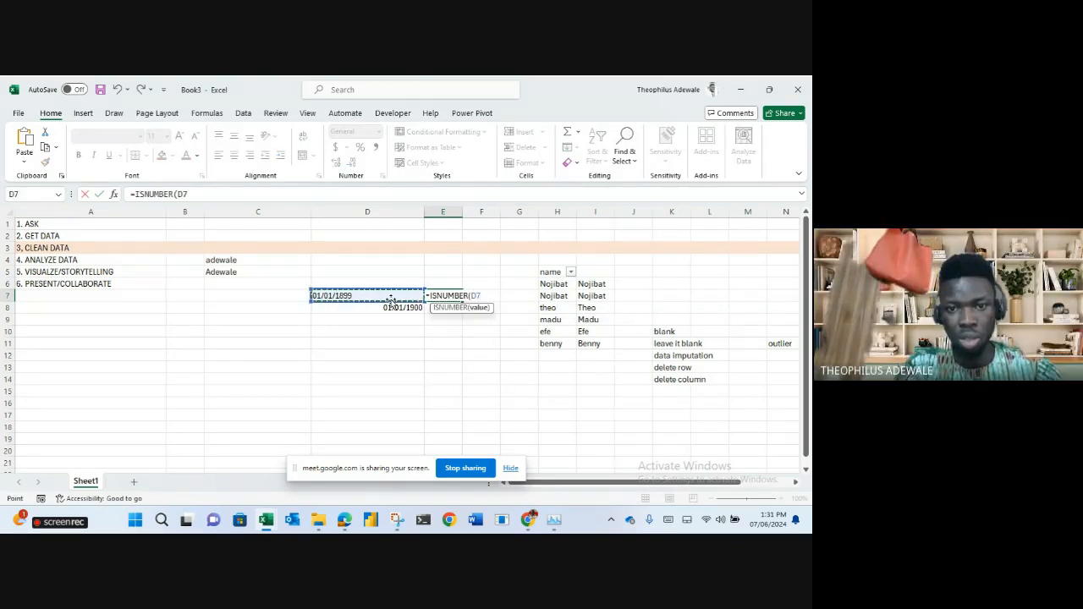
key("Return")
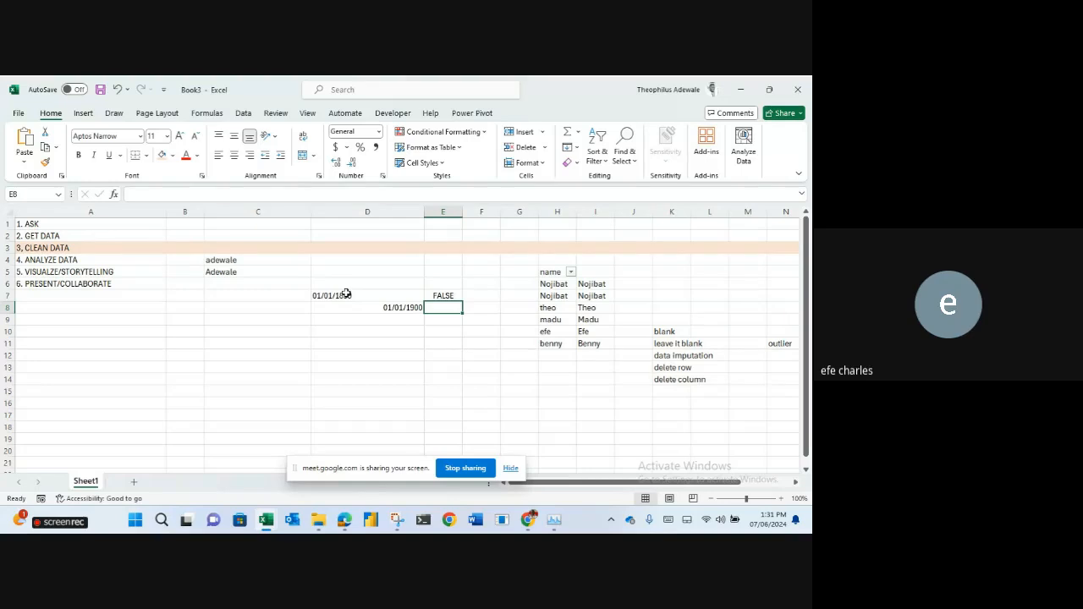
Enter =ISNUMBER(D8) in E8, returning TRUE, then show the Edge window previews.
type("=isnum")
key("Tab")
left_click(365, 309)
key("Return")
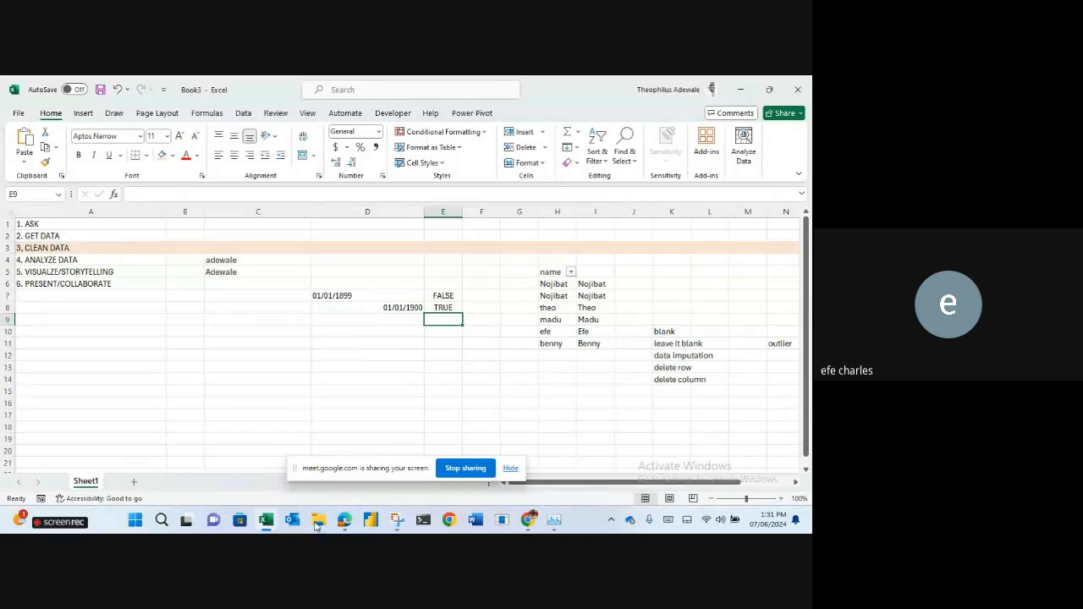
left_click(345, 521)
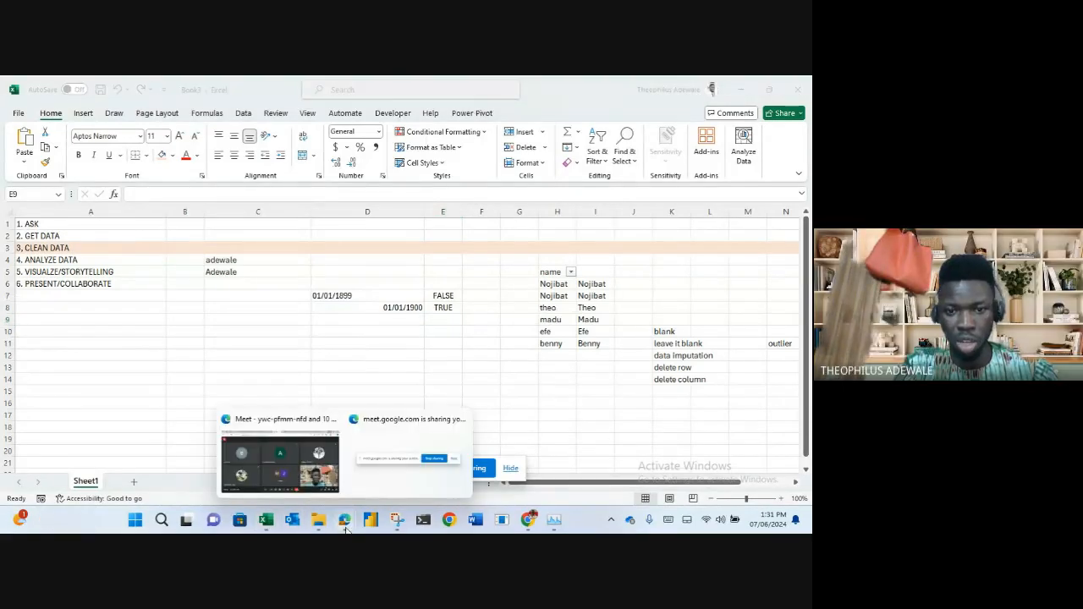
Mute the speaking participant for everyone from Meet's People panel, then minimise the meeting window.
left_click(306, 493)
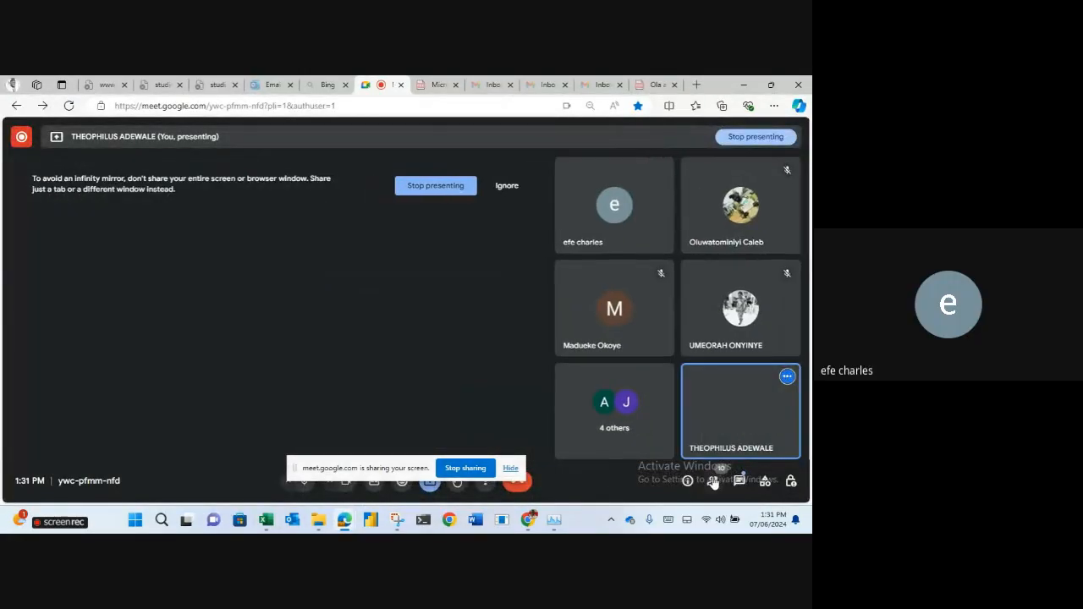
left_click(714, 481)
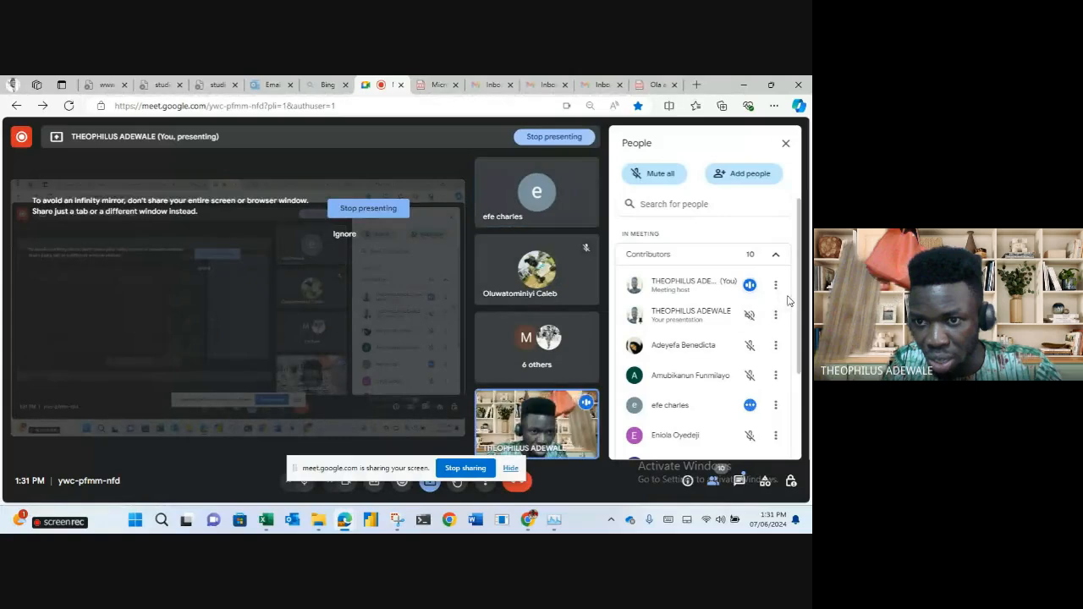
left_click(750, 406)
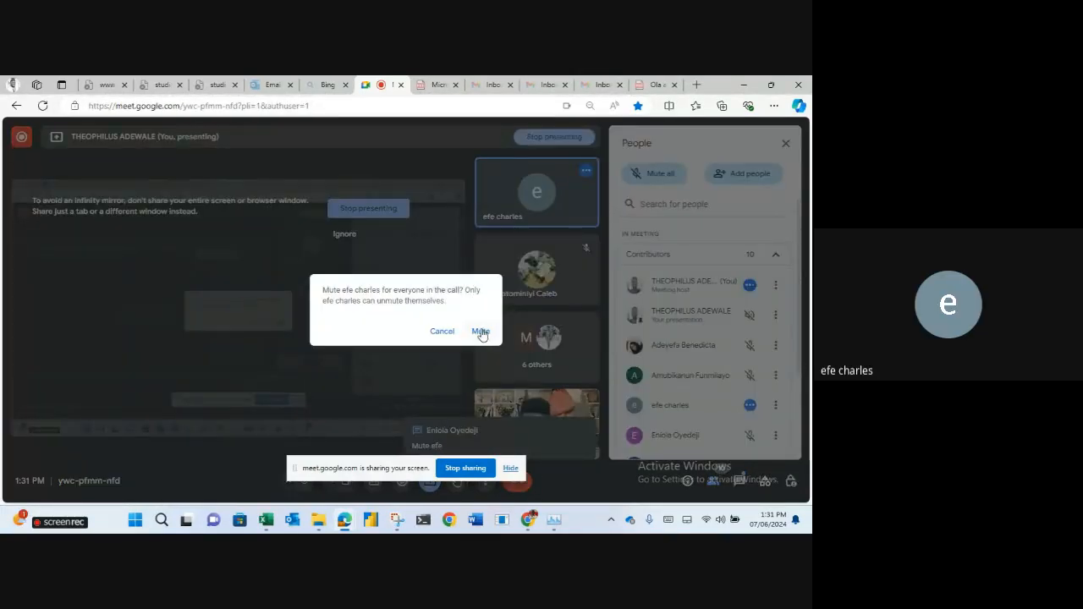
left_click(480, 332)
left_click_drag(801, 324, 806, 418)
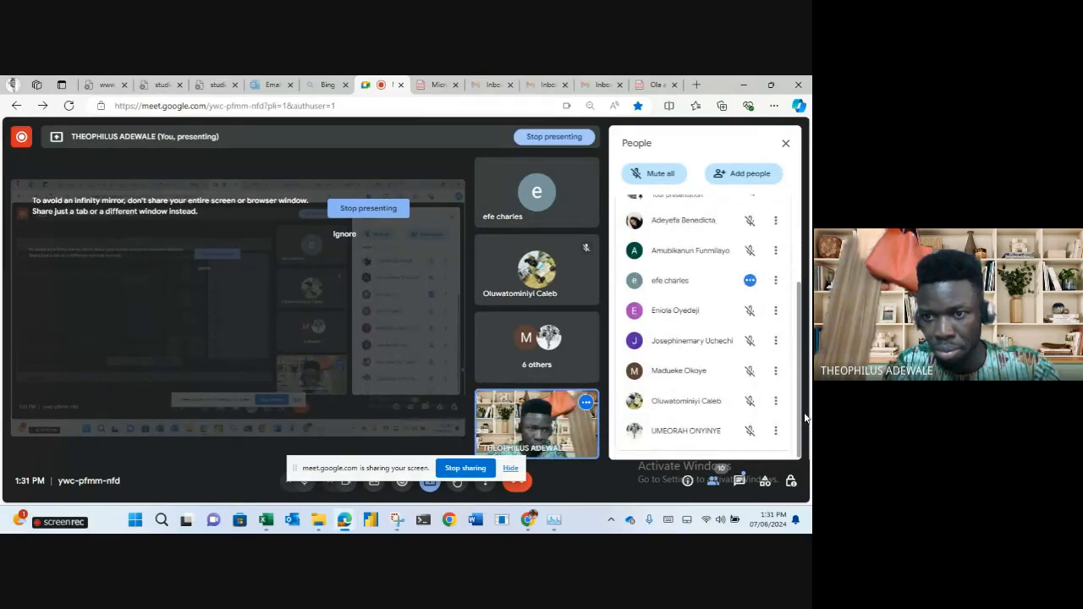
left_click(750, 282)
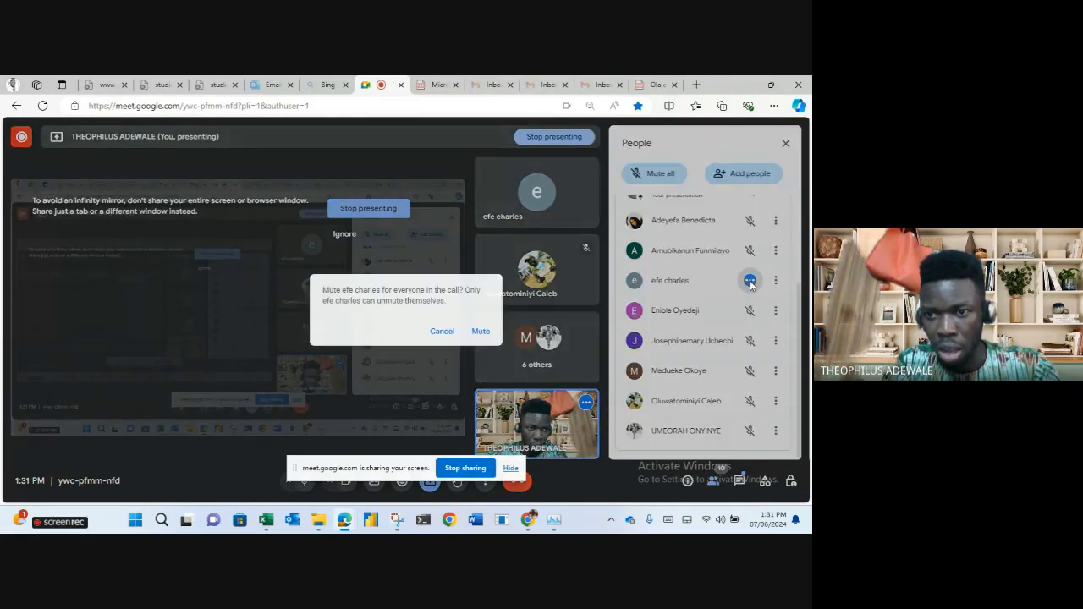
left_click(481, 331)
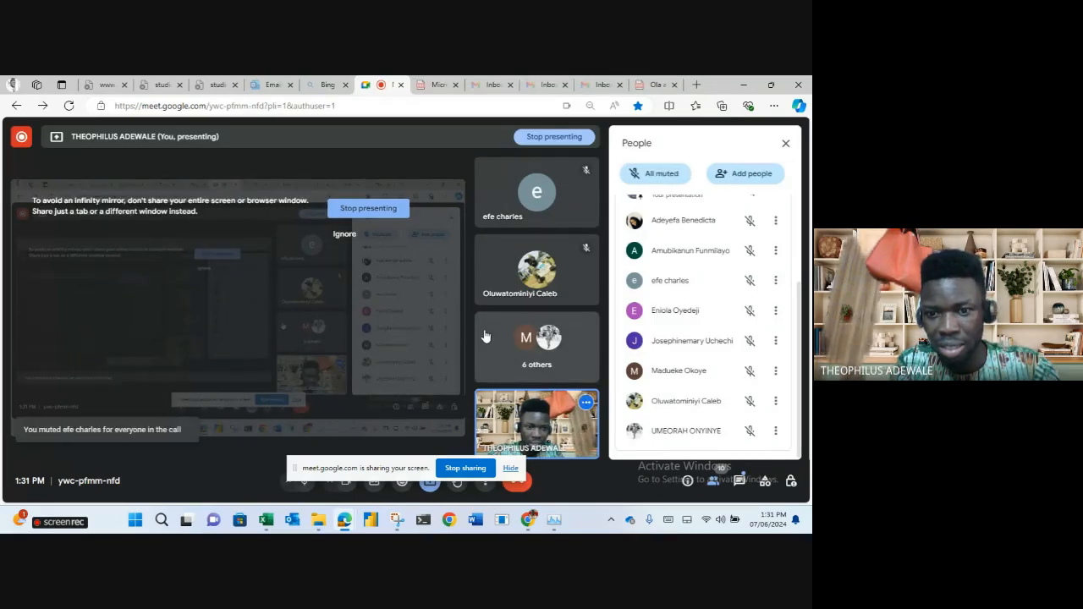
left_click(743, 82)
left_click(382, 400)
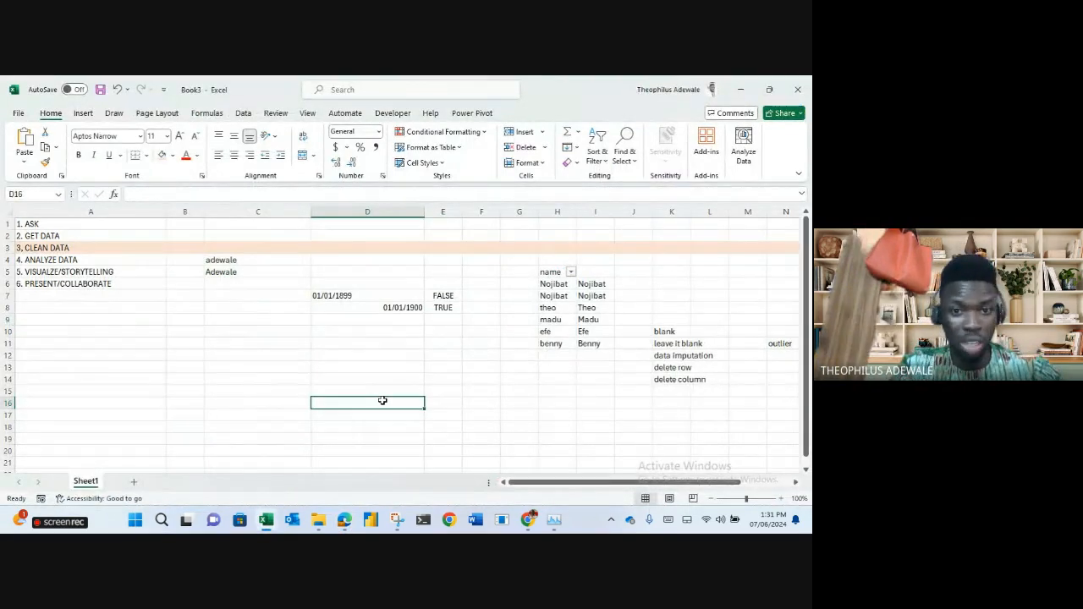
left_click(365, 295)
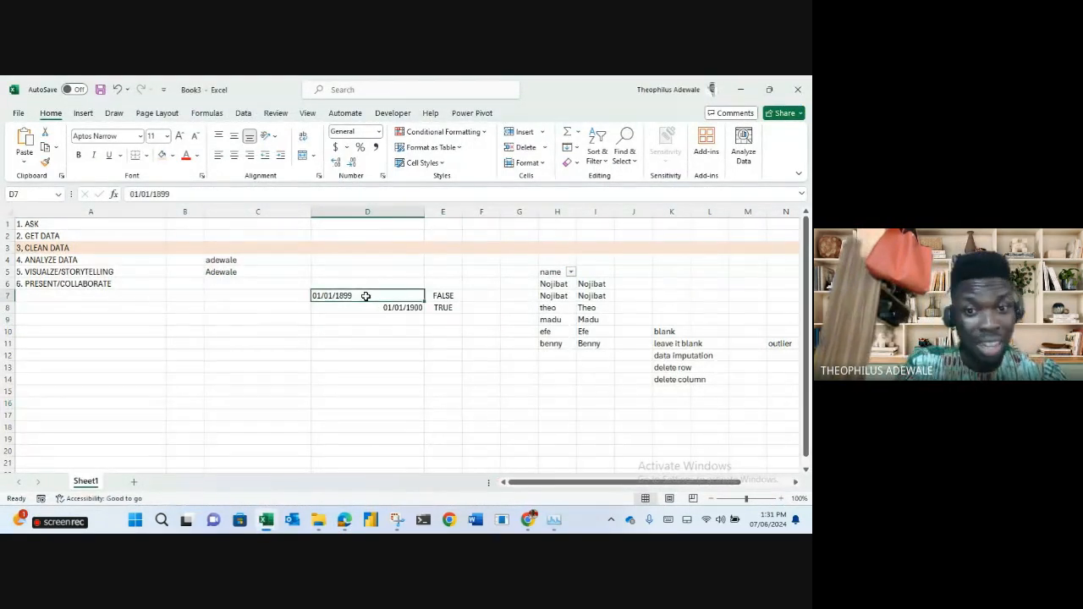
left_click(447, 295)
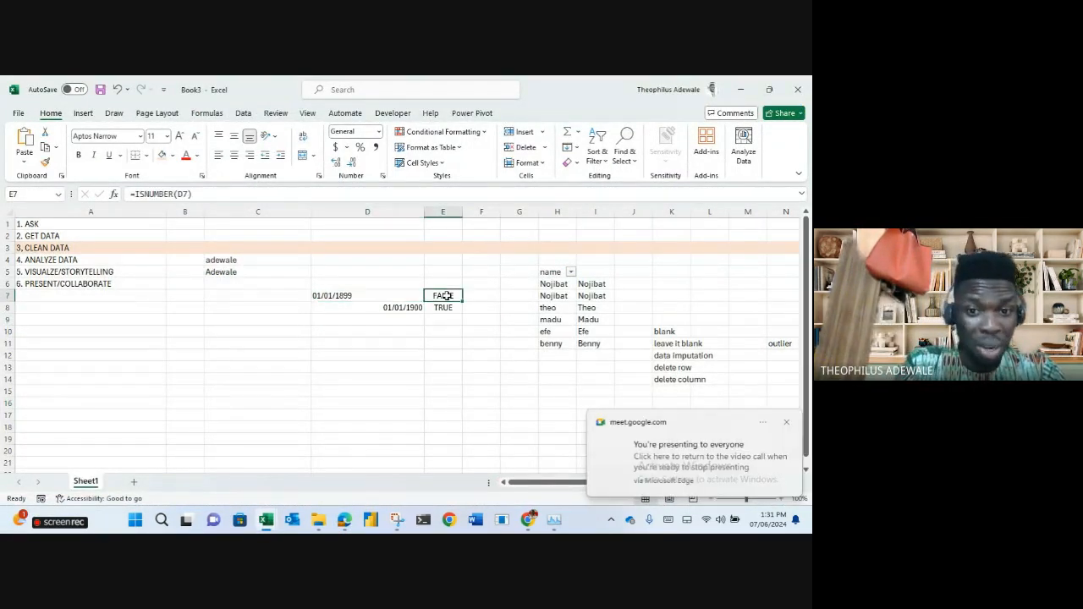
left_click(391, 308)
left_click(439, 306)
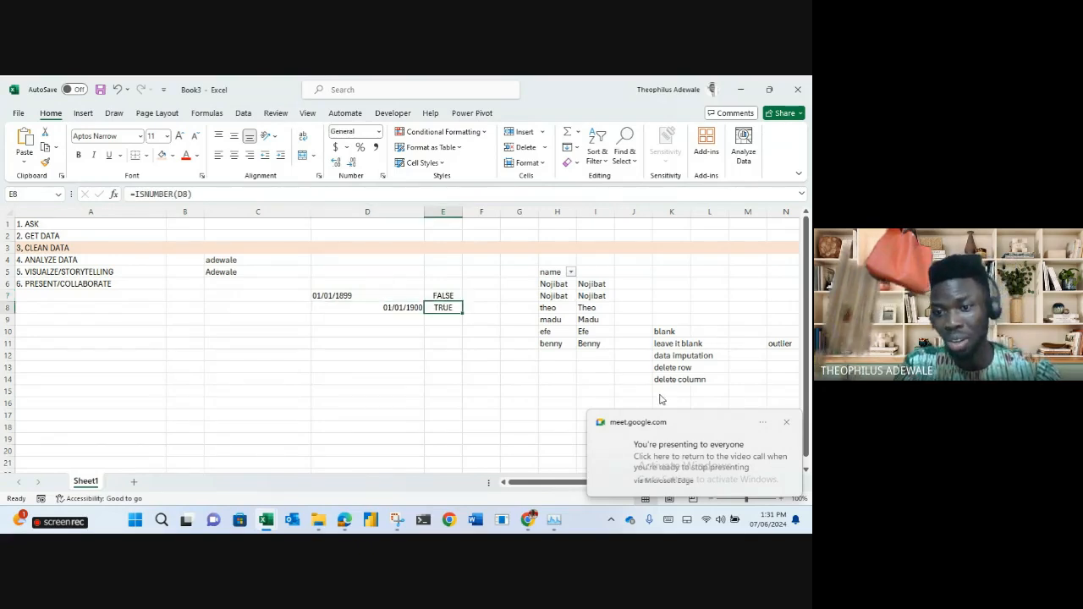
left_click(786, 425)
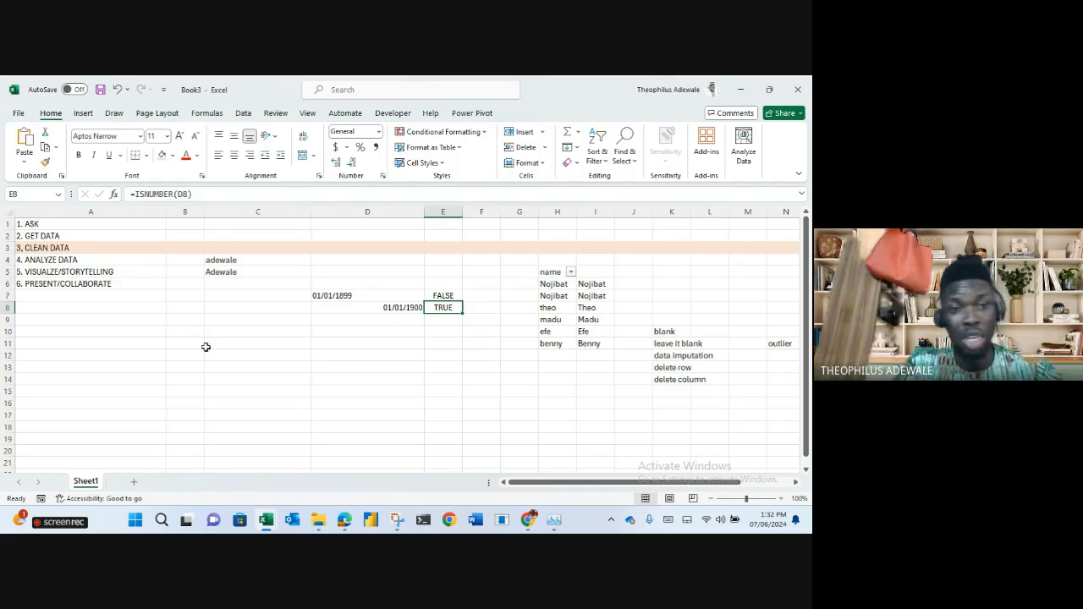
left_click(8, 260)
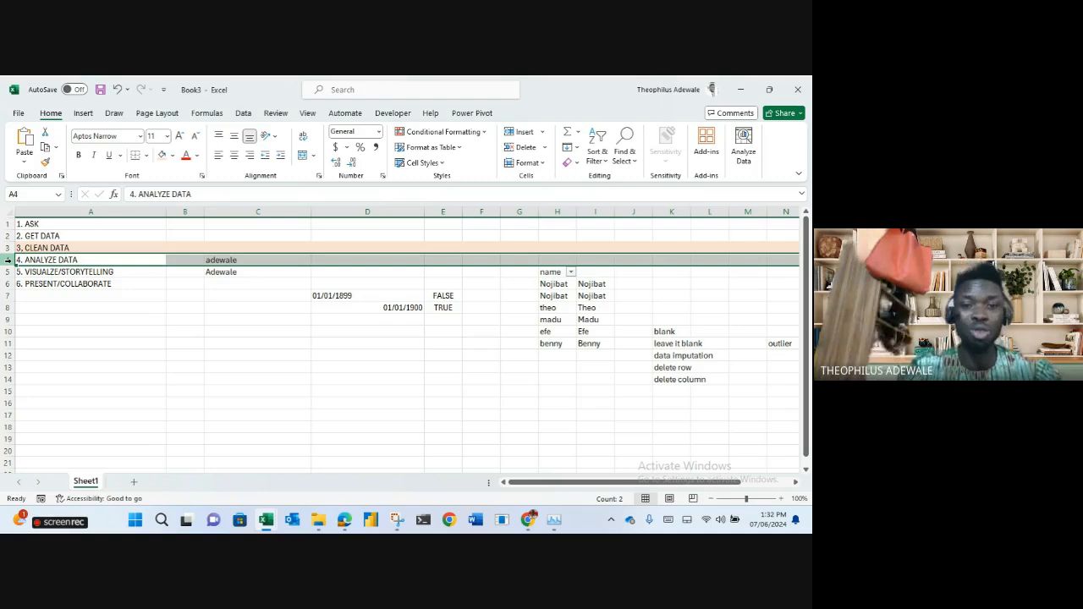
Type max, min, st dev, corr, reg and count into C9:C14.
left_click(259, 322)
type("max")
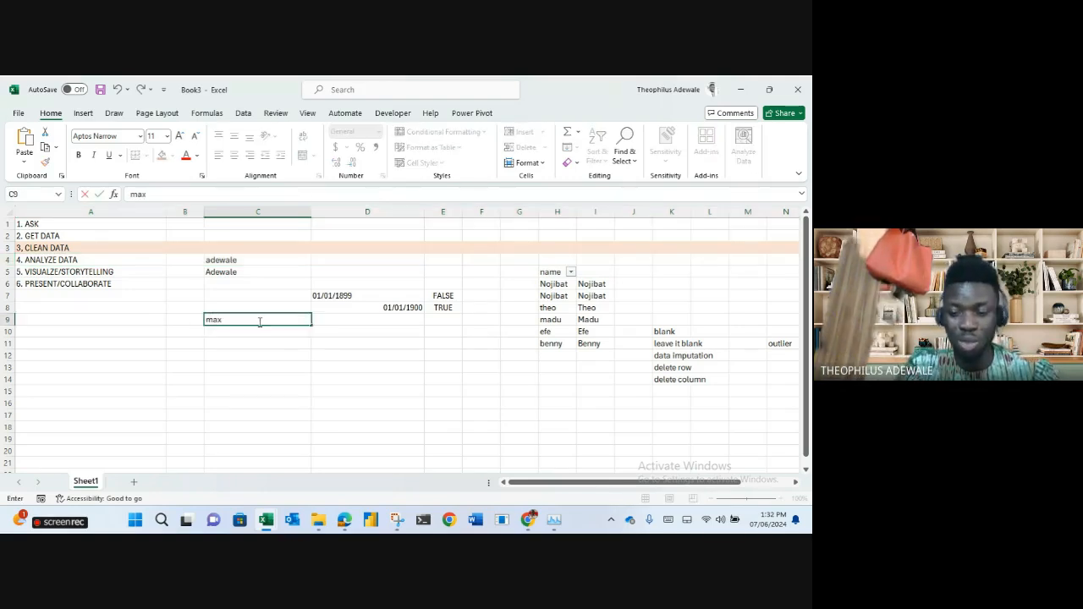
key("Return")
type("min")
key("Return")
type("s")
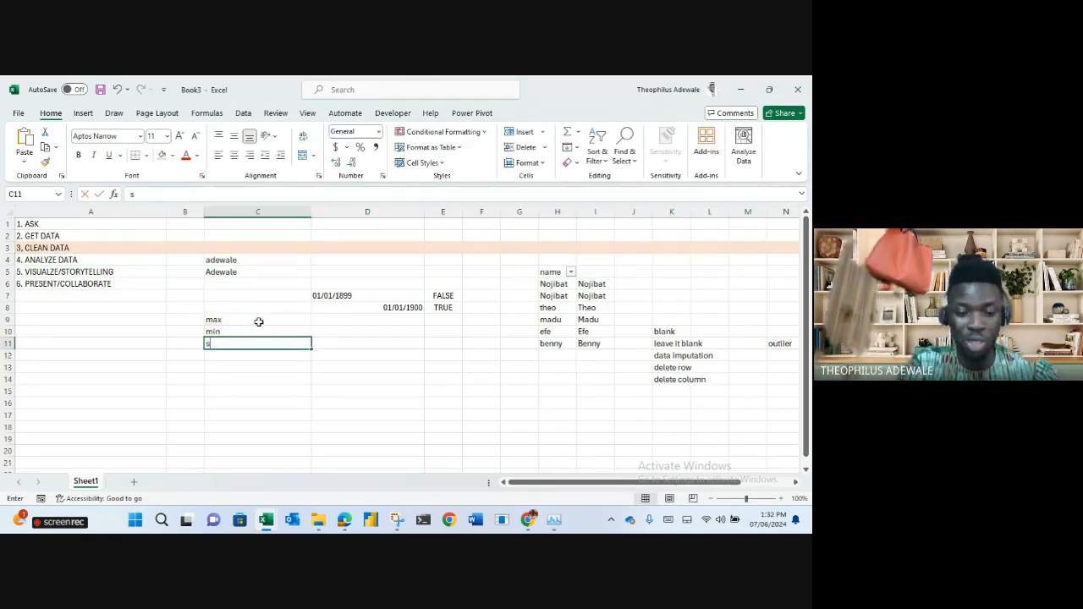
type("t dev")
key("Return")
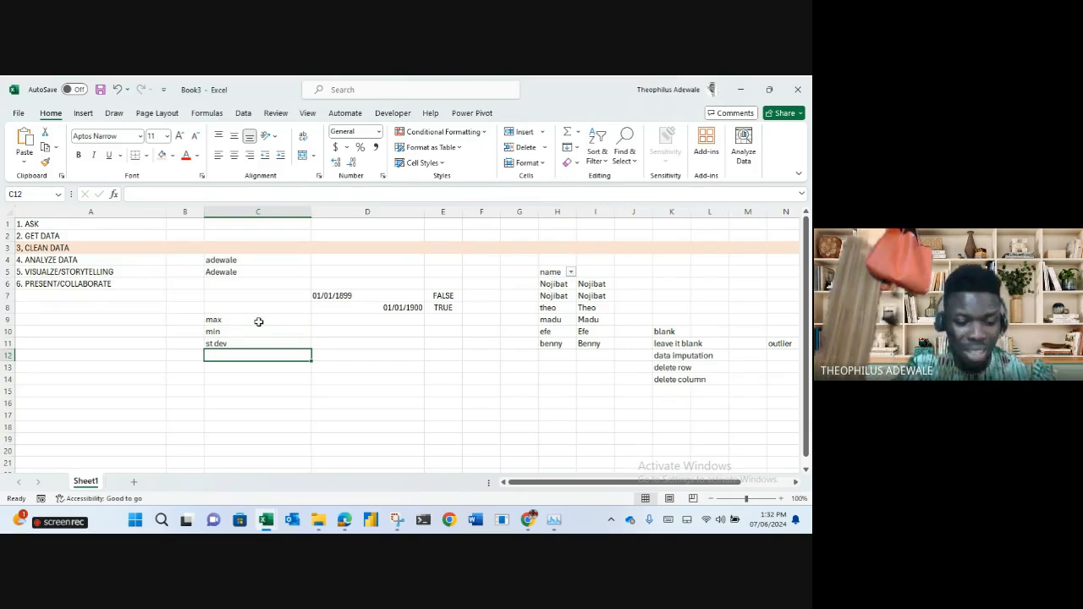
type("corr")
key("Return")
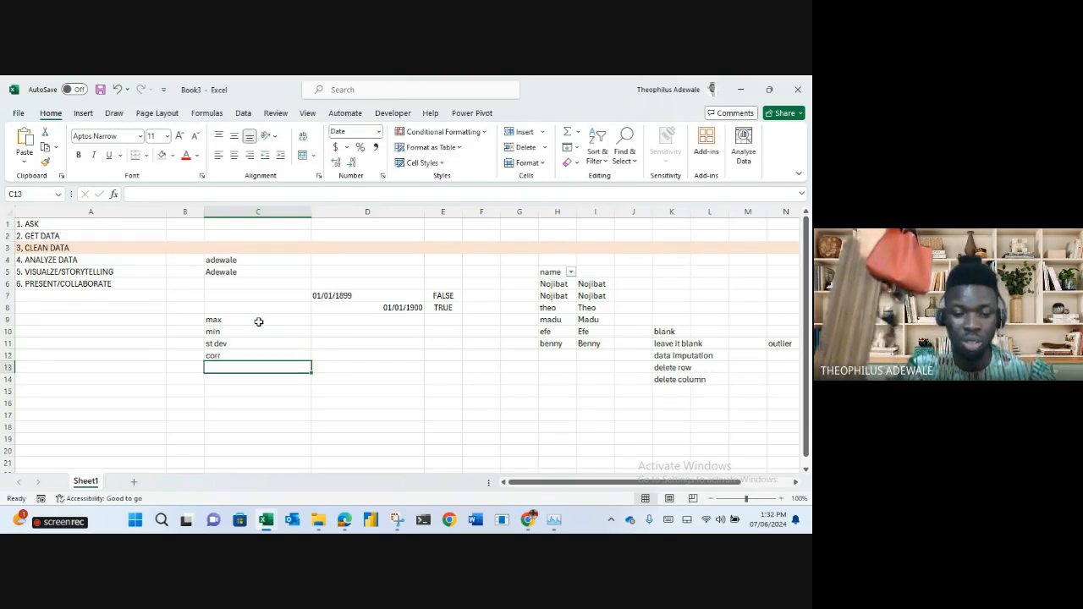
type("reg")
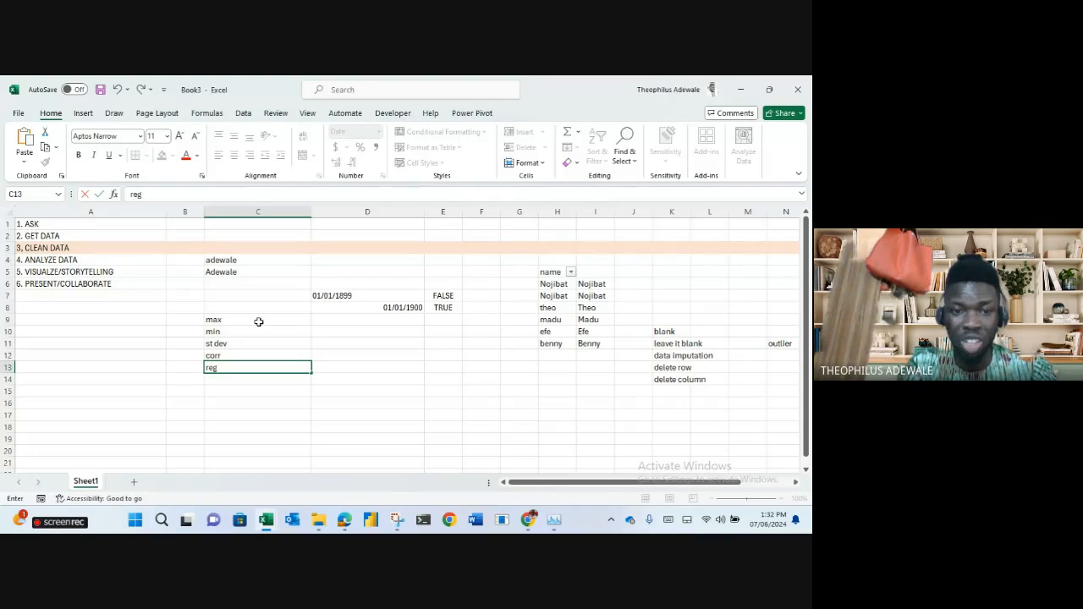
key("Return")
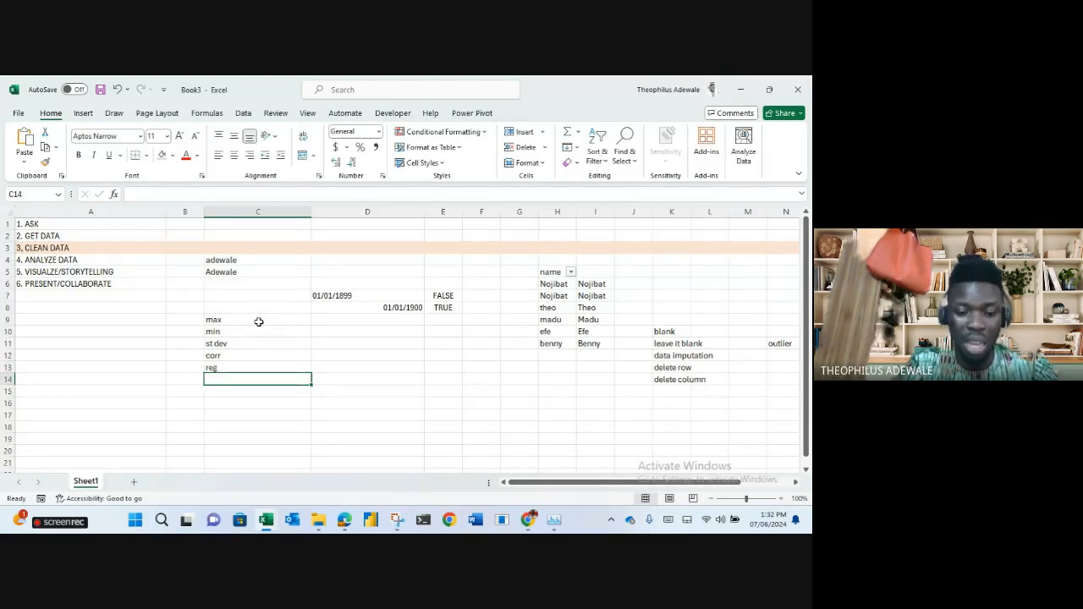
type("count")
key("Return")
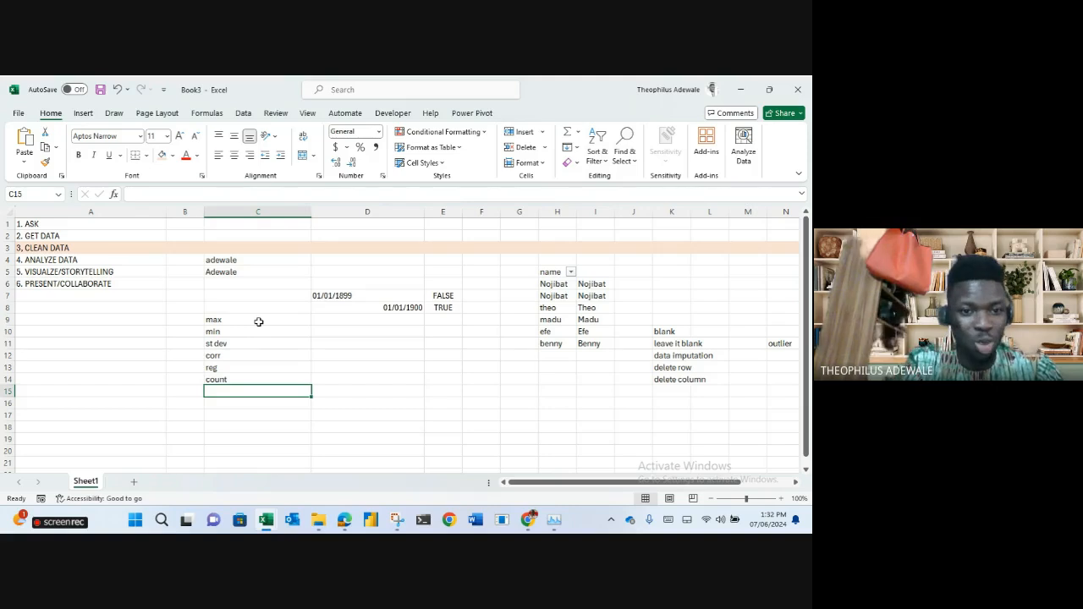
Add average, median and pivot in C15:C17, correcting the misspelled average.
type("avearage")
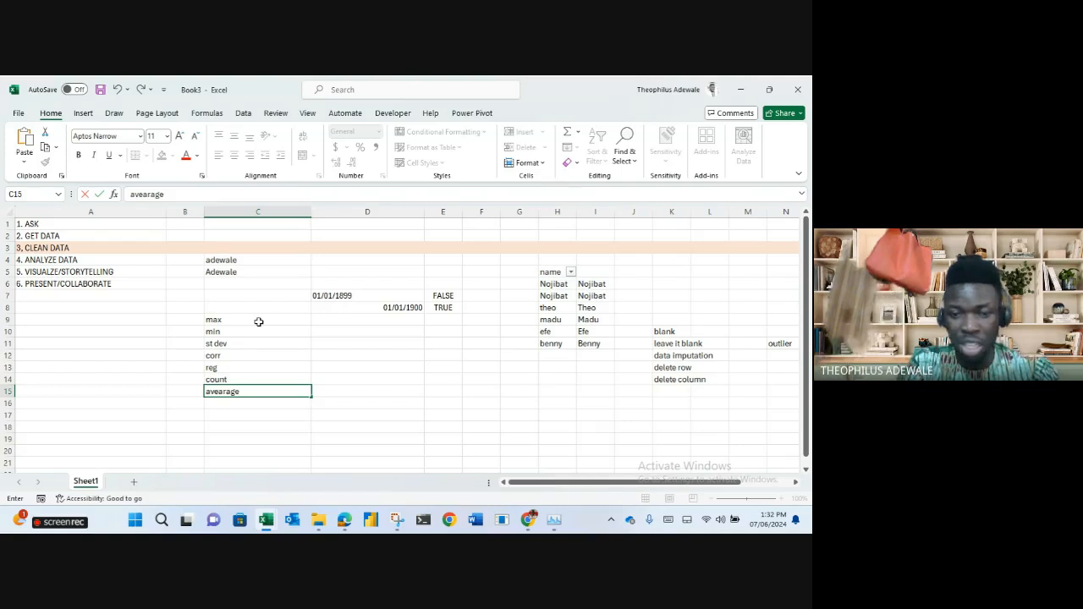
key("Return")
key("Up")
type("average")
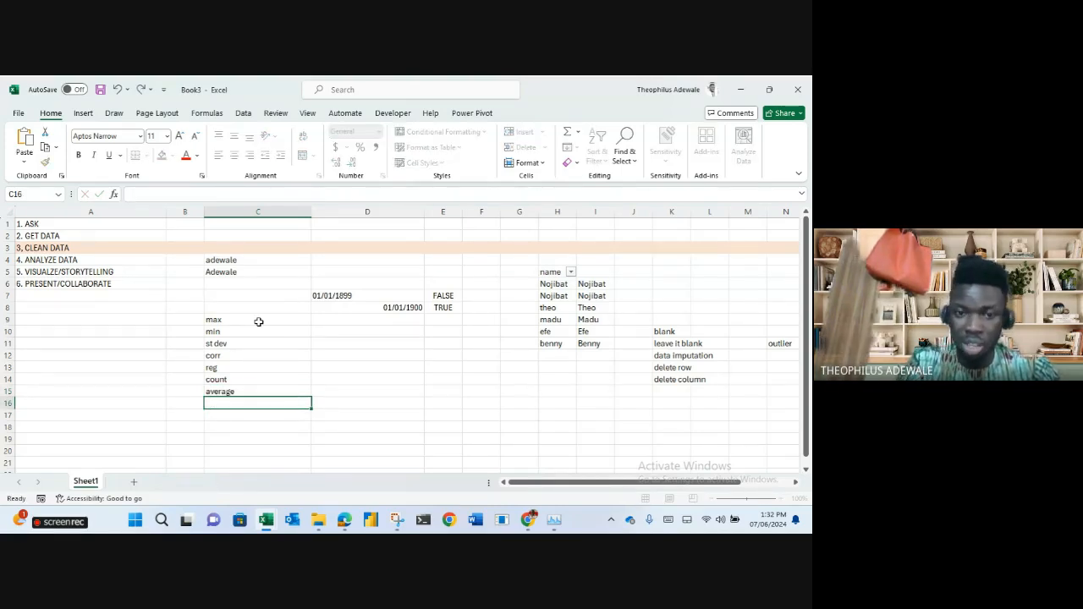
key("Return")
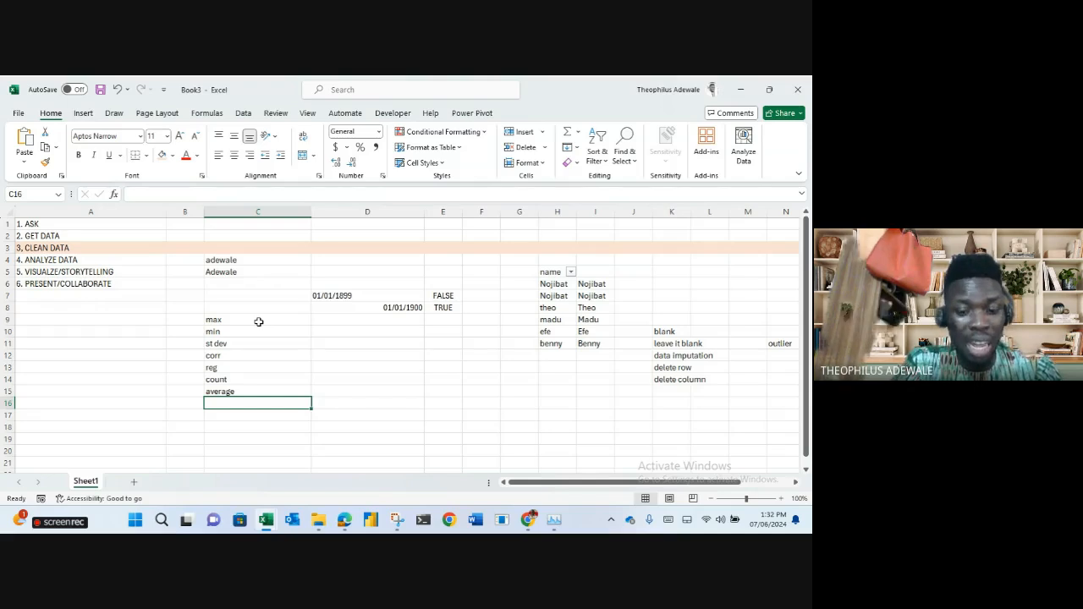
type("median")
key("Return")
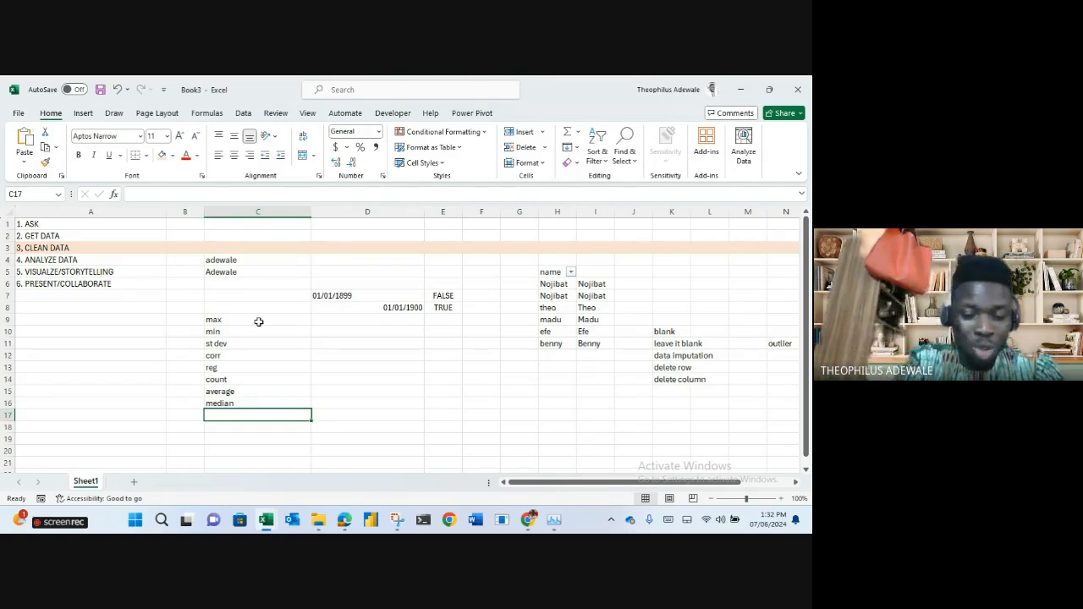
type("pivot")
key("Return")
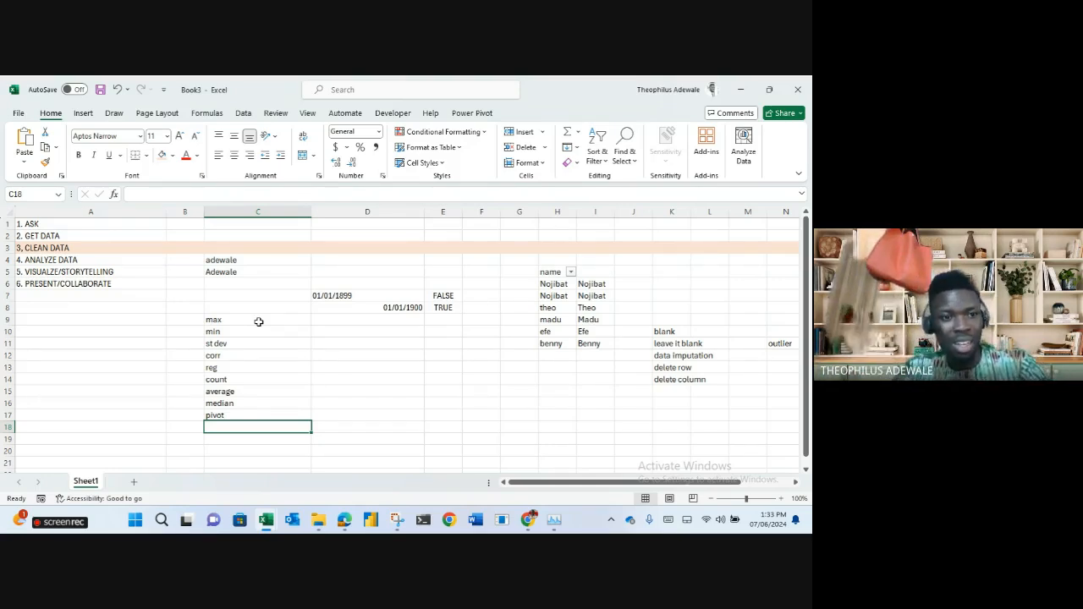
left_click(54, 272)
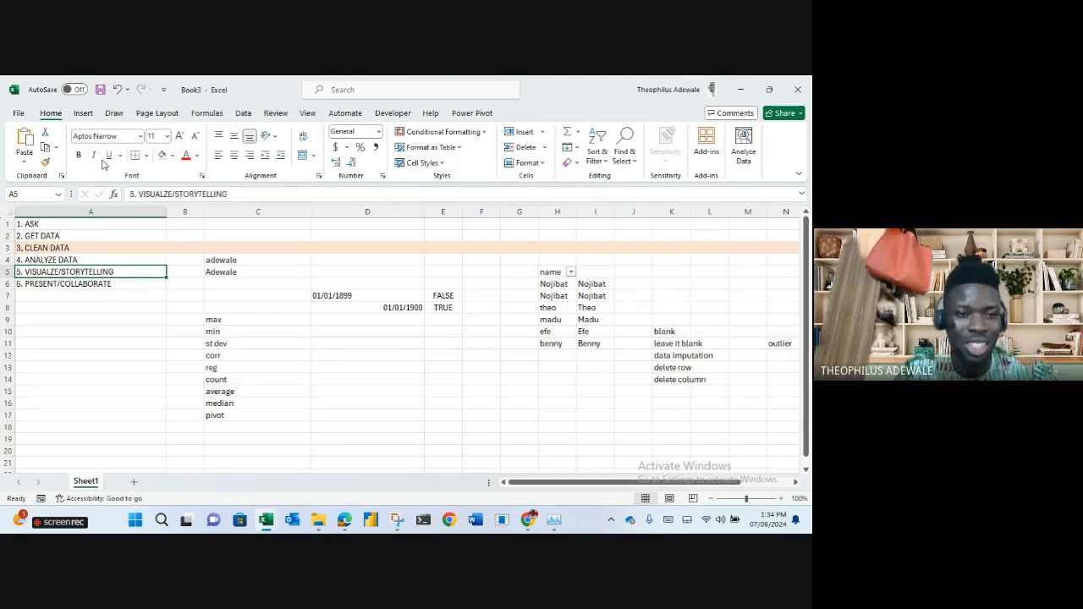
left_click_drag(67, 223, 74, 280)
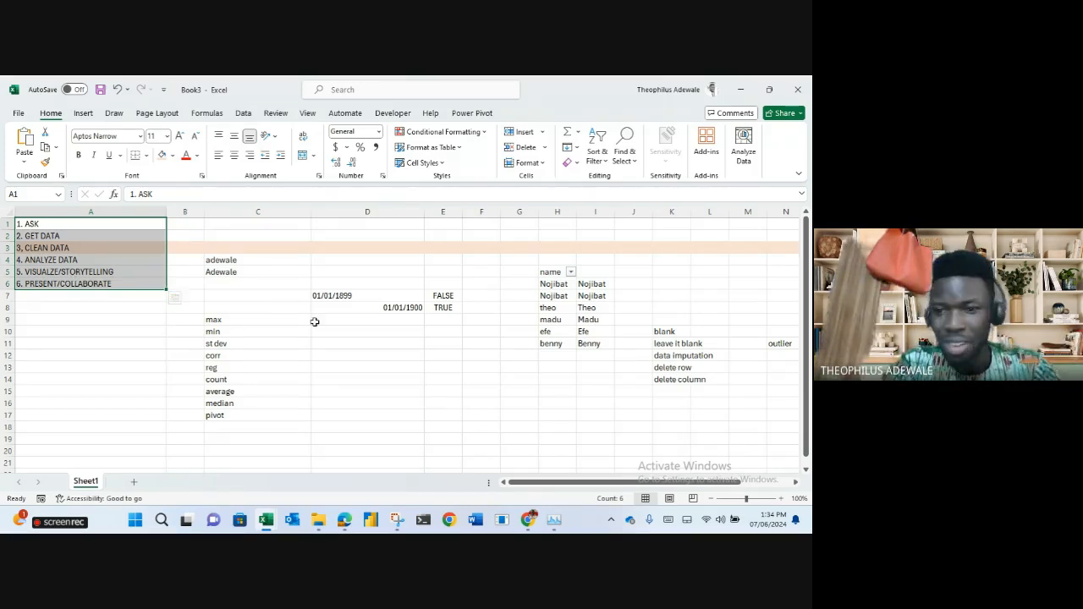
Clear the leftover js1 and age table cells from the used area.
left_click(786, 429)
left_click_drag(787, 429, 9, 207)
scroll(10, 206, "right", 4)
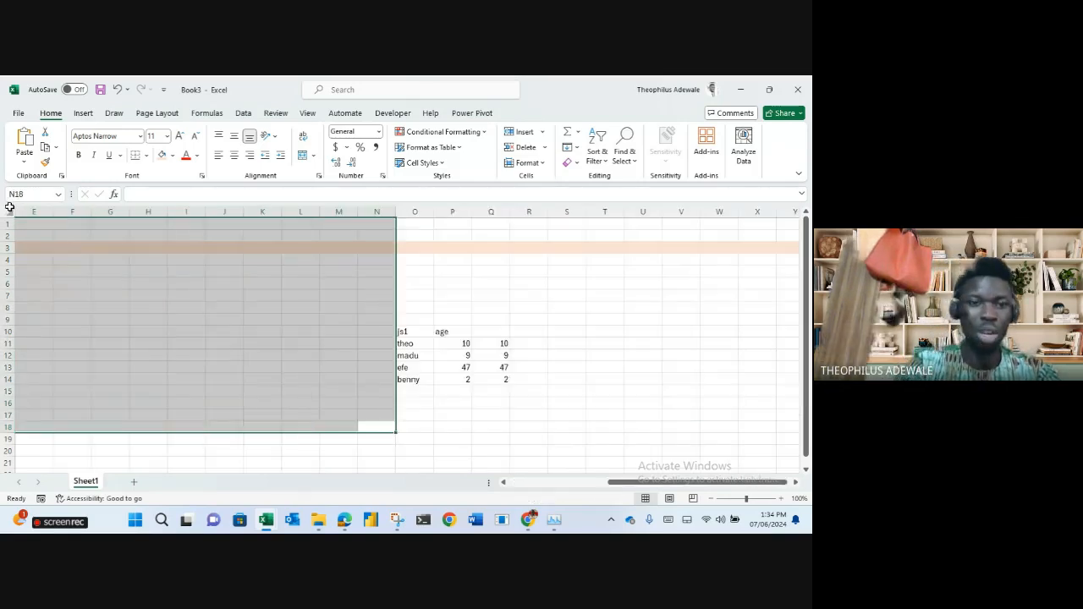
left_click_drag(558, 412, 343, 291)
key("Delete")
left_click(664, 361)
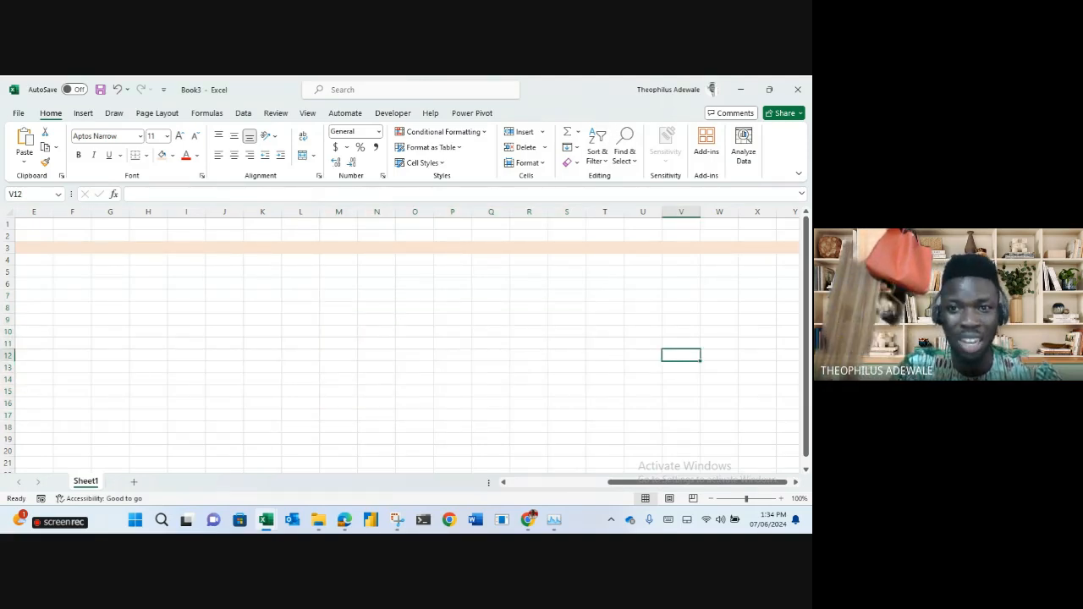
Maximize the workbook window and set row 3's fill colour to No Fill.
mouse_move(512, 88)
left_mouse_down()
mouse_move(530, 212)
mouse_move(515, 181)
mouse_move(519, 75)
left_mouse_up()
left_click(414, 247)
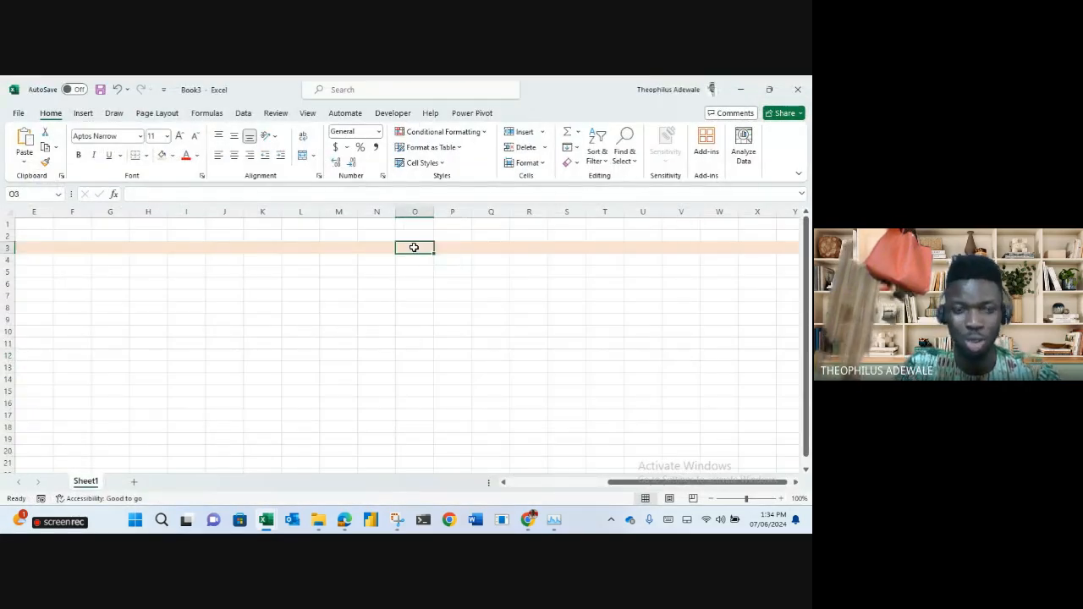
key("Home")
left_click(10, 247)
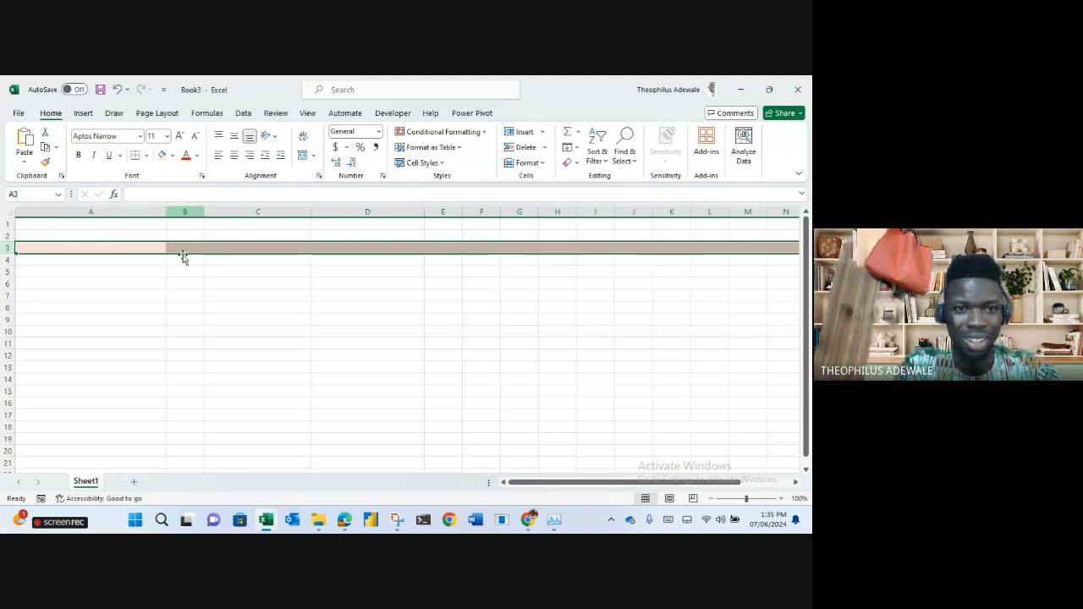
left_click(172, 302)
left_click(10, 246)
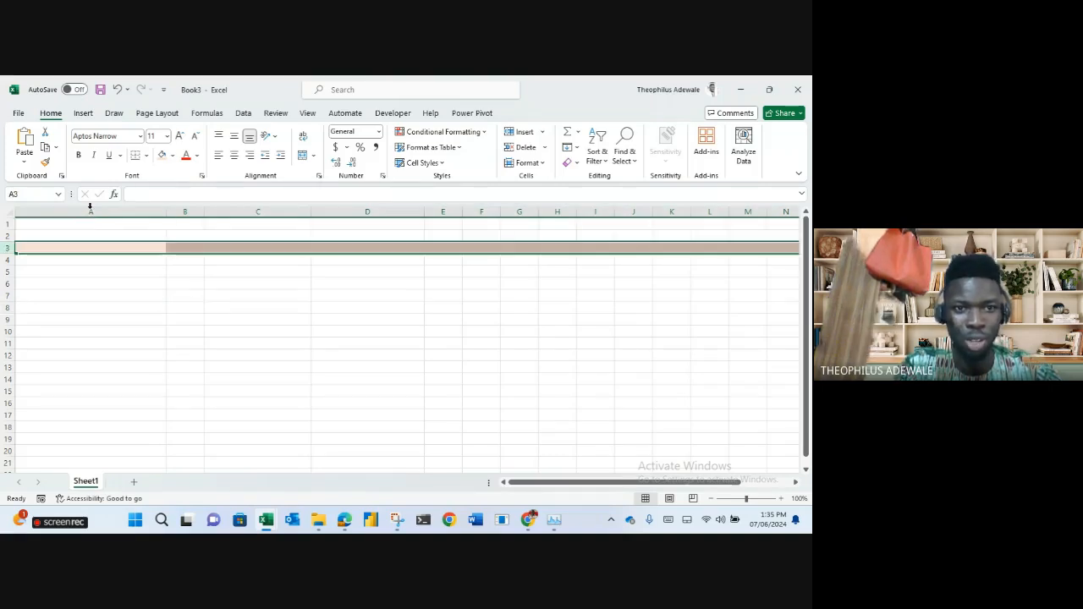
left_click(175, 156)
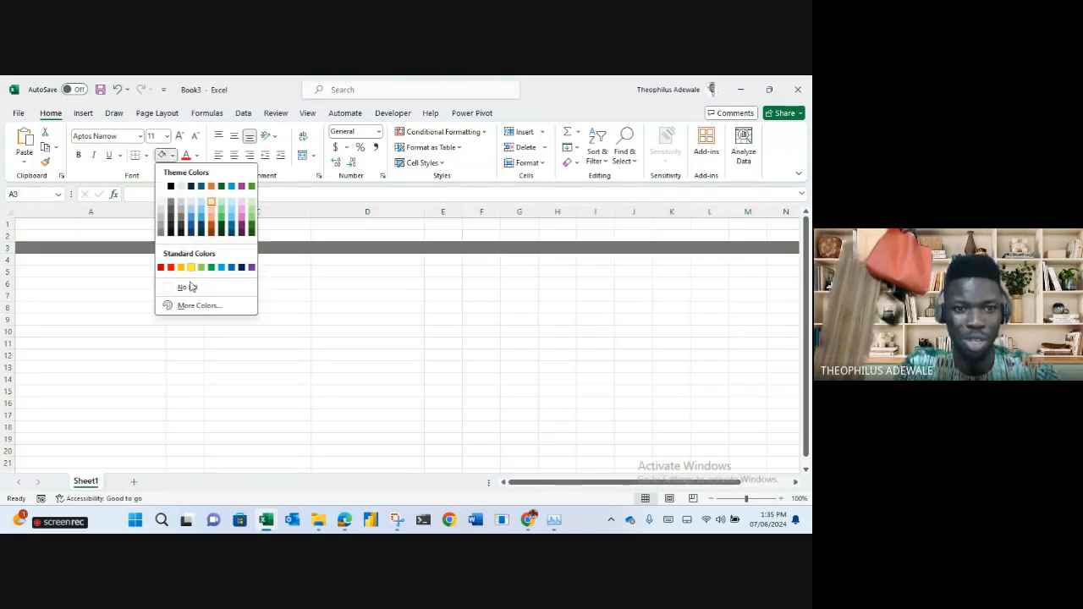
left_click(188, 289)
left_click(300, 368)
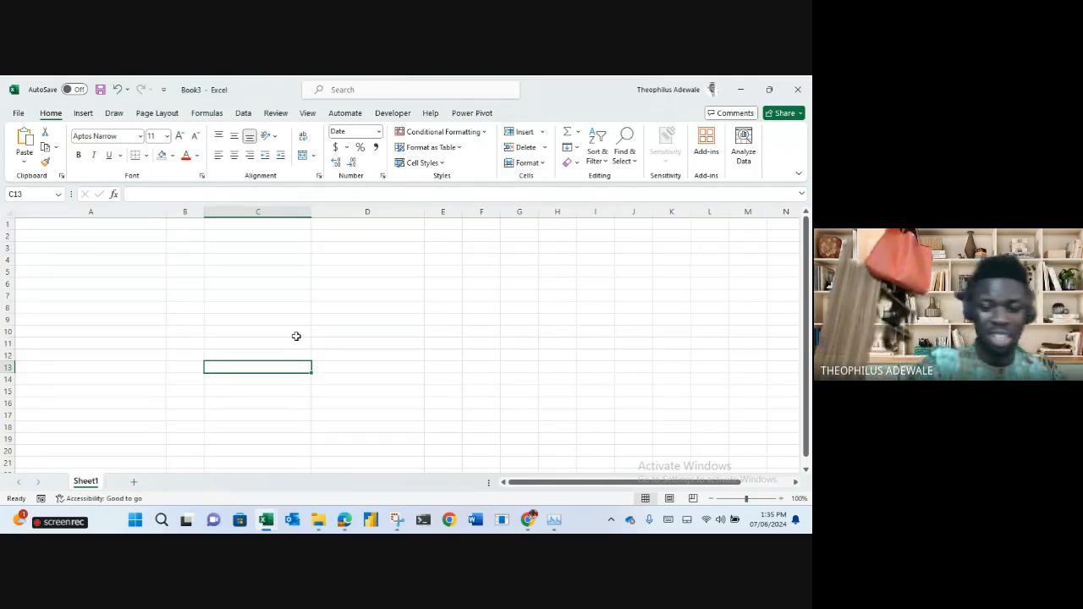
left_click_drag(37, 226, 653, 452)
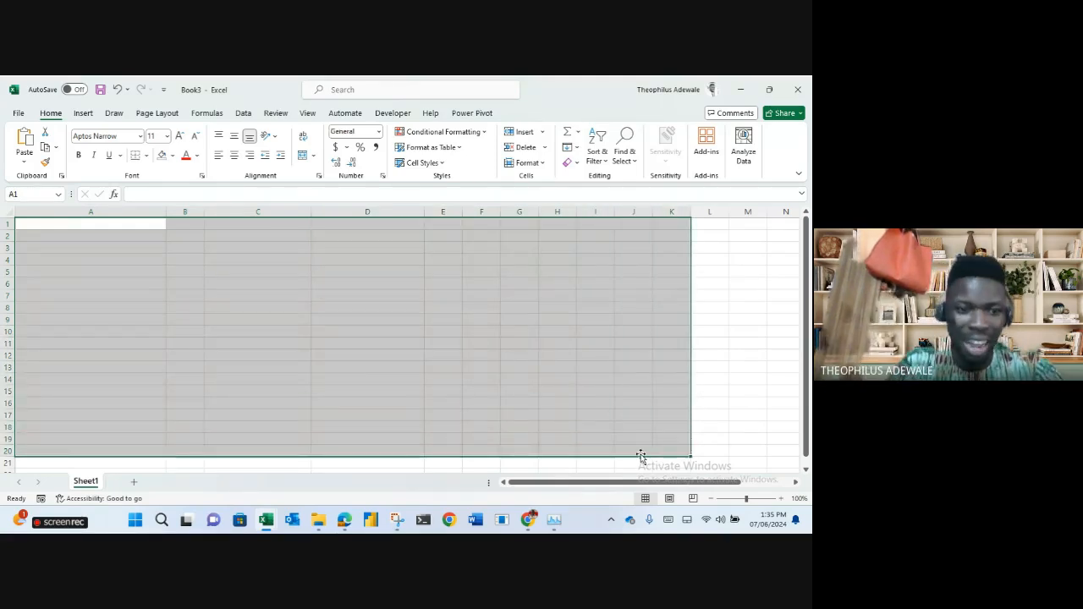
Rename Sheet1 to '1'.
double_click(88, 482)
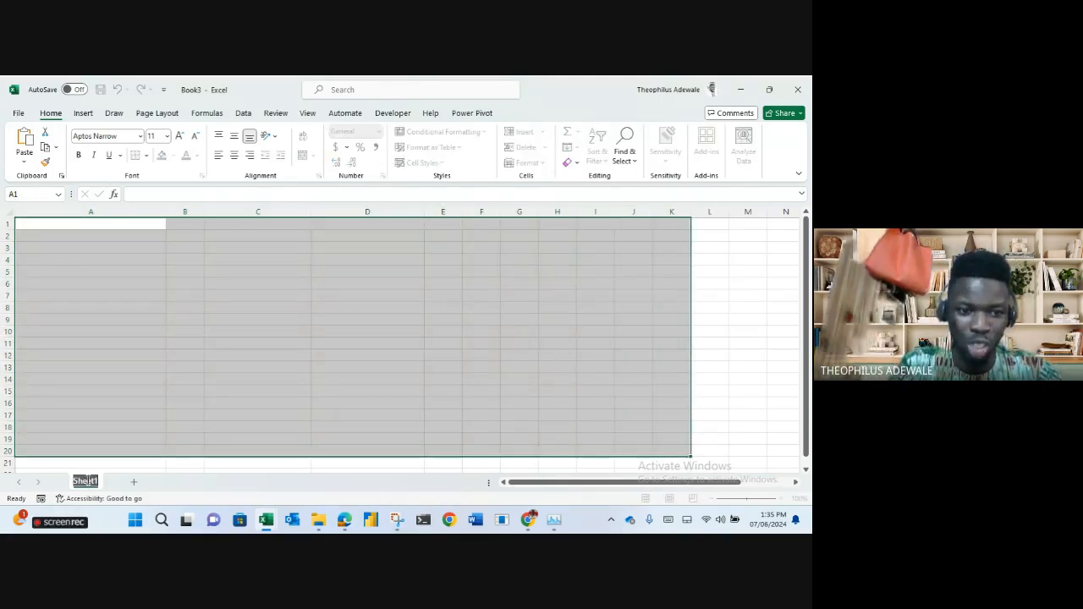
type("1")
key("Return")
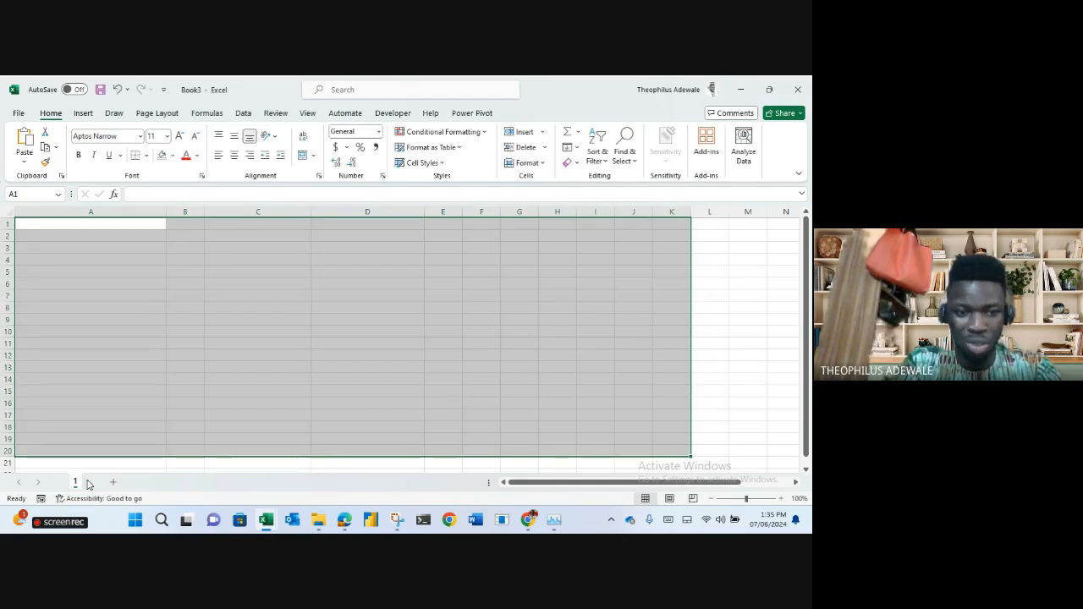
key("BackSpace")
left_click(121, 437)
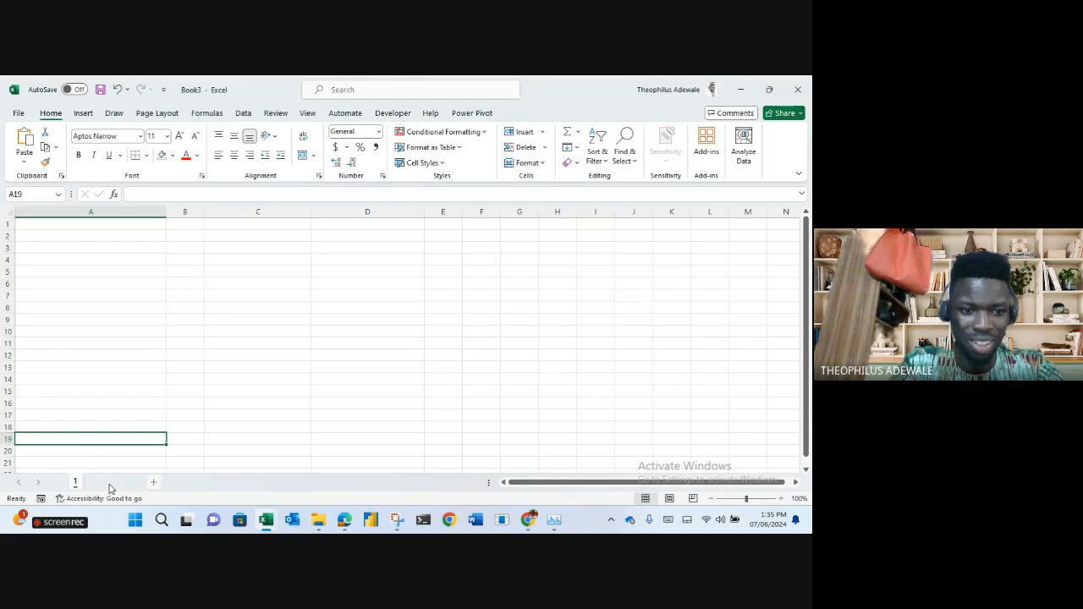
Add a second sheet and rename it '2'.
left_click(112, 482)
double_click(104, 481)
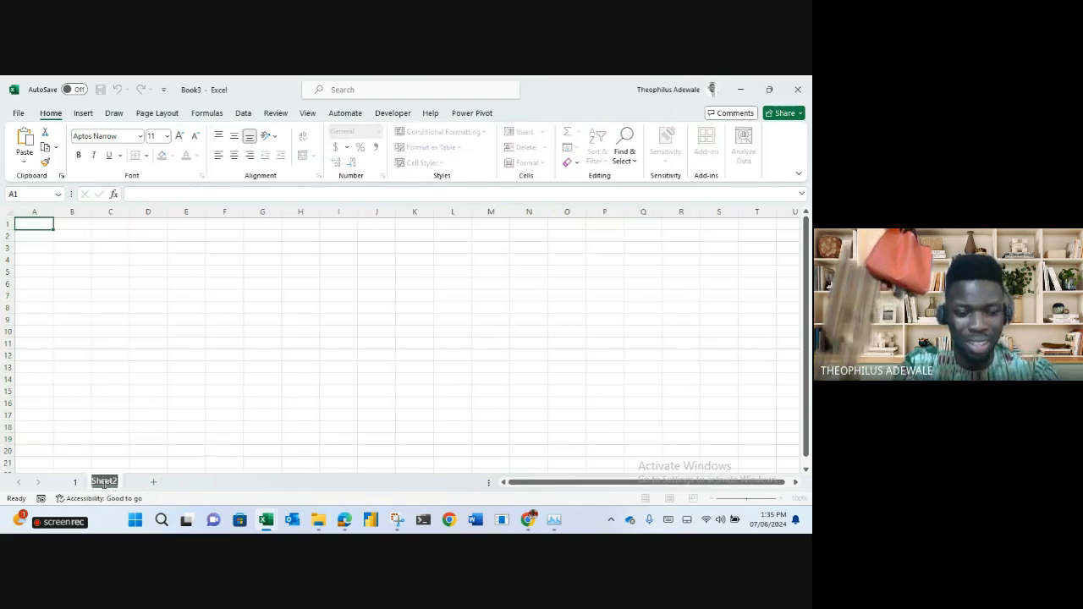
type("2")
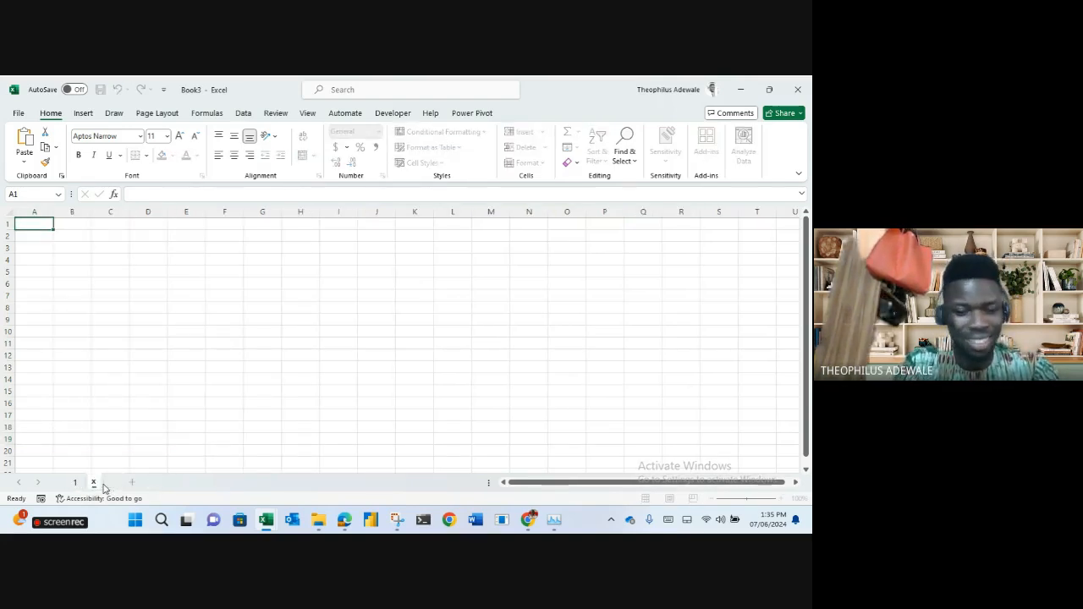
key("Return")
left_click(189, 380)
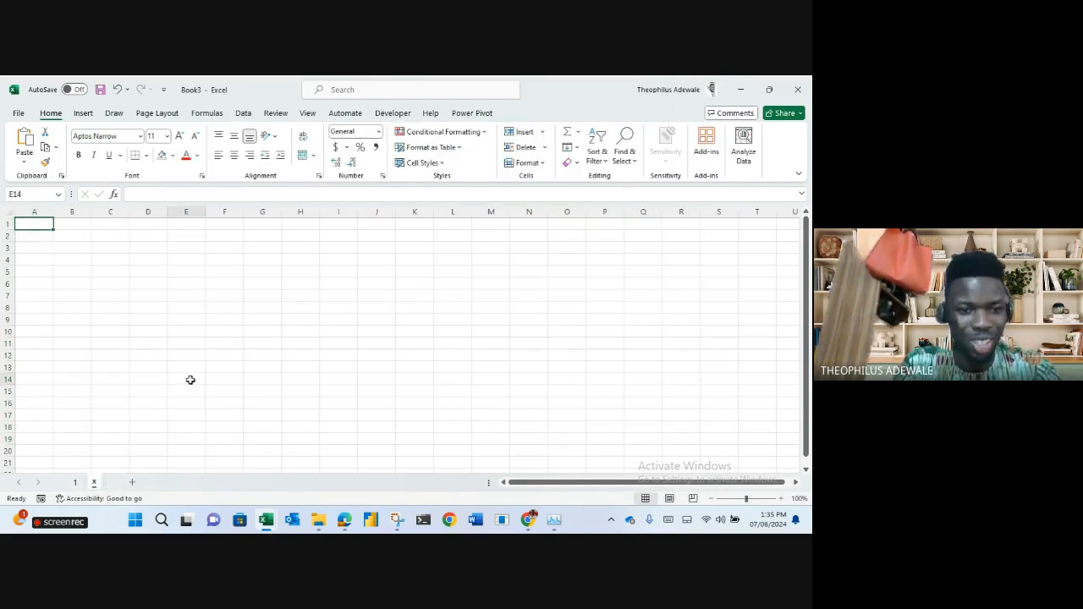
left_click(73, 484)
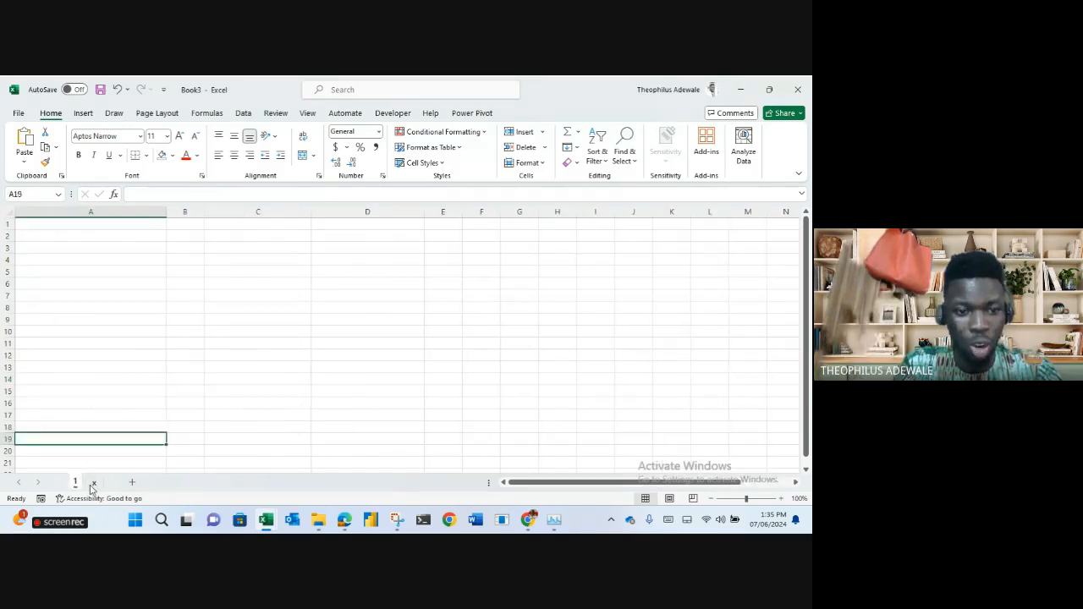
left_click(93, 485)
Rename the sheets 'worksheet 1' and 'worksheet 2', then add a third sheet.
double_click(74, 483)
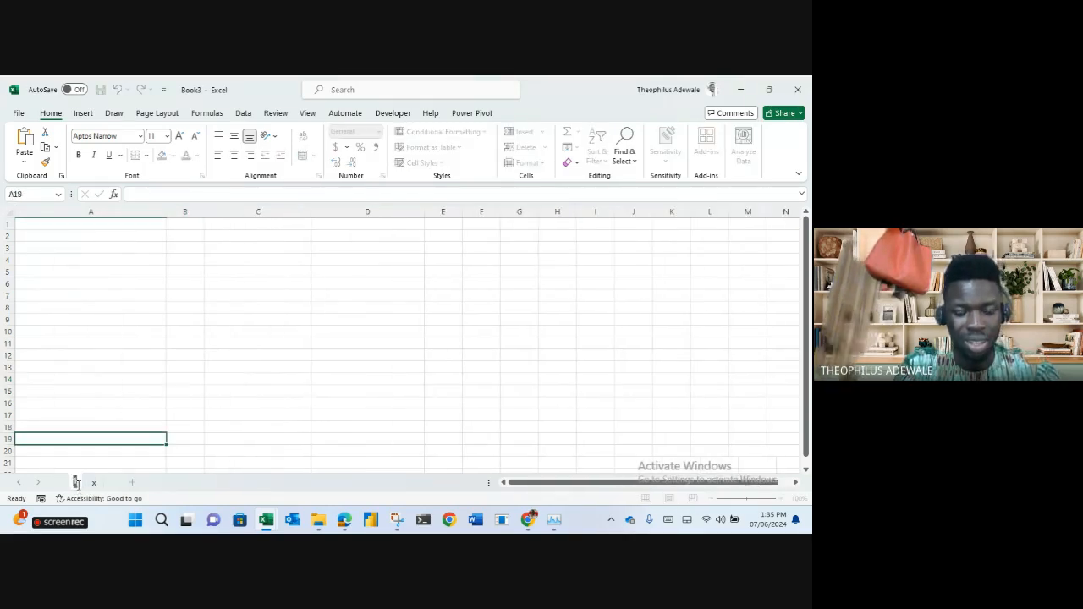
type("works")
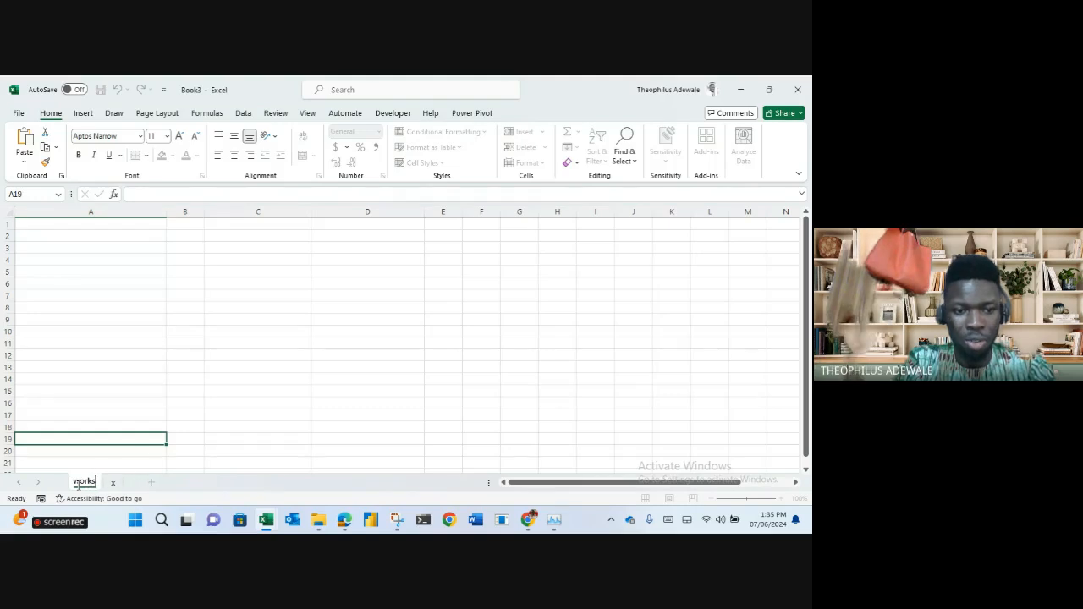
type("heet 1")
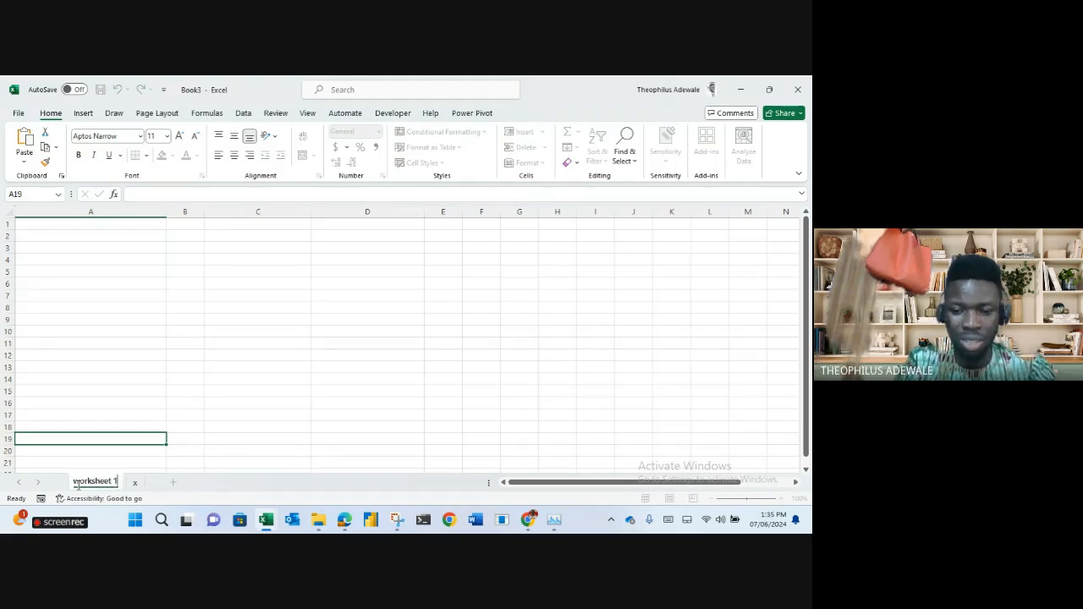
key("Return")
double_click(134, 483)
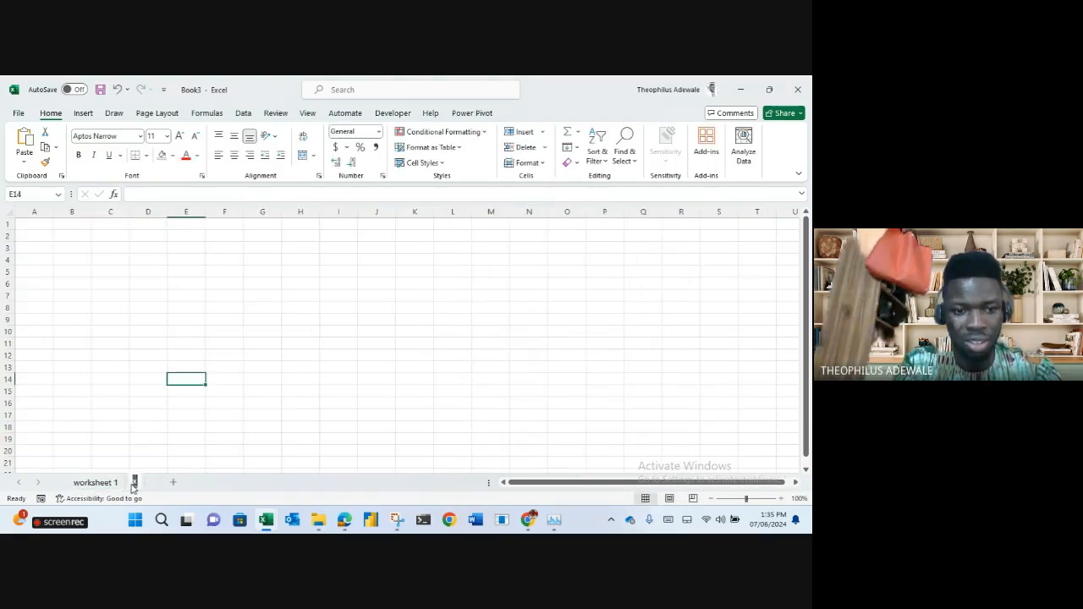
type("work")
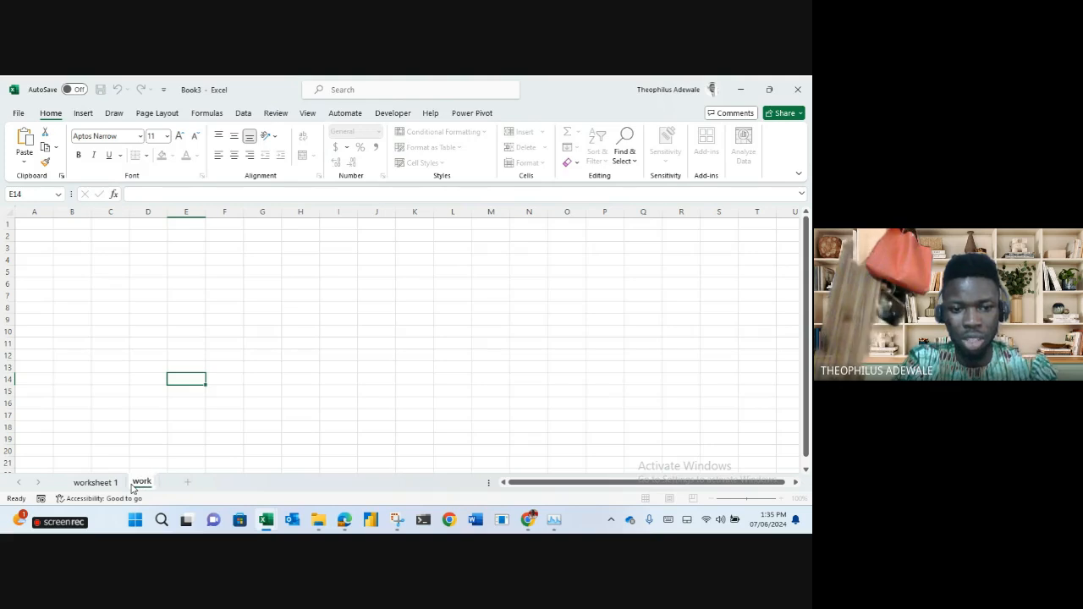
type("sheet 2")
key("Return")
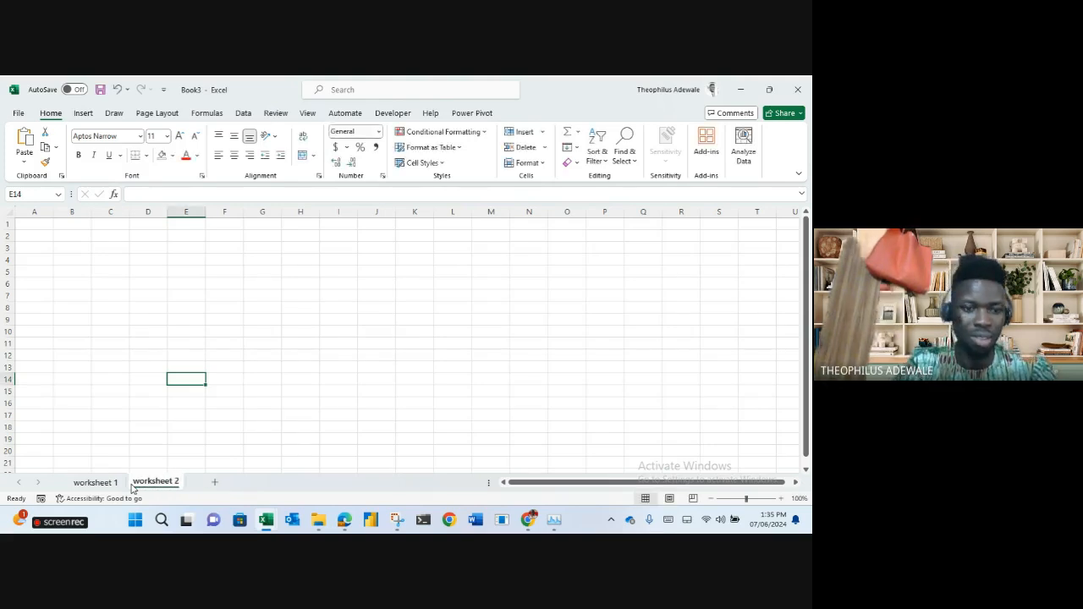
left_click(233, 439)
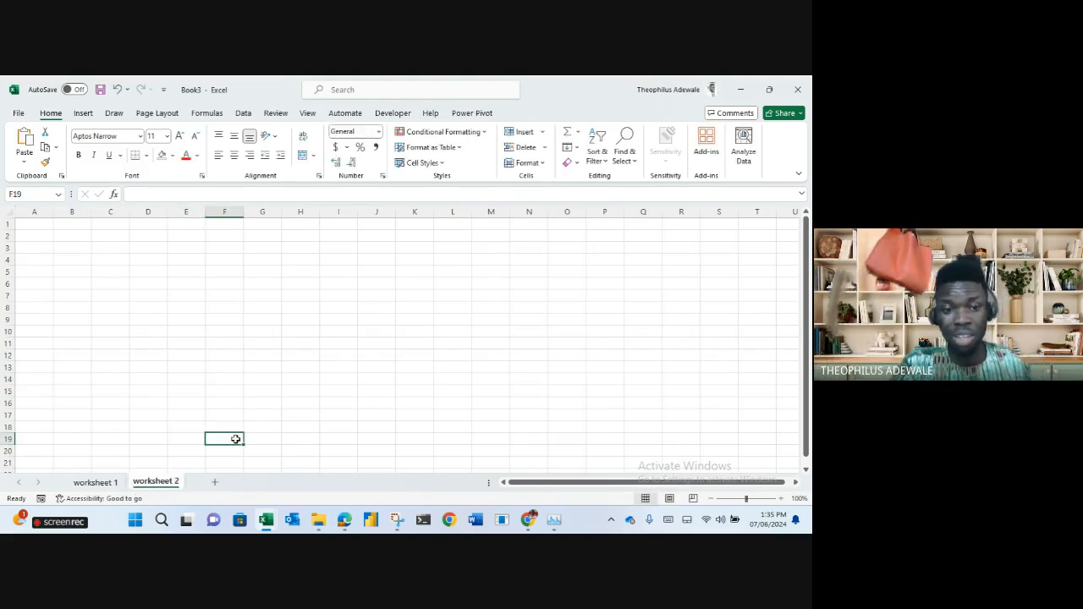
left_click(216, 483)
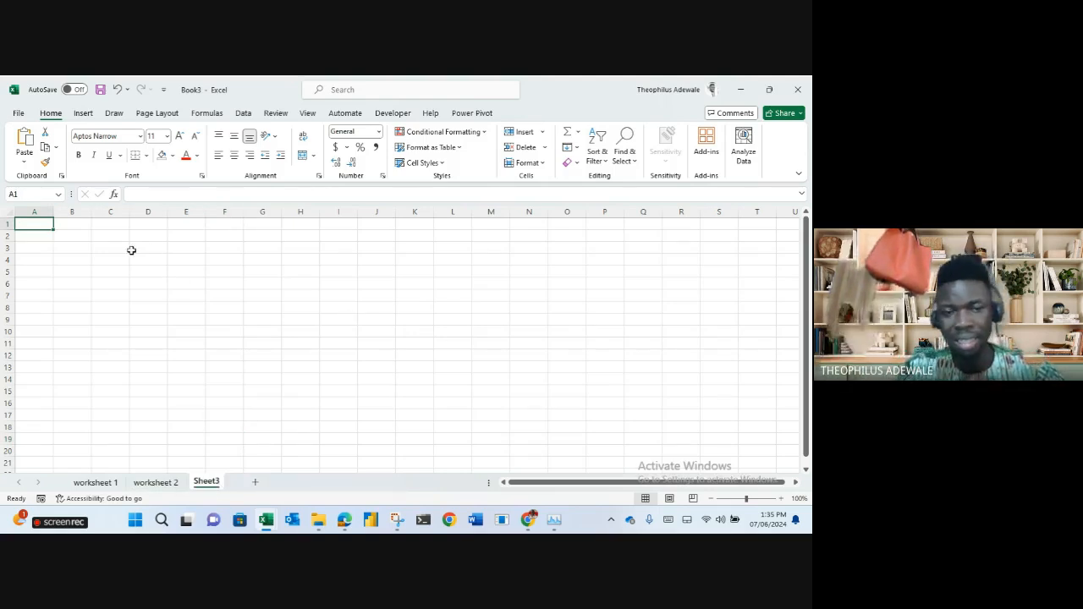
Select columns A through E, then jump from cell E1 to the last column, XFD.
left_click(35, 215)
left_click(81, 212)
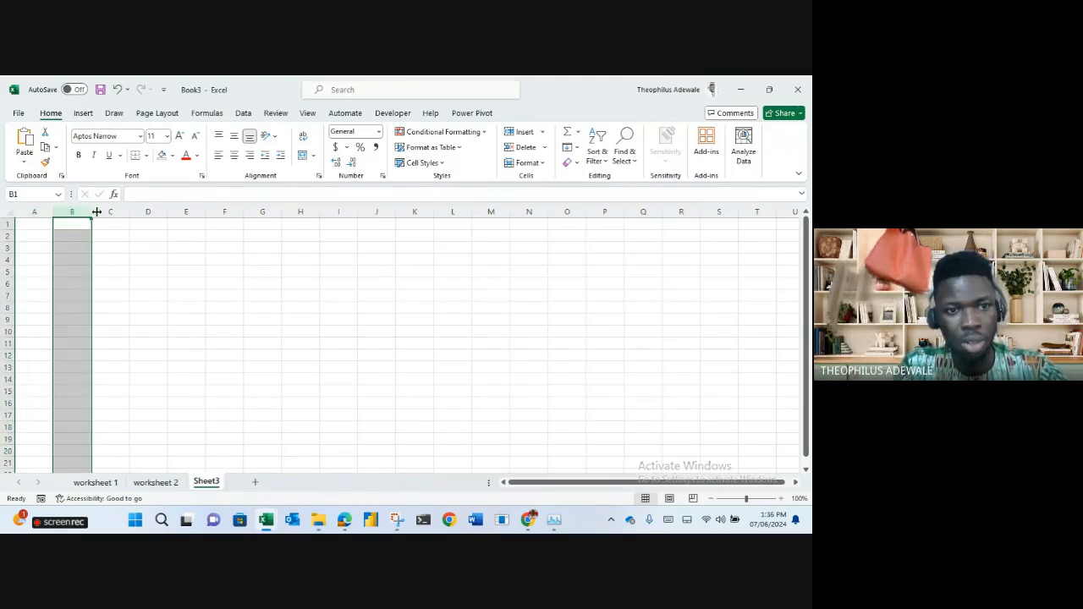
left_click(102, 211)
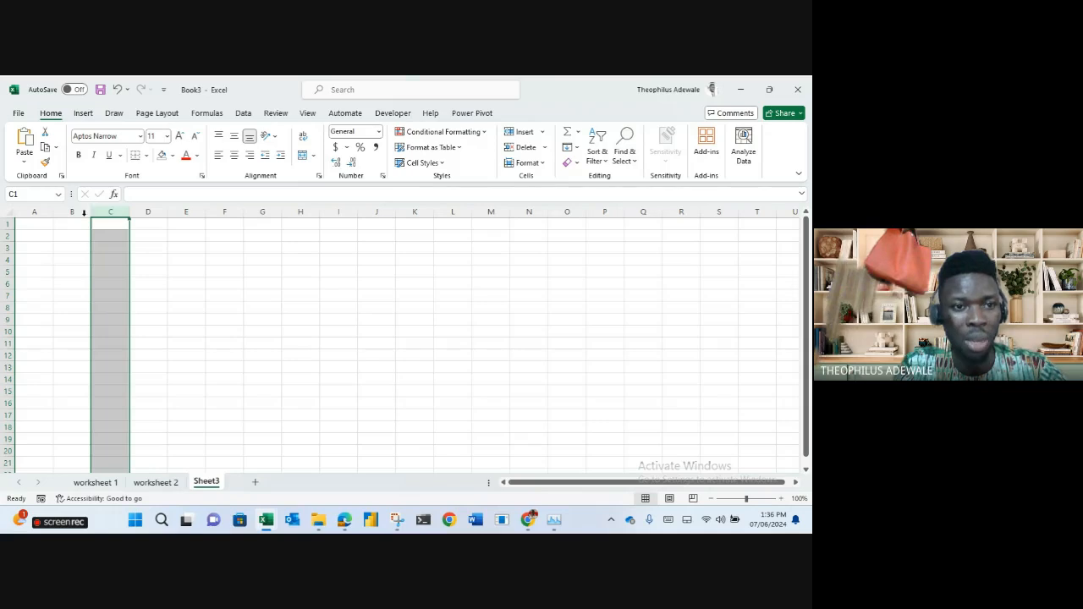
left_click(76, 212)
left_click(34, 212)
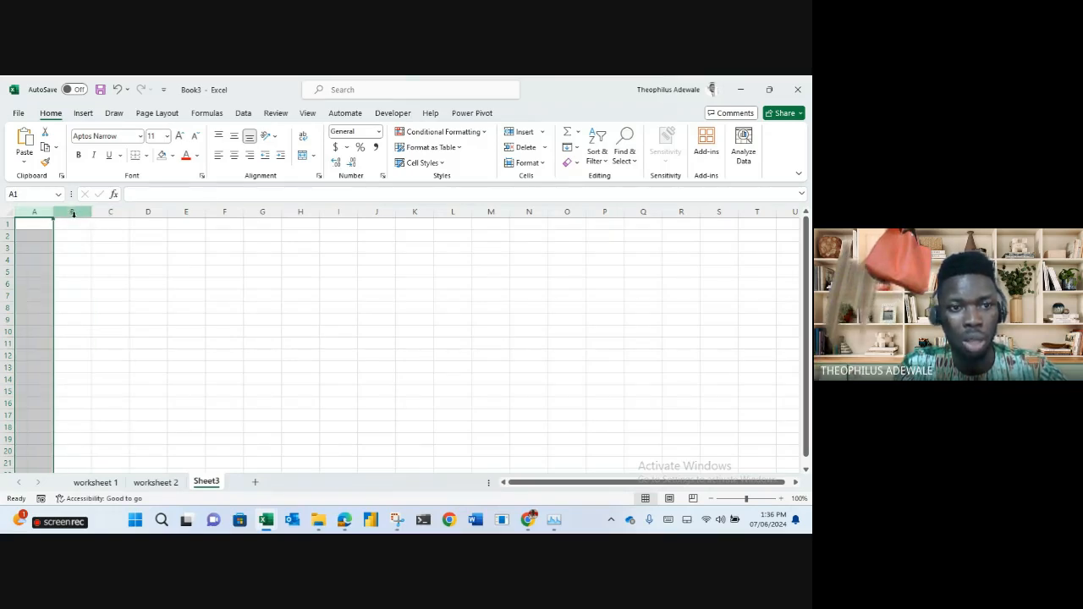
left_click(73, 212)
left_click(104, 212)
left_click(148, 211)
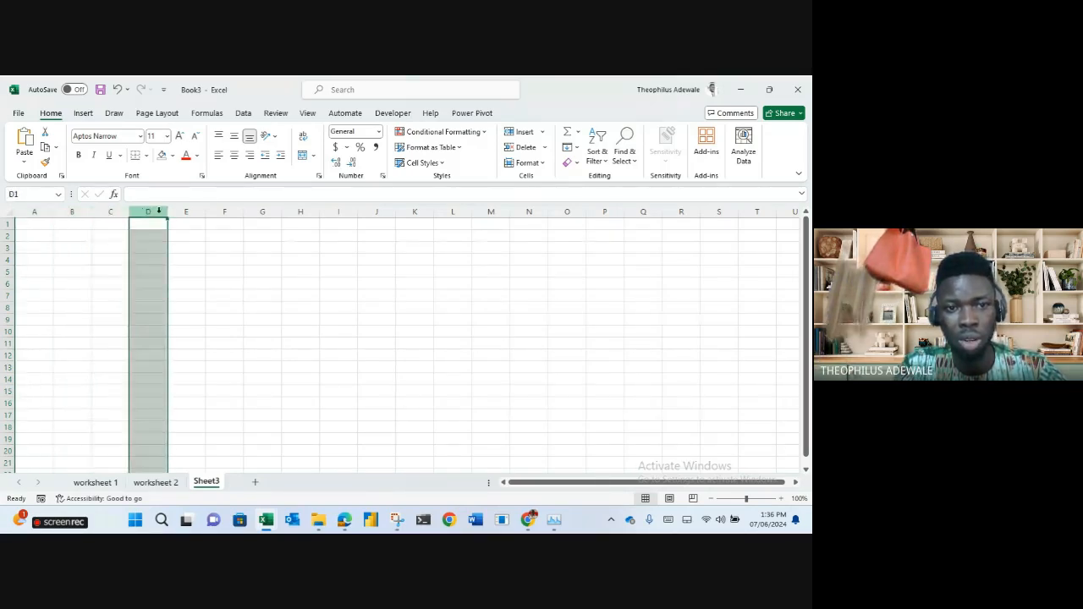
left_click(186, 211)
left_click(187, 225)
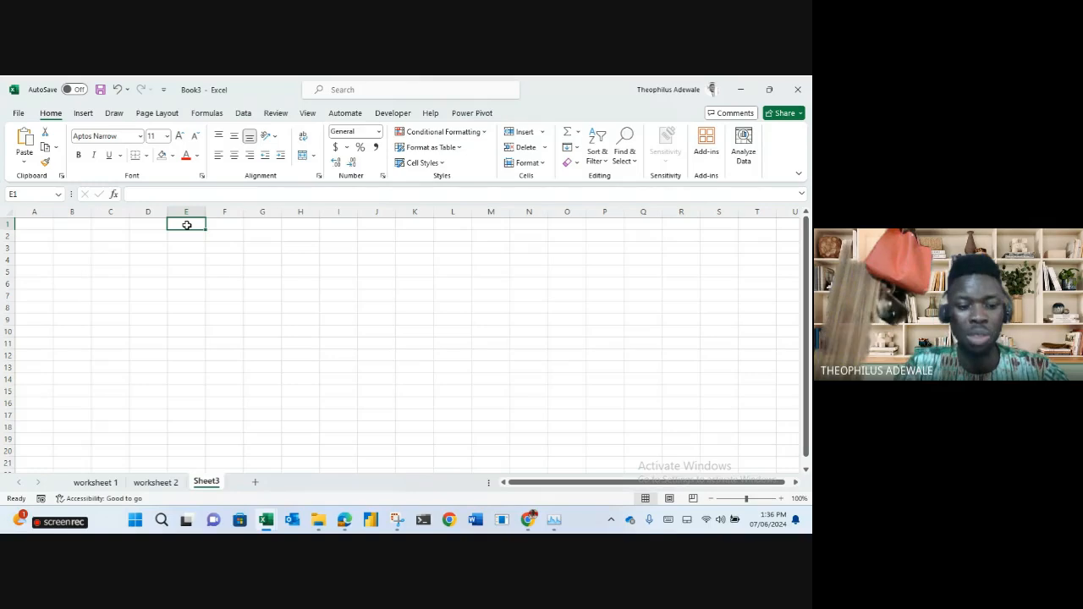
key("ctrl+Right")
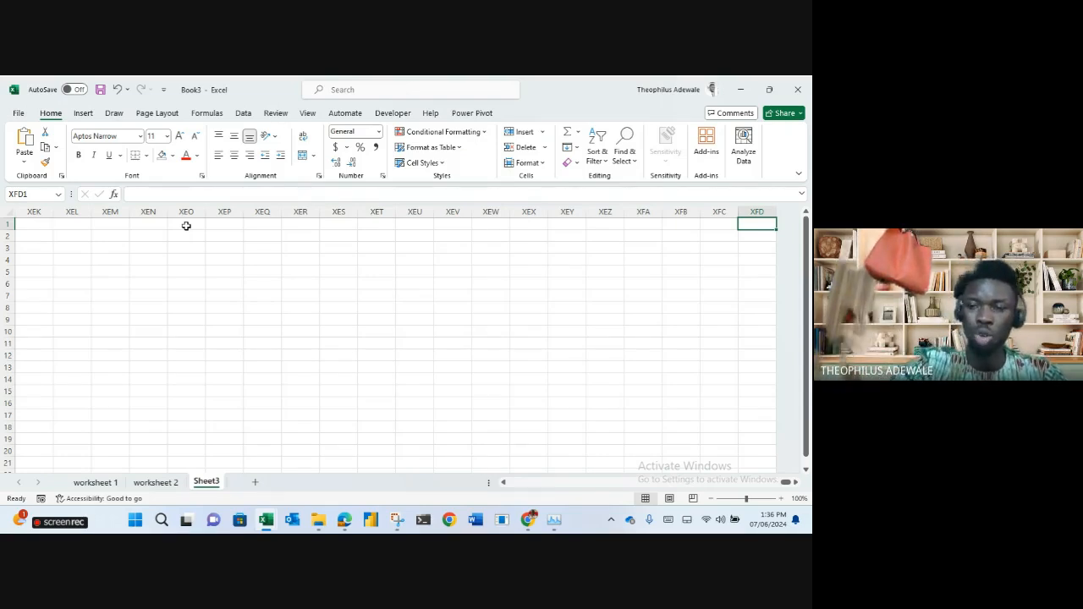
Jump to the sheet's last row and explore the bottom cells, then return to A1 with Ctrl+Up and Ctrl+Left.
key("ctrl+Down")
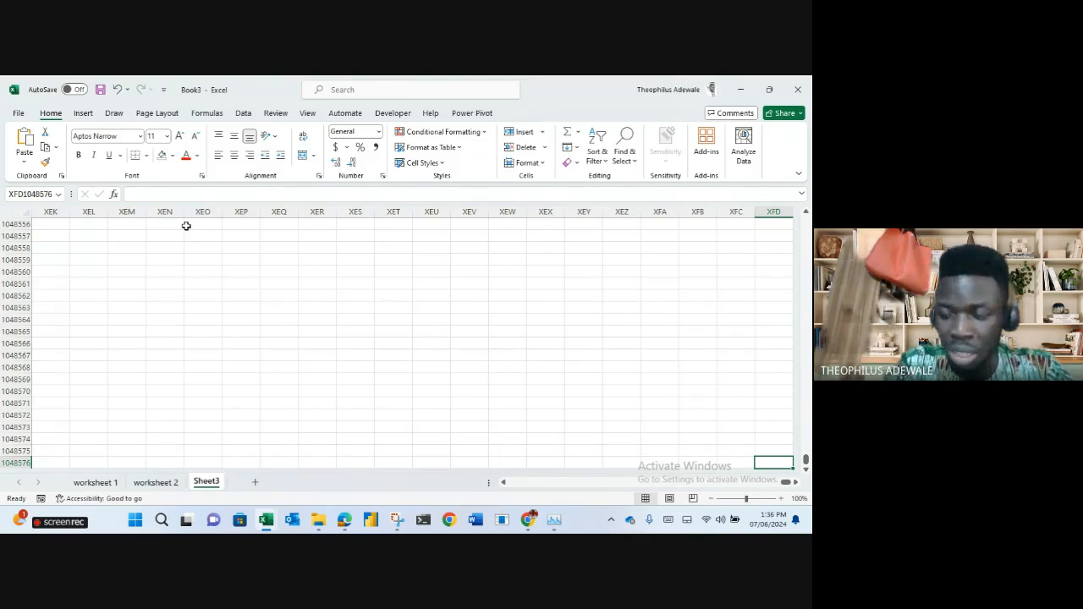
left_click(5, 271)
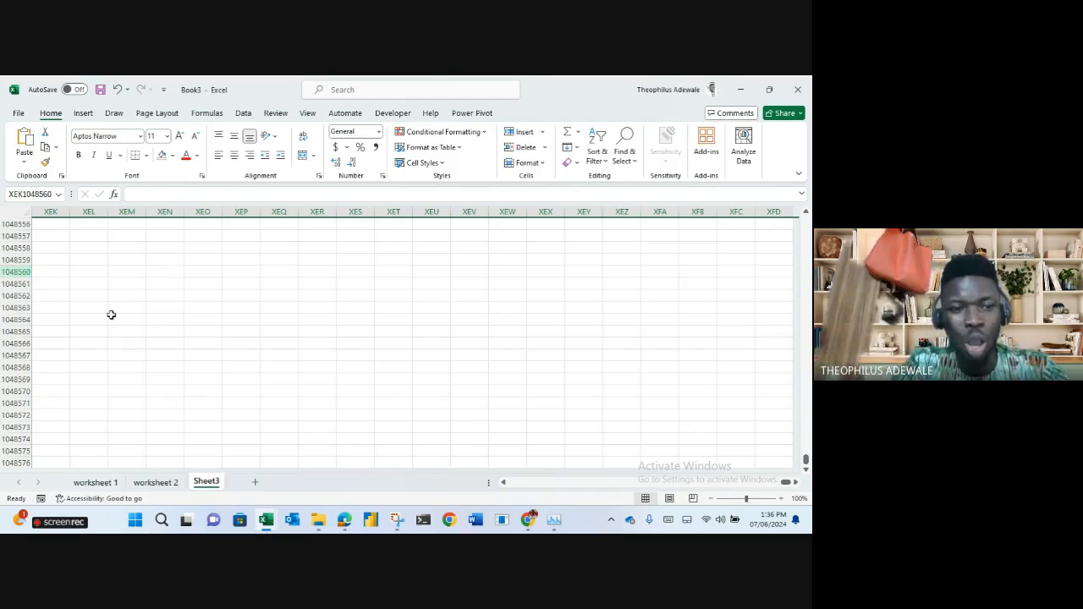
left_click(162, 320)
left_click(311, 296)
left_click(153, 238)
left_click(140, 305)
left_click(282, 367)
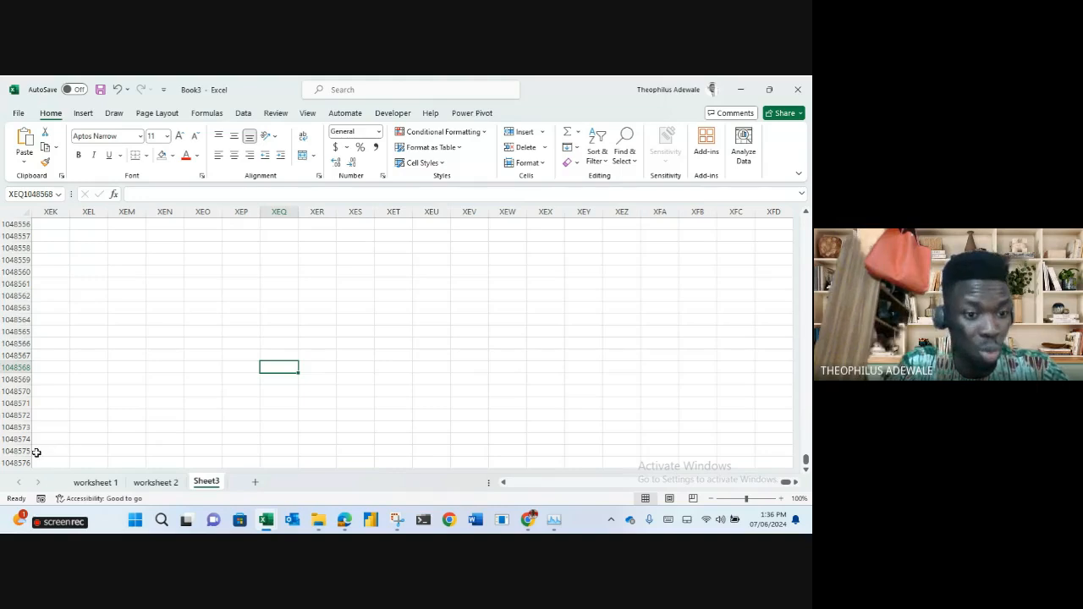
left_click(158, 426)
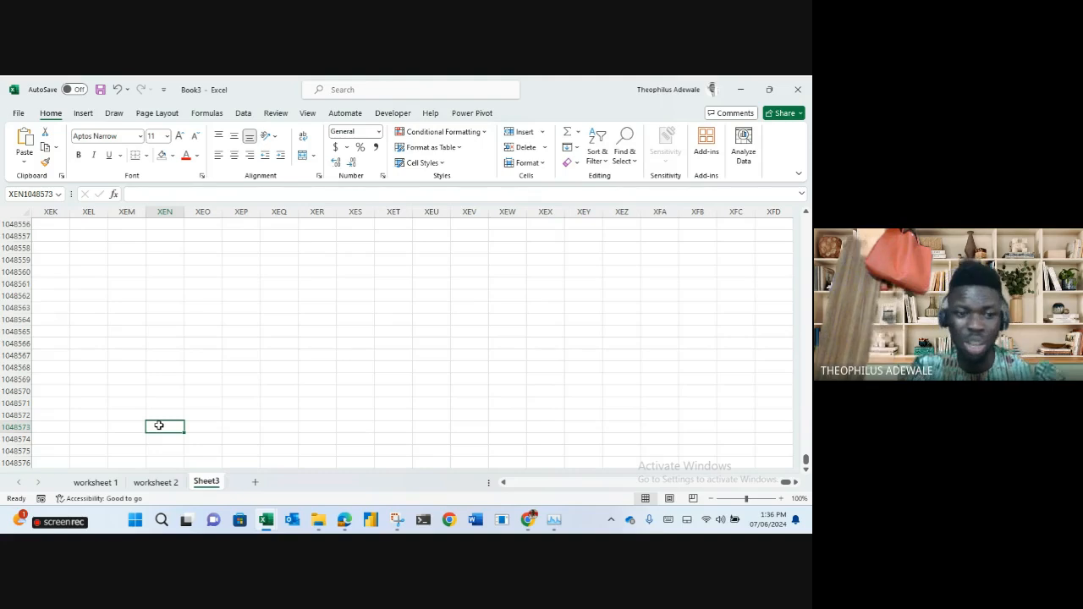
left_click(5, 463)
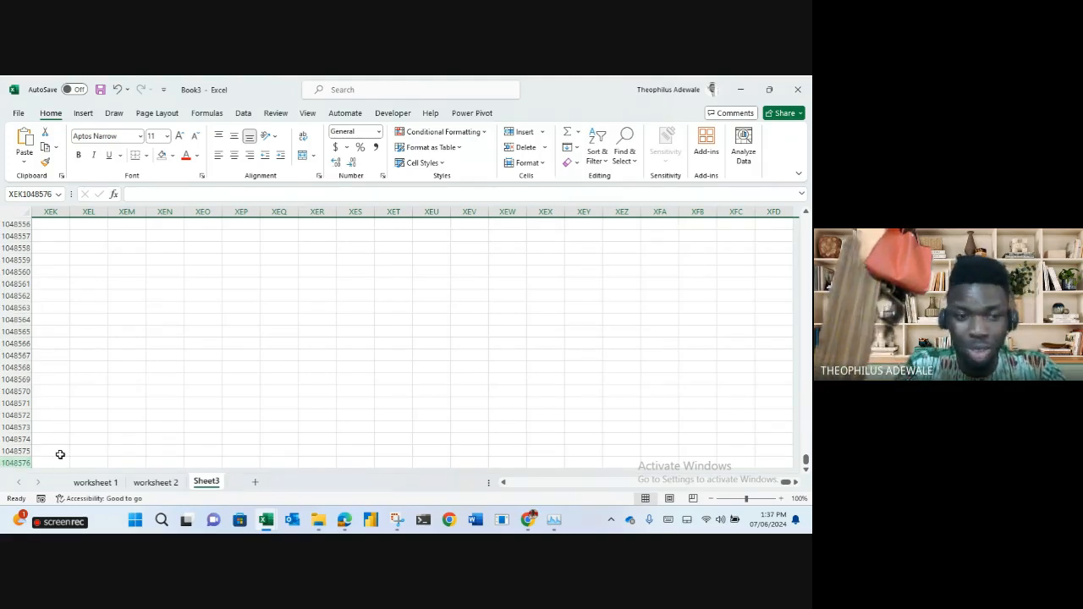
key("ctrl+Up")
key("ctrl+Left")
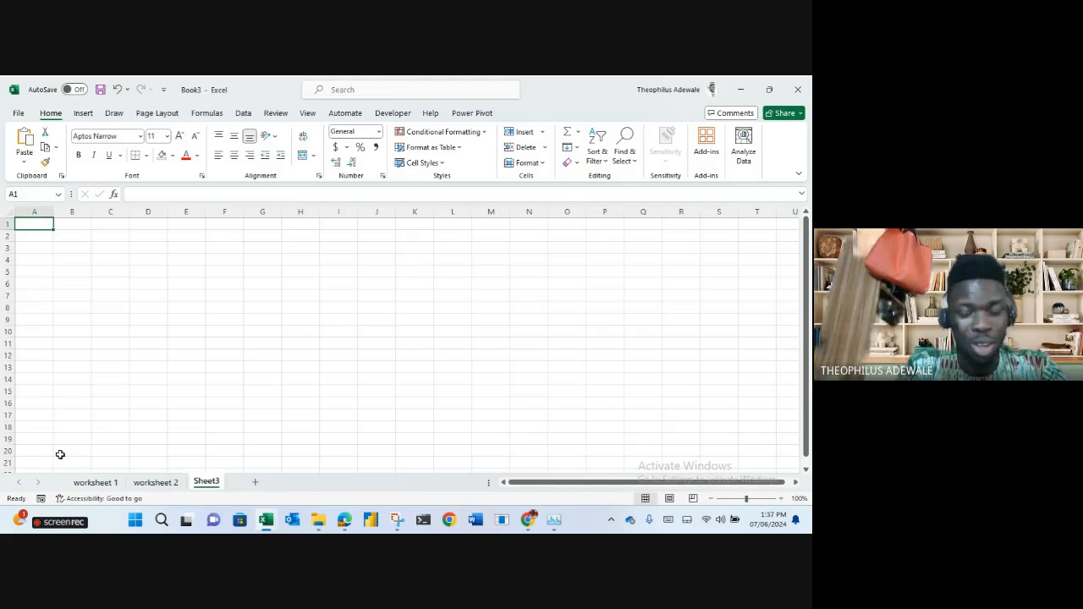
key("ctrl+Down")
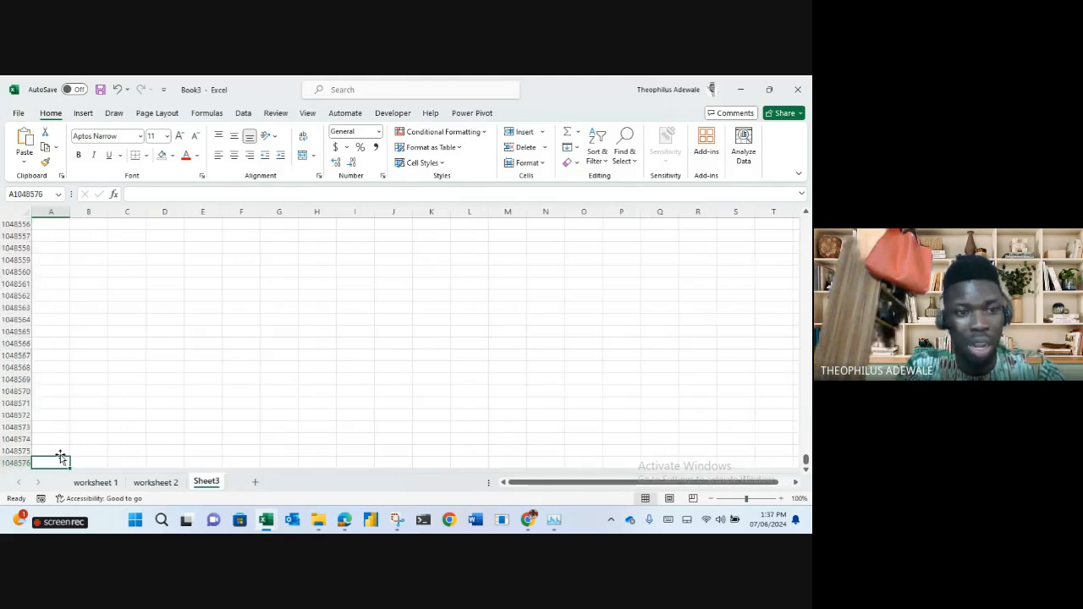
left_click(434, 330)
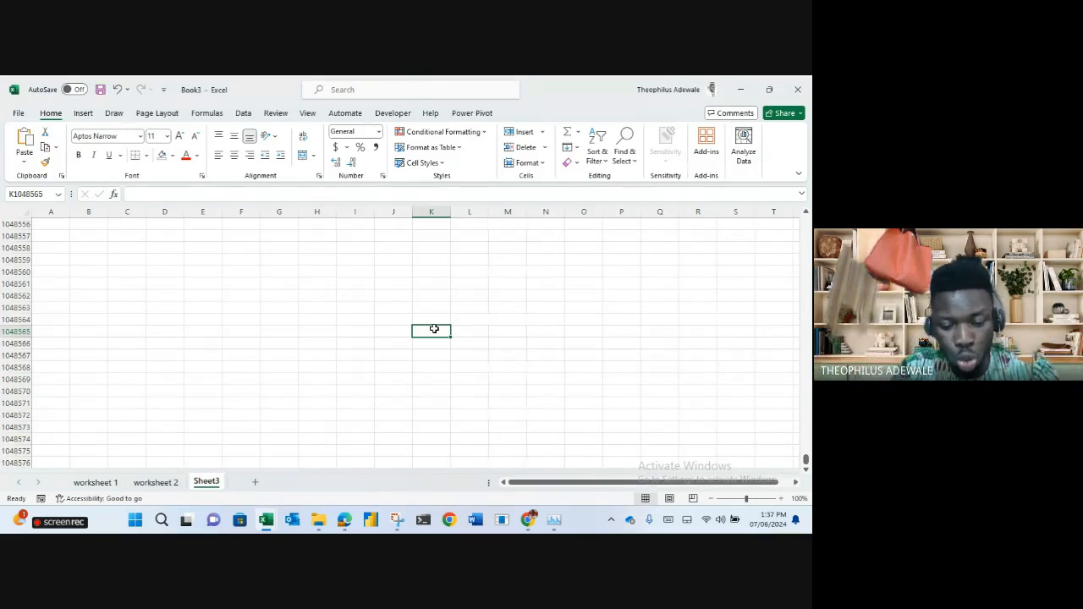
key("ctrl+Home")
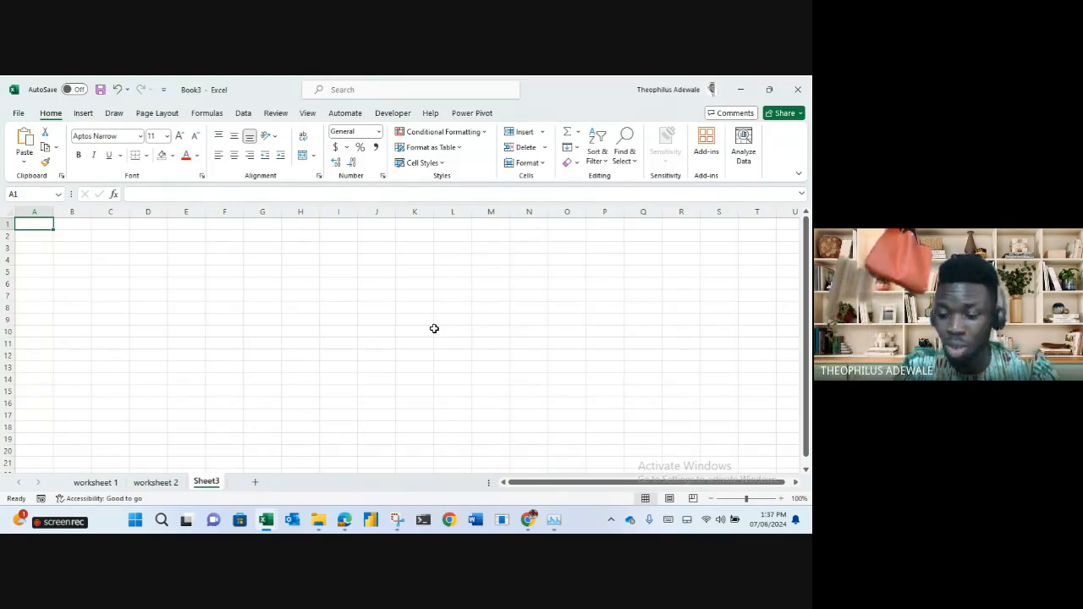
key("Down")
key("Down")
key("Right")
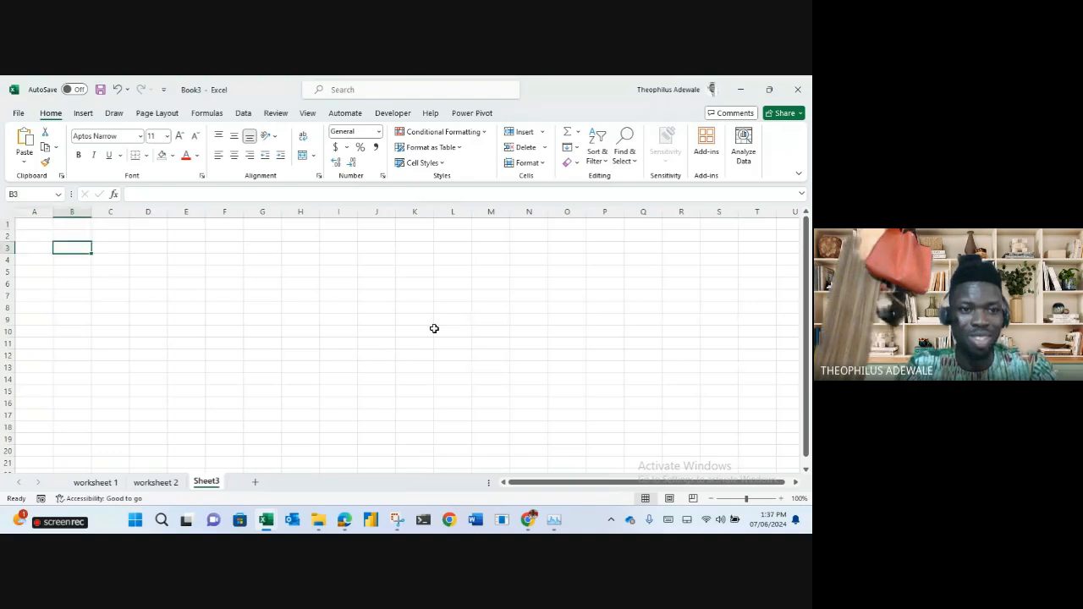
key("Up")
key("Left")
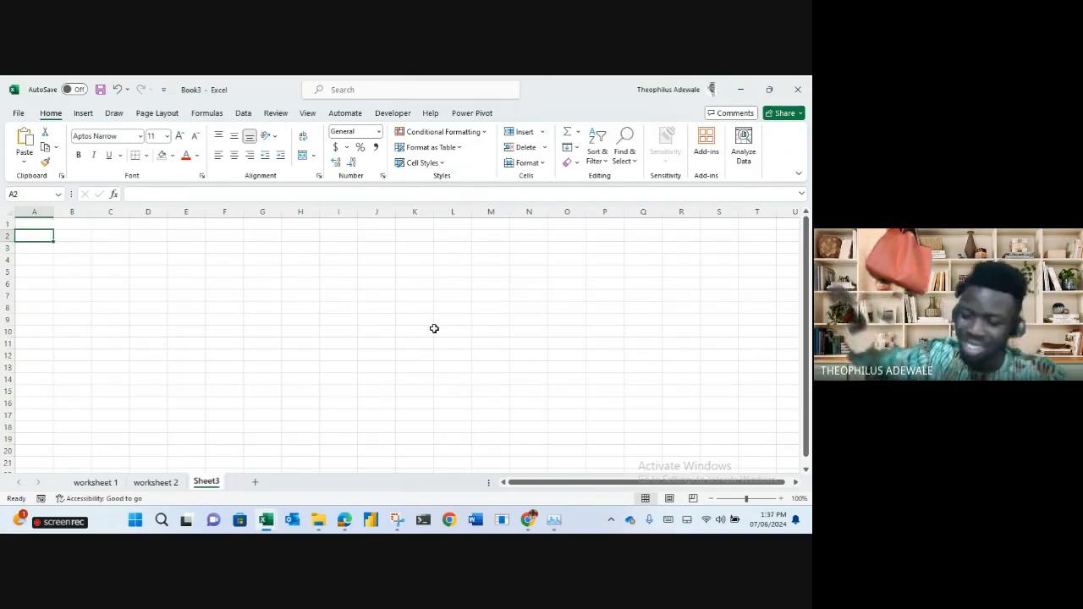
key("Up")
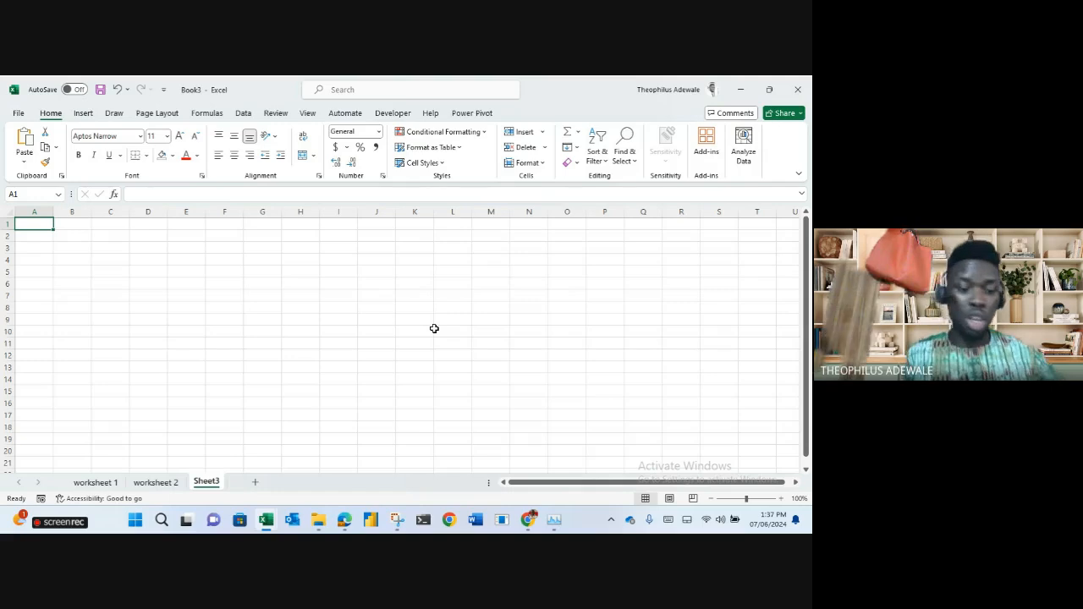
key("Right")
key("Right")
key("Right")
key("Right")
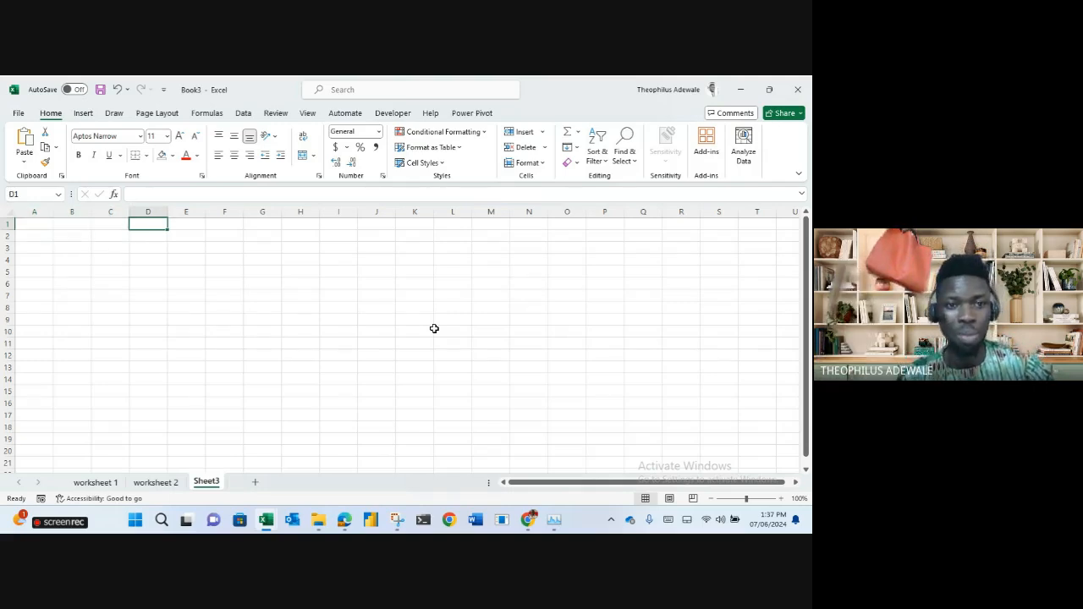
key("Right")
key("Right")
key("Right")
key("Right")
key("Right")
key("Right")
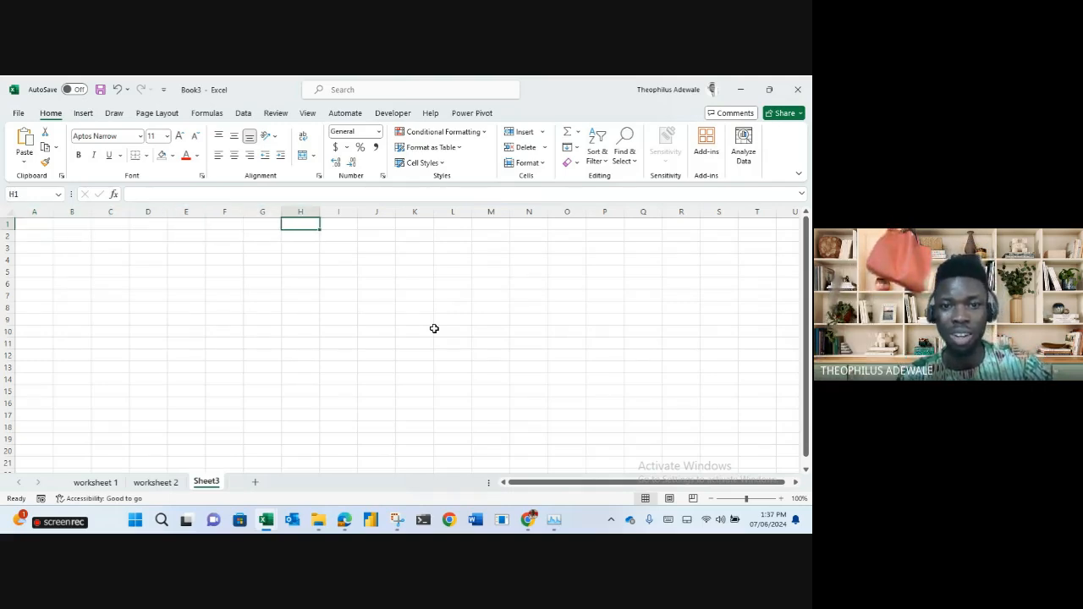
key("Right")
key("Right")
key("Right")
key("Right")
key("Right")
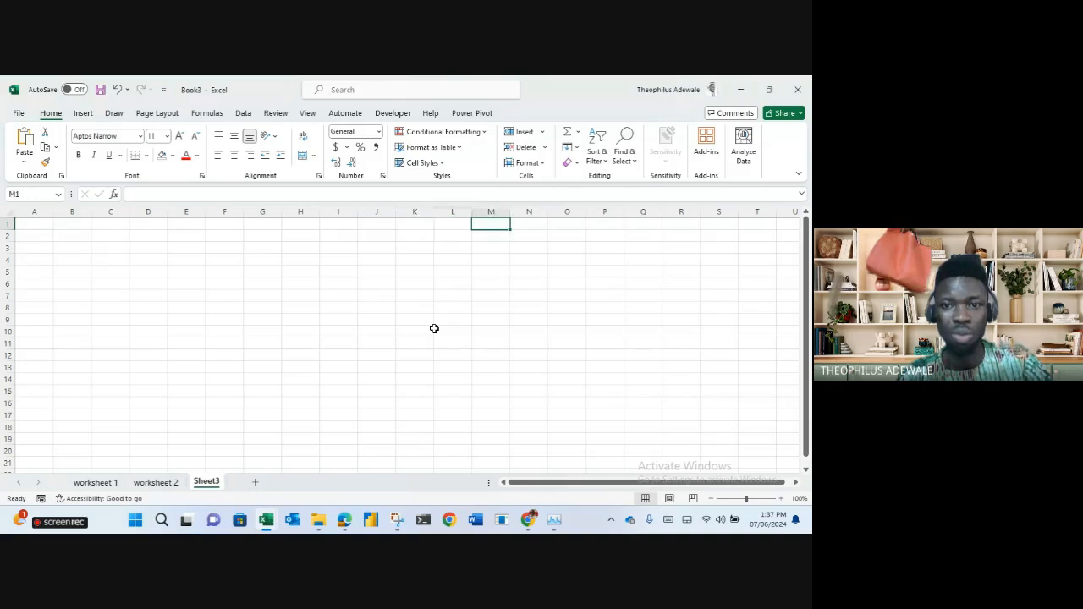
key("Right")
key("Right")
key("Right")
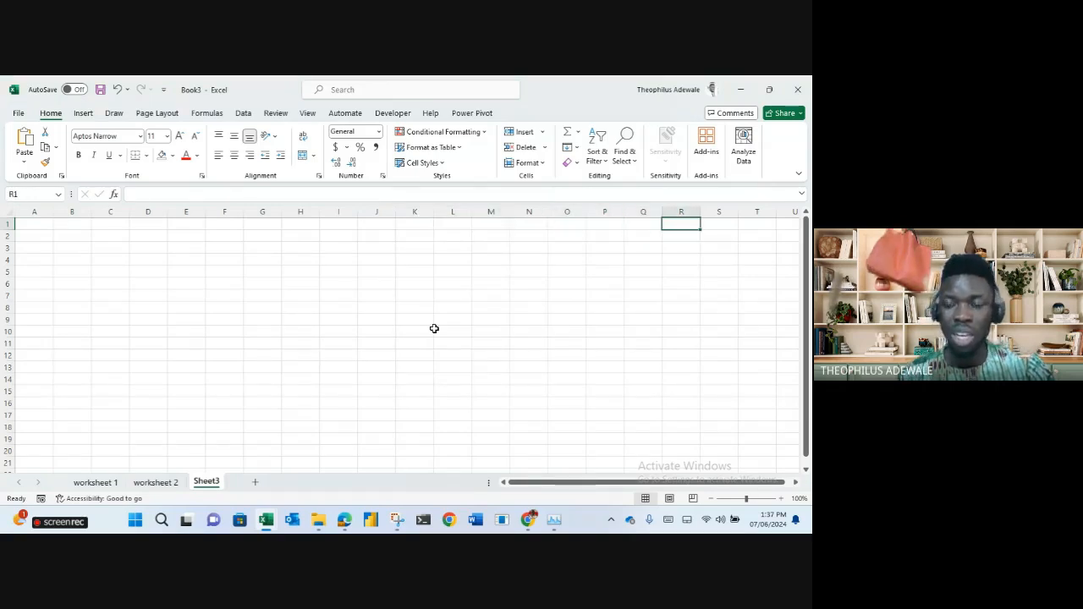
key("Home")
key("Down")
key("Down")
key("Down")
key("Down")
key("Down")
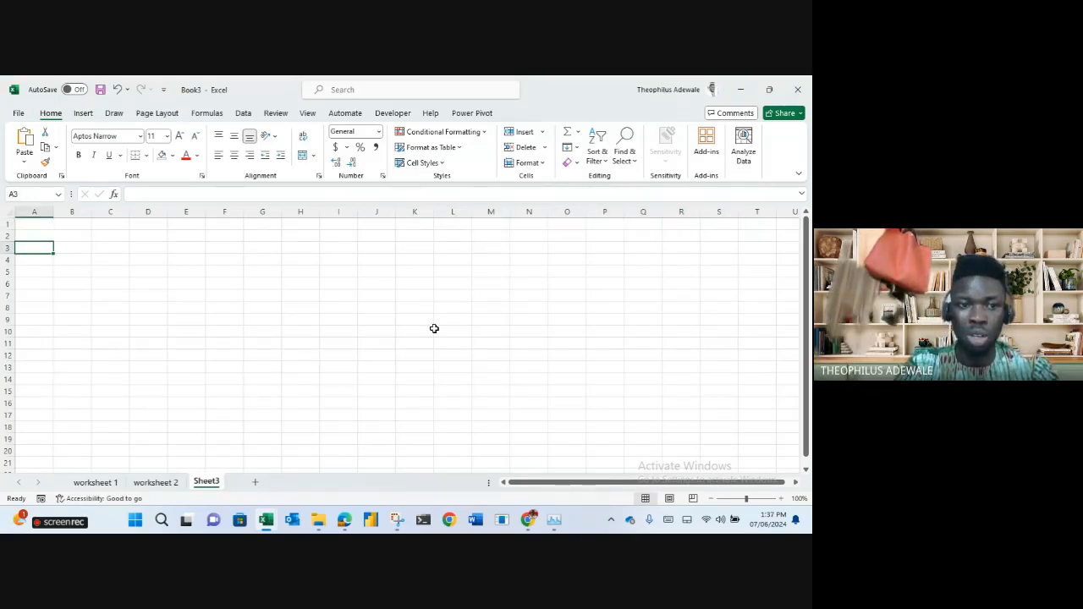
key("Down")
key("Down")
key("Down")
key("Down")
key("Down")
key("Down")
key("Down")
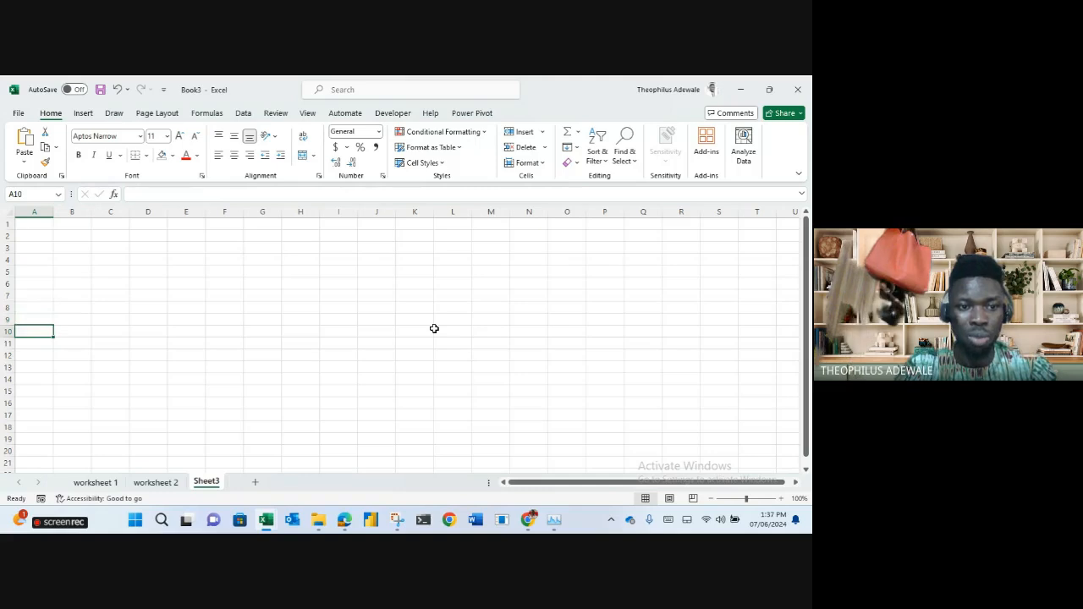
key("Right")
key("Right")
key("Right")
key("Right")
key("Right")
key("Right")
key("Right")
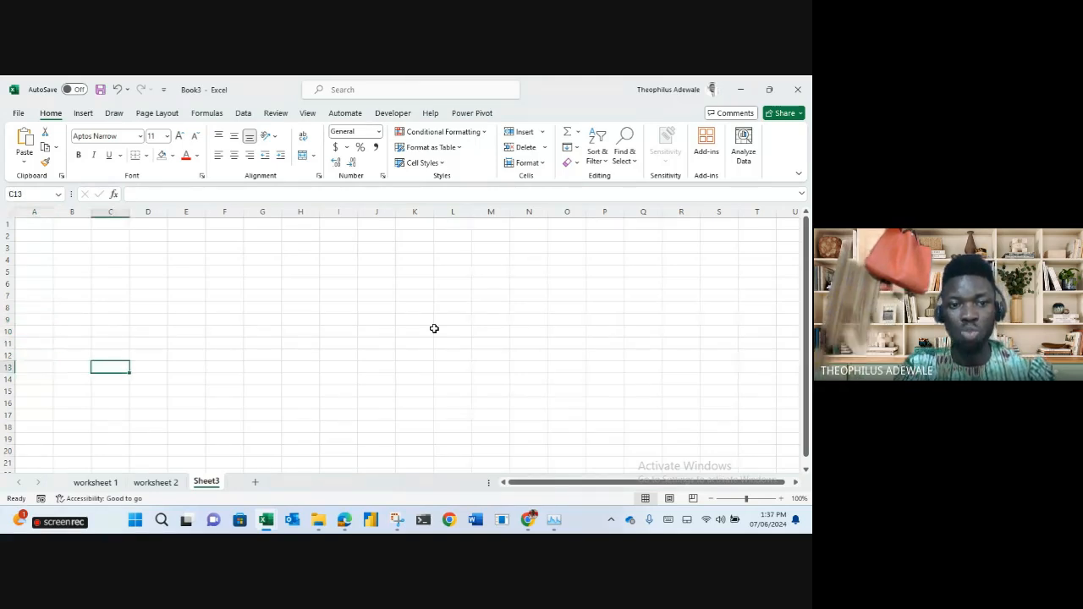
key("Right")
key("Right")
key("Right")
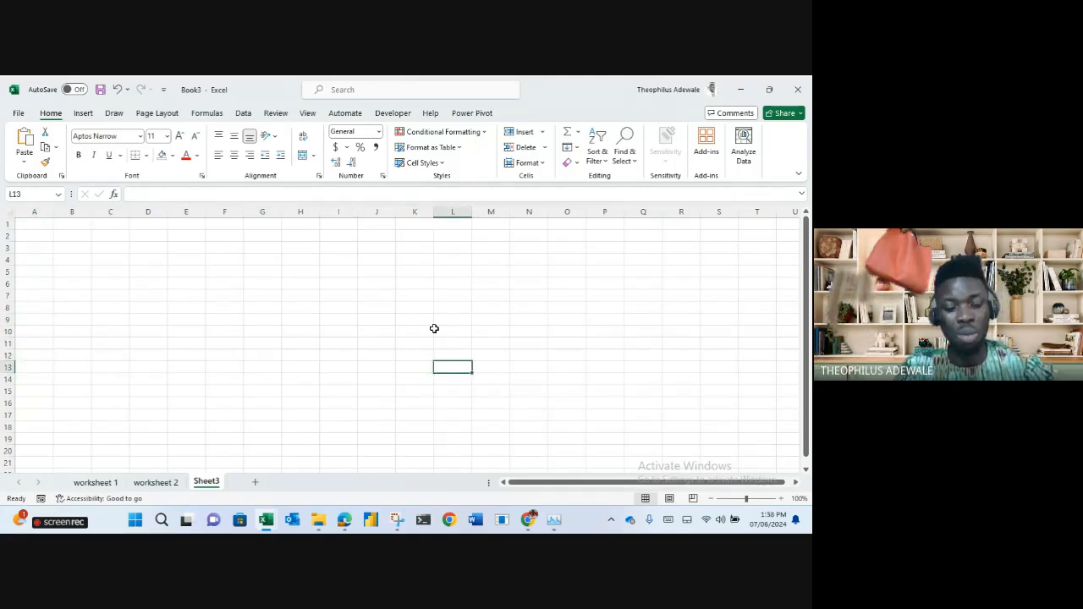
key("Left")
key("Left")
key("Left")
key("Left")
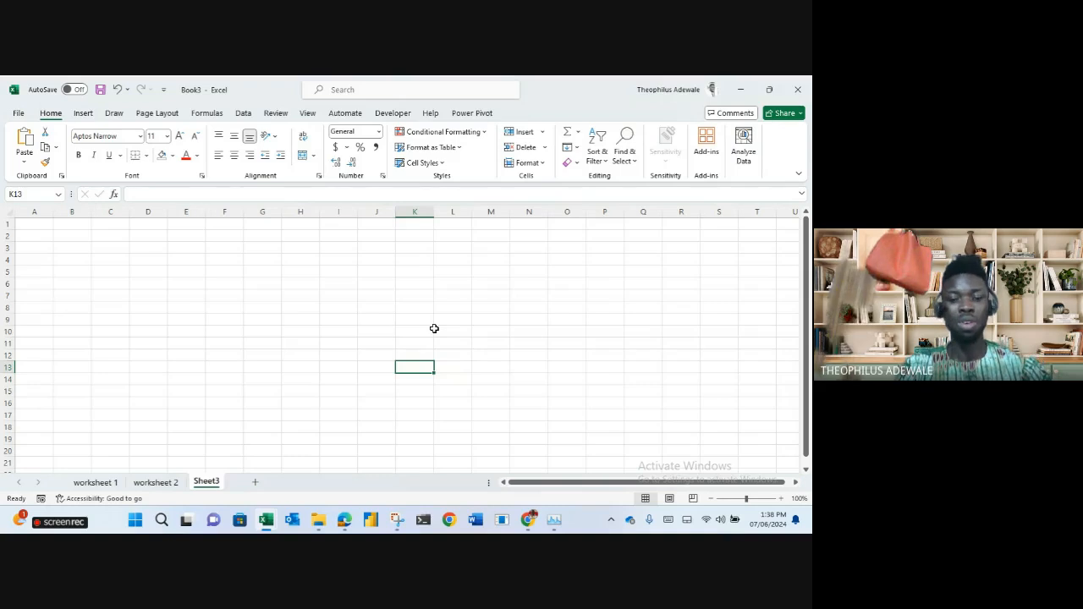
Enter 'theo' in J8, correcting the 'thoe' typo, and 'caleb' in K8.
left_click(383, 310)
type("thoe")
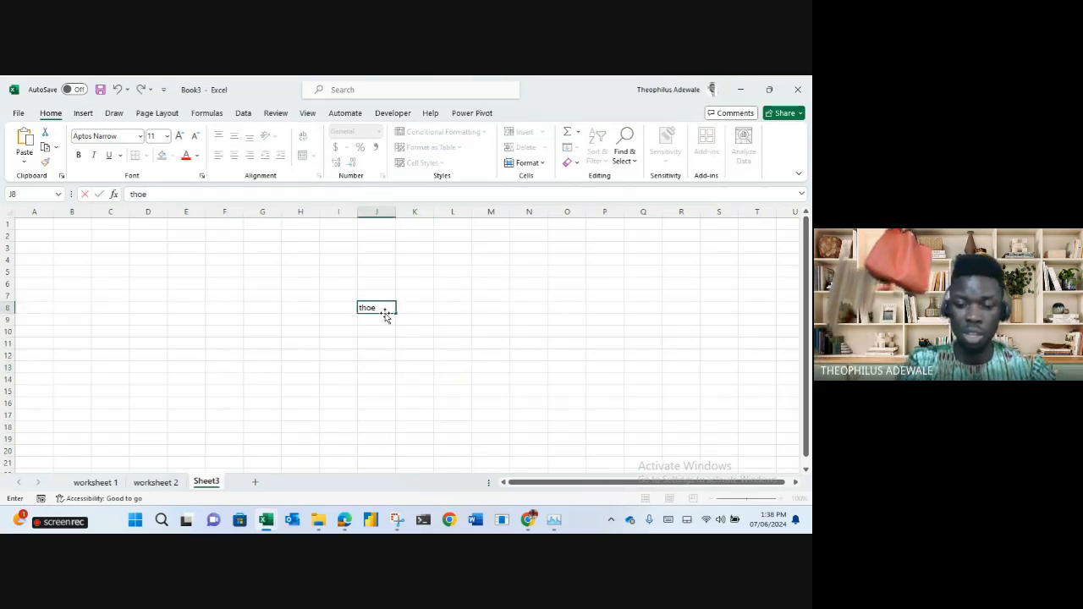
key("Right")
key("Left")
type("theo")
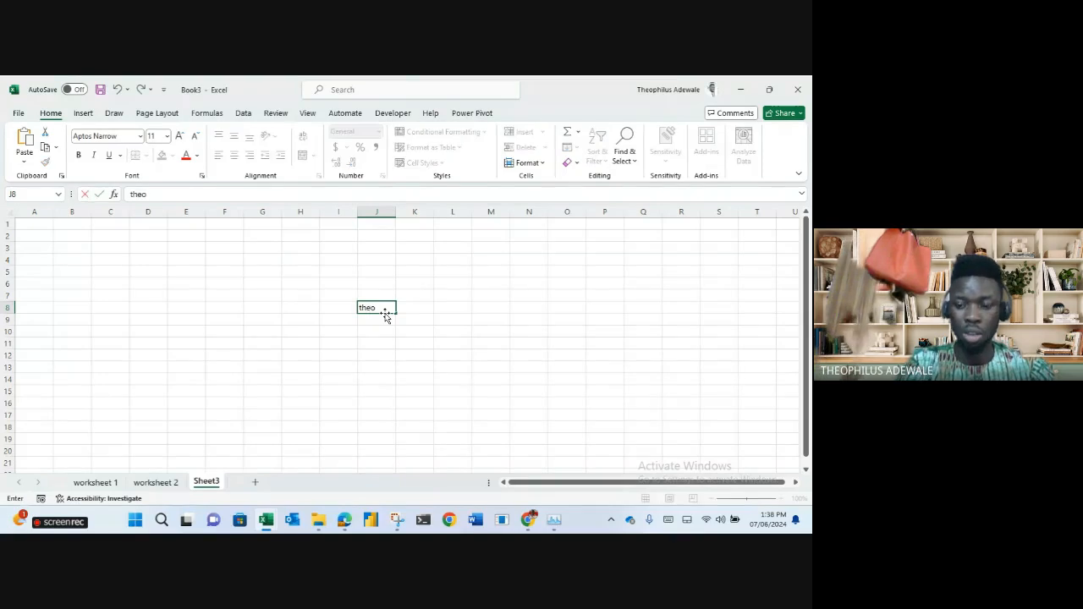
key("Right")
type("caleb")
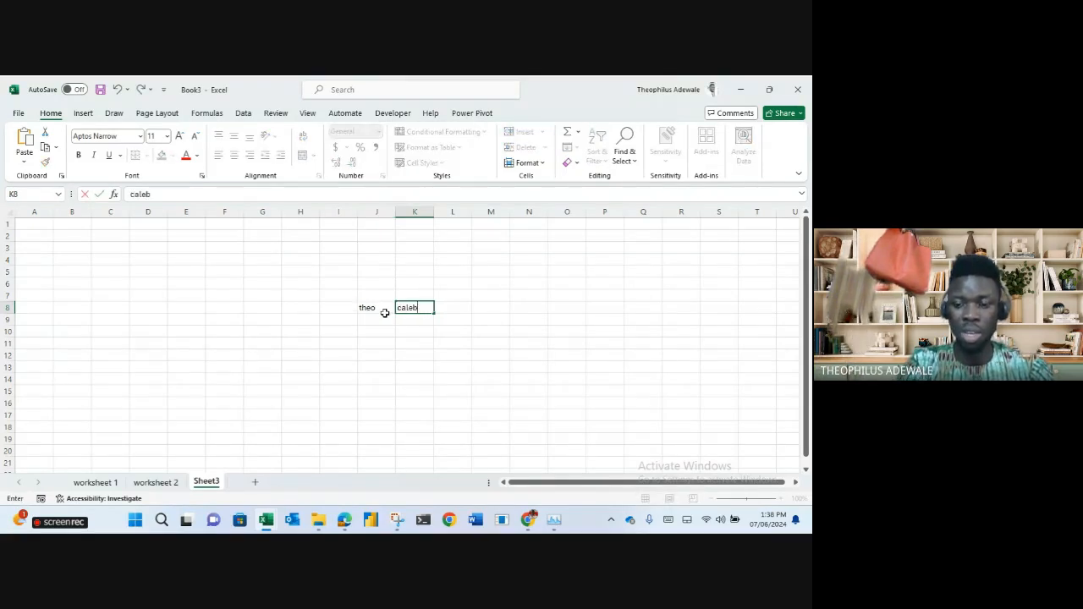
key("Return")
key("Up")
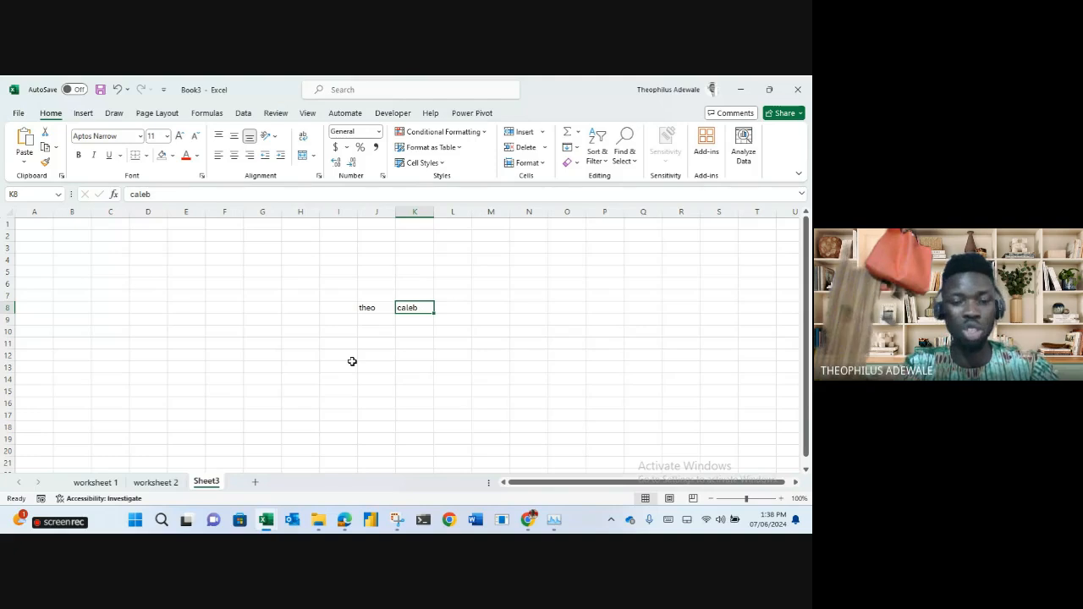
key("Left")
key("Right")
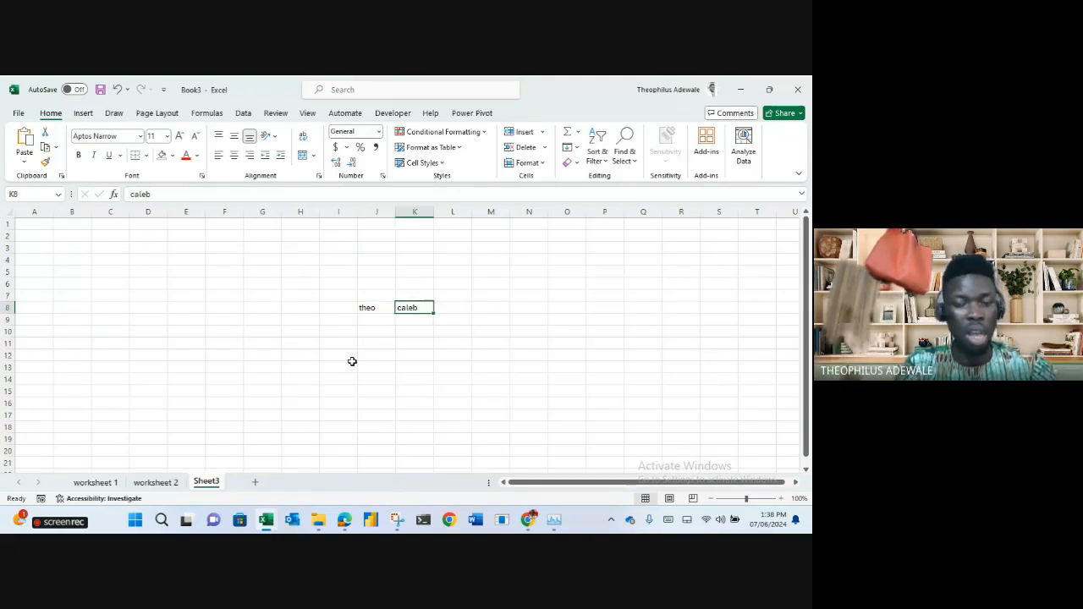
key("Left")
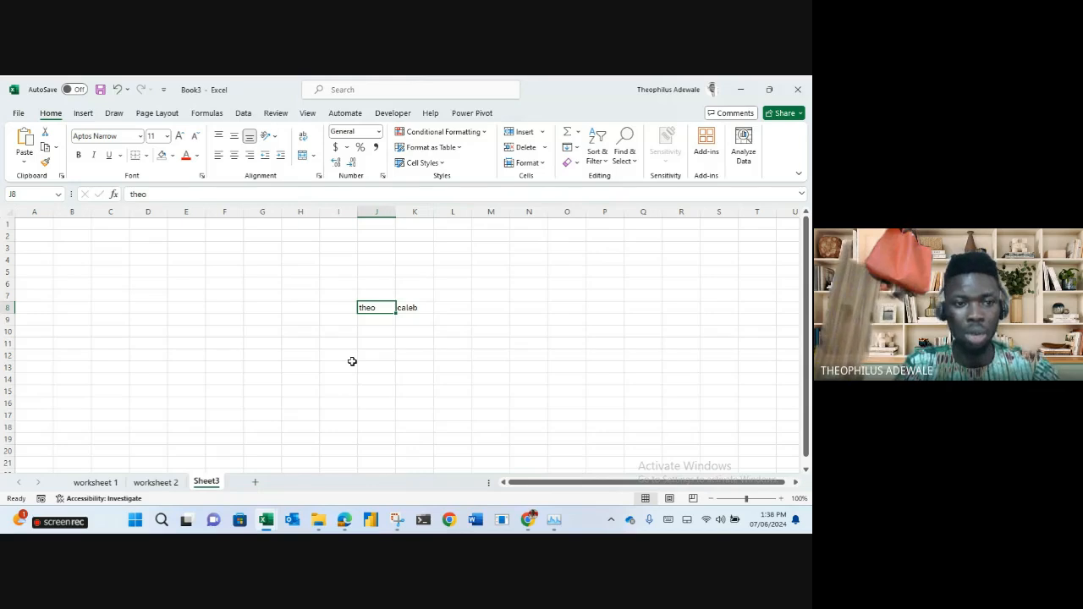
Move around with Ctrl+arrow jumps and extend a selection from J8 across row 8 and up to row 1.
left_click(37, 307)
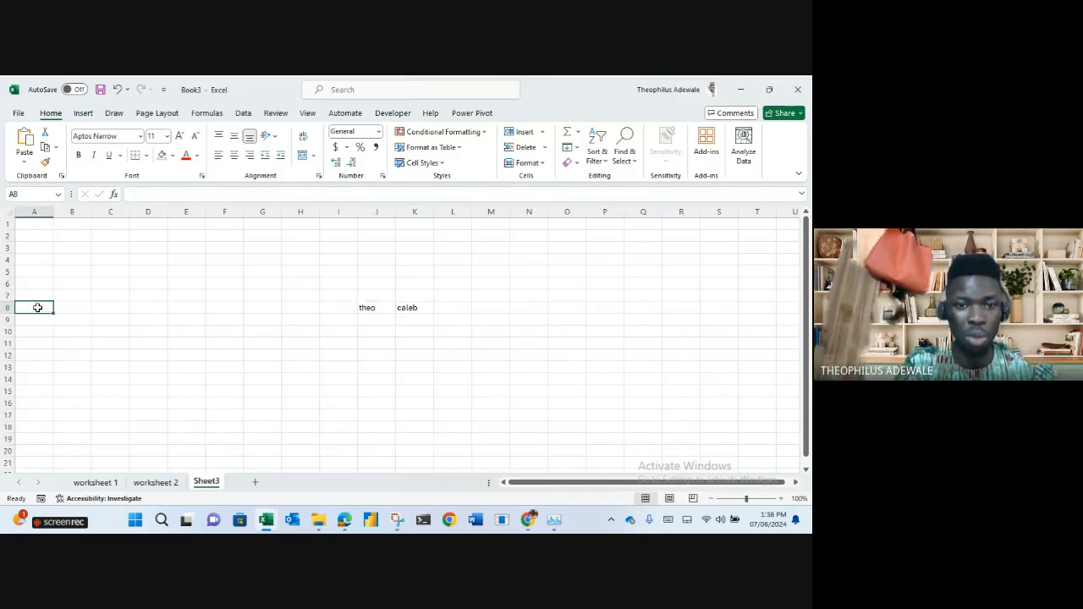
key("ctrl+Right")
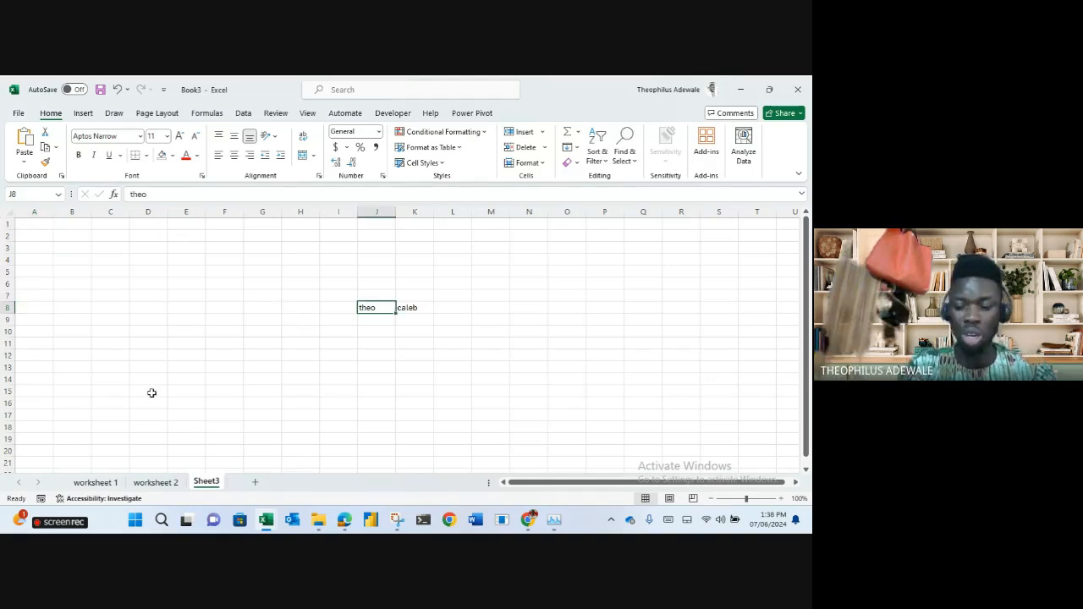
key("ctrl+Left")
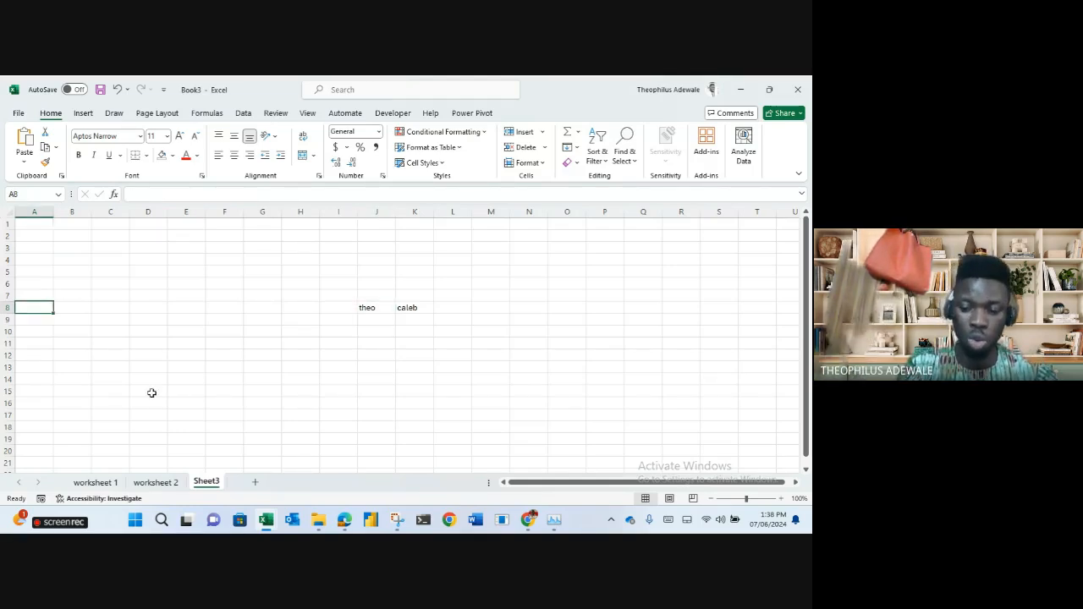
key("ctrl+Down")
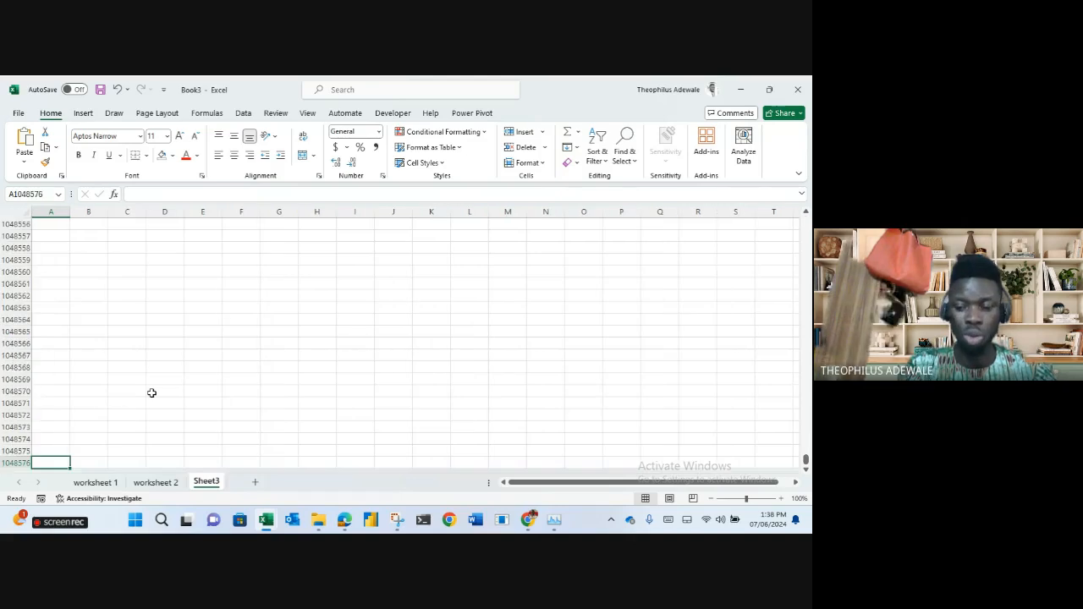
key("ctrl+Home")
key("Right")
key("Right")
key("Right")
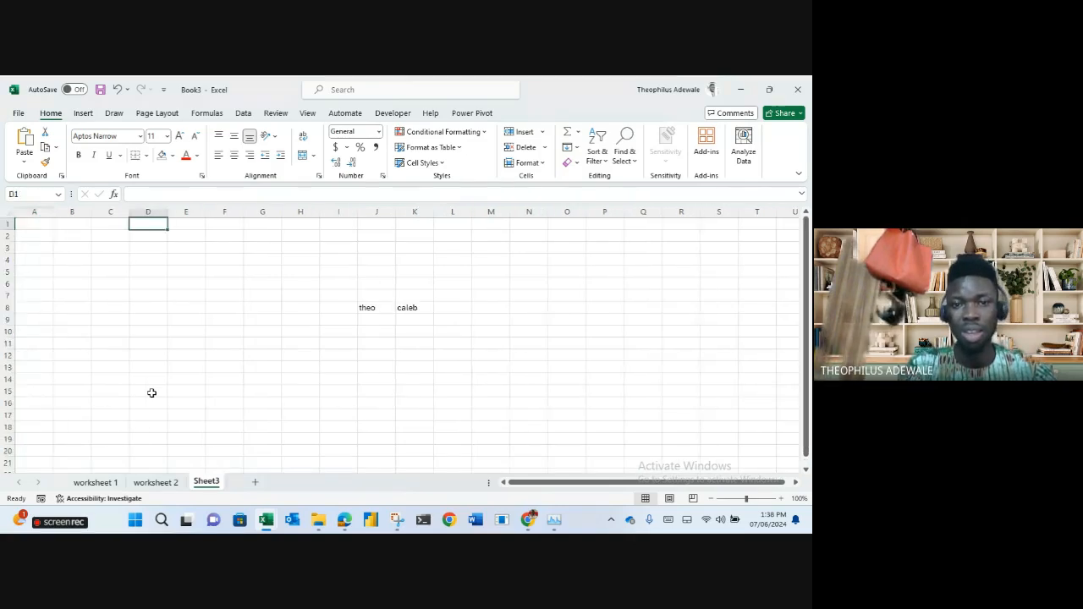
key("Right")
key("Right")
key("Right")
key("Right")
key("Right")
key("Right")
key("Down")
key("Down")
key("Down")
key("Down")
key("Down")
key("Down")
key("Down")
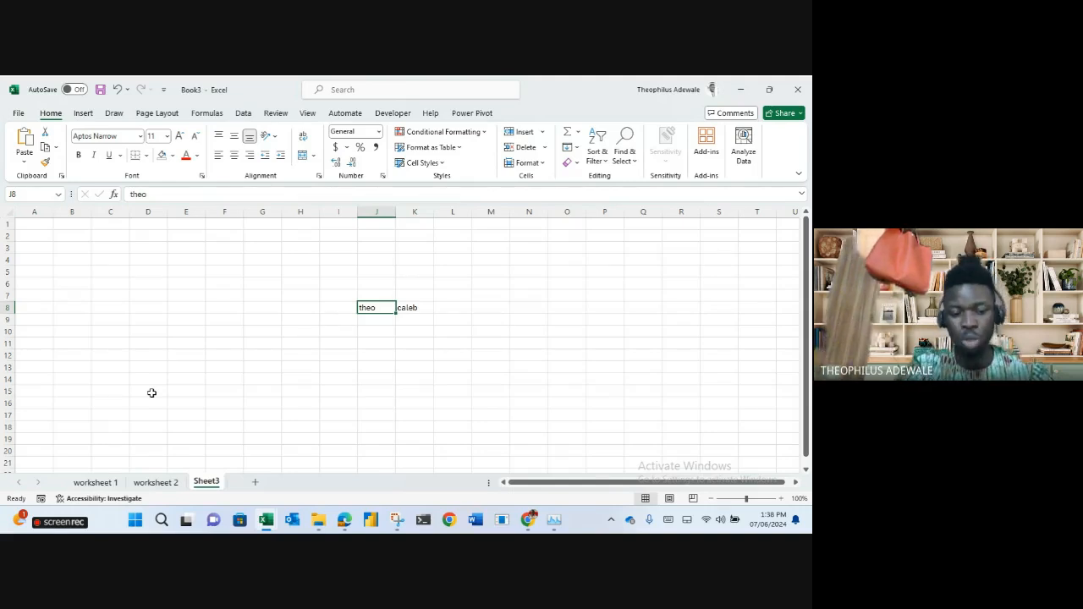
key("ctrl+shift+Left")
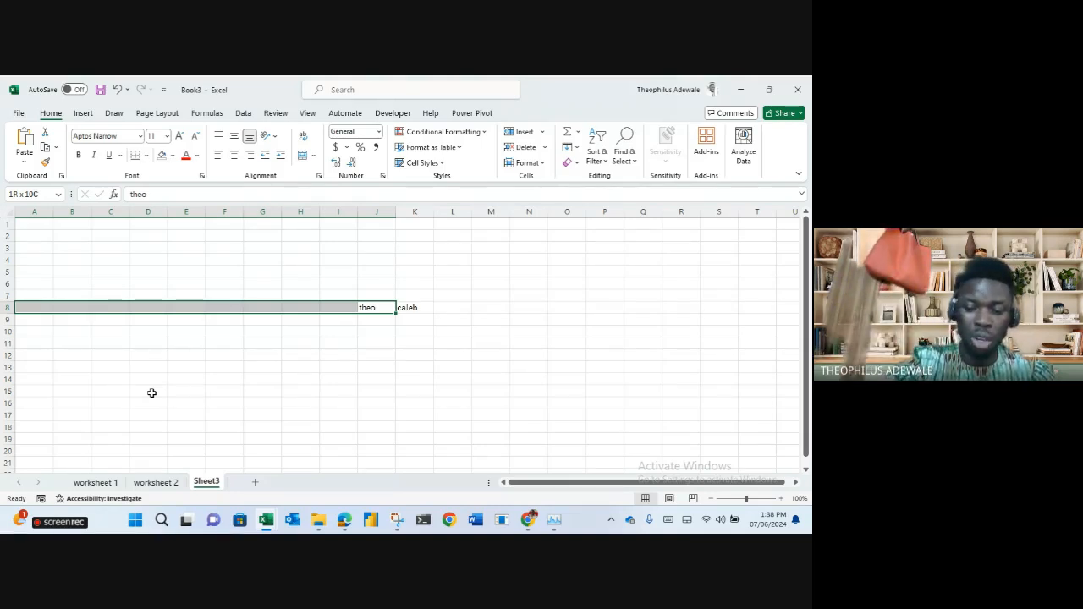
key("ctrl+shift+Up")
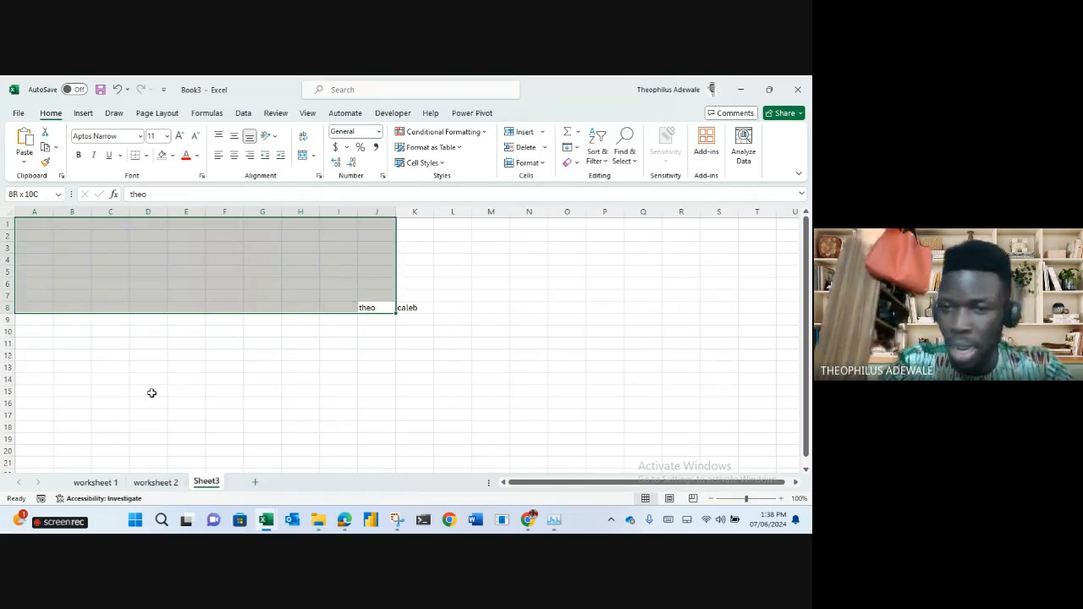
left_click(147, 365)
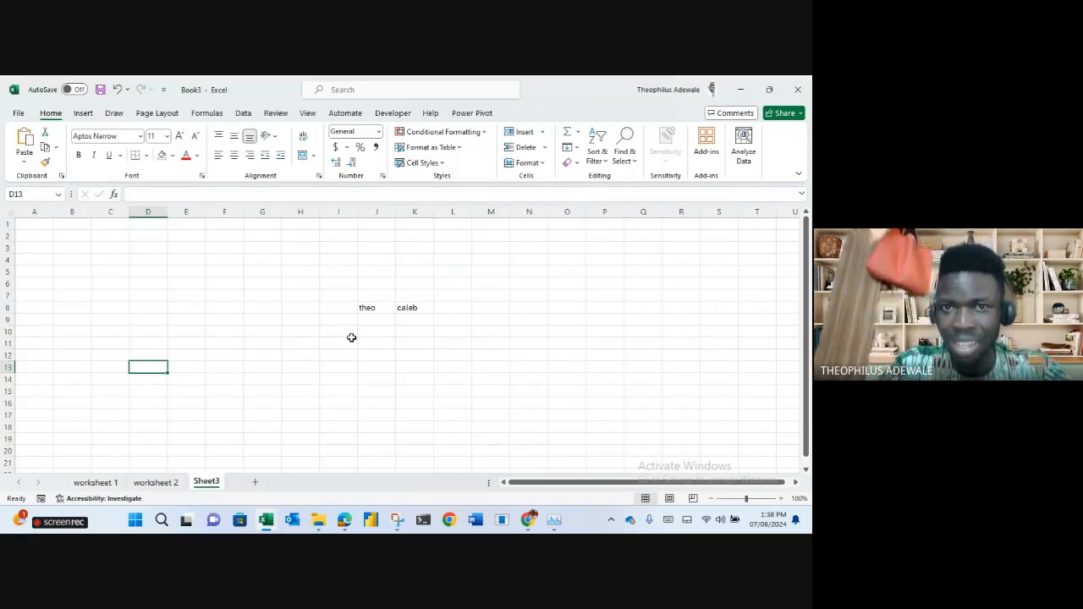
Select the cells holding theo and caleb and delete them.
left_click_drag(581, 92, 496, 78)
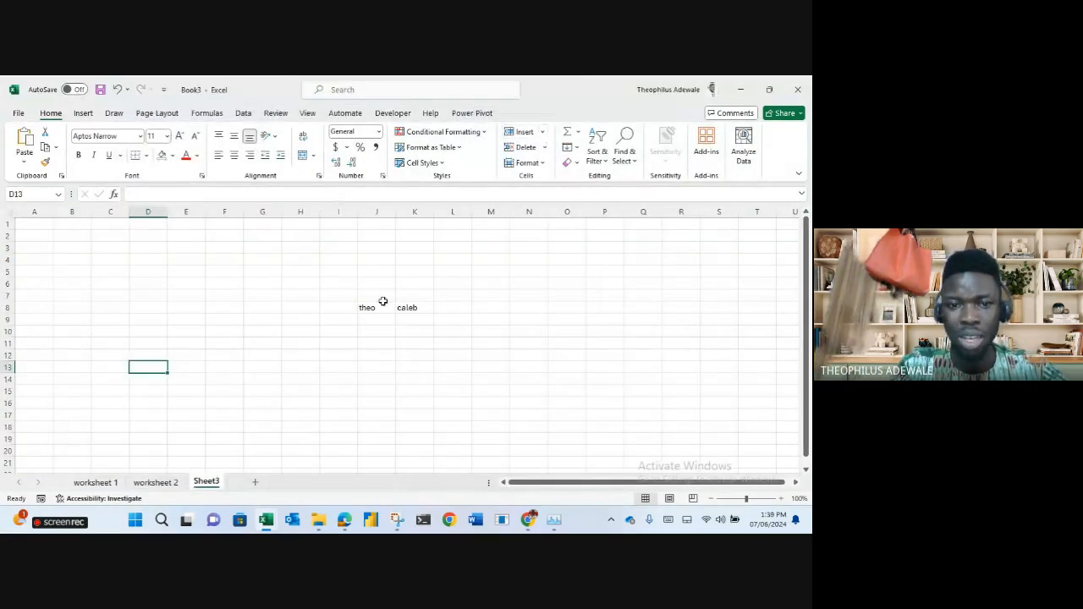
left_click_drag(338, 282, 405, 327)
key("Delete")
Delete Sheet3 from its tab's context menu and confirm the permanent deletion.
left_click(48, 256)
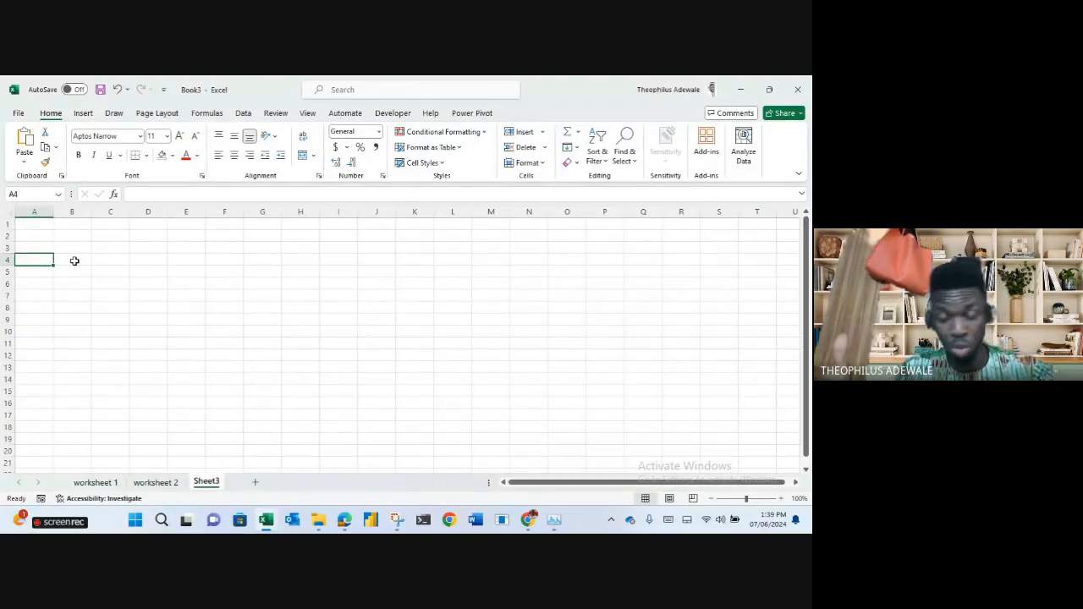
right_click(204, 486)
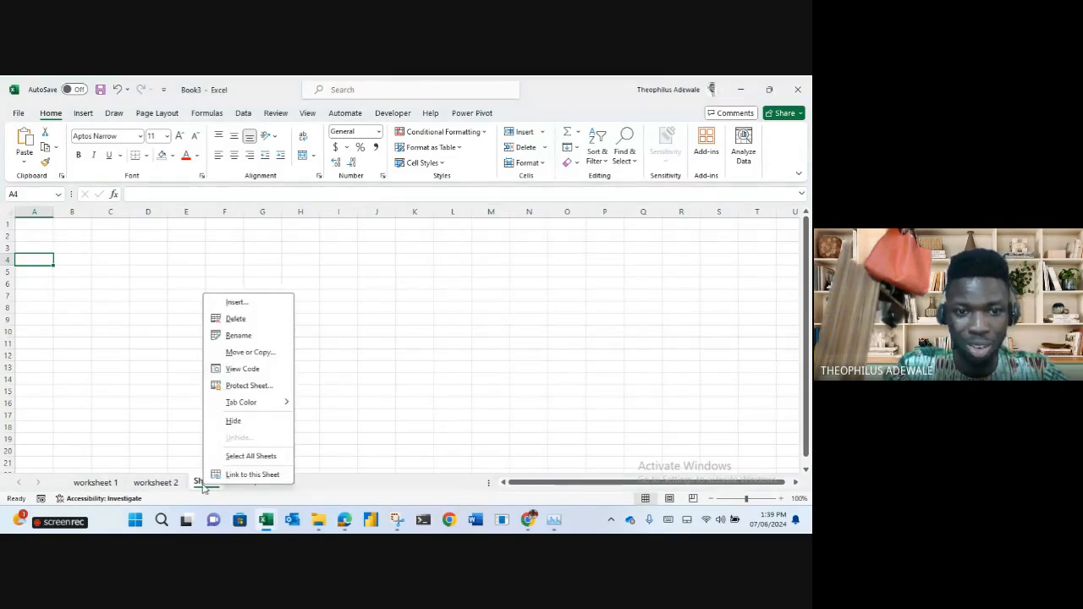
left_click(243, 321)
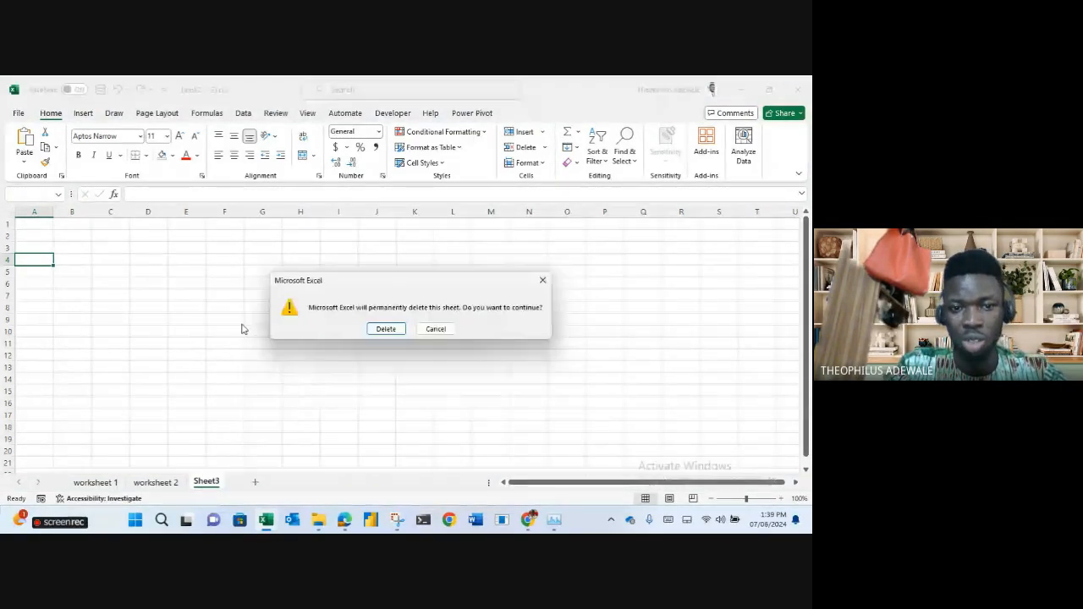
left_click(386, 330)
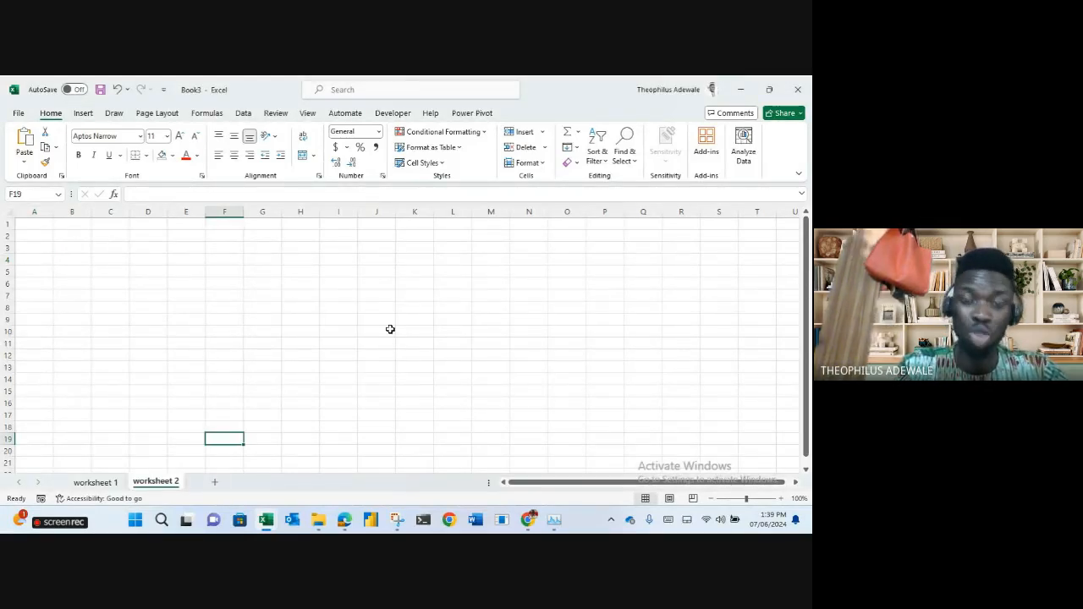
Delete the worksheet 2 sheet from its tab's context menu.
right_click(165, 486)
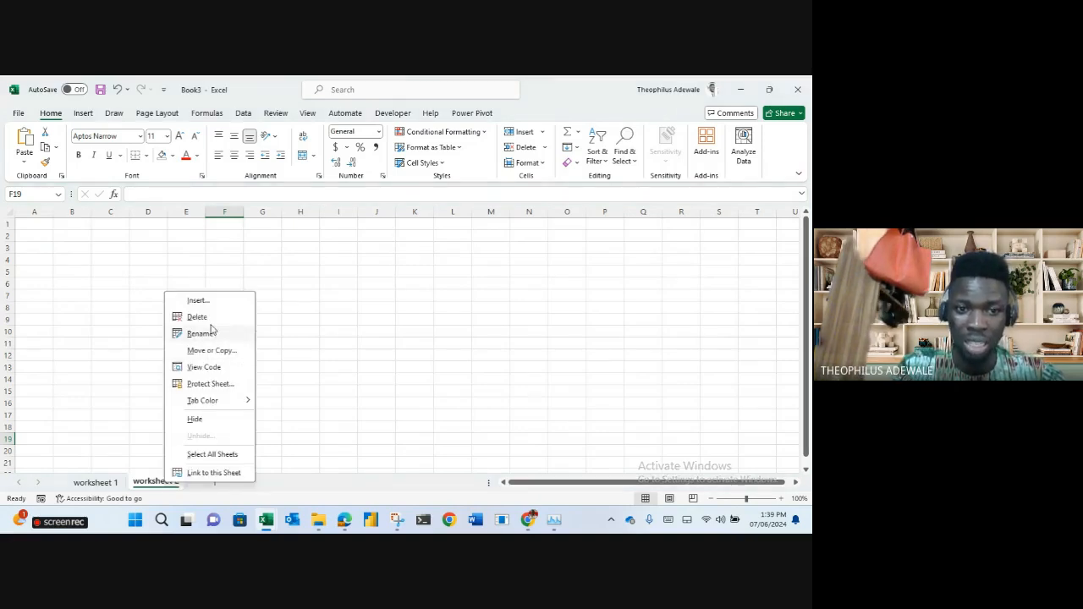
left_click(201, 319)
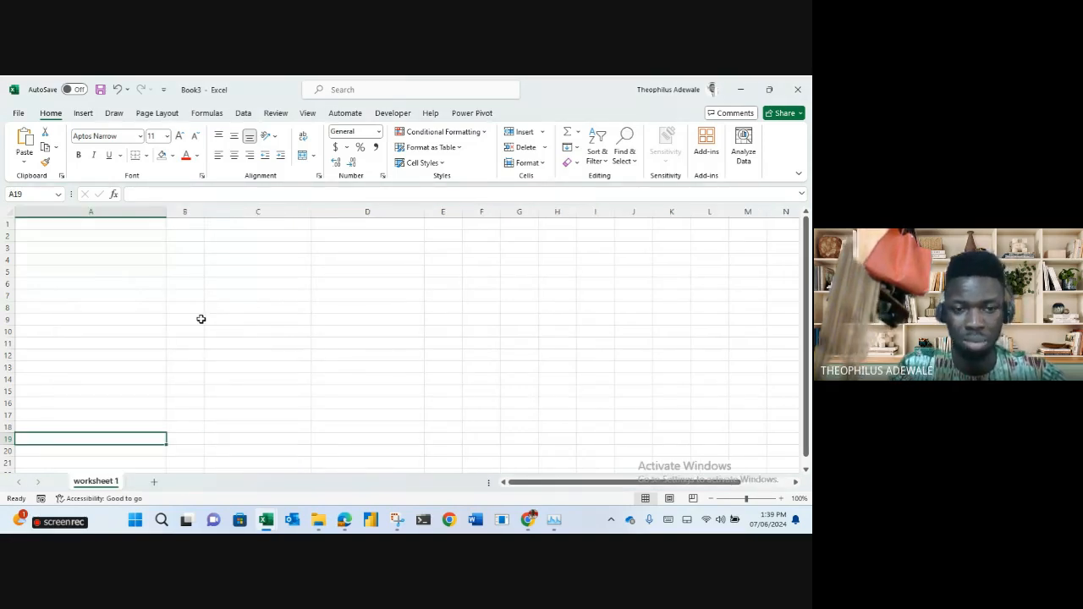
left_click(290, 366)
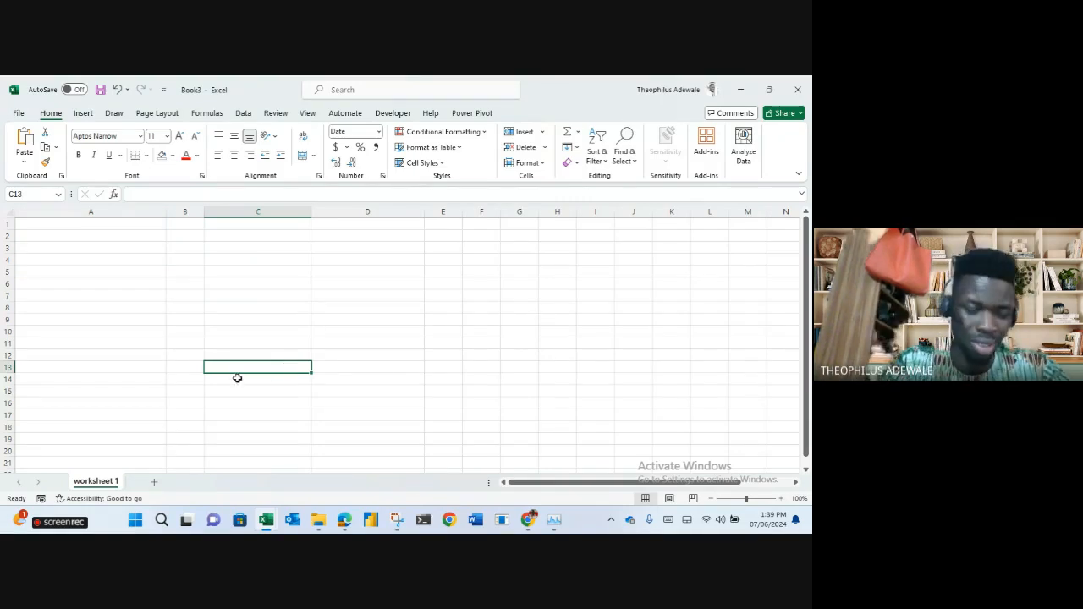
Attempt to delete worksheet 1 and dismiss the warning that one sheet must remain.
right_click(93, 484)
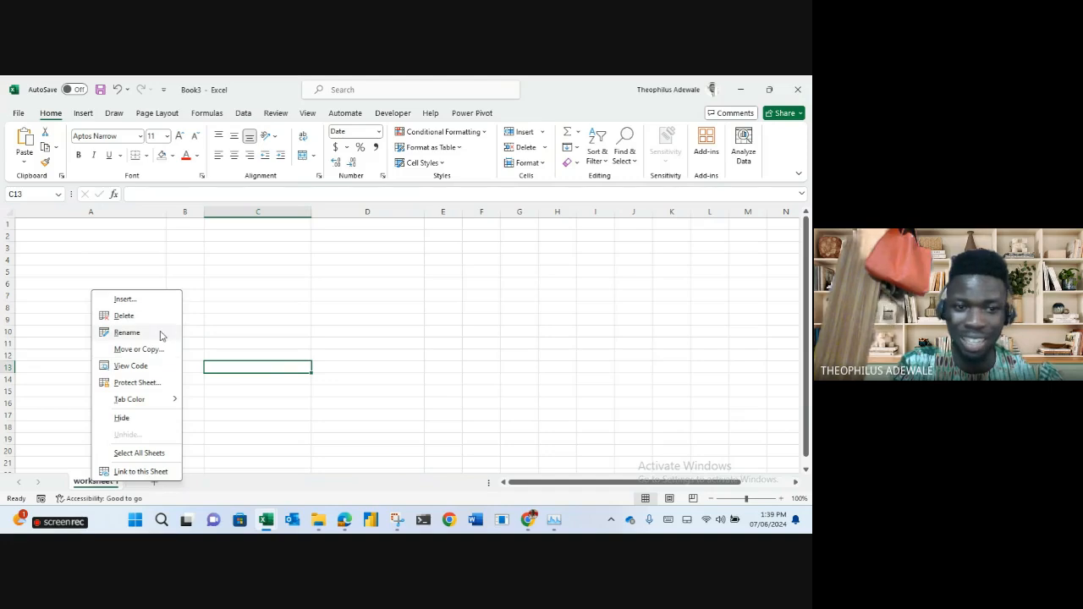
left_click(127, 316)
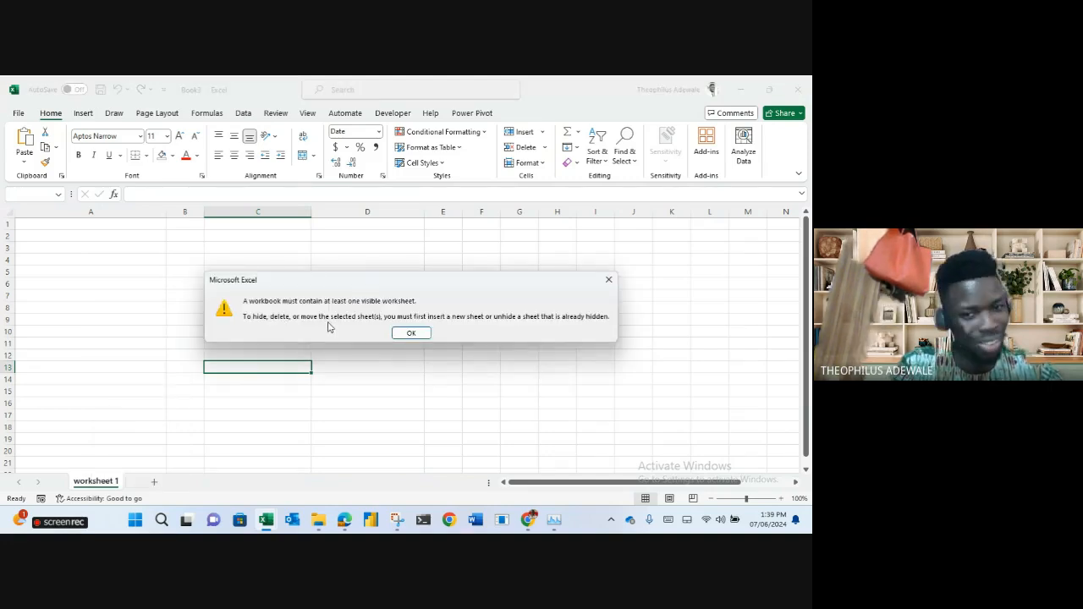
left_click(411, 333)
left_click(249, 307)
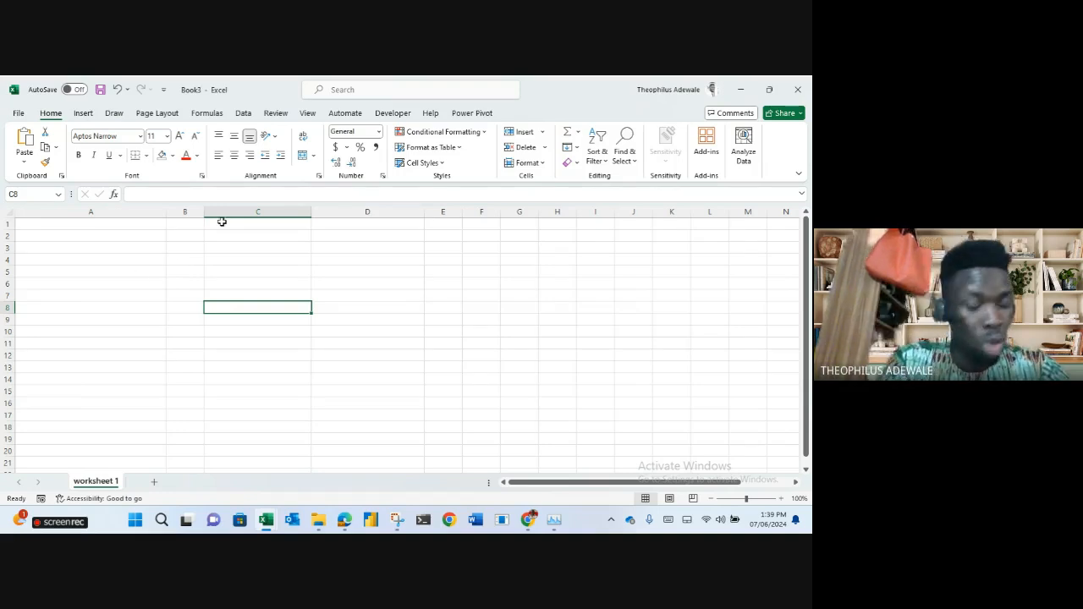
Enter 2 in C5 and 3 in C6.
left_click(152, 198)
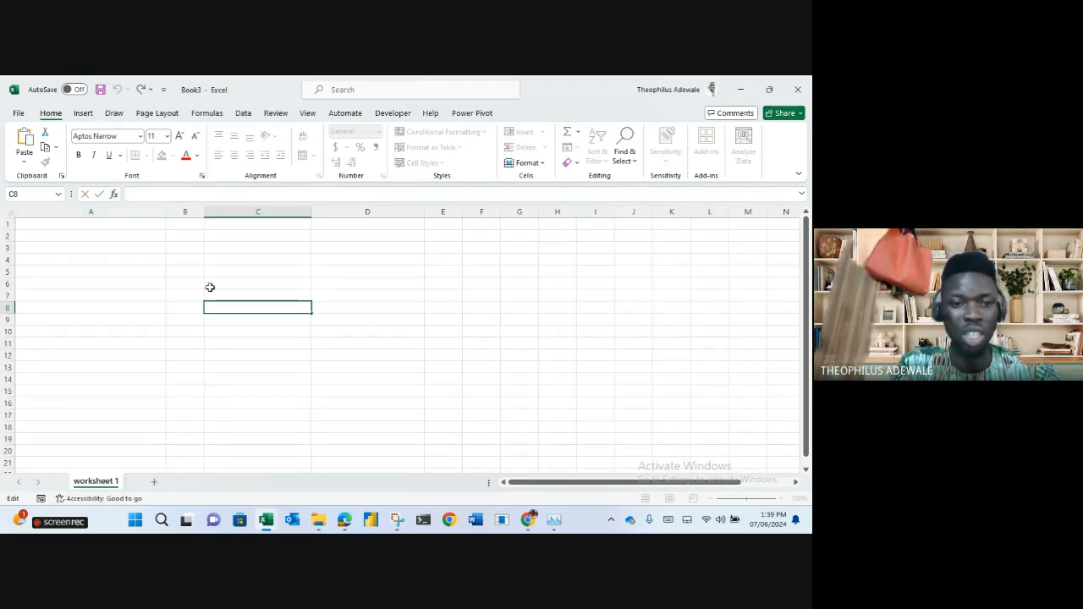
left_click(262, 276)
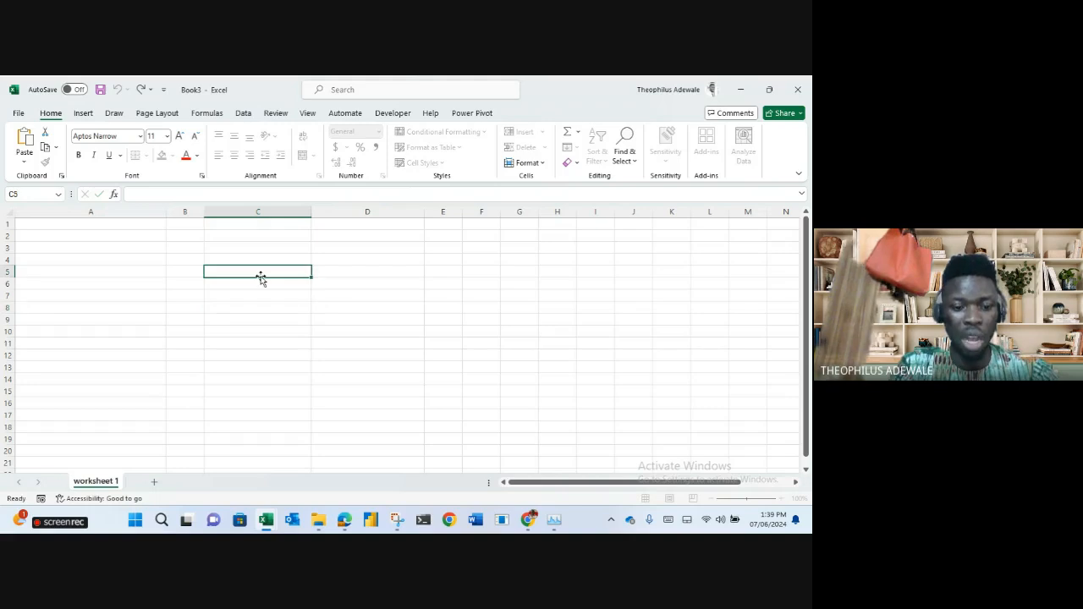
type("2")
key("Return")
type("3")
key("Return")
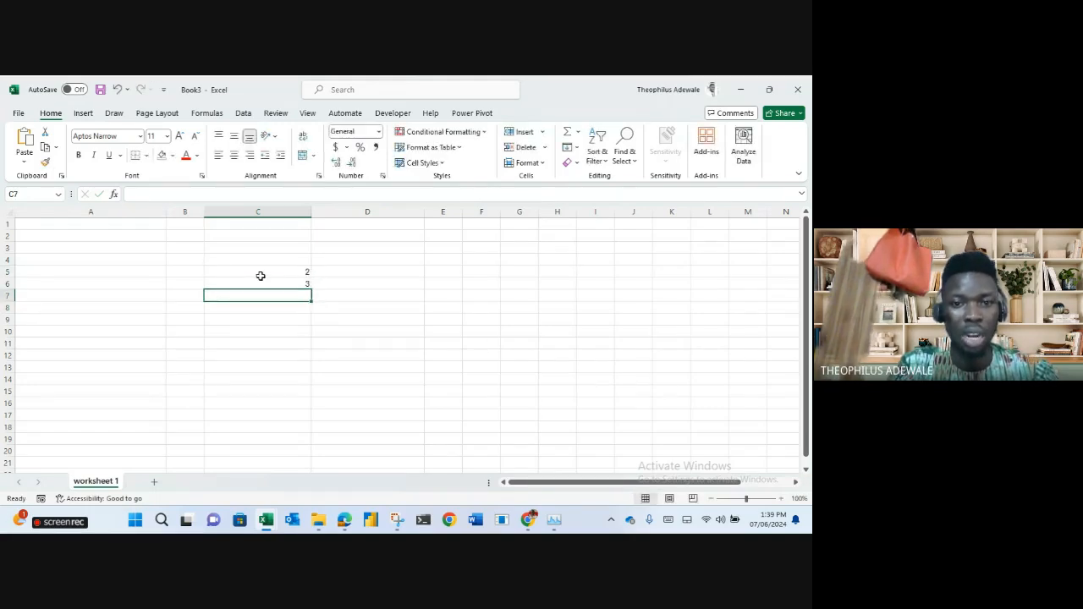
In C7, build =SUM(C5,C6) in Function Arguments with Number1 C5 and Number2 C6.
type("=sum")
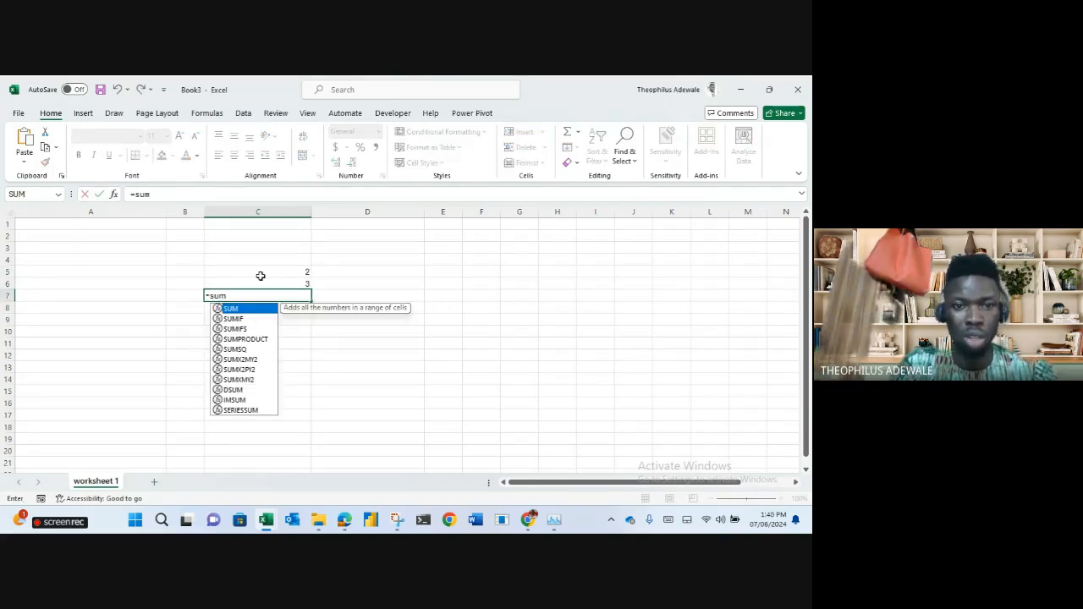
key("Tab")
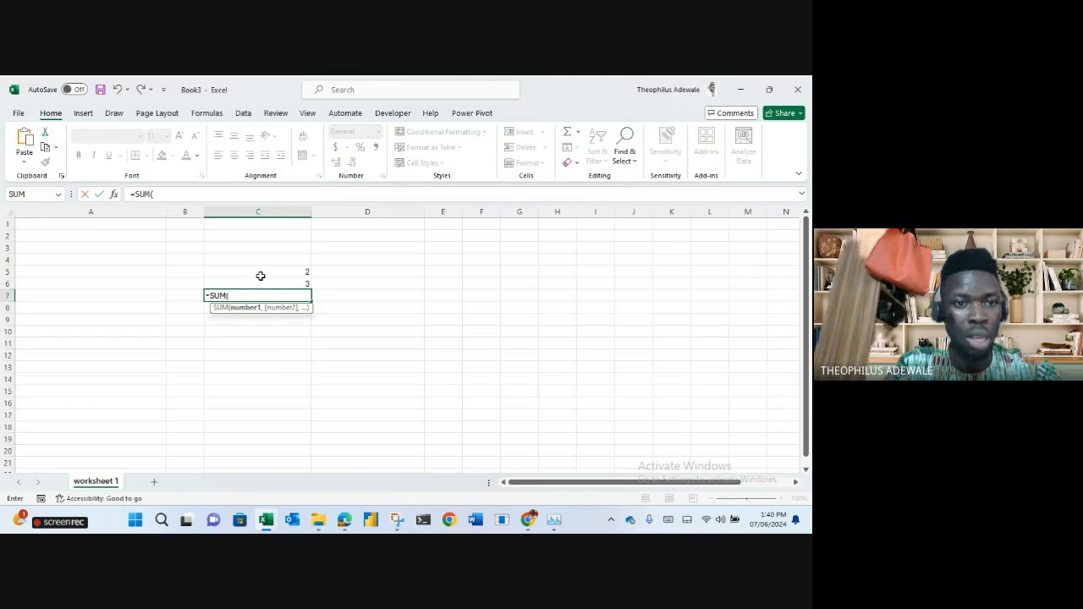
left_click(113, 195)
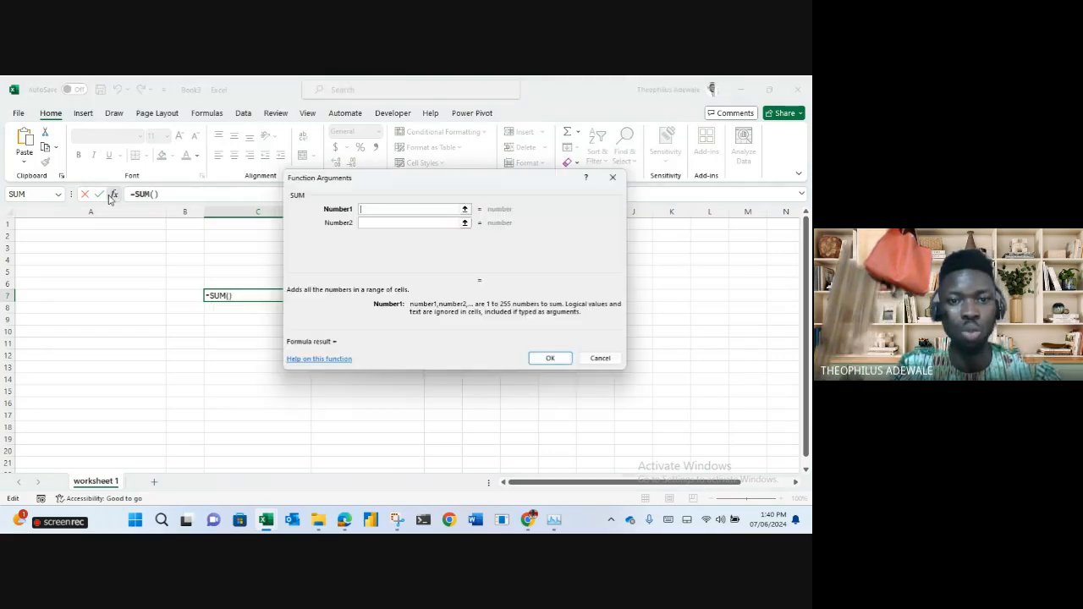
left_click_drag(414, 187, 528, 214)
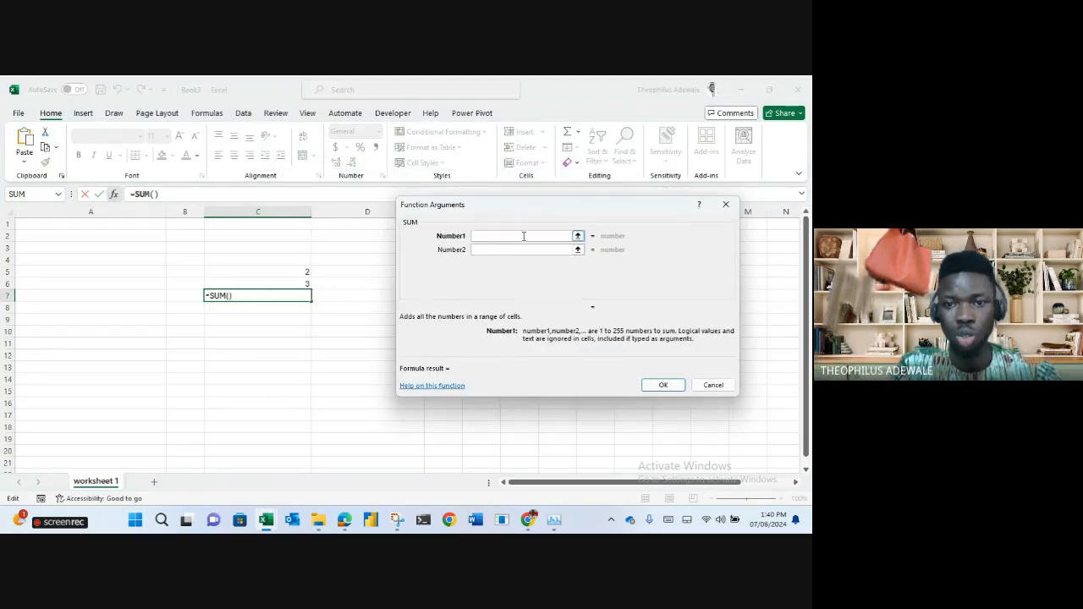
left_click(310, 270)
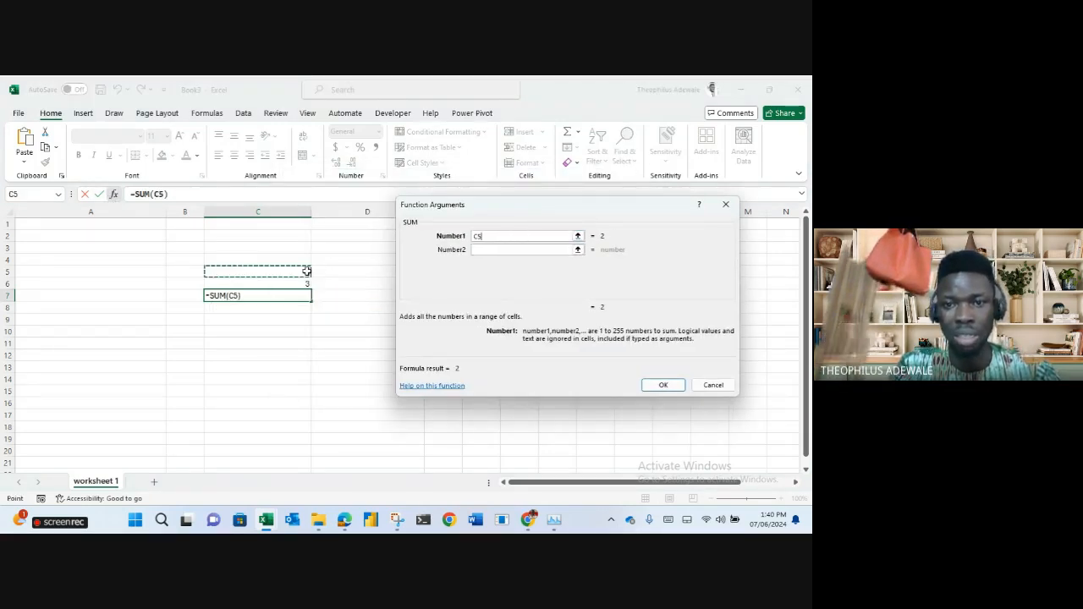
left_click(489, 249)
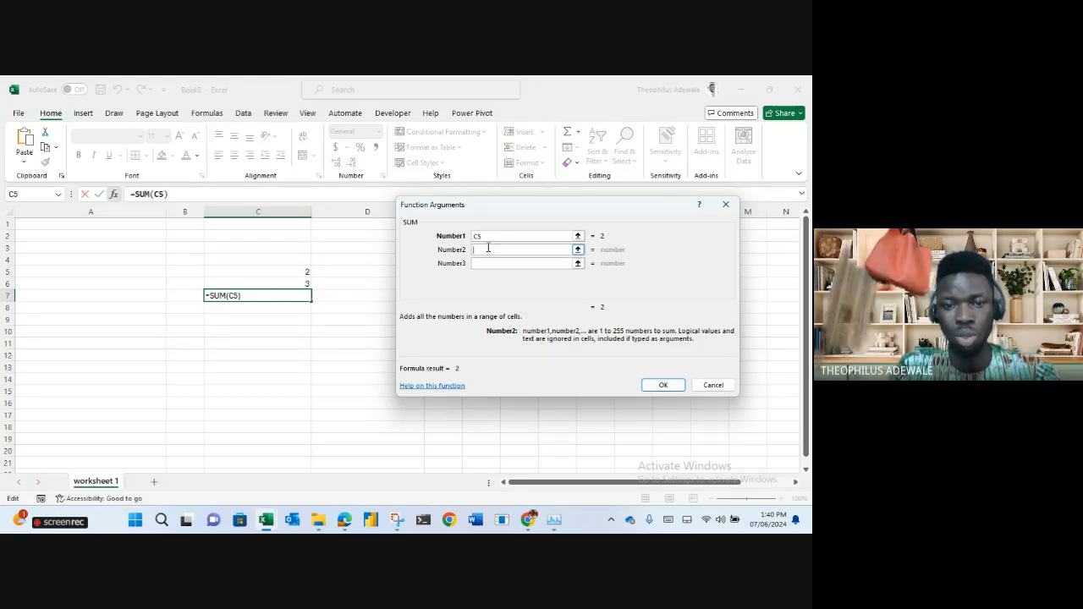
left_click(307, 286)
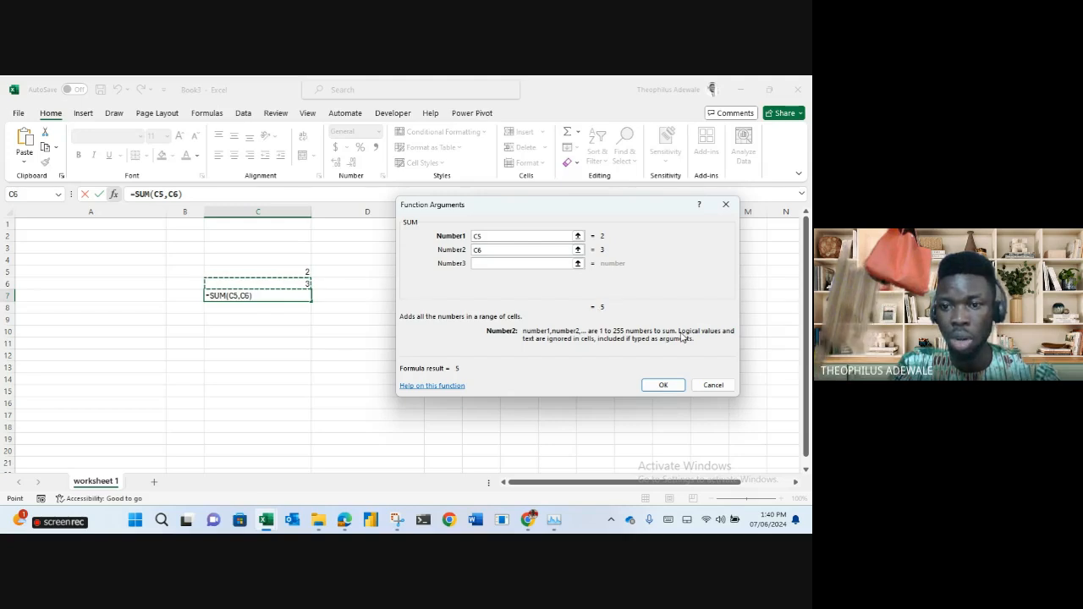
left_click(664, 386)
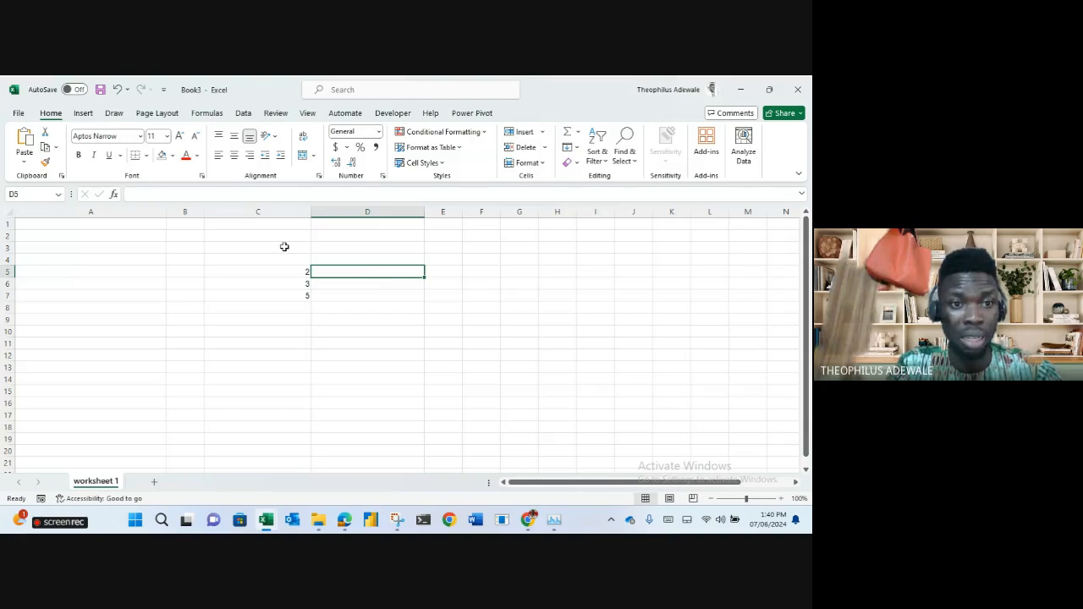
Browse the Insert Function categories (All, Lookup & Reference) for D5, then cancel without inserting.
left_click(114, 194)
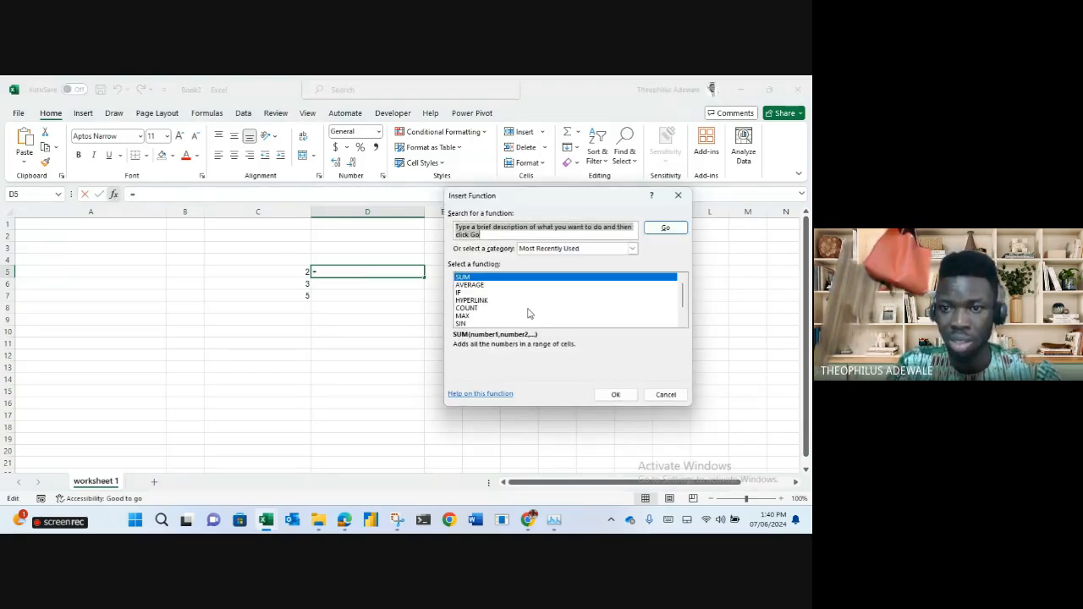
left_click_drag(682, 298, 678, 271)
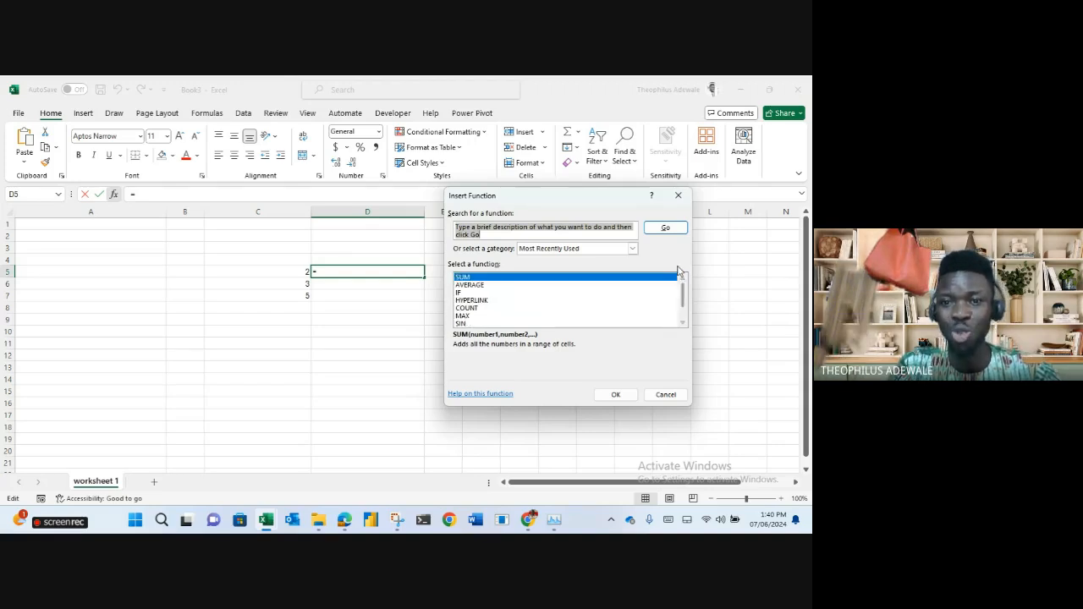
left_click(633, 249)
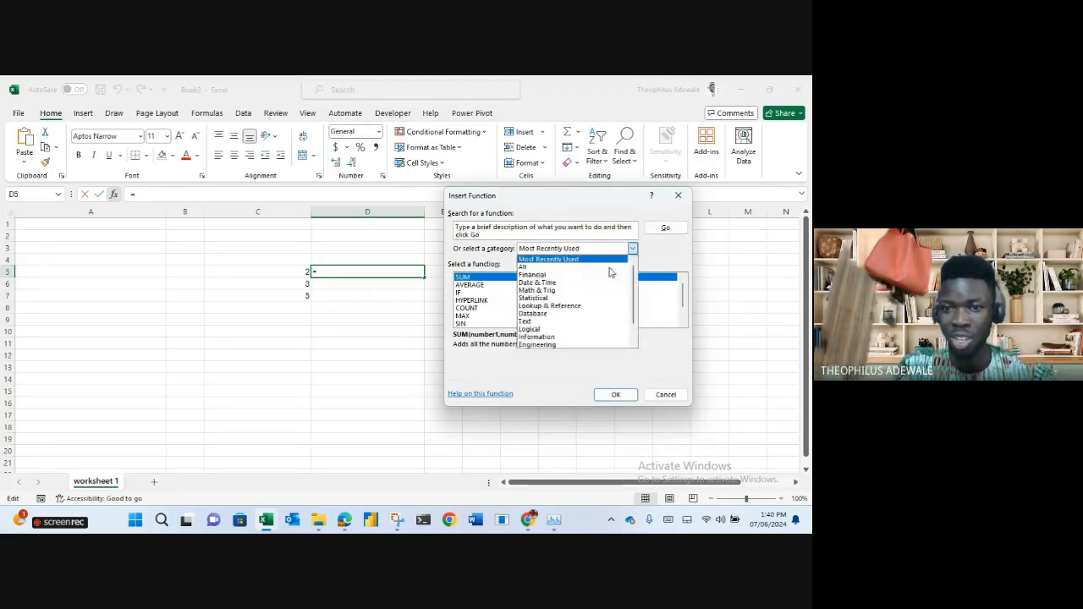
left_click(613, 266)
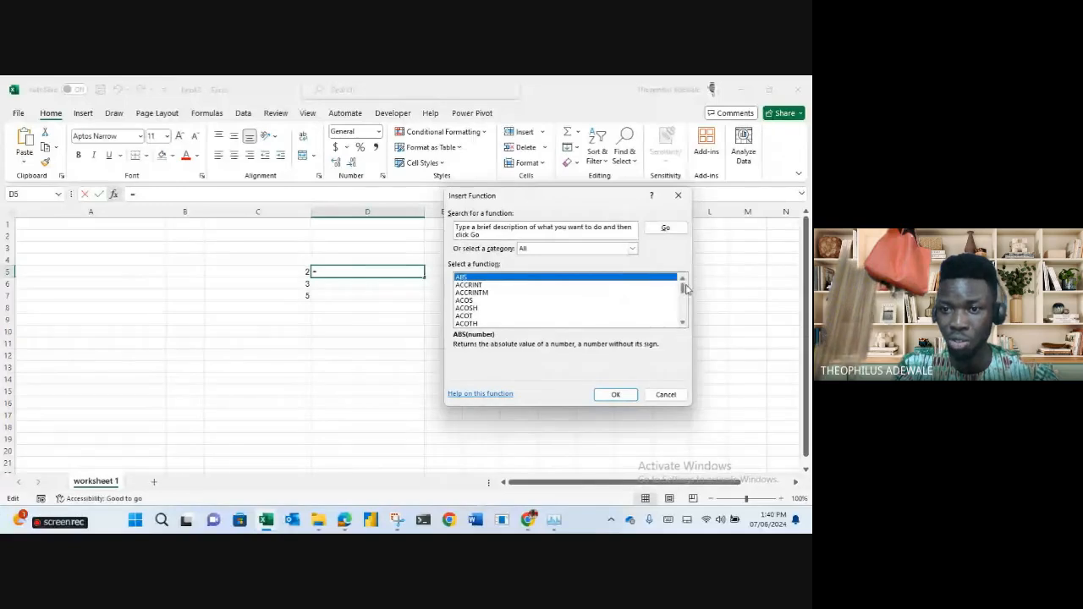
mouse_move(683, 286)
left_mouse_down()
mouse_move(685, 321)
mouse_move(684, 287)
left_mouse_up()
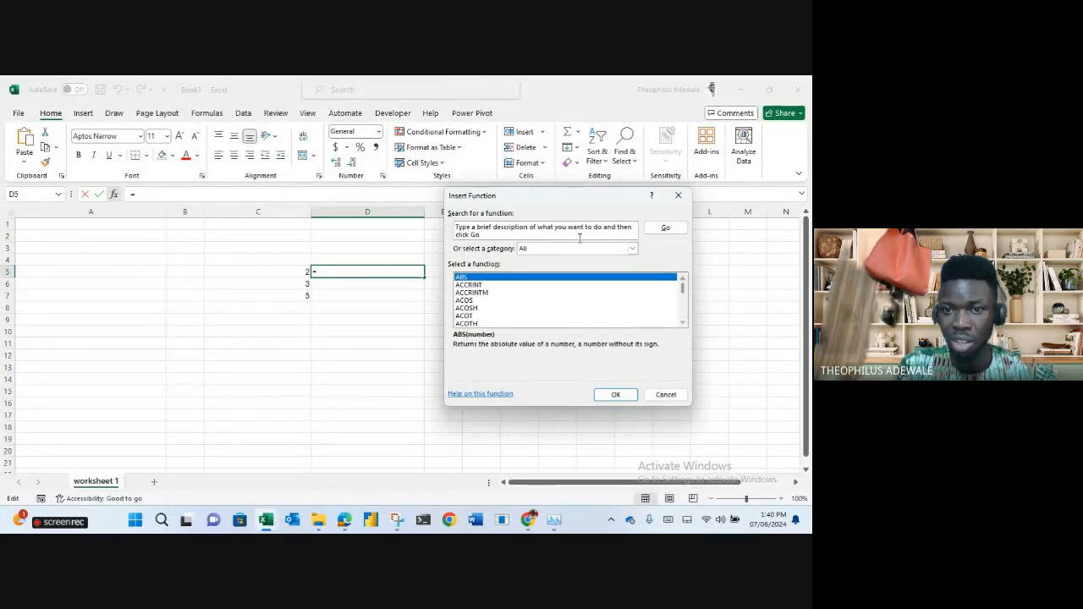
left_click(632, 248)
left_click(579, 309)
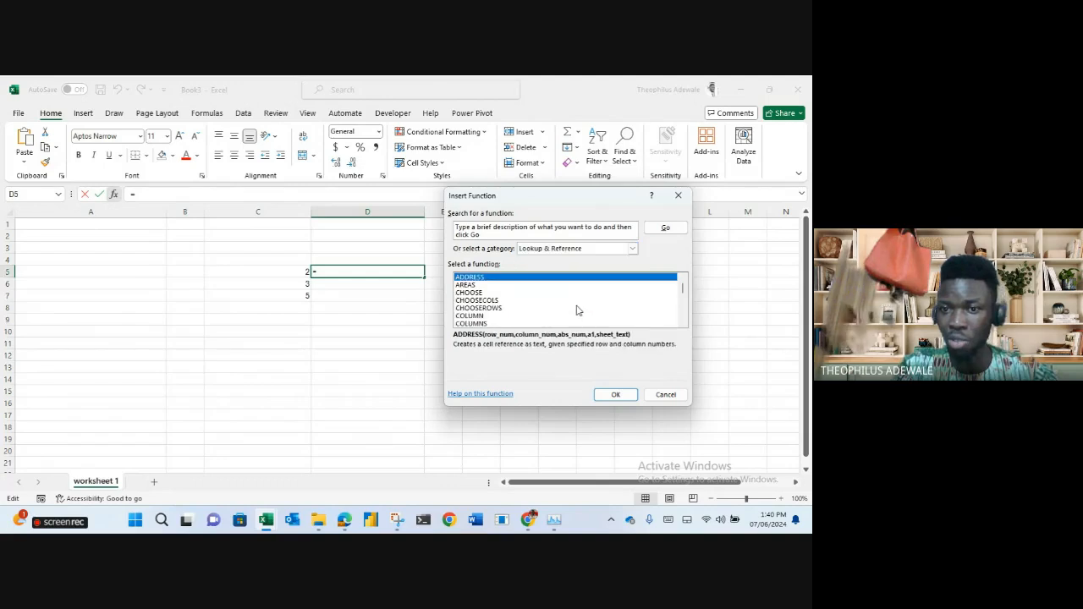
left_click(653, 394)
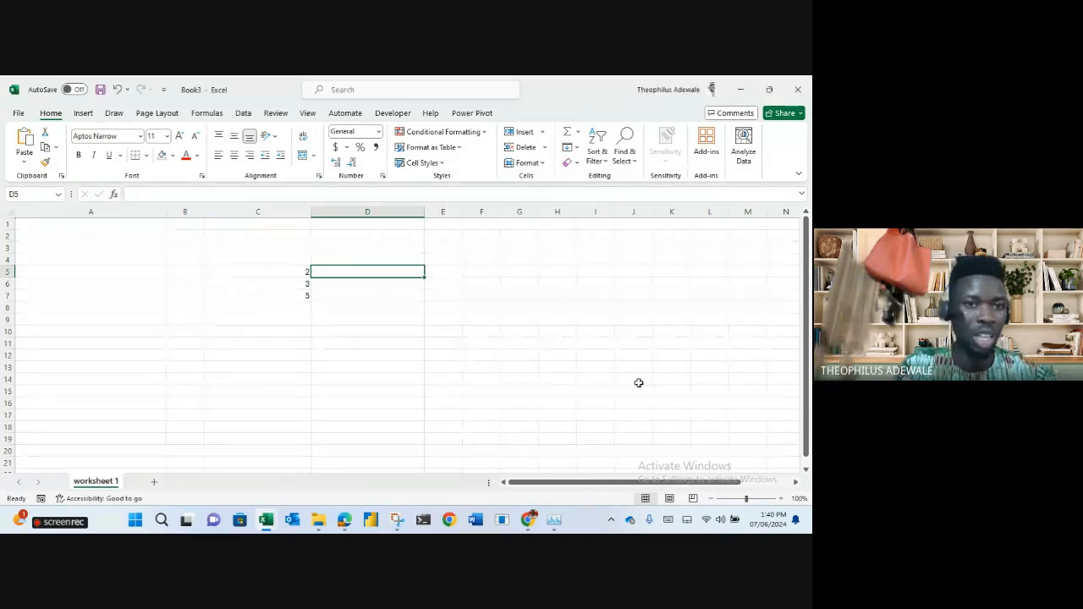
Look through the Formulas tab's AutoSum and Recently Used lists, then select C5:C7.
left_click(210, 115)
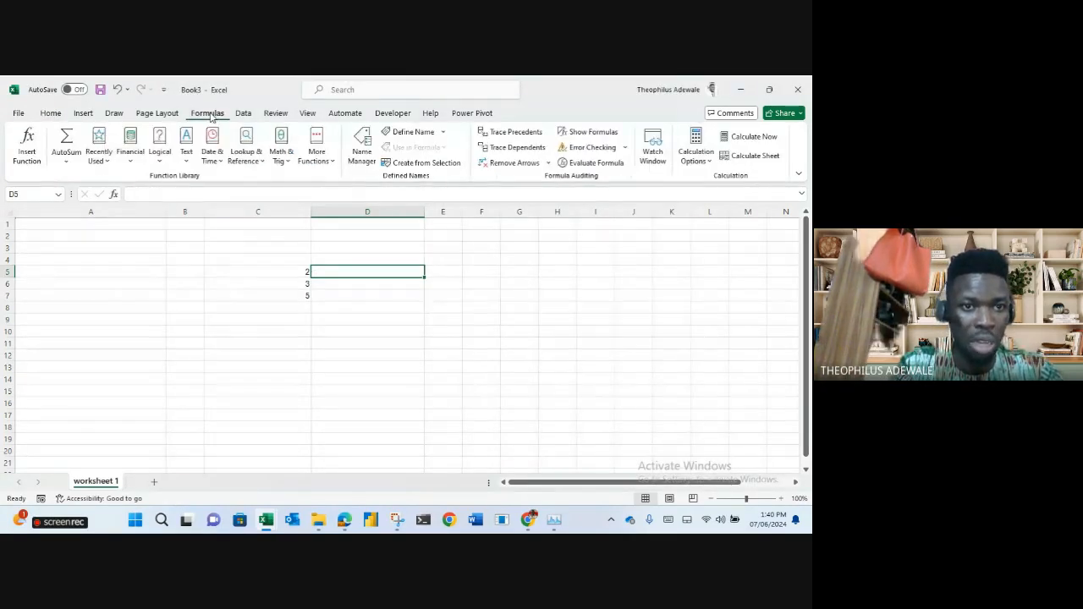
left_click(66, 161)
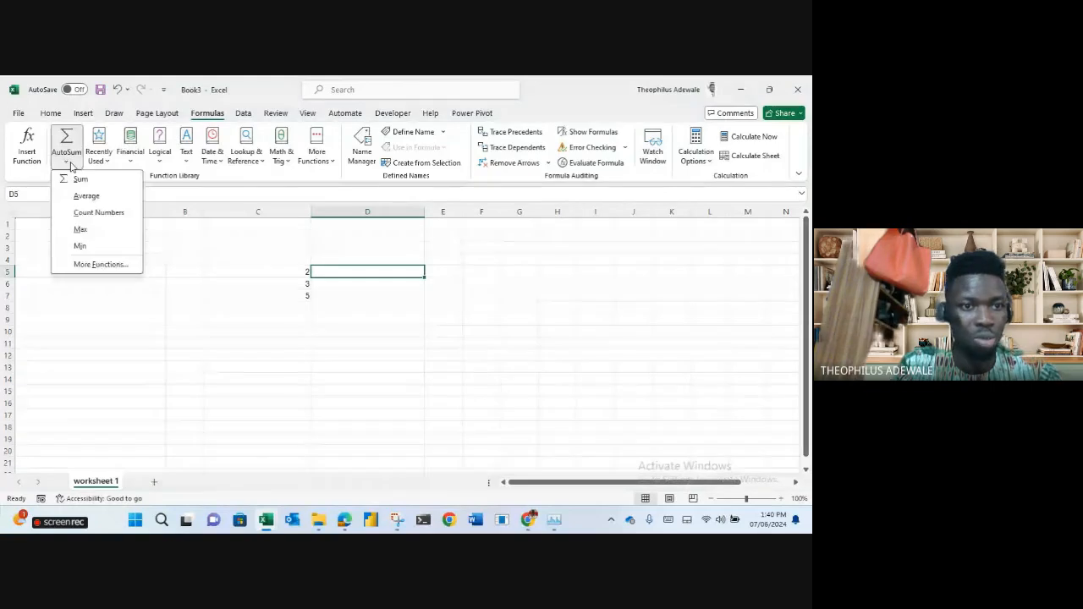
left_click(107, 163)
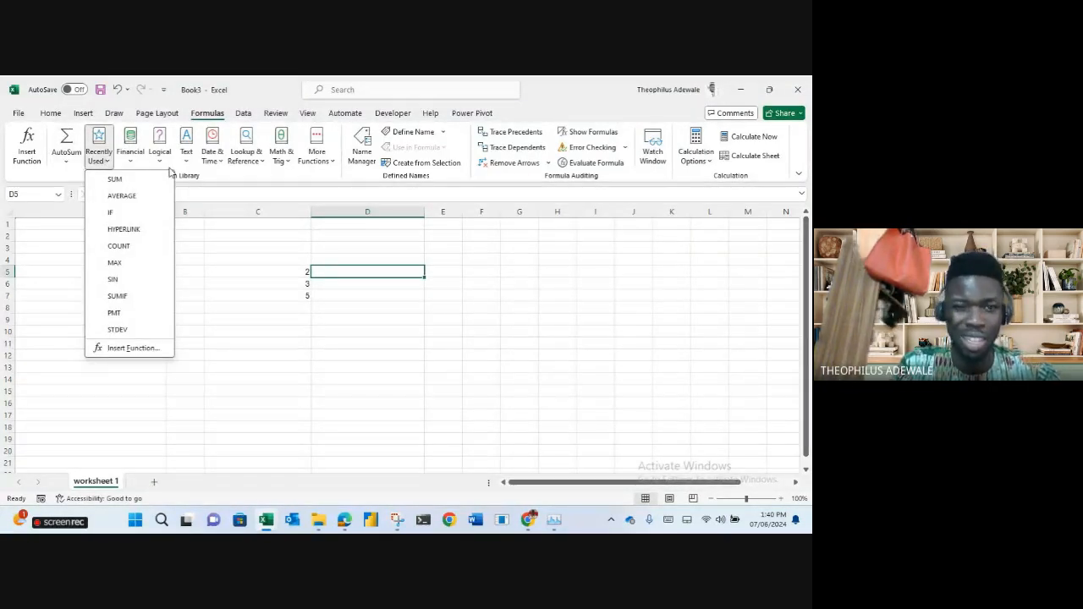
left_click(307, 274)
left_click_drag(307, 272, 305, 303)
Clear C5:C7, then enter 2 in D7 and 3 in D8.
key("Delete")
left_click(410, 295)
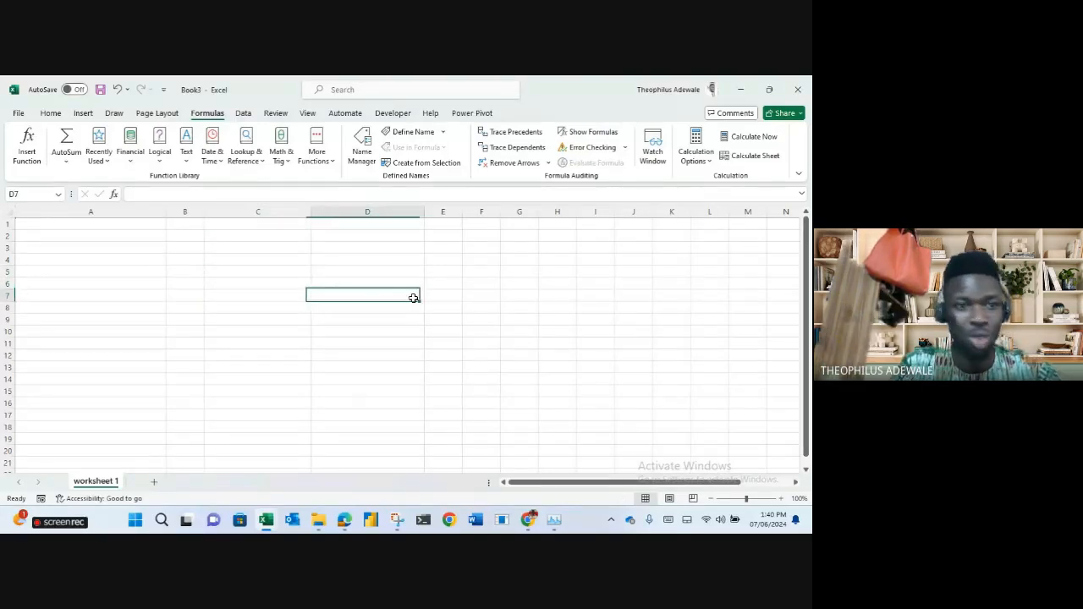
left_click(190, 199)
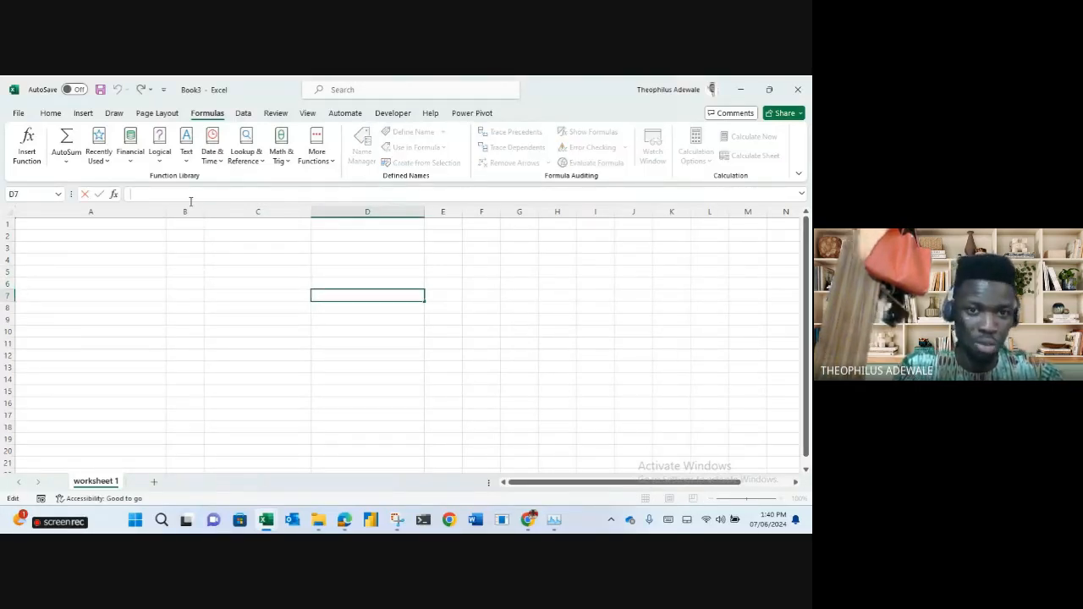
type("=")
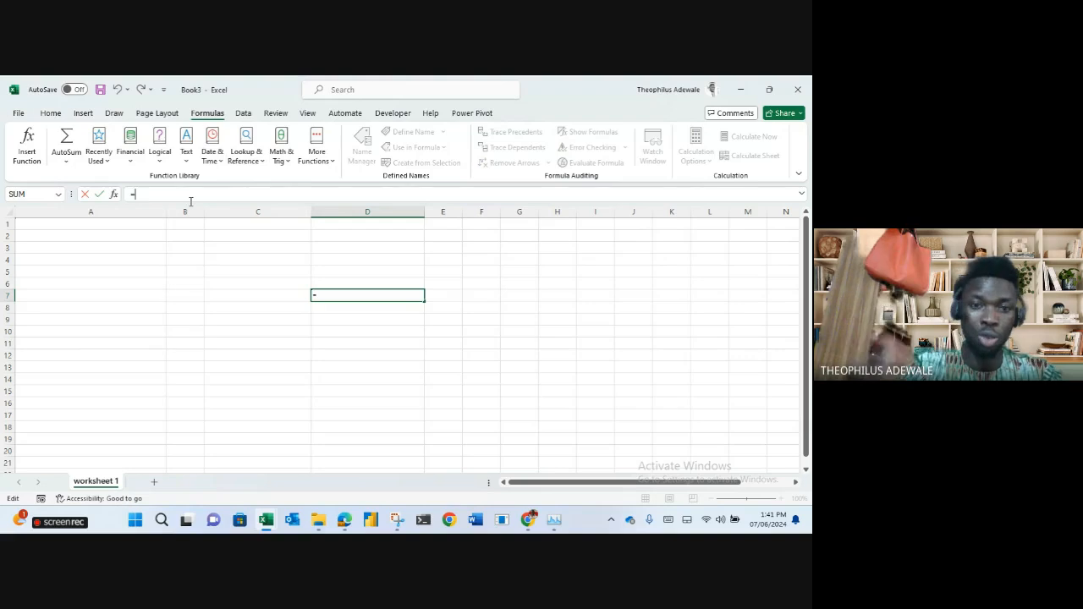
key("BackSpace")
type("2")
key("Return")
type("3/1900")
key("Return")
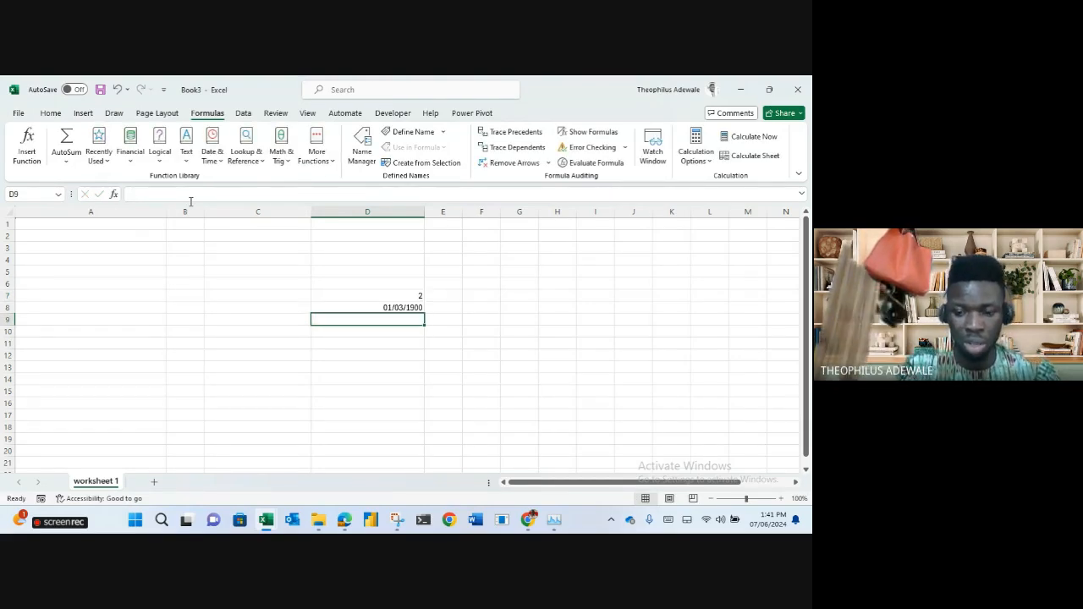
key("Up")
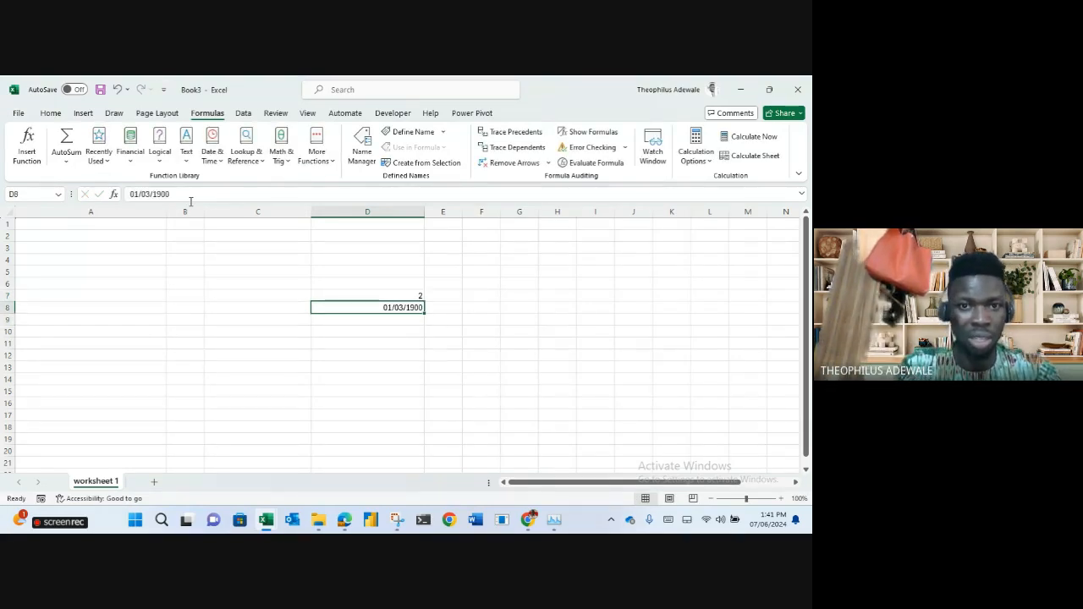
Enter the formula =-D7+D8 in D9, which gives 1.
left_click(49, 115)
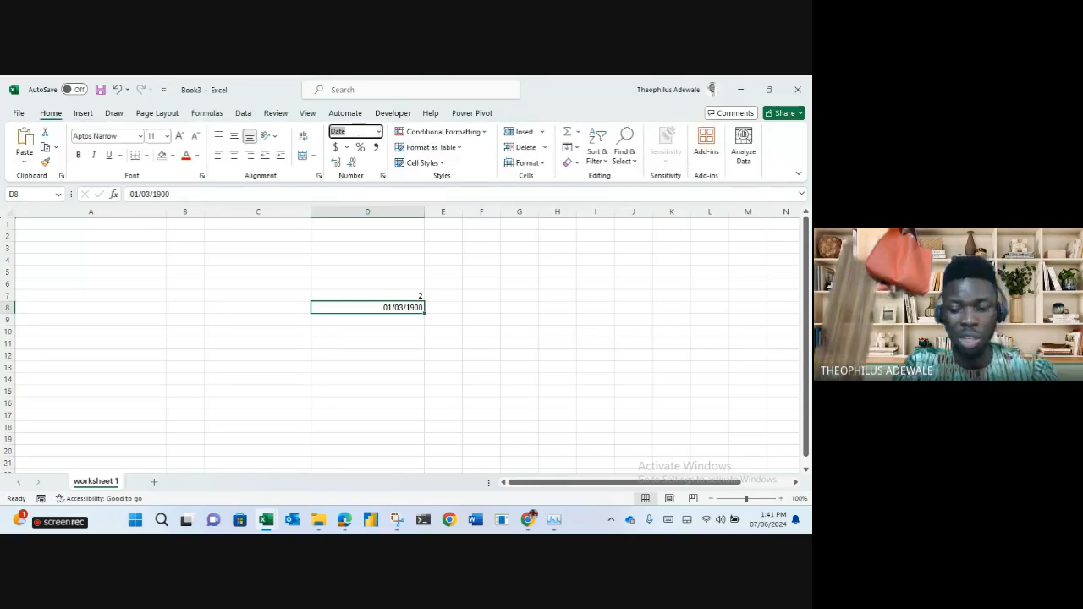
key("Down")
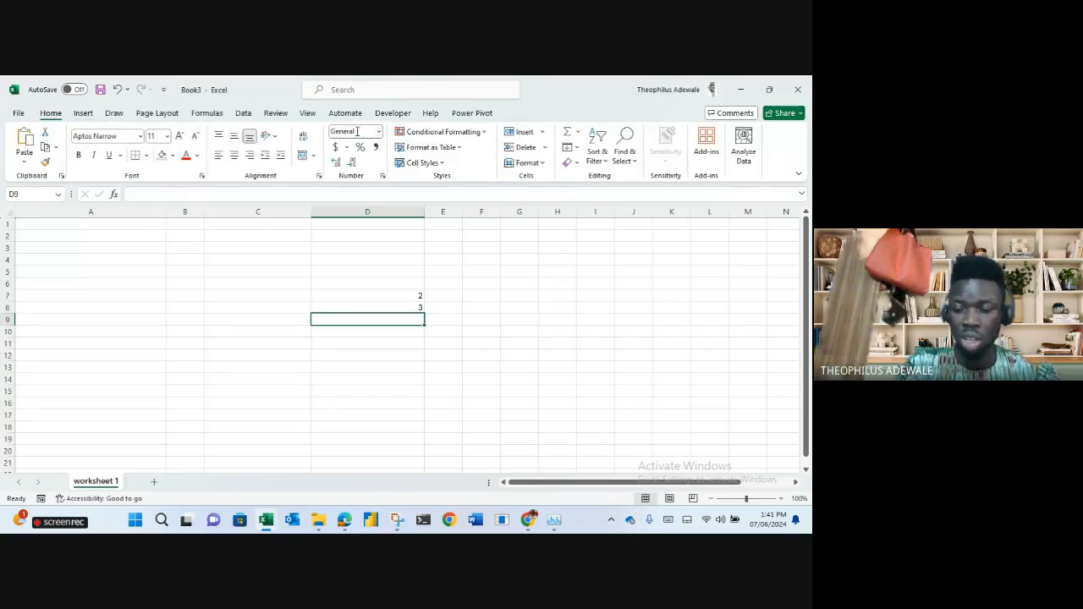
type("-")
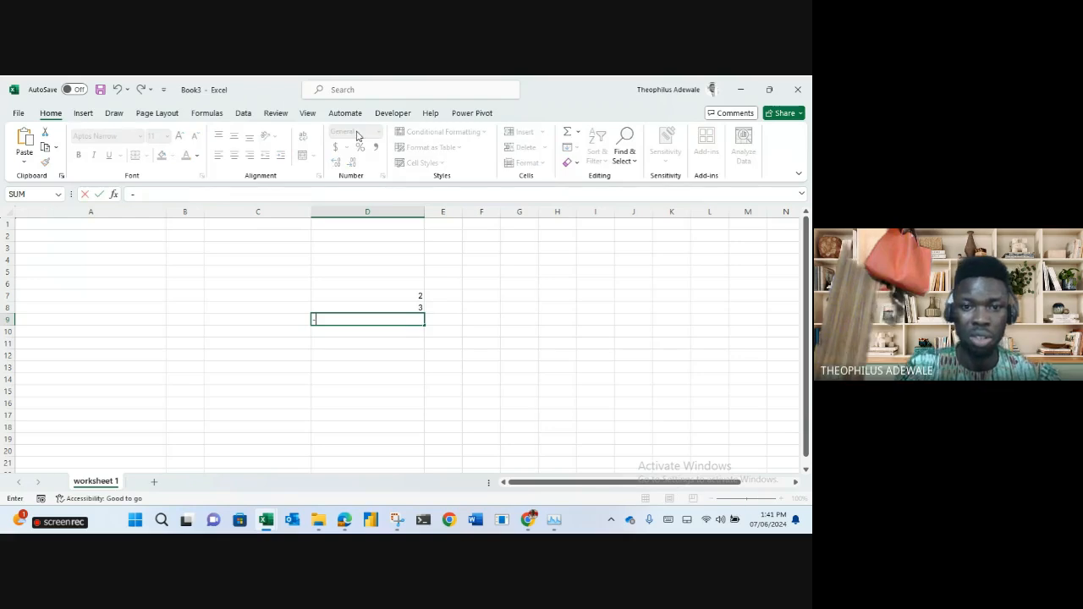
left_click(371, 298)
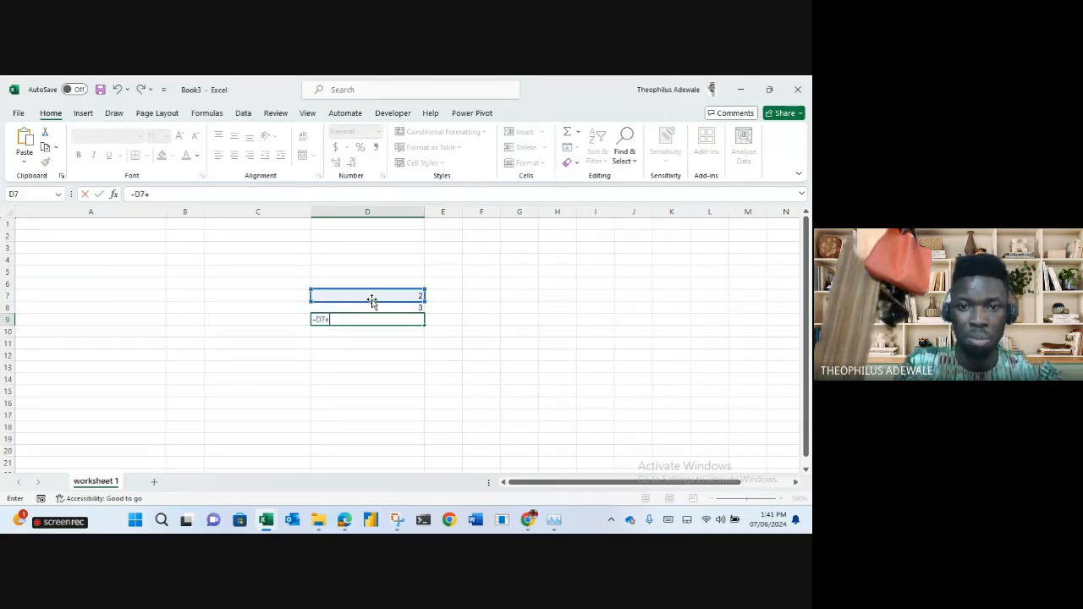
type("+")
left_click(378, 306)
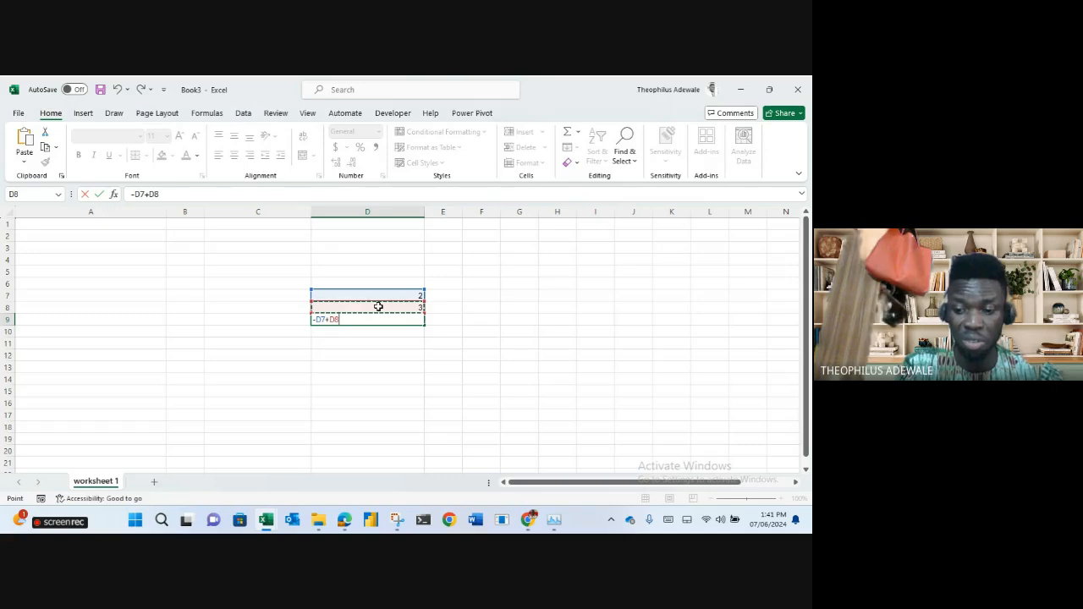
key("Return")
Rewrite D9 as =+D7+D8 so it shows 5.
left_click(391, 320)
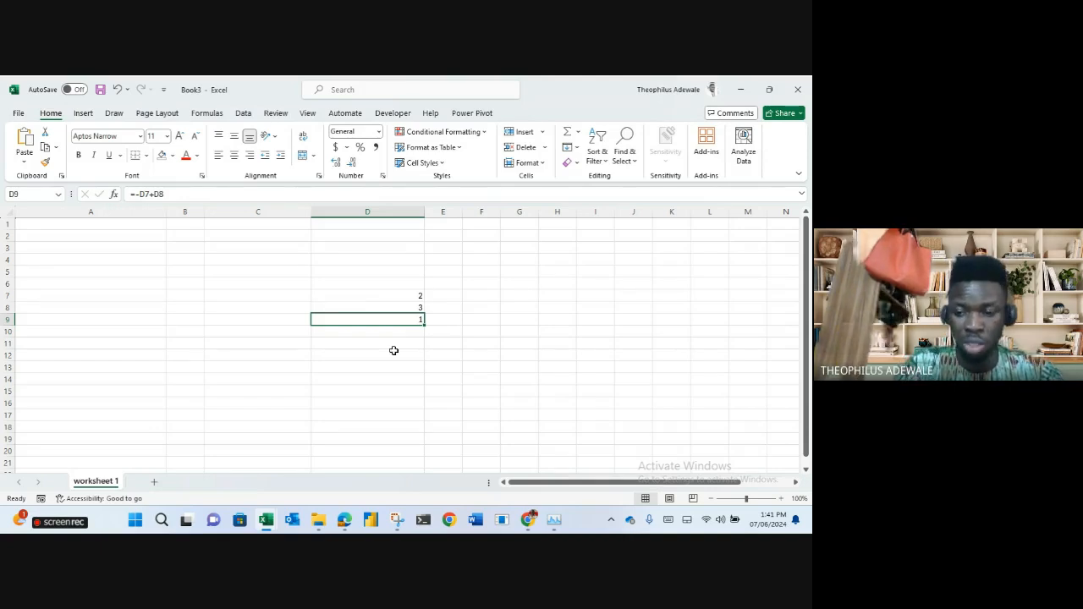
type("+")
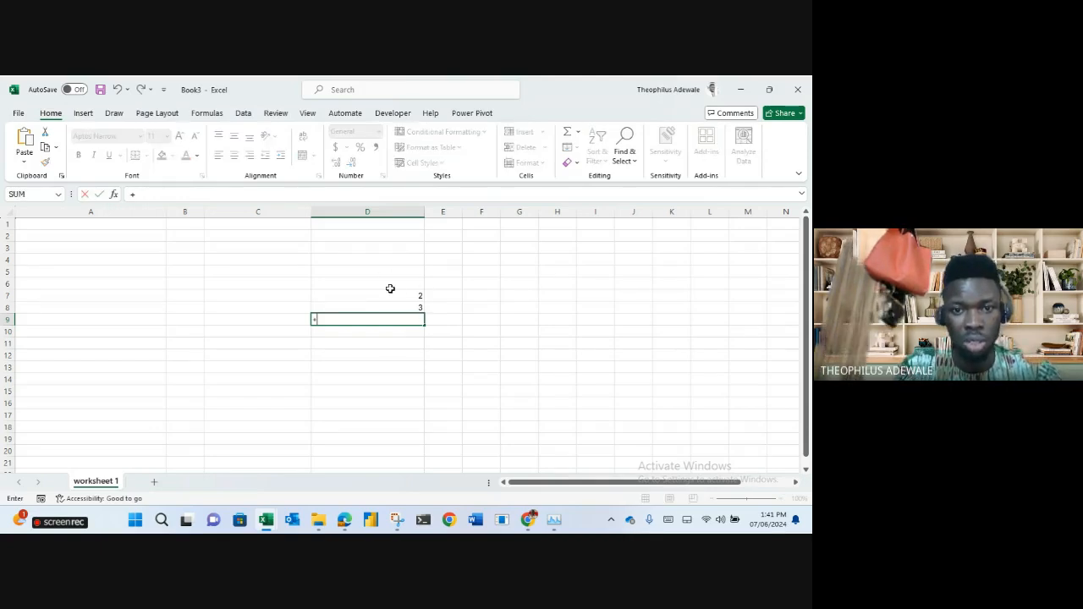
left_click(391, 295)
type("+")
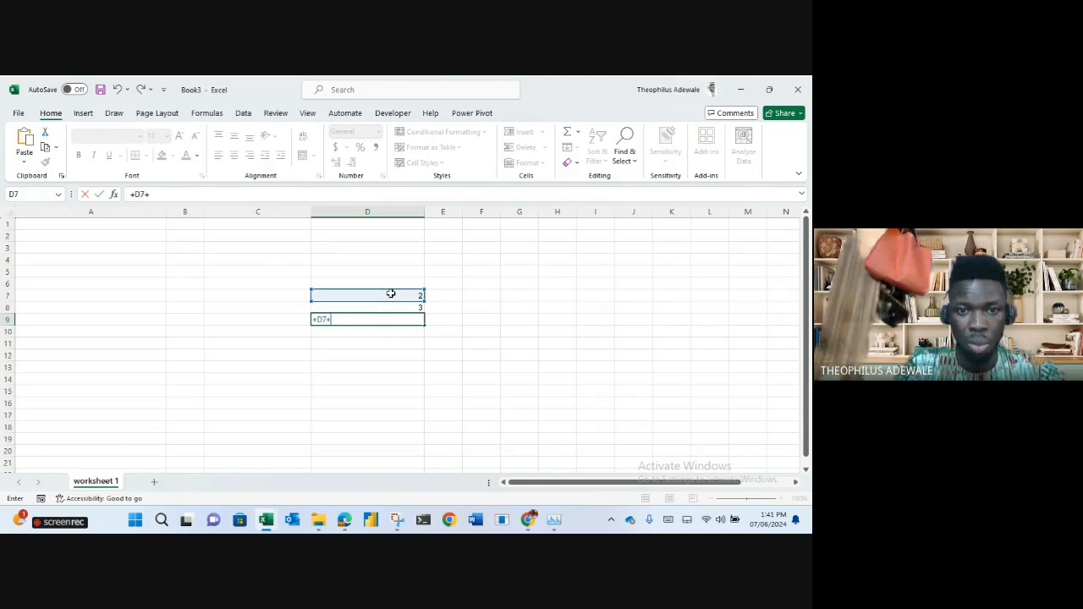
left_click(394, 308)
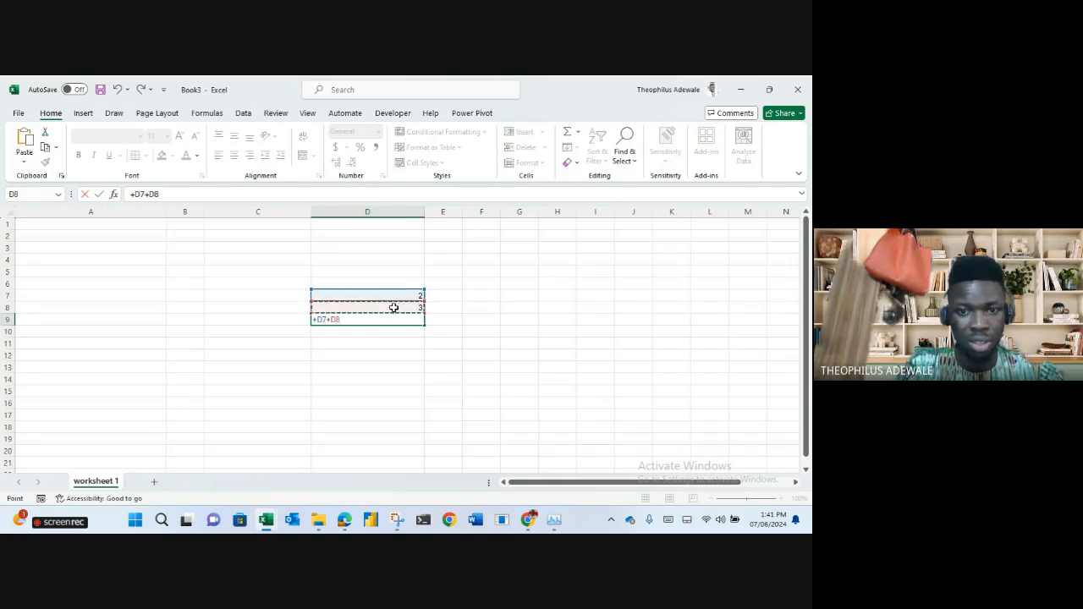
key("Return")
key("Up")
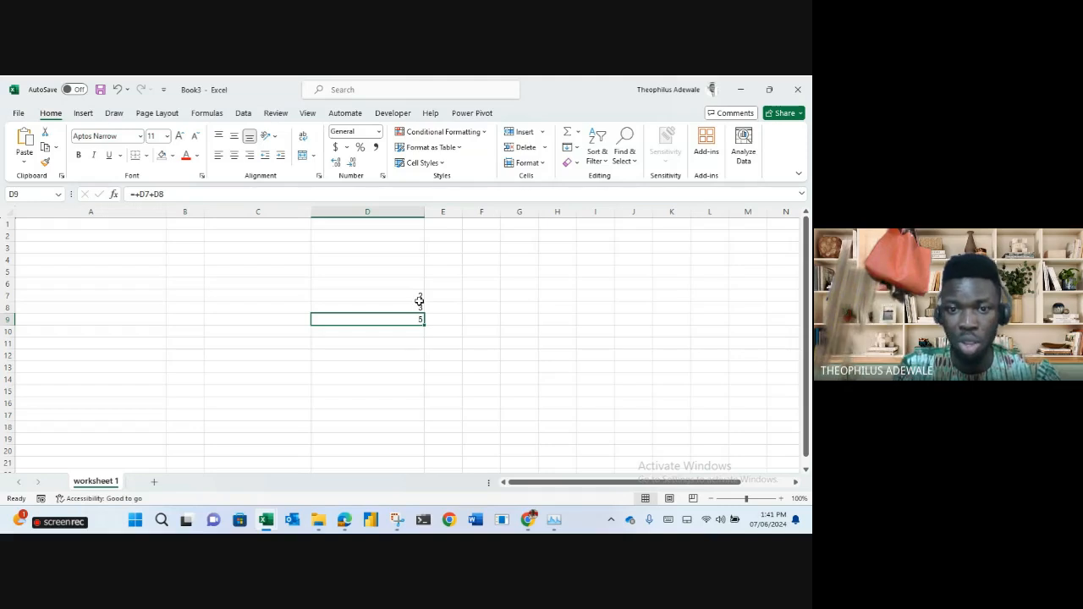
Clear D6:D12, leaving the worksheet blank.
left_click_drag(419, 283, 423, 358)
key("Delete")
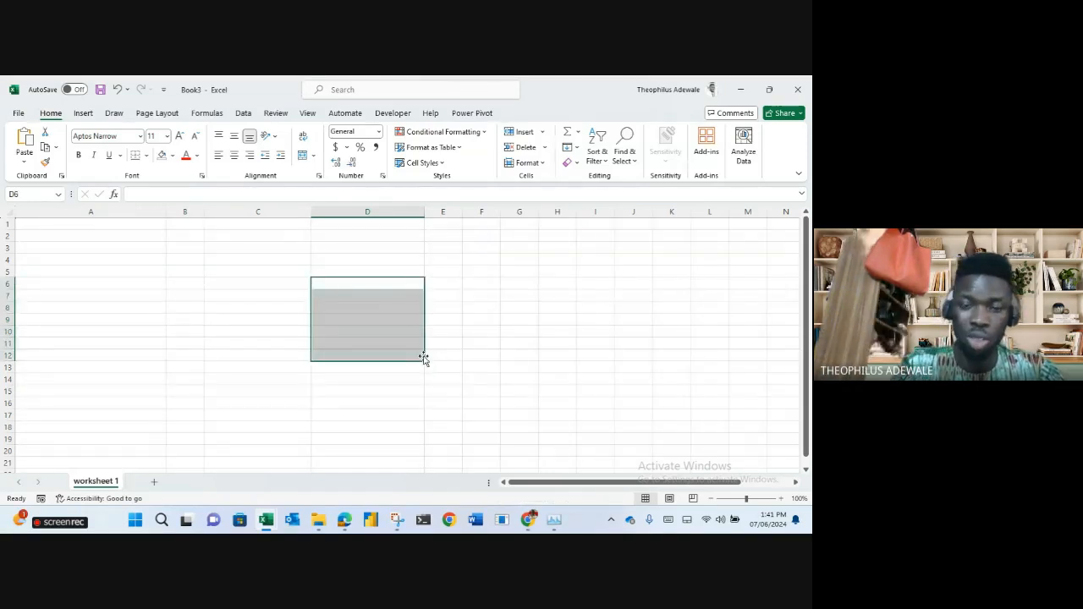
left_click(469, 345)
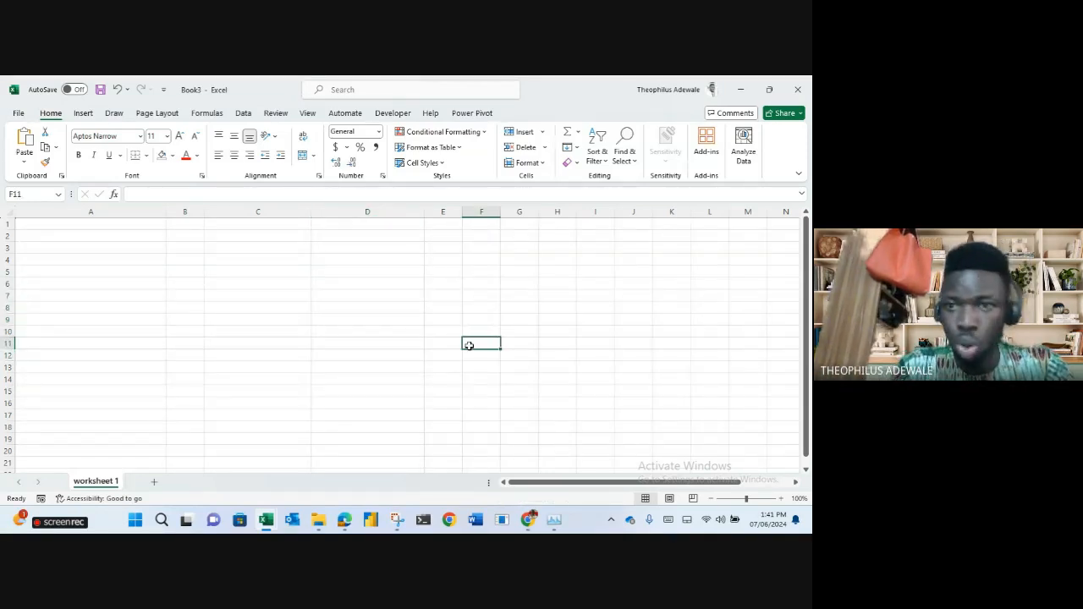
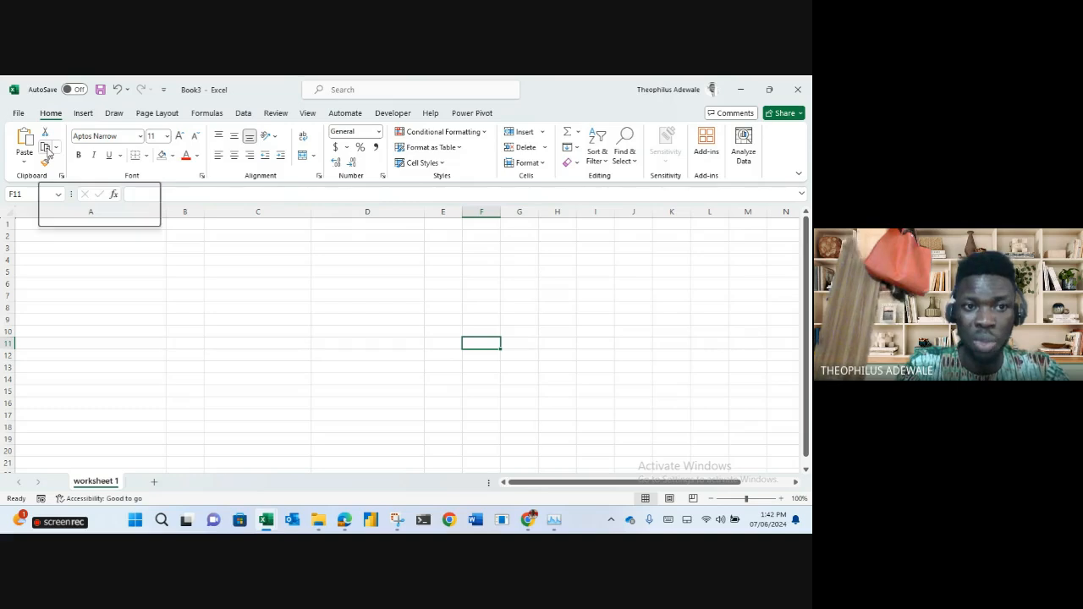
Type the headers 'name' in C5 and 'age' in D5.
left_click(55, 149)
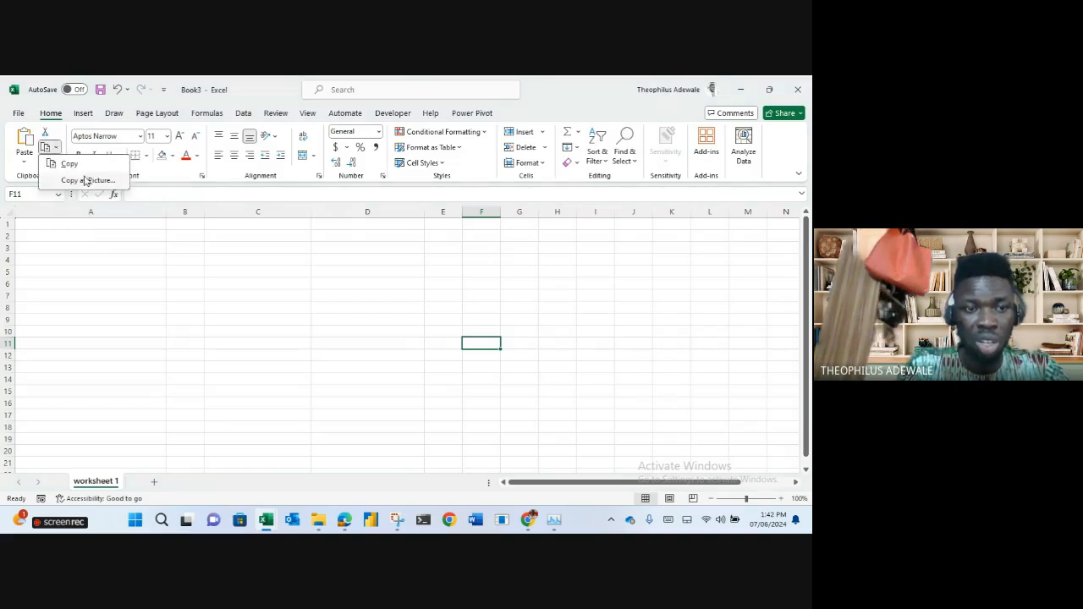
left_click(119, 257)
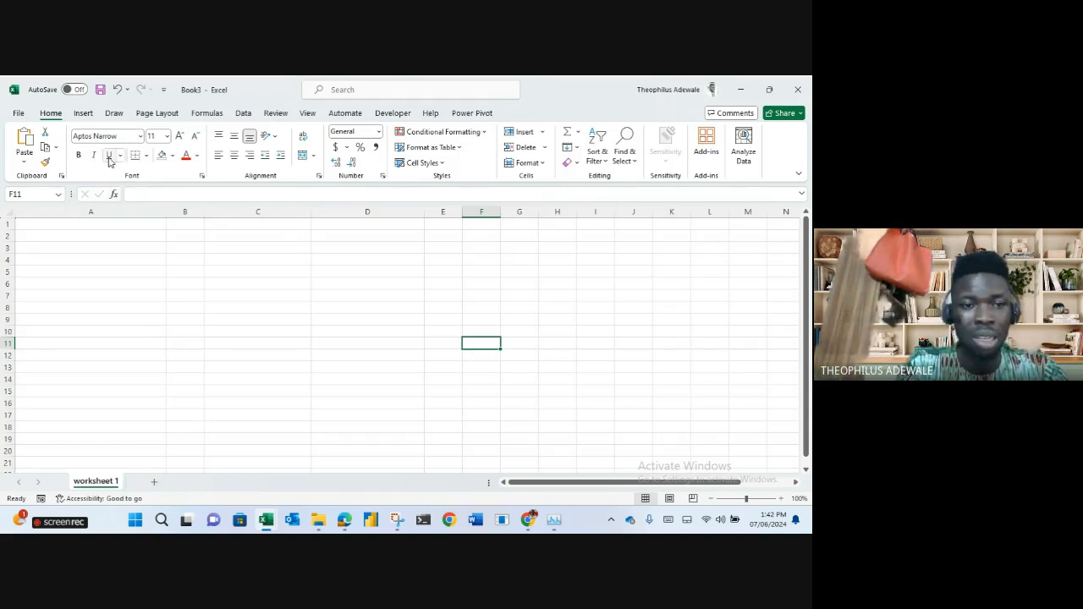
left_click(146, 155)
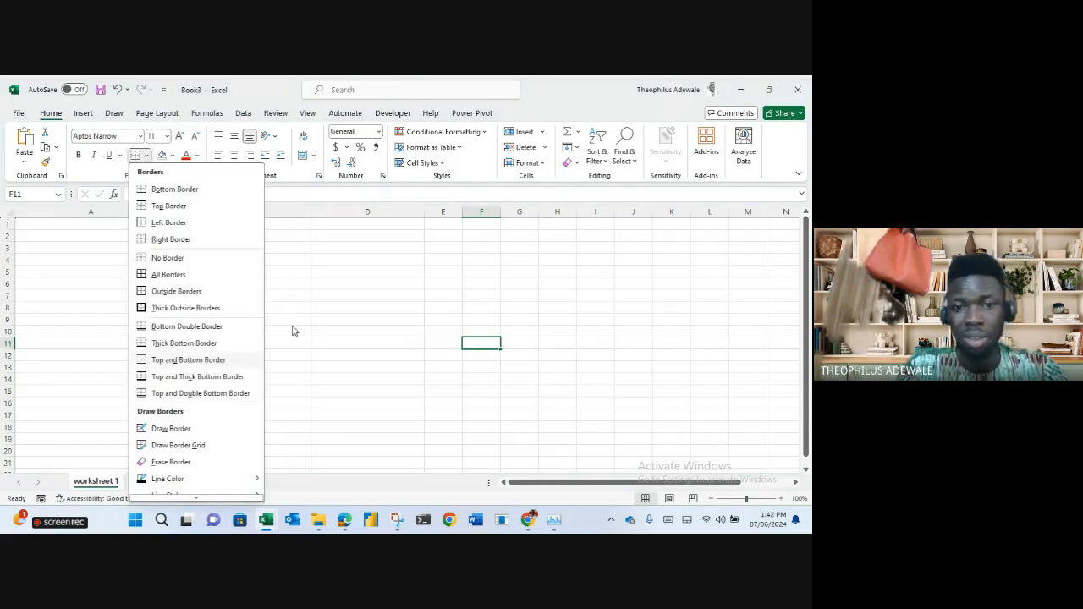
left_click(242, 274)
left_click(242, 272)
type("name")
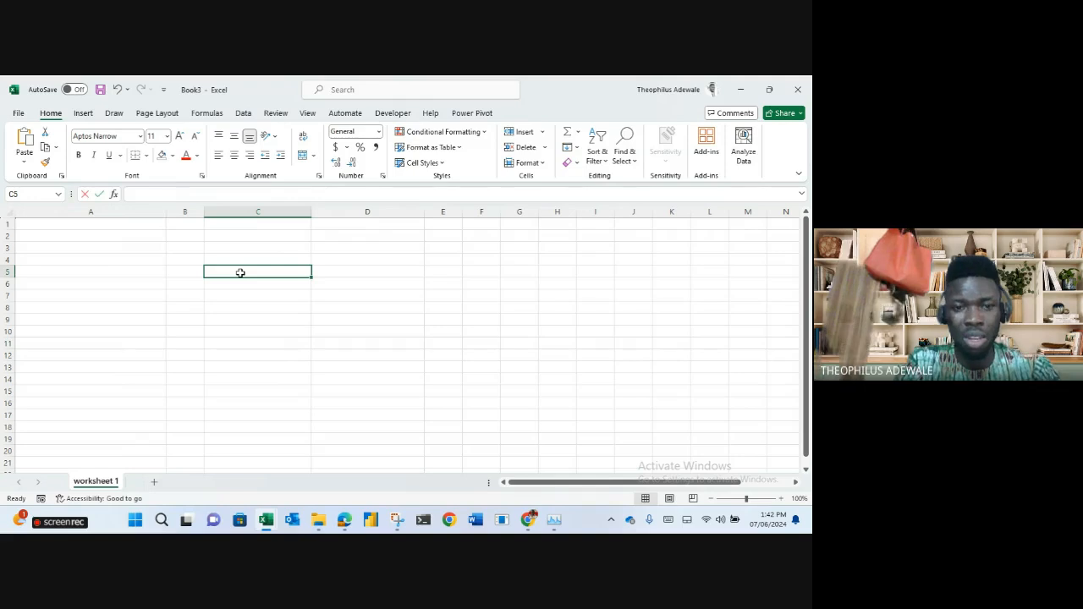
key("Tab")
type("age")
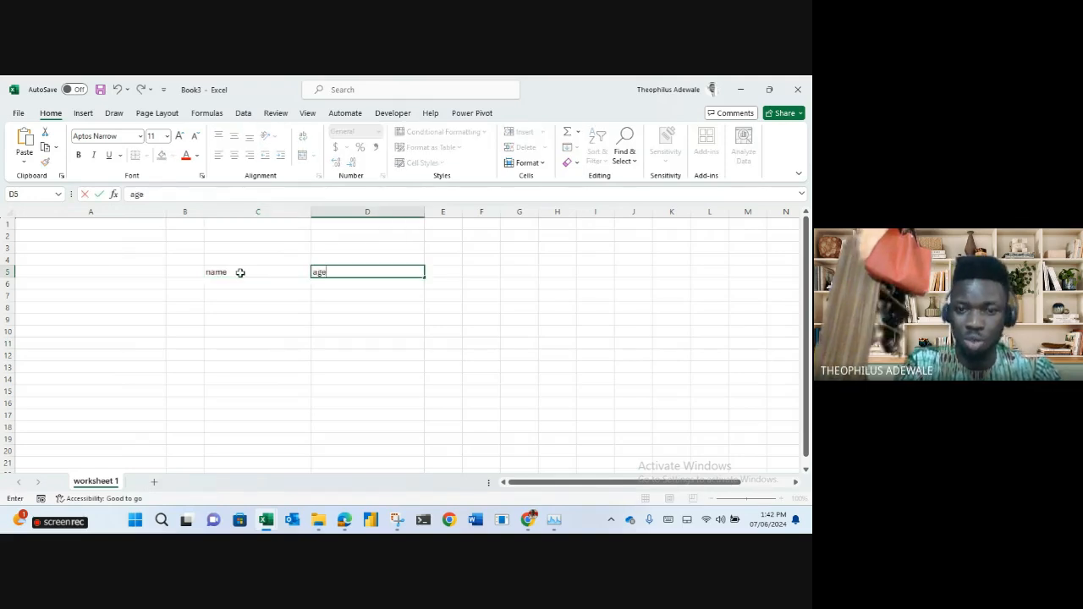
key("Return")
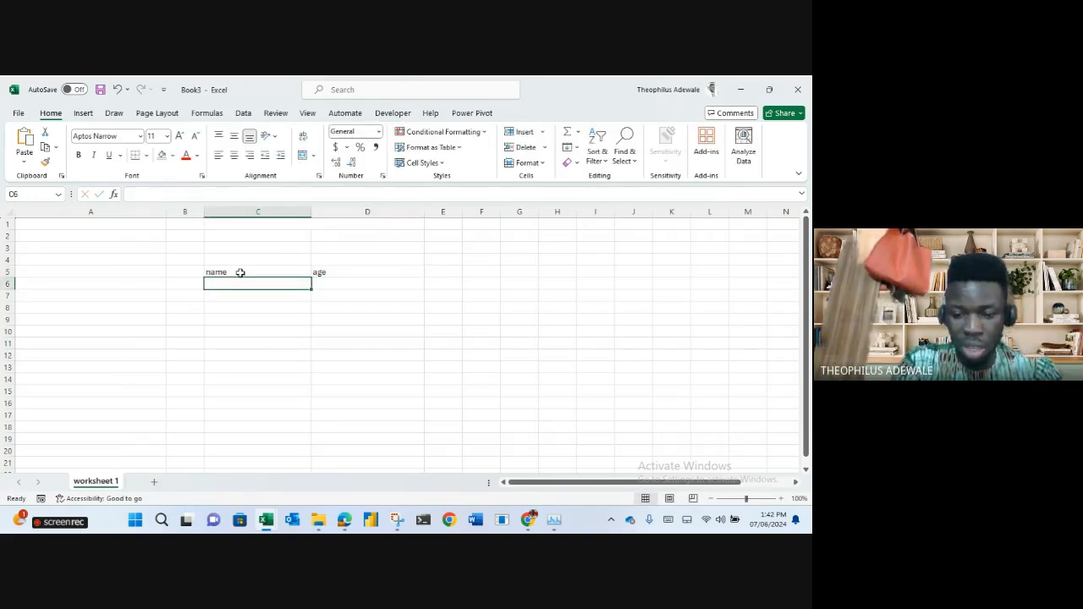
Enter the names a, s, d, f, g down C6:C10.
type("a")
key("Return")
type("s d f g")
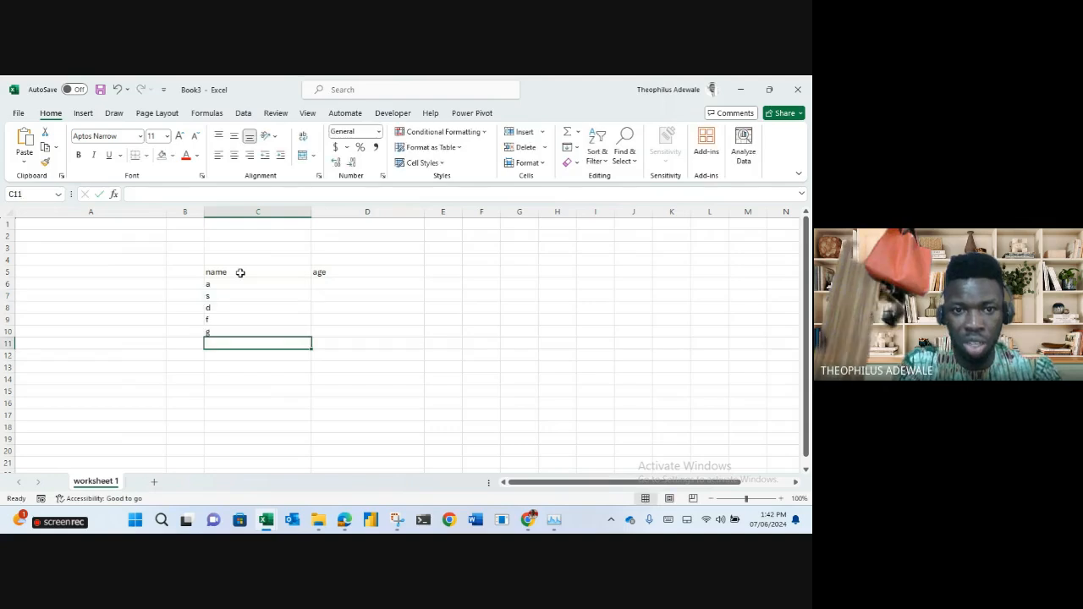
left_click(320, 284)
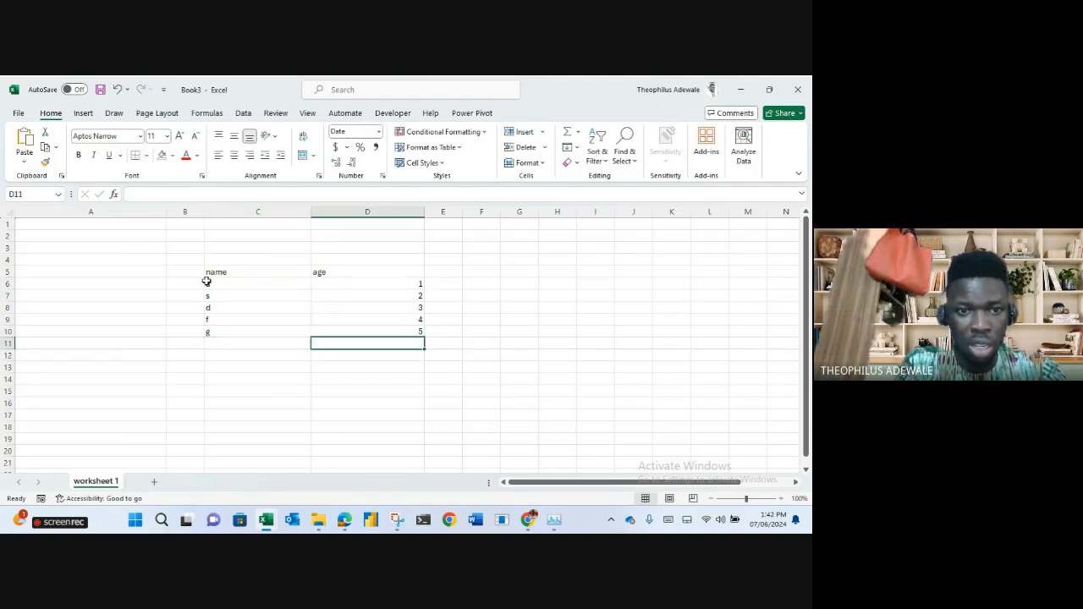
Try table formatting on C5:D10, undo it, then apply All Borders to the list.
left_click_drag(242, 268, 361, 329)
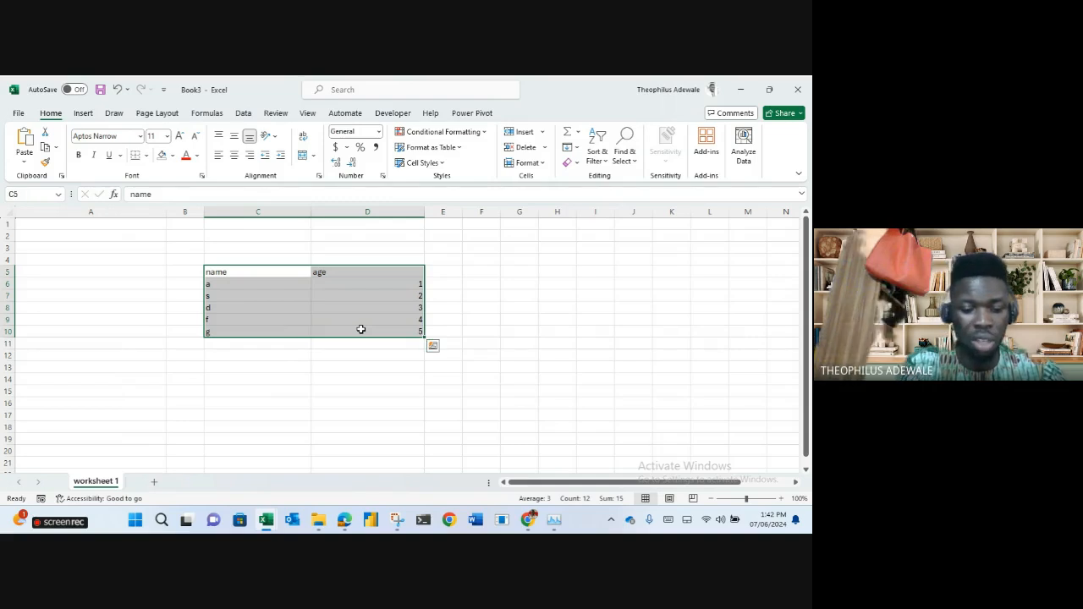
key("ctrl+t")
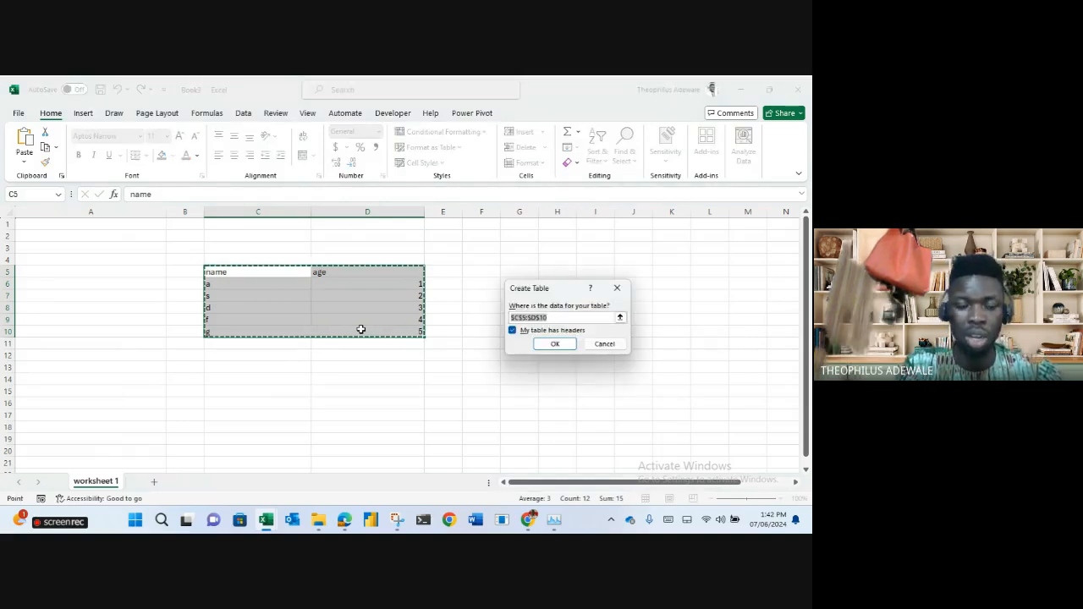
key("Return")
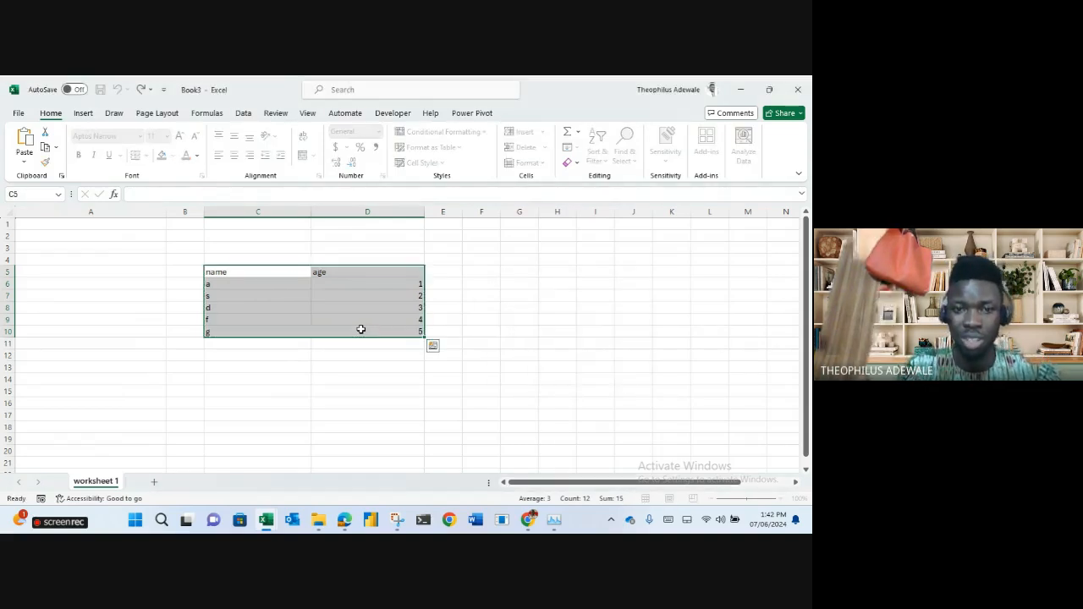
key("ctrl+z")
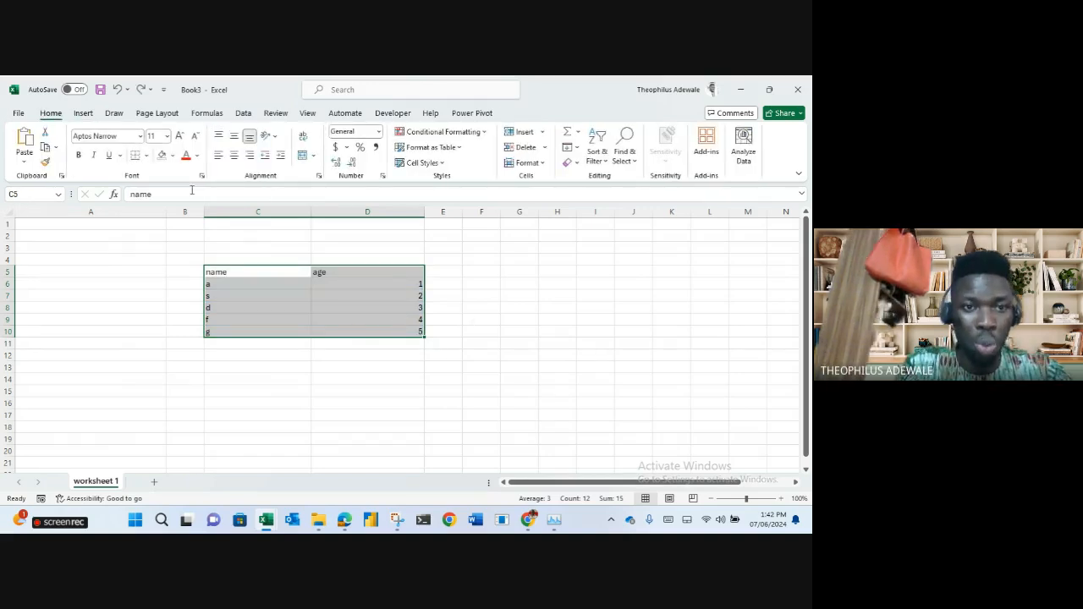
left_click(148, 158)
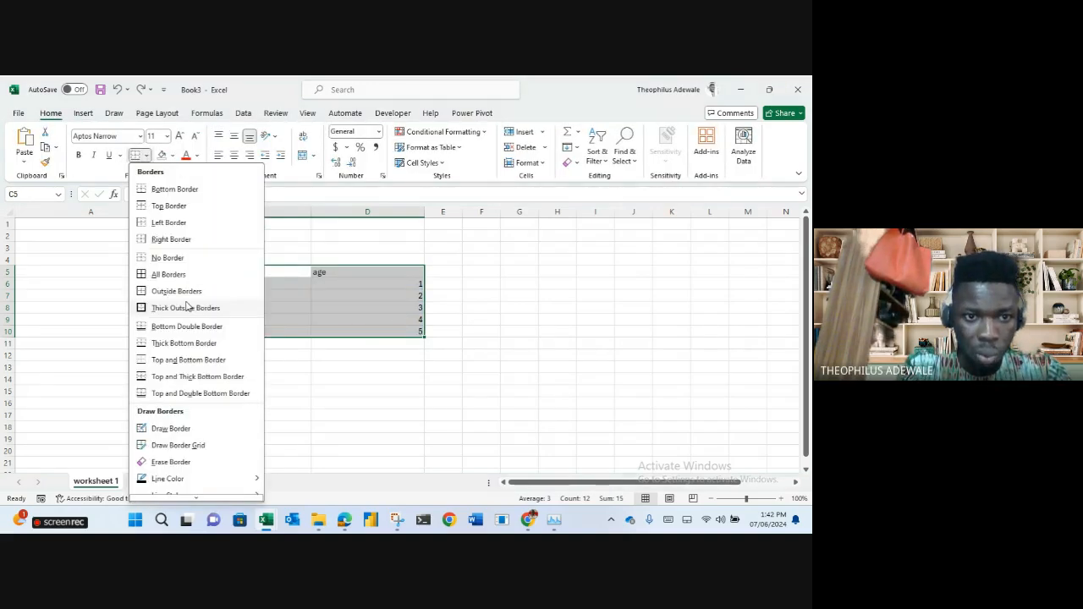
left_click(156, 275)
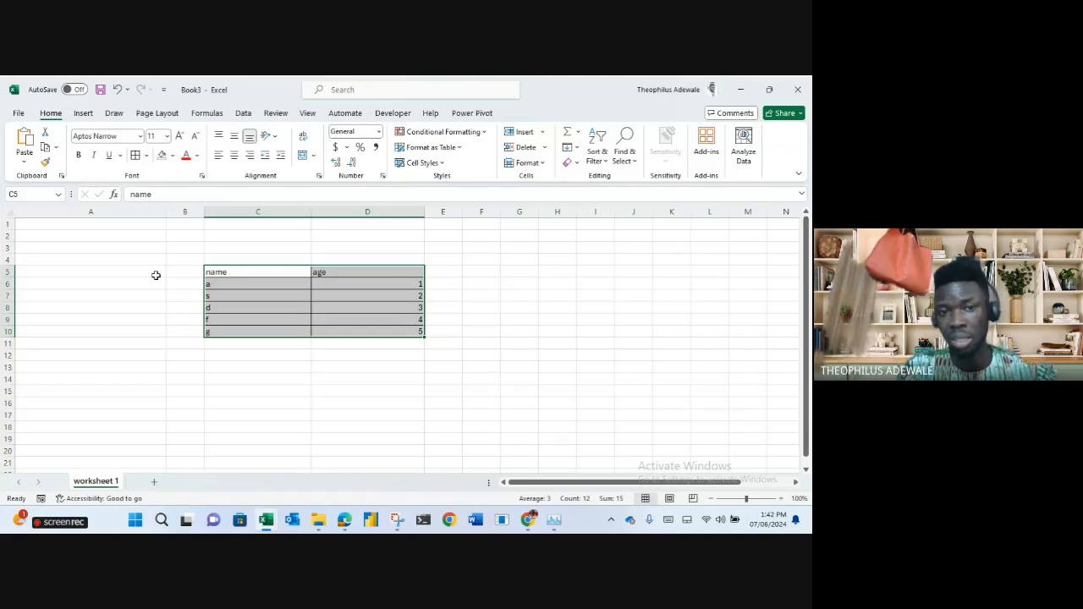
left_click(466, 380)
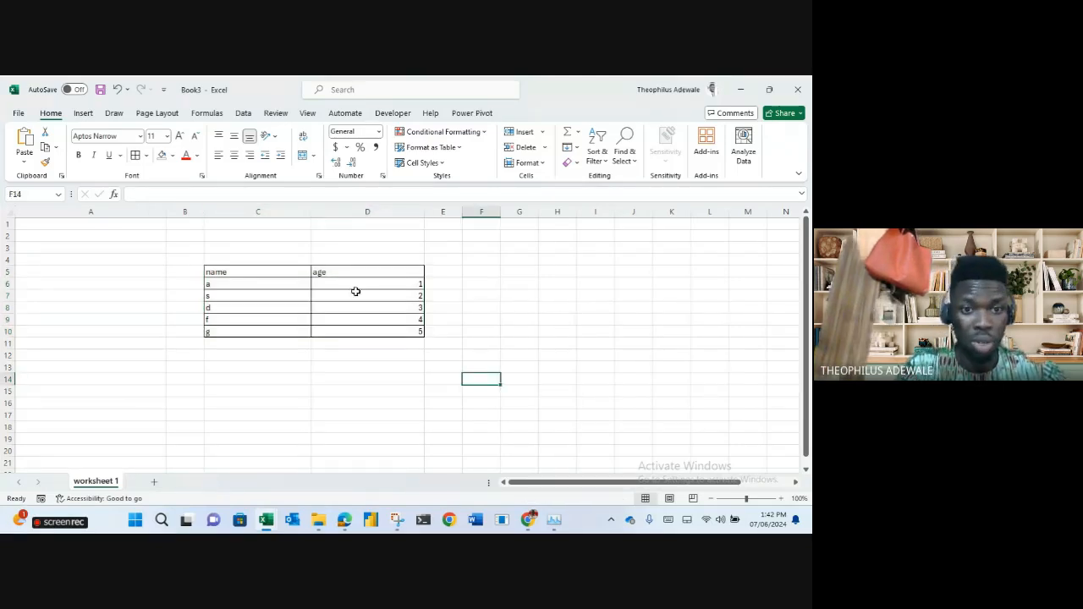
Try a thick outline on C5:D10, undo it, and autofit column D.
left_click_drag(256, 268, 370, 327)
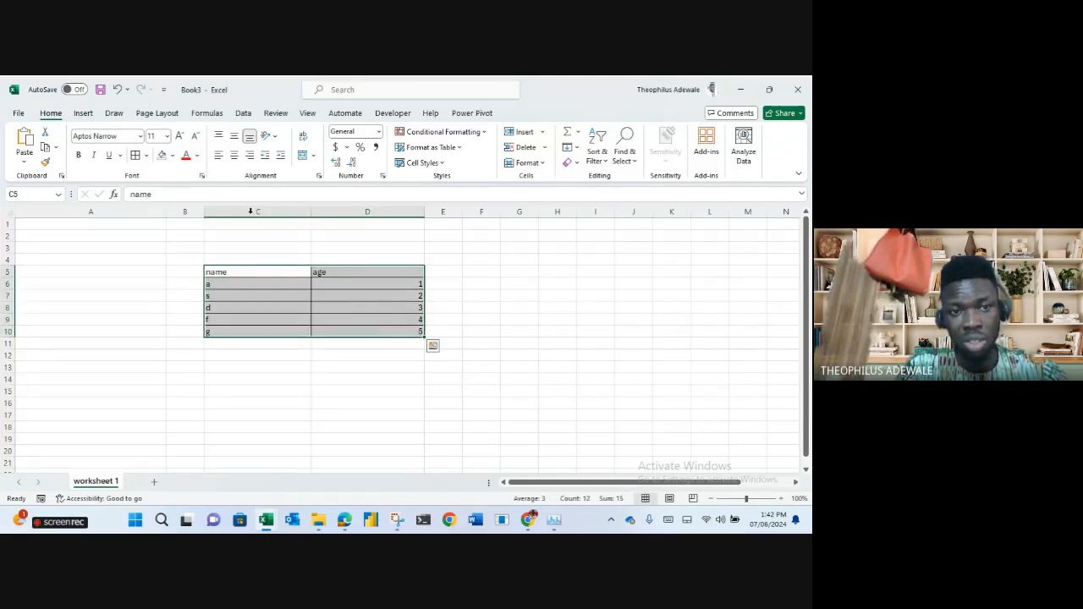
left_click(146, 157)
left_click(179, 308)
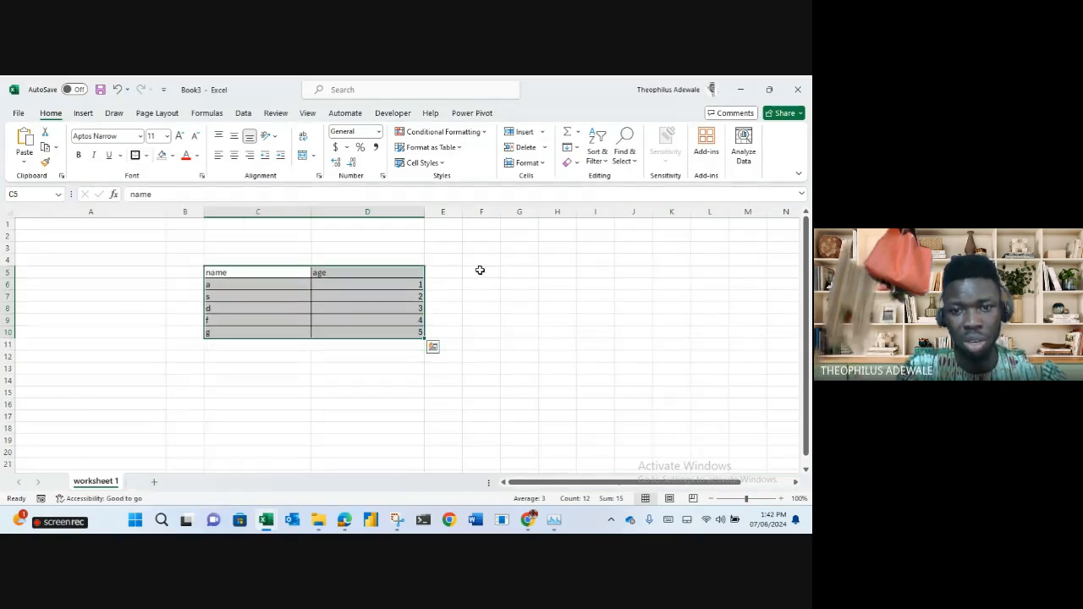
left_click(479, 272)
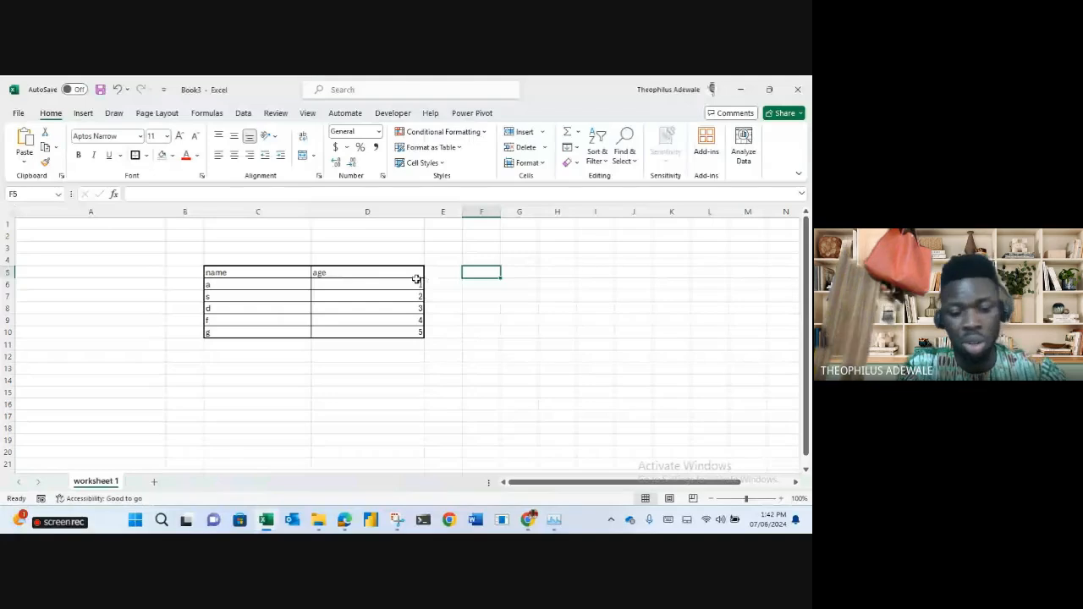
key("ctrl+z")
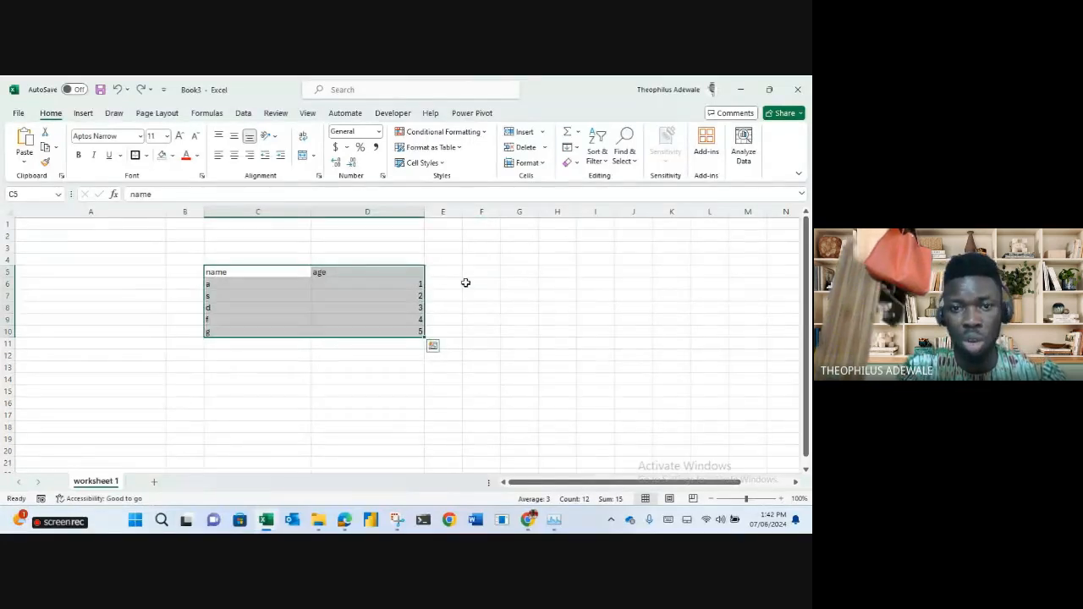
double_click(425, 206)
left_click(423, 271)
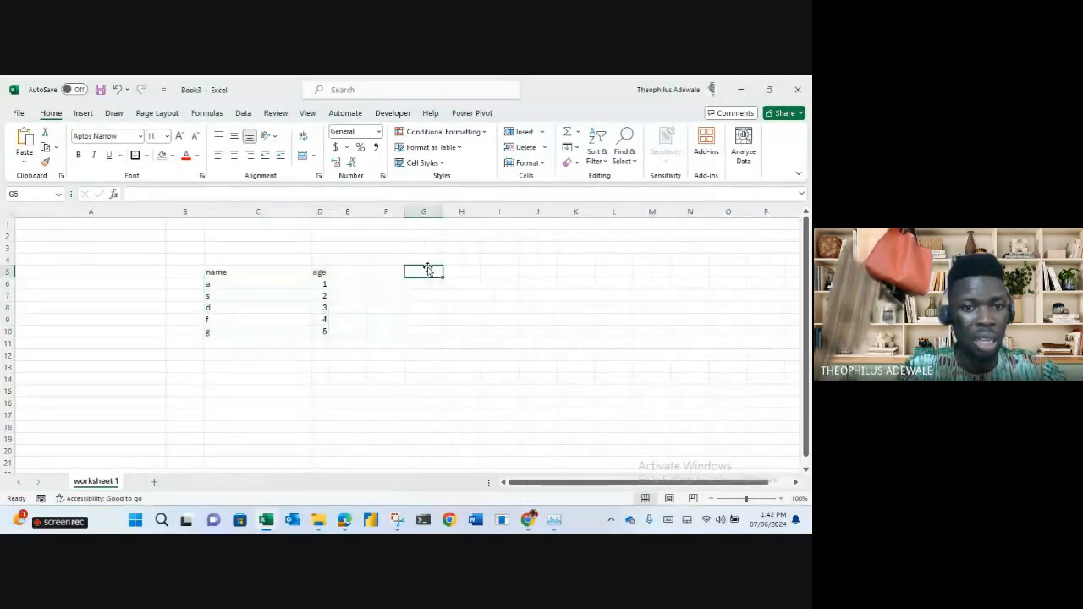
Autofit column C, select C5:D10 and bring up the ribbon KeyTips.
double_click(312, 211)
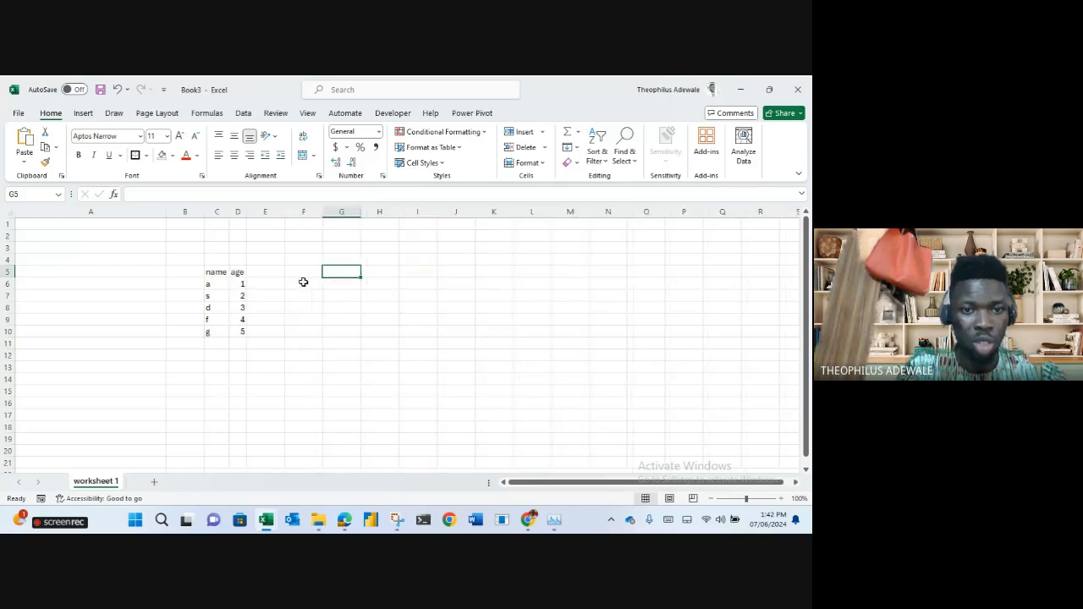
left_click_drag(213, 272, 238, 331)
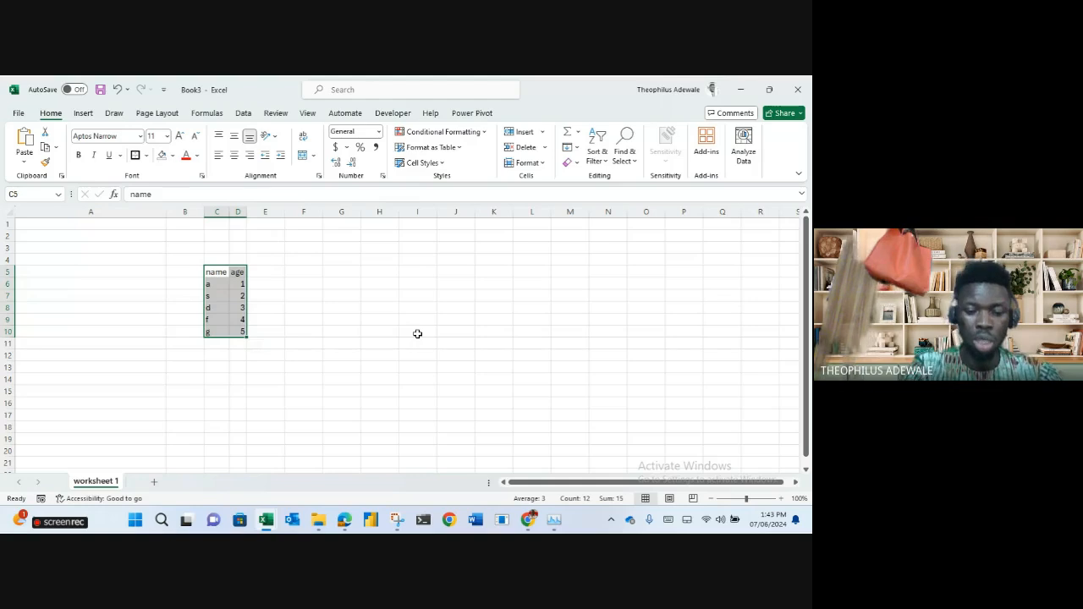
key("alt")
key("Escape")
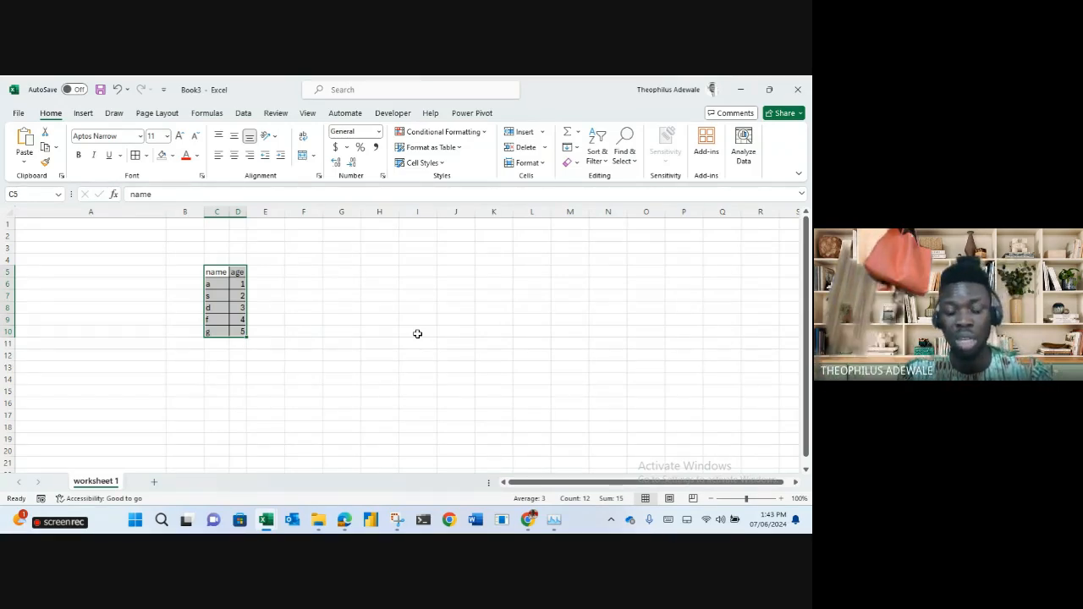
key("alt")
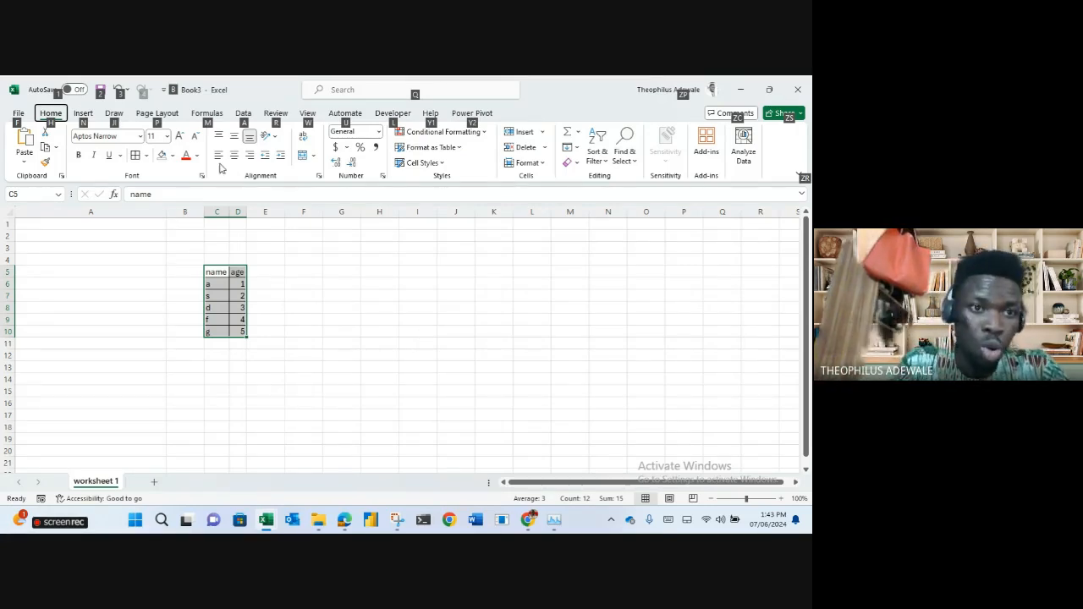
Replace the C5 header 'name' with 'h'.
left_click(54, 121)
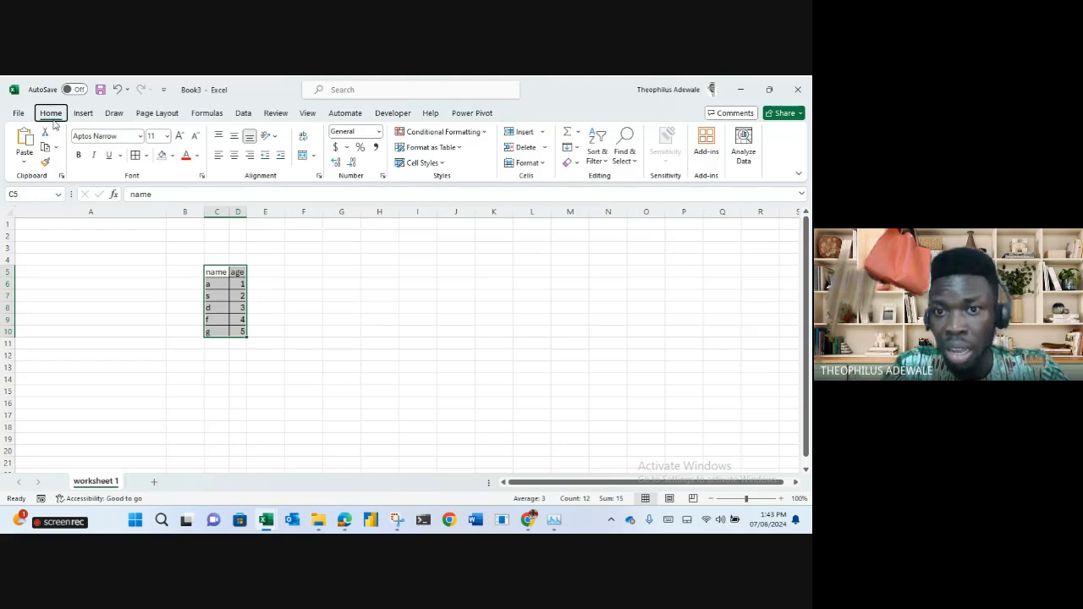
key("alt")
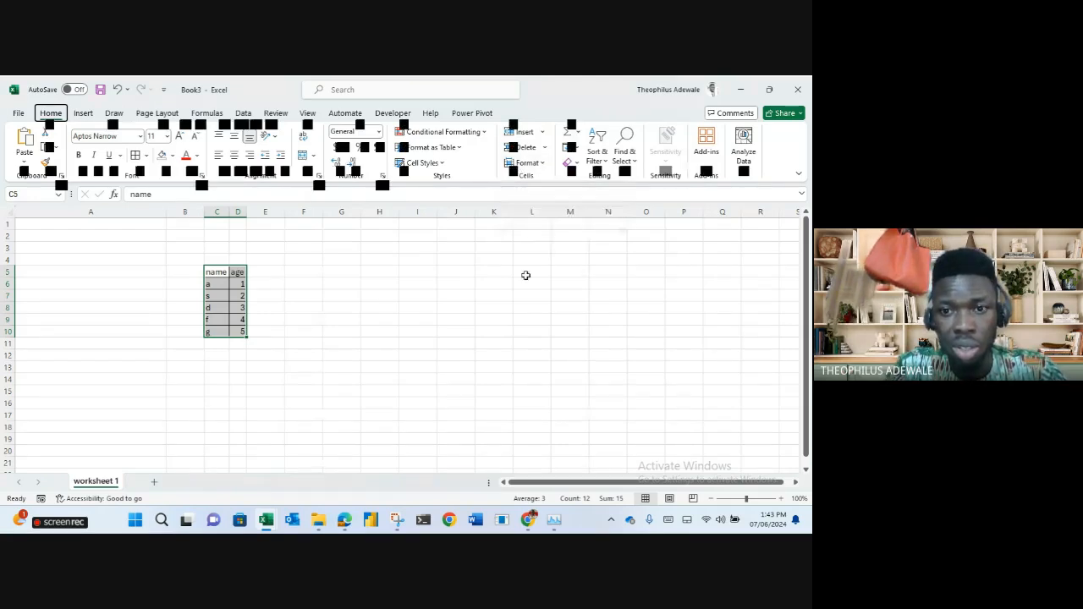
key("Escape")
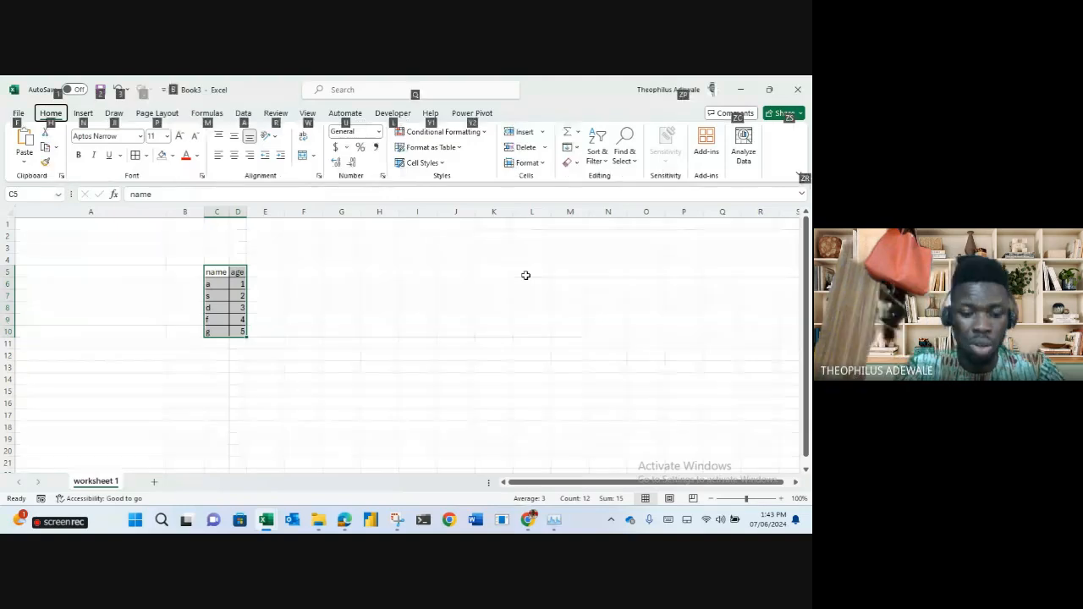
key("Escape")
type("h")
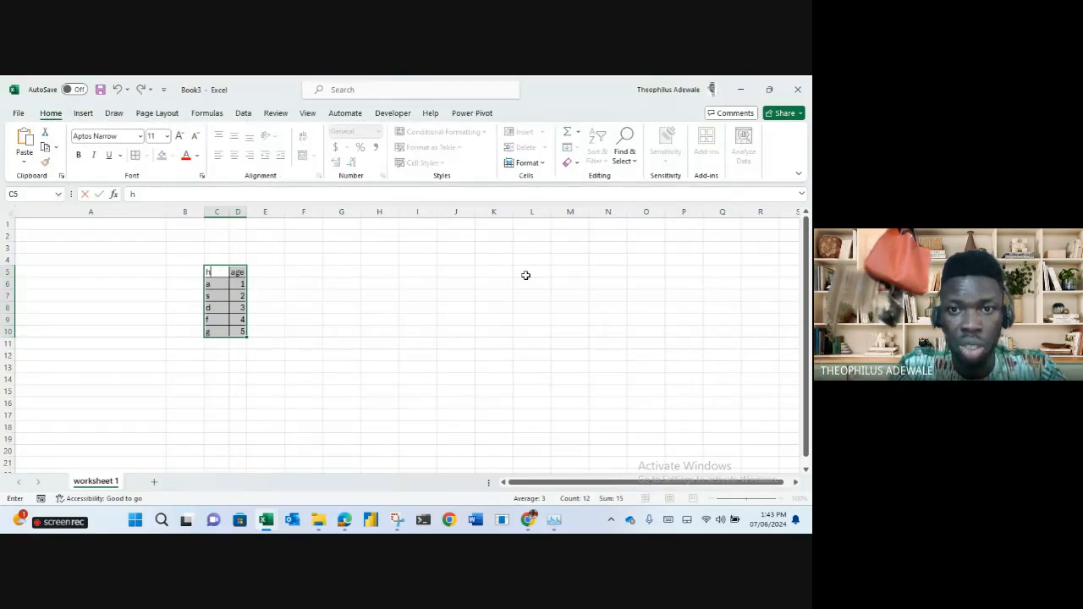
left_click(350, 294)
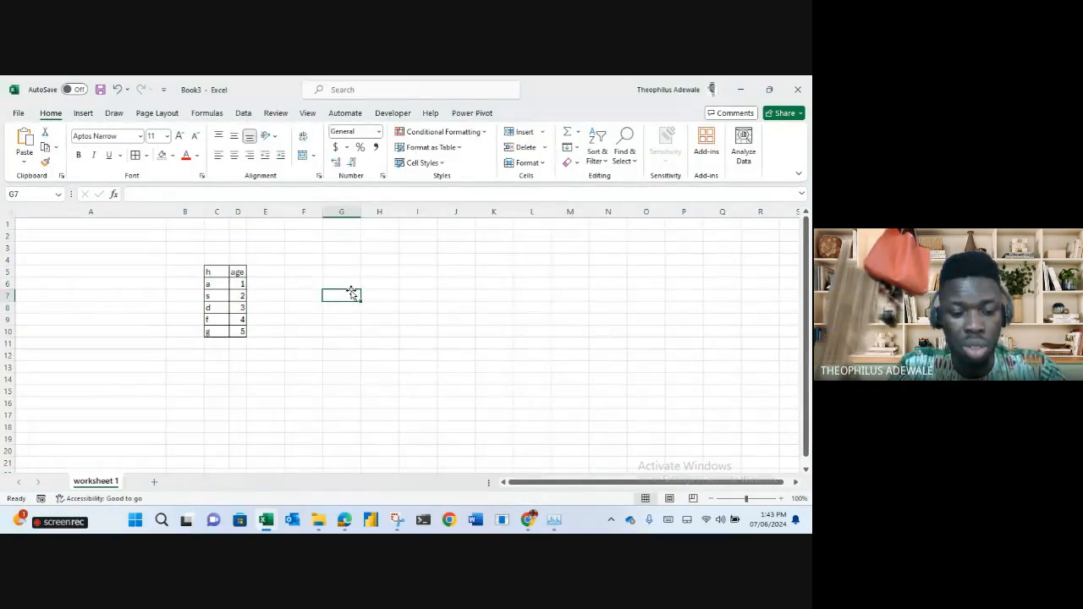
AutoFit columns C and D to the list C5:D10 using keyboard shortcuts.
left_click(218, 283)
left_click_drag(214, 271, 238, 331)
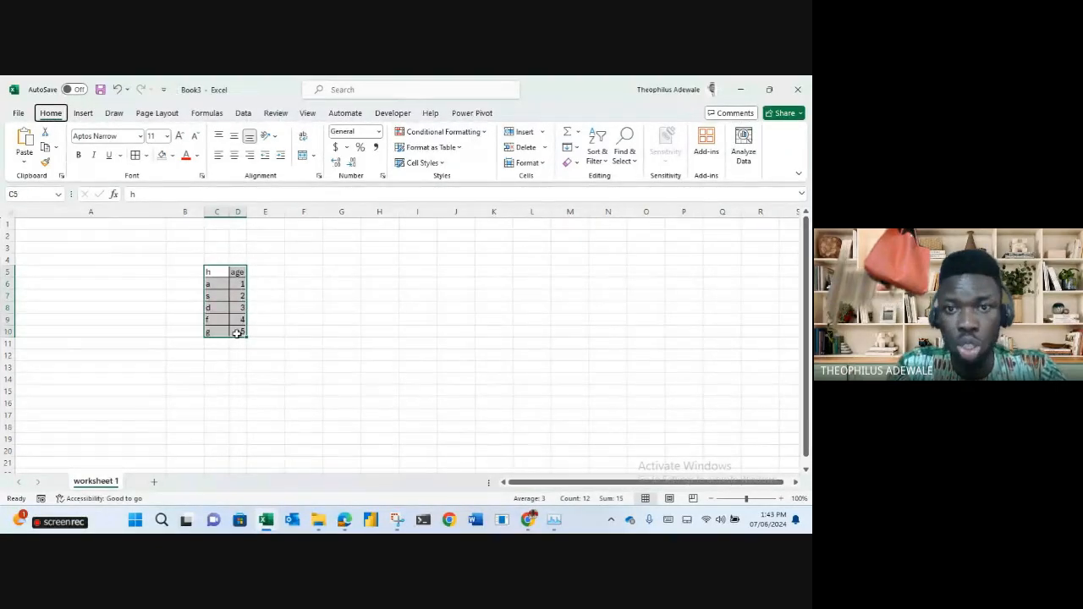
key("alt")
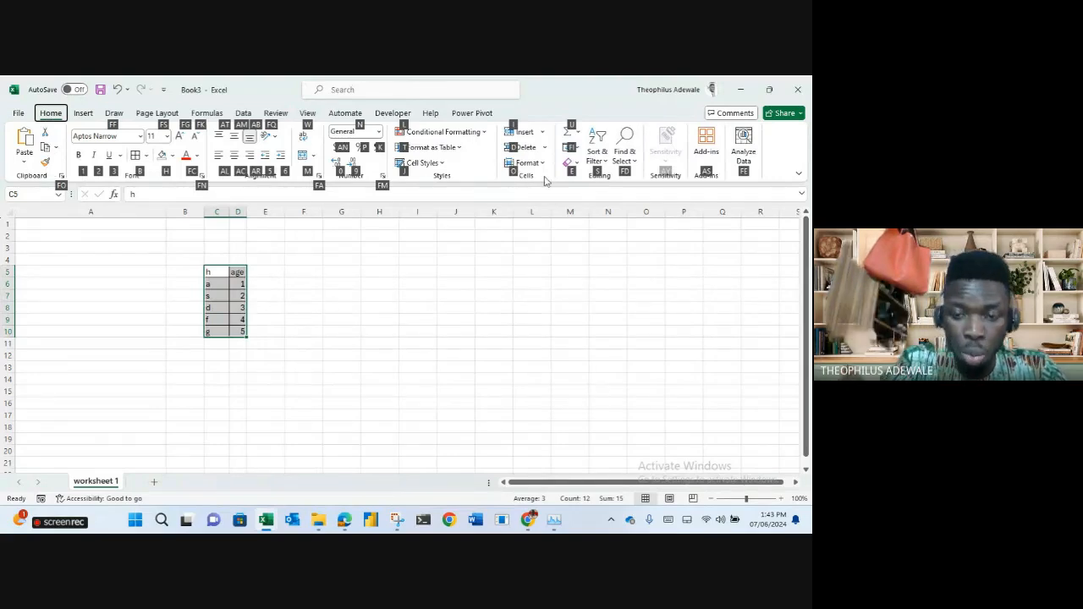
key("o")
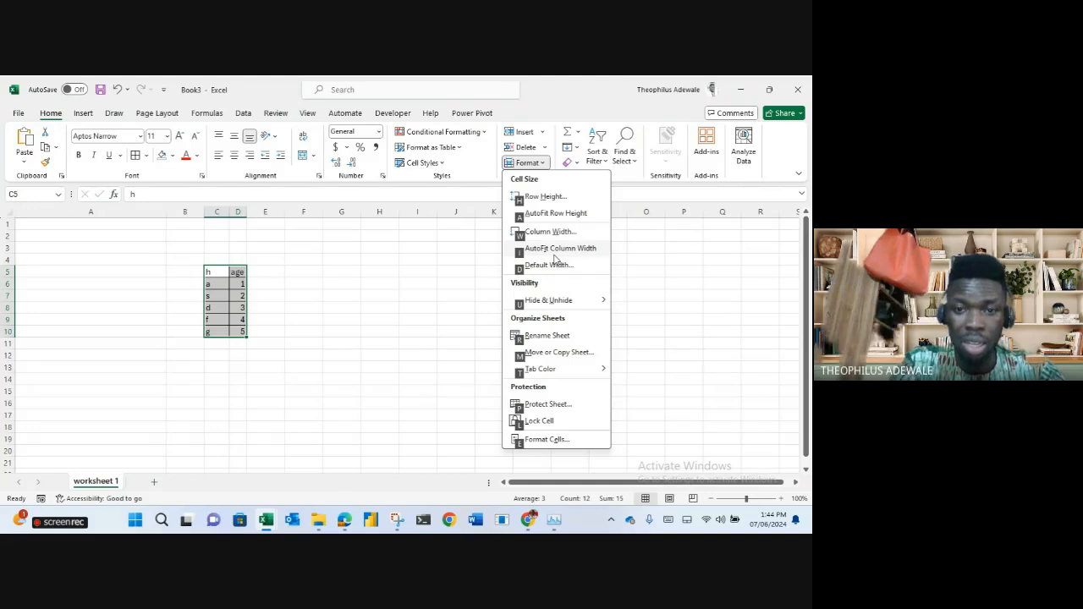
key("i")
left_click(341, 307)
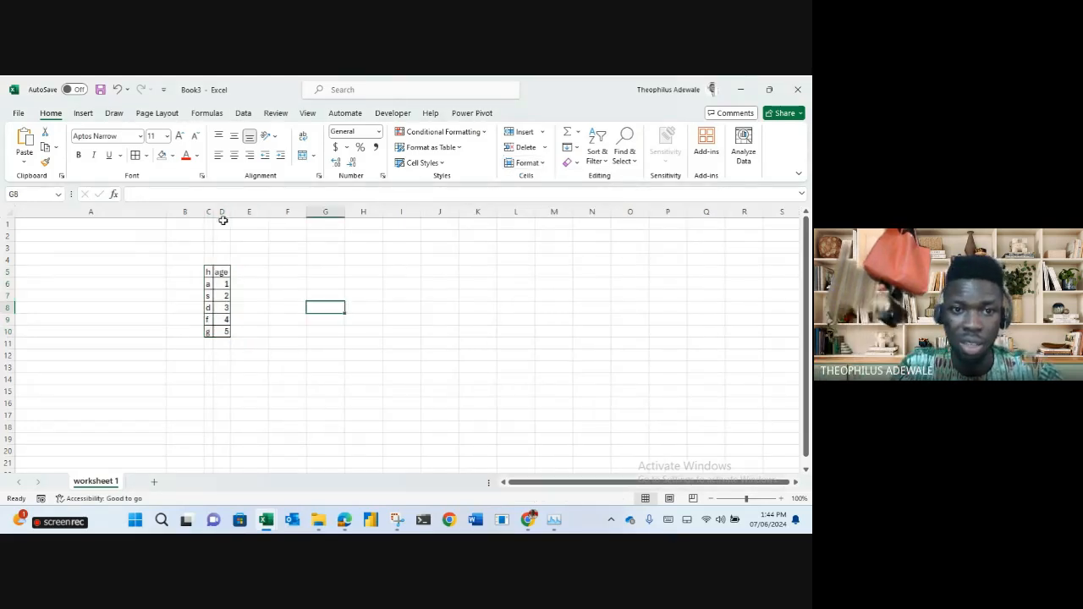
Widen column C and replace C6 with a person's full name.
left_click_drag(215, 211, 369, 211)
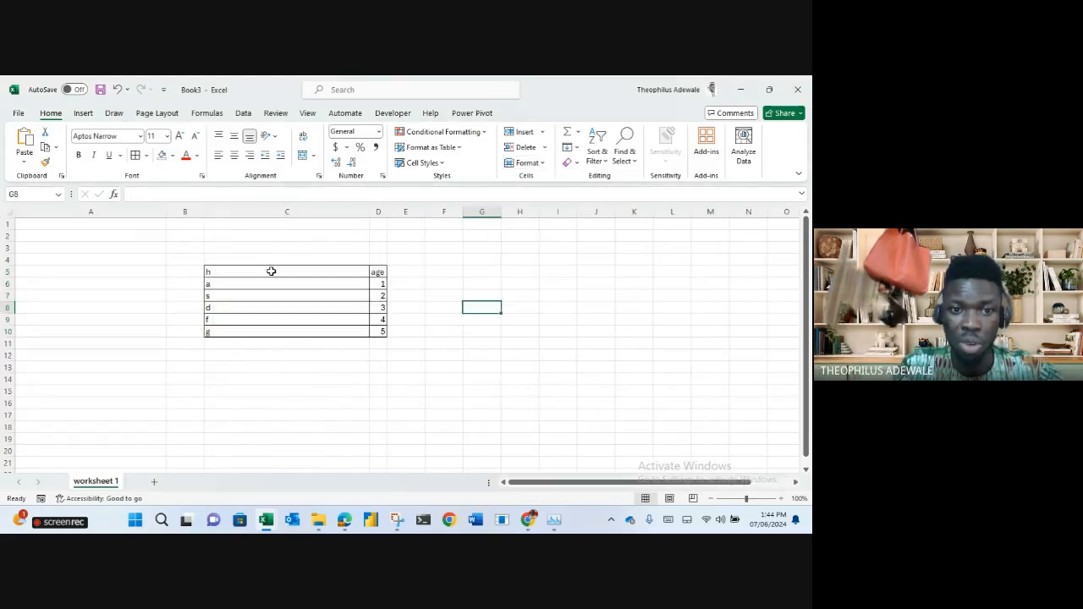
double_click(254, 279)
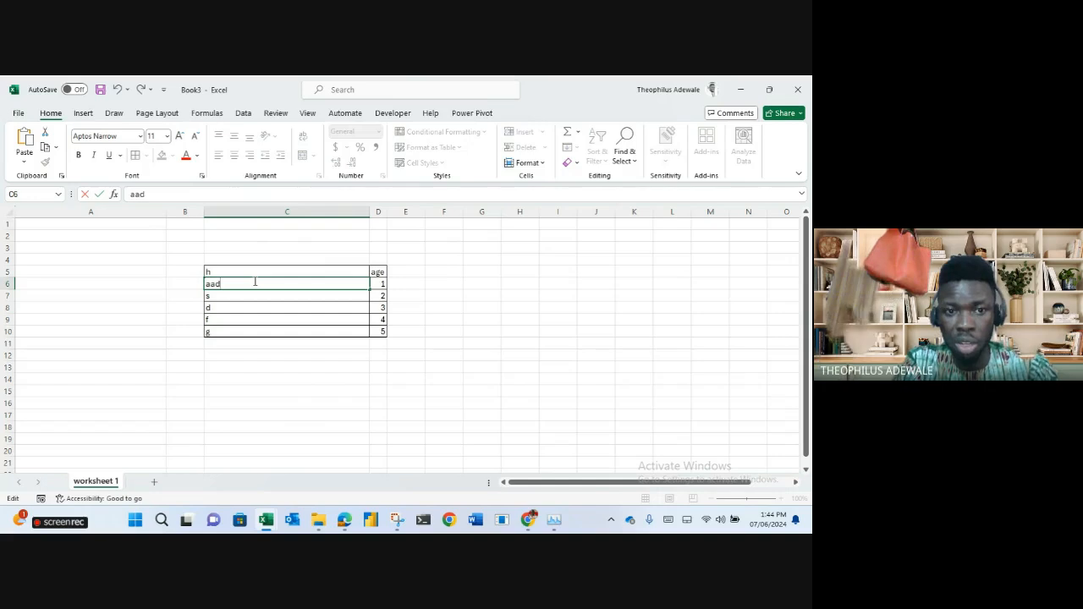
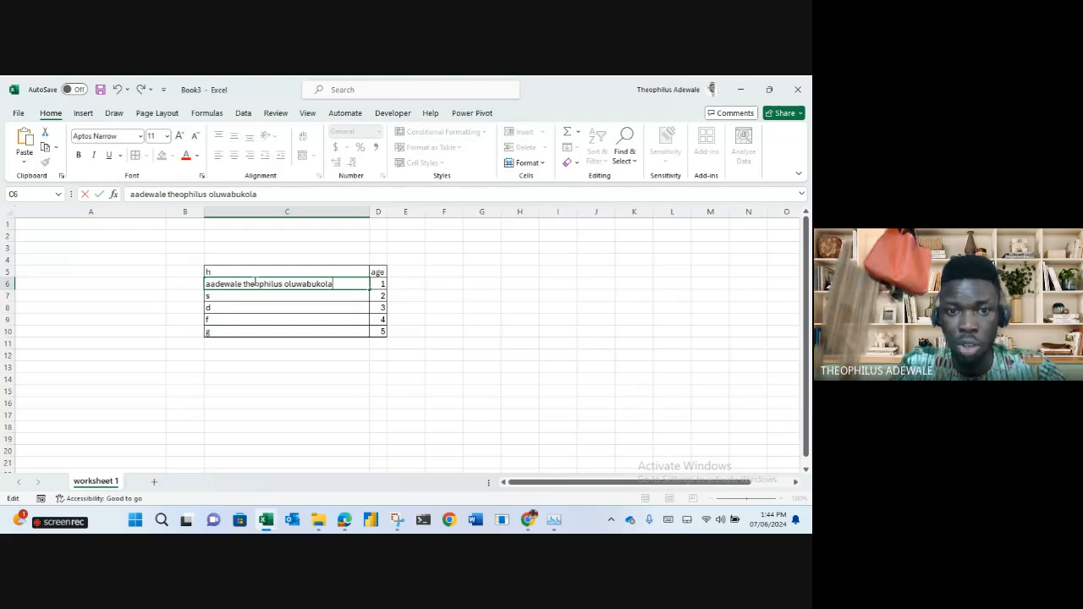
key("Return")
Autofit column C so the full name in C6 shows completely.
left_click_drag(371, 210, 235, 218)
key("alt")
key("h")
key("o")
key("i")
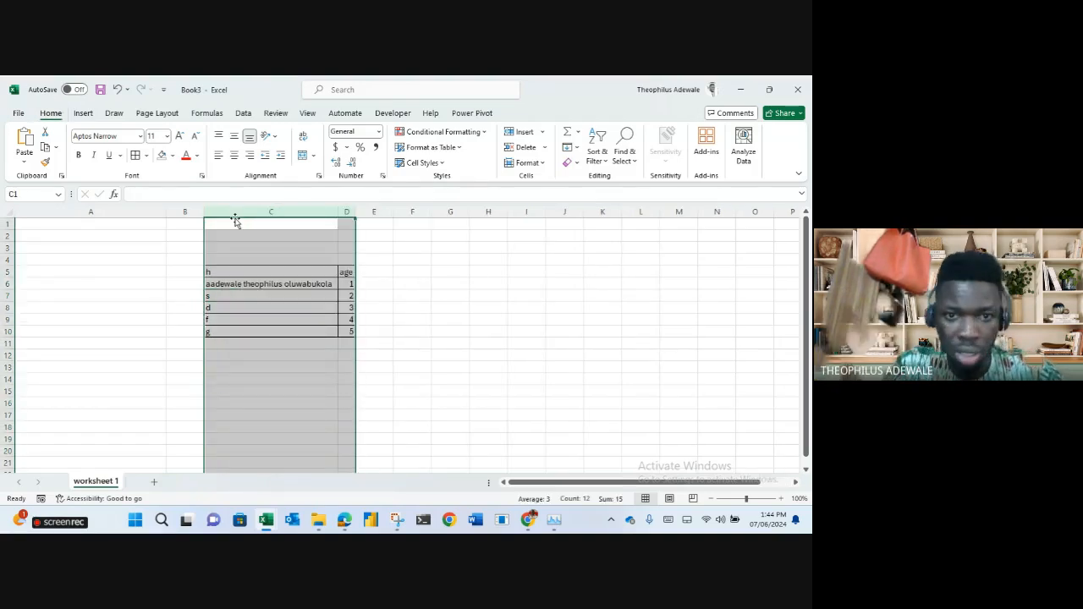
left_click(480, 280)
key("ctrl+z")
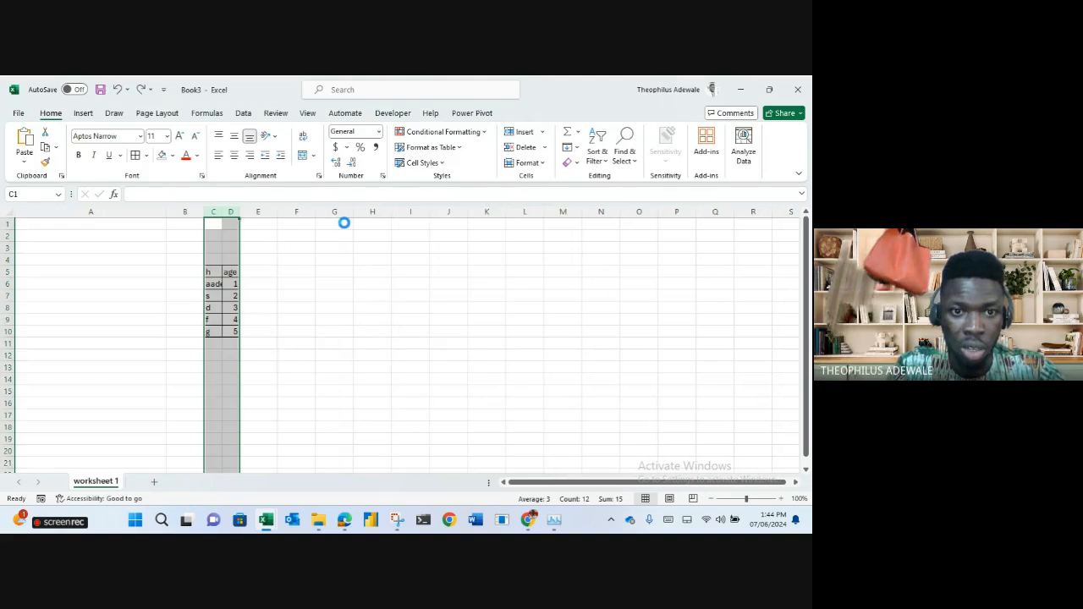
left_click(296, 259)
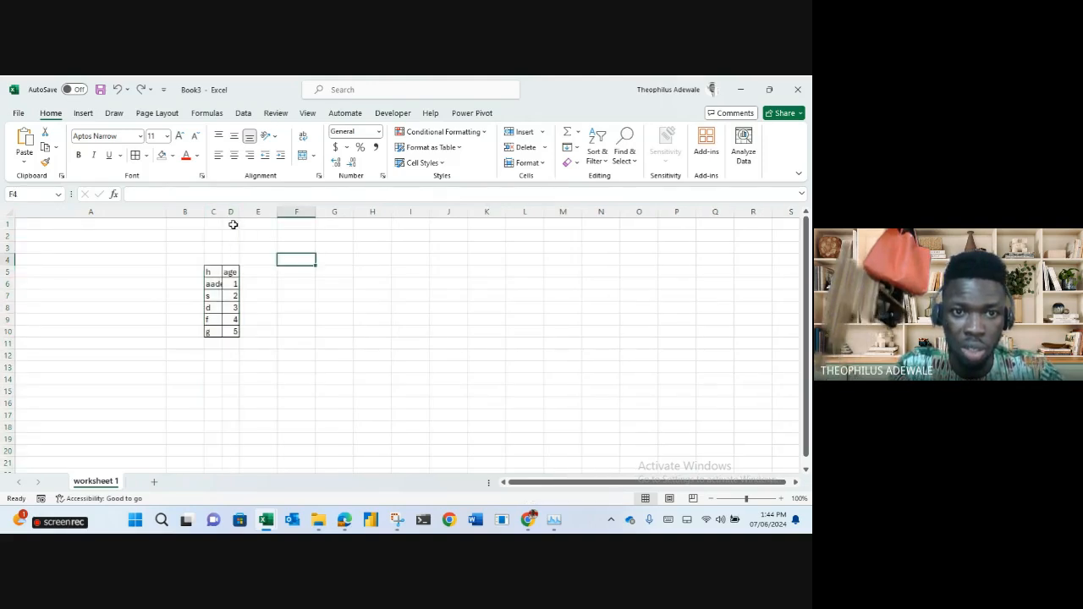
double_click(222, 212)
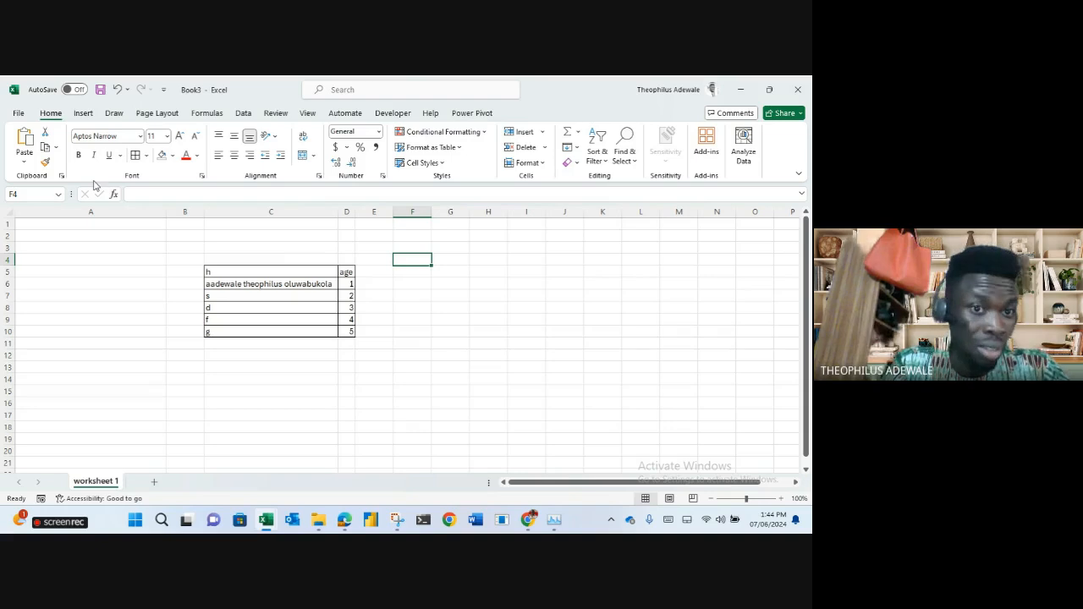
Fill the C5:D5 headers light green and colour their text dark green.
left_click_drag(234, 270, 348, 274)
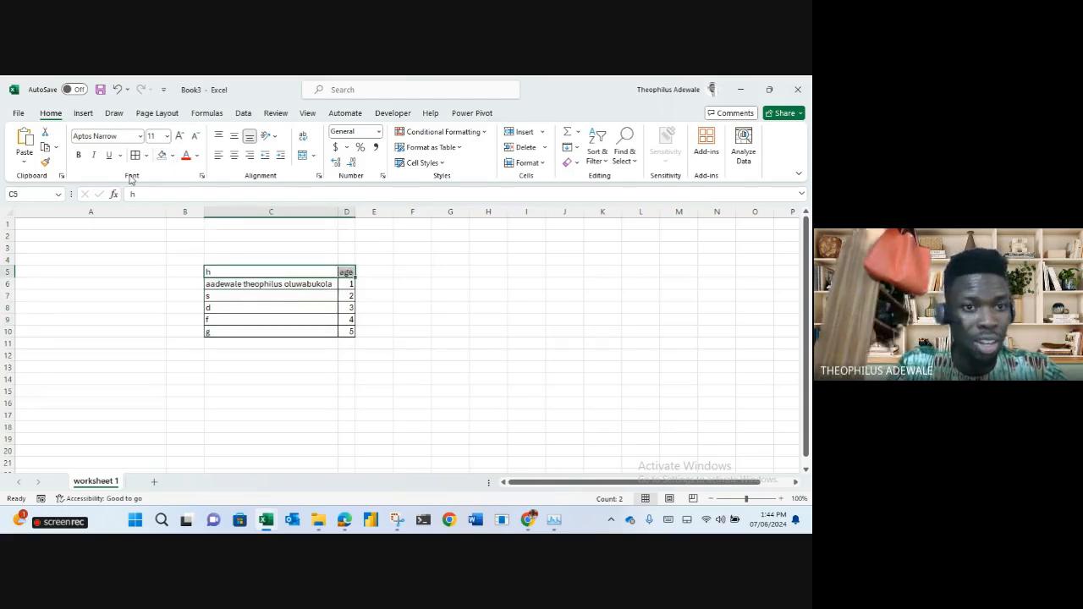
left_click(173, 157)
left_click(221, 206)
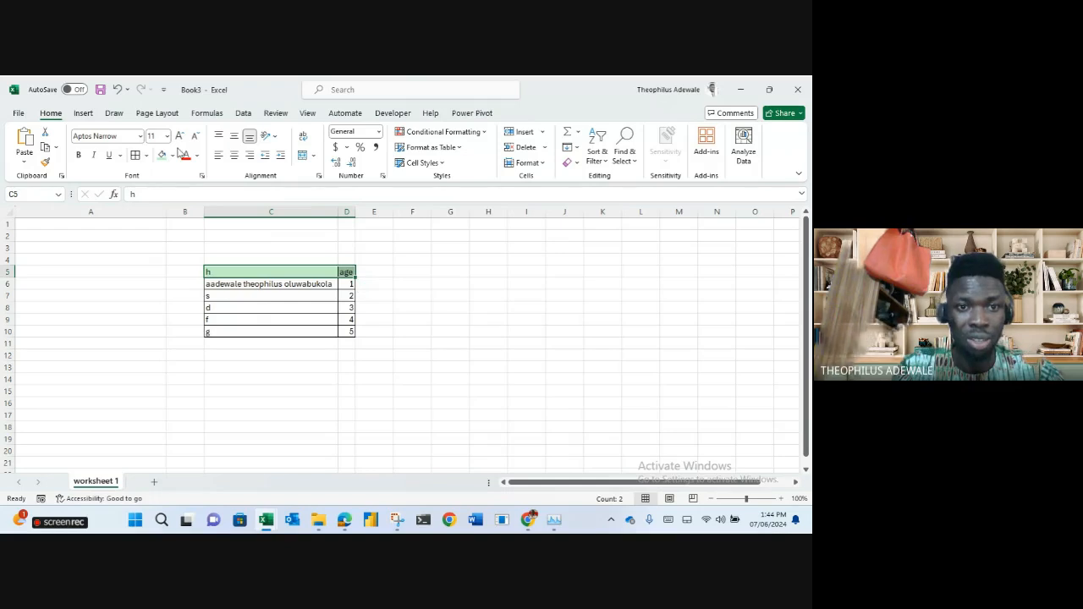
left_click(196, 157)
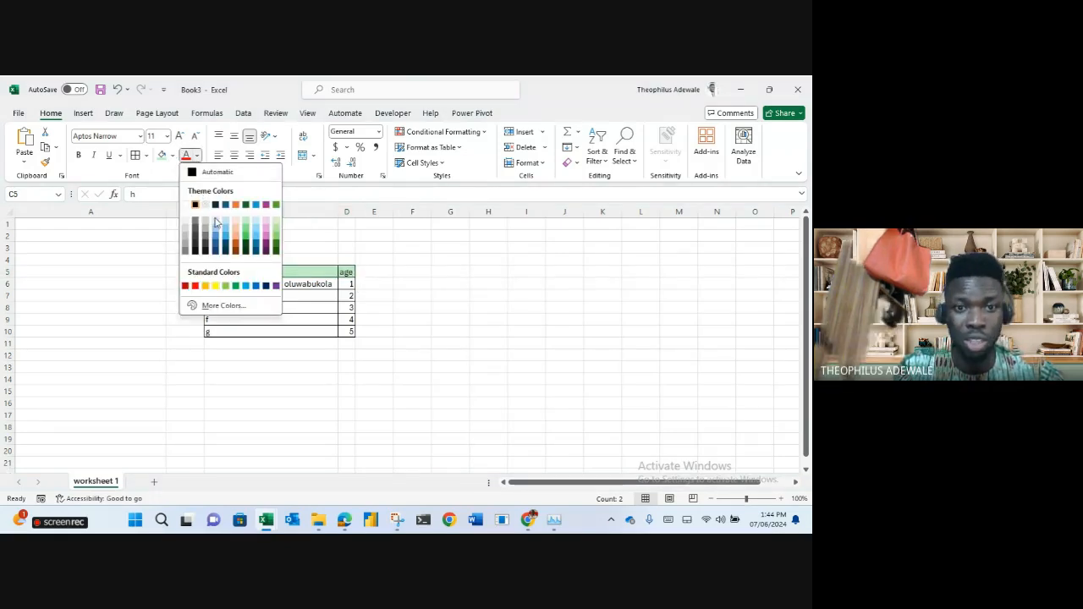
left_click(246, 252)
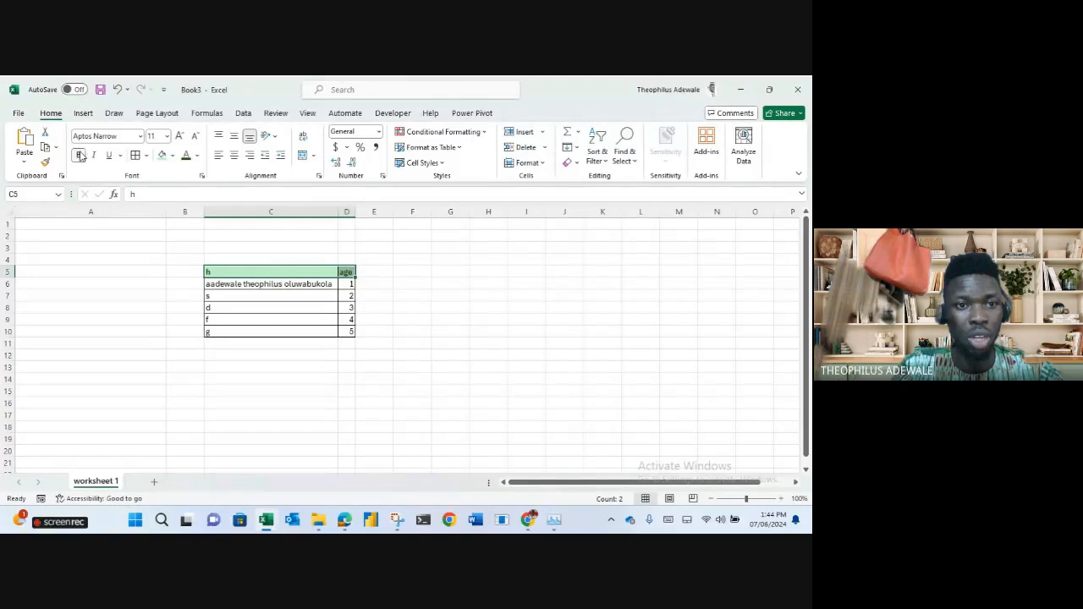
Set the header font to Georgia at size 22.
left_click(102, 138)
type("Georgia")
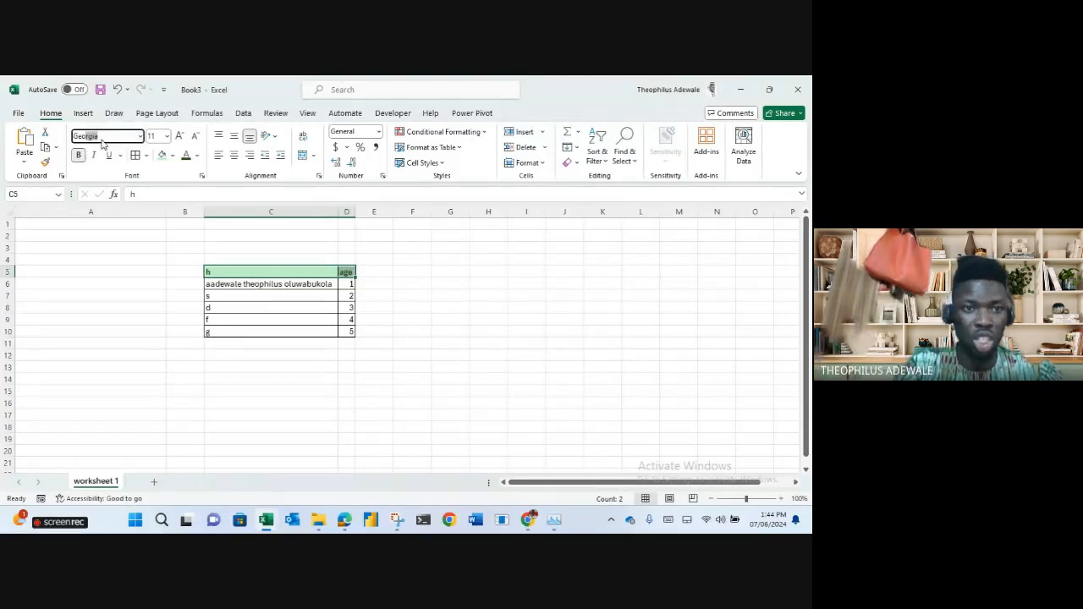
key("Return")
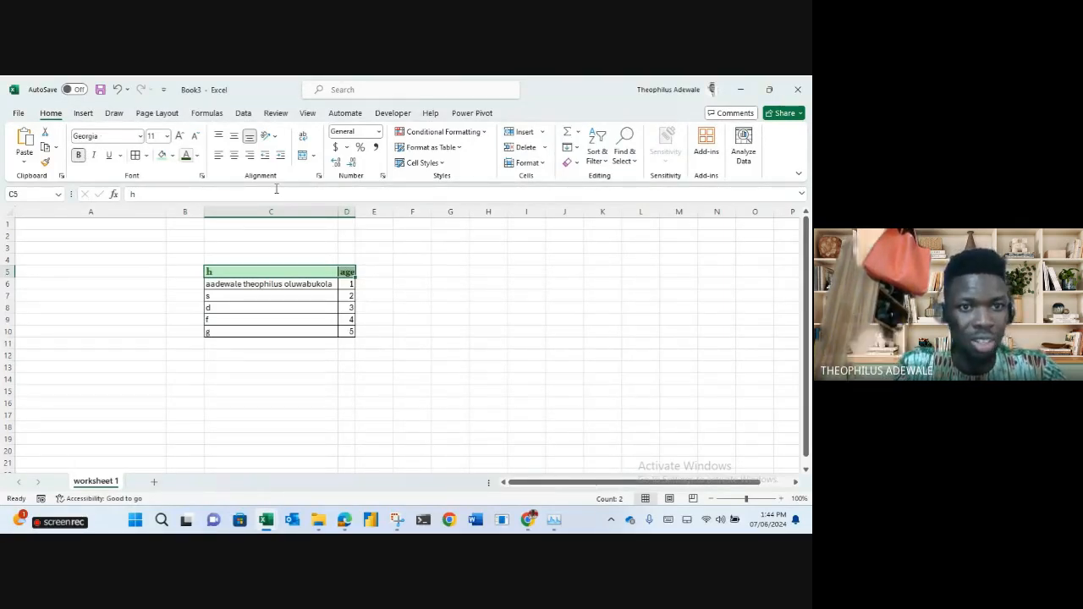
left_click(178, 136)
left_click(177, 137)
left_click(177, 136)
left_click(177, 136)
left_click(178, 137)
left_click(178, 137)
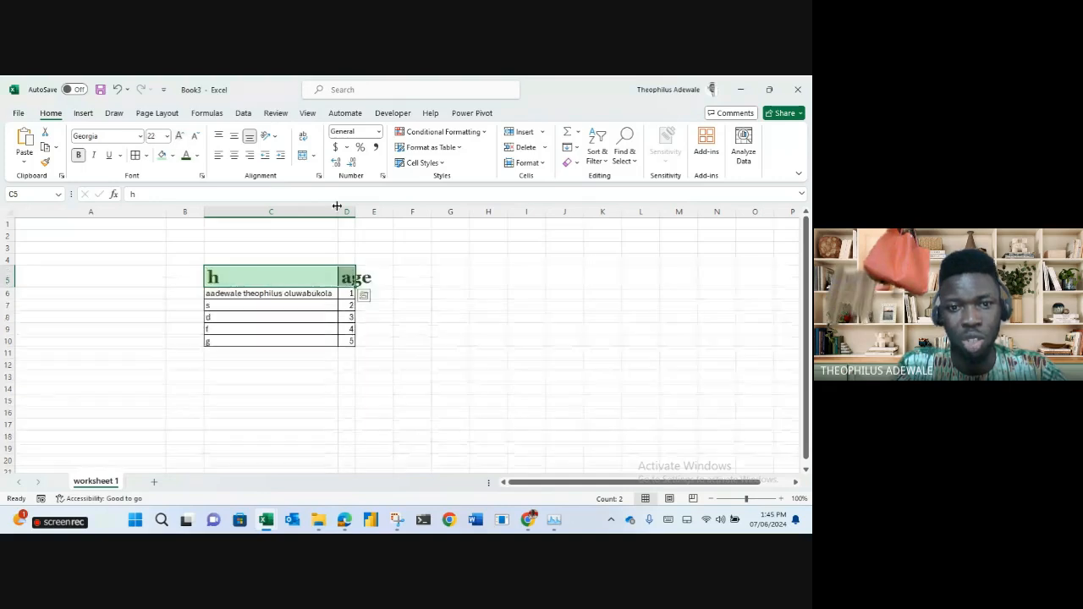
double_click(355, 211)
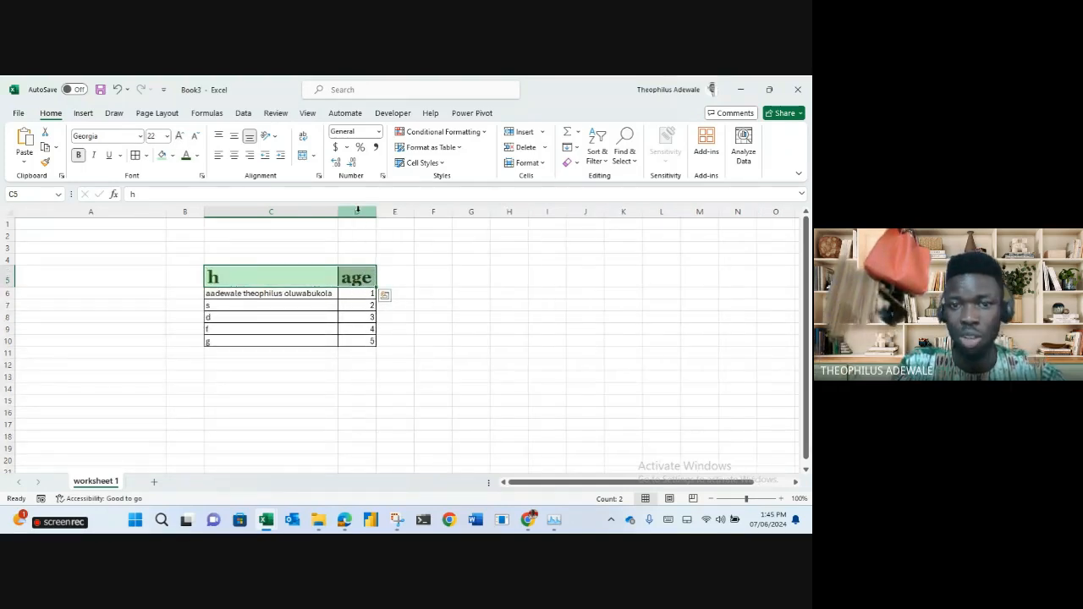
left_click(517, 327)
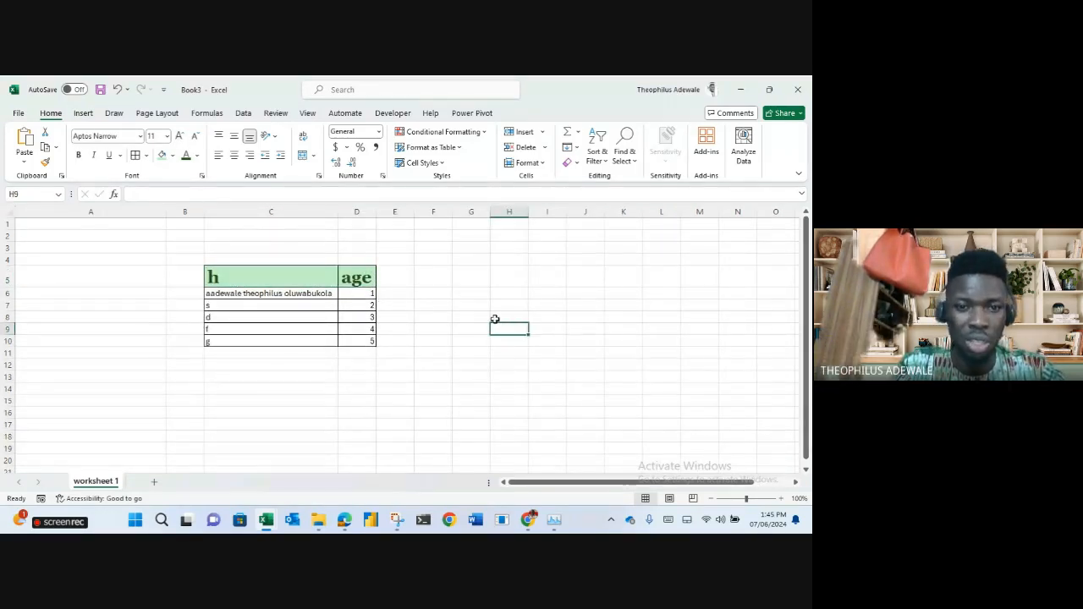
Centre the header text in C5:D5, then left-align it.
left_click_drag(215, 277, 354, 276)
left_click(235, 156)
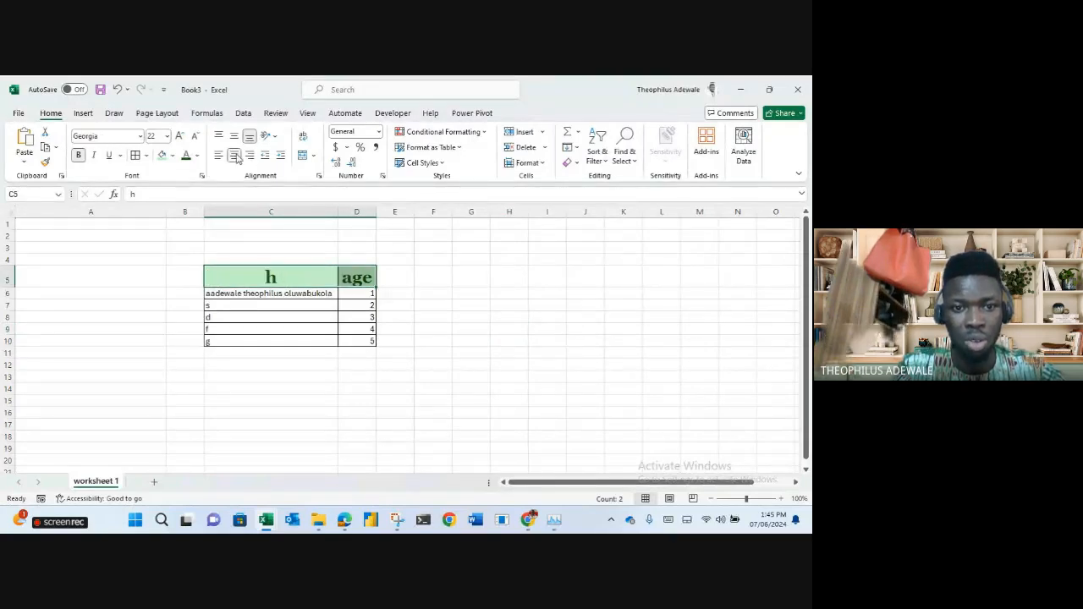
left_click(218, 157)
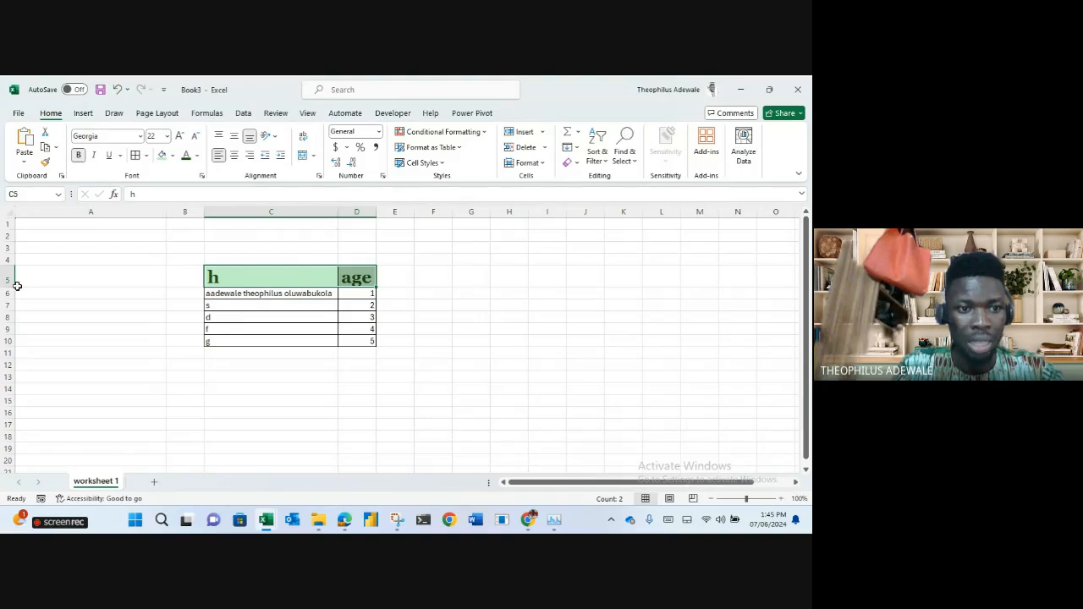
Heighten row 5, centre the headers vertically and horizontally, and narrow column C.
left_click_drag(11, 287, 12, 320)
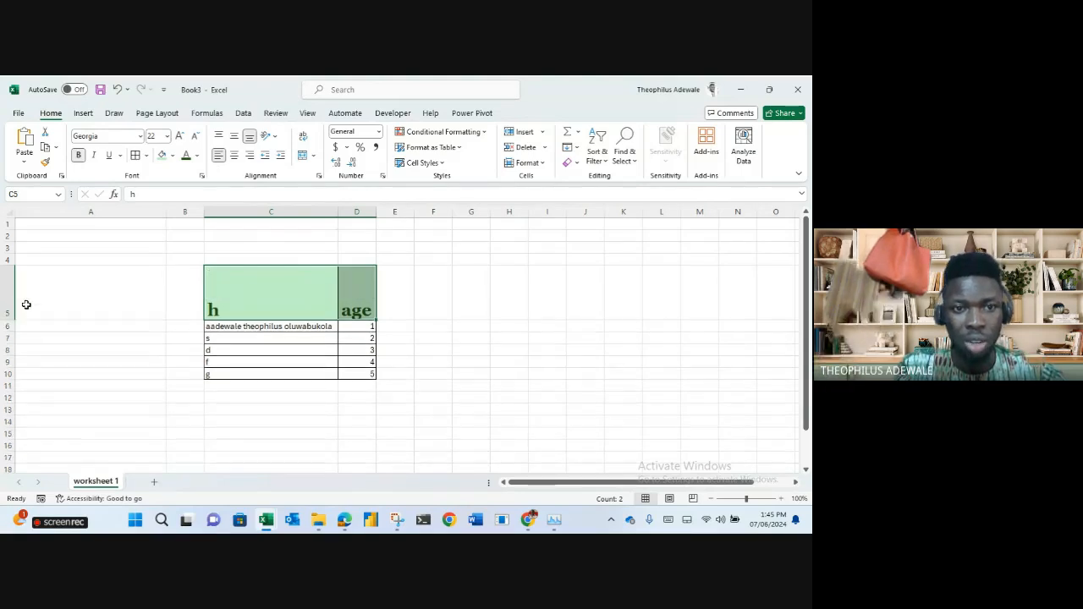
left_click(218, 136)
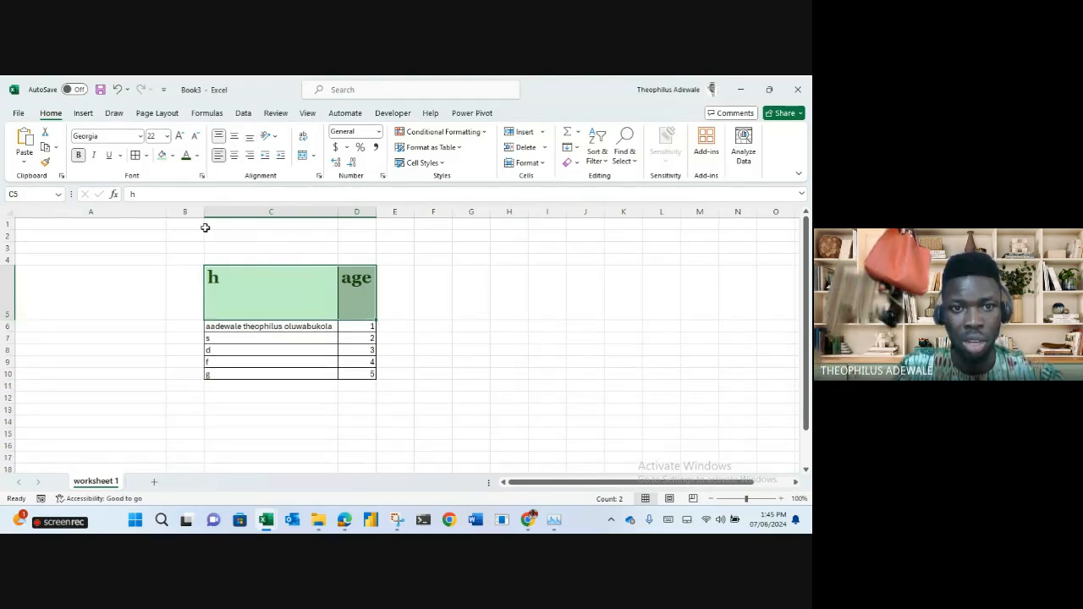
left_click(249, 136)
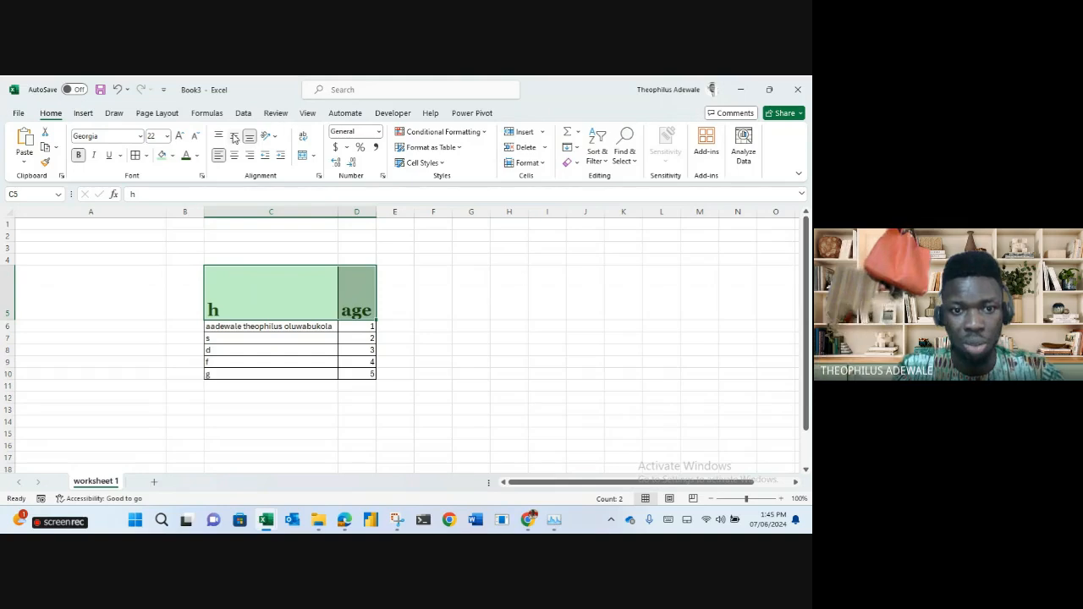
left_click(235, 136)
left_click(234, 157)
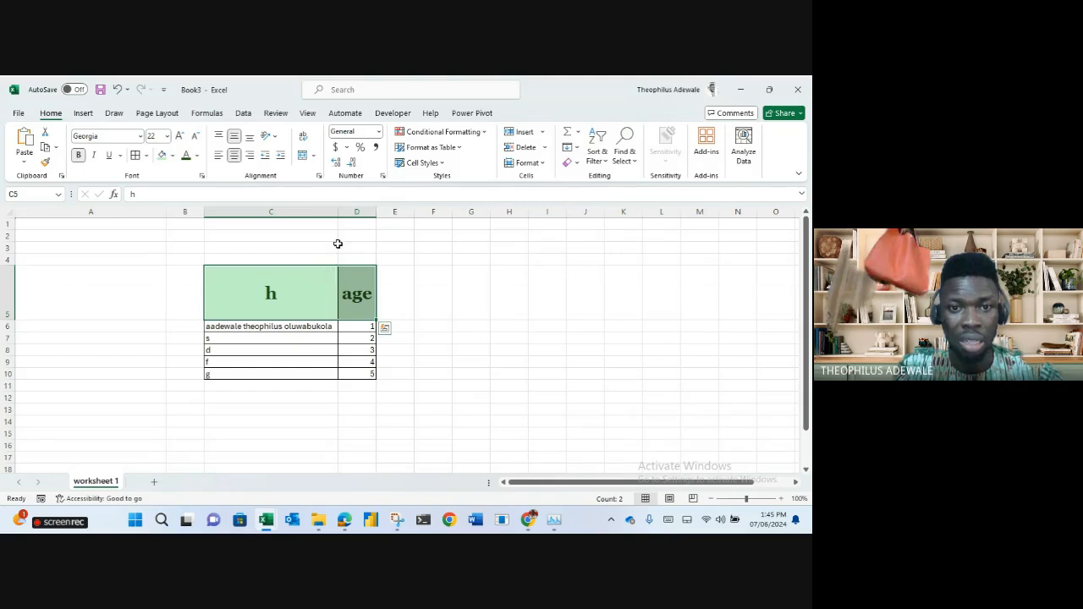
left_click_drag(337, 212, 291, 212)
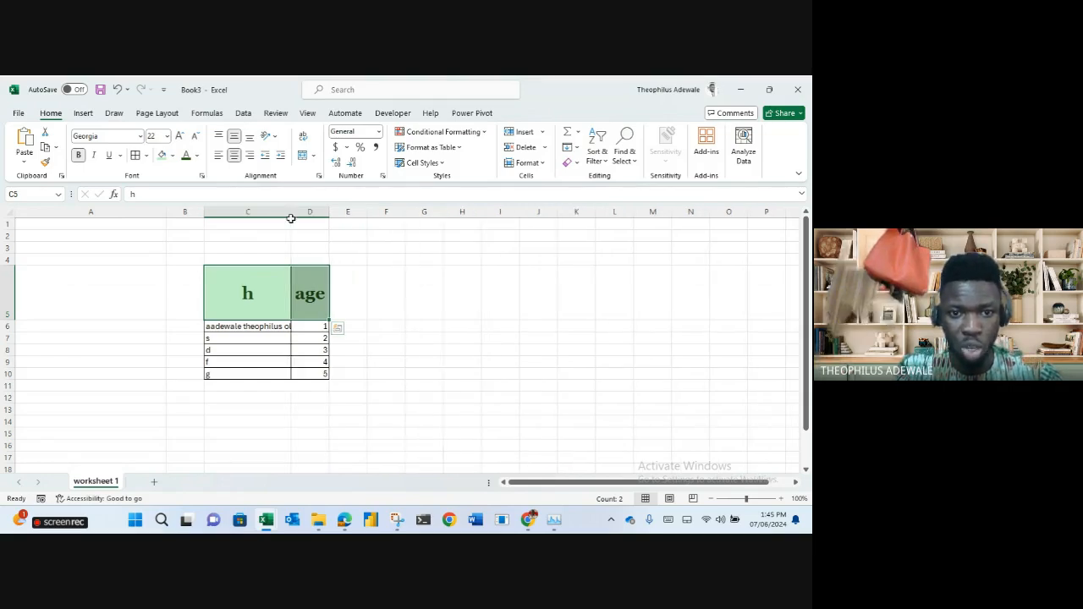
left_click(276, 326)
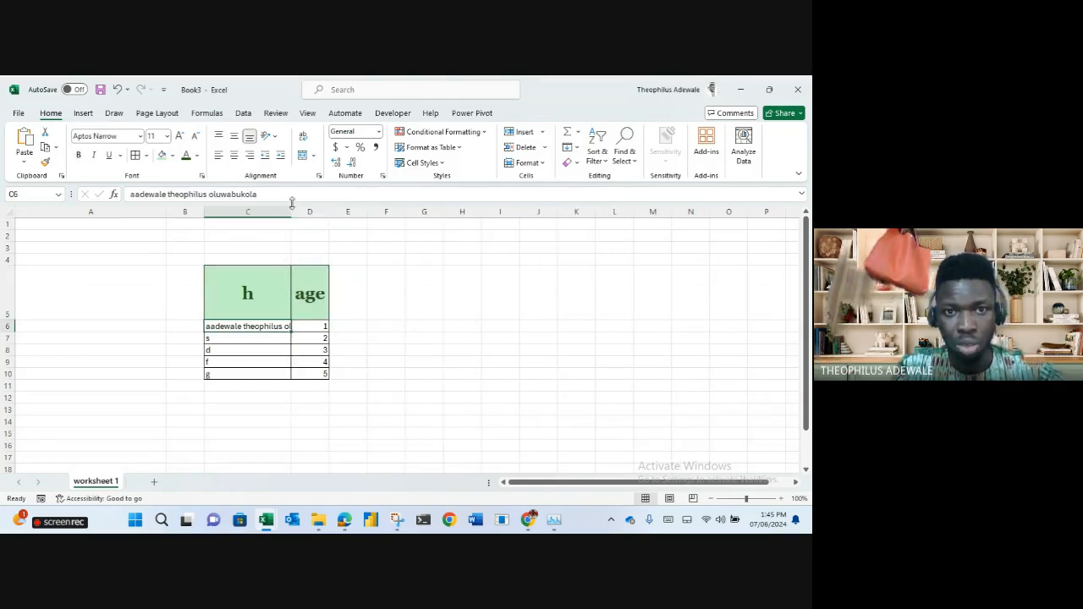
Wrap C6's name onto two lines and merge C5:D5, keeping only 'h'.
left_click(304, 138)
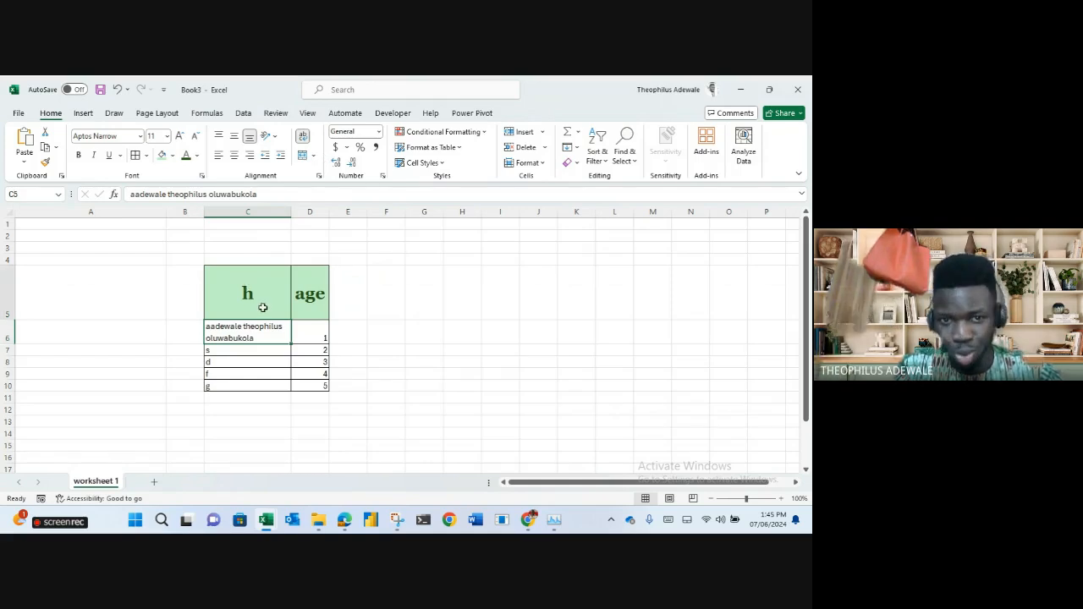
left_click_drag(264, 307, 305, 307)
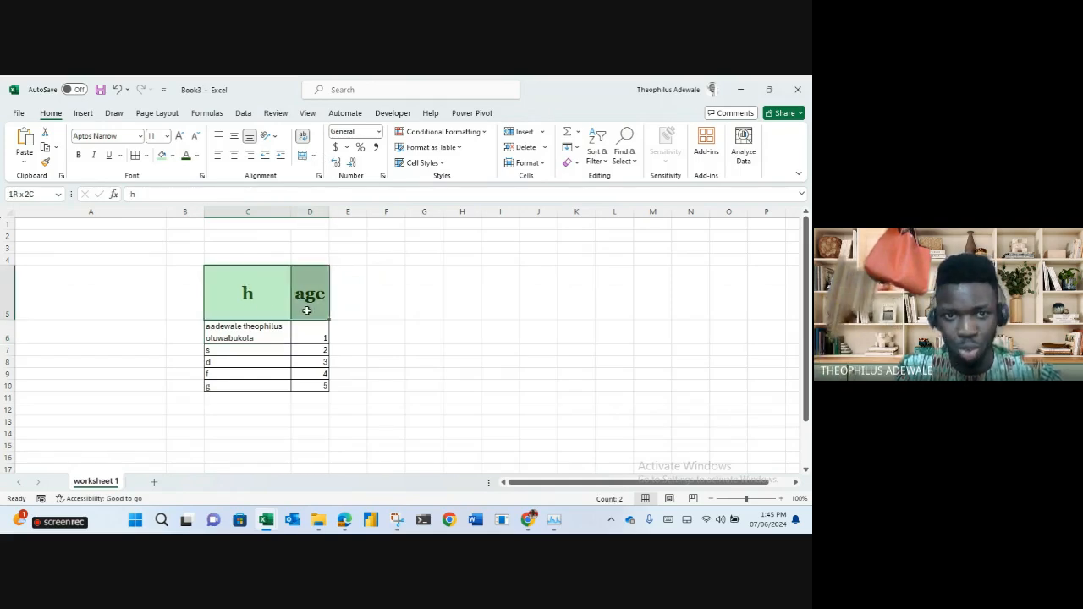
left_click(303, 157)
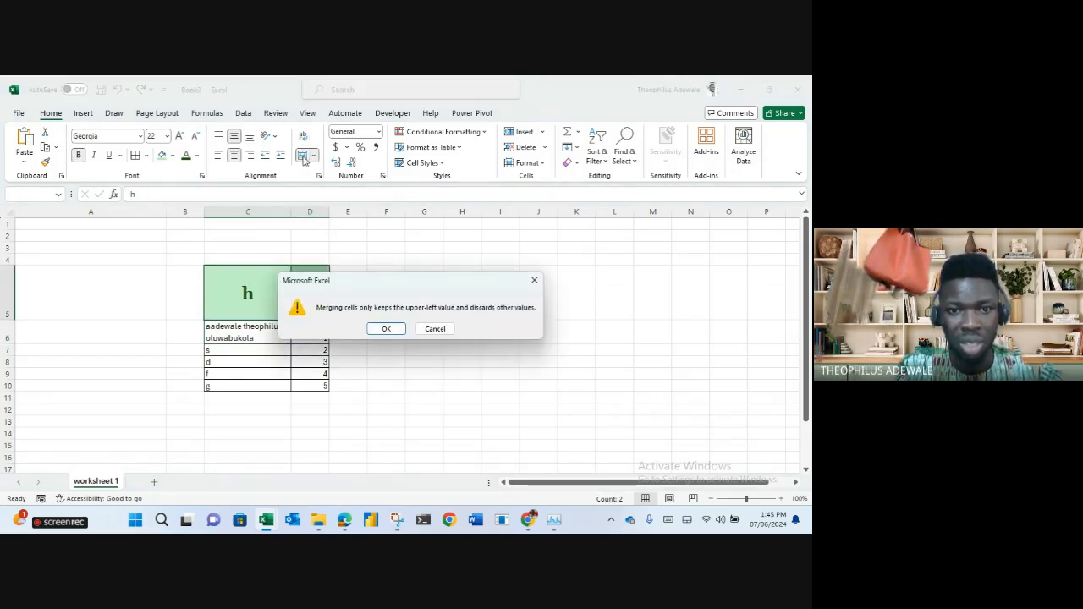
left_click(386, 330)
left_click(461, 301)
left_click(305, 279)
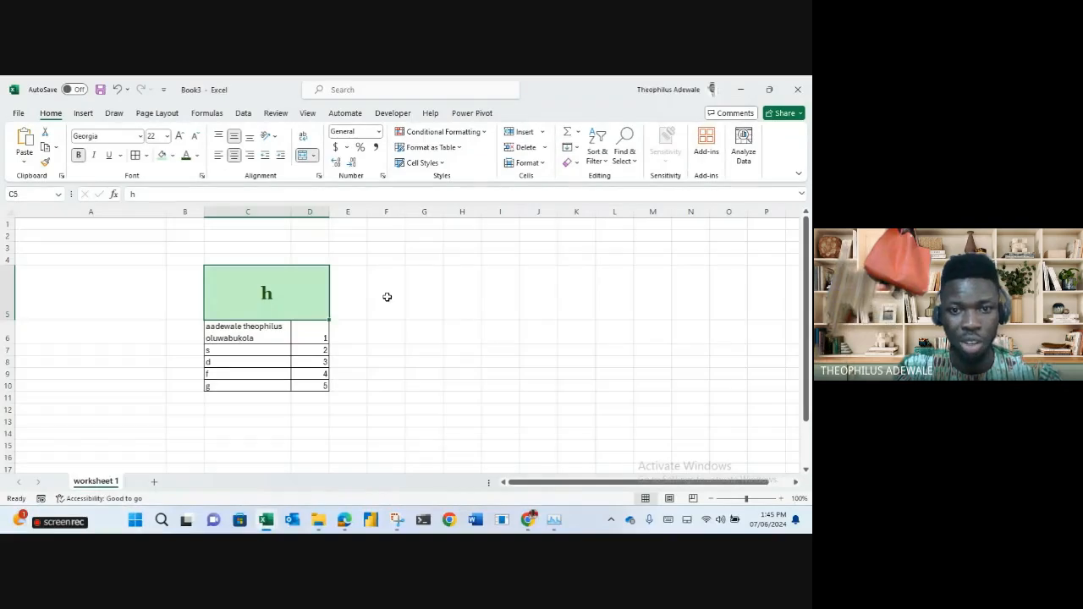
left_click(453, 300)
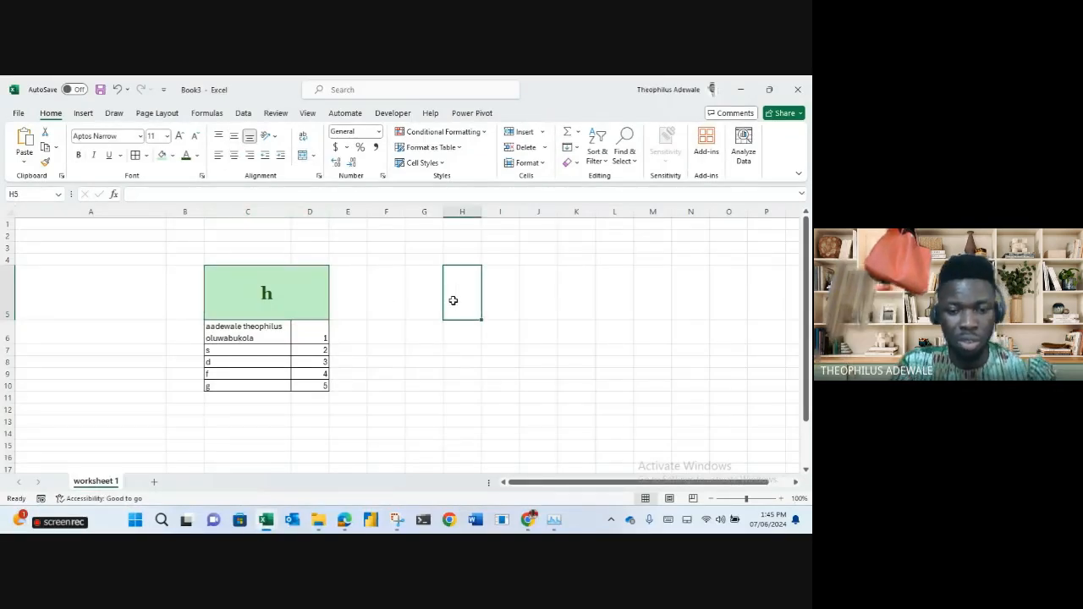
type("=d5")
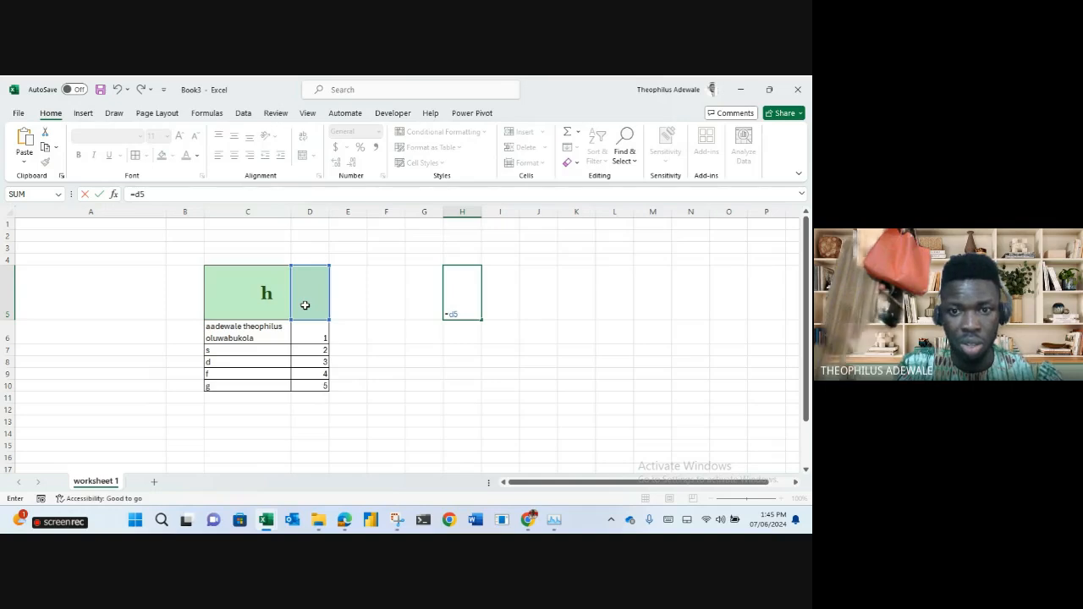
key("Return")
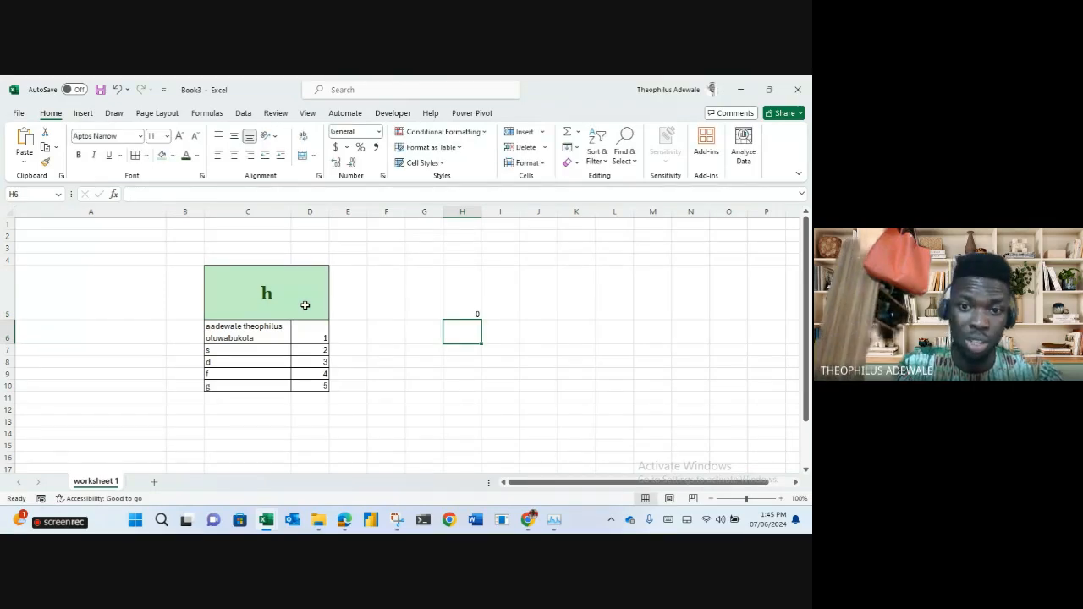
key("Up")
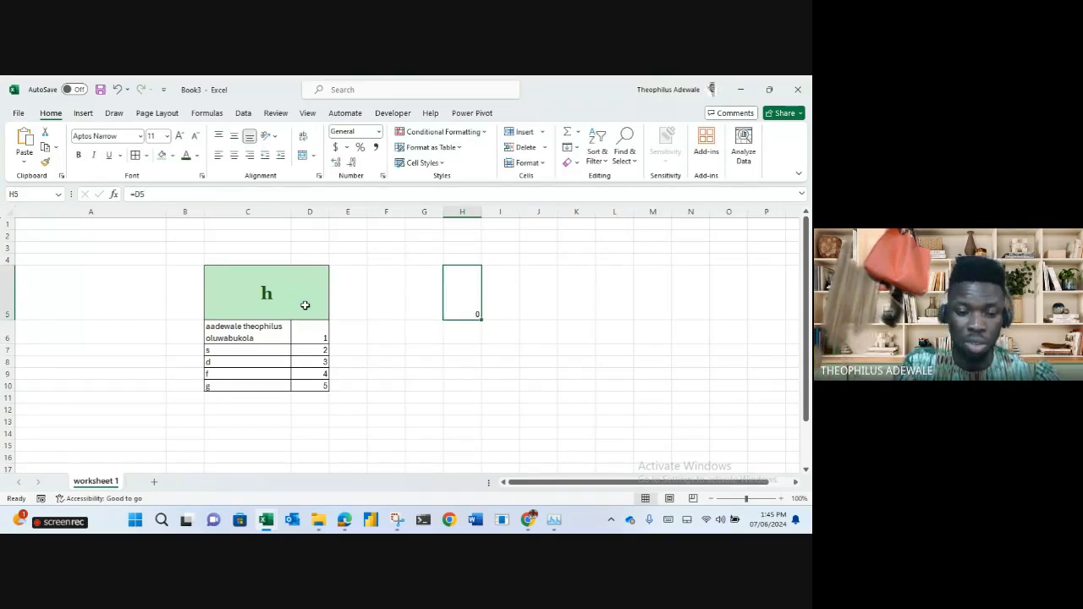
type("=c5")
key("Return")
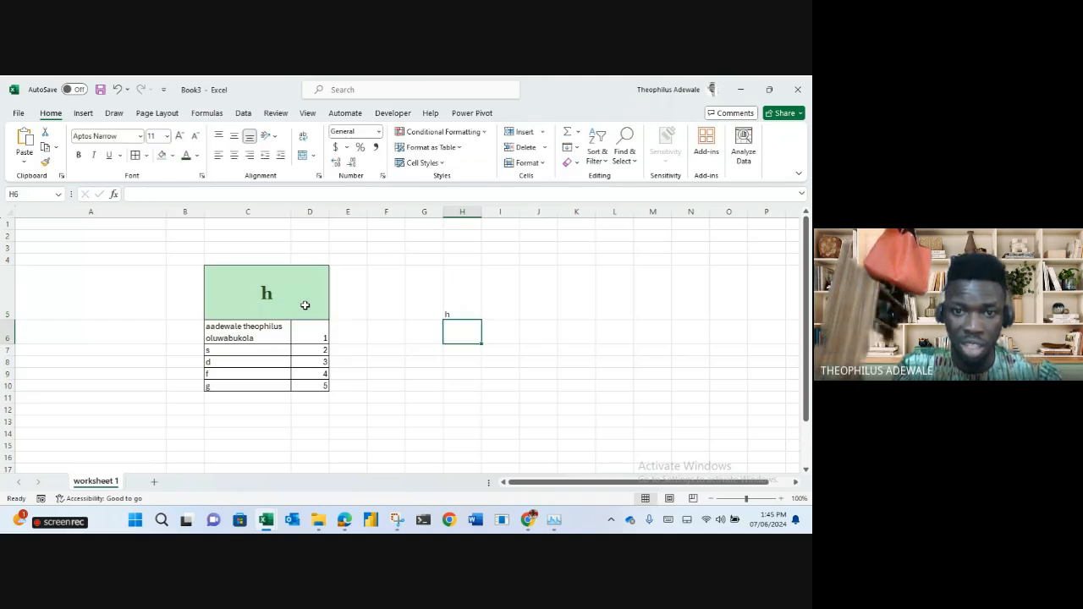
key("Up")
key("Delete")
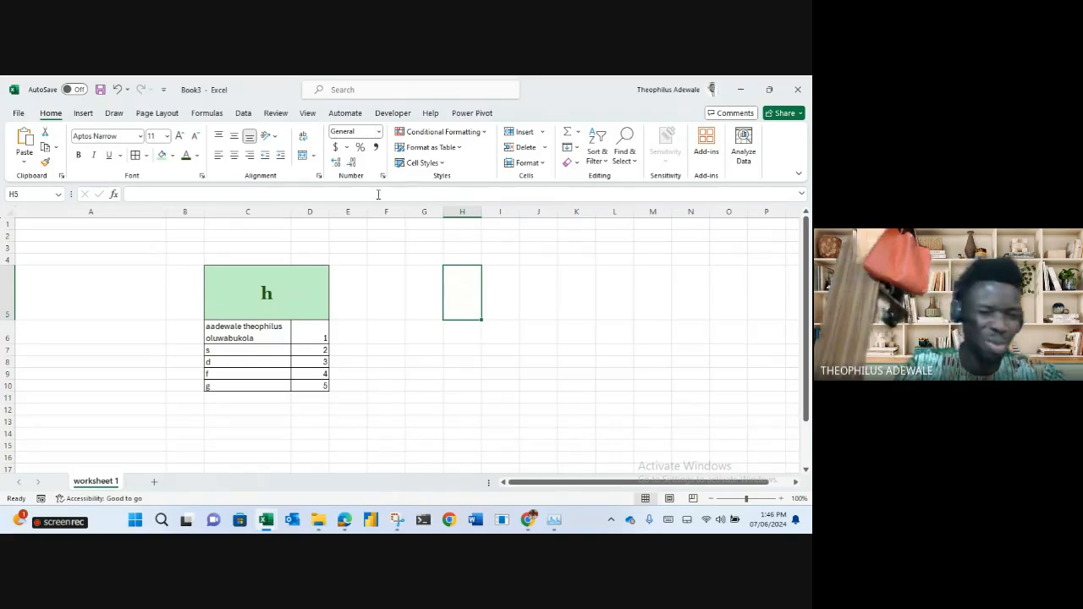
Remove all borders and contents from the range B4:F14.
left_click(362, 348)
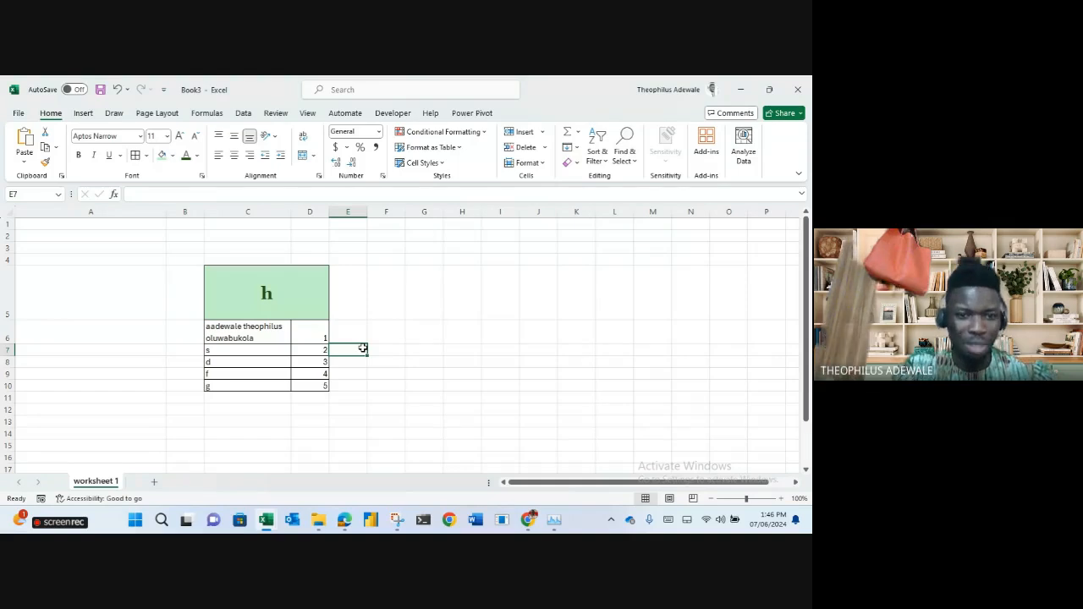
left_click_drag(147, 249, 254, 367)
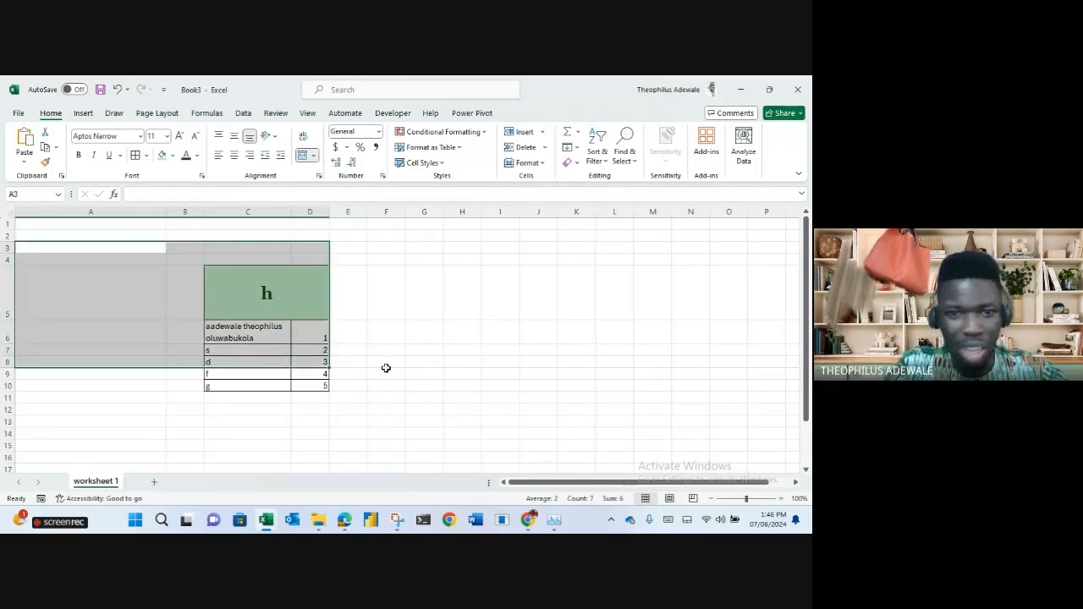
left_click_drag(394, 437, 189, 257)
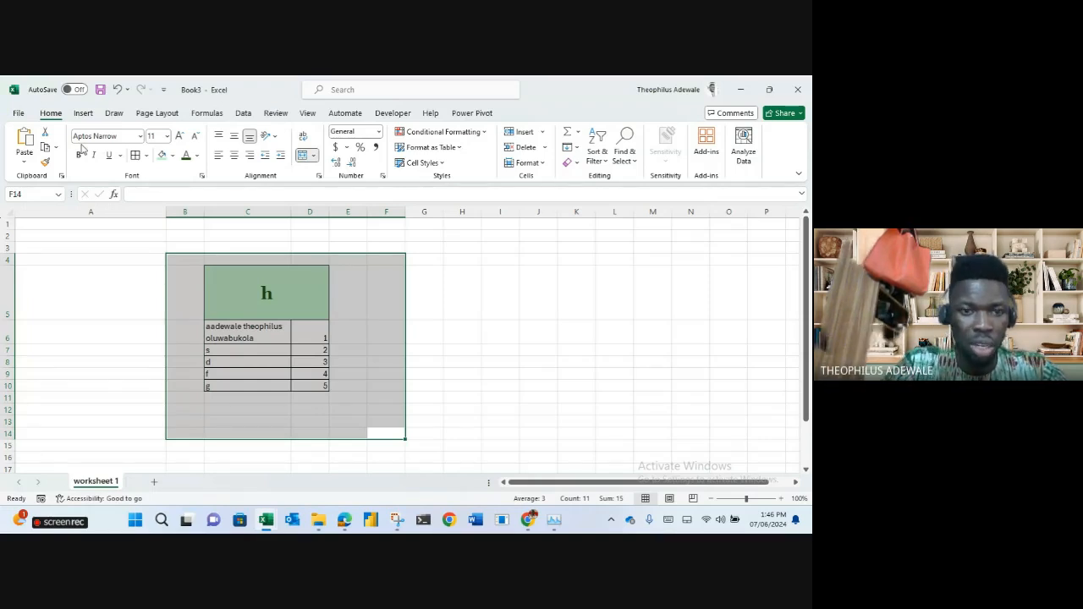
key("ctrl+shift+minus")
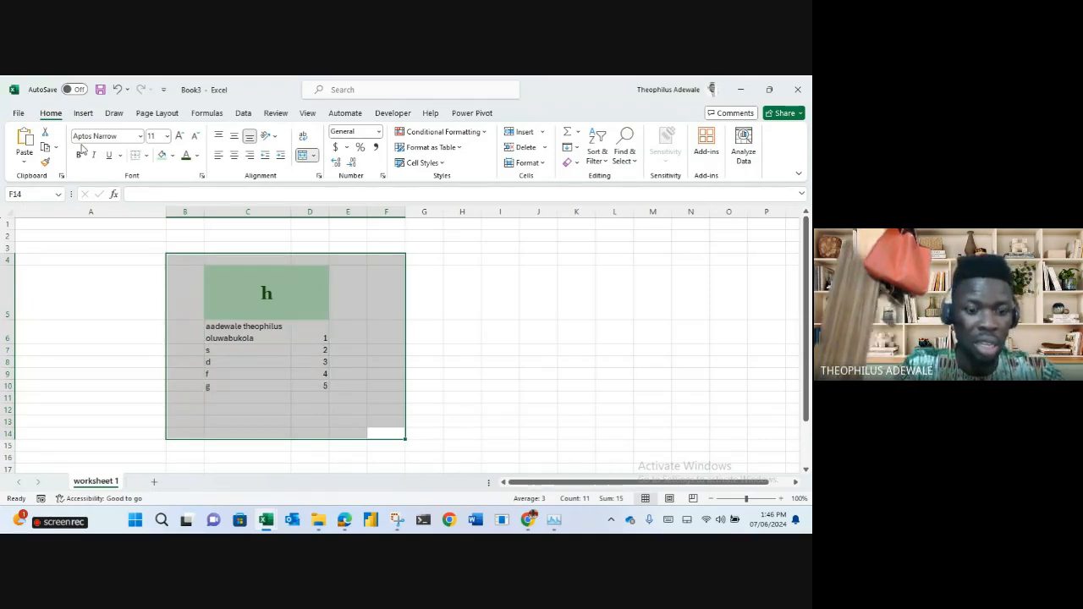
key("Delete")
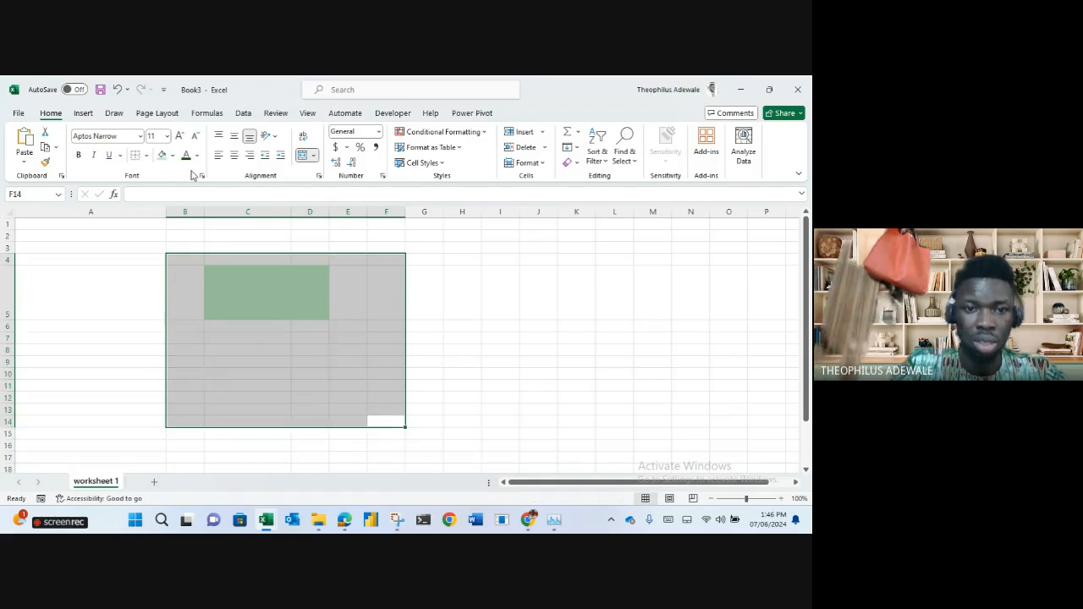
Set the range to No Fill, restore row 5's height, and switch to Google Meet.
left_click(173, 155)
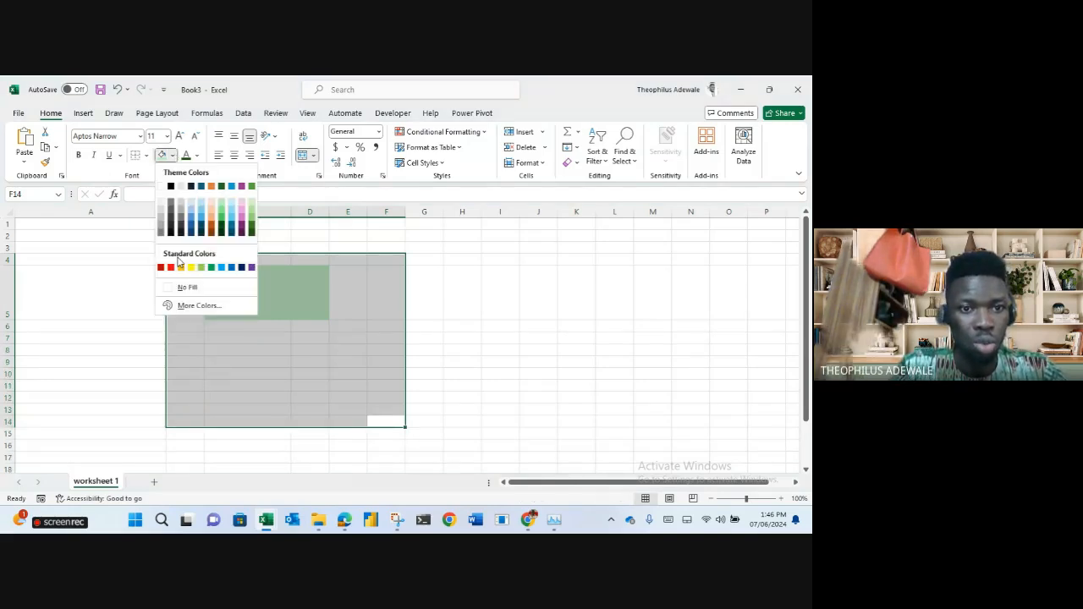
left_click(187, 287)
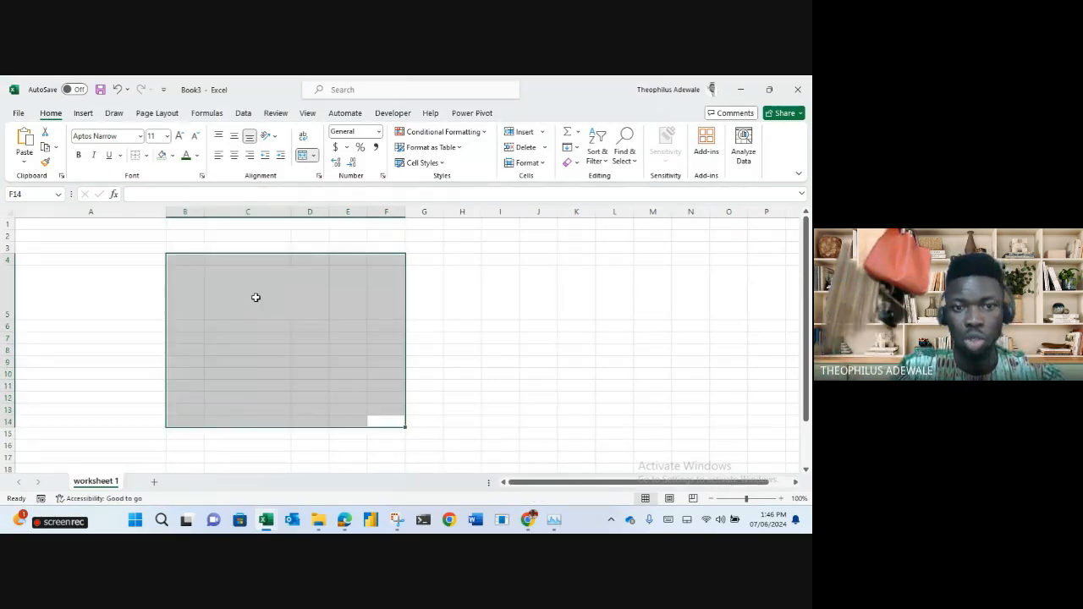
left_click(301, 312)
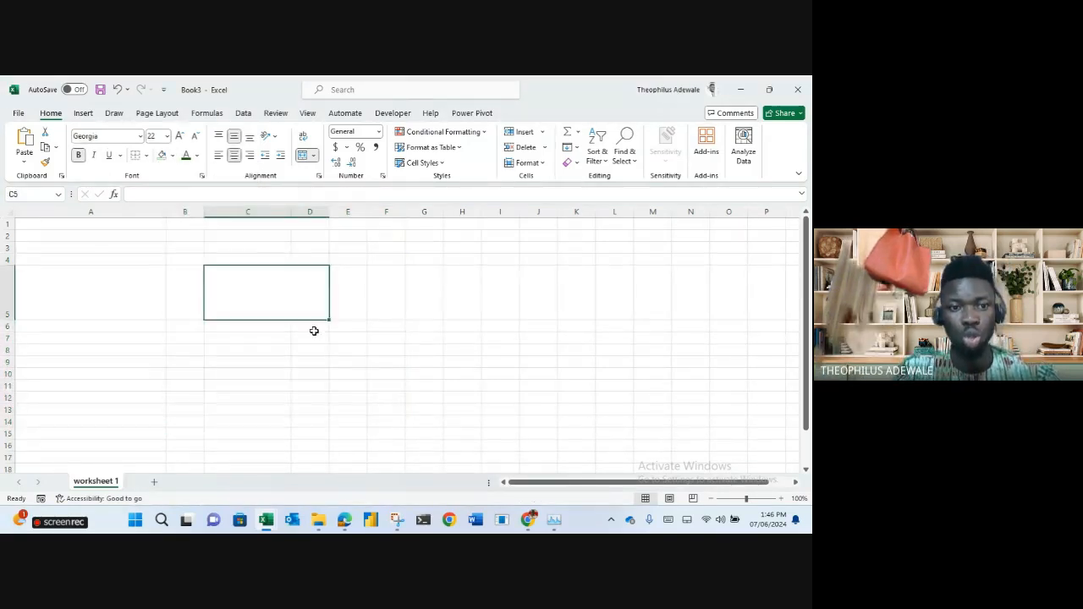
double_click(11, 320)
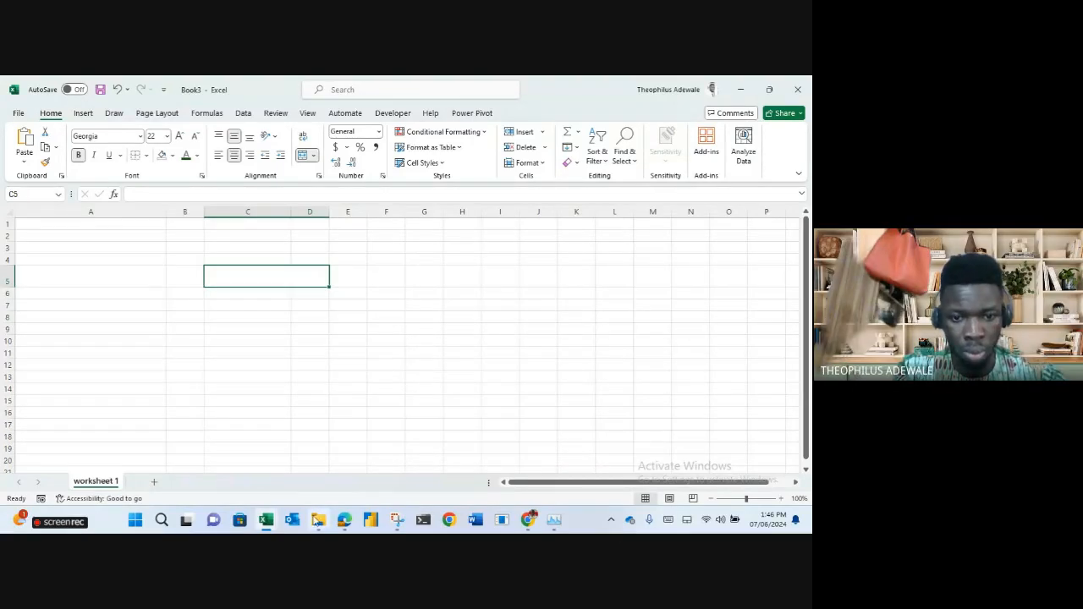
left_click(344, 521)
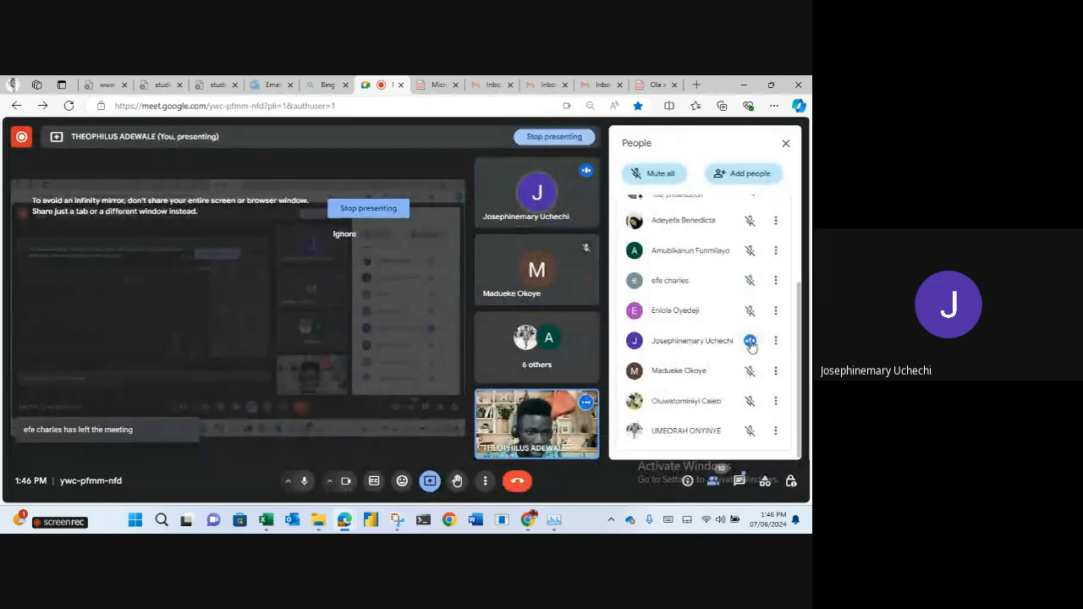
Mute the participant for everyone from the People panel, then minimise the meeting back to Excel.
left_click(750, 341)
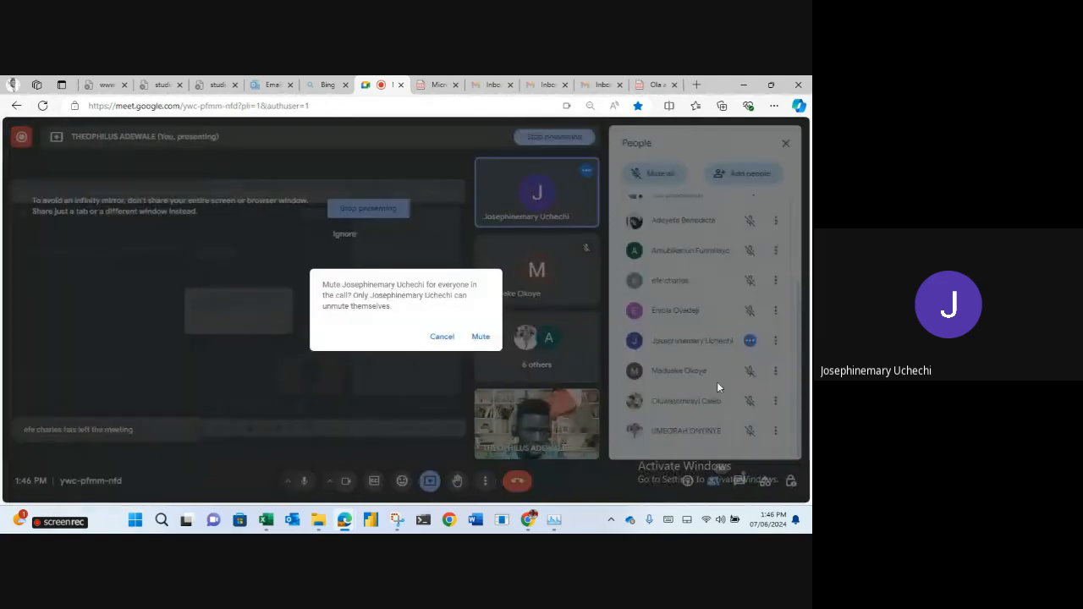
left_click(480, 337)
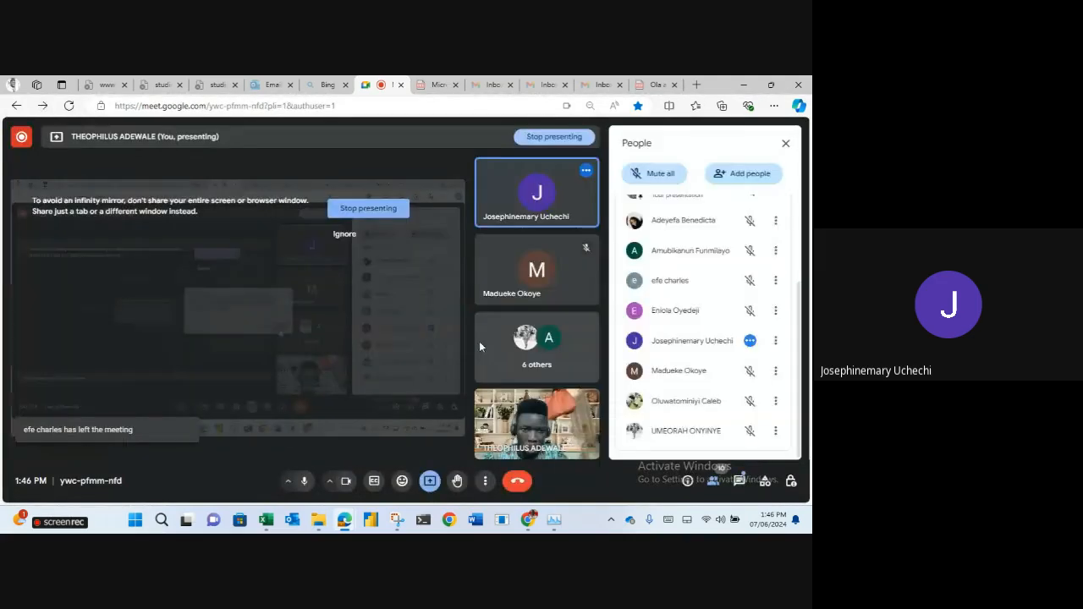
left_click(753, 81)
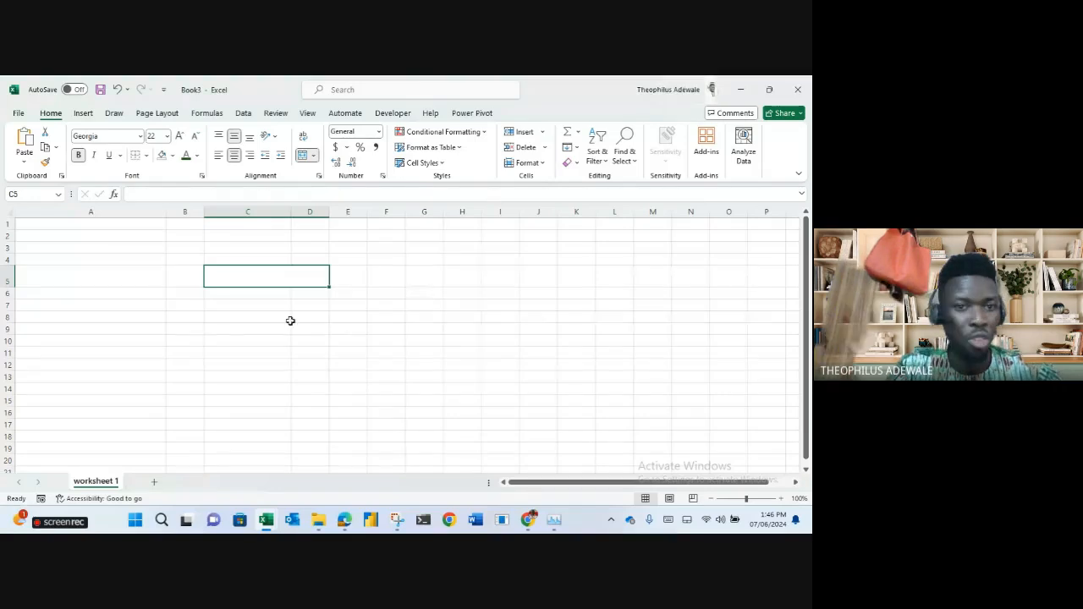
Shorten row 5, dismiss the presenting notification, and narrow column C back toward normal width.
left_click_drag(11, 288, 11, 277)
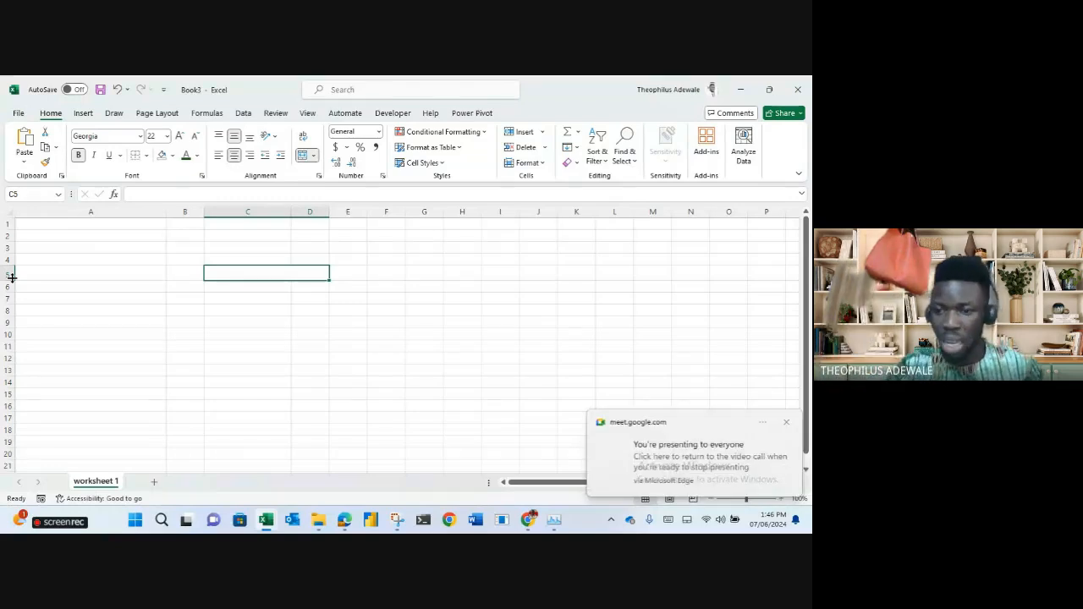
left_click(787, 424)
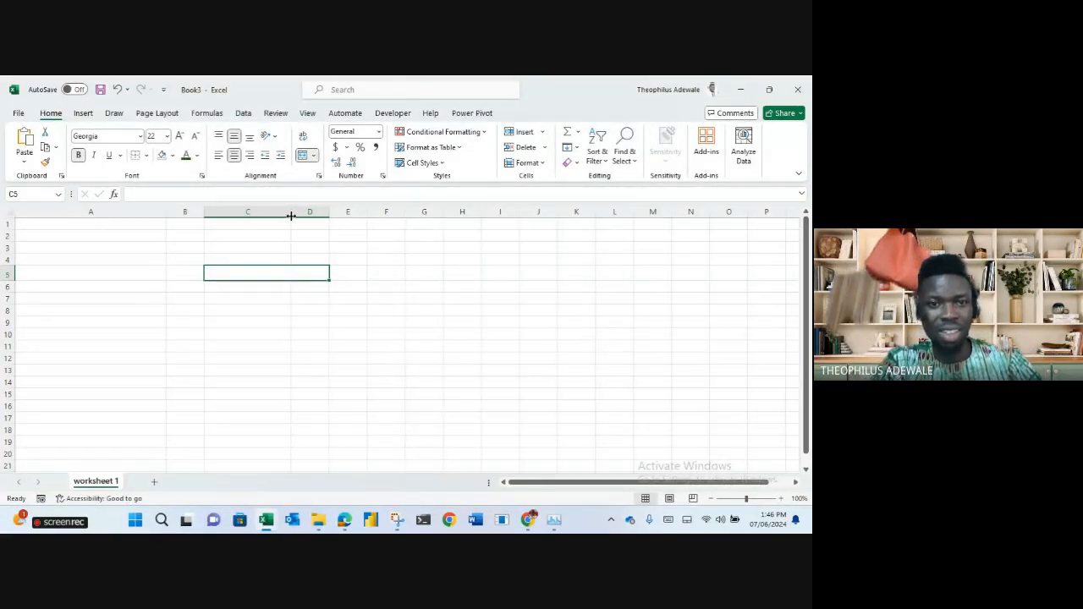
left_click_drag(291, 216, 260, 216)
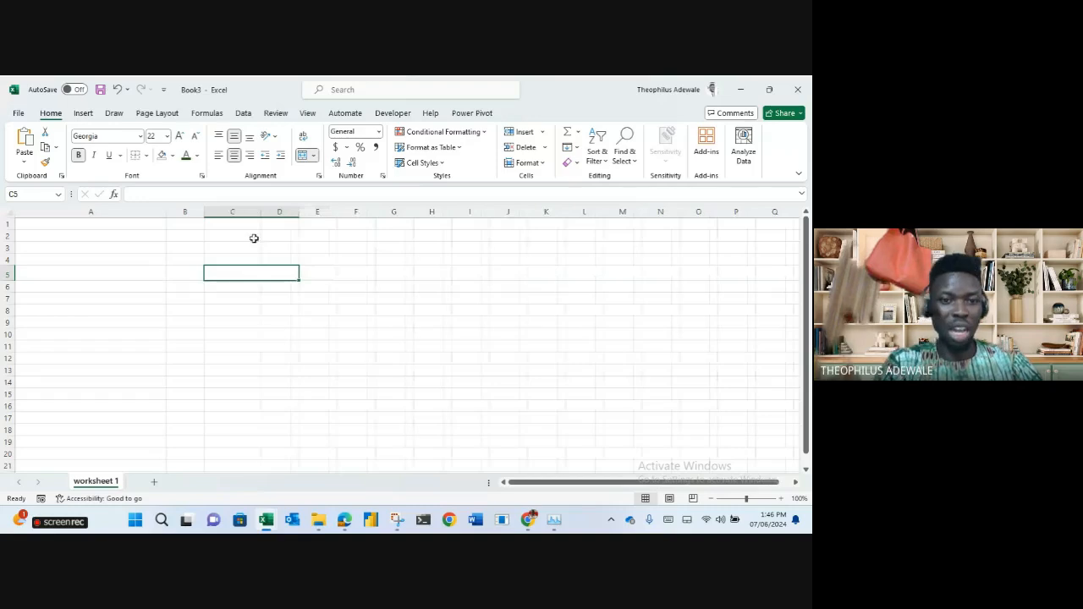
left_click(181, 323)
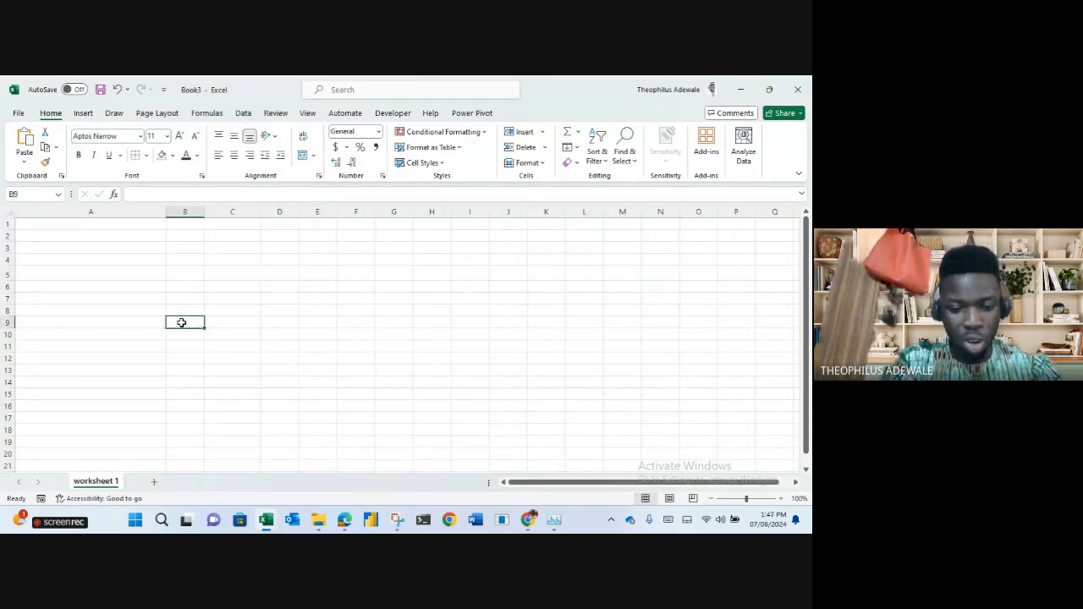
Enter the numbers 1 to 5 down column B starting at B9.
type("1")
key("Return")
type("2")
key("Return")
type("1")
type("3")
key("Return")
type("4")
key("Return")
type("5")
key("Return")
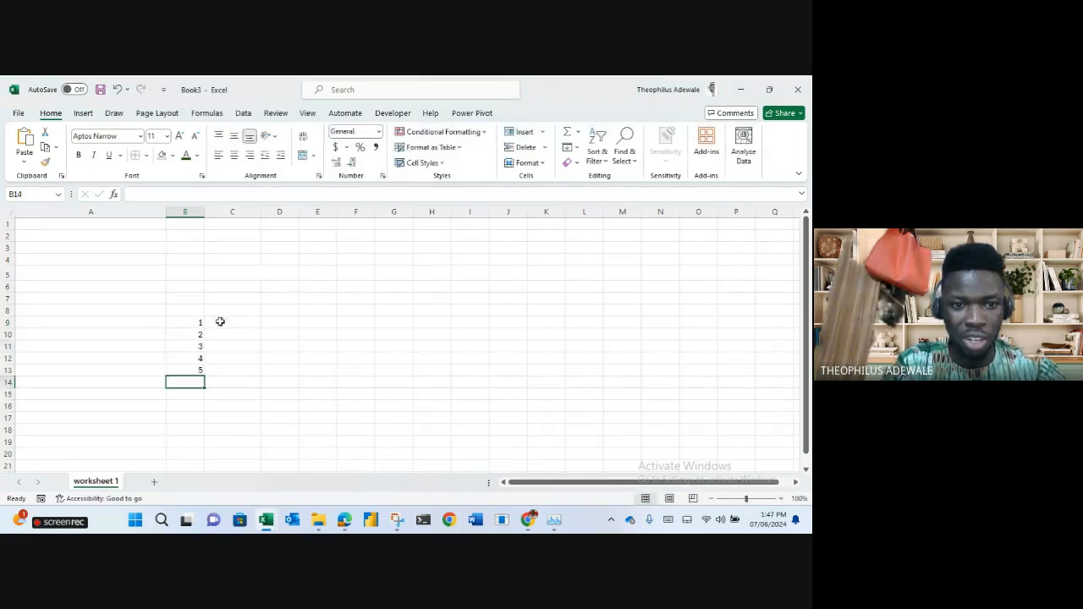
Enter a second column of values down column C, starting with 5 in C9.
left_click(227, 322)
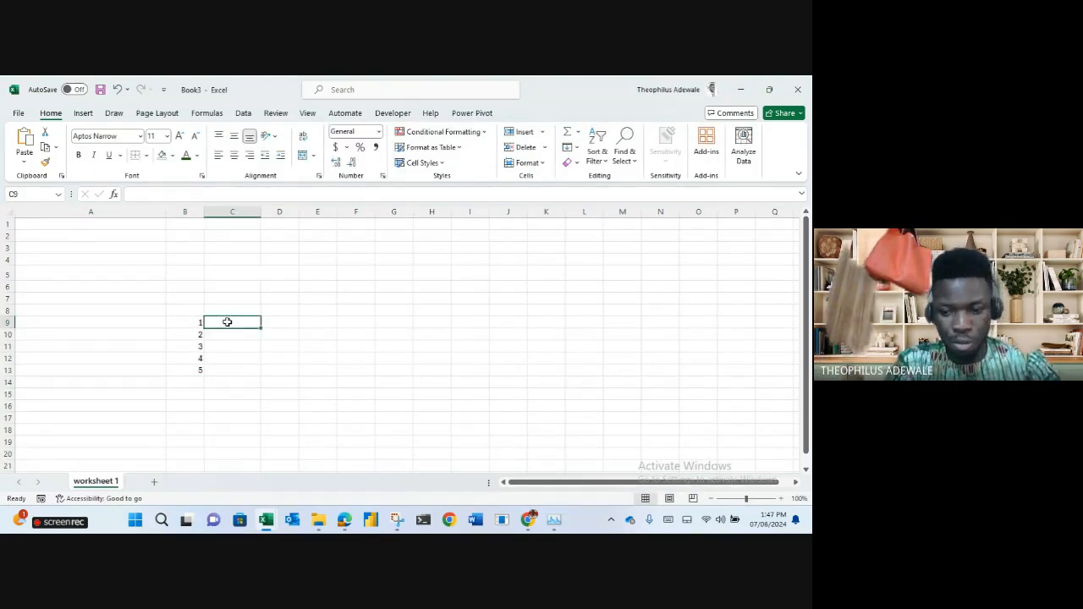
type("5")
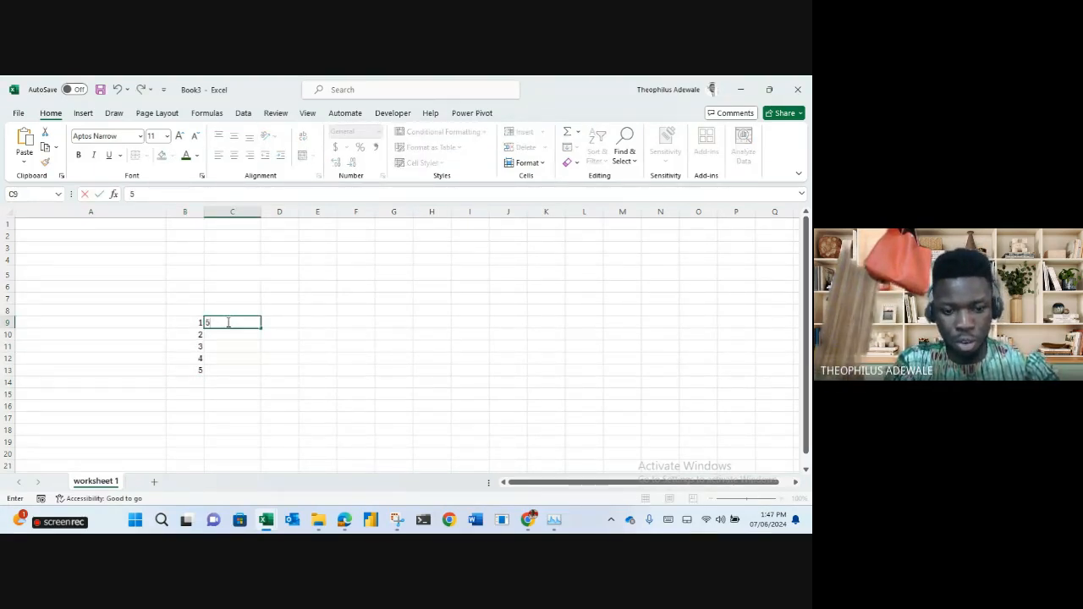
key("Return")
type("4")
key("Return")
type("3")
key("Return")
type("2")
key("Return")
type("1/01/1900")
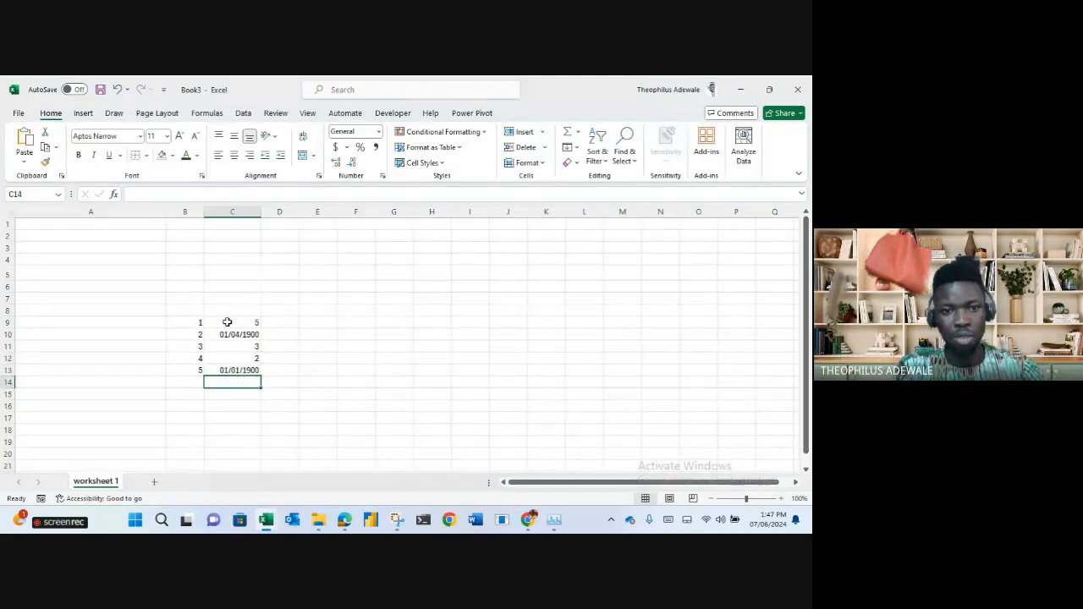
Show the column C values as plain General numbers instead of dates.
left_click_drag(186, 310, 262, 371)
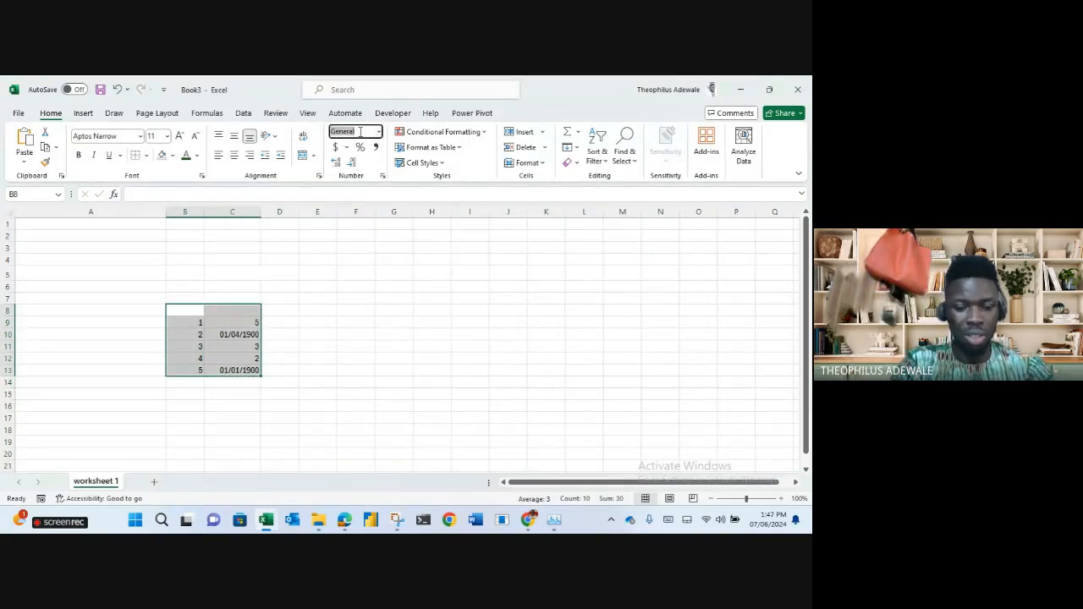
key("Return")
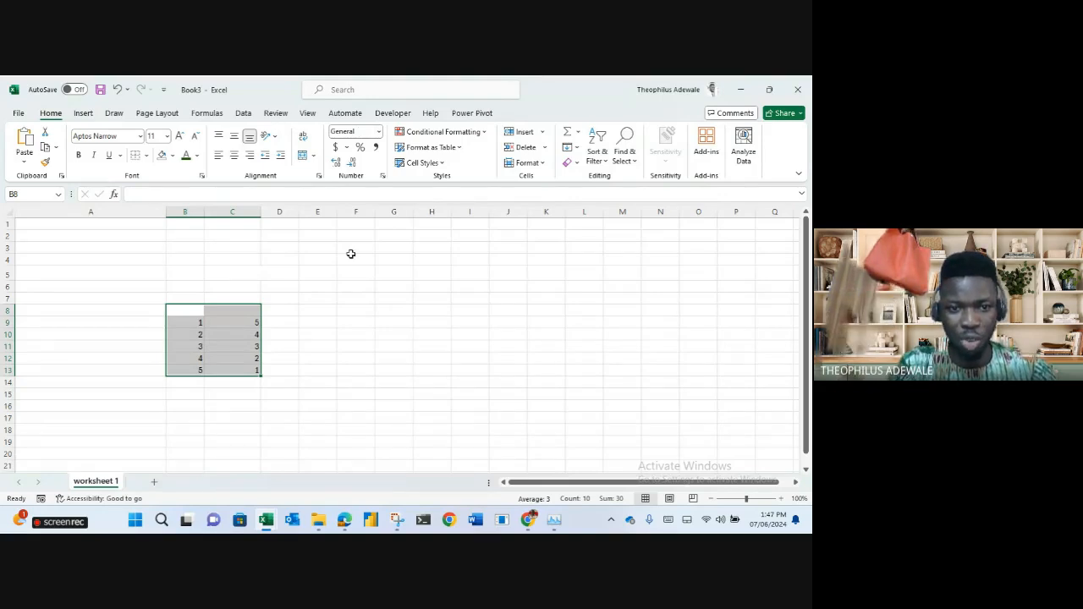
left_click(285, 322)
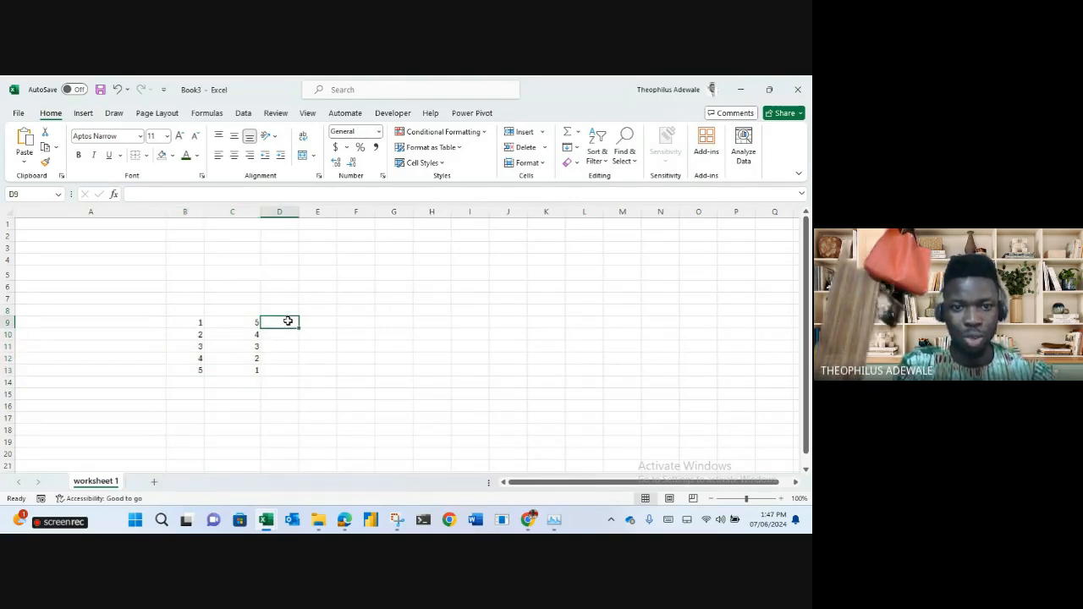
Change C10:C13 to the values 2, 8, 3 and 9.
left_click(246, 336)
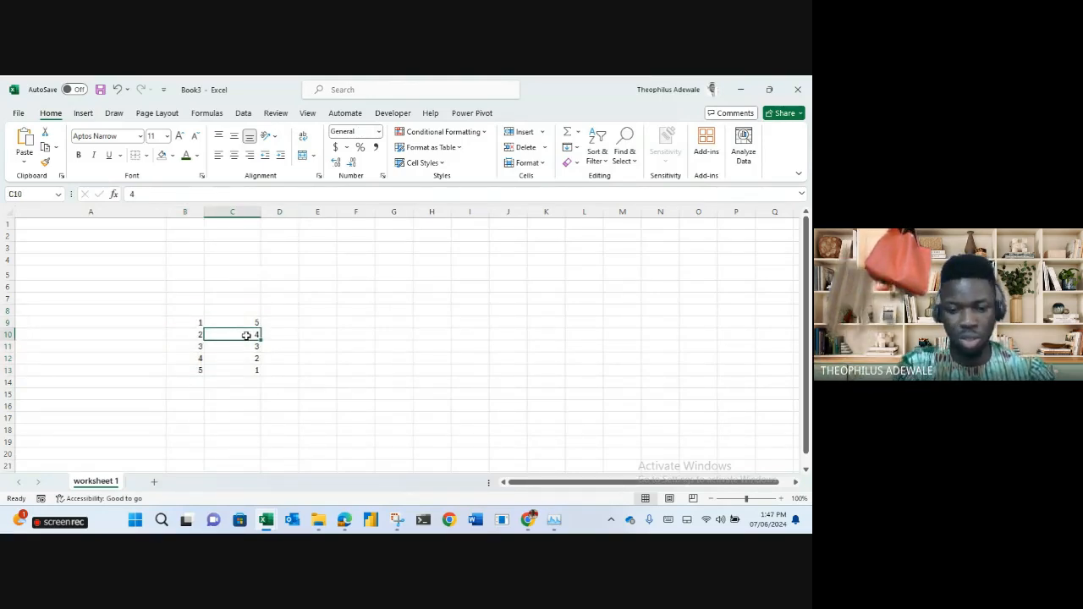
type("2")
key("Return")
type("8")
key("Return")
type("3")
key("Return")
type("9")
key("Return")
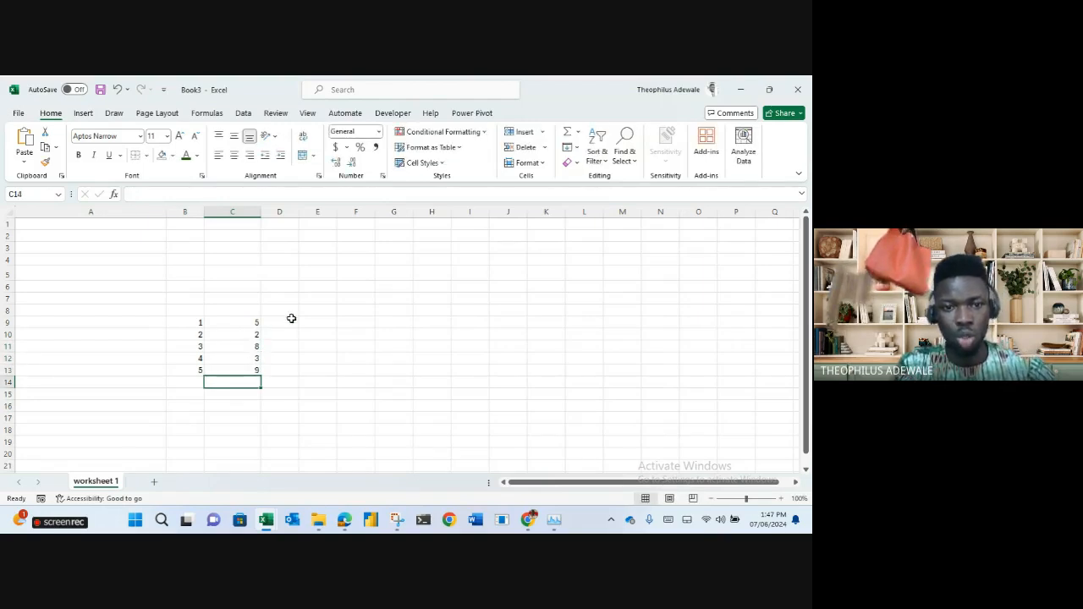
left_click(289, 321)
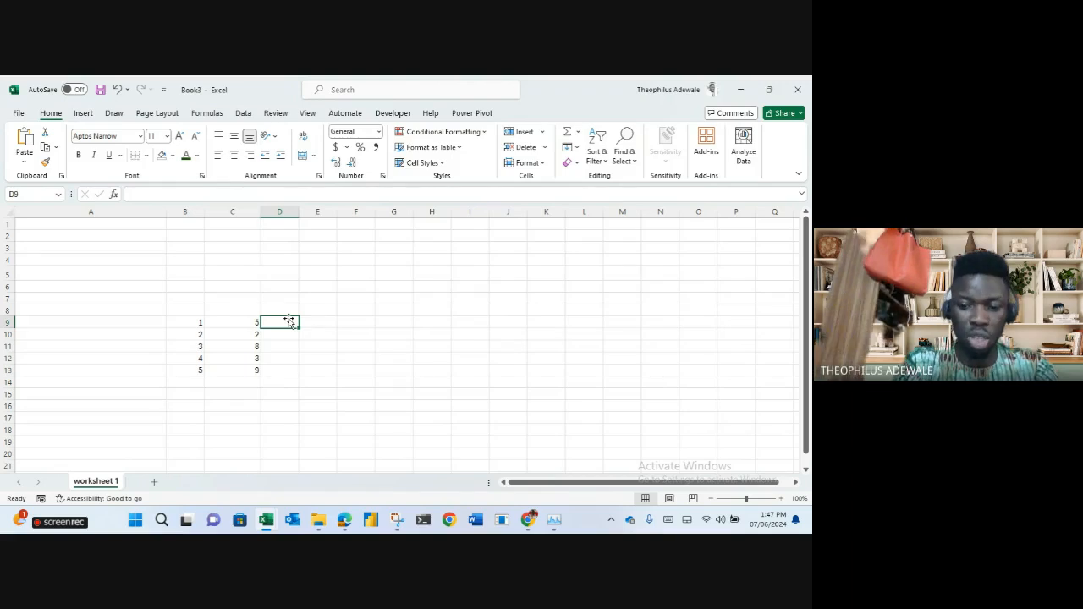
Enter =SUM(B9,C9) in D9 by referencing cells B9 and C9.
type("=")
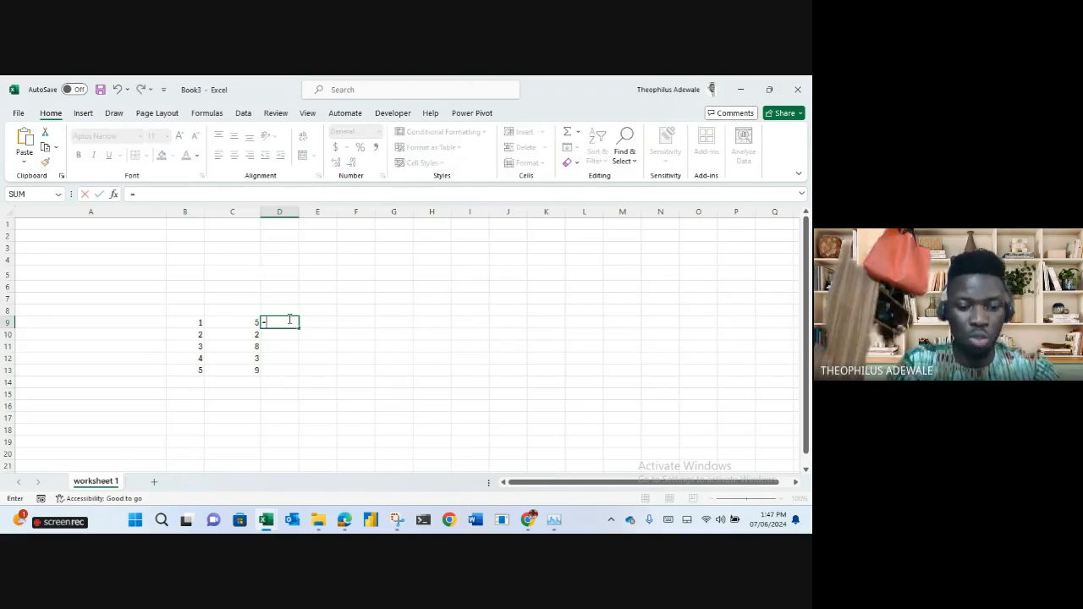
type("SUM(")
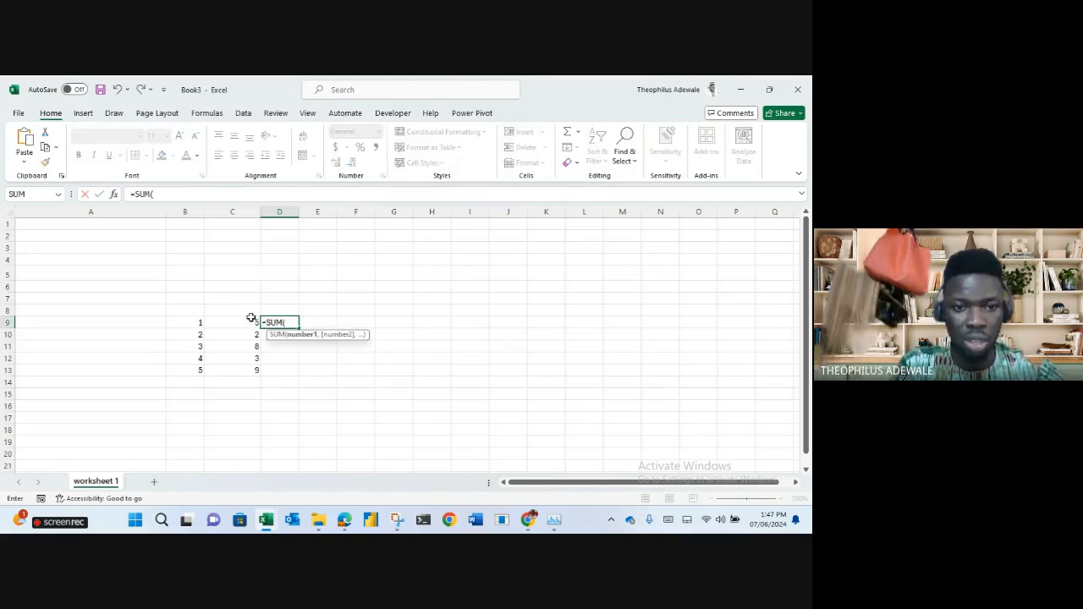
left_click(193, 324)
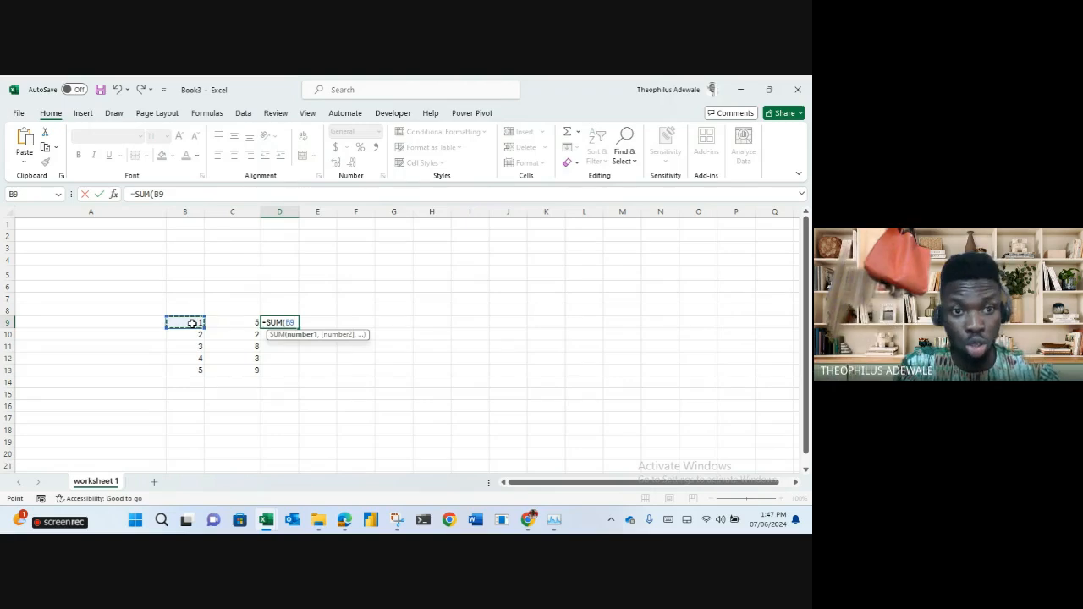
type(",")
left_click(229, 322)
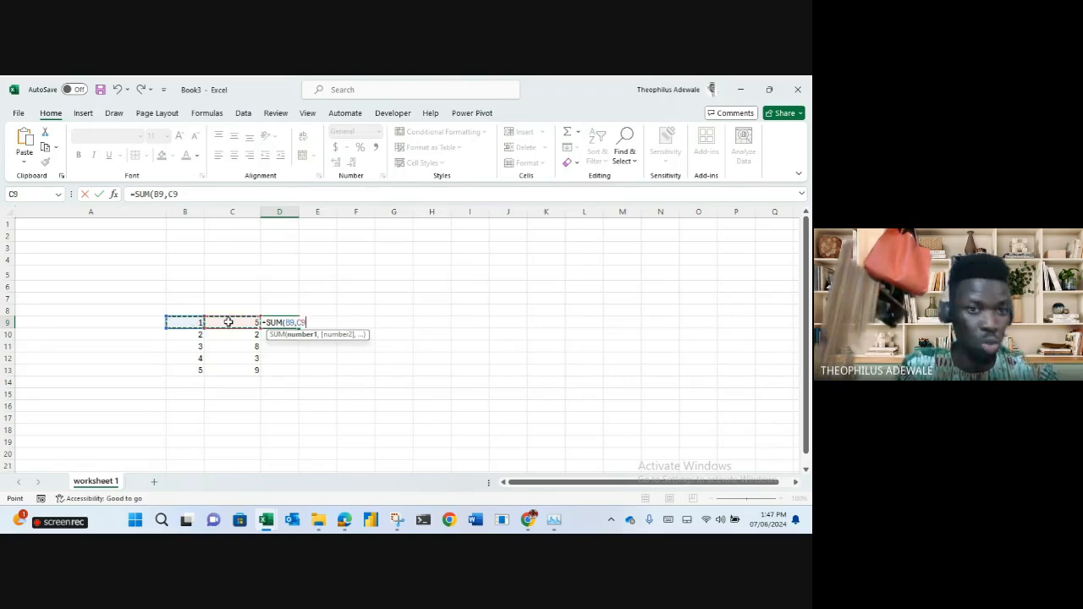
key("BackSpace")
key("BackSpace")
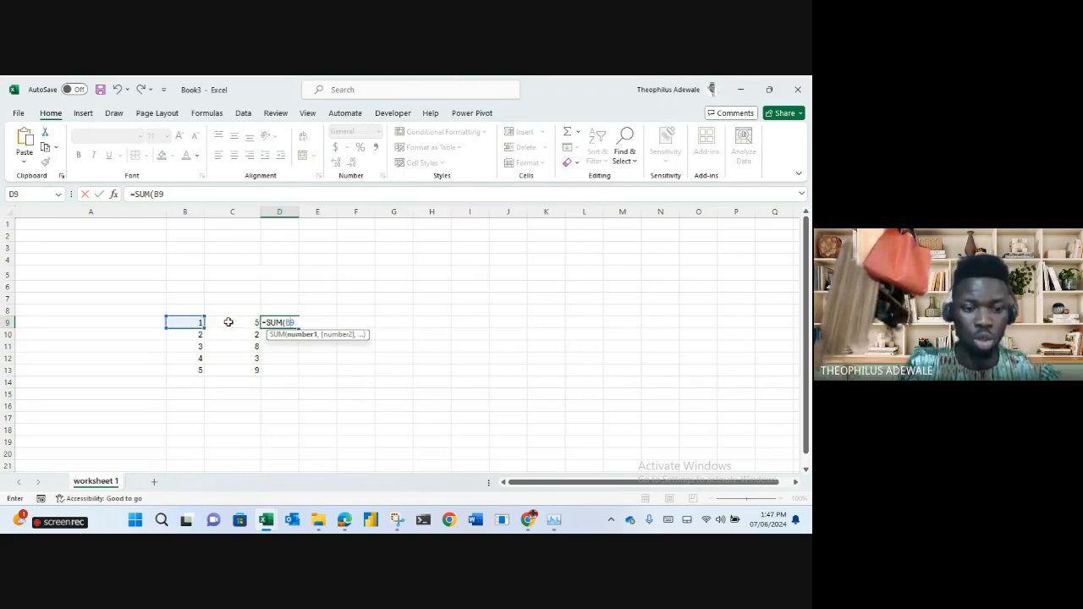
key("BackSpace")
key("BackSpace")
left_click(198, 323)
type(",")
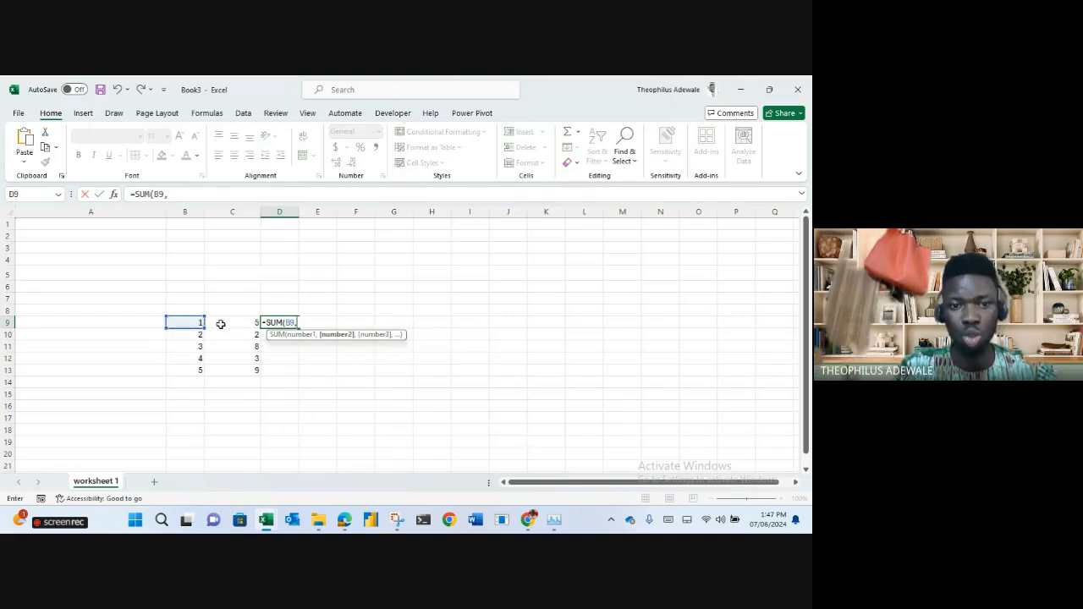
left_click(237, 323)
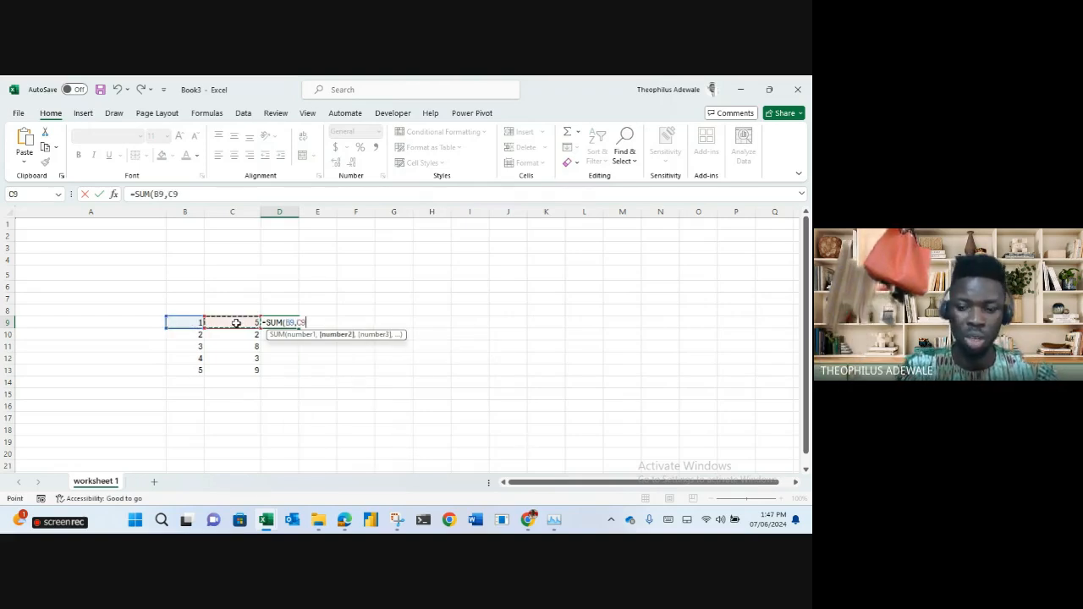
key("Return")
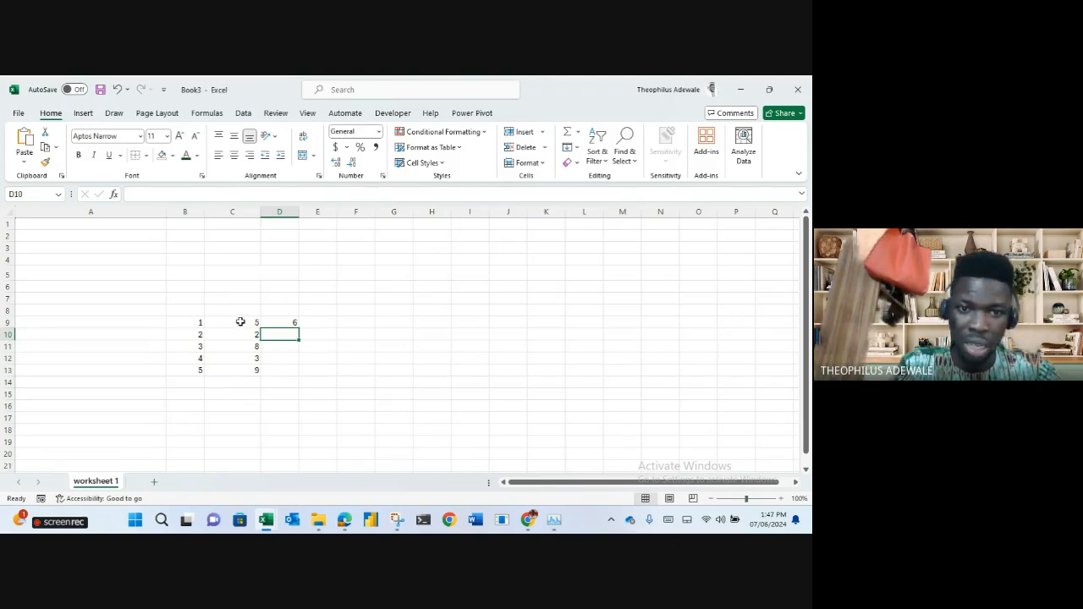
Copy the SUM formula down to D13, giving totals 6, 4, 11, 7 and 14.
left_click(286, 323)
double_click(298, 326)
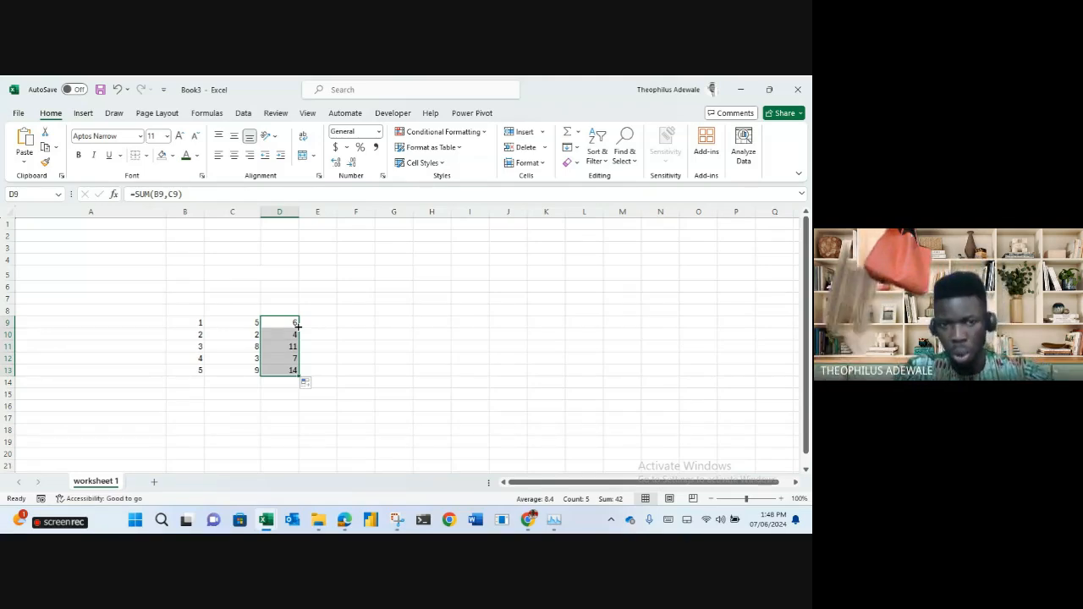
left_click(338, 343)
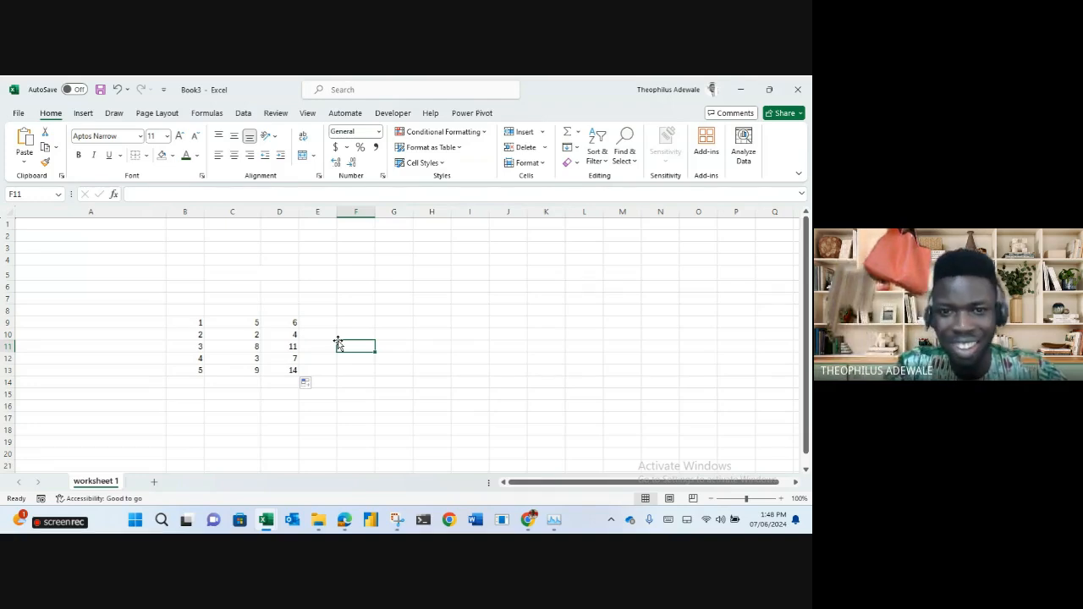
left_click(441, 257)
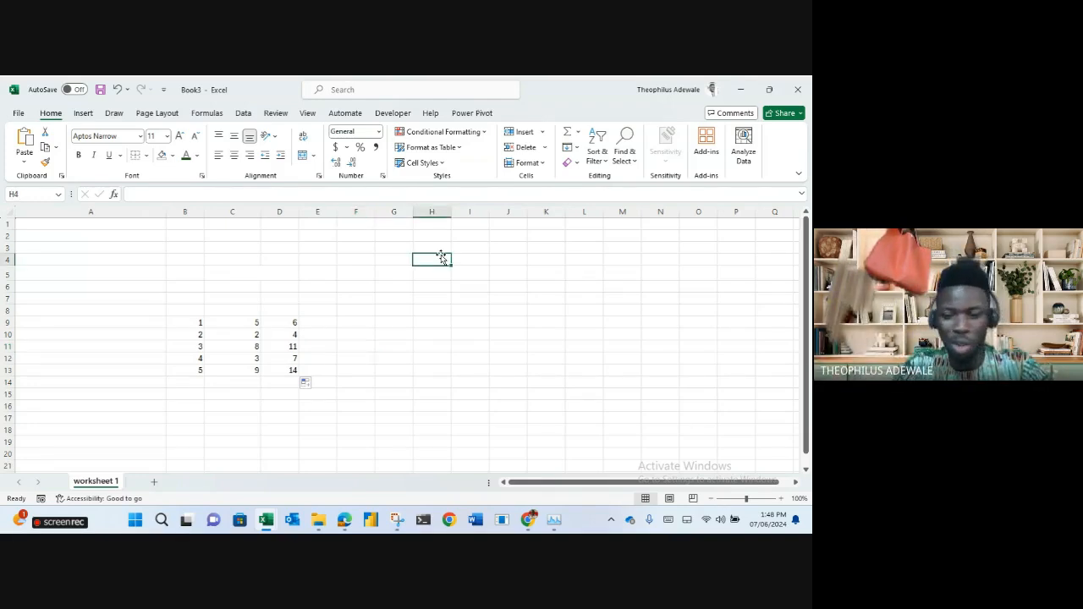
Enter serial numbers 1 and 2 in H4:H5 with headings S/N in H3 and Name in I3.
key("Down")
type("2")
key("Return")
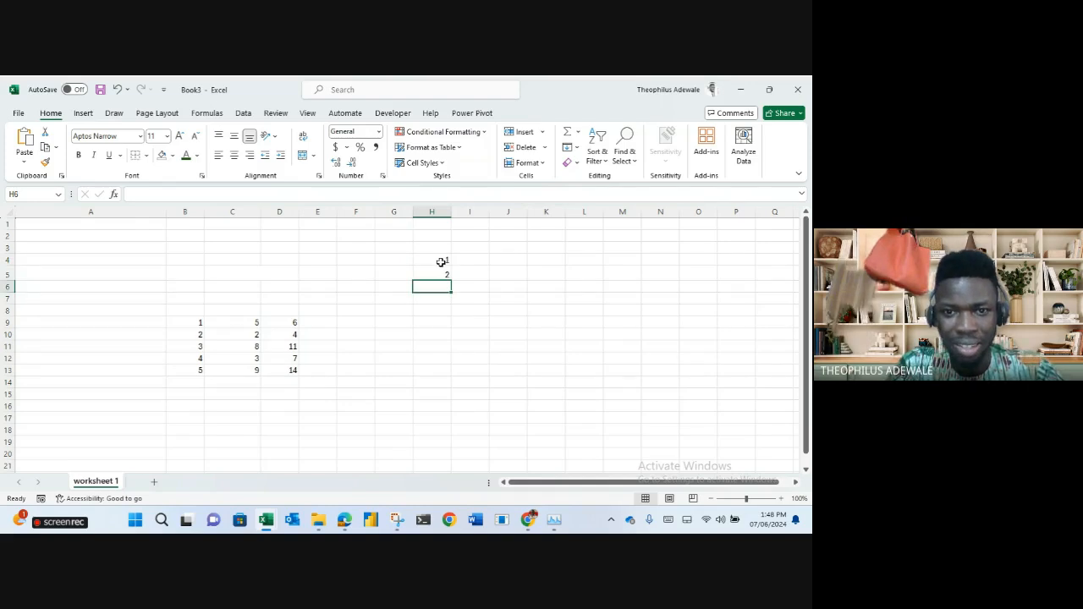
left_click(441, 250)
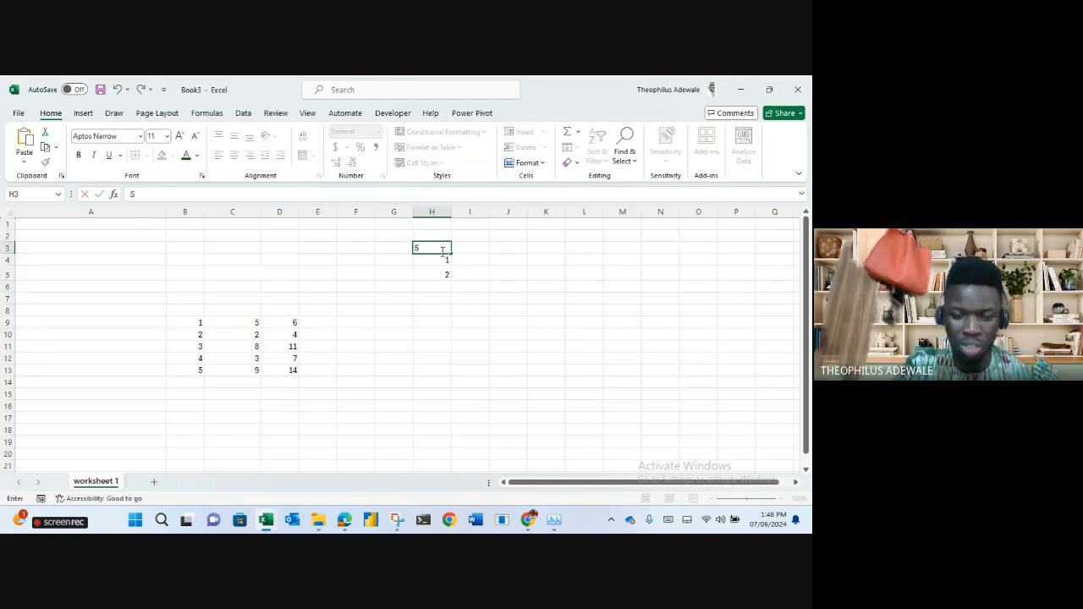
type("S/N")
key("Tab")
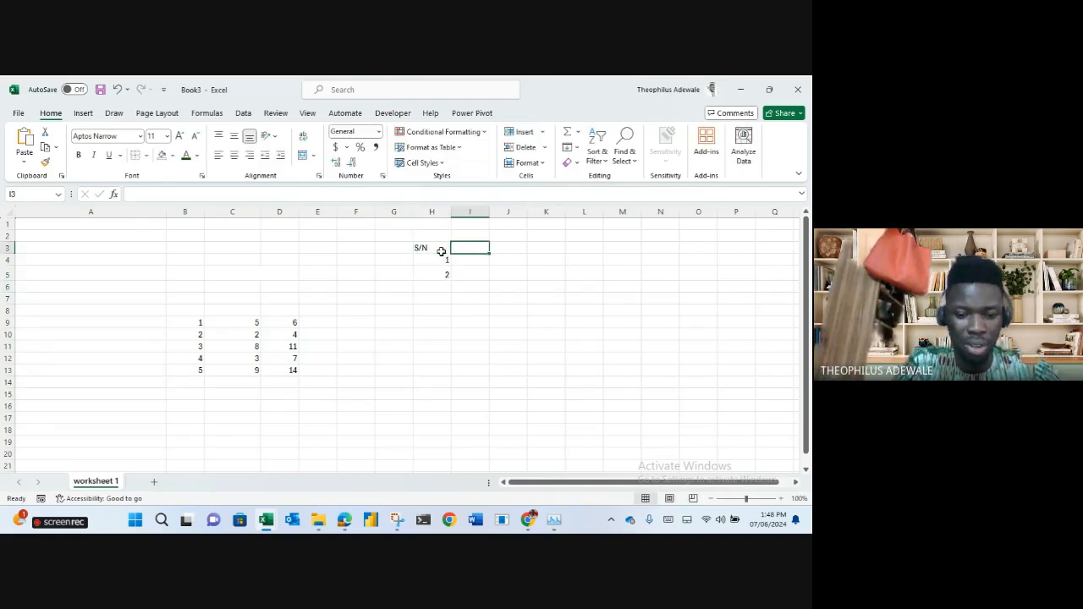
type("Name")
key("Tab")
Type three names down the Name column in I4:I6.
key("shift+Tab")
key("Down")
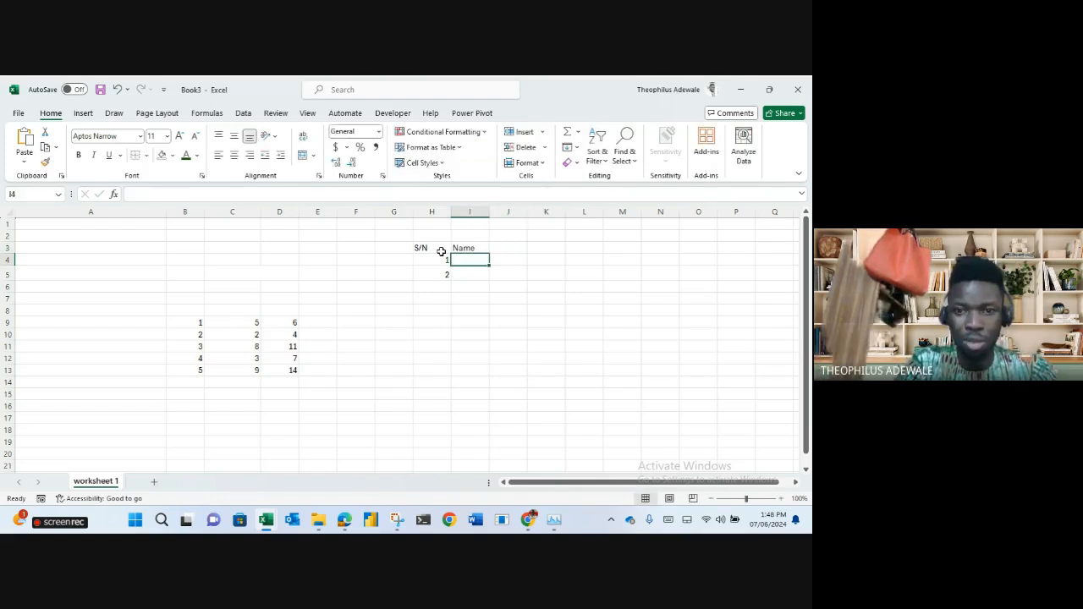
type("Uchechi")
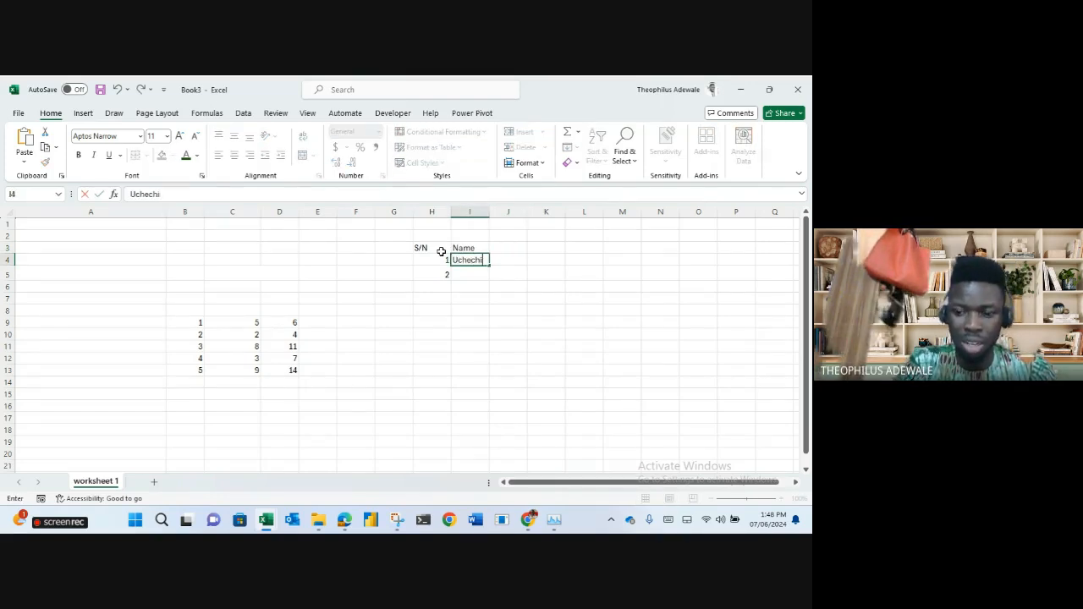
key("Return")
type("Jose")
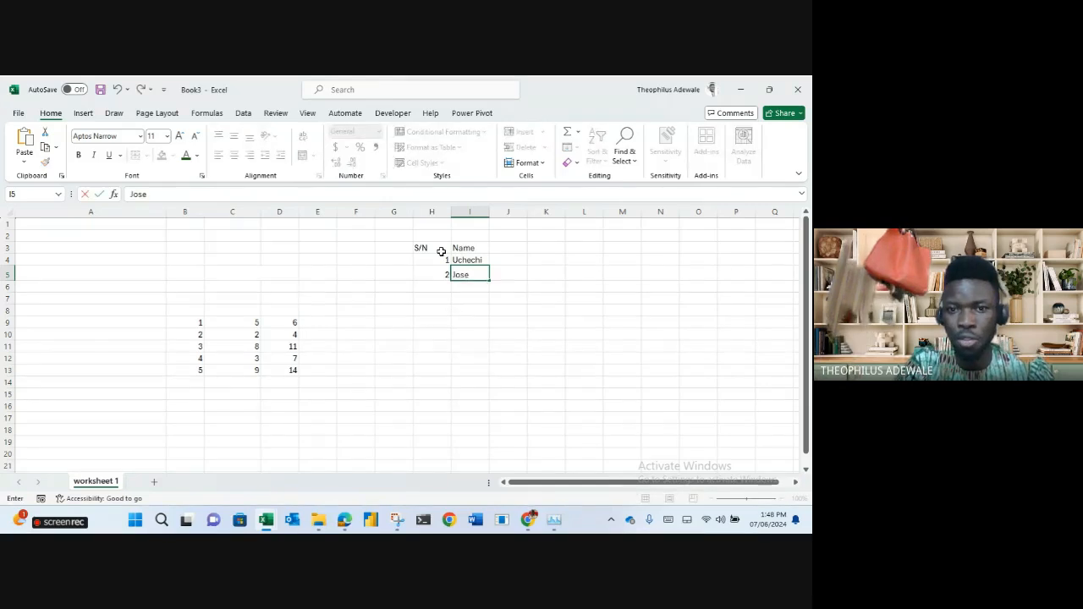
type("phinemary")
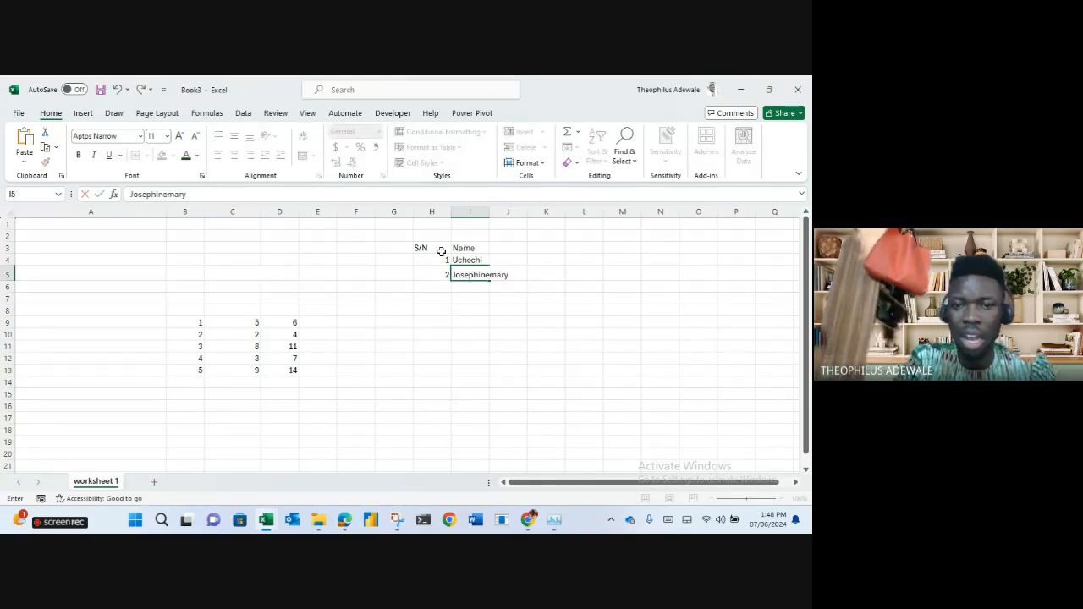
key("Return")
type("Eniola")
key("Return")
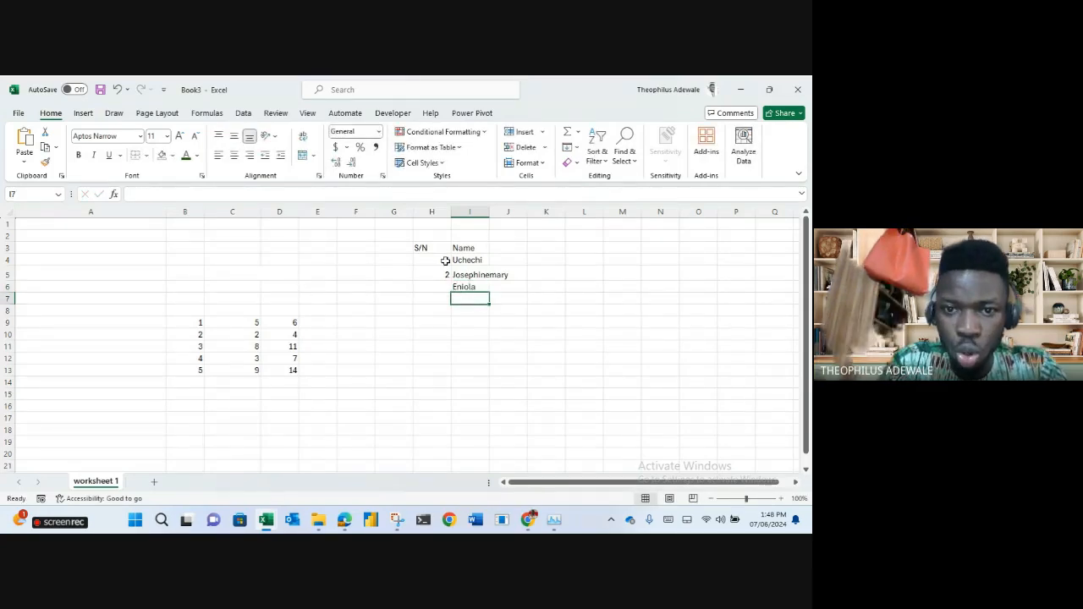
Remove the 2 from H5, fill the 1 down as a 1–12 series, then undo it.
left_click_drag(446, 261, 444, 269)
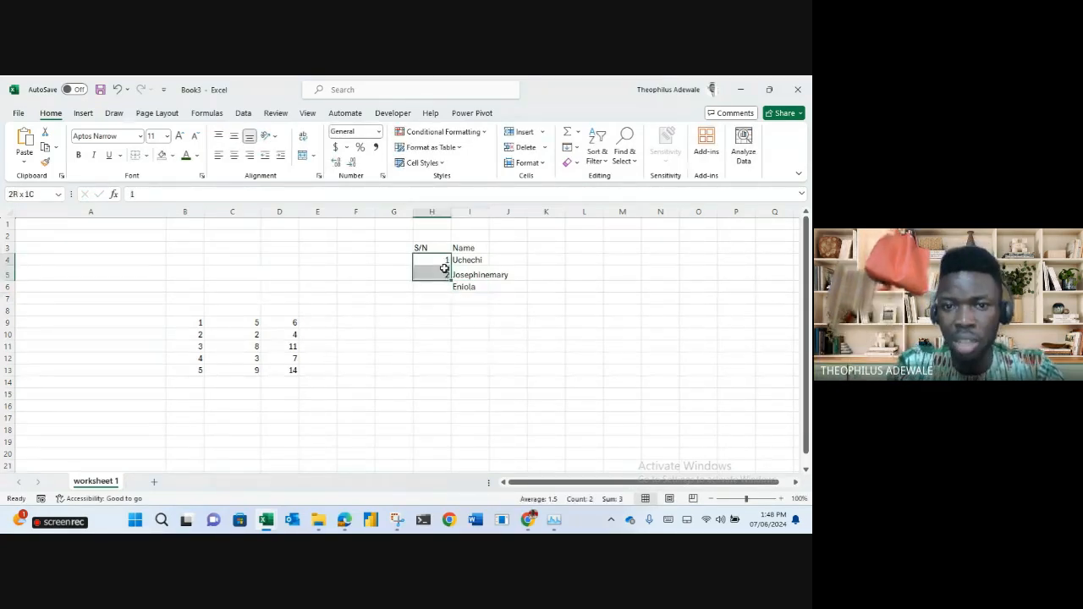
left_click(437, 272)
key("Delete")
left_click(437, 259)
left_click_drag(451, 266, 451, 399)
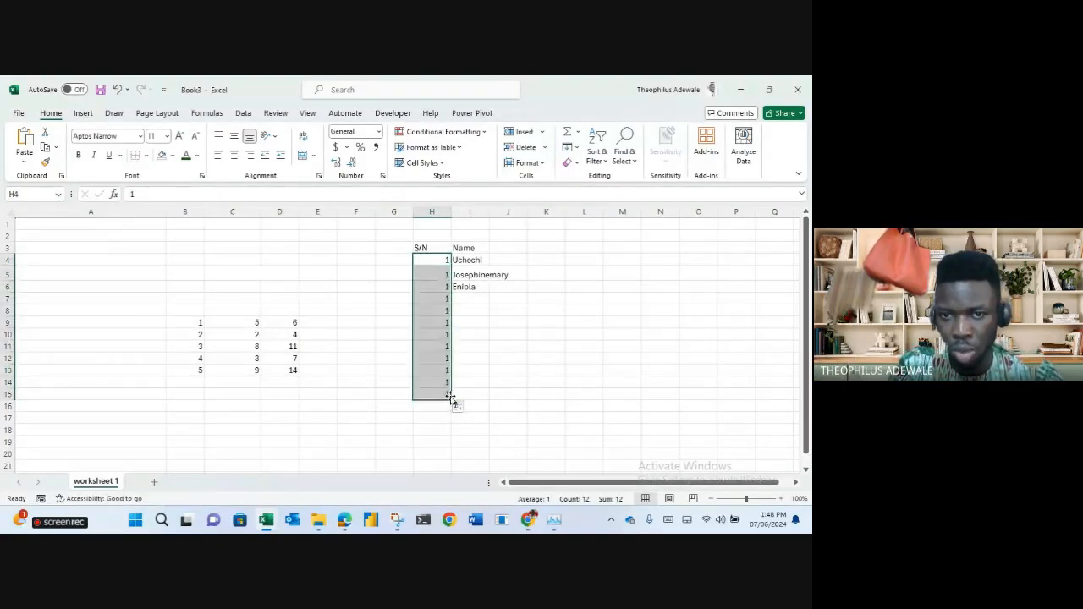
left_click(458, 407)
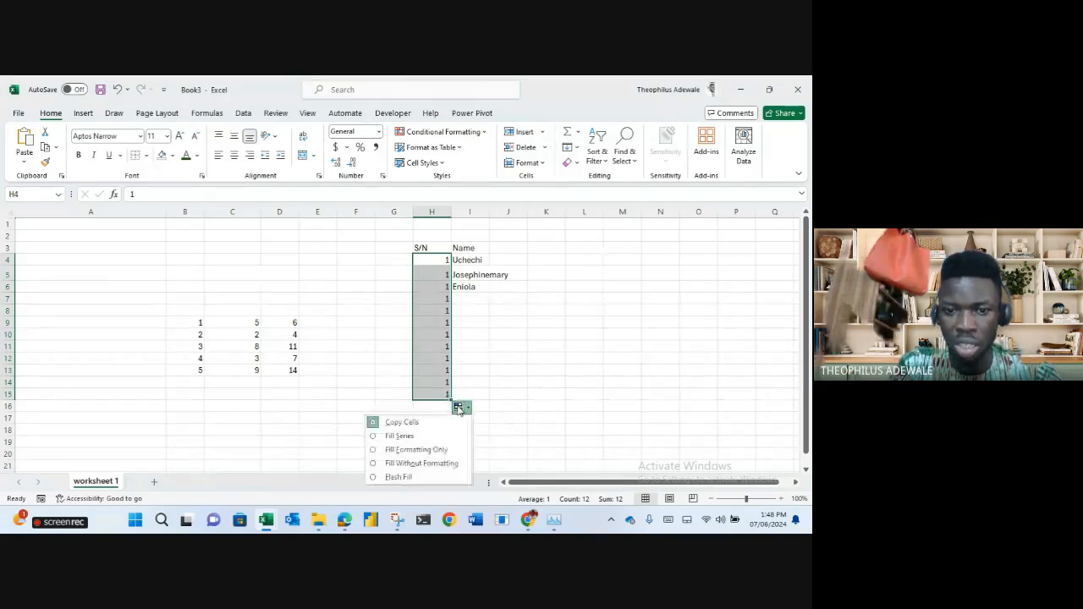
left_click(401, 436)
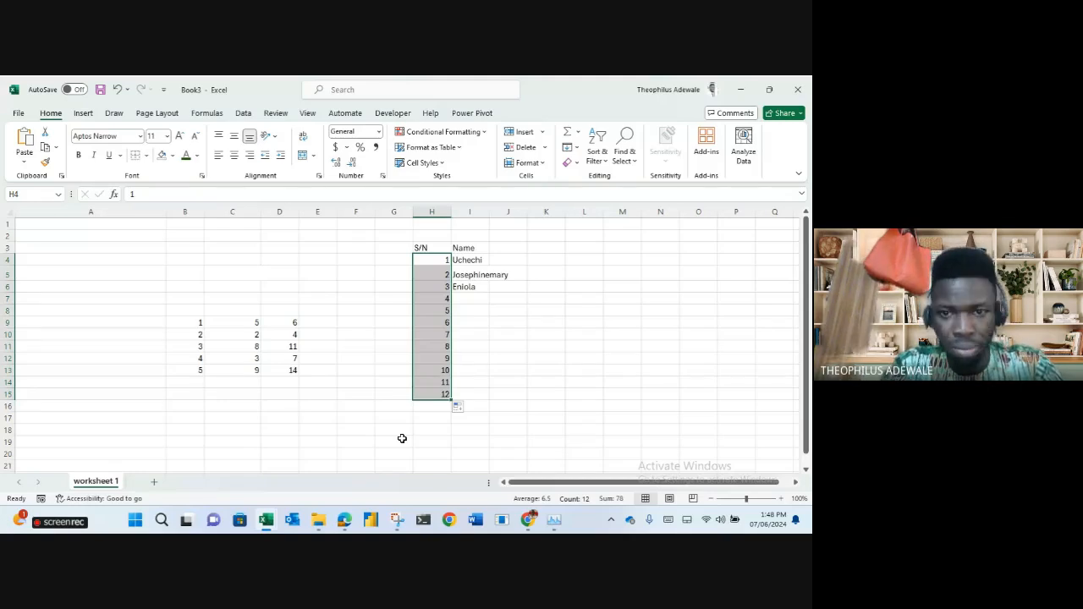
key("ctrl+z")
Re-enter 2 in H5, then clear the serial numbers from H4:H5.
left_click(433, 270)
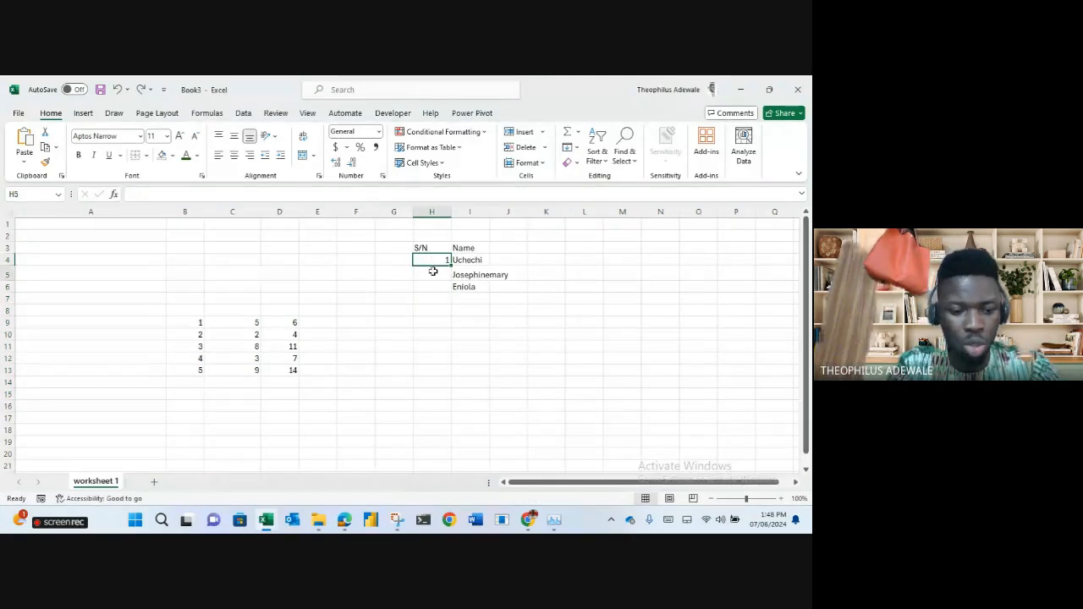
type("2")
key("Return")
left_click_drag(432, 260, 446, 390)
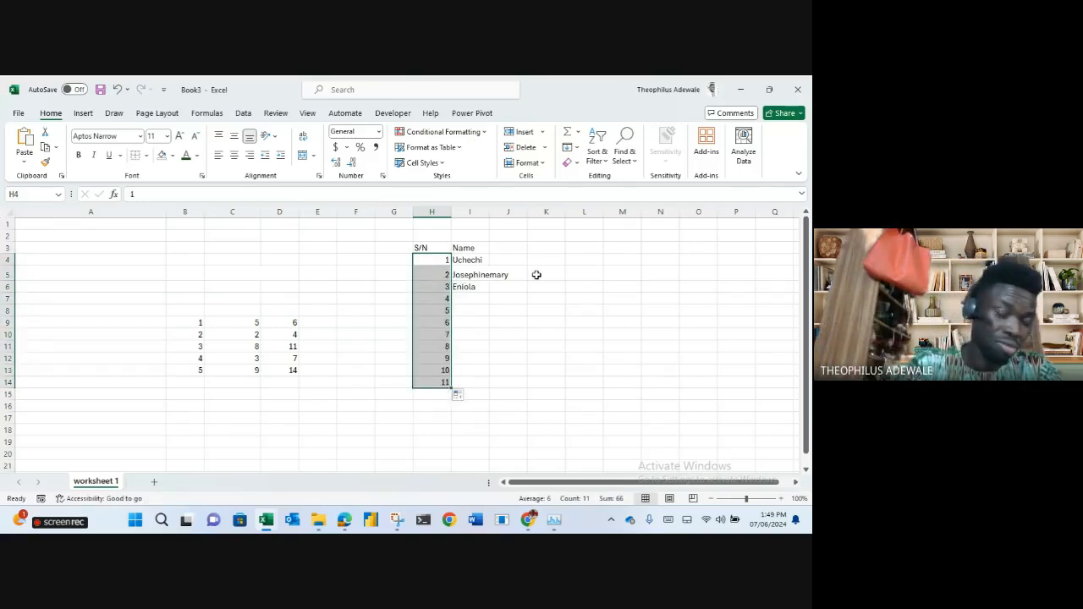
key("Delete")
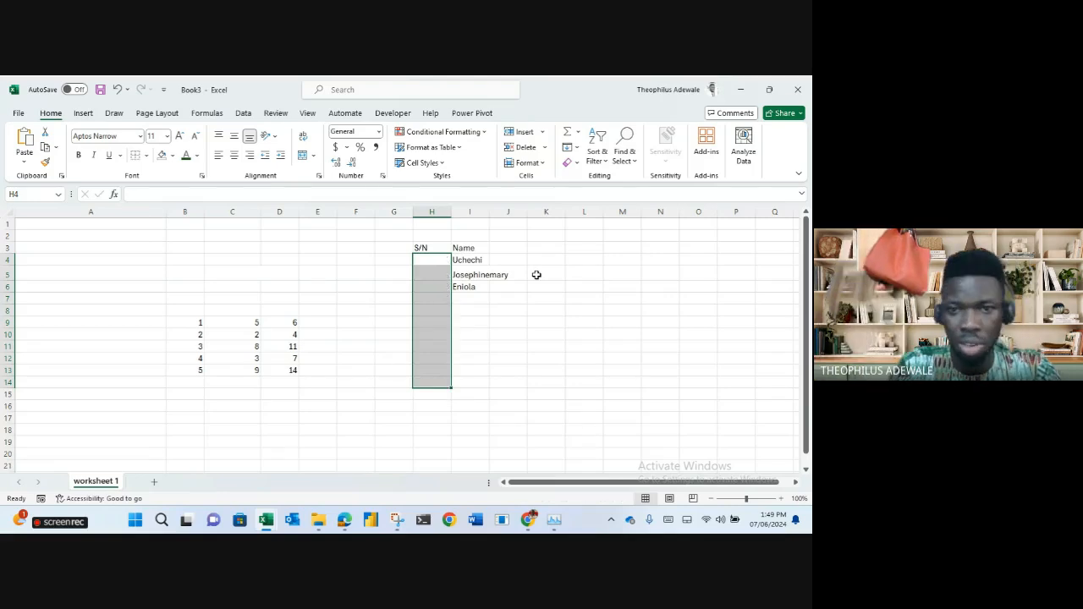
Enter the numbers 1 to 7 down column H, then clear them again.
left_click(434, 261)
double_click(435, 260)
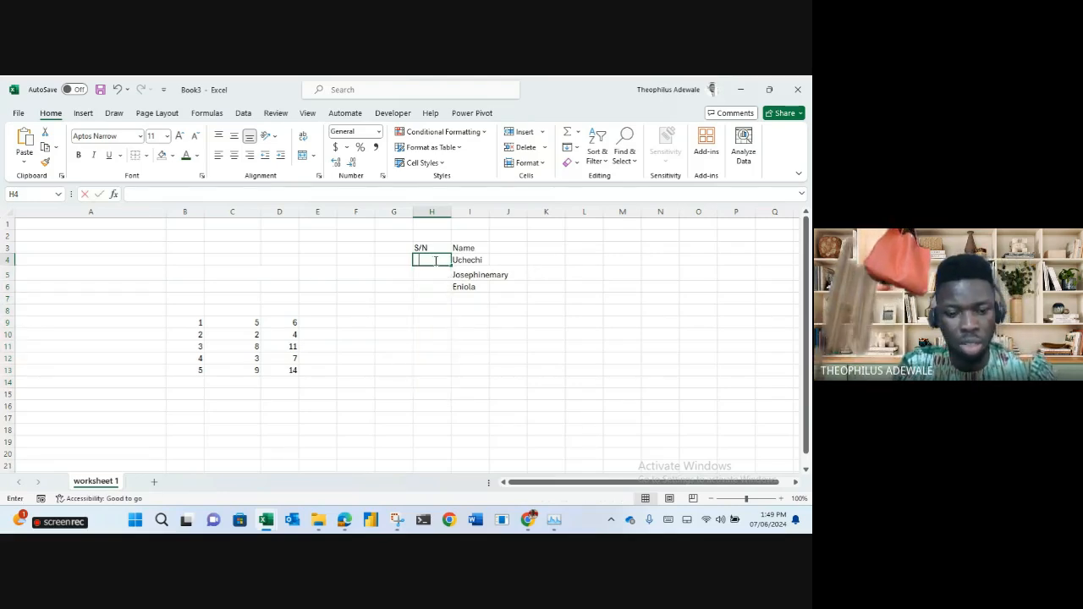
type("1 2 3 4 5 6 7")
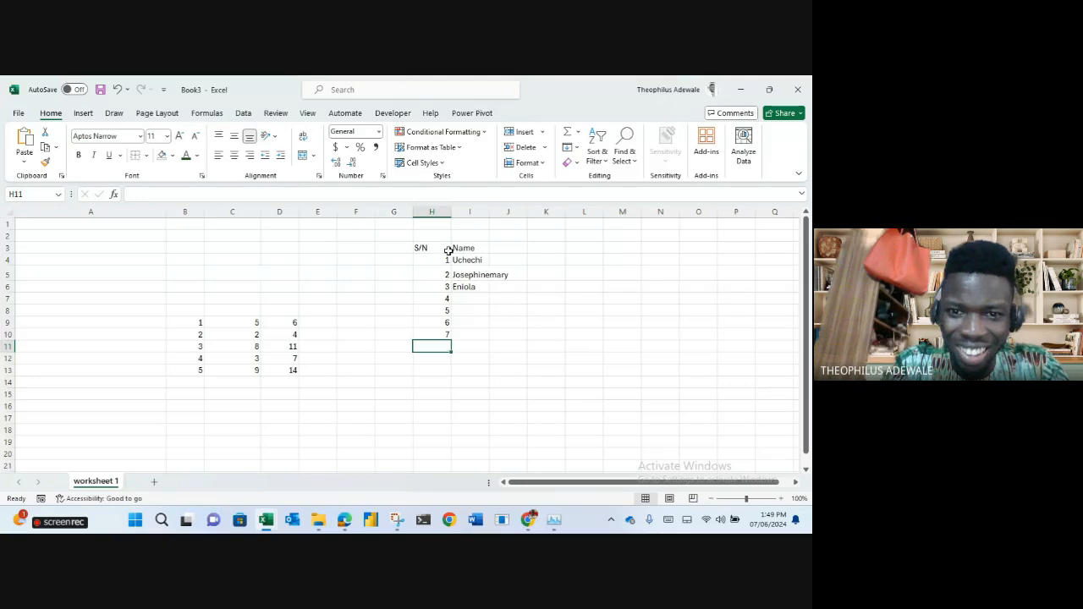
left_click_drag(444, 259, 430, 334)
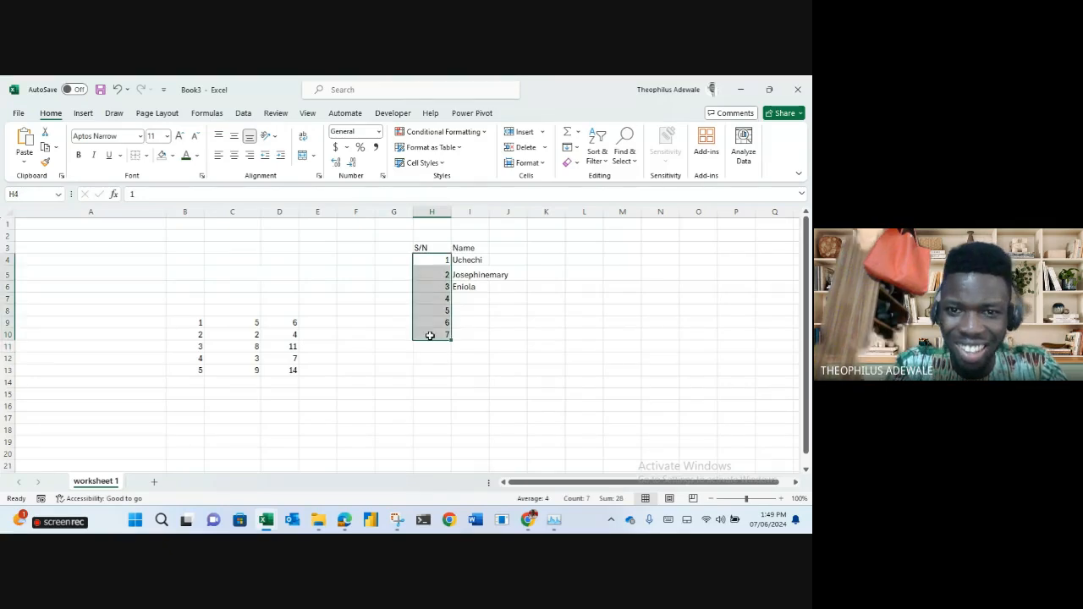
key("Delete")
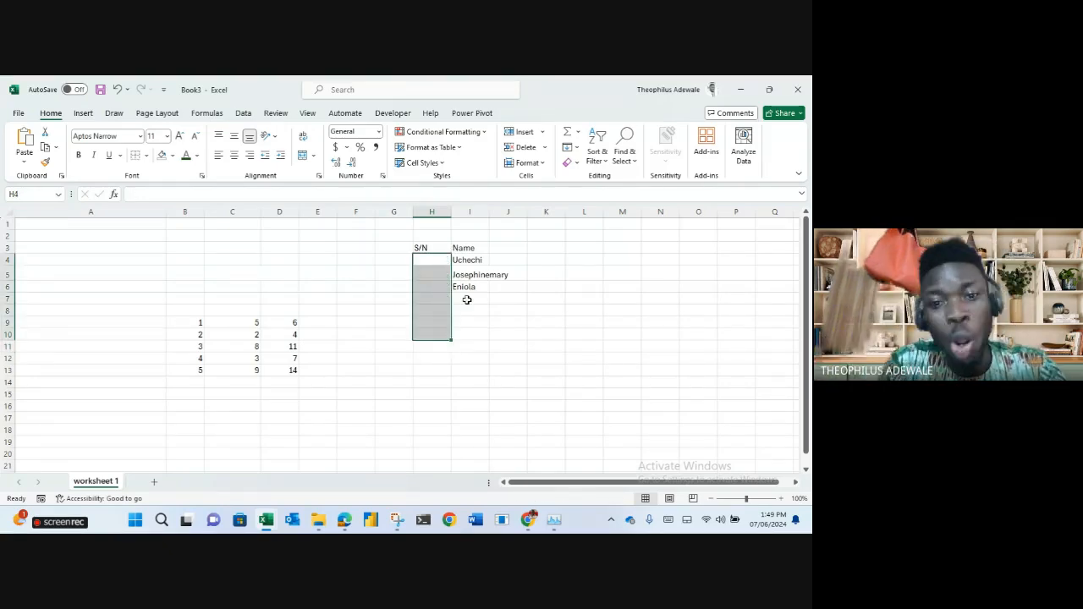
left_click(431, 263)
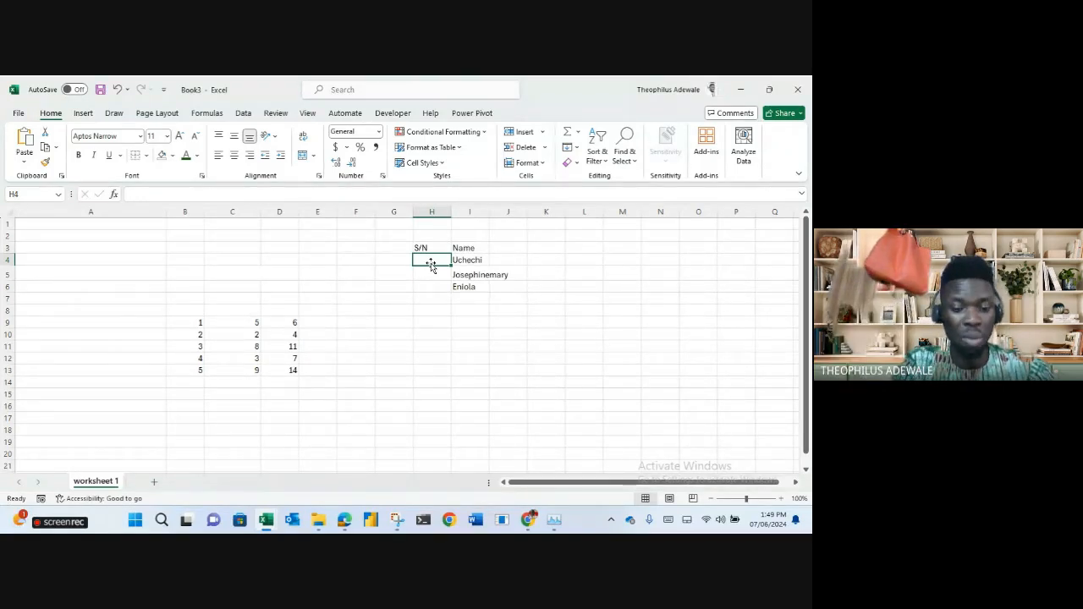
type("adewale")
key("Return")
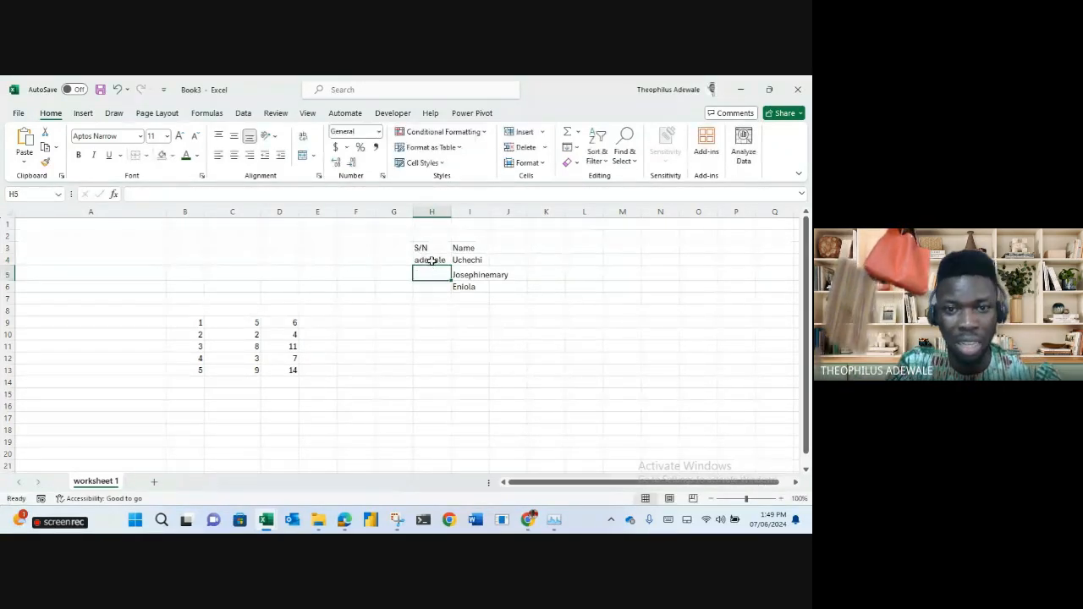
left_click(431, 262)
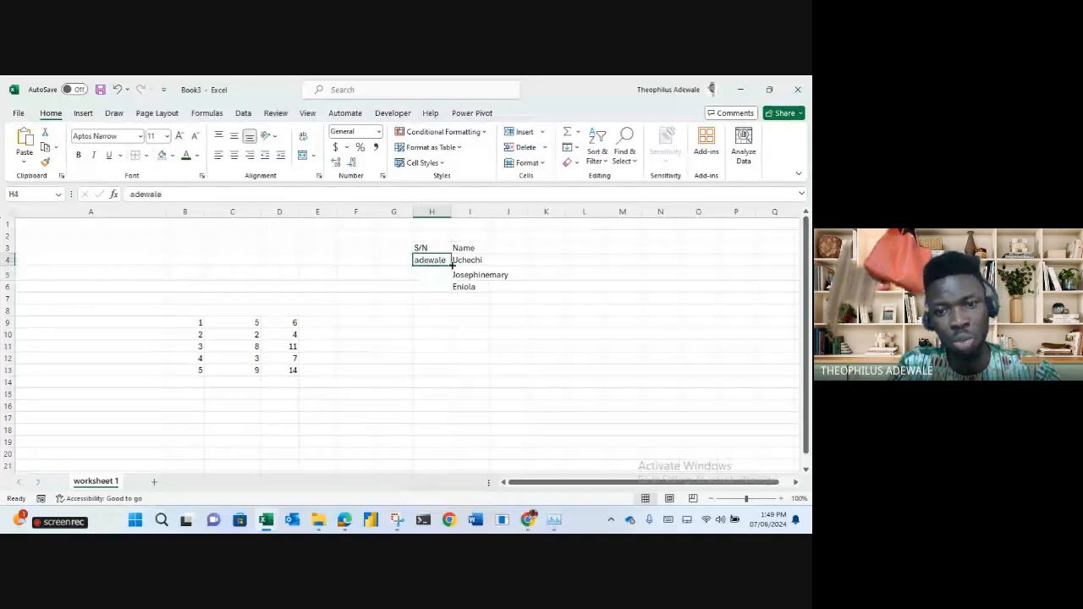
left_click_drag(452, 265, 436, 438)
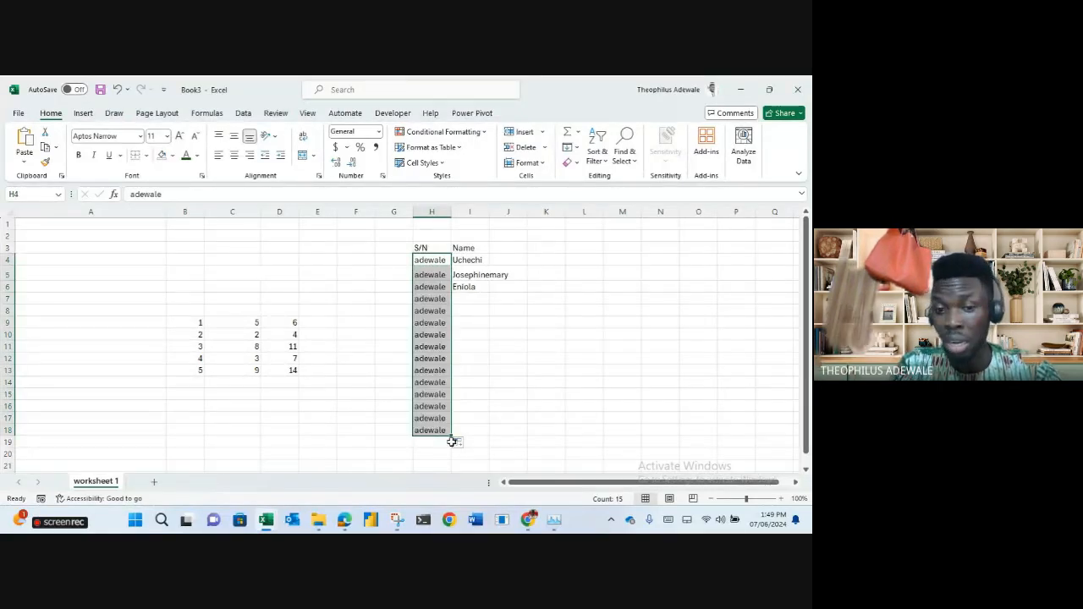
left_click(454, 442)
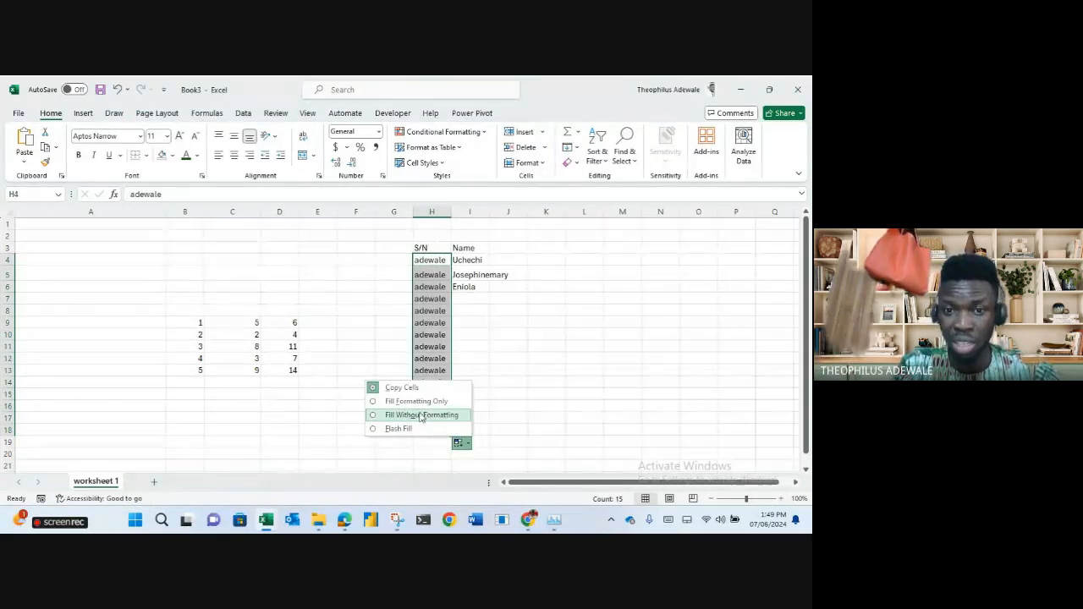
left_click(421, 416)
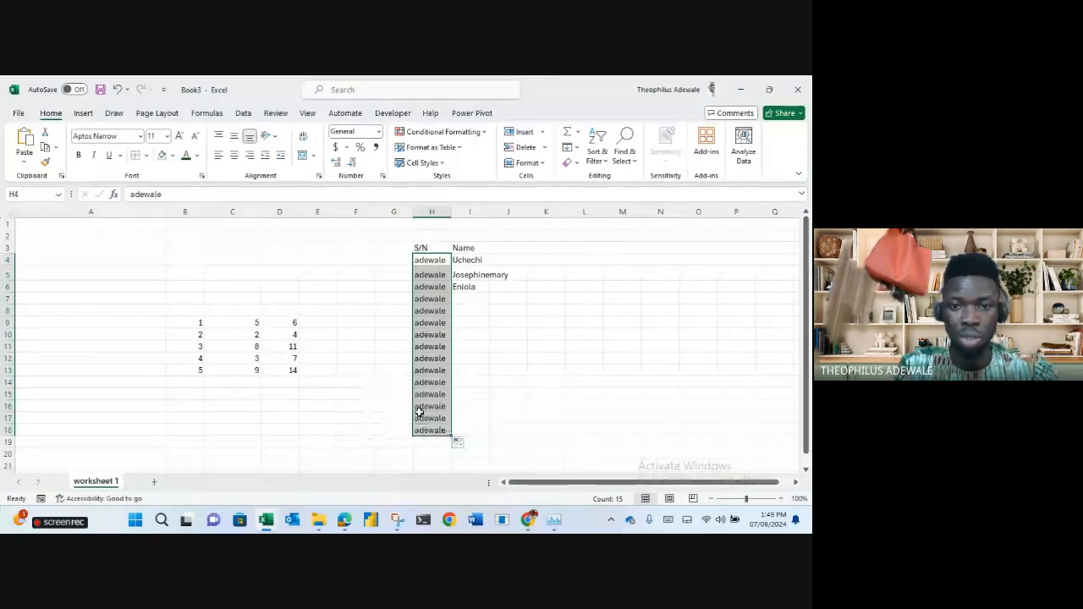
key("ctrl+z")
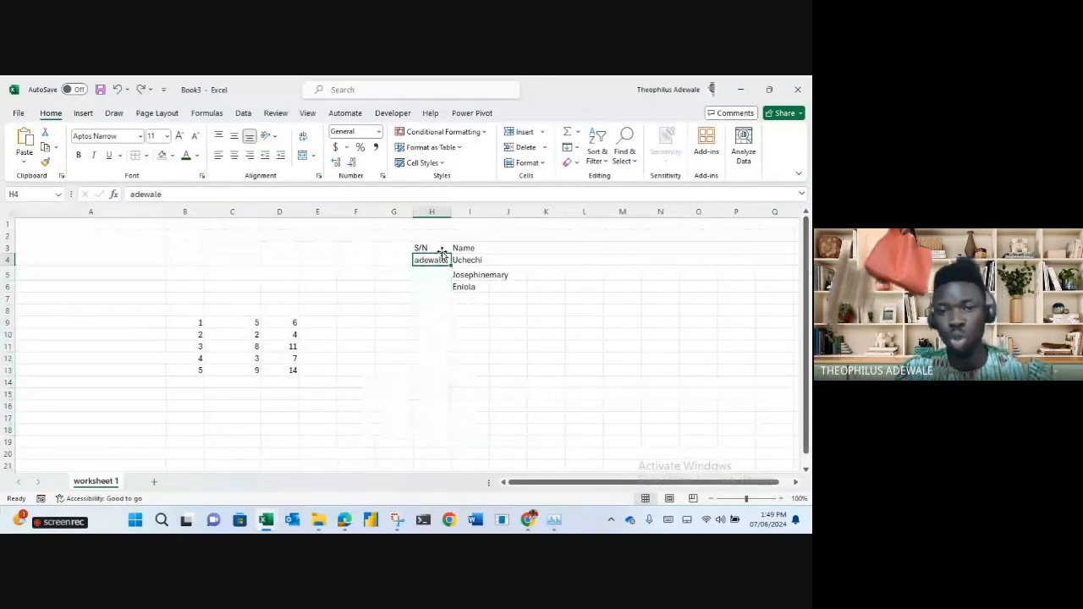
type("2")
key("Return")
type("4")
key("Return")
left_click_drag(442, 256, 455, 419)
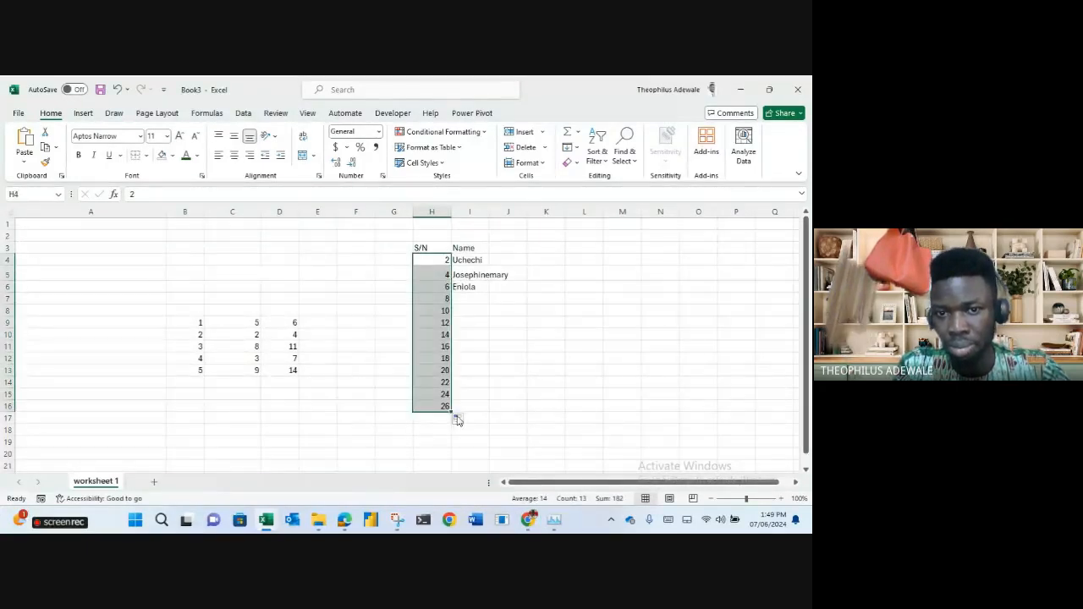
left_click(432, 258)
type("1")
key("Return")
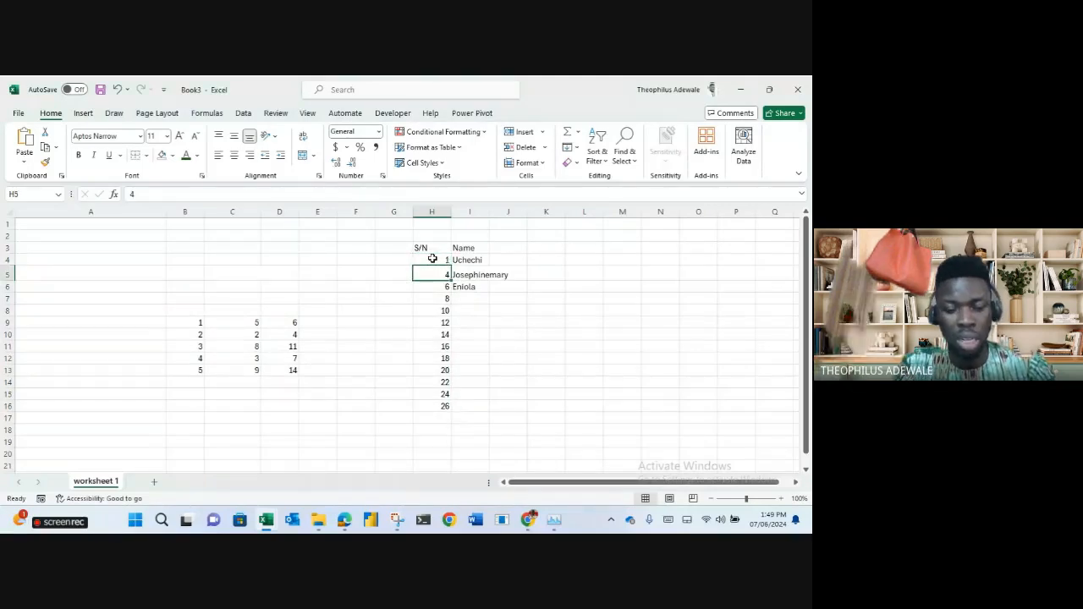
type("3")
left_click_drag(438, 261, 450, 405)
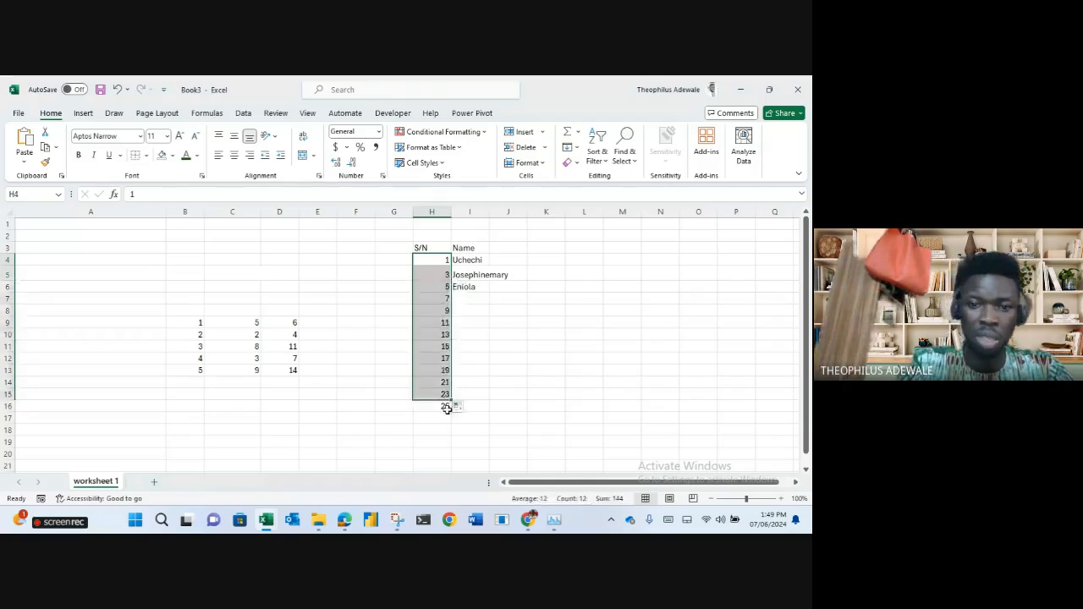
left_click(442, 409)
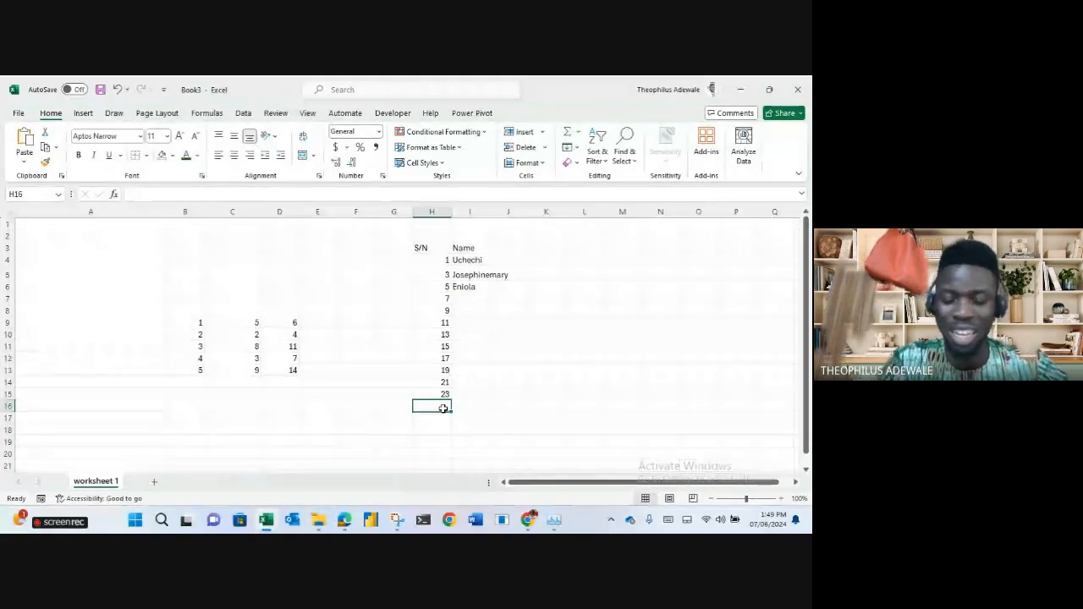
left_click_drag(431, 259, 436, 392)
key("Delete")
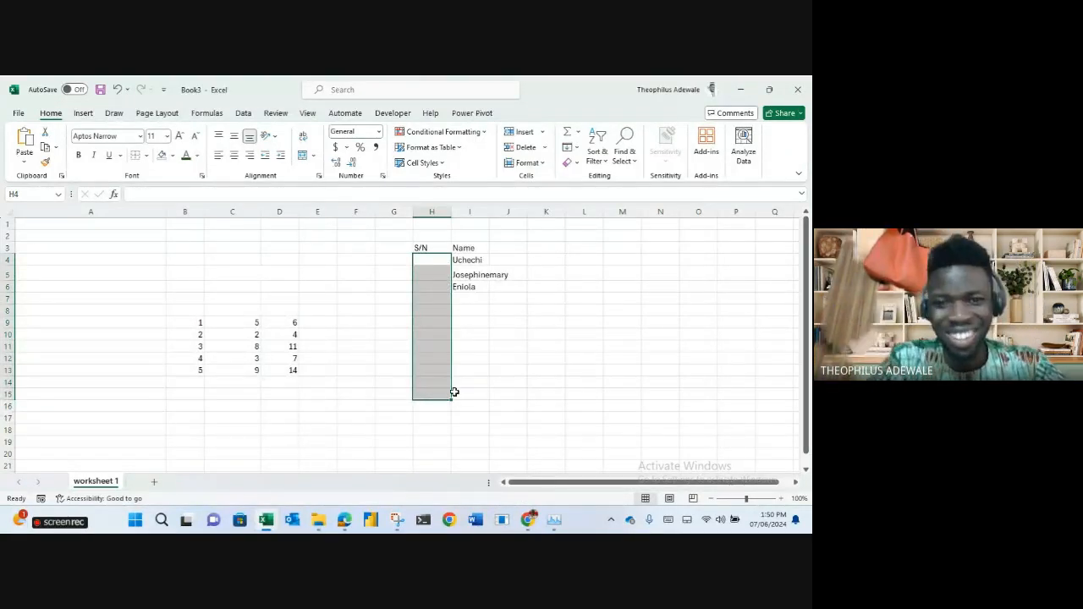
Enter 10 and 12 in H4:H5 as a trial series start.
left_click(515, 372)
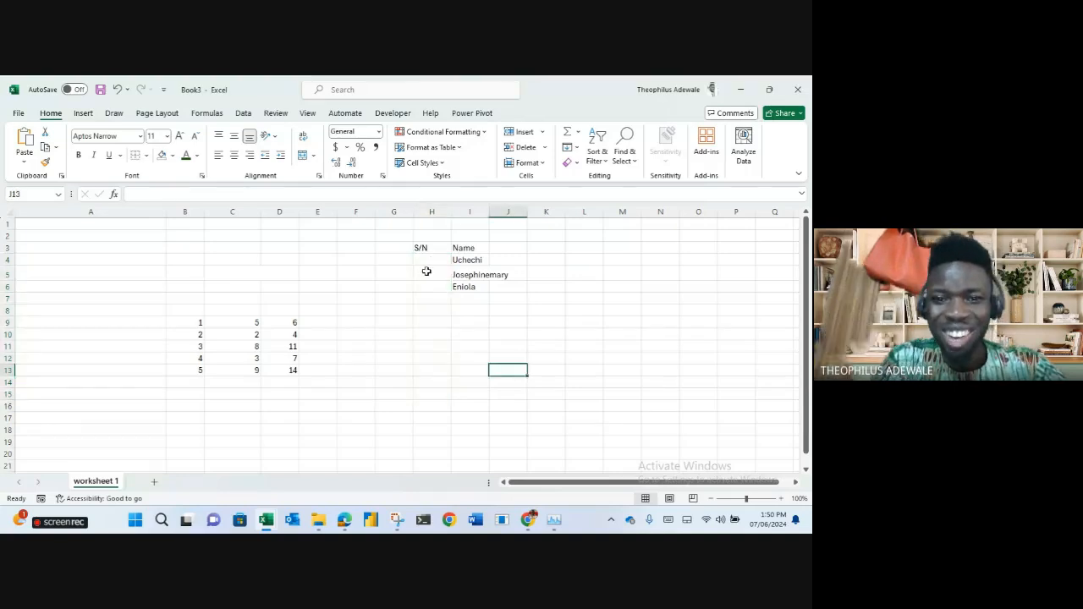
left_click(433, 262)
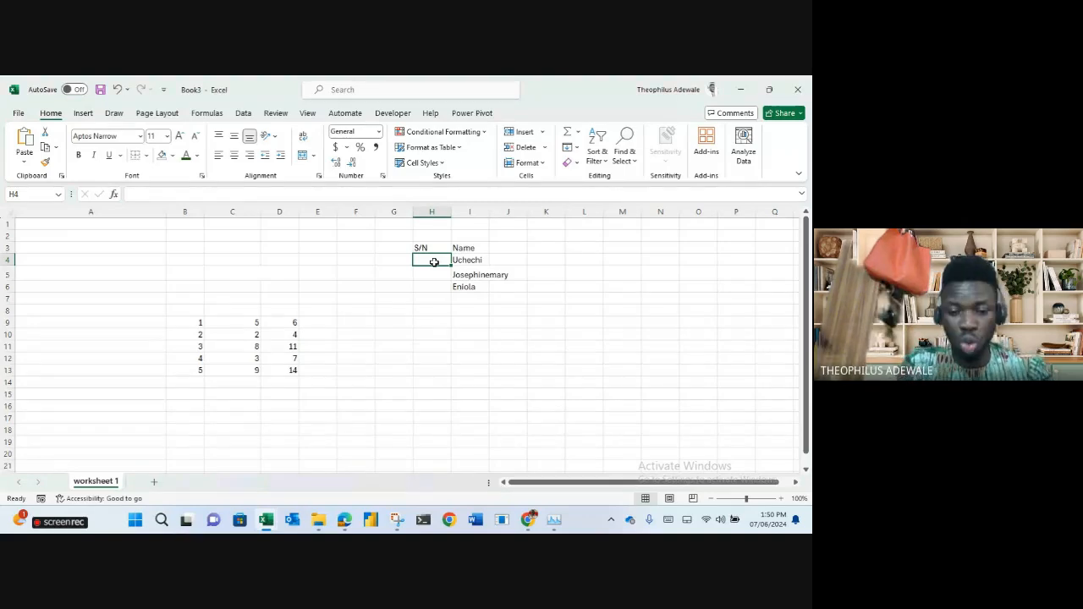
type("10")
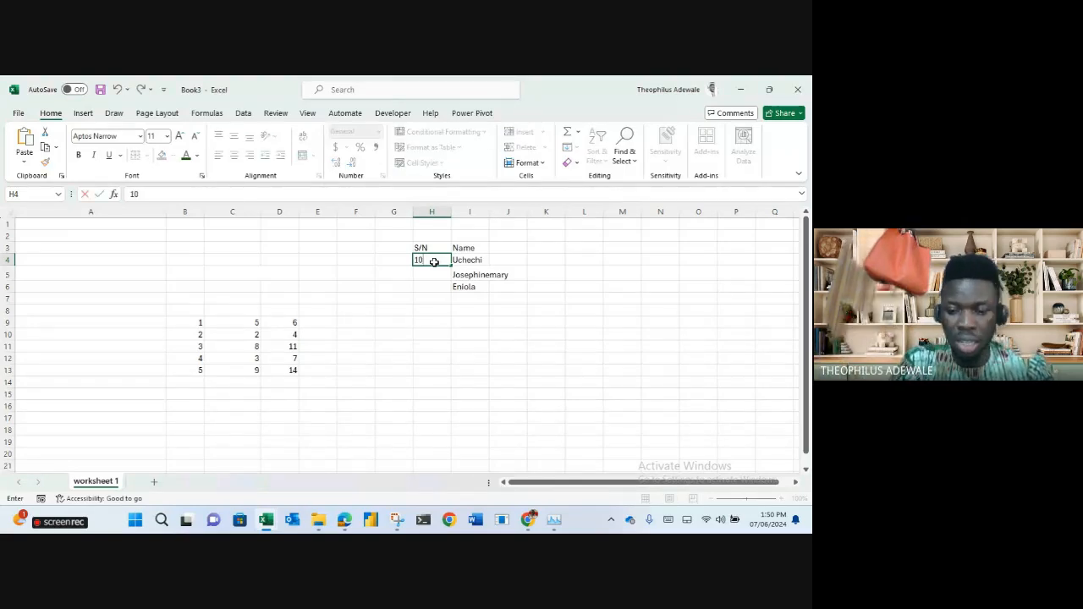
key("Return")
type("12")
key("Return")
left_click_drag(430, 261, 440, 405)
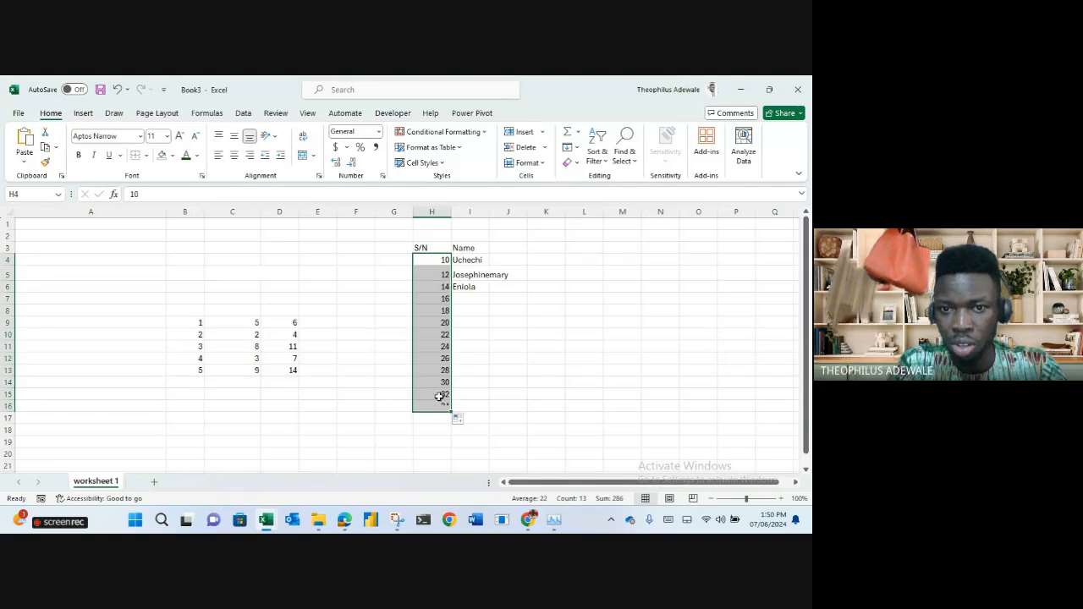
Try an odd-number series starting 19, 21, then undo and fill a 0, 1, 2 series instead.
left_click(426, 261)
type("19")
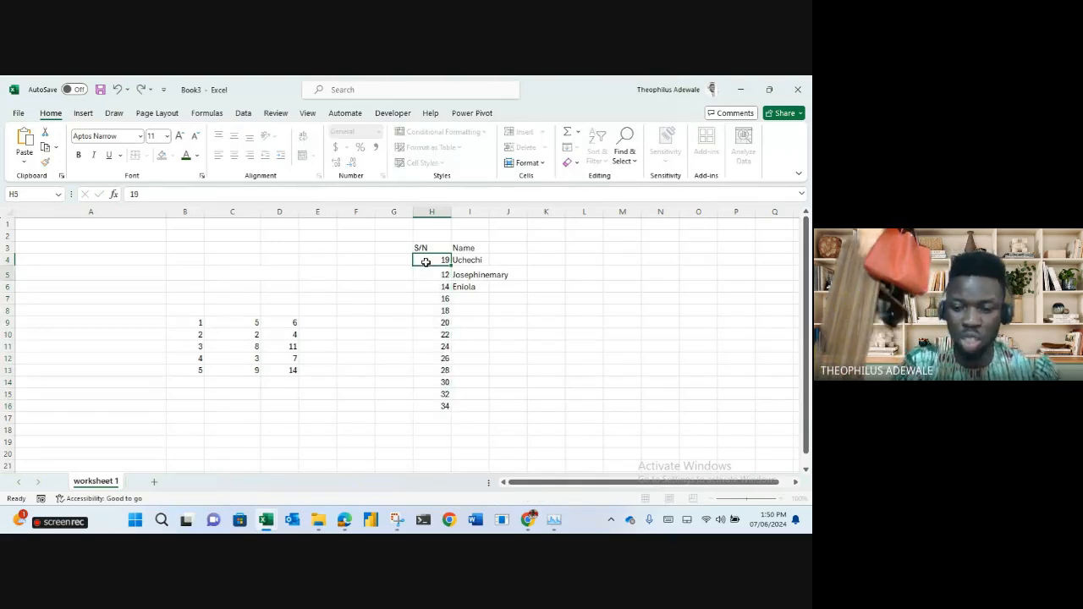
type("21")
left_click_drag(426, 263, 452, 342)
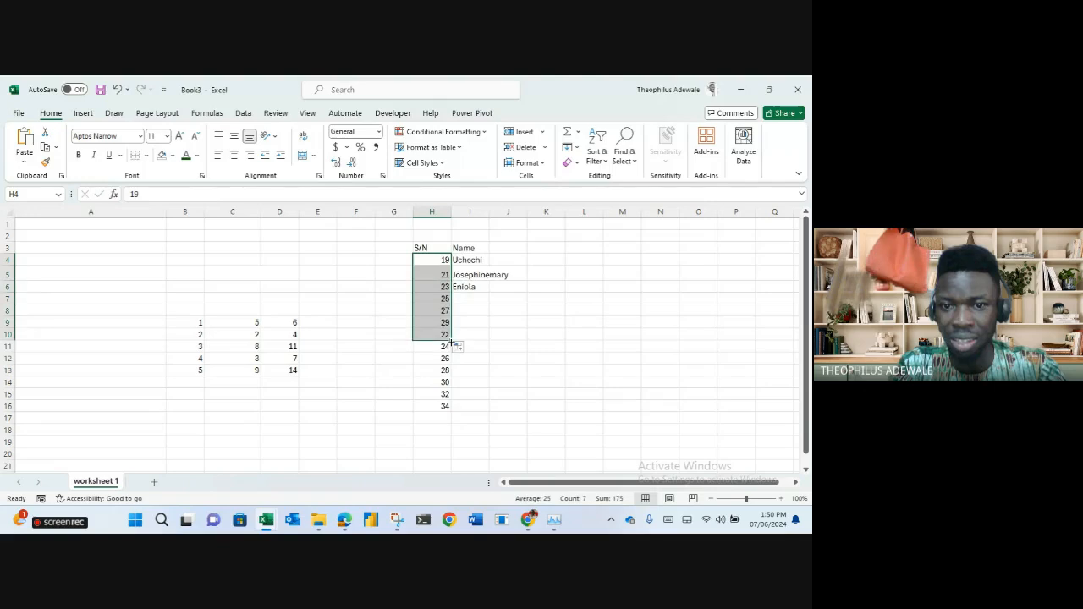
left_click(428, 260)
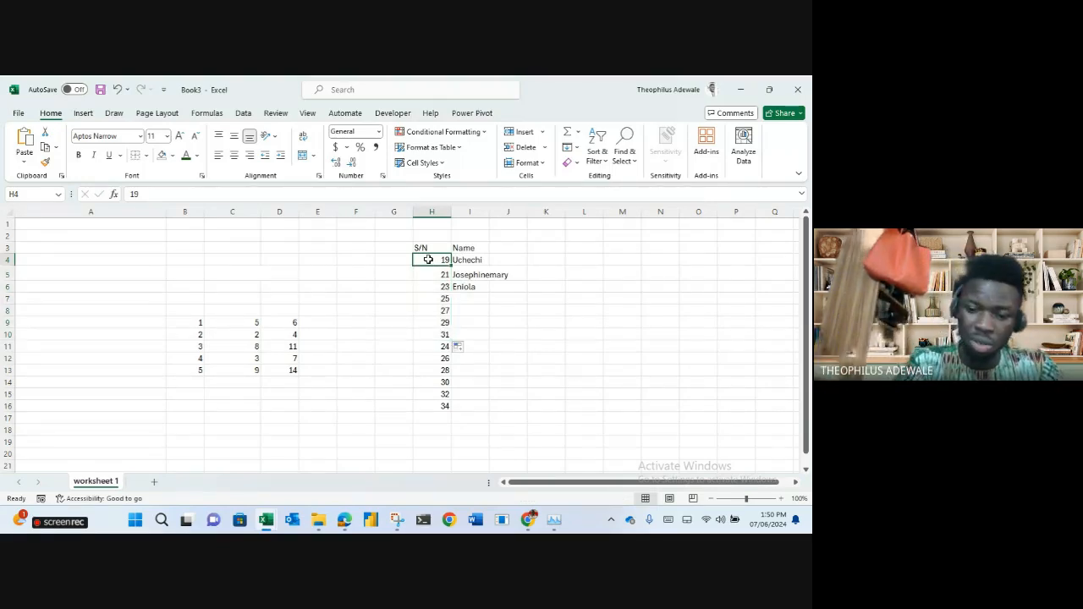
key("ctrl+z")
left_click_drag(432, 261, 450, 410)
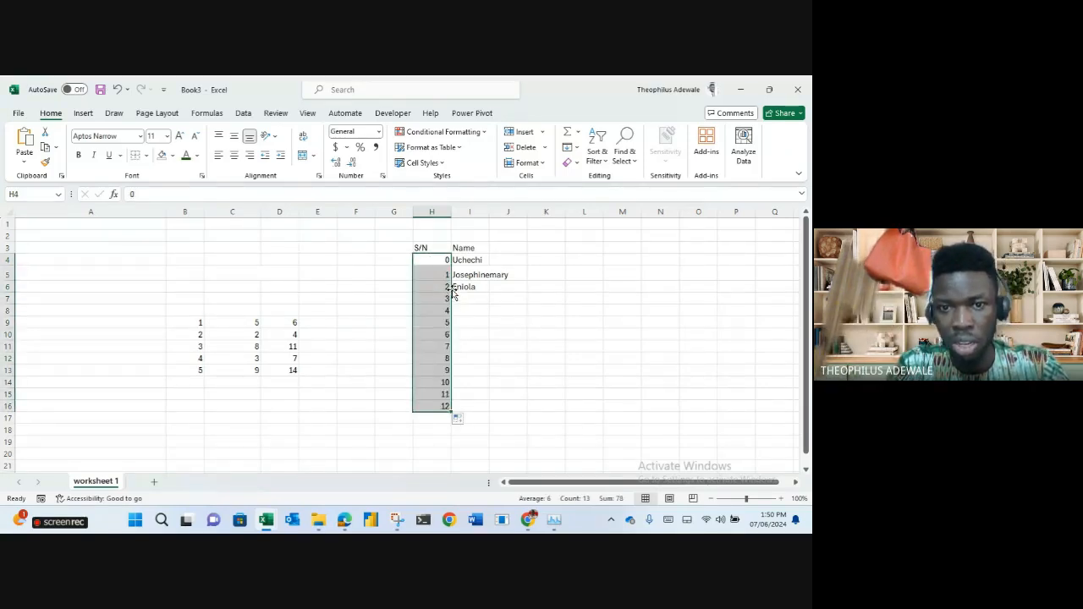
Replace the series start with 20 and 21 in H4:H5.
left_click(435, 263)
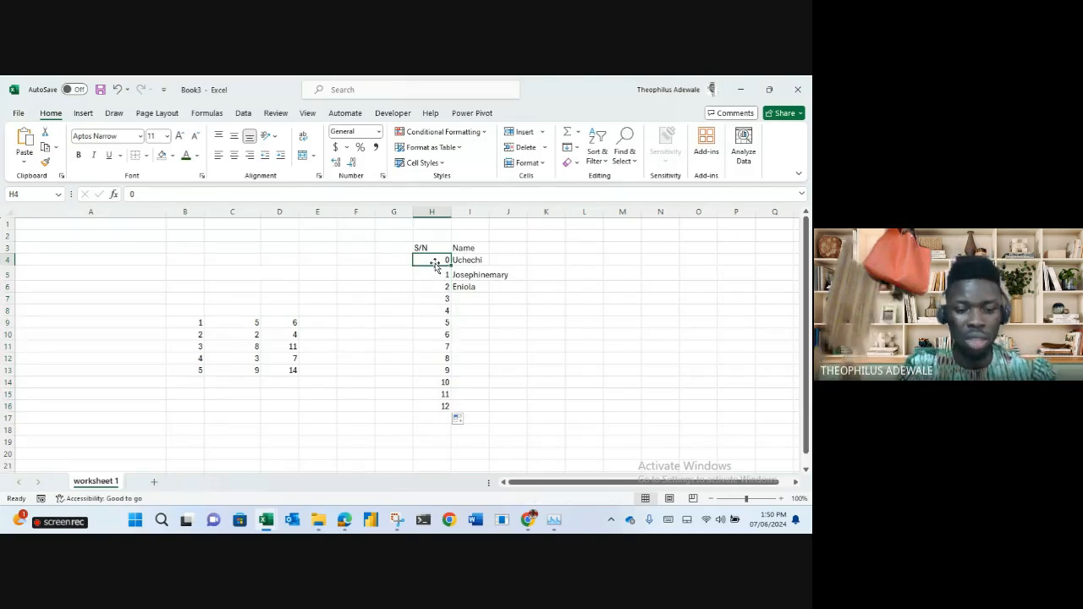
type("20")
key("Return")
type("21")
key("Return")
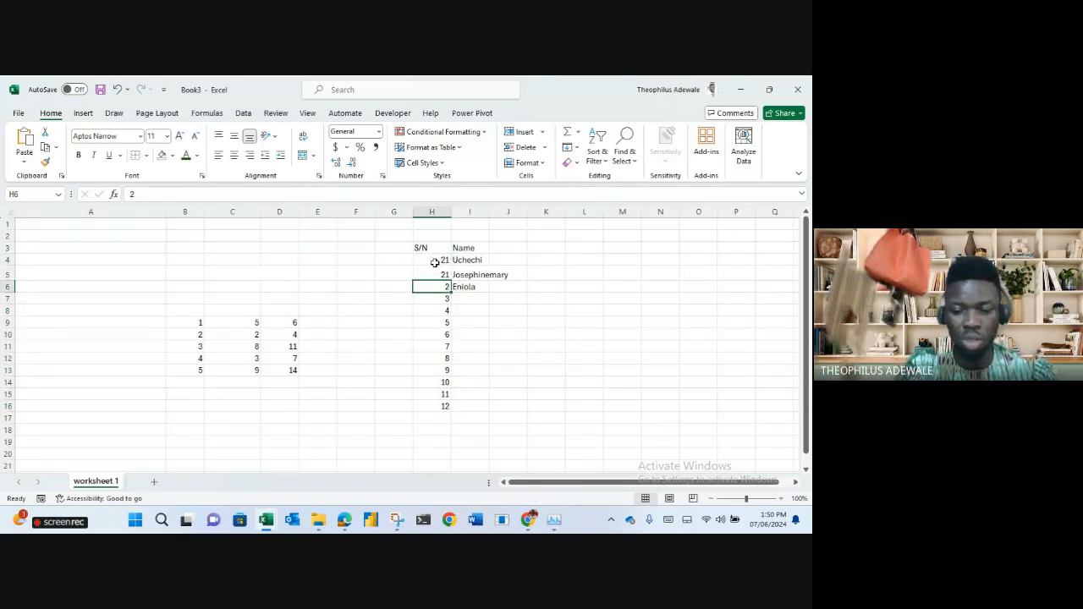
left_click_drag(431, 261, 452, 412)
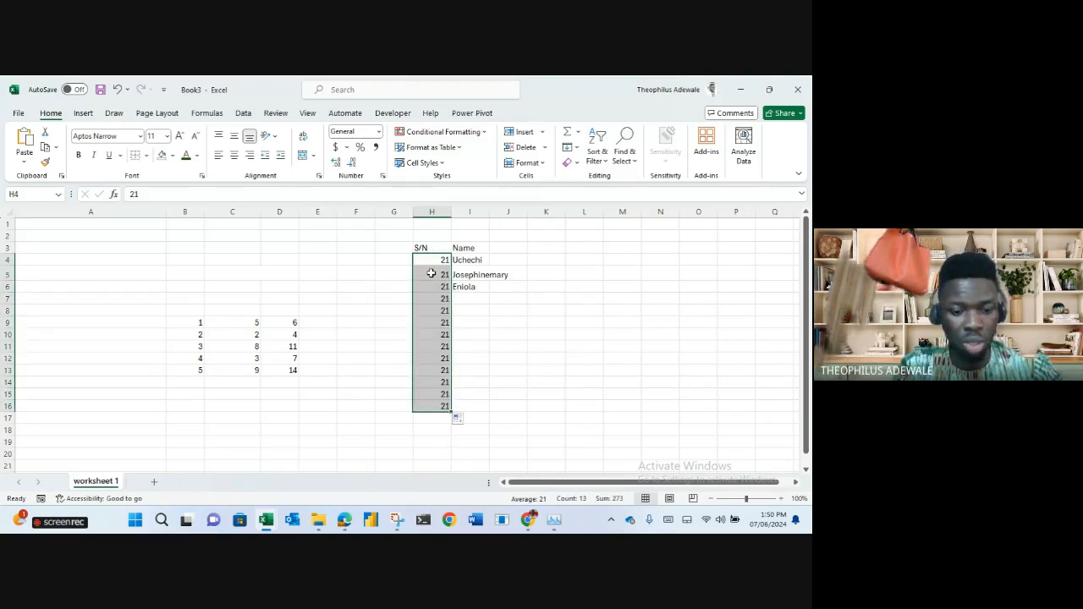
Fill a 21–33 series down to H16 from 21 and 22, then delete it.
left_click(431, 273)
type("22")
key("Return")
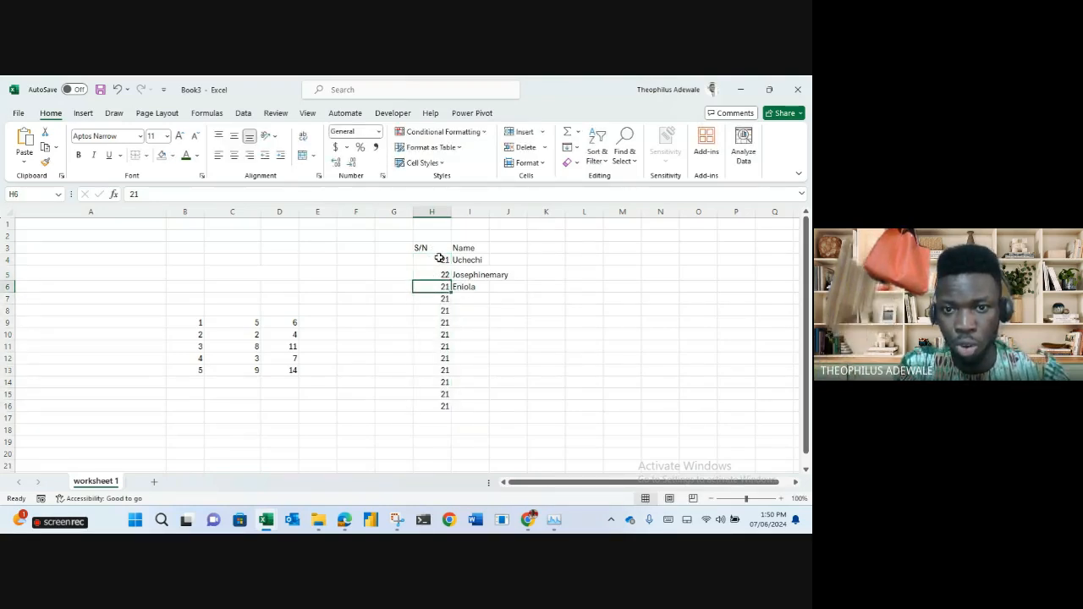
left_click_drag(440, 259, 437, 274)
double_click(452, 281)
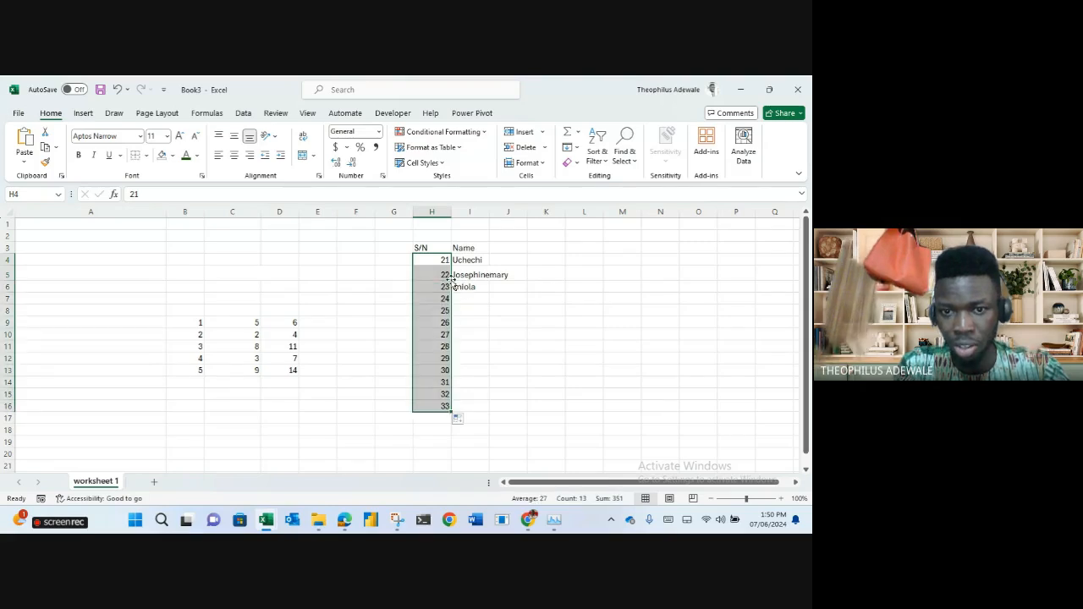
key("Delete")
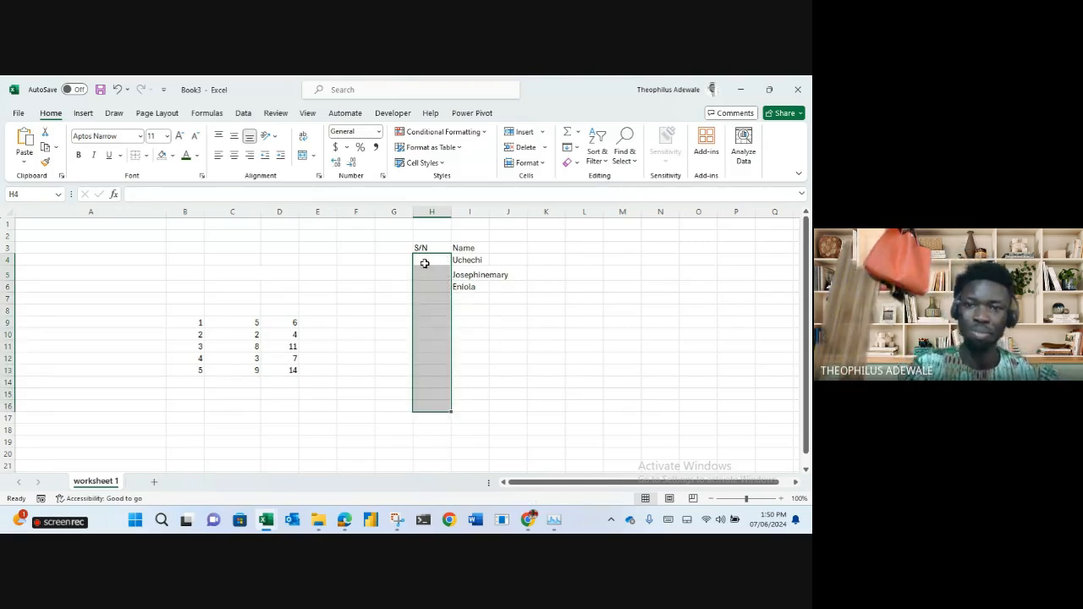
left_click(558, 278)
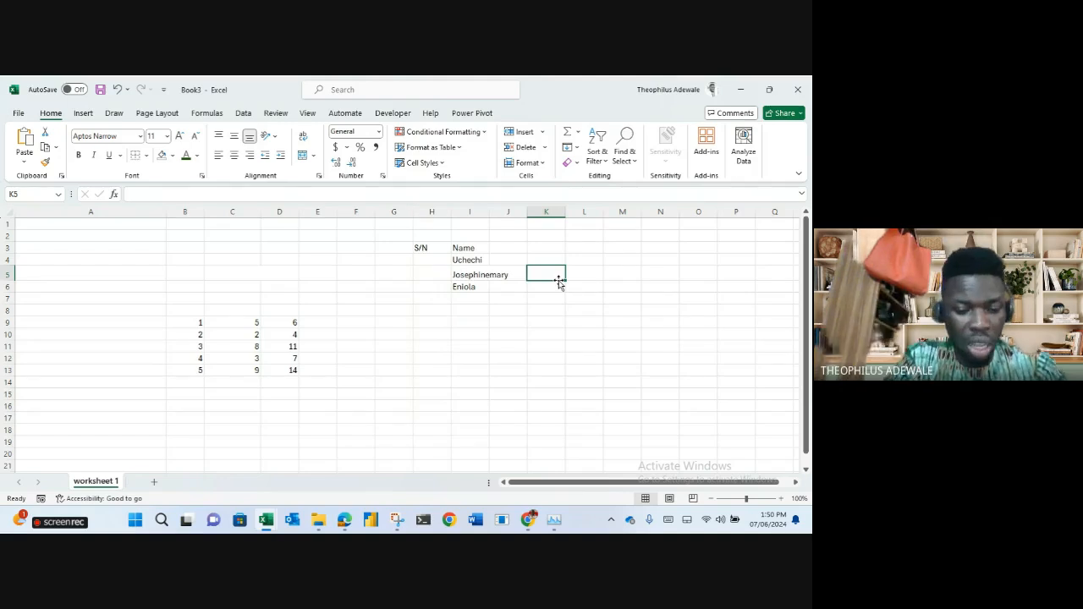
Fill mon–sun down K5:K11 and Monday–Sunday down column L.
type("mon")
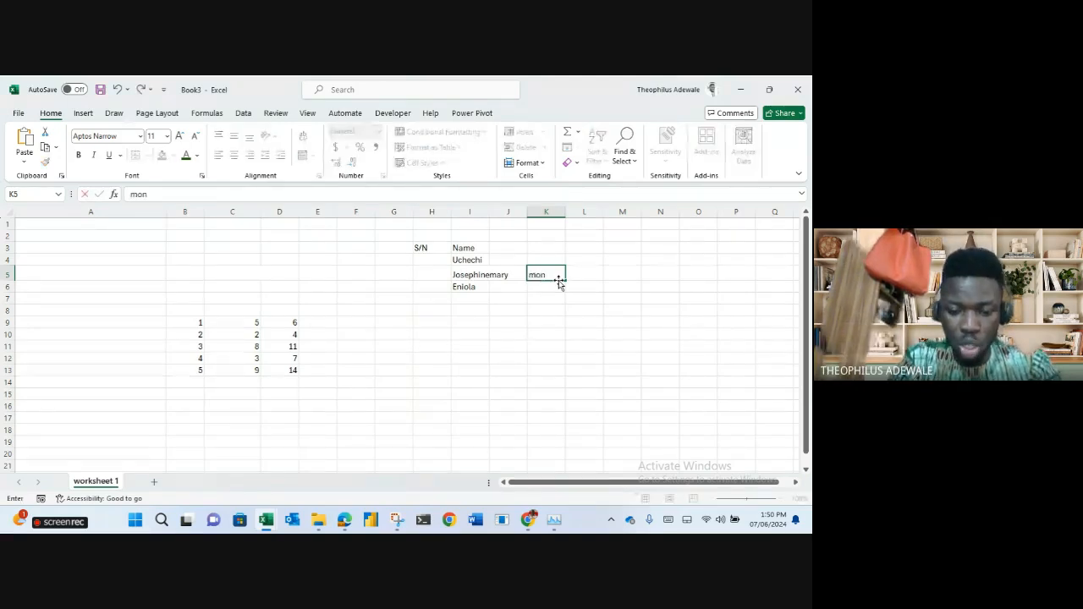
key("Return")
left_click(547, 270)
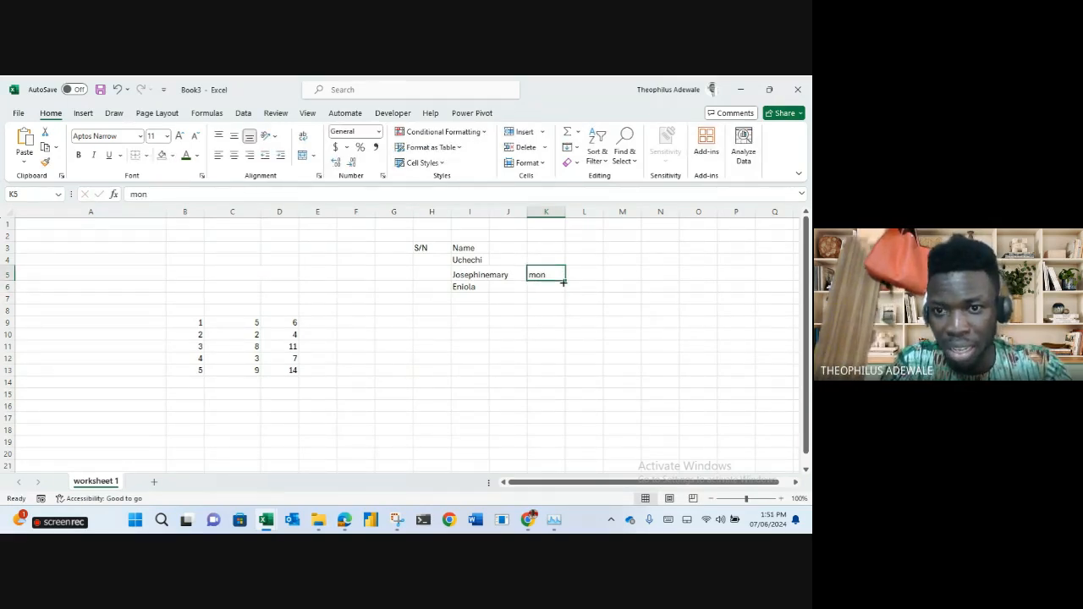
left_click_drag(562, 282, 563, 347)
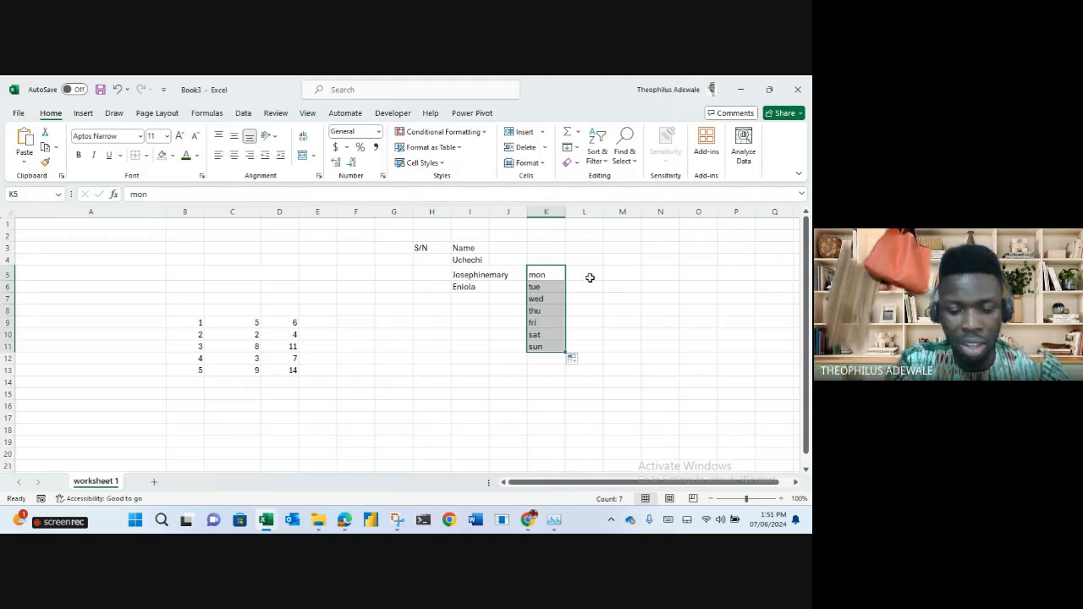
left_click(588, 280)
type("mon")
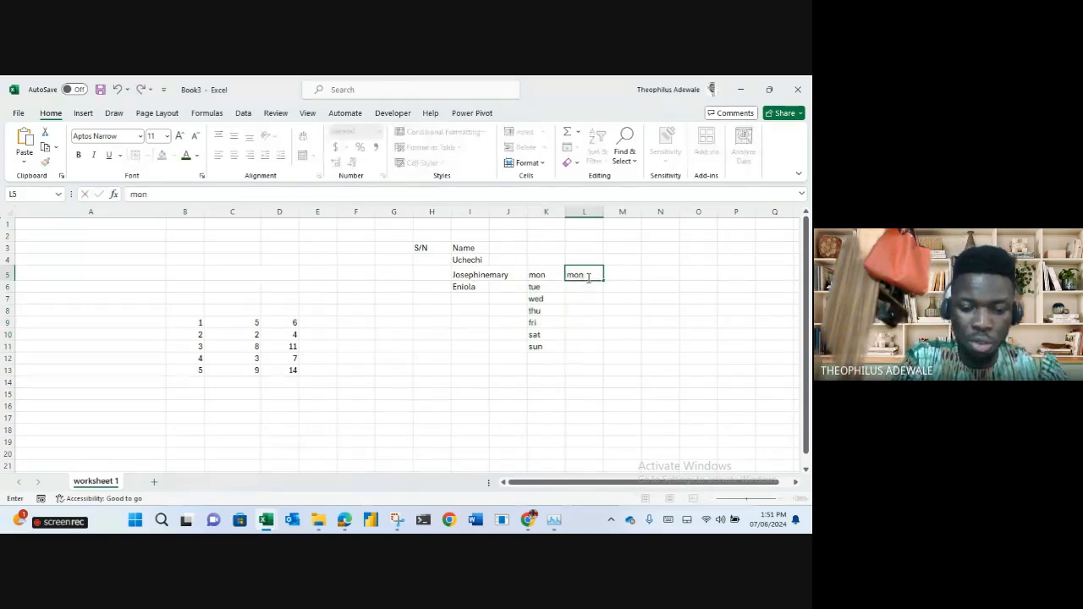
type("day")
key("Return")
left_click(592, 277)
double_click(604, 281)
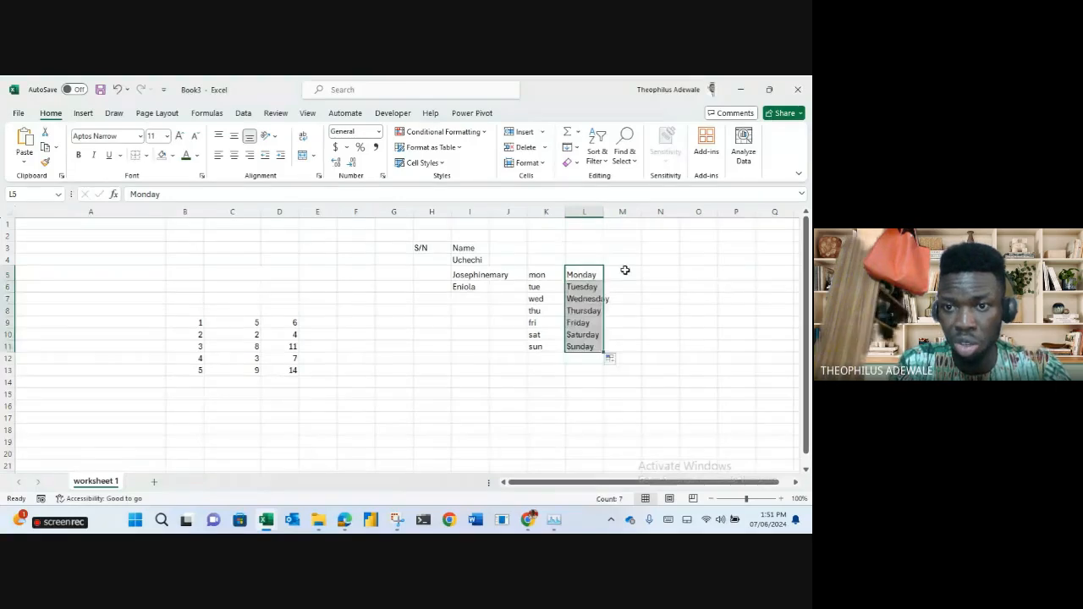
Fill MONDAY through SUNDAY down column M from M5.
left_click(624, 272)
type("MONDA")
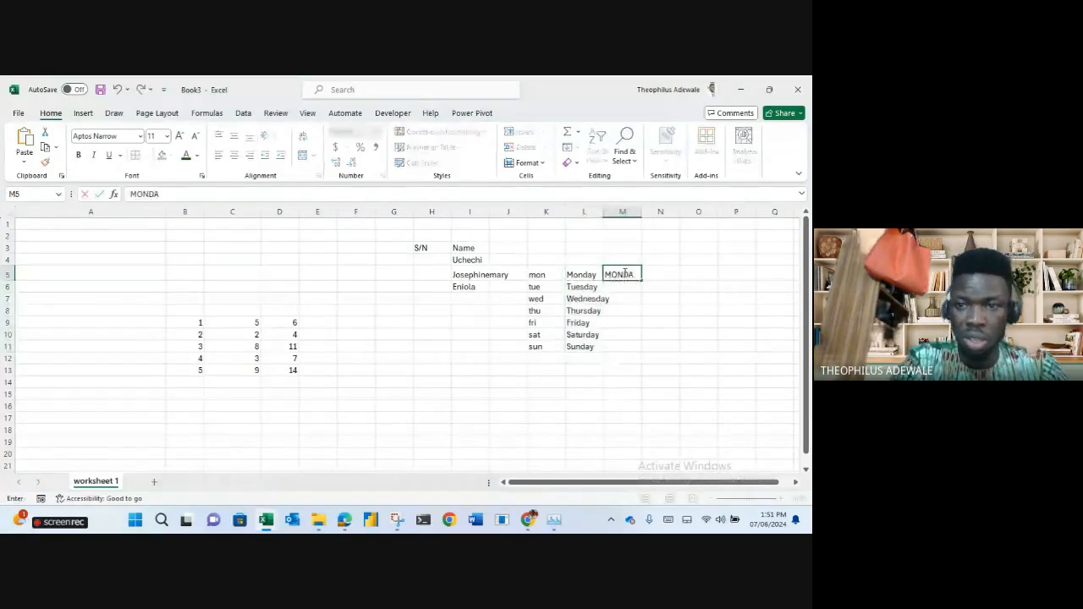
type("Y")
key("Return")
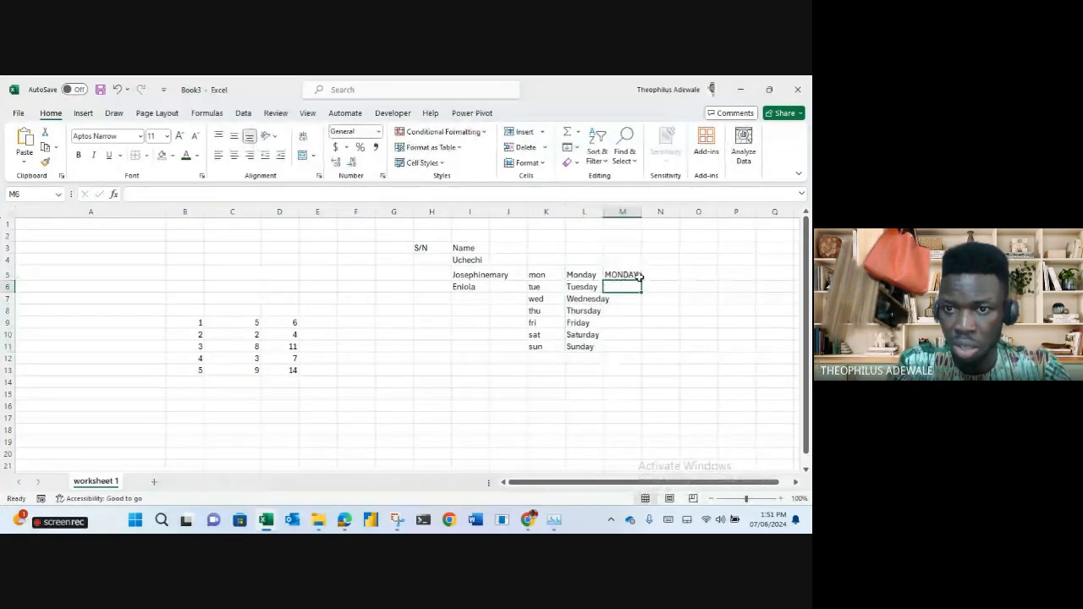
left_click(628, 275)
double_click(641, 281)
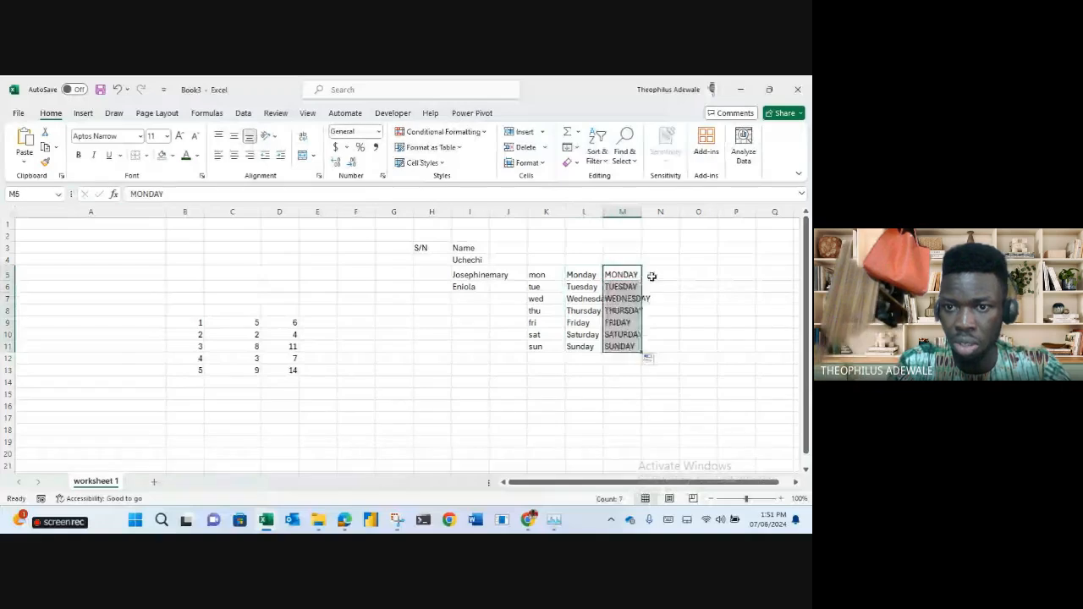
Fill Jan–Jul down column N and JANUARY–JULY down column O, then select the whole list area.
left_click(653, 276)
type("Jan")
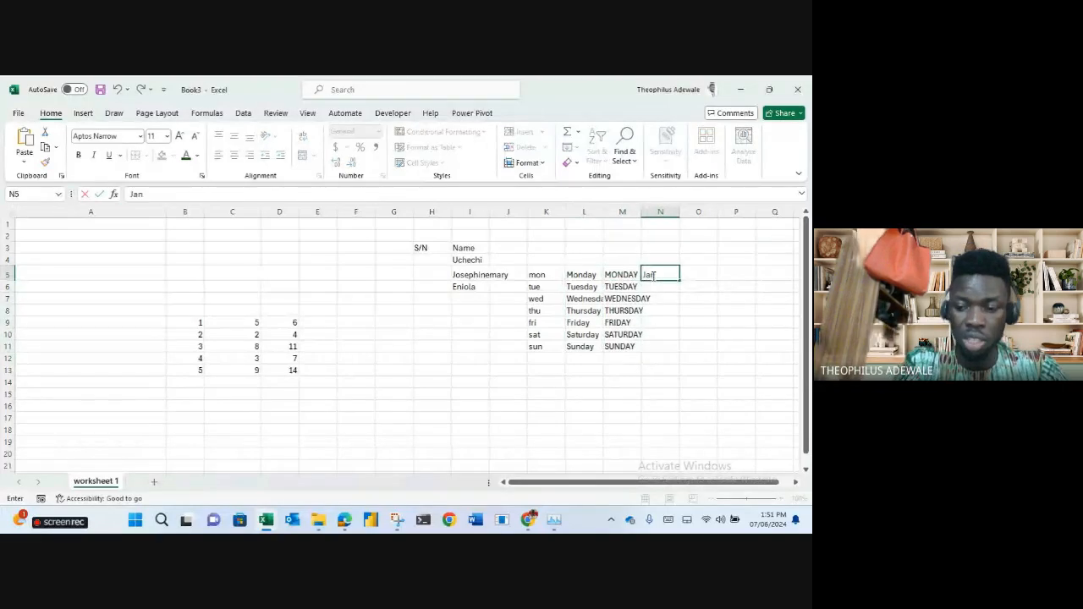
left_click(653, 276)
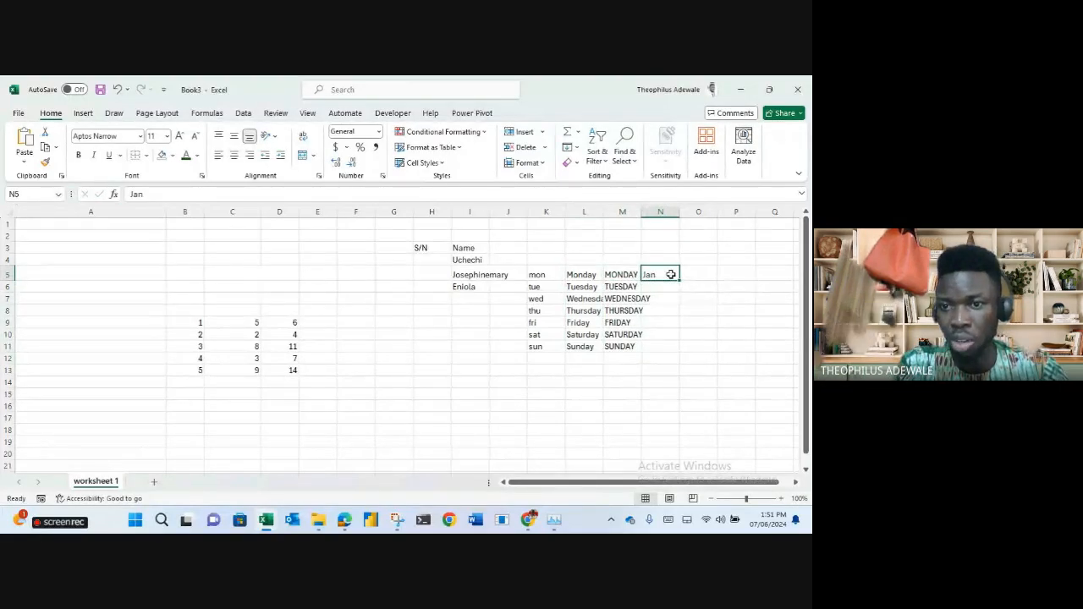
double_click(679, 280)
left_click(700, 273)
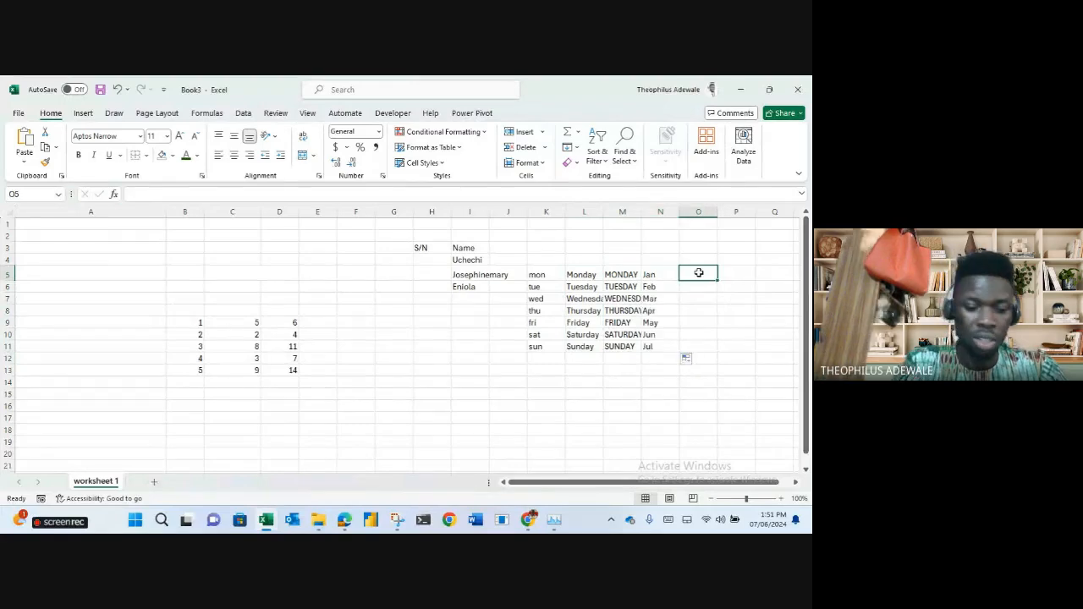
type("JANUARY")
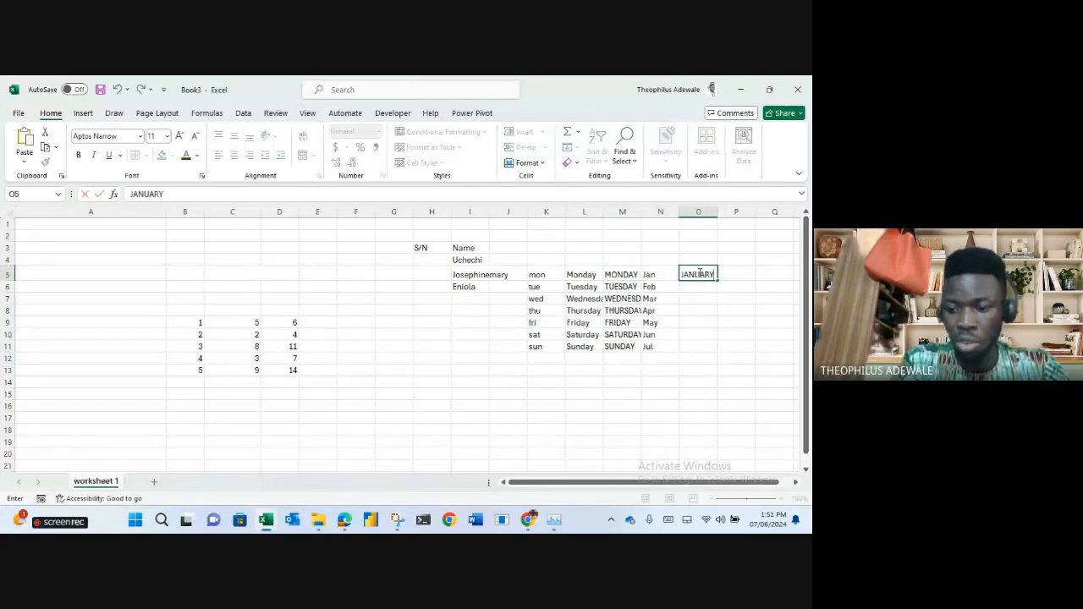
key("ctrl+Return")
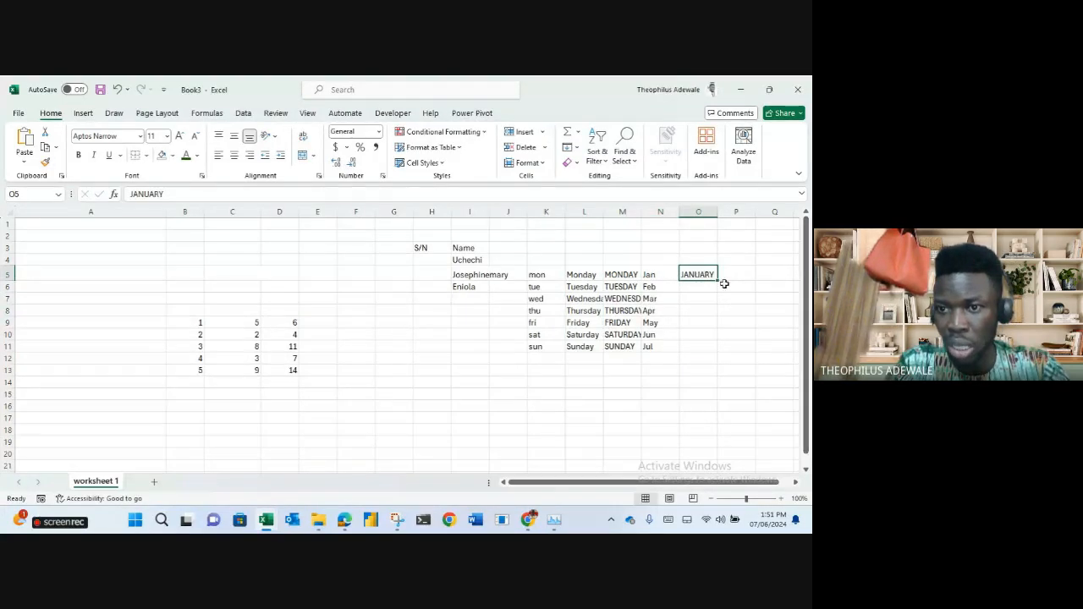
double_click(718, 280)
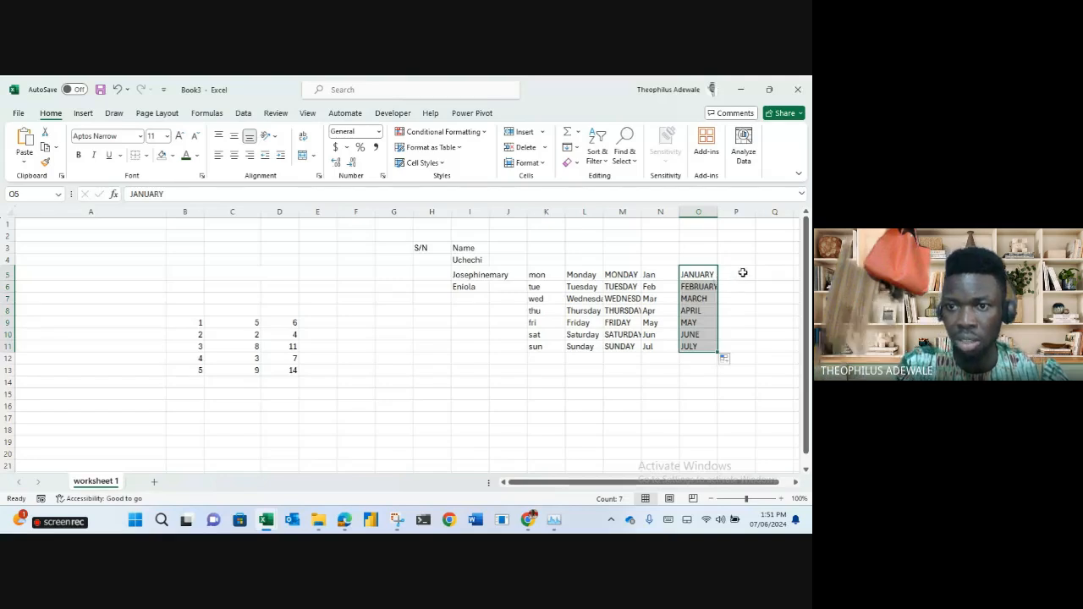
left_click(743, 273)
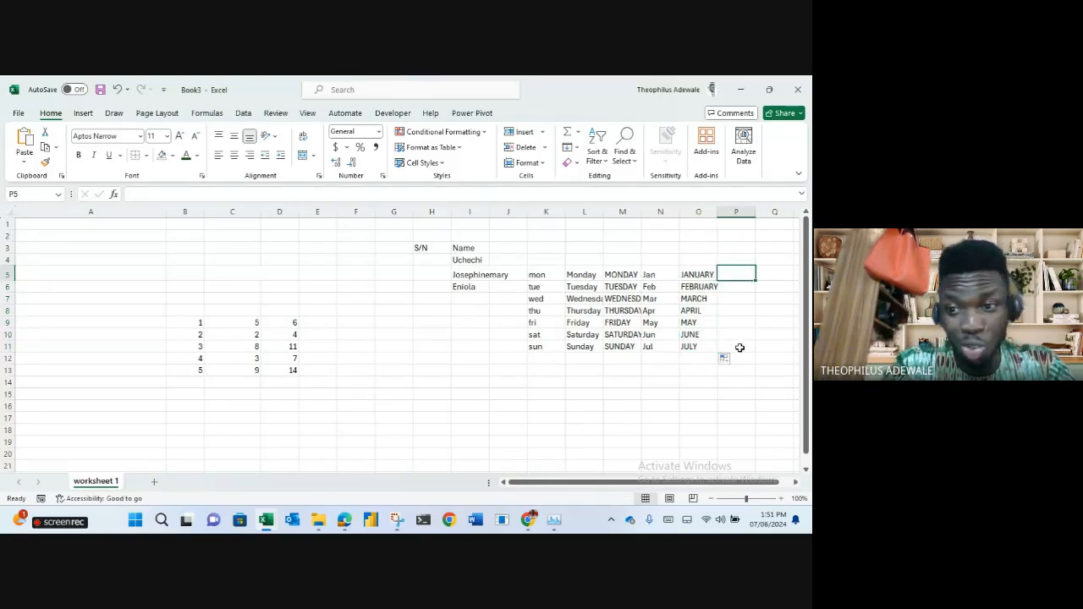
left_click_drag(735, 349, 428, 242)
Clear H2:P11, fill D9's SUM down to D13, and check totals 6, 4, 11, 7, 14.
key("Delete")
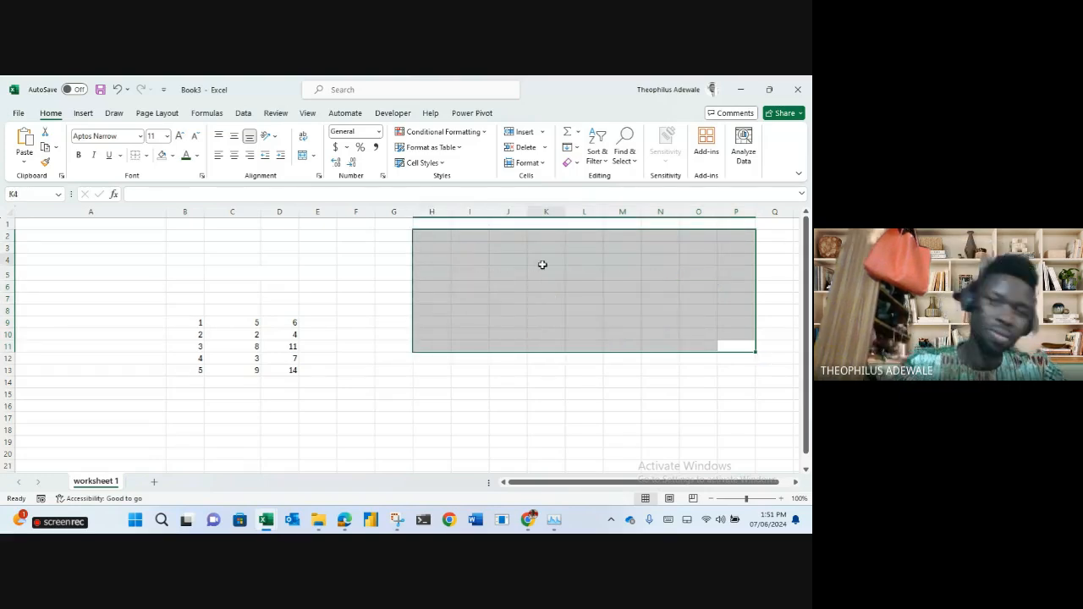
left_click(544, 265)
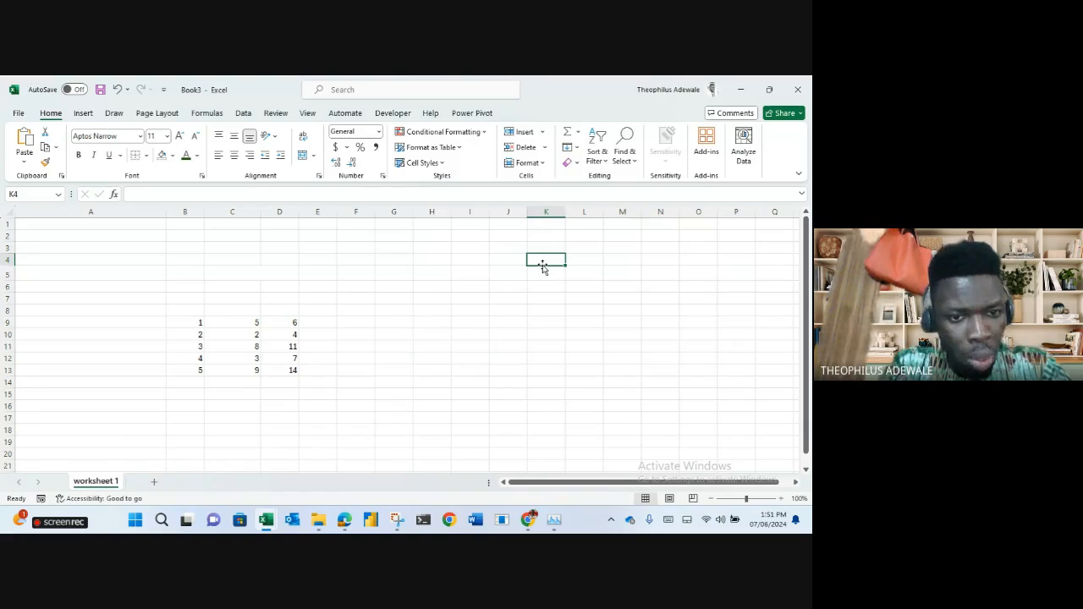
left_click(287, 323)
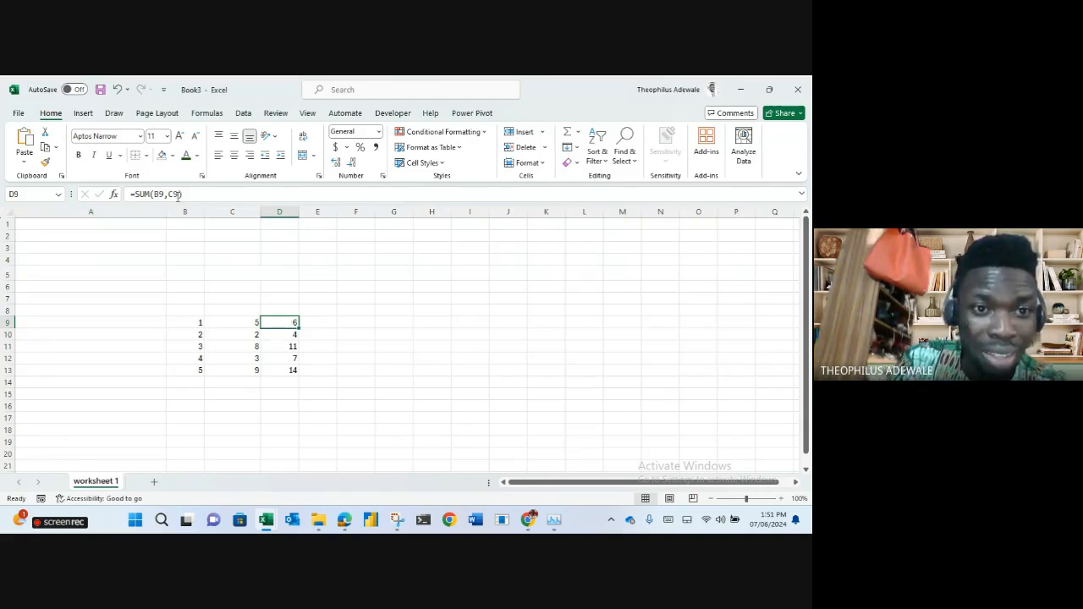
double_click(299, 329)
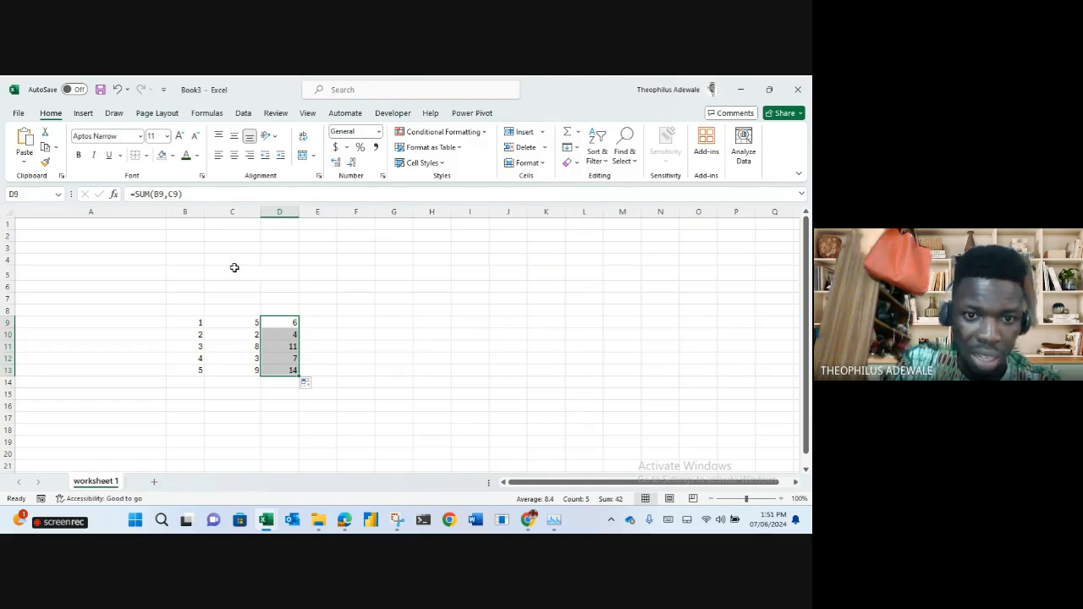
left_click(282, 335)
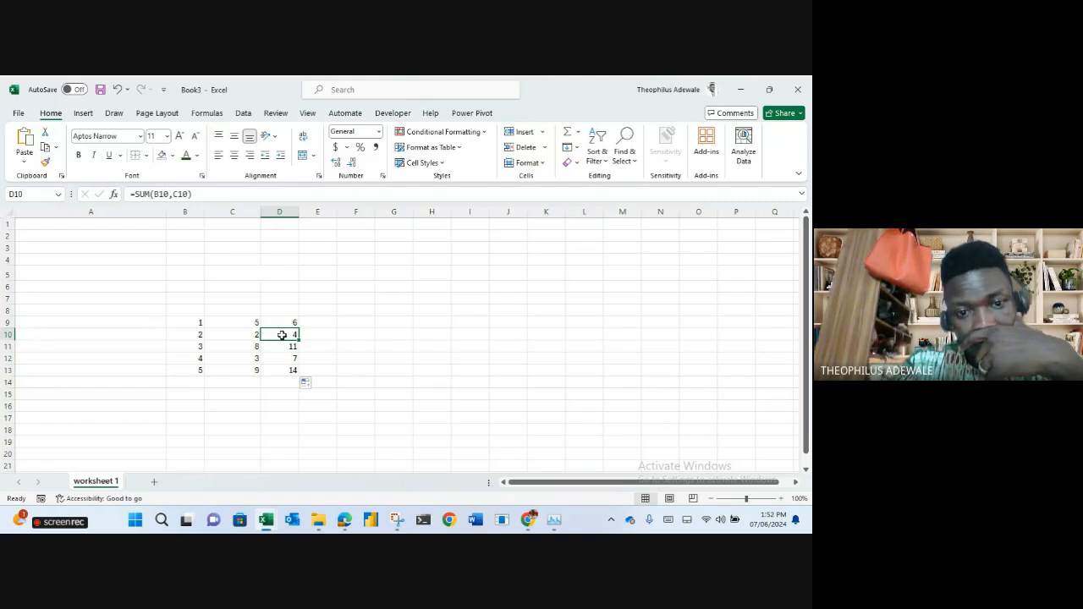
key("Down")
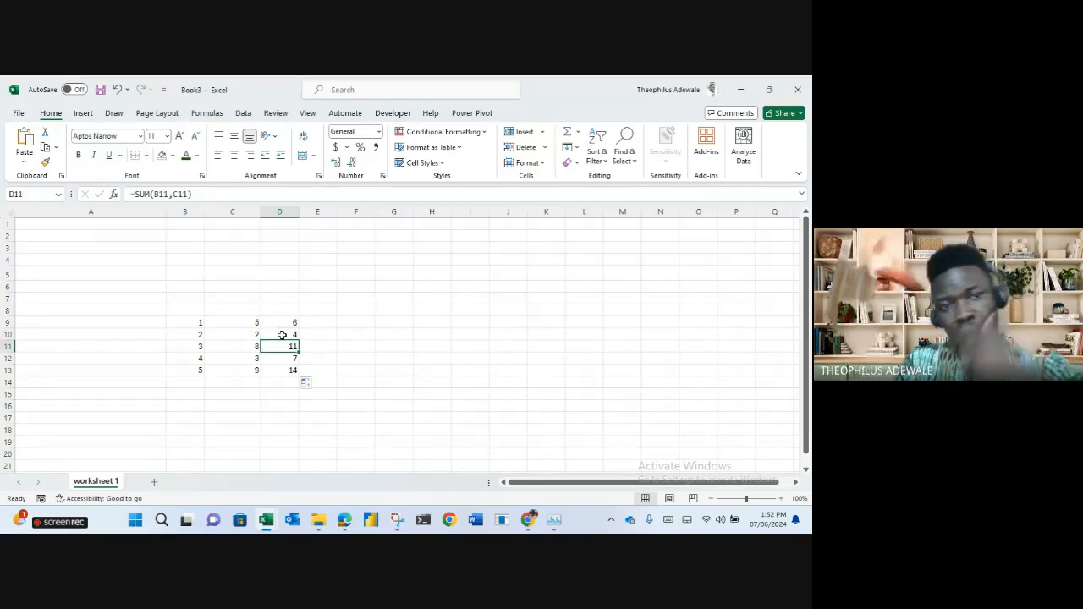
key("Down")
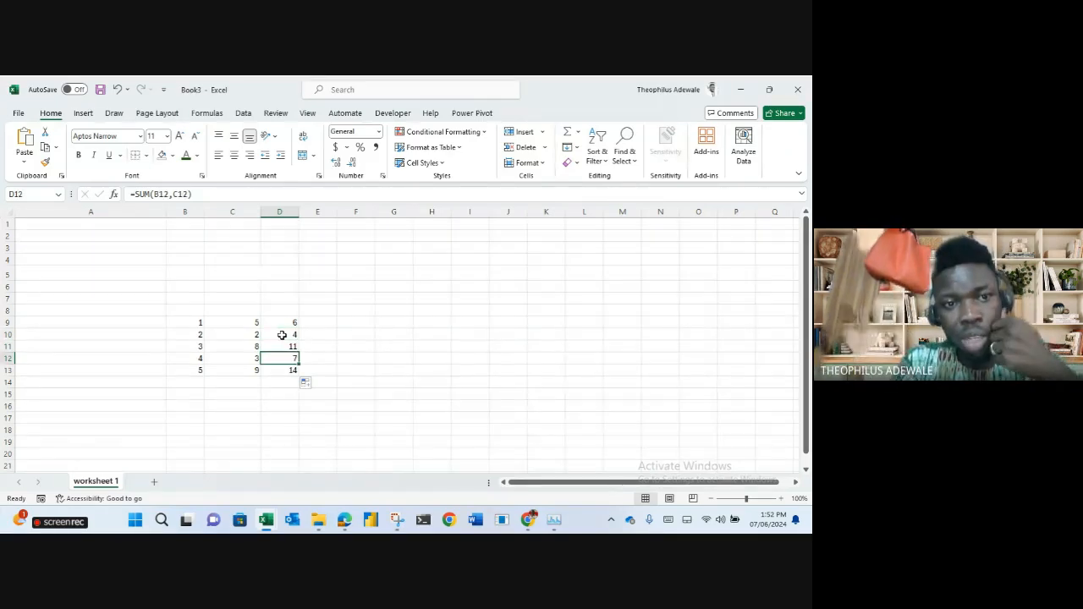
key("Down")
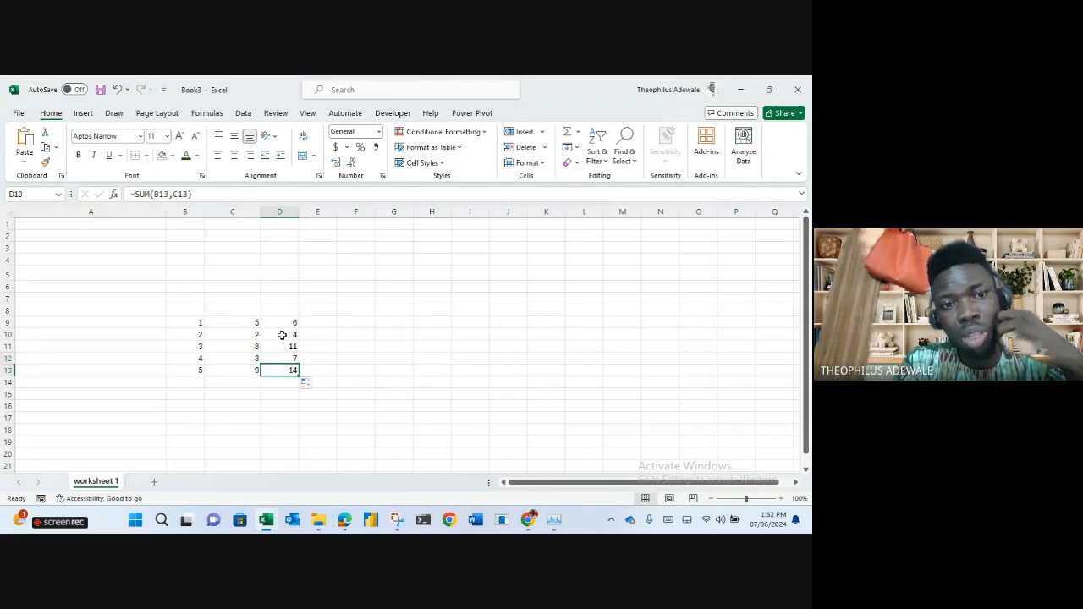
key("Down")
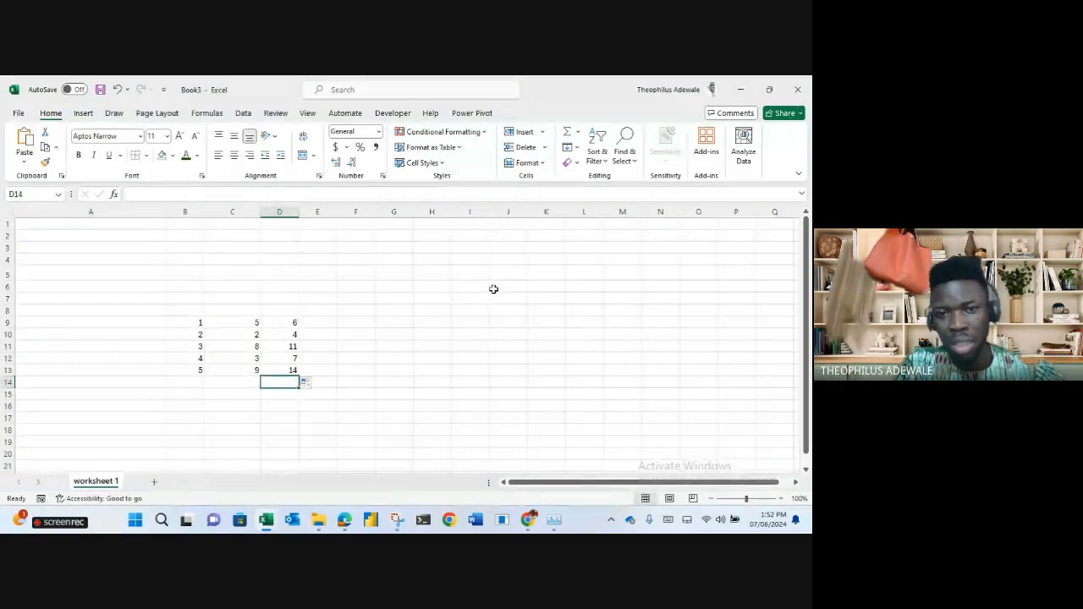
Enter the heading 'THAT:' in cell I4.
left_click(460, 262)
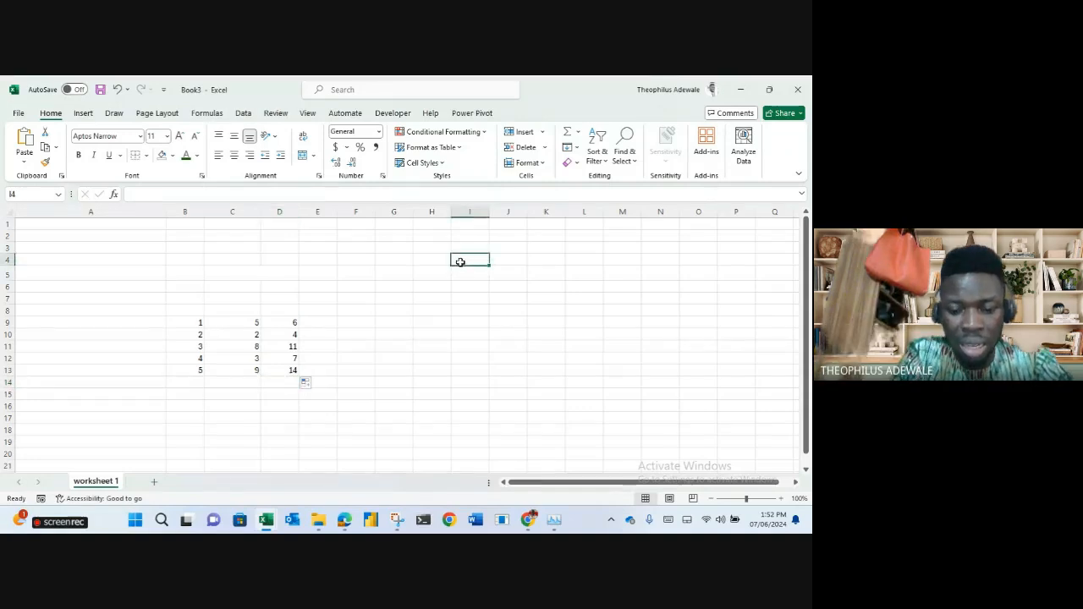
type("THAT:")
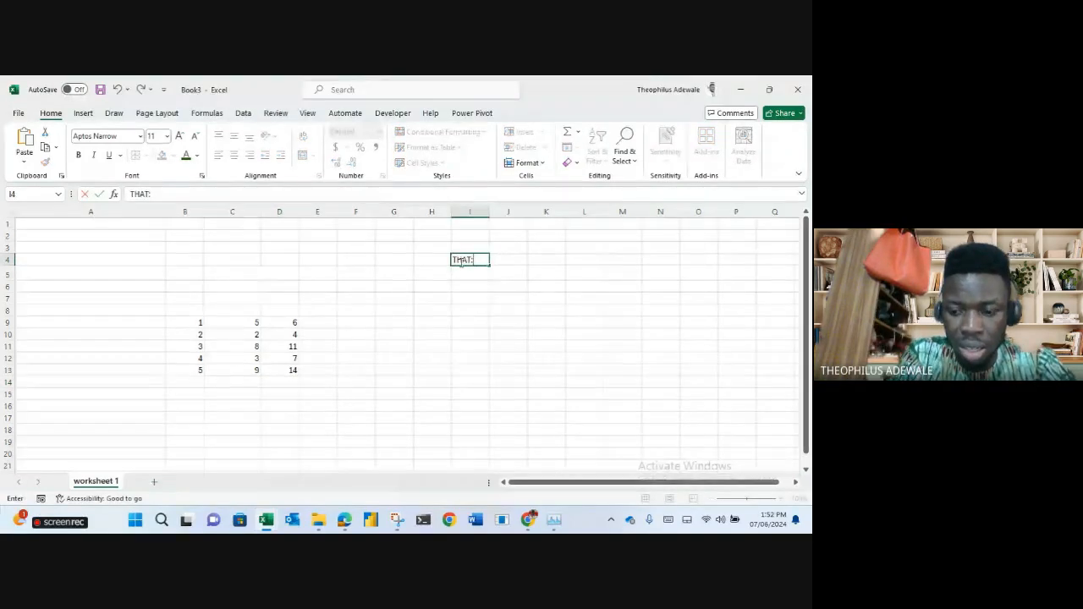
key("ctrl+Return")
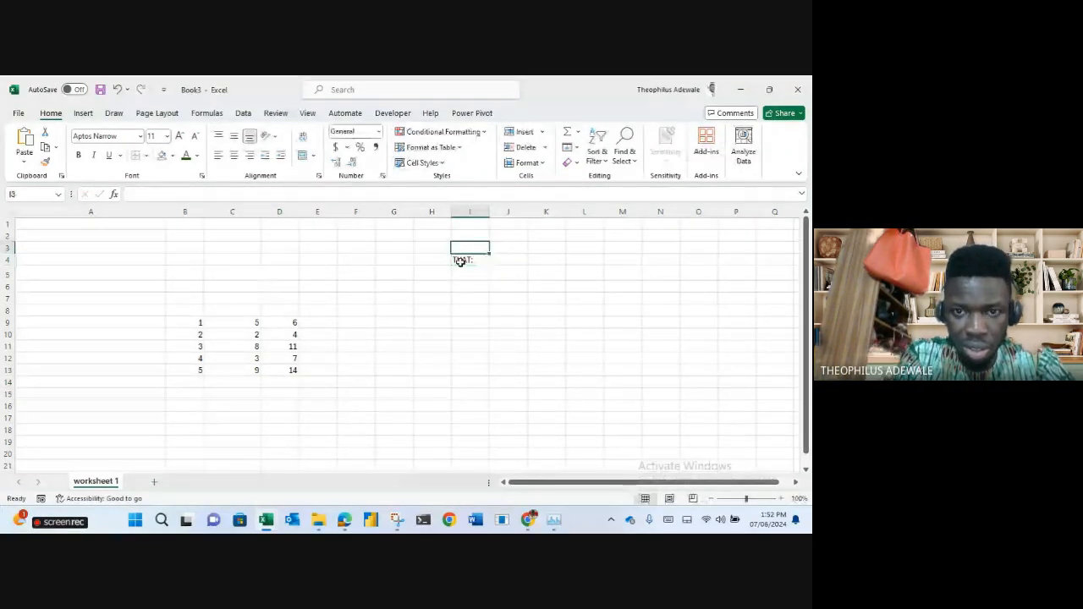
key("Down")
Type 'referencing is a form of automation' into I5, correcting the typo.
key("Up")
key("Up")
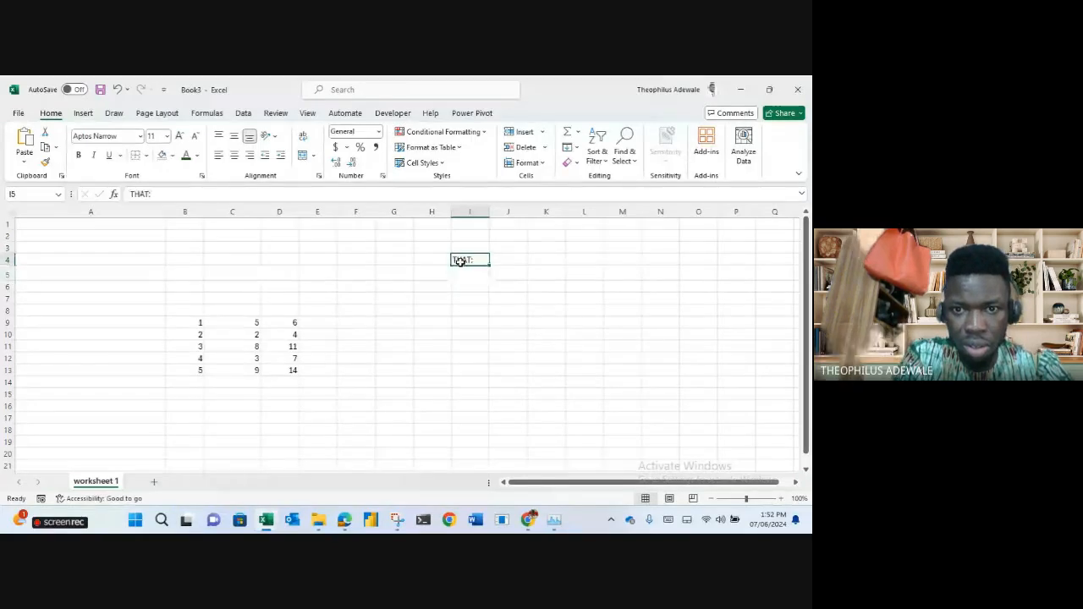
key("Down")
key("Down")
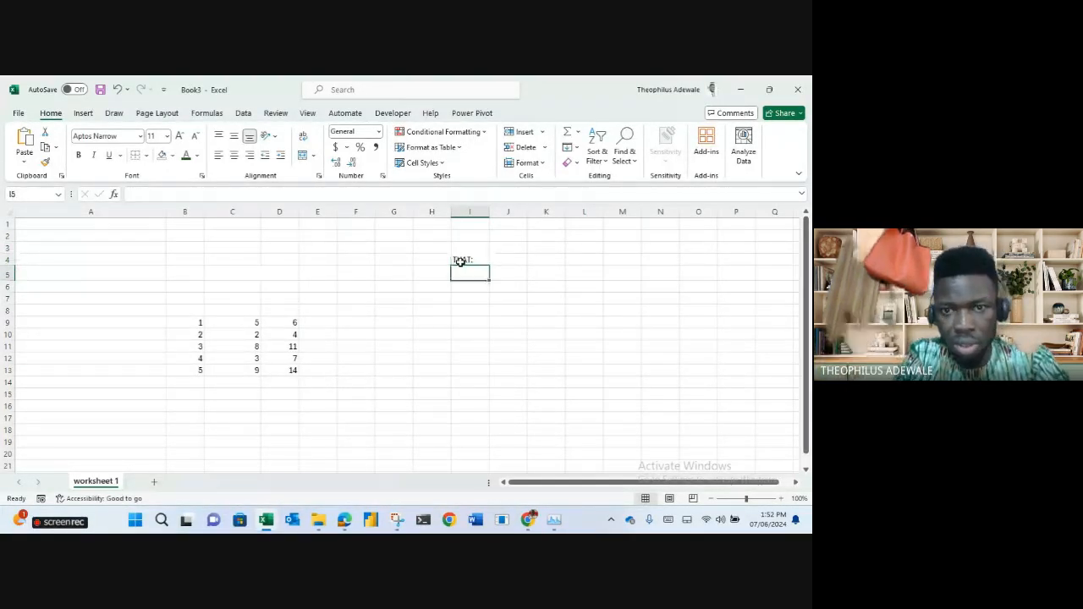
type("ref")
type("eences")
key("BackSpace")
key("BackSpace")
key("BackSpace")
key("BackSpace")
key("BackSpace")
type("rencing is a form of automation")
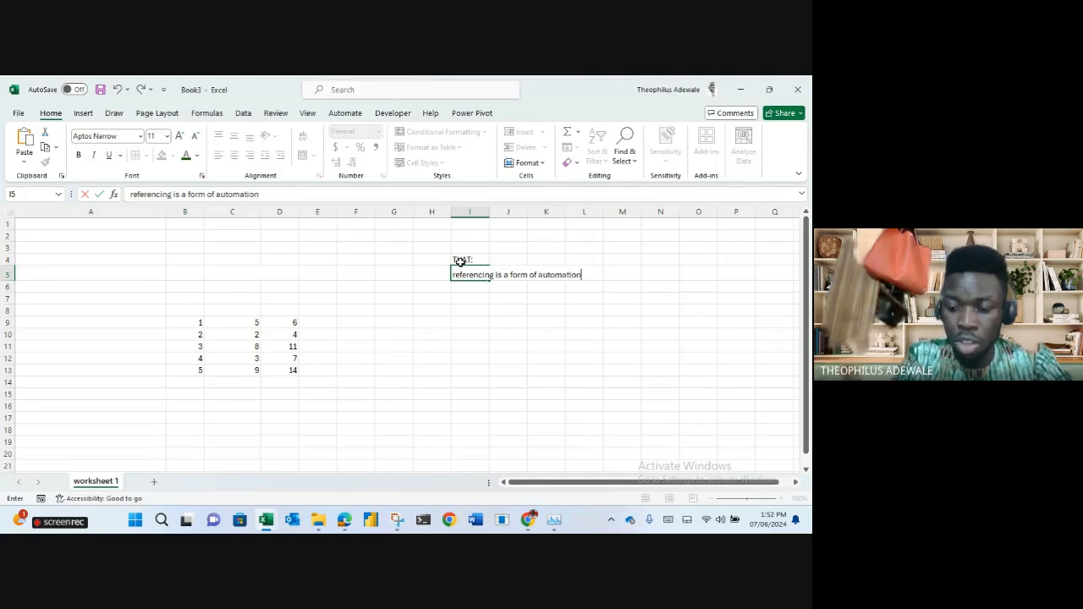
key("Return")
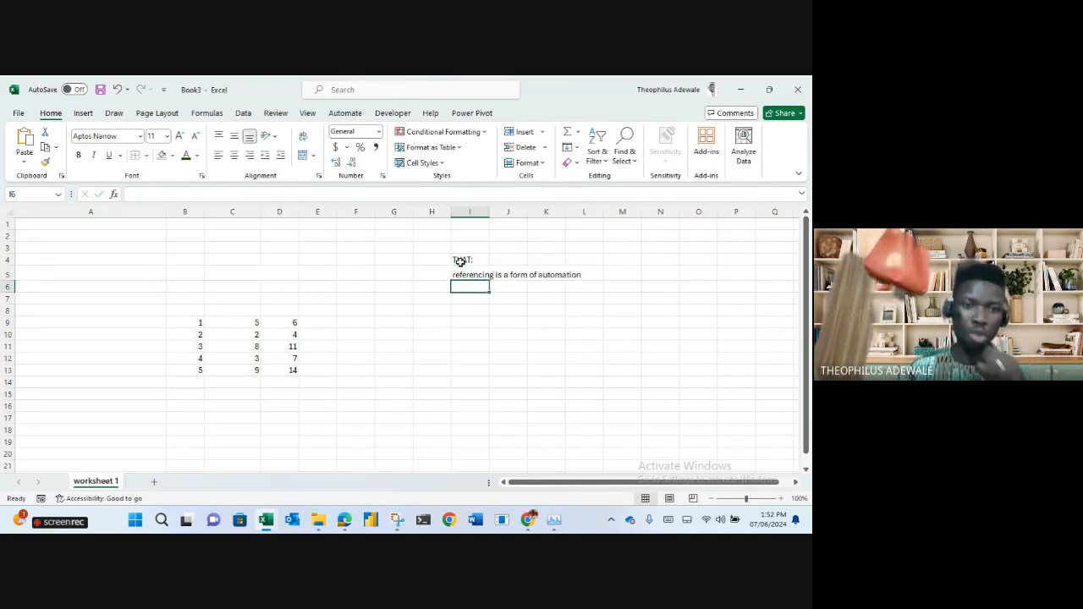
Enter trial formulas =1+2 in E9 and =SUM(2,2) in E10.
left_click(315, 324)
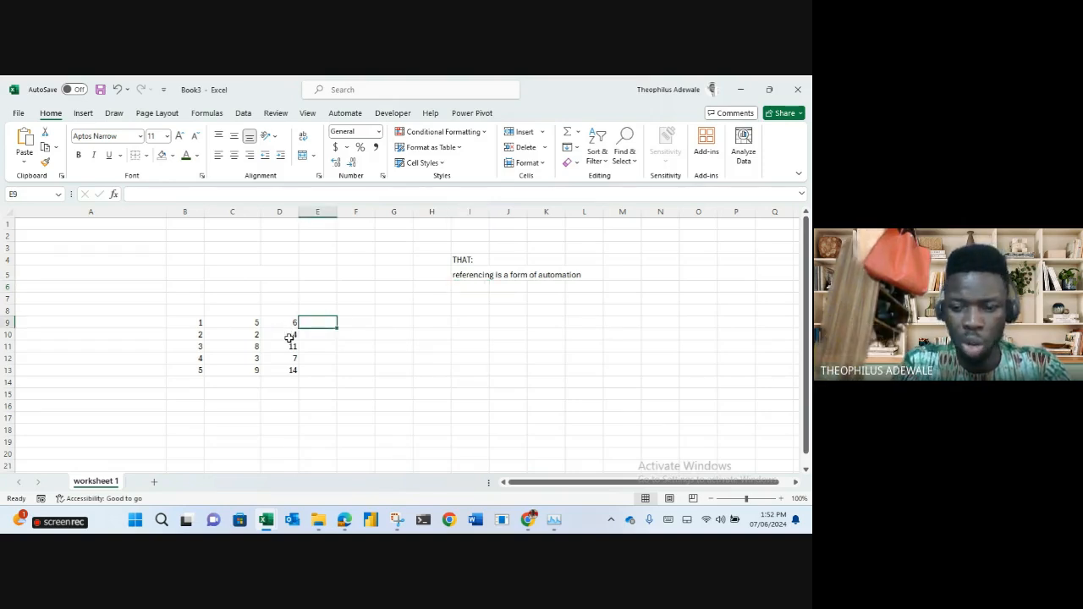
type("=1+2")
key("Return")
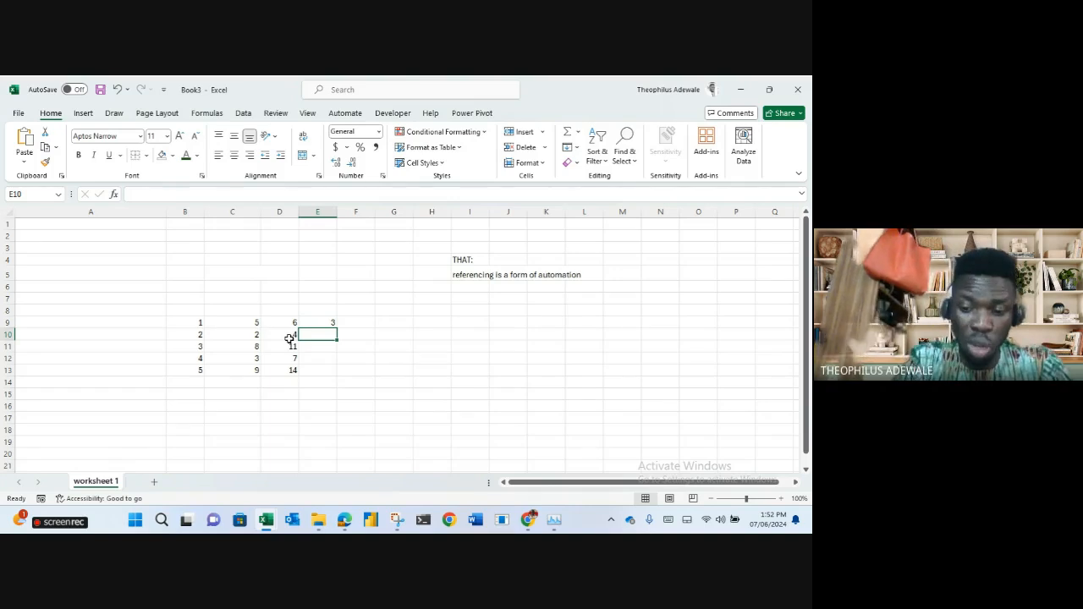
type("=SUM(")
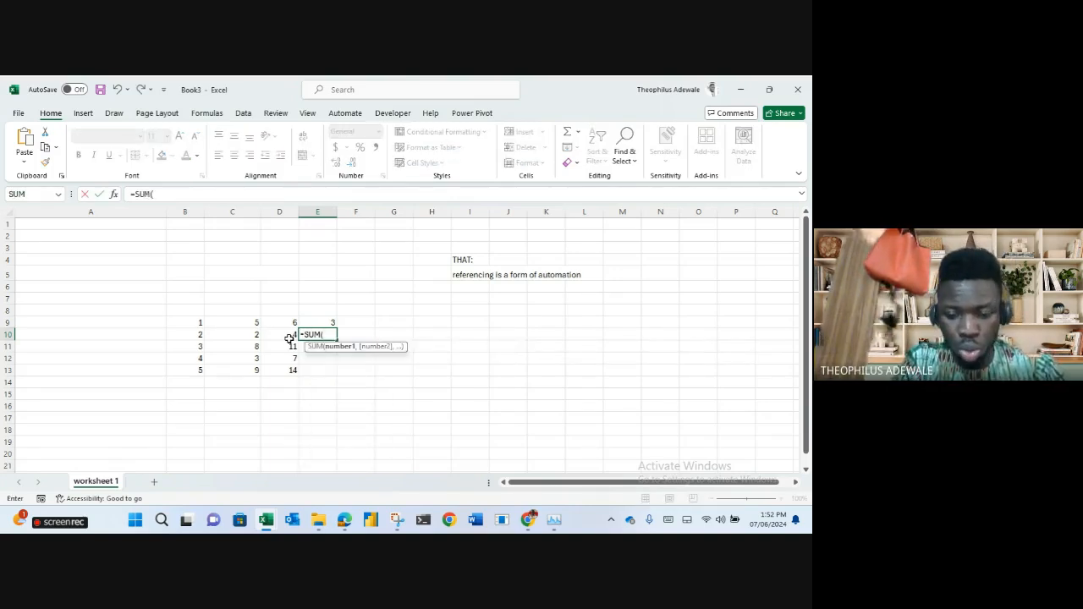
type("2,2")
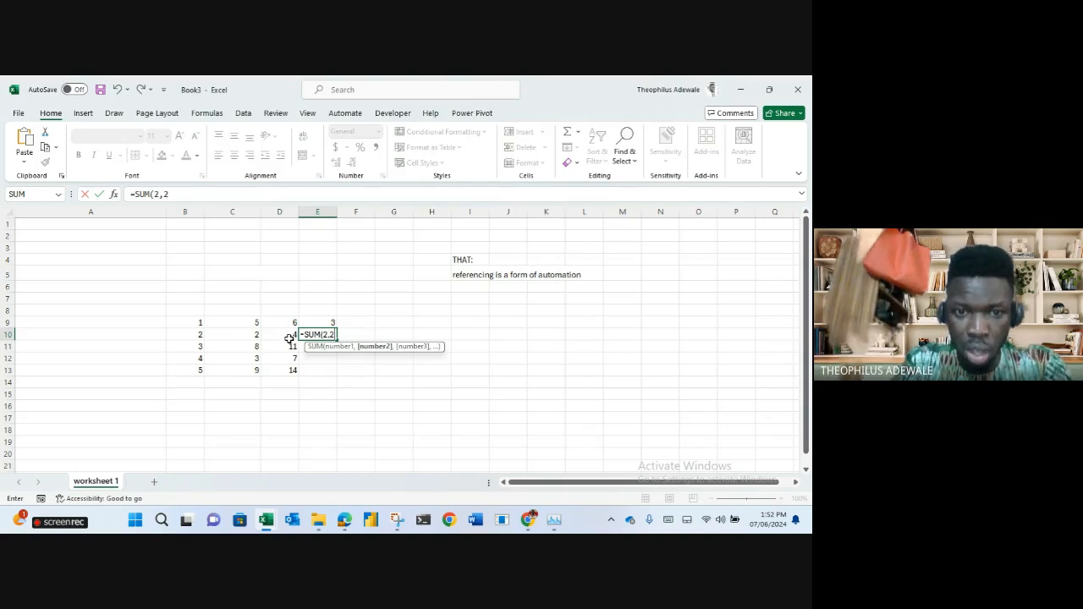
key("Return")
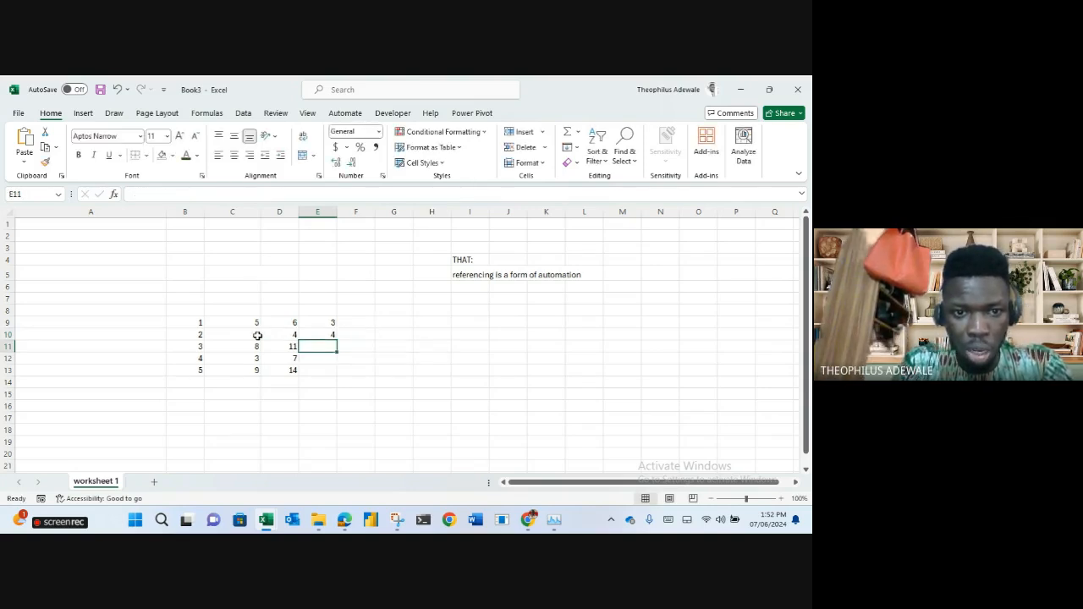
Change B10 to 10 and edit E10's SUM arguments to reference G13.
left_click(195, 334)
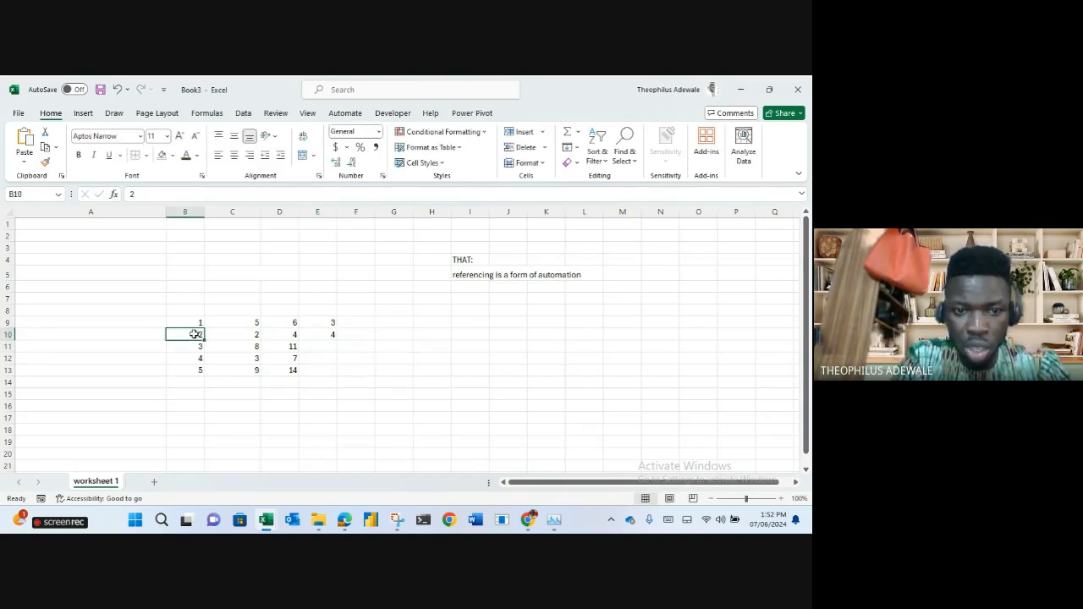
type("10")
key("Return")
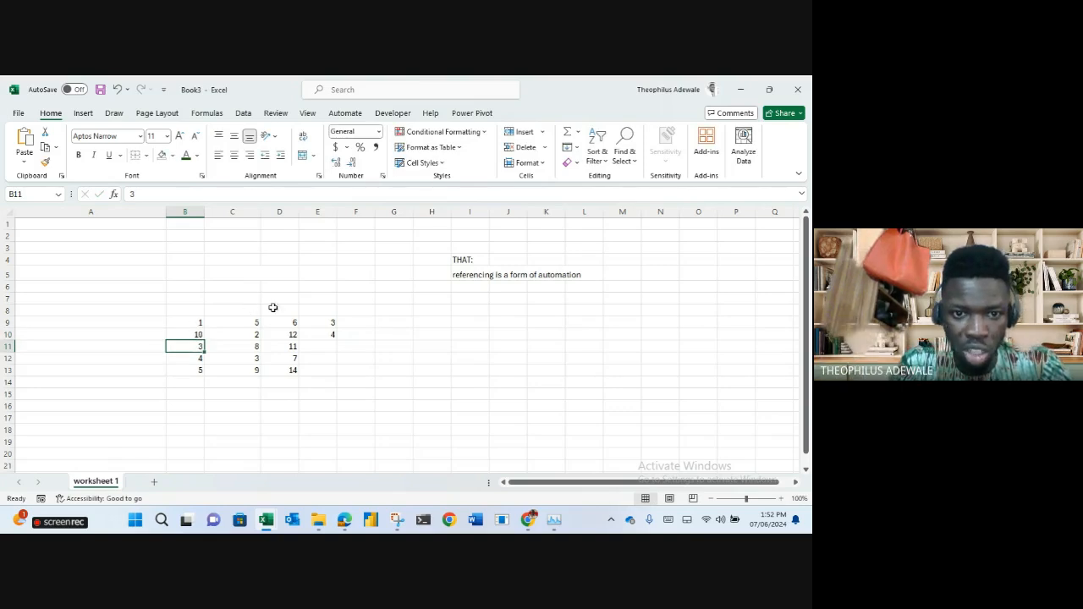
left_click(290, 335)
left_click(327, 335)
left_click_drag(171, 194, 153, 194)
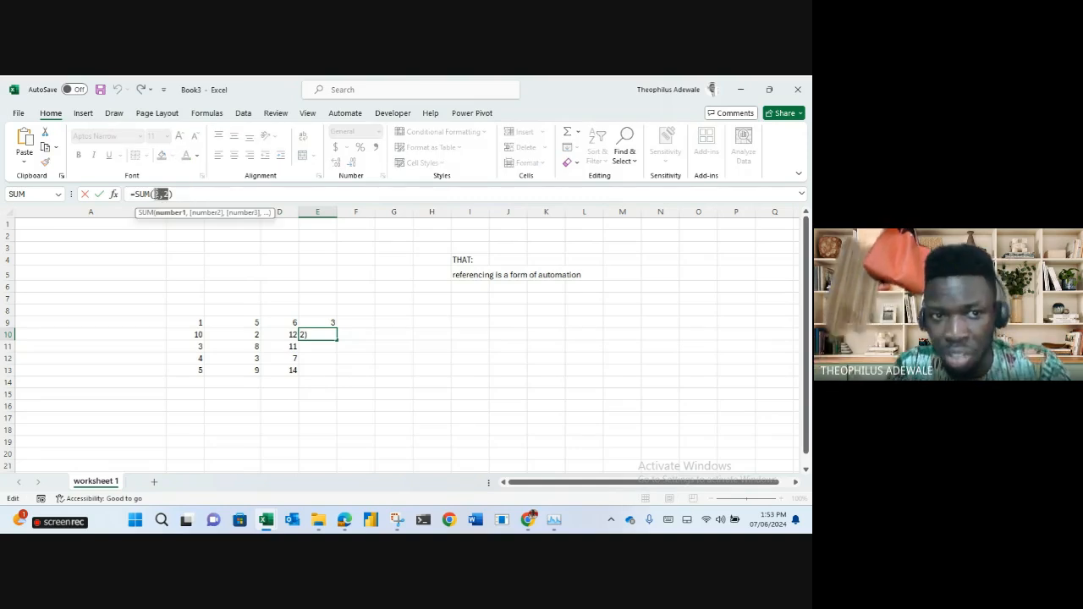
left_click(379, 370)
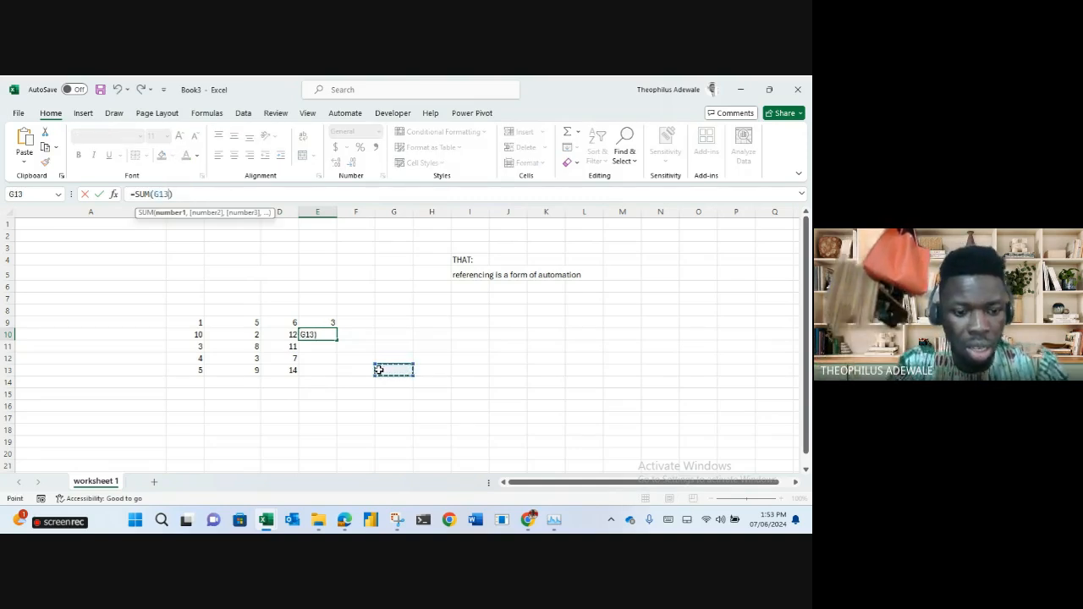
key("Return")
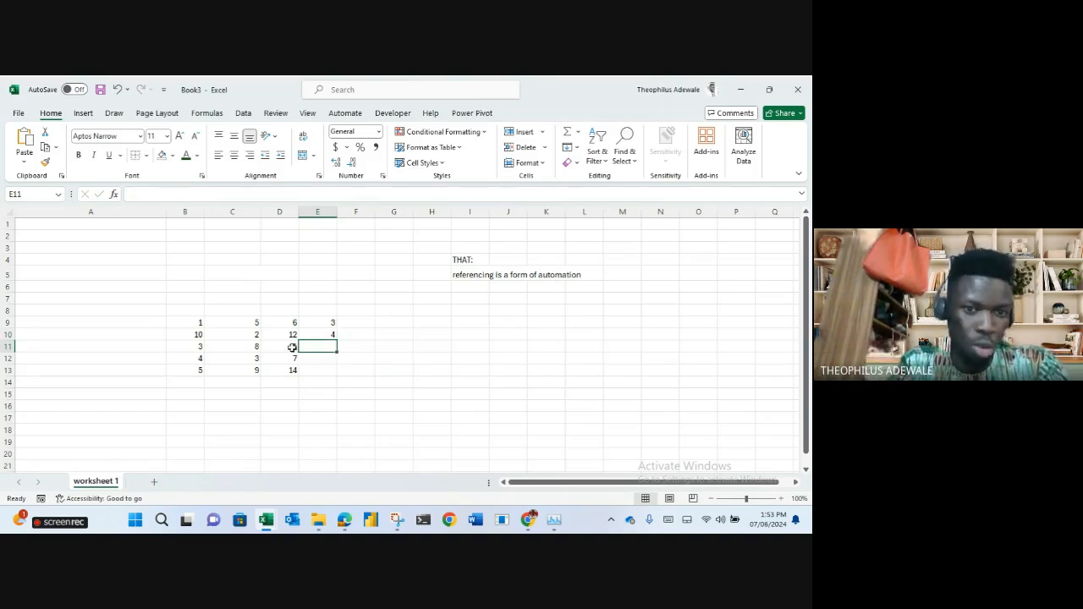
Enter -8 in C11, then clear the trial results from E9:E10.
left_click(254, 347)
type("-8")
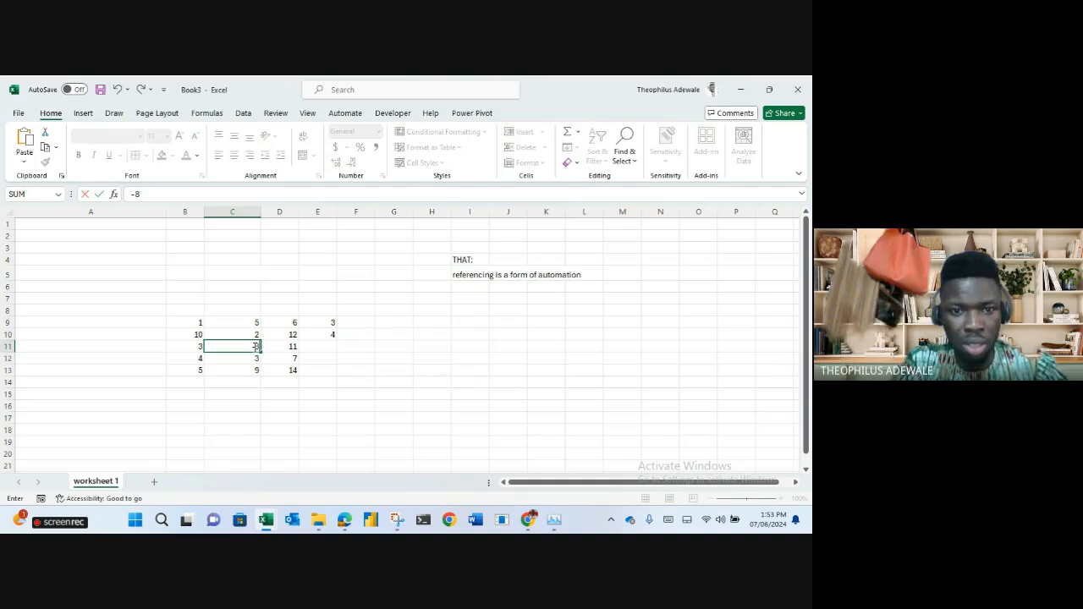
key("Return")
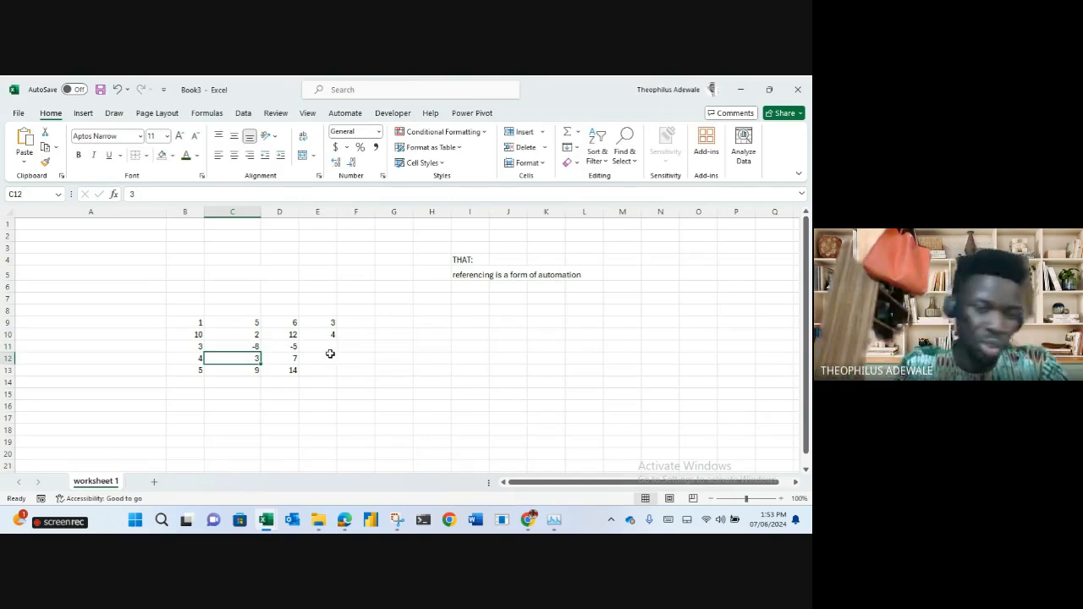
left_click(484, 380)
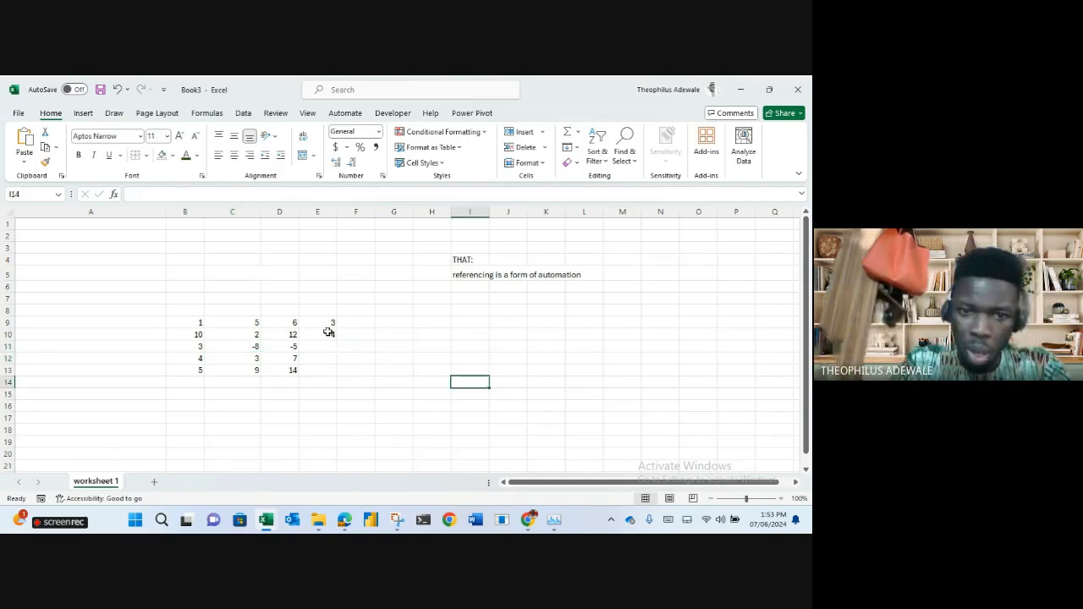
left_click_drag(325, 322, 327, 336)
key("Delete")
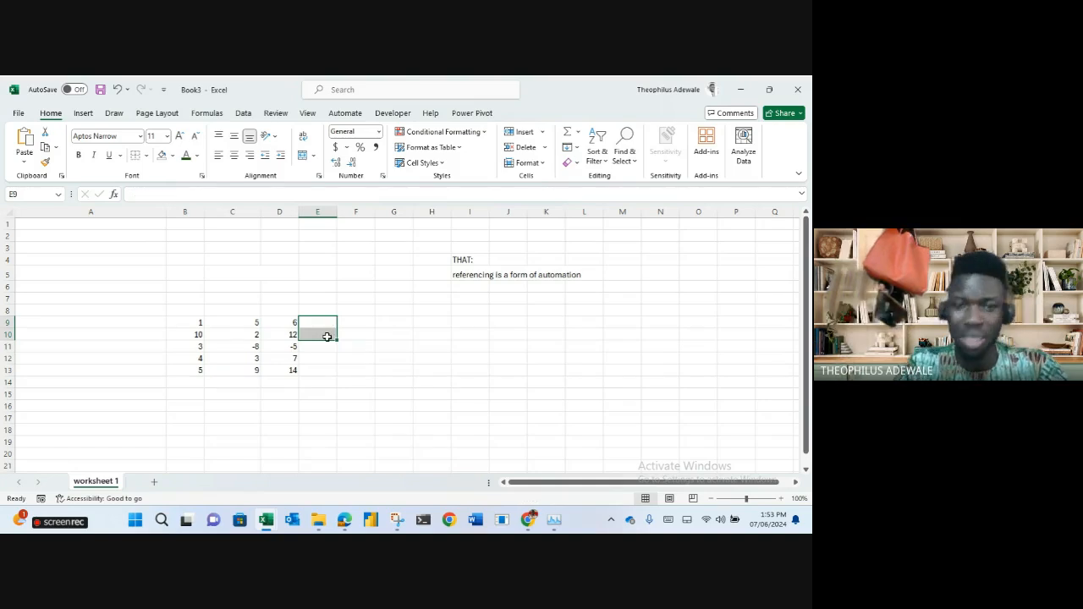
left_click(283, 320)
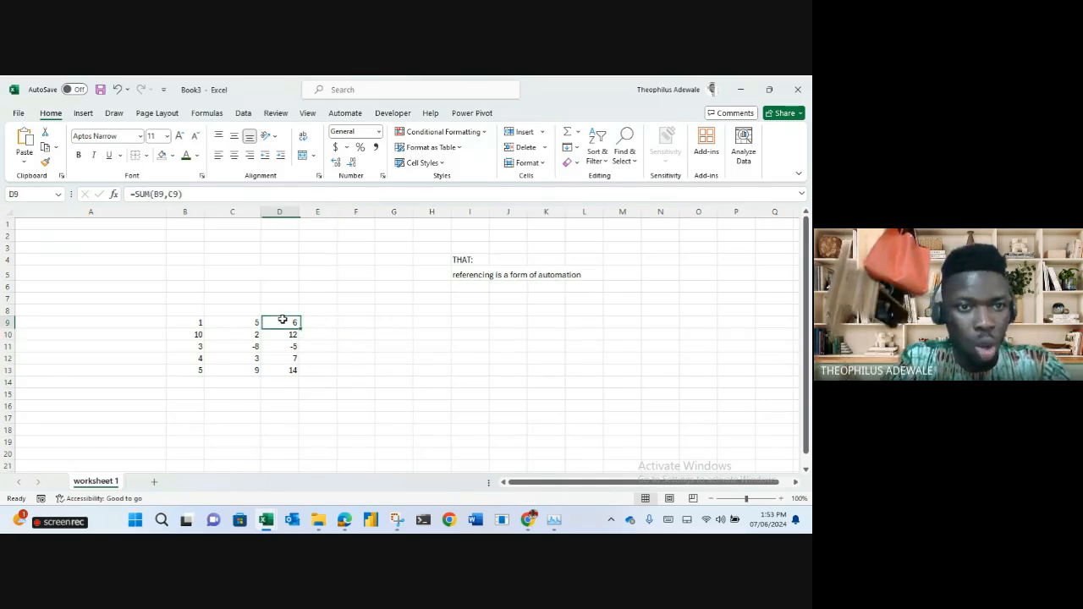
Fill D9's SUM formula down through D13.
left_click(284, 211)
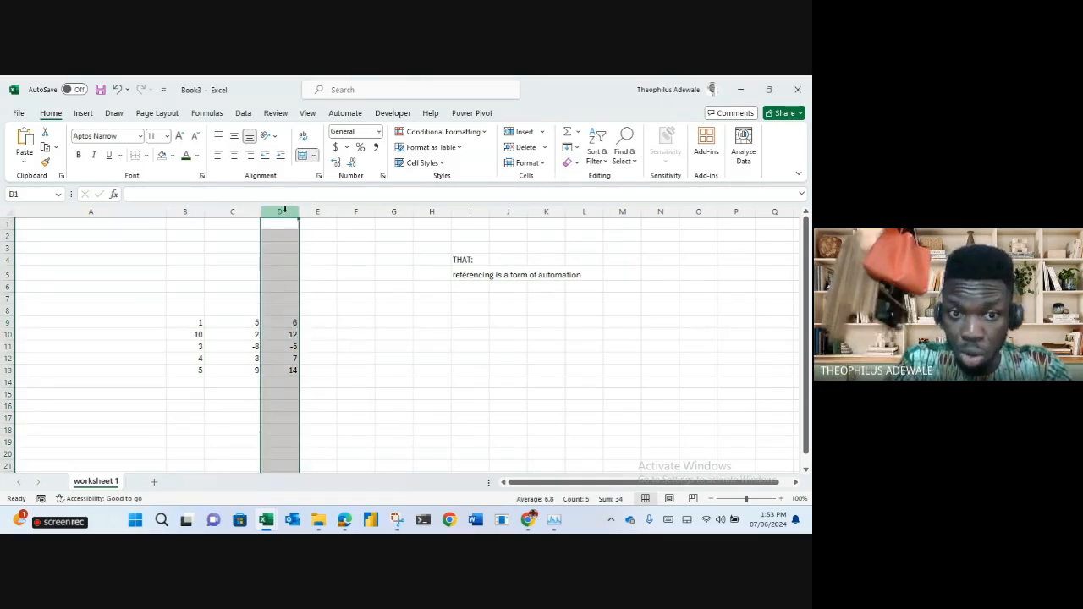
left_click(287, 323)
double_click(299, 325)
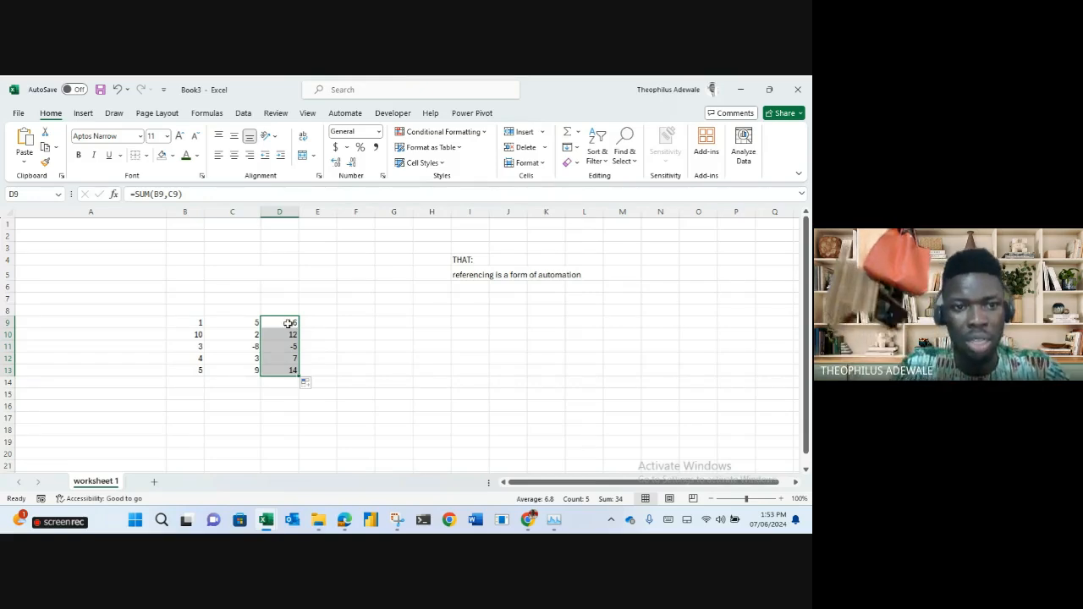
left_click(292, 324)
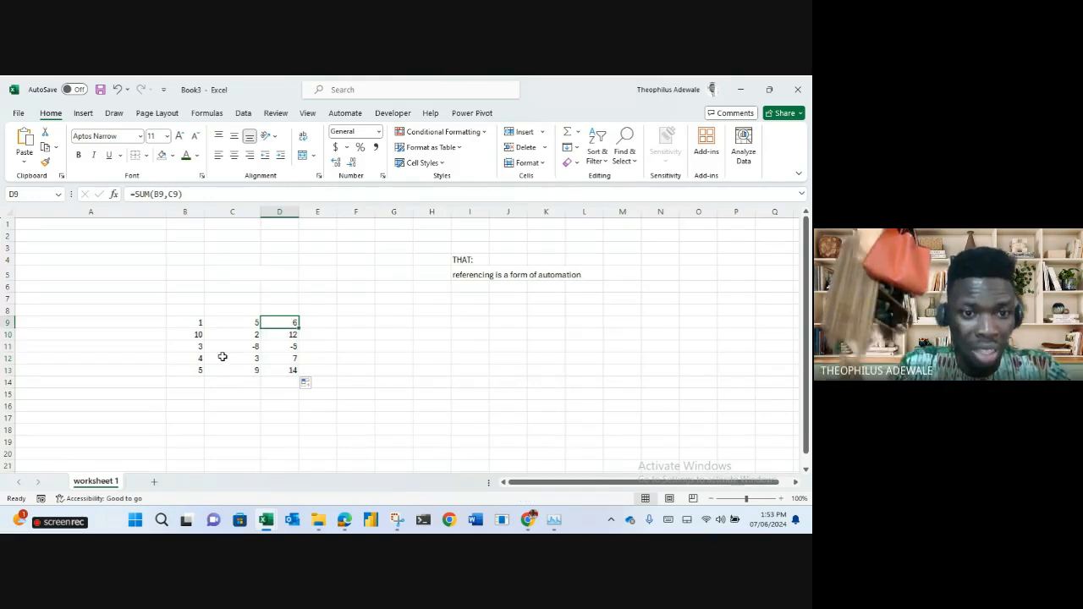
left_click(184, 324)
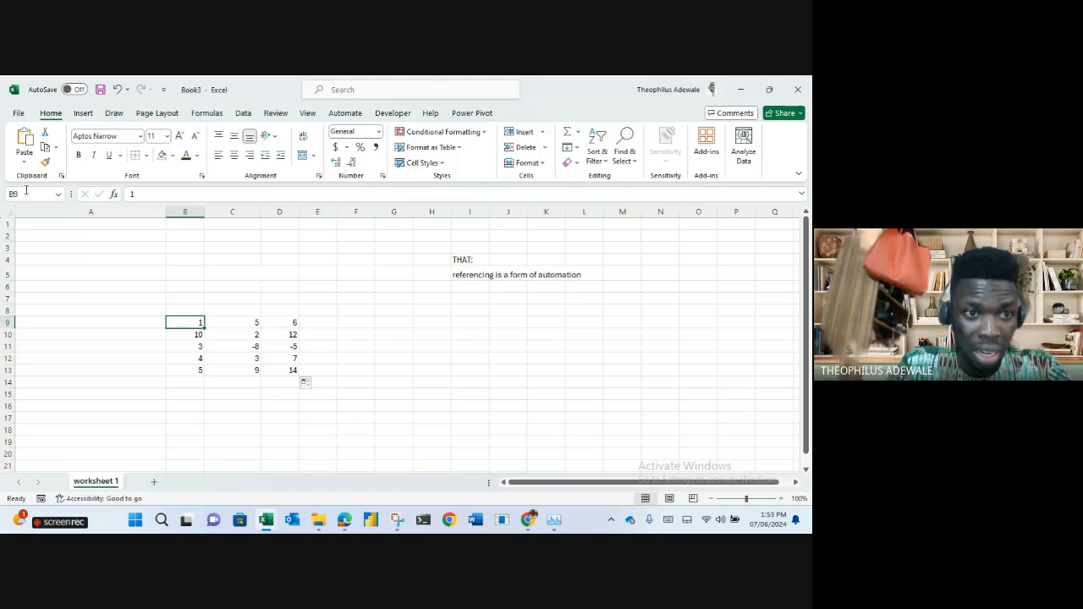
left_click(285, 324)
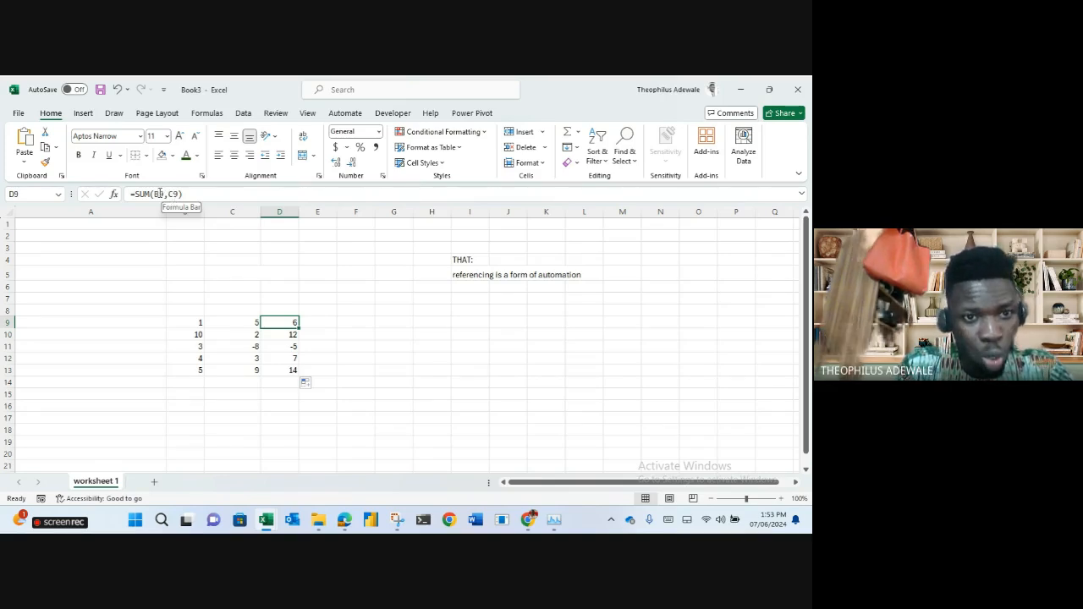
Examine the B9 and C9 references in D9's SUM formula, leaving it unchanged.
left_click(156, 194)
double_click(156, 194)
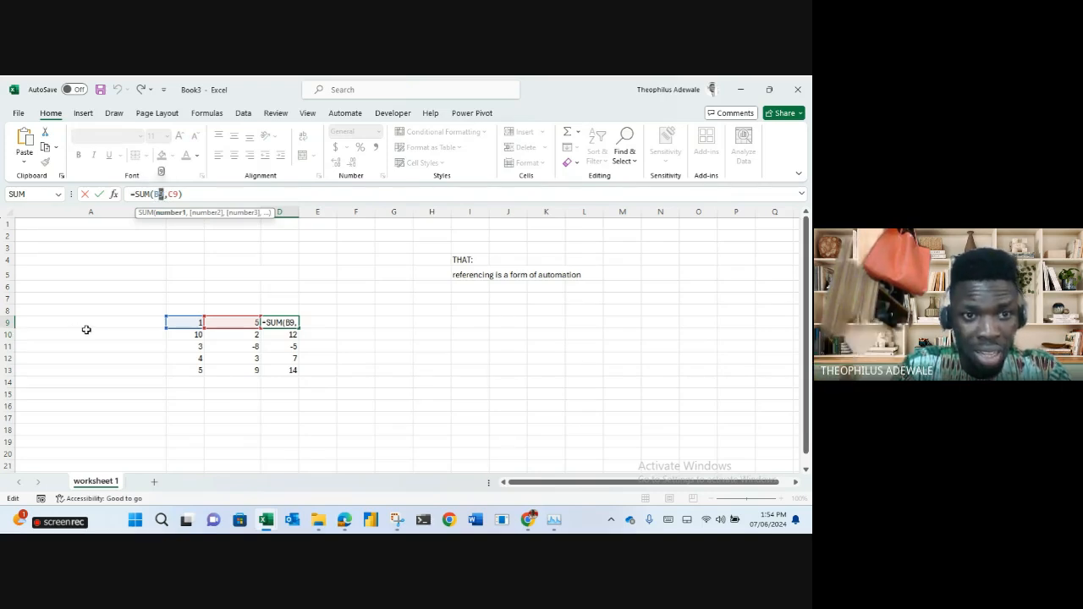
left_click_drag(175, 194, 168, 194)
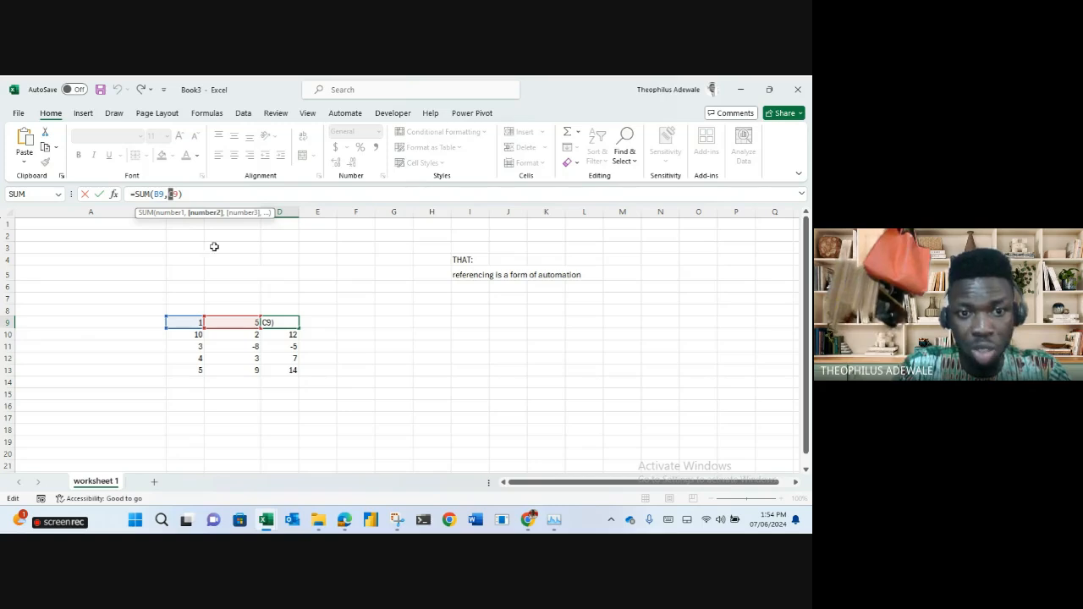
left_click(175, 194)
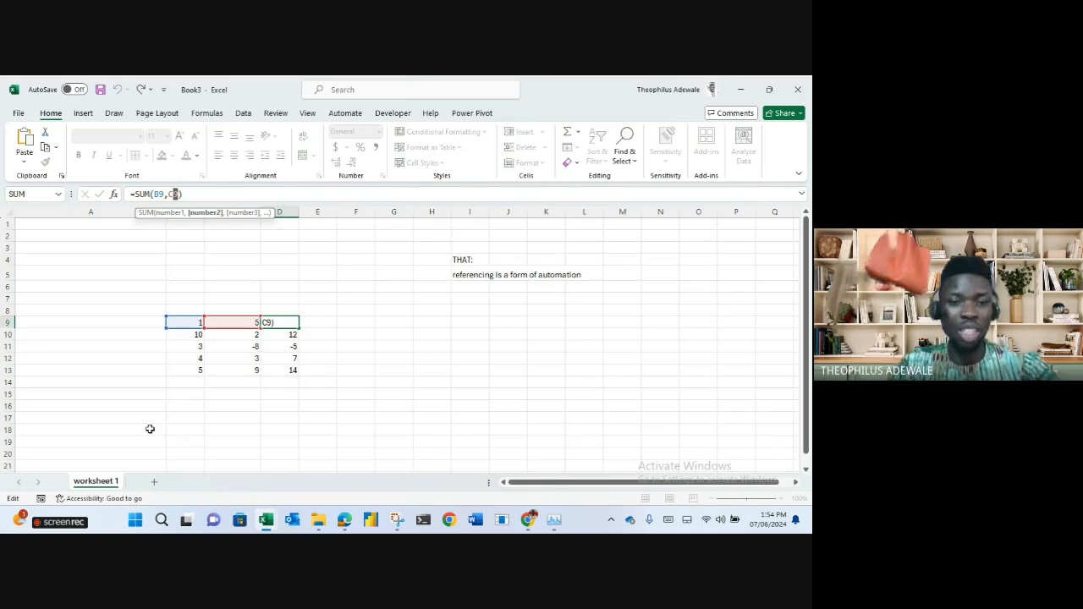
key("Return")
Check the copied SUM formulas in D10 through D13, giving 12, -5, 7 and 14.
left_click(278, 212)
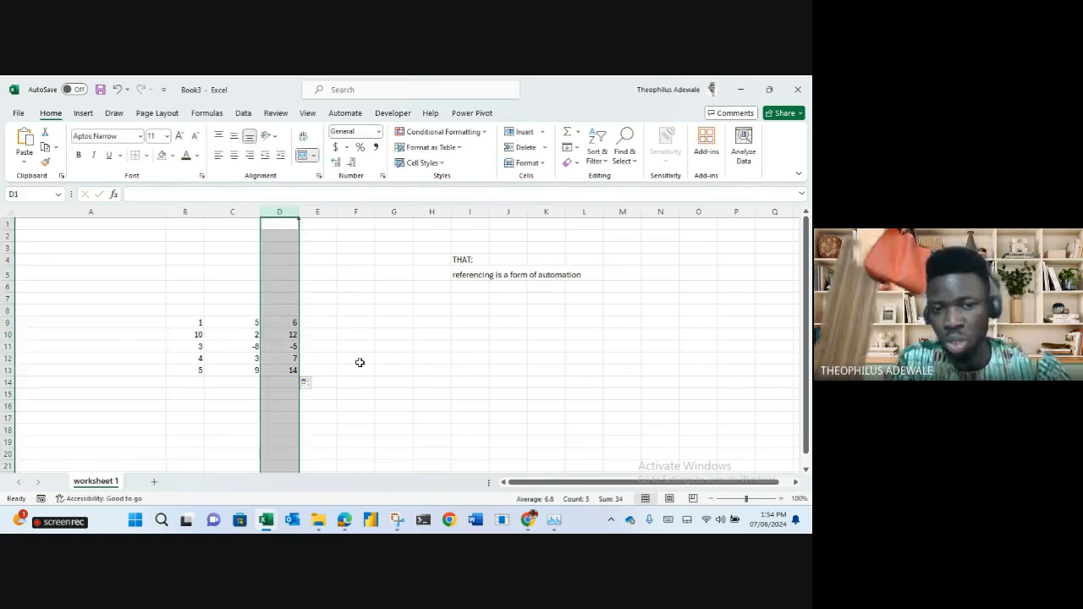
left_click(292, 324)
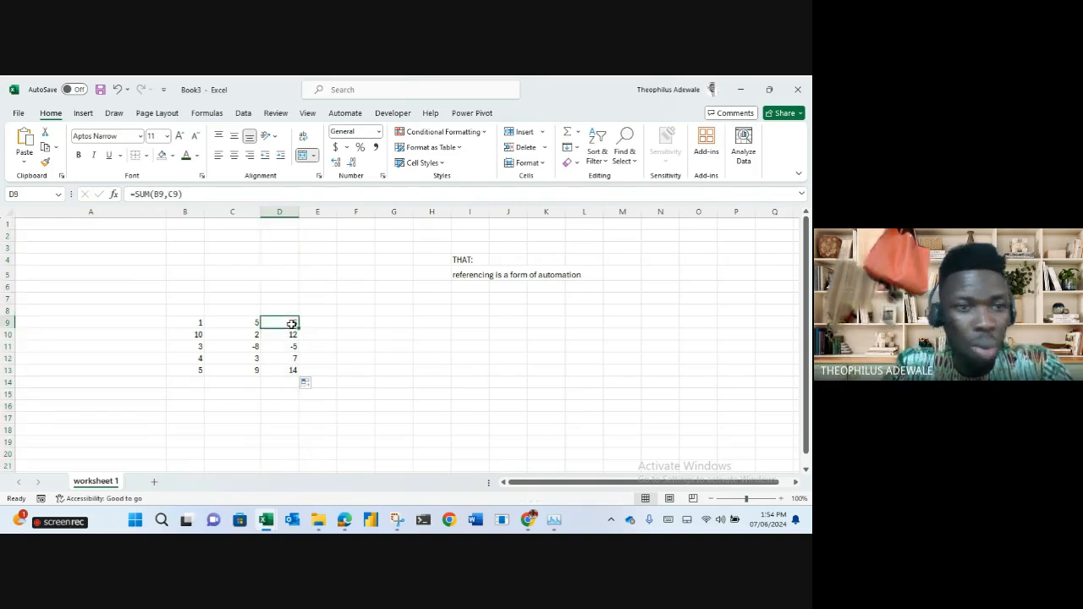
left_click(292, 335)
left_click(291, 347)
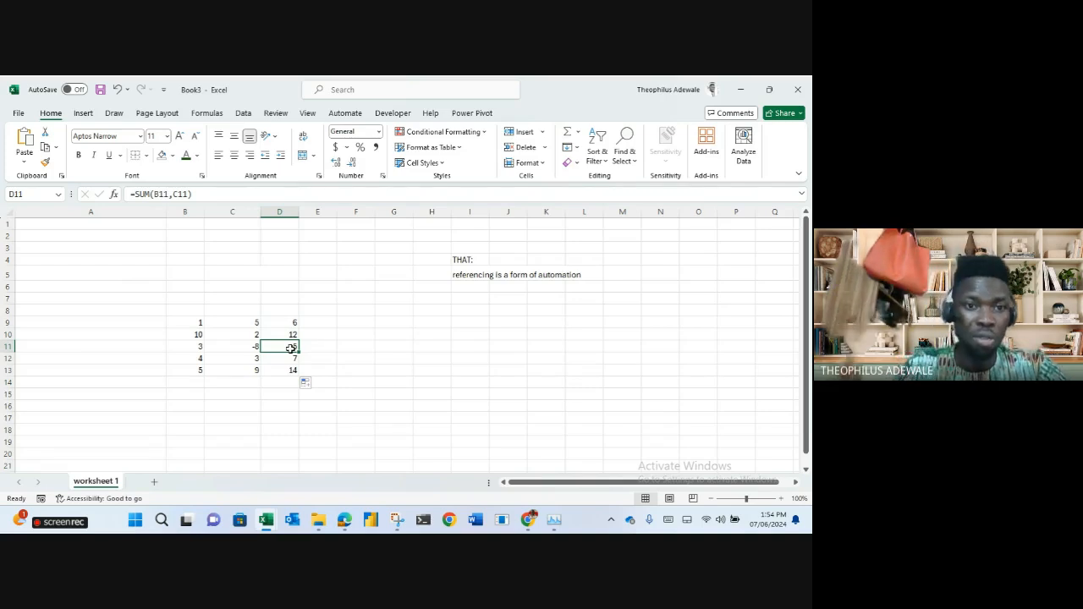
left_click(291, 358)
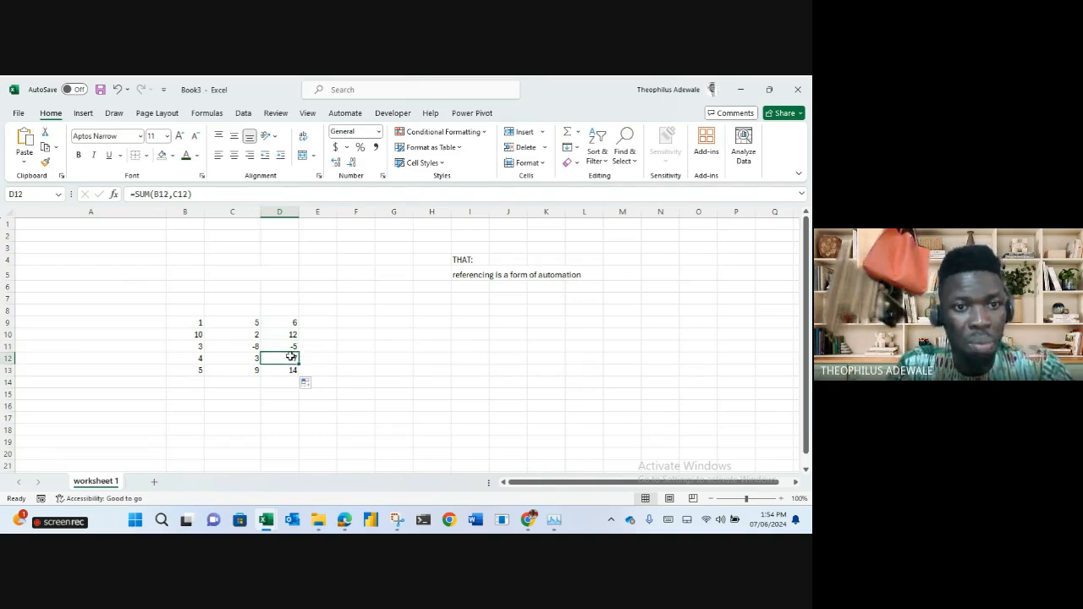
left_click(292, 371)
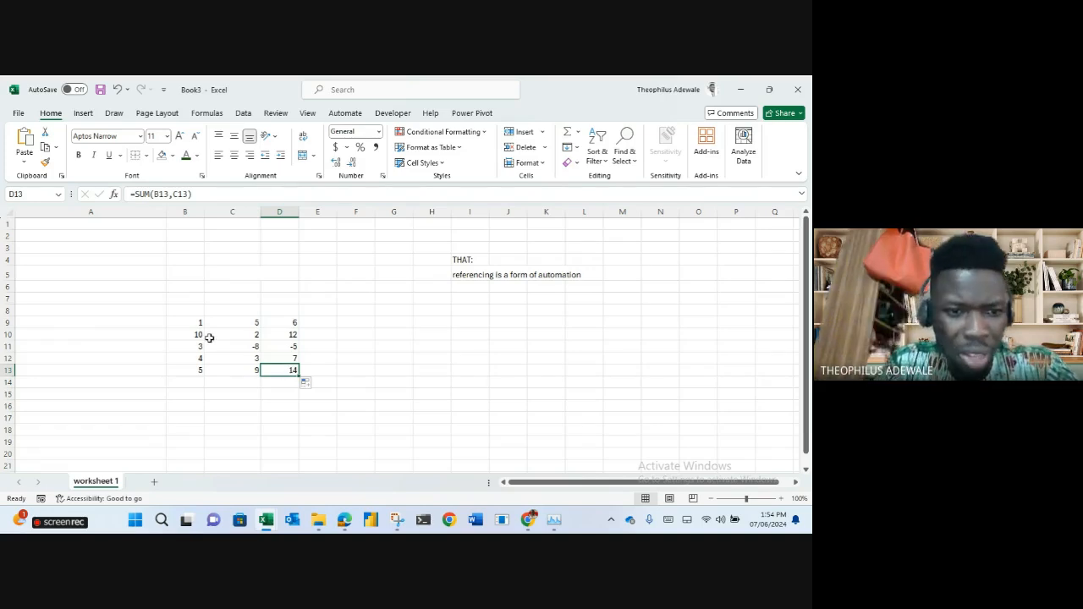
Copy B9:C13 and paste it transposed at G8, spreading the numbers across G8:K9.
left_click_drag(196, 328, 232, 371)
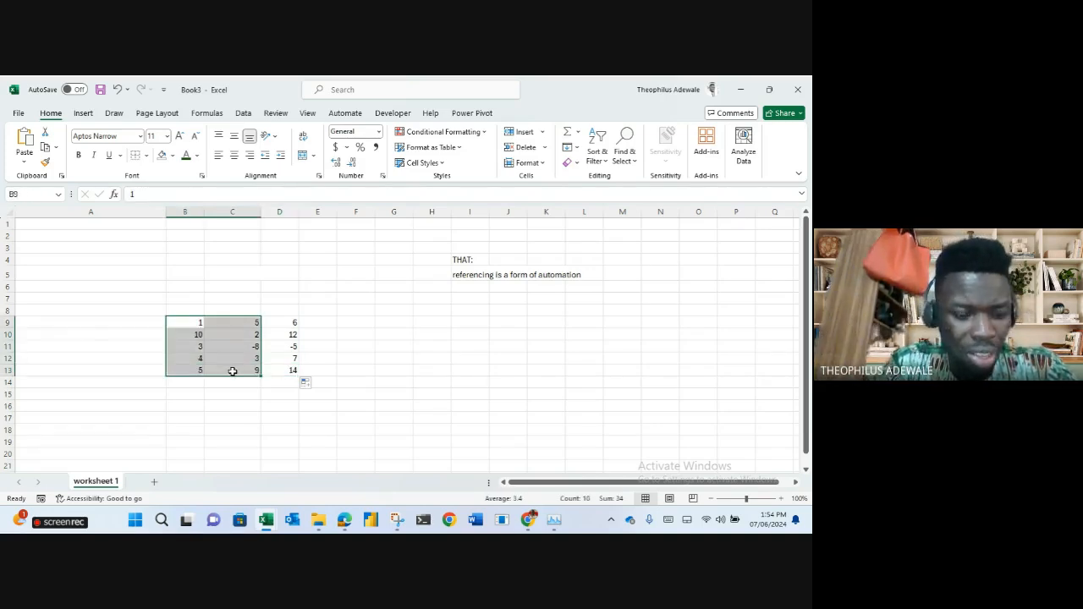
key("ctrl+c")
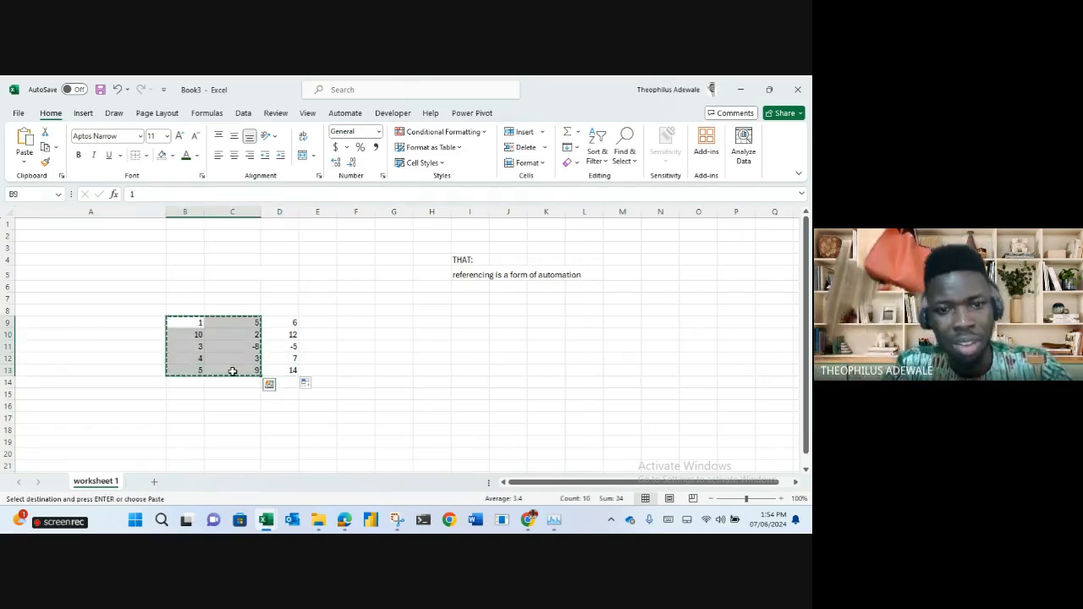
left_click(389, 311)
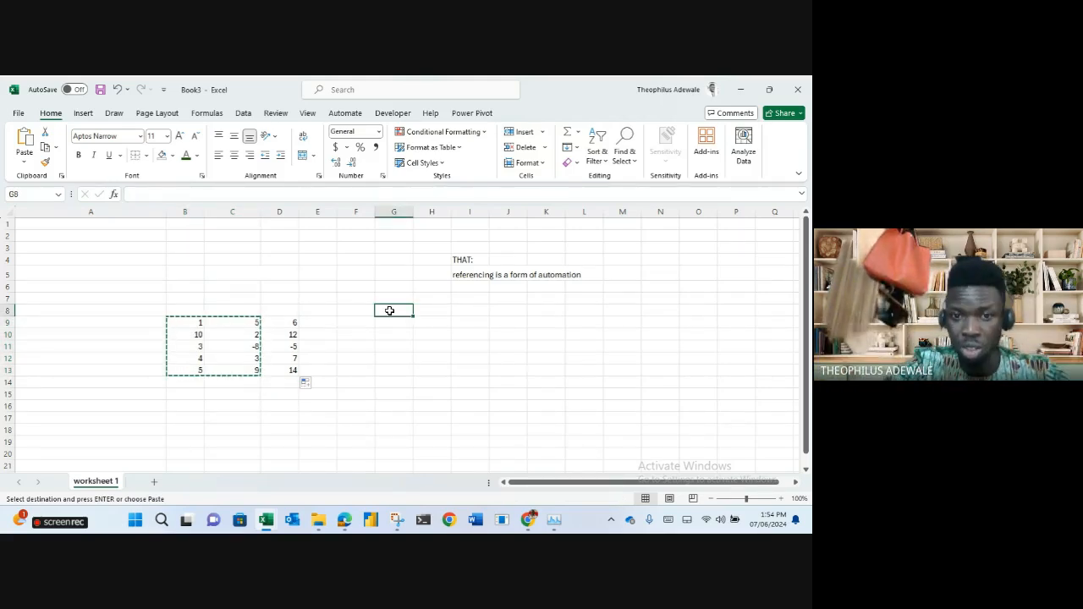
right_click(390, 311)
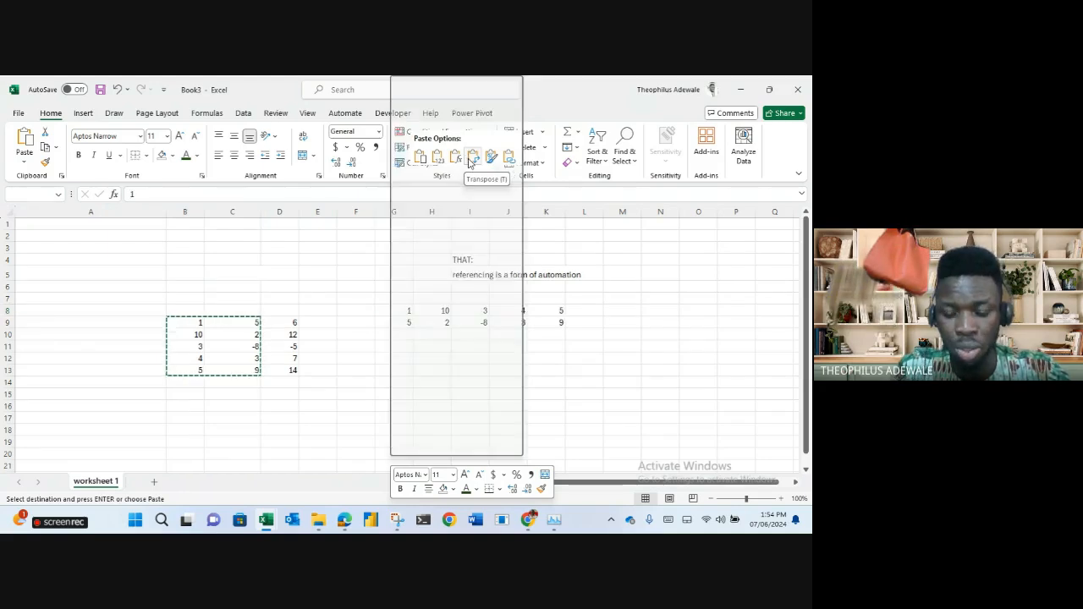
left_click(472, 157)
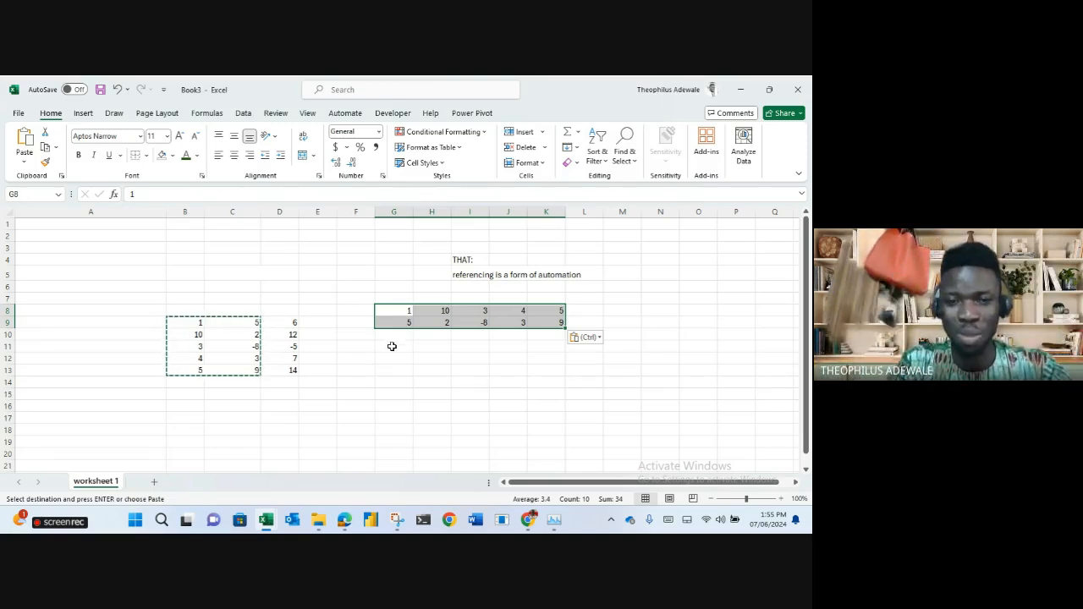
Enter =G8+G9 in G10 and fill it across to K10.
left_click(395, 340)
type("=")
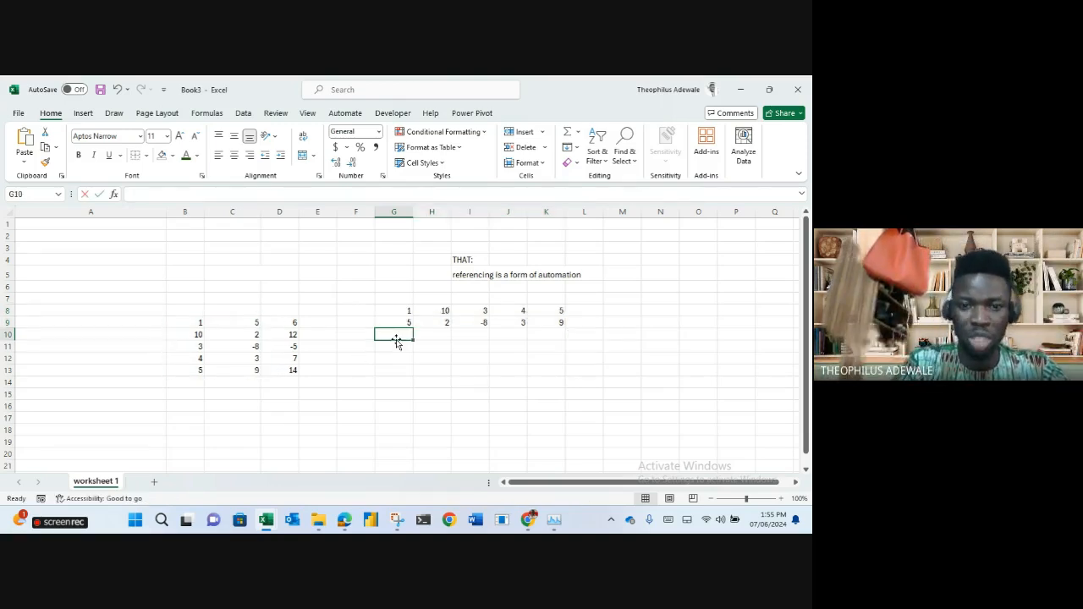
left_click(404, 311)
type("+")
left_click(406, 321)
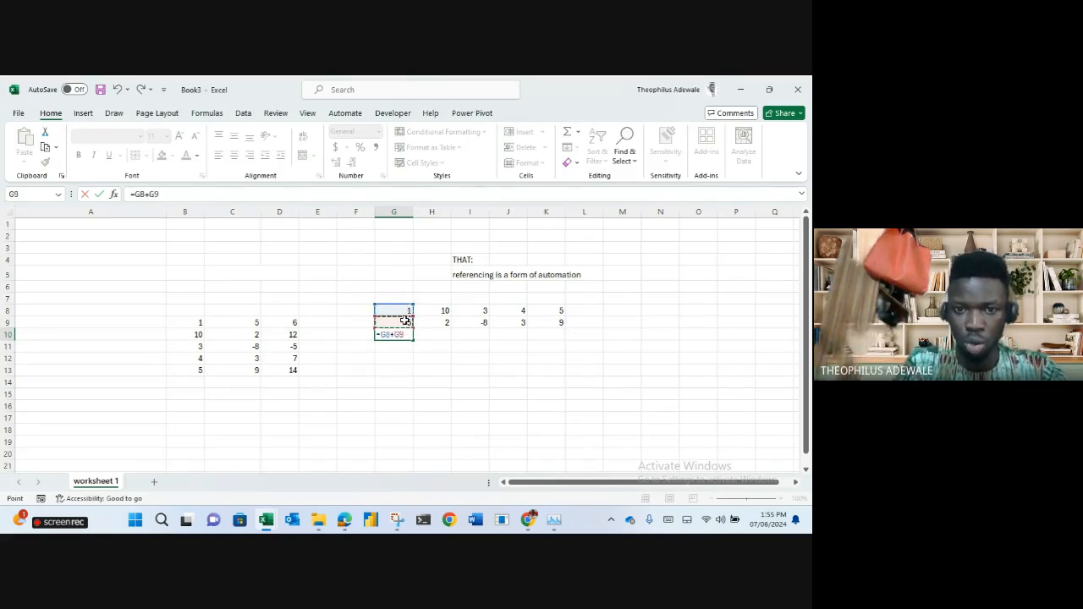
key("Return")
left_click(394, 336)
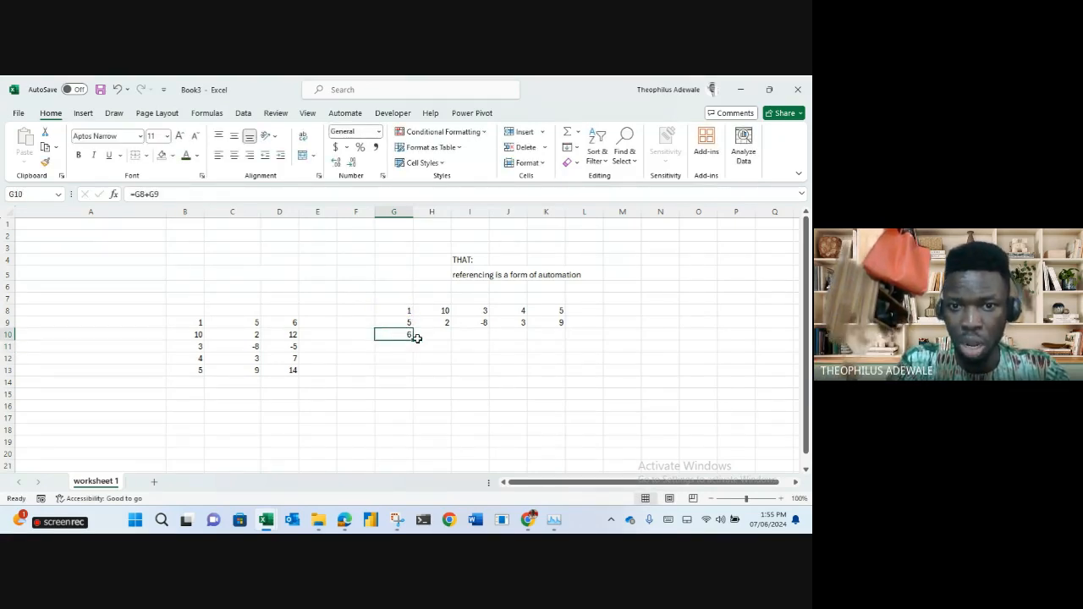
left_click_drag(413, 341, 569, 339)
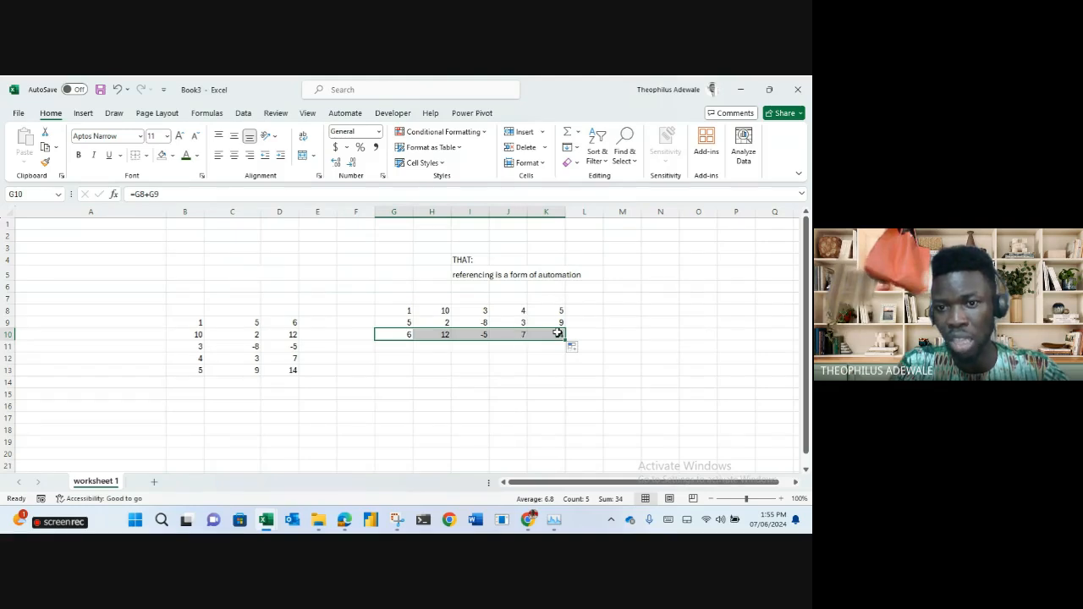
Step through the G10:K10 totals to verify each column formula (6, 12, -5, 7, 14).
left_click(396, 336)
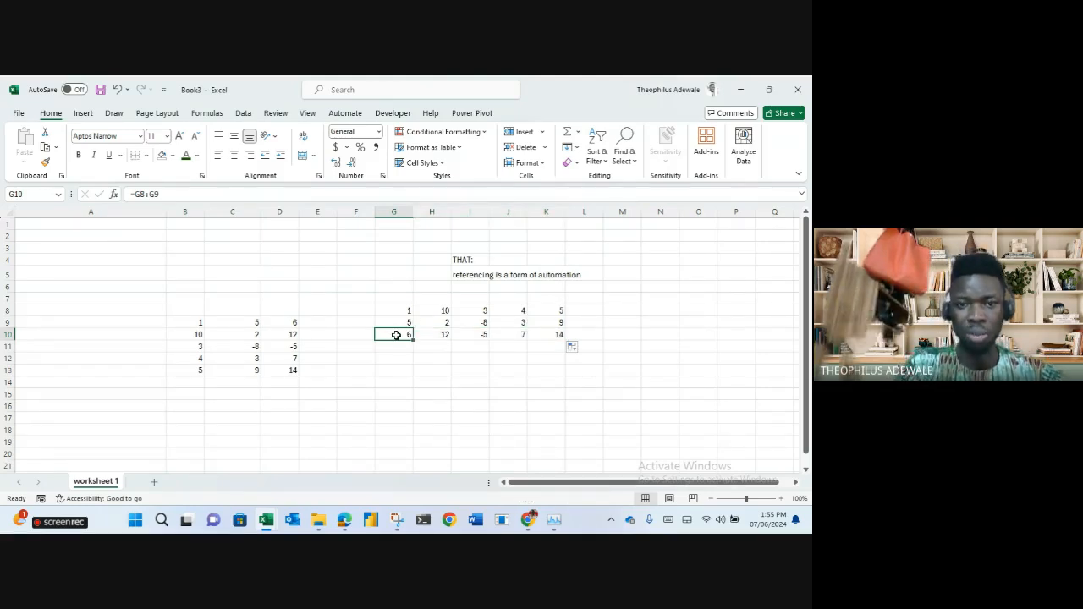
left_click_drag(396, 336, 564, 338)
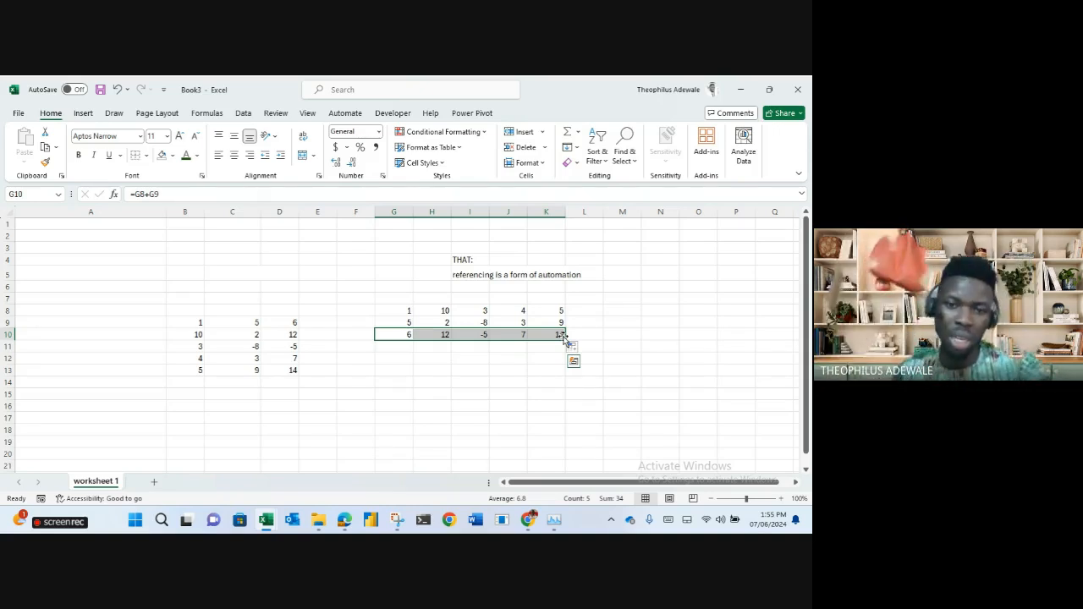
left_click(406, 333)
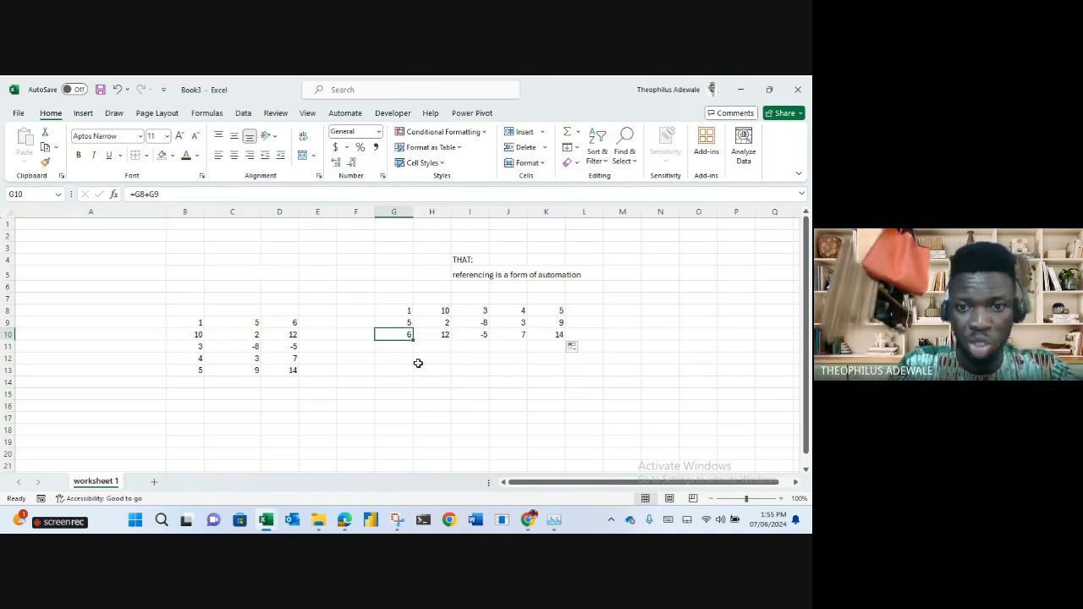
key("Right")
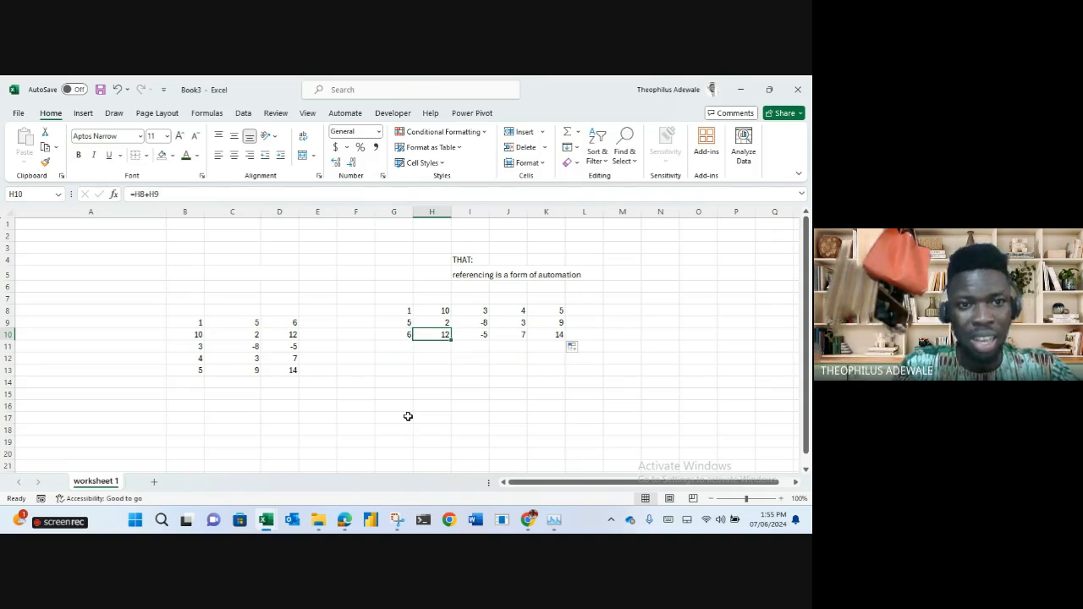
key("Right")
key("Right")
key("Right")
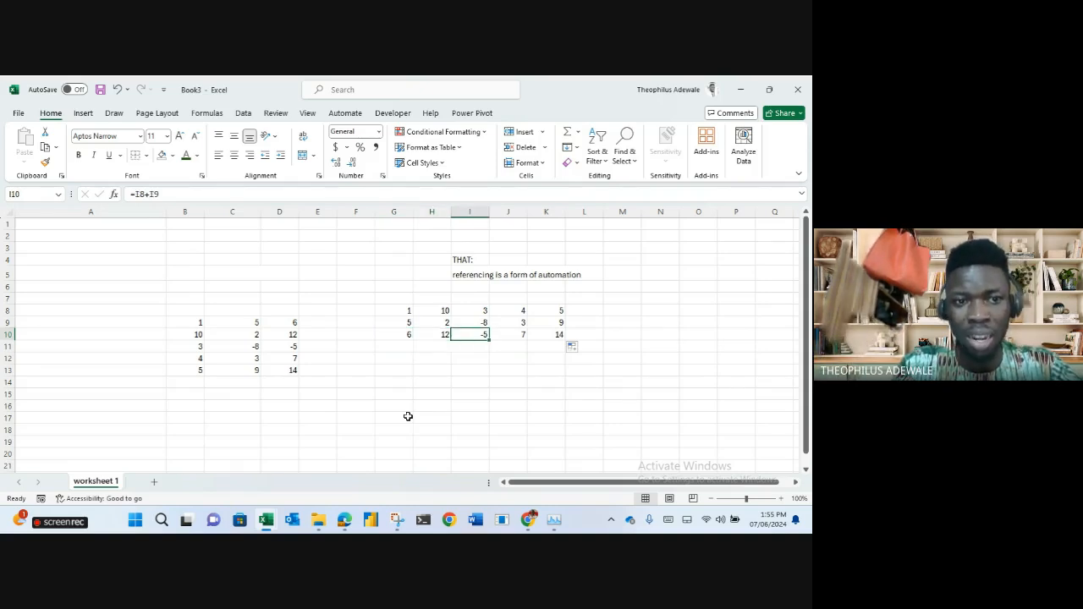
key("Right")
key("Left")
key("Left")
key("Left")
key("Left")
key("Left")
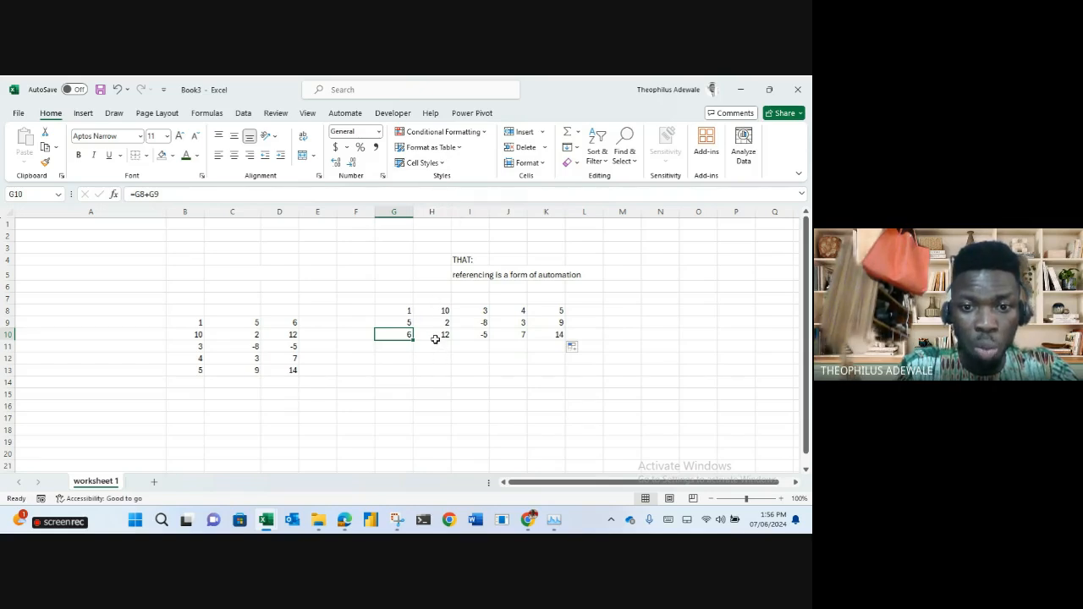
left_click(436, 337)
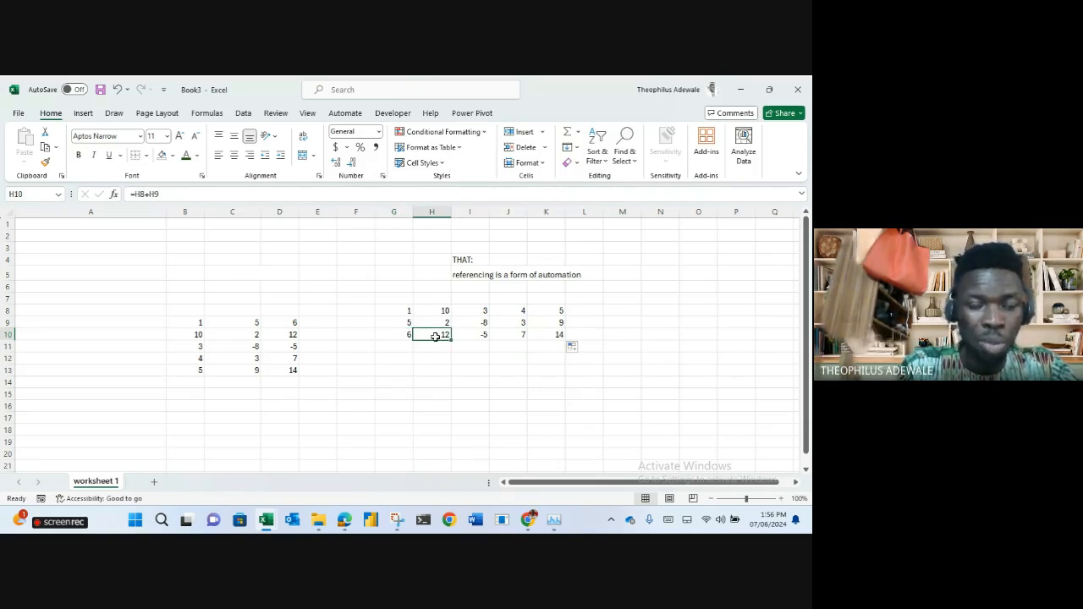
key("Right")
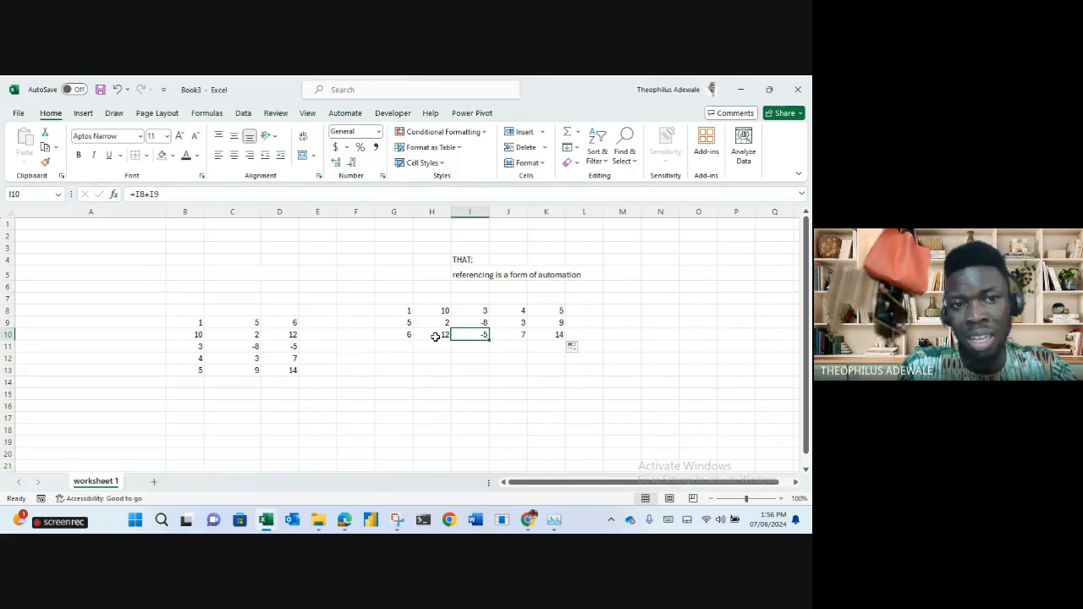
key("Right")
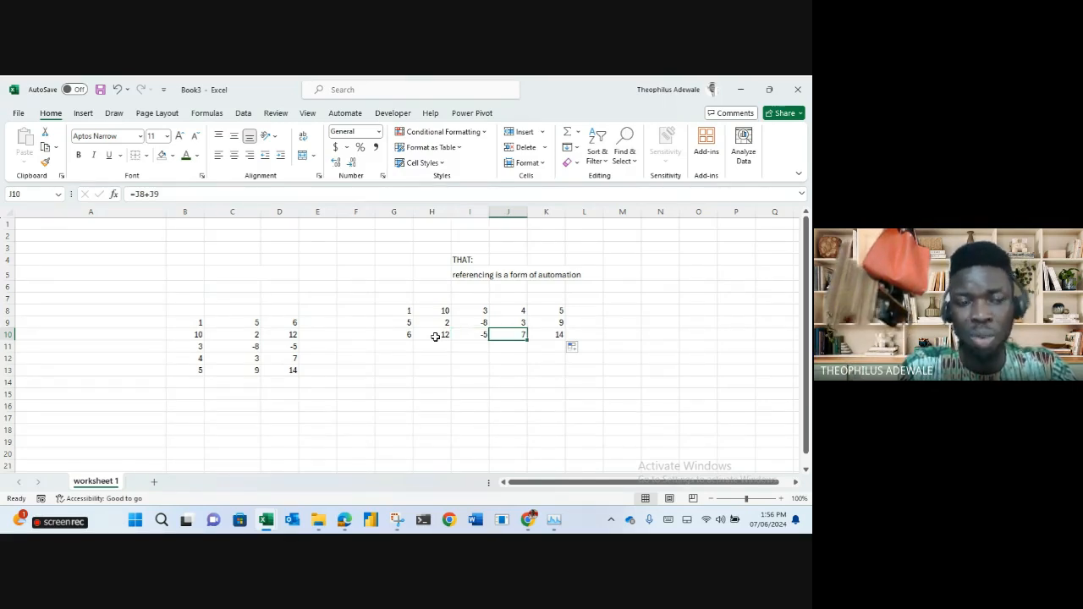
key("Right")
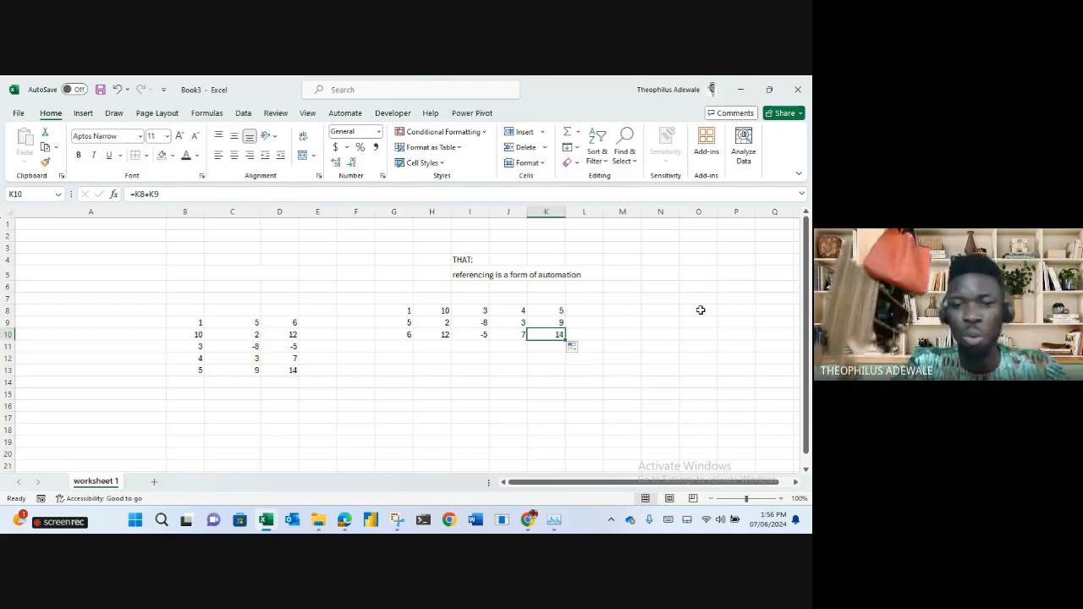
Trace G10's inputs in G8 and G9, then refill the formula across to K10.
left_click(401, 335)
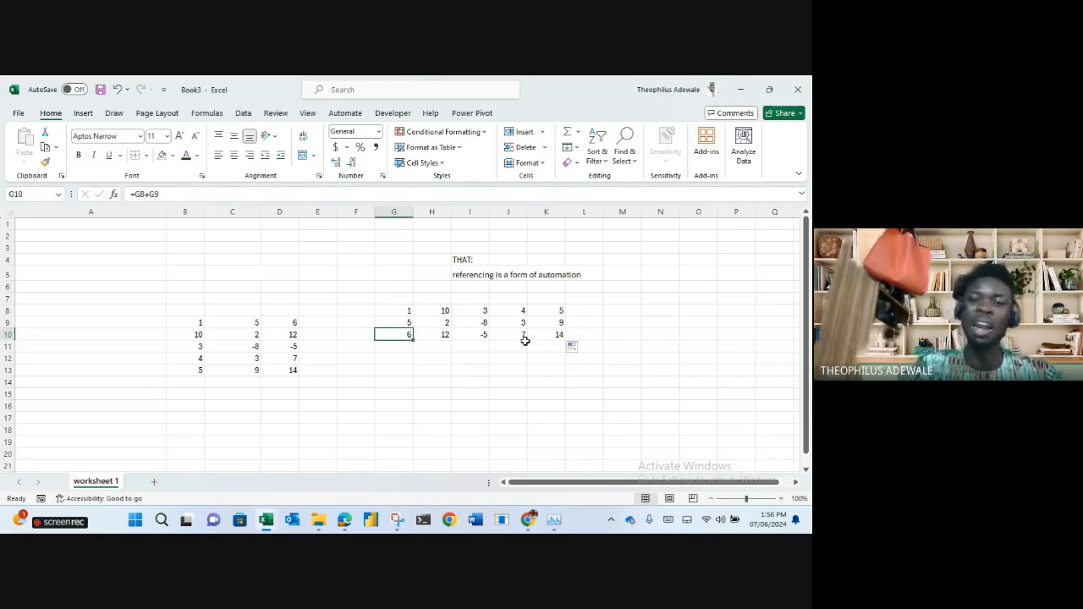
left_click(394, 310)
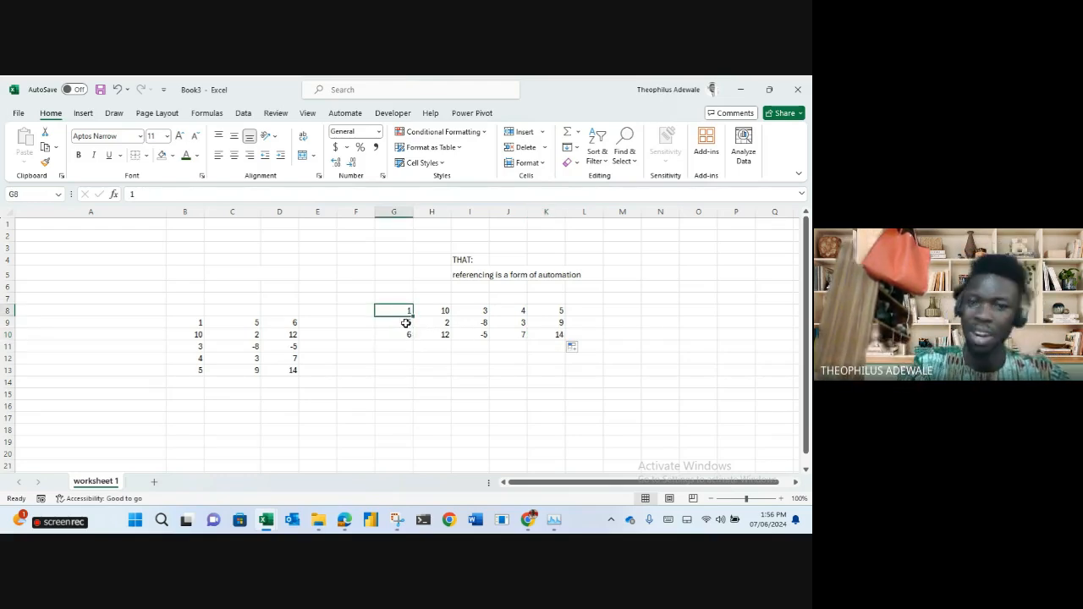
left_click(405, 323)
left_click(405, 332)
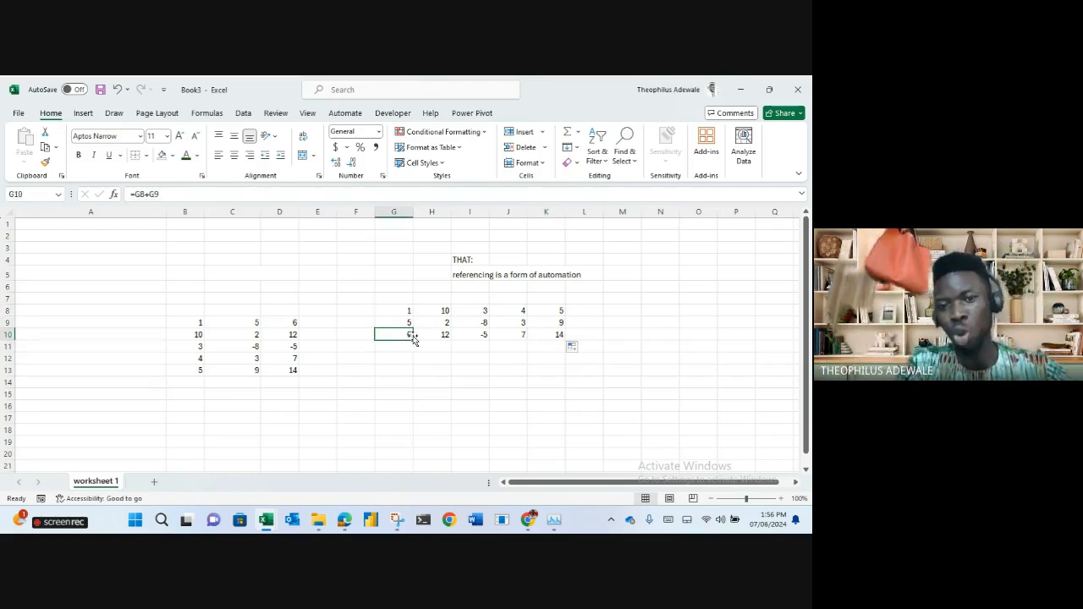
left_click_drag(415, 339, 572, 331)
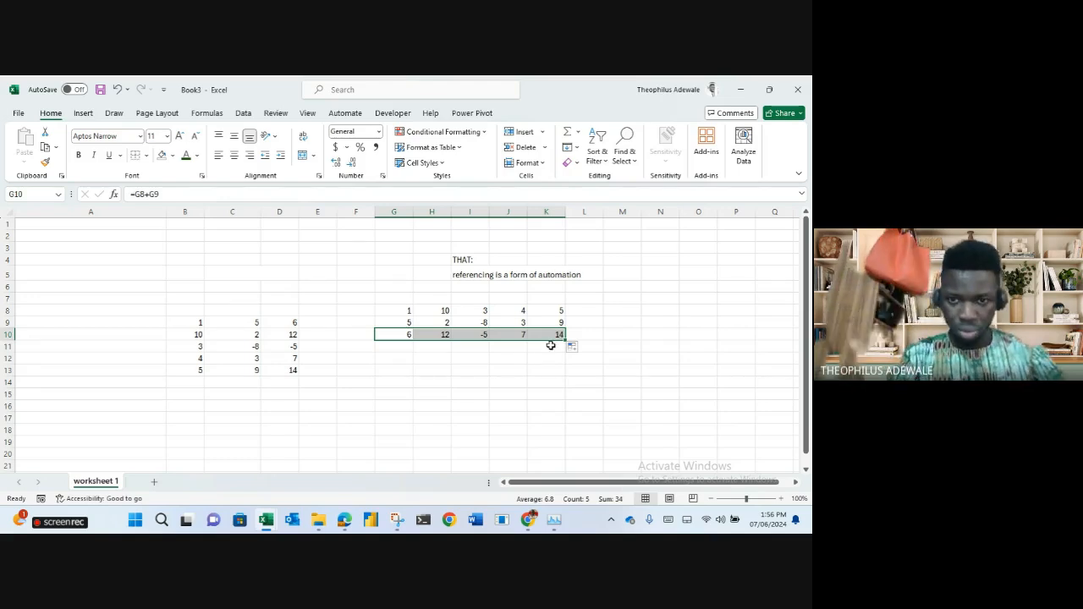
left_click_drag(518, 335, 473, 336)
left_click(399, 343, "shift")
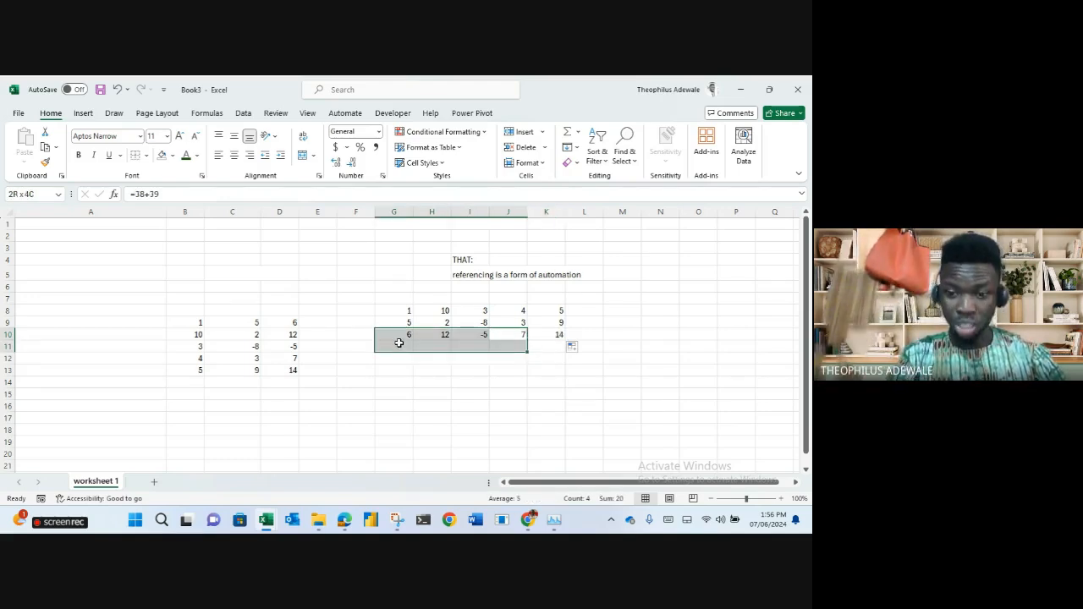
key("Delete")
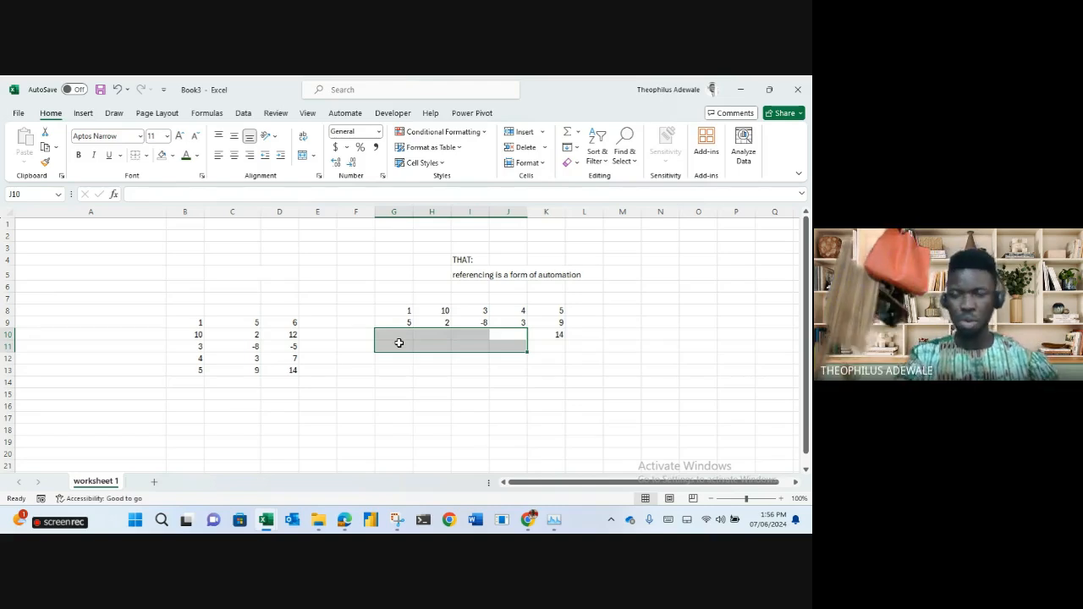
left_click(557, 335)
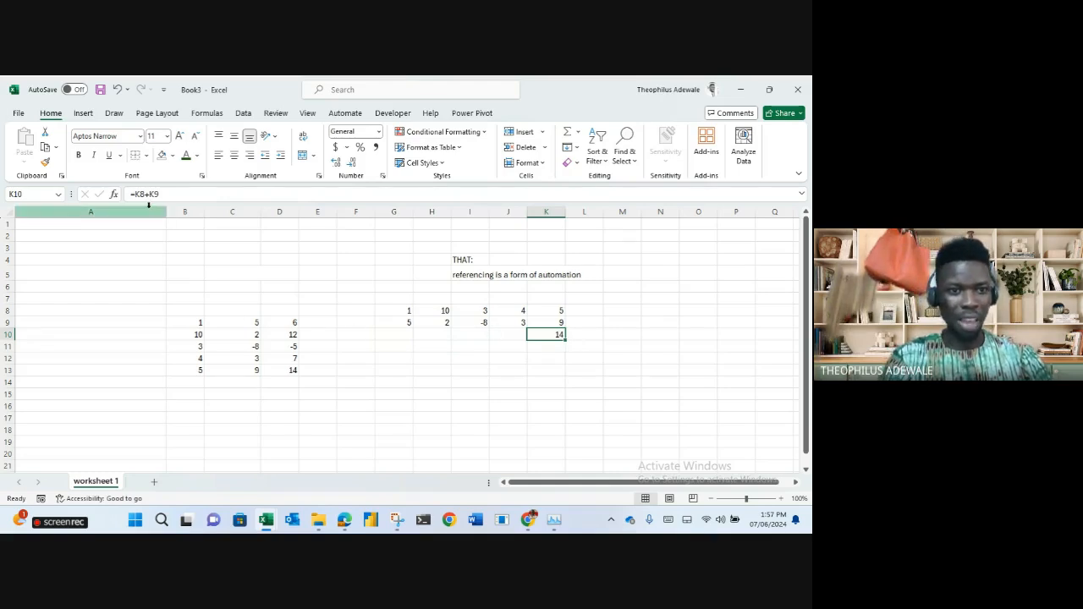
left_click_drag(566, 339, 567, 339)
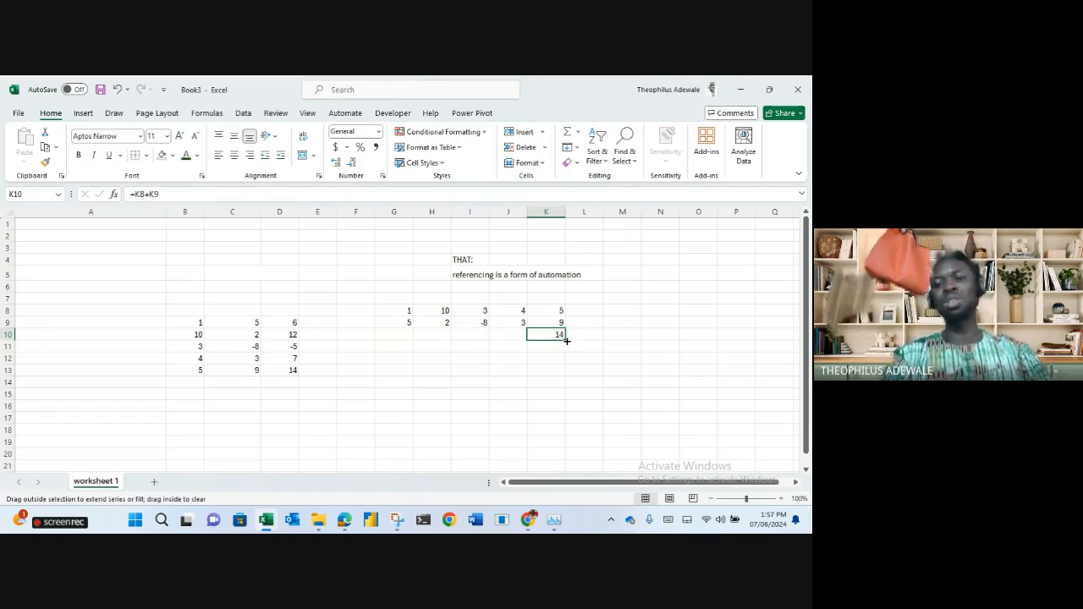
left_click_drag(566, 339, 390, 362)
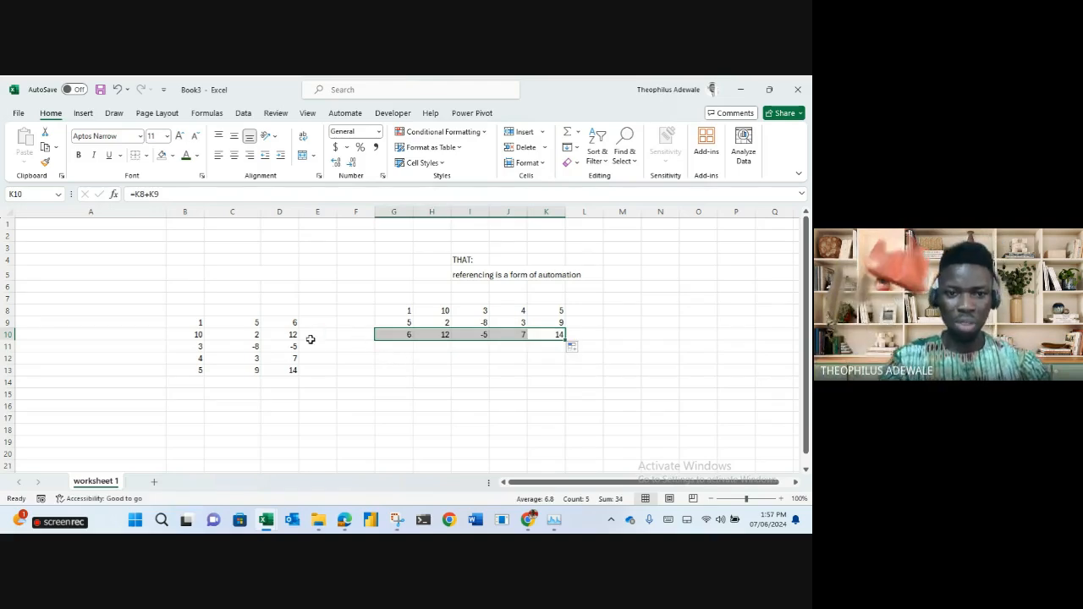
Clear D9:D12 and copy D13's SUM formula up to D9.
left_click_drag(293, 327, 293, 360)
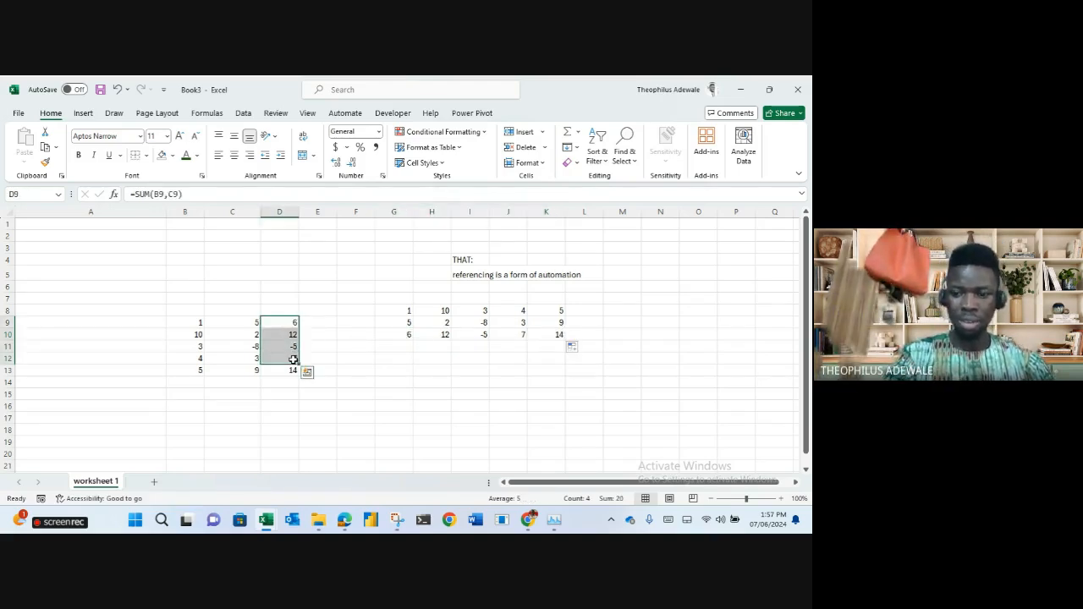
key("Delete")
left_click(290, 370)
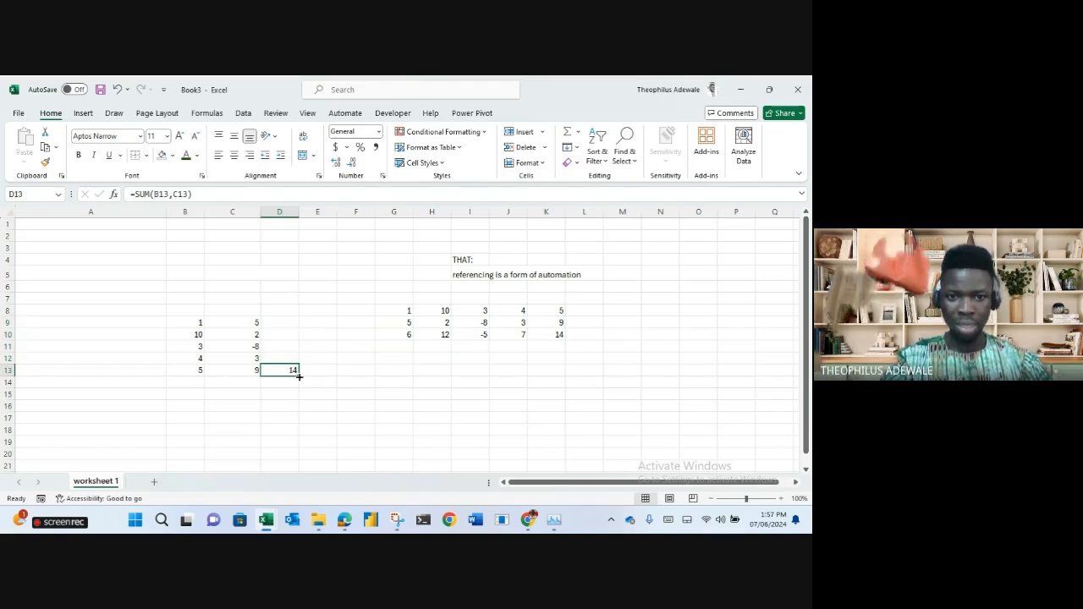
left_click_drag(299, 377, 293, 321)
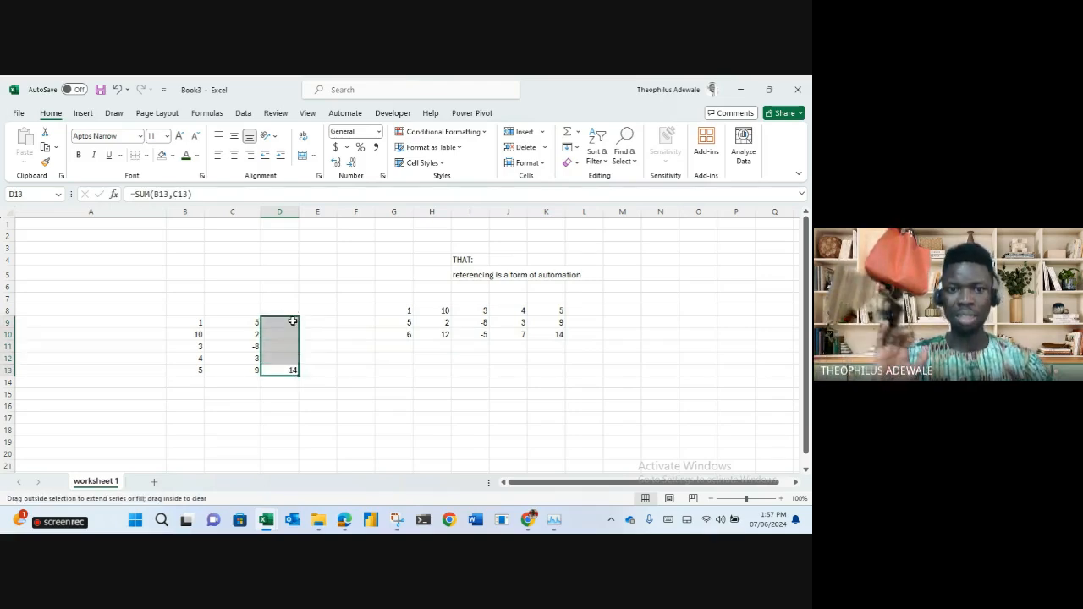
left_click(290, 370)
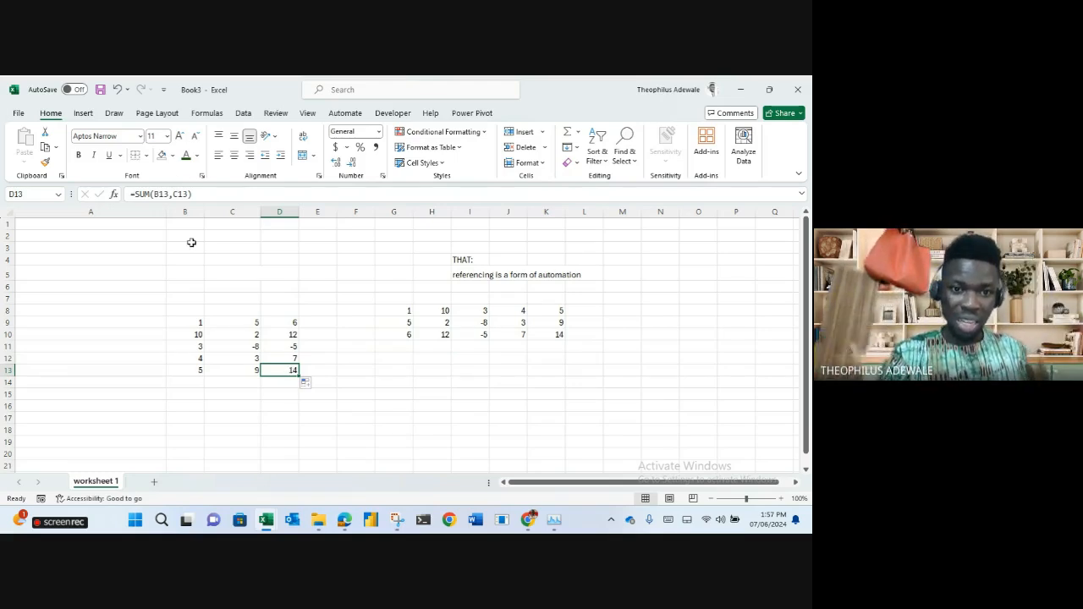
Check the row SUM formulas in D12, D11, D10 and D9.
left_click(278, 360)
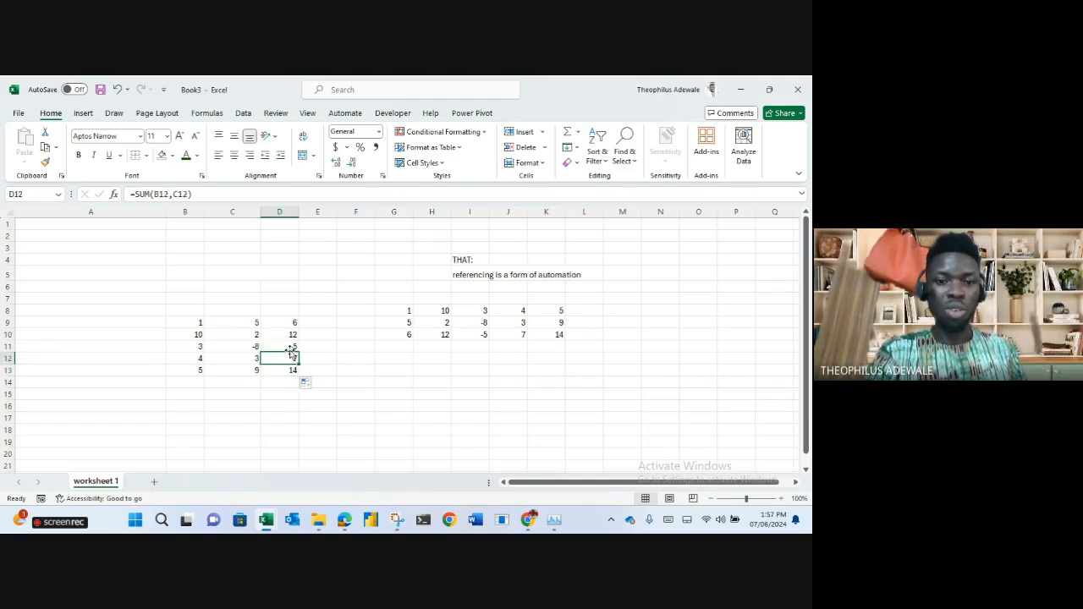
left_click(289, 348)
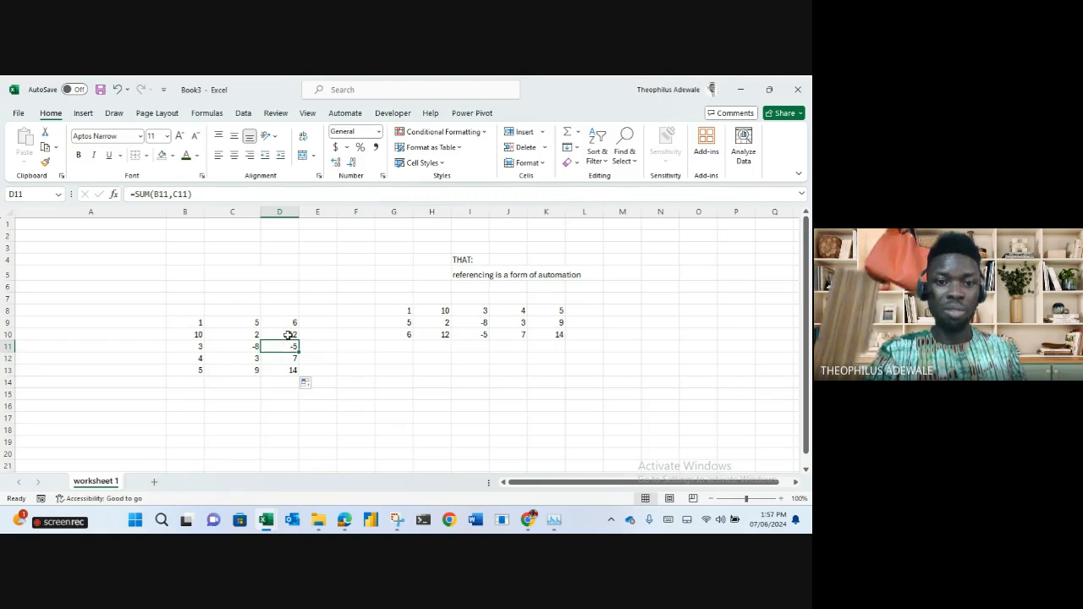
left_click(288, 335)
left_click(289, 322)
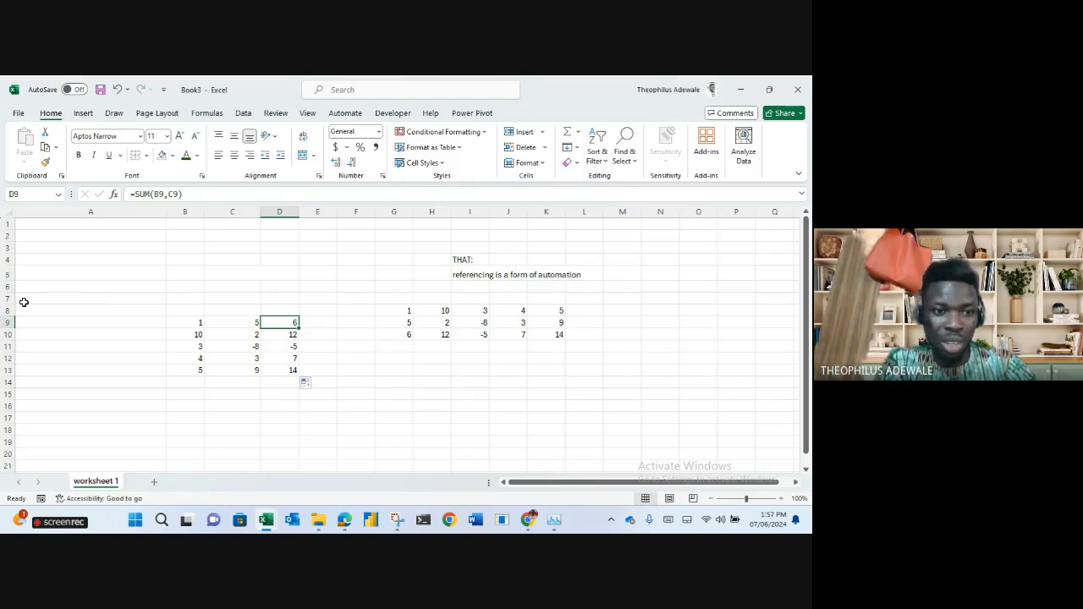
left_click(7, 323)
left_click(279, 286)
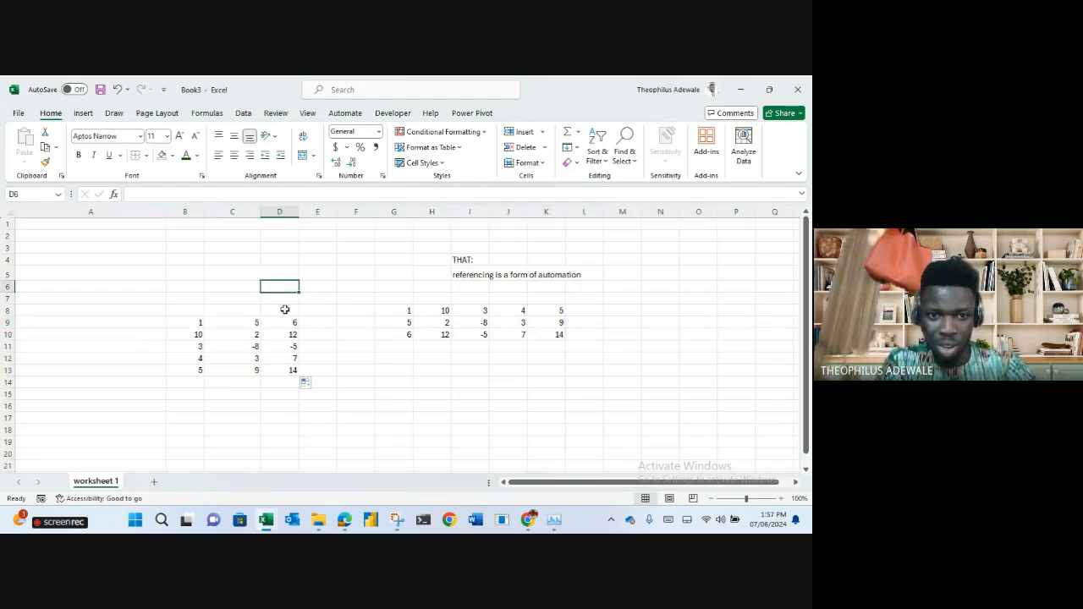
left_click(291, 323)
left_click_drag(292, 324, 328, 439)
left_click(406, 408)
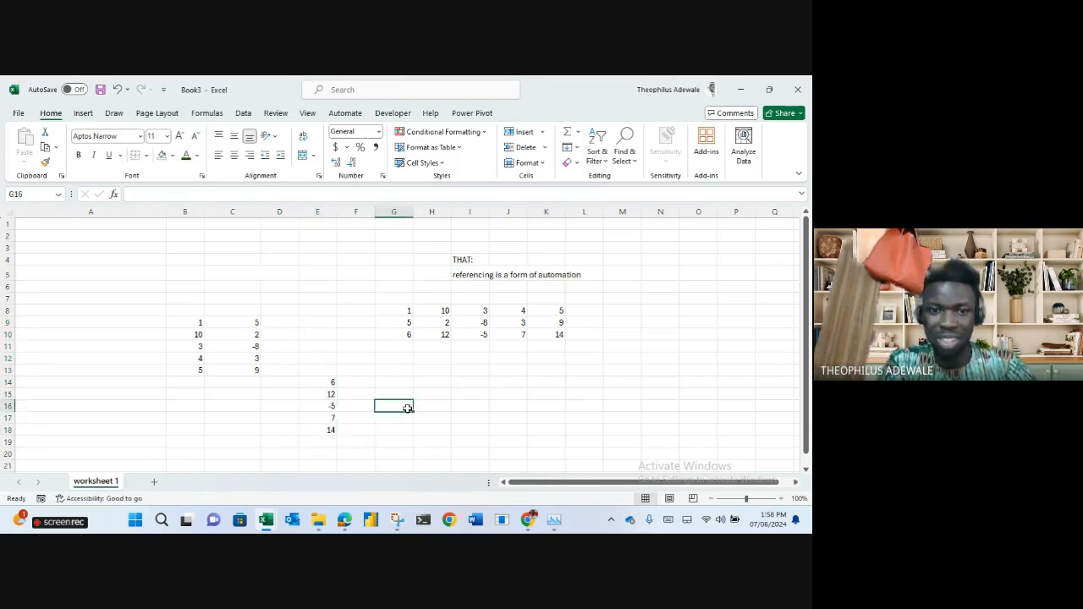
left_click(331, 383)
left_click(204, 194)
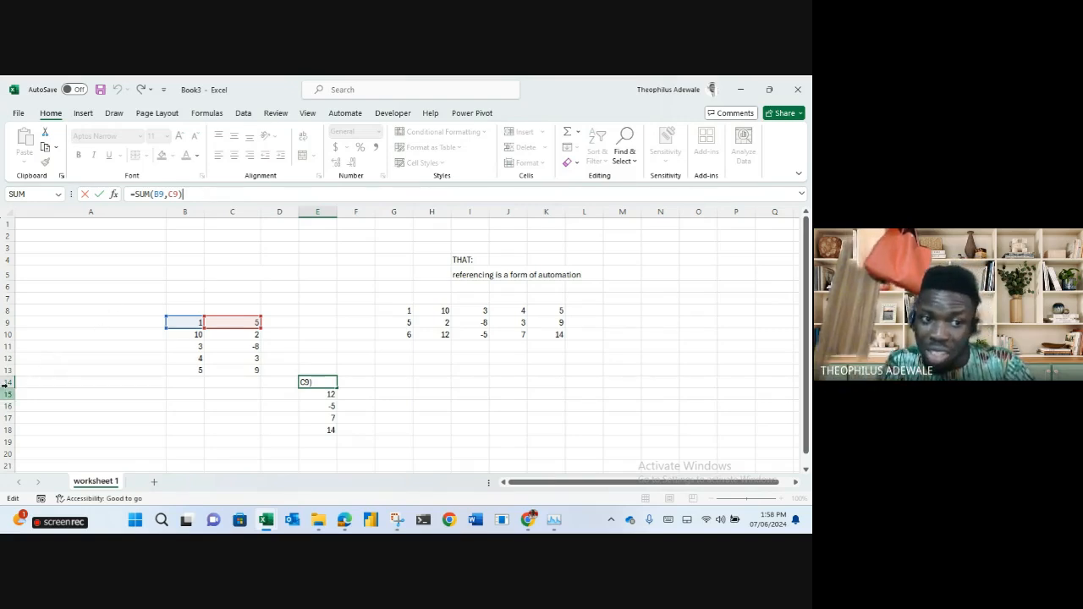
left_click(314, 431)
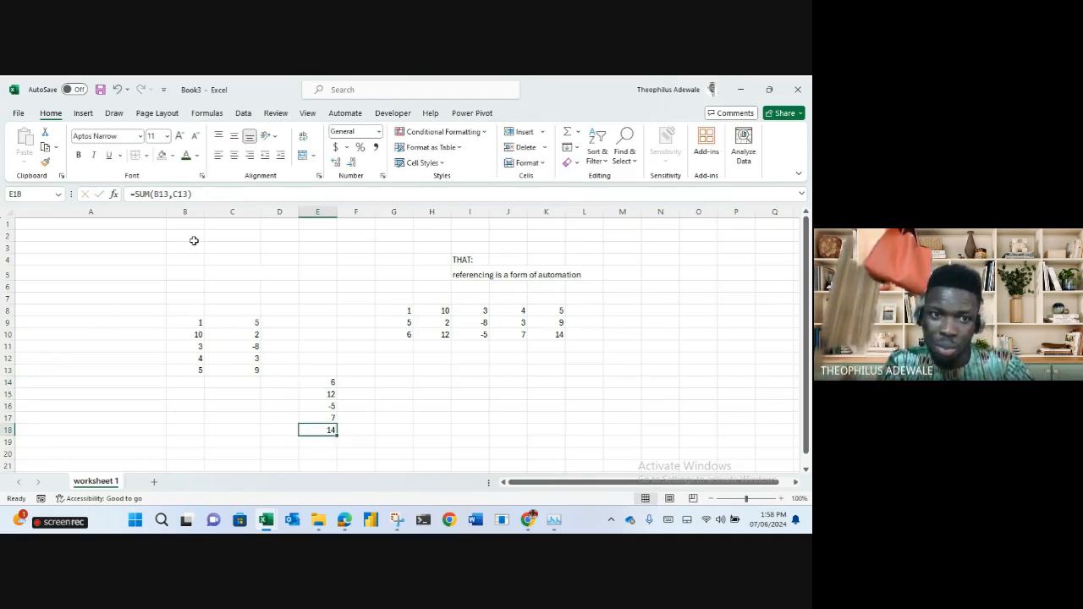
left_click(197, 198)
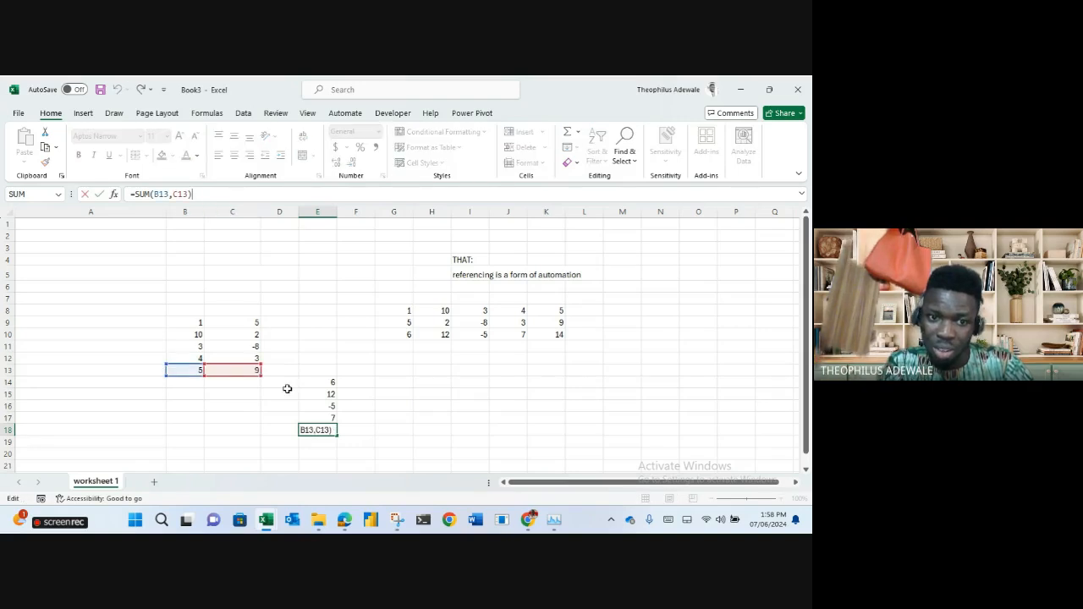
left_click(318, 418)
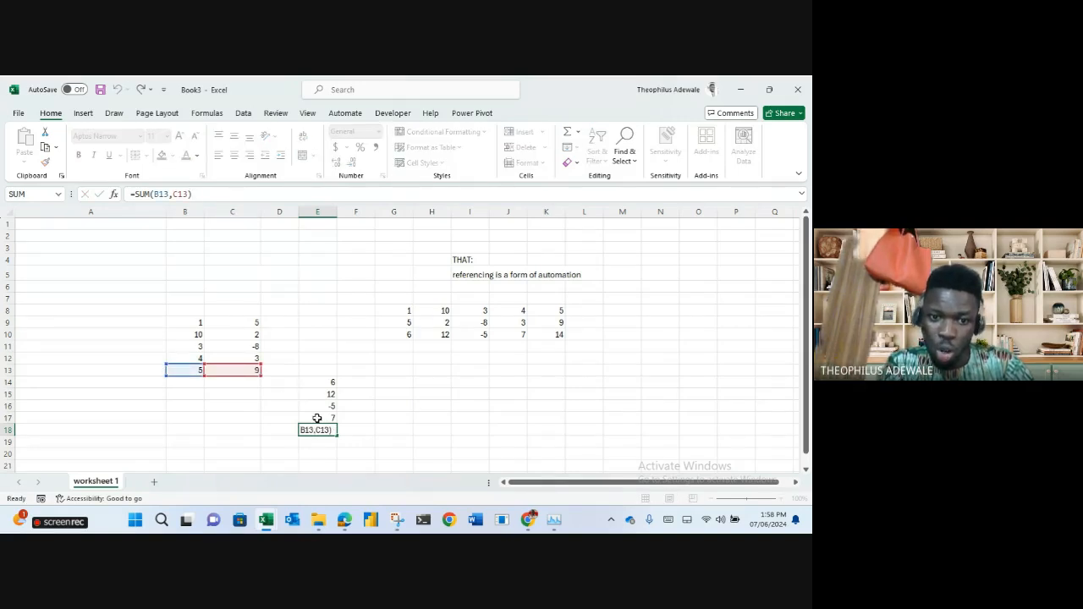
left_click(247, 192)
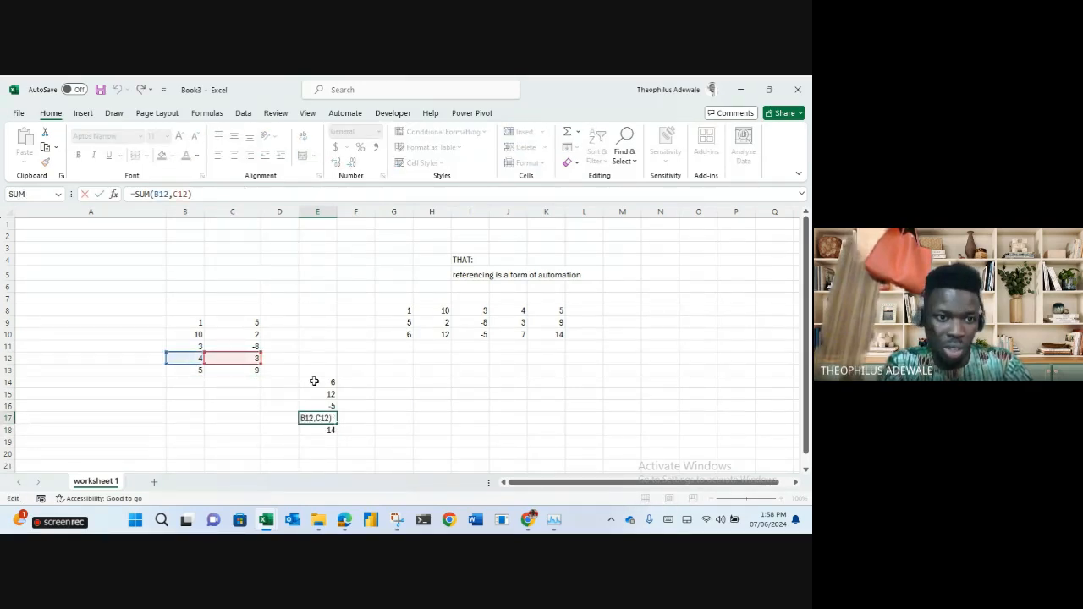
left_click(329, 406)
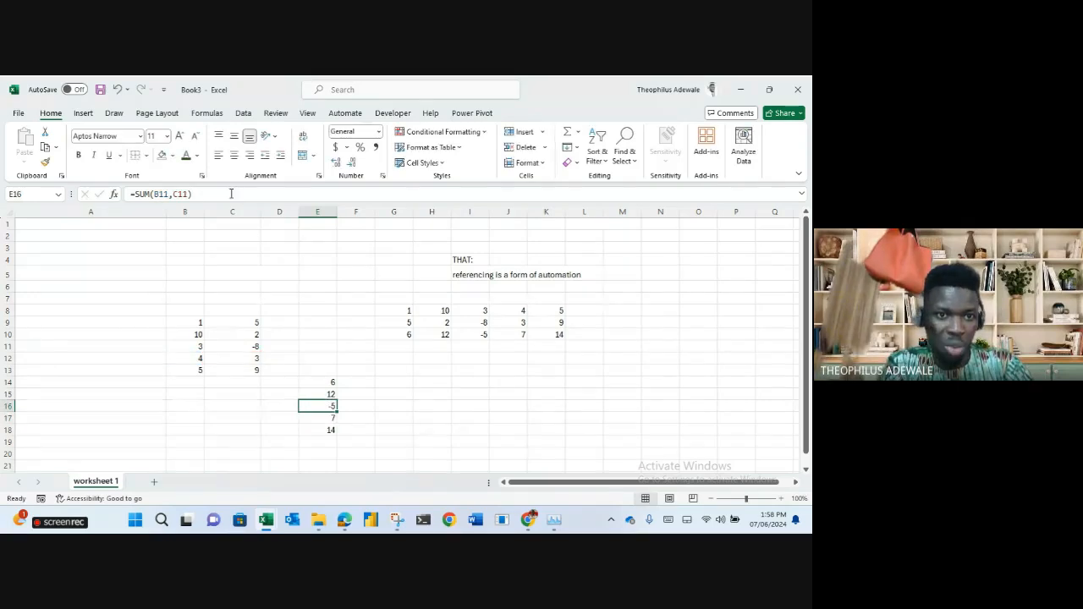
left_click(231, 193)
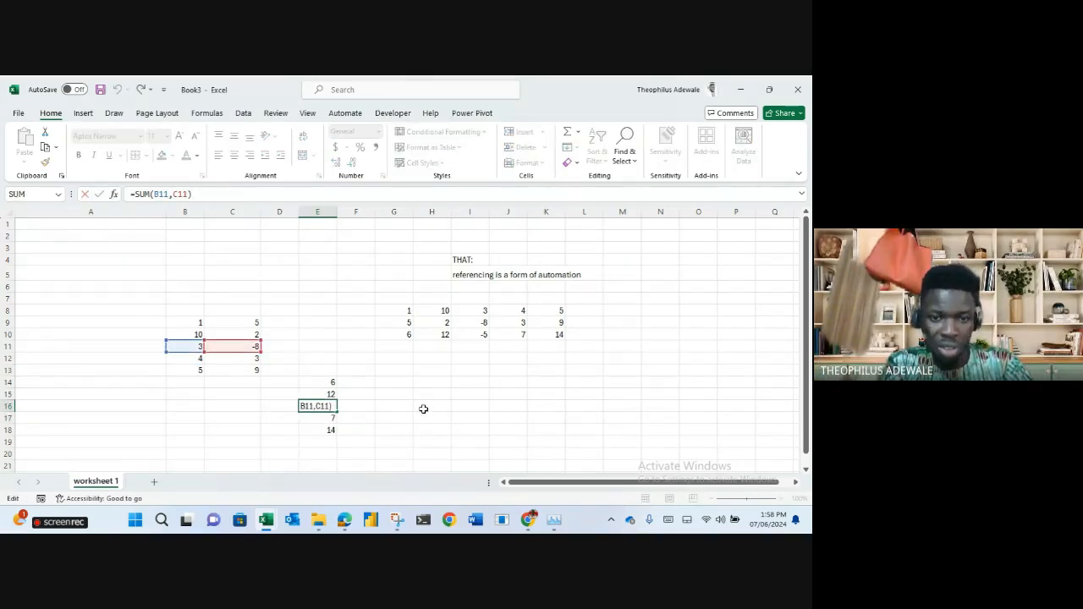
left_click(423, 409)
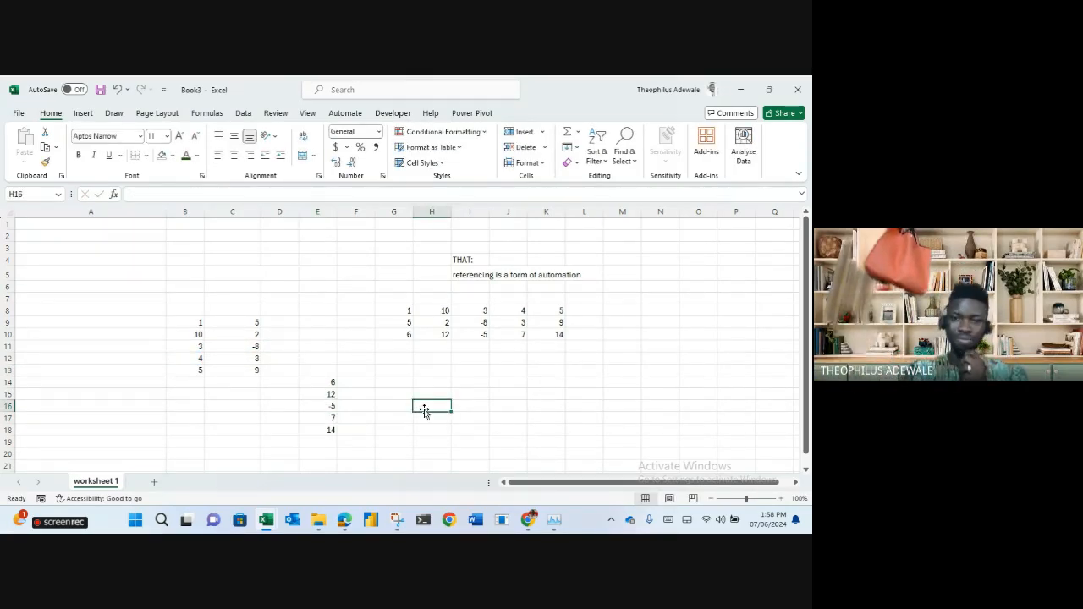
left_click_drag(330, 382, 265, 347)
left_click(355, 382)
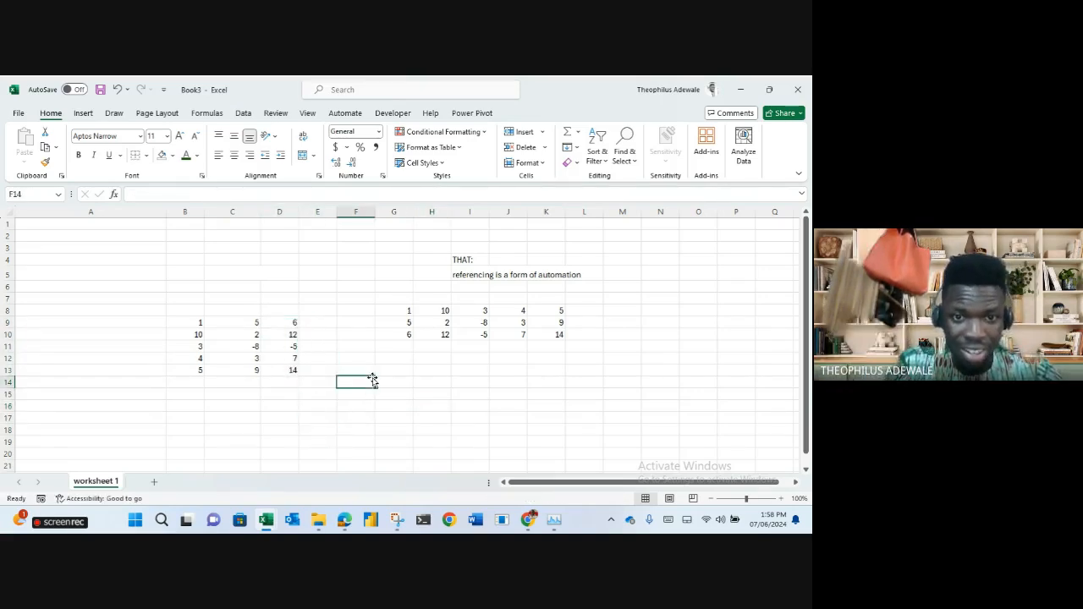
Type 'absolute/fixed referencing', 'mixed referencing' and 'variable referencing' into O8:O10.
left_click(689, 312)
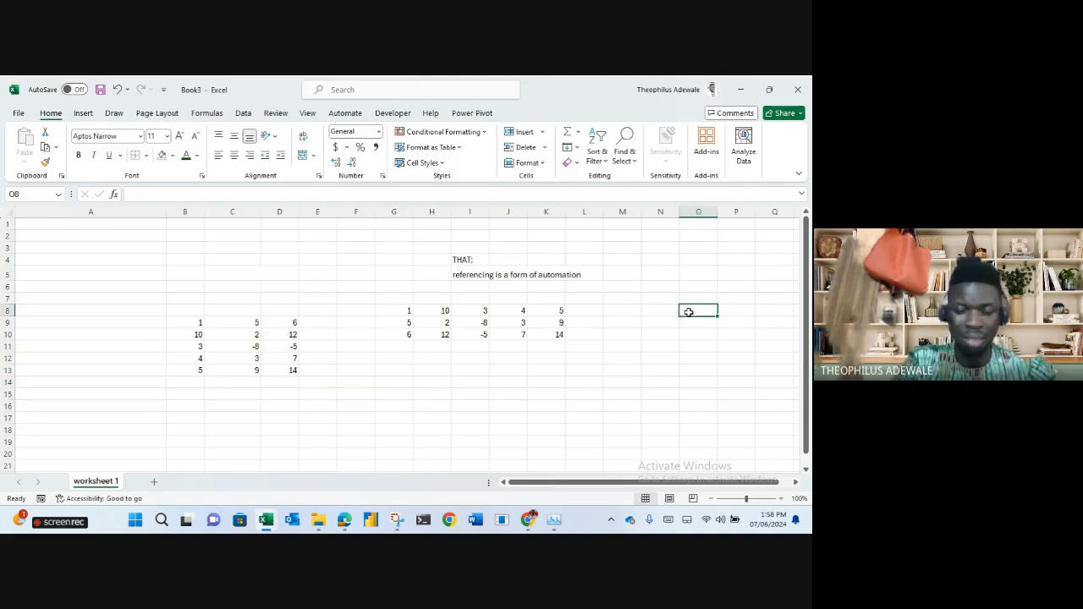
type("abso")
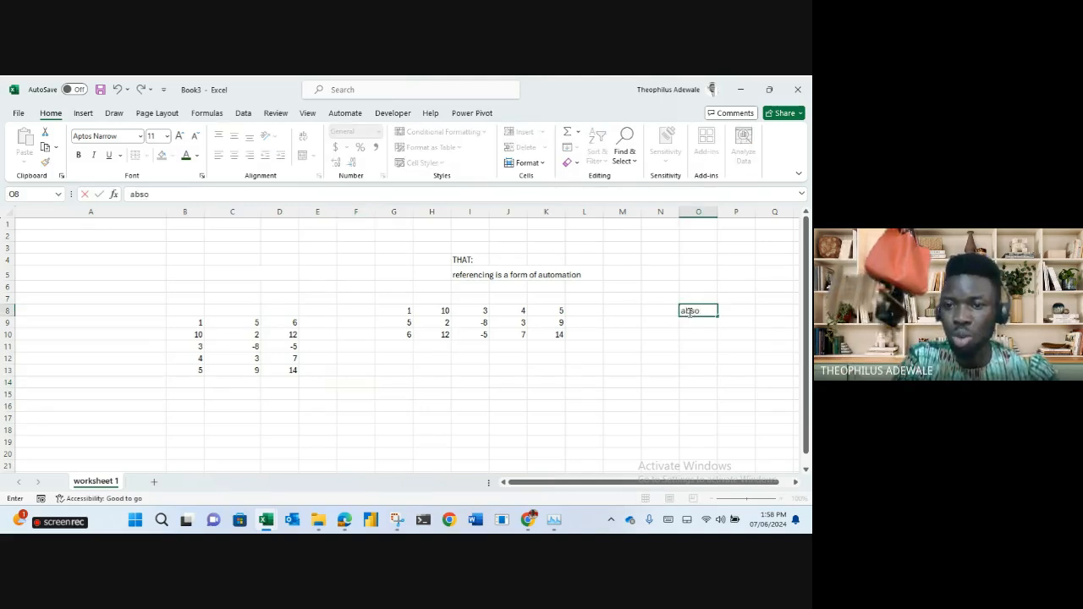
type("lute/fix")
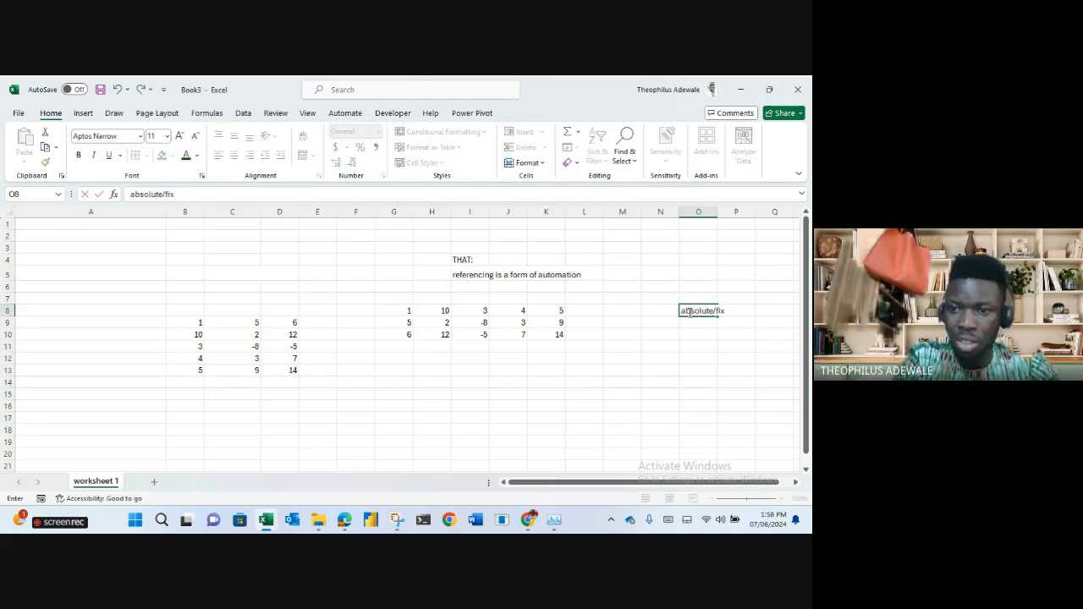
type("ed referencing")
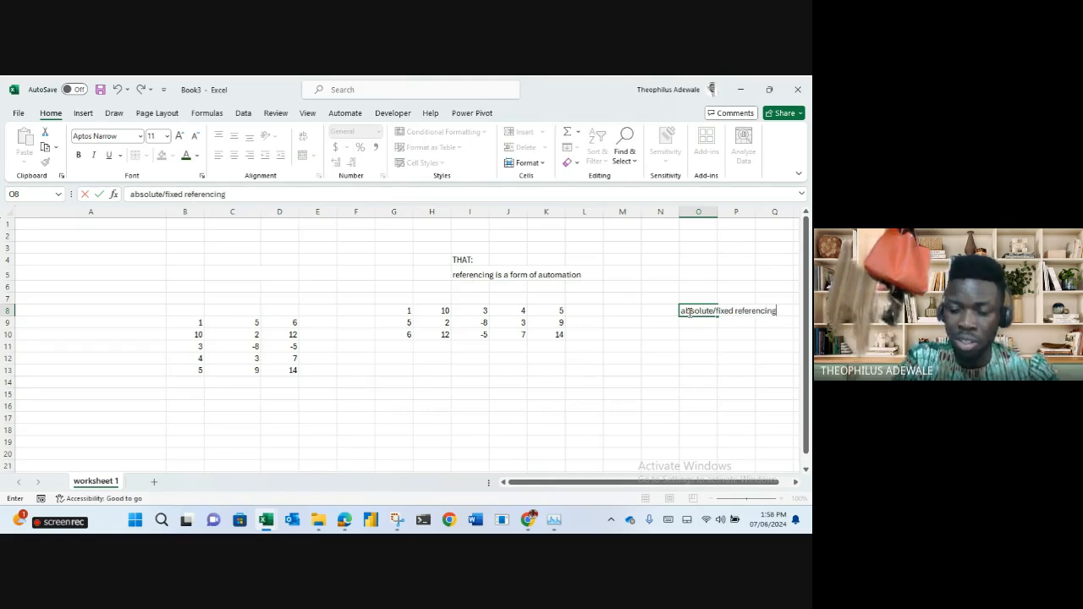
key("Return")
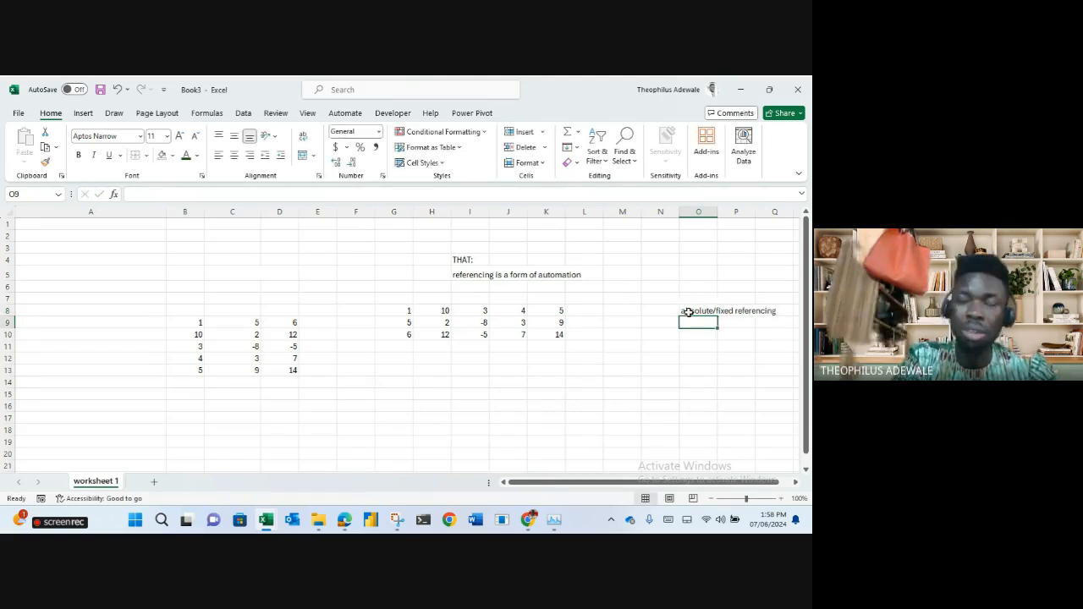
type("mixed referencing")
key("Return")
type("varia")
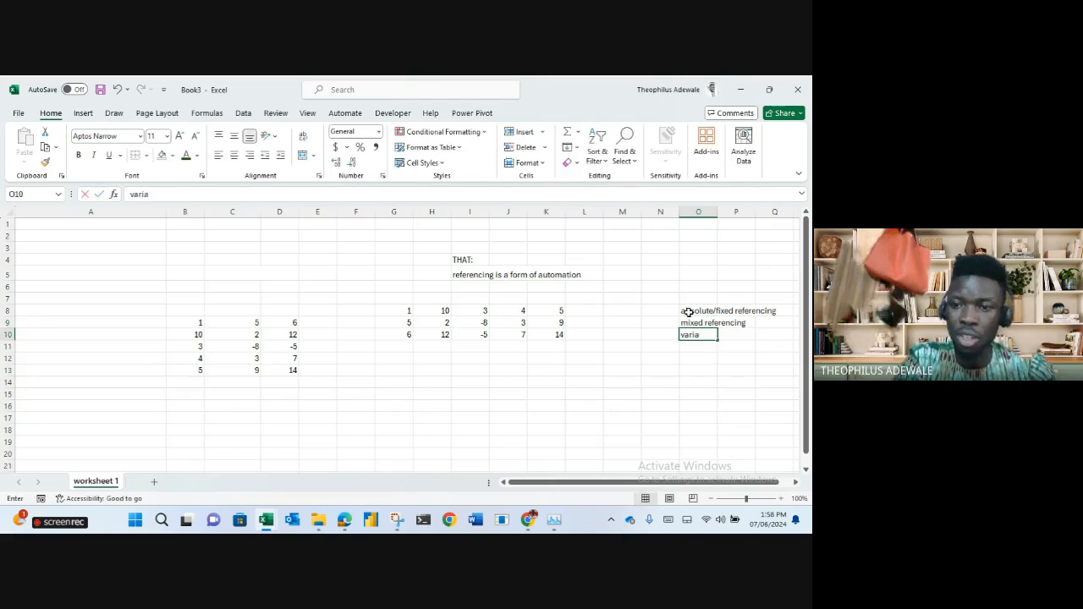
type("ble referencing")
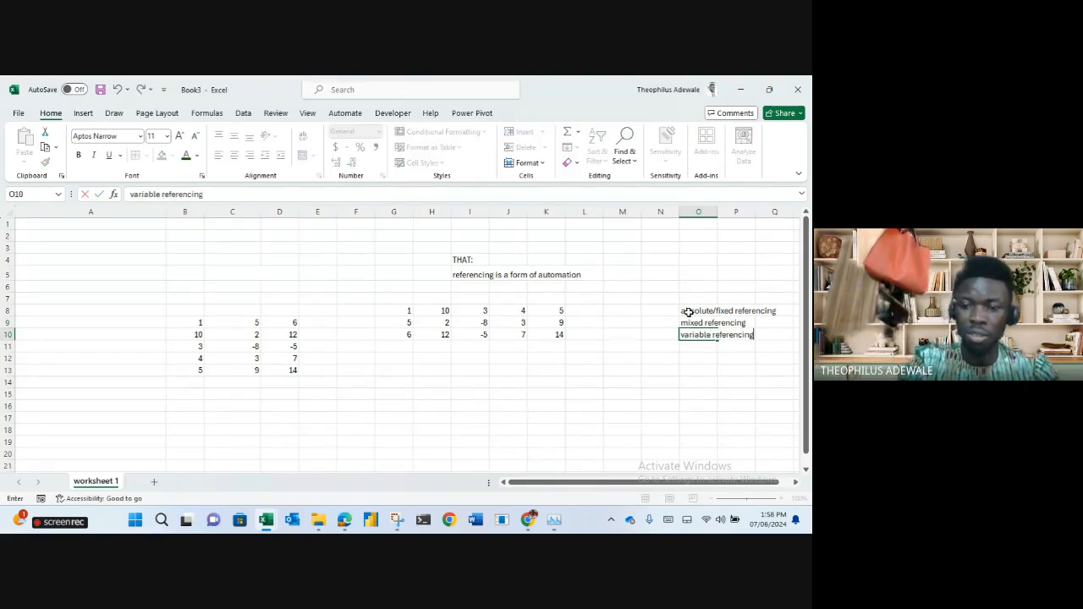
key("Return")
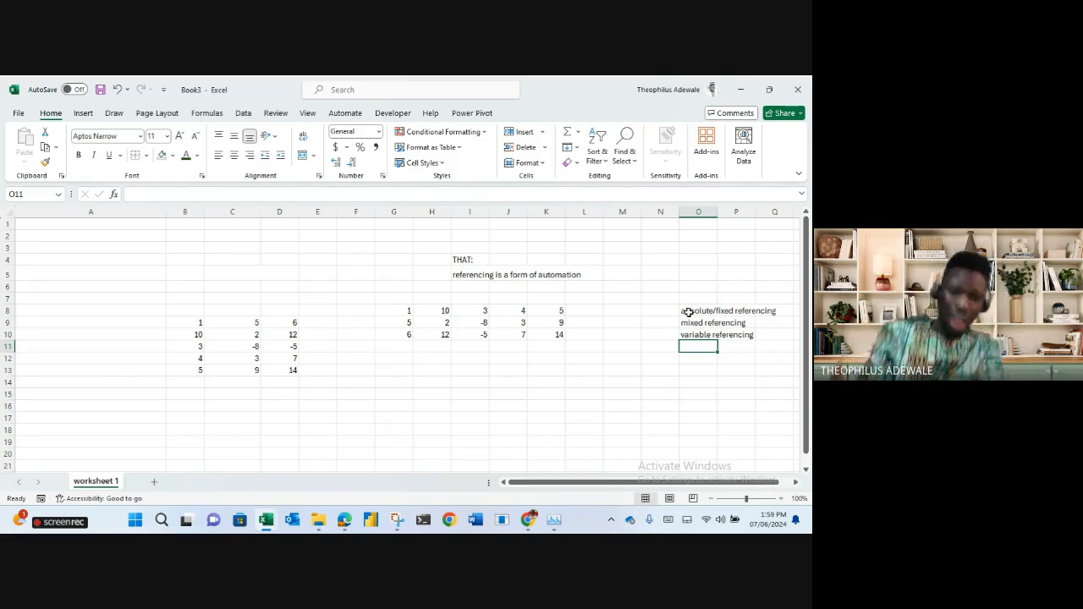
mouse_move(344, 523)
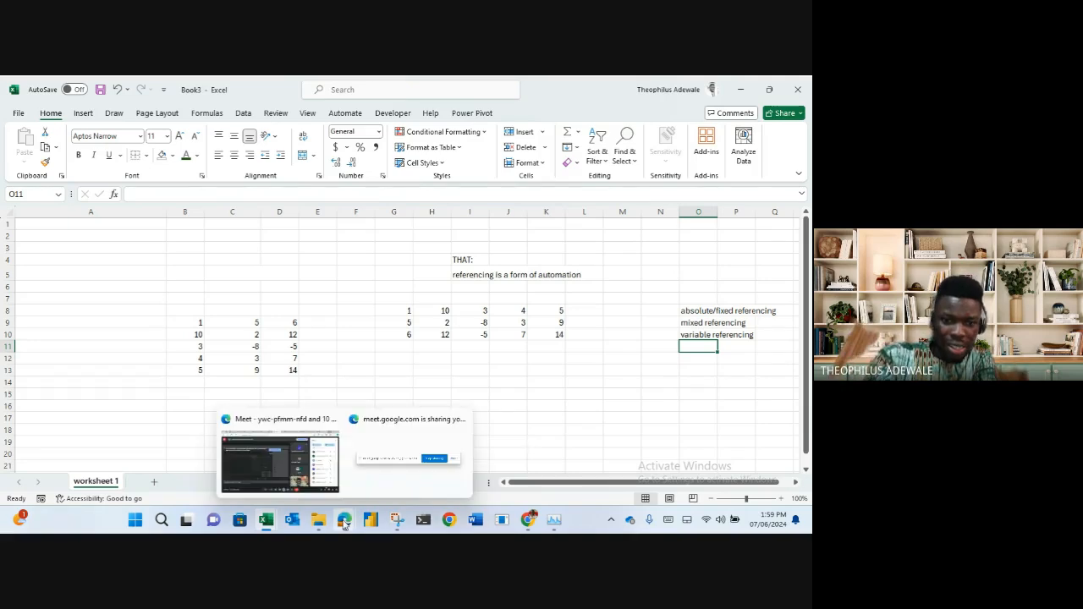
left_click(301, 478)
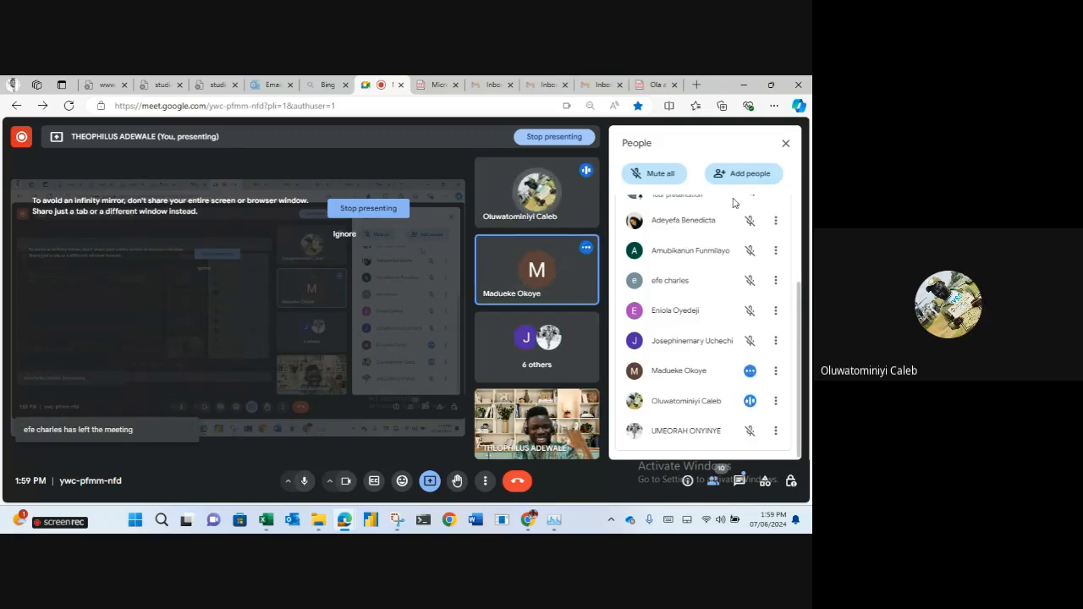
left_click(743, 85)
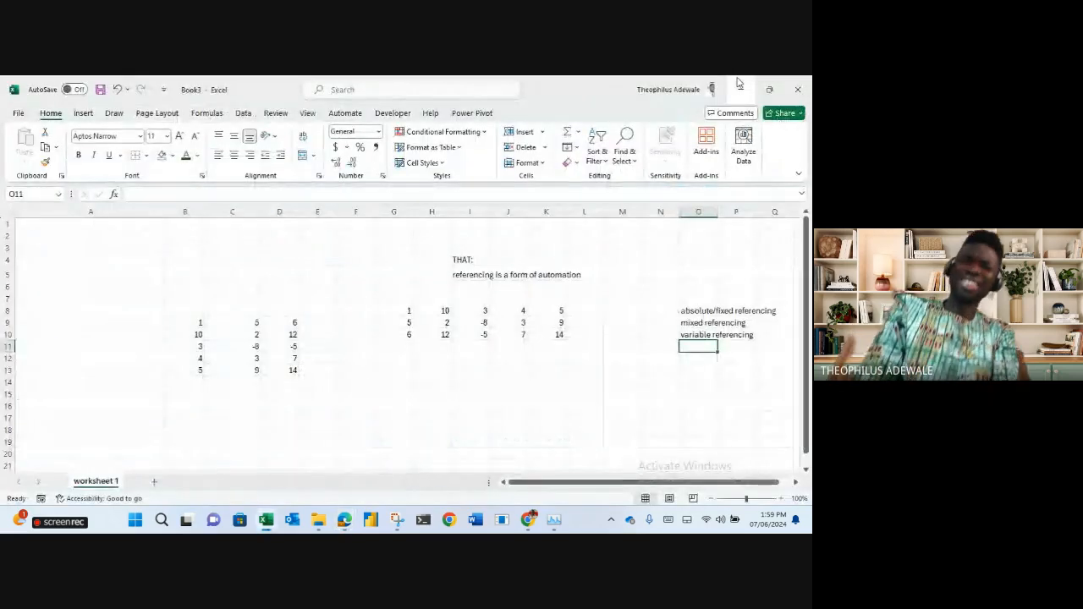
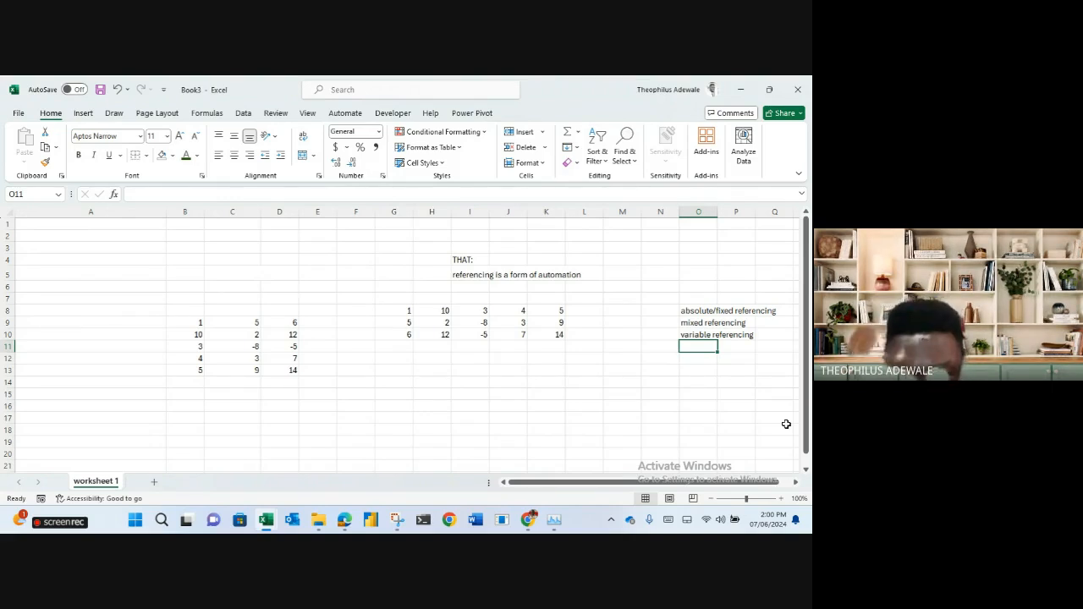
Enter =B9 in F14 so it shows 1, then check its reference.
left_click(359, 380)
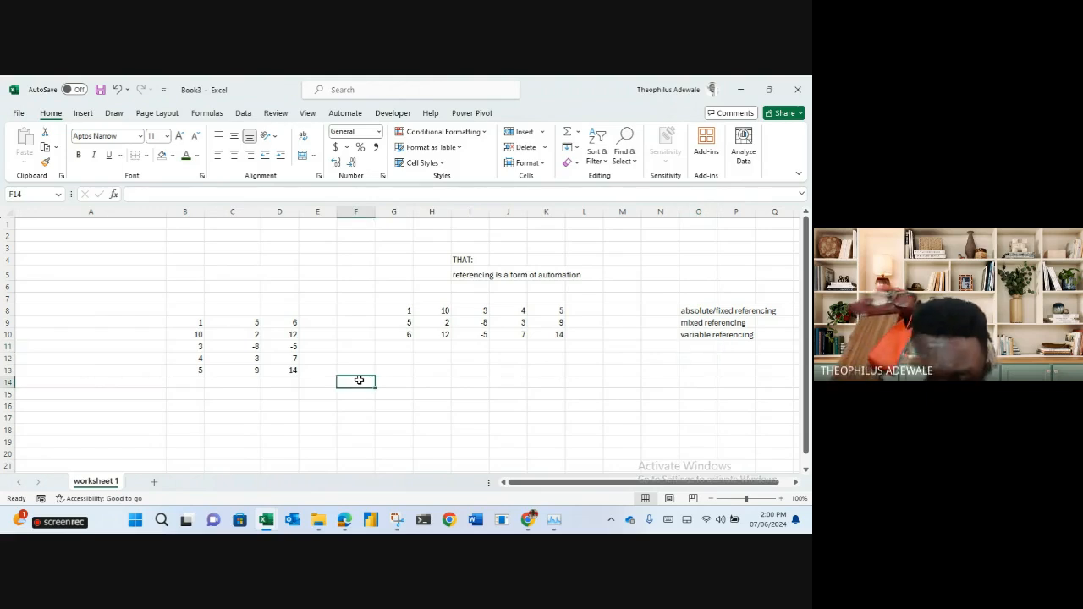
type("=")
left_click(196, 322)
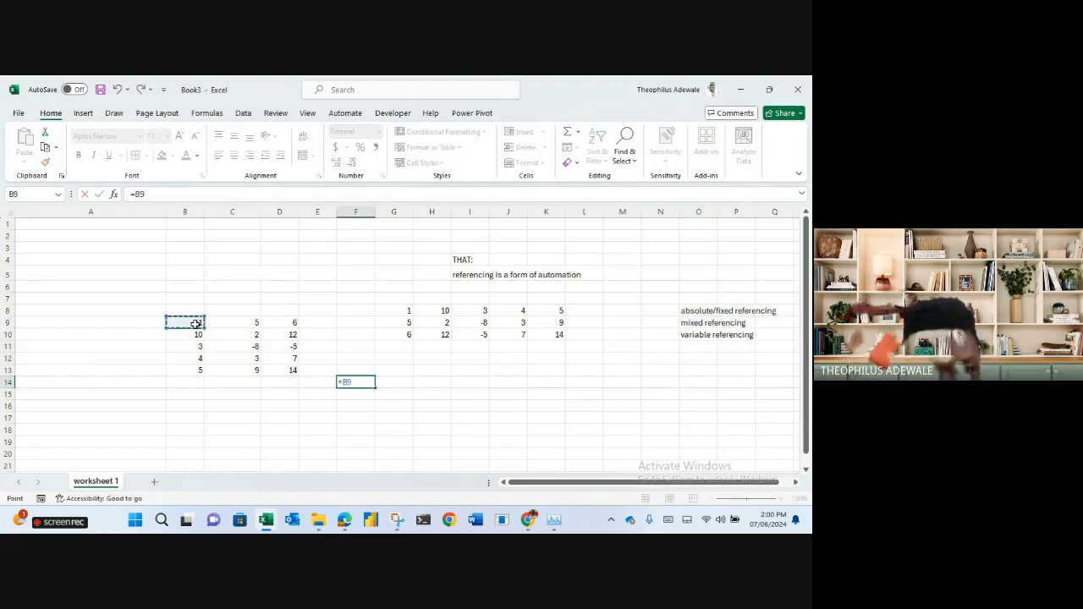
key("Return")
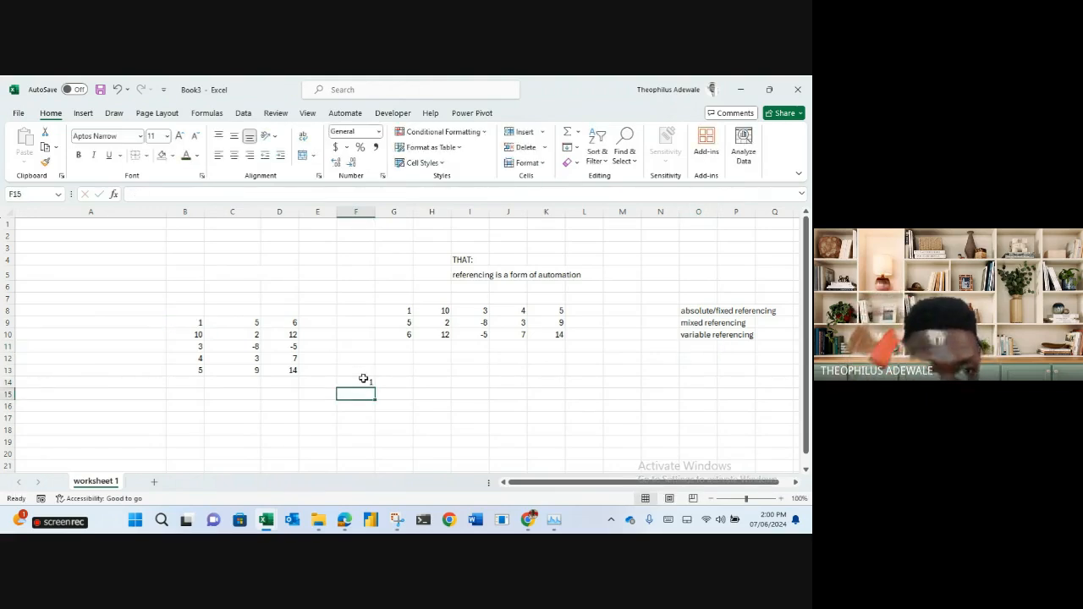
left_click(363, 381)
key("F2")
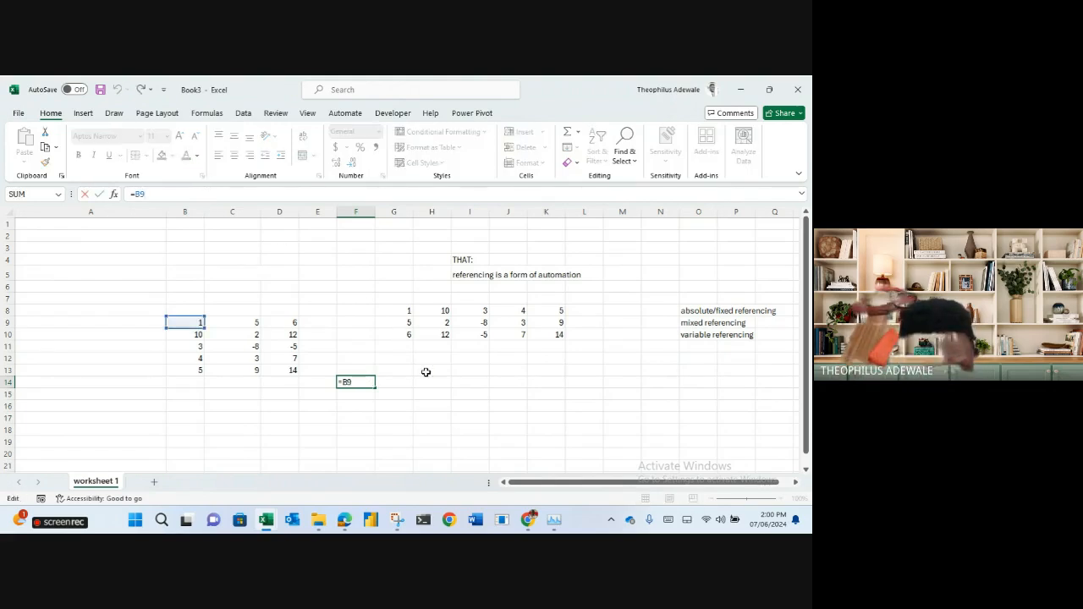
key("Escape")
Fill F14 down into F15 and compare its =B10 formula with F14's =B9.
left_click_drag(373, 387, 375, 395)
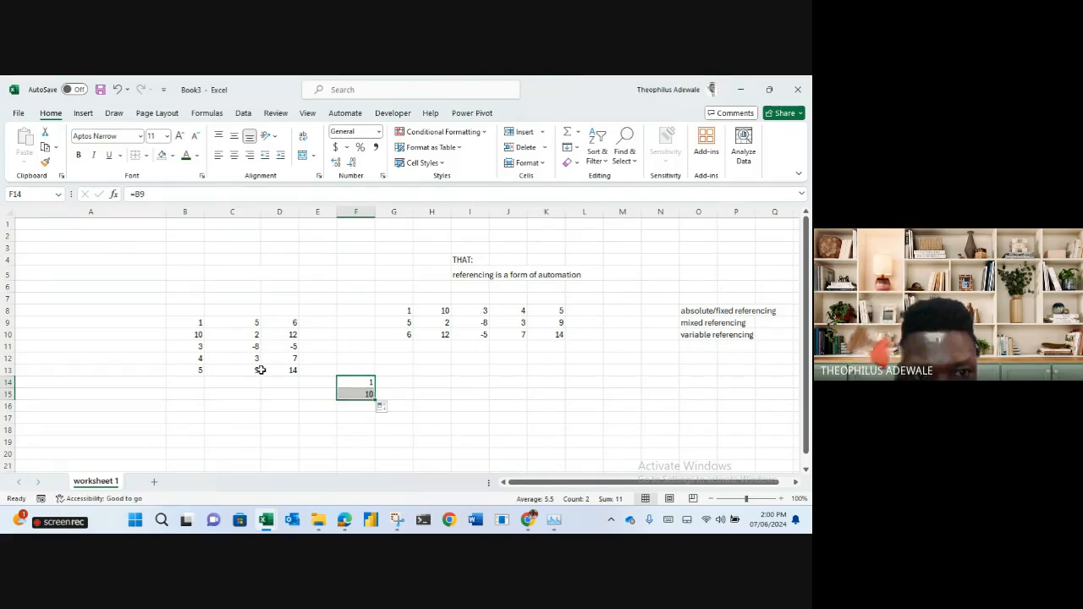
left_click(356, 393)
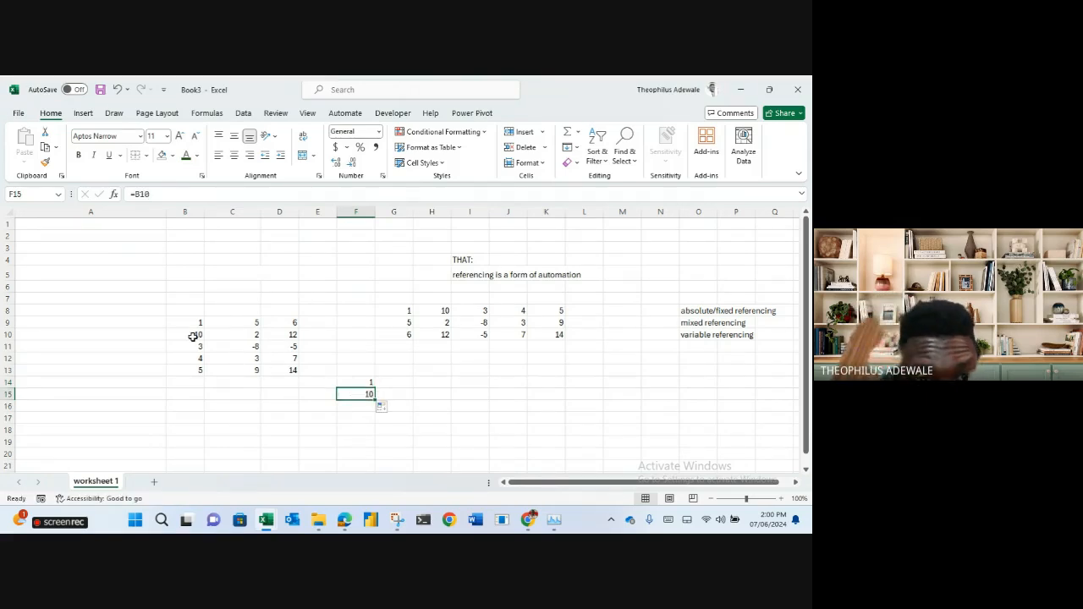
left_click(198, 194)
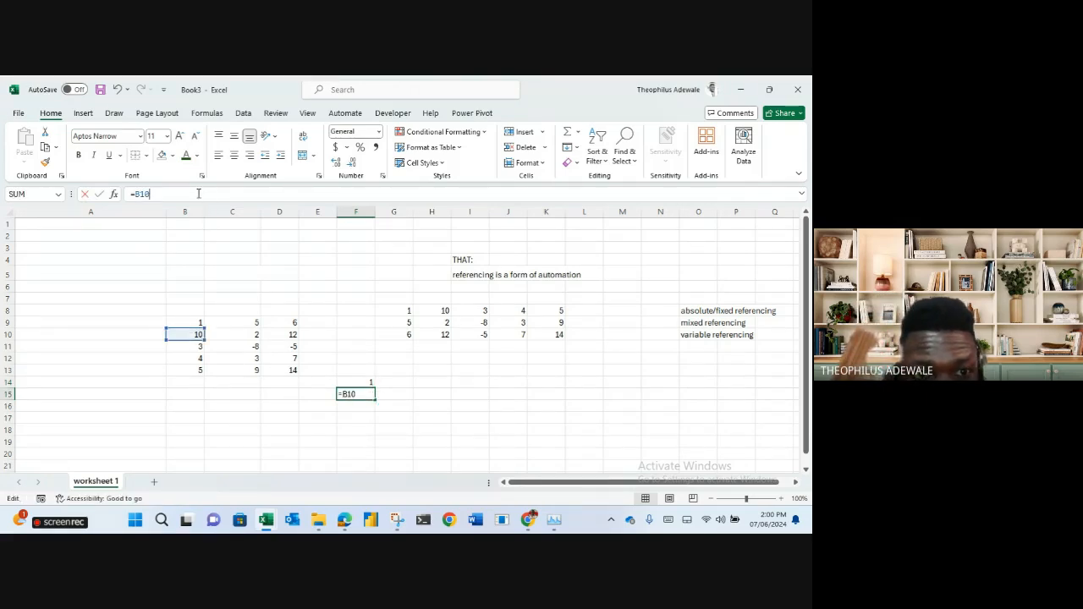
left_click(353, 380)
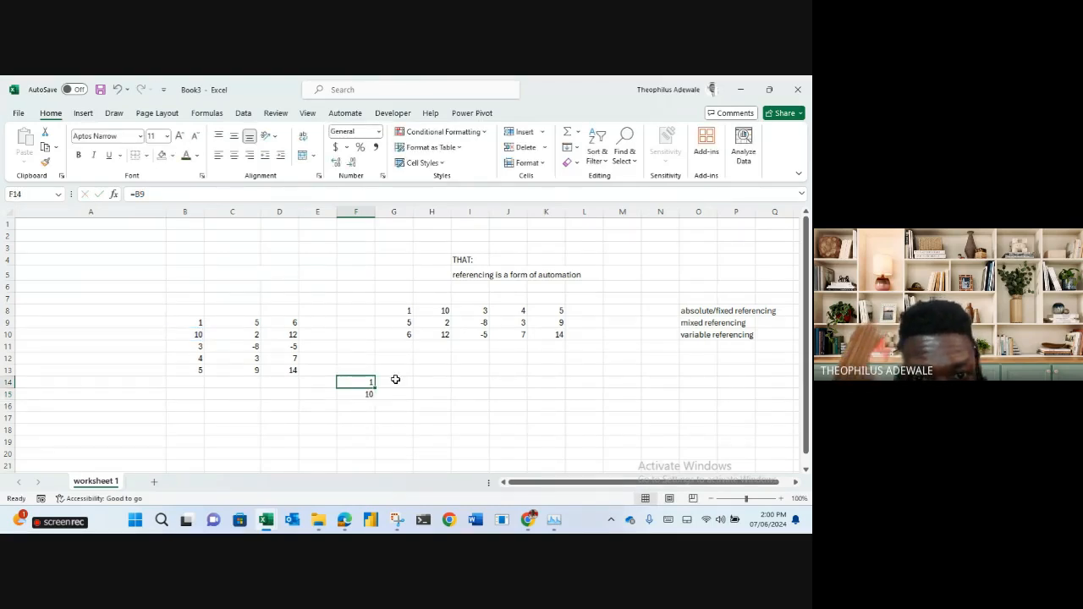
left_click(356, 394)
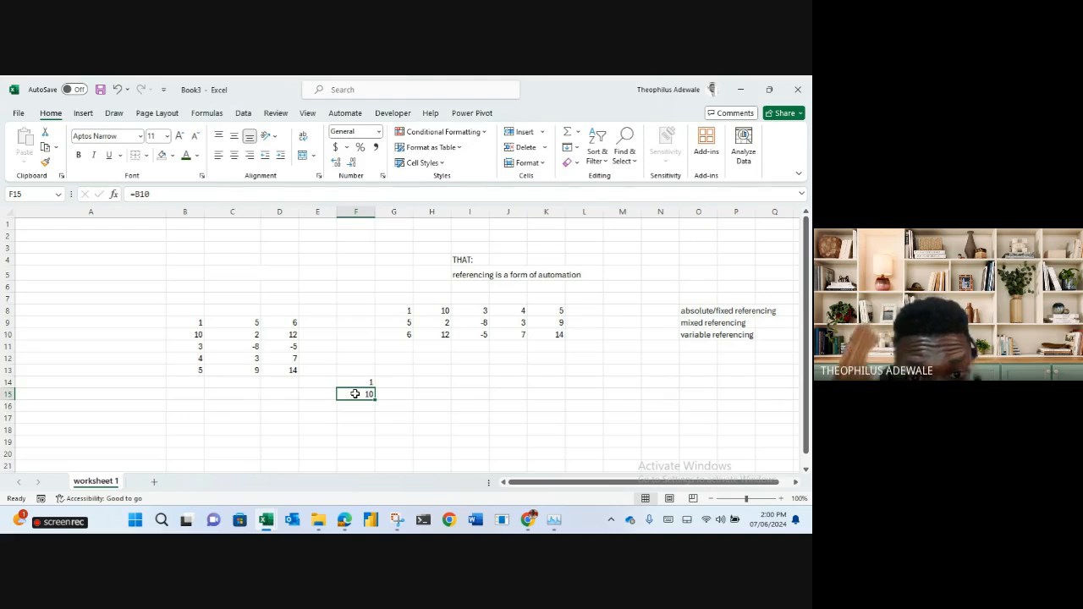
left_click(359, 381)
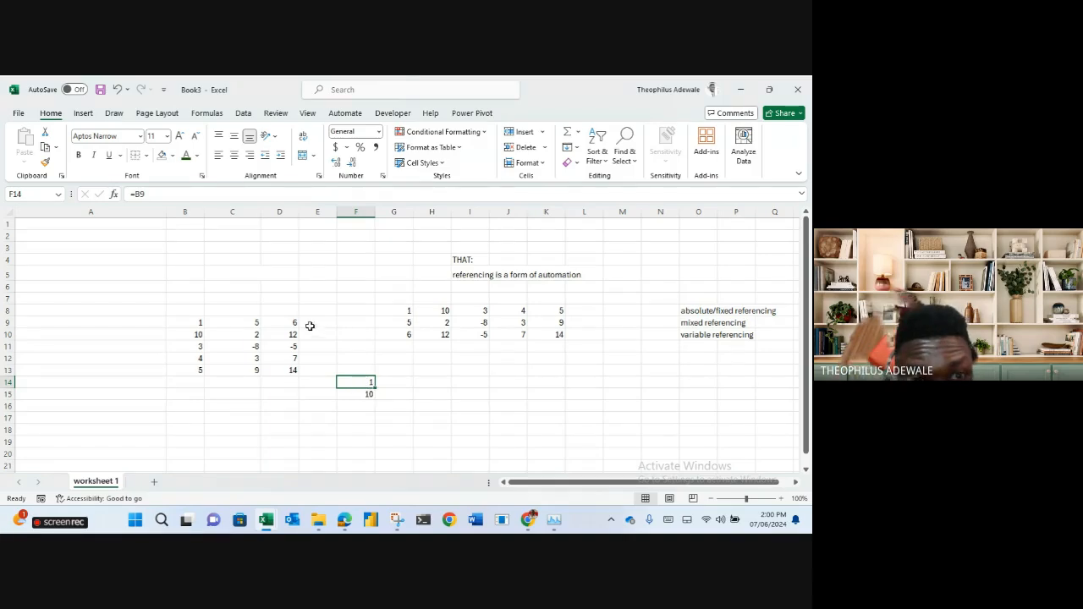
left_click(352, 393)
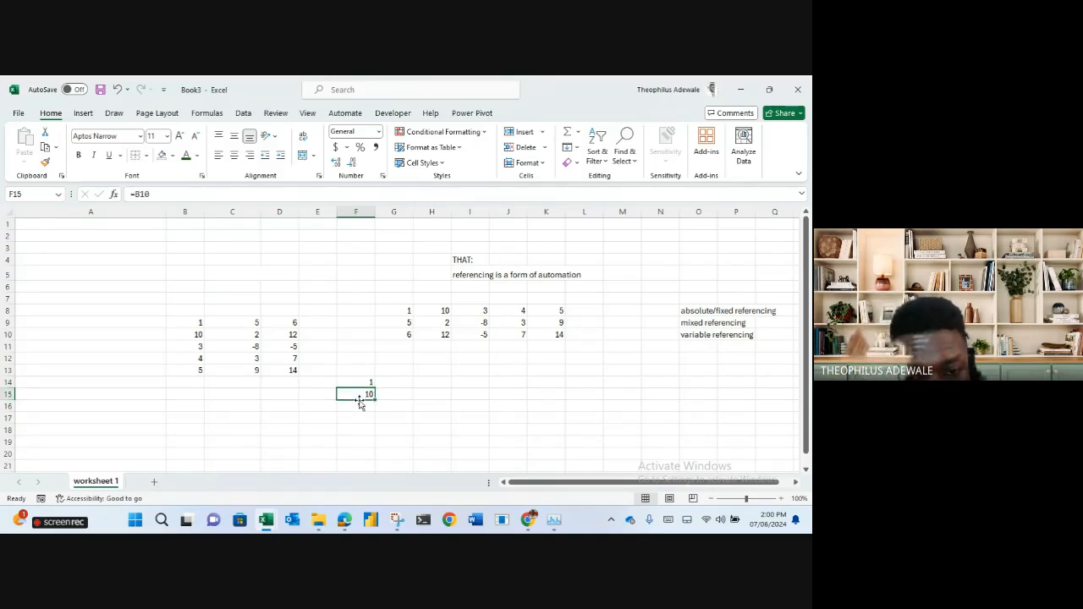
left_click(358, 381)
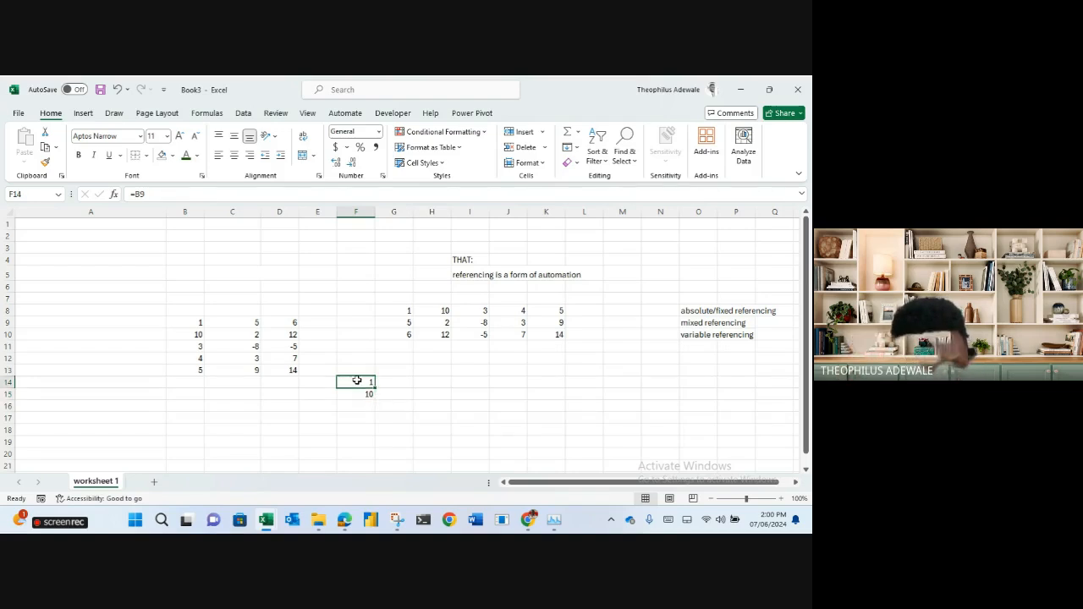
Fill F14 right into G14 and confirm G14 holds =C9, returning 5.
left_click_drag(373, 388, 402, 388)
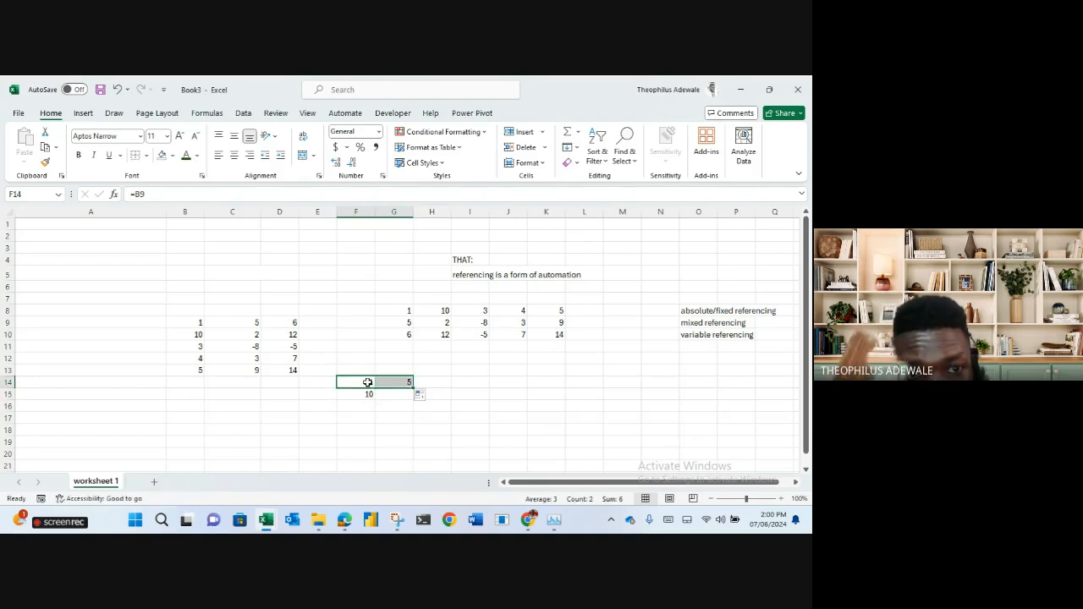
left_click(368, 382)
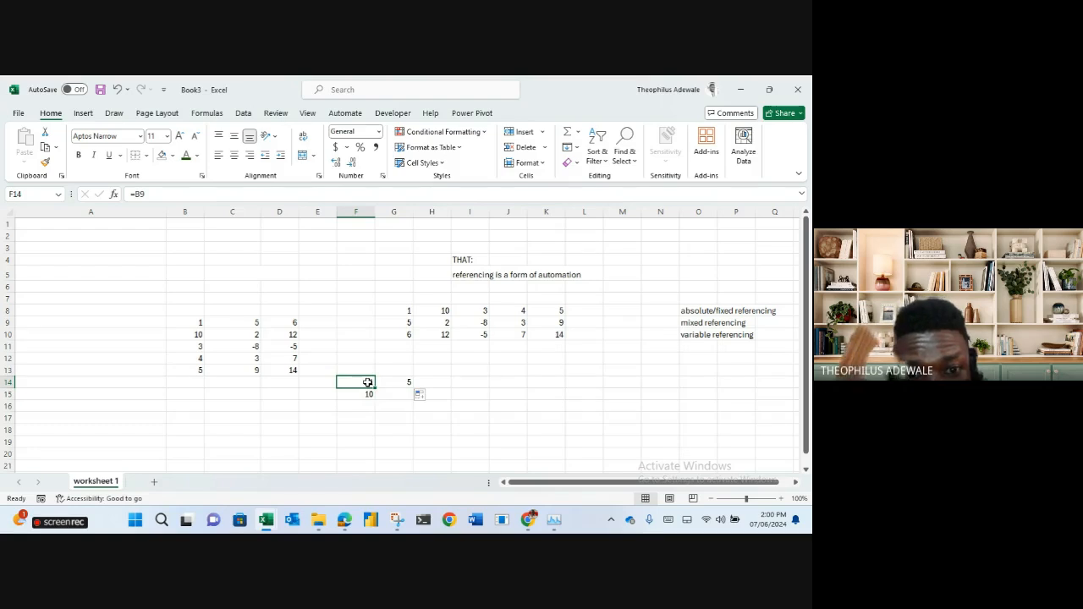
left_click(387, 382)
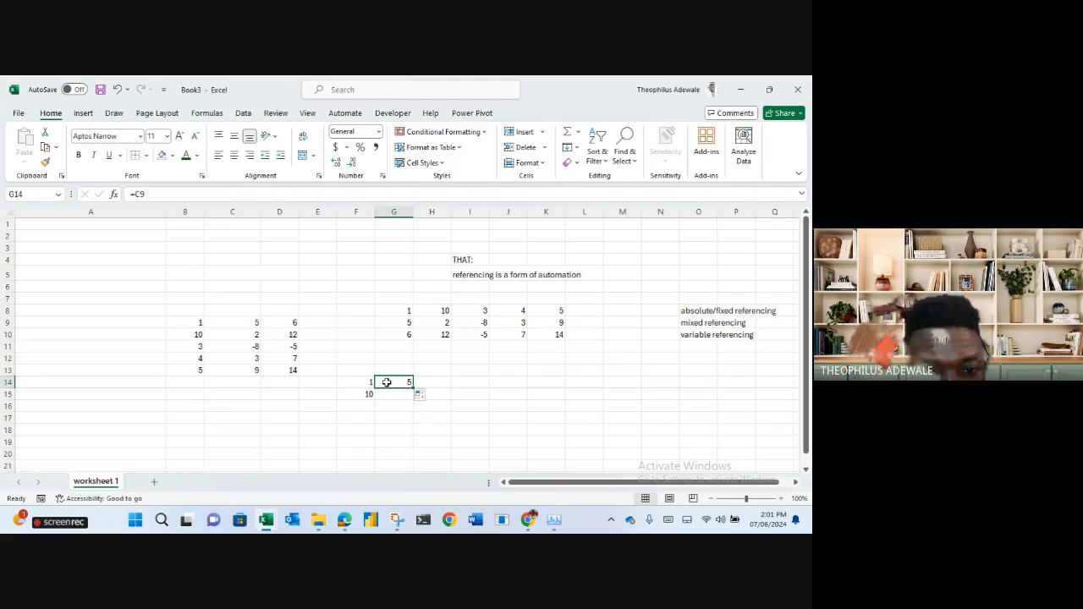
Change G14's formula to the column-locked =$C9.
left_click(136, 194)
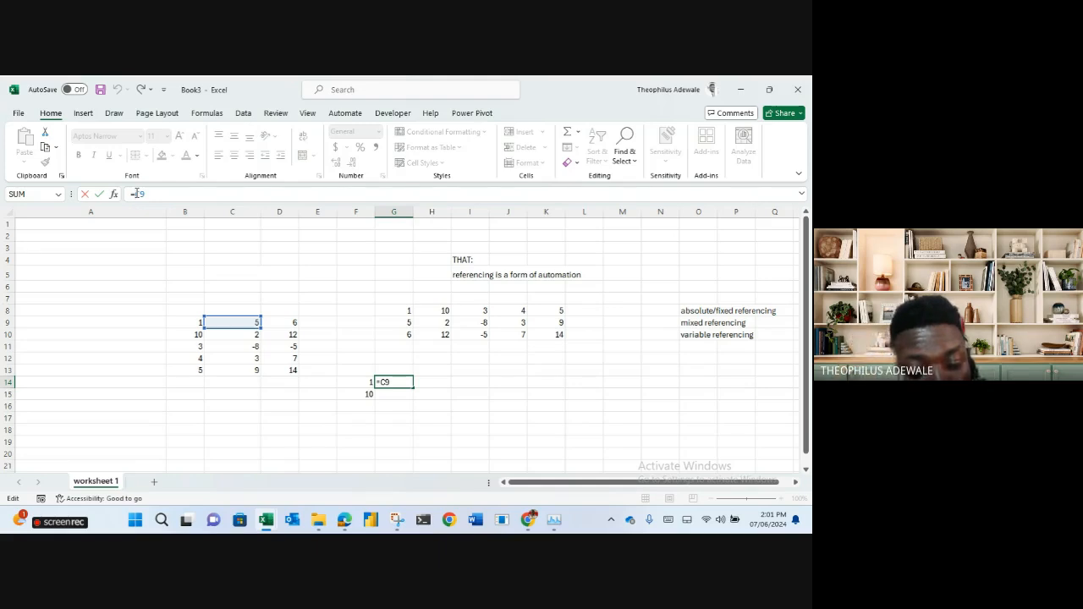
type("$")
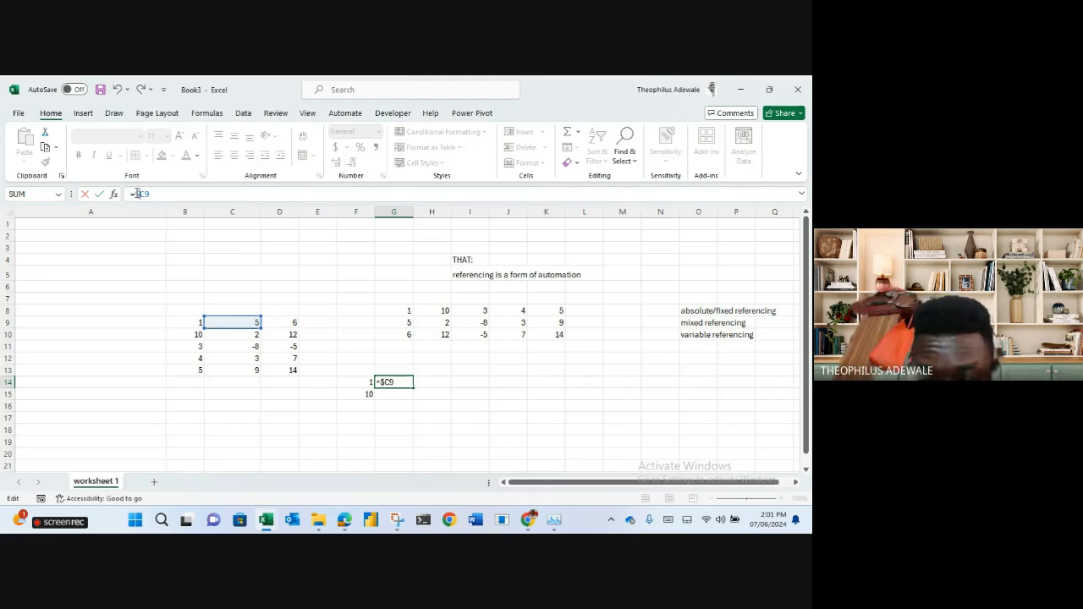
key("Return")
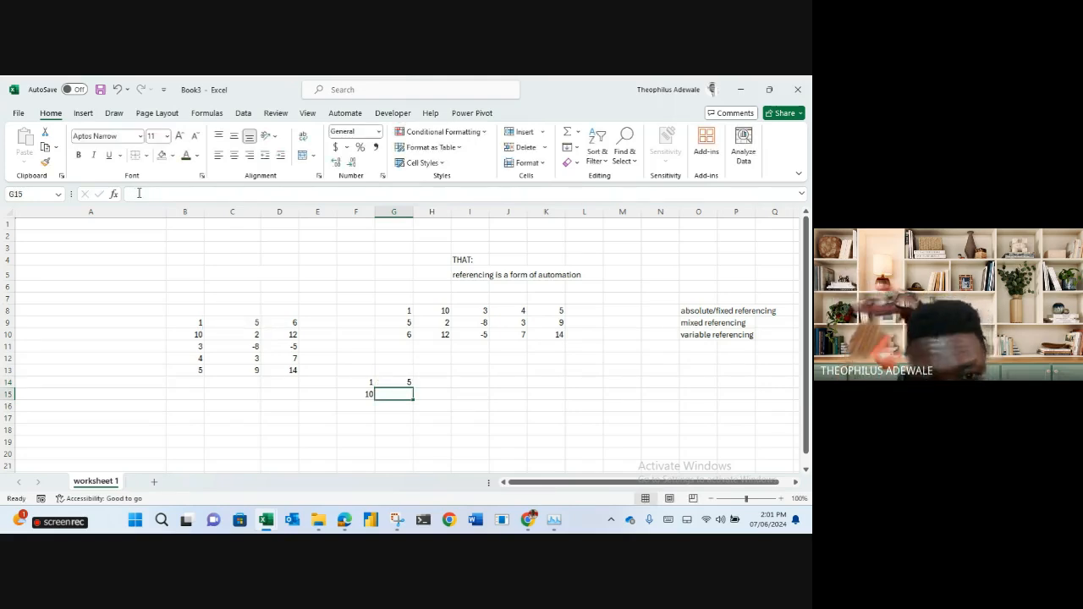
Fill G14 down into G15 and check it holds =$C10, returning 2.
left_click(406, 381)
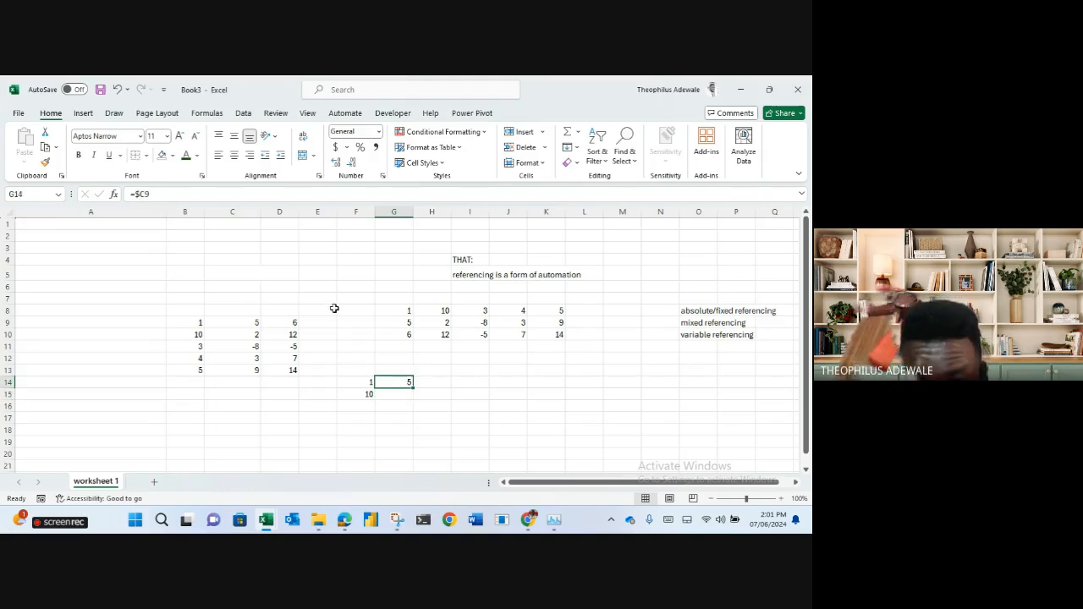
left_click_drag(414, 389, 413, 398)
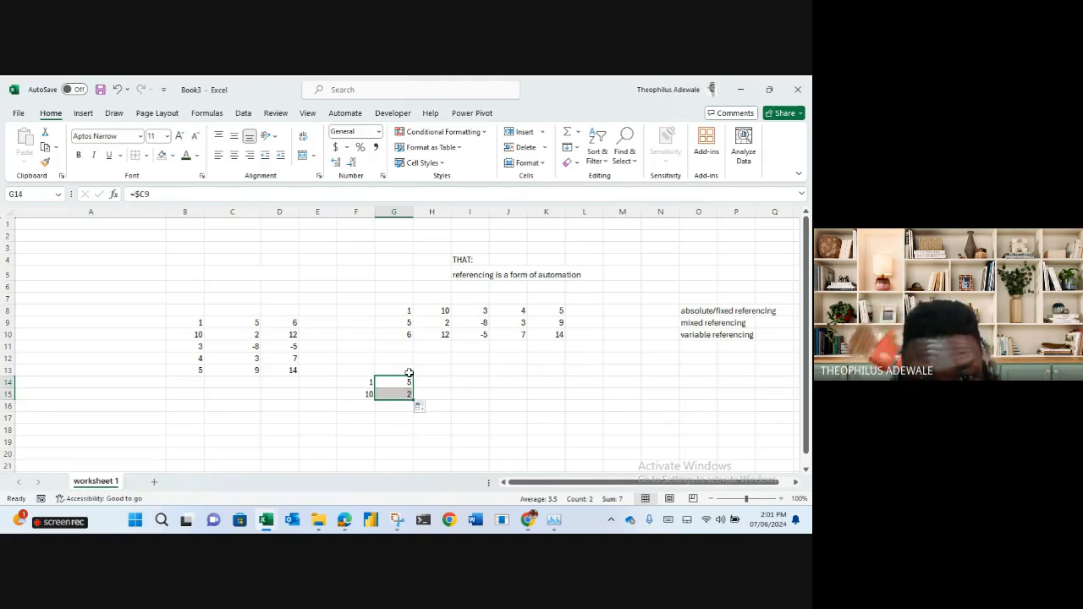
left_click(404, 383)
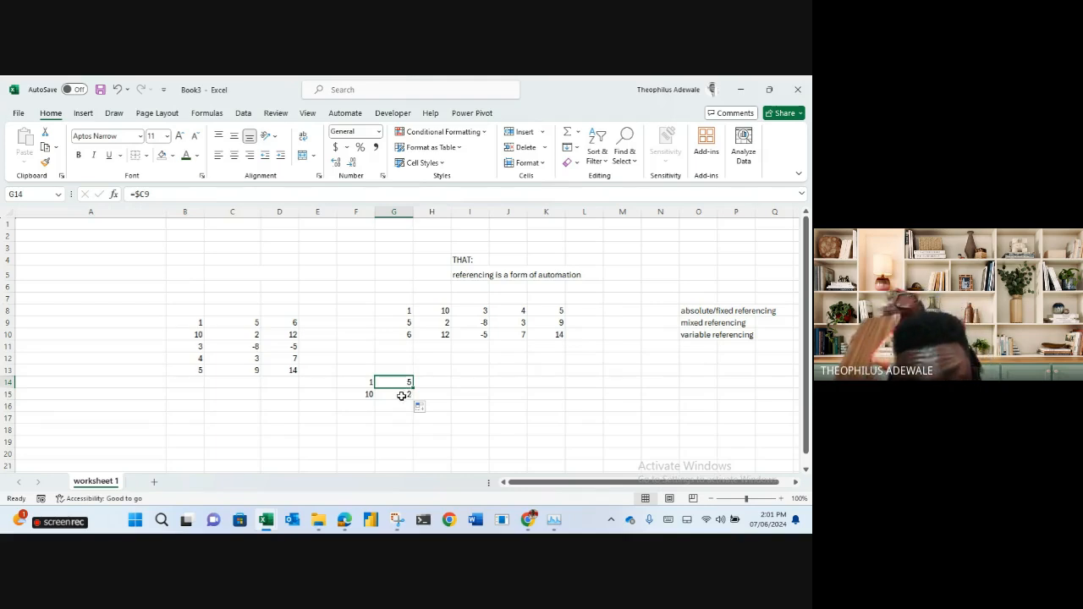
left_click(402, 396)
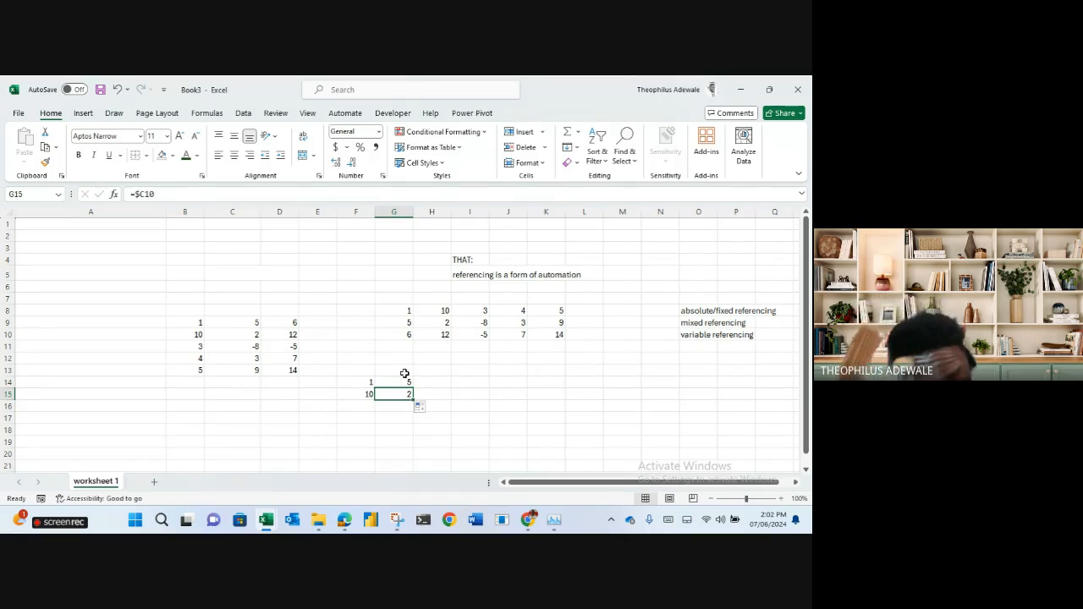
left_click(399, 213)
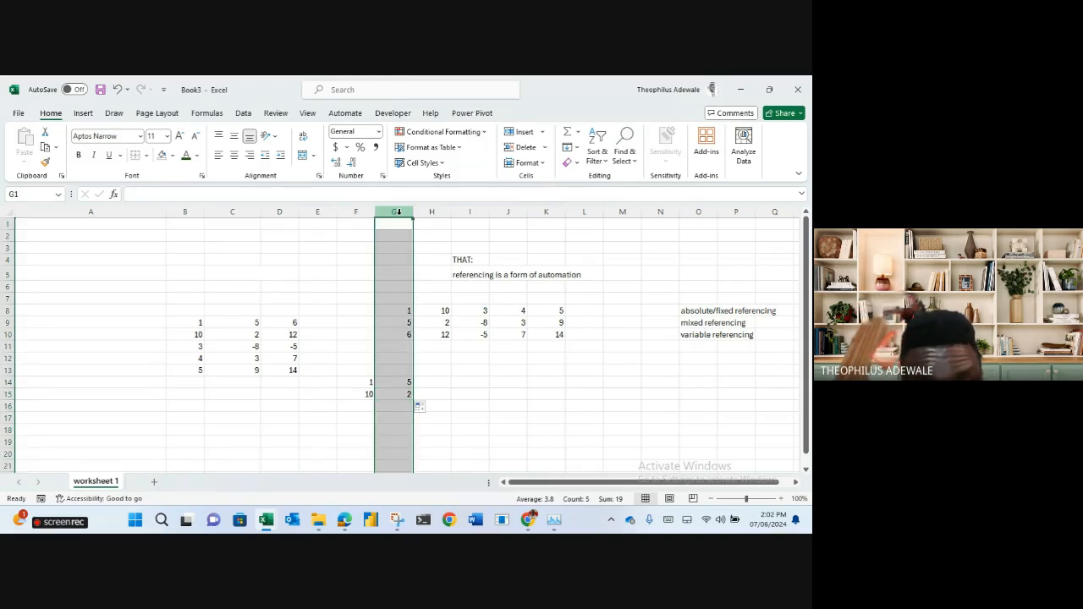
left_click(444, 381)
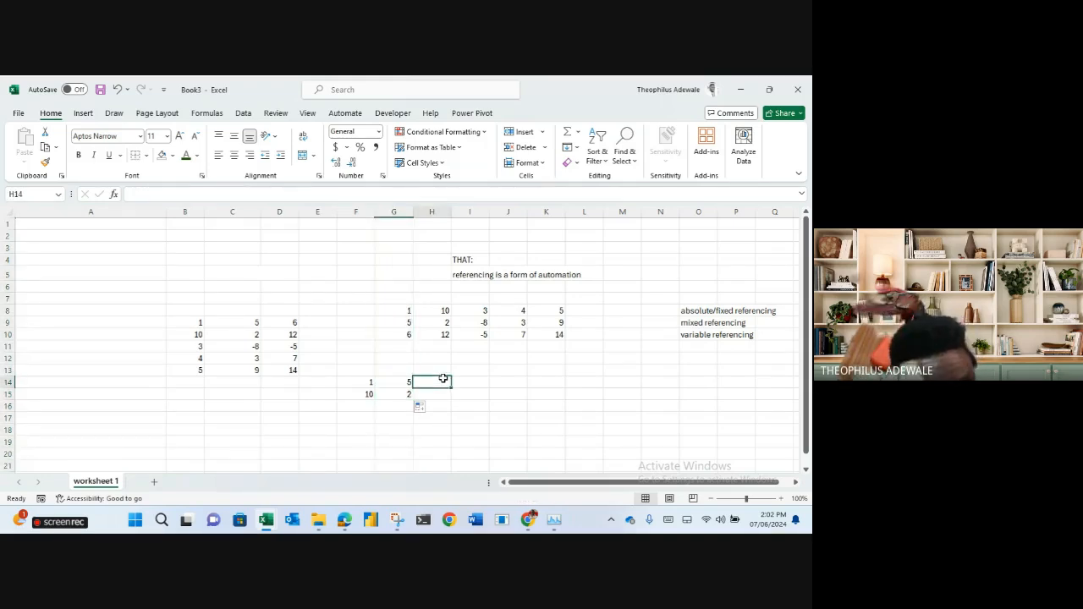
left_click(399, 381)
left_click(406, 394)
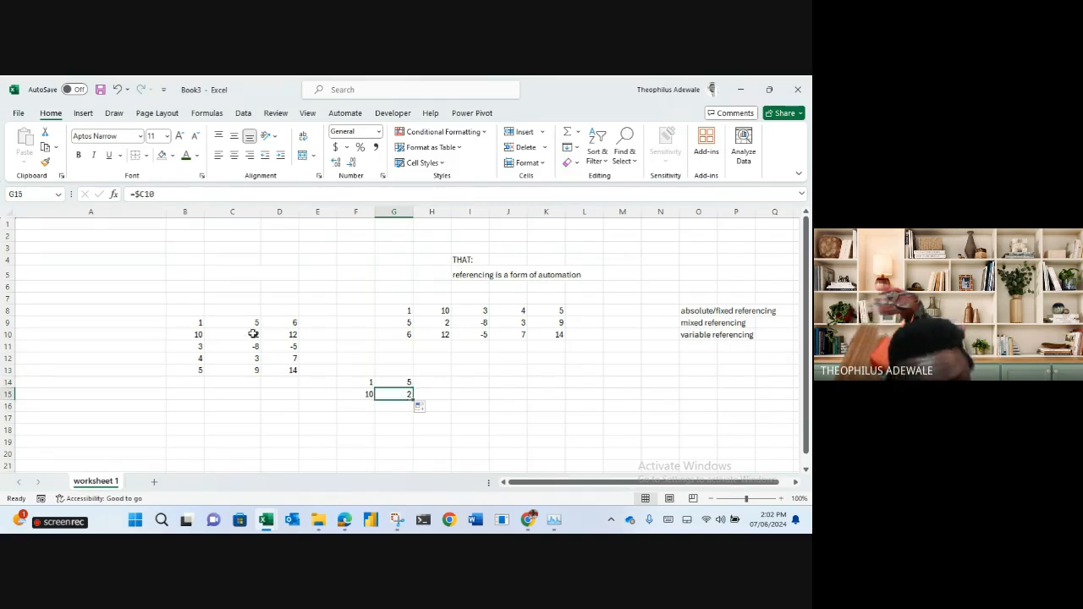
left_click(408, 383)
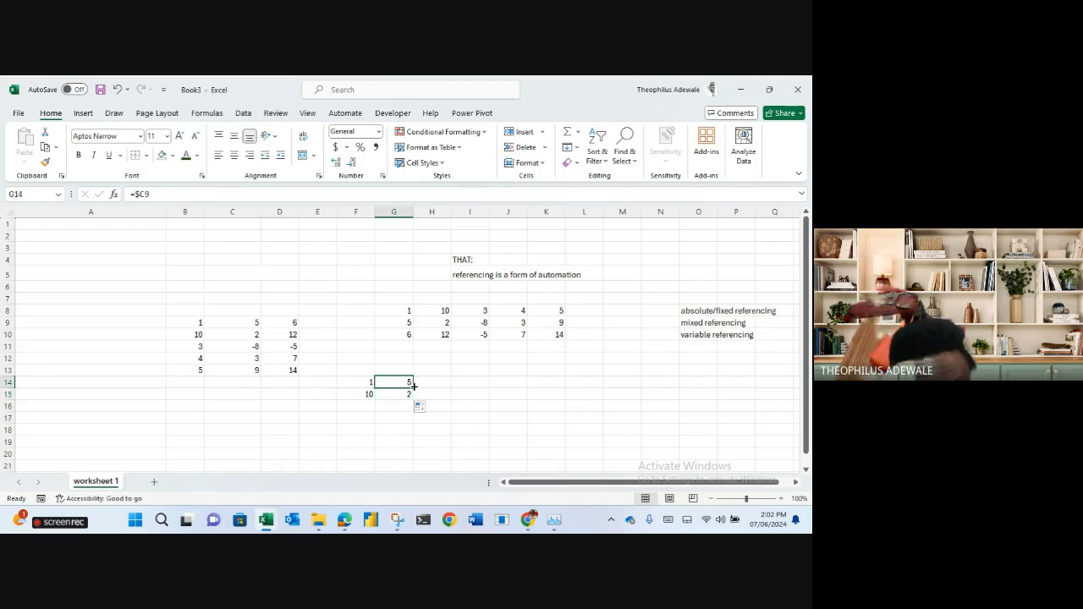
left_click_drag(413, 386, 453, 384)
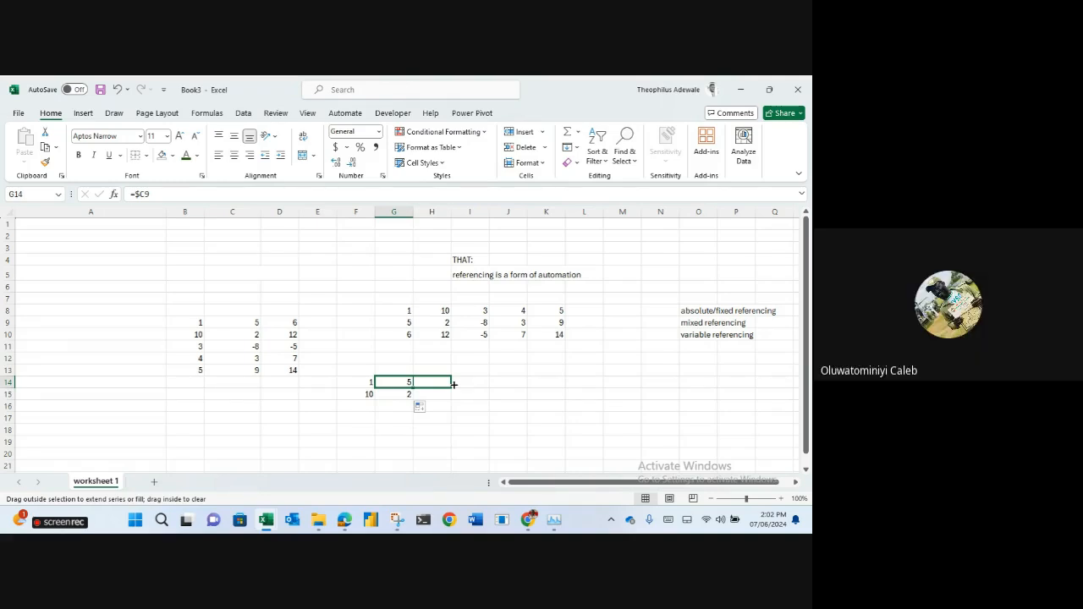
left_click_drag(454, 385, 415, 386)
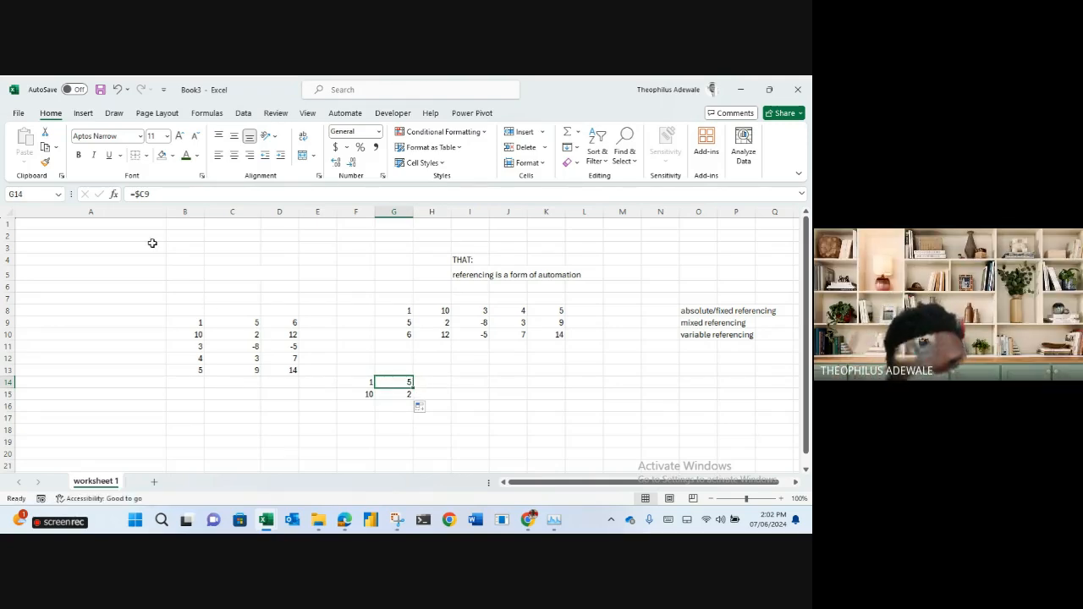
Commit the column-locked =$C9 formula in G14.
left_click(156, 195)
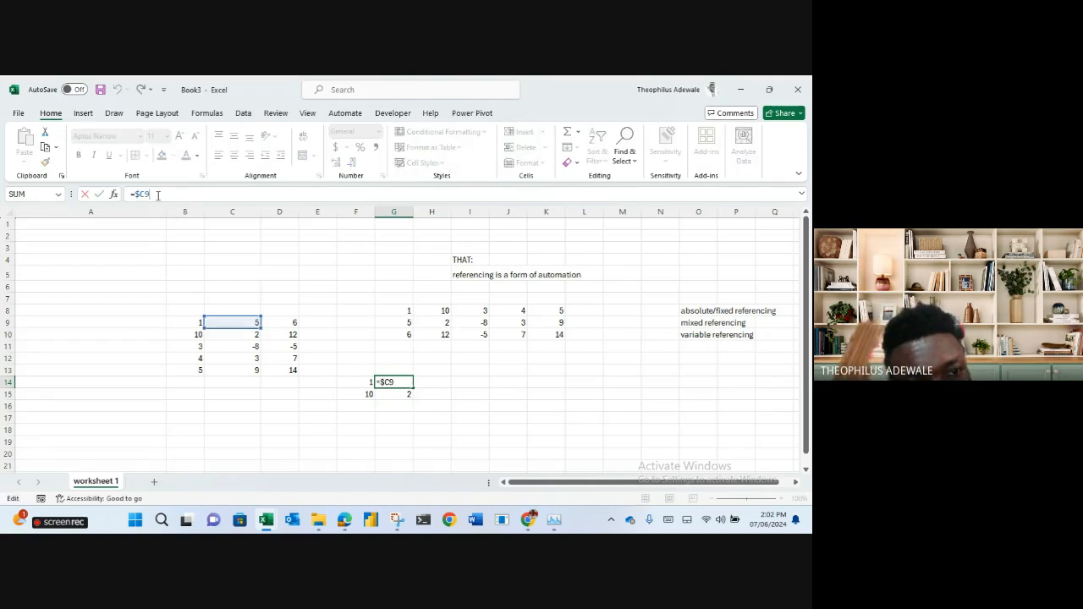
left_click(469, 345)
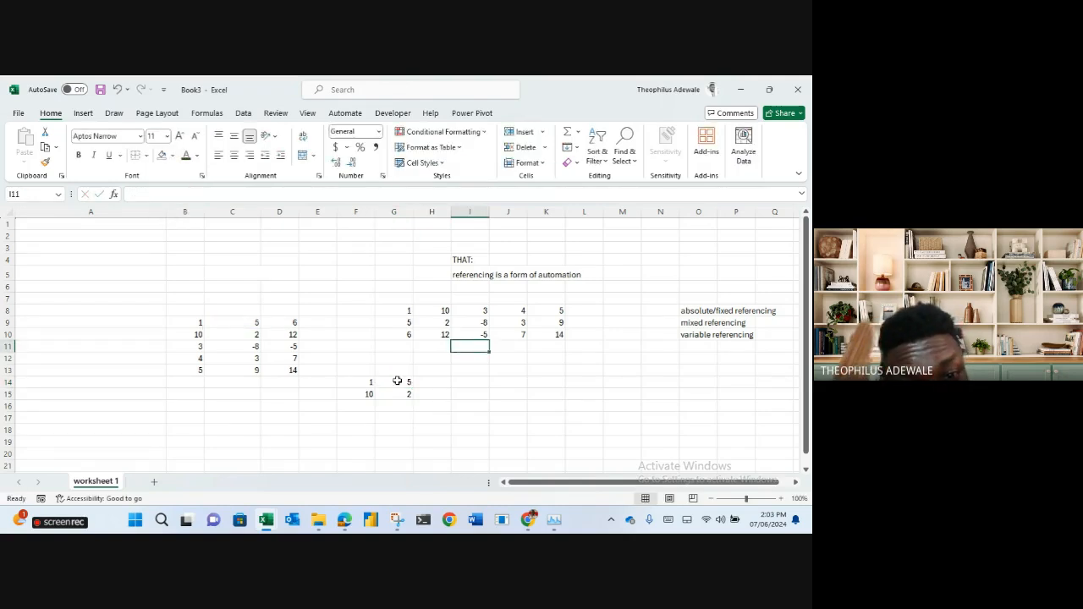
left_click(397, 382)
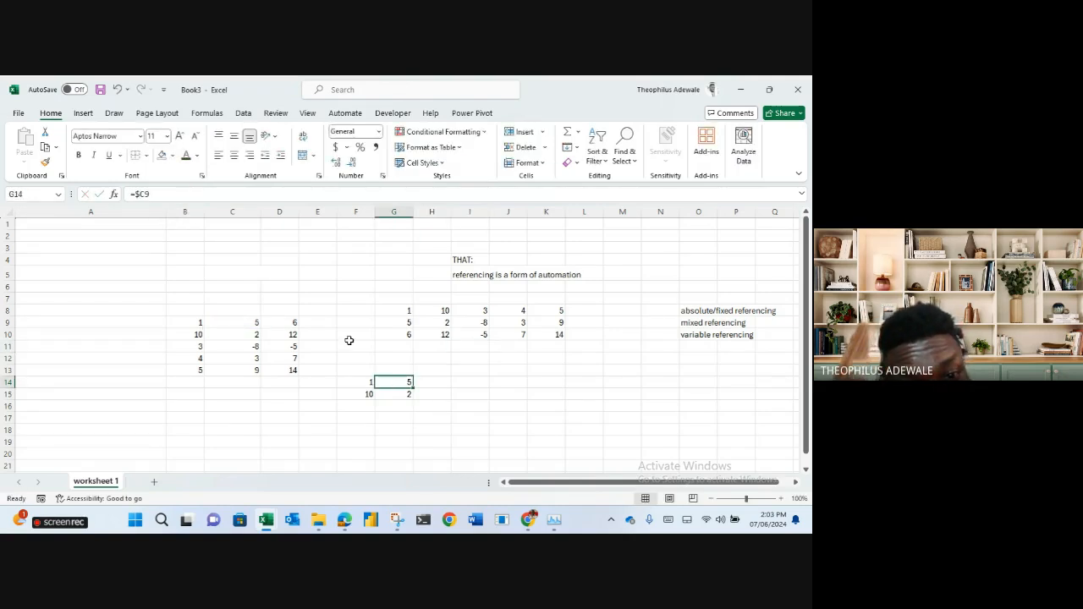
left_click(153, 195)
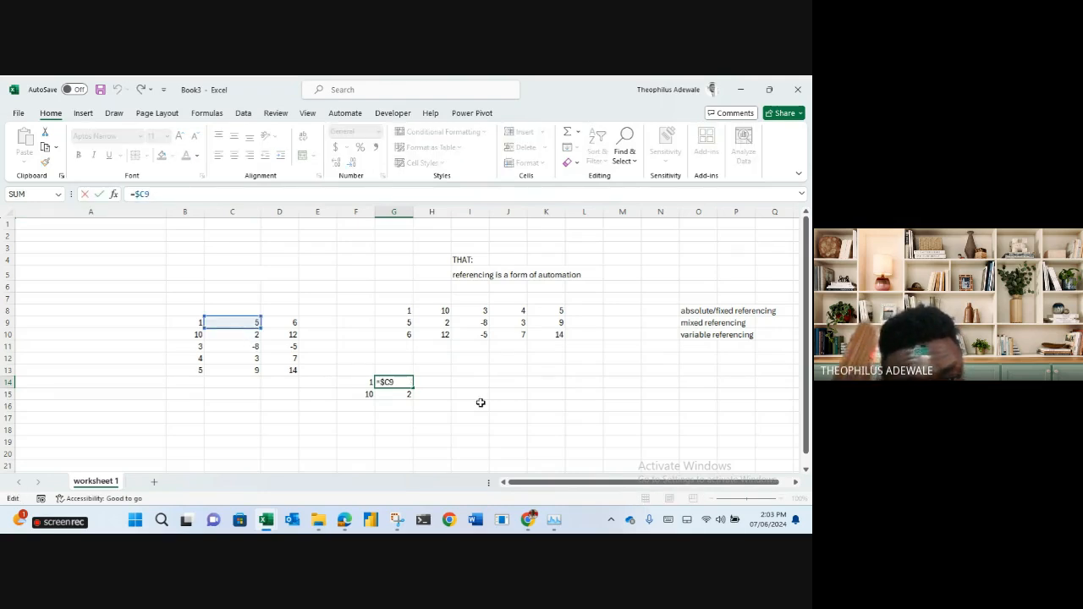
left_click(480, 403)
left_click(399, 382)
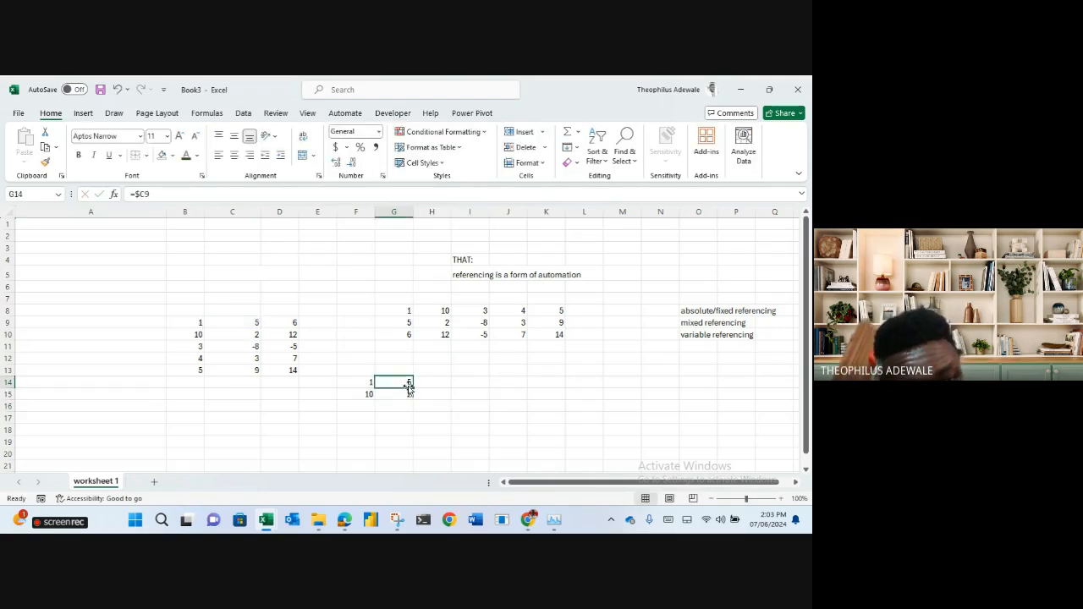
Fill G14 down into G15 (=$C10), then start a fill toward H14.
left_click_drag(409, 386, 413, 396)
left_click(402, 394)
left_click(161, 195)
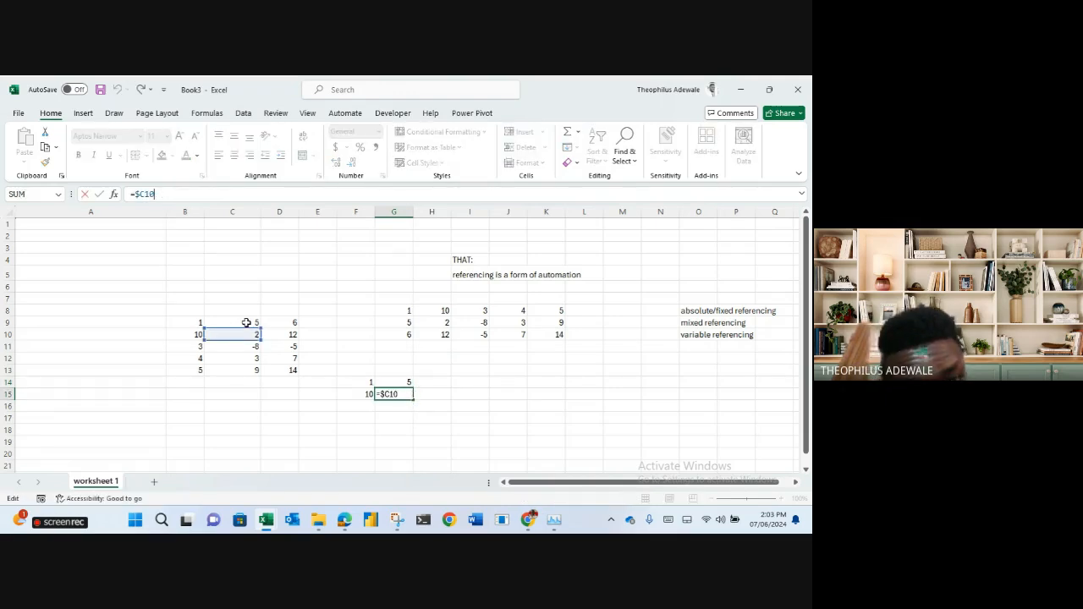
left_click(398, 382)
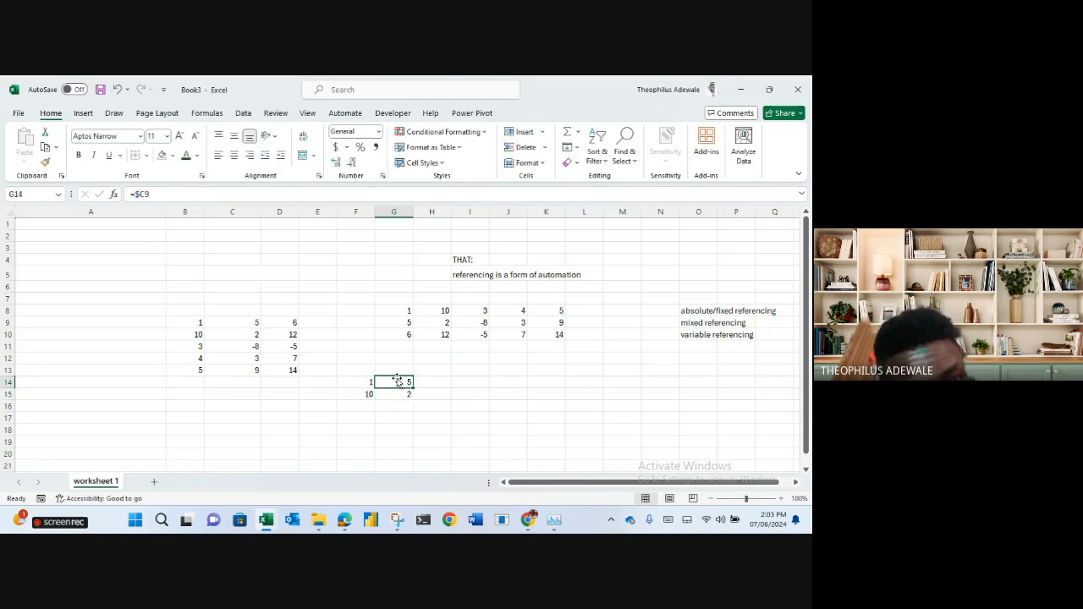
left_click_drag(412, 387, 438, 383)
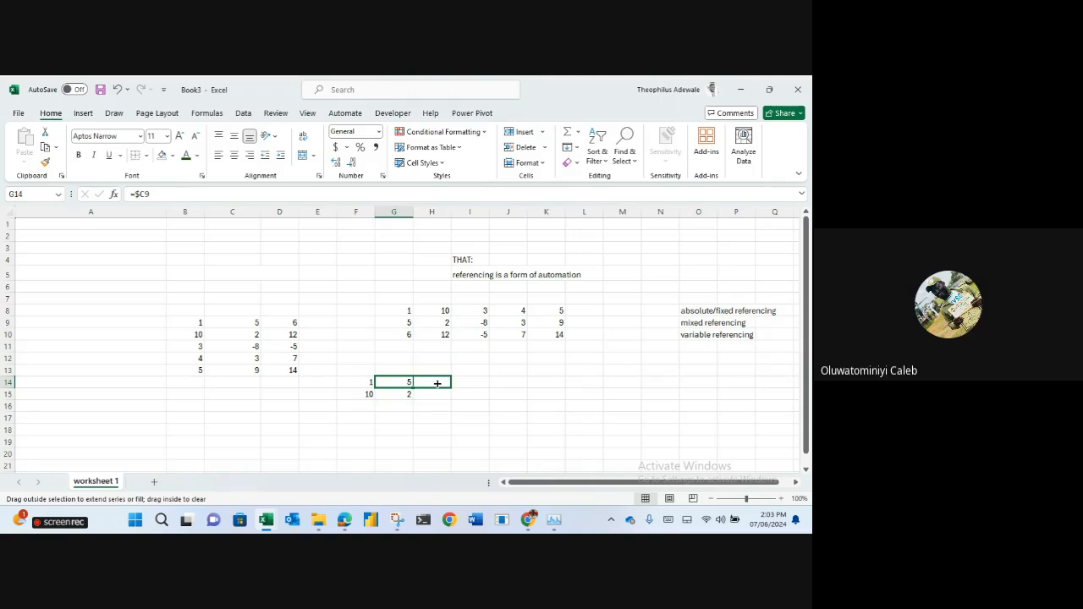
left_click_drag(437, 384, 446, 385)
Cancel the rightward fill and make G14 the fully relative =C9.
left_click_drag(450, 388, 413, 385)
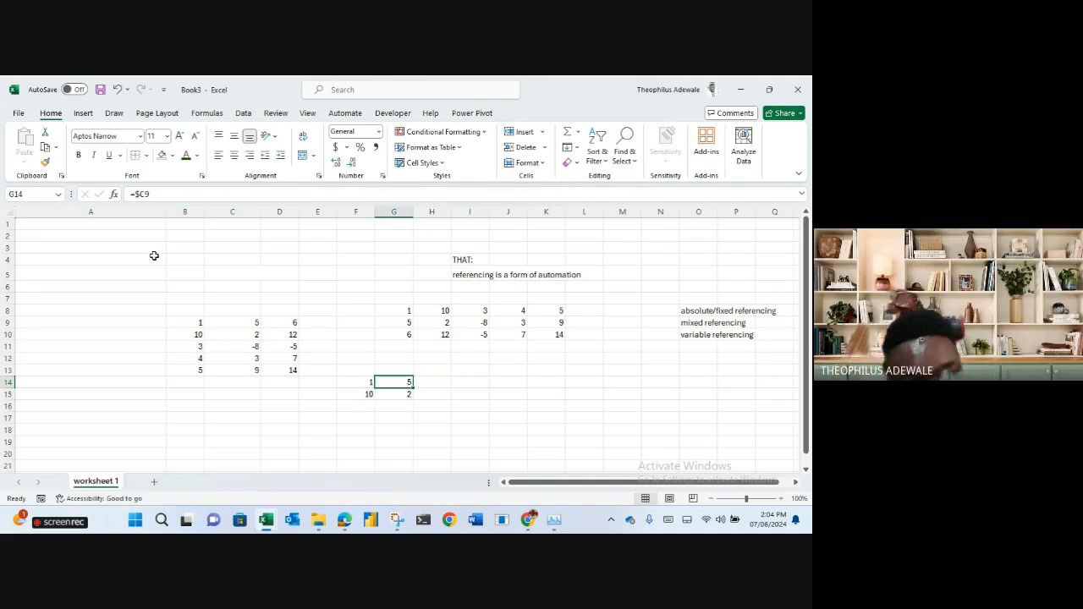
left_click(142, 194)
key("BackSpace")
key("Return")
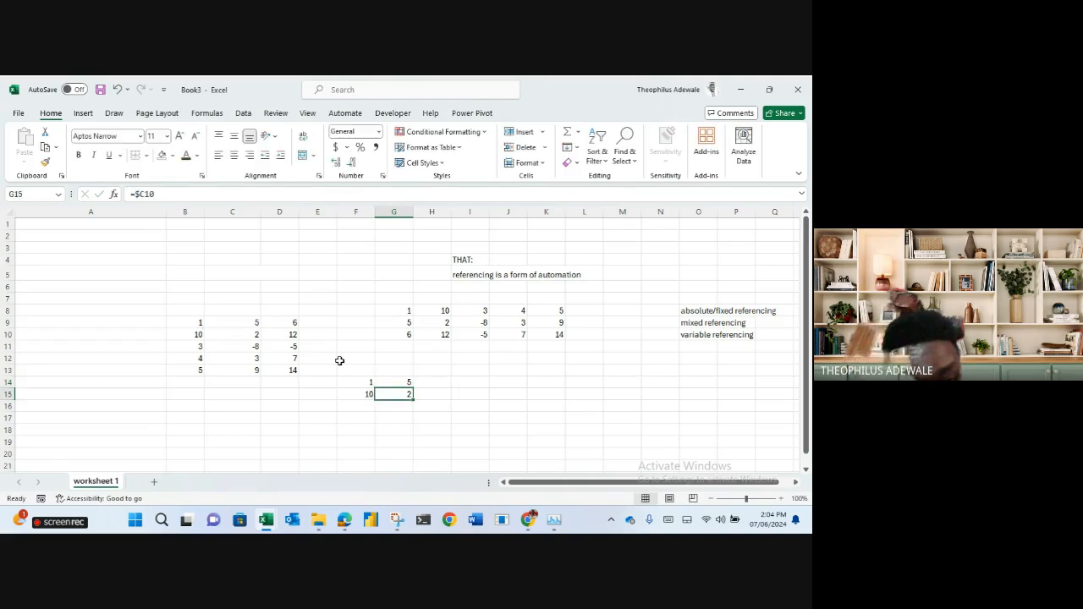
Fill G14 right into H14 and compare G14's =C9 with H14's =D9.
left_click(389, 383)
left_click_drag(412, 388, 444, 392)
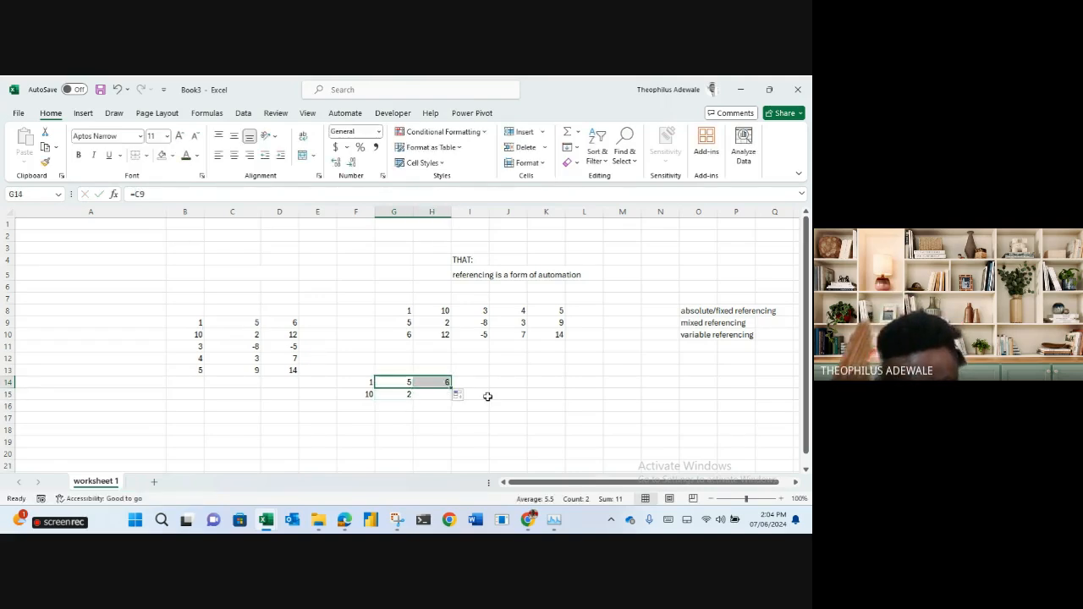
left_click(463, 397)
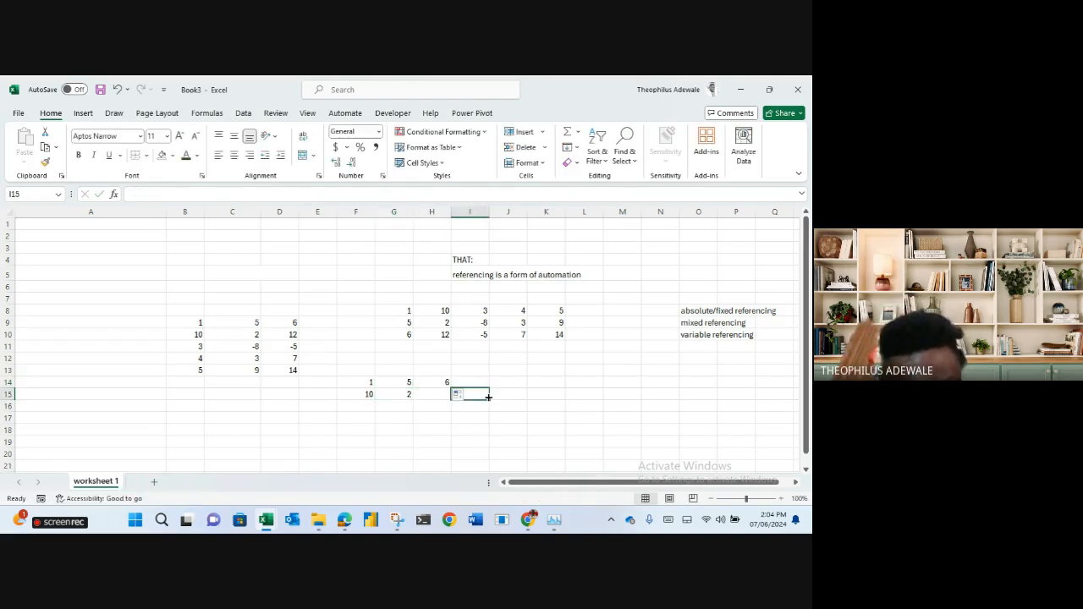
left_click(402, 383)
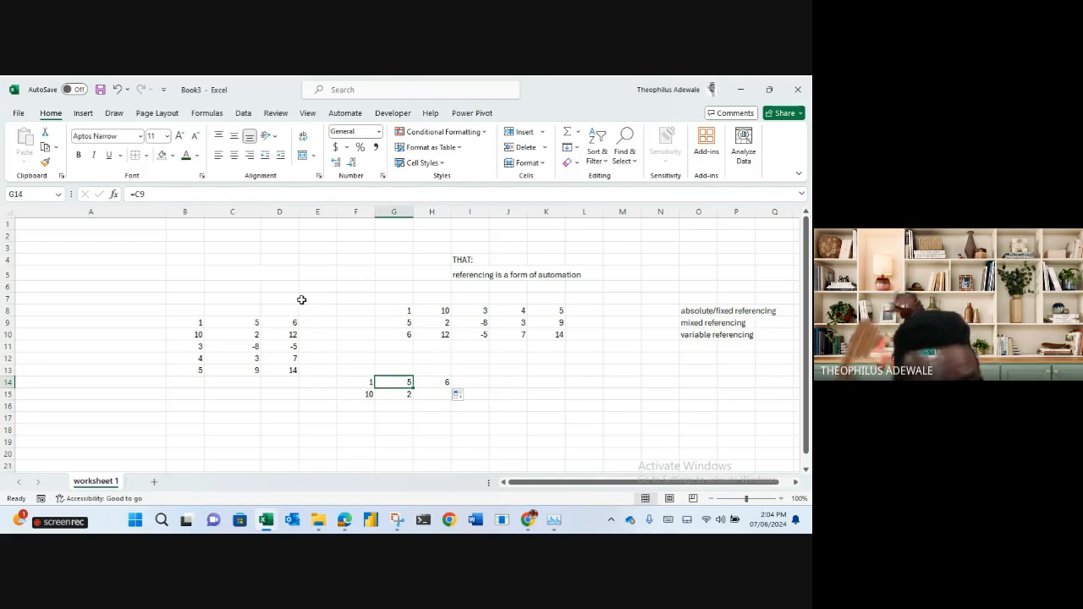
left_click(434, 384)
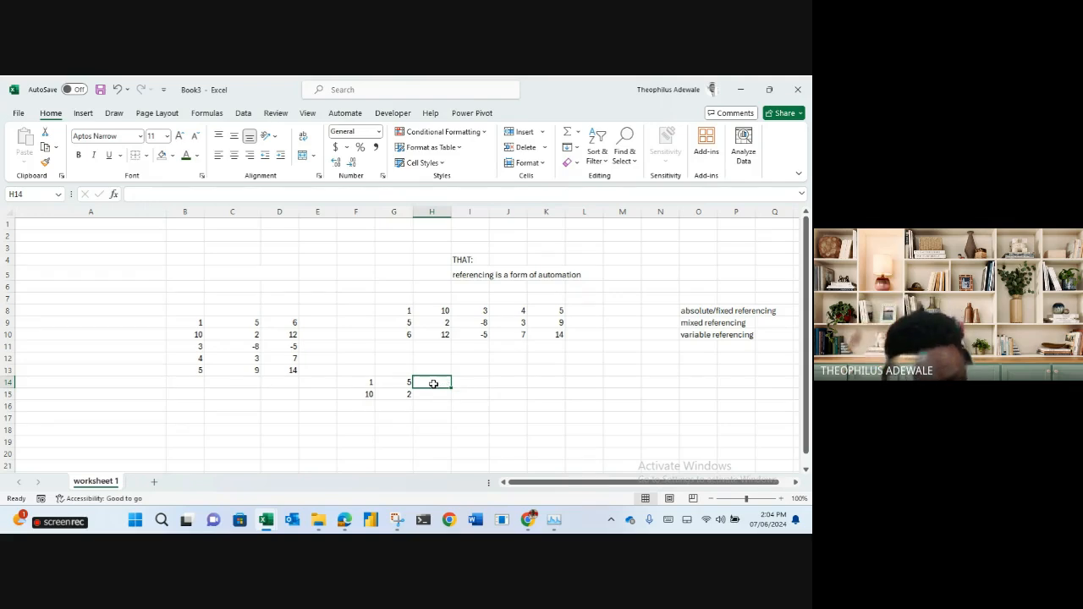
left_click(405, 384)
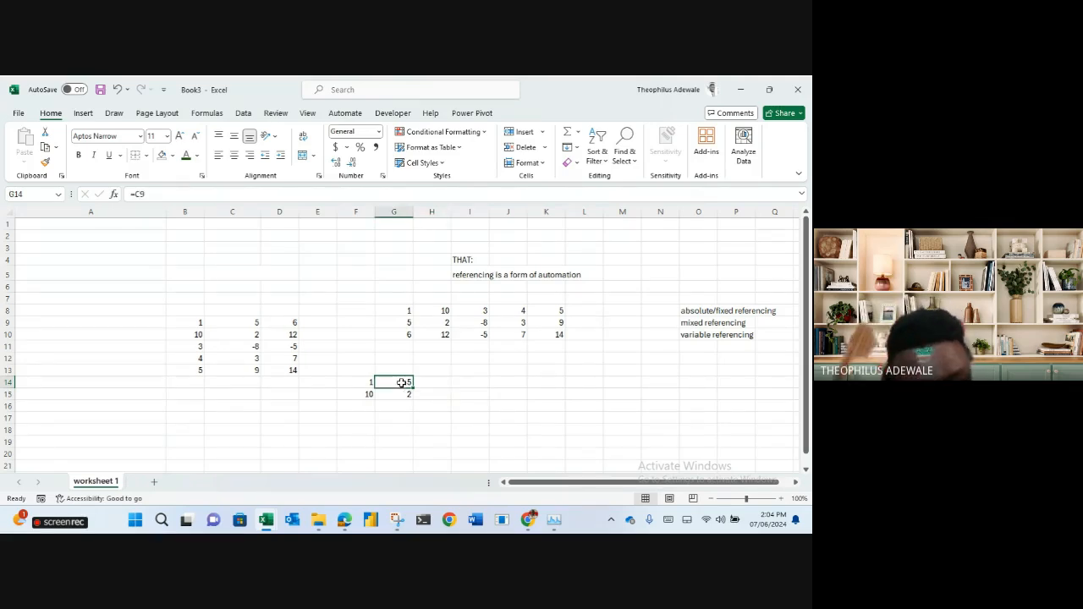
Restore =$C9 in G14 and fill it into H14, which also returns 5.
left_click(137, 195)
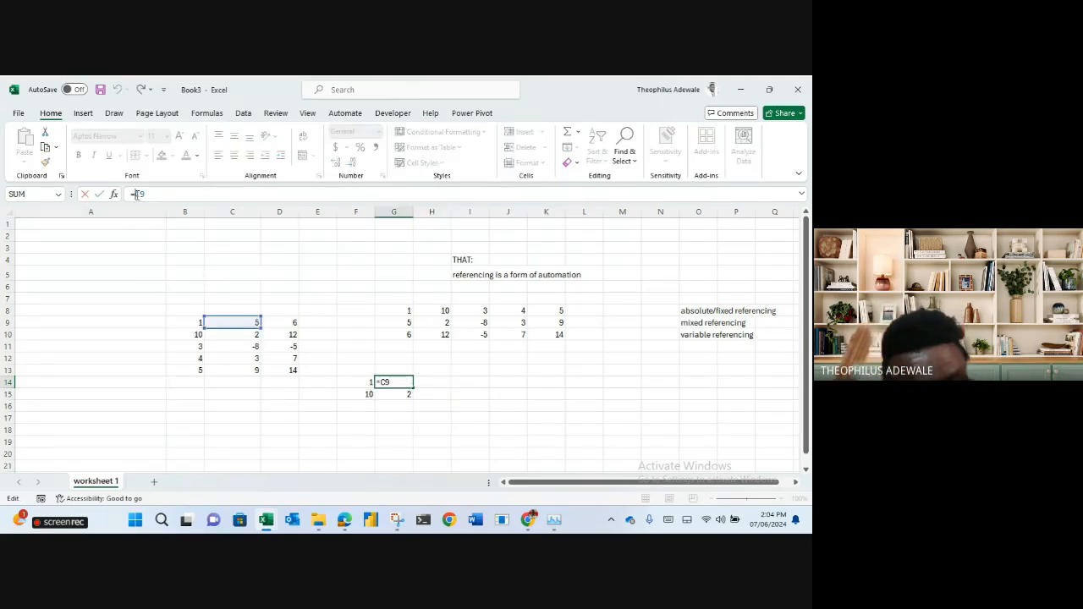
type("$")
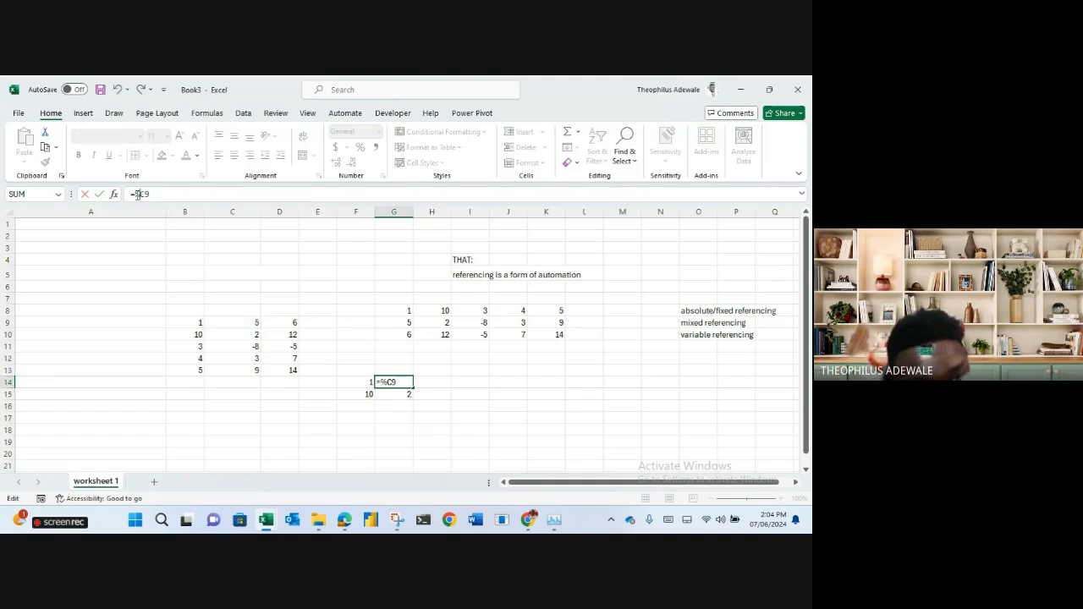
key("BackSpace")
type("$")
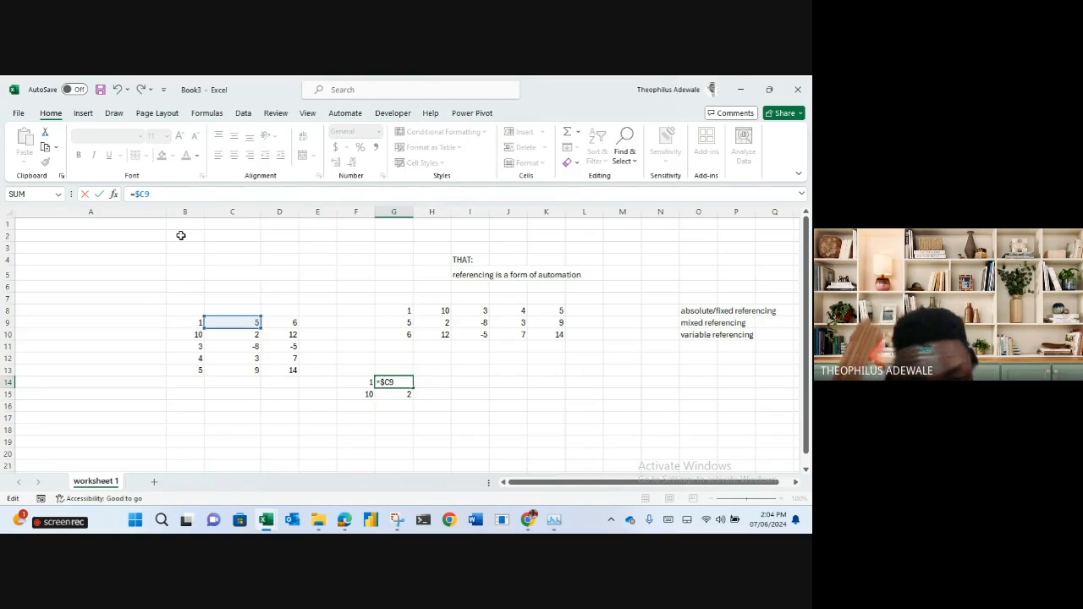
key("Return")
left_click(400, 382)
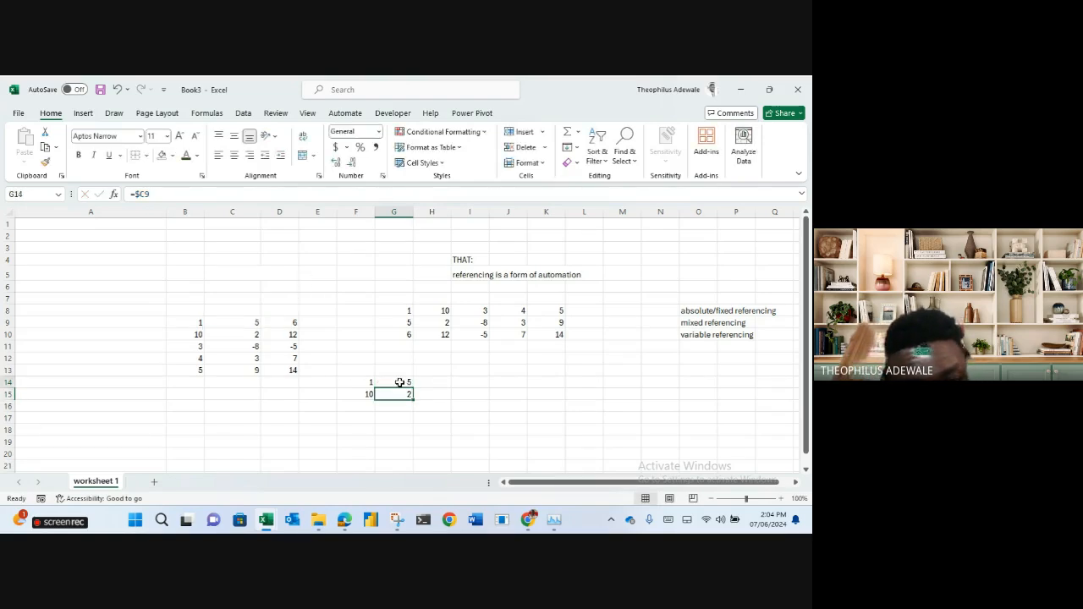
left_click_drag(413, 388, 444, 386)
left_click(487, 383)
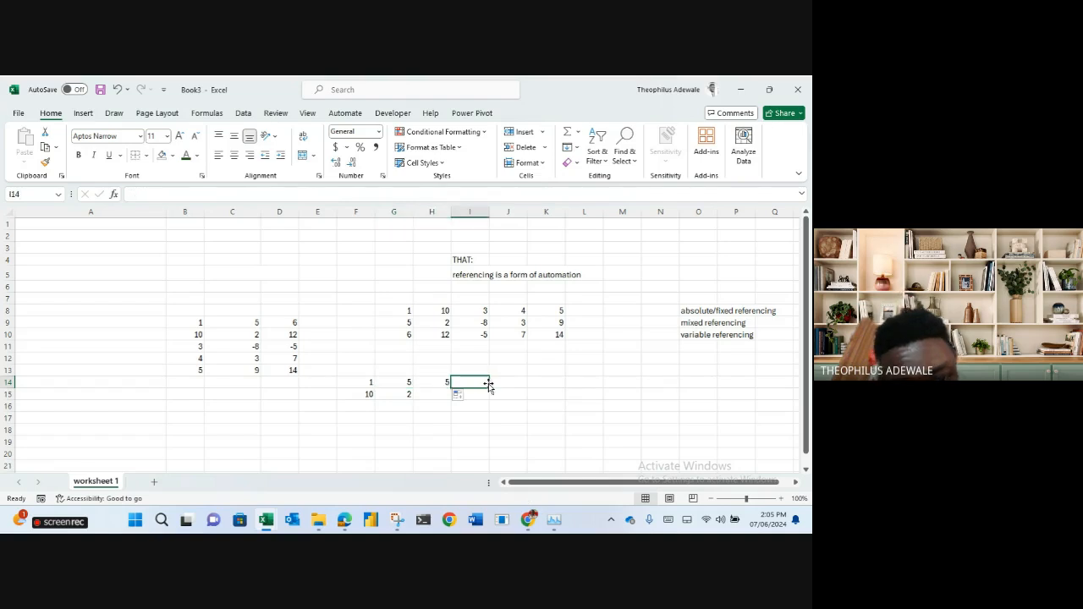
left_click(534, 405)
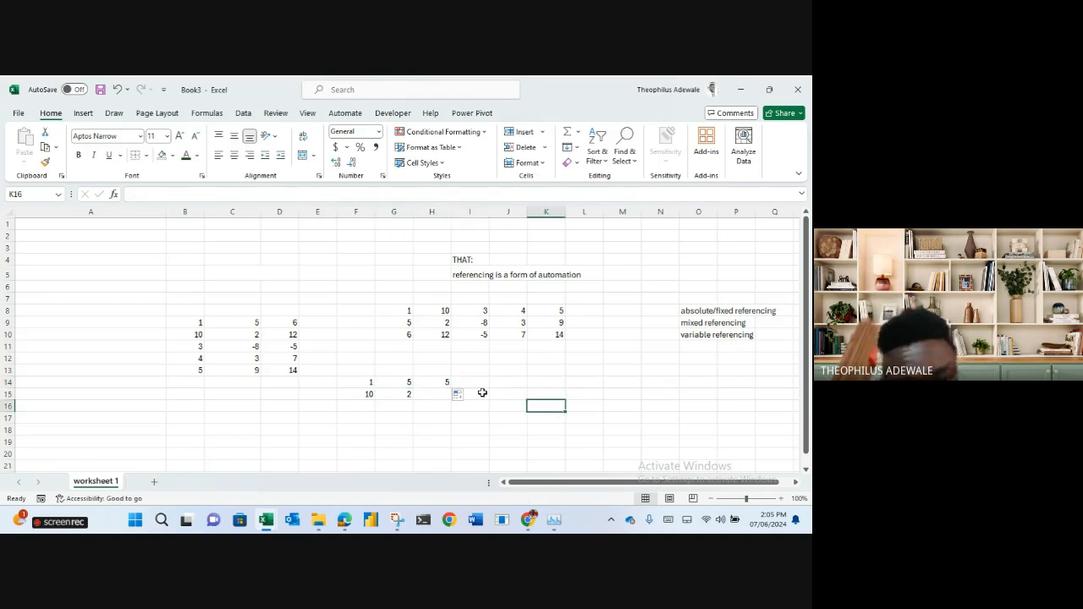
left_click(401, 384)
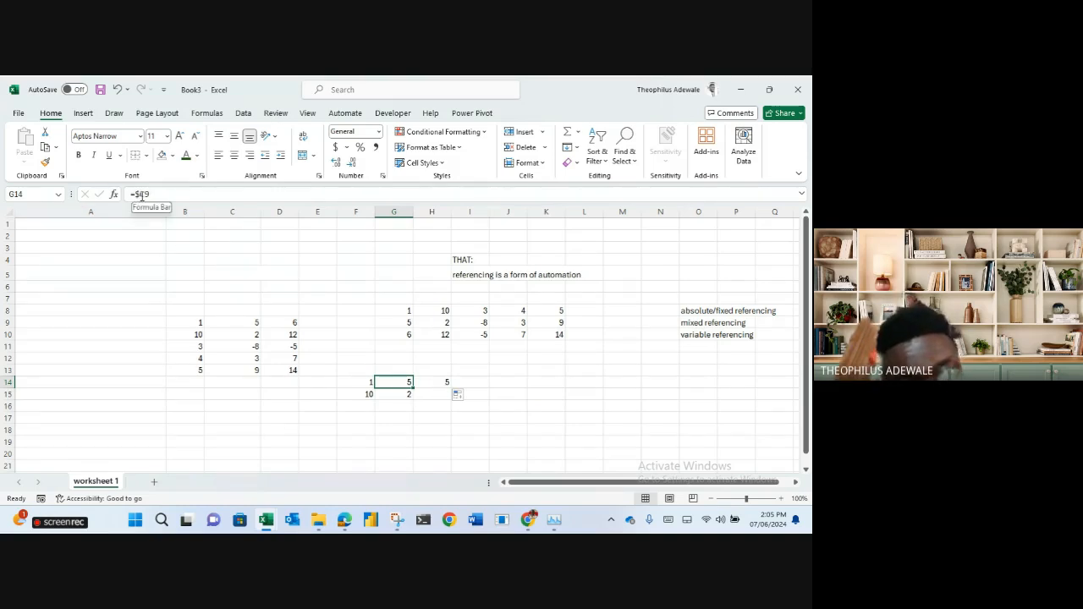
left_click(442, 383)
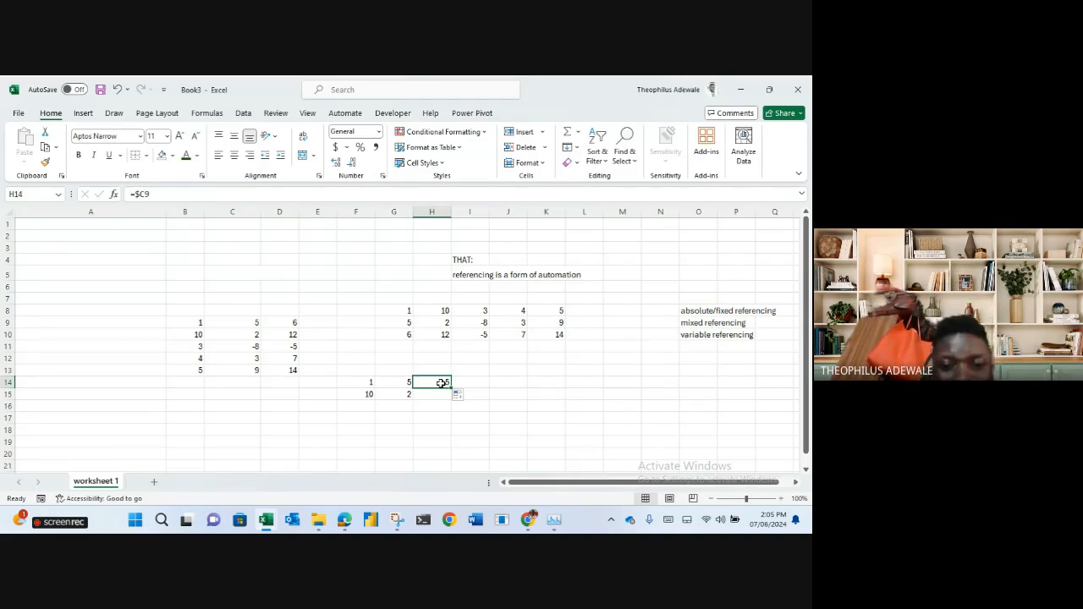
Check F15's =B10, then fill G14 down to G15 and check its =$C10.
left_click(357, 396)
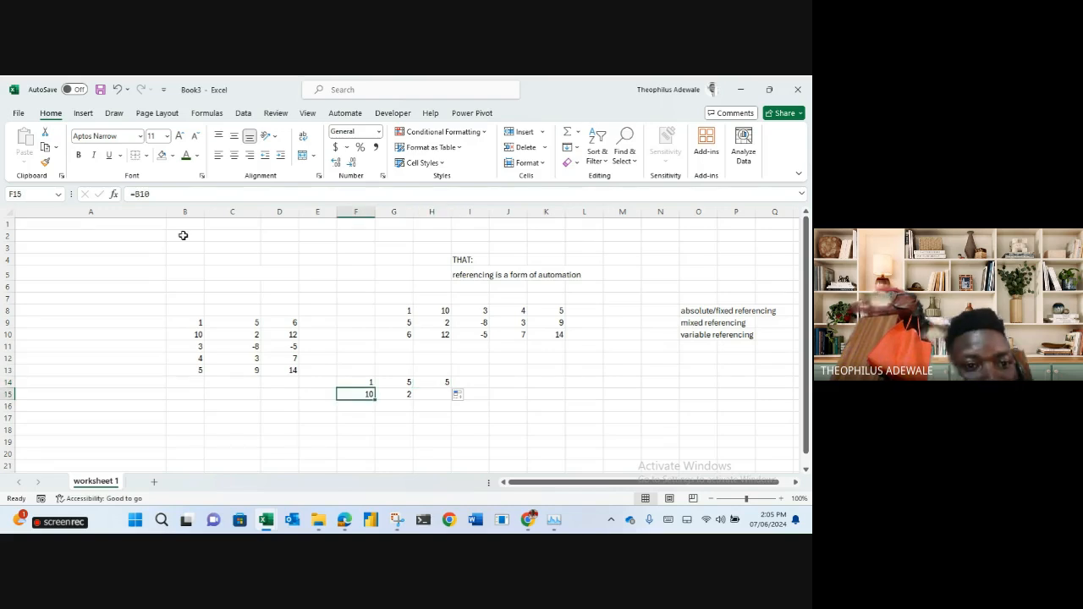
left_click(139, 195)
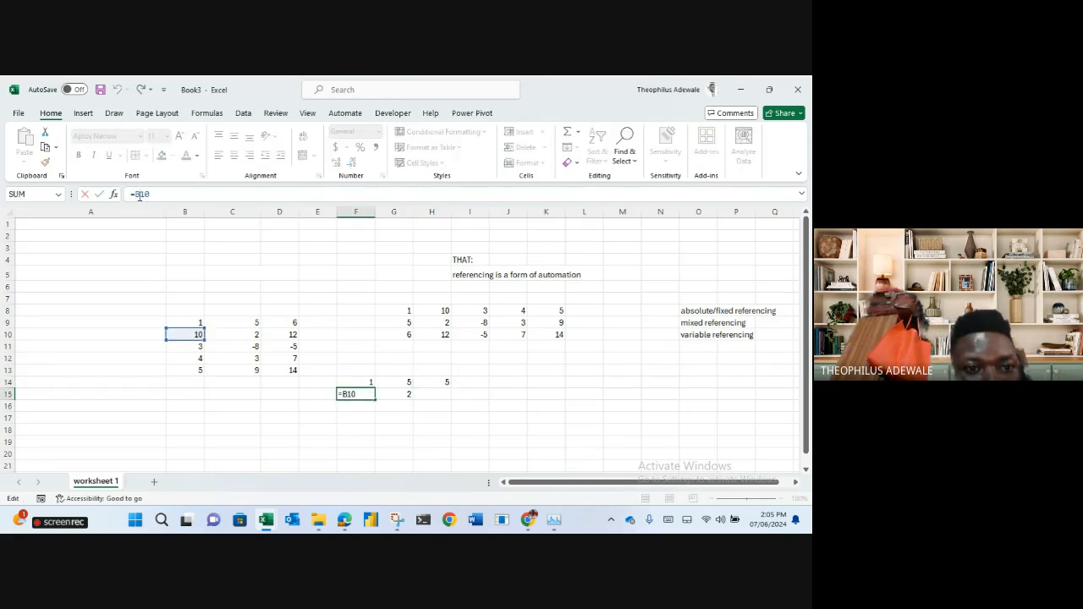
left_click(401, 314)
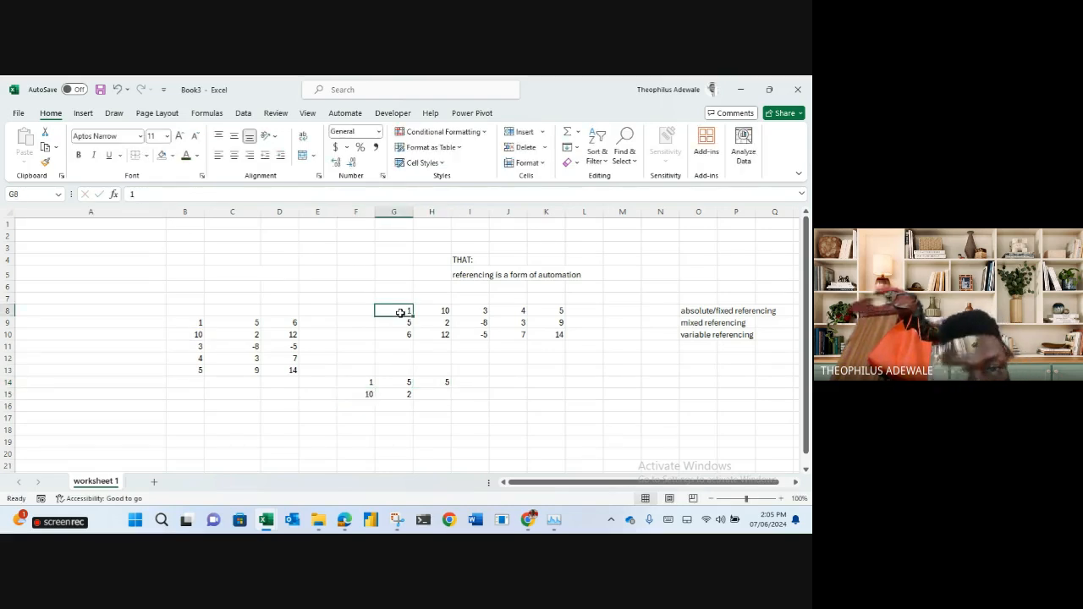
left_click(407, 383)
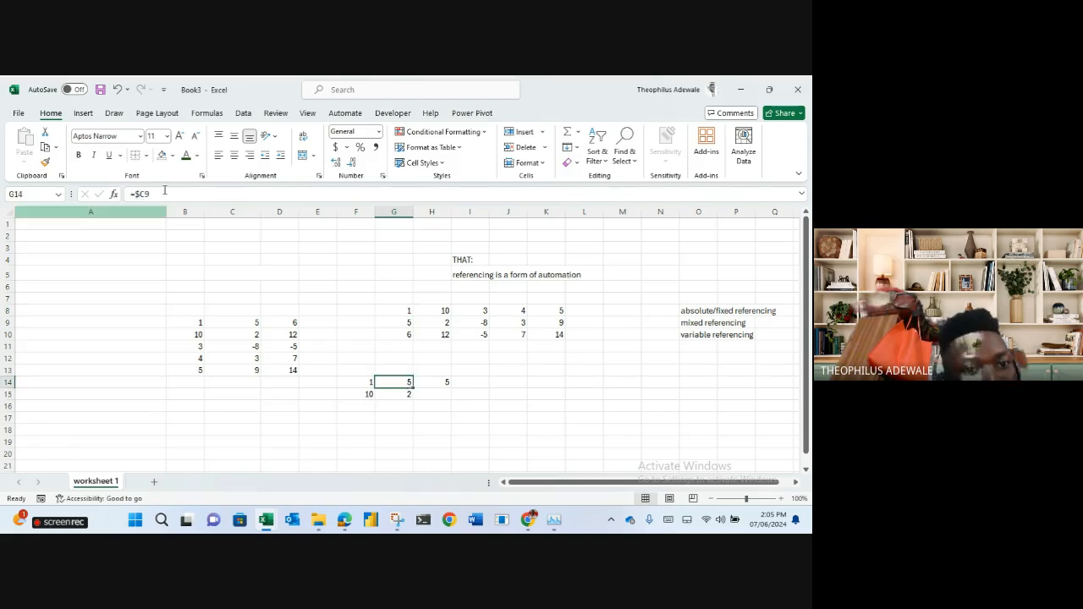
left_click_drag(413, 387, 413, 398)
left_click(404, 392)
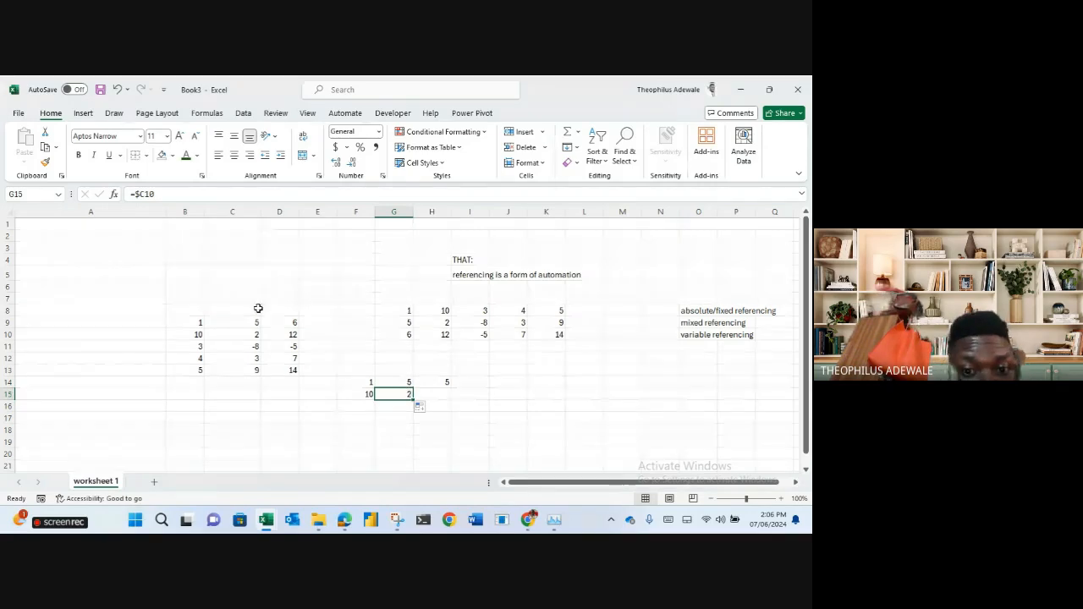
left_click(395, 383)
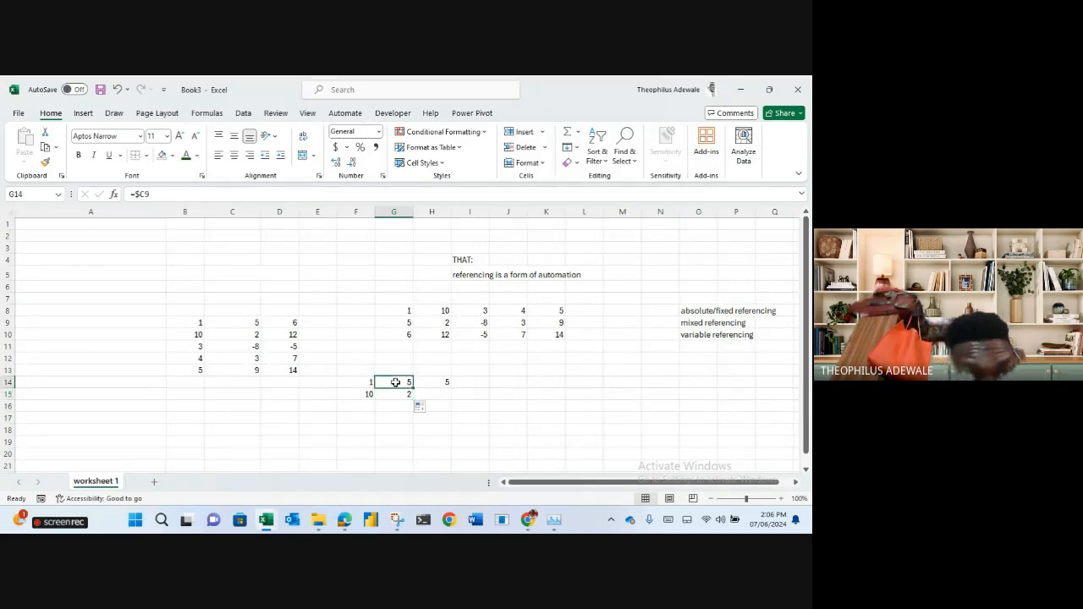
left_click(407, 395)
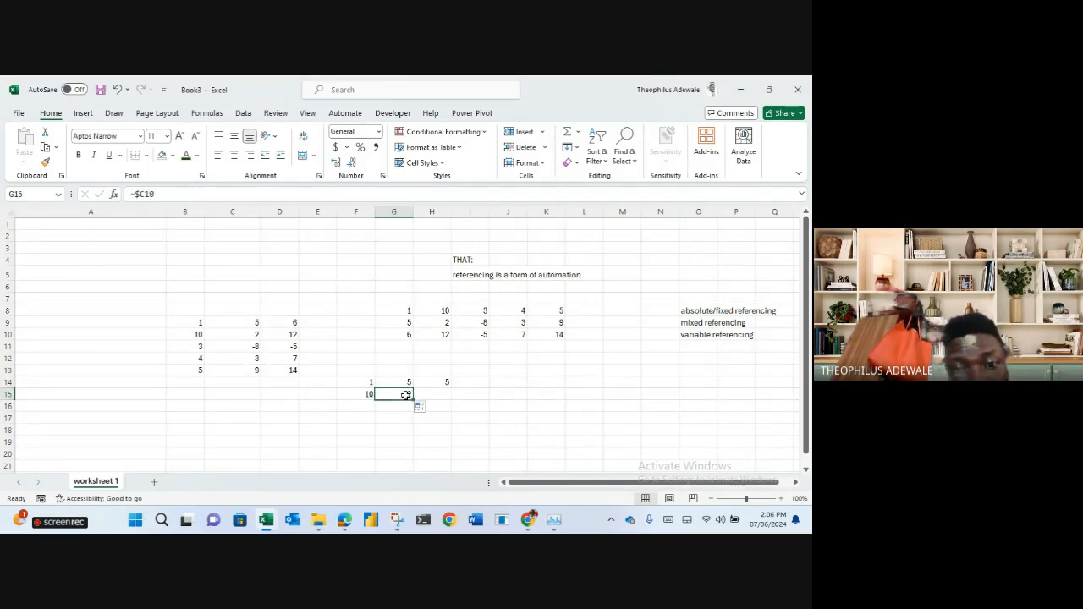
left_click(402, 381)
Fill G14 right into H14 and compare both formulas, each returning 5.
left_click_drag(413, 391, 437, 387)
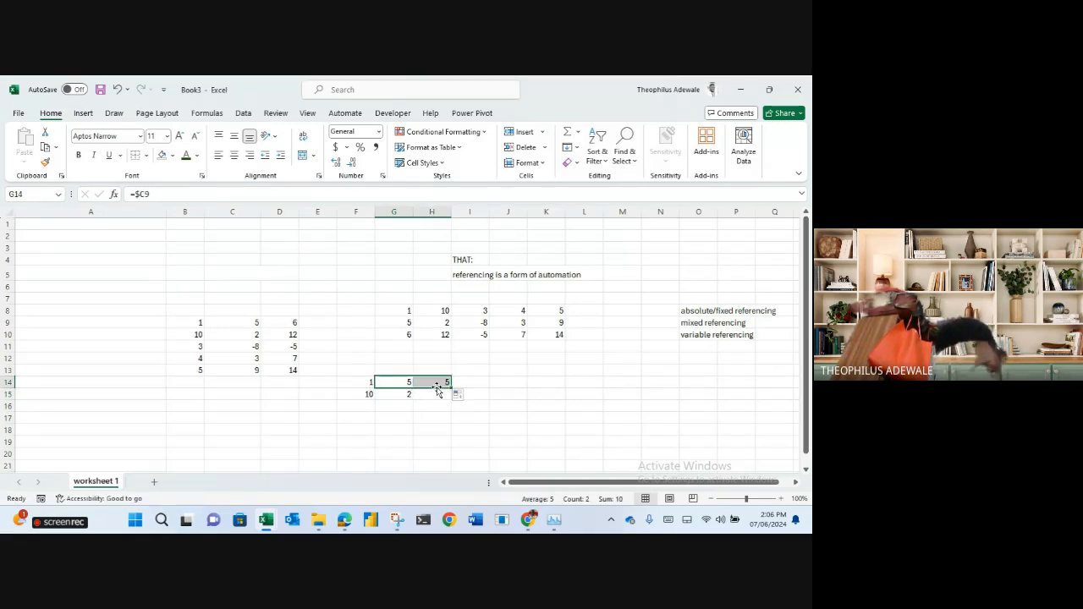
left_click(408, 383)
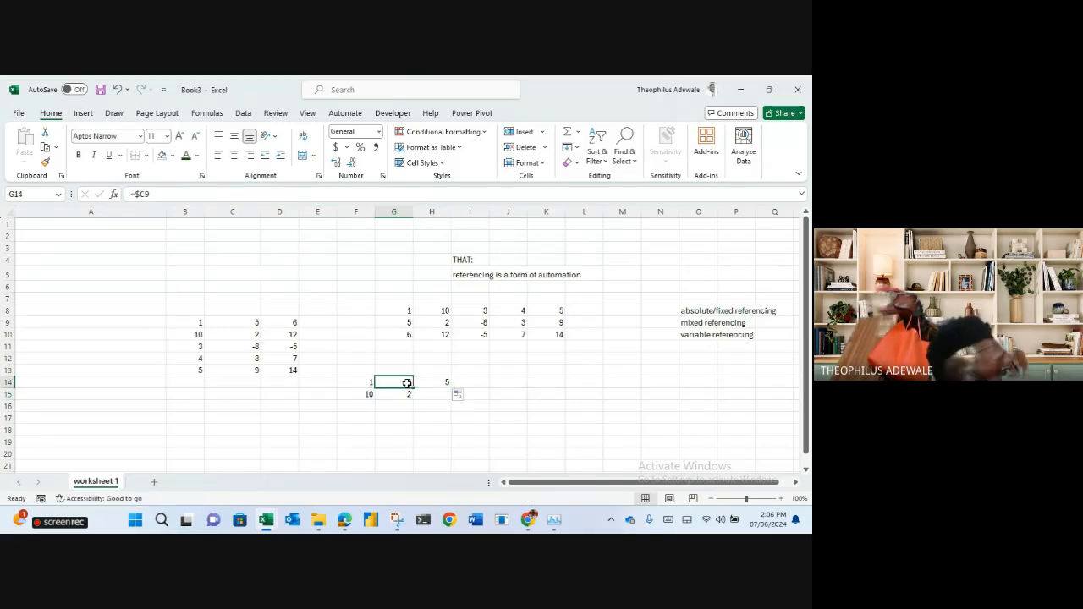
left_click(433, 383)
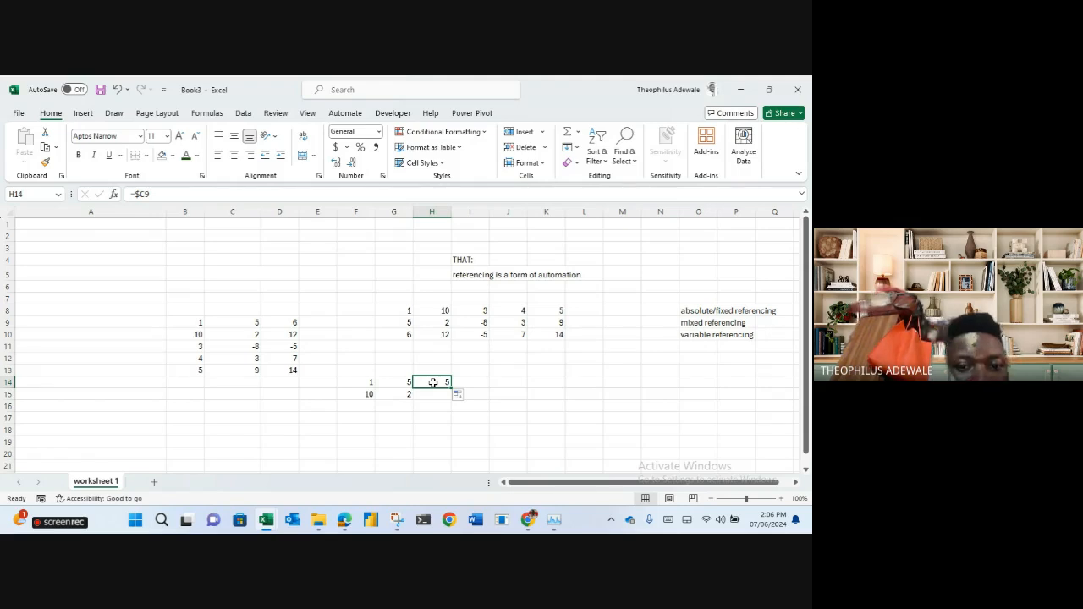
left_click(407, 382)
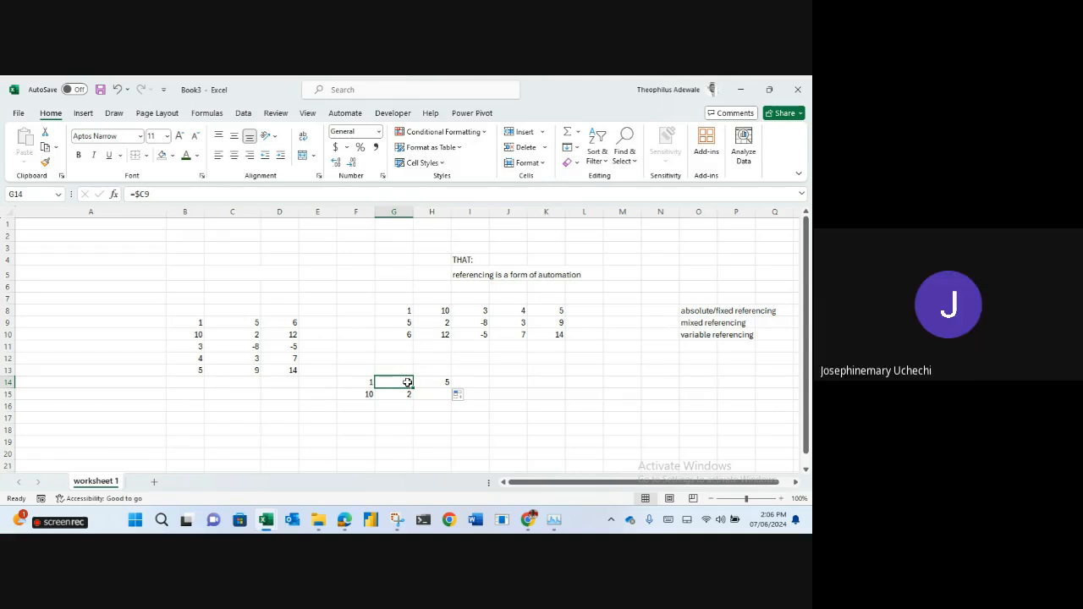
mouse_move(343, 518)
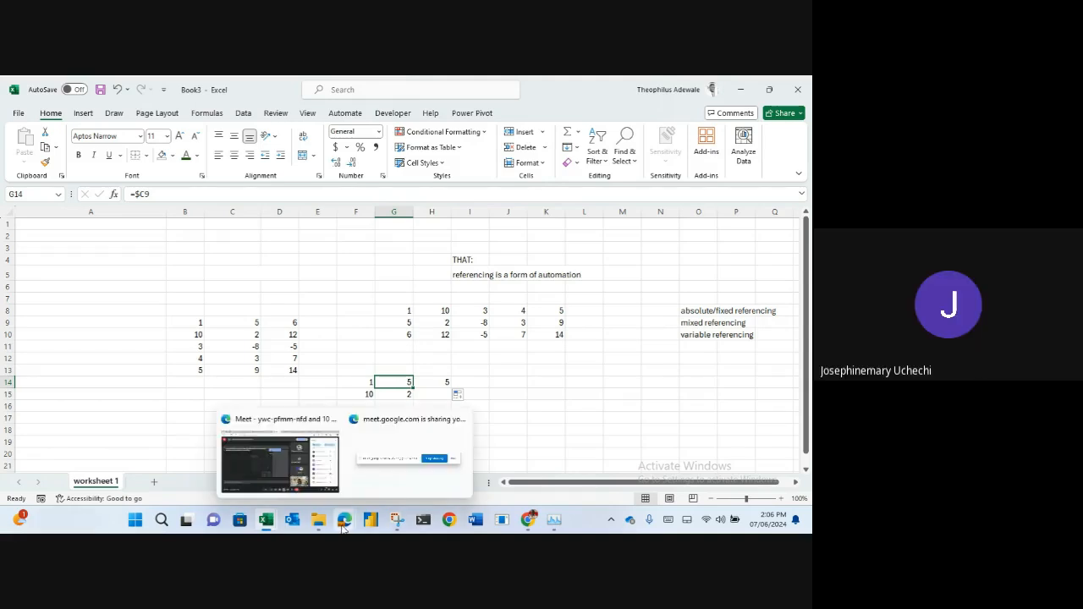
left_click(291, 479)
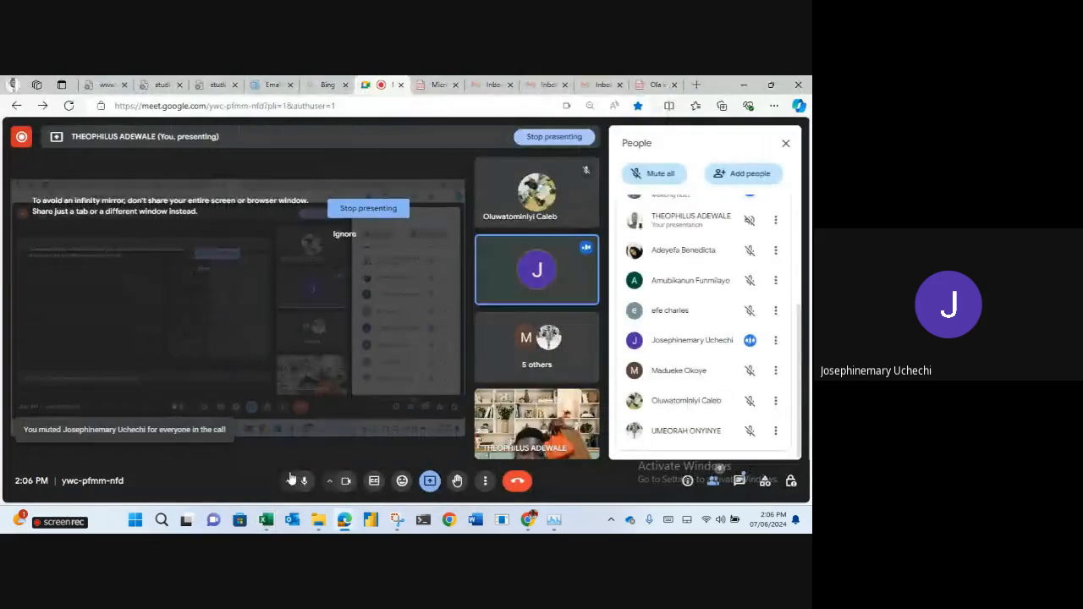
left_click(746, 86)
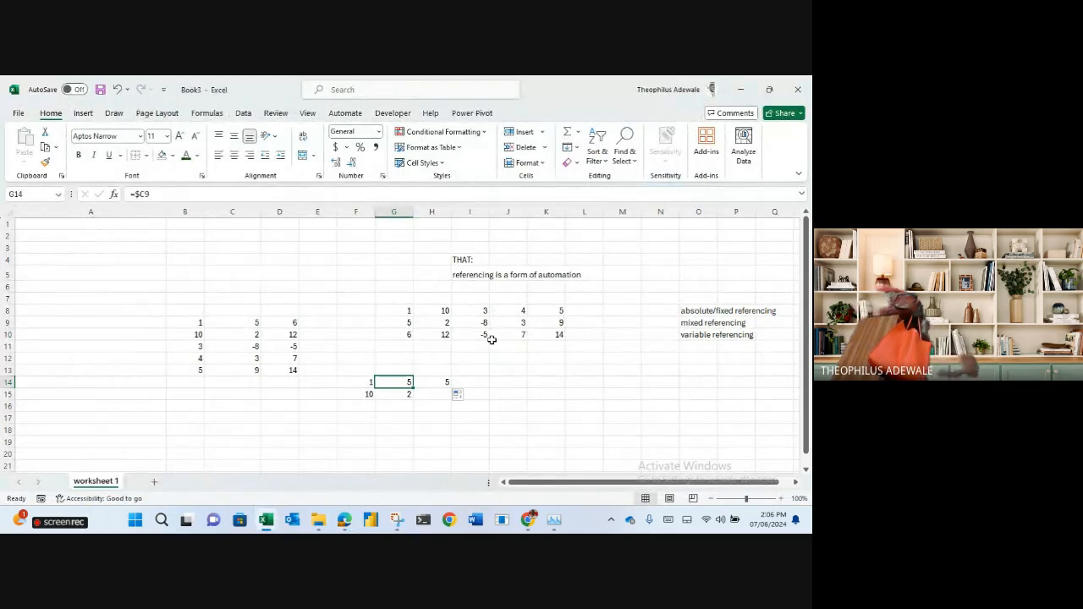
Select the entire worksheet and delete all its contents.
key("ctrl+a")
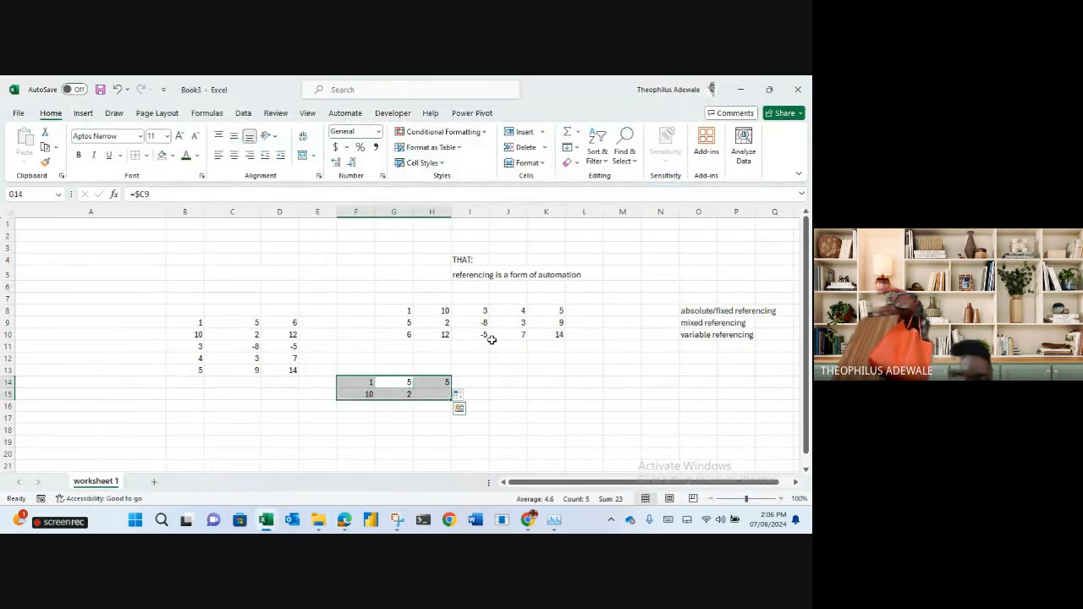
key("ctrl+a")
key("Delete")
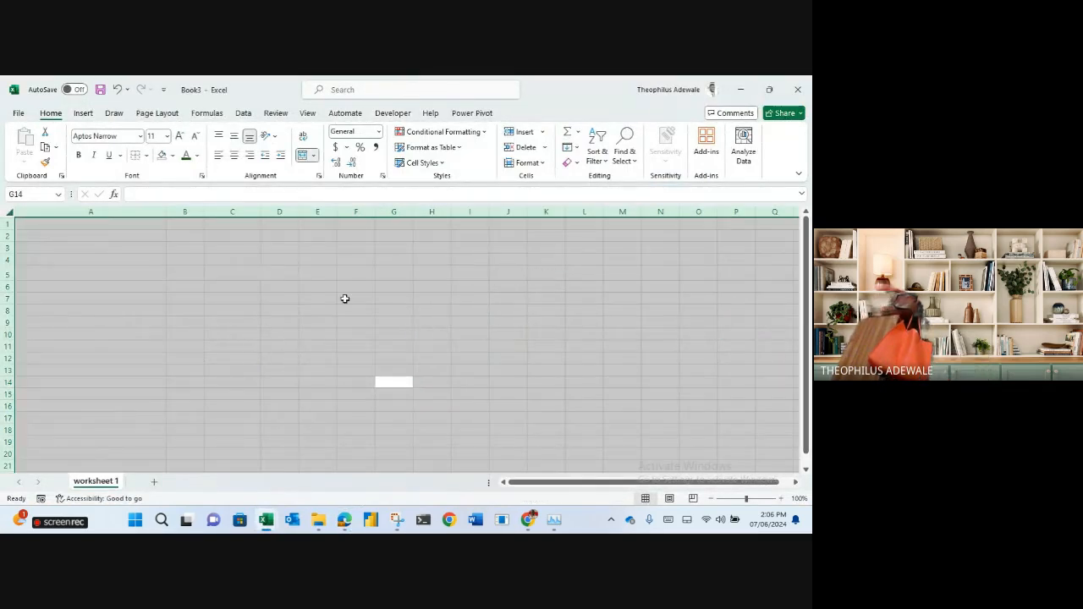
left_click(270, 288)
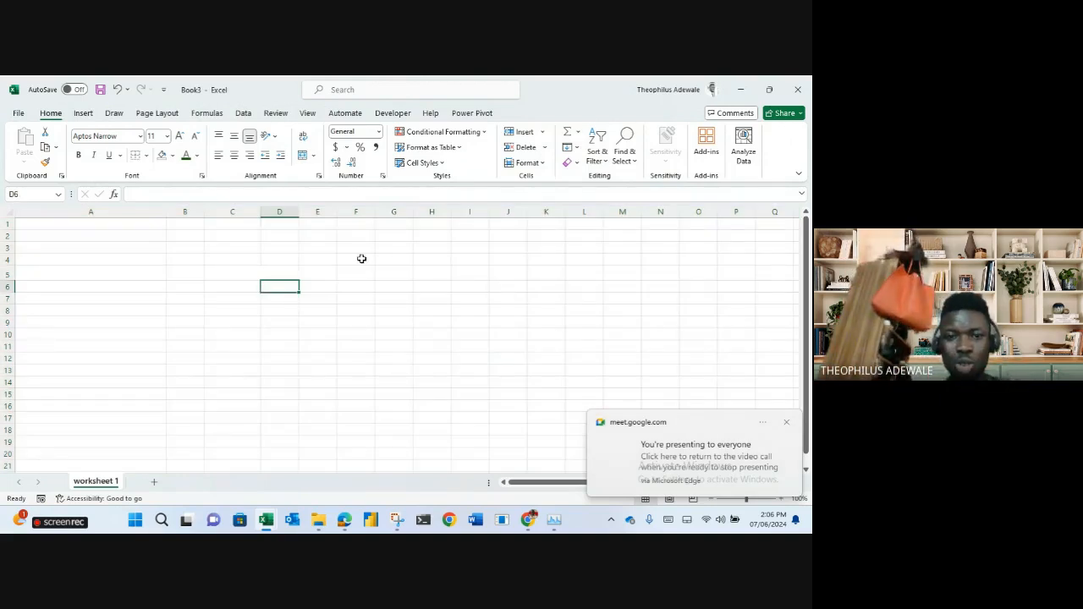
Type 'referencing' in H3 and 'autofill' in H4.
left_click(426, 250)
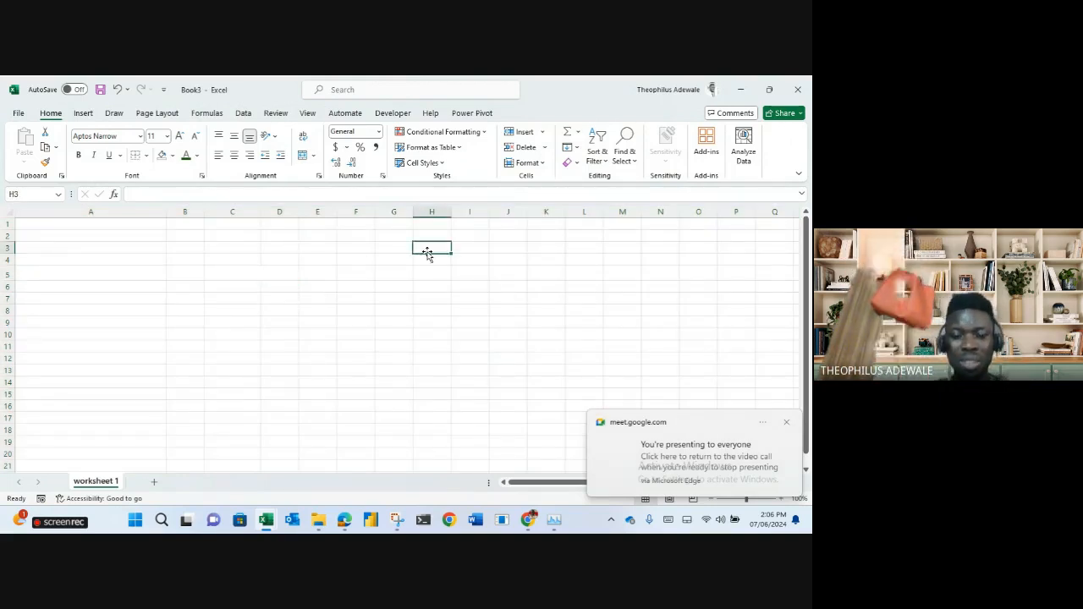
type("referenin")
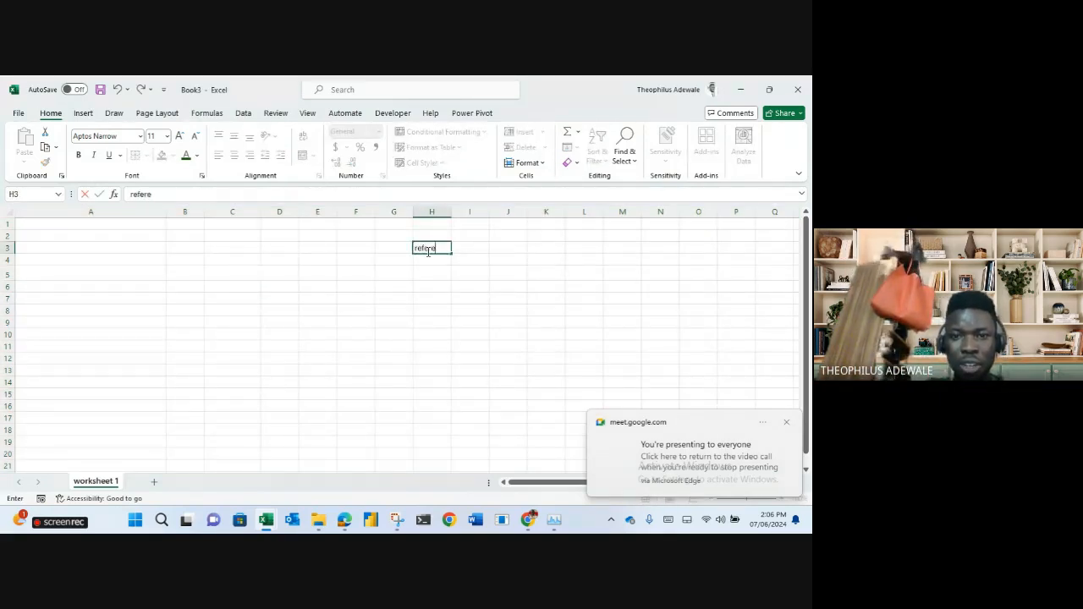
key("BackSpace")
key("BackSpace")
type("cing")
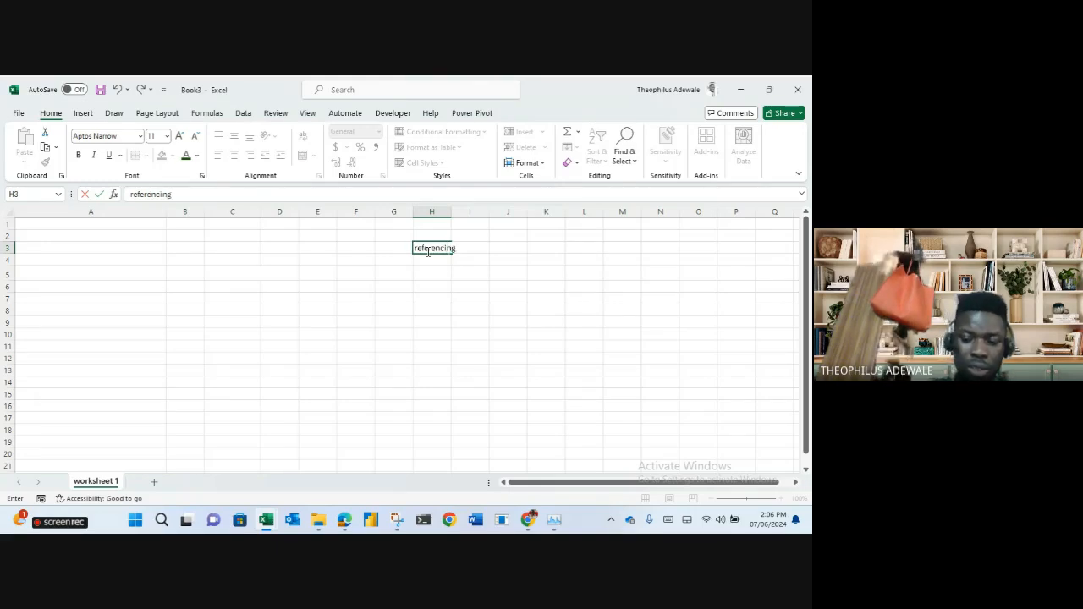
key("Return")
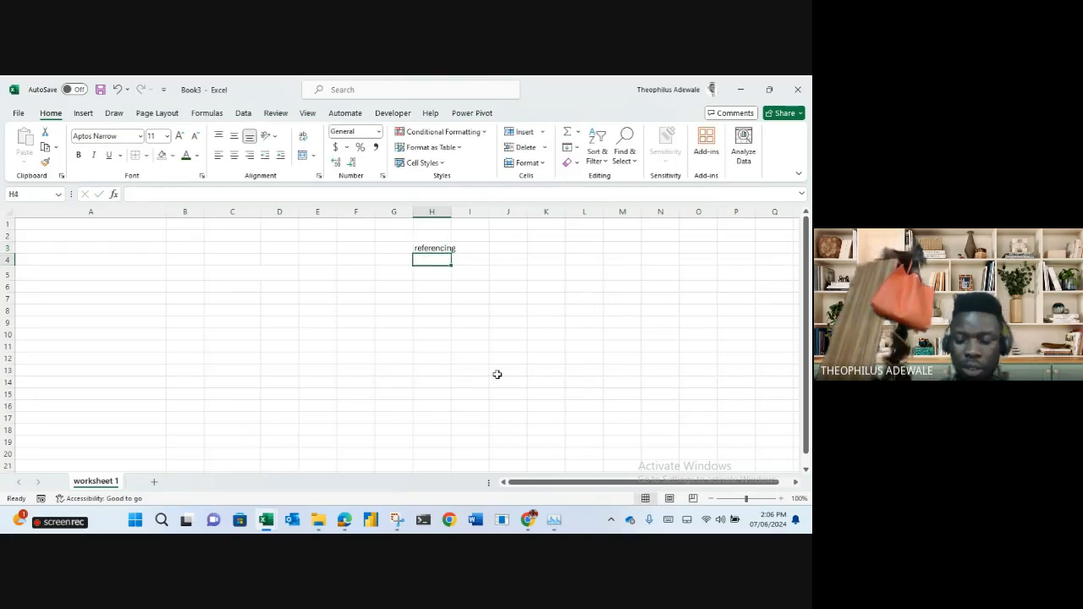
type("au")
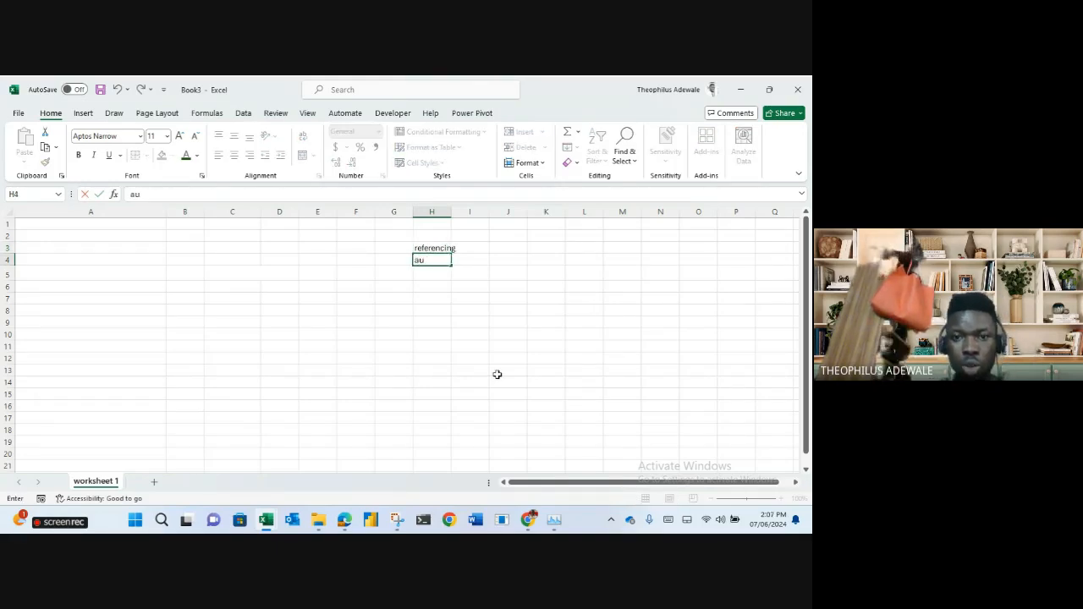
type("tofill")
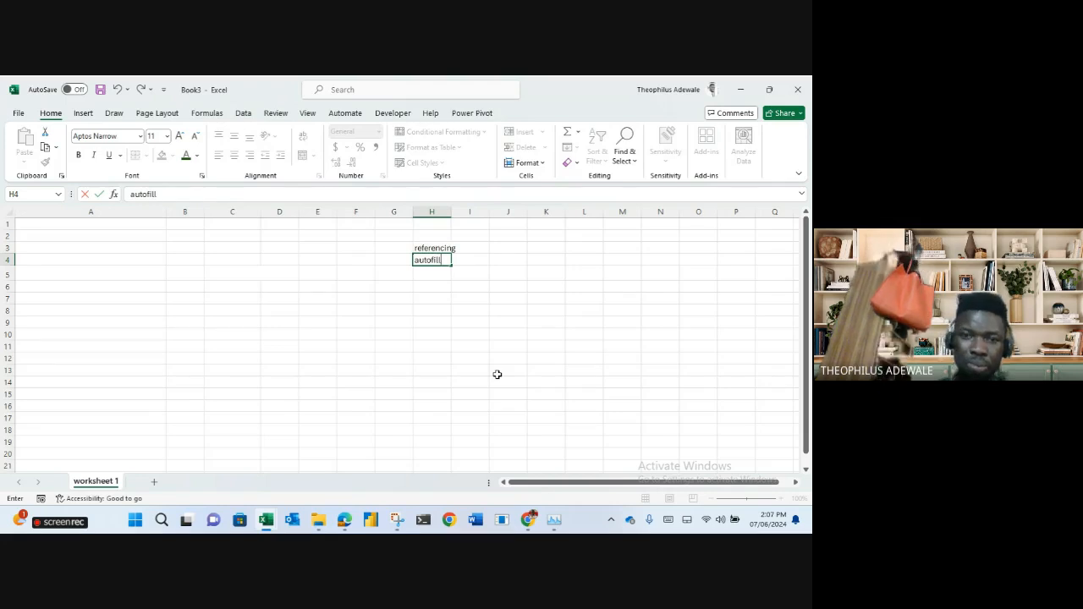
key("Return")
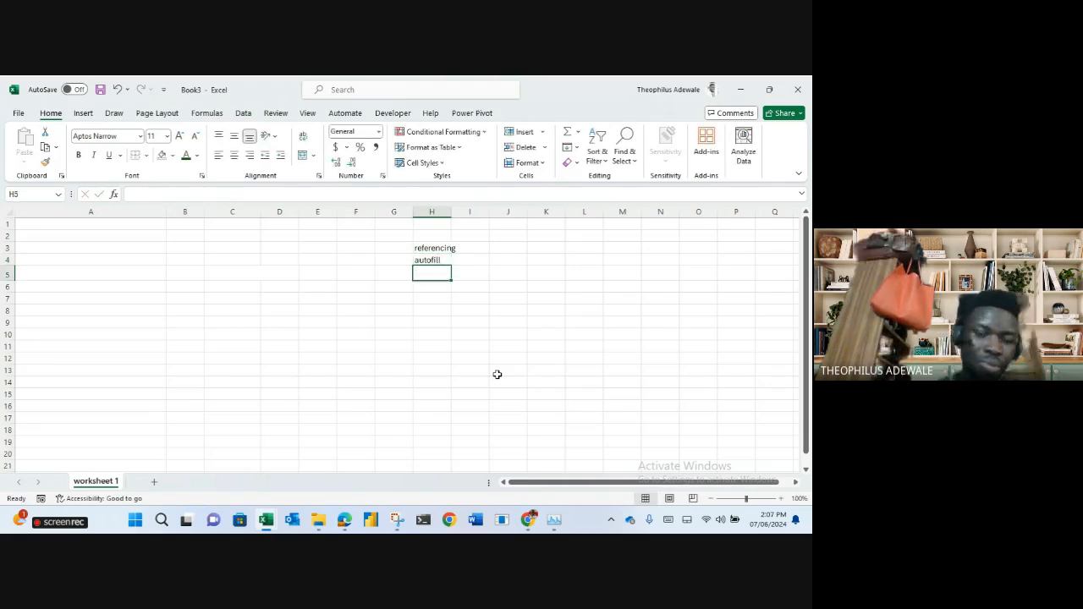
left_click(185, 273)
Narrow column A, then click scattered single cells as examples, ending on K5.
left_click_drag(168, 210, 55, 210)
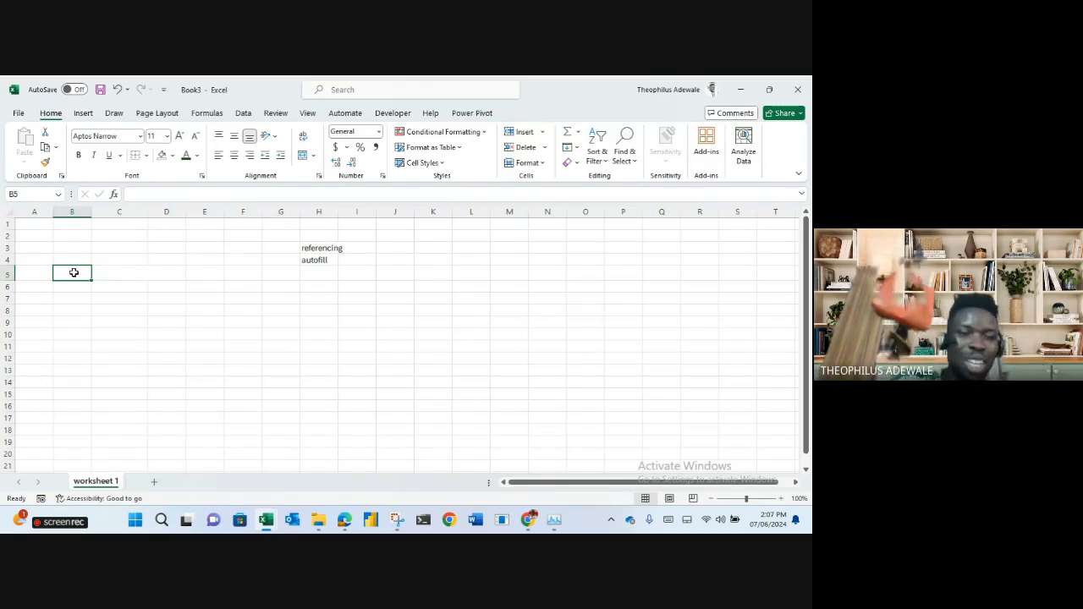
left_click(133, 310)
left_click(253, 358)
left_click(368, 325)
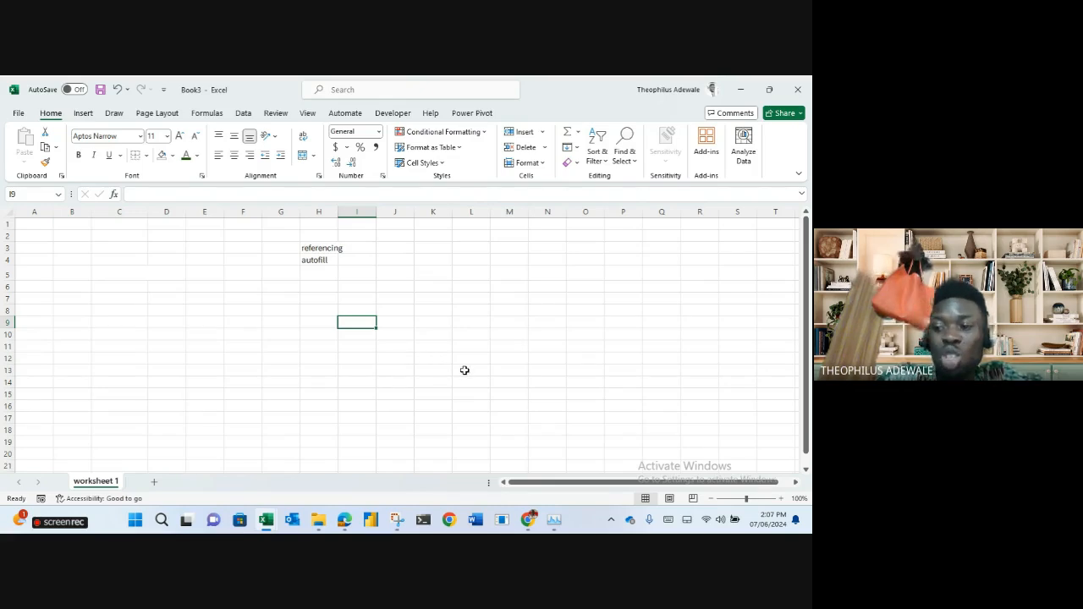
left_click(431, 380)
left_click(474, 335)
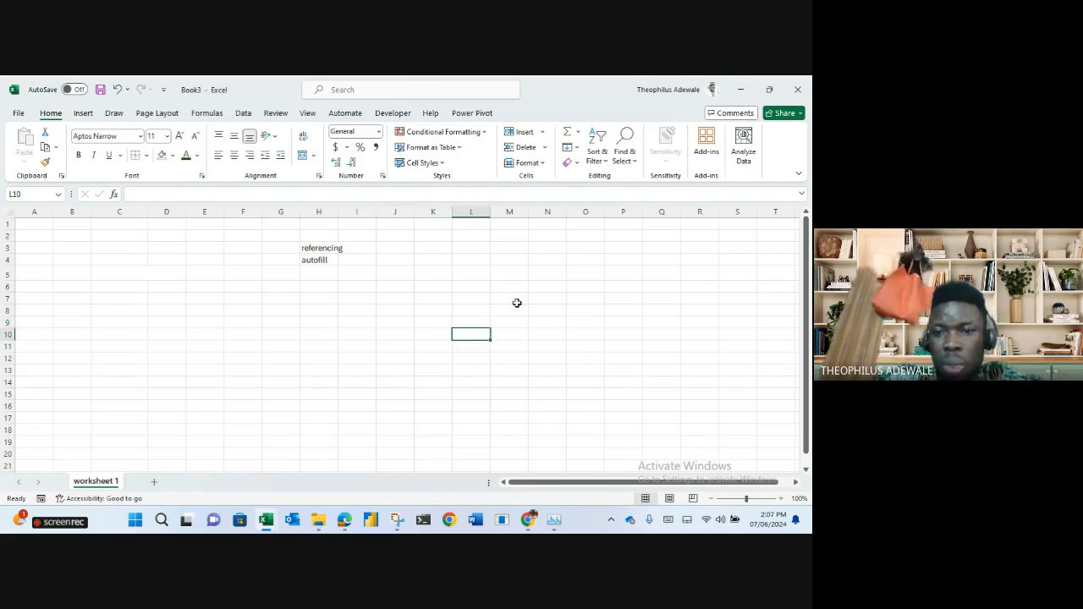
left_click(593, 251)
left_click(645, 249)
left_click(668, 321)
left_click(572, 363)
left_click(432, 336)
left_click(271, 390)
left_click(167, 298)
left_click(75, 296)
left_click(164, 303)
left_click(206, 261)
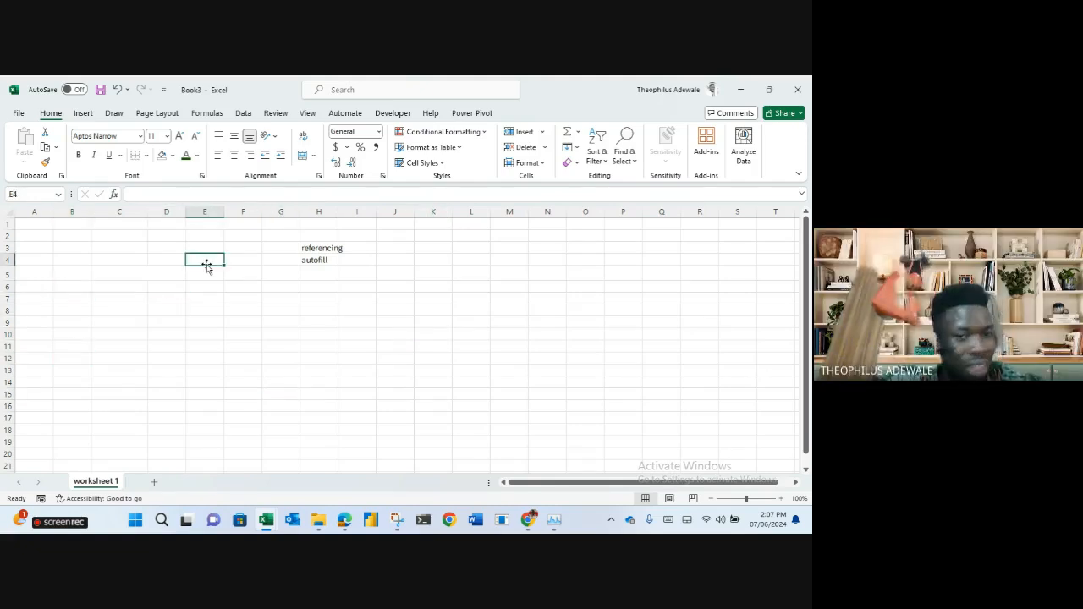
left_click(331, 355)
left_click(432, 271)
Enter 'cell' in K5 and click several individual cells as examples.
type("cell")
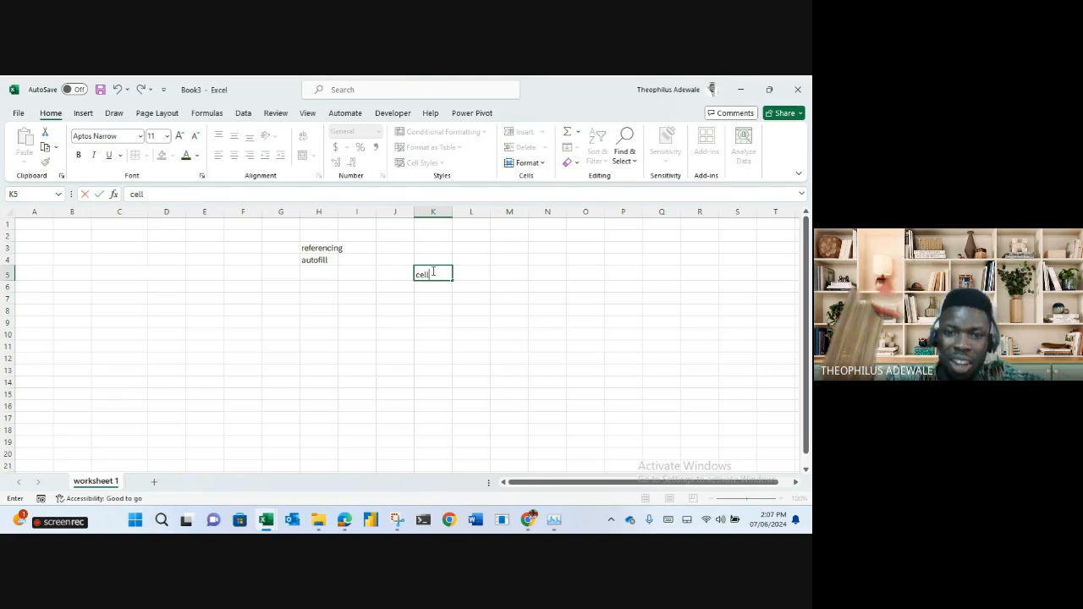
key("Return")
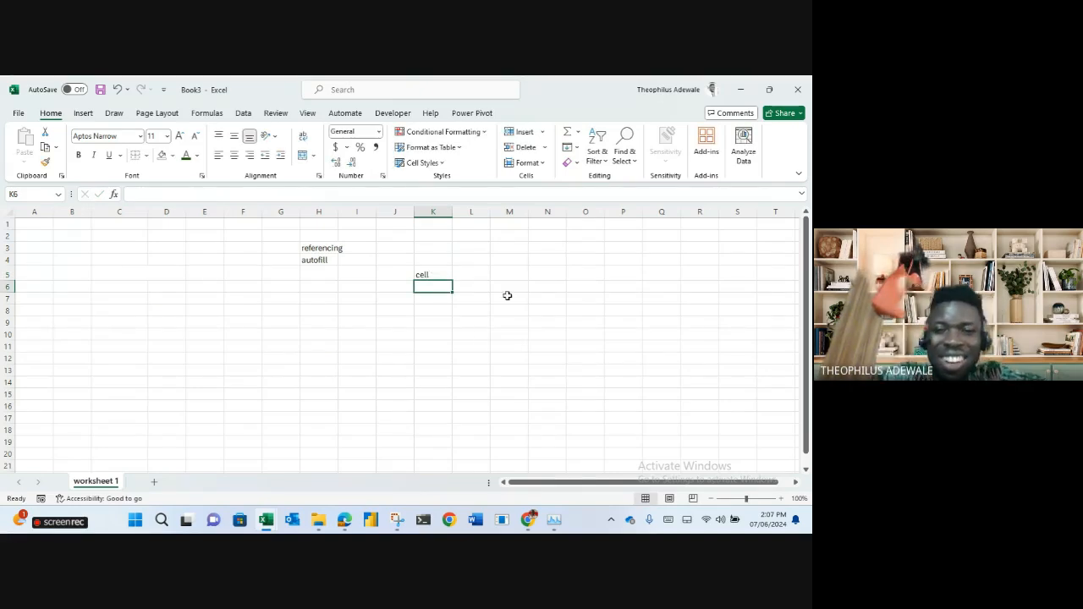
left_click(624, 288)
left_click(660, 380)
left_click(437, 387)
left_click(232, 322)
left_click(187, 248)
left_click(119, 310)
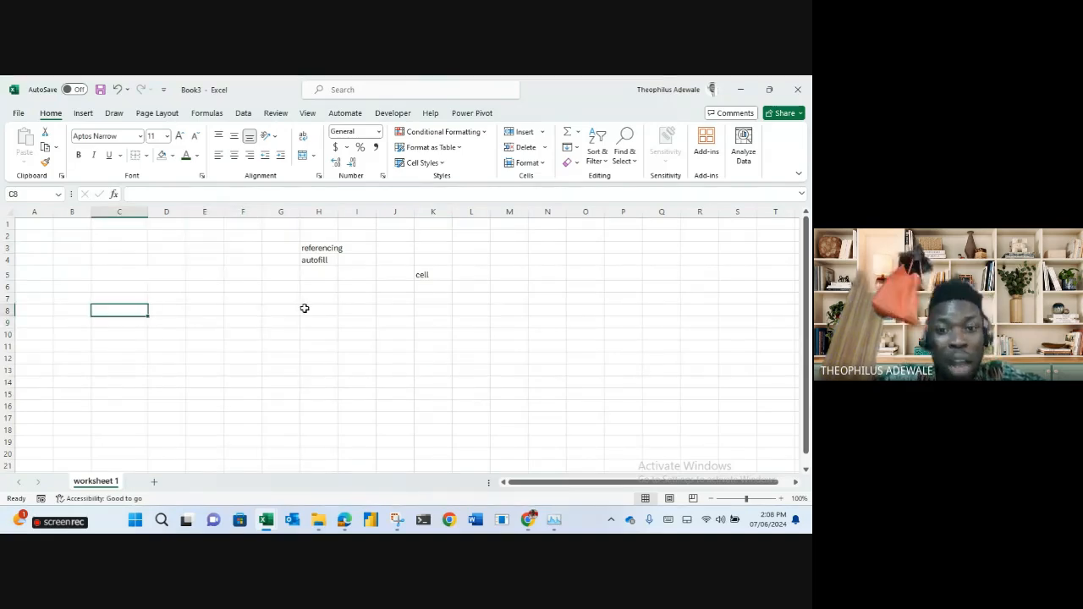
Drag-select a block in one column as a range example and type 'range' in K6.
left_click_drag(556, 258, 563, 428)
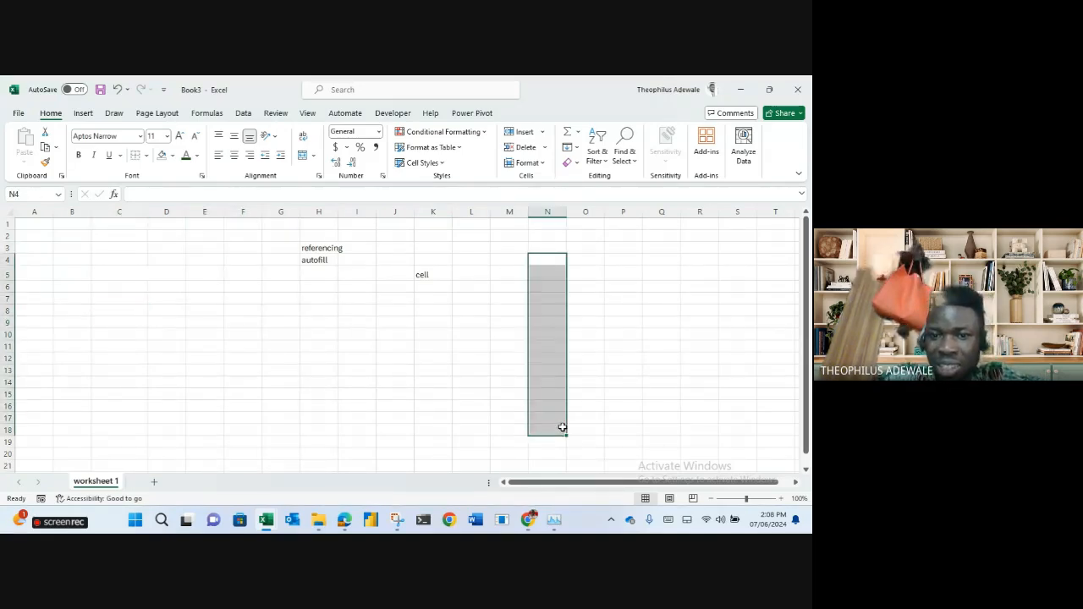
left_click(420, 287)
type("range")
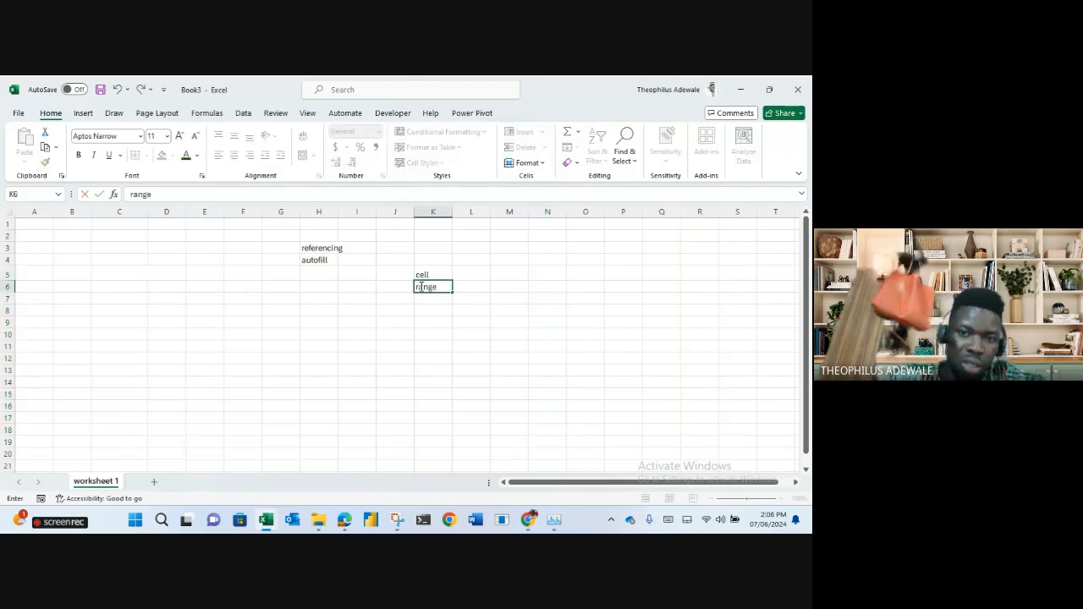
key("Return")
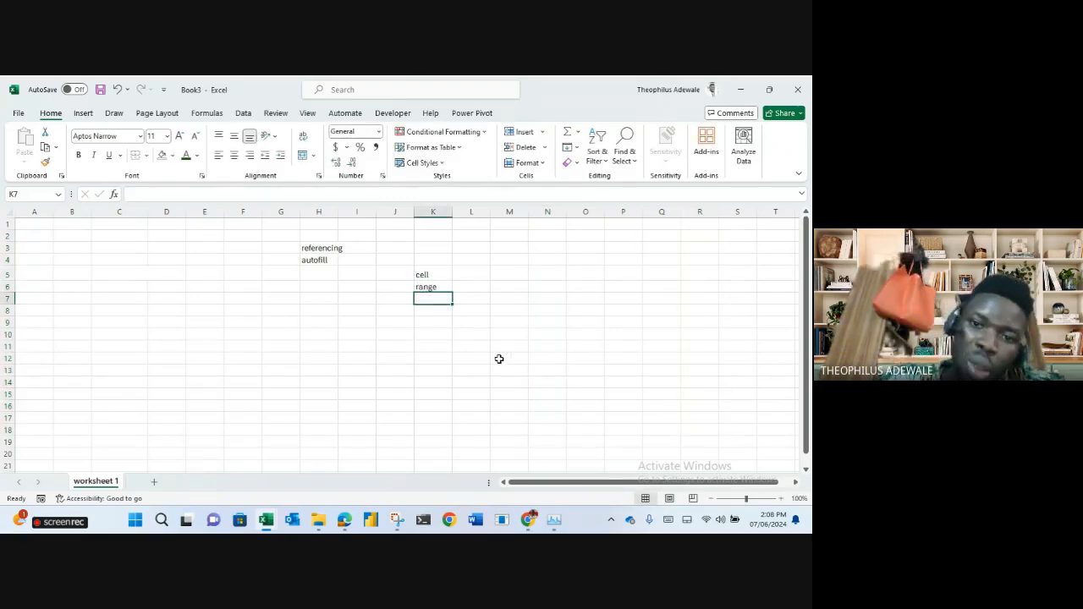
left_click(75, 257)
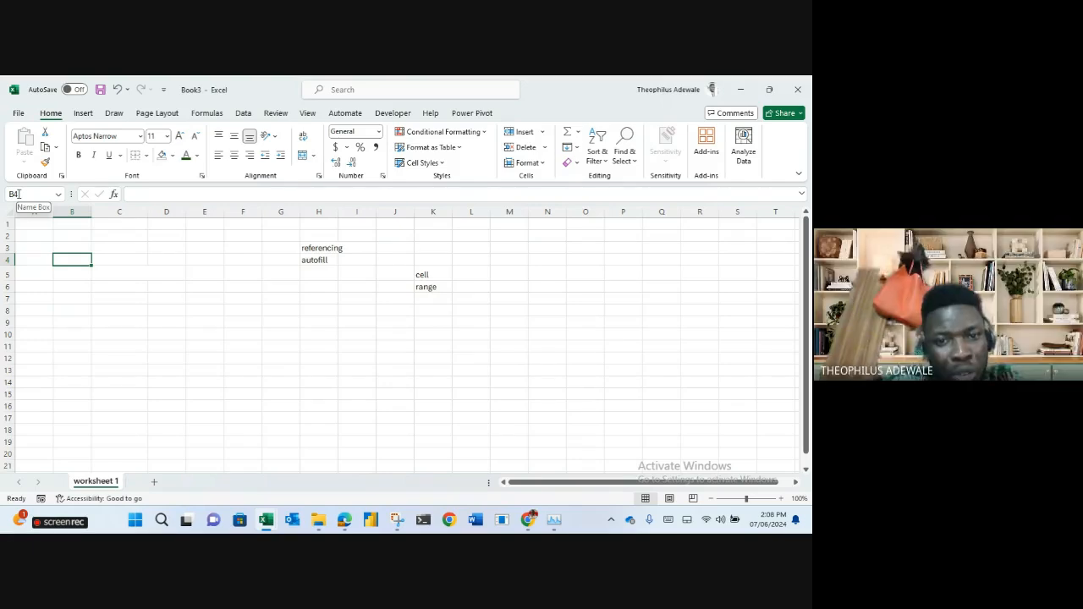
left_click(173, 159)
left_click(211, 267)
left_click(76, 211)
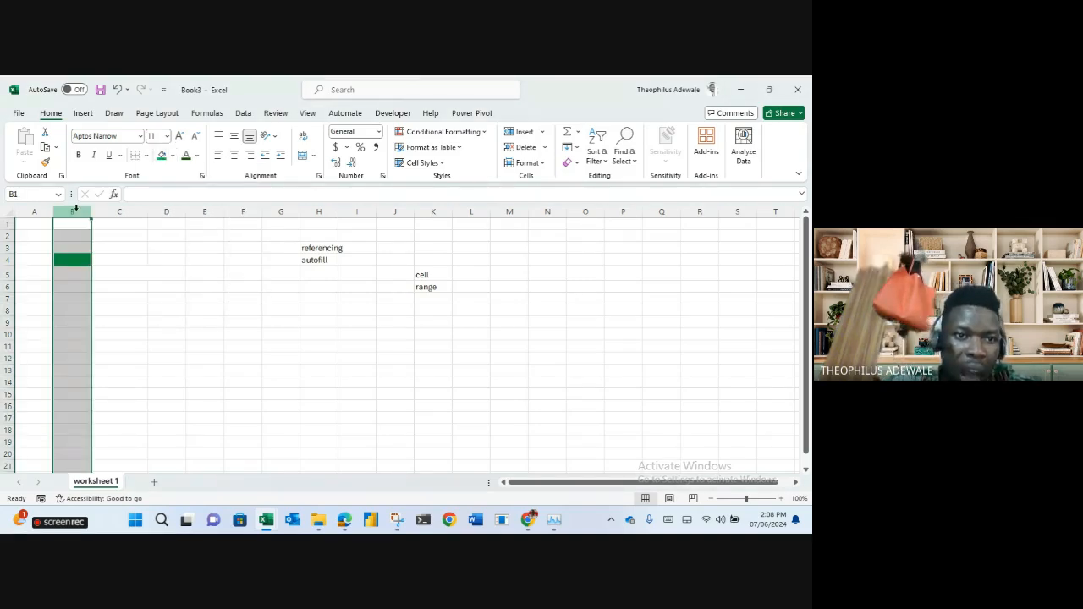
left_click(5, 260)
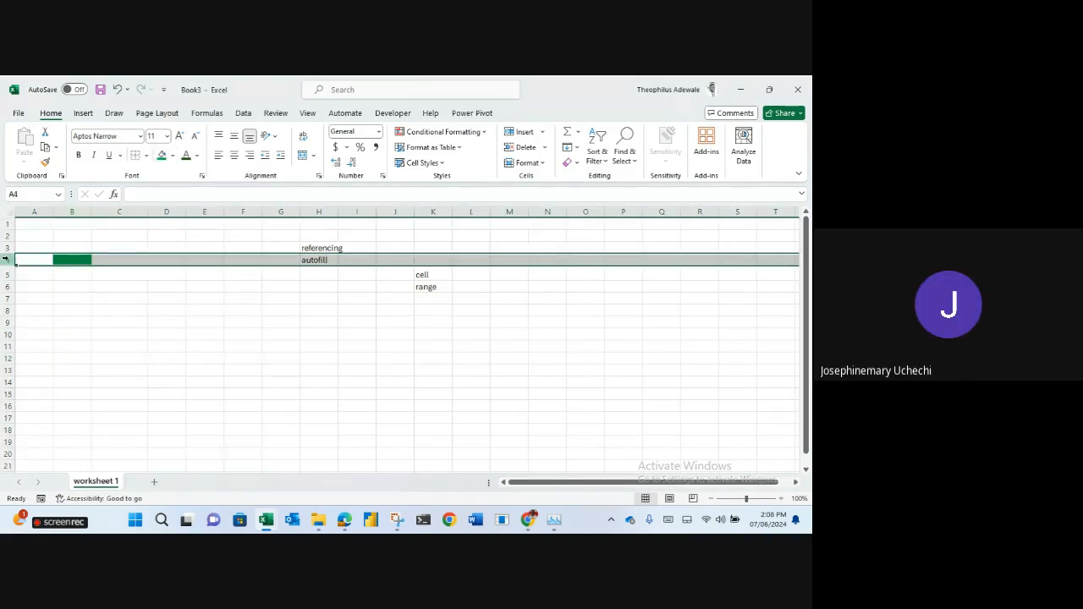
left_click(598, 356)
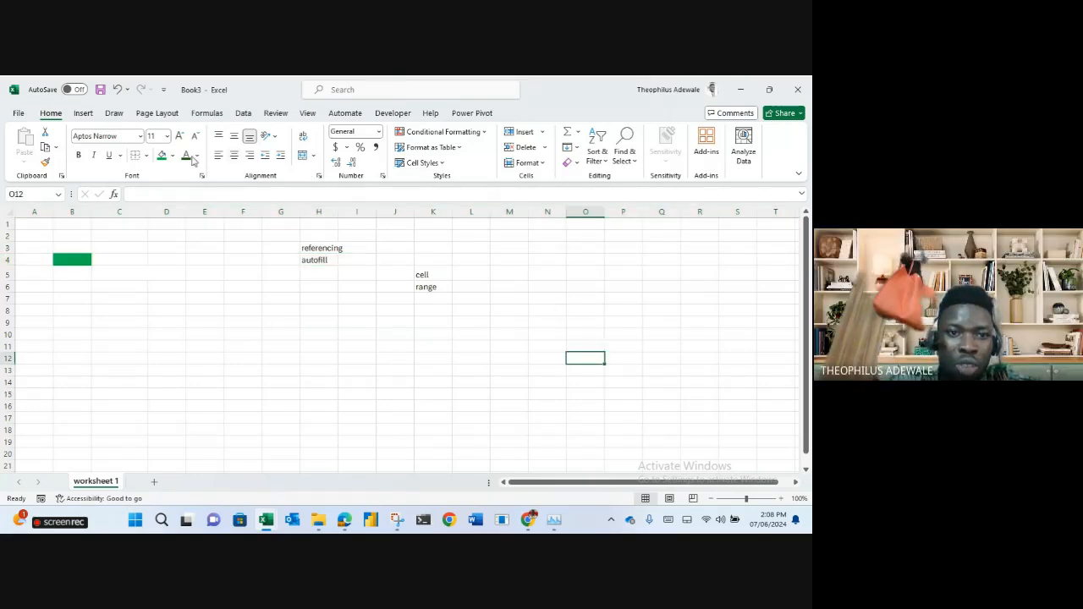
left_click(161, 156)
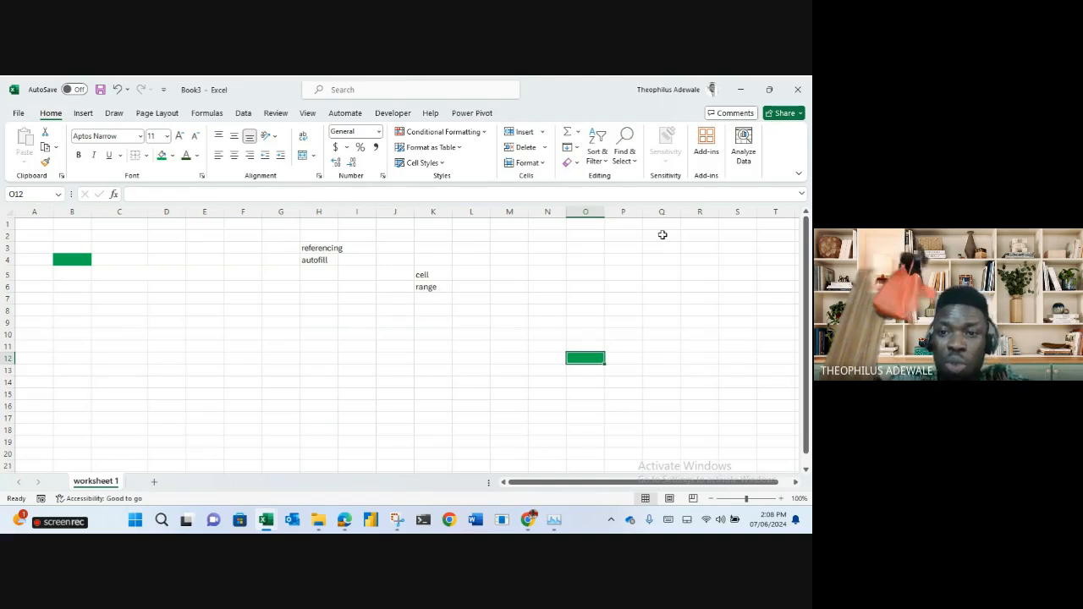
left_click(591, 207)
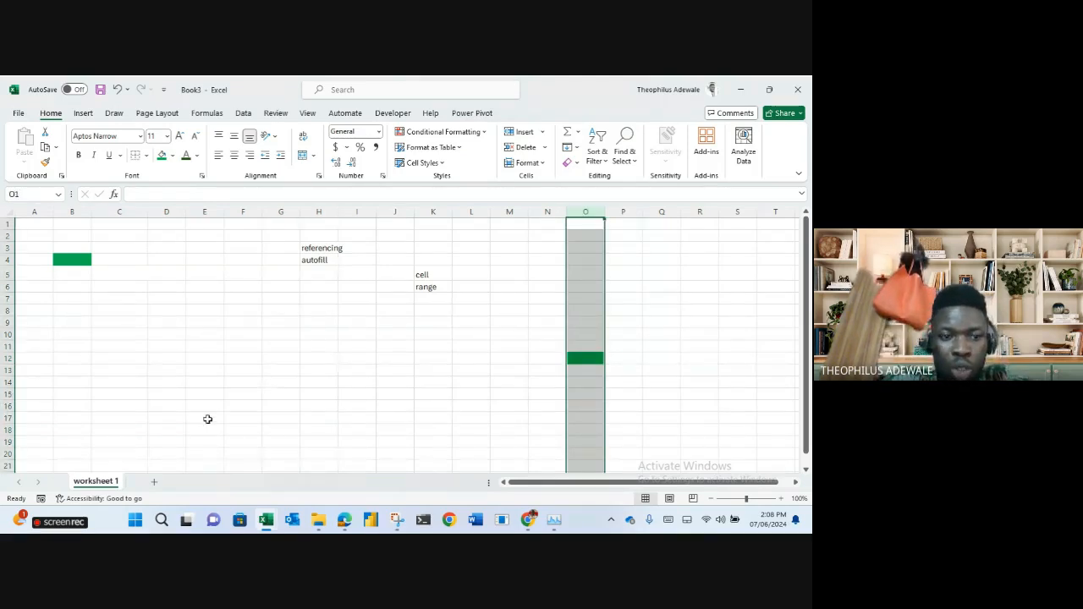
left_click(120, 418)
left_click(576, 363)
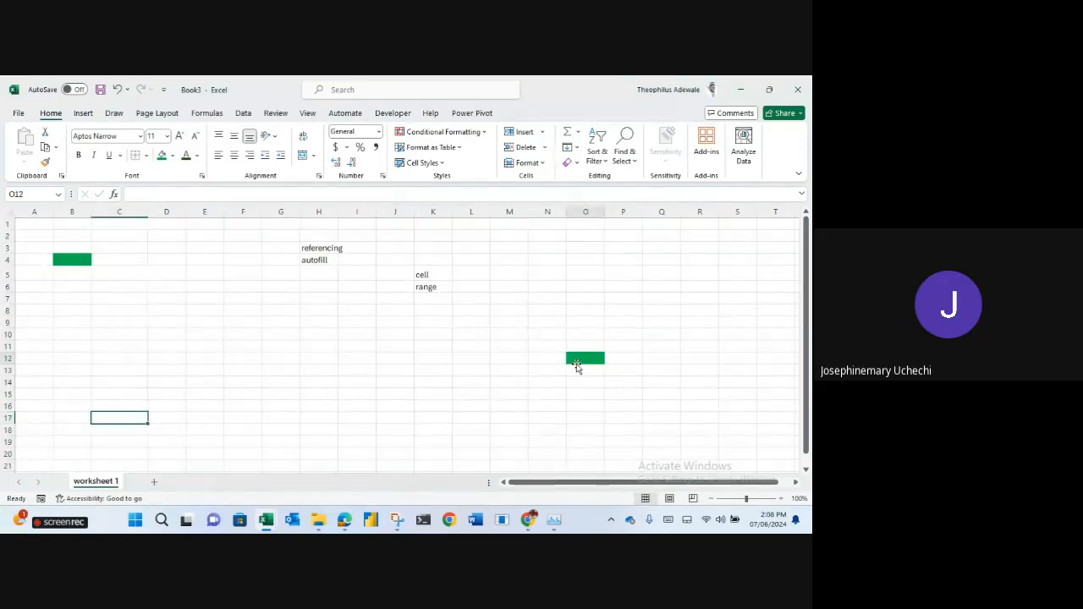
left_click(9, 359)
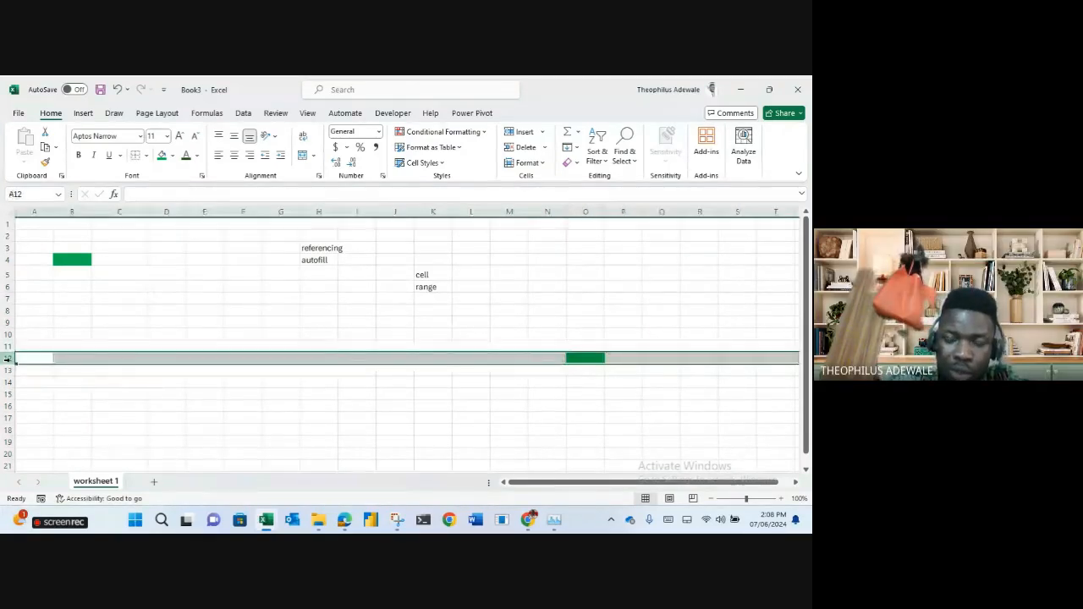
left_click(188, 392)
left_click(73, 258)
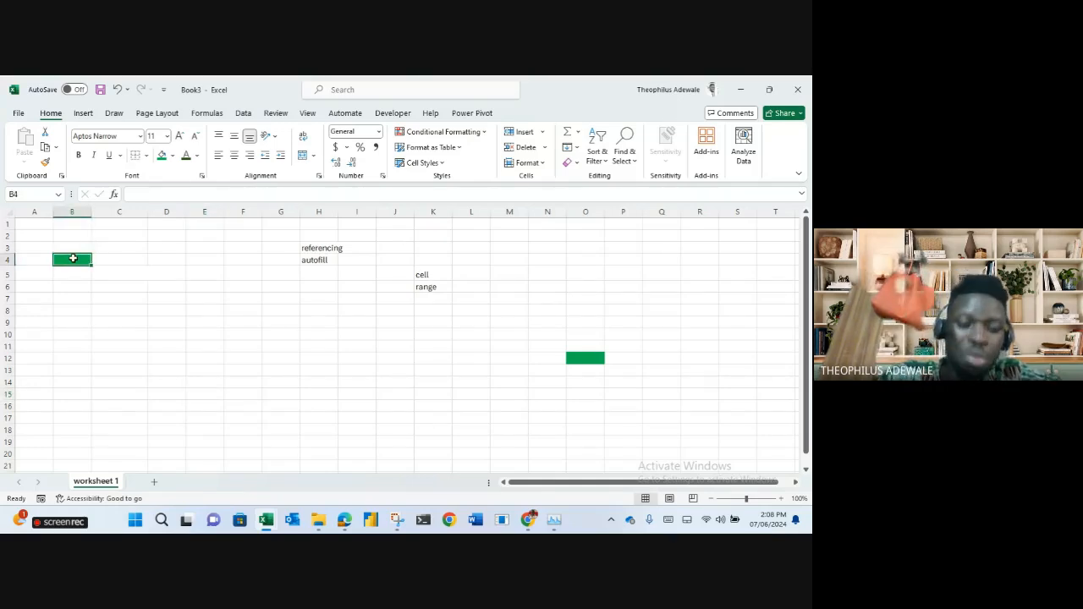
Enter 10 in the green cell B4.
type("10")
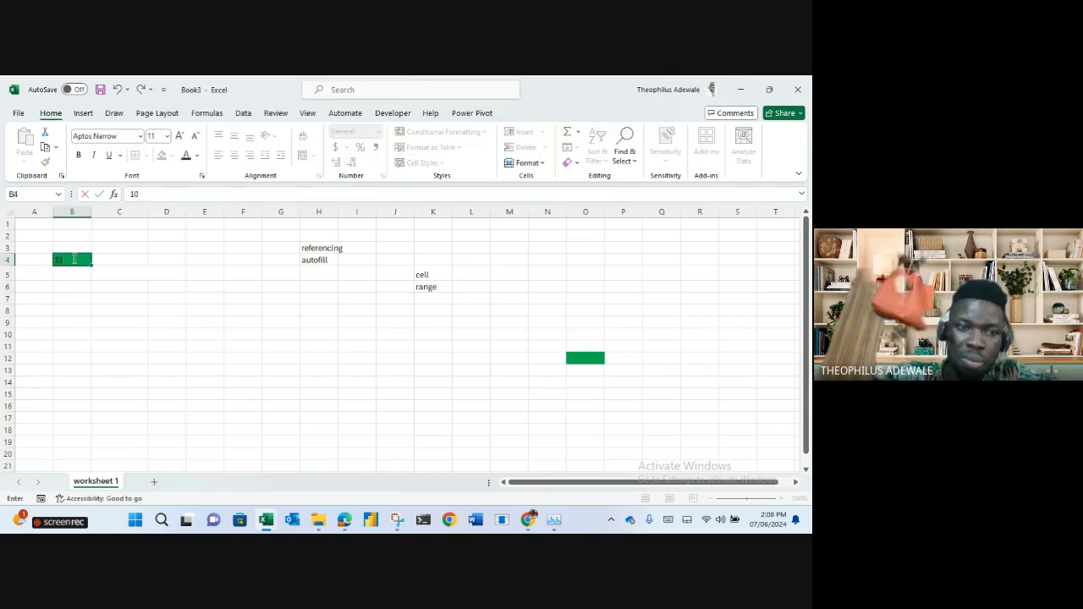
key("Return")
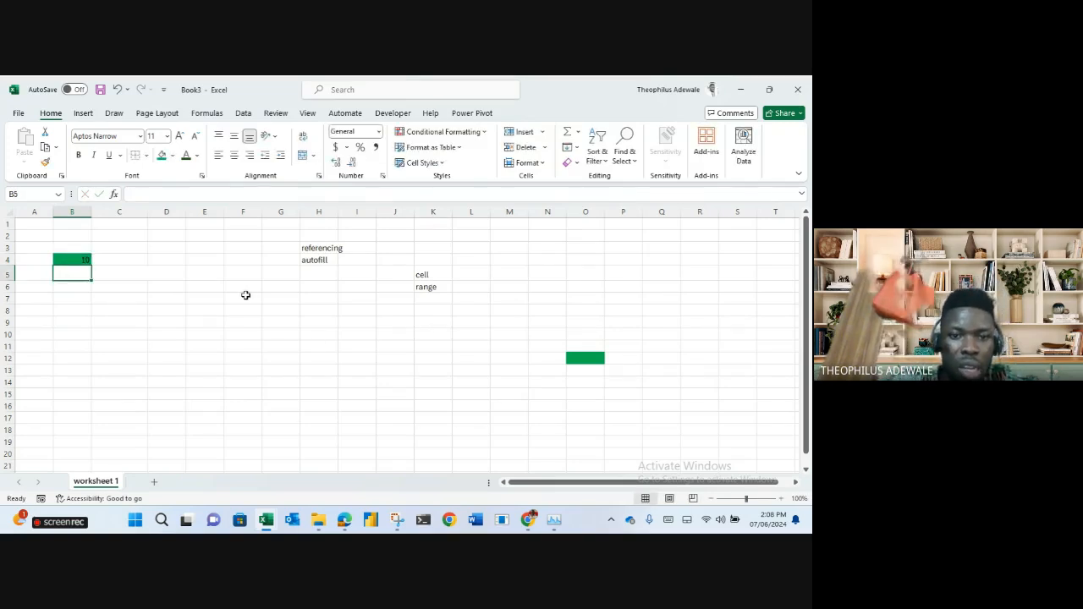
left_click(326, 358)
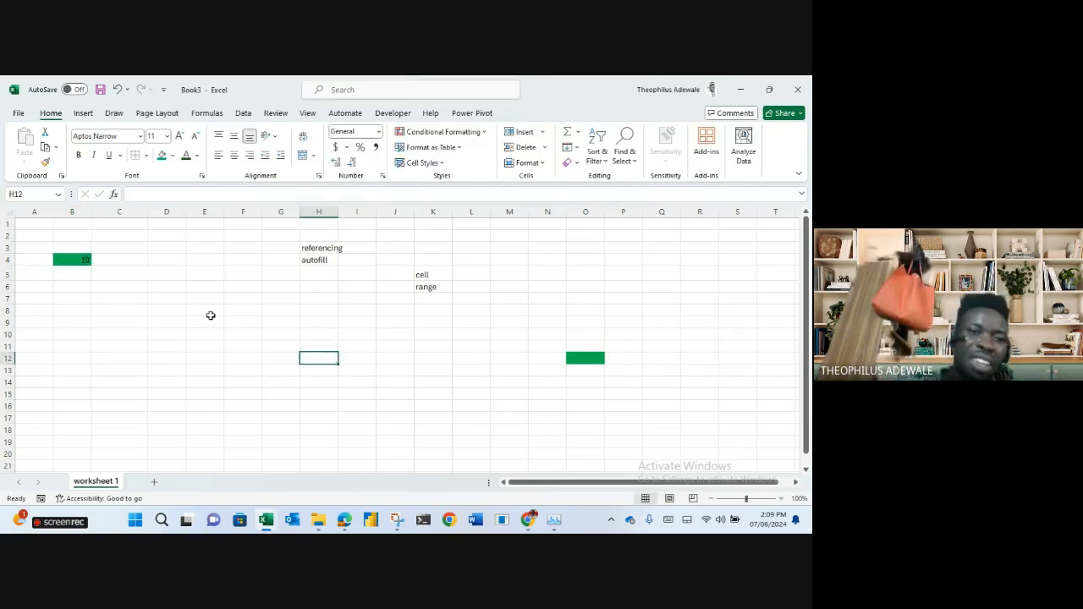
left_click(78, 263)
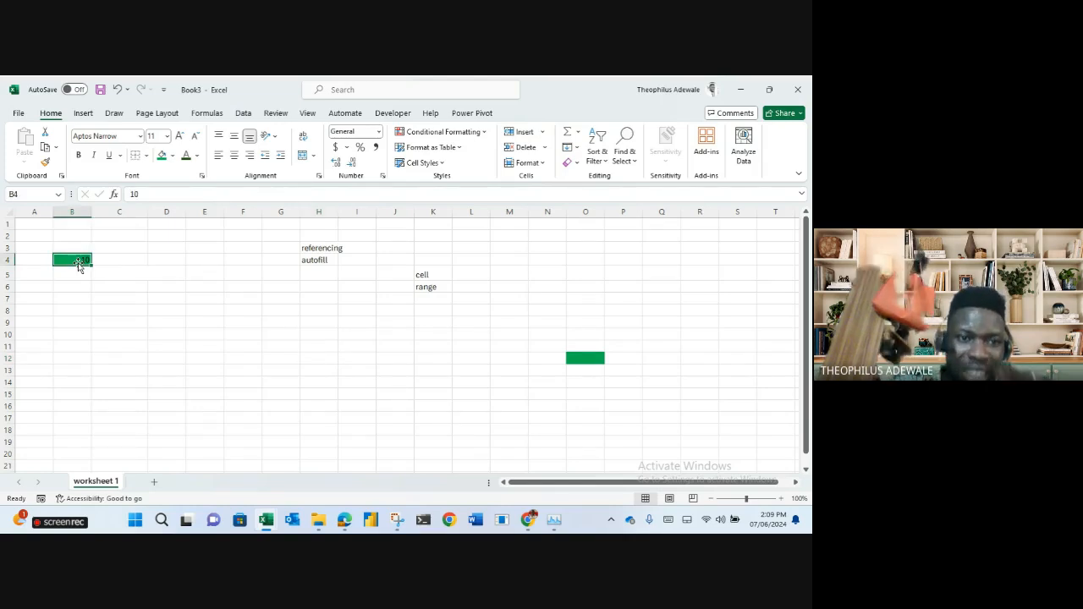
Enter the formula =B4 in F10 so it also shows 10.
left_click(241, 333)
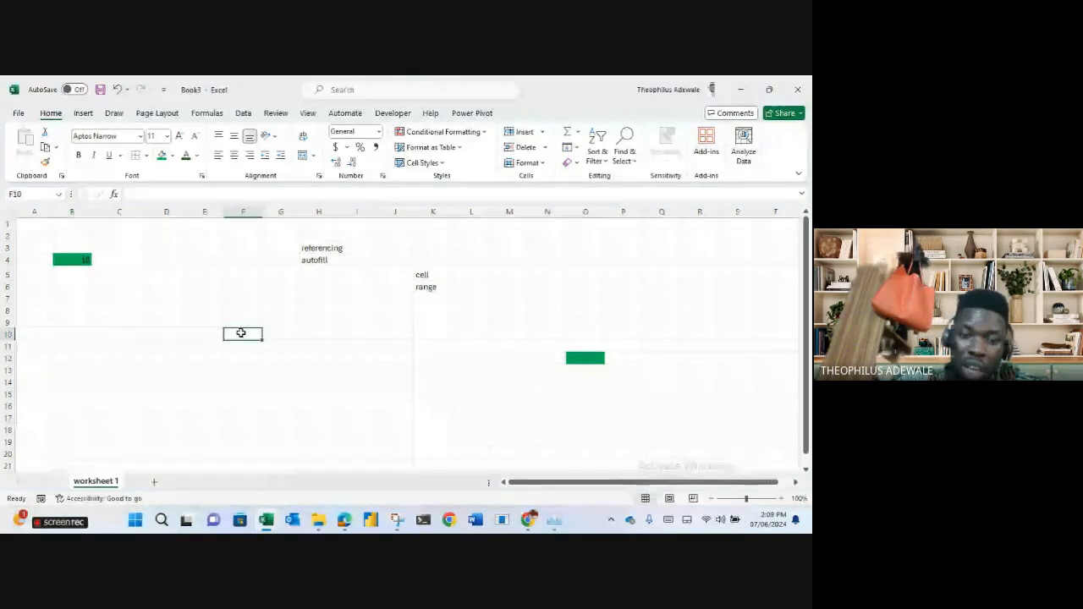
type("=")
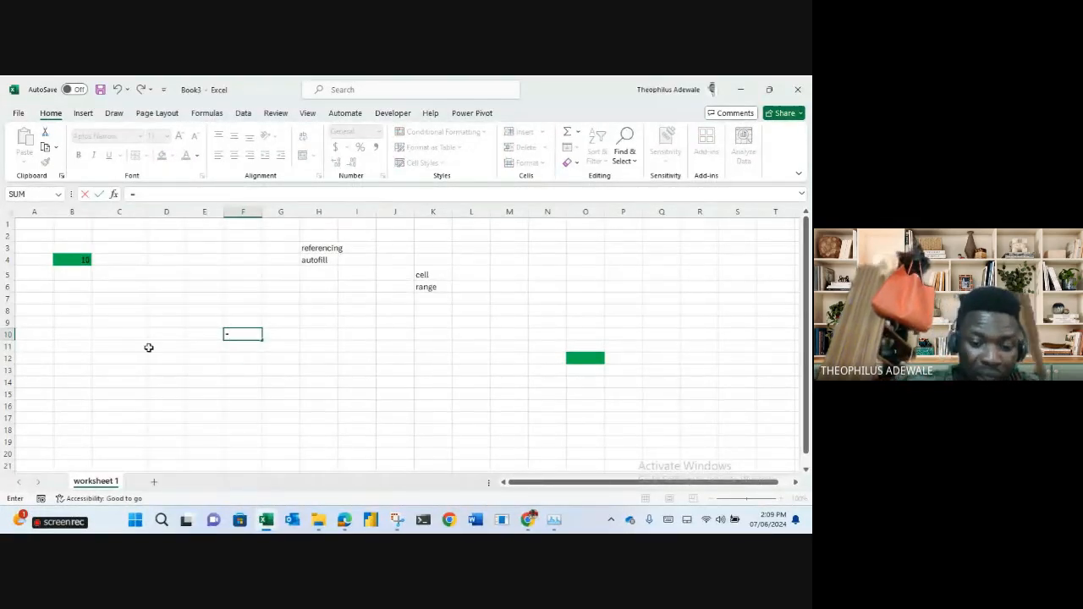
type("B4")
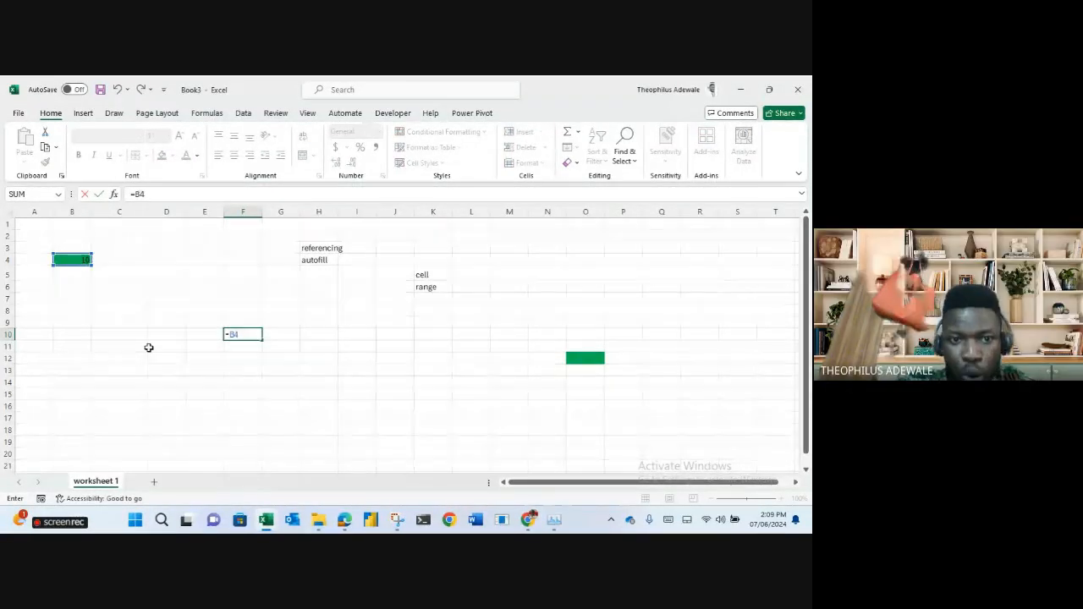
key("Return")
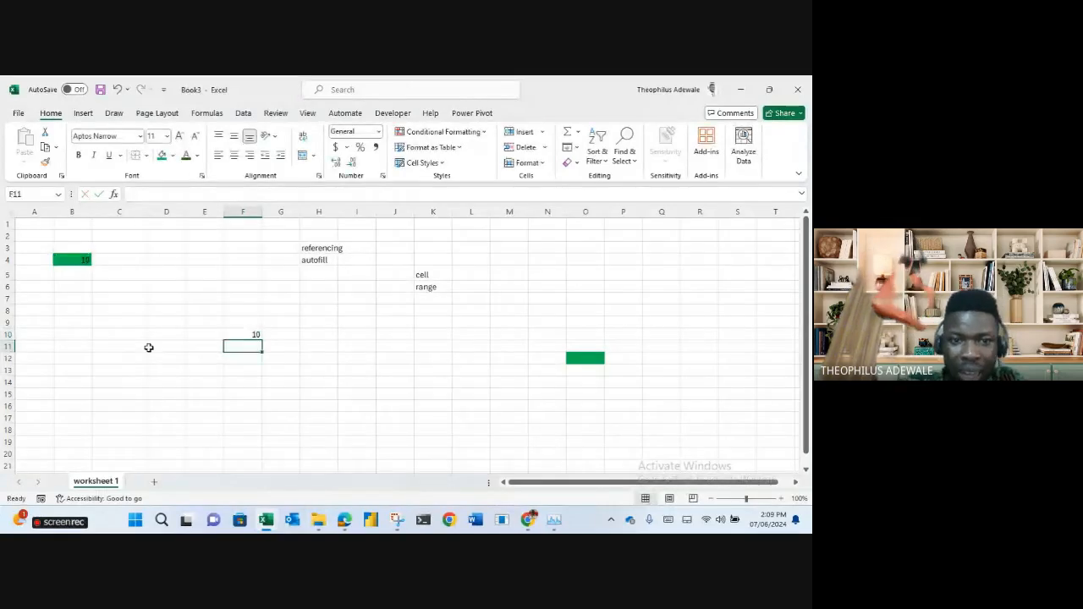
left_click(243, 335)
left_click(334, 369)
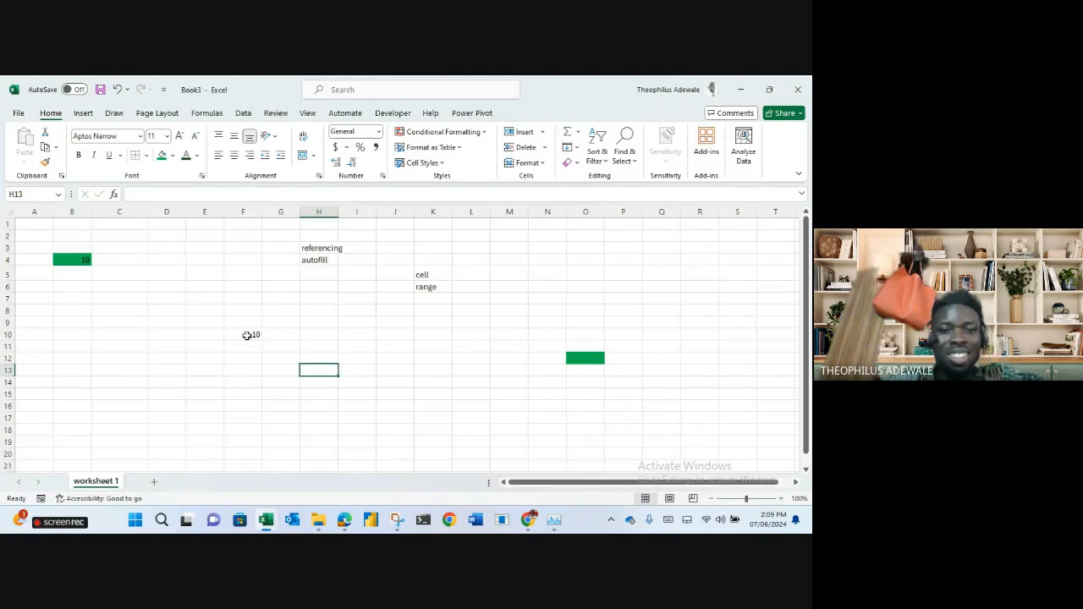
left_click(246, 336)
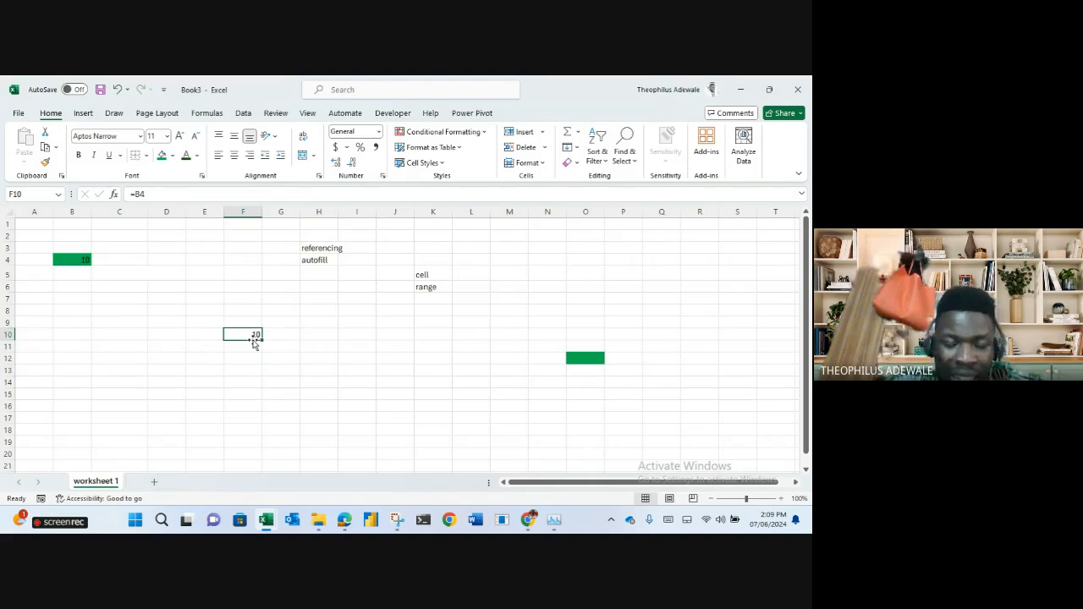
Change B4 to 8 and then to 12, watching F10 follow each value.
left_click(81, 262)
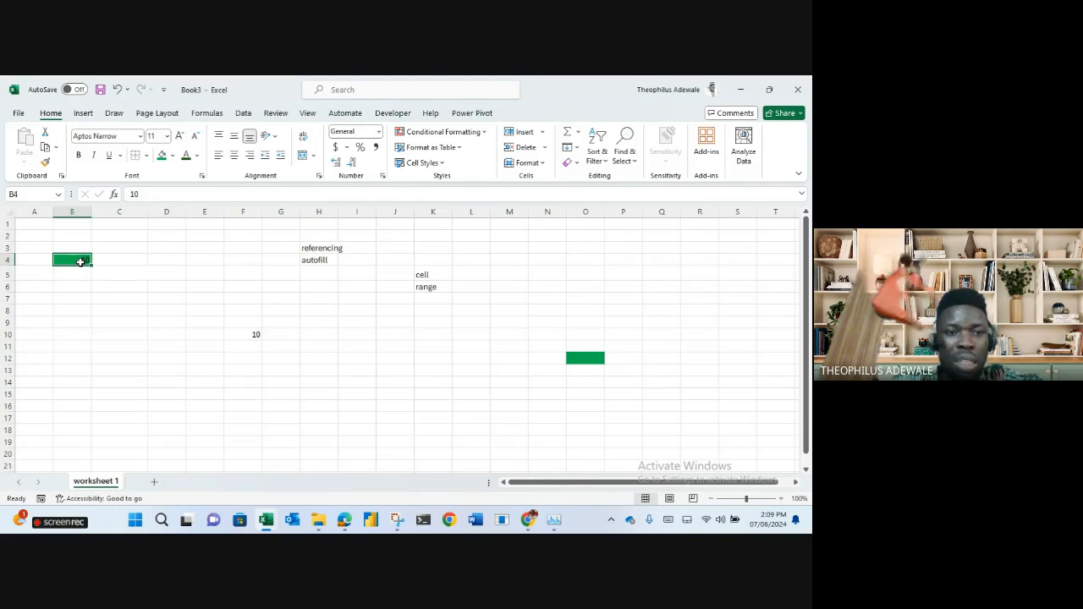
key("F2")
type("8")
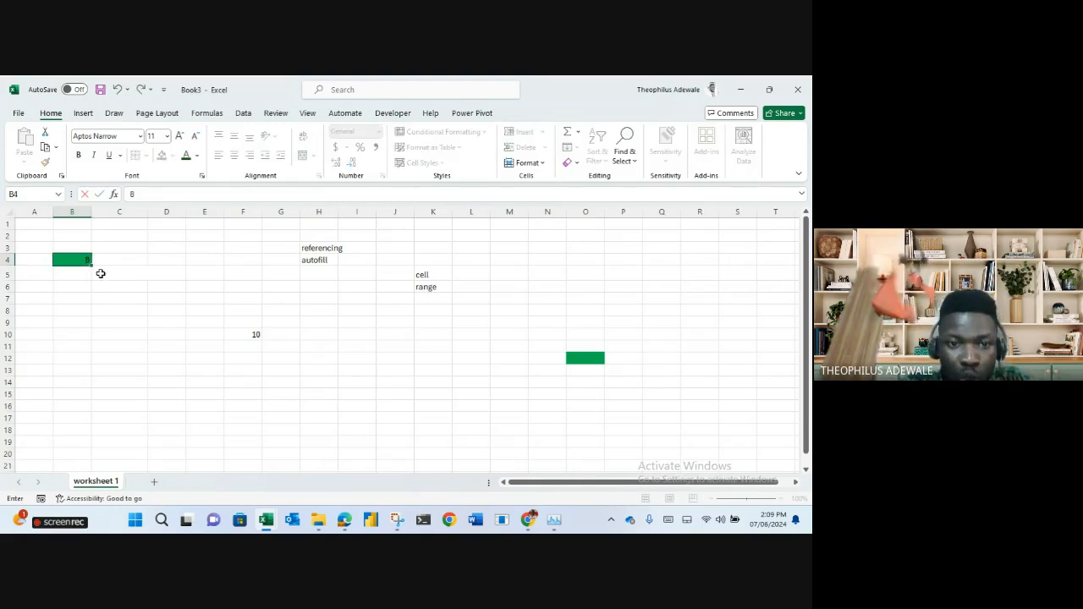
key("Return")
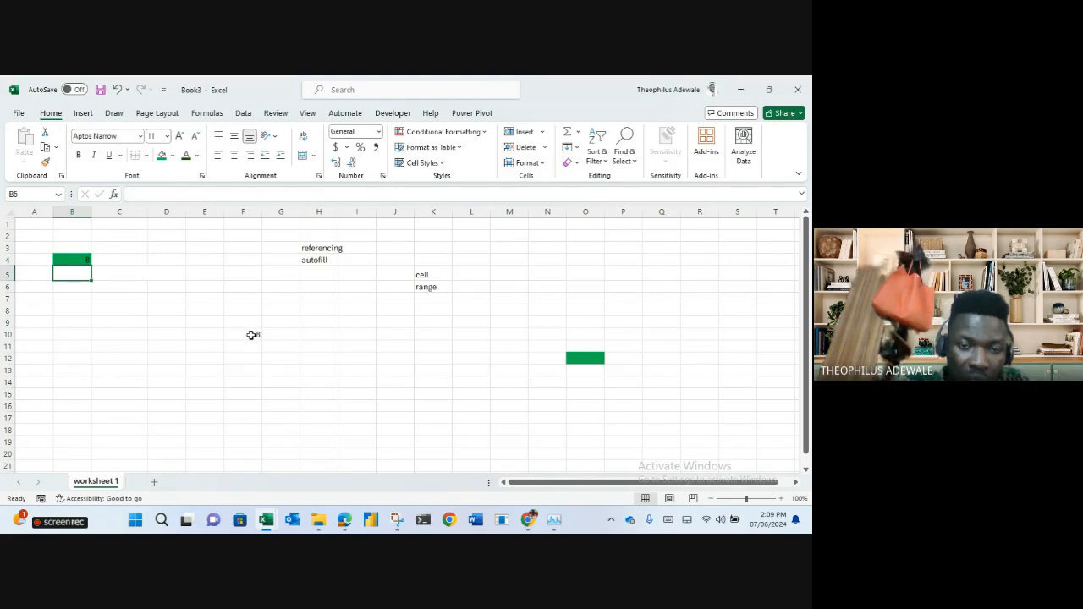
left_click(252, 335)
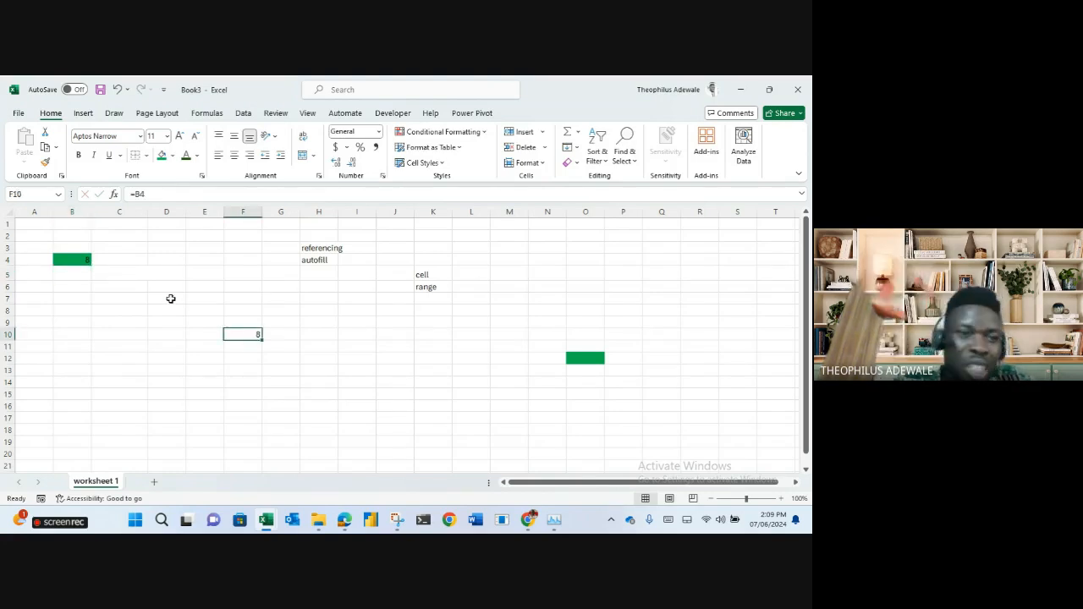
left_click(84, 257)
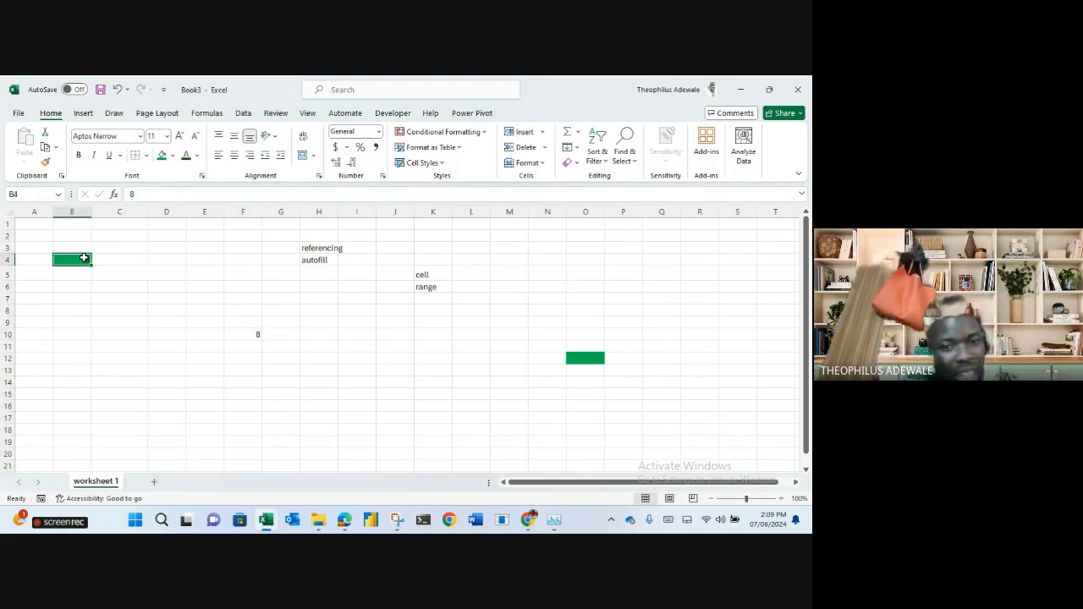
type("12")
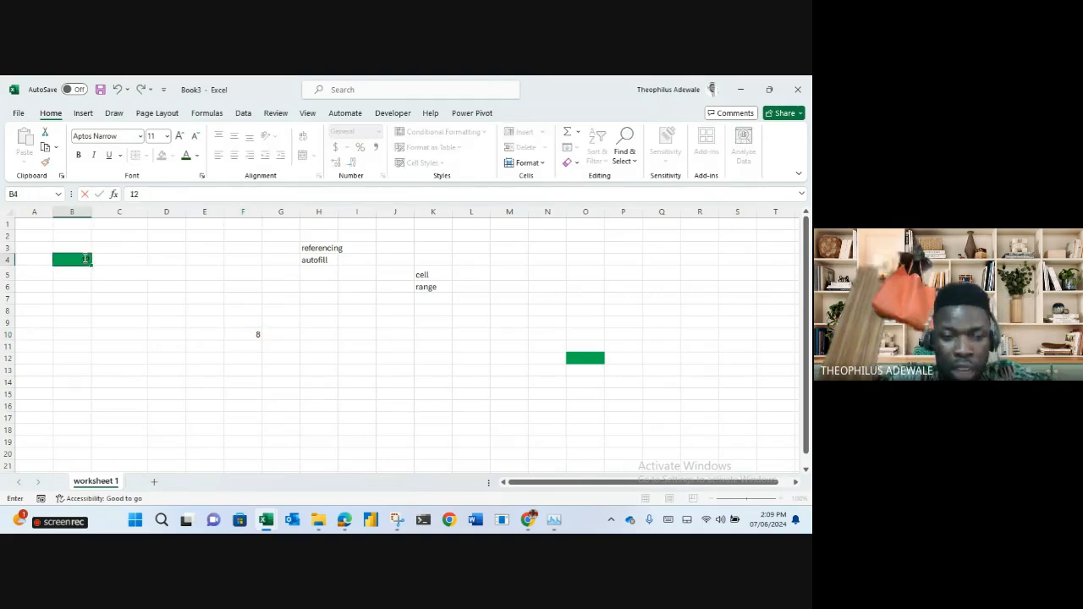
key("Return")
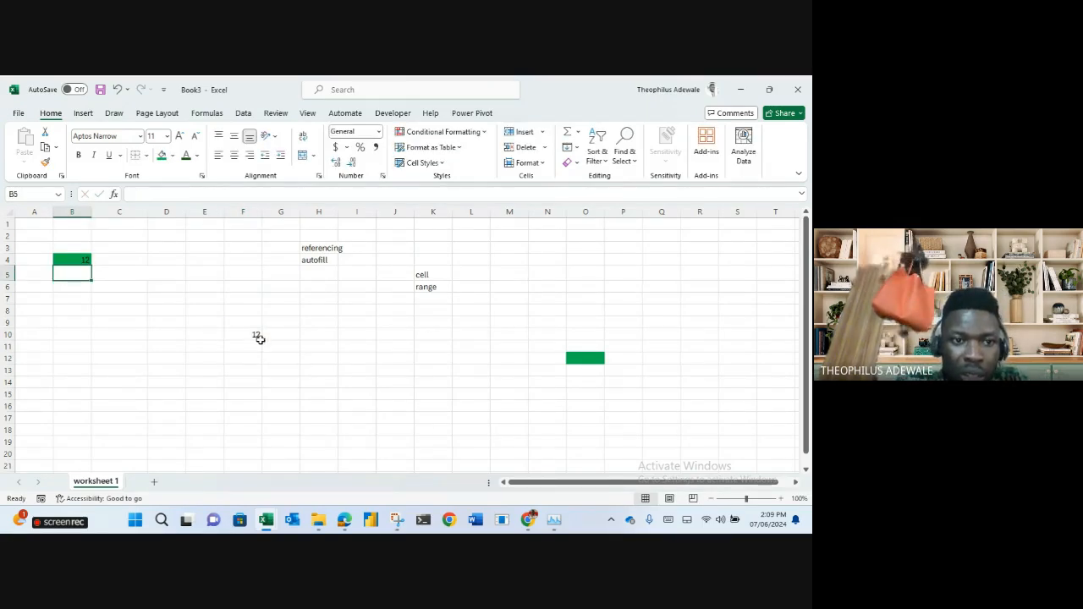
Replace B4's number with short text entries, then clear the =B4 formula from F10.
left_click(86, 261)
type("Ade")
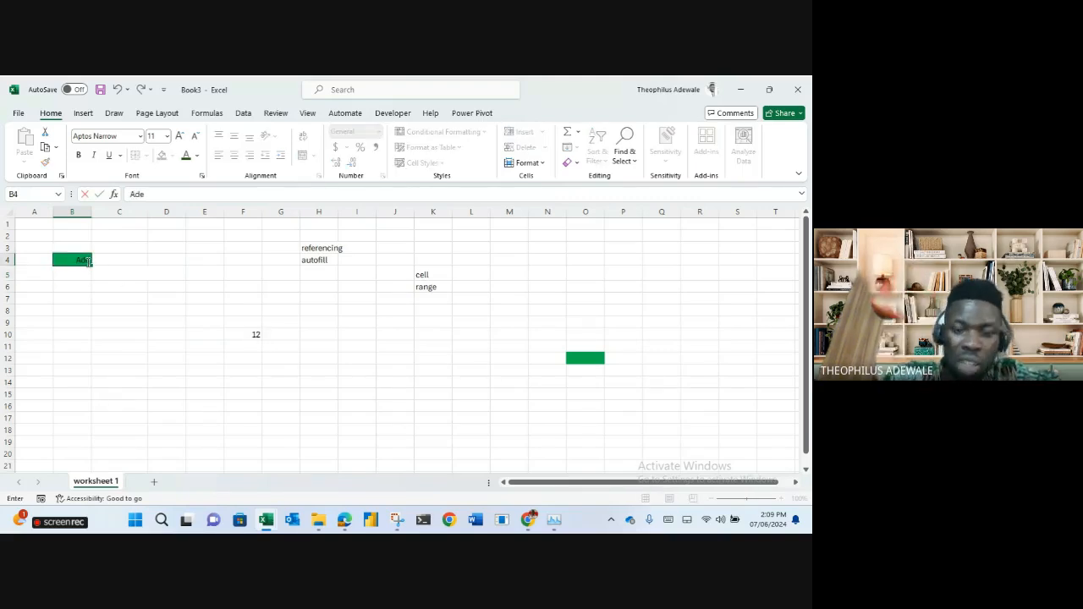
key("Return")
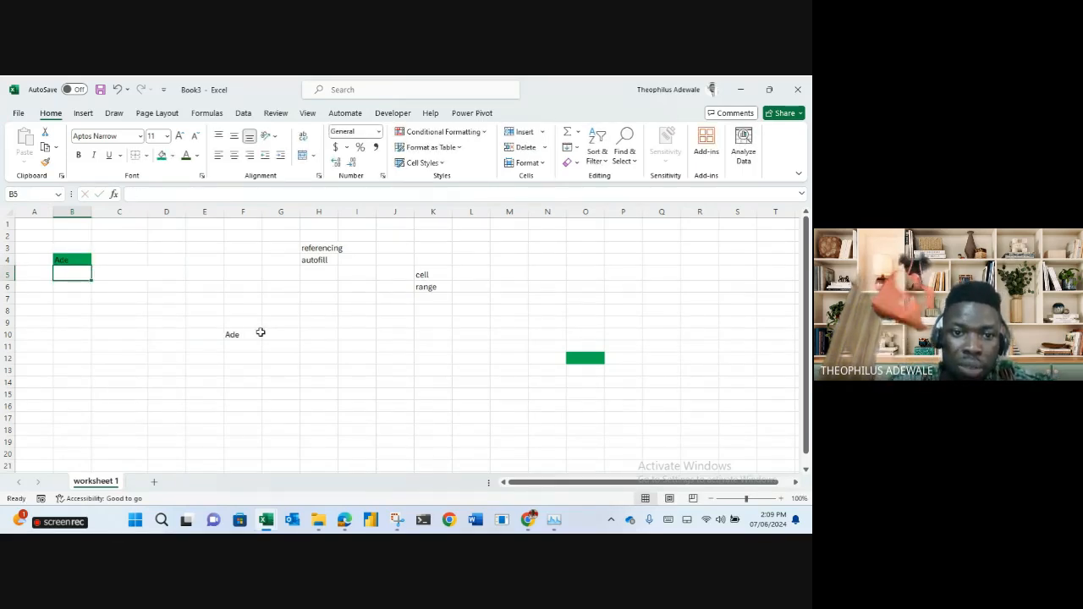
left_click(67, 259)
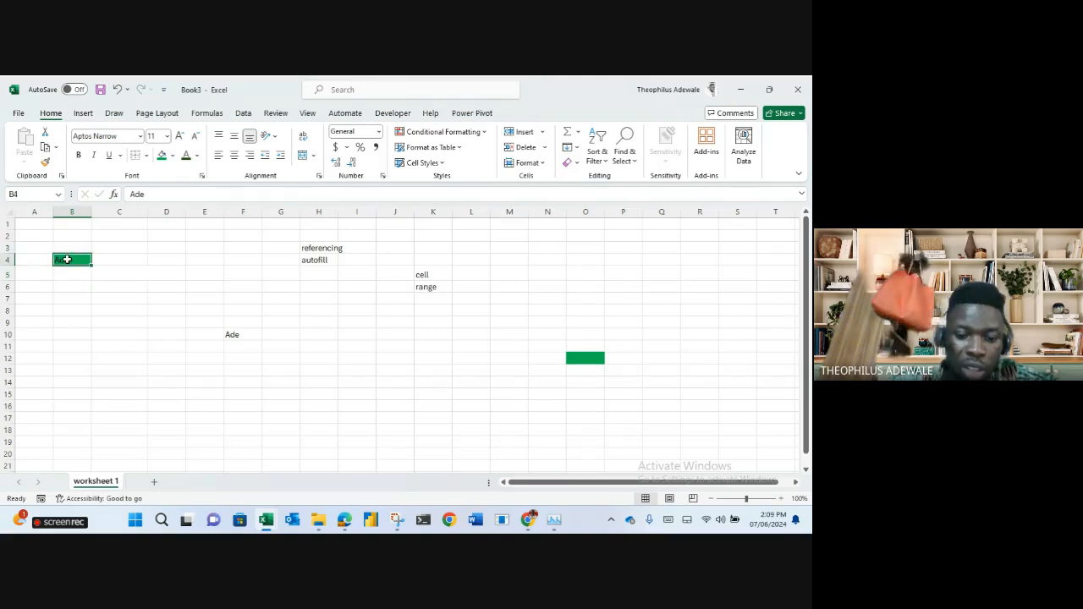
type("Noj")
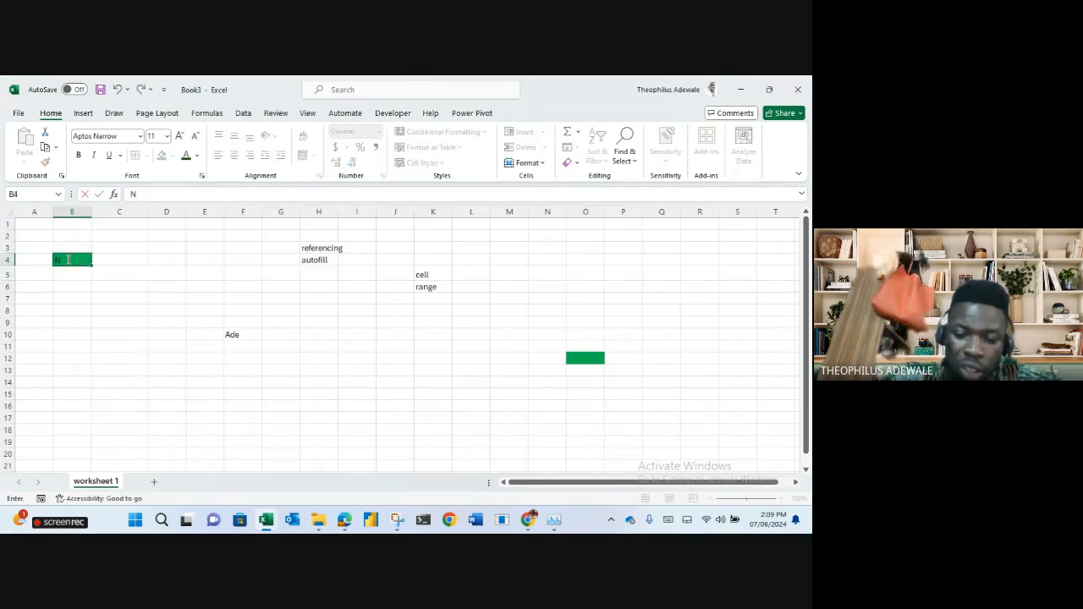
key("Return")
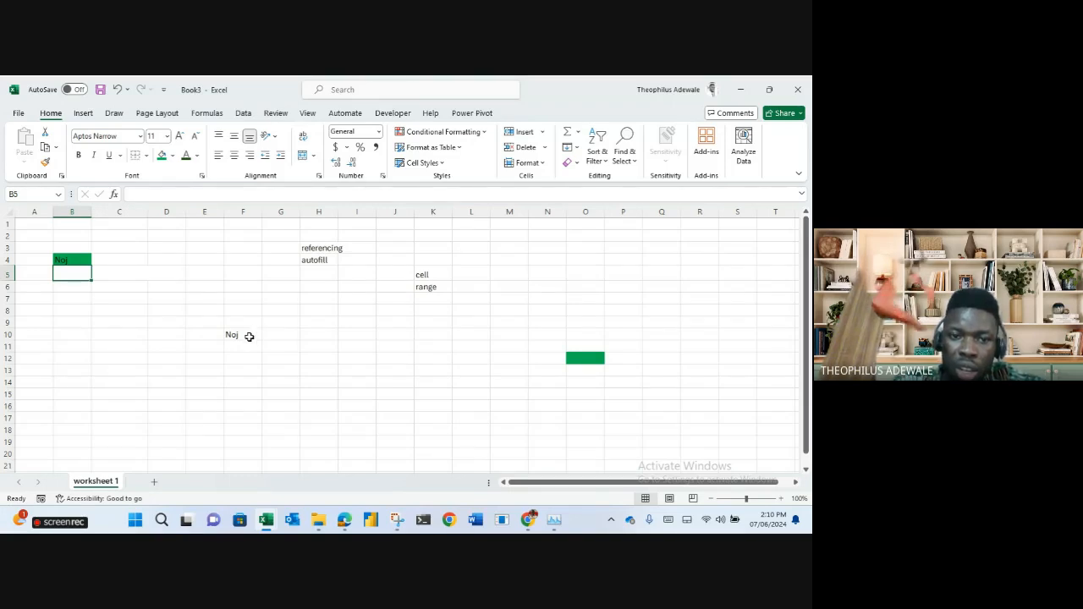
left_click(248, 335)
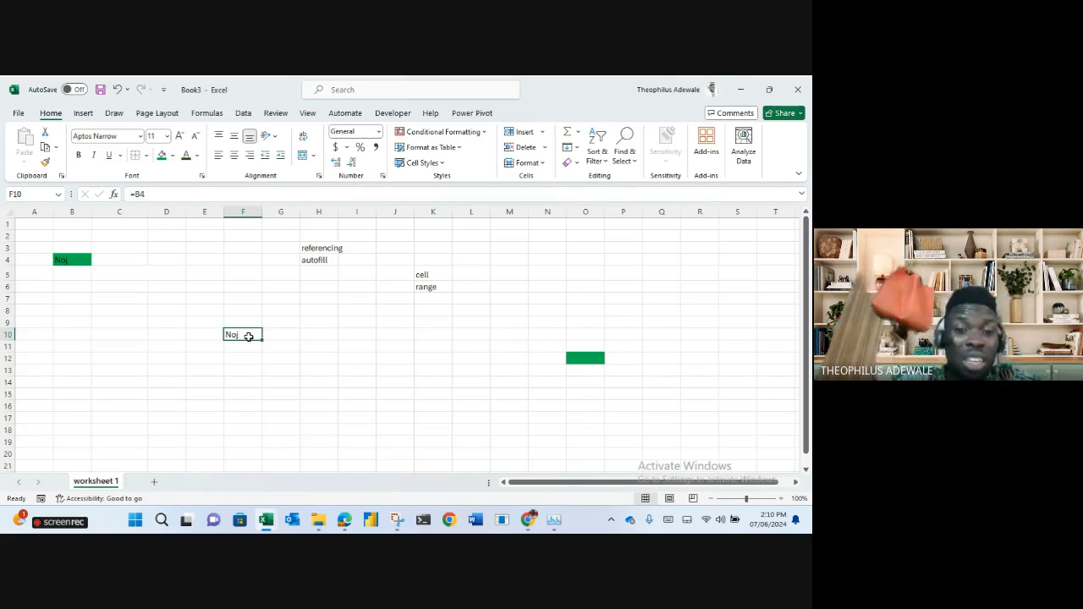
key("Delete")
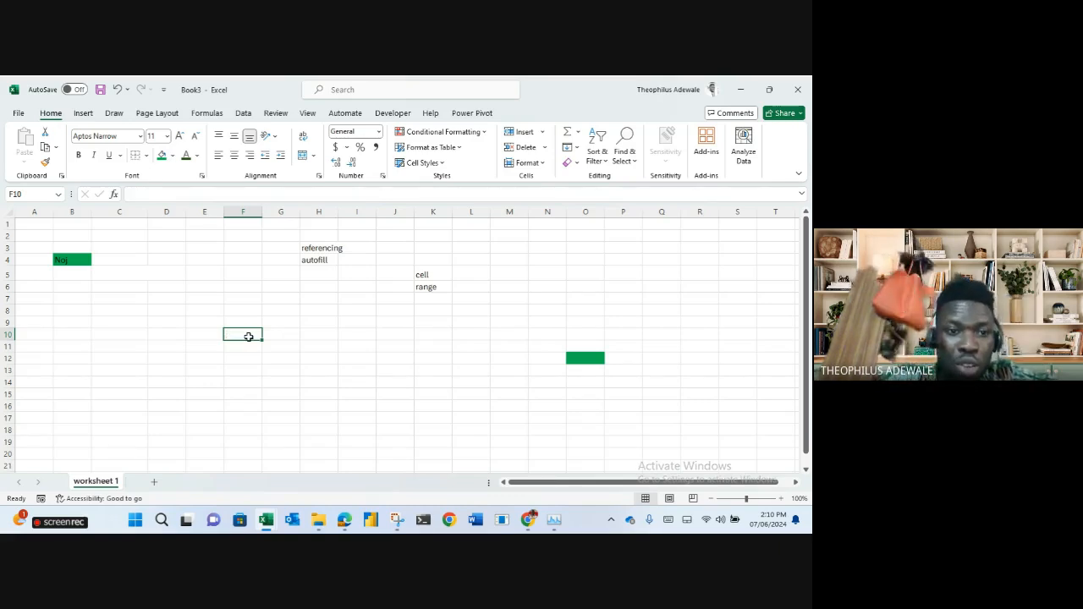
left_click(71, 263)
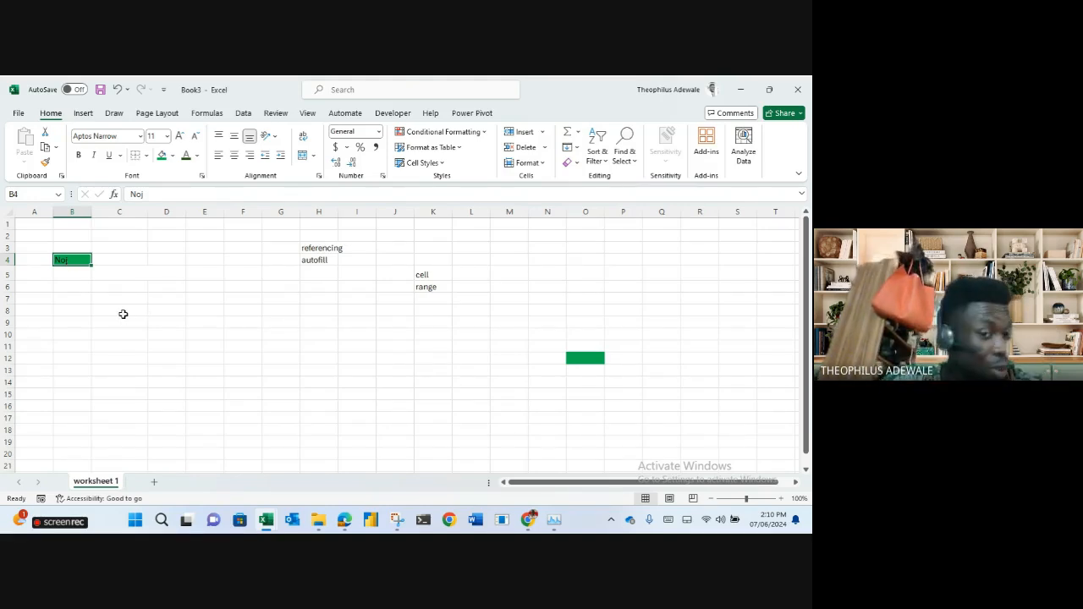
Enter 2 in D8 and 3 in D9 and fill both cells green.
left_click(160, 310)
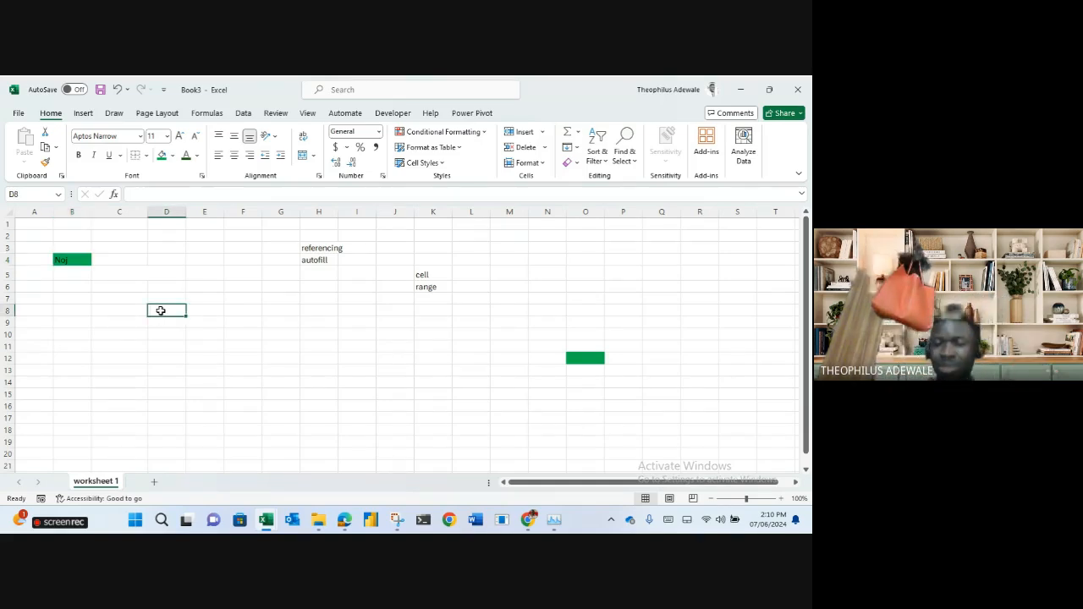
type("2")
key("Return")
type("3")
key("Return")
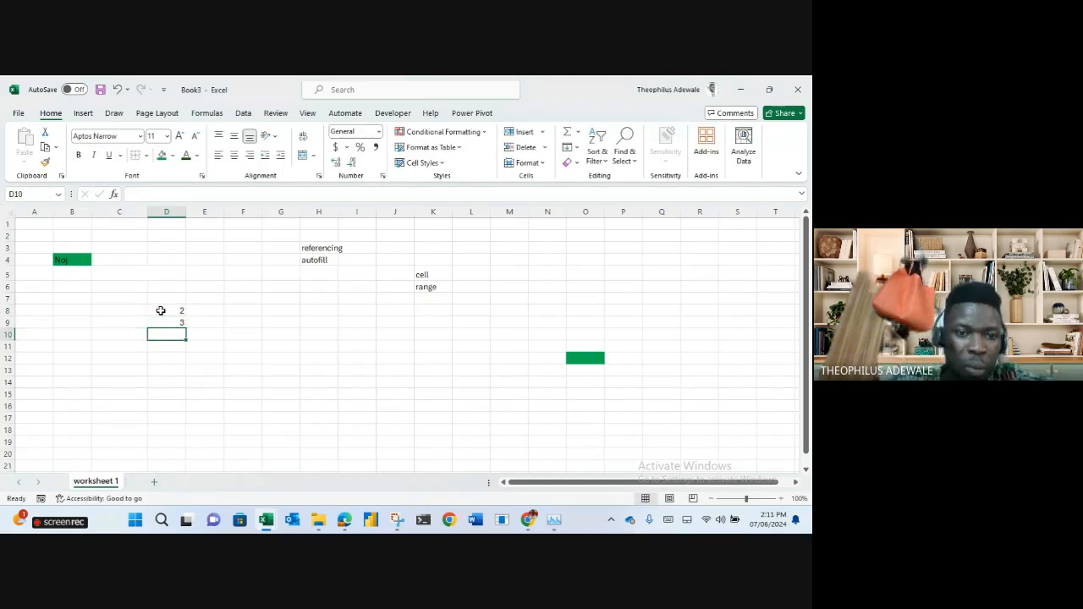
left_click(161, 311)
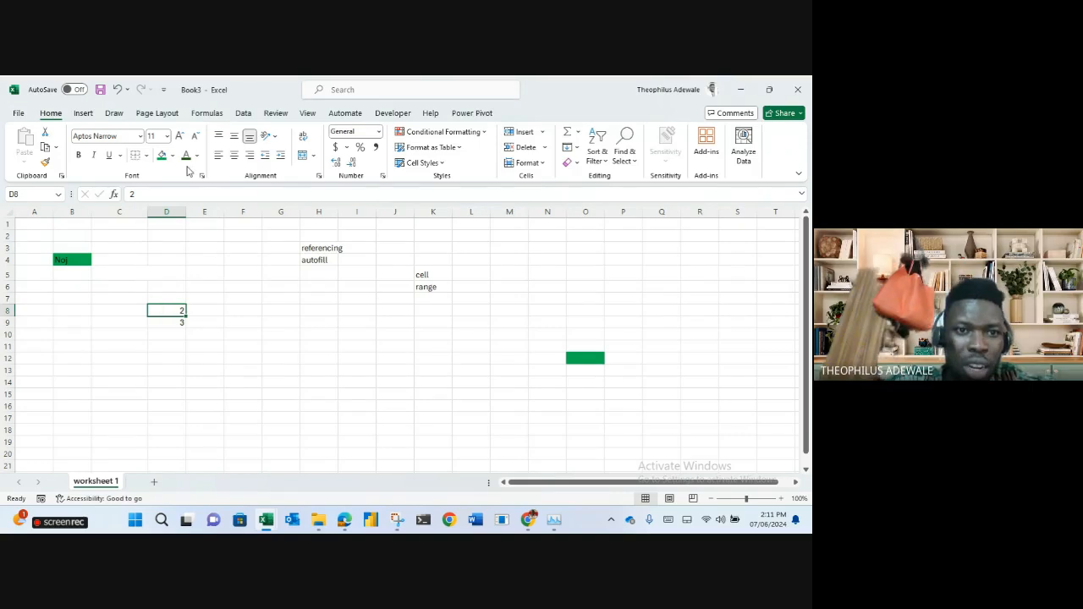
left_click(160, 156)
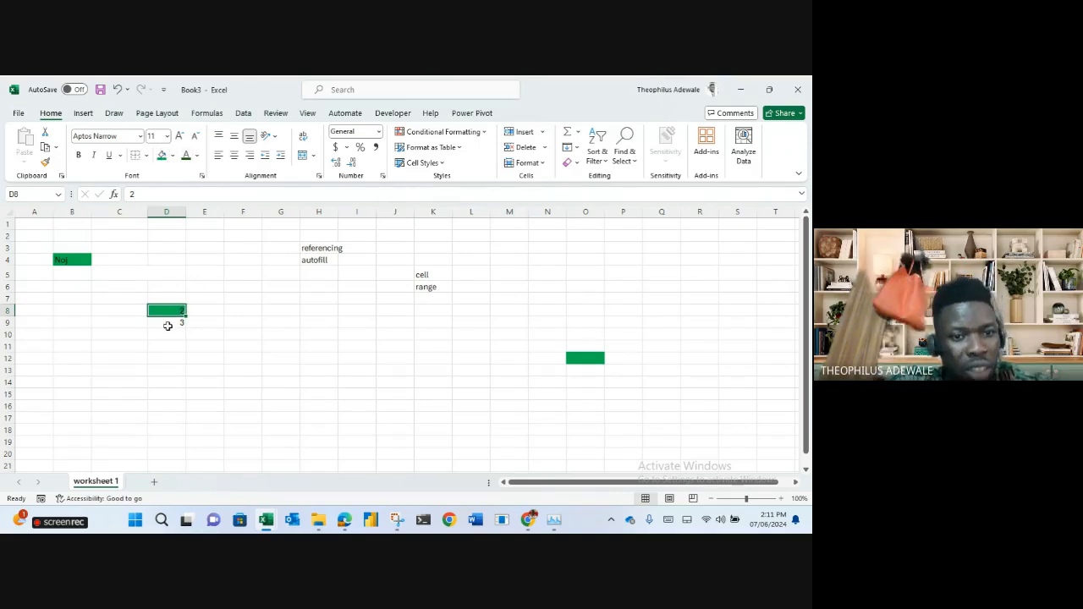
left_click(171, 323)
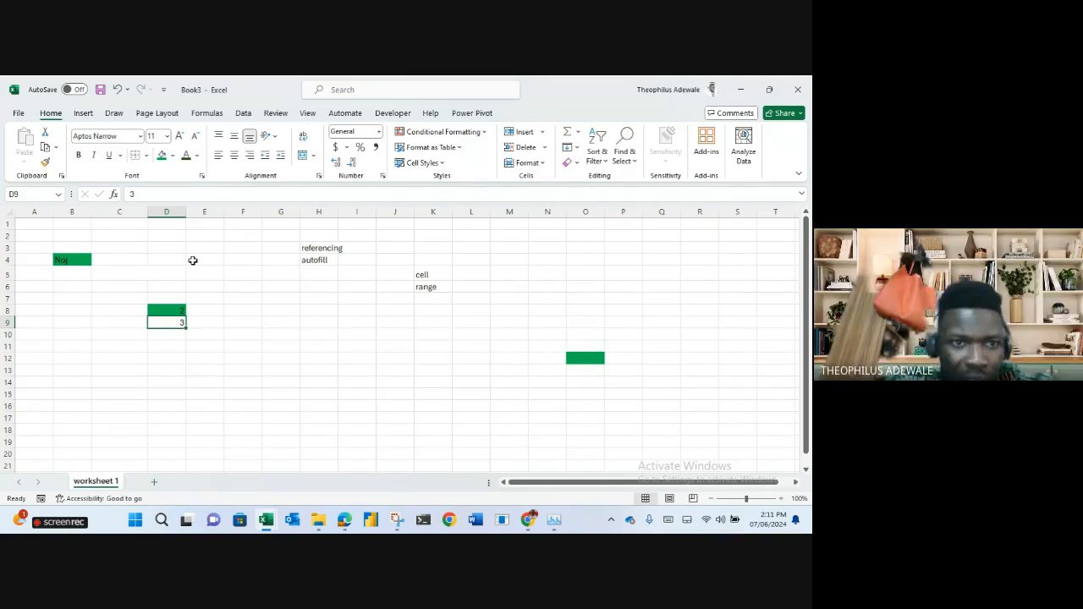
left_click(162, 156)
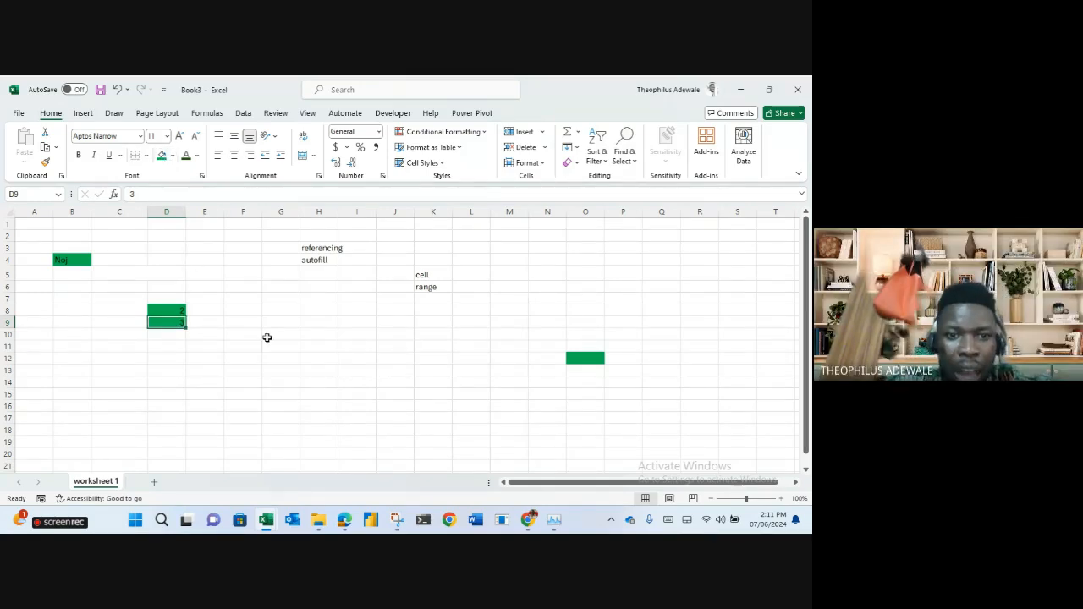
Start the formula =d8+d9 in G8 to add the two green cells.
left_click(273, 313)
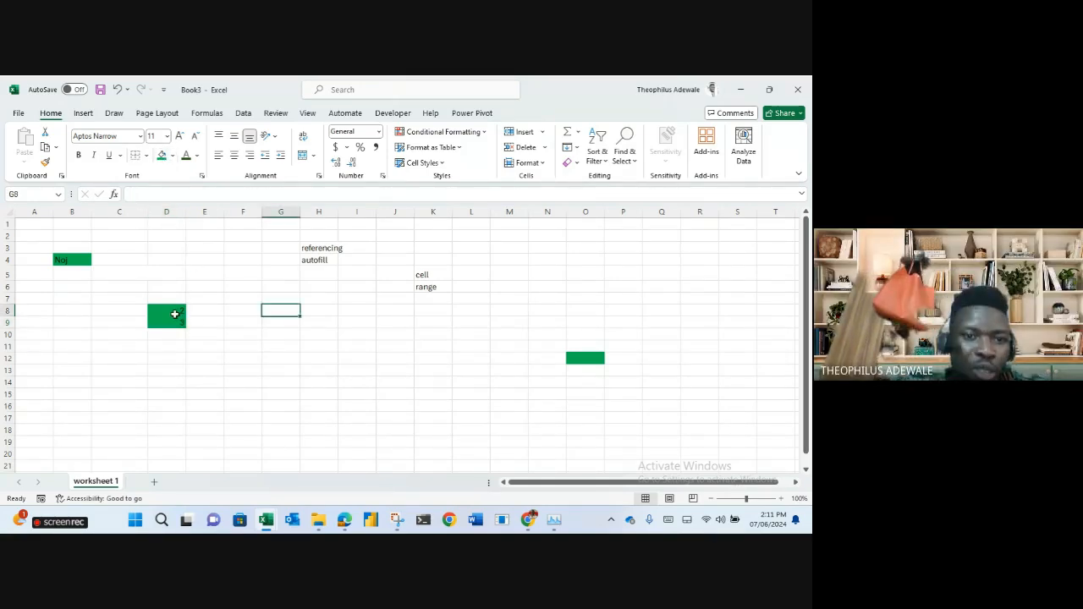
left_click(172, 311)
left_click(176, 322)
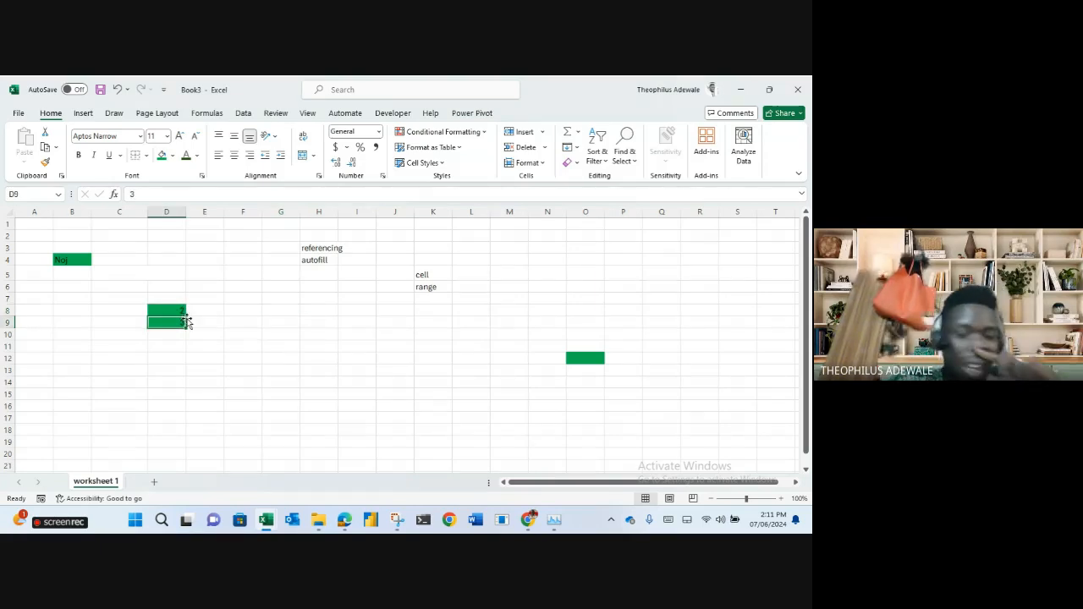
left_click(287, 314)
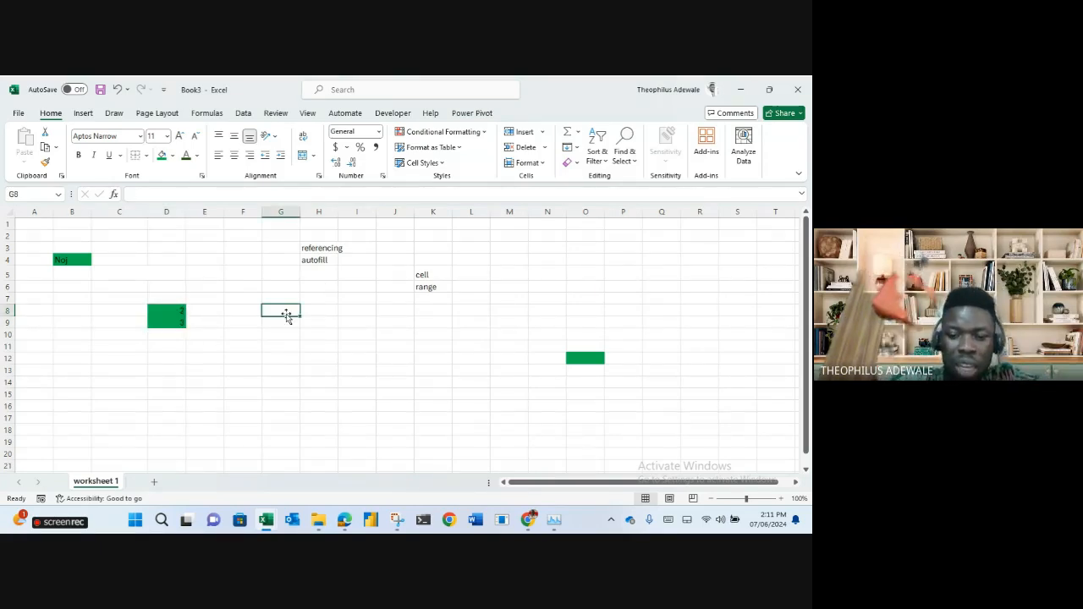
type("=d8")
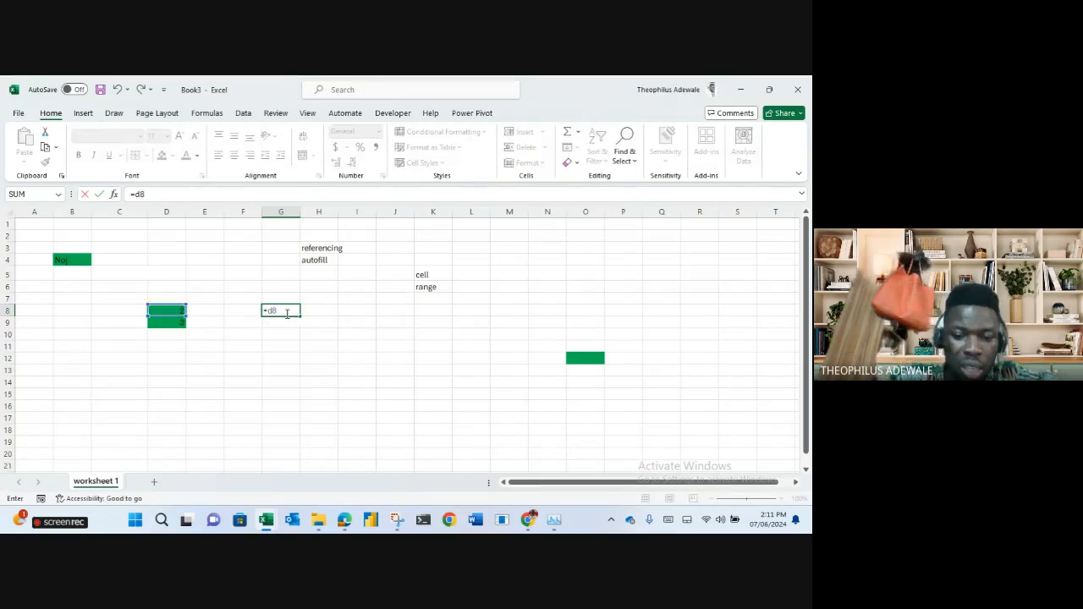
type("+d9")
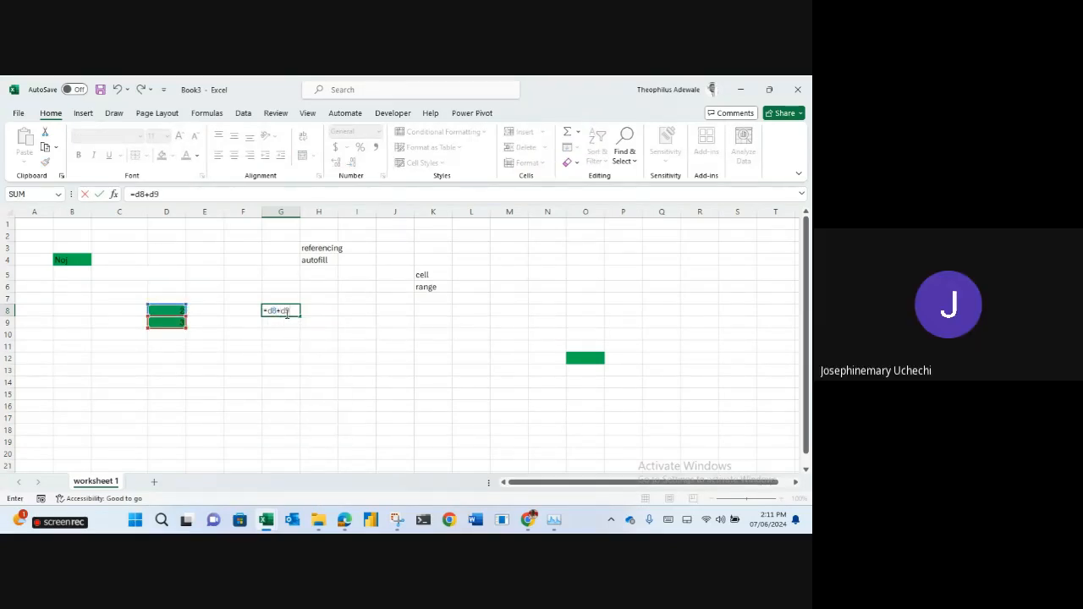
Commit =D8+D9 in G8 so it returns 5, reviewing its cell references.
left_click(287, 314)
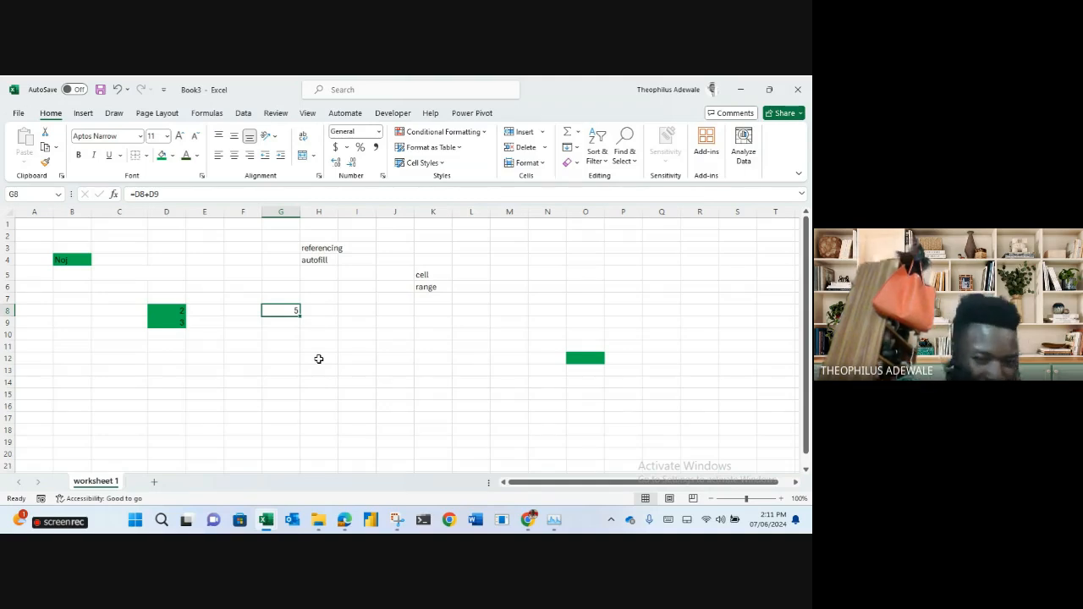
left_click(175, 195)
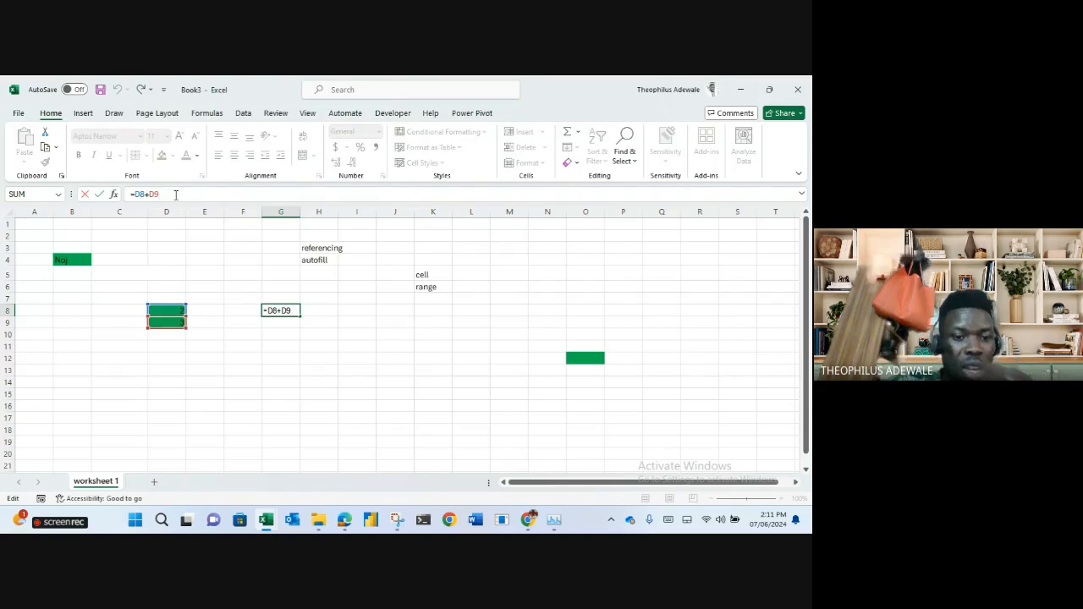
key("ctrl+Return")
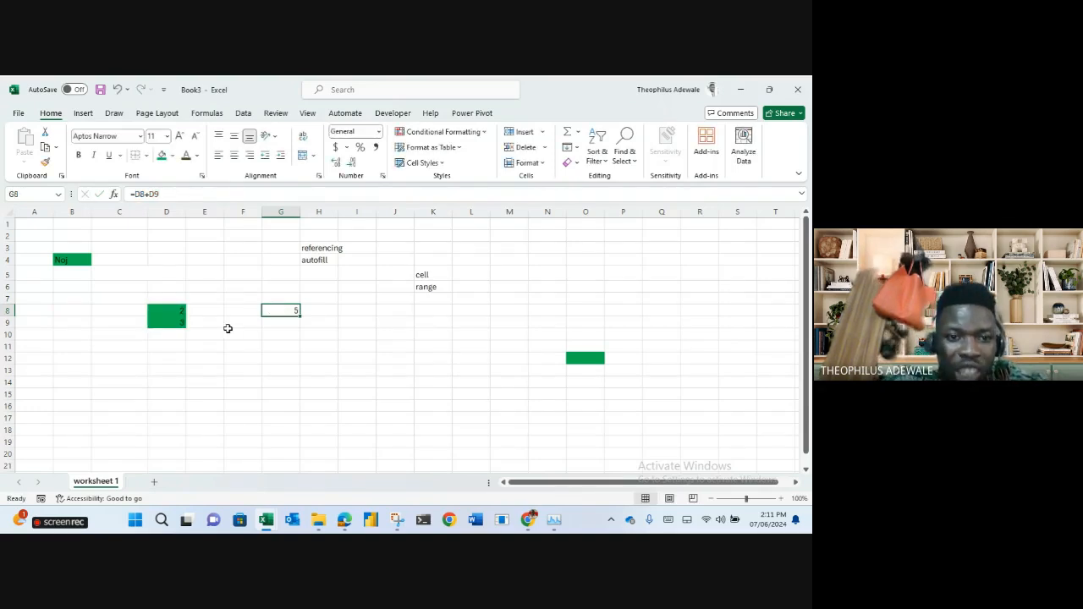
left_click(173, 311)
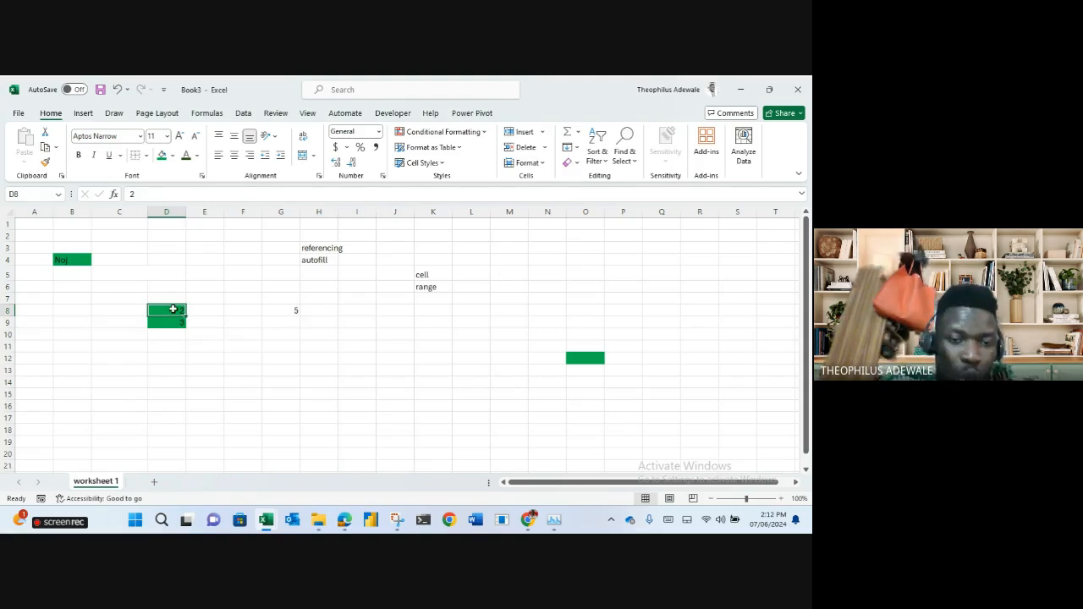
Change D8 to 12 so G8's sum becomes 15.
left_click(278, 313)
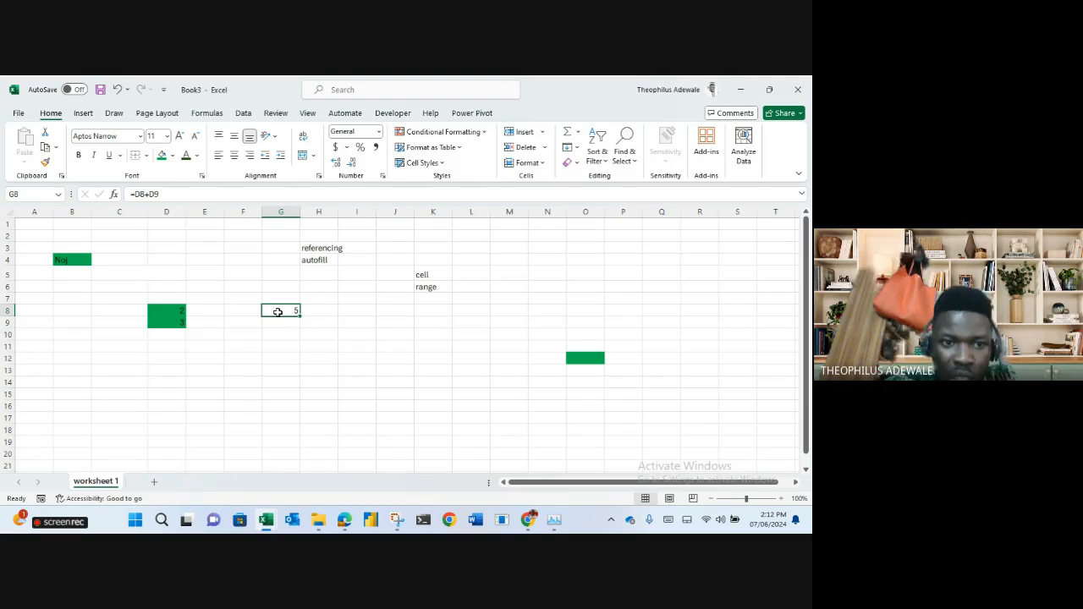
left_click(173, 310)
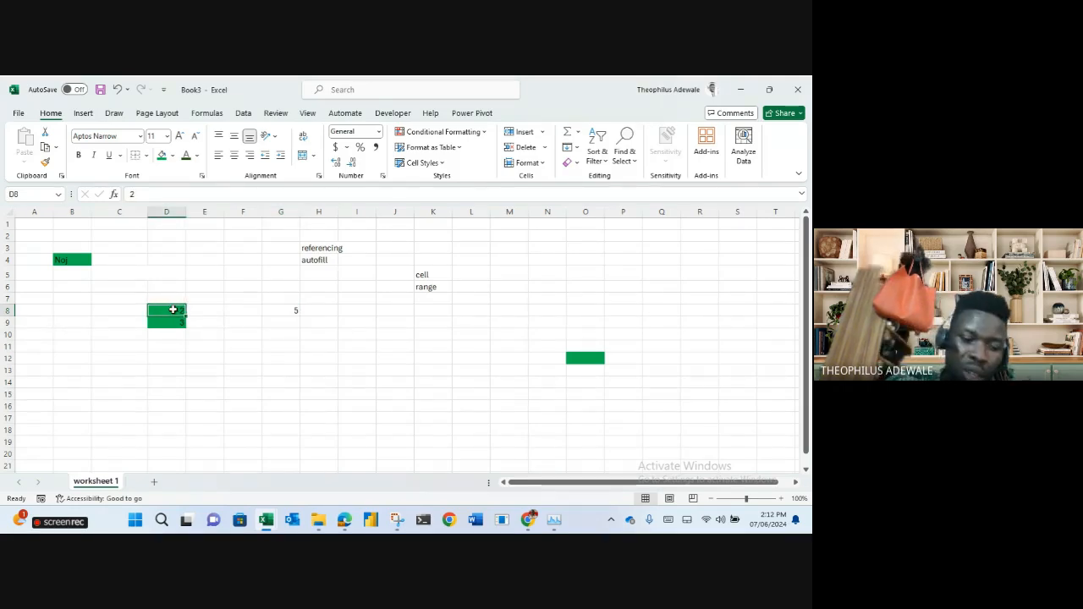
type("12")
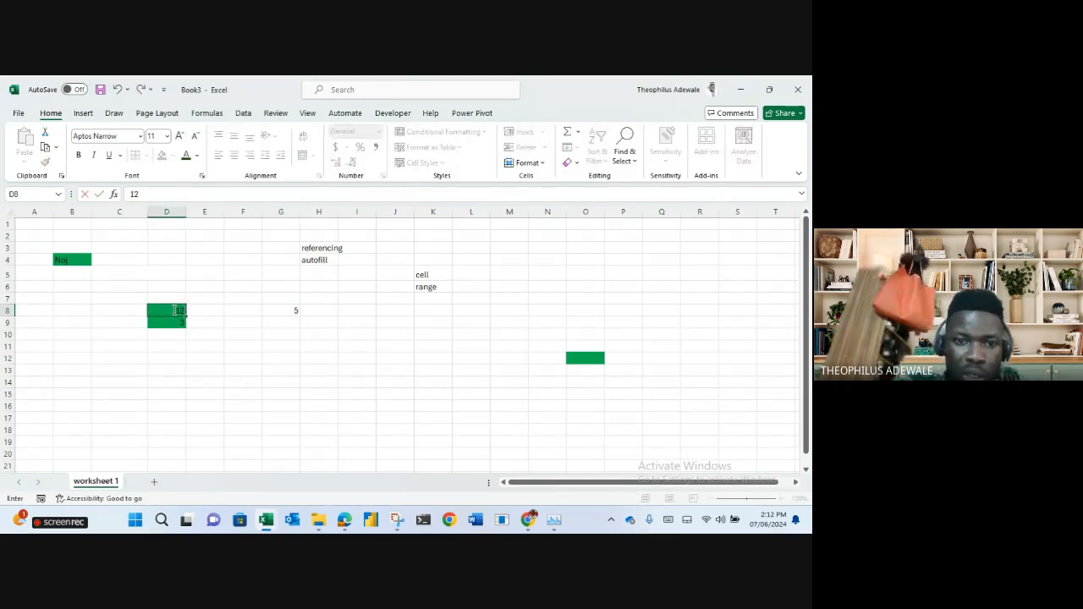
key("Return")
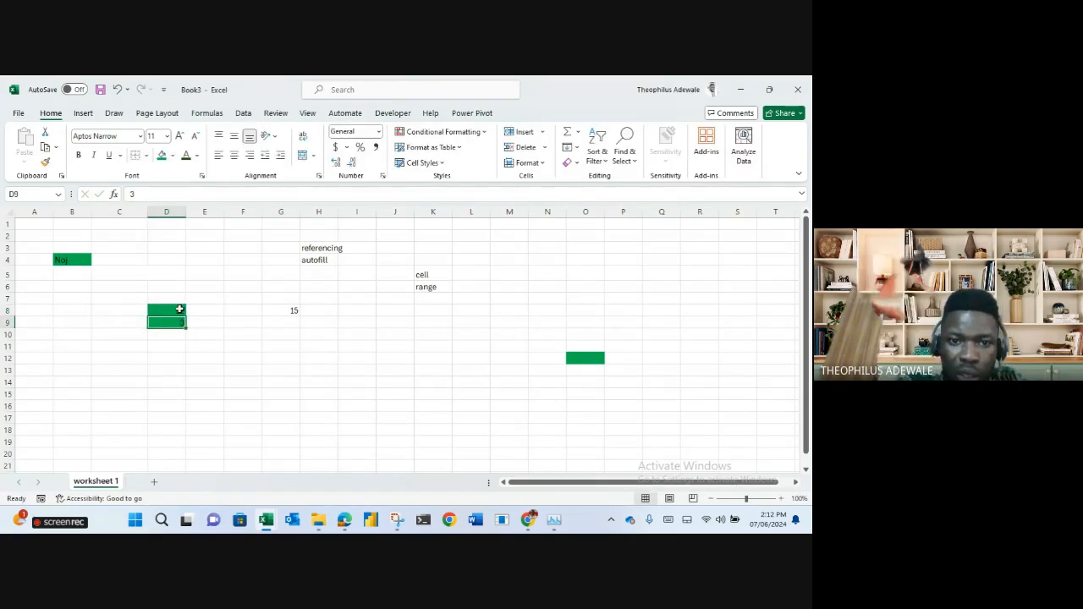
Fill G8 yellow and zoom the sheet in to 170%.
left_click(289, 310)
left_click(172, 156)
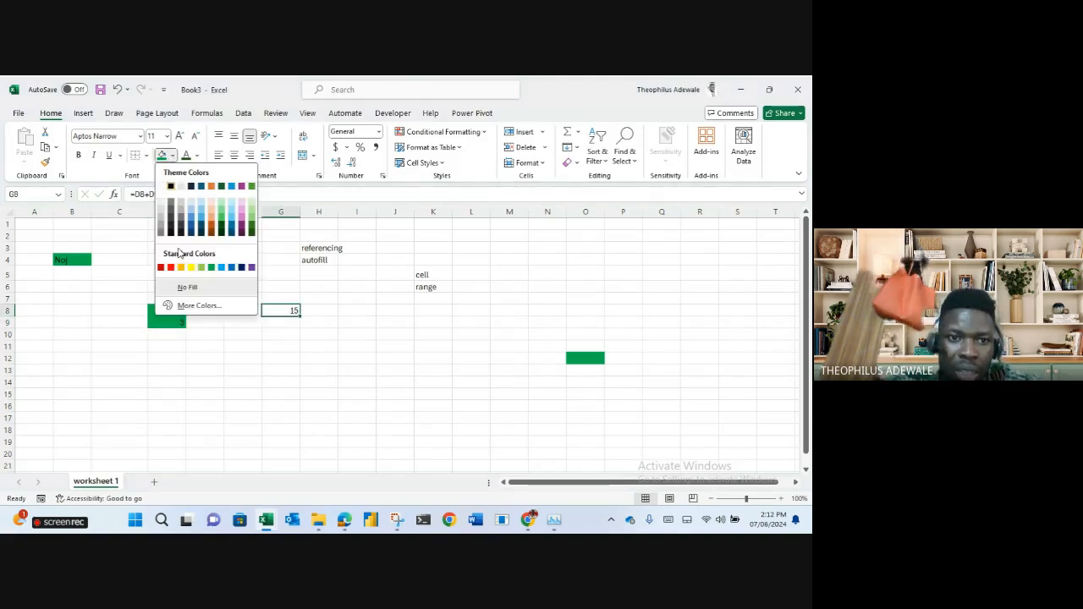
left_click(190, 267)
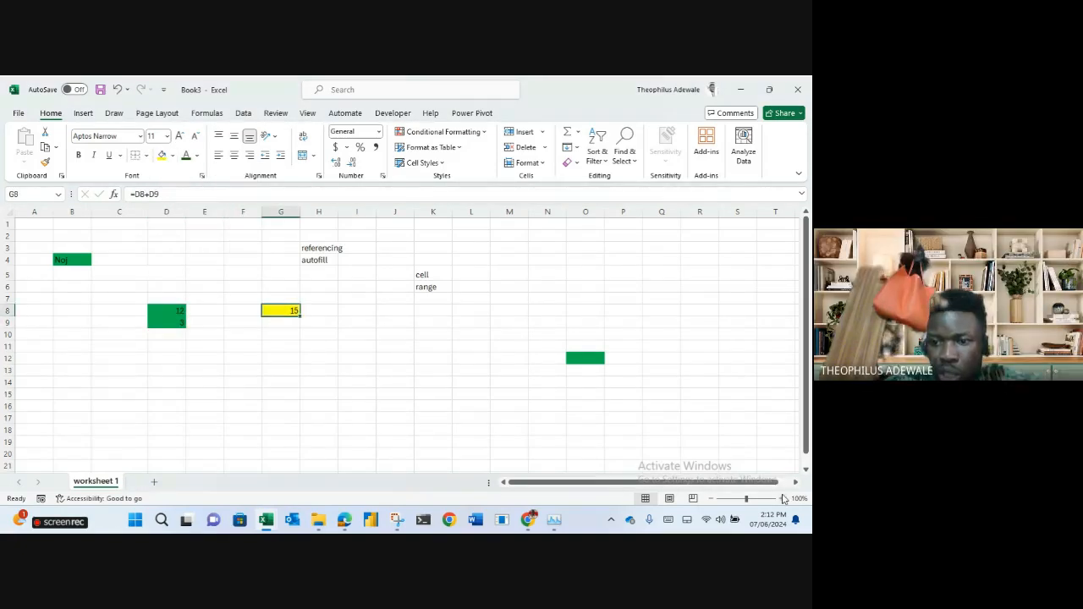
left_click(782, 498)
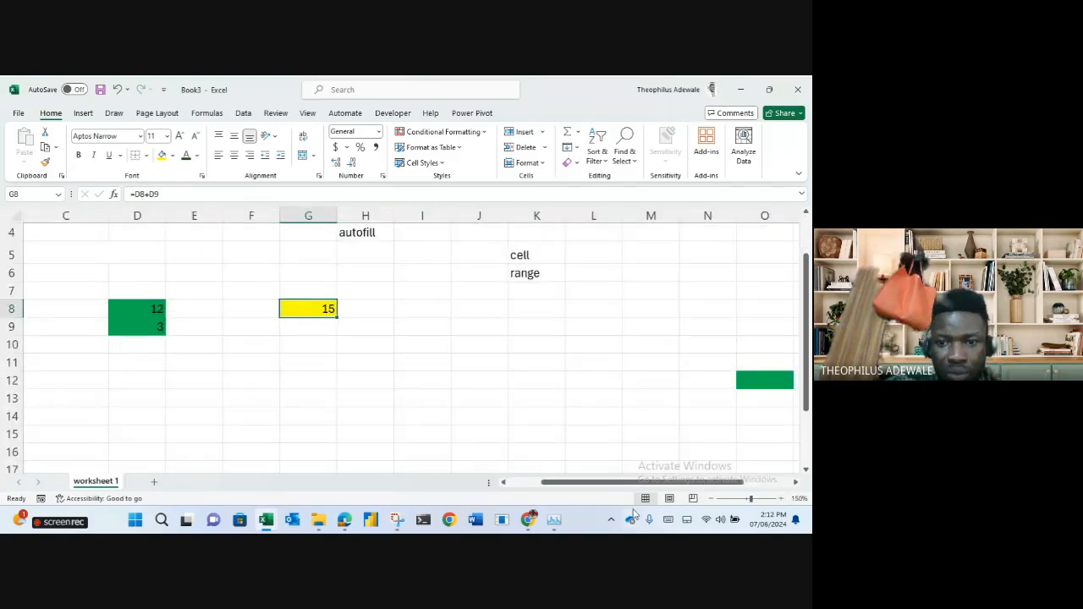
left_click_drag(595, 486, 561, 484)
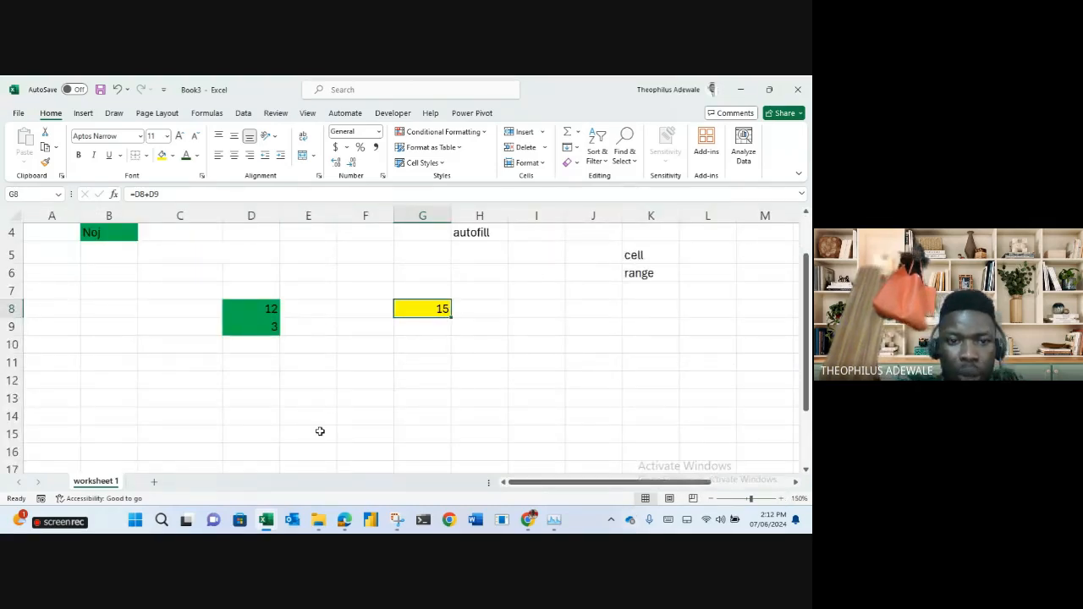
left_click(782, 499)
left_click(781, 498)
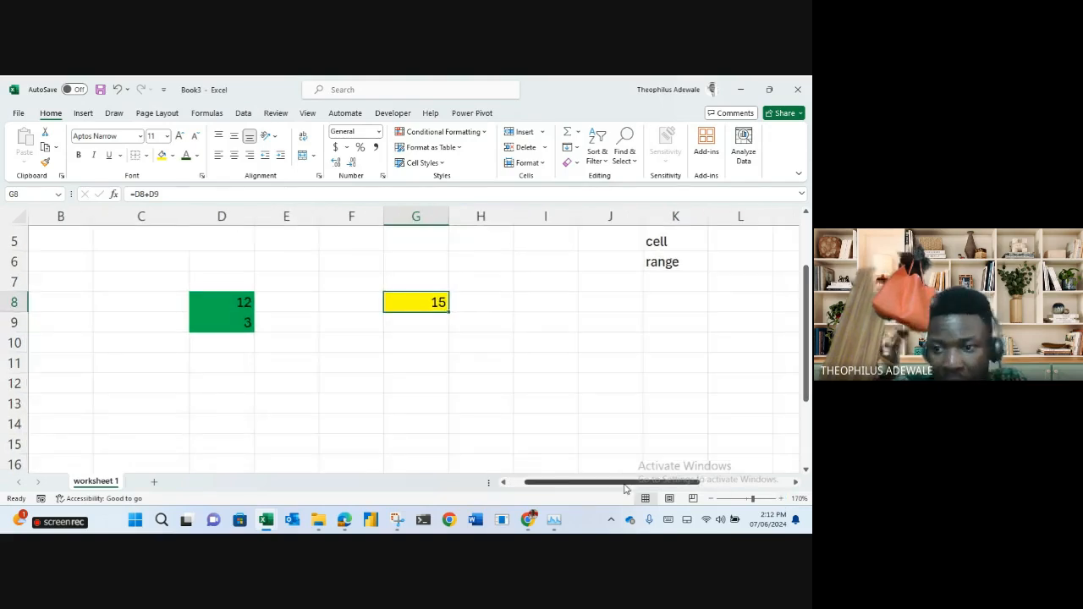
left_click(479, 377)
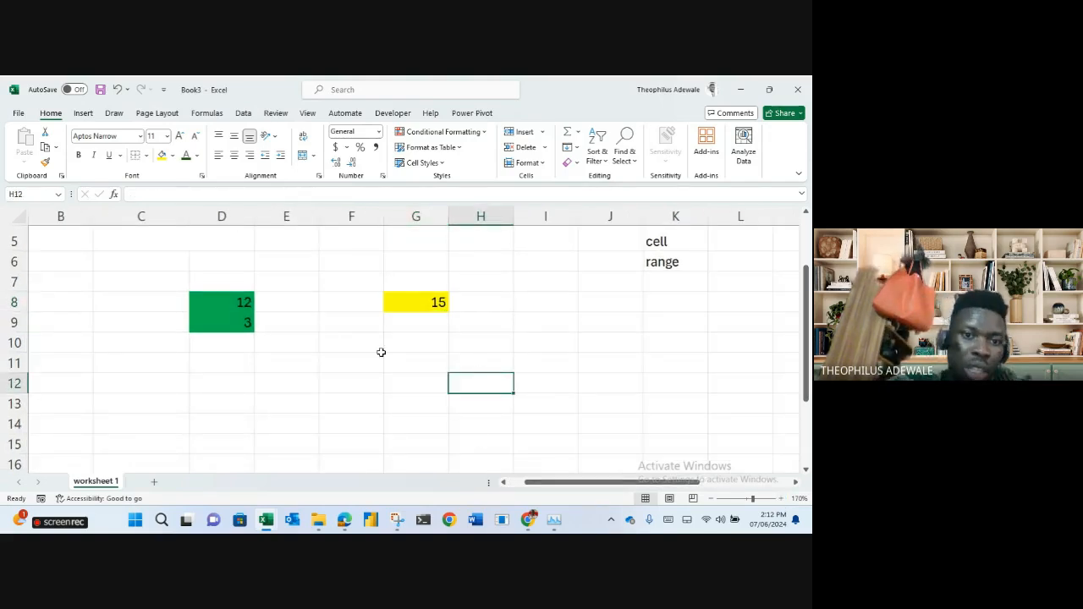
Review the values 12 and 3 in D8:D9 and G8's =D8+D9 formula.
left_click(223, 302)
left_click(234, 320)
left_click(410, 300)
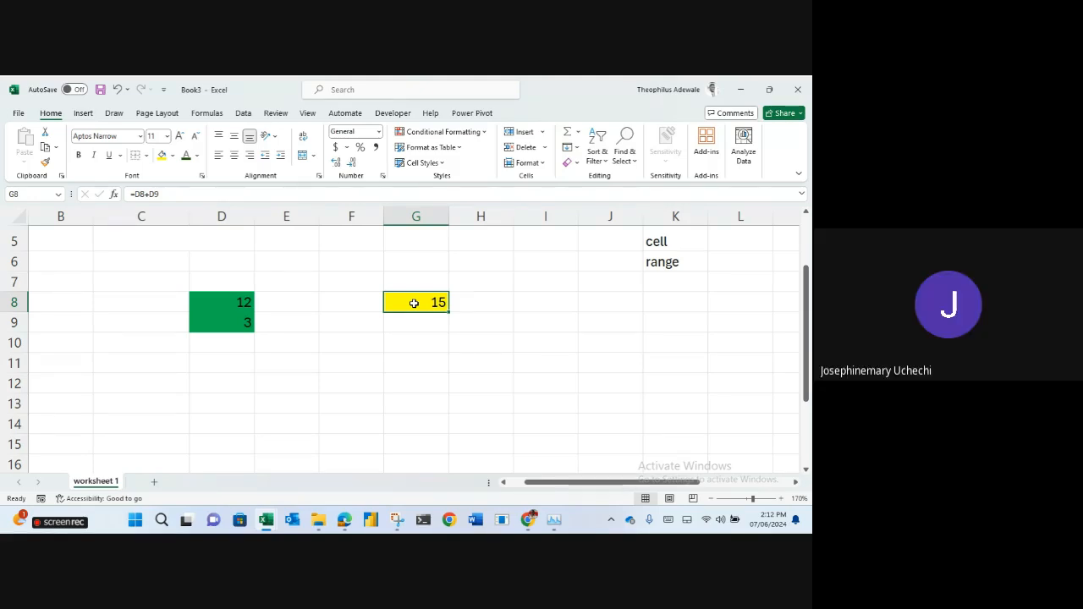
left_click(272, 302)
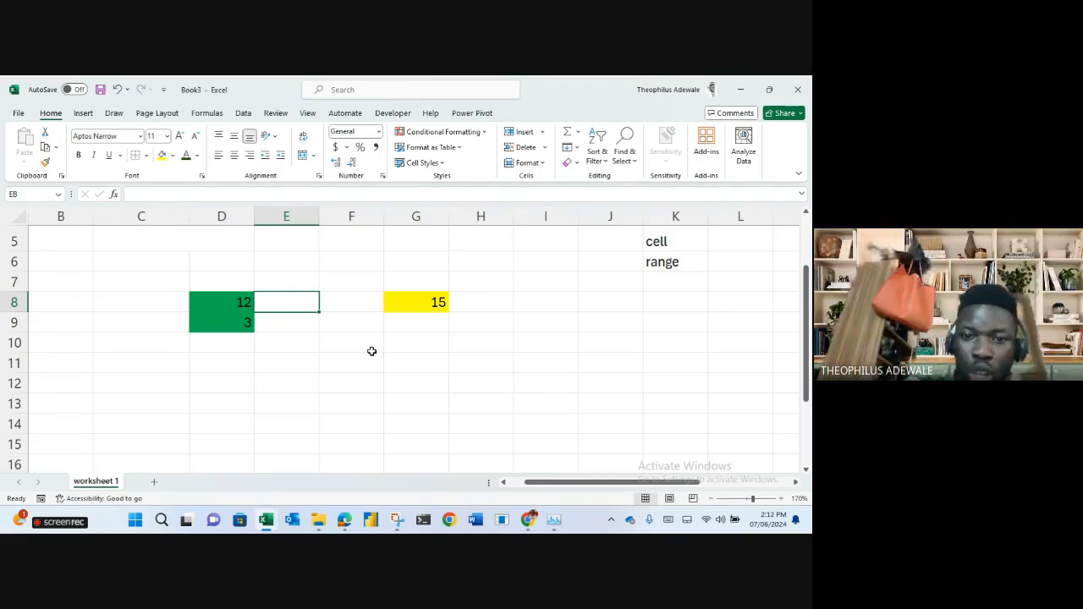
left_click(423, 307)
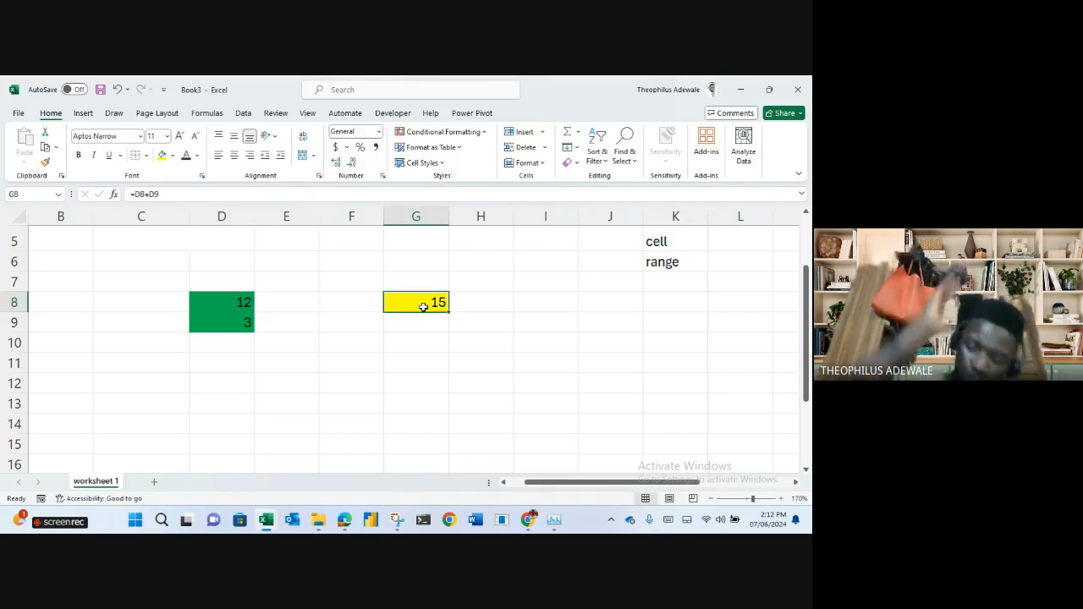
left_click(281, 305)
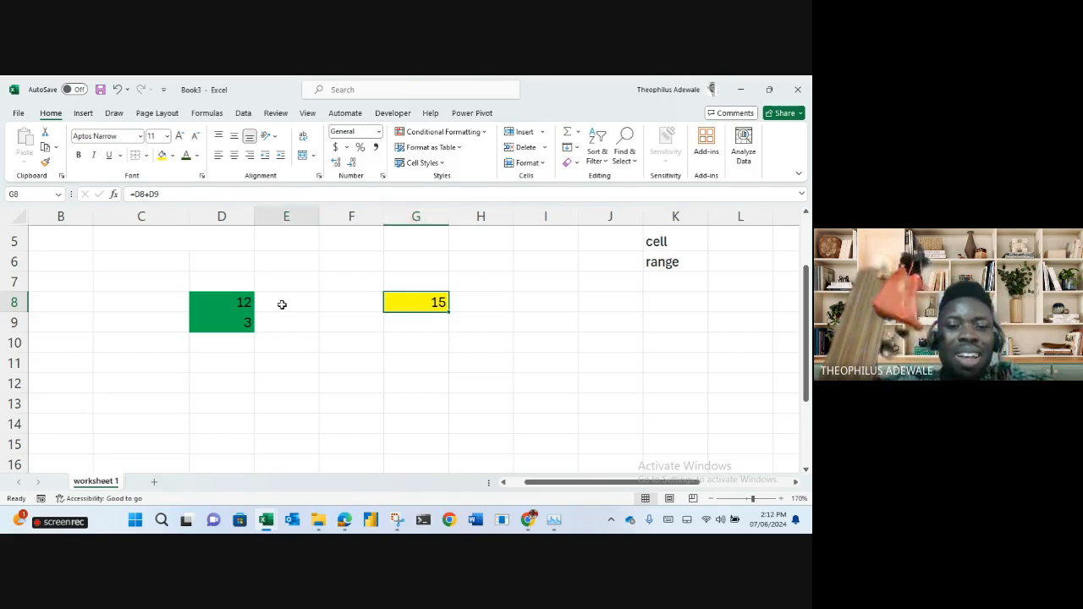
left_click(226, 303)
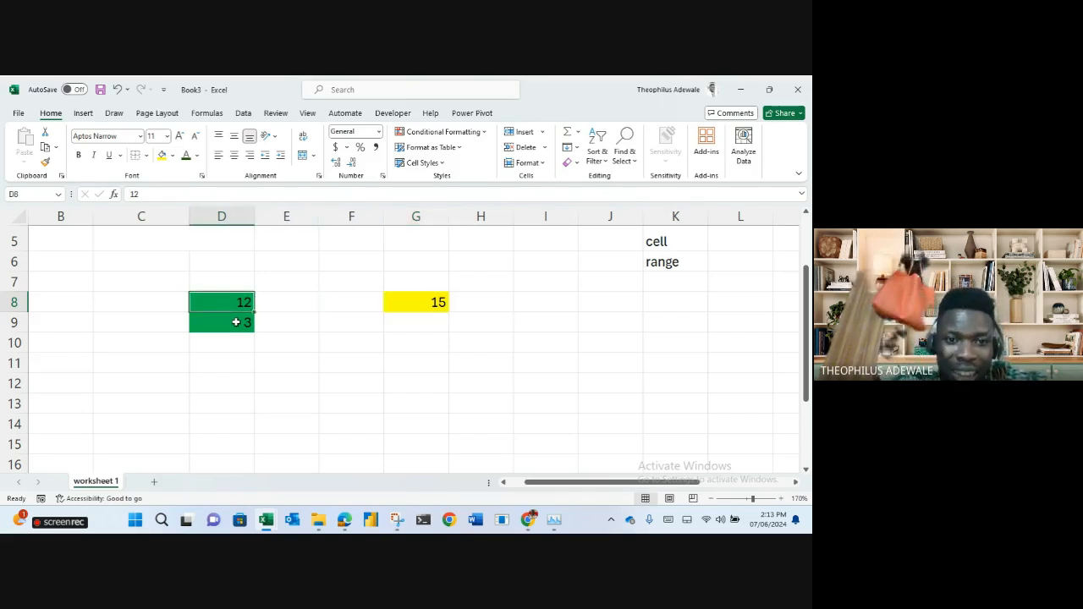
left_click(236, 322)
Enter 5 in E8 and 6 in E9 beside the green pair.
left_click(276, 307)
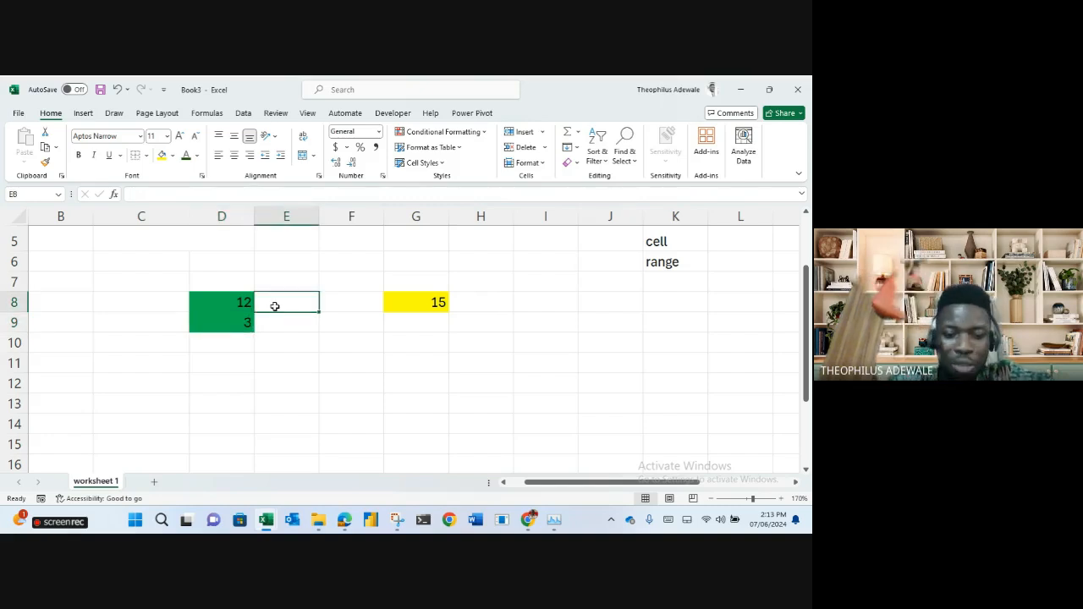
type("5")
key("Return")
type("6")
key("Return")
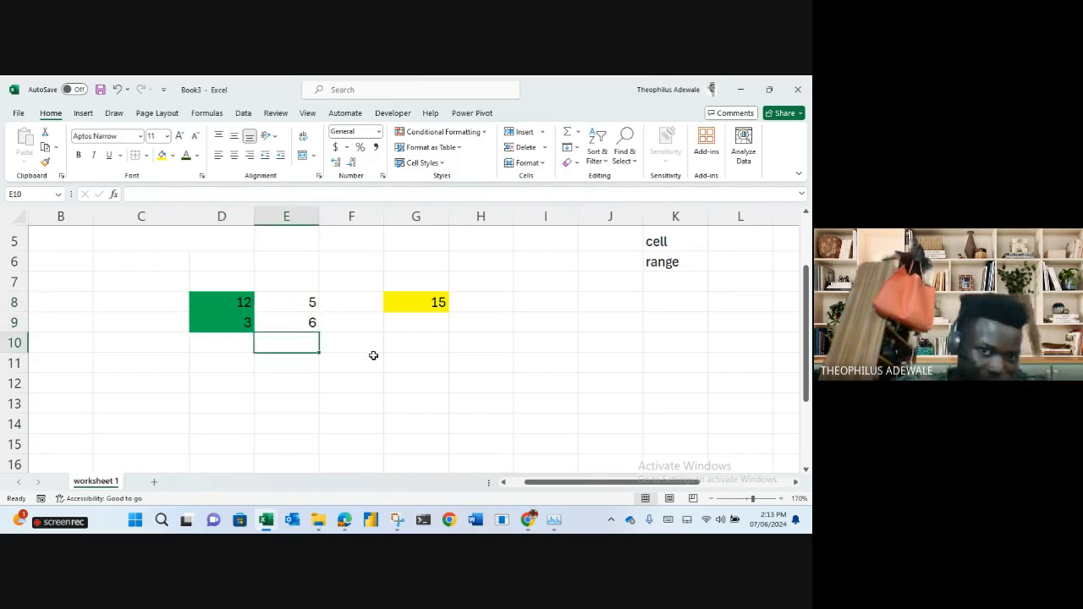
left_click(421, 305)
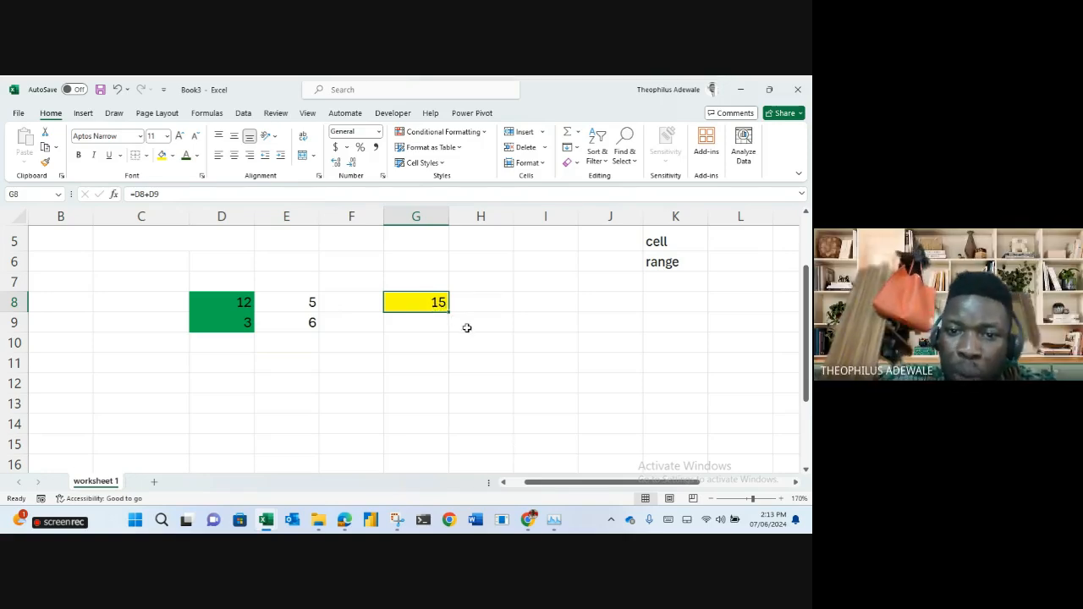
Fill G8's formula right into H8 so it sums E8 and E9 to 11.
left_click_drag(450, 312, 486, 317)
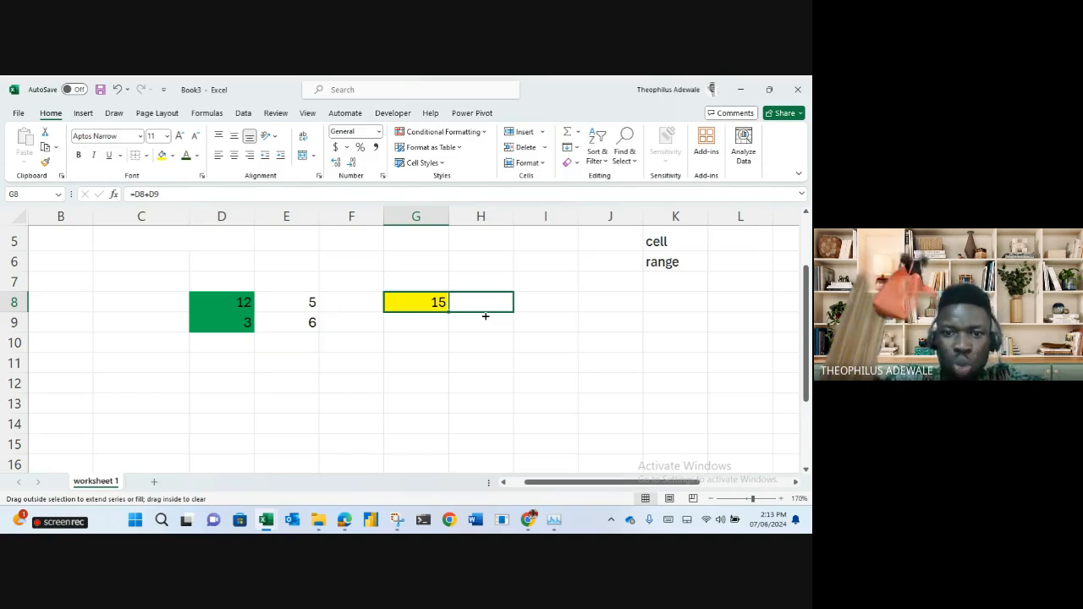
left_click_drag(486, 317, 485, 315)
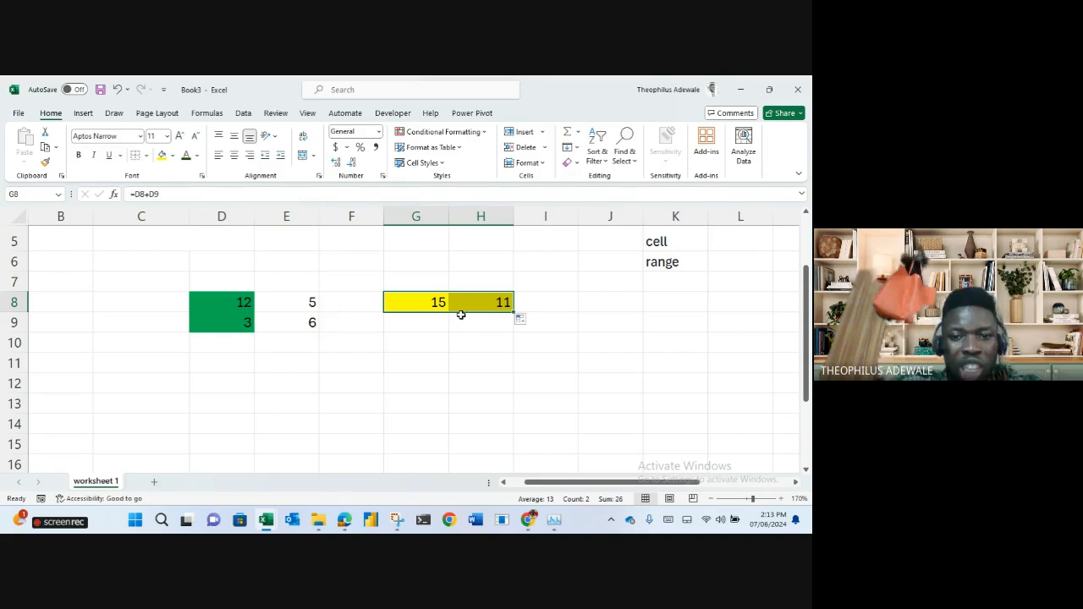
left_click(432, 303)
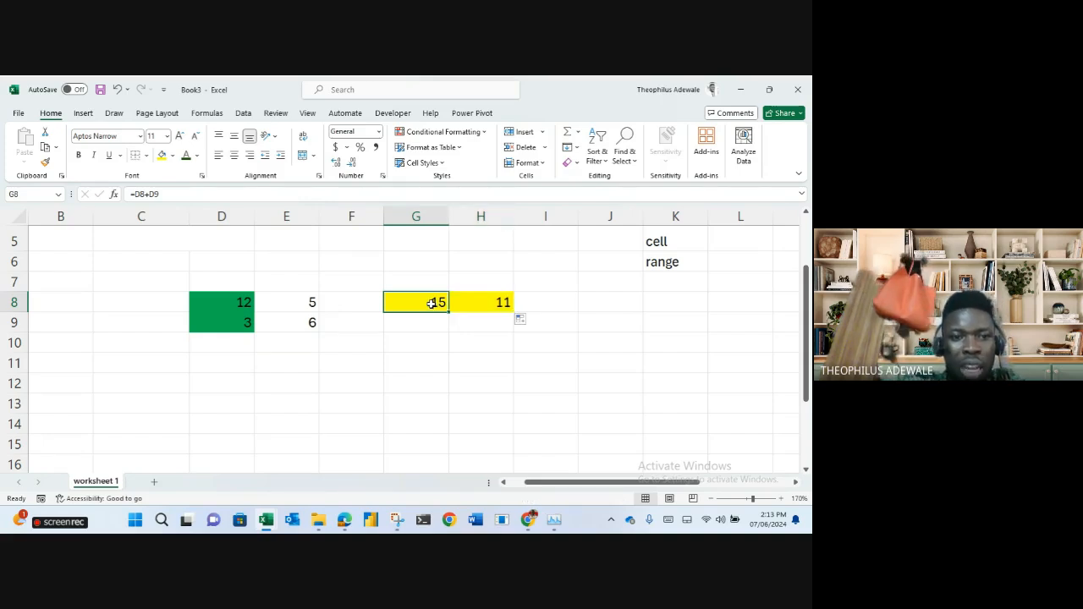
left_click(165, 194)
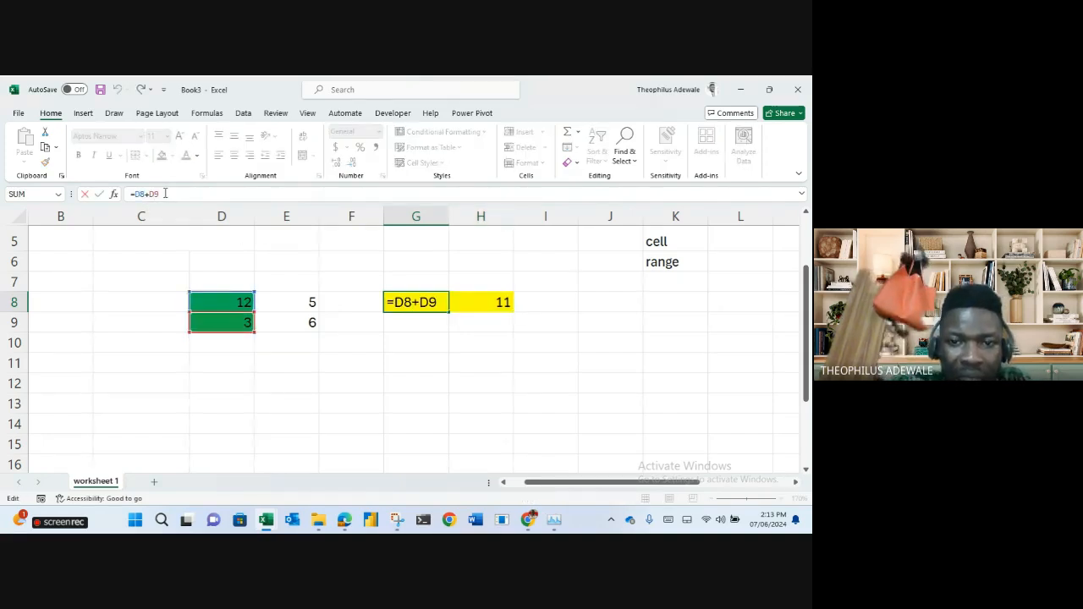
left_click(418, 304)
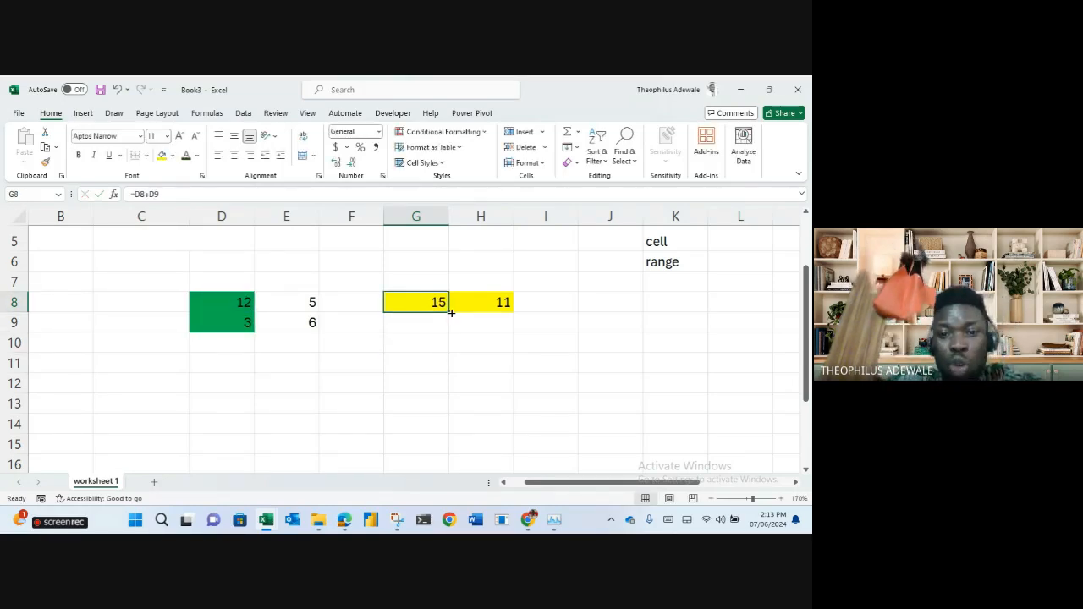
left_click_drag(449, 313, 498, 313)
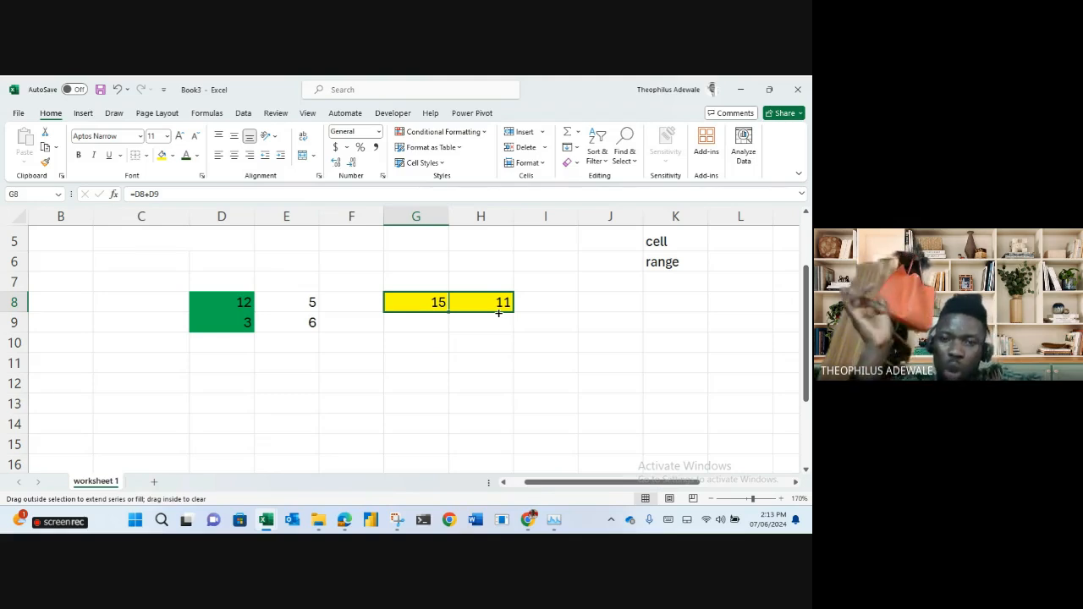
left_click_drag(498, 313, 498, 313)
left_click(431, 307)
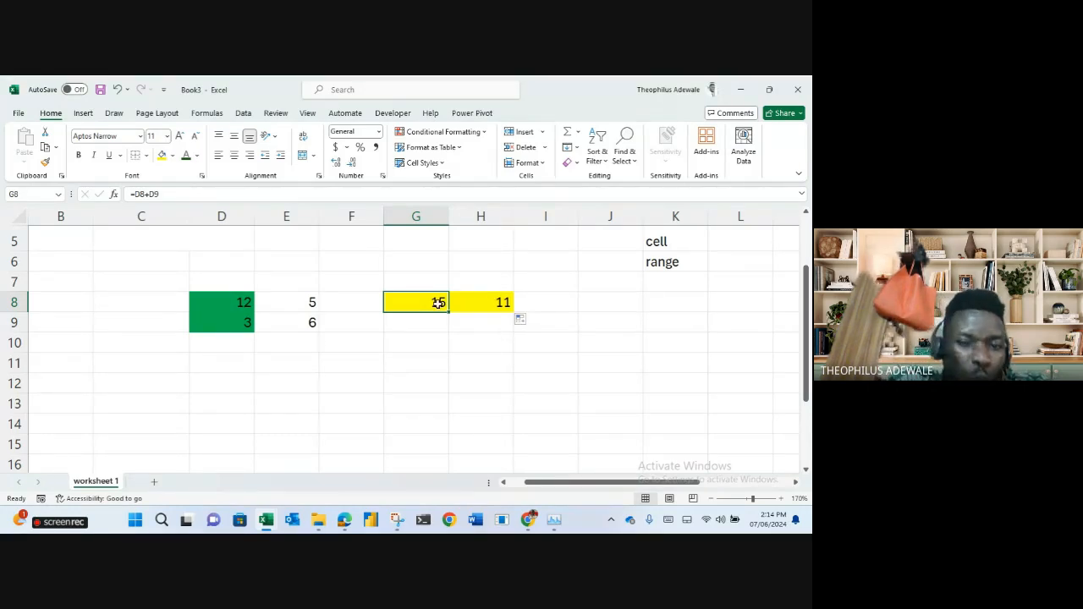
left_click_drag(176, 195, 125, 195)
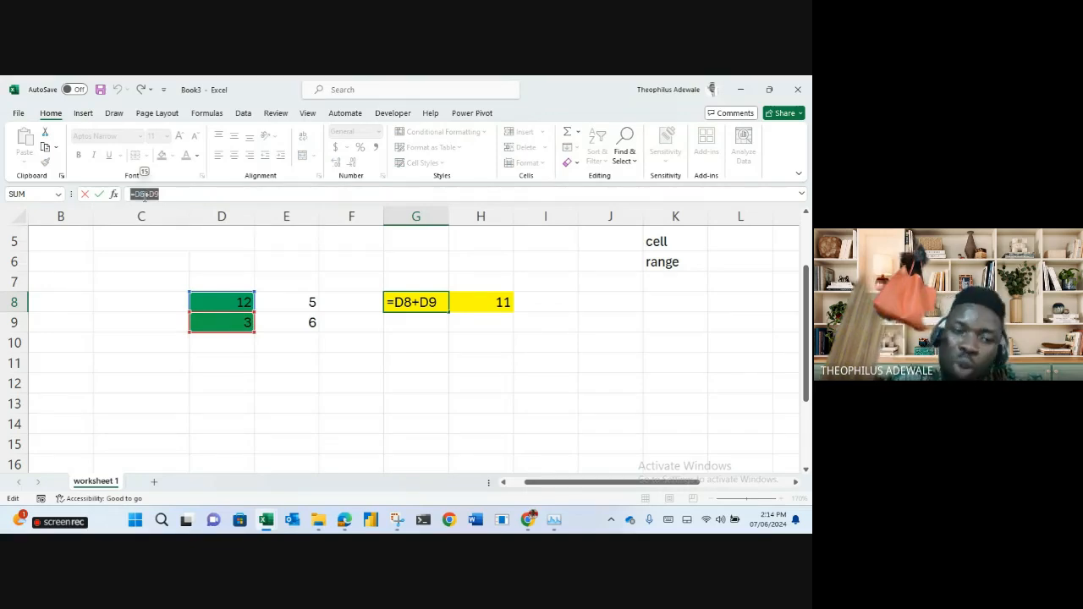
Cancel the edit so G8 keeps =D8+D9, and inspect H8's formula =E8+E9.
type("=")
left_click(481, 302)
key("Escape")
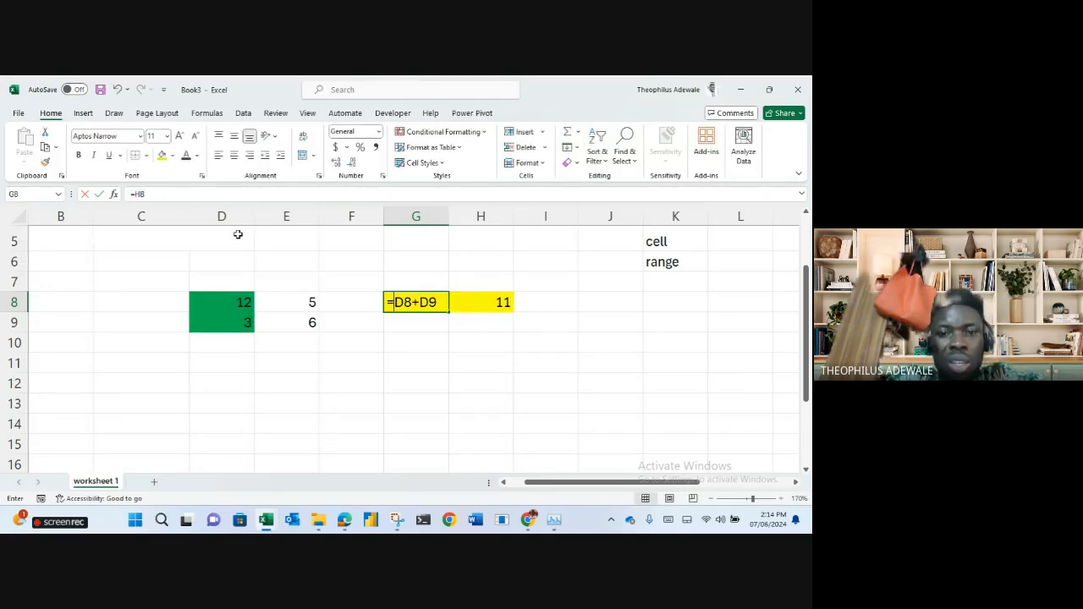
key("Return")
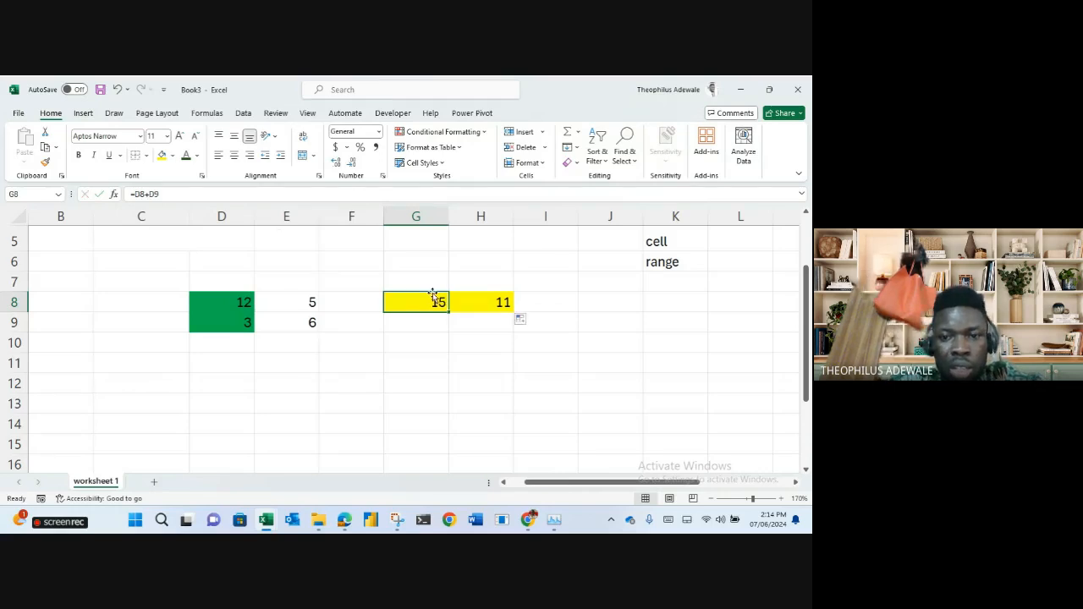
left_click(499, 302)
left_click(165, 194)
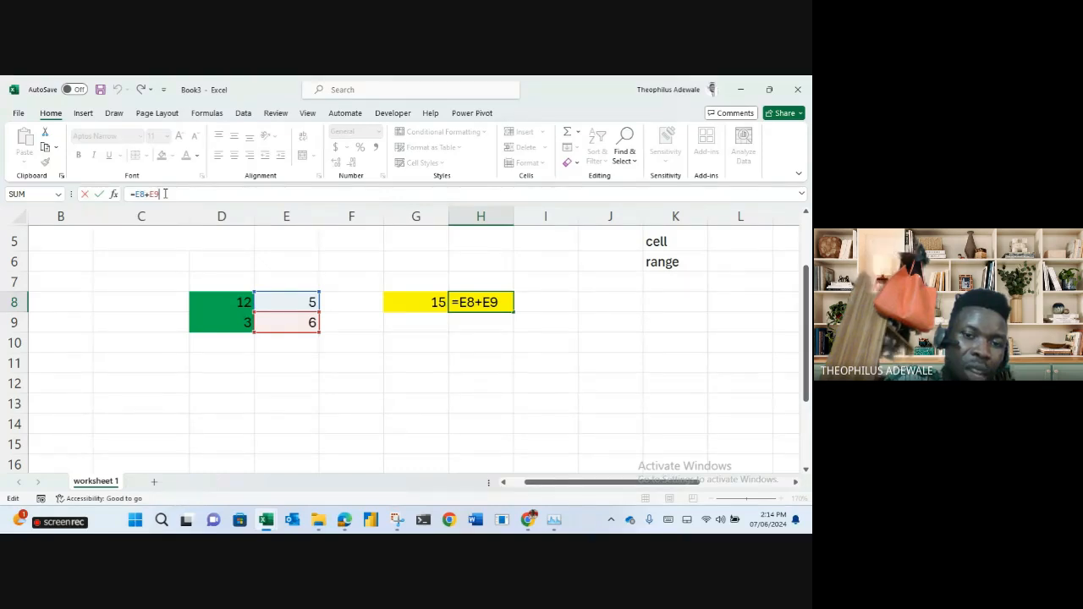
left_click(324, 279)
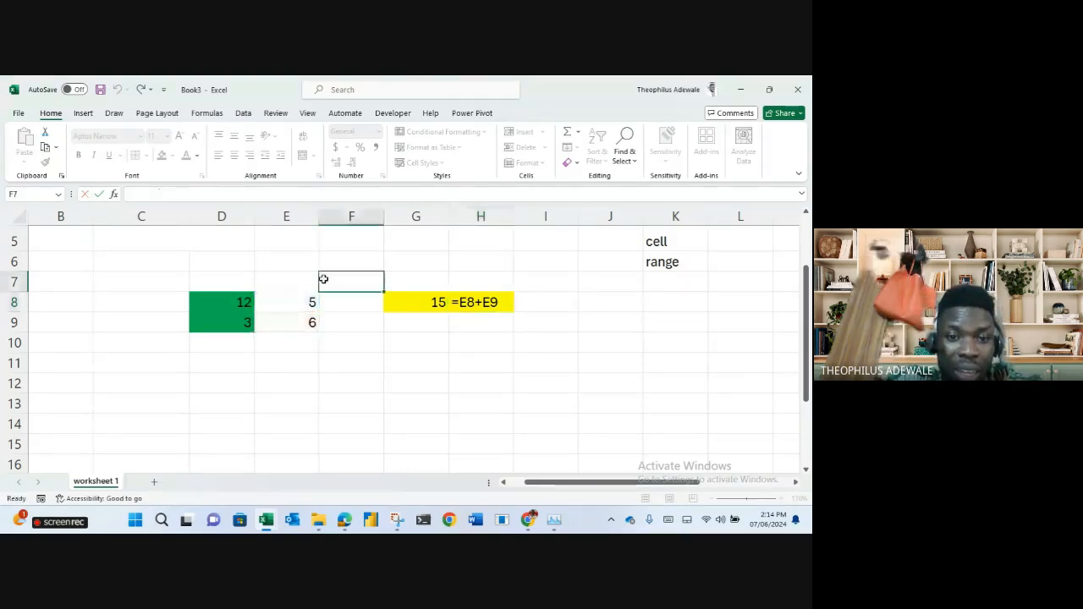
Enter 9 in F8 and 7 in F9 as a third pair of numbers.
left_click(339, 309)
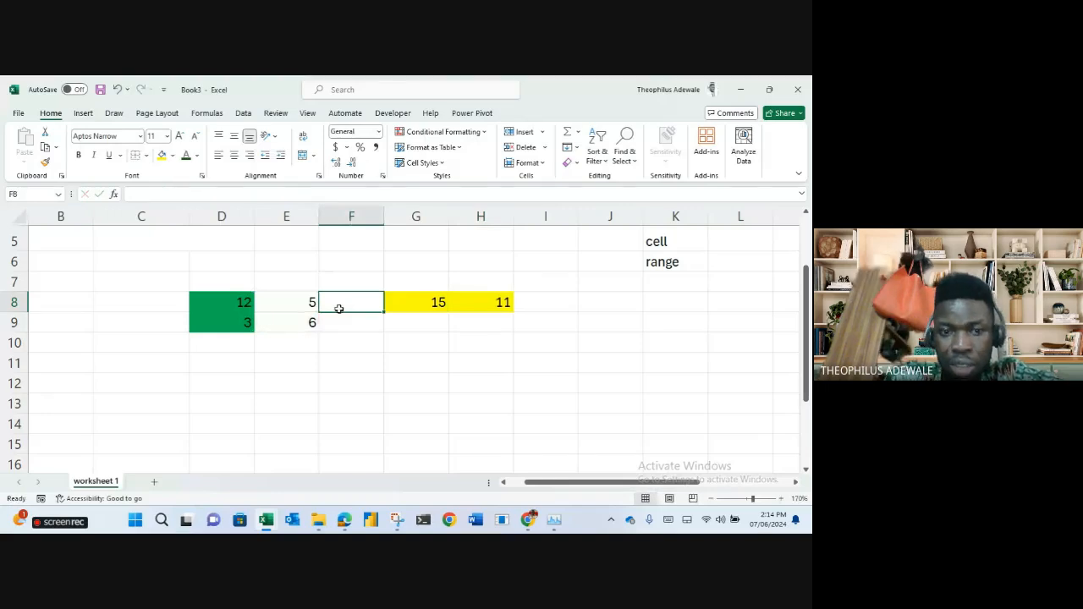
type("9")
key("Return")
type("7")
key("Return")
left_click(484, 306)
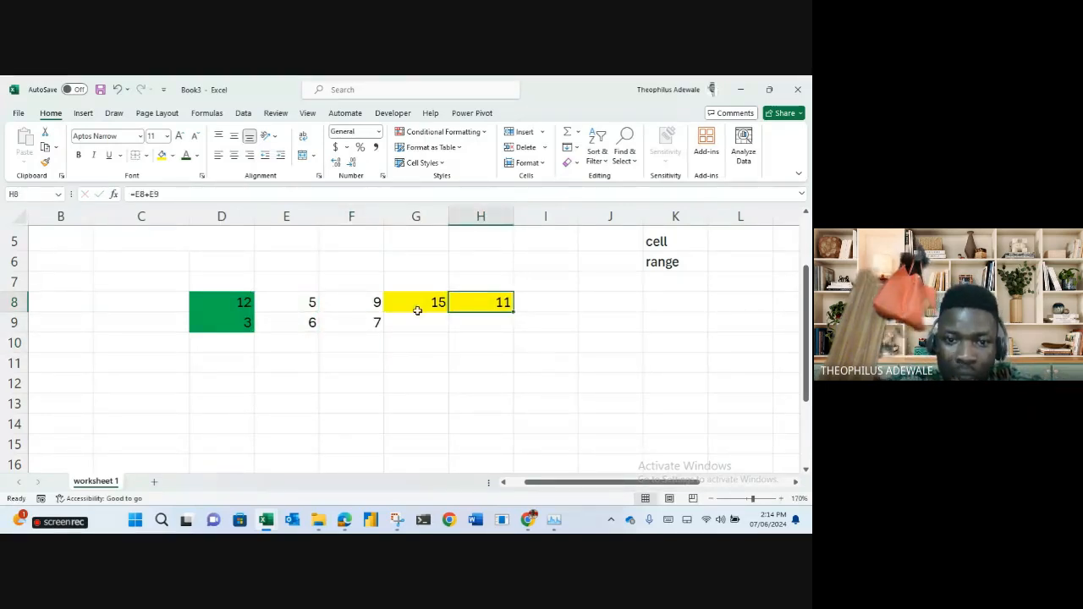
left_click(368, 306)
left_click_drag(367, 318, 367, 319)
left_click(504, 307)
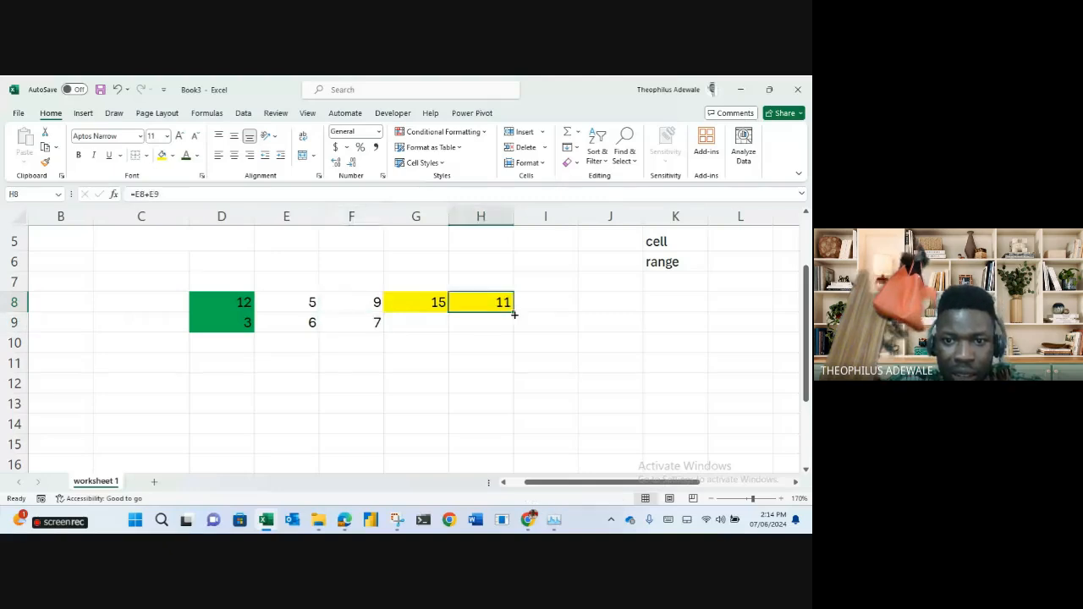
Extend the sum into I8 to show 16, then clear G8:H8 and remove their yellow fill.
left_click_drag(545, 315, 557, 317)
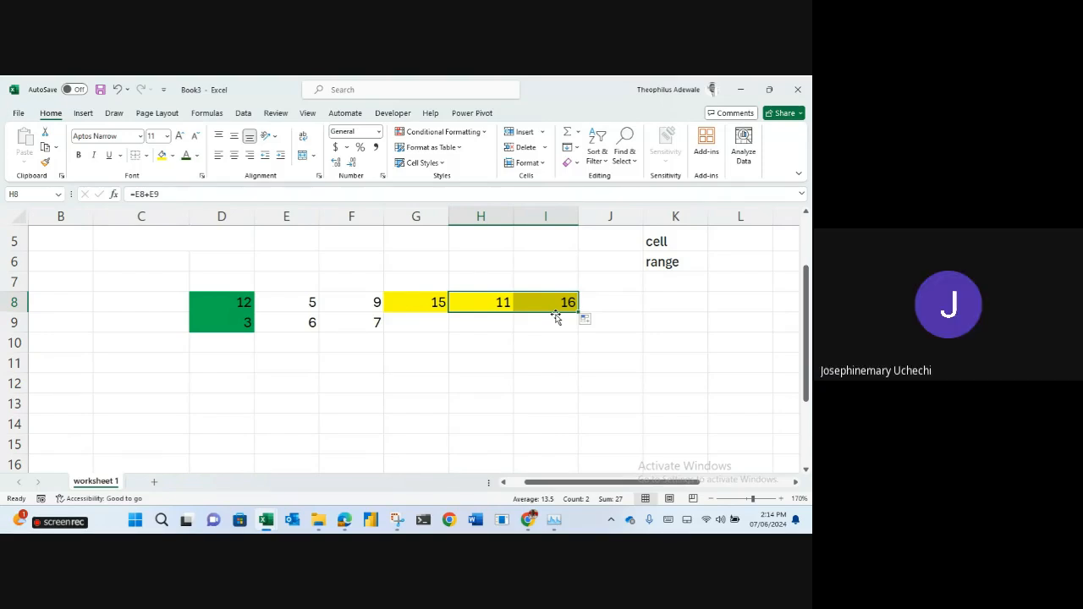
left_click_drag(414, 300, 472, 303)
key("Delete")
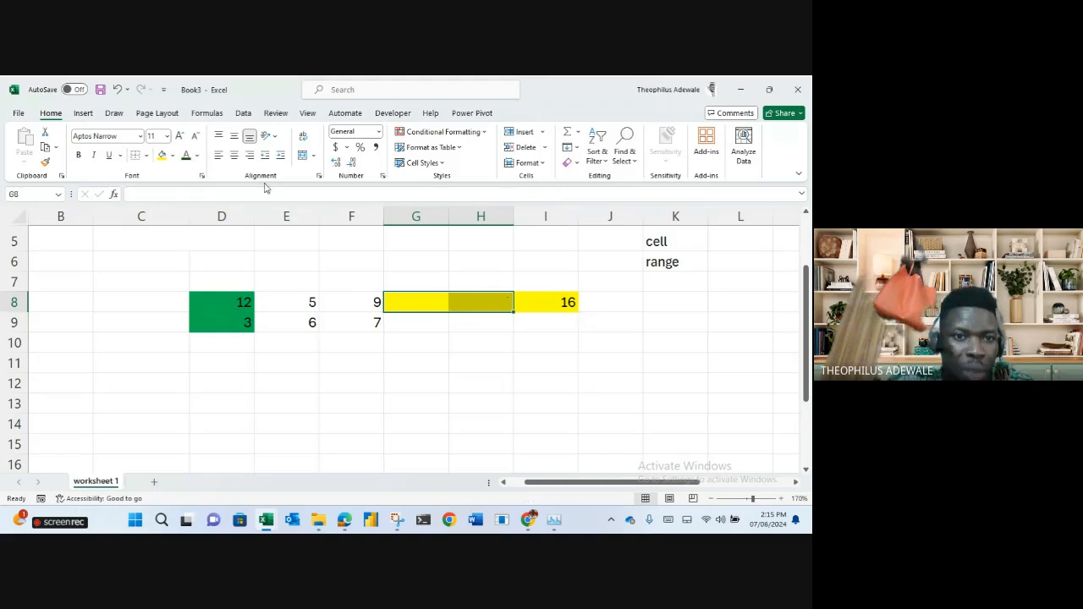
left_click(171, 156)
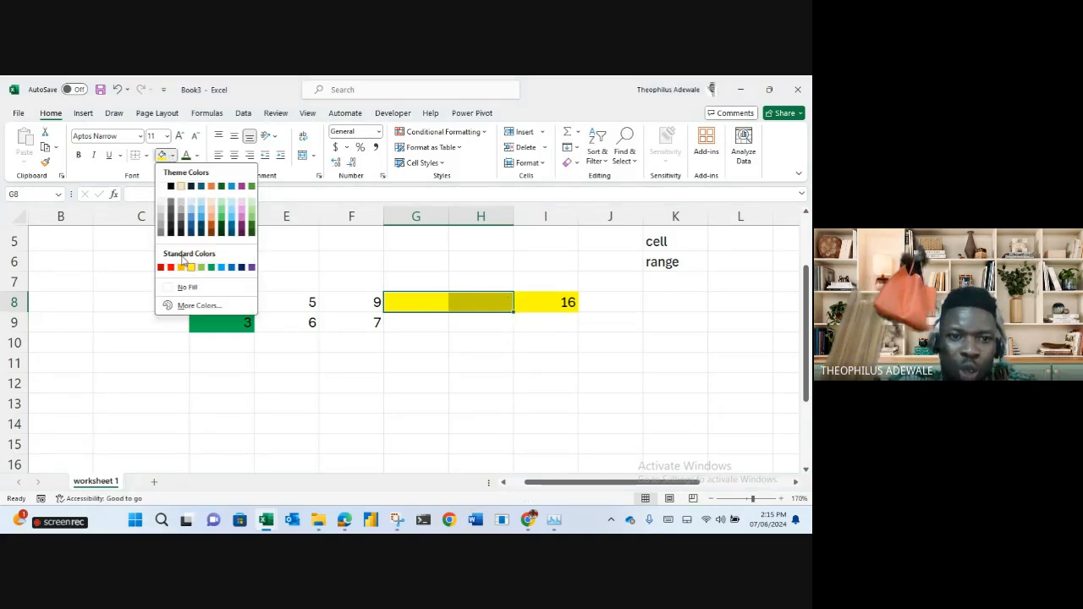
left_click(186, 287)
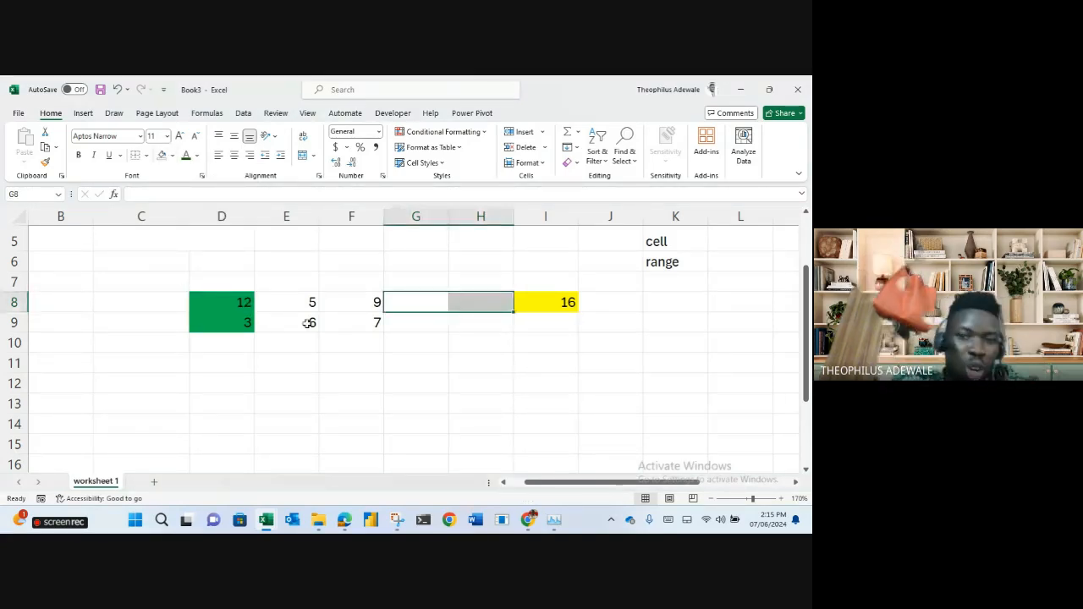
left_click(472, 364)
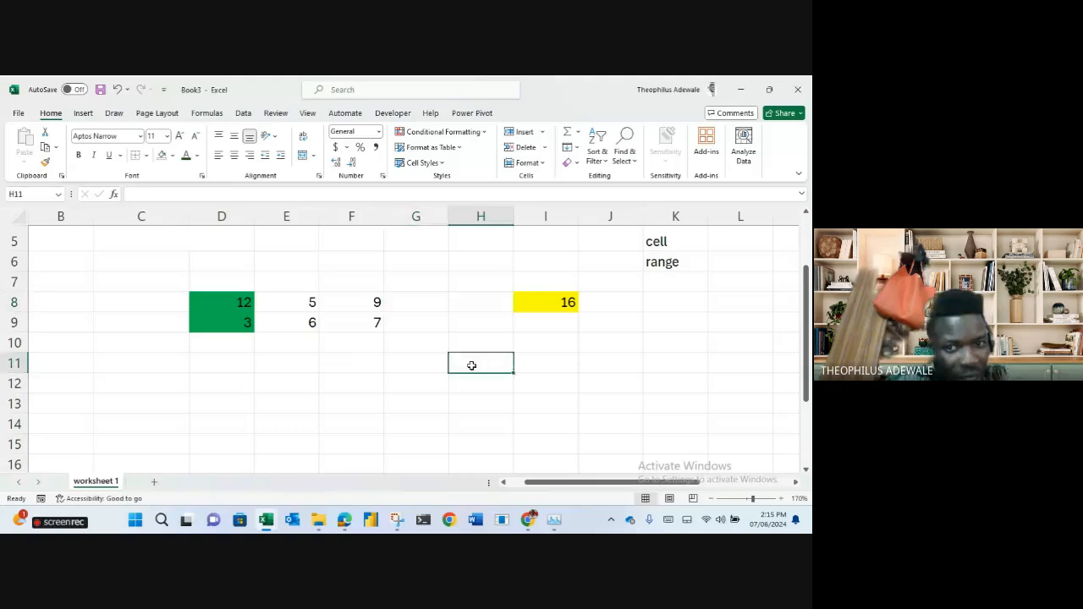
Fill I8's formula left into H8 and G8, restoring 11 and 15 with =D8+D9 in G8.
left_click(557, 304)
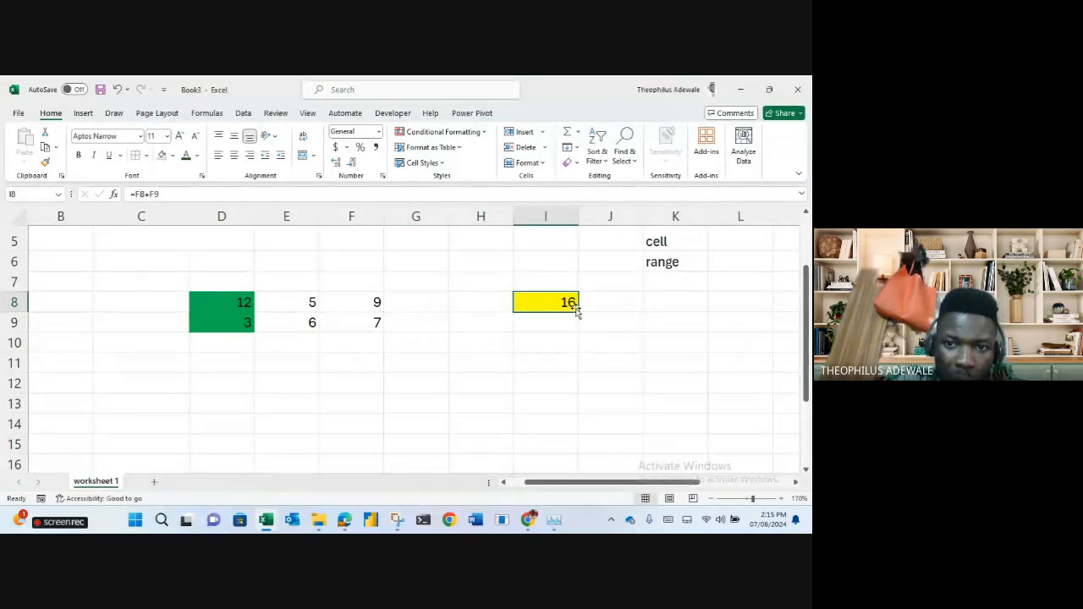
left_click_drag(580, 312, 454, 314)
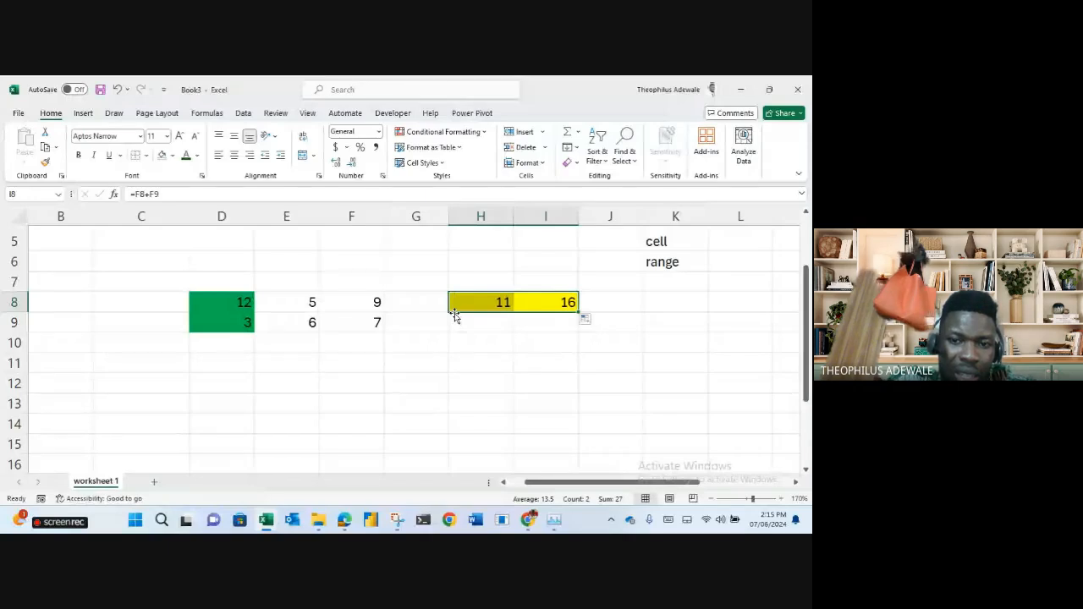
left_click(544, 302)
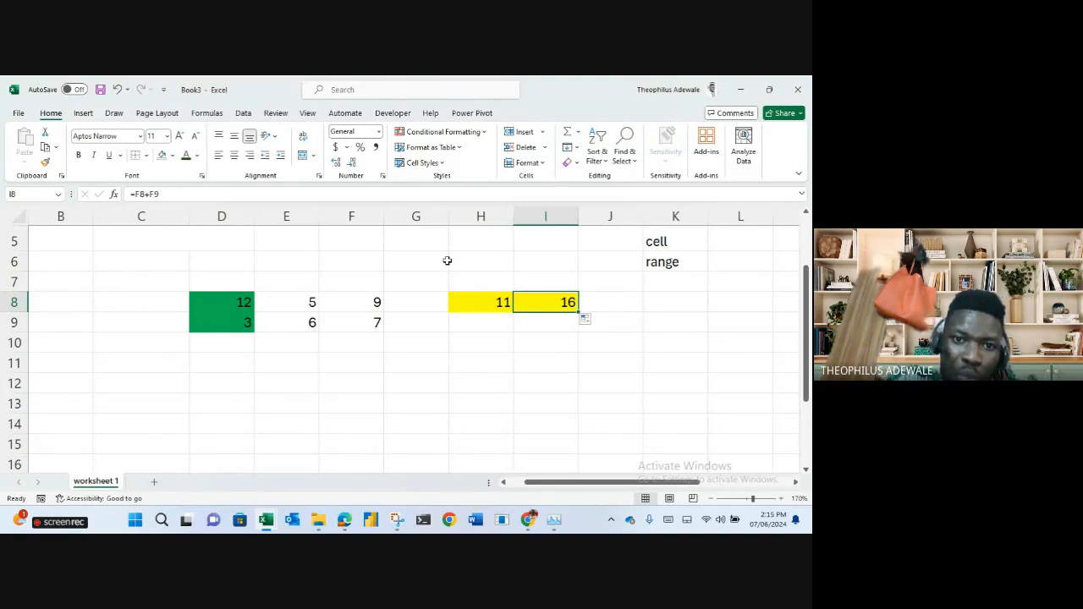
left_click(500, 303)
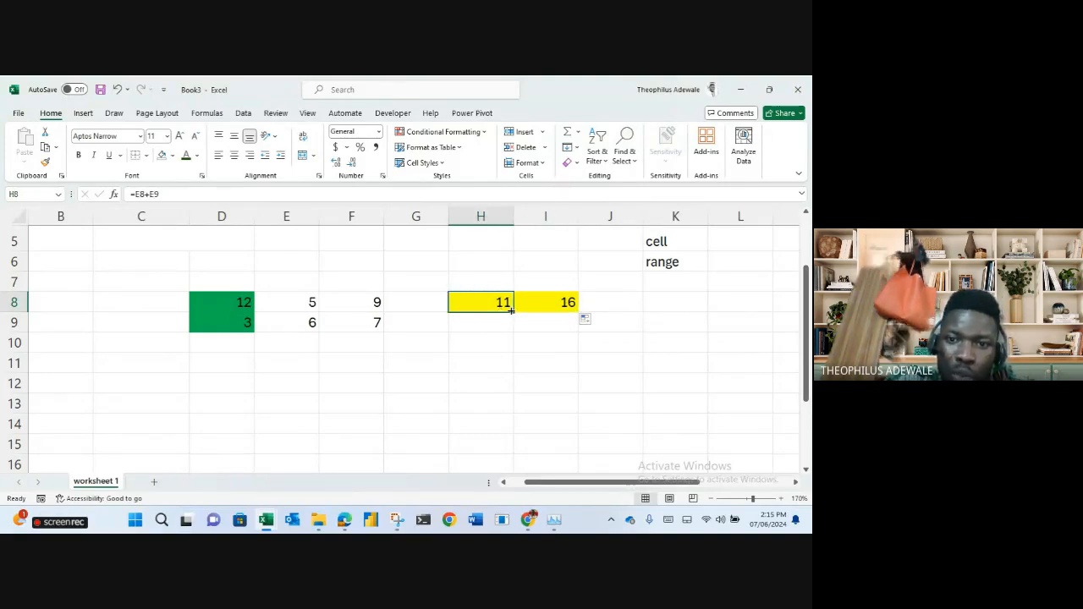
left_click_drag(510, 311, 415, 312)
left_click(412, 302)
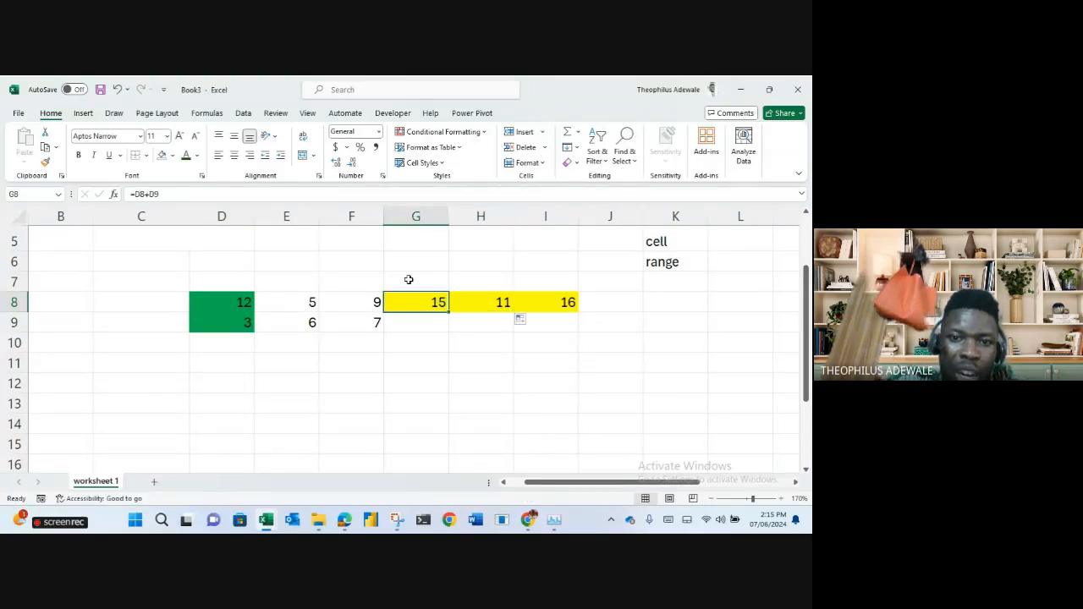
left_click(339, 191)
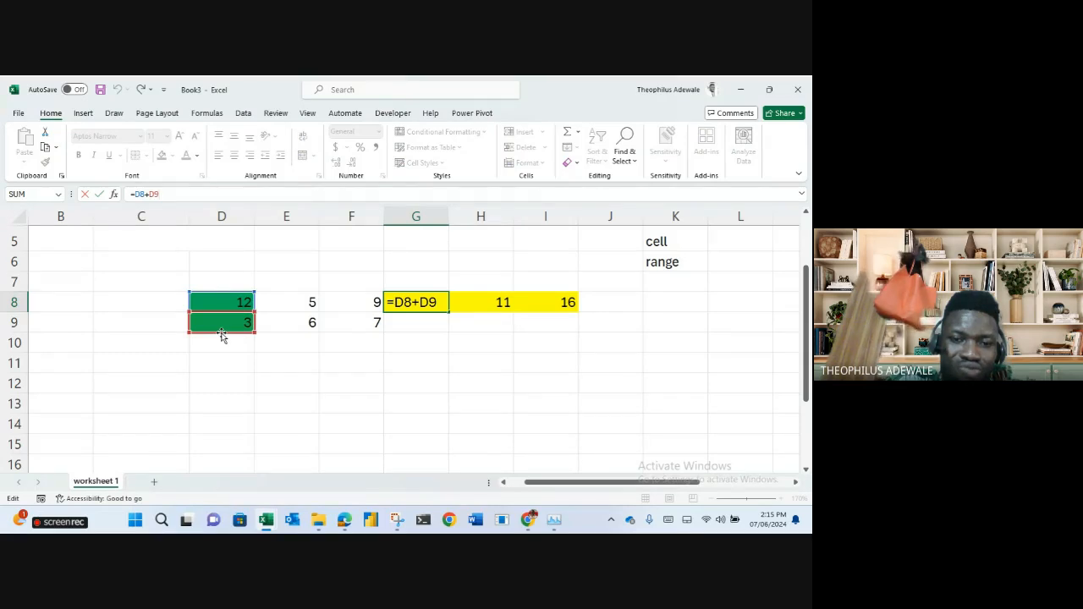
key("ctrl+Return")
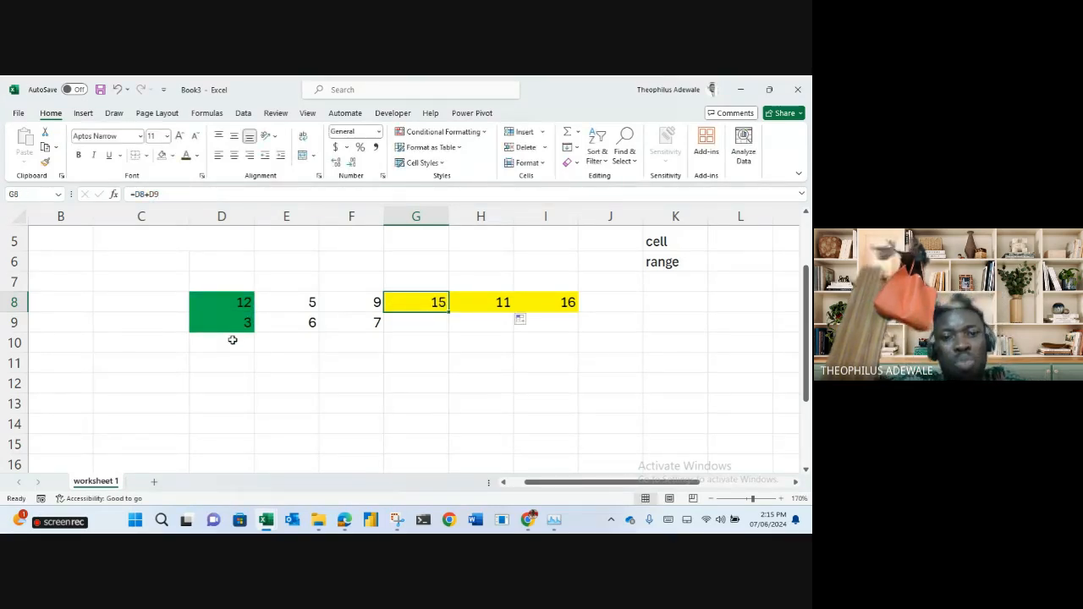
left_click(232, 340)
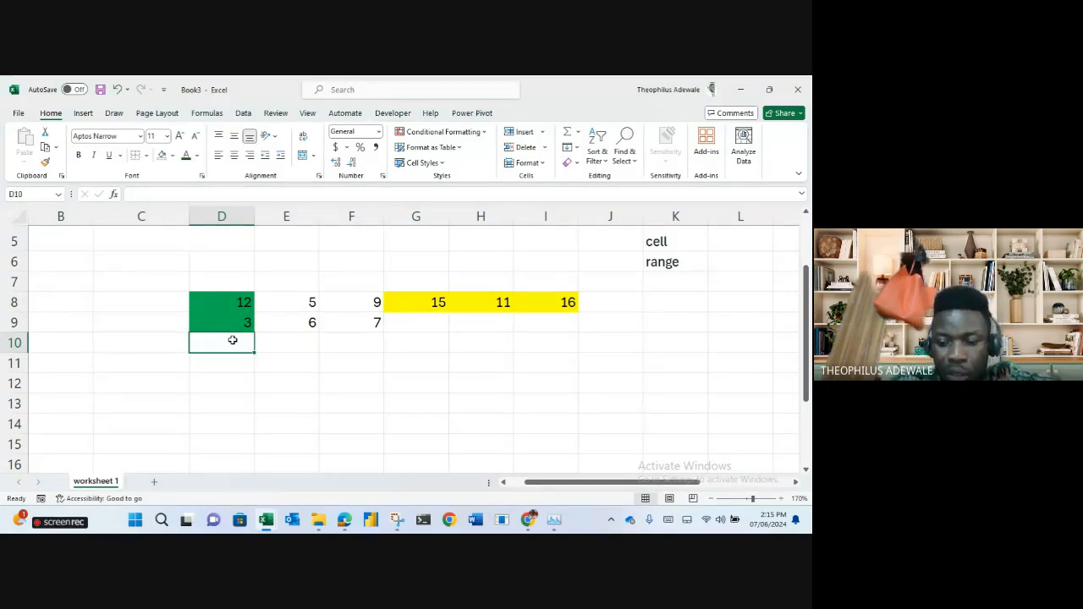
Enter 5, 4 and 8 into D10, E10 and F10, then check G8's sum formula.
type("5")
key("Tab")
type("4")
key("Tab")
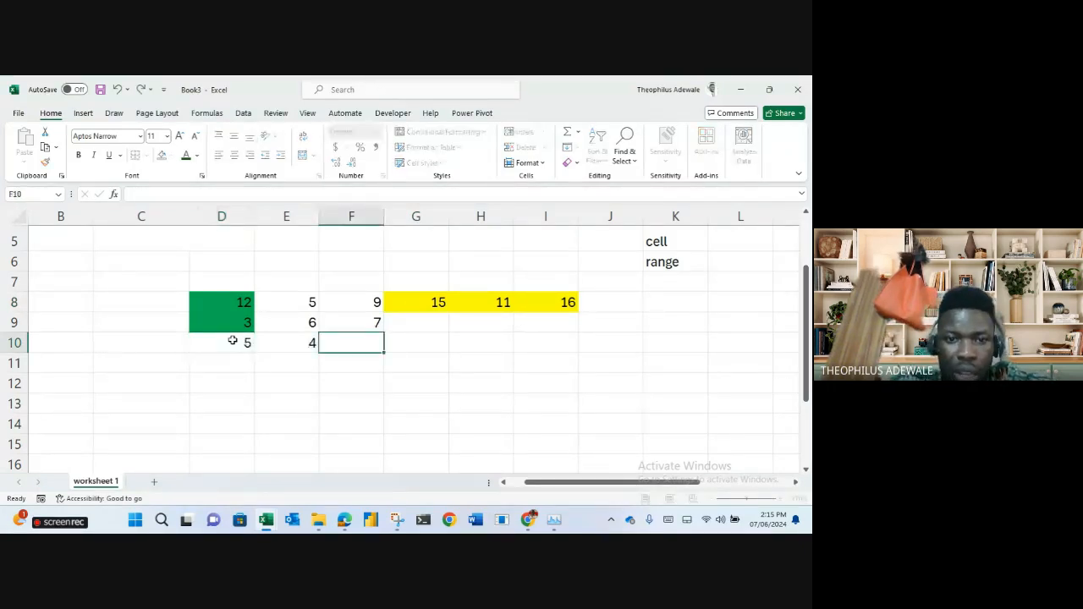
type("8")
key("Tab")
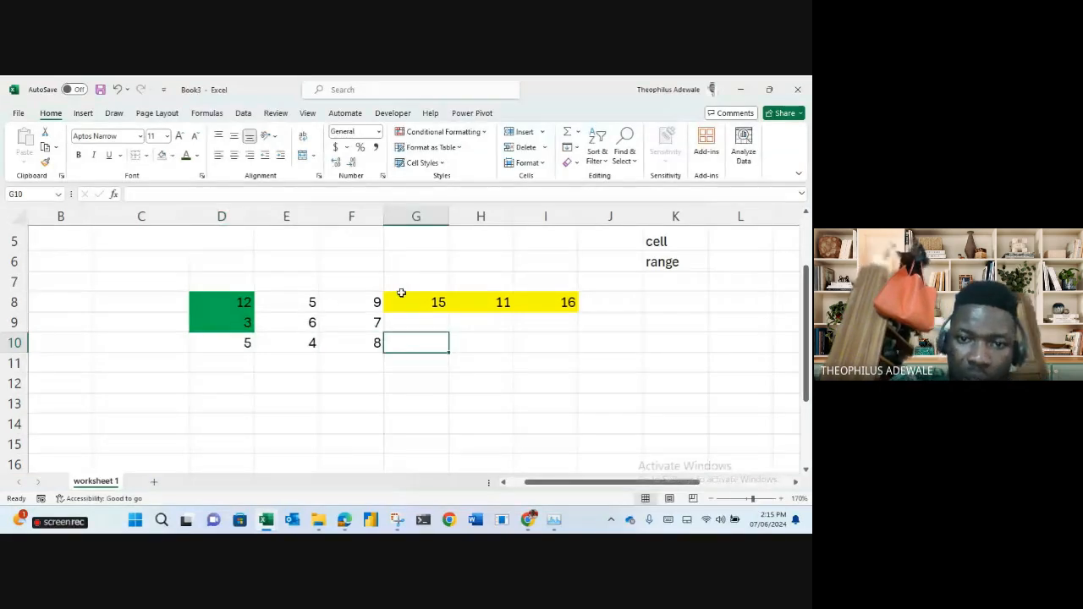
left_click(432, 303)
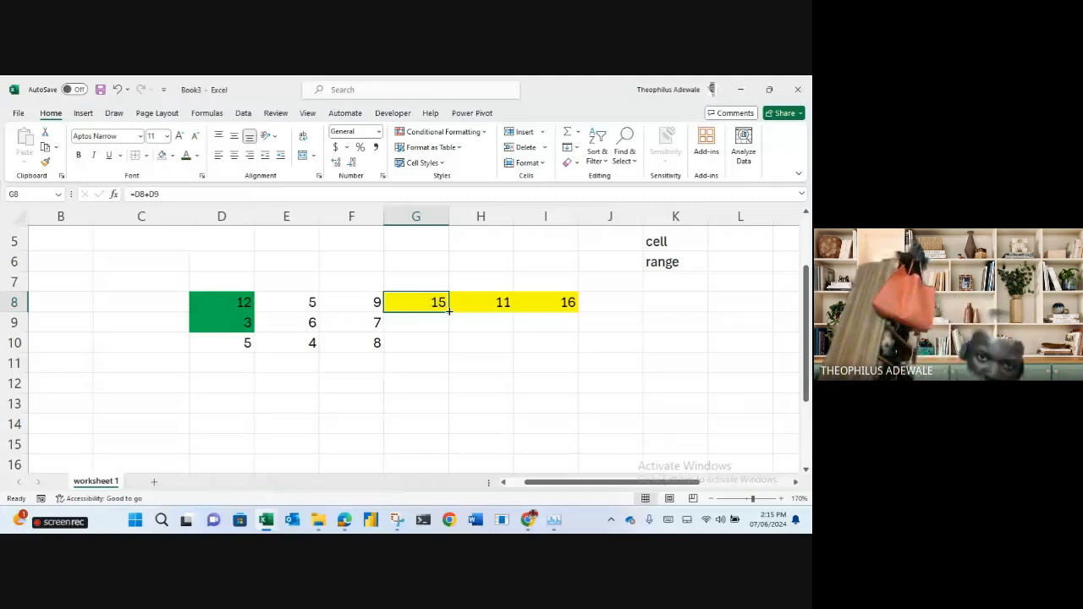
left_click(423, 217)
Copy G8's sum formula down into G9 and check the references in both formulas.
left_click(435, 305)
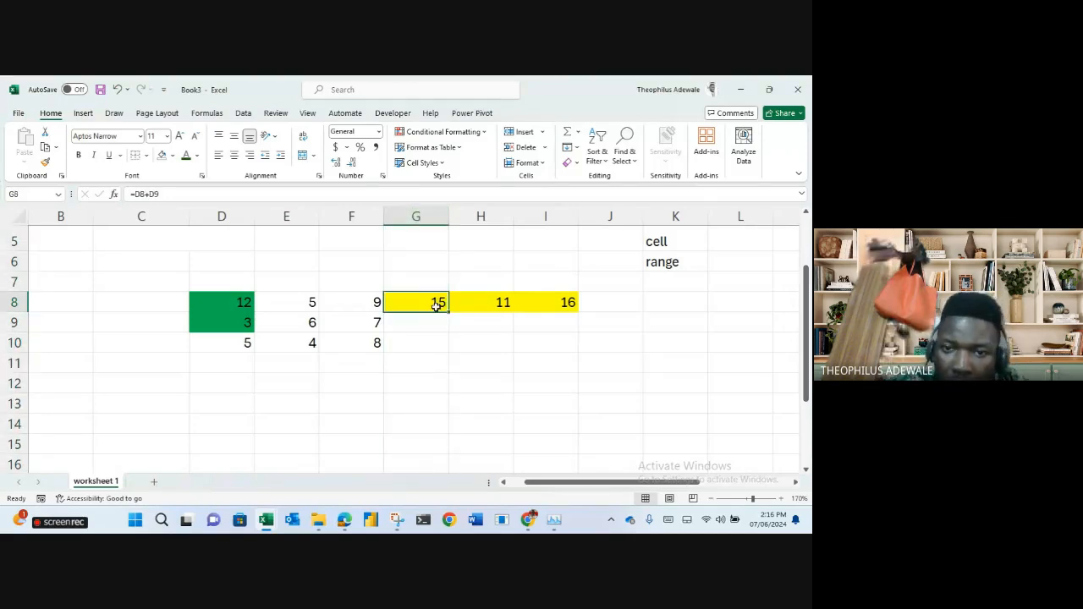
left_click_drag(450, 311, 450, 330)
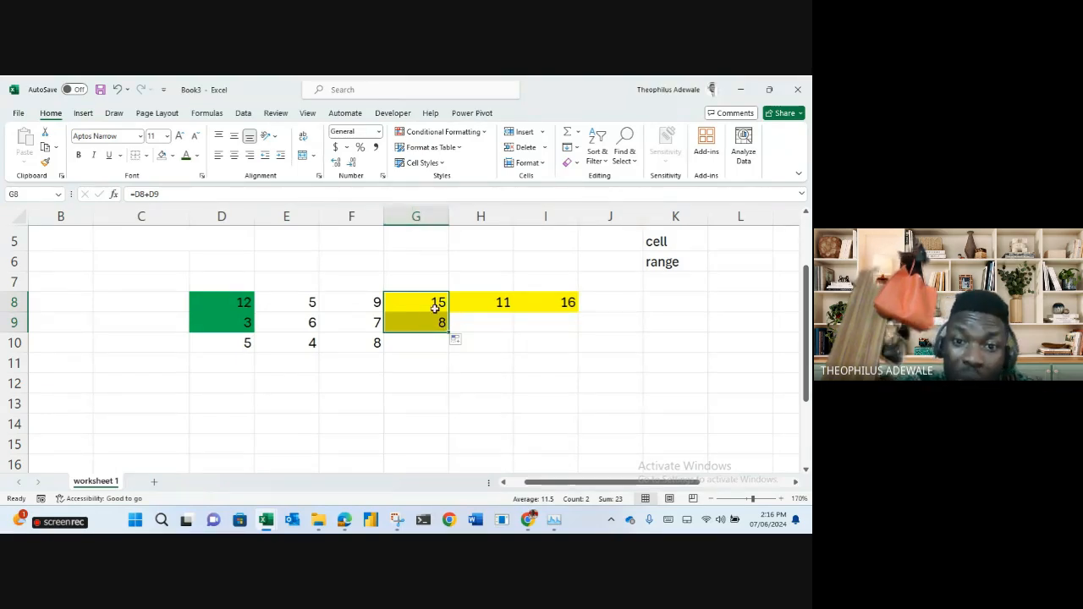
left_click(434, 305)
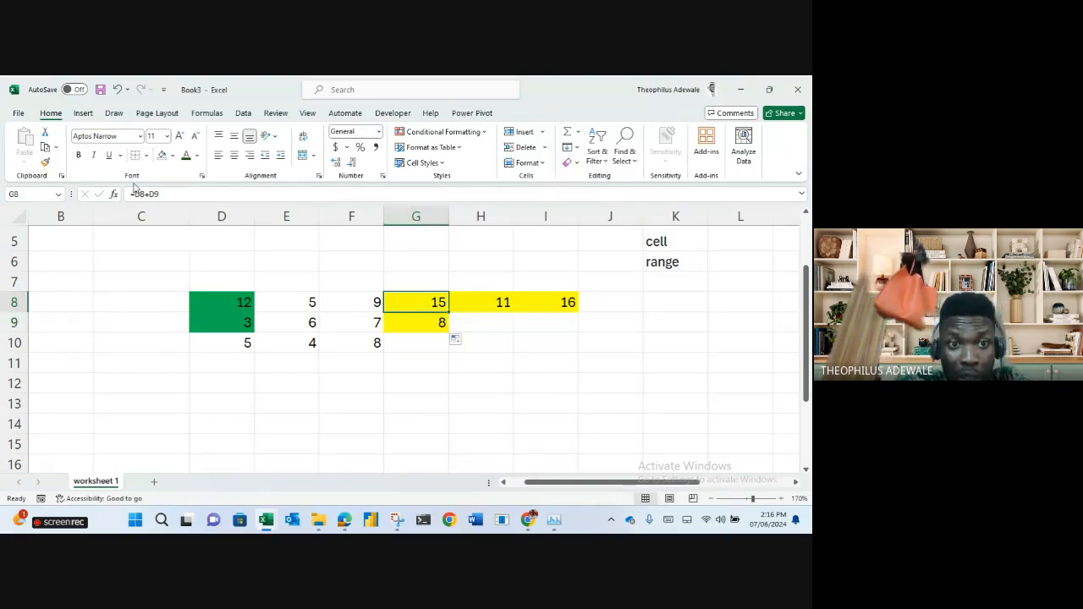
left_click(135, 194)
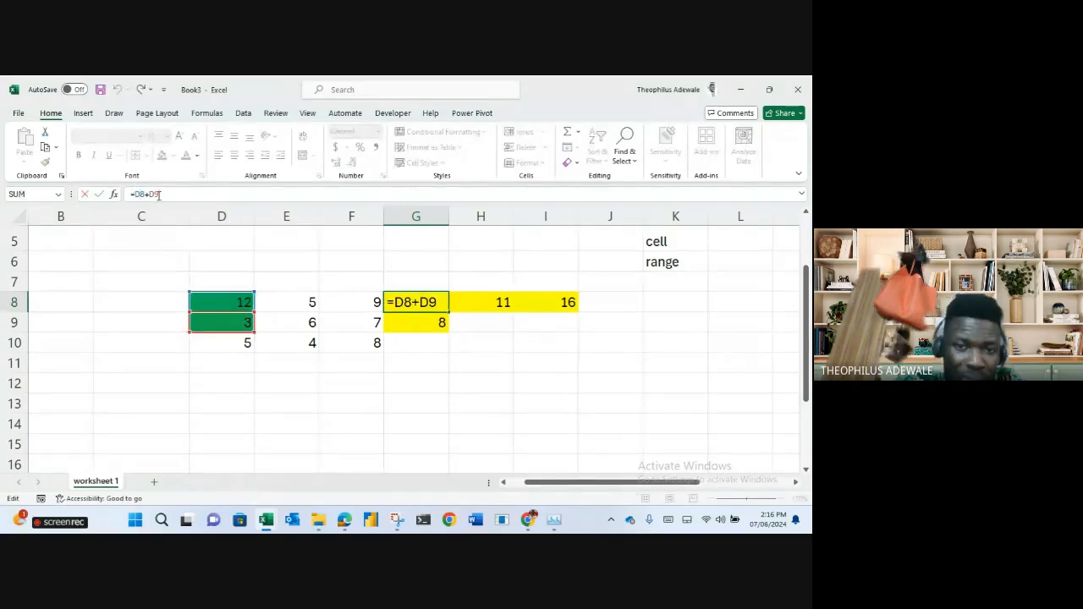
key("ctrl+Return")
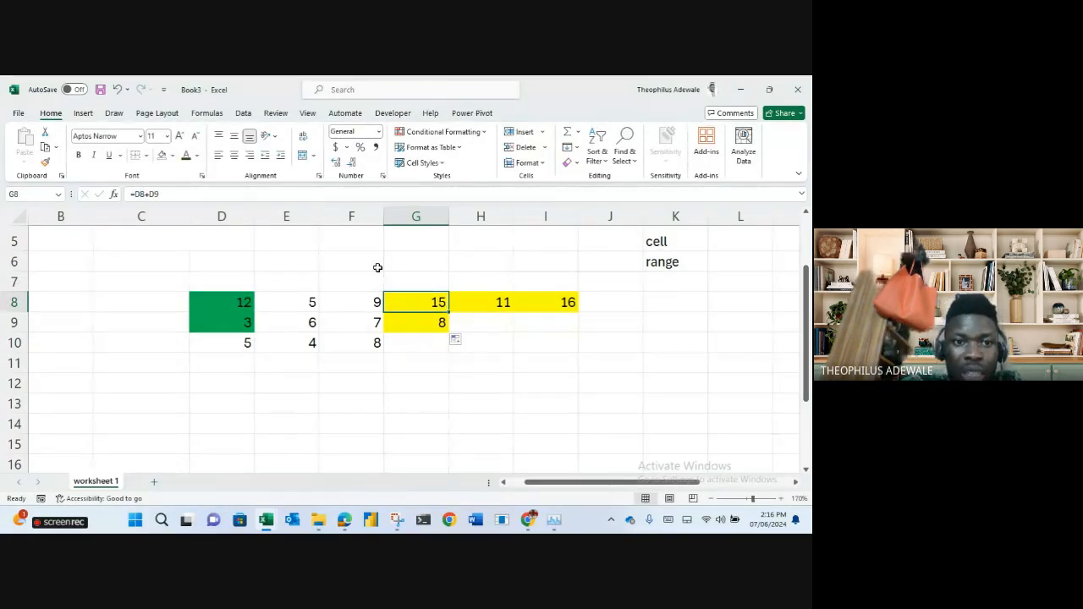
key("Down")
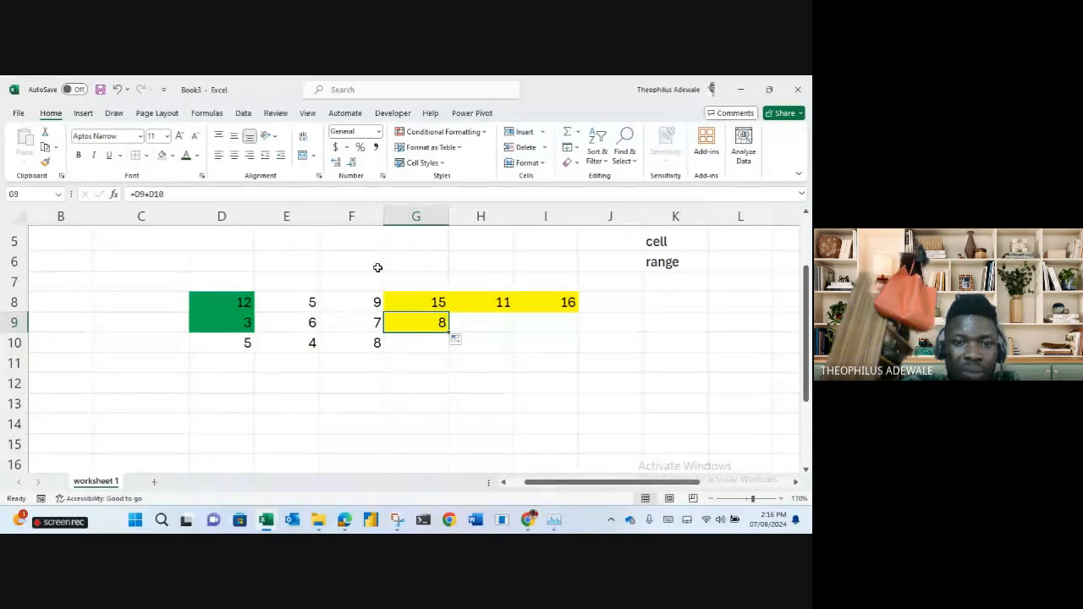
left_click(477, 195)
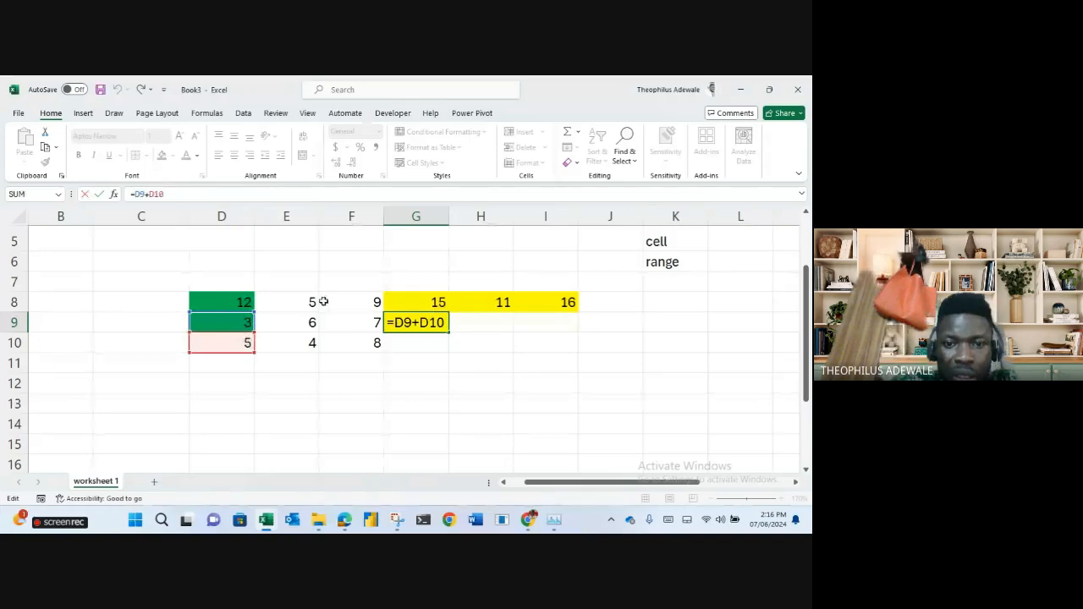
key("ctrl+Return")
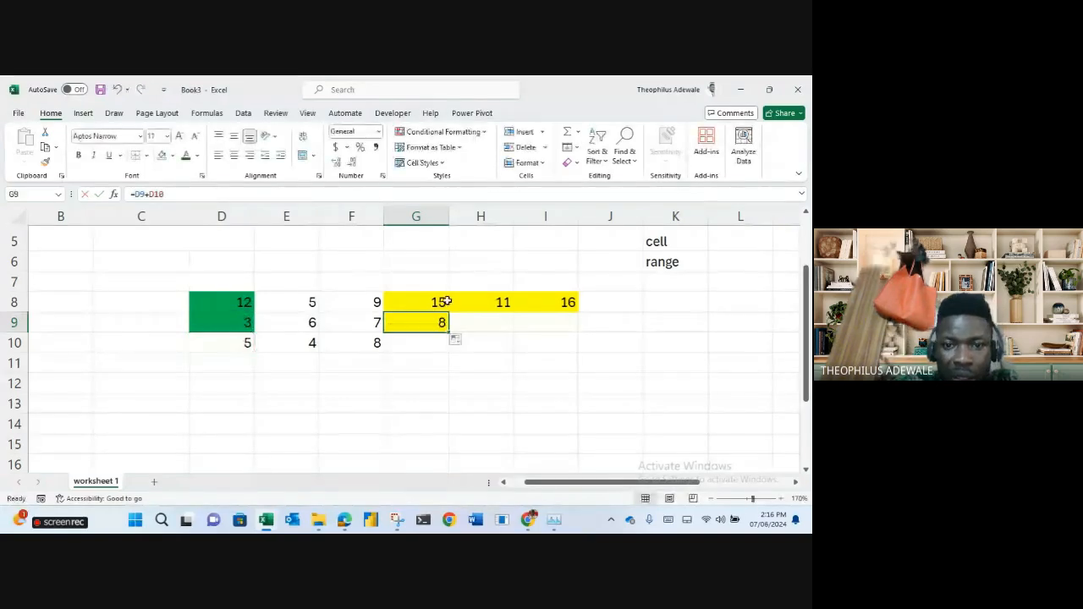
Copy the H8 and I8 sum formulas down into H9 and I9, showing 10 and 15.
left_click(499, 304)
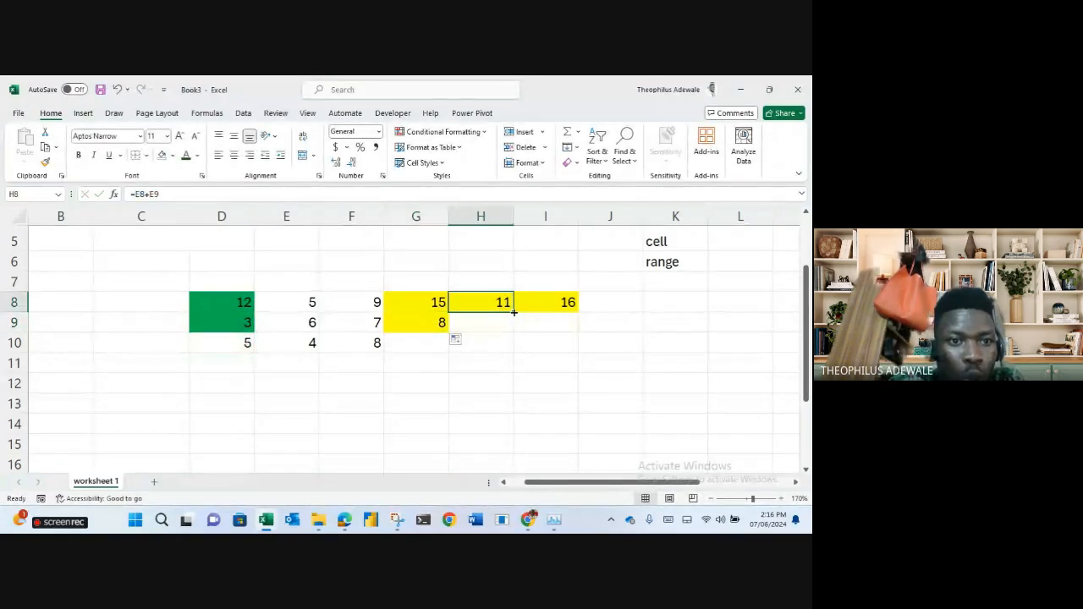
left_click_drag(514, 313, 515, 324)
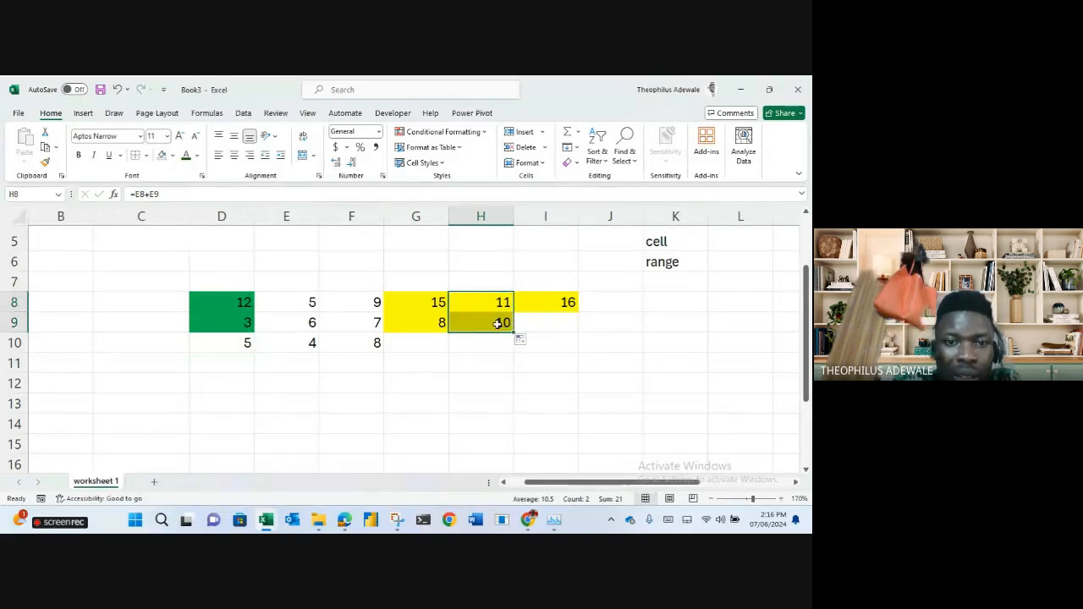
left_click(497, 323)
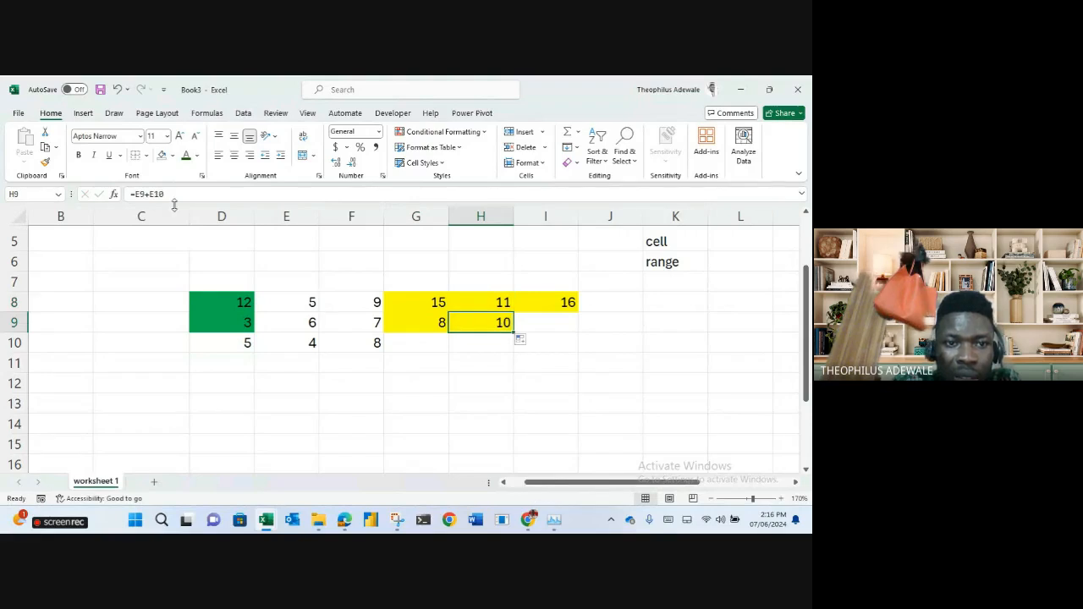
left_click_drag(173, 200, 123, 198)
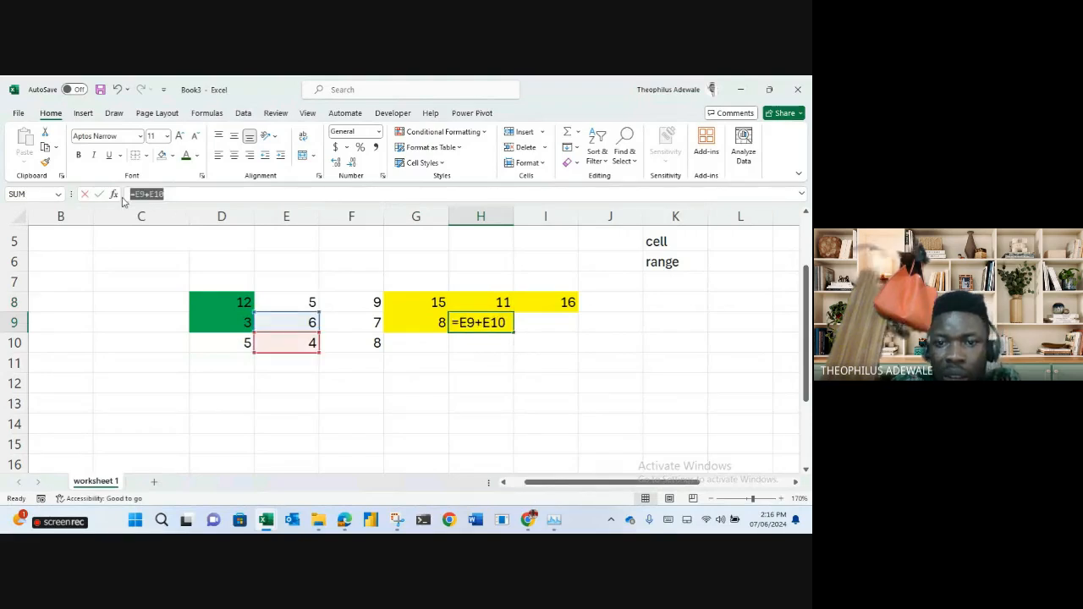
type("=")
left_click(569, 322)
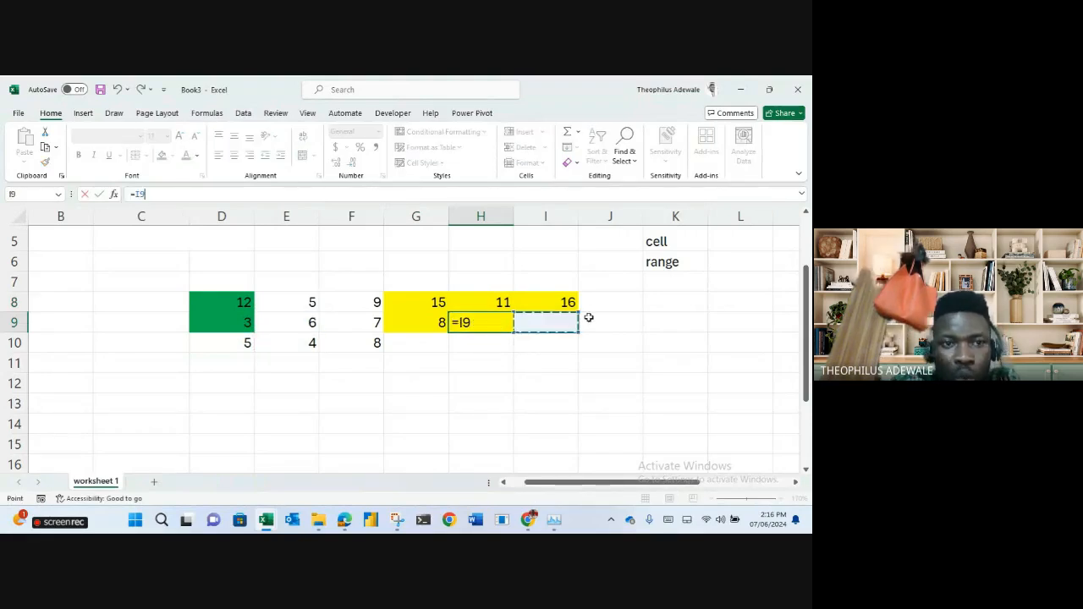
key("Escape")
left_click(561, 303)
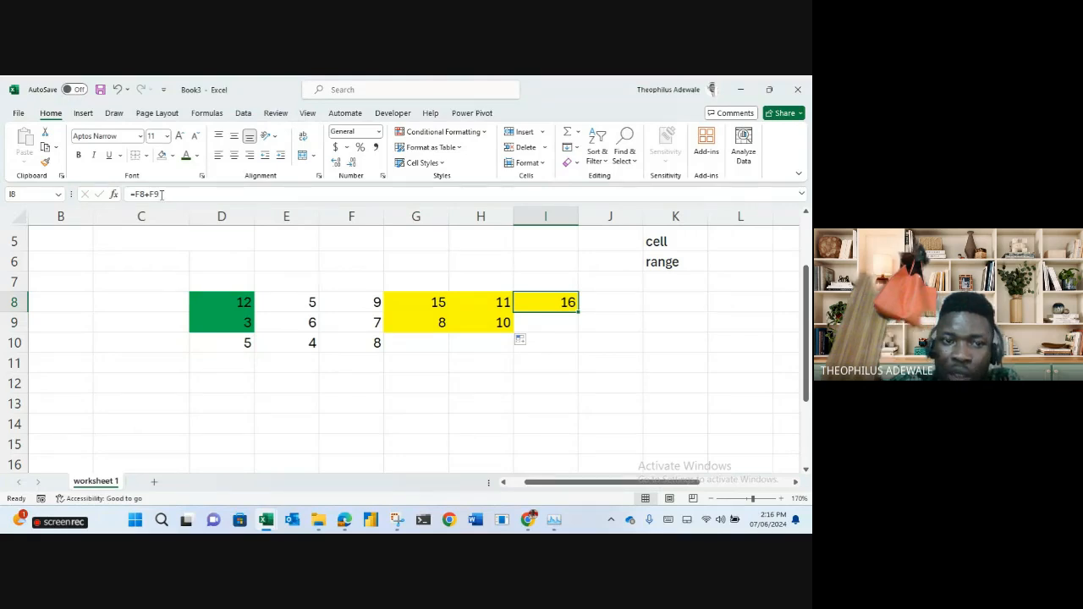
left_click_drag(579, 312, 574, 325)
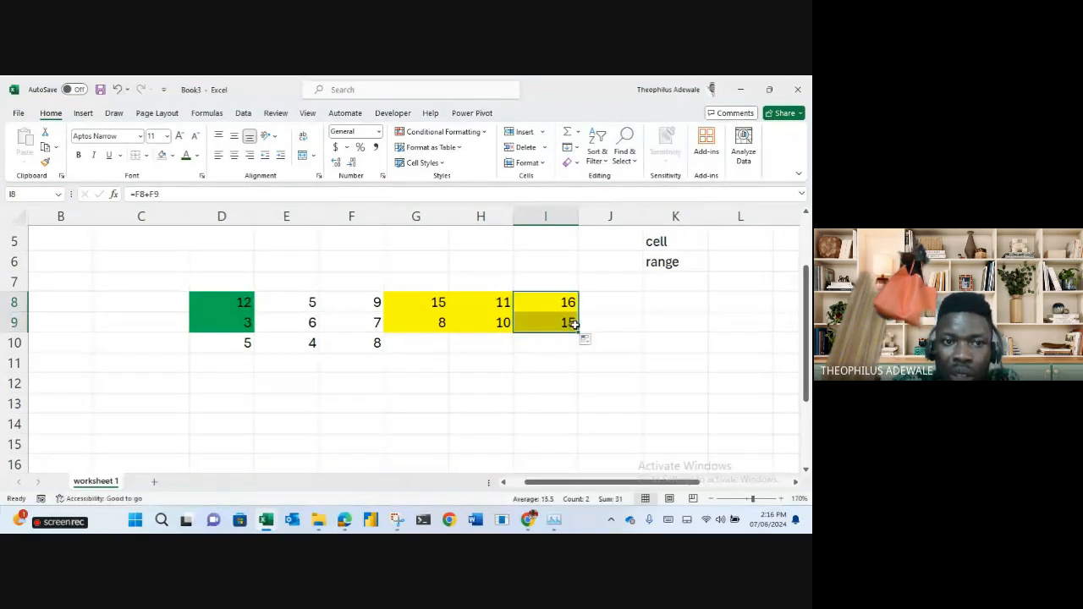
left_click(567, 323)
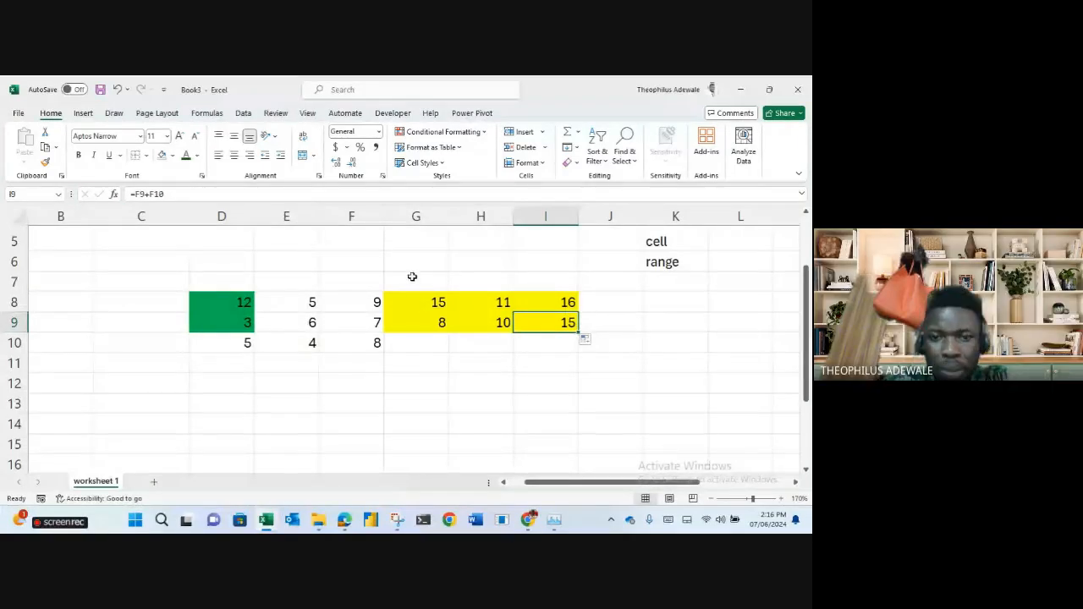
left_click(426, 321)
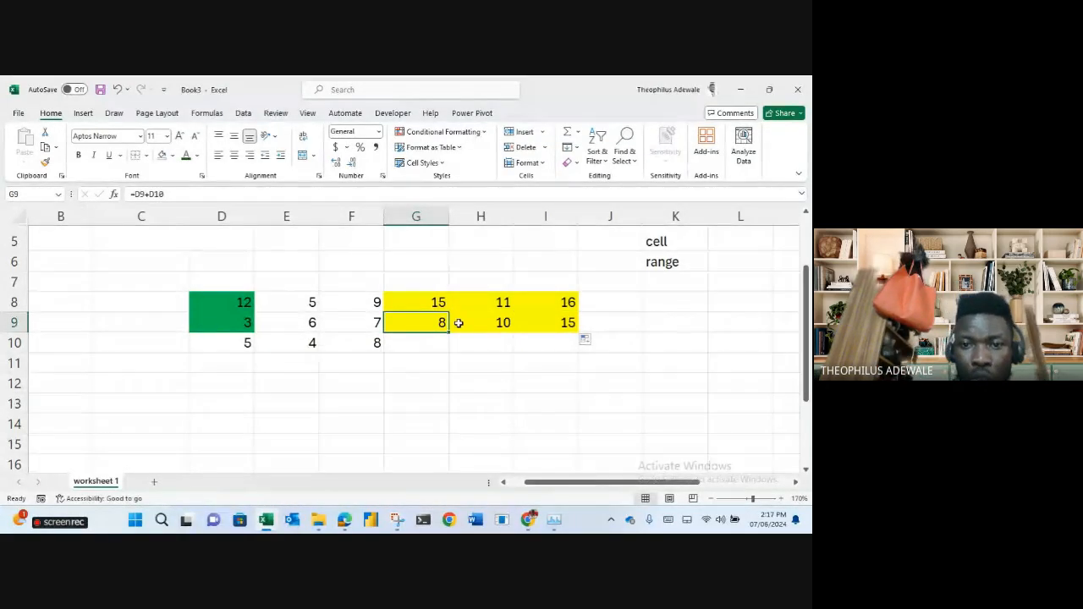
left_click(438, 304)
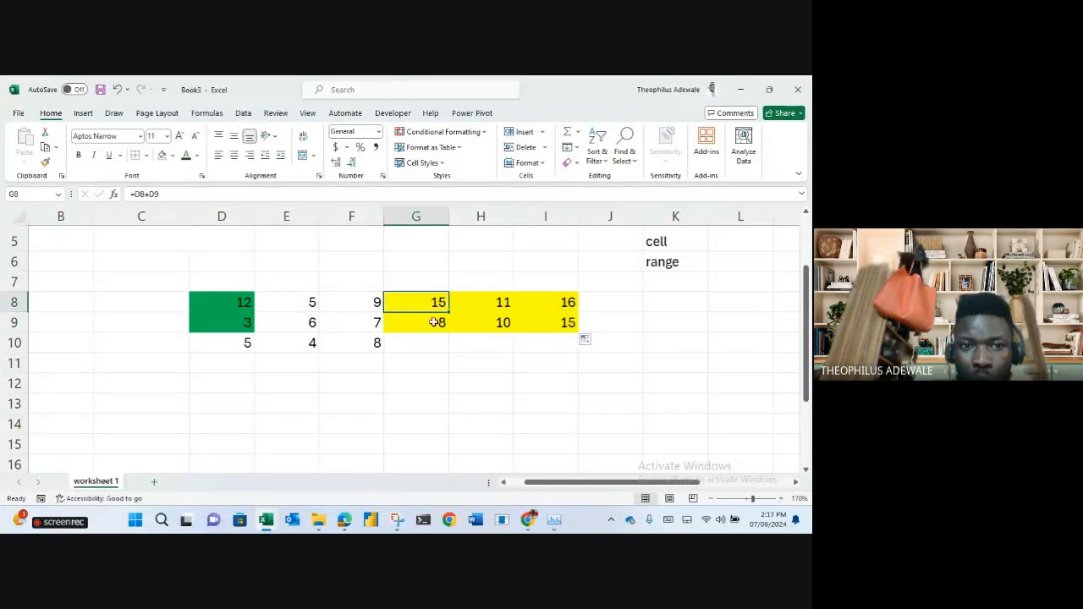
left_click(434, 323)
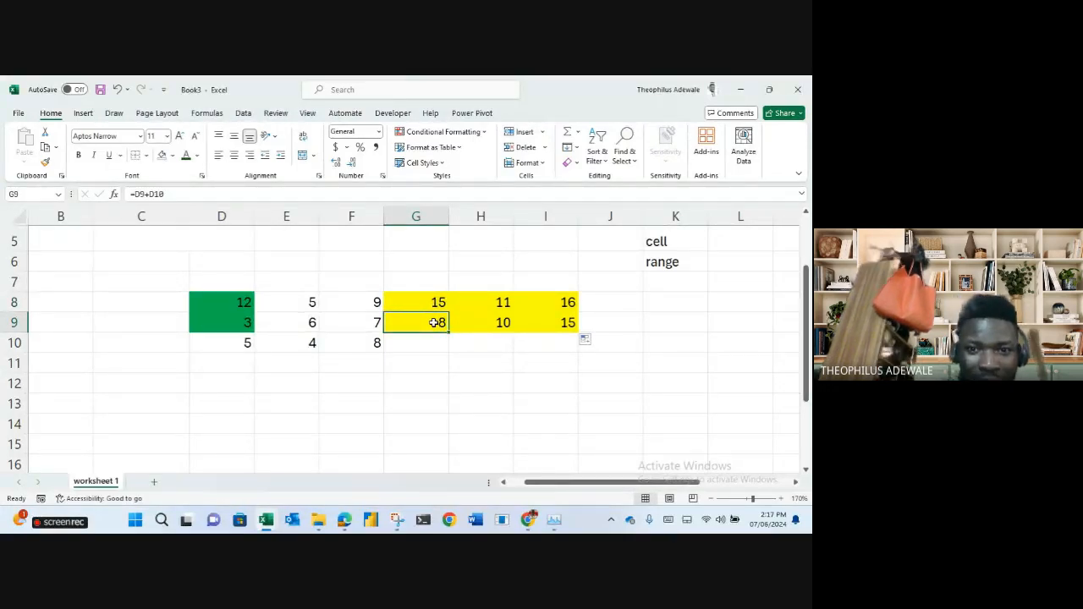
left_click(426, 302)
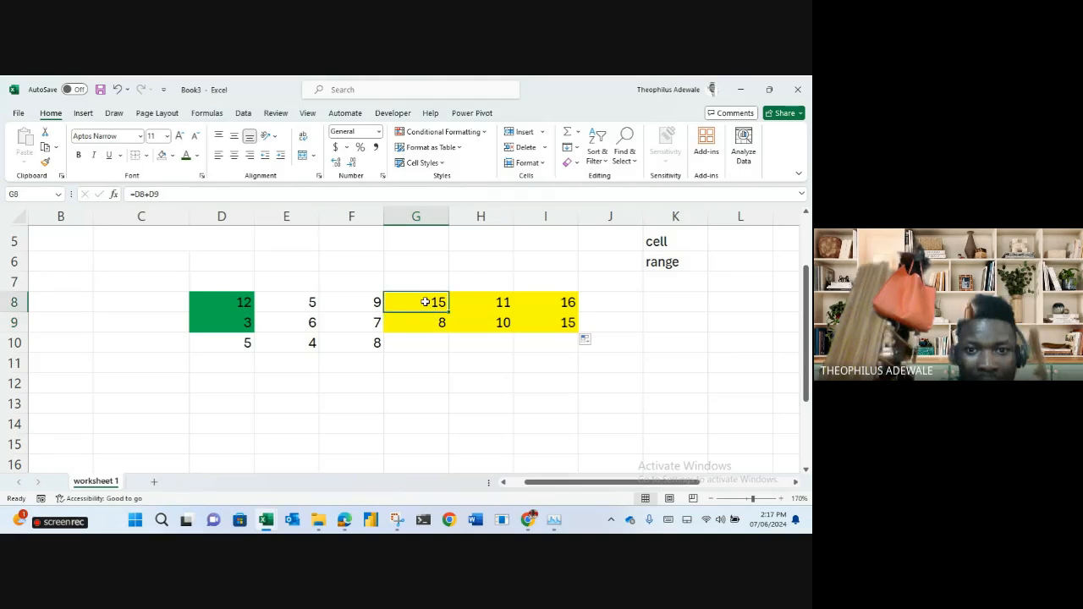
left_click(430, 325)
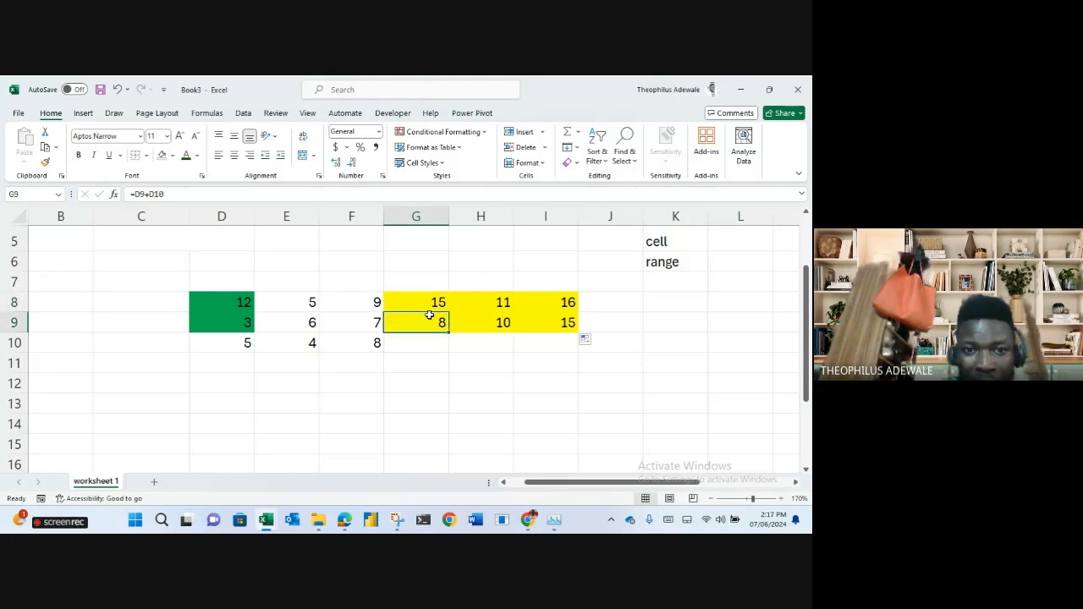
left_click(426, 303)
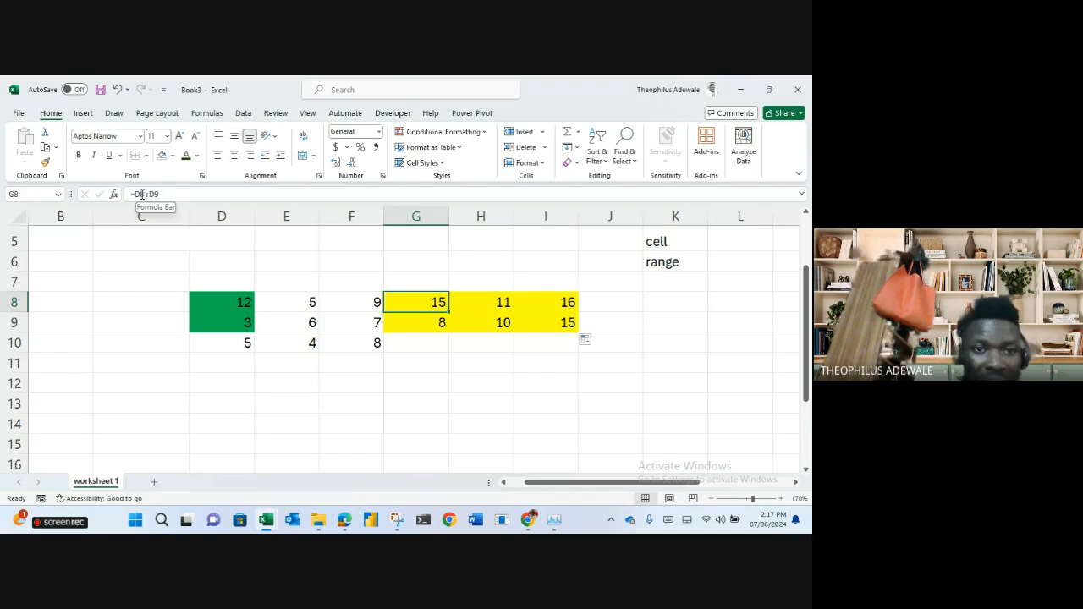
left_click(426, 321)
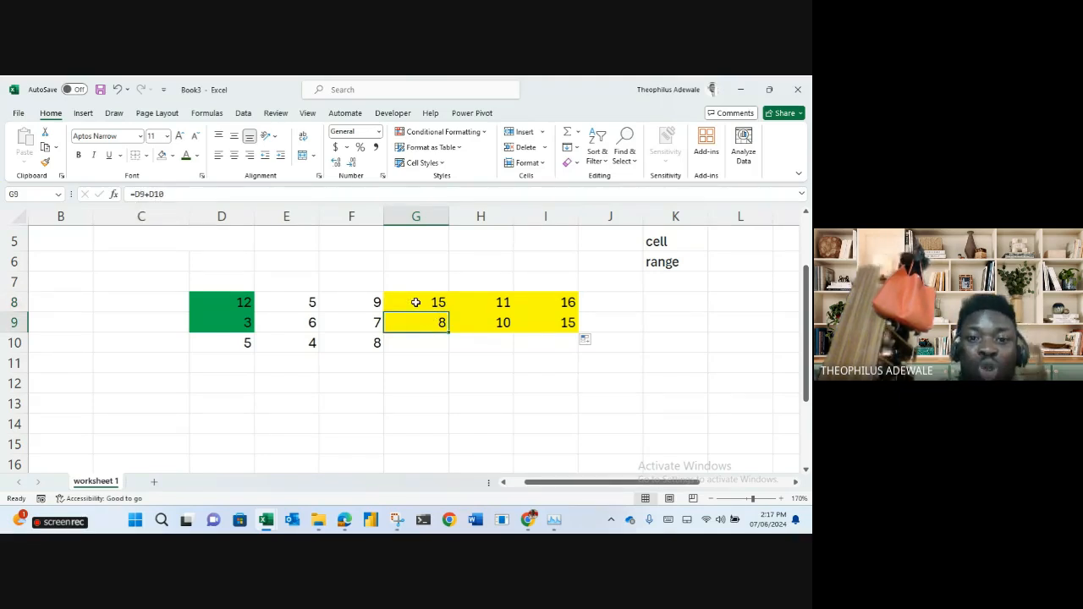
left_click(415, 302)
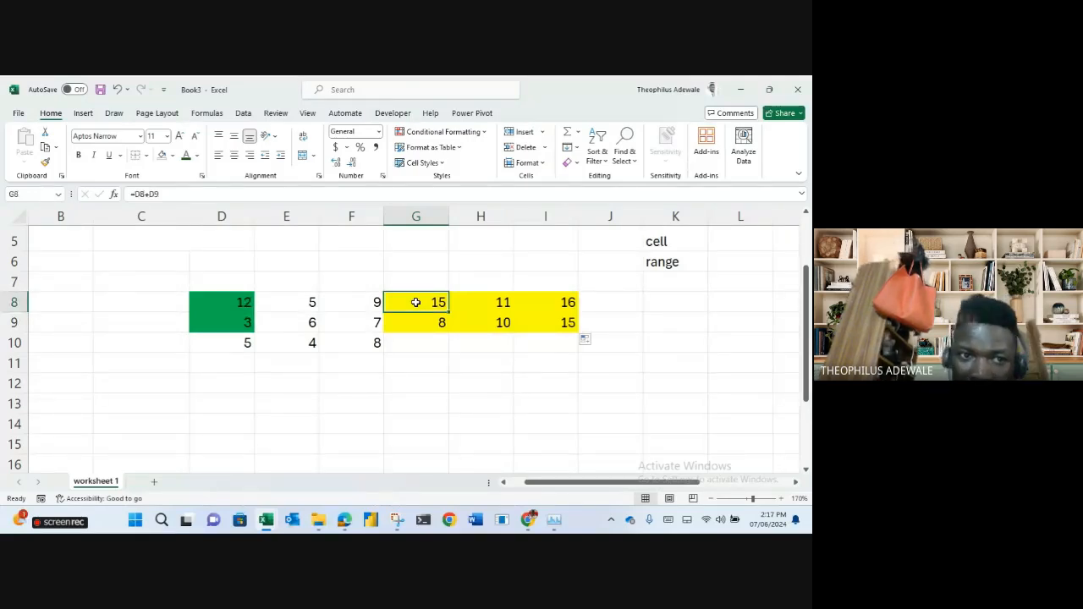
left_click(143, 195)
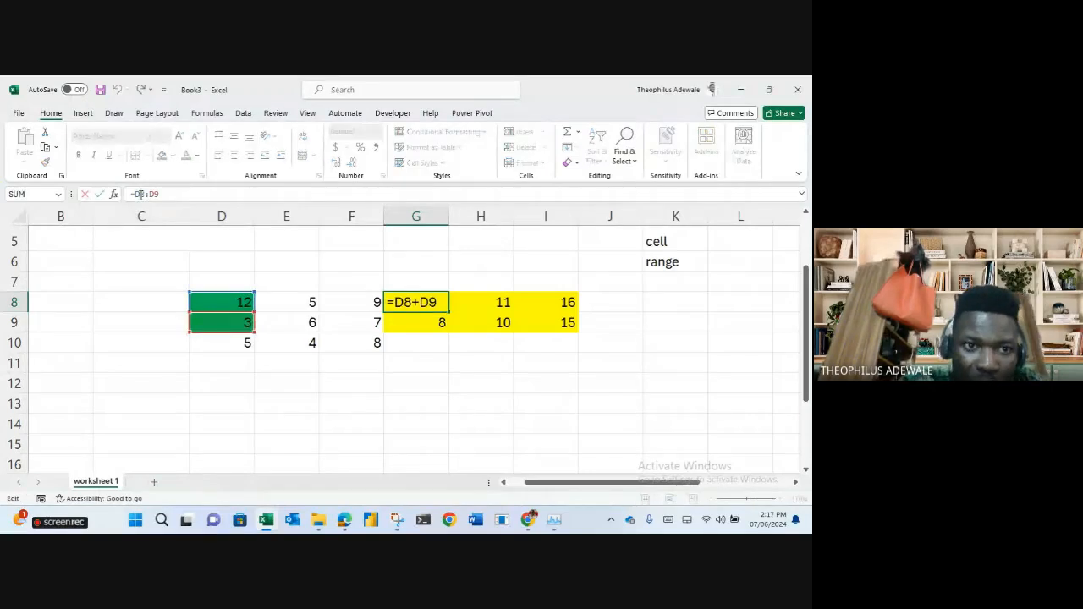
Lock row 8 so G8 reads =D$8+D9, and copy it down into G9.
type("$")
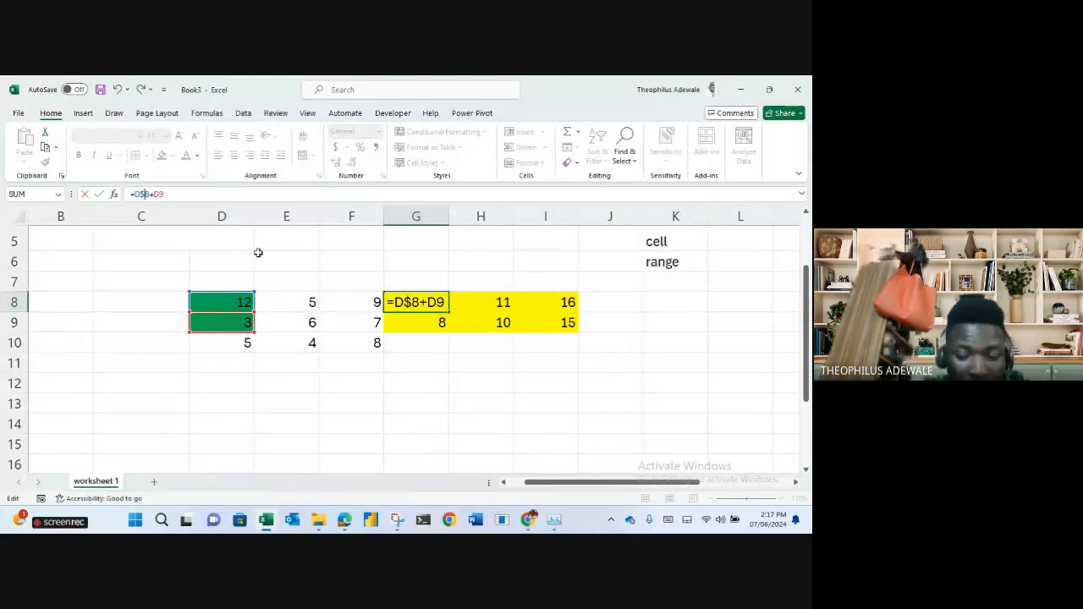
key("Return")
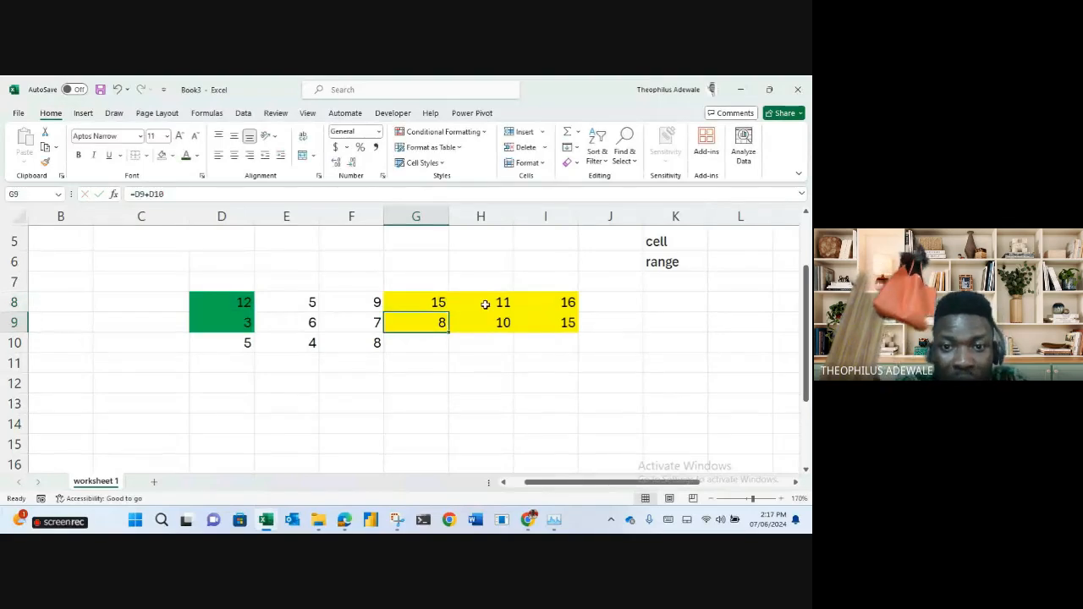
key("Up")
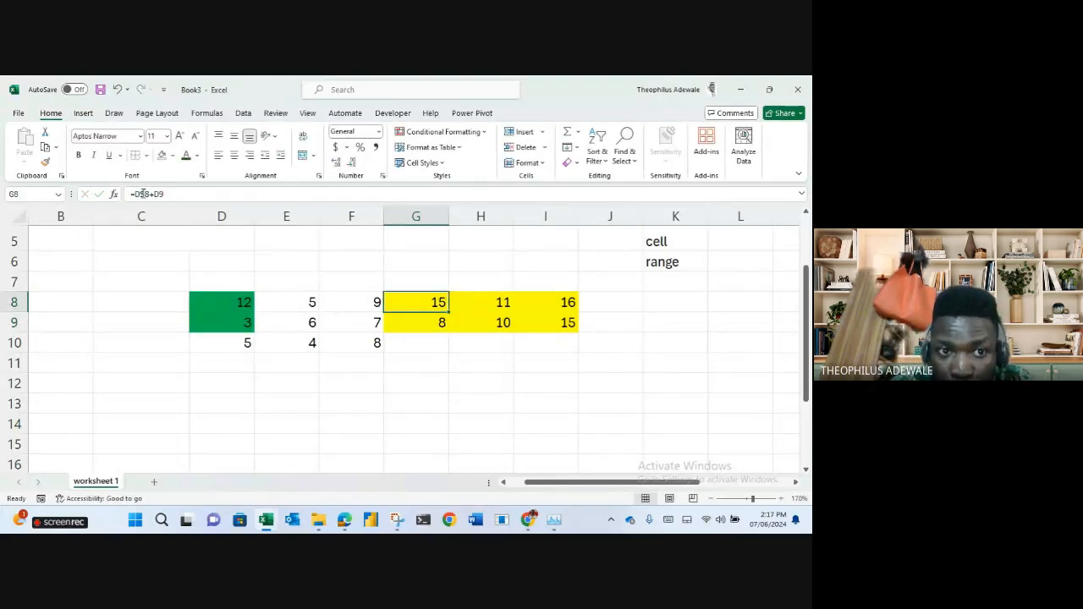
left_click(143, 194)
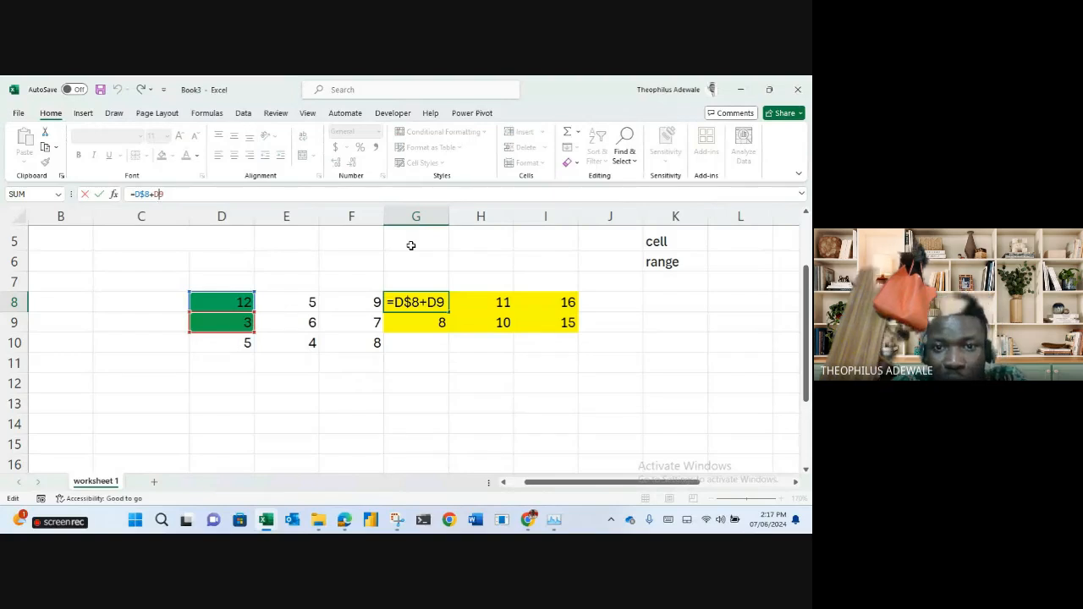
key("ctrl+Return")
left_click_drag(449, 313, 451, 330)
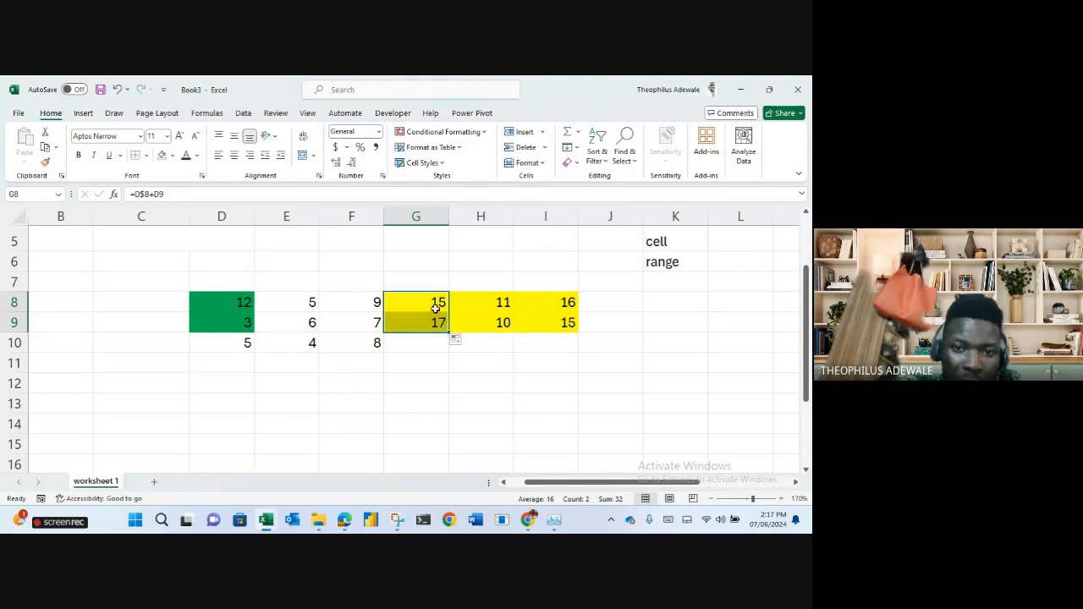
left_click(434, 303)
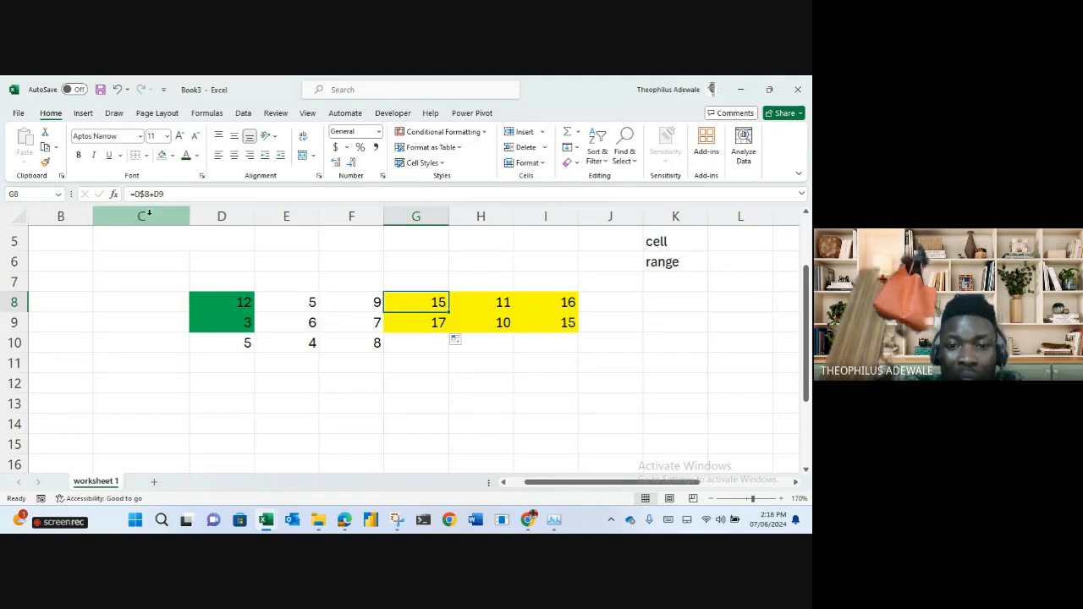
Compare the G8 and G9 formulas, confirming G9 reads =D$8+D10 and shows 17.
left_click(410, 322)
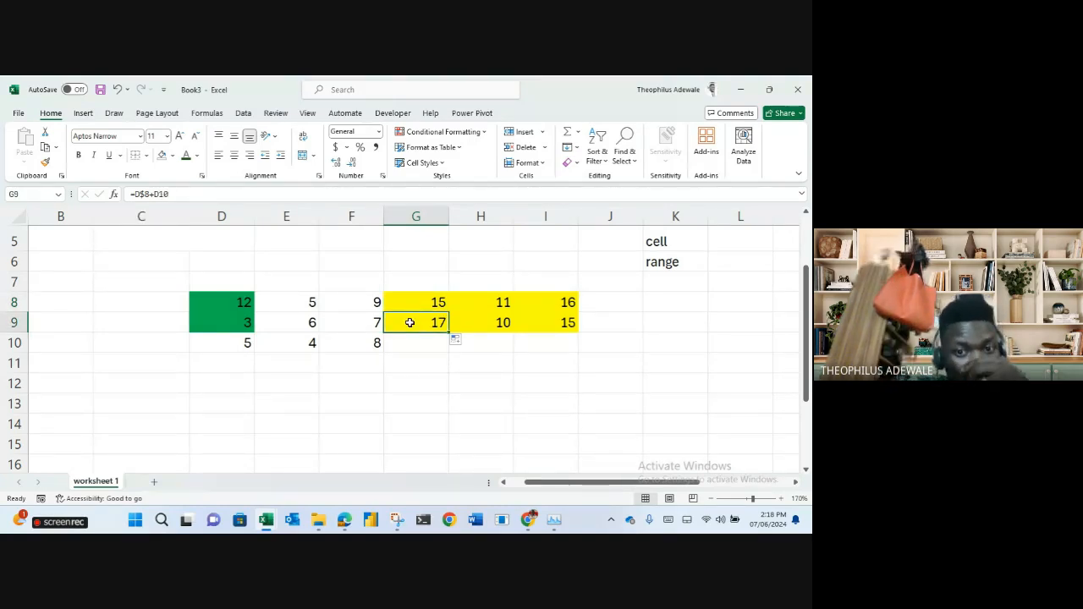
left_click(402, 302)
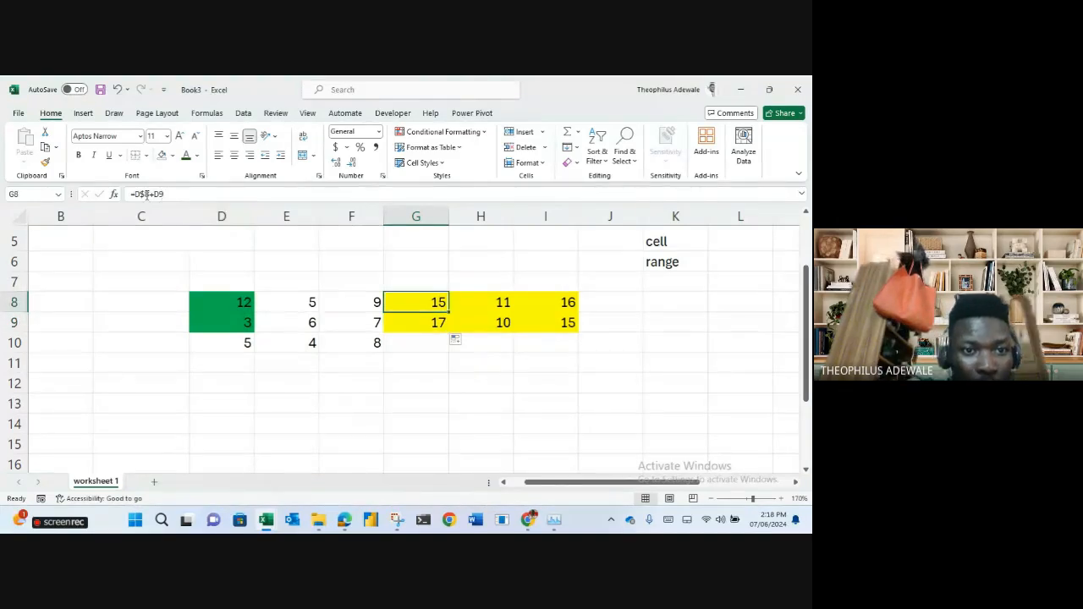
left_click(145, 194)
double_click(148, 195)
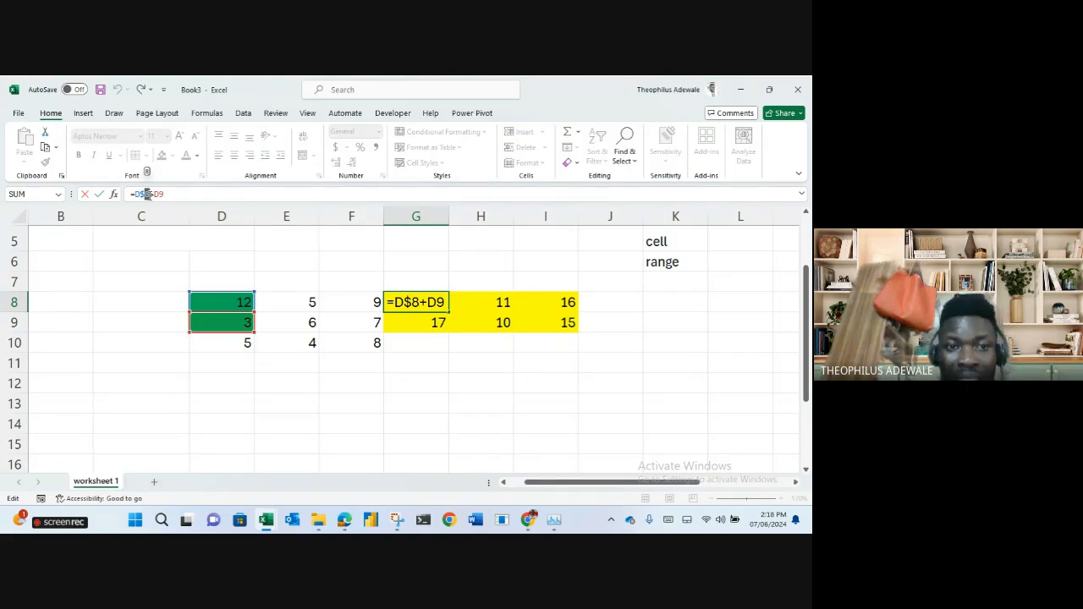
key("Escape")
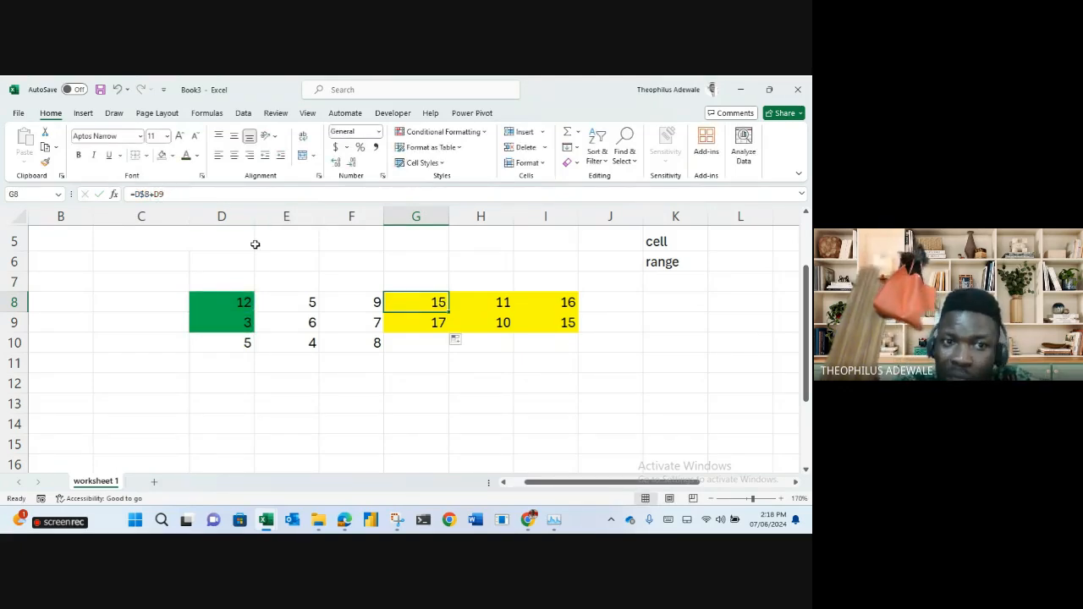
left_click(420, 329)
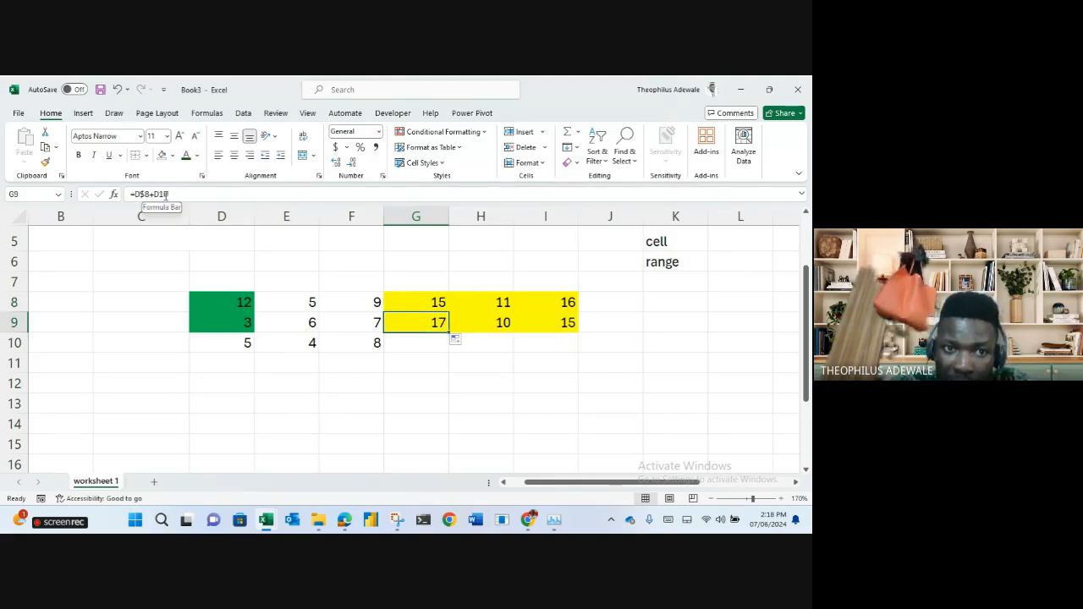
double_click(160, 194)
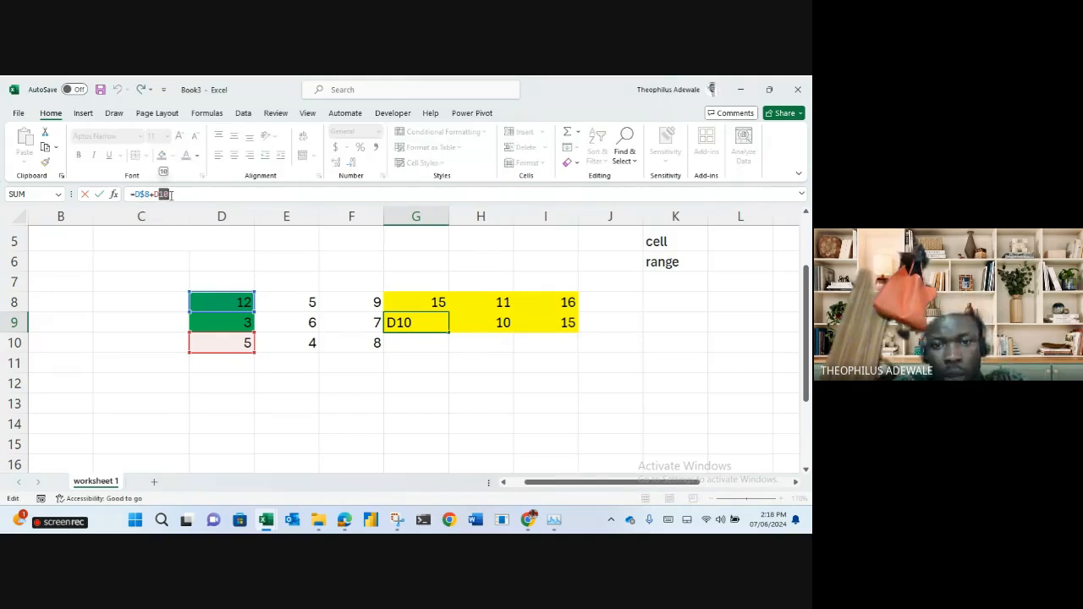
key("Escape")
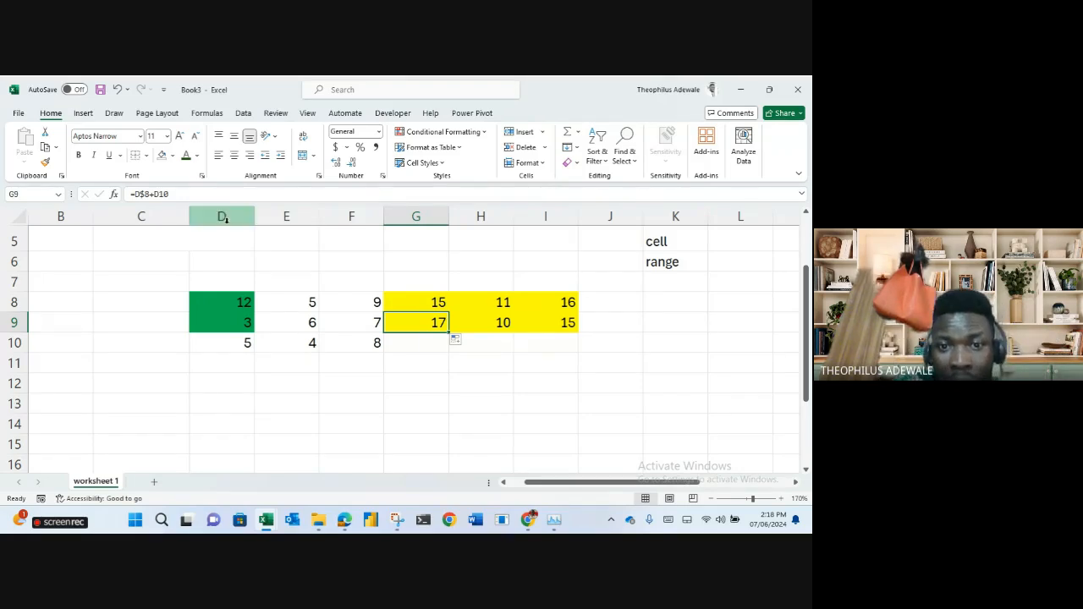
Copy G8's formula right into H8, giving =E$8+E9, and compare it with I8.
left_click(428, 304)
left_click_drag(449, 313, 535, 311)
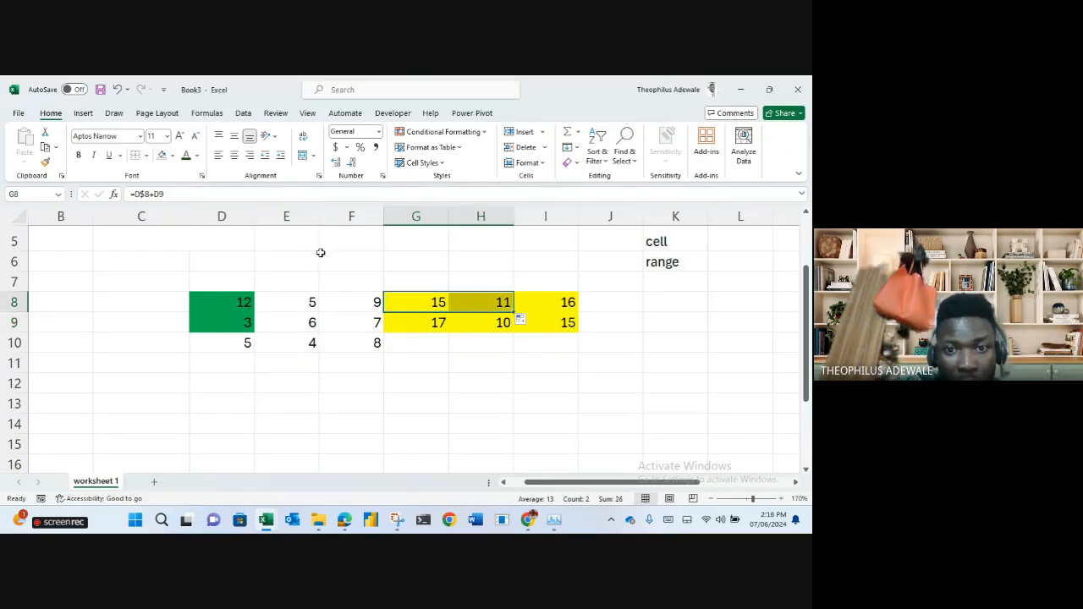
left_click(442, 303)
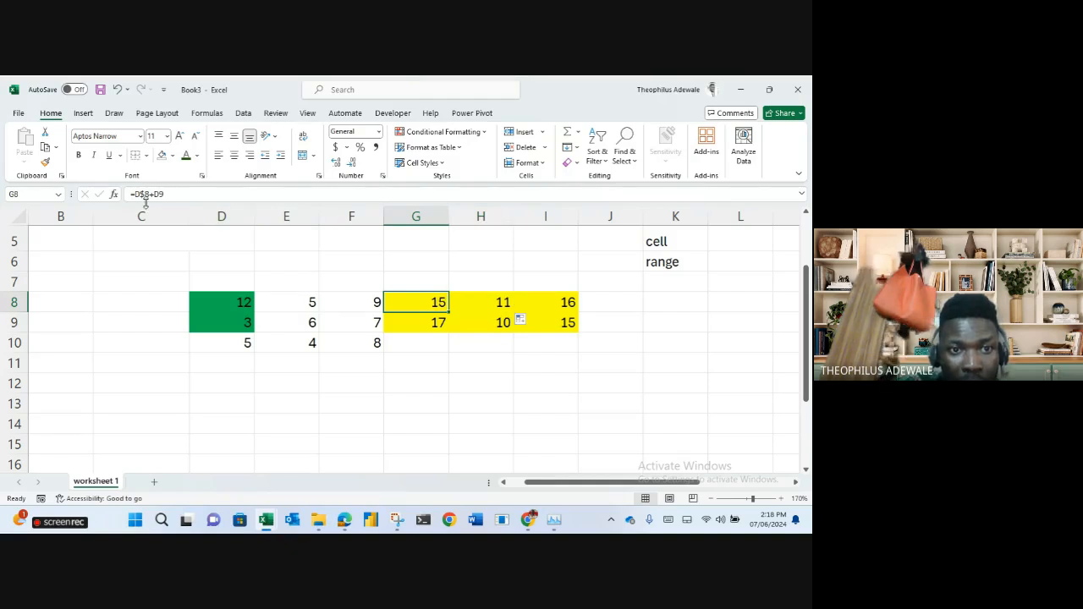
left_click(471, 302)
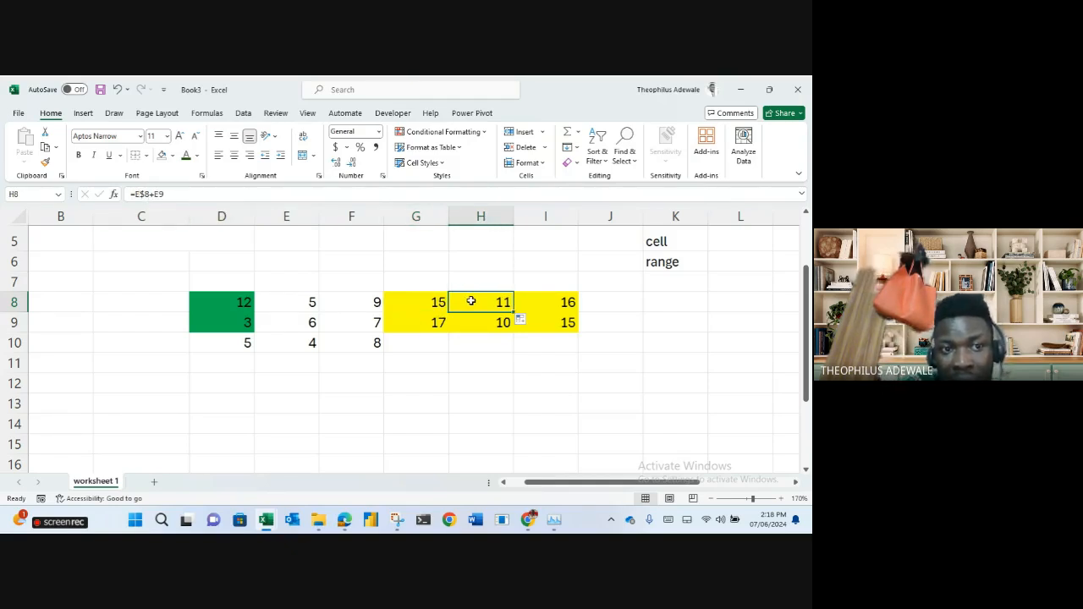
left_click(536, 300)
left_click(413, 303)
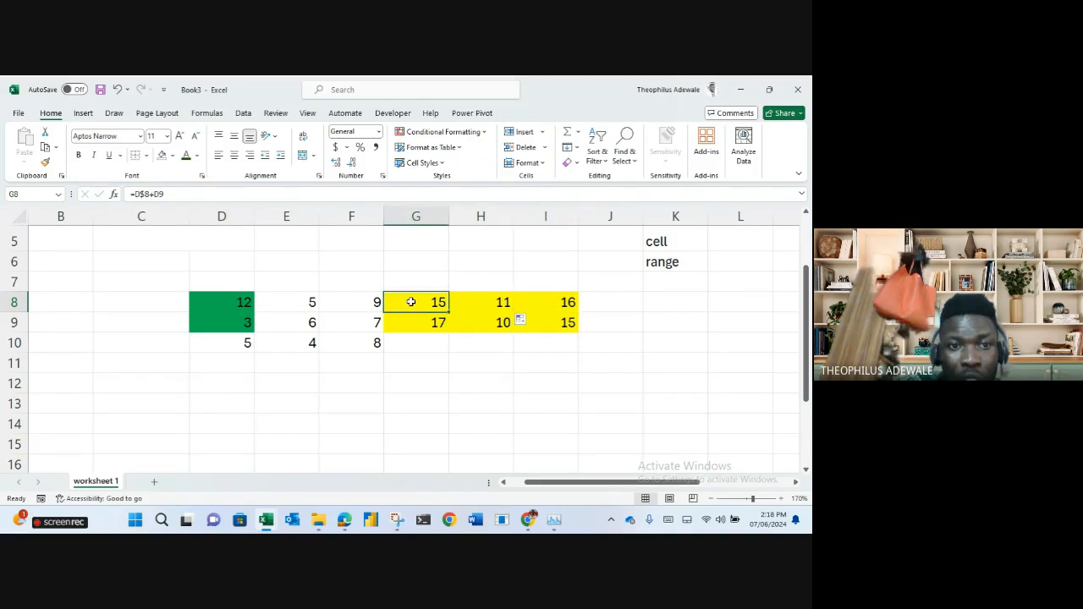
left_click(156, 194)
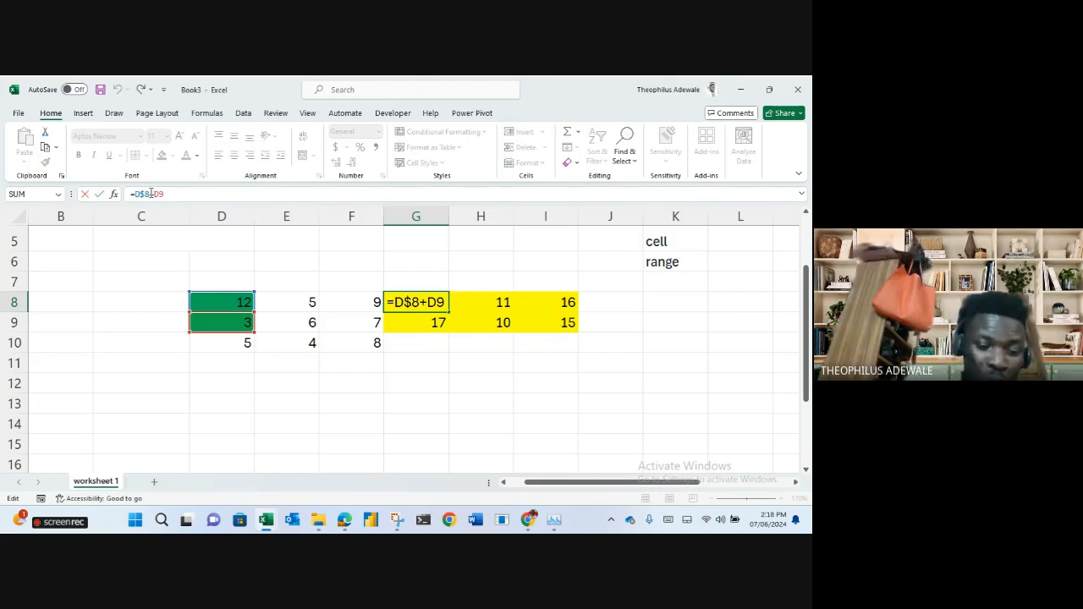
Insert $ before D9 so G8 reads =D$8+$D9, and verify it still shows 15.
type("$")
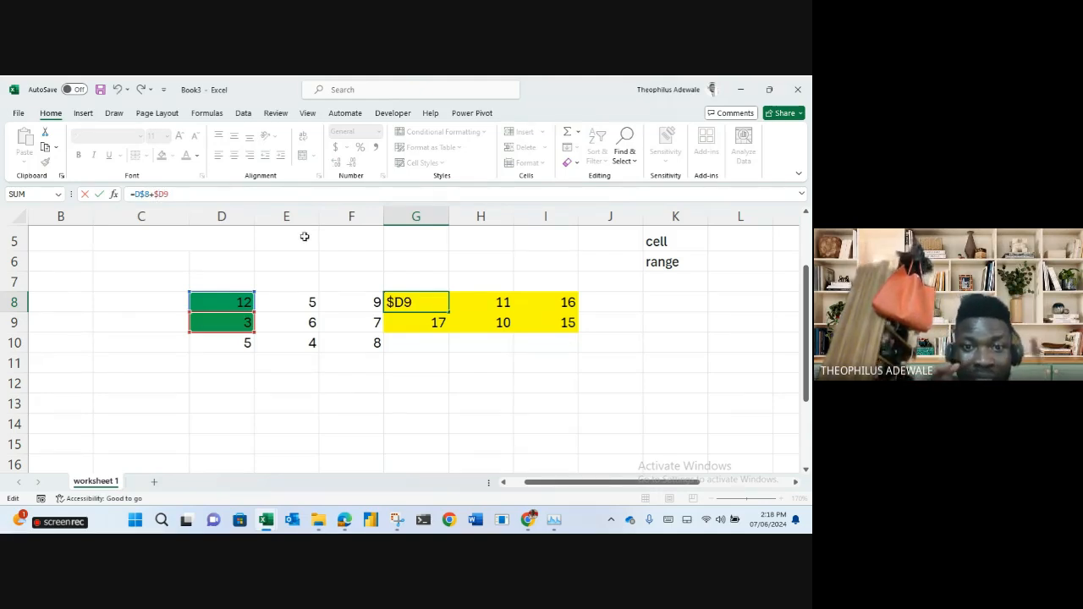
key("Return")
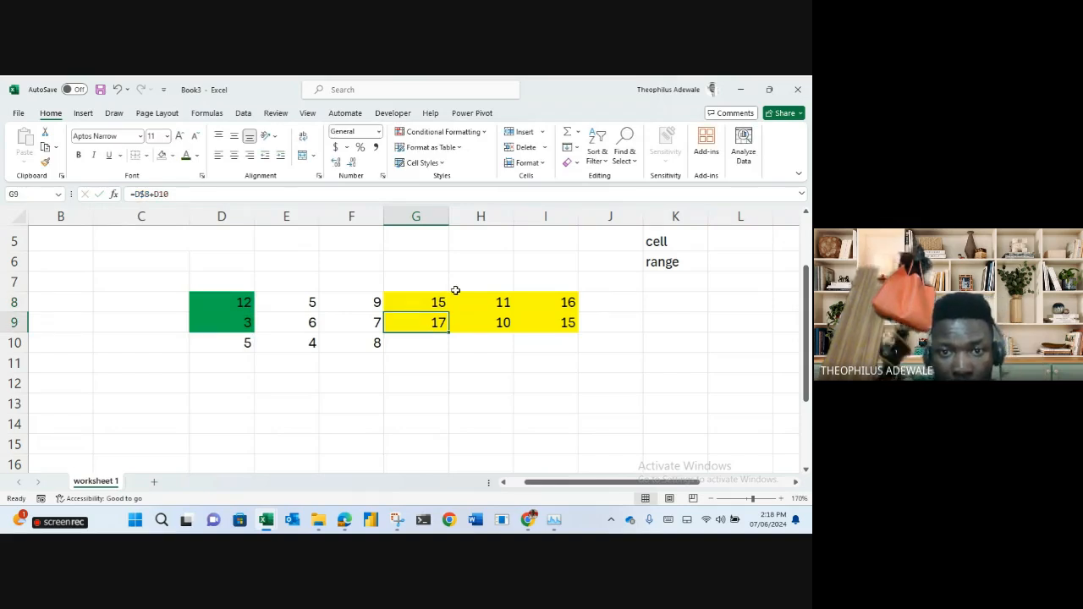
left_click(431, 305)
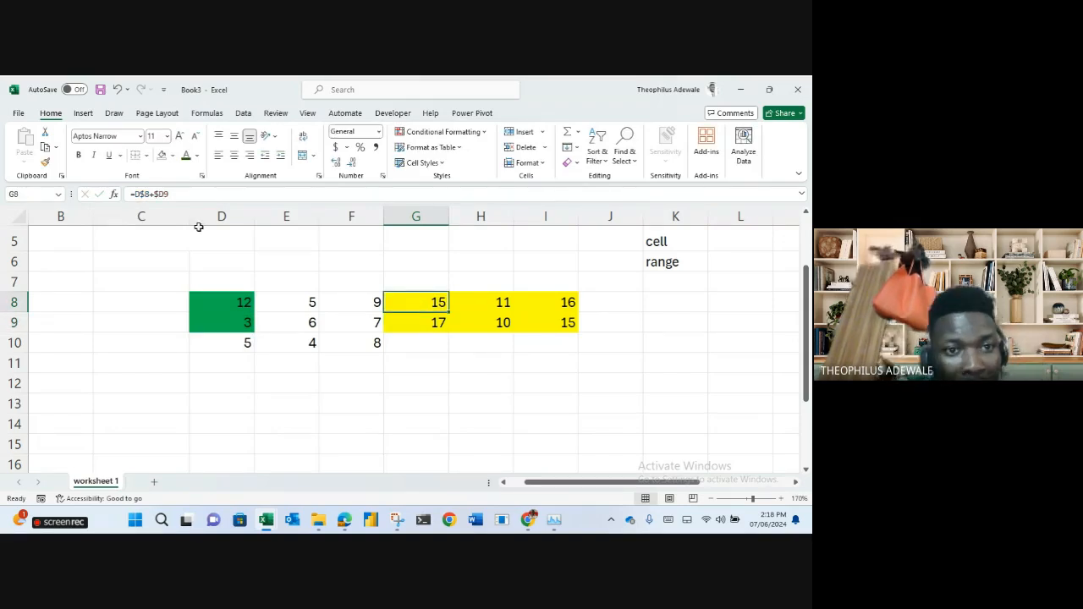
left_click(157, 194)
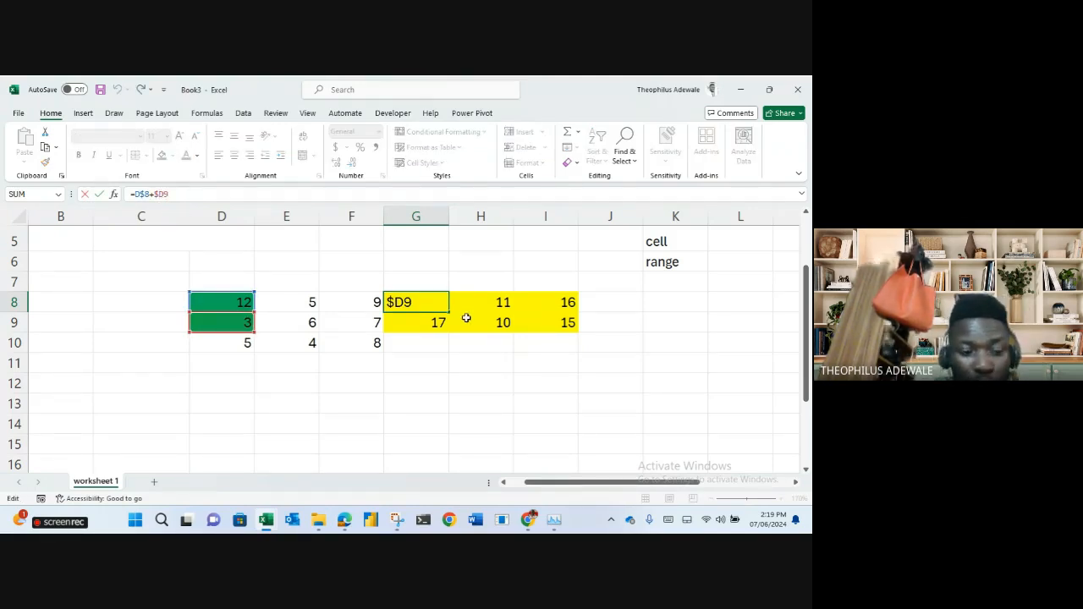
key("Escape")
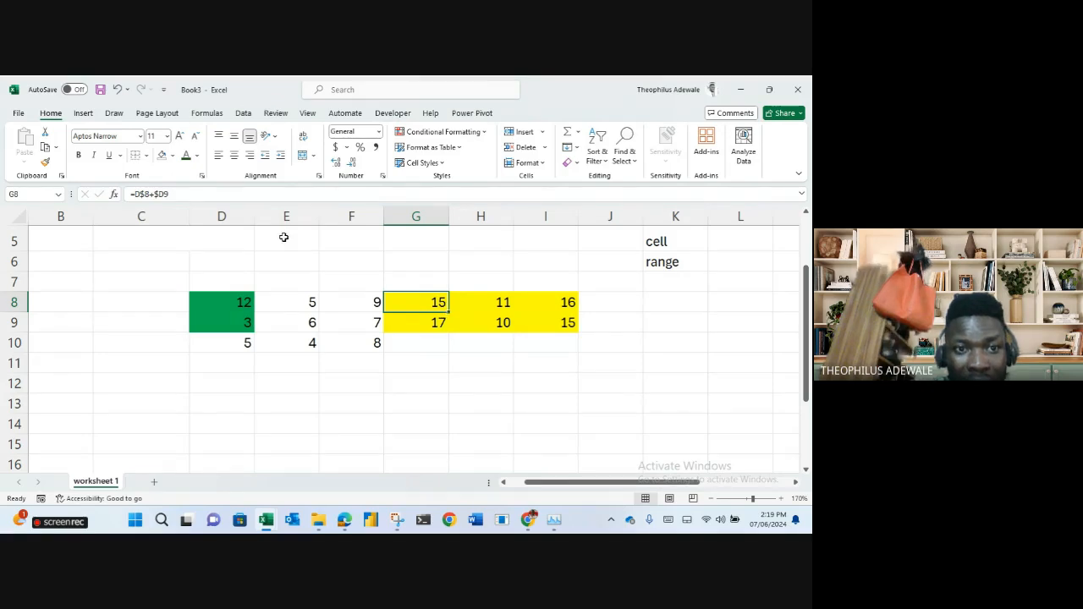
left_click(137, 194)
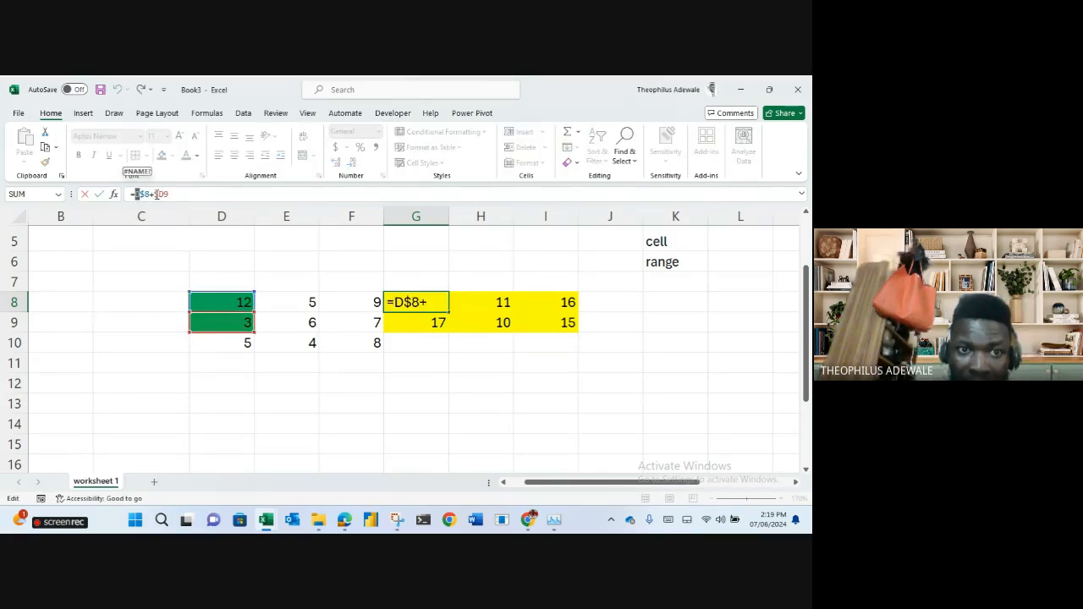
left_click(160, 194)
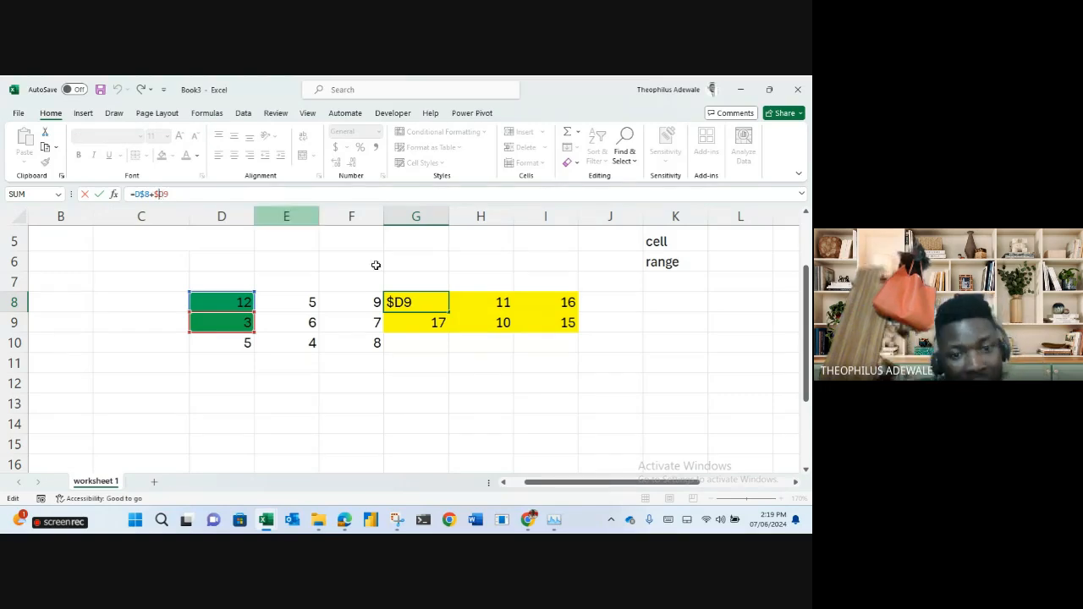
key("Escape")
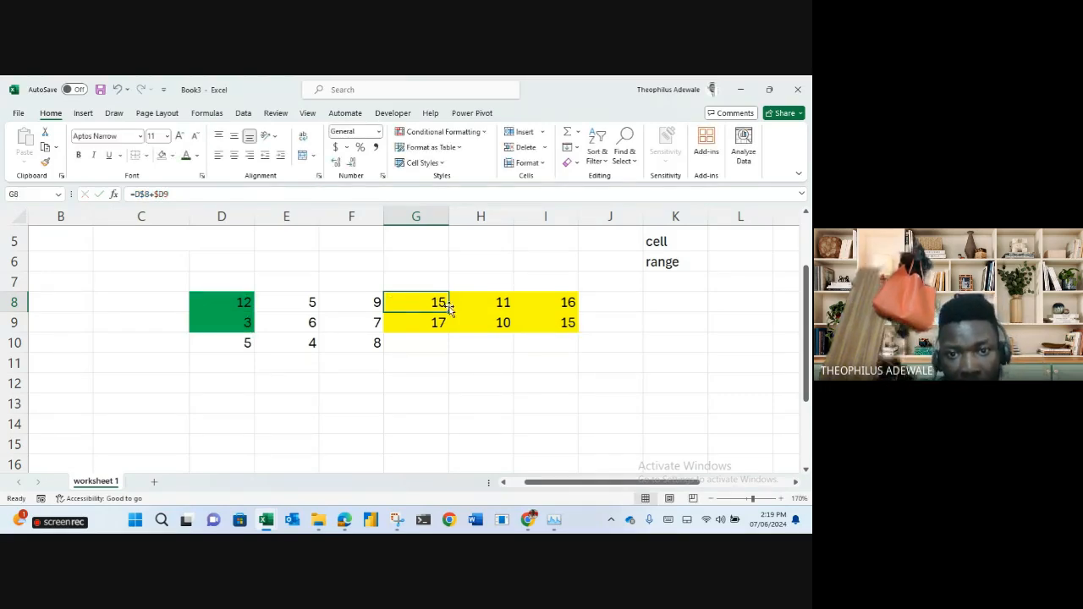
Copy G8's formula into H8, giving =E$8+$D9, and look over G8's formula.
left_click_drag(449, 311, 493, 319)
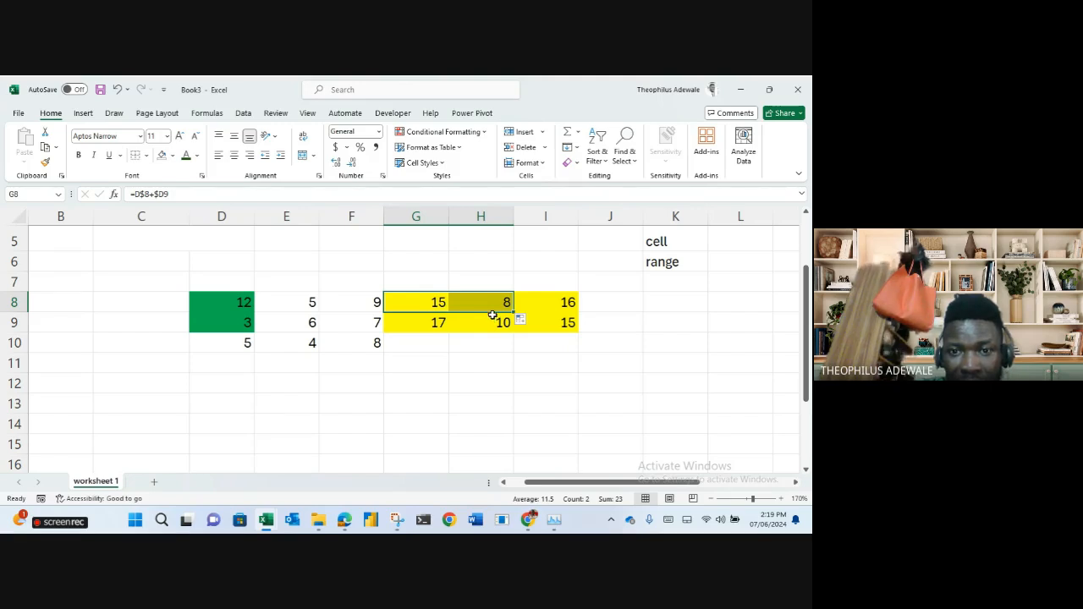
left_click(483, 304)
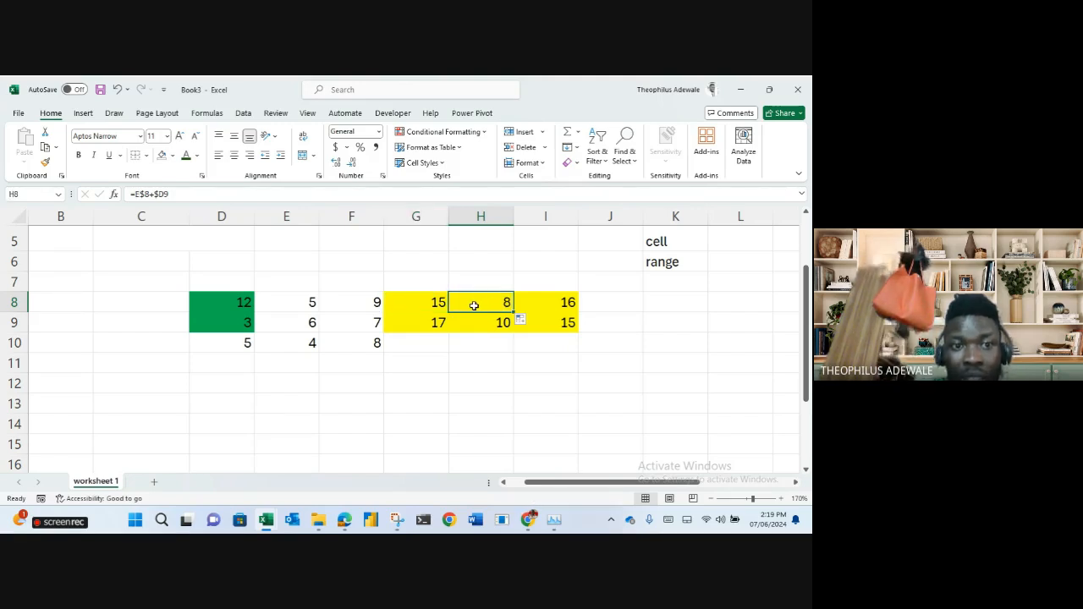
left_click(418, 302)
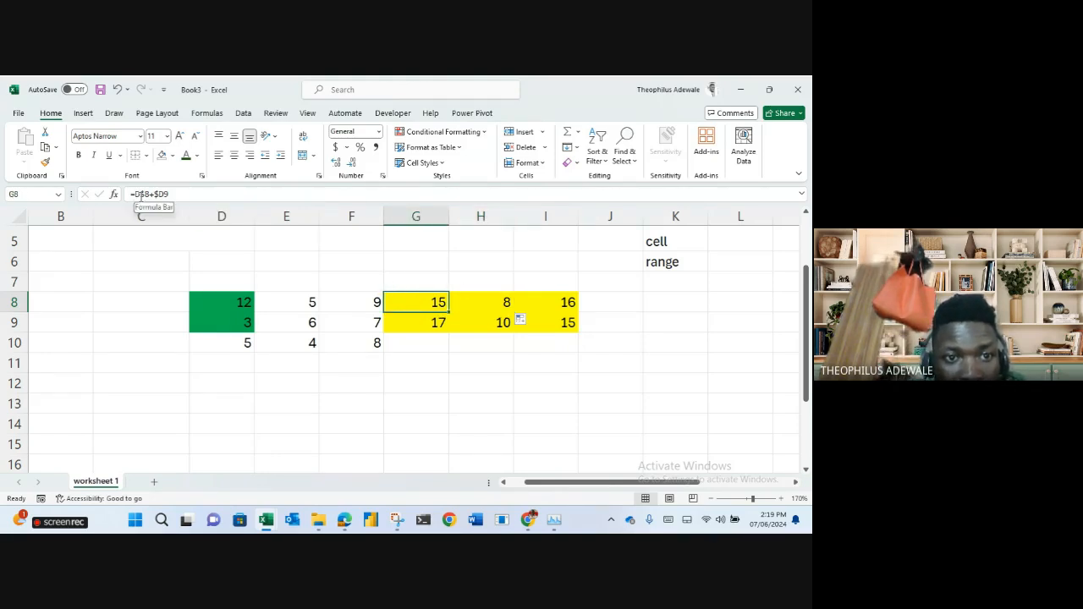
left_click(135, 194)
key("Delete")
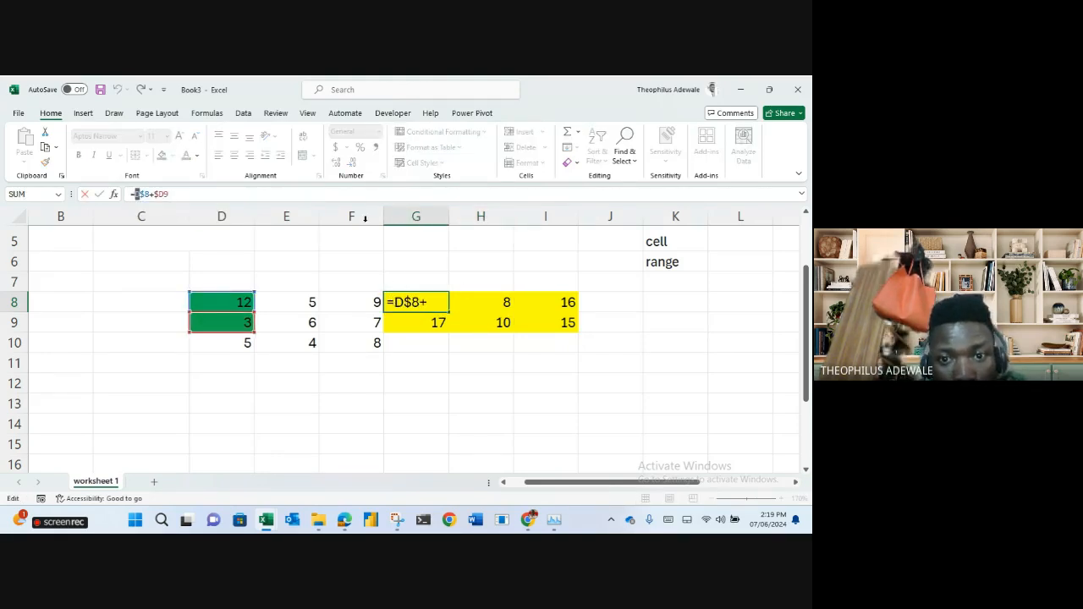
left_click(468, 297)
key("Escape")
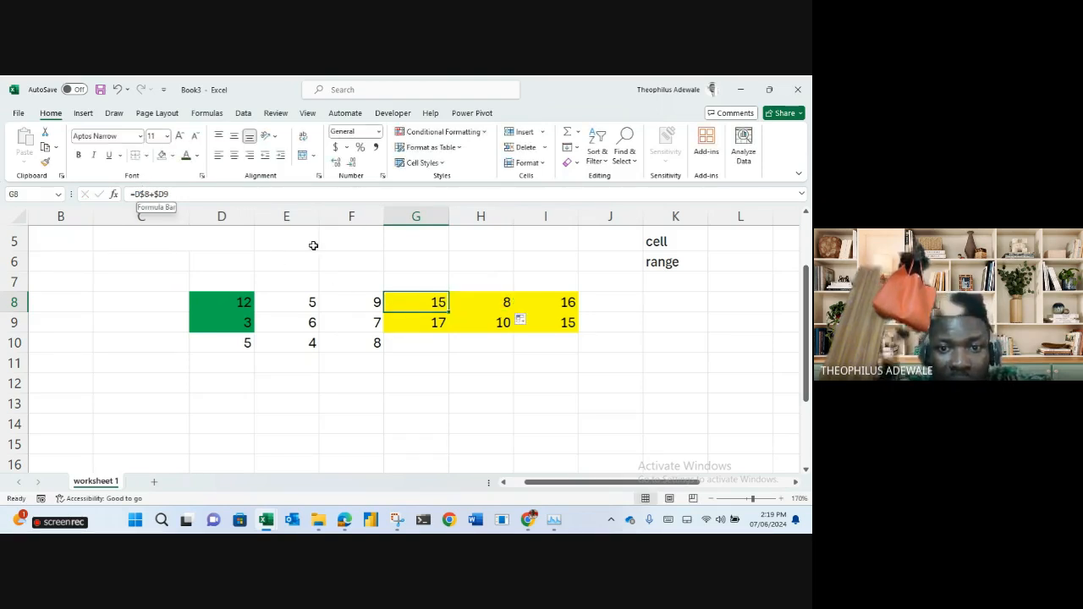
Compare G8 and H8, then copy H8's formula into I8, giving =F$8+$D9 showing 12.
left_click(472, 296)
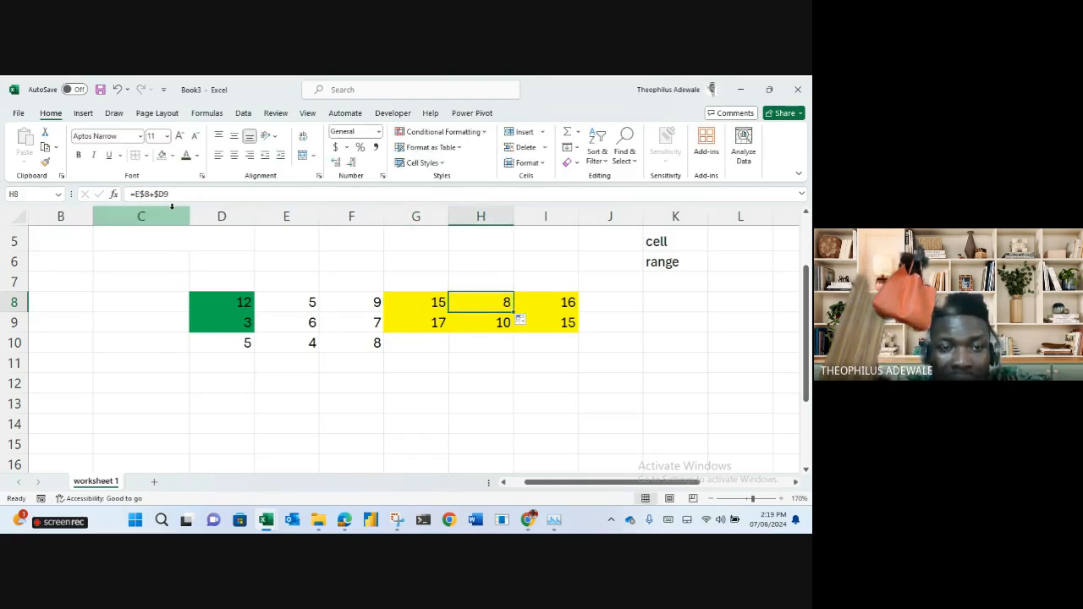
left_click(419, 299)
left_click(478, 305)
left_click(436, 304)
left_click(482, 307)
left_click_drag(516, 312, 552, 302)
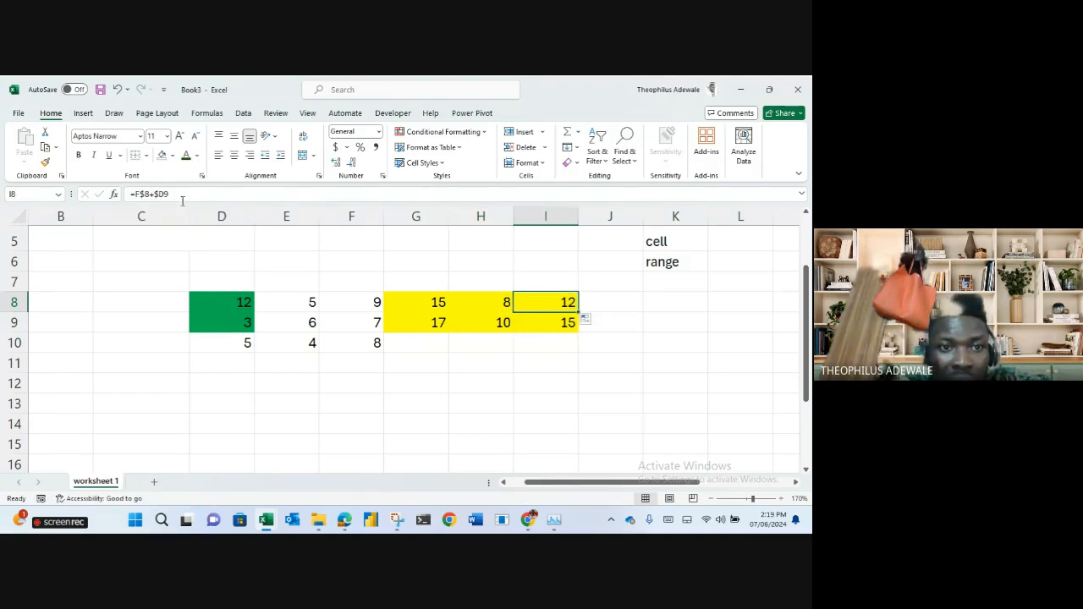
left_click_drag(164, 197, 157, 197)
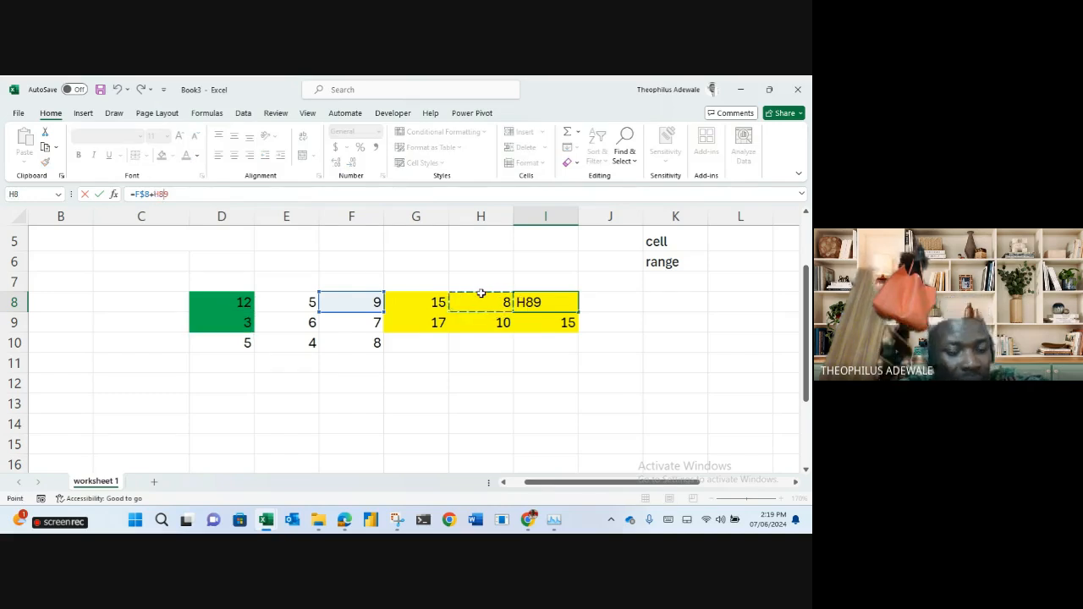
key("ctrl+Return")
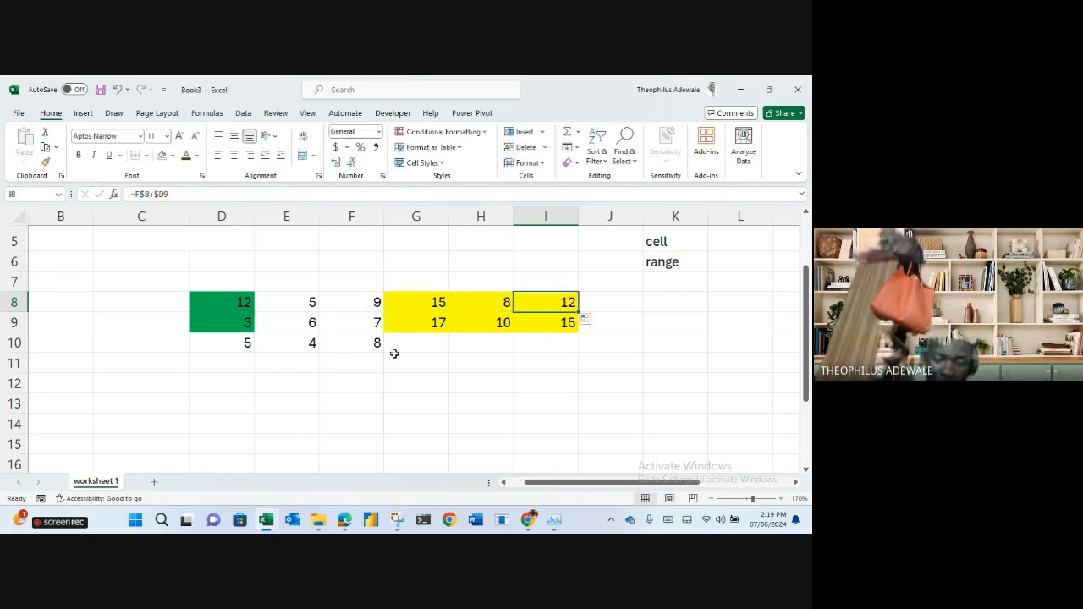
scroll(394, 354, "down", 3)
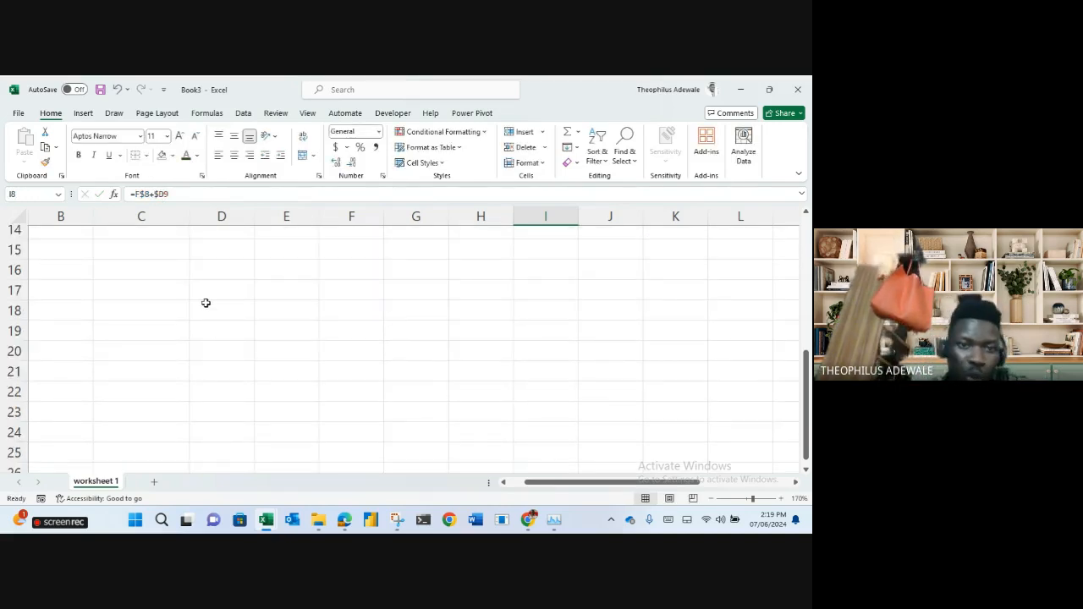
Type X in D15 and the numbers 1 to 10 down D16:D25.
left_click(209, 251)
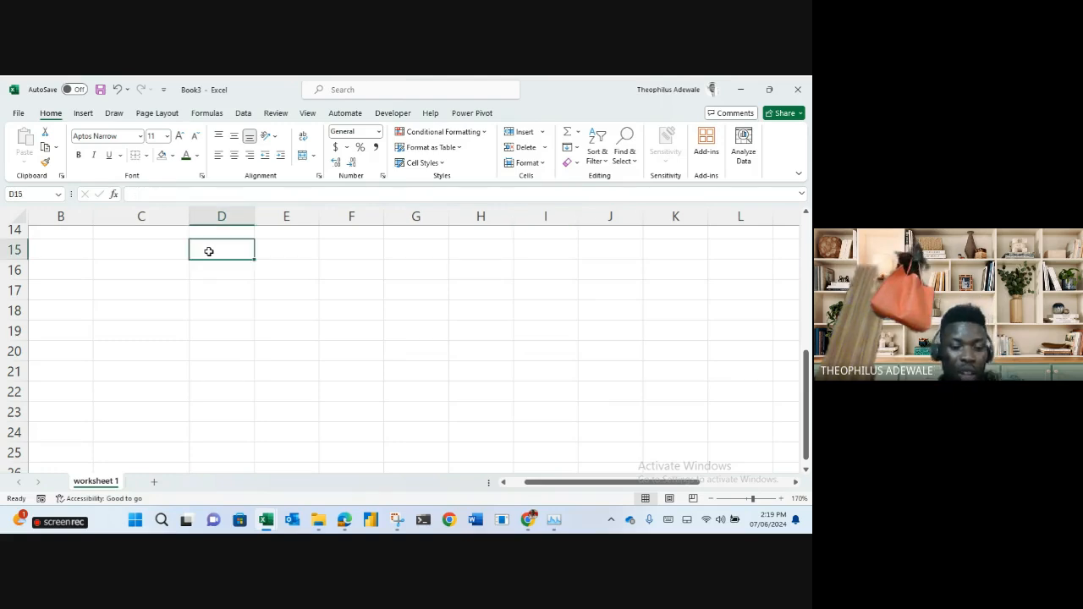
type("X")
key("Return")
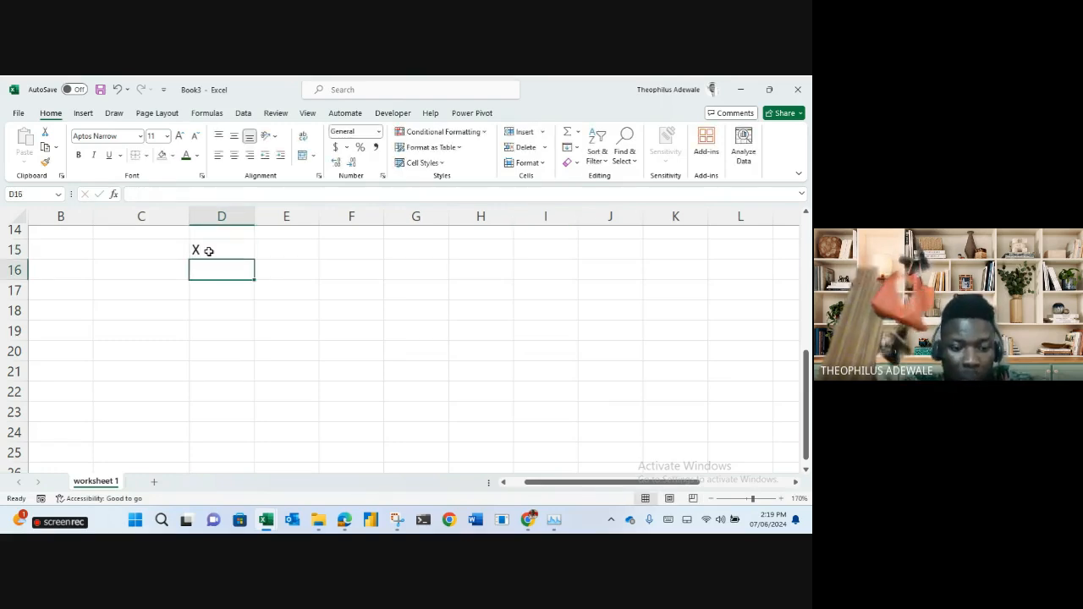
type("1")
key("Return")
type("2 3 4 5")
key("Return")
type("6 7 8 9 ")
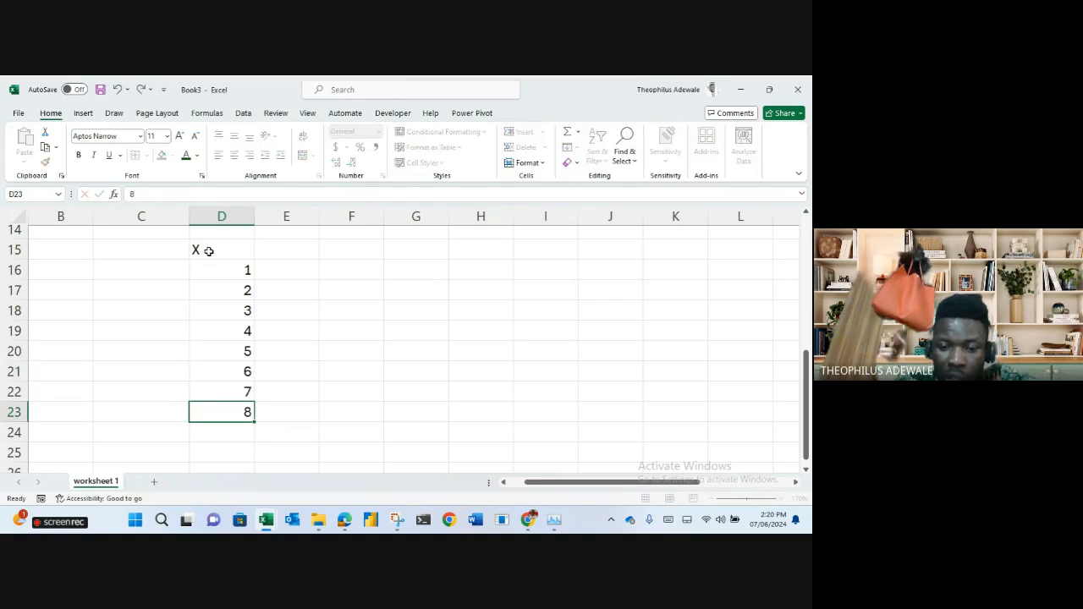
type("10")
key("Return")
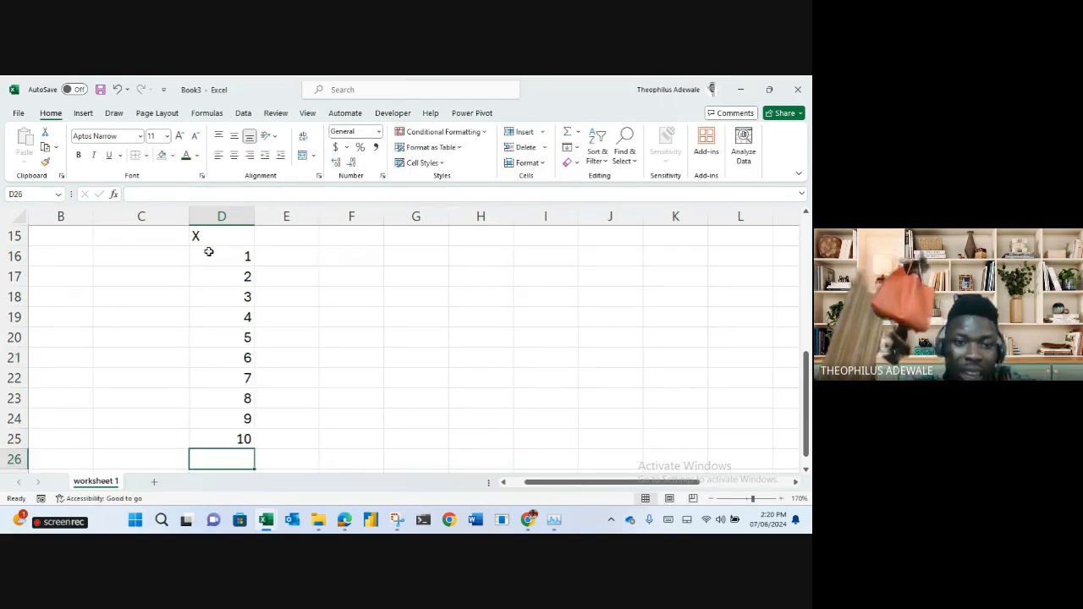
Enter the numbers 1 to 10 across E15:N15.
left_click(286, 240)
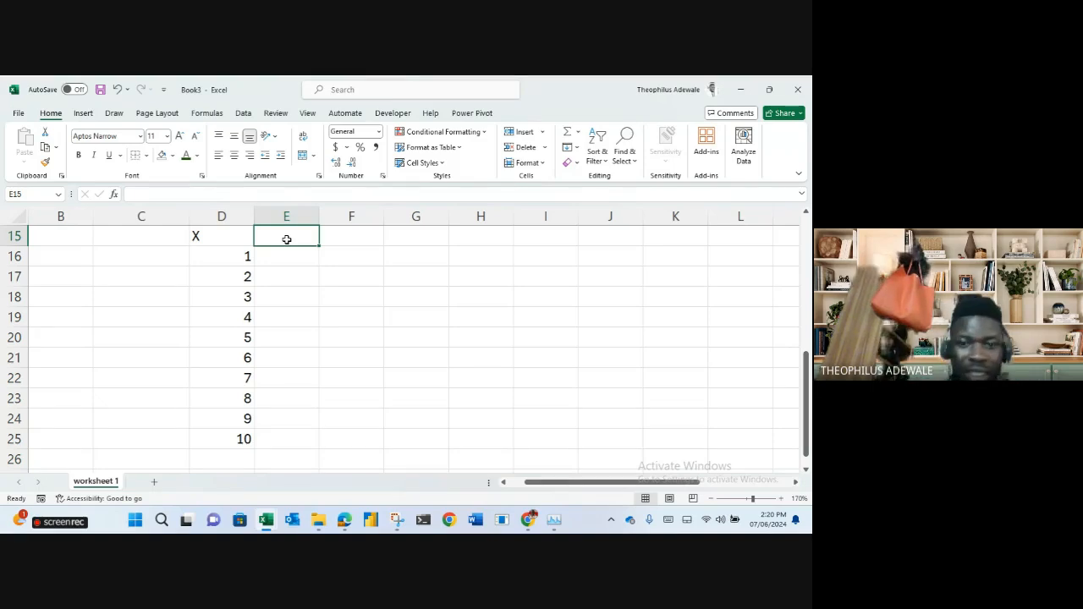
left_click(796, 483)
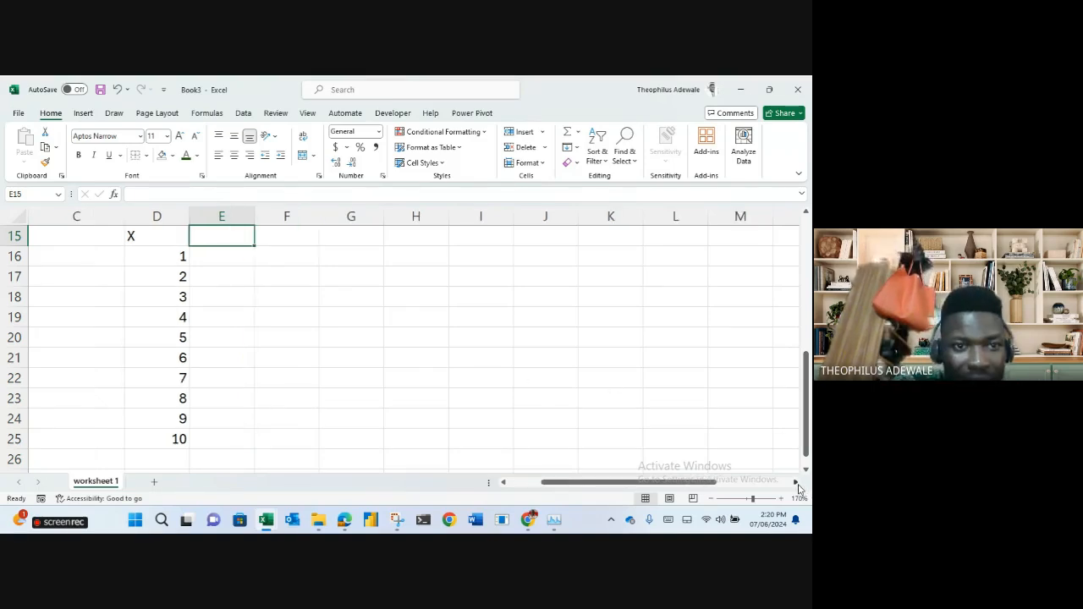
left_click(796, 483)
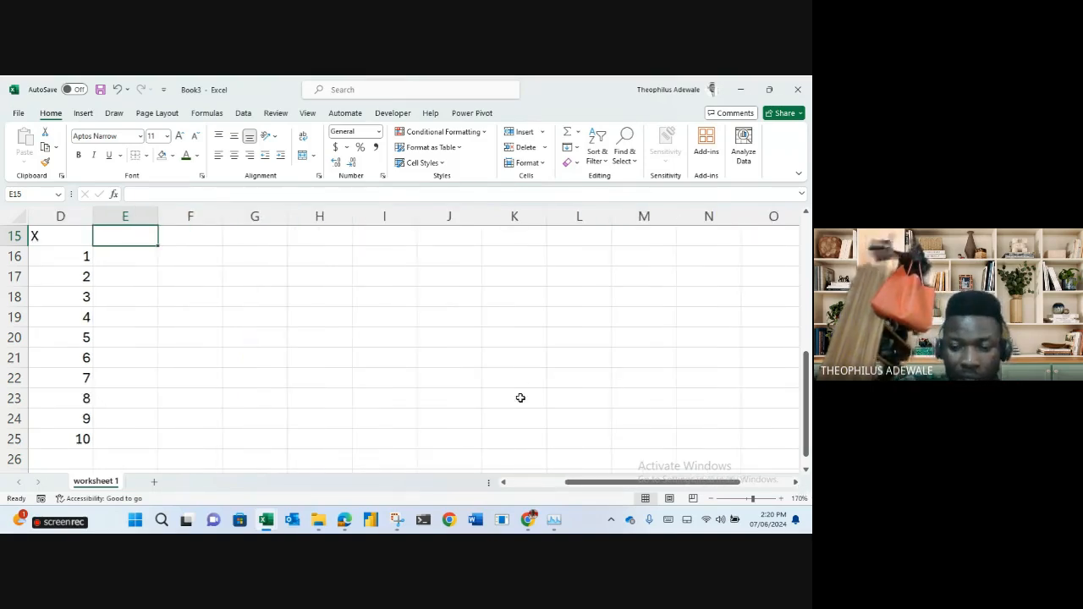
type("1")
key("Tab")
type("2\t3\t4\t5\t6")
key("Tab")
type("7")
key("Tab")
type("8")
key("Tab")
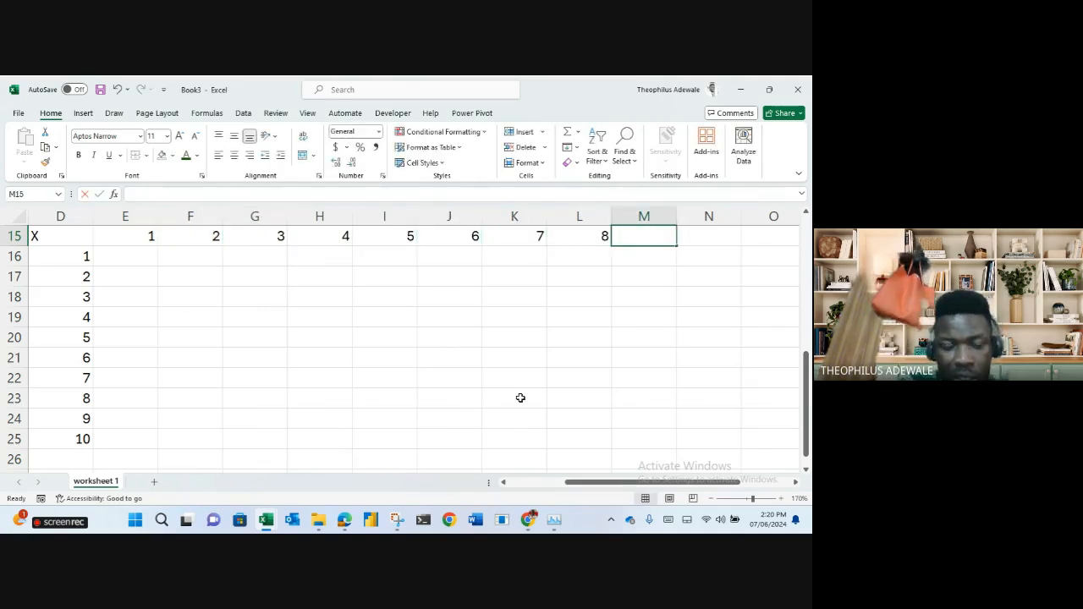
type("9")
key("Tab")
type("10")
key("Down")
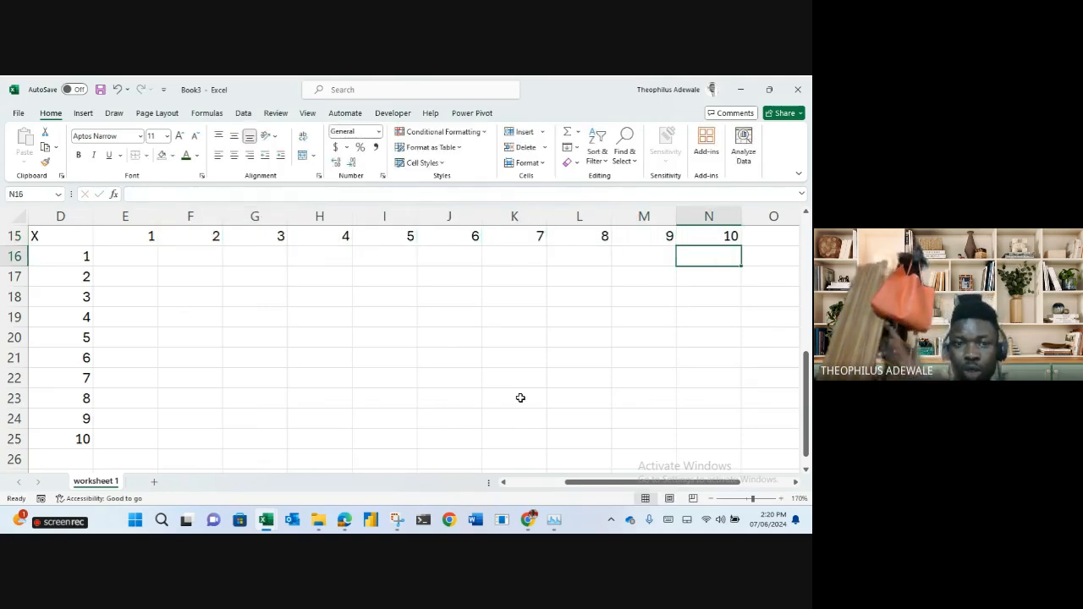
Give D16:D25 and E15:N15 a light blue fill, then select the E16:N25 grid.
left_click(76, 256)
left_click_drag(74, 279, 87, 440)
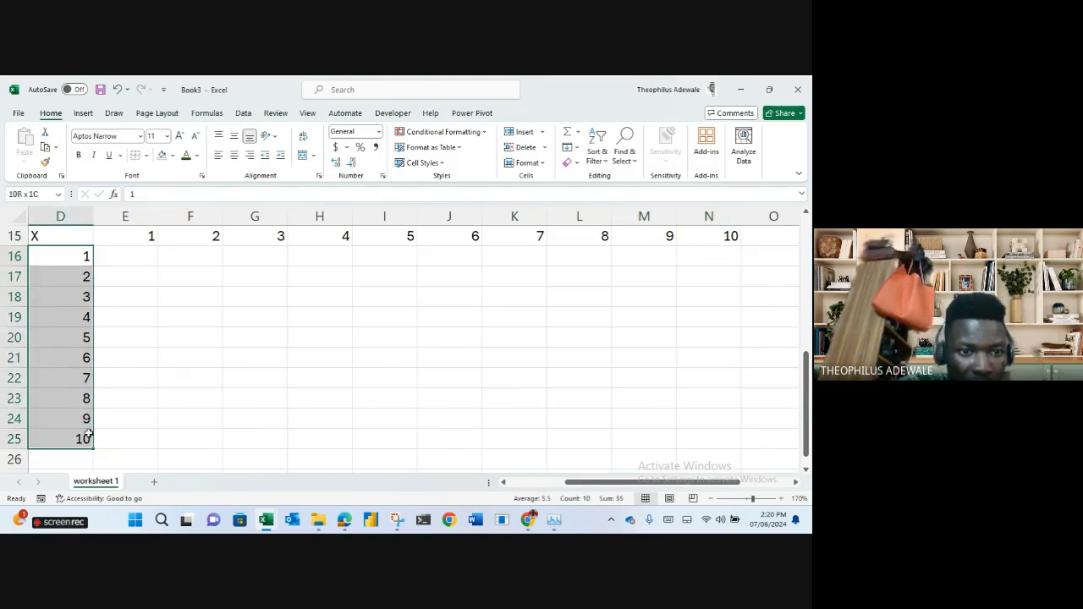
left_click(172, 157)
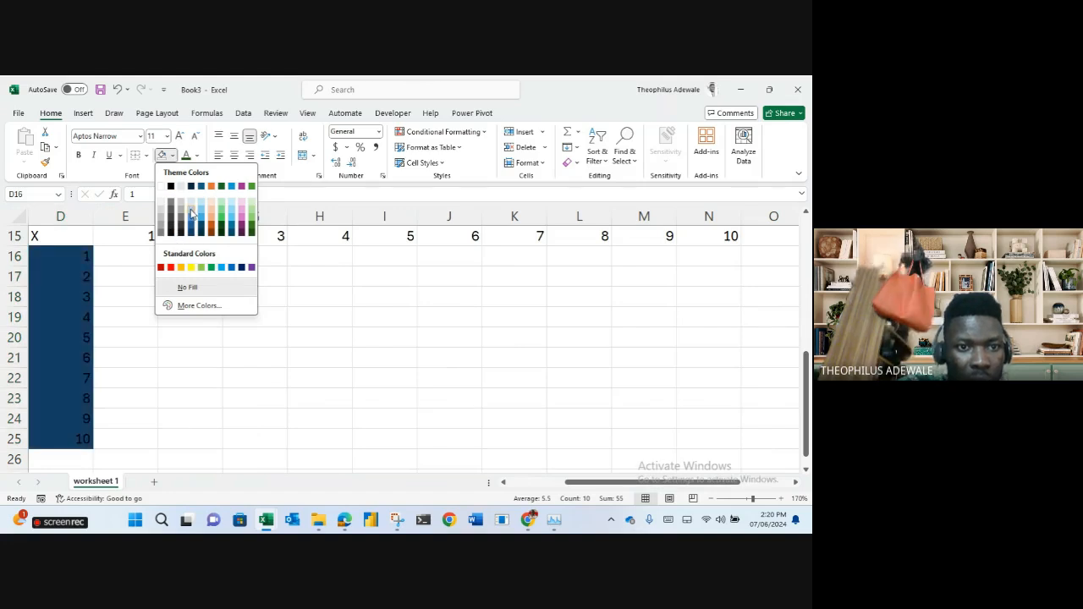
left_click(191, 211)
left_click_drag(140, 237, 733, 239)
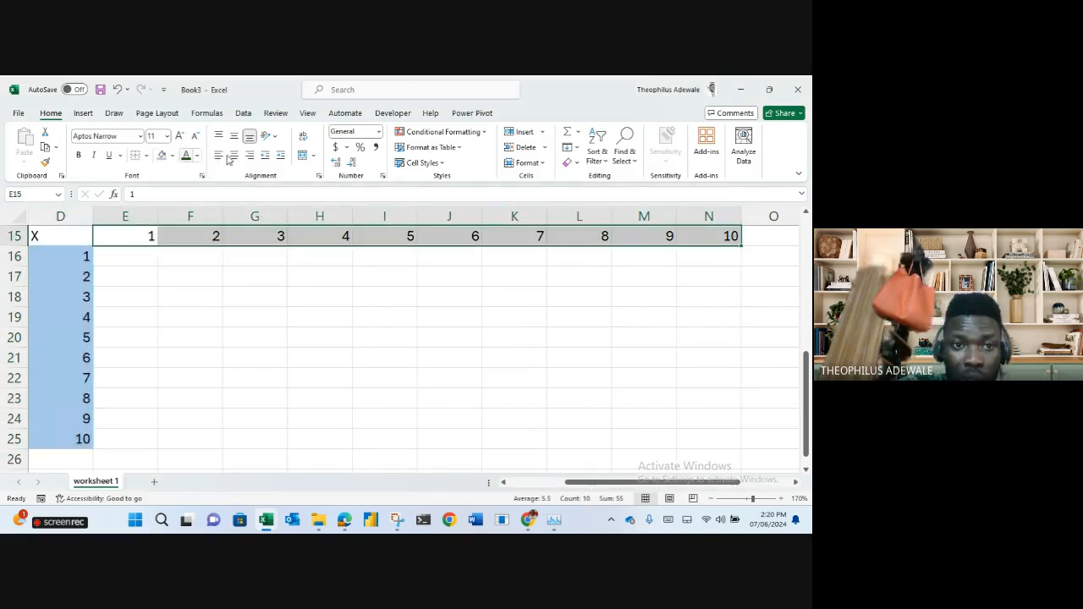
left_click(161, 155)
left_click_drag(134, 260, 701, 441)
key("alt+h")
Apply All Borders to every cell of the E16:N25 grid.
key("b")
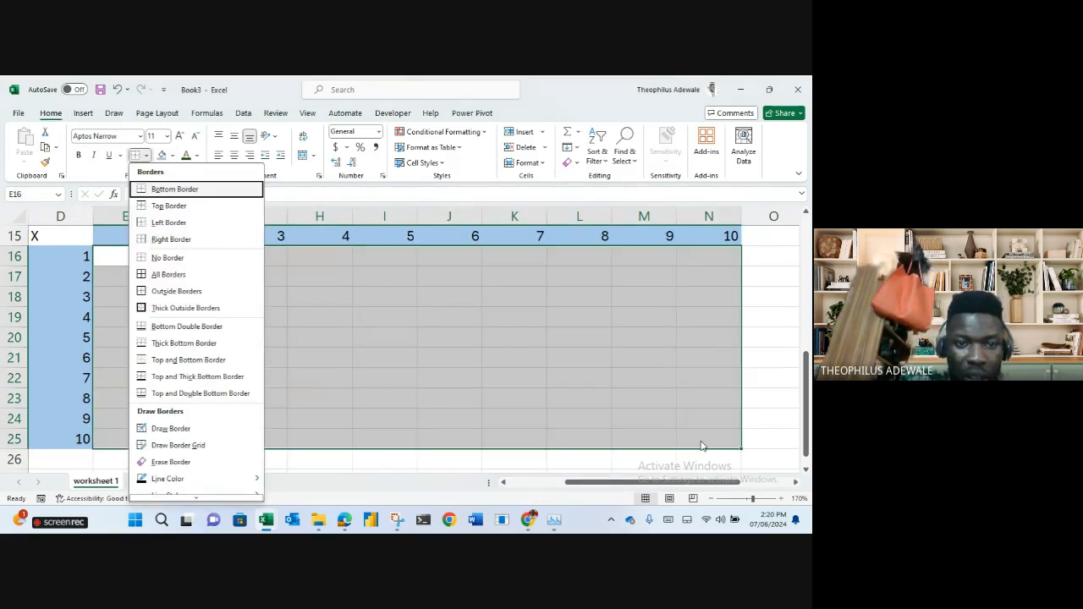
key("a")
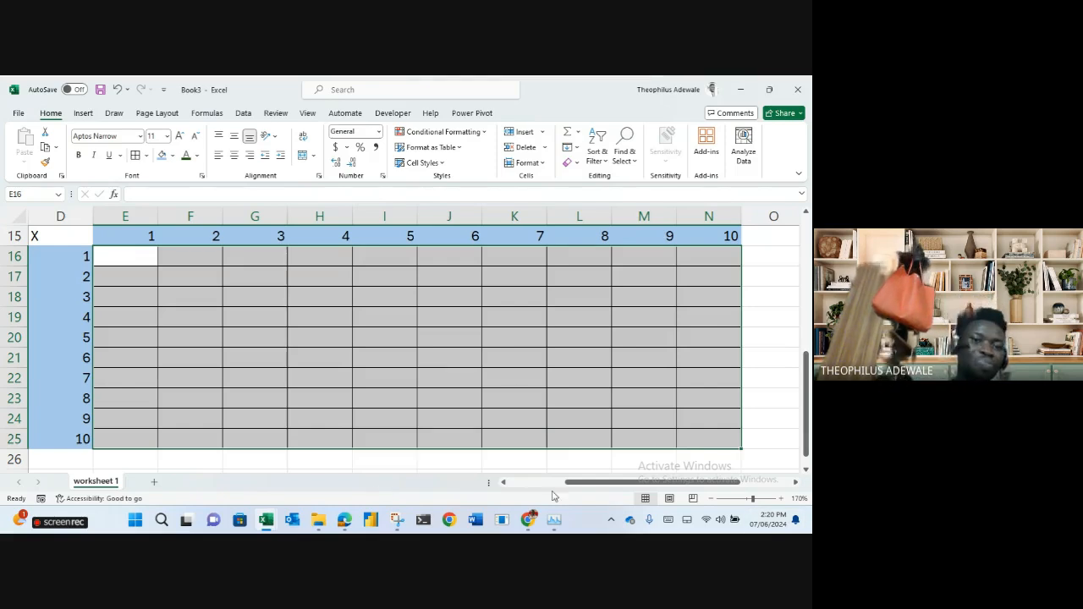
left_click(438, 403)
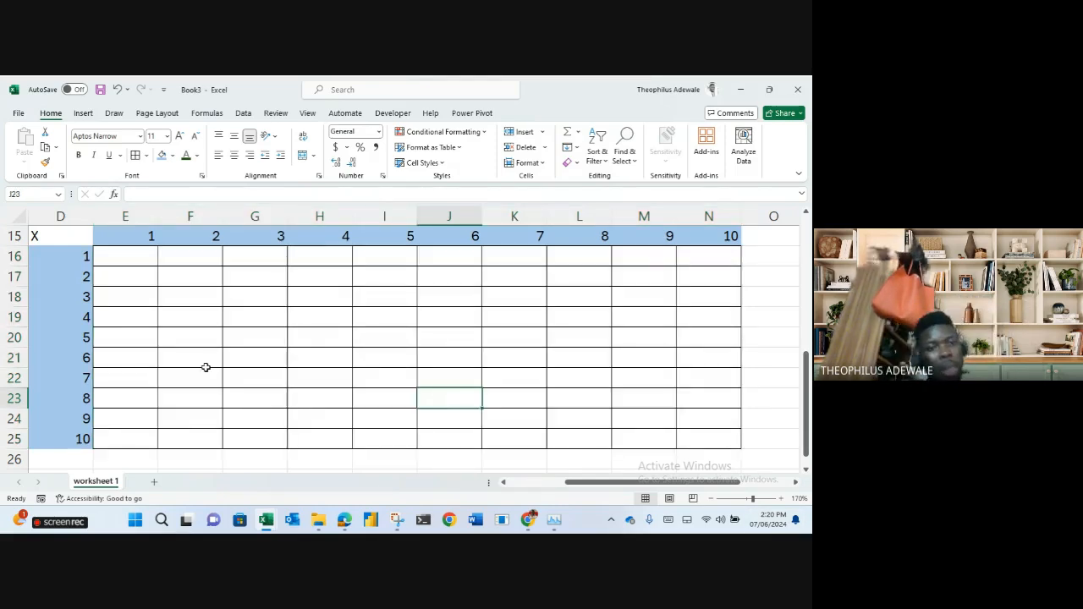
Centre the X in D15 both ways and give the cell a dark blue fill.
left_click(70, 238)
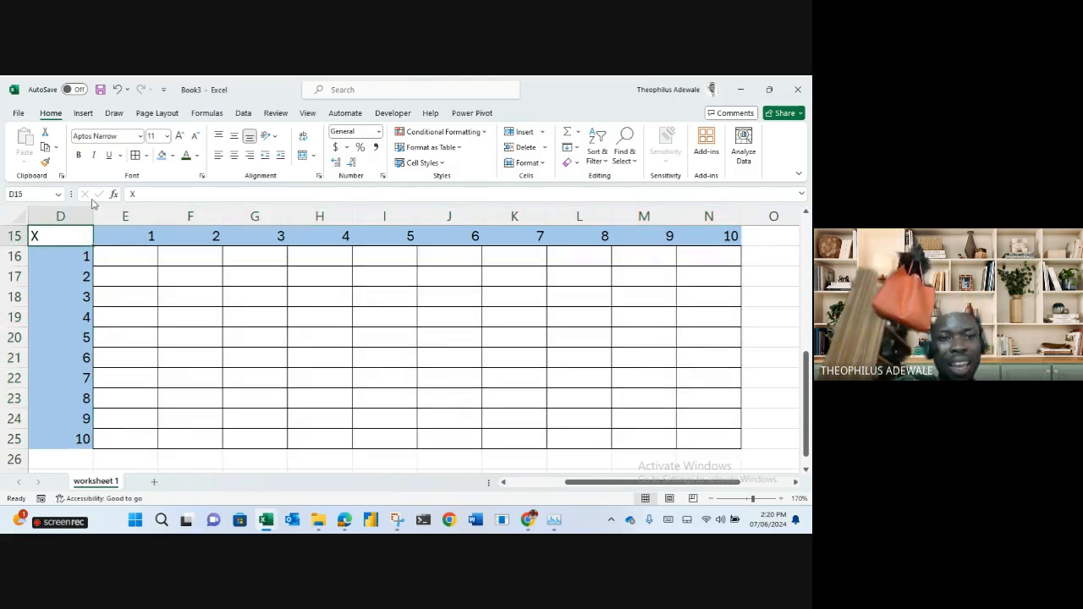
left_click(234, 137)
left_click(236, 156)
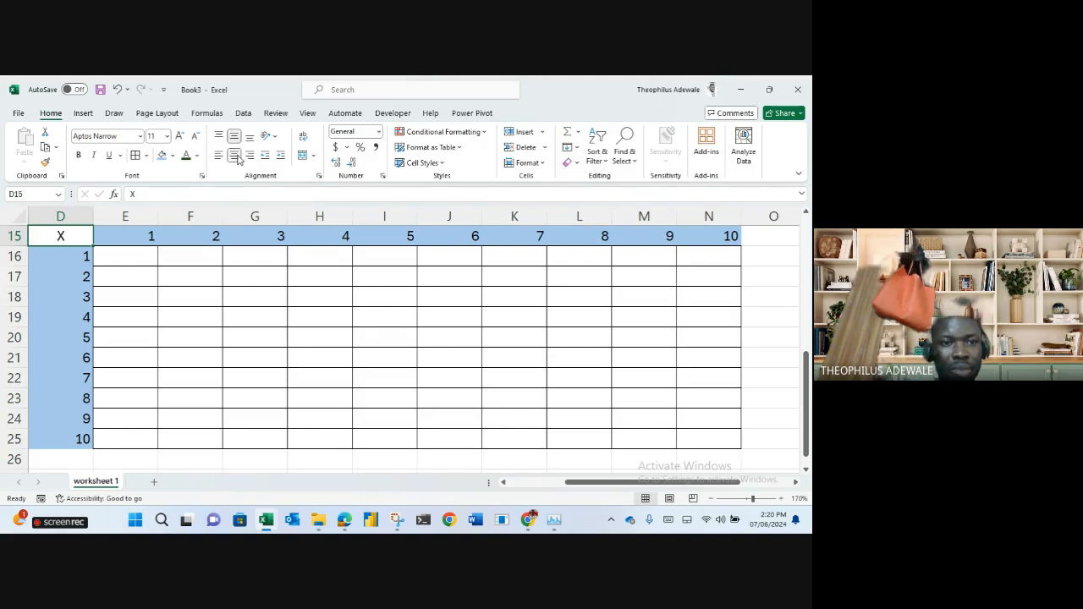
left_click(172, 156)
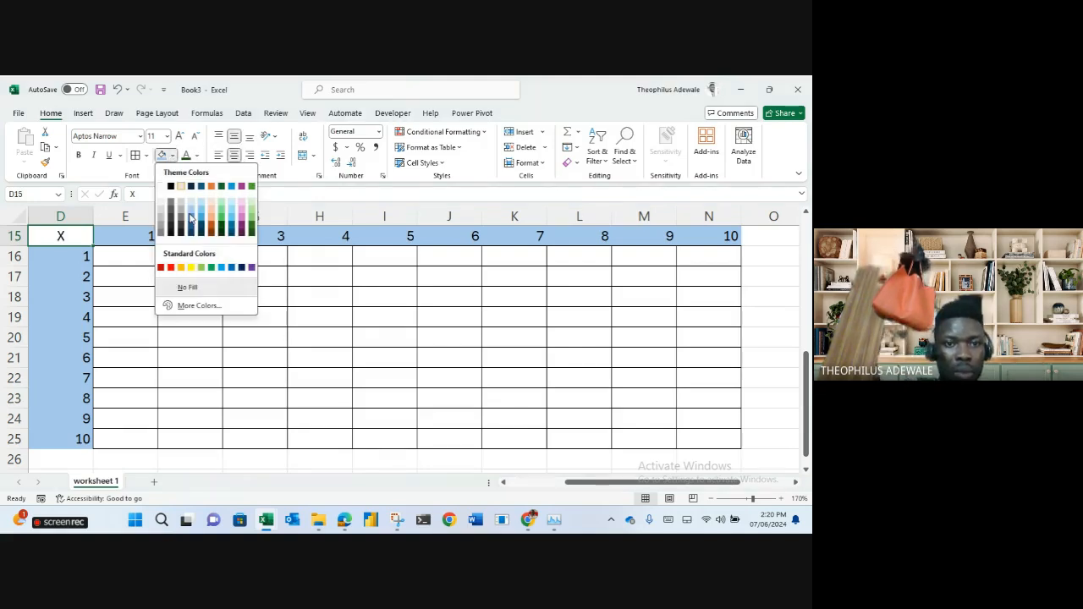
left_click(191, 229)
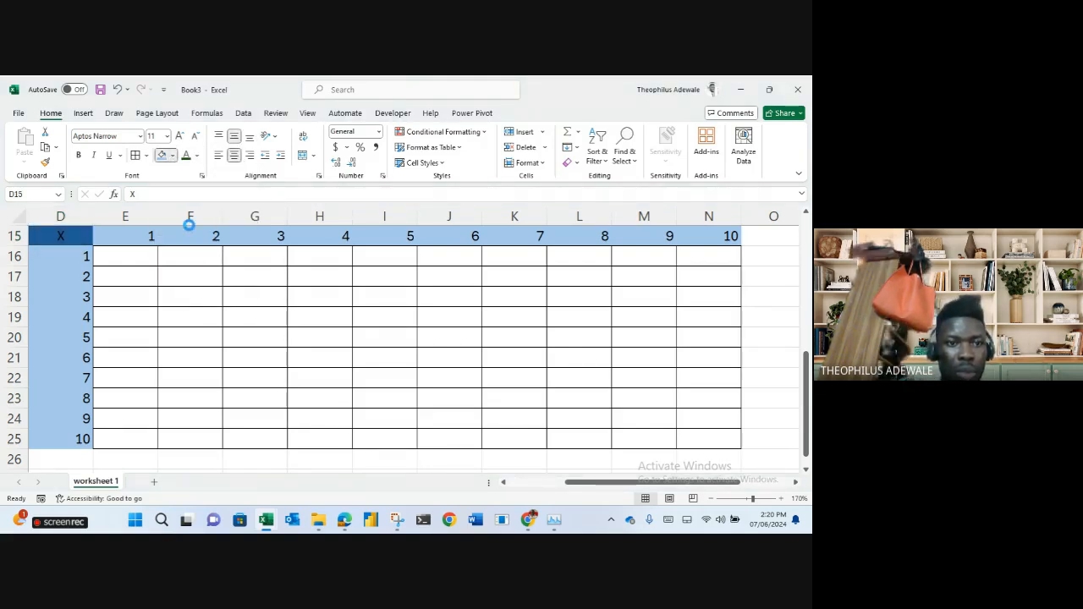
left_click(262, 357)
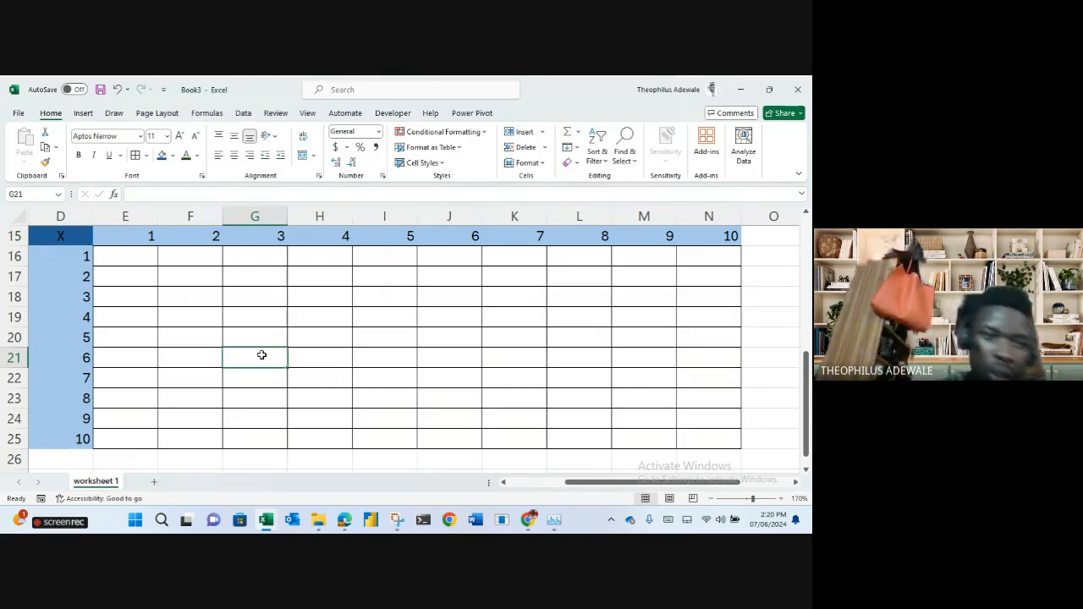
Enter trial products =1*1, =1*2 and =1*3 in E16, F16 and G16.
left_click(136, 255)
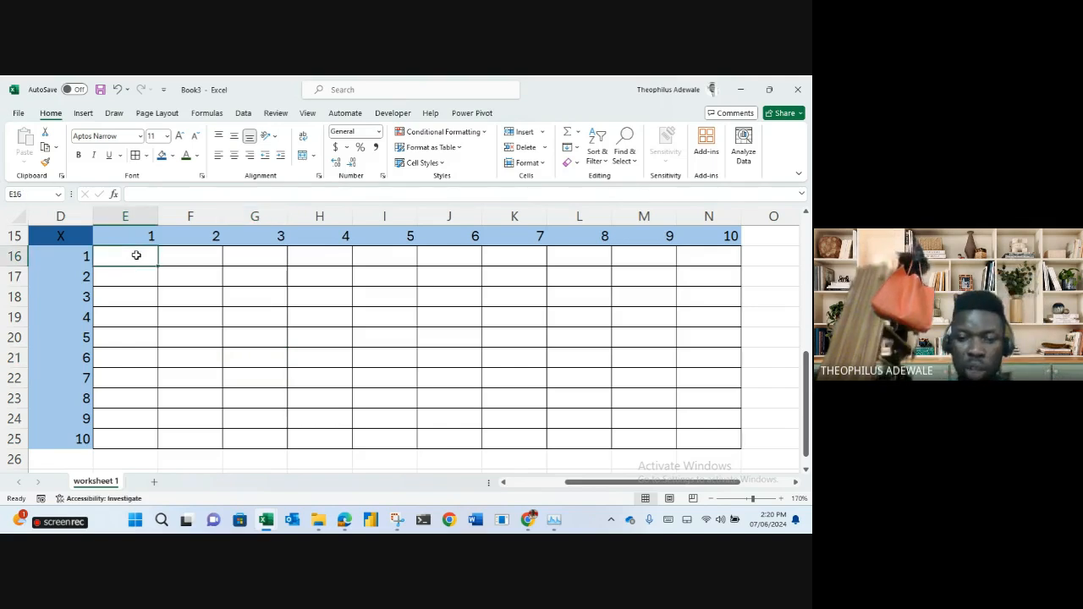
type("=")
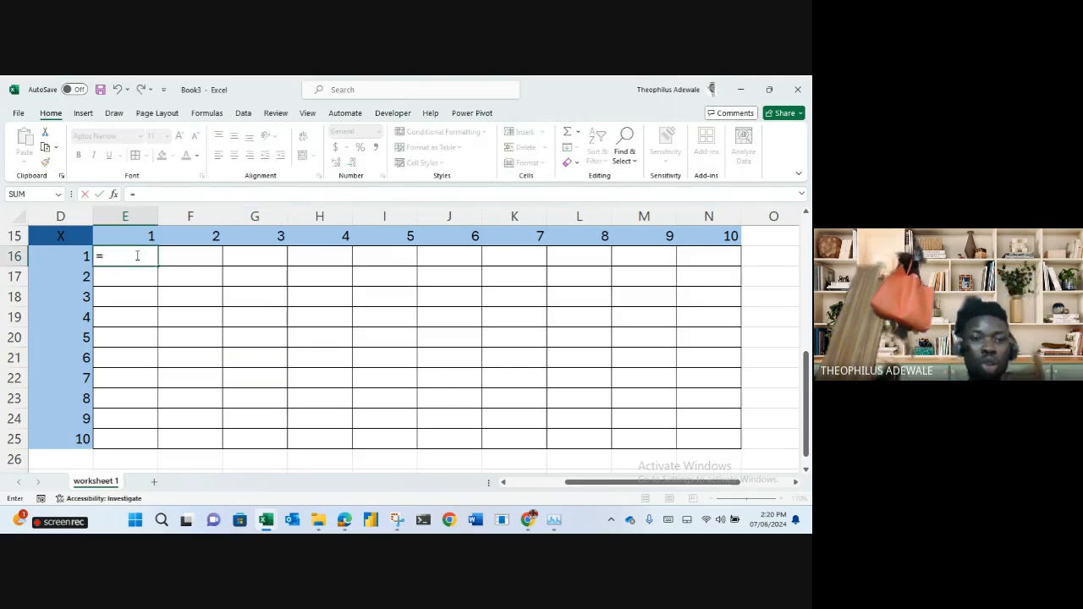
type("1*")
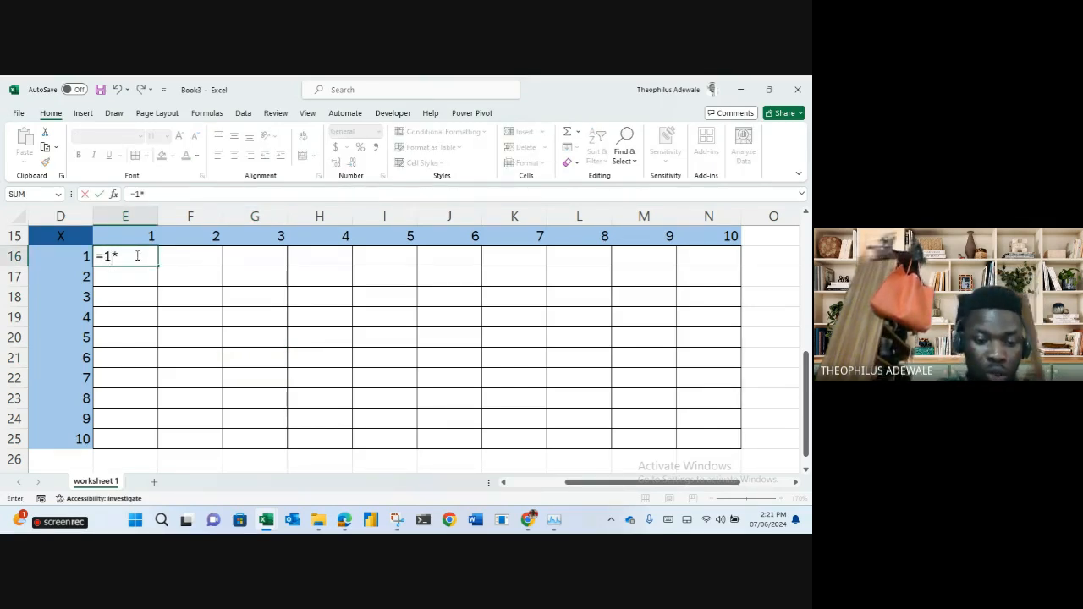
type("1")
key("Return")
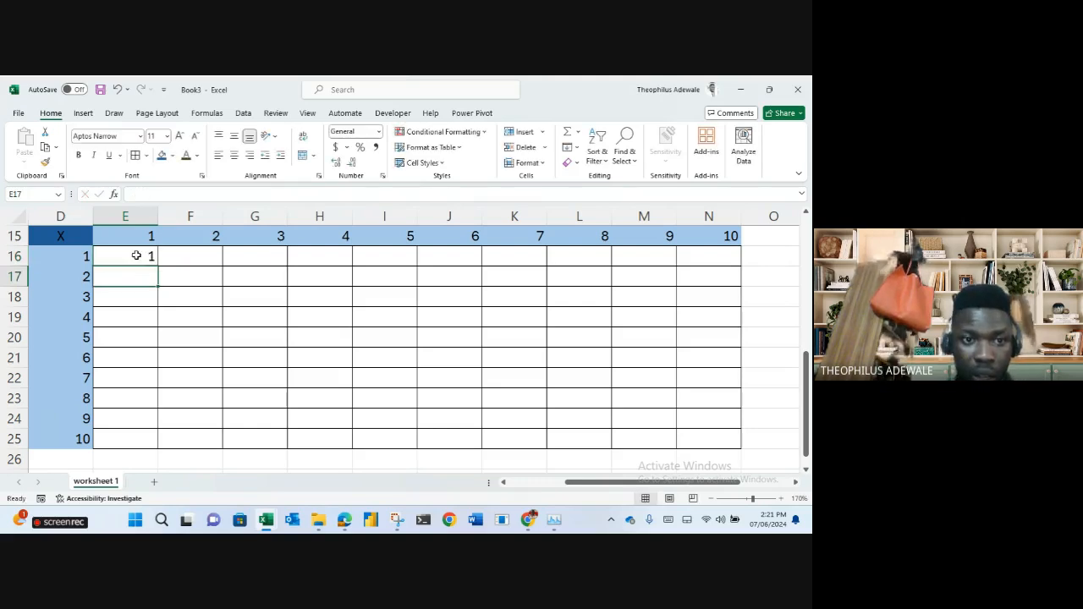
left_click(193, 257)
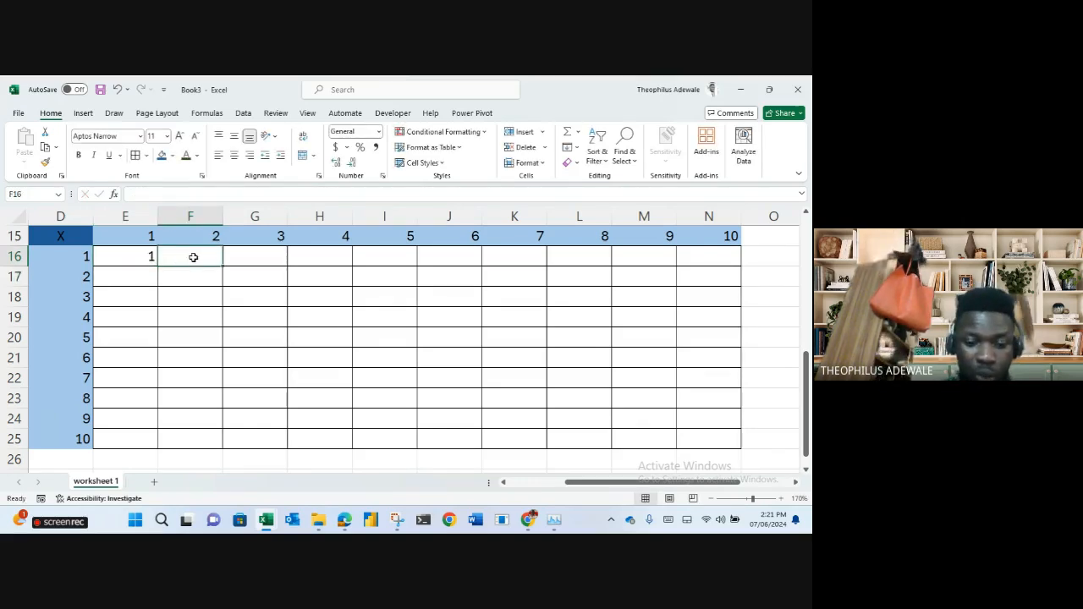
type("=1*2")
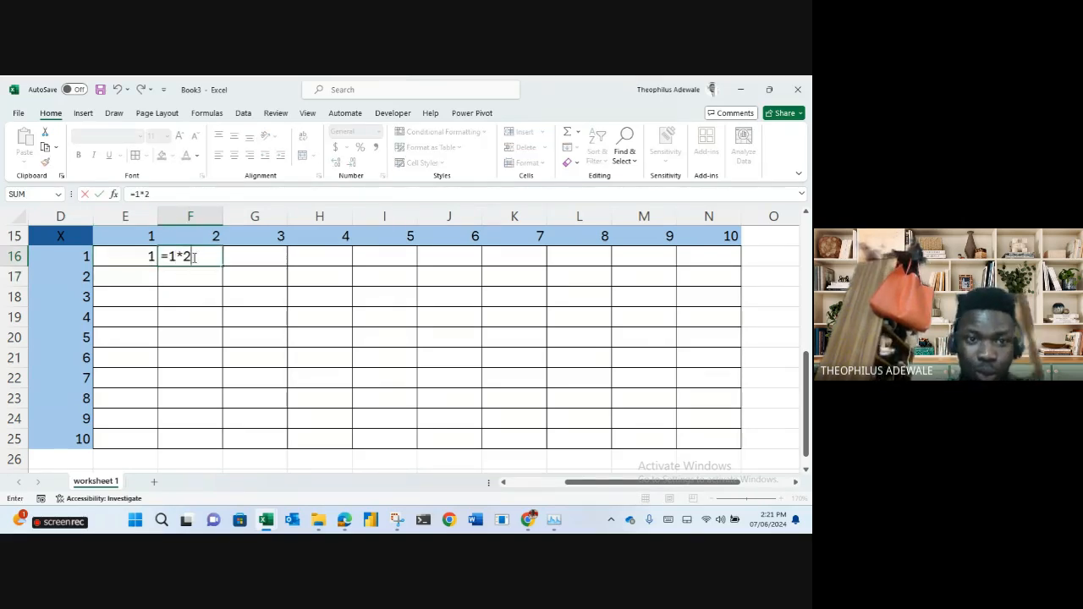
key("Return")
left_click(241, 259)
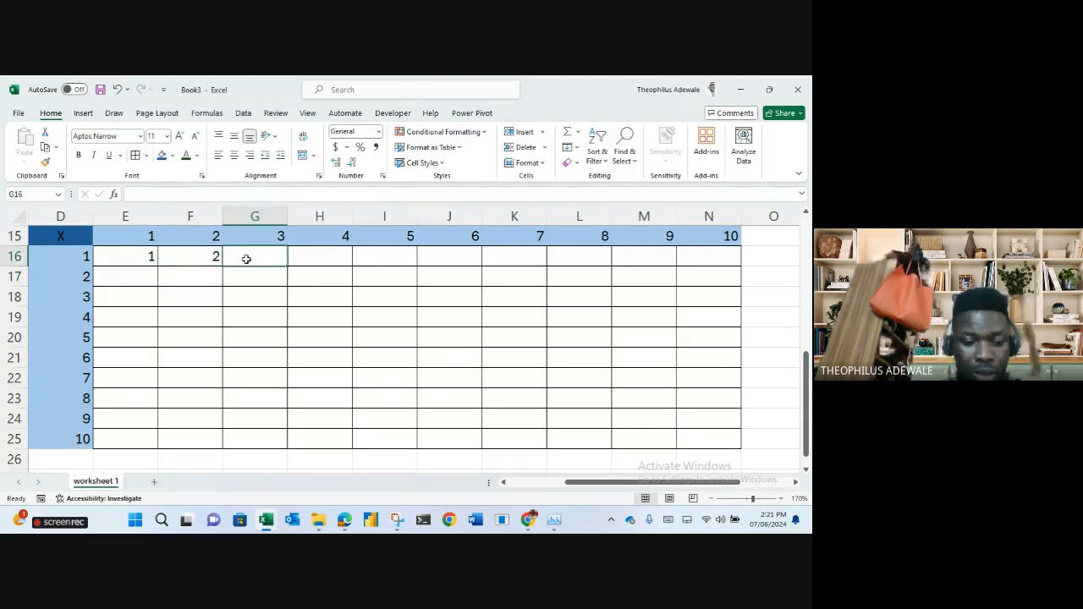
type("=1*3")
key("Return")
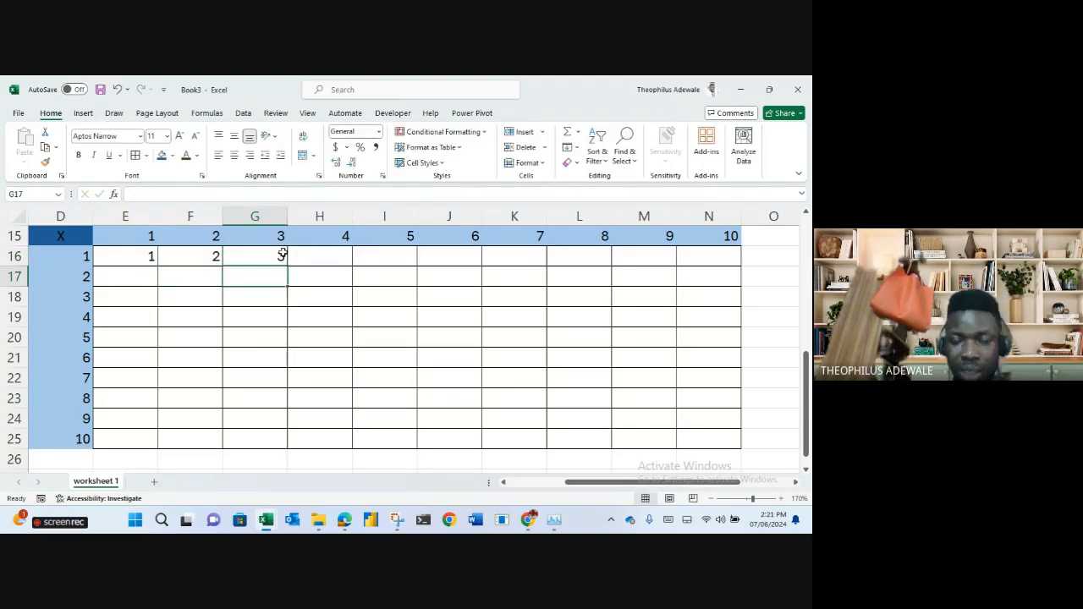
Clear the trial products from E16:G16.
left_click_drag(152, 258, 252, 265)
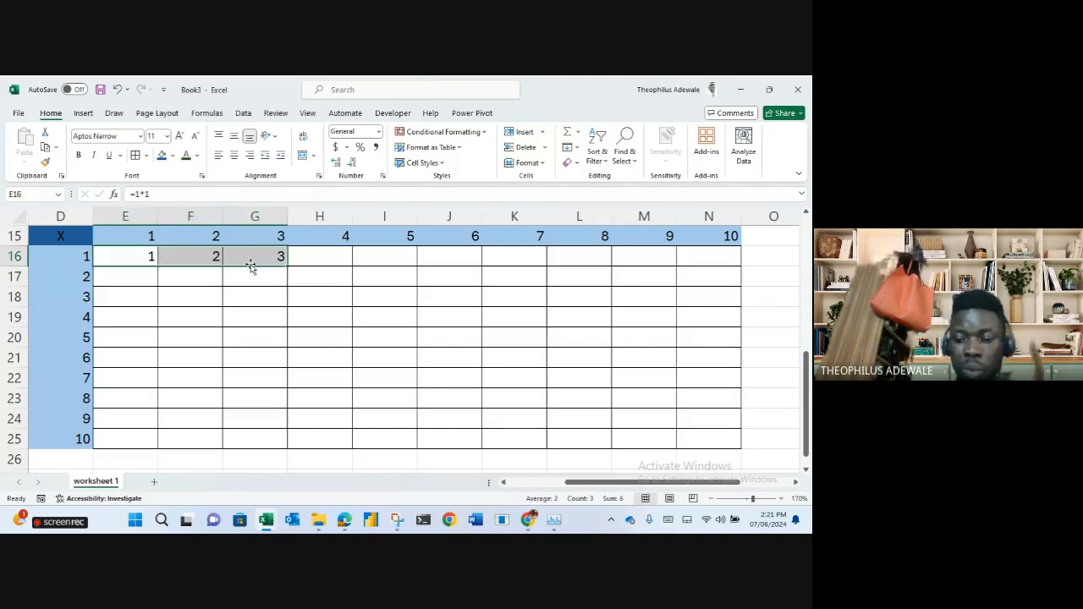
key("Delete")
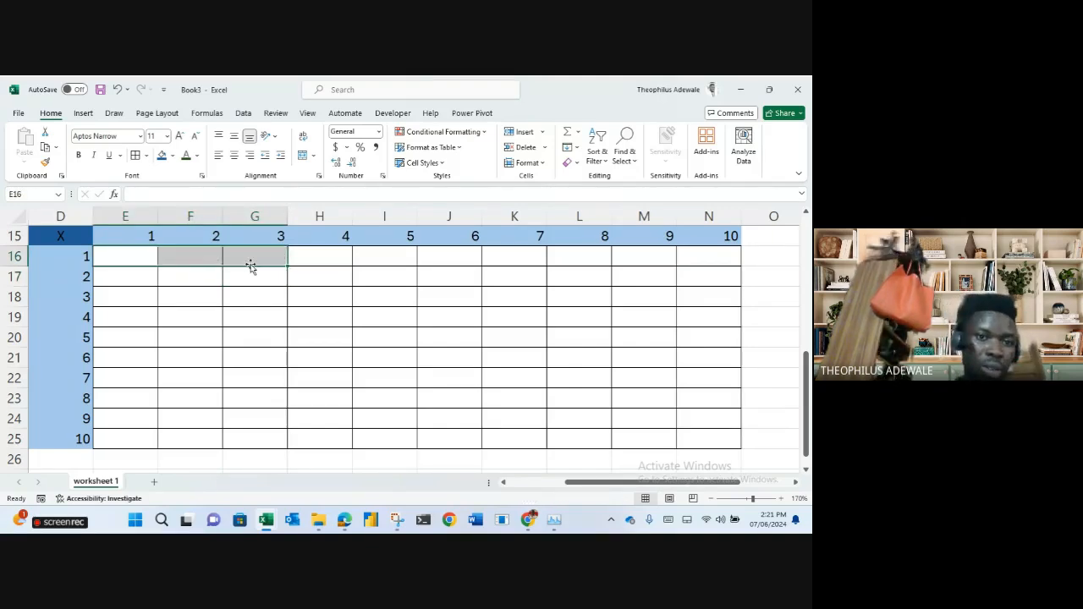
left_click(131, 256)
Enter the formula =D16*E15 in cell E16.
type("=")
left_click(84, 257)
type("*")
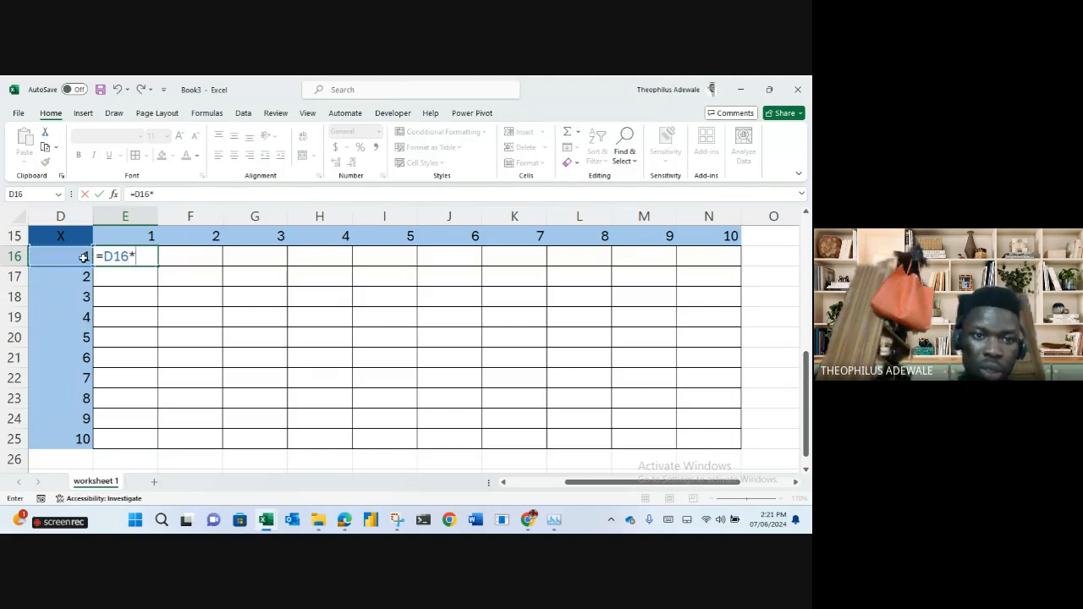
left_click(123, 240)
key("Return")
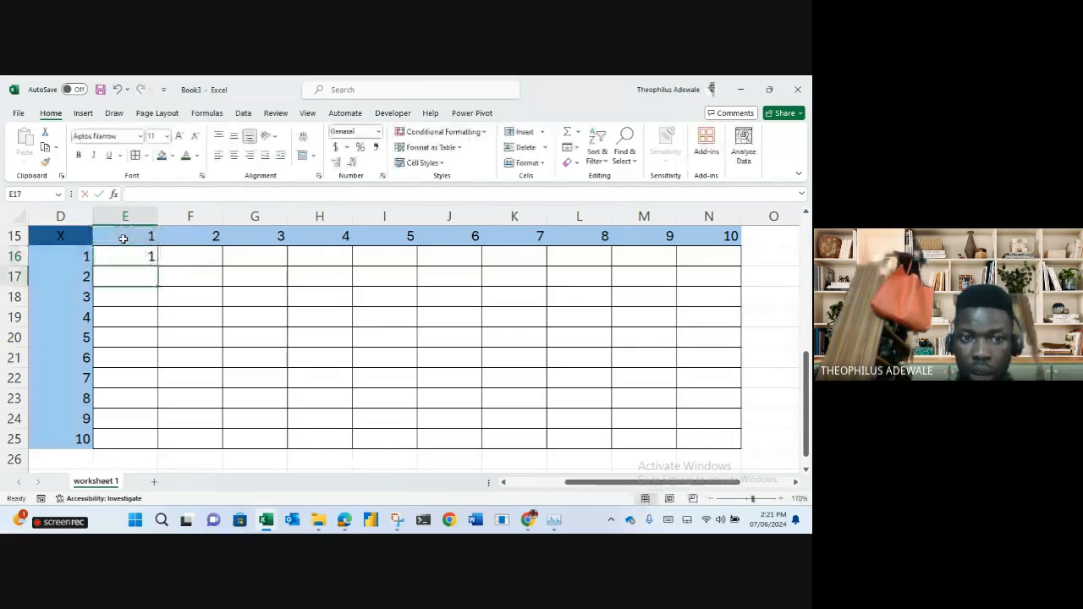
Fill E16's formula across to N16 and give N16 Comma Style, showing 3,628,800.00.
left_click(139, 258)
left_click_drag(158, 267, 718, 281)
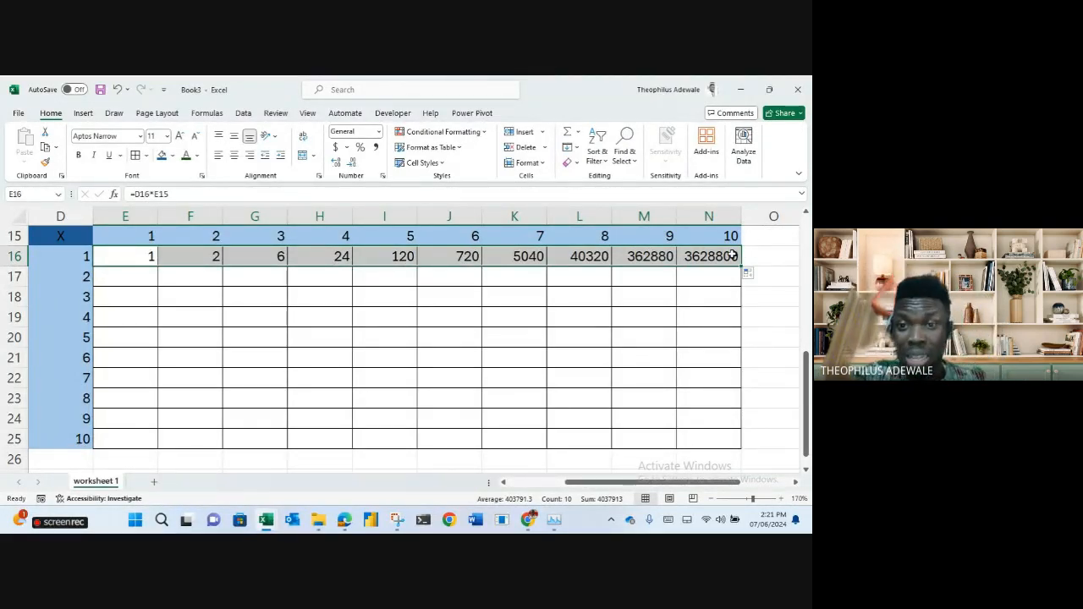
left_click(732, 256)
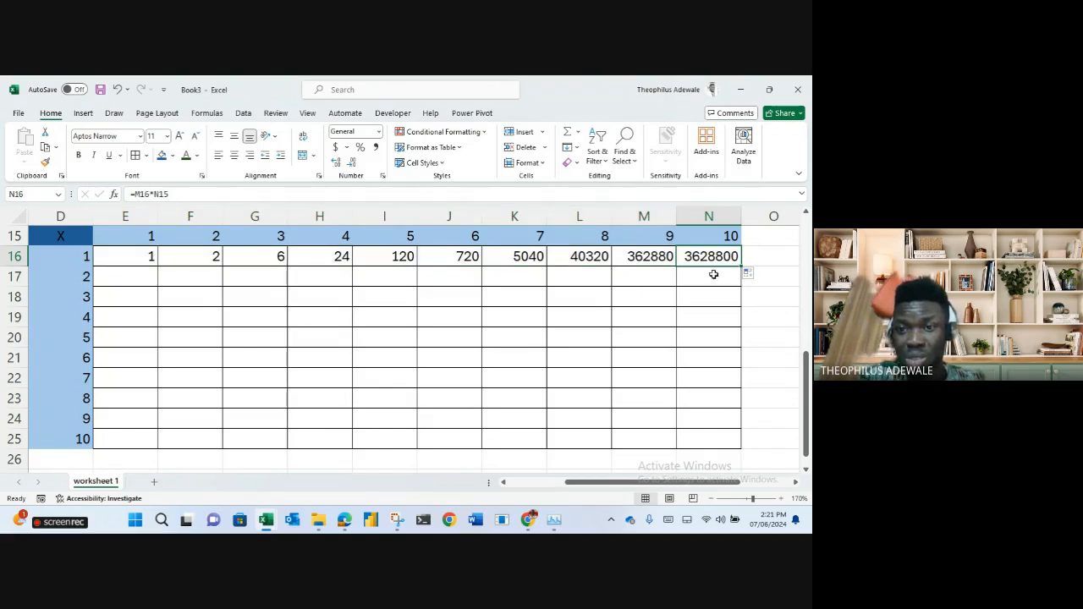
left_click(375, 149)
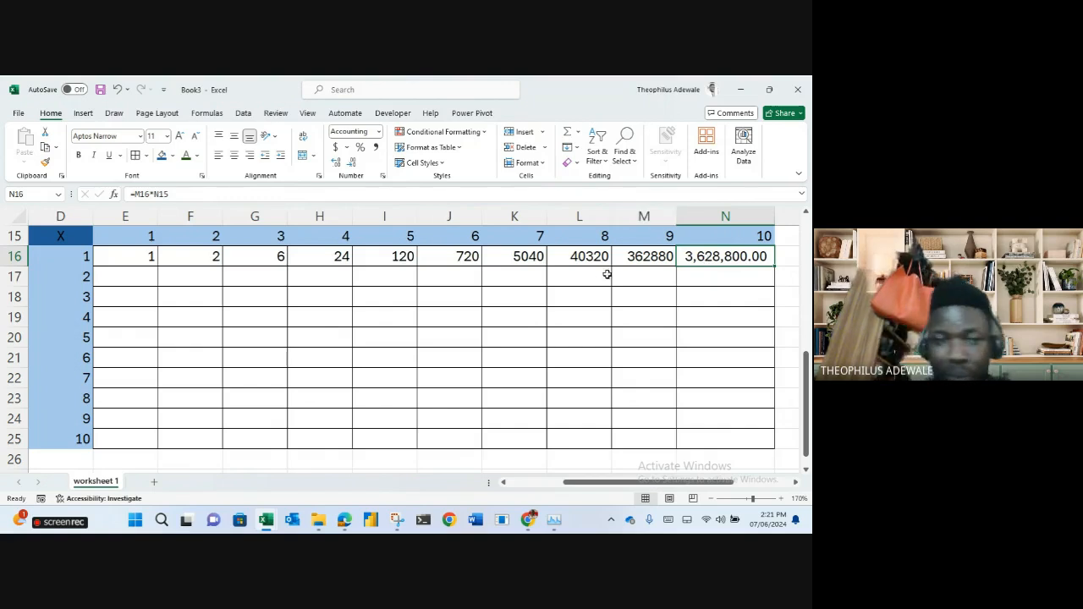
left_click(143, 257)
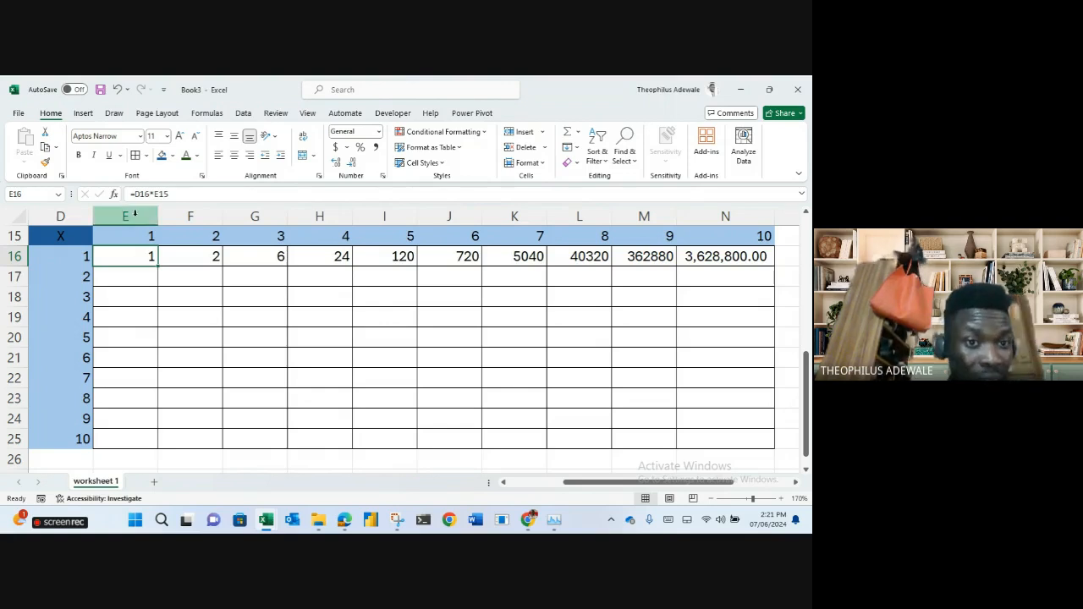
left_click(179, 196)
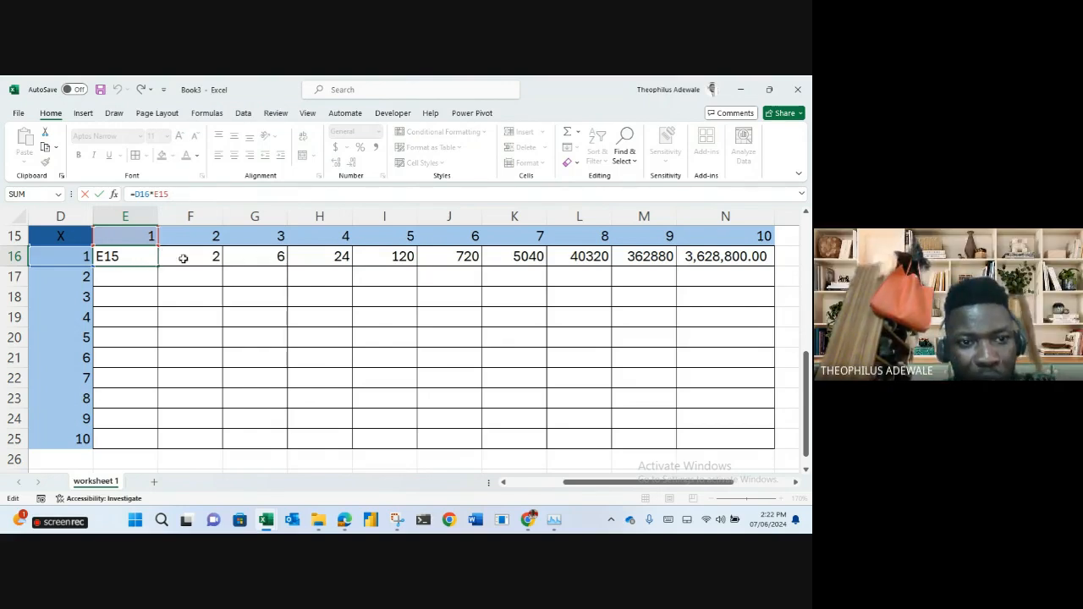
left_click_drag(158, 268, 204, 267)
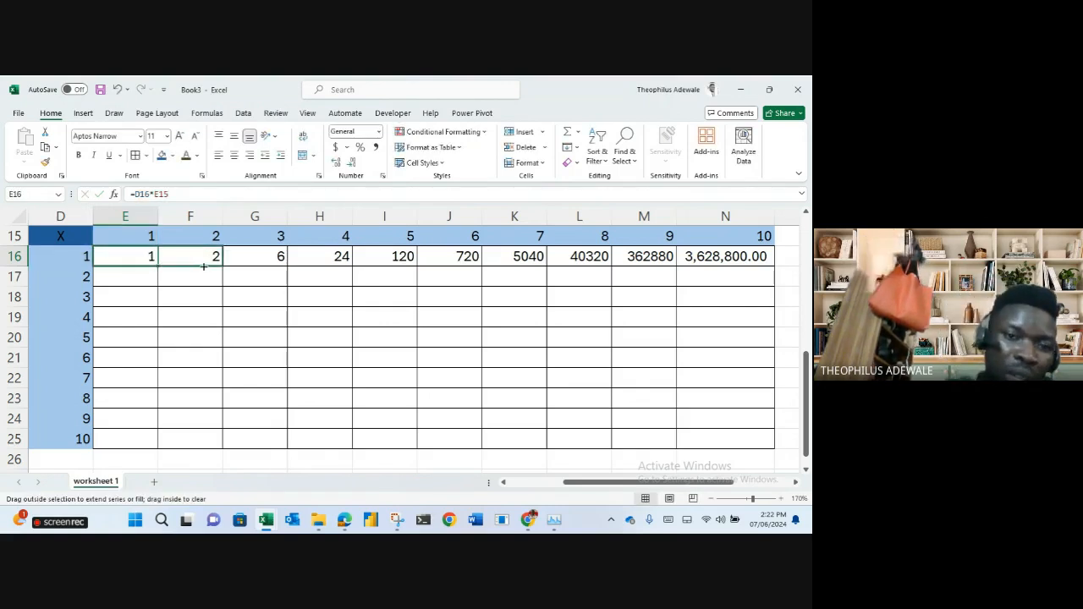
left_click_drag(203, 267, 203, 268)
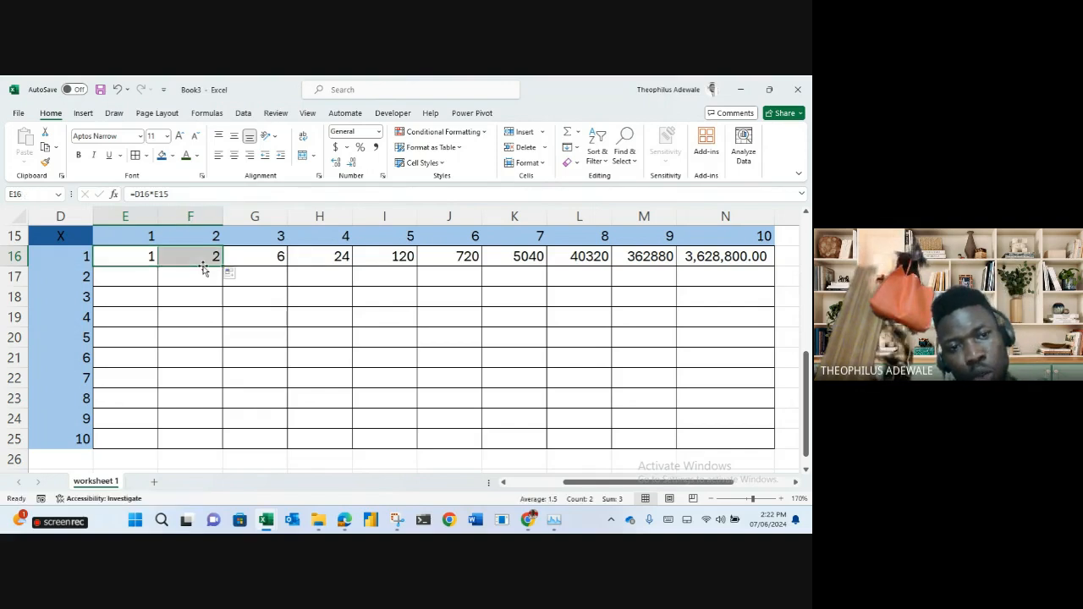
left_click(133, 251)
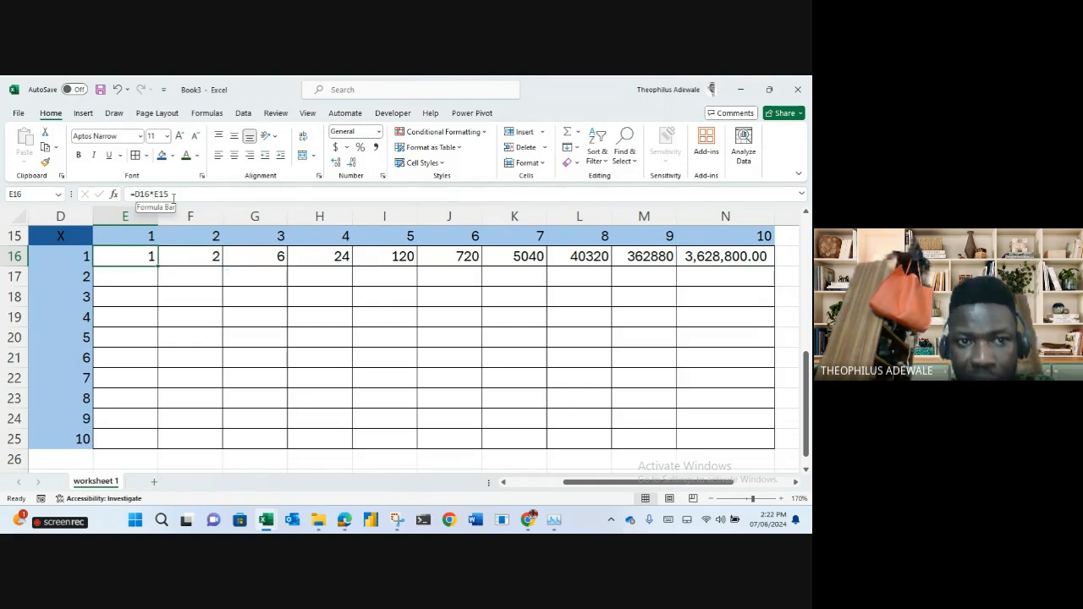
left_click(173, 197)
left_click(152, 280)
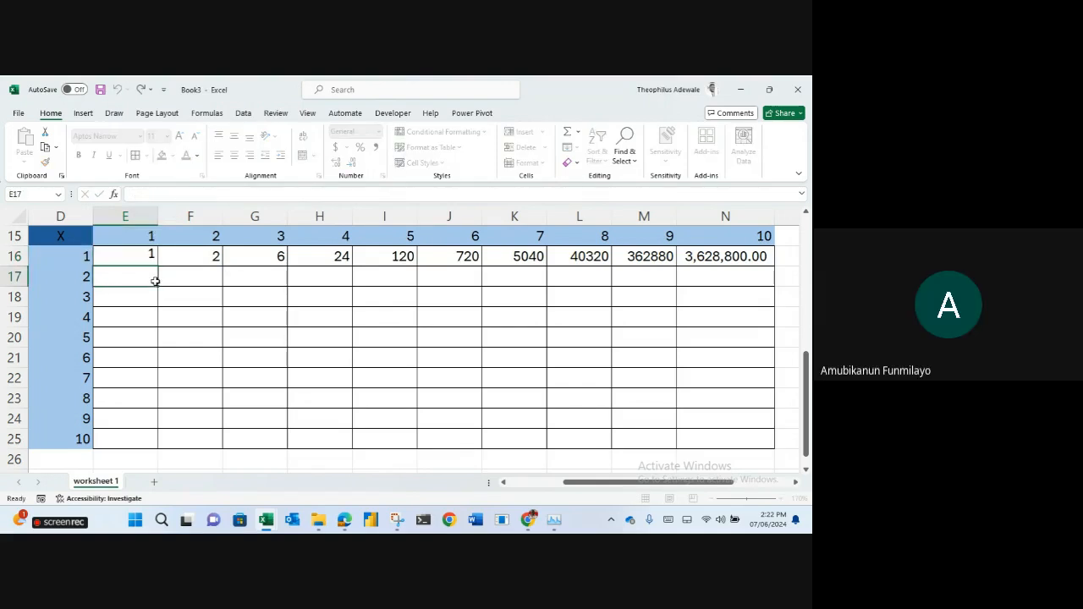
left_click(142, 258)
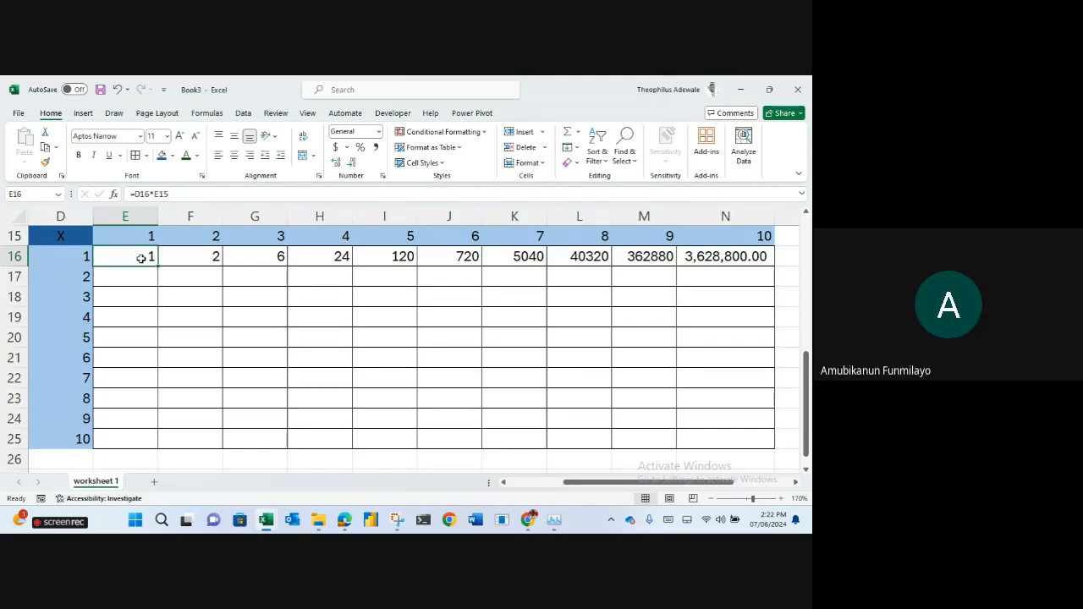
Recopy =D16*E15 from E16 to N16 and inspect E16's E15 reference without changing it.
left_click_drag(158, 265, 766, 263)
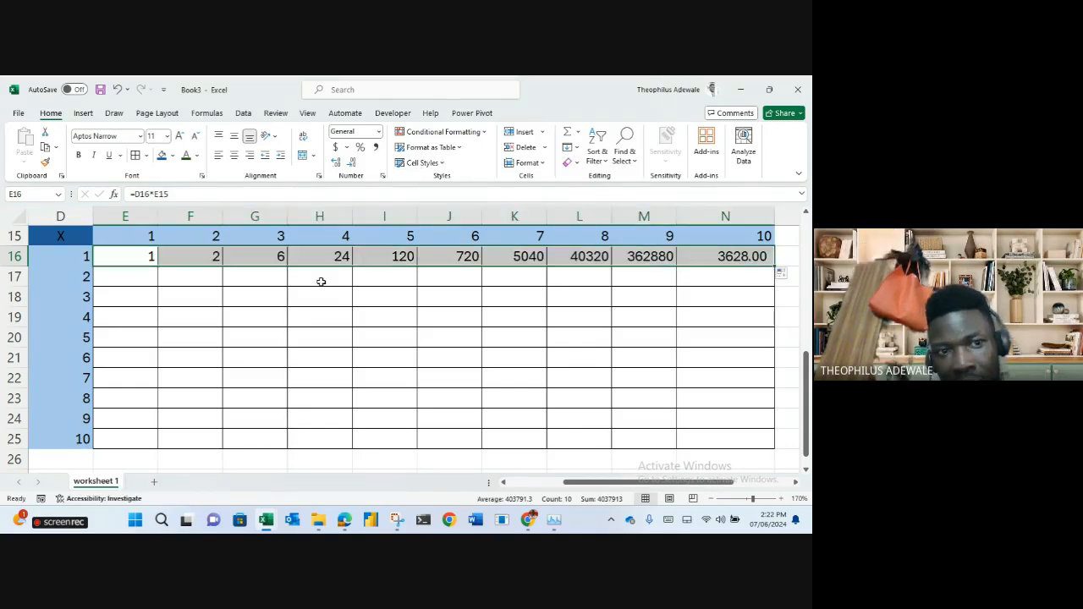
left_click(119, 251)
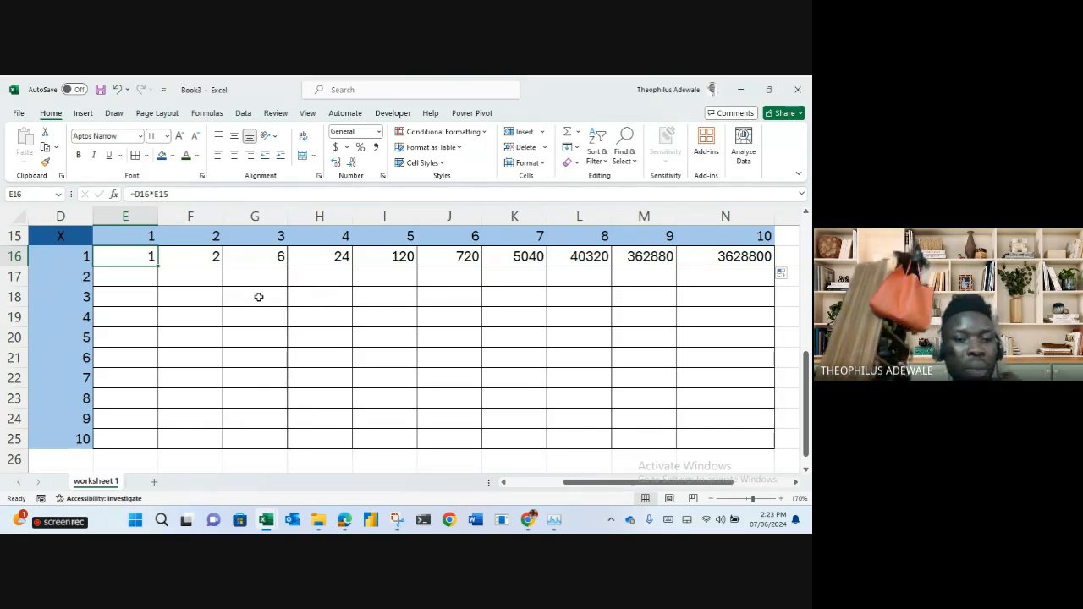
left_click(147, 195)
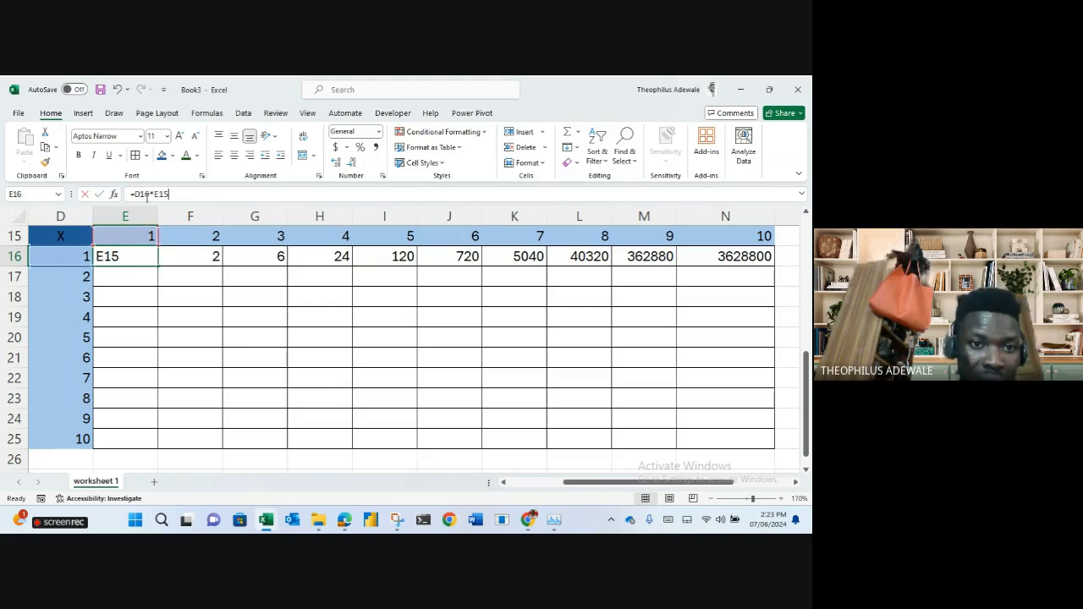
double_click(161, 195)
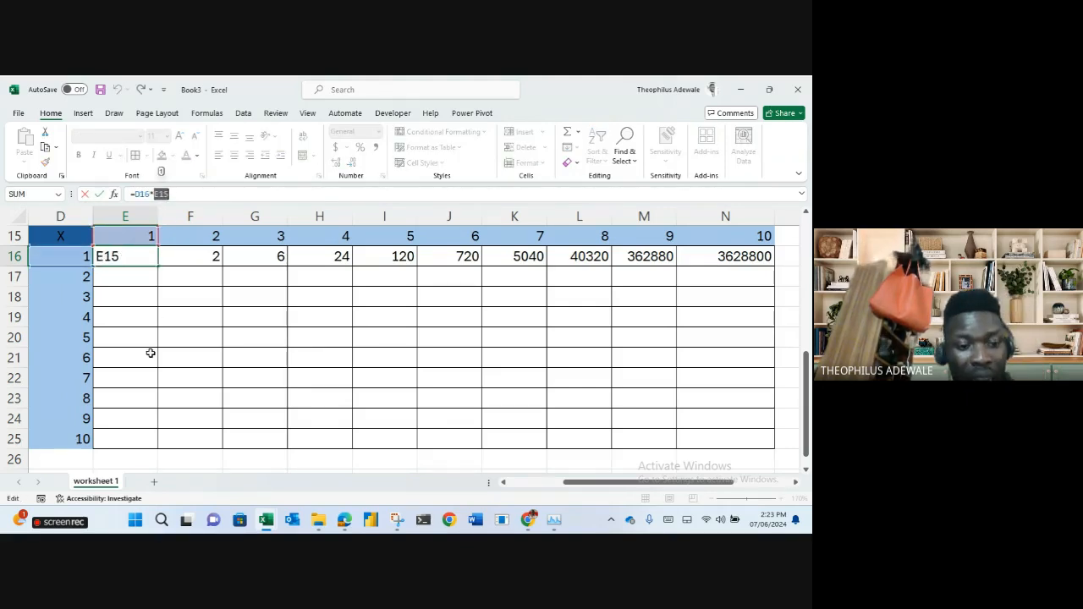
key("Escape")
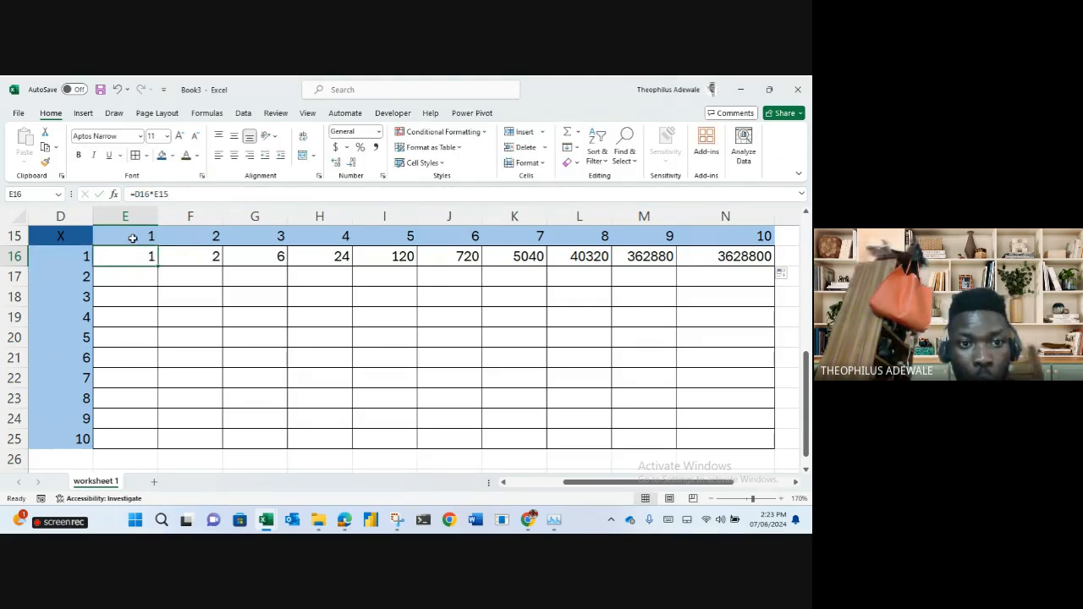
left_click(137, 194)
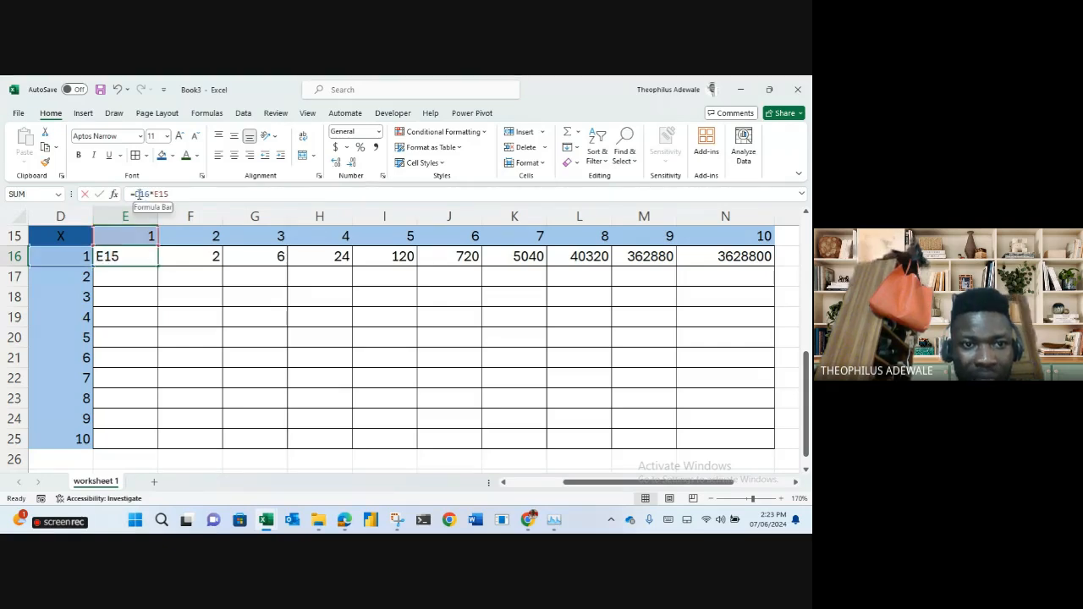
left_click_drag(160, 194, 155, 194)
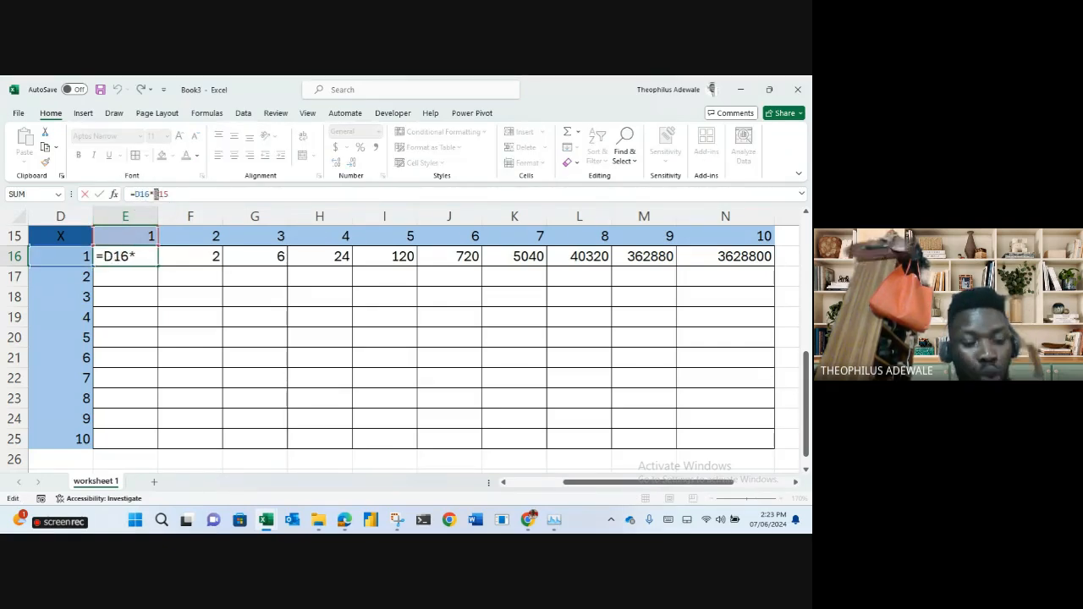
key("Escape")
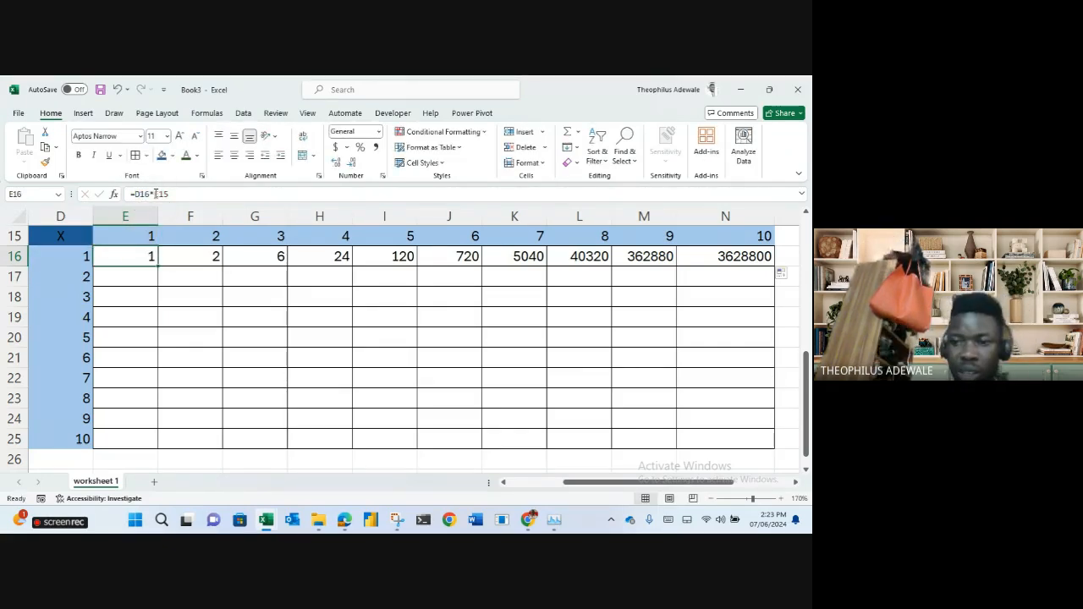
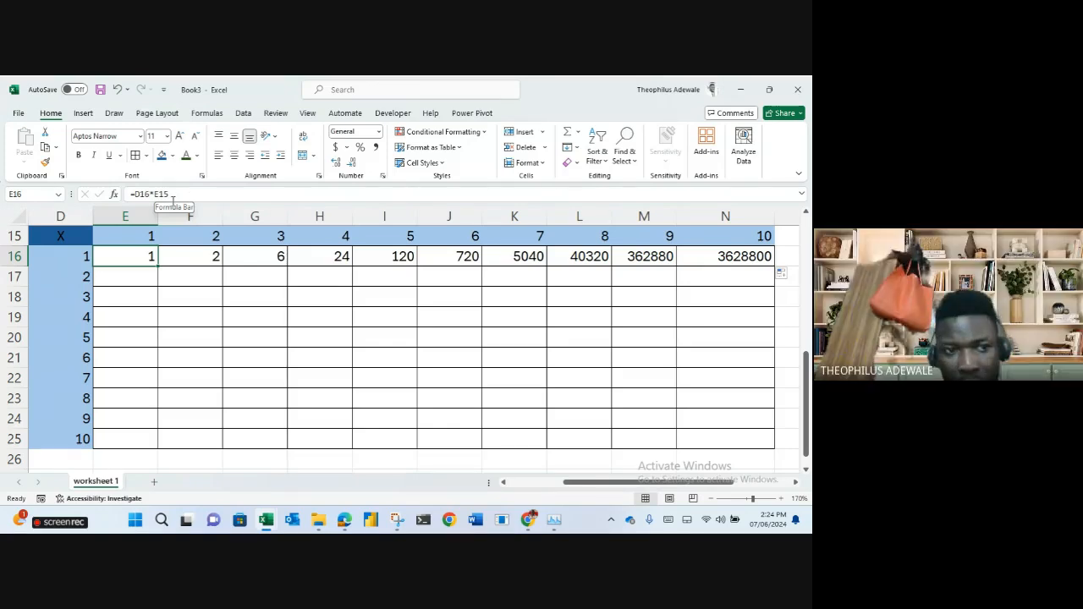
Review row 16's results and the formulas behind E16, F16 and G16.
left_click(9, 256)
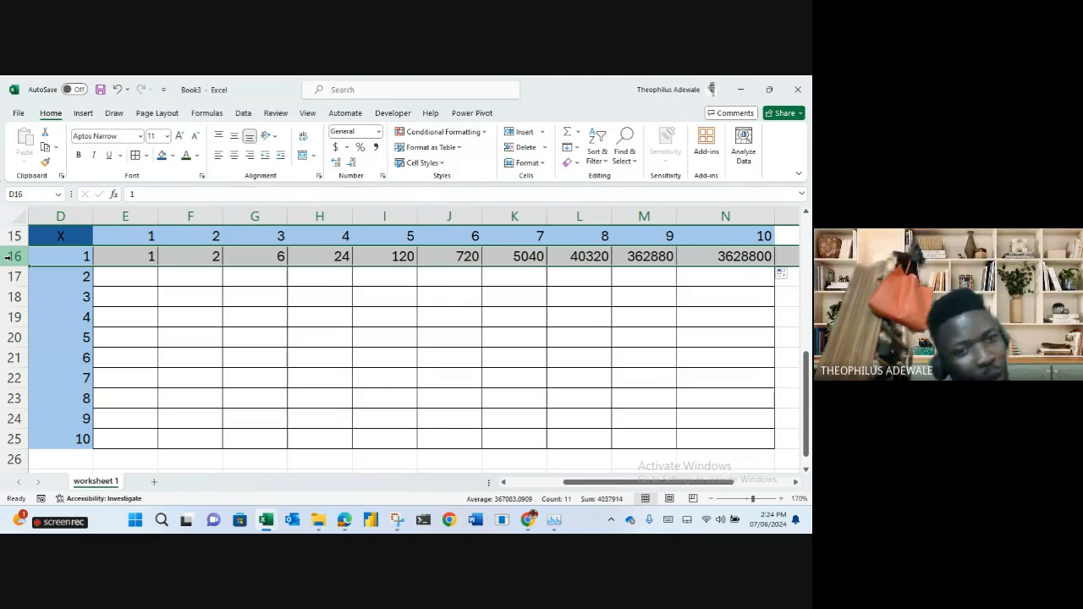
left_click(123, 262)
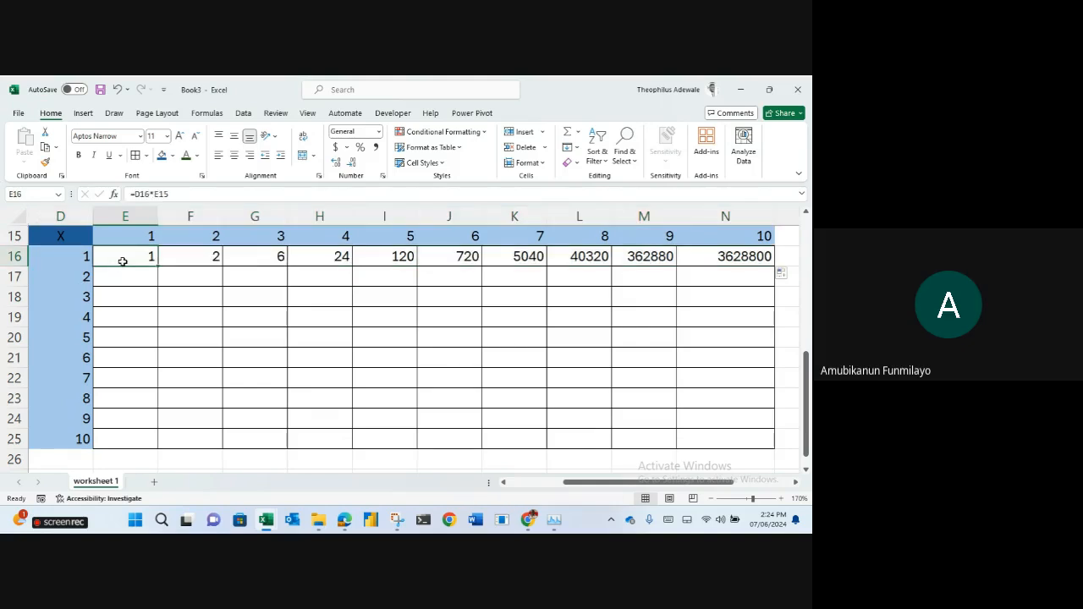
left_click(187, 257)
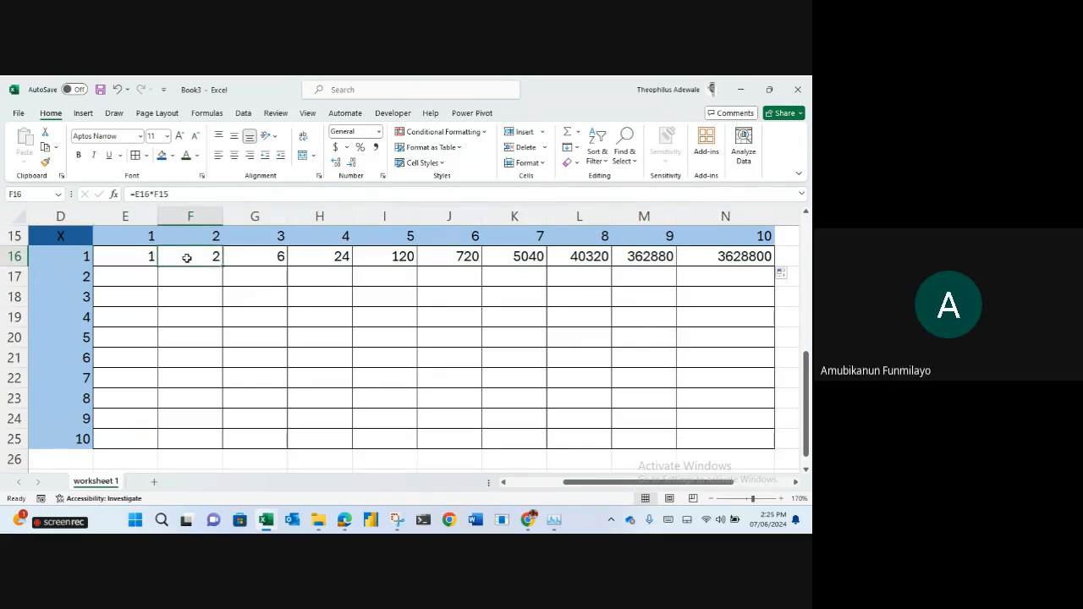
left_click(237, 258)
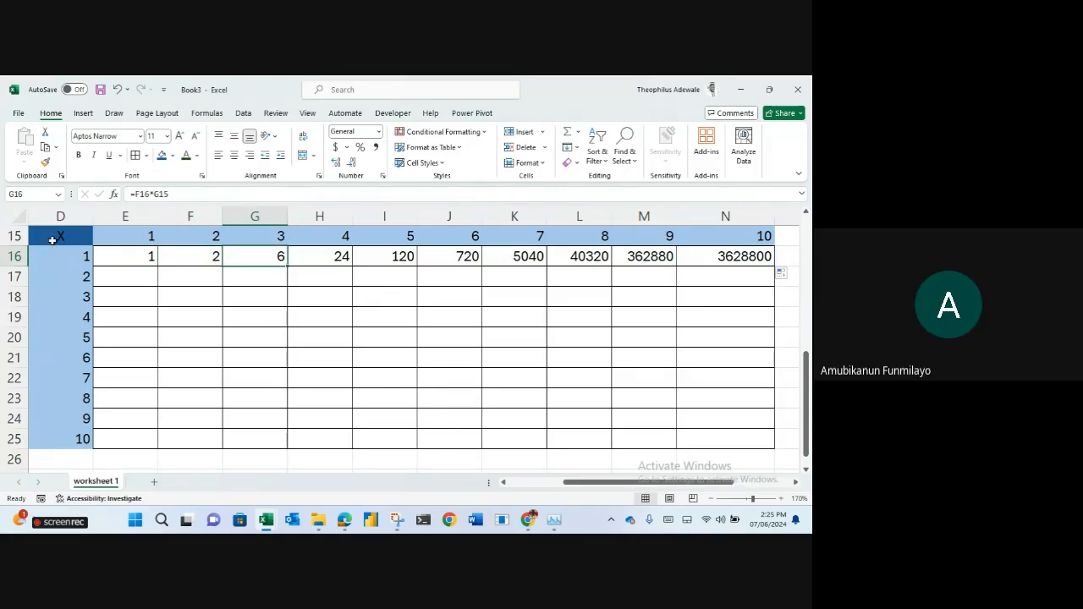
left_click(123, 256)
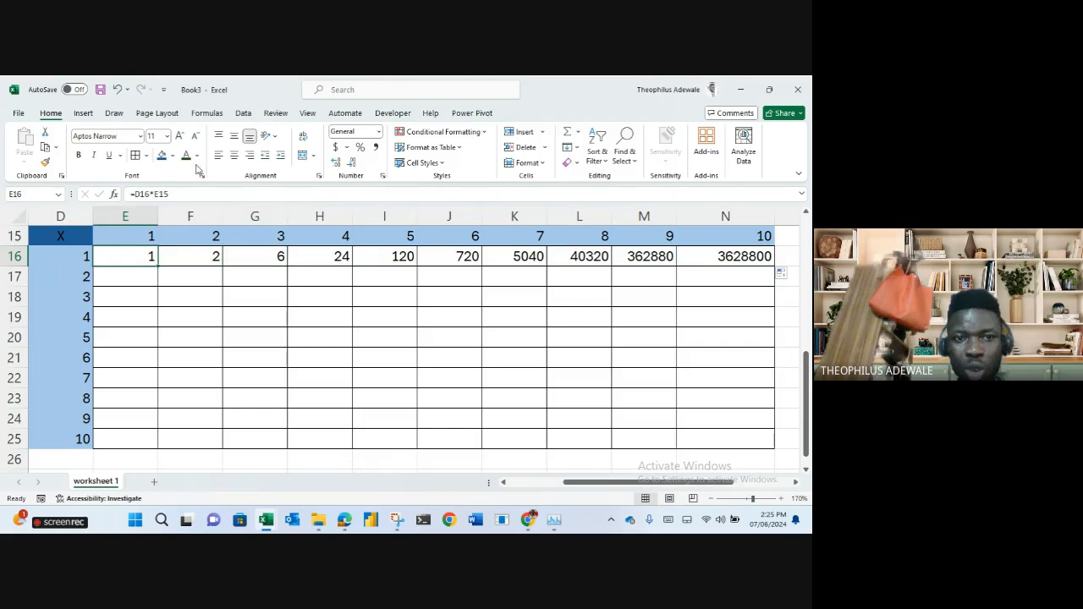
left_click(11, 255)
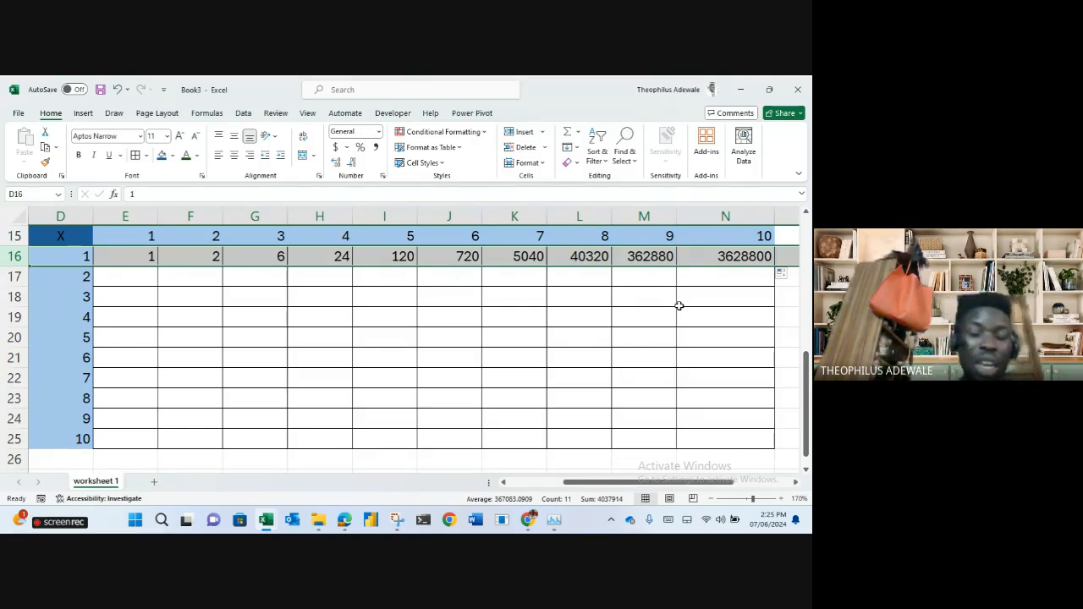
left_click(124, 257)
left_click(75, 258)
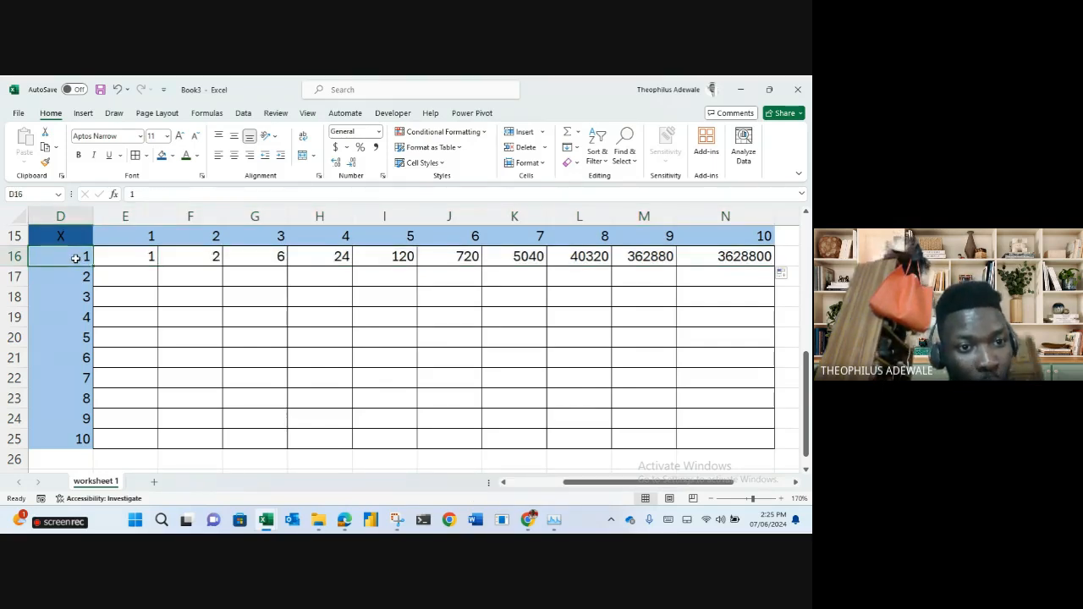
Compare the E15:N15 column headers (2, 8, 10) with D16's row label.
left_click_drag(133, 236, 500, 245)
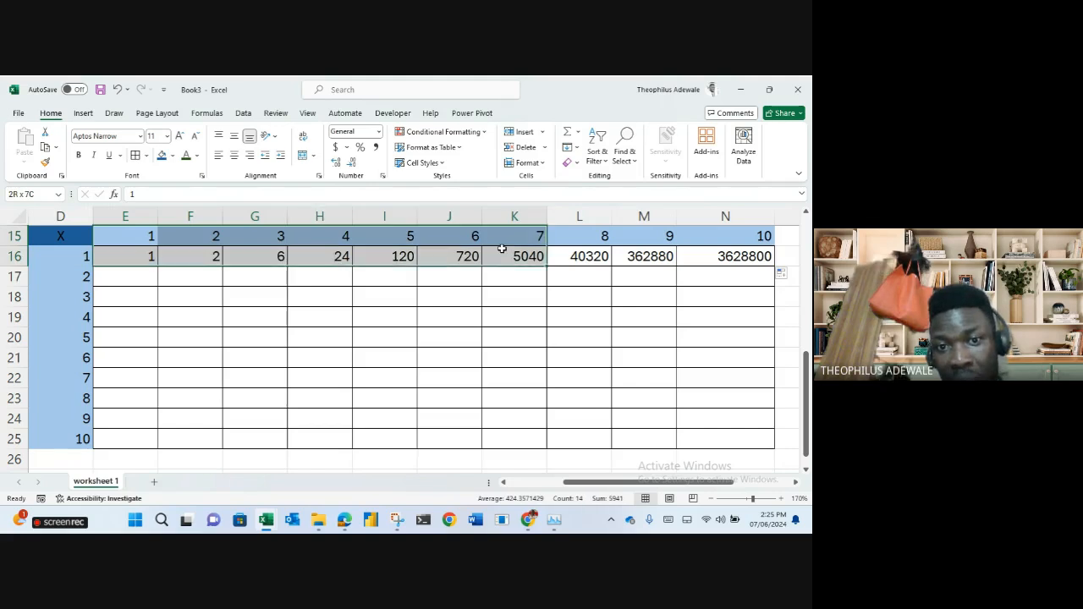
left_click(206, 257)
left_click(87, 255)
left_click(204, 235)
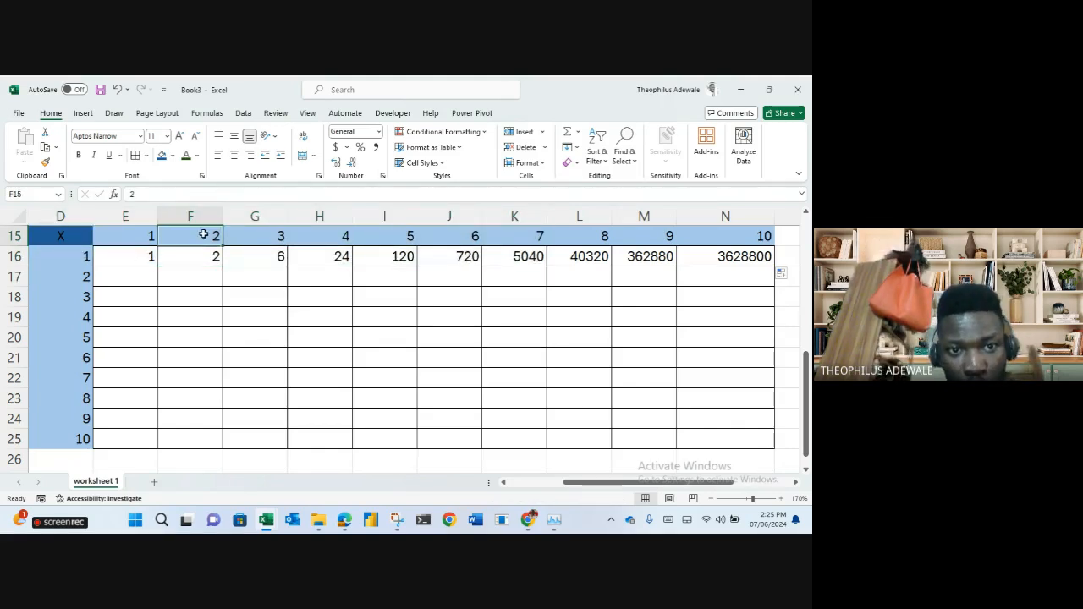
left_click(257, 258)
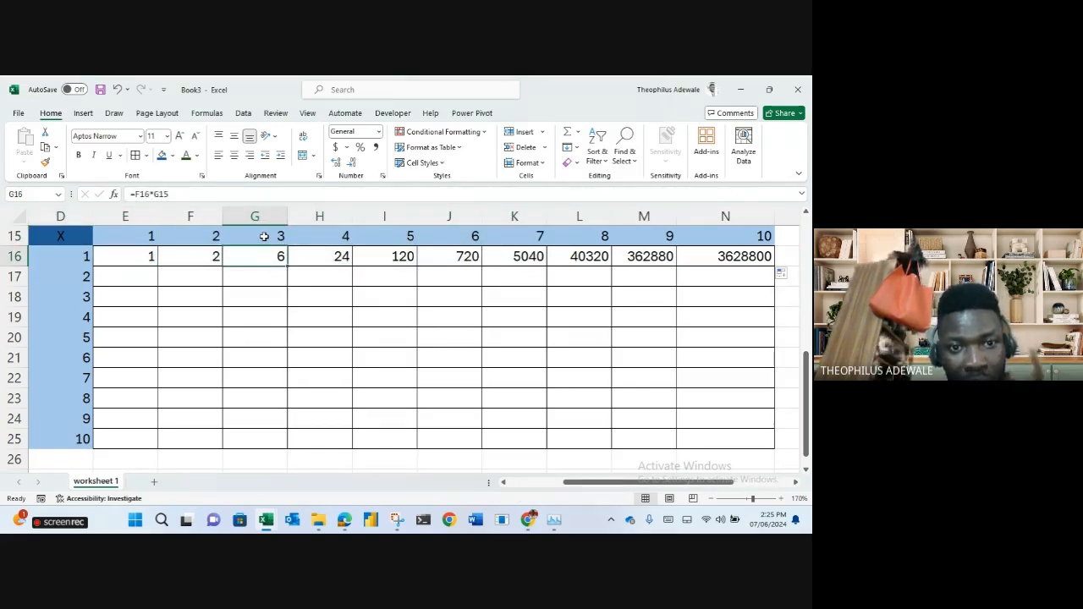
left_click(85, 257)
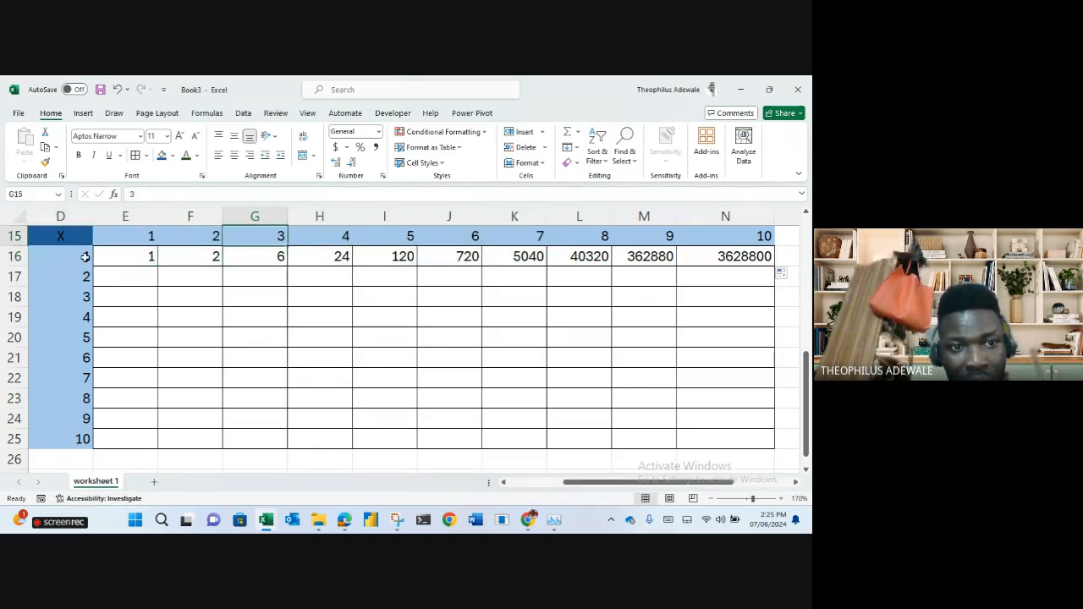
left_click(601, 239)
left_click(76, 258)
left_click(751, 236)
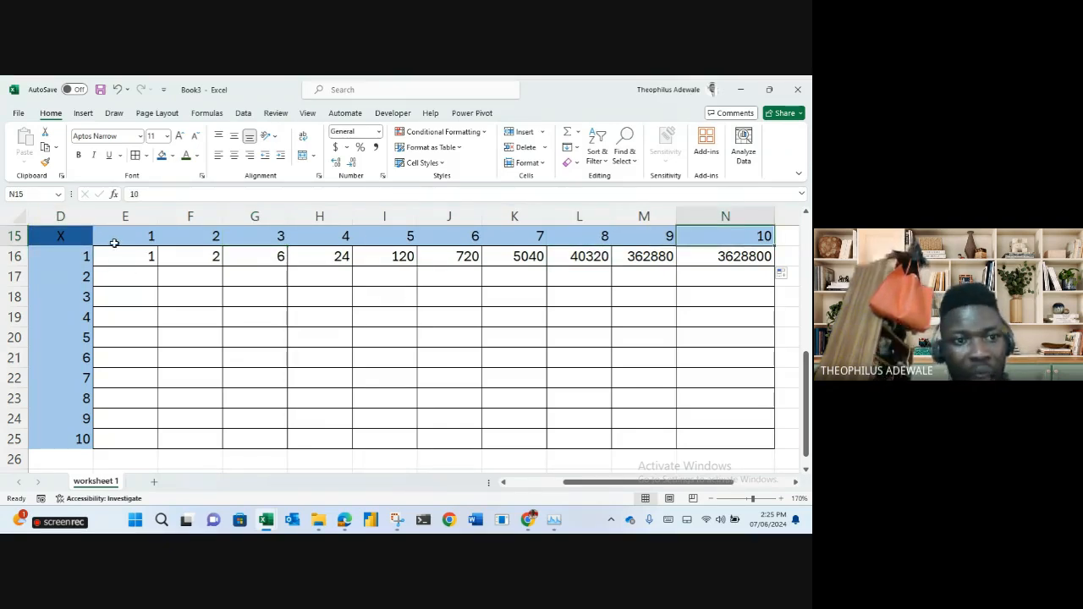
left_click(82, 257)
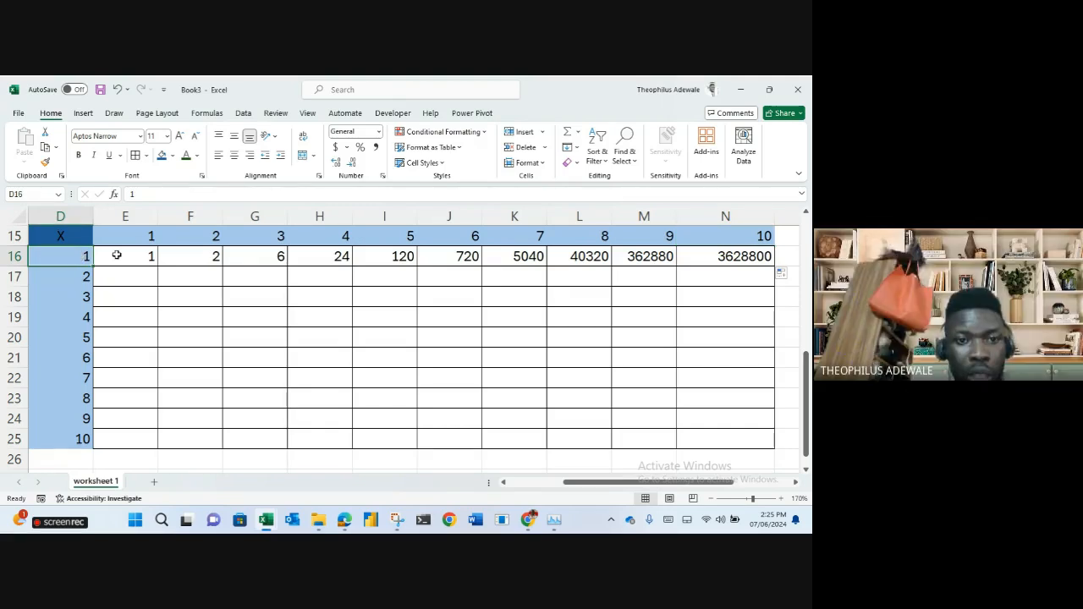
Show the cell references in J16, E16, F16 and H16 formulas without changing them.
left_click(456, 254)
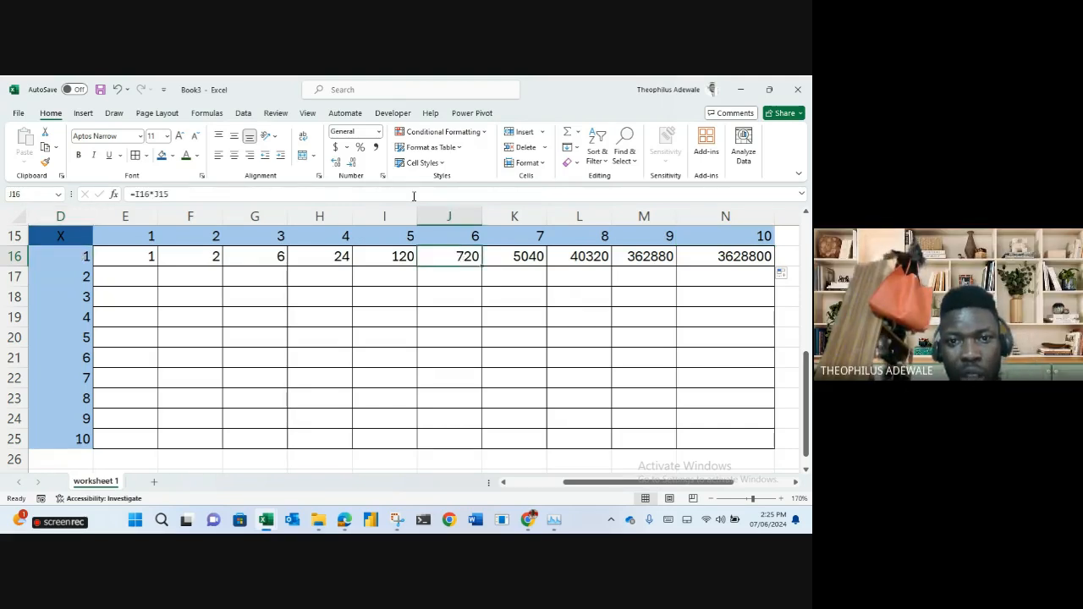
double_click(456, 255)
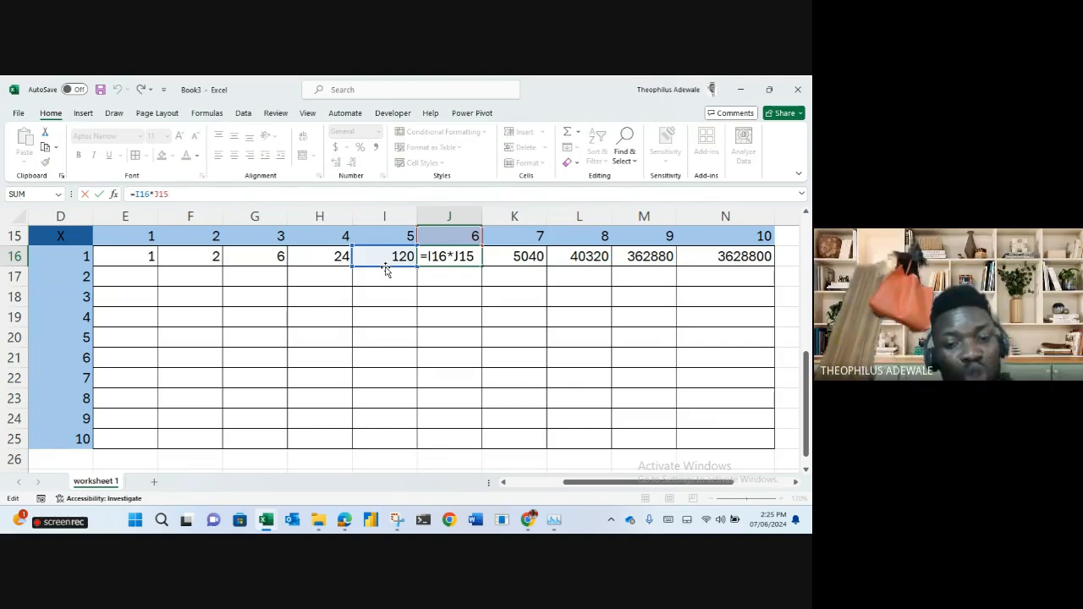
key("Return")
left_click(140, 255)
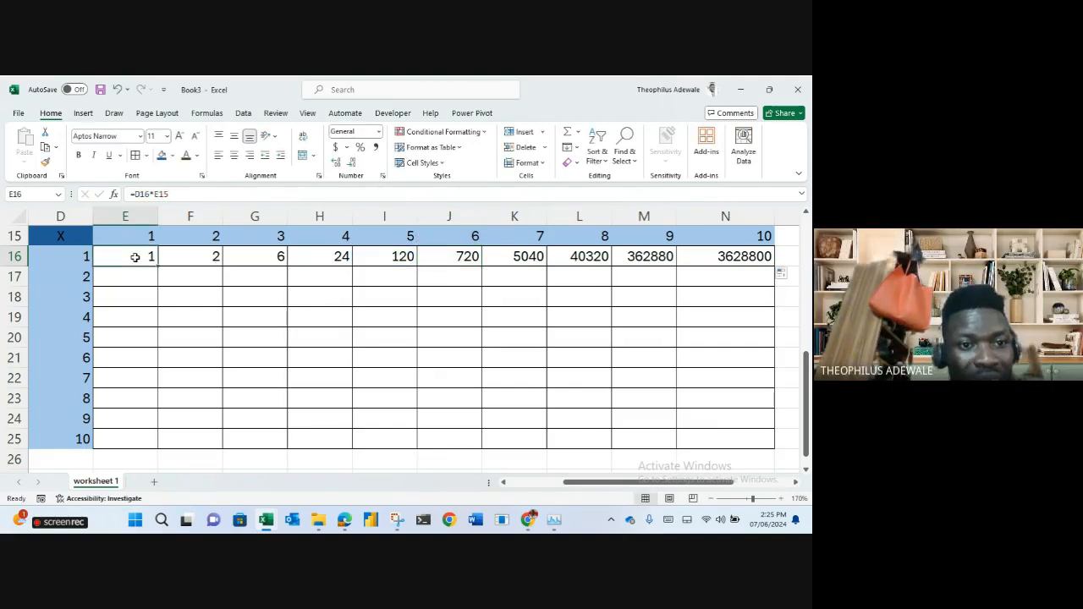
double_click(107, 253)
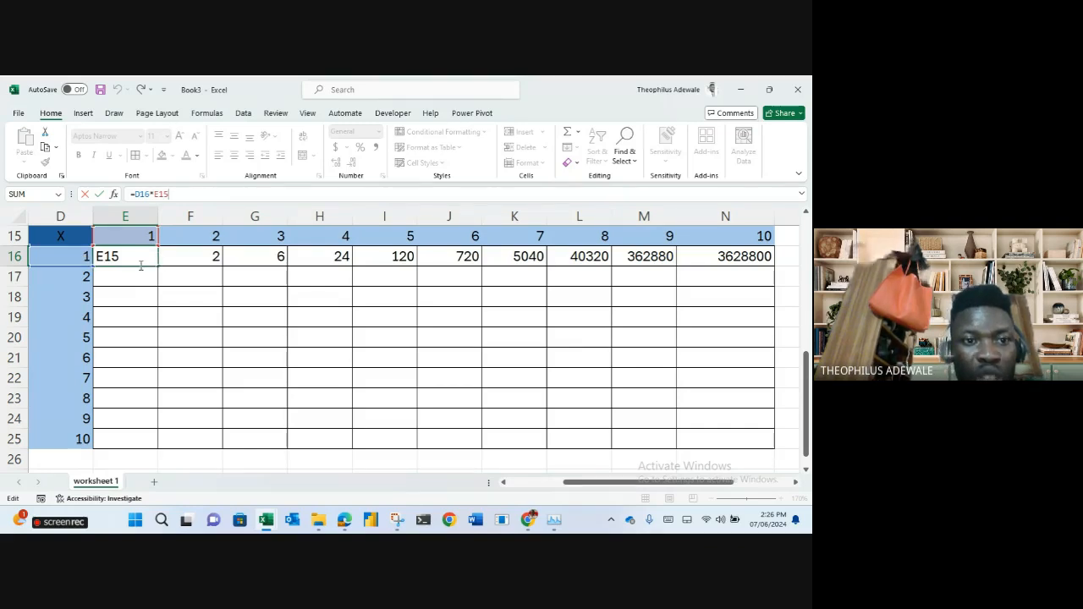
key("ctrl+Return")
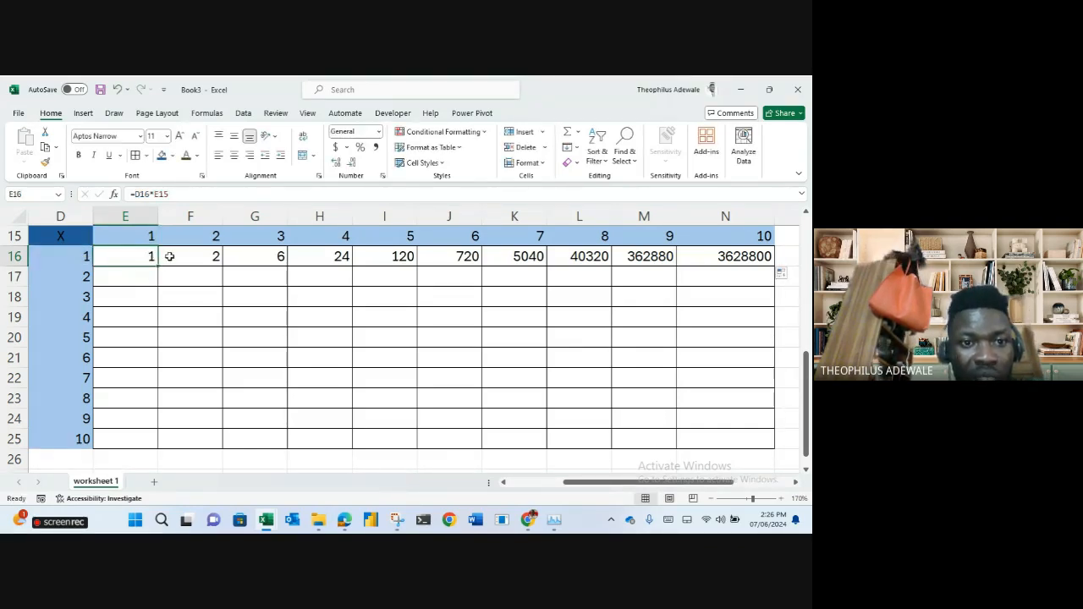
left_click(177, 260)
left_click(206, 194)
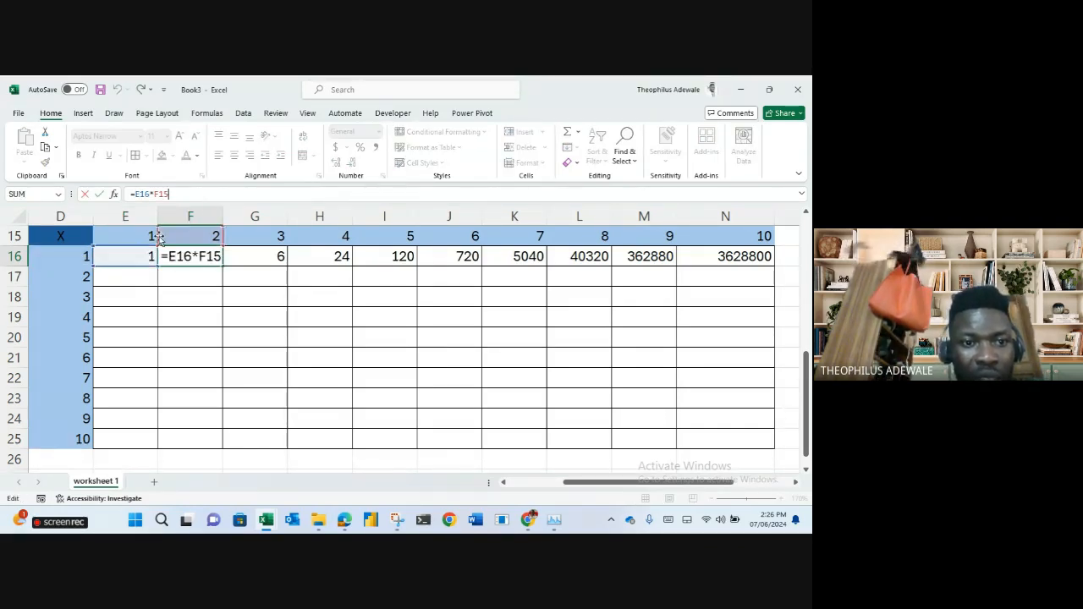
key("ctrl+Return")
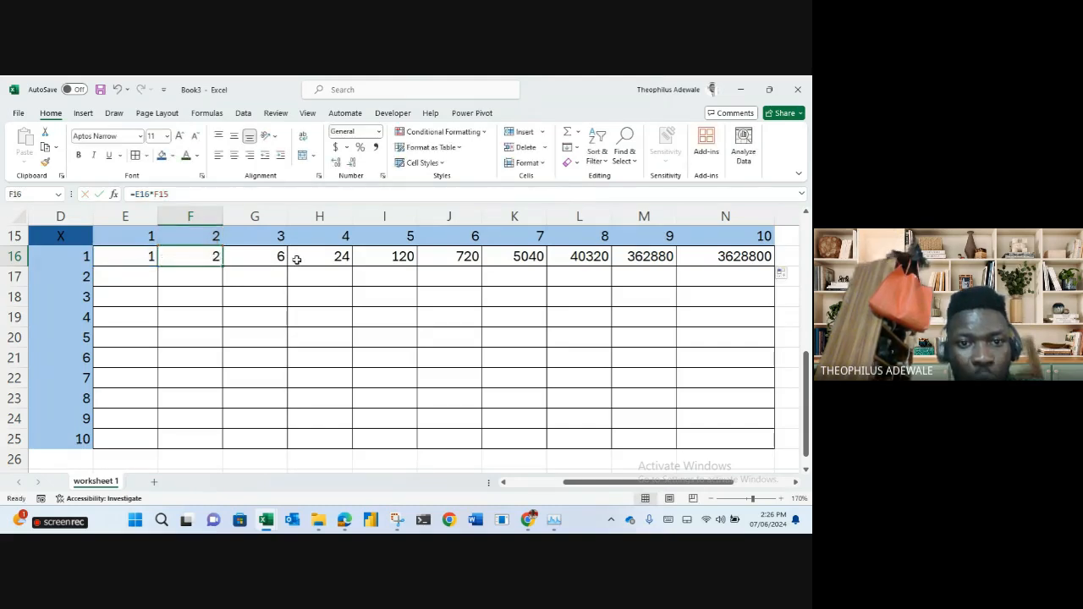
left_click(313, 257)
left_click(238, 196)
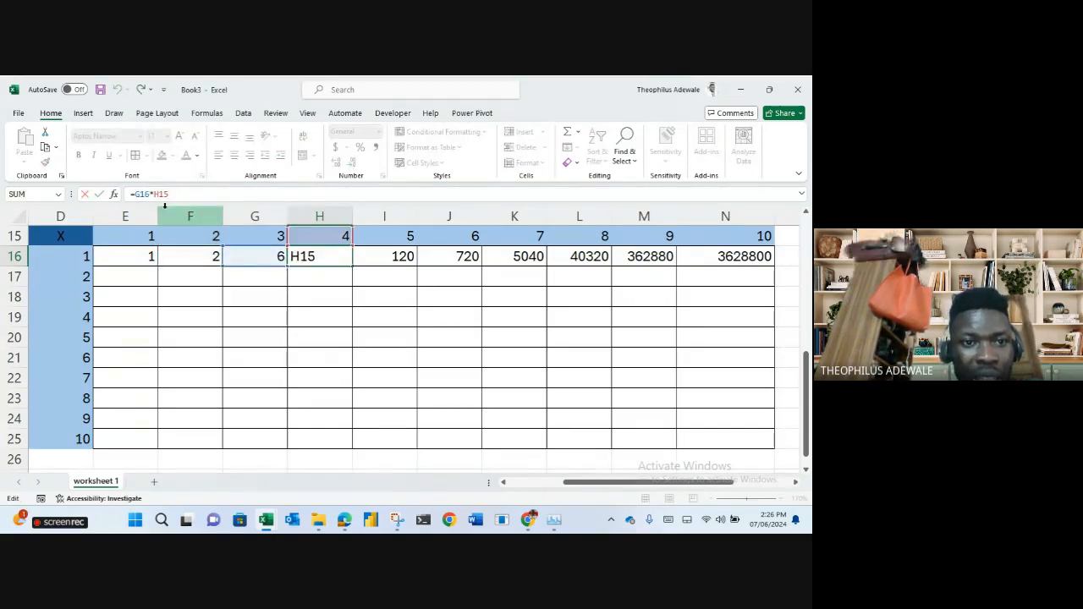
key("ctrl+Return")
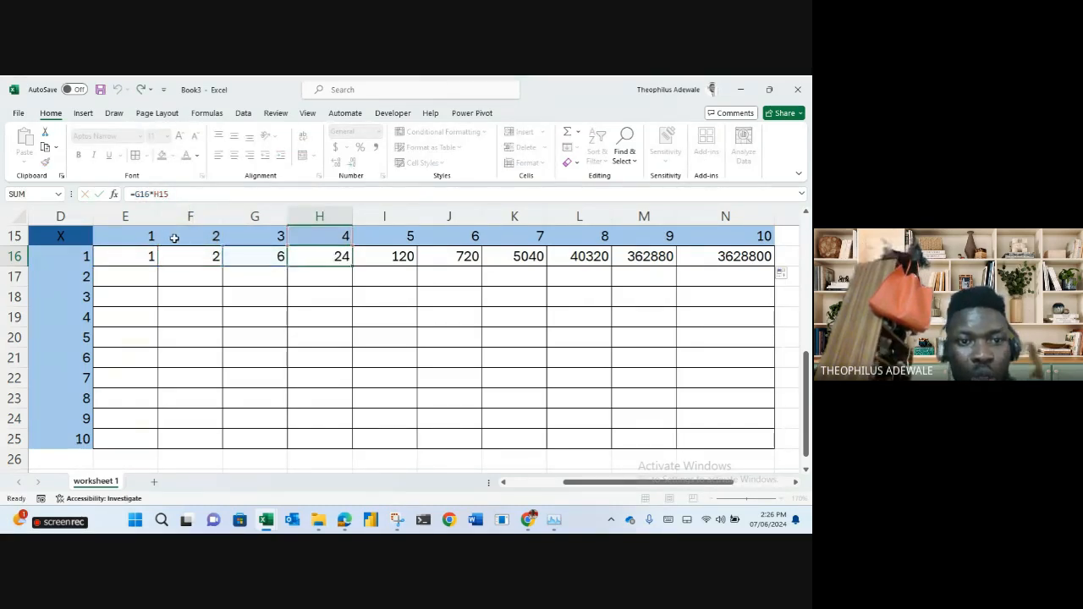
left_click(123, 257)
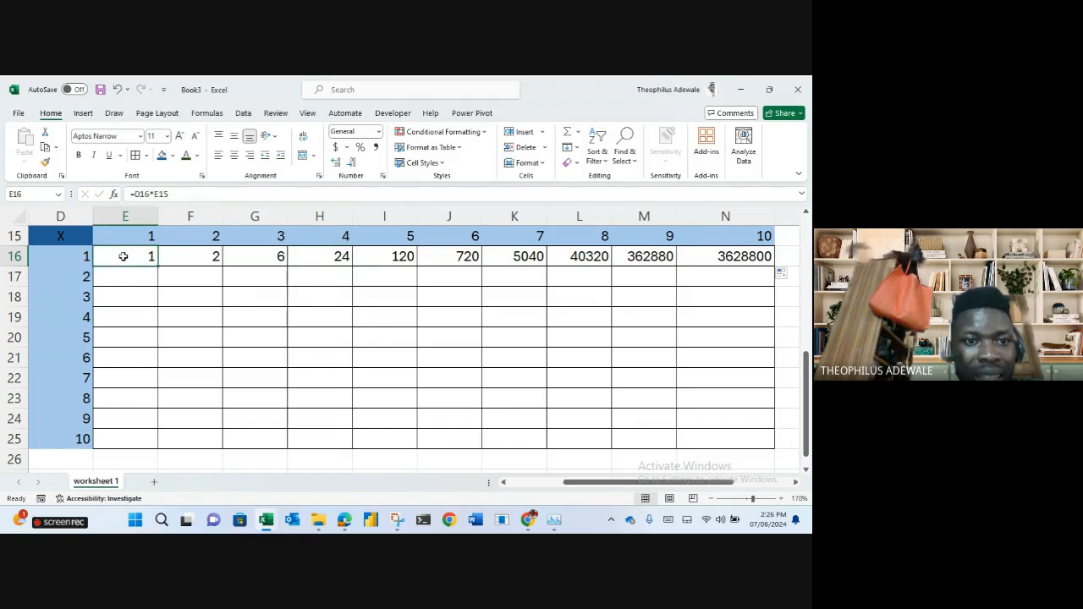
Change E16 to =$D16*E15, fill it across to N16, and check M16's copy.
left_click(136, 195)
type("$")
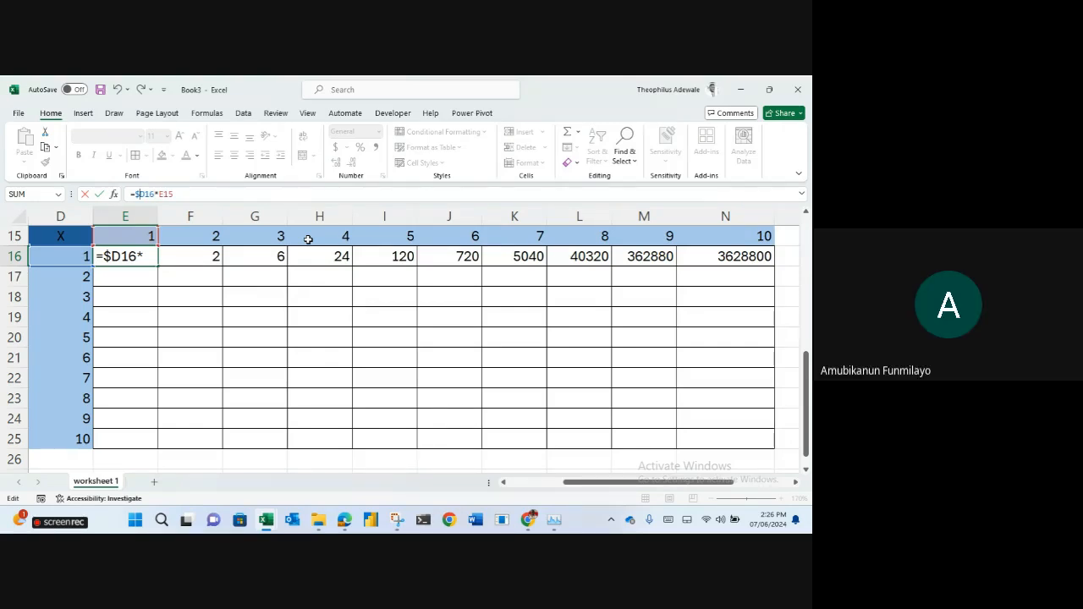
key("Return")
left_click(126, 254)
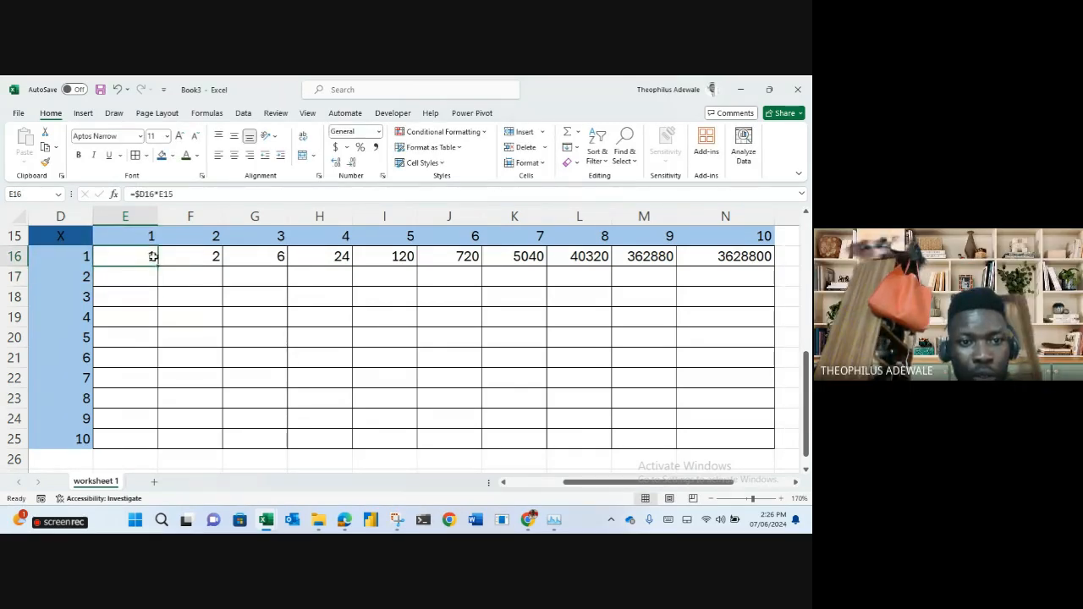
left_click_drag(157, 266, 769, 271)
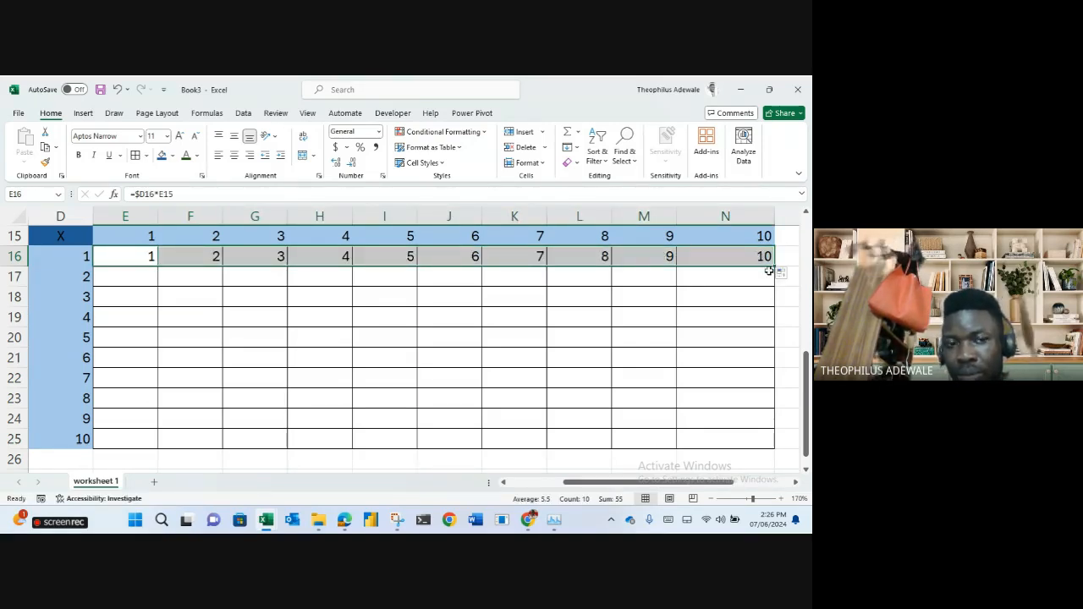
double_click(652, 256)
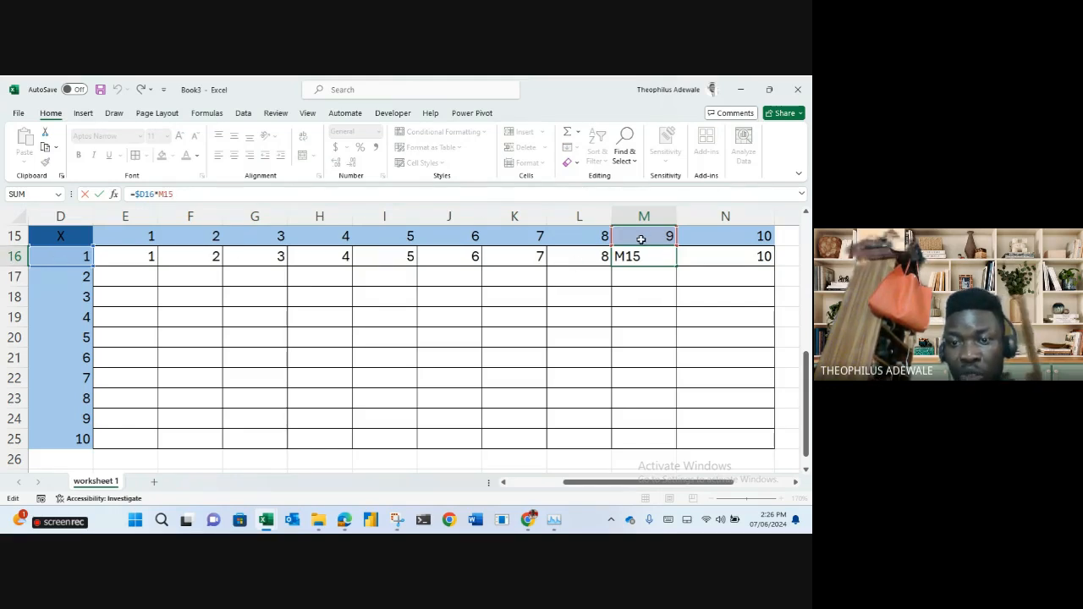
key("ctrl+Return")
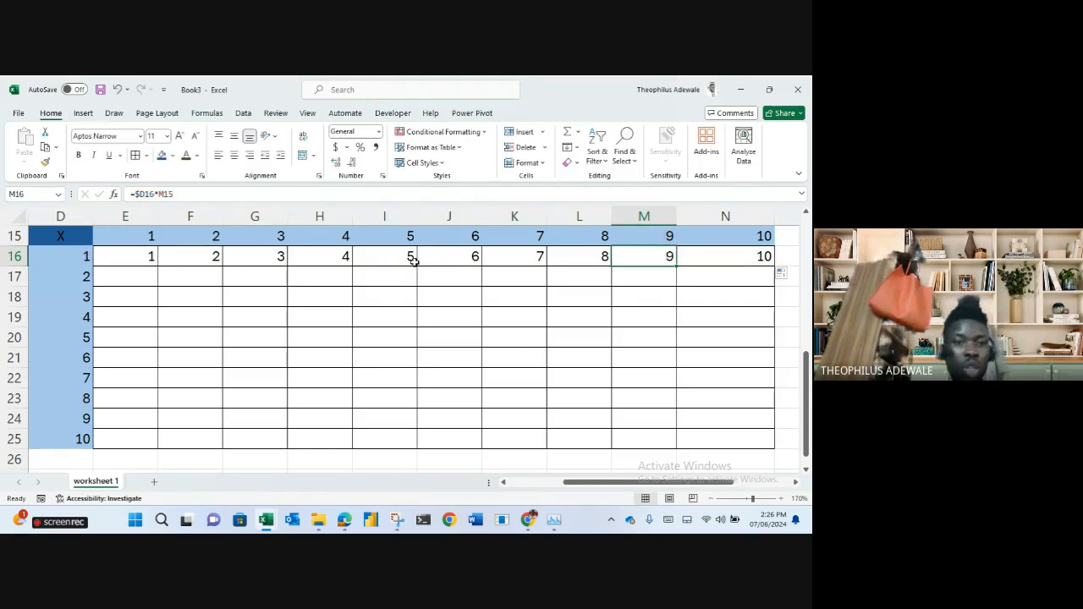
left_click(127, 258)
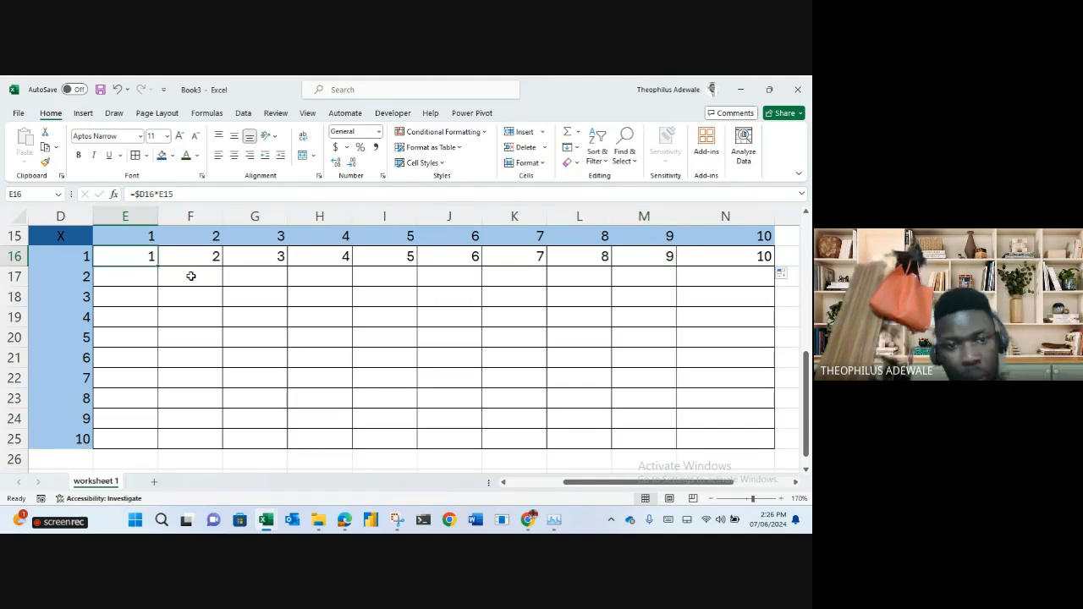
Fill E16 down to row 25, then compare the D-column multipliers with E15.
double_click(157, 266)
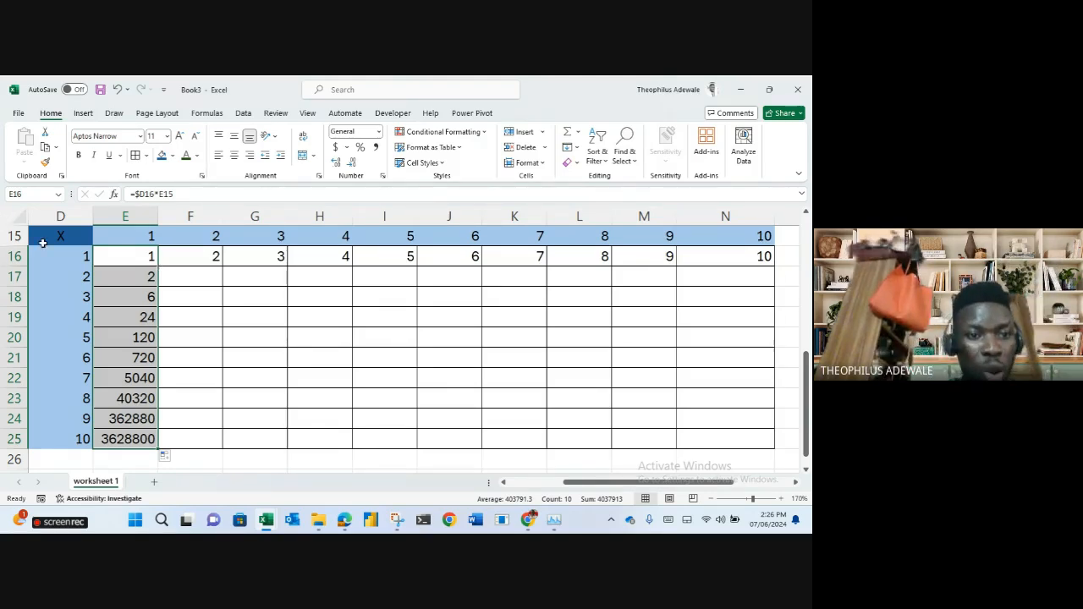
left_click_drag(67, 258, 80, 441)
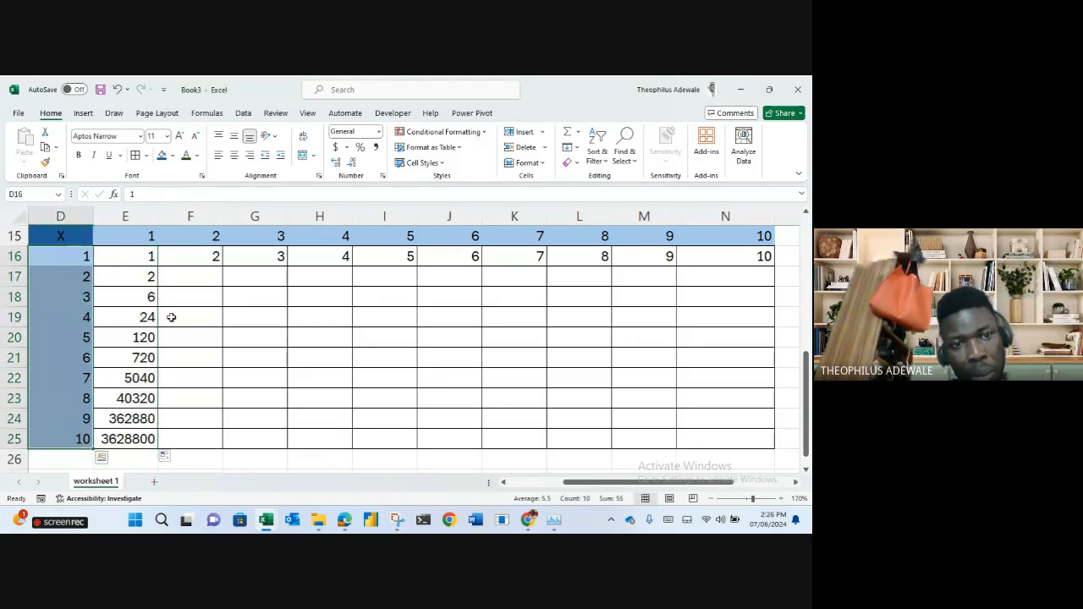
left_click(147, 238)
left_click(147, 256)
Add a $ before the 15 in E16's formula, making it =$D16*E$15.
left_click(178, 196)
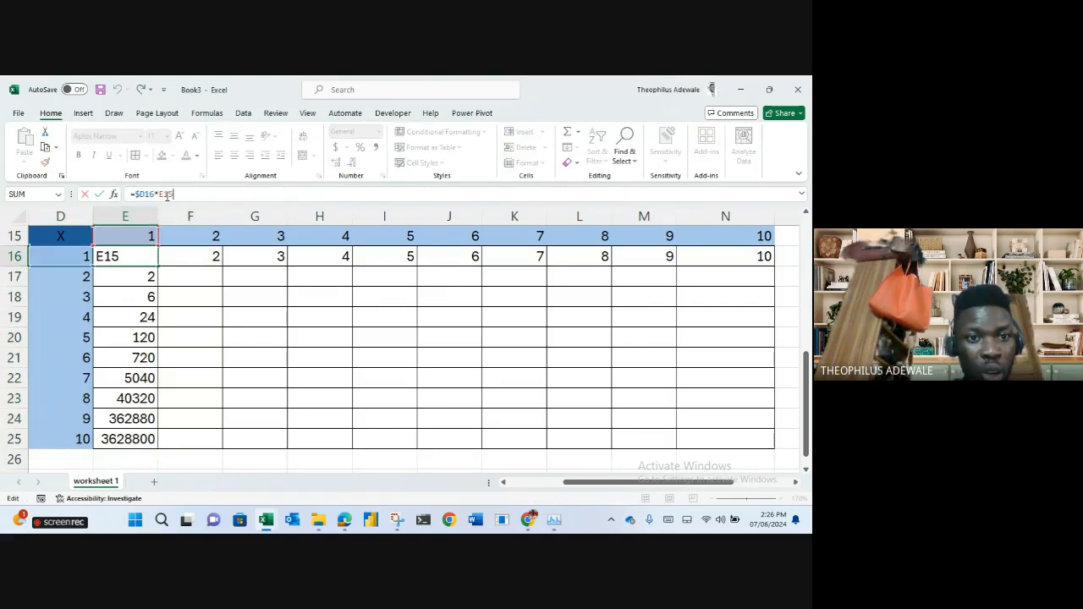
left_click(165, 195)
type("$")
key("Return")
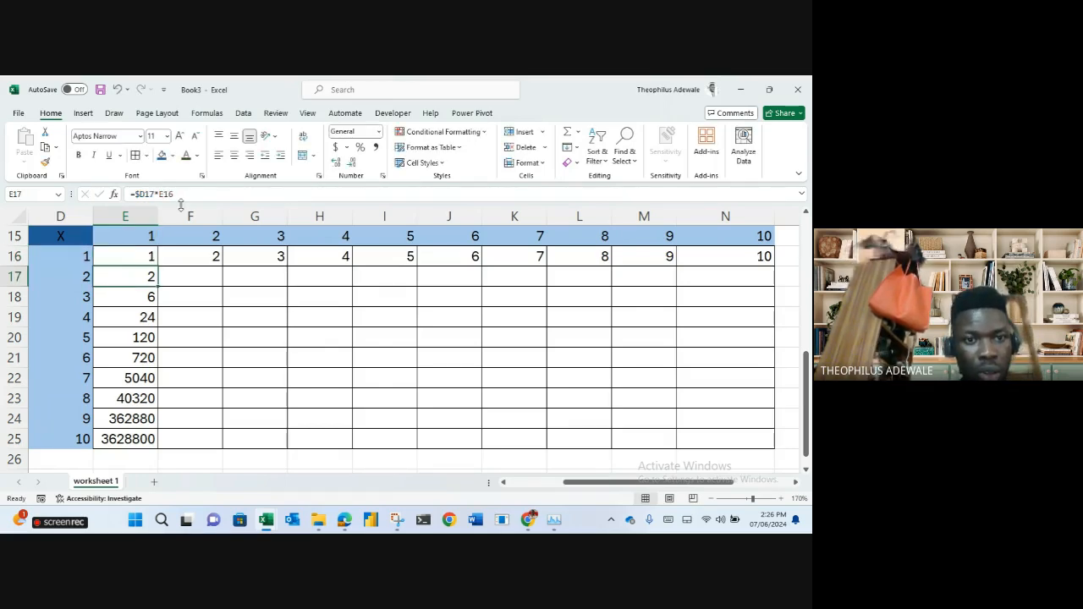
left_click(132, 253)
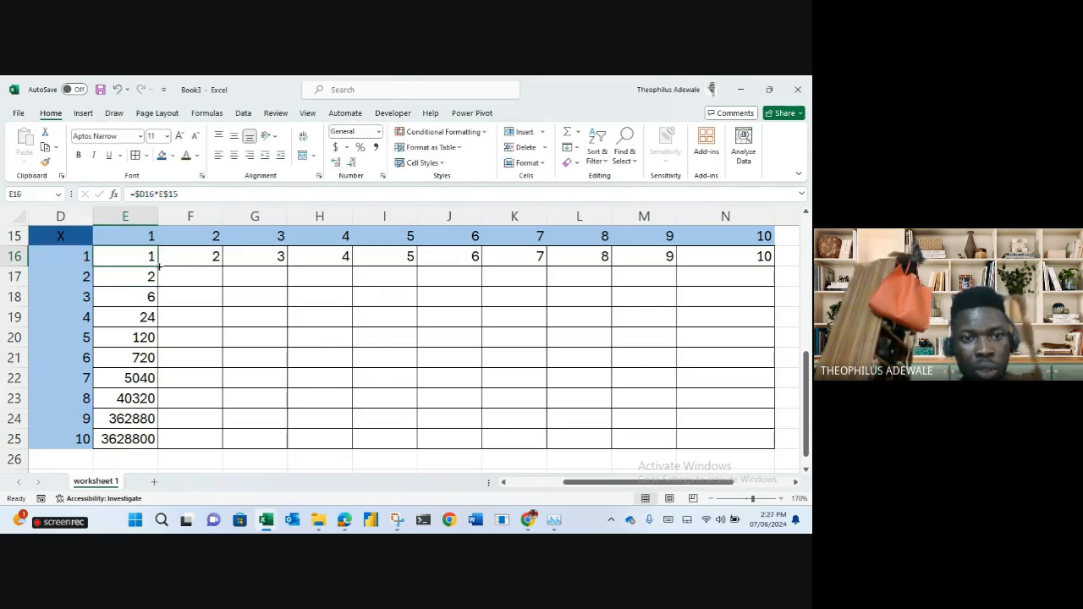
Fill =$D16*E$15 down to row 25 and across to column N, undoing an overshoot.
double_click(158, 266)
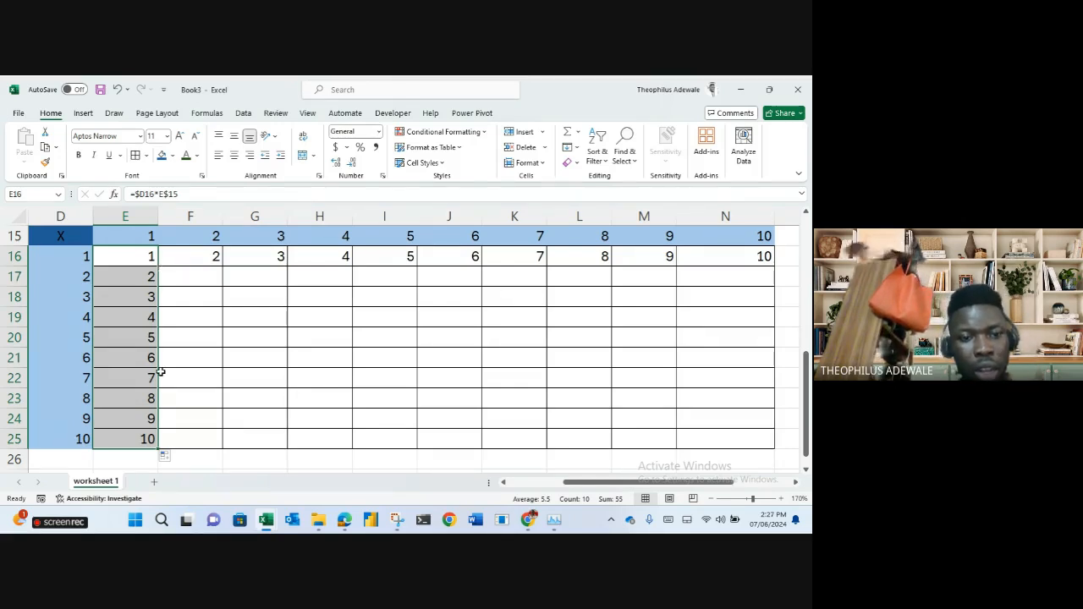
left_click_drag(157, 453, 808, 457)
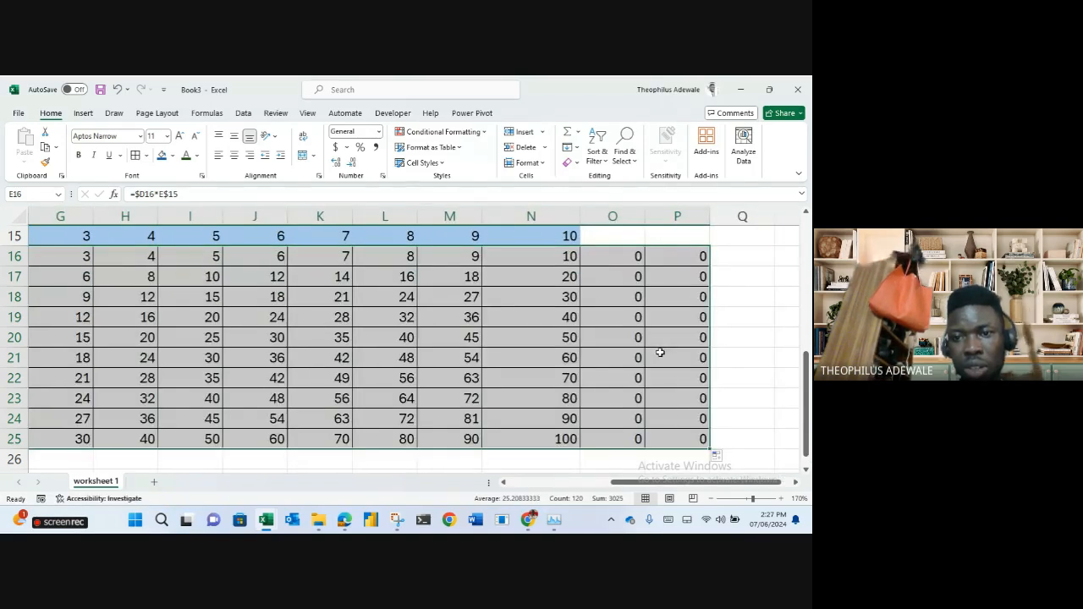
left_click_drag(598, 258, 668, 443)
key("ctrl+z")
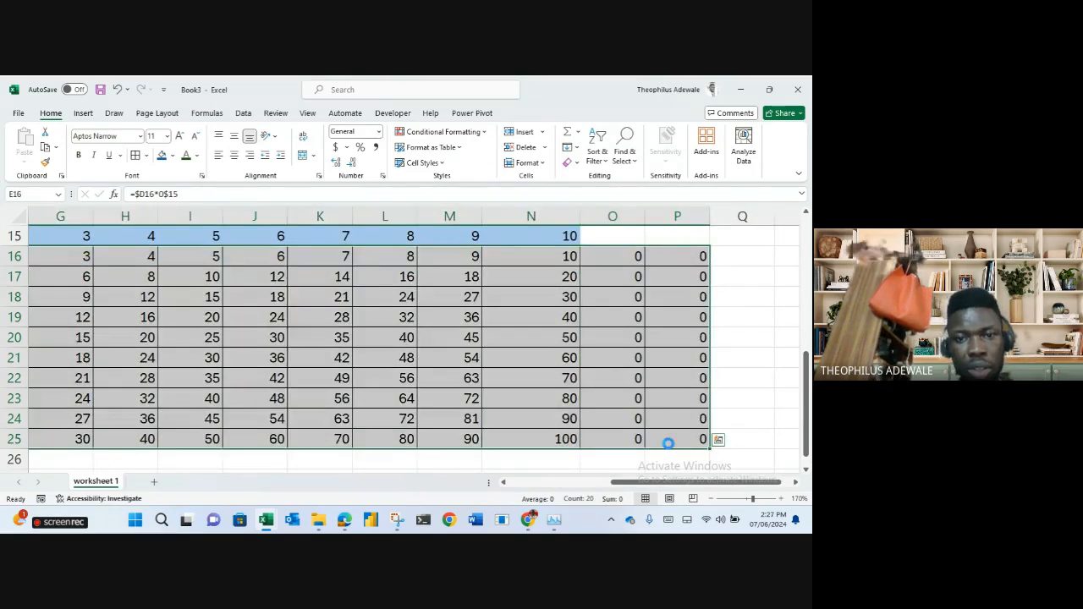
left_click_drag(94, 448, 708, 406)
scroll(537, 394, "left", 3)
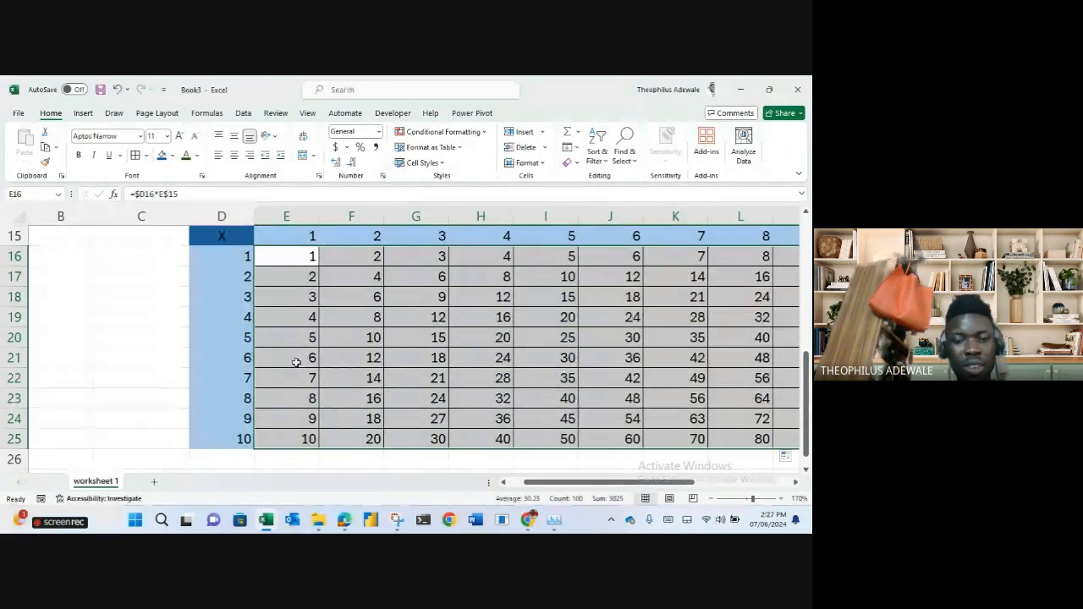
scroll(414, 363, "right", 4)
scroll(412, 369, "left", 2)
scroll(413, 368, "left", 3)
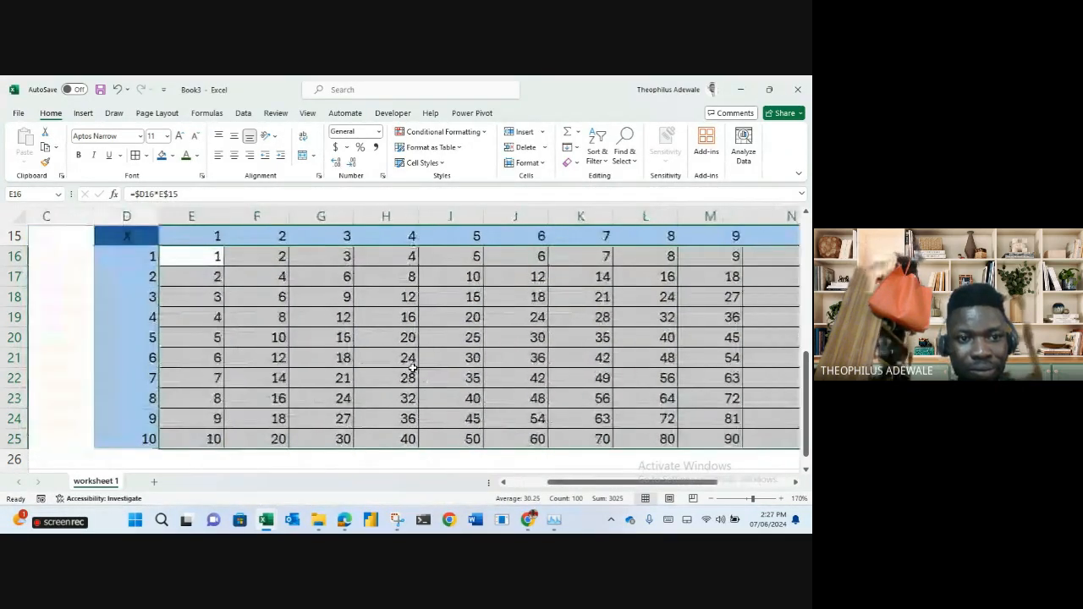
scroll(398, 377, "right", 3)
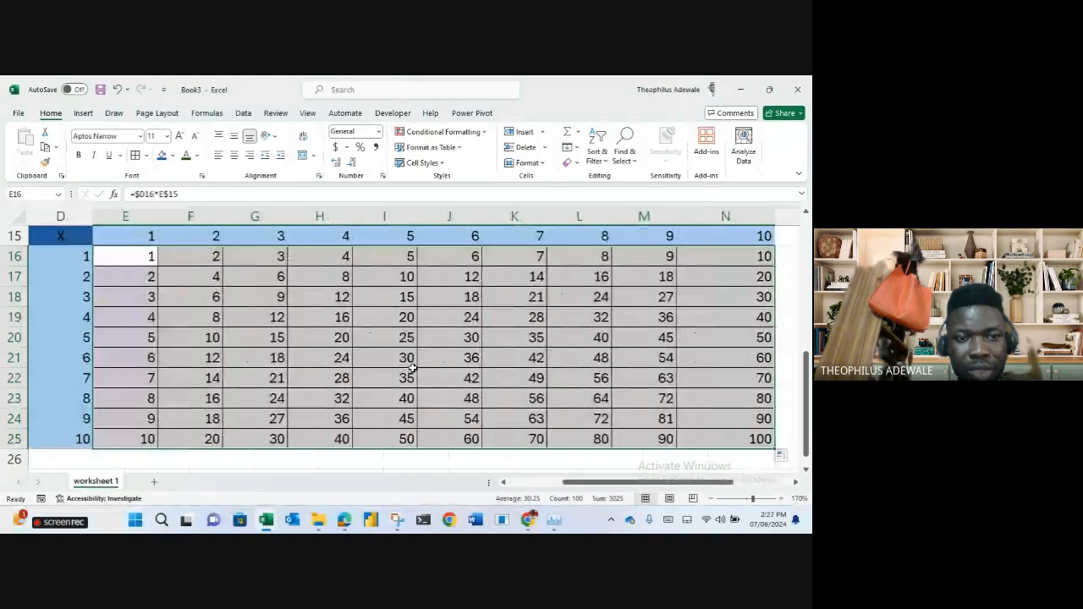
left_click(370, 377)
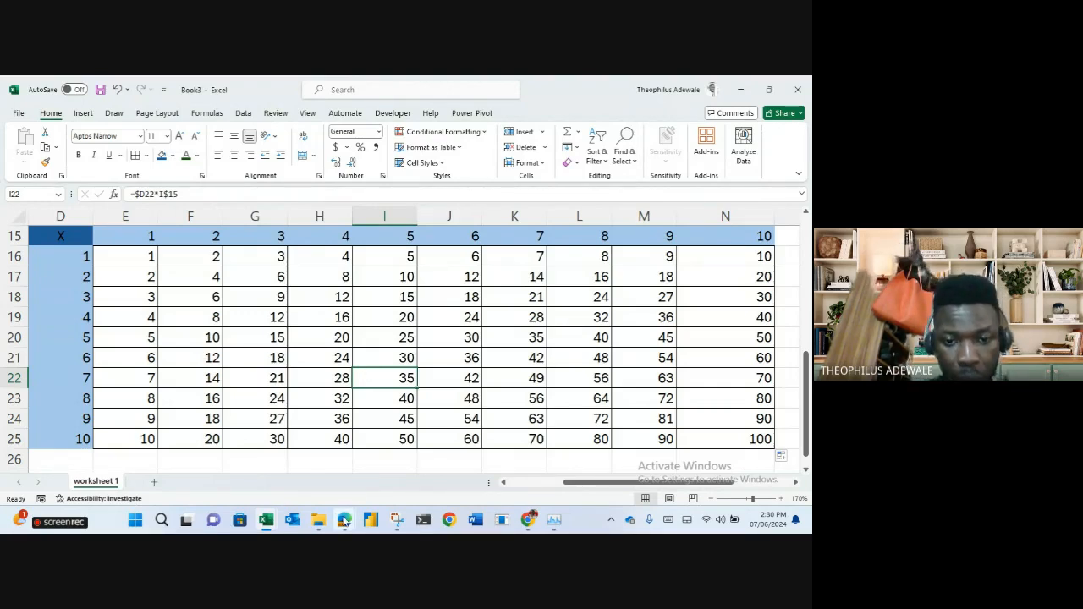
Switch back to the Meet call, mute the microphone, and reveal Stop presenting.
mouse_move(347, 525)
left_click(285, 474)
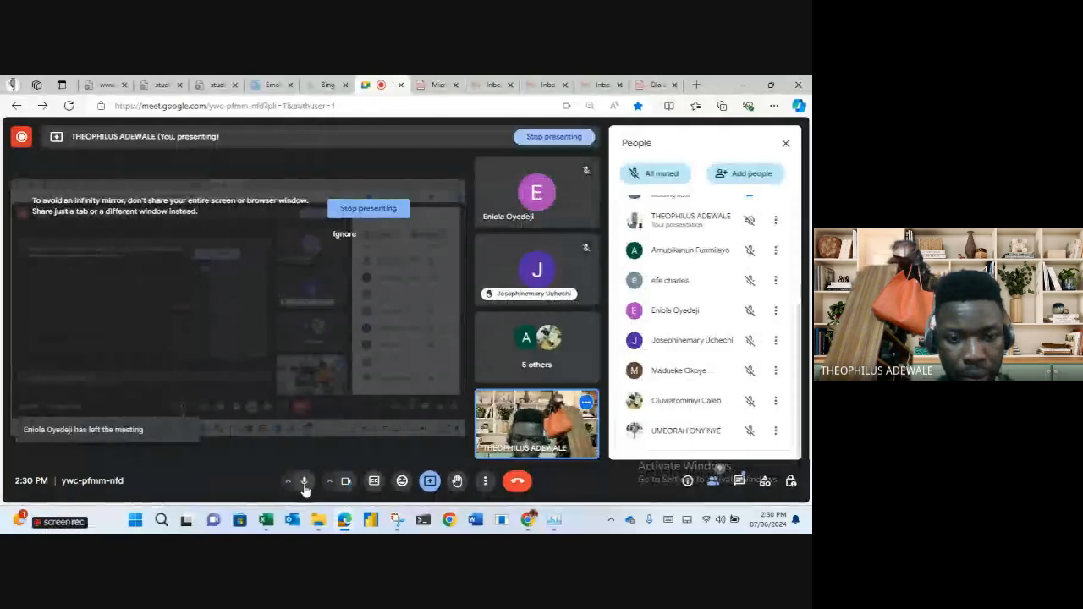
left_click(305, 489)
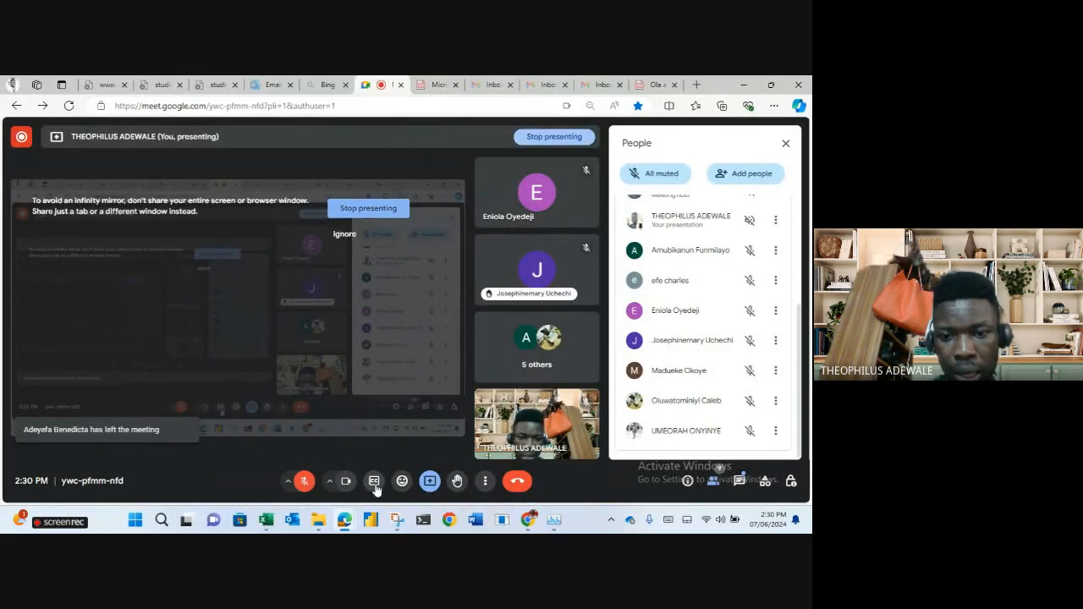
left_click(429, 482)
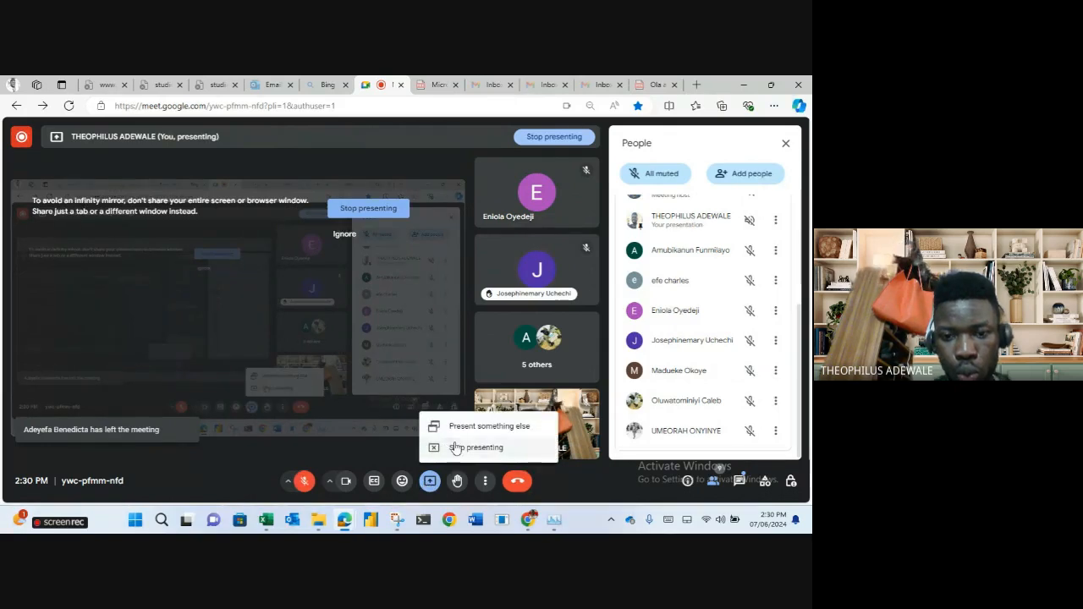
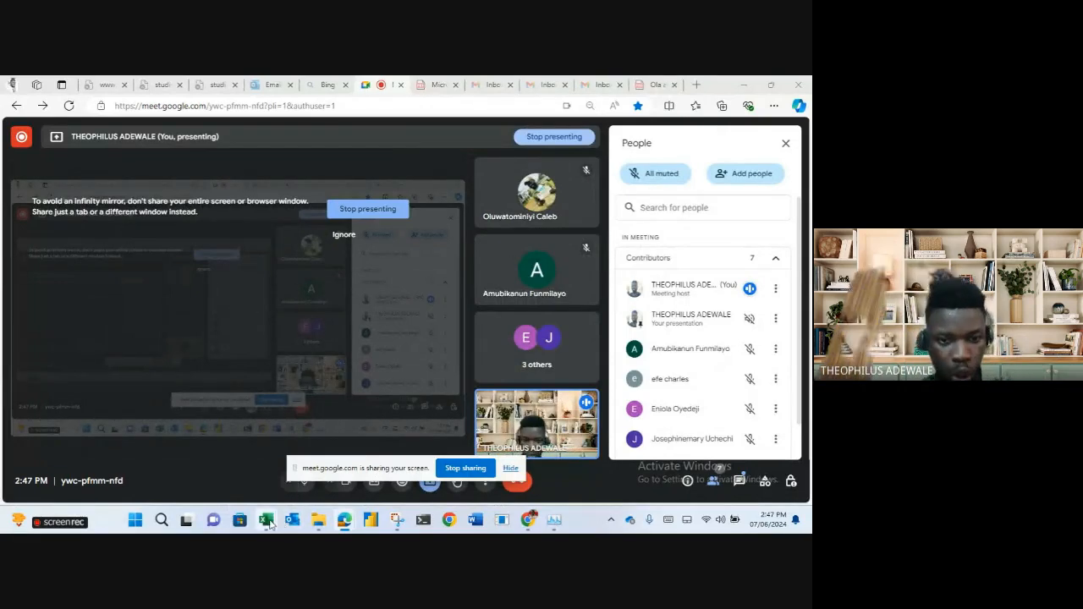
Bring up the Store_Lookup workbook and scroll through it.
mouse_move(268, 523)
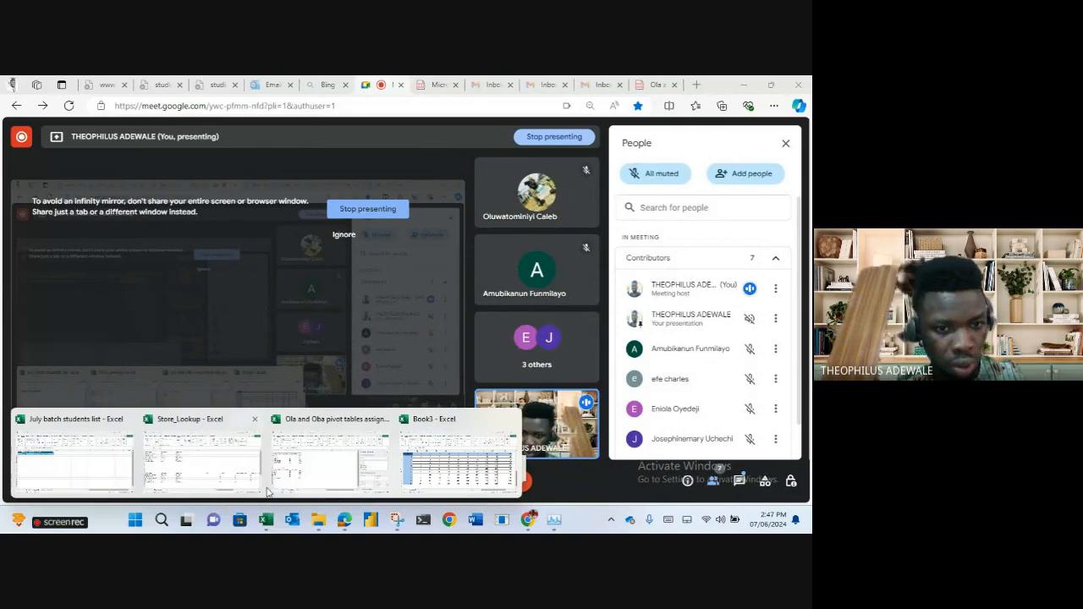
left_click(253, 487)
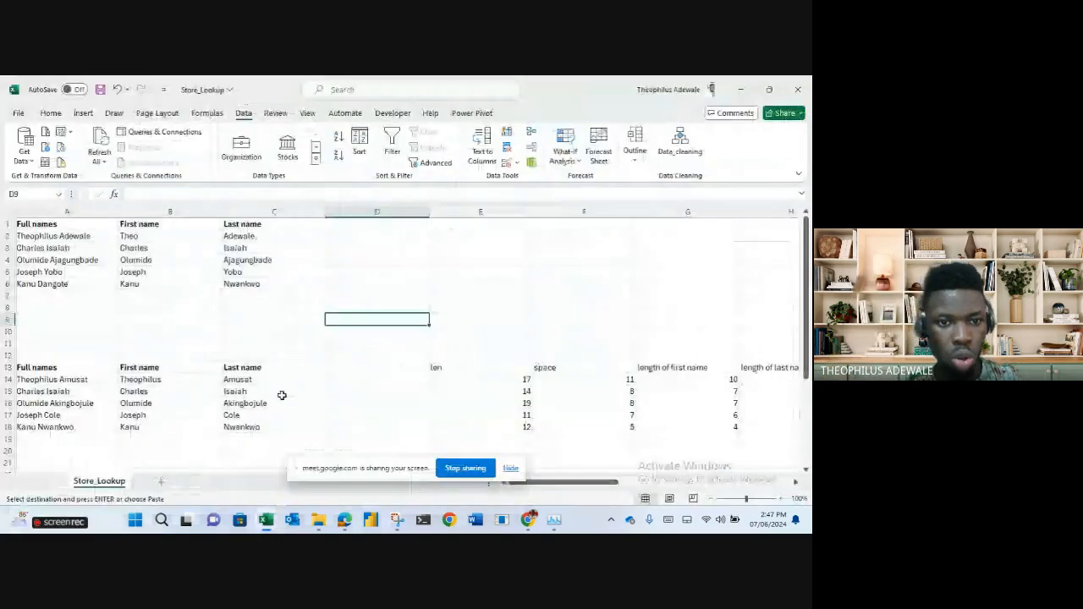
scroll(282, 396, "down", 2)
scroll(281, 395, "down", 2)
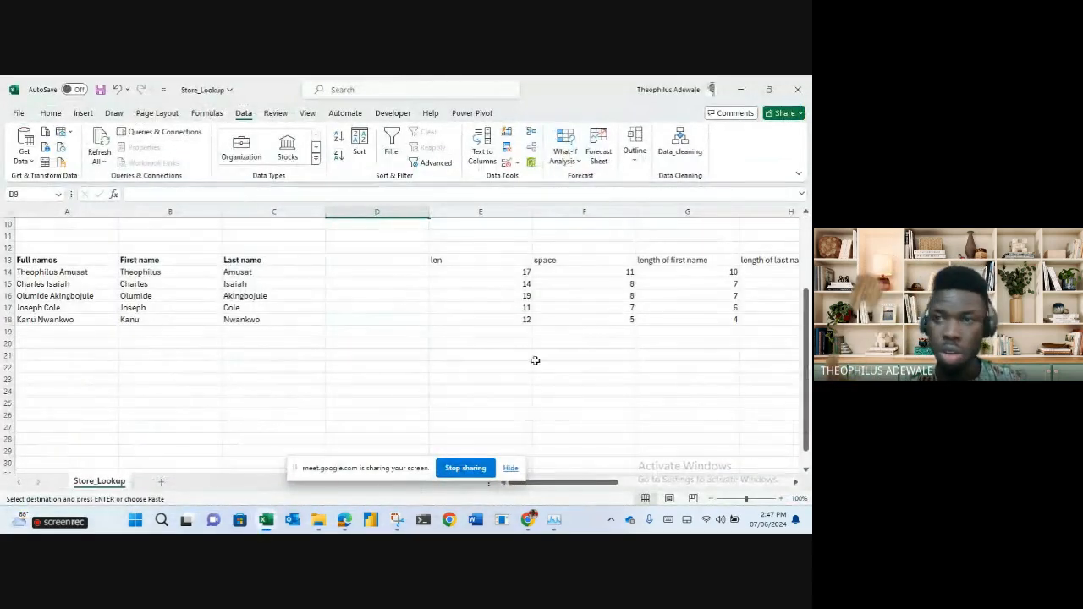
Minimize the workbook, hide the screen-sharing notice, and show the Google Forms quiz responses.
left_click(743, 90)
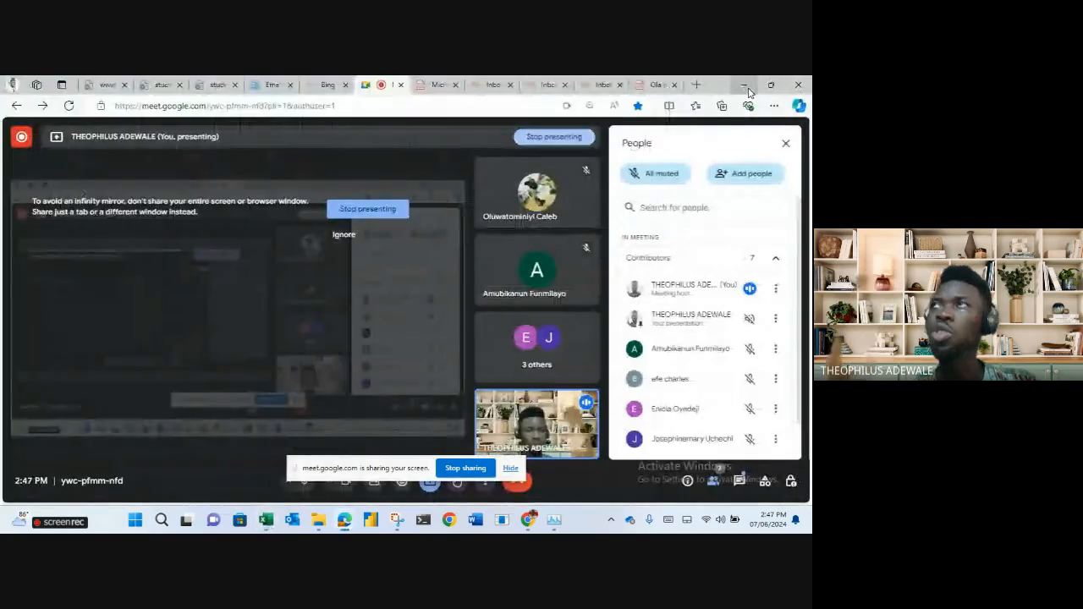
left_click(511, 468)
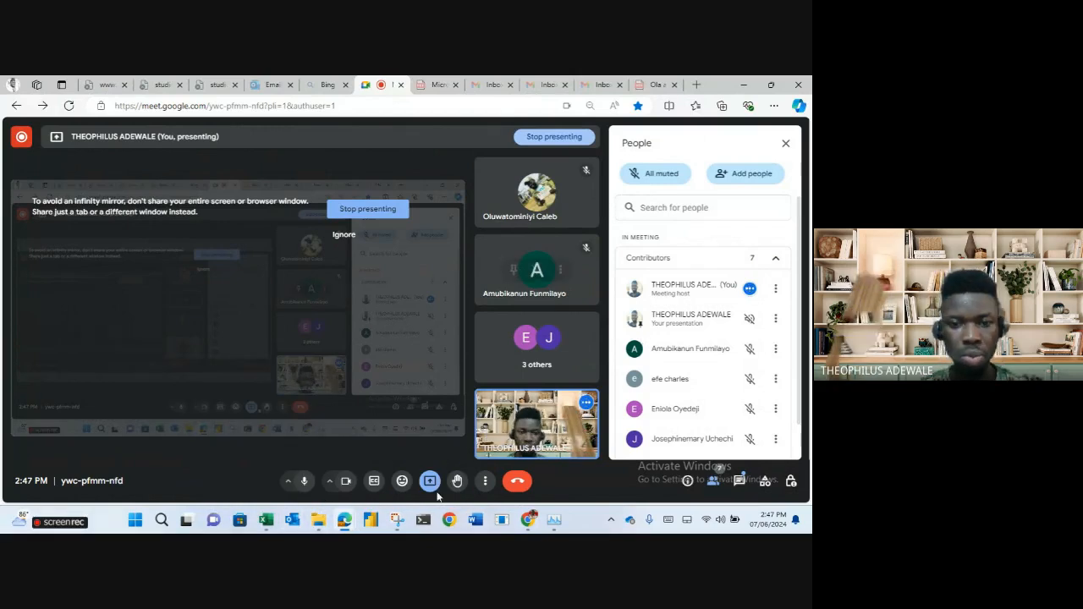
left_click(530, 521)
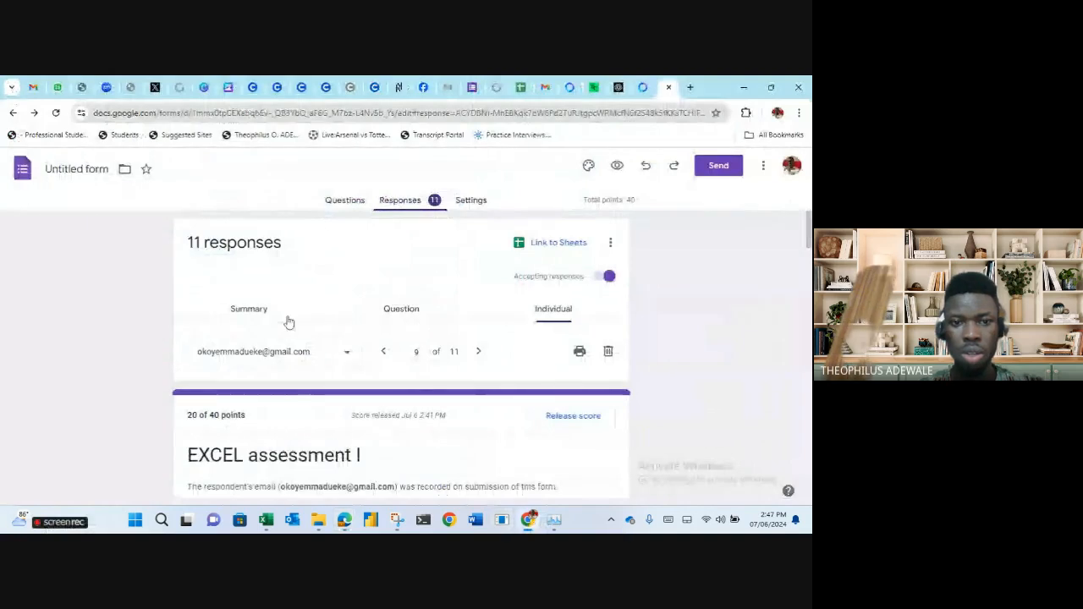
View the response summary, then the Question view up to question 3 of 8.
left_click(263, 314)
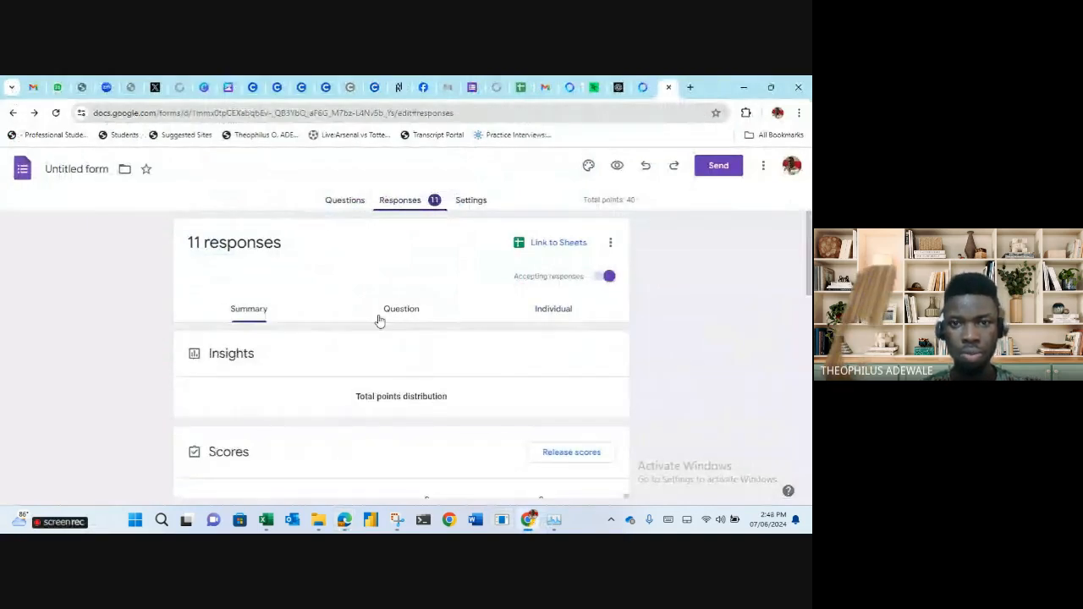
left_click(380, 319)
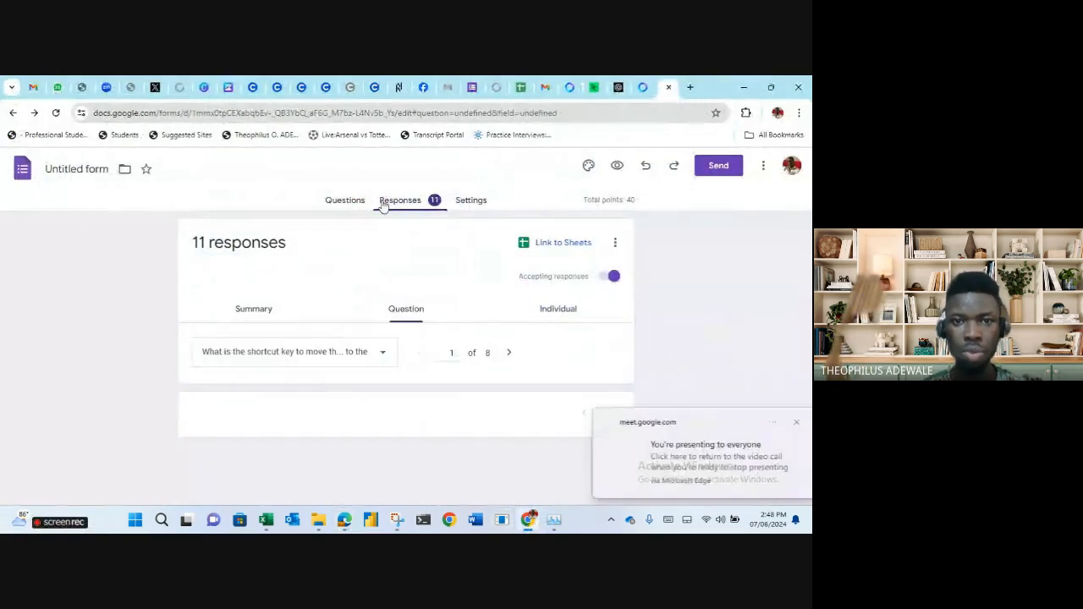
left_click(506, 356)
left_click(506, 357)
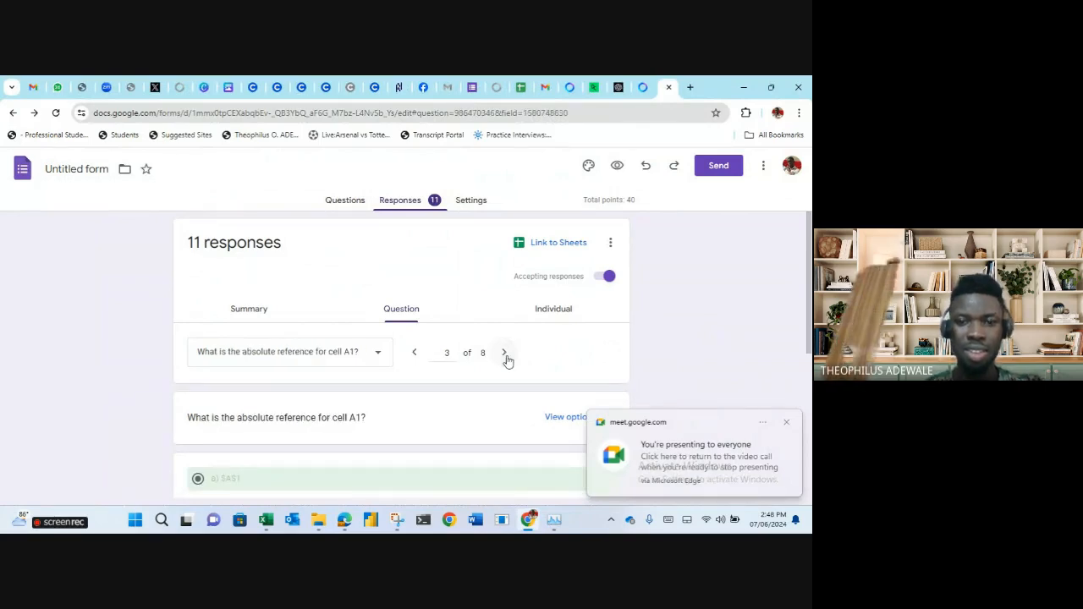
In the Individual view, step between responses 10 and 11 of 11.
left_click(550, 311)
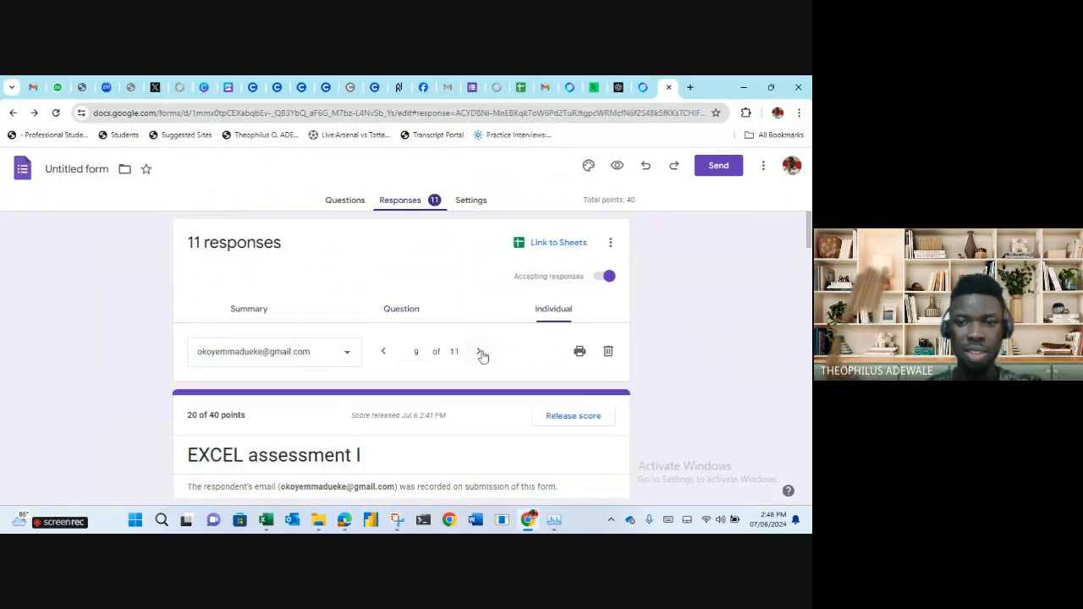
left_click(481, 353)
left_click(481, 353)
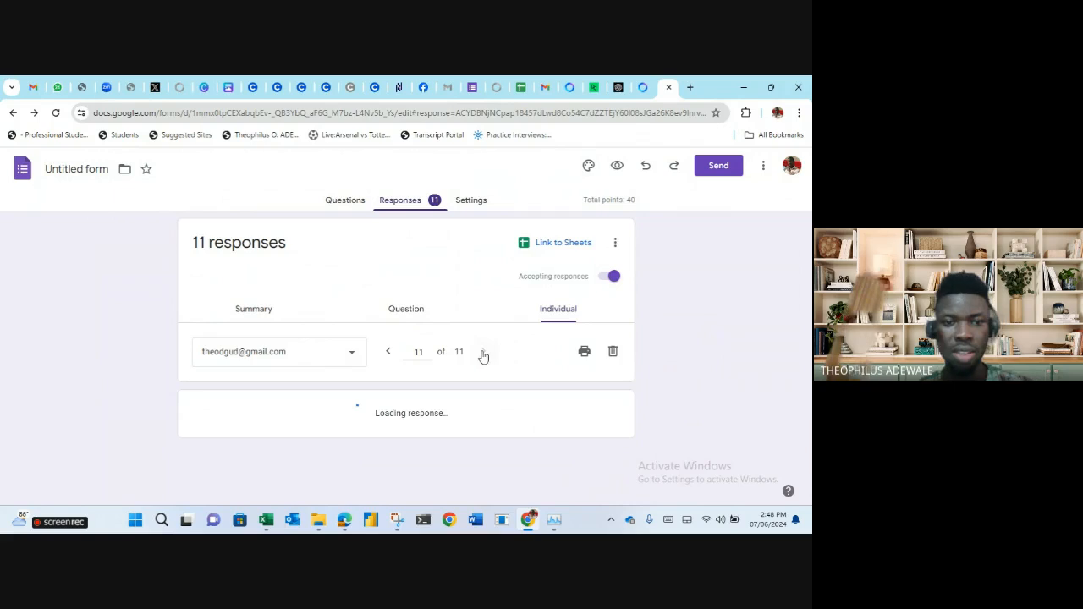
left_click(386, 354)
scroll(389, 359, "down", 1)
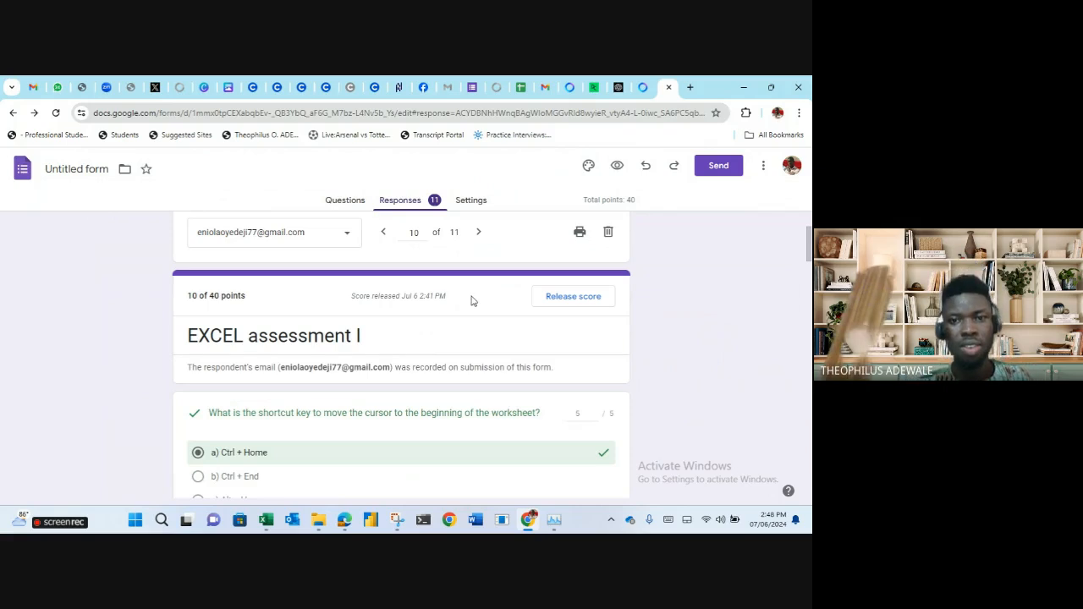
left_click(479, 234)
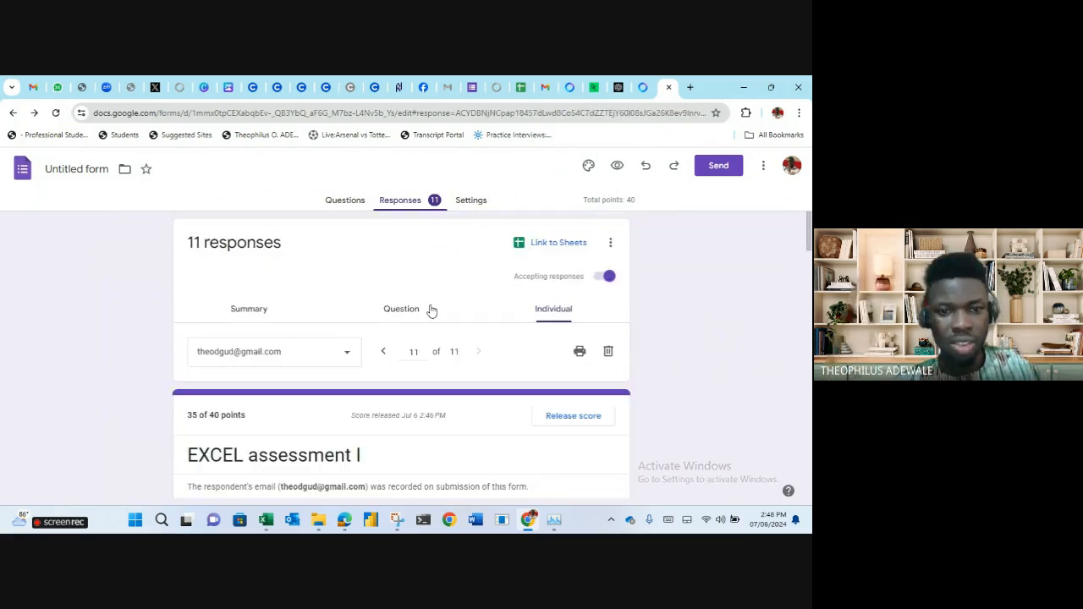
Check the respondent list on response 11, then move to WhatsApp Web.
scroll(431, 317, "down", 1)
left_click(343, 293)
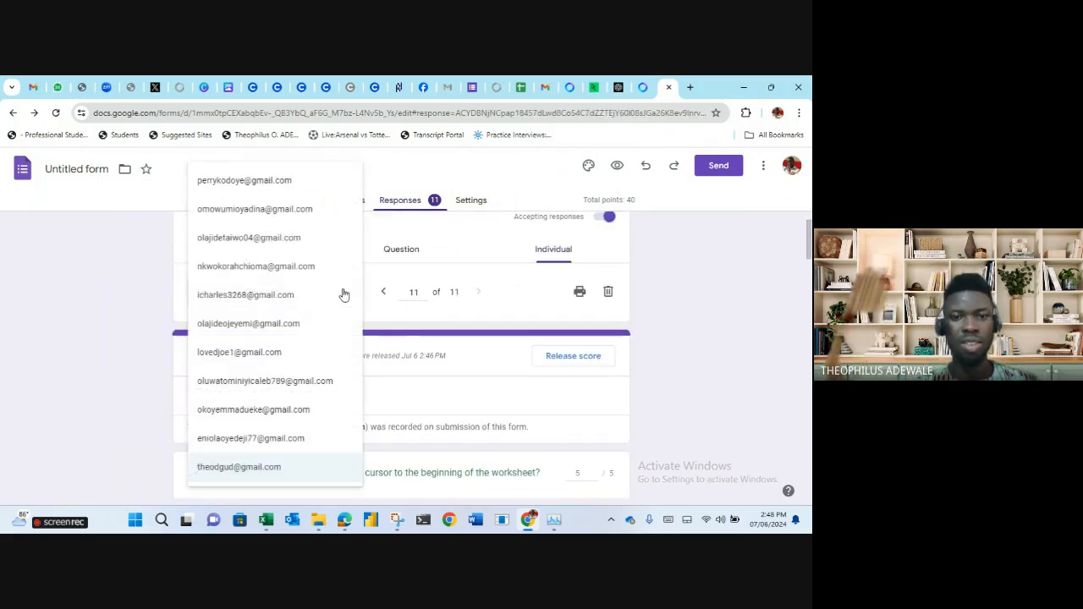
left_click(461, 309)
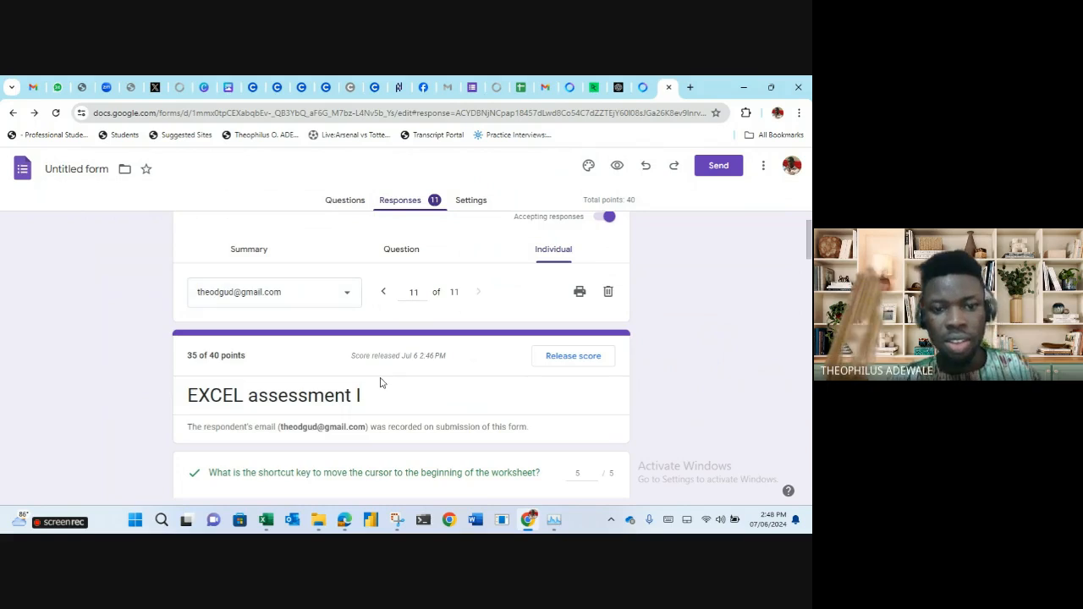
scroll(380, 383, "down", 15)
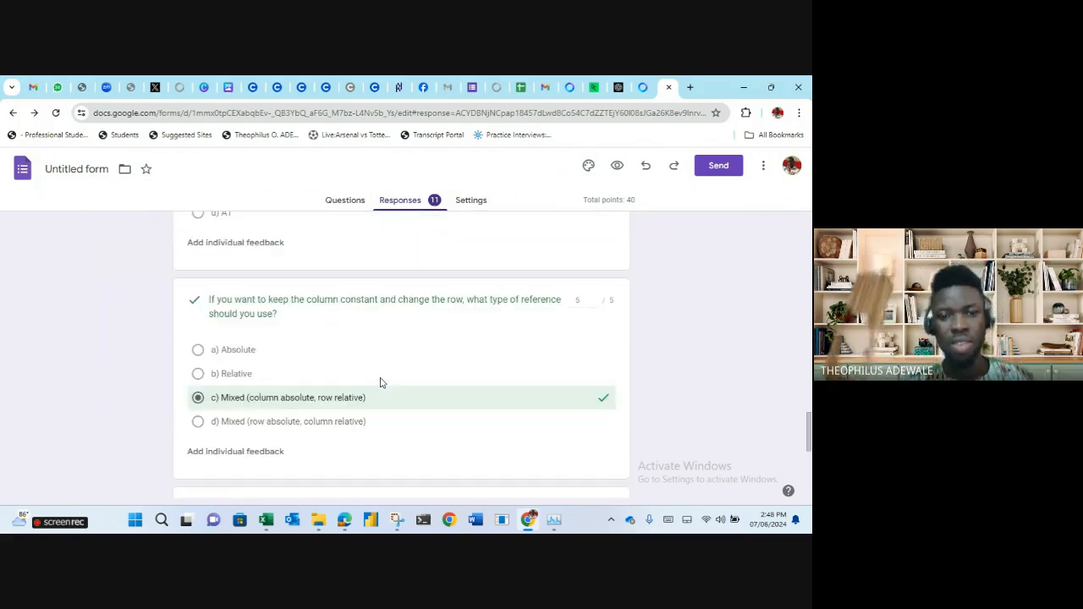
scroll(380, 383, "up", 15)
scroll(380, 384, "up", 2)
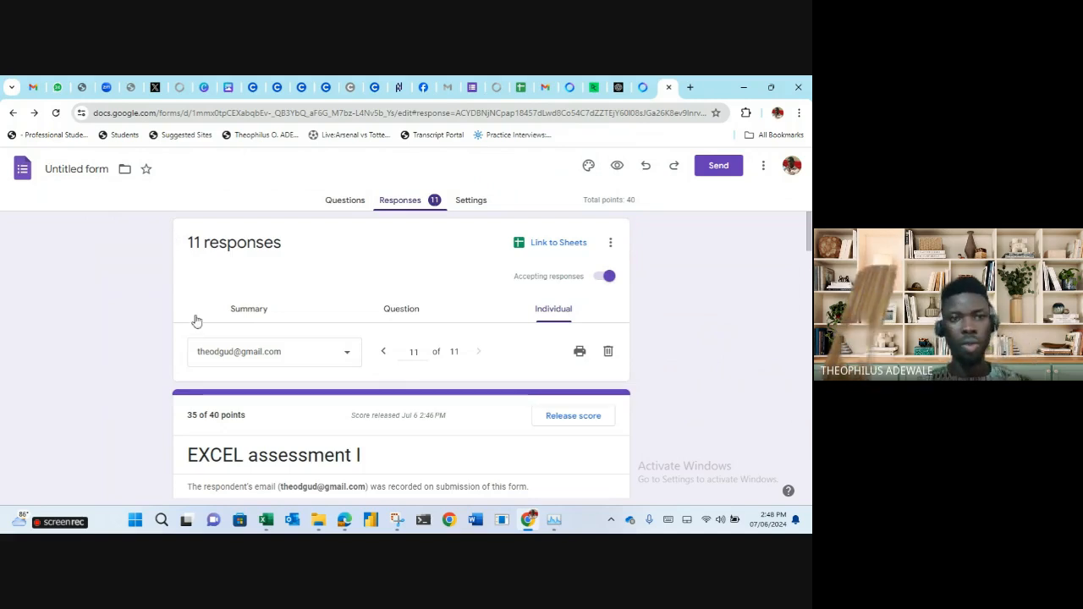
left_click(65, 87)
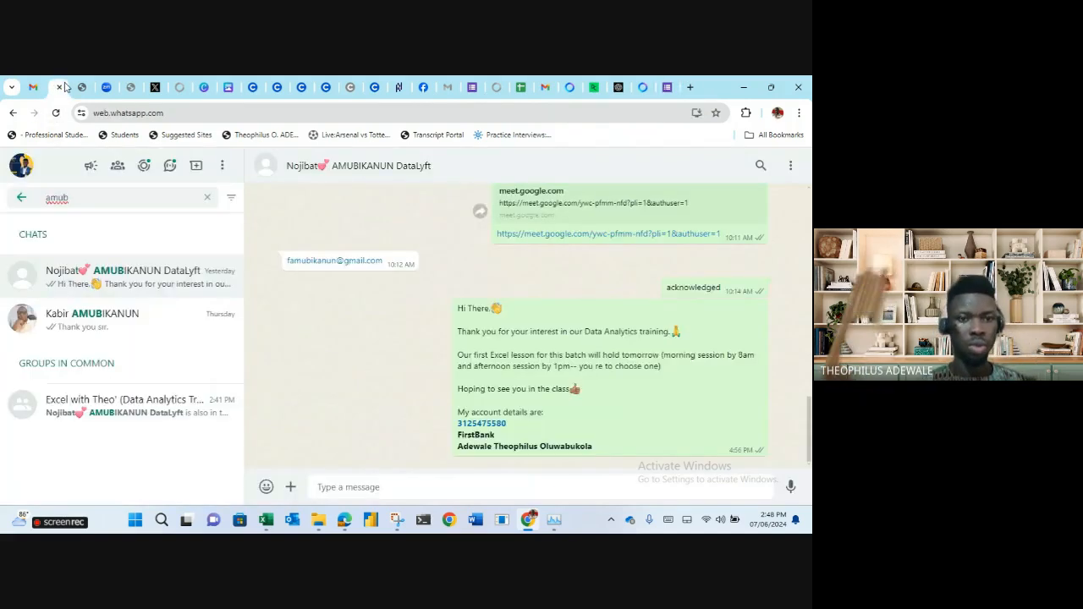
Clear the WhatsApp chat search, open the My World chat and scroll the chats.
left_click(22, 198)
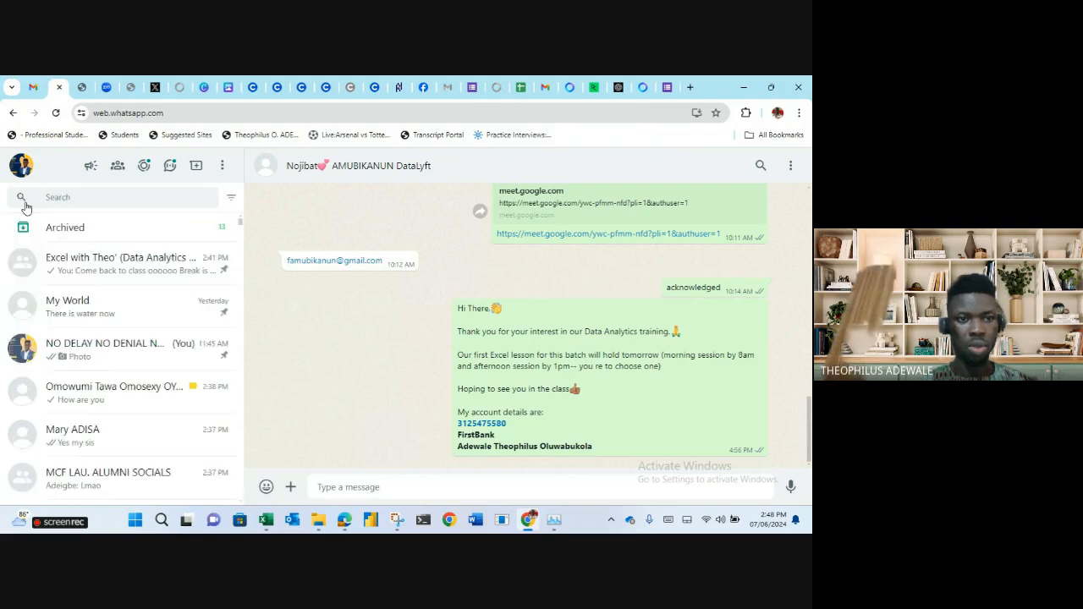
left_click(100, 308)
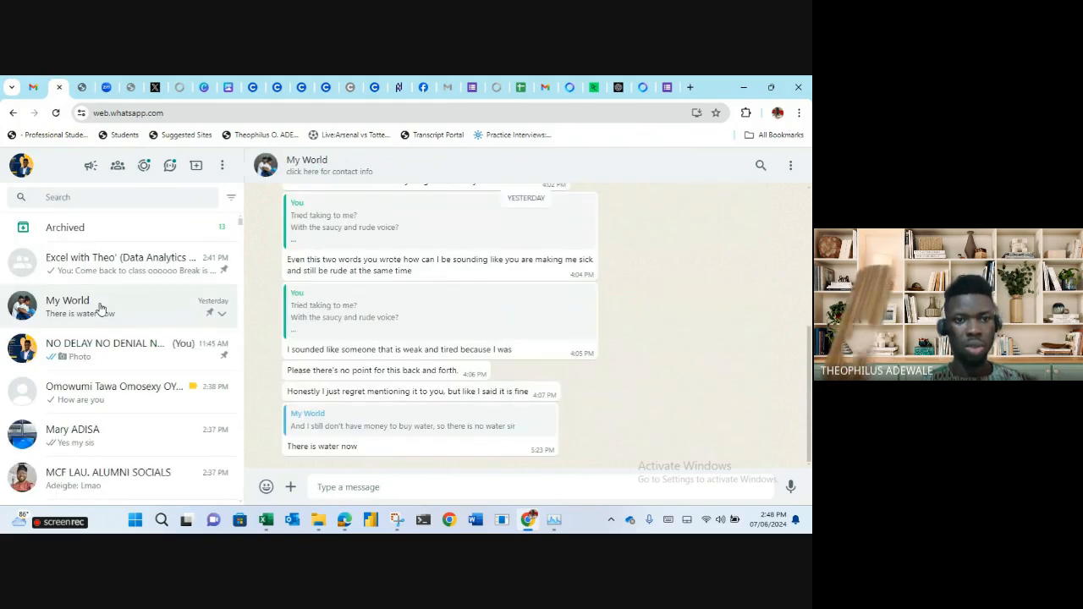
scroll(100, 308, "down", 3)
scroll(100, 308, "down", 1)
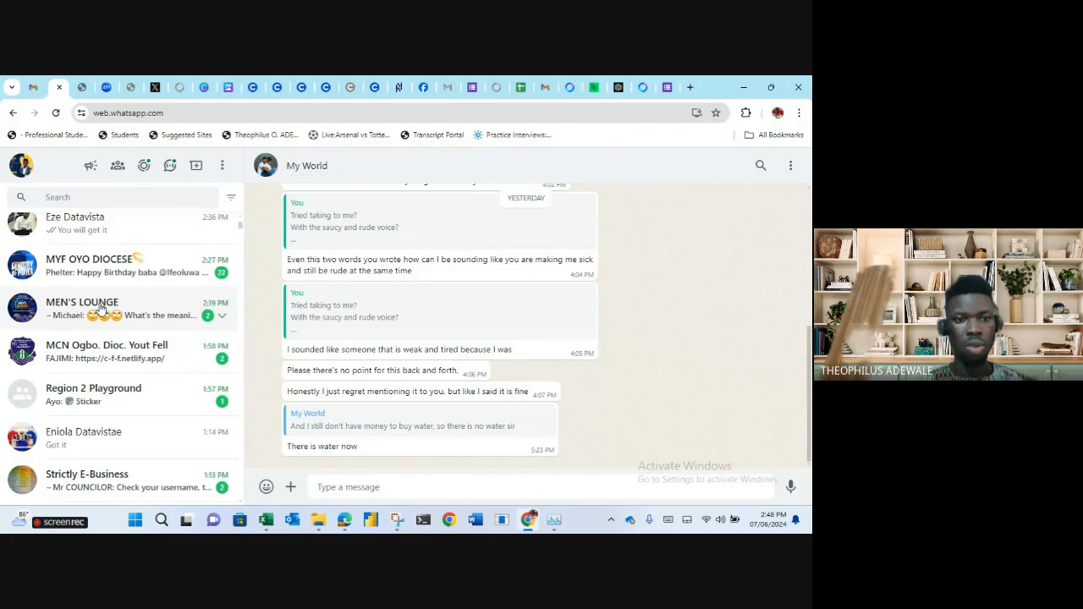
scroll(100, 309, "down", 2)
scroll(100, 308, "down", 1)
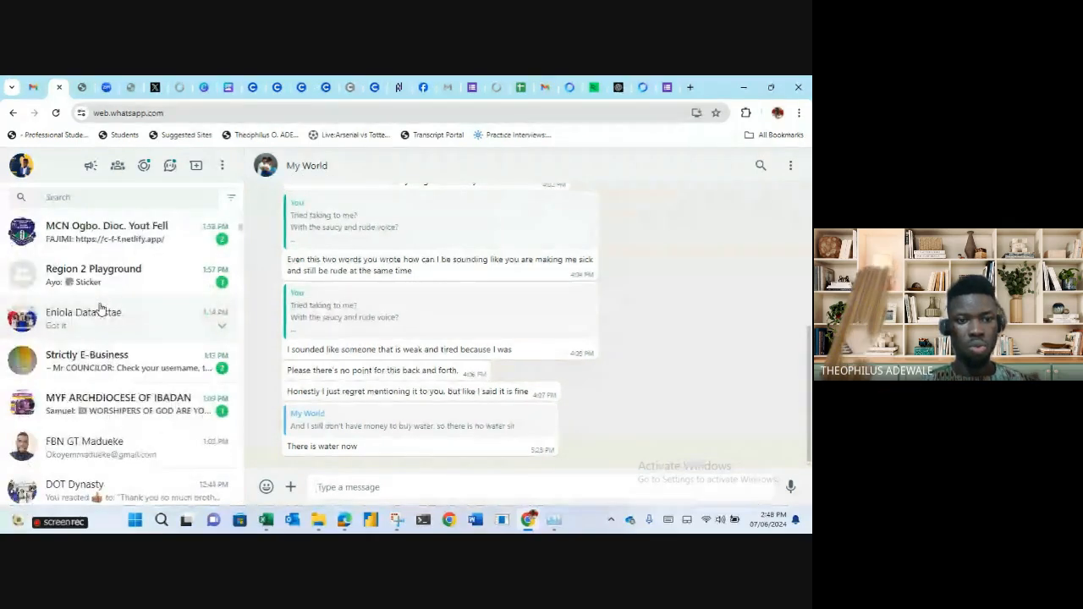
scroll(100, 308, "down", 2)
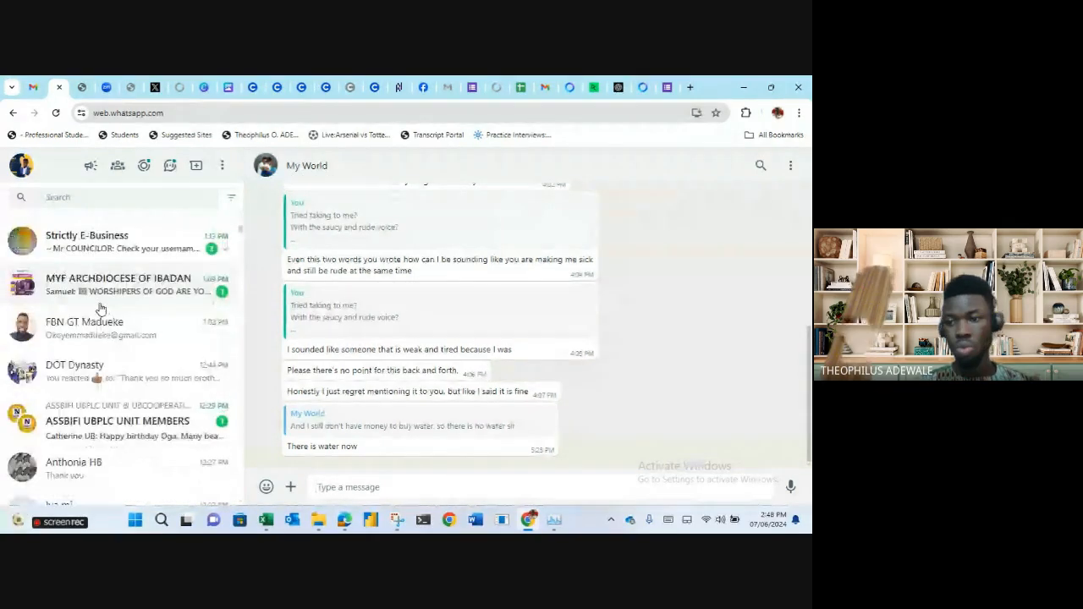
Minimize and restore Chrome, then return to Google Forms, now showing 12 responses.
left_click(741, 86)
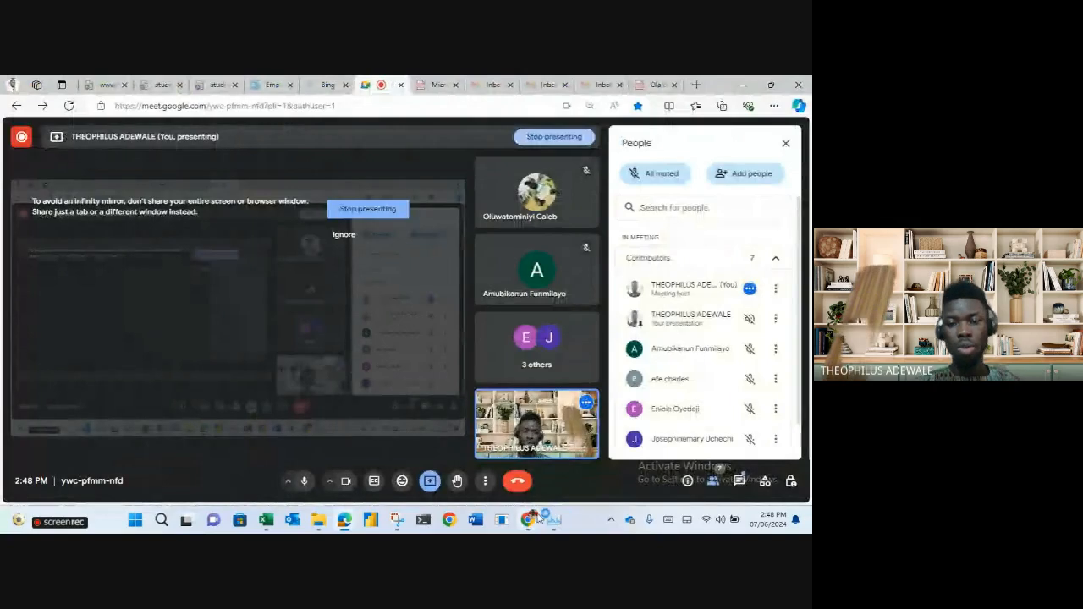
mouse_move(532, 520)
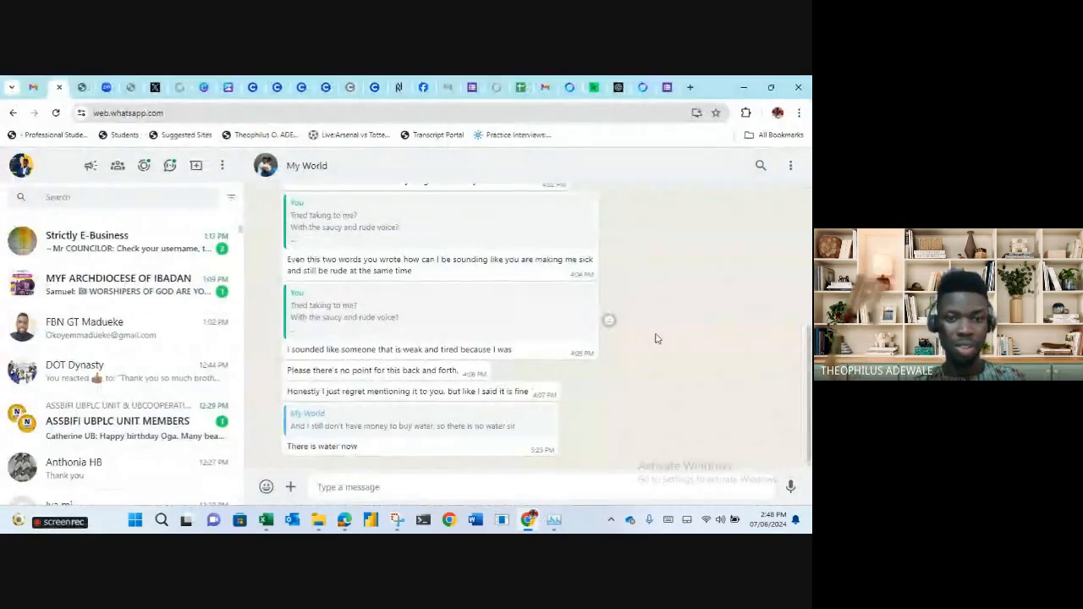
left_click(532, 520)
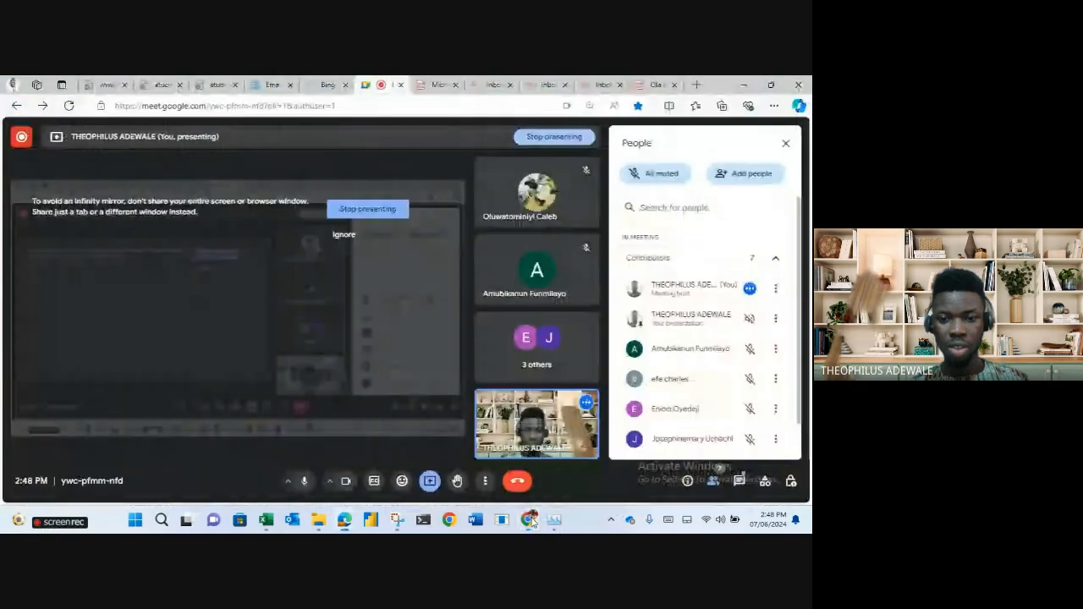
left_click(531, 520)
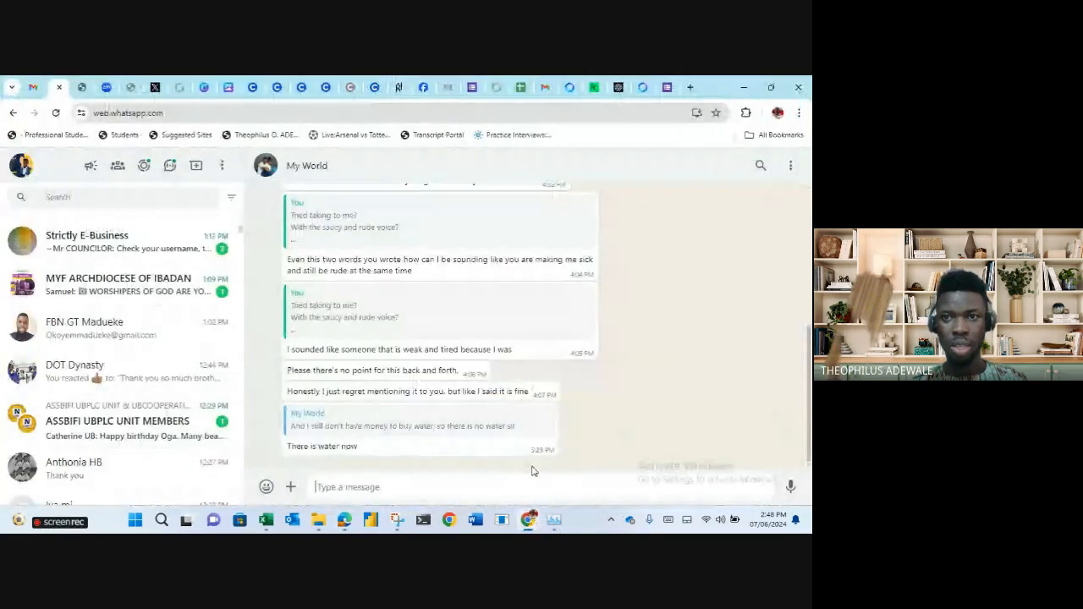
left_click(664, 84)
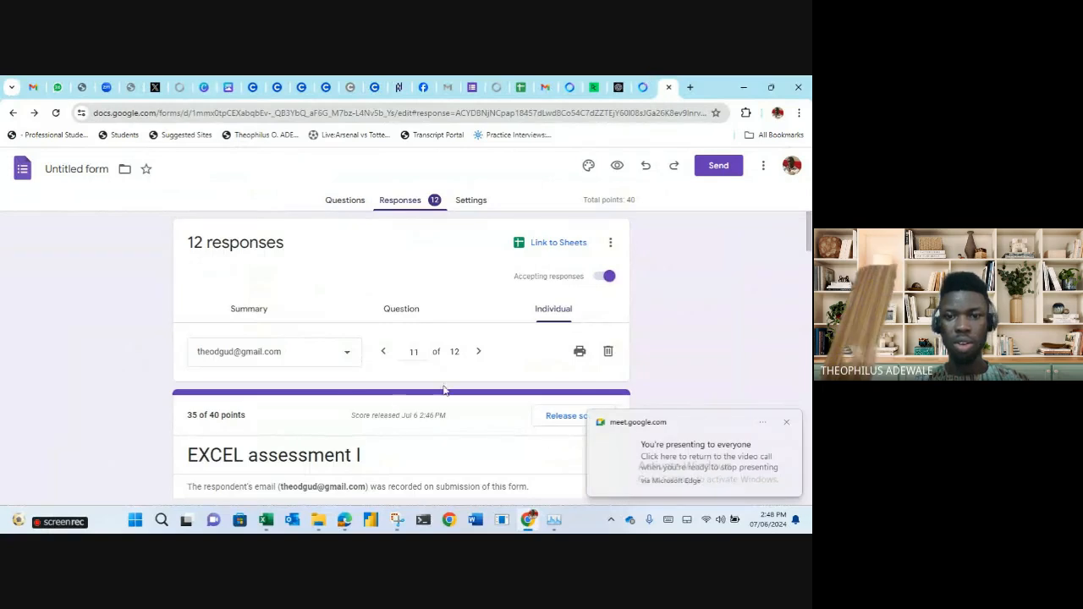
View response 12 of 12, then go back to question 1 of 8 in the Question view.
left_click(479, 352)
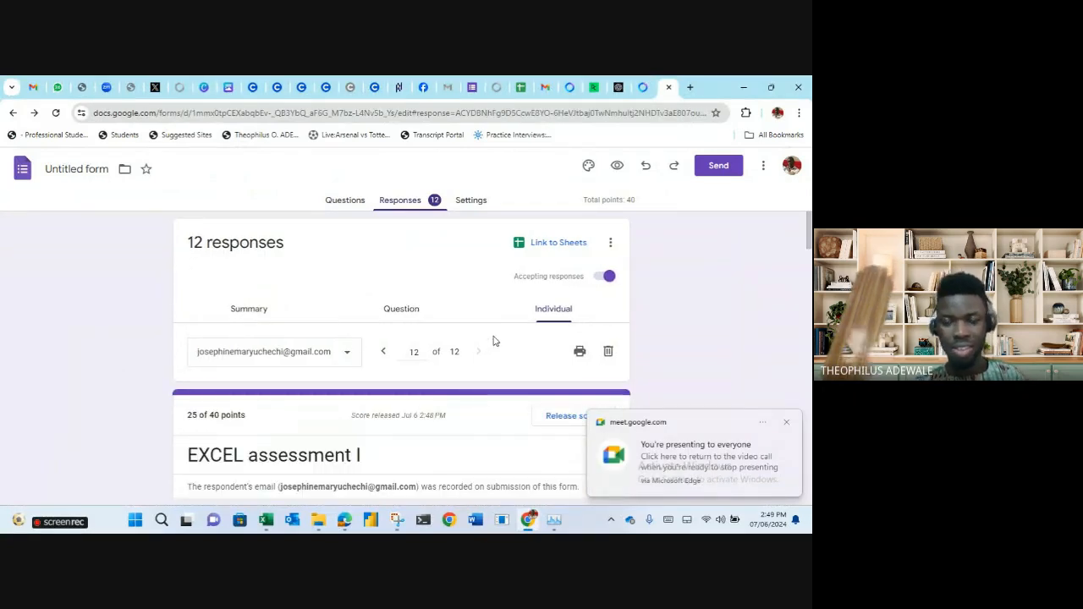
left_click(401, 316)
scroll(450, 320, "down", 1)
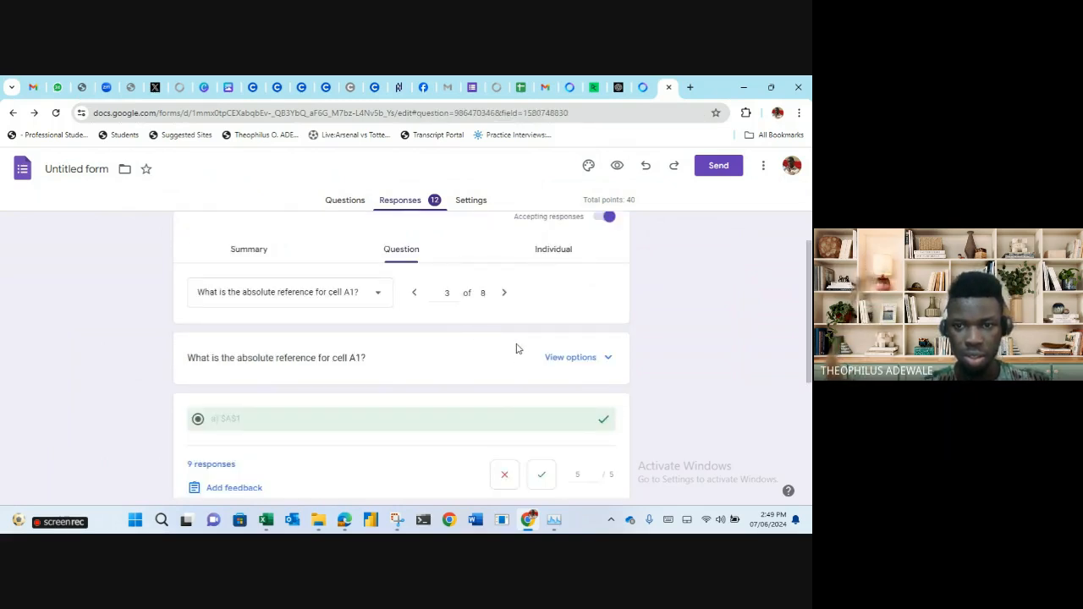
left_click(415, 294)
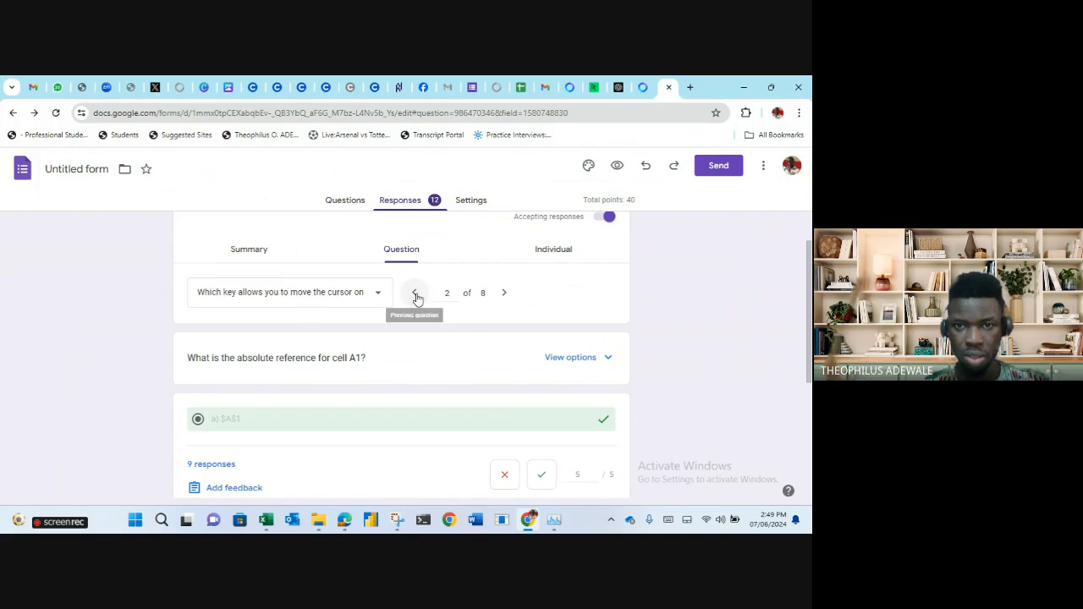
left_click(415, 293)
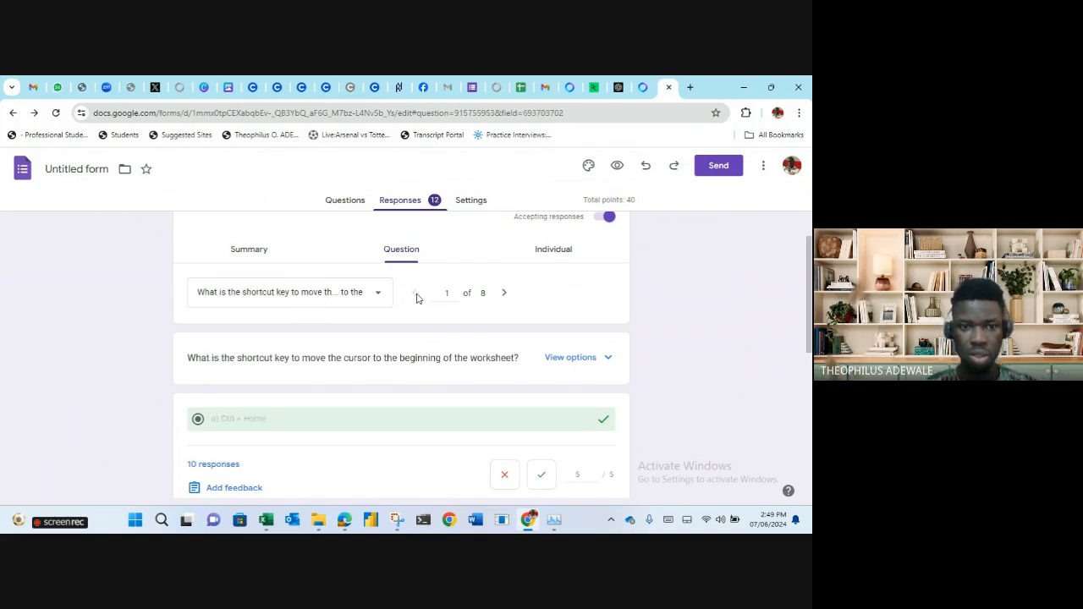
scroll(441, 404, "down", 1)
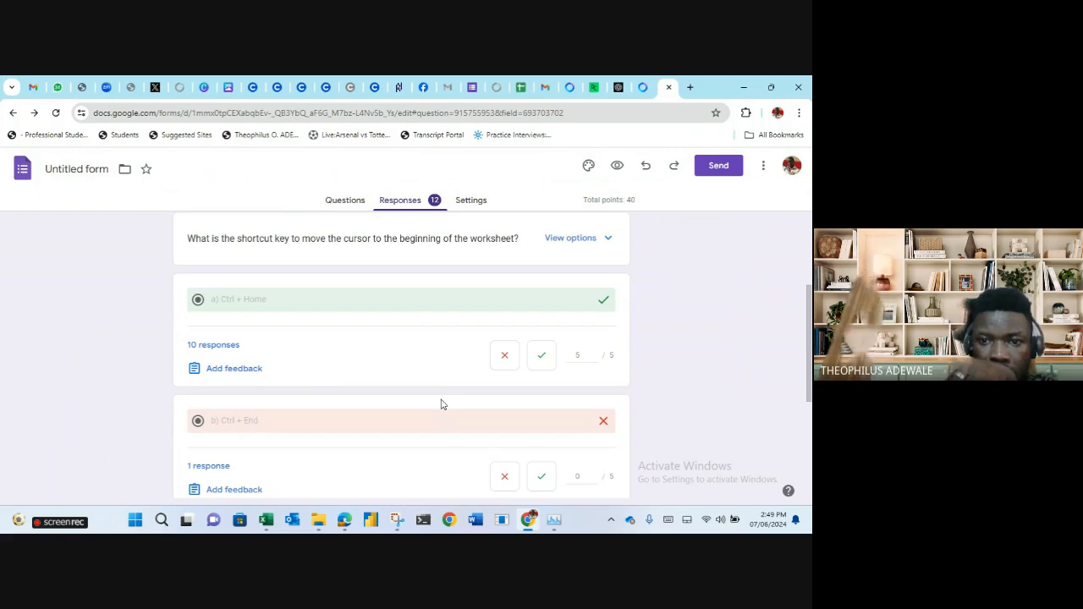
scroll(441, 401, "down", 1)
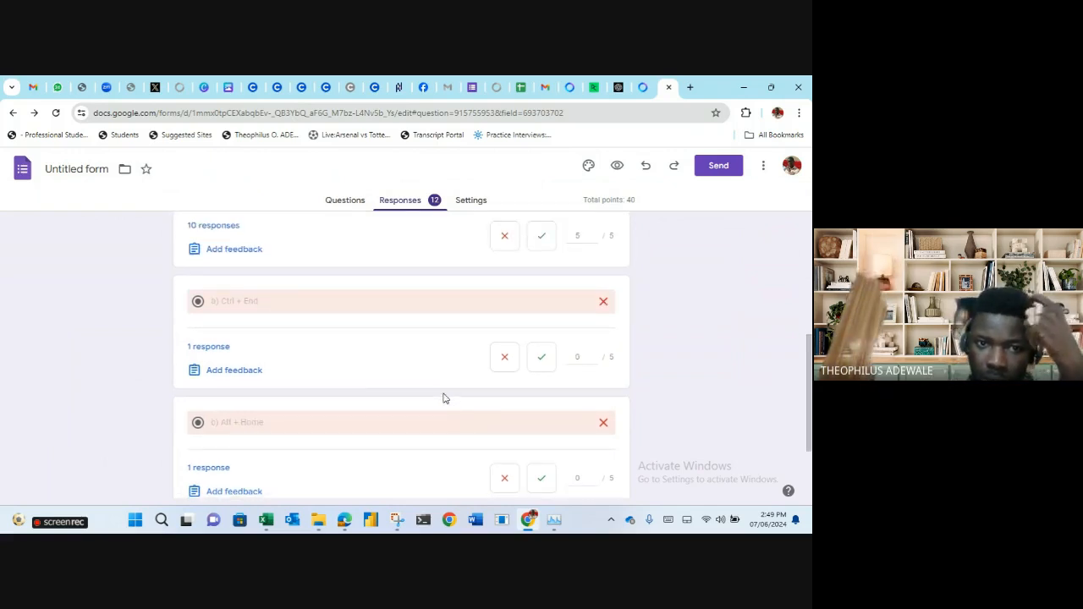
scroll(444, 398, "up", 3)
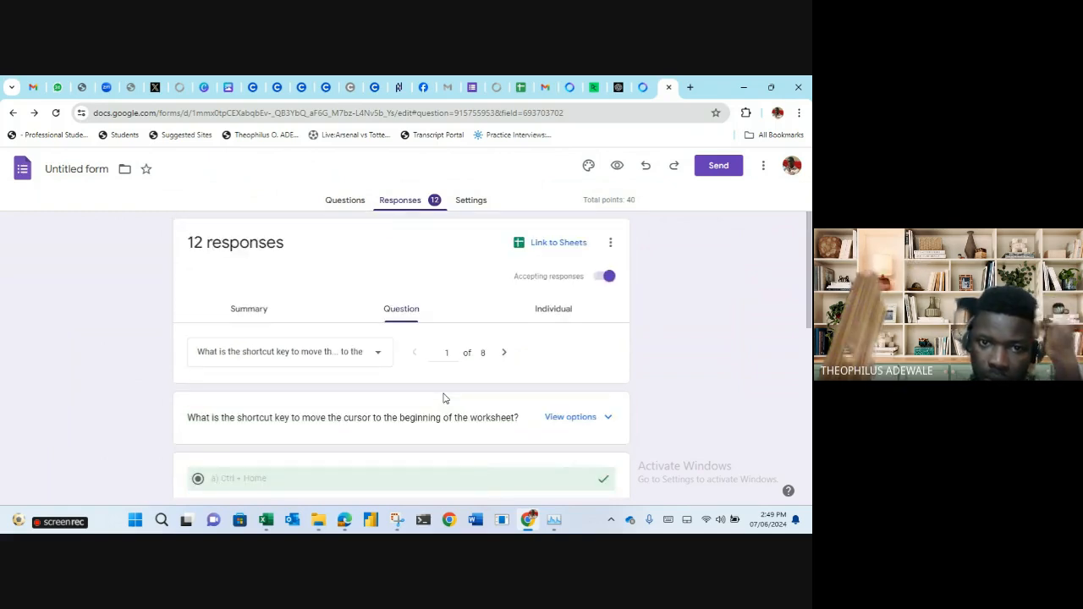
left_click(377, 354)
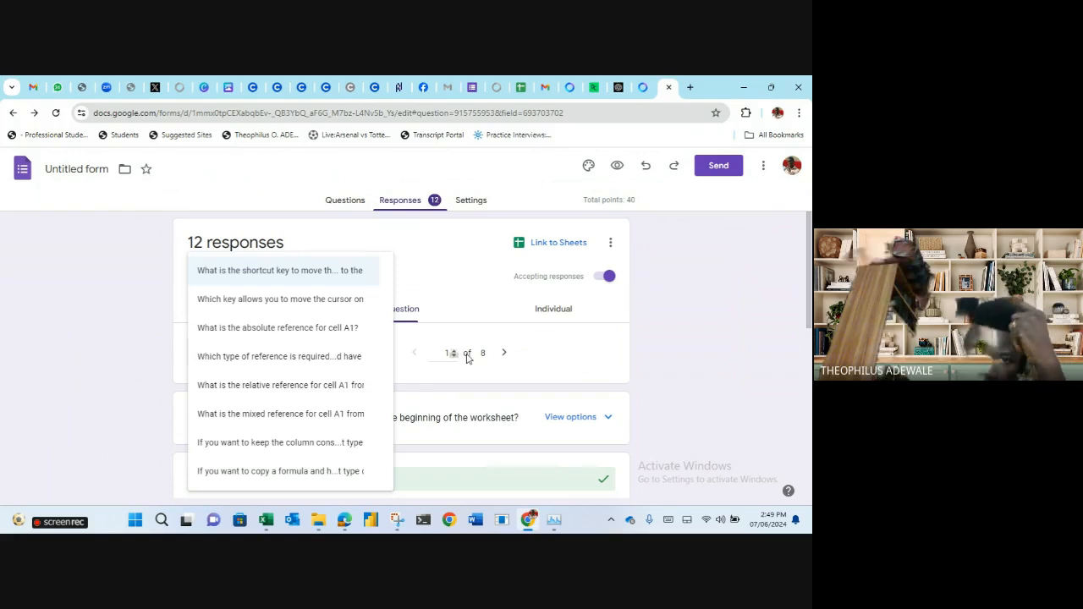
left_click(555, 353)
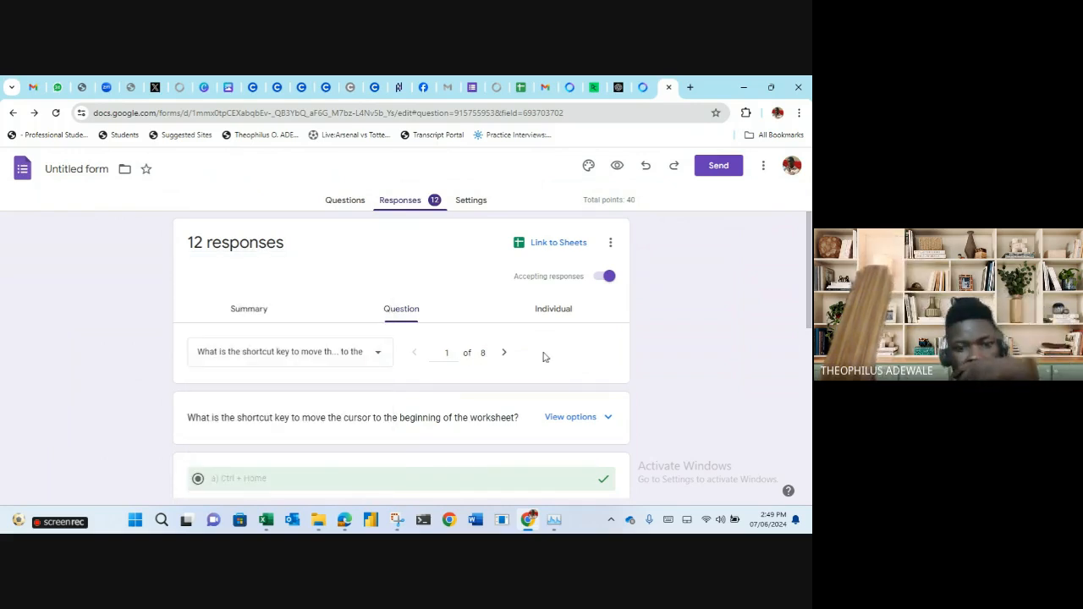
Review the answers to question 1, briefly peeking at question 2.
scroll(357, 468, "down", 1)
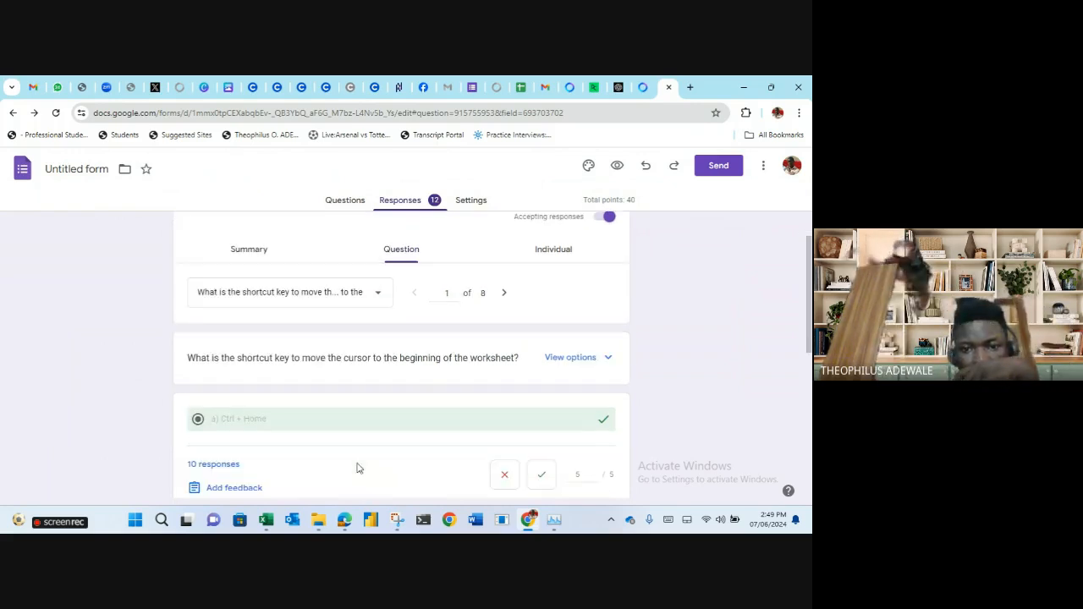
scroll(358, 468, "down", 3)
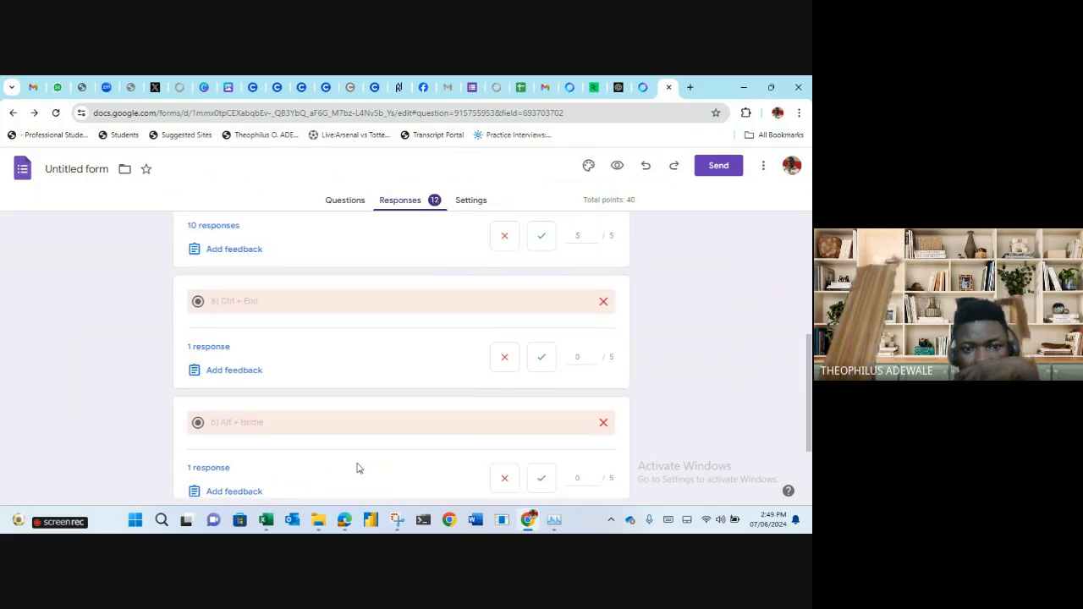
scroll(358, 468, "down", 2)
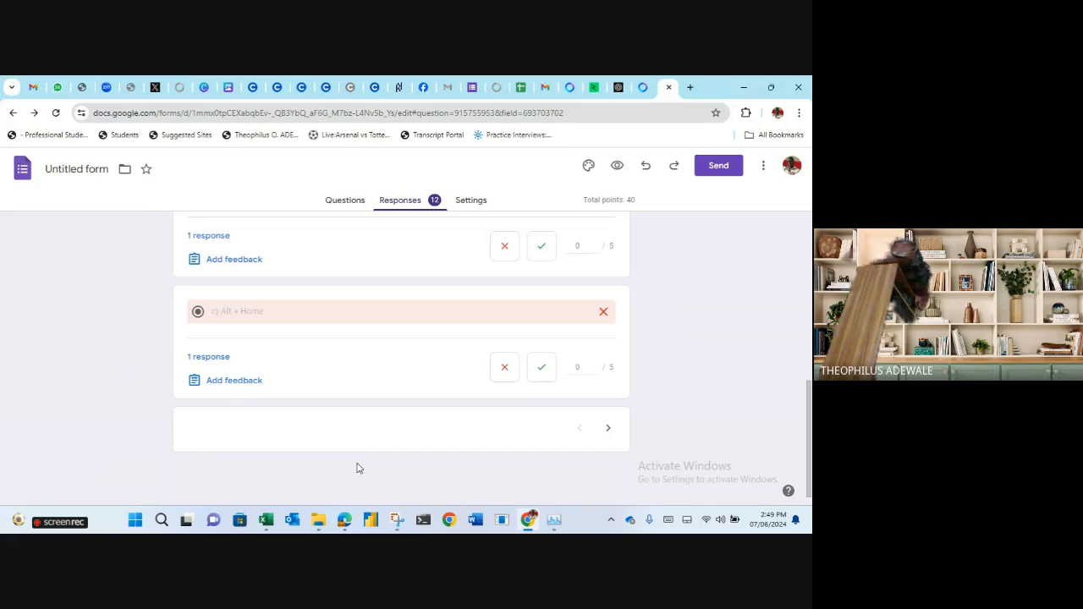
scroll(357, 469, "up", 2)
scroll(357, 469, "down", 2)
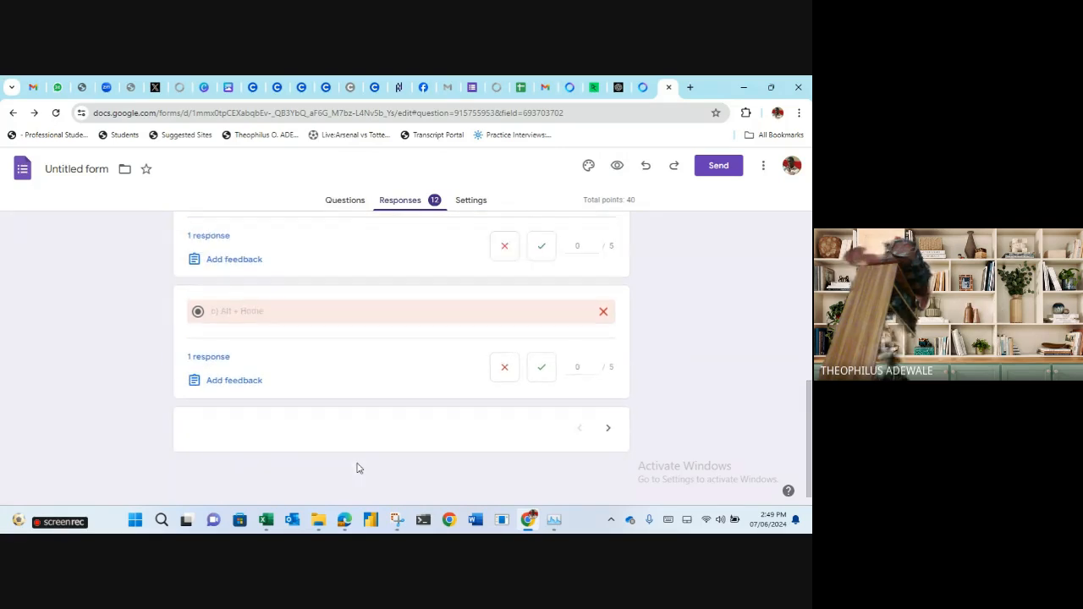
scroll(357, 468, "up", 5)
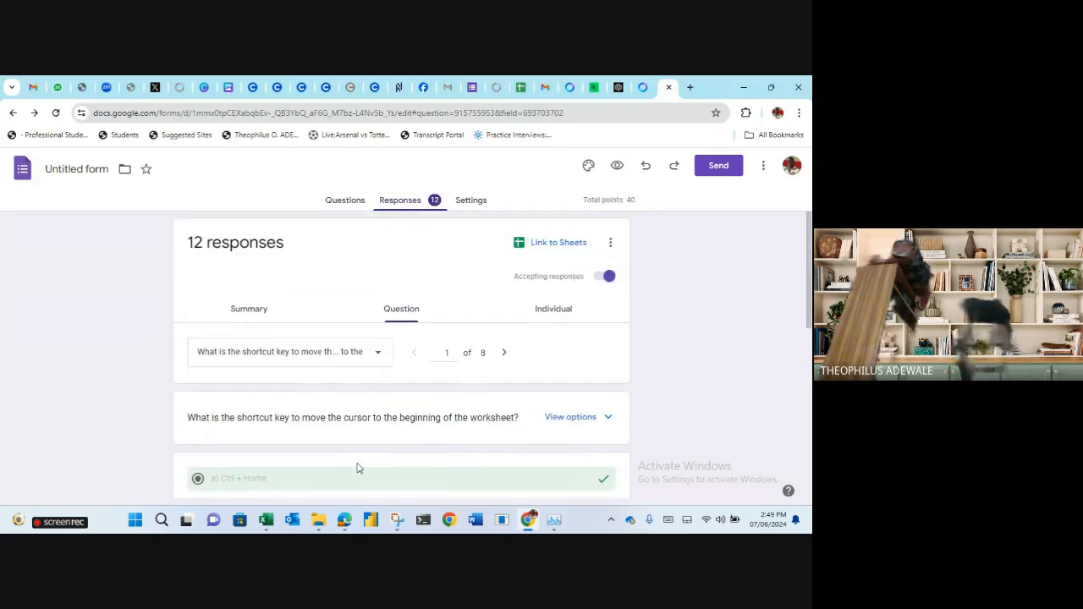
scroll(357, 468, "down", 5)
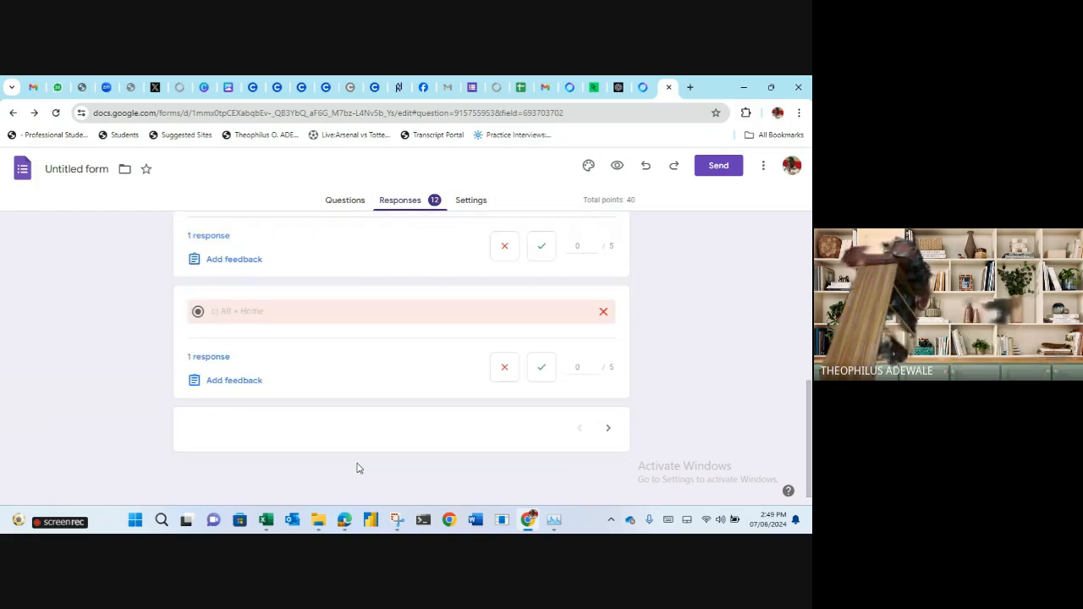
left_click(611, 431)
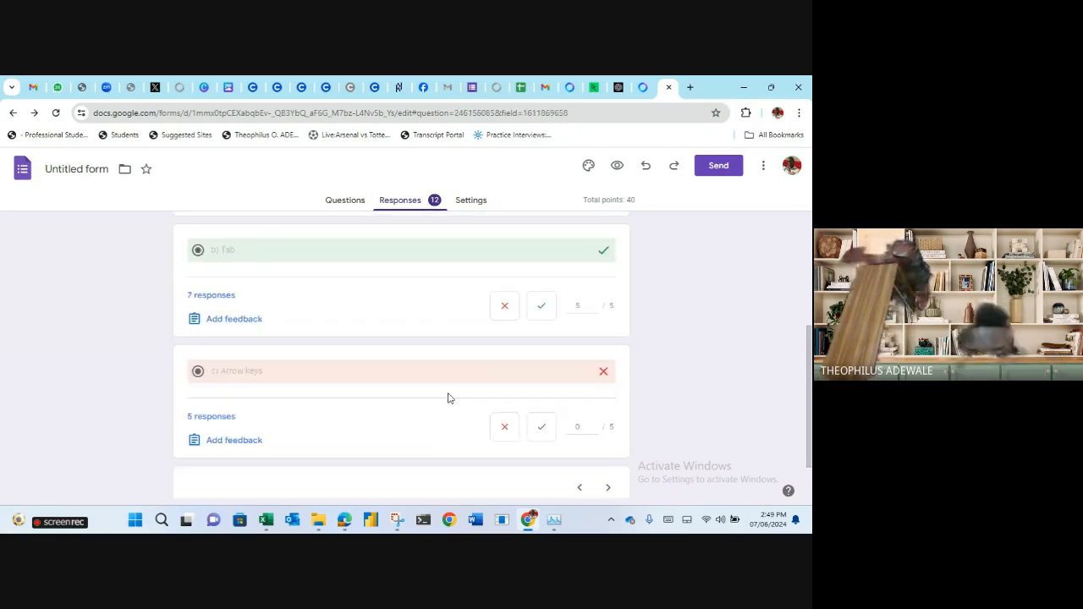
scroll(448, 398, "up", 3)
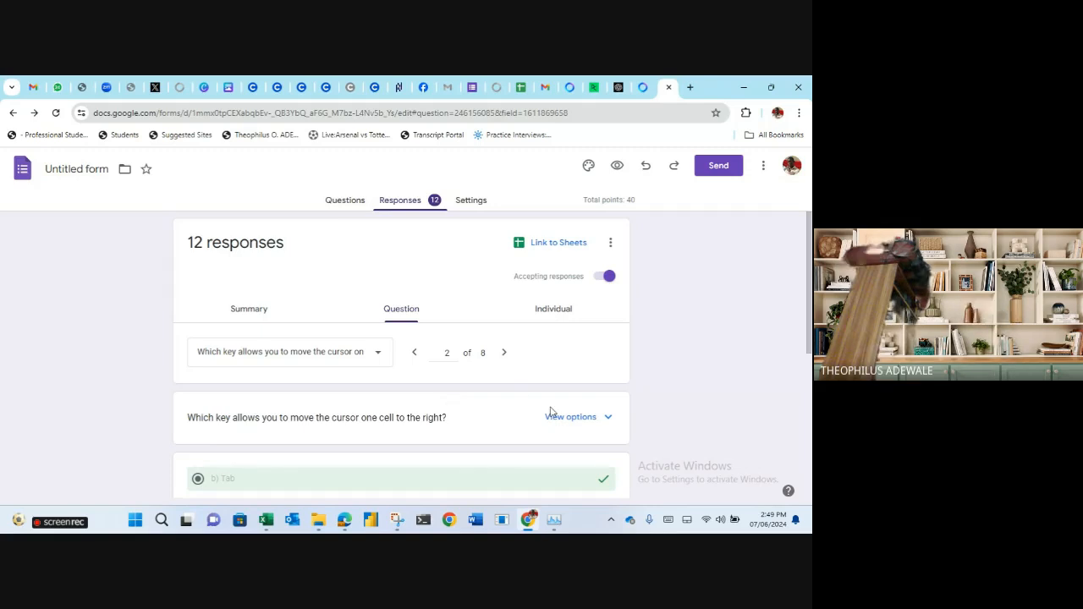
scroll(554, 420, "down", 1)
left_click(414, 296)
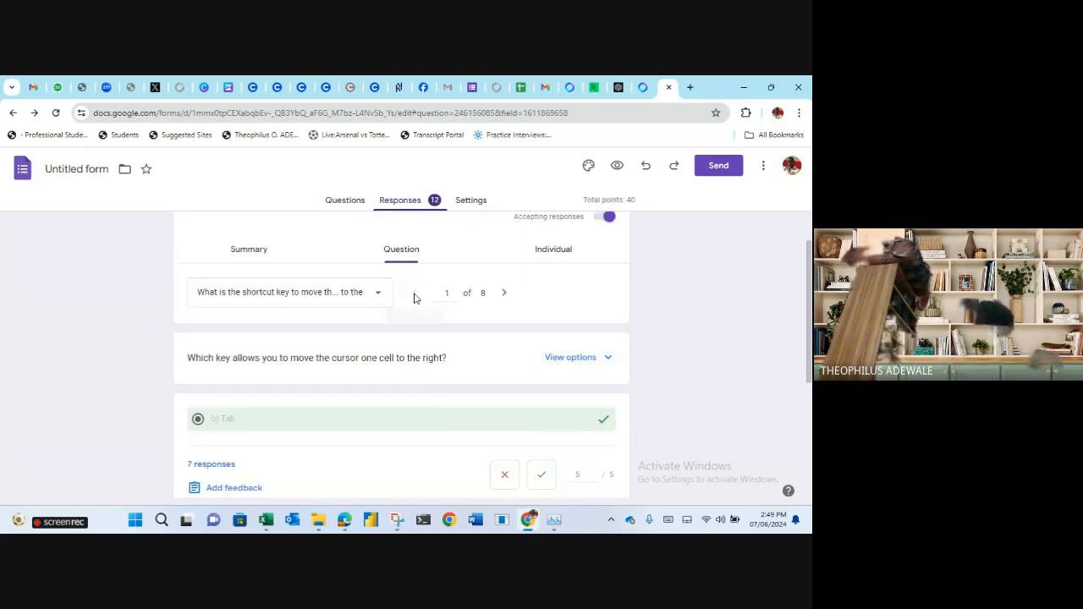
scroll(455, 380, "down", 1)
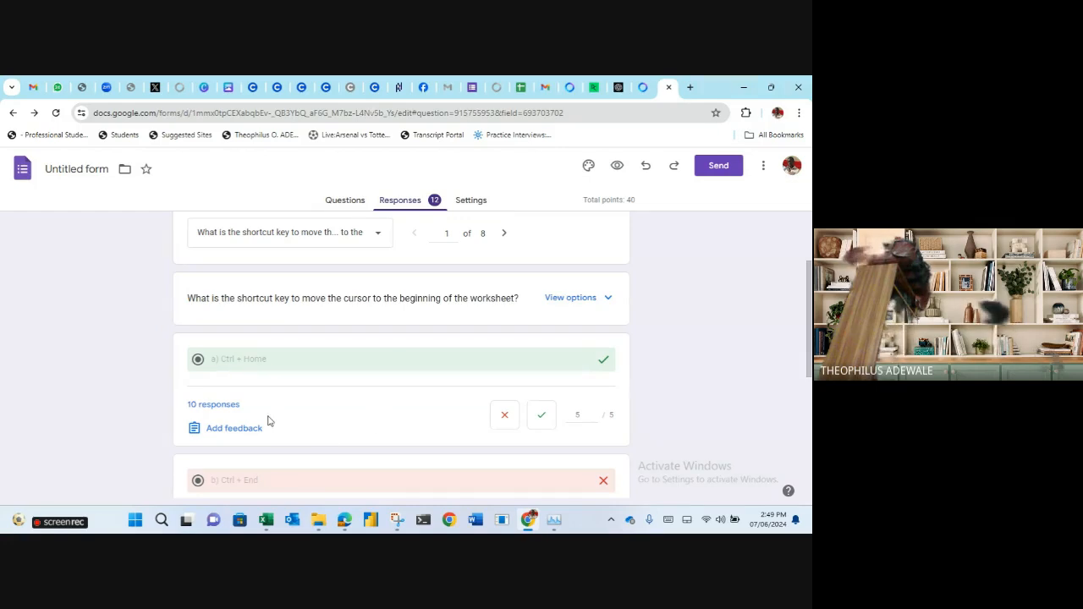
scroll(295, 395, "down", 4)
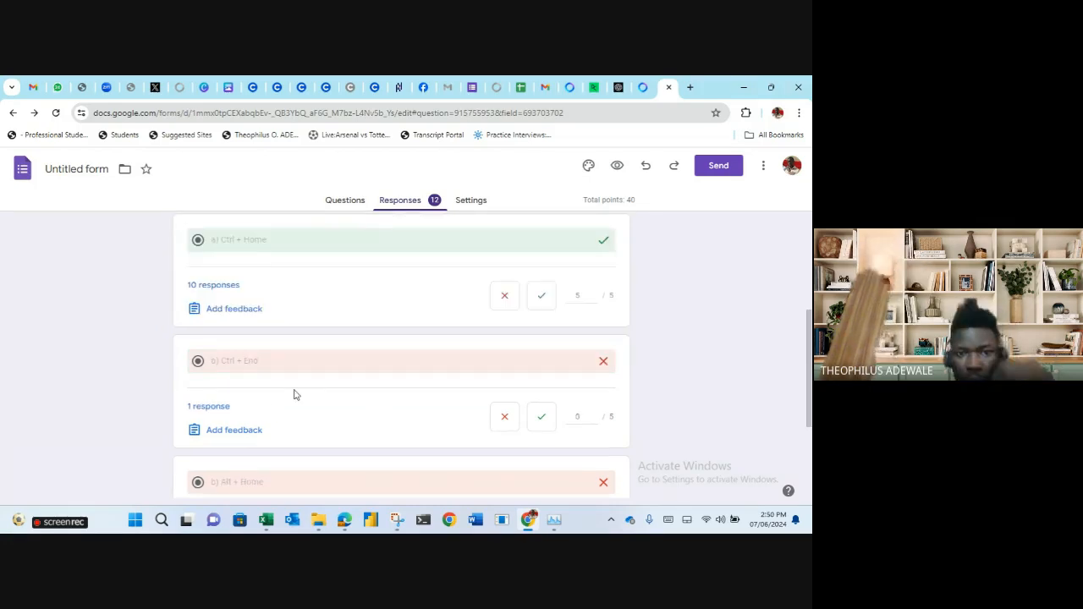
scroll(295, 394, "up", 8)
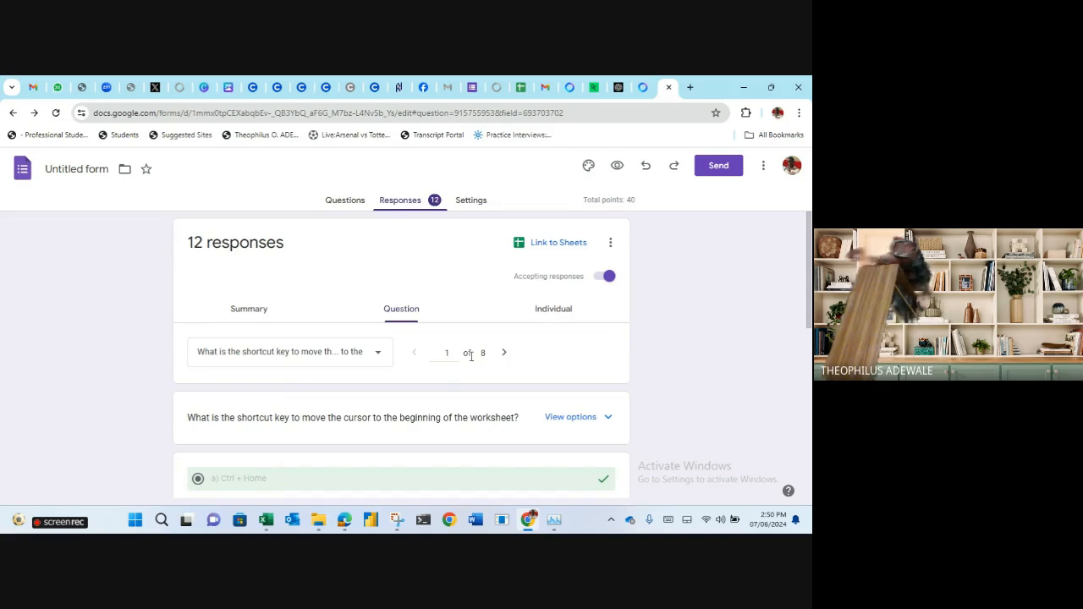
scroll(337, 308, "down", 1)
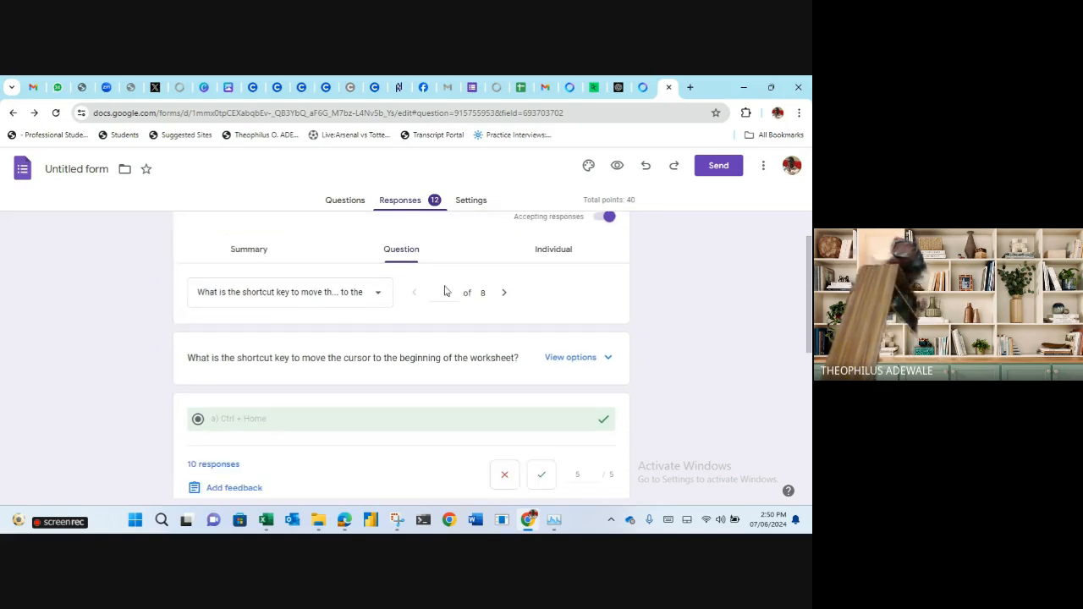
Step through questions 2 to 6: absolute, relative and mixed reference questions.
left_click(504, 293)
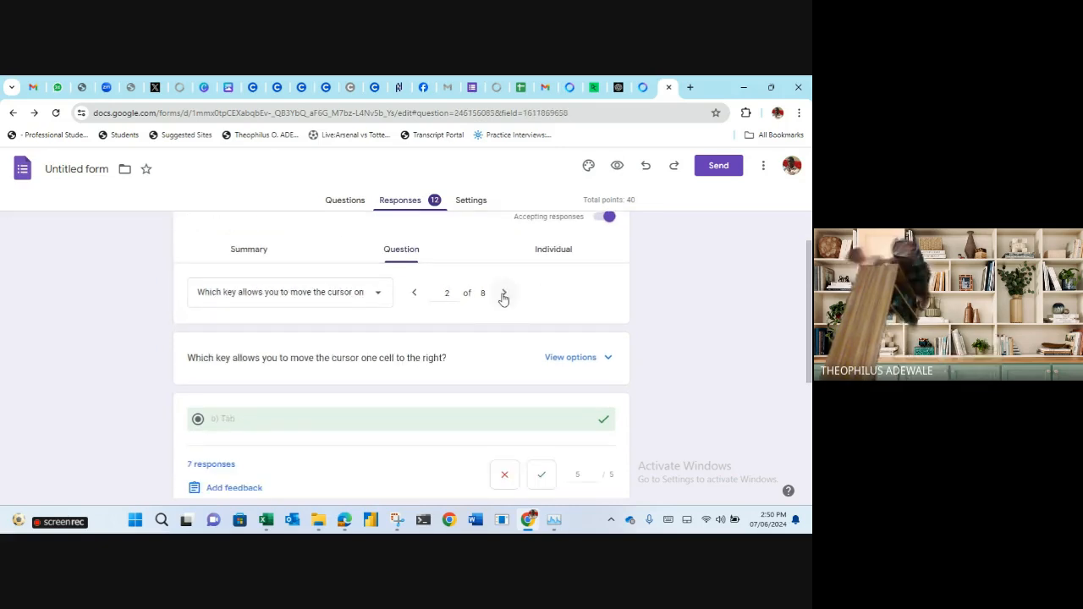
scroll(329, 438, "down", 3)
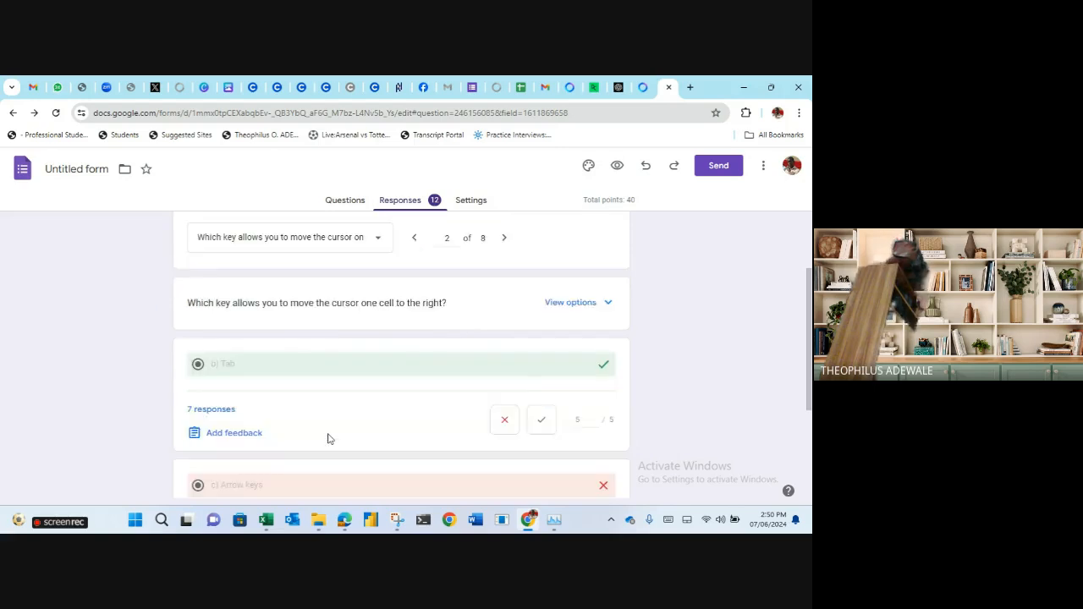
scroll(329, 439, "up", 4)
scroll(329, 438, "down", 2)
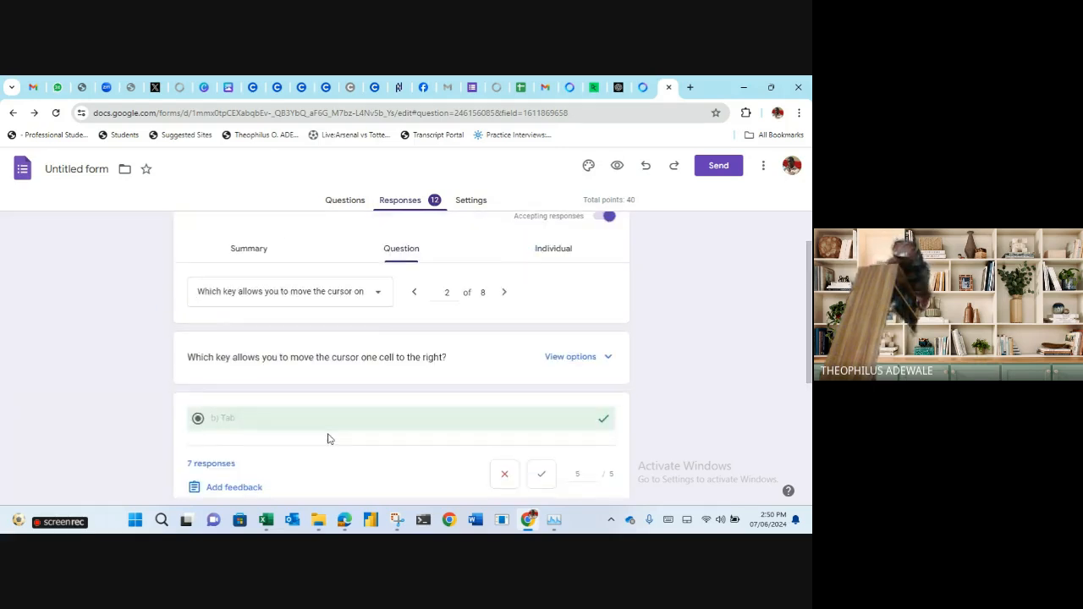
scroll(327, 438, "down", 1)
left_click(504, 233)
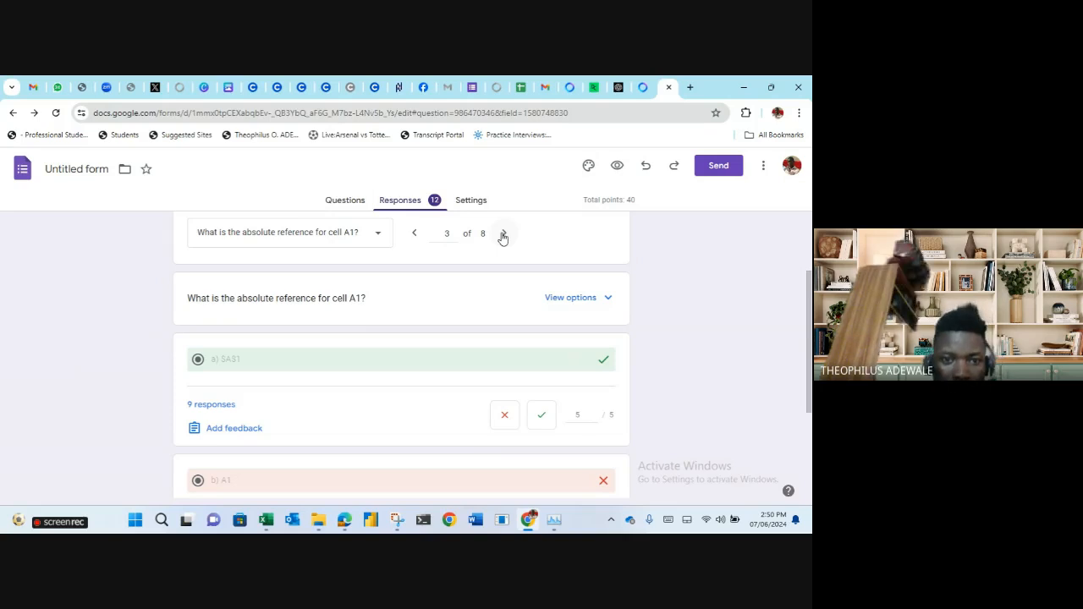
left_click(504, 234)
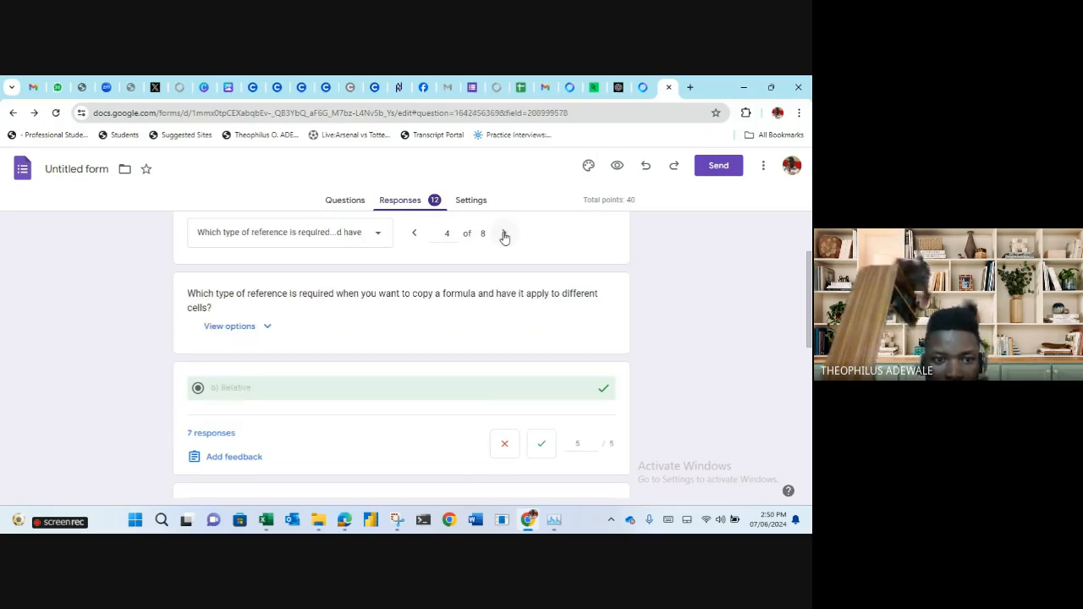
left_click(504, 234)
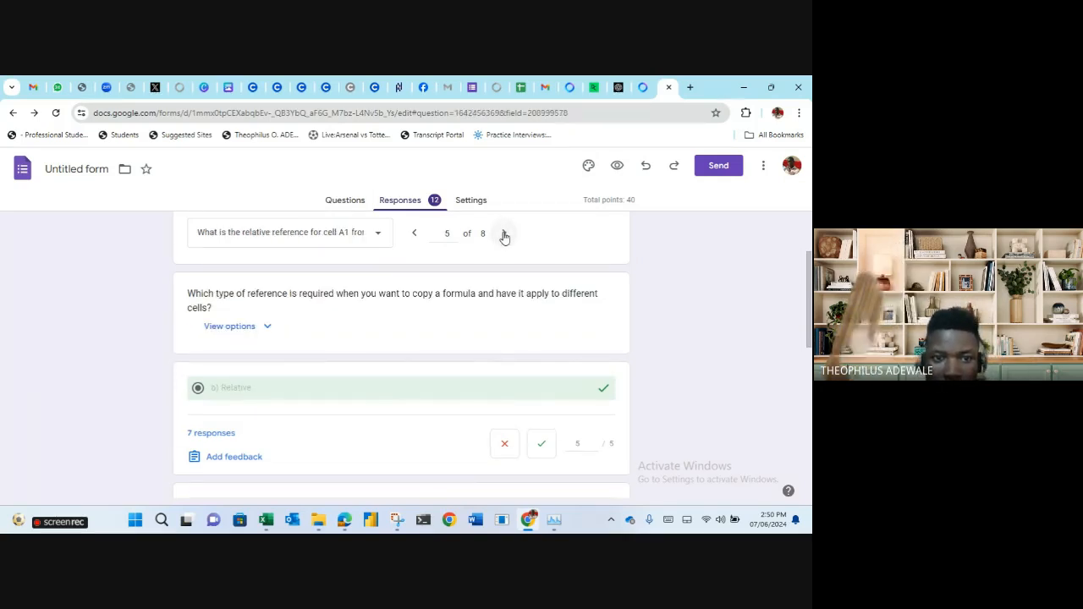
left_click(504, 235)
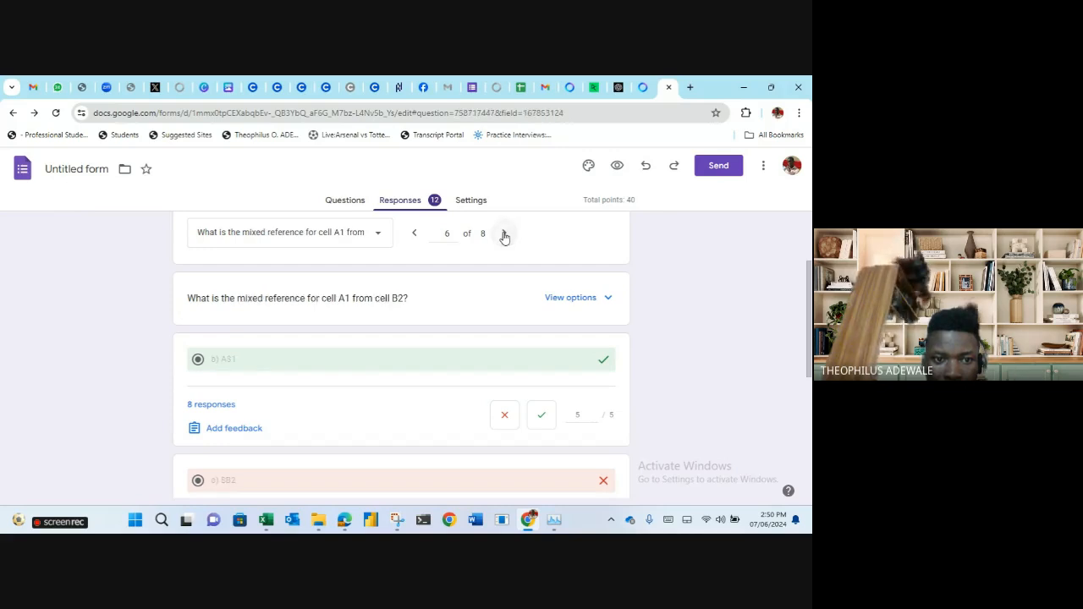
Advance to question 8 of 8 and review its answers, with 4 choosing 'c) Mixed'.
left_click(504, 235)
left_click(504, 234)
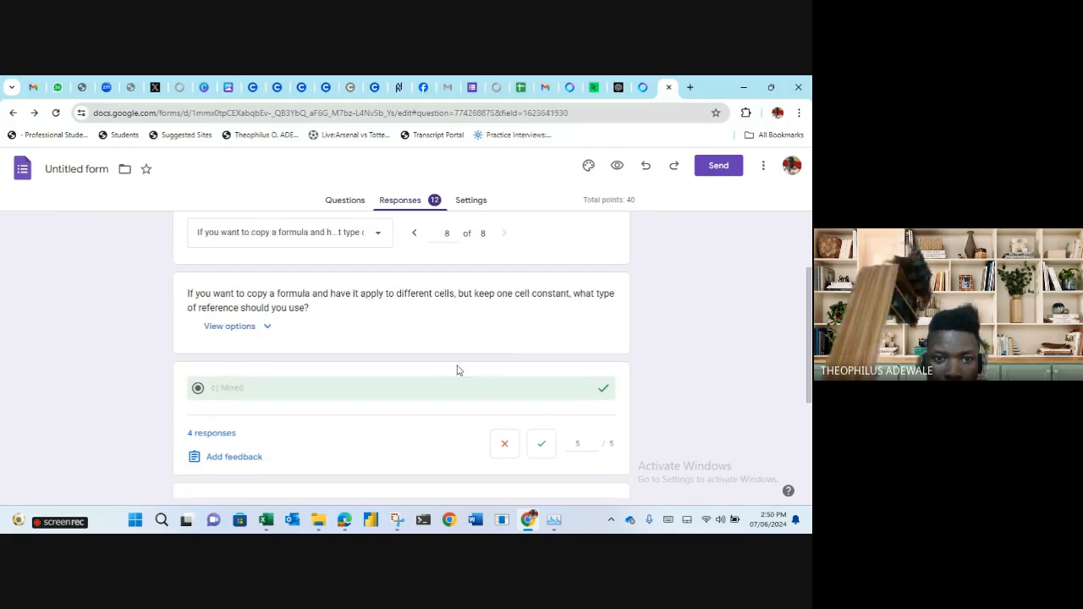
scroll(439, 370, "up", 3)
scroll(440, 369, "down", 1)
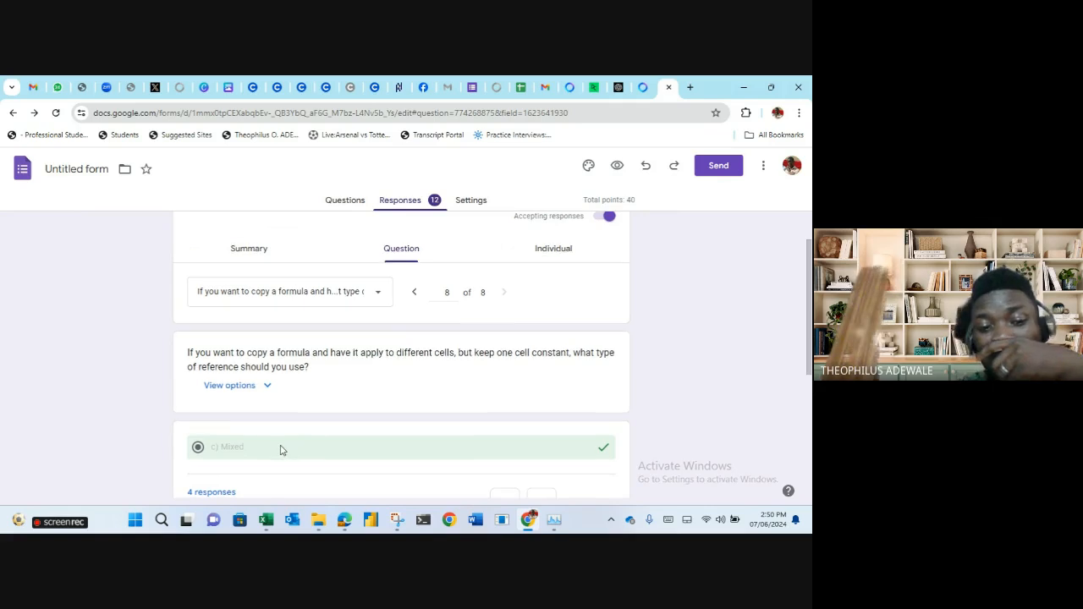
scroll(281, 450, "down", 2)
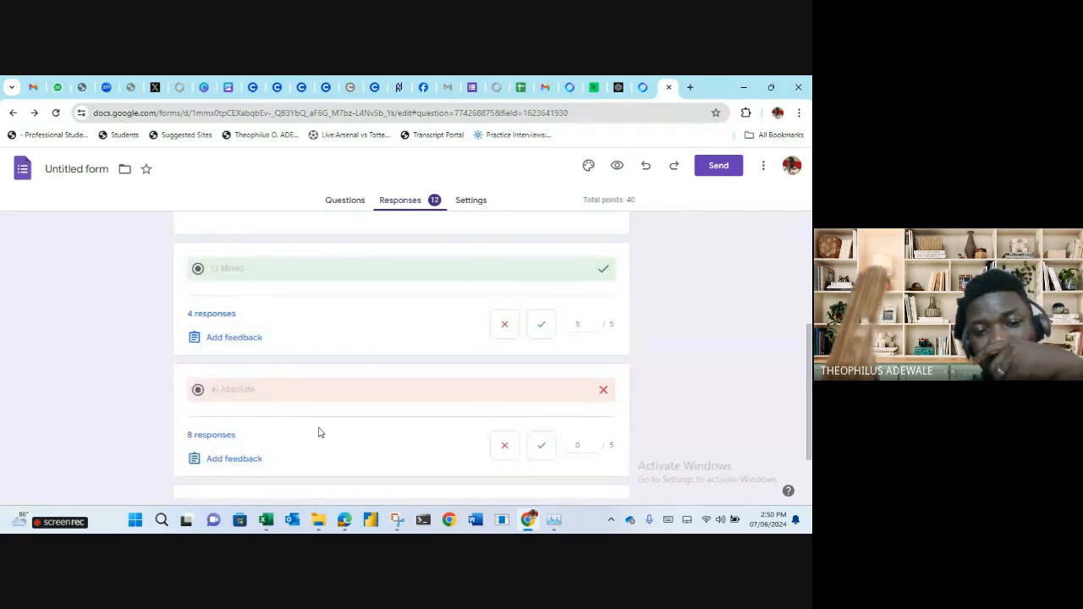
scroll(319, 432, "down", 1)
scroll(321, 431, "up", 2)
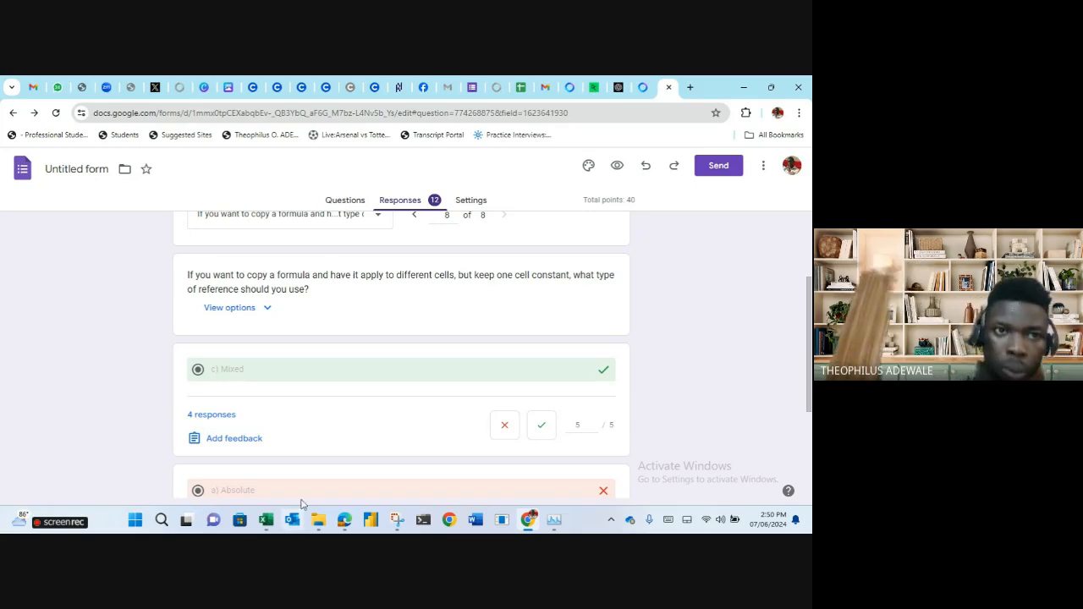
Glance at the WhatsApp Web chat list, then return to Forms question 8 of 8.
left_click(57, 85)
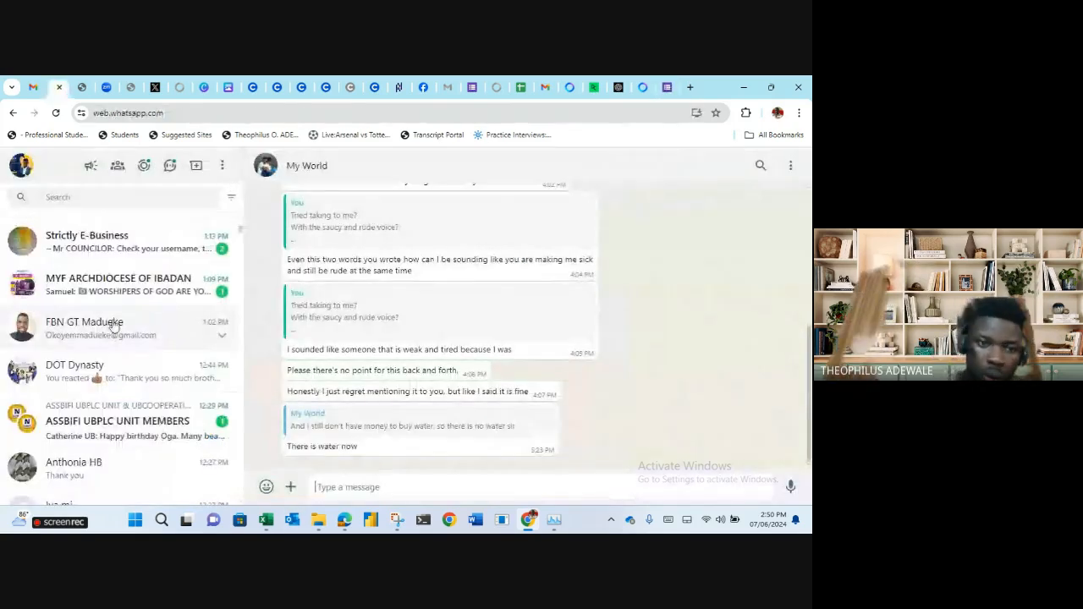
scroll(114, 326, "up", 2)
scroll(114, 326, "up", 3)
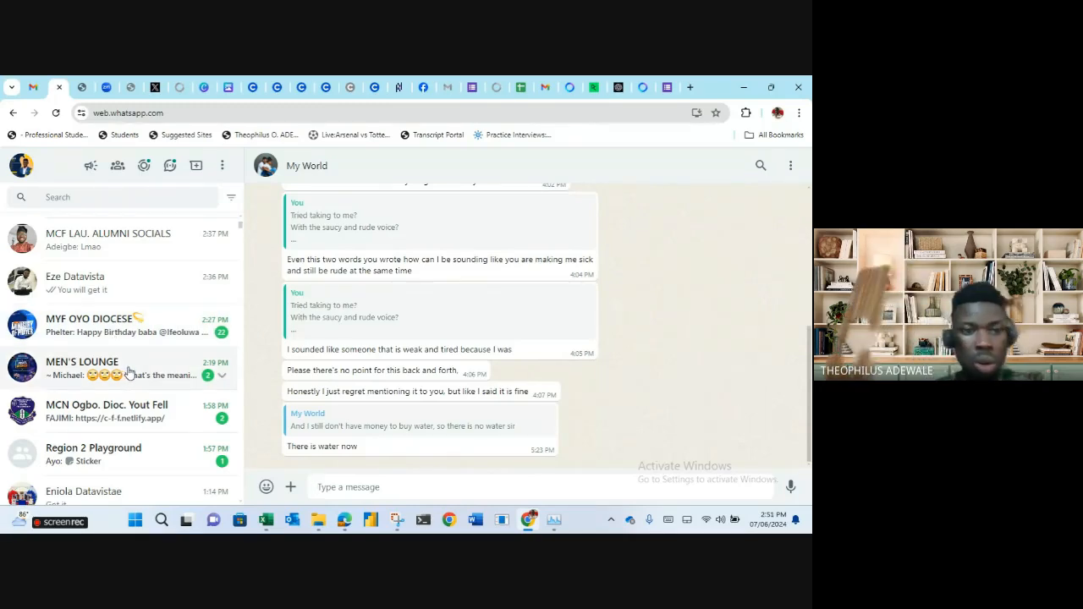
left_click(667, 89)
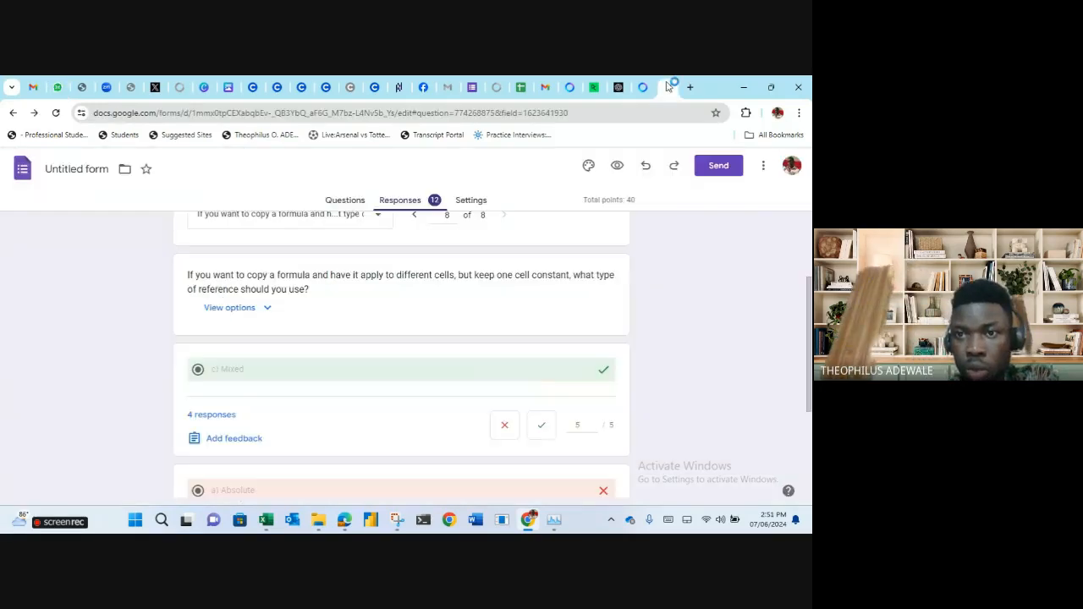
scroll(375, 339, "up", 2)
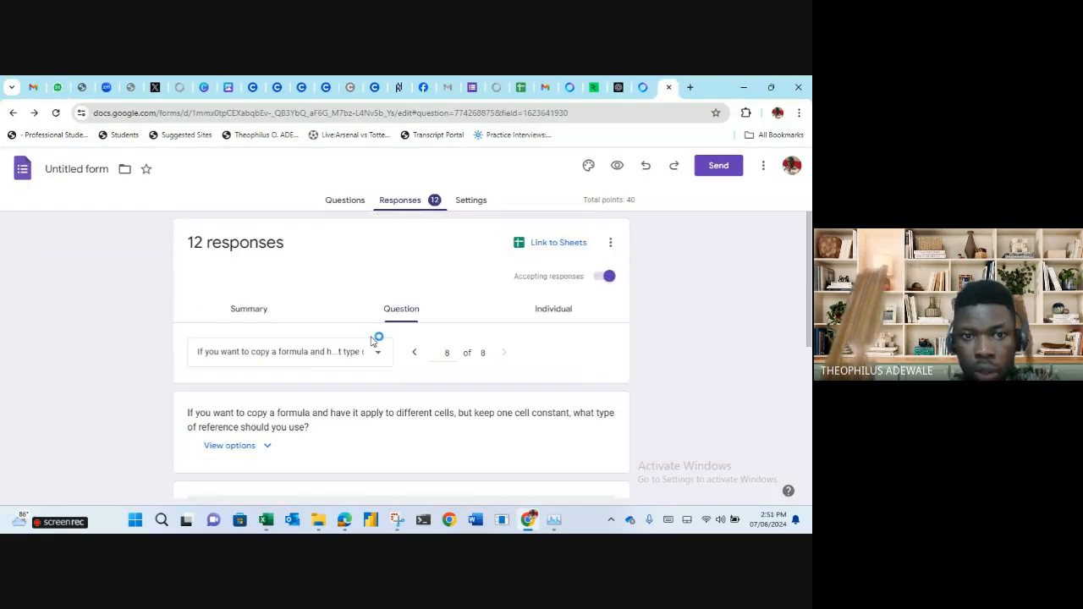
Show the EXCEL assessment I questions editor and scroll through the opening shortcut-key questions.
left_click(346, 200)
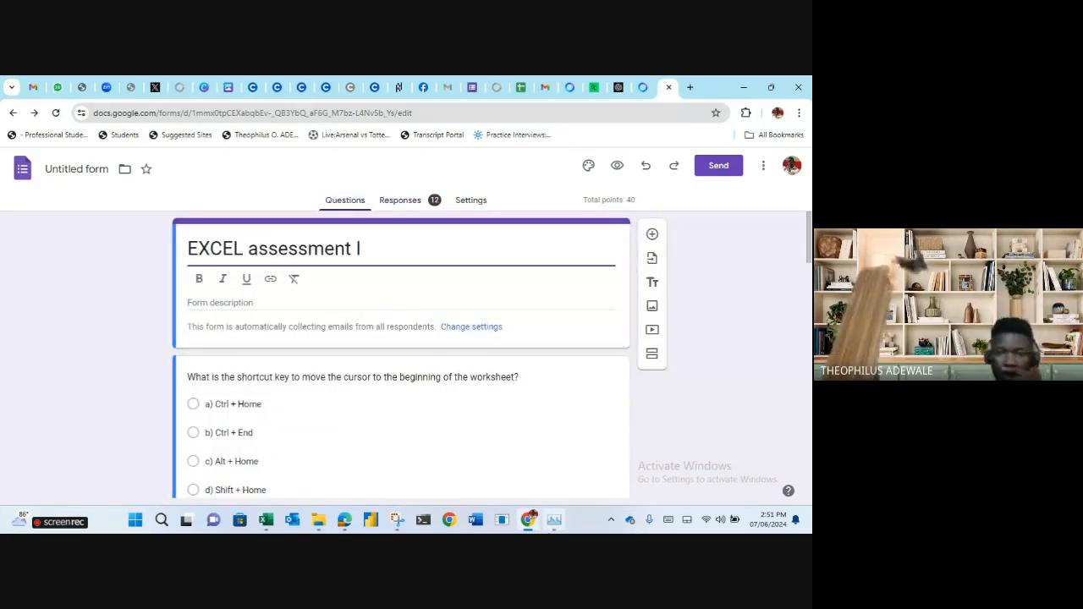
mouse_move(342, 526)
left_click(288, 449)
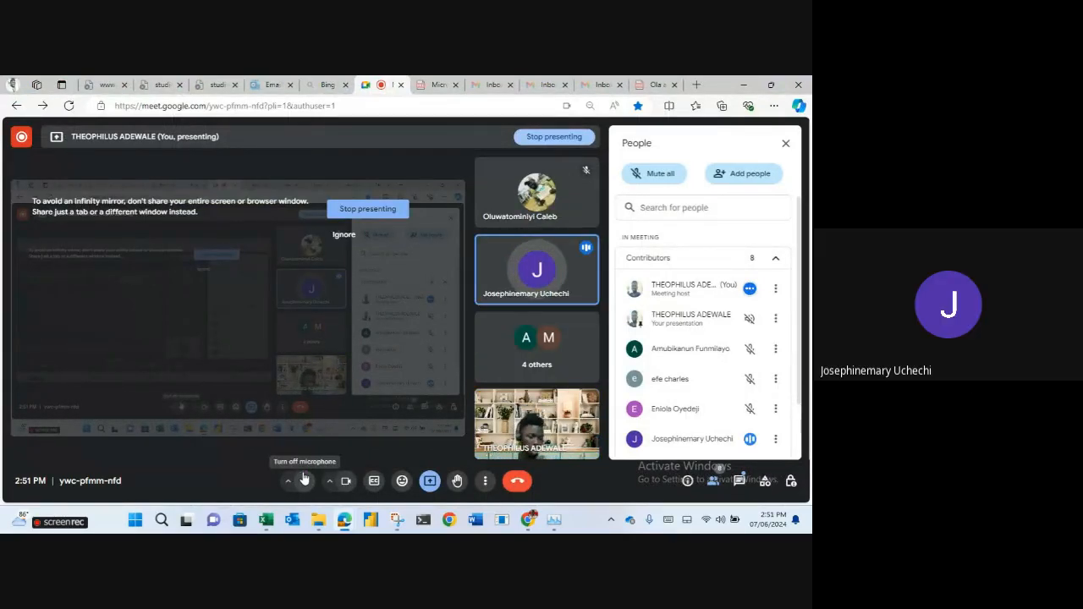
left_click(744, 85)
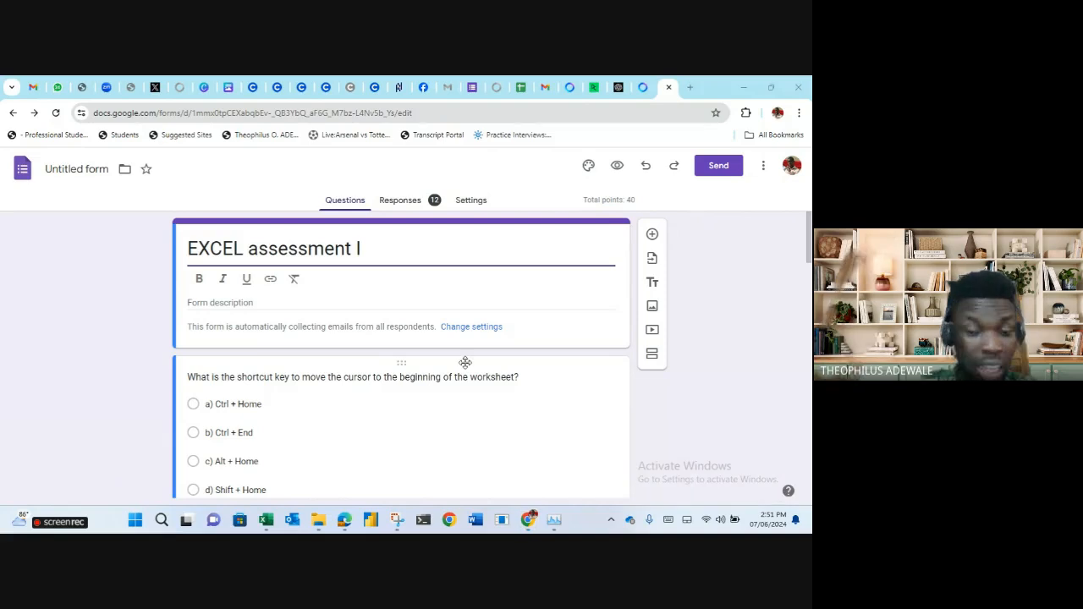
scroll(461, 370, "down", 1)
scroll(461, 370, "down", 3)
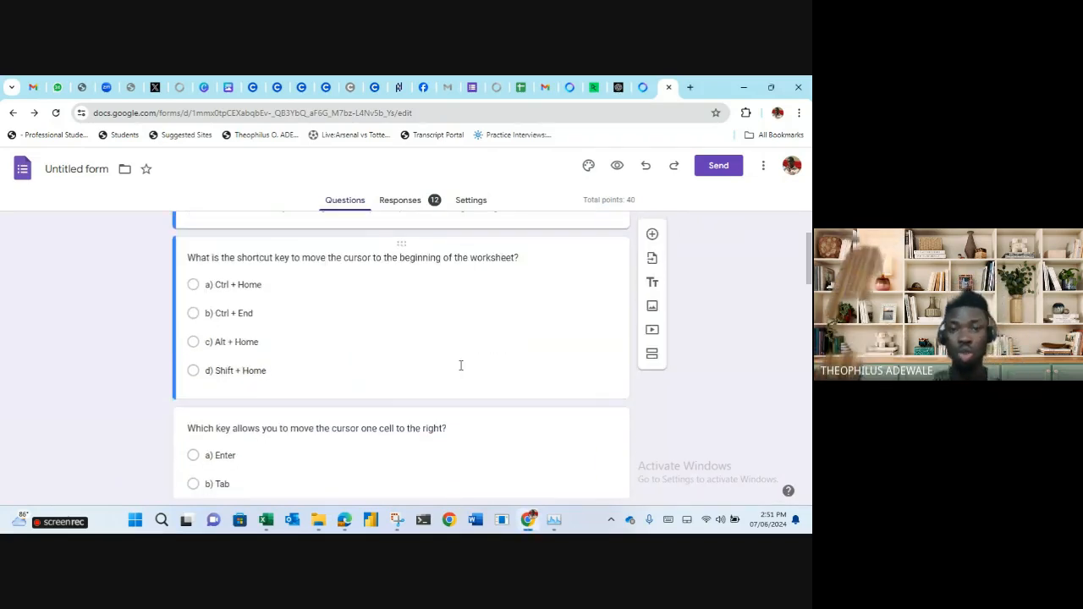
scroll(462, 370, "up", 2)
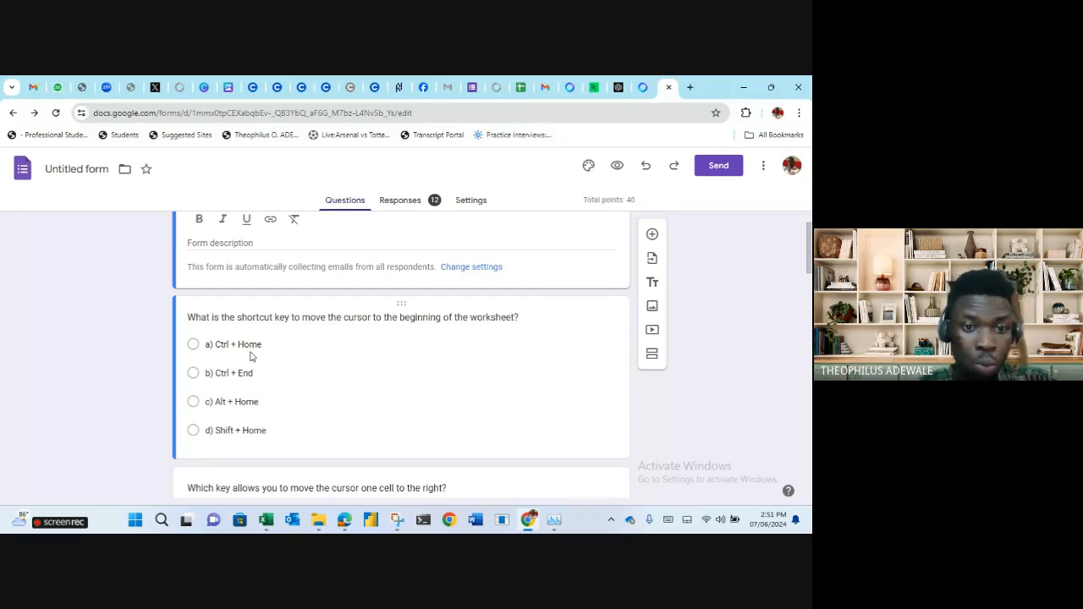
scroll(252, 356, "down", 3)
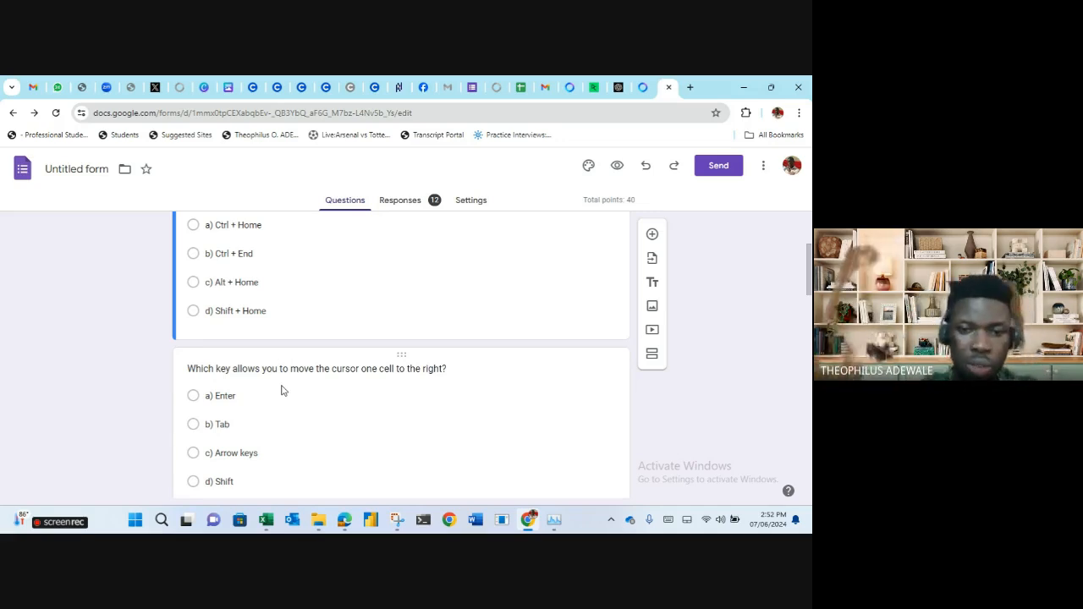
scroll(290, 387, "down", 3)
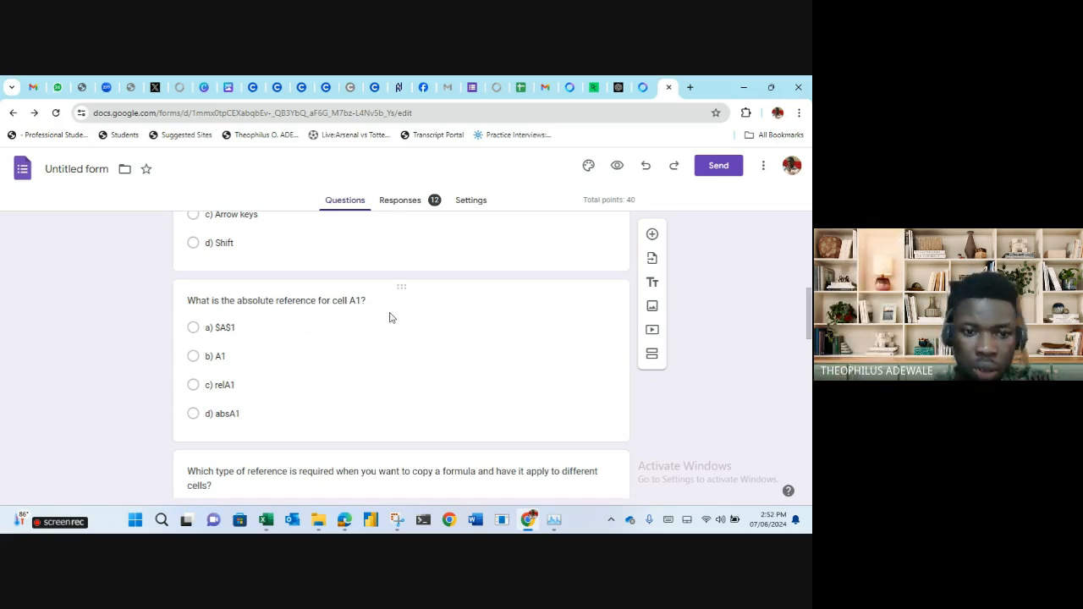
scroll(392, 315, "down", 2)
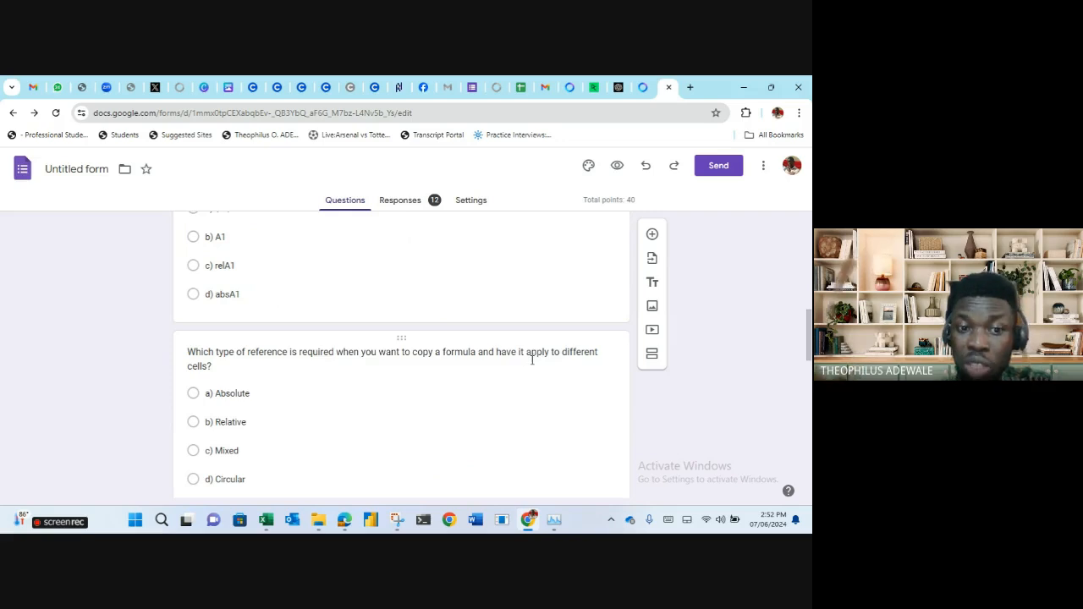
left_click(230, 423)
scroll(233, 423, "down", 3)
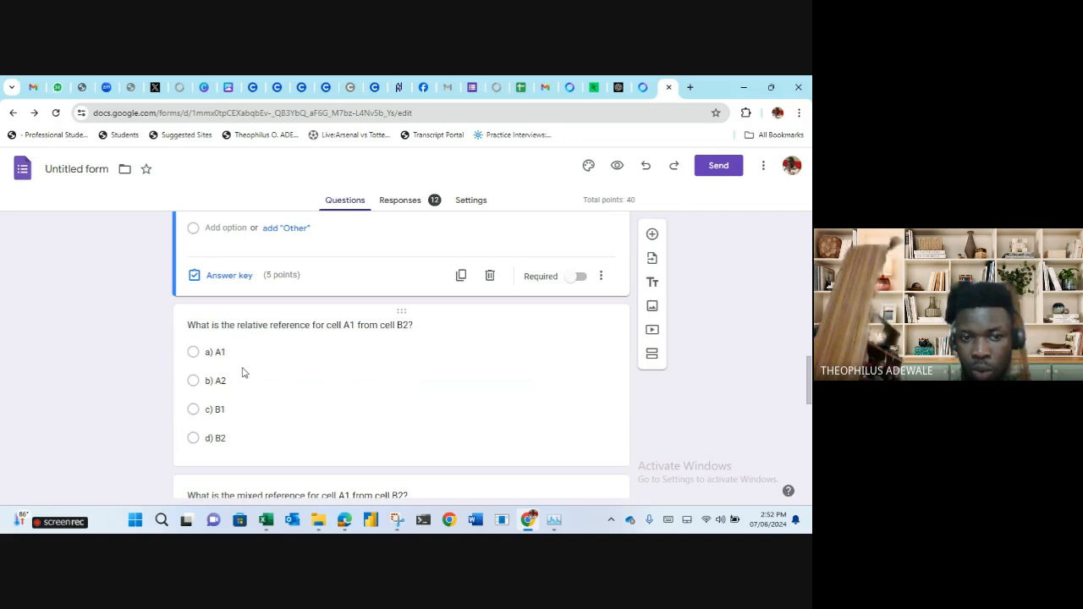
scroll(243, 373, "down", 2)
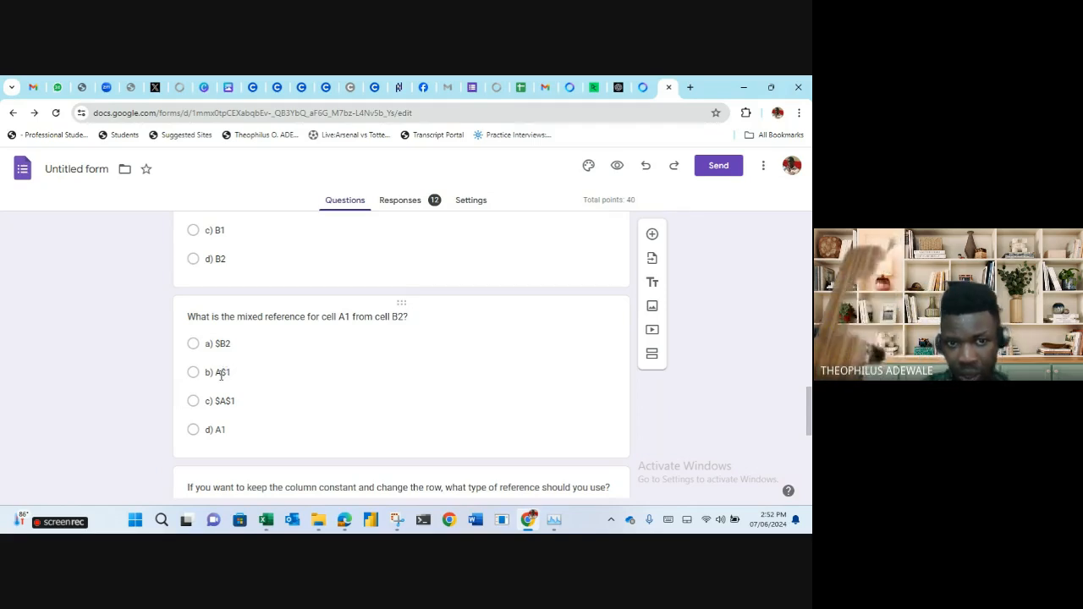
scroll(260, 387, "down", 1)
scroll(262, 386, "down", 3)
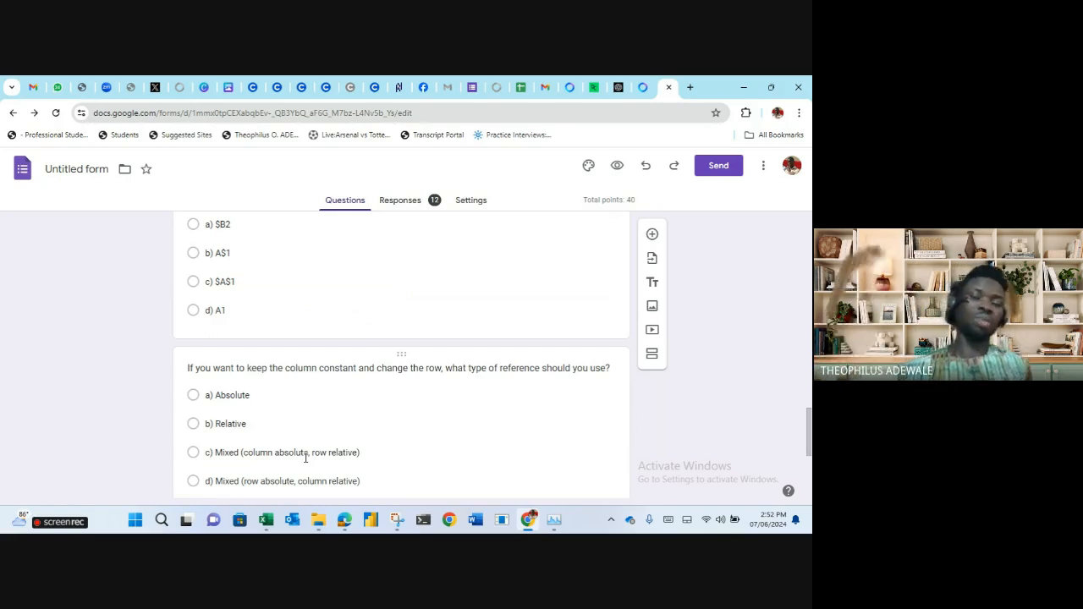
scroll(341, 342, "down", 5)
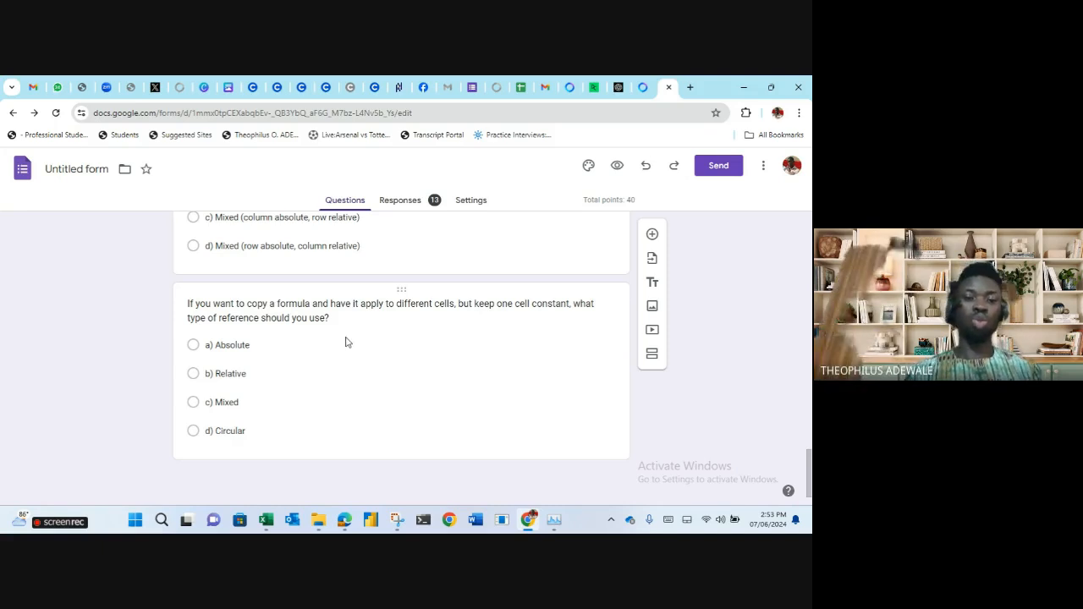
Open the 13 responses, checking the Individual view before the Question view.
left_click(423, 205)
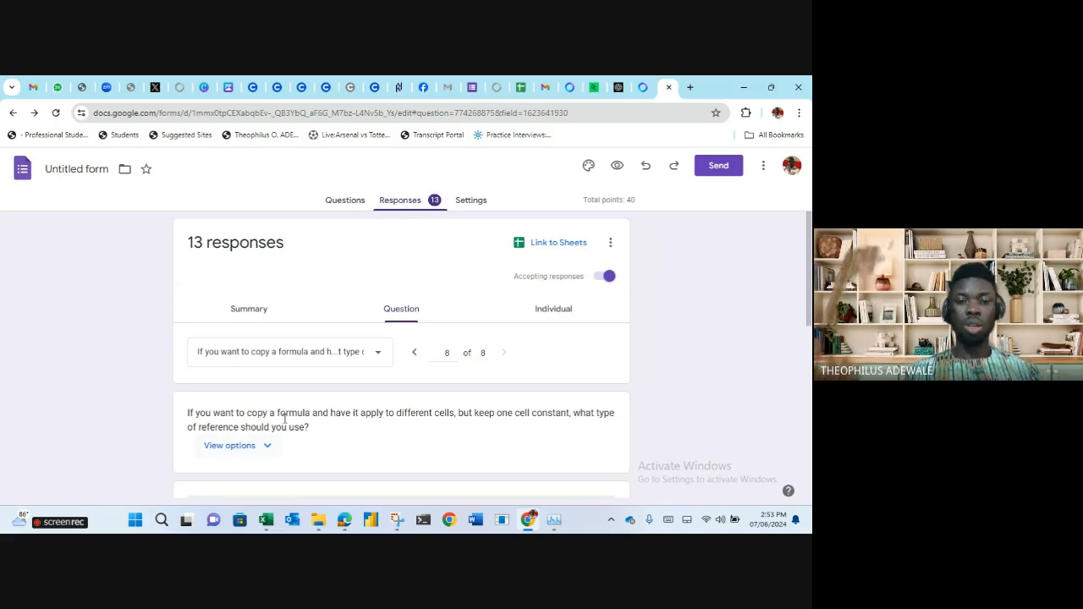
left_click(551, 318)
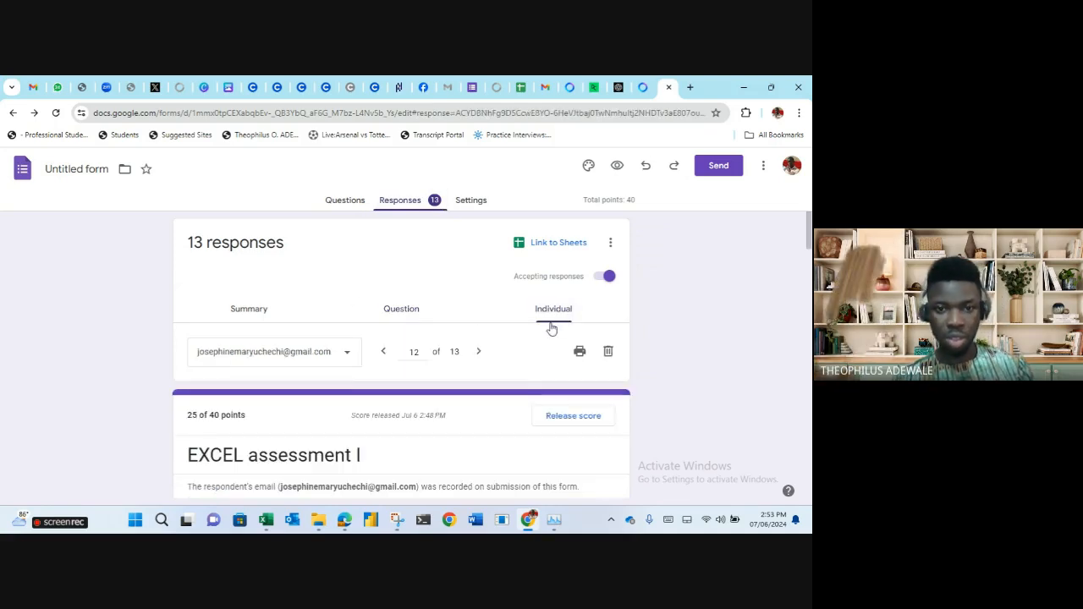
scroll(480, 356, "down", 2)
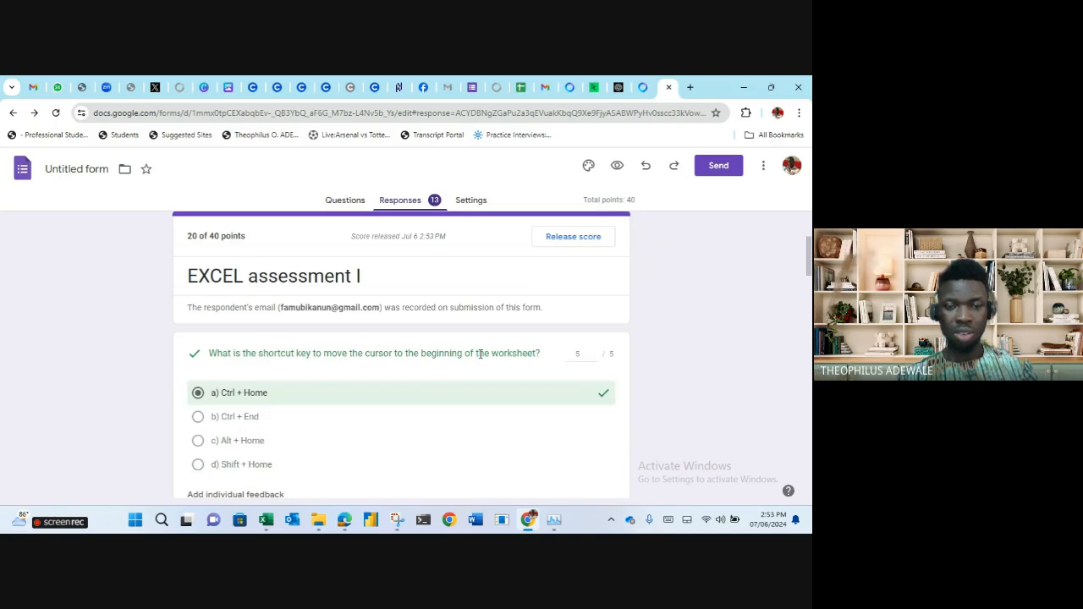
scroll(480, 354, "up", 3)
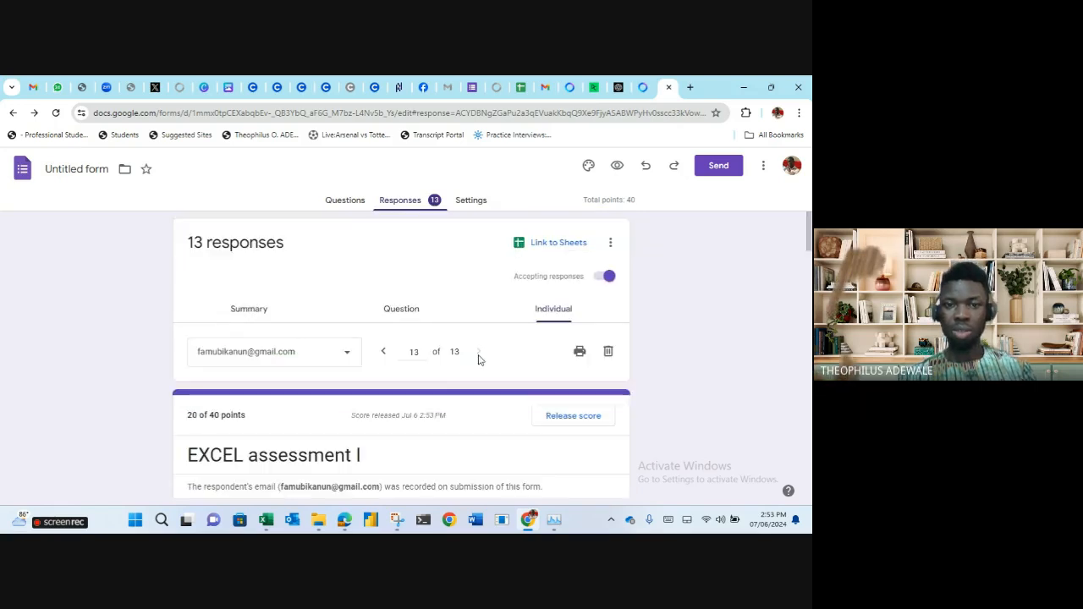
left_click(401, 311)
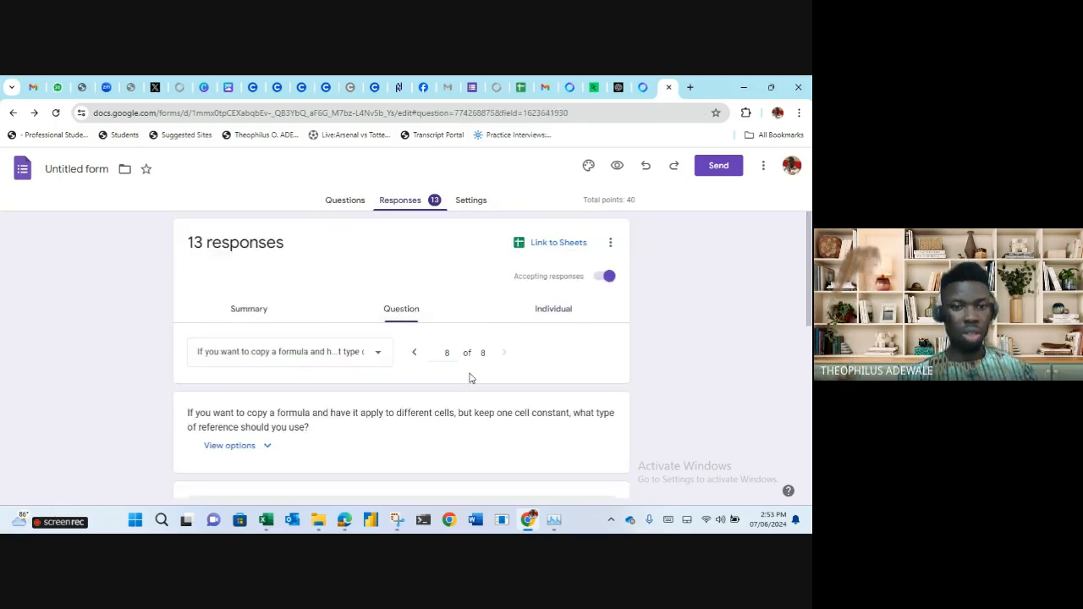
scroll(471, 378, "down", 3)
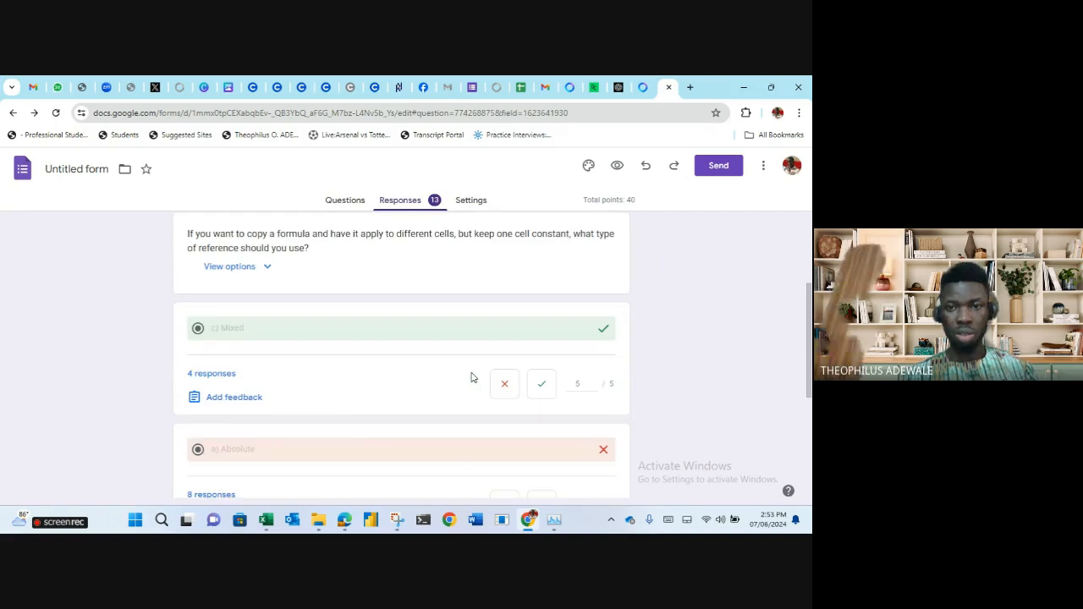
scroll(472, 378, "up", 3)
Step back through the questions to question 1 of 8, then switch to WhatsApp Web.
left_click(415, 354)
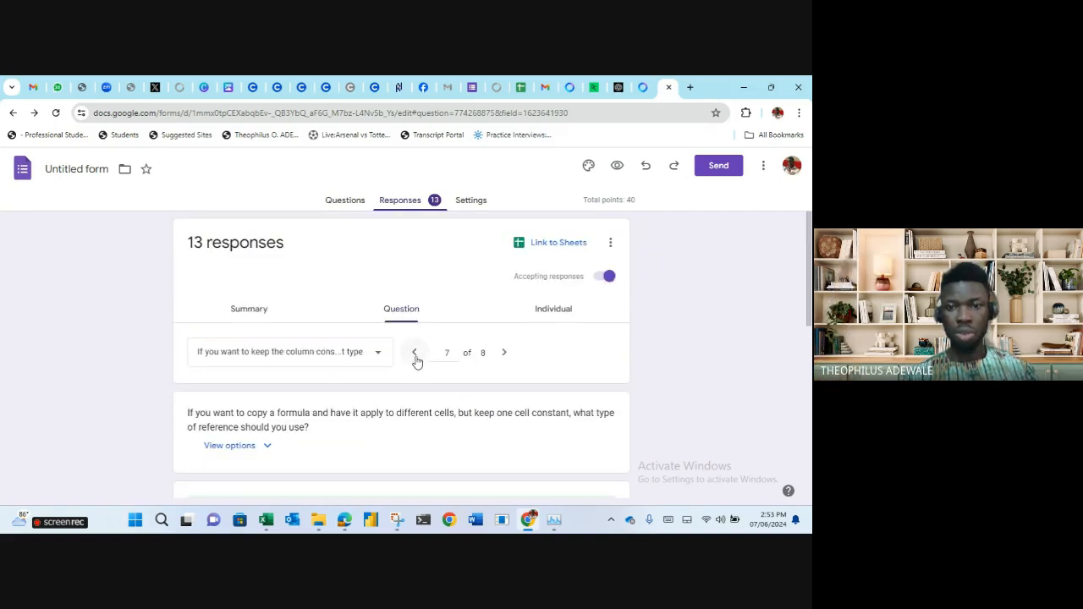
left_click(415, 353)
left_click(414, 353)
left_click(415, 354)
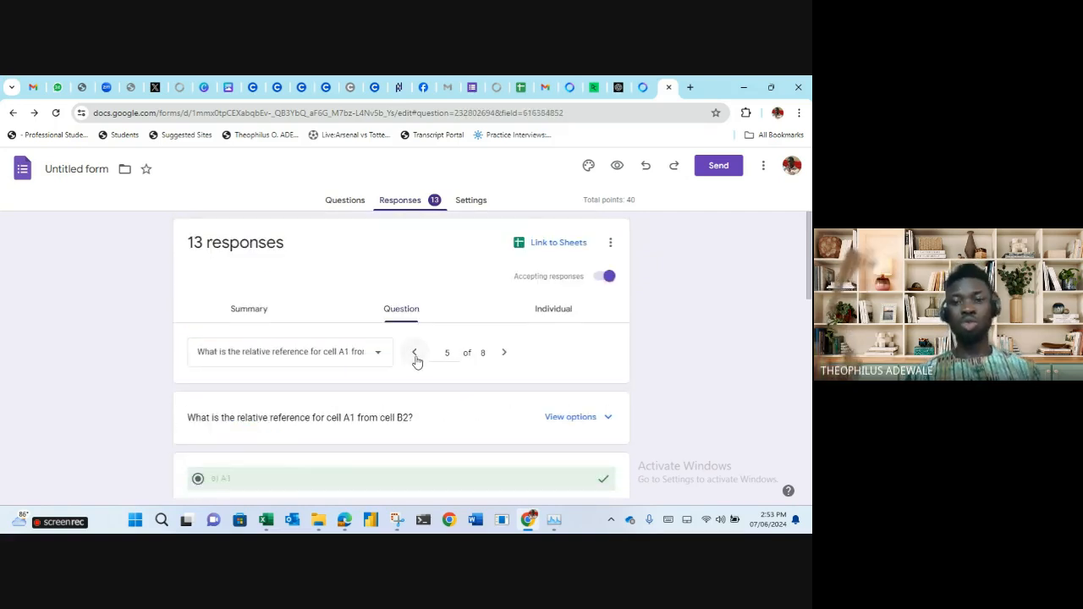
left_click(415, 354)
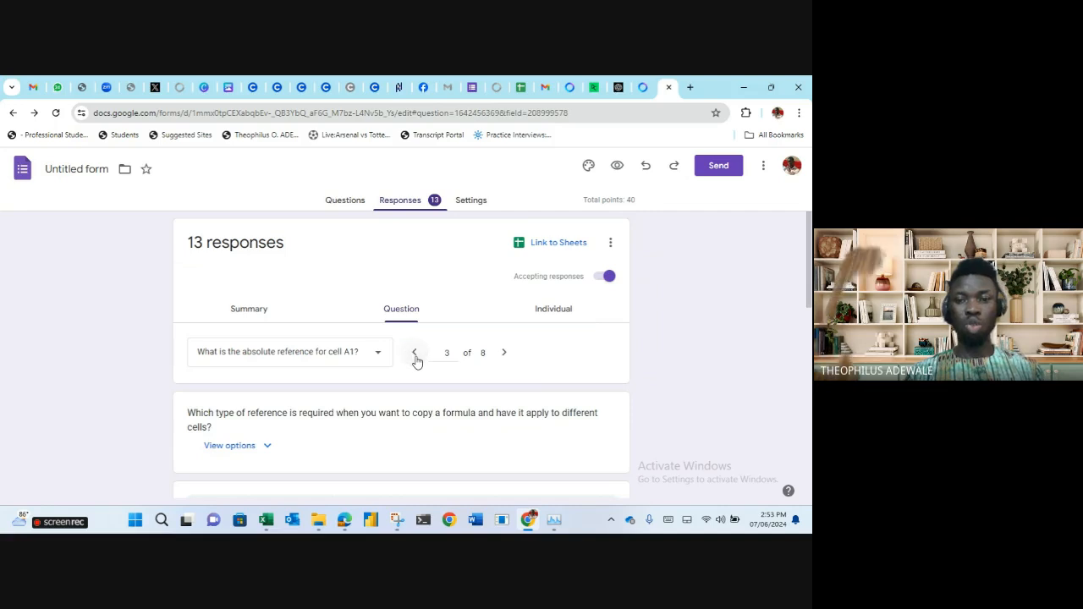
left_click(415, 354)
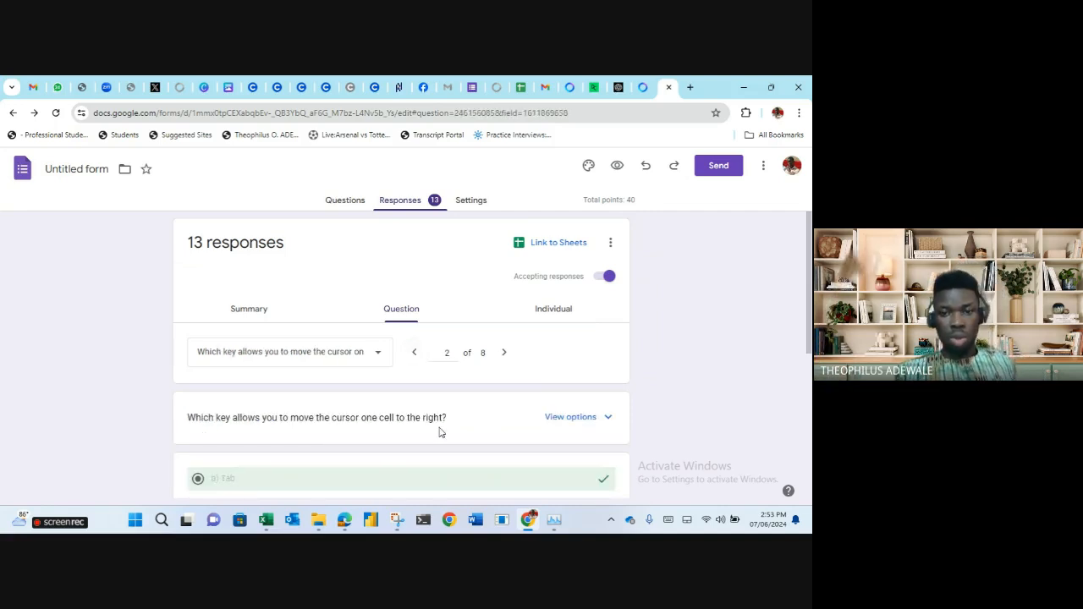
scroll(438, 433, "down", 1)
left_click(413, 291)
scroll(254, 415, "down", 1)
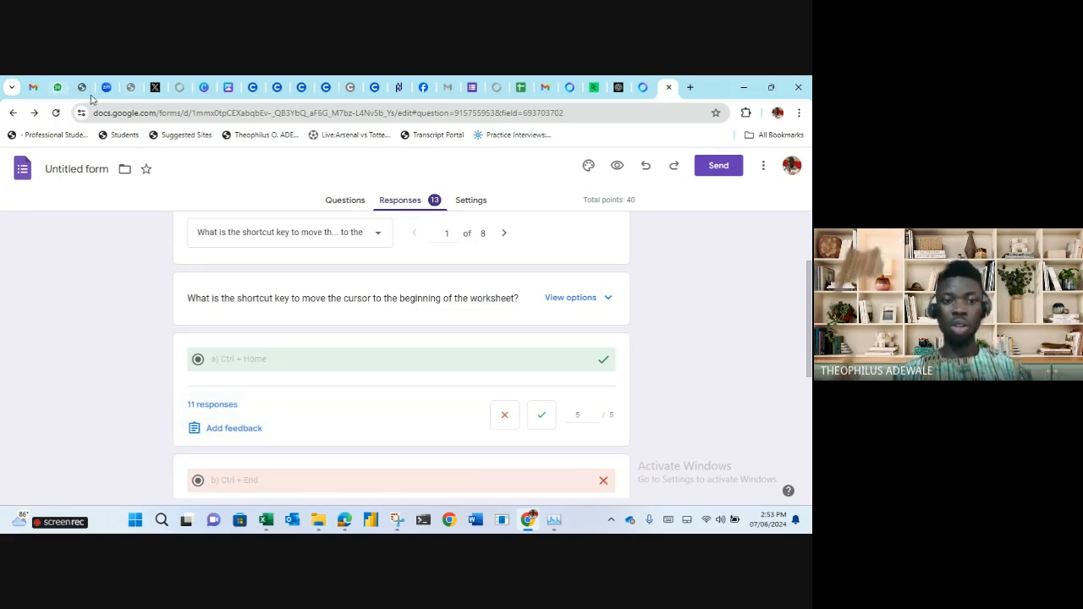
left_click(56, 87)
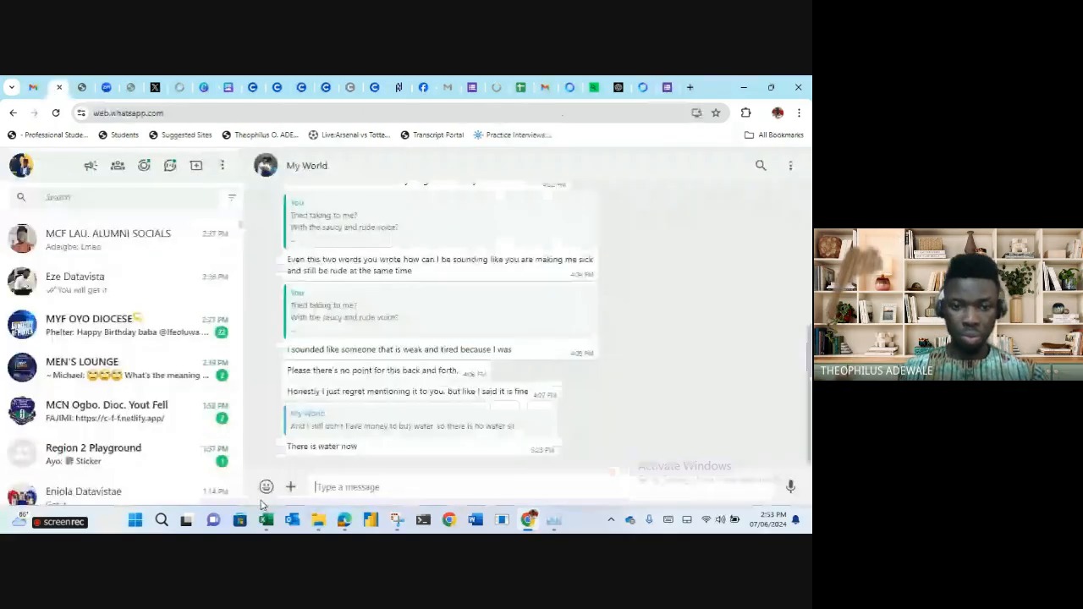
Add a new worksheet in Store_Lookup and enter the TEXT heading in J2.
mouse_move(270, 521)
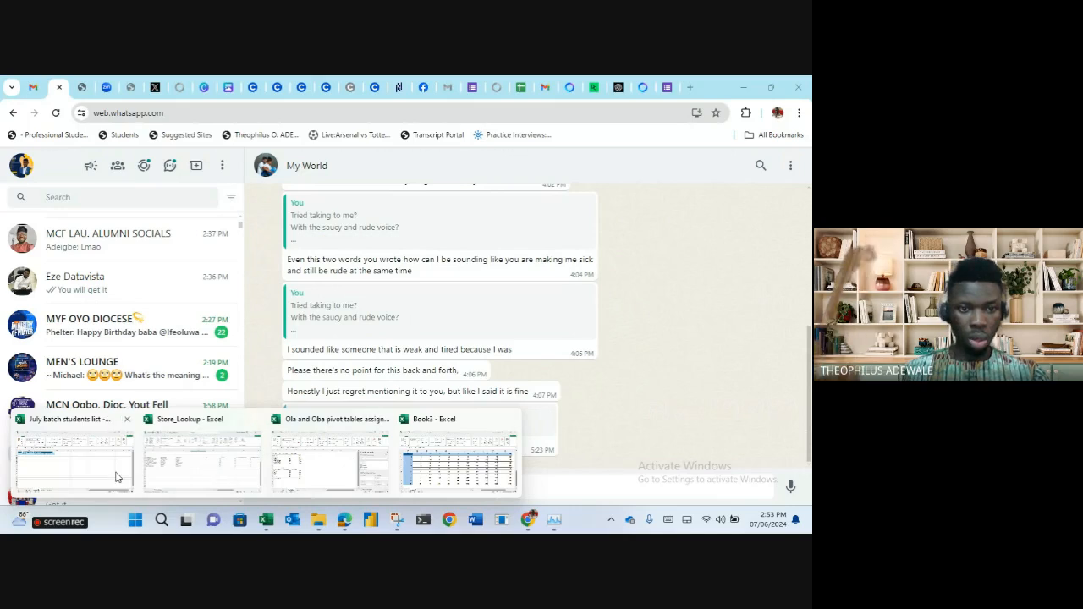
left_click(193, 471)
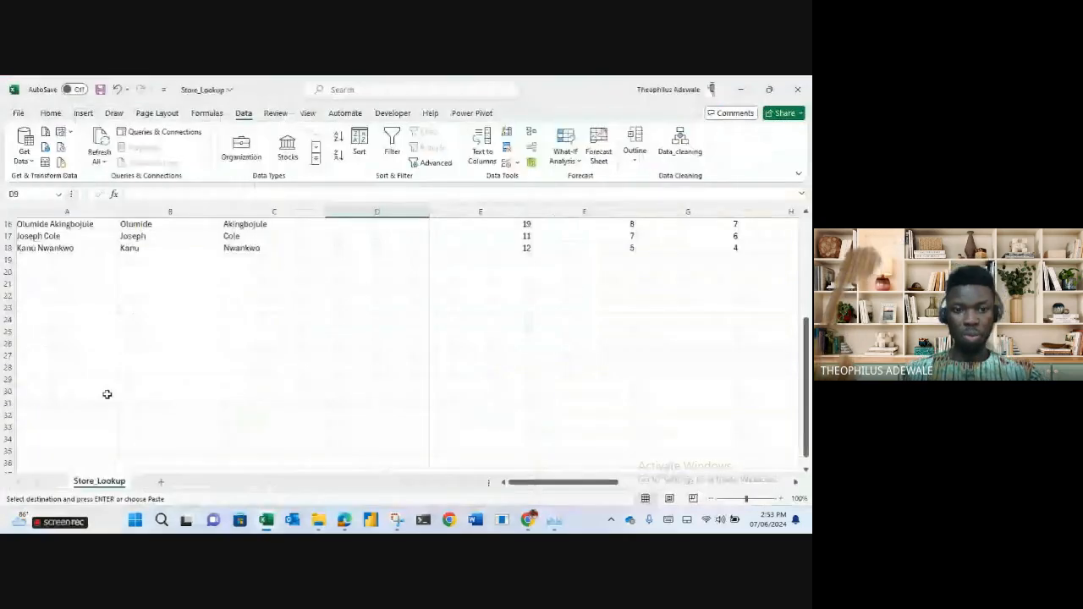
left_click(160, 481)
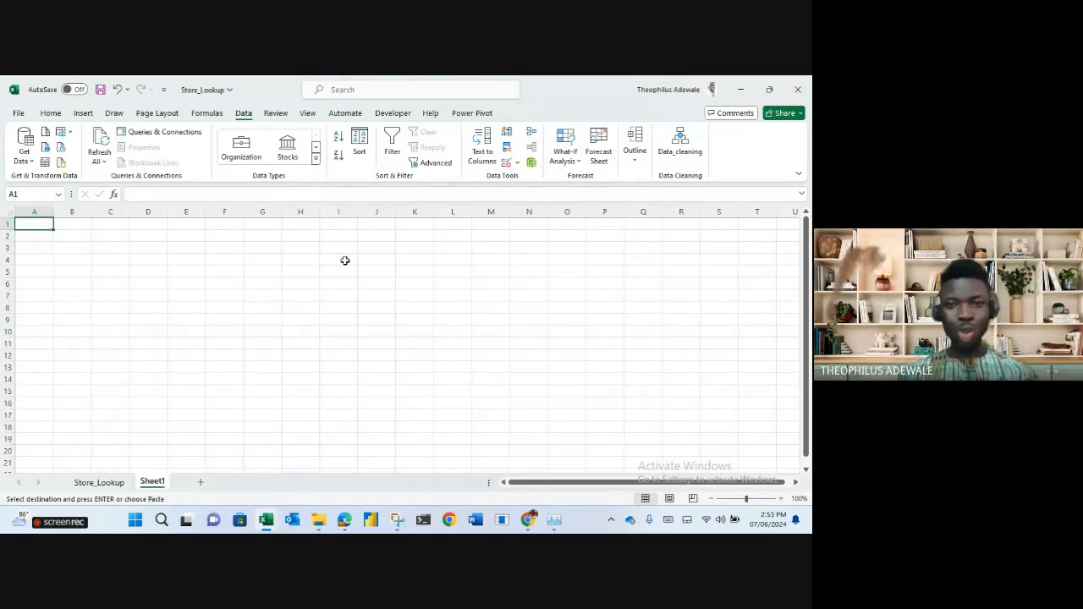
left_click(375, 236)
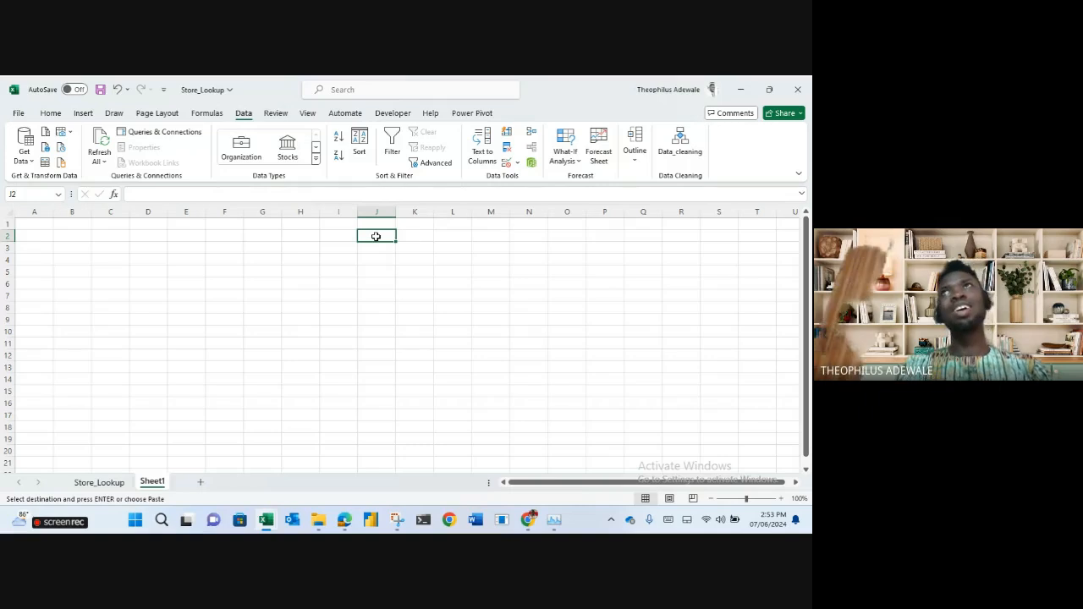
type("TEC")
type("TEXT")
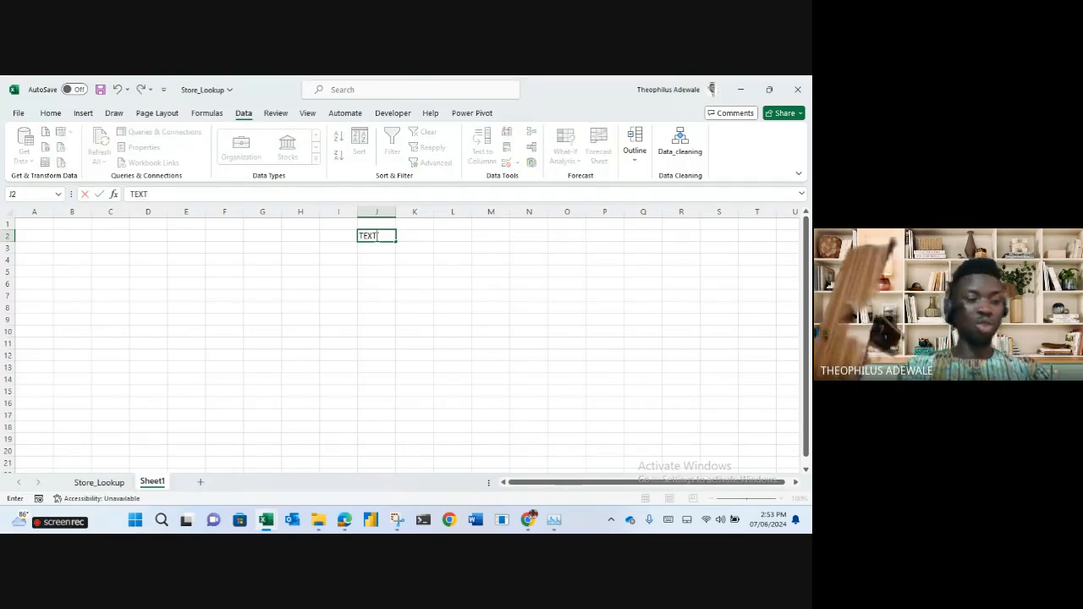
key("Return")
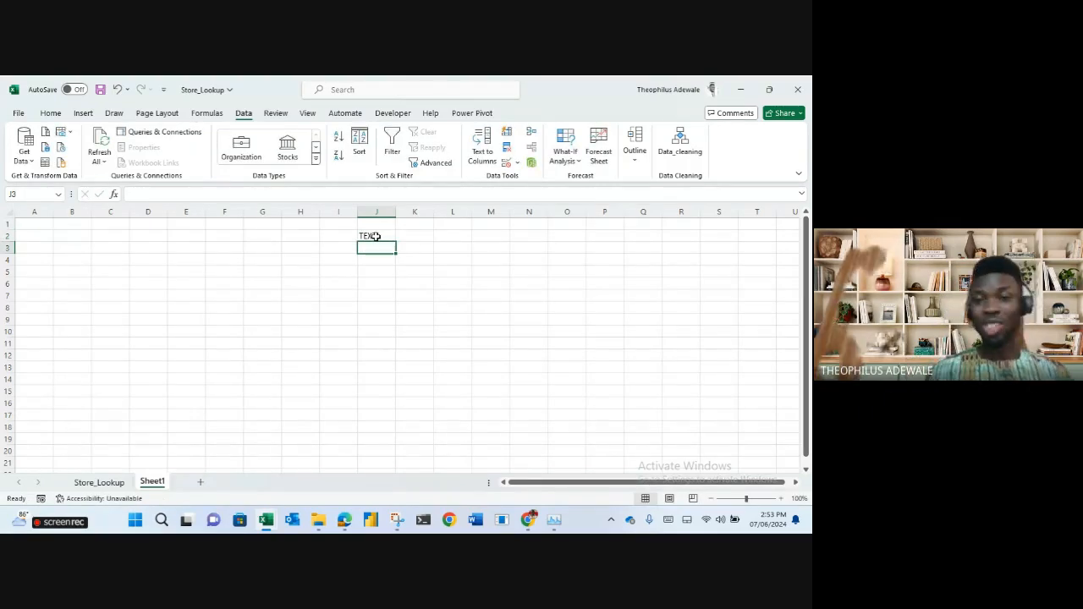
Enter LEN, MID, RIGHT and PROPER down column B starting at B4.
left_click(69, 261)
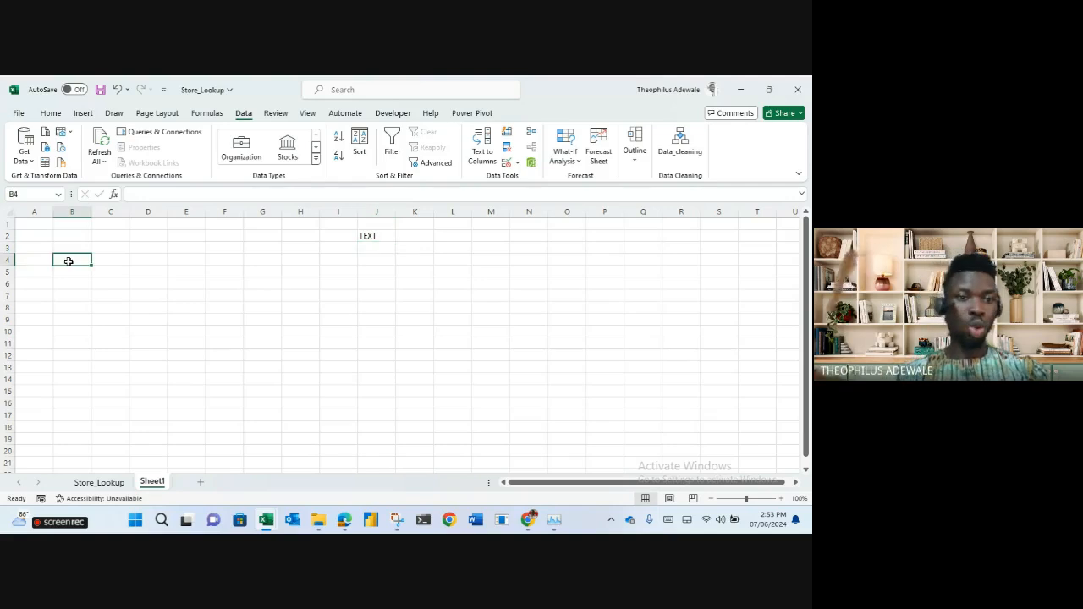
type("LEN")
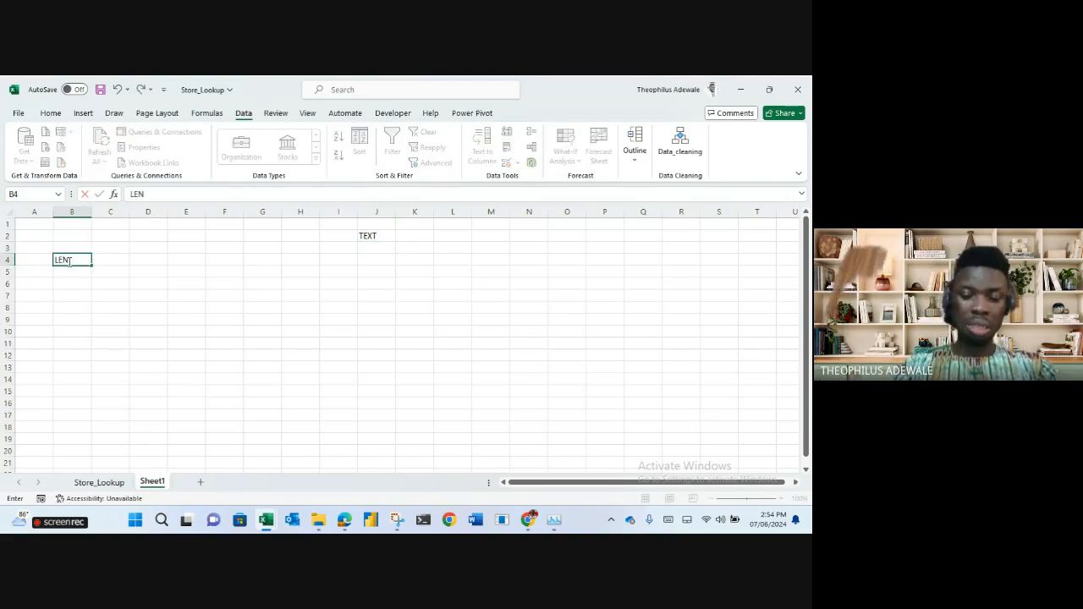
key("Return")
type("MID")
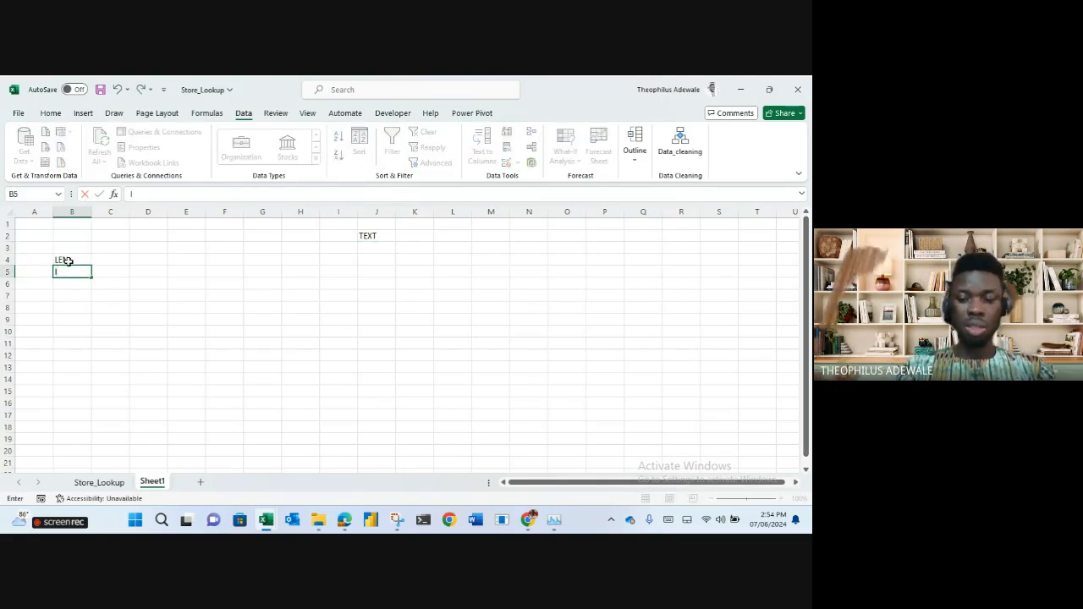
key("Return")
type("RIGHT")
key("Return")
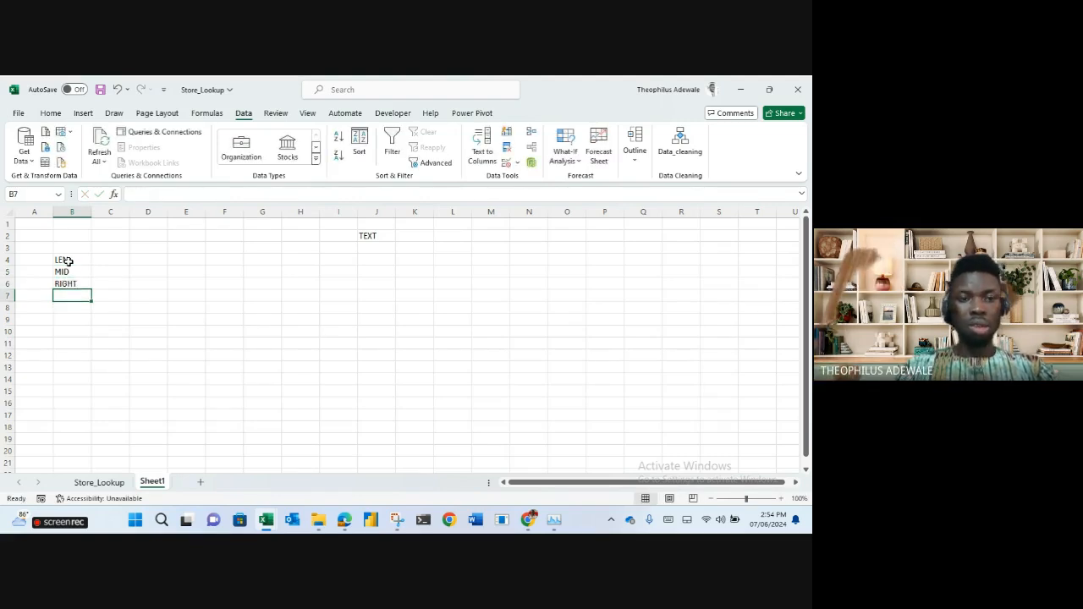
type("PROPER")
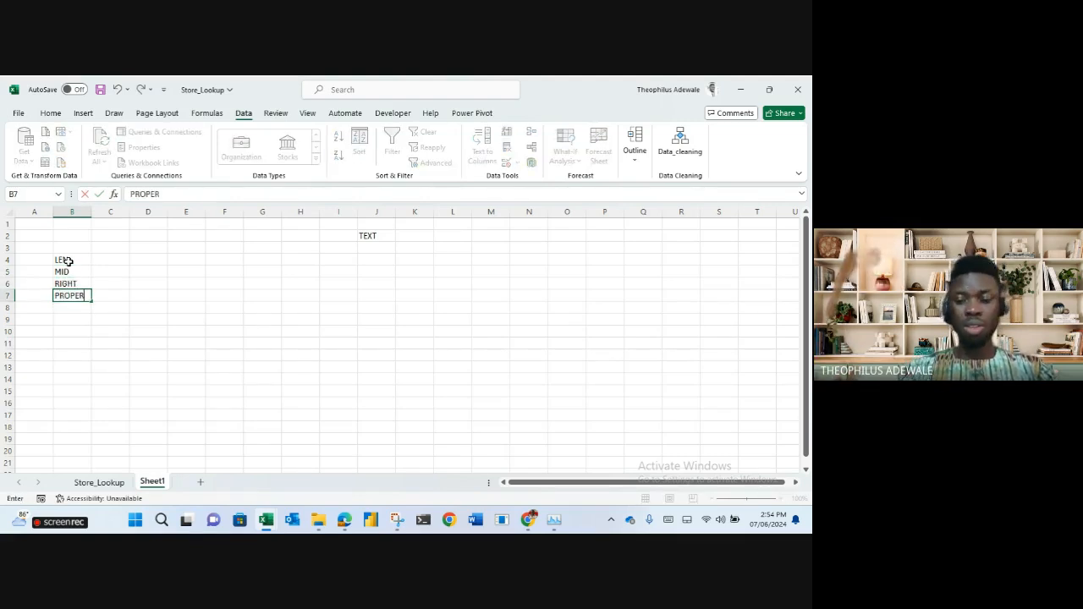
key("Return")
Continue the list with LOWER, UPPER, SEARCH and CONCATENATE.
type("LOWER")
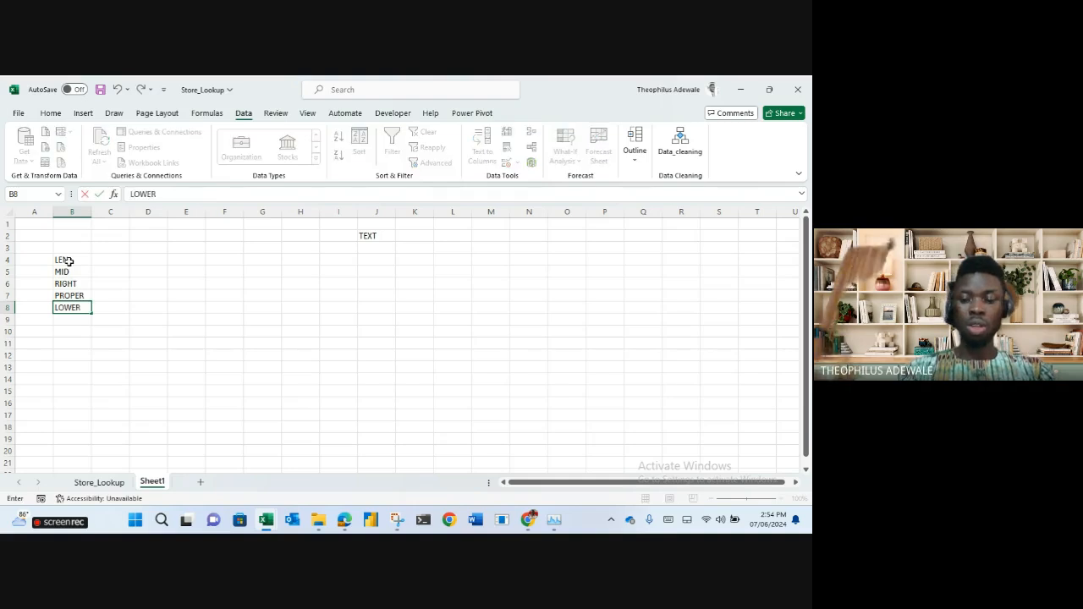
key("Return")
type("UPPER")
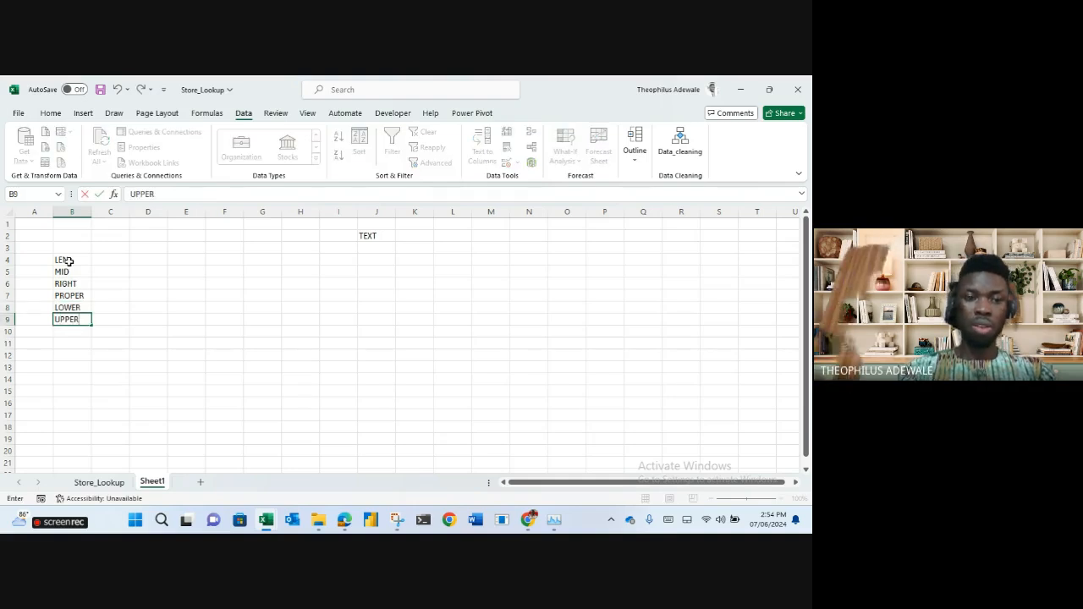
key("Return")
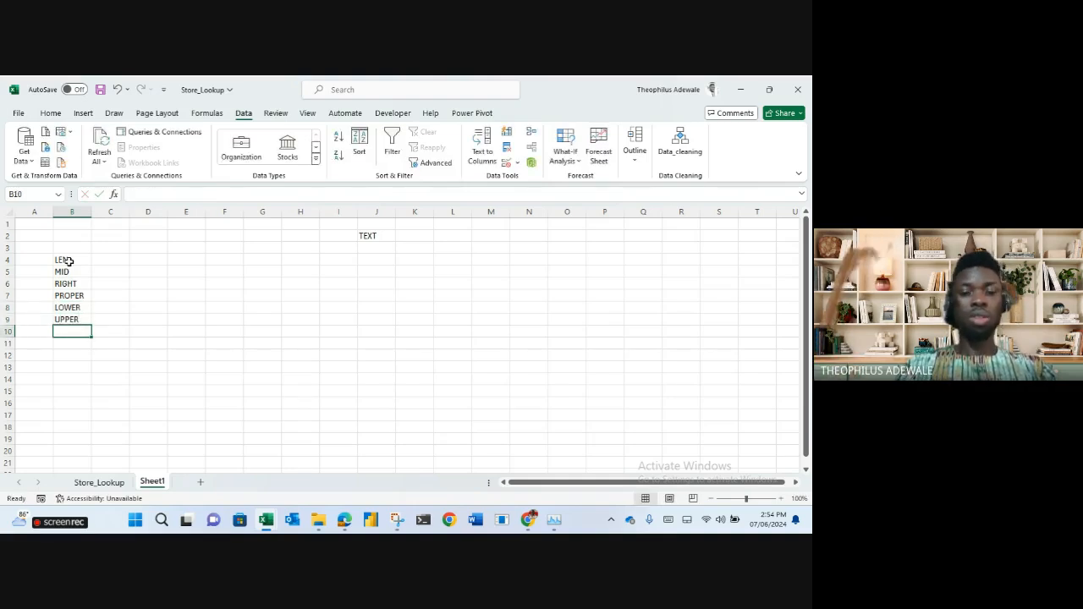
type("SER")
key("BackSpace")
type("ARCH")
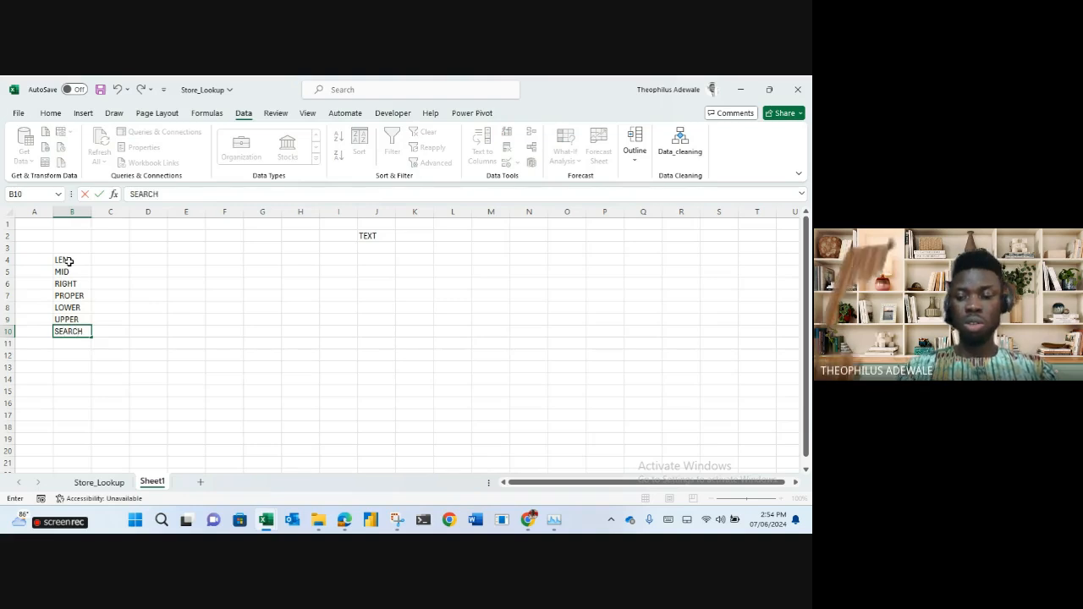
key("Return")
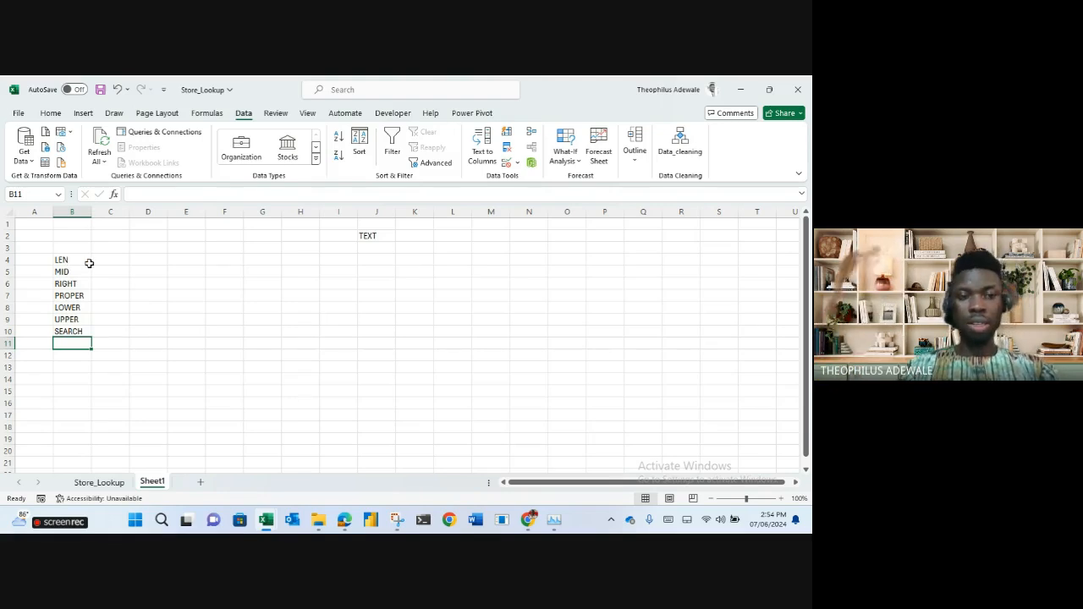
type("CONCATENATE")
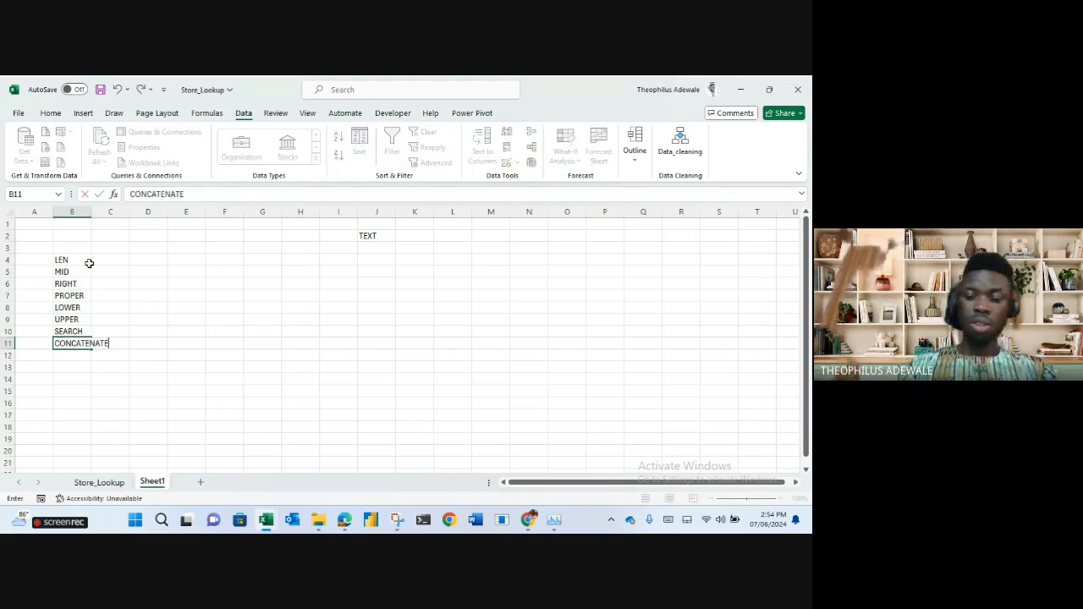
key("Return")
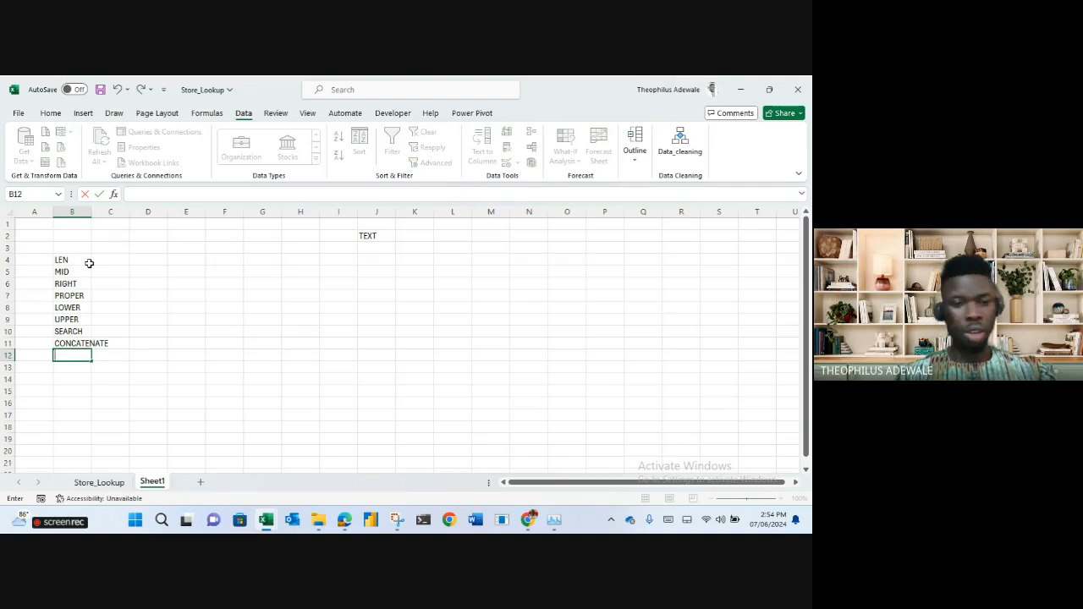
Copy the Full names list A1:A6 from Store_Lookup and paste it at Sheet1 J5.
key("Escape")
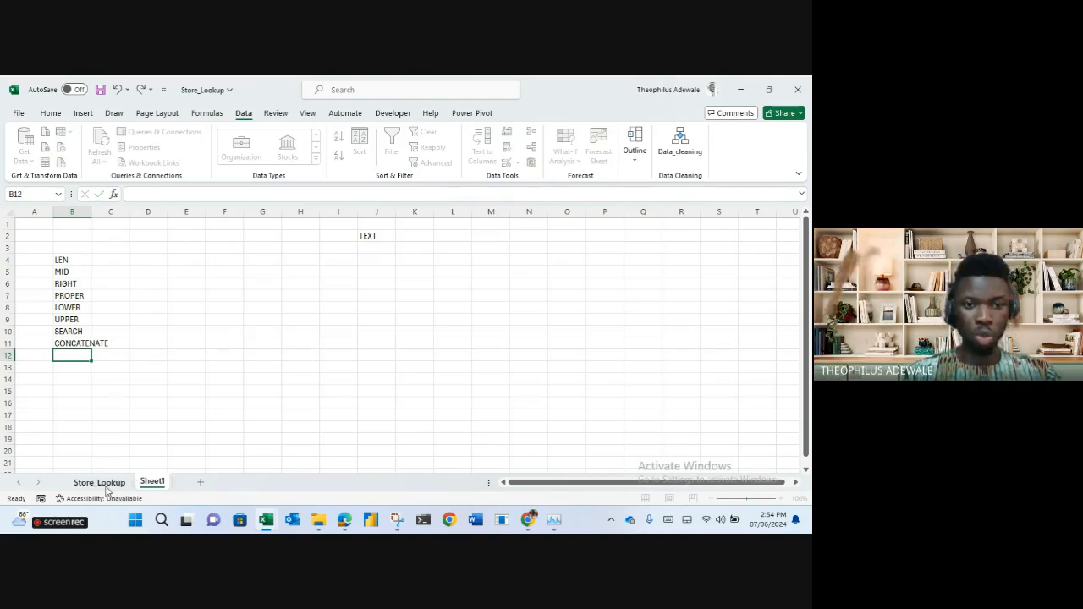
left_click(99, 482)
scroll(265, 363, "up", 5)
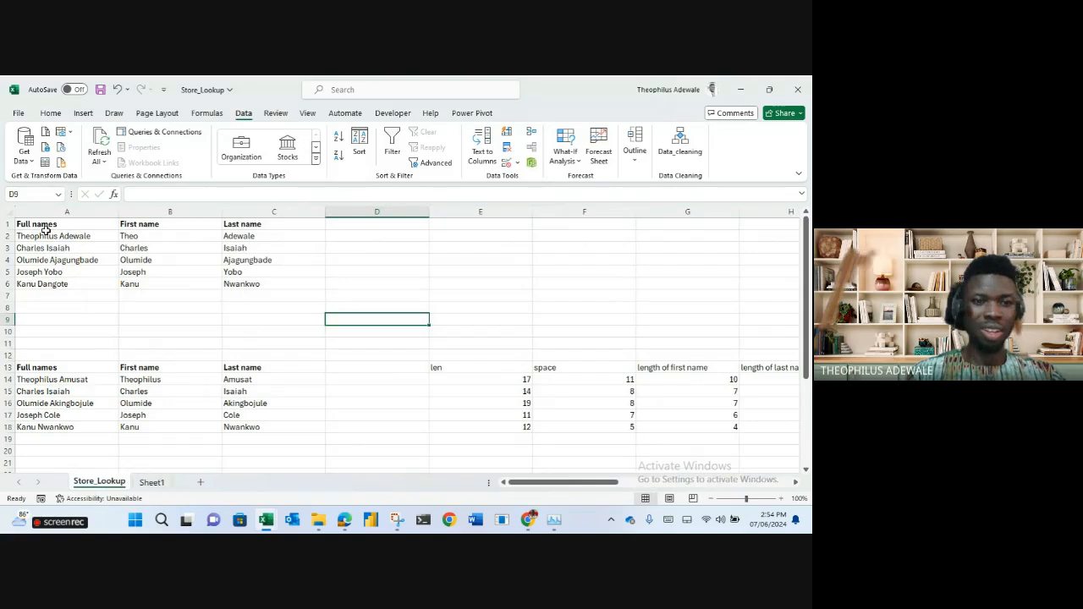
left_click_drag(46, 229, 66, 283)
key("ctrl+c")
left_click(149, 482)
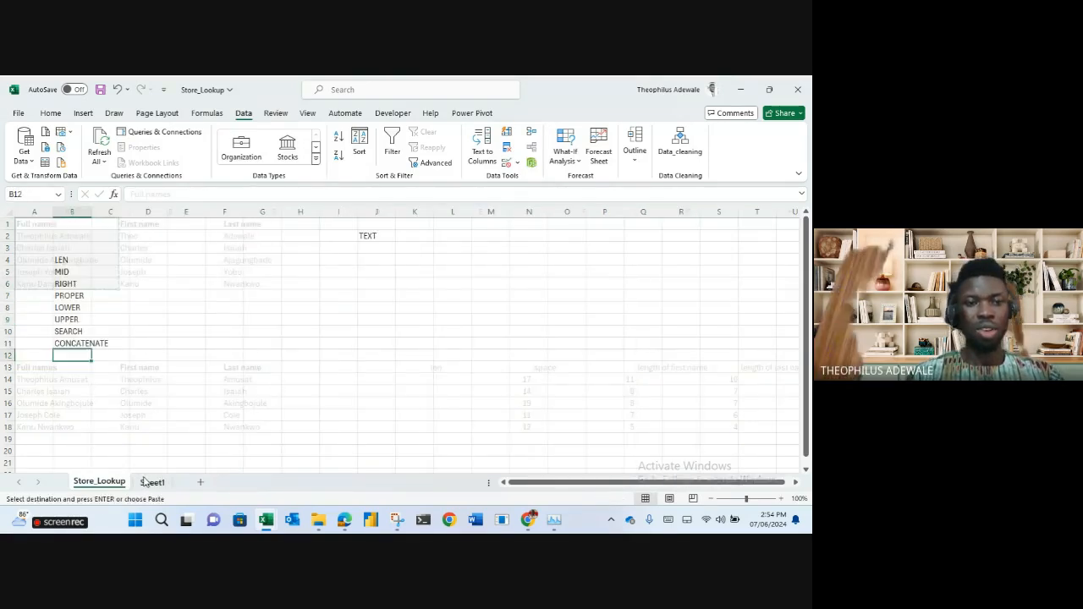
left_click(369, 272)
key("ctrl+v")
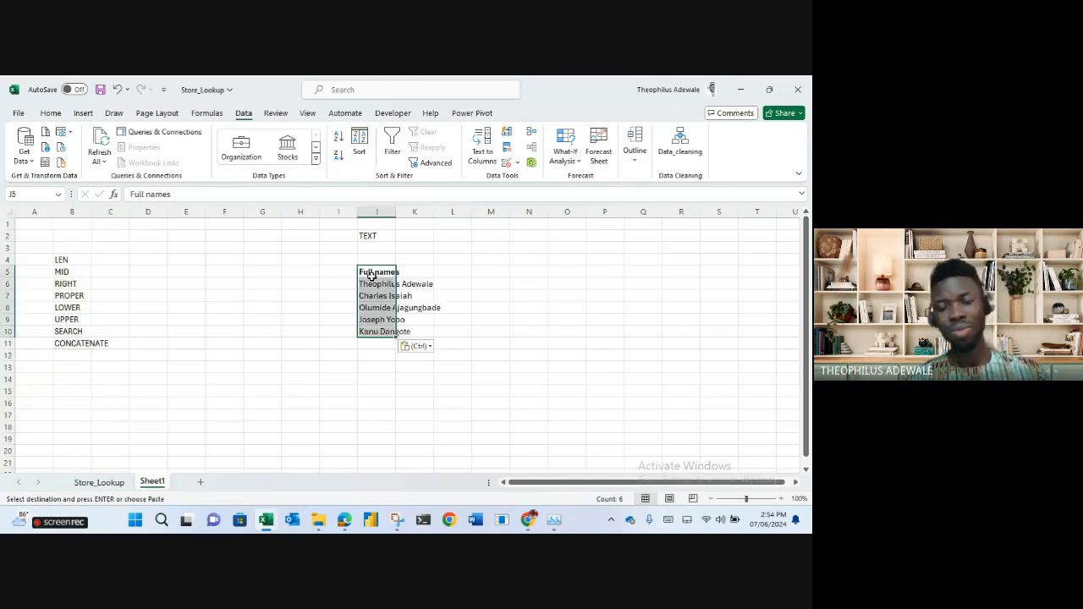
Delete the empty columns D through H and the empty column A.
double_click(782, 499)
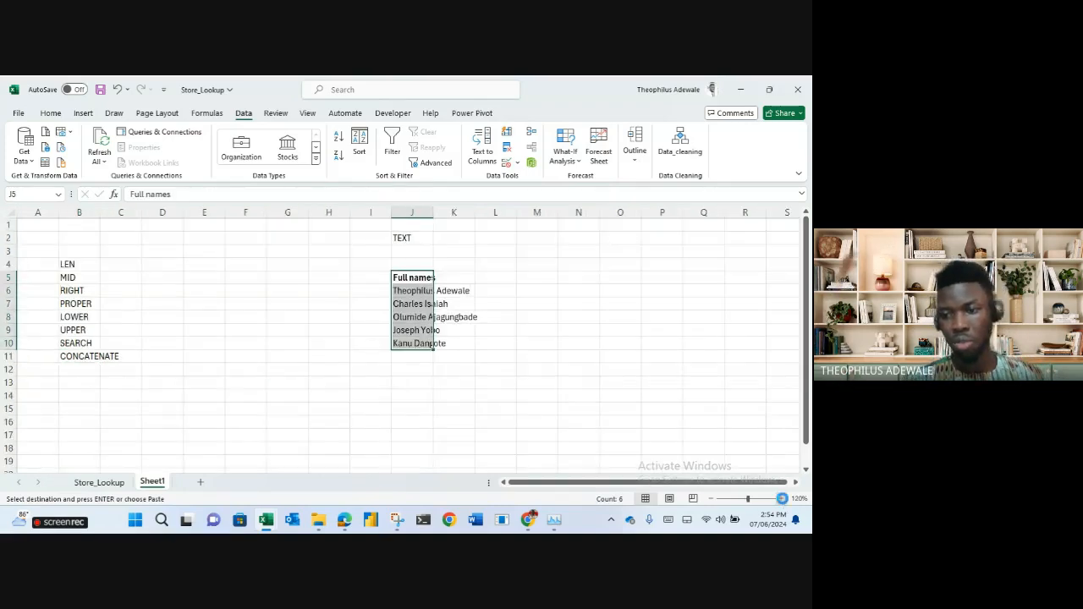
triple_click(783, 498)
left_click(783, 498)
left_click_drag(237, 216, 501, 251)
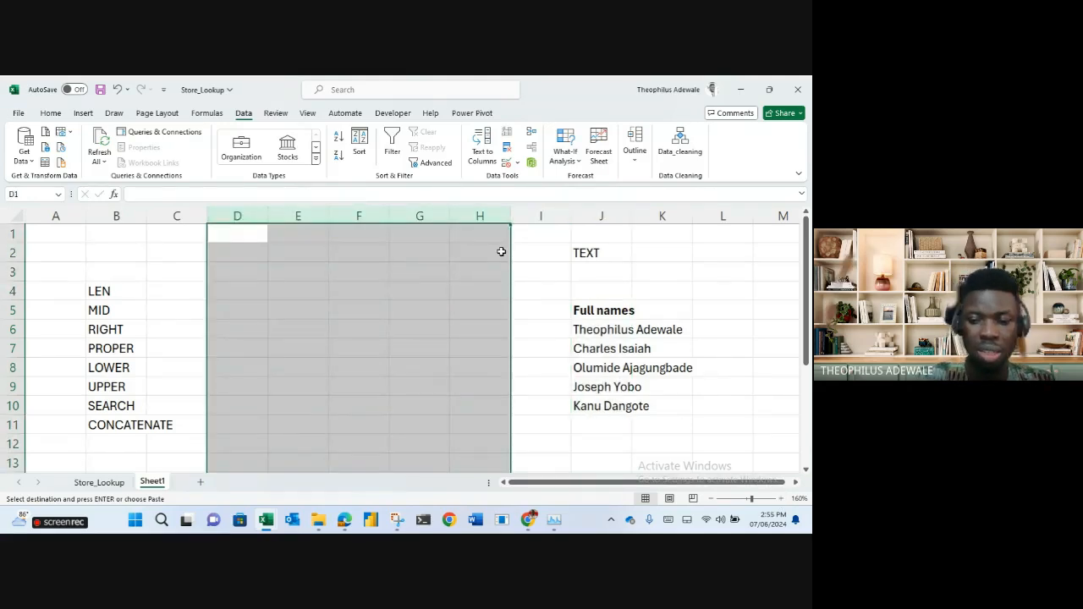
key("ctrl+minus")
left_click(284, 289)
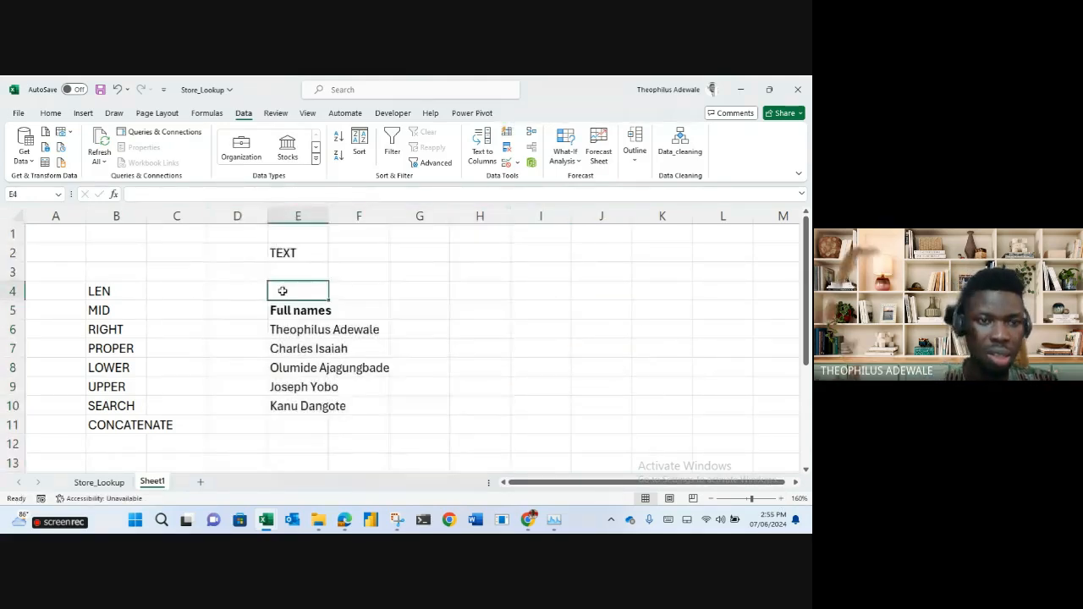
left_click(71, 222)
key("ctrl+minus")
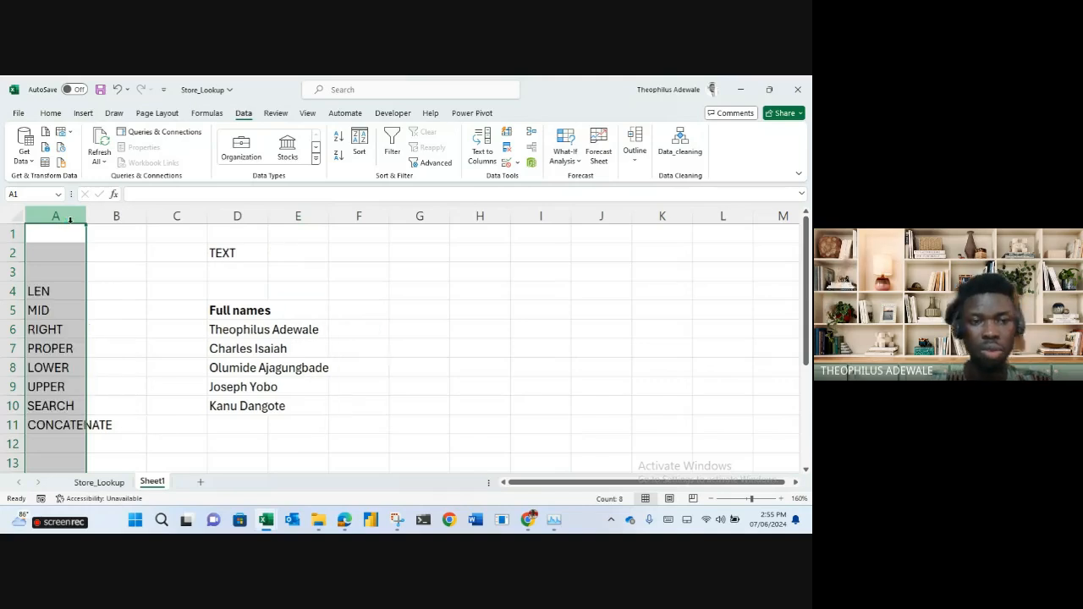
left_click(177, 290)
Delete the empty rows 1 and 2, then autofit columns A and D.
left_click(12, 234)
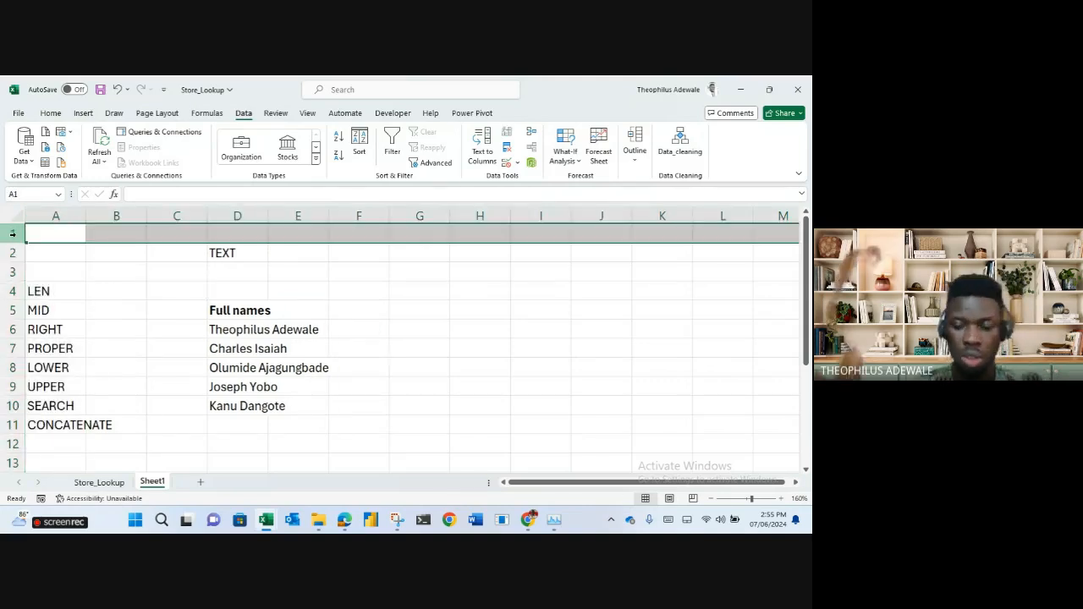
key("ctrl+minus")
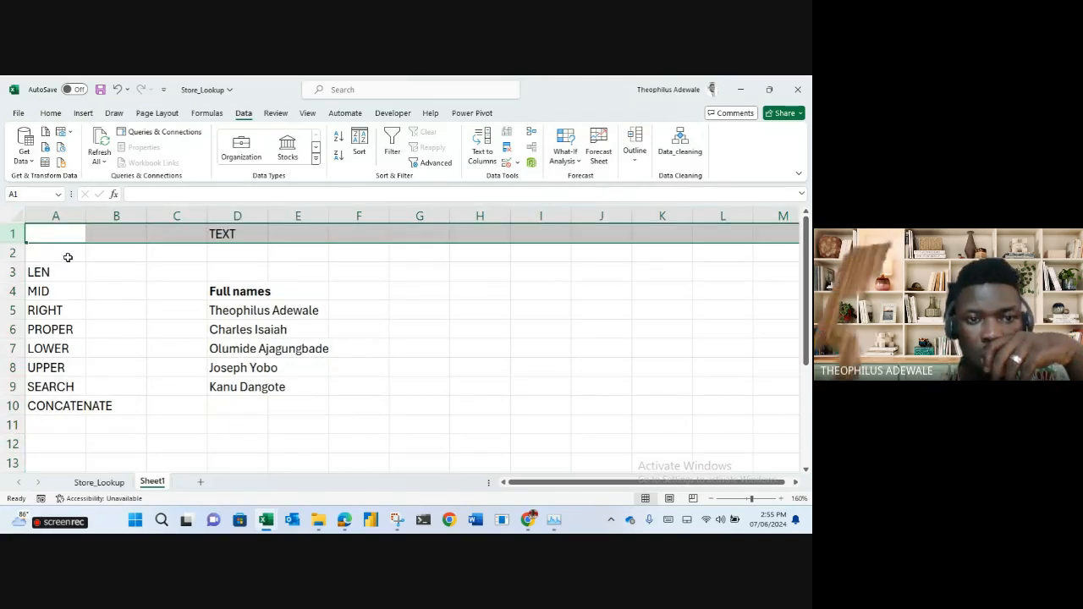
left_click(11, 252)
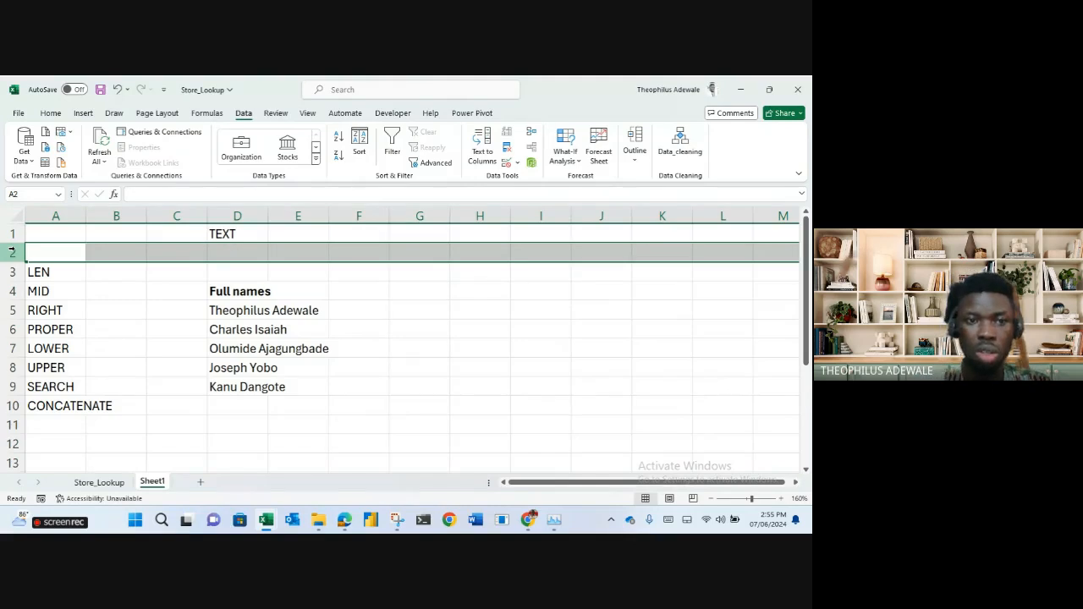
key("ctrl+minus")
left_click(116, 310)
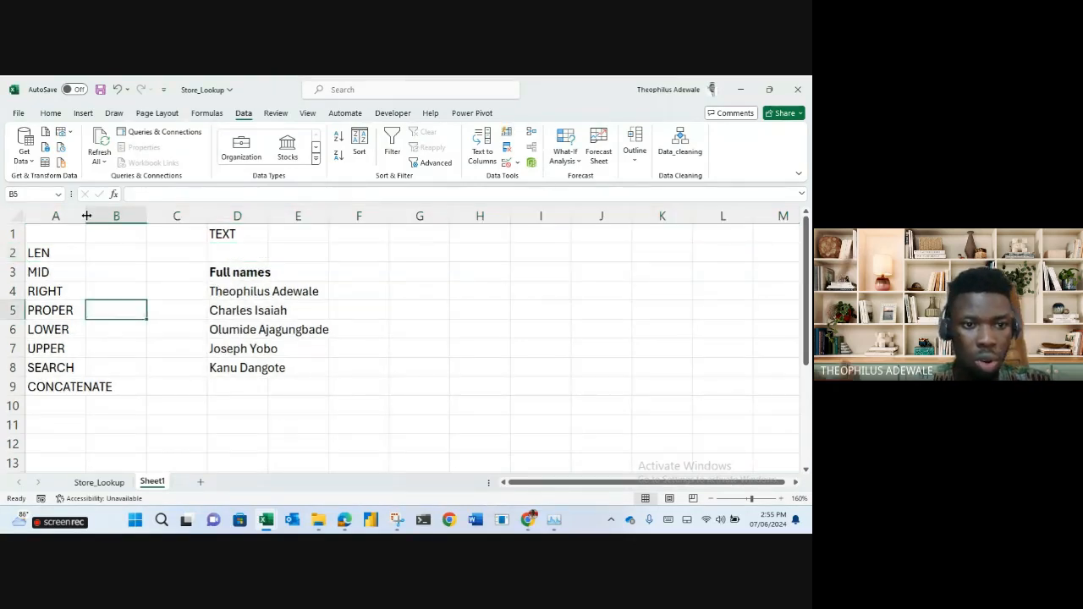
double_click(87, 215)
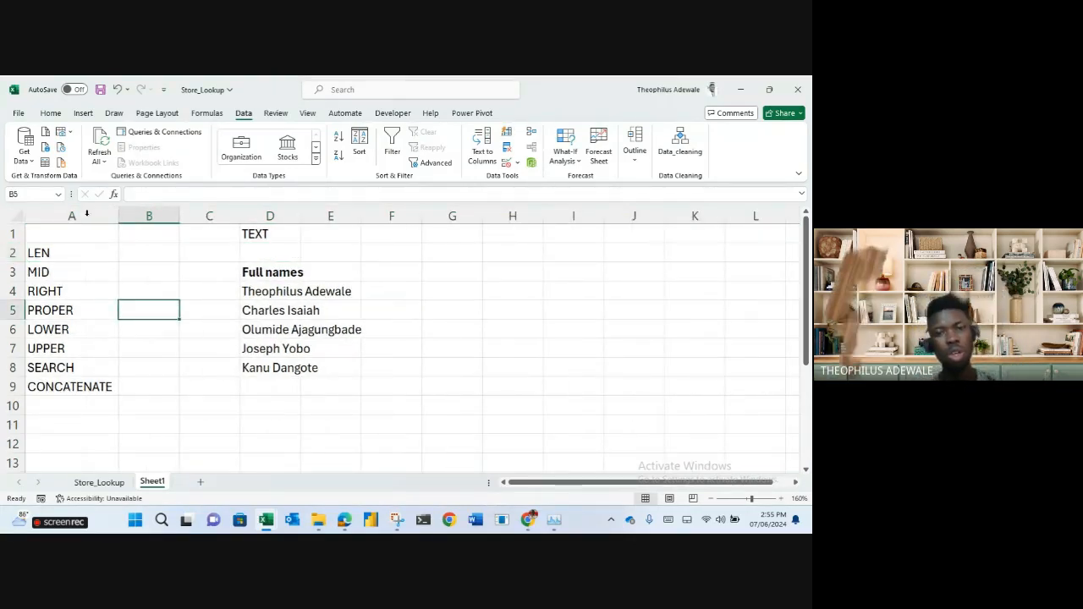
double_click(298, 217)
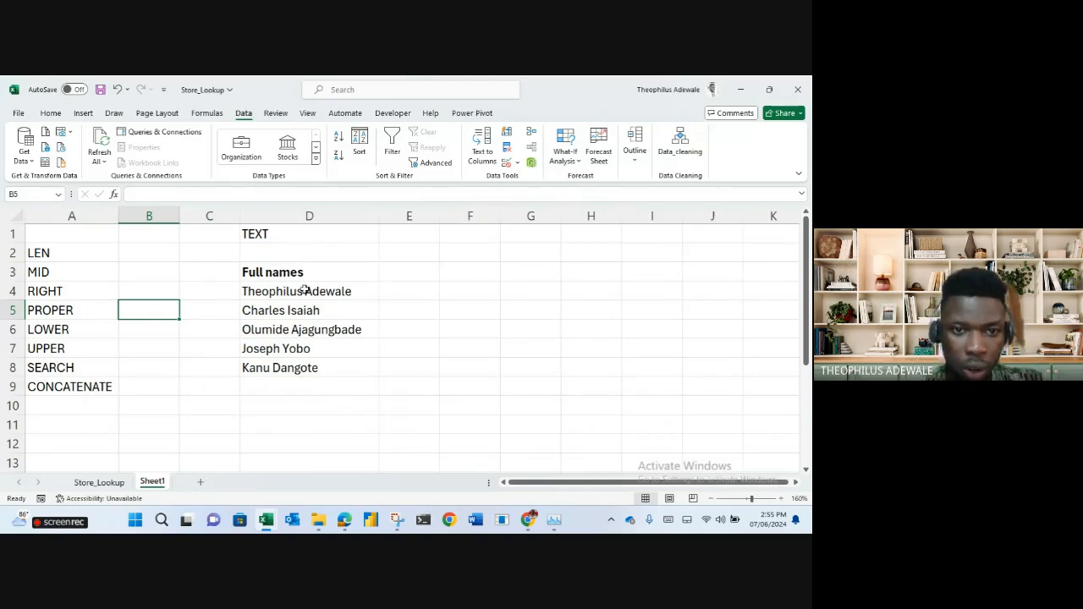
Jumble the capitalisation of the first full name in D4.
double_click(277, 293)
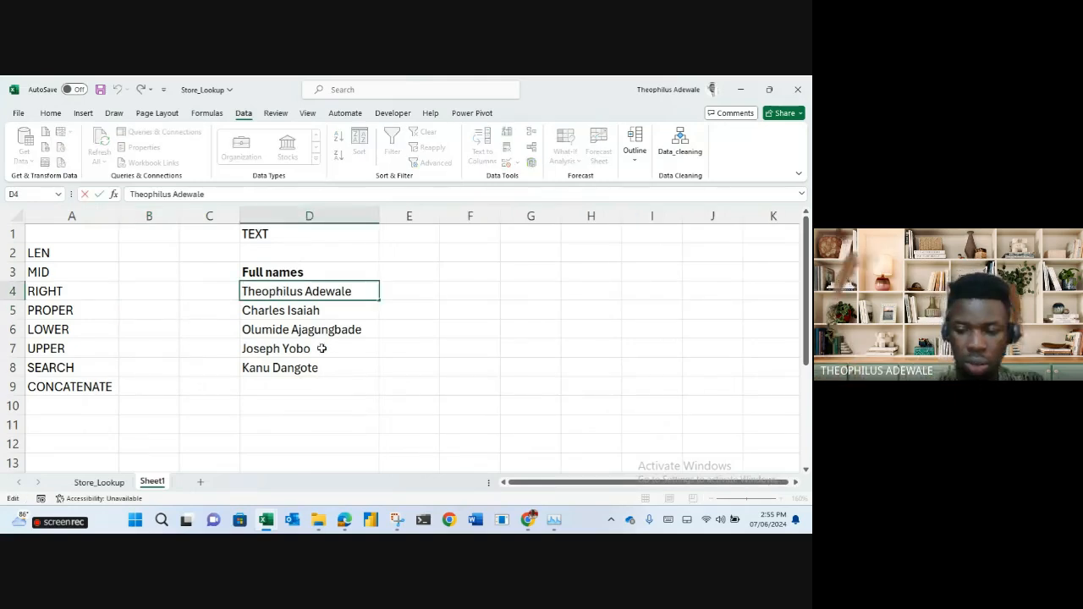
type("P")
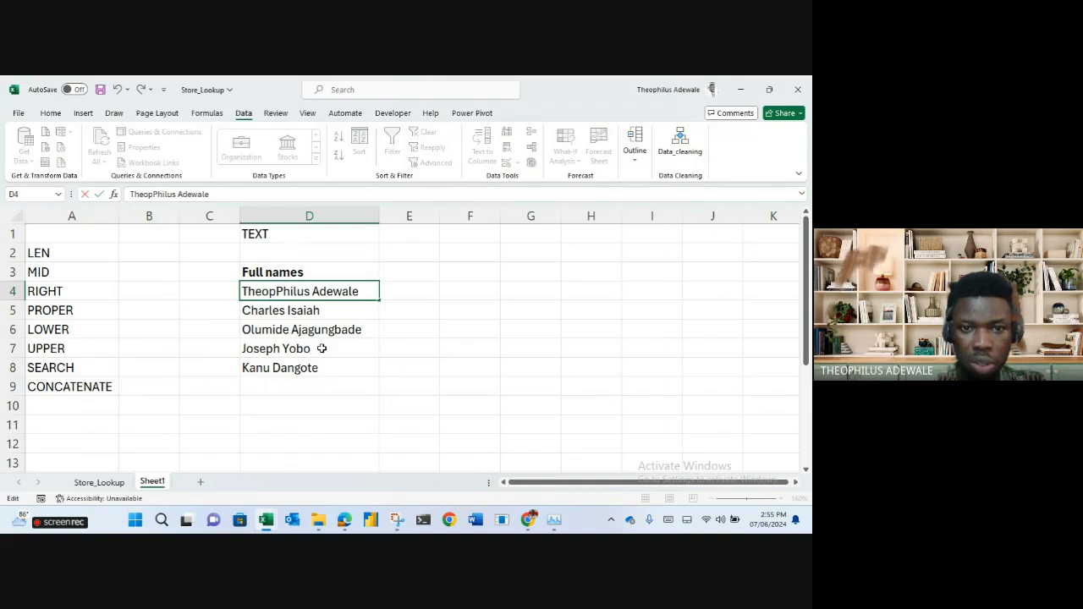
key("BackSpace")
key("BackSpace")
type("P")
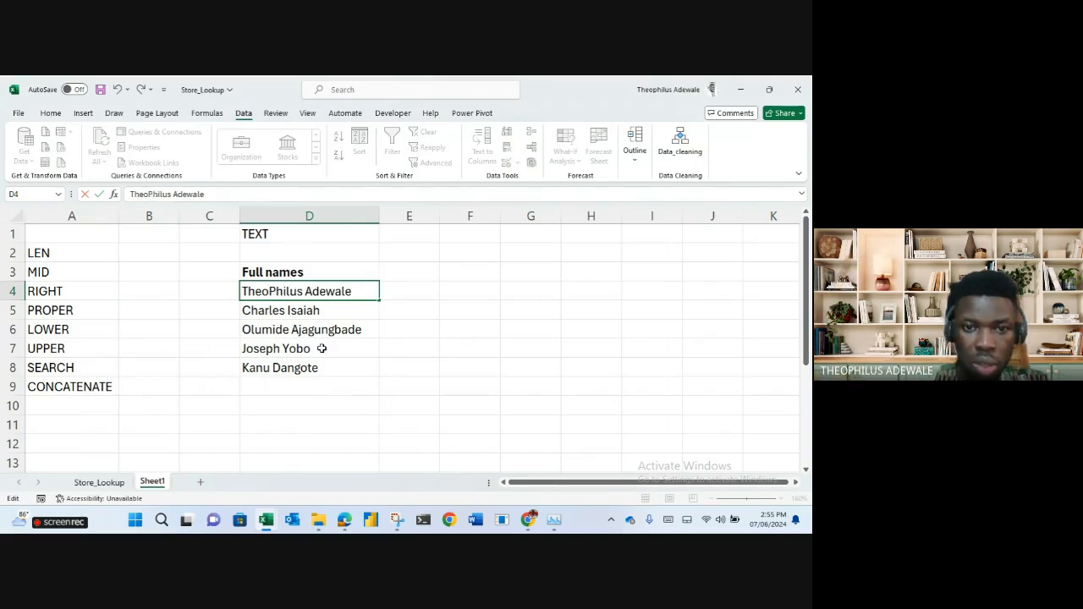
left_click(318, 291)
key("BackSpace")
type("a")
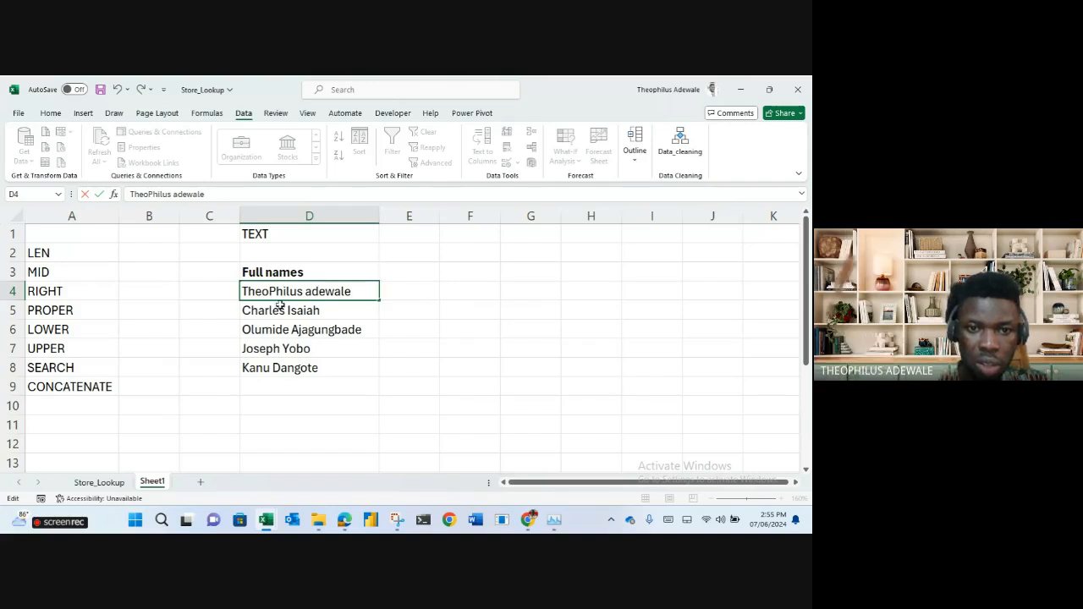
Jumble the second full name in D5 with capital ES and AI letters.
double_click(283, 311)
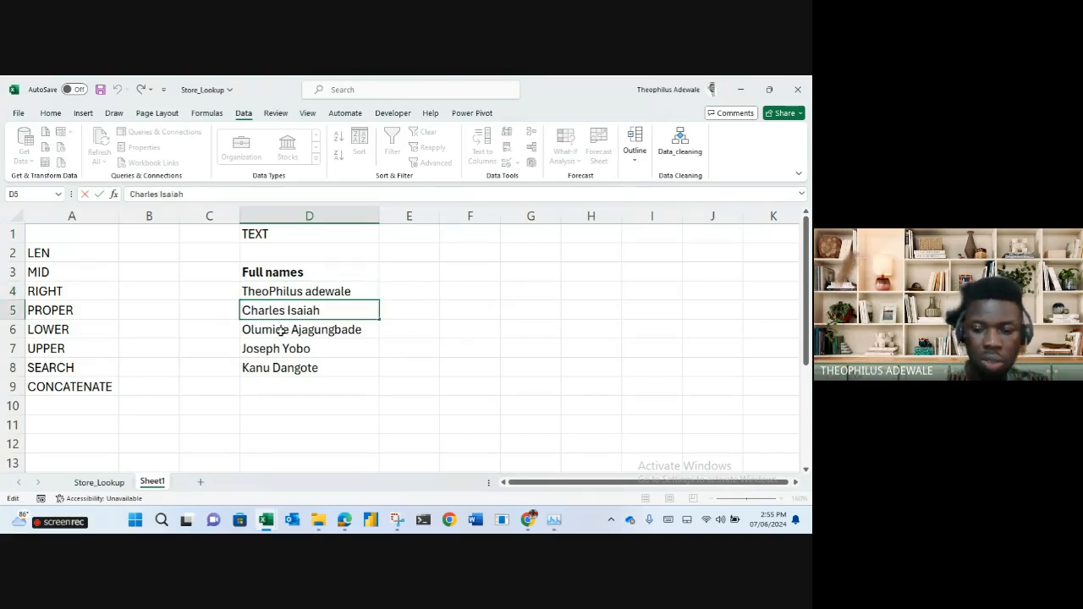
key("BackSpace")
key("BackSpace")
type("ES")
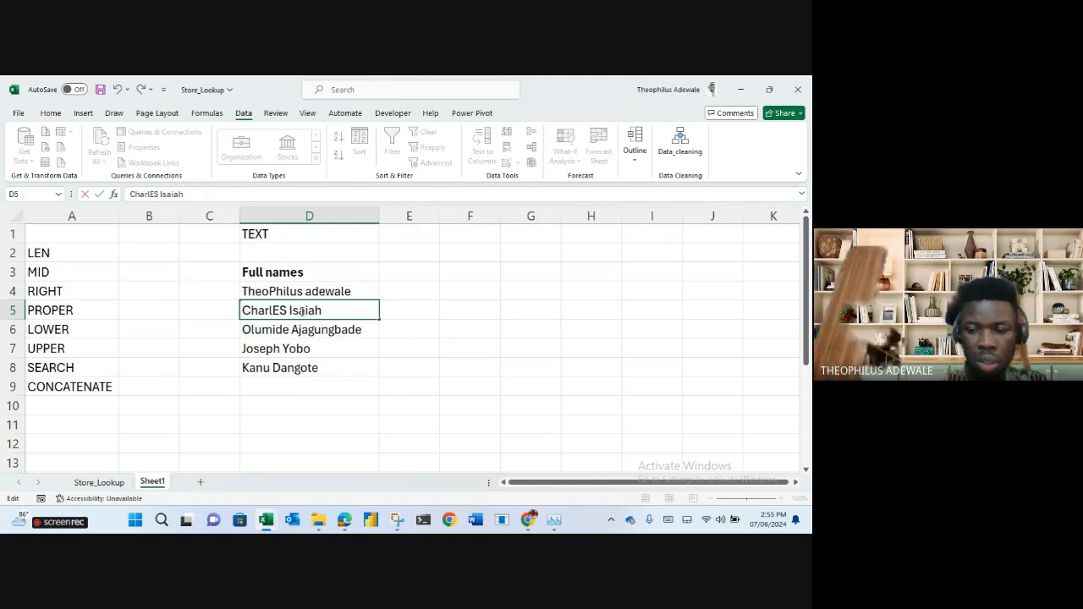
key("BackSpace")
key("BackSpace")
type("AI")
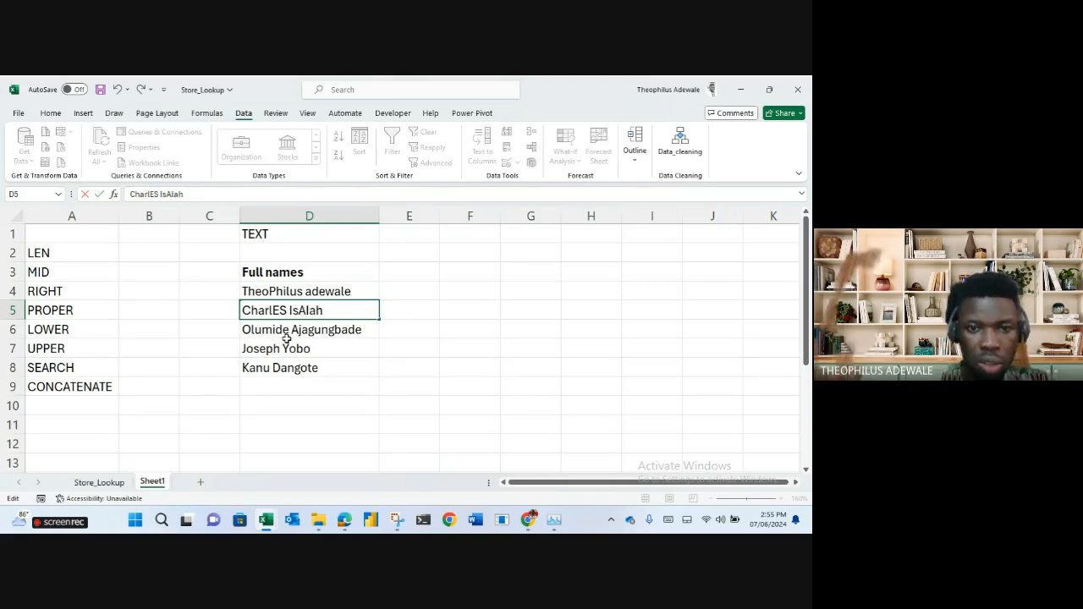
left_click(254, 331)
double_click(254, 331)
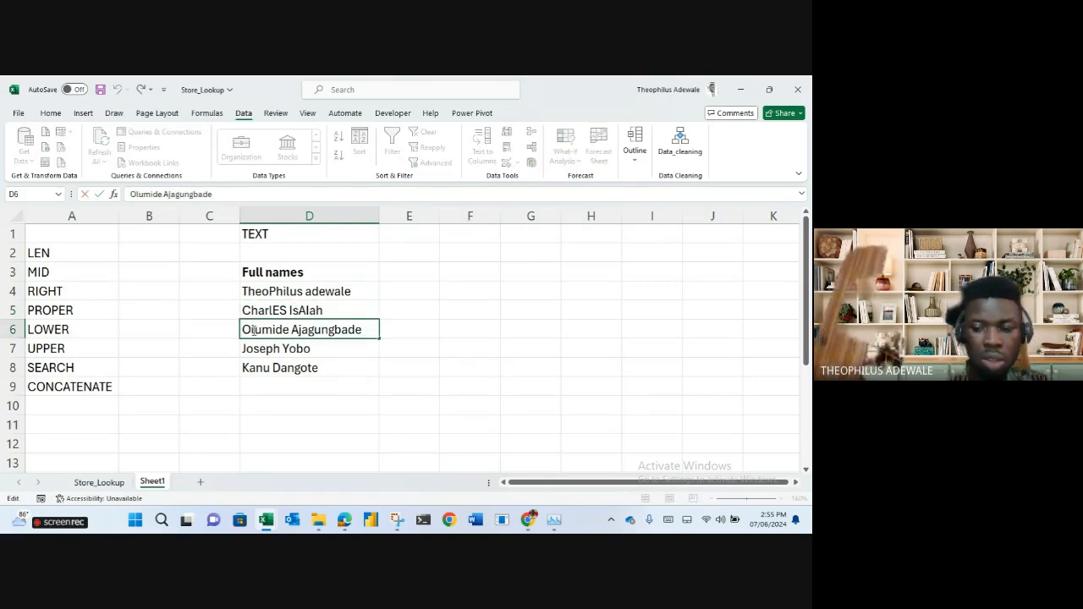
key("BackSpace")
type("o")
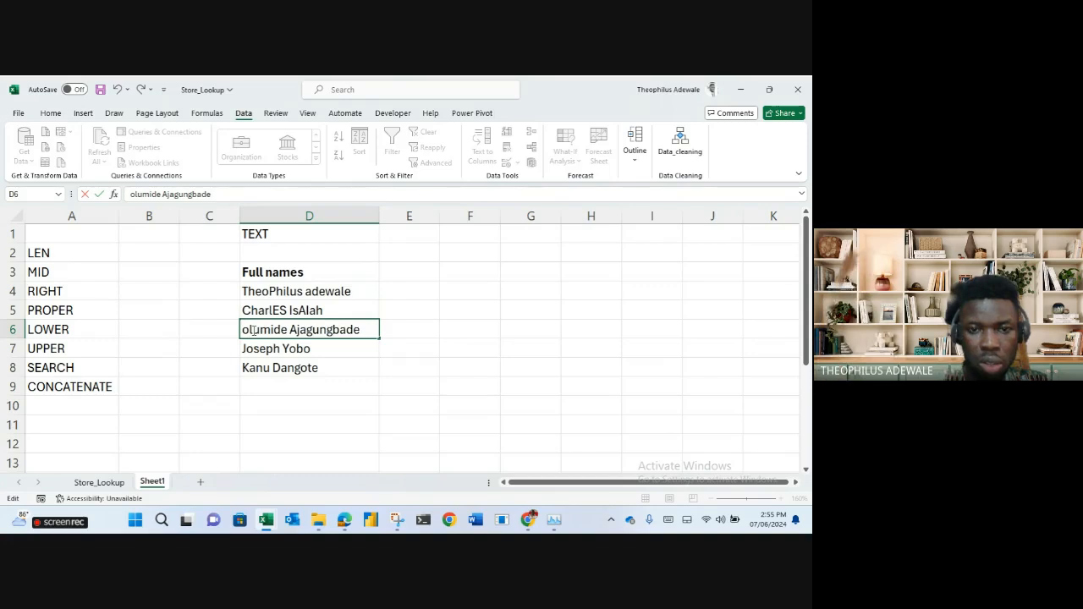
key("Delete")
type("L")
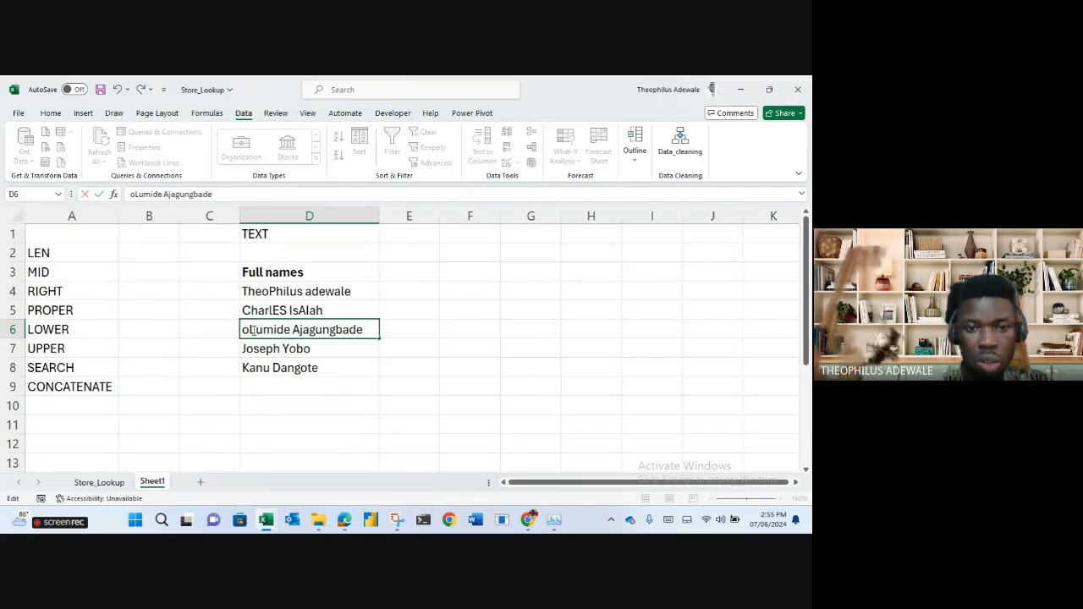
key("Delete")
type("U")
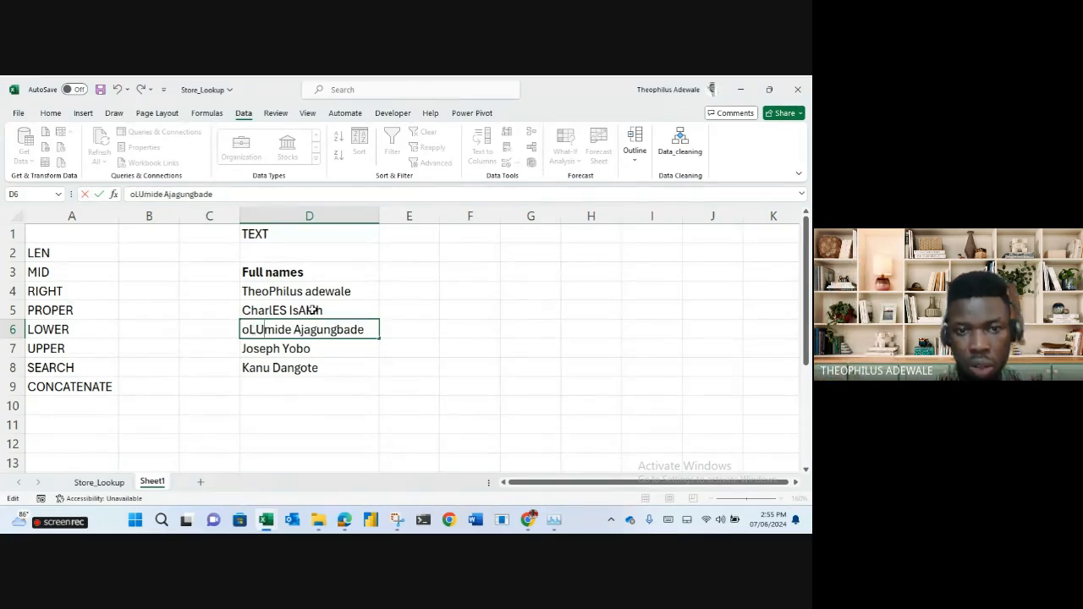
left_click(290, 348)
Change the D7 name to JosEPh Yobo.
double_click(272, 347)
key("BackSpace")
key("BackSpace")
type("PH")
key("BackSpace")
key("BackSpace")
type("EP")
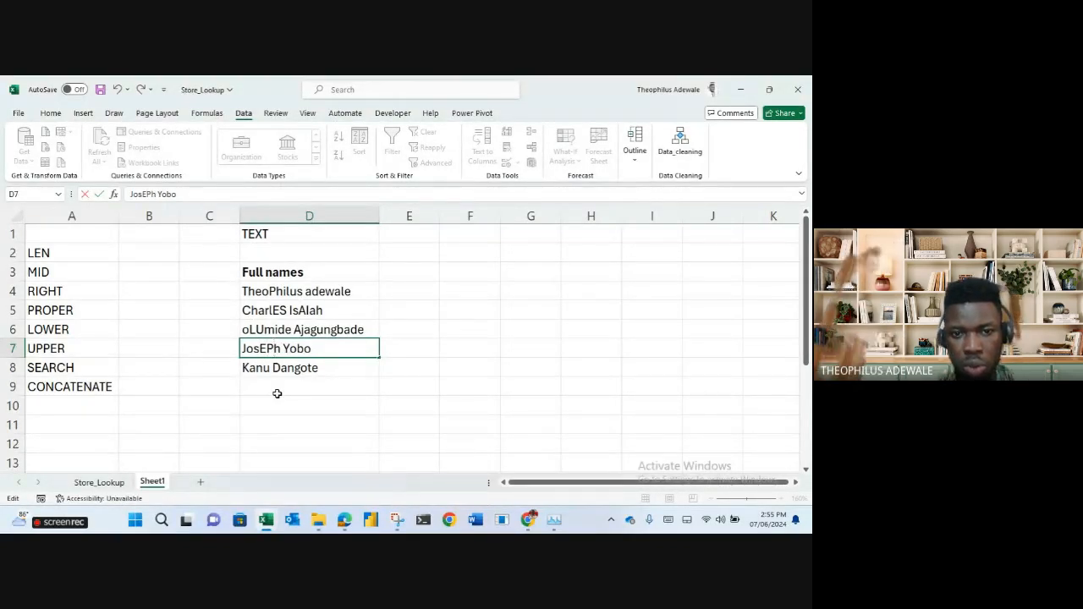
key("Return")
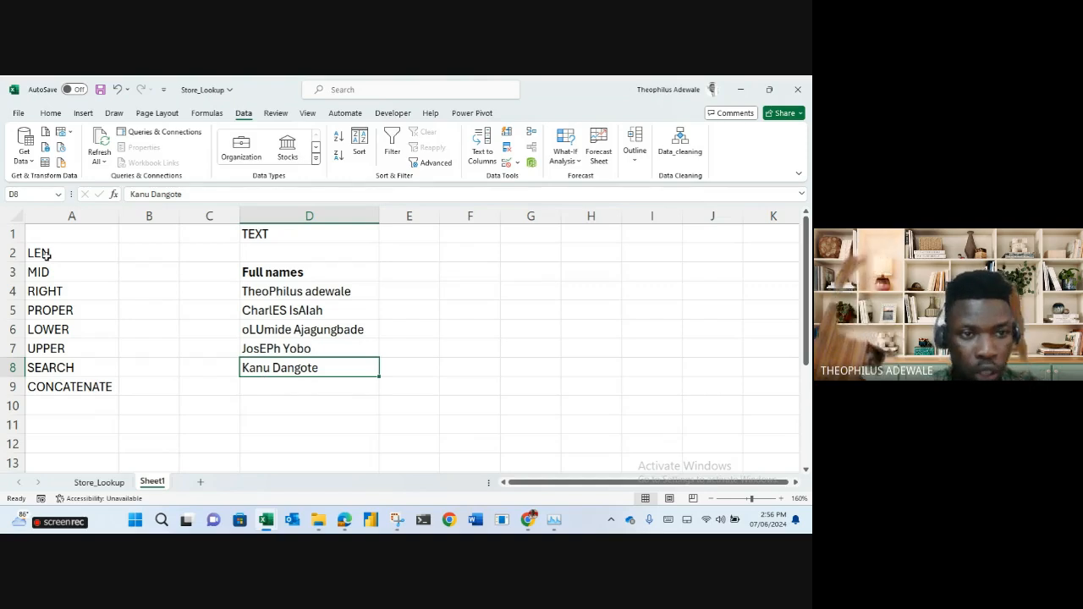
Describe LEN as 'to get the length of a text' and MID as extracting from the middle, autofitting column B.
left_click_drag(48, 254, 62, 382)
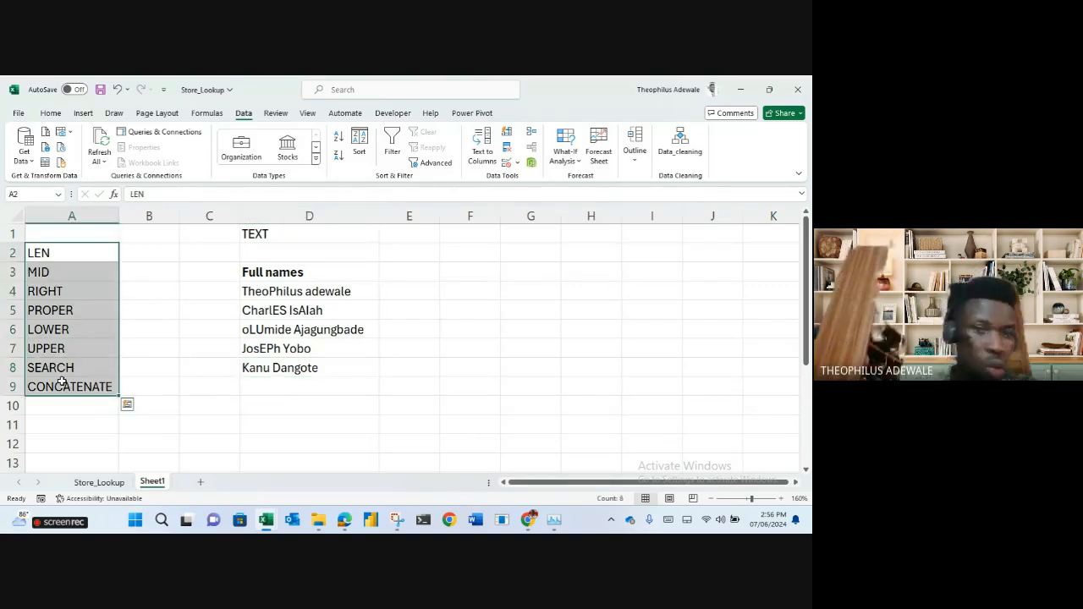
left_click(163, 256)
type("leng")
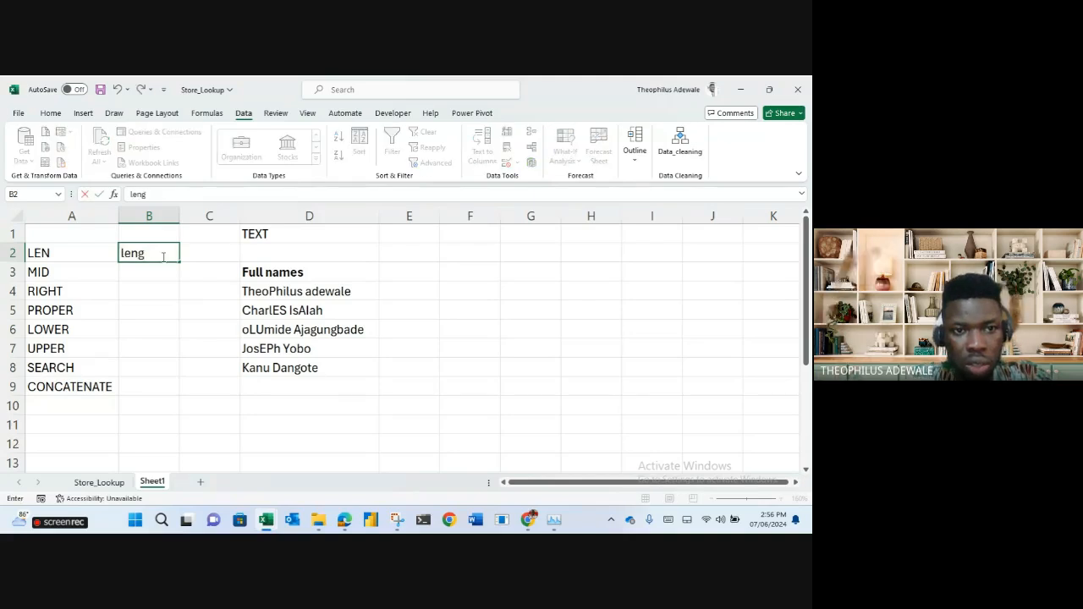
key("BackSpace")
key("BackSpace")
key("BackSpace")
type("to get the len")
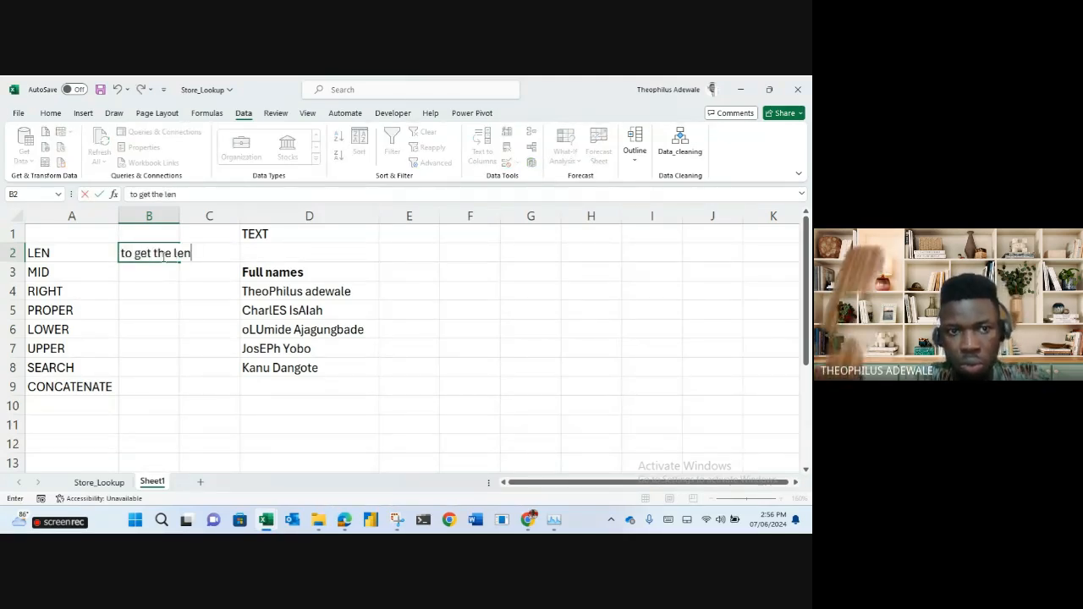
type("gth of a text")
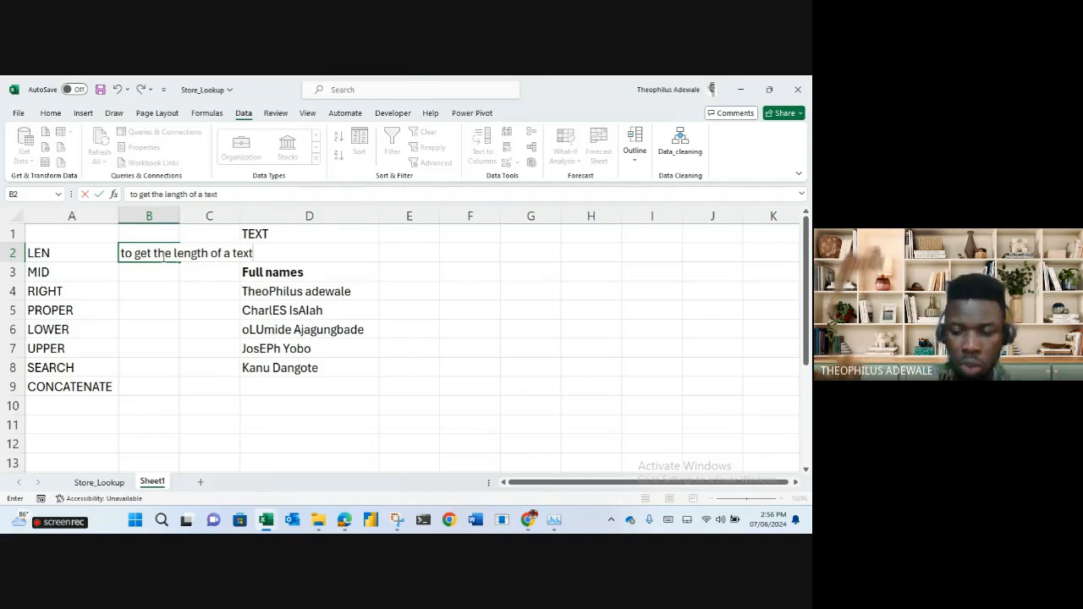
key("Return")
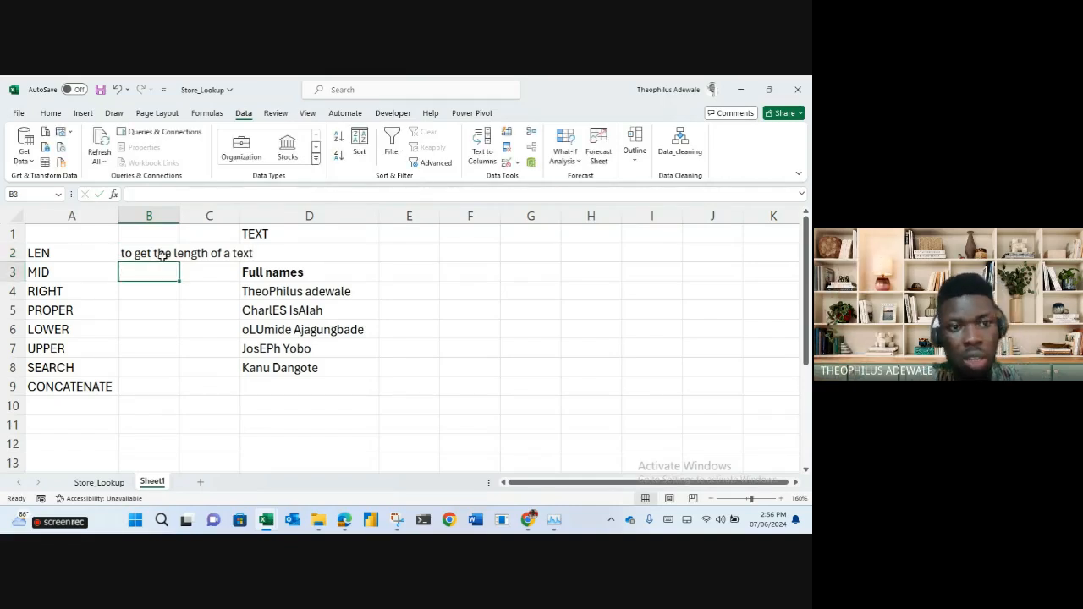
type("extract")
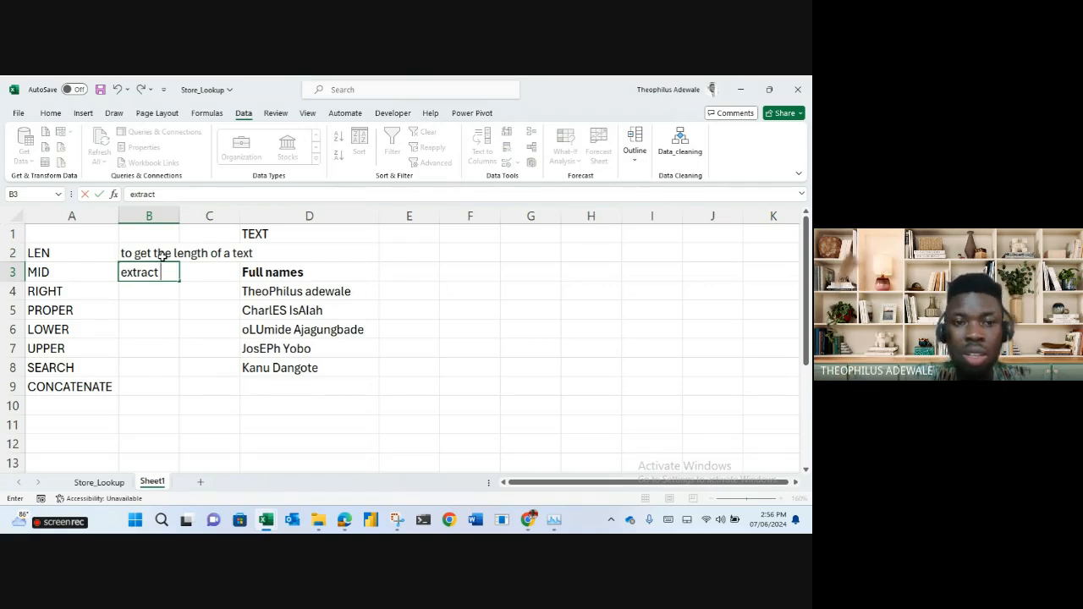
type(" a")
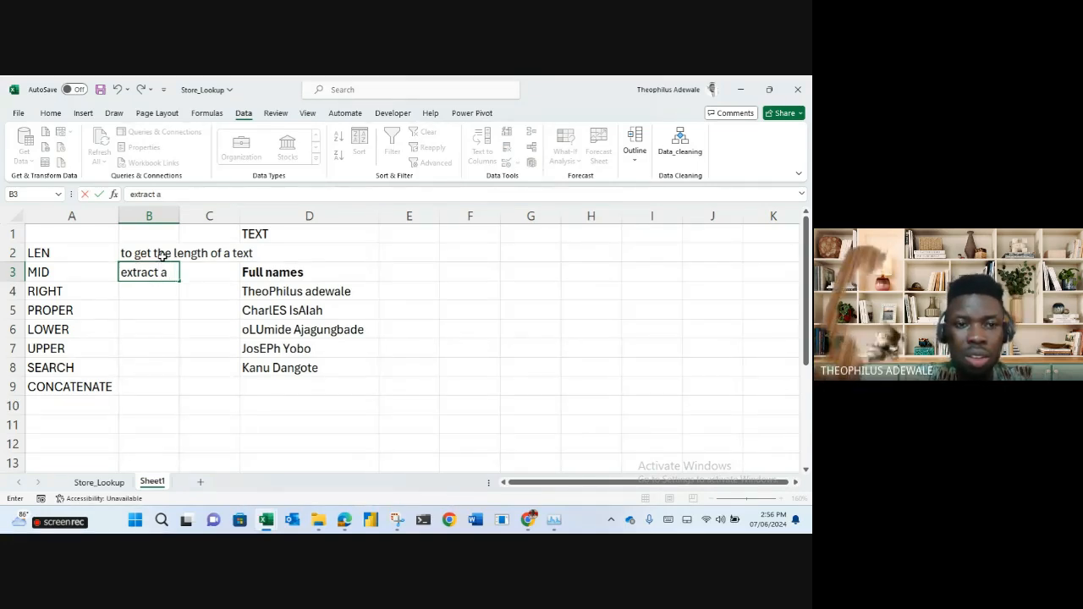
type("t")
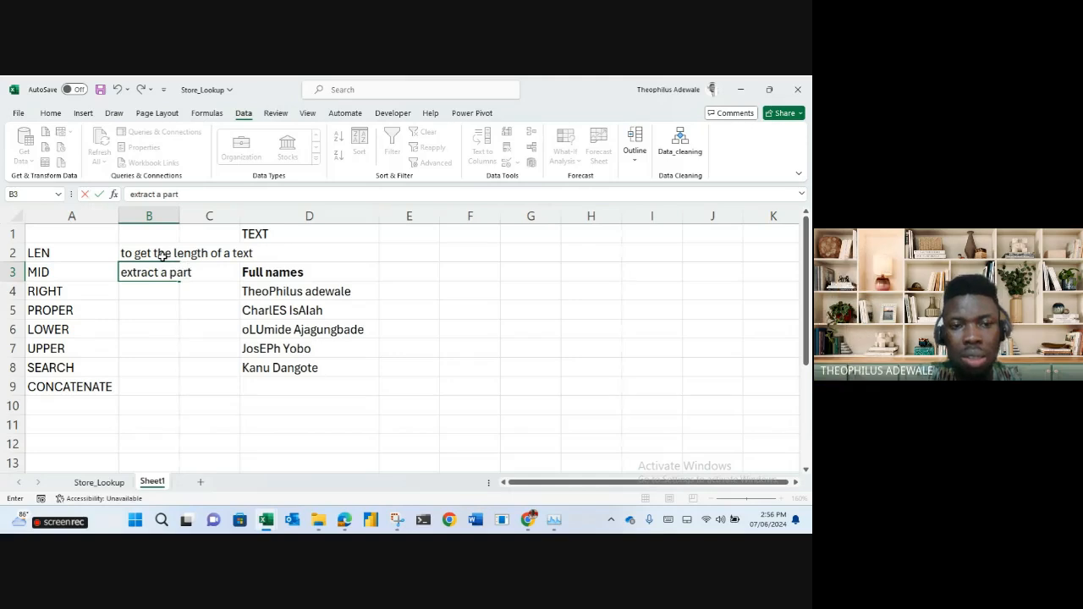
type(" of te")
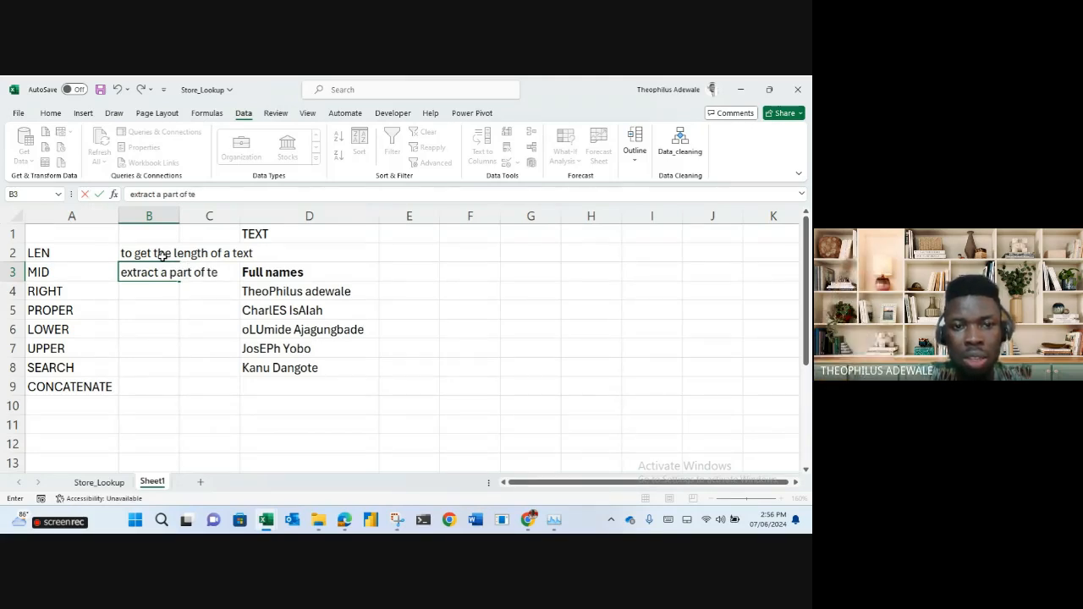
type("xt from the middle")
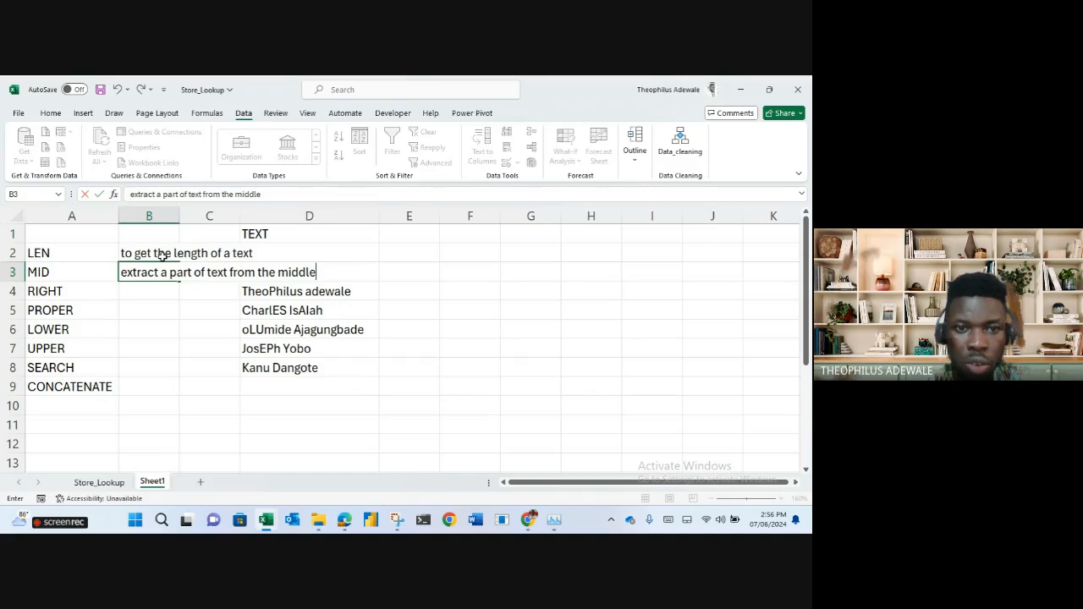
key("Return")
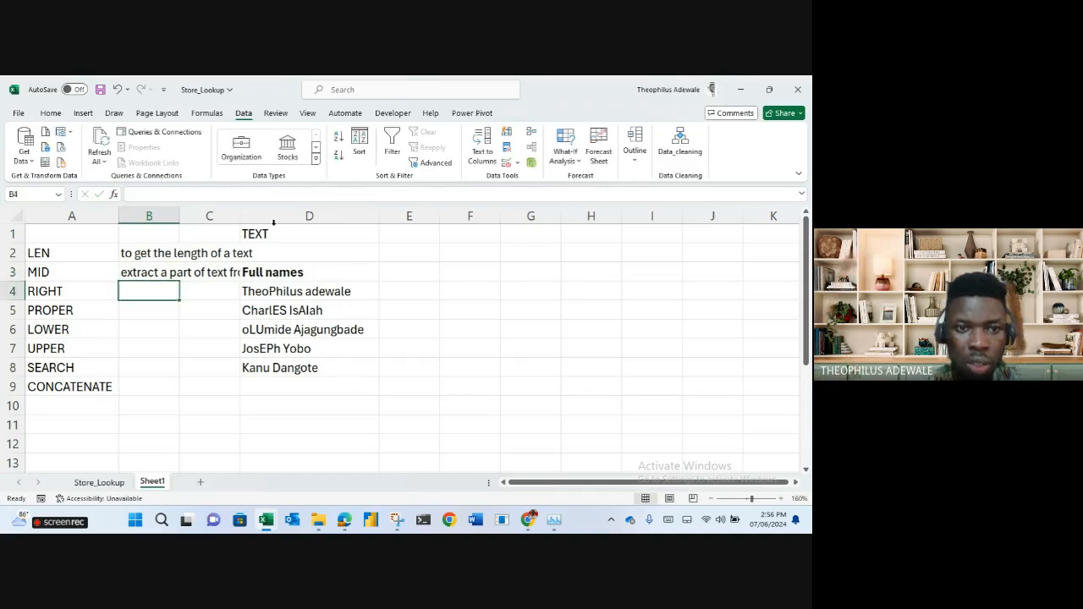
double_click(179, 216)
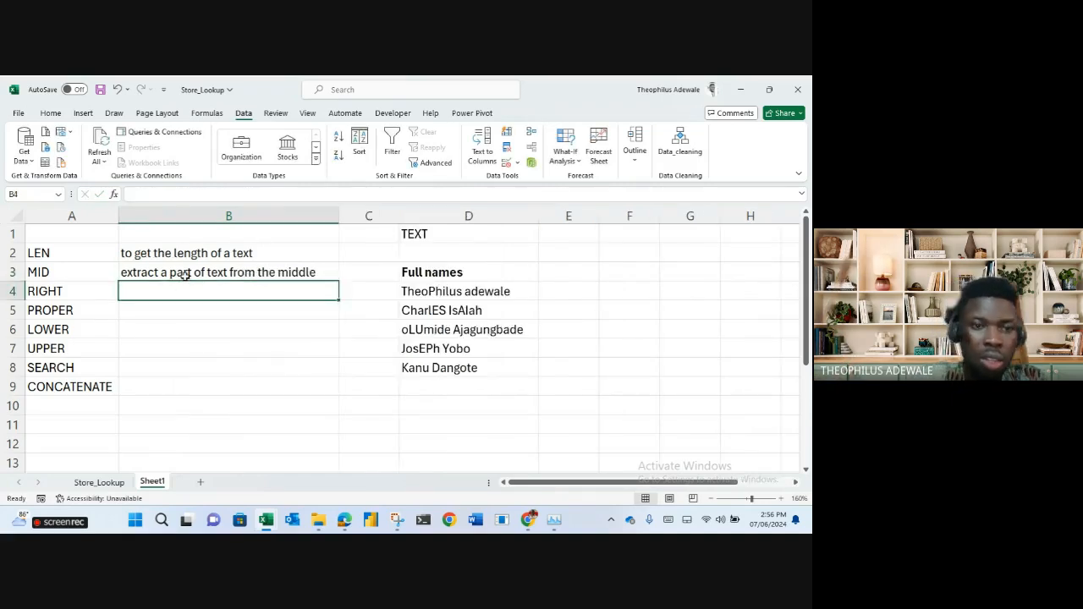
Fill the MID description into B4 and reword it to end 'from the end of the text'.
left_click(197, 273)
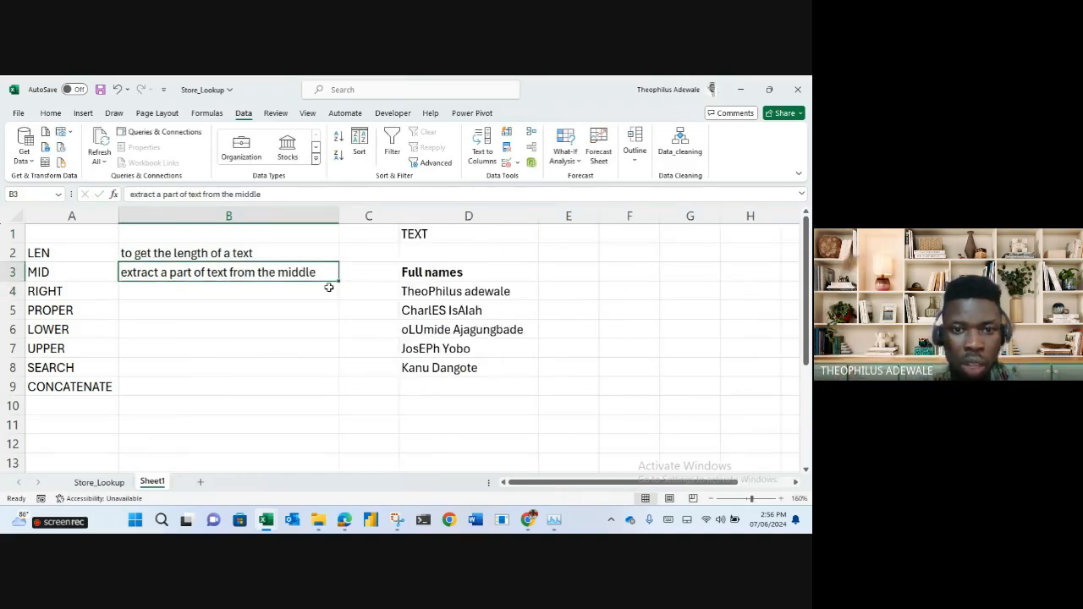
left_click_drag(338, 282, 326, 303)
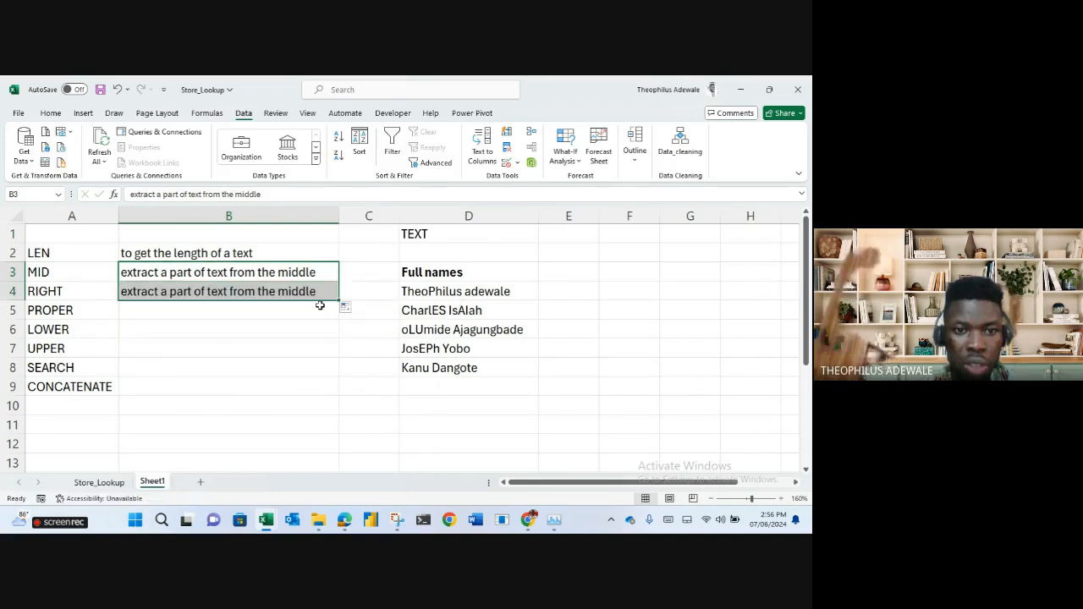
double_click(299, 293)
key("BackSpace")
key("BackSpace")
key("BackSpace")
key("BackSpace")
key("BackSpace")
key("BackSpace")
key("BackSpace")
key("BackSpace")
key("BackSpace")
key("BackSpace")
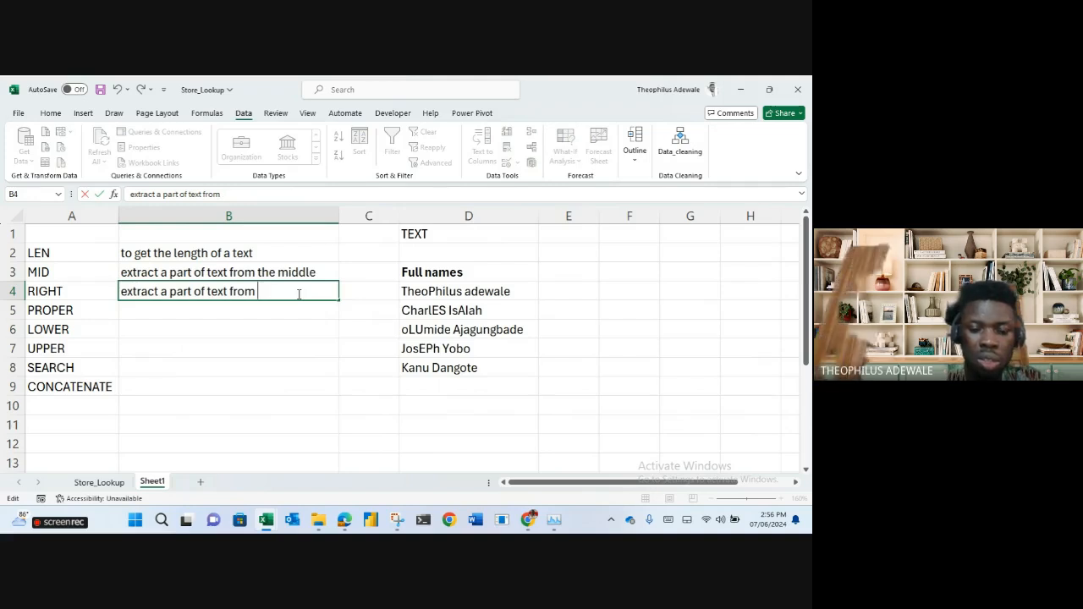
type("T")
key("BackSpace")
type("he")
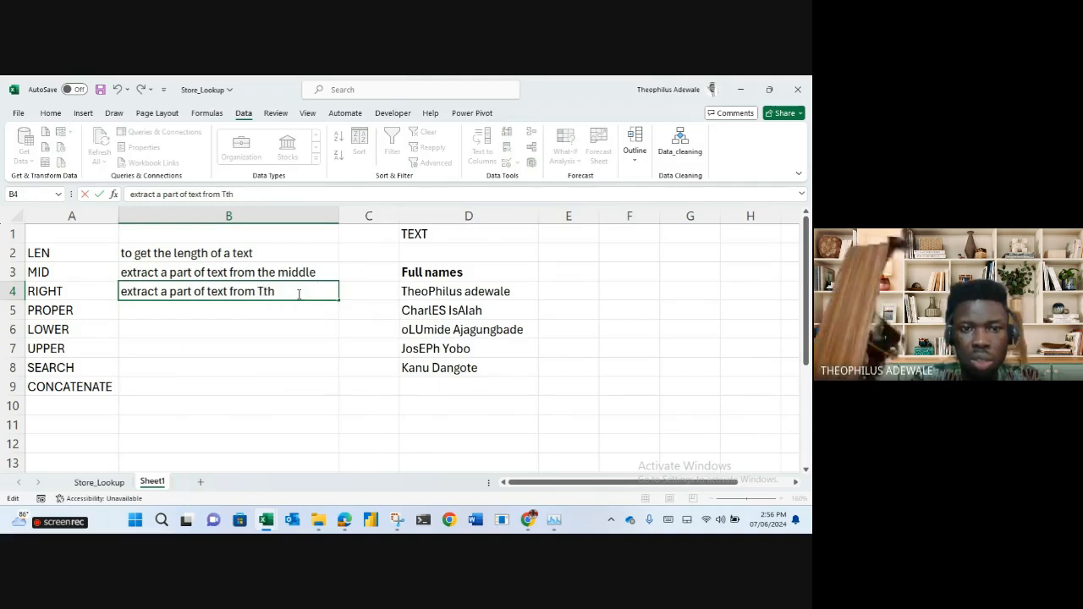
key("BackSpace")
key("BackSpace")
key("BackSpace")
key("BackSpace")
key("BackSpace")
type("the end")
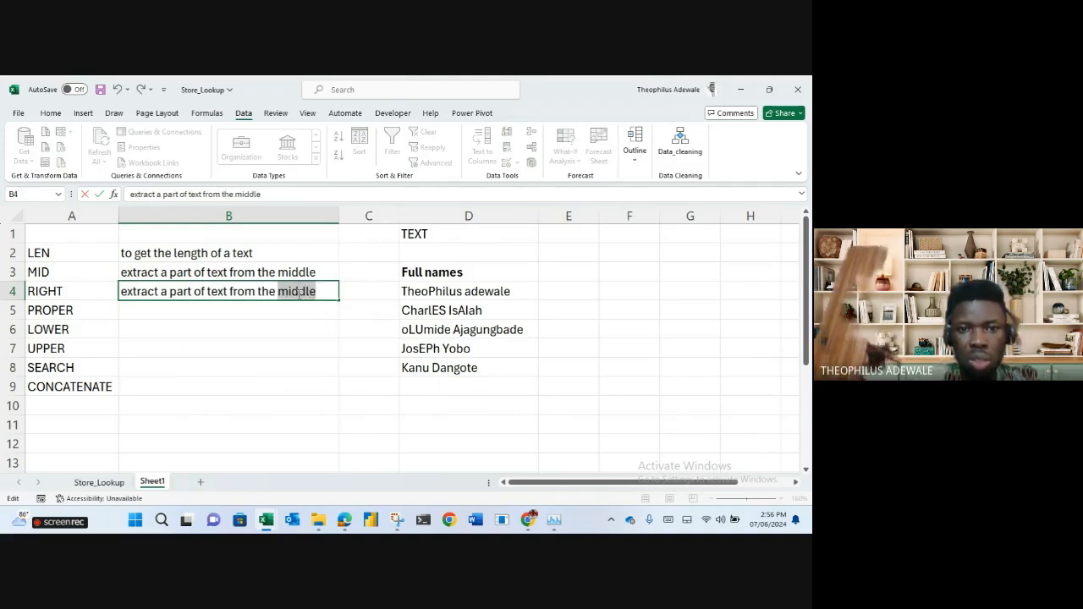
type(" of the text")
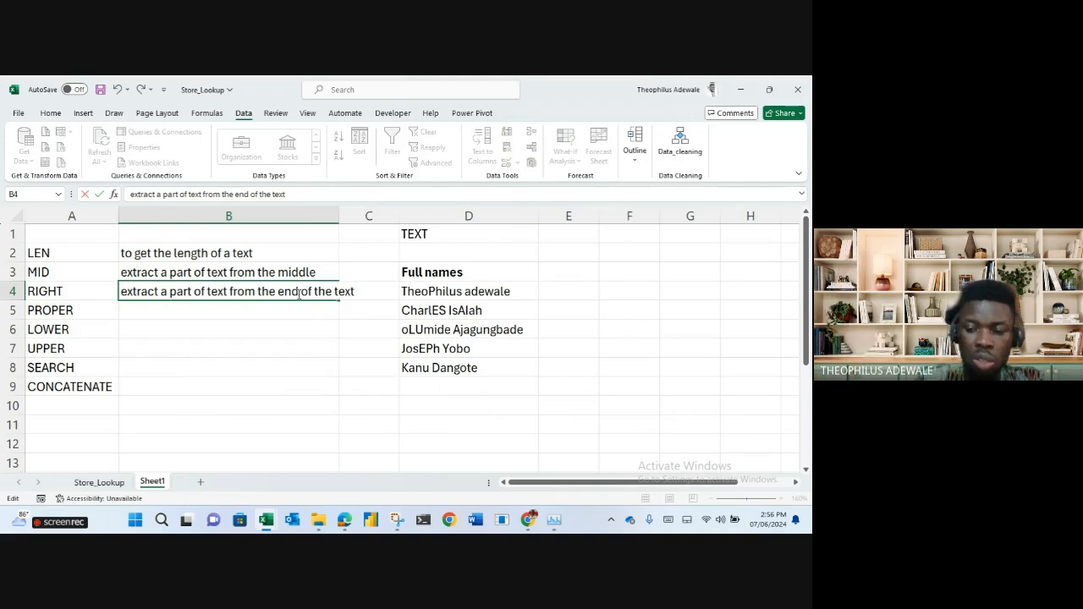
key("Return")
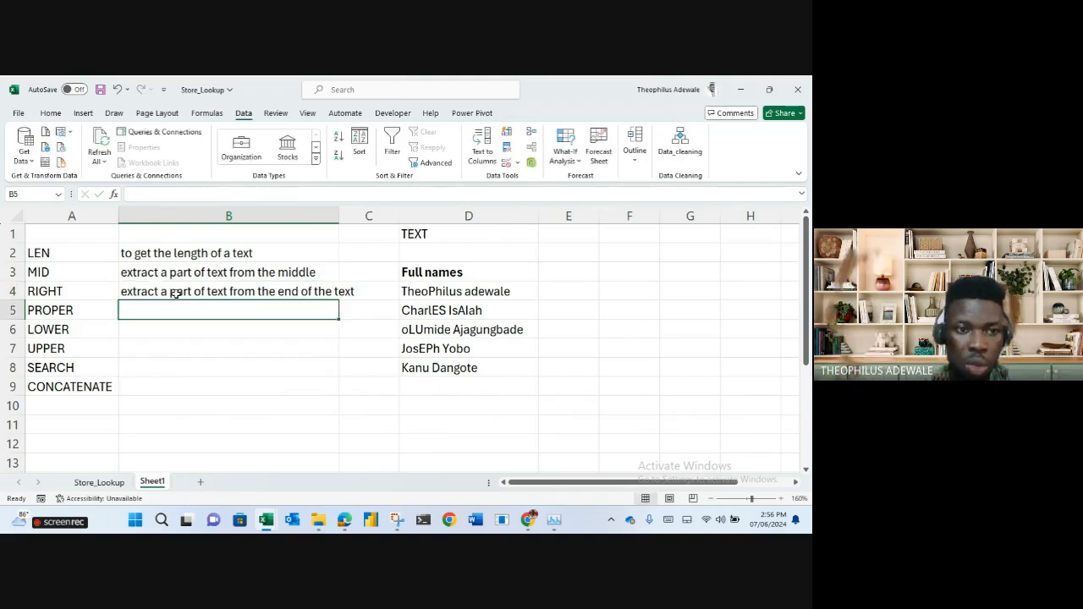
Insert a cell at A5, shifting entries down, and enter LEFT.
right_click(59, 311)
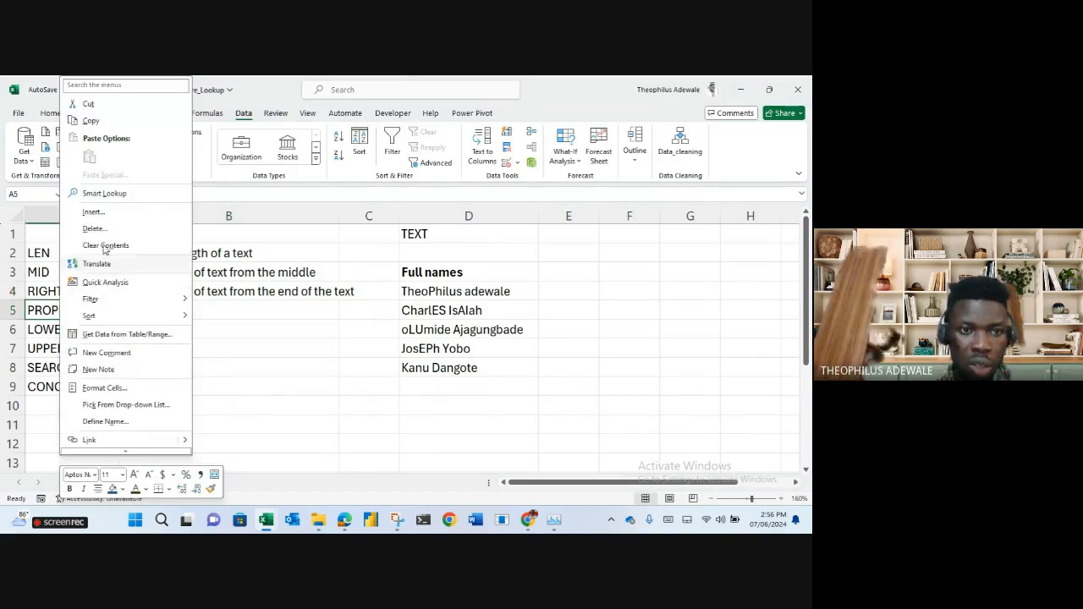
left_click(100, 214)
left_click(92, 226)
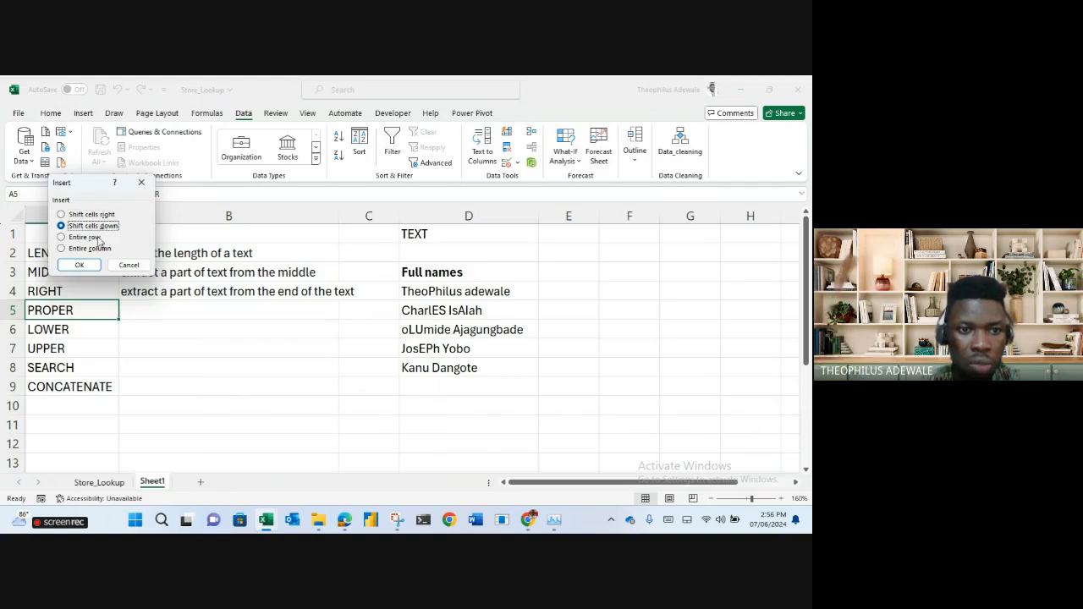
left_click(80, 265)
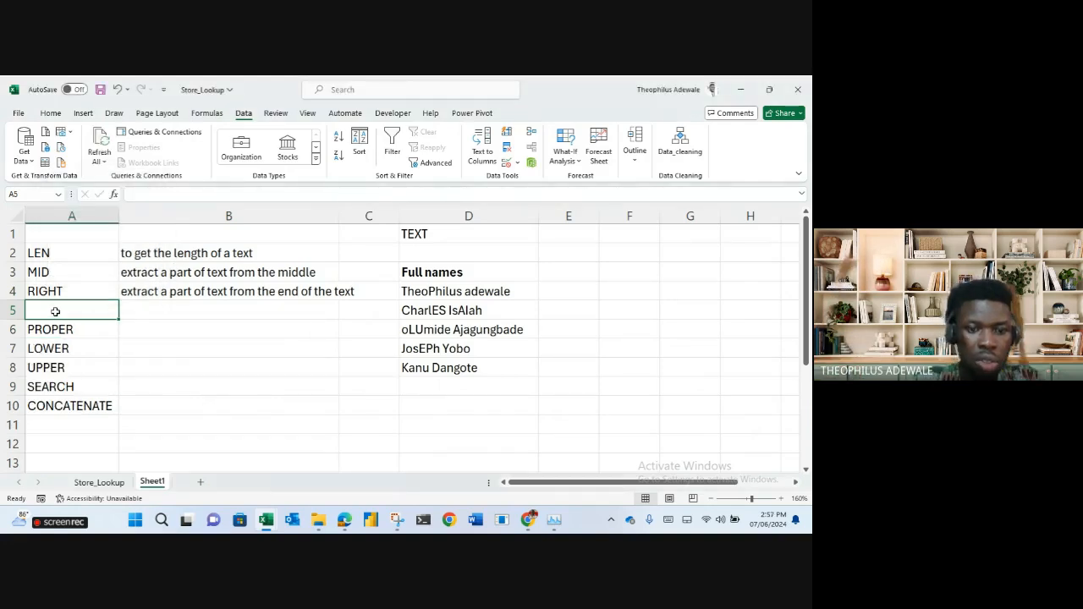
type("LEFT")
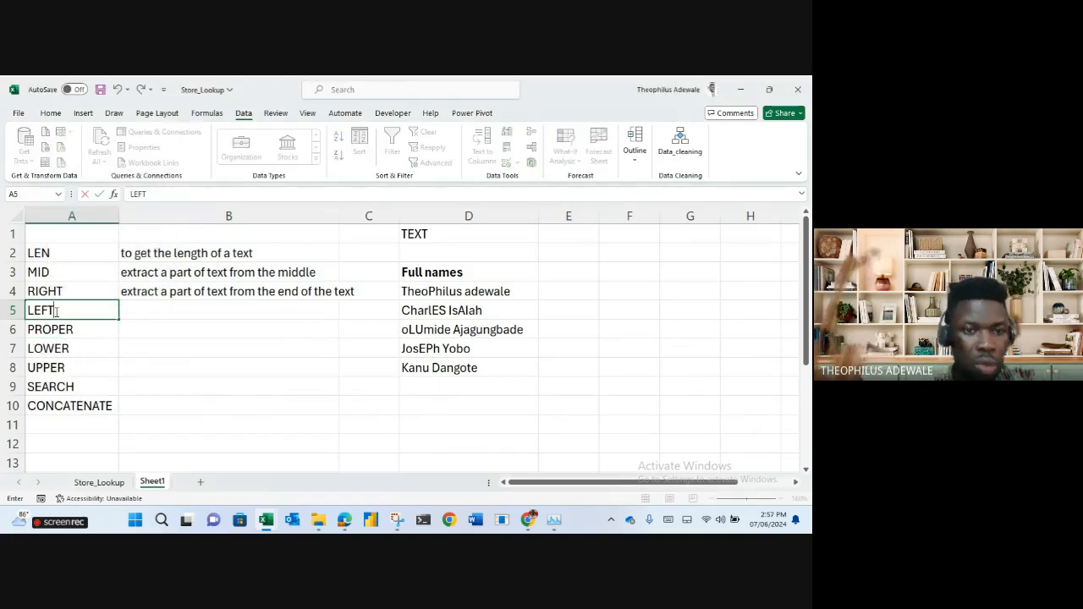
key("Tab")
Copy the RIGHT description into B5 and replace 'end' with 'LHS'.
key("Up")
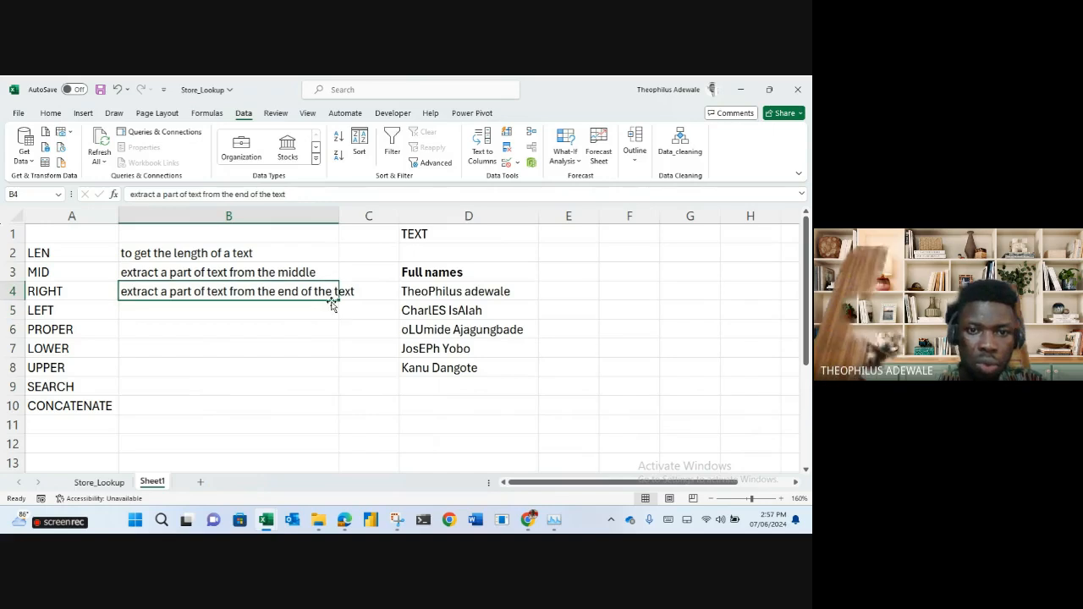
left_click_drag(339, 298, 340, 315)
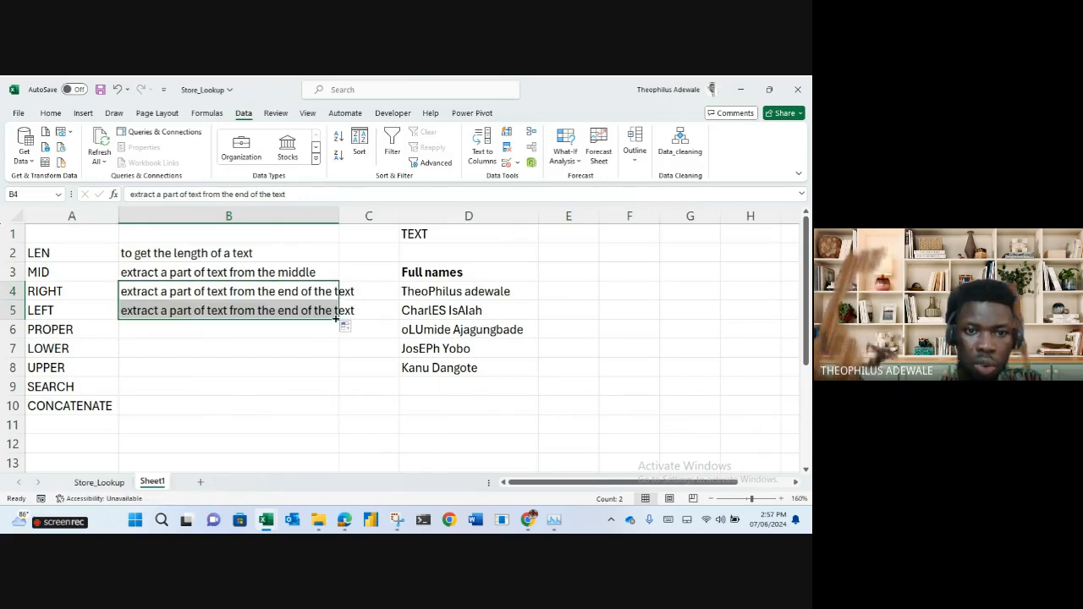
left_click(291, 311)
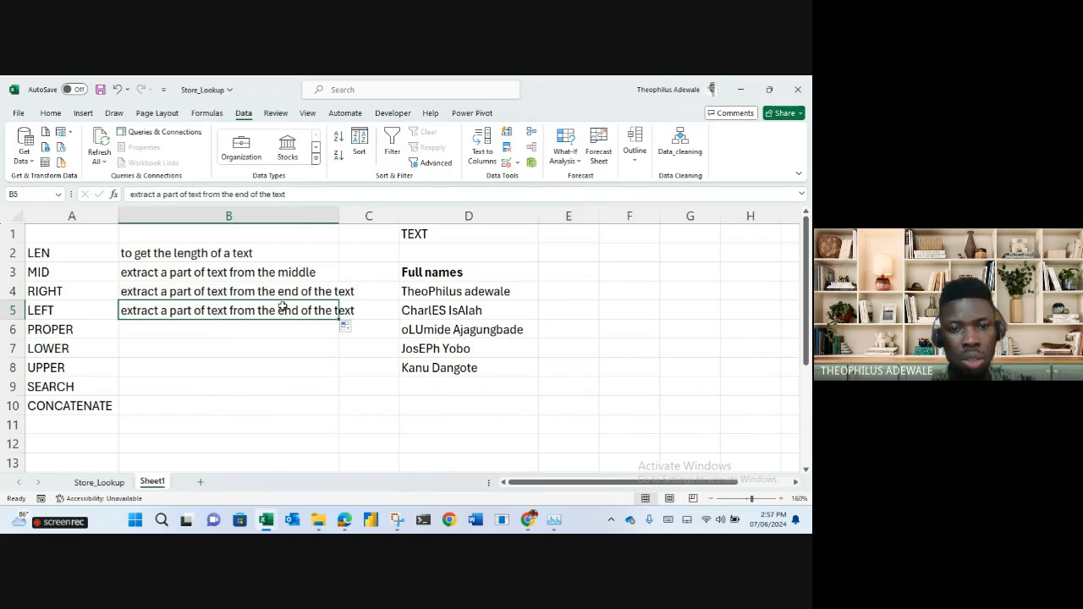
double_click(286, 311)
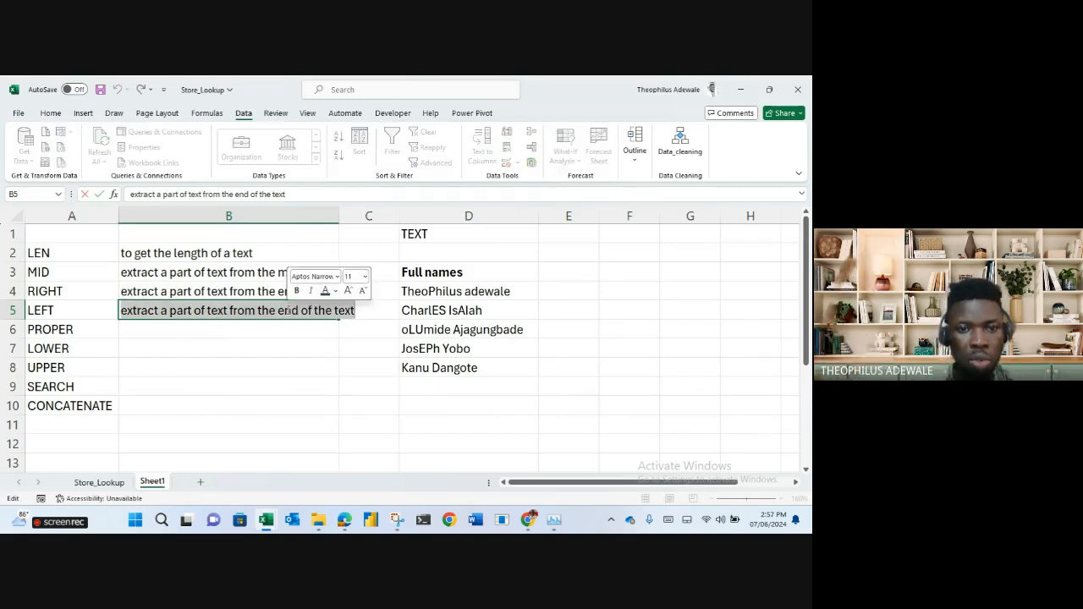
type("LHS")
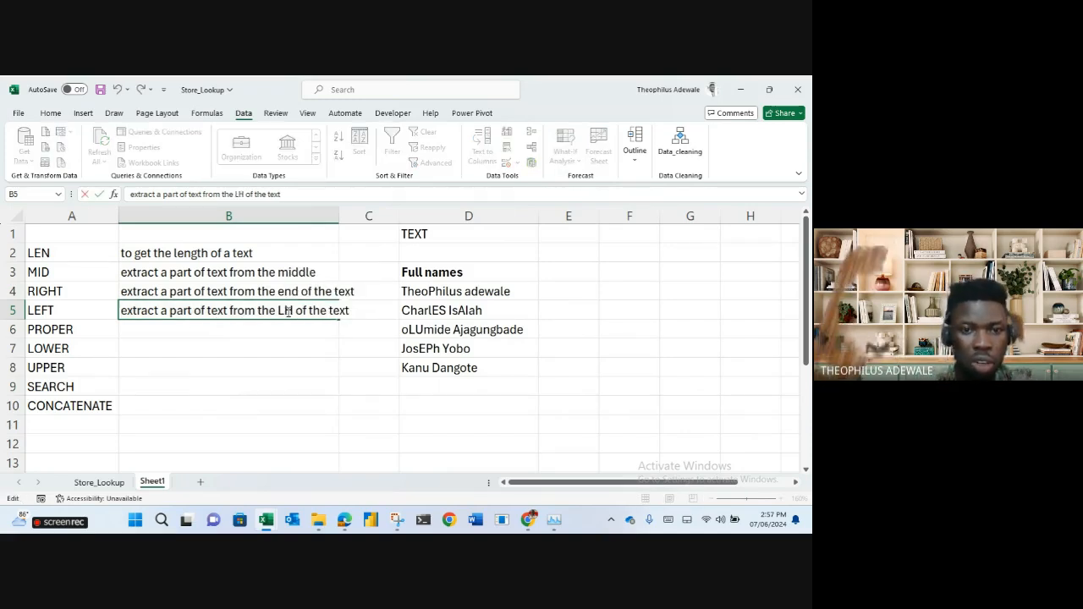
key("Return")
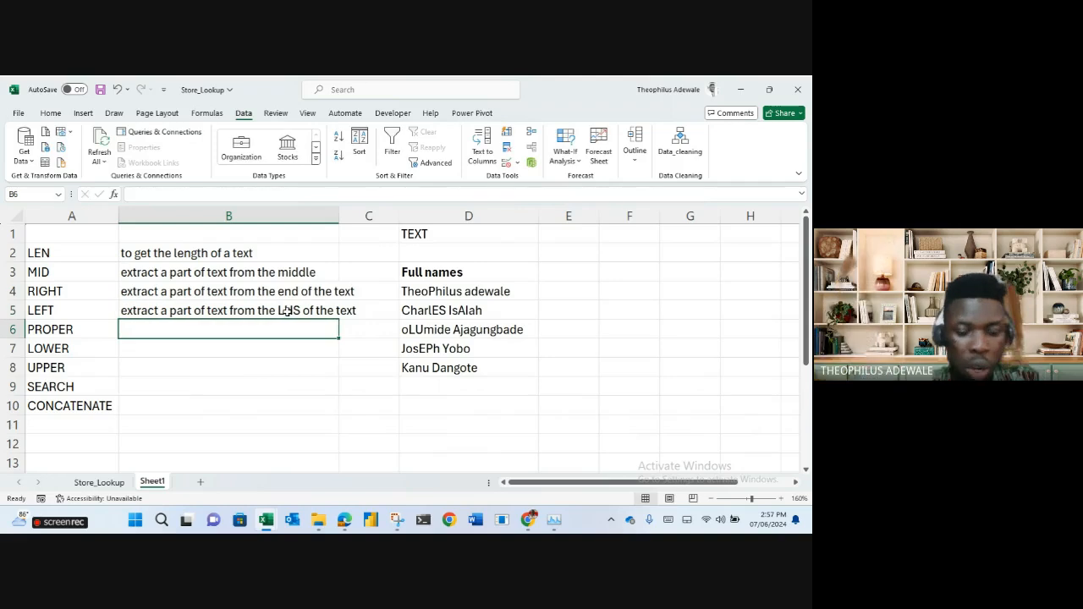
Describe PROPER, LOWER and UPPER as capitalizing the first word, small letters, and all caps.
type("to cap")
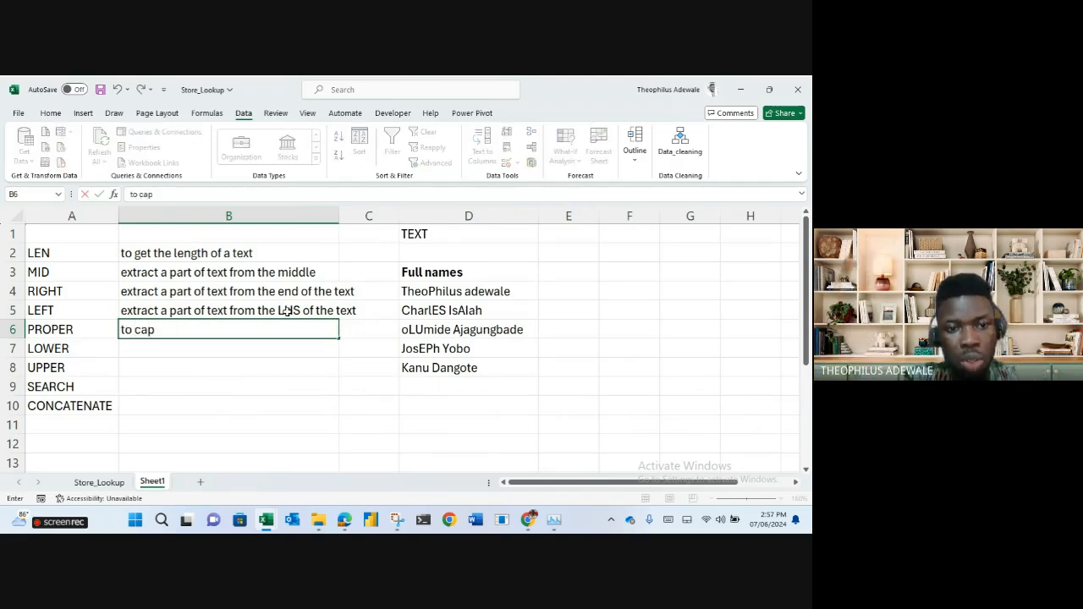
type("titalize fir")
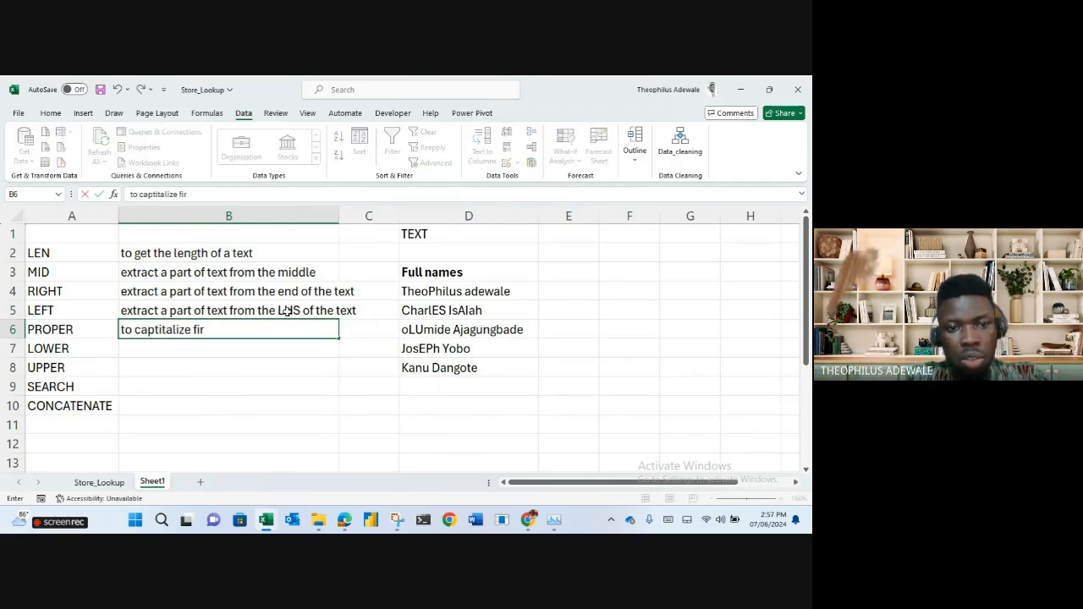
type("st word")
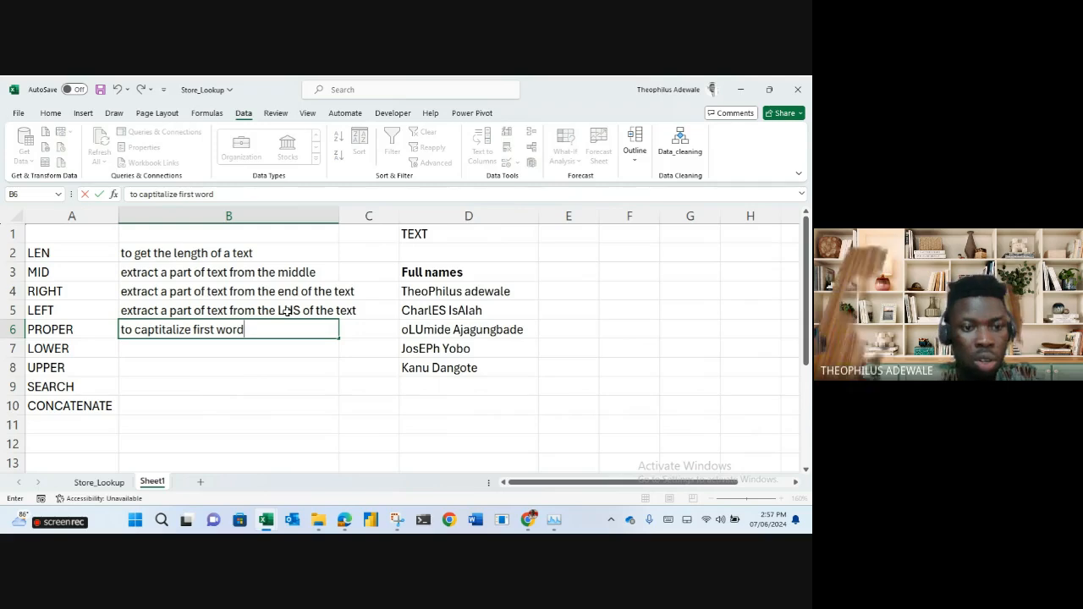
key("Return")
type("to")
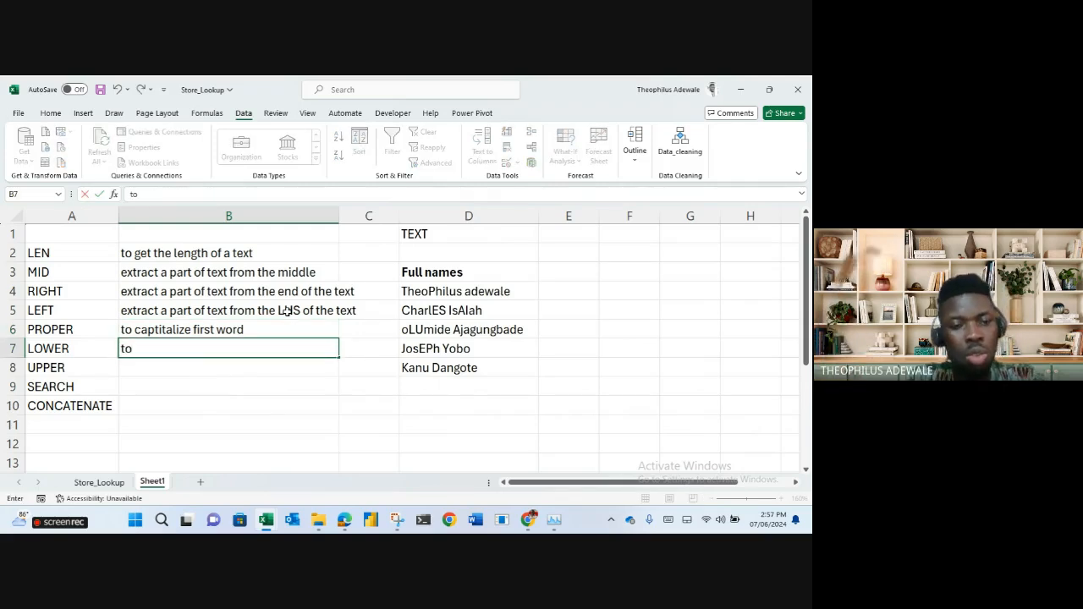
type(" use small letters")
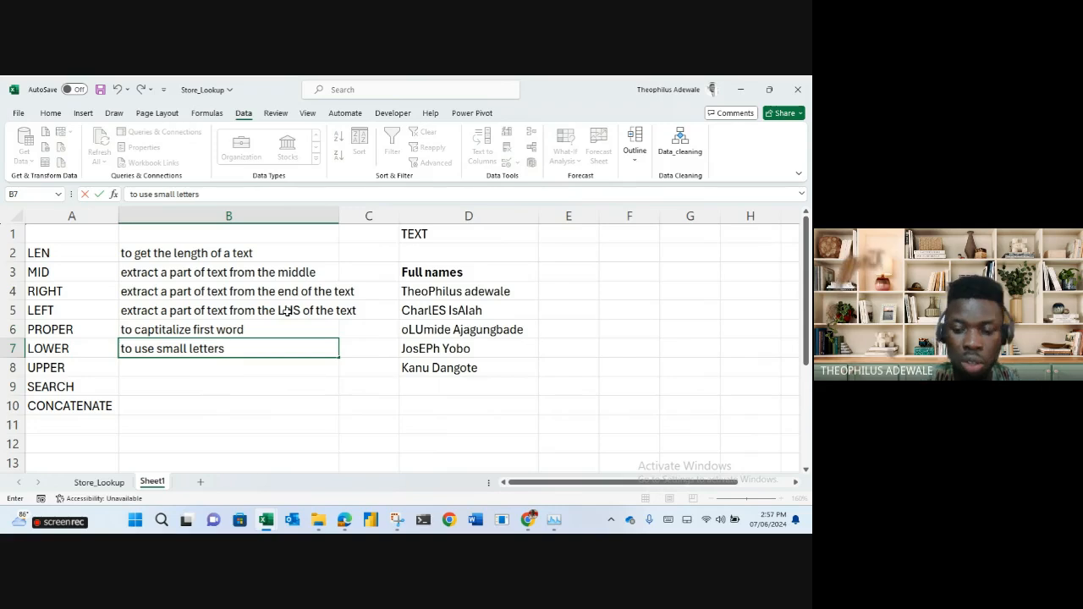
key("Return")
type("to ")
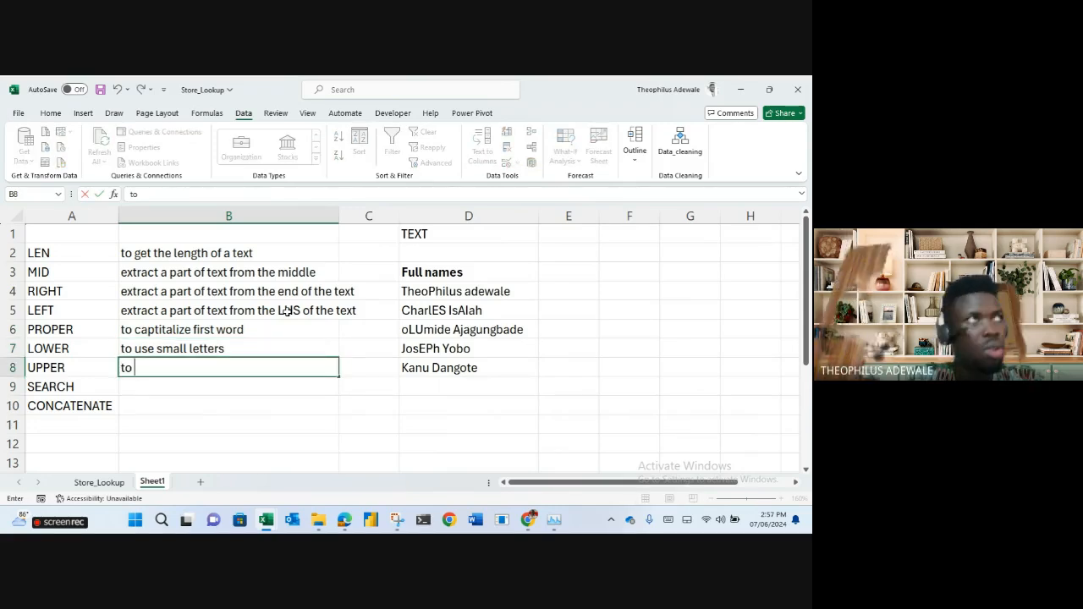
type("use ")
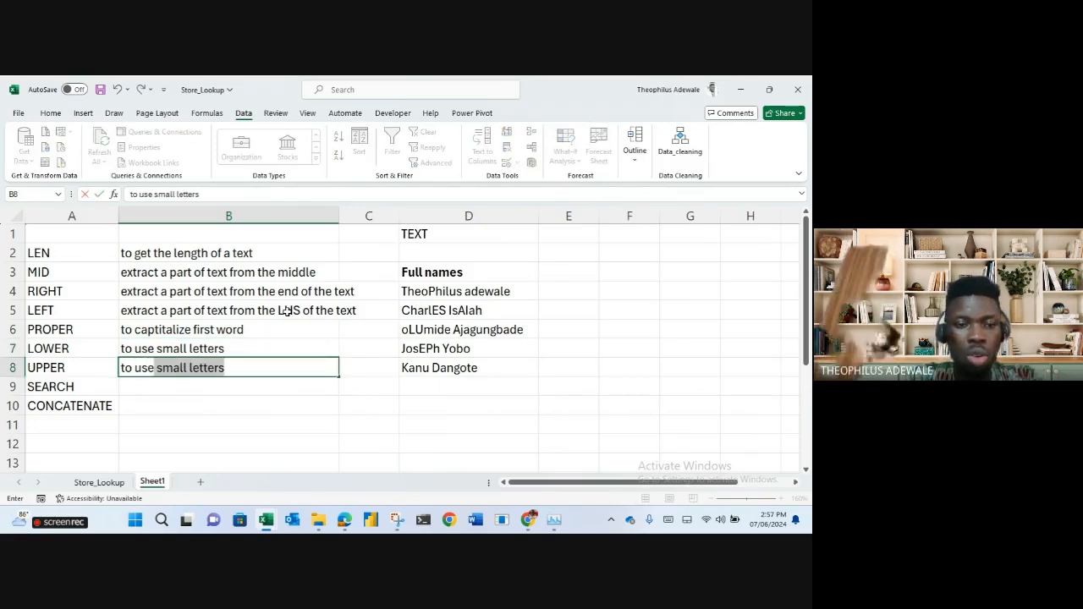
type("all caps")
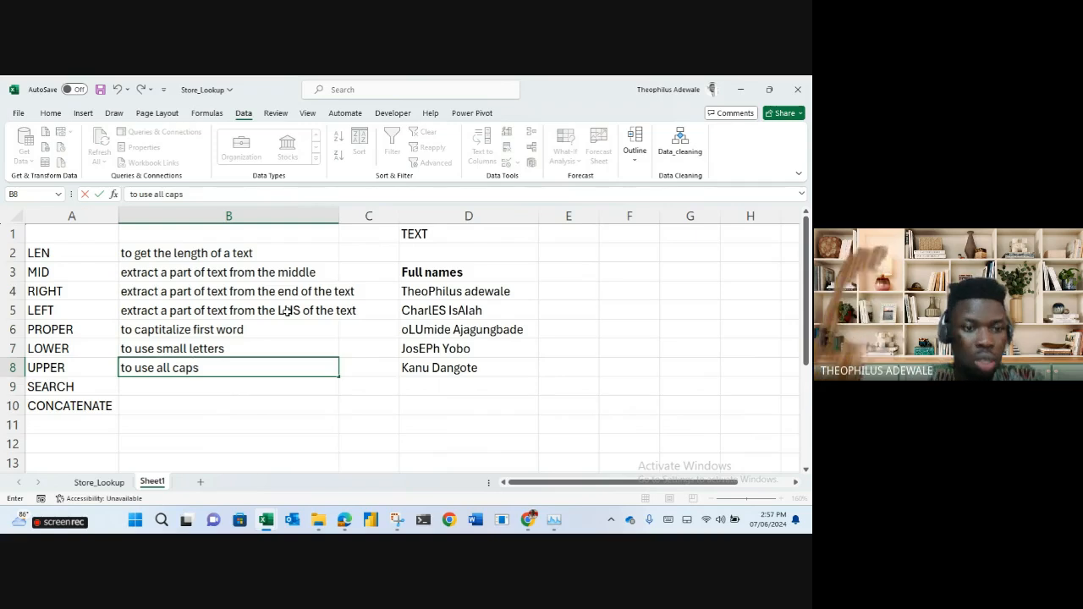
key("Return")
Describe SEARCH as finding a character's location in text and CONCATENATE as 'to join text together'.
type("to fi")
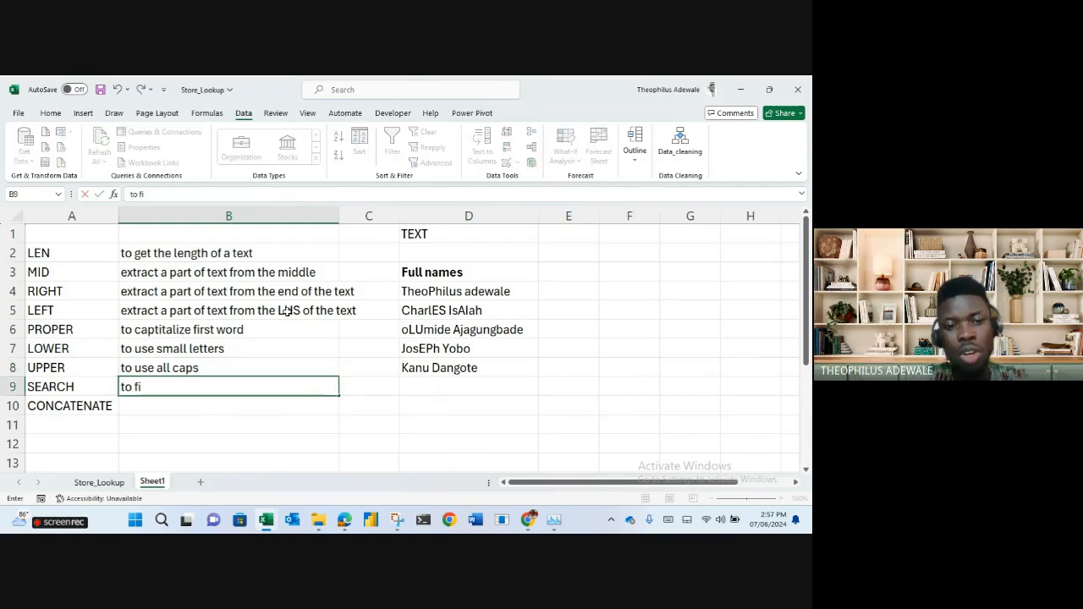
type("nd the lcoation")
key("BackSpace")
key("BackSpace")
key("BackSpace")
key("BackSpace")
key("BackSpace")
key("BackSpace")
key("BackSpace")
type("o")
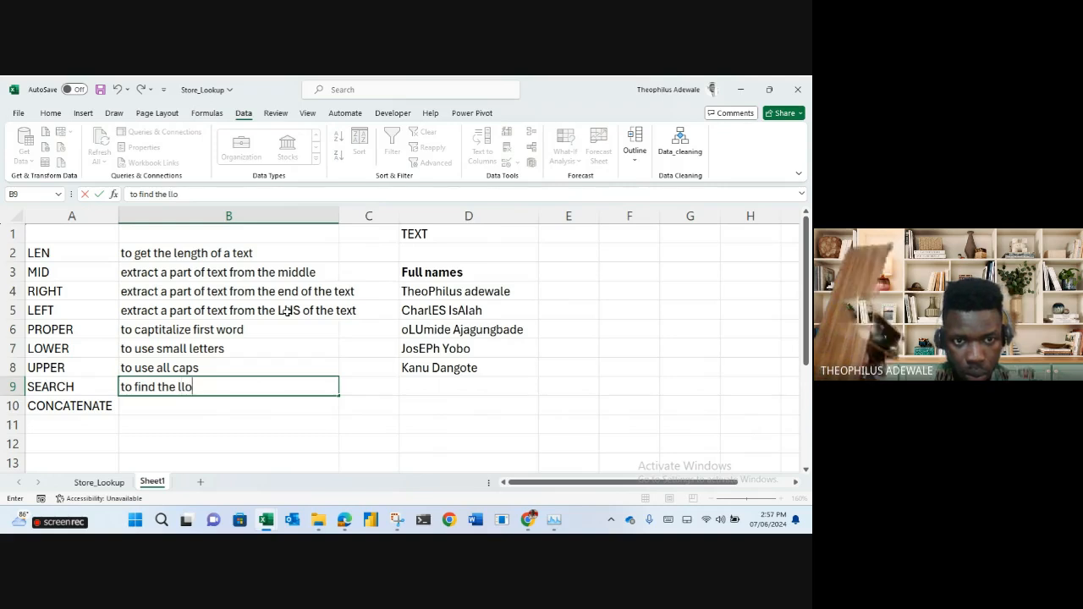
type("cation of ")
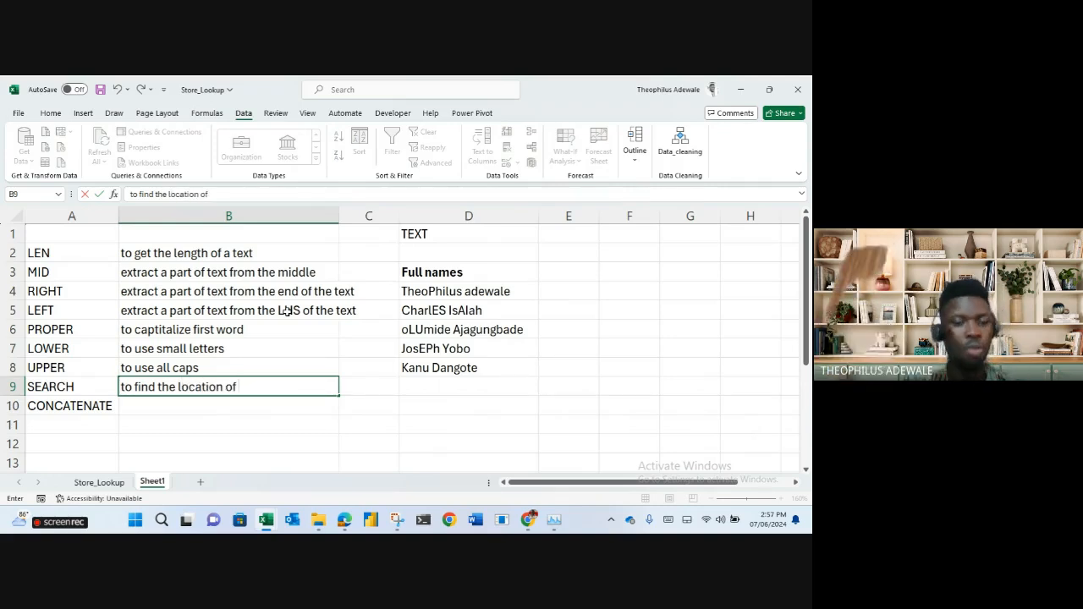
type("a")
type(" char")
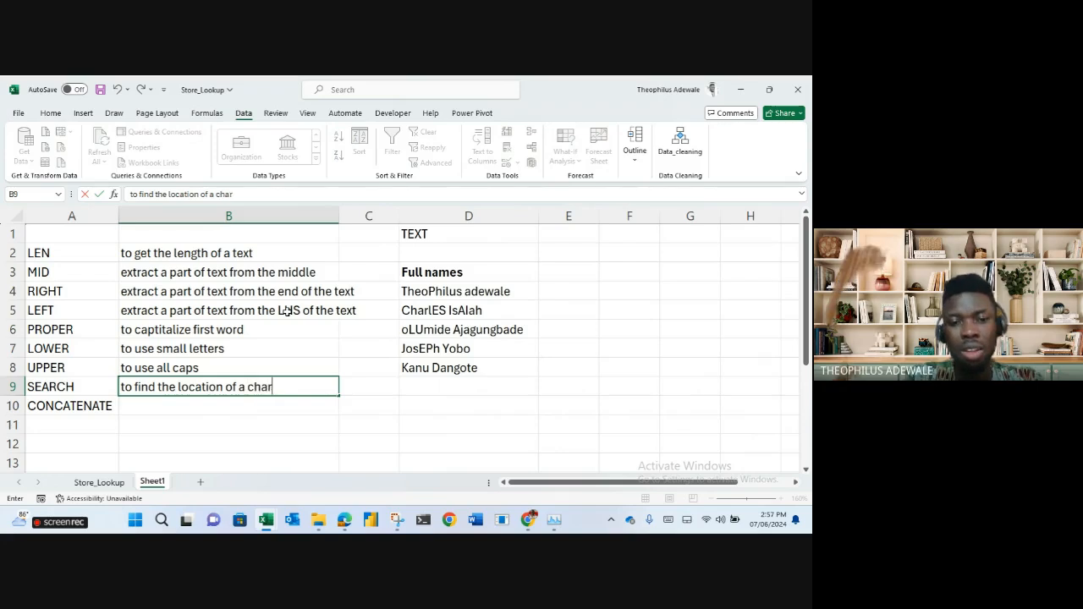
type("acter in a ")
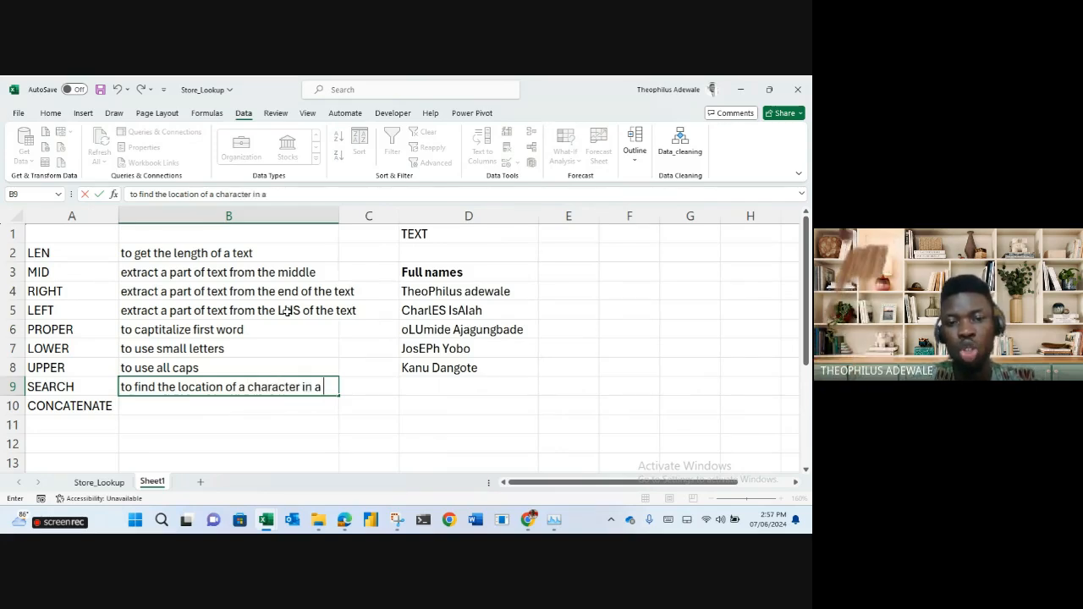
type("string of text")
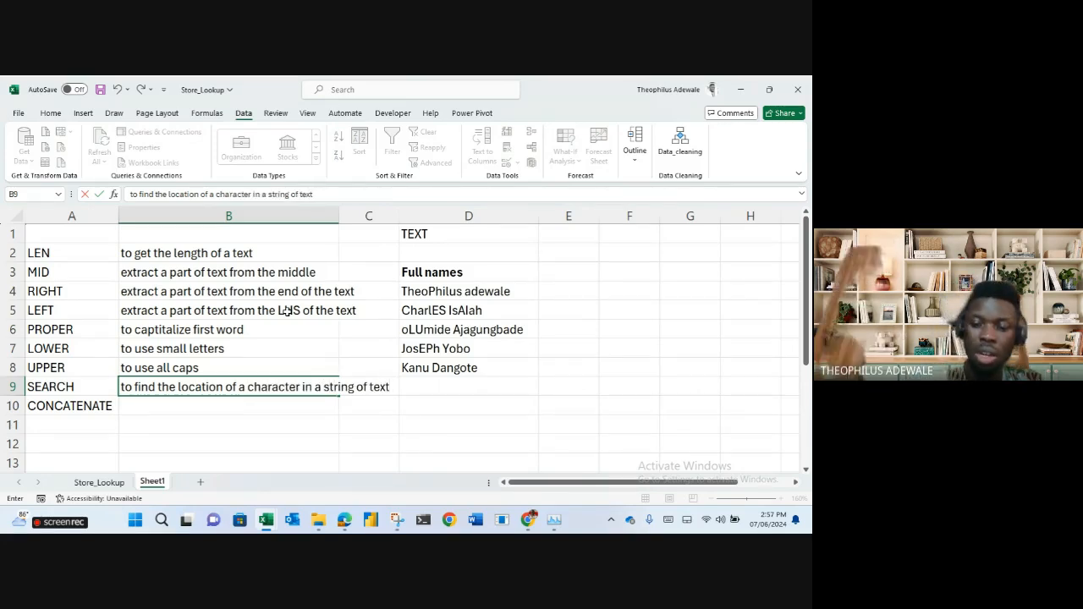
key("Return")
type("to")
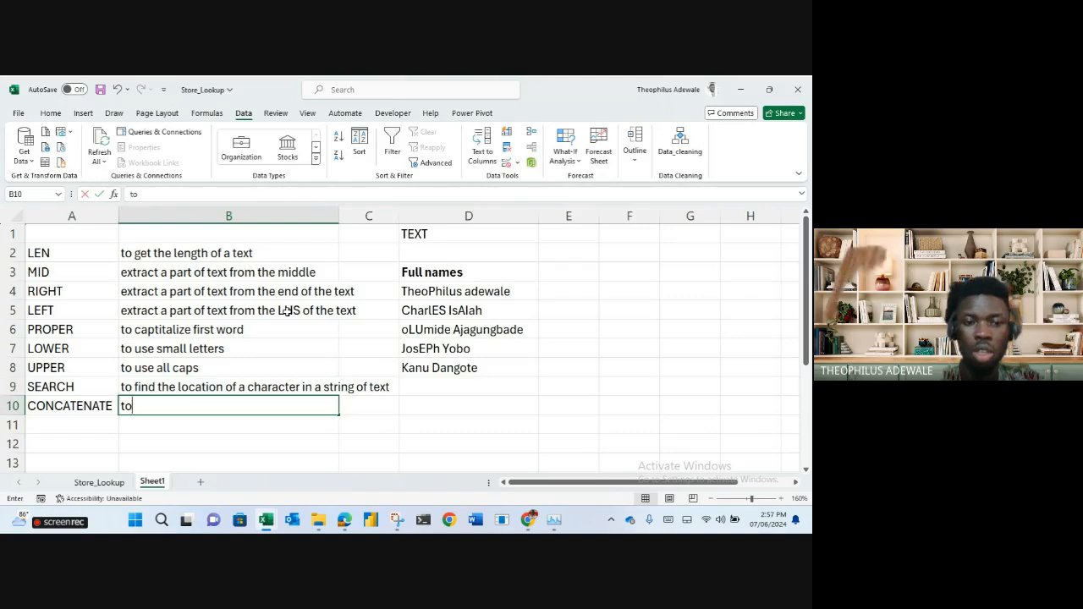
type(" join text")
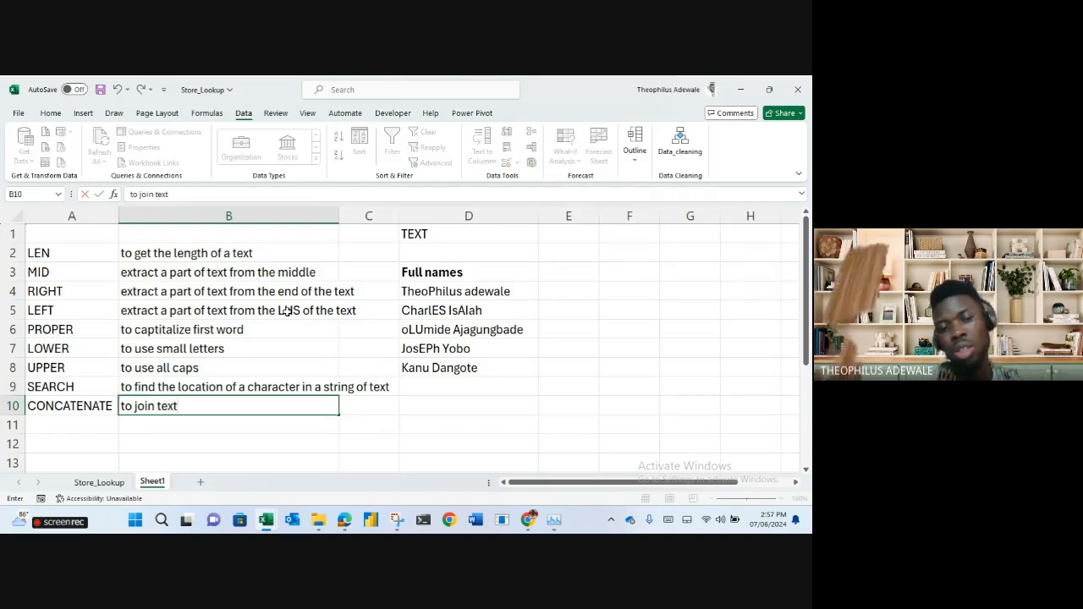
type(" together")
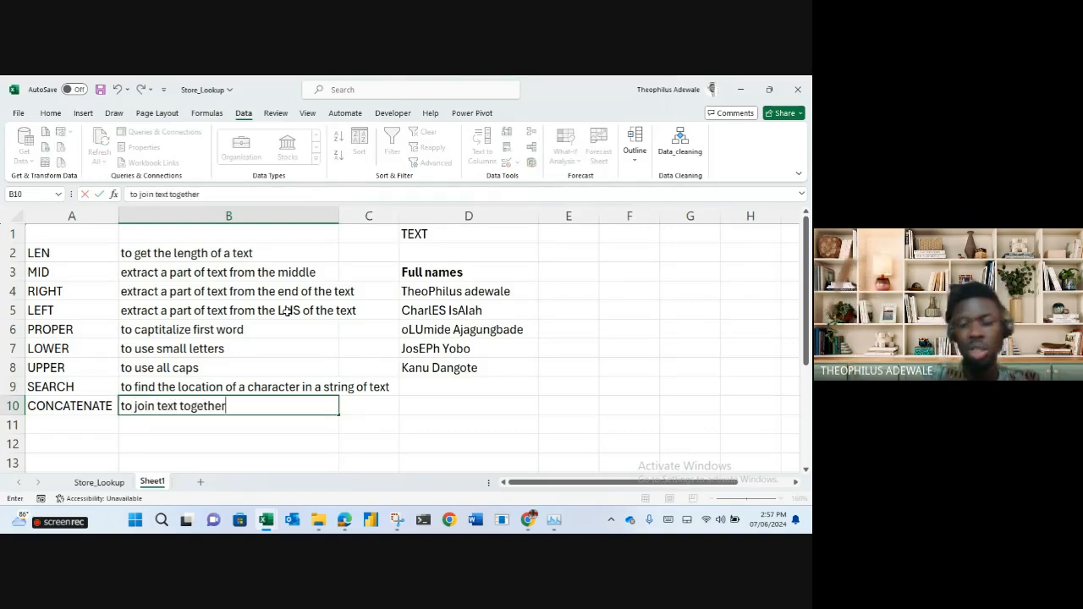
key("Up")
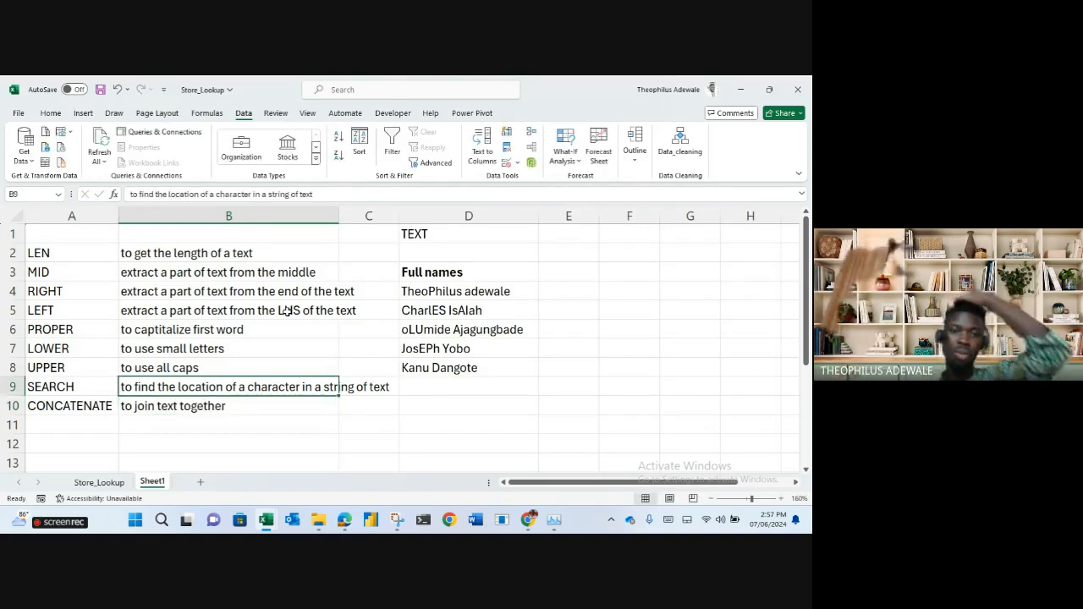
Add a LEN column header and move it to E3.
left_click(414, 327)
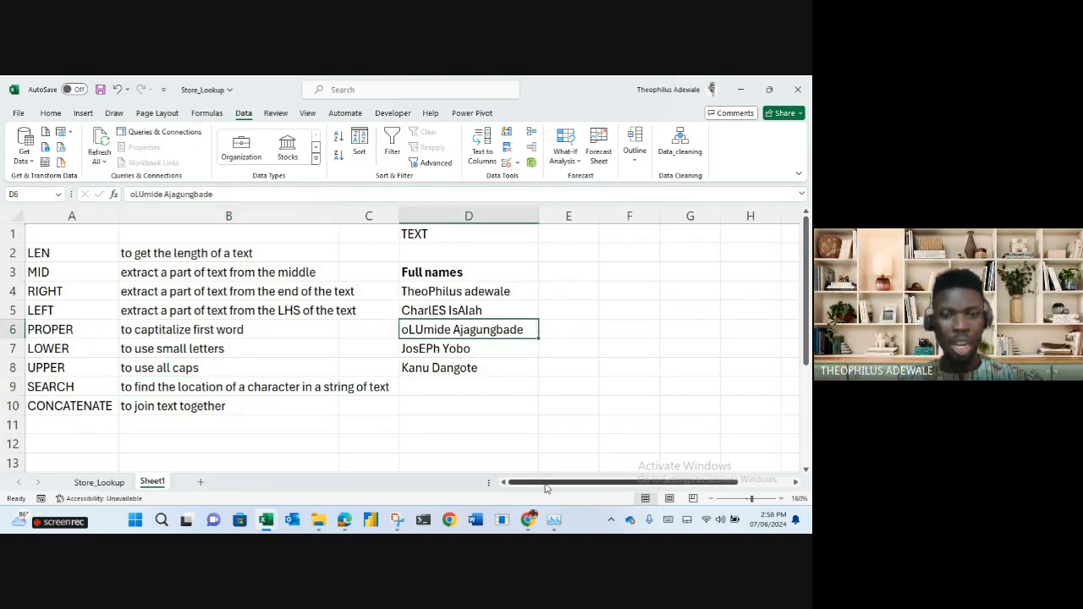
left_click(567, 250)
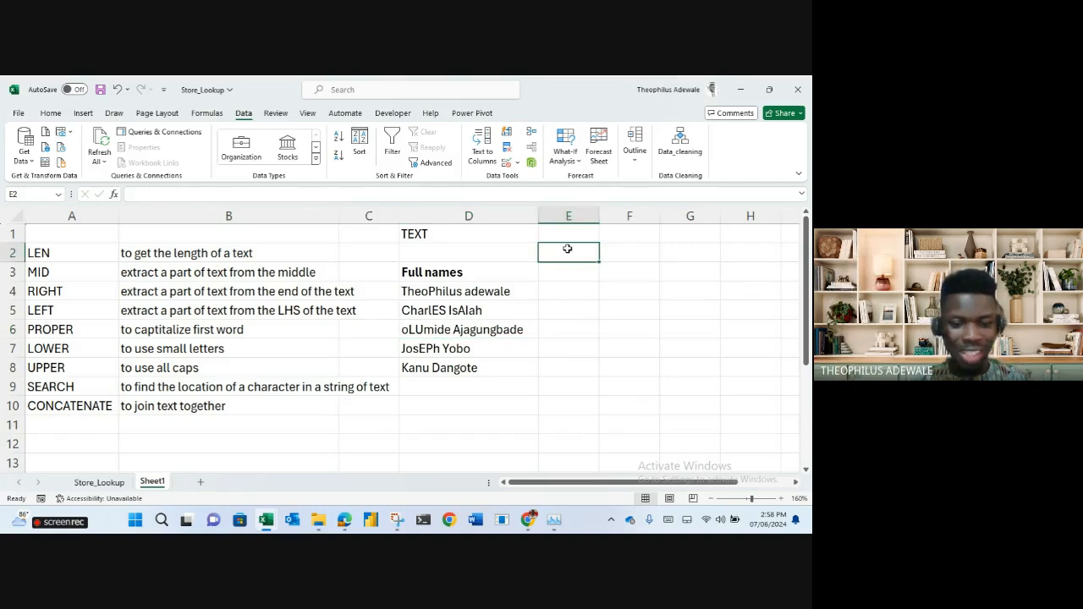
type("LEN")
key("Return")
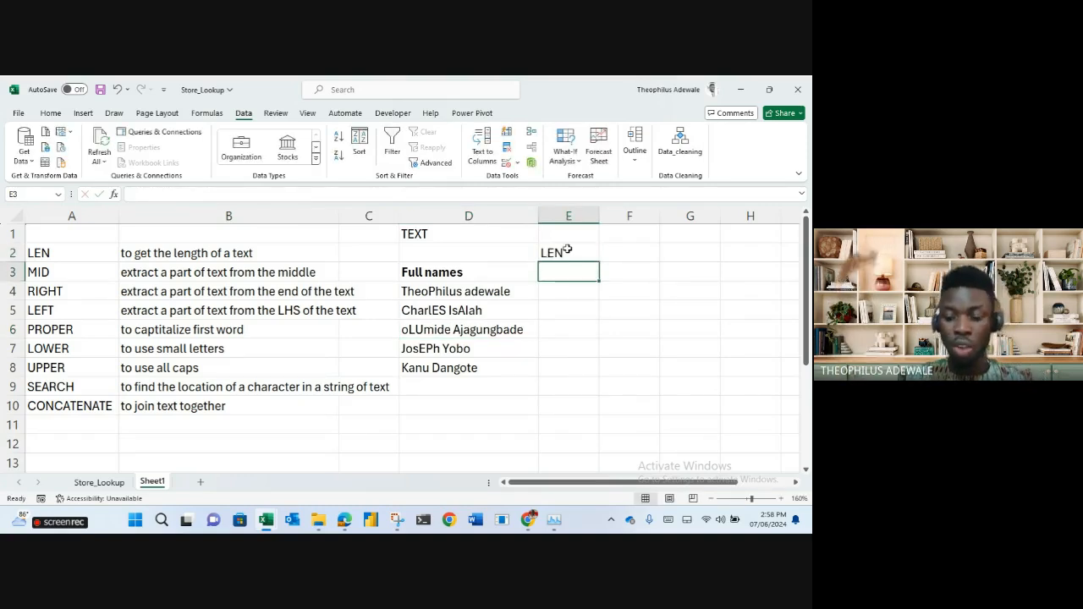
left_click(567, 251)
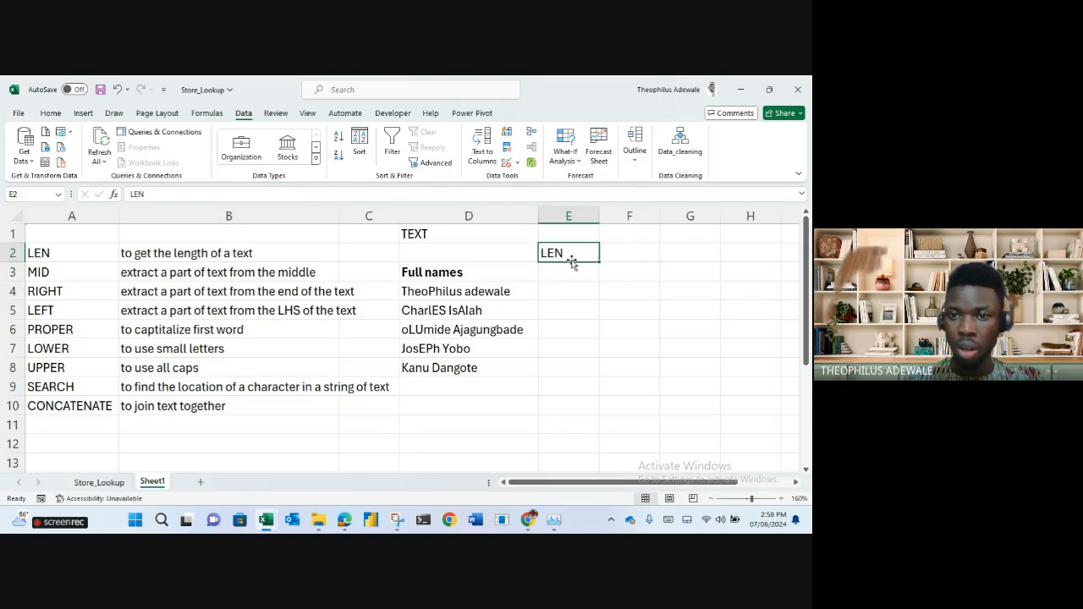
left_click_drag(571, 262, 576, 277)
Enter =LEN(D4) in E4 and fill it down, giving 18, 14, 19, 11 and 12.
left_click(560, 294)
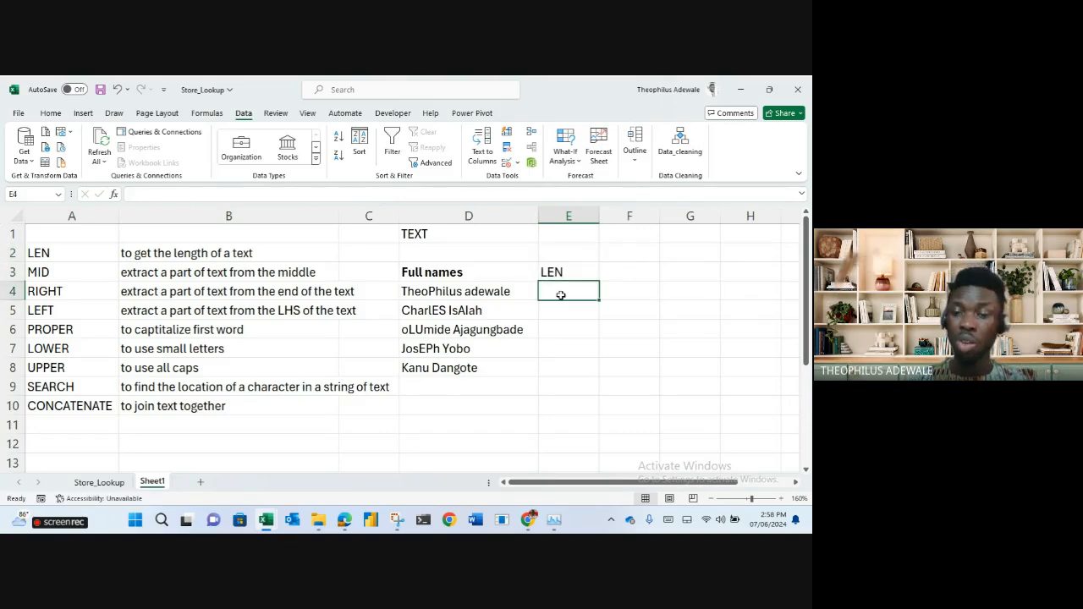
type("=")
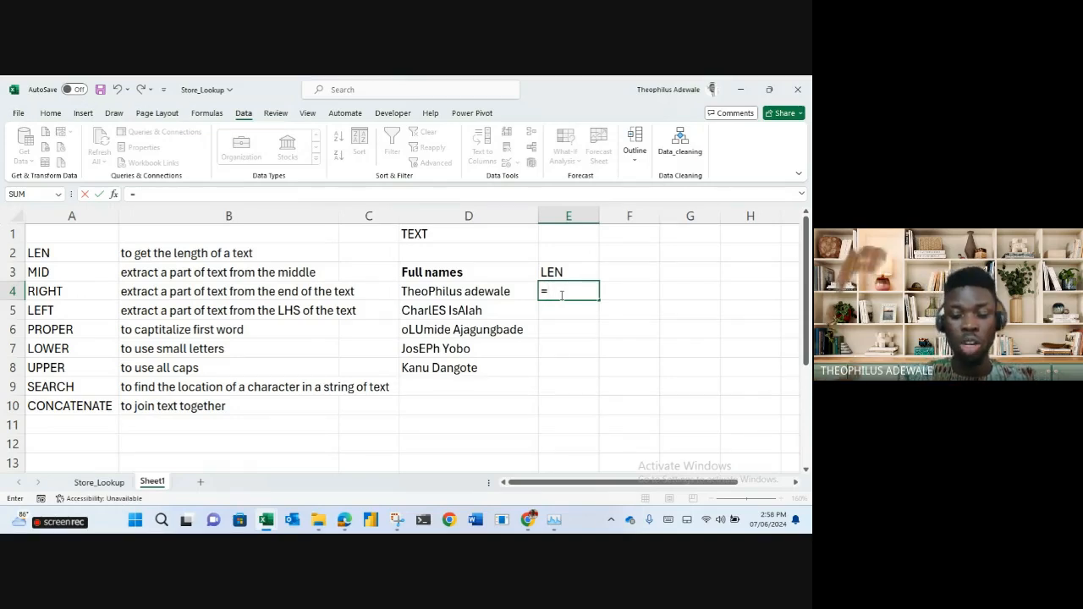
type("len")
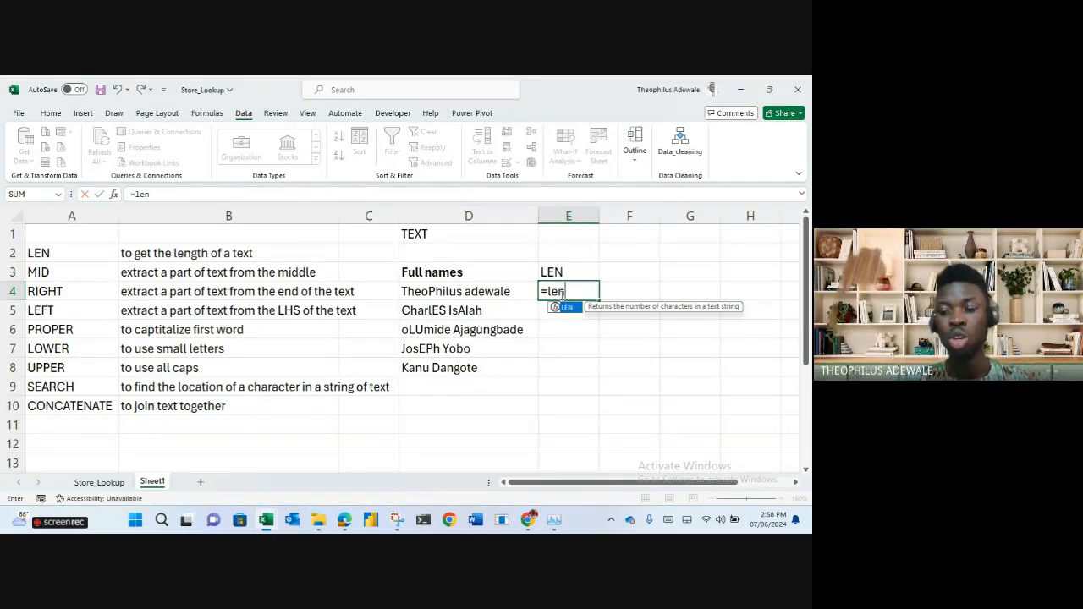
key("BackSpace")
key("BackSpace")
key("BackSpace")
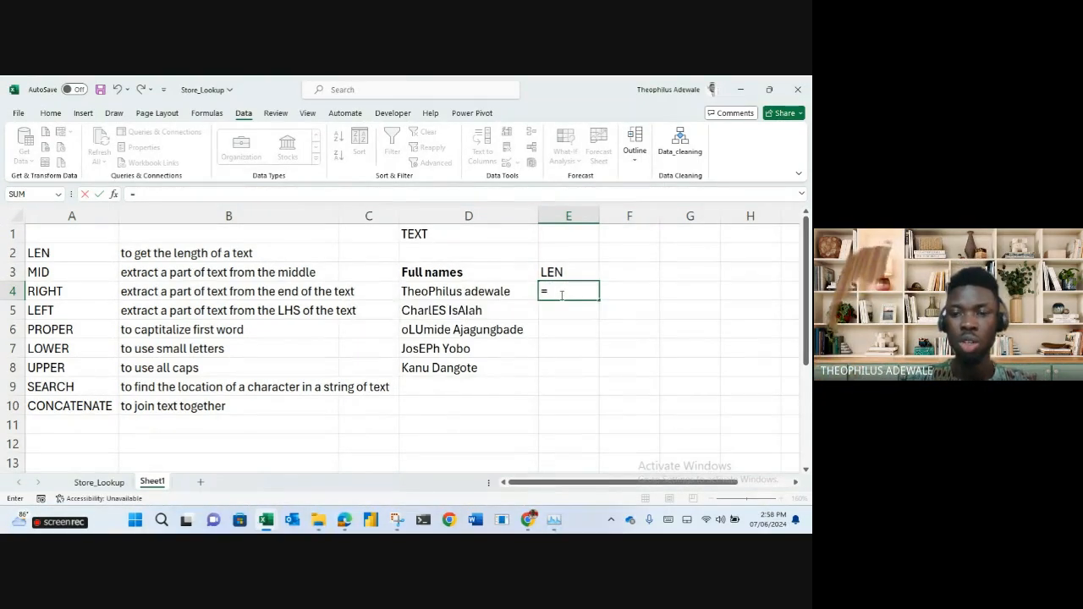
type("l")
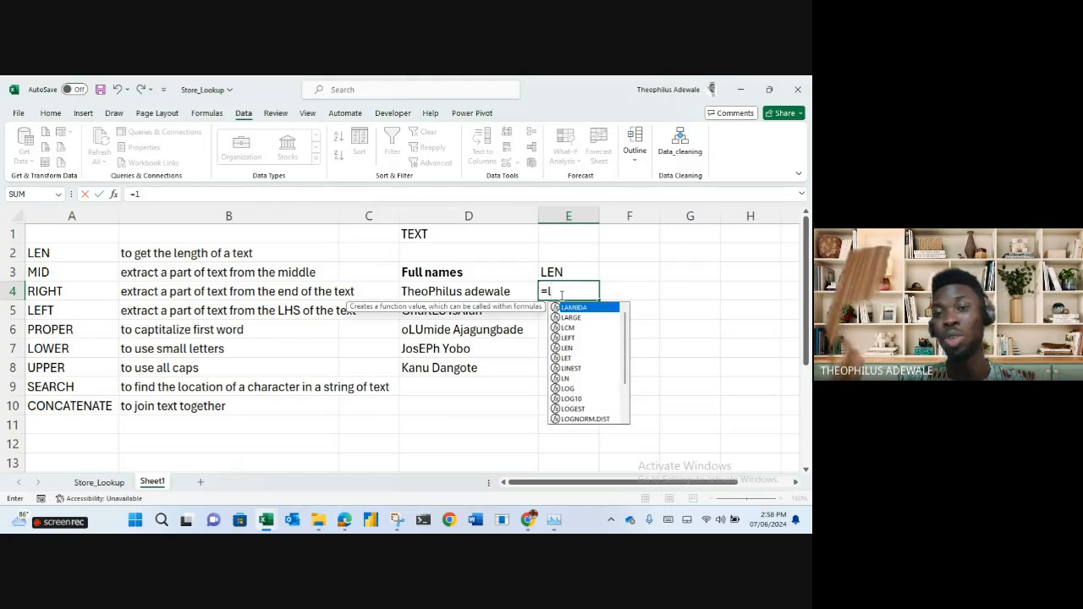
type("e")
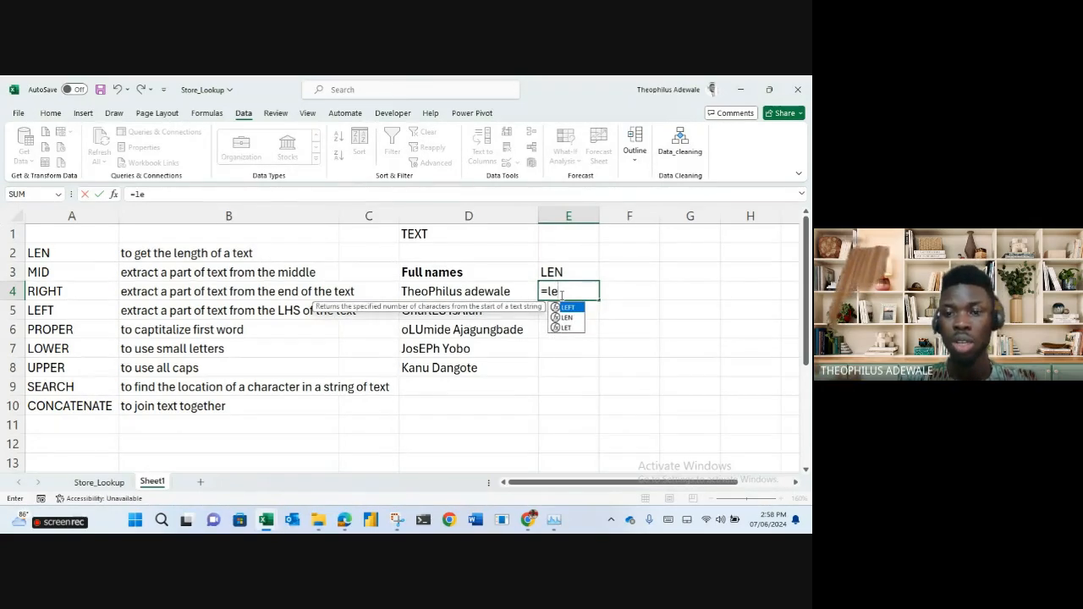
key("Down")
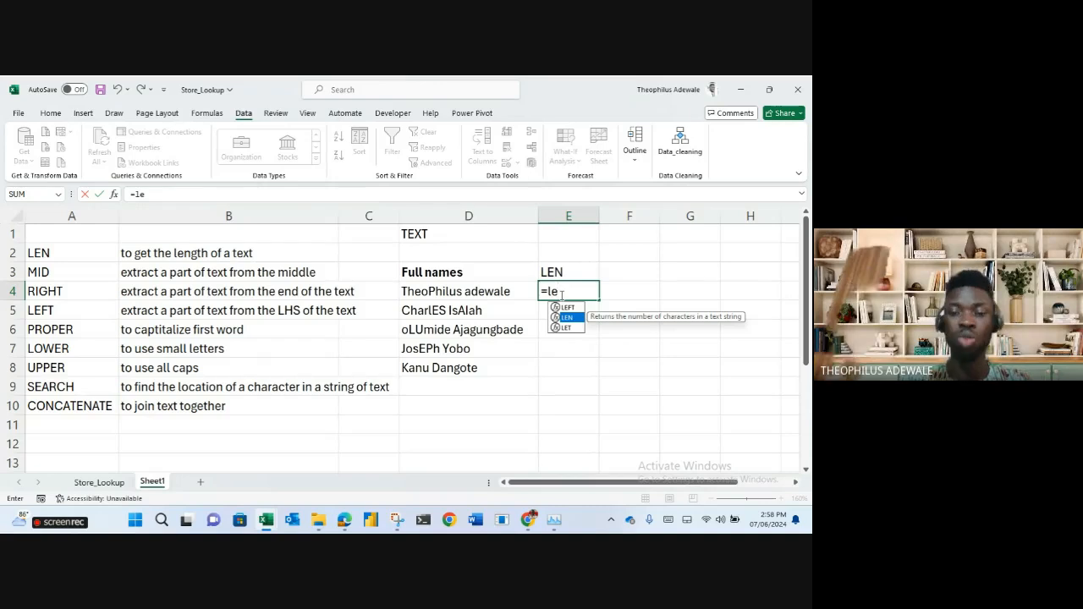
key("Tab")
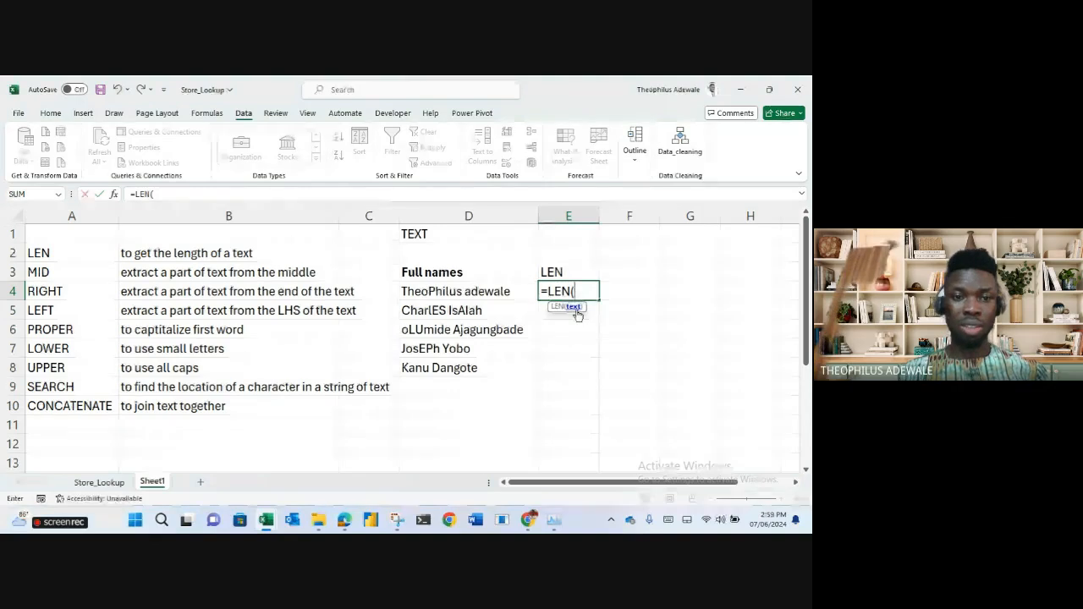
left_click(491, 292)
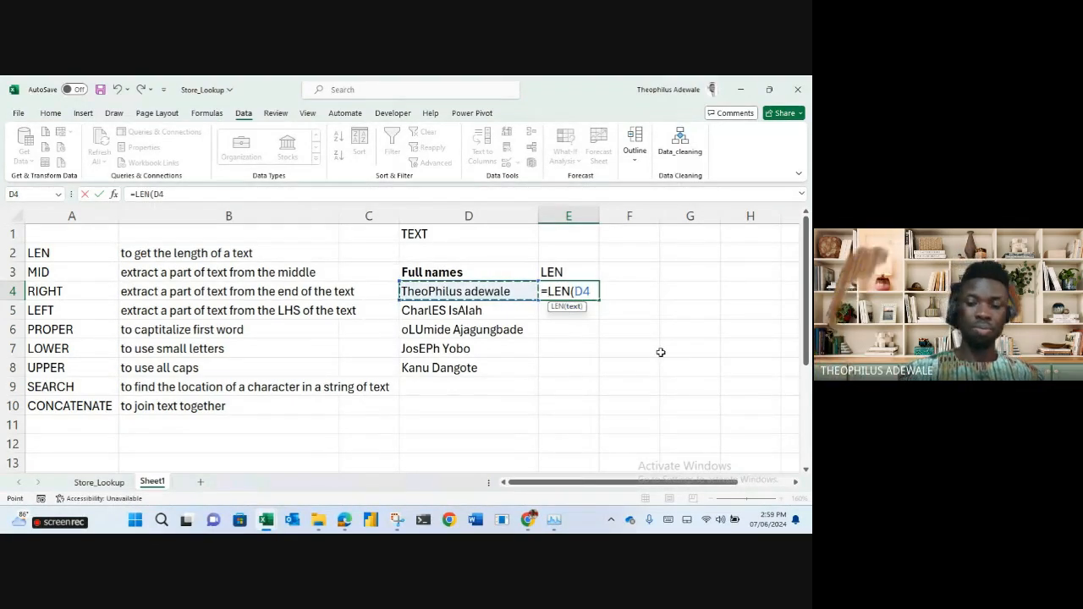
key("Return")
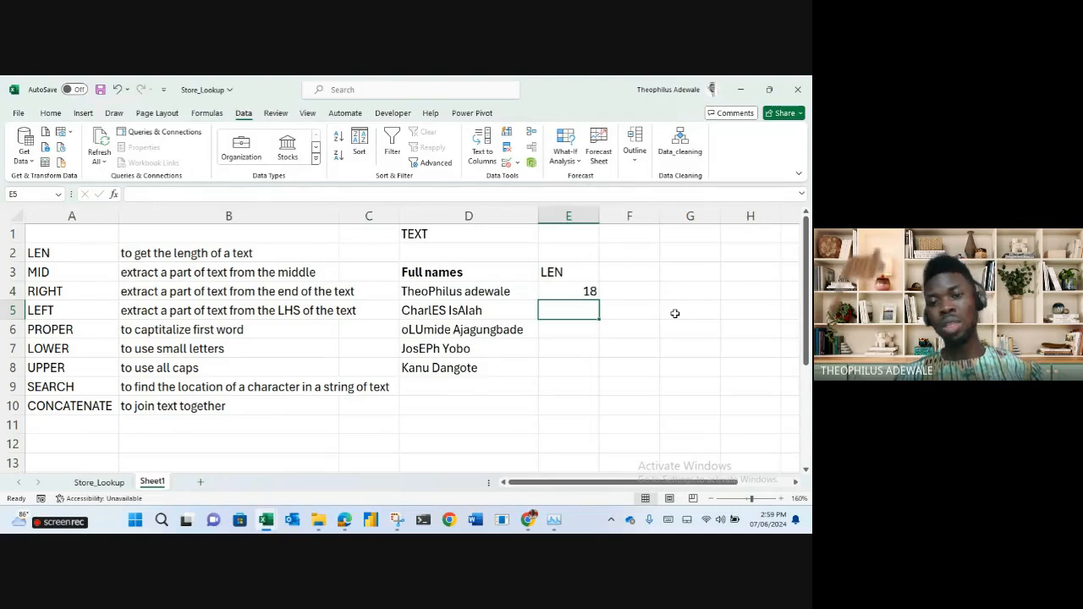
left_click(580, 297)
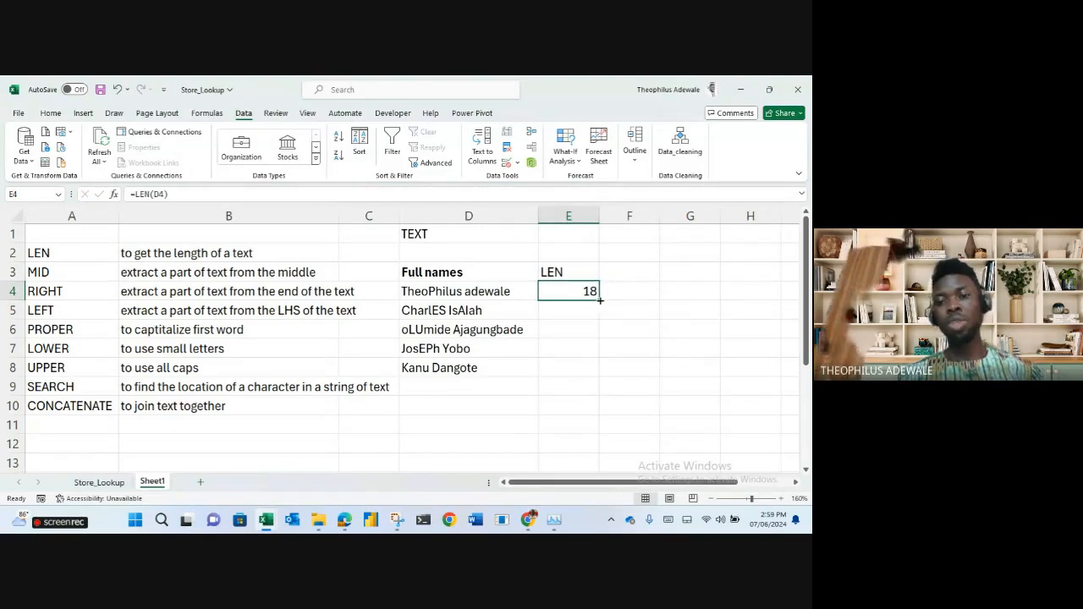
double_click(600, 299)
left_click(663, 308)
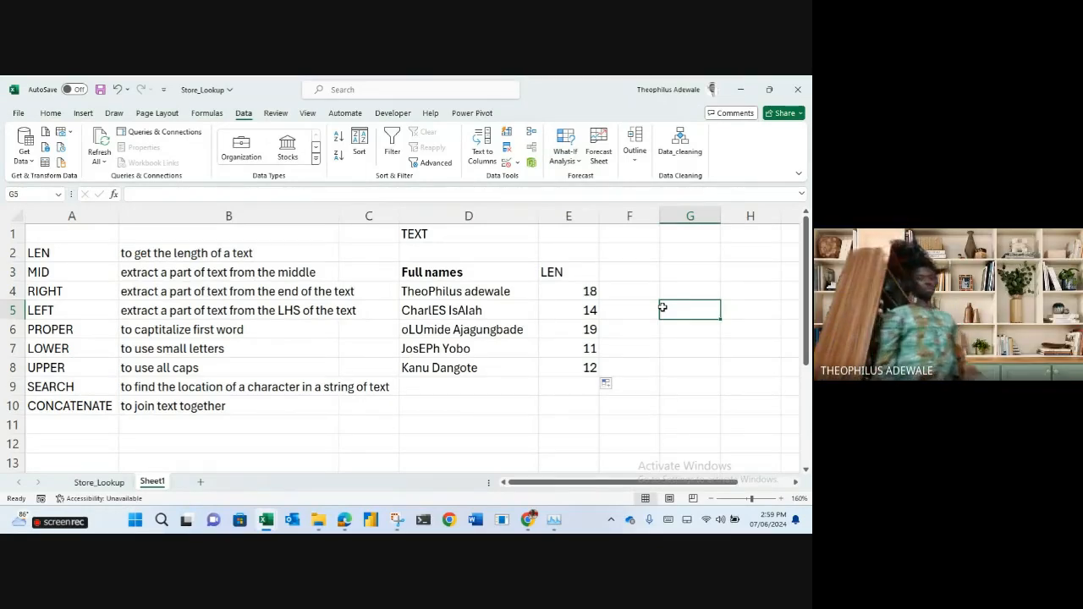
Enter TRIM in cell A11 beneath CONCATENATE.
left_click(61, 410)
left_click(63, 419)
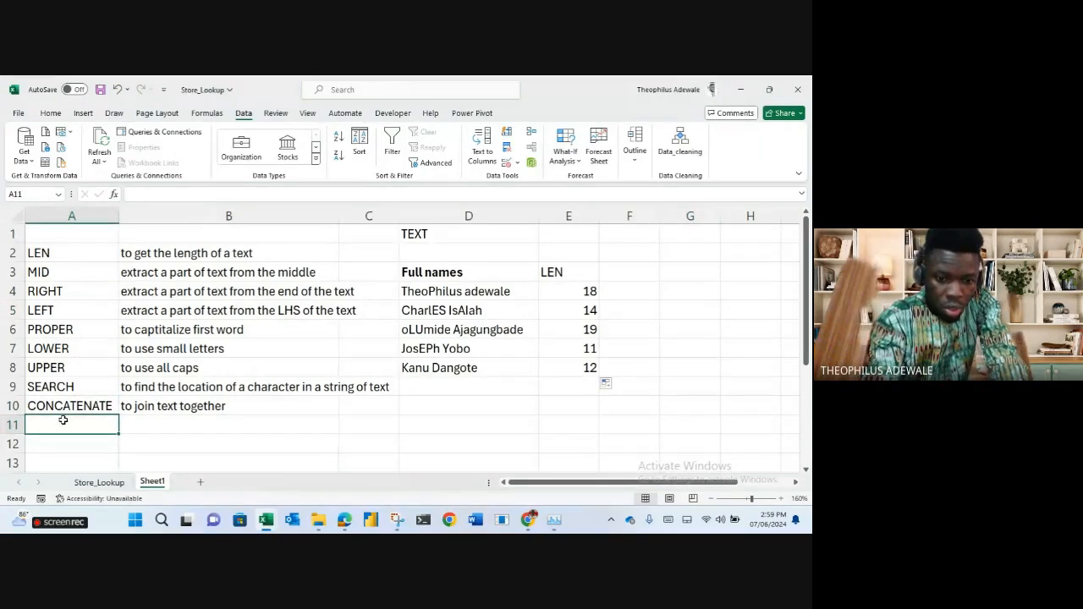
type("TRIM")
key("Return")
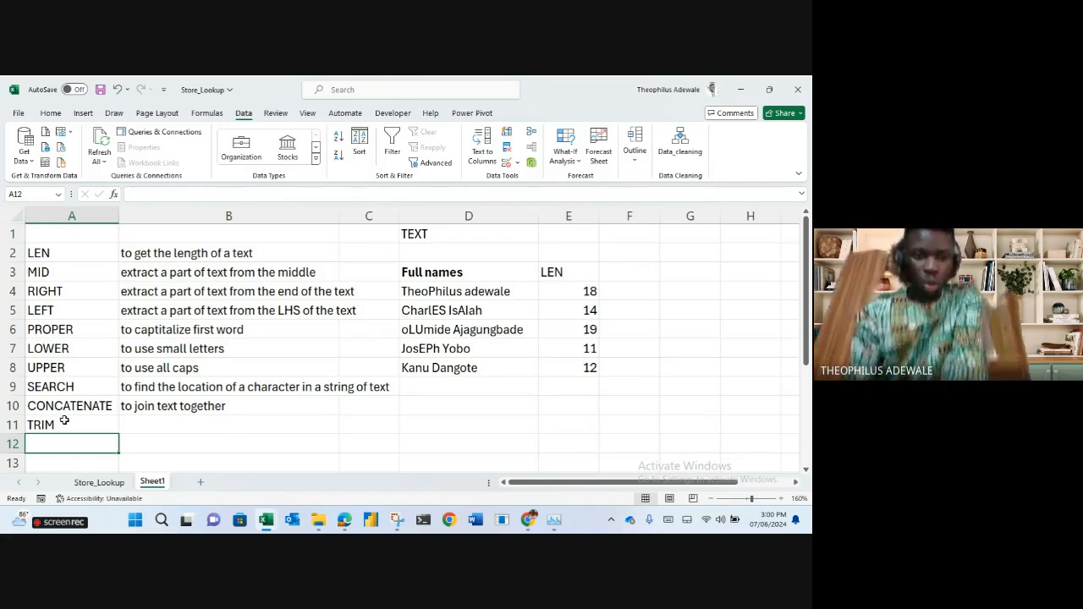
Enter the LOWER header in F3 beside LEN.
left_click(626, 274)
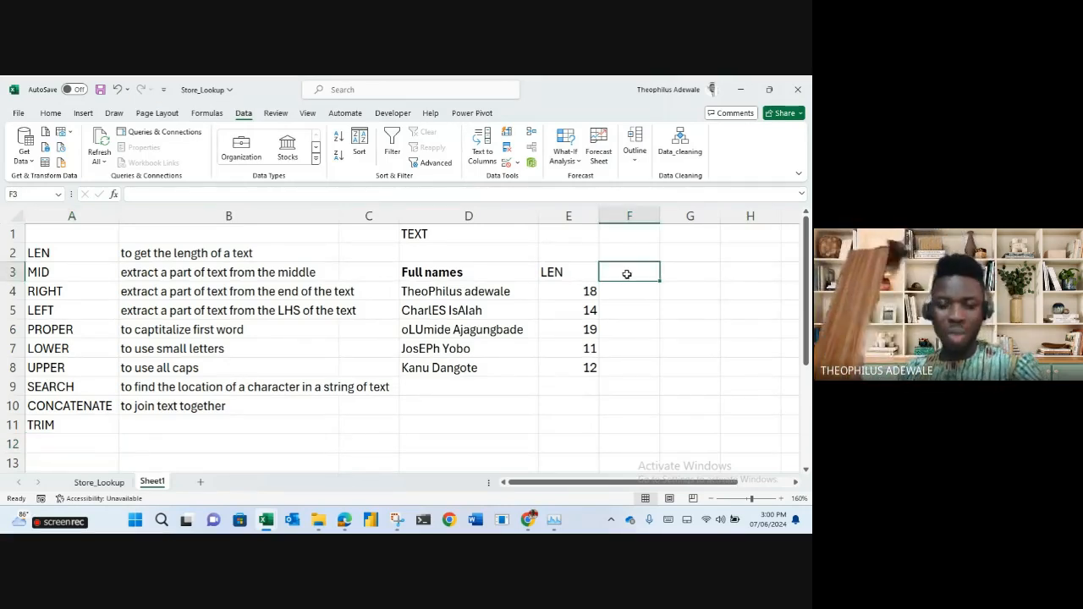
key("BackSpace")
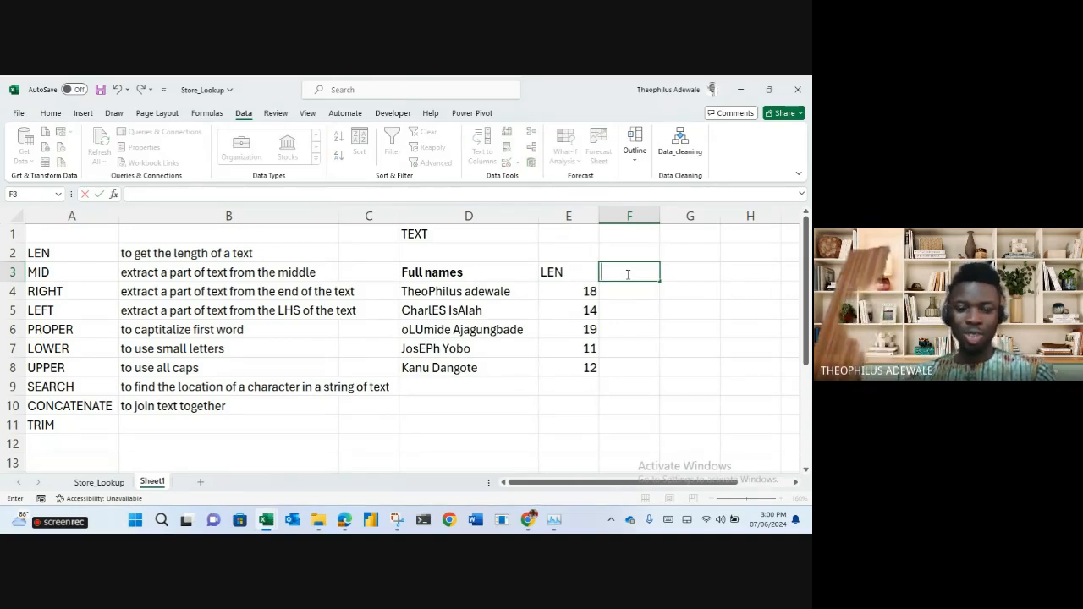
type("LOWER")
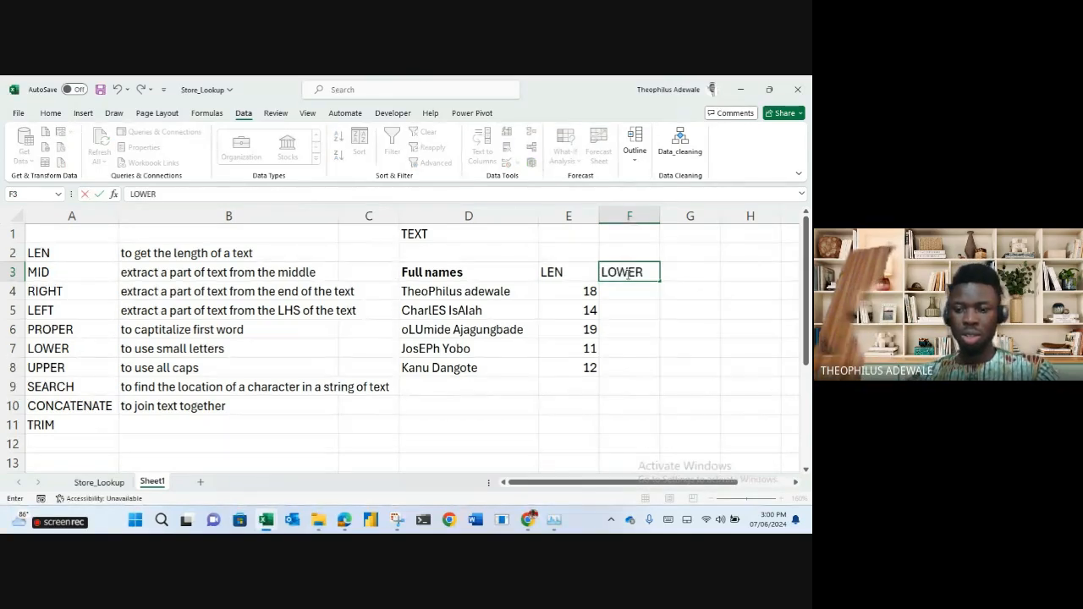
key("Return")
Enter =LOWER(D4) in F4, fill it down, widen column F and narrow column B.
type("=LOWER(")
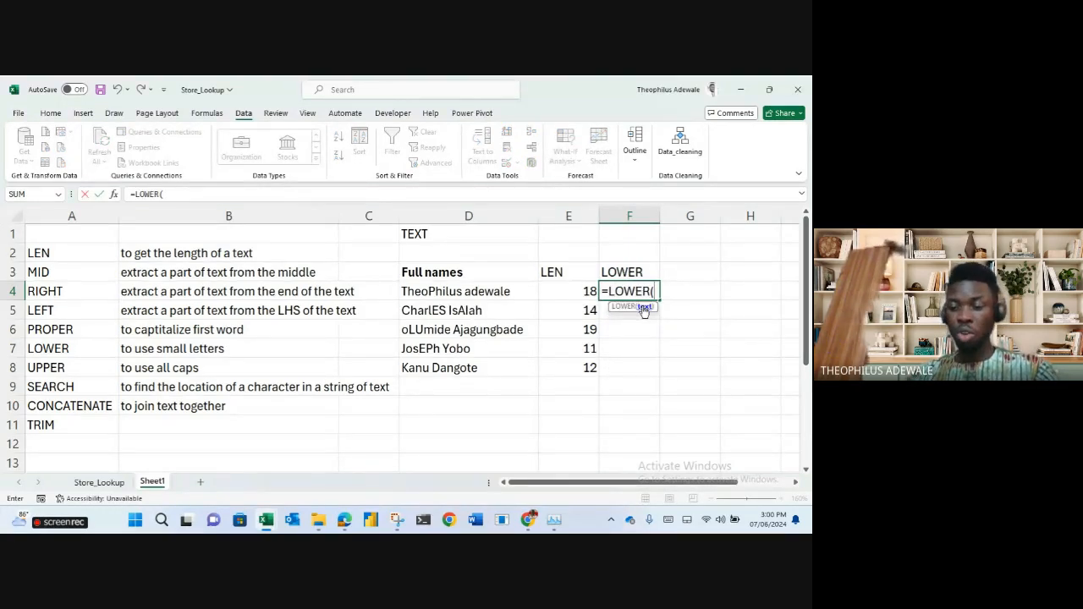
key("BackSpace")
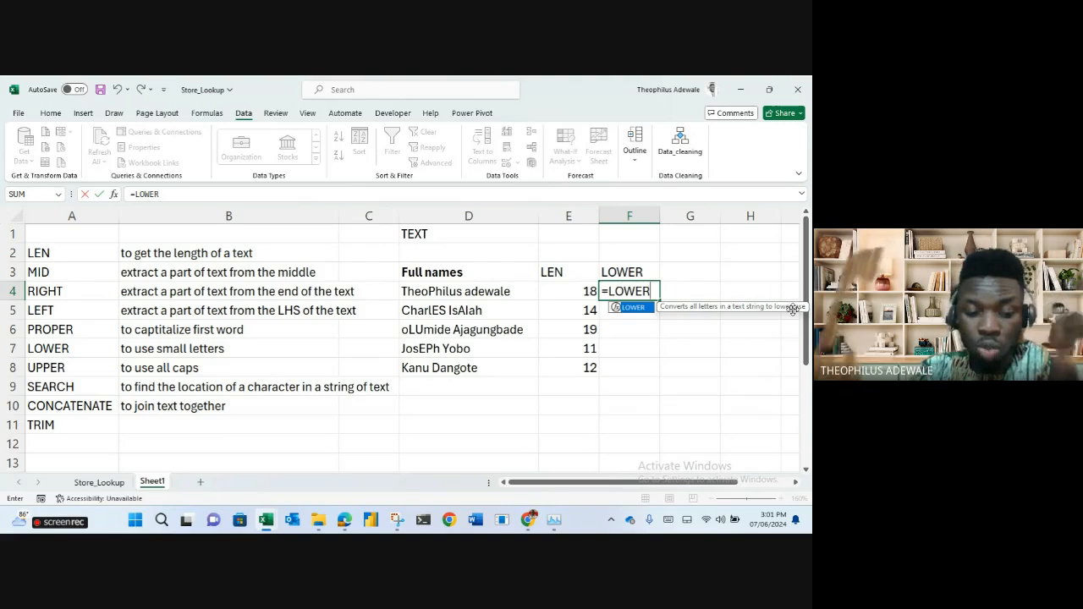
type("(")
left_click(471, 291)
key("Return")
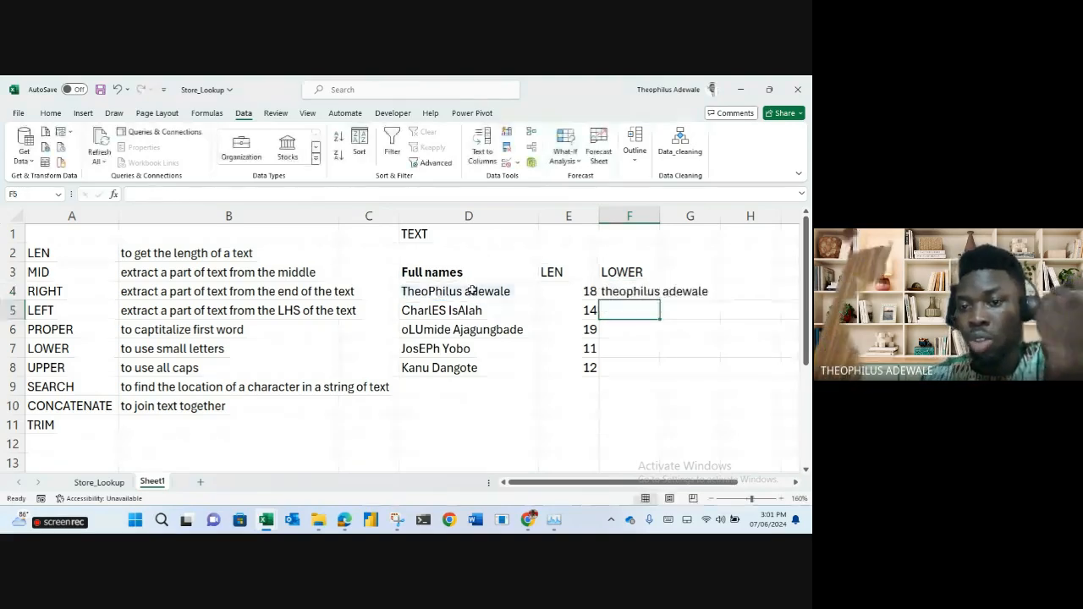
left_click(624, 288)
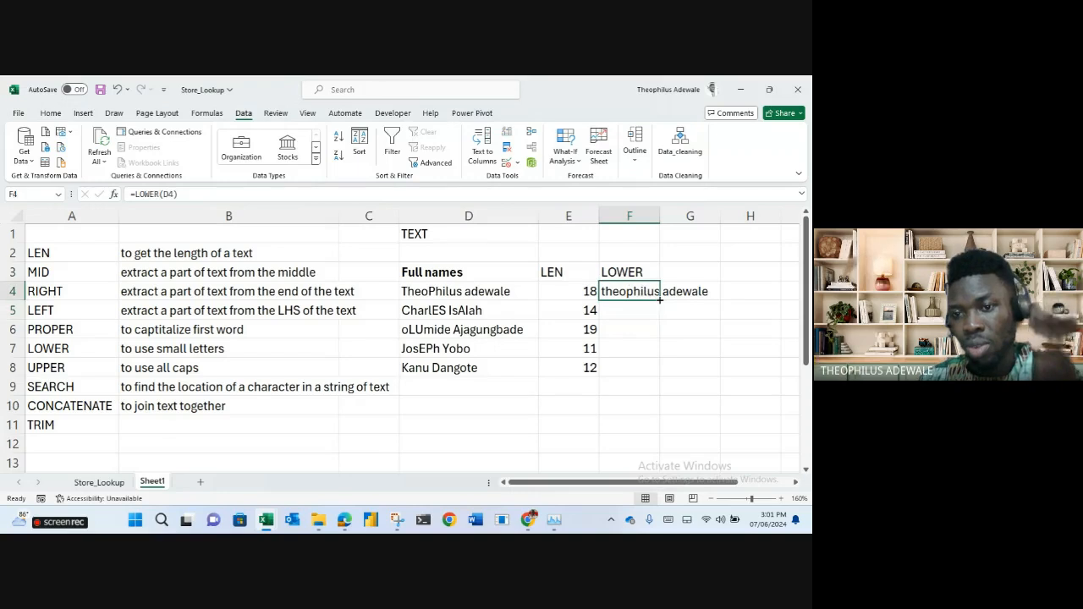
double_click(659, 299)
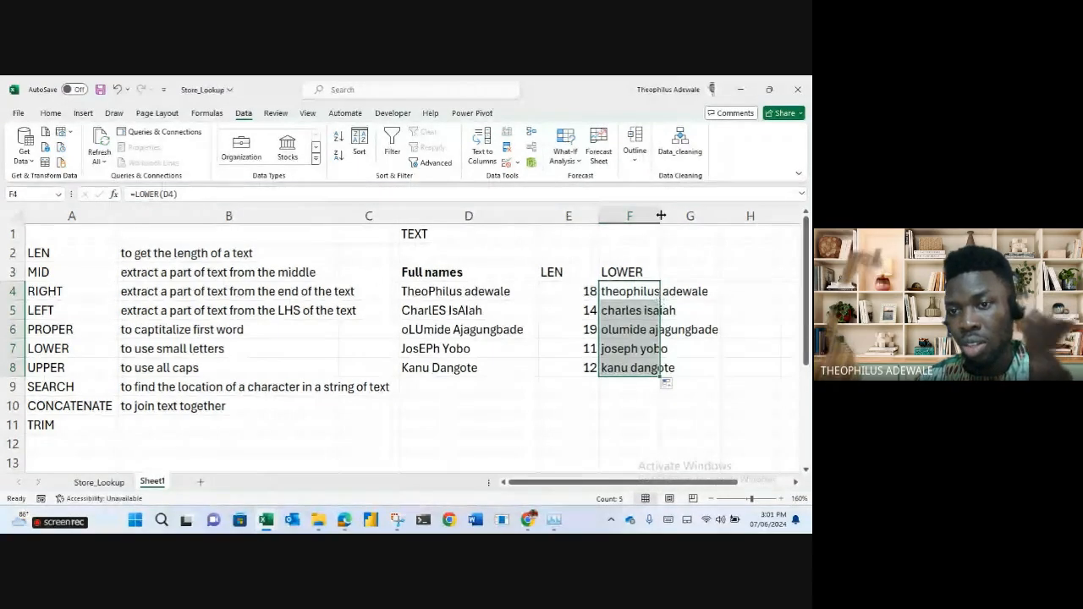
left_click_drag(661, 216, 736, 216)
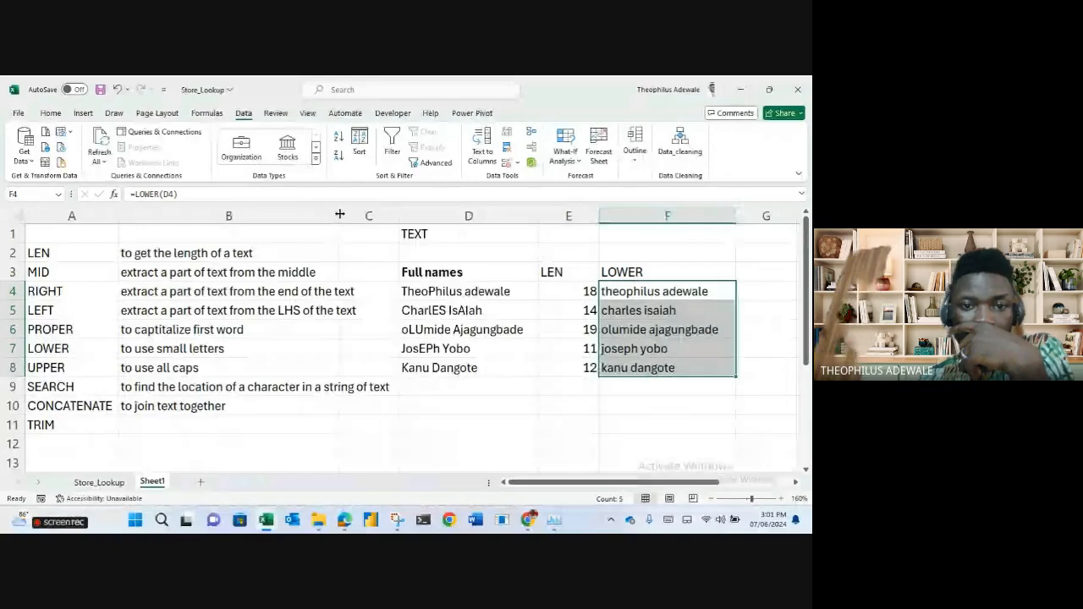
left_click_drag(339, 215, 153, 228)
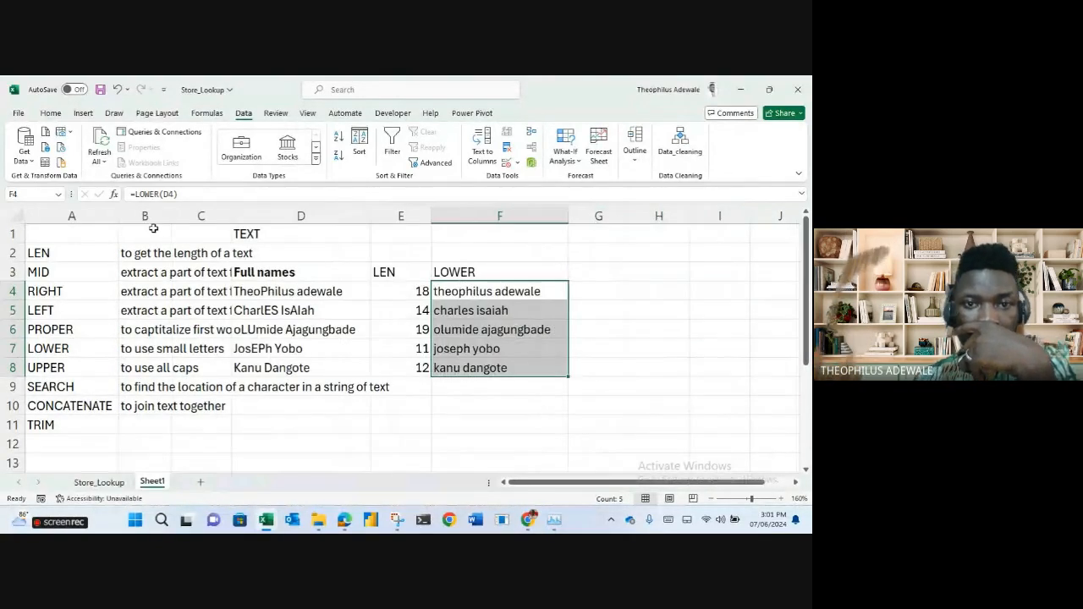
Move the function names and descriptions block below the names table, starting at row 13.
left_click(155, 217)
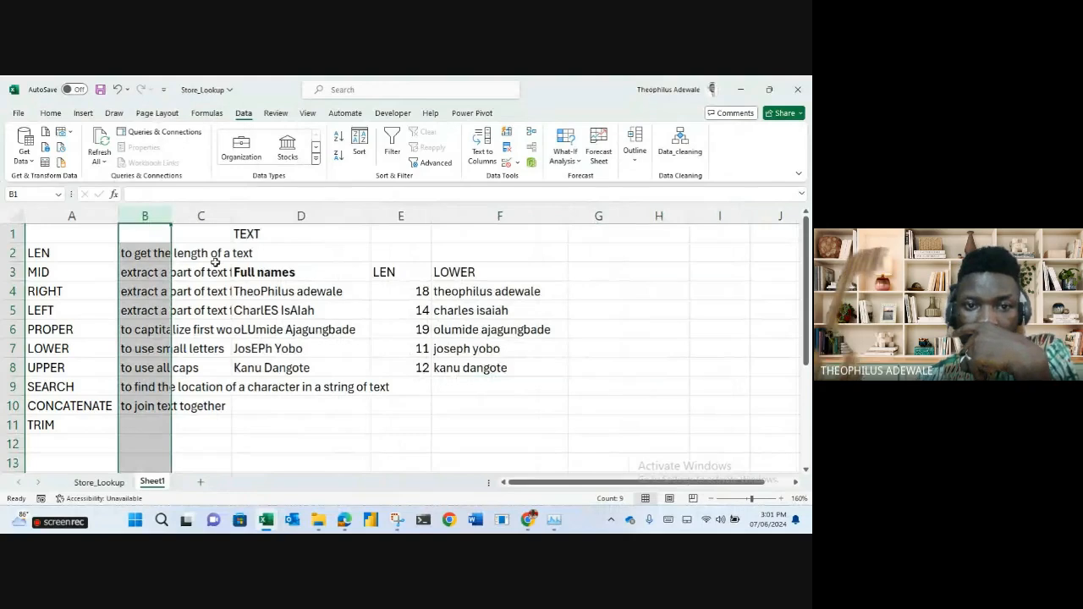
left_click(238, 217)
left_click_drag(234, 217, 202, 229)
left_click(247, 273)
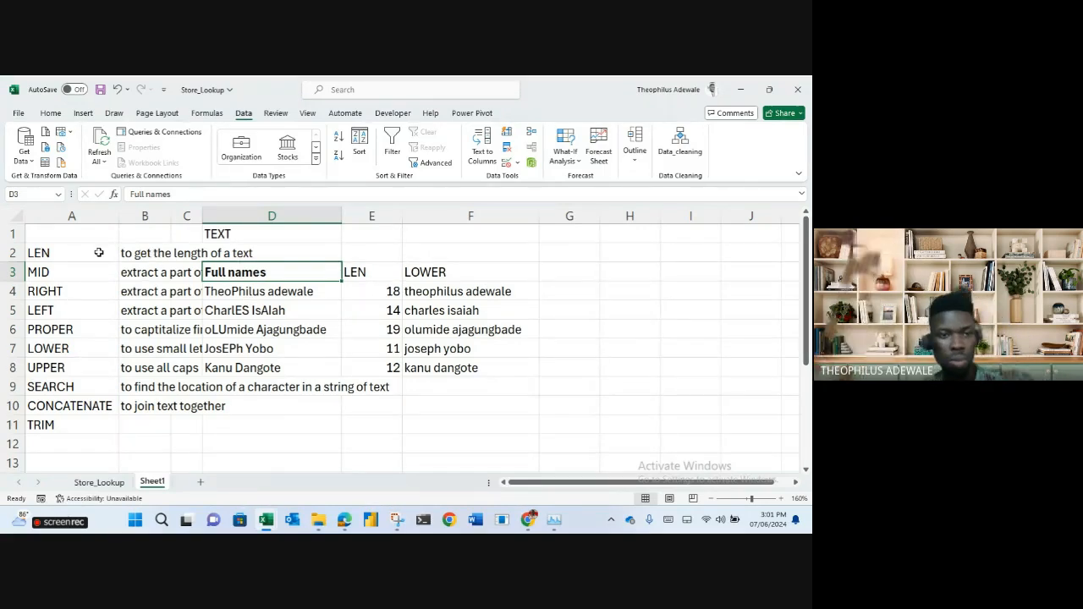
left_click_drag(63, 254, 357, 458)
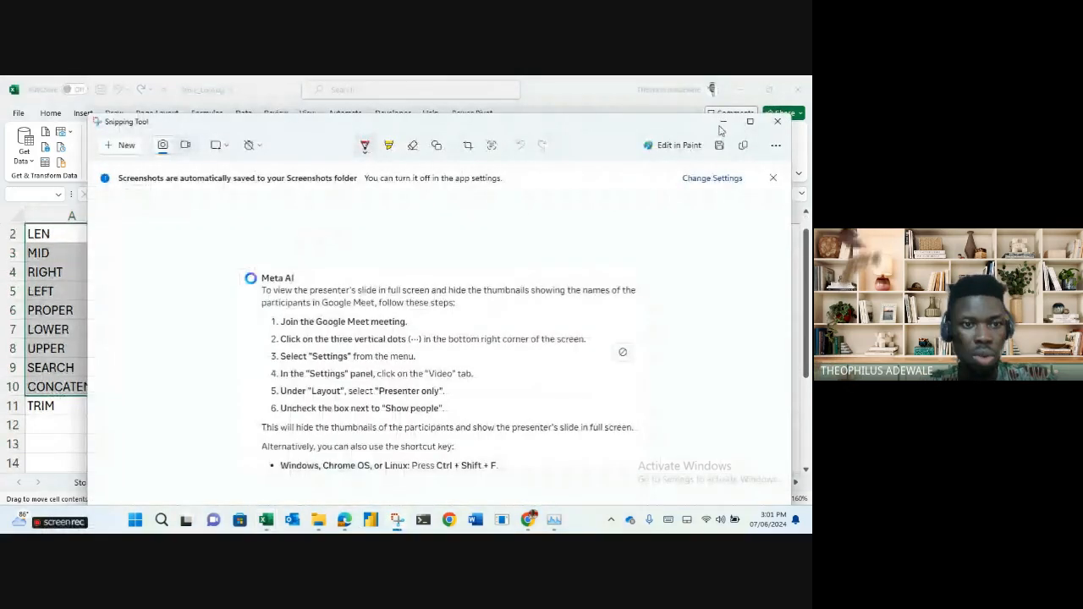
left_click(723, 122)
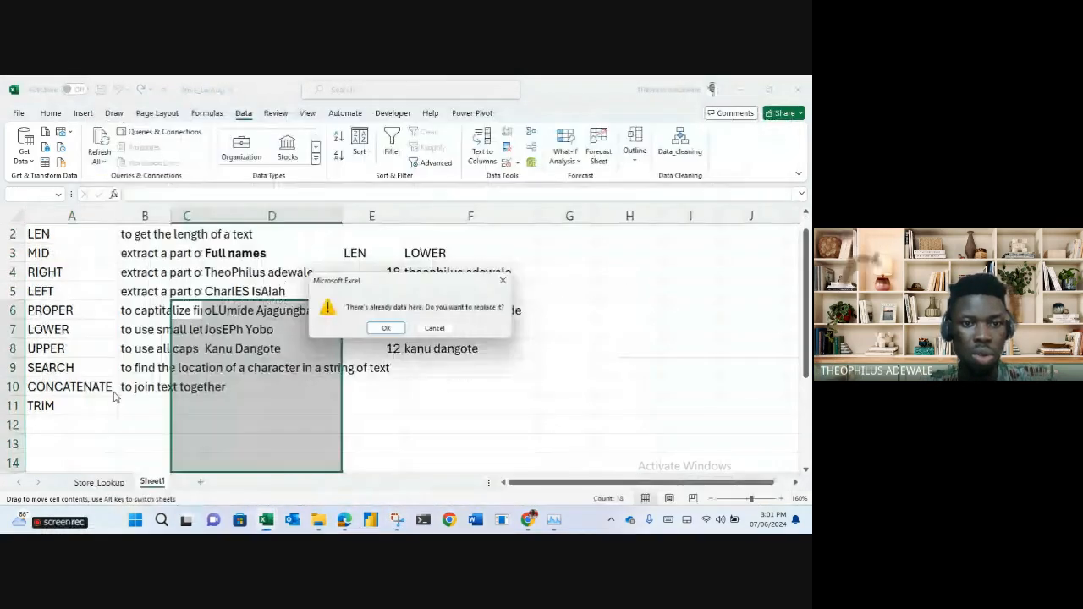
left_click(435, 330)
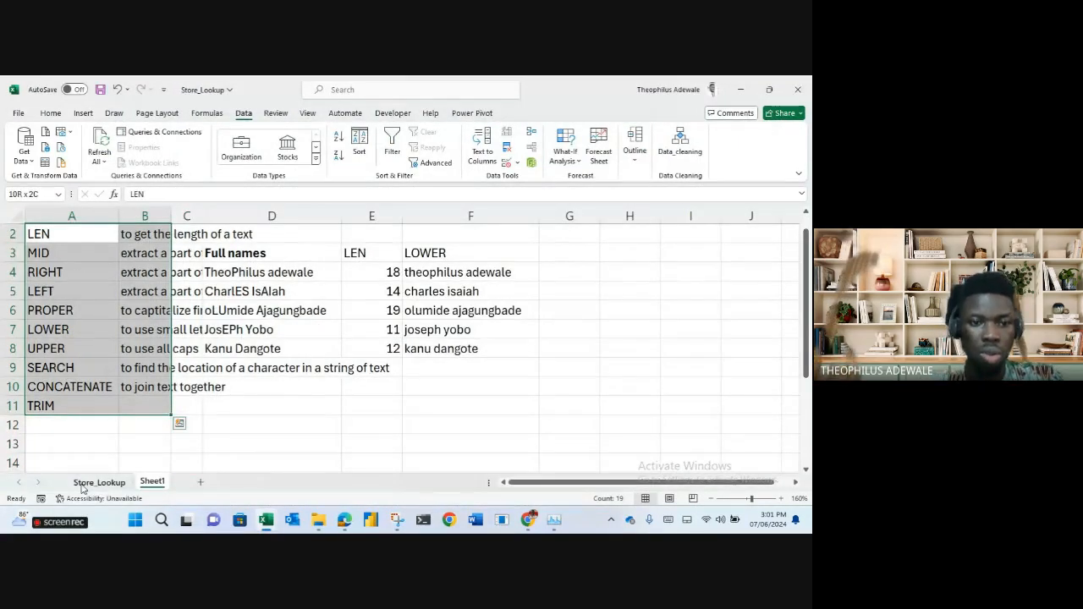
left_click_drag(68, 416, 338, 440)
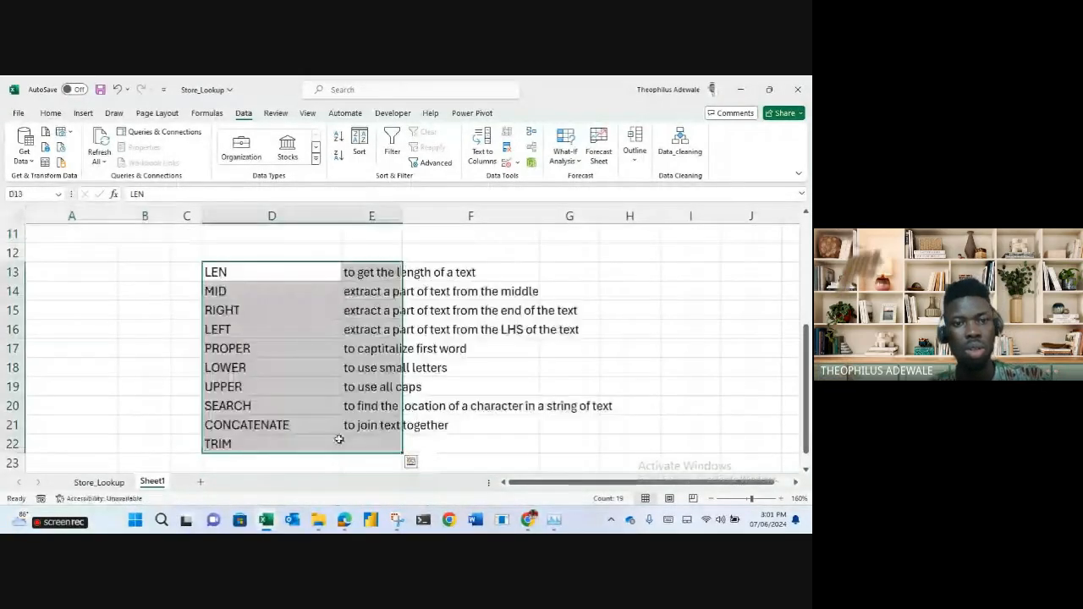
Delete the two emptied leading columns A and B.
scroll(278, 381, "up", 3)
left_click(148, 218)
left_click_drag(148, 217, 16, 252)
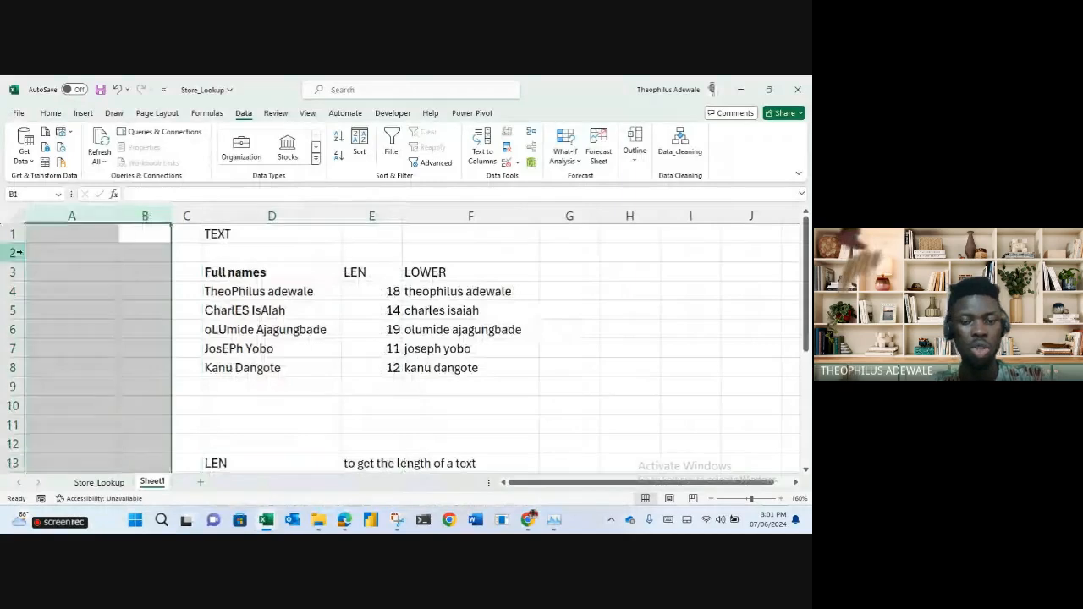
key("ctrl+minus")
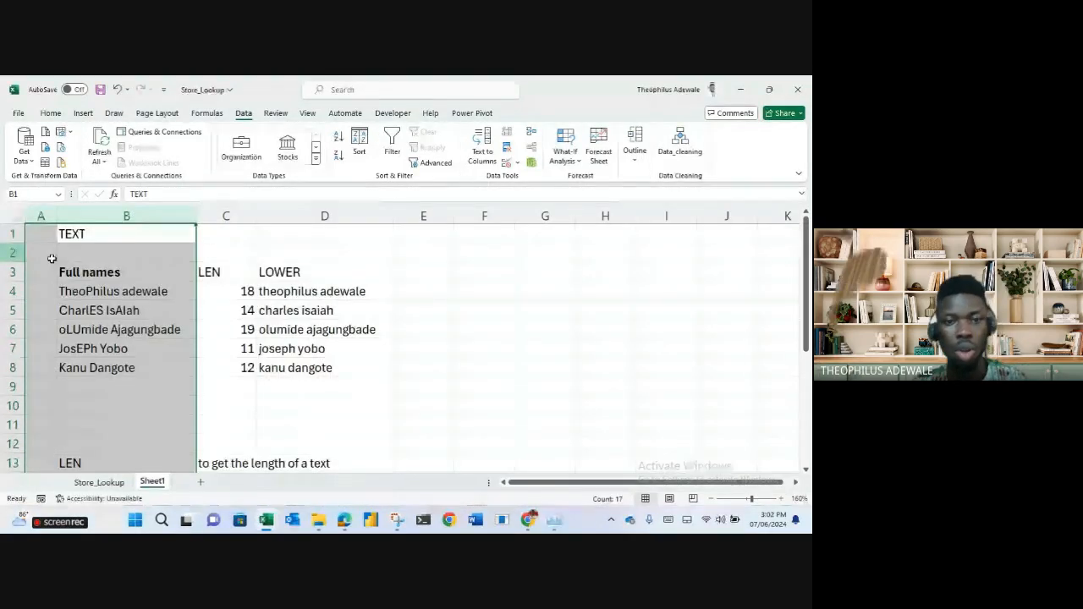
Add an UPPER header and an =UPPER formula for the first full name.
left_click(182, 287)
left_click(401, 274)
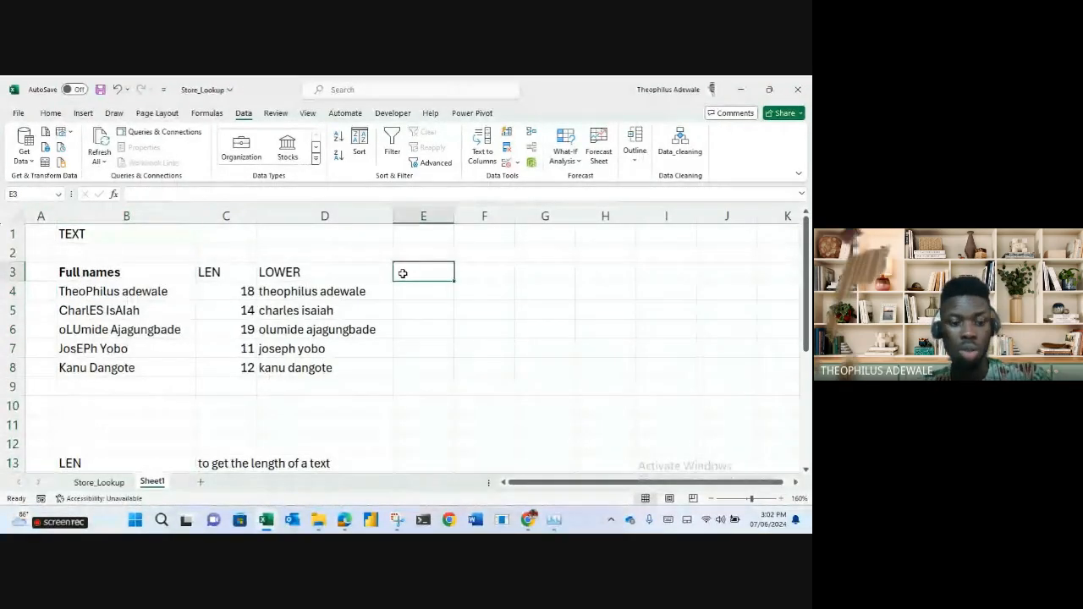
type("UPPER")
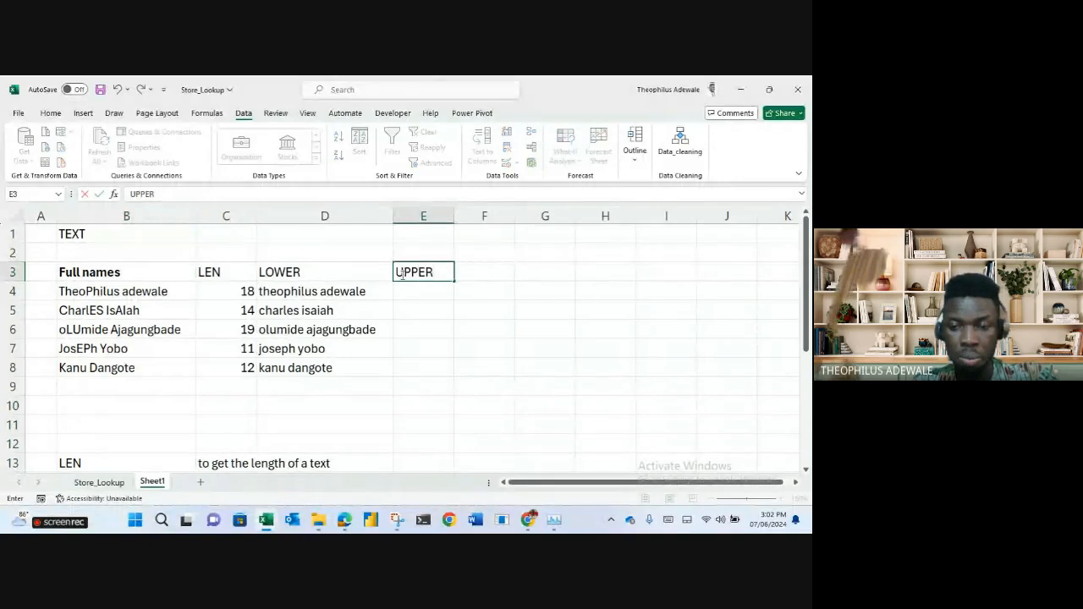
key("Return")
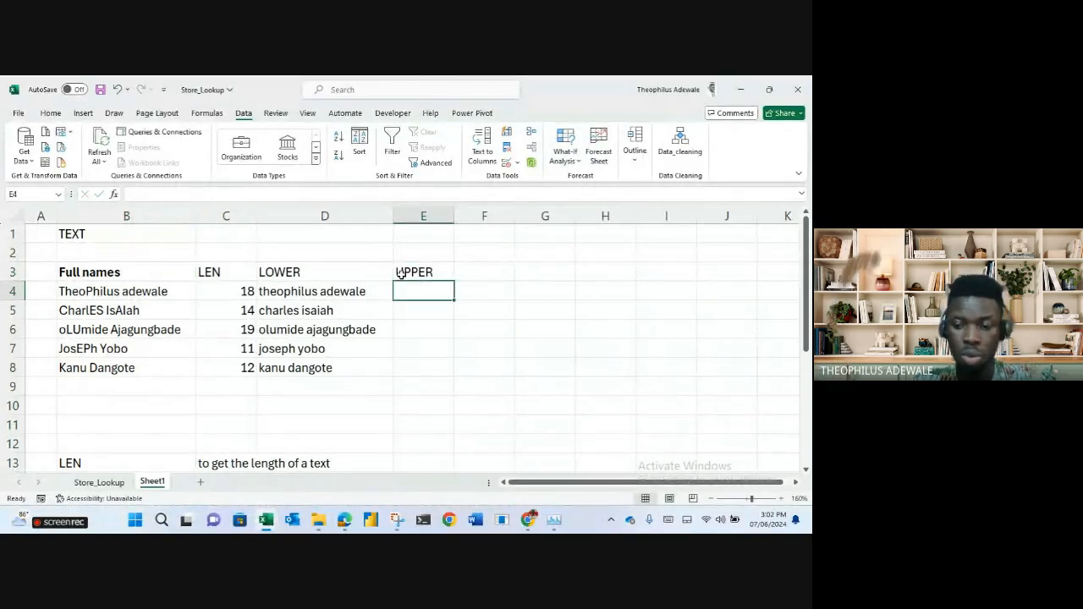
type("=UPPER")
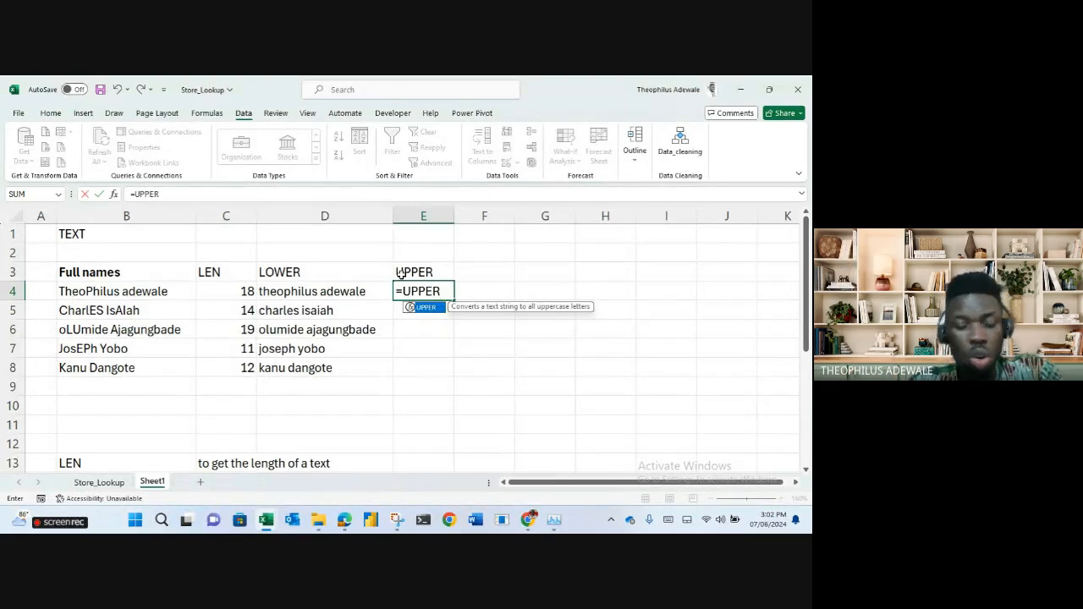
type("(")
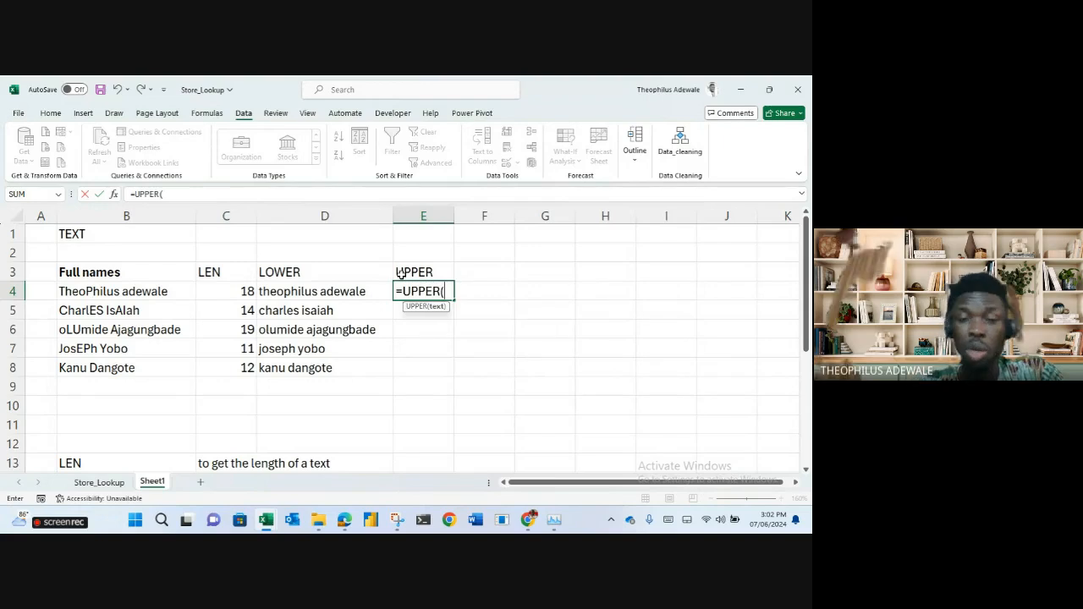
left_click(327, 288)
key("Return")
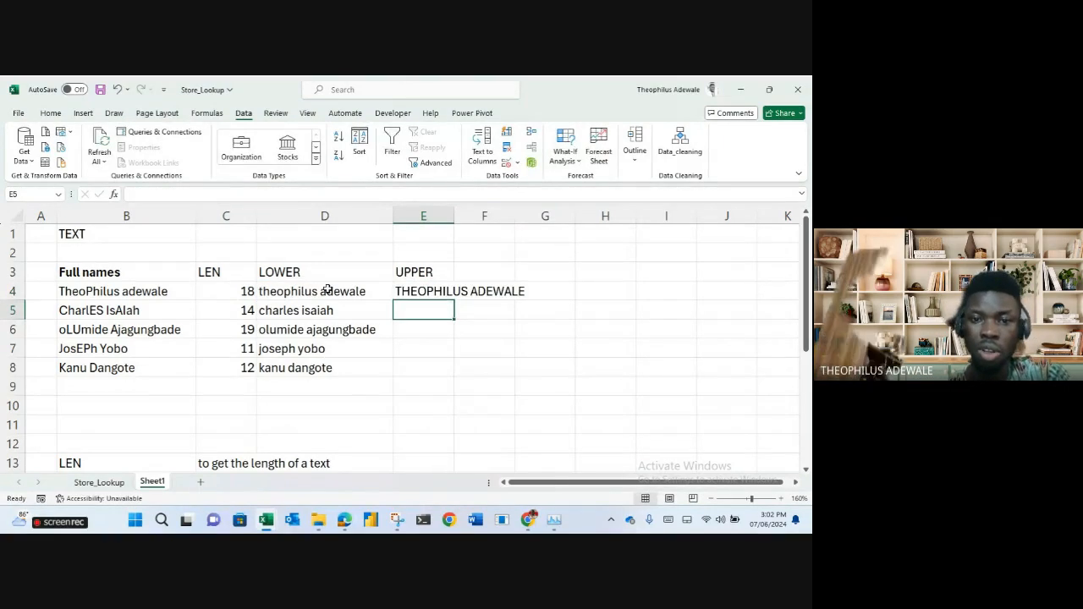
Correct the formula to =UPPER(B4), fill it down to E8, and autofit column E.
left_click(413, 292)
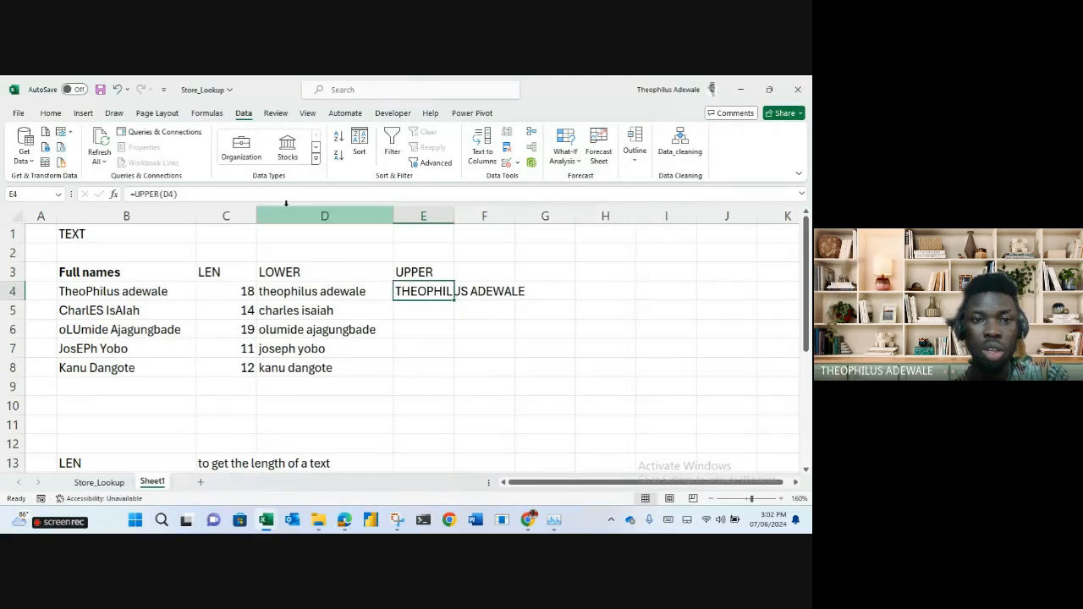
key("F2")
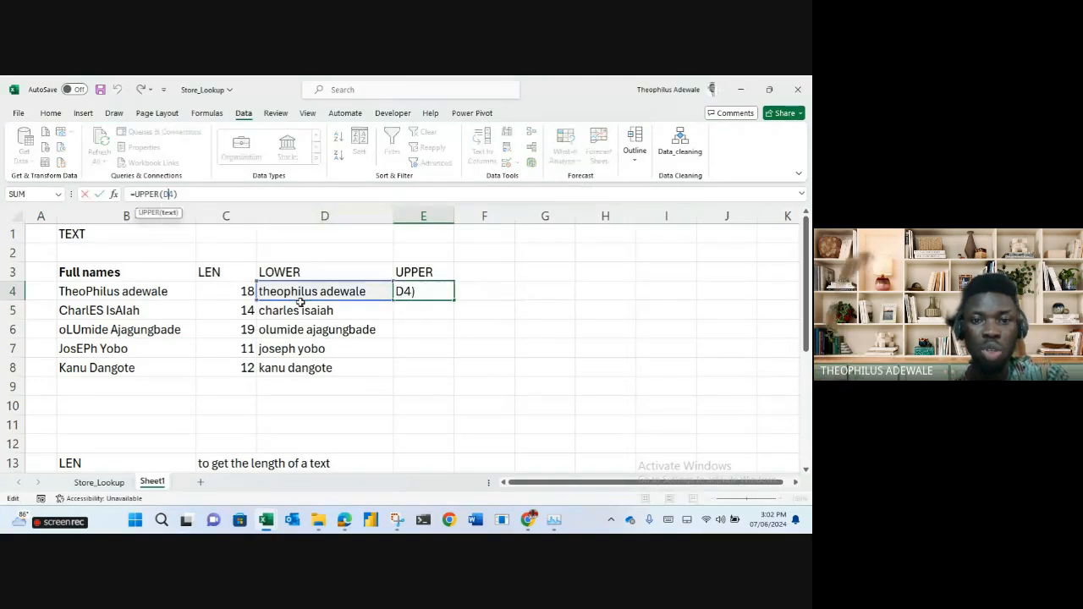
left_click(100, 310)
left_click(112, 291)
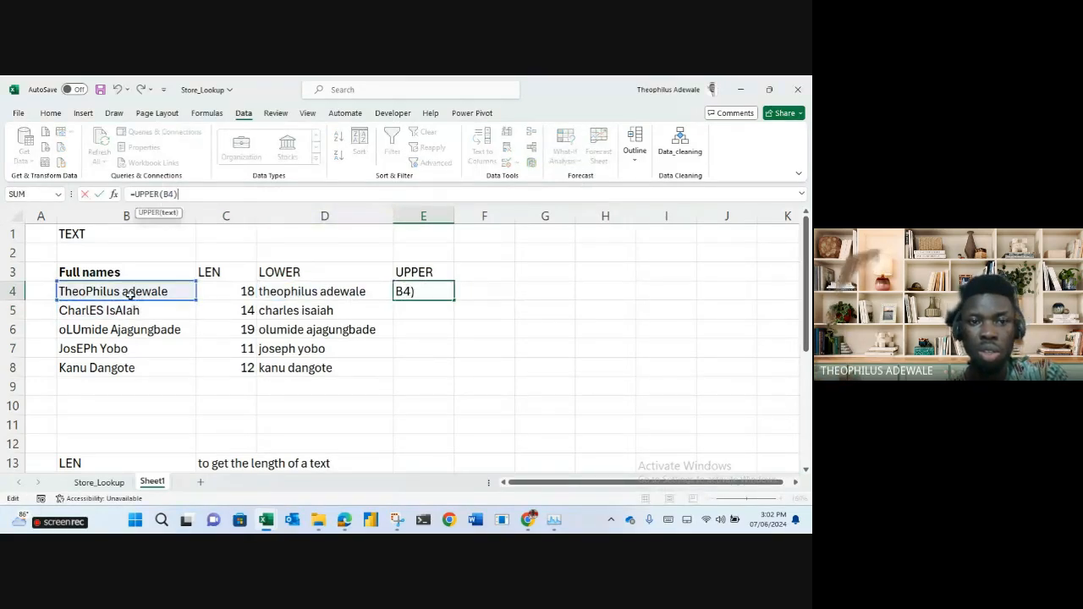
key("Return")
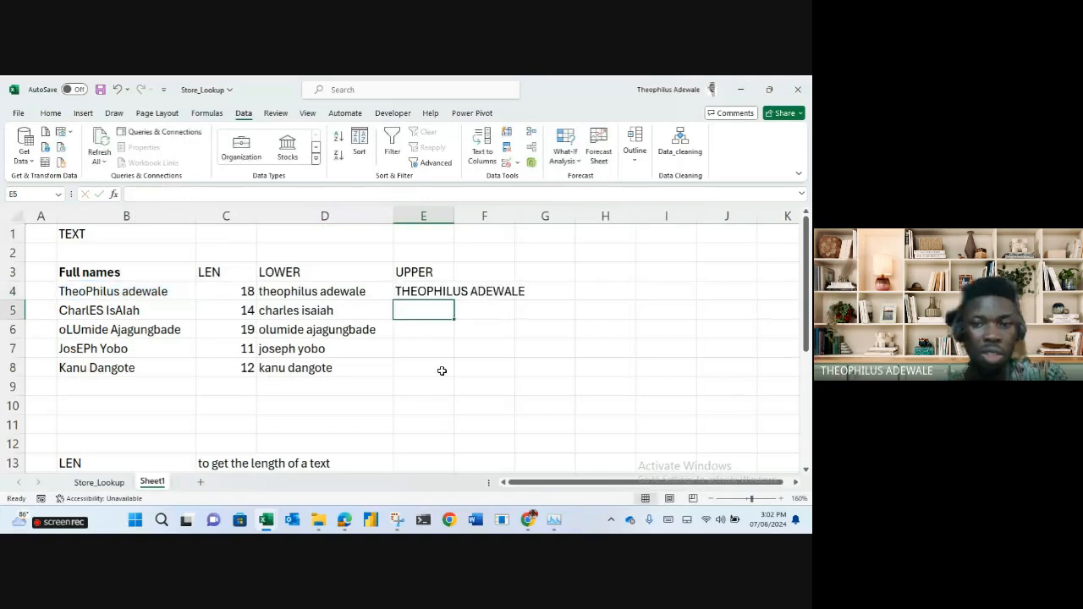
left_click(437, 290)
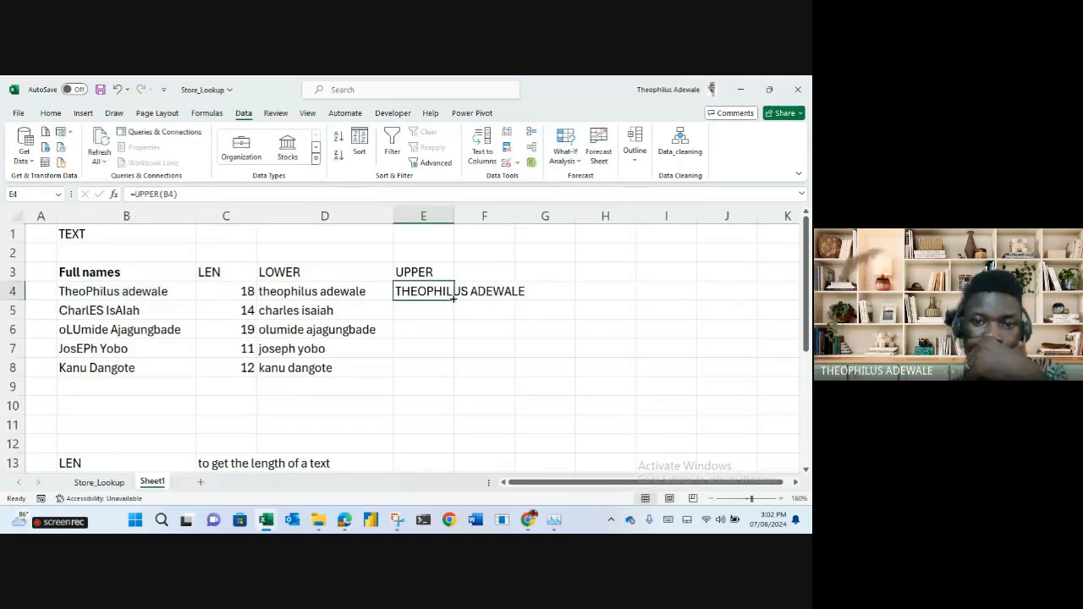
double_click(453, 300)
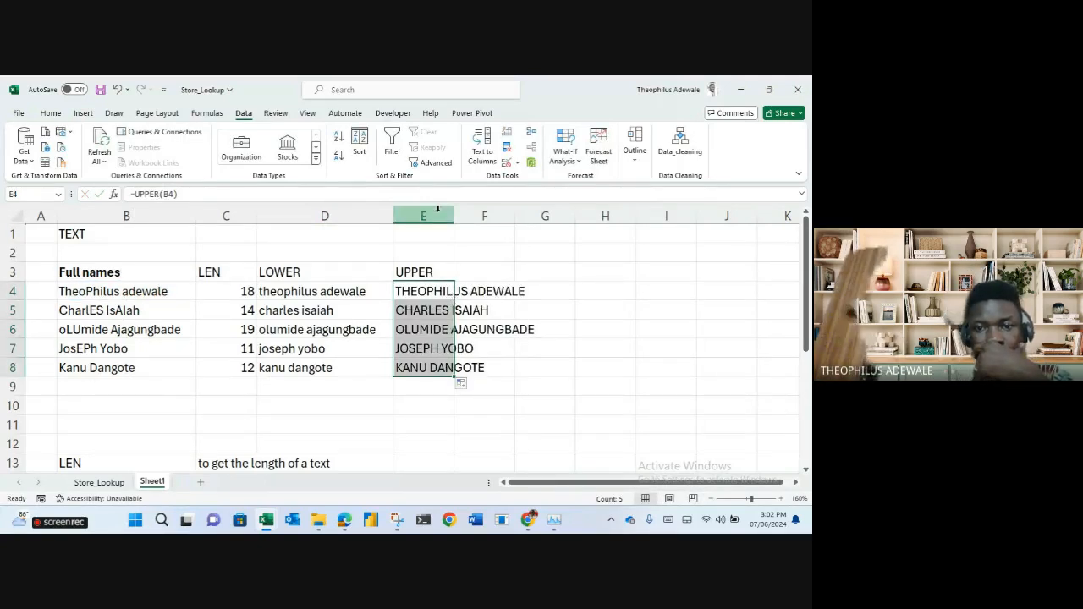
double_click(456, 212)
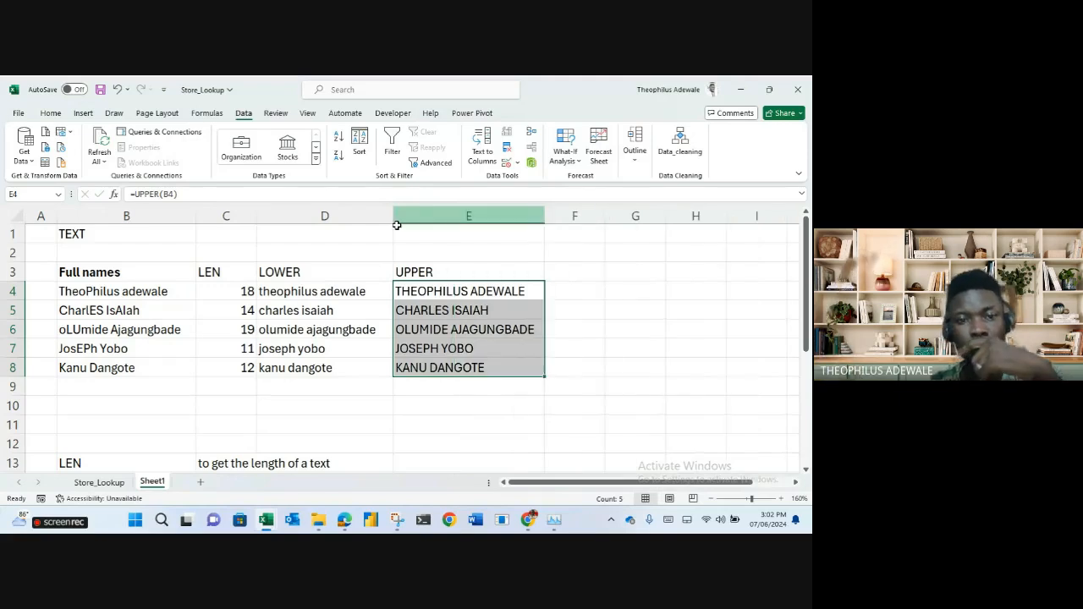
left_click(573, 268)
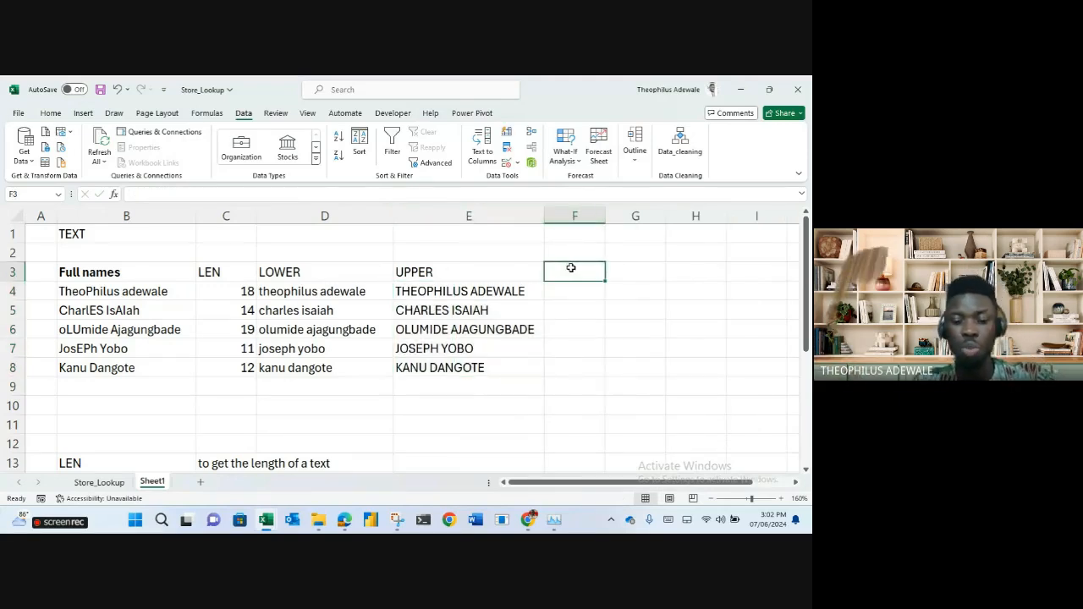
Add a PROPER header in F3 and enter =PROPER(B4) in F4.
type("PROPER")
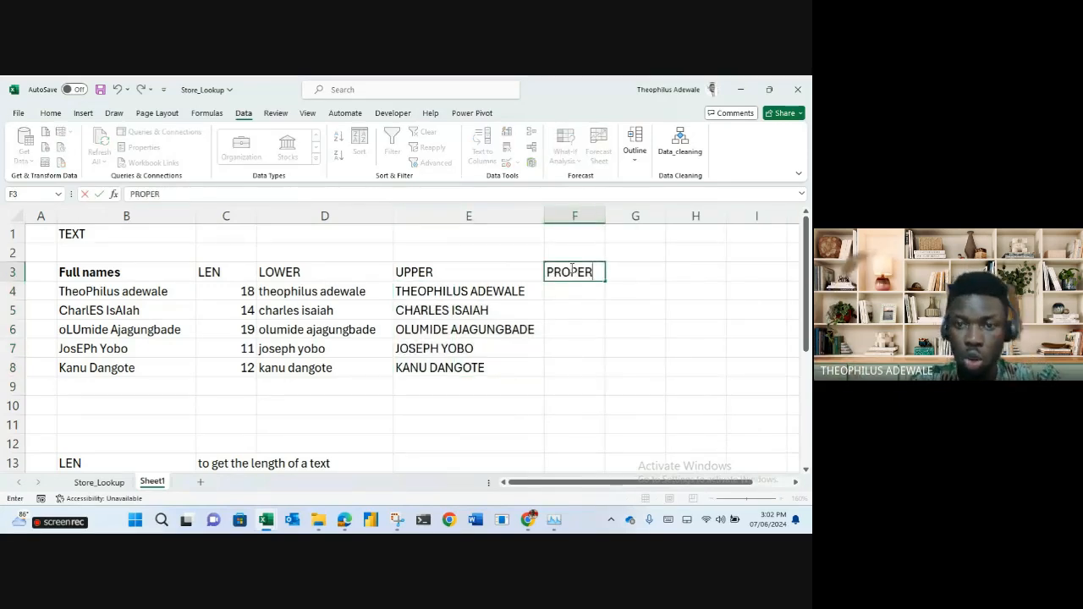
key("Return")
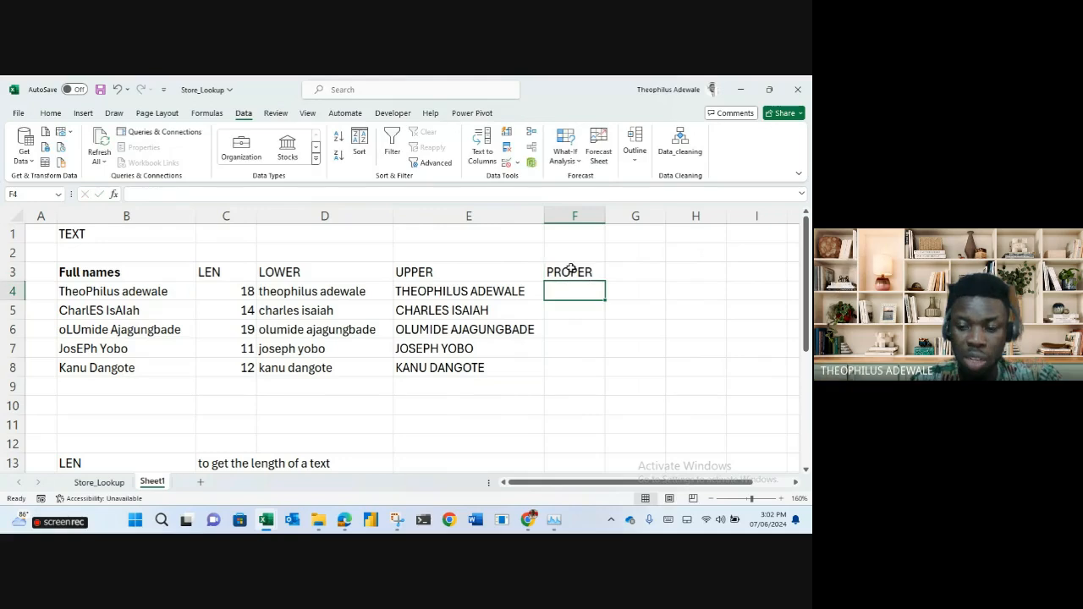
type("=")
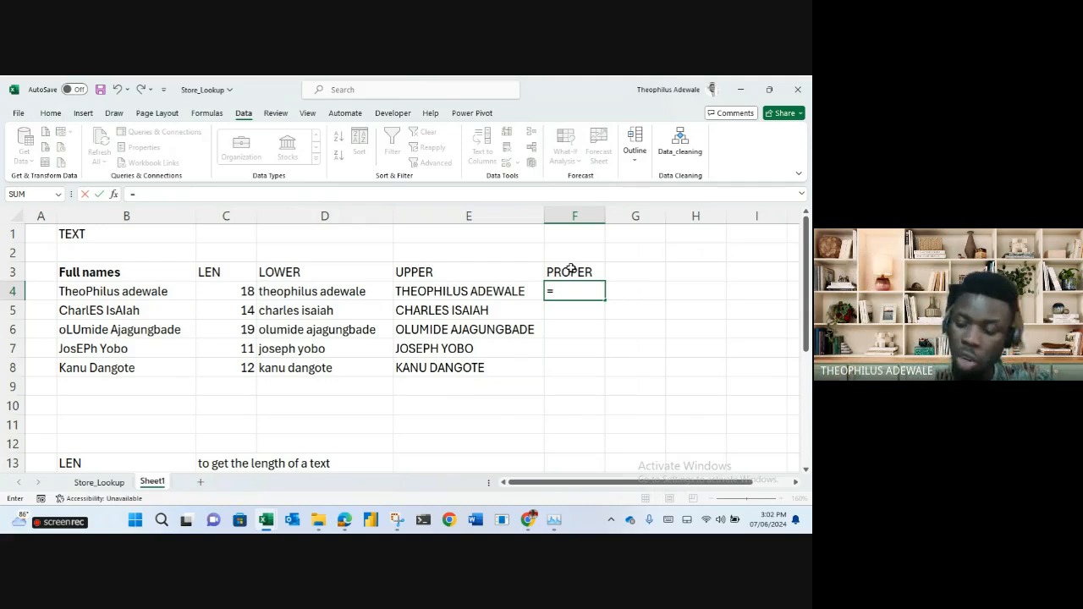
type("P")
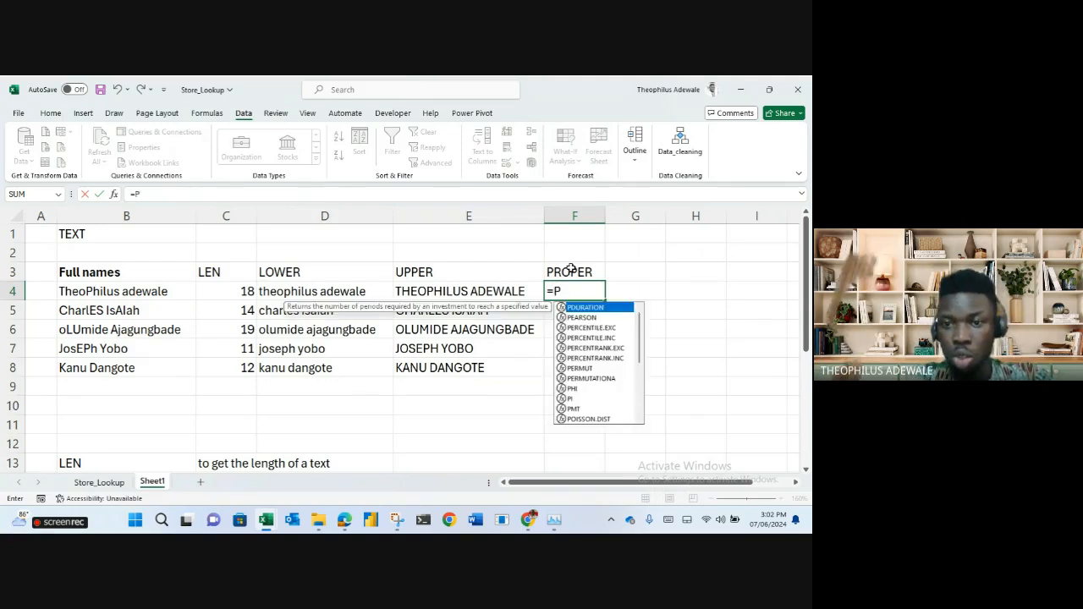
type("ROP")
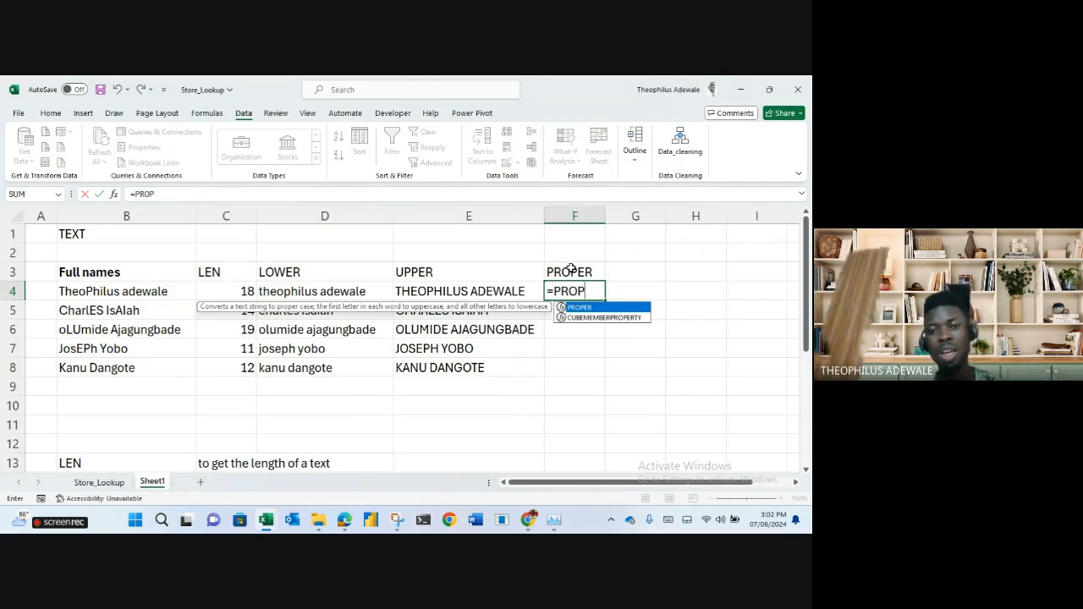
key("Tab")
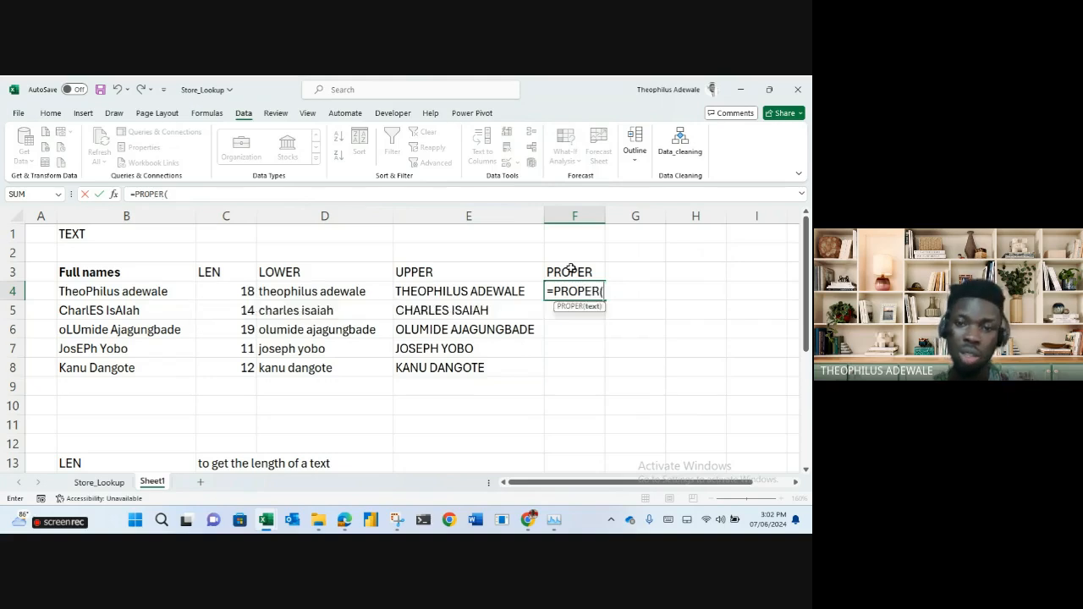
left_click(347, 293)
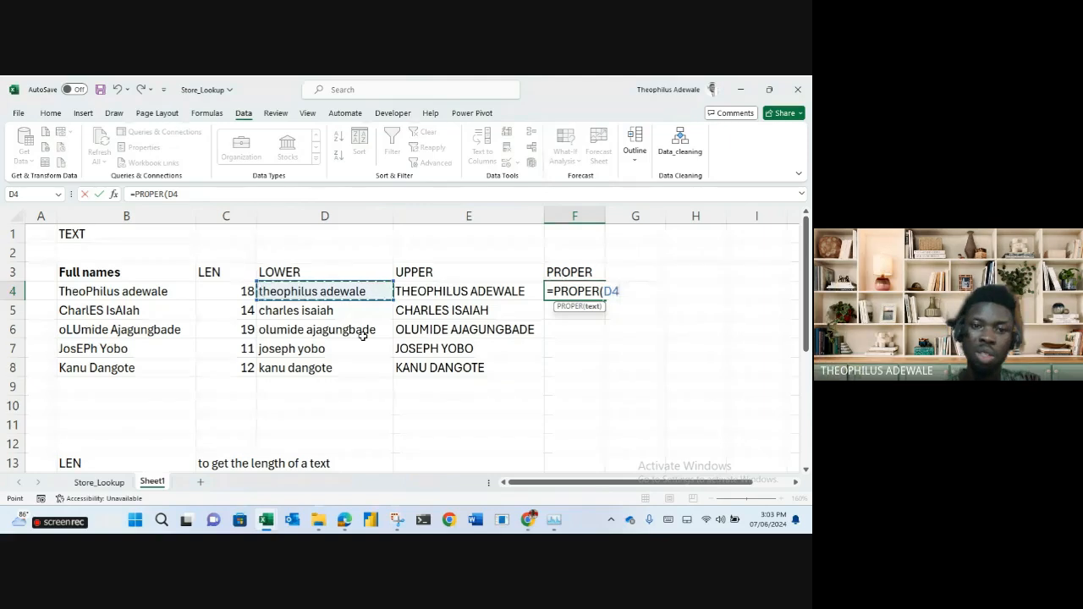
left_click(103, 292)
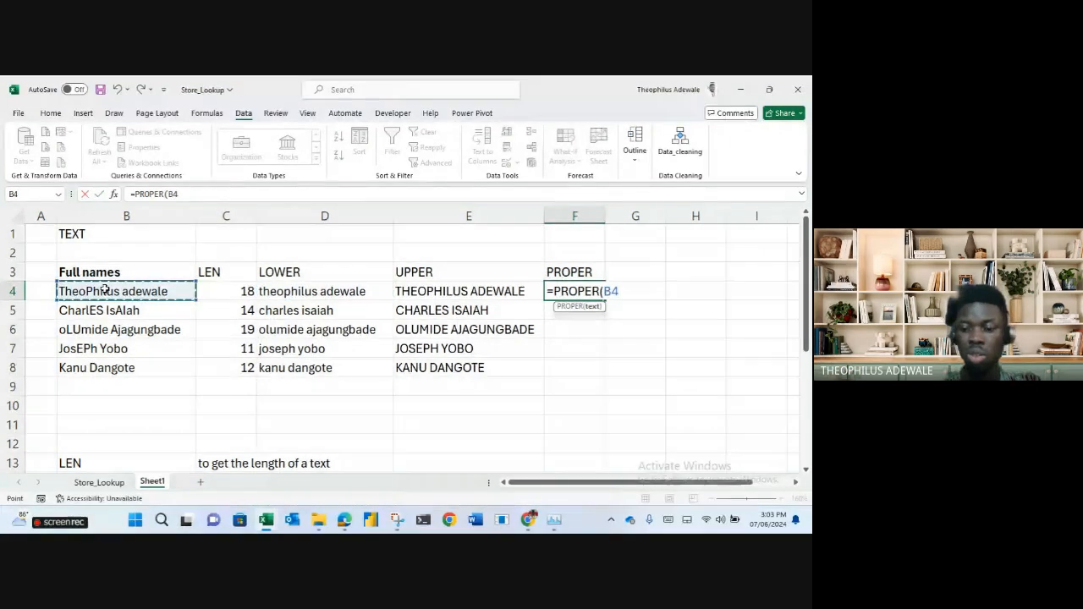
key("Return")
Fill the PROPER formula down to F8 and widen column F to fit.
left_click(592, 292)
double_click(606, 300)
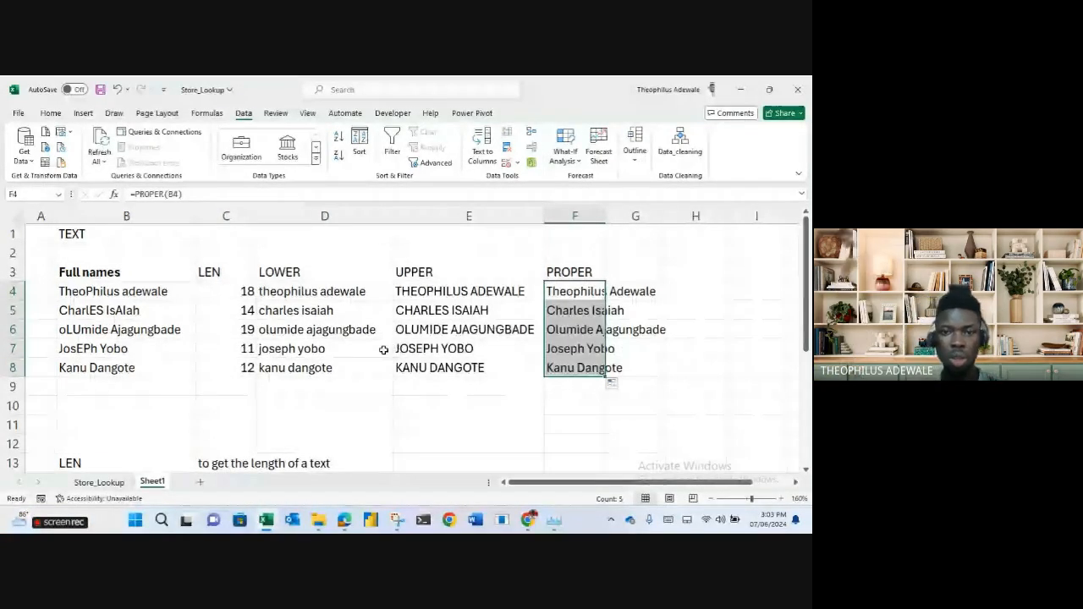
scroll(383, 350, "down", 3)
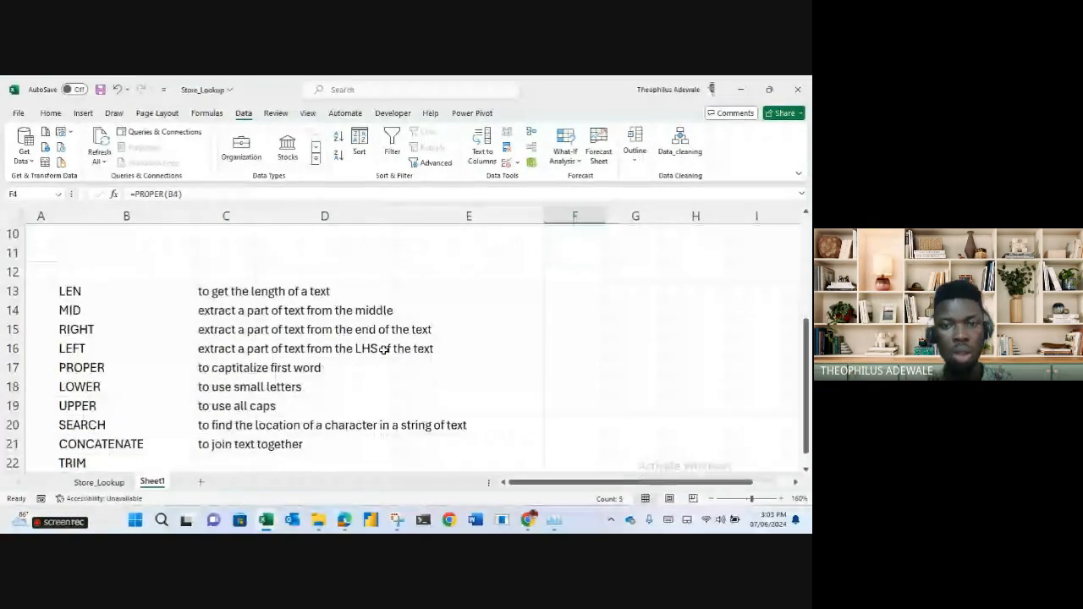
scroll(383, 349, "up", 3)
left_click(641, 273)
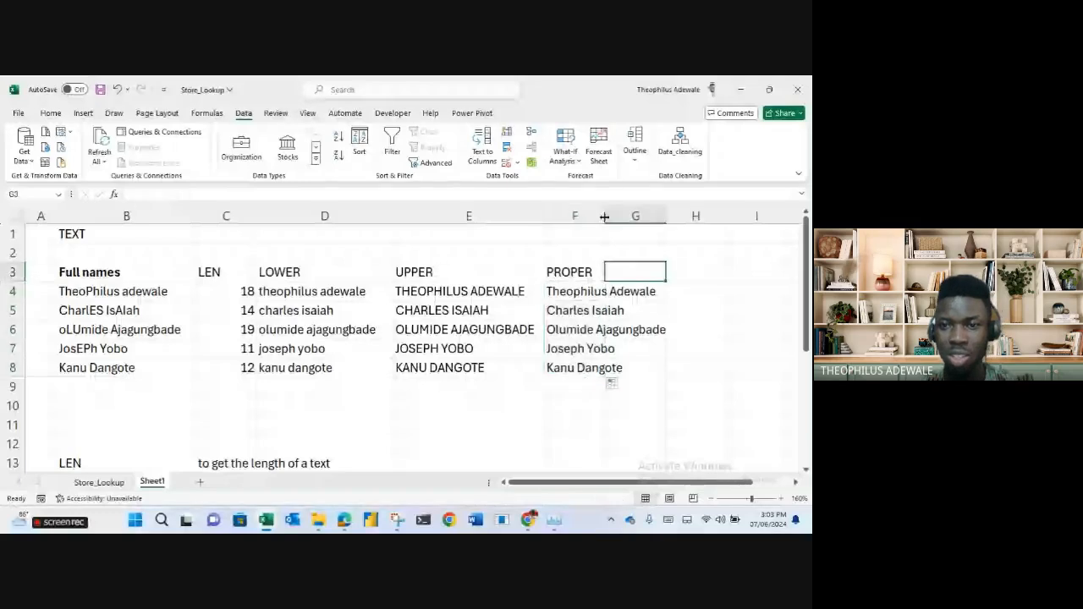
left_click_drag(605, 216, 683, 217)
Put a SEARCH header in G3 and =SEARCH("T",B4) in G4, filled down to G8.
type("SEARCH")
key("Return")
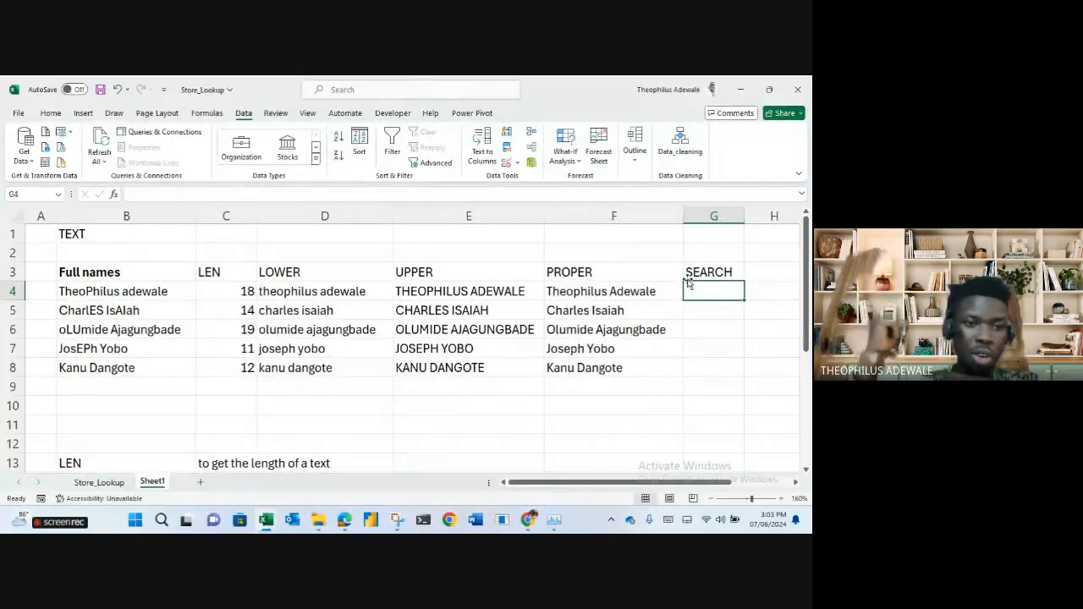
type("=SEARCH")
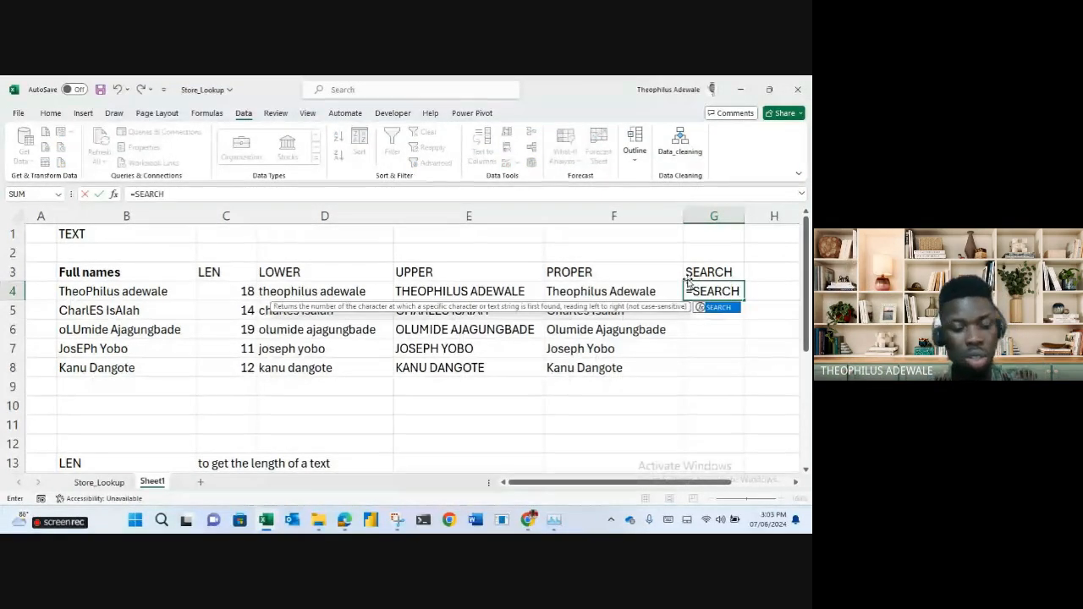
type("(\"T\"")
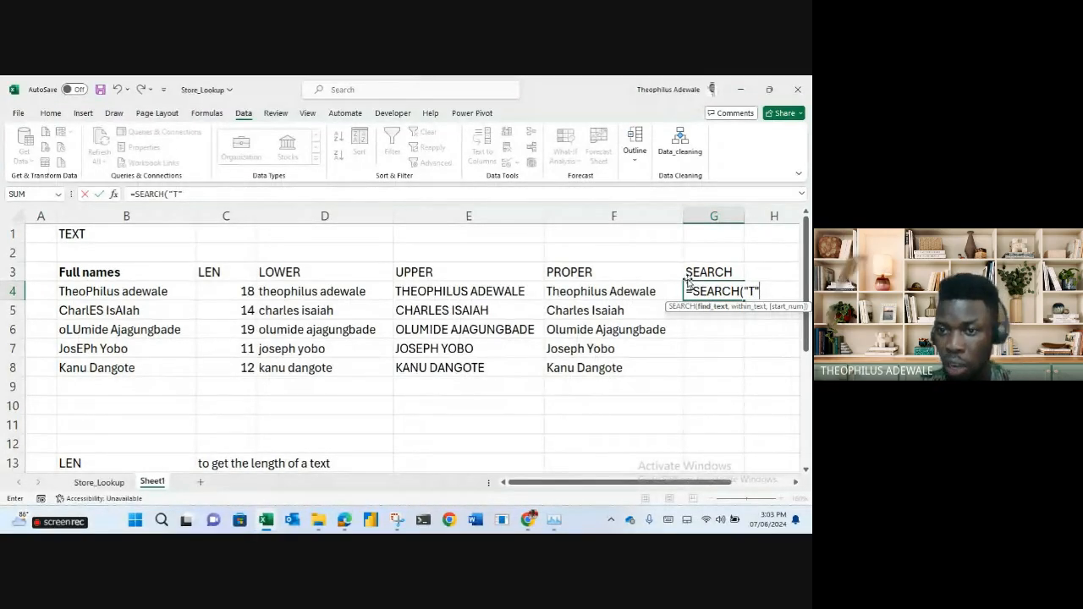
type(",")
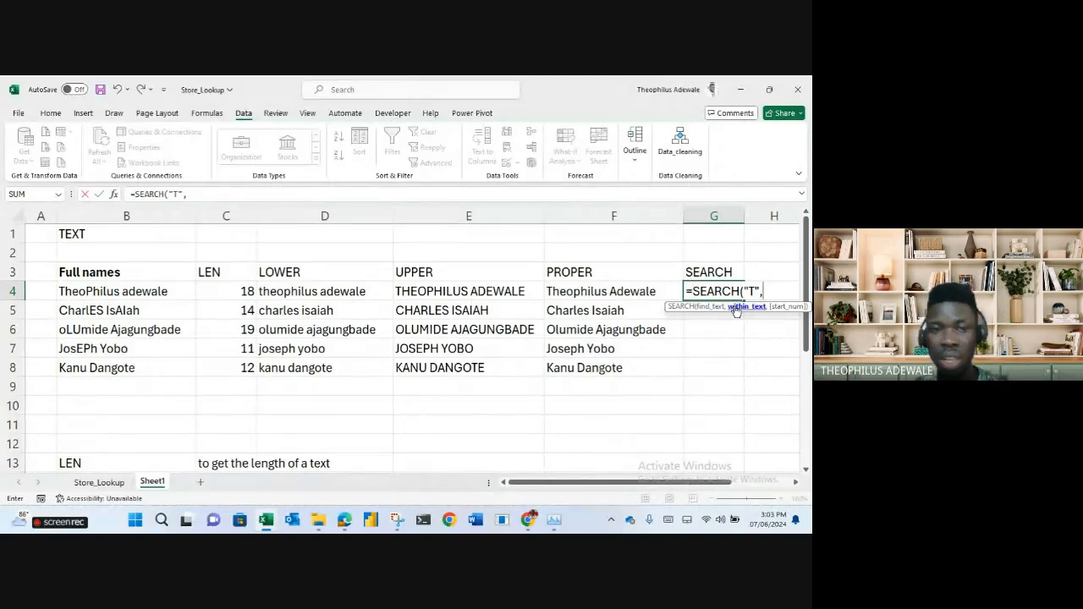
left_click(152, 300)
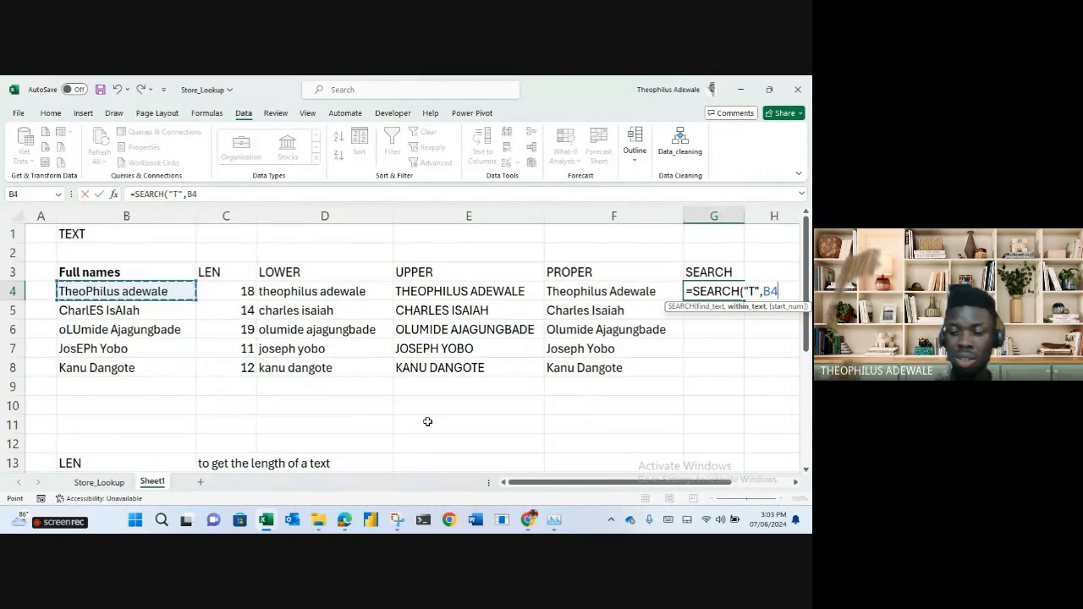
key("Return")
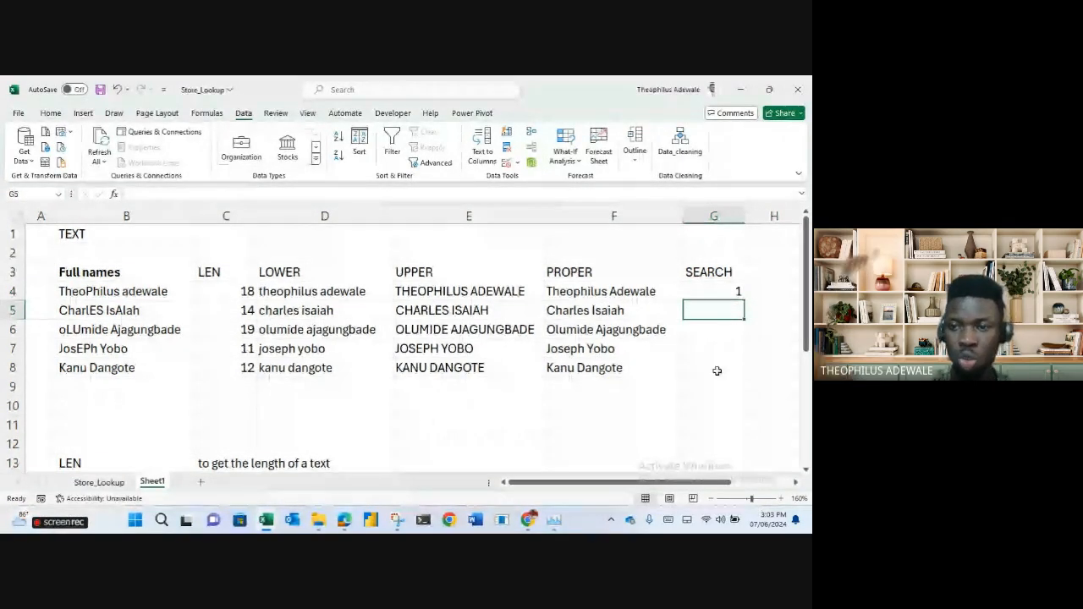
left_click(738, 296)
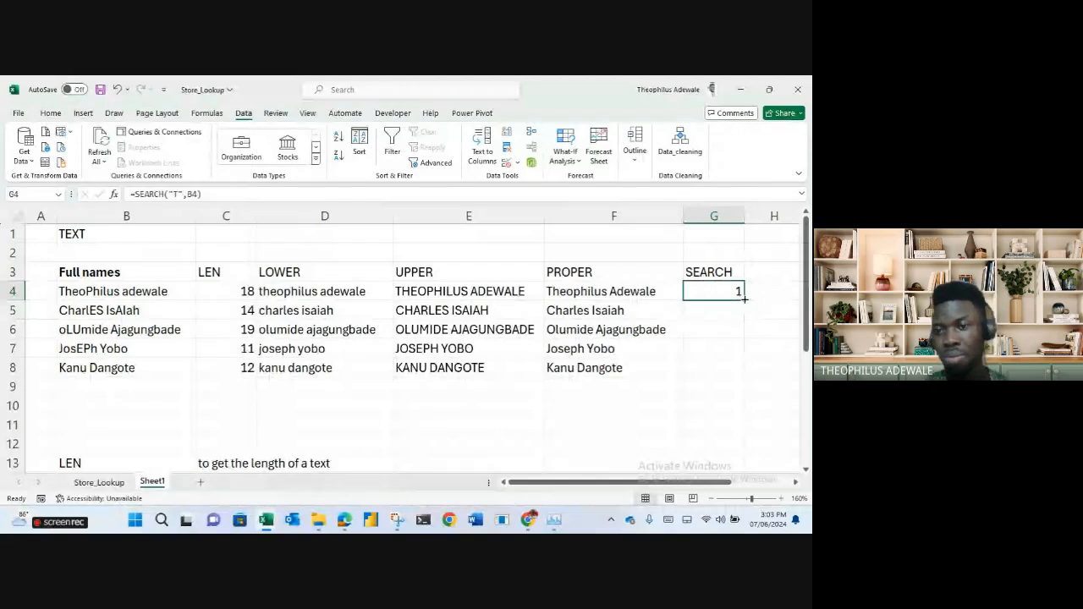
double_click(742, 301)
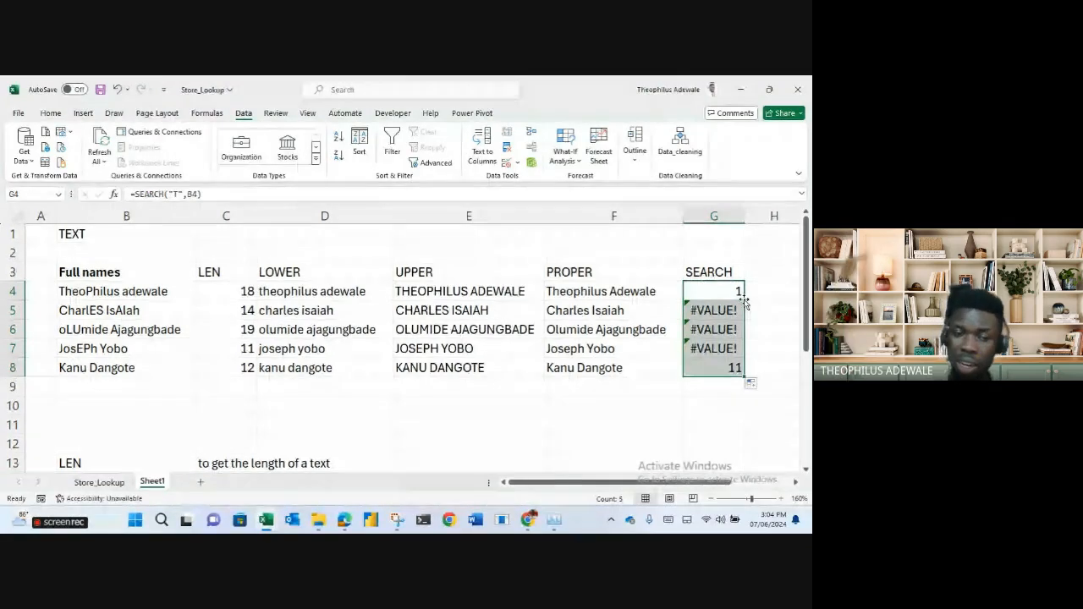
Change G4 to =SEARCH(" ",B4) and fill it down to G8.
left_click(247, 367)
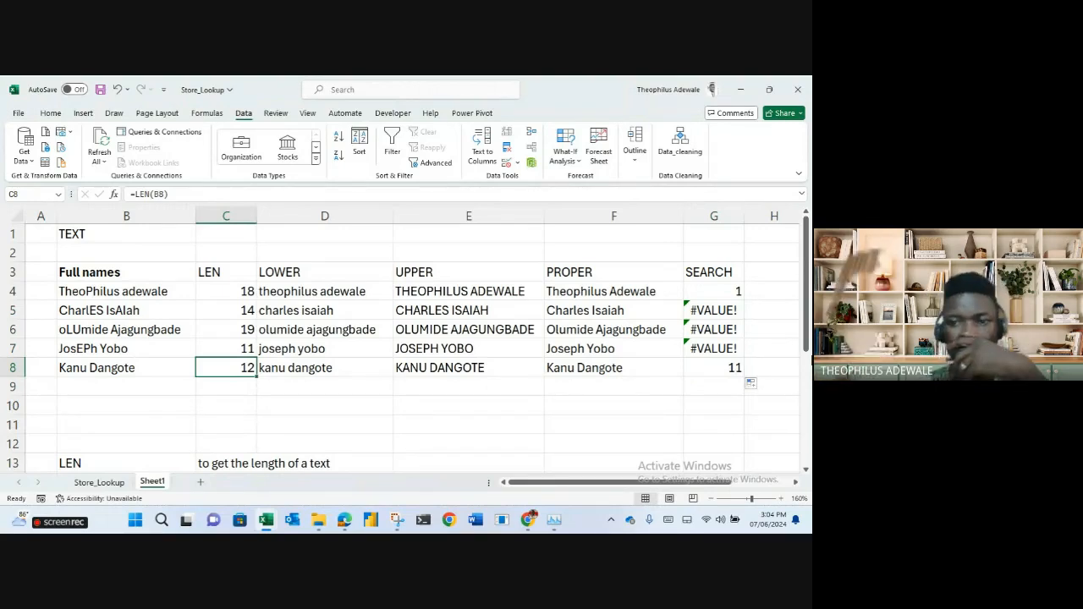
left_click(724, 293)
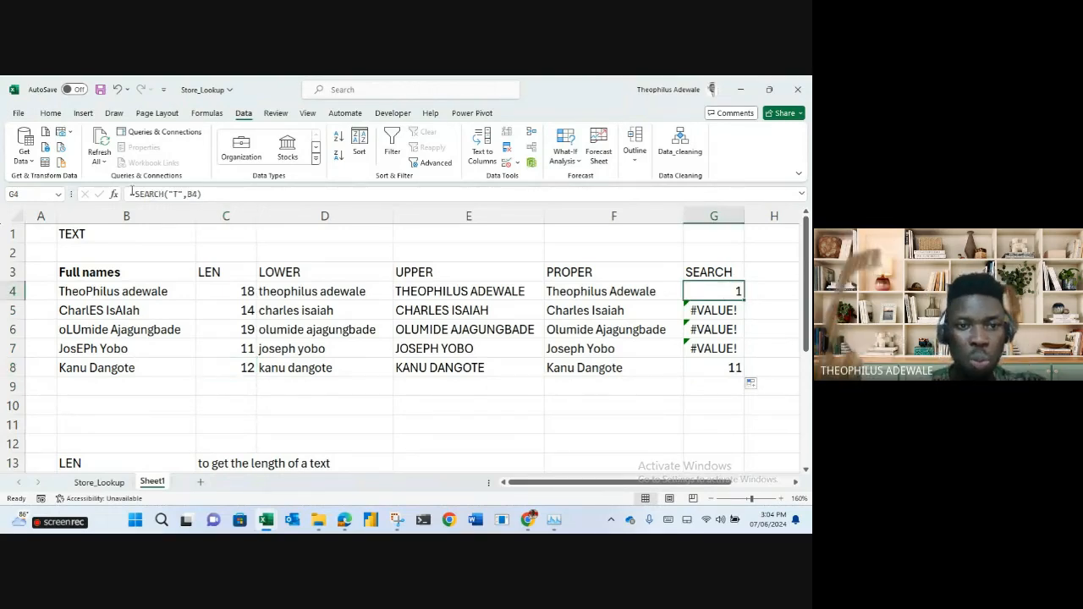
double_click(724, 294)
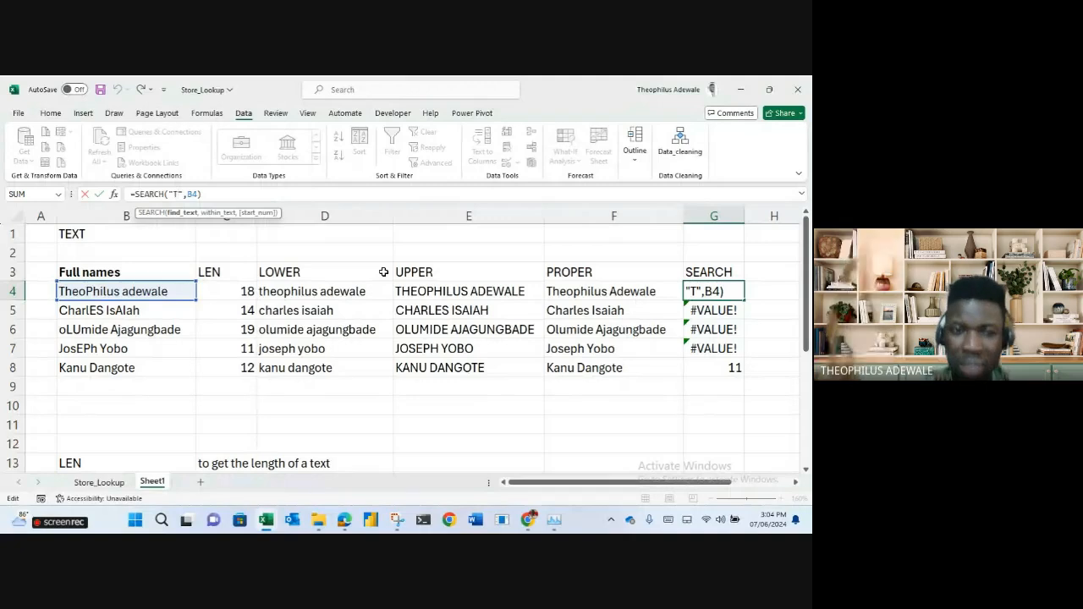
key("BackSpace")
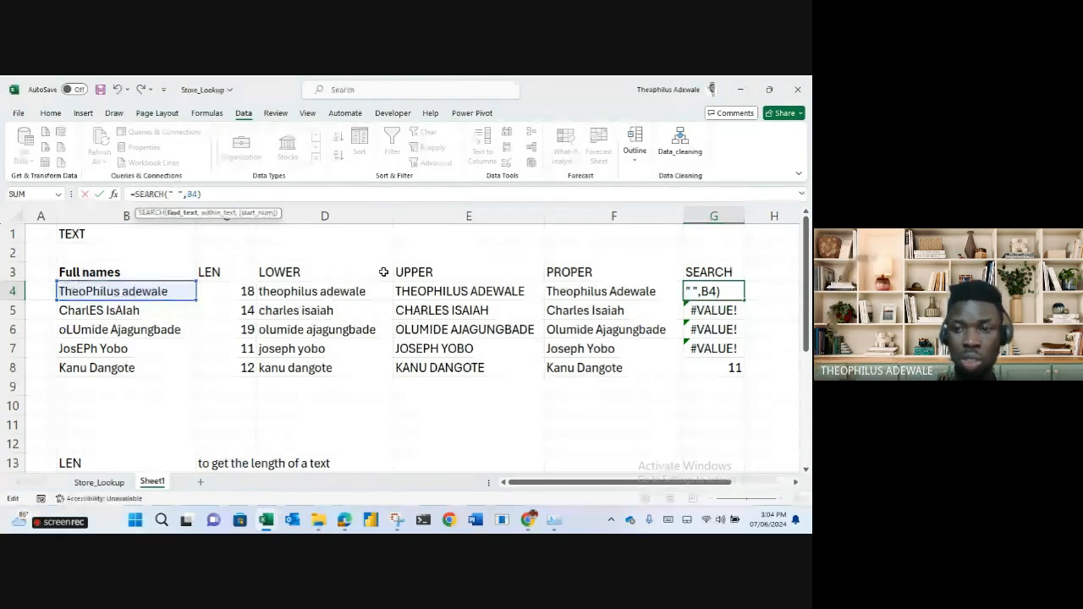
key("Return")
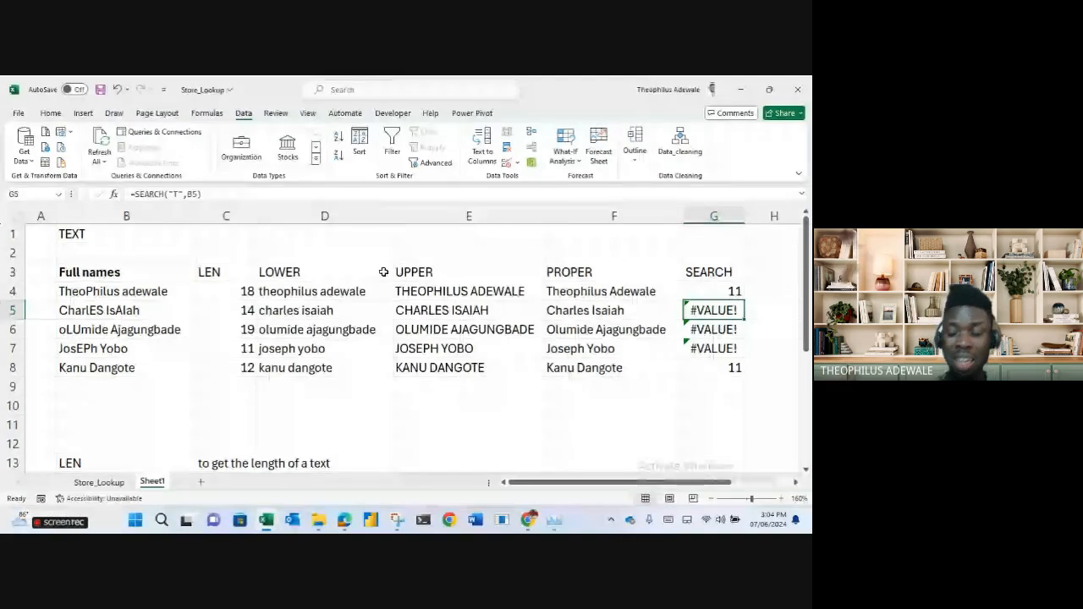
left_click(107, 348)
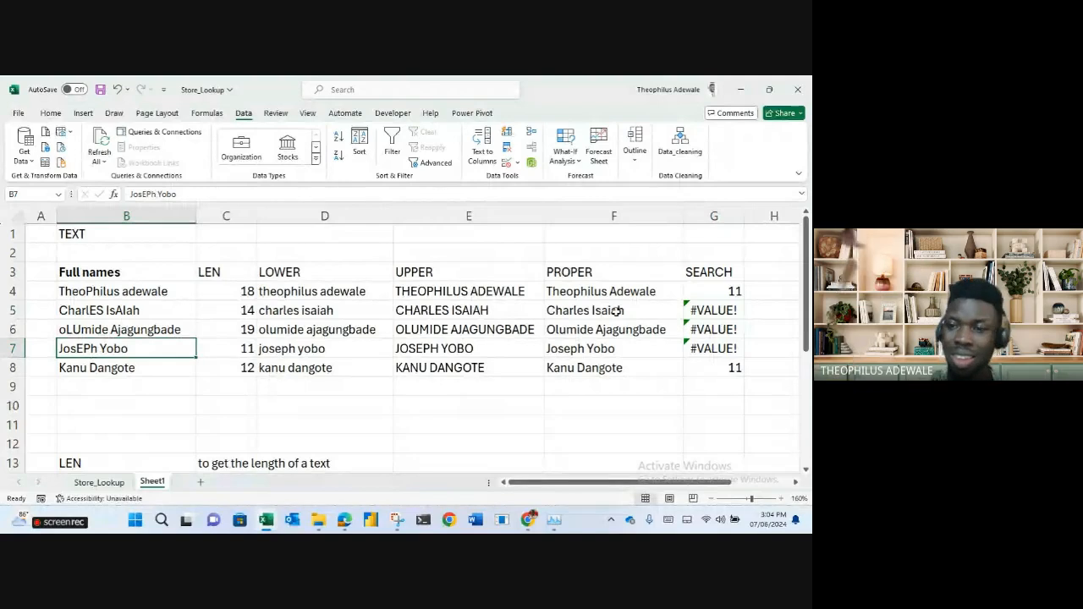
left_click(725, 296)
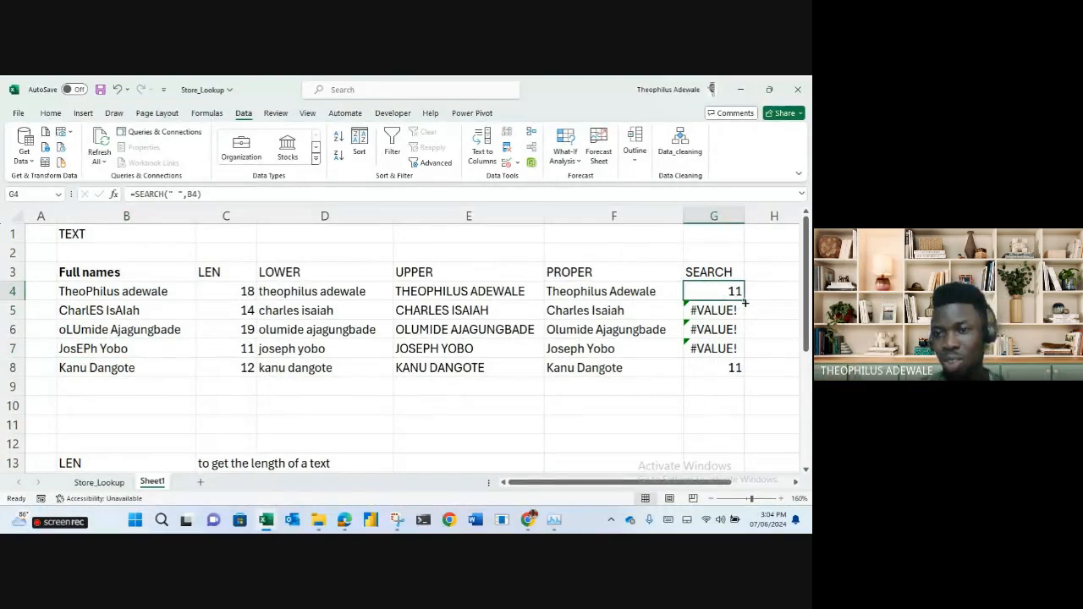
double_click(744, 301)
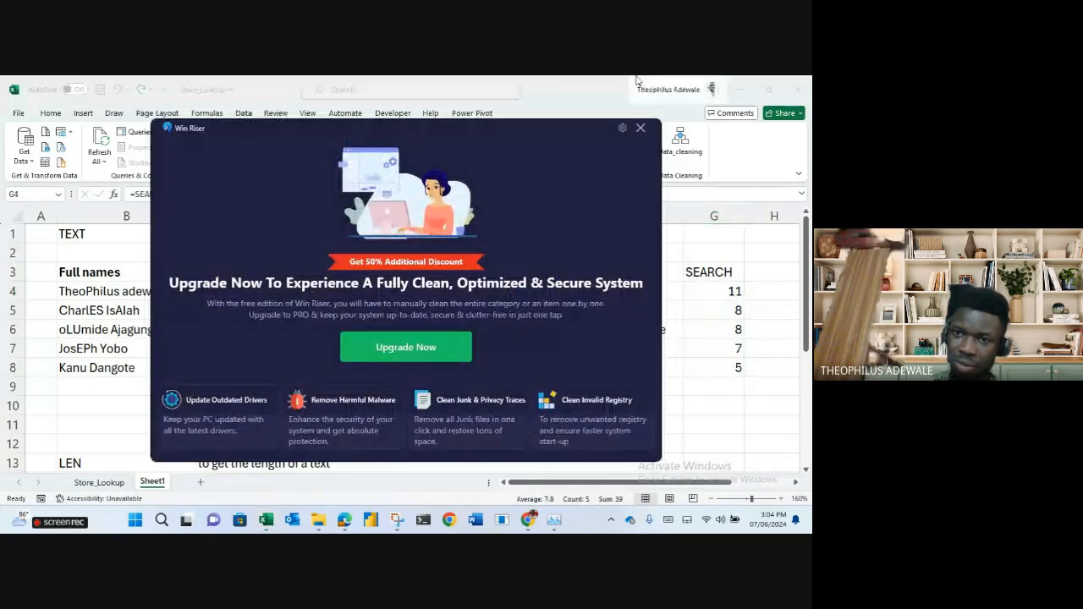
Type the header LENGTH OF FIRST NAME in H3 and autofit column H.
left_click(641, 128)
left_click(577, 420)
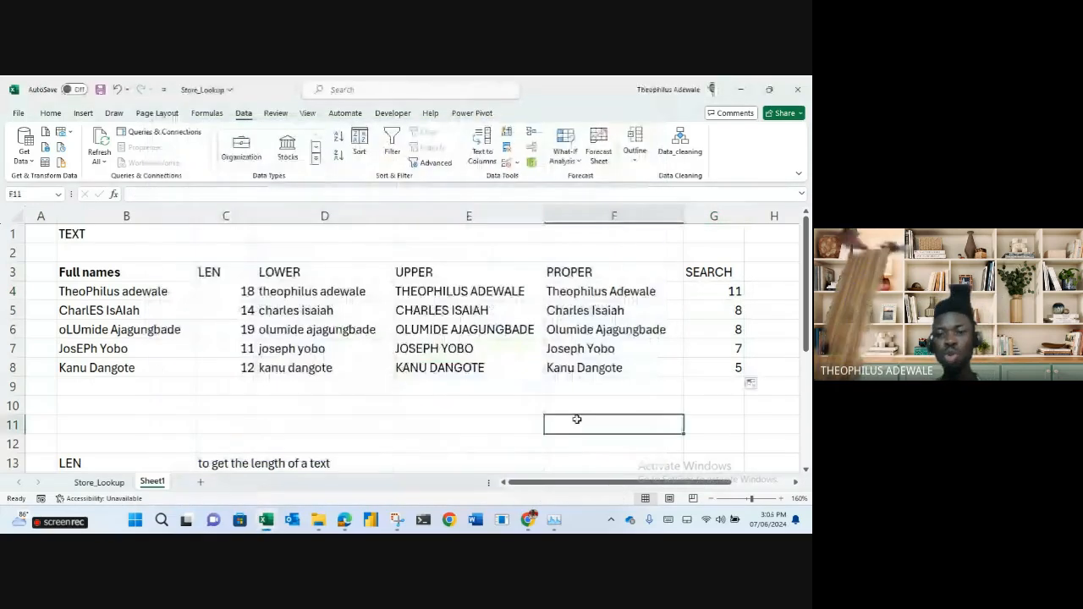
left_click(759, 271)
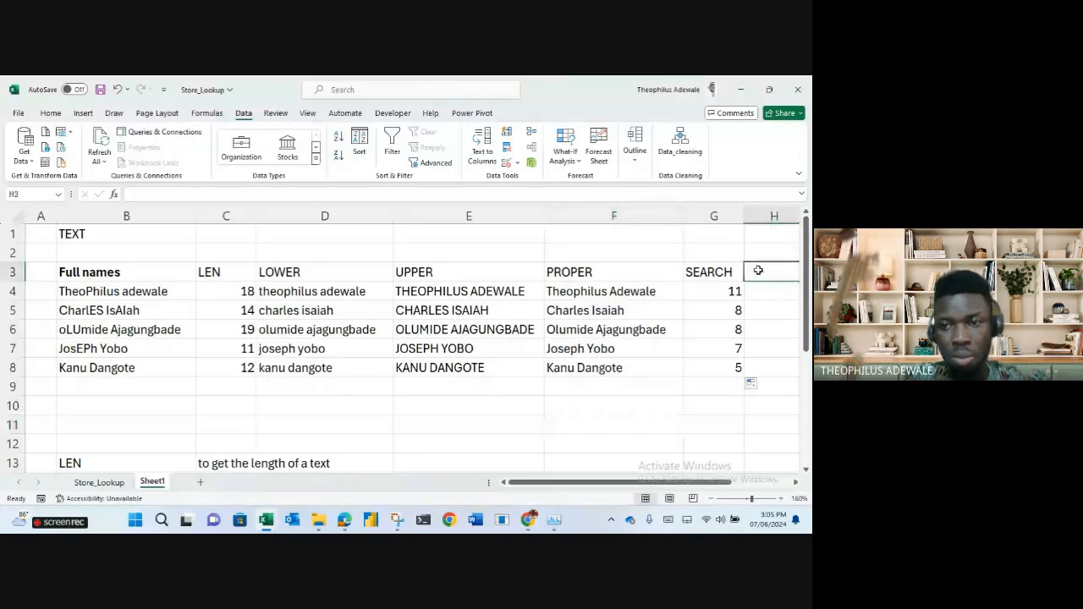
type("LENGTH OF FIR")
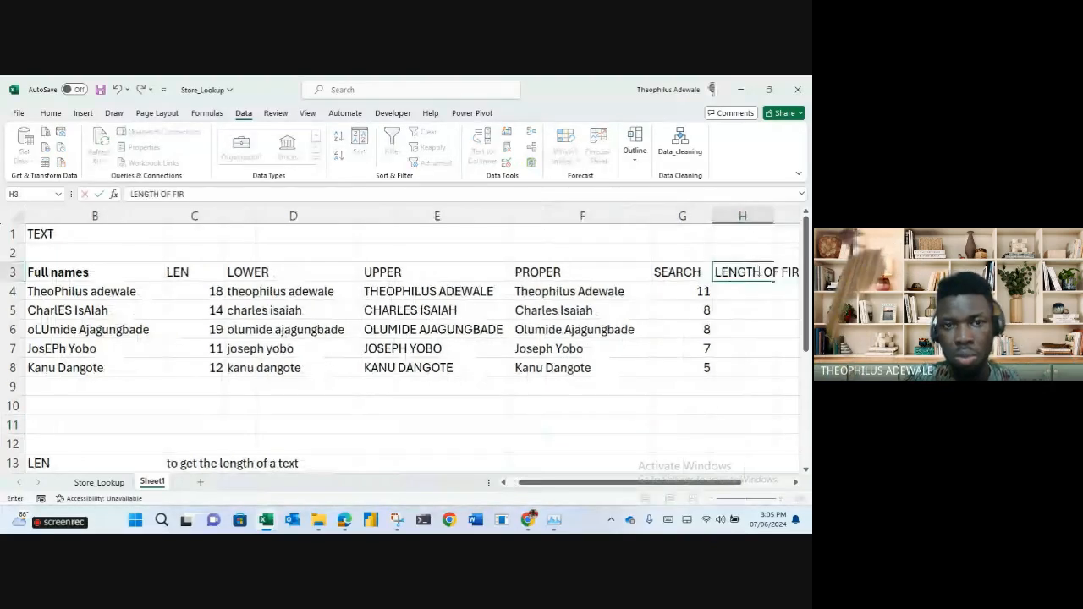
type("ST NAME")
key("Return")
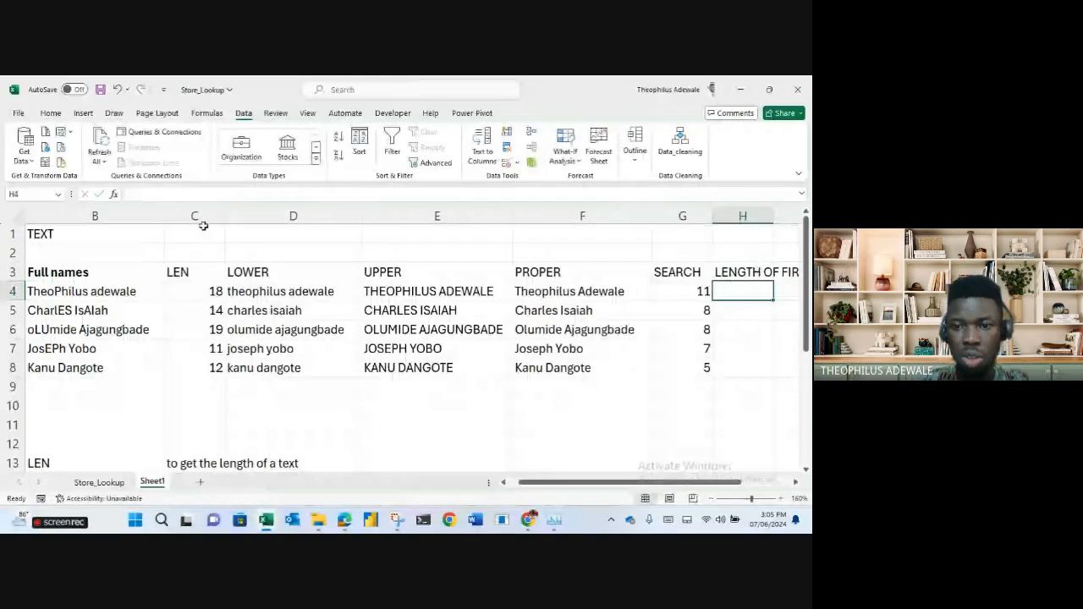
left_click_drag(608, 489, 641, 490)
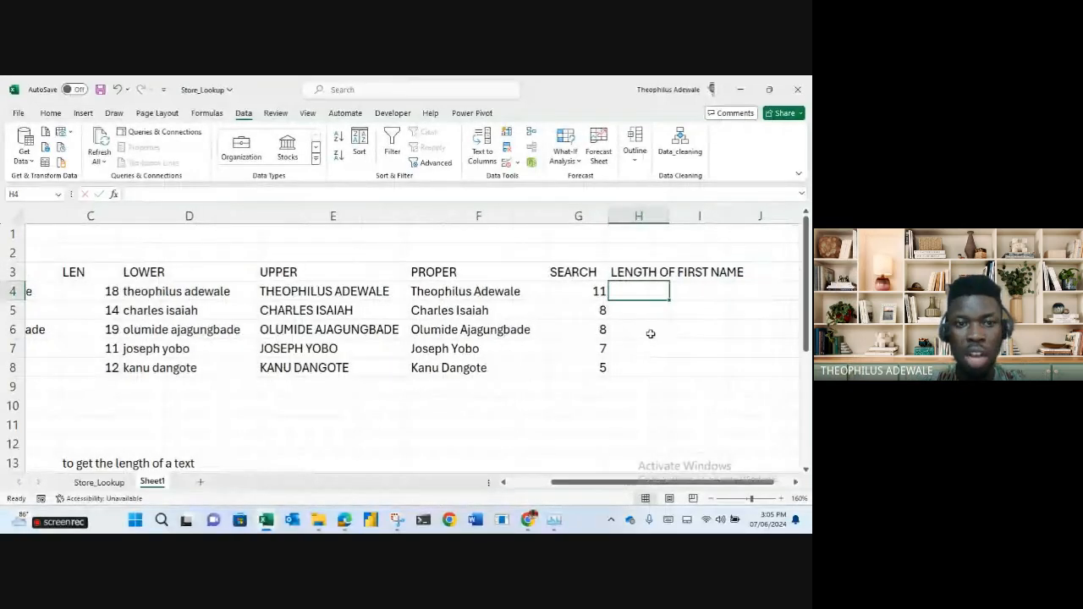
double_click(666, 217)
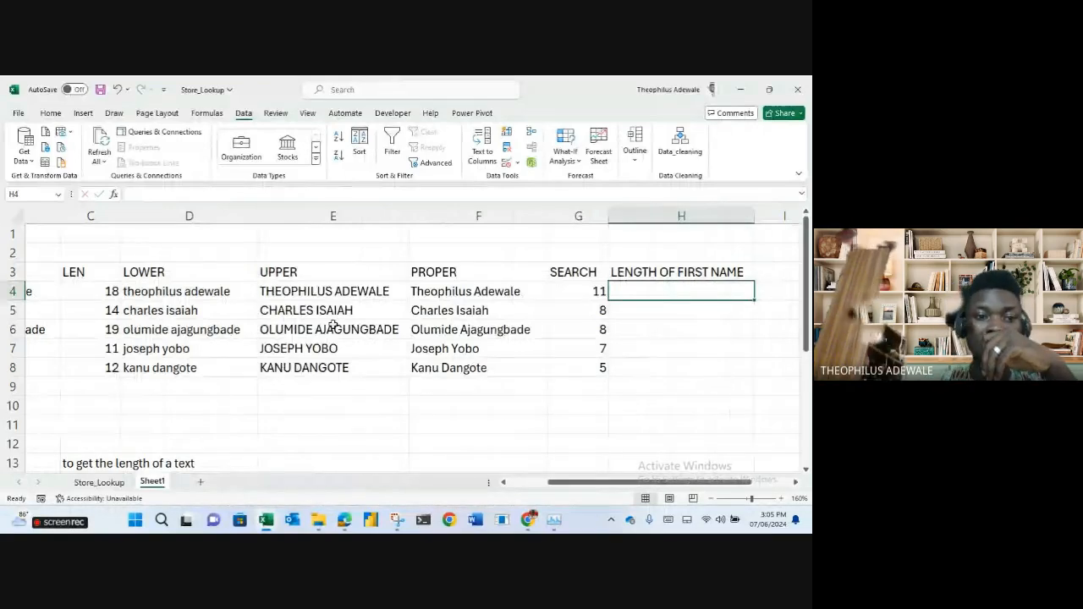
left_click(109, 292)
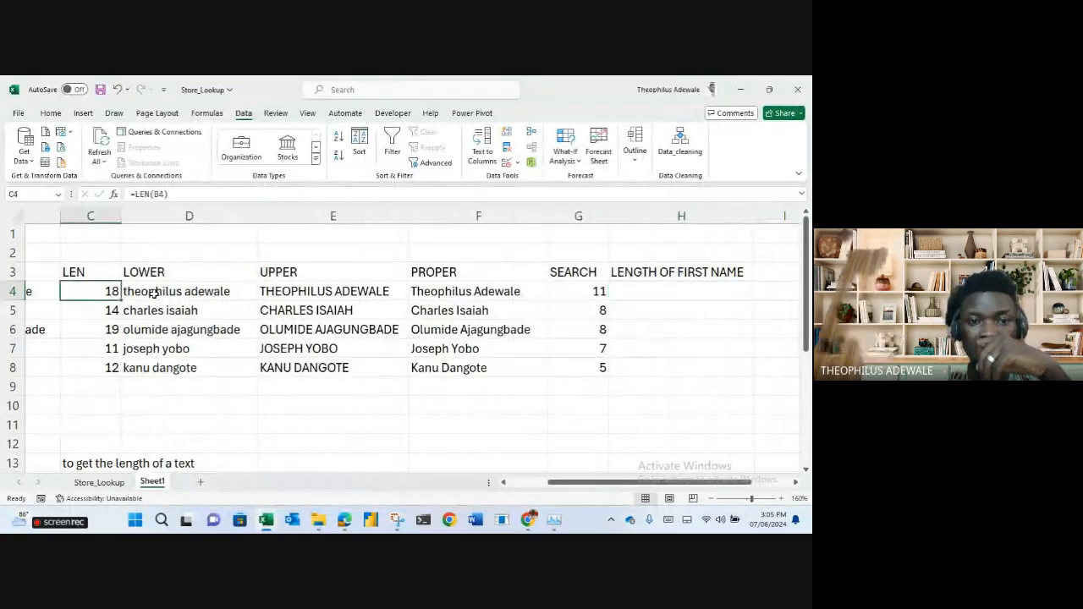
left_click(154, 292)
left_click(575, 291)
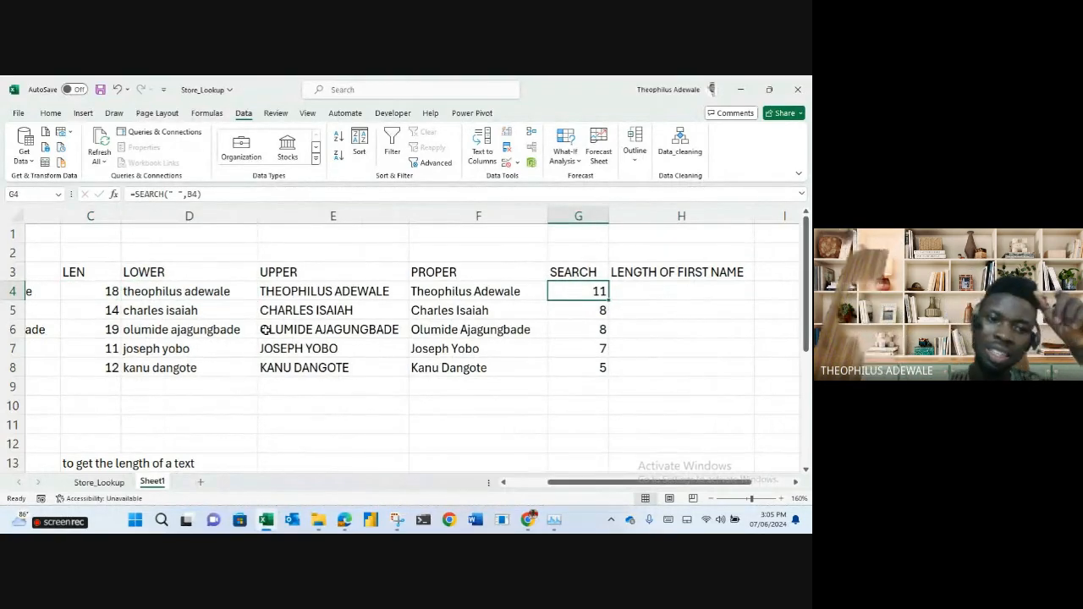
left_click_drag(216, 294, 208, 365)
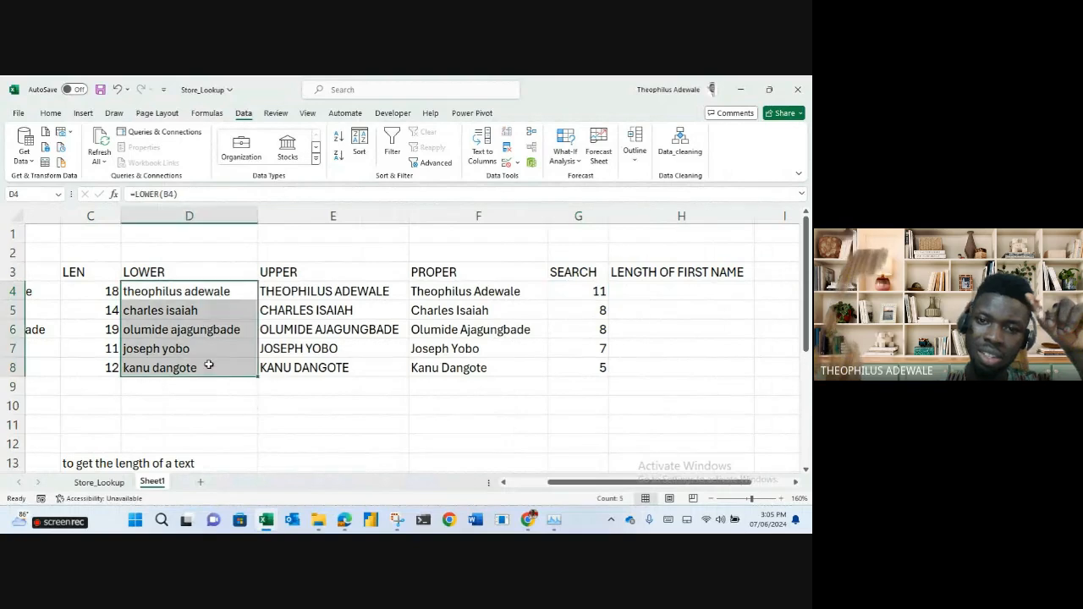
left_click(576, 295)
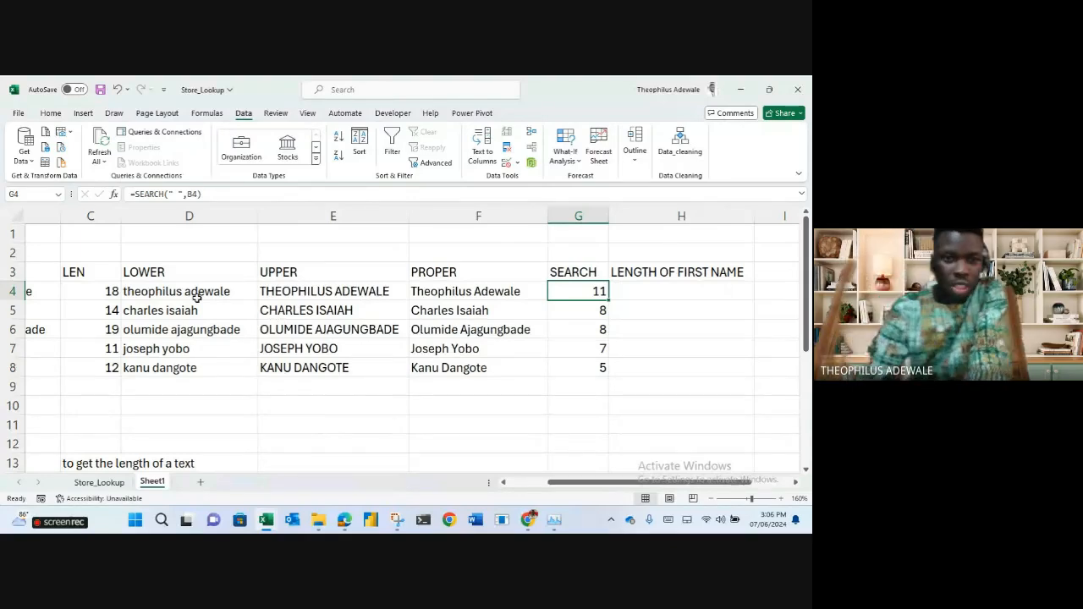
left_click(300, 287)
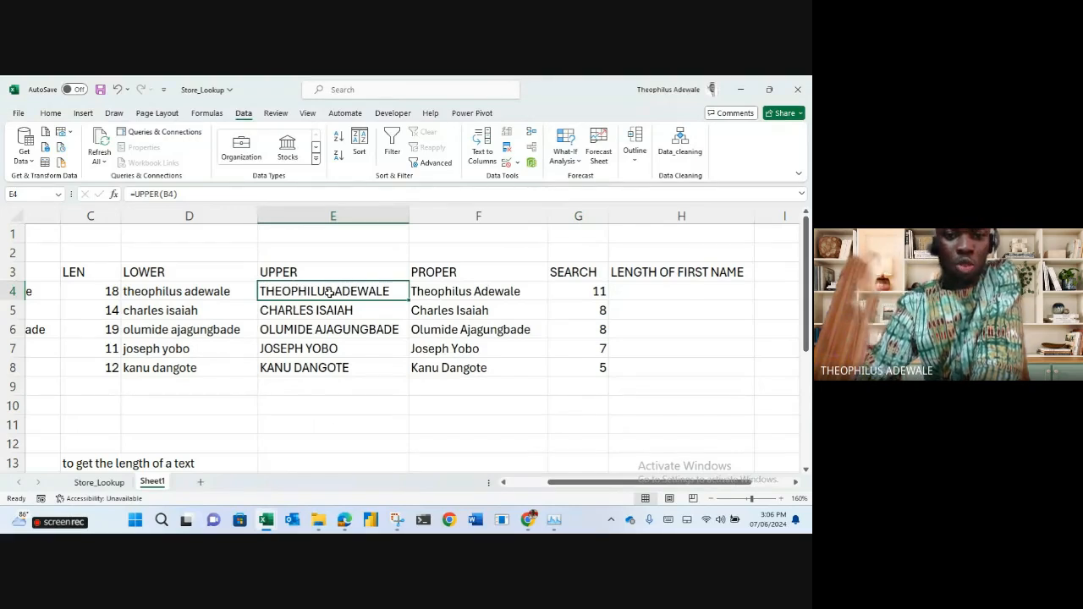
double_click(330, 291)
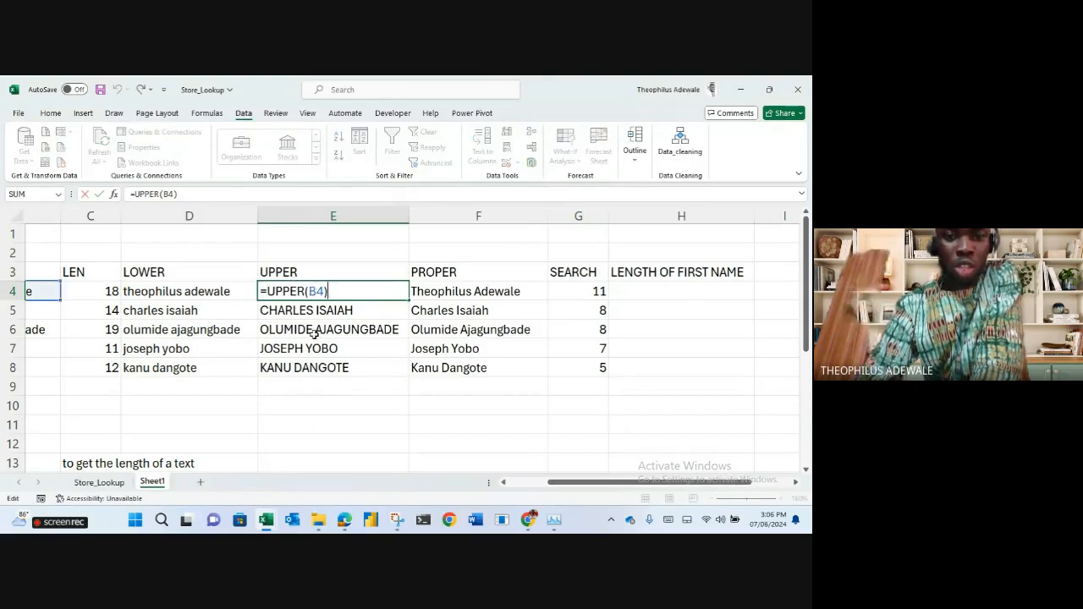
left_click(314, 334)
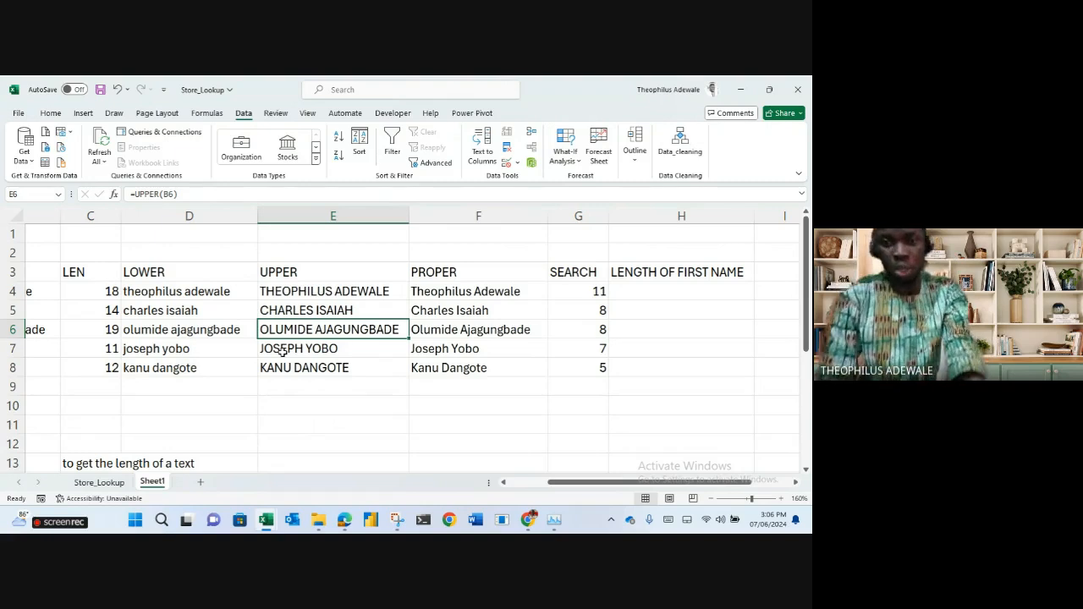
left_click(585, 292)
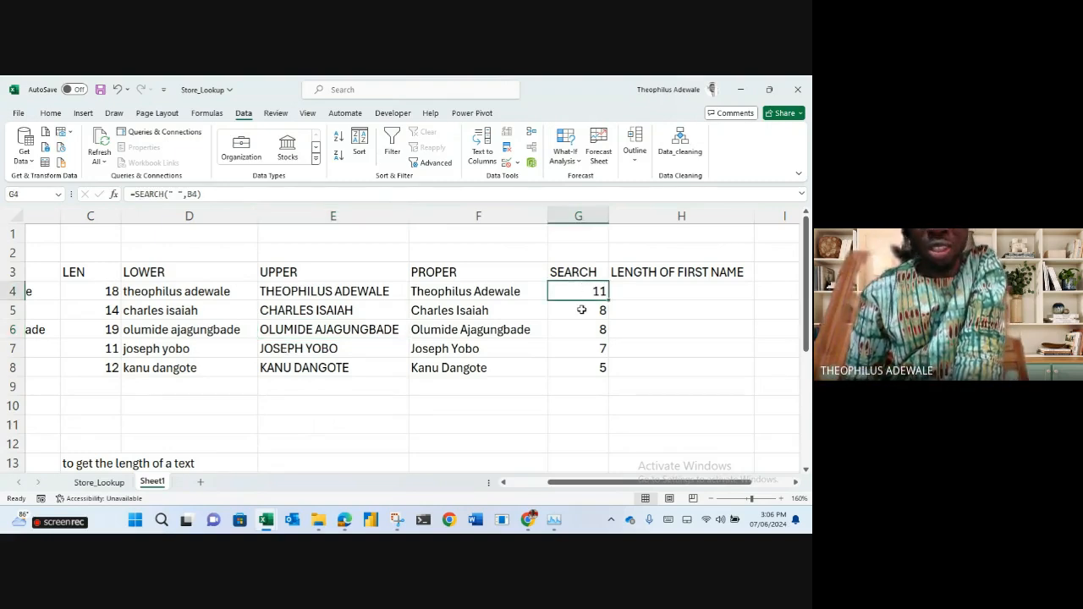
left_click(584, 330)
left_click(585, 364)
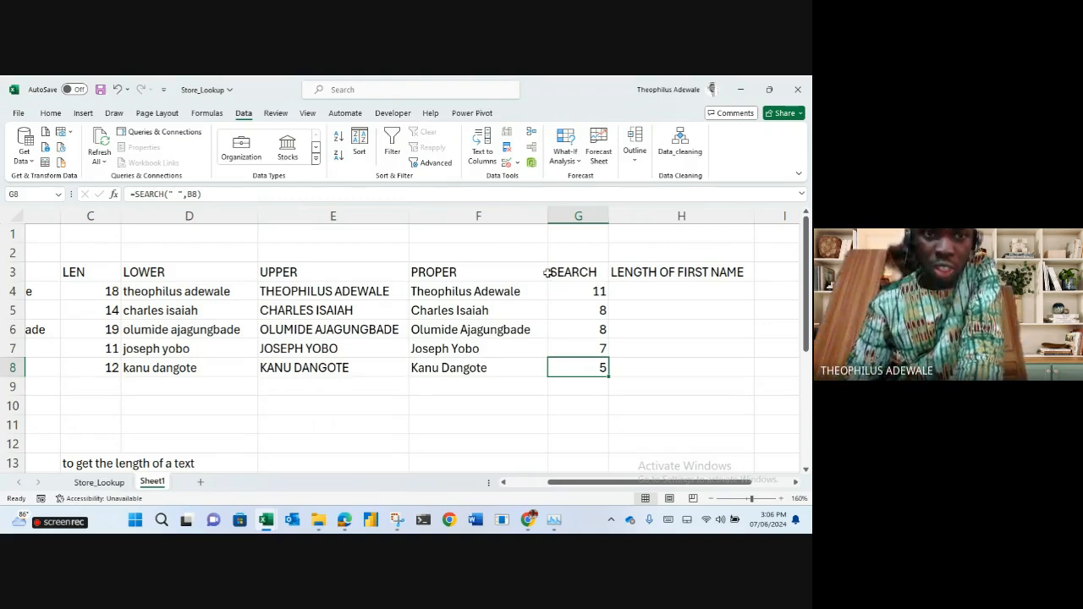
left_click(582, 292)
left_click(174, 194)
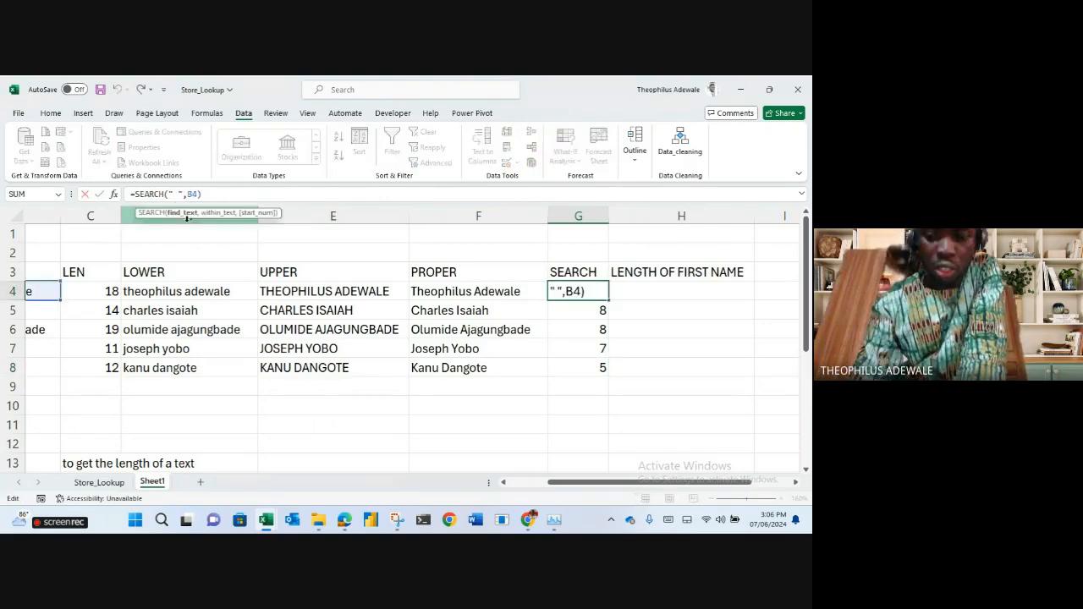
key("Return")
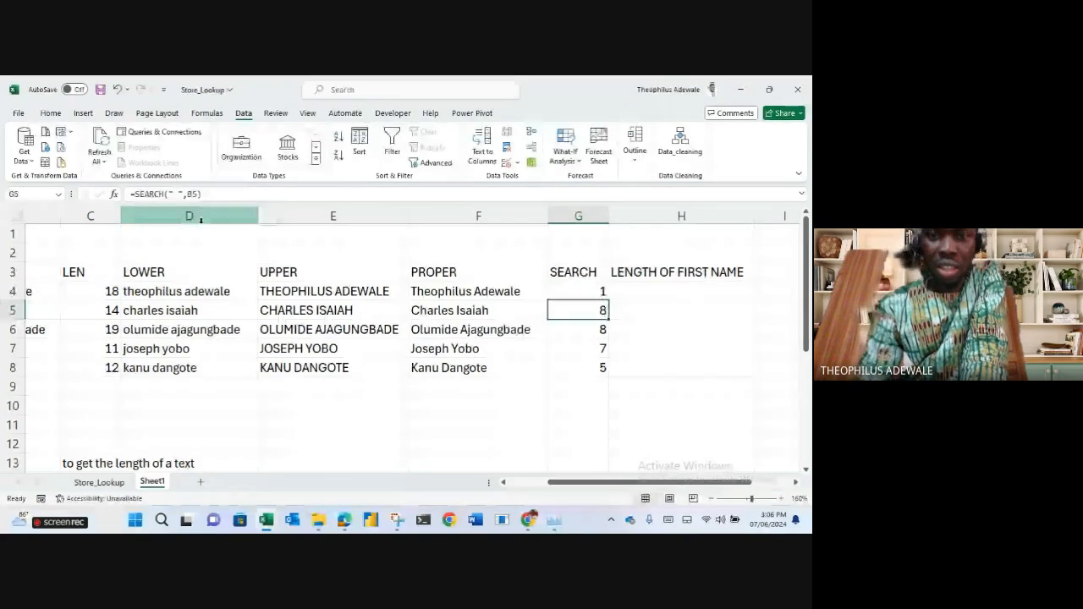
left_click(583, 291)
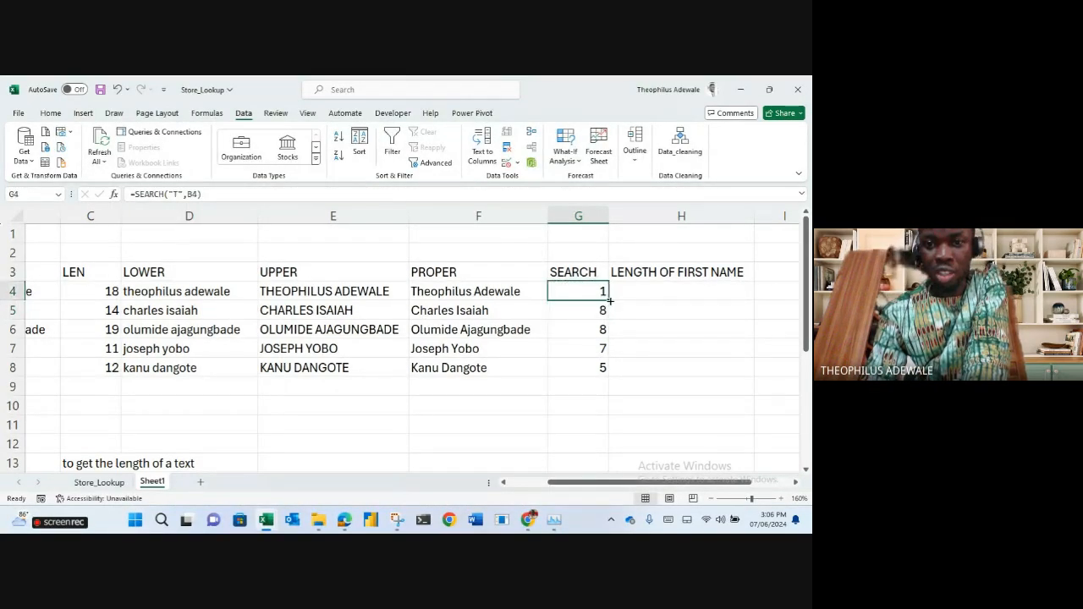
left_click_drag(609, 300, 584, 381)
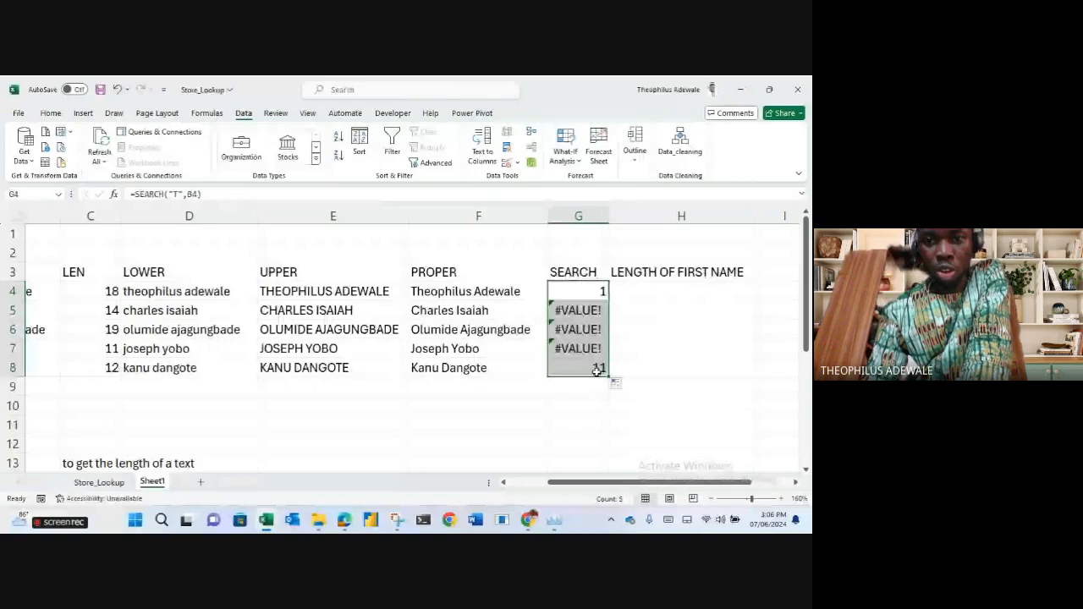
left_click_drag(579, 310, 578, 349)
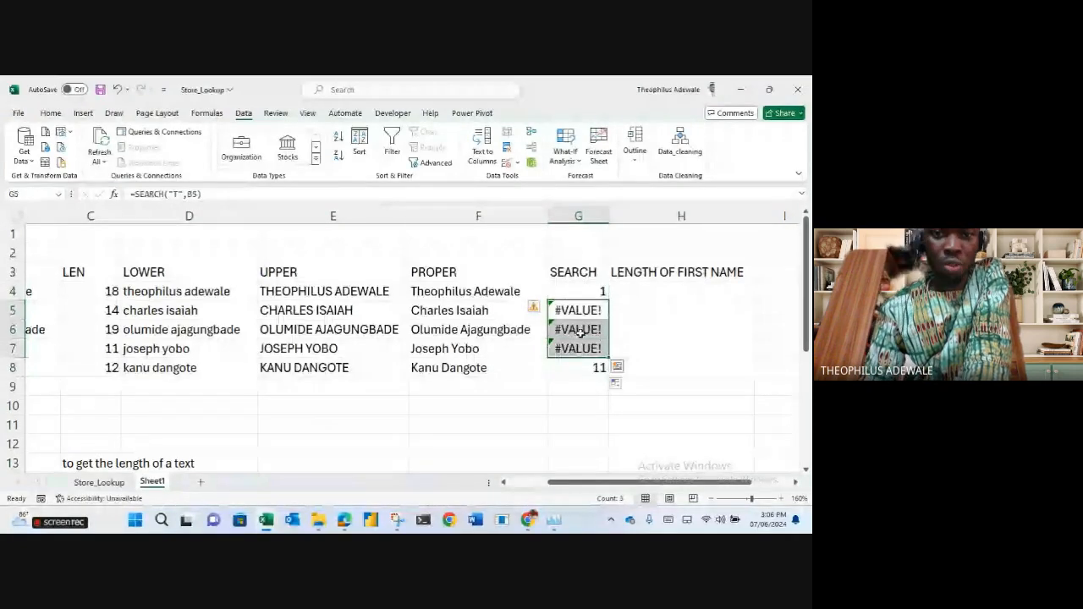
left_click(579, 292)
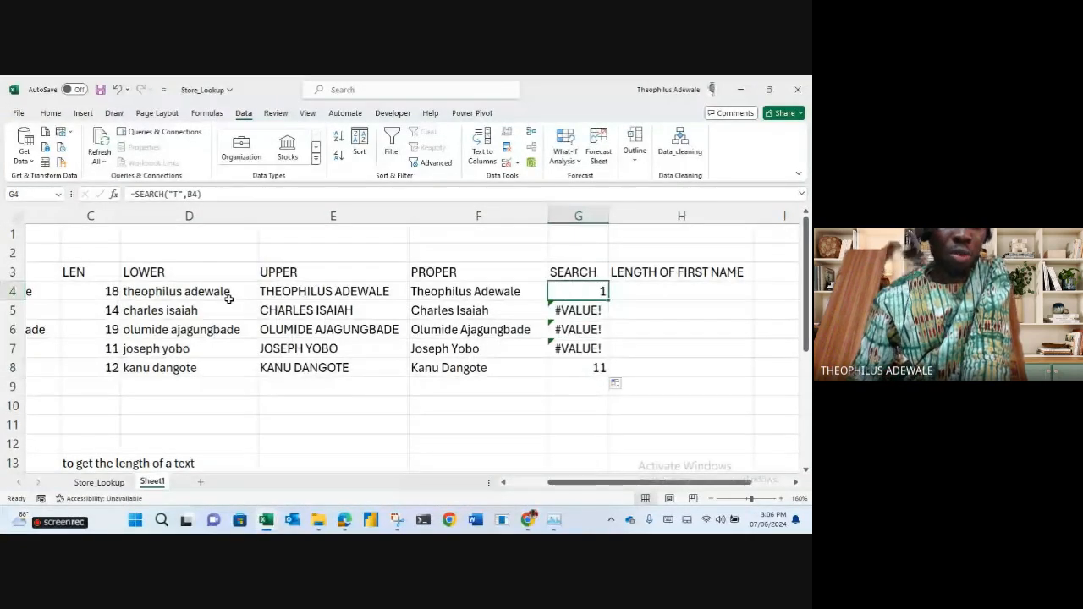
left_click(175, 195)
key("BackSpace")
type("O")
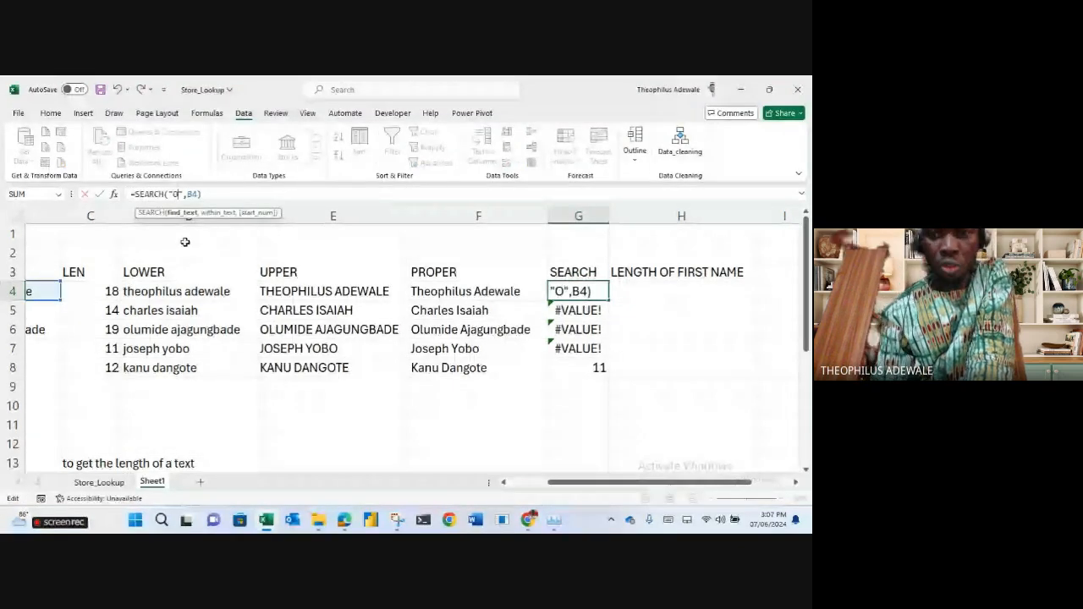
key("shift+Return")
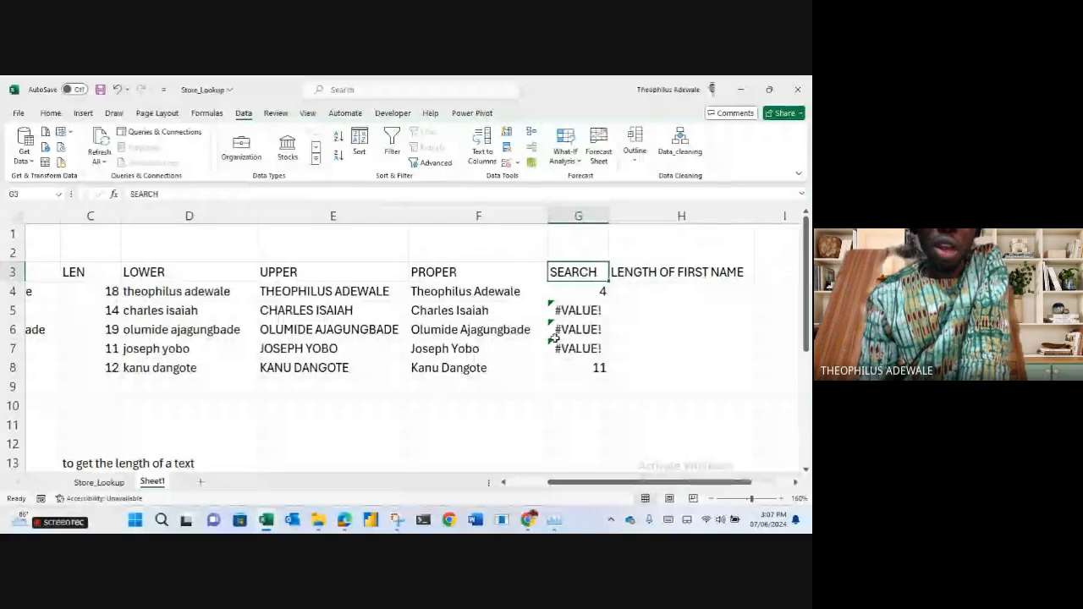
left_click(584, 290)
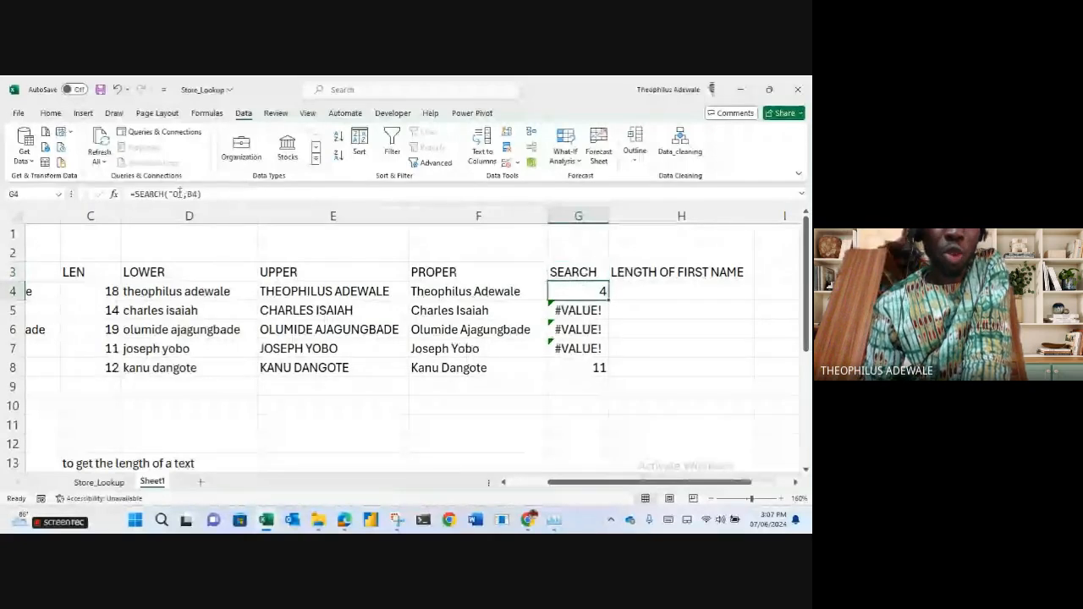
left_click(177, 195)
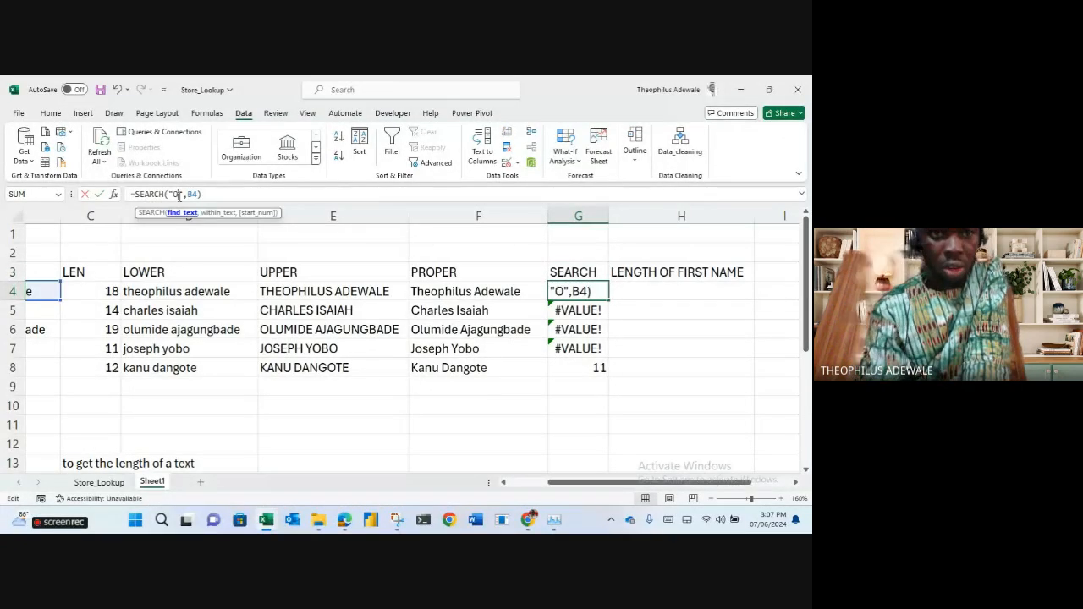
key("BackSpace")
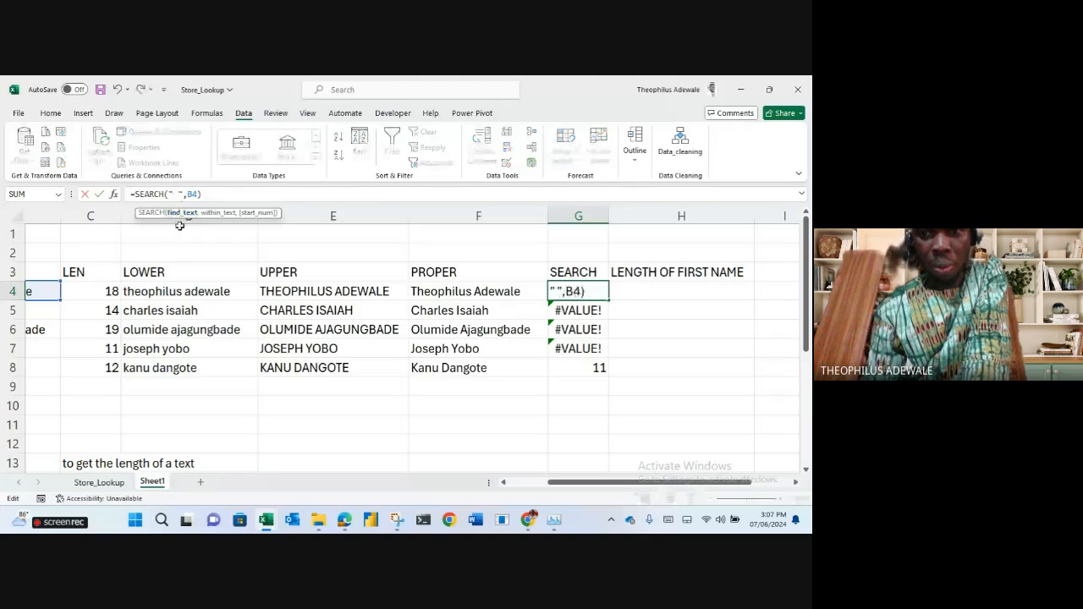
key("Return")
left_click(597, 292)
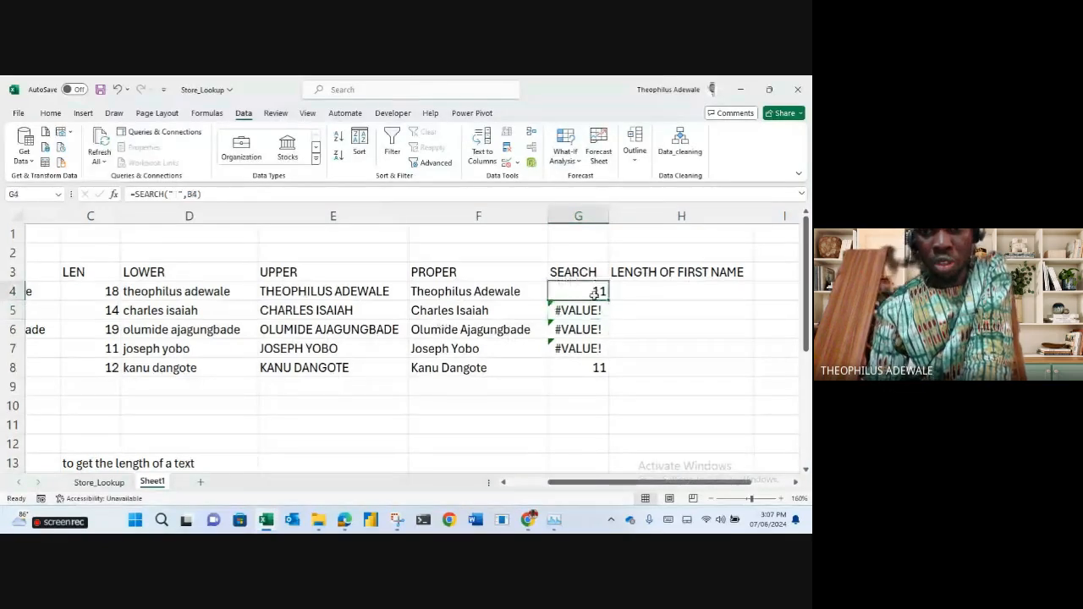
double_click(609, 301)
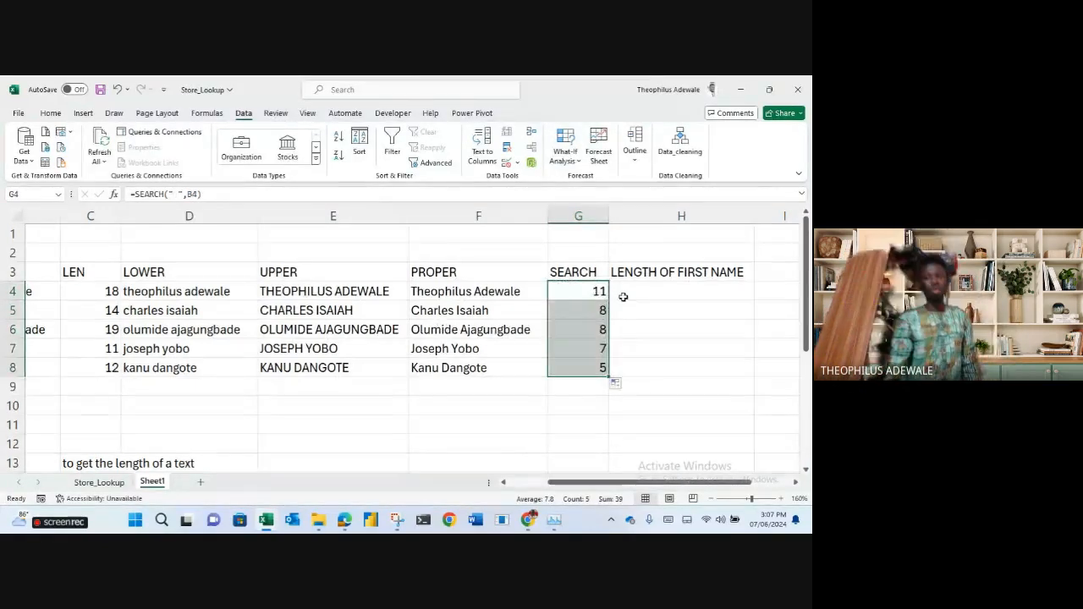
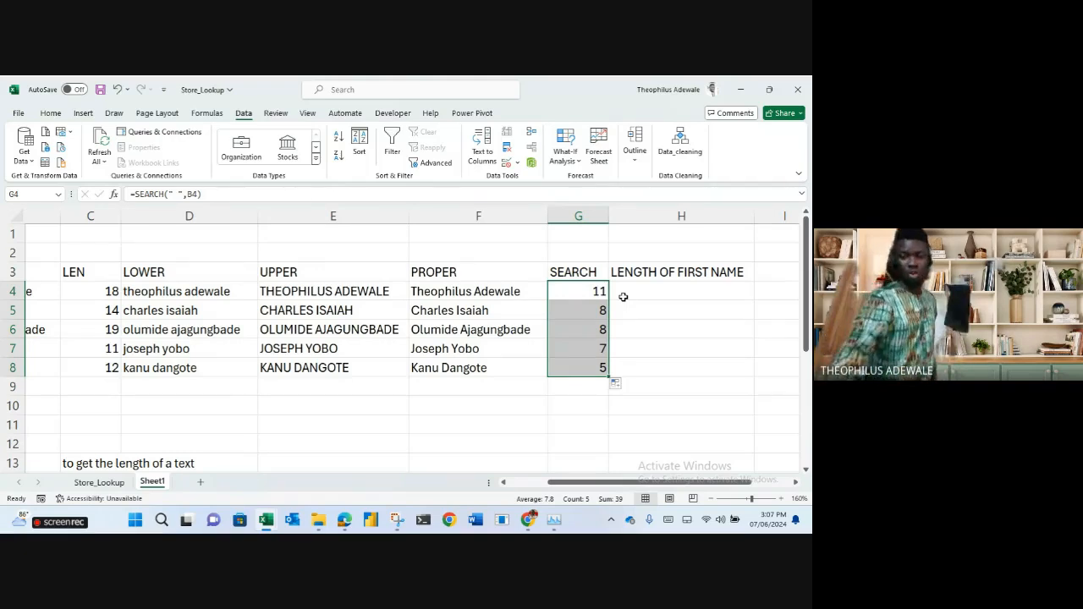
In H4, enter =G4-1 to subtract 1 from the space position and get the first name's length.
left_click(598, 294)
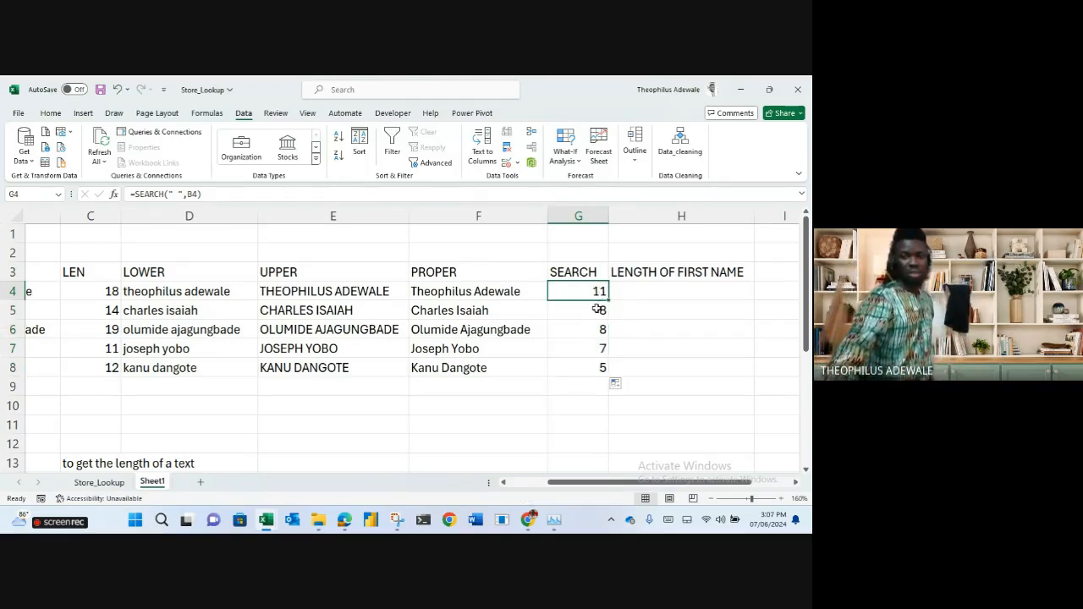
left_click_drag(598, 297, 600, 370)
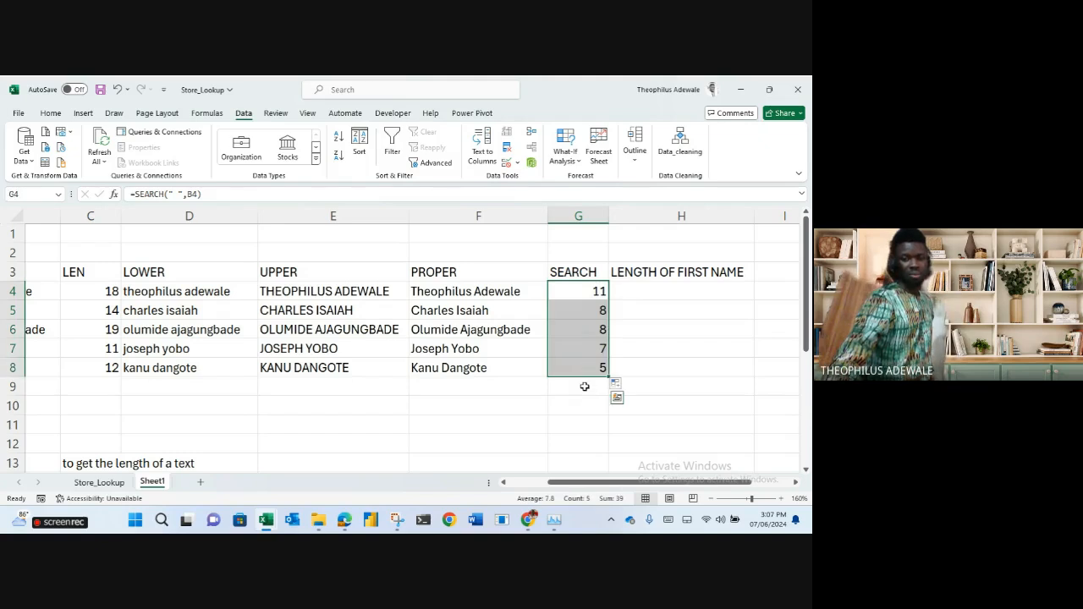
left_click(584, 389)
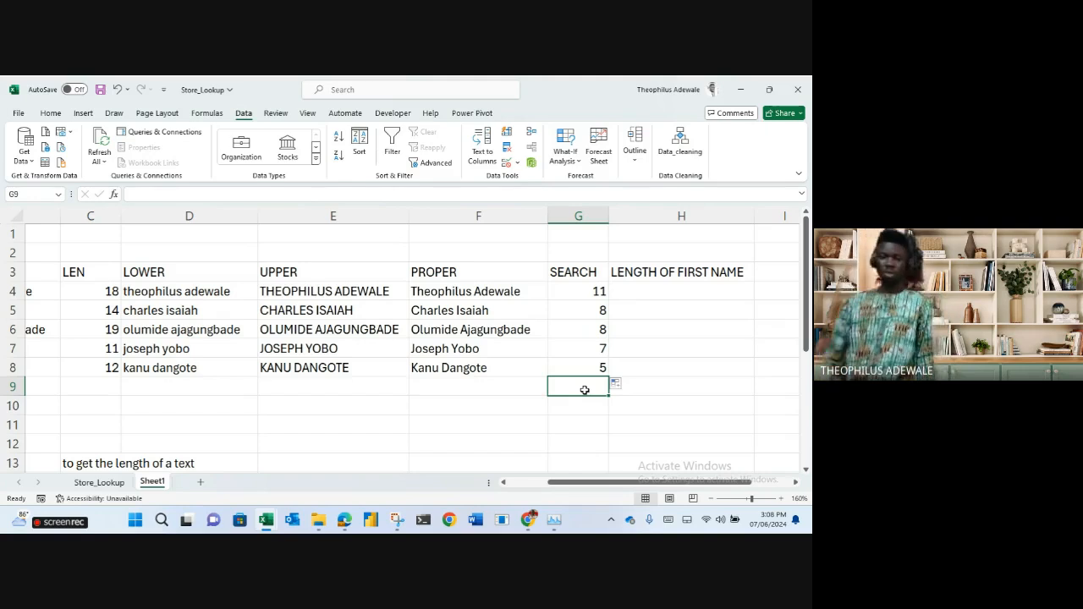
left_click(662, 291)
type("=")
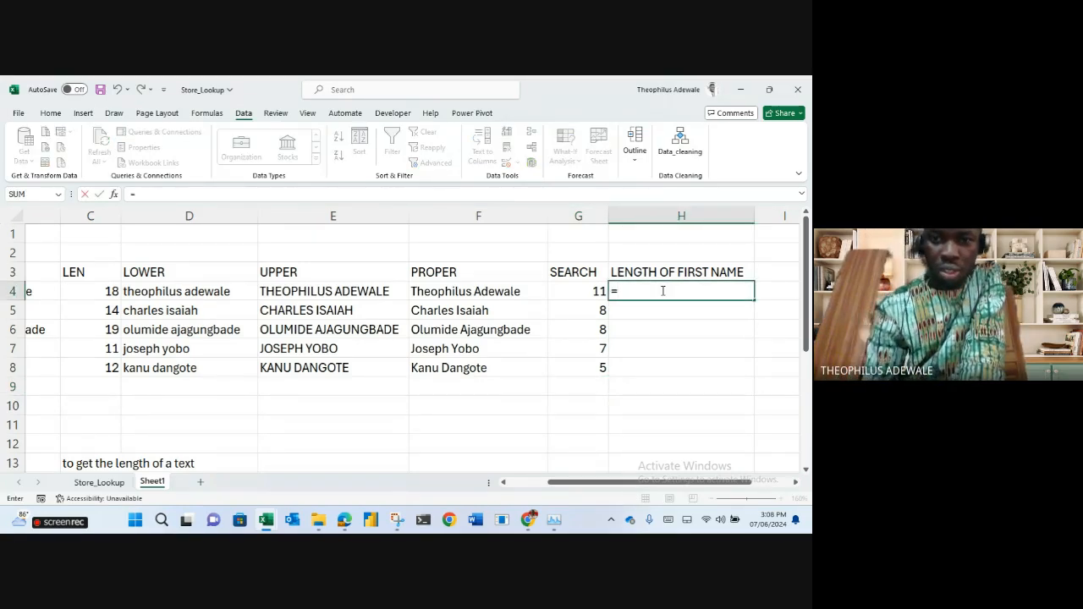
left_click(582, 291)
type("-1")
key("Return")
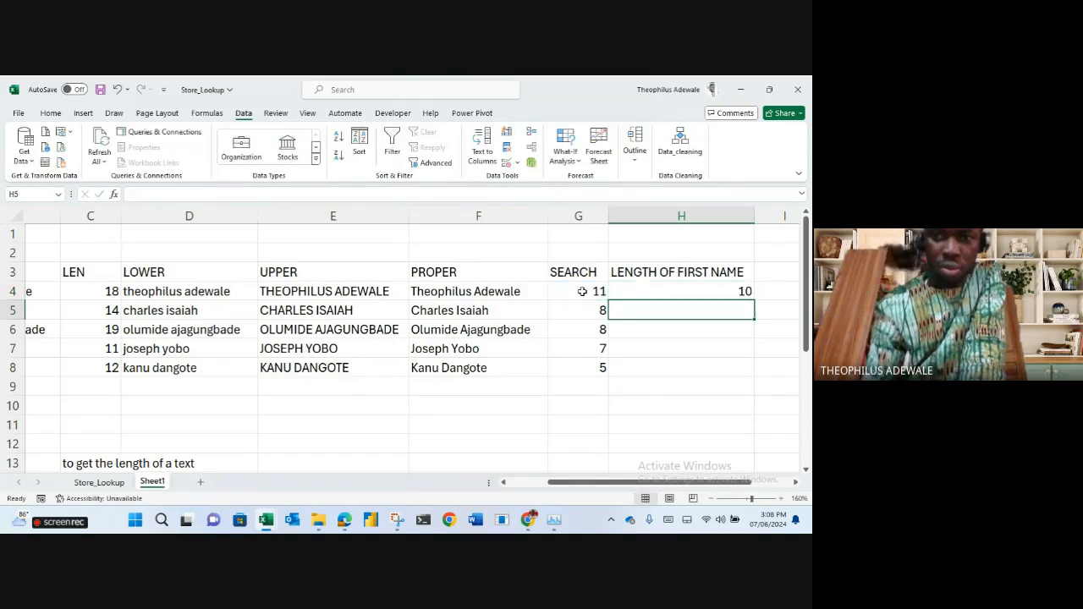
Fill =G4-1 down to H8, giving 10, 7, 7, 6 and 4, and check each result.
left_click(673, 288)
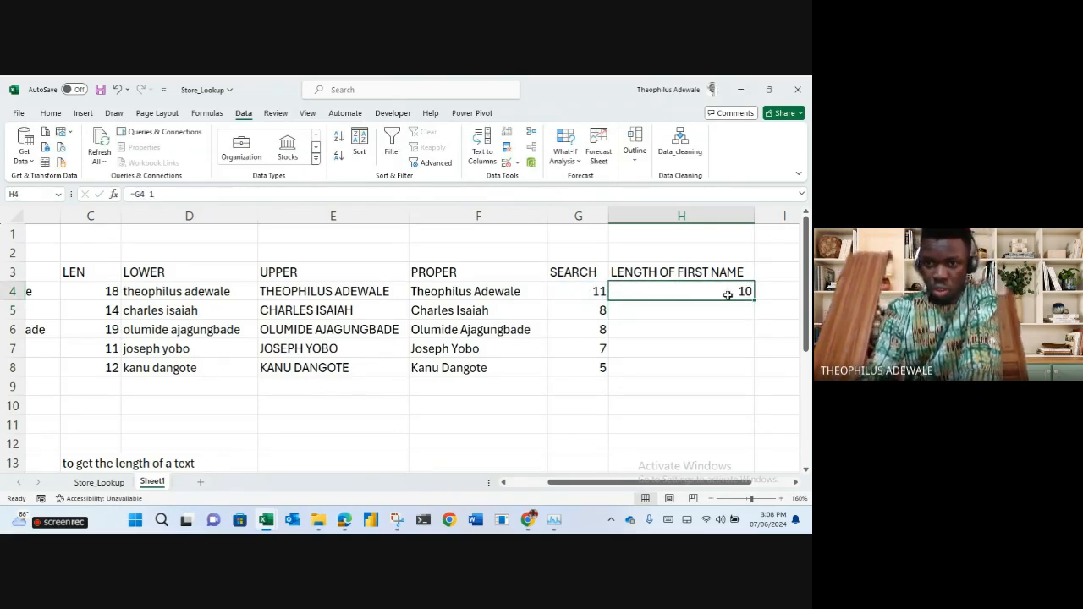
left_click_drag(755, 302, 717, 381)
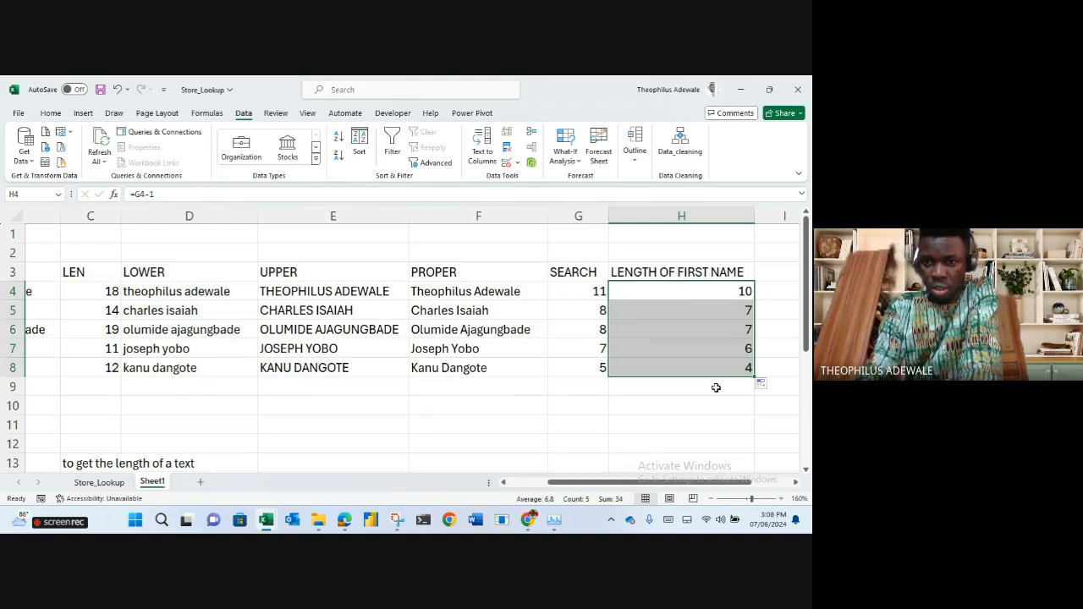
left_click(715, 369)
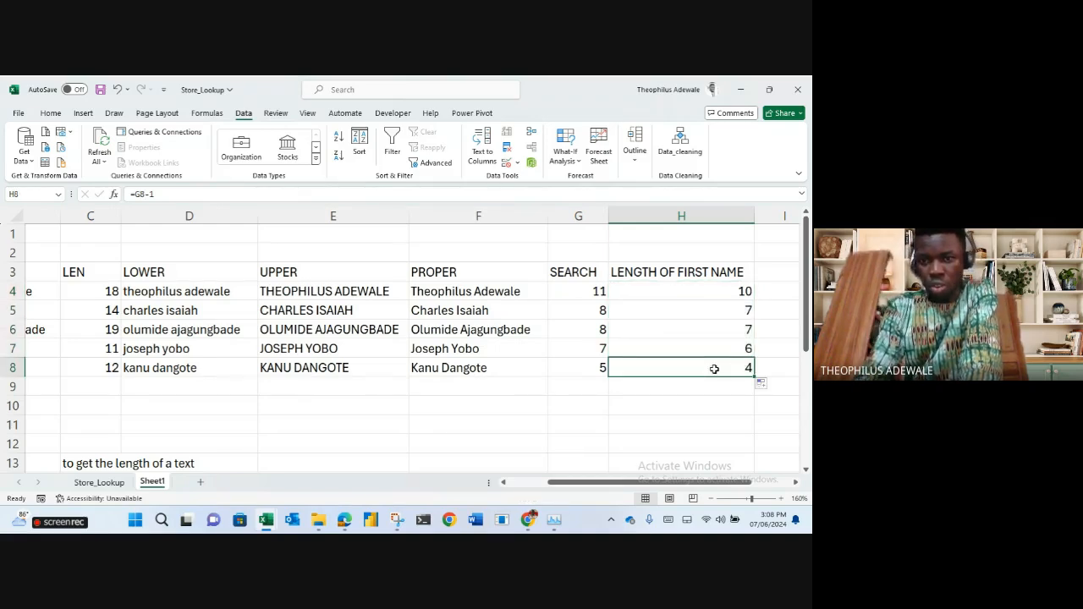
left_click(706, 348)
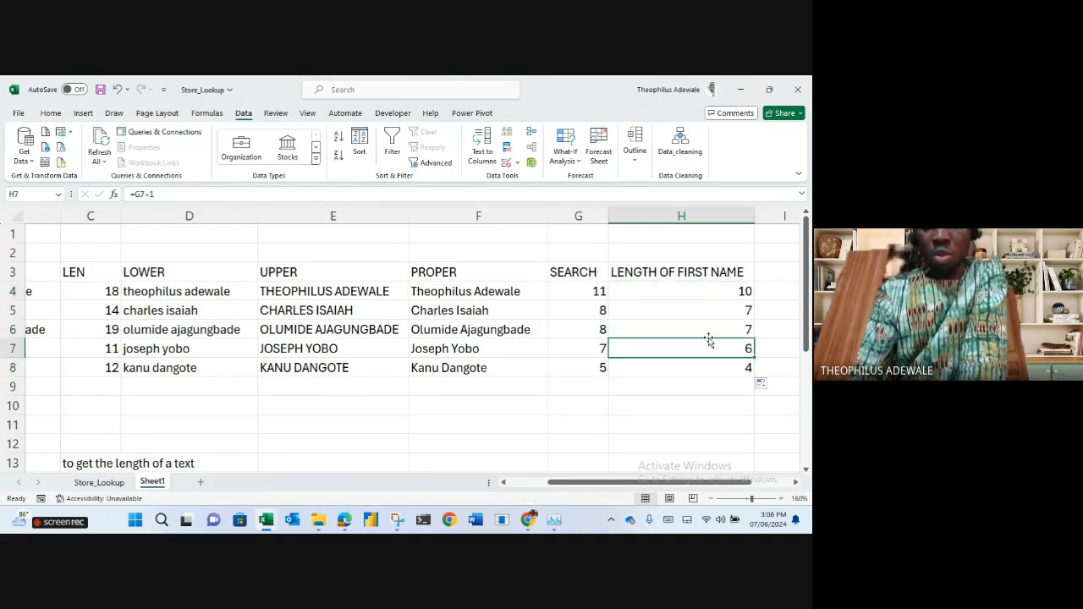
left_click(709, 329)
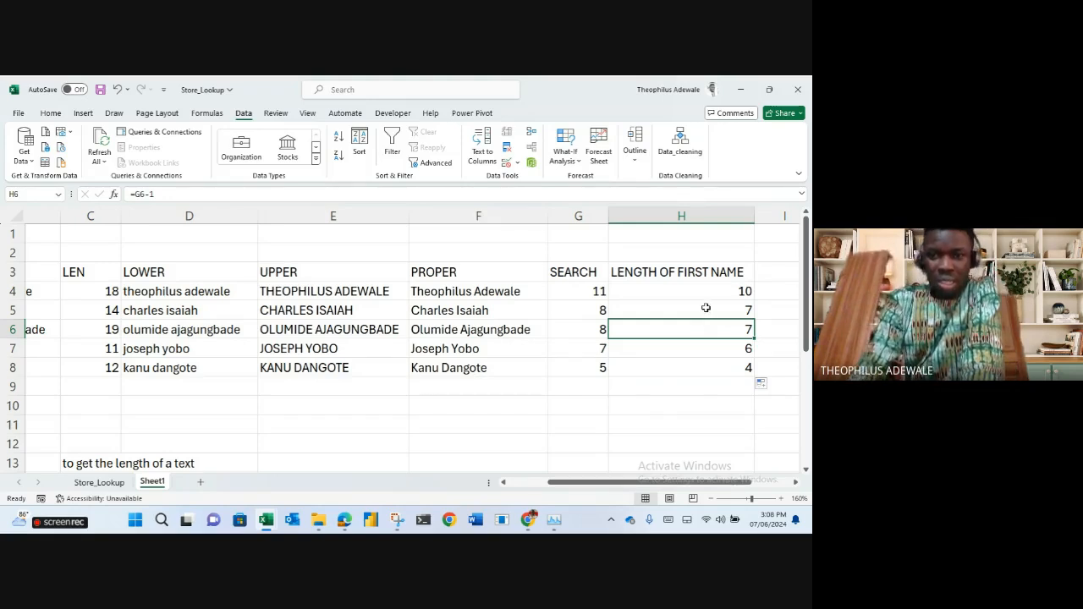
left_click(706, 308)
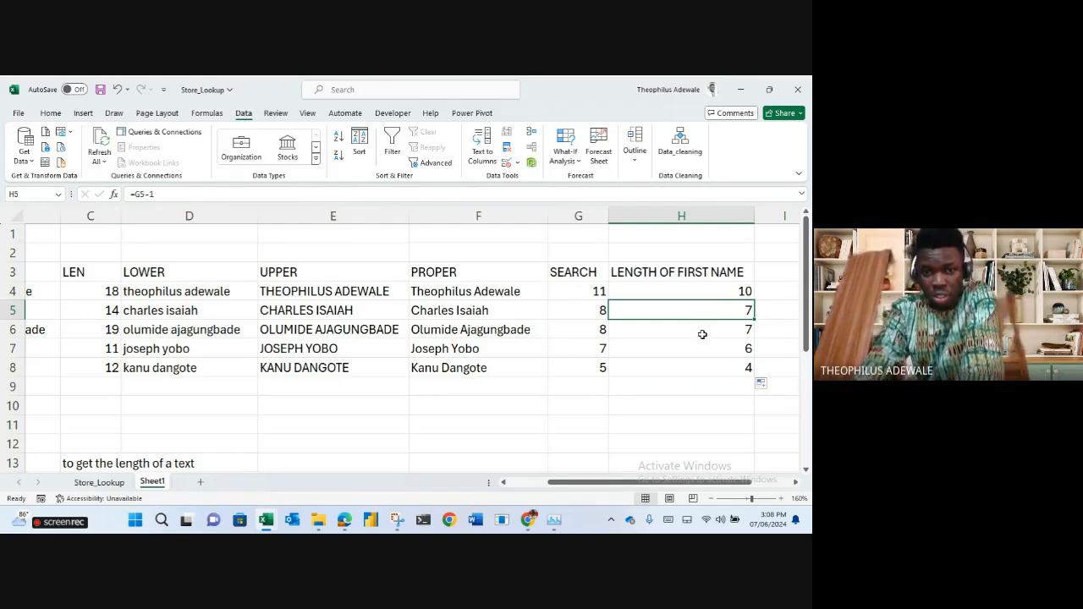
left_click(701, 337)
left_click(699, 299)
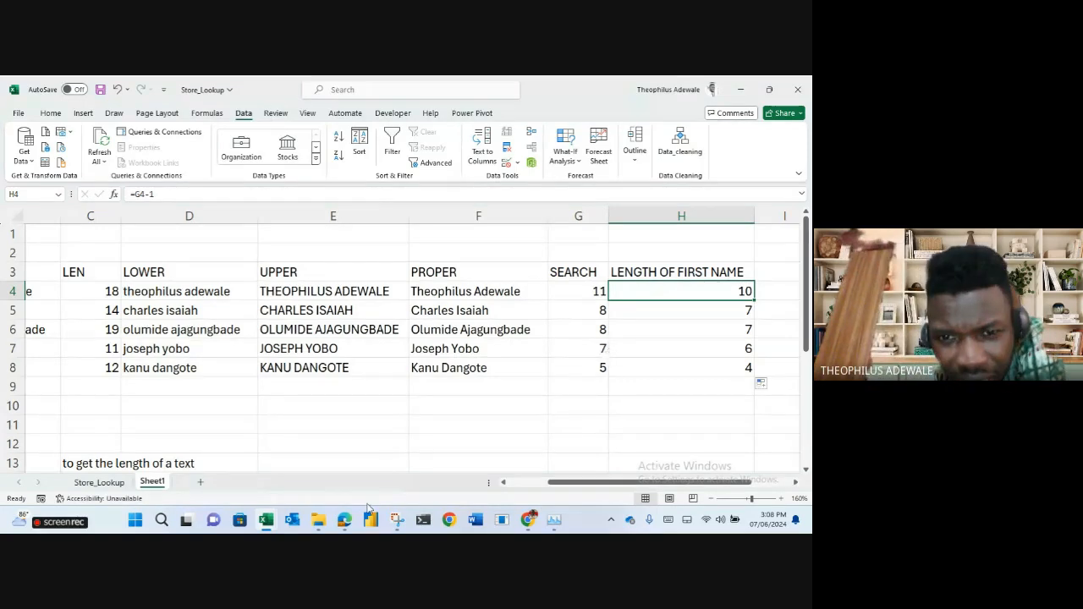
left_click(692, 406)
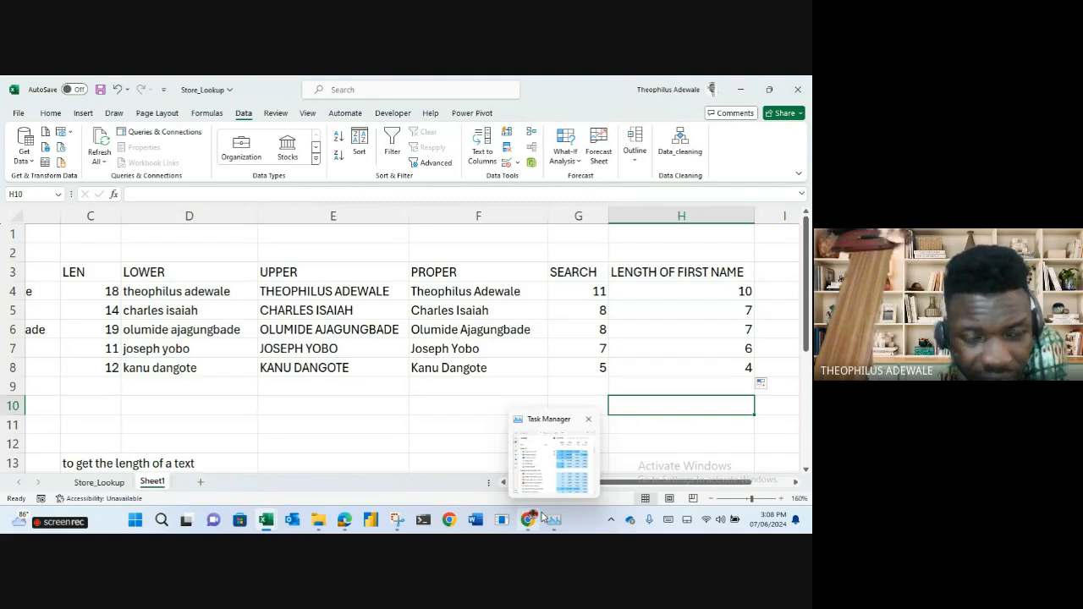
left_click_drag(682, 484, 733, 480)
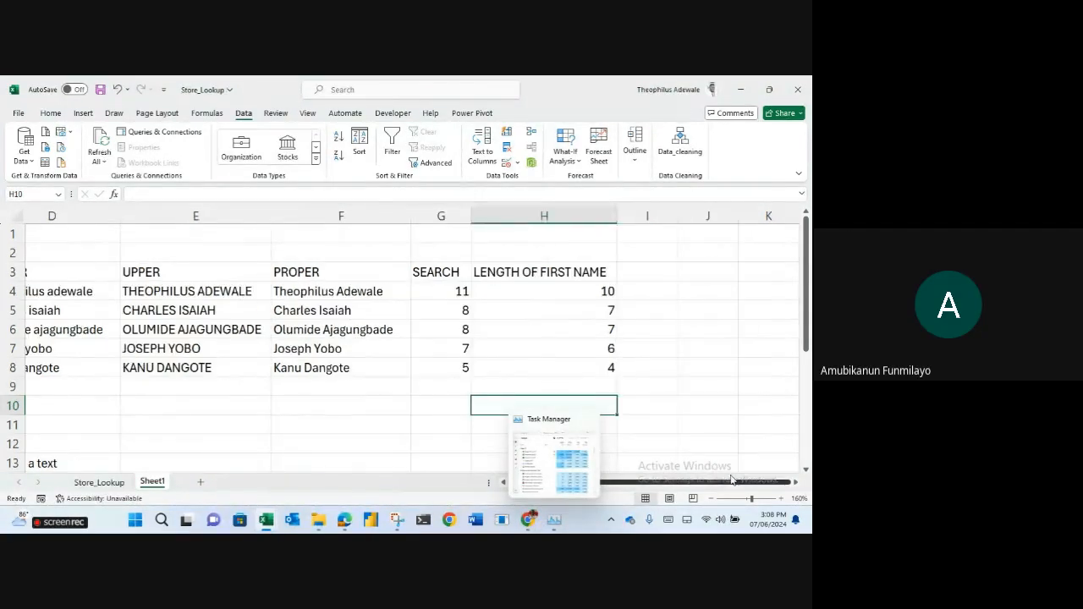
left_click(644, 275)
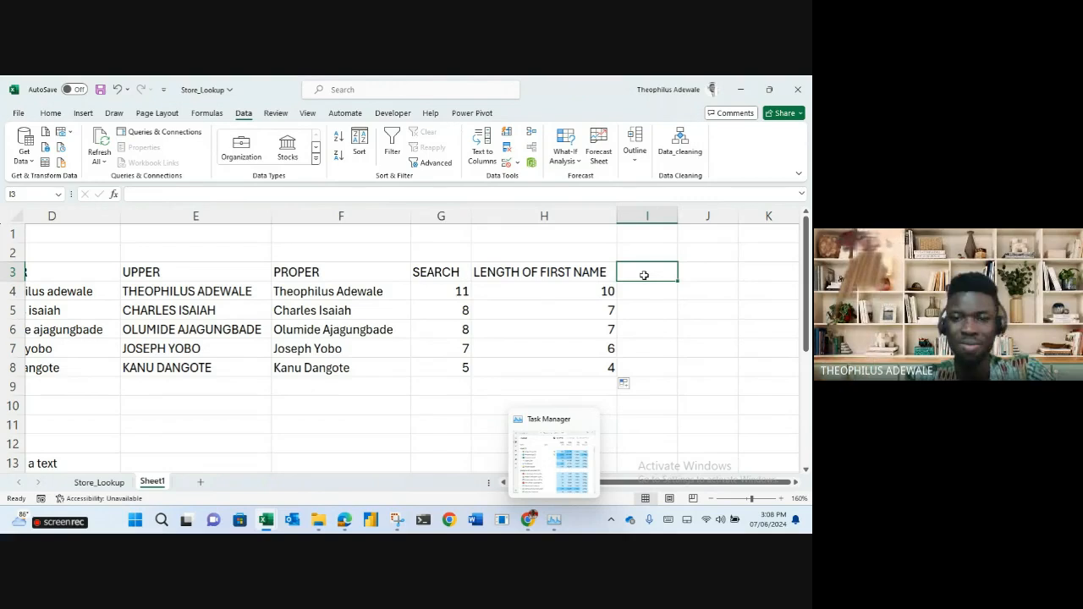
Add the LENGTH OF LAST NAME heading in I3 and autofit column I.
type("LENGTH")
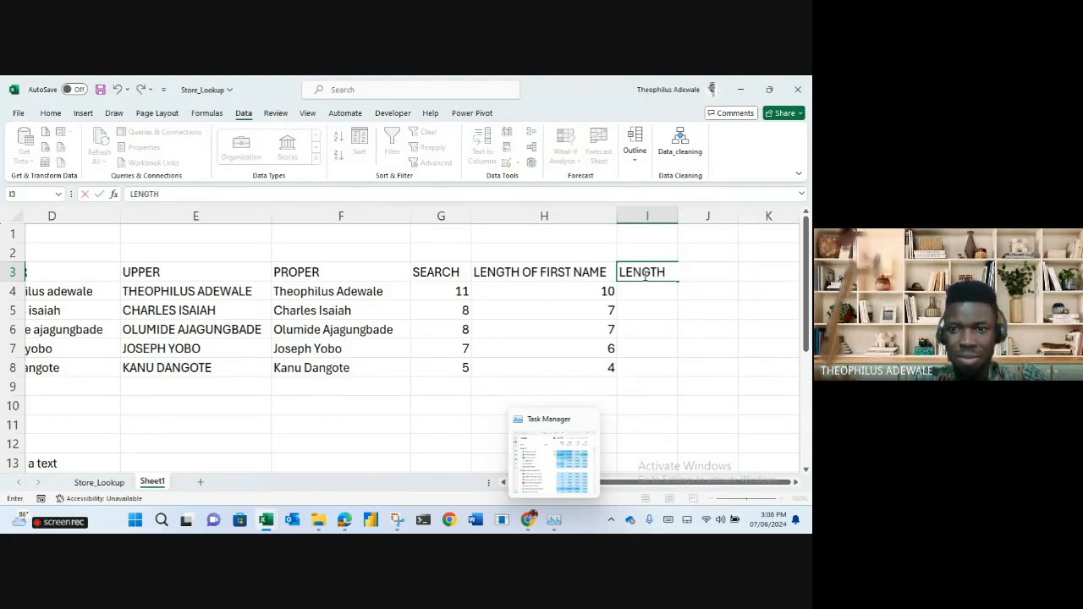
type(" OF LAST NAME")
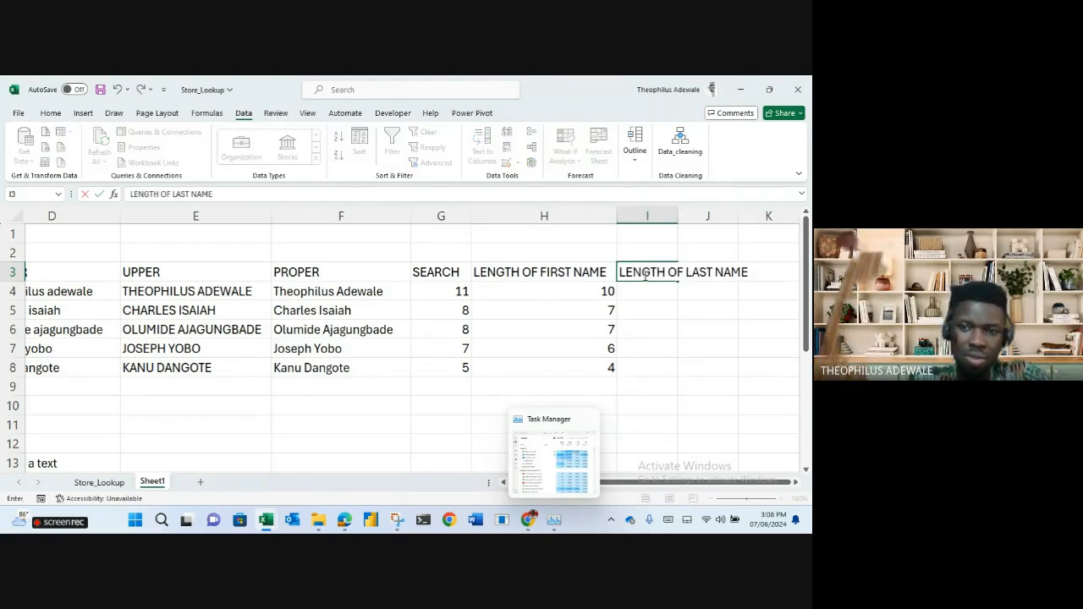
key("Return")
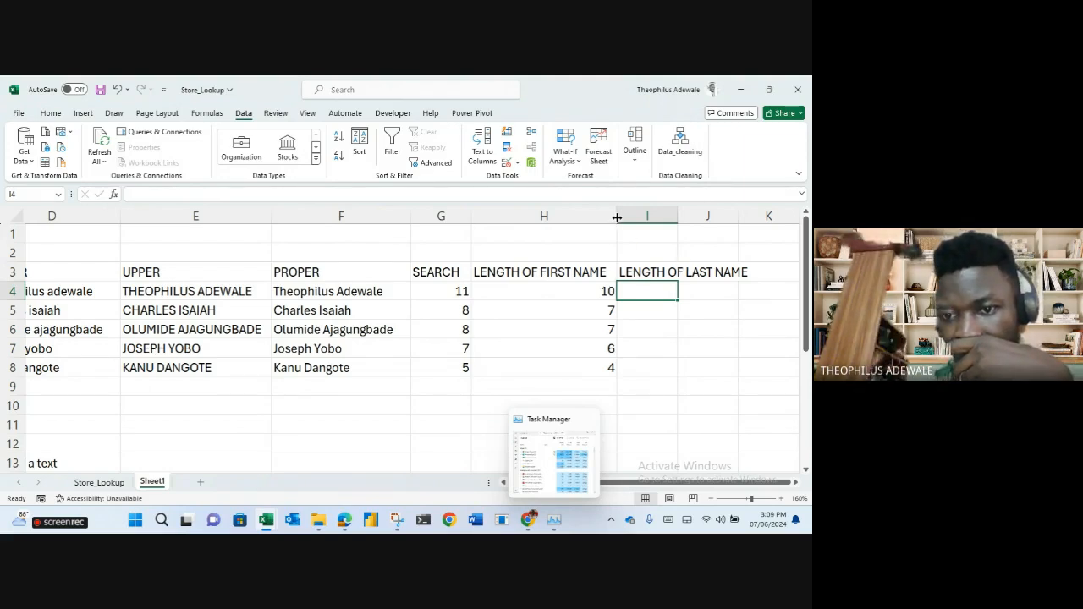
double_click(677, 216)
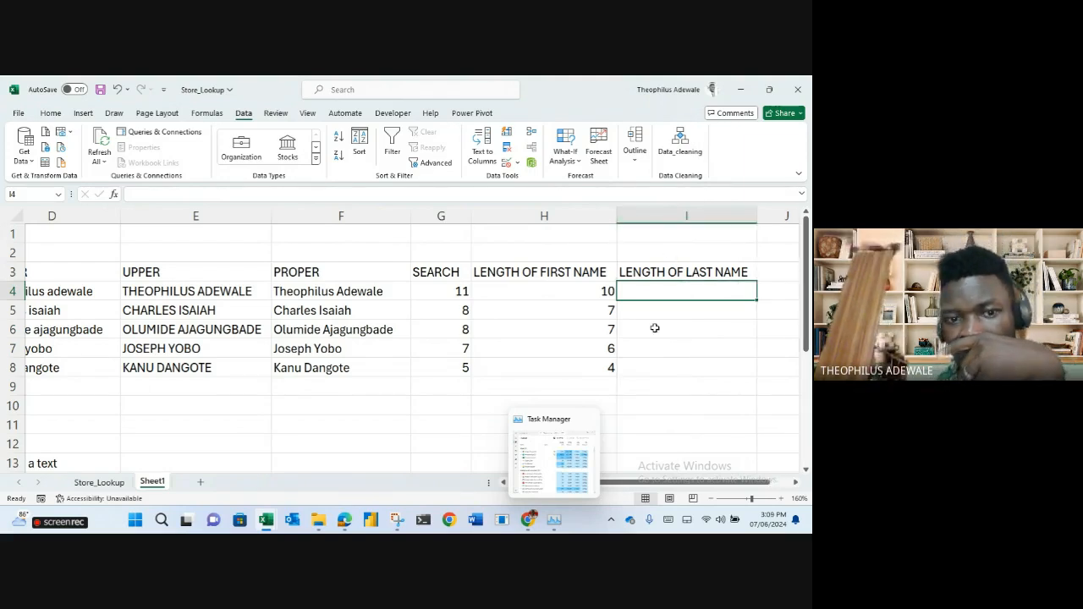
left_click(656, 354)
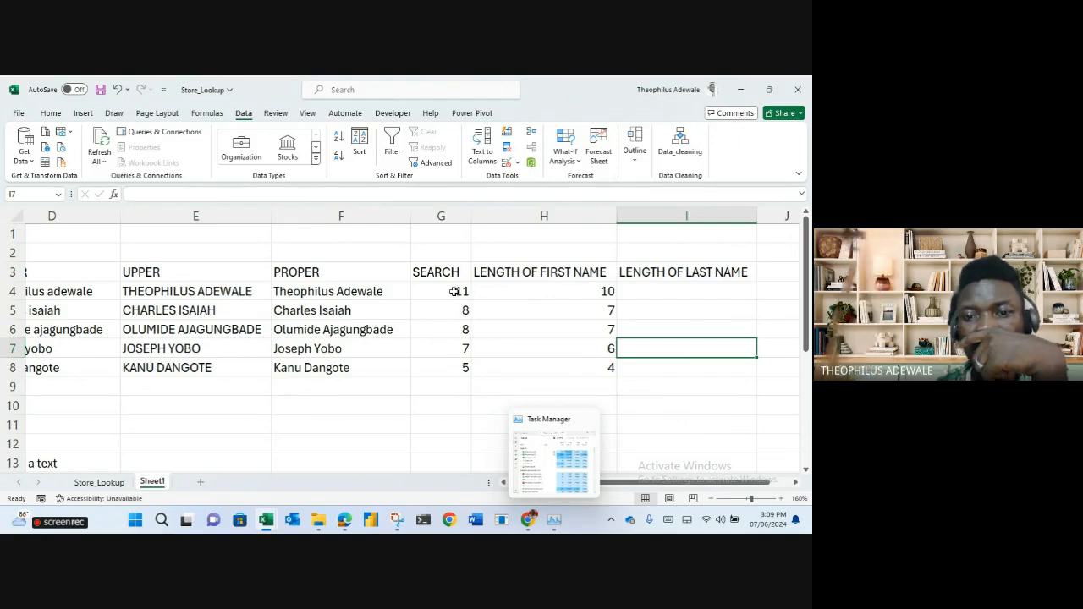
left_click_drag(455, 291, 460, 367)
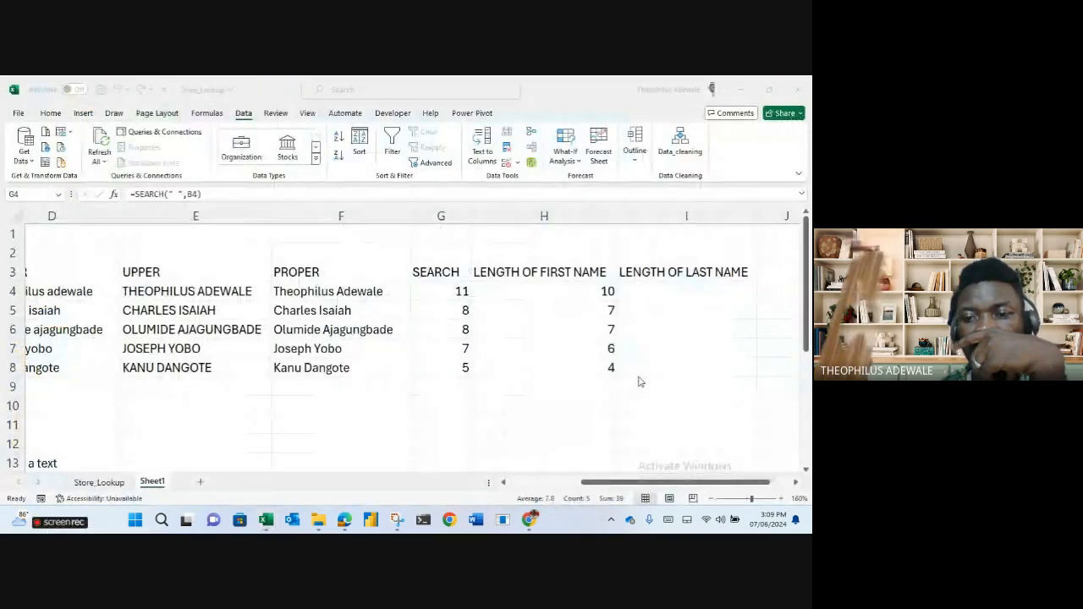
left_click(636, 443)
left_click_drag(635, 482, 543, 482)
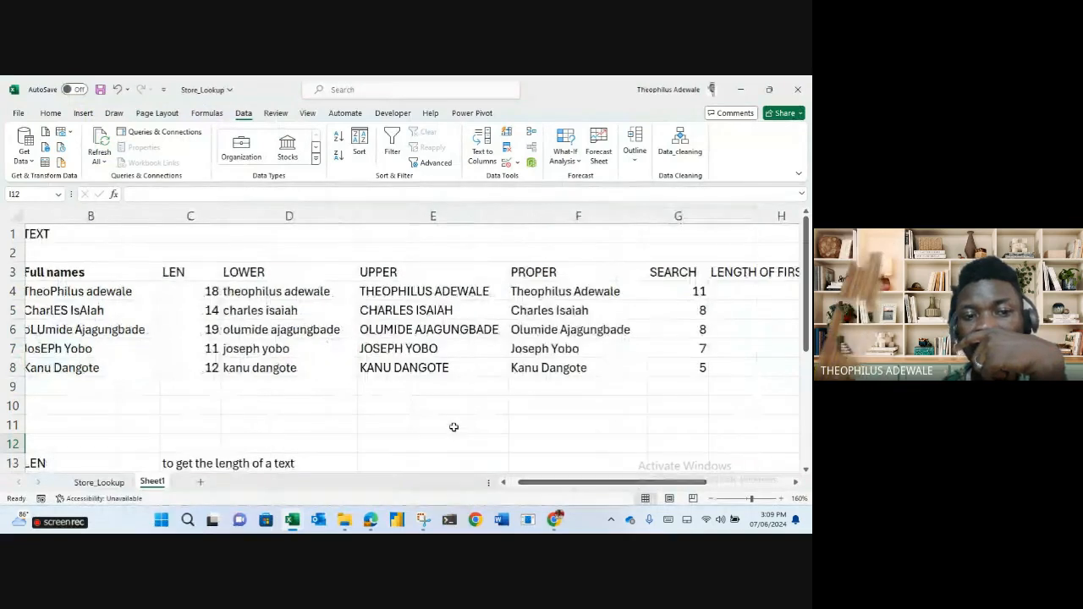
left_click_drag(196, 292, 192, 366)
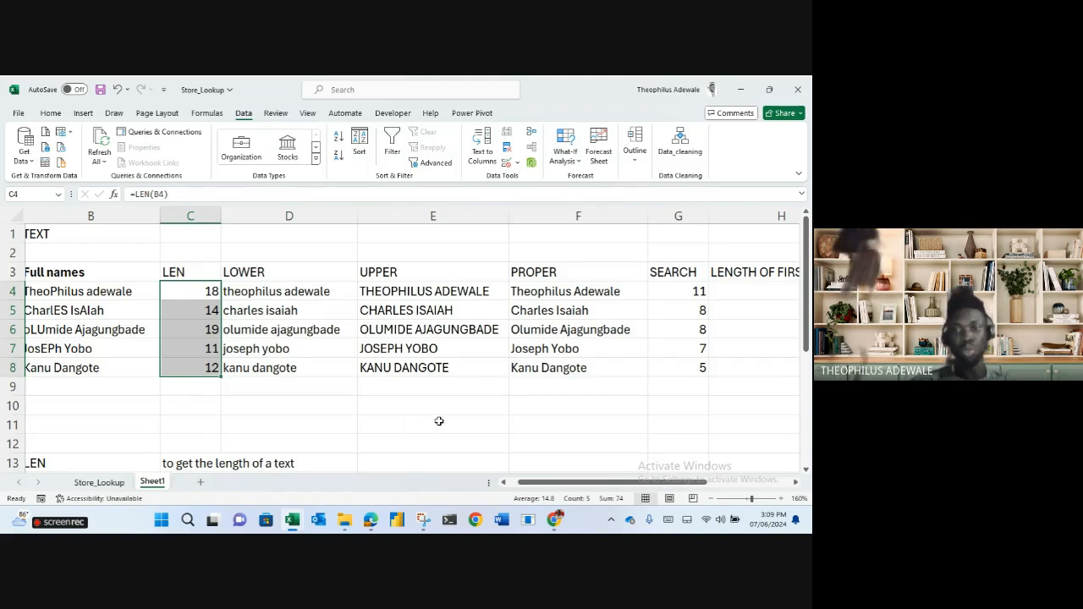
mouse_move(565, 482)
left_mouse_down()
mouse_move(630, 485)
mouse_move(566, 484)
left_mouse_up()
left_click(363, 289)
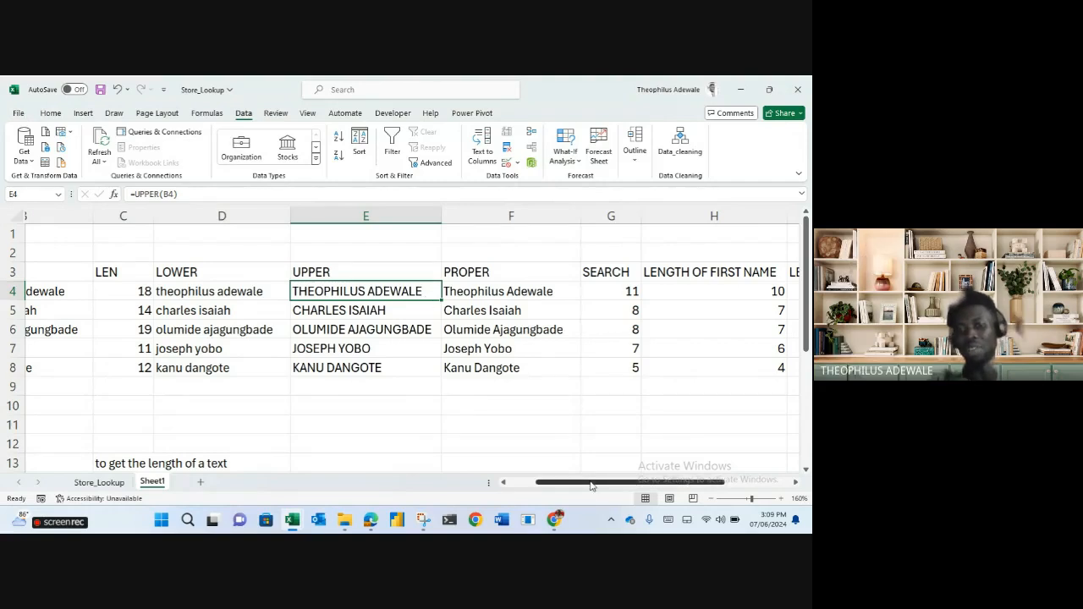
left_click_drag(591, 485, 658, 484)
Enter =C4-G4 in I4 to get the last name's length.
left_click(590, 290)
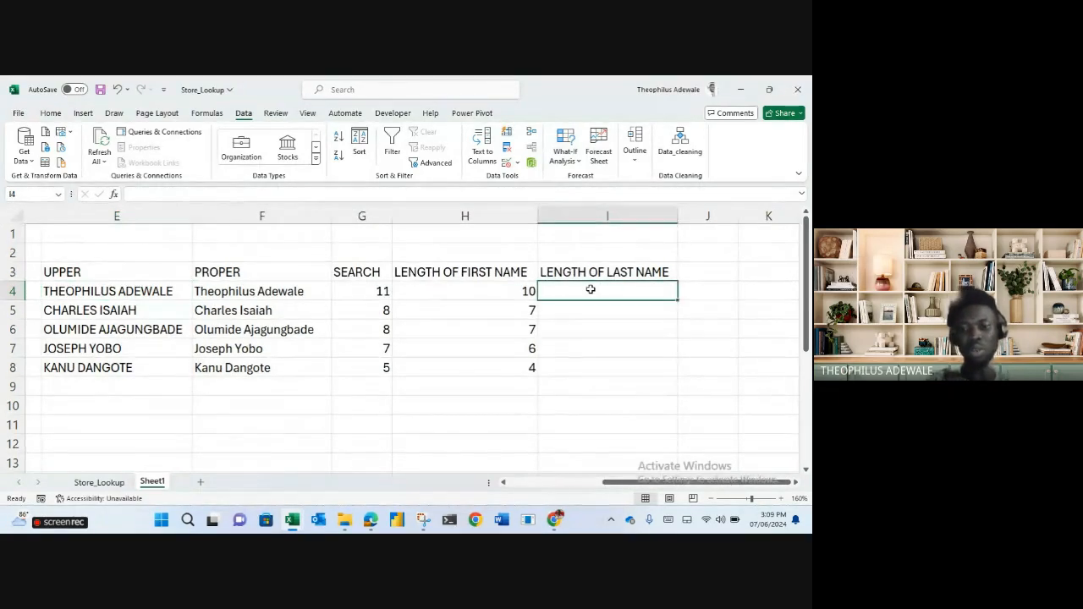
type("=")
left_click_drag(613, 491, 519, 490)
left_click(226, 288)
type("-")
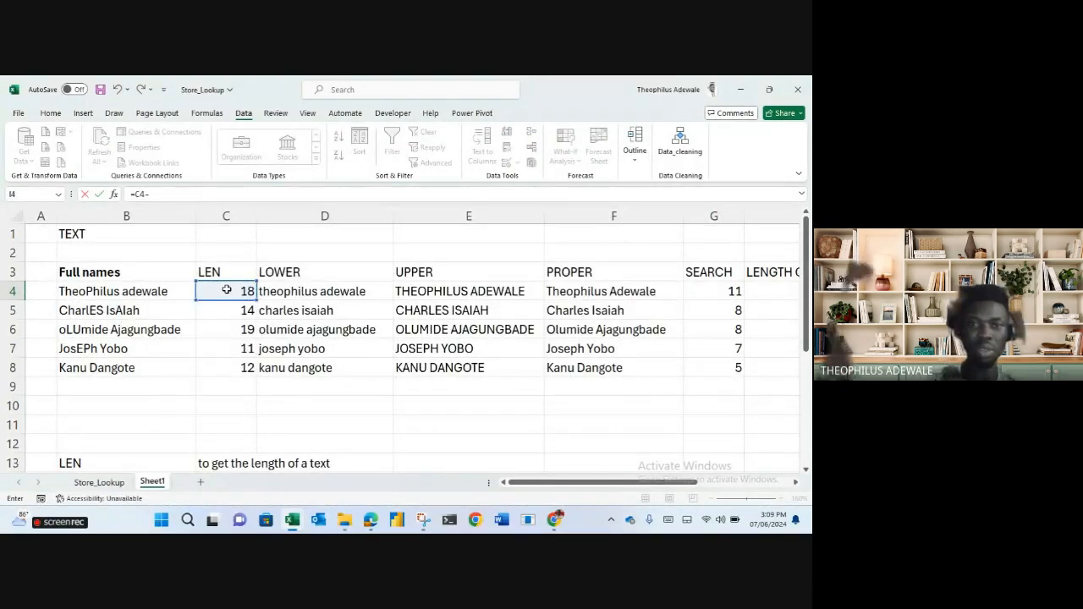
left_click(721, 288)
key("Return")
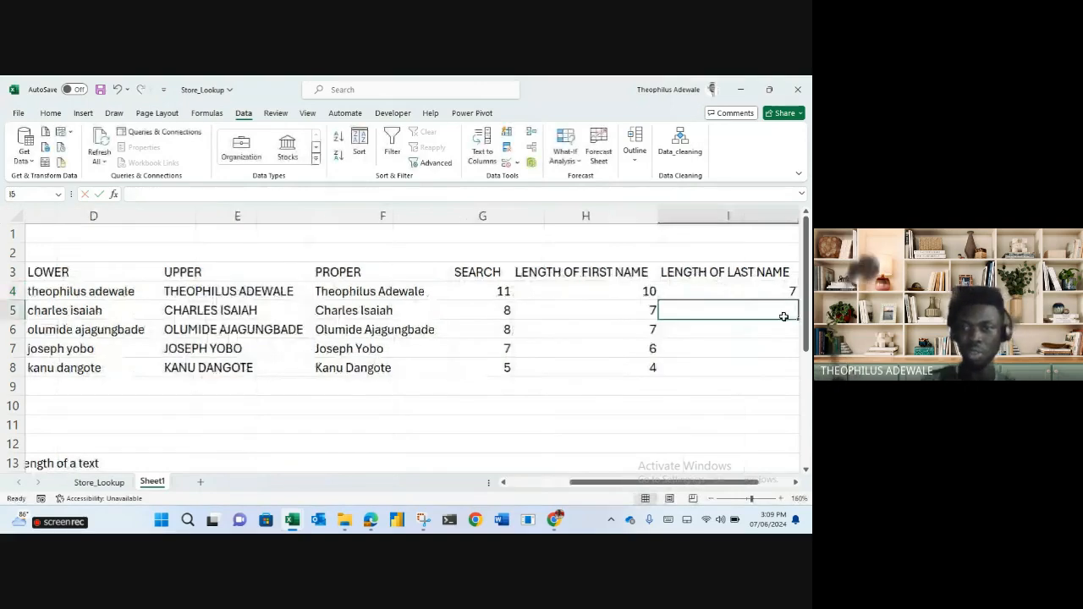
Fill =C4-G4 down to I8, giving 7, 6, 11, 4 and 7, and check each row.
left_click(796, 483)
left_click(795, 483)
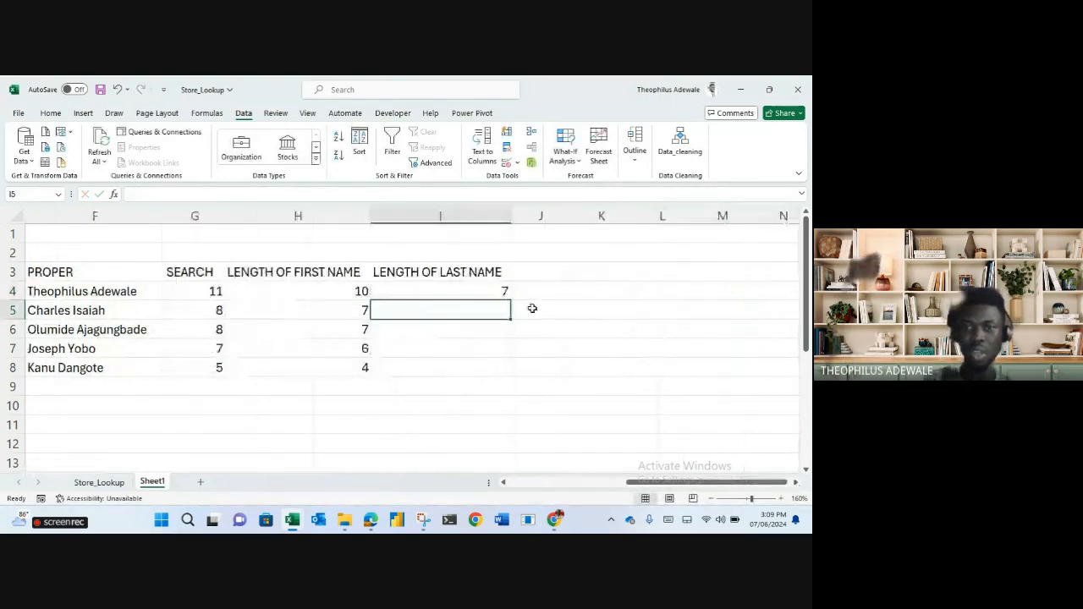
left_click(500, 291)
double_click(510, 300)
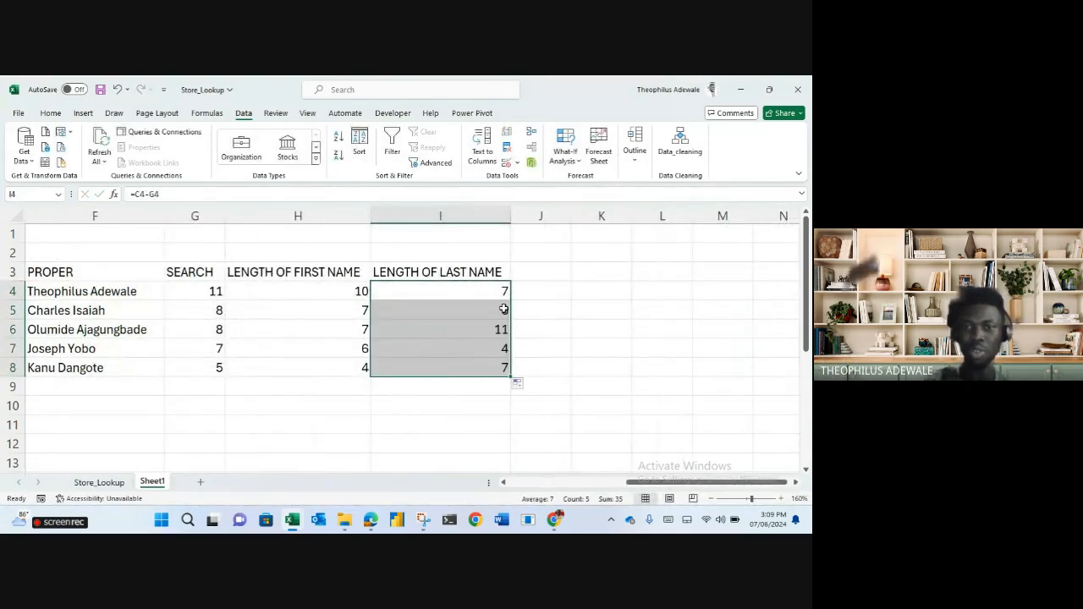
left_click_drag(650, 484, 573, 488)
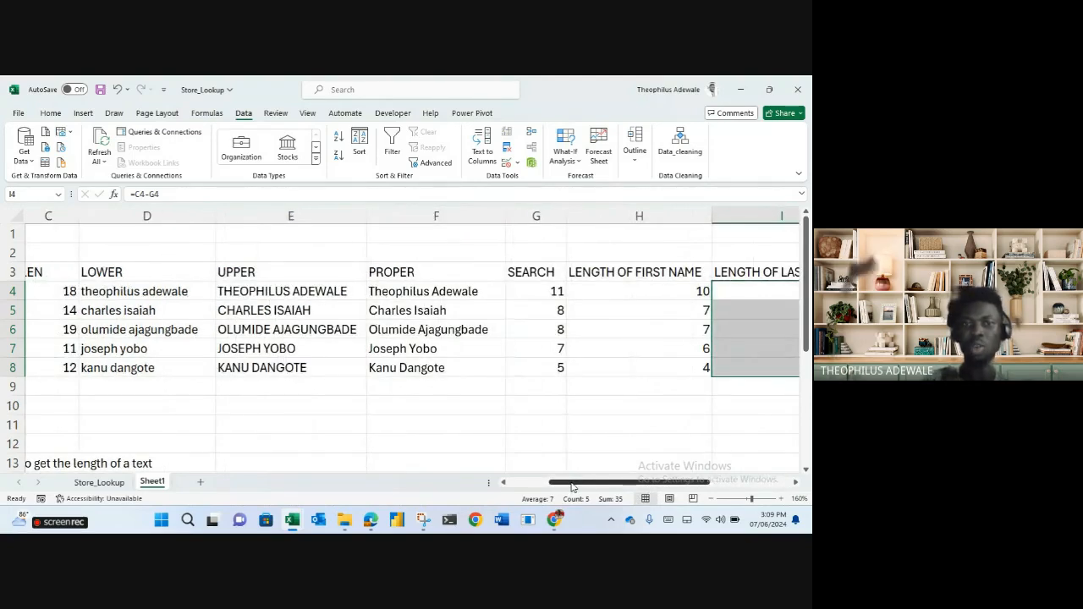
left_click_drag(572, 488, 653, 488)
left_click(483, 314)
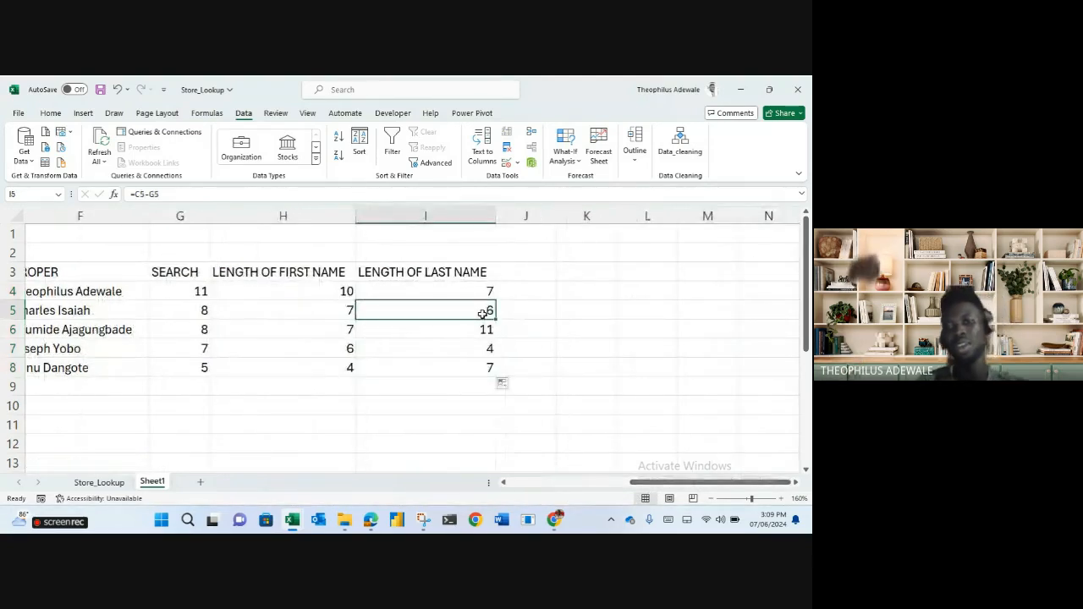
left_click(487, 329)
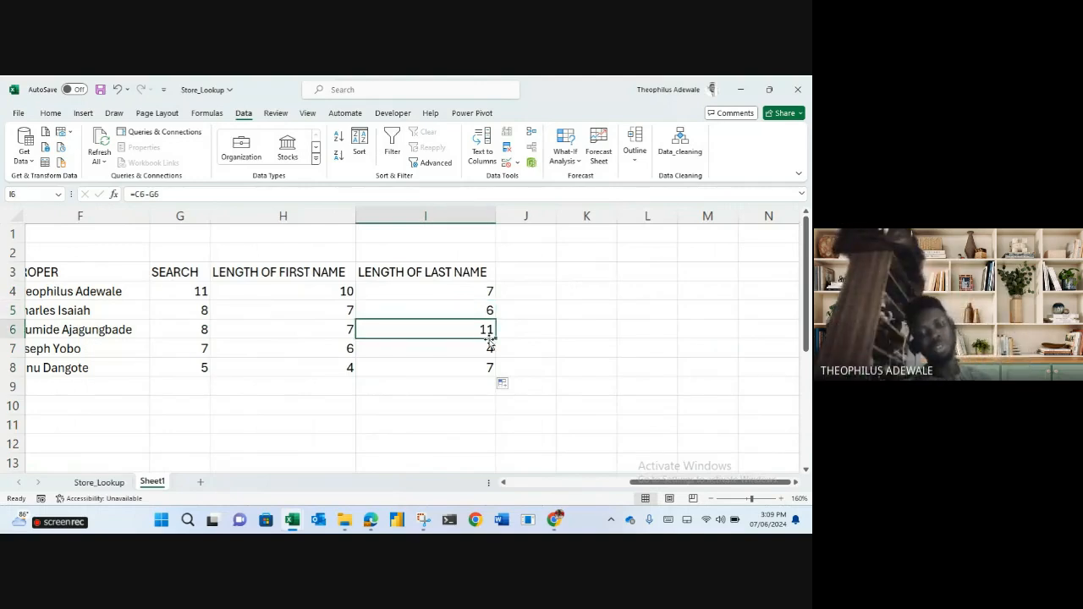
left_click(471, 350)
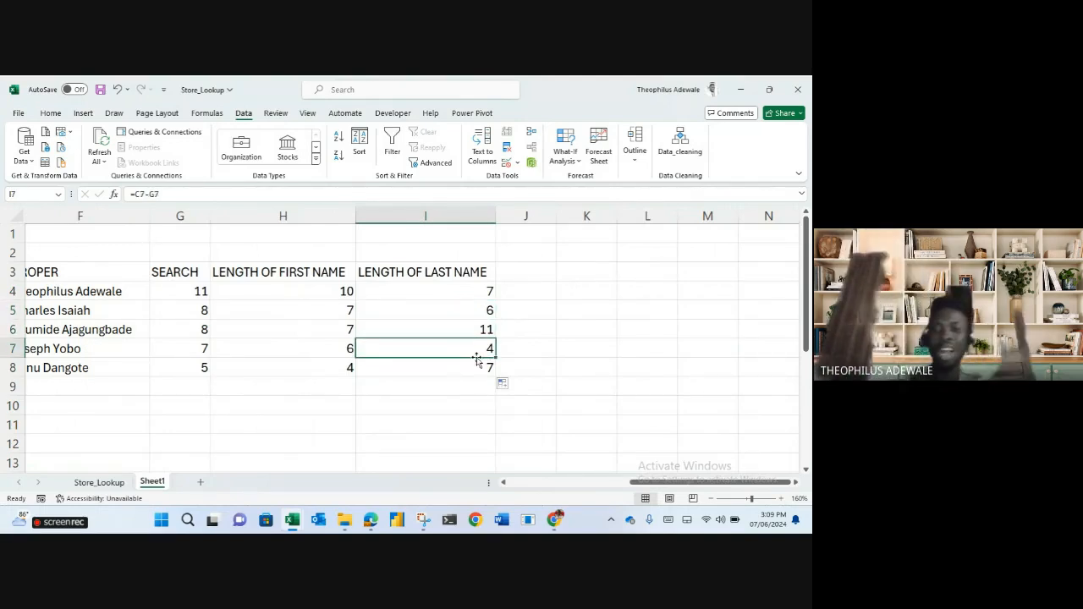
left_click(486, 366)
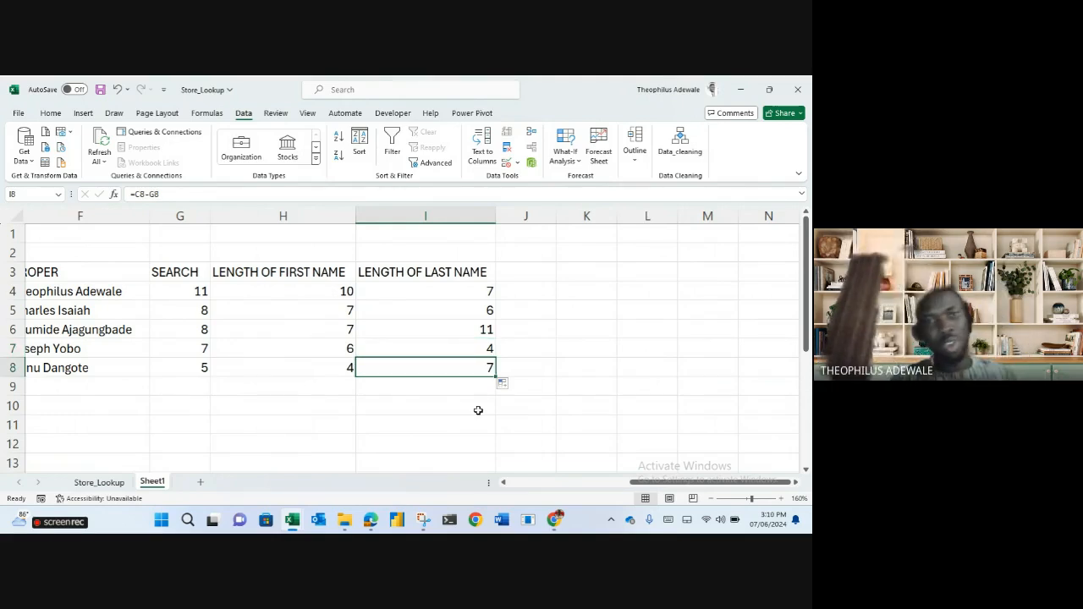
left_click(543, 274)
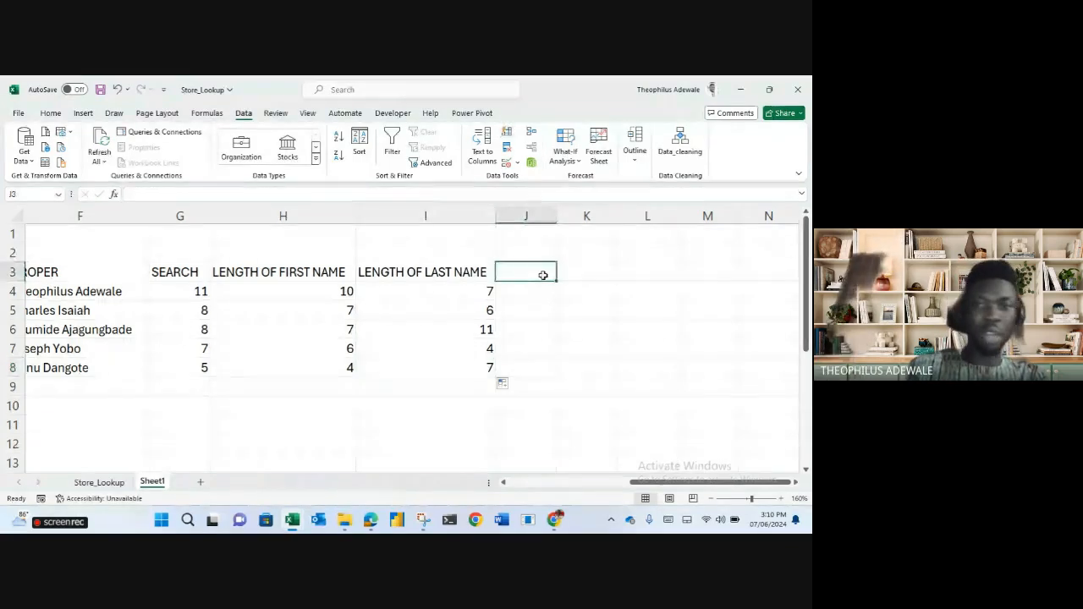
Type the headers LEFT in J3 and RIGHT in K3.
type("LE")
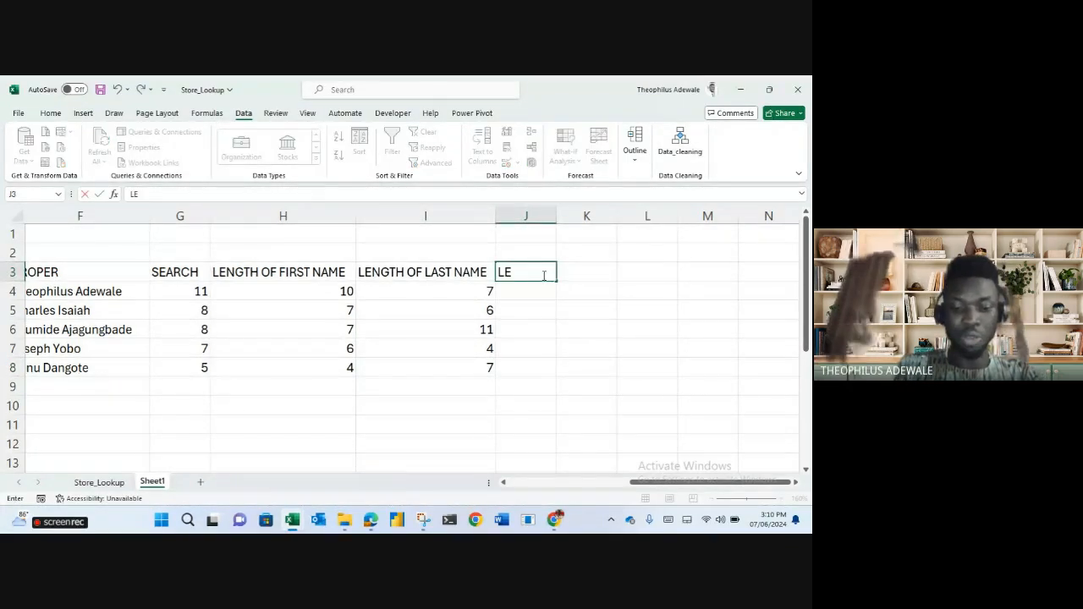
type("FT")
key("Tab")
type("RIGHT")
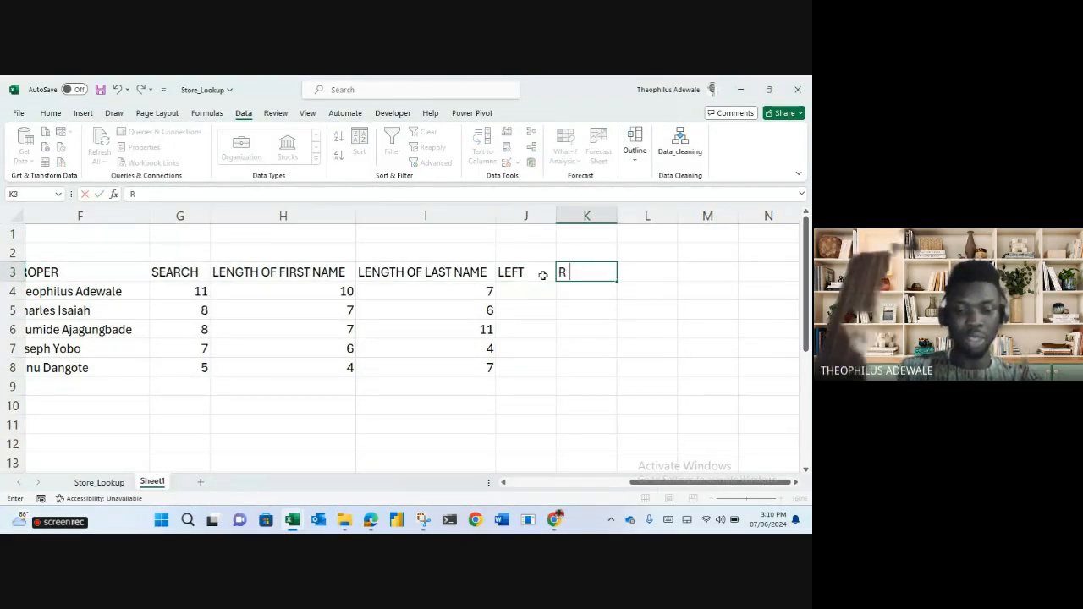
key("Return")
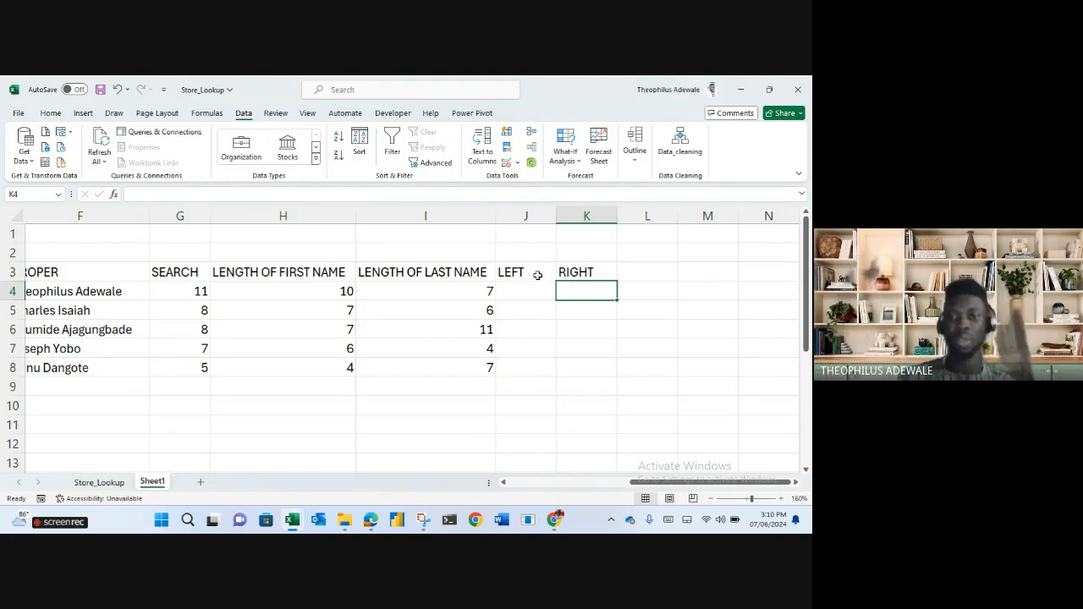
Enter =LEFT(F4,H4) in J4 and fill it to J8 to extract each first name.
left_click(513, 296)
type("=LEFT(")
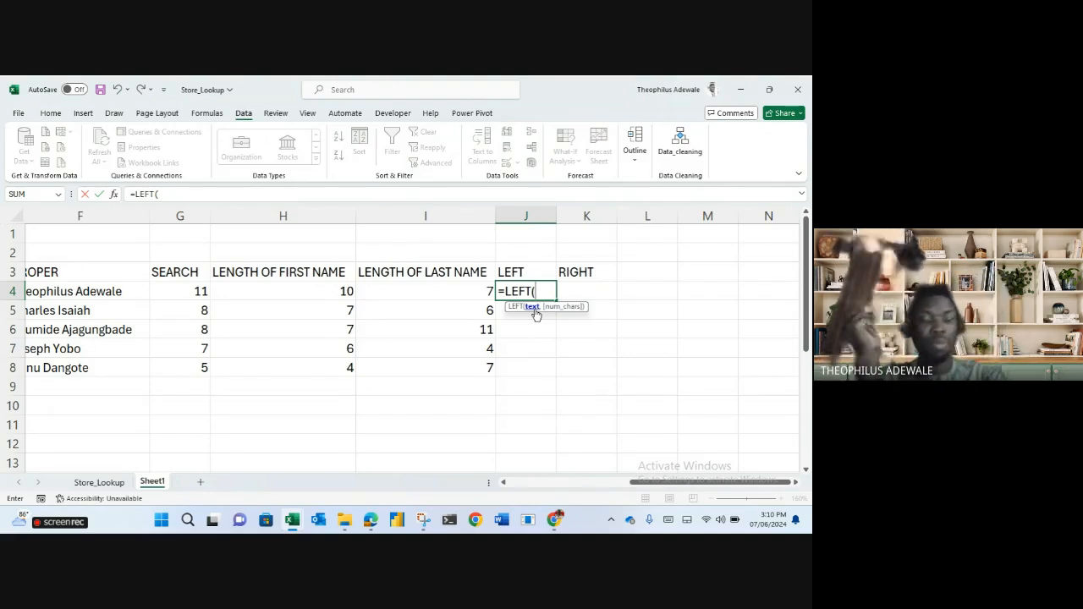
left_click(106, 292)
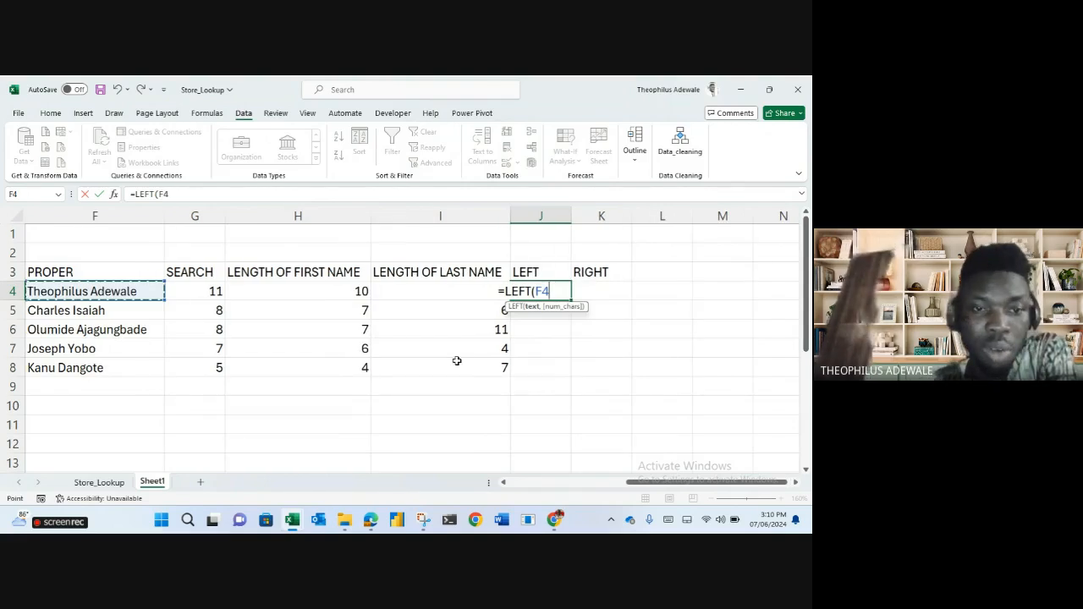
type(",")
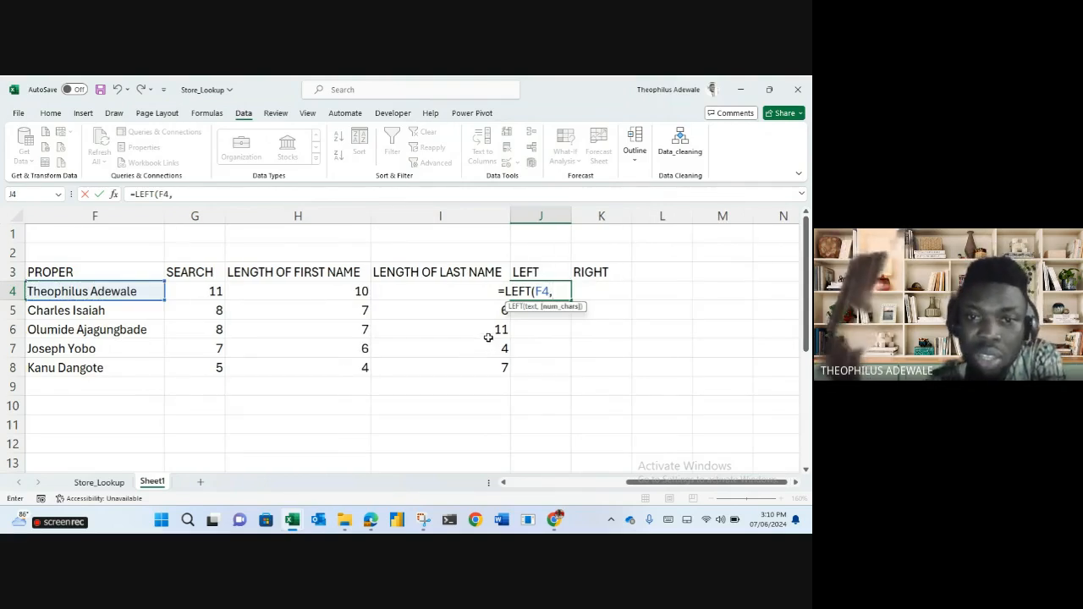
left_click(308, 291)
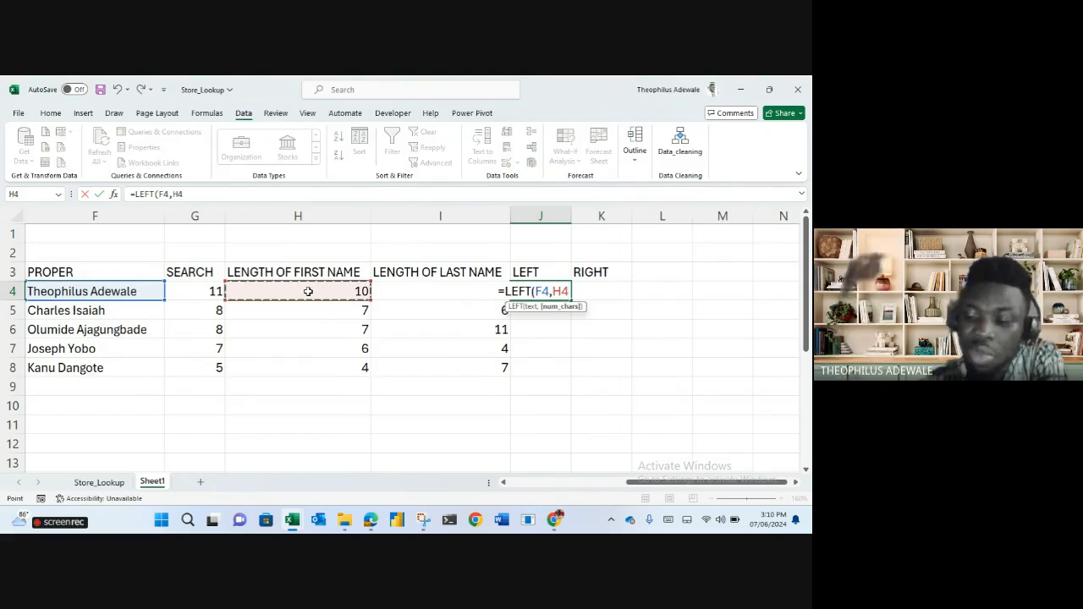
key("Return")
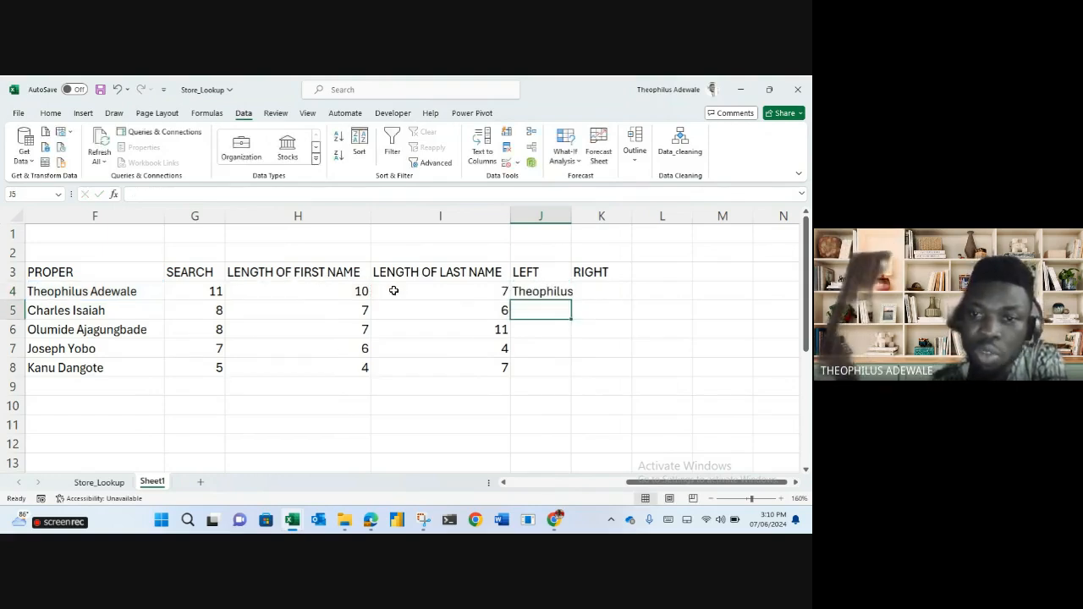
left_click(552, 293)
double_click(573, 300)
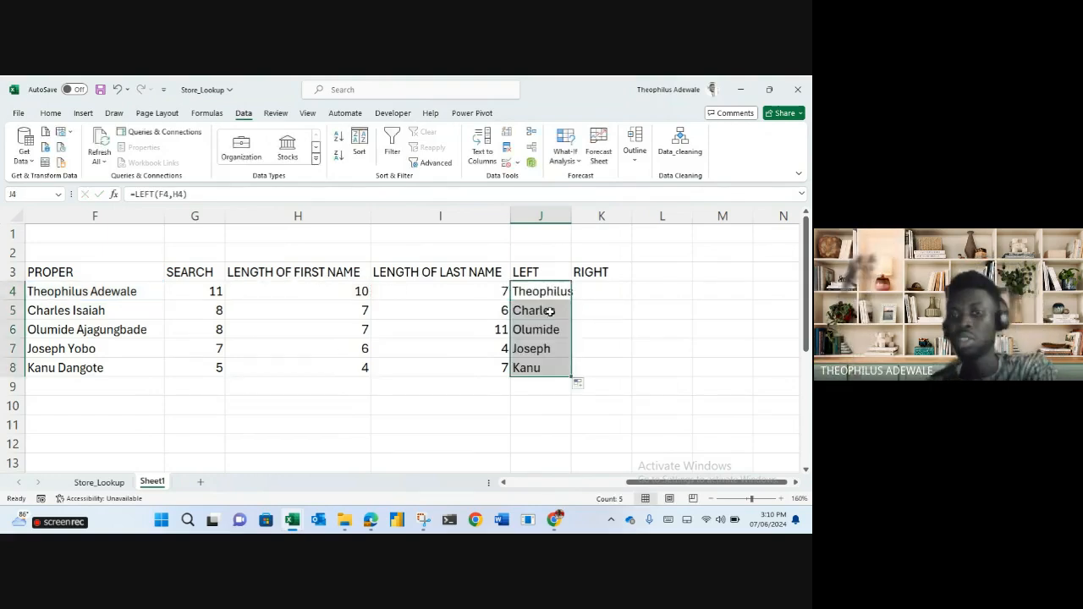
left_click(552, 311)
left_click(551, 331)
left_click(551, 348)
key("Down")
Enter =RIGHT(F4,I4) in K4 and fill it to K8 to extract each last name.
left_click(597, 291)
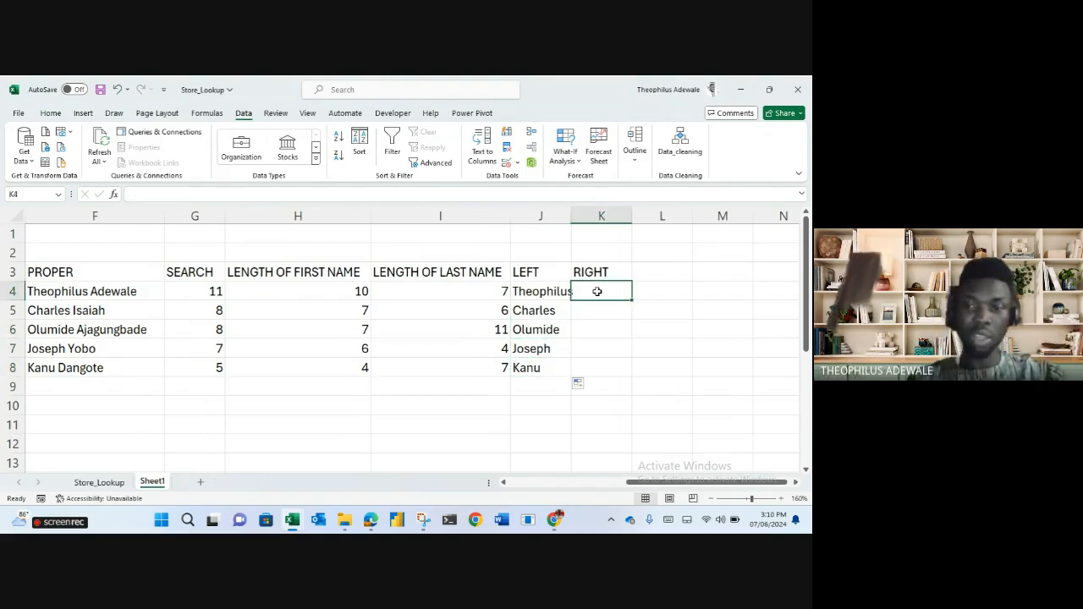
type("=")
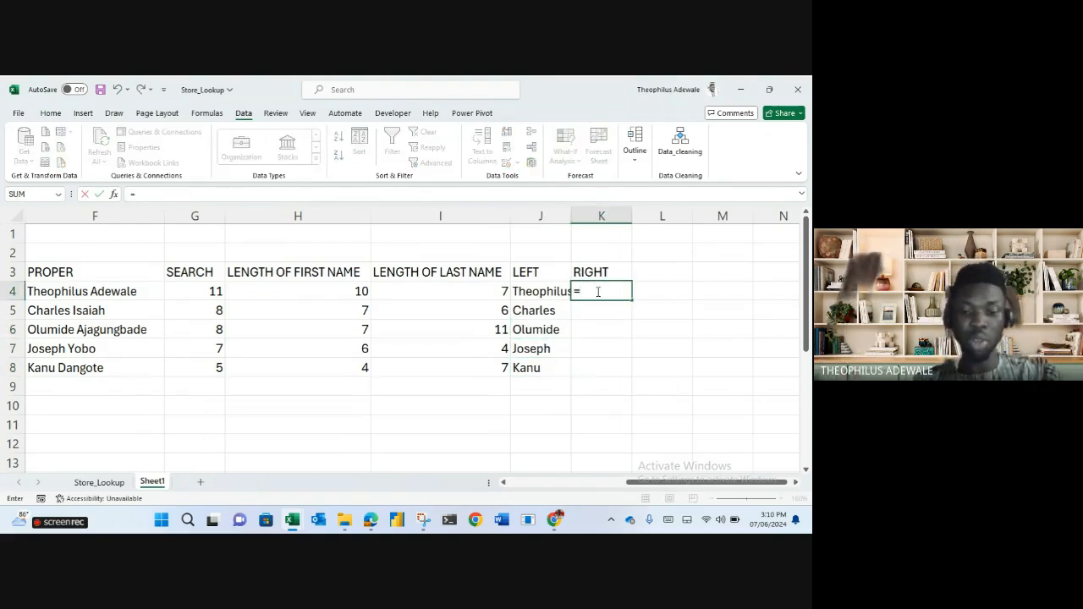
type("RIGHT(")
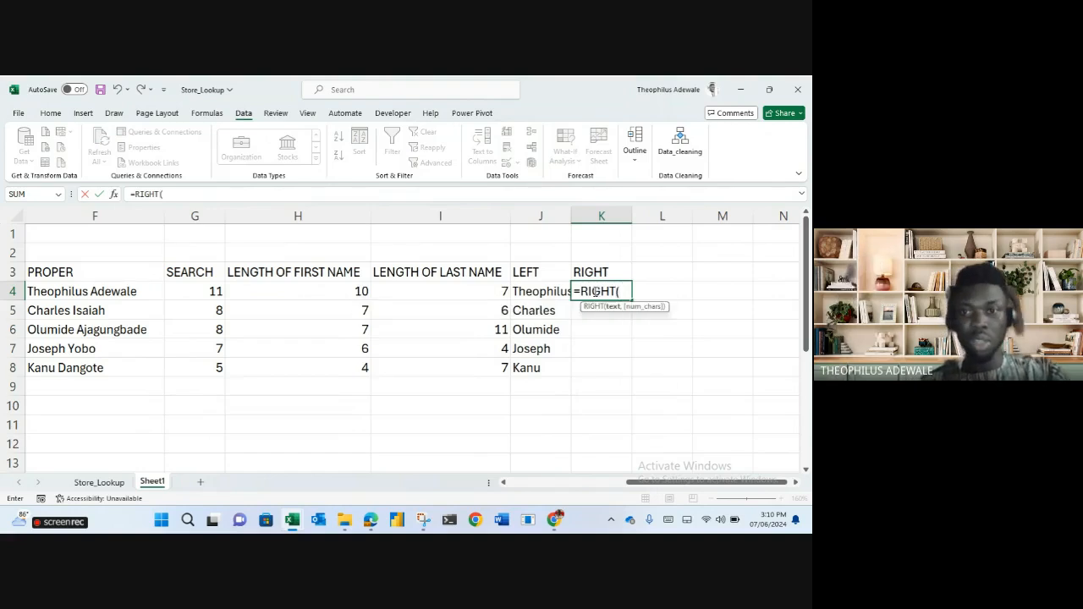
left_click(106, 291)
type(",")
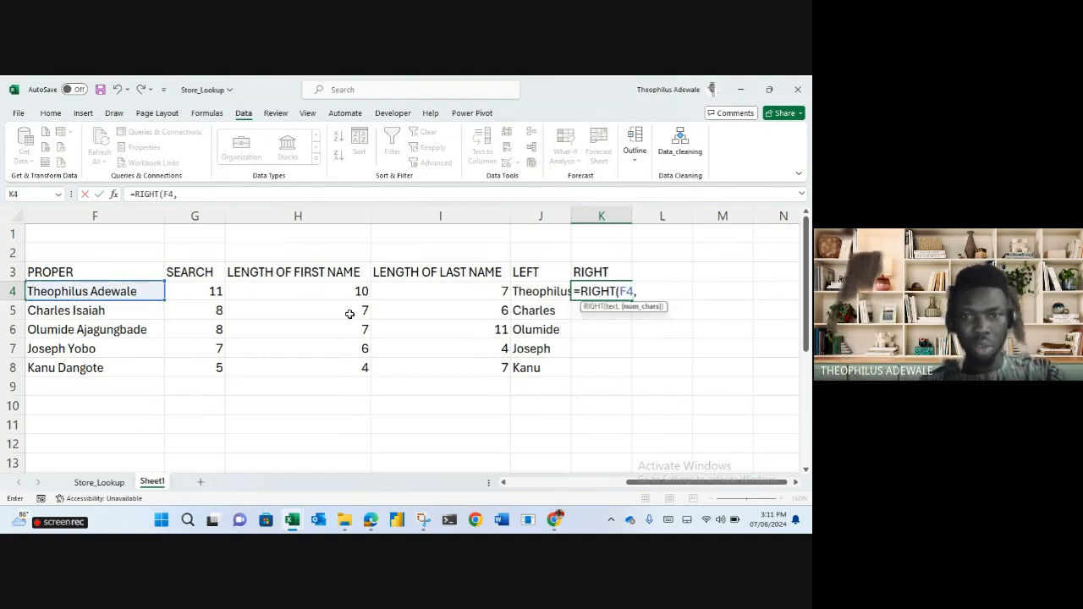
left_click(441, 290)
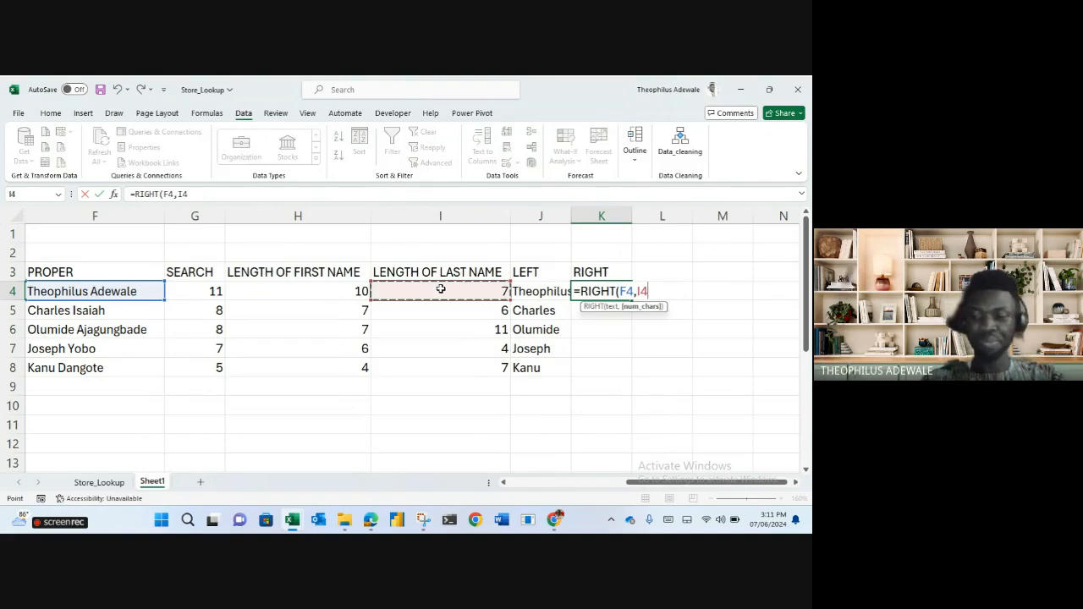
key("Return")
left_click(628, 293)
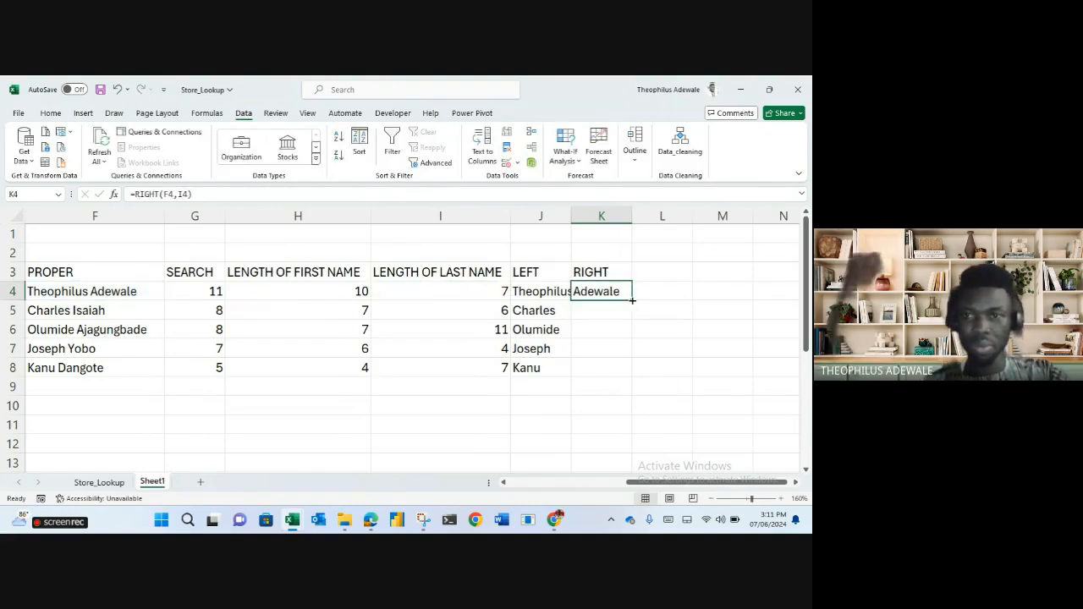
double_click(632, 299)
left_click(685, 324)
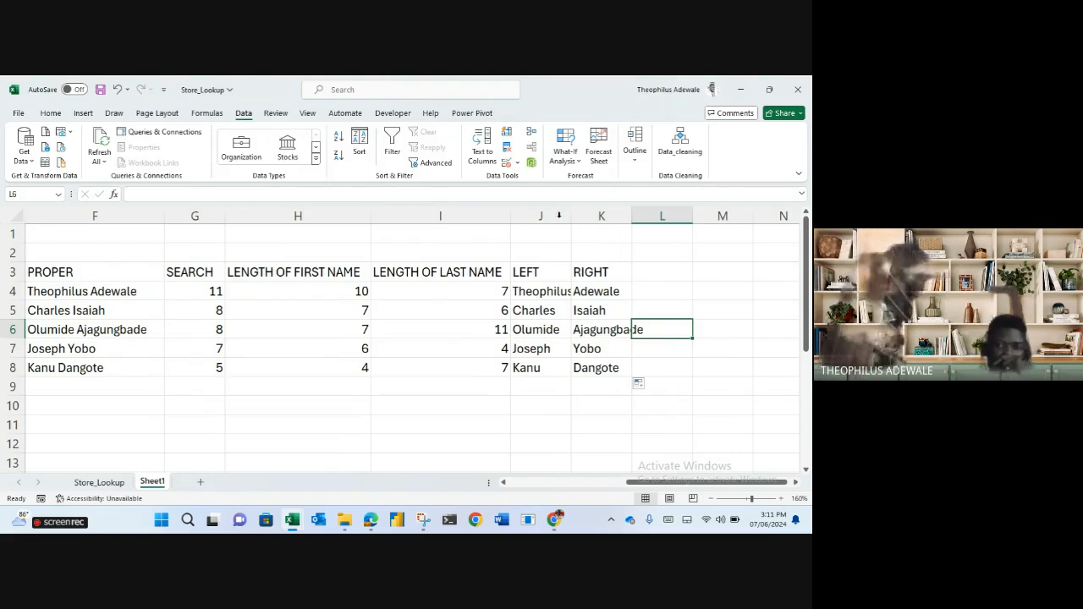
Widen columns J and K so the full first and last names show.
left_click_drag(569, 216, 700, 215)
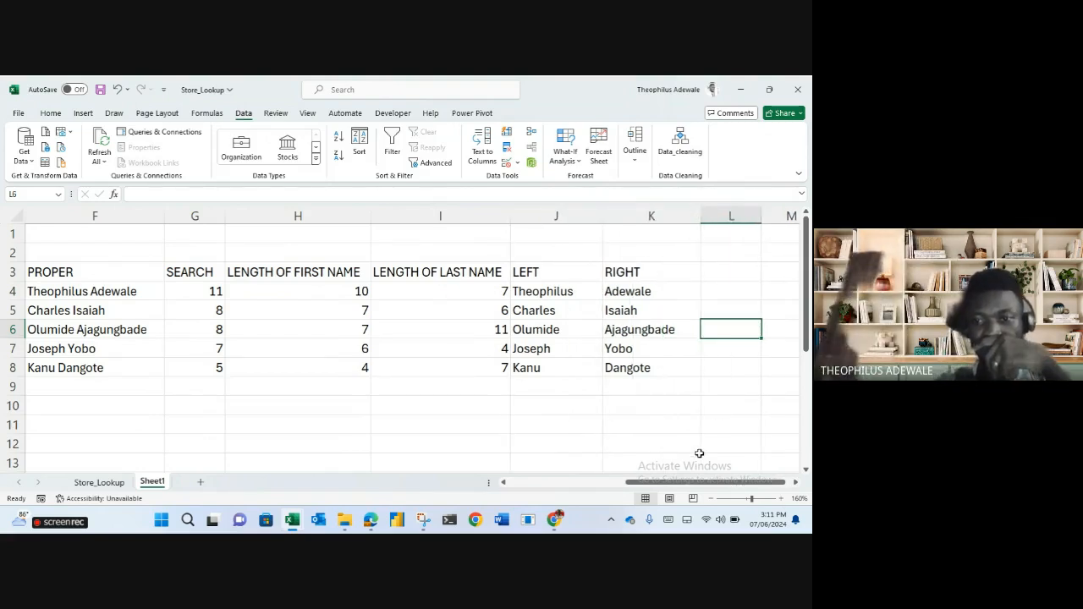
left_click_drag(690, 483, 385, 487)
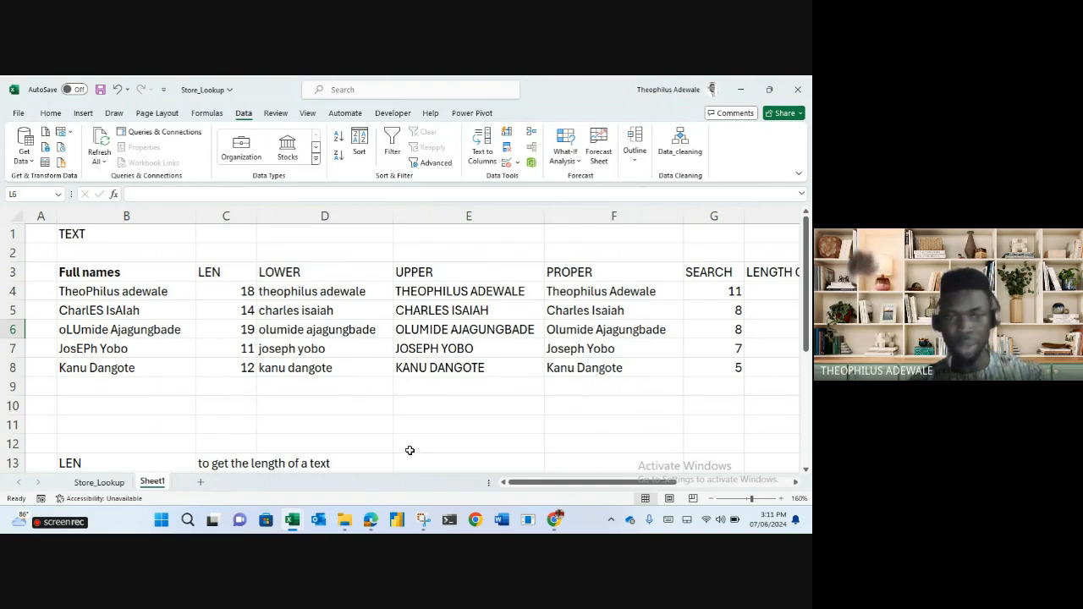
scroll(224, 445, "down", 3)
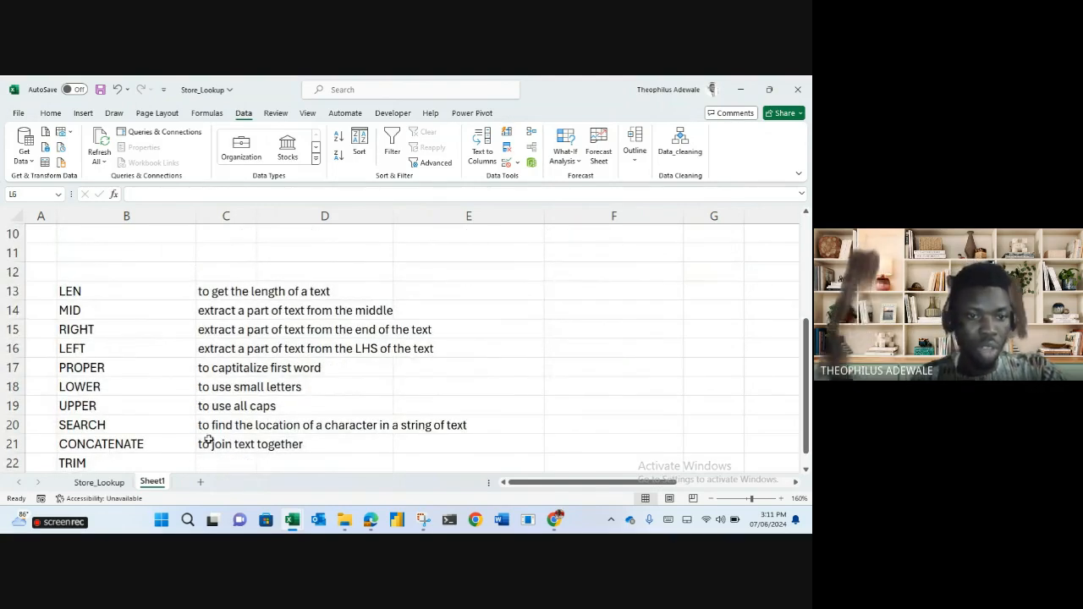
scroll(193, 419, "up", 3)
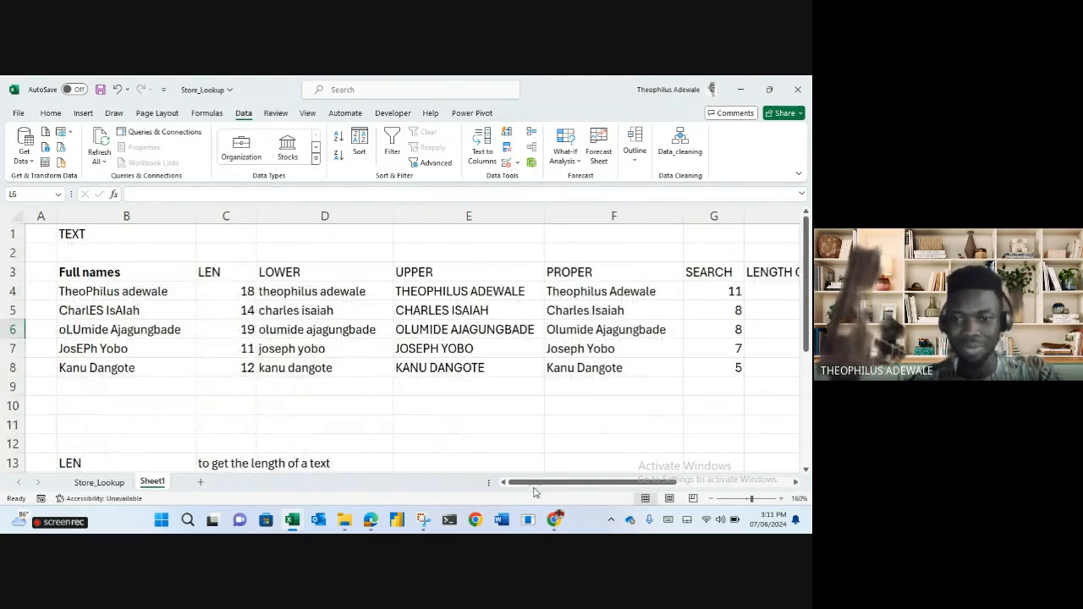
left_click_drag(537, 483, 652, 484)
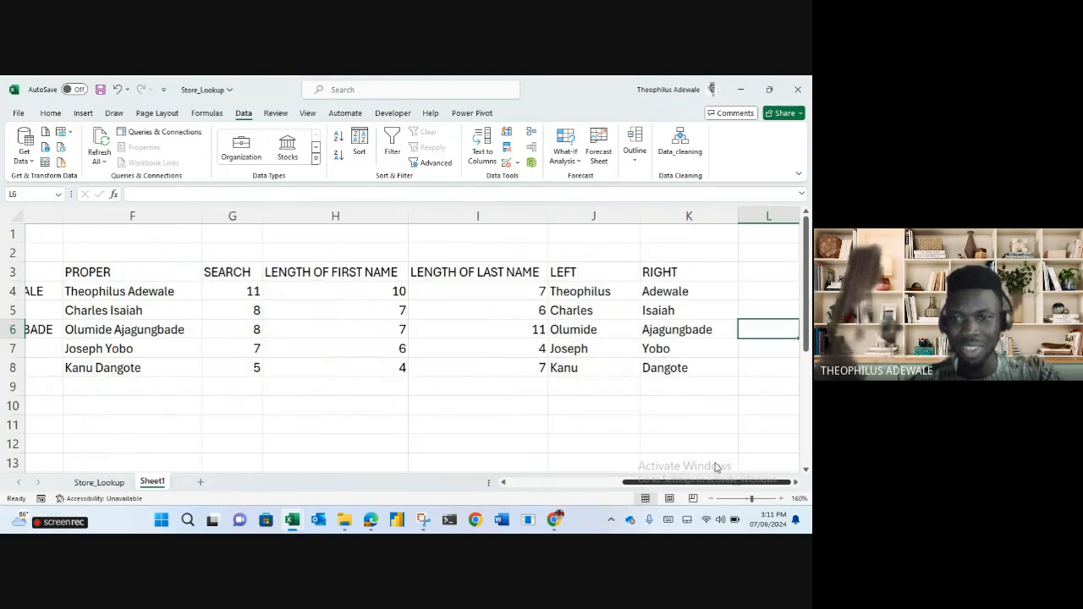
left_click(796, 483)
left_click(795, 482)
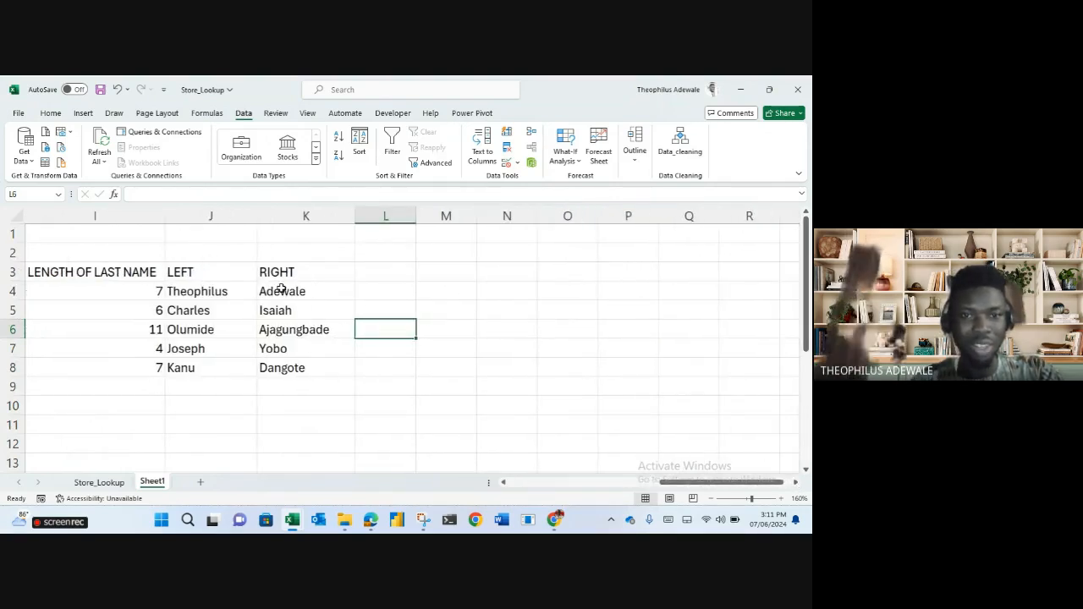
left_click(394, 286)
Type the CONCATENATE header in L3.
key("Up")
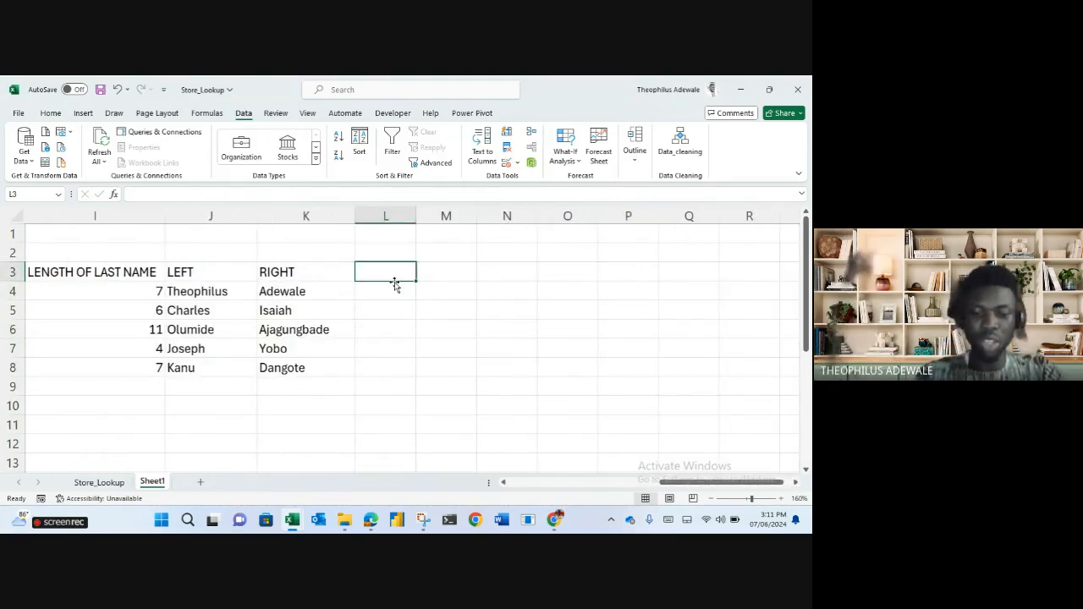
type("CONCA")
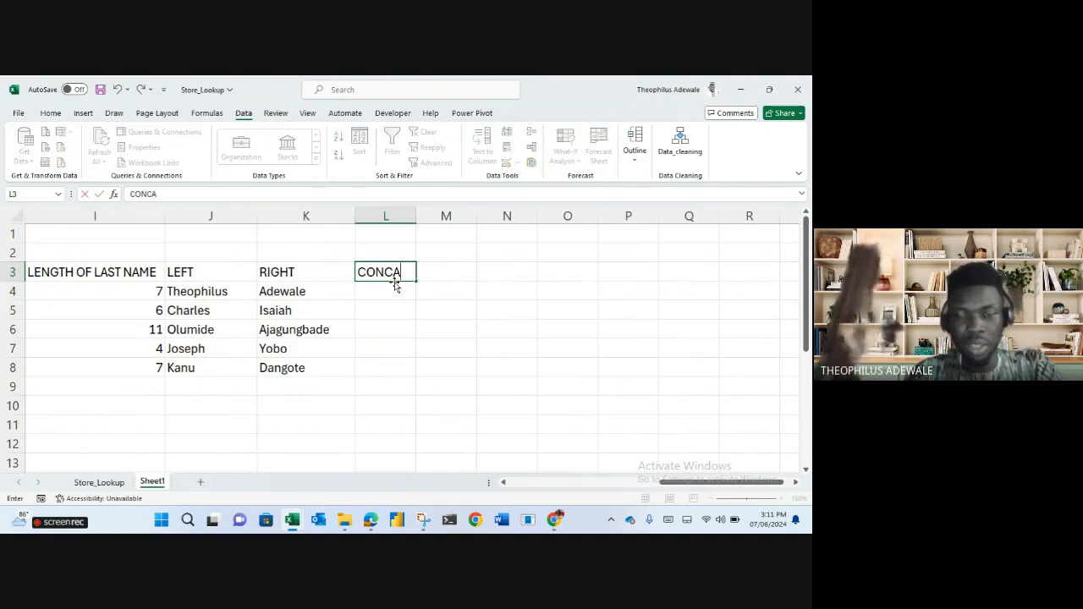
type("TENATE")
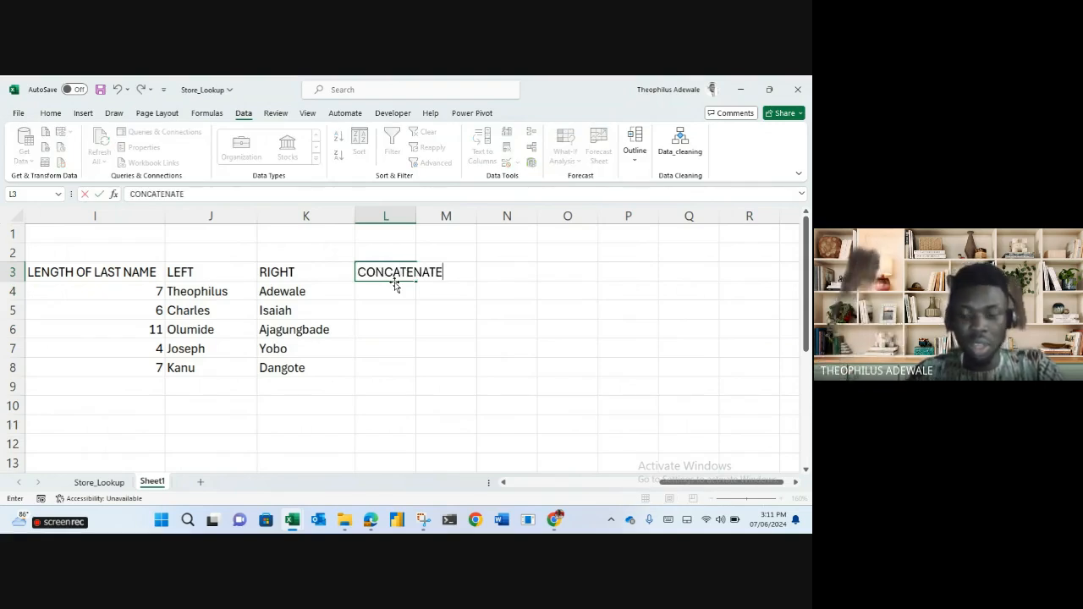
key("Return")
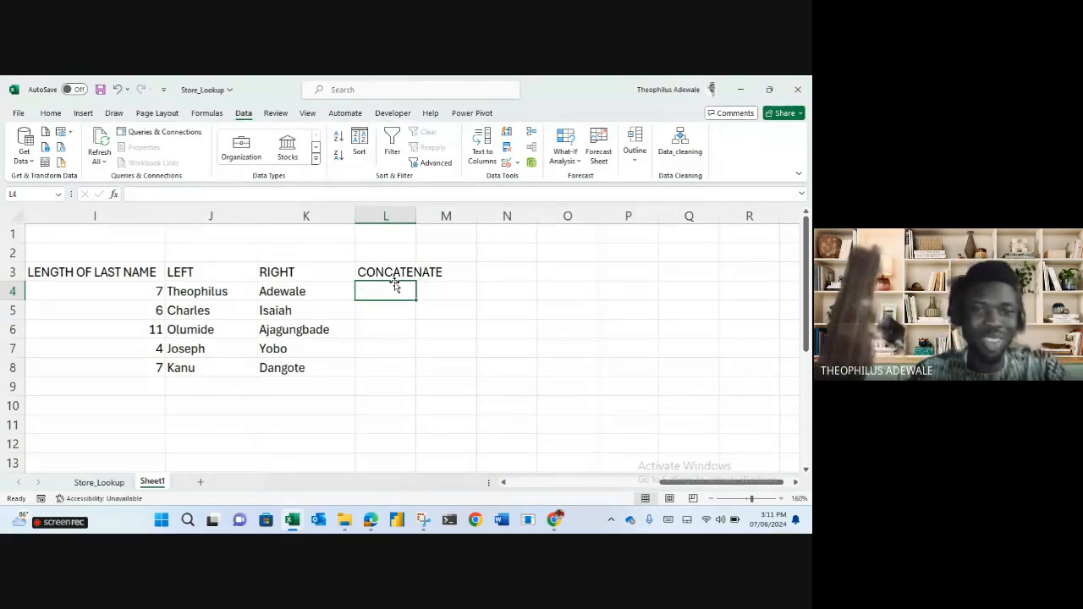
left_click(289, 276)
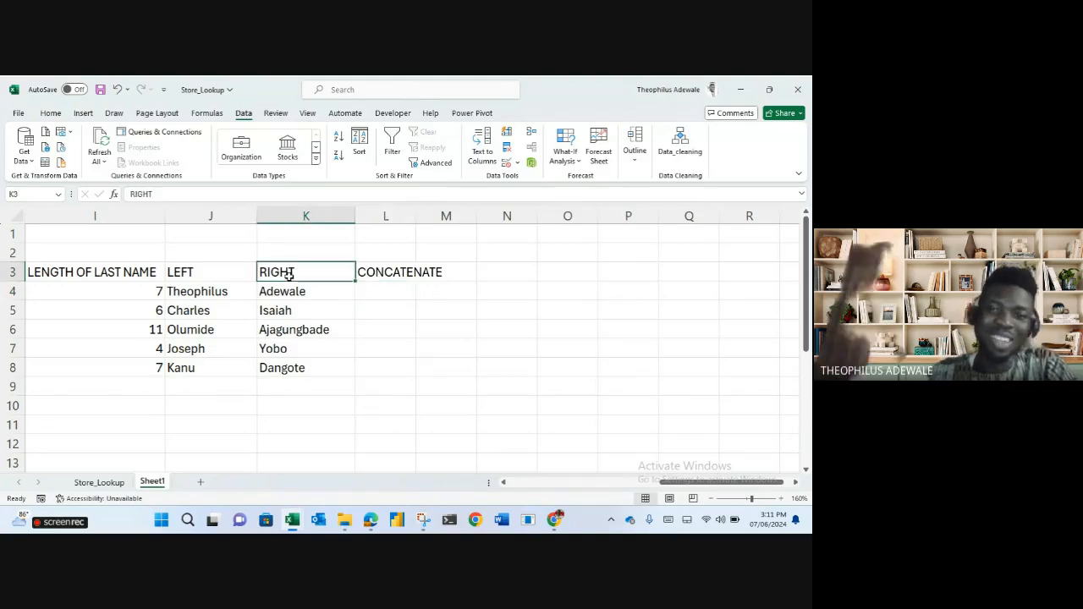
Enter =CONCATENATE(J4,K4) in L4 and fill it down to L8, joining names without a space.
left_click(396, 291)
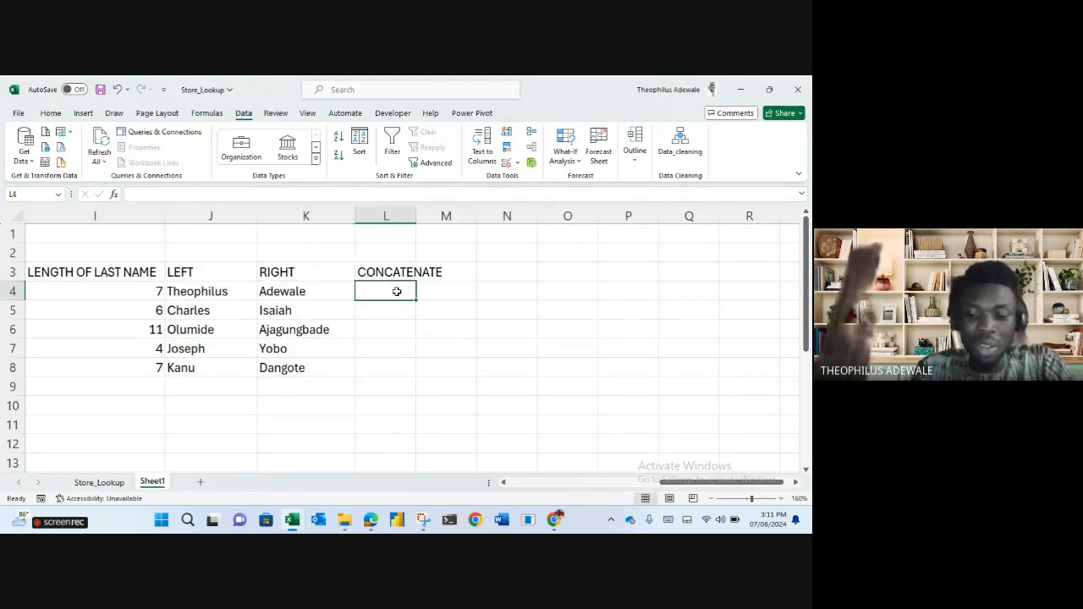
type("=CON")
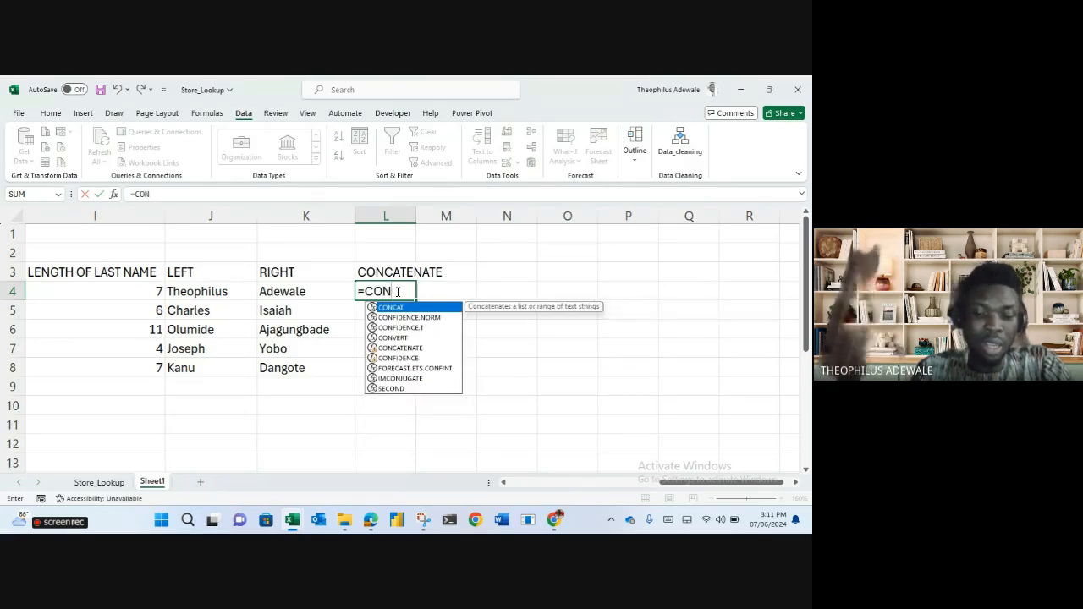
type("CATE")
key("Tab")
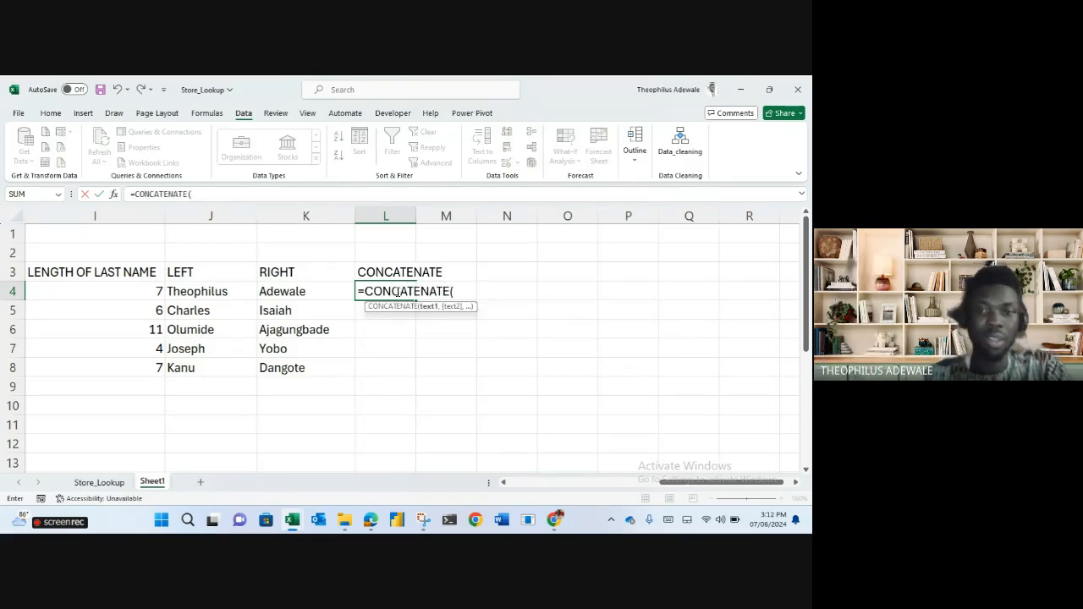
left_click(223, 290)
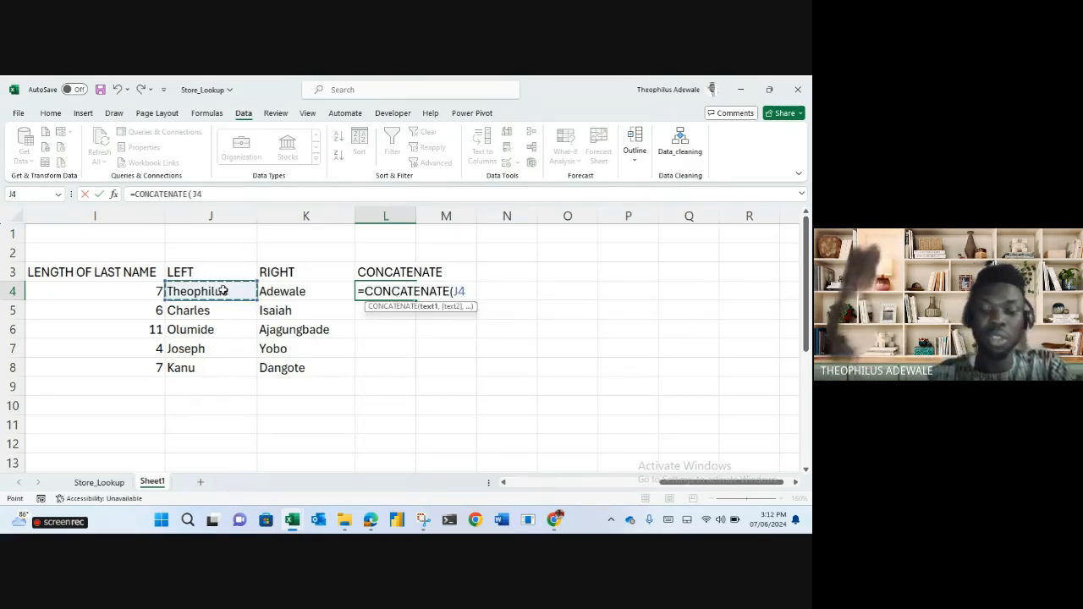
type(",")
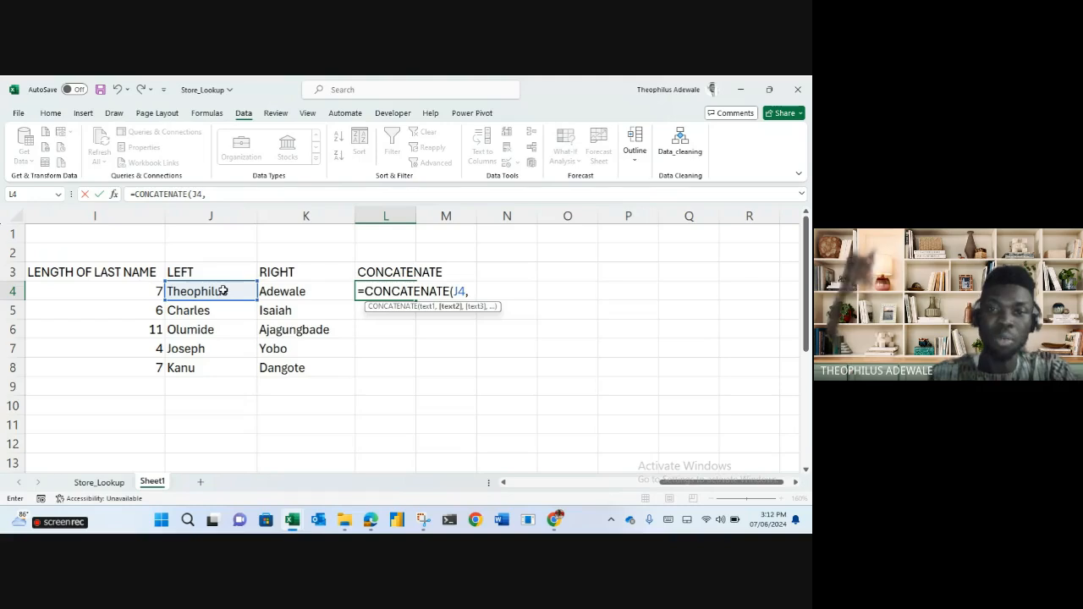
left_click(300, 291)
key("shift+Return")
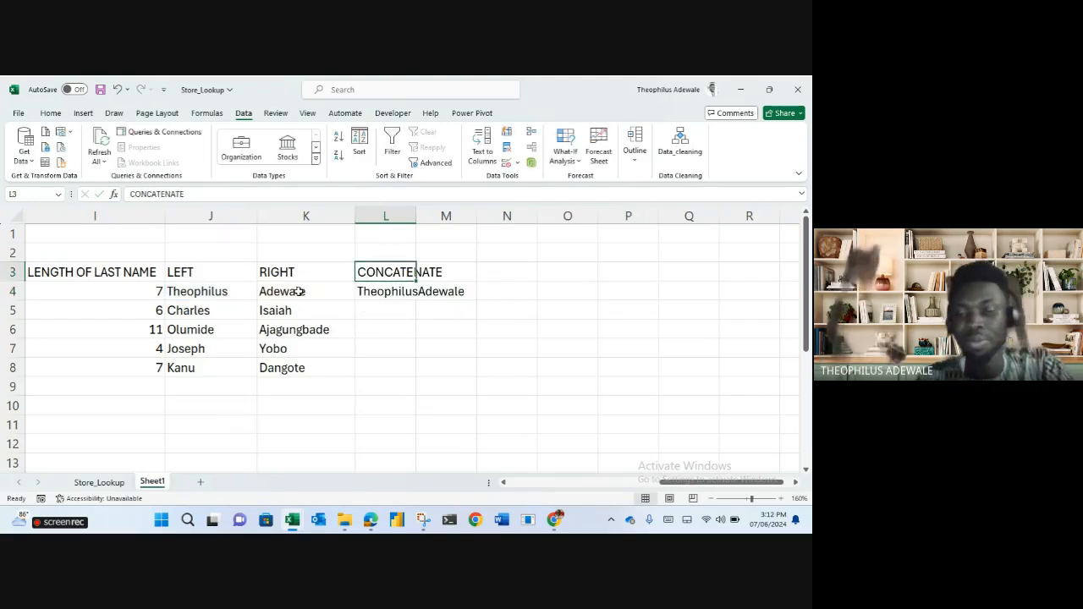
left_click(387, 290)
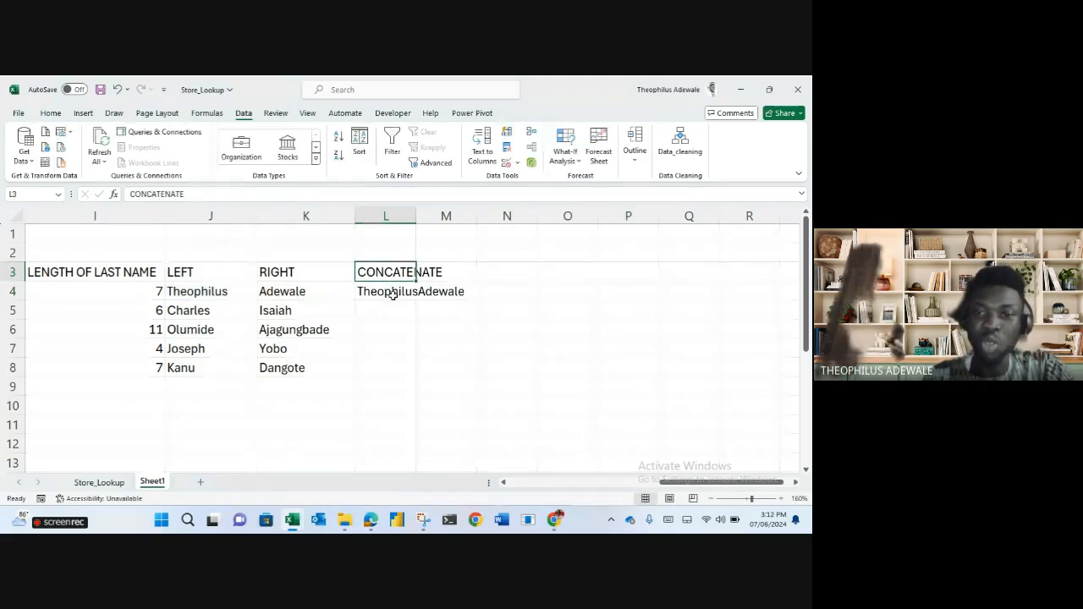
double_click(416, 299)
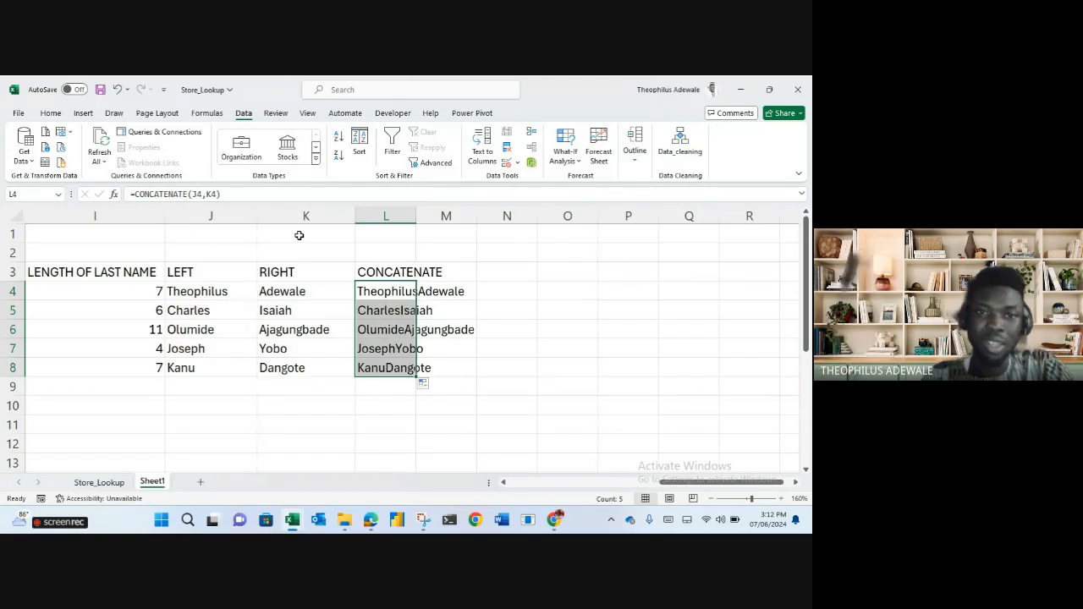
Change L4 to =CONCATENATE(J4," ",K4), fill it to L8, and autofit column L.
left_click(207, 195)
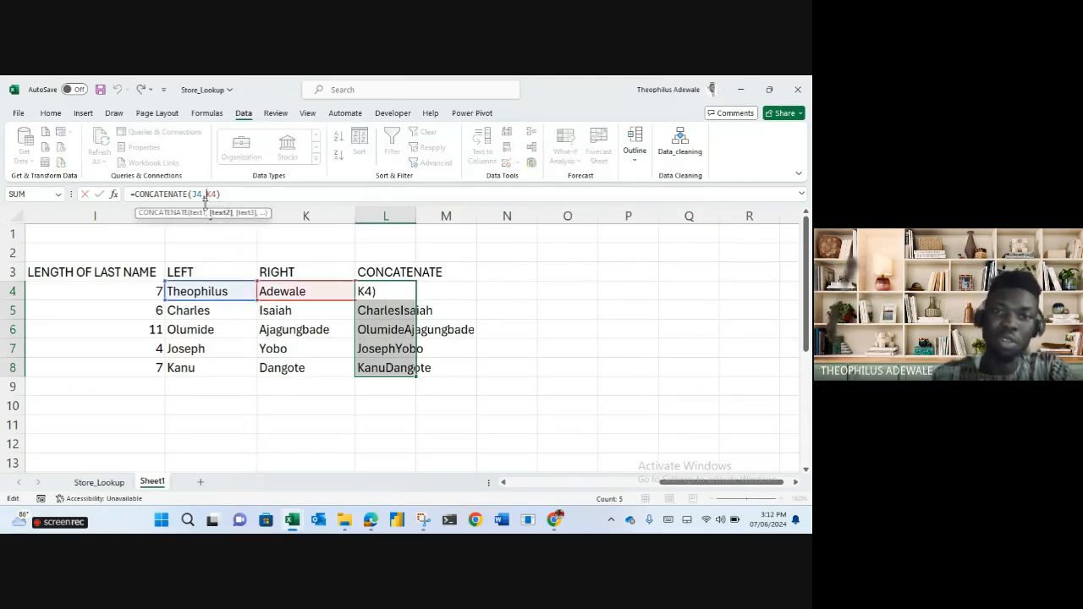
type("\" ")
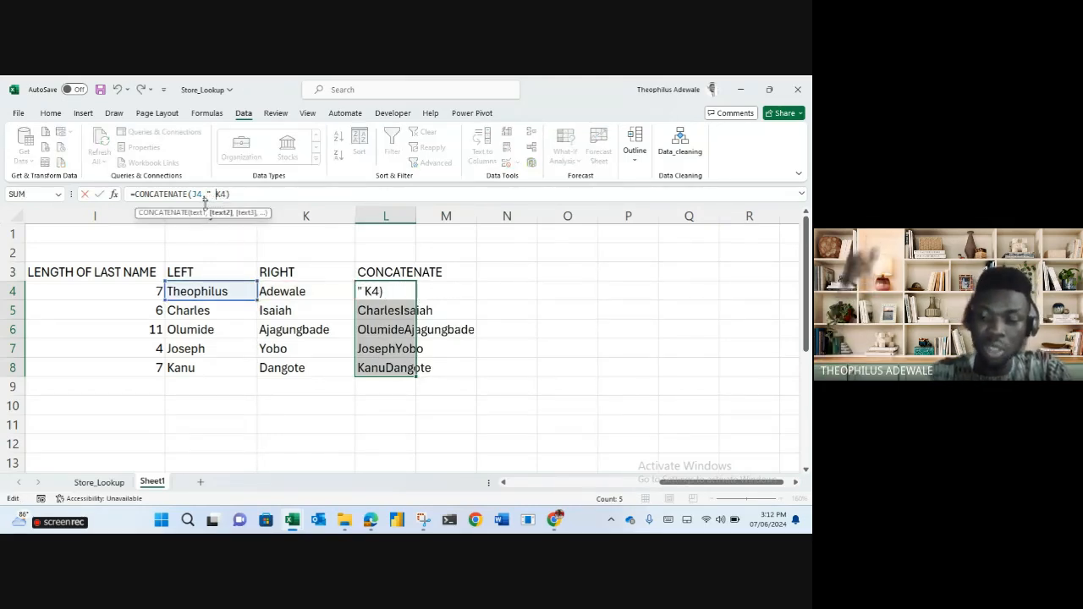
type("\"")
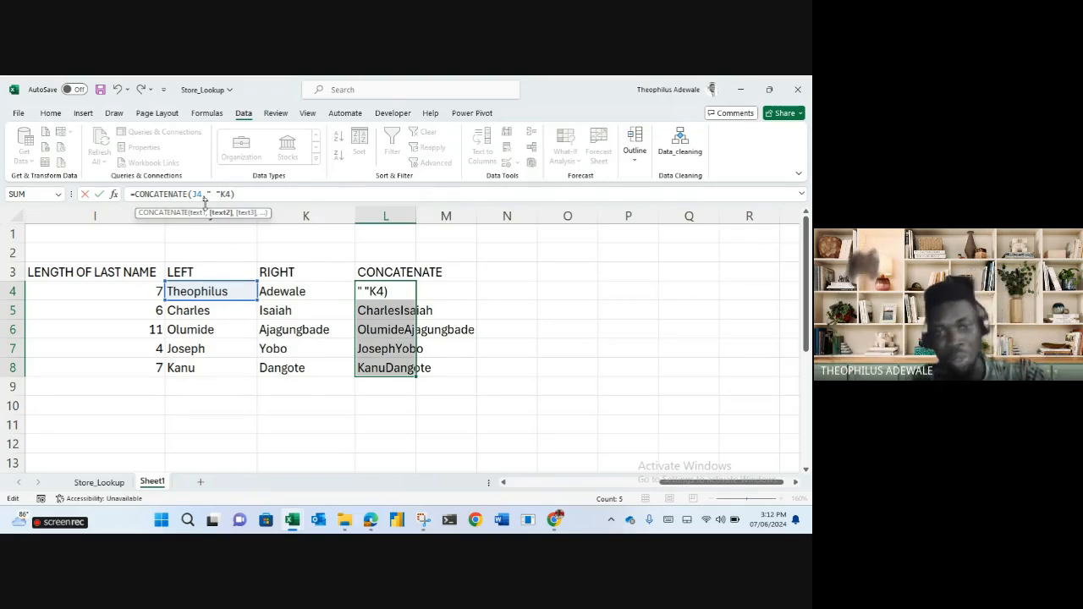
type(",")
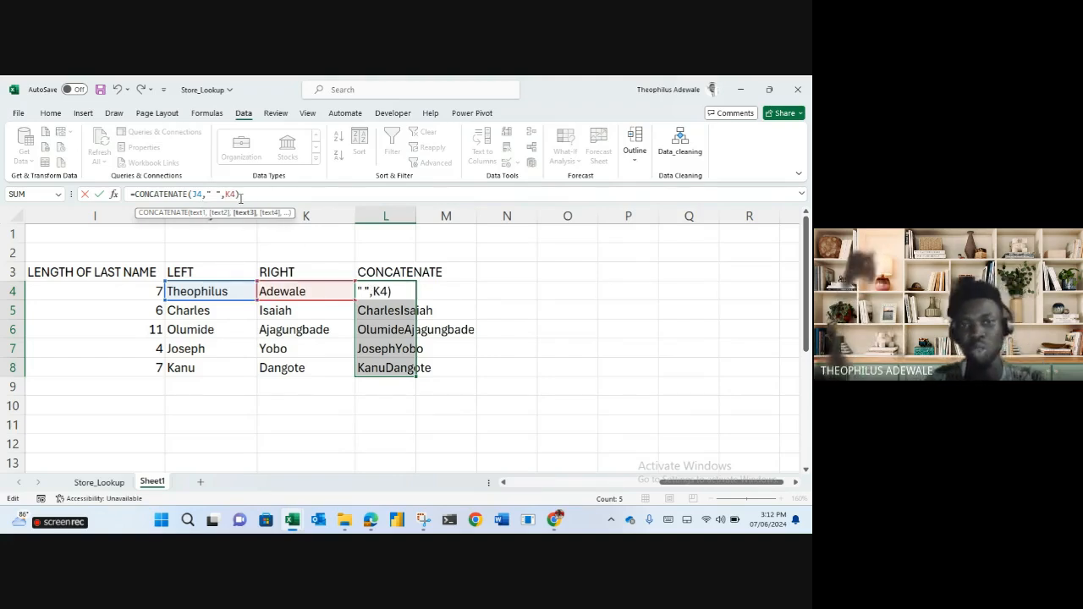
key("Return")
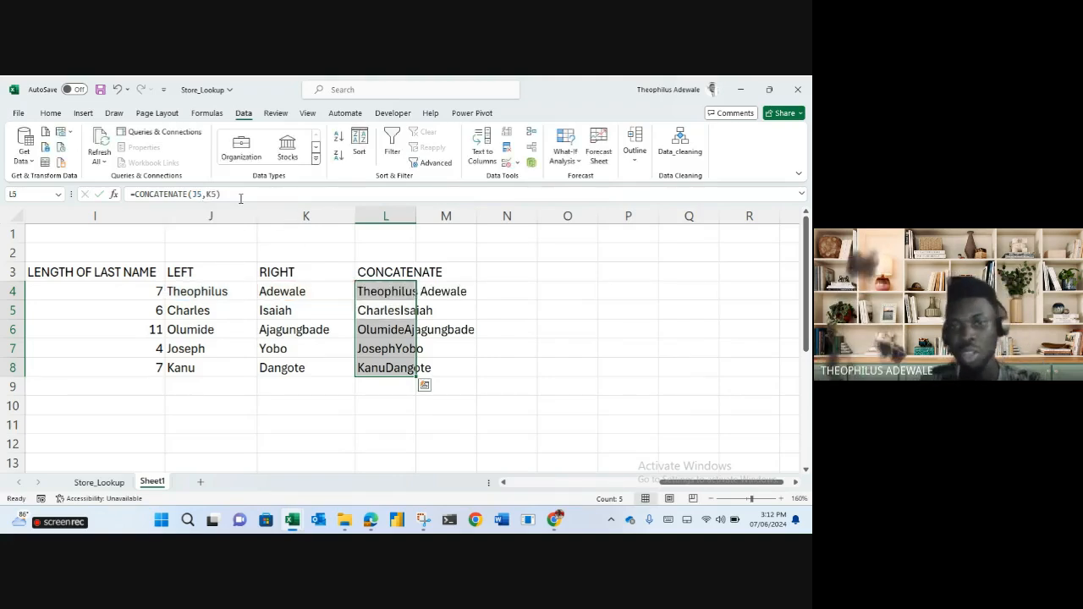
left_click(565, 286)
left_click(399, 292)
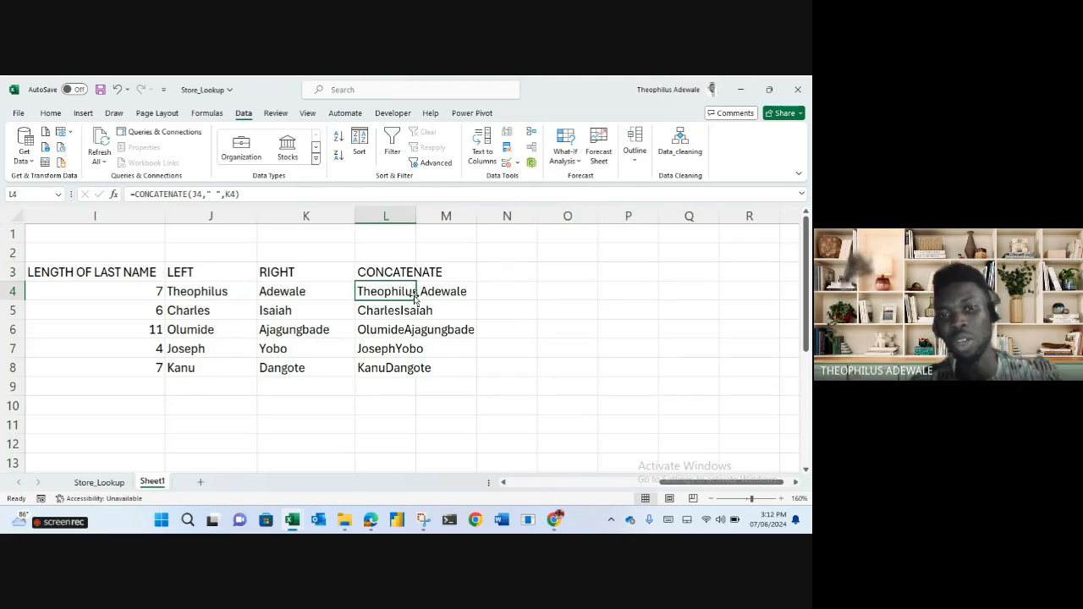
left_click_drag(417, 296, 418, 377)
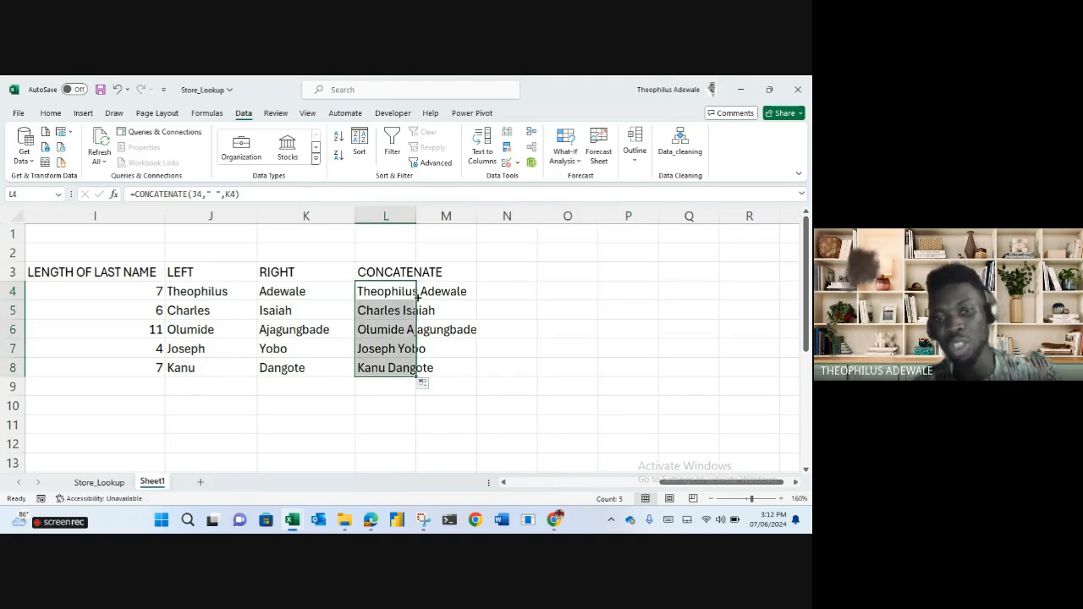
double_click(415, 213)
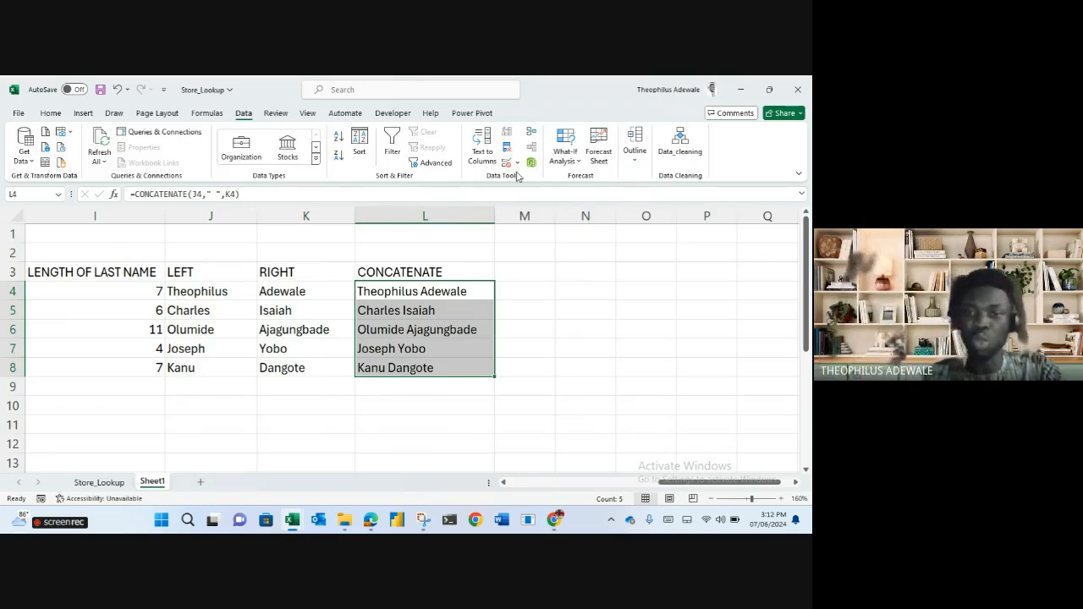
left_click(529, 275)
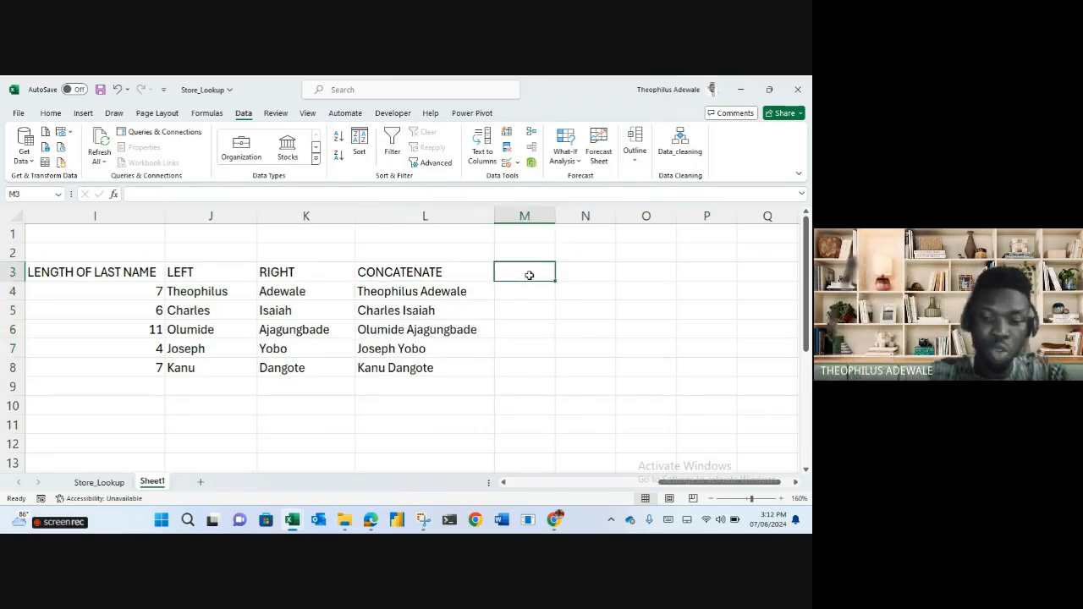
type("&")
key("Return")
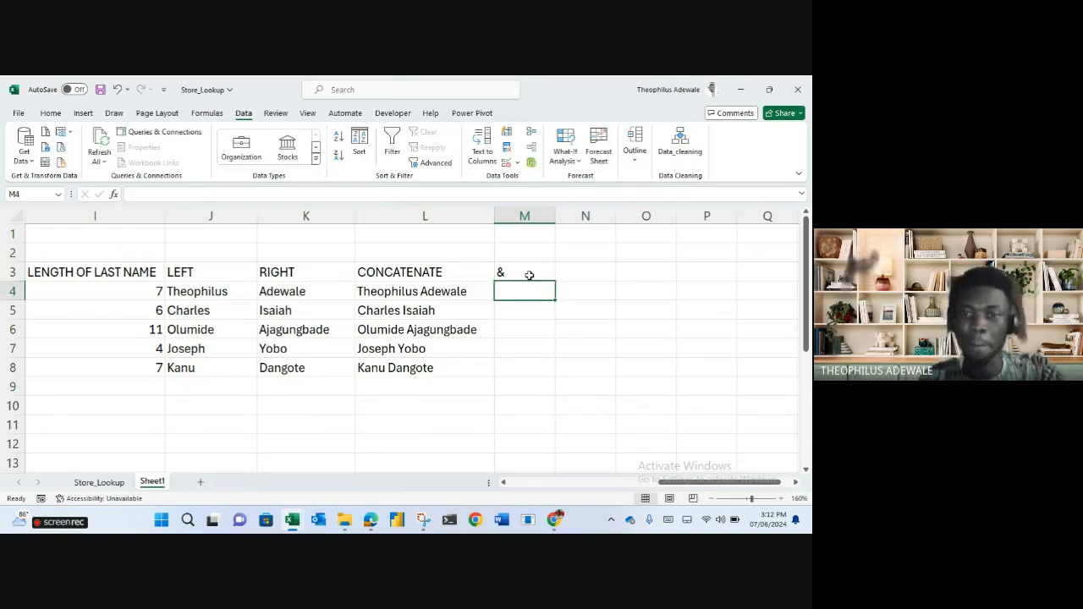
double_click(529, 275)
key("BackSpace")
type("AMPER")
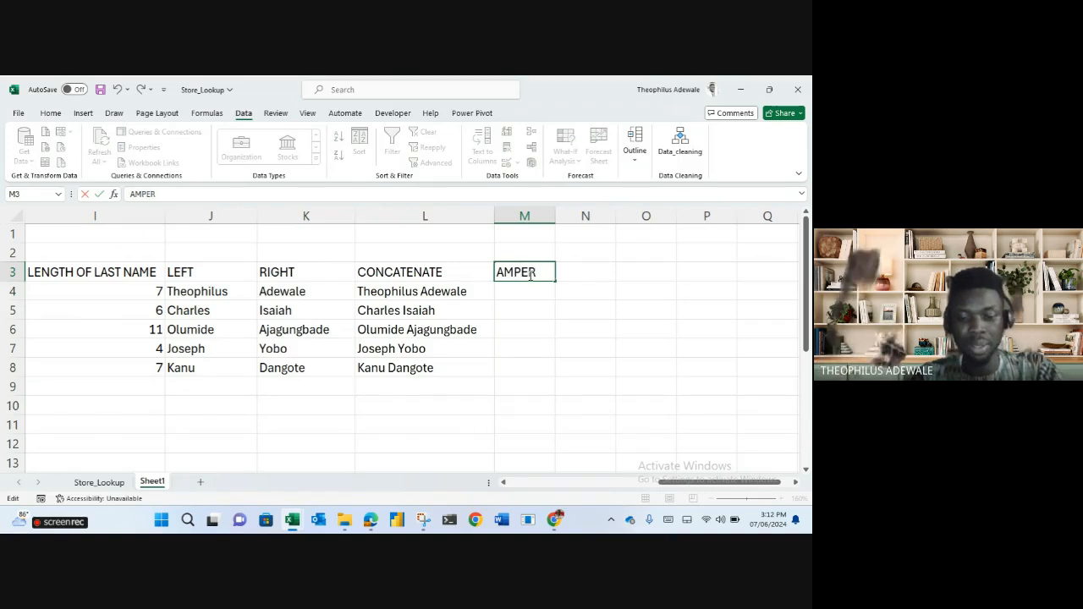
type("SAND (&)")
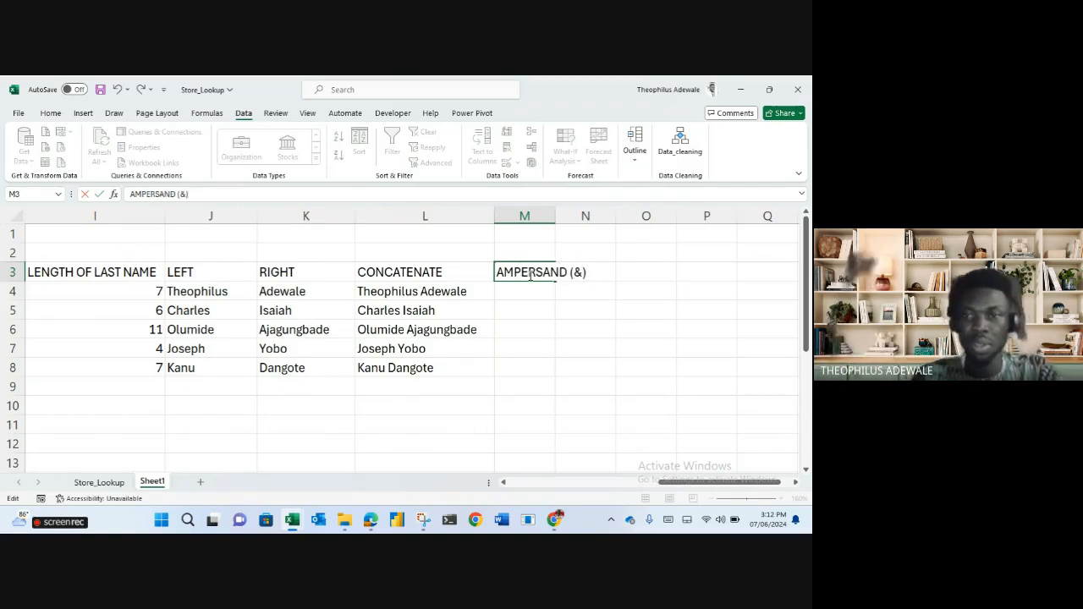
key("Return")
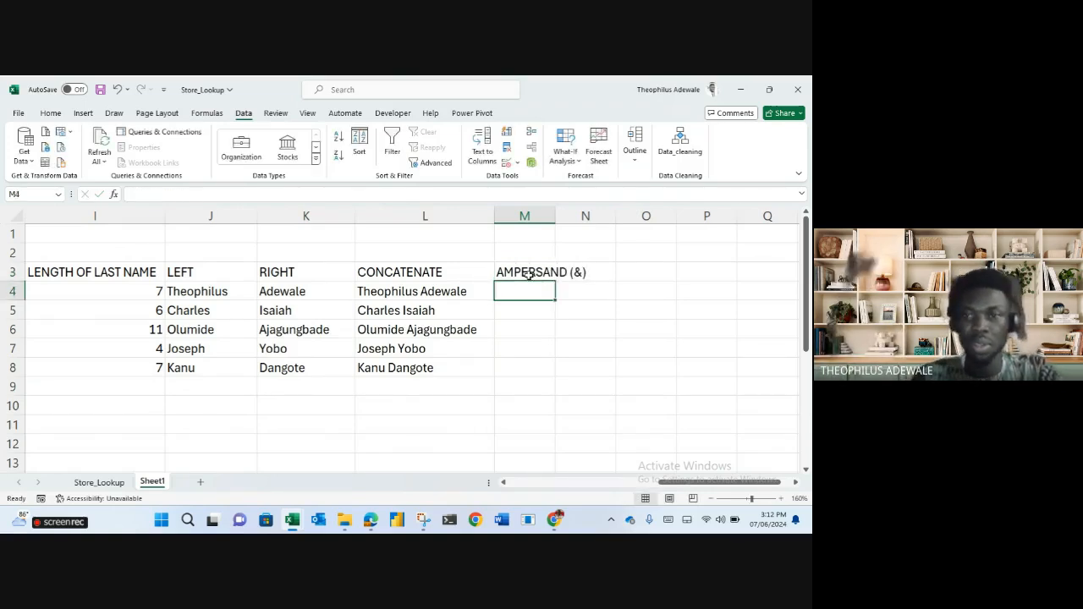
type("=")
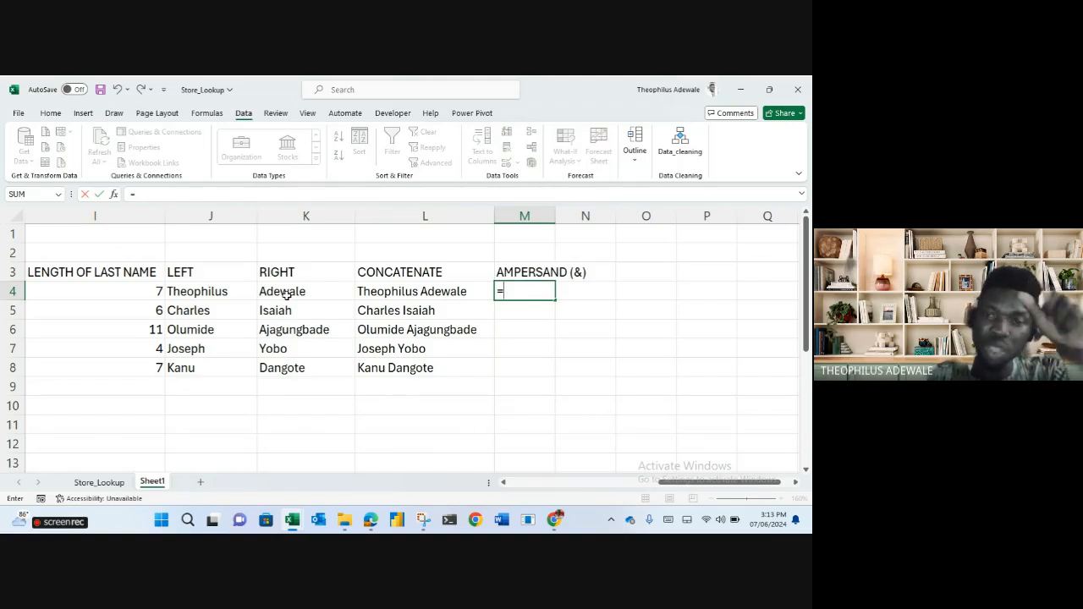
left_click(224, 289)
type("&")
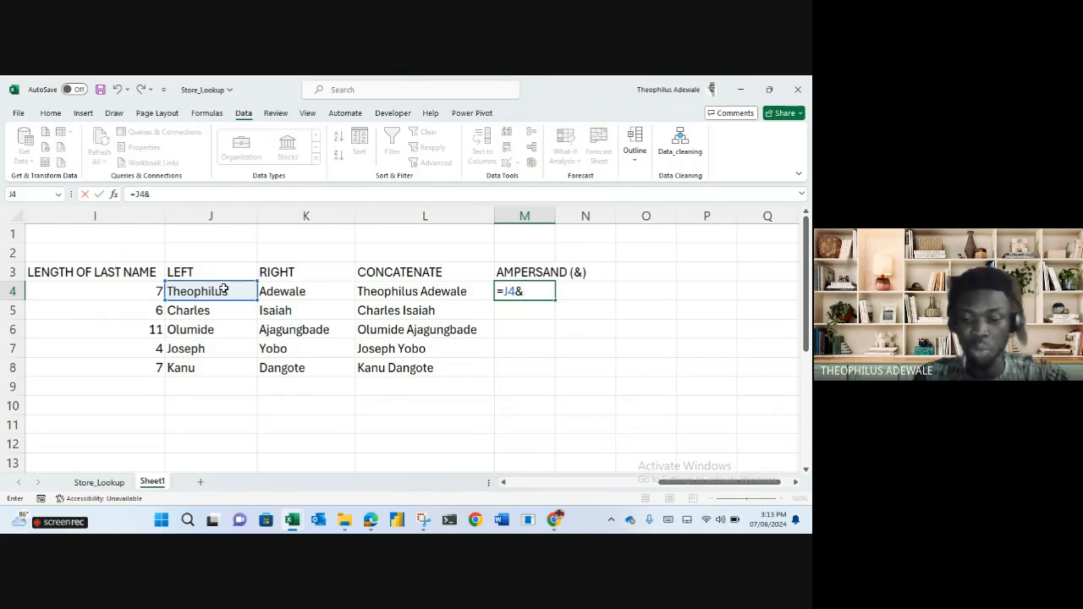
type("\"")
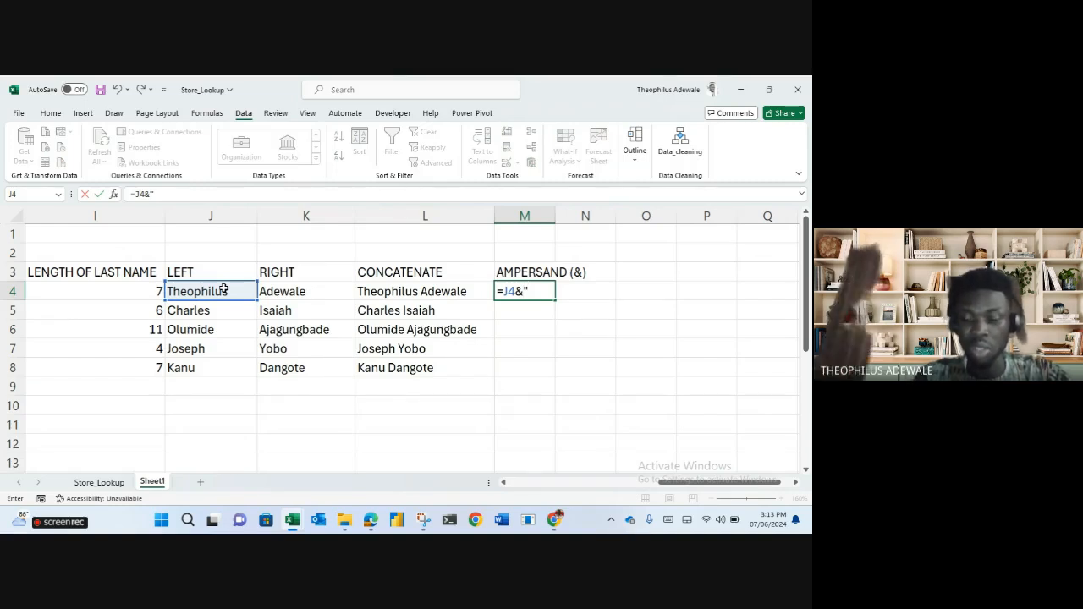
type(" \"")
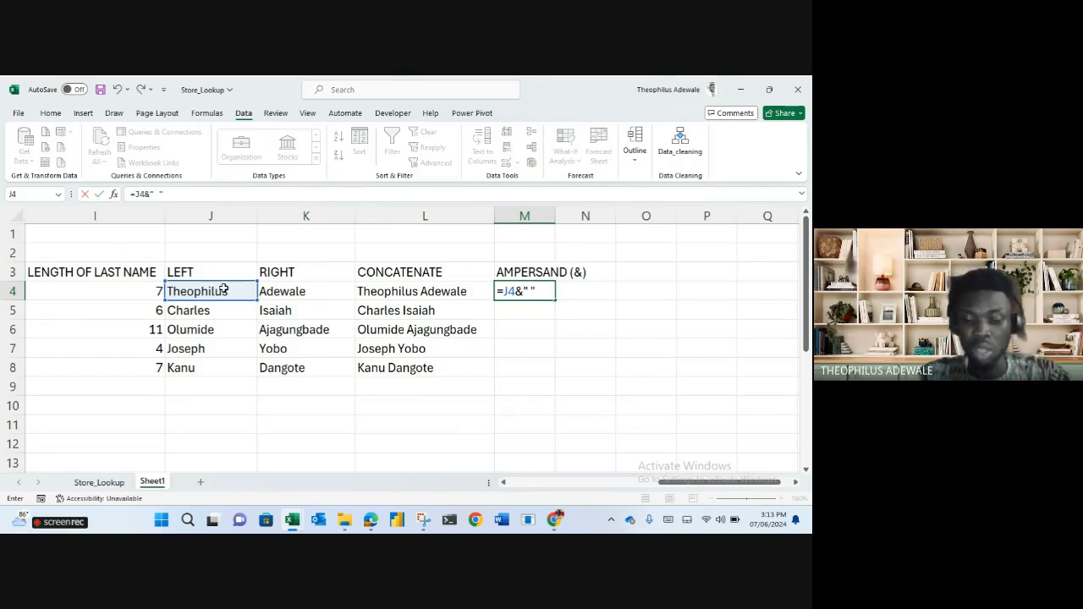
type("&")
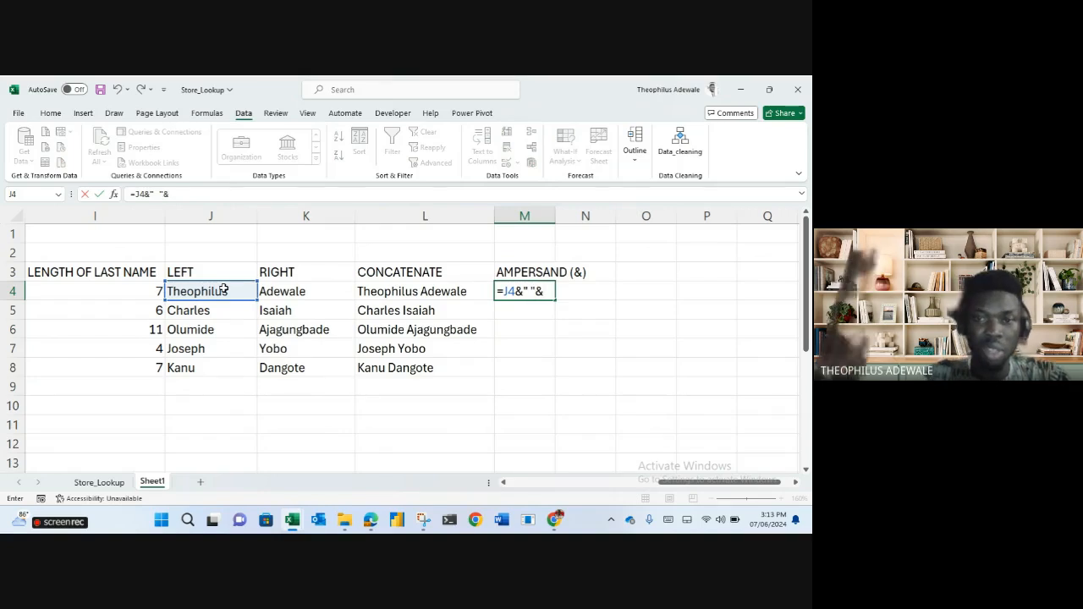
left_click(275, 292)
key("Return")
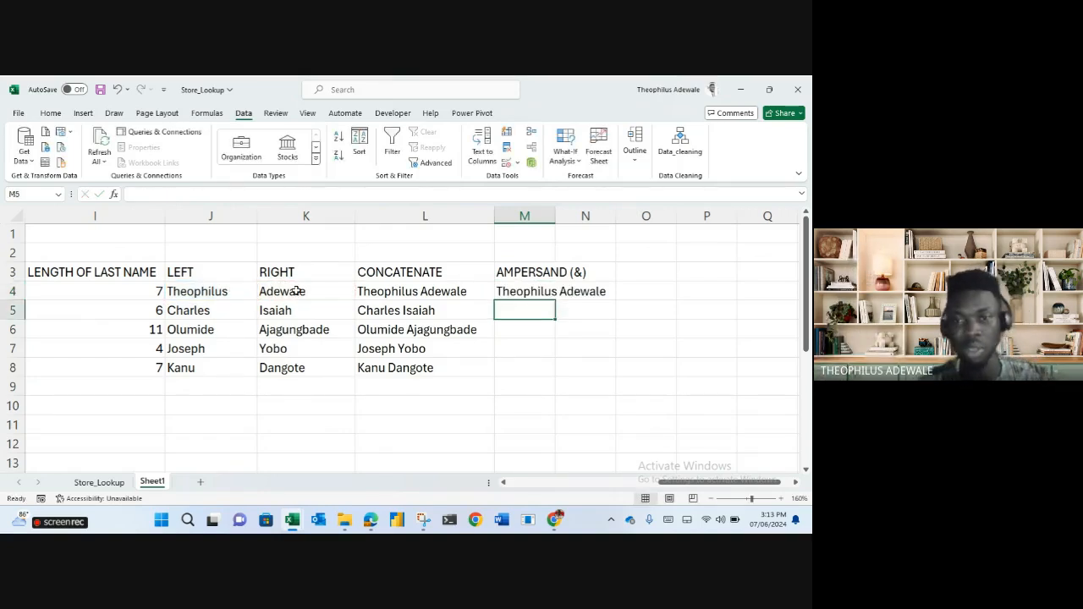
left_click(552, 293)
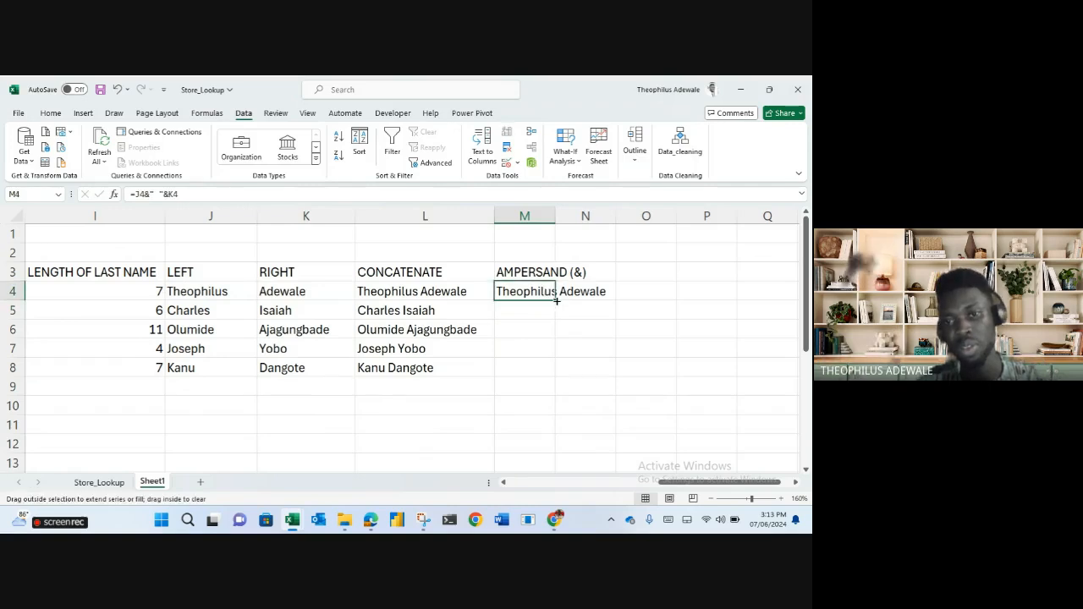
double_click(556, 301)
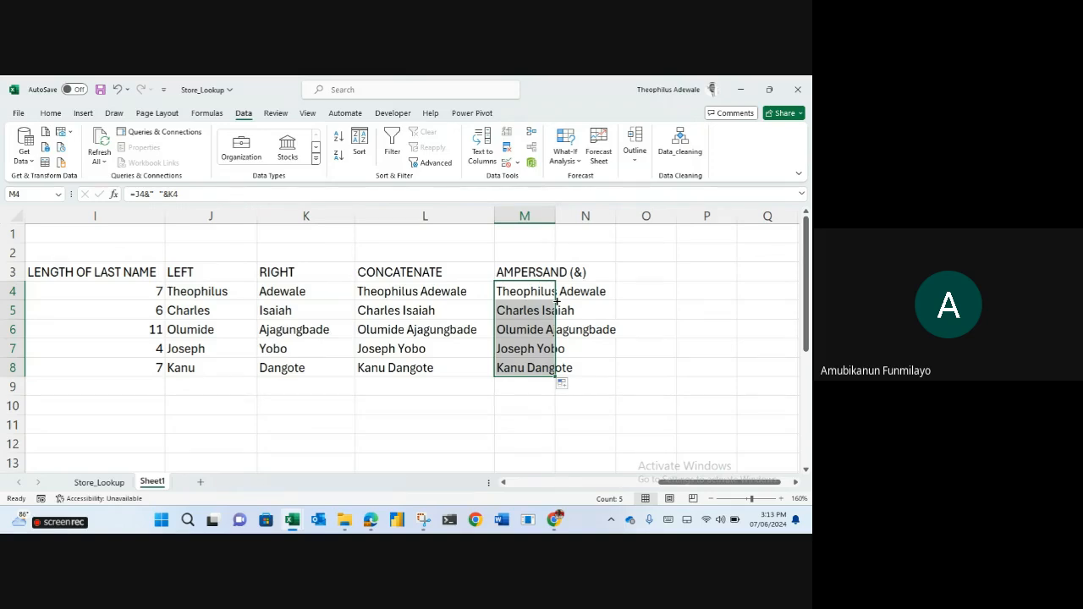
left_click(699, 328)
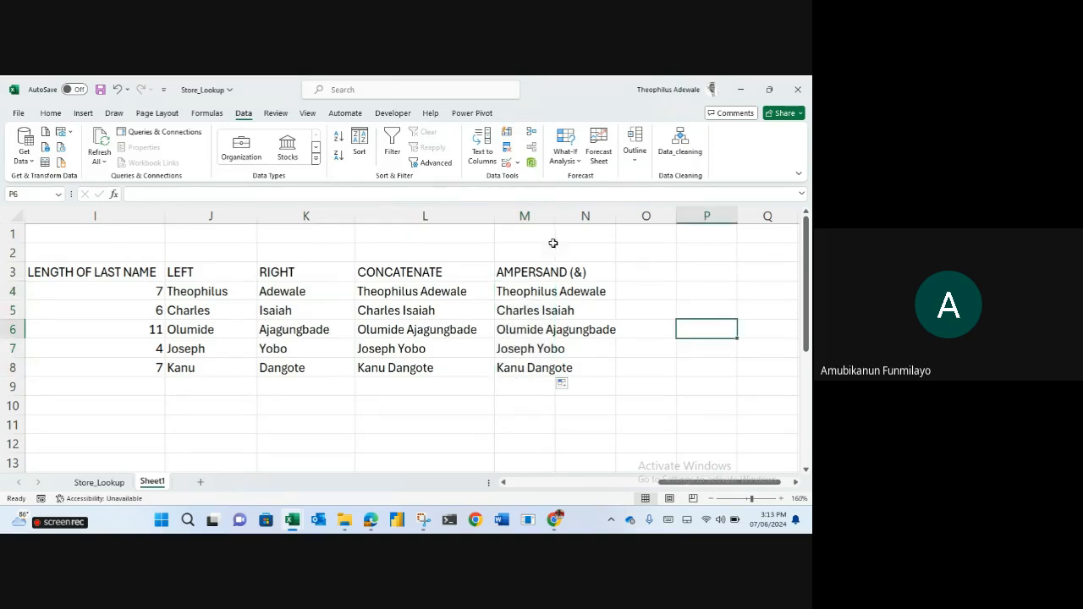
double_click(555, 215)
left_click(731, 275)
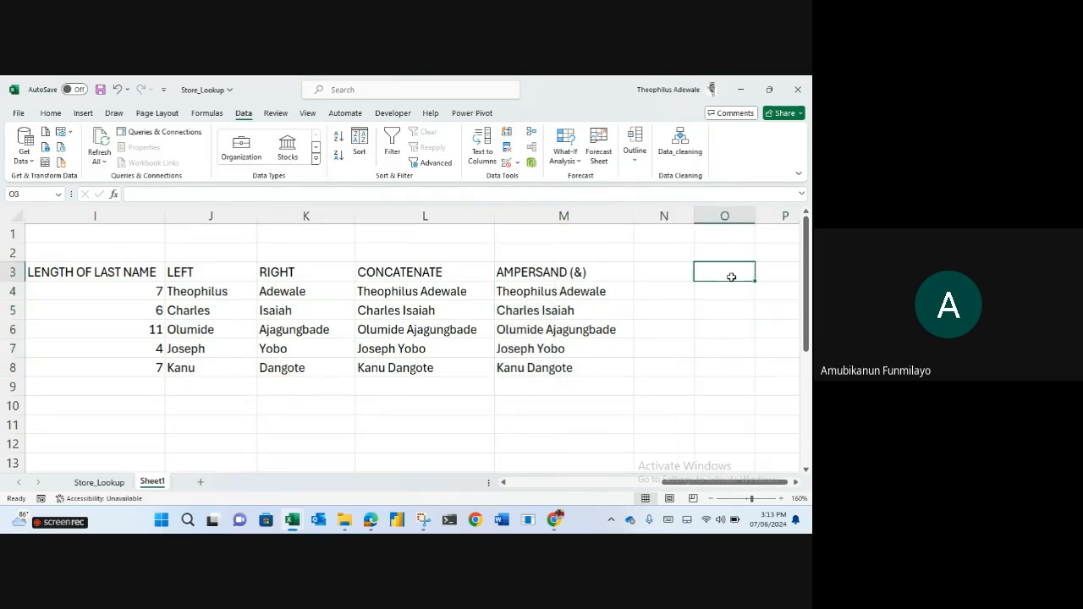
left_click(404, 406)
type("=")
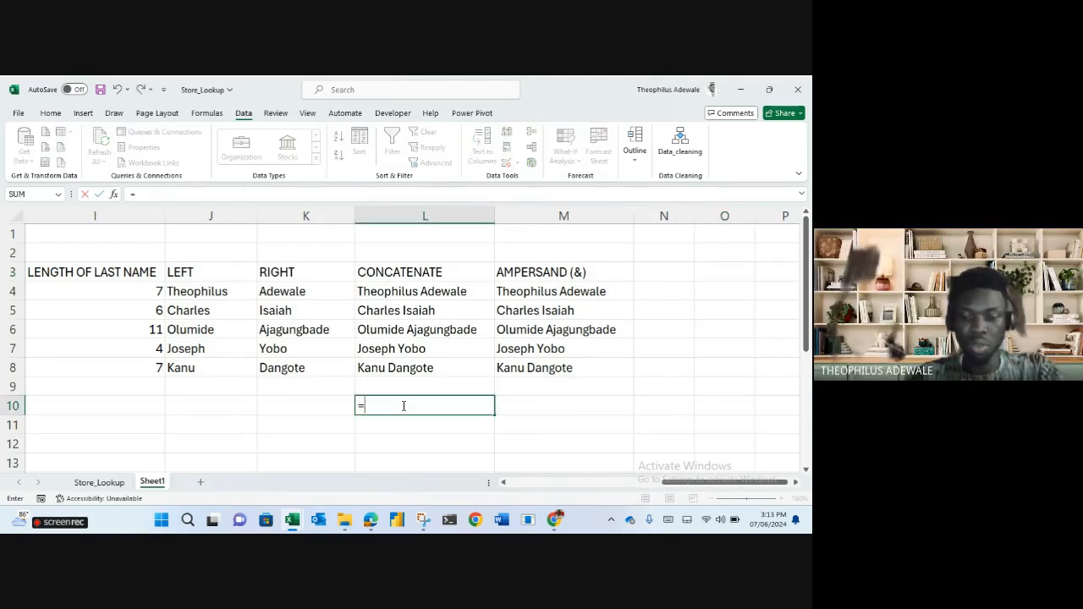
key("BackSpace")
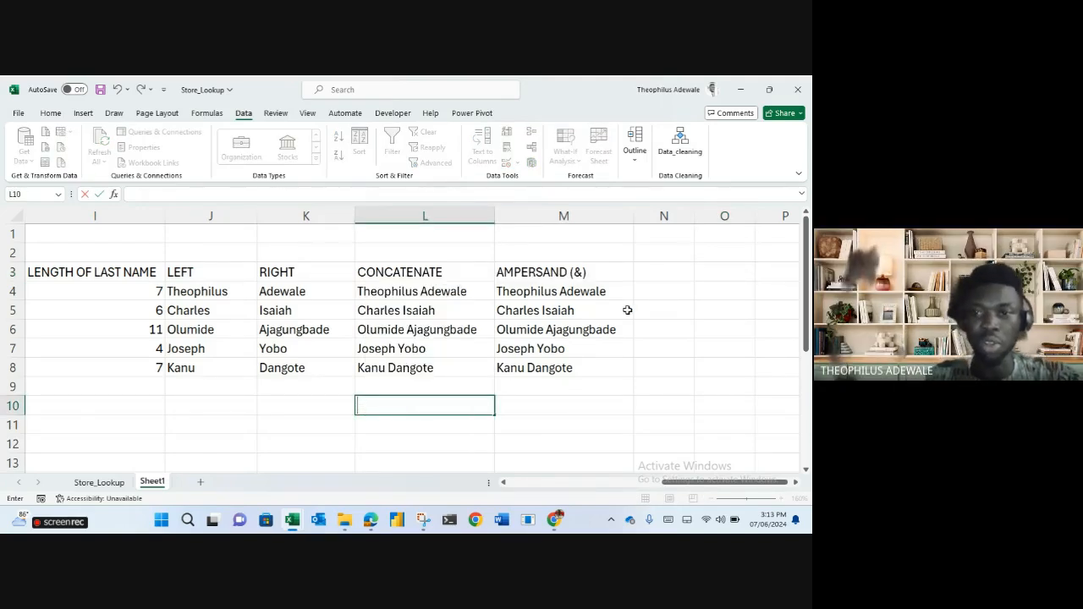
left_click(648, 286)
left_click(395, 291)
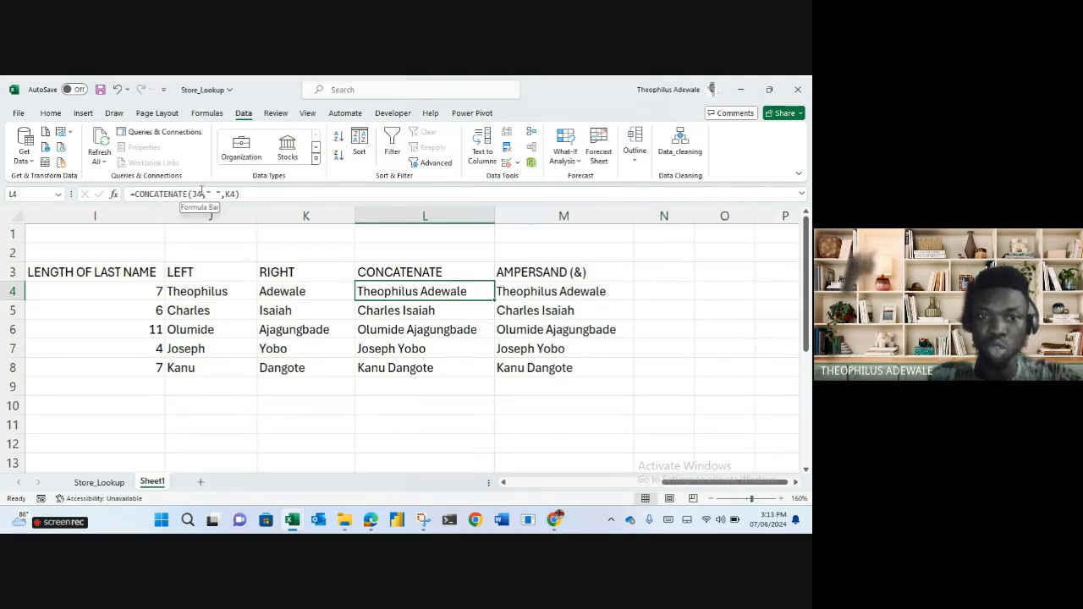
left_click(206, 194)
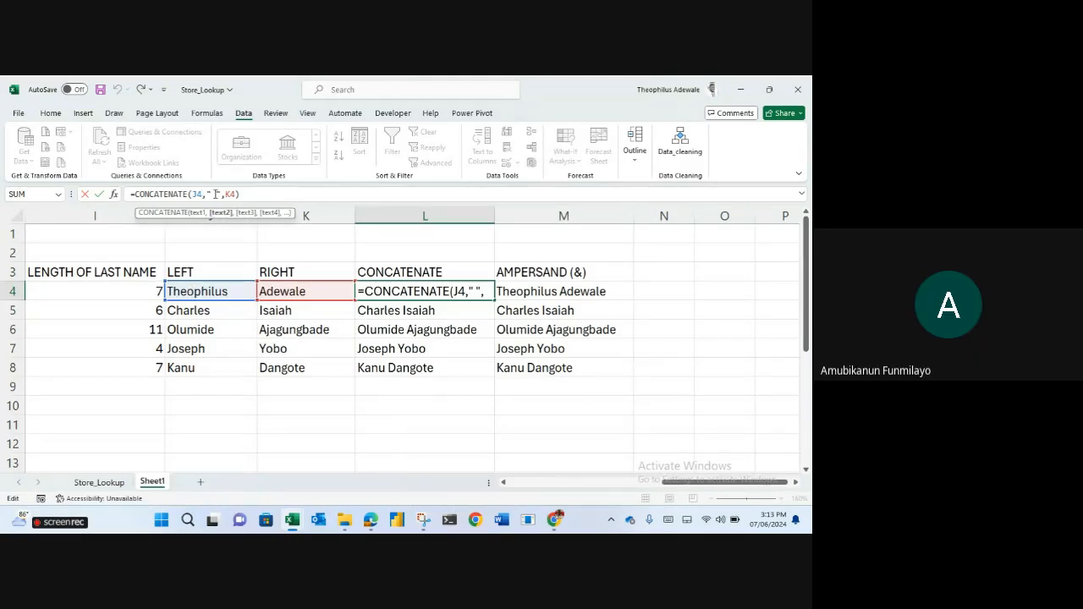
double_click(229, 194)
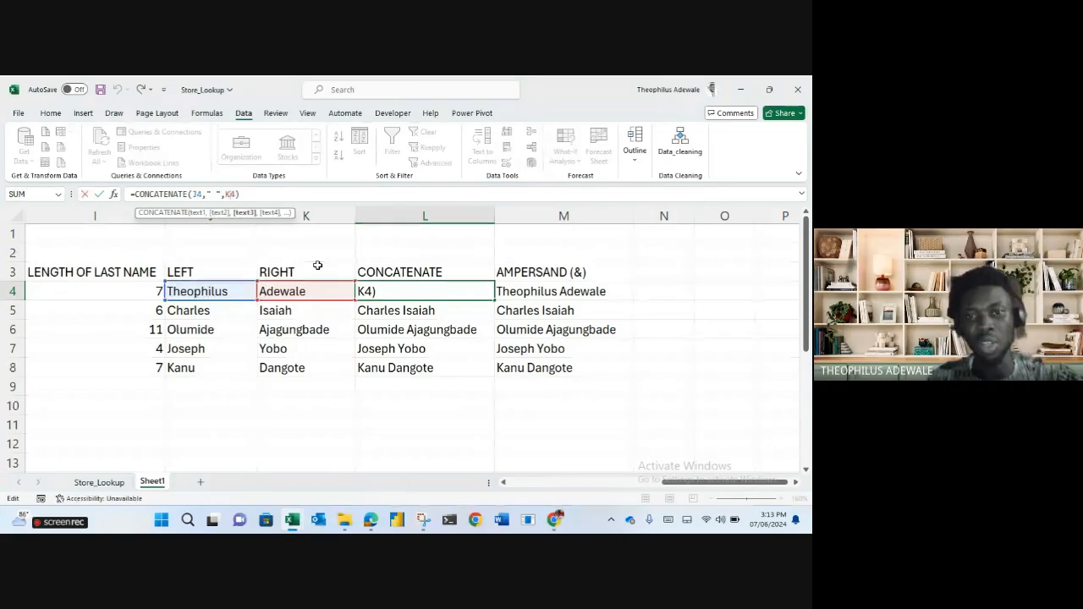
key("Return")
left_click(408, 301)
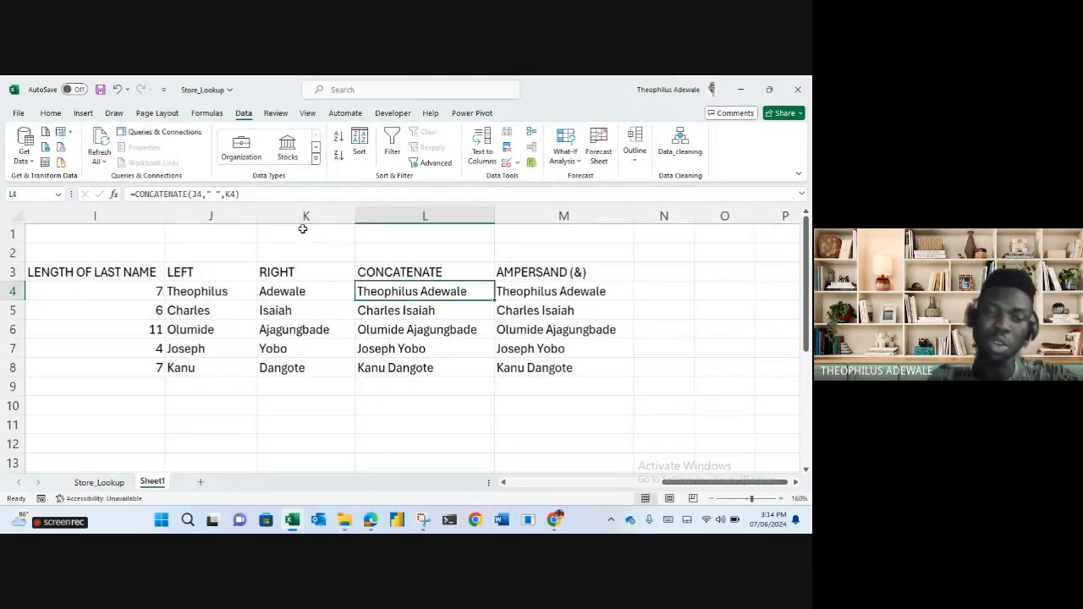
left_click(546, 293)
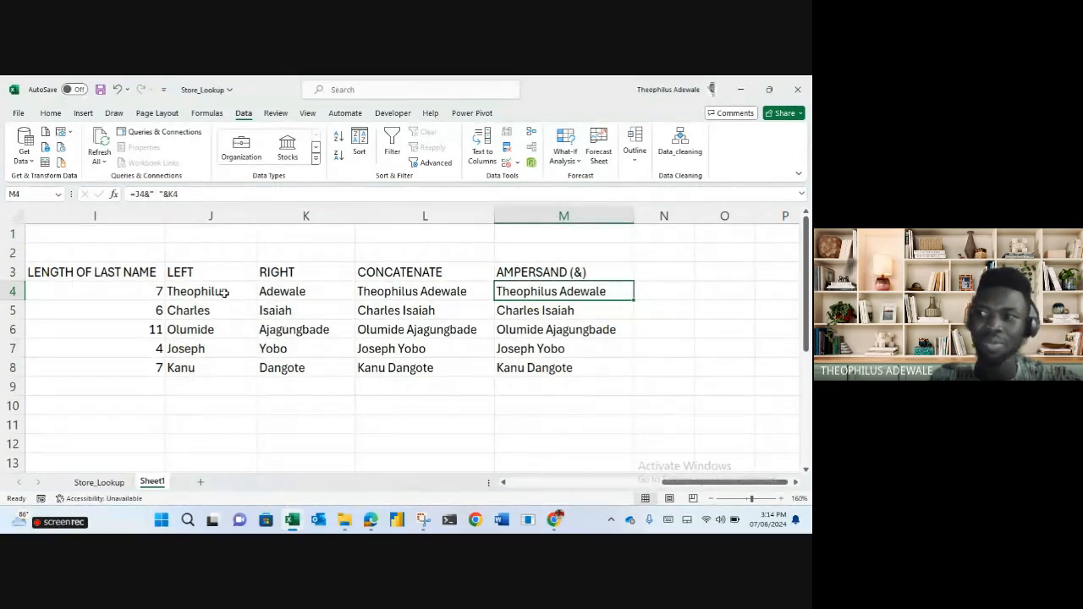
scroll(254, 370, "down", 4)
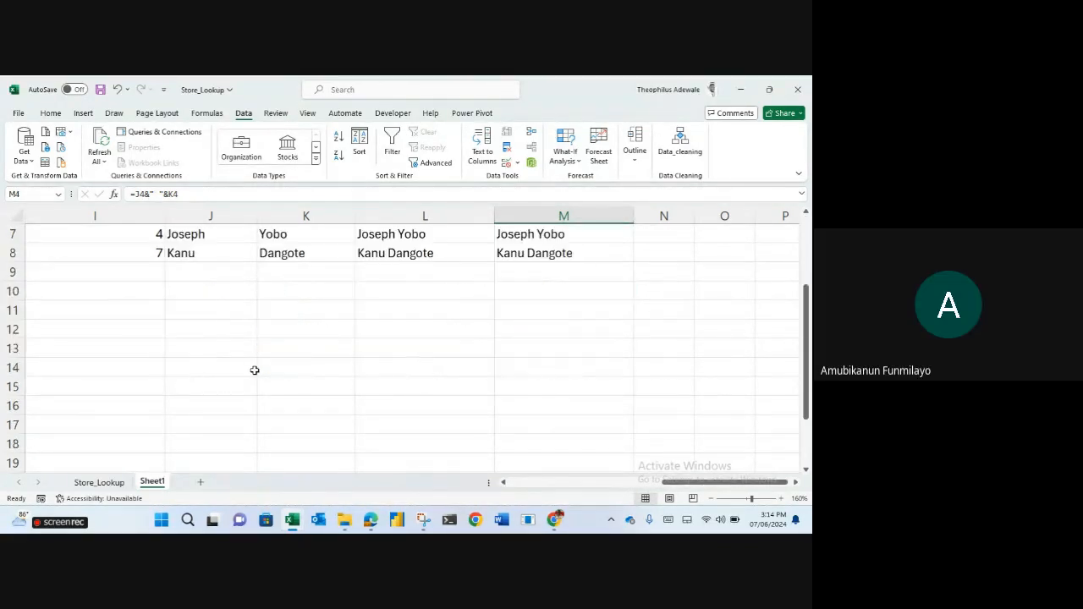
scroll(254, 370, "up", 4)
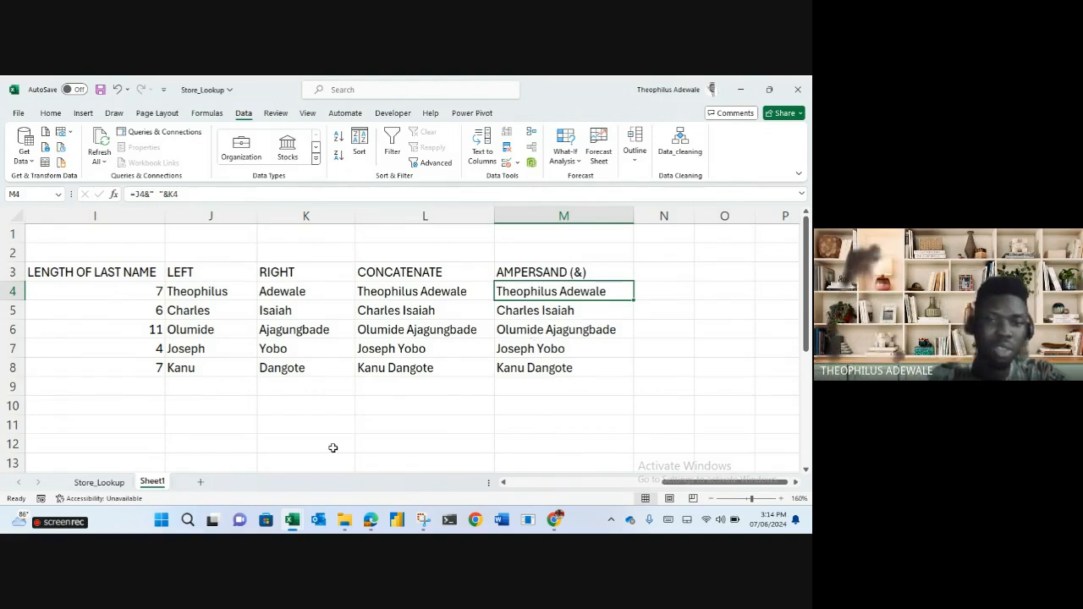
scroll(268, 430, "down", 1)
scroll(241, 423, "down", 4)
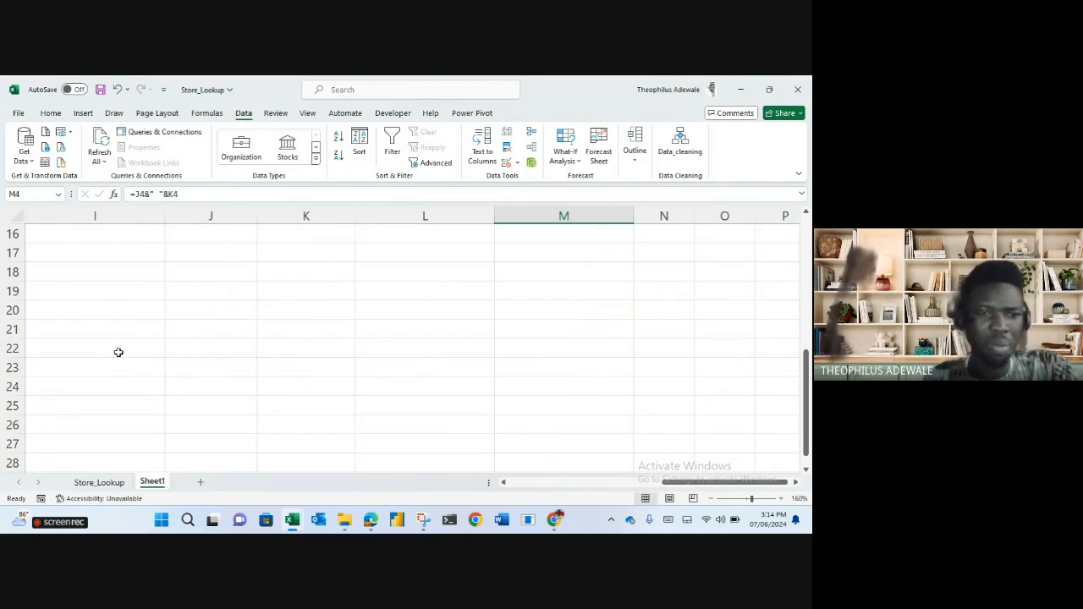
scroll(121, 346, "up", 5)
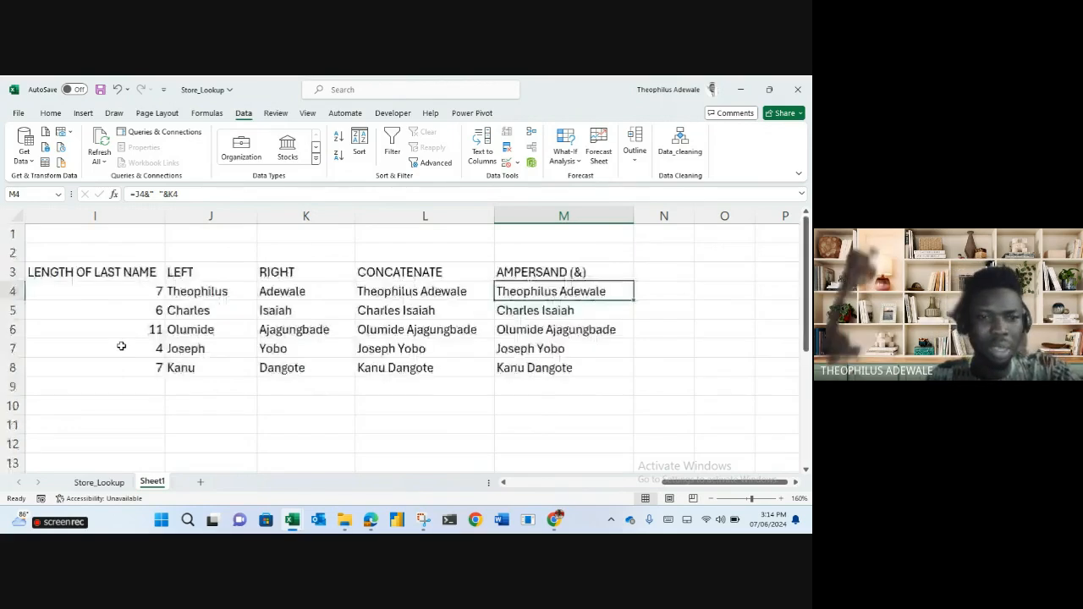
scroll(121, 347, "down", 5)
Type the headers NAME in I20 and SCORE in J20.
left_click(81, 309)
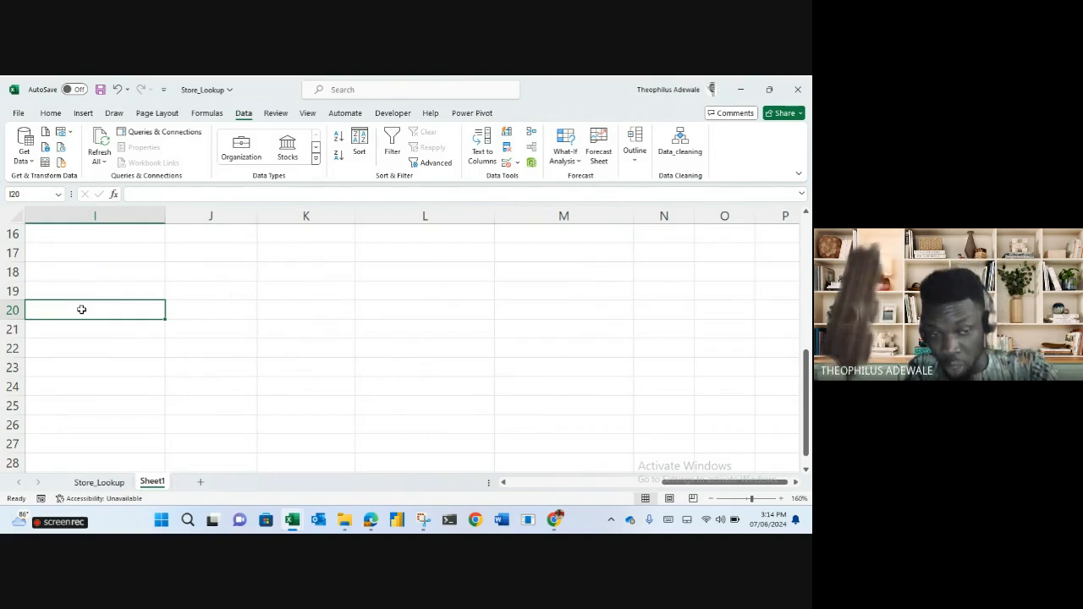
type("NAME")
key("Tab")
type("SCORE")
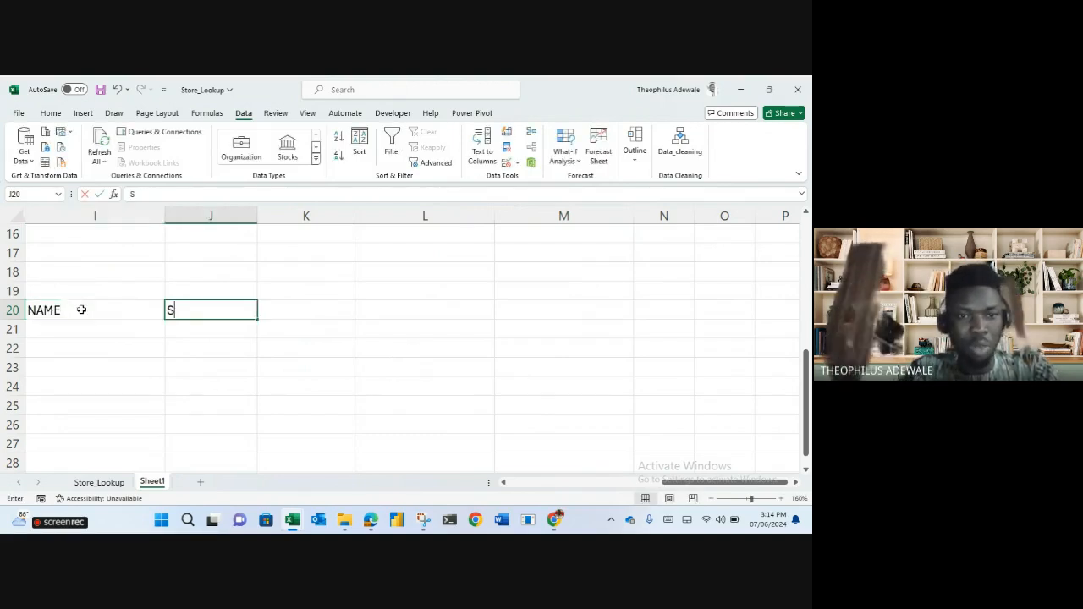
key("Return")
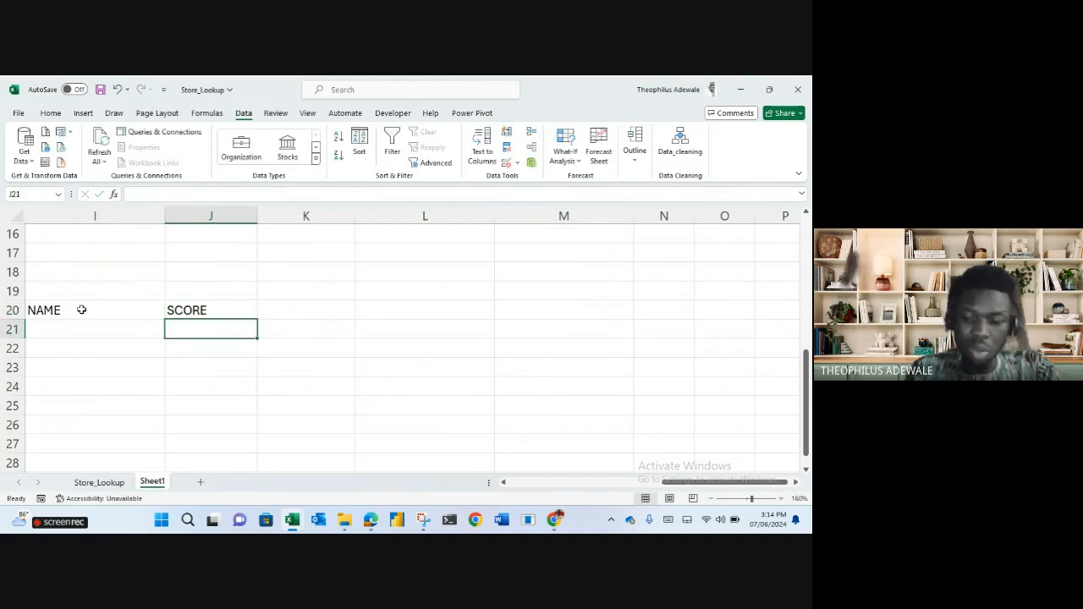
key("Left")
Enter the six people's names in I21:I26.
type("NOJIBAT")
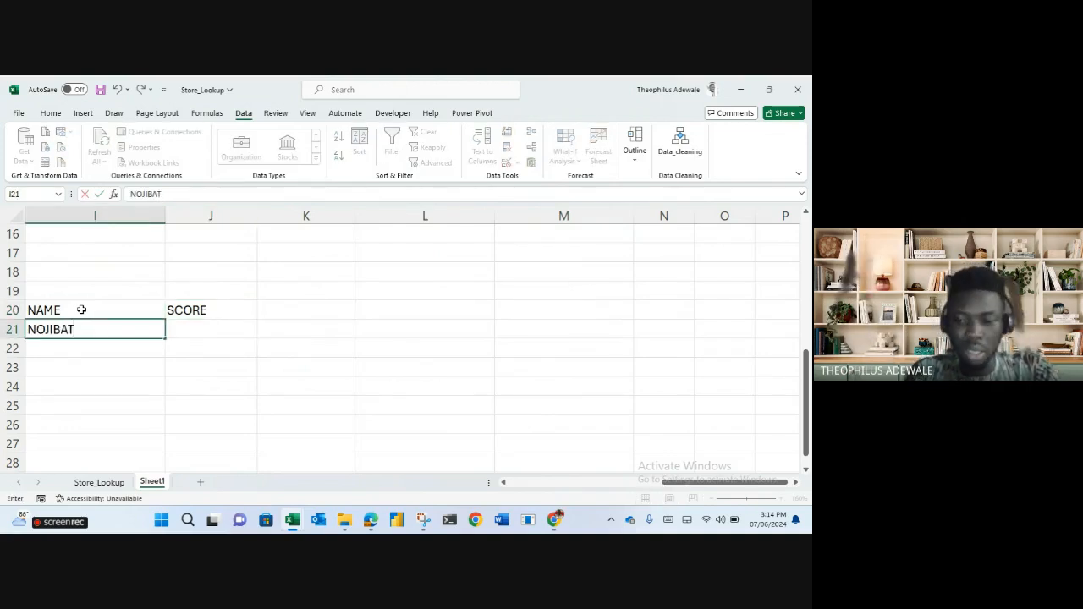
key("Return")
type("THEO")
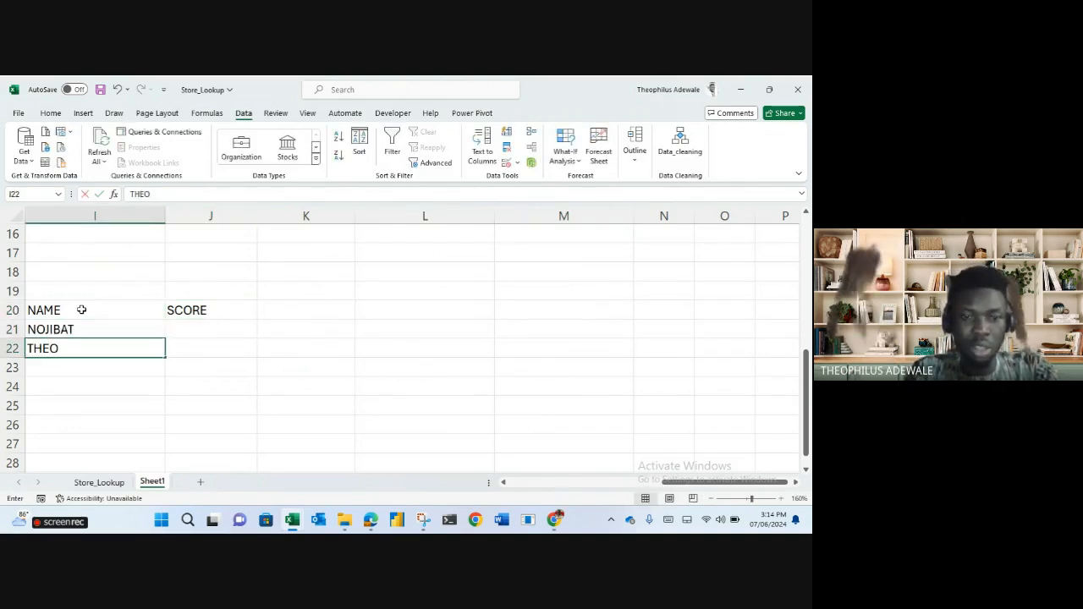
key("Return")
type("MADU")
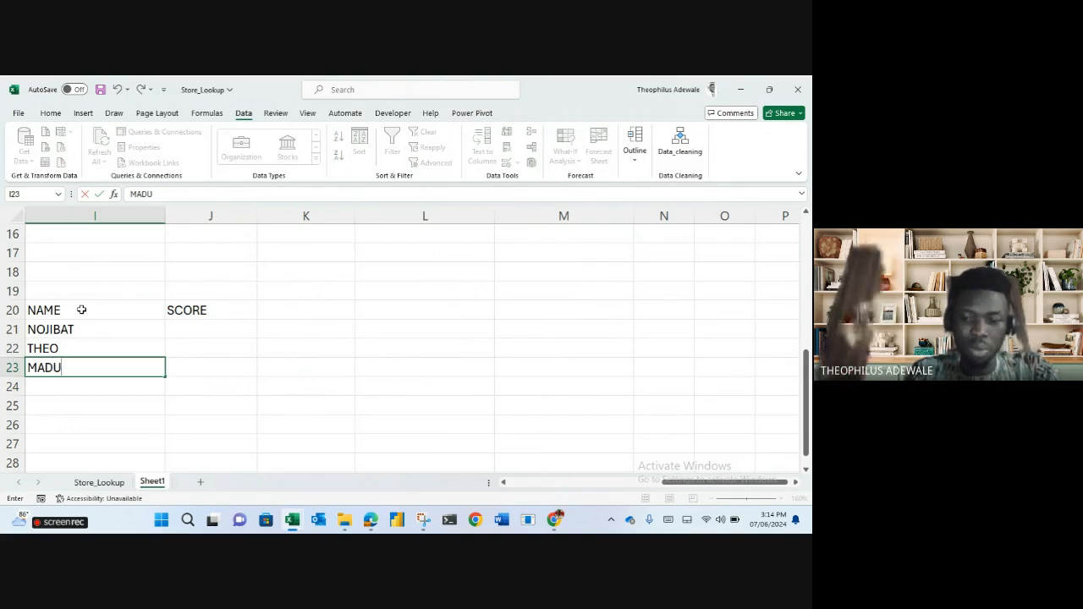
key("Return")
type("CALEB")
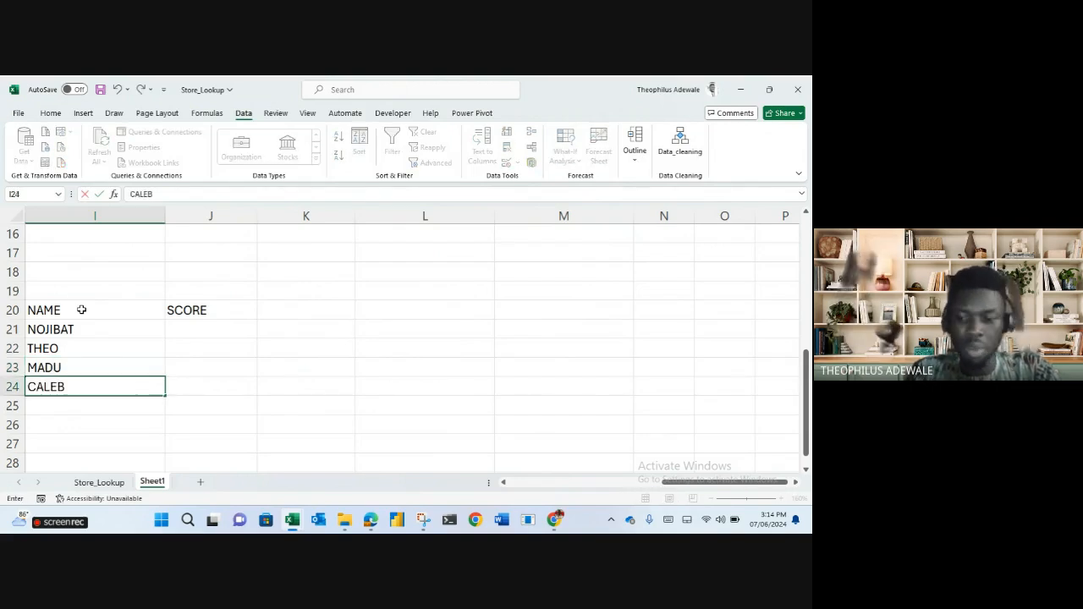
key("Return")
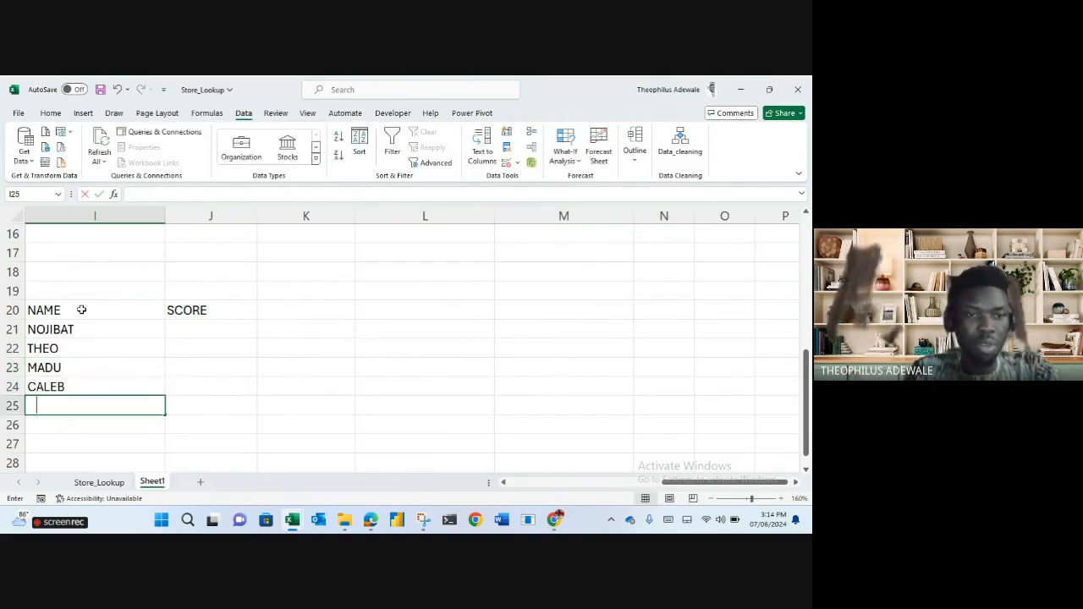
type("ONYINYE")
key("Return")
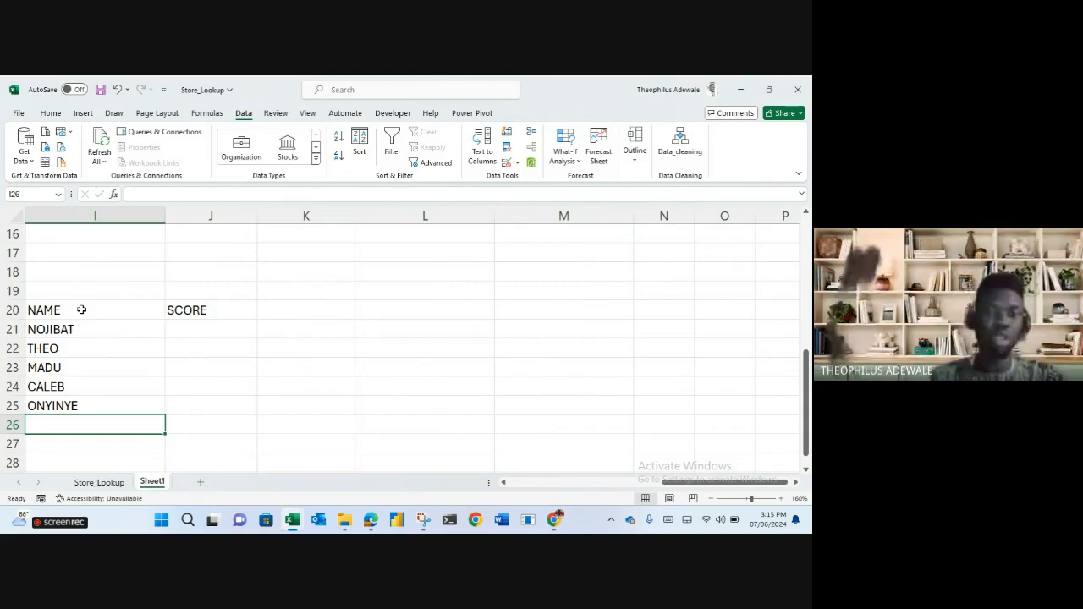
type("UCHECHI")
left_click(198, 328)
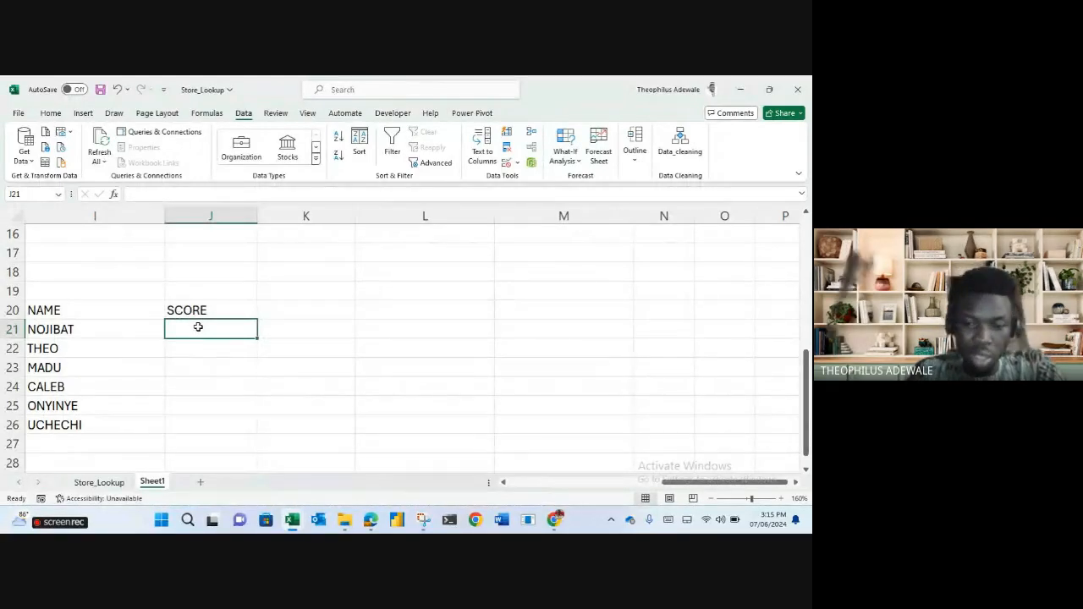
Enter the scores 30, 15, 25, 20, 40 and 10 in J21:J26.
type("30")
key("Return")
type("15")
key("Return")
type("25")
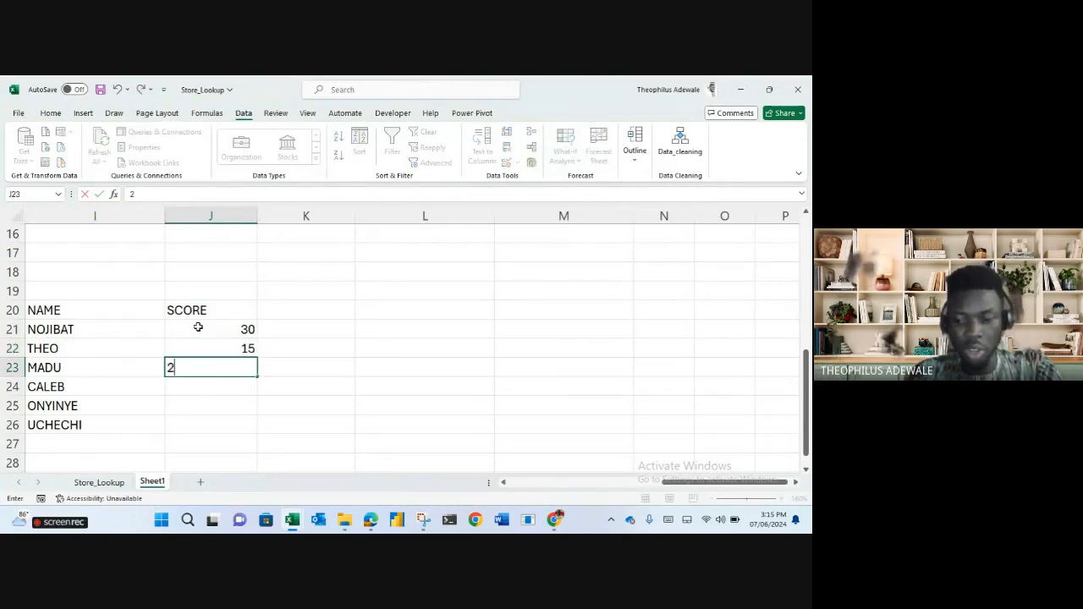
key("Return")
type("20")
key("Return")
type("40")
key("Return")
type("10")
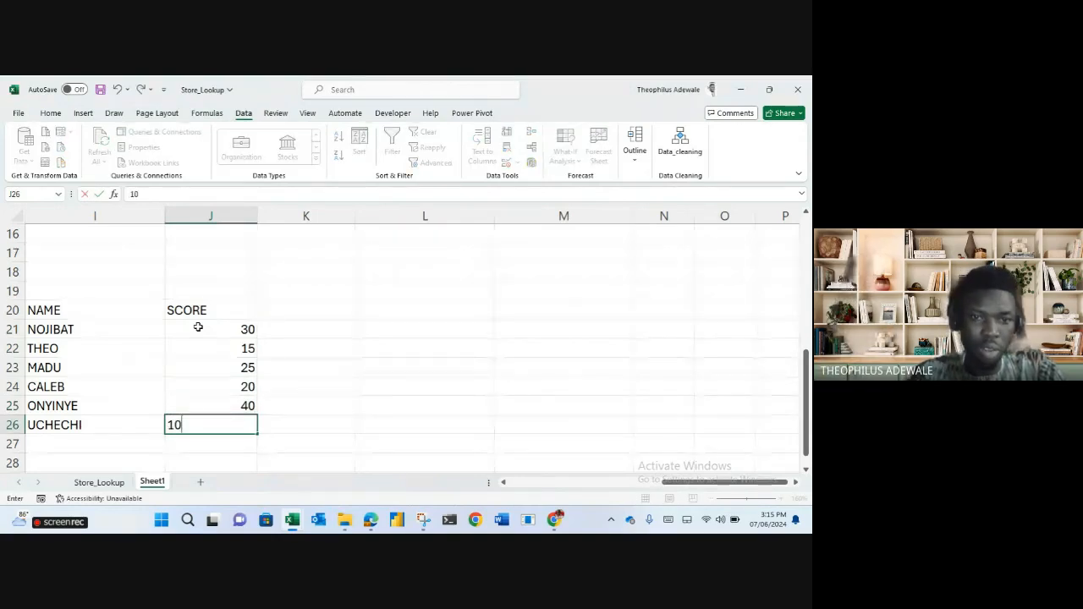
key("Return")
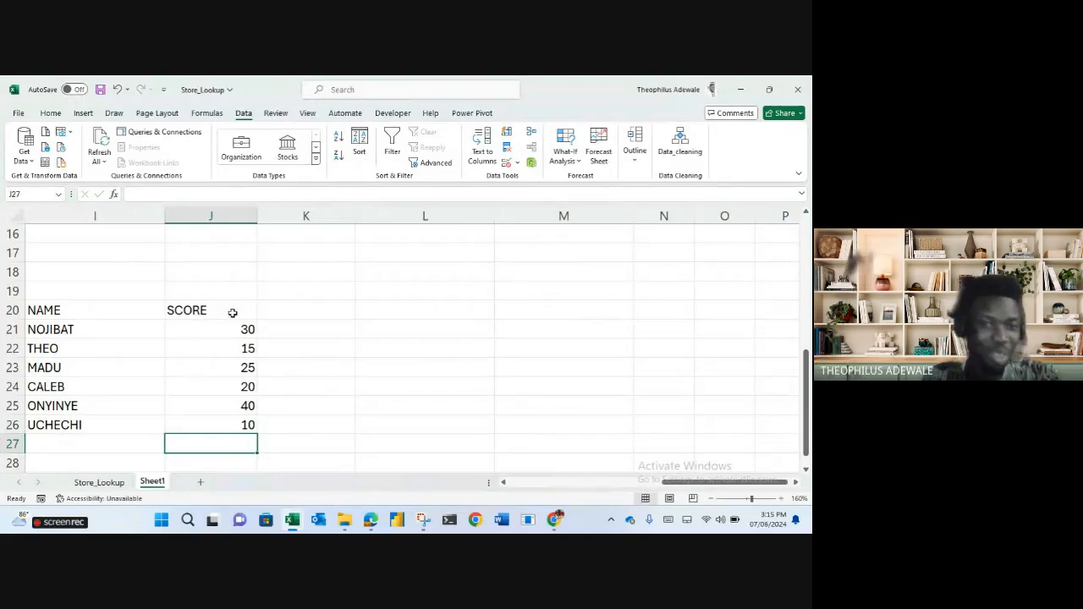
scroll(233, 312, "down", 1)
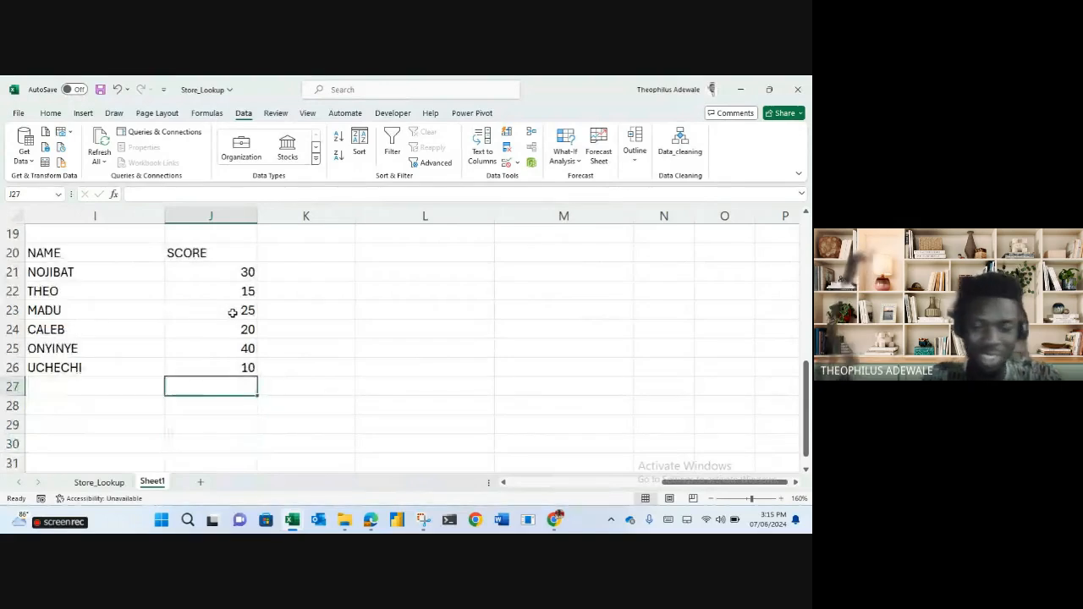
Enter =MAX(J21:J26) in J28 so it shows the highest score, 40.
left_click(156, 424)
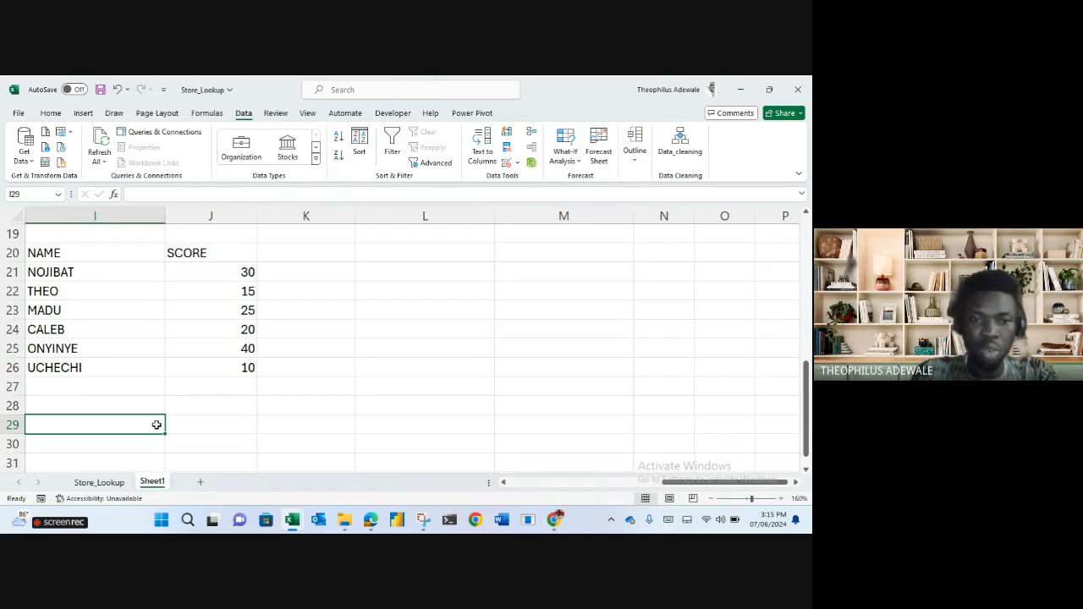
type("=")
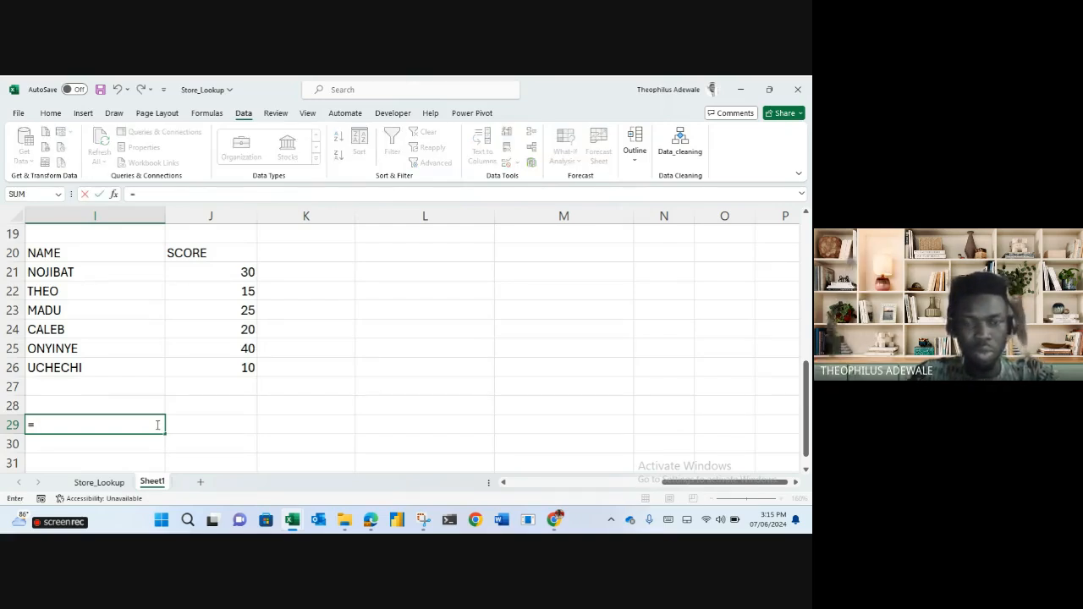
key("BackSpace")
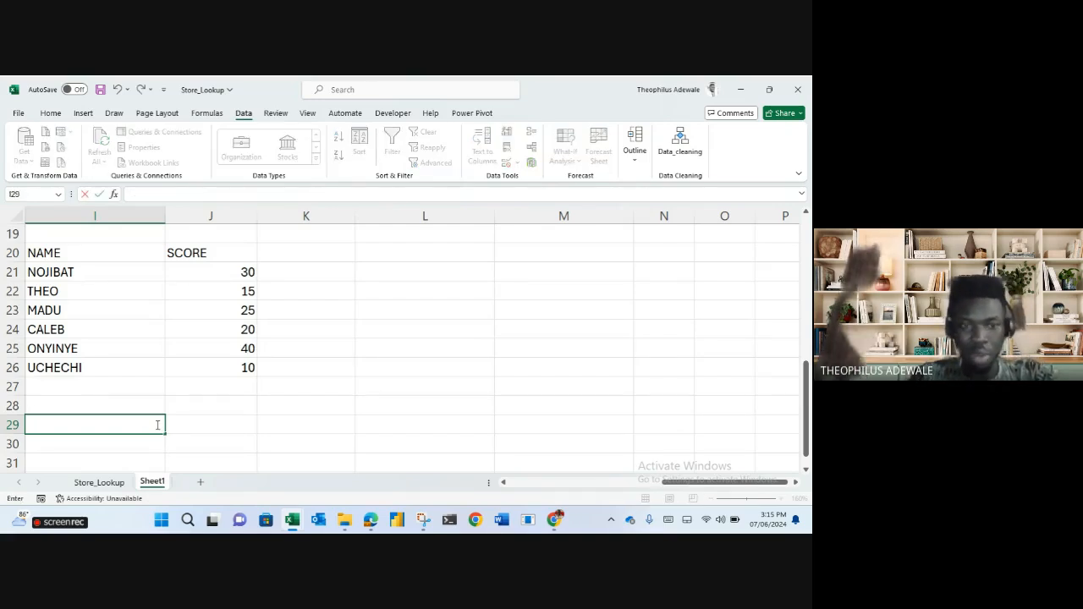
key("Tab")
key("Tab")
key("Up")
key("Left")
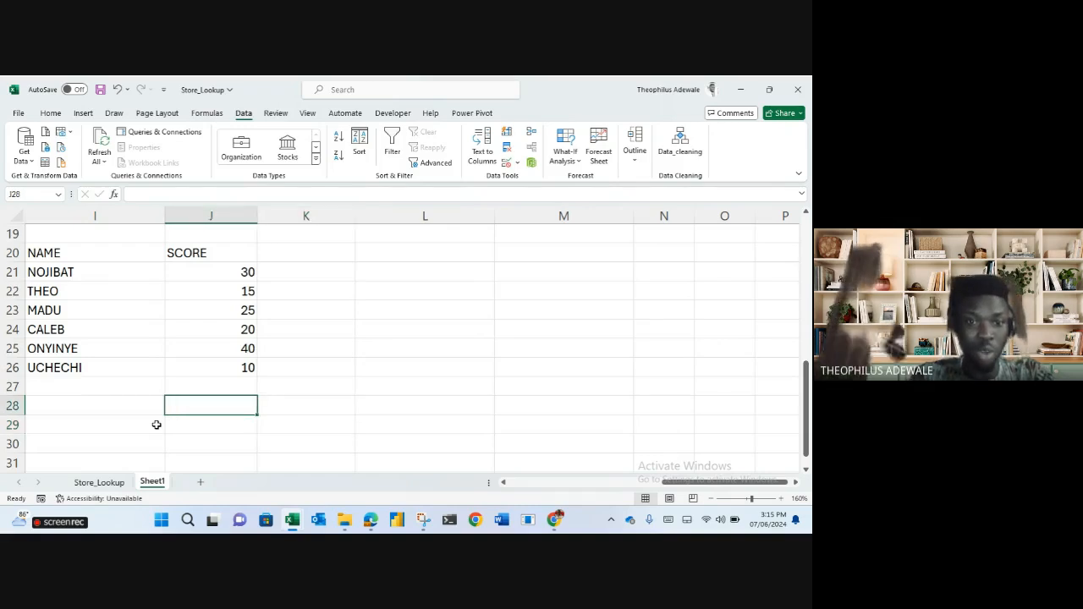
type("=max")
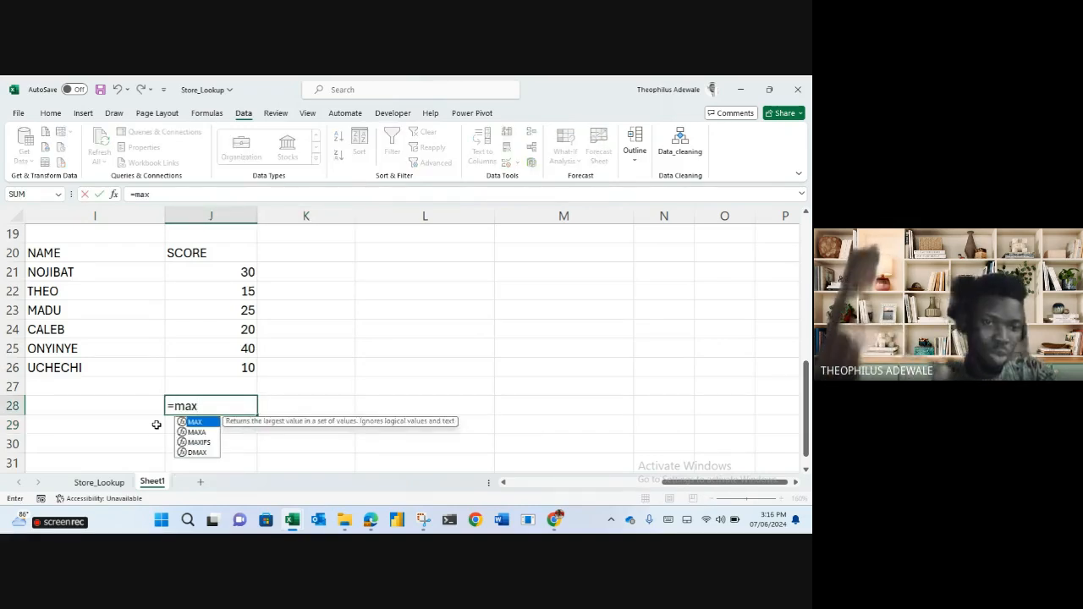
key("Tab")
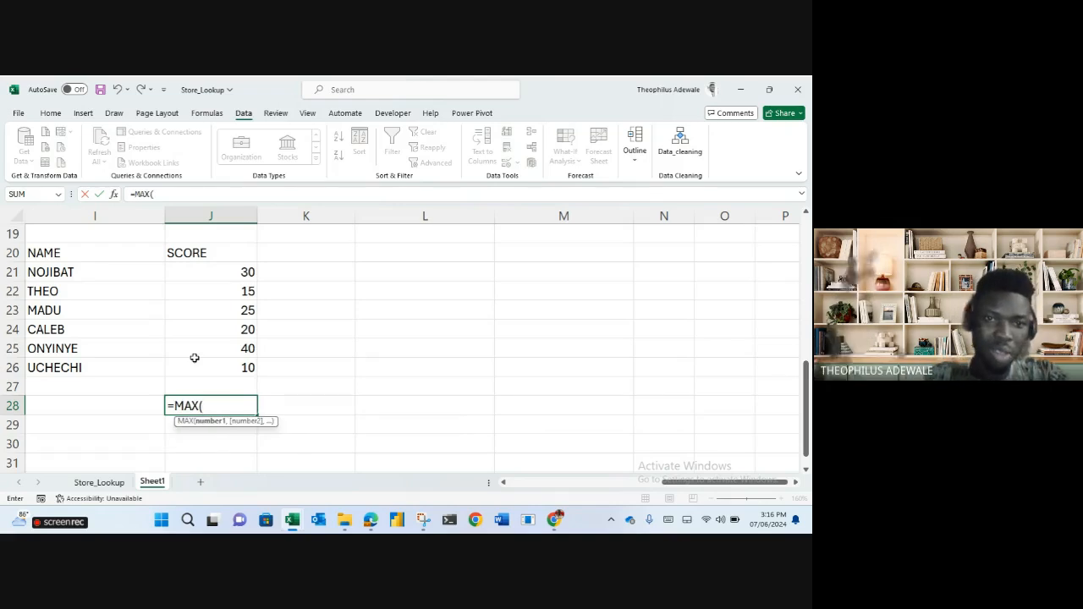
left_click_drag(225, 273, 223, 364)
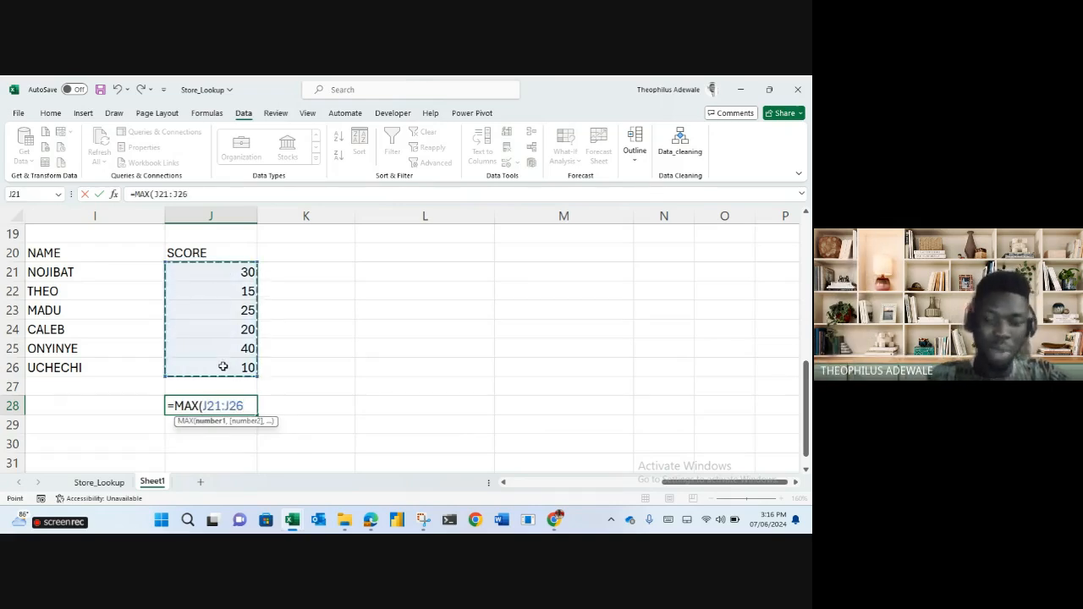
key("Return")
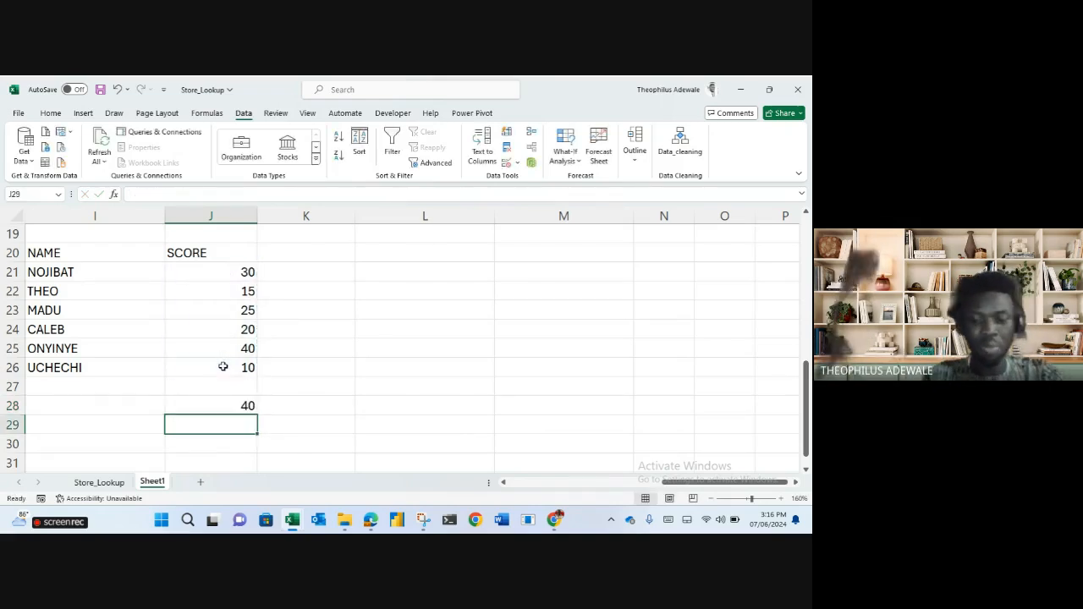
Enter =MIN(J21:J26) in J29 to return the lowest score, 10.
type("mon")
key("BackSpace")
key("BackSpace")
key("BackSpace")
type("=min")
key("Tab")
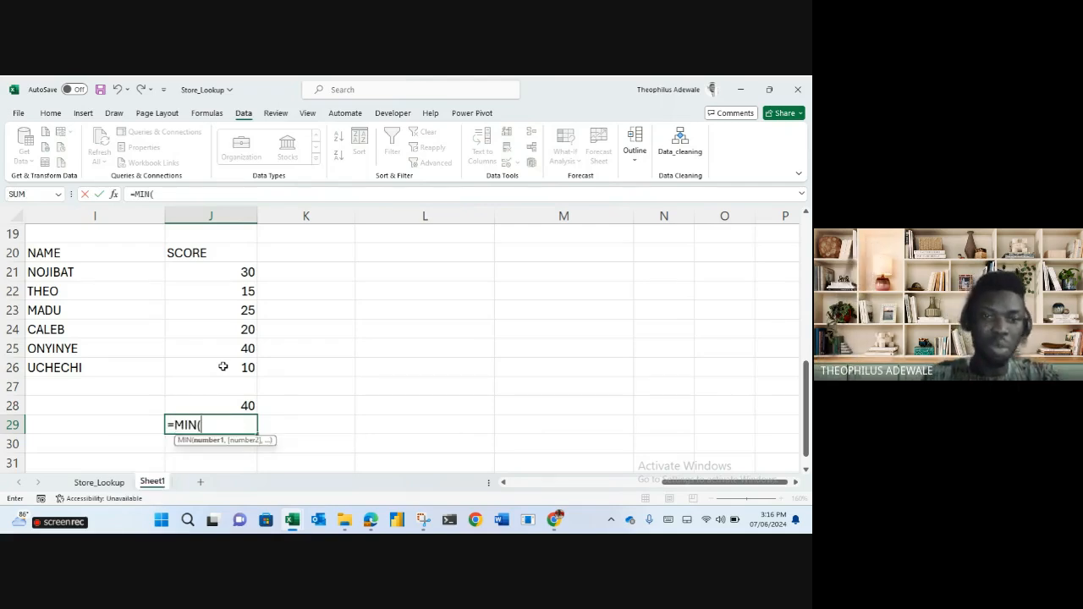
left_click_drag(241, 272, 239, 359)
key("Return")
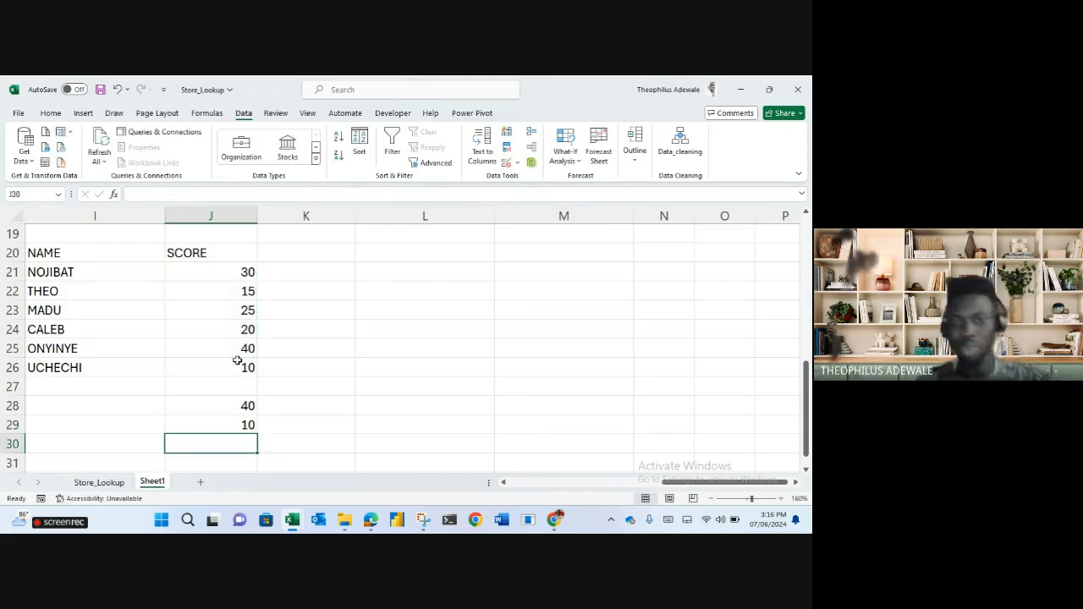
left_click(86, 451)
type("=The")
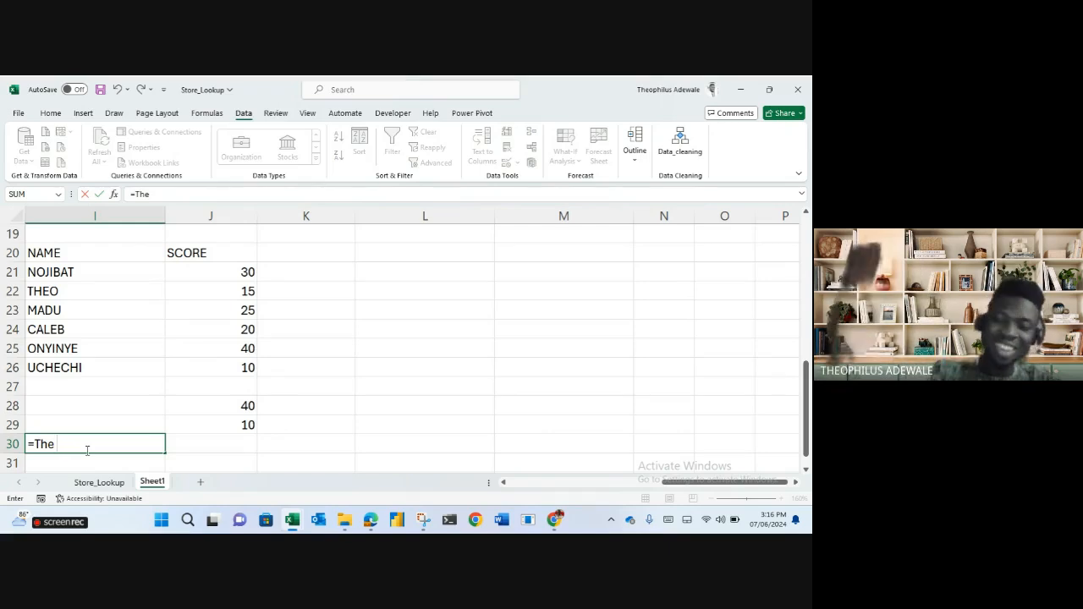
In I30 enter ="the highest score is "&J28, reading the highest score is 40.
type("hi")
key("BackSpace")
key("BackSpace")
key("BackSpace")
key("BackSpace")
key("BackSpace")
key("BackSpace")
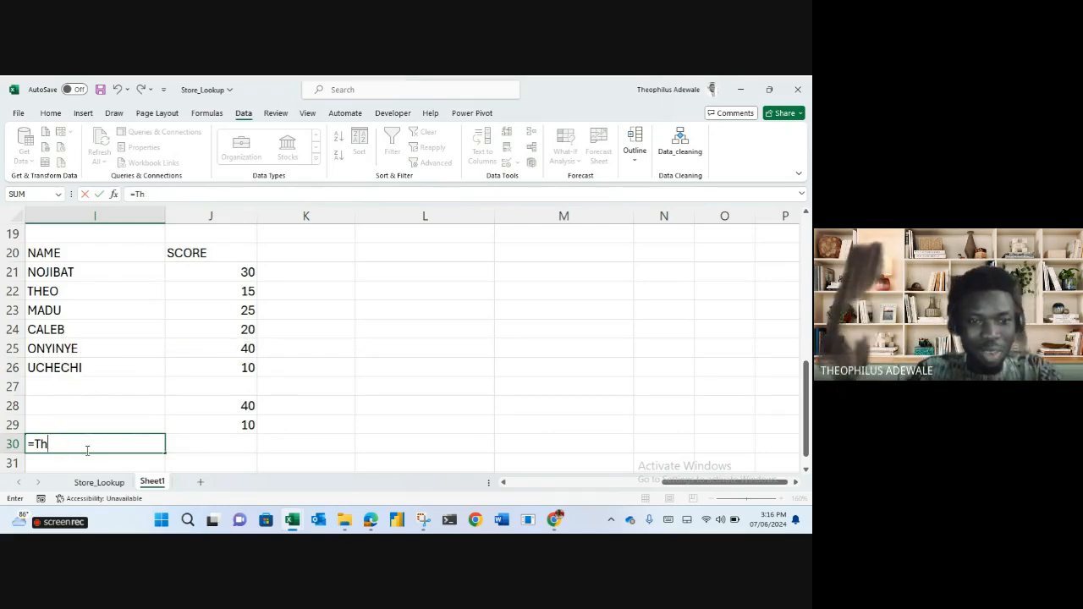
type("\"the highest score is")
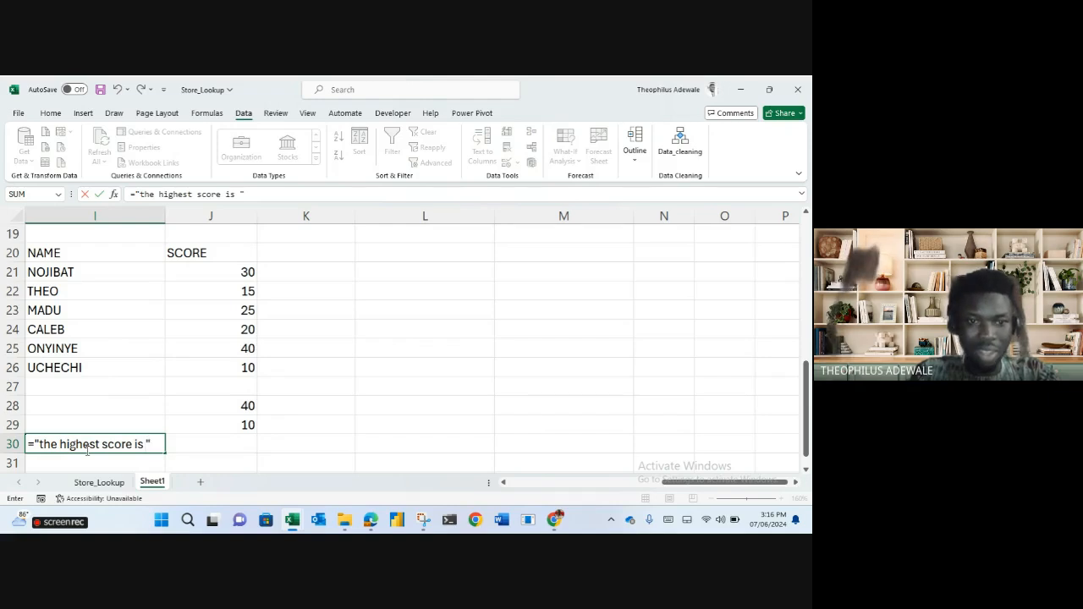
type(" \"")
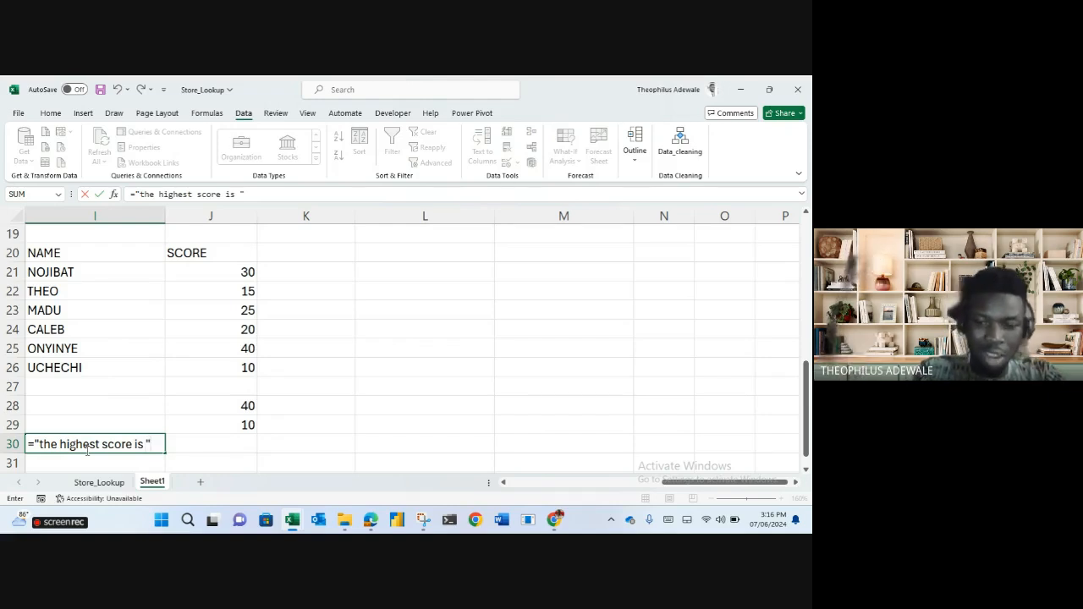
type("&")
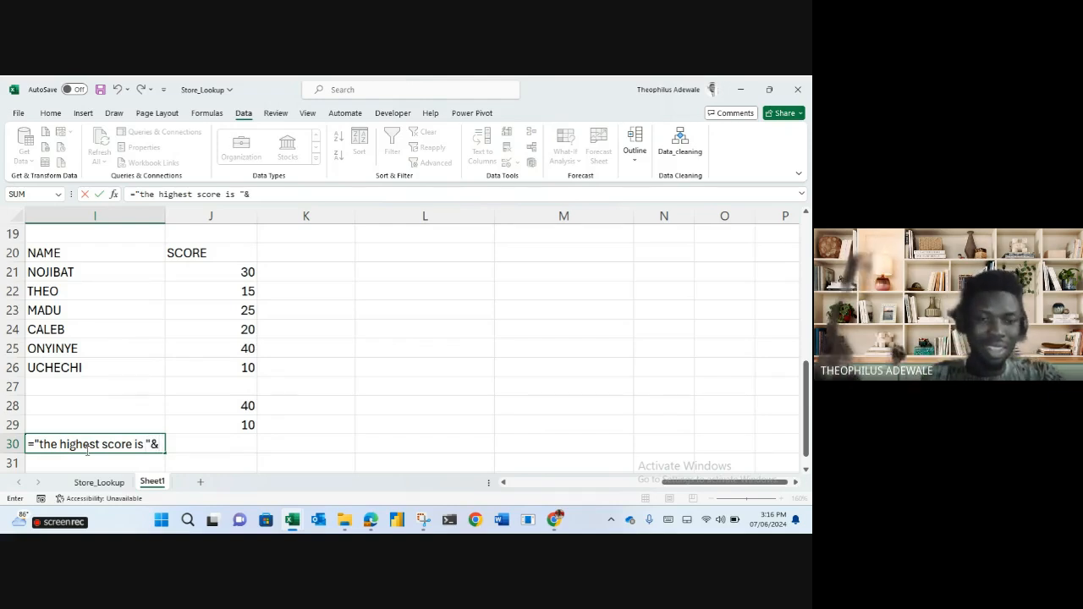
left_click(242, 407)
key("Return")
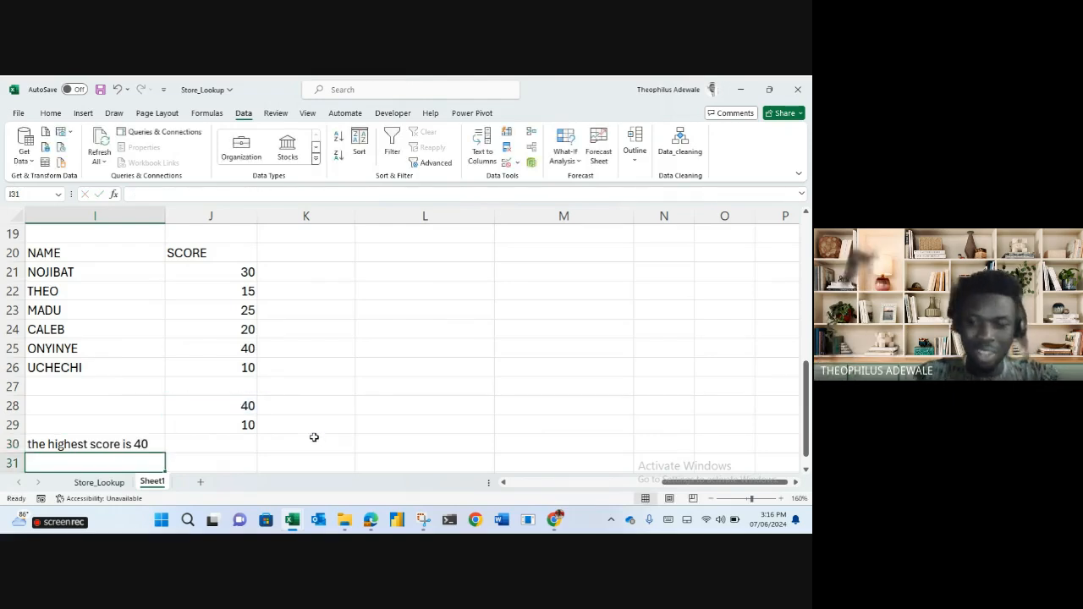
In I31 enter ="the lowest score is "&J29, reading the lowest score is 10.
type("=\"")
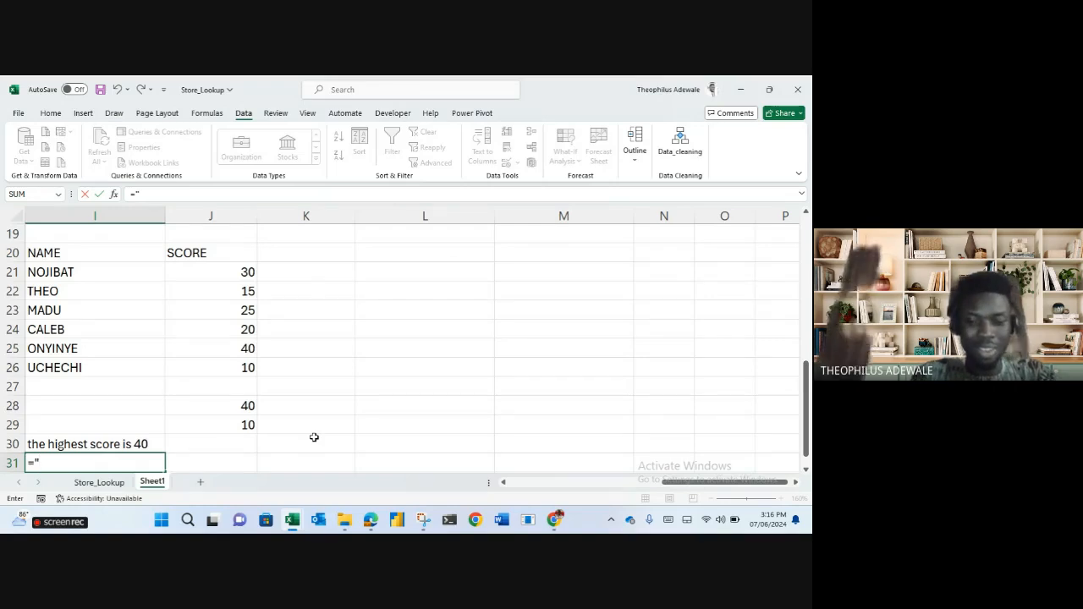
type("the lowest score is")
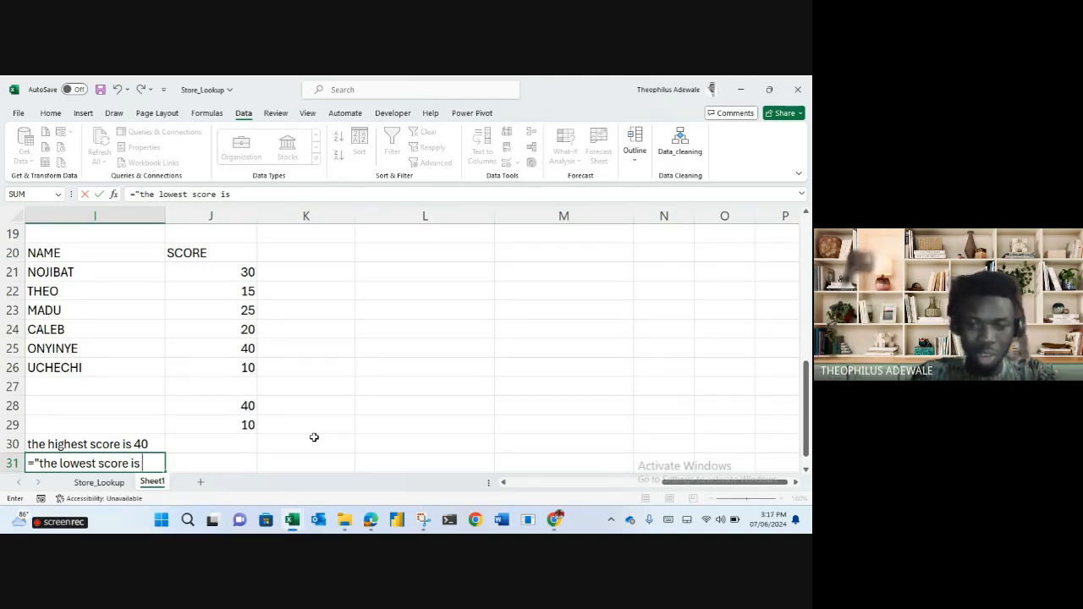
type(" \"&")
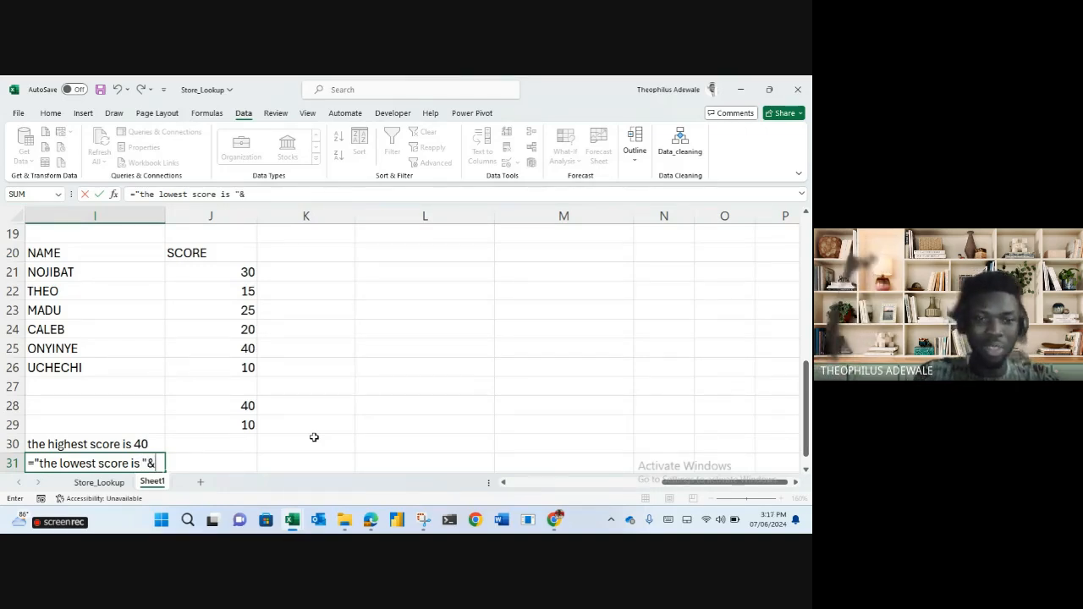
left_click(247, 425)
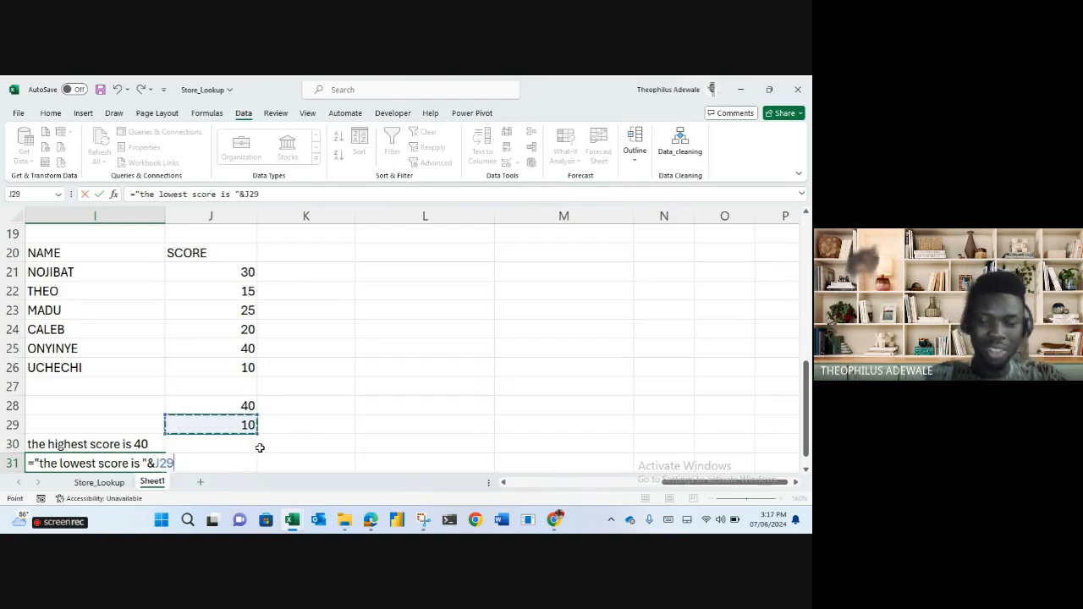
key("Return")
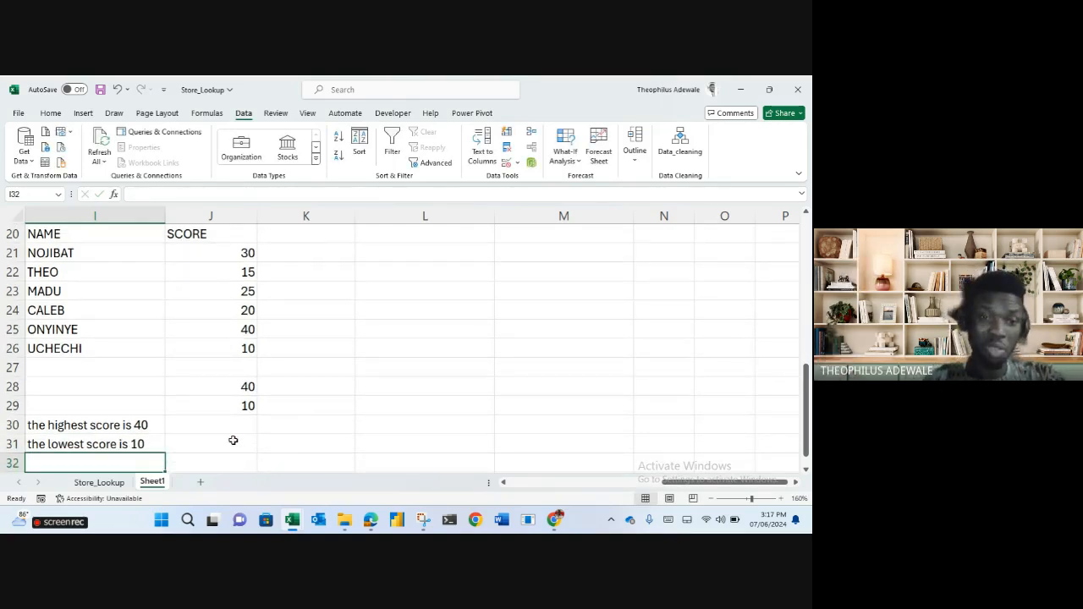
left_click(140, 433)
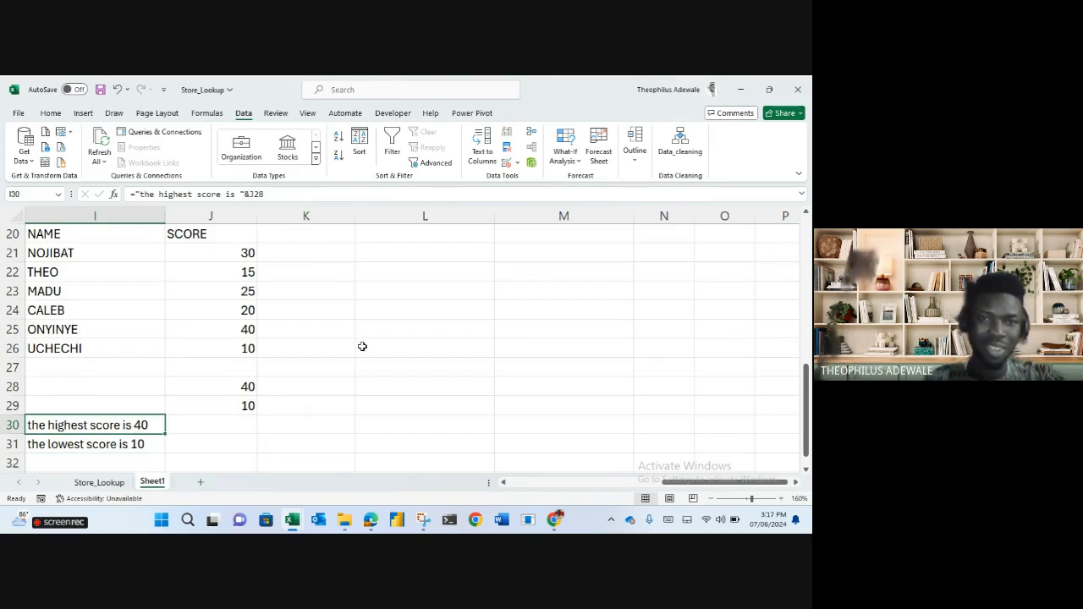
double_click(251, 194)
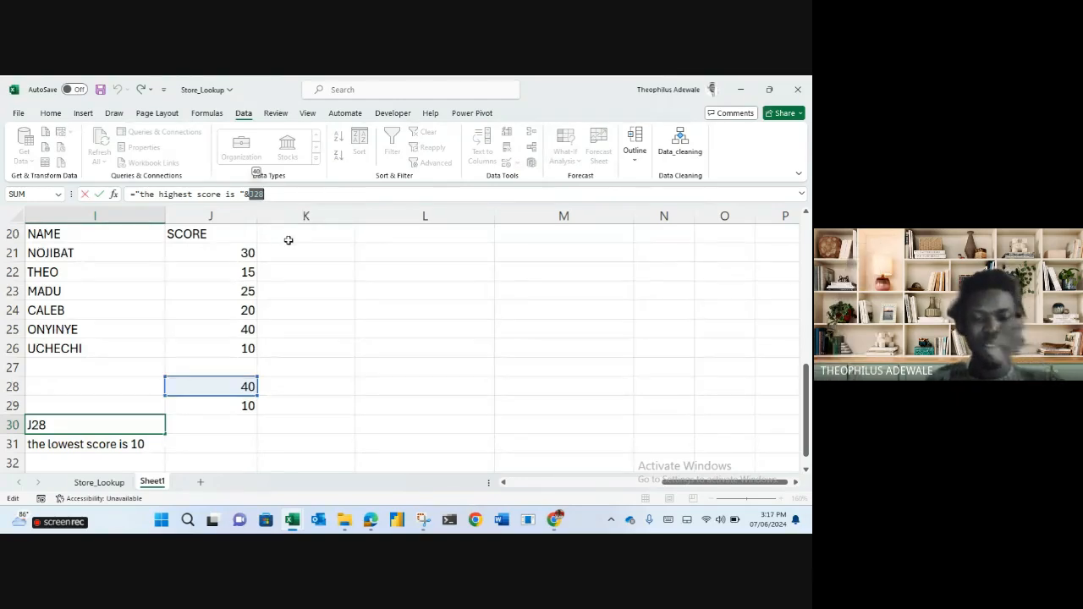
key("ctrl+Return")
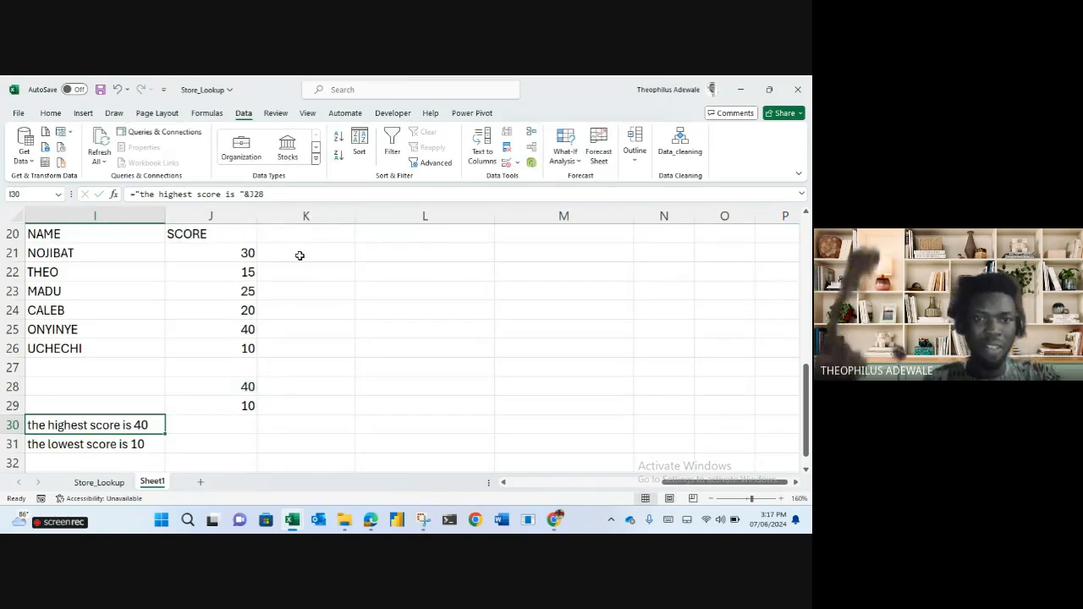
left_click(321, 369)
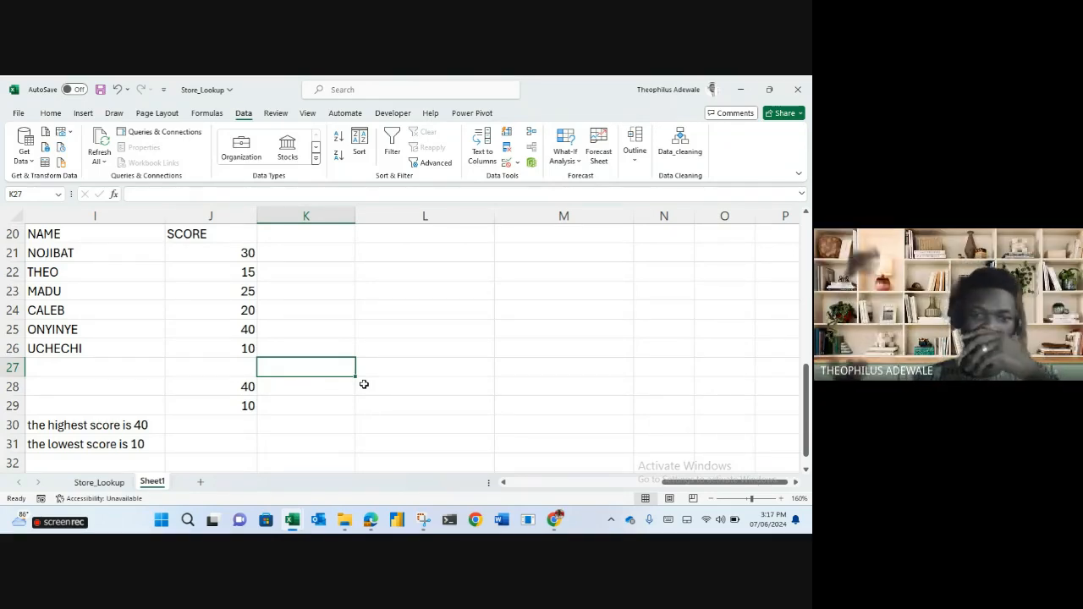
left_click(312, 385)
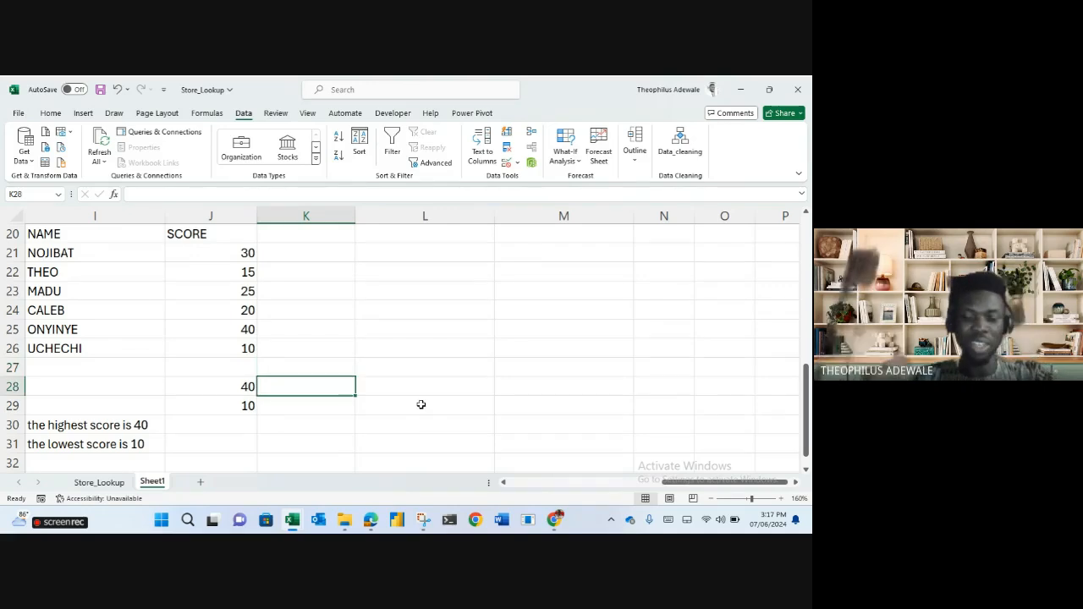
Type the label 'index' in M26 and 'match' in M27.
left_click(528, 349)
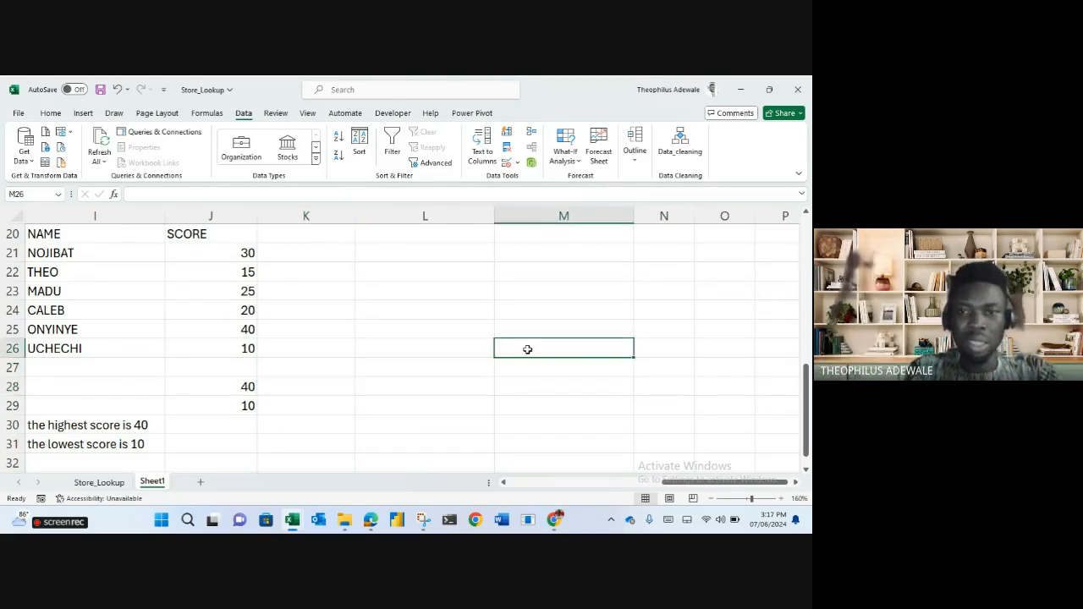
type("index")
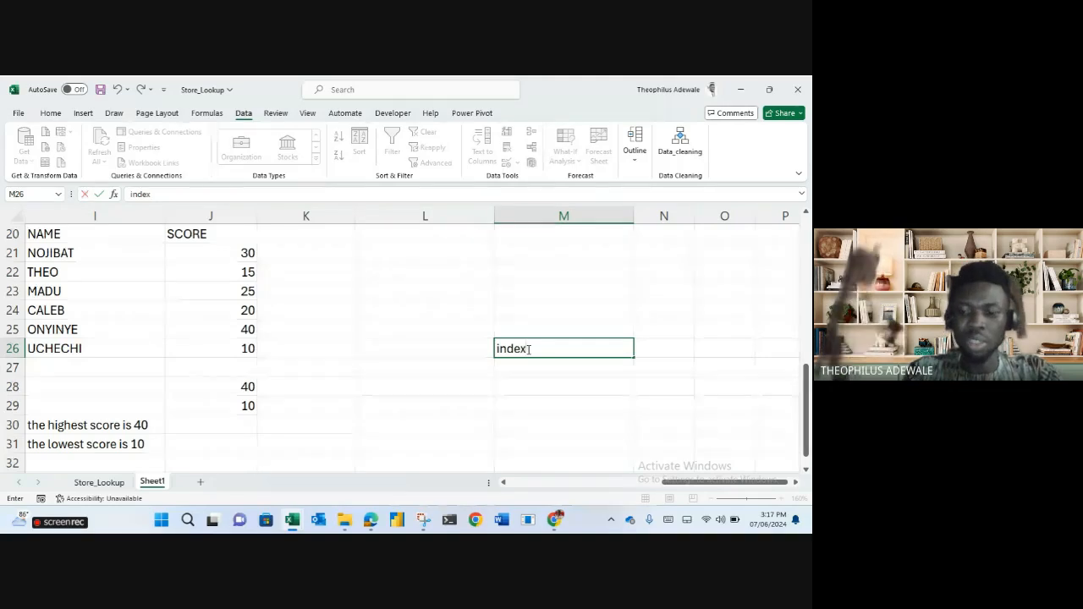
key("Return")
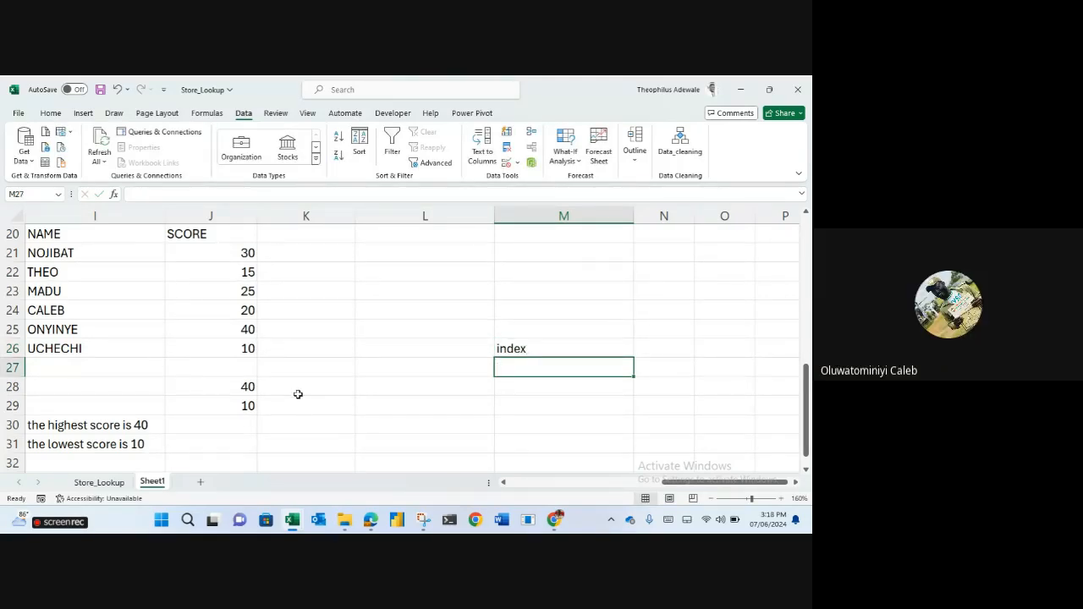
type("match")
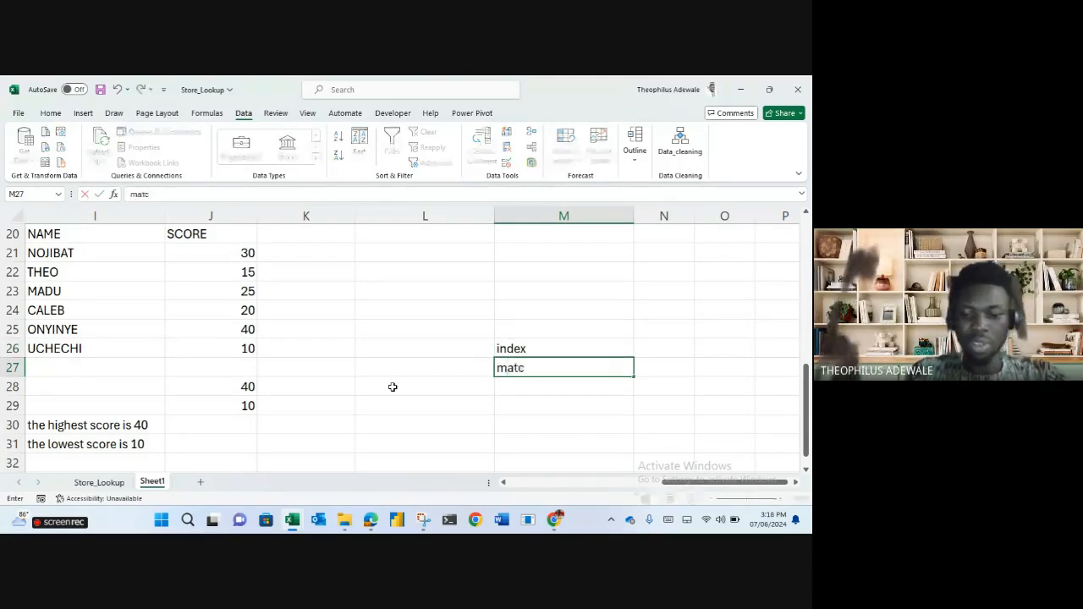
key("Return")
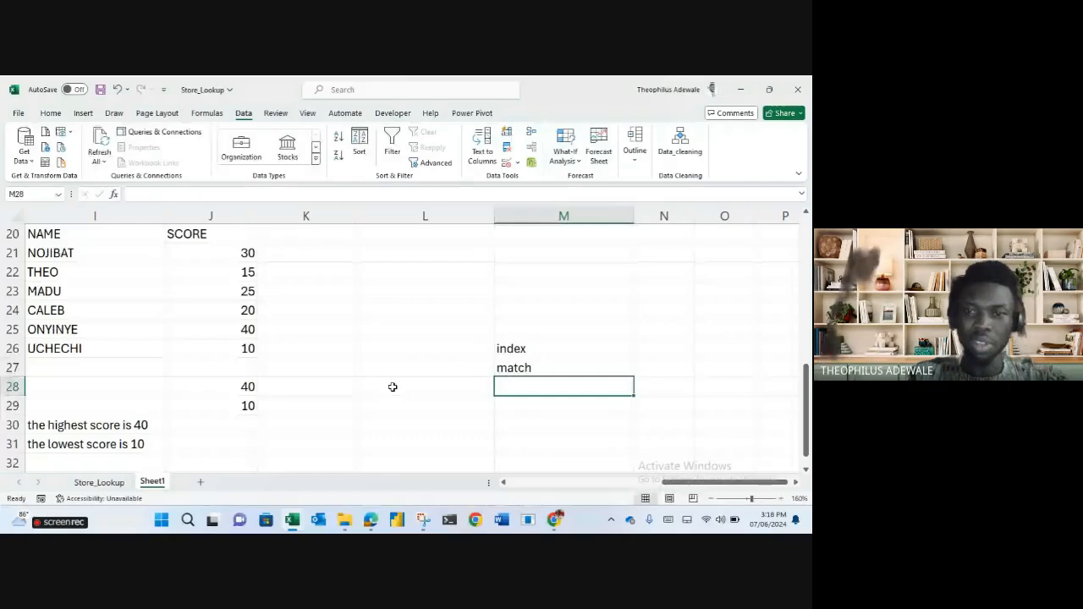
left_click(282, 384)
Start an INDEX formula in K28 using the names I21:I26 as the array.
type("=")
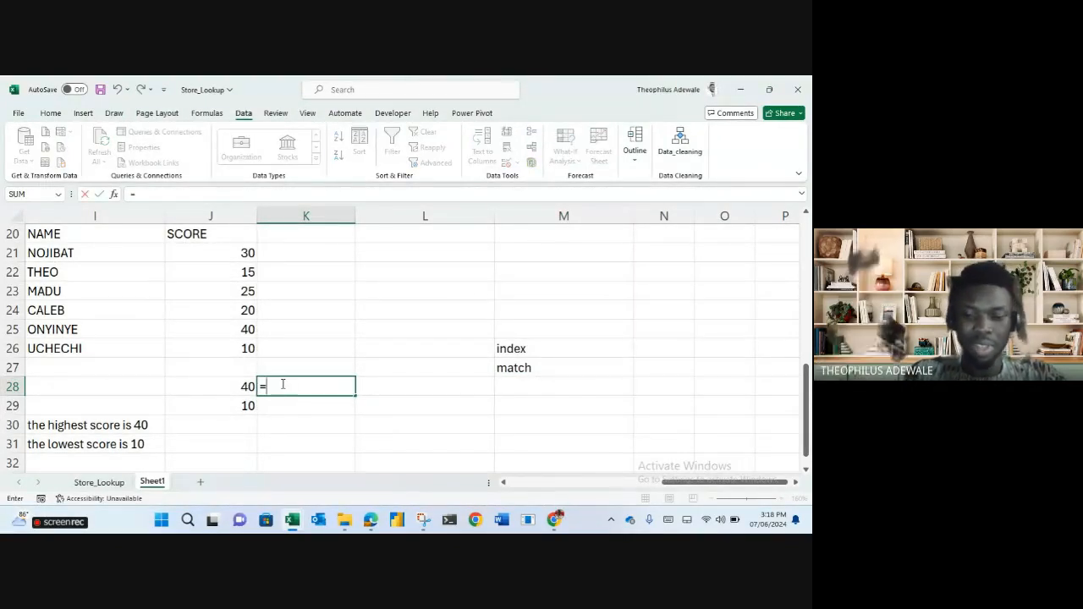
type("inde")
key("Tab")
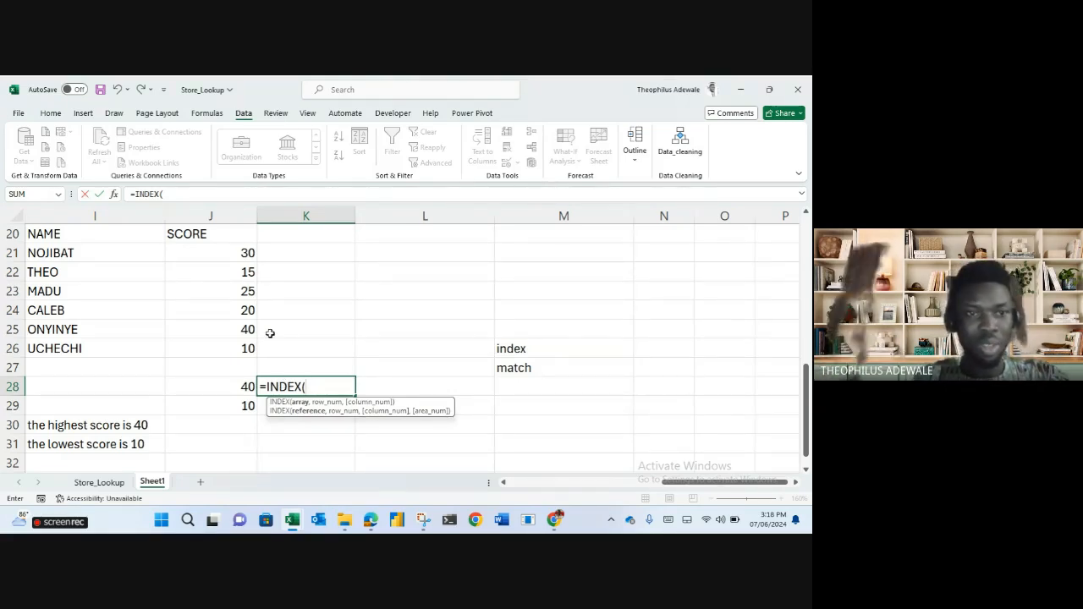
left_click(72, 236)
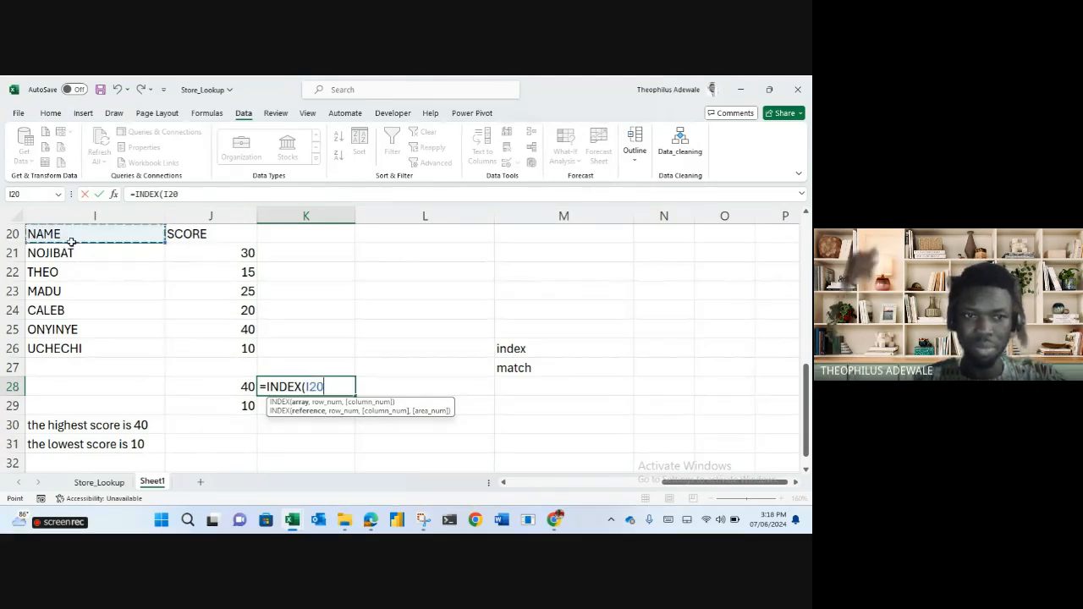
left_click_drag(71, 236, 72, 329)
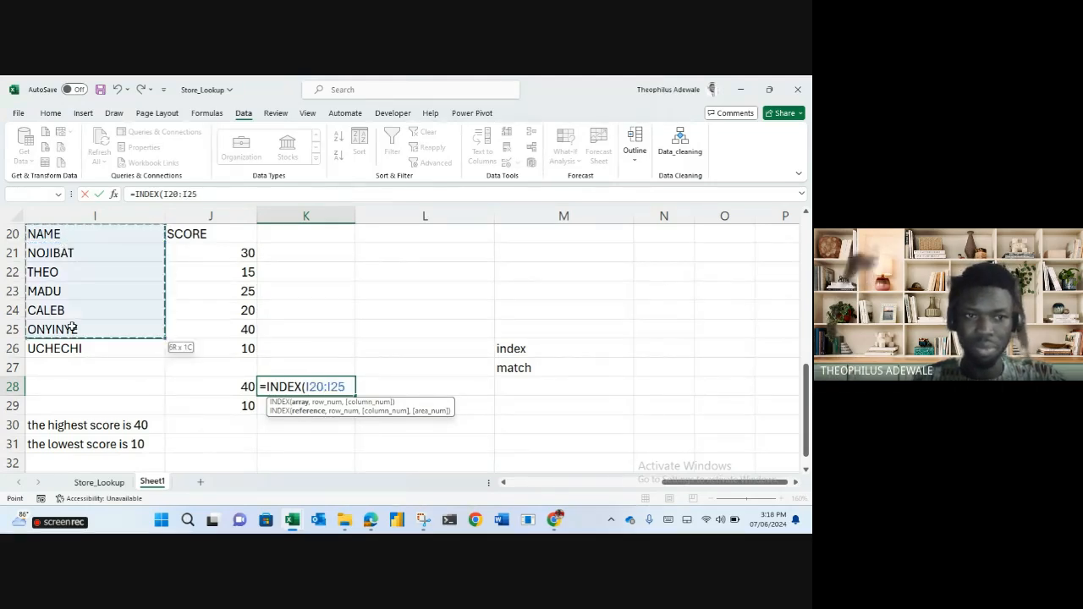
left_click(72, 253)
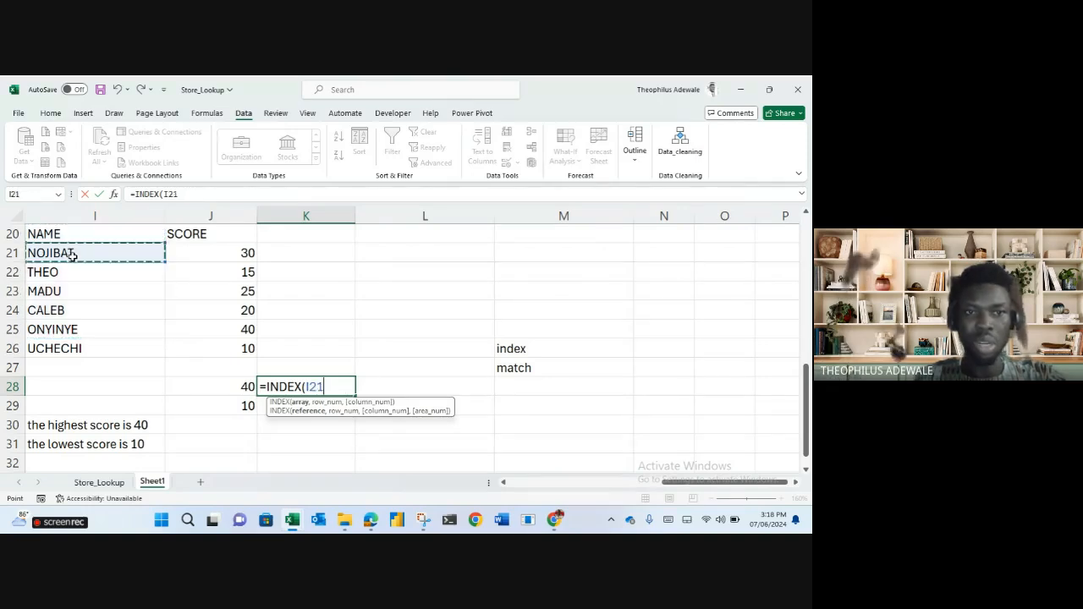
left_click_drag(72, 253, 169, 359)
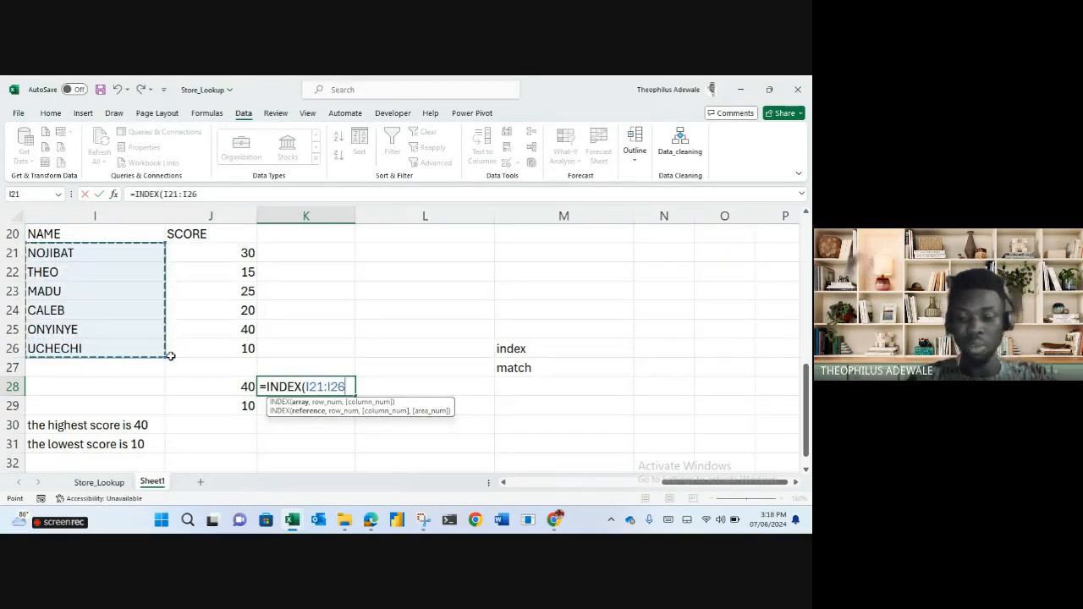
type(",")
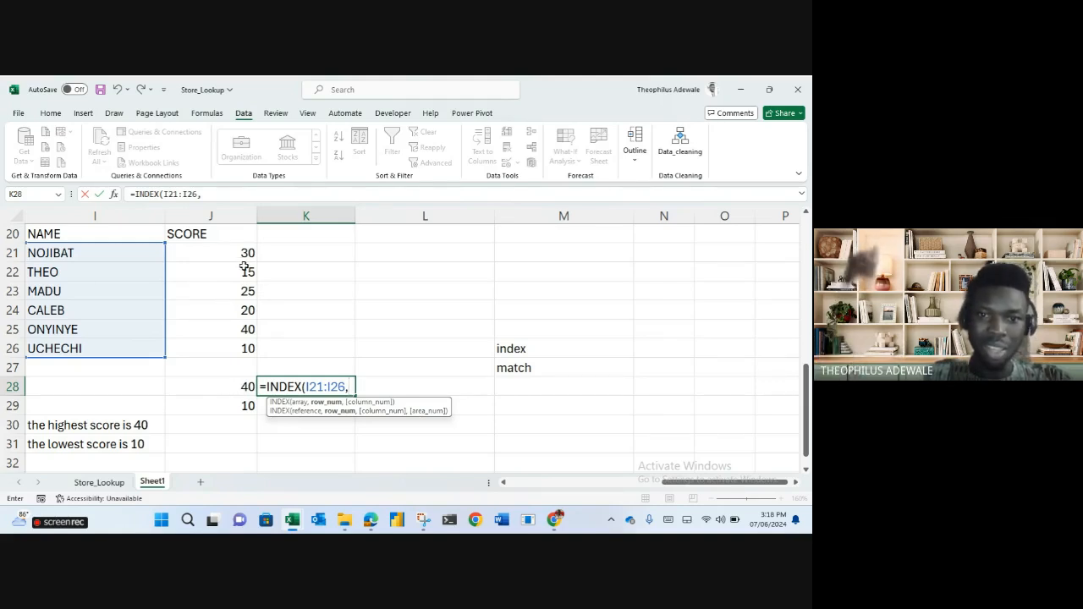
Nest MATCH(J28,J21:J26,0) with column 1 so K28 returns ONYINYE.
type("match")
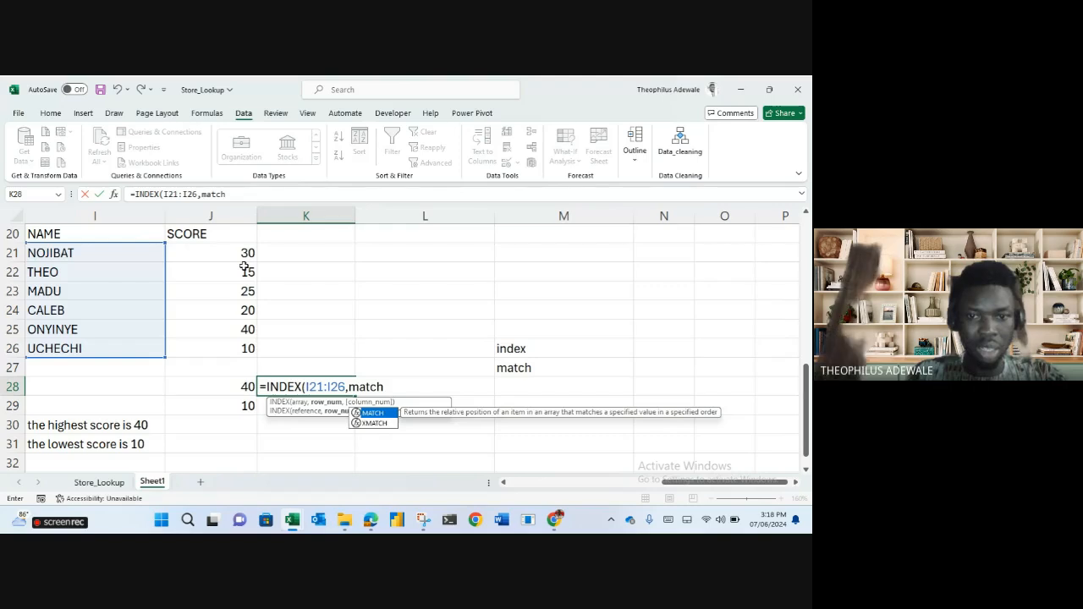
key("Tab")
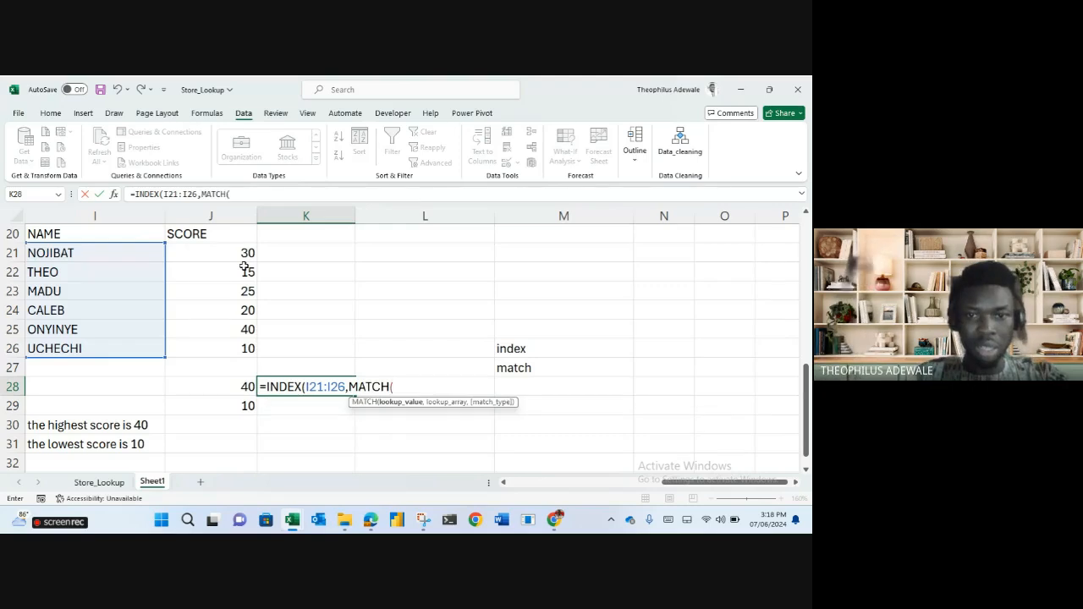
left_click(243, 387)
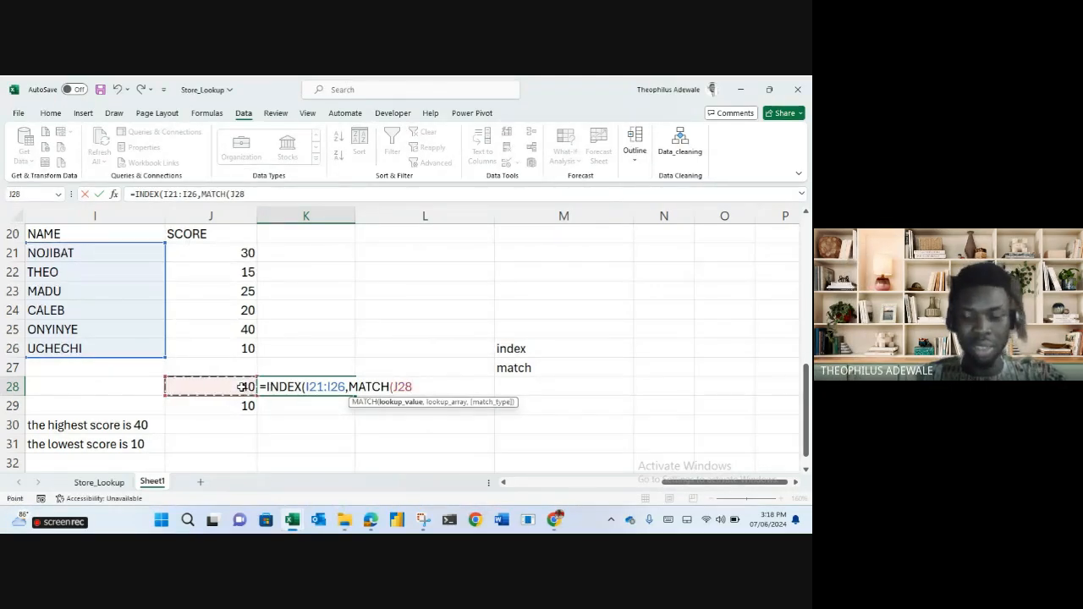
type(",")
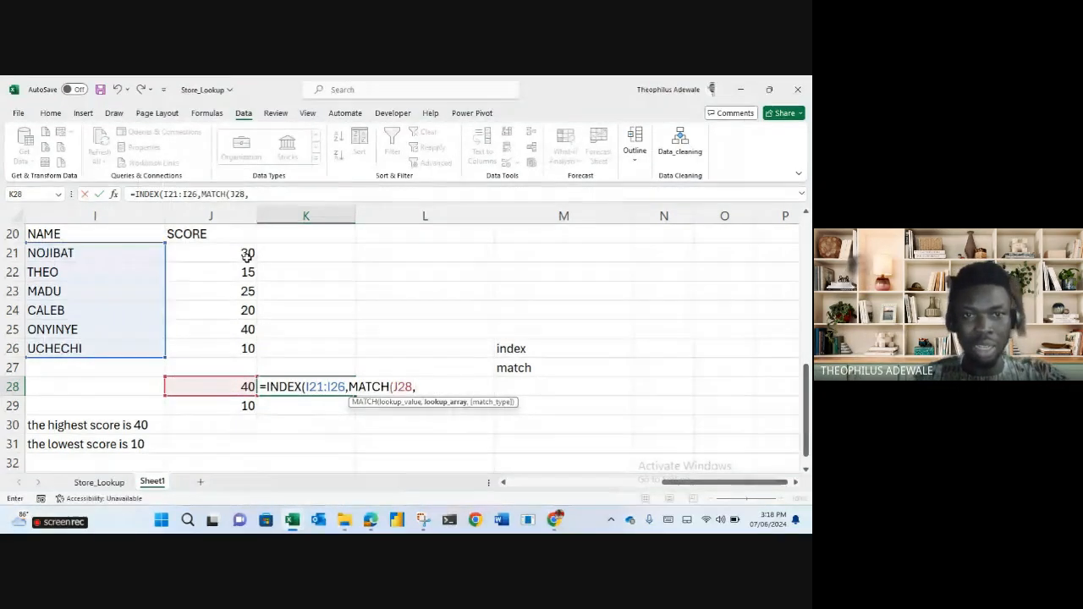
left_click_drag(239, 250, 231, 350)
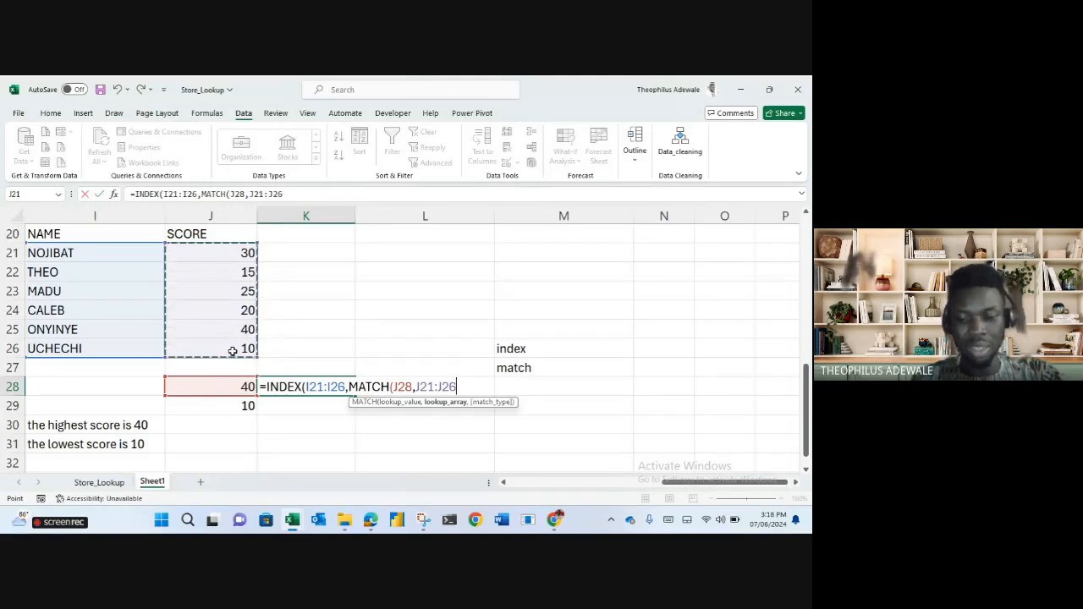
type(",")
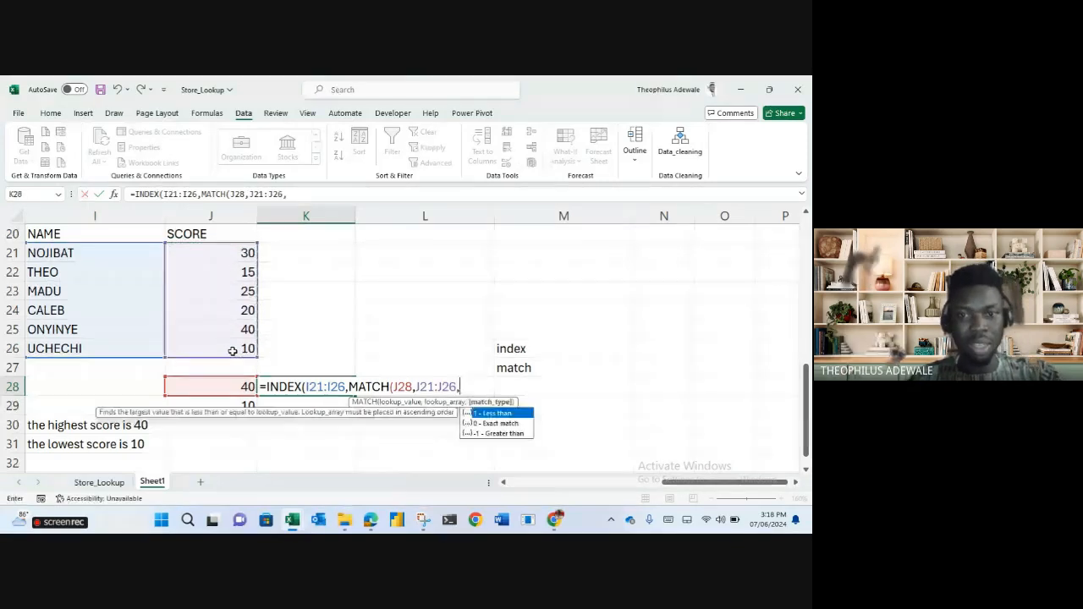
double_click(492, 424)
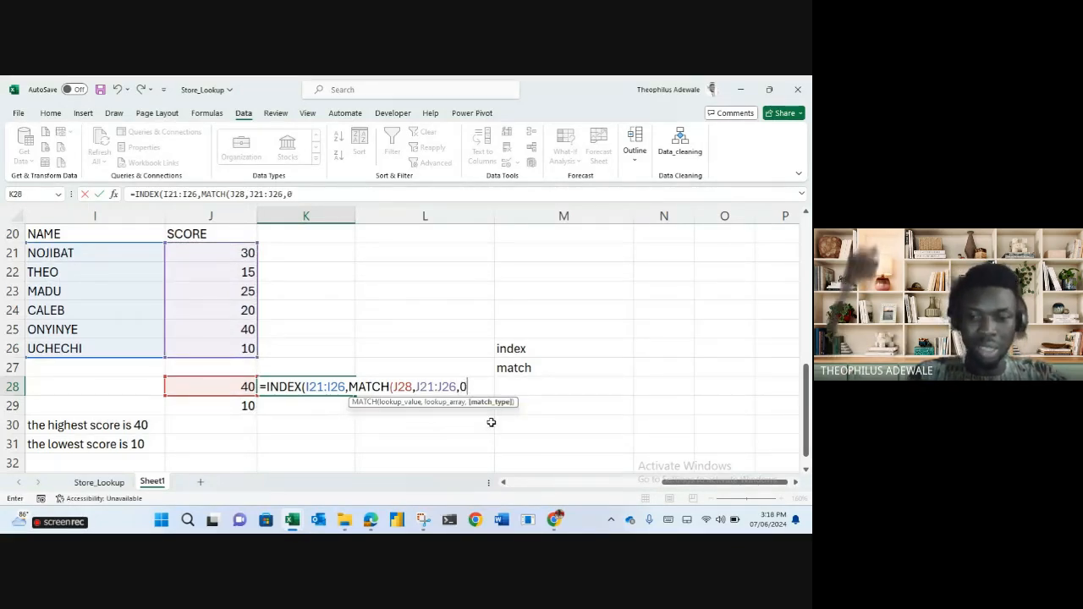
type("),")
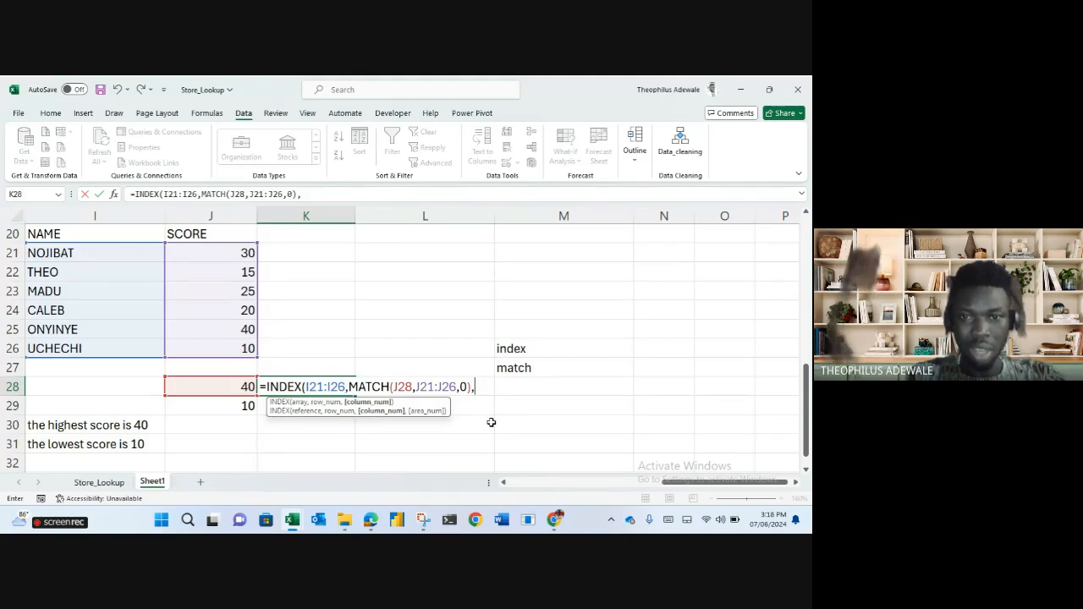
type("1)")
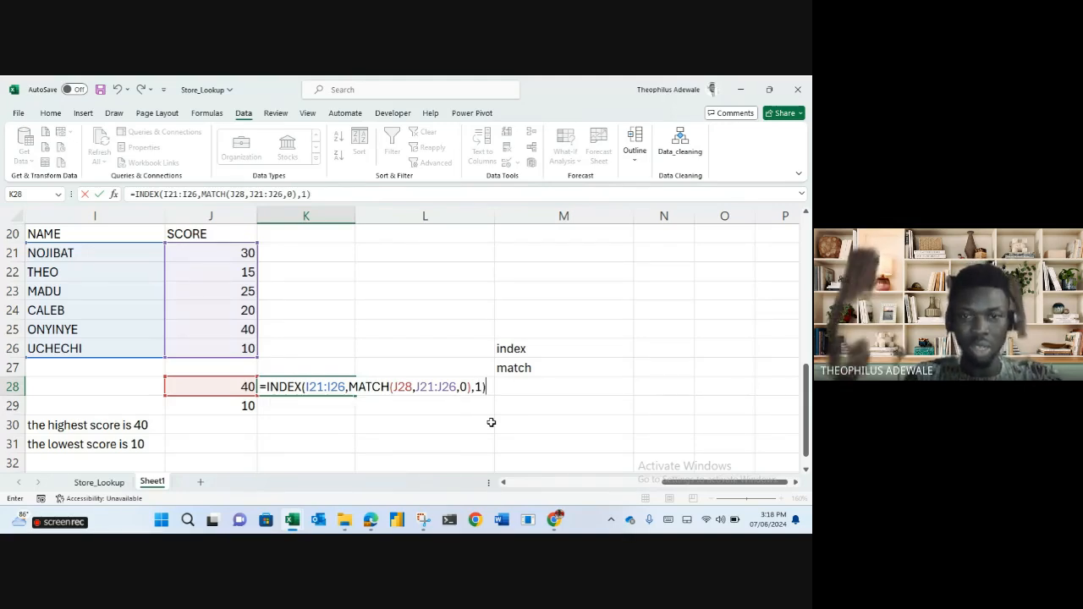
key("Return")
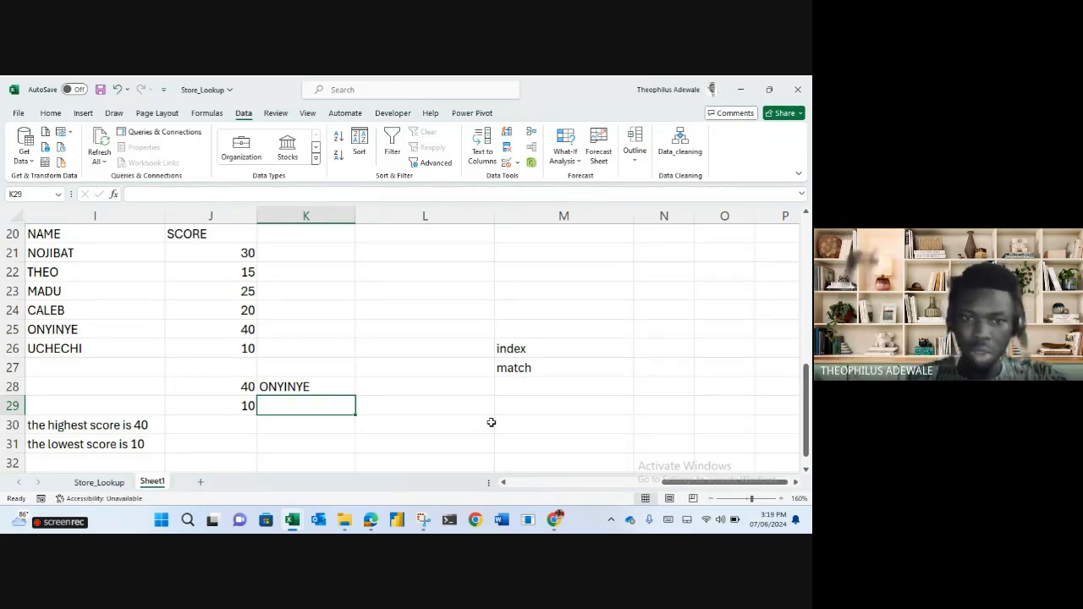
Fill K28's lookup formula down into K29 and compare both formulas' referenced ranges.
left_click(294, 387)
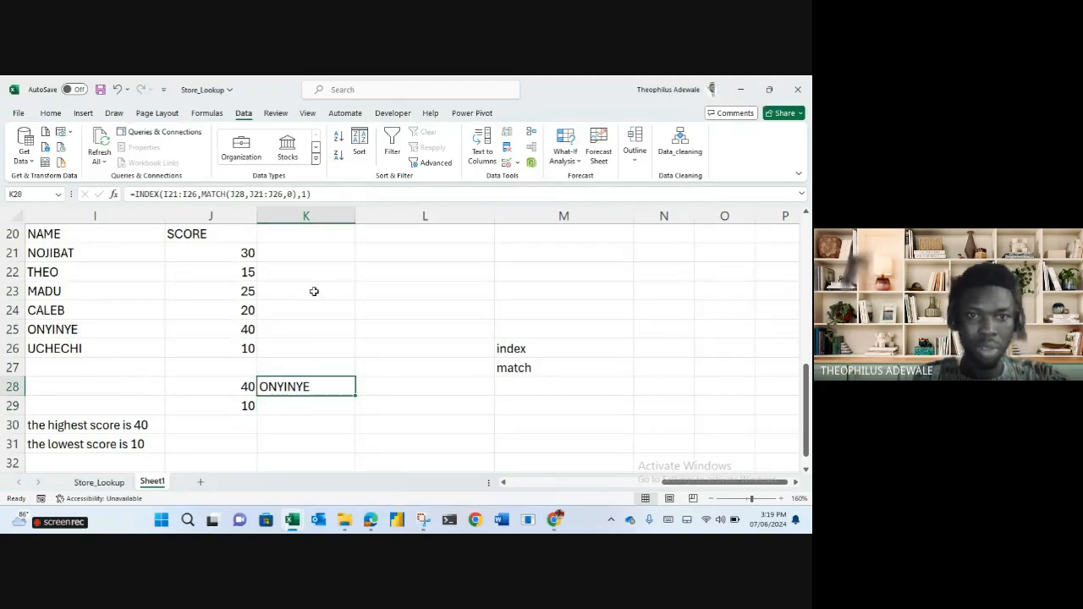
left_click_drag(355, 396, 352, 411)
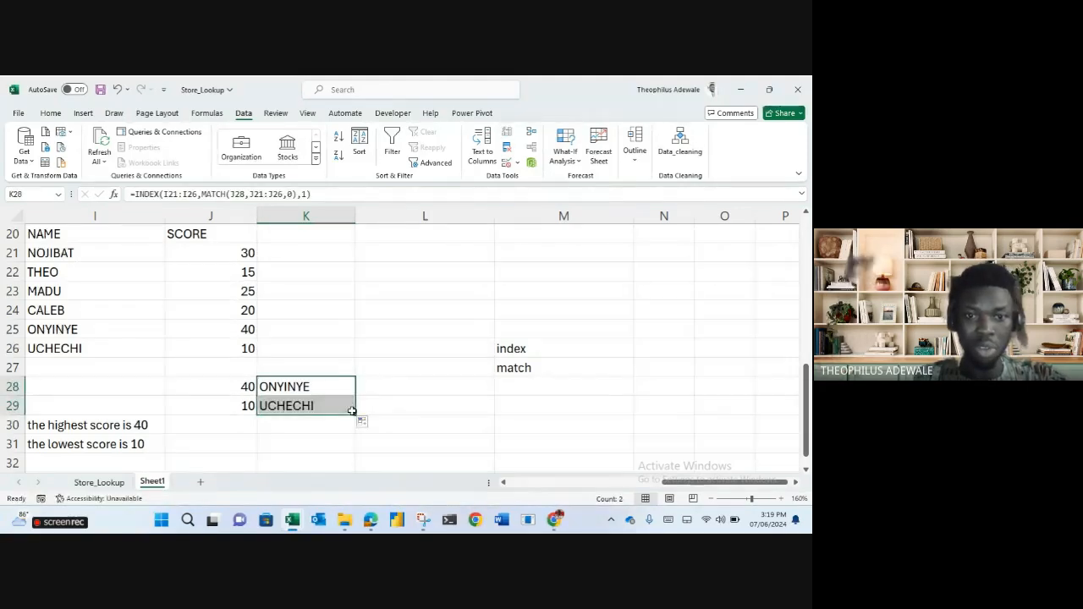
left_click(288, 405)
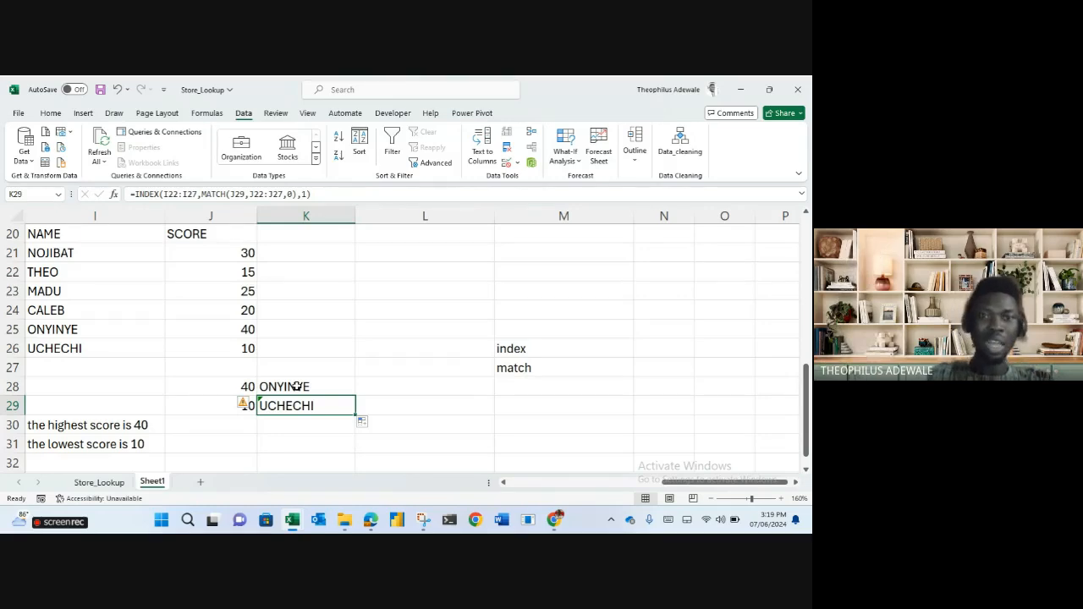
left_click(296, 386)
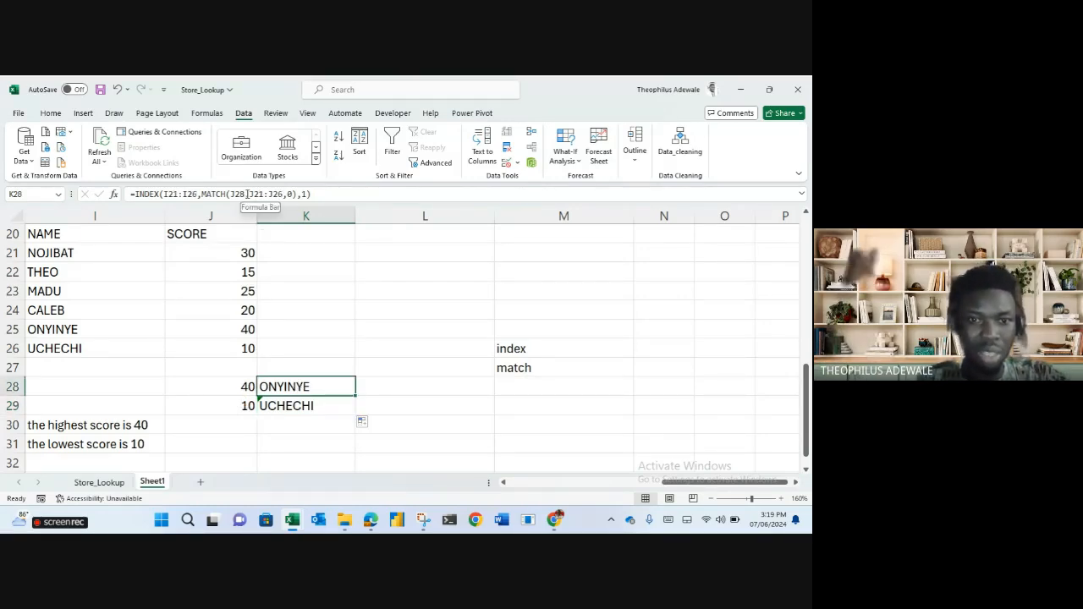
left_click(346, 192)
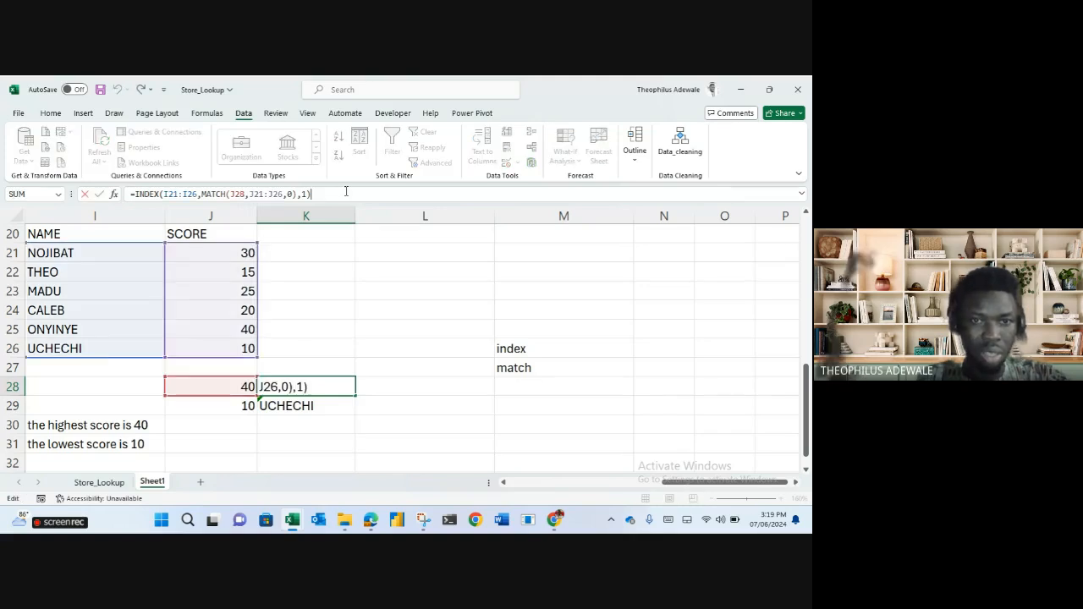
key("Escape")
left_click(289, 407)
left_click(346, 192)
key("Escape")
left_click(295, 386)
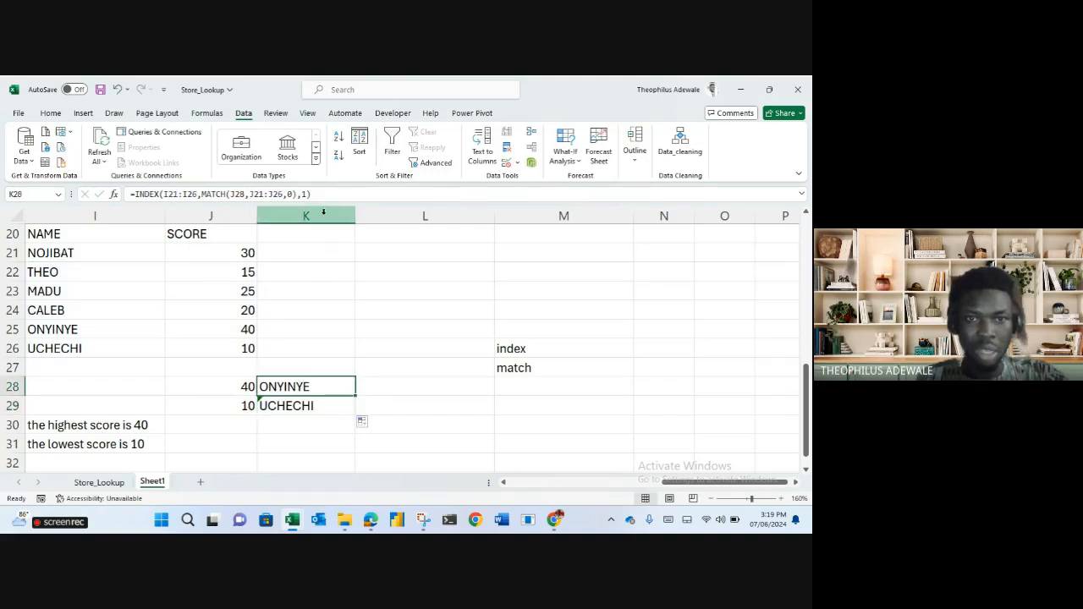
Shift K29's ranges back to I21:I26 and J21:J26 so it returns UCHECHI.
left_click(288, 403)
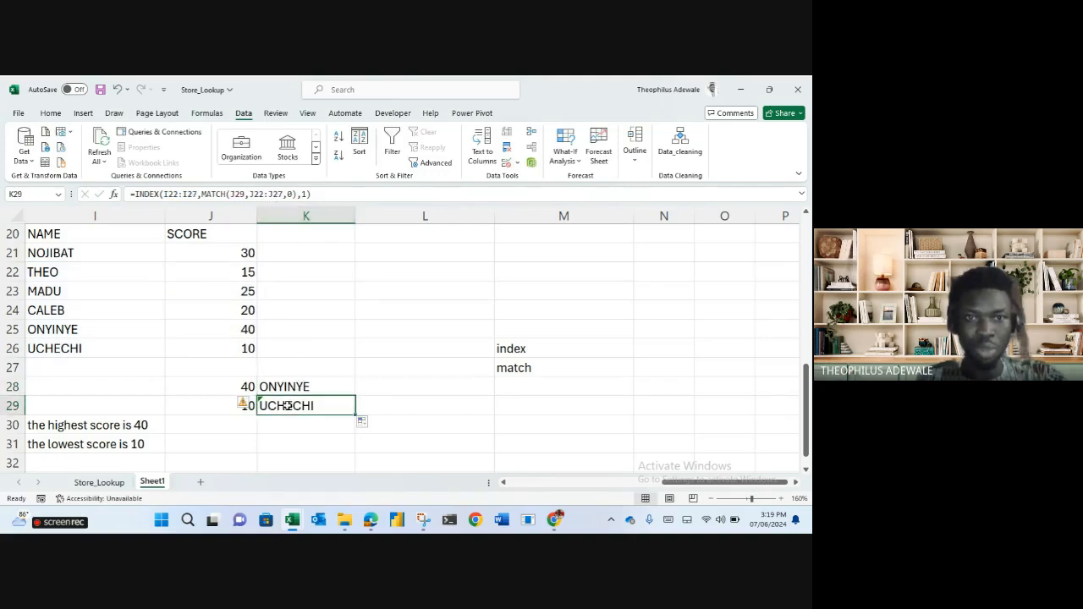
left_click(264, 194)
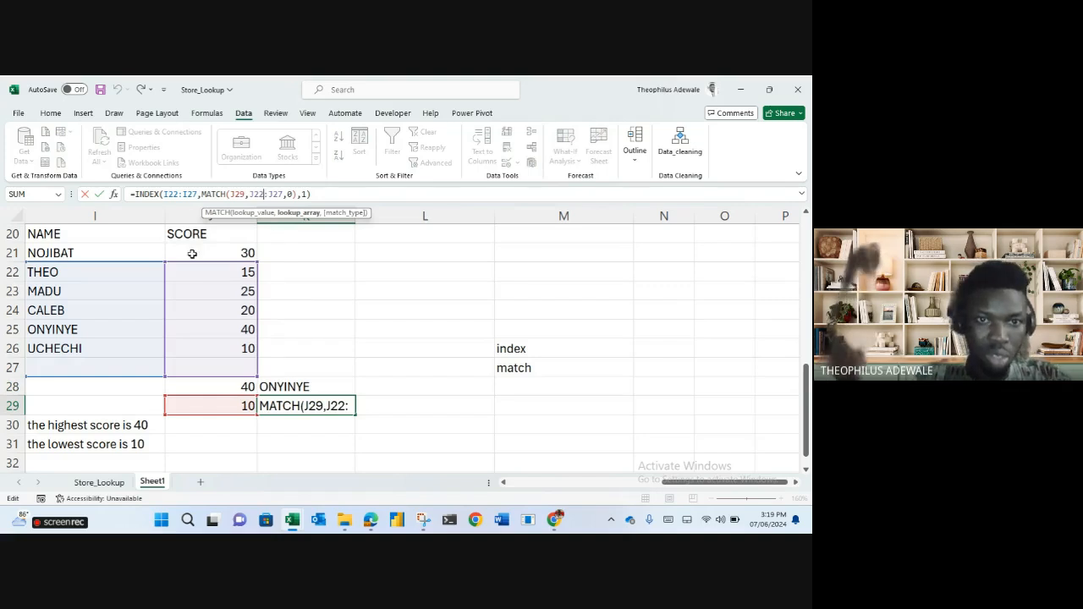
left_click_drag(193, 262, 146, 251)
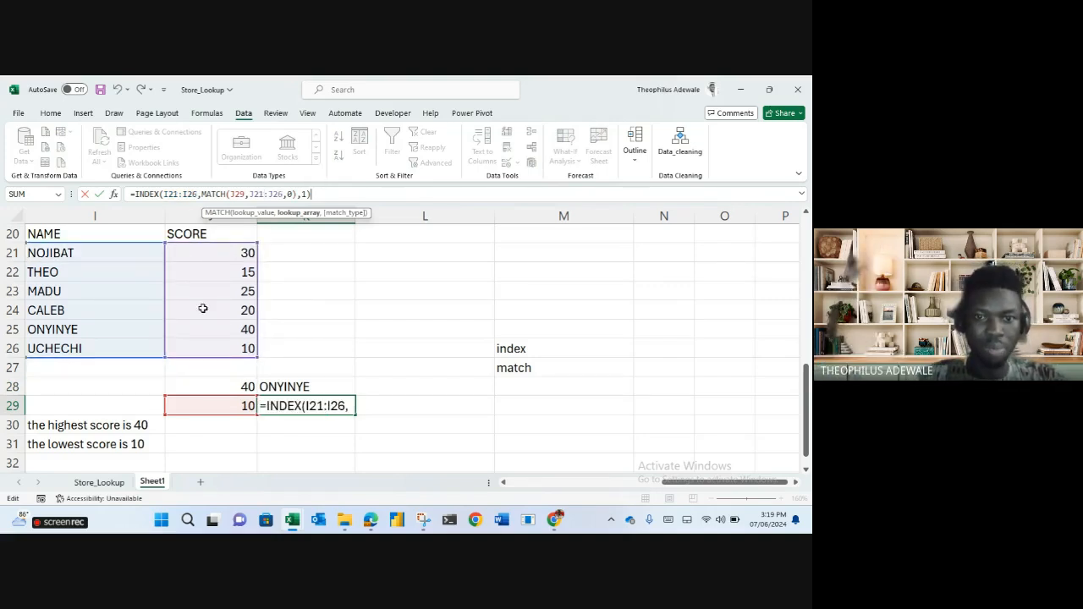
key("Return")
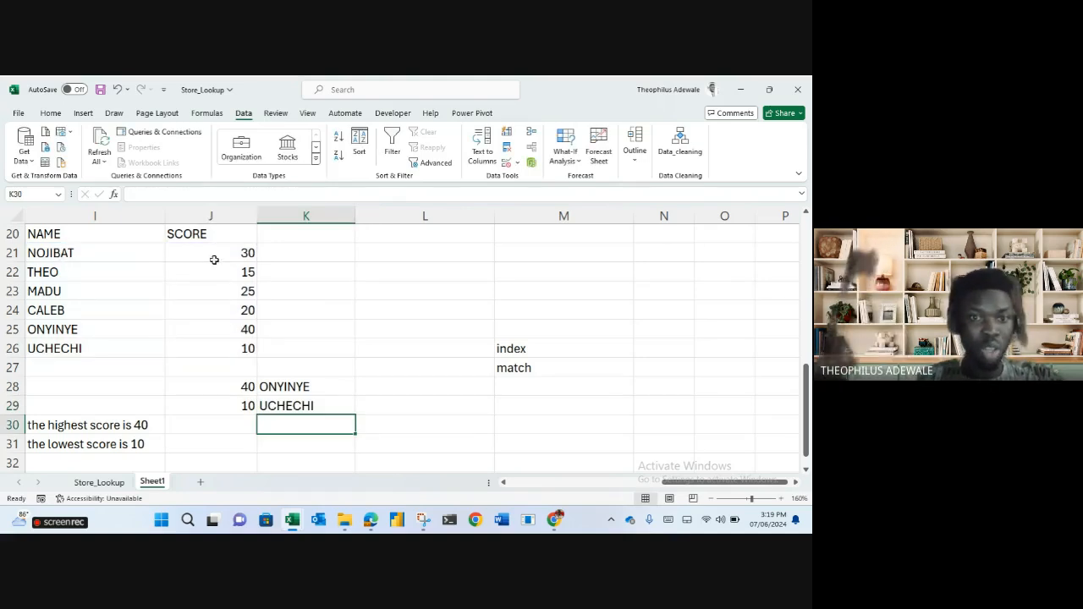
Change CALEB's score in J24 to 200 and THEO's score in J22 to 5.
left_click(206, 306)
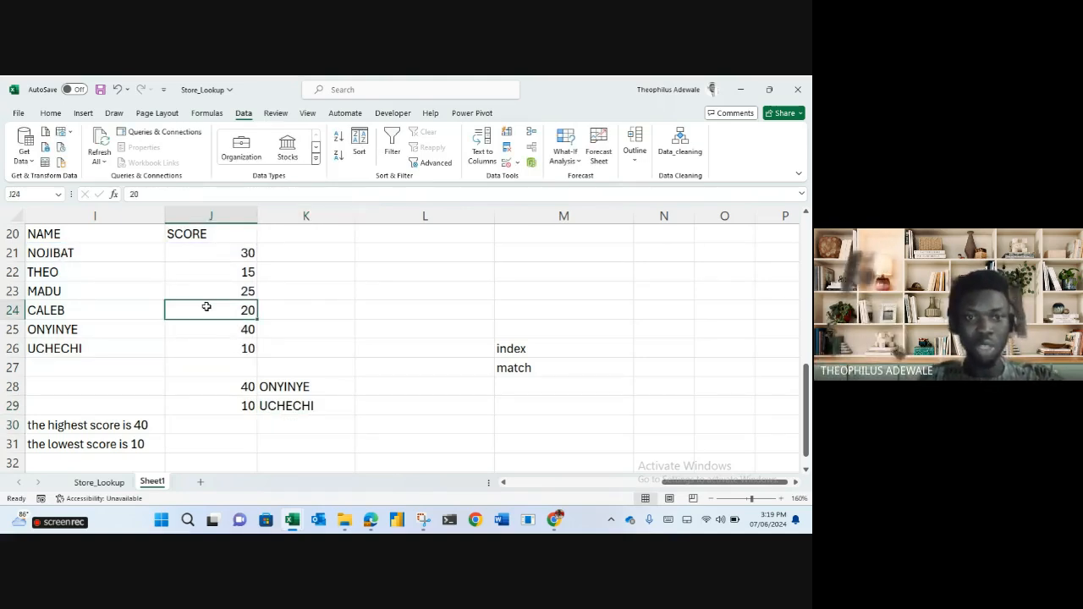
type("2000")
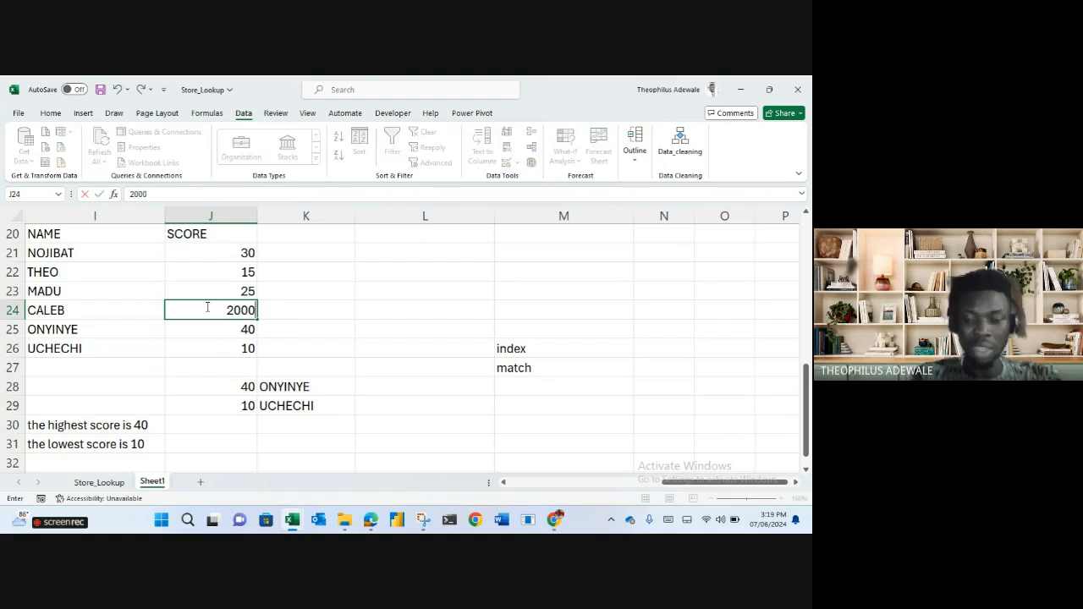
key("BackSpace")
key("Return")
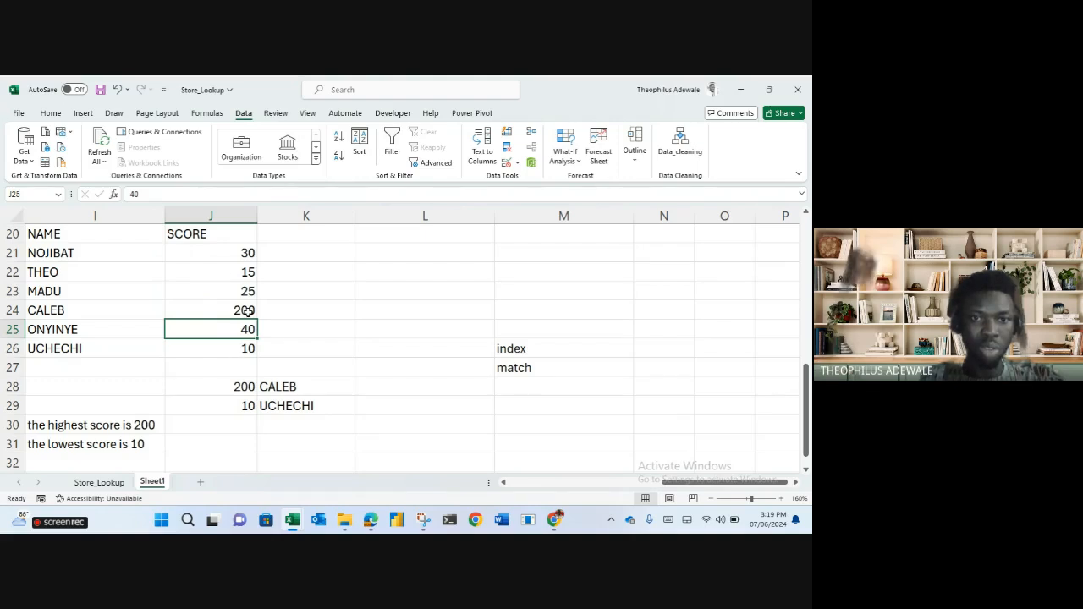
left_click(233, 270)
double_click(233, 269)
key("Delete")
key("Return")
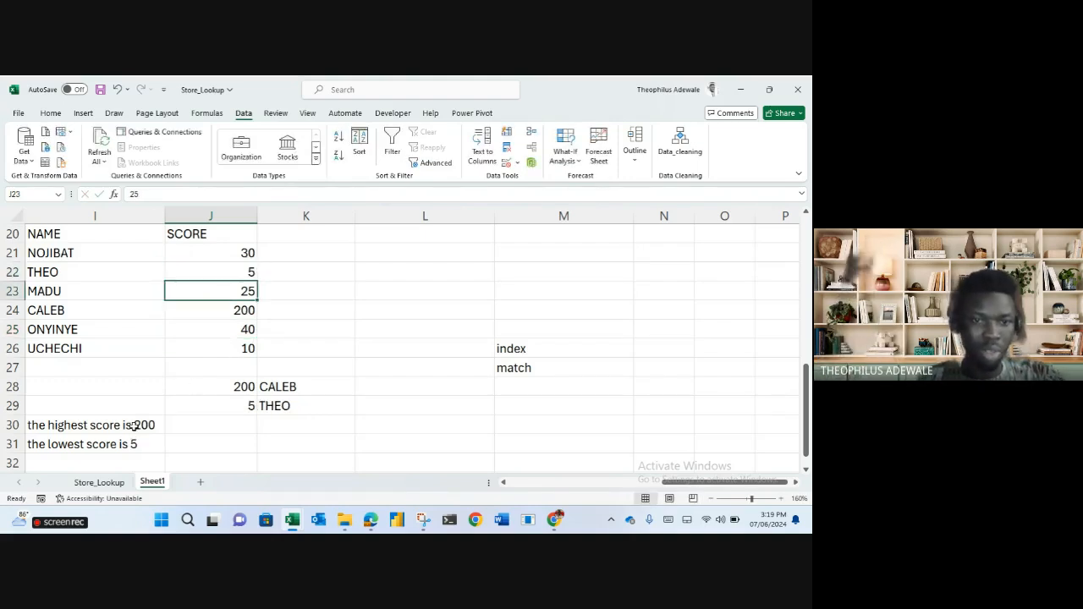
left_click(100, 426)
Append &" by "&K28 to I30's formula so it reads the highest score is 200 by CALEB.
left_click(267, 195)
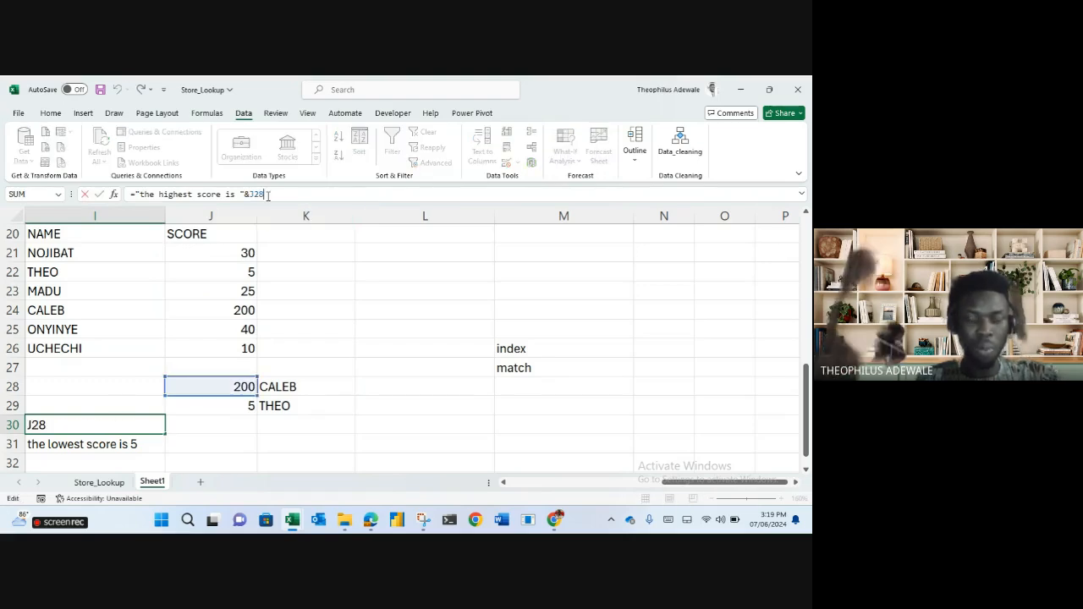
type("&")
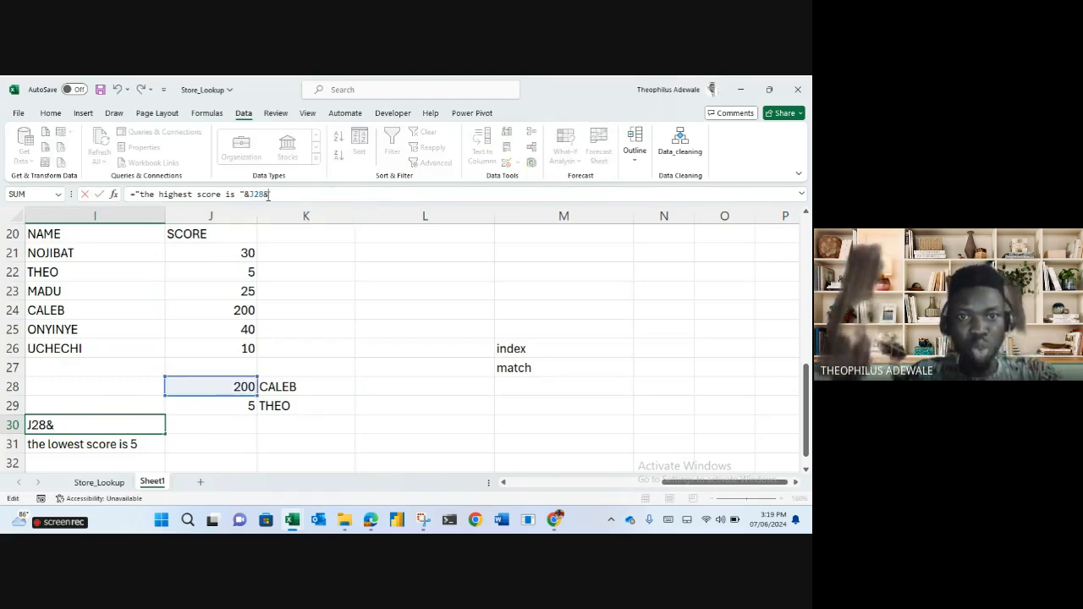
type("\" by\"&")
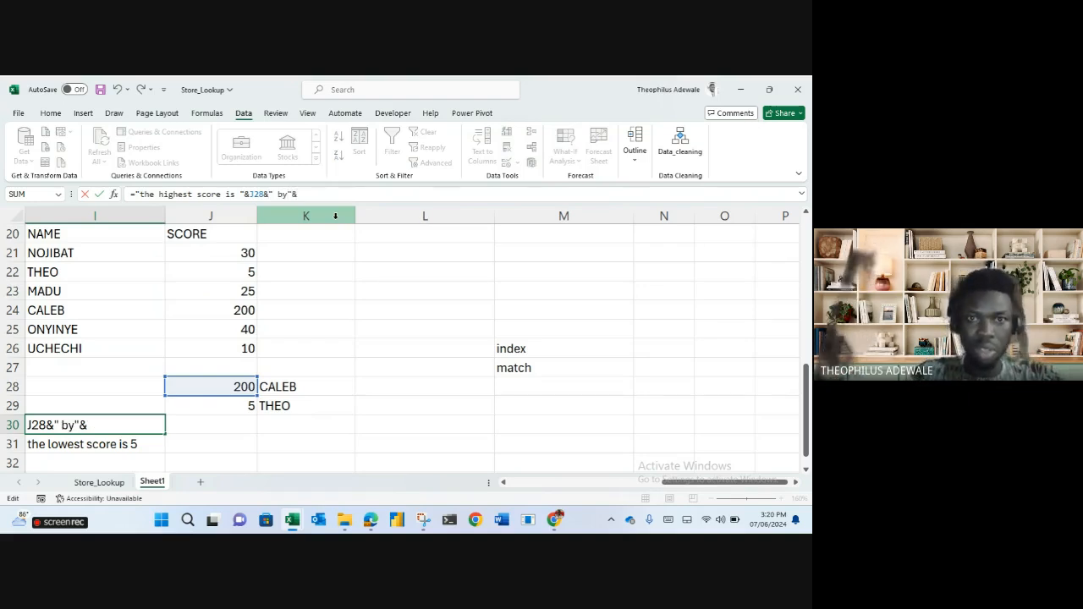
key("Left")
key("Left")
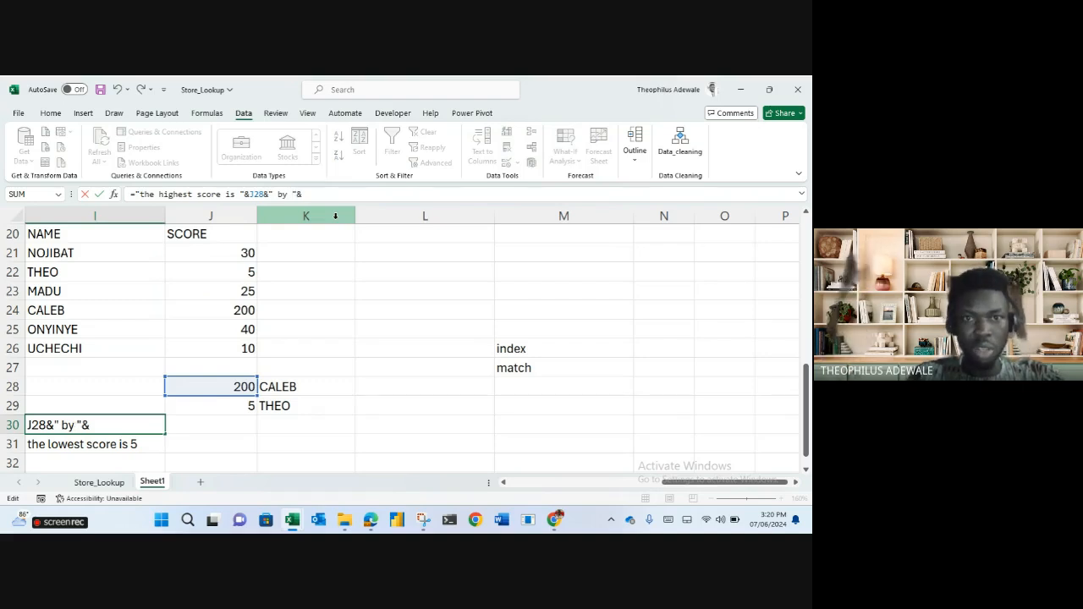
left_click(287, 387)
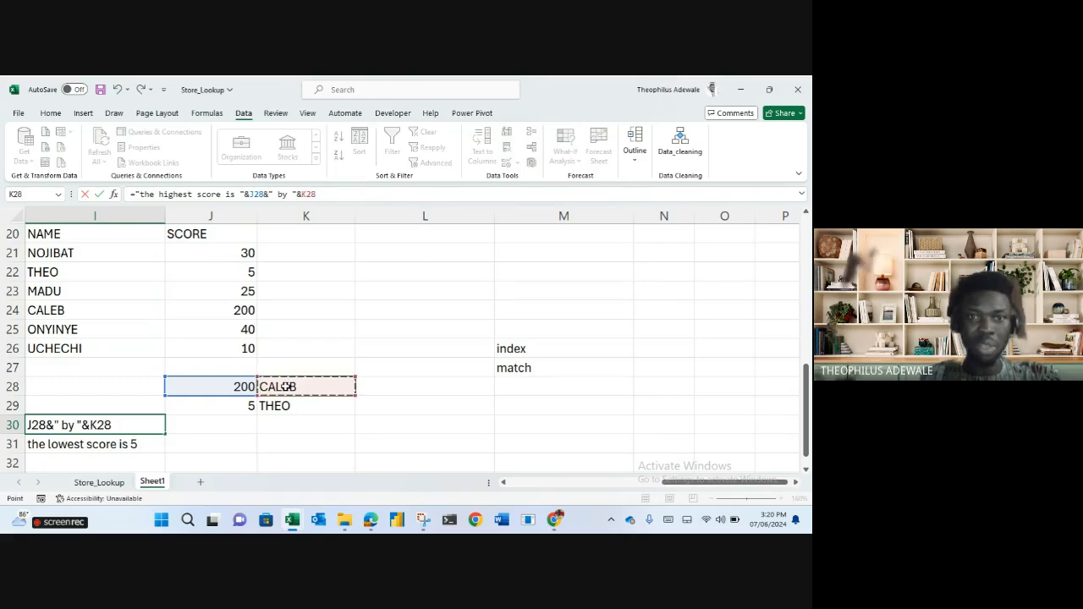
key("Return")
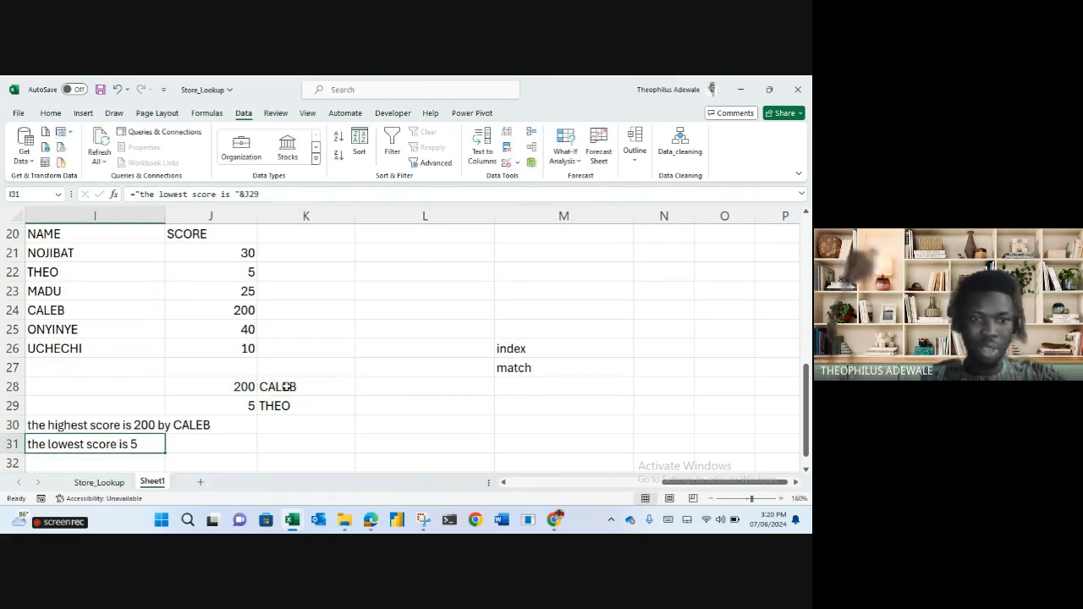
Append &" by "&K29 to I31's formula so it names the lowest scorer, THEO.
left_click(260, 194)
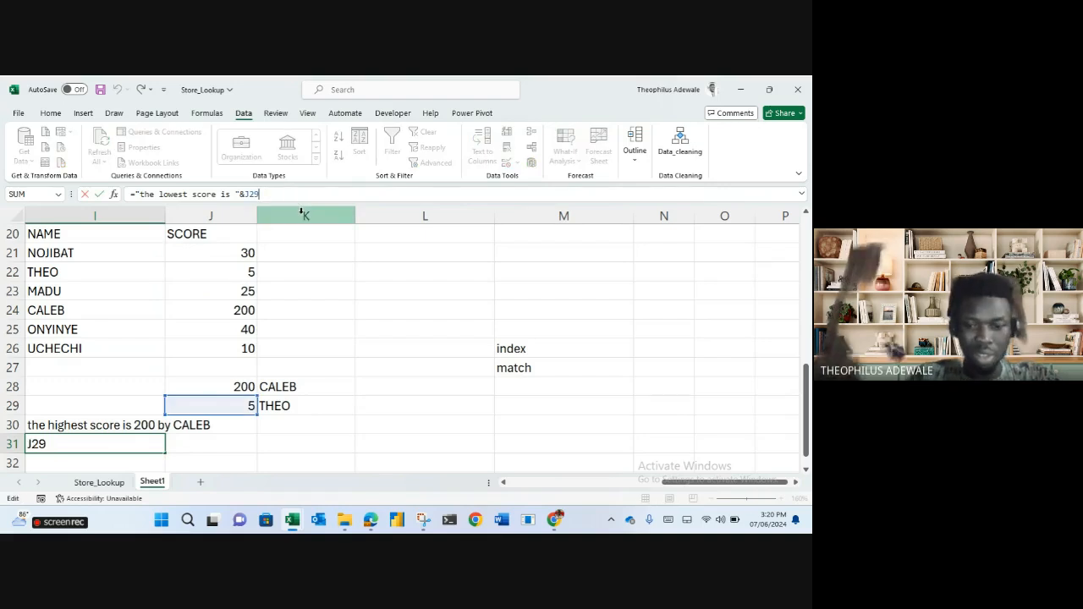
type("&")
type(":")
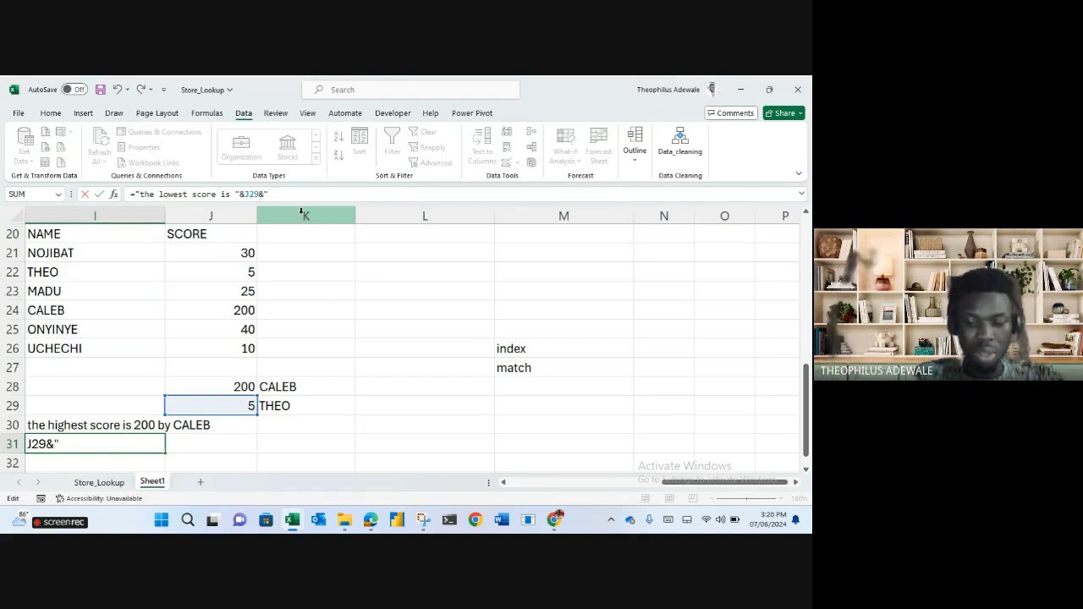
type("by")
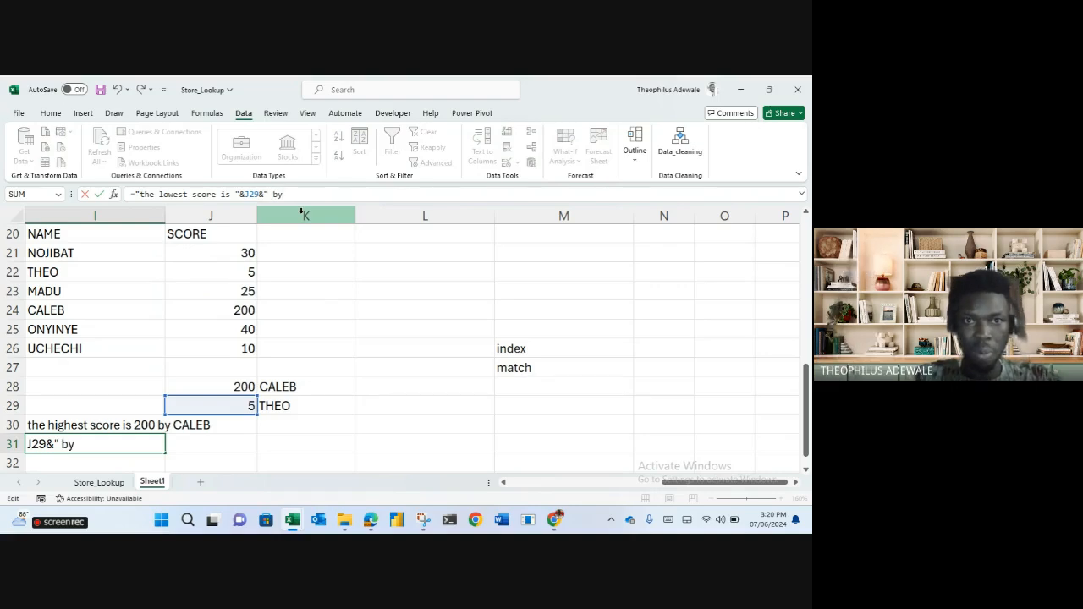
type(" \"&")
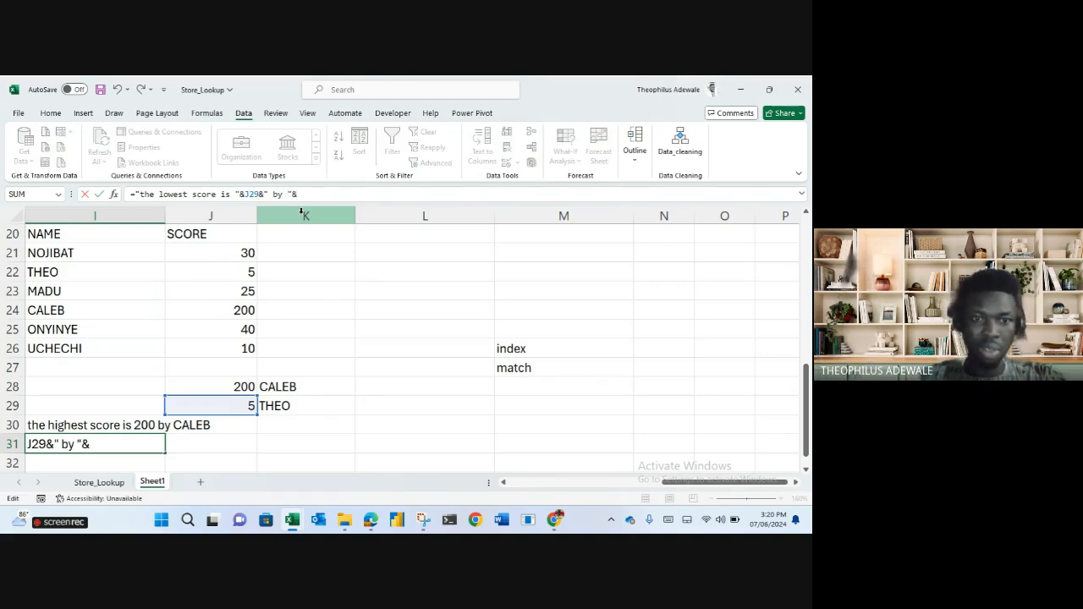
left_click(290, 408)
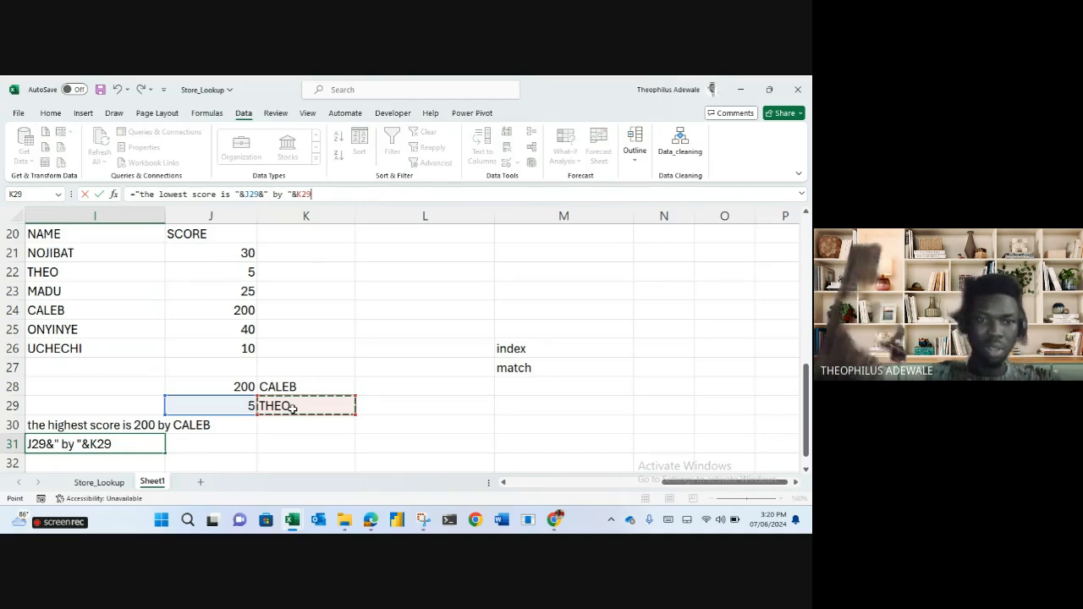
key("Return")
Change CALEB's score in J24 from 200 to 2, making 40 highest and 2 lowest.
left_click(387, 393)
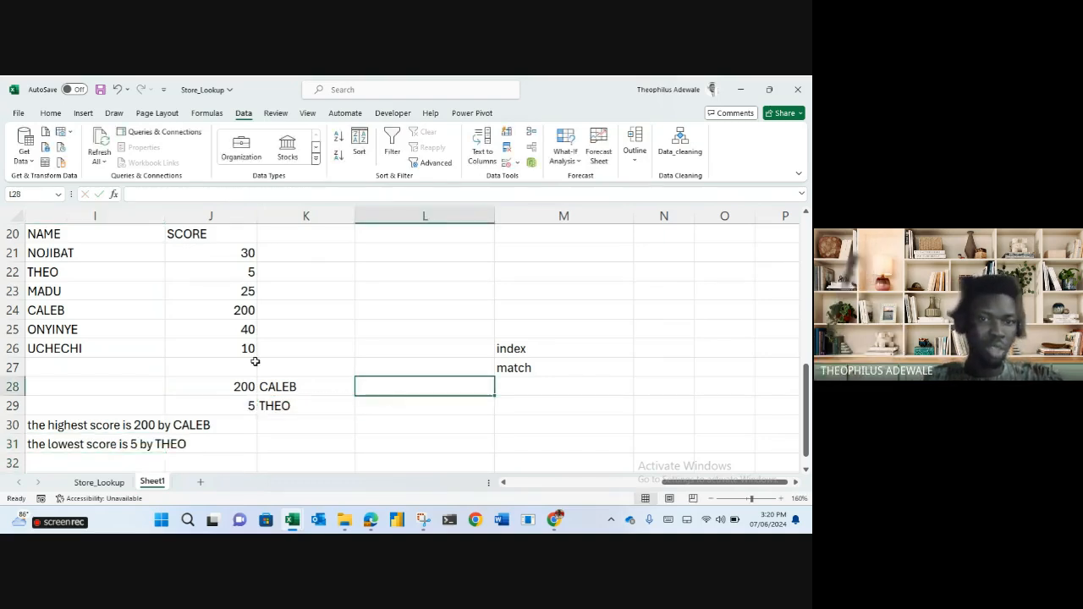
left_click(240, 310)
type("2")
key("Return")
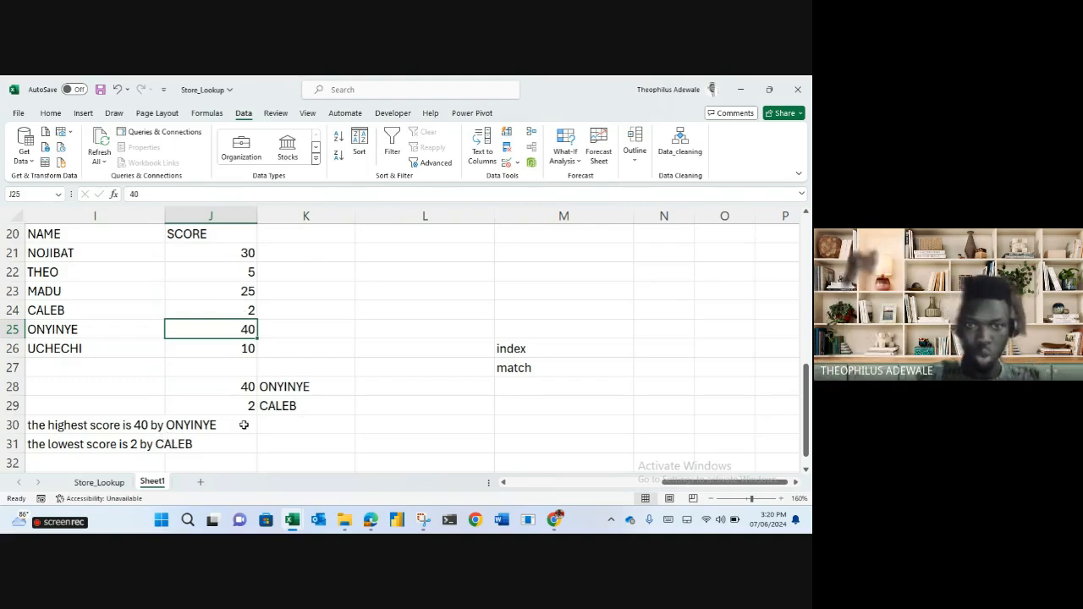
mouse_move(675, 484)
left_mouse_down()
mouse_move(506, 503)
mouse_move(747, 488)
mouse_move(662, 489)
left_mouse_up()
Open I30's sentence formula for editing, then cancel without changing it.
left_click(159, 424)
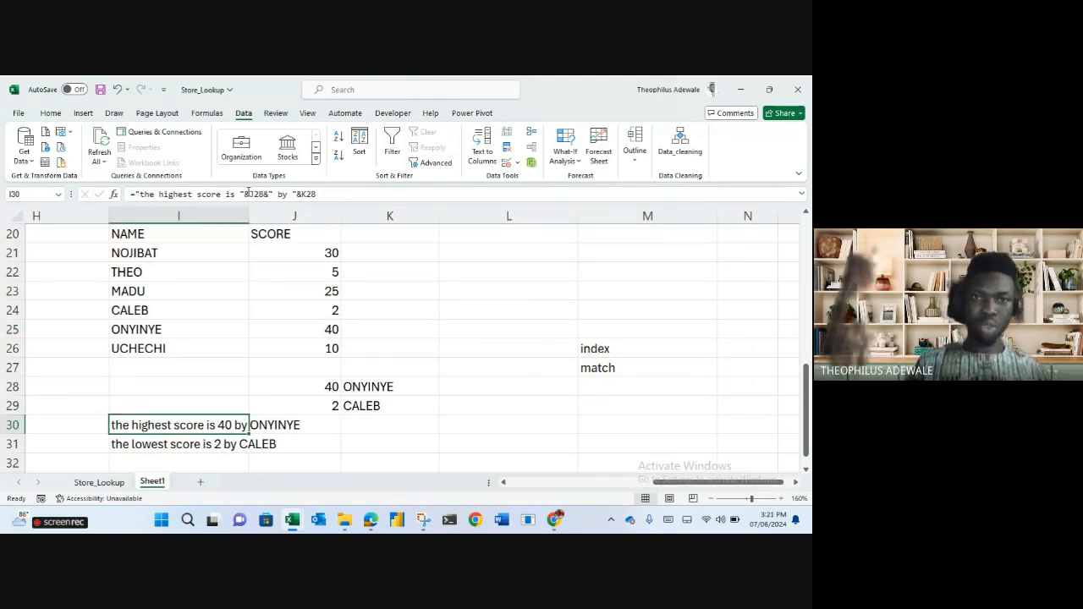
left_click(247, 194)
left_click(300, 194)
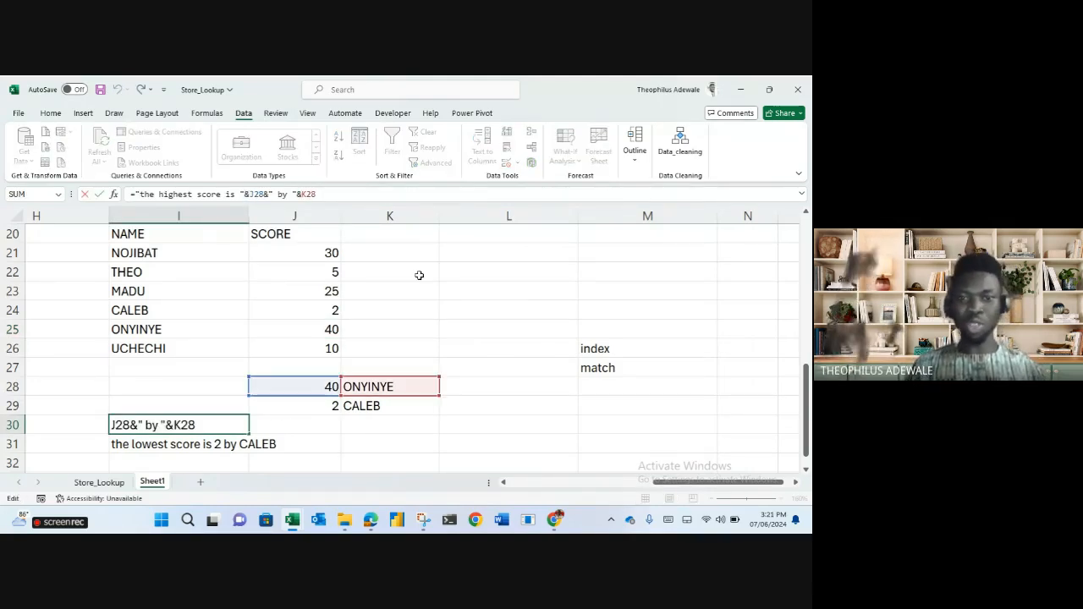
left_click(453, 312)
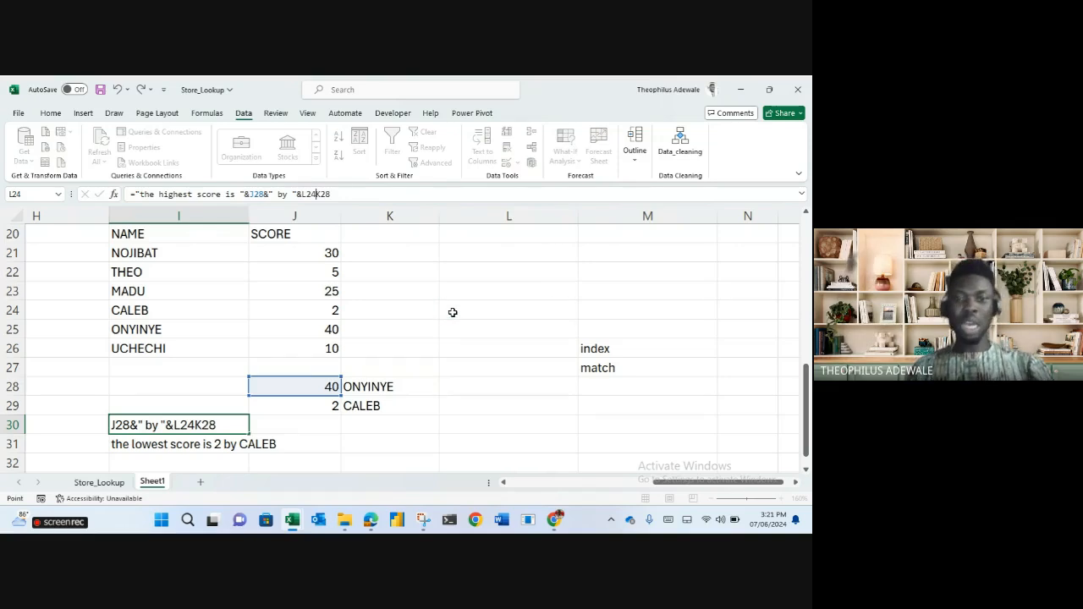
key("Escape")
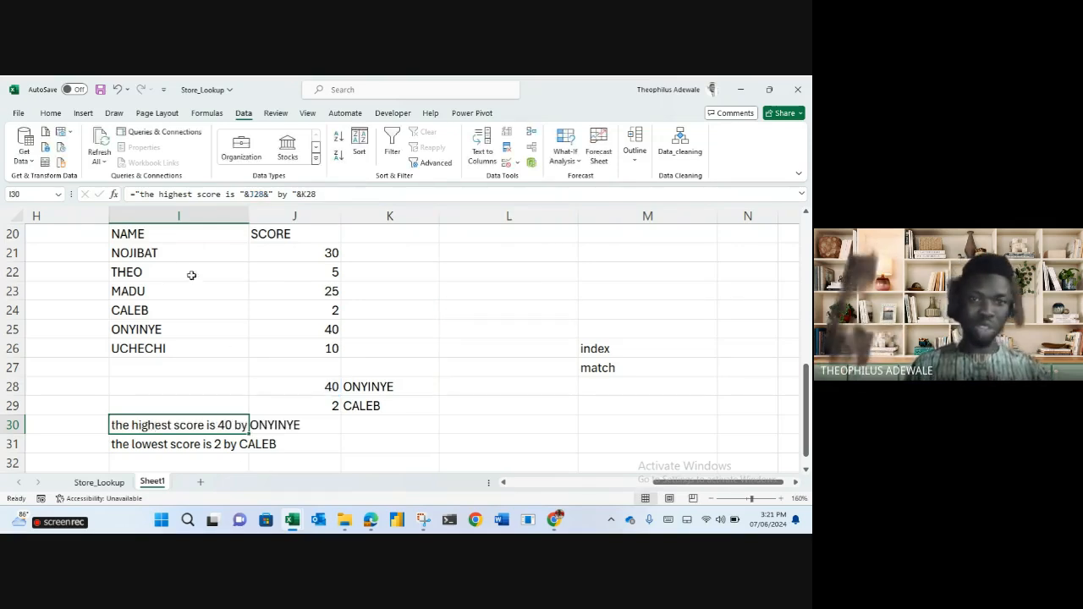
Move the NAME/SCORE table to M31:N37 and the two sentences up to rows 11–12.
left_click_drag(133, 234, 733, 470)
scroll(433, 415, "up", 4)
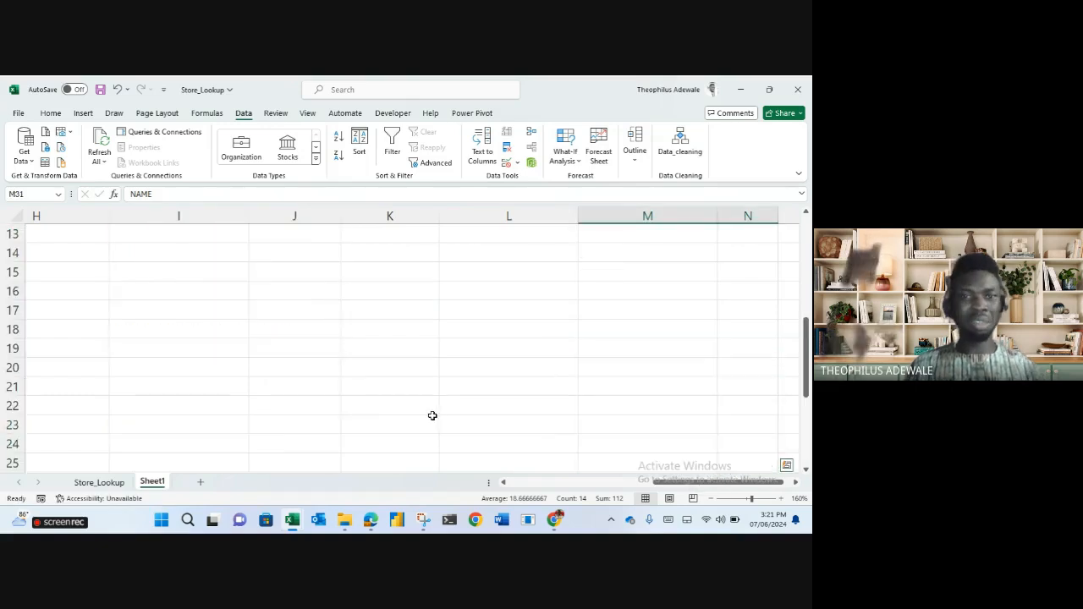
scroll(433, 415, "down", 4)
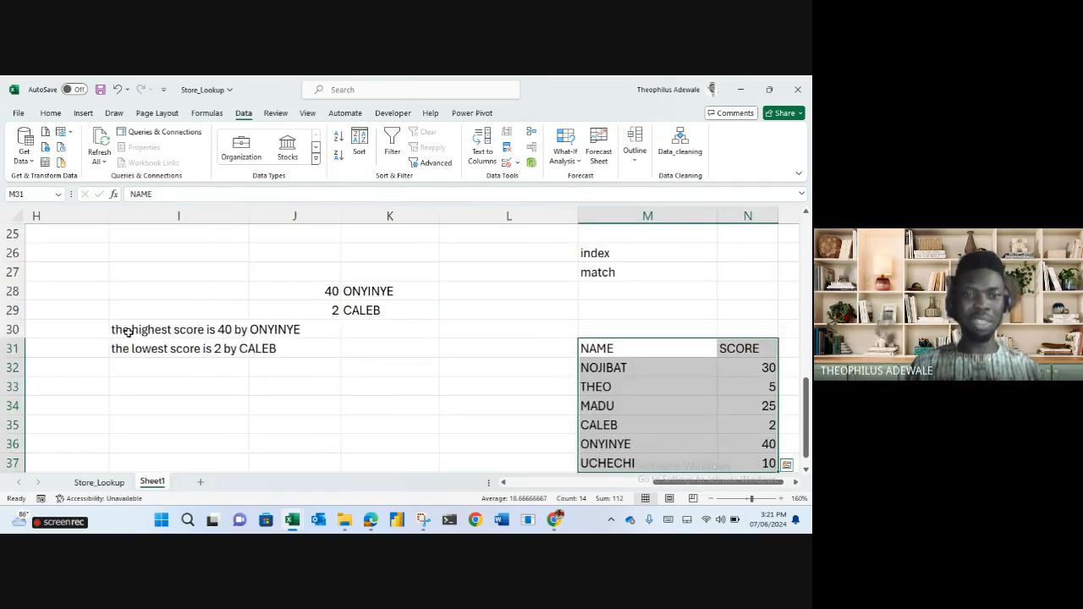
left_click(134, 337)
left_click(138, 347, "shift")
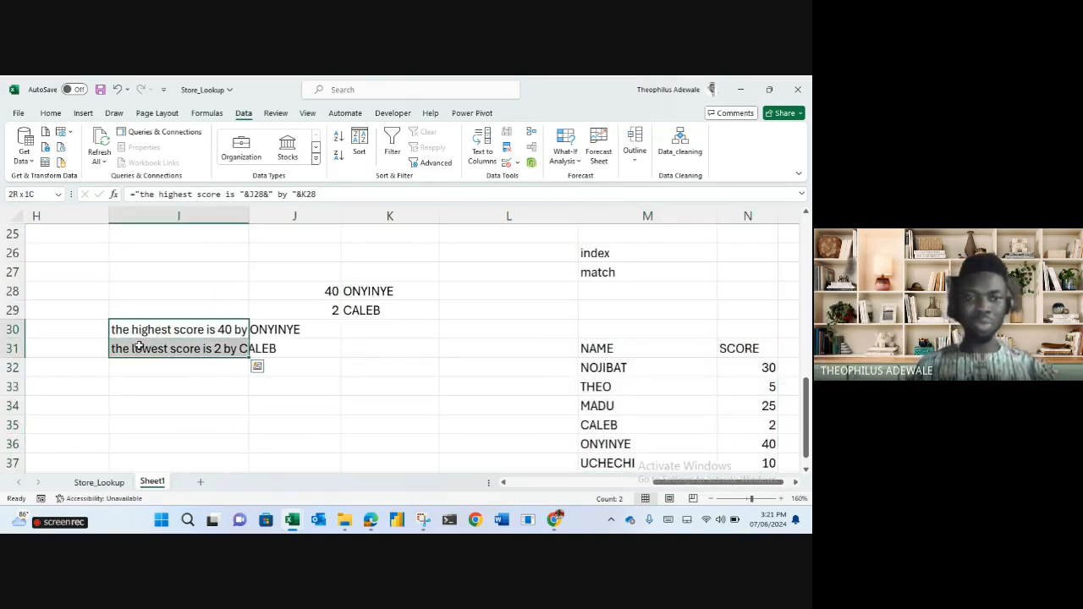
left_click_drag(153, 320, 100, 428)
Deselect the moved notes and walk through the LEN to CONCATENATE function notes in column B.
left_click(190, 438)
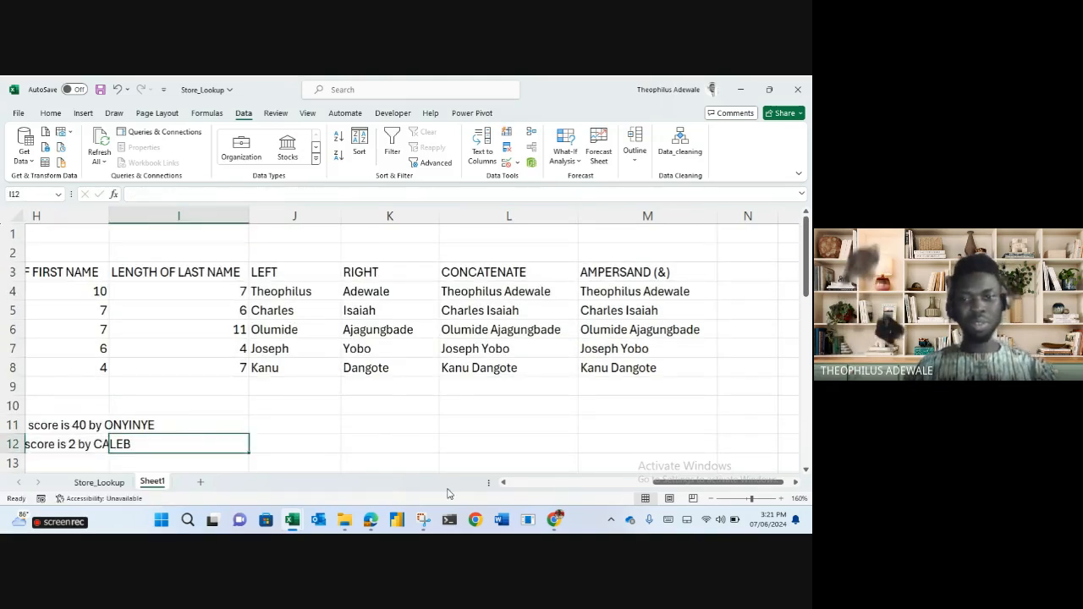
left_click_drag(663, 483, 290, 479)
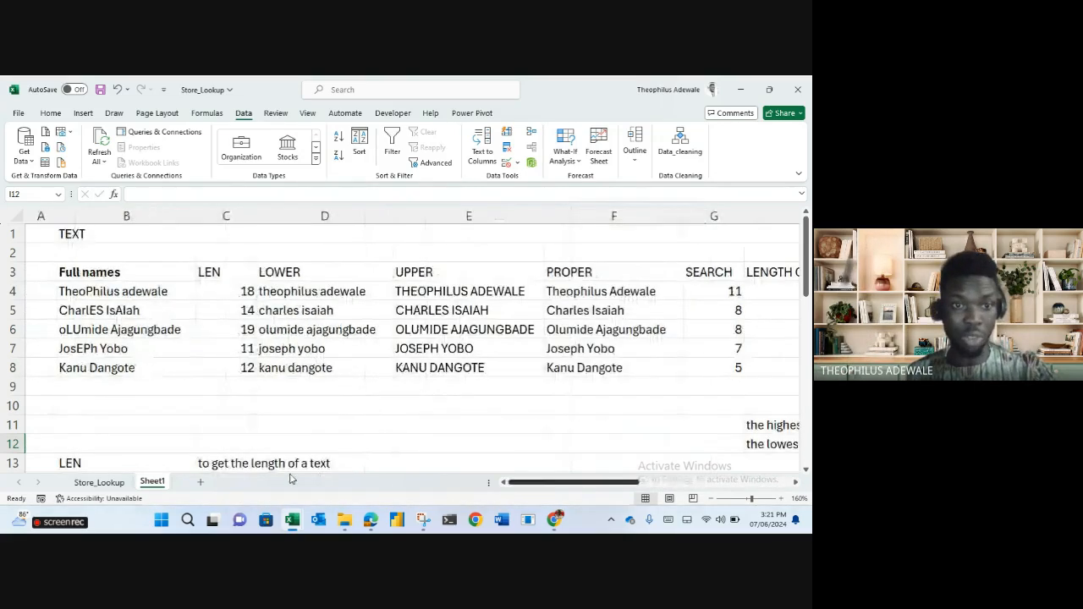
scroll(177, 387, "down", 3)
left_click(96, 295)
left_click(96, 329)
left_click(92, 349)
left_click(93, 387)
left_click(95, 404)
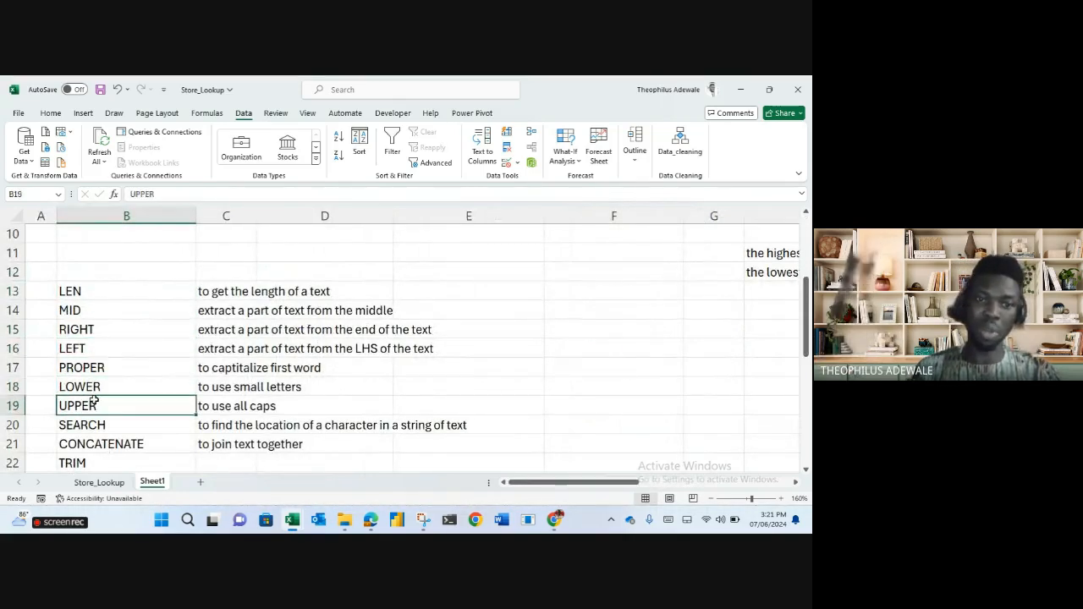
left_click(102, 422)
left_click(135, 446)
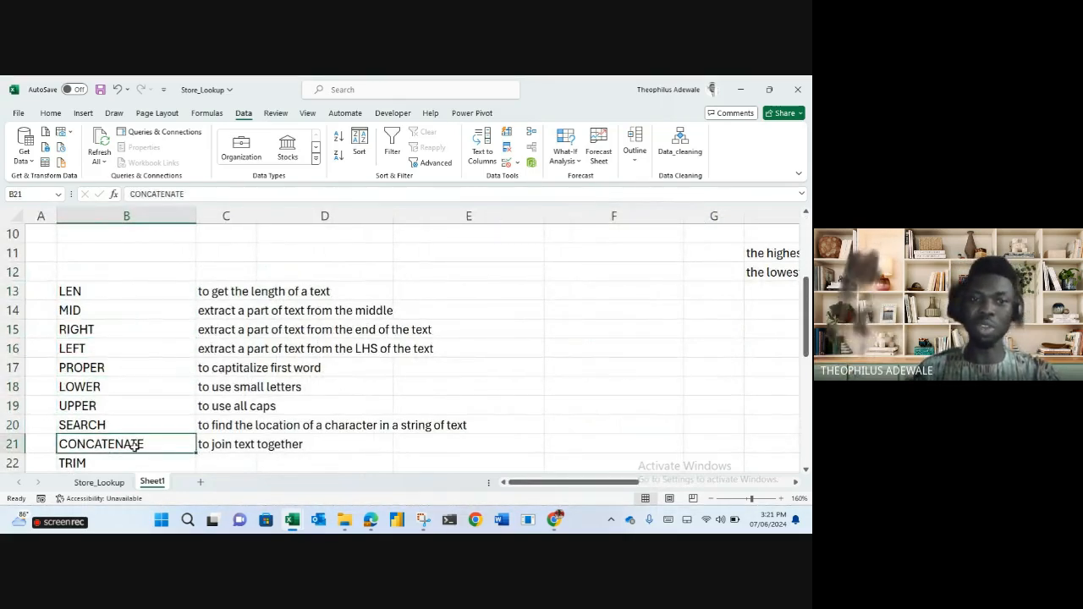
Point out the TRIM and MID notes, then select empty cell B25 below TRIM.
scroll(135, 446, "down", 1)
left_click(126, 407)
left_click(95, 255)
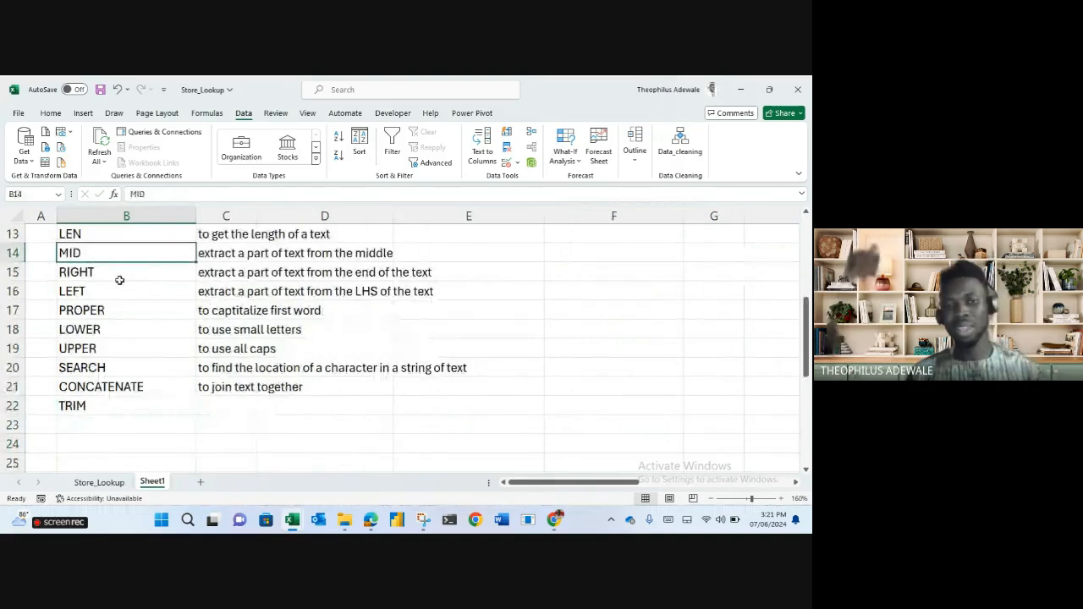
scroll(120, 280, "down", 3)
left_click(123, 289)
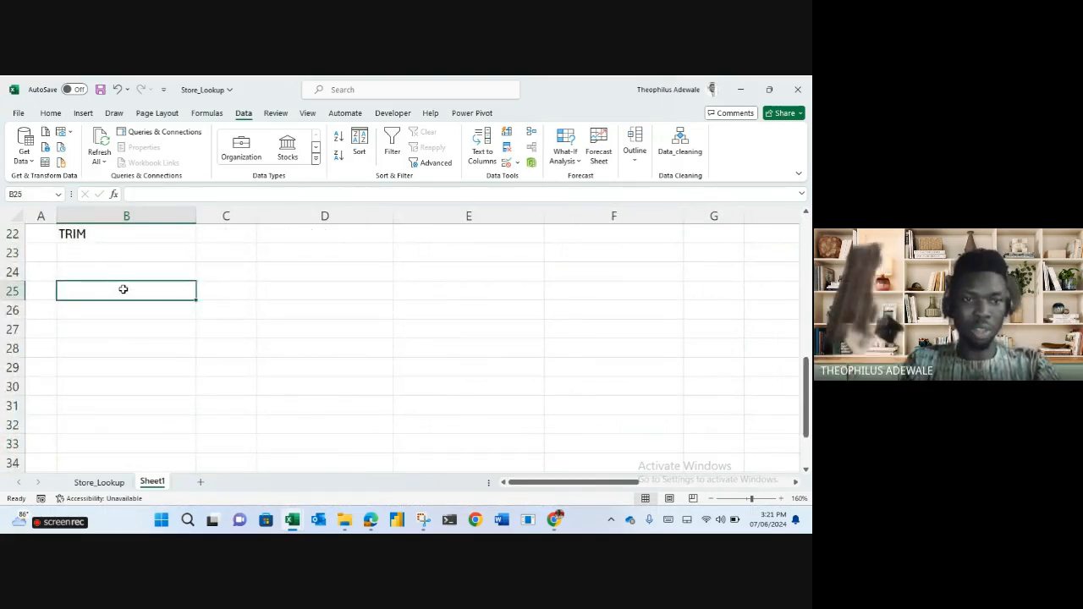
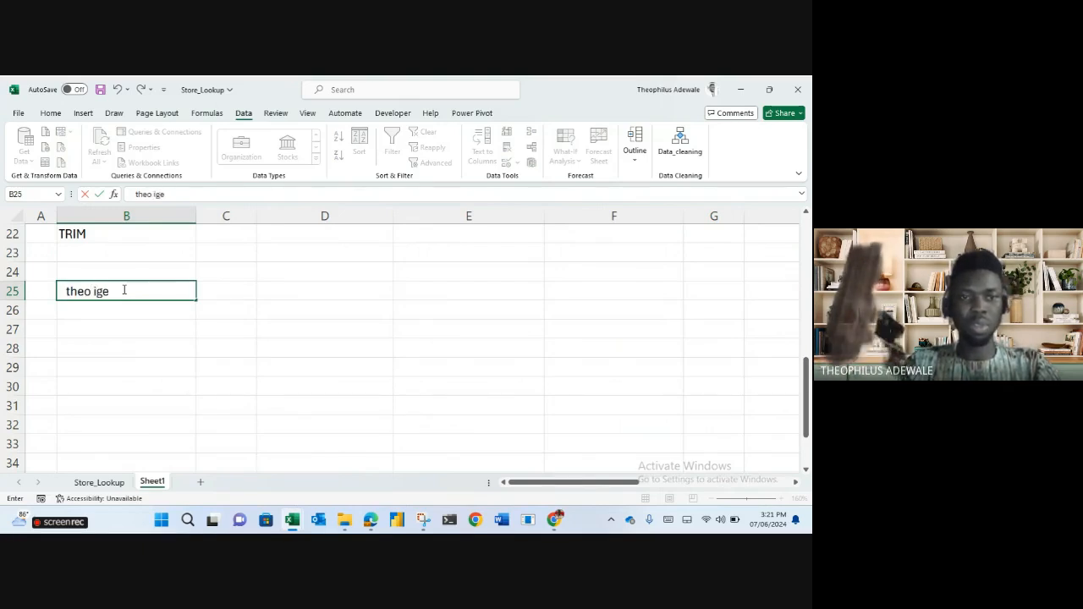
Type three lowercase sample full names with extra spaces into B25, B26 and B27, then select C25.
key("Return")
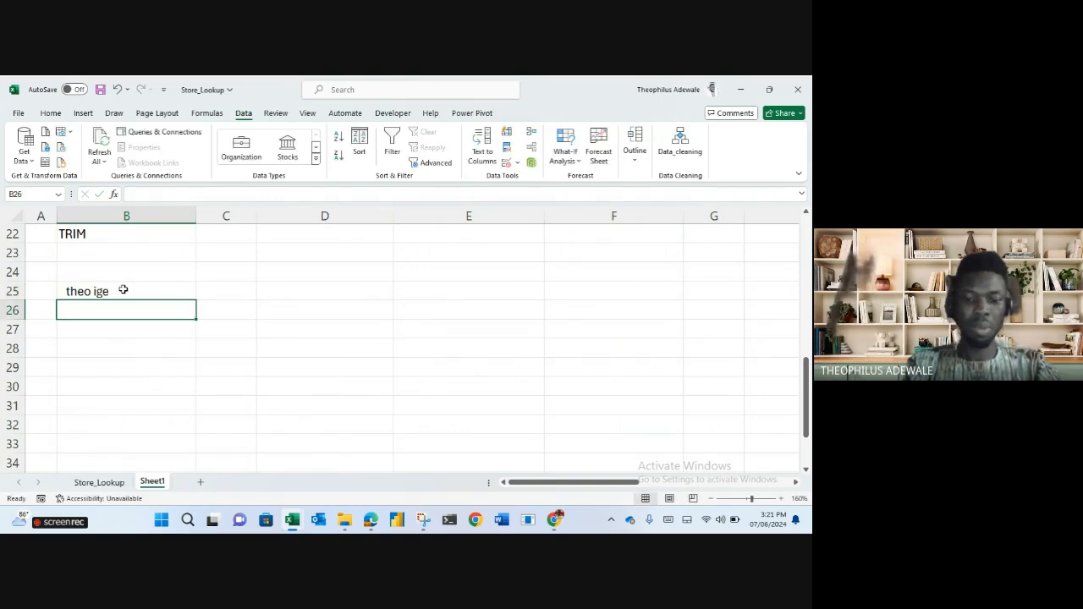
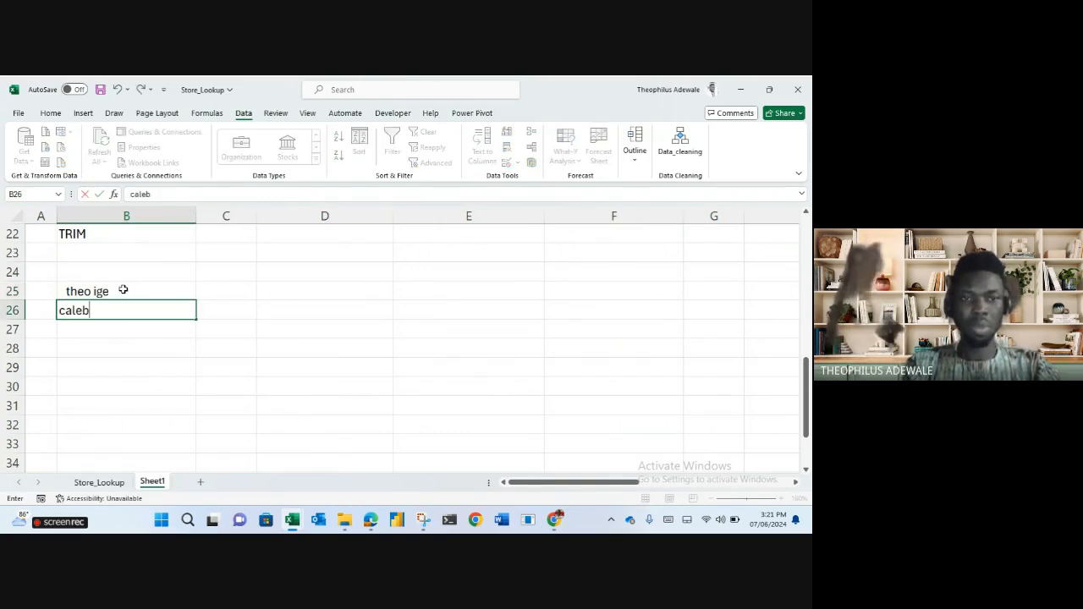
key("Return")
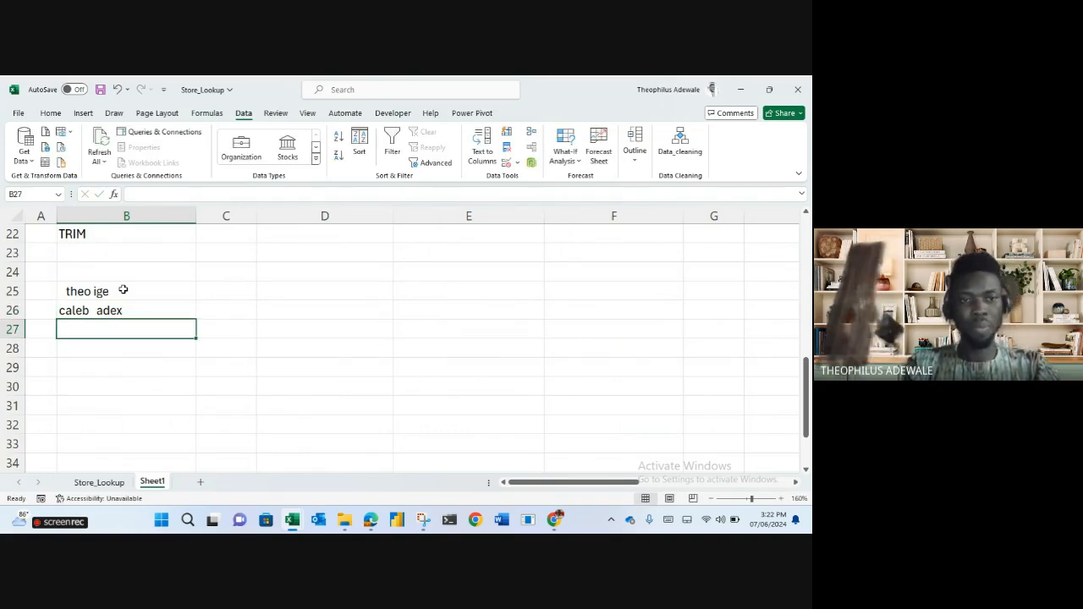
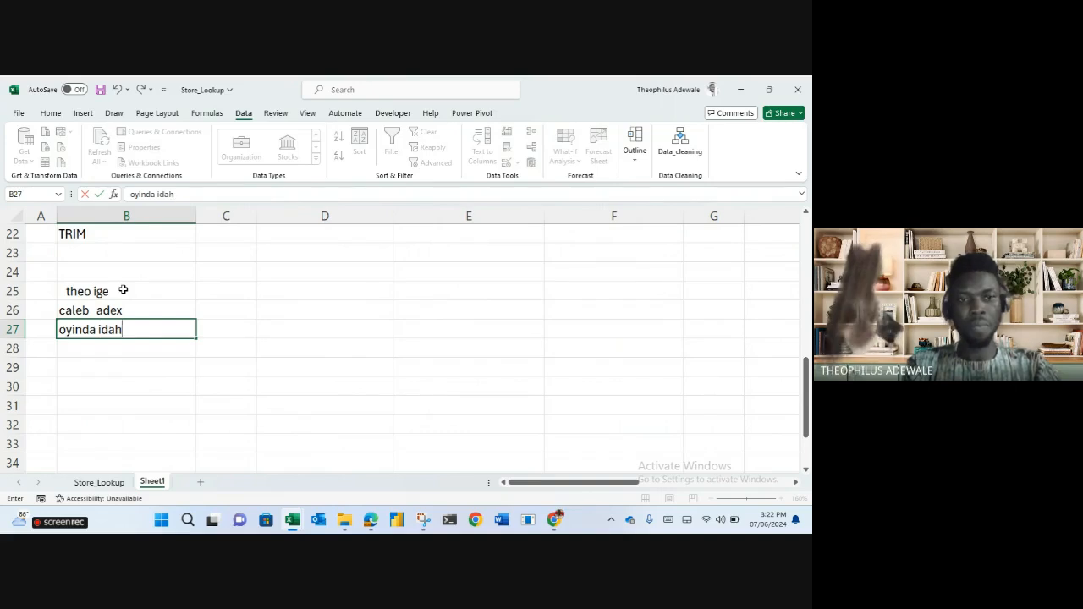
key("Return")
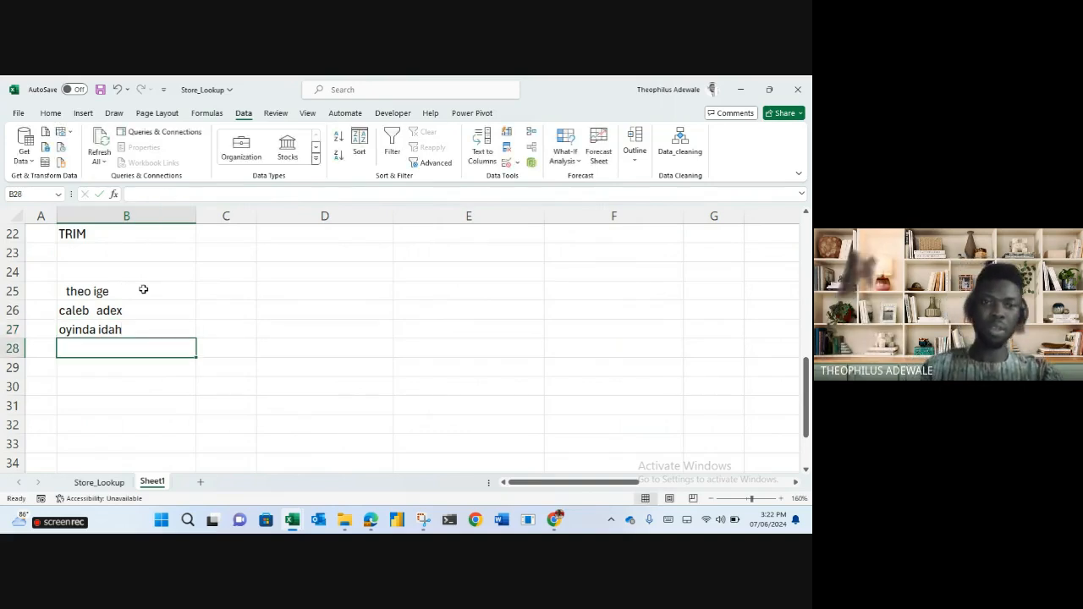
left_click(215, 290)
Enter =LEN(B25) in C25 and fill it down to C27, giving 14, 12 and 11.
type("=len")
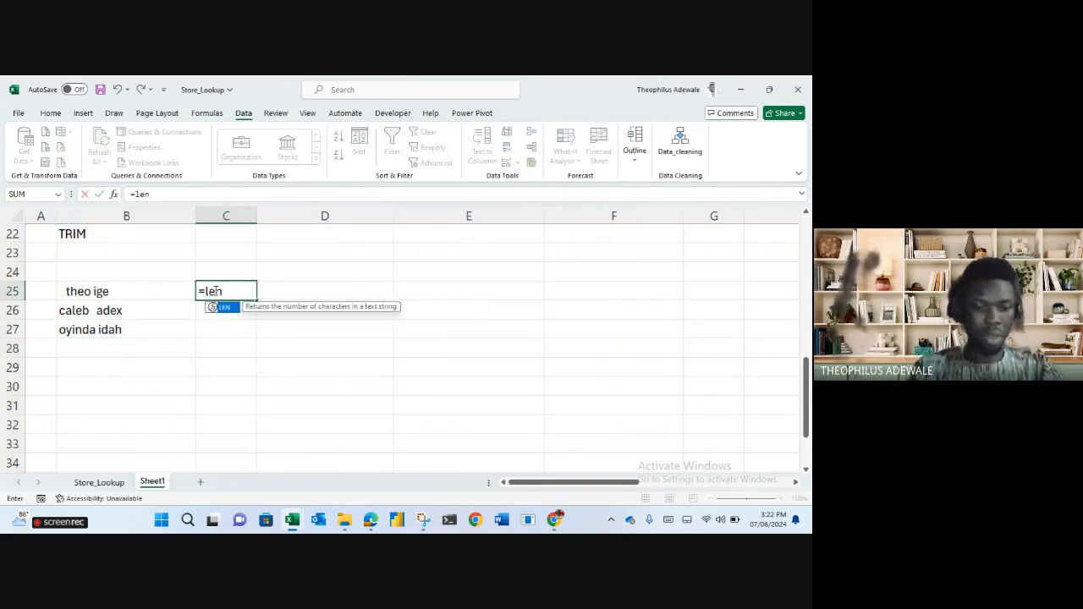
key("Tab")
left_click(134, 290)
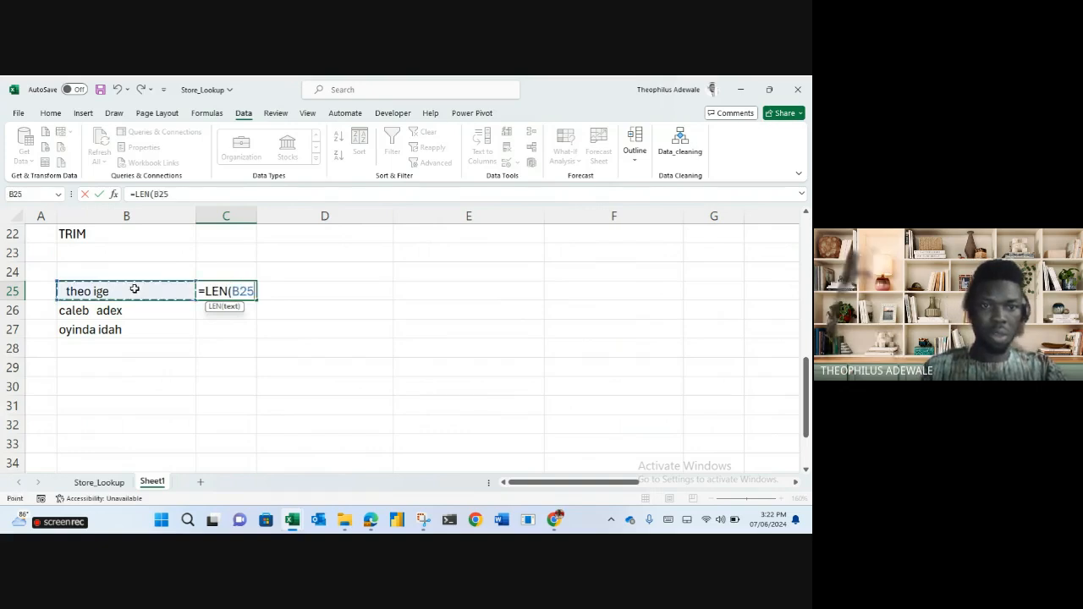
key("Return")
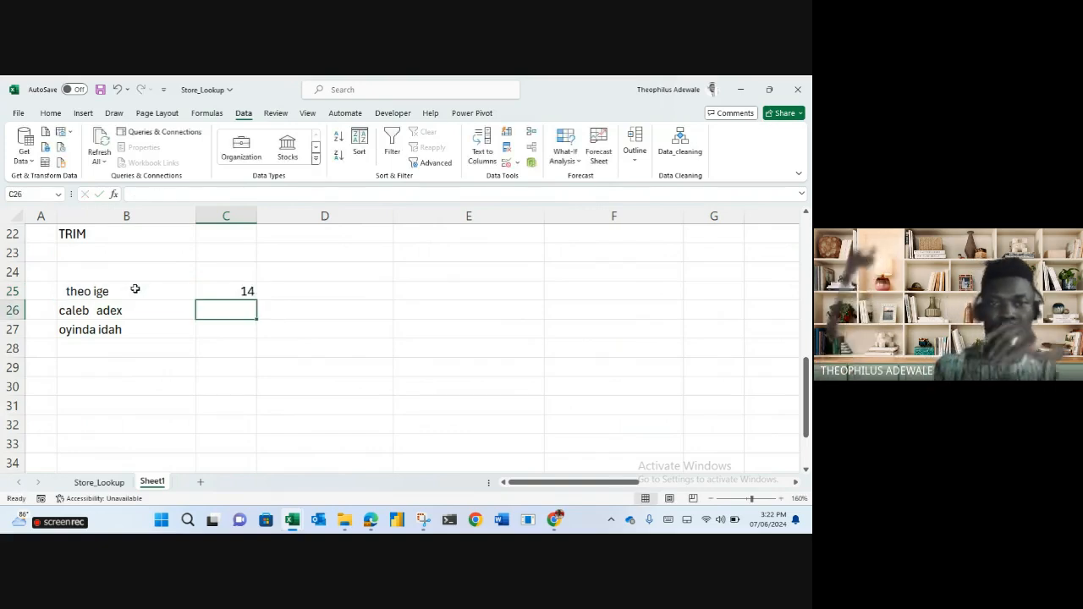
left_click(244, 290)
left_click_drag(258, 300, 259, 339)
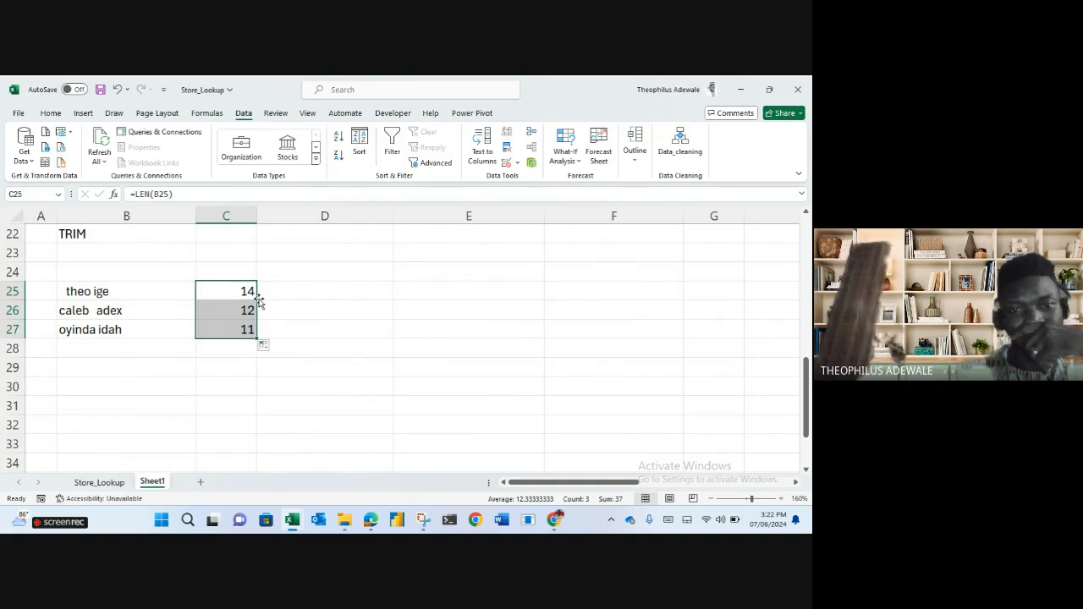
Compare each padded name with its length result in C26 and C27, then revisit C25.
left_click(90, 319)
left_click(216, 318)
left_click(149, 329)
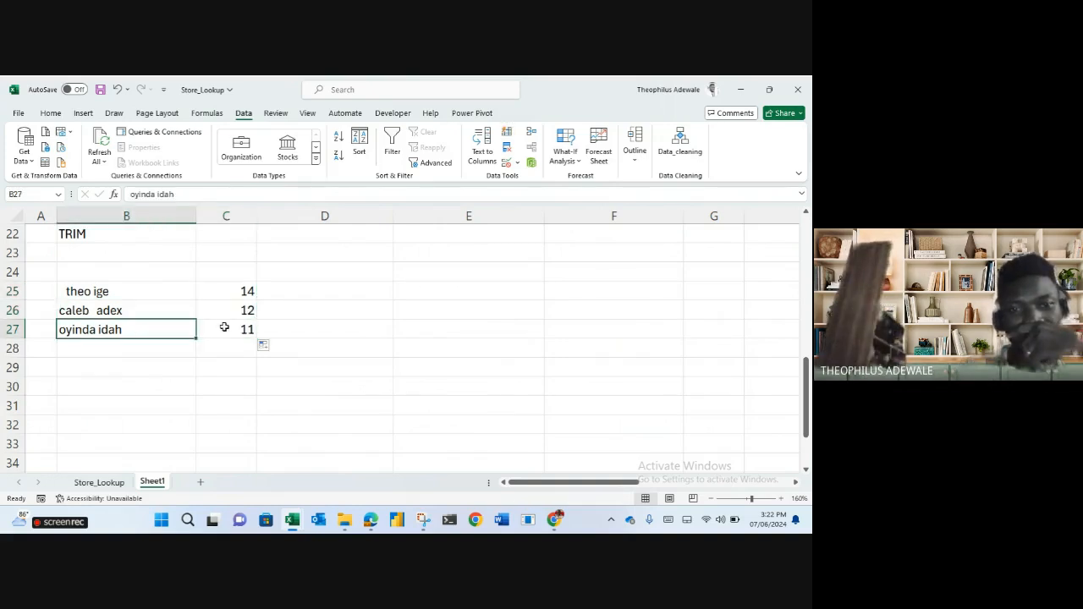
left_click(231, 328)
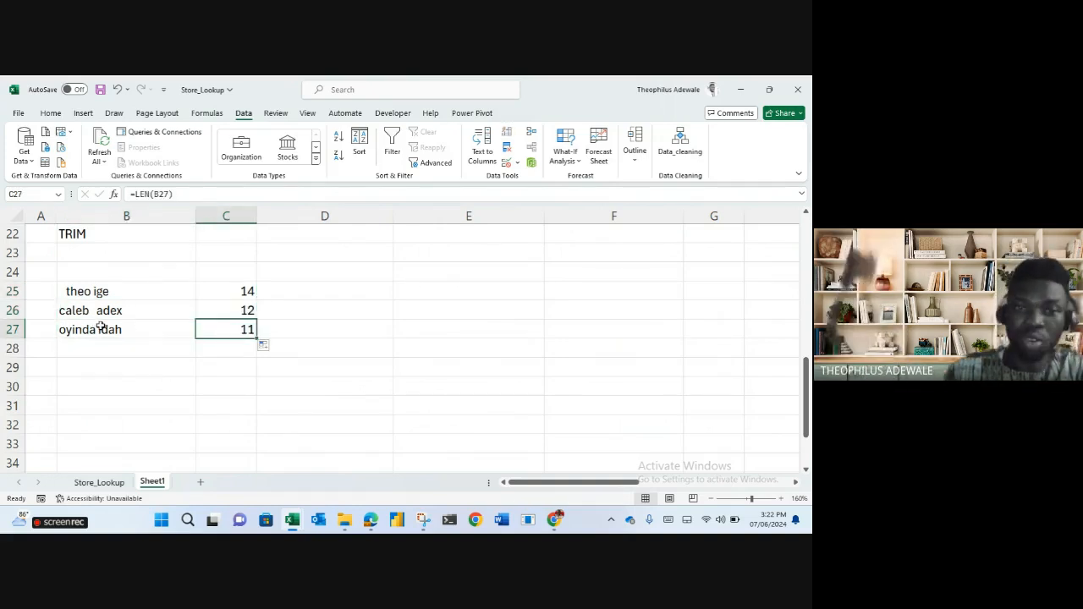
left_click(133, 330)
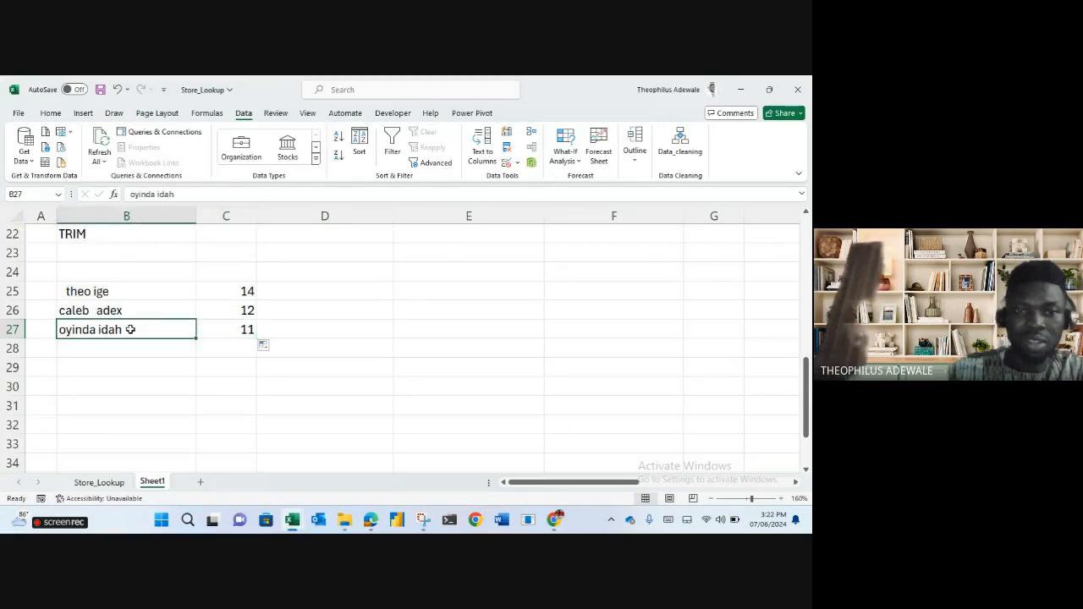
left_click(86, 359)
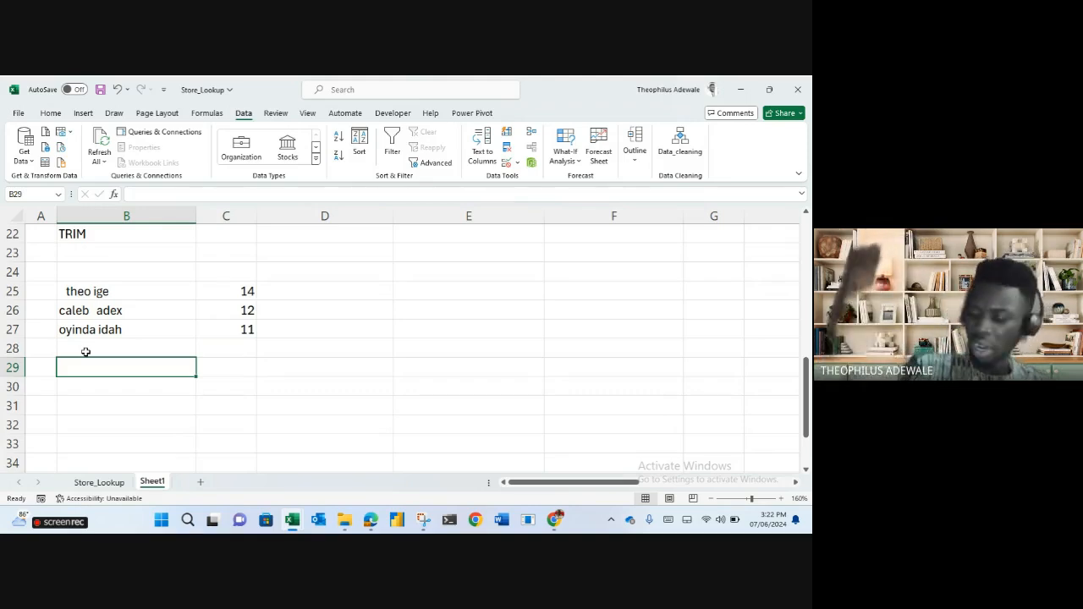
left_click(242, 289)
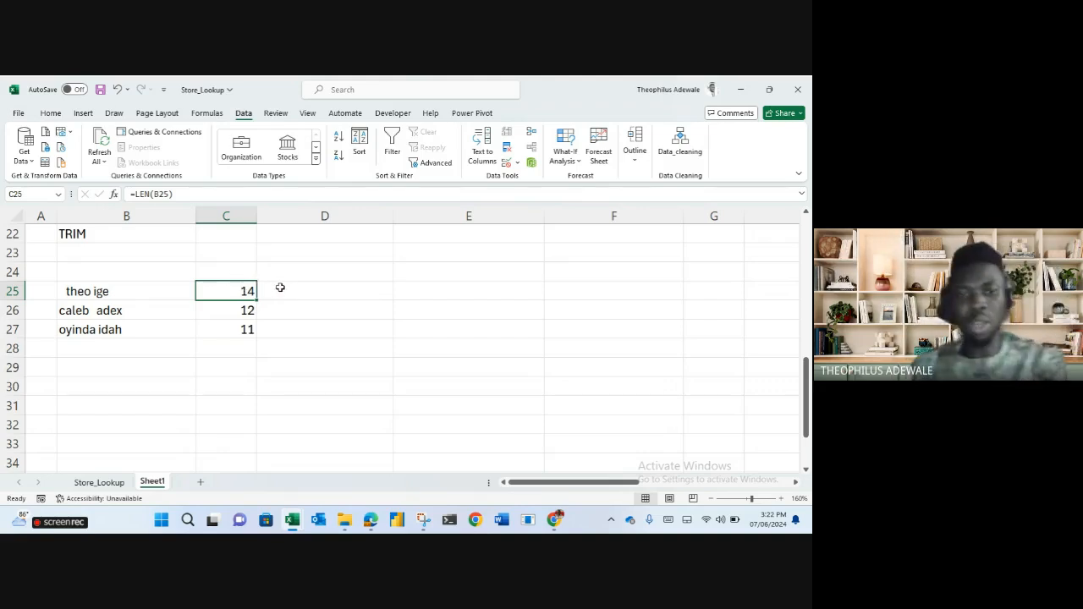
Enter =LEN(TRIM(B25)) in D25, accepting Excel's closing-bracket correction.
left_click(306, 291)
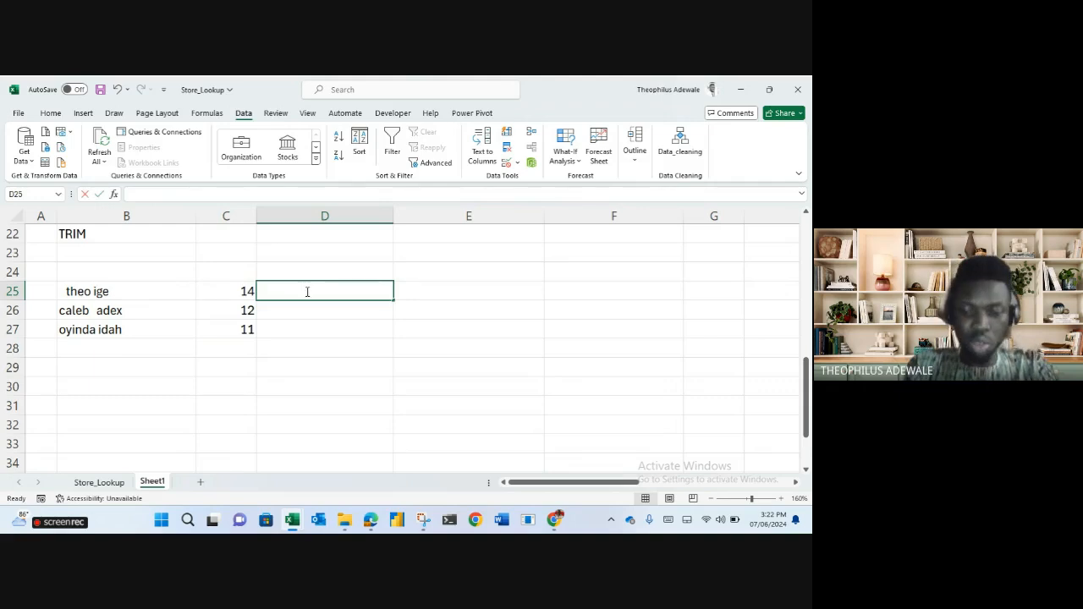
type("=LEN(")
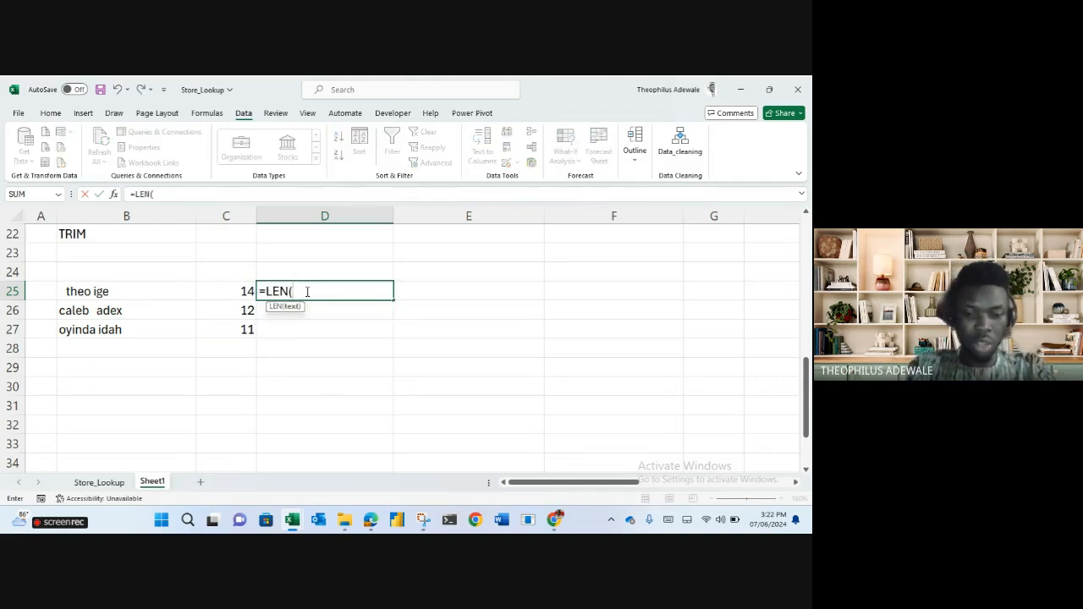
type("trim")
key("Tab")
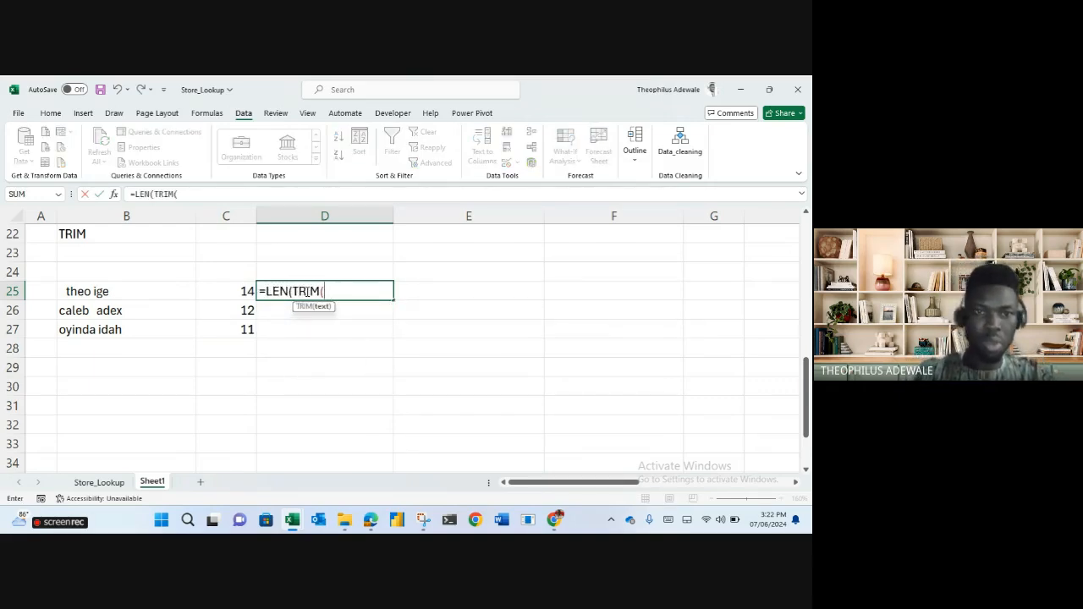
left_click(132, 291)
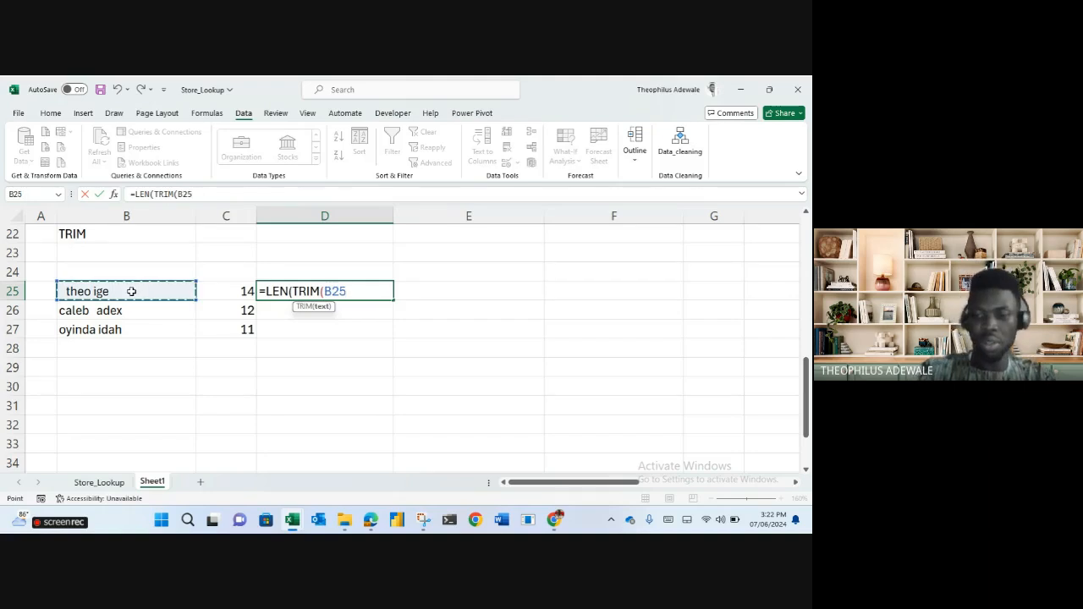
key("Return")
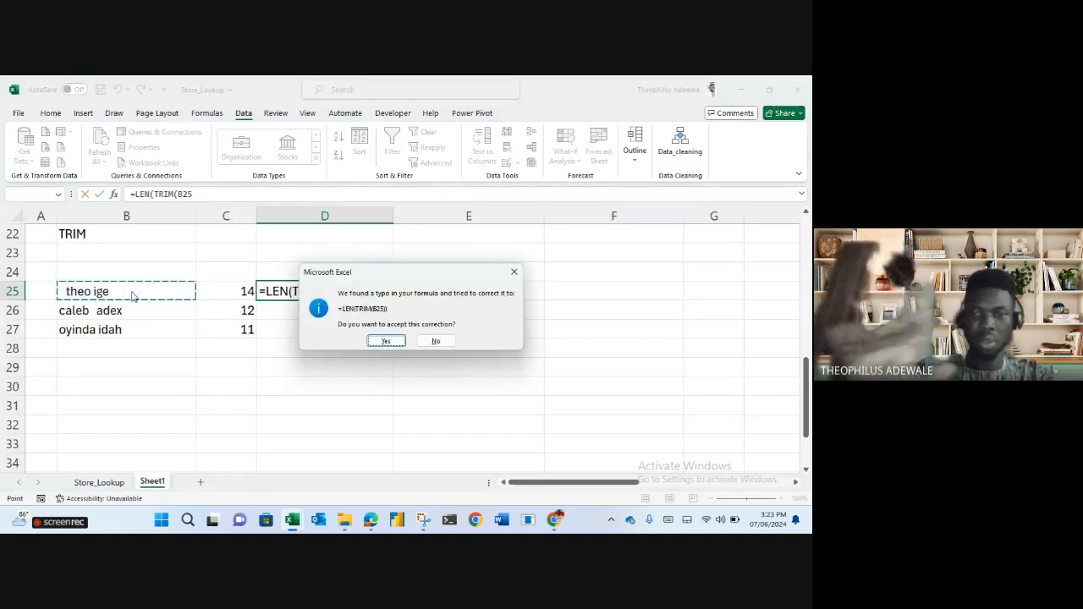
key("Return")
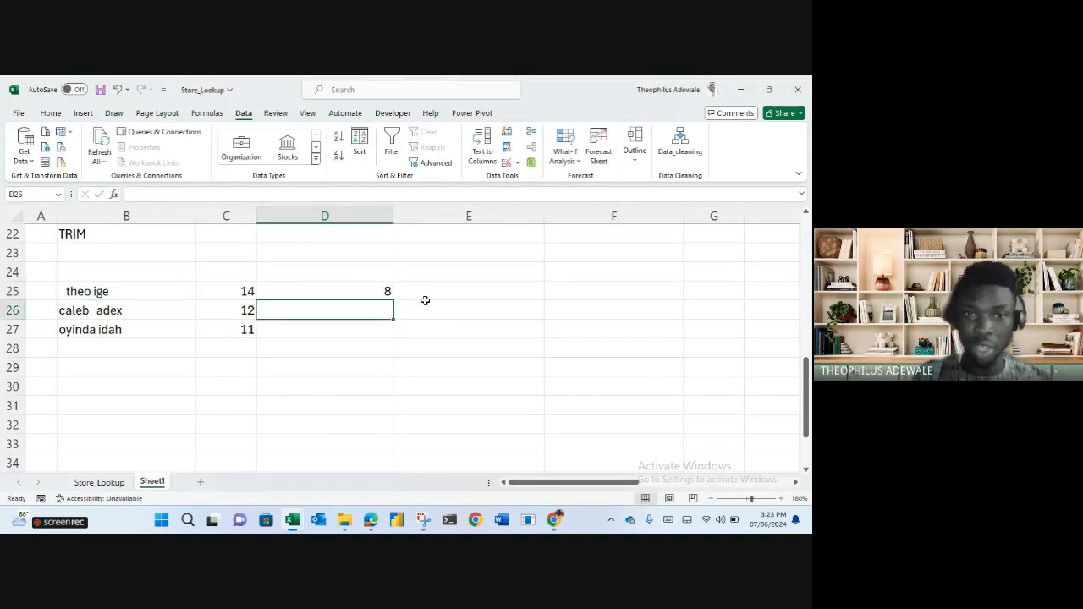
Inspect the D25 formula, which returns 8, and fill it down to D27.
left_click(350, 295)
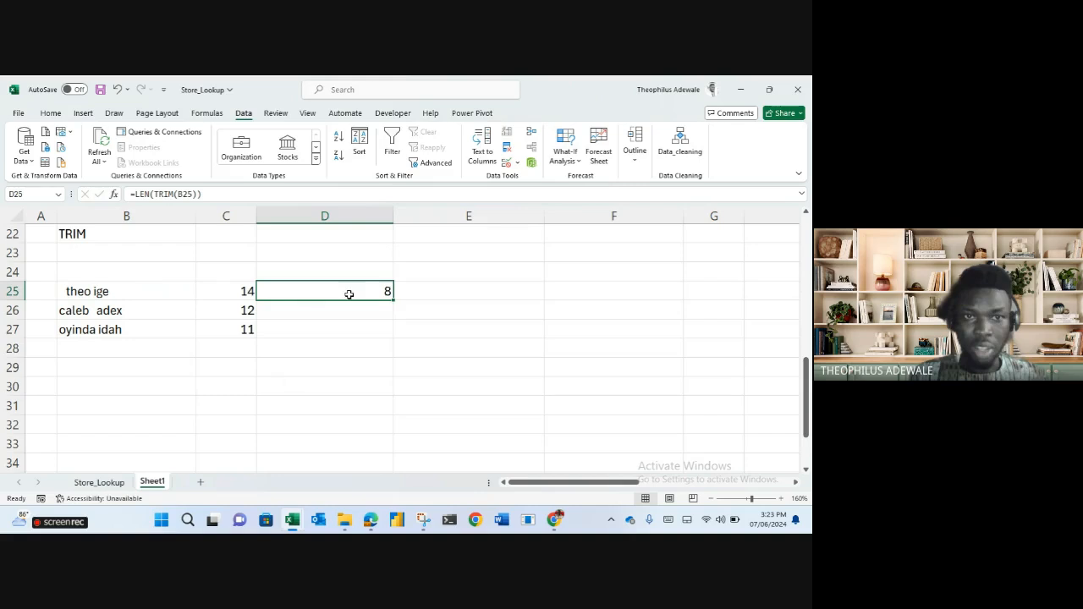
left_click(147, 191)
double_click(161, 194)
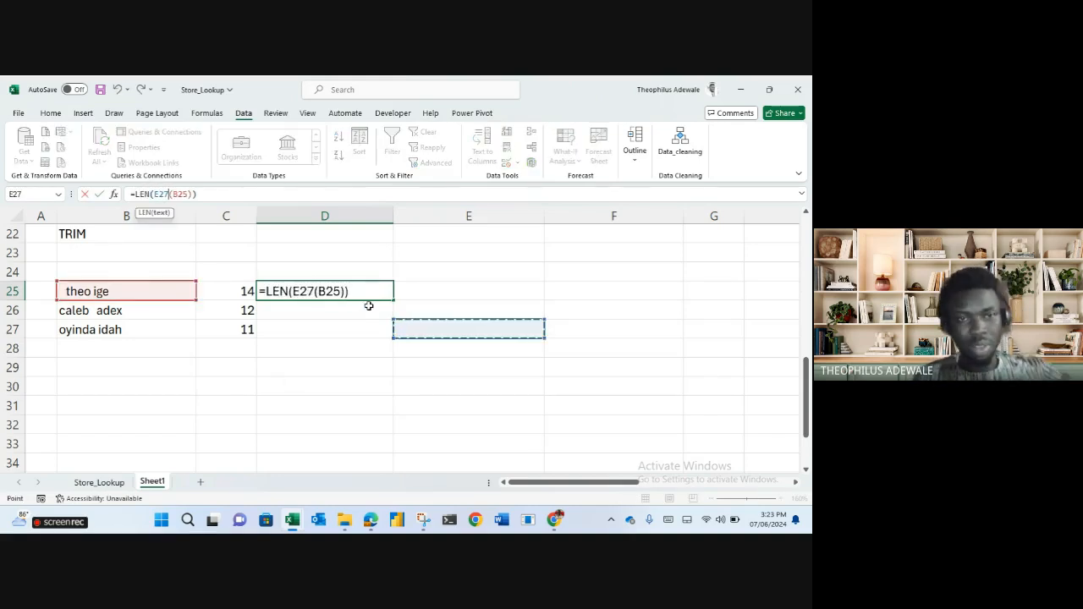
key("Escape")
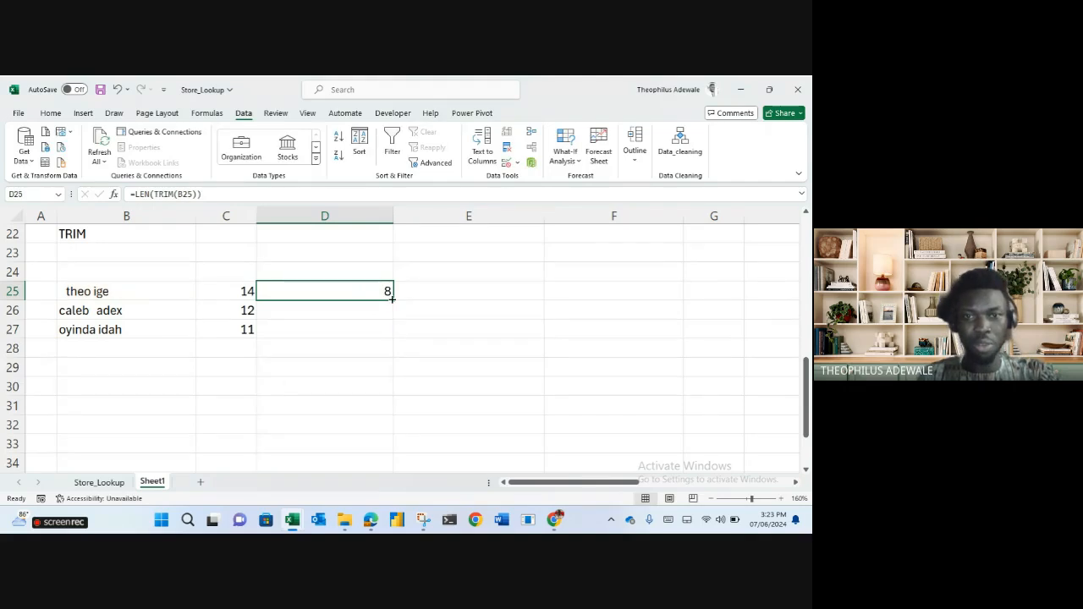
double_click(391, 299)
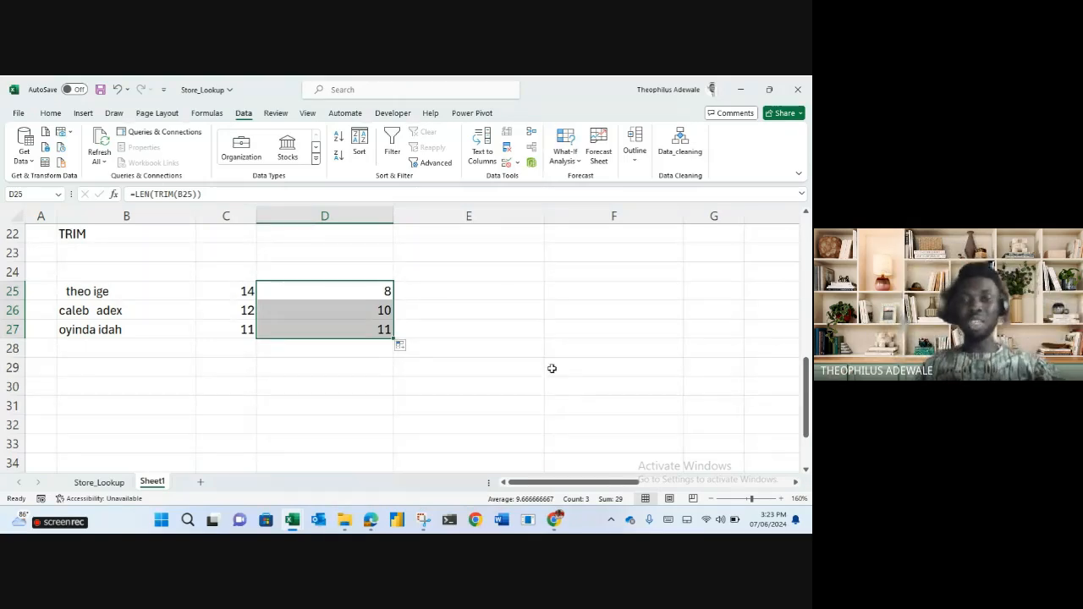
left_click(565, 313)
type("remo")
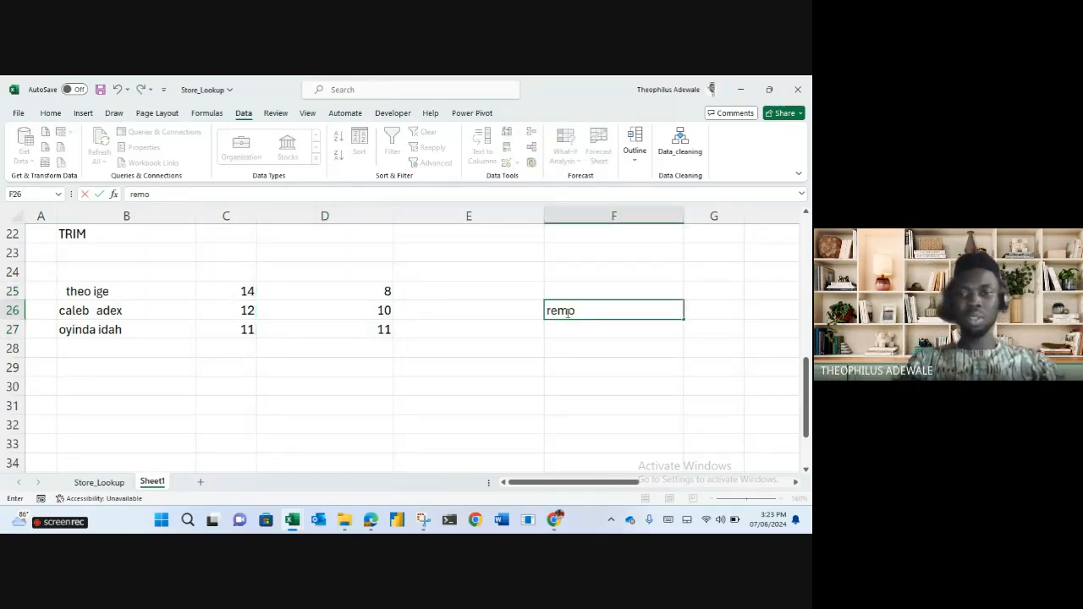
type("ves trailing spaces")
key("Return")
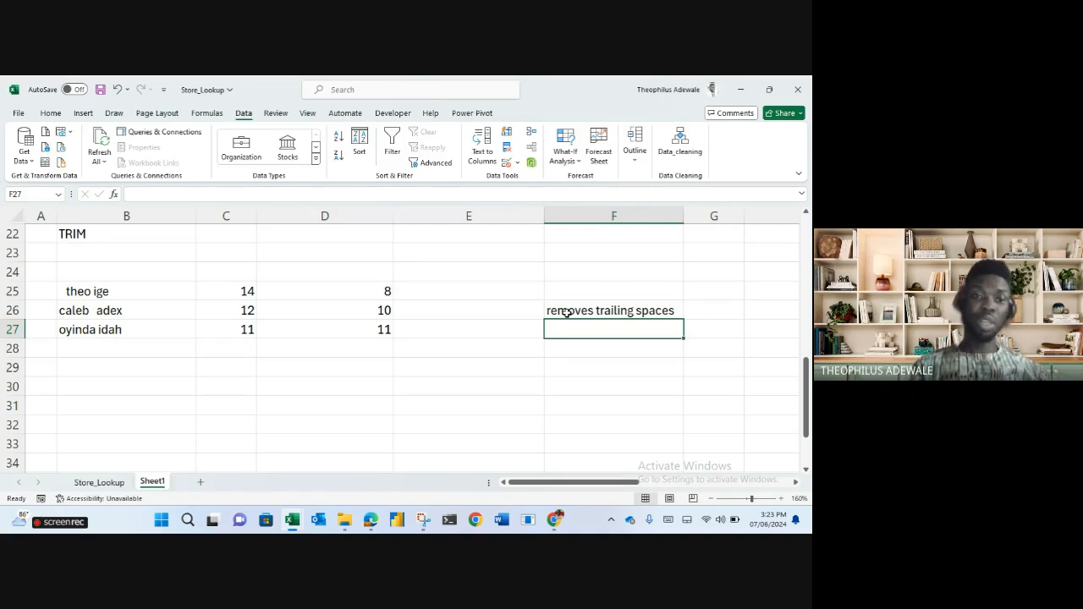
double_click(66, 291)
key("BackSpace")
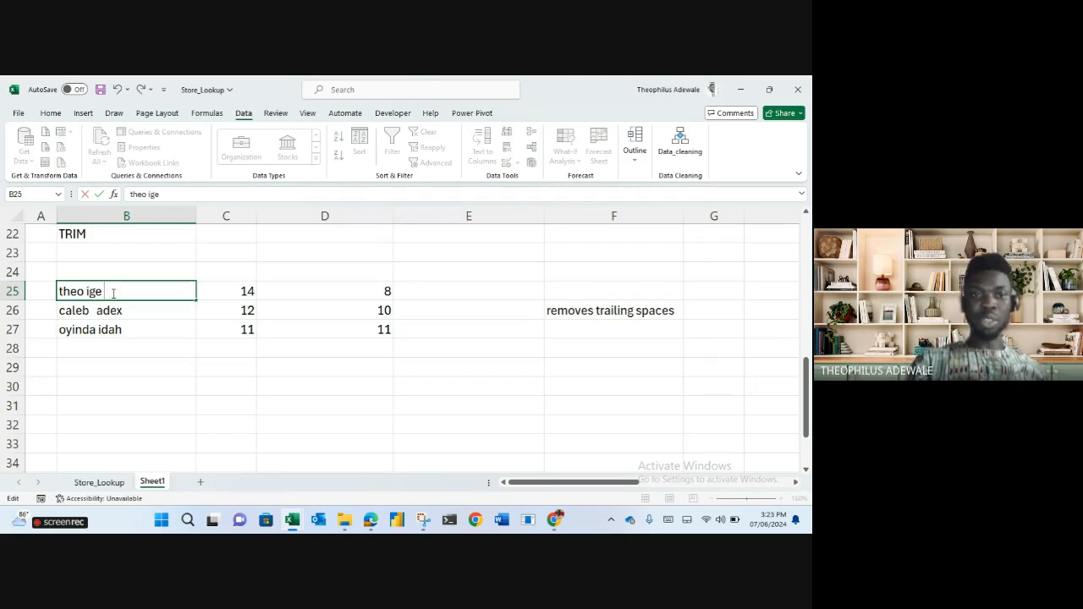
key("Return")
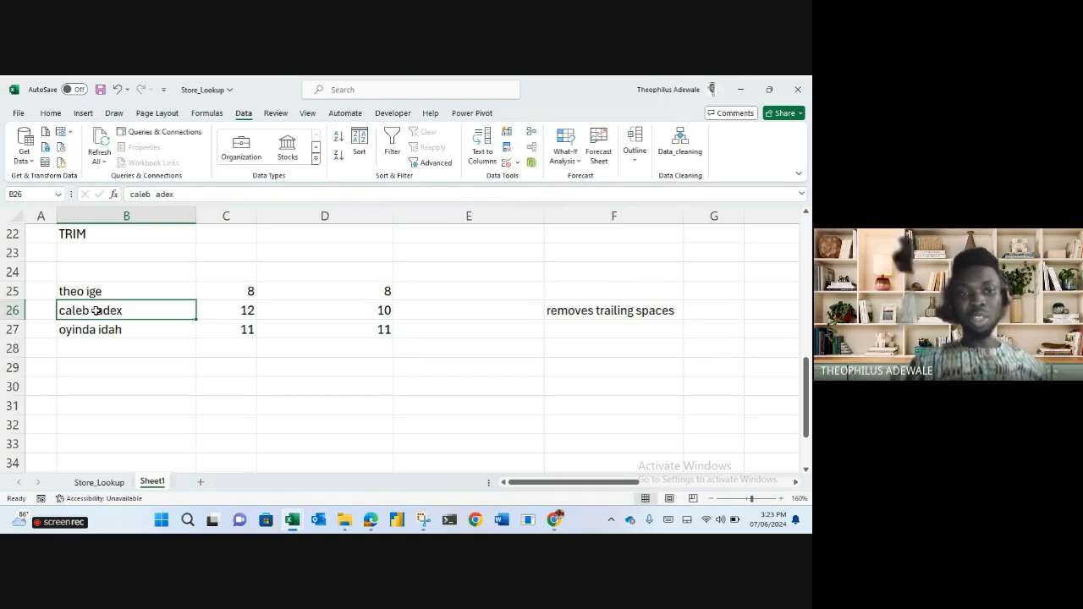
double_click(95, 311)
key("BackSpace")
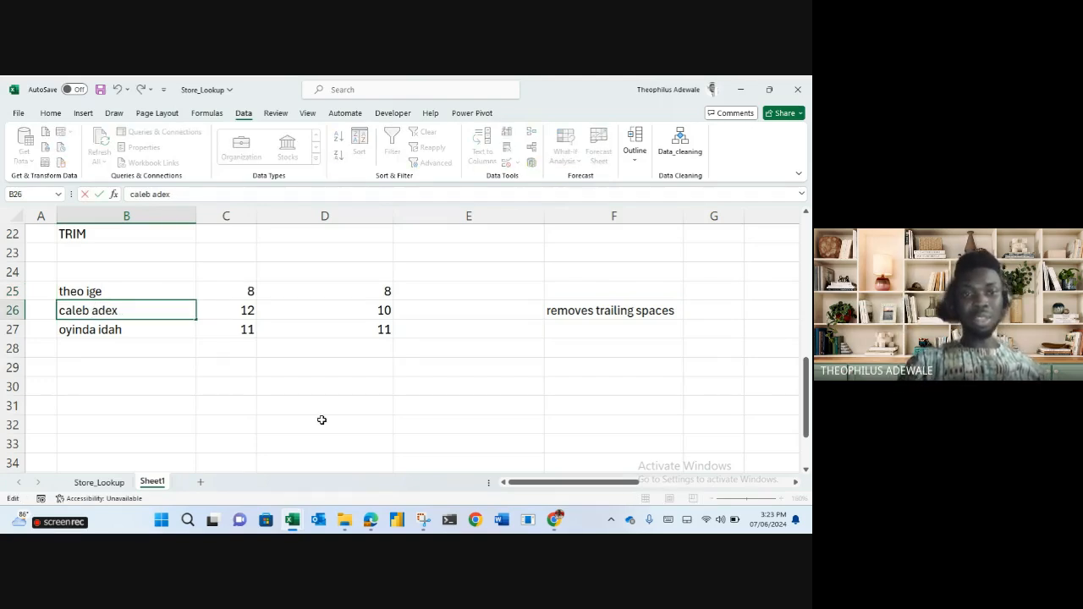
key("BackSpace")
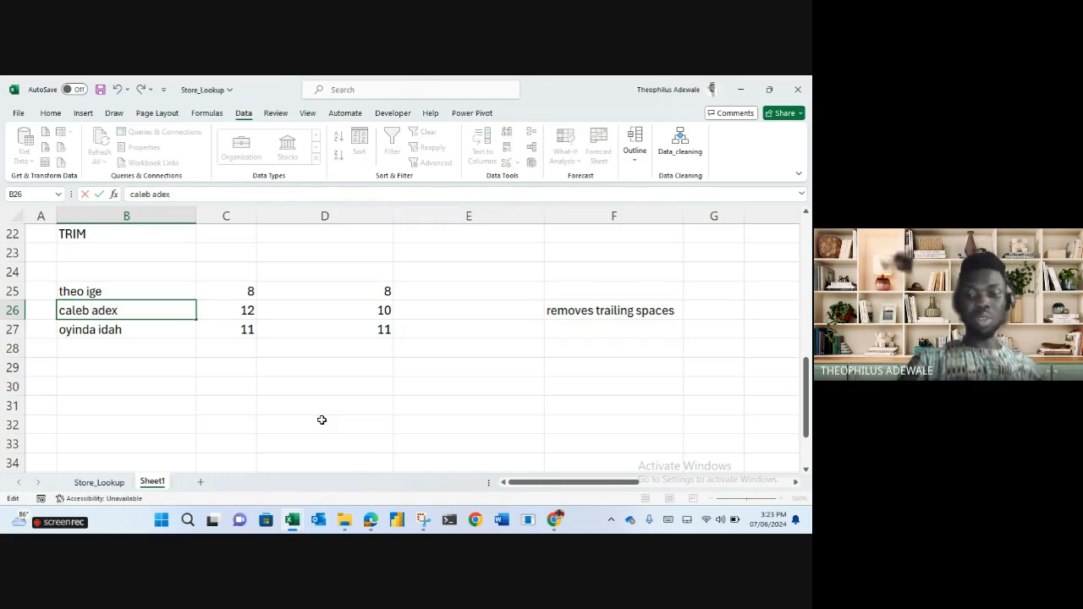
key("Return")
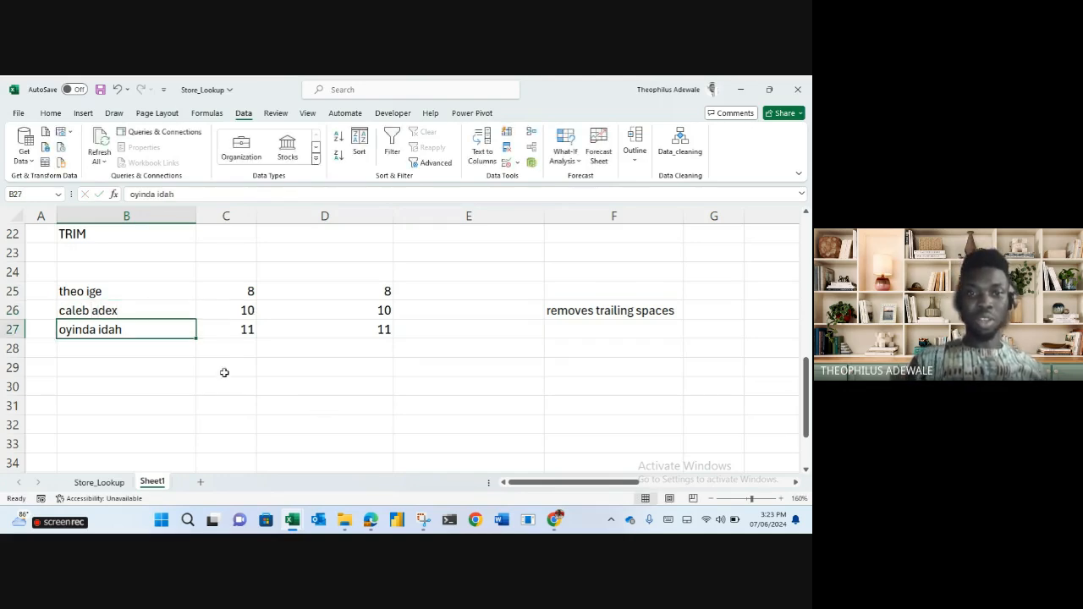
left_click(253, 335)
left_click(315, 334)
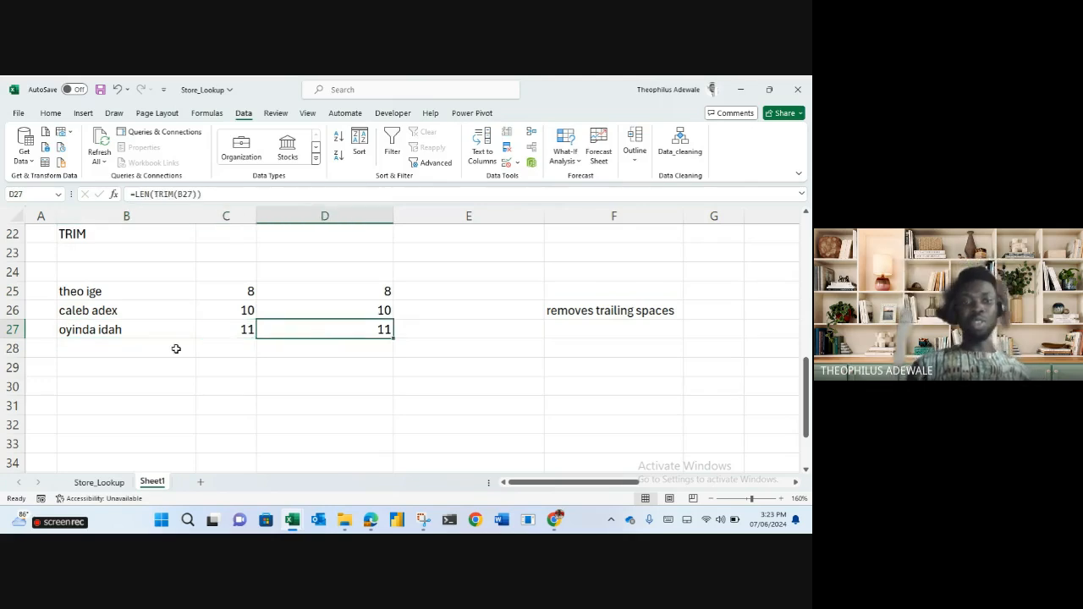
left_click(379, 429)
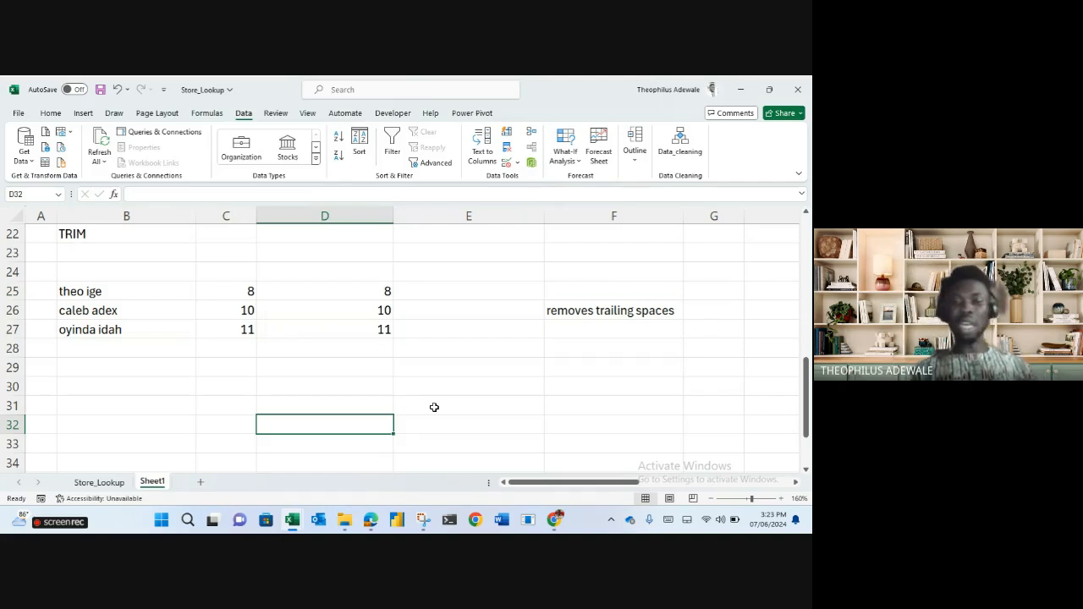
left_click(363, 289)
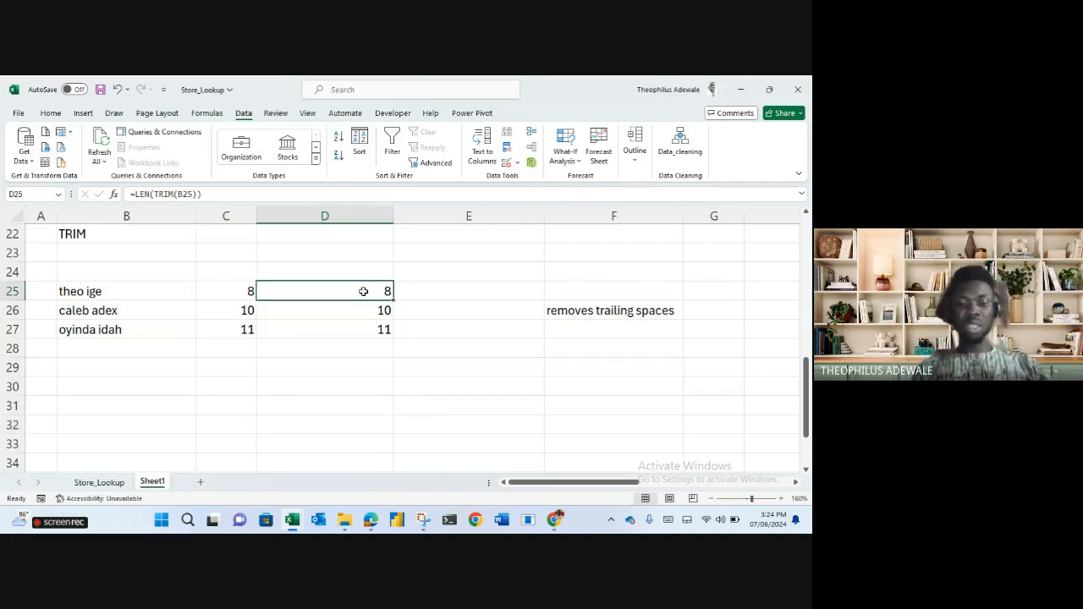
key("ctrl+z")
key("ctrl+z")
key("ctrl+z")
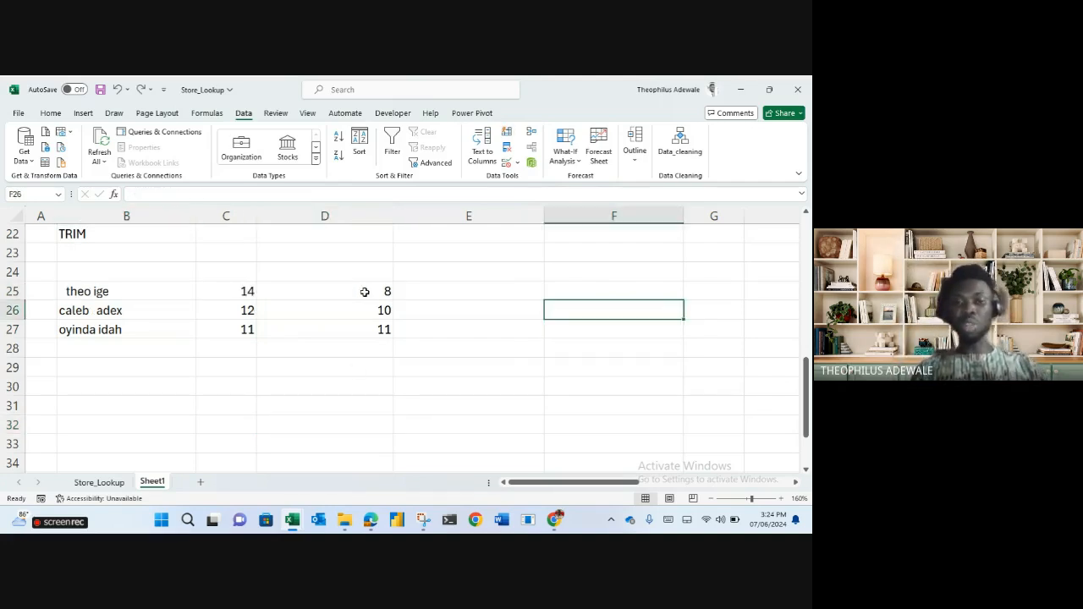
left_click(365, 292)
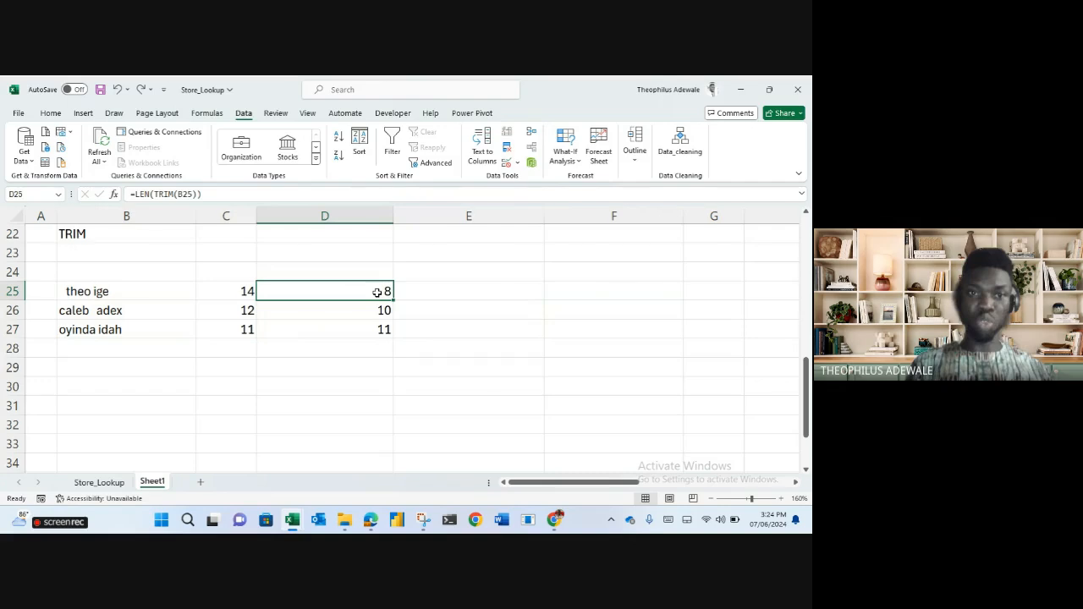
Replace LEN with PROPER in D25 so it reads =PROPER(TRIM(B25)).
left_click(165, 194)
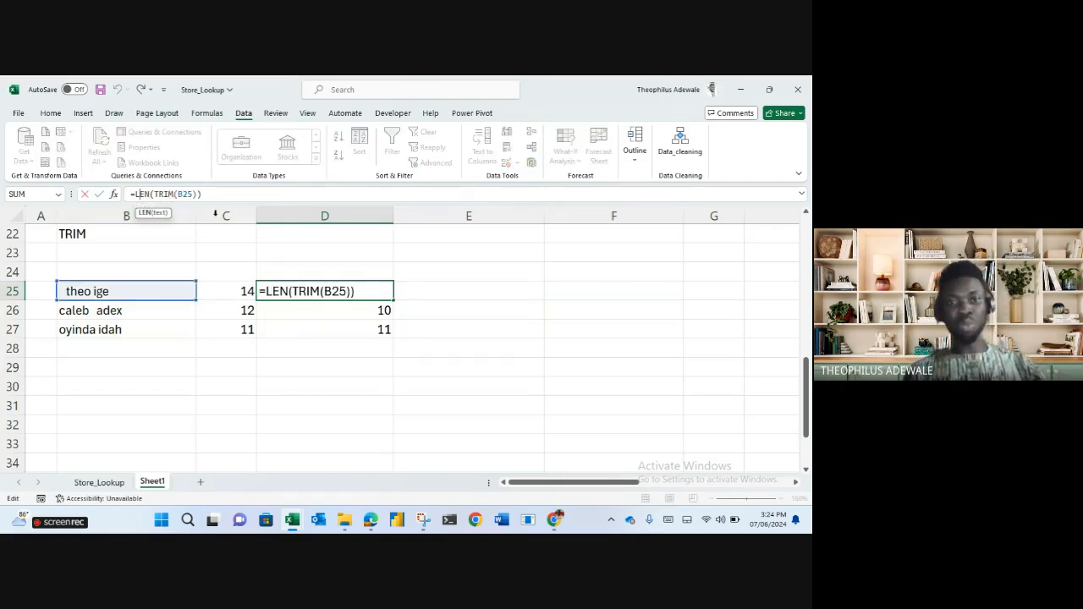
double_click(144, 194)
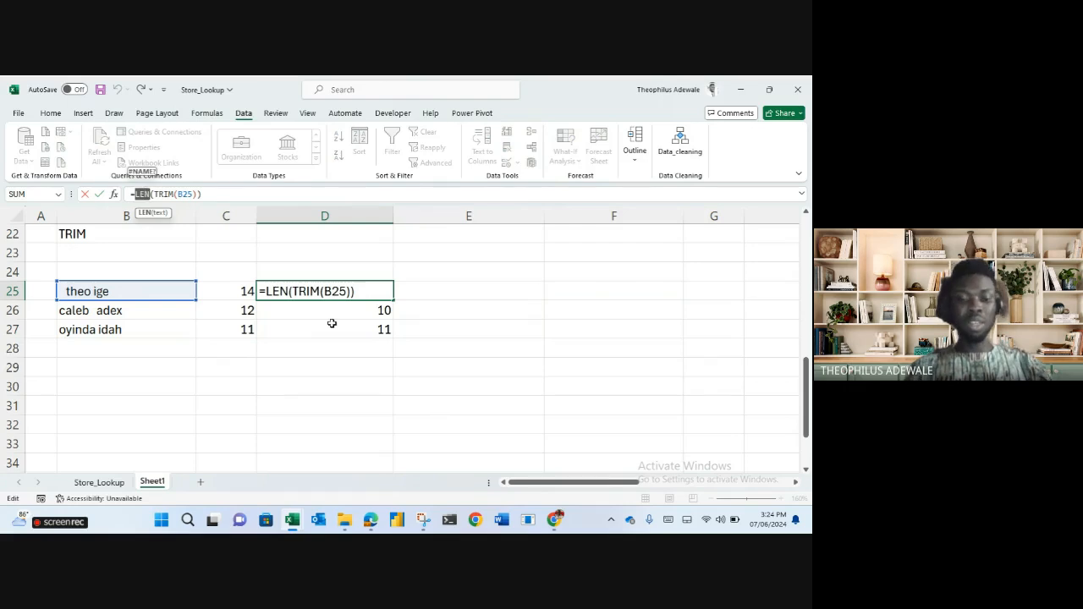
type("proper")
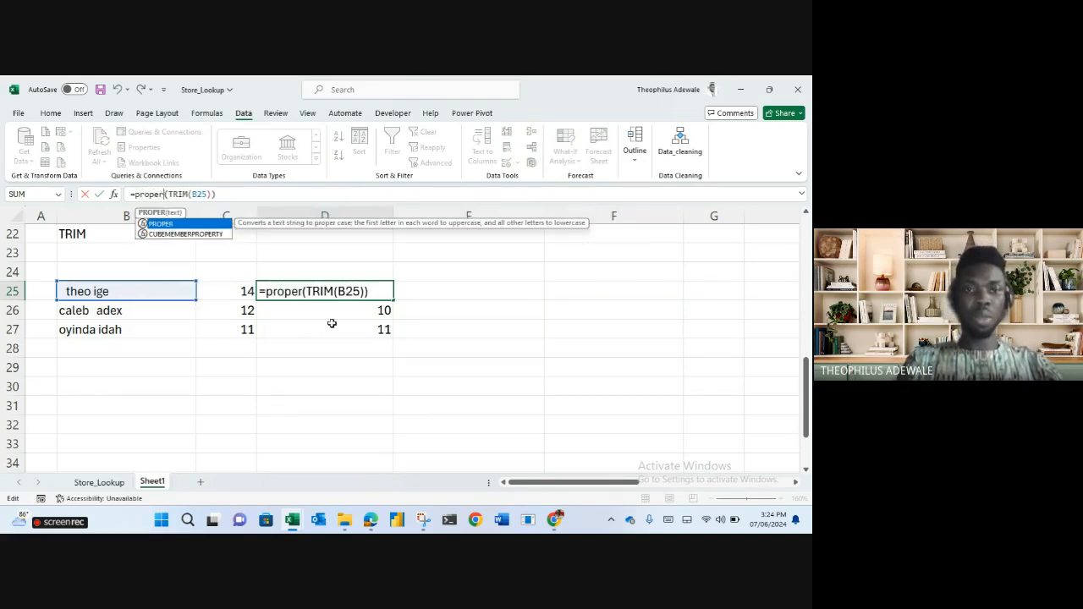
key("Tab")
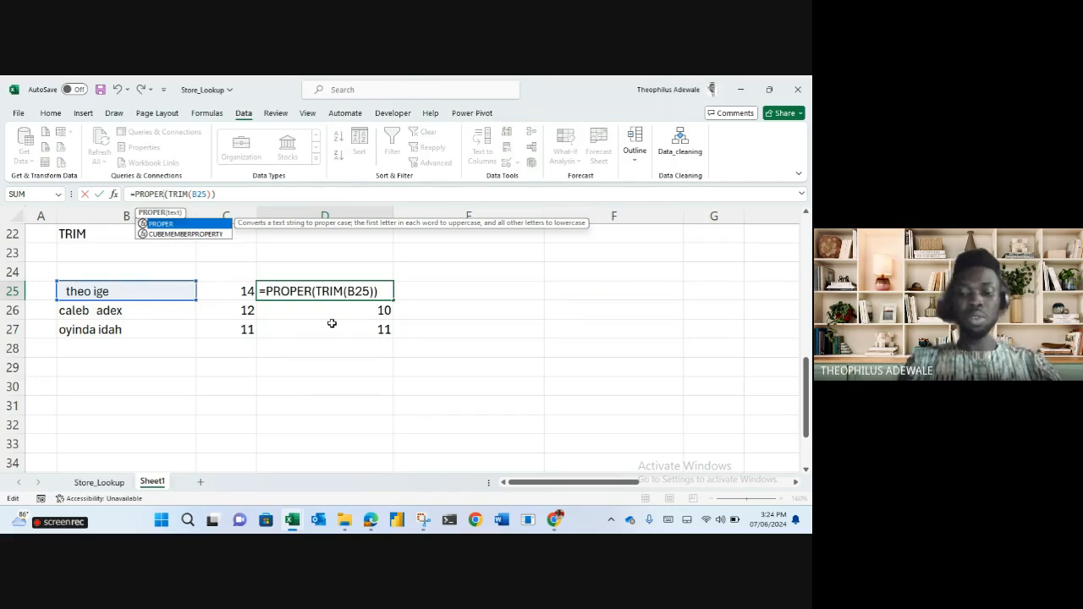
left_click(332, 324)
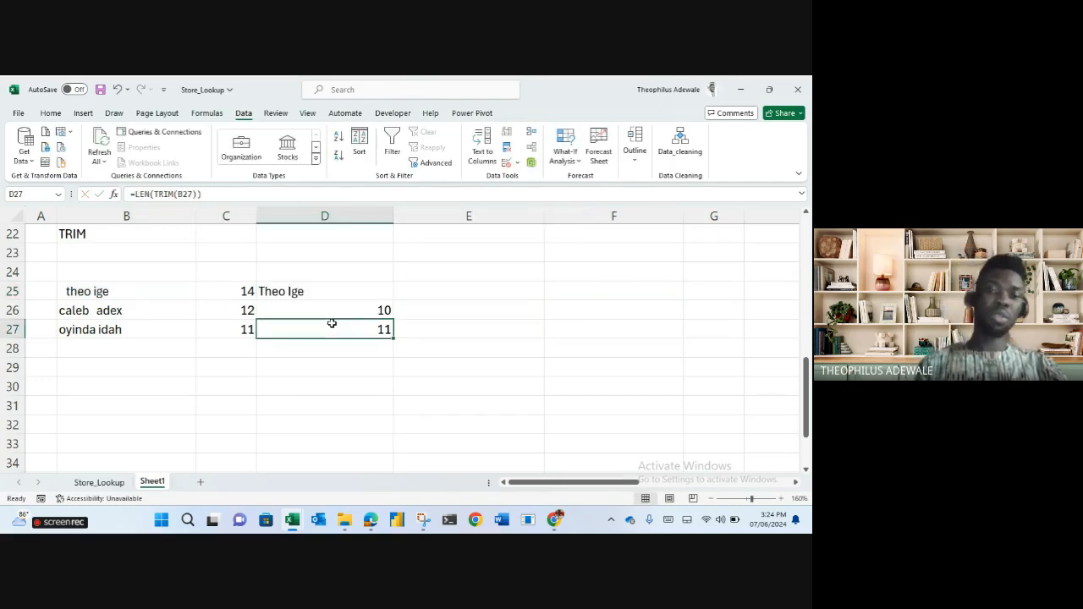
Make the same change in D26 so it reads =PROPER(TRIM(B26)).
left_click(331, 312)
double_click(140, 194)
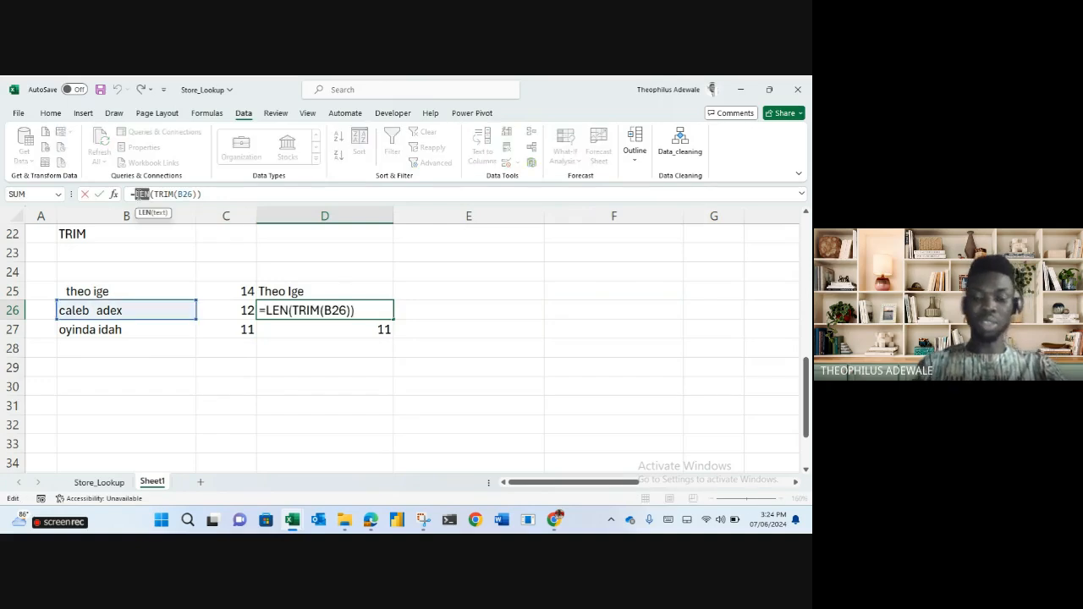
type("propdr")
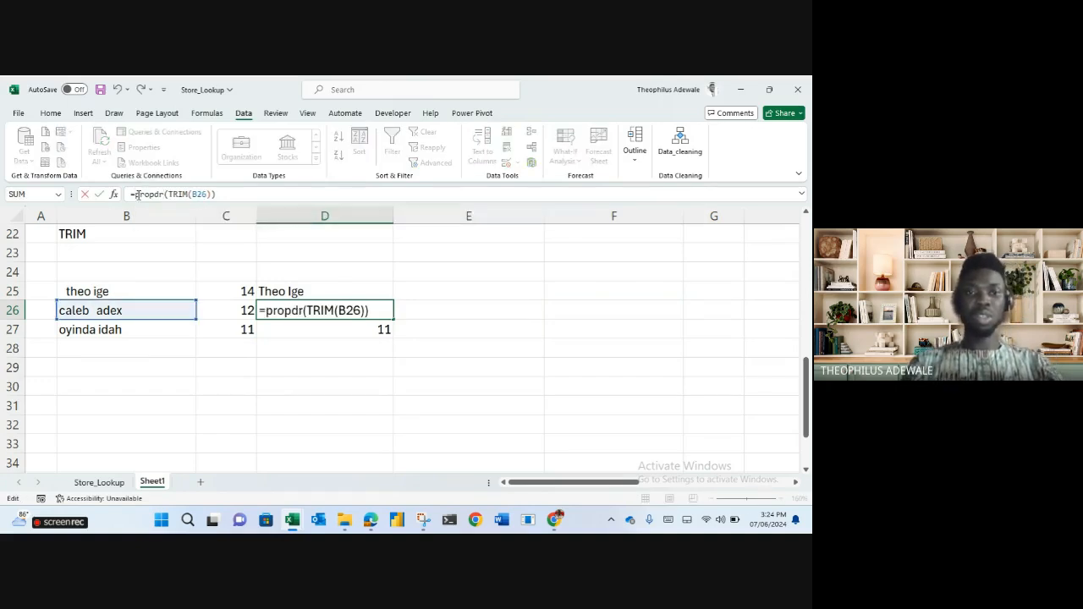
key("BackSpace")
key("BackSpace")
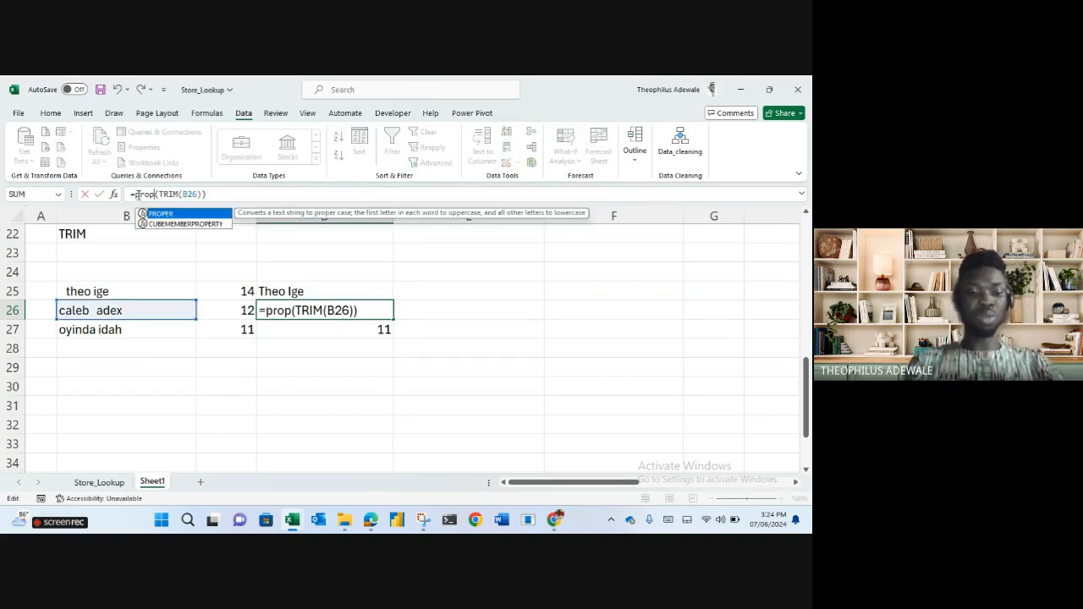
key("Tab")
key("Return")
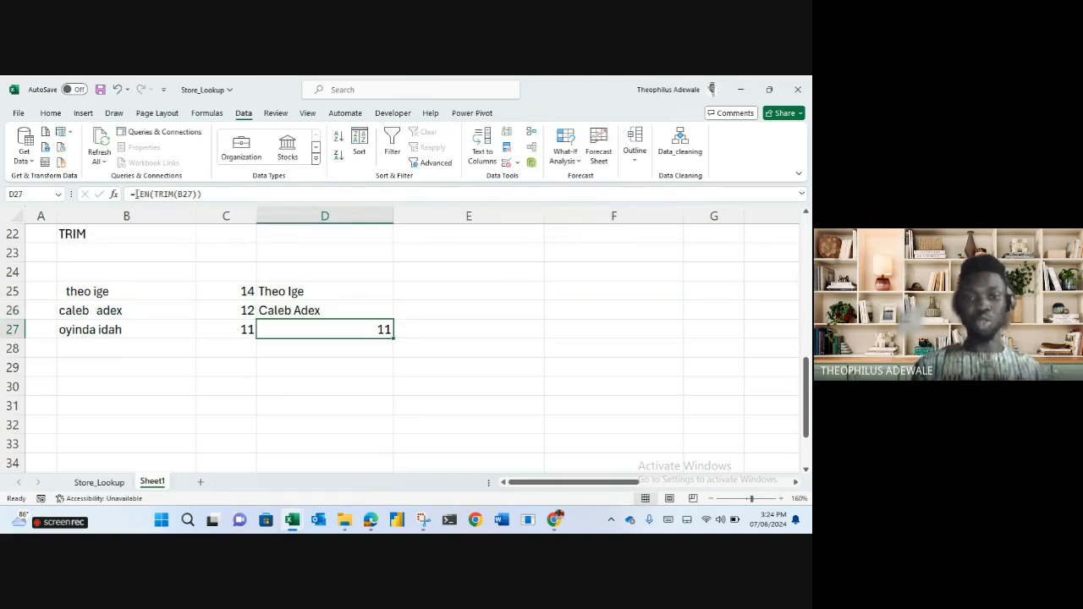
left_click(289, 313)
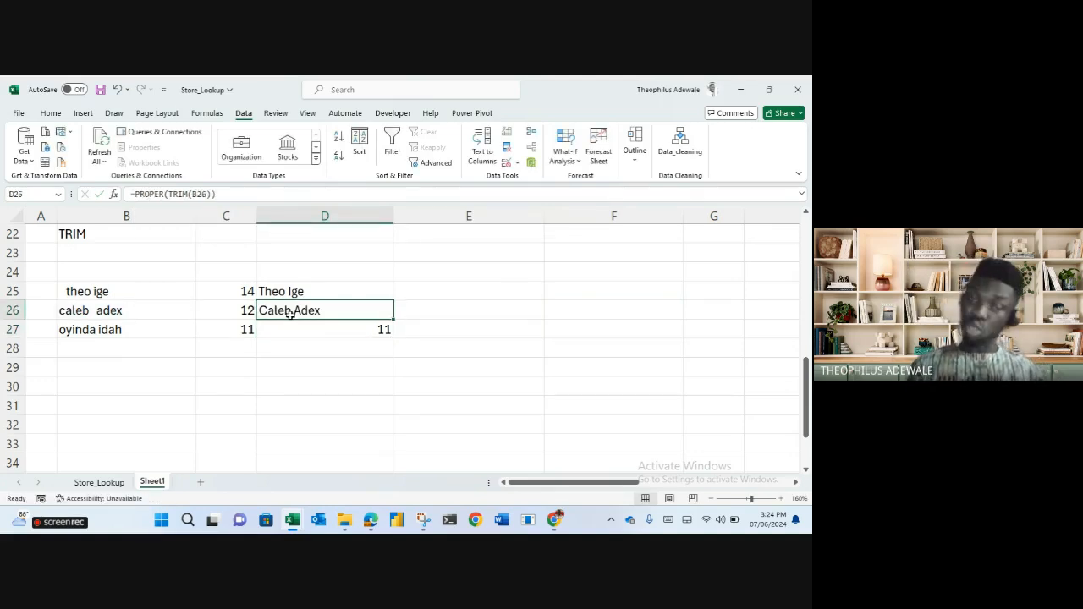
Rewrite D26 as =TRIM(PROPER(B26)), swapping the order of the two functions.
double_click(171, 193)
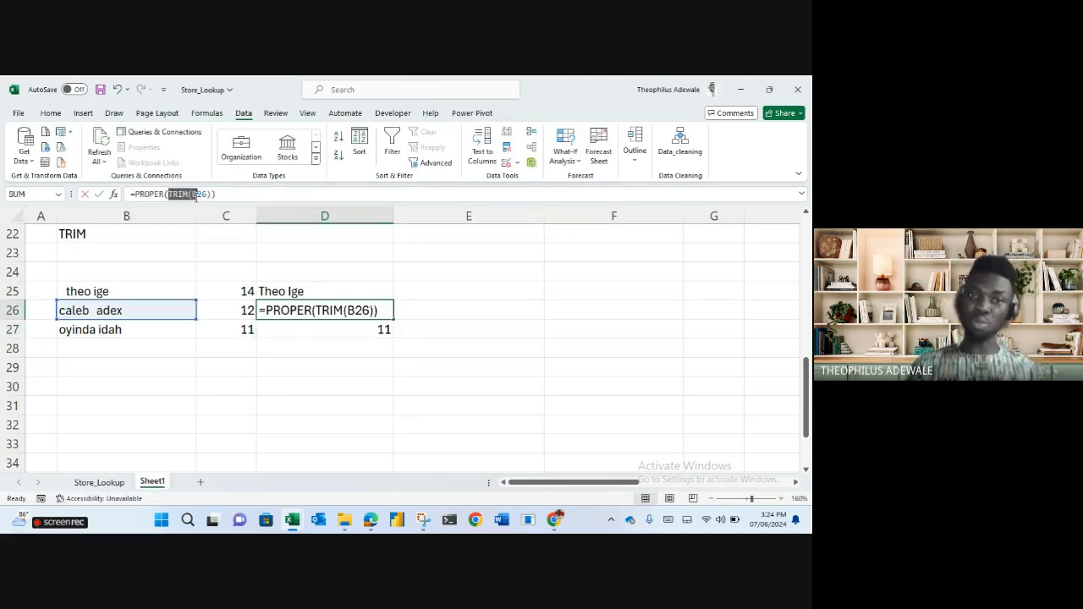
double_click(145, 194)
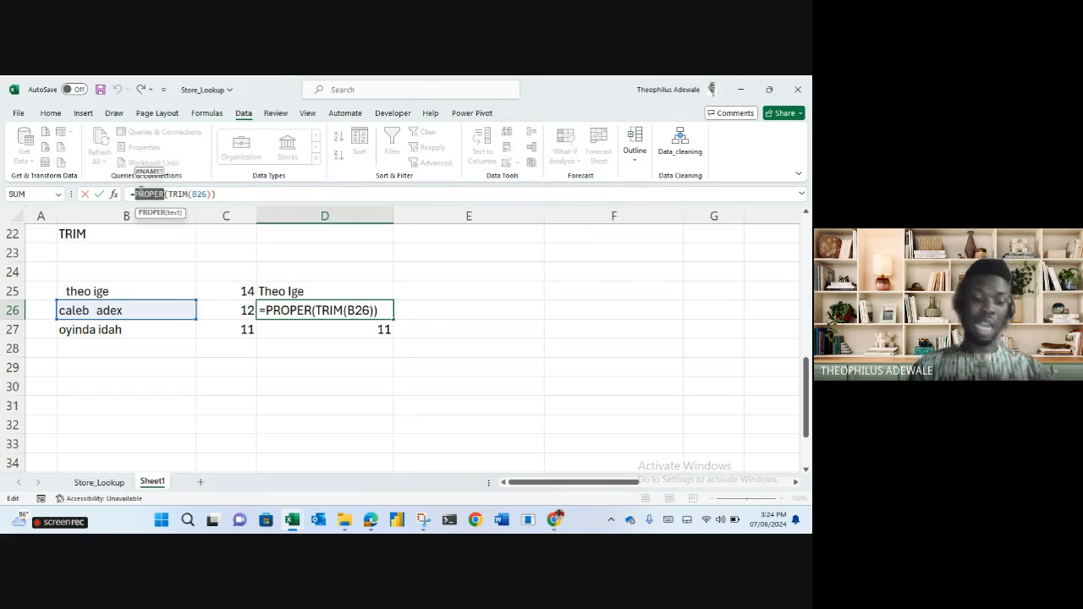
key("BackSpace")
double_click(148, 193)
left_click(152, 195)
double_click(151, 194)
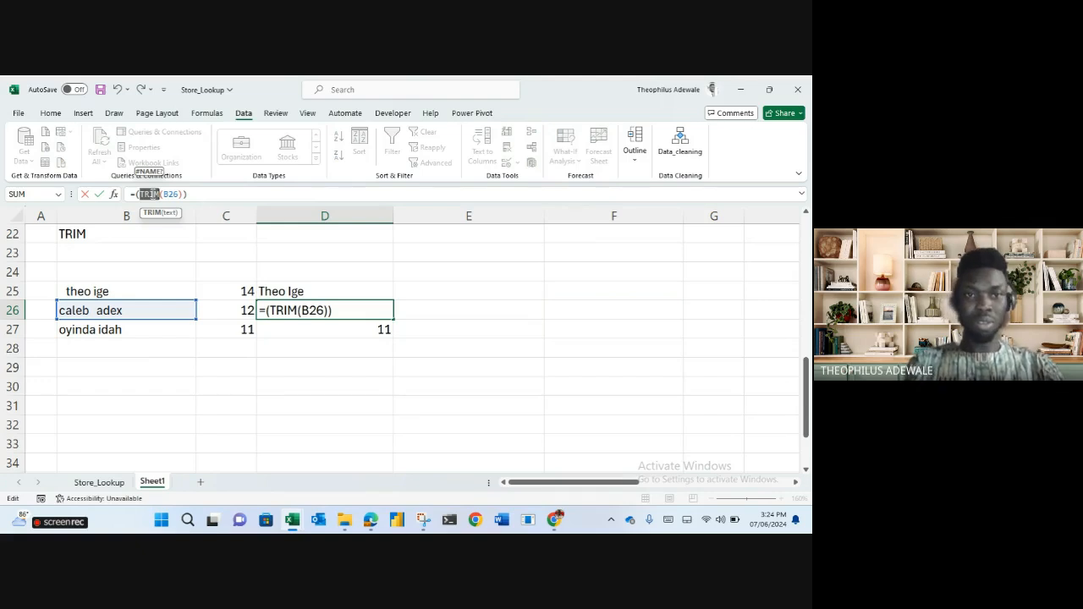
type("PROPER")
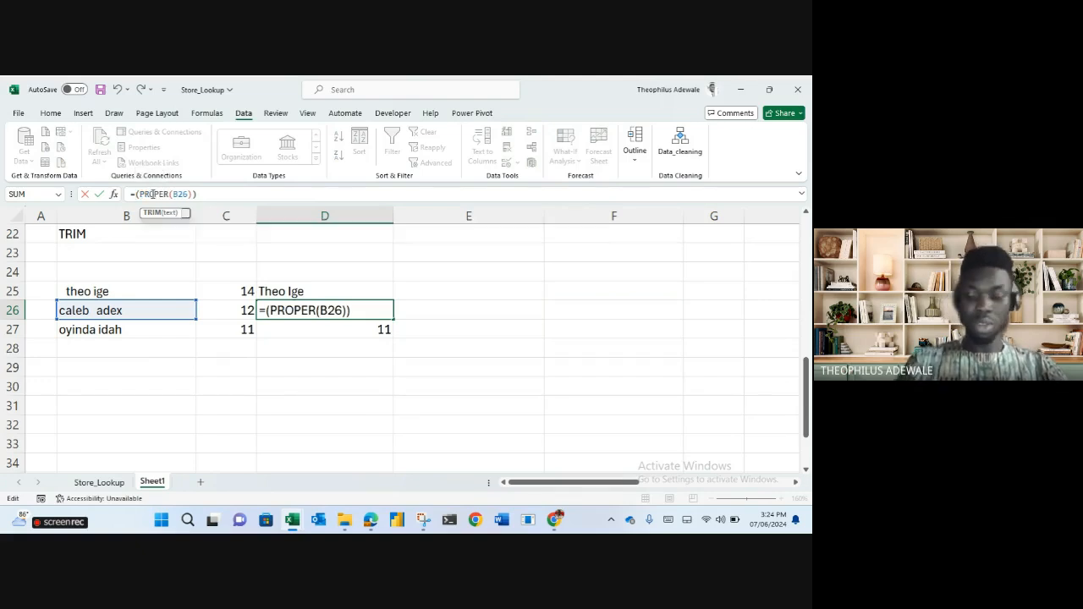
key("Left")
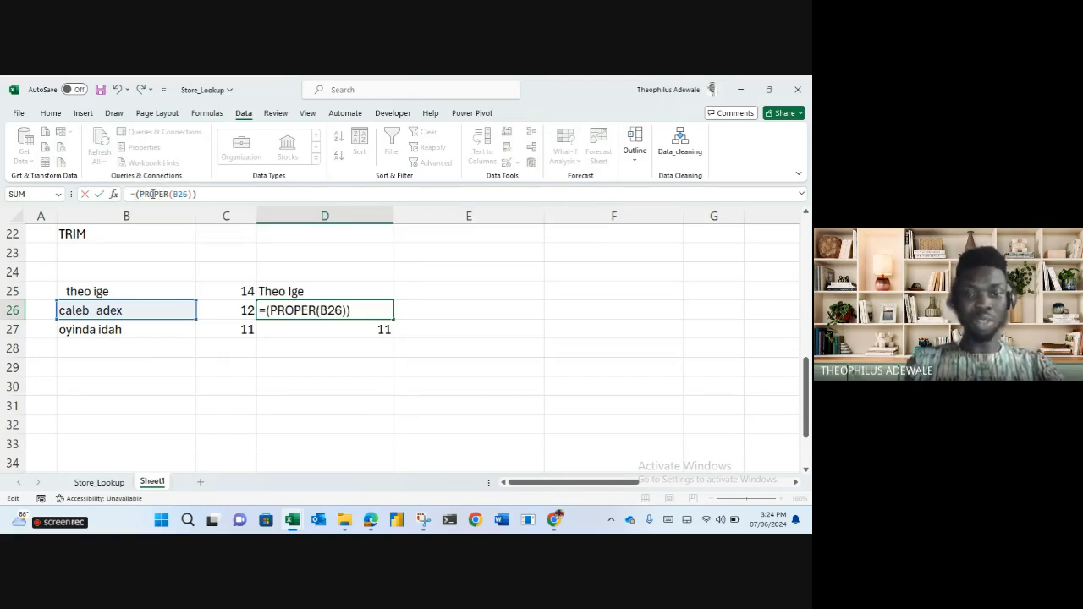
type("pro")
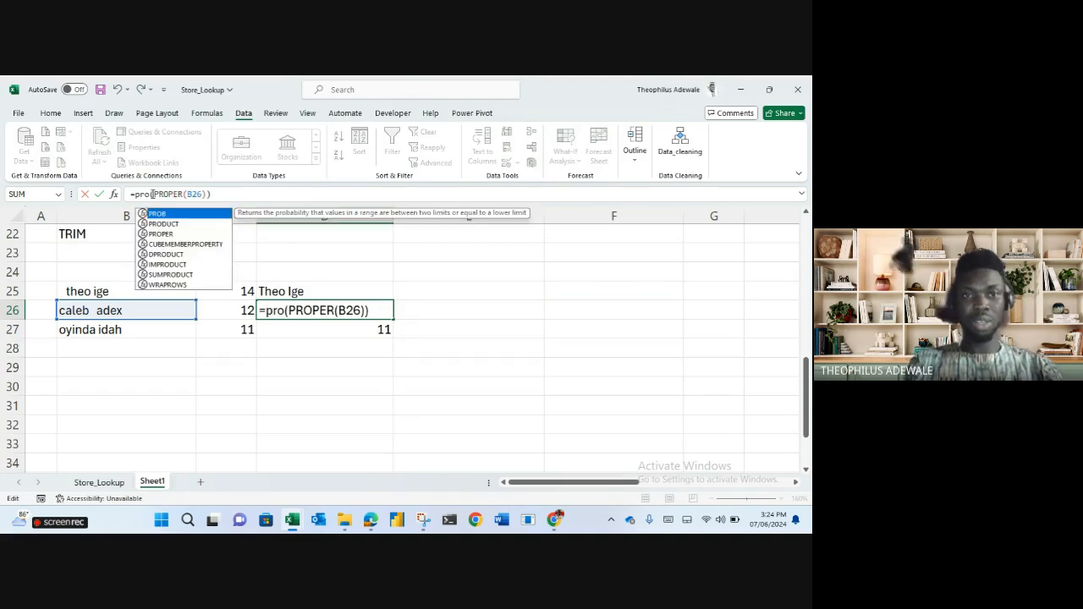
key("BackSpace")
key("BackSpace")
key("BackSpace")
type("trim")
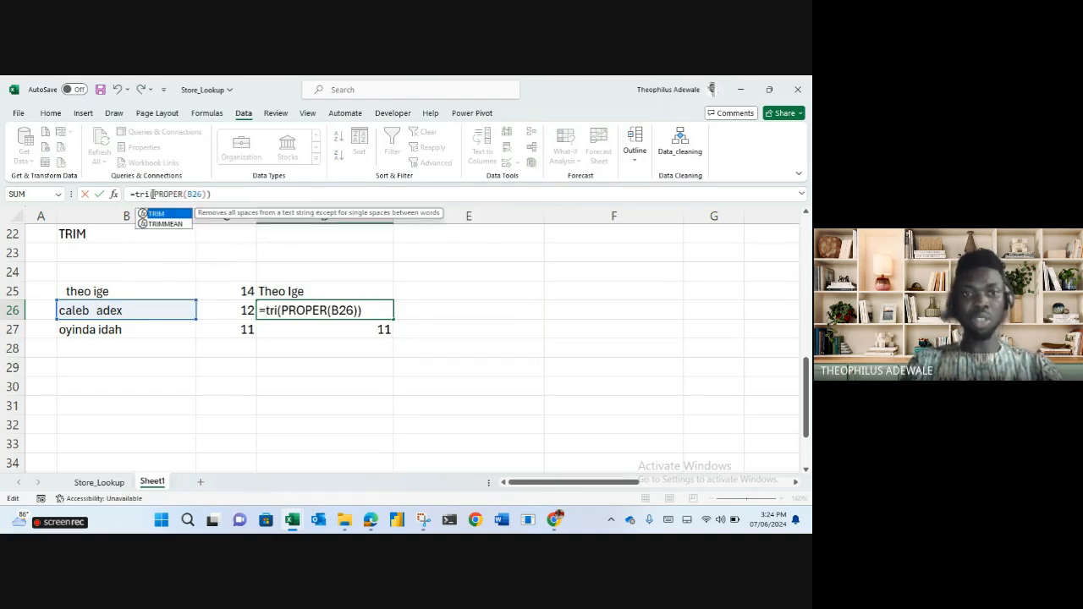
key("Tab")
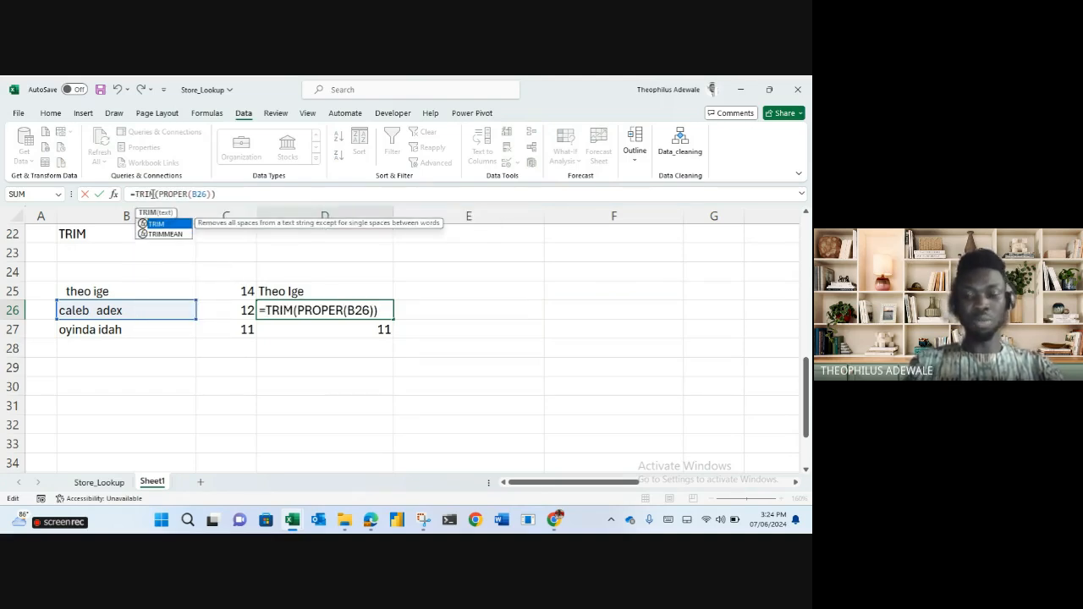
key("Return")
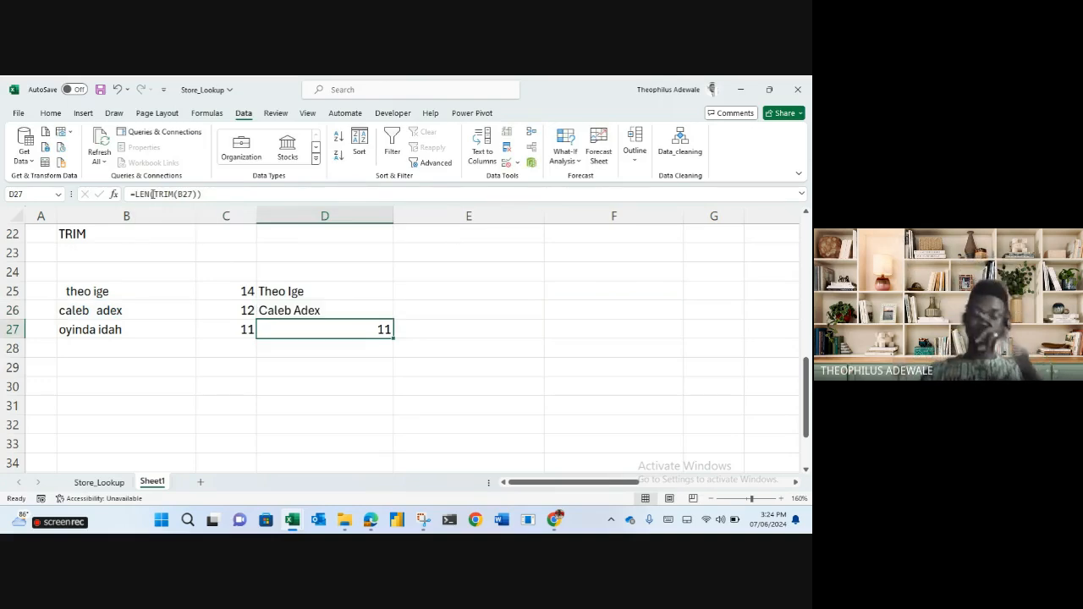
Compare the D25 and D26 formulas, then place the caret before B25 in D25's formula.
key("Up")
key("Up")
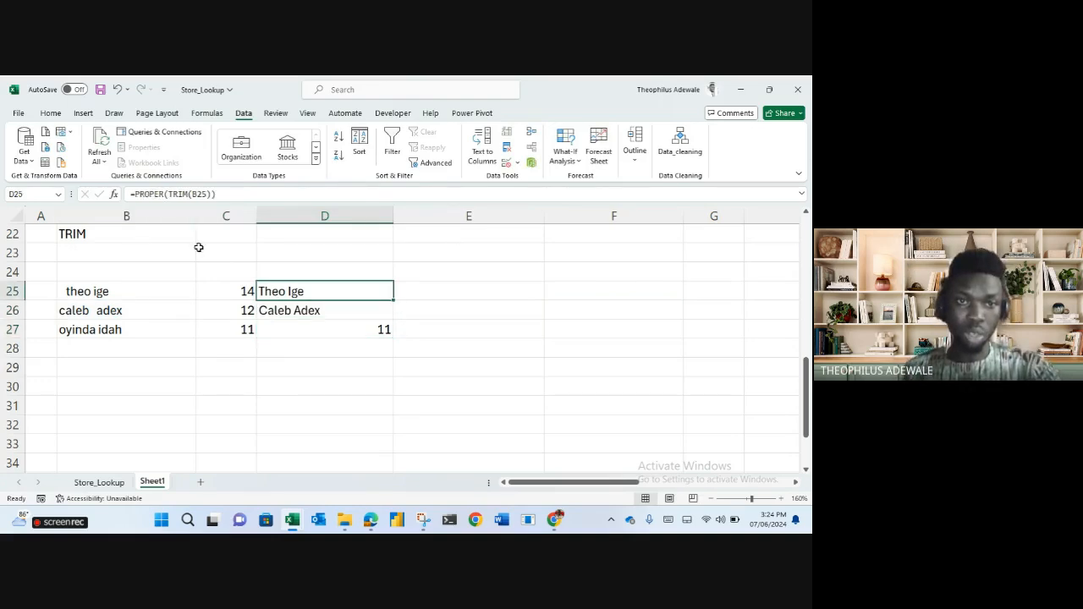
left_click(180, 194)
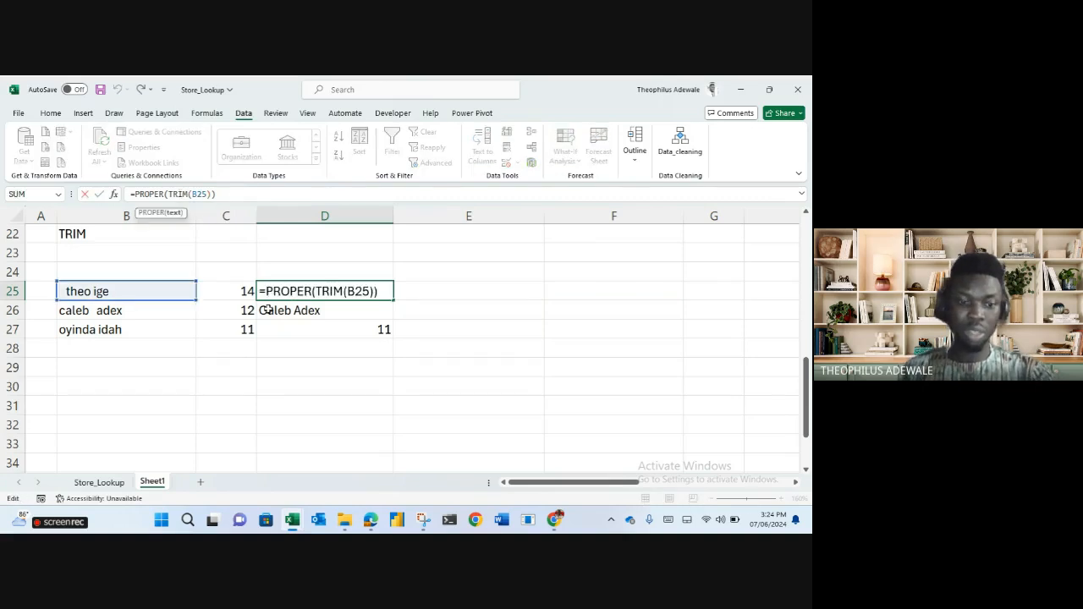
key("Escape")
left_click(298, 311)
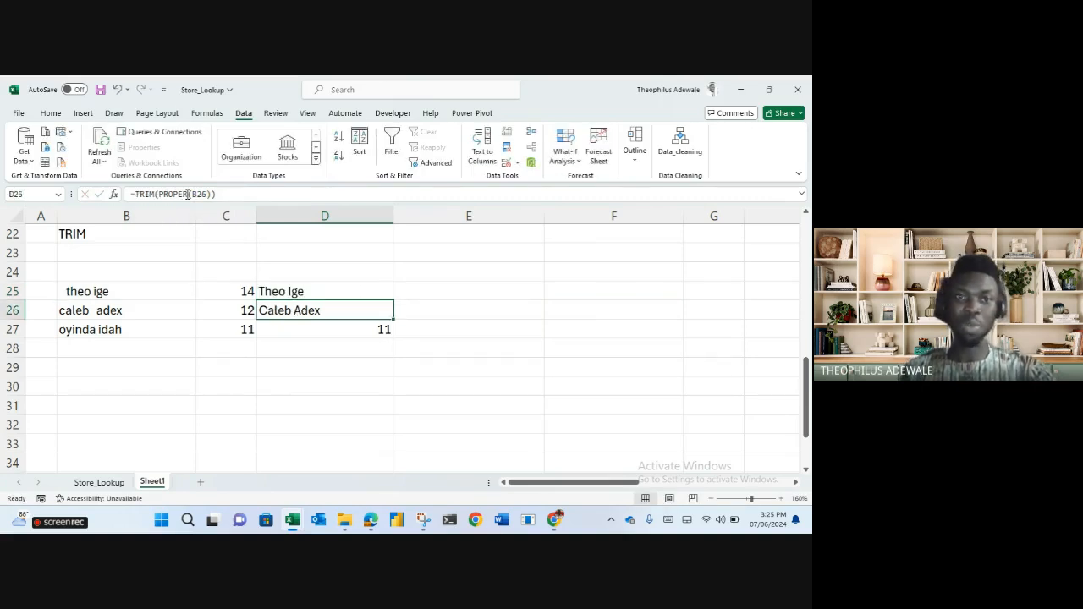
left_click(496, 338)
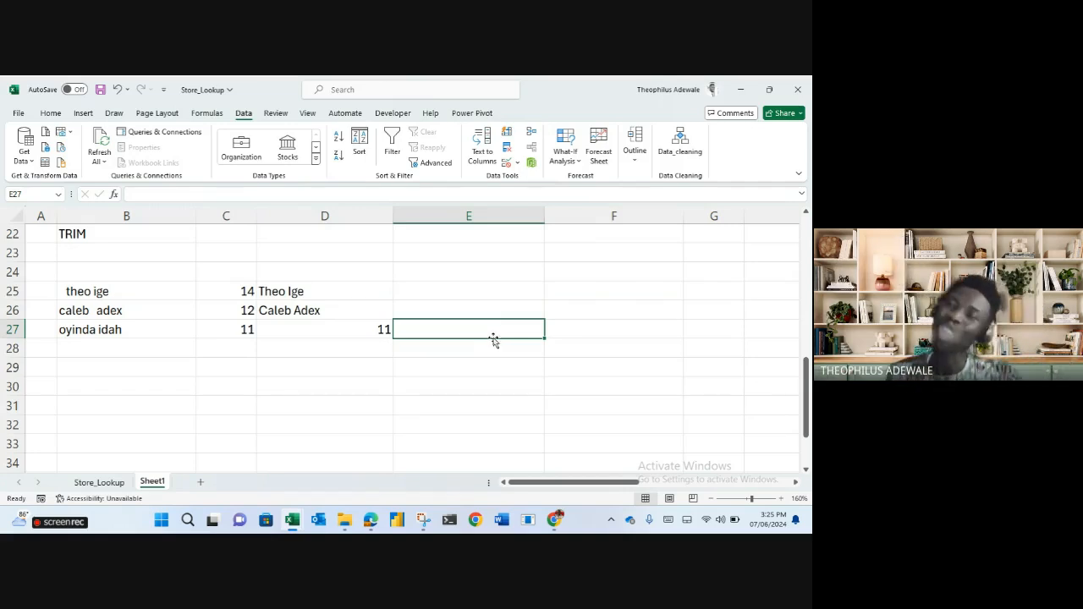
left_click(322, 299)
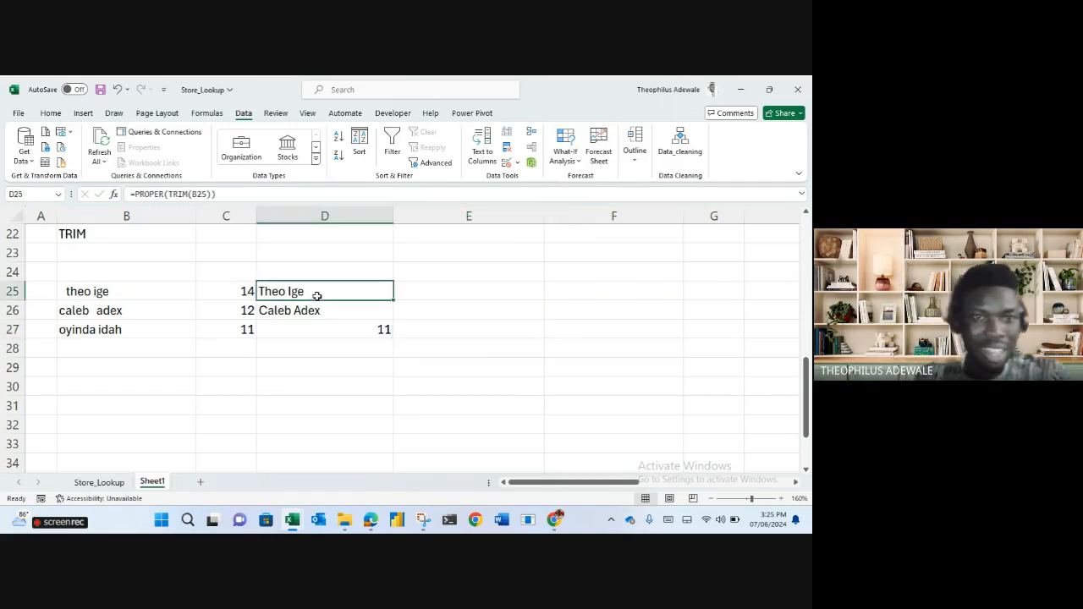
left_click(192, 194)
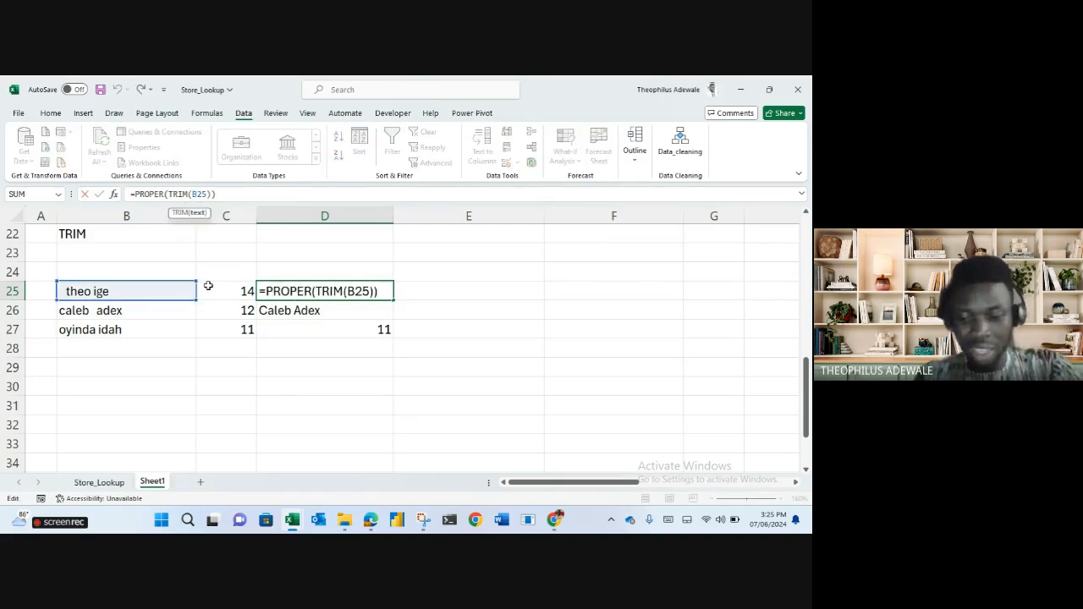
Add a LEFT extraction with a count of 4 to D25's formula.
type("left")
key("Tab")
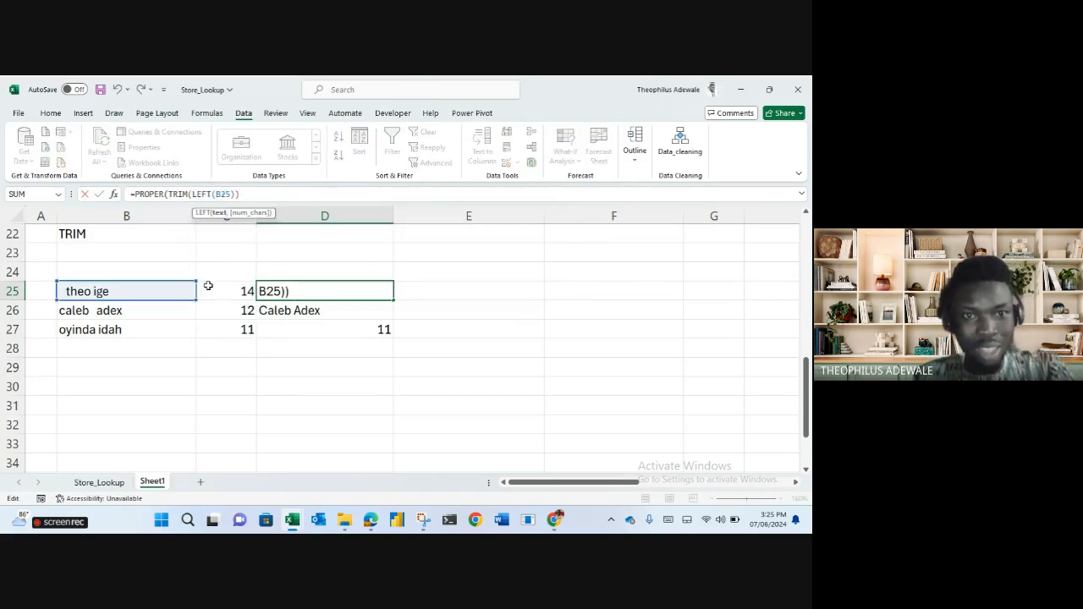
left_click(235, 194)
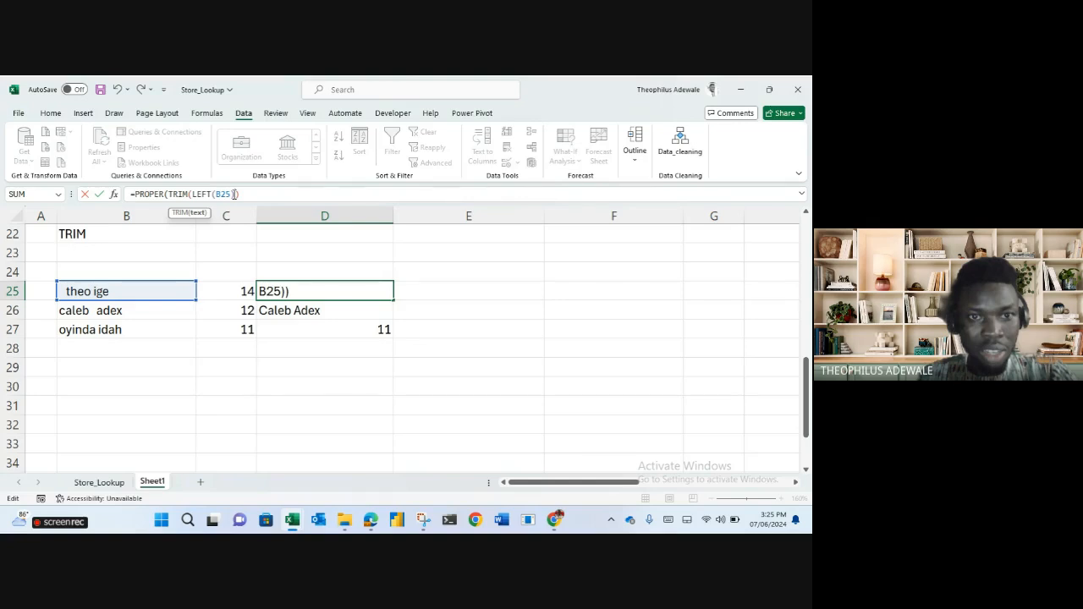
key("Left")
type(",4")
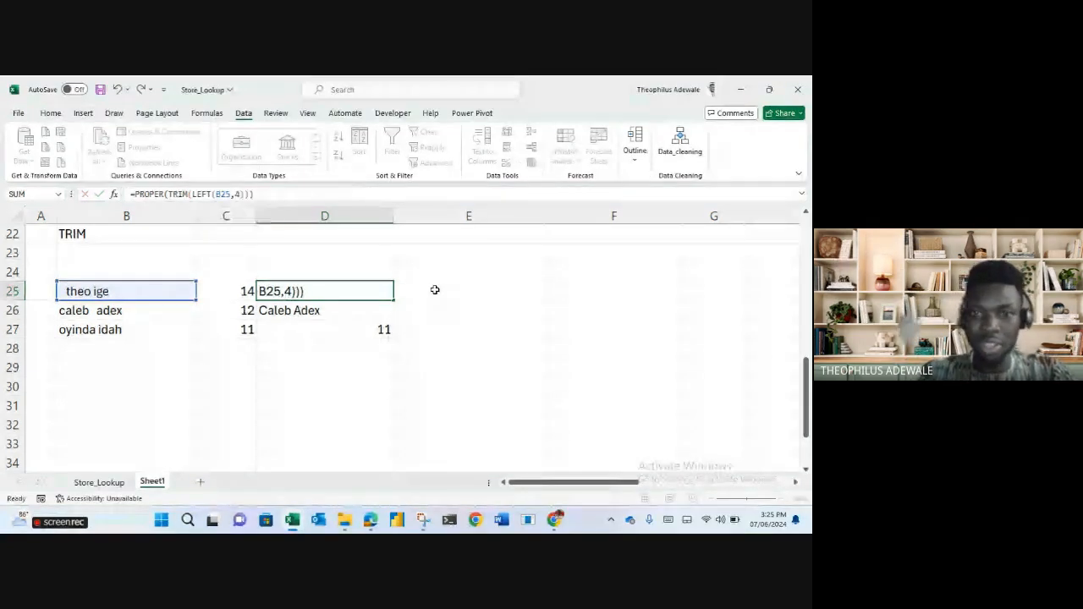
key("Return")
key("Up")
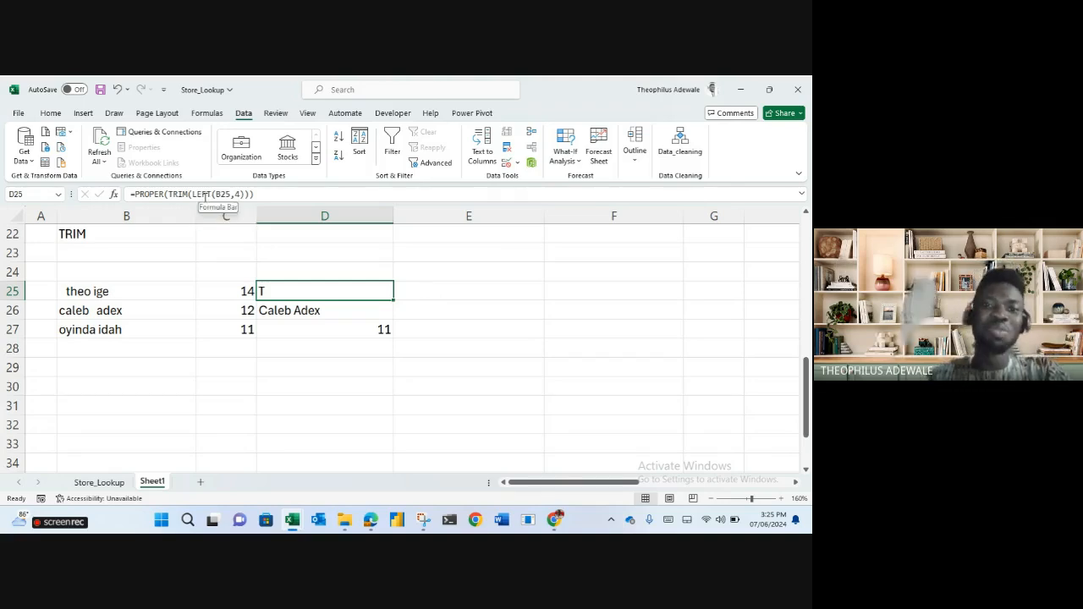
Fix D25's nesting to =PROPER(LEFT(TRIM(B25),4)), accepting Excel's suggested correction.
left_click(452, 350)
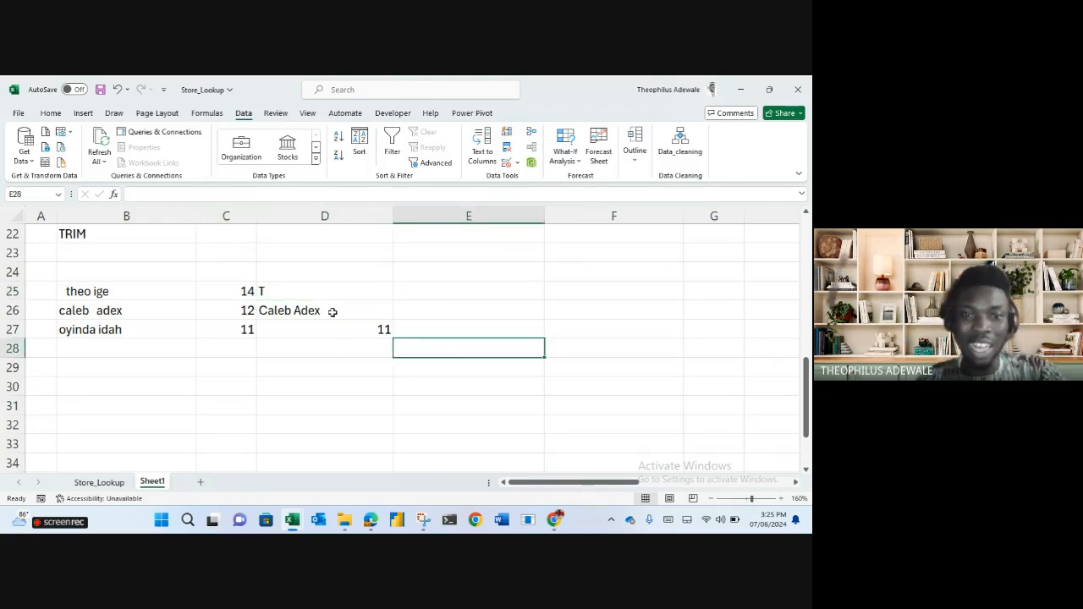
left_click(288, 295)
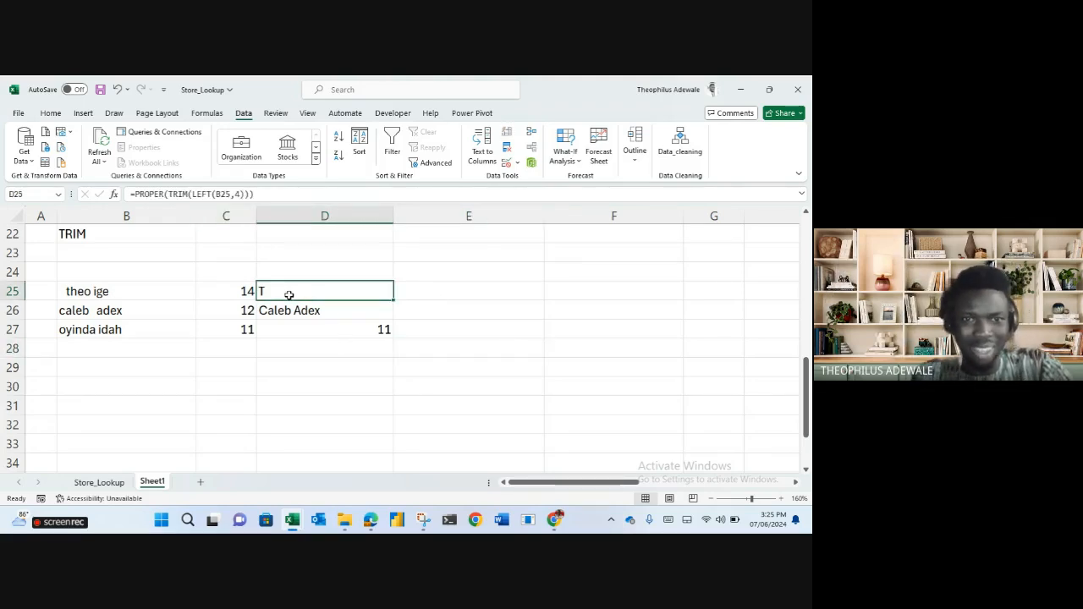
double_click(175, 194)
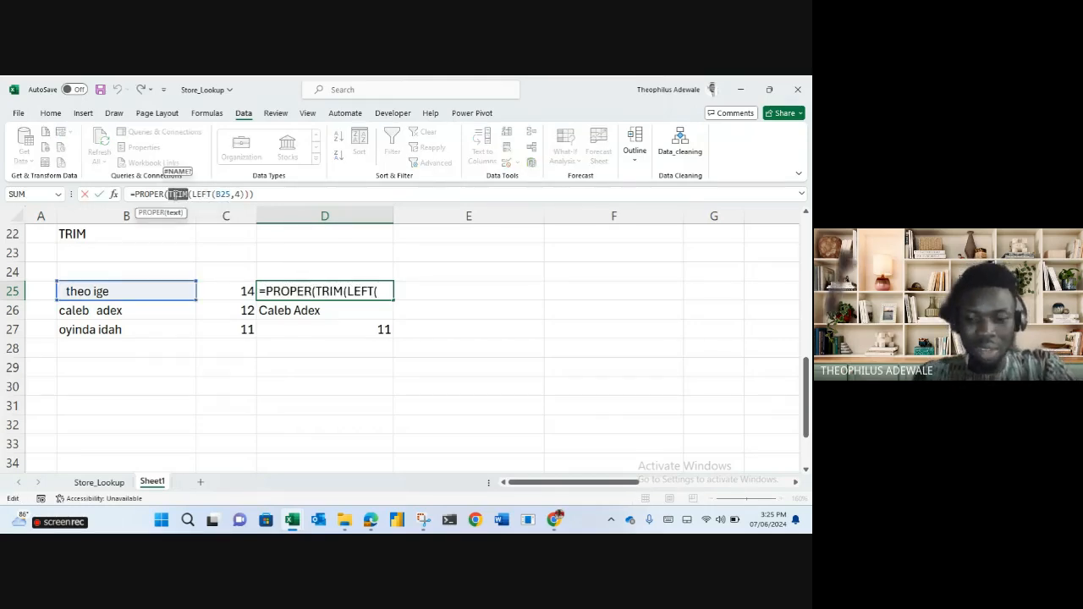
type("left")
left_click(175, 194)
double_click(202, 193)
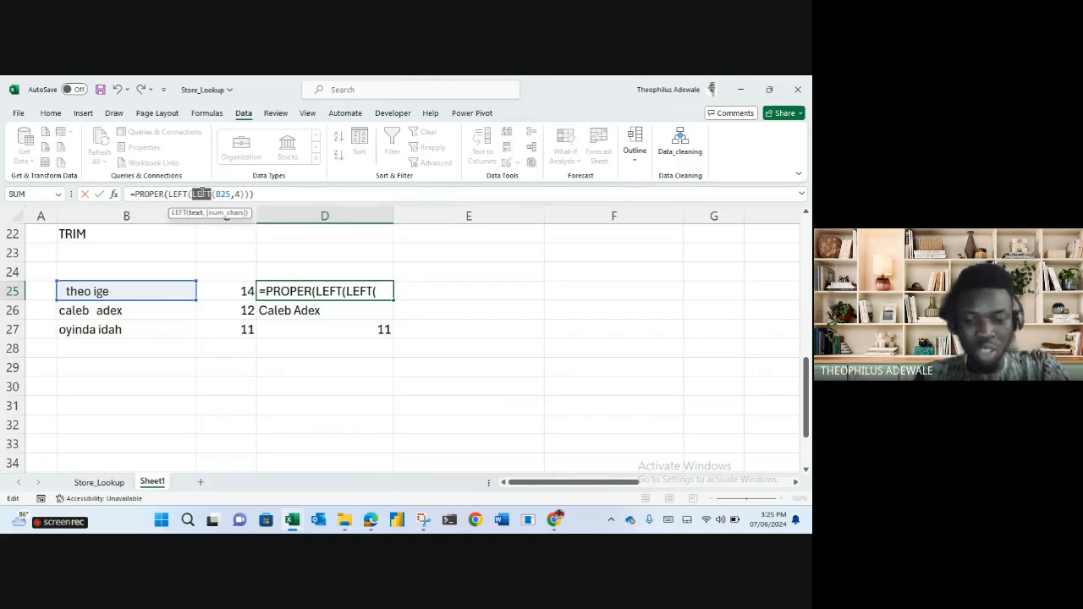
type("trim")
key("Tab")
left_click(247, 192)
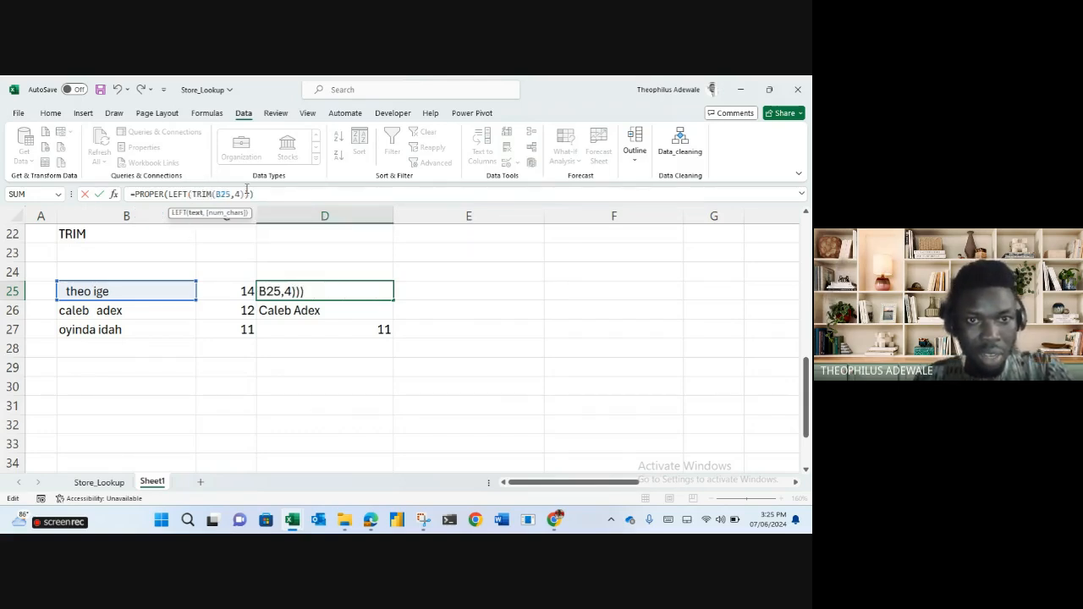
left_click(282, 291)
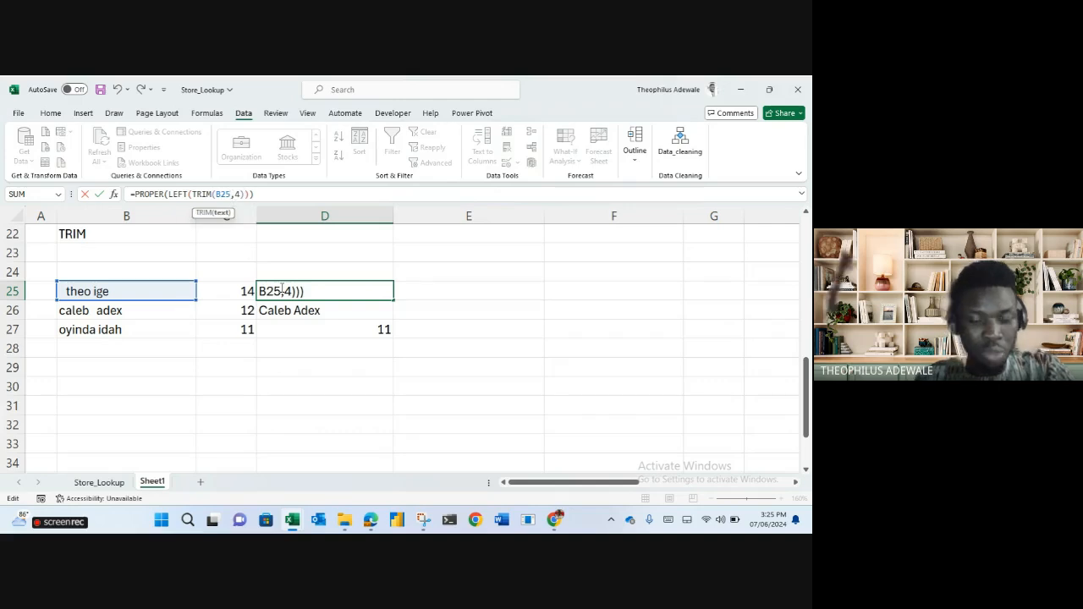
type(")")
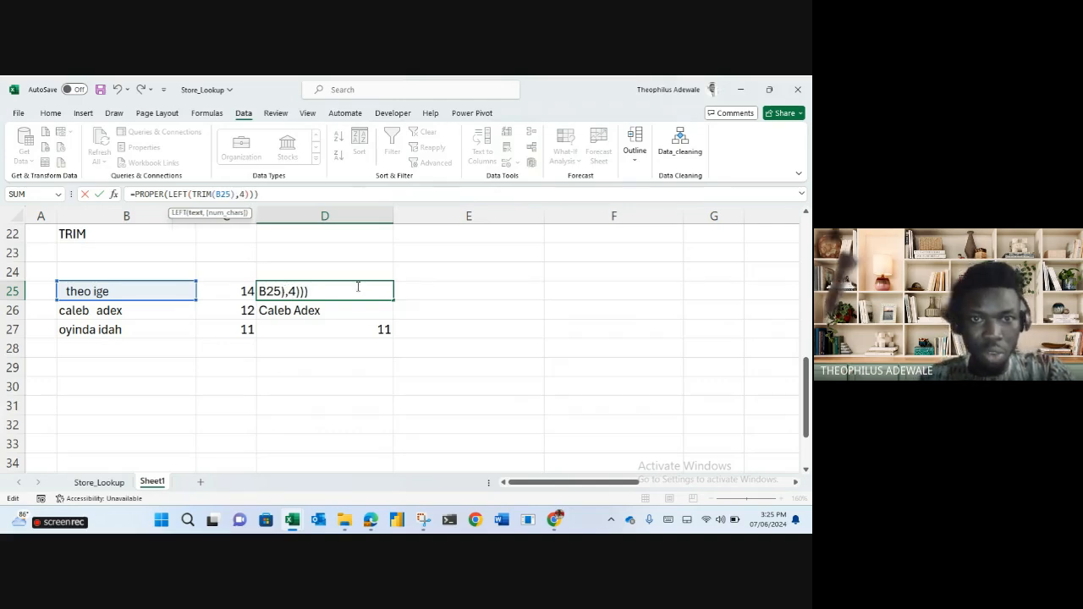
left_click(270, 193)
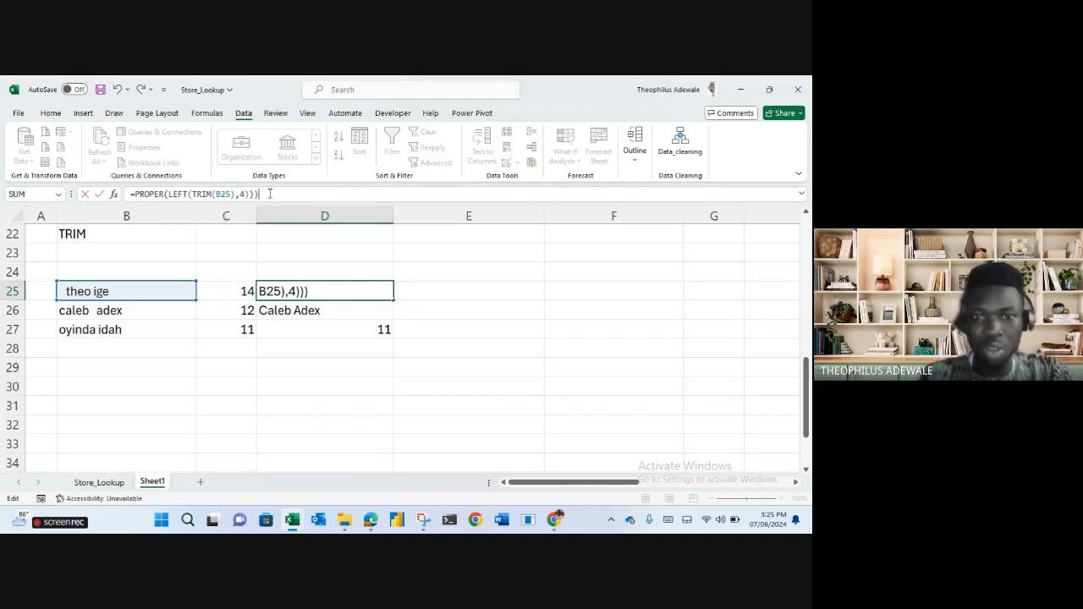
key("Return")
key("Return")
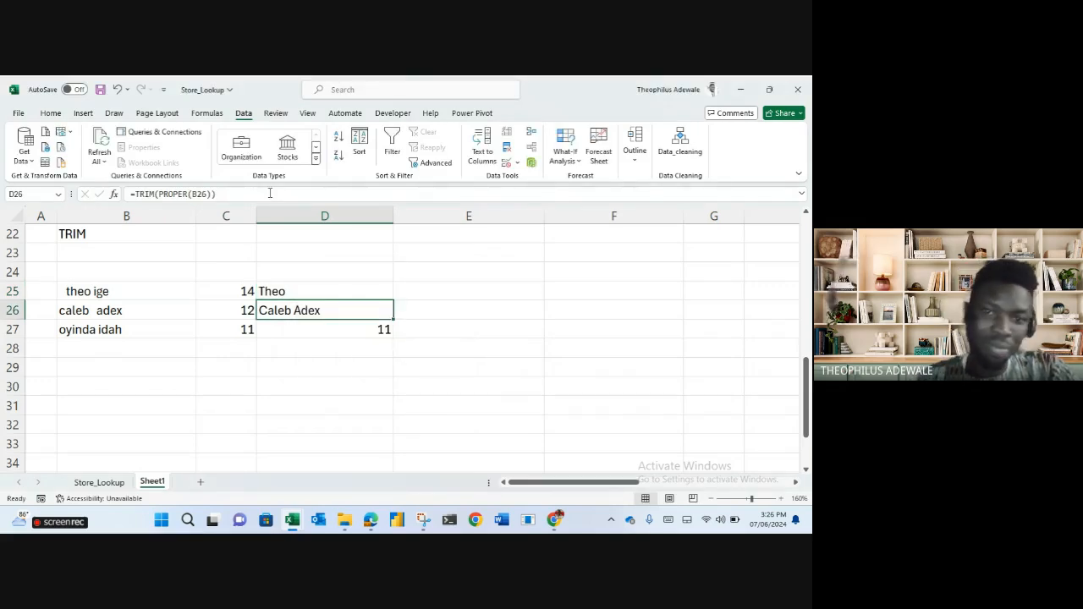
Review the final D25 formula, highlighting its nested functions.
left_click(284, 293)
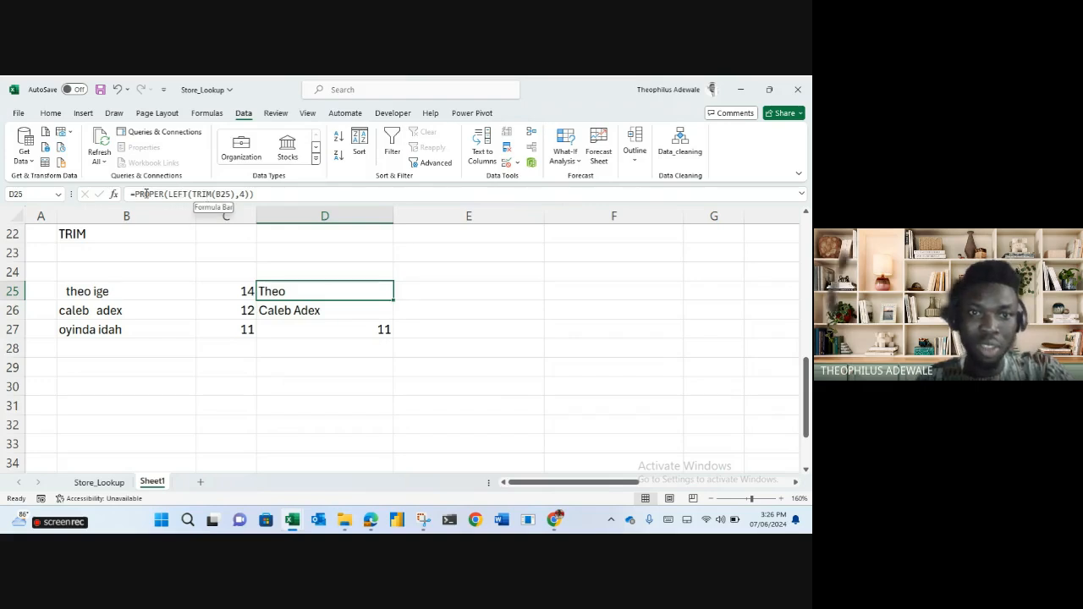
left_click_drag(146, 193, 203, 193)
key("Escape")
left_click(421, 292)
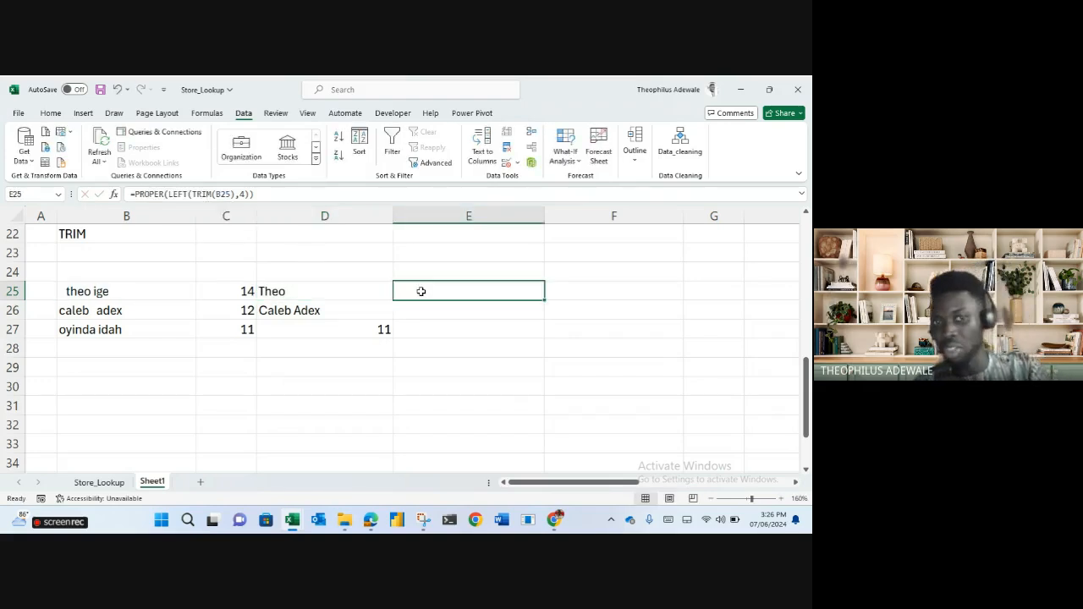
left_click(341, 294)
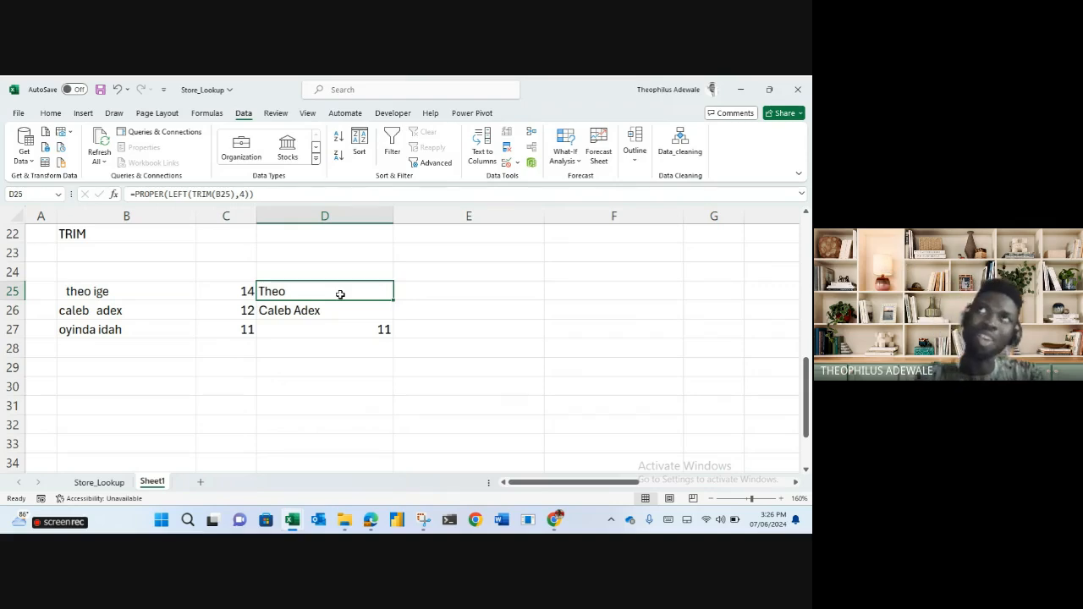
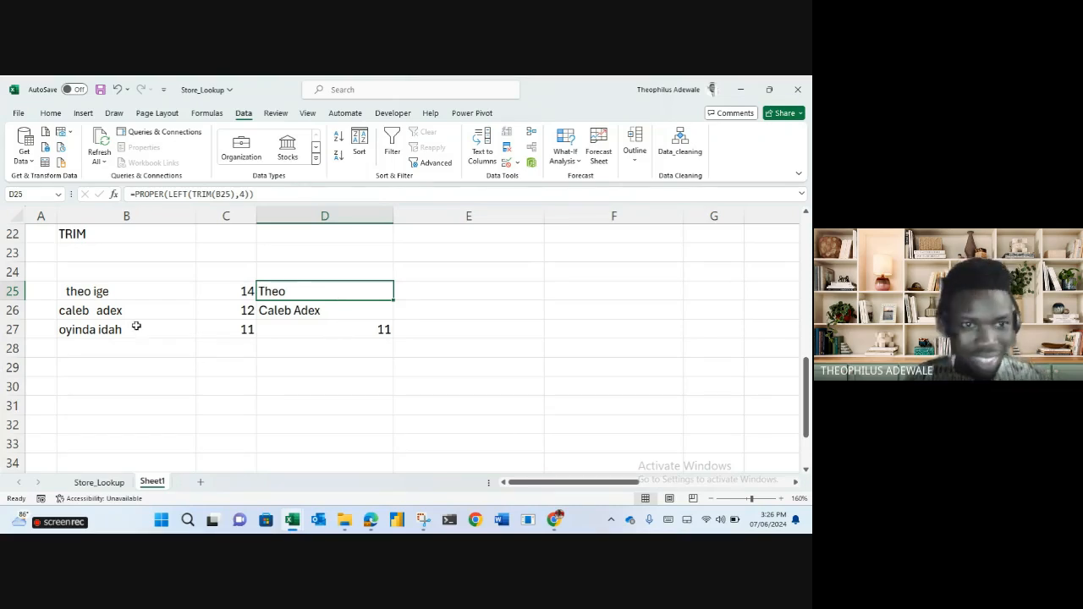
Enter the phone number in B30.
scroll(131, 324, "up", 7)
scroll(132, 324, "down", 7)
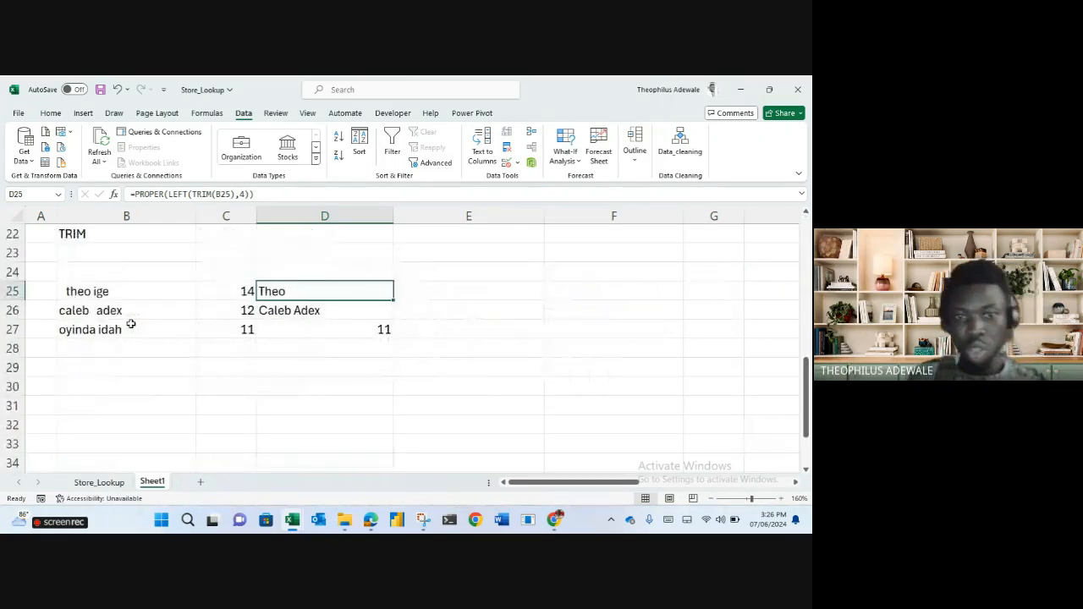
left_click(115, 386)
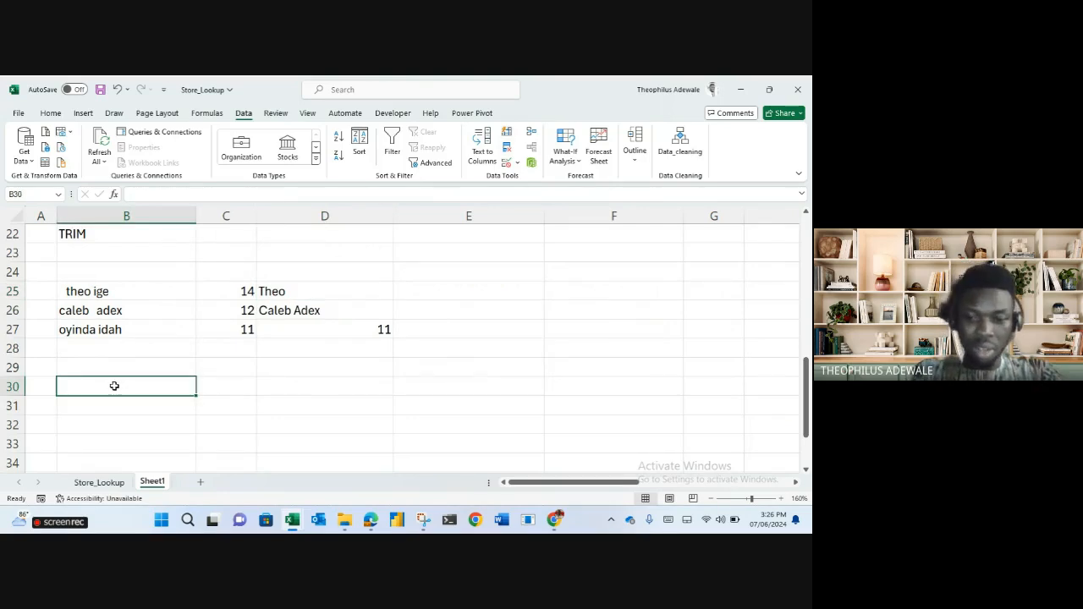
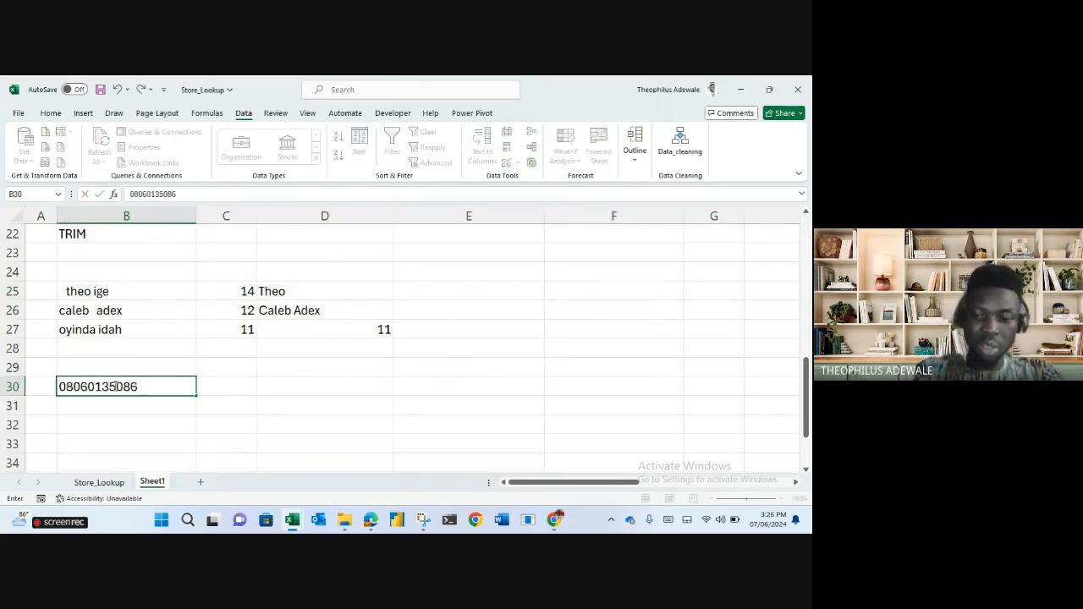
key("Return")
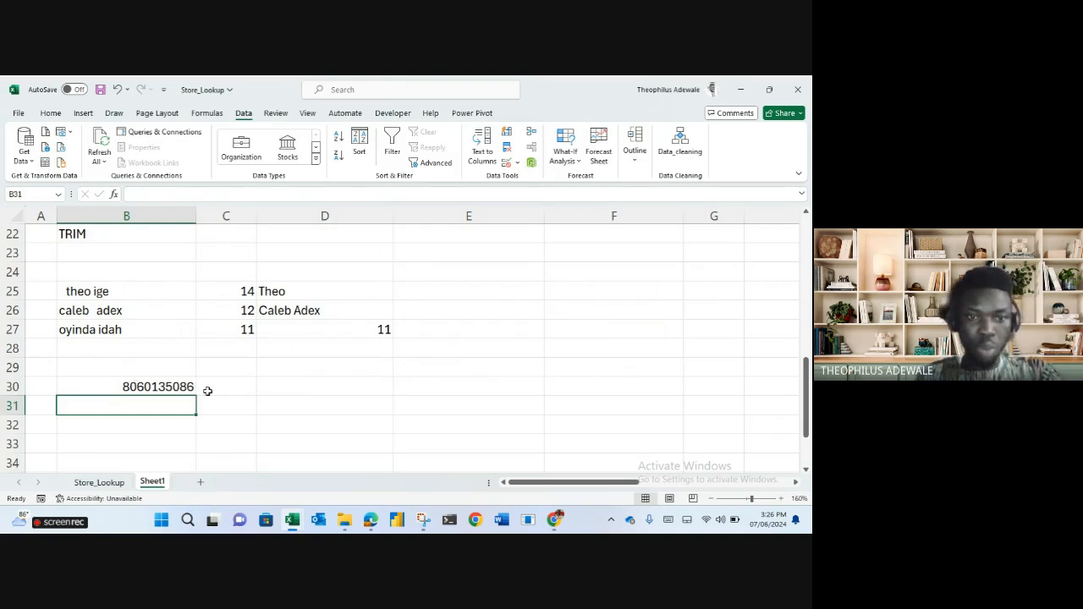
Rewrite B30's number with a leading apostrophe and +234 so it is stored as text.
double_click(121, 385)
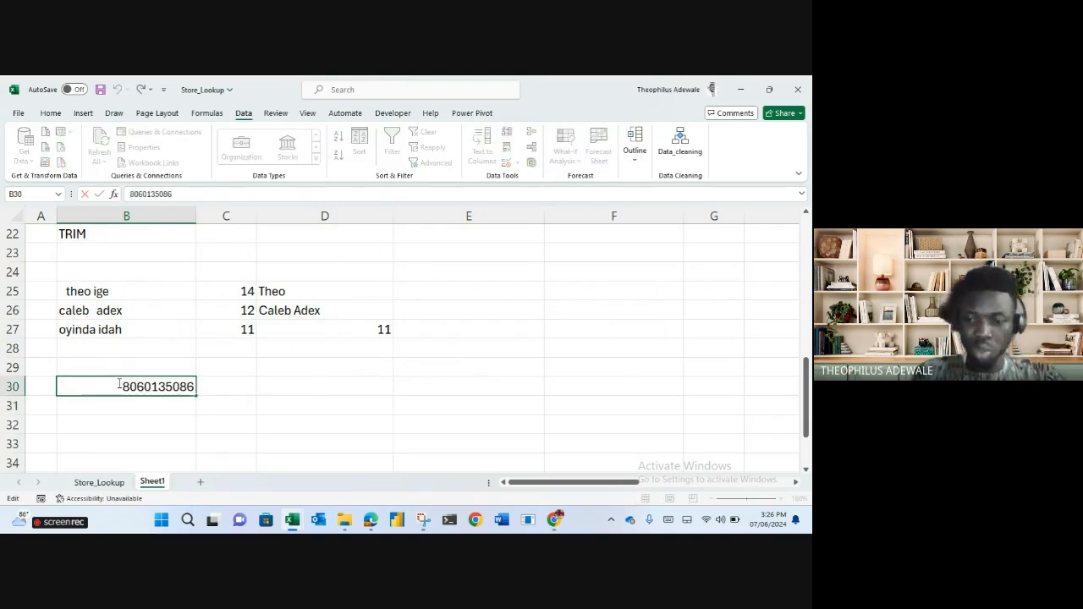
type("+234")
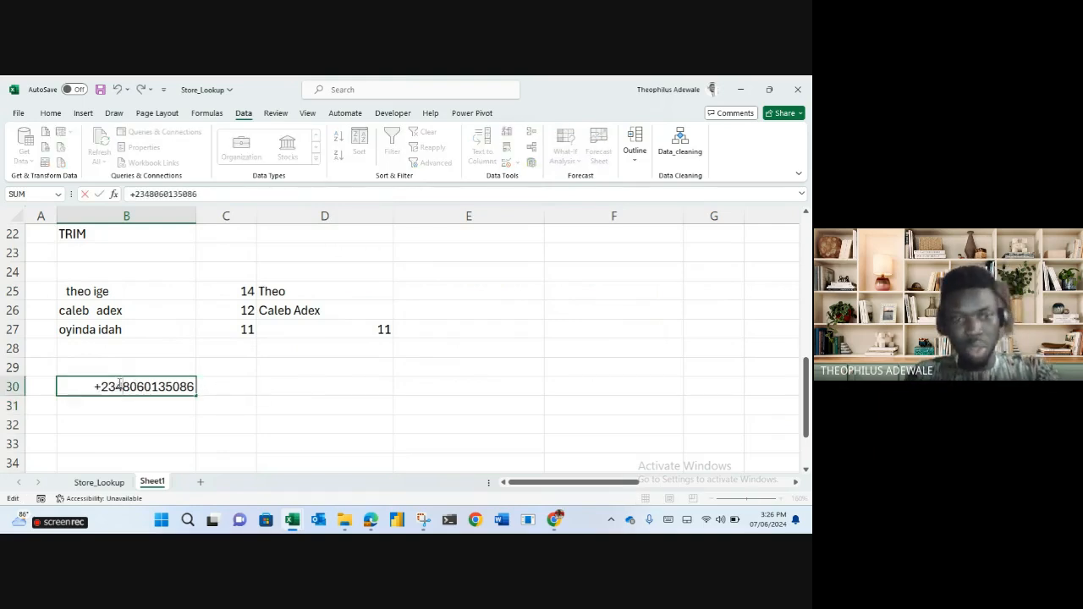
key("Return")
left_click(120, 386)
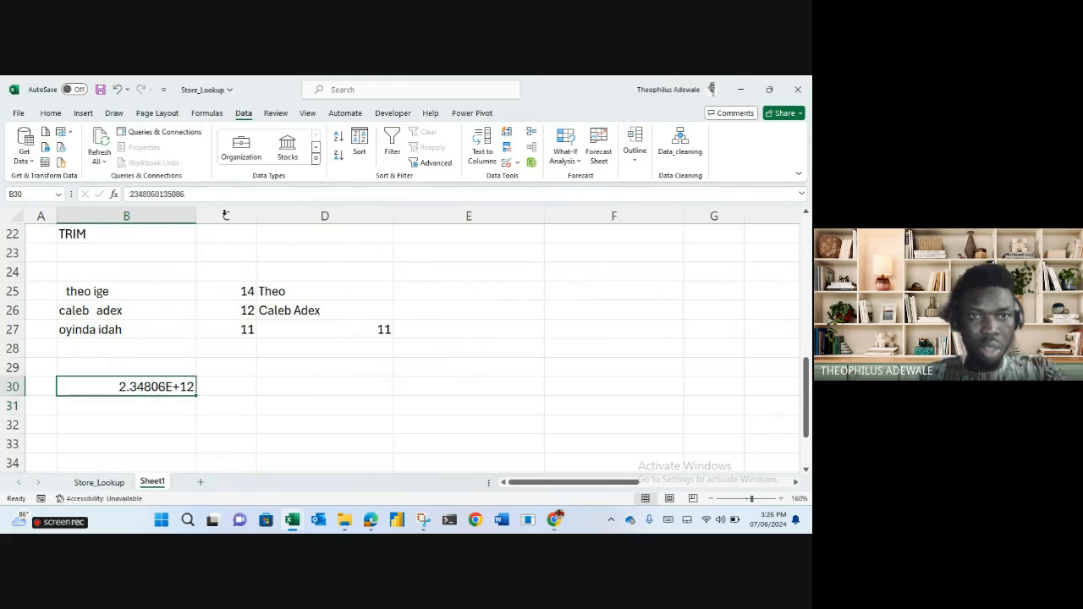
left_click(132, 195)
type("+")
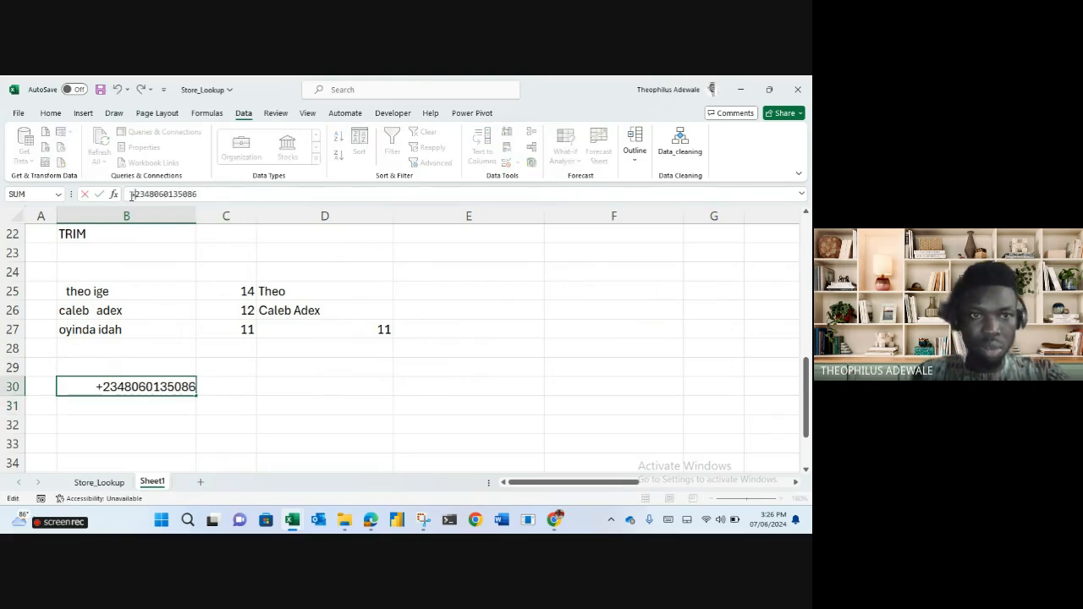
left_click(131, 194)
type("'")
key("Return")
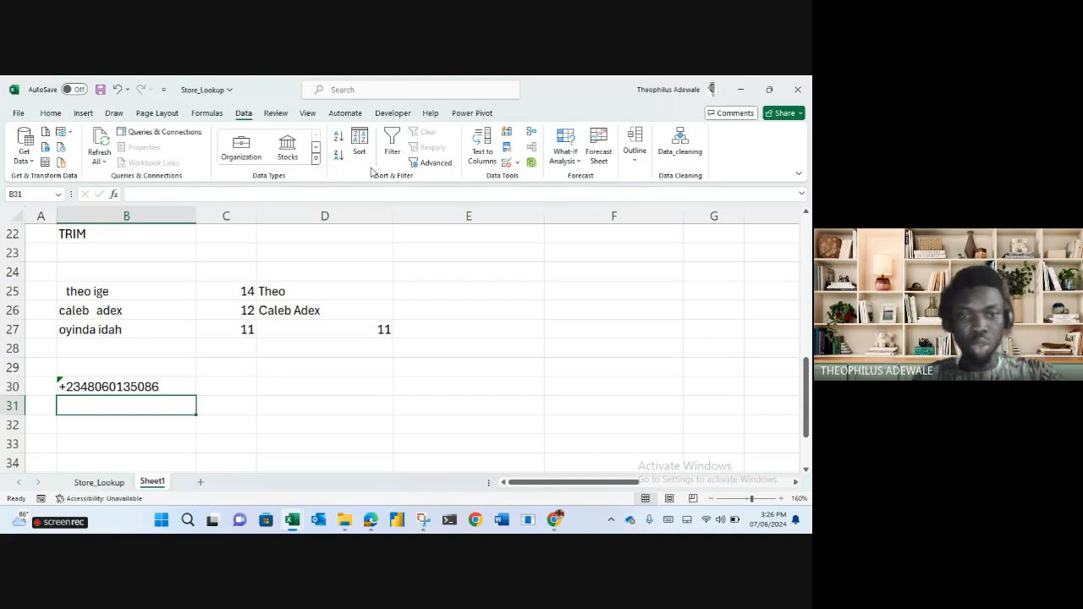
Type the headers country code, area code and subscribers no into C29:E29.
left_click(225, 366)
type("country coe")
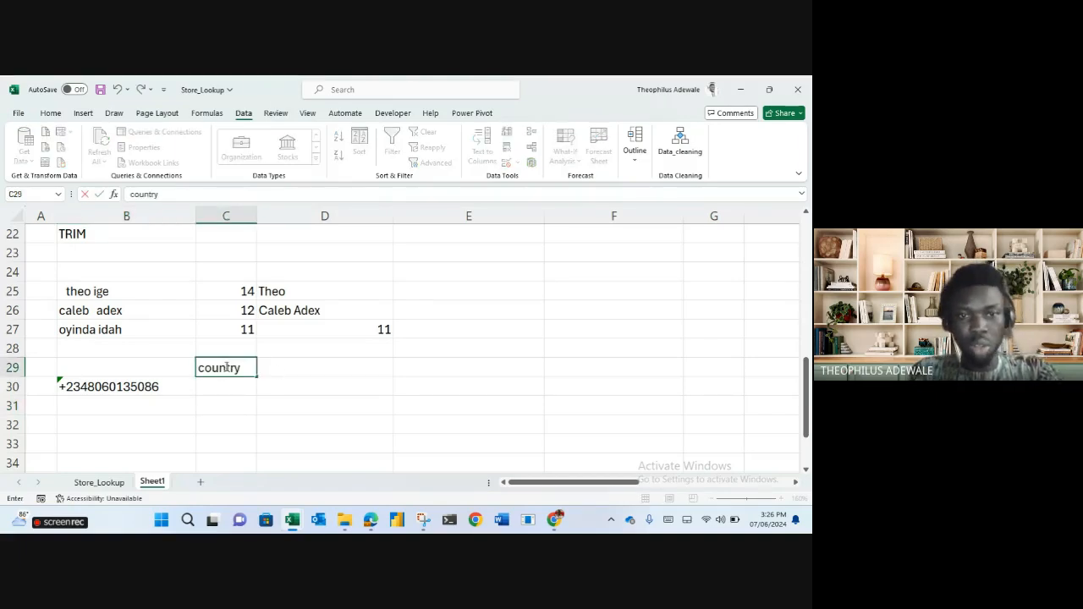
key("BackSpace")
type("de")
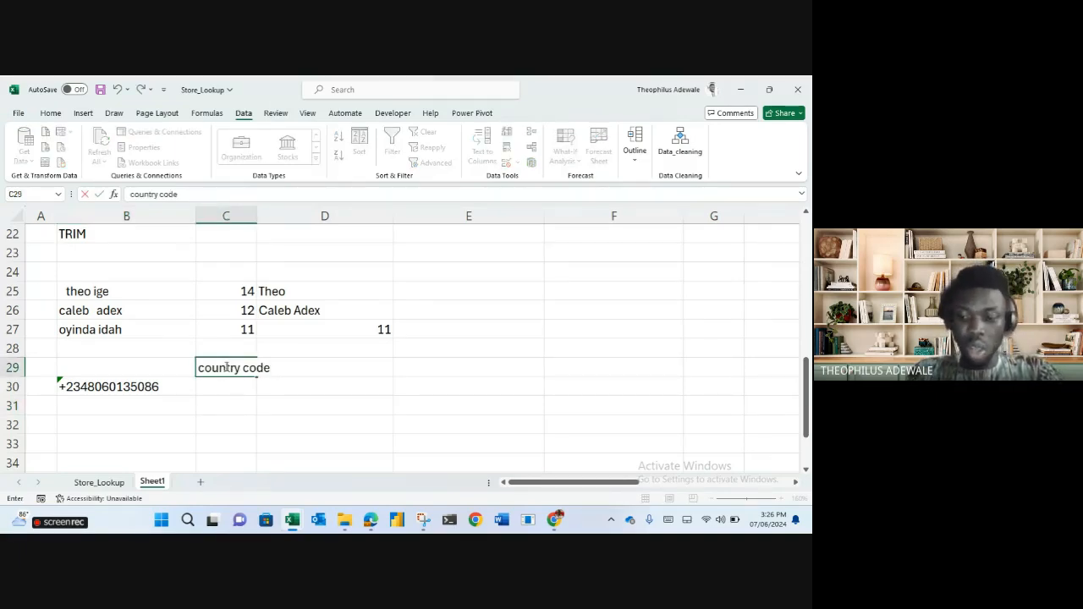
key("Tab")
type("sta")
key("BackSpace")
key("BackSpace")
key("BackSpace")
type("area code")
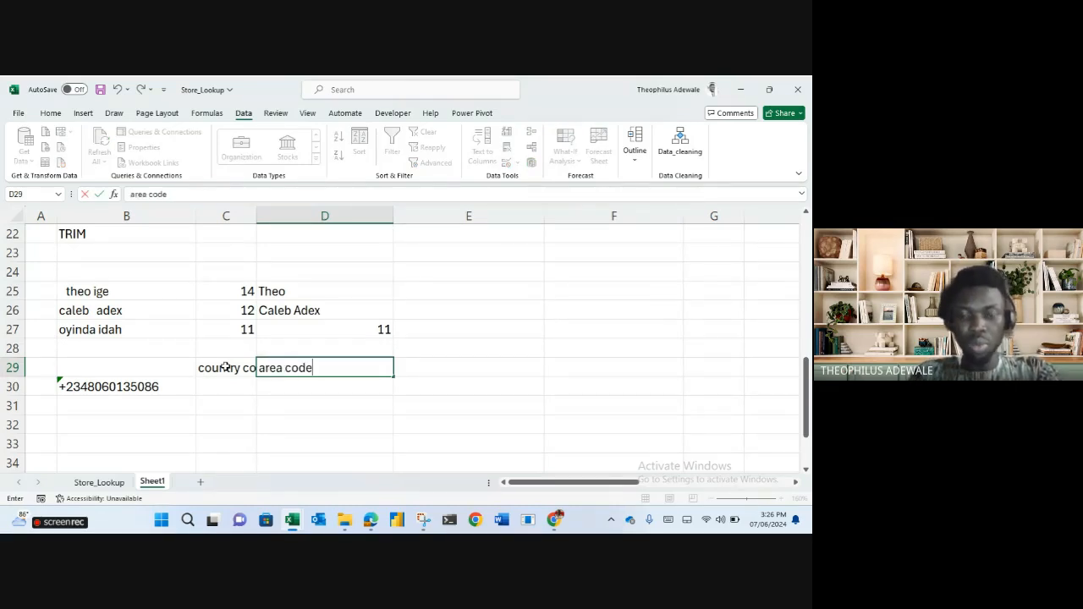
key("Tab")
type("su")
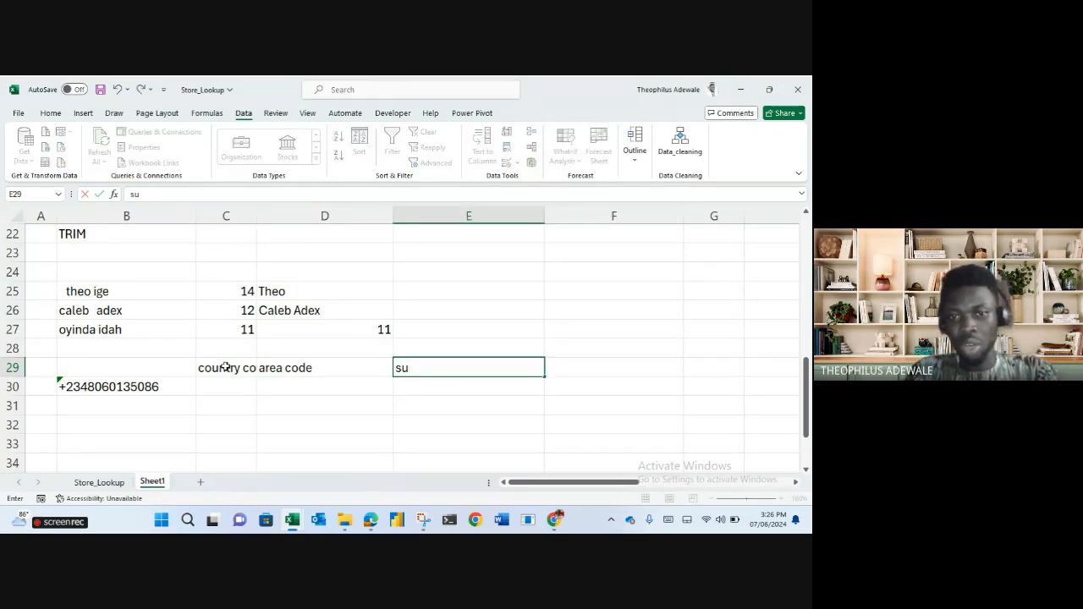
type("s.")
key("BackSpace")
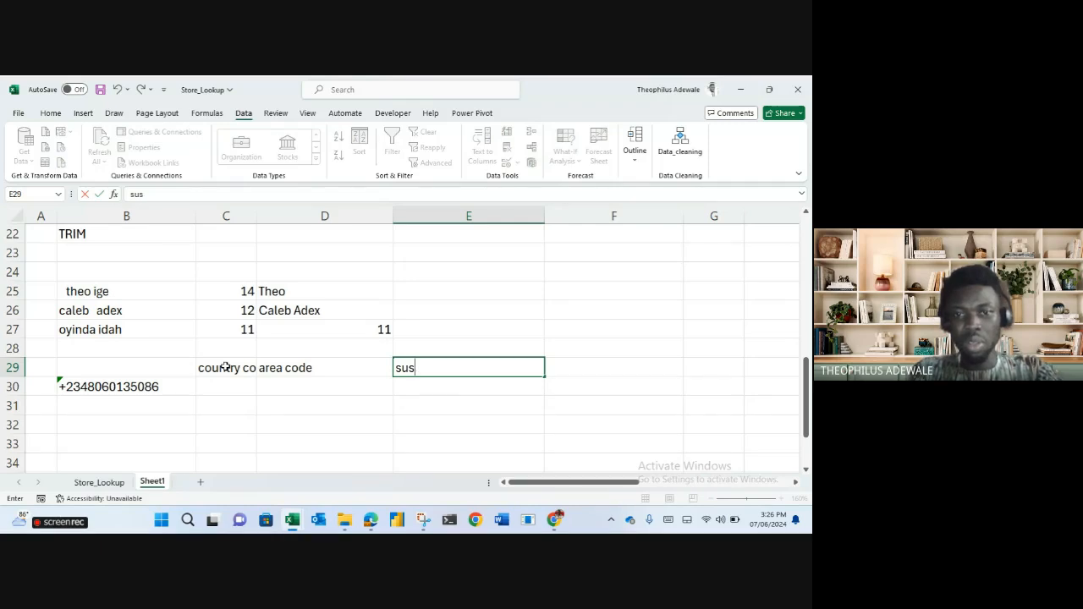
type("bscribers no")
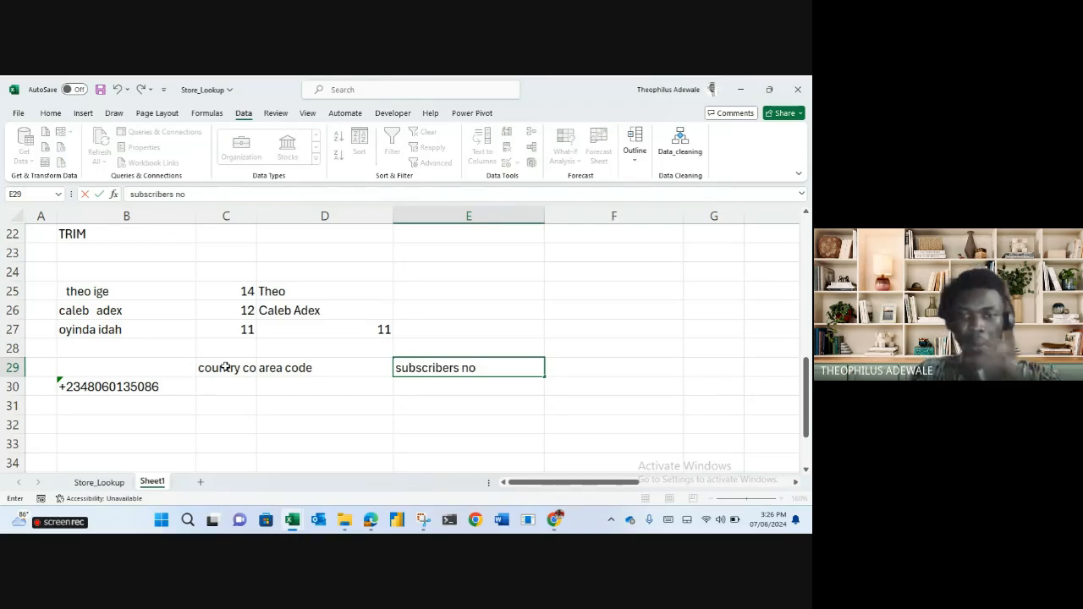
key("Return")
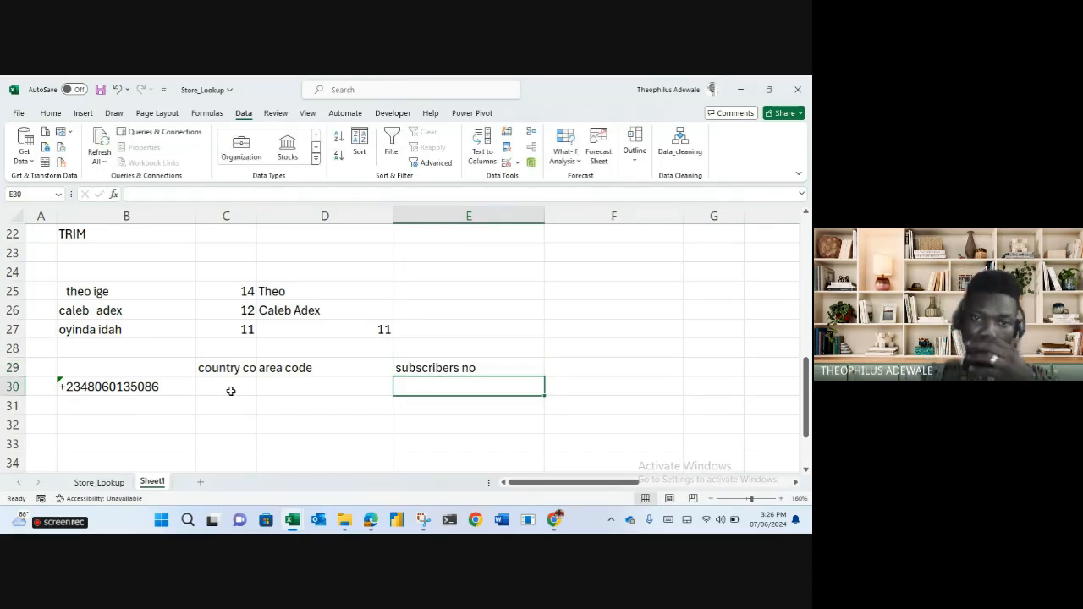
AutoFit columns C to E to their headers and label B29 'phone no'.
left_click_drag(226, 370, 428, 370)
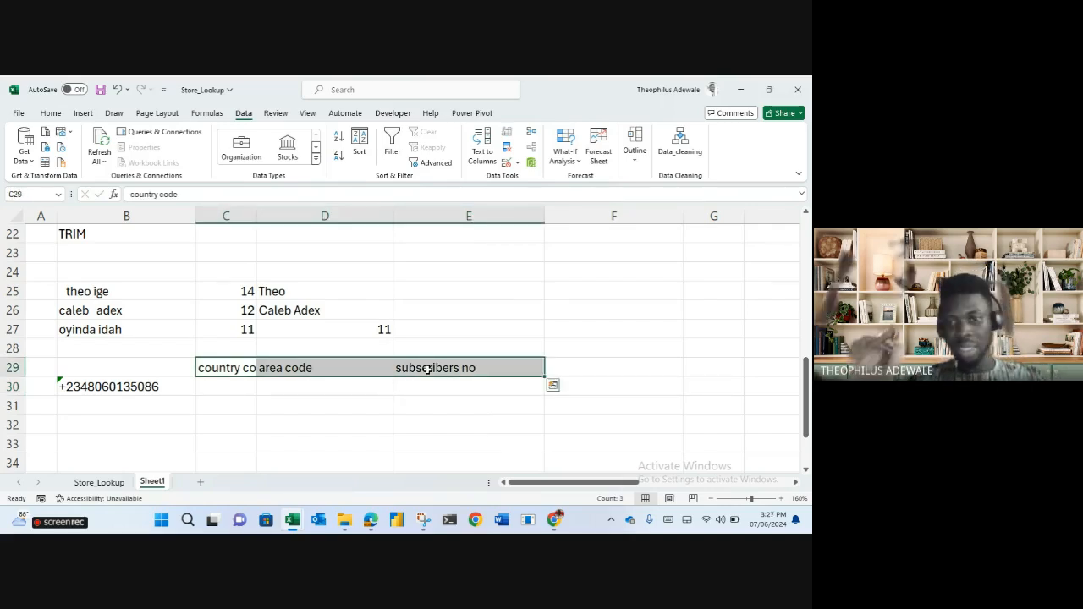
key("alt")
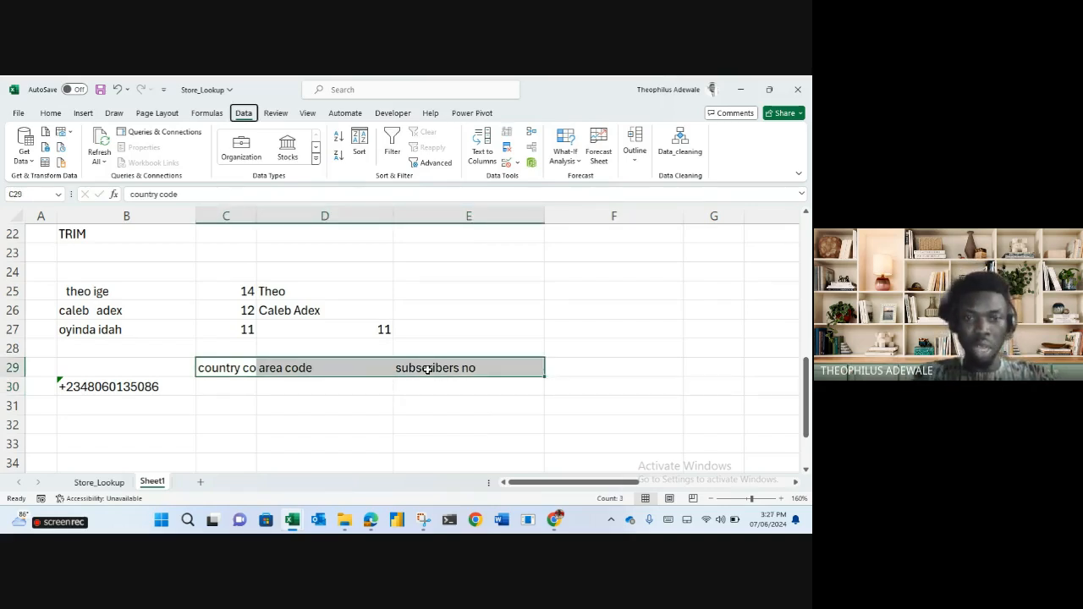
key("h")
key("o")
key("i")
left_click(501, 364)
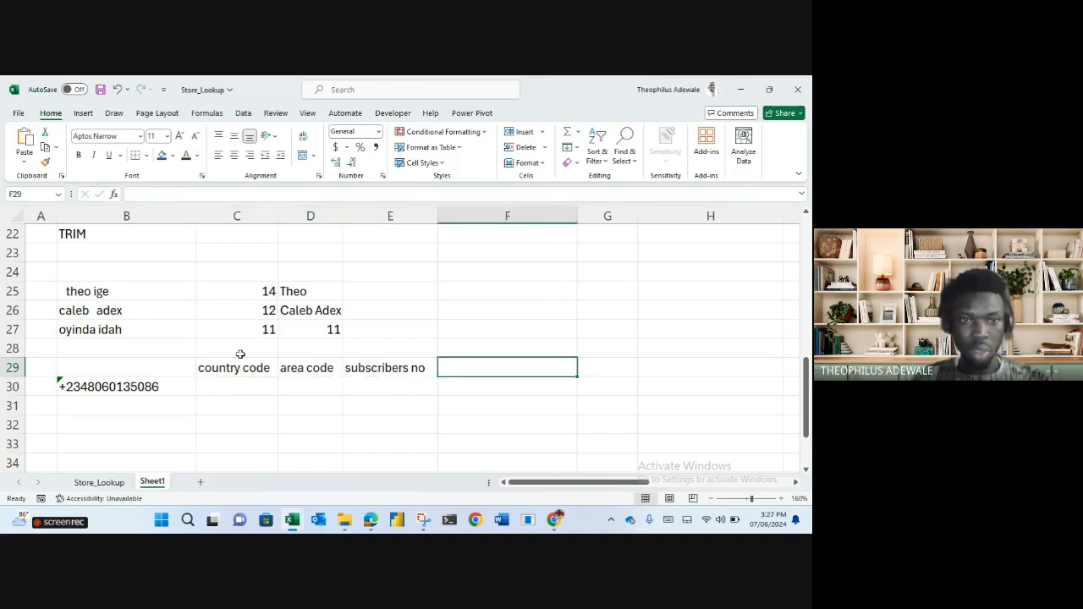
left_click(121, 369)
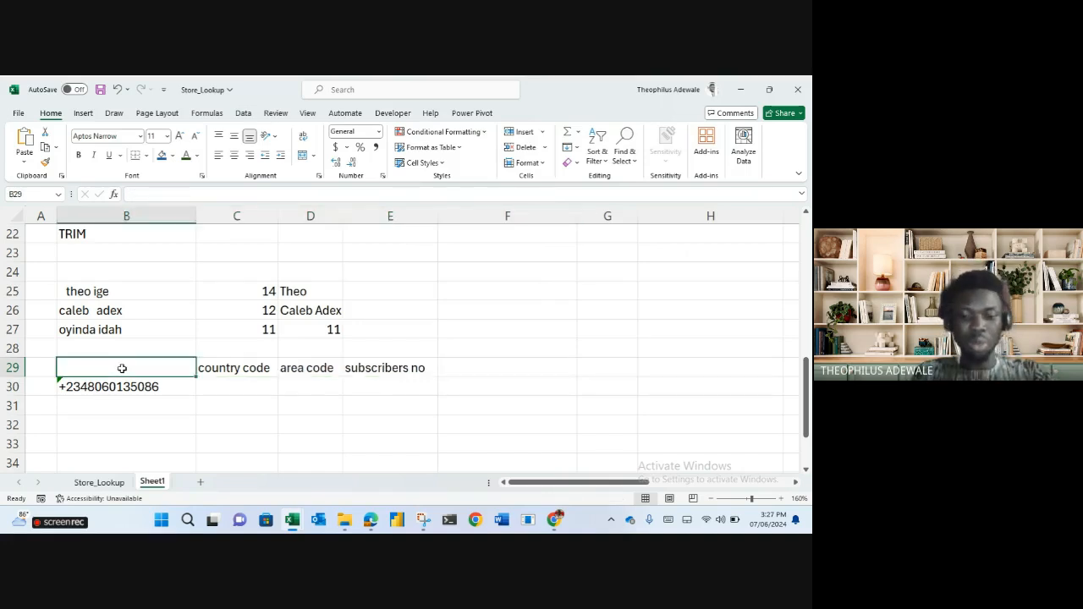
type("phone no")
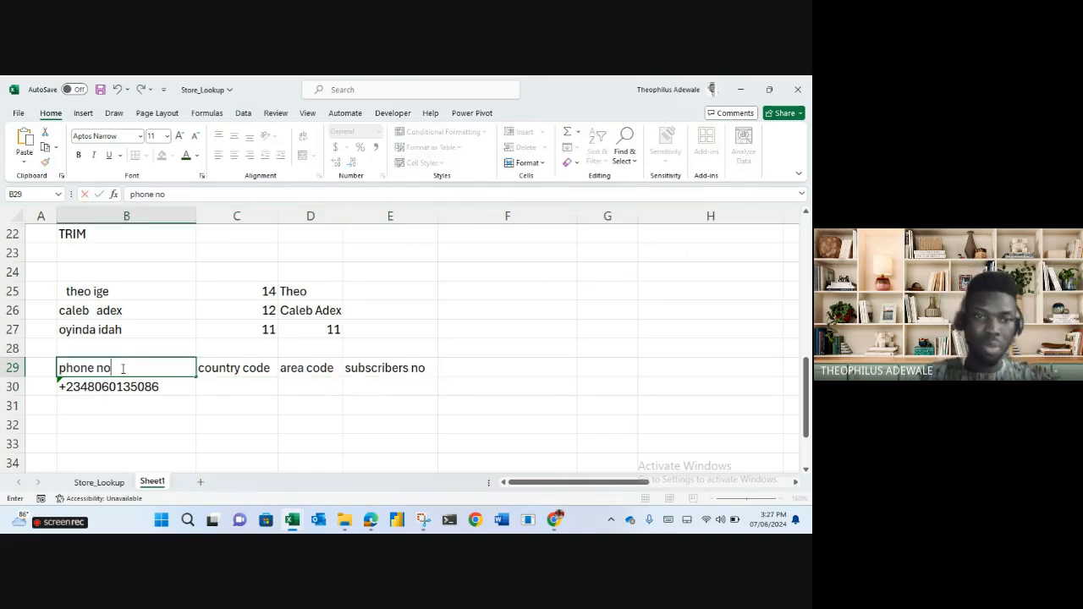
key("Return")
Give B29:E31 All Borders plus a Thick Outside Border.
left_click_drag(122, 369, 378, 397)
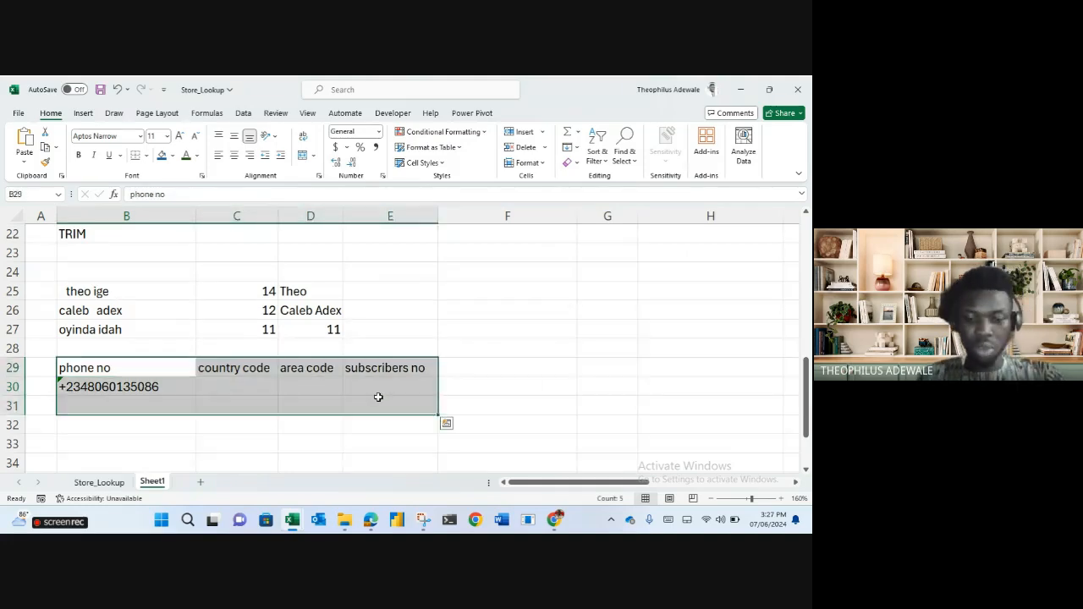
key("alt+h")
key("b")
key("a")
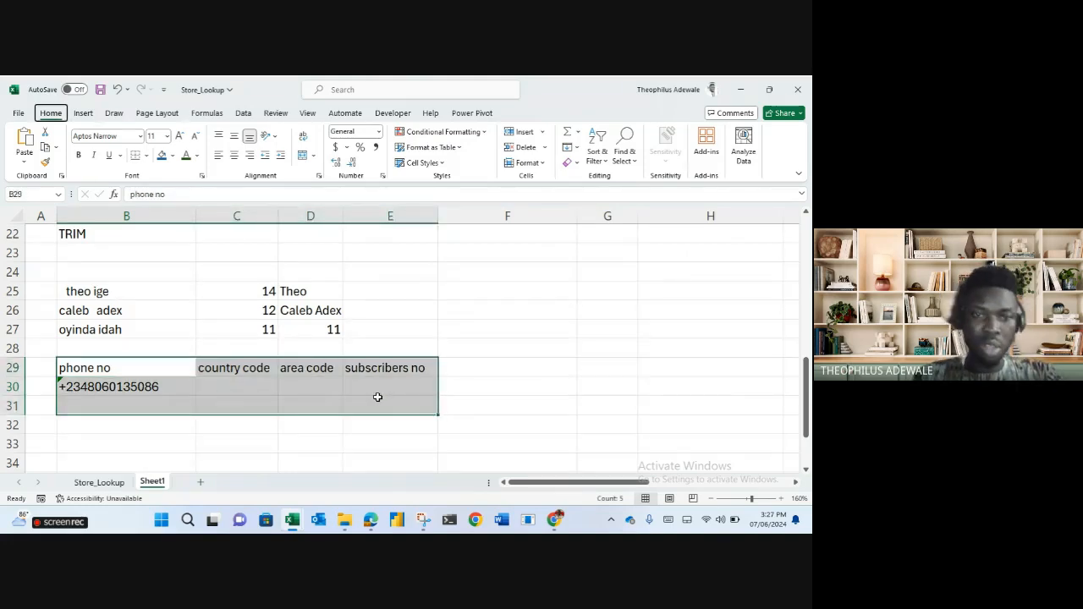
key("alt+h")
key("b")
key("t")
left_click(582, 314)
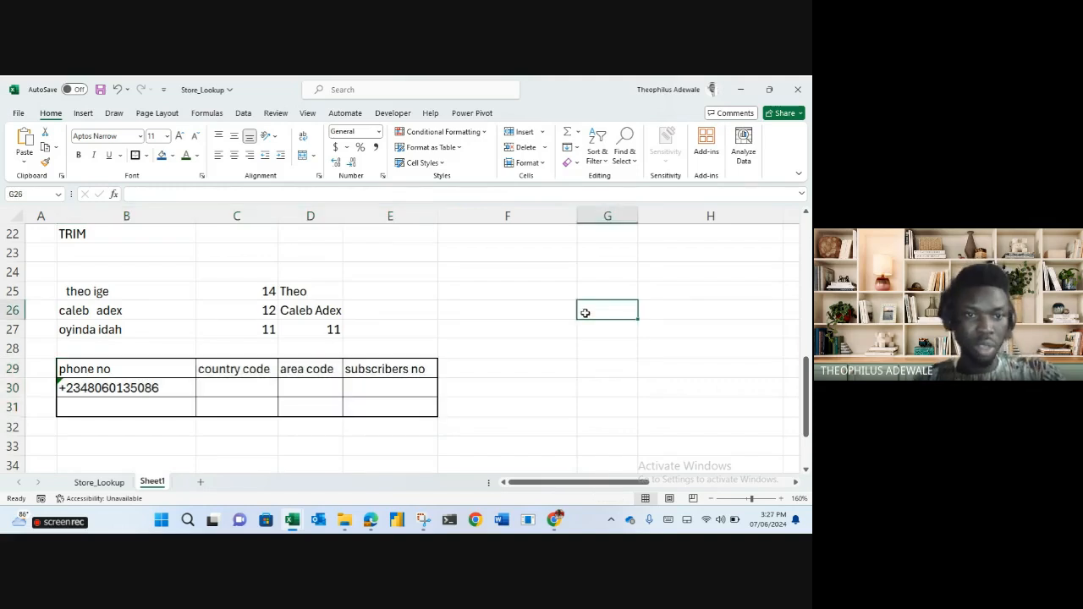
Bring the Google Meet window forward, then hide it to return to the sheet.
mouse_move(371, 520)
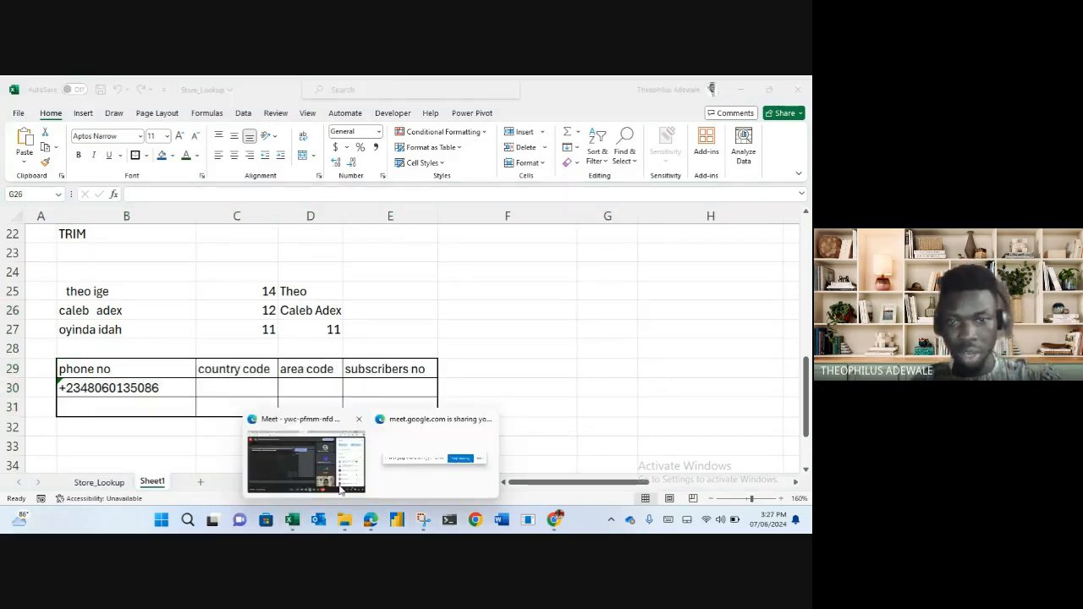
left_click(334, 484)
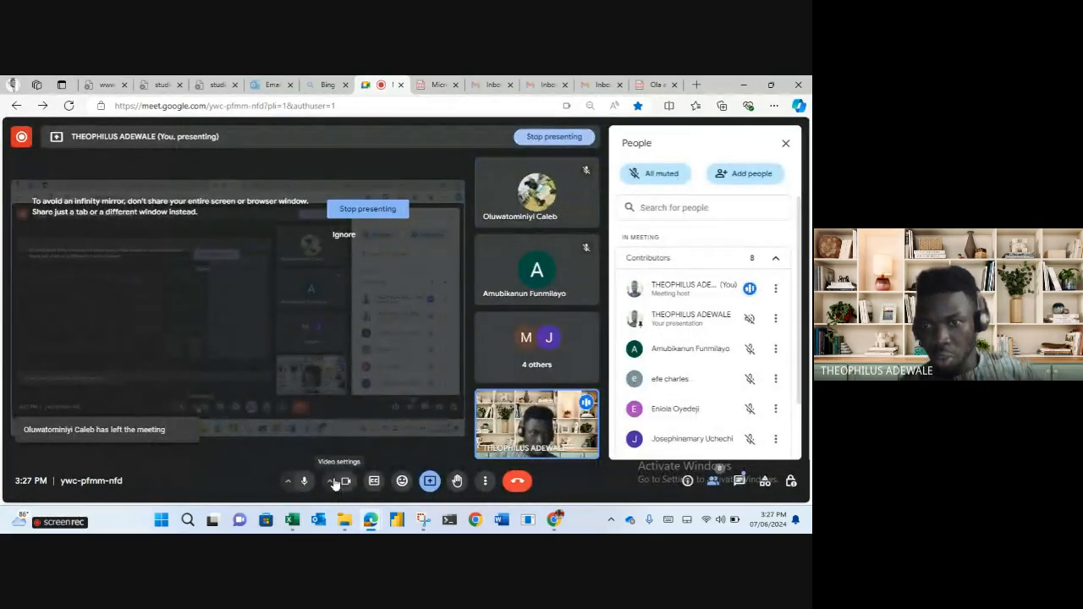
left_click(744, 86)
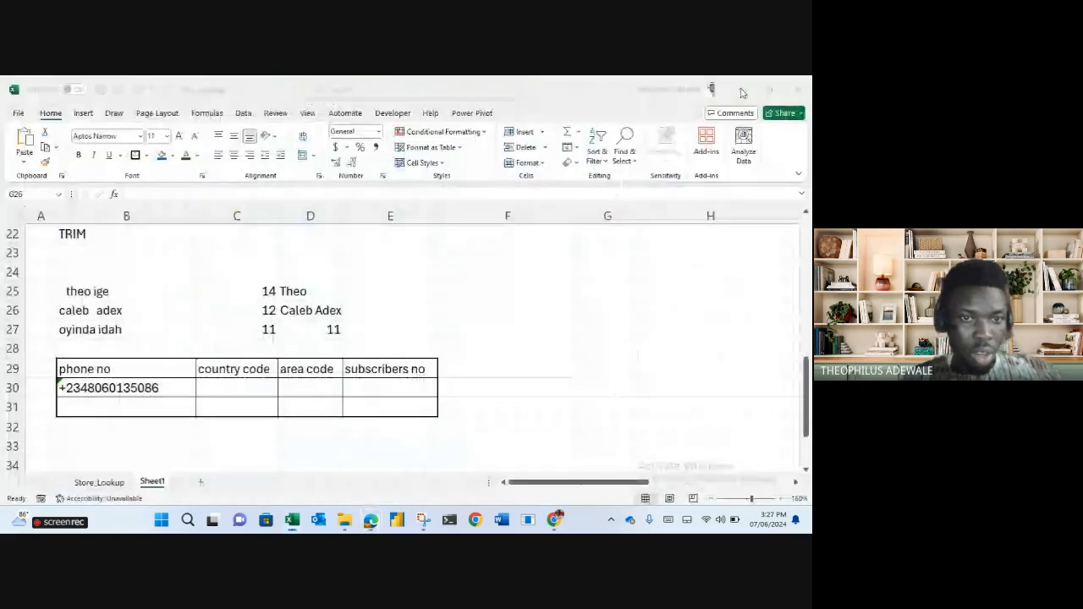
Enter =LEFT(B30,4) in C30 to get the country code +234.
left_click(241, 389)
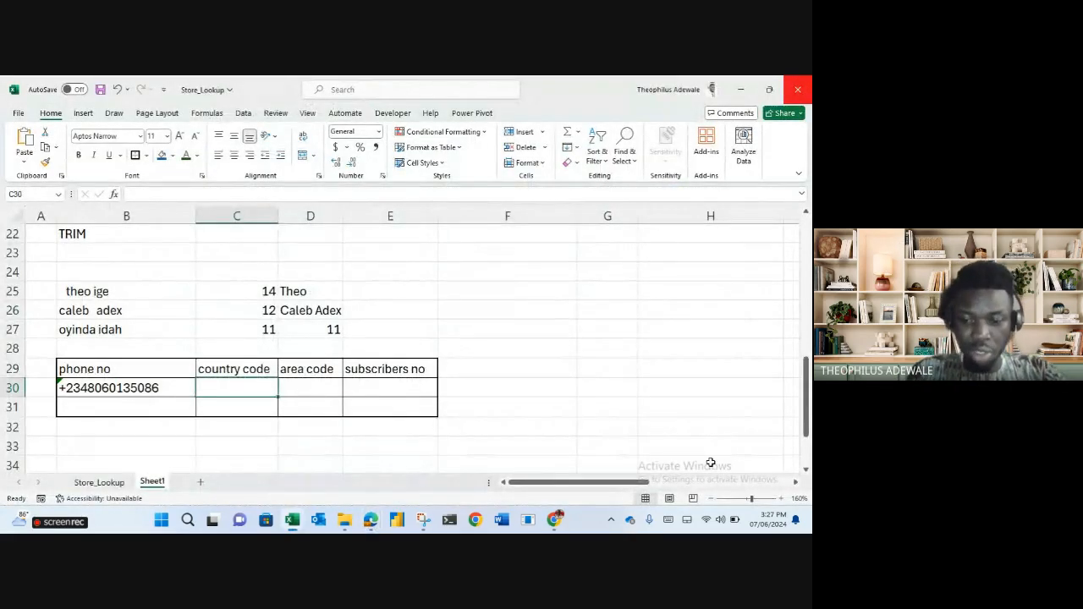
type("=left")
key("Tab")
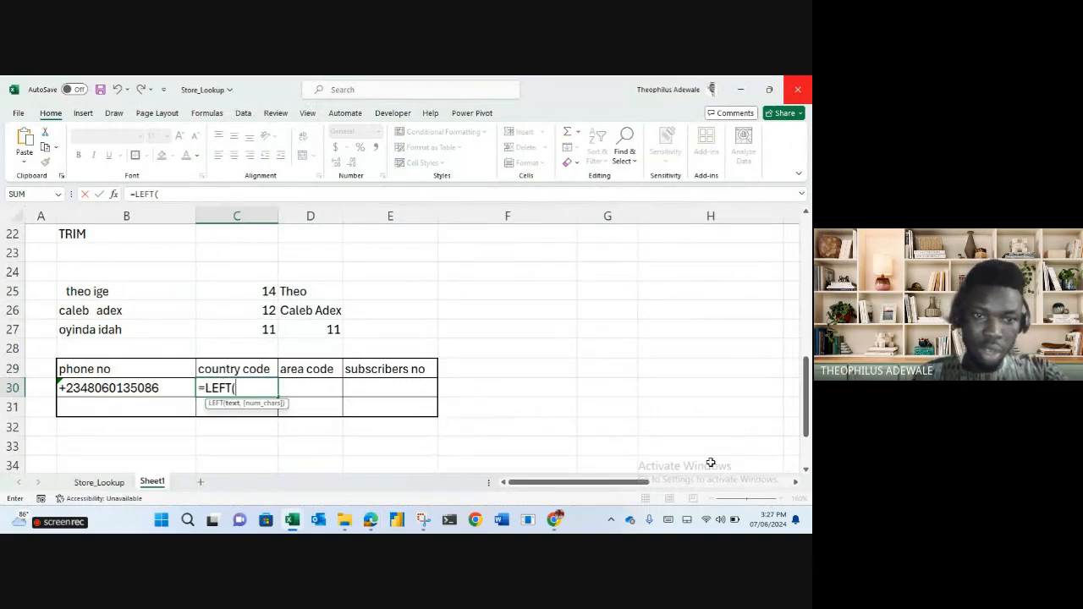
left_click(165, 389)
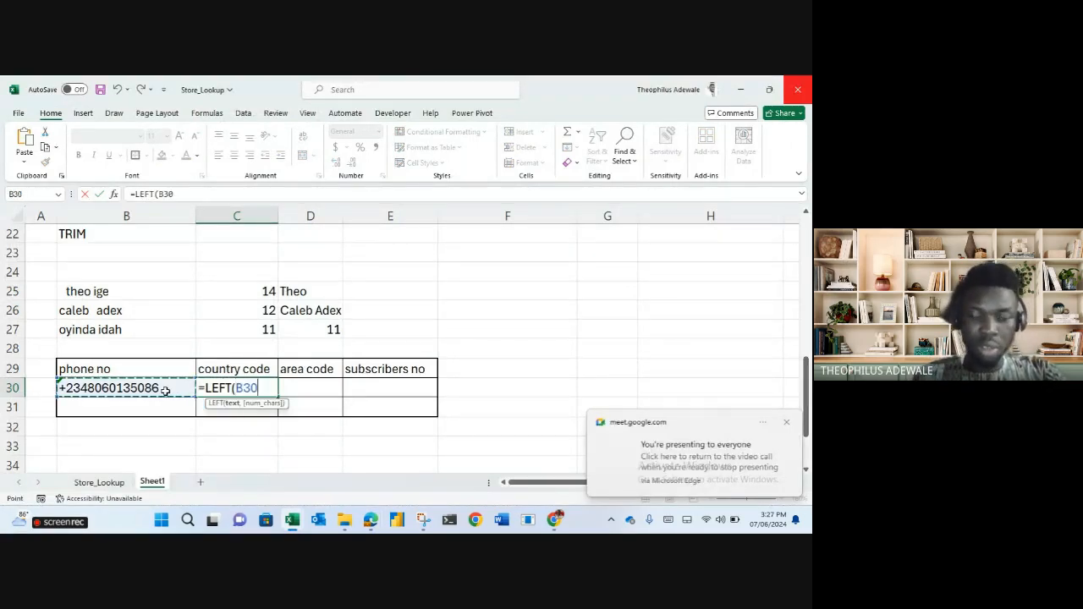
type(",4")
key("Return")
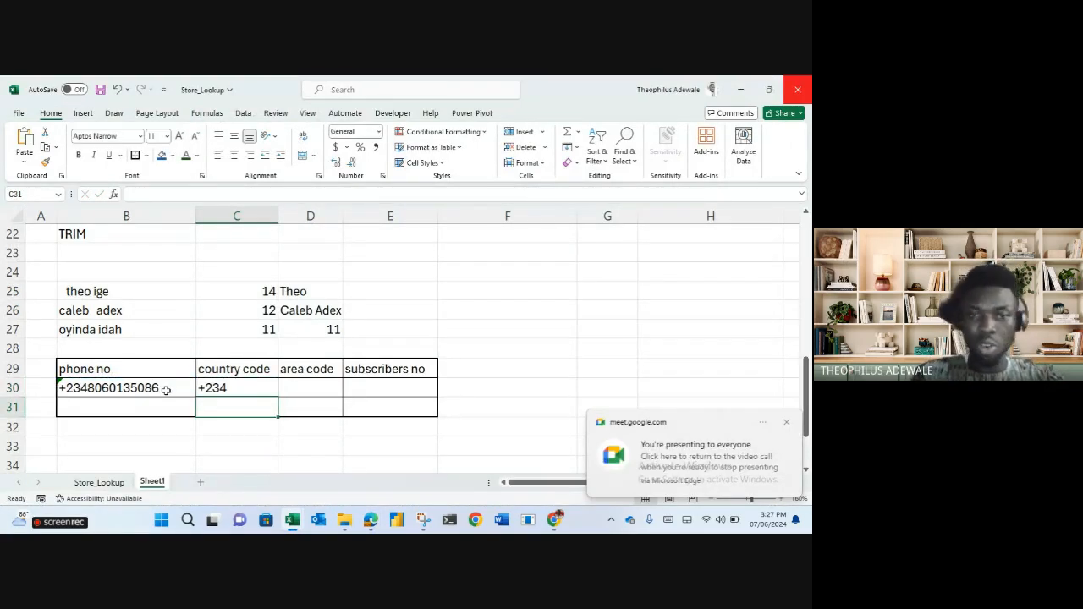
Enter =MID(B30,5,3) in D30 to get the area code 806.
left_click(307, 396)
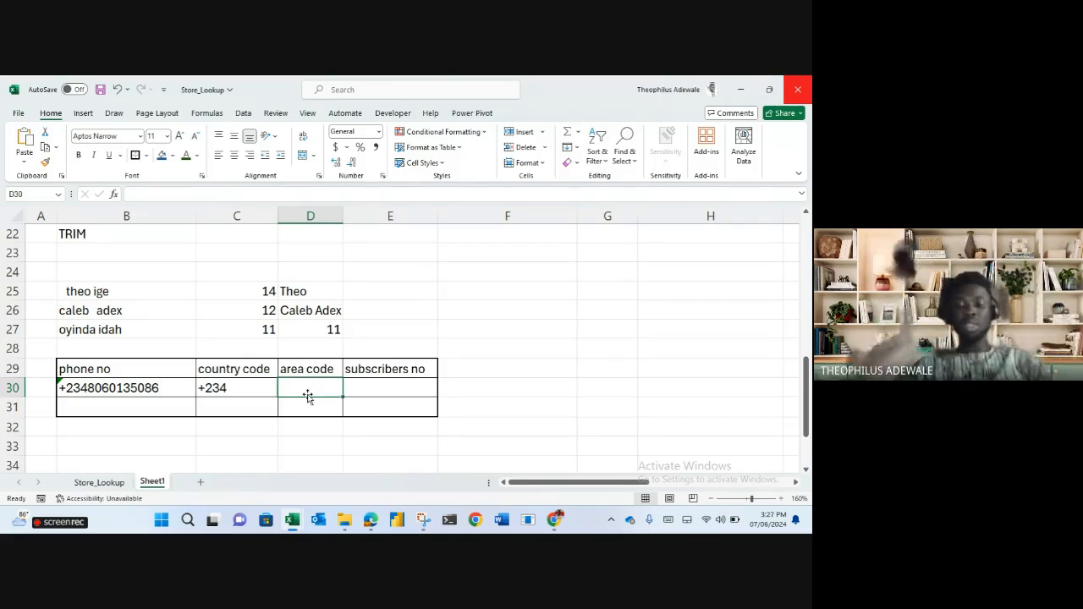
type("=mid")
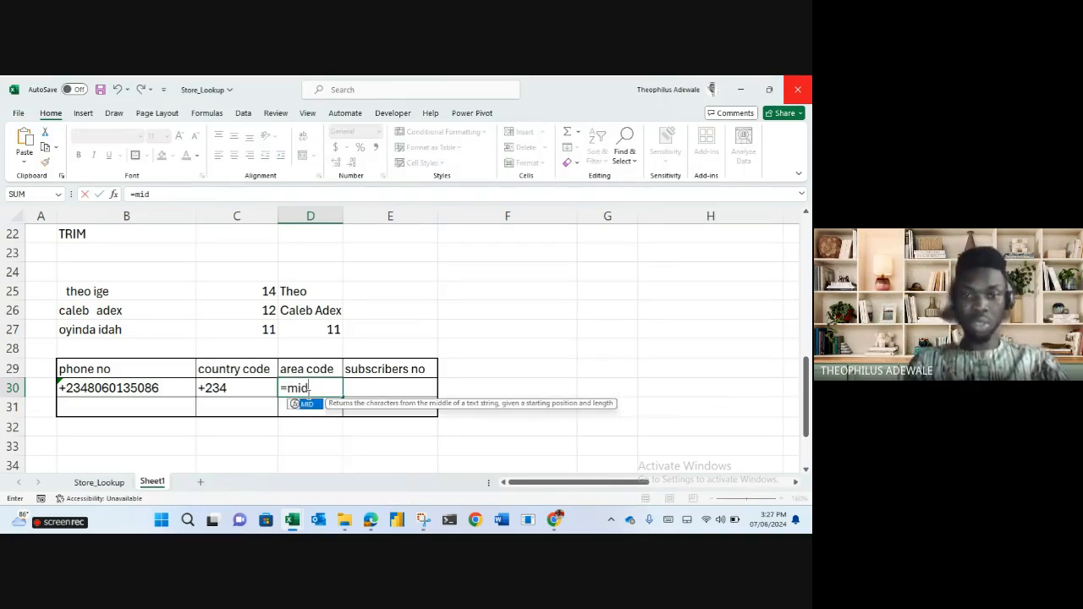
key("Tab")
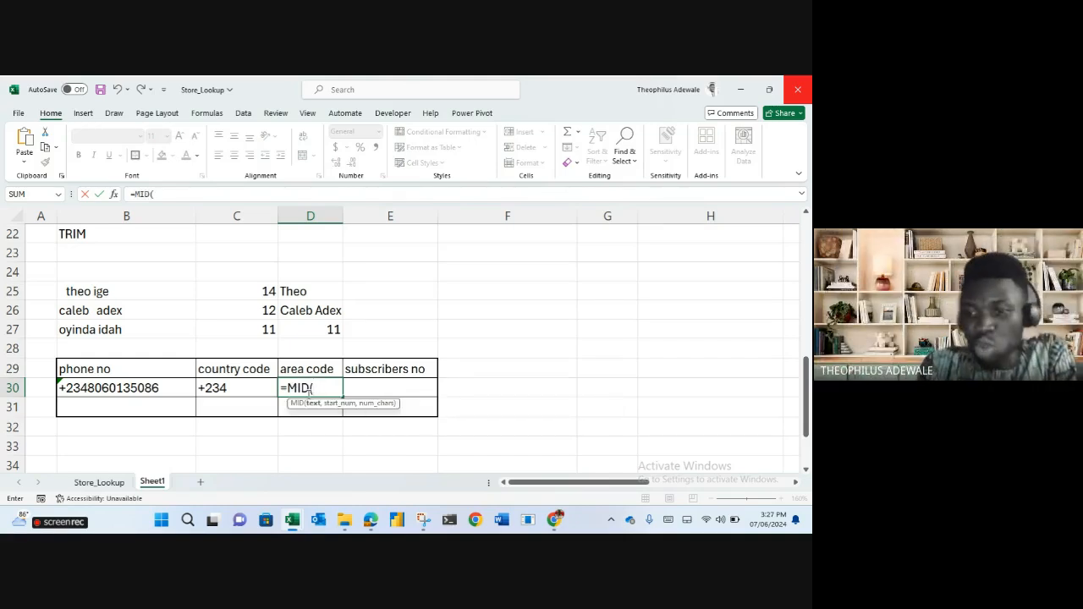
left_click(142, 388)
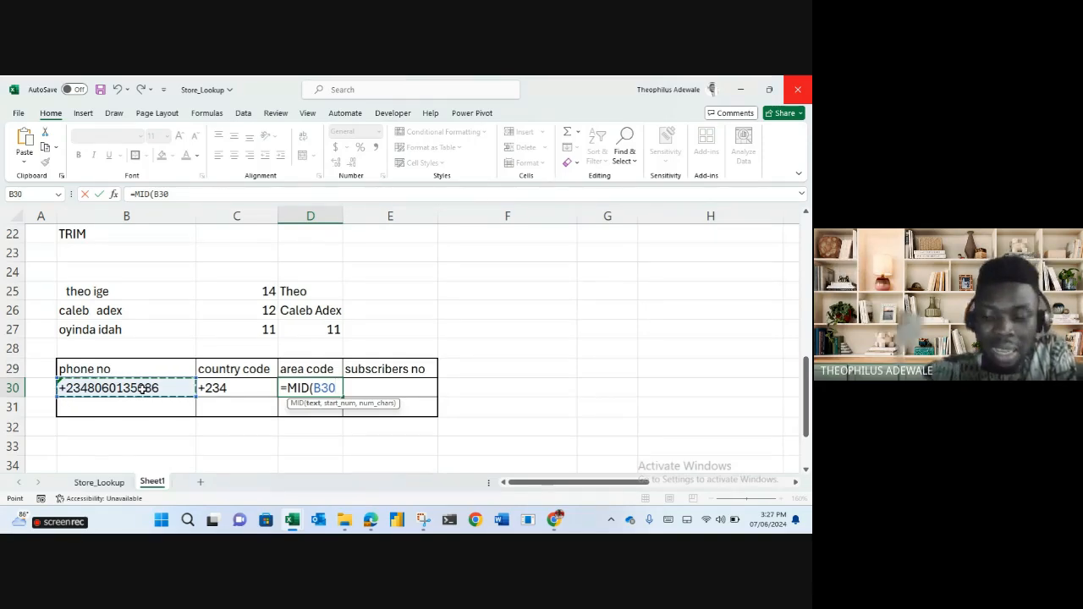
type(",")
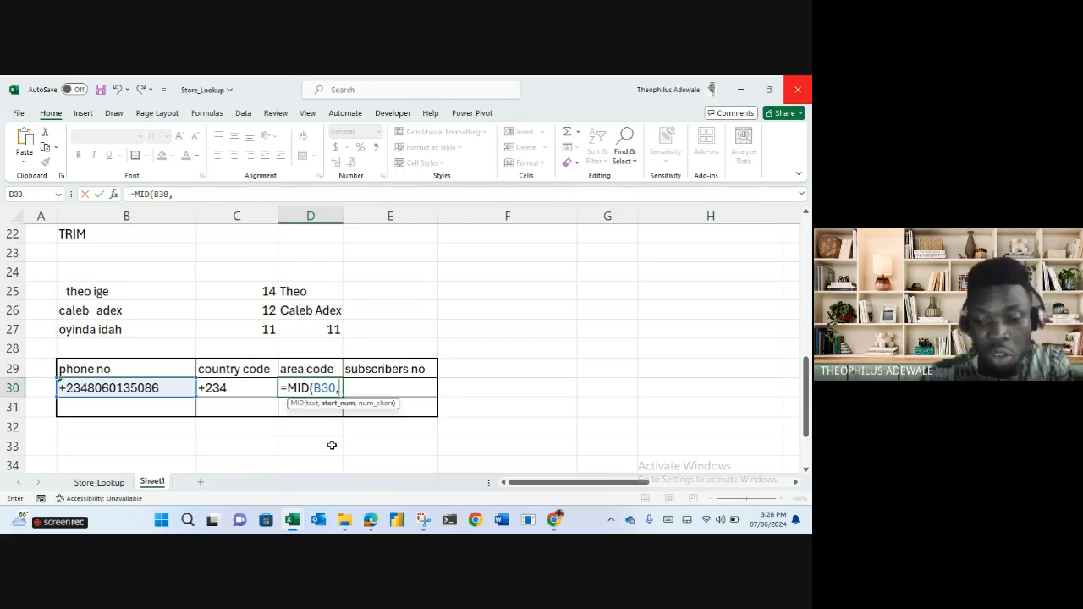
type("5,")
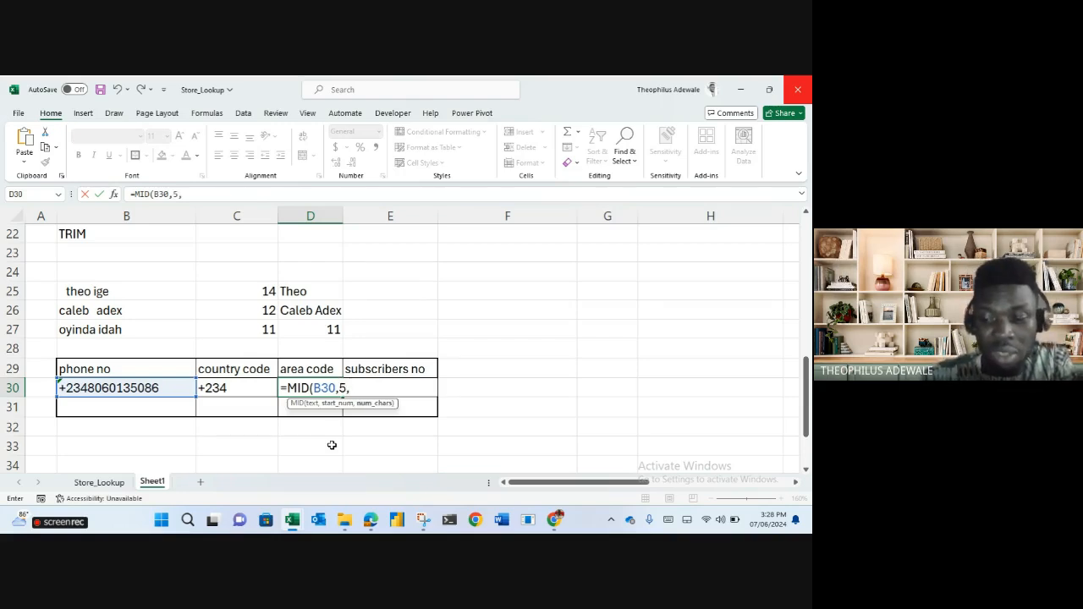
type("3")
key("Return")
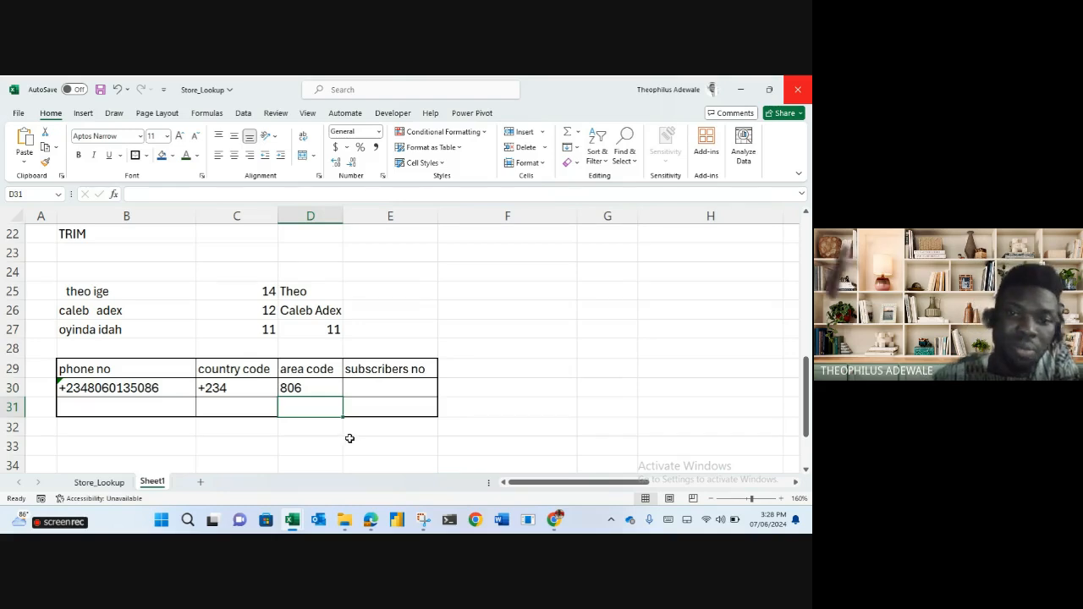
Enter =RIGHT(B30,6) in E30, returning the subscriber digits 135086.
left_click(377, 391)
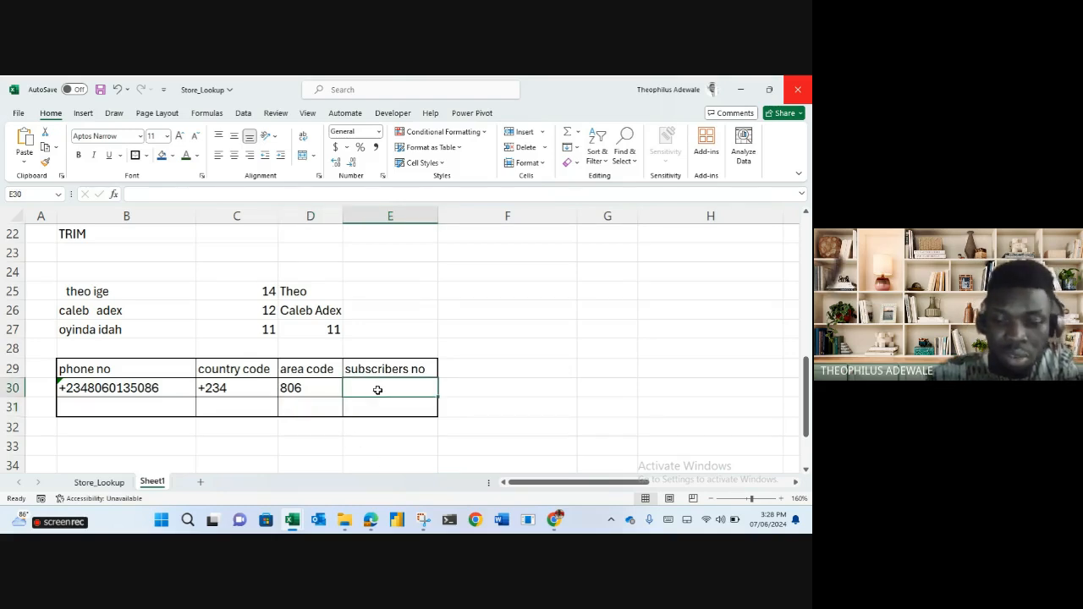
type("=right")
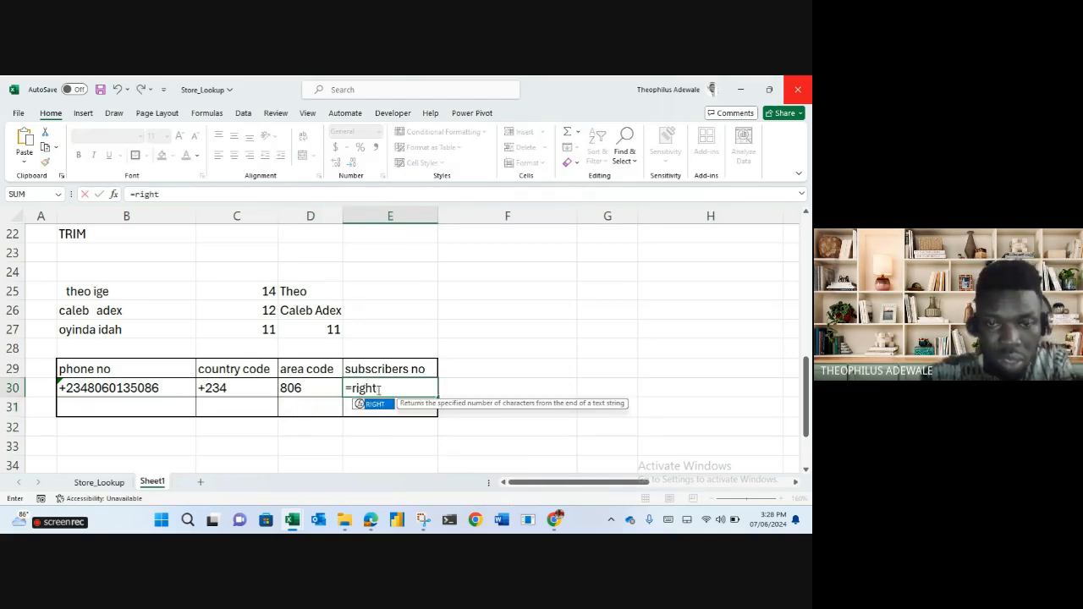
key("Tab")
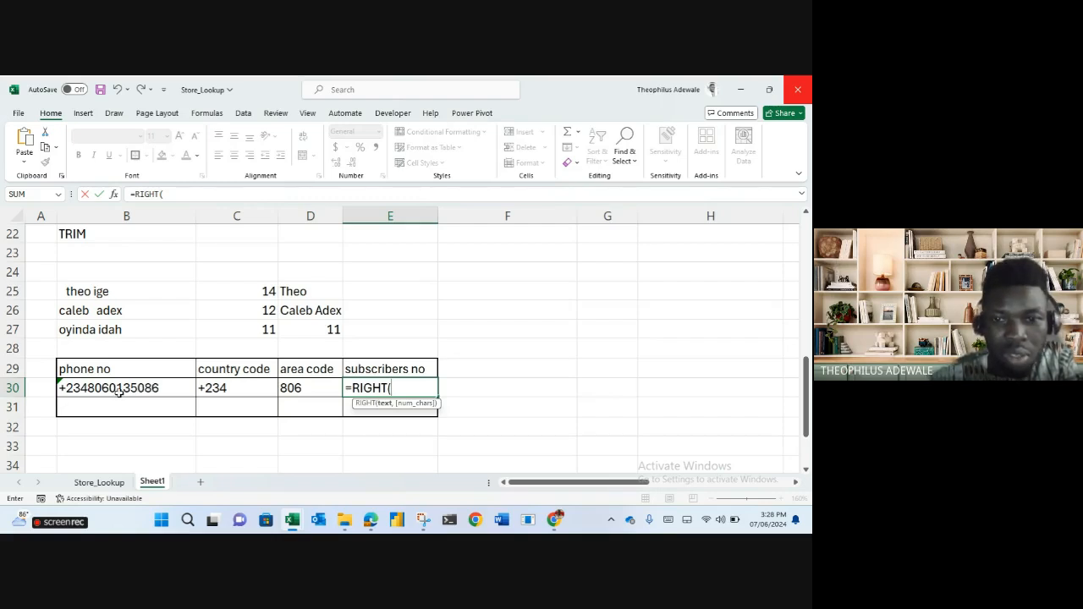
left_click(152, 388)
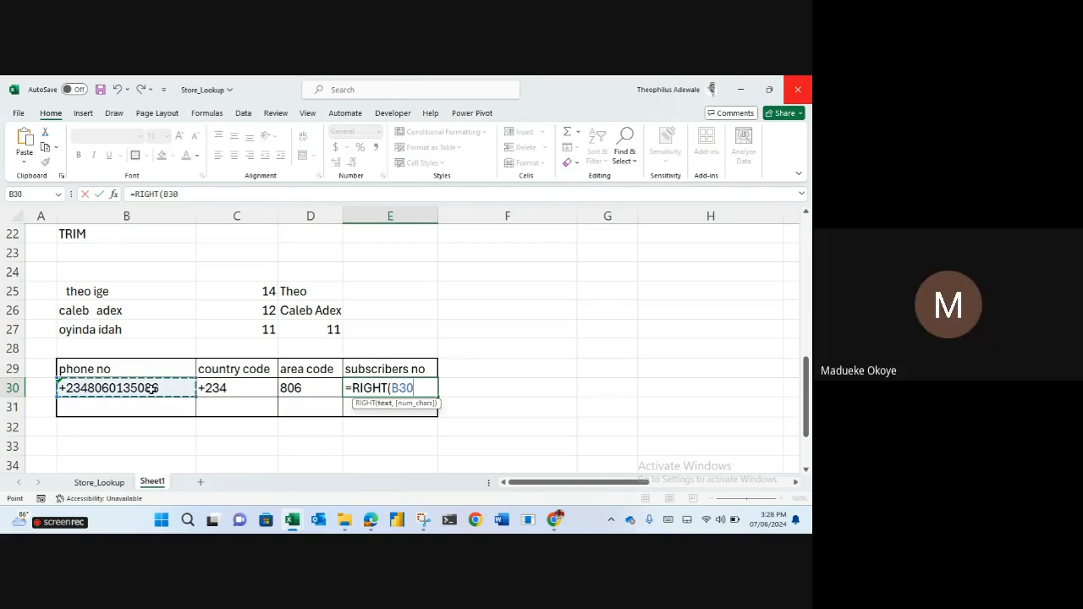
type(",6")
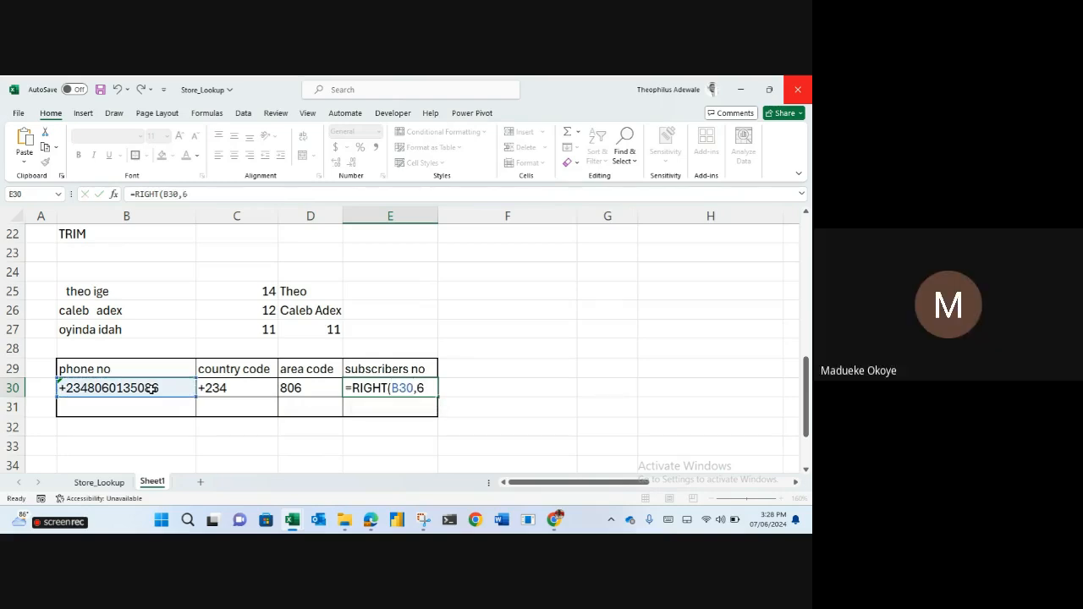
key("Return")
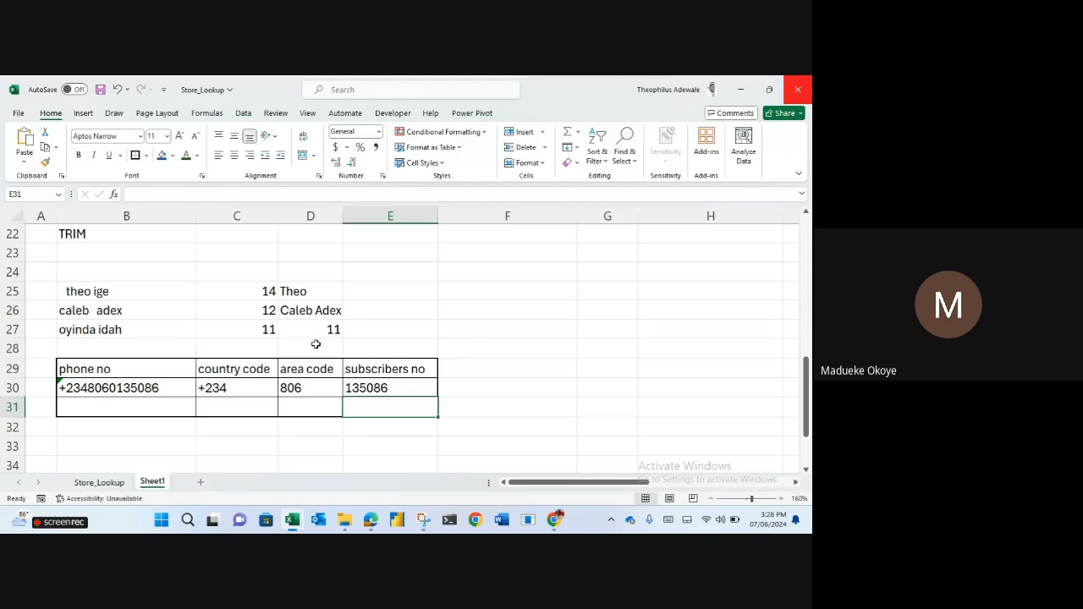
left_click(244, 389)
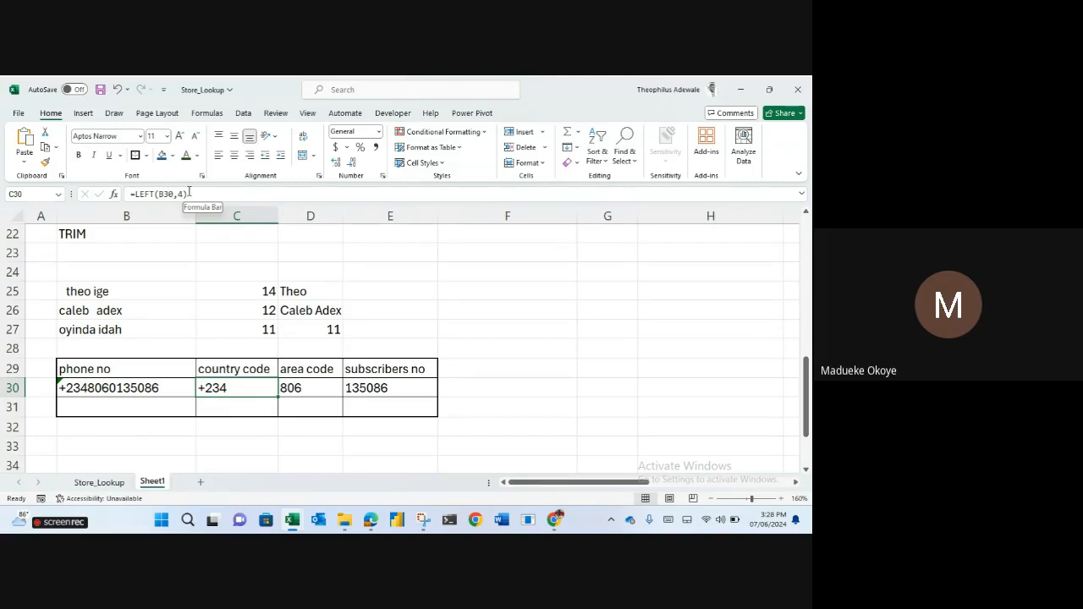
Clear the area code and subscriber results from D30:E30.
left_click_drag(298, 387, 364, 388)
key("Delete")
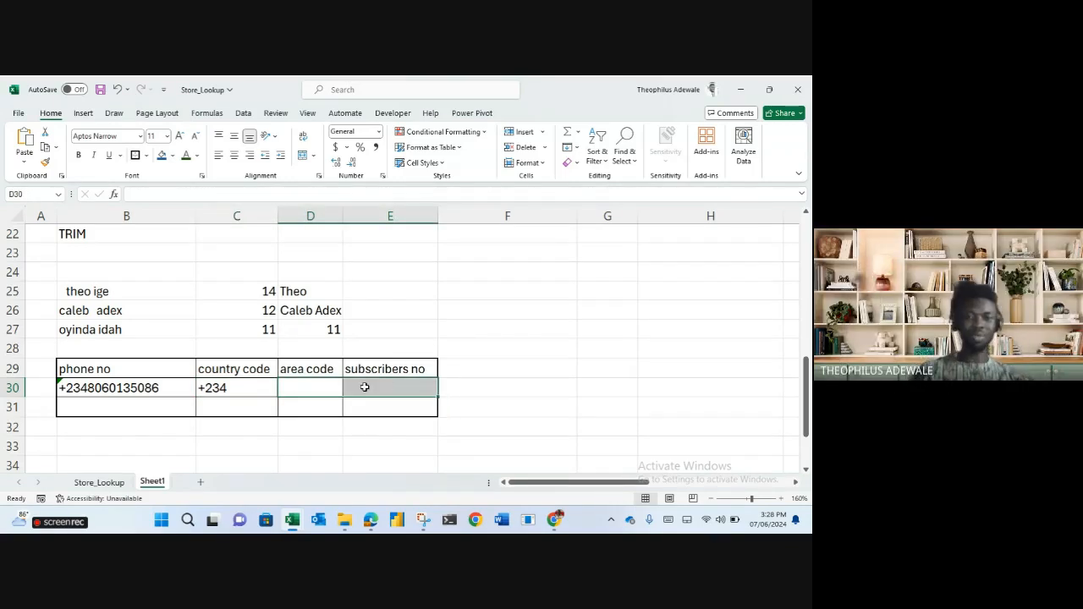
left_click(321, 389)
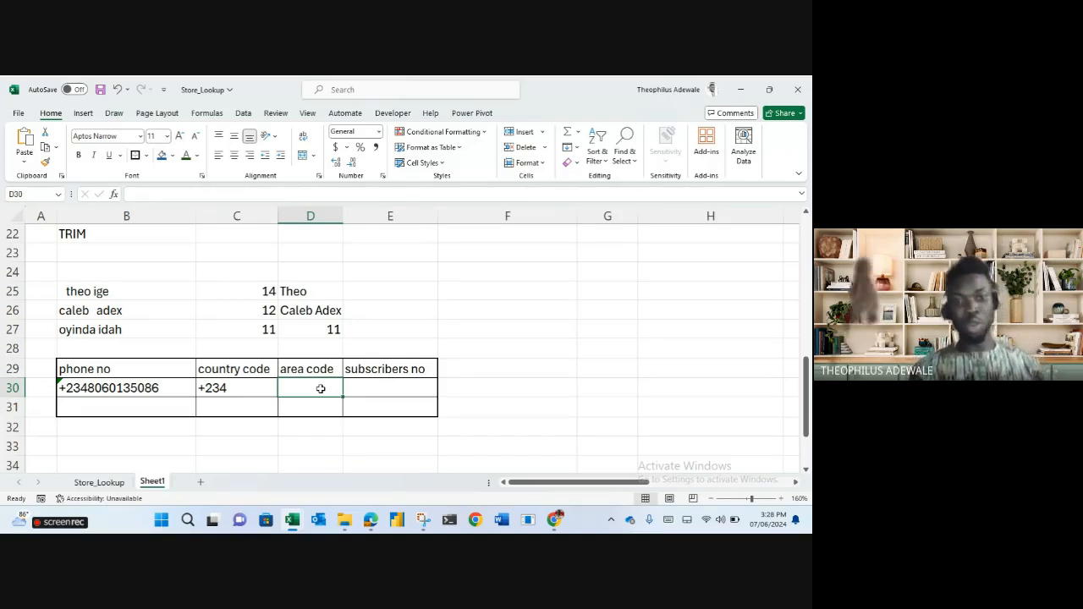
left_click(514, 292)
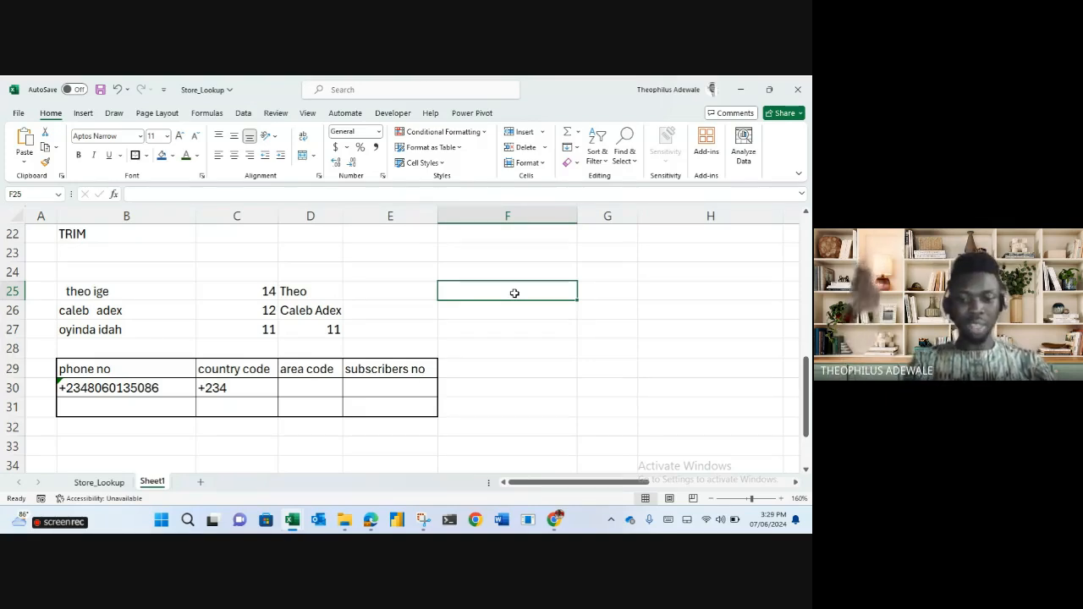
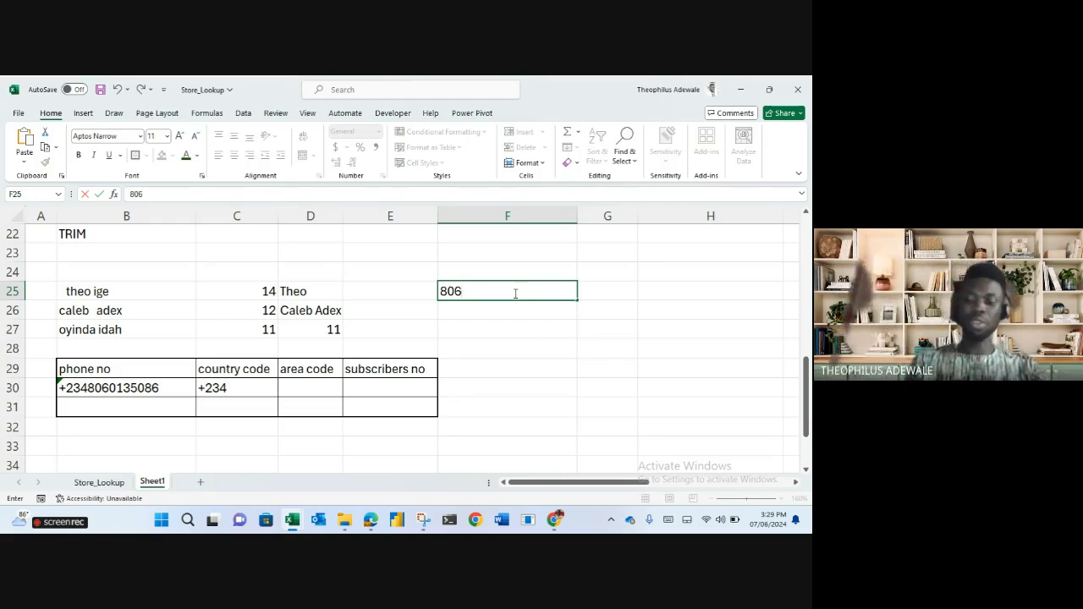
key("Tab")
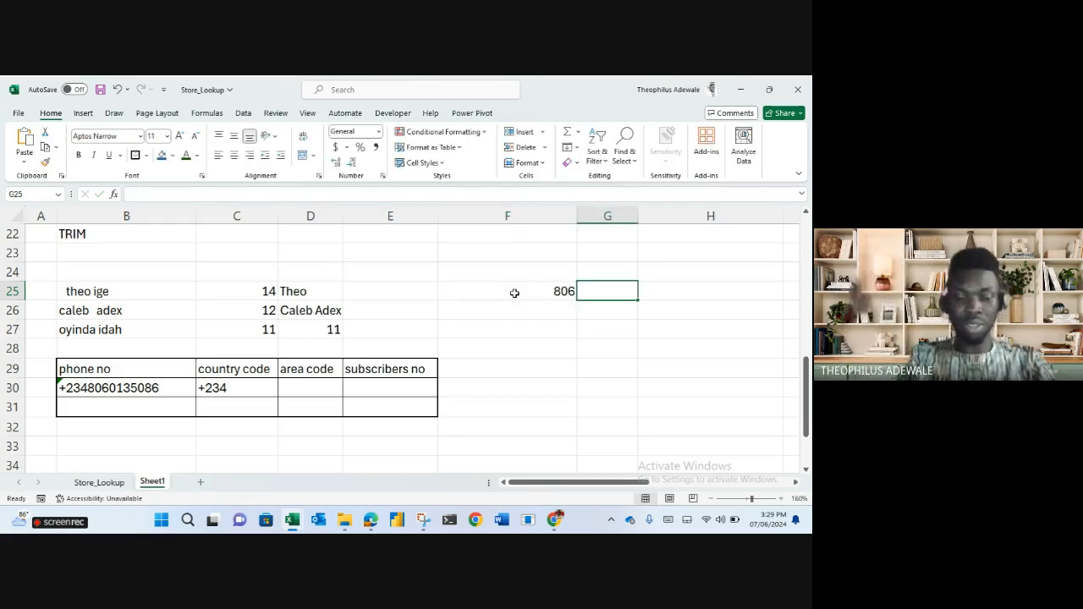
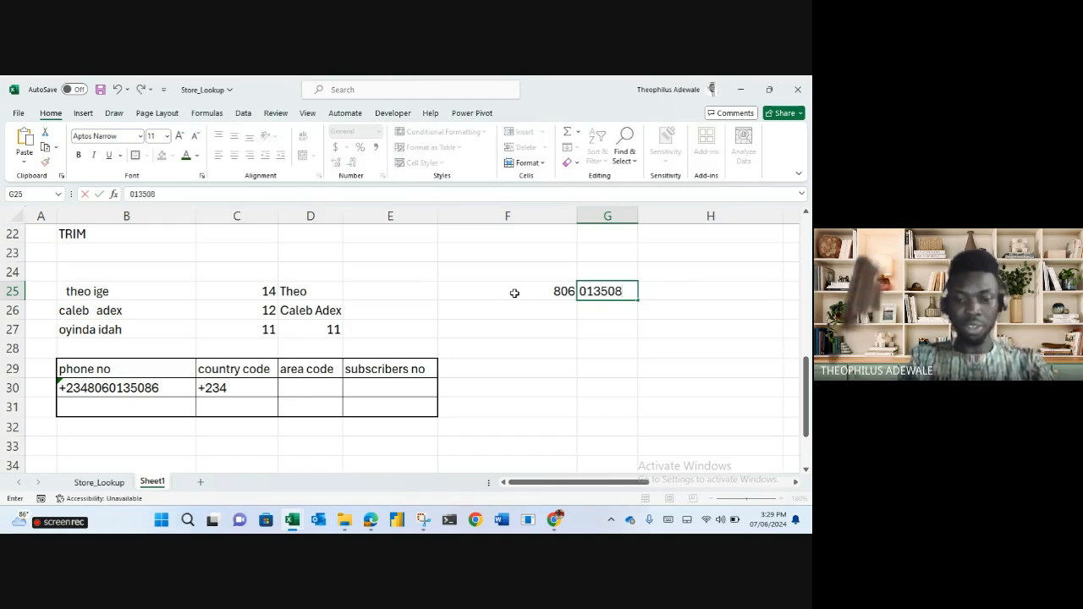
key("Return")
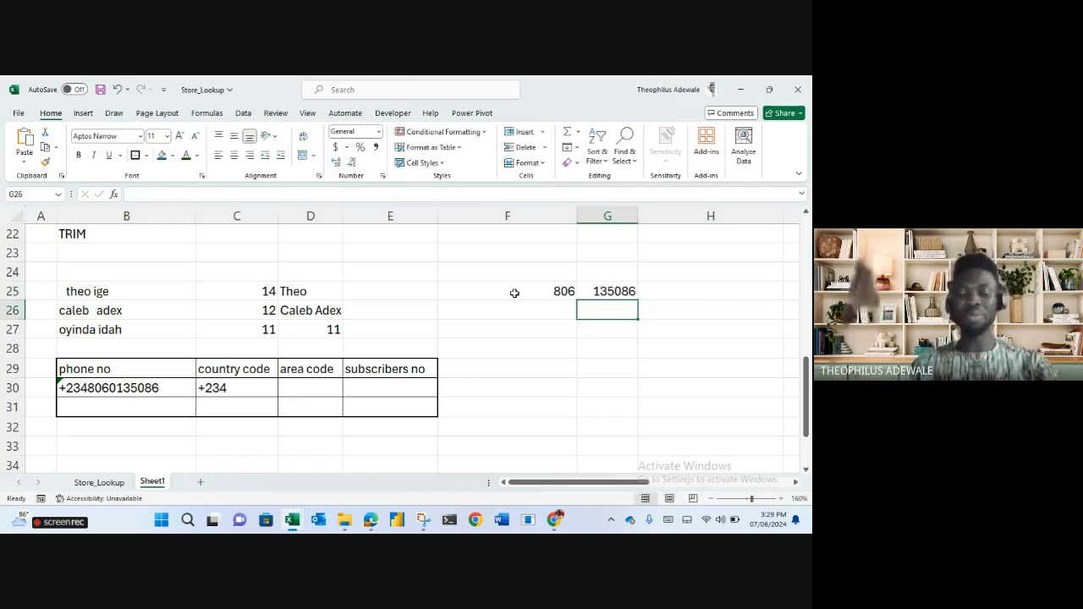
Re-enter =MID(B30,5,3) in D30 so it shows 806 again.
left_click(323, 385)
type("=mid")
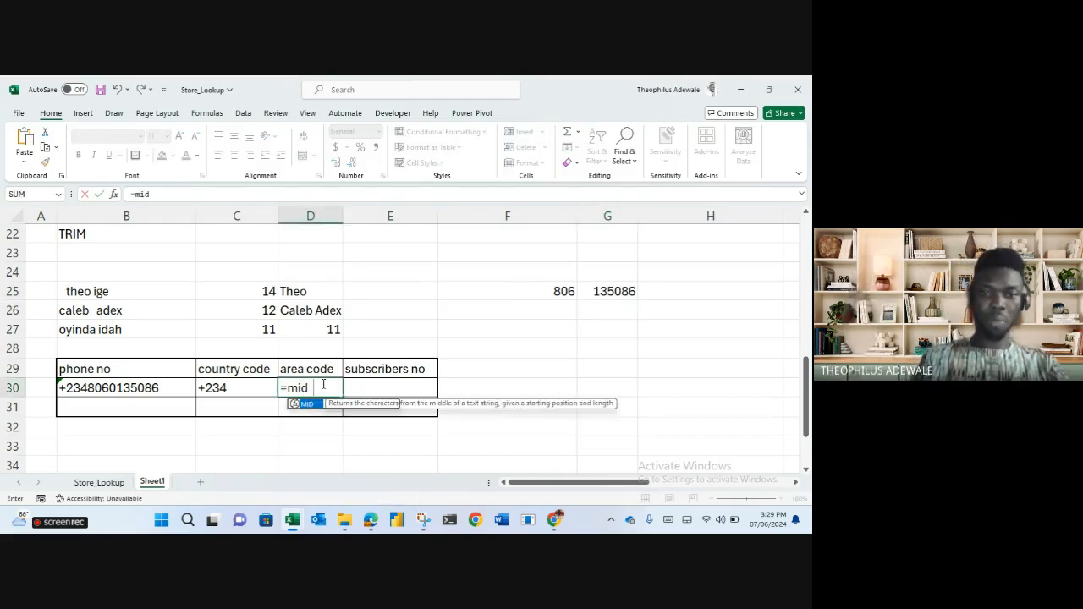
key("Tab")
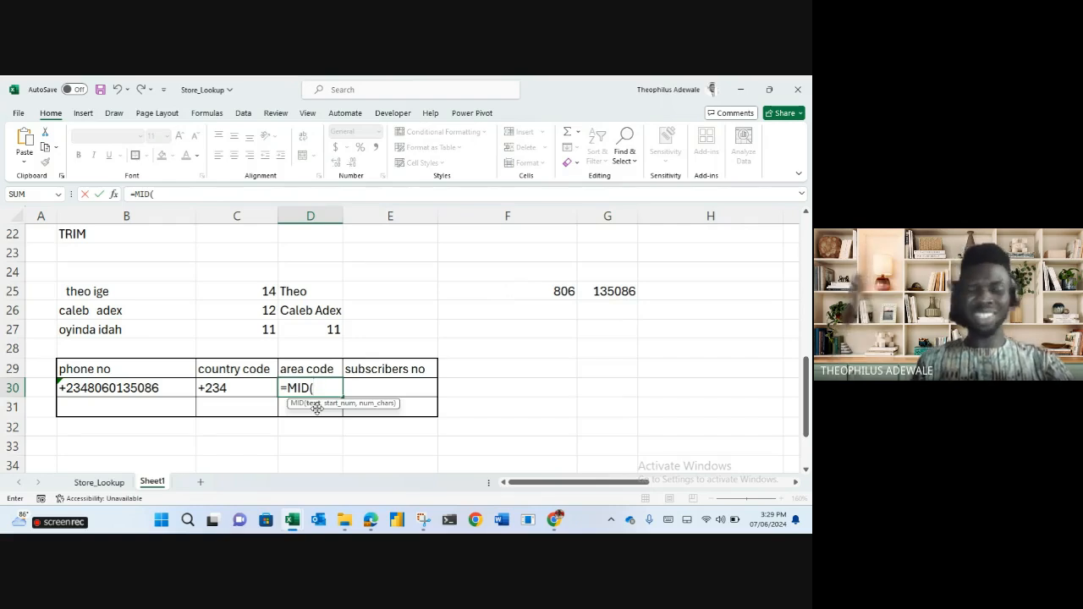
left_click(156, 388)
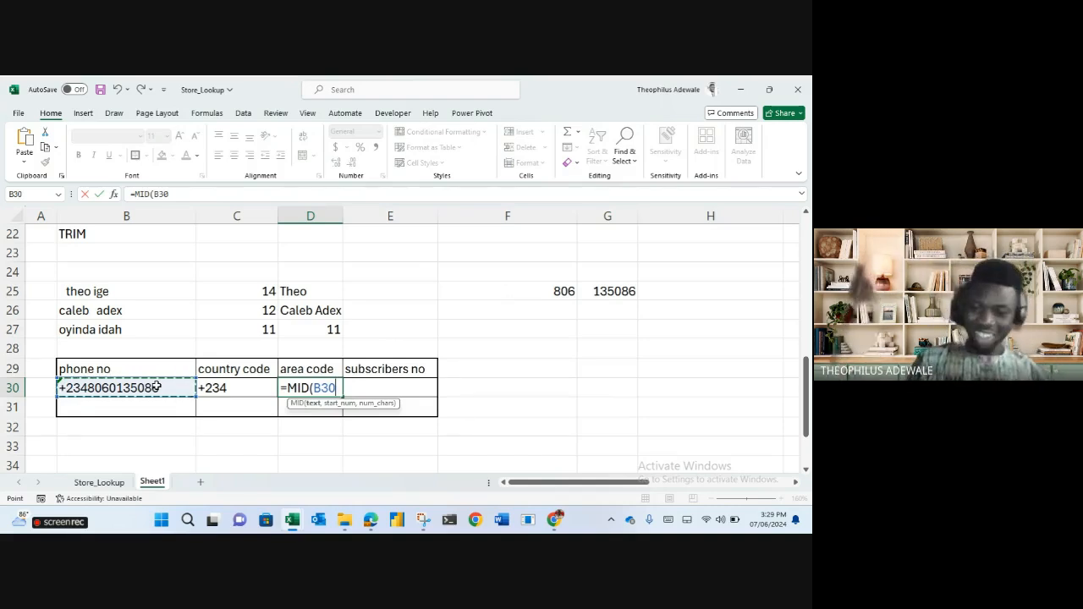
type(",")
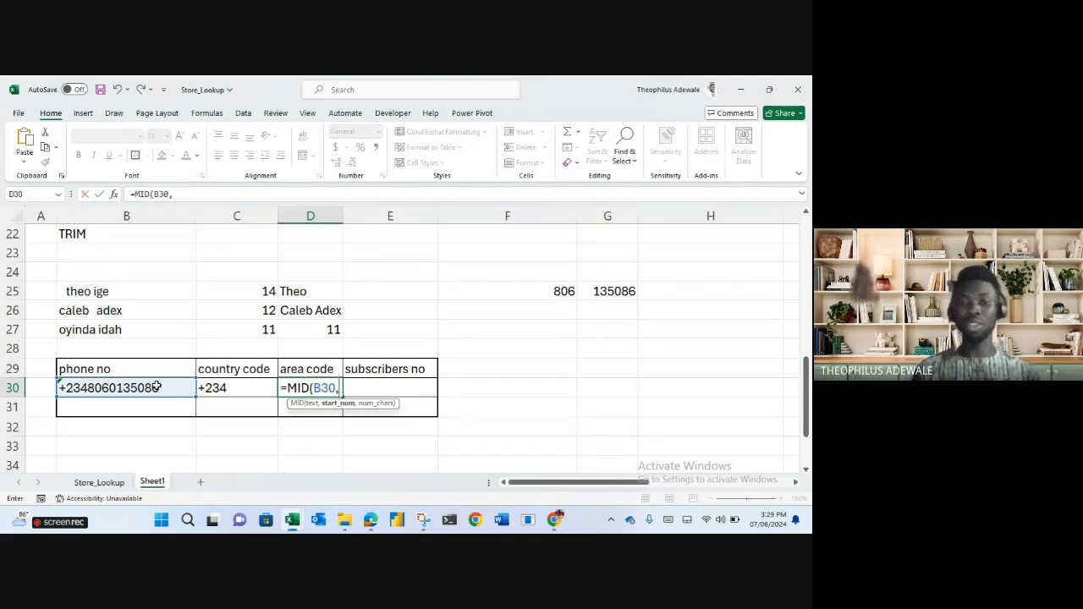
type("5")
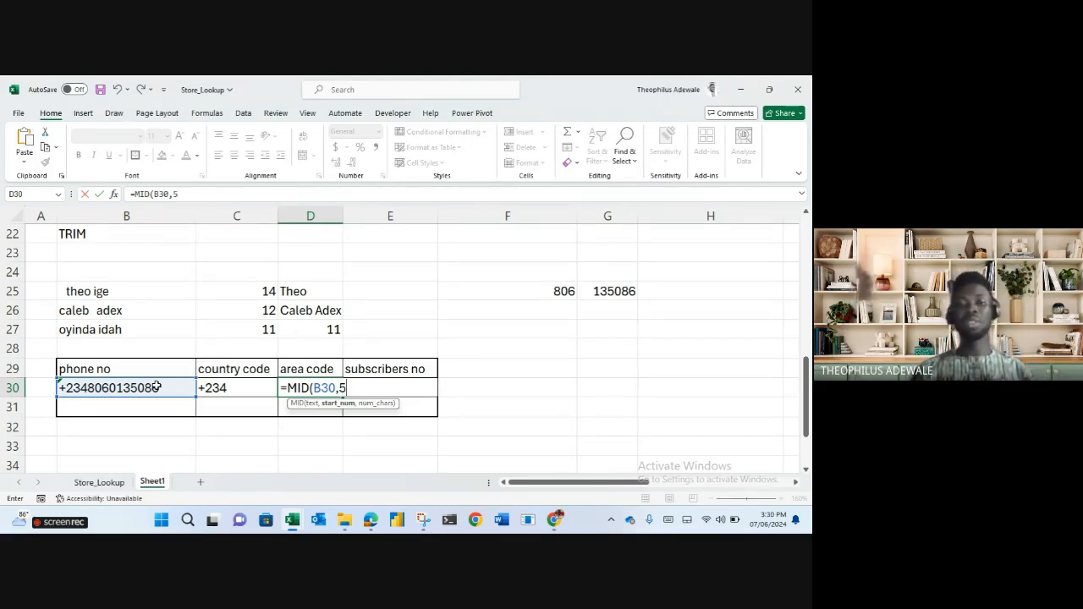
type(",")
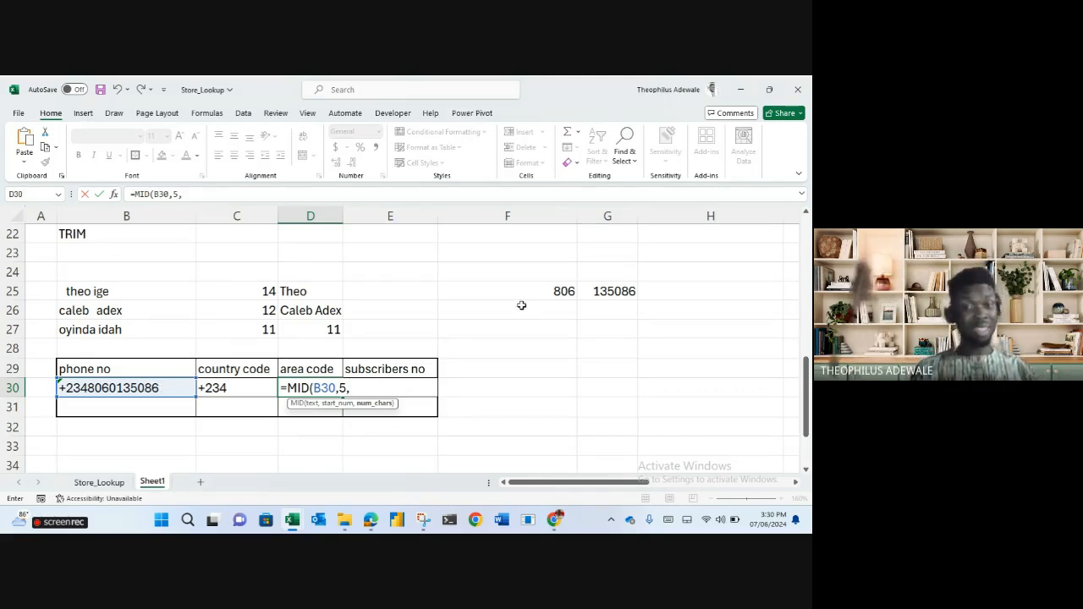
type("3")
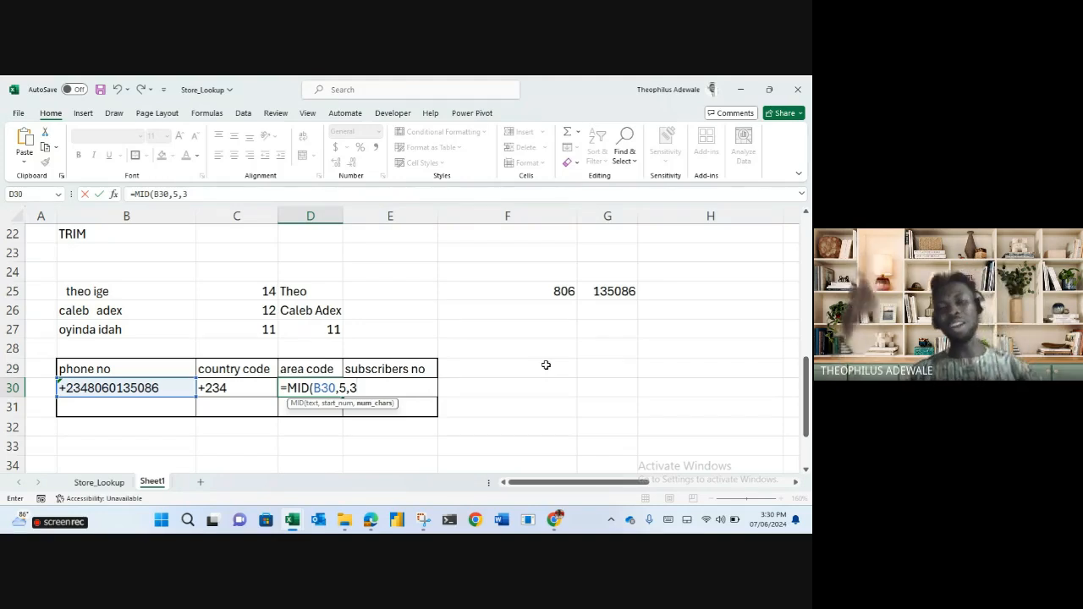
key("Return")
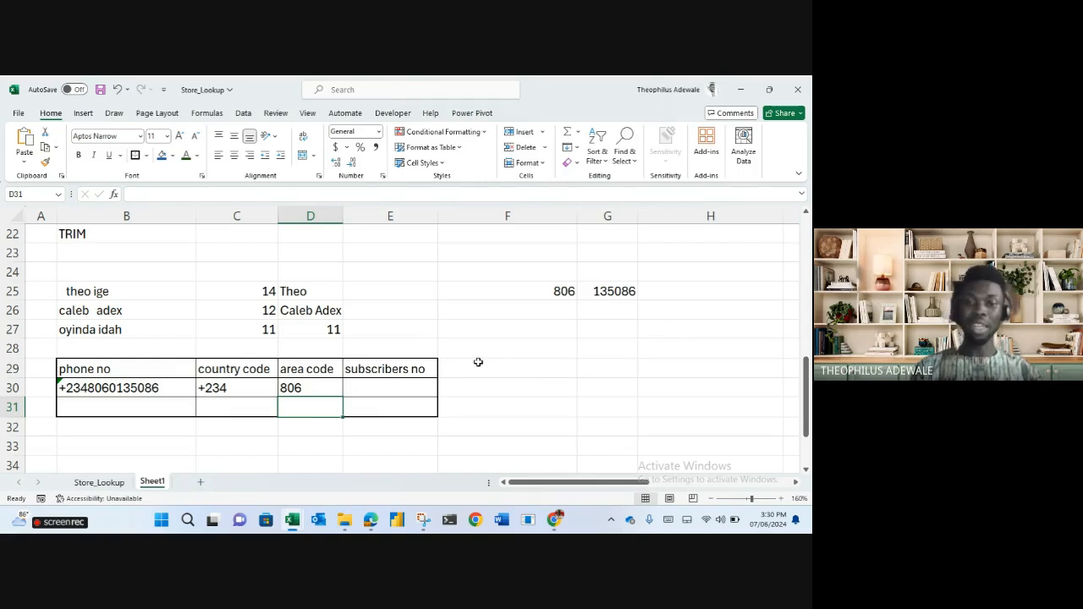
Re-enter =RIGHT(B30,6) in E30 so it shows 135086 again.
left_click(391, 390)
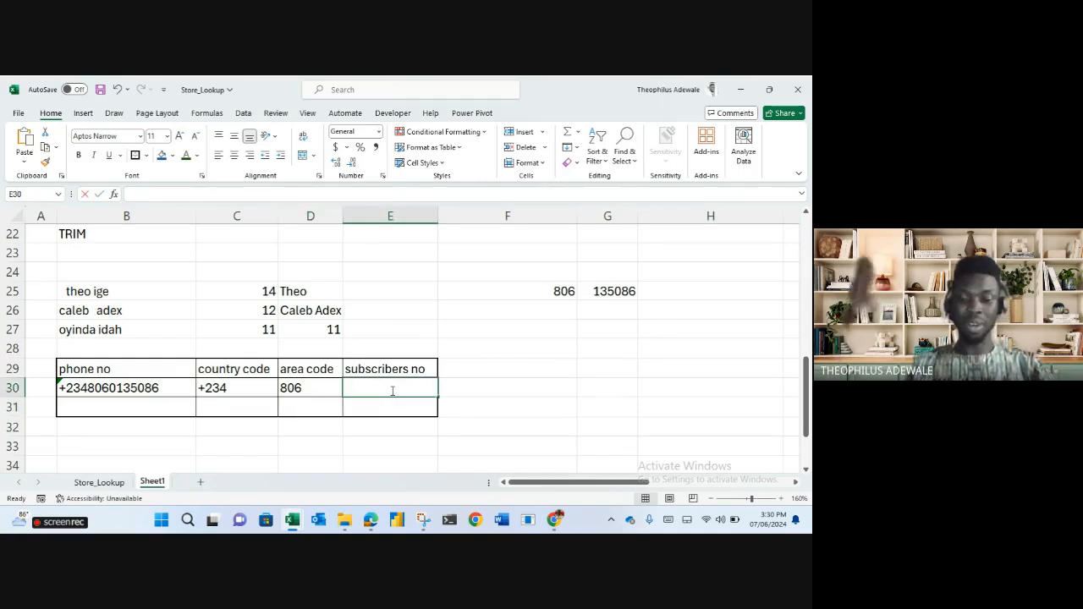
type("=riht")
key("BackSpace")
key("BackSpace")
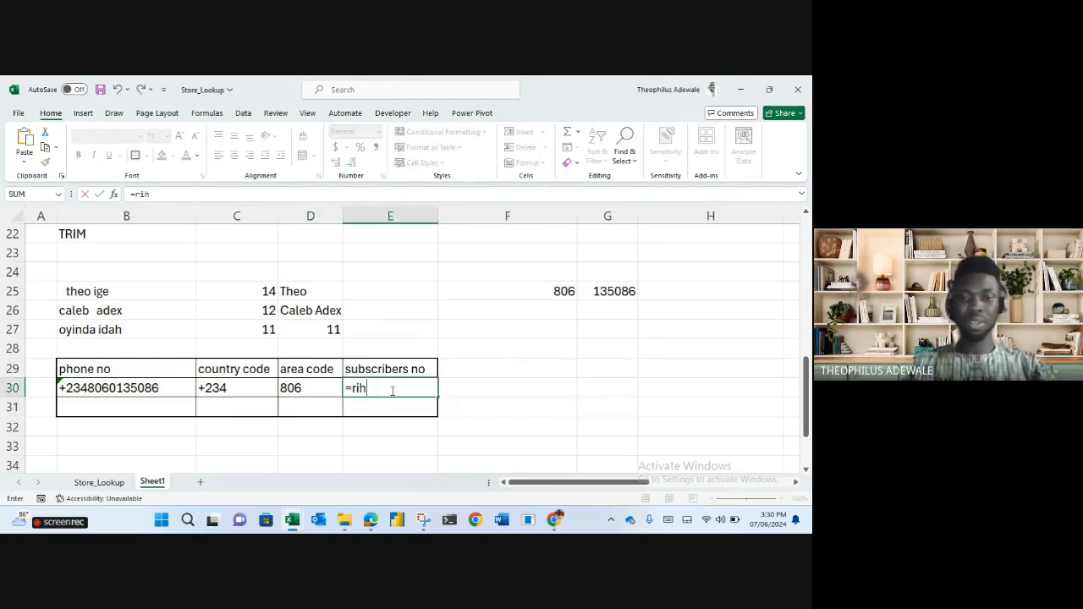
type("ght")
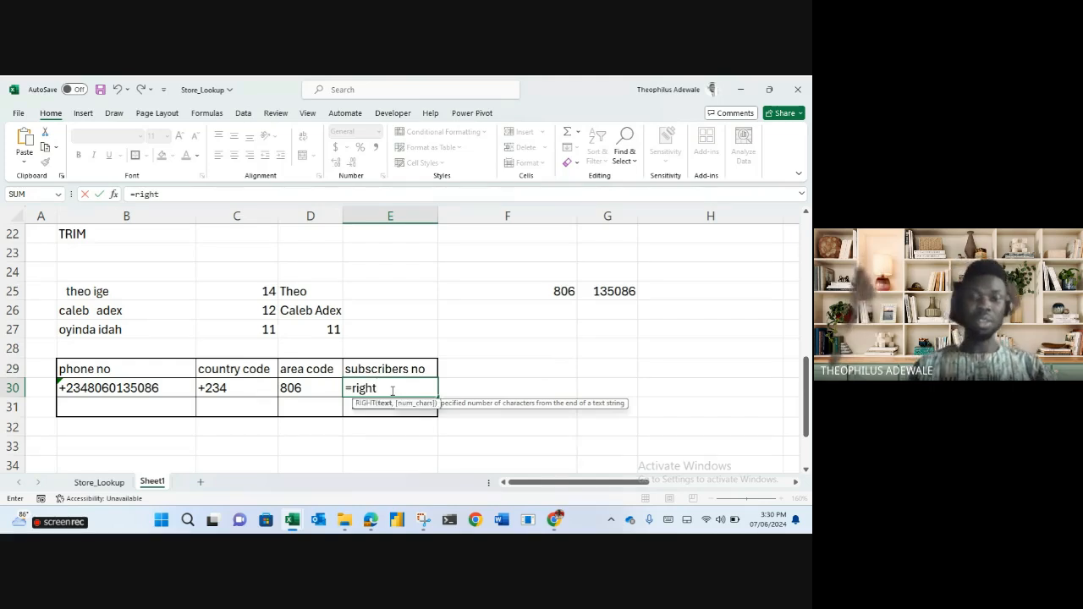
key("Tab")
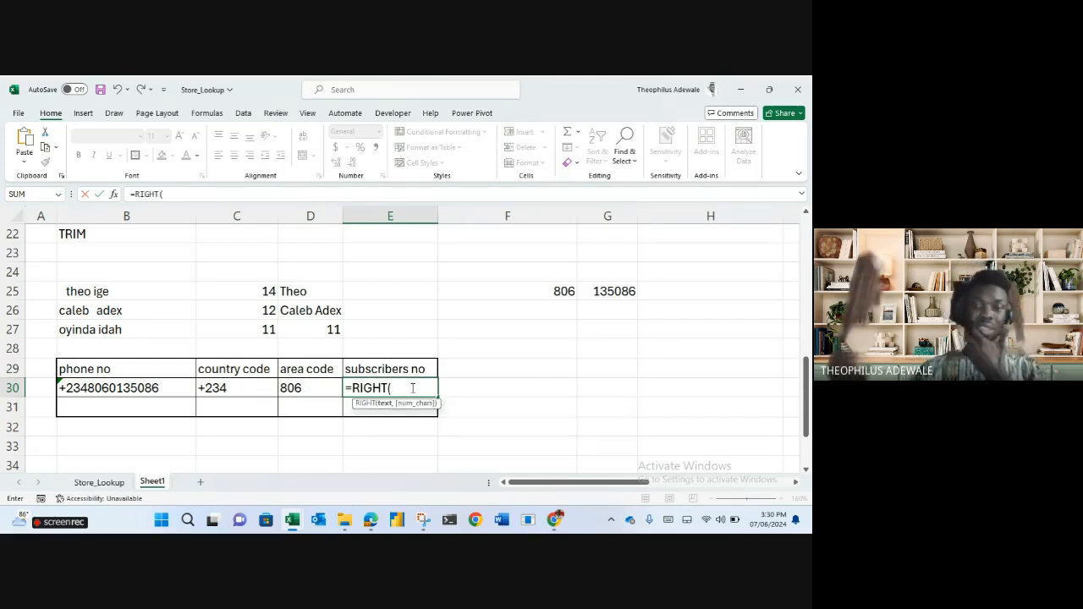
left_click(117, 387)
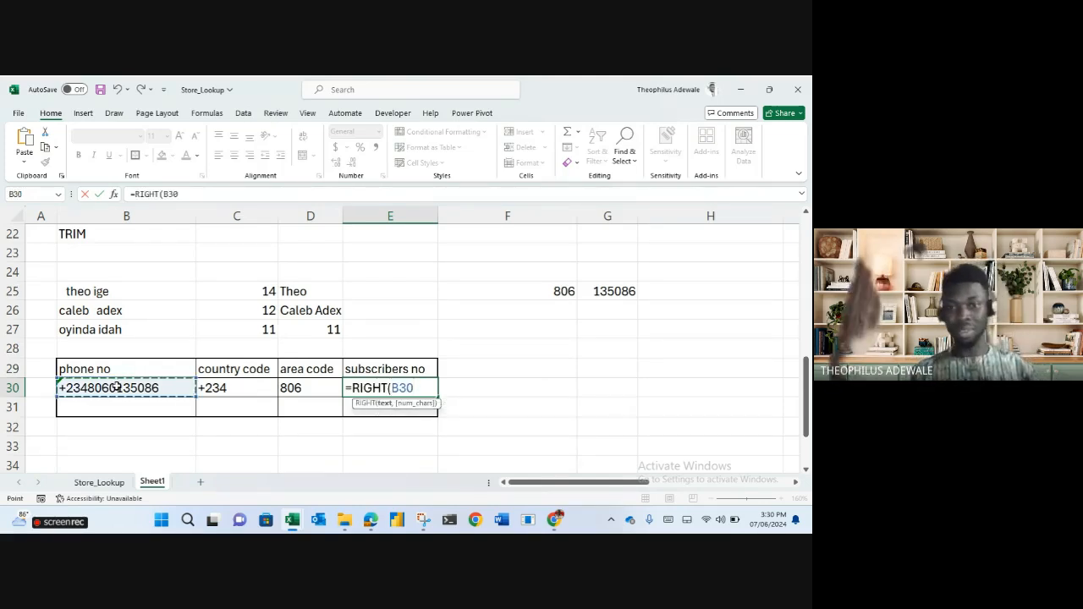
type(",")
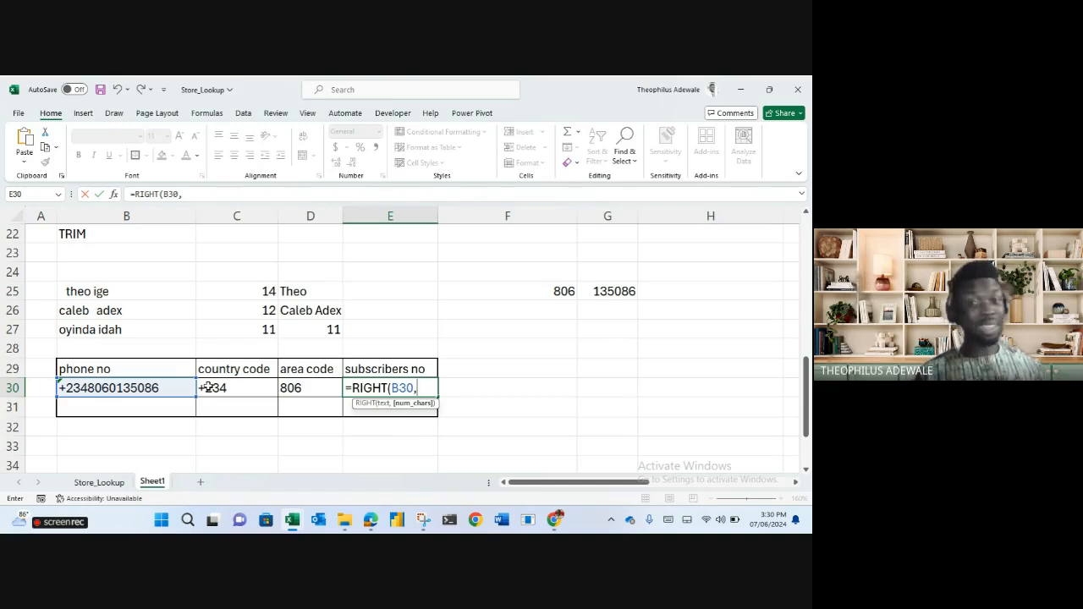
type("6")
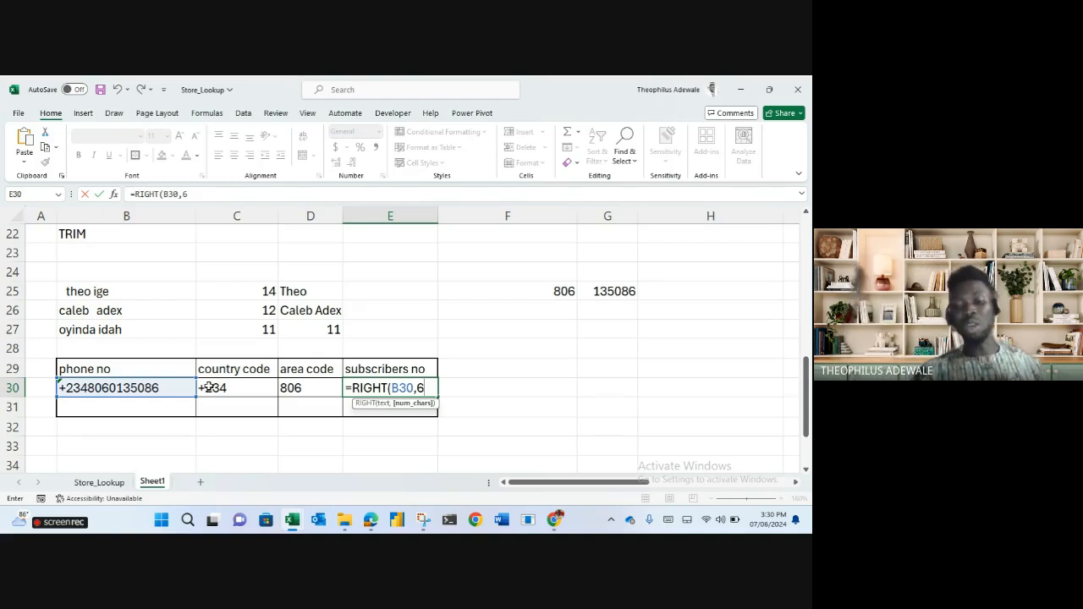
key("Return")
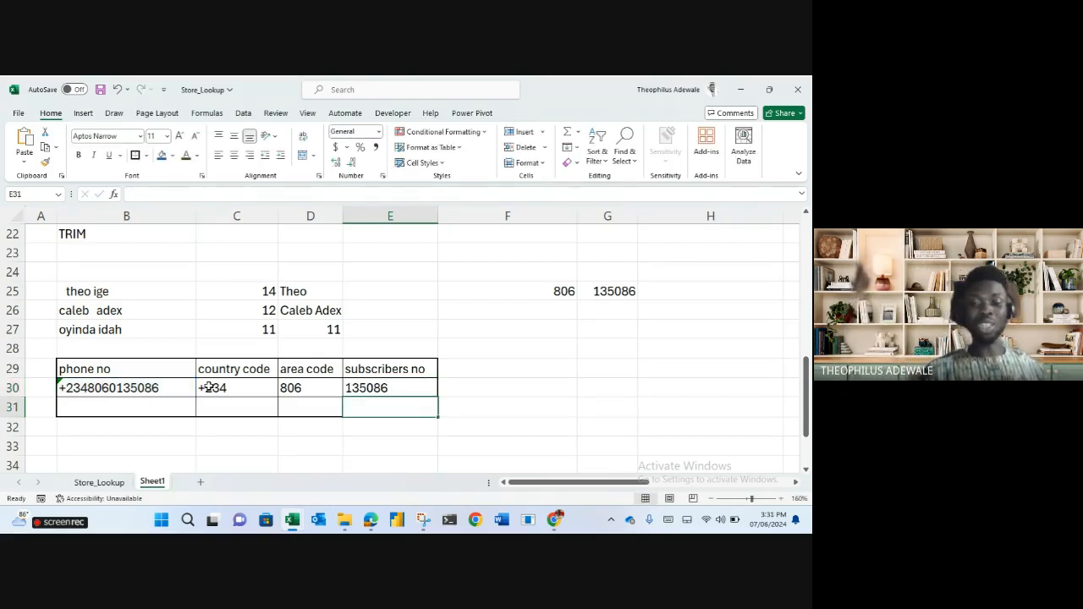
key("Up")
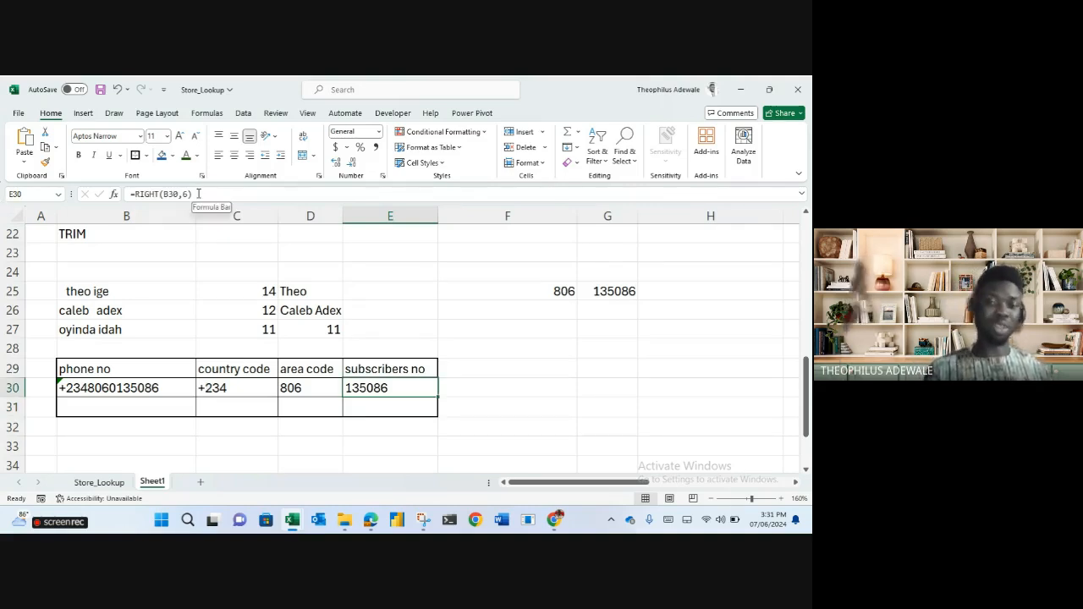
left_click(591, 350)
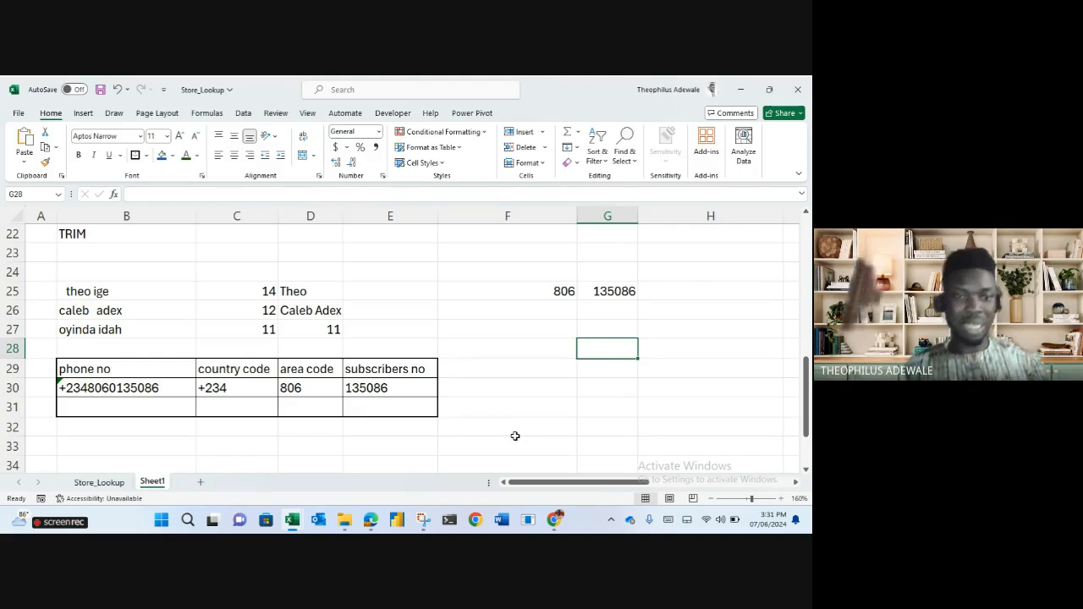
Enter the second phone number in B31, which displays as 2.34704E+12.
left_click(161, 409)
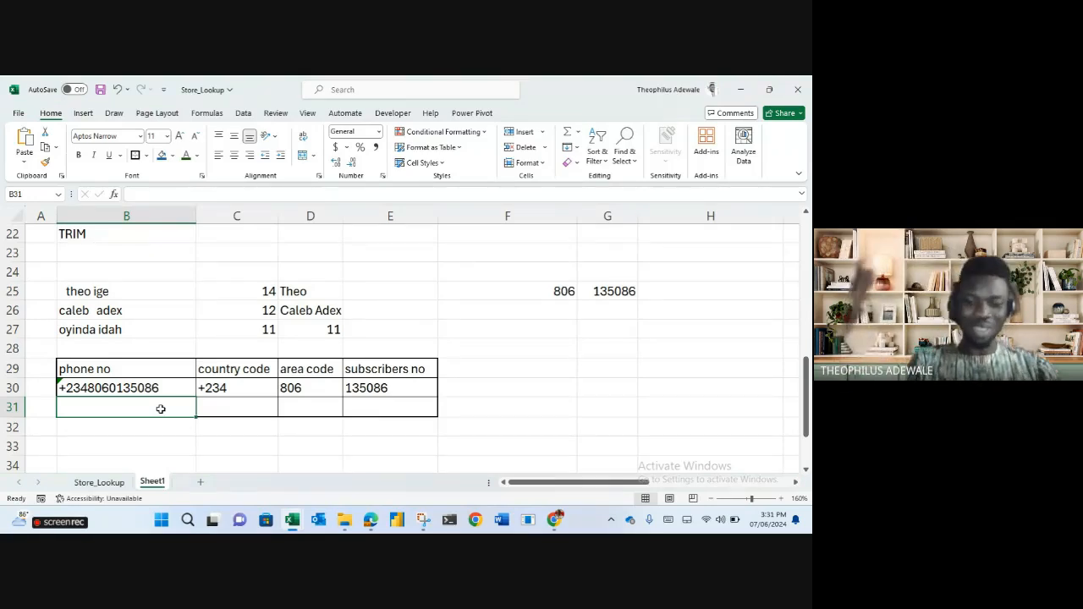
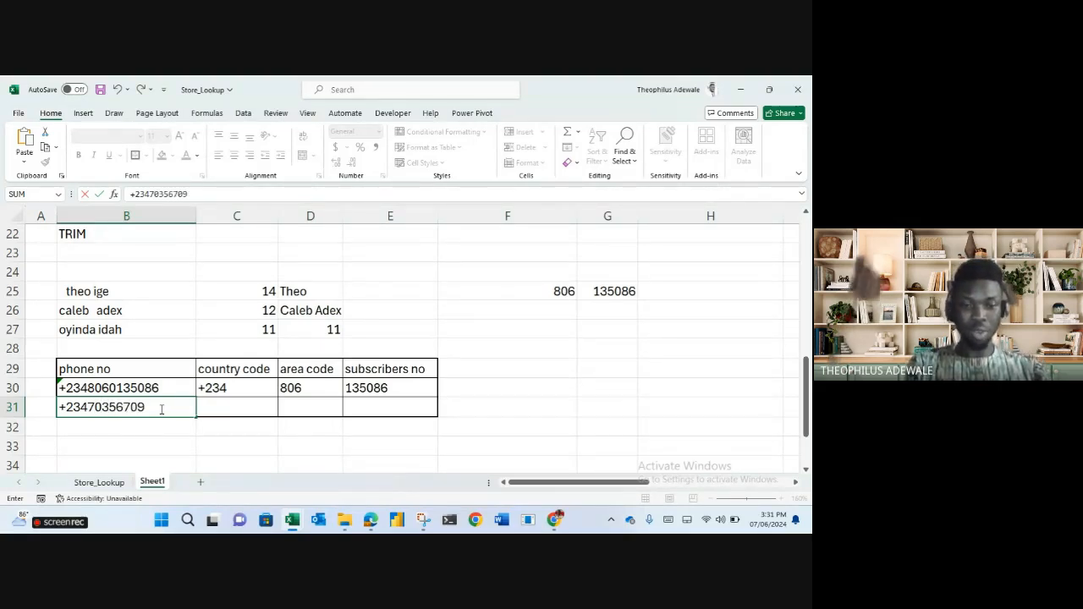
key("Return")
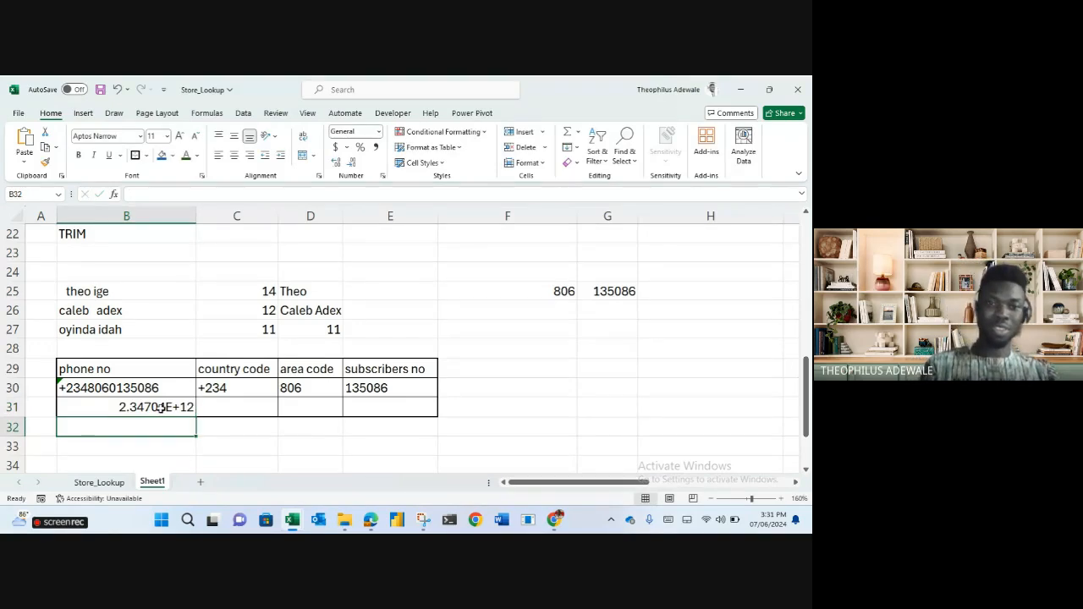
left_click(160, 407)
key("F2")
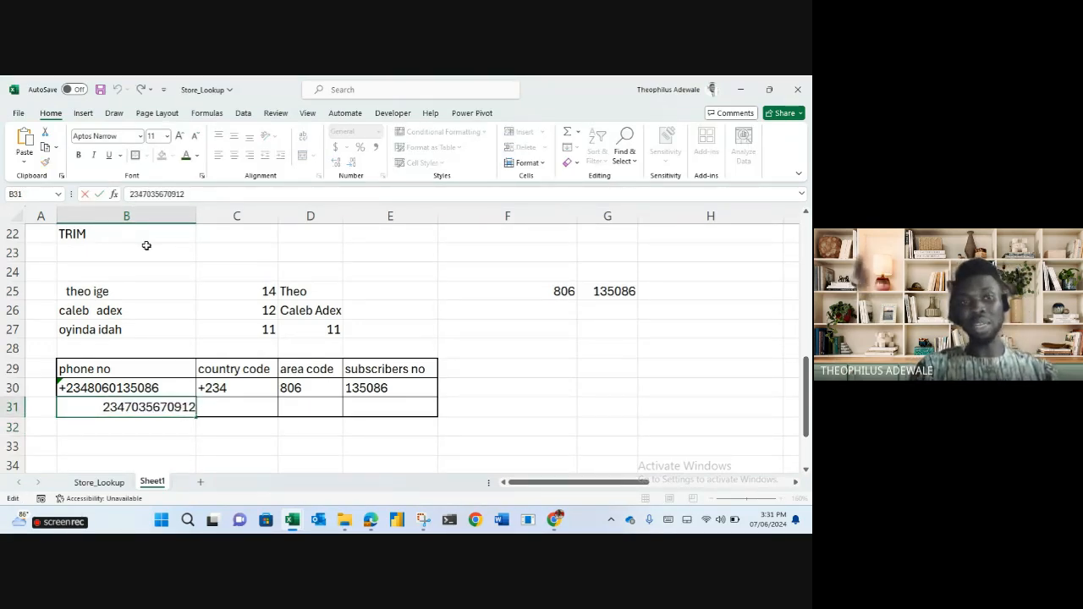
left_click(403, 325)
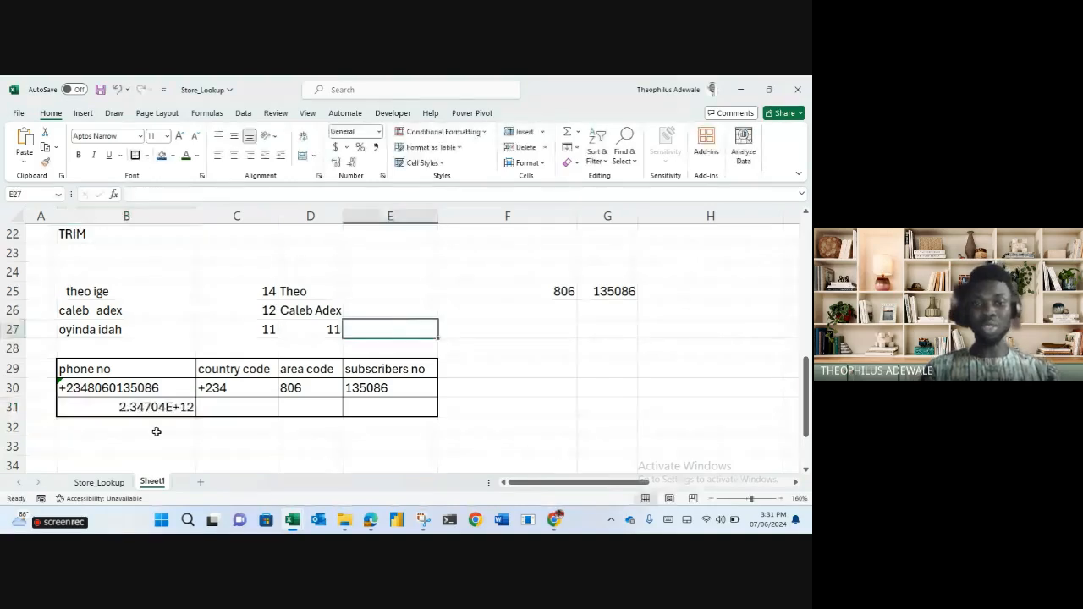
left_click(157, 409)
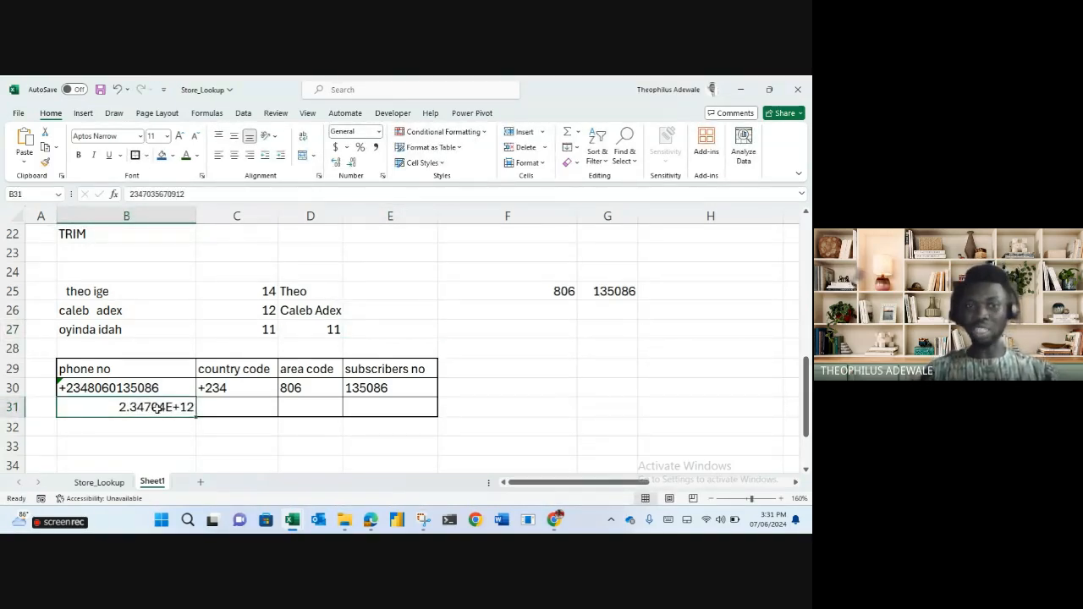
Apply Number format to B31 with the decimal places removed.
type("Number")
key("Return")
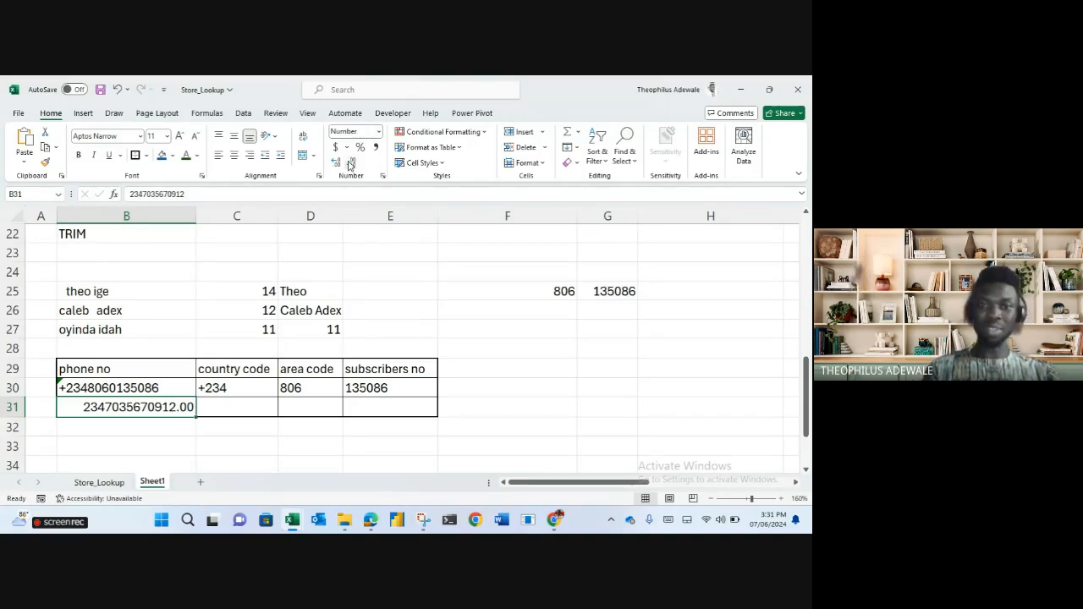
left_click(351, 163)
left_click(351, 163)
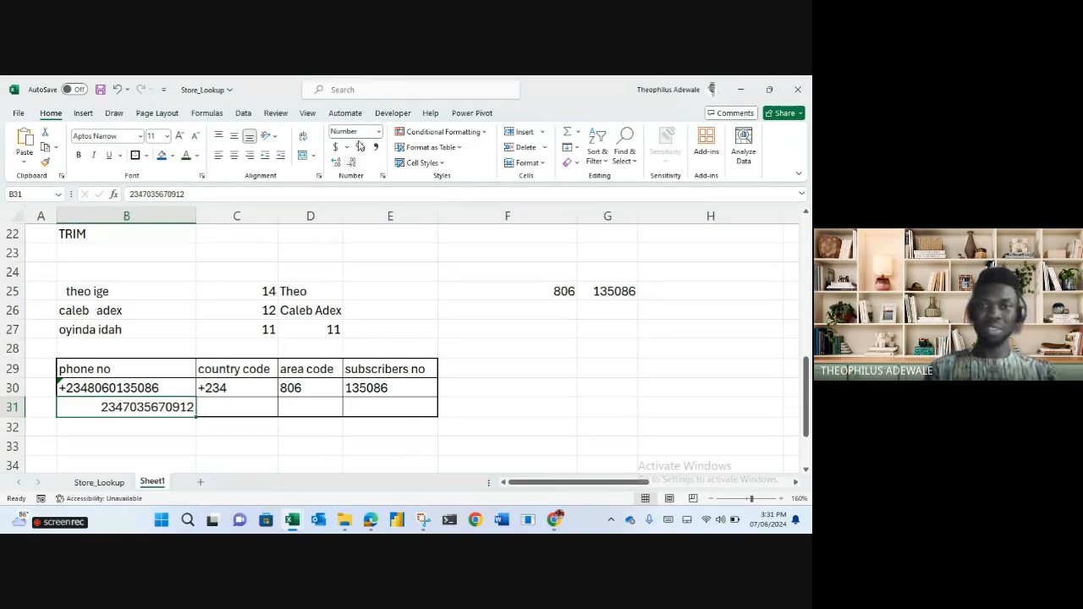
Prefix B31's entry with an apostrophe and a plus sign so it stays text.
left_click(132, 193)
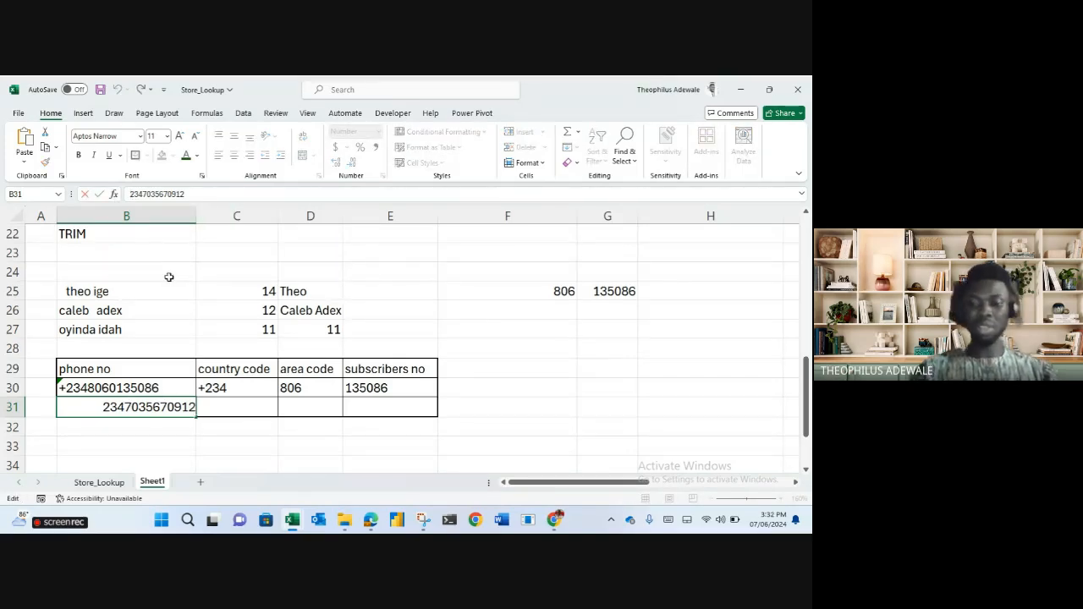
type("+")
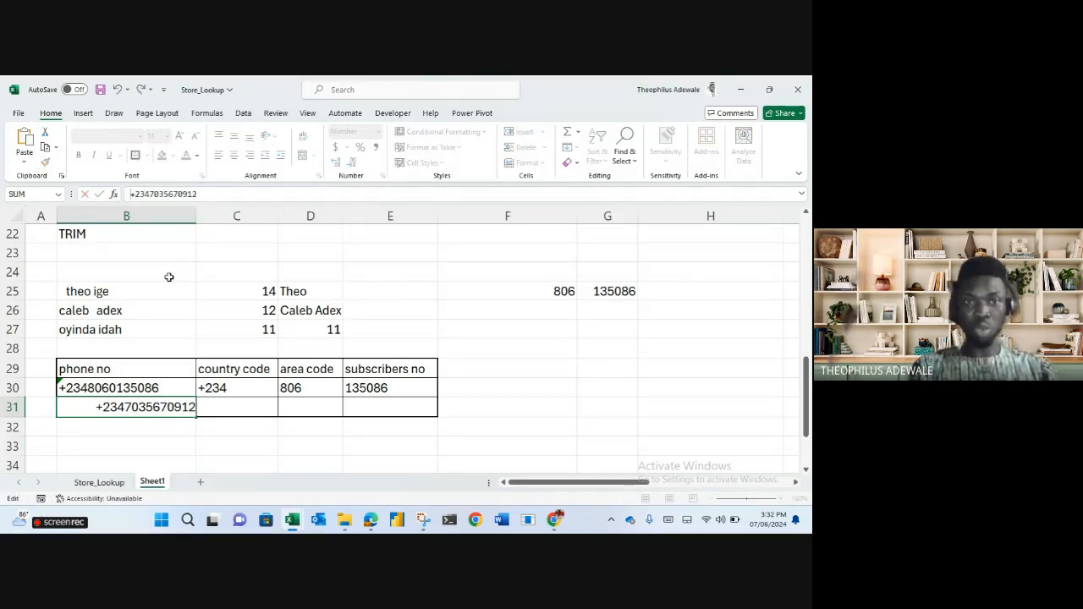
key("Home")
type("'")
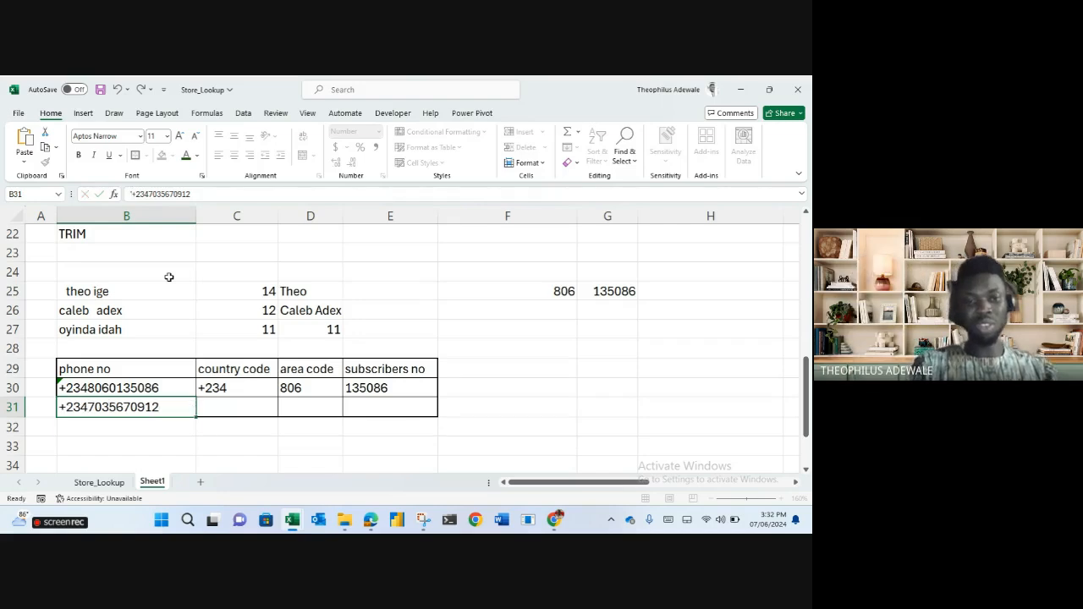
key("Return")
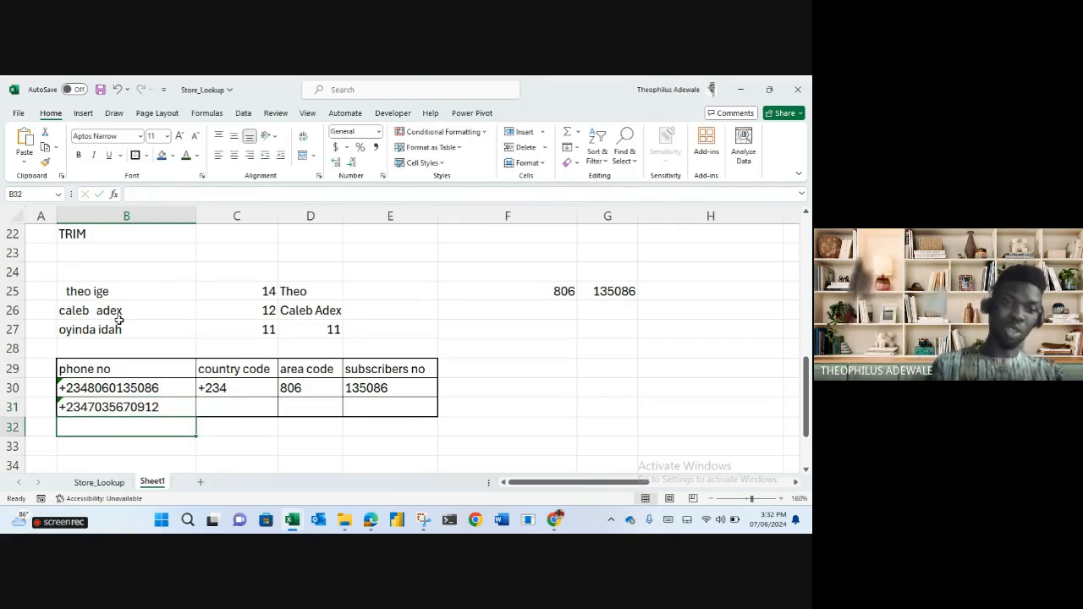
Keep B31 as text, undoing the warning's Convert to Number option.
left_click(57, 406)
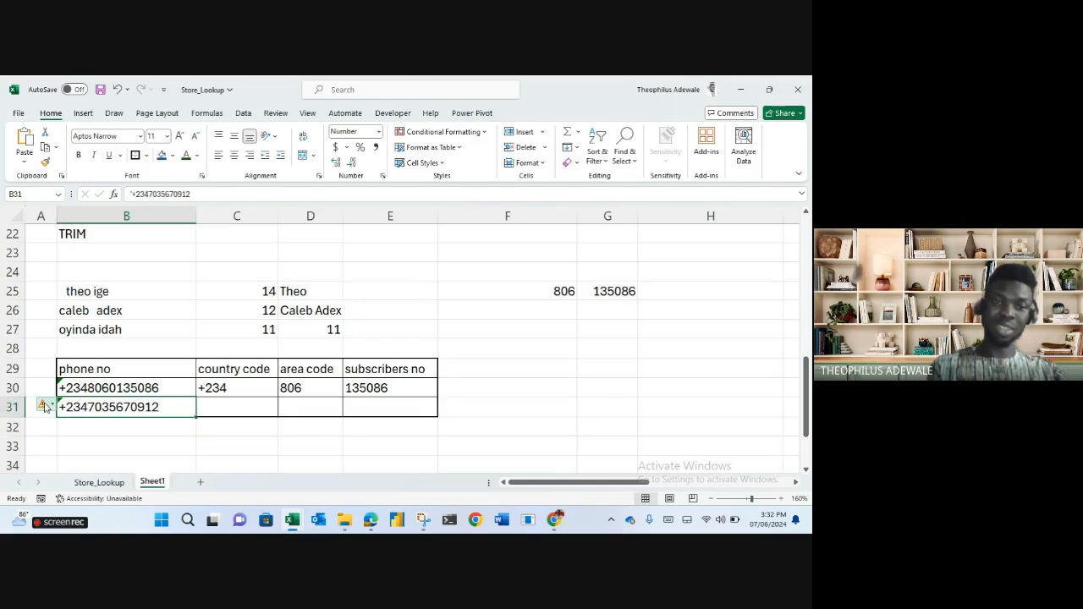
left_click(41, 422)
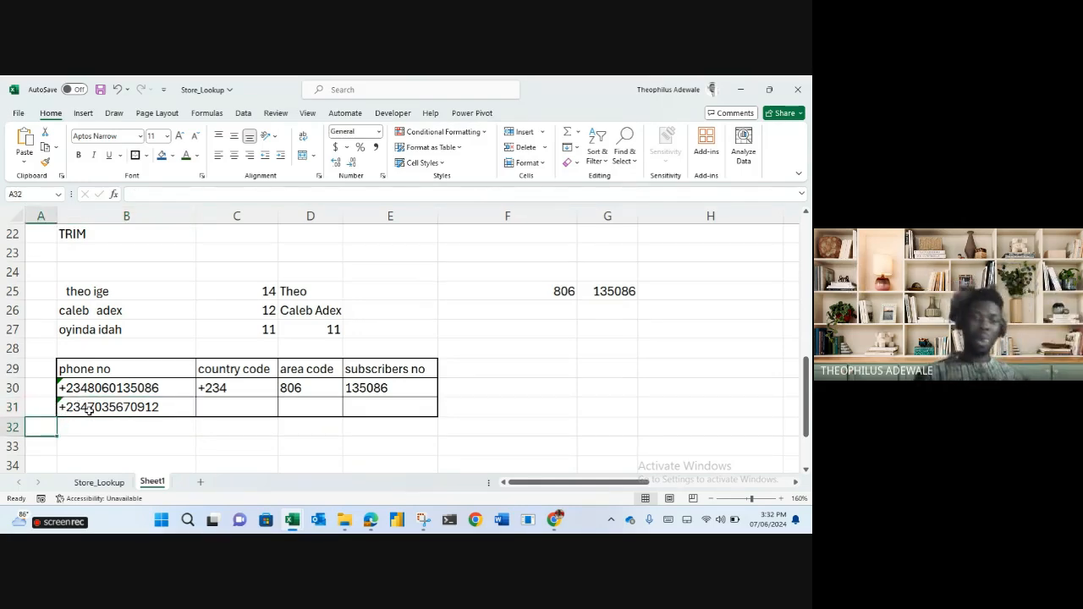
left_click(92, 407)
left_click(42, 405)
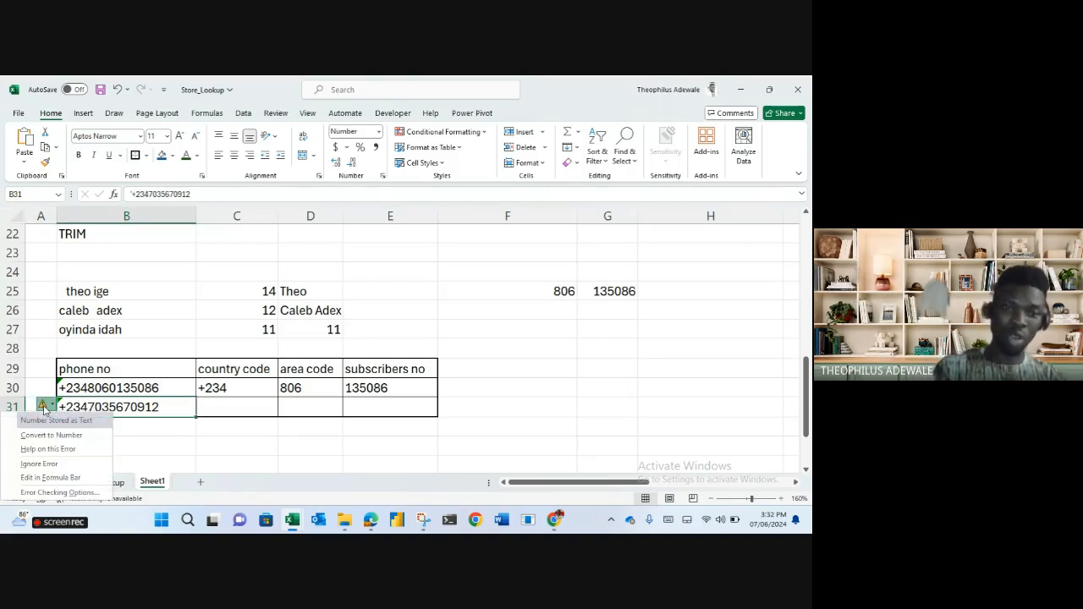
left_click(50, 435)
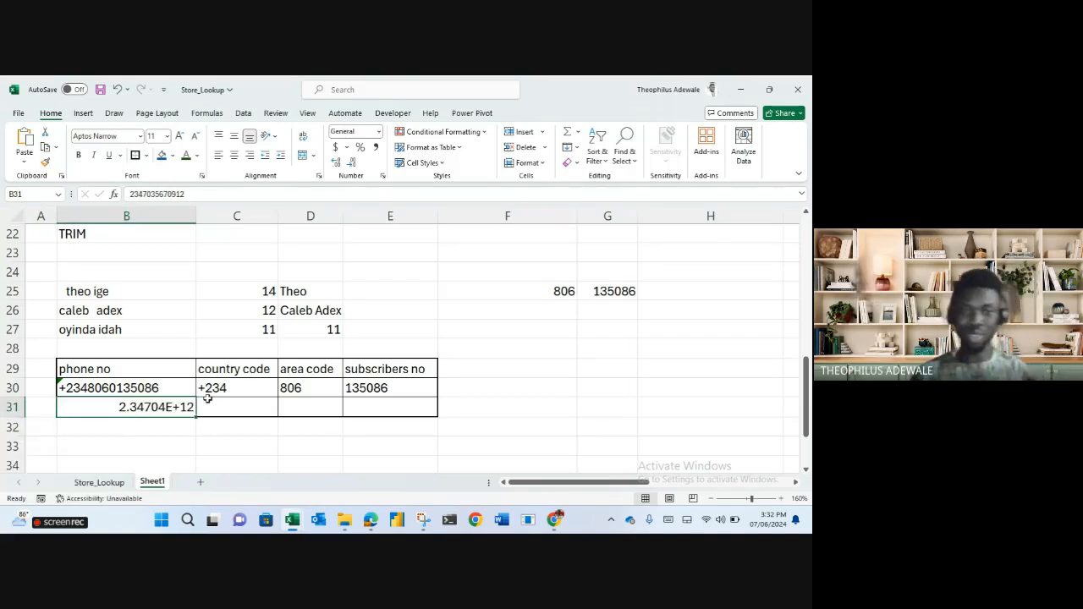
key("ctrl+z")
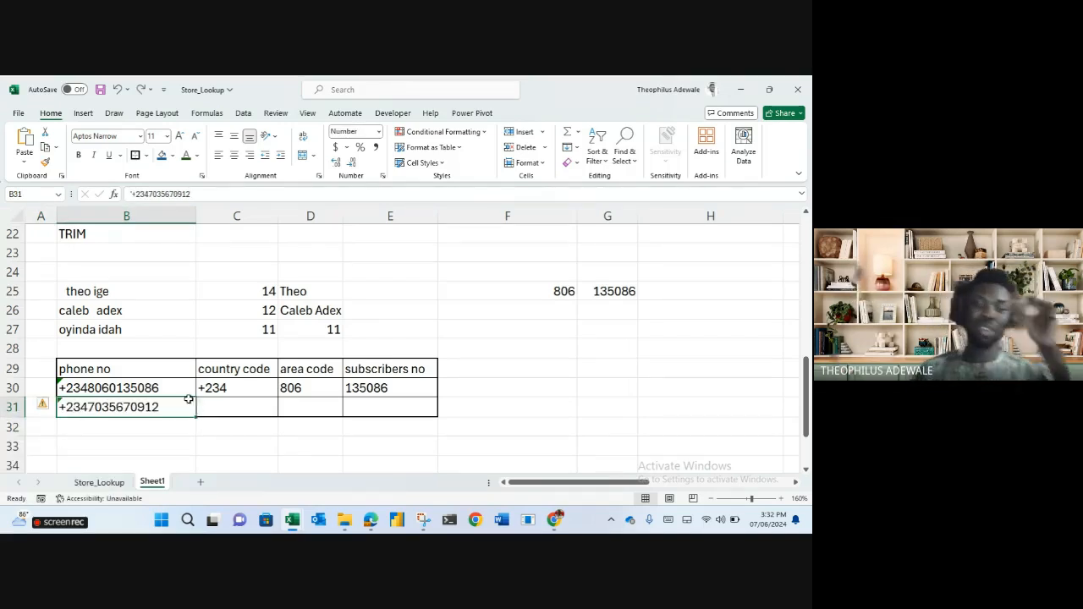
left_click_drag(204, 390, 433, 411)
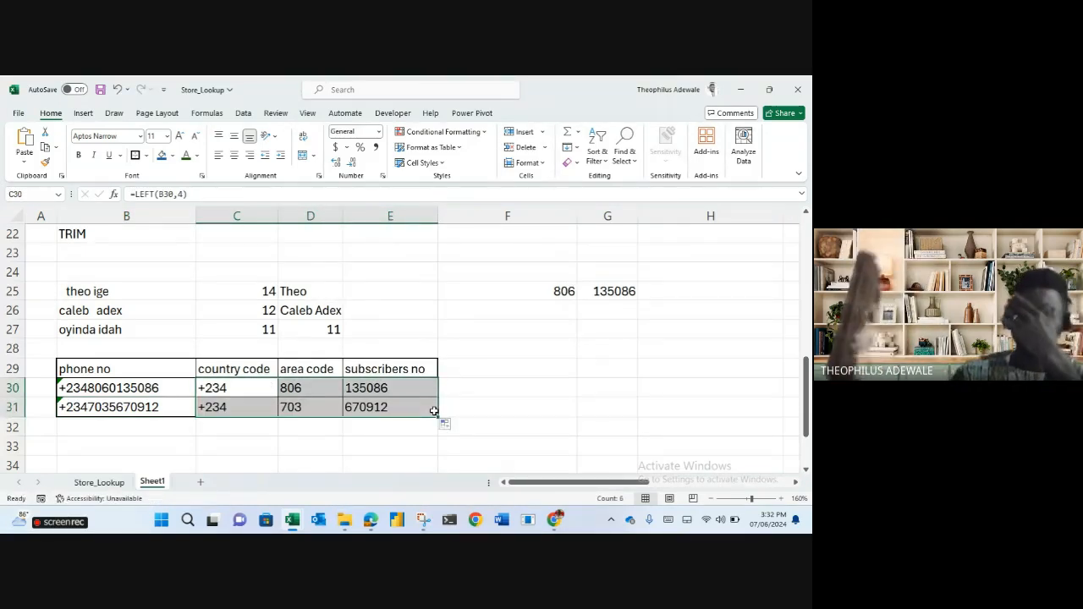
Copy both phone numbers into B32:B37 and fill the split formulas down to row 37.
scroll(407, 398, "down", 2)
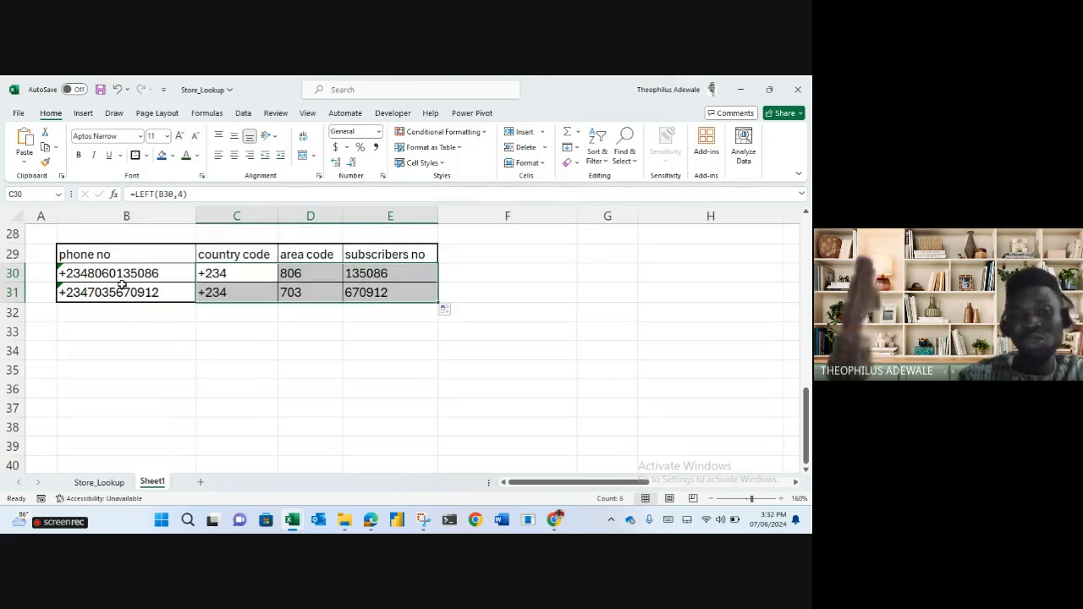
left_click_drag(116, 274, 150, 411)
key("ctrl+c")
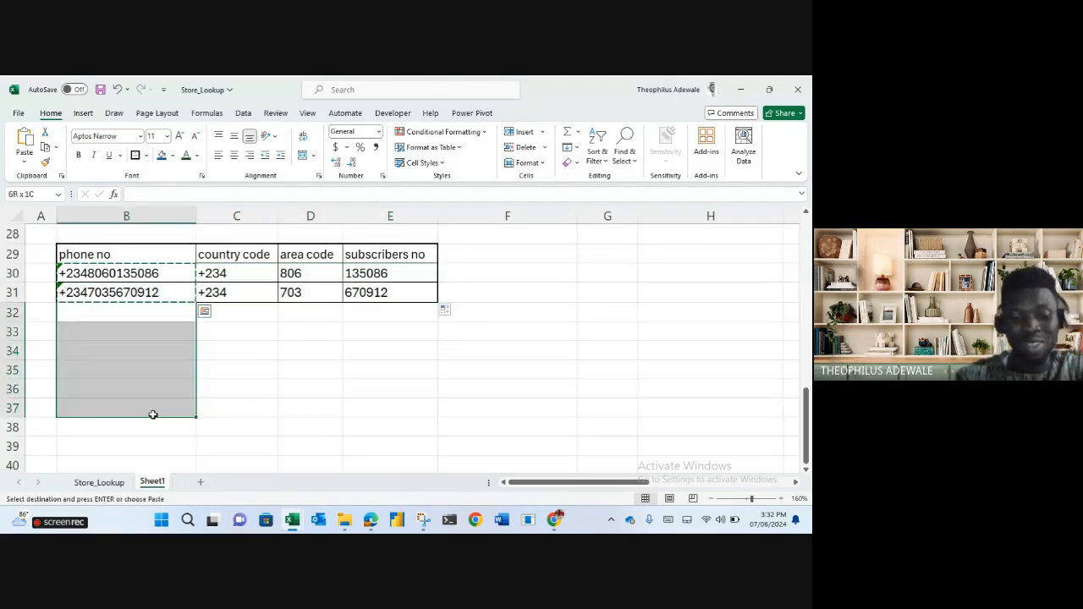
key("ctrl+v")
left_click_drag(212, 295, 438, 302)
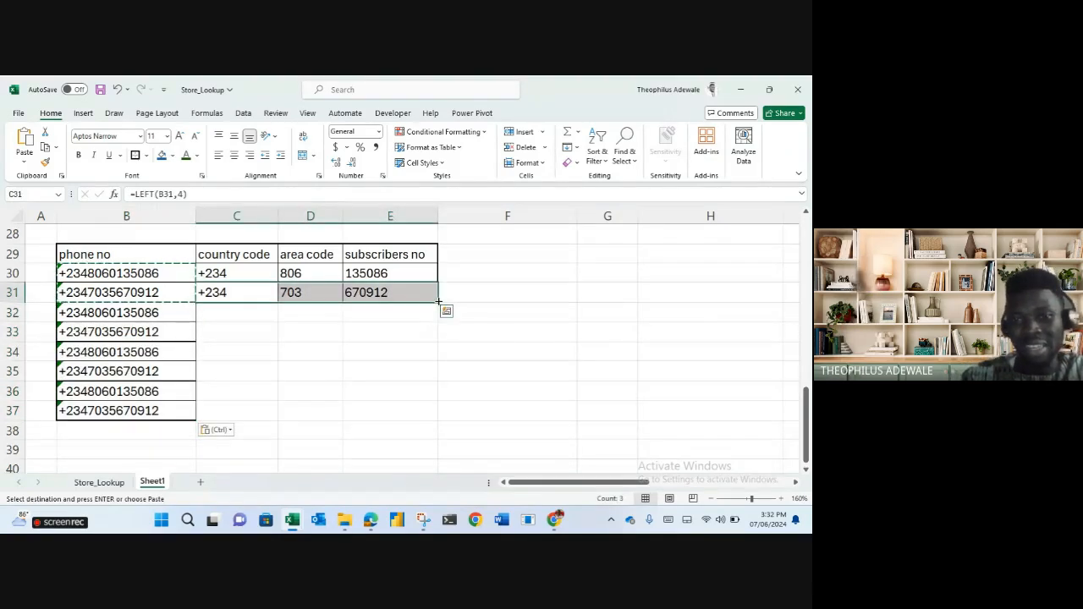
double_click(437, 302)
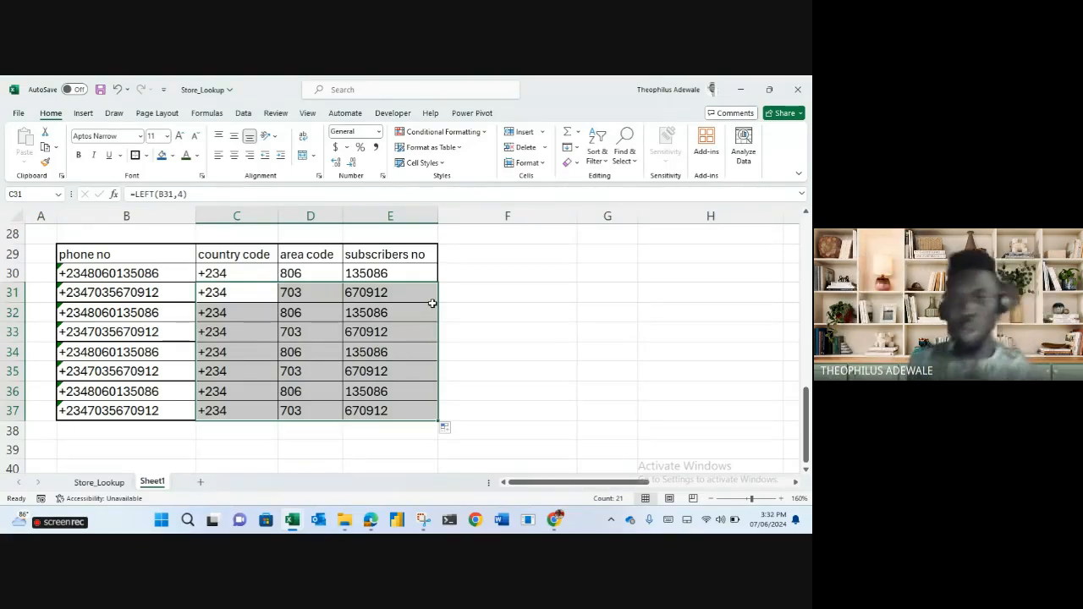
left_click(489, 312)
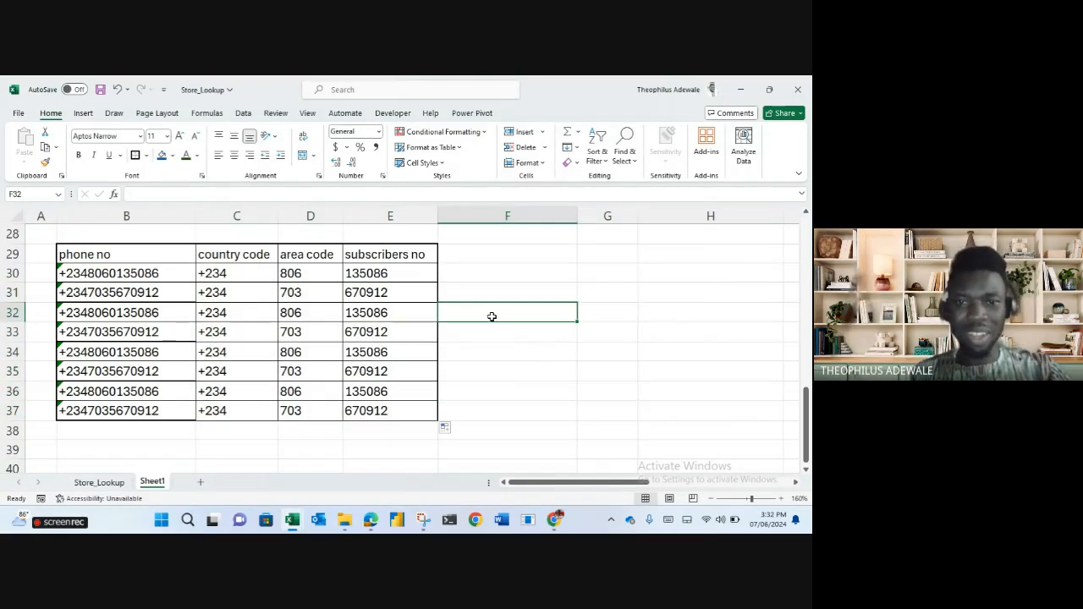
Rename the phone-number worksheet from Sheet1 to 'text'.
scroll(272, 356, "up", 9)
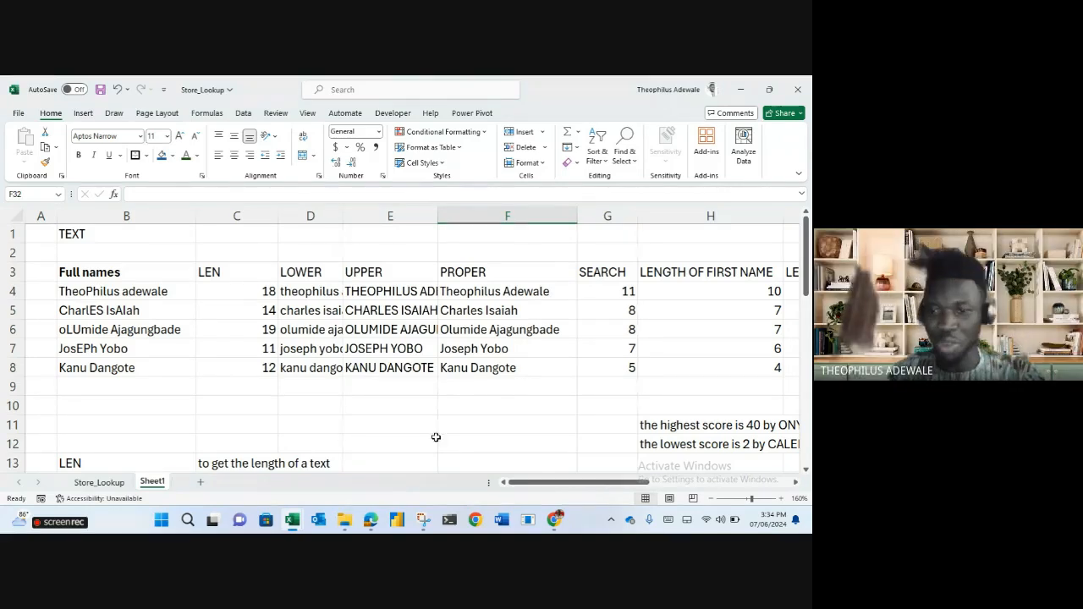
scroll(414, 377, "down", 14)
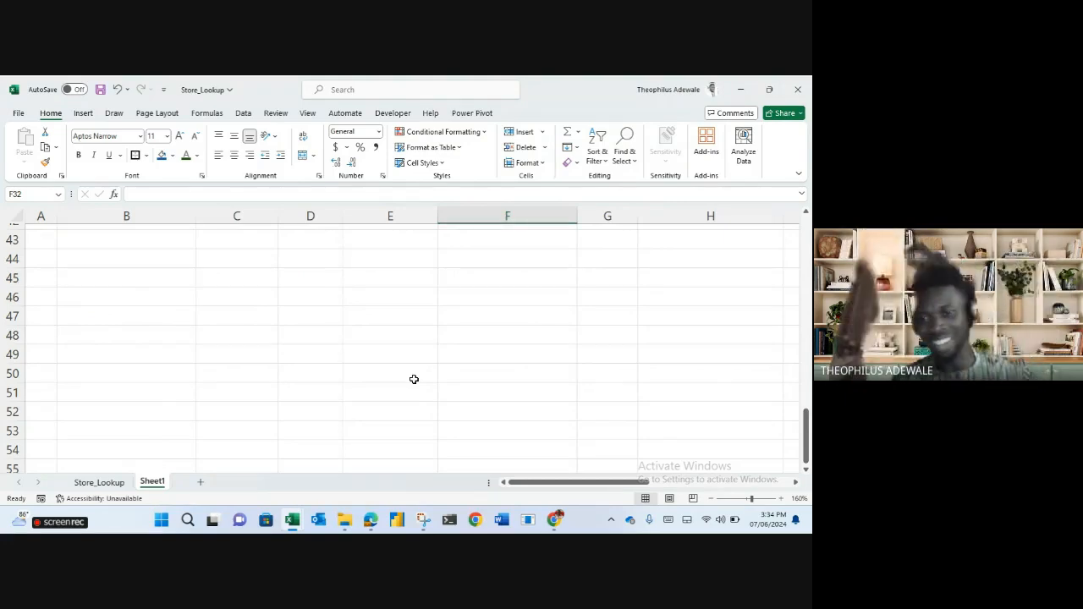
double_click(151, 482)
type("tex")
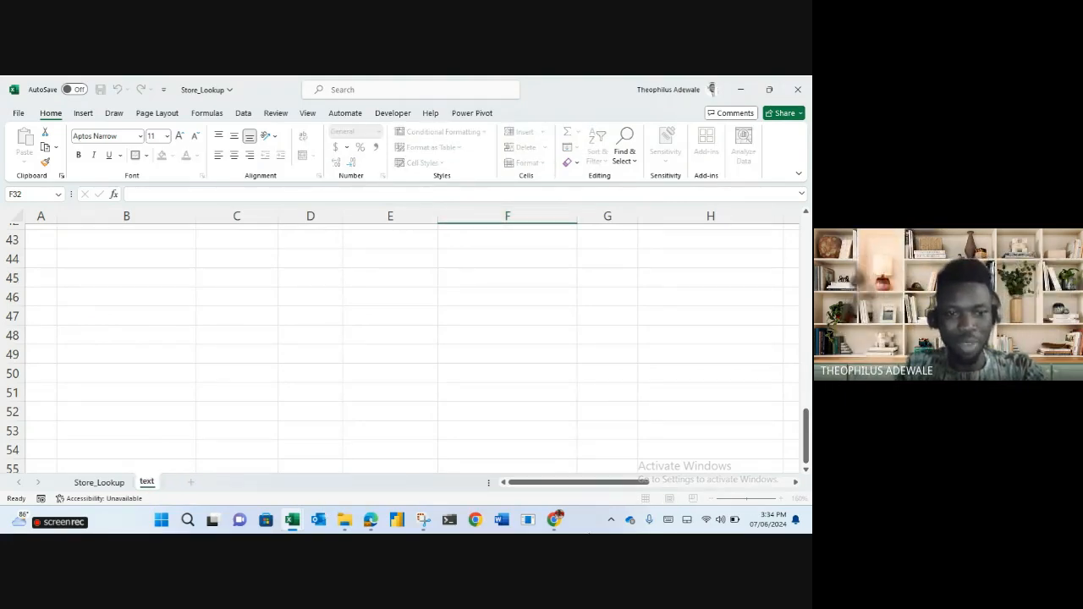
type("t")
key("Return")
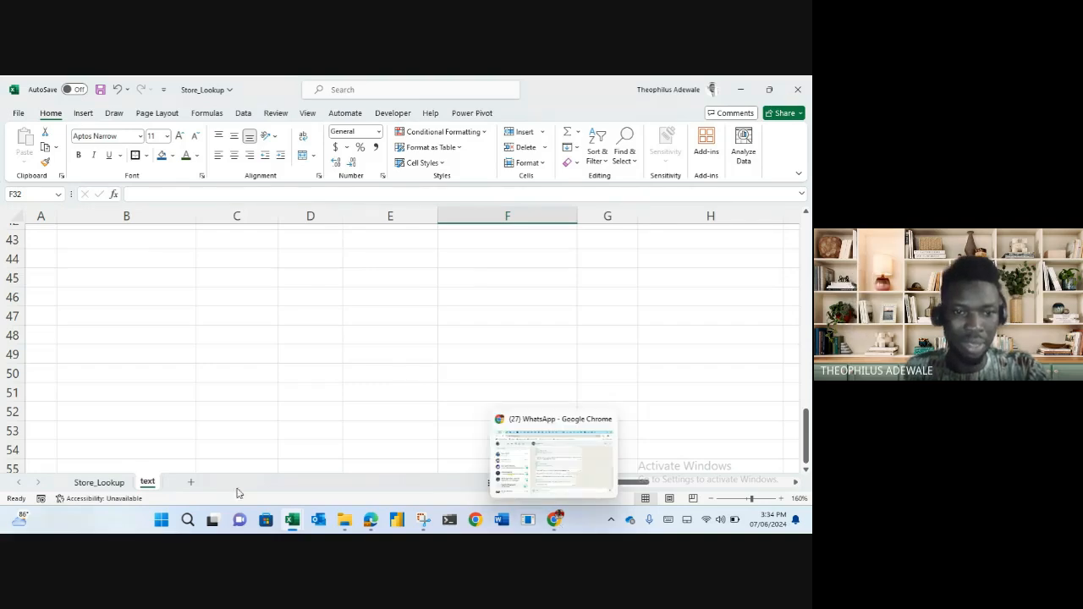
Save As an Excel Workbook (*.xlsx) named 'excel july afternoon'.
left_click(18, 113)
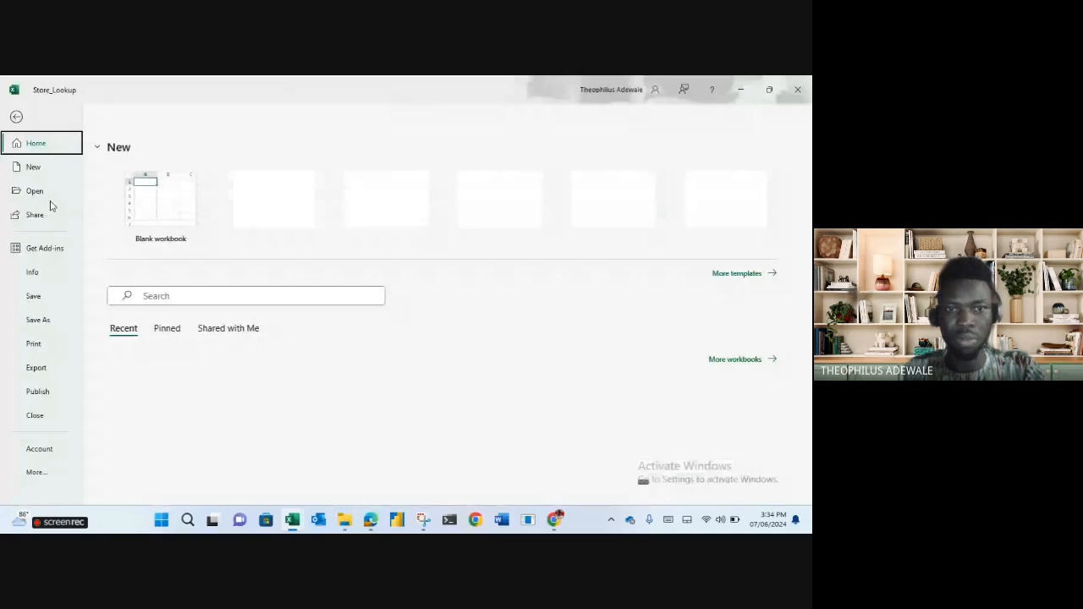
left_click(38, 320)
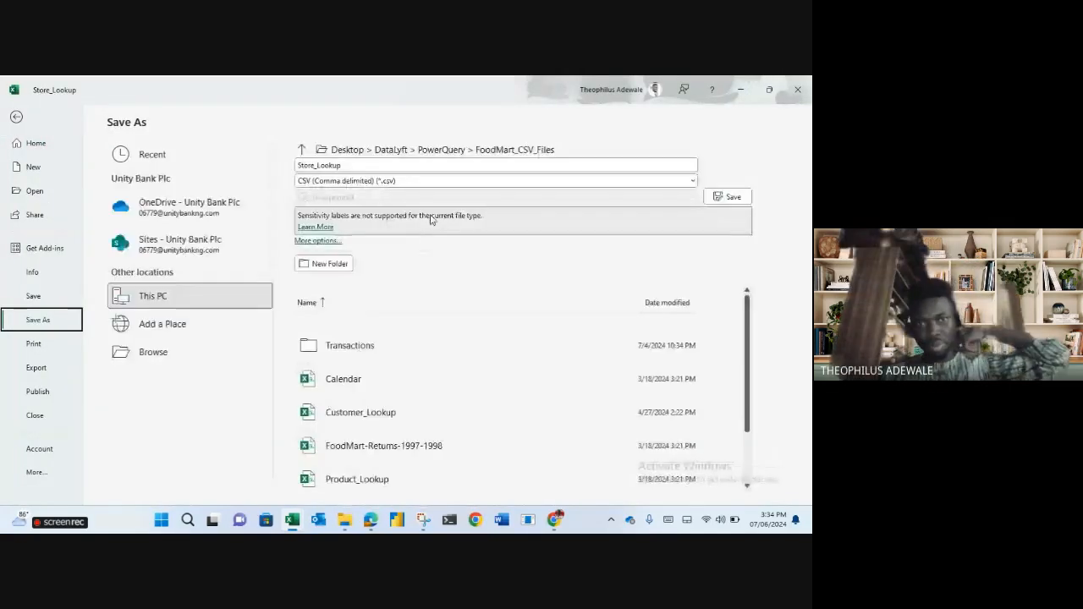
left_click(429, 181)
left_click(429, 181)
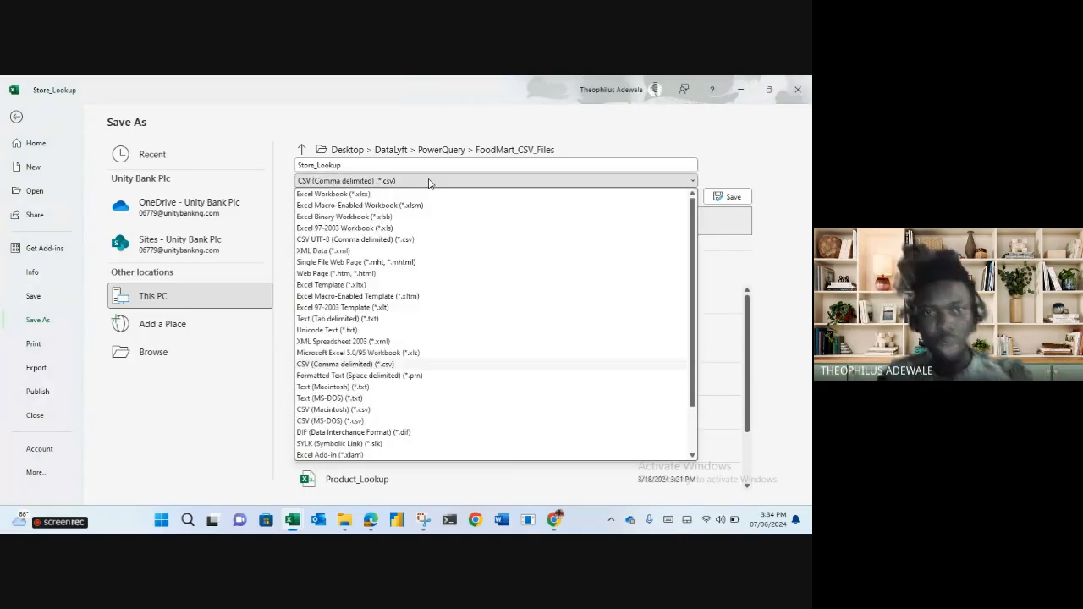
left_click(386, 196)
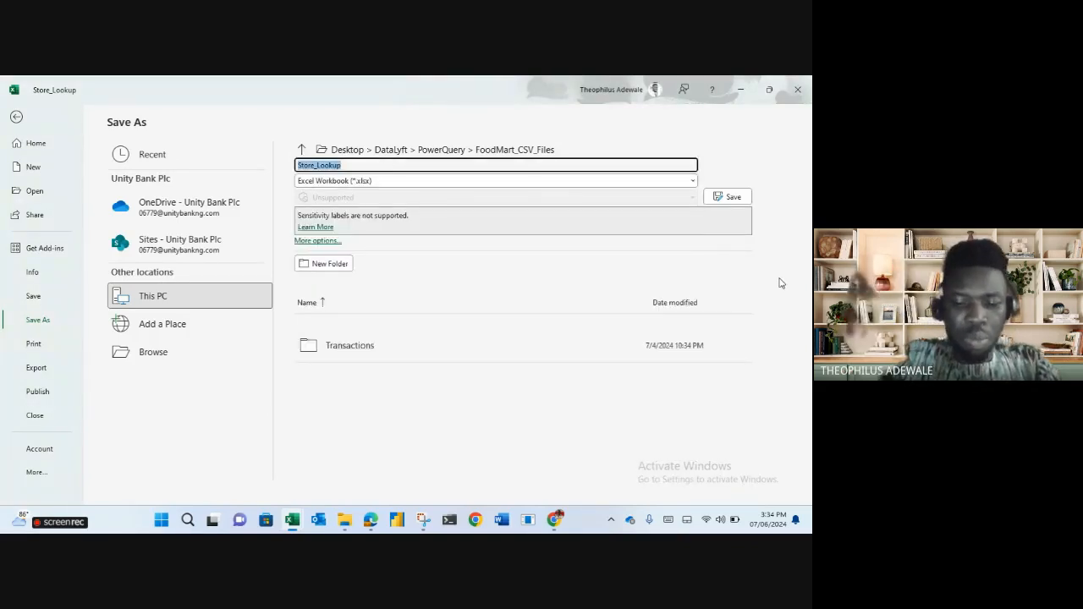
type("excel ")
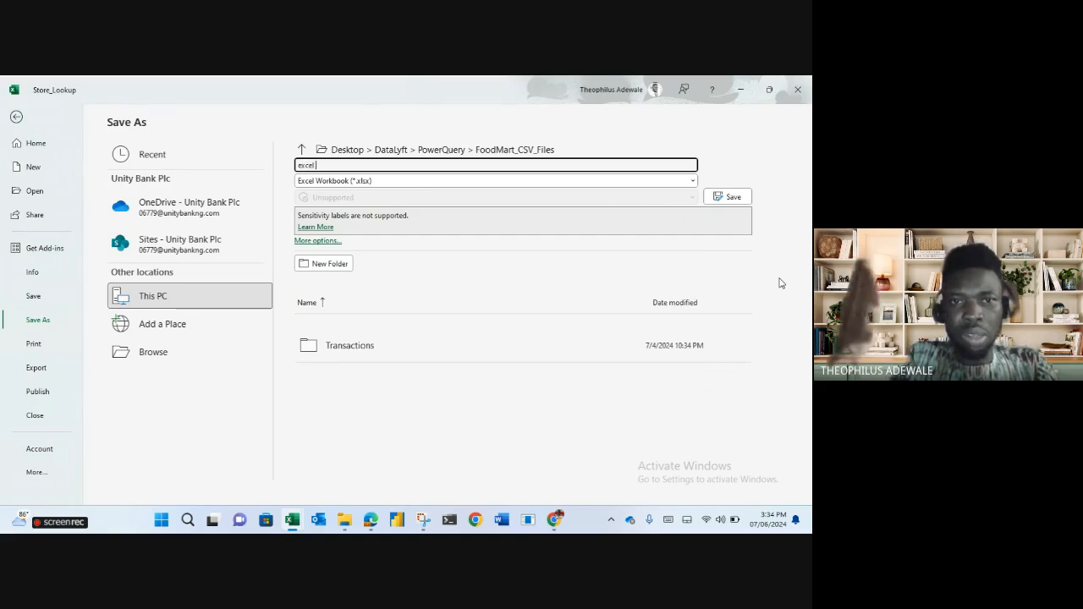
type("july afte")
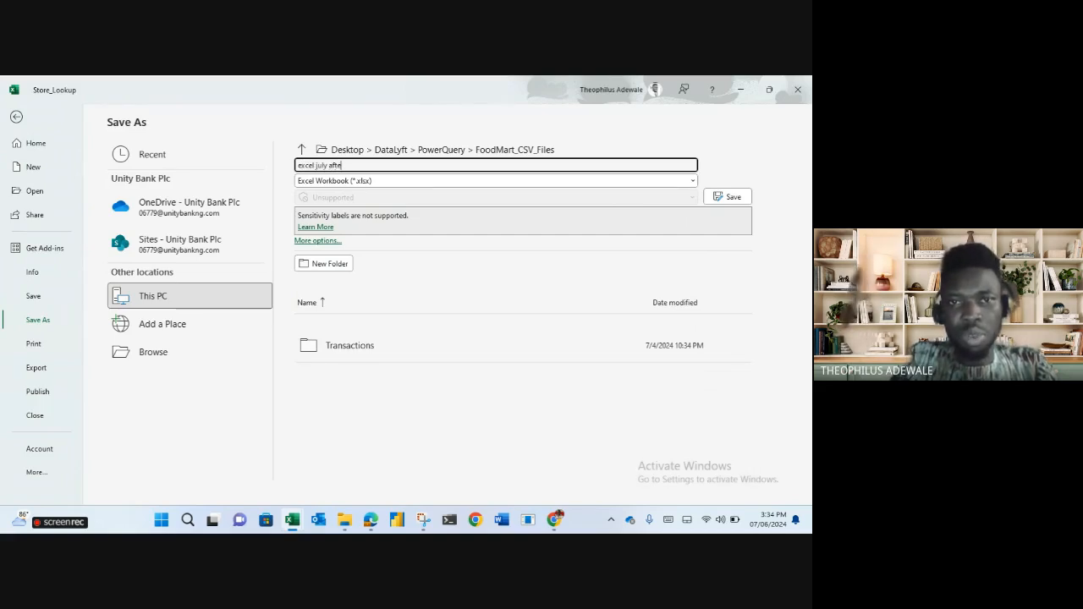
type("rnoon")
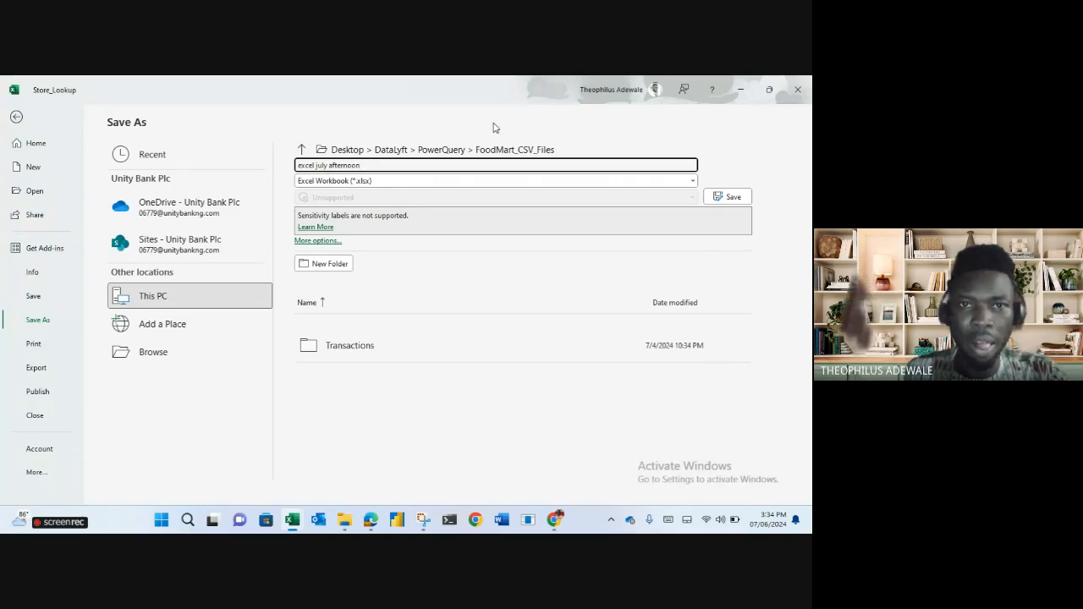
Save the workbook in the DataLyft folder, then add a new blank worksheet.
left_click(302, 150)
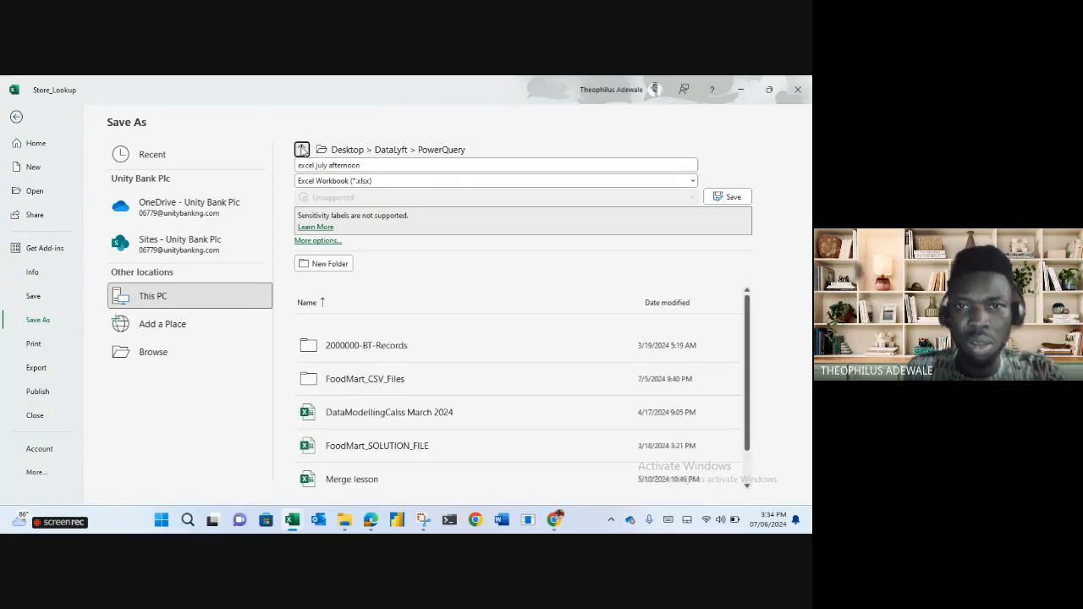
left_click(302, 149)
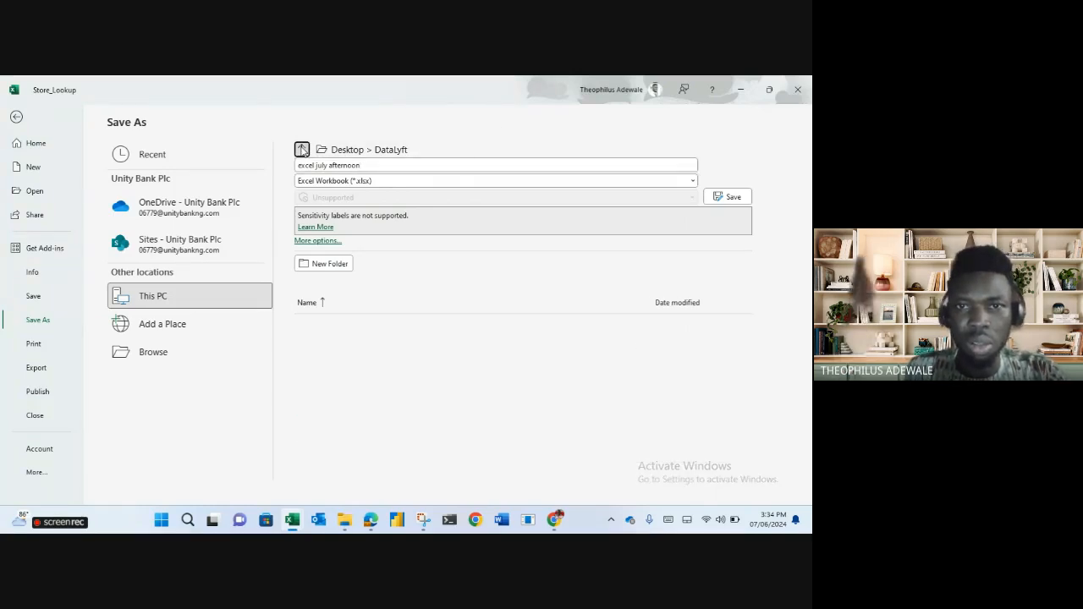
left_click(714, 199)
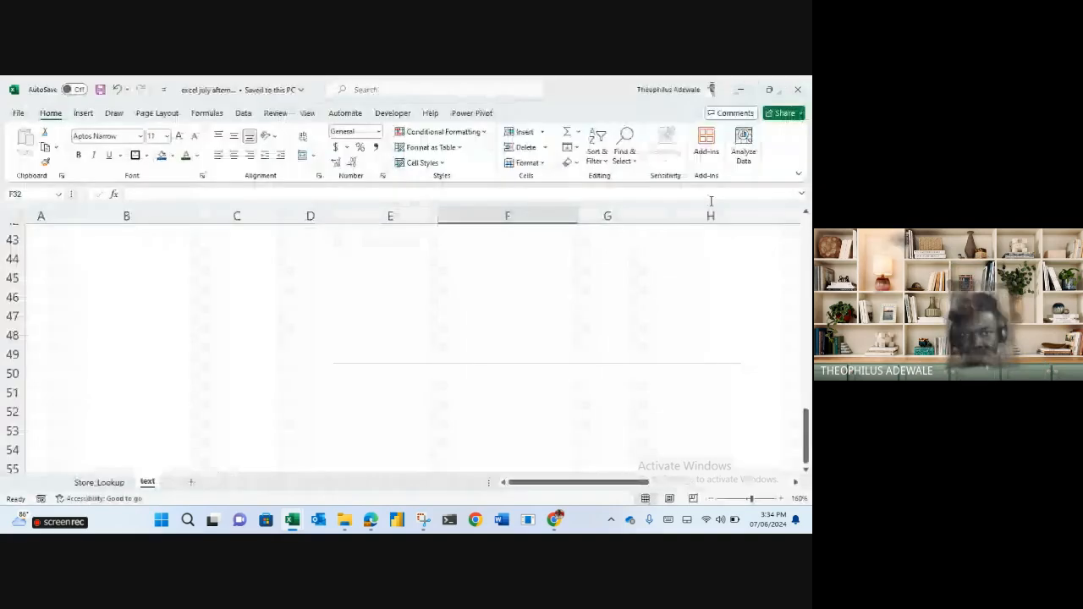
left_click(192, 483)
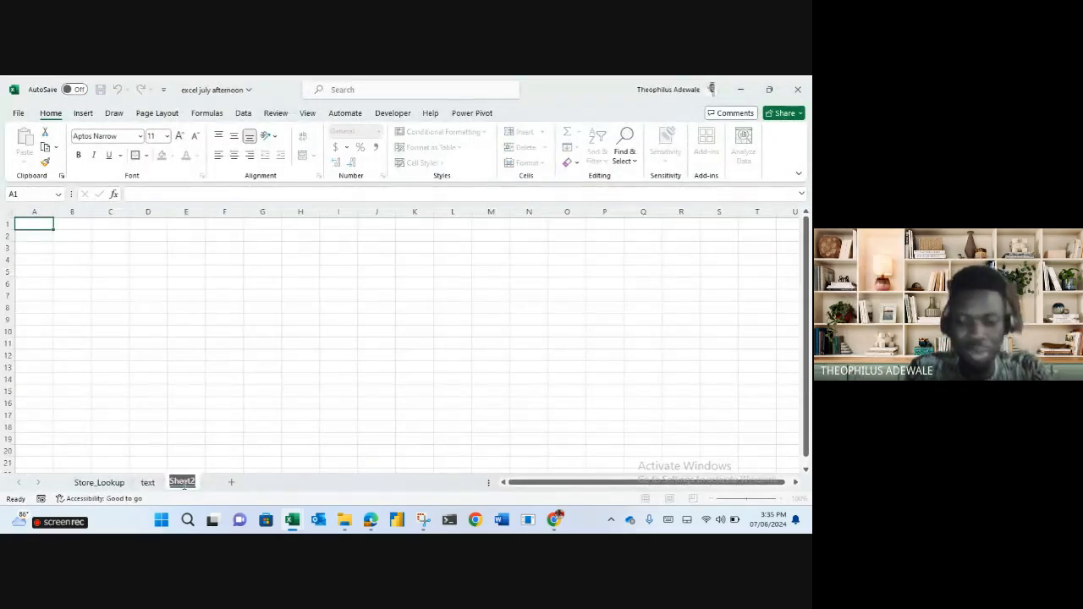
Name the new worksheet 'basic number operations'.
type("basic number")
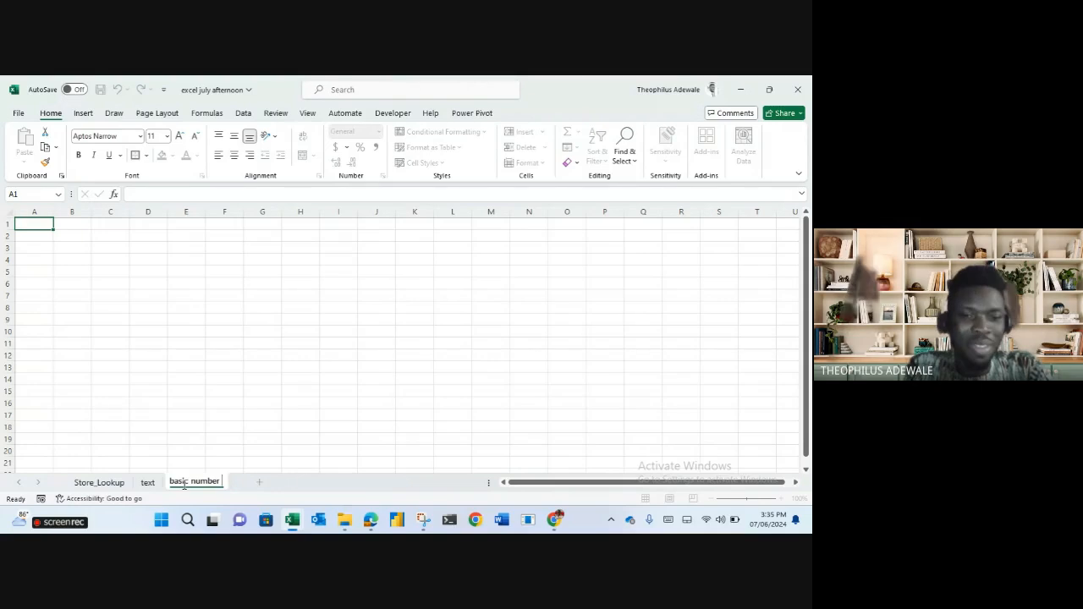
type("operations")
key("Return")
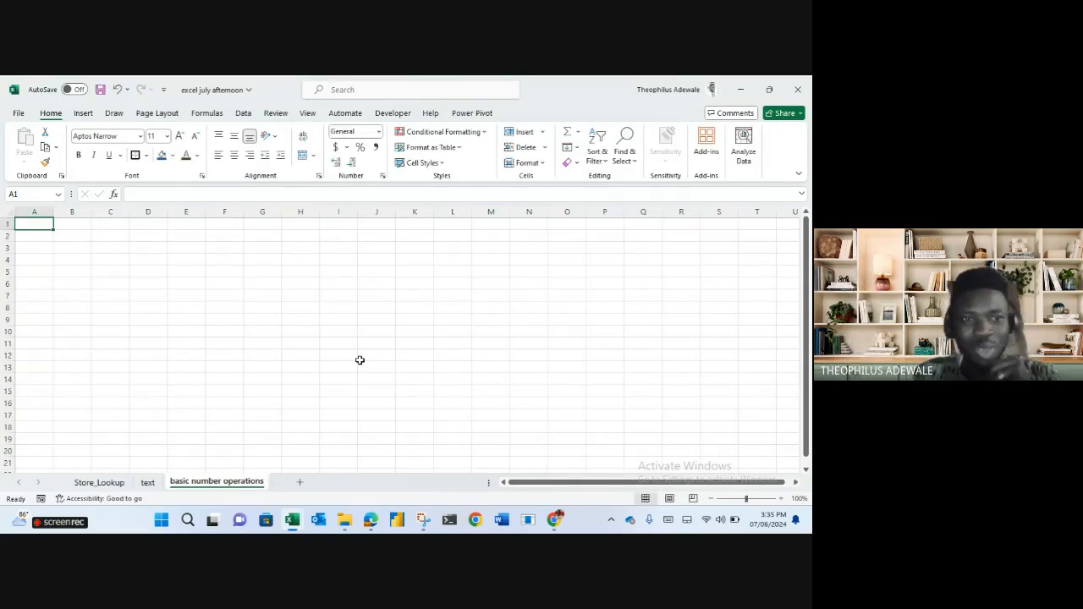
List SUM, AVERAGE, MODE, MEDIAN, MAX, MIN, LARGE and SMALL in A2:A9.
left_click(36, 235)
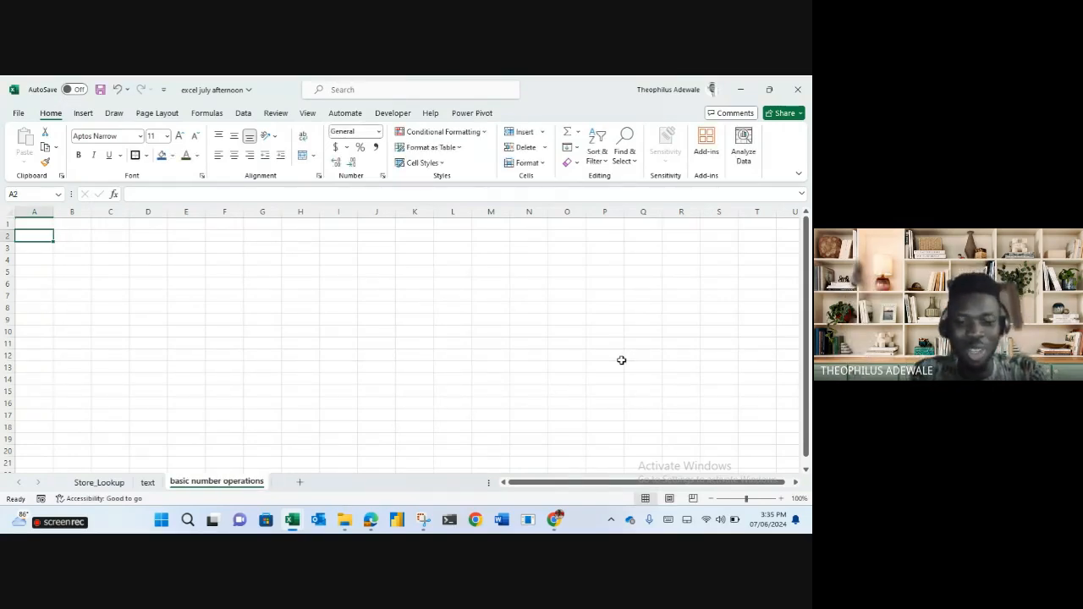
type("SUM")
key("Return")
type("AVERAGE")
key("Return")
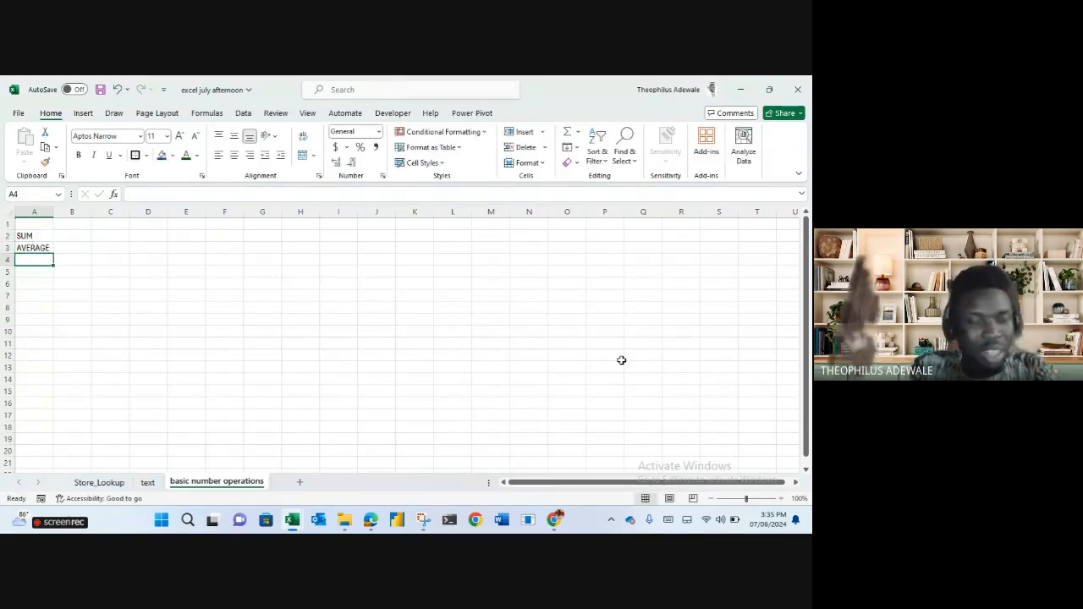
type("MODE")
key("Return")
type("MEDIAN")
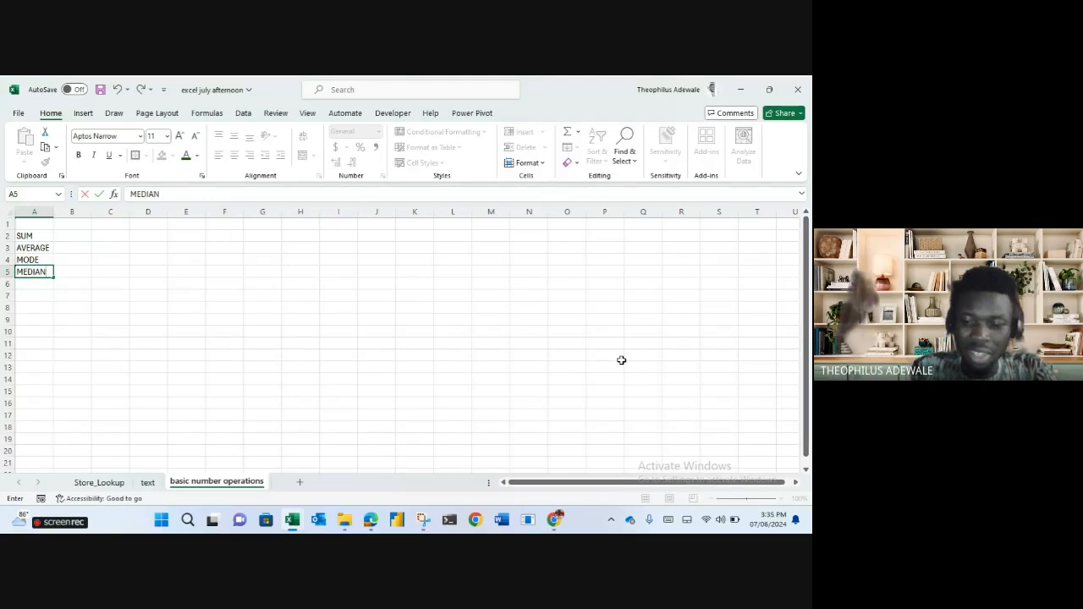
key("Return")
type("MAX")
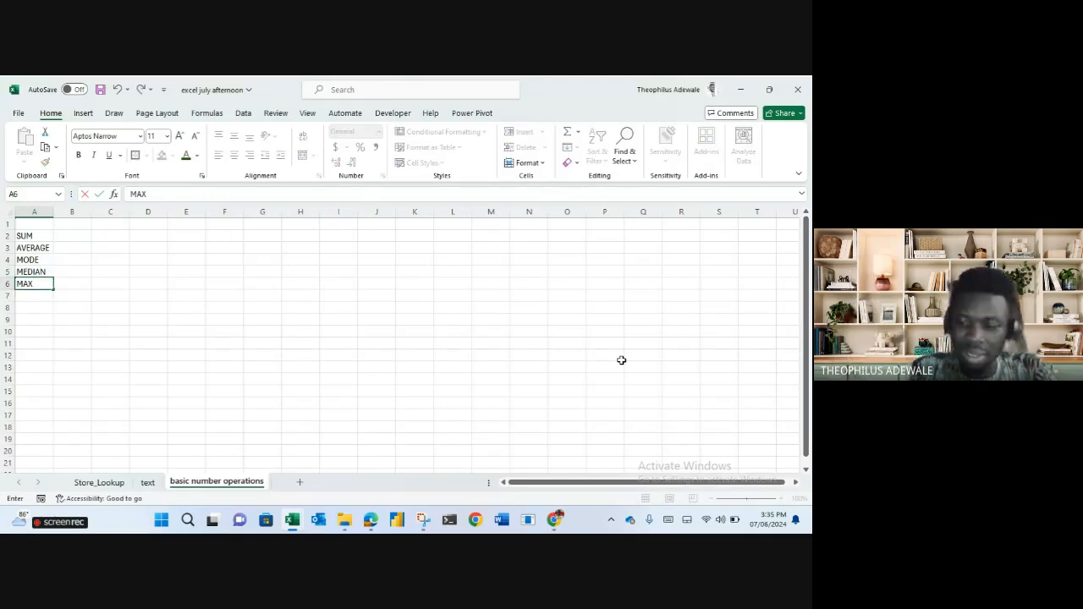
key("Return")
type("MIN")
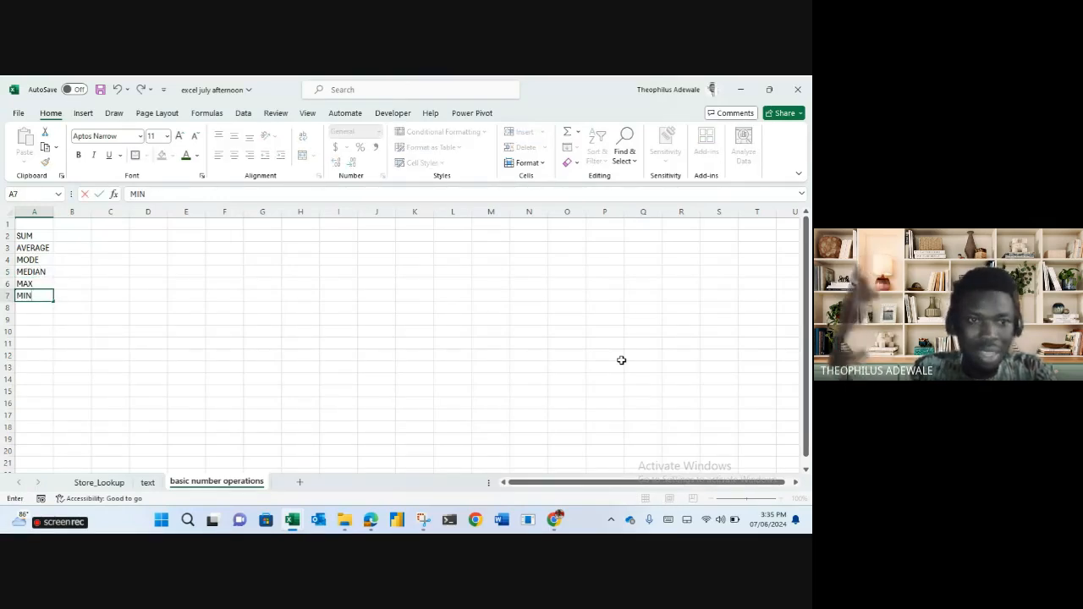
key("Return")
type("LARGE")
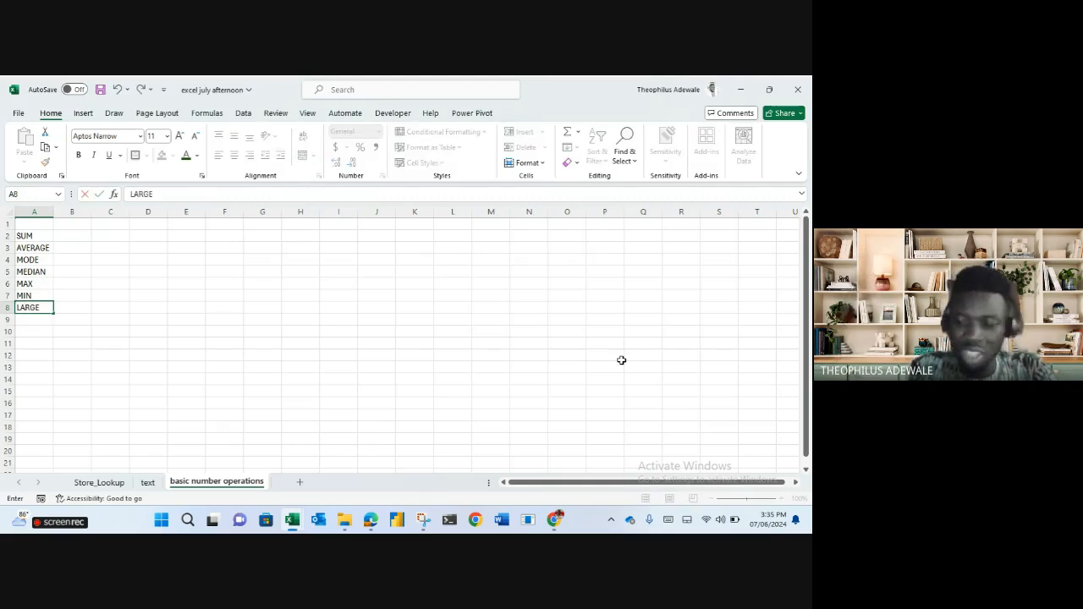
key("Return")
type("SMALL")
key("Return")
Continue the list with RANK, SUMPRODUCT, SUMIF and SUMIFS in A10:A13.
type("RANK")
key("Return")
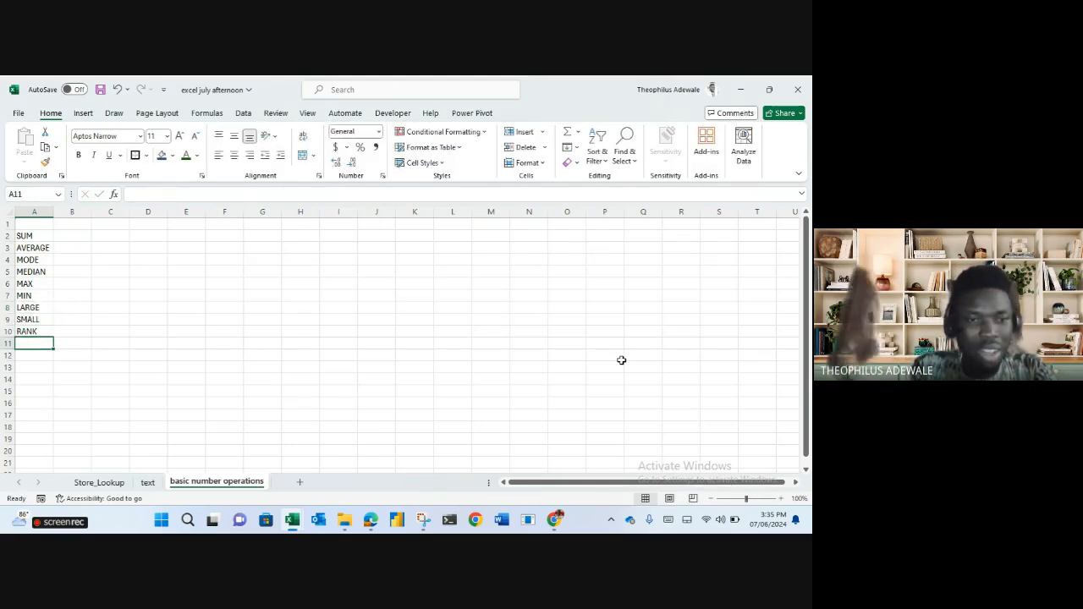
type("SUMPRODUCT")
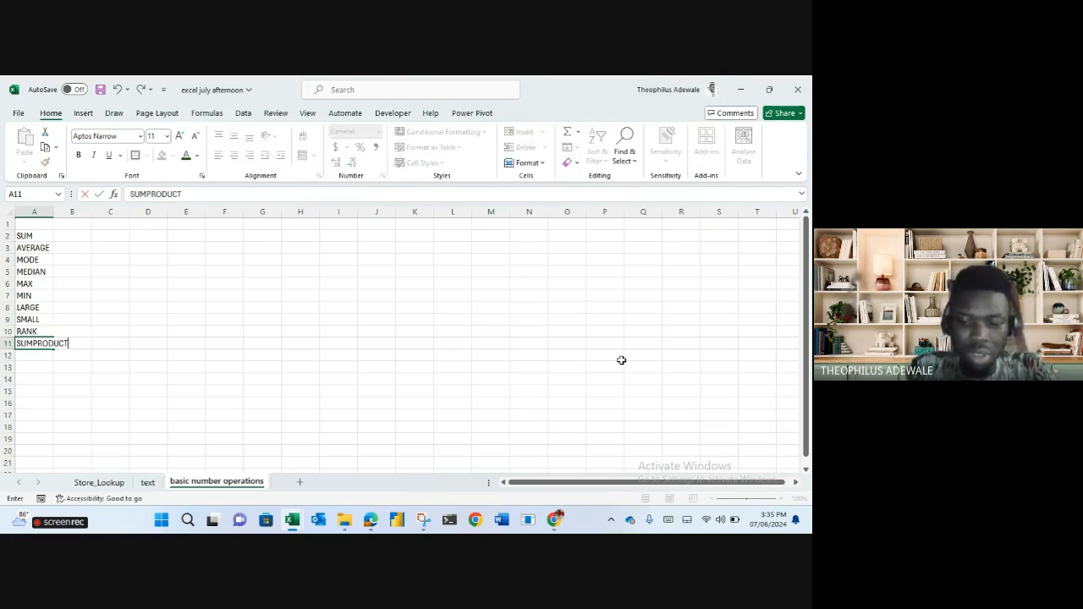
key("Return")
type("SUMIF")
key("Return")
type("SUMIFS")
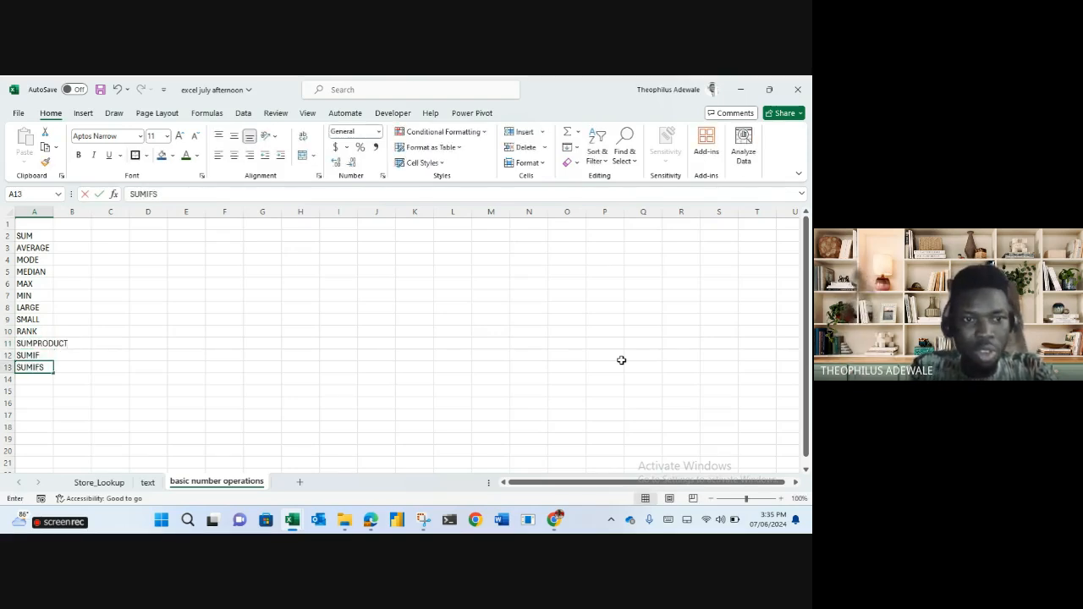
key("Return")
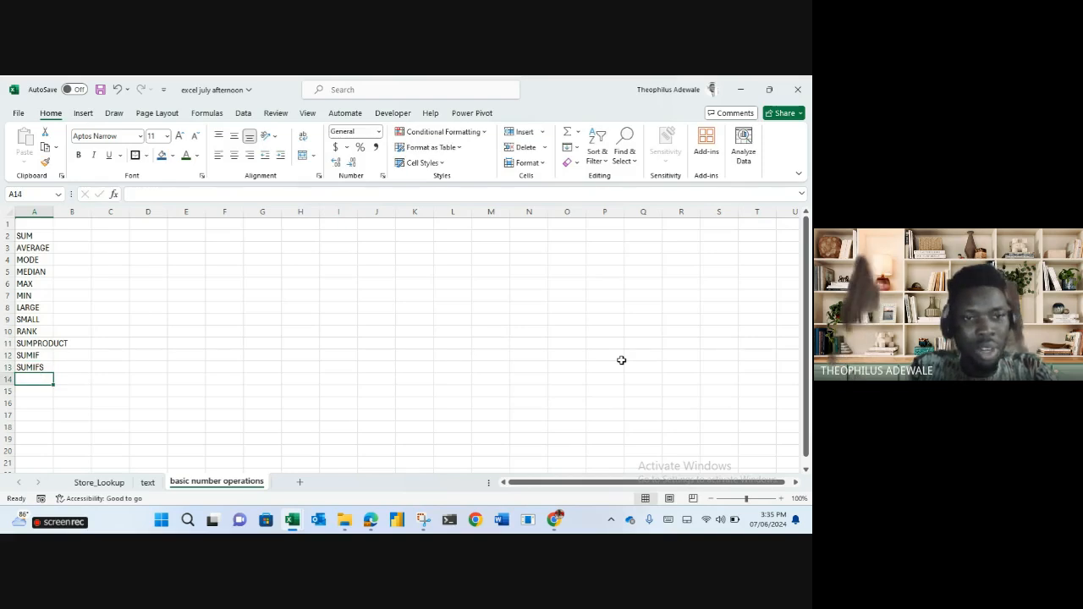
Add COUNT, COUNTA, COUNTBLANK, COUNTIF, COUNTIFS, AVERAGEIF and AVERAGEIFS in A14:A20.
type("COUNT")
key("Return")
type("COUNTA")
key("Return")
type("COU")
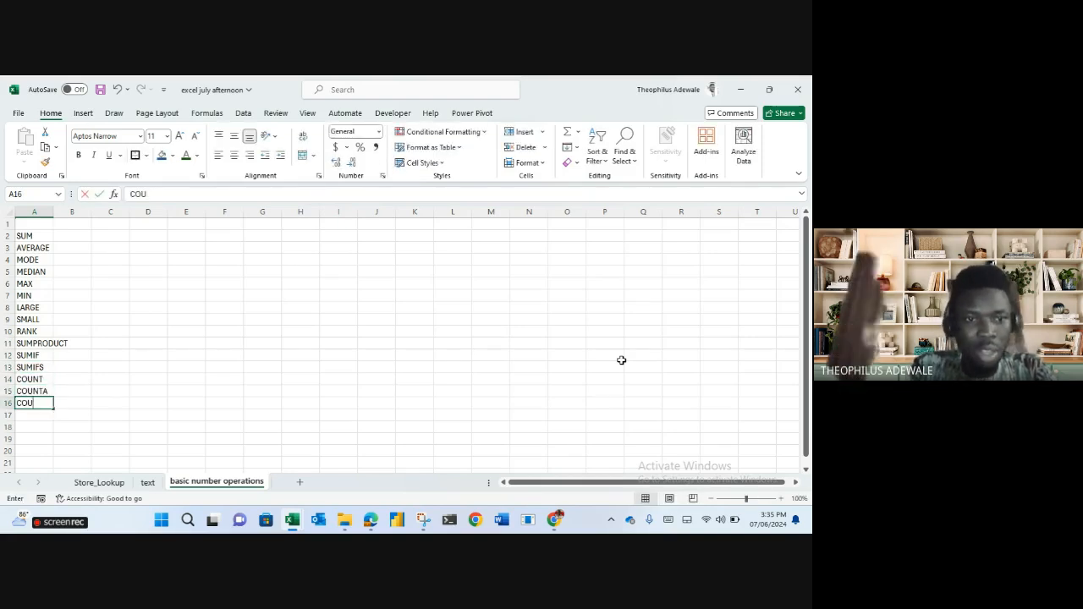
type("NTBLANK")
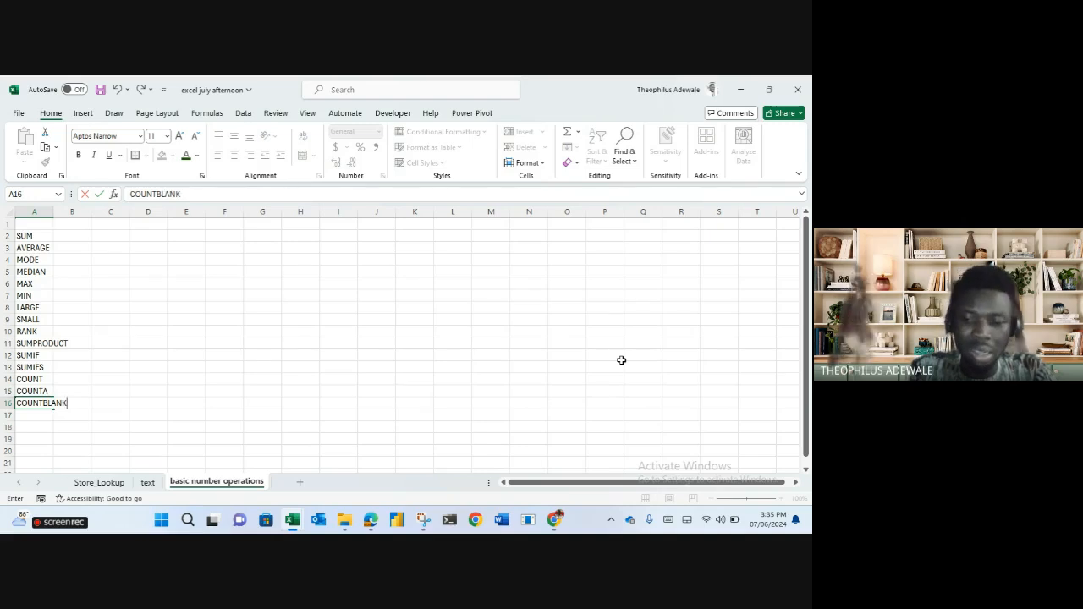
key("Return")
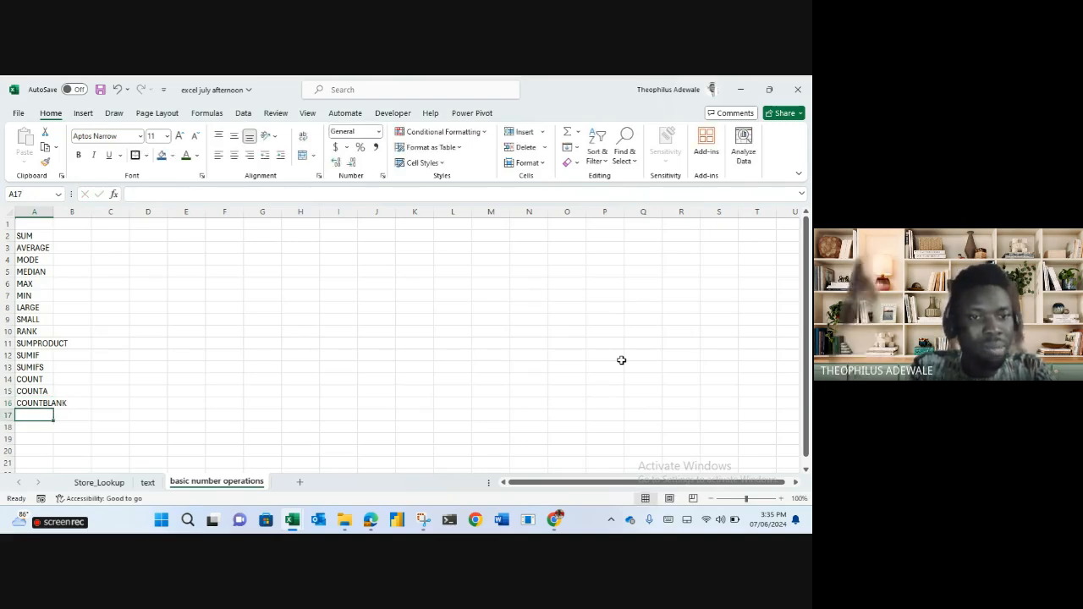
type("COUNTIF")
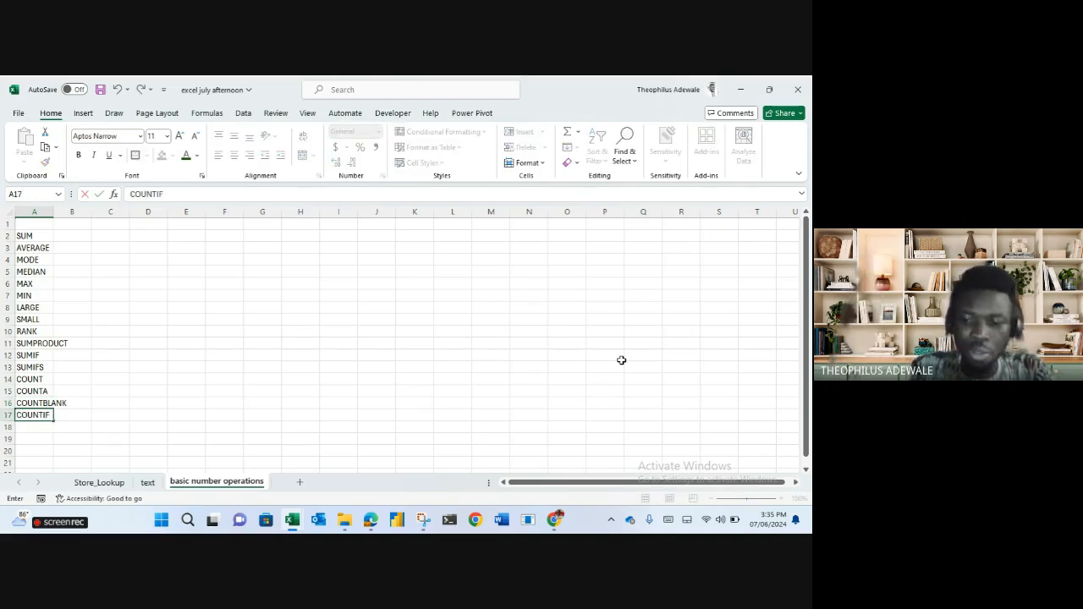
key("Return")
type("COUNTIFS")
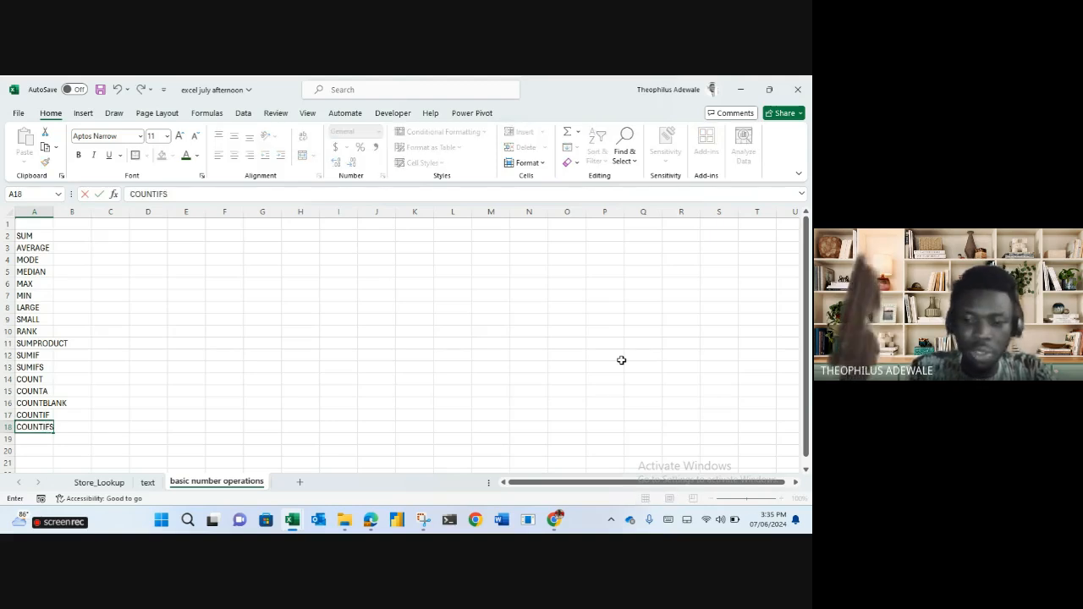
key("Return")
type("AVERAGE")
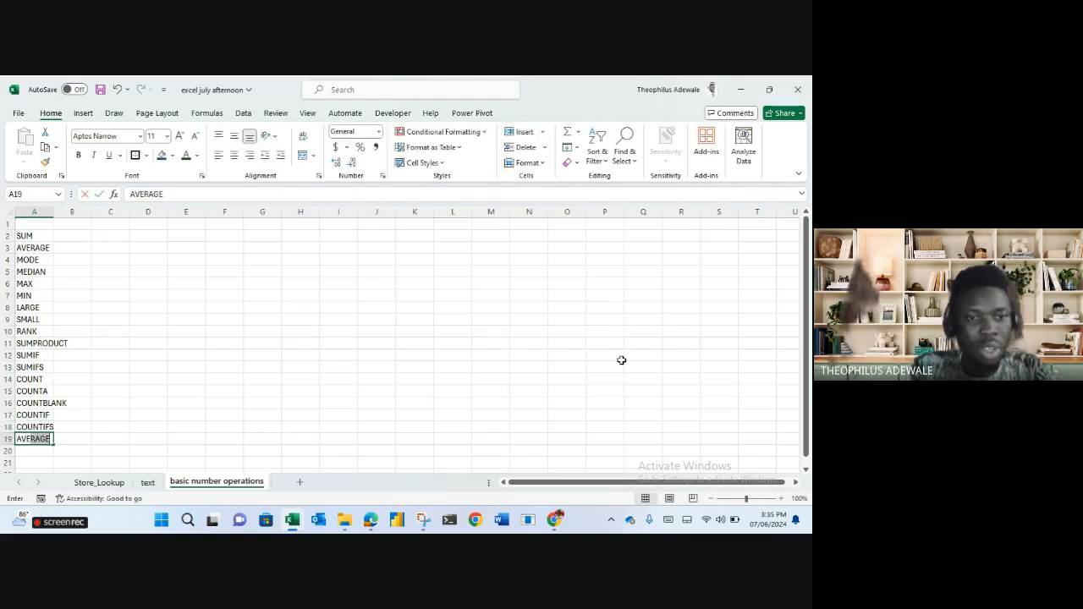
type("IF")
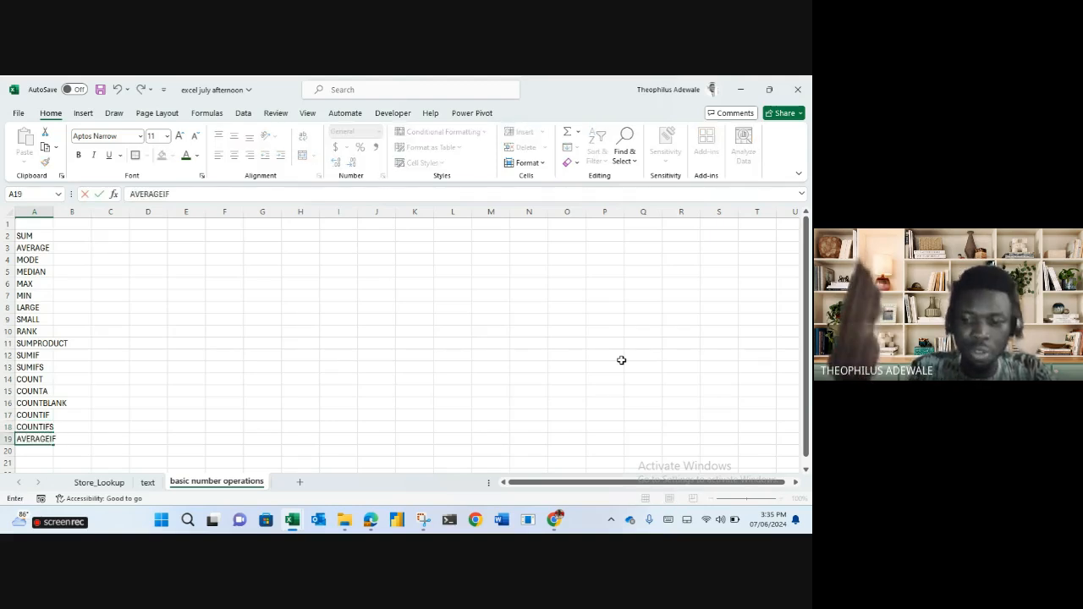
key("Return")
type("AVERAGEIFS")
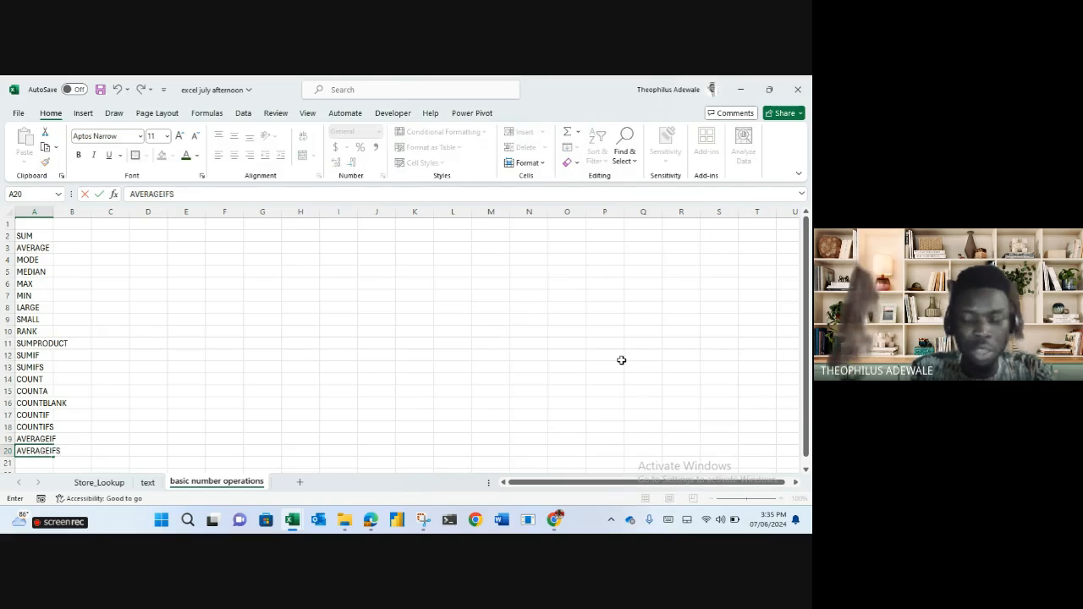
key("Return")
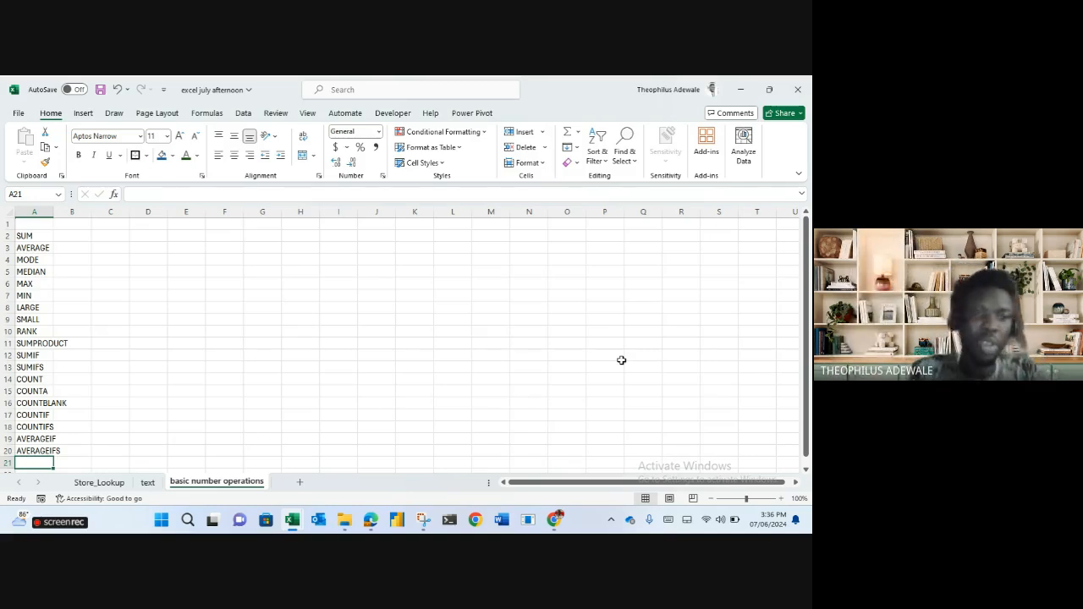
Widen column A, bold the SUM-to-AVERAGEIFS names in A2:A20, and enter NAME in E4.
left_click_drag(52, 213, 71, 213)
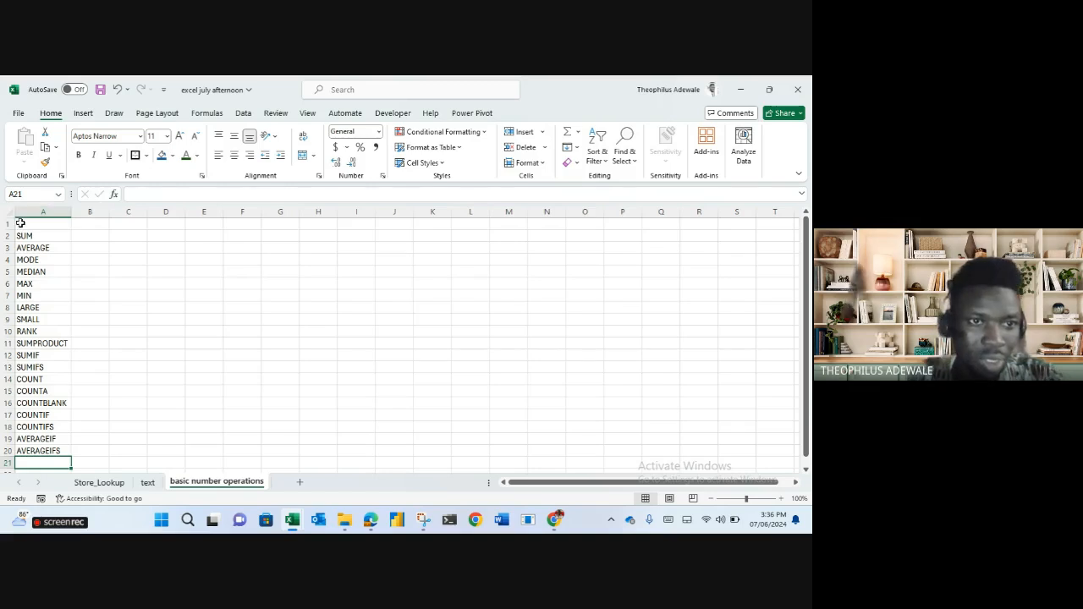
left_click_drag(39, 232, 39, 370)
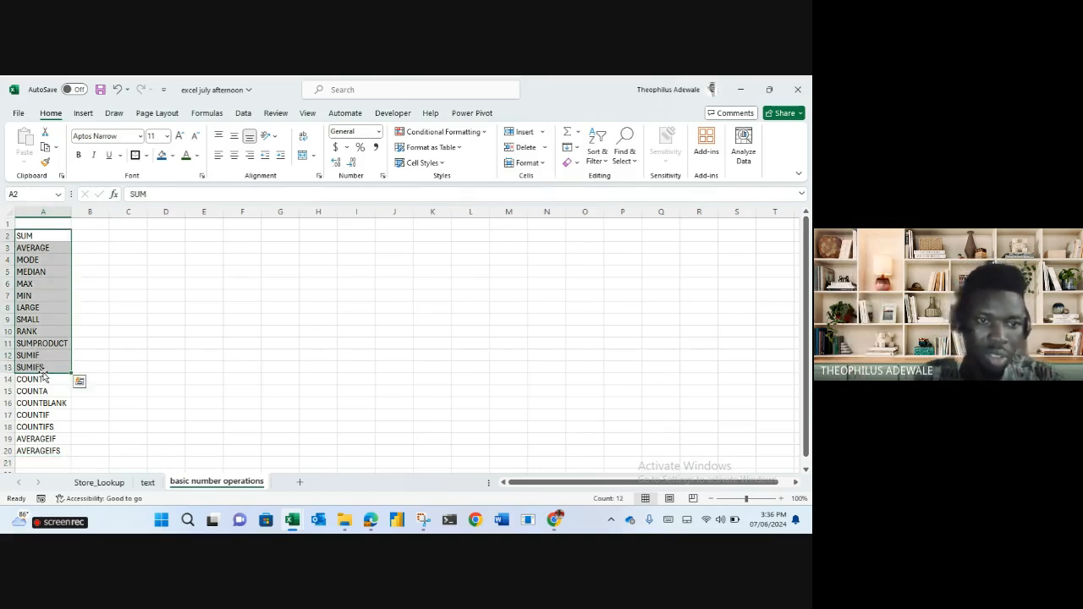
key("ctrl+shift+Down")
key("ctrl+b")
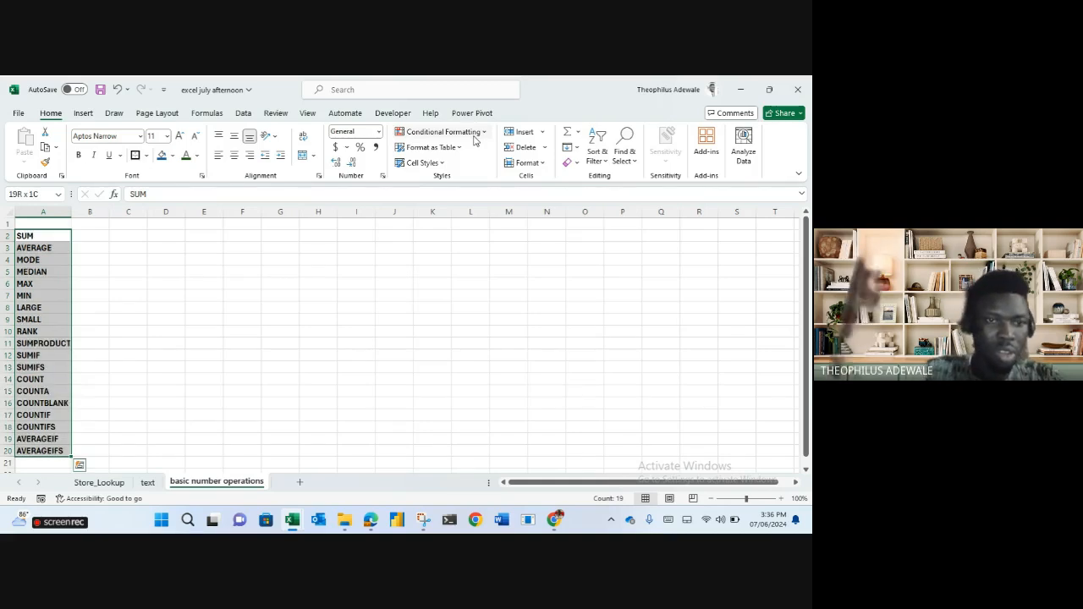
left_click(210, 262)
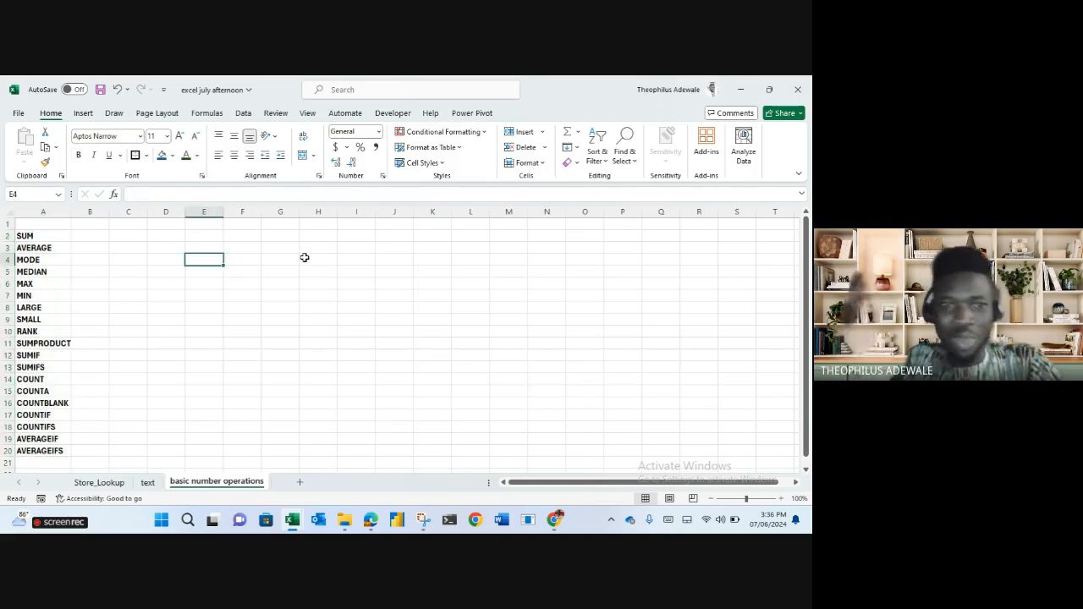
key("Tab")
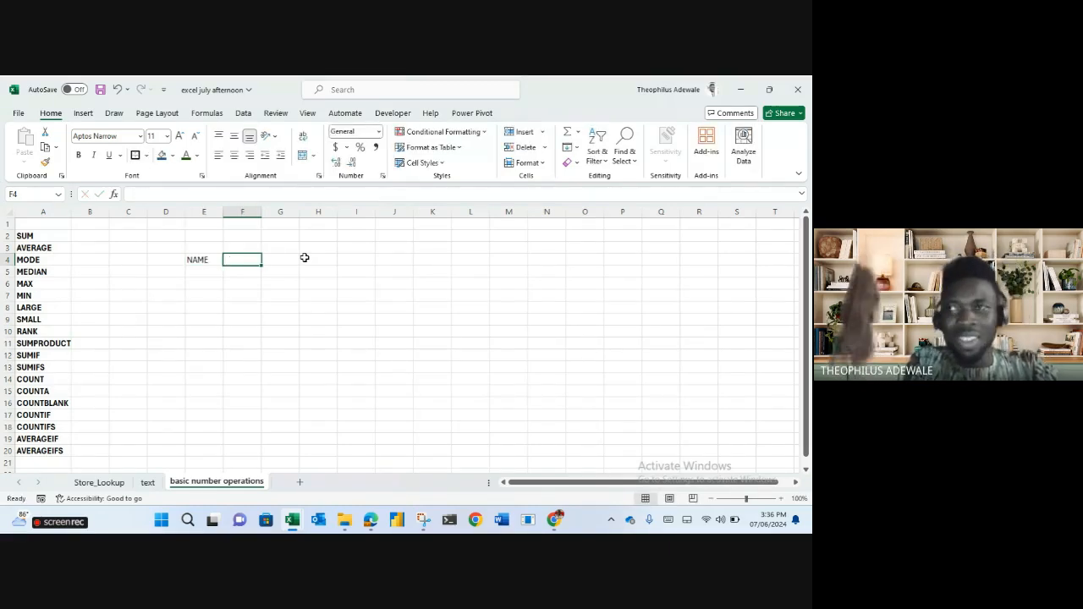
Enter REGION, AGE and ACCT BALANCE in F4:H4, and S/N in D4.
type("REGION")
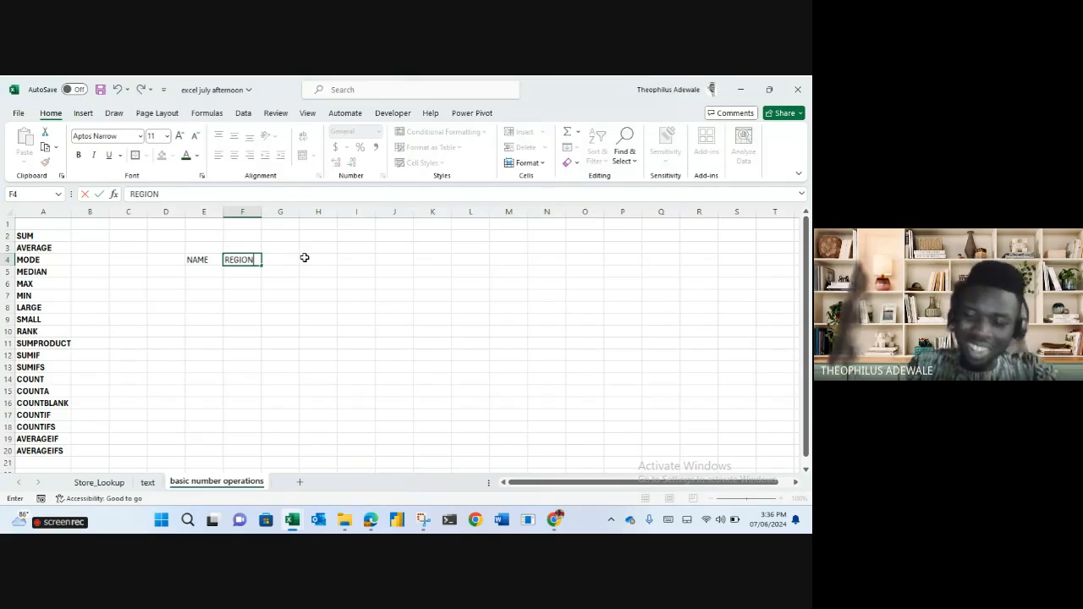
key("Tab")
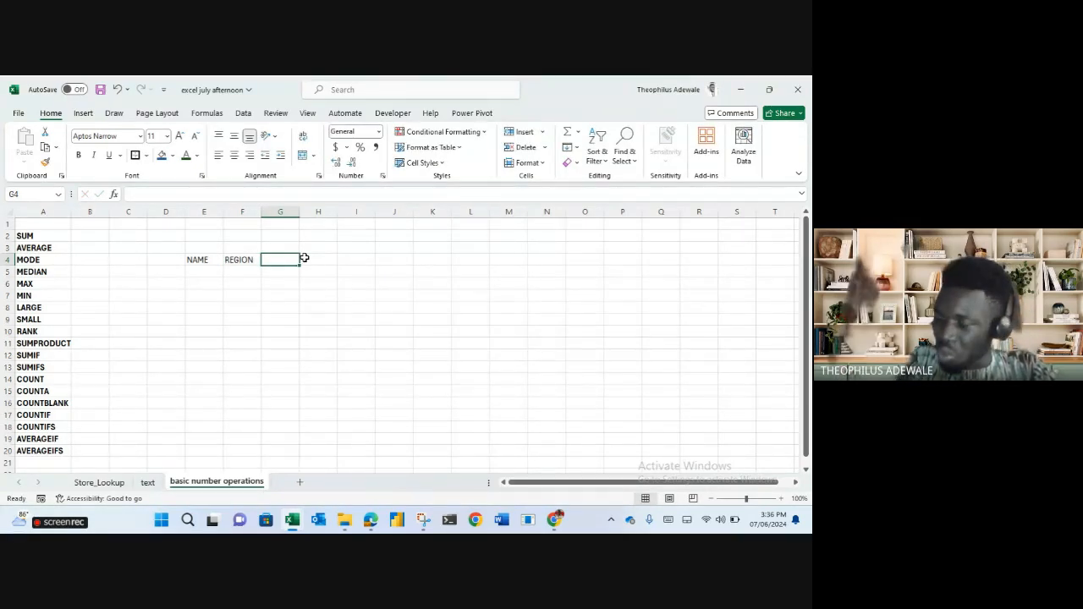
type("AGE")
key("Tab")
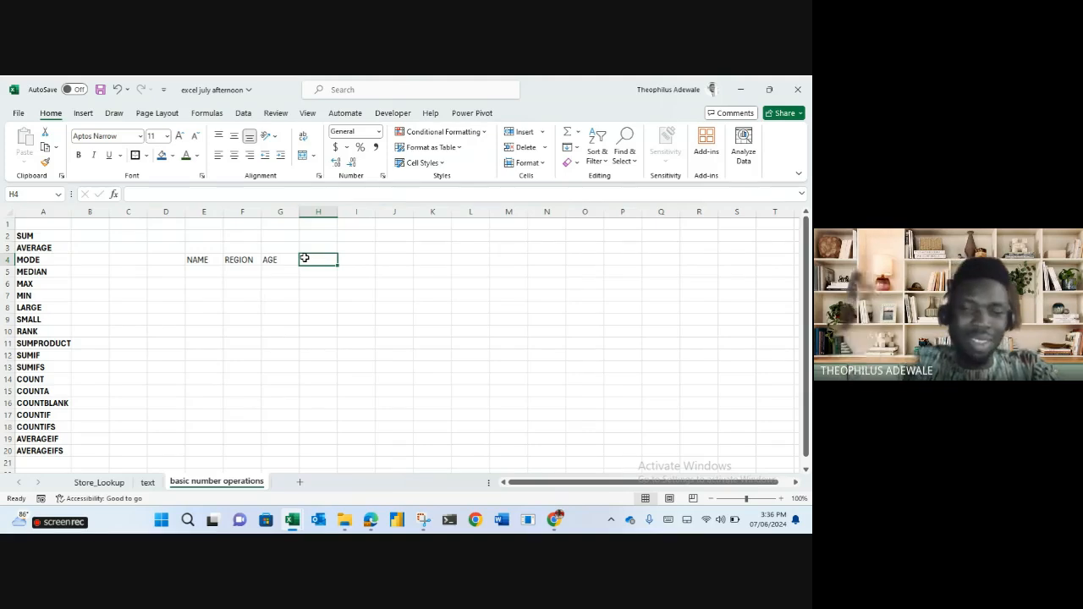
type("AC")
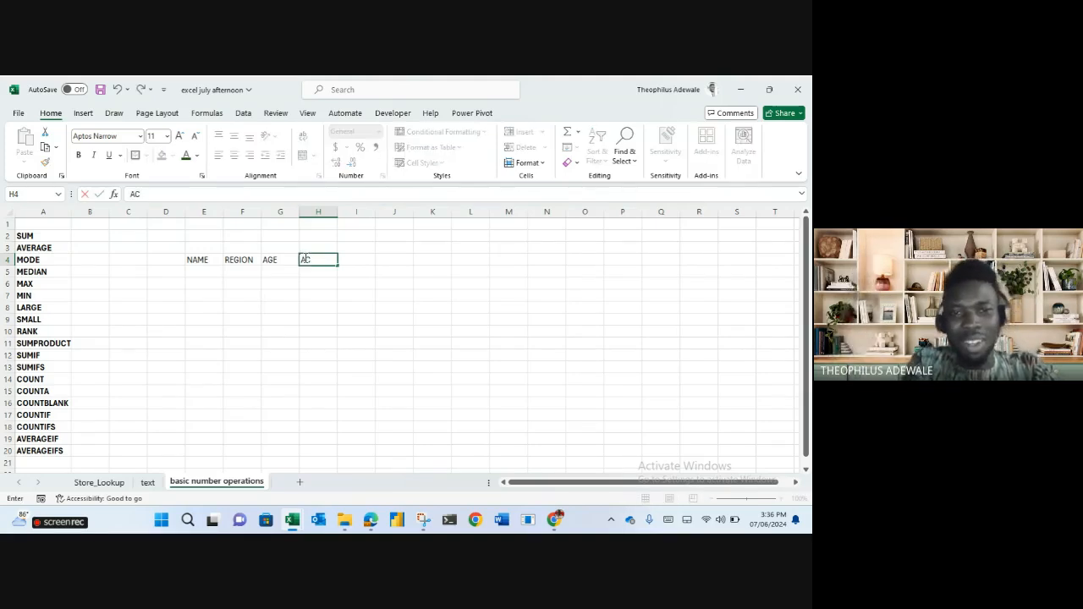
type("CT BALANCE")
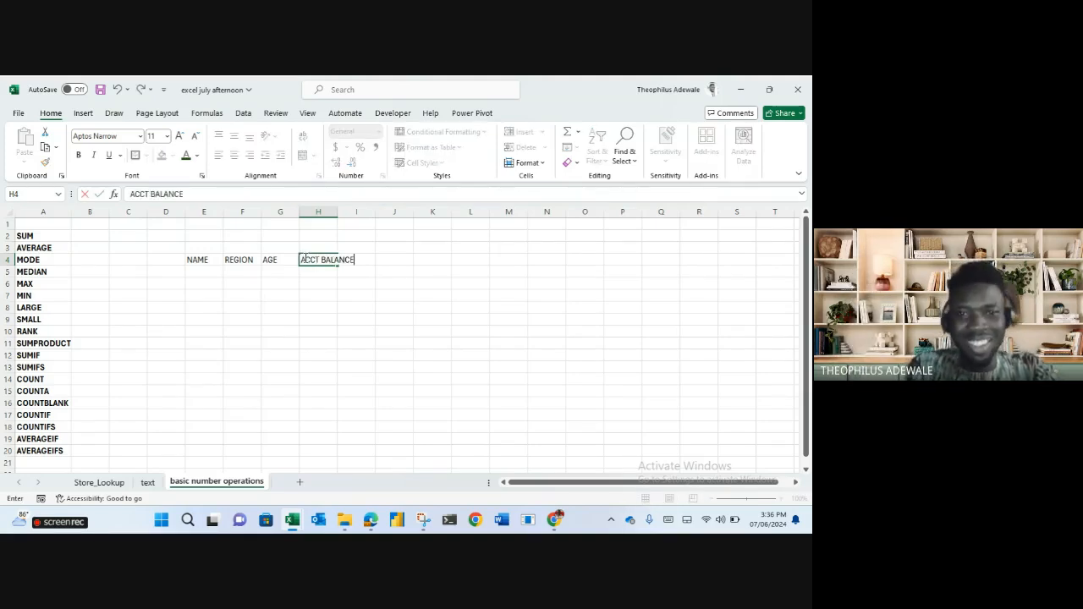
key("Return")
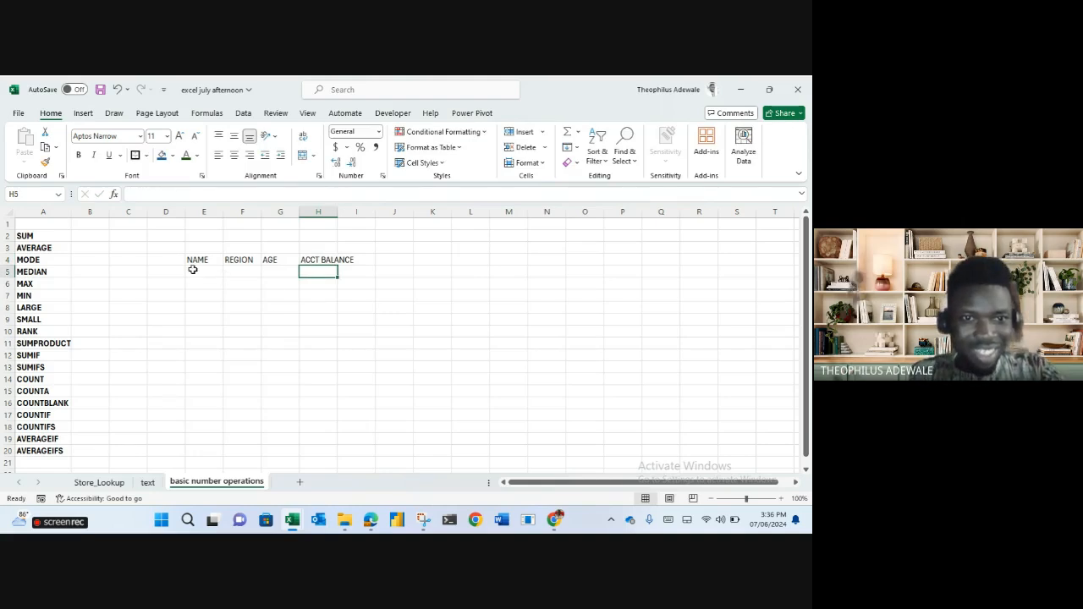
left_click(167, 260)
type("S/")
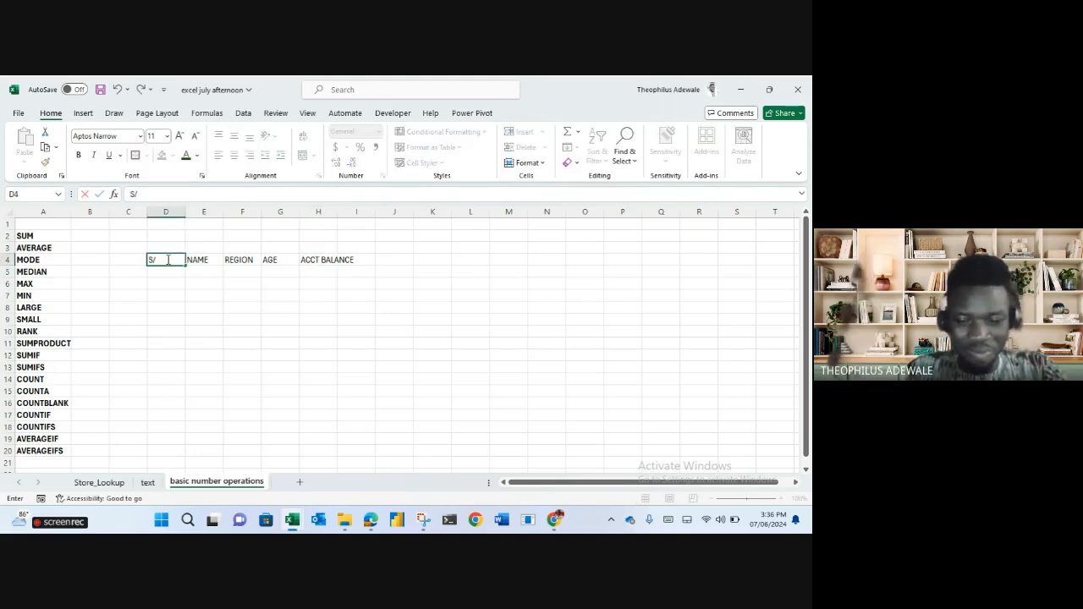
type("N")
key("Return")
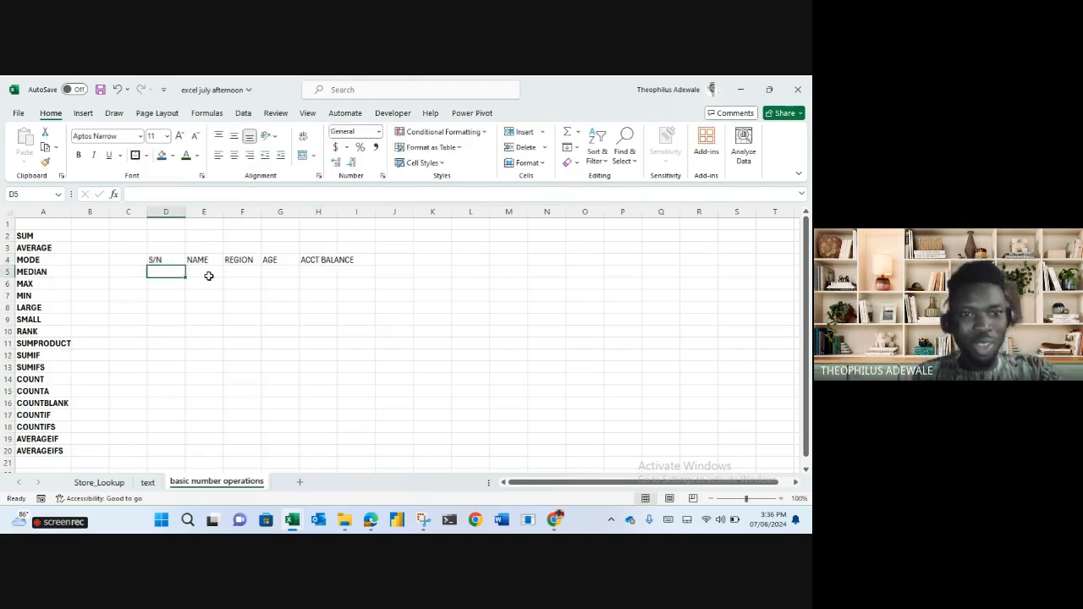
Enter the first four people's names in E5:E8 under NAME.
left_click(209, 278)
type("THEO")
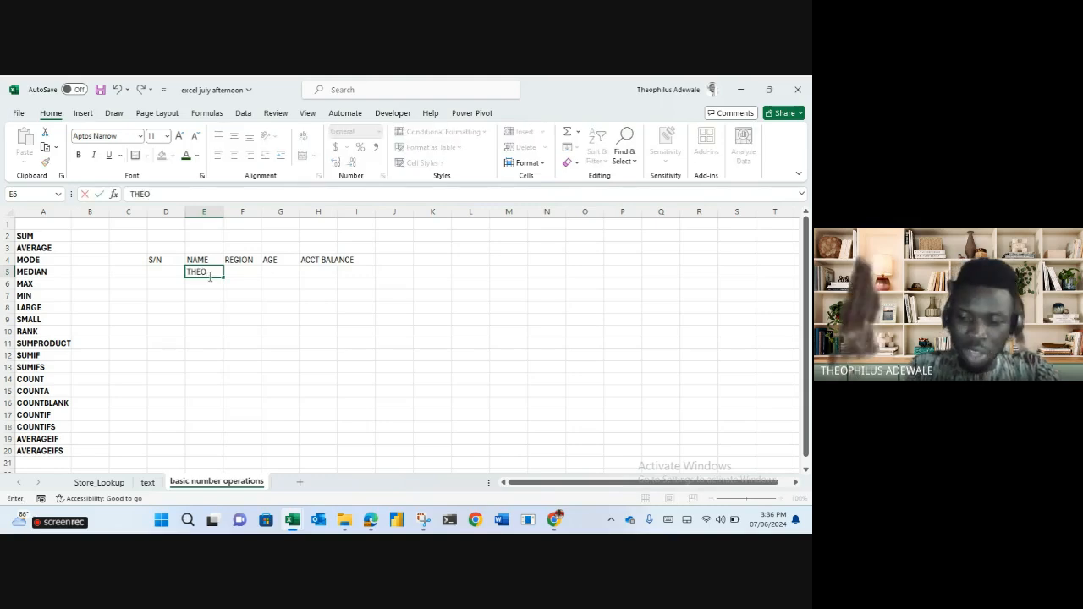
key("Return")
type("MADU")
key("Return")
type("CALEB")
key("Return")
type("UCHECHI")
key("Return")
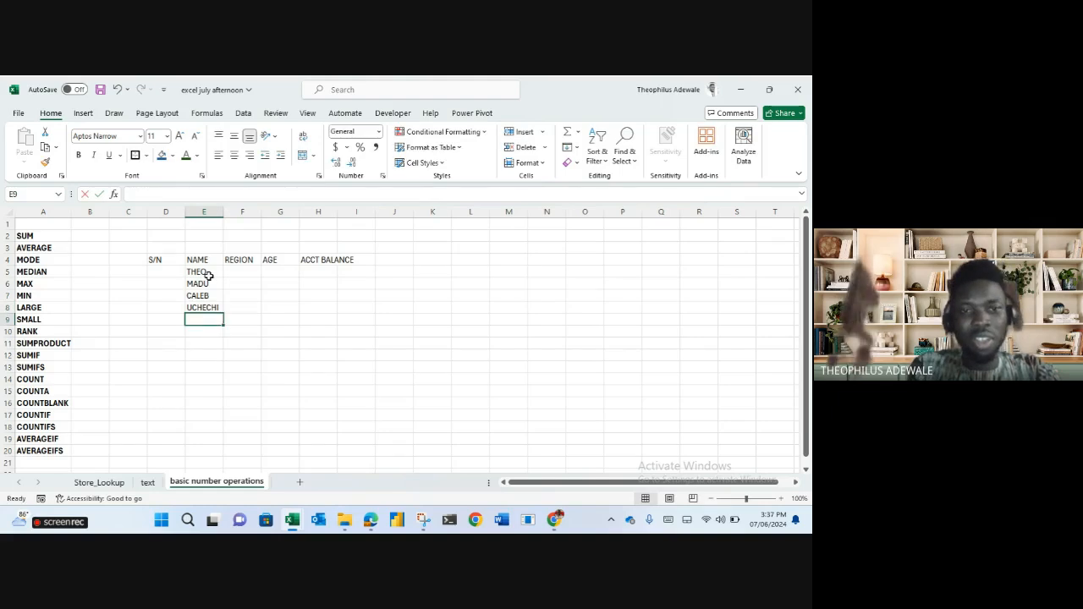
Enter three more names in E9:E11, then bring the Google Meet call to the front.
type("ONYINYE")
key("Return")
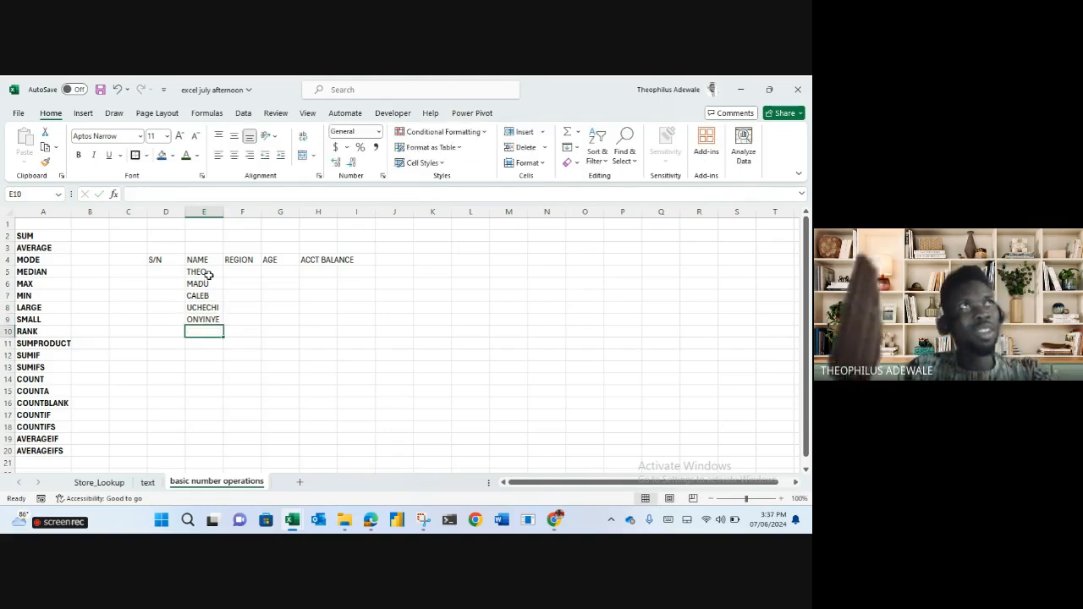
type("ENIOLA")
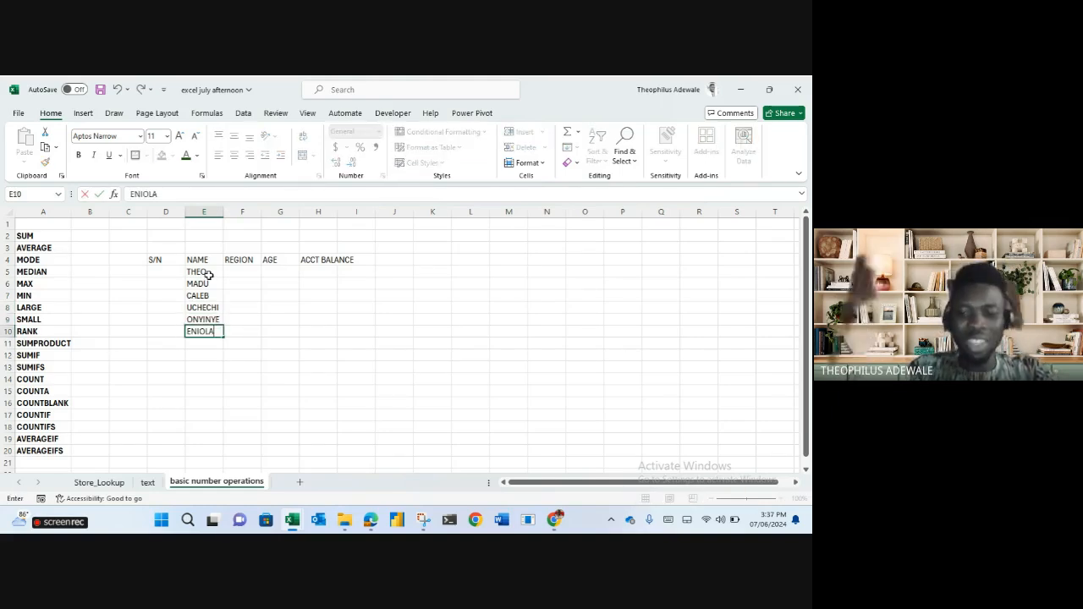
key("Return")
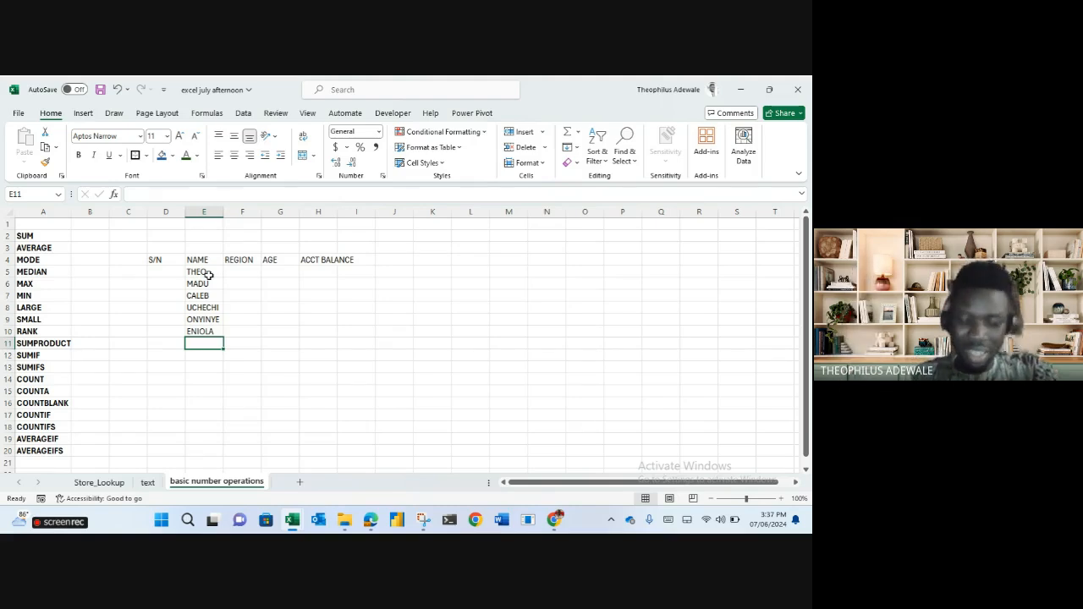
type("NOJIBAT")
key("Return")
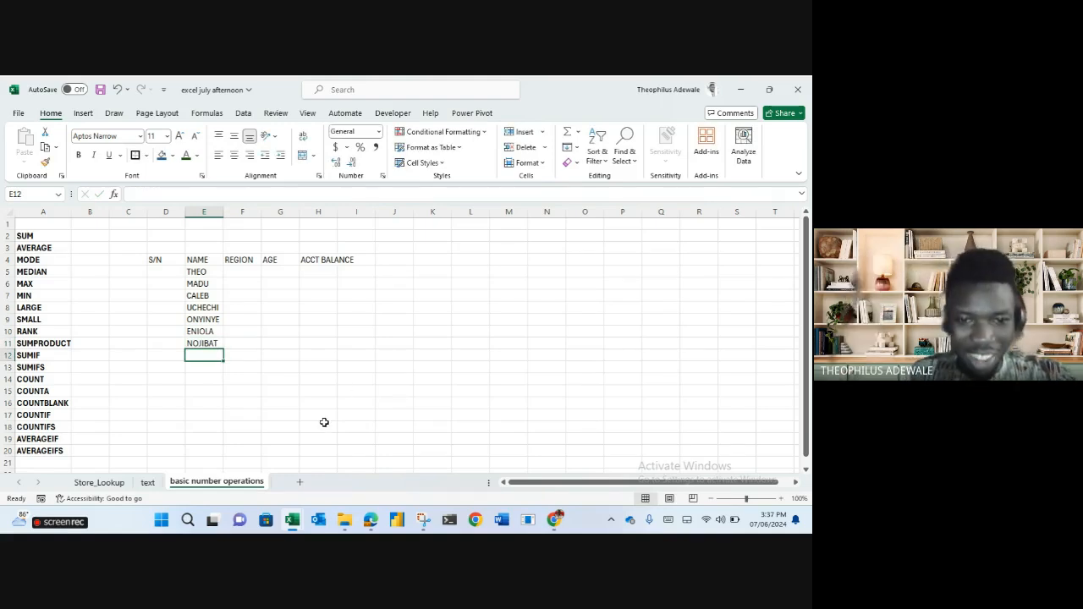
left_click(369, 521)
left_click(305, 489)
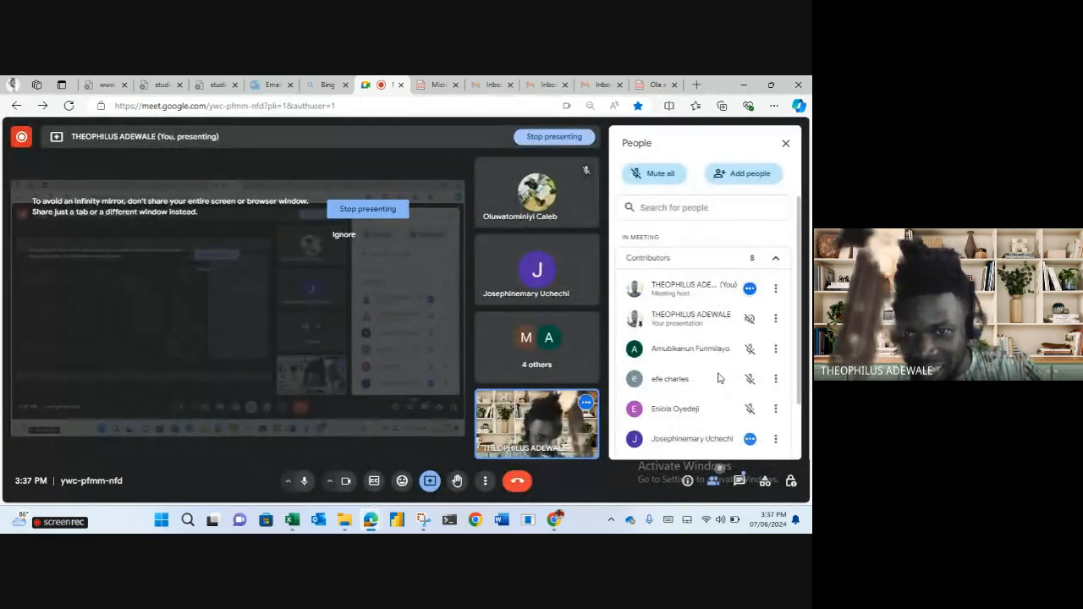
Check the Meet participants, return to Excel, and add an eighth name in E12.
scroll(709, 372, "down", 2)
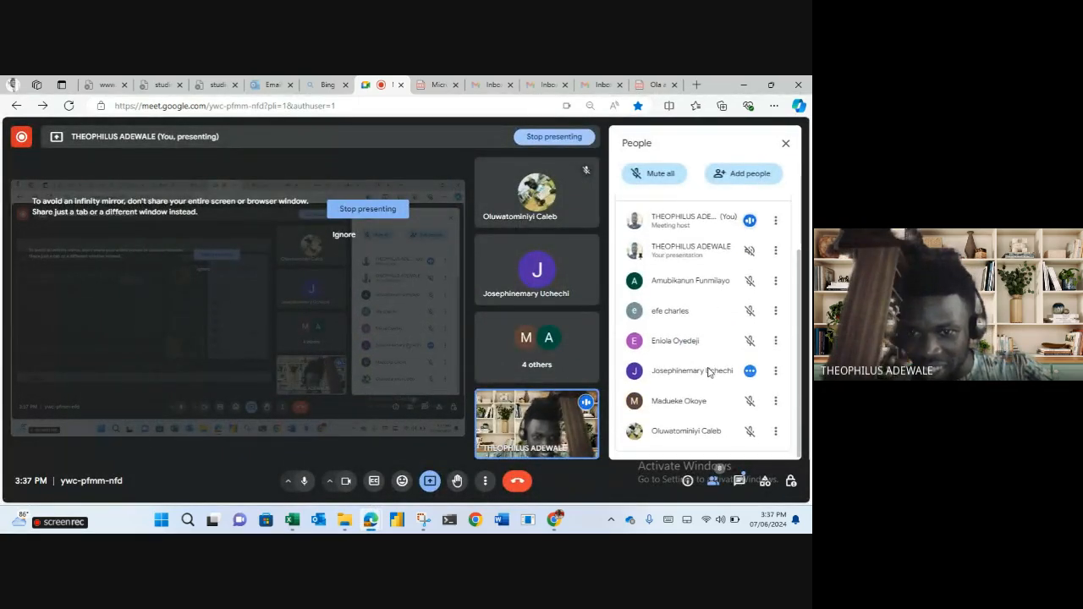
left_click(750, 85)
type("EFE")
key("Return")
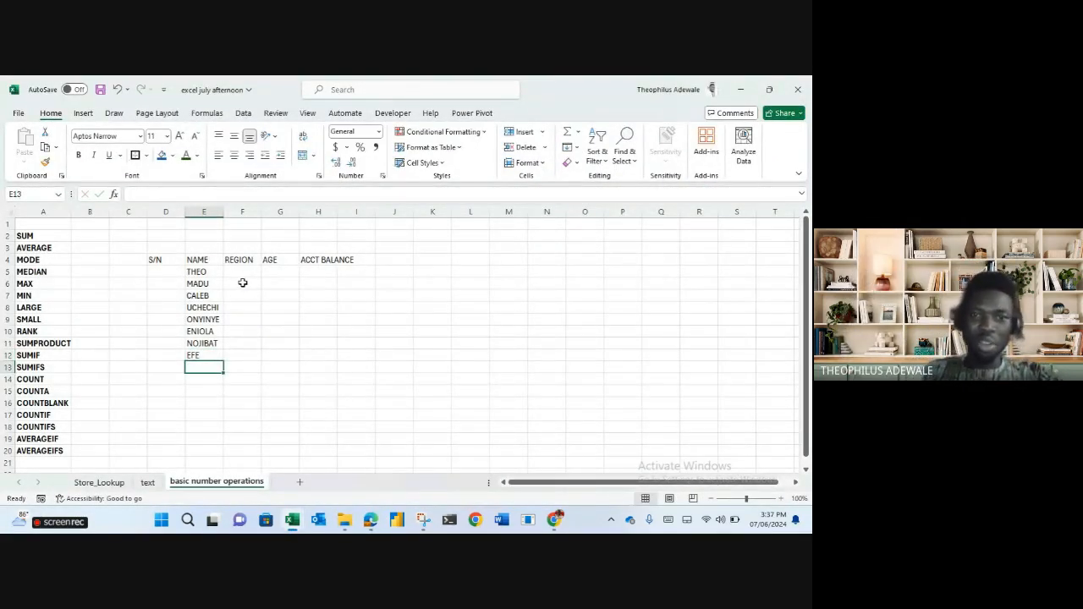
Enter regions SW, SE, SW, SE in F5:F8.
left_click(241, 272)
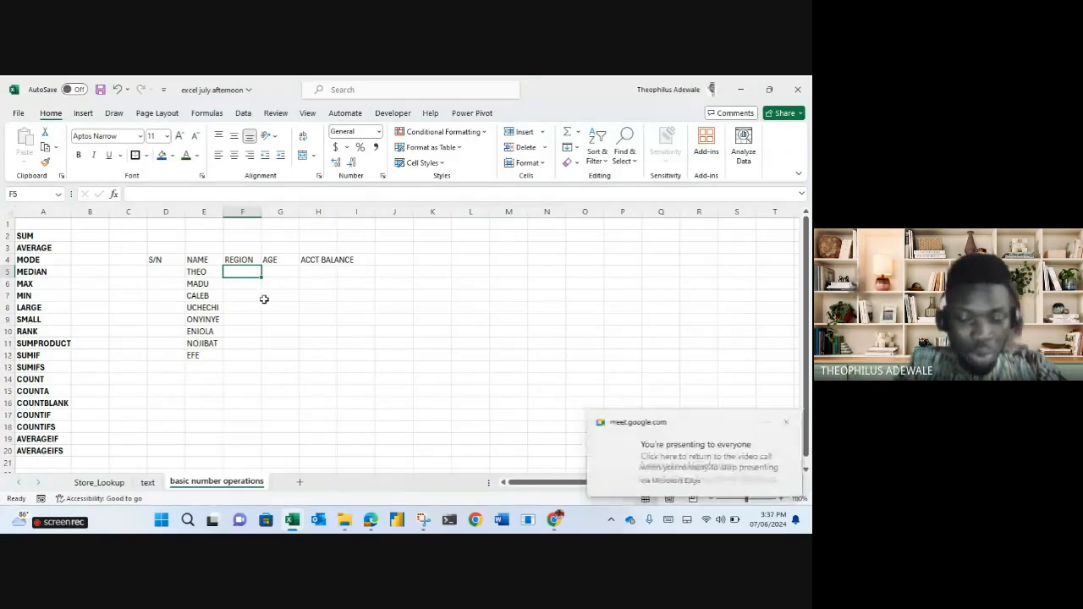
type("SE")
key("BackSpace")
type("W")
key("Return")
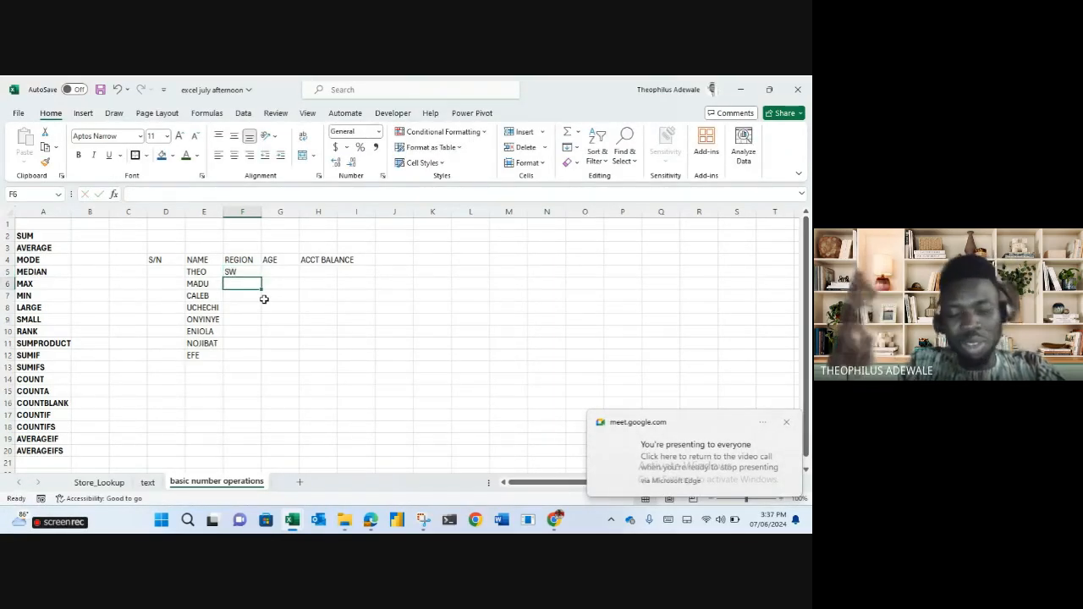
type("SE")
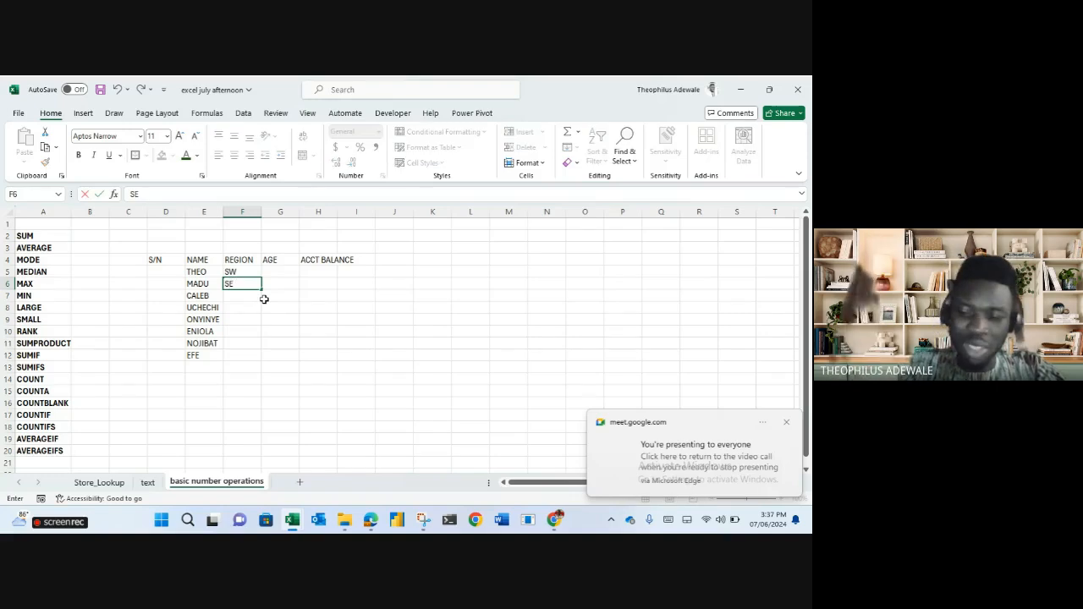
key("Return")
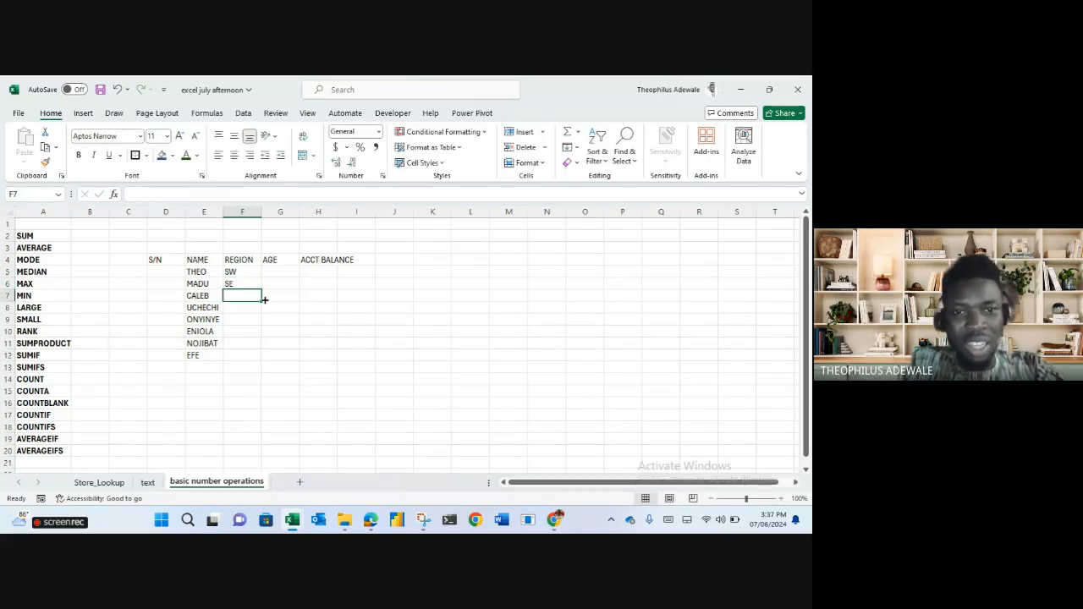
type("SW")
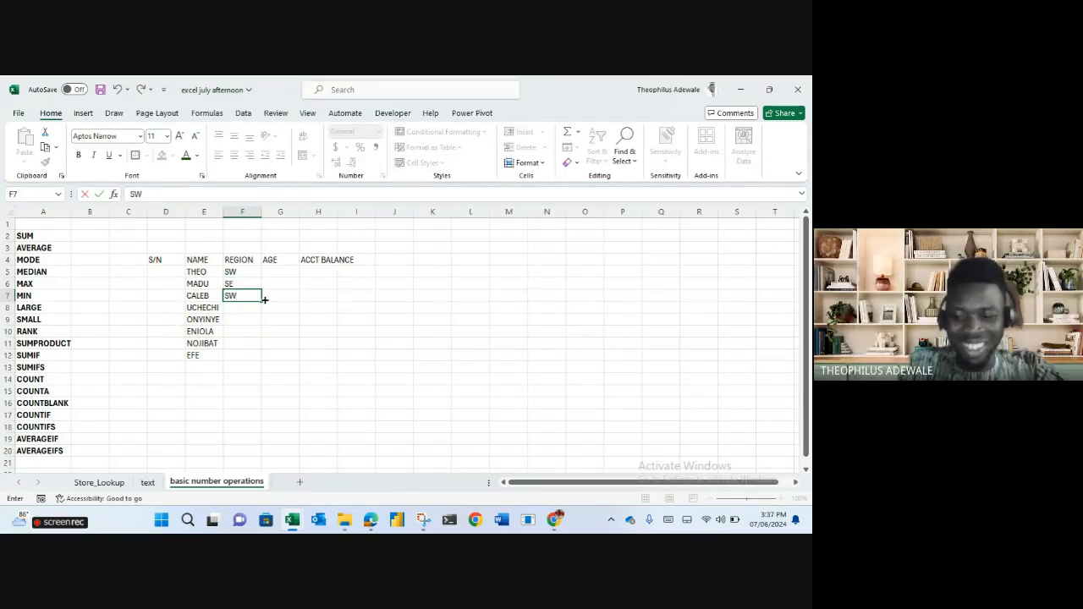
key("Return")
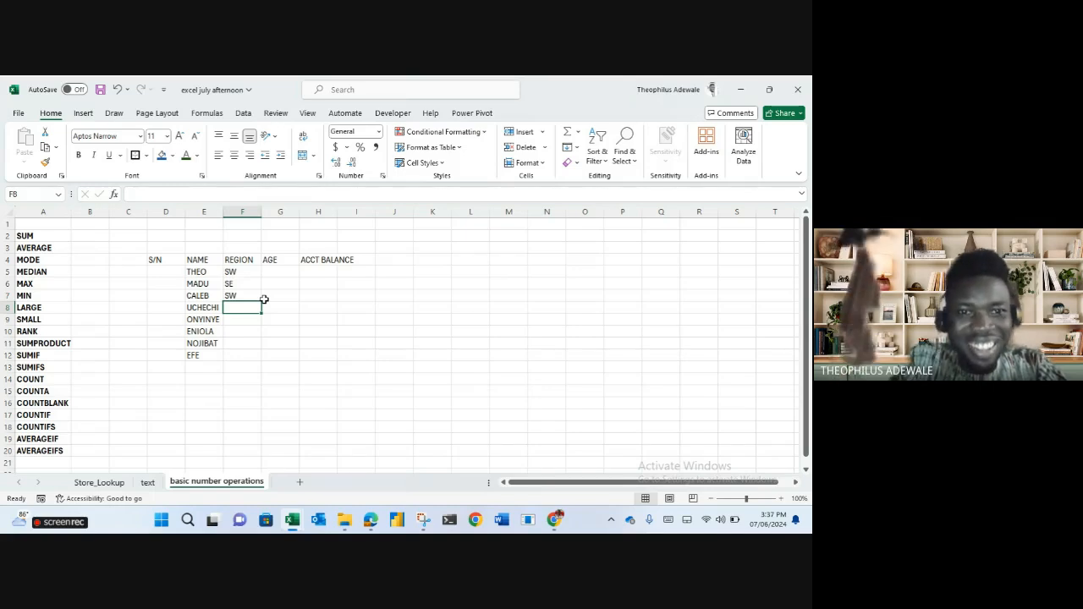
type("SE")
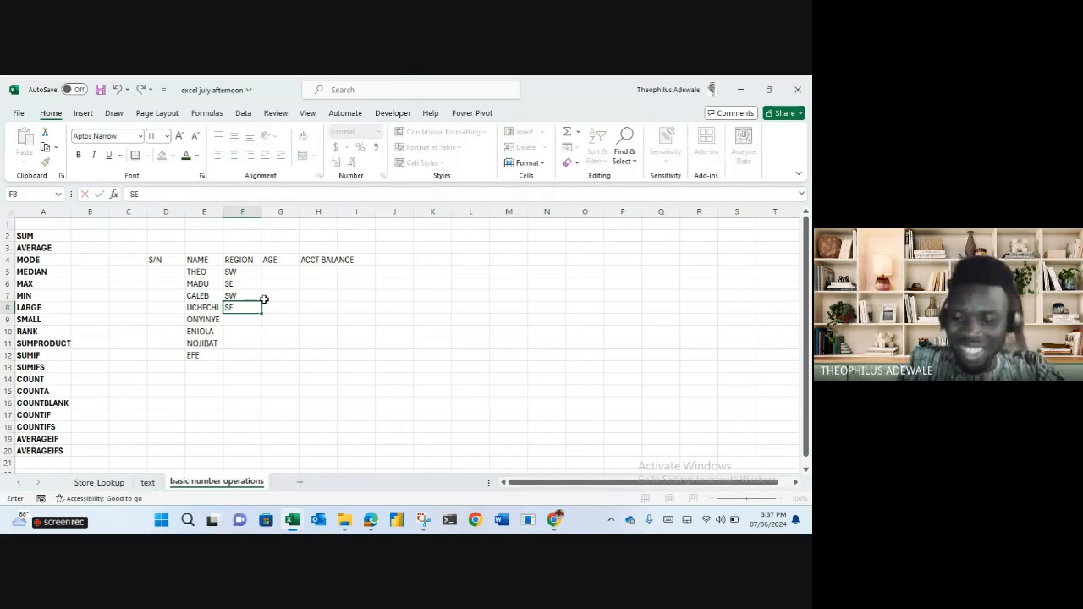
key("Return")
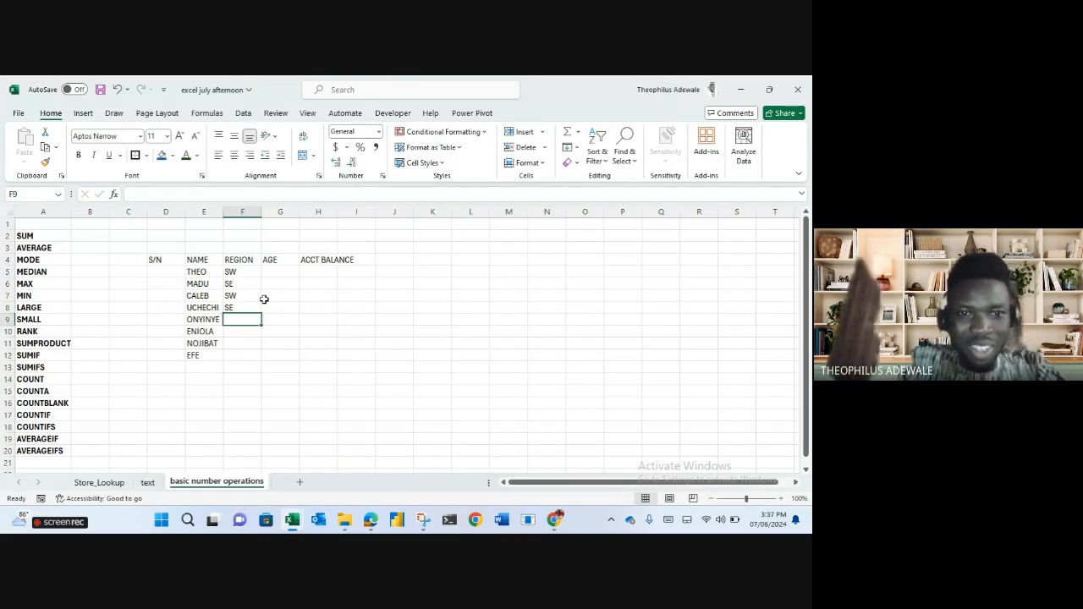
Enter regions SE, SW, SW, NC in F9:F12.
type("SE")
key("Return")
type("S")
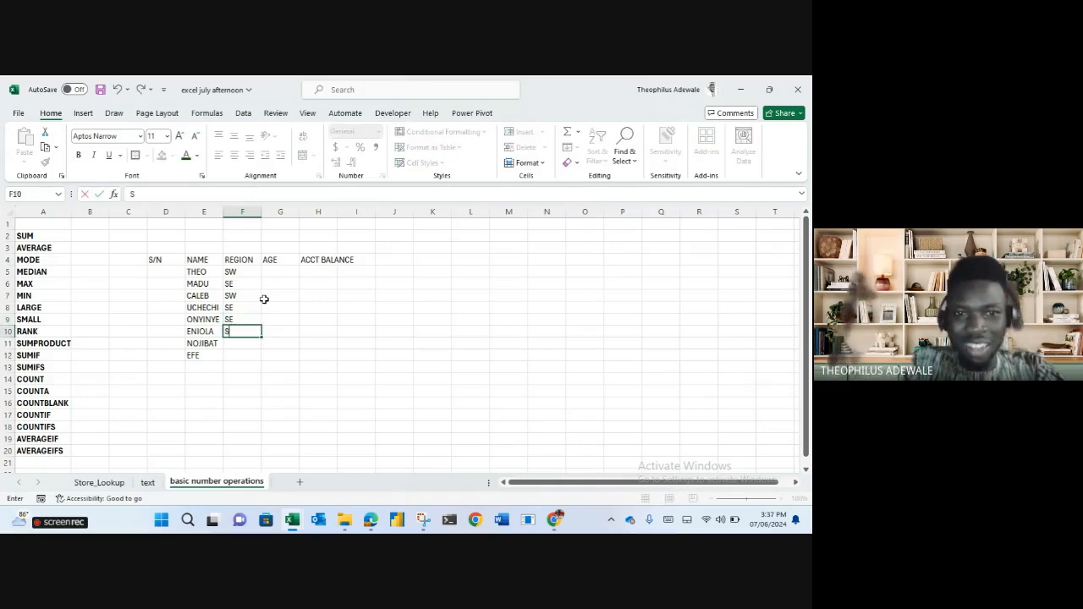
type("W")
key("Return")
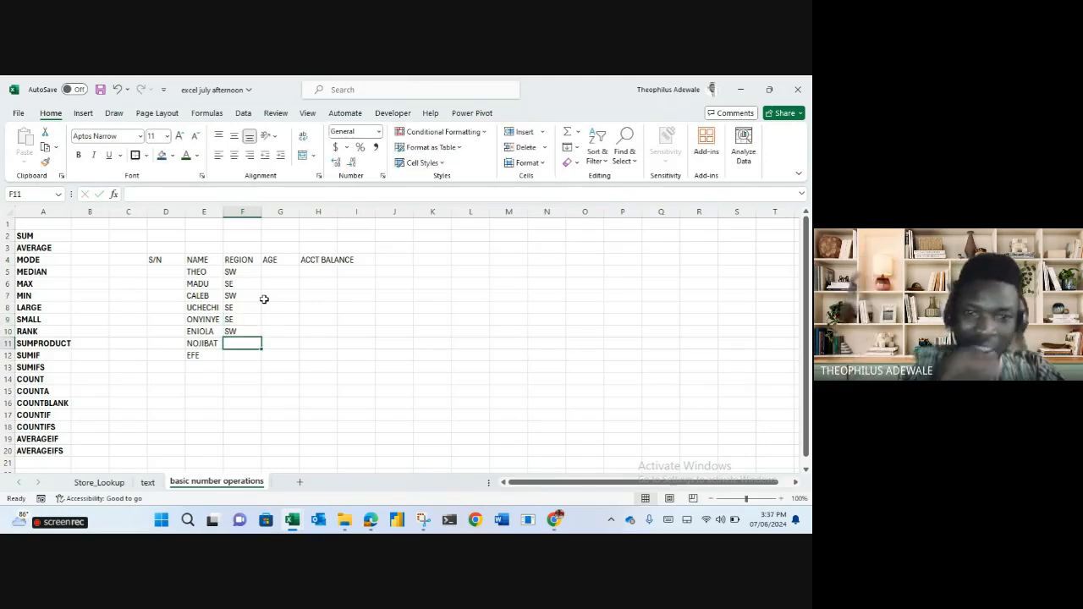
type("SW")
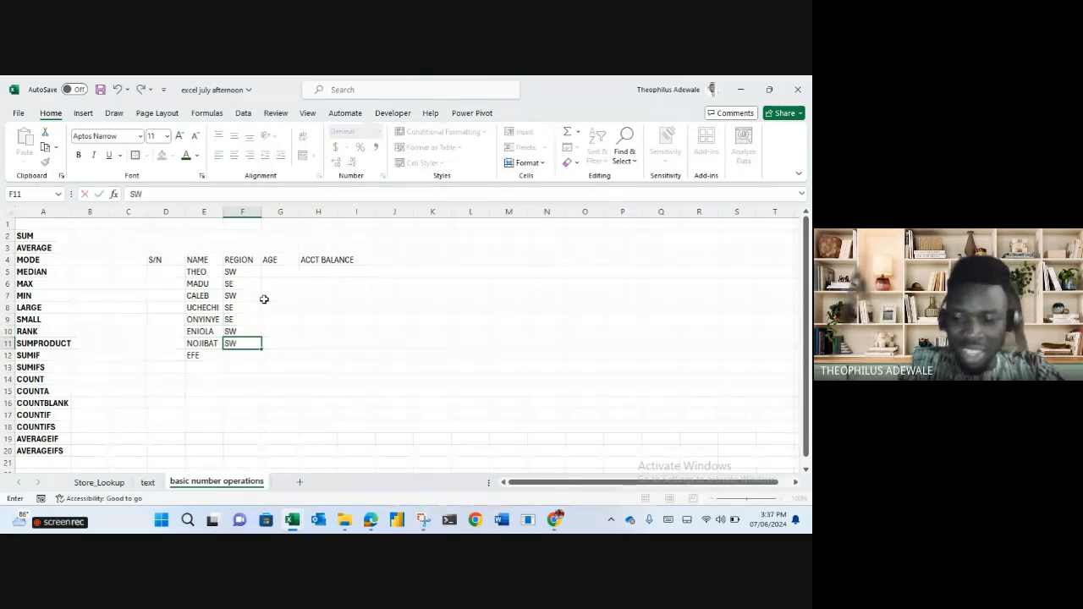
key("Return")
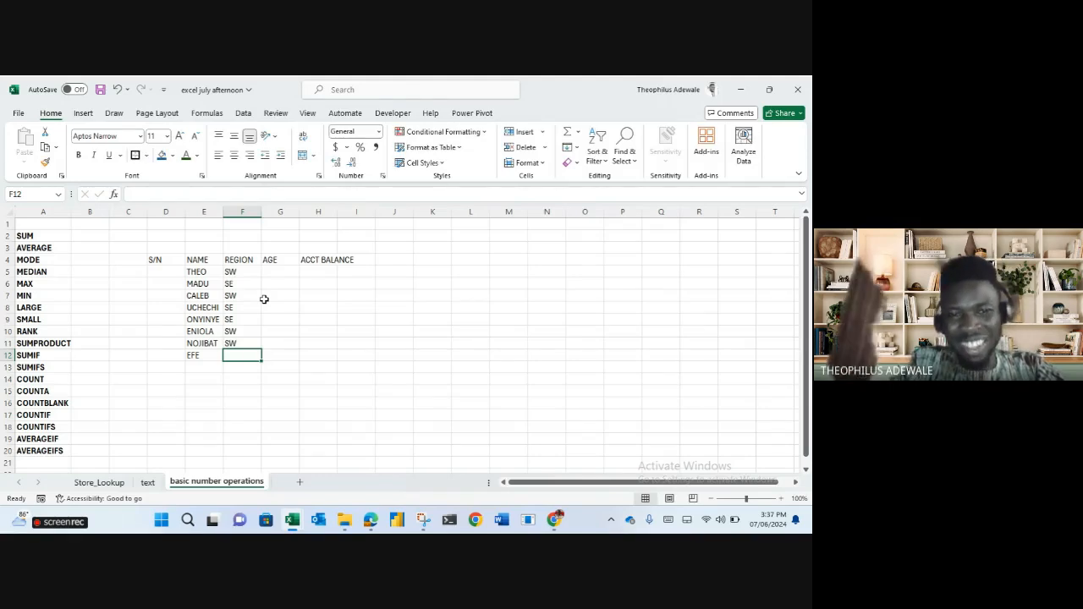
type("NC")
key("Return")
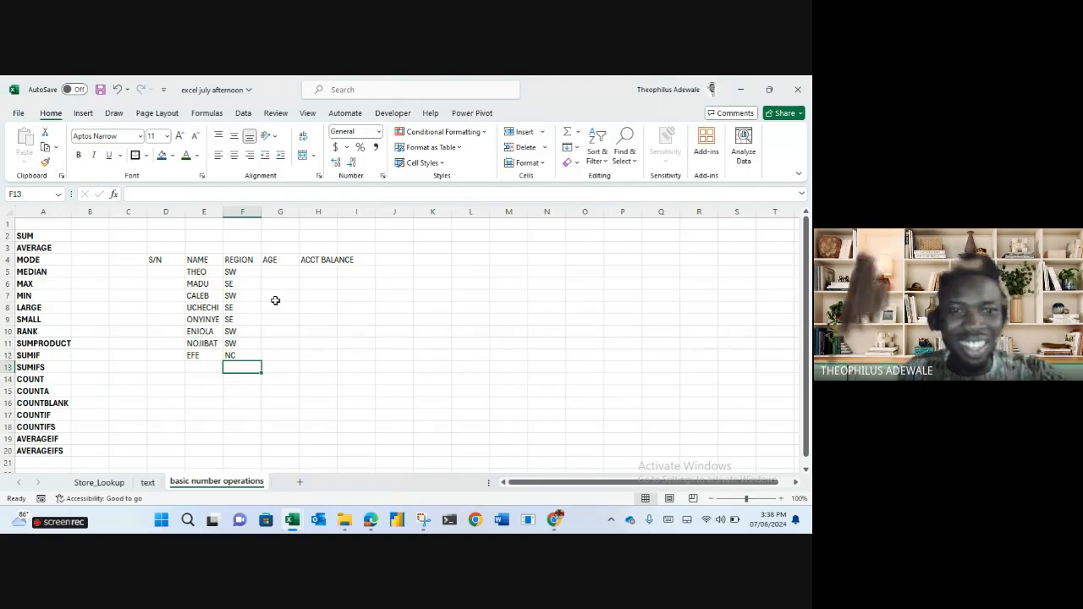
Enter ages 30, 32, 33 and 40 in G5:G8.
left_click(281, 271)
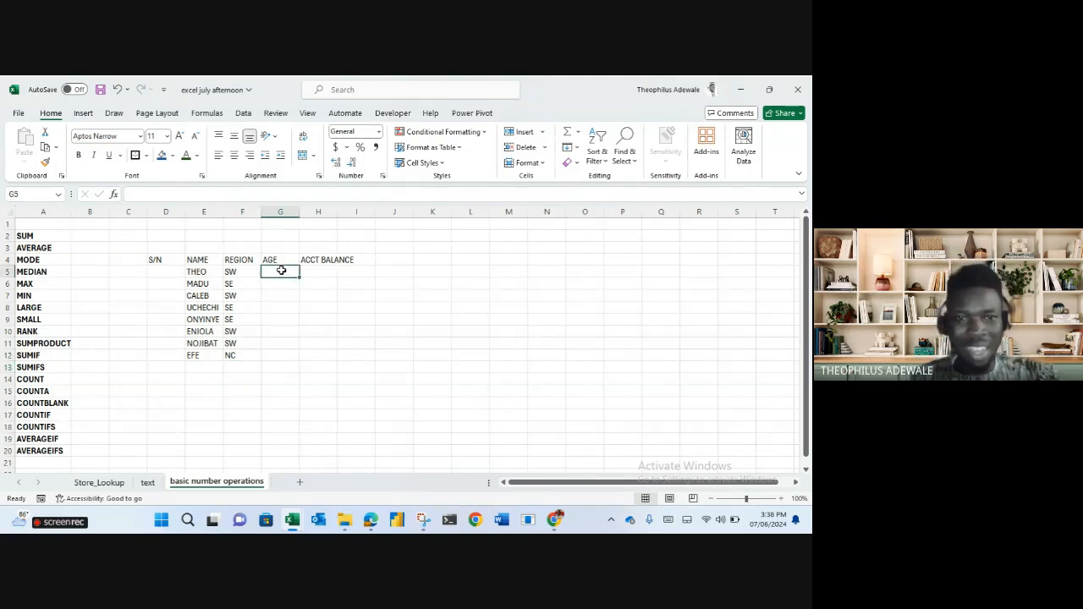
type("1")
key("BackSpace")
type("30")
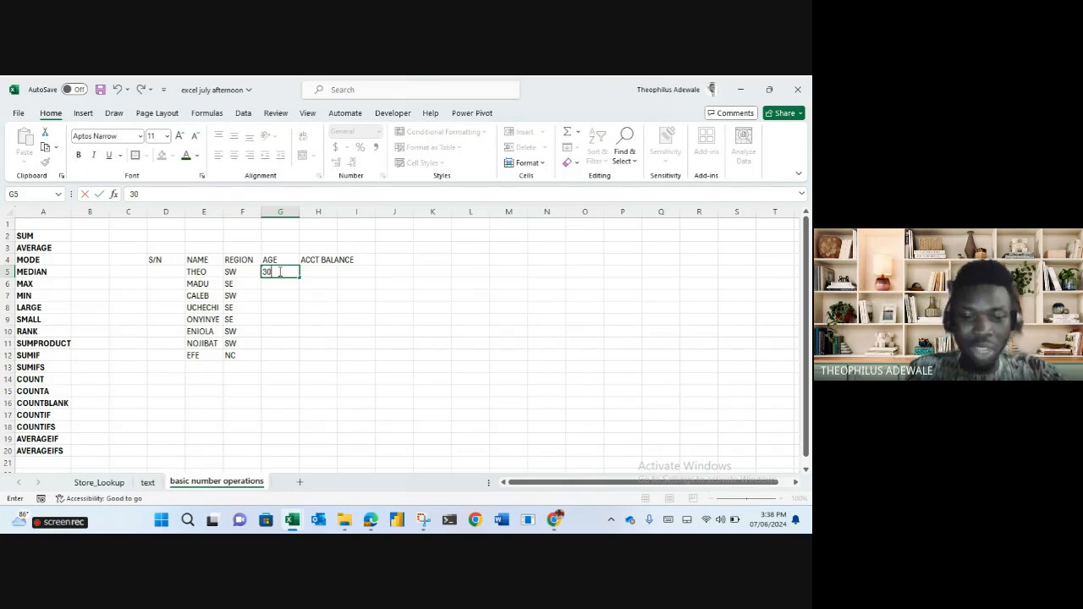
key("Return")
type("32")
key("Return")
type("33")
key("Return")
type("23")
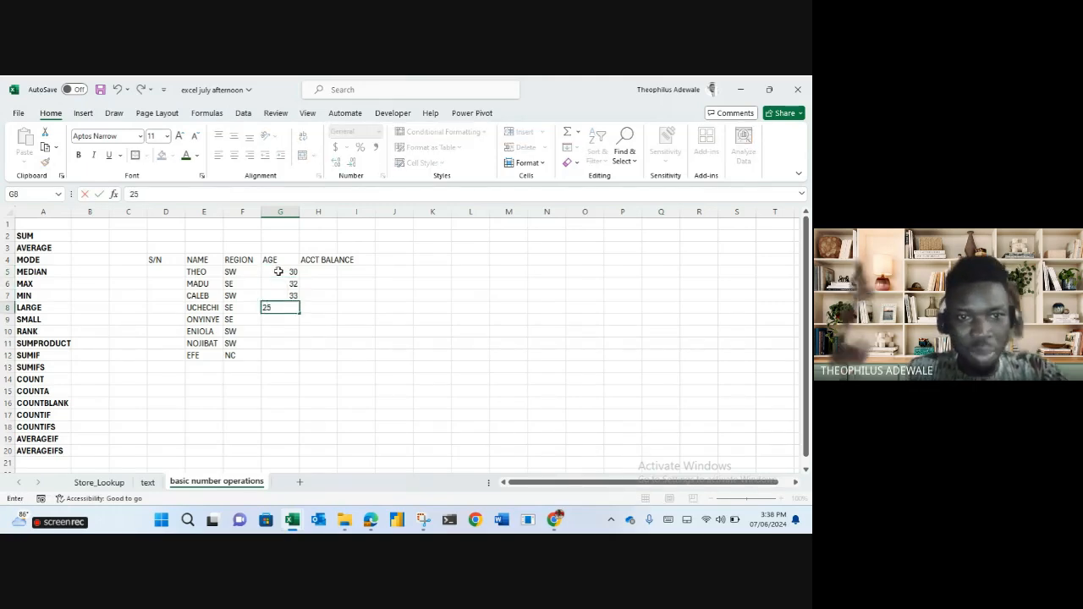
key("BackSpace")
key("BackSpace")
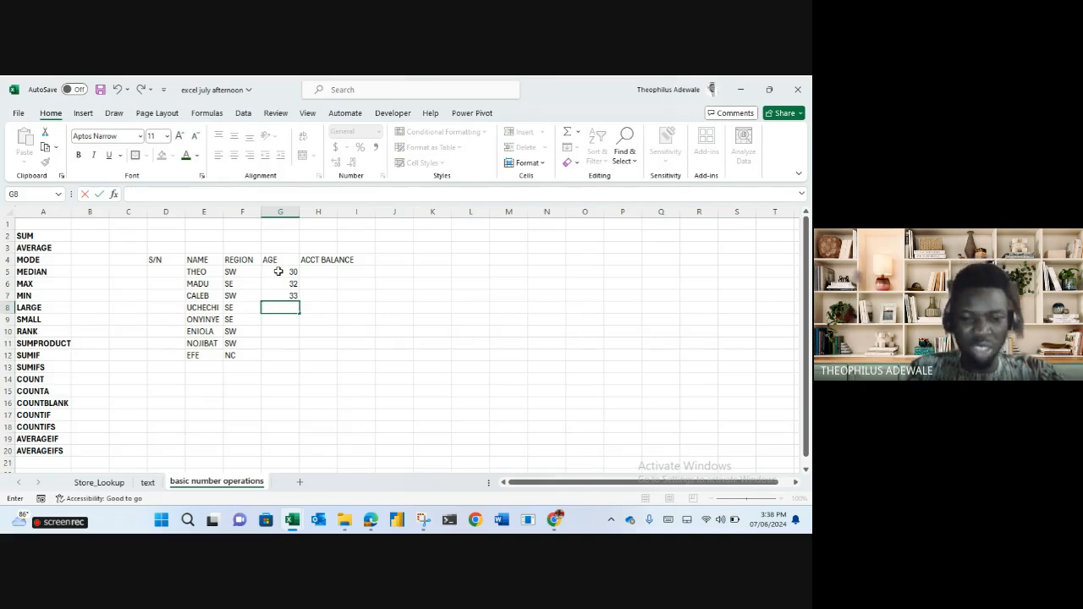
type("40")
key("Return")
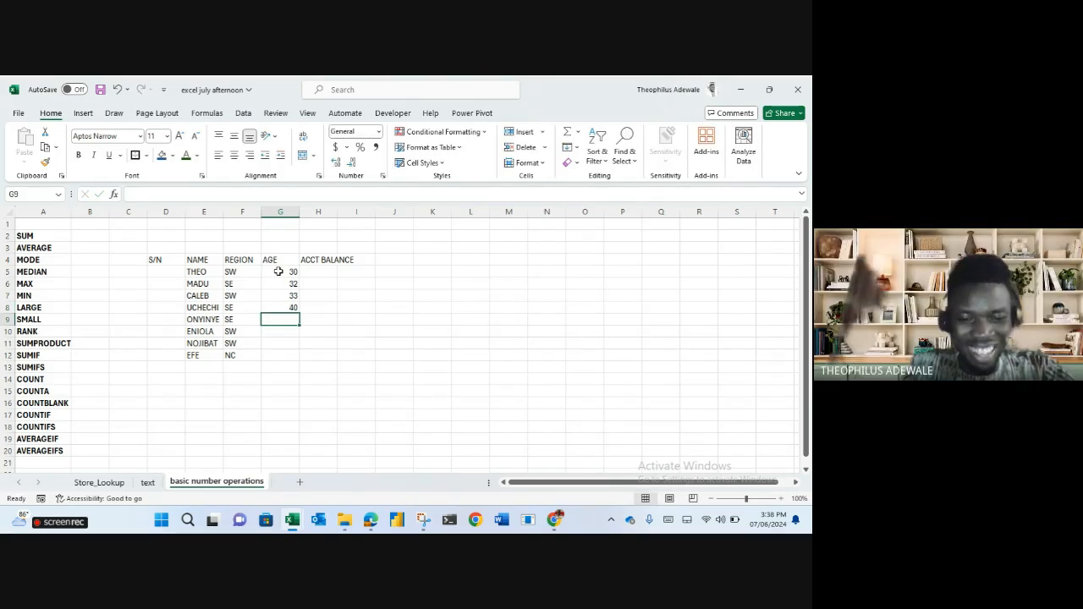
Enter ages 35, 32, 39 and 31 in G9:G12.
type("35")
key("Return")
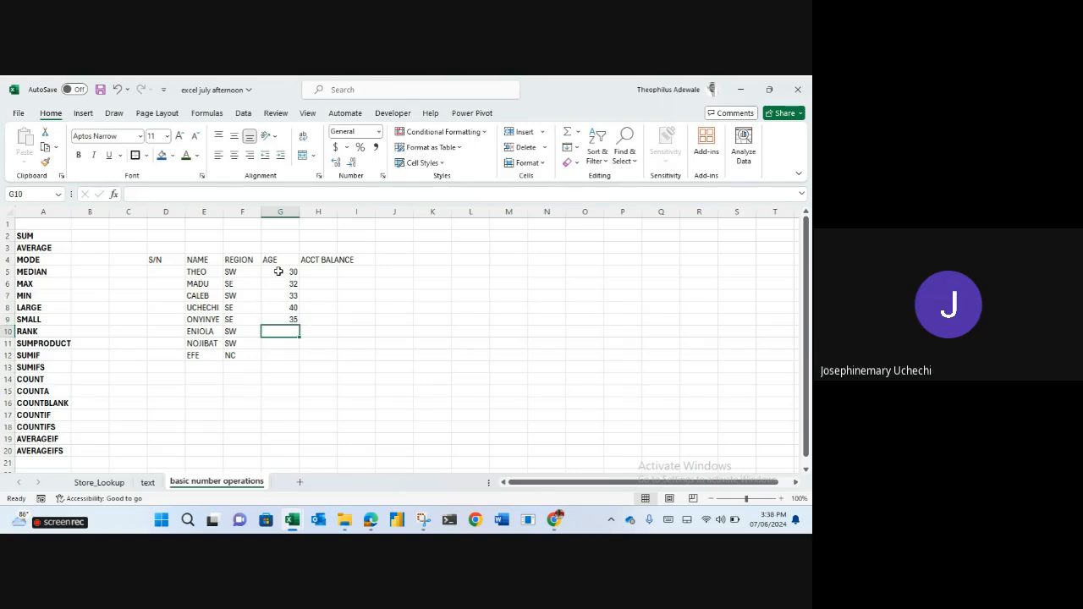
type("32")
key("Return")
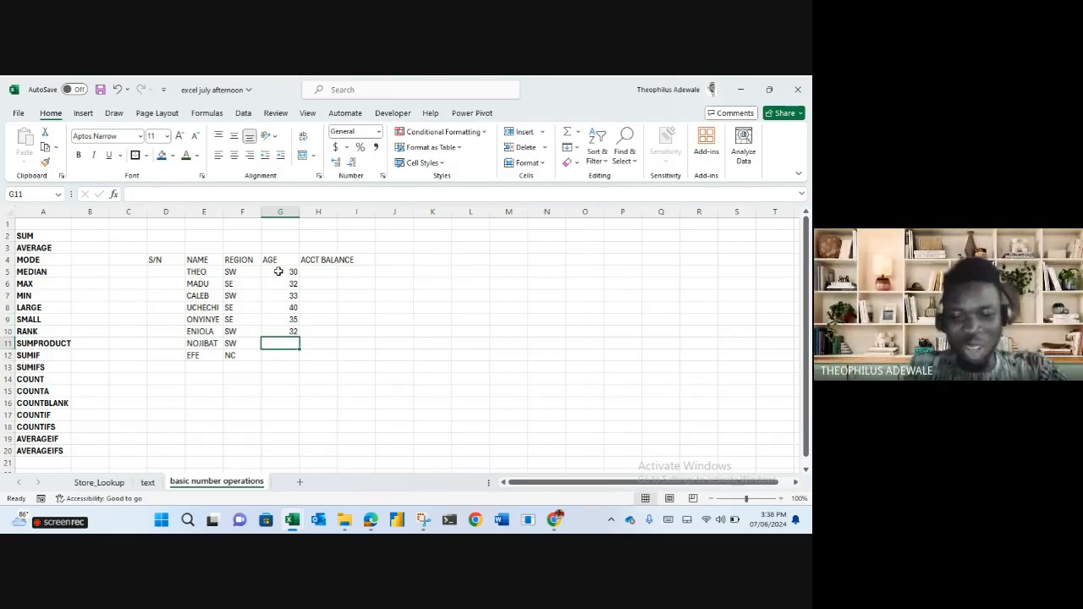
type("39")
key("Return")
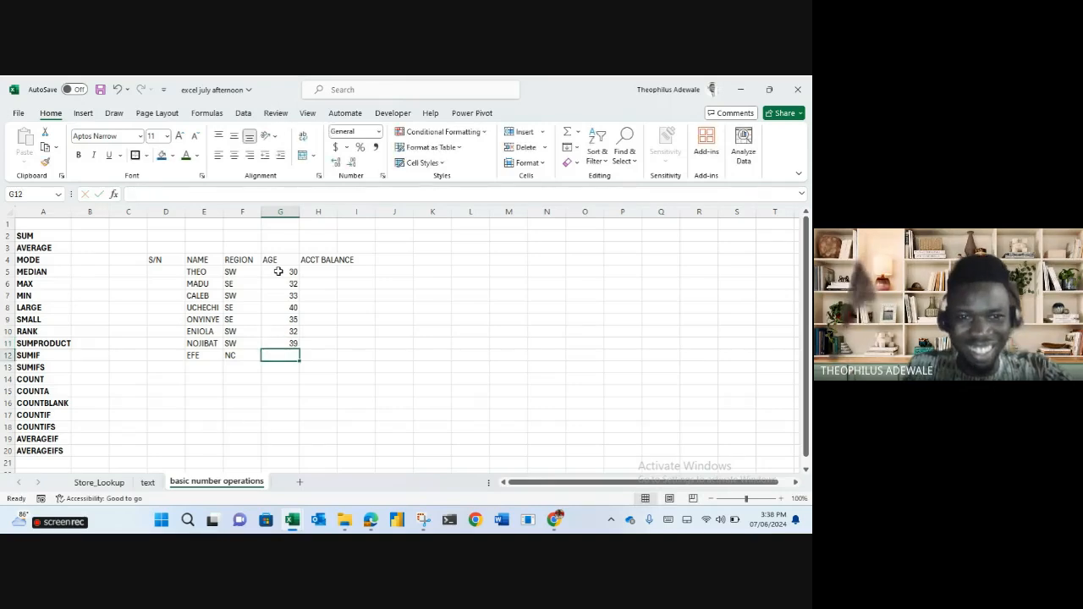
type("31")
key("Return")
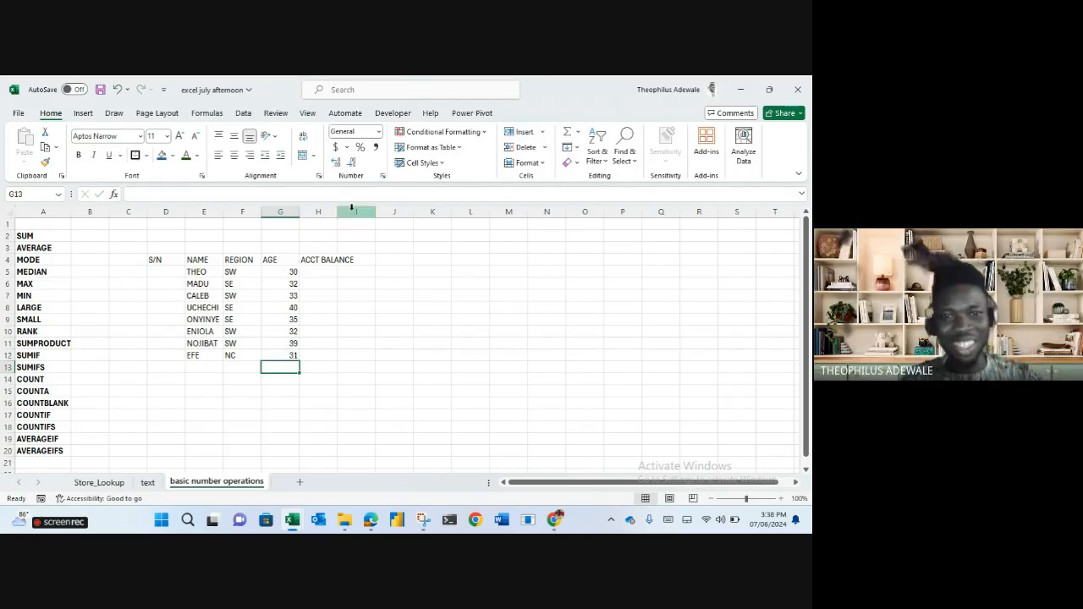
Widen column H to fit ACCT BALANCE and reselect the first age cell, G5.
left_click_drag(338, 215, 357, 215)
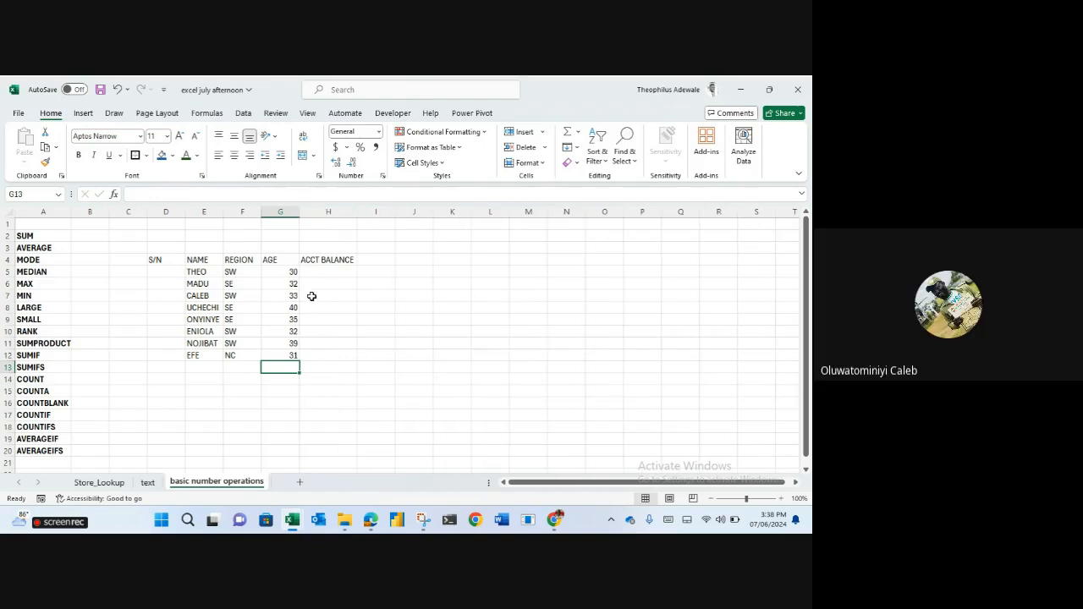
left_click(313, 296)
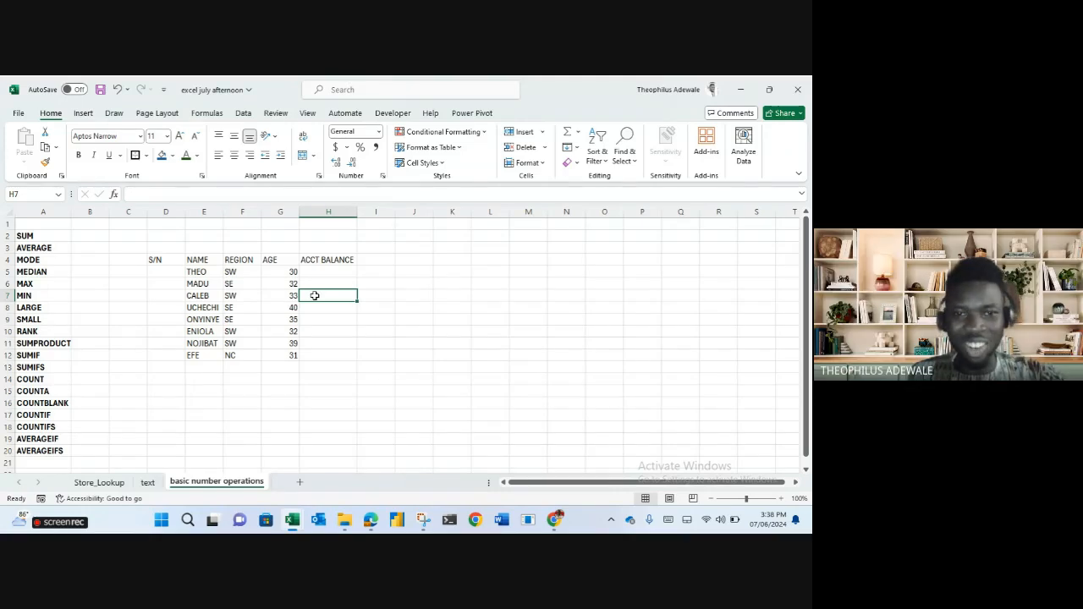
left_click(270, 269)
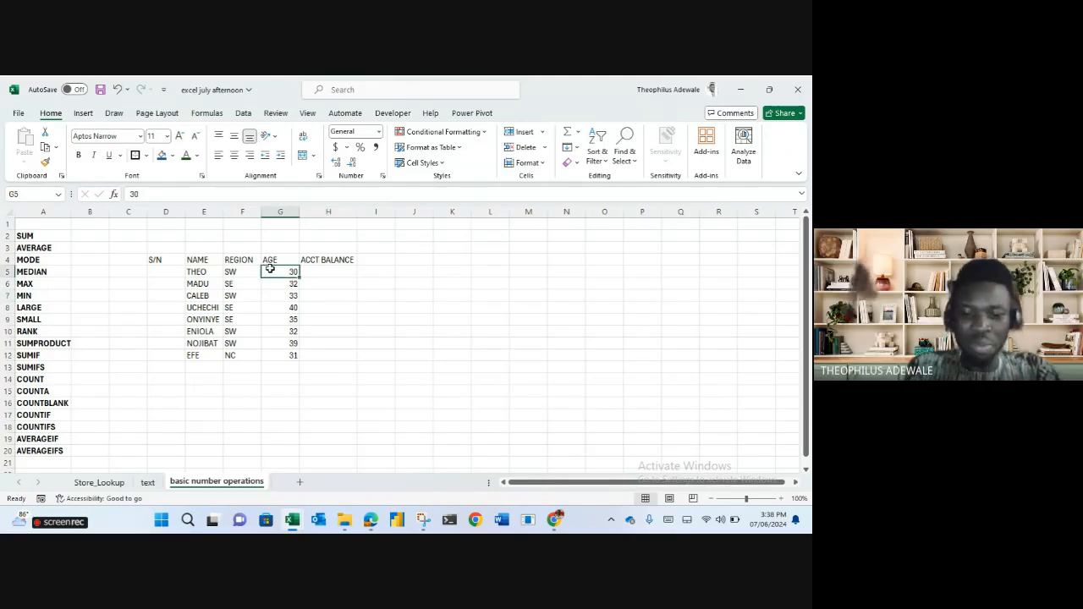
Fill G5:G12 with the formula =RANDBETWEEN(30,40) to generate random ages.
type("=RANDBE")
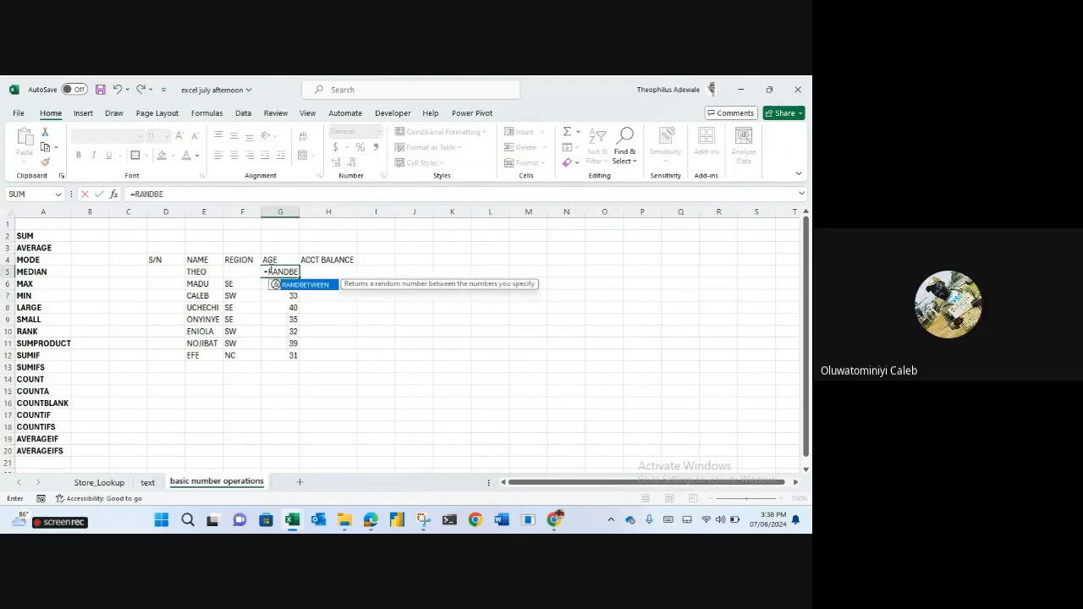
key("Tab")
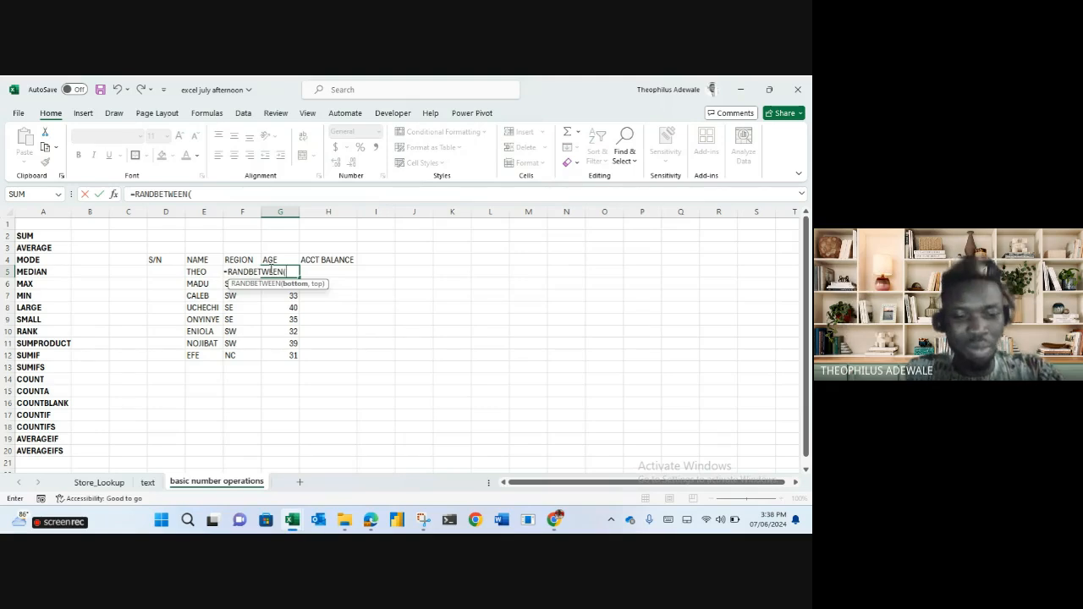
type("30,")
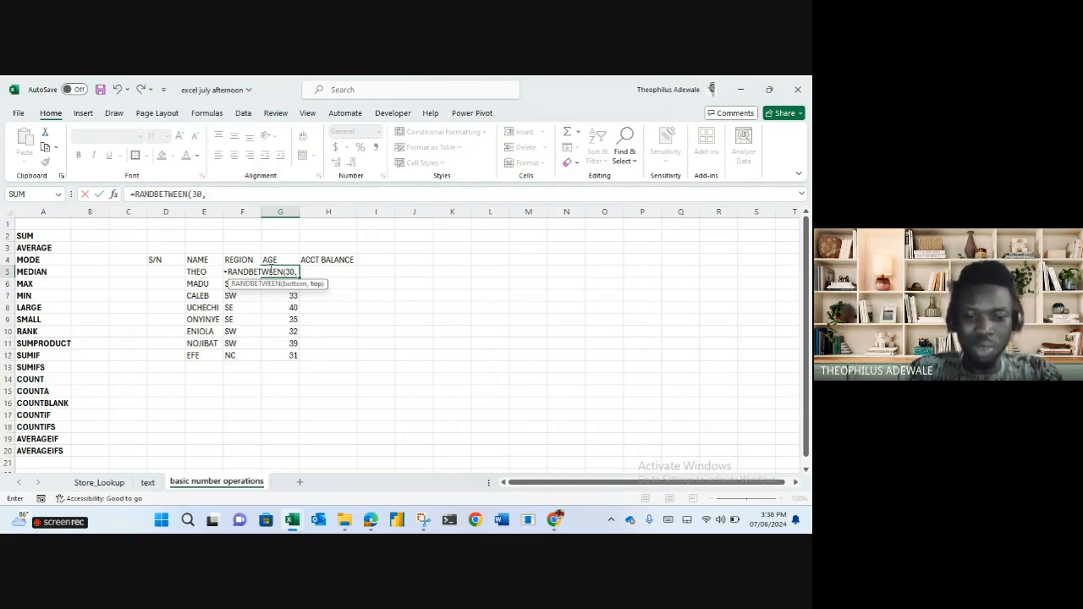
type("40")
key("Return")
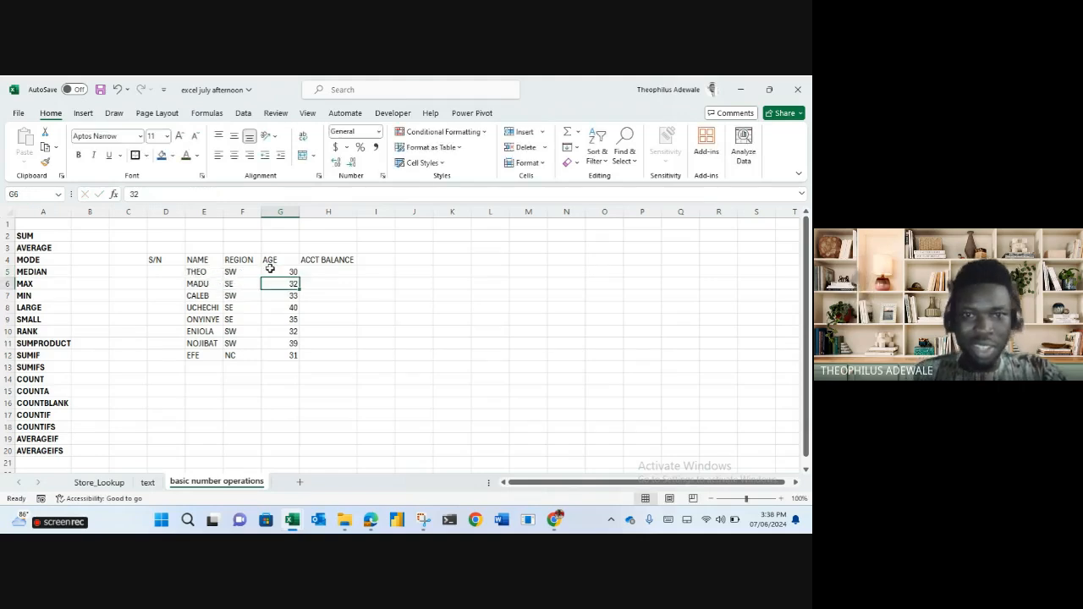
left_click(270, 269)
left_click_drag(299, 278, 293, 362)
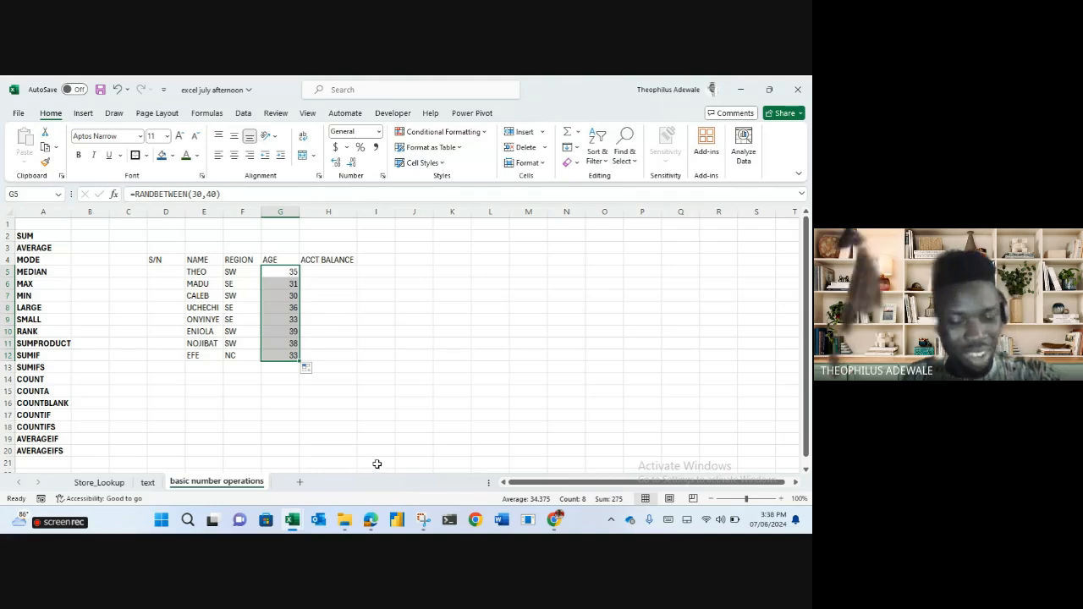
Paste the ages back as fixed values 35, 31, 30, 36, 33, 39, 38, 33.
key("ctrl+c")
right_click(285, 338)
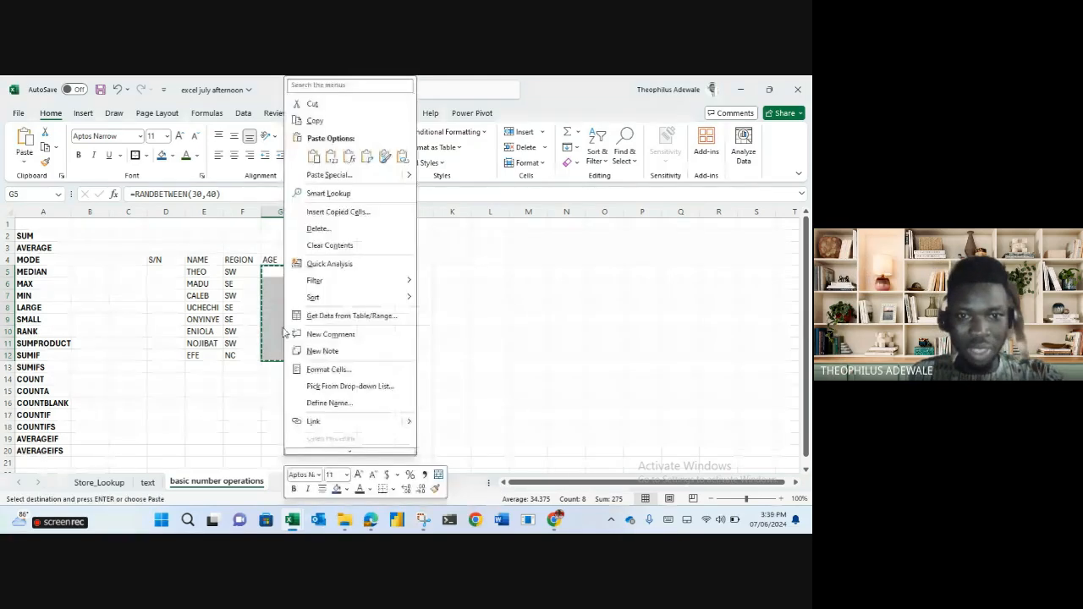
left_click(332, 158)
key("Escape")
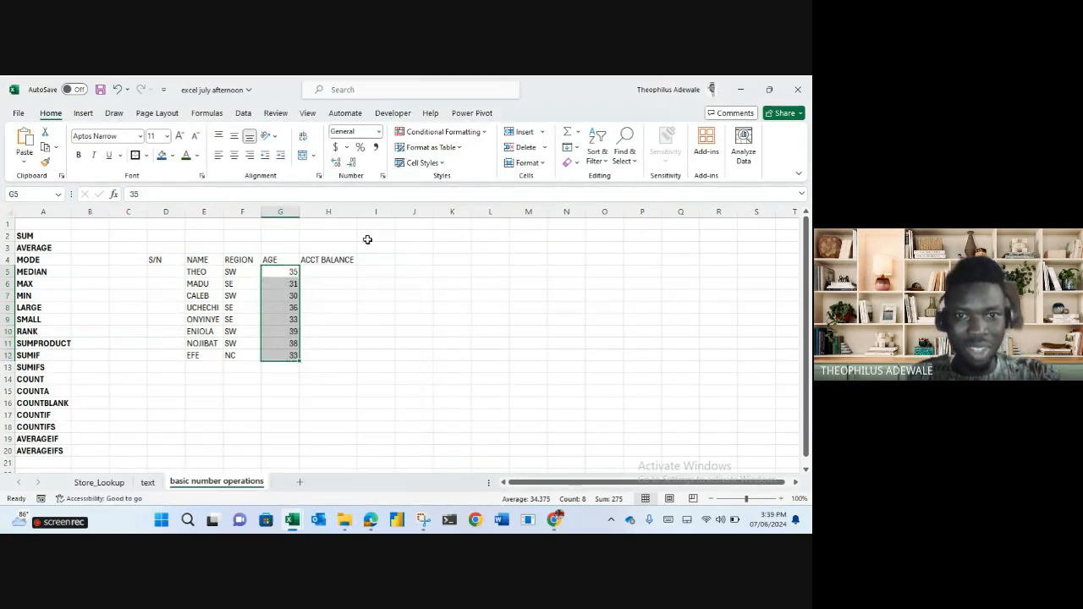
left_click(325, 270)
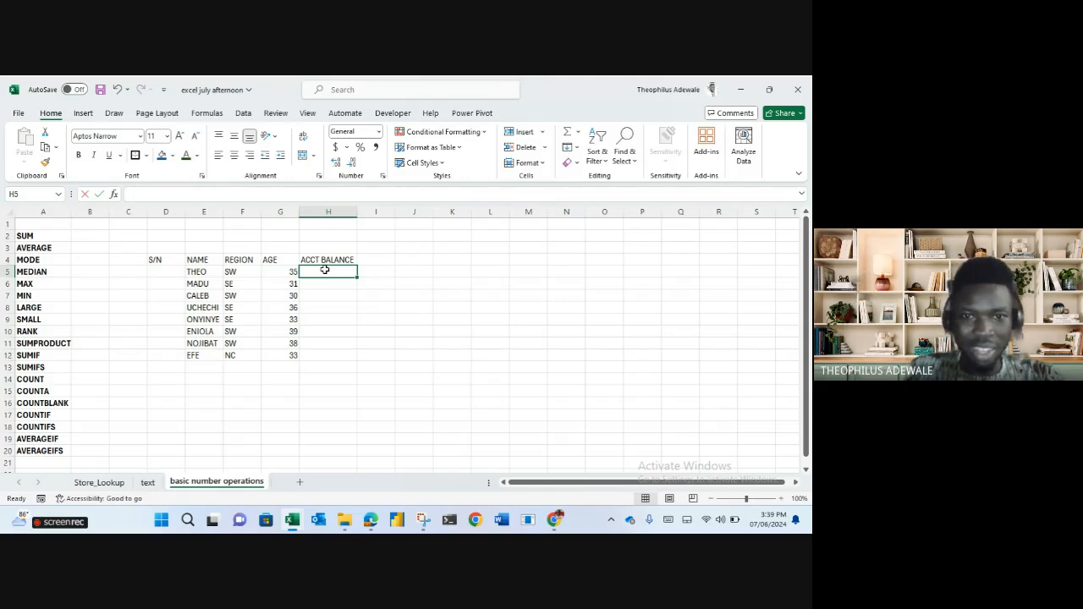
Fill H5:H12 with =RANDBETWEEN(104.5,100000000) random account balances.
type("=RANDB")
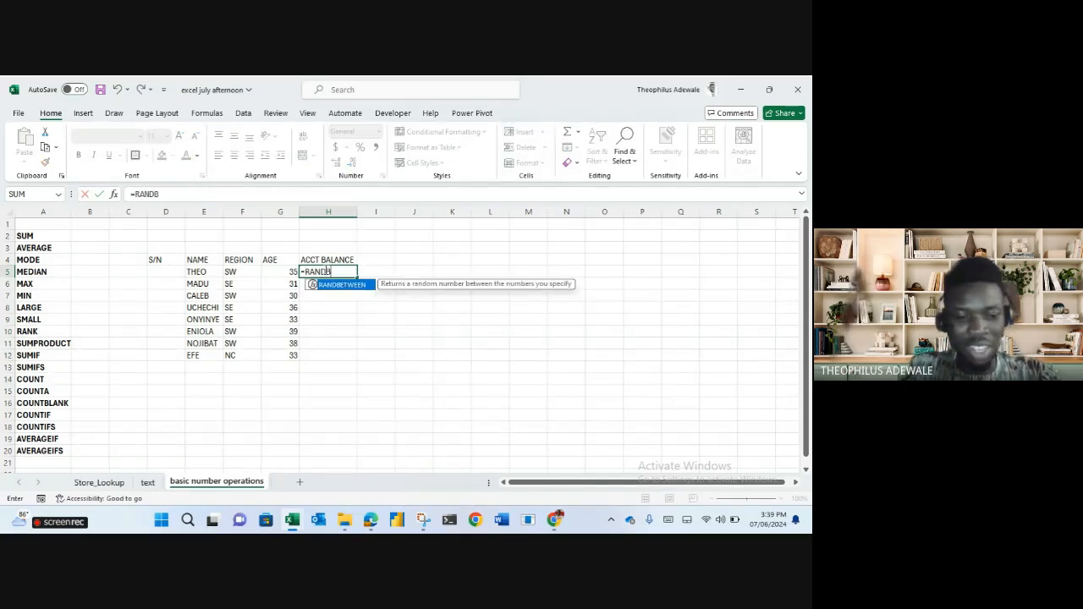
key("Tab")
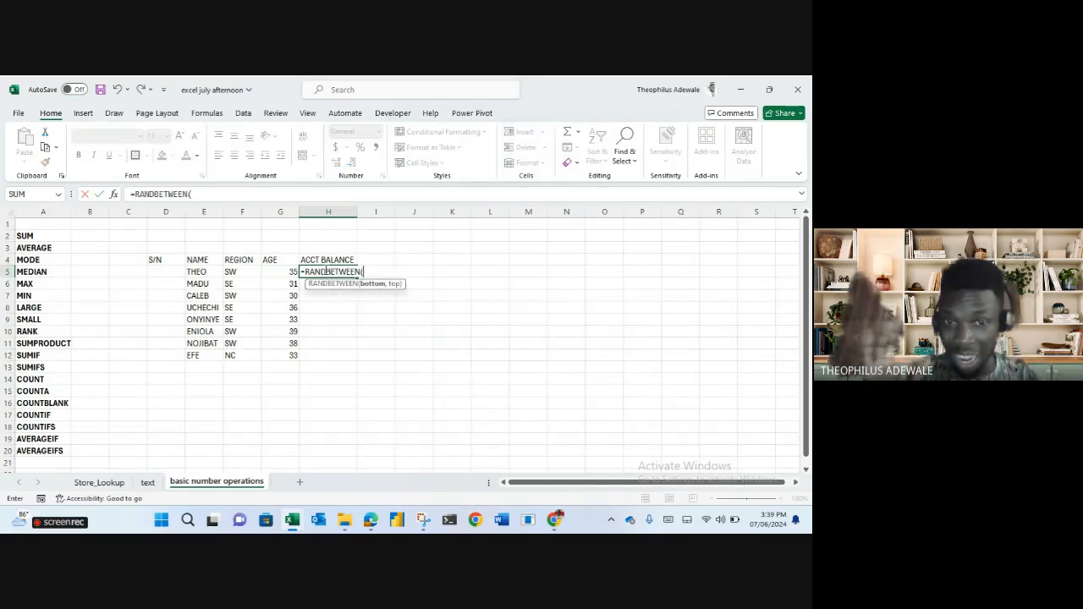
type("104.5,")
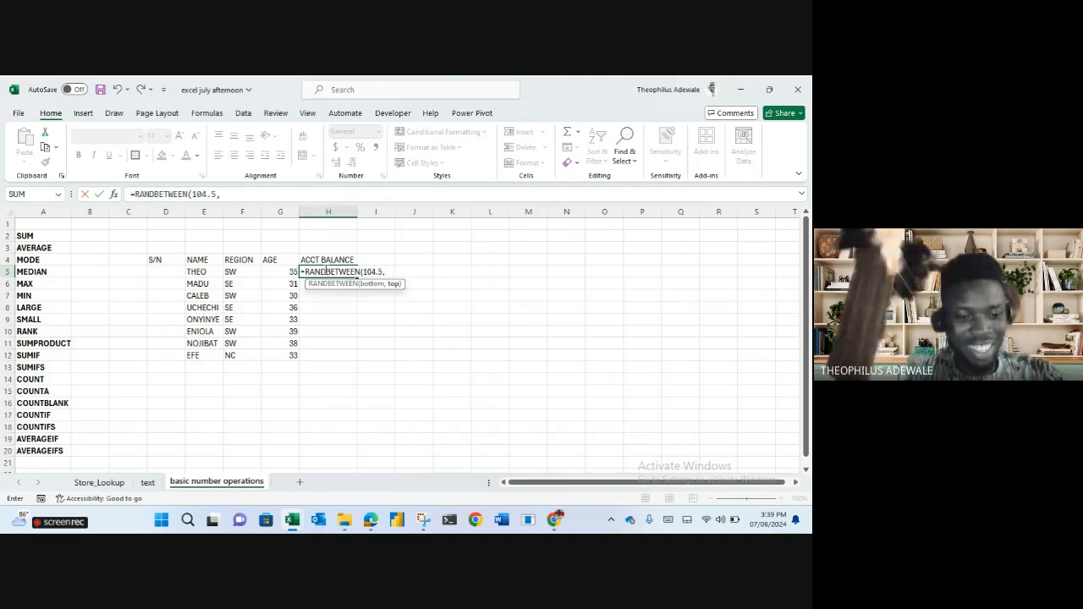
type("10000")
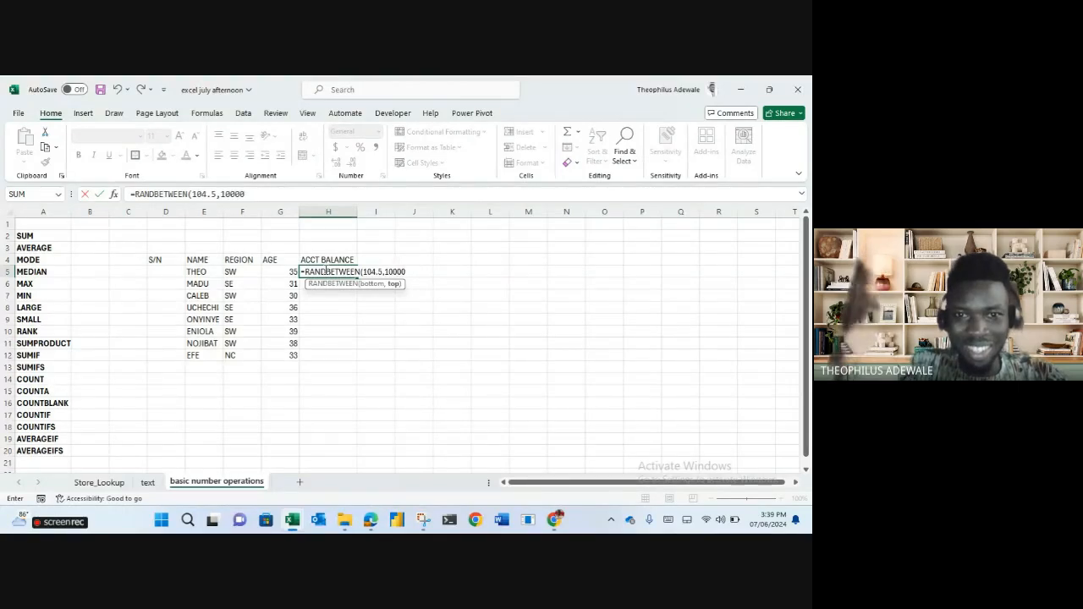
type("0000")
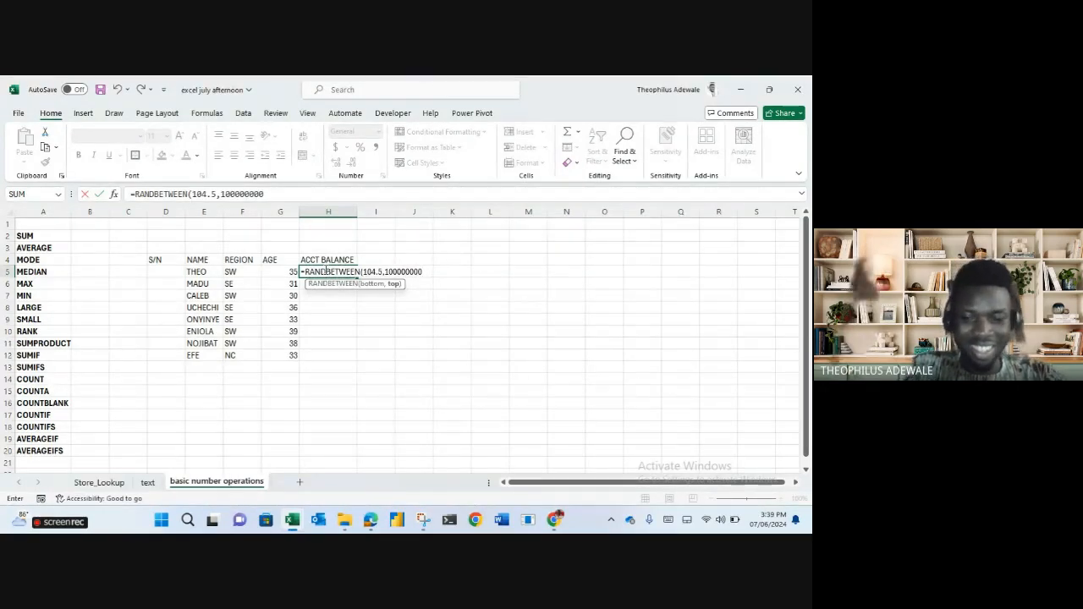
type(")")
key("Return")
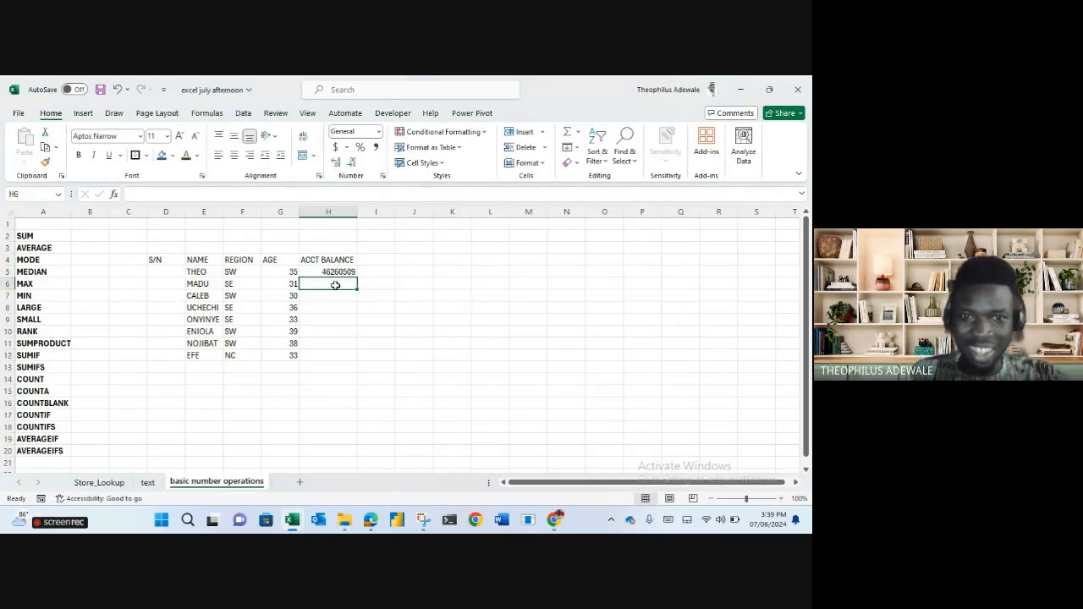
left_click(349, 271)
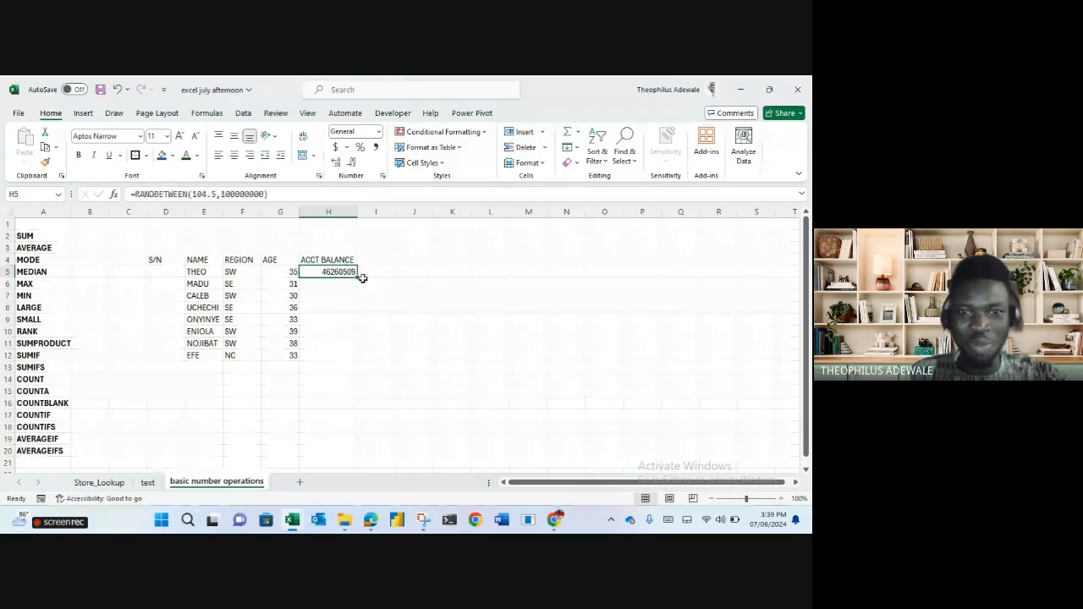
double_click(358, 277)
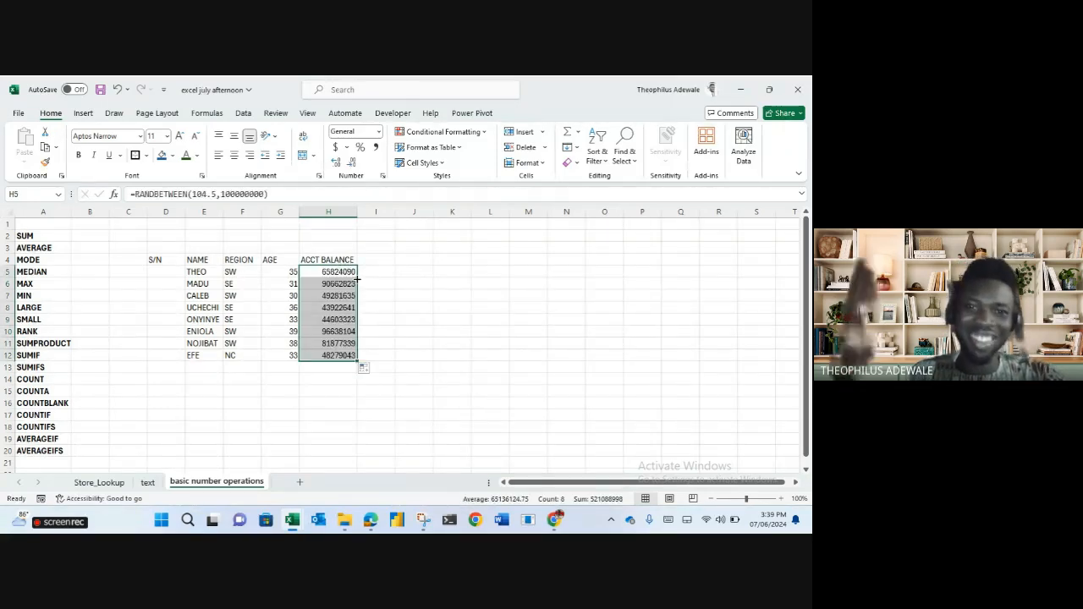
Paste the balances as fixed values in Comma Style with no decimals.
key("ctrl+c")
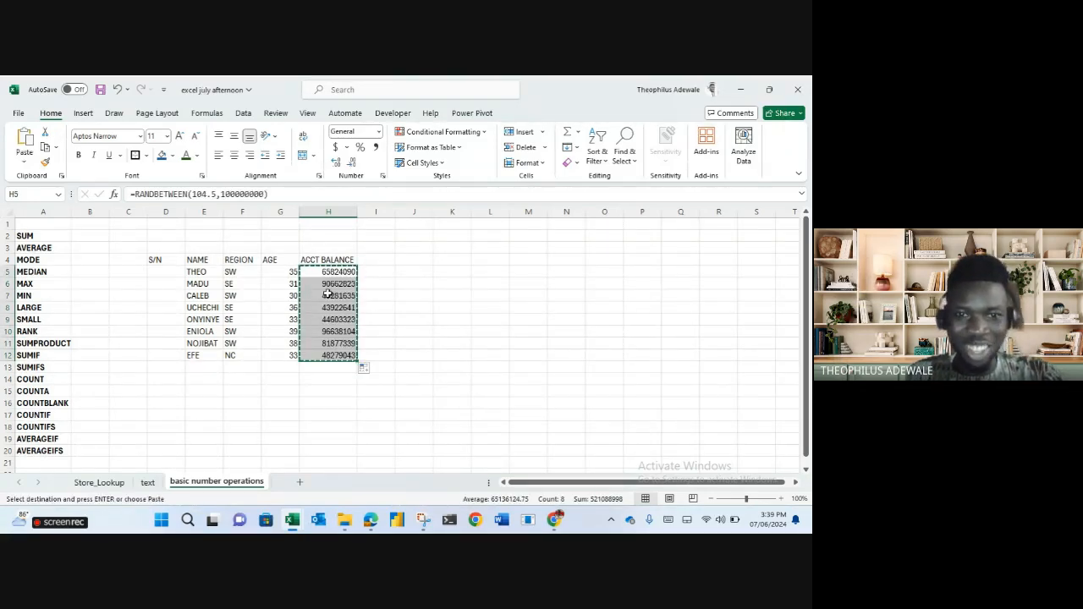
right_click(330, 314)
left_click(375, 157)
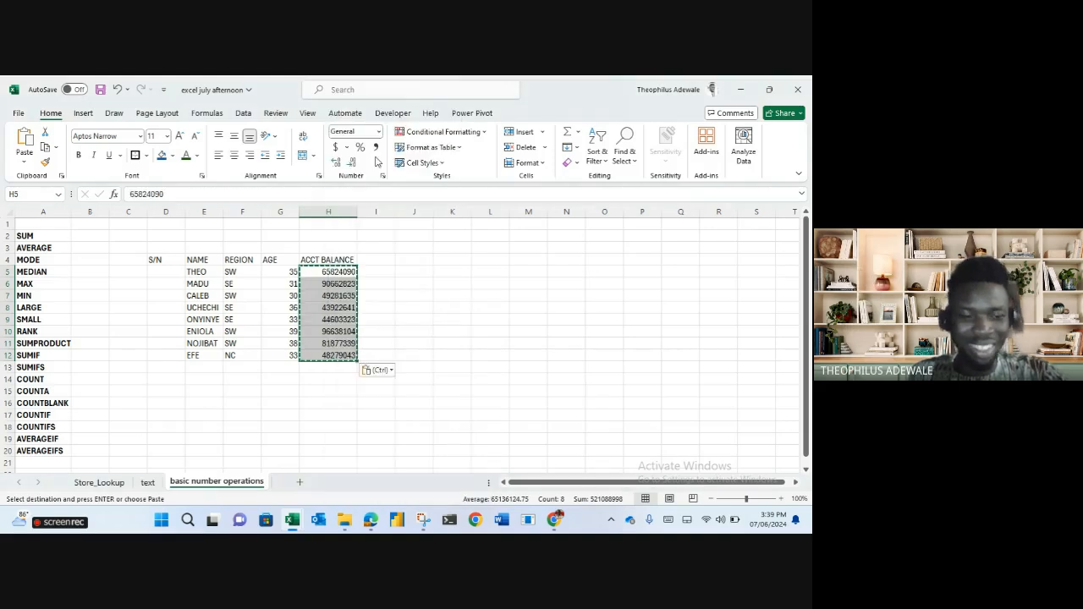
key("Escape")
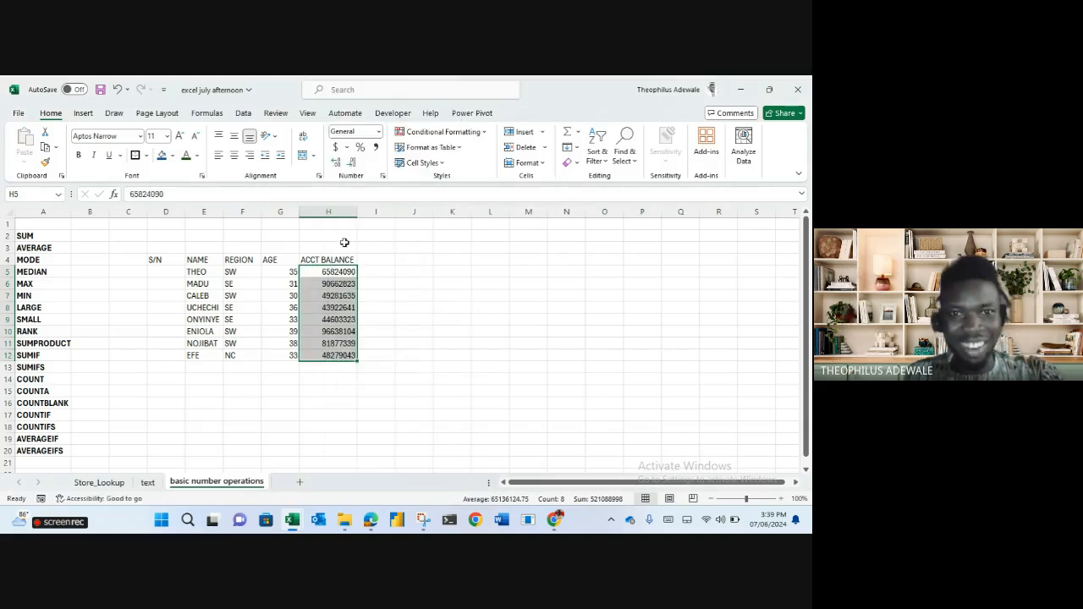
left_click(377, 148)
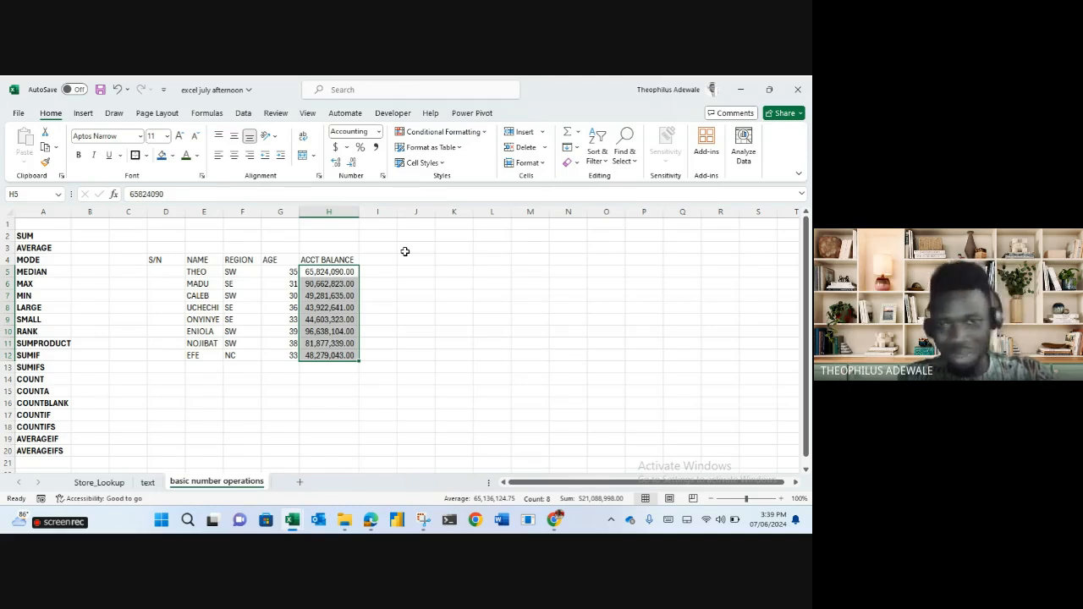
left_click(356, 163)
left_click(356, 163)
left_click(426, 293)
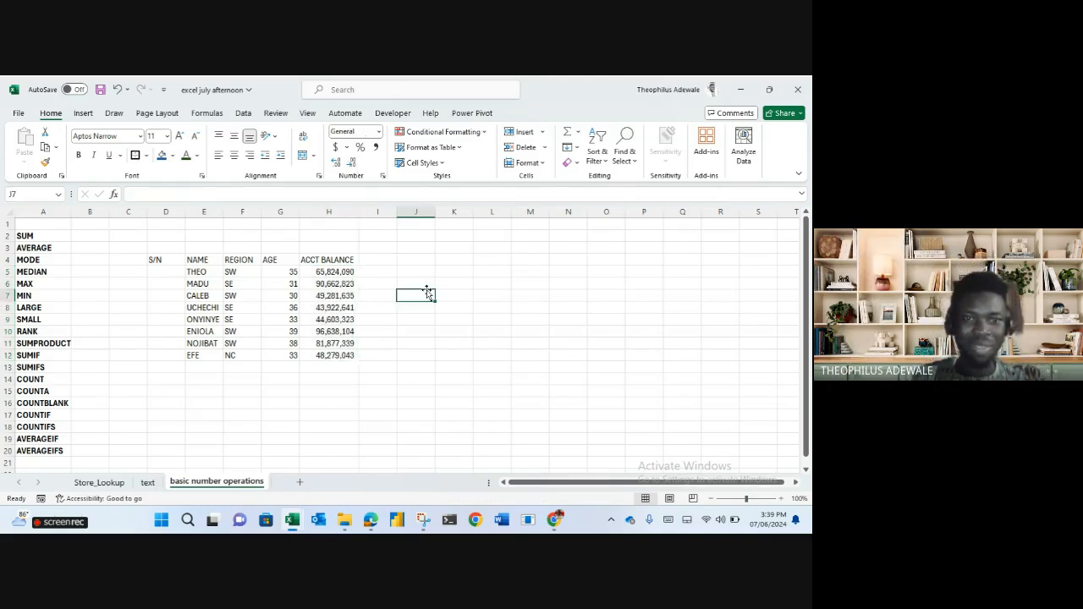
Number the S/N column 1 to 8 in D5:D12.
left_click(169, 272)
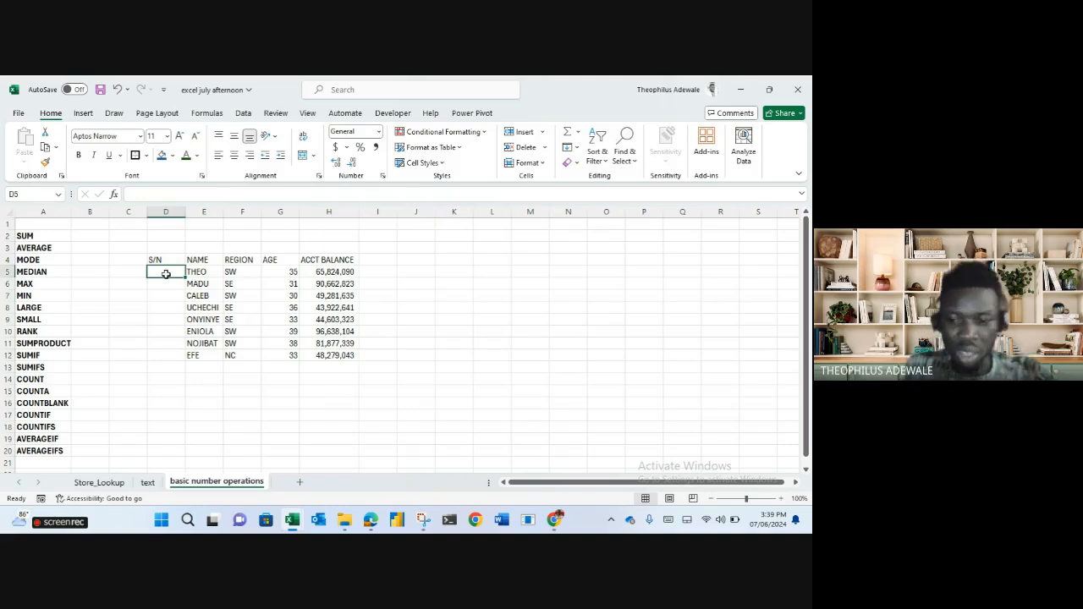
type("1")
key("Return")
type("2")
left_click_drag(166, 273, 187, 360)
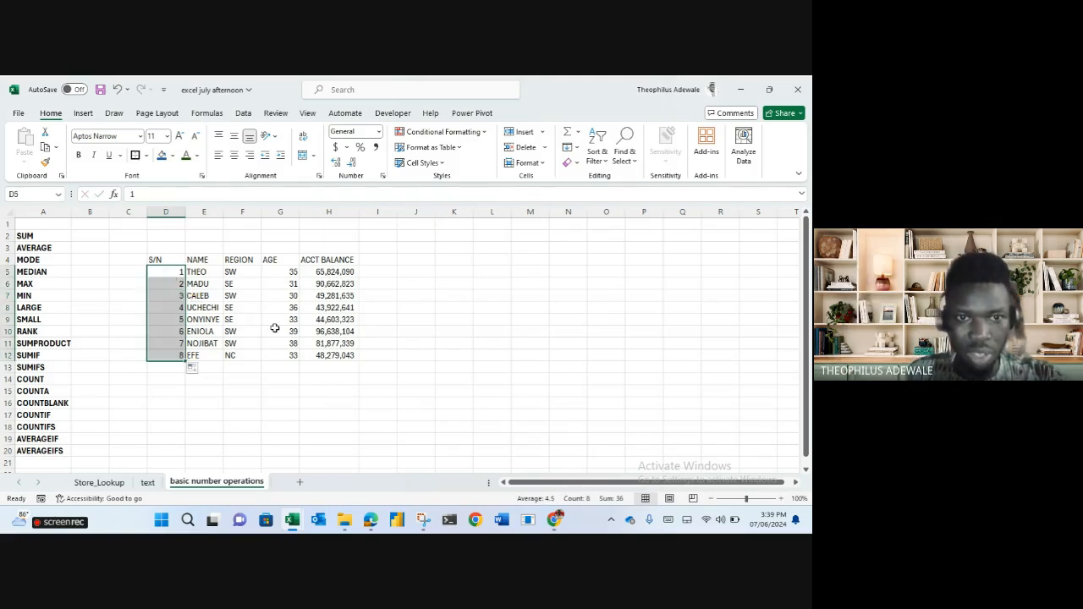
left_click(394, 340)
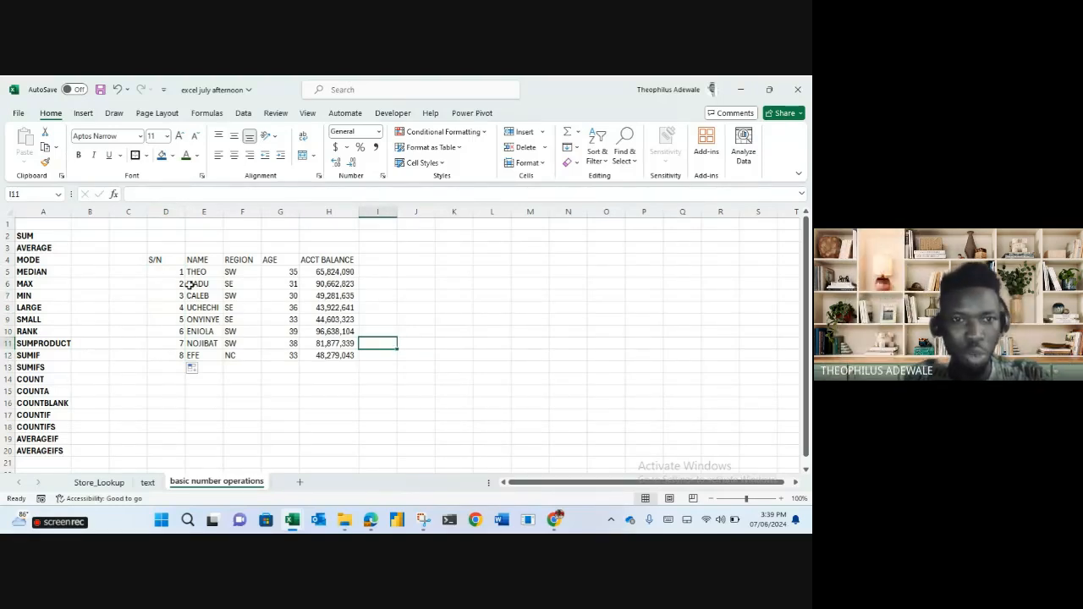
Copy the whole table from S/N to the last balance, D4:H12.
left_click_drag(168, 260, 328, 355)
key("ctrl+c")
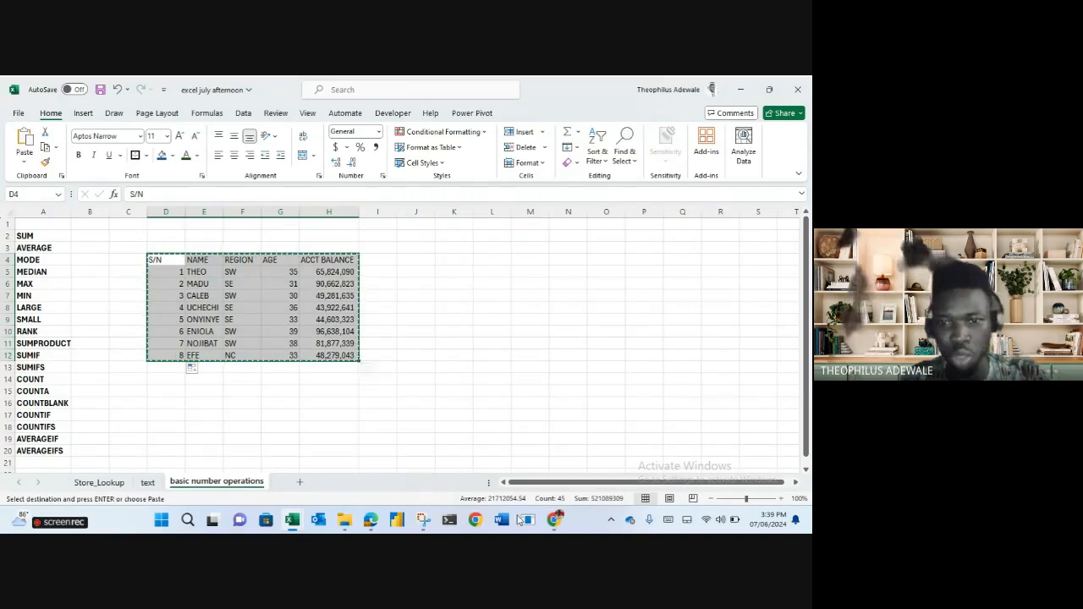
left_click(556, 522)
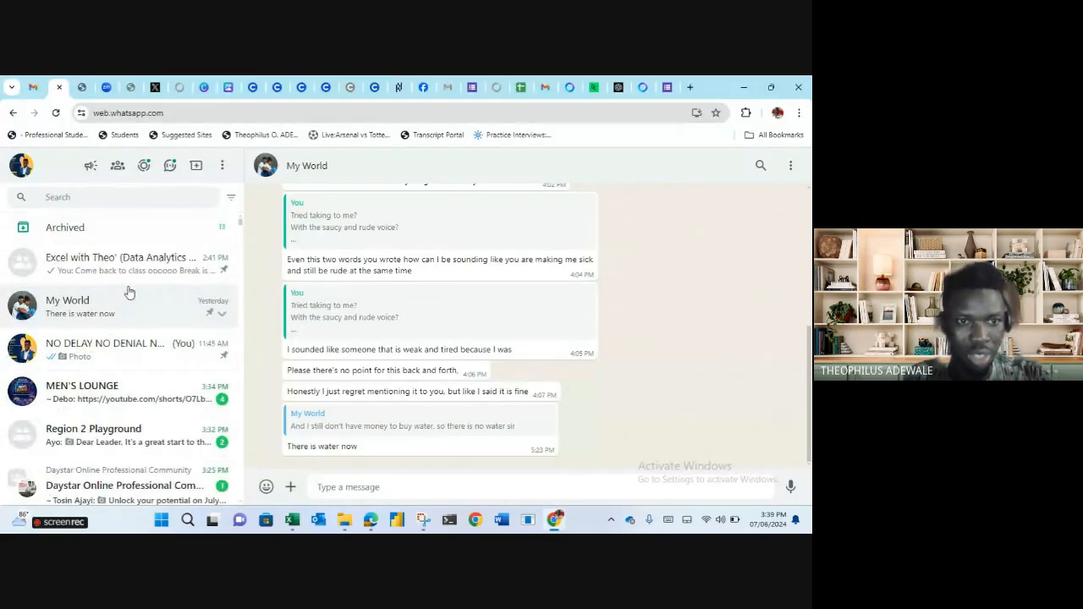
Paste and send the copied table in the Excel with Theo' training group chat.
left_click(130, 271)
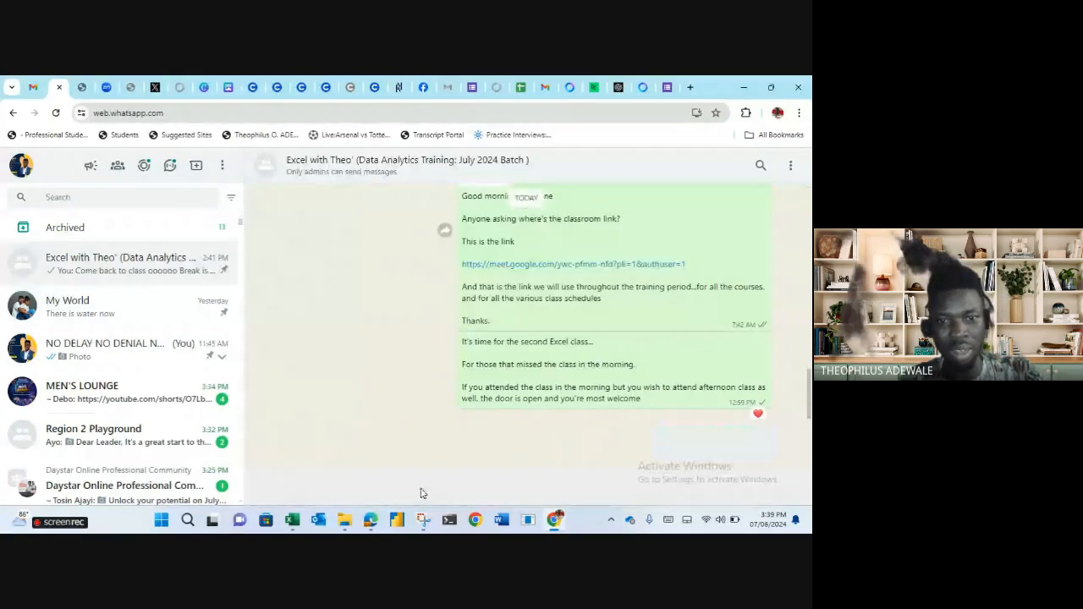
key("ctrl+v")
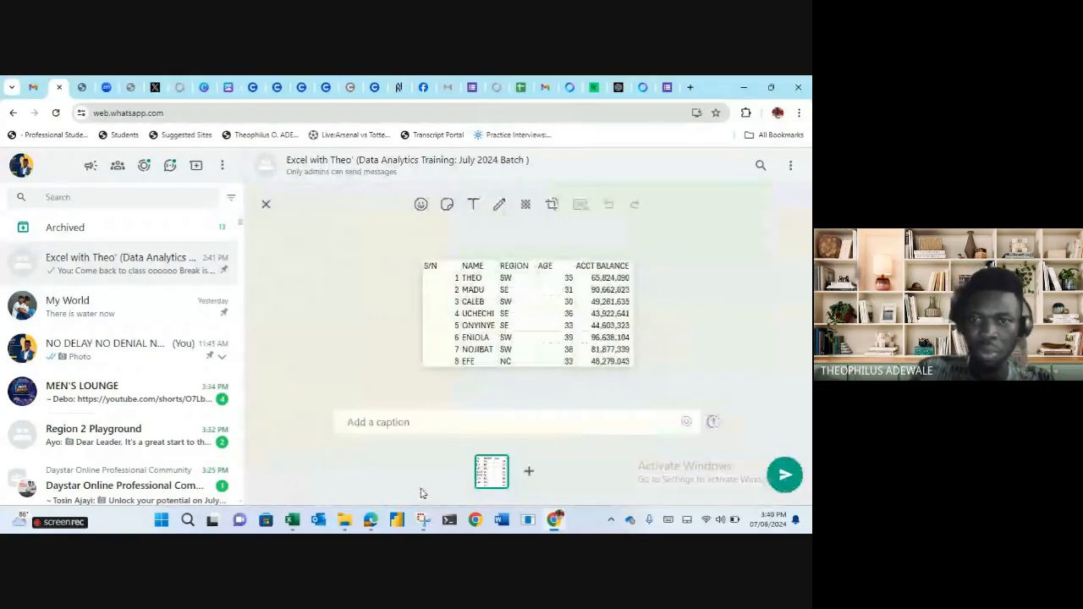
key("Return")
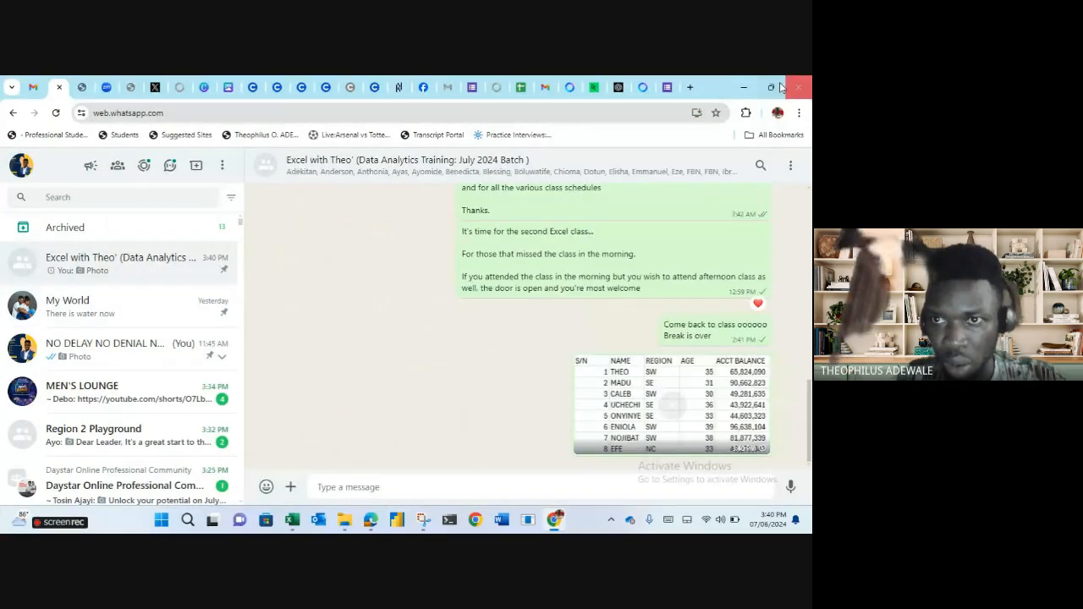
left_click(688, 415)
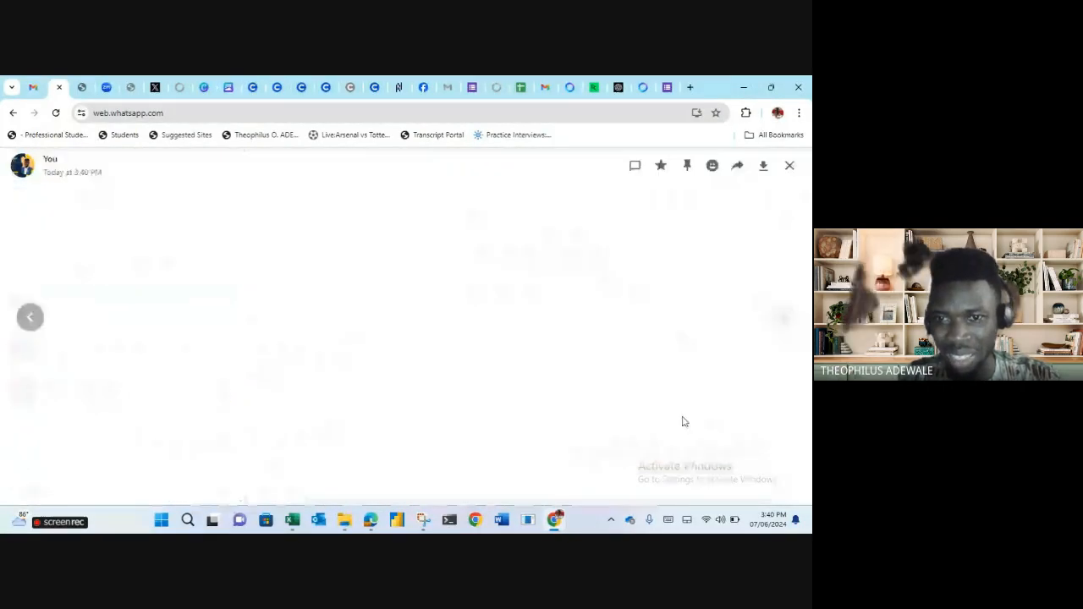
left_click(790, 165)
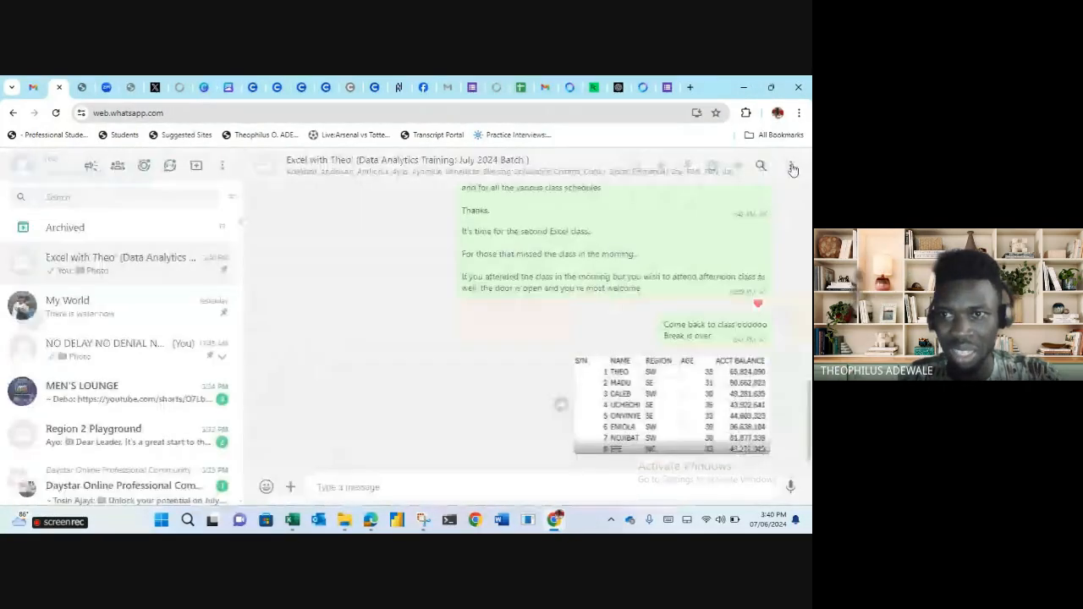
left_click(556, 520)
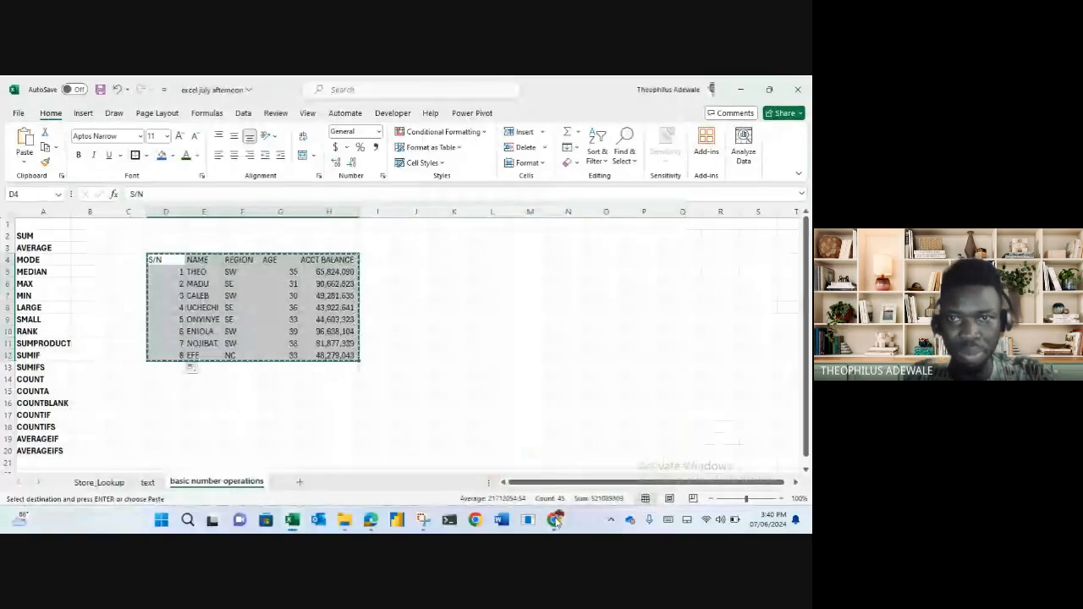
Paste and send the copied table in the Google Meet in-call messages, then close the panel.
left_click(555, 520)
left_click(371, 519)
left_click(469, 463)
left_click(741, 483)
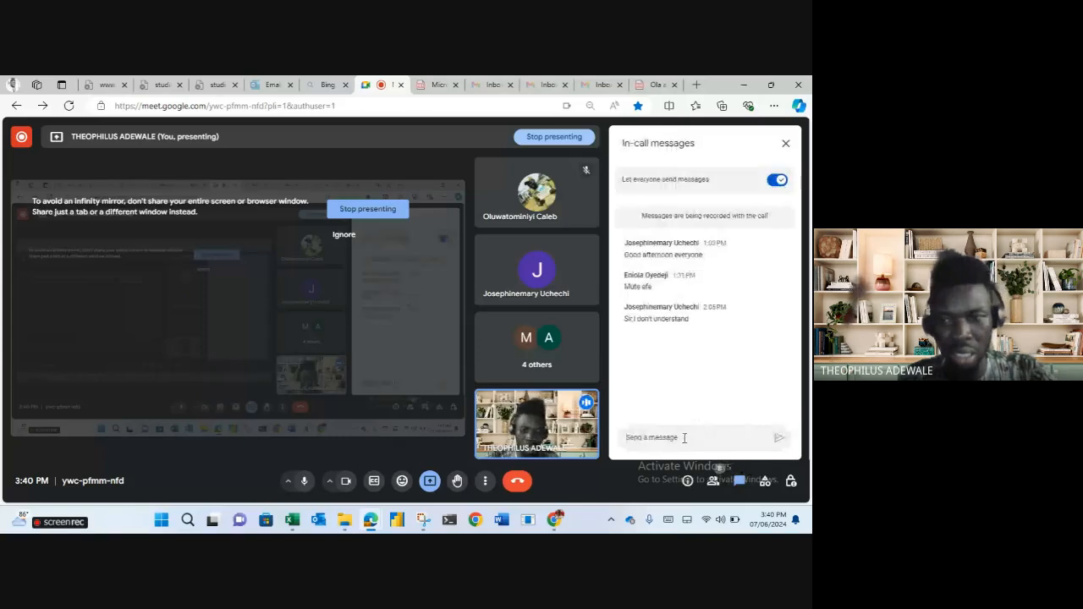
left_click(685, 438)
key("ctrl+v")
left_click(779, 417)
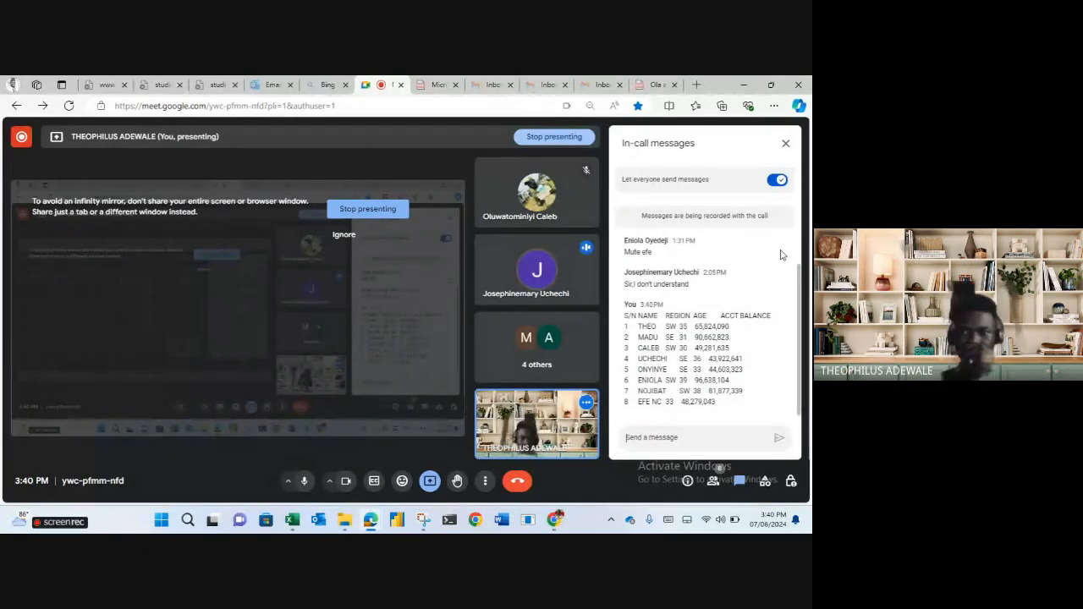
left_click(786, 143)
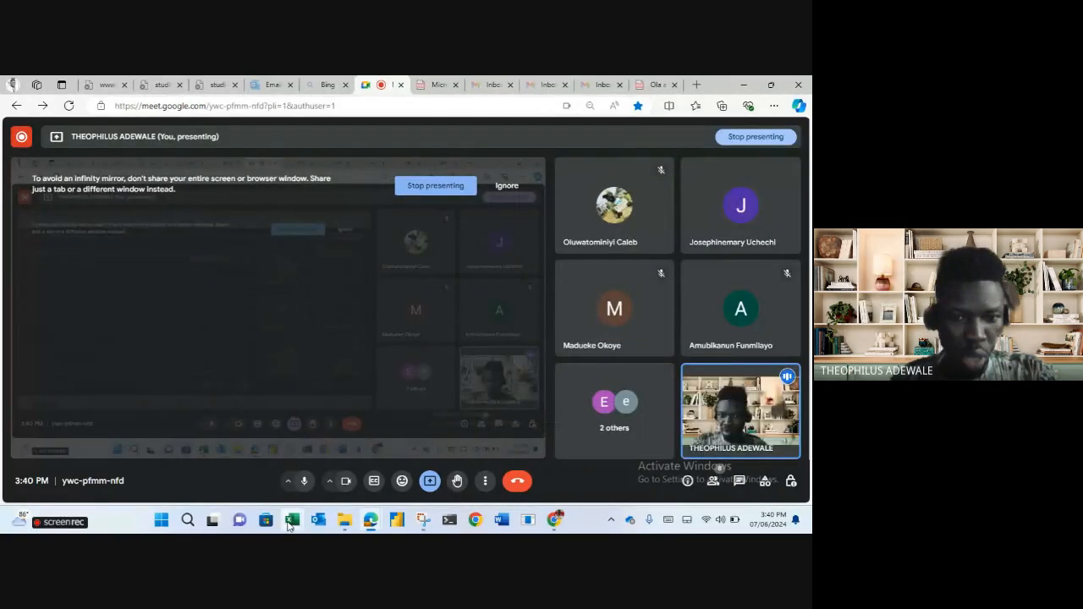
mouse_move(291, 524)
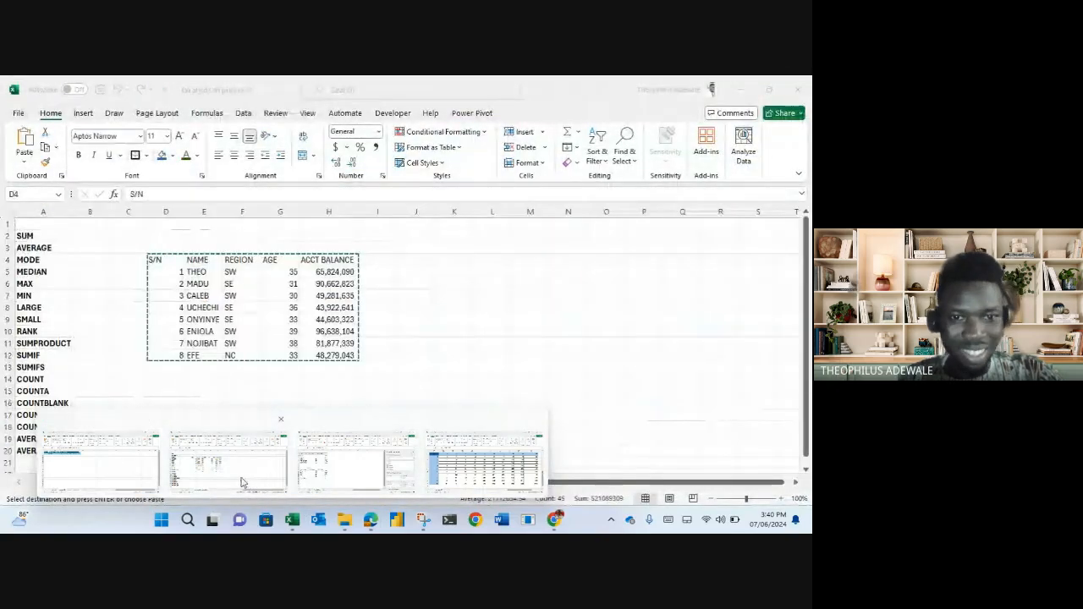
Back in the excel july afternoon workbook, try an AutoSum total of balances in H13, then clear it.
left_click(258, 484)
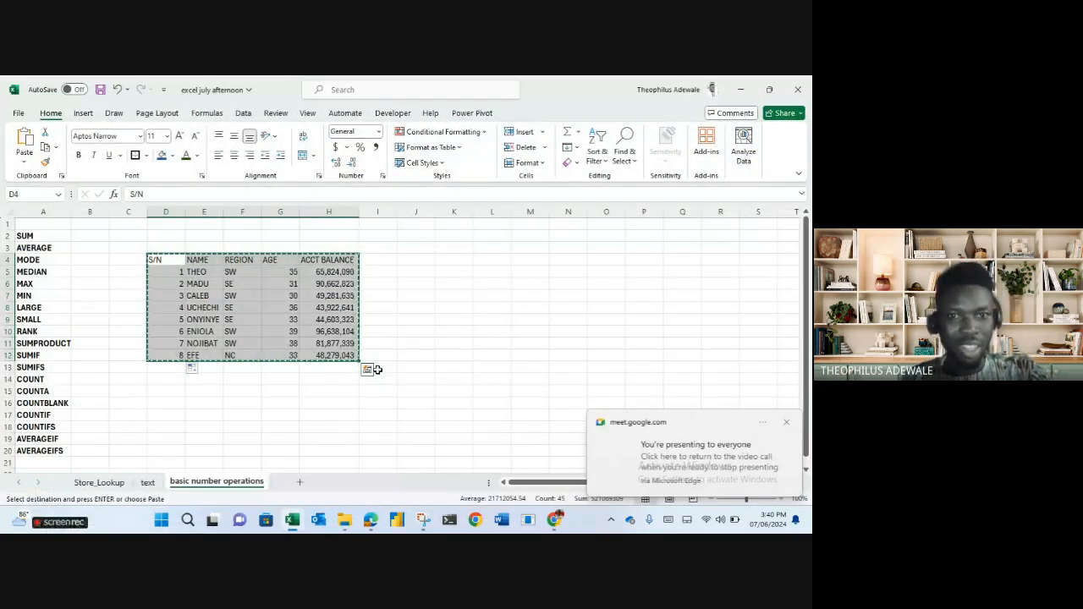
left_click(431, 319)
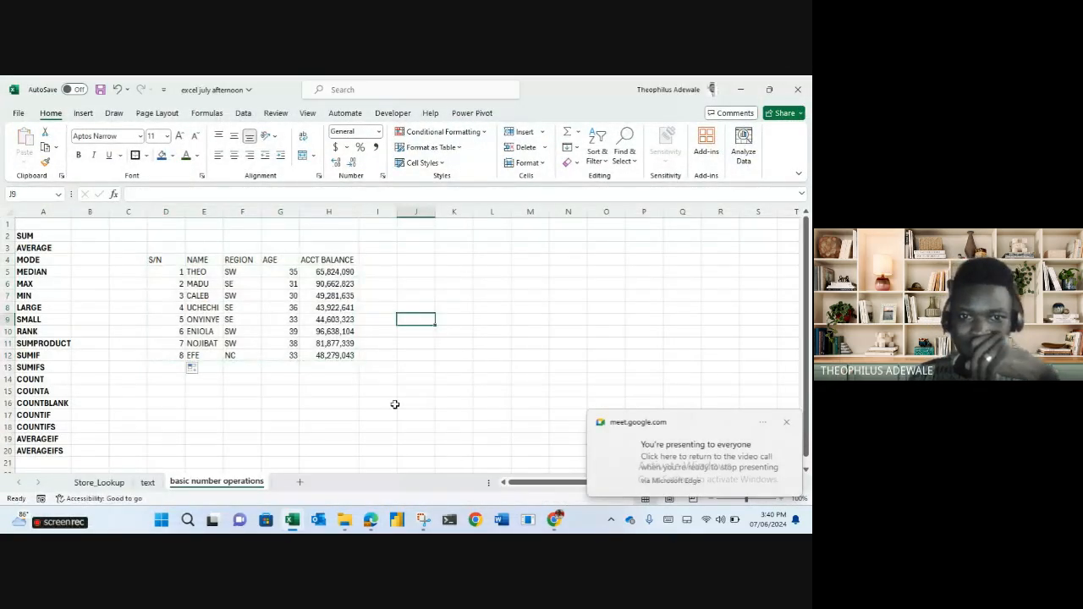
left_click(332, 366)
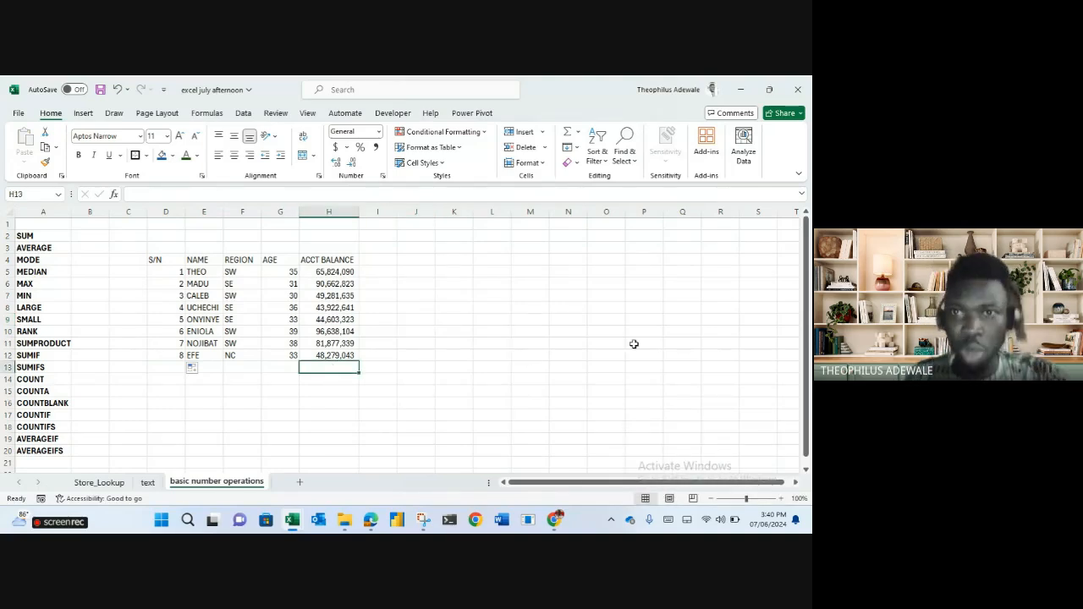
left_click(569, 135)
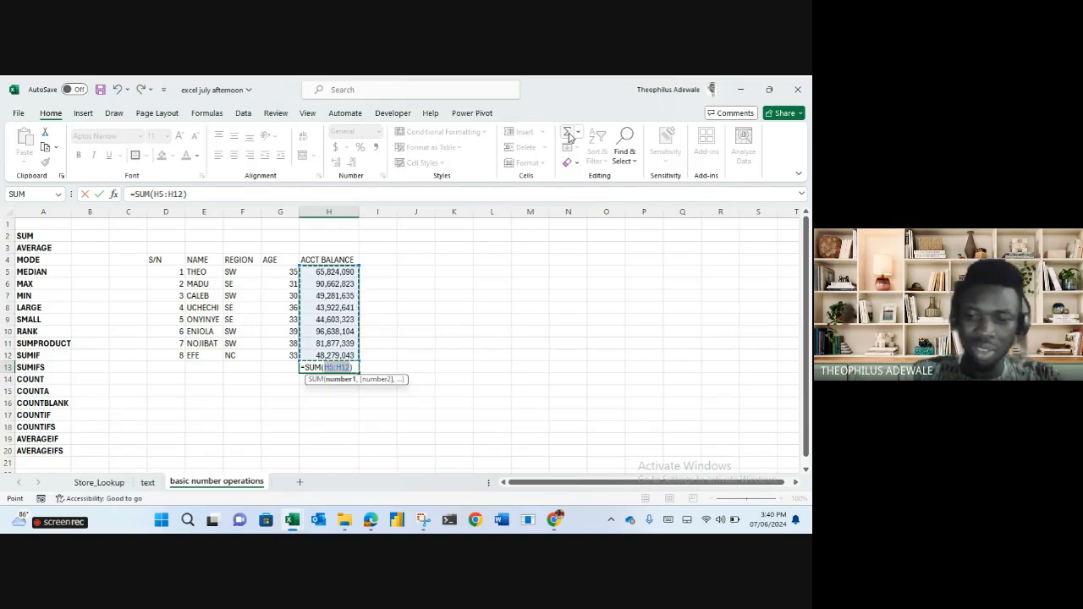
key("Return")
key("Up")
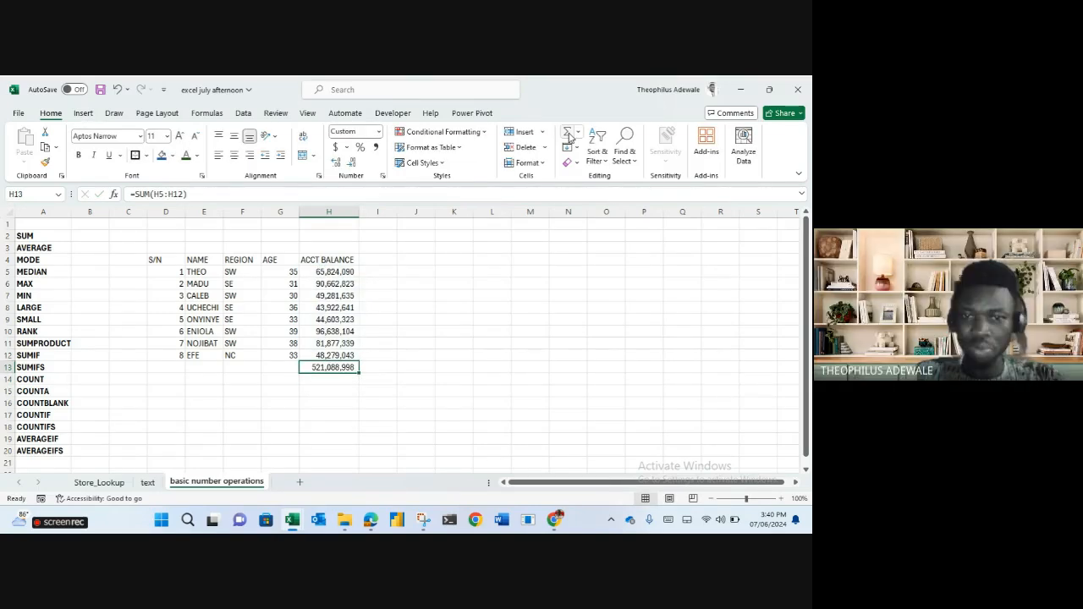
left_click(568, 133)
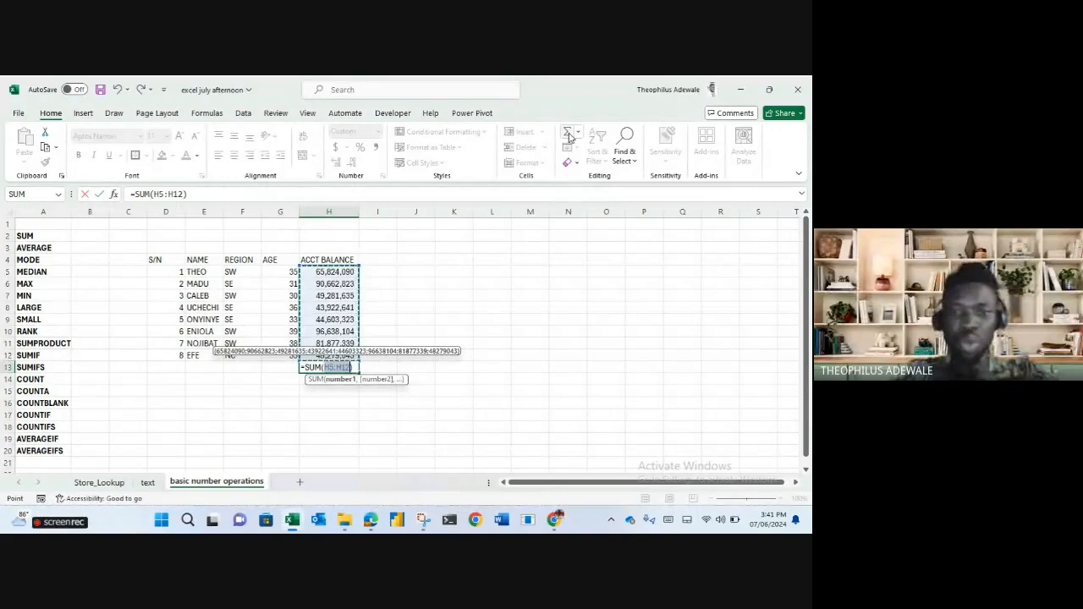
key("Return")
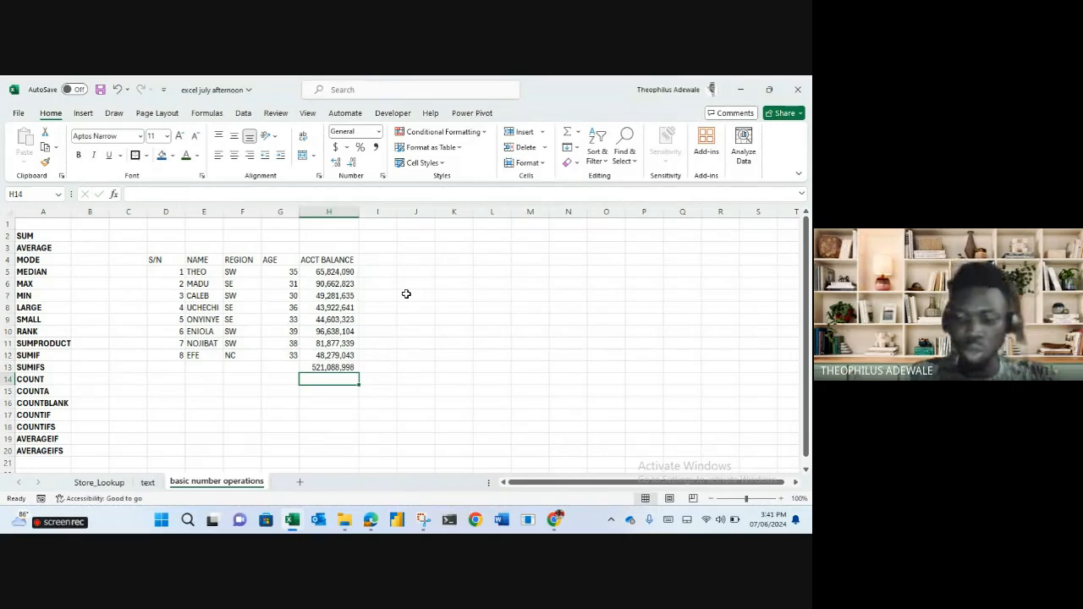
key("Up")
key("Delete")
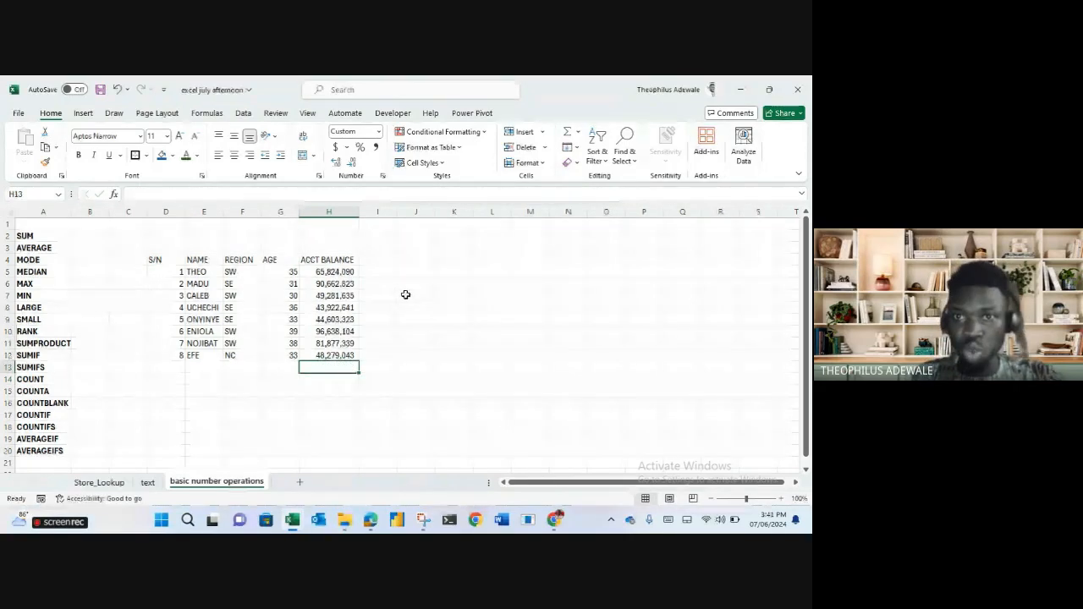
Try an AutoSum average in H13, clear it, and type 'total acct balance' in K5.
left_click(578, 132)
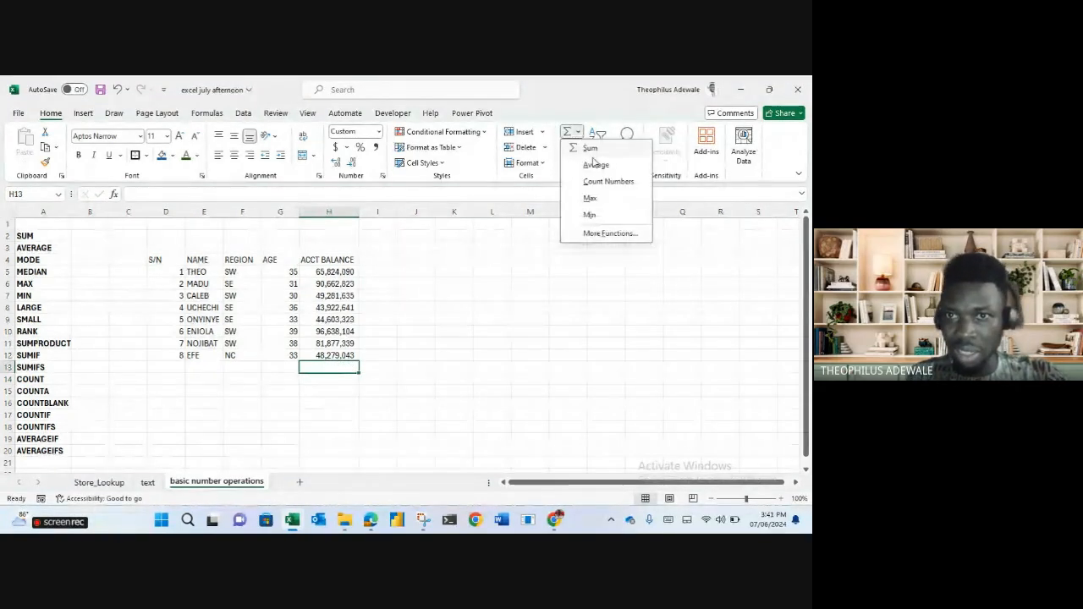
left_click(594, 166)
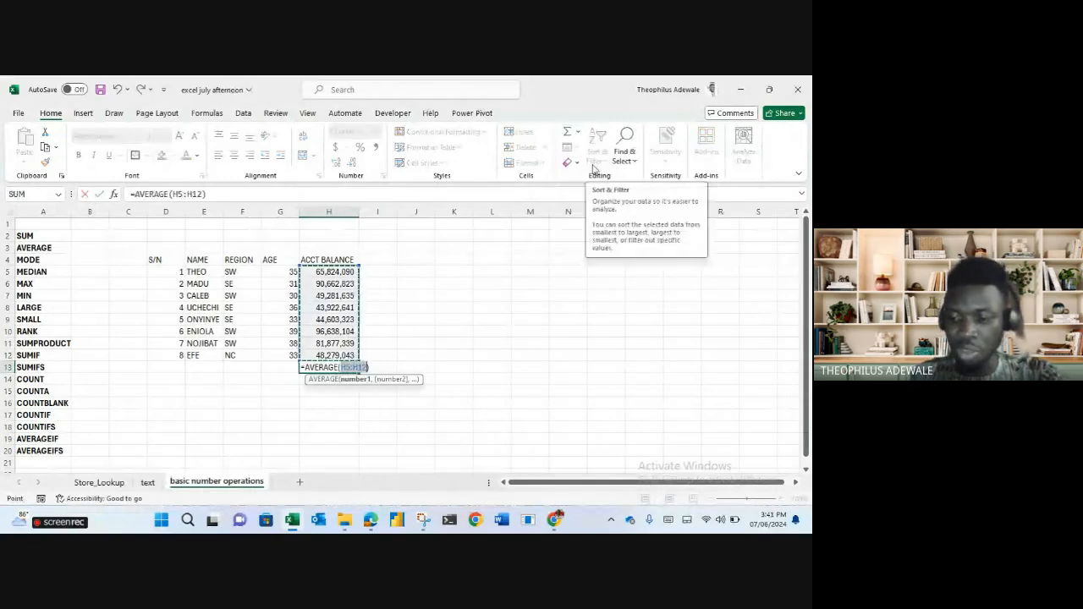
key("Return")
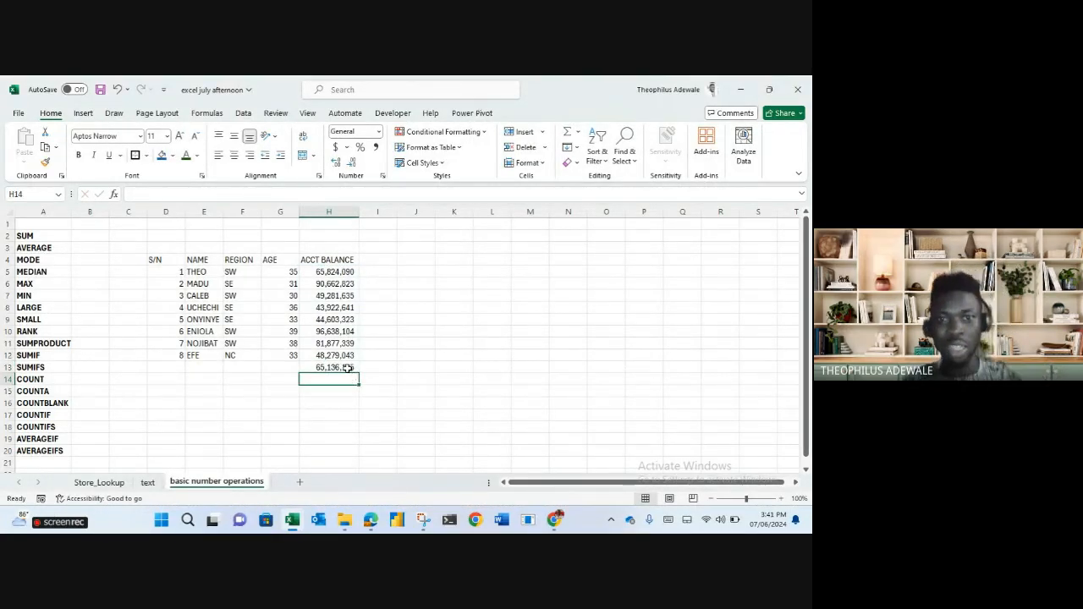
left_click(345, 368)
key("Delete")
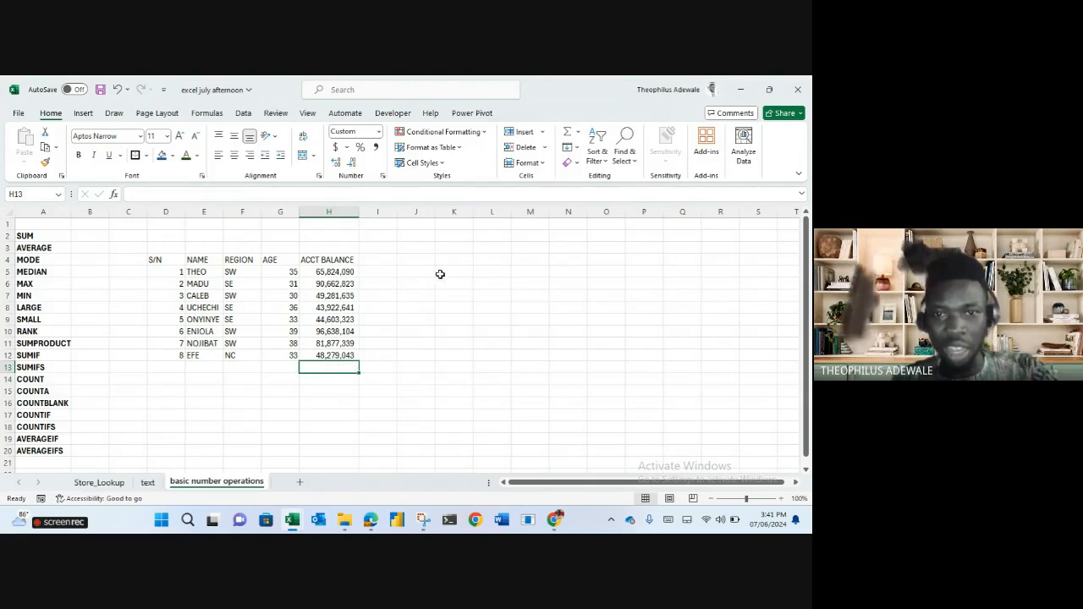
left_click(443, 272)
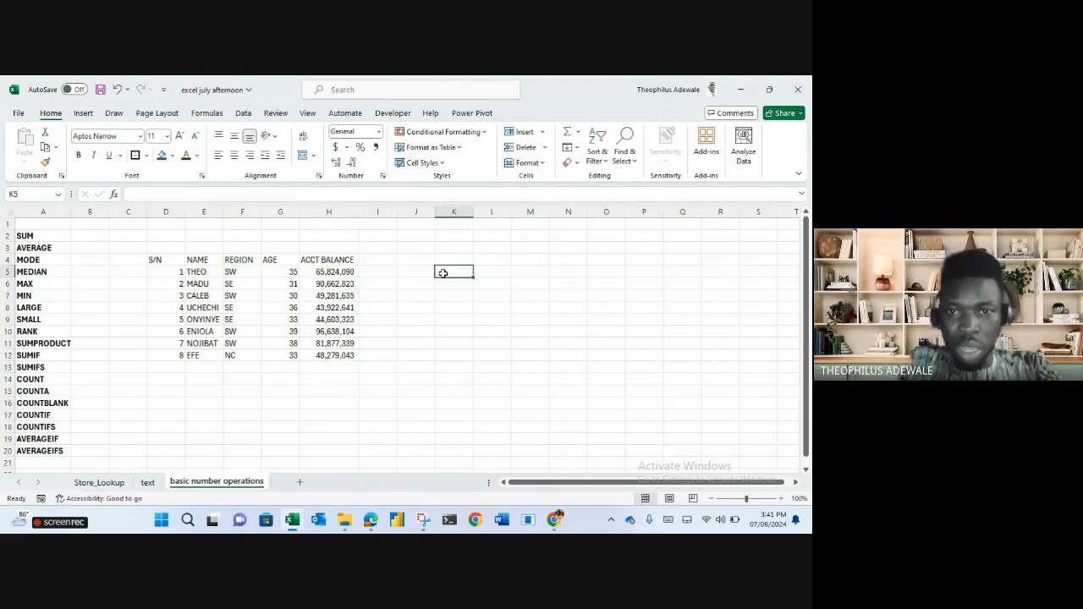
type("total")
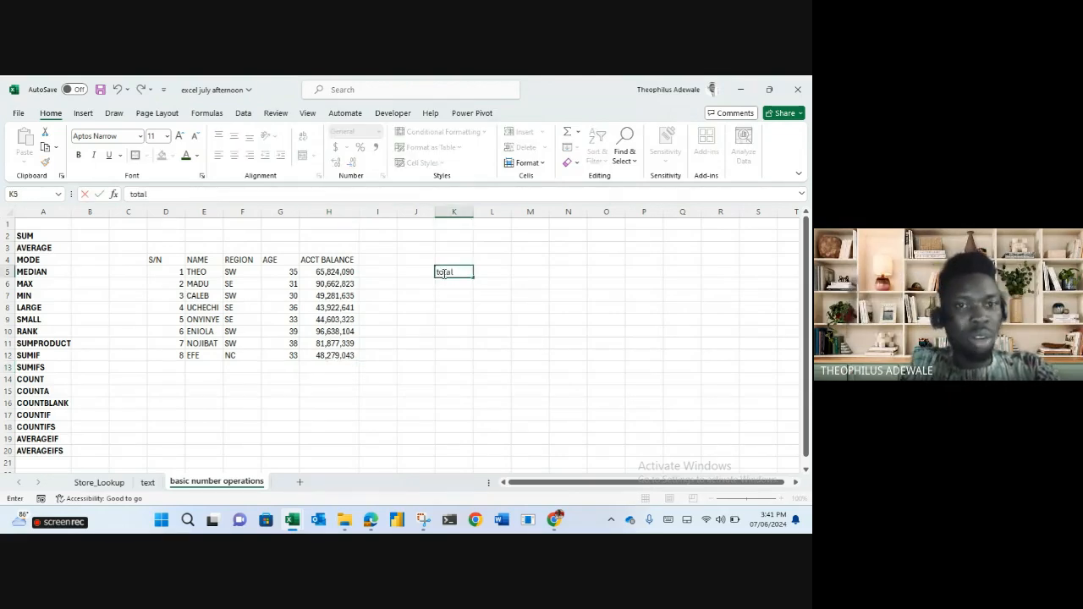
type(" acct ba")
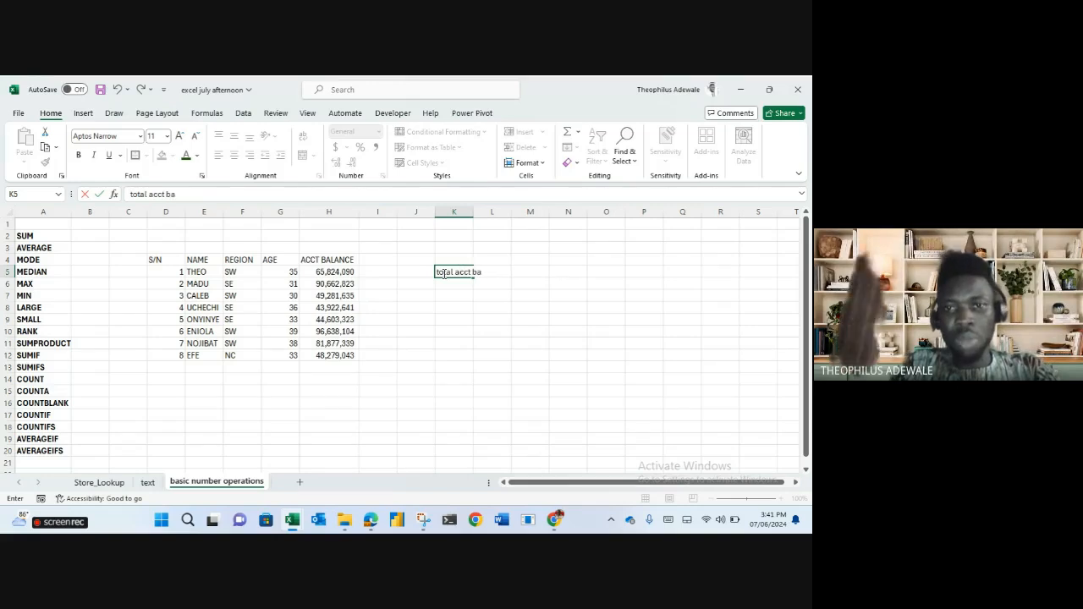
type("lance")
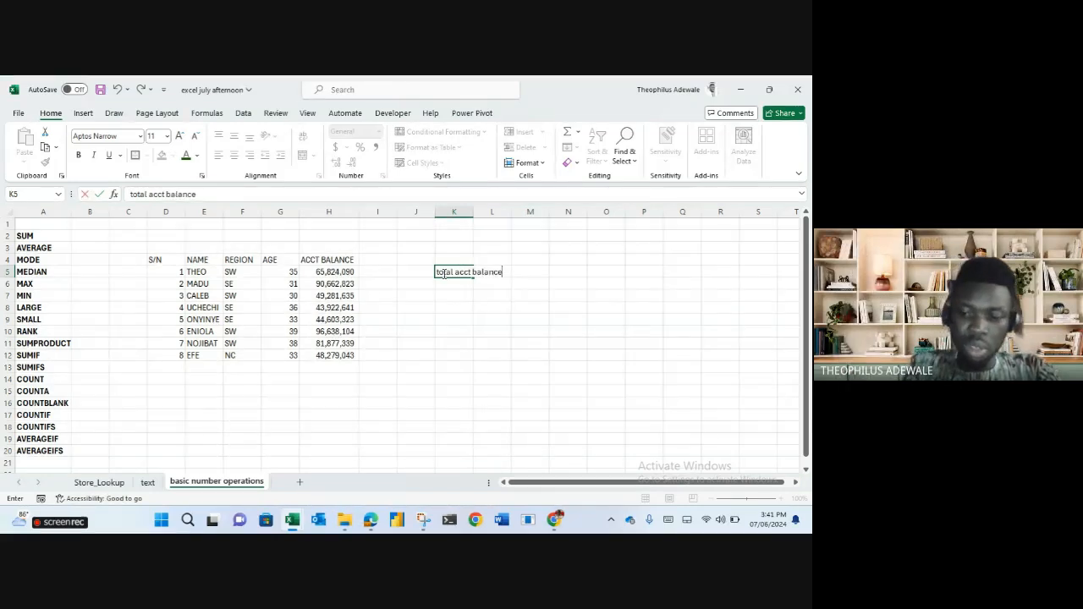
Widen column K for the 'total acct balance' label and enter =SUM(H5:H12) in L5.
key("Tab")
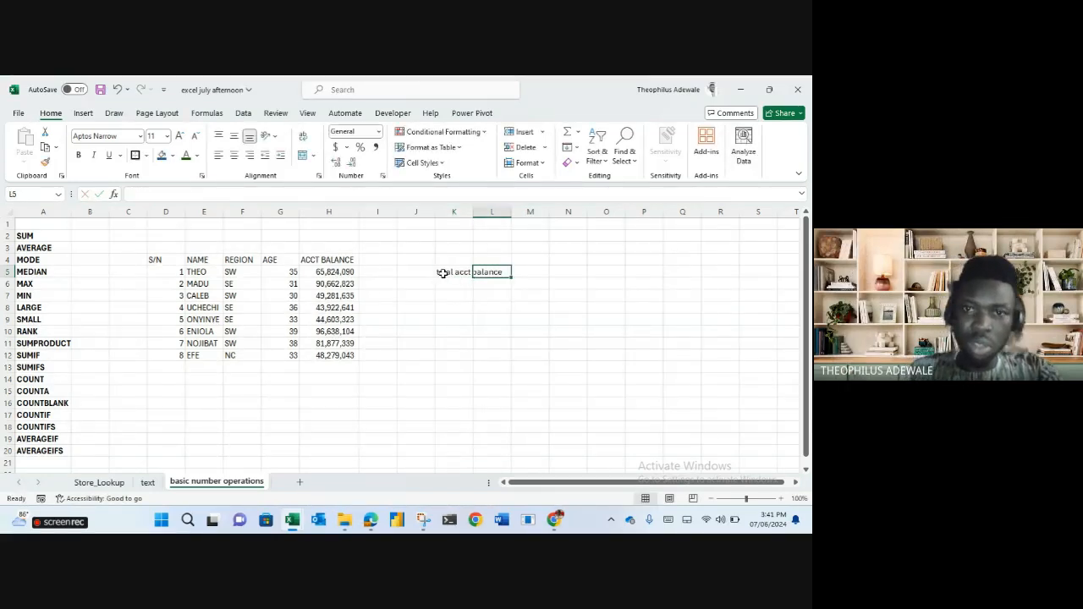
double_click(473, 212)
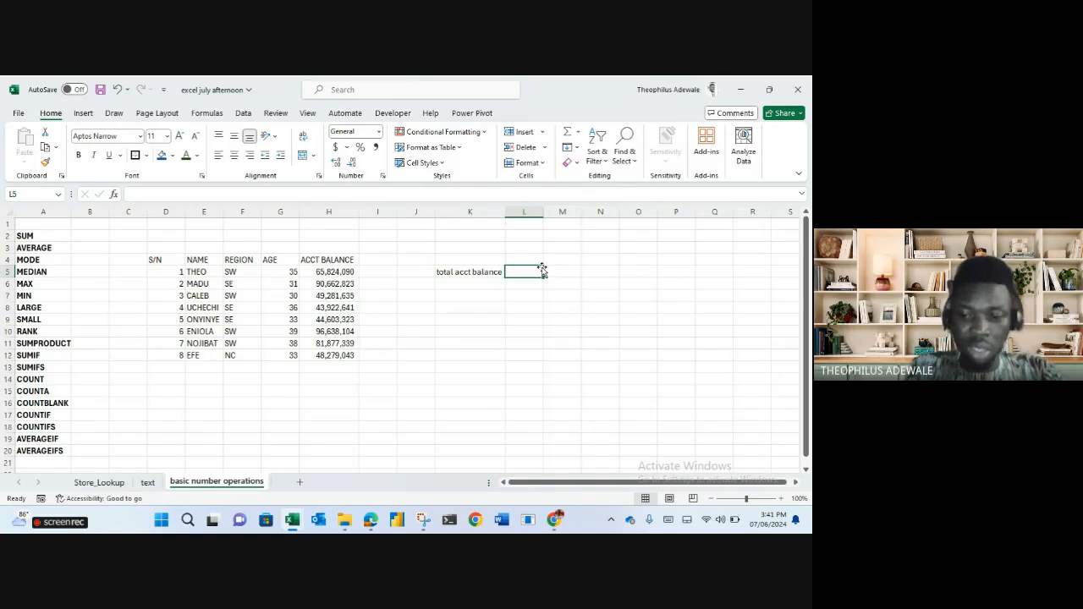
type("=sum")
key("Tab")
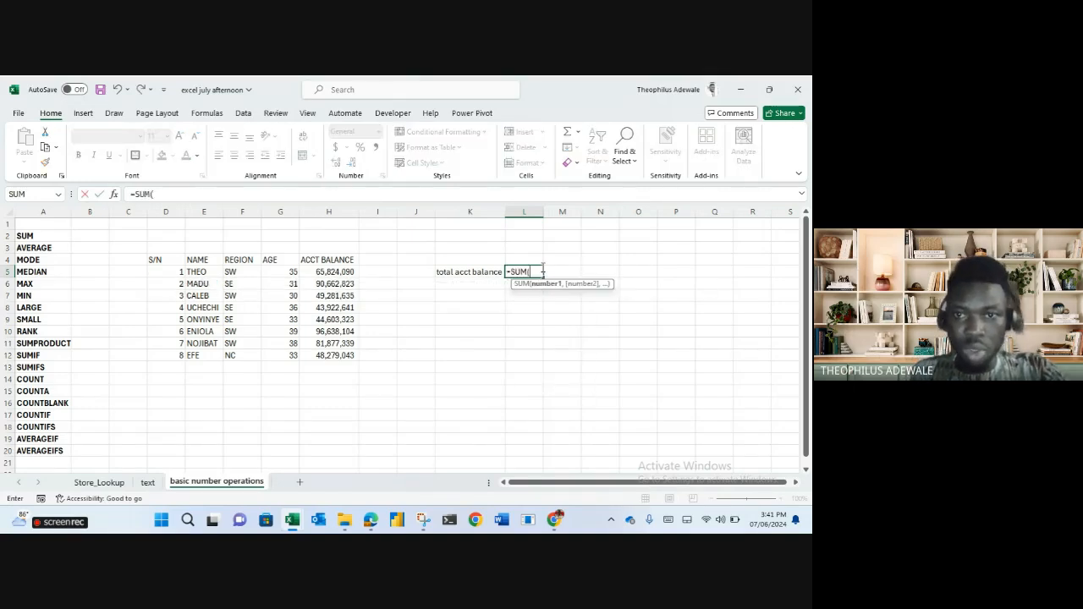
left_click_drag(320, 273, 332, 356)
key("Return")
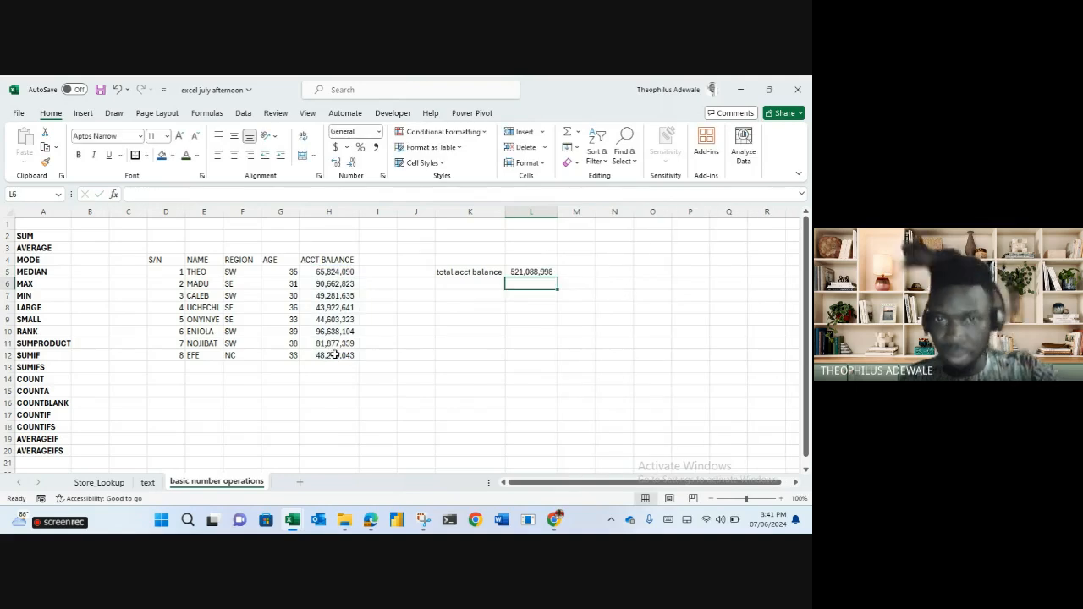
Label K6 'average age' and enter =AVERAGE(G5:G12) in L6, giving 34.375.
left_click(470, 282)
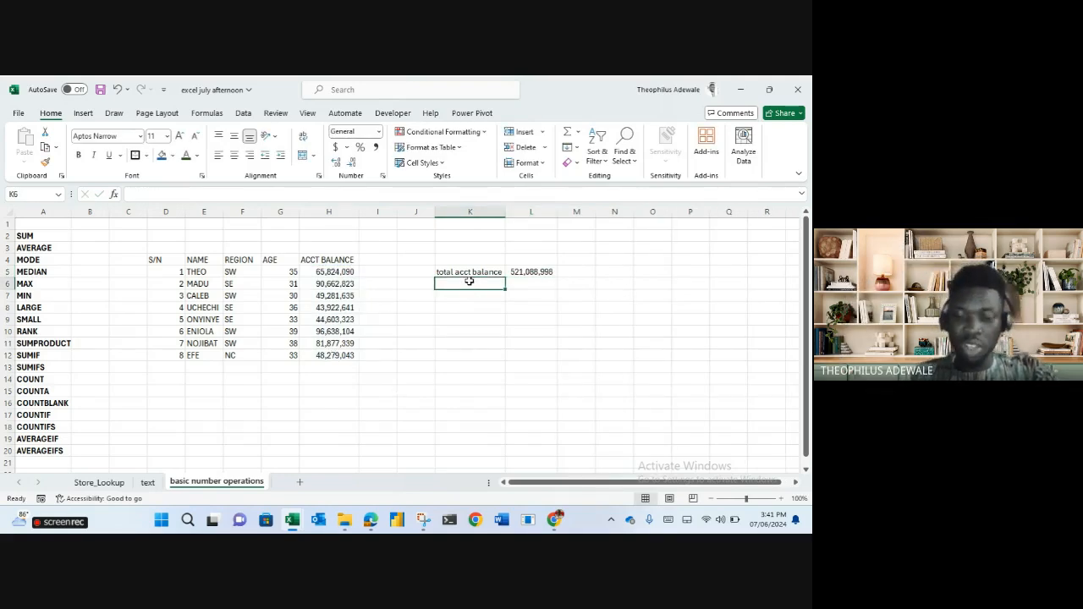
type("average")
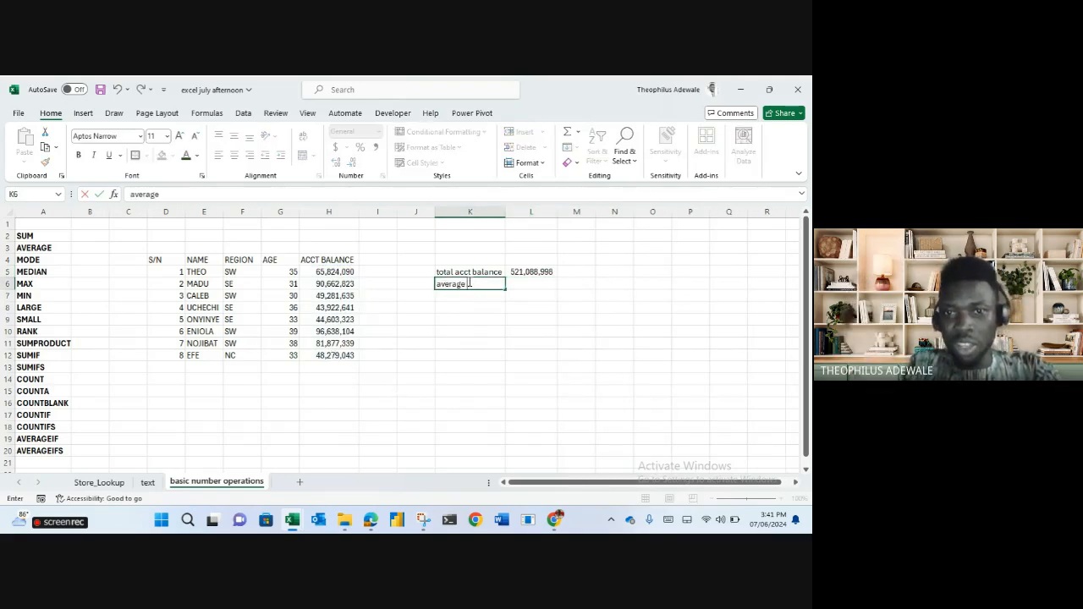
type(" age")
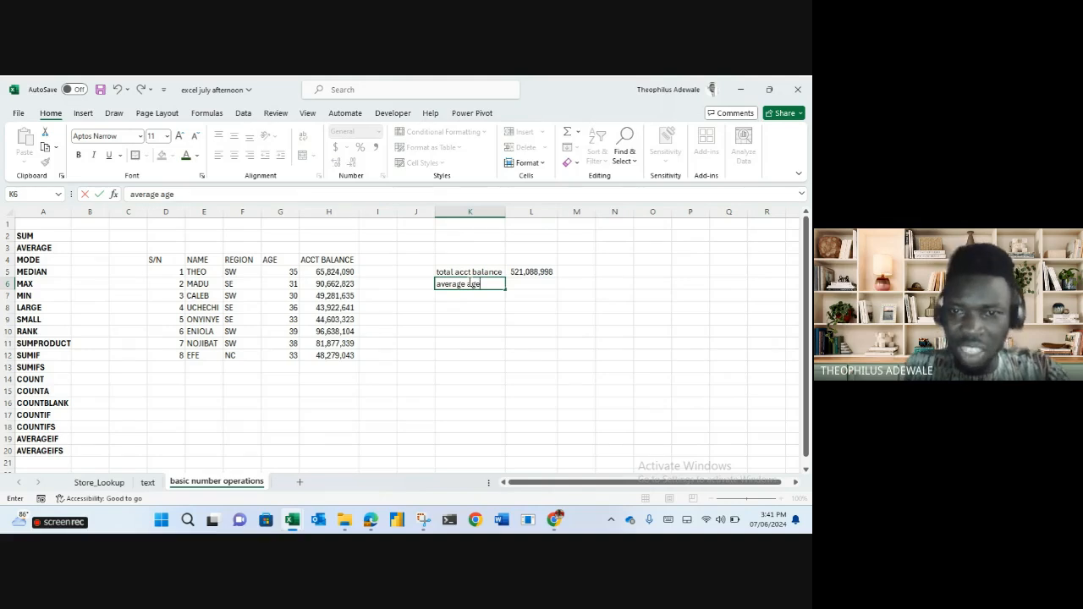
key("Tab")
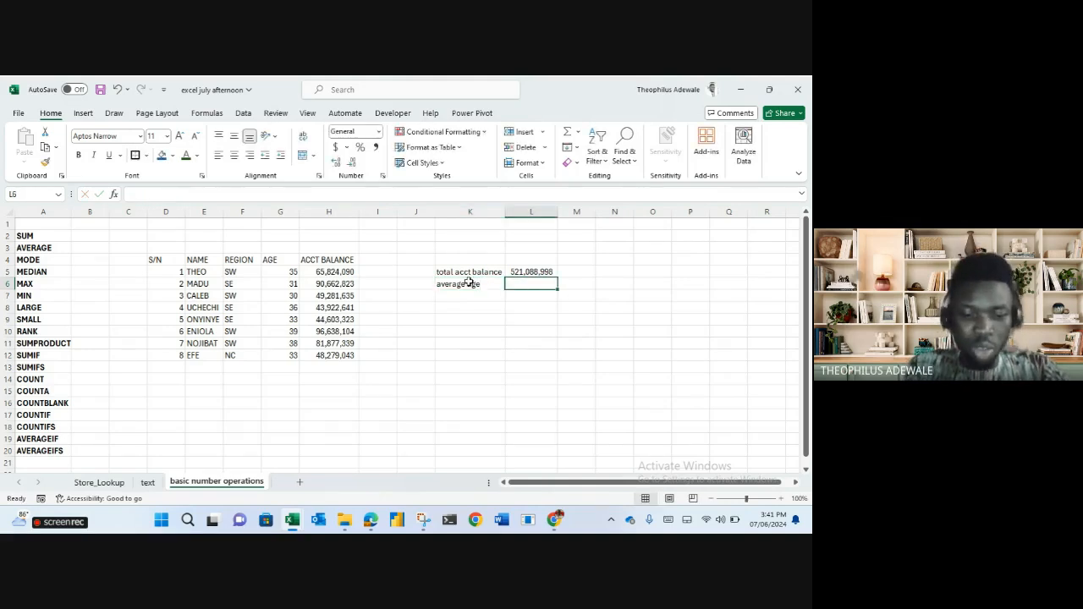
type("=avera")
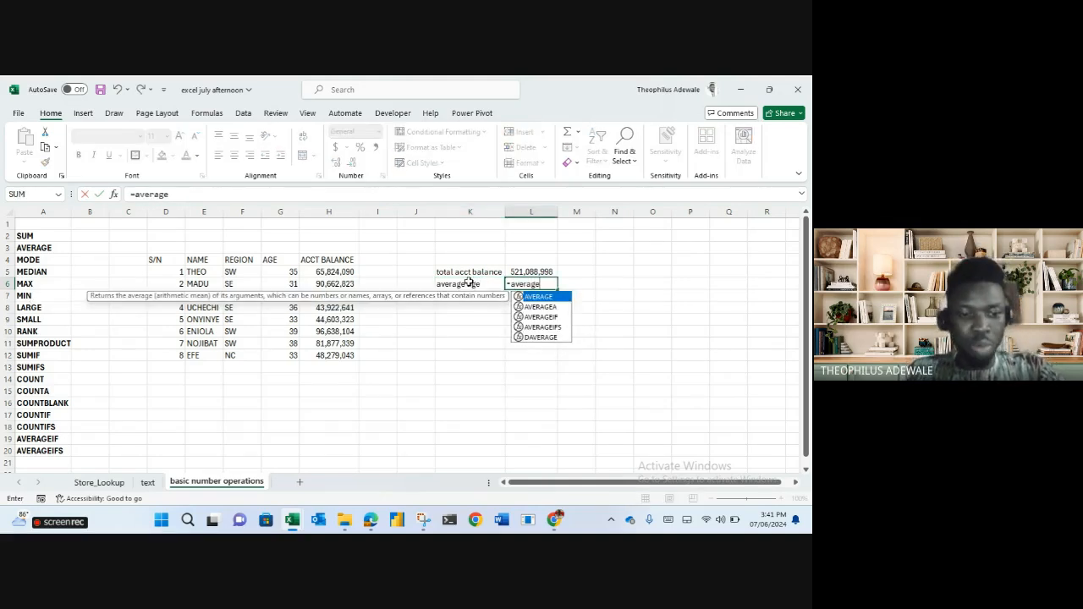
type("ge")
key("Tab")
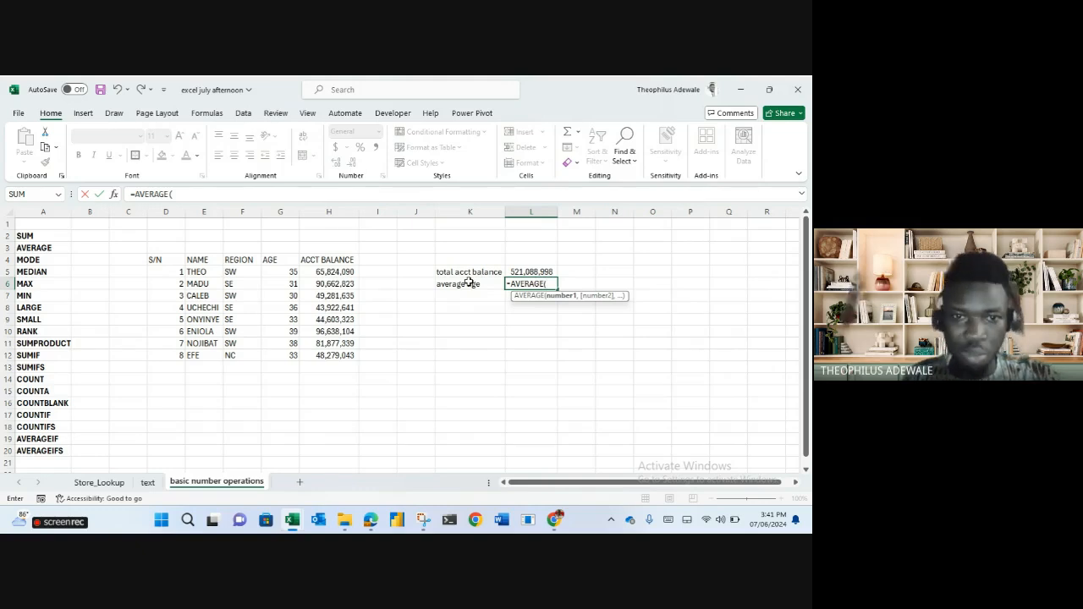
left_click_drag(282, 272, 282, 355)
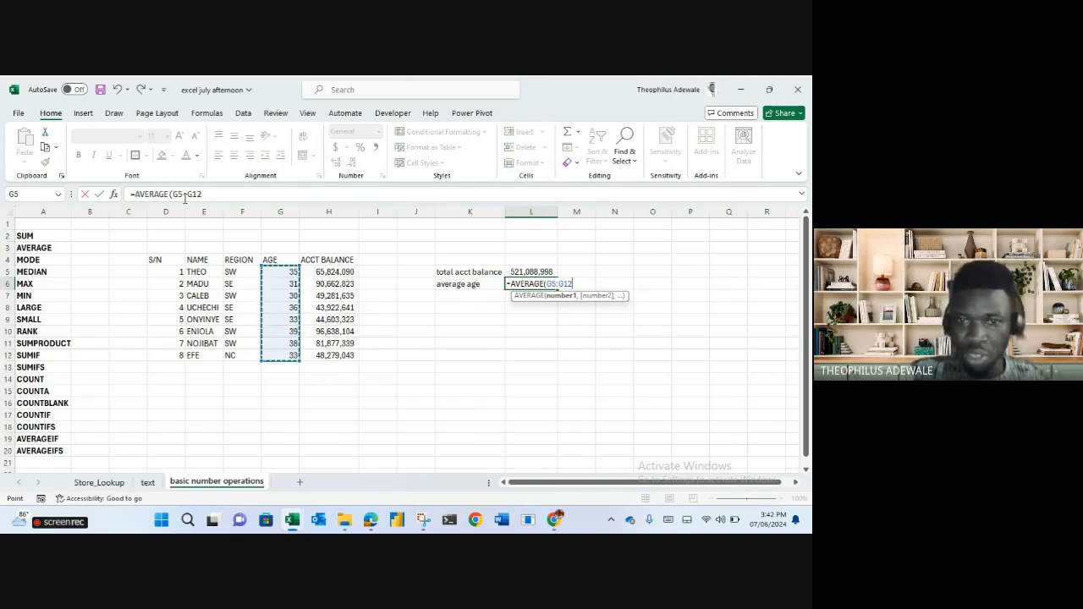
type(")")
key("Return")
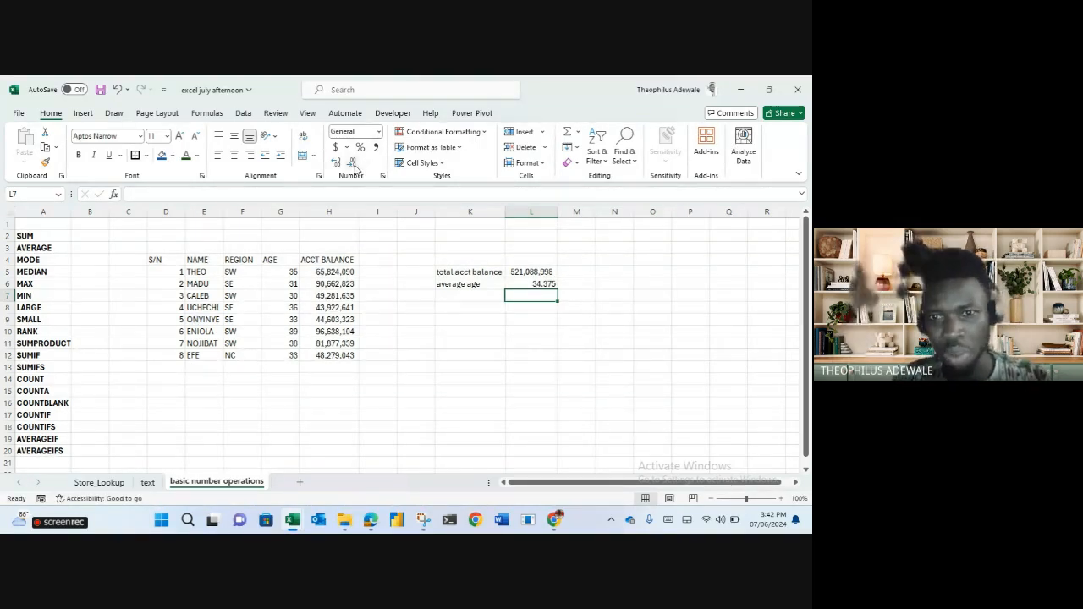
left_click(532, 283)
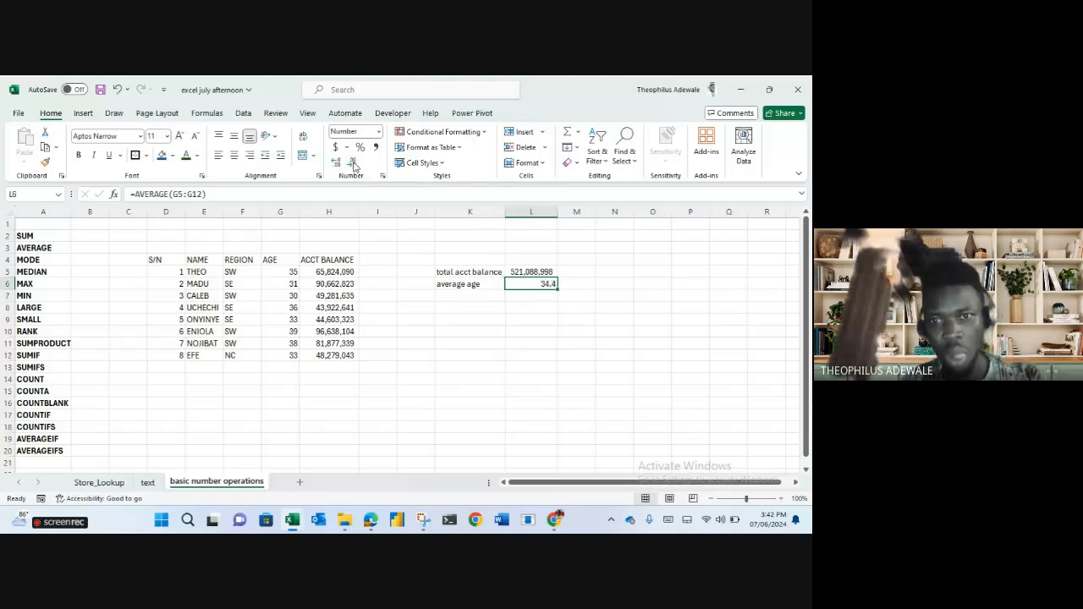
Label K7 'maximum' and enter =MAX(H5:H12) in L7, giving 96,638,104.
left_click(474, 292)
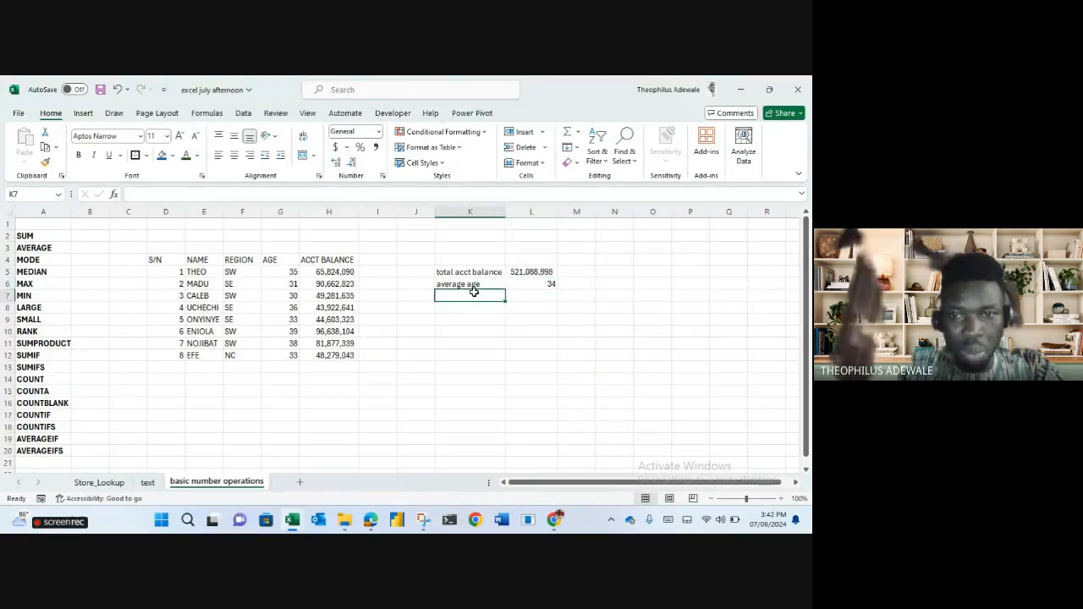
type("maximum a")
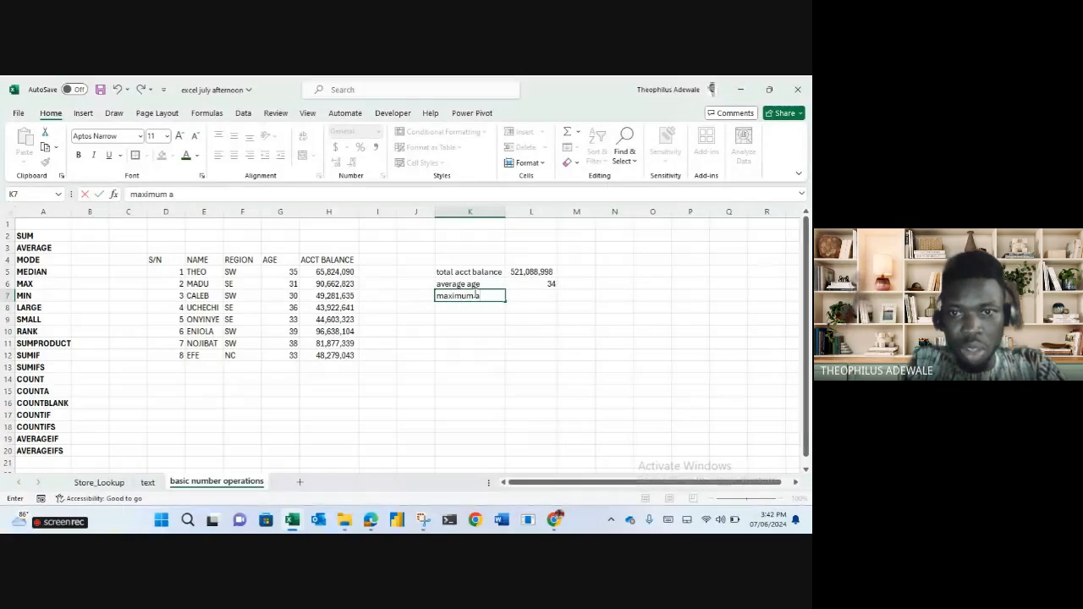
type("ccount nolanc")
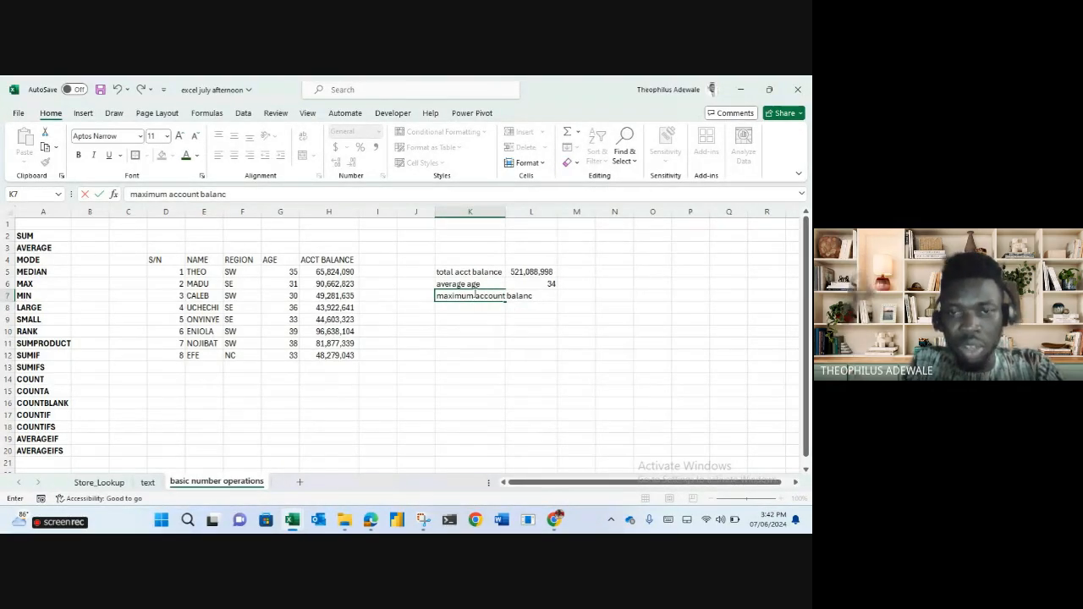
key("BackSpace")
key("BackSpace")
key("BackSpace")
key("BackSpace")
key("BackSpace")
key("BackSpace")
key("BackSpace")
key("BackSpace")
key("BackSpace")
key("BackSpace")
key("BackSpace")
key("BackSpace")
key("BackSpace")
key("BackSpace")
key("BackSpace")
key("BackSpace")
key("BackSpace")
key("BackSpace")
key("BackSpace")
key("BackSpace")
type("maximum age")
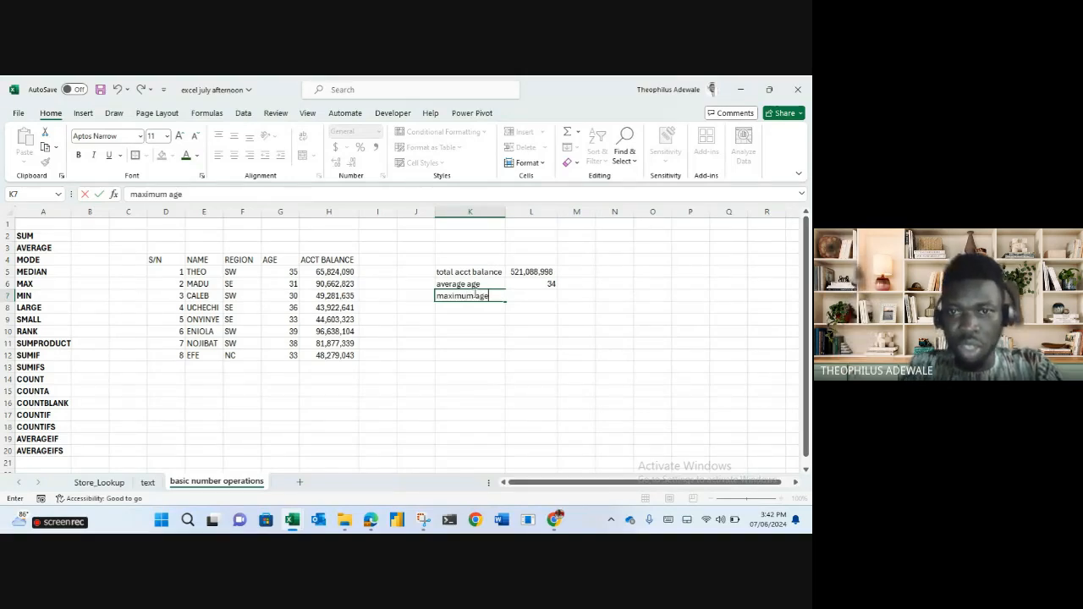
key("Tab")
type("=max(")
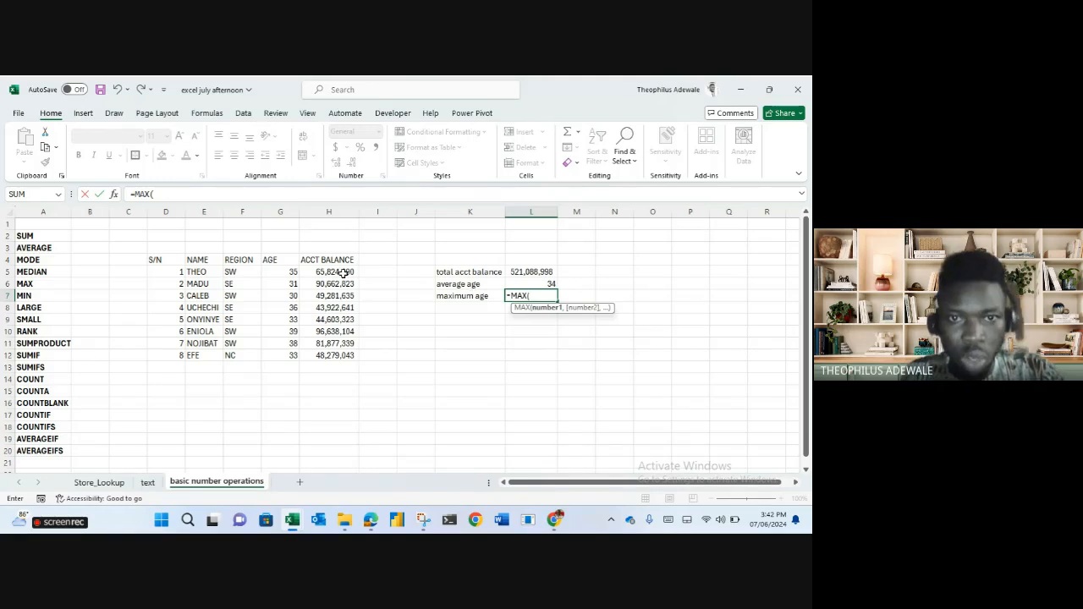
left_click_drag(329, 272, 338, 349)
key("Return")
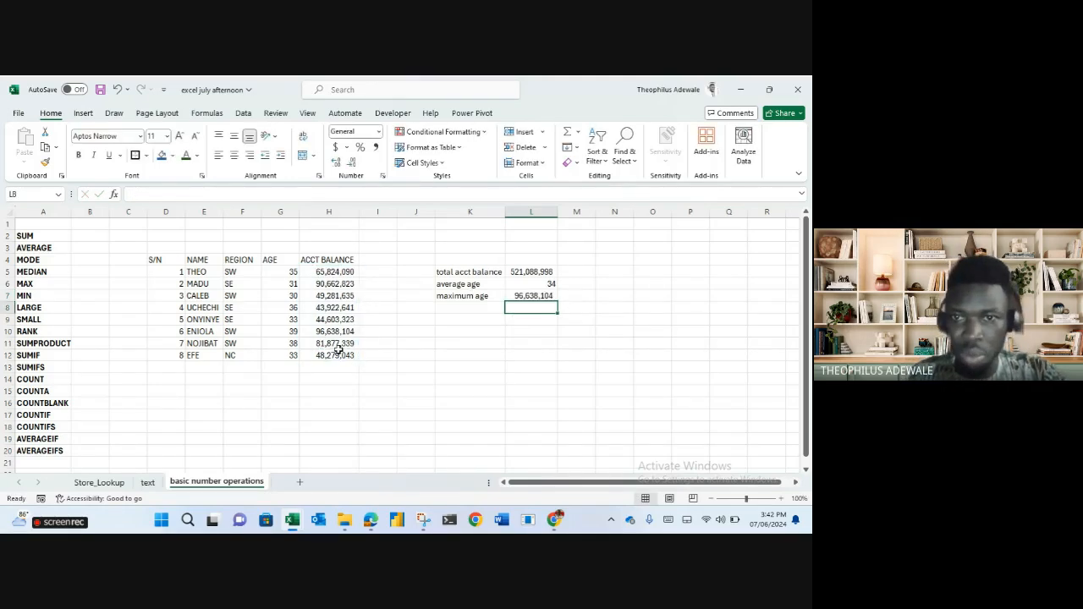
Highlight the row with the highest balance and rename the K7 label to 'maximum acct bal'.
left_click_drag(206, 330, 325, 336)
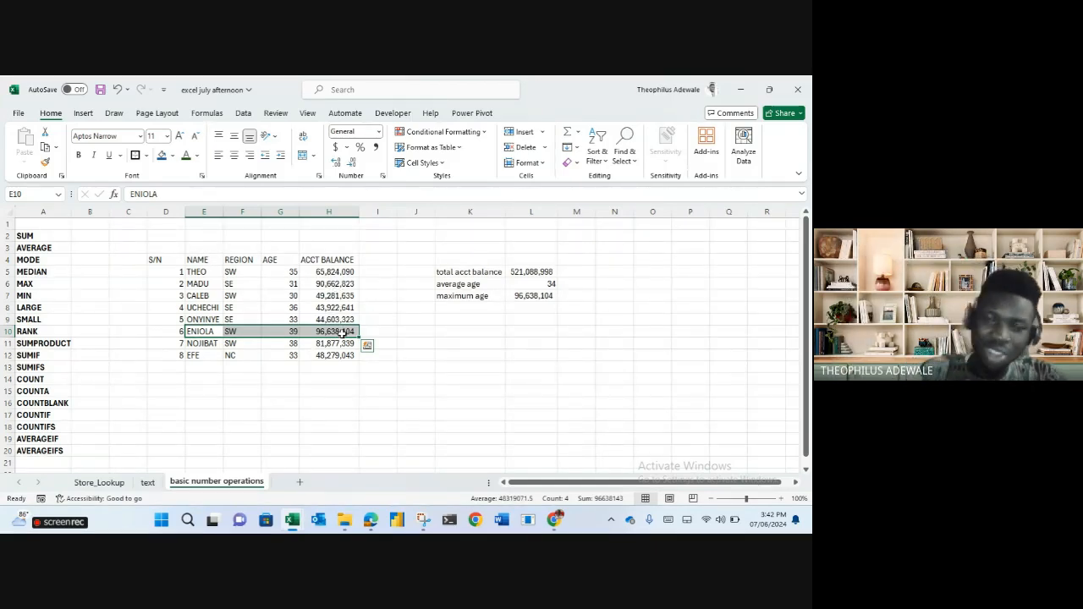
left_click(442, 309)
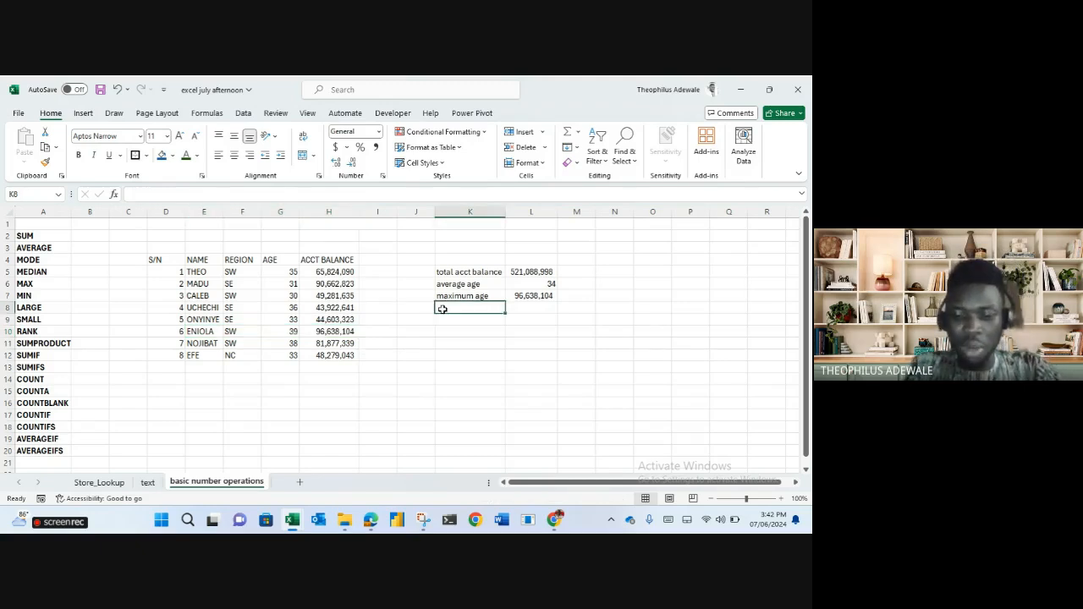
type("m")
key("Escape")
left_click(490, 296)
double_click(488, 297)
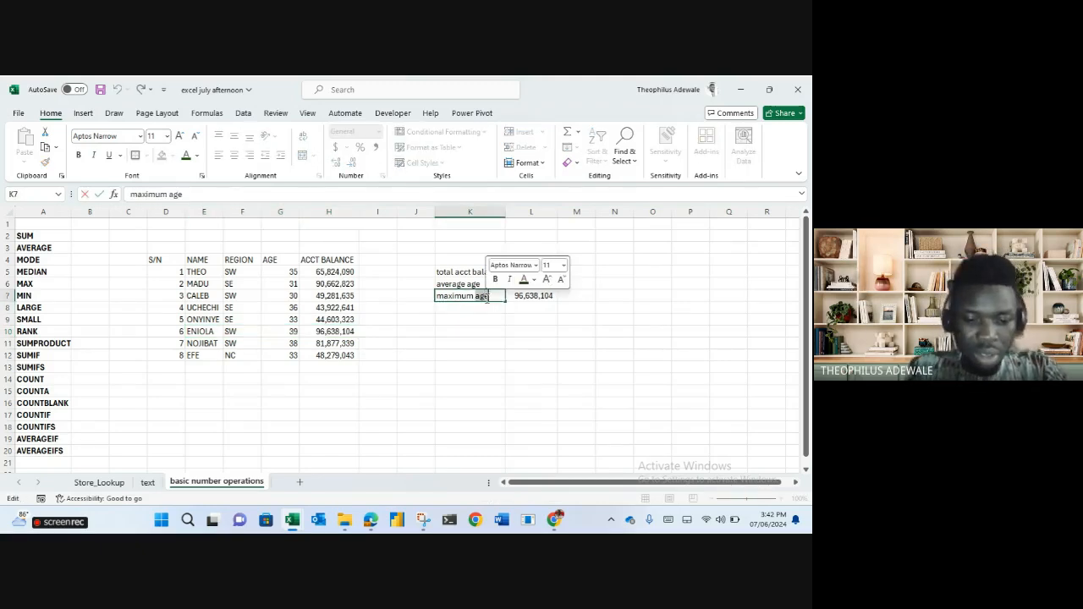
type("acct bal")
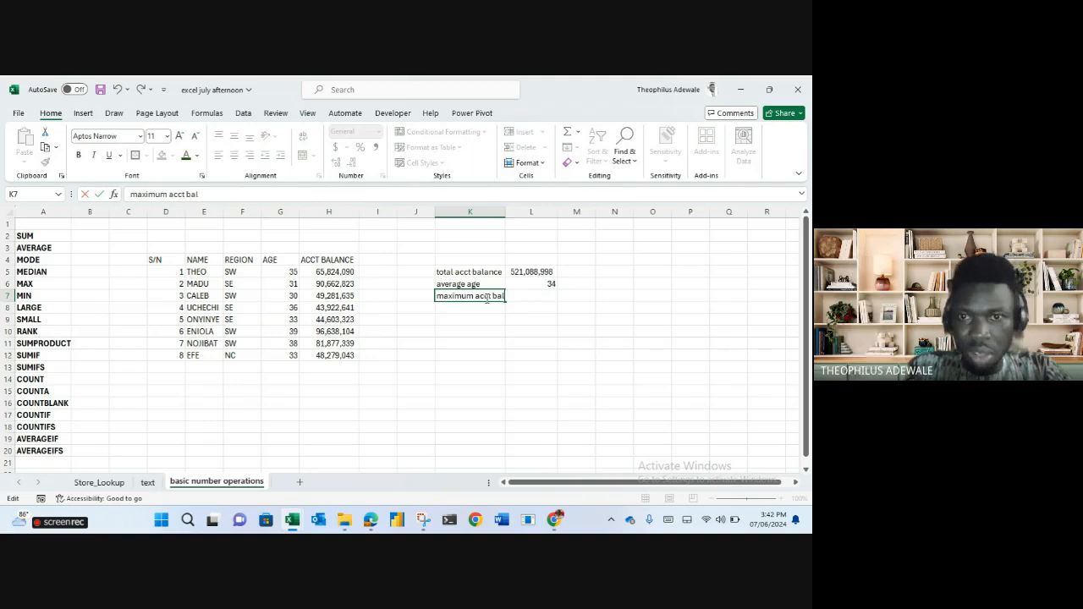
key("Return")
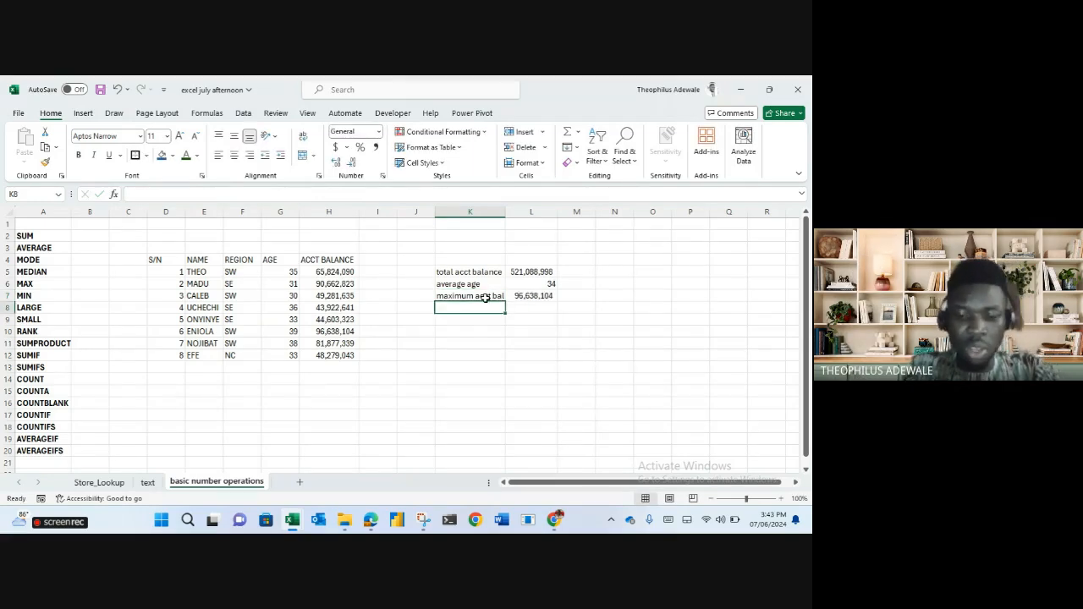
Add 'minimuim age' with =MIN(G5:G12) giving 30 in L8, and label K9 'second youngest'.
type("minimuim age")
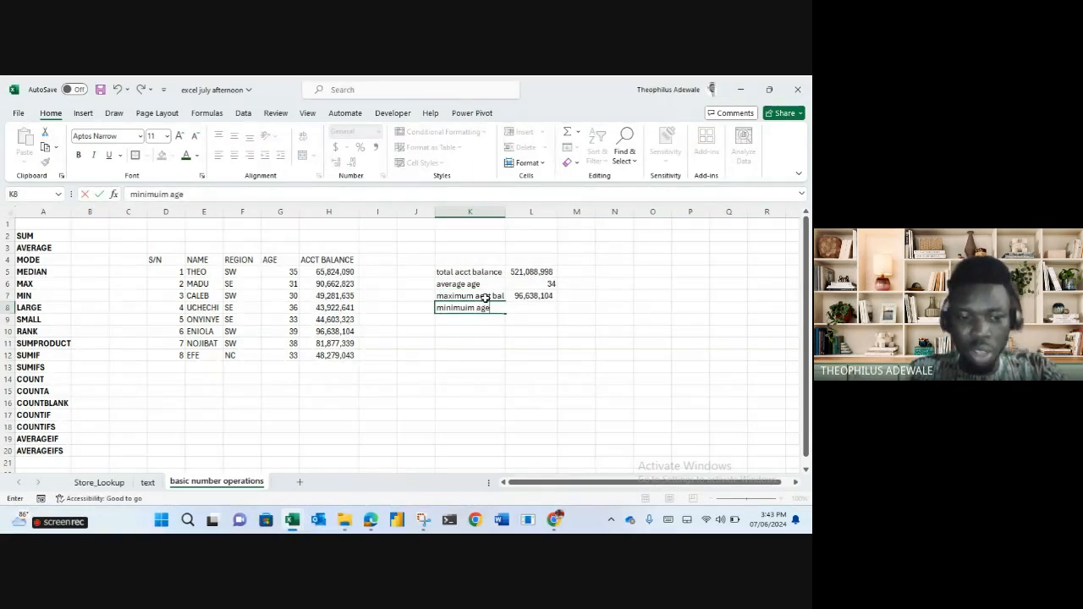
key("Right")
type("=min")
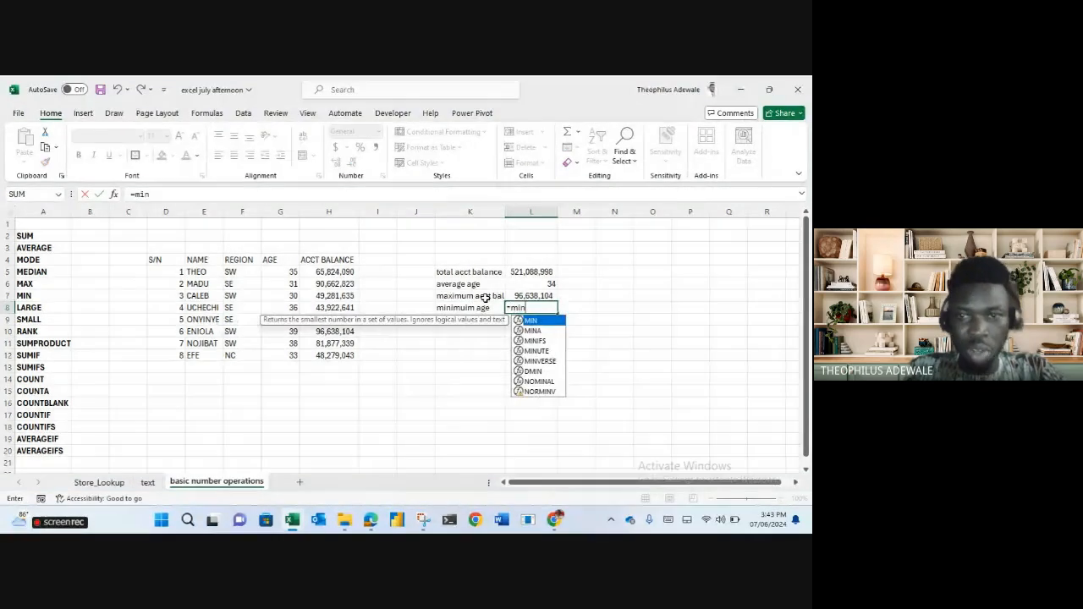
key("Tab")
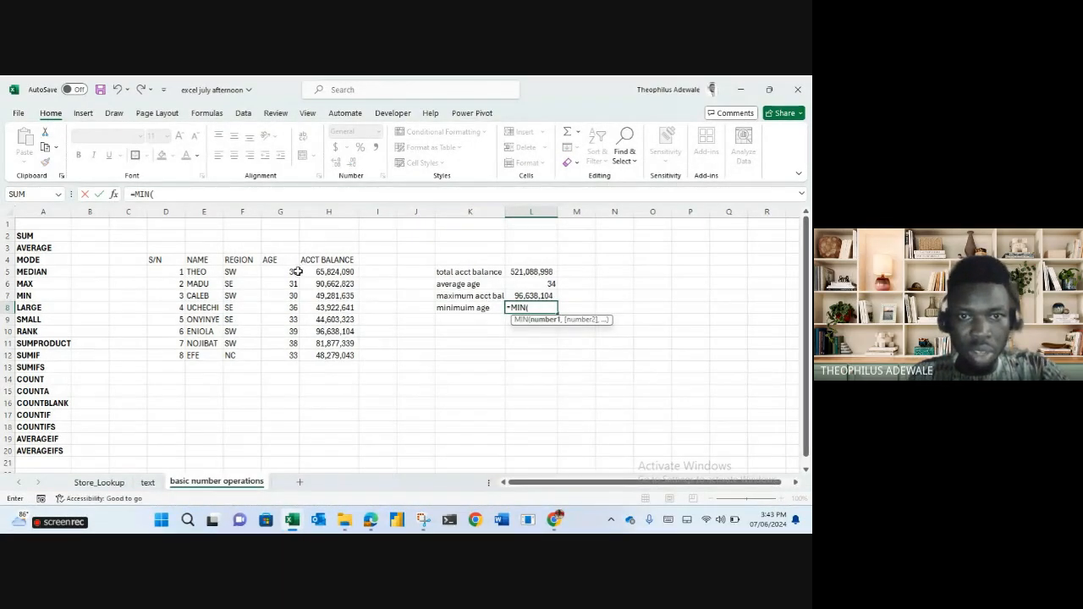
left_click_drag(292, 270, 289, 322)
left_click_drag(289, 353, 289, 353)
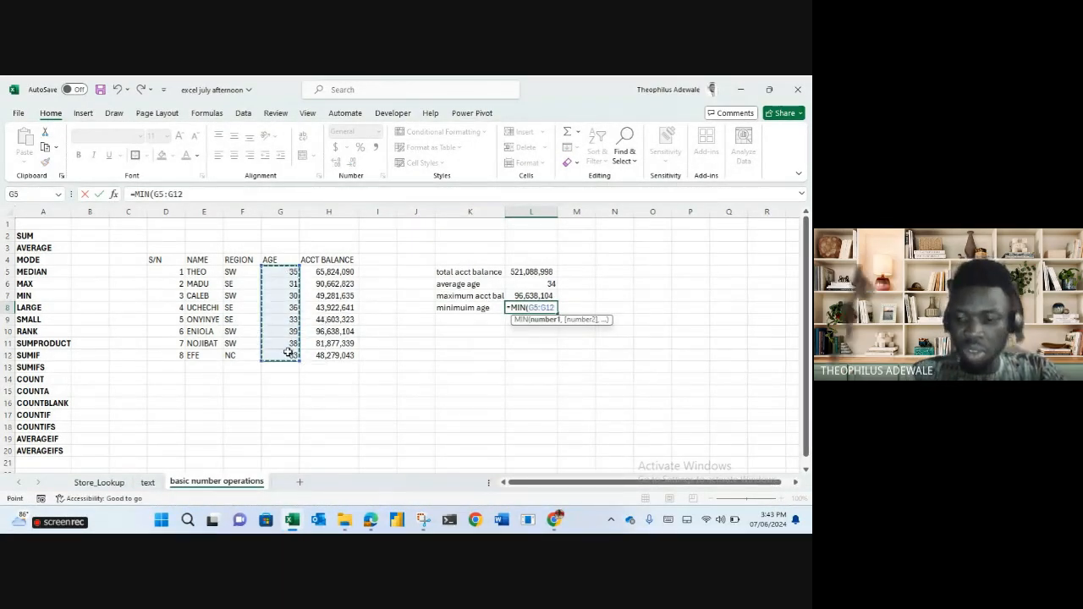
key("Return")
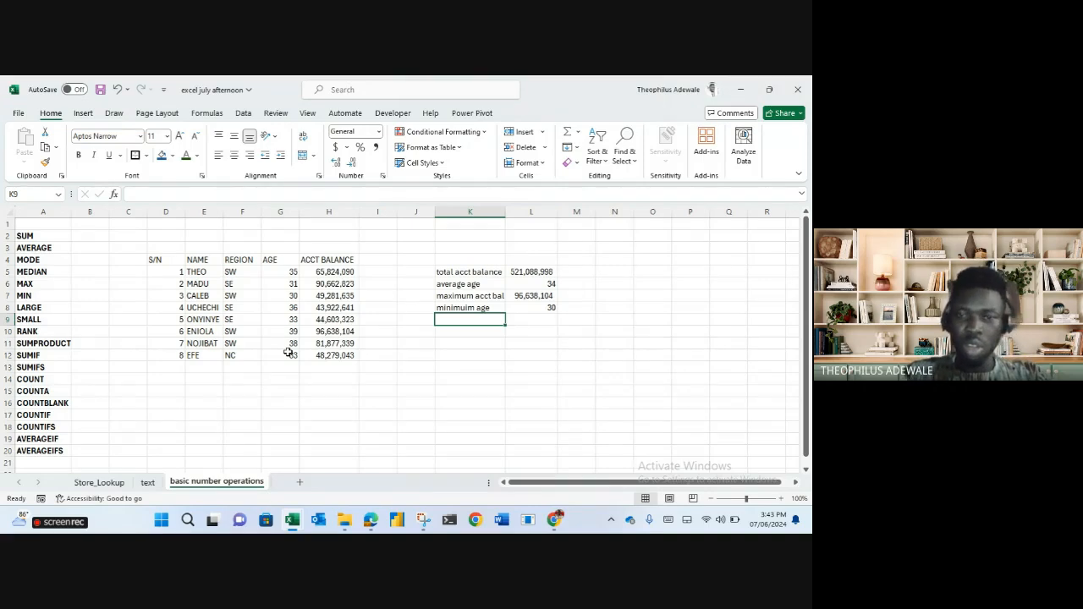
type("se")
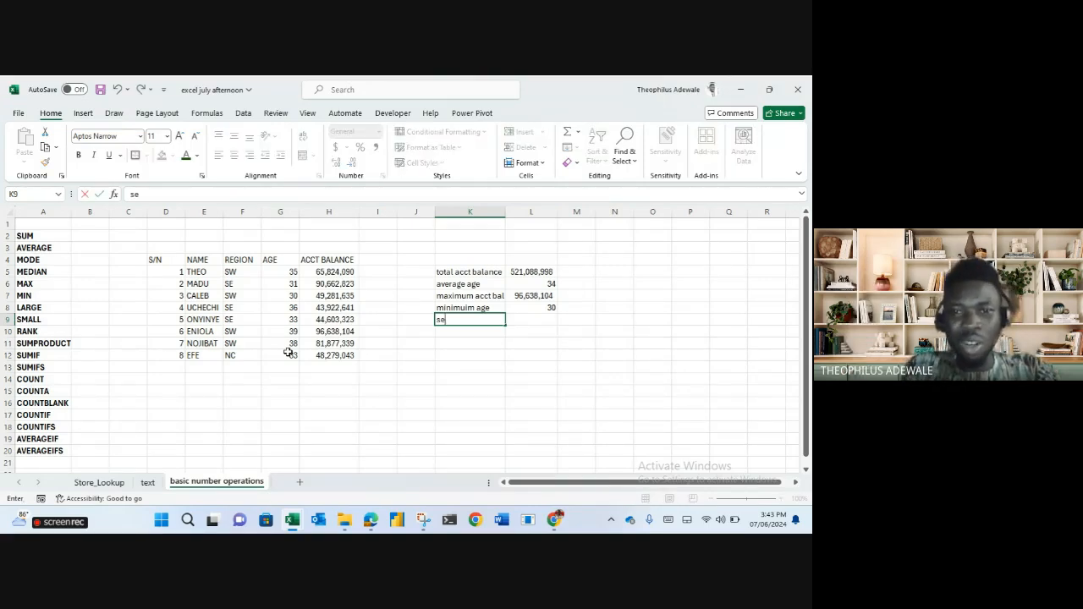
type("cond younge")
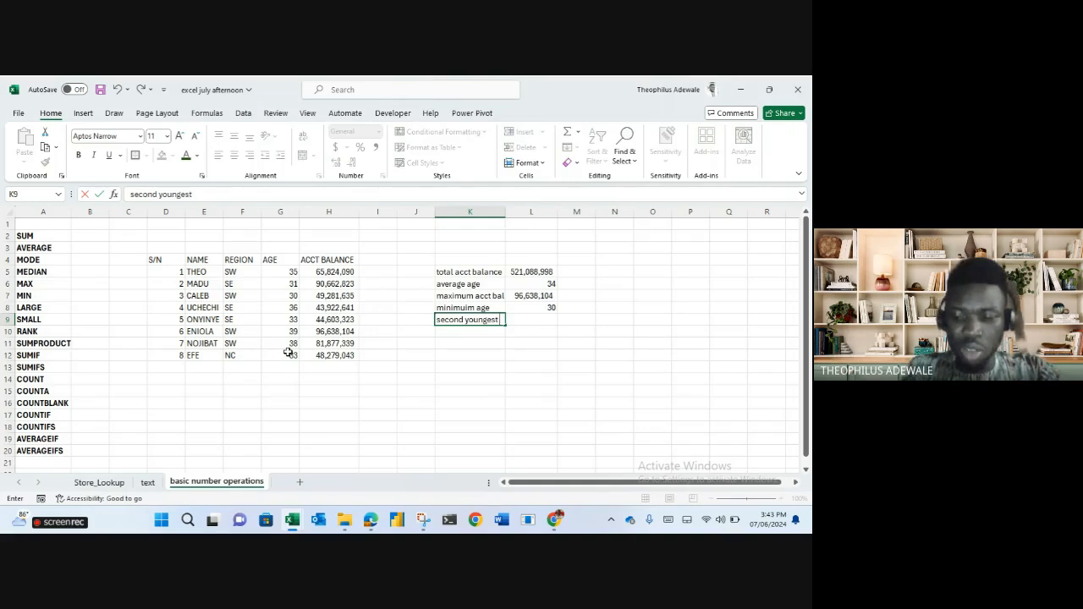
type("st")
key("Tab")
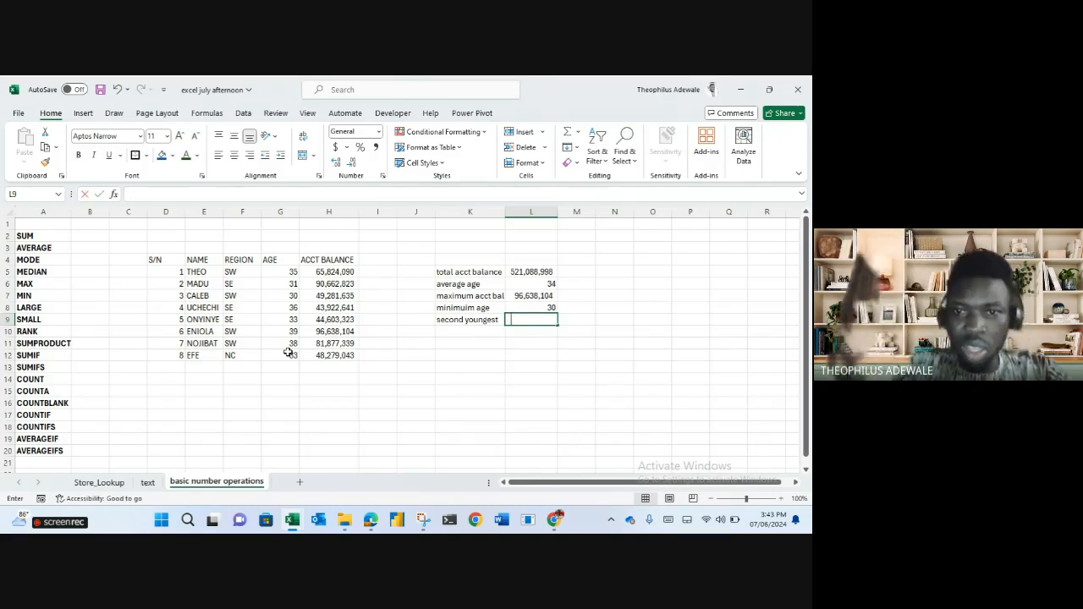
Cancel the SMALL entry in L9 and start =SMALL(G5:G12, in M8.
type("=sma")
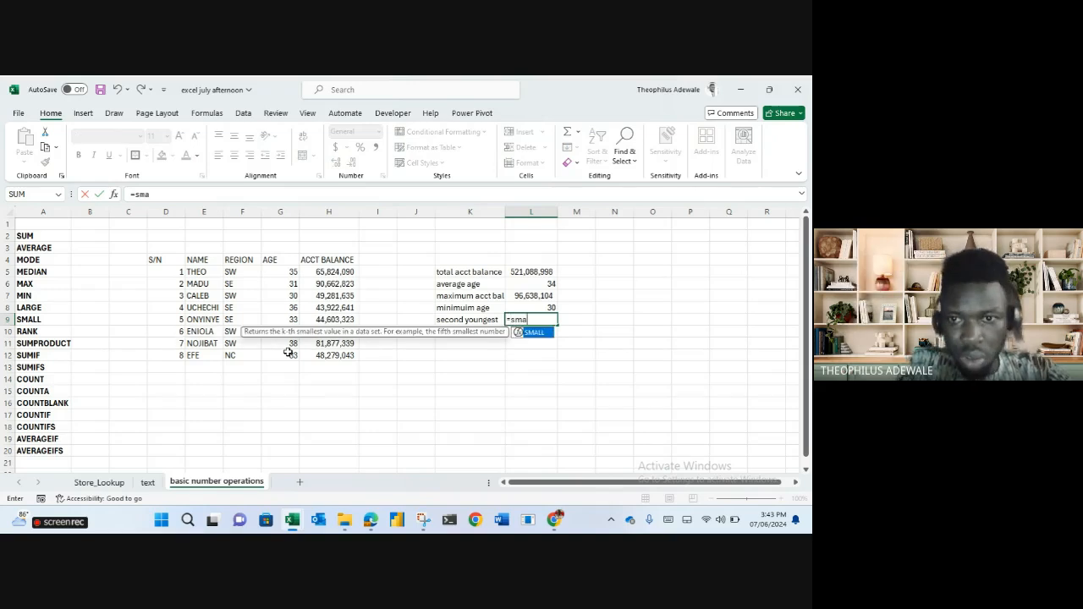
key("Tab")
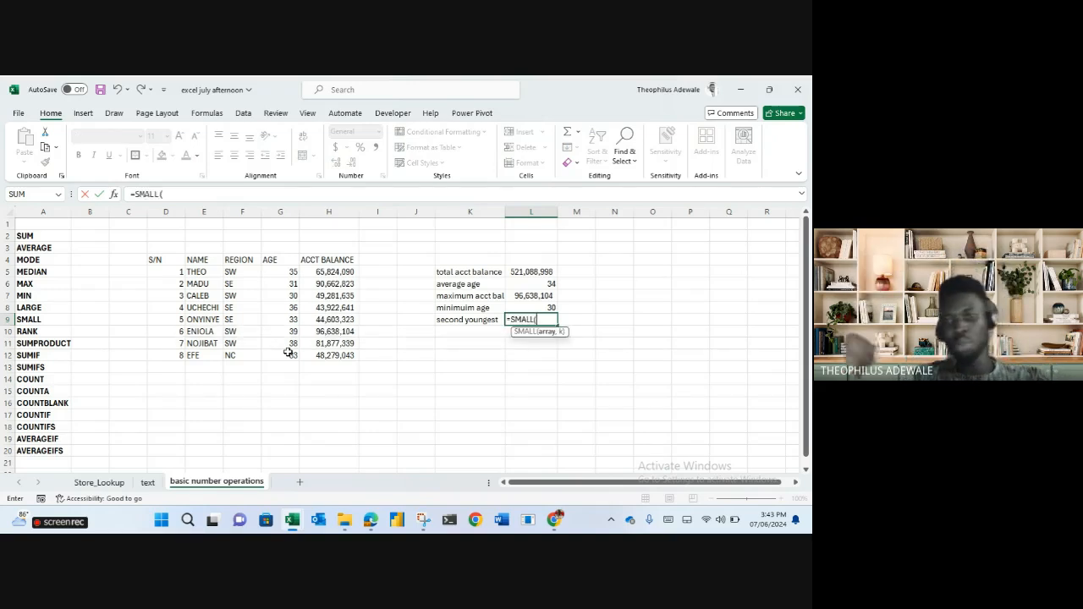
key("Escape")
left_click(577, 308)
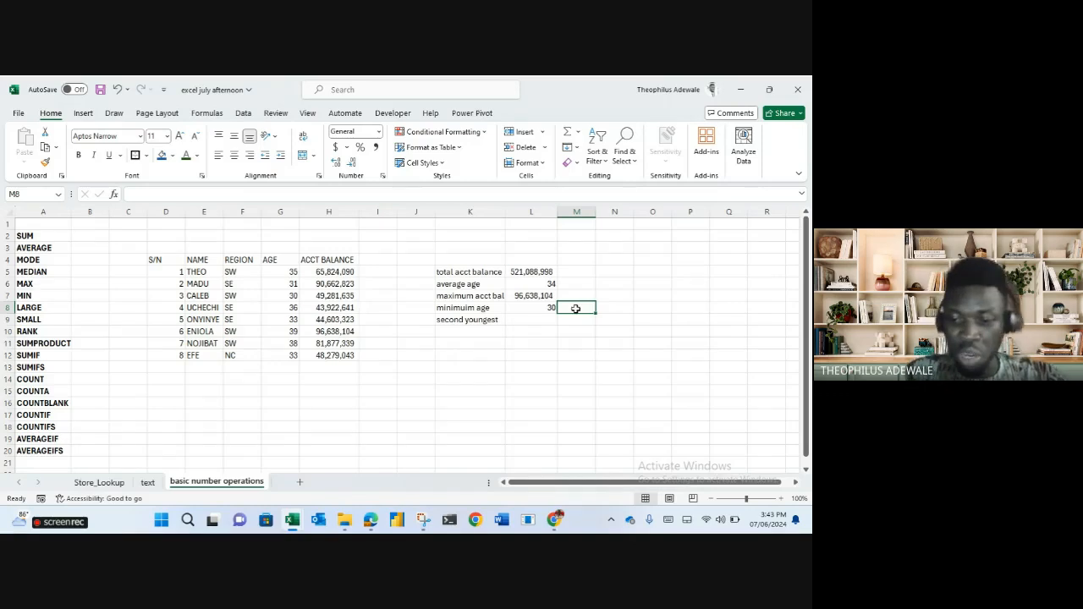
type("=sma")
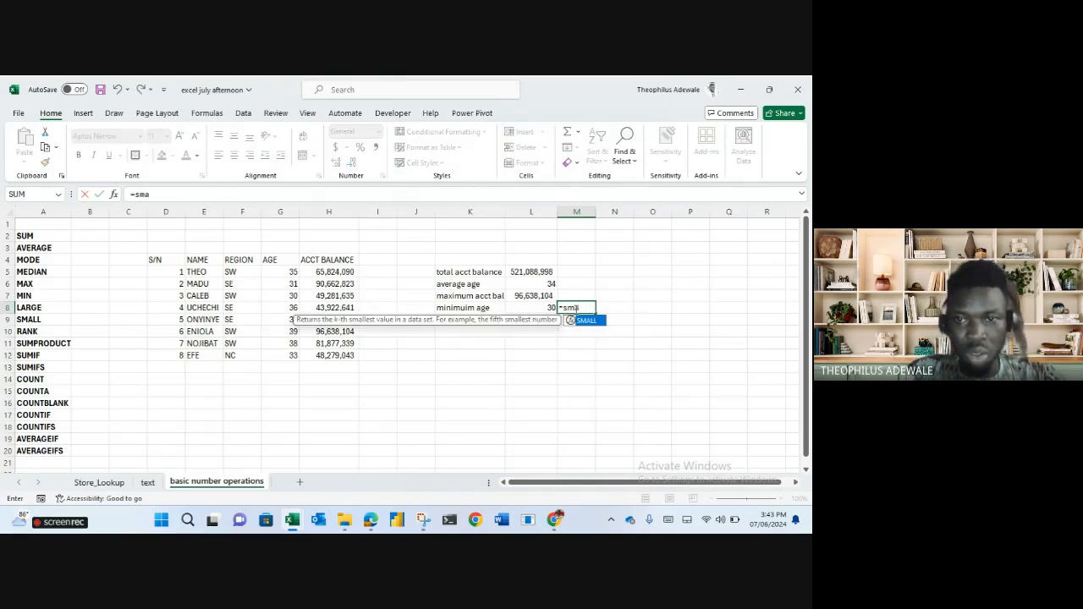
key("Tab")
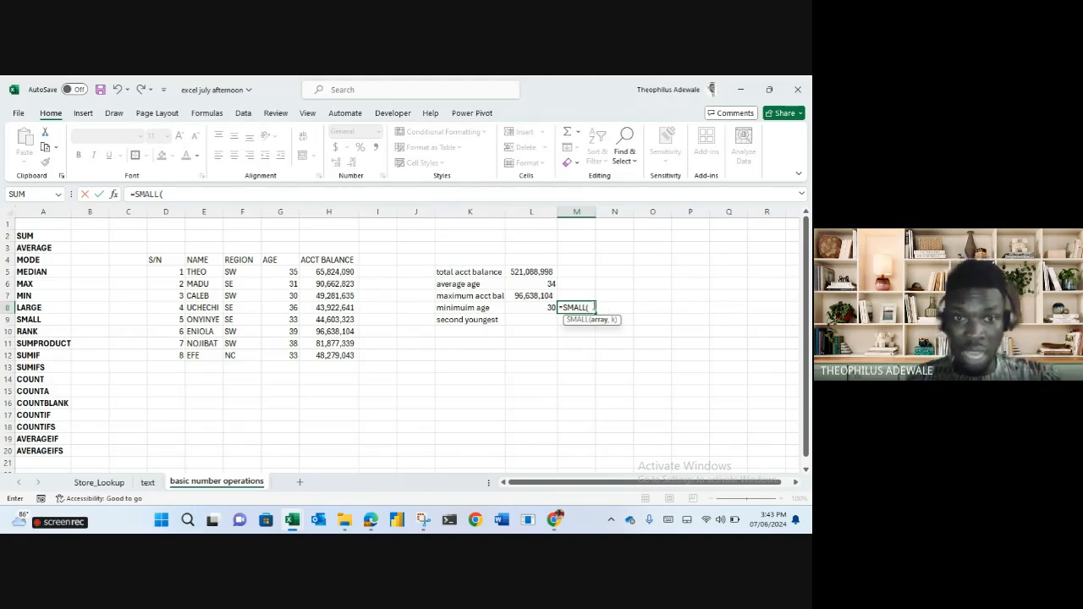
left_click_drag(283, 269, 289, 352)
type(",1")
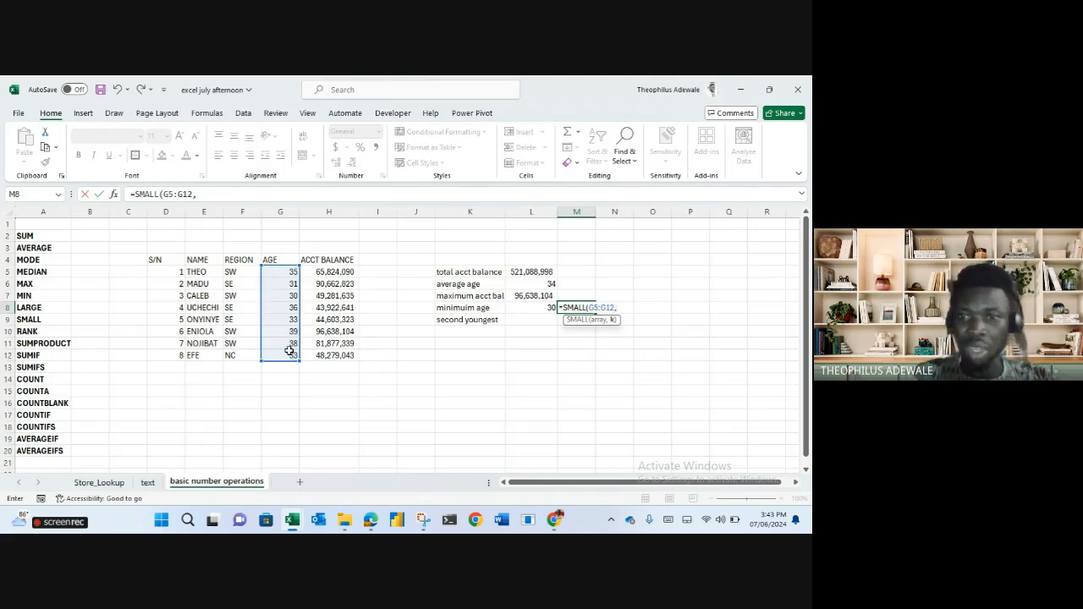
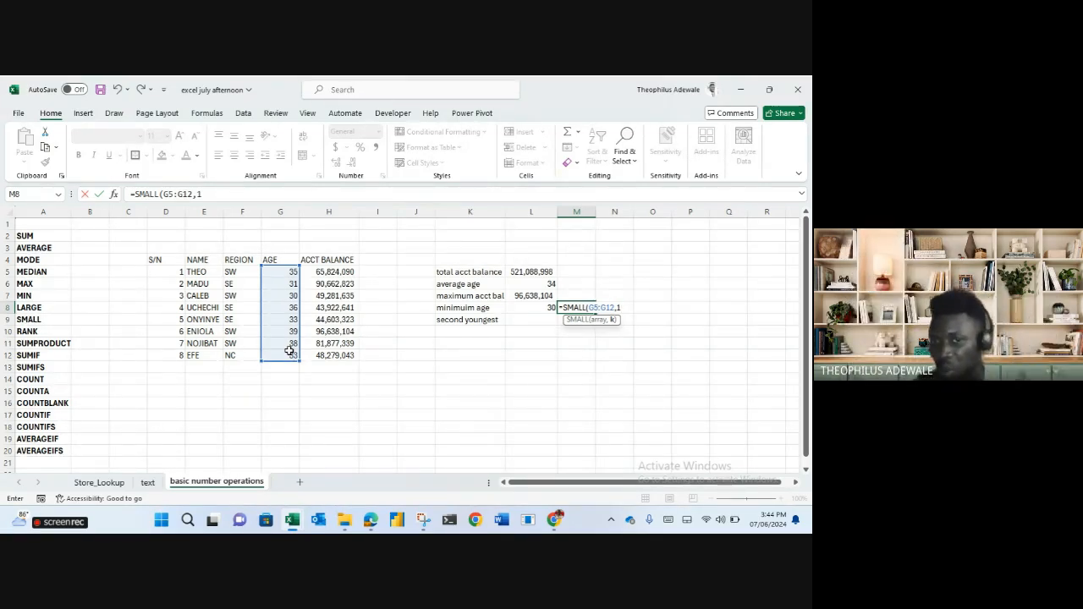
Commit =SMALL(G5:G12,1) for youngest age 30, then enter =SMALL(G5:G12,2) in L9 giving 31.
key("Return")
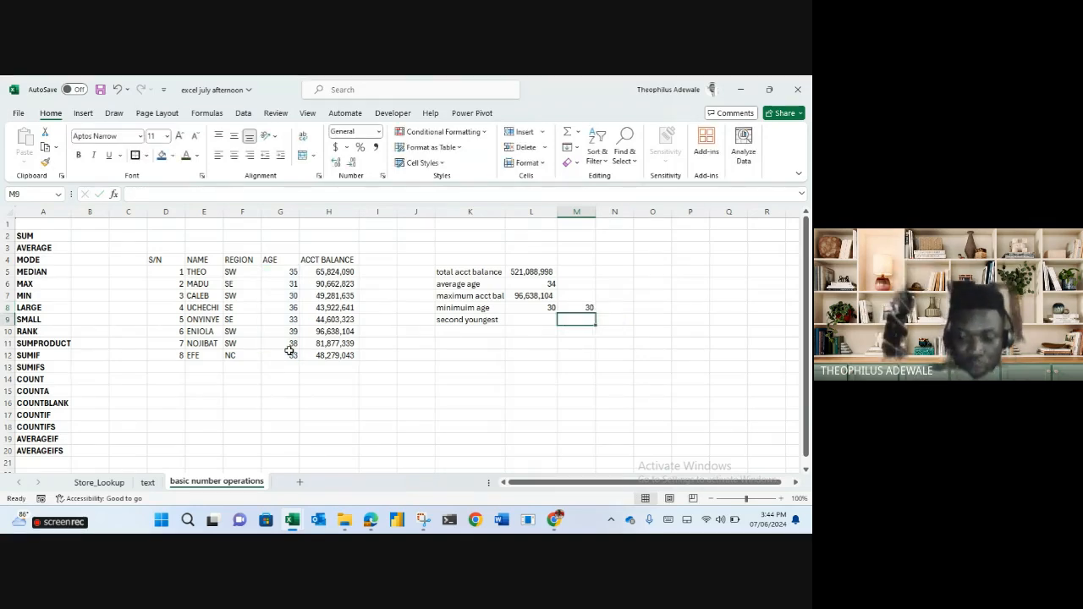
key("Left")
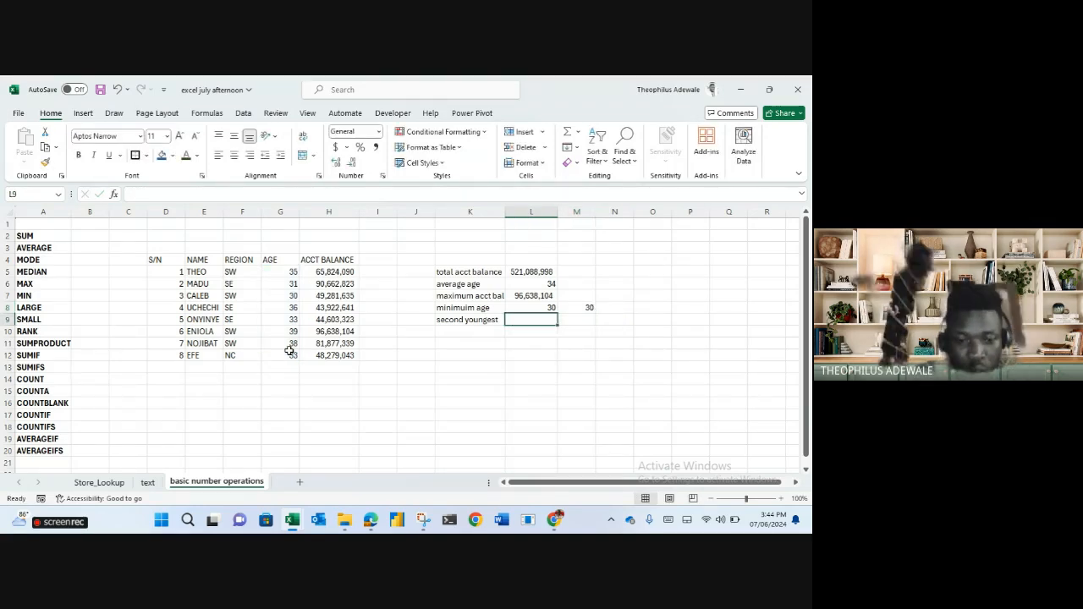
type("=sma")
key("Tab")
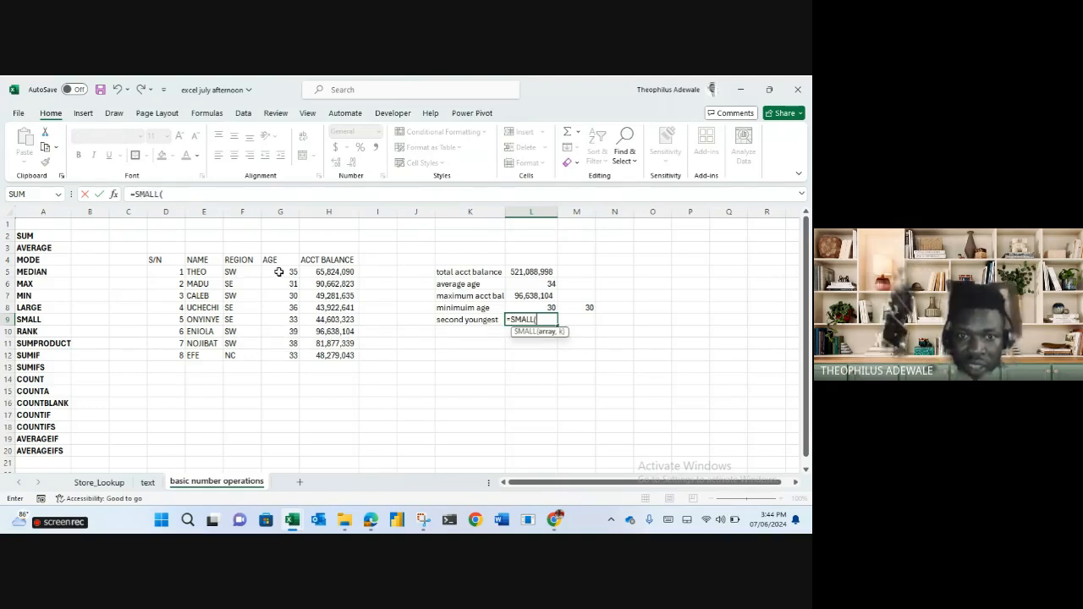
left_click_drag(279, 272, 277, 356)
type(",2")
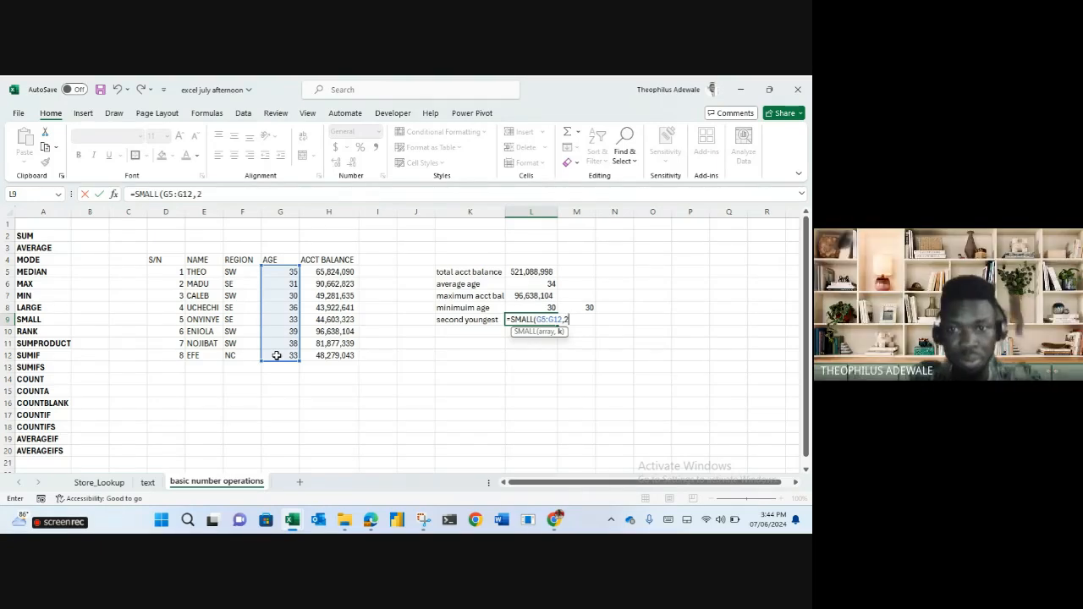
key("Return")
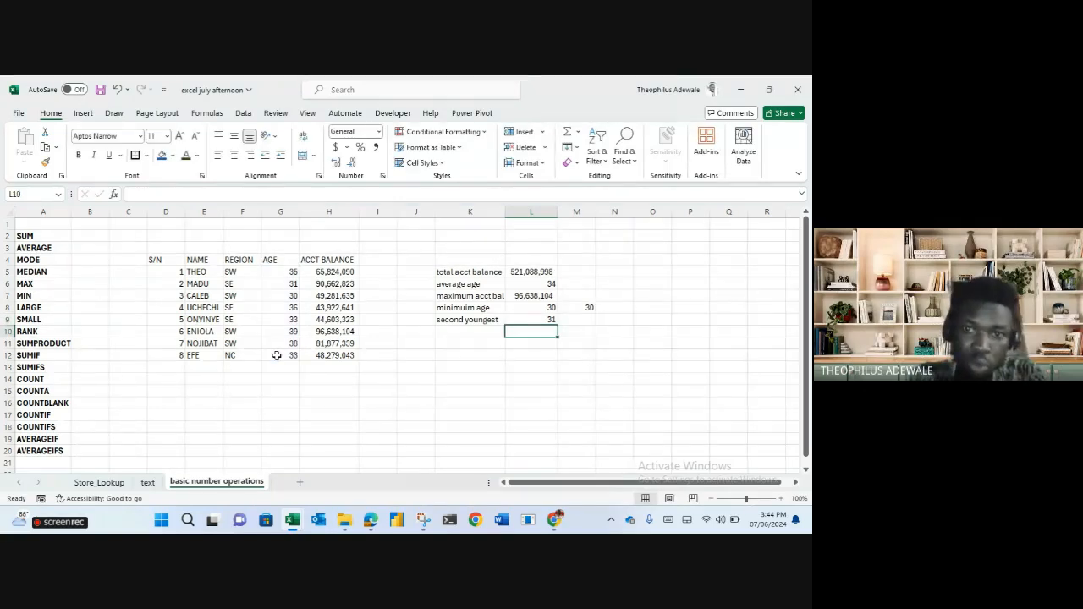
Add the 'oldest in class' label with =MAX(G5:G12) returning 39.
key("Left")
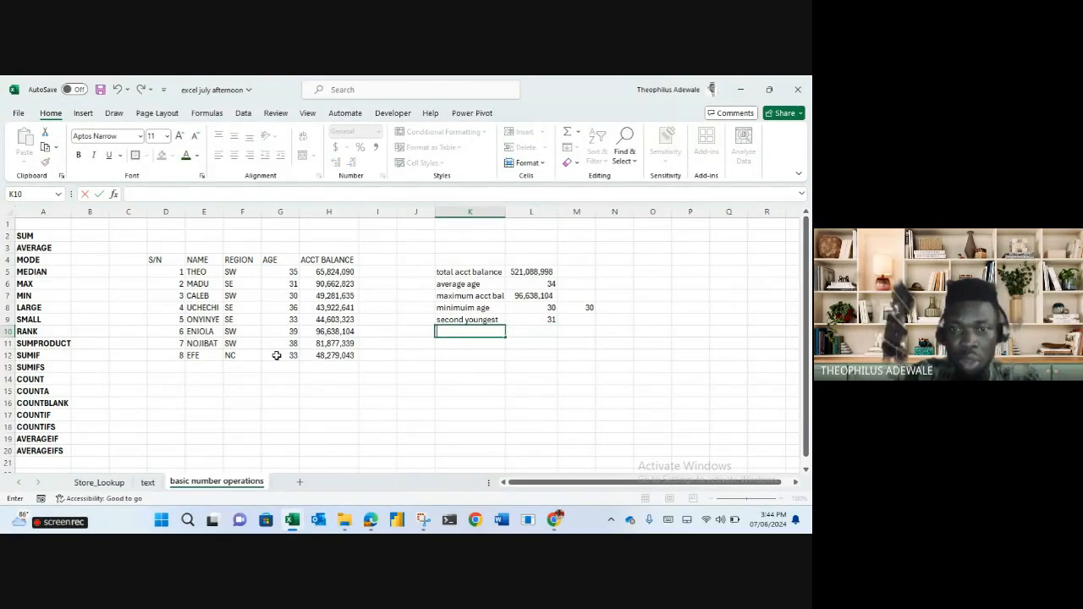
type("oldest in class")
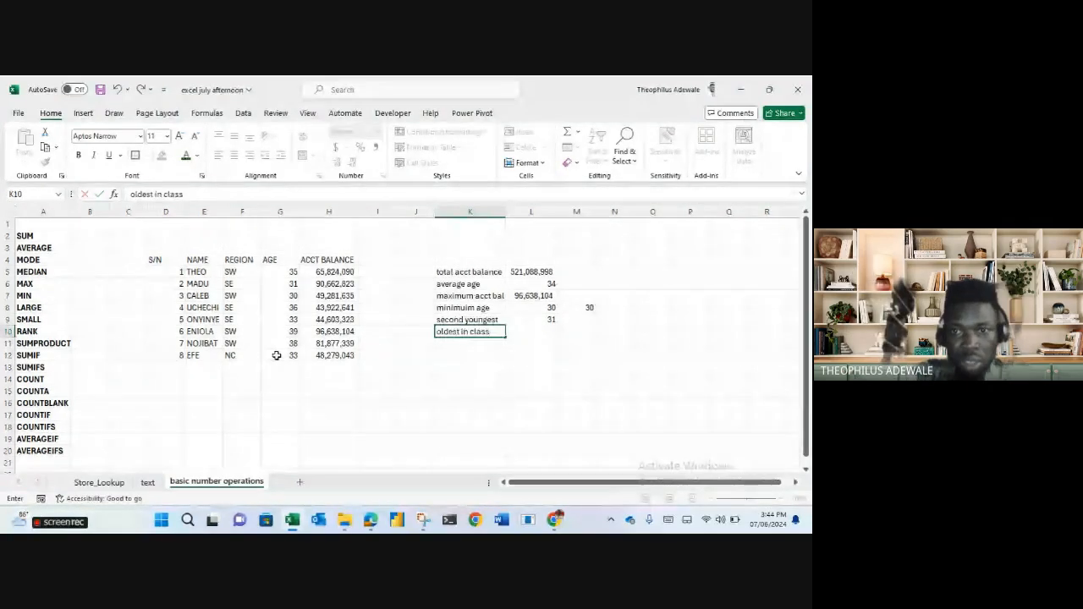
key("Tab")
type("=max")
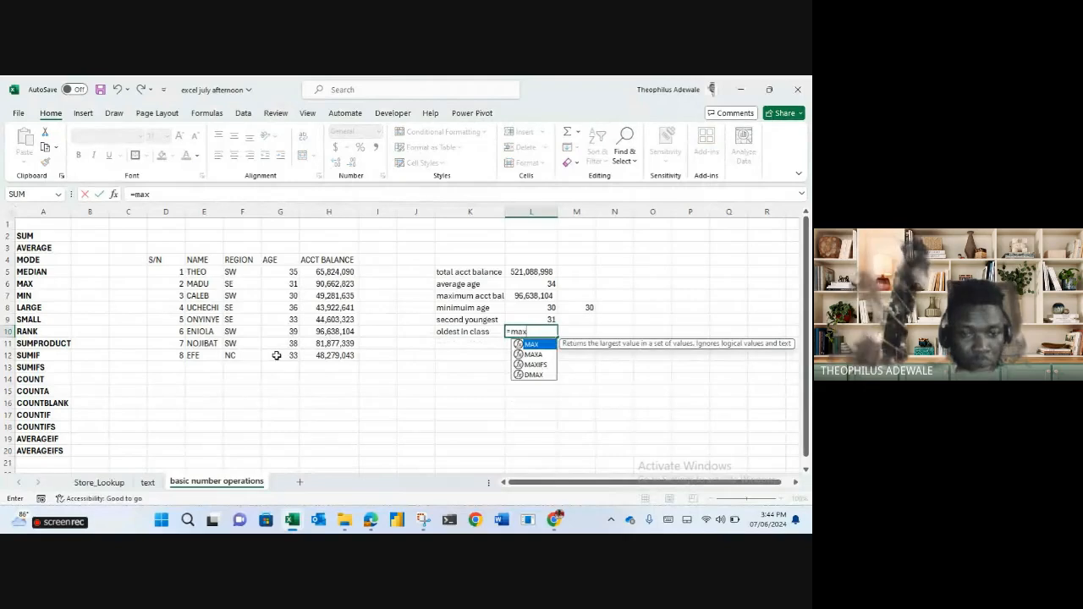
key("Tab")
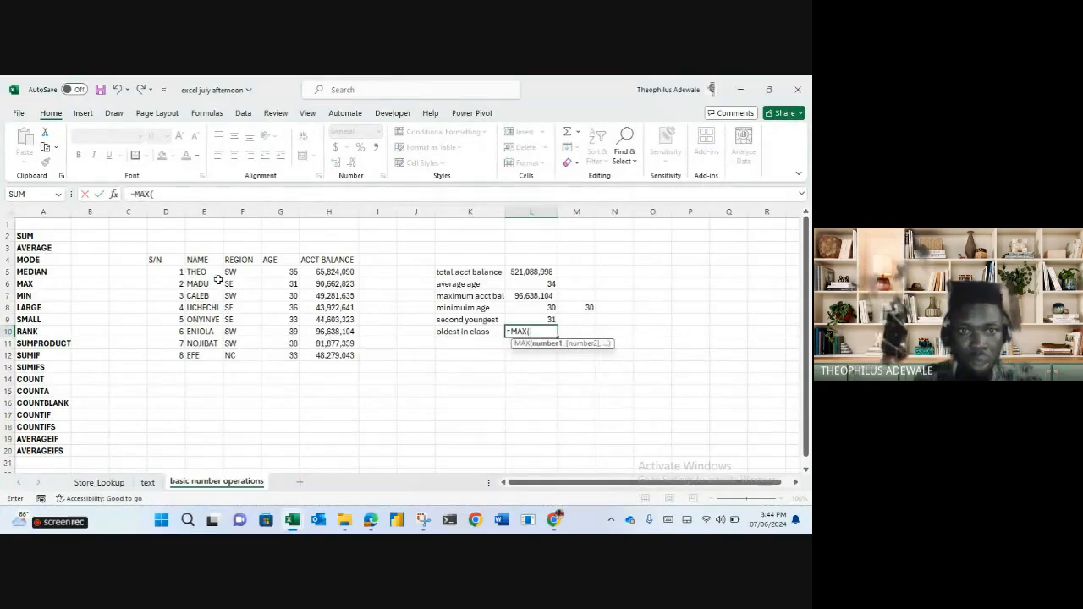
left_click_drag(287, 271, 288, 354)
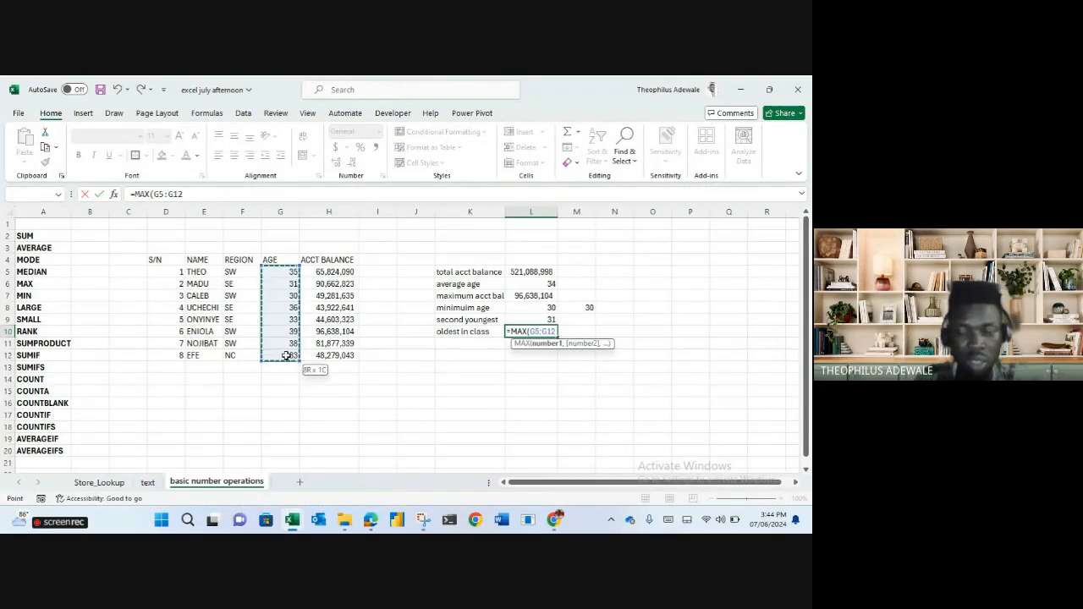
key("Return")
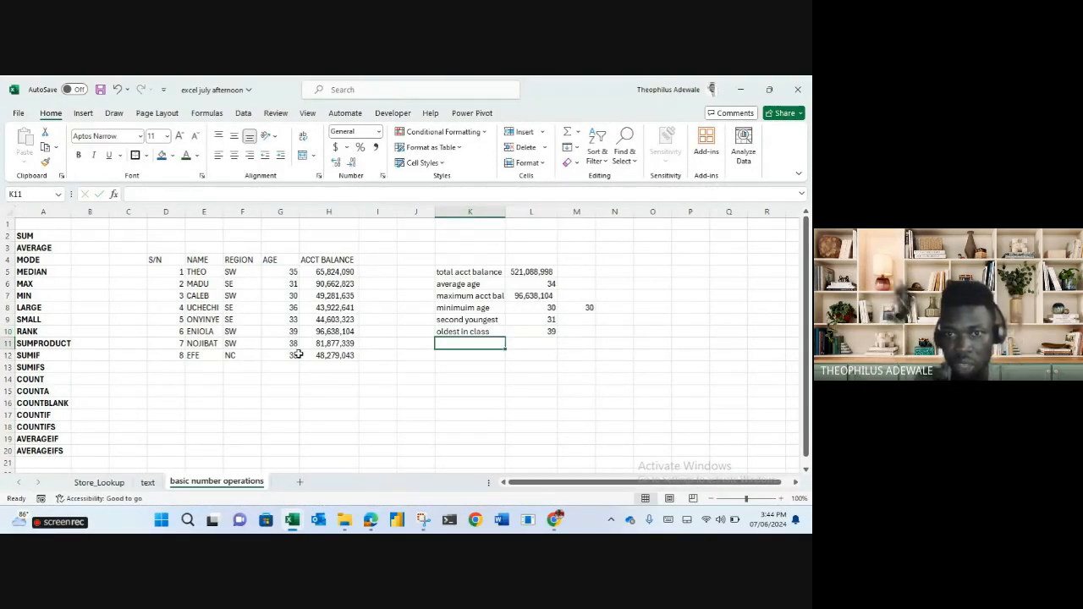
Enter =LARGE(G5:G12,1) in M10 as a comparison, also returning 39.
left_click(572, 332)
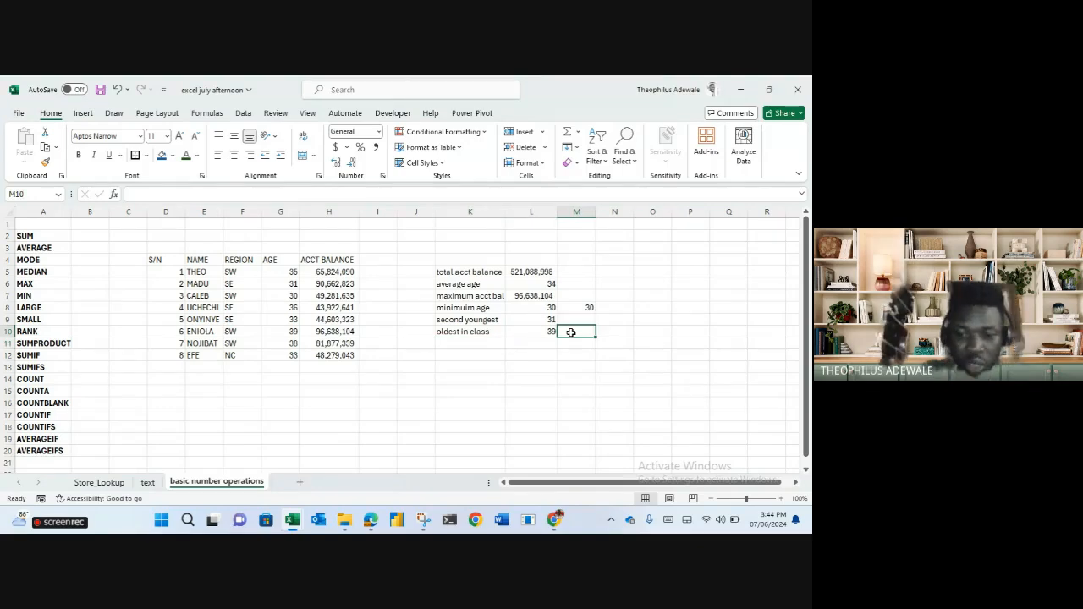
type("=l")
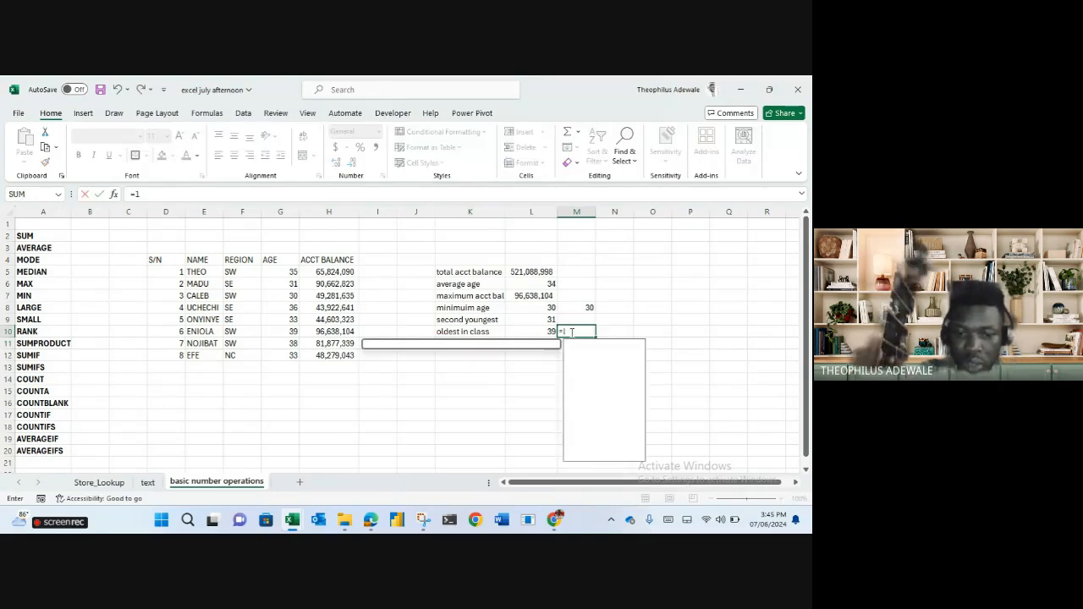
type("arge")
key("Tab")
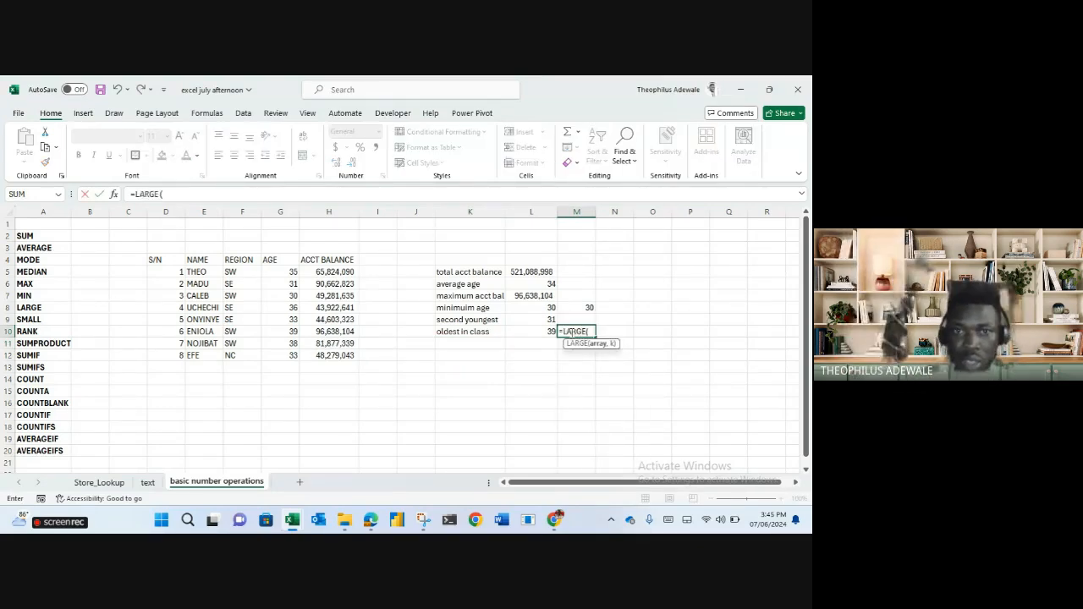
left_click(272, 270)
left_click_drag(285, 307, 288, 359)
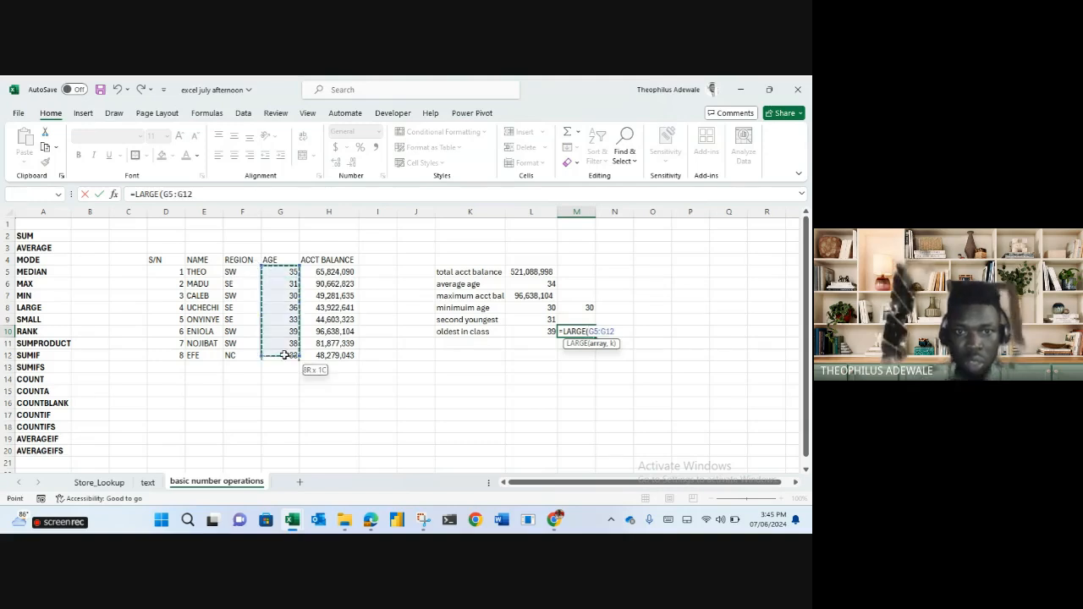
type(",")
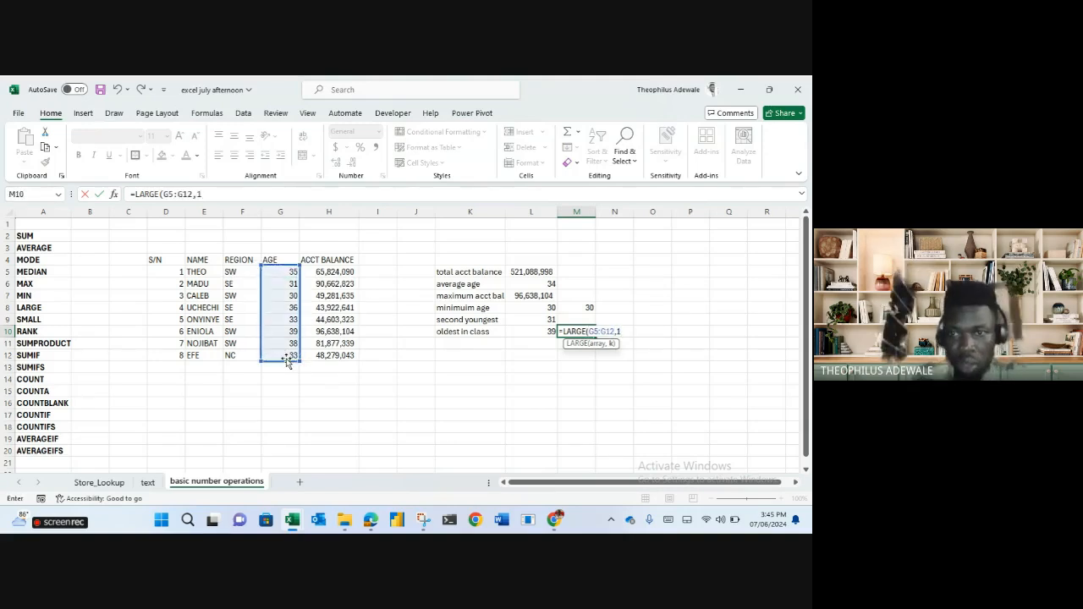
type("1")
key("Return")
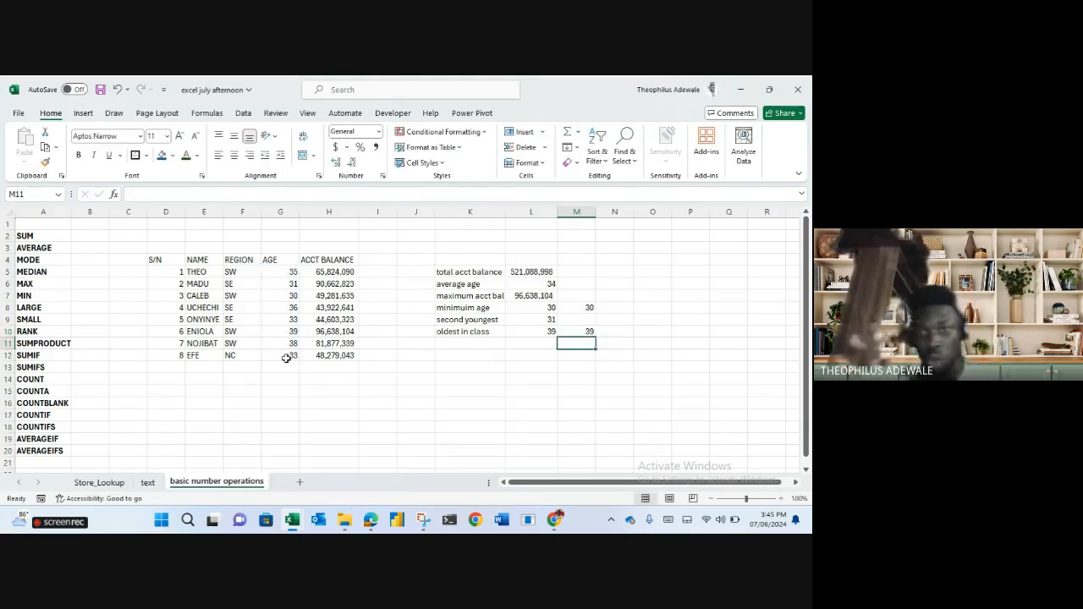
Add the 'next old' label in K11 with =LARGE(G5:G12,2) returning 38.
key("Left")
key("Left")
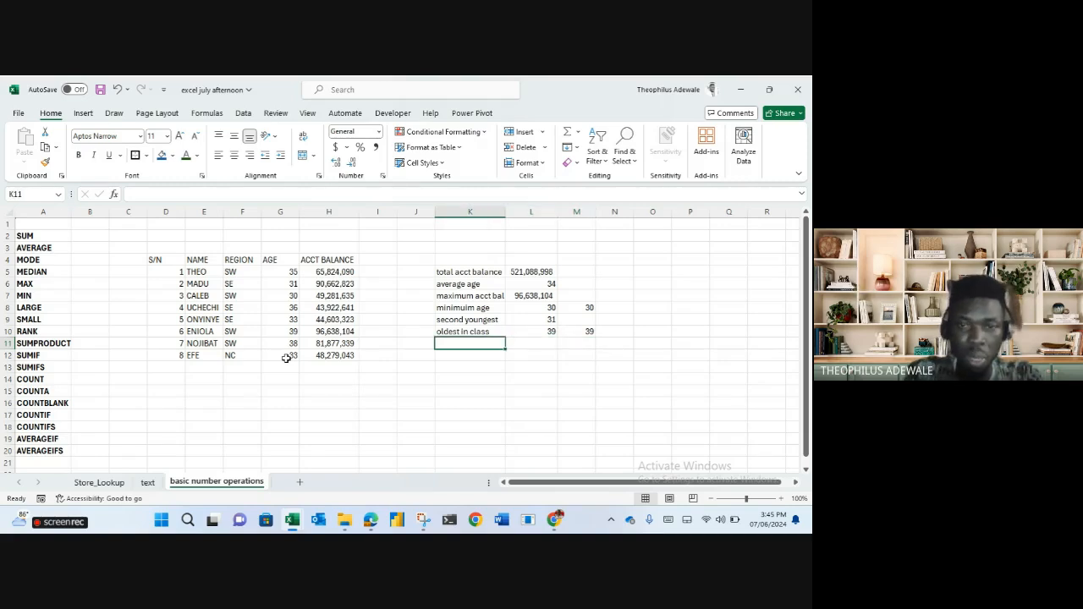
type("next oldest age")
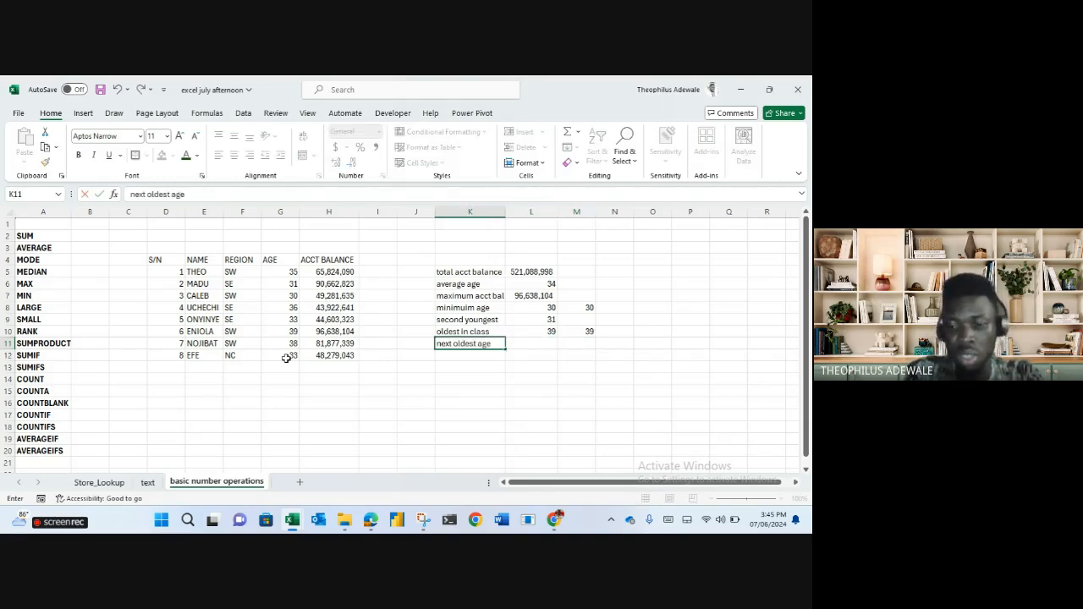
key("Tab")
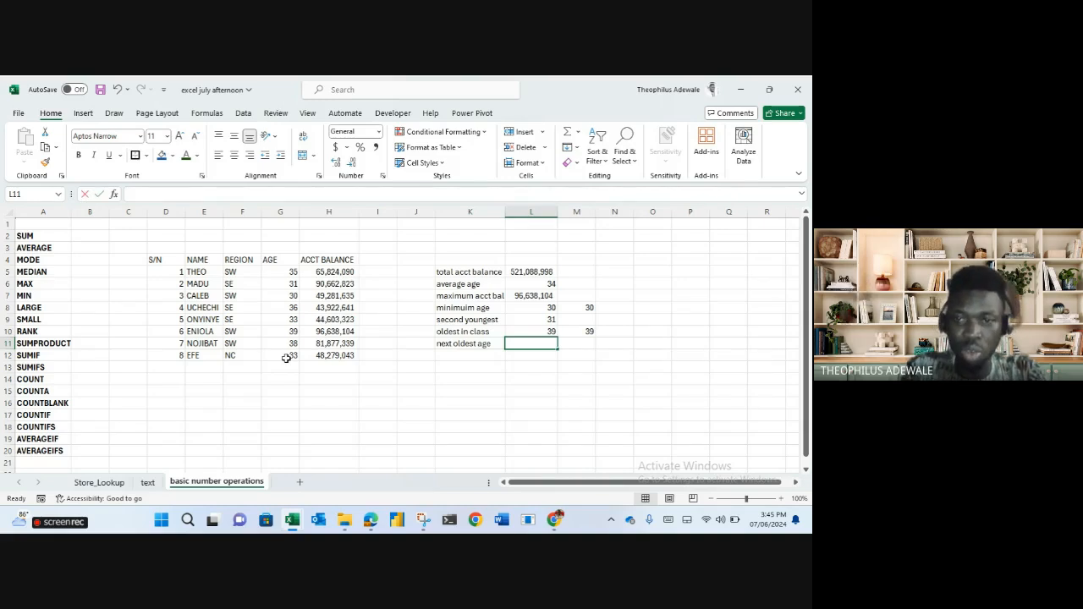
type("=large")
key("Tab")
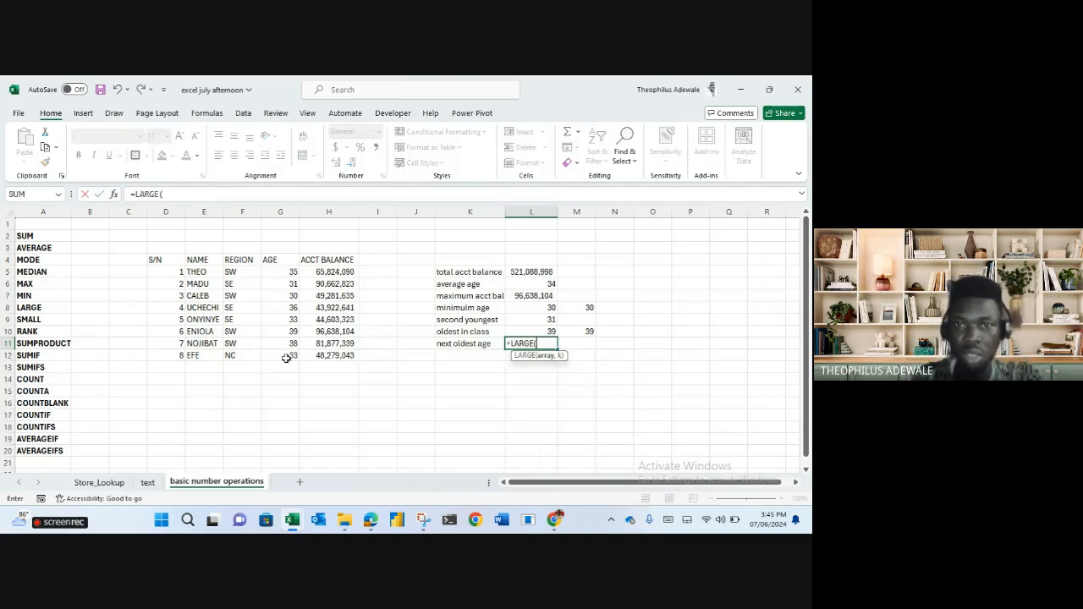
left_click_drag(282, 269, 288, 359)
type(",2")
key("ctrl+Return")
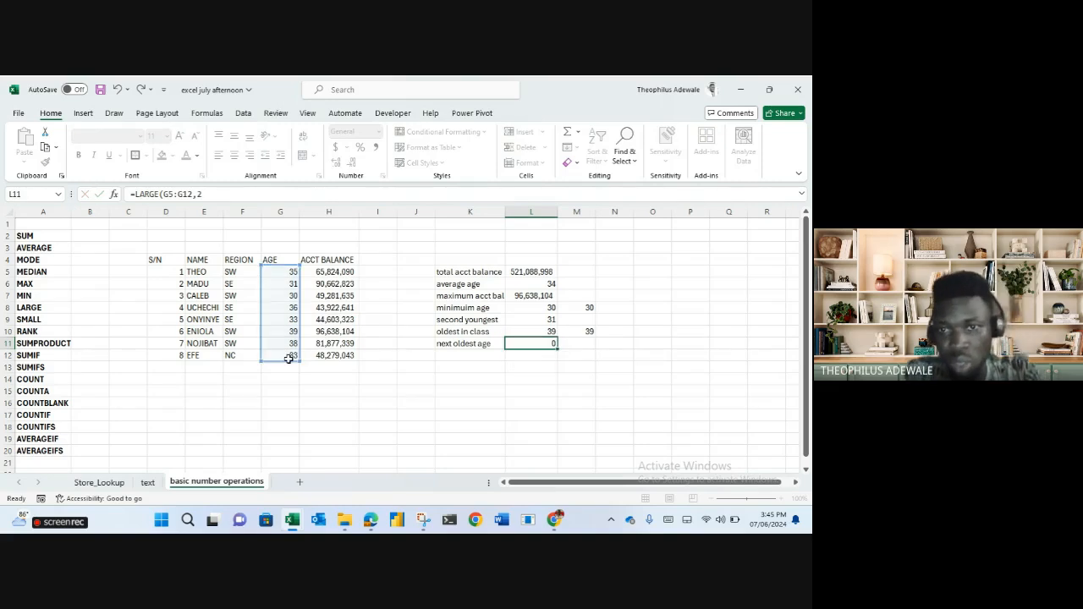
key("Return")
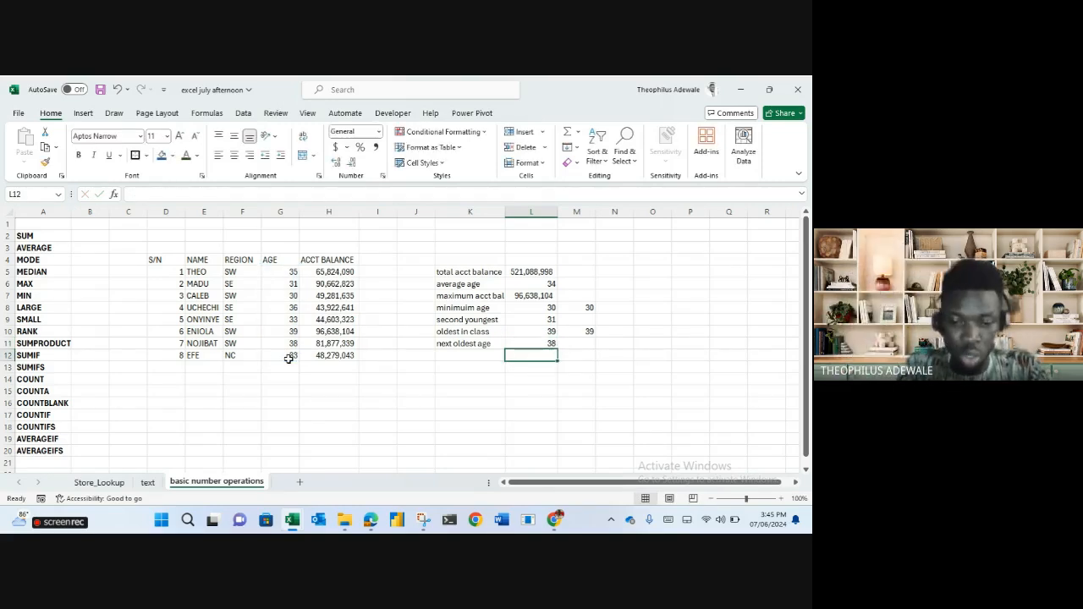
Enter =LARGE(G5:G12,3) in L12 returning 36 for the third-oldest age.
type("=large")
key("Tab")
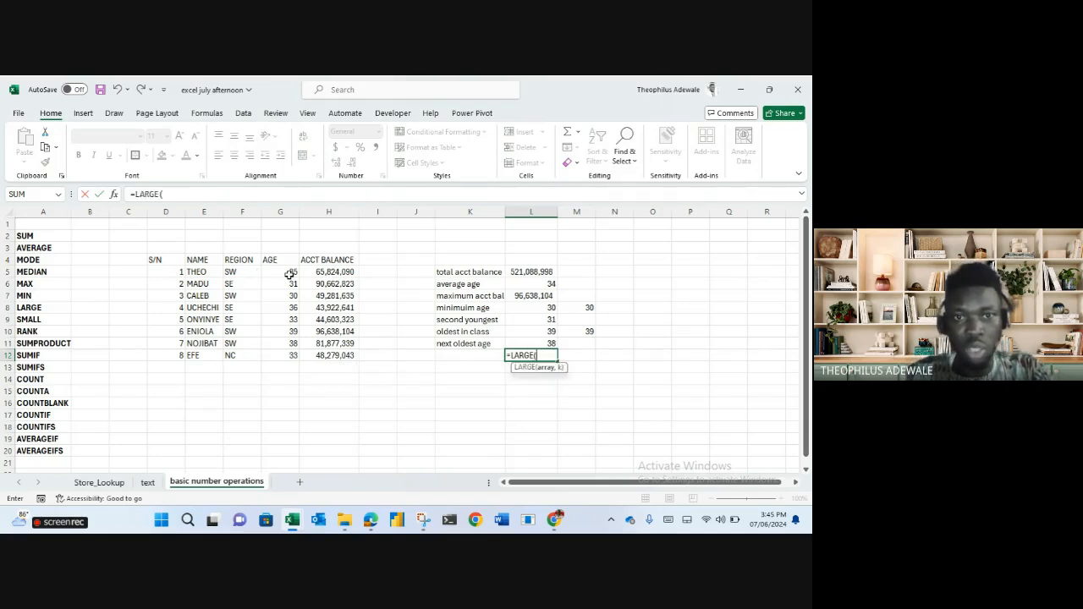
left_click_drag(290, 273, 298, 352)
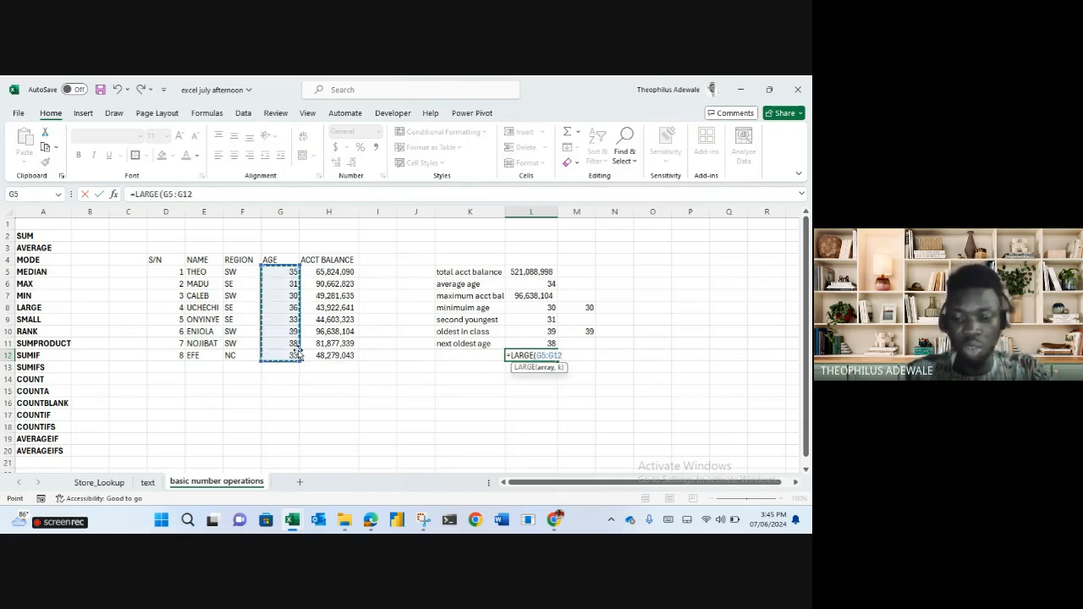
type(",3")
key("Return")
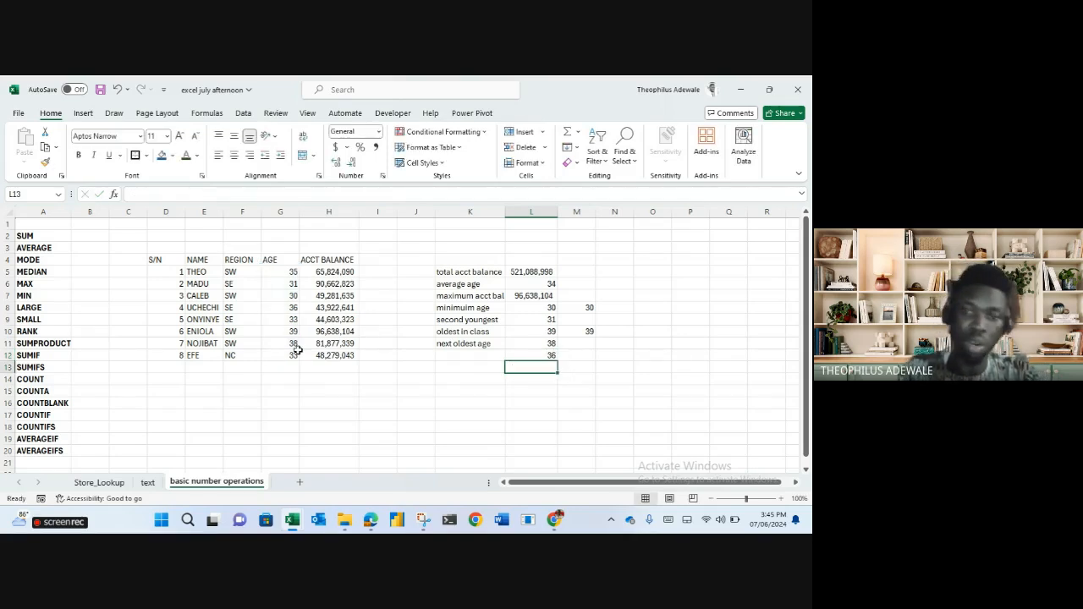
key("Left")
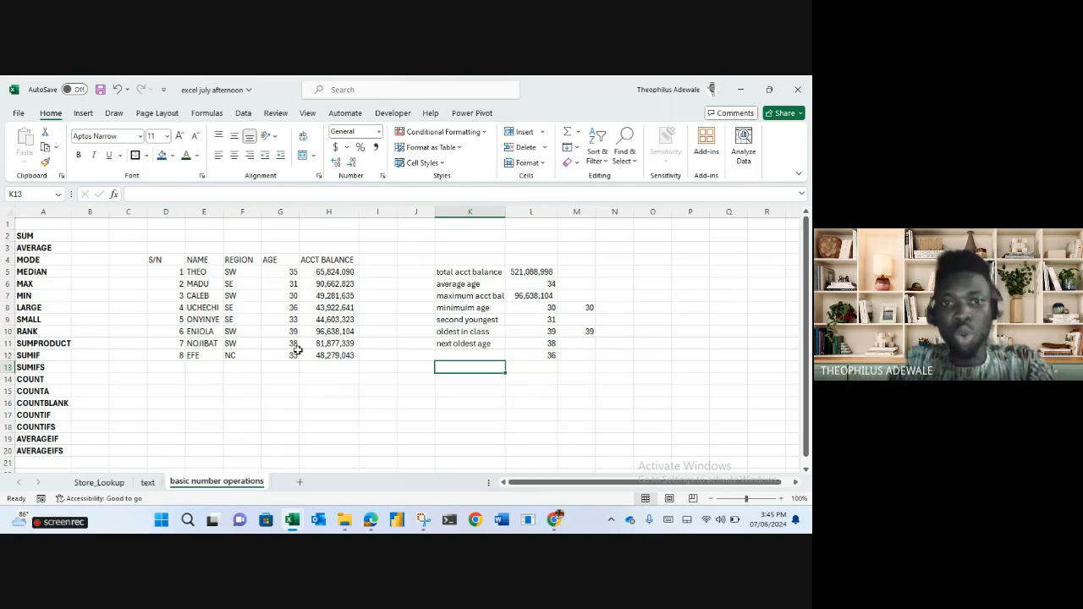
Label K13 'how many people are on the l' and count balances with =COUNT(H5:H12), giving 8.
type("how many p")
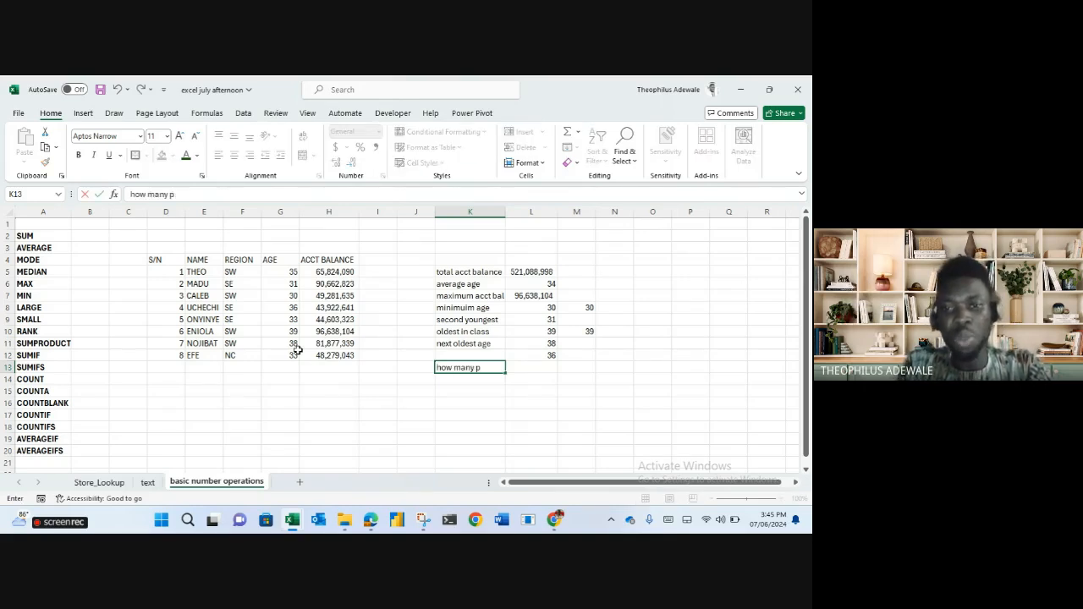
type("eople are on the list")
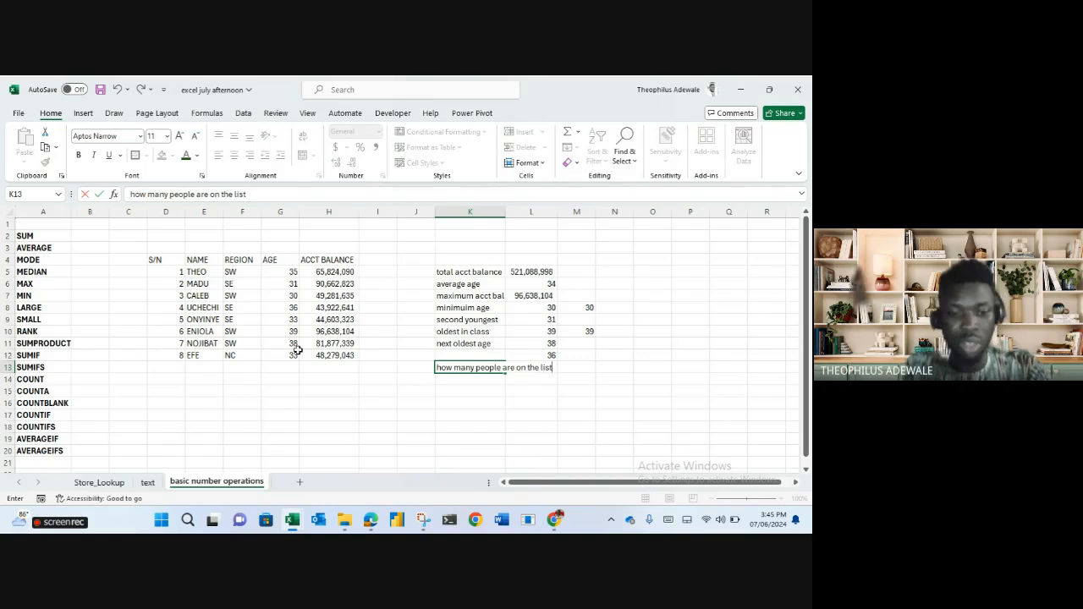
key("Tab")
type("=count")
key("Tab")
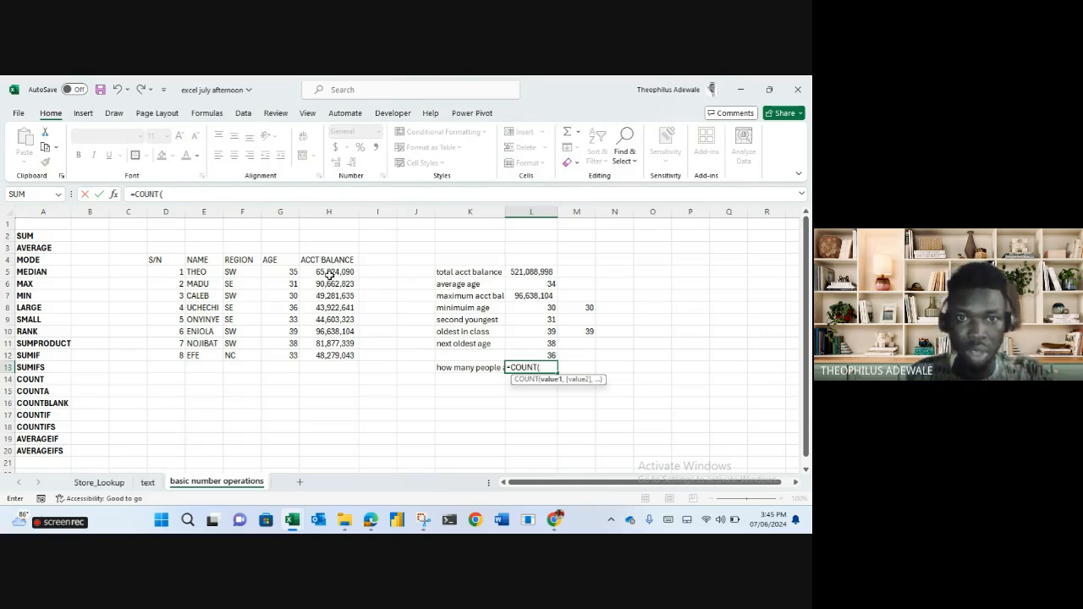
left_click_drag(330, 270, 335, 361)
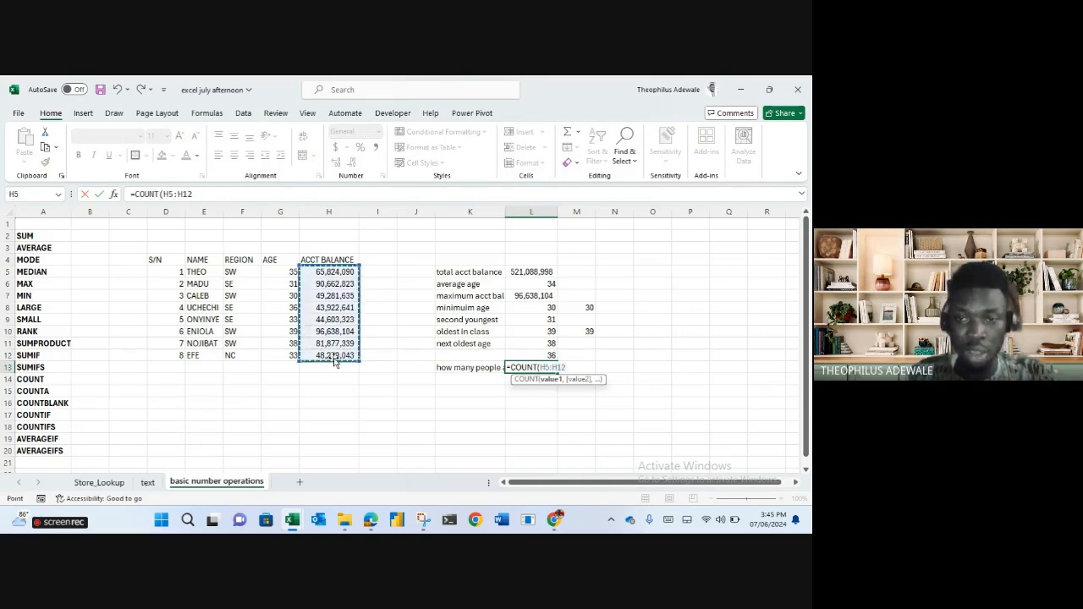
key("Return")
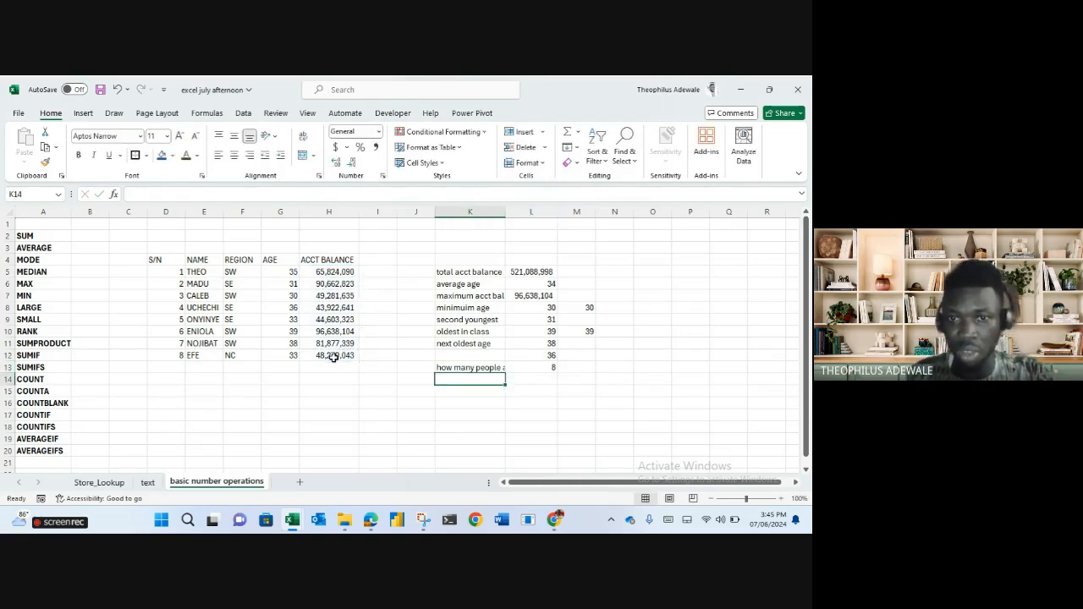
Count the names with =COUNT(E5:E12) in row 14, giving 0.
key("Right")
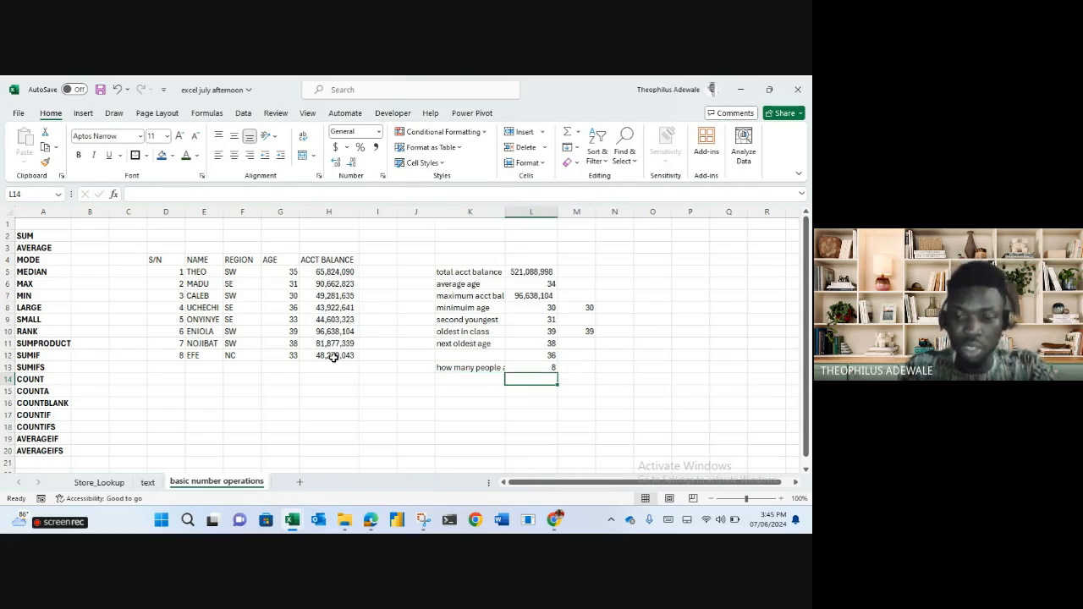
type("=count")
key("Tab")
left_click_drag(204, 272, 204, 354)
key("Return")
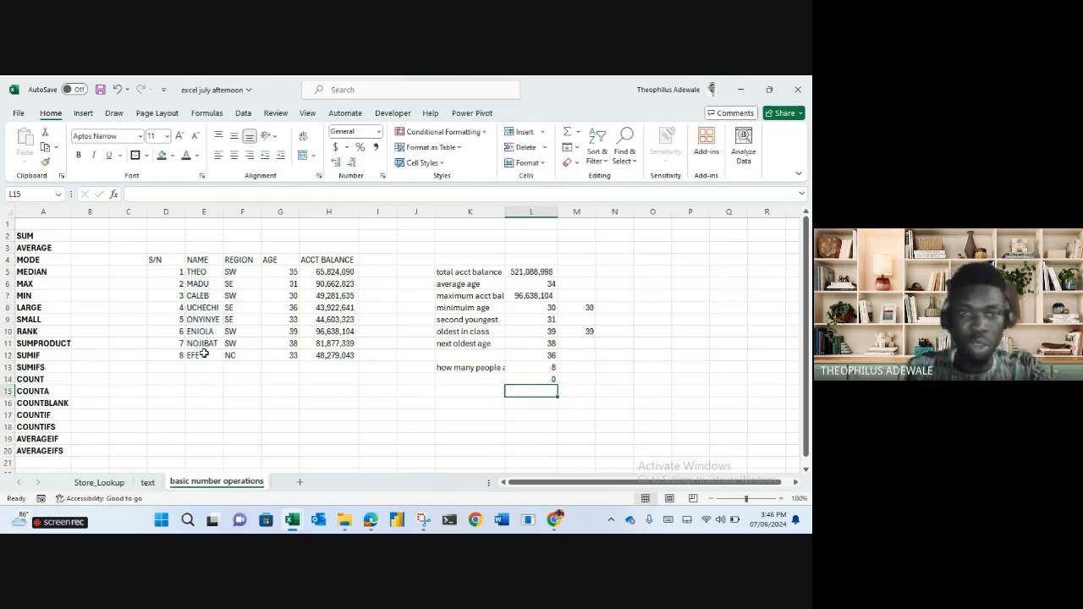
Clear the age in G8 and enter =COUNT(G5:G12) in L15, giving 7.
left_click(290, 308)
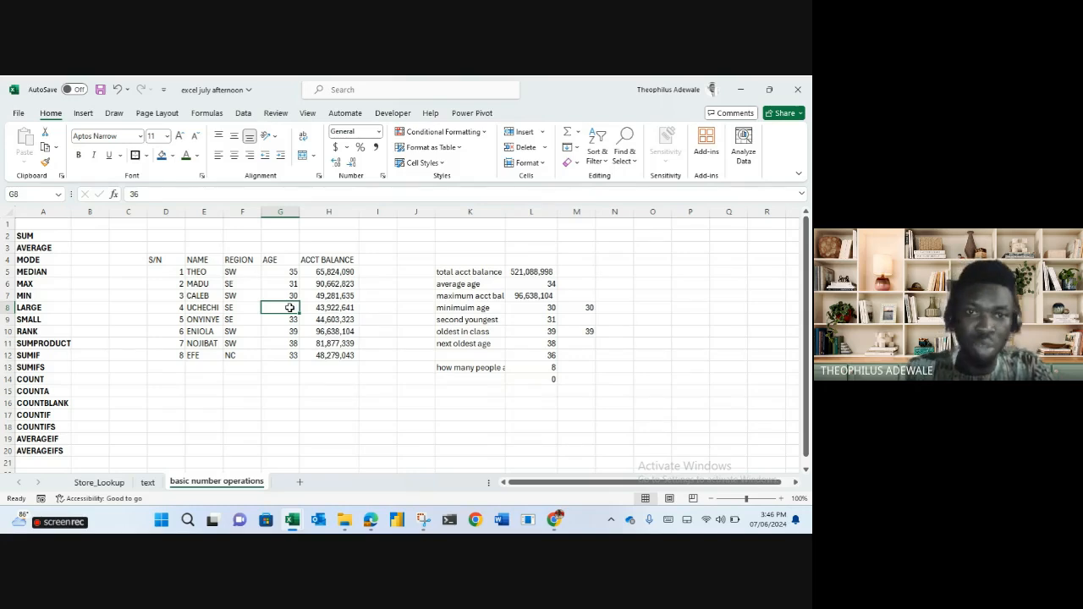
left_click(472, 394)
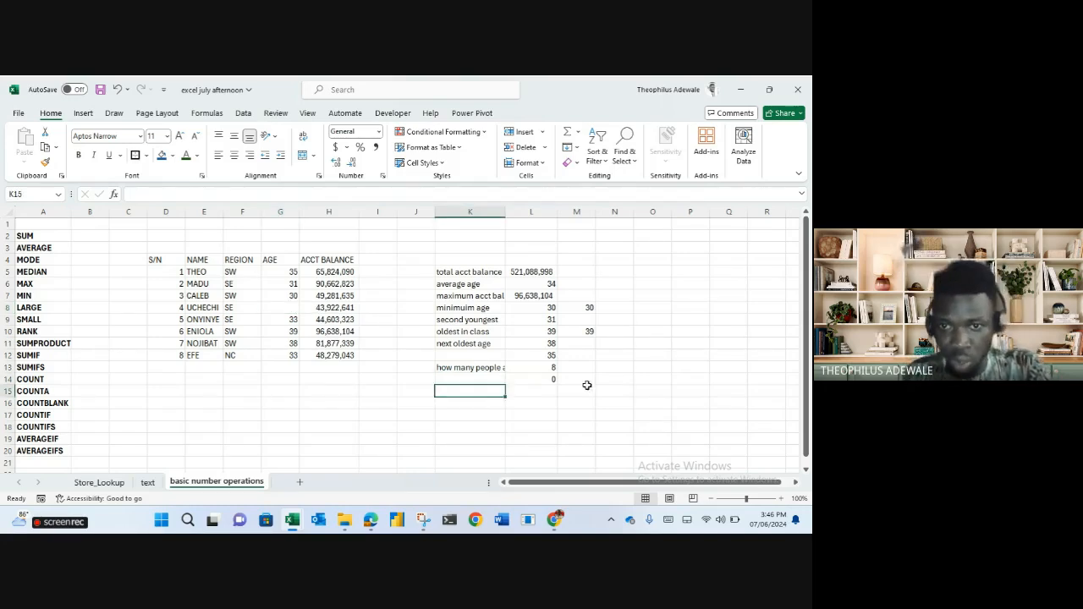
left_click(540, 393)
type("=count")
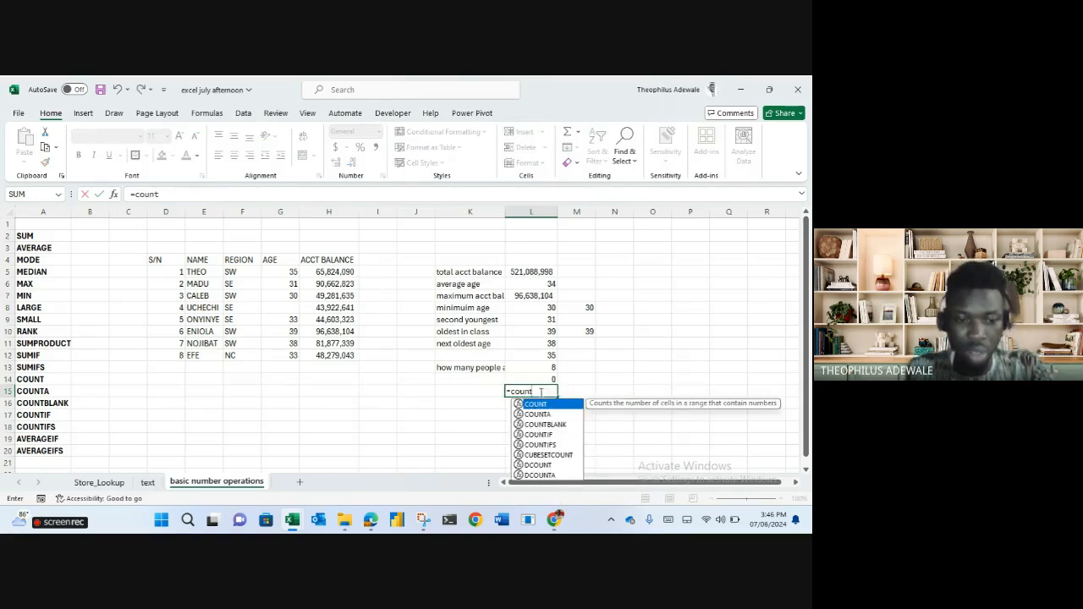
key("Tab")
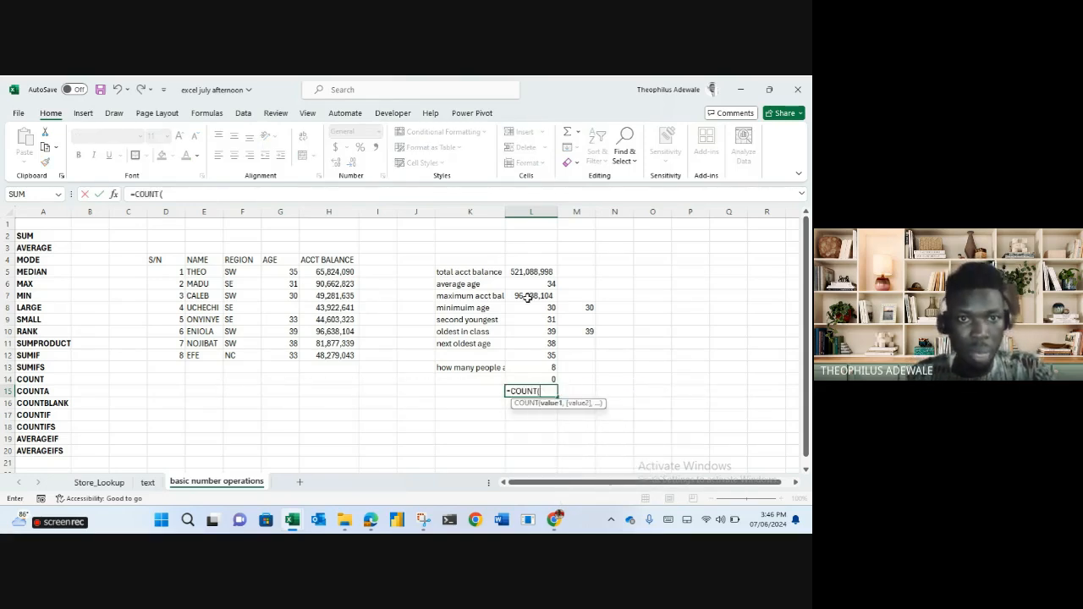
left_click_drag(284, 271, 282, 355)
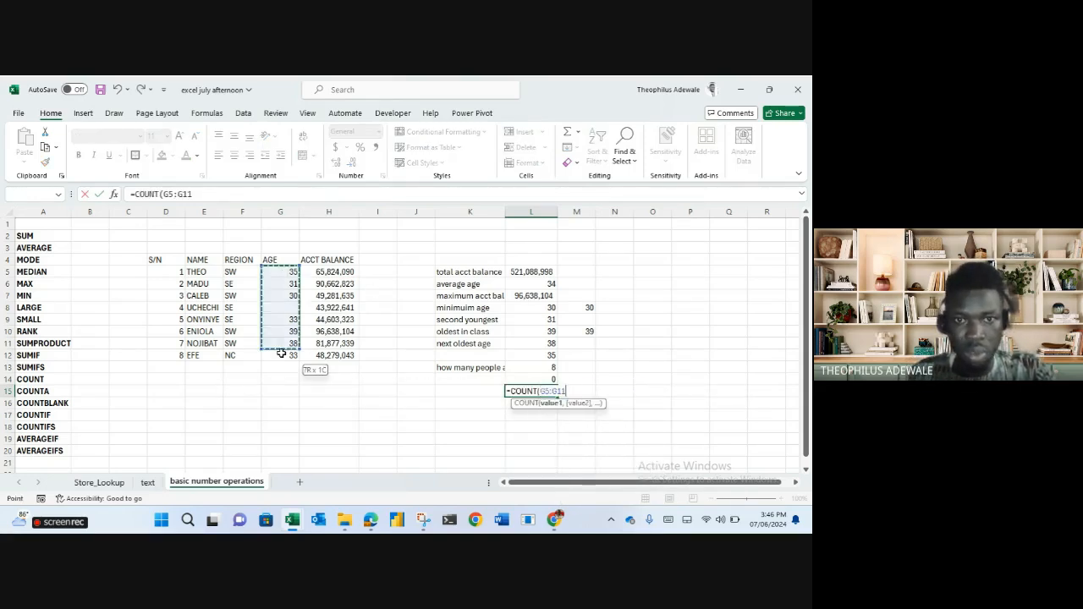
key("Return")
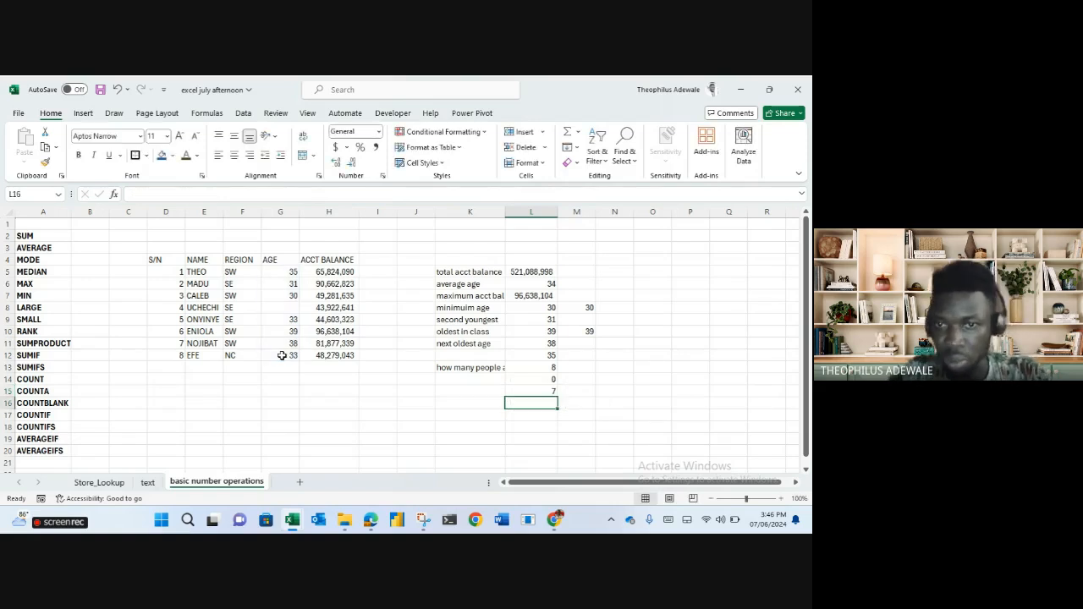
Review the count formulas and compare the counts of the balance, age and name ranges.
key("Up")
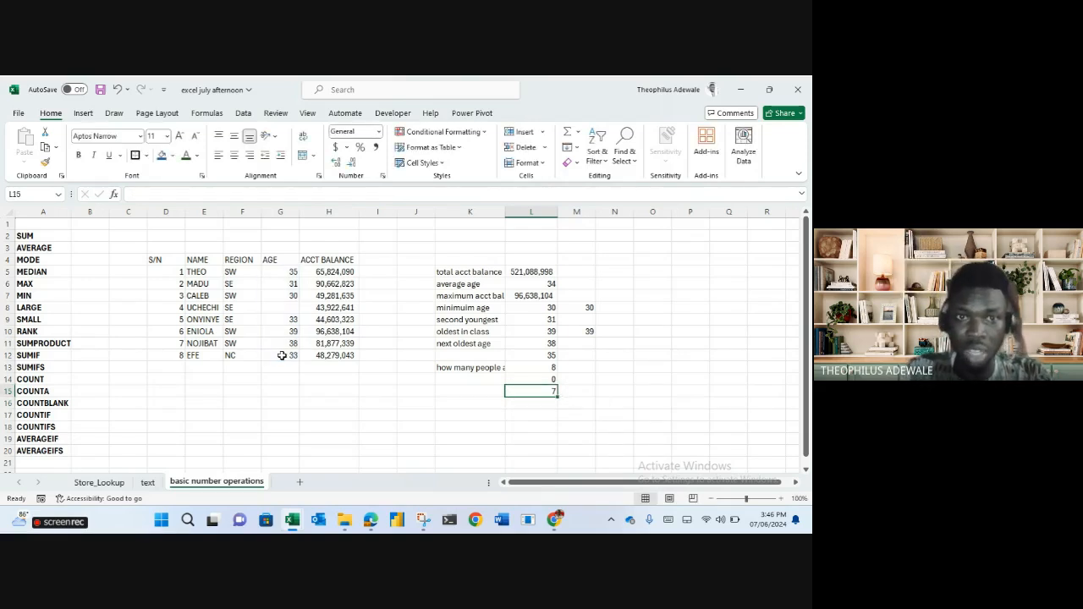
key("Up")
key("Up")
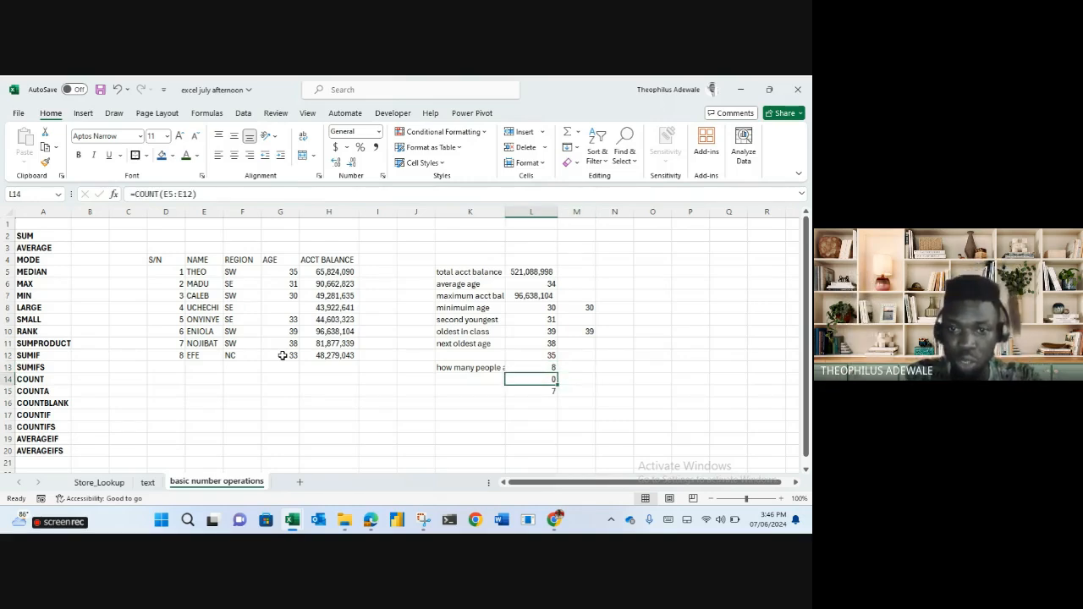
key("Up")
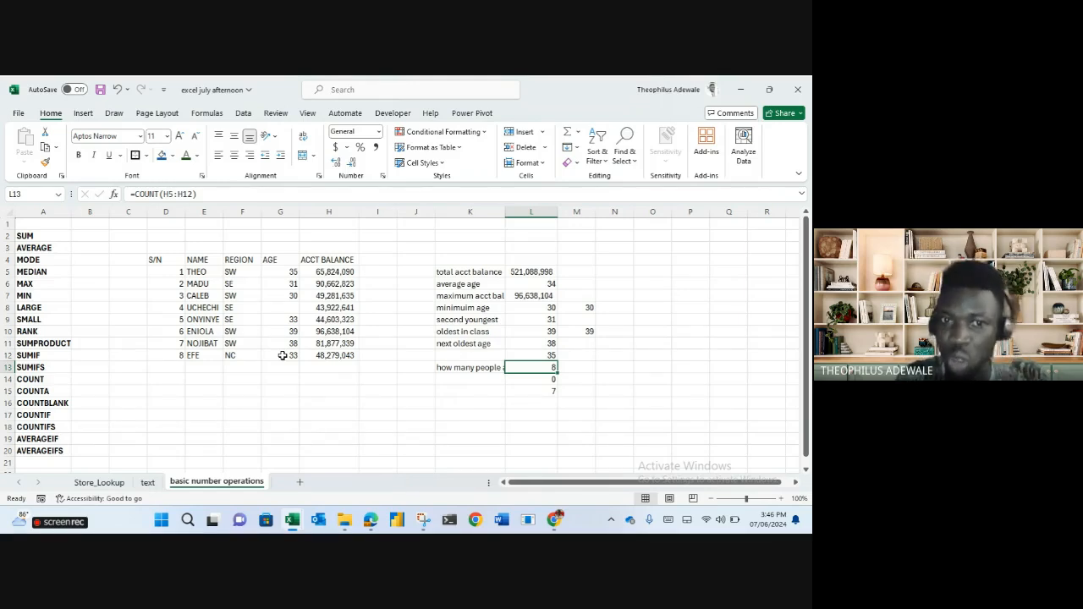
left_click_drag(330, 275, 335, 356)
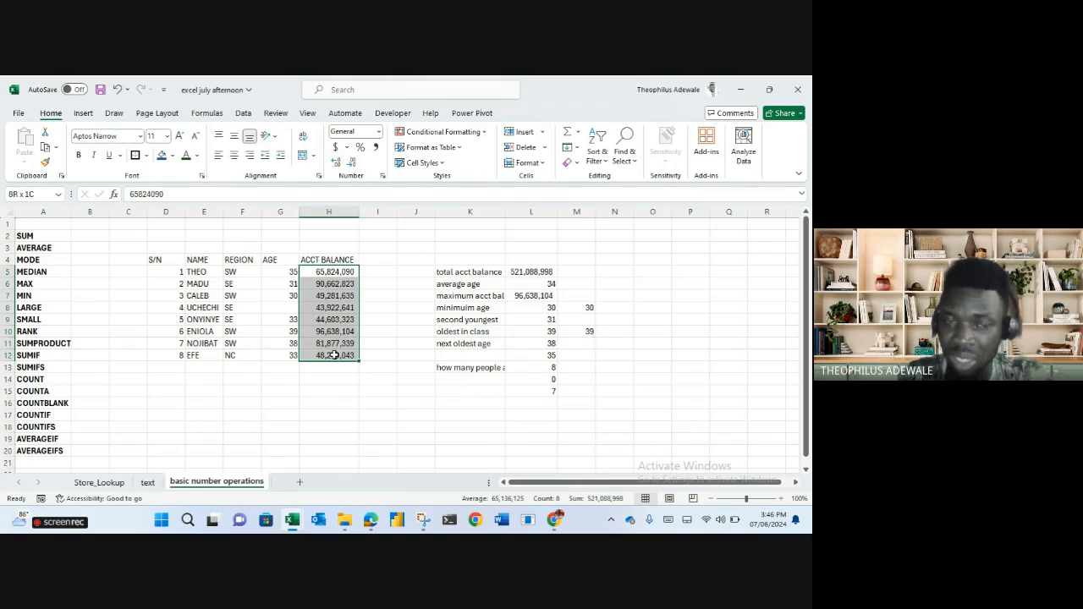
left_click_drag(283, 274, 284, 354)
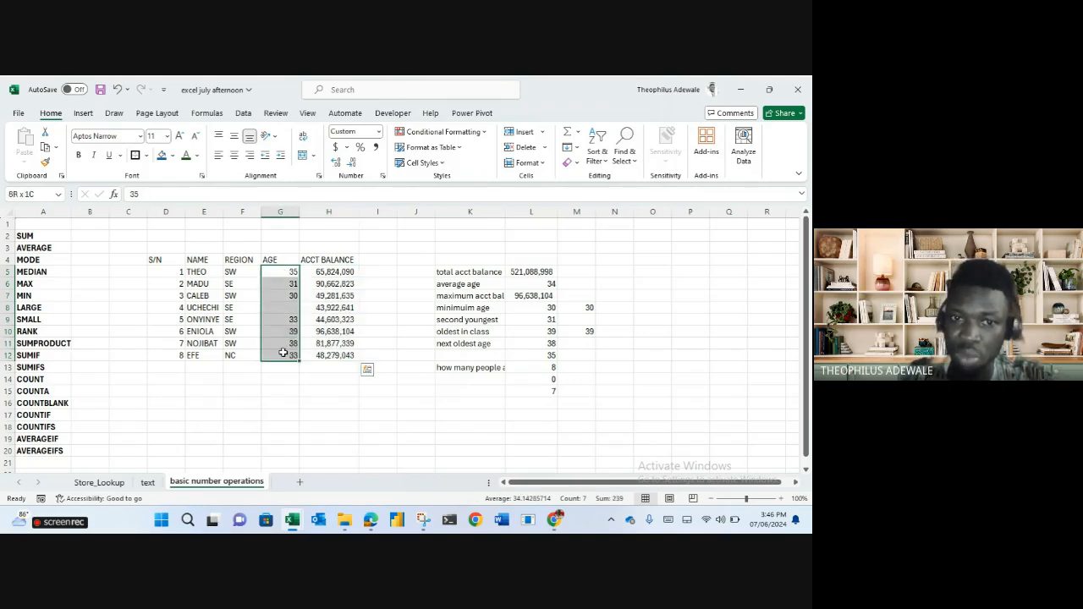
left_click(283, 307)
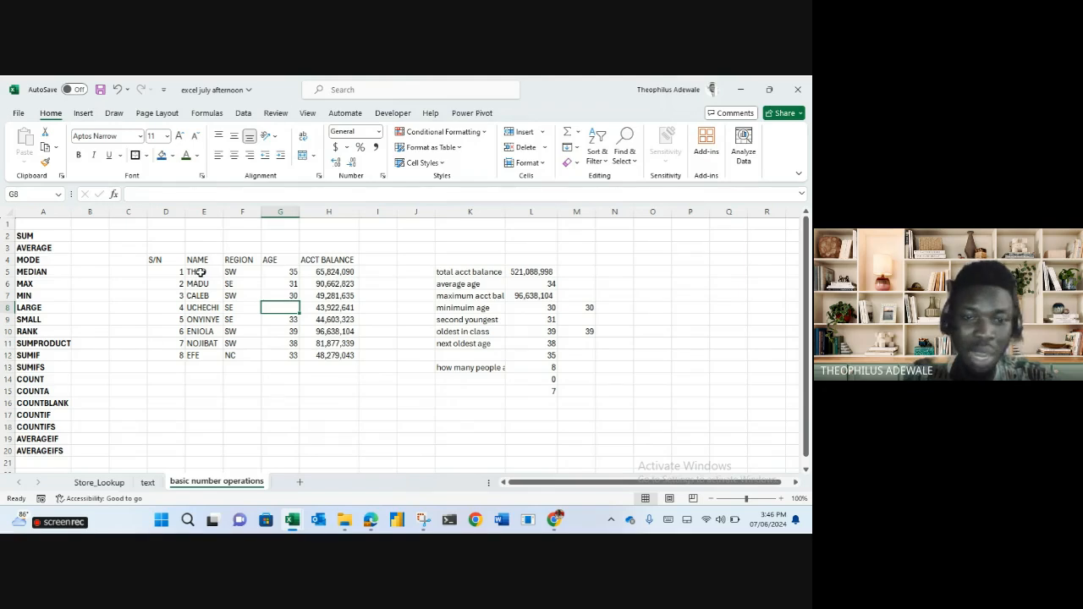
left_click_drag(200, 272, 193, 355)
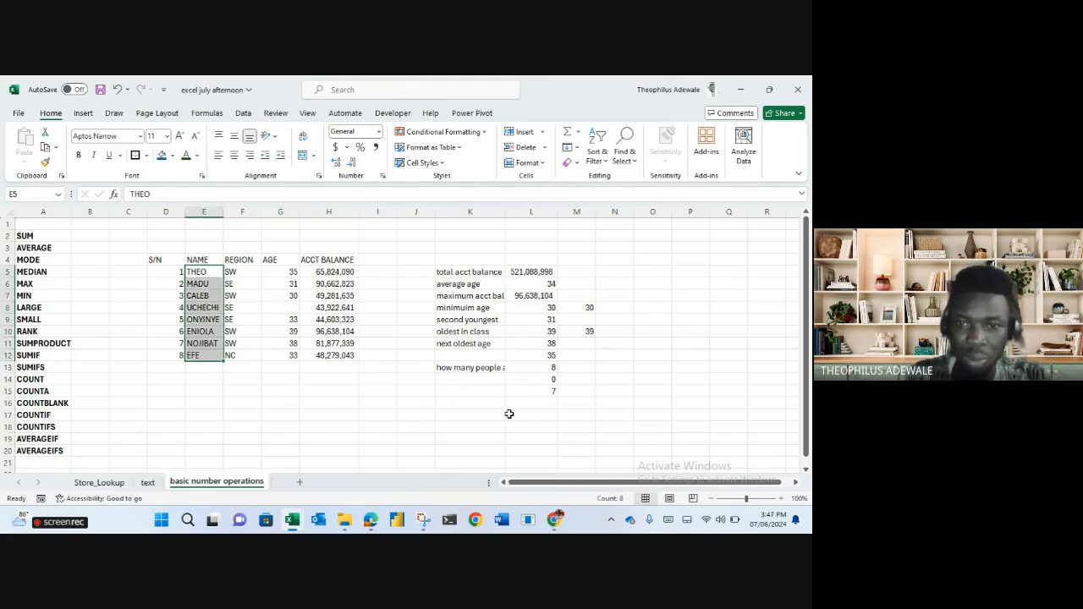
left_click(480, 401)
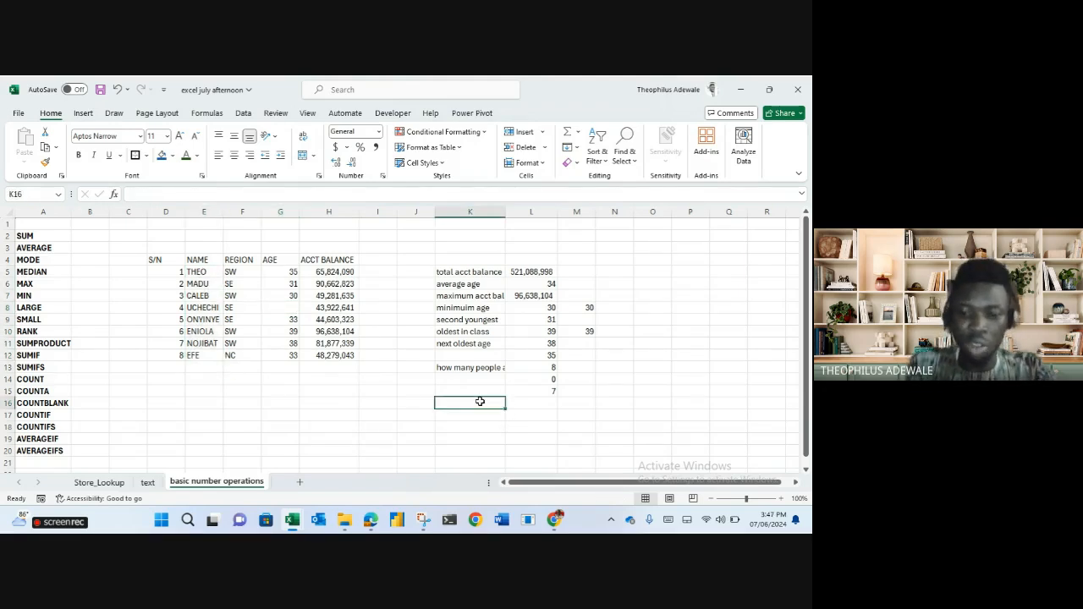
Enter COUNTA formulas for names E5:E12, balances H5:H12 and ages G5:G12, giving 8, 8 and 7.
type("=count")
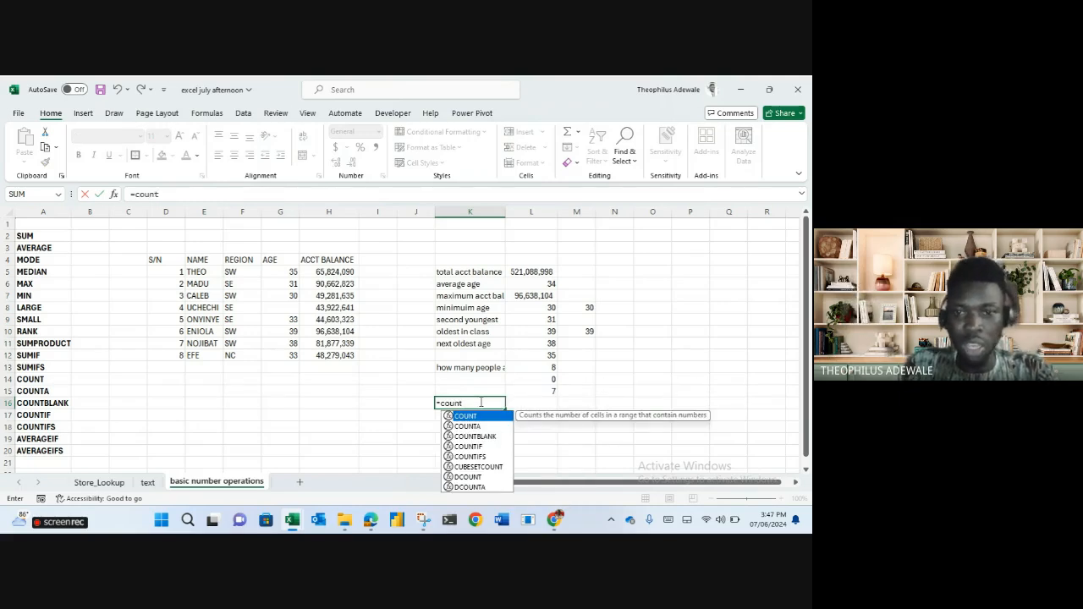
type("a")
key("Tab")
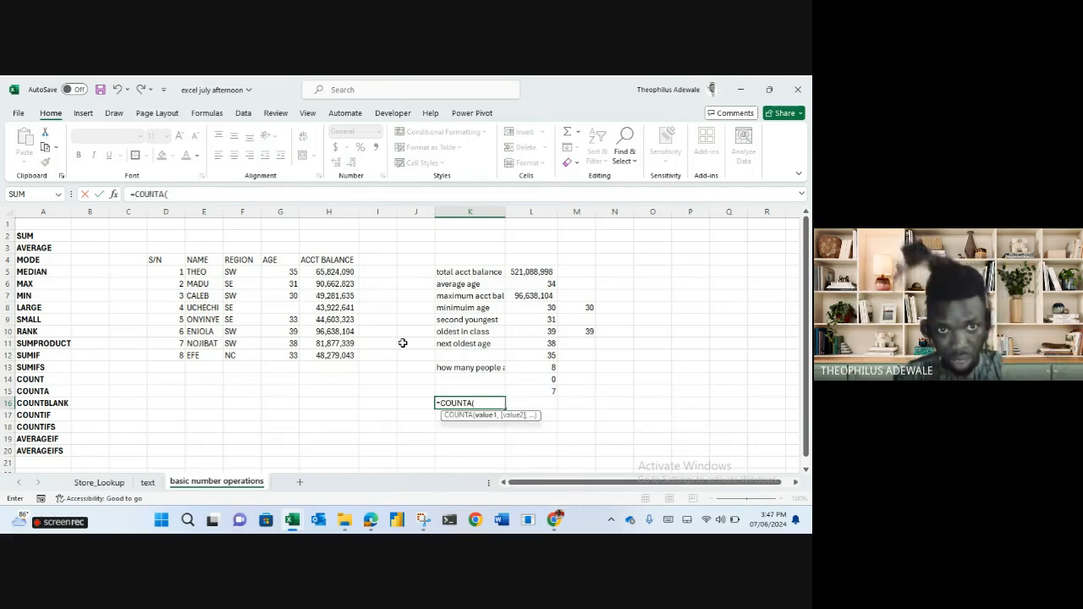
left_click_drag(199, 272, 211, 355)
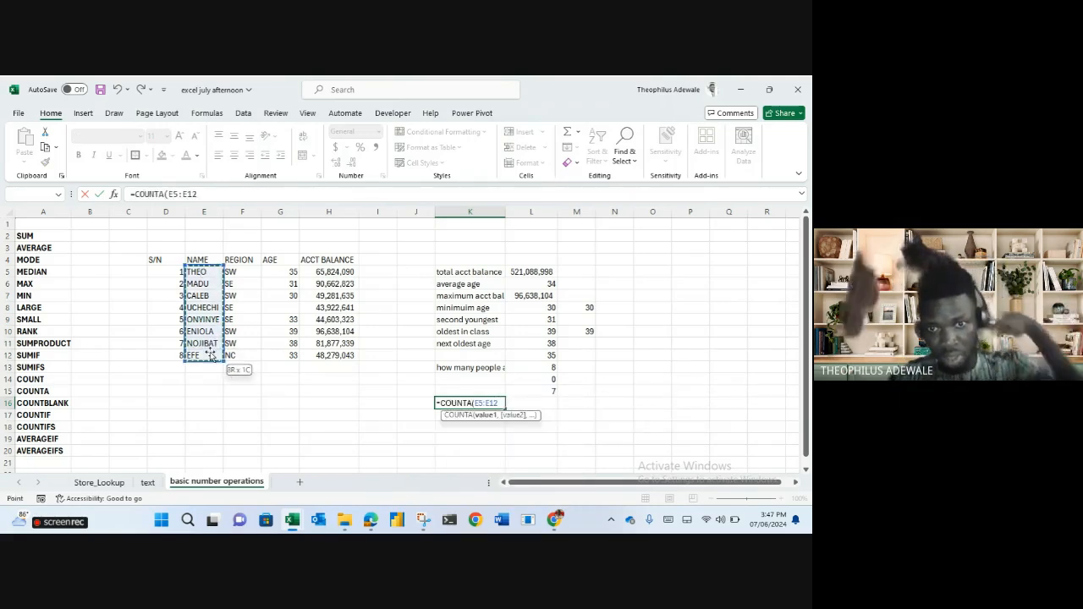
key("Return")
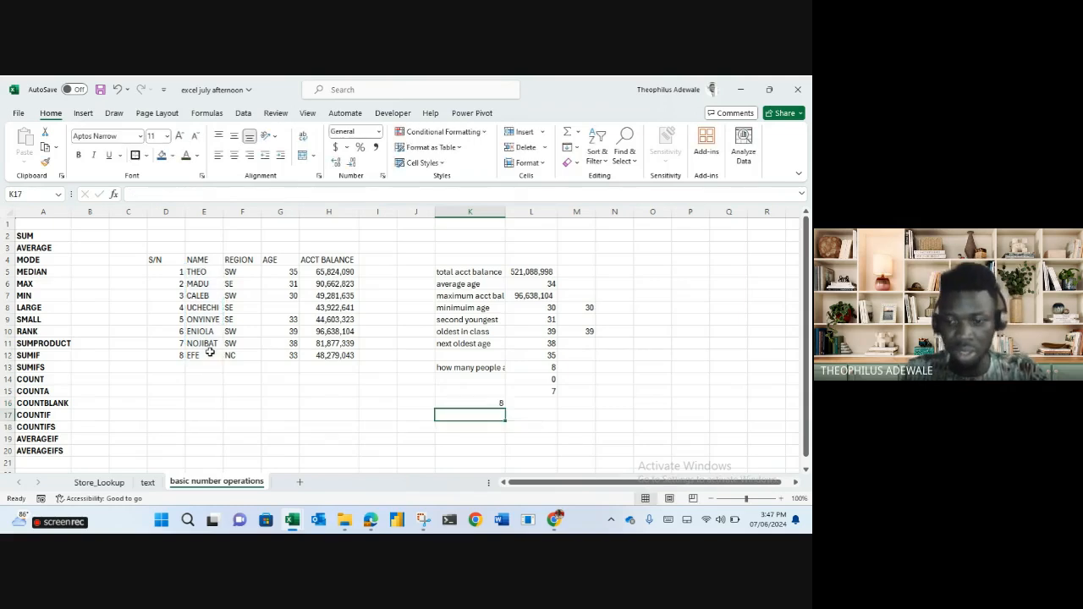
type("=counta")
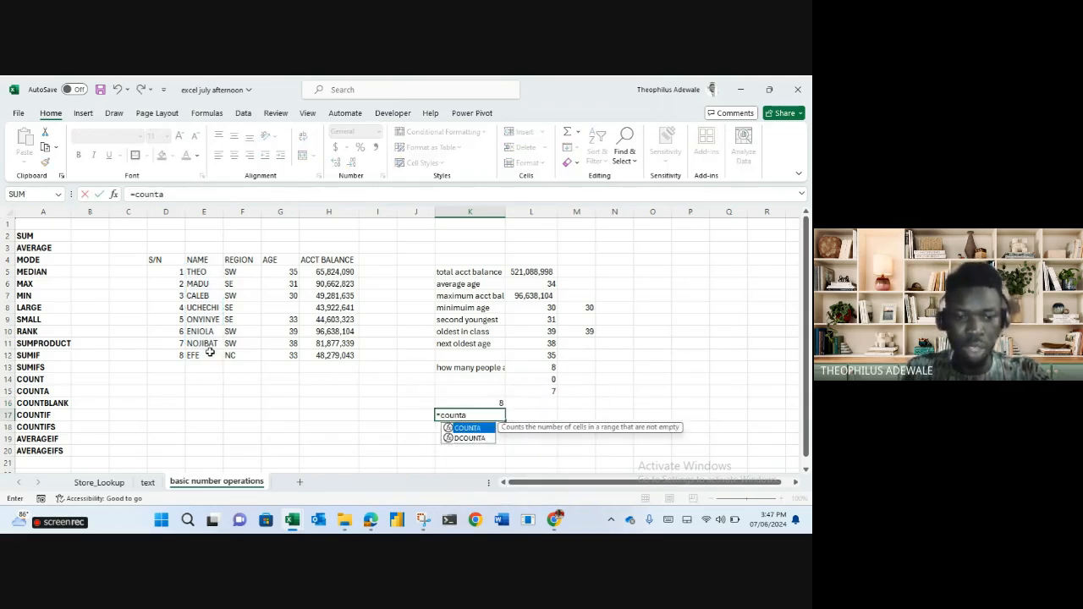
key("Tab")
left_click_drag(316, 272, 327, 354)
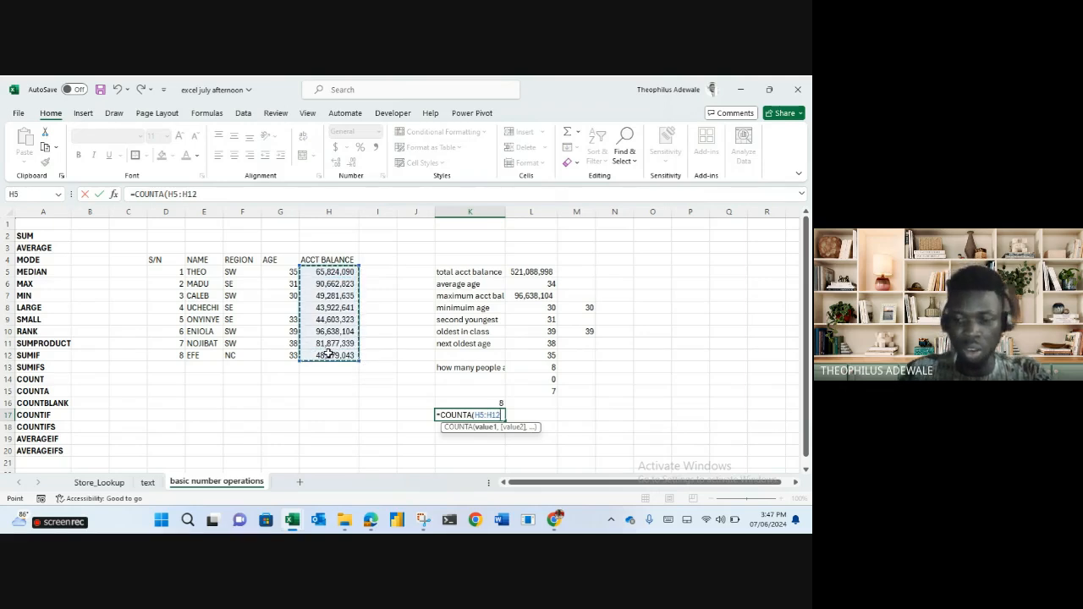
key("Return")
type("=")
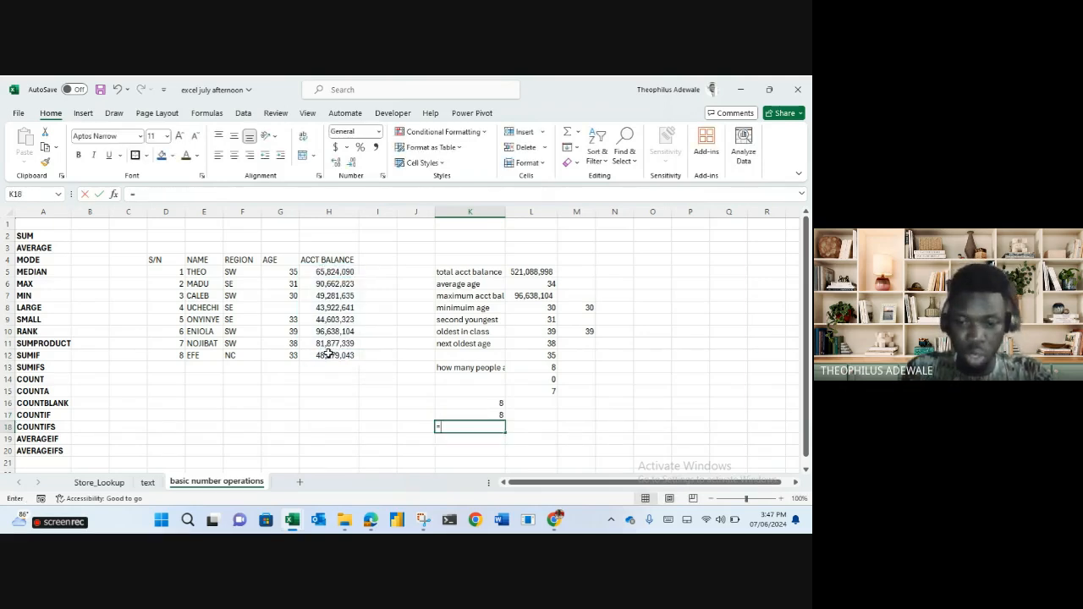
type("counta")
key("Tab")
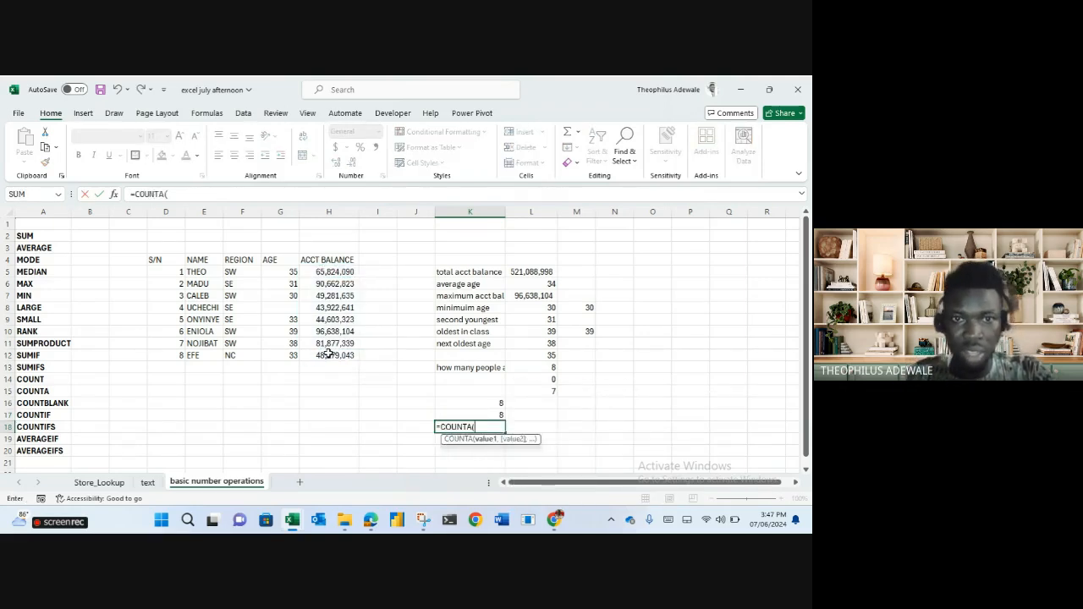
left_click_drag(285, 274, 287, 356)
key("Return")
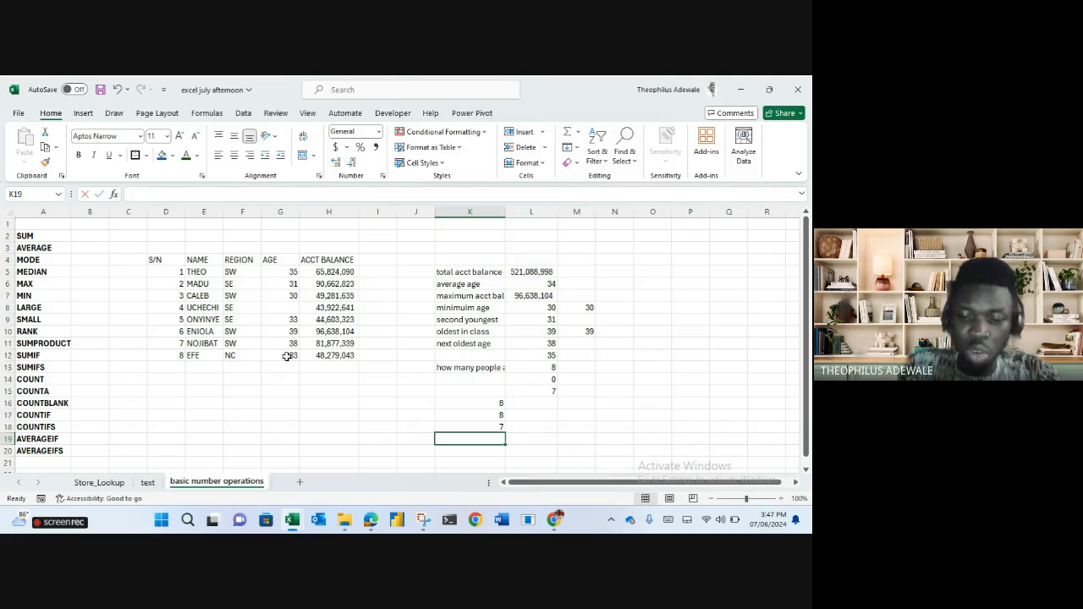
Count the empty age cells with =COUNTBLANK(G5:G12), giving 1.
type("=coun")
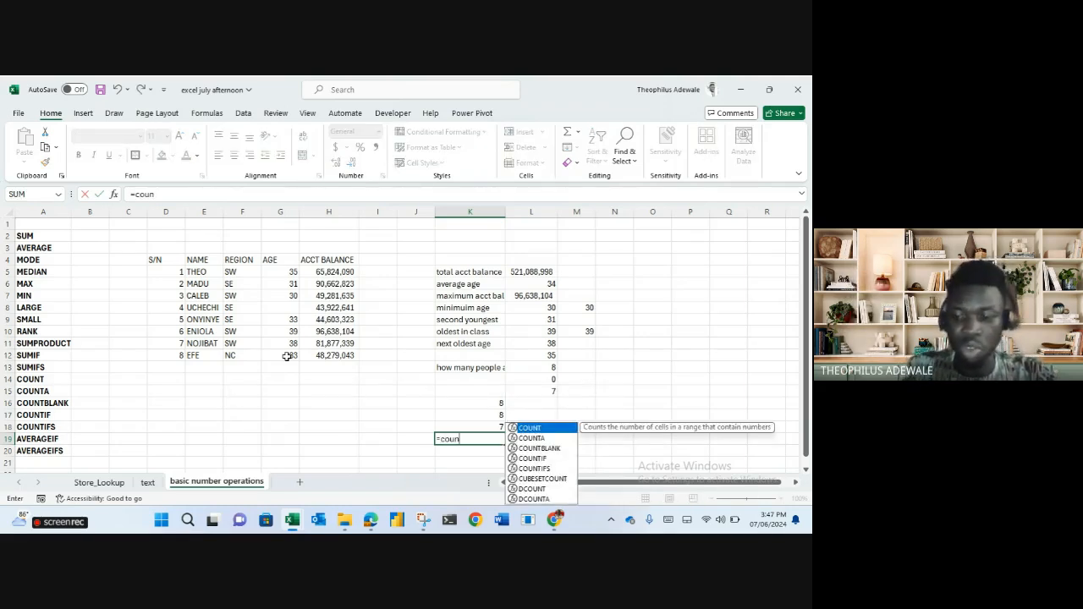
key("Down")
key("Down")
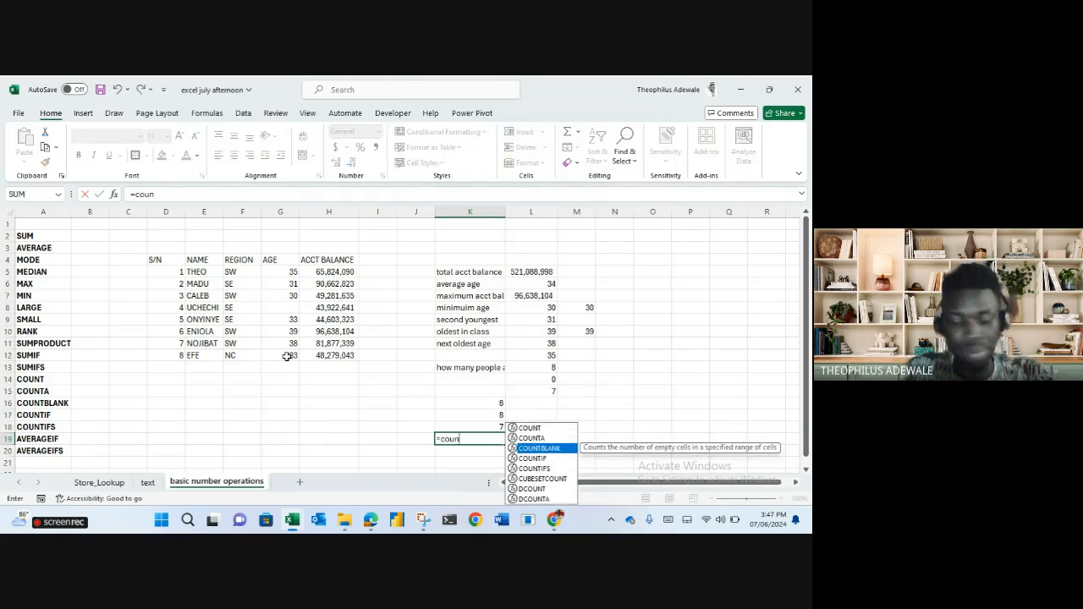
key("Tab")
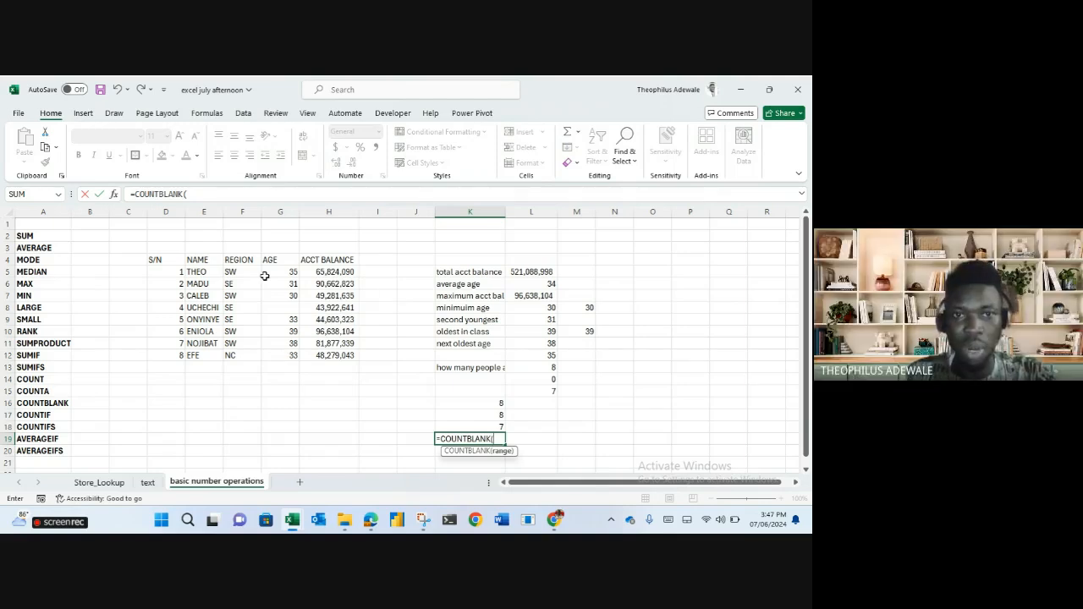
left_click_drag(271, 271, 283, 357)
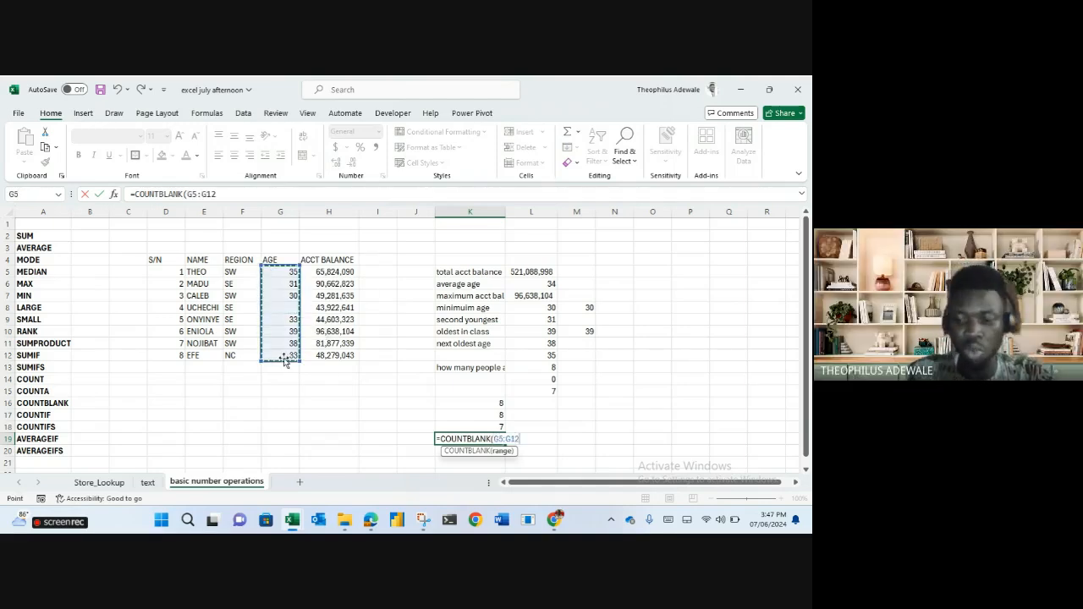
key("Return")
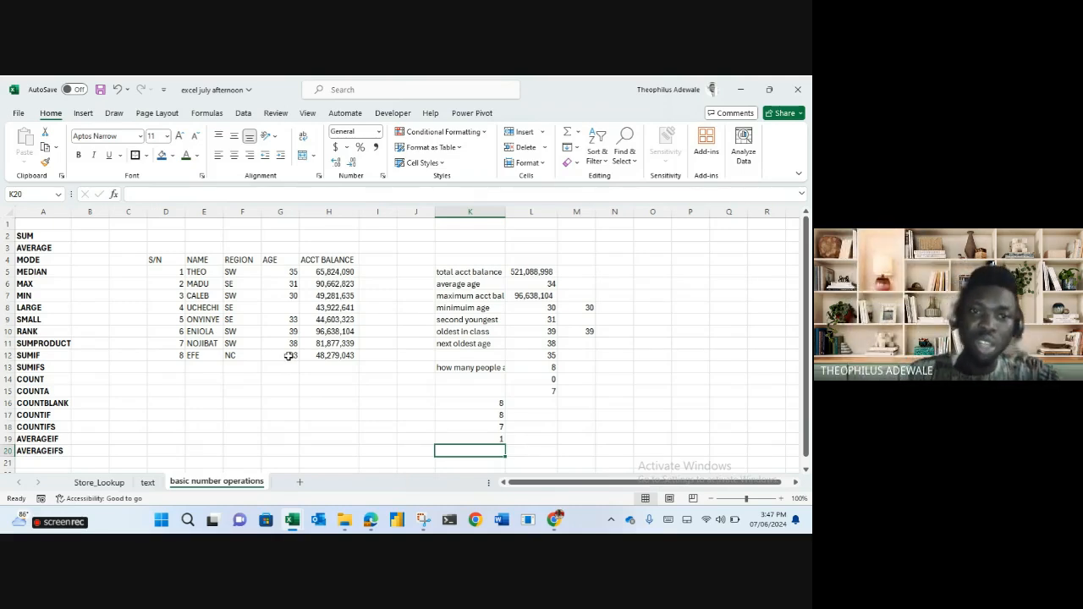
Inspect the name and balance ranges and the third-oldest age formula.
left_click(201, 213)
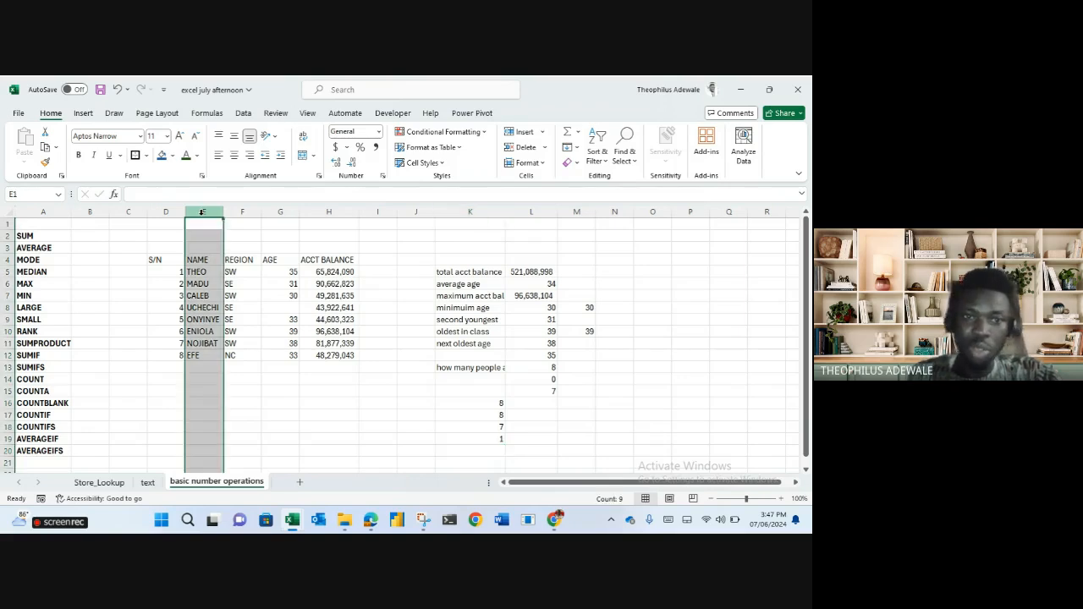
left_click(197, 272)
left_click_drag(197, 271, 199, 355)
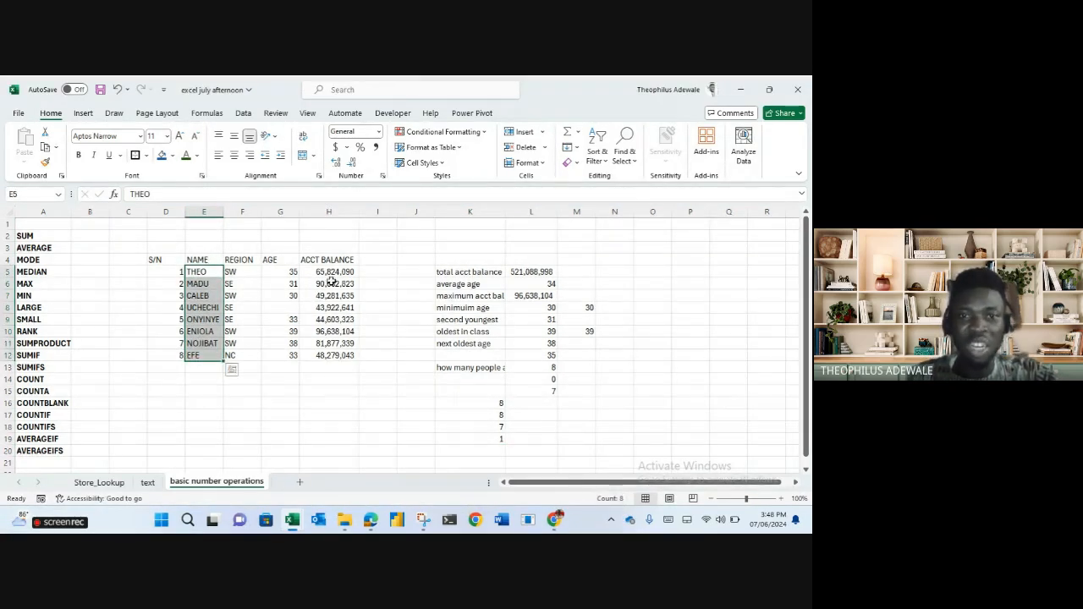
left_click_drag(331, 272, 337, 356)
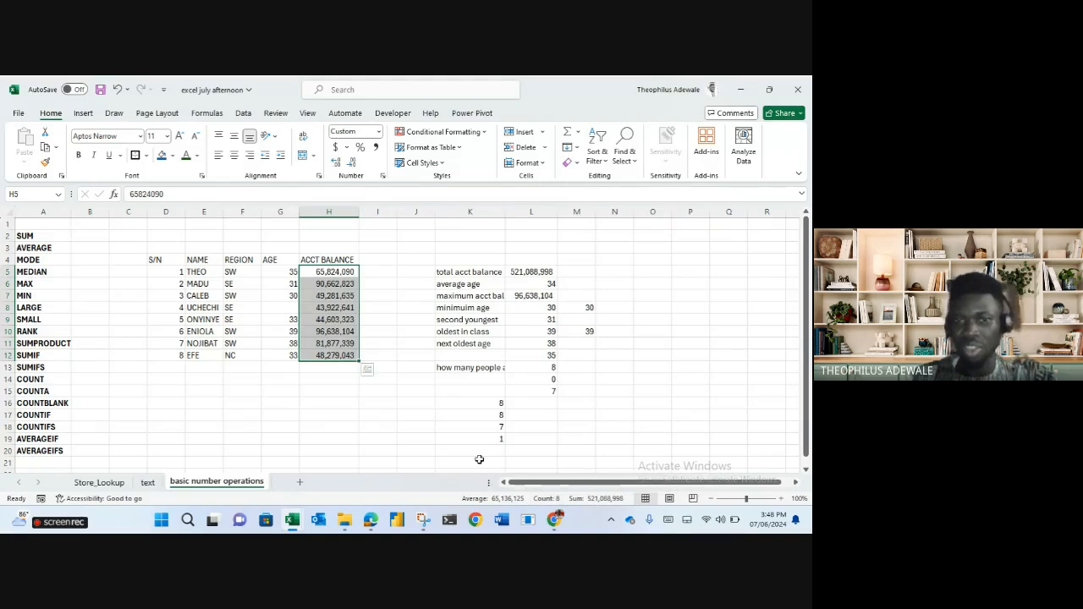
left_click(537, 354)
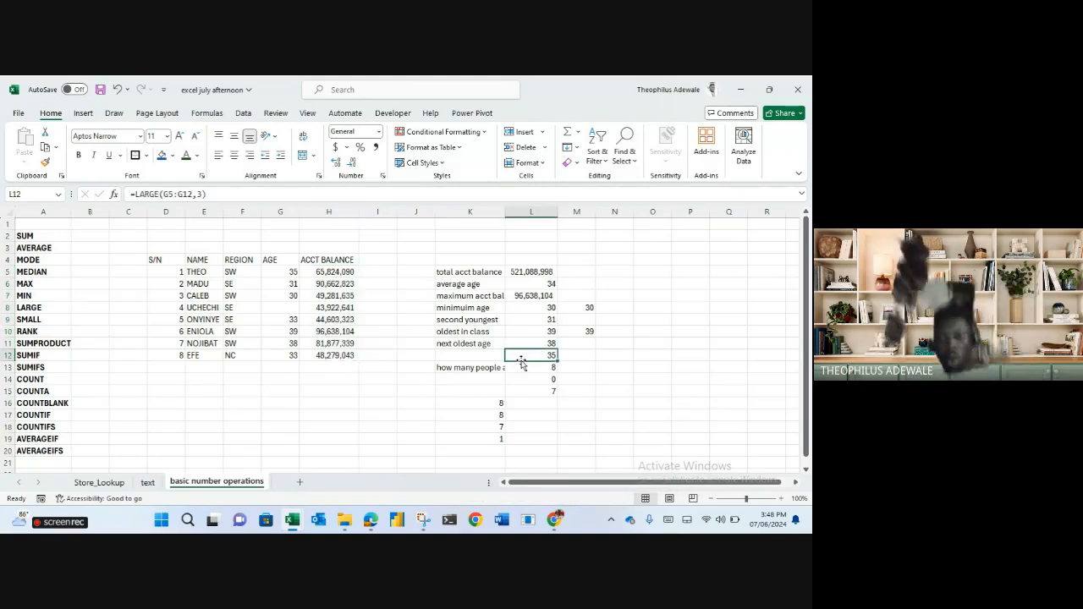
Clear the count results in K14:M18 and enter the label 'how many people are from SW' in K14.
left_click_drag(466, 381, 570, 426)
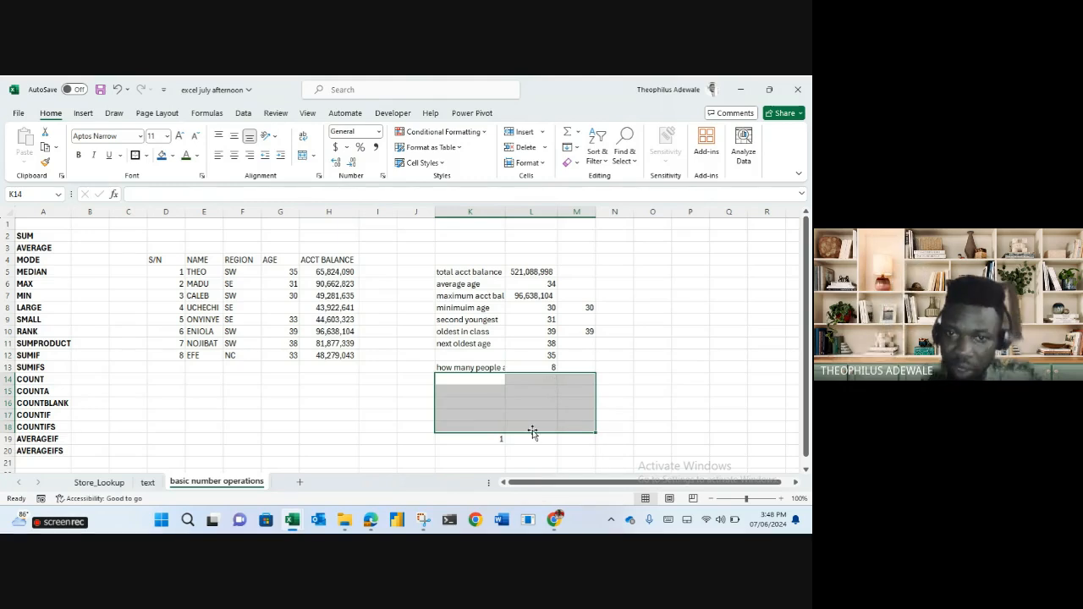
key("Delete")
left_click(495, 438)
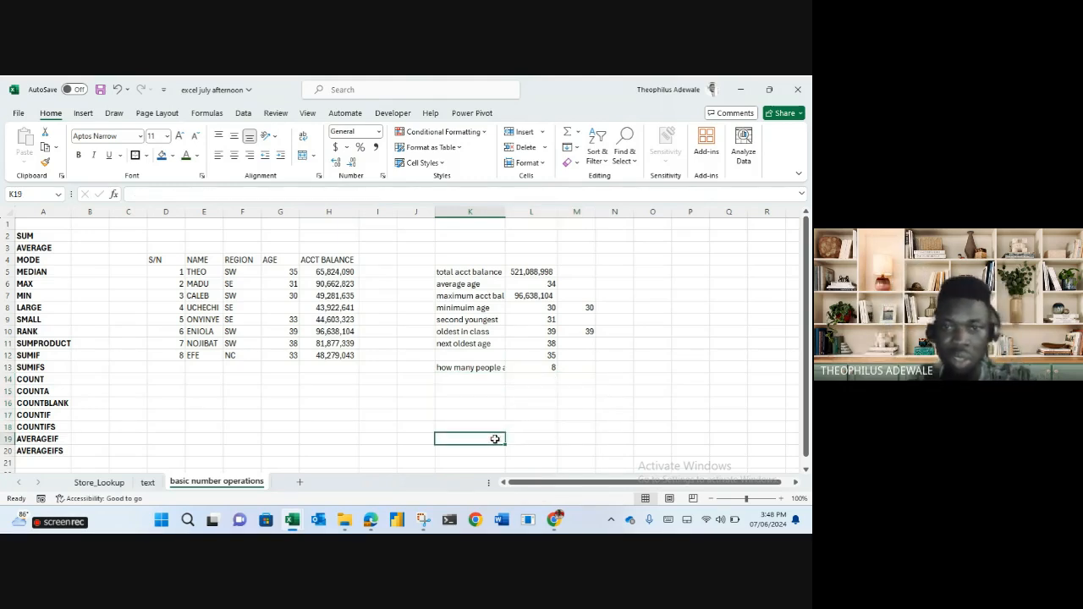
left_click(476, 378)
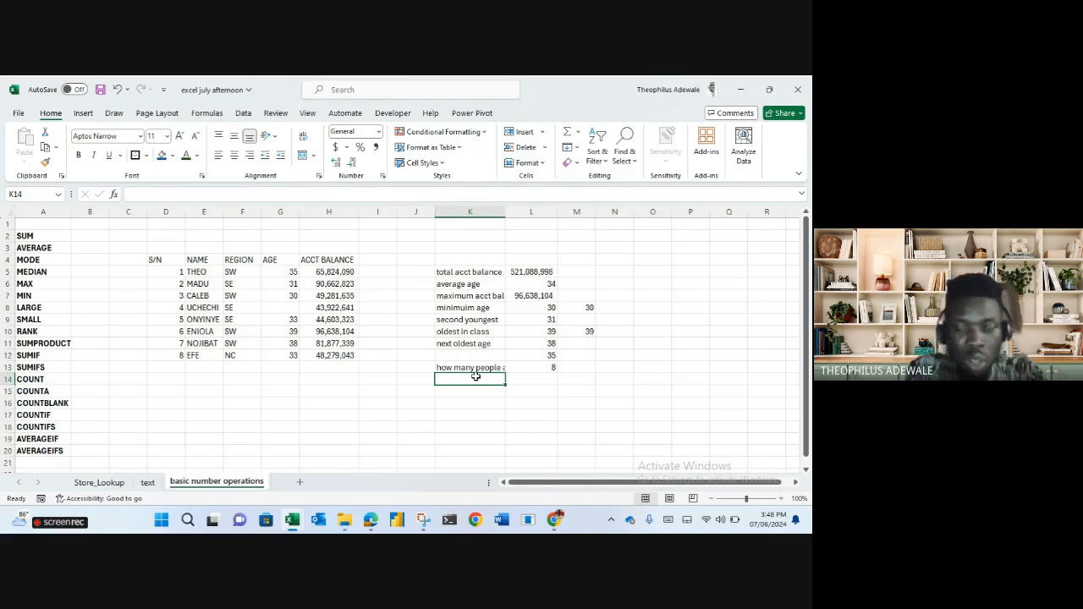
type("how many e")
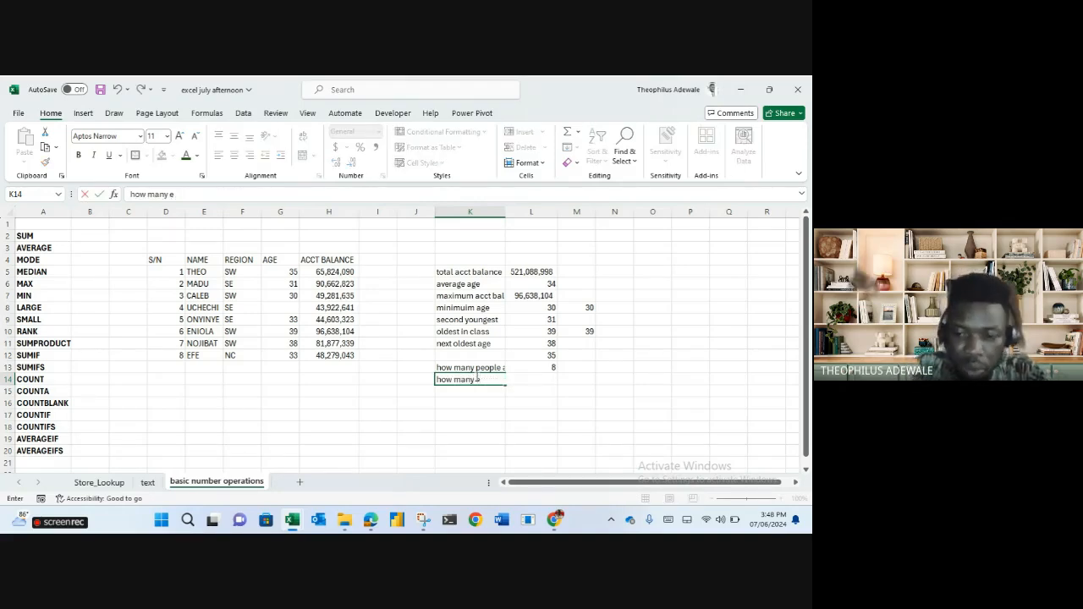
key("BackSpace")
type("people")
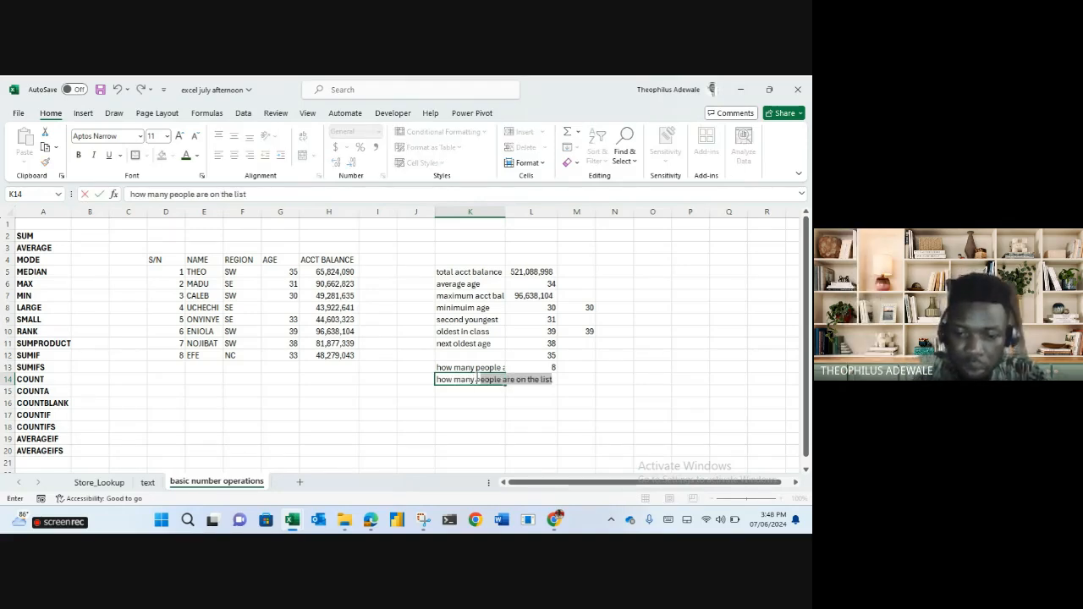
type(" are")
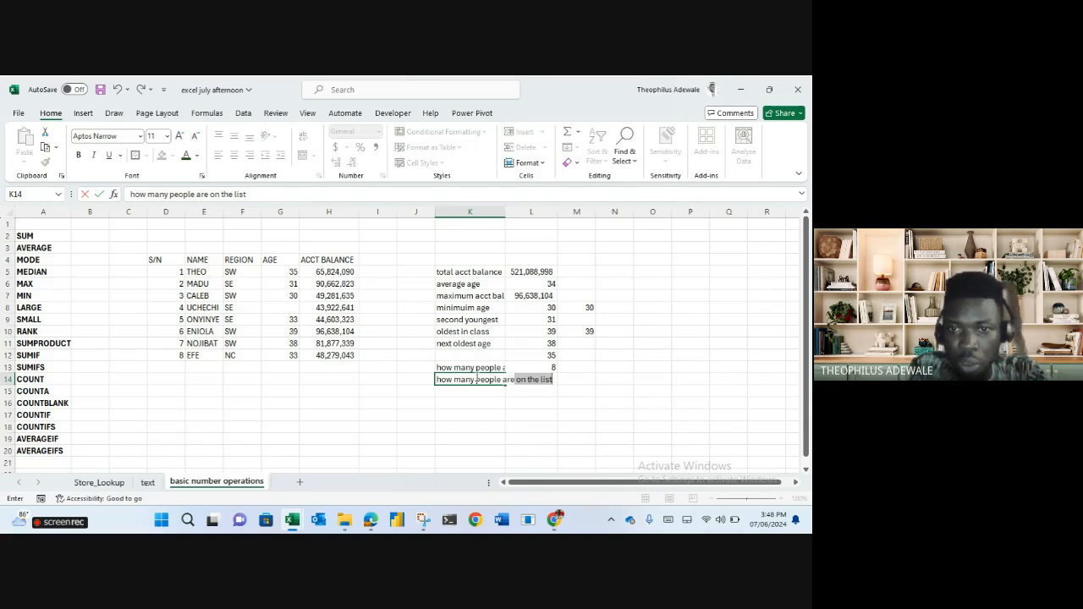
type(" from SW")
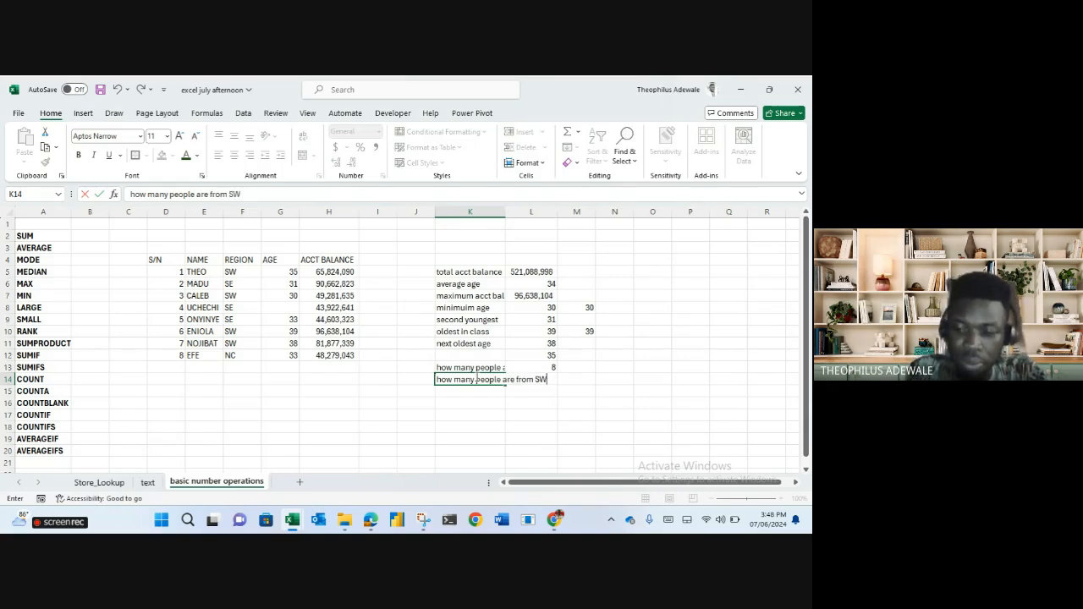
key("Tab")
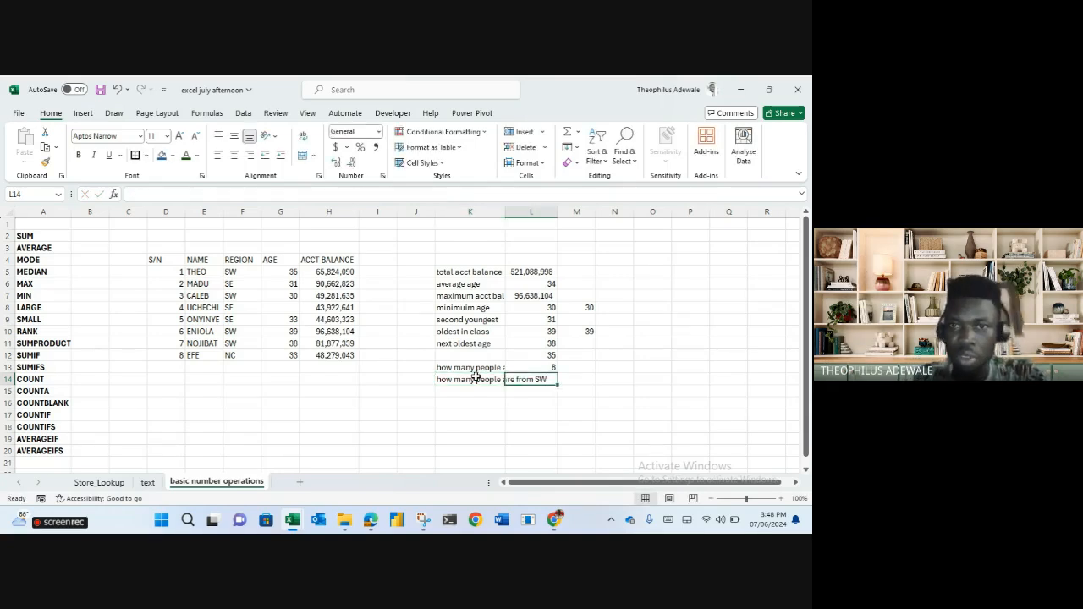
Autofit column K so the labels fit.
double_click(505, 211)
left_click(505, 210)
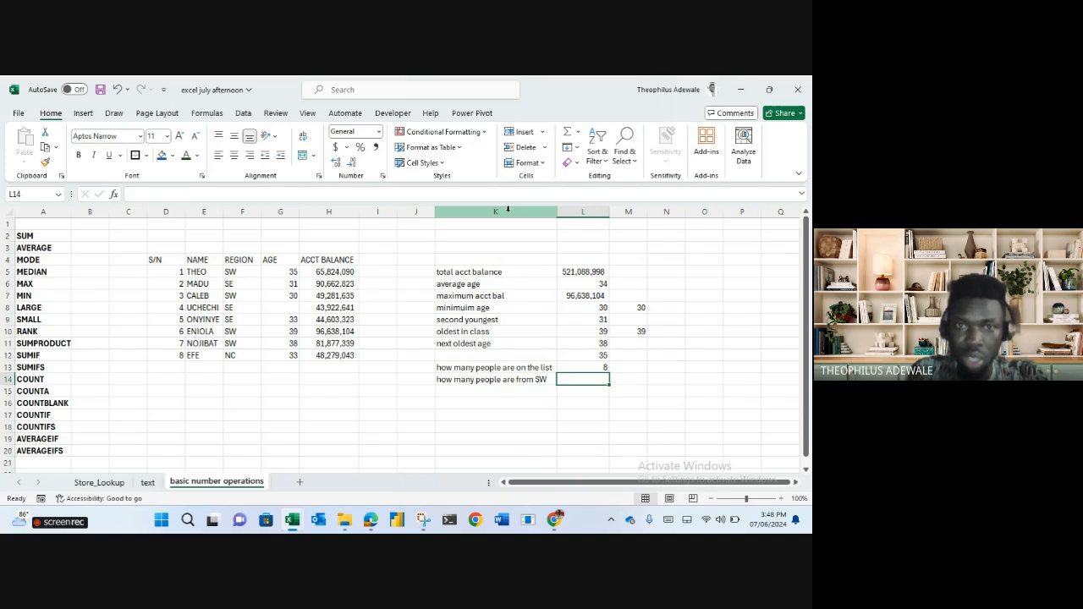
type("=")
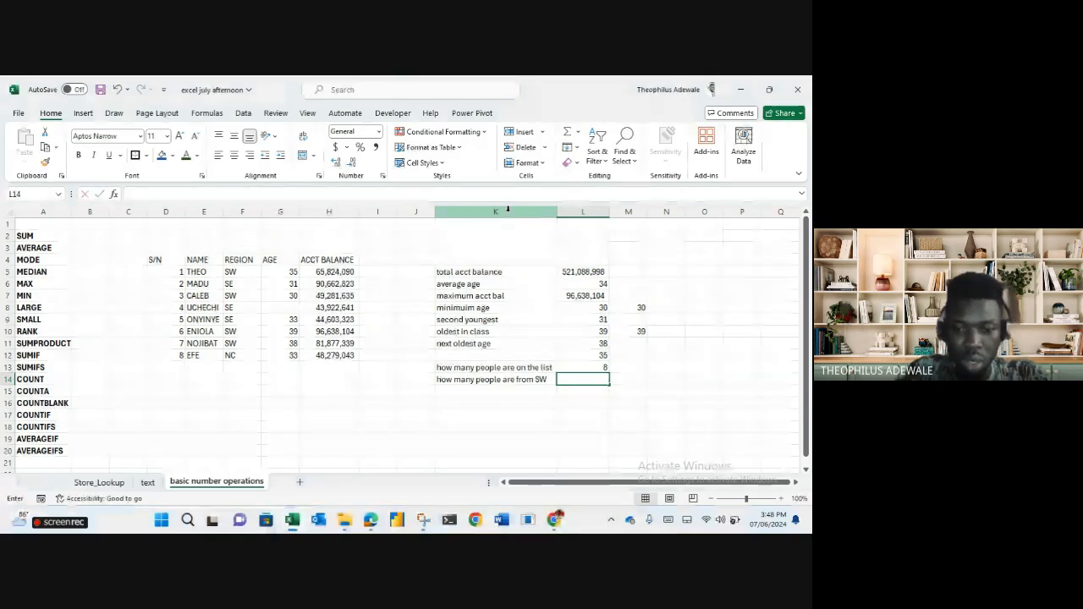